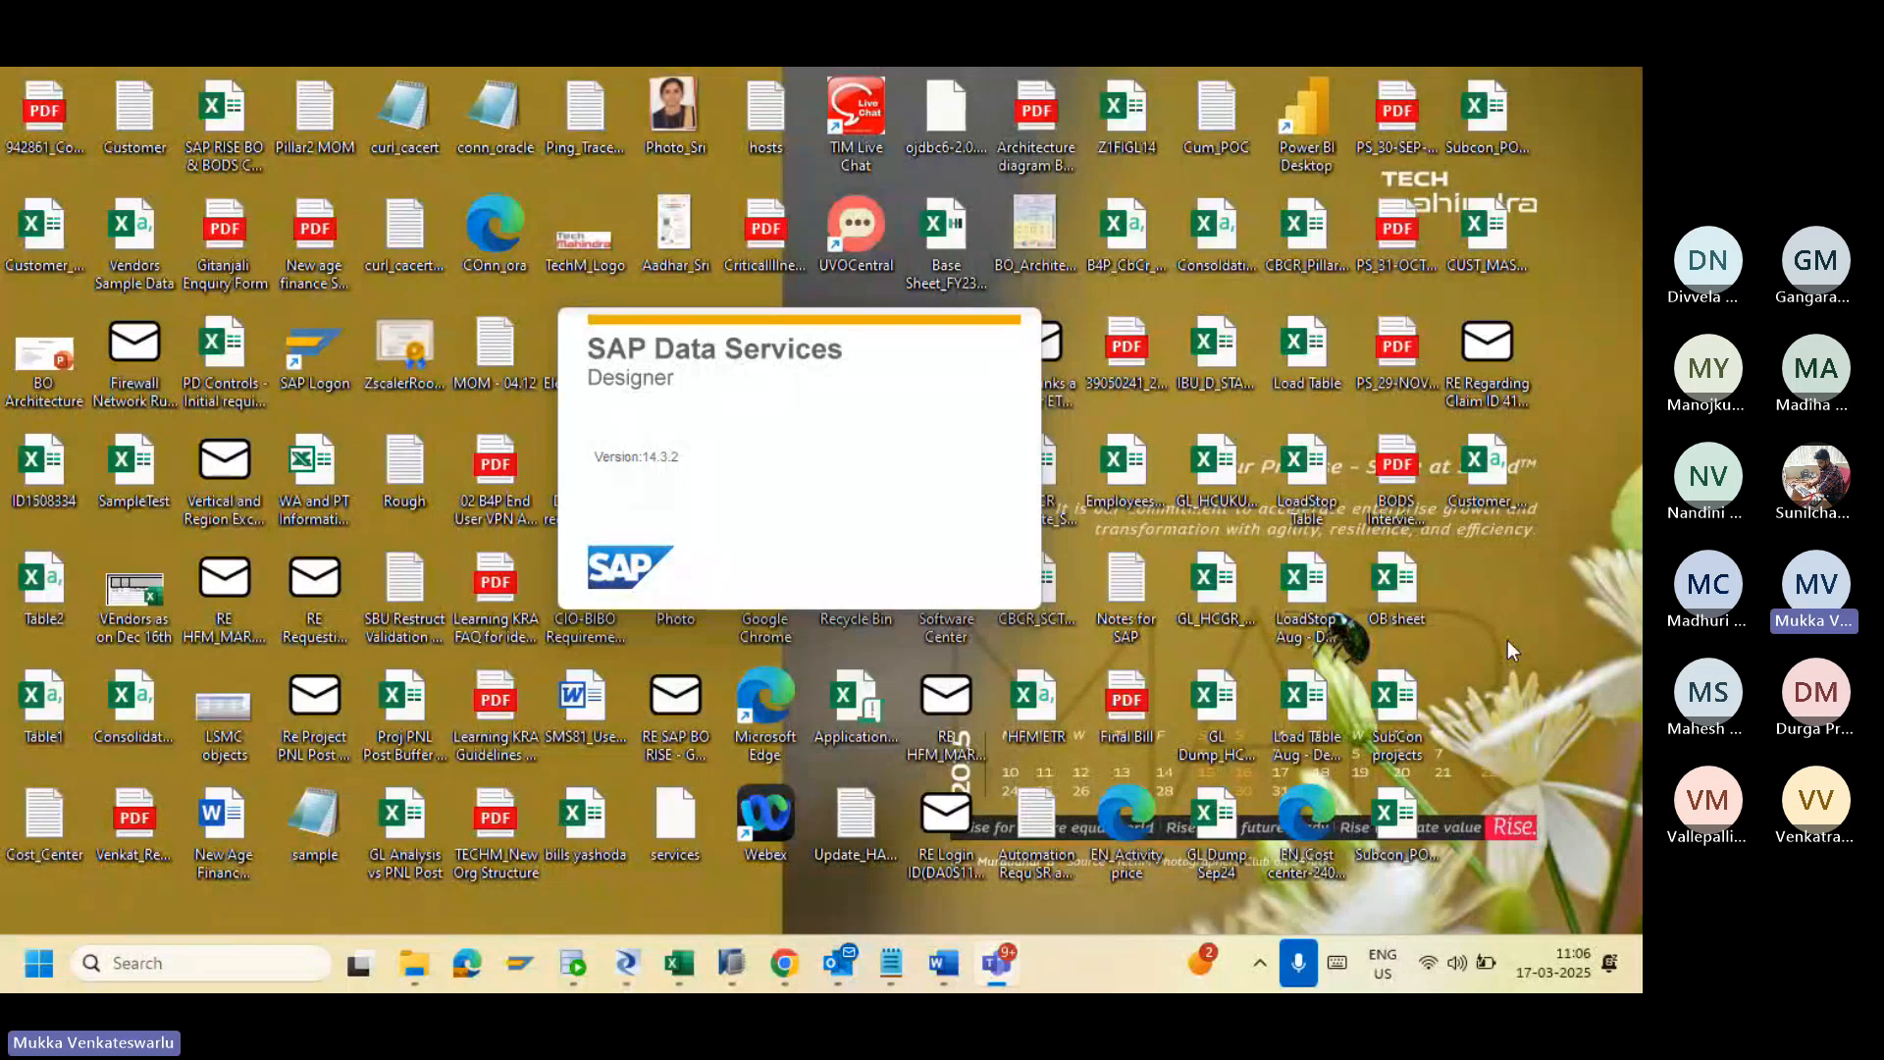
mouse_move(614, 977)
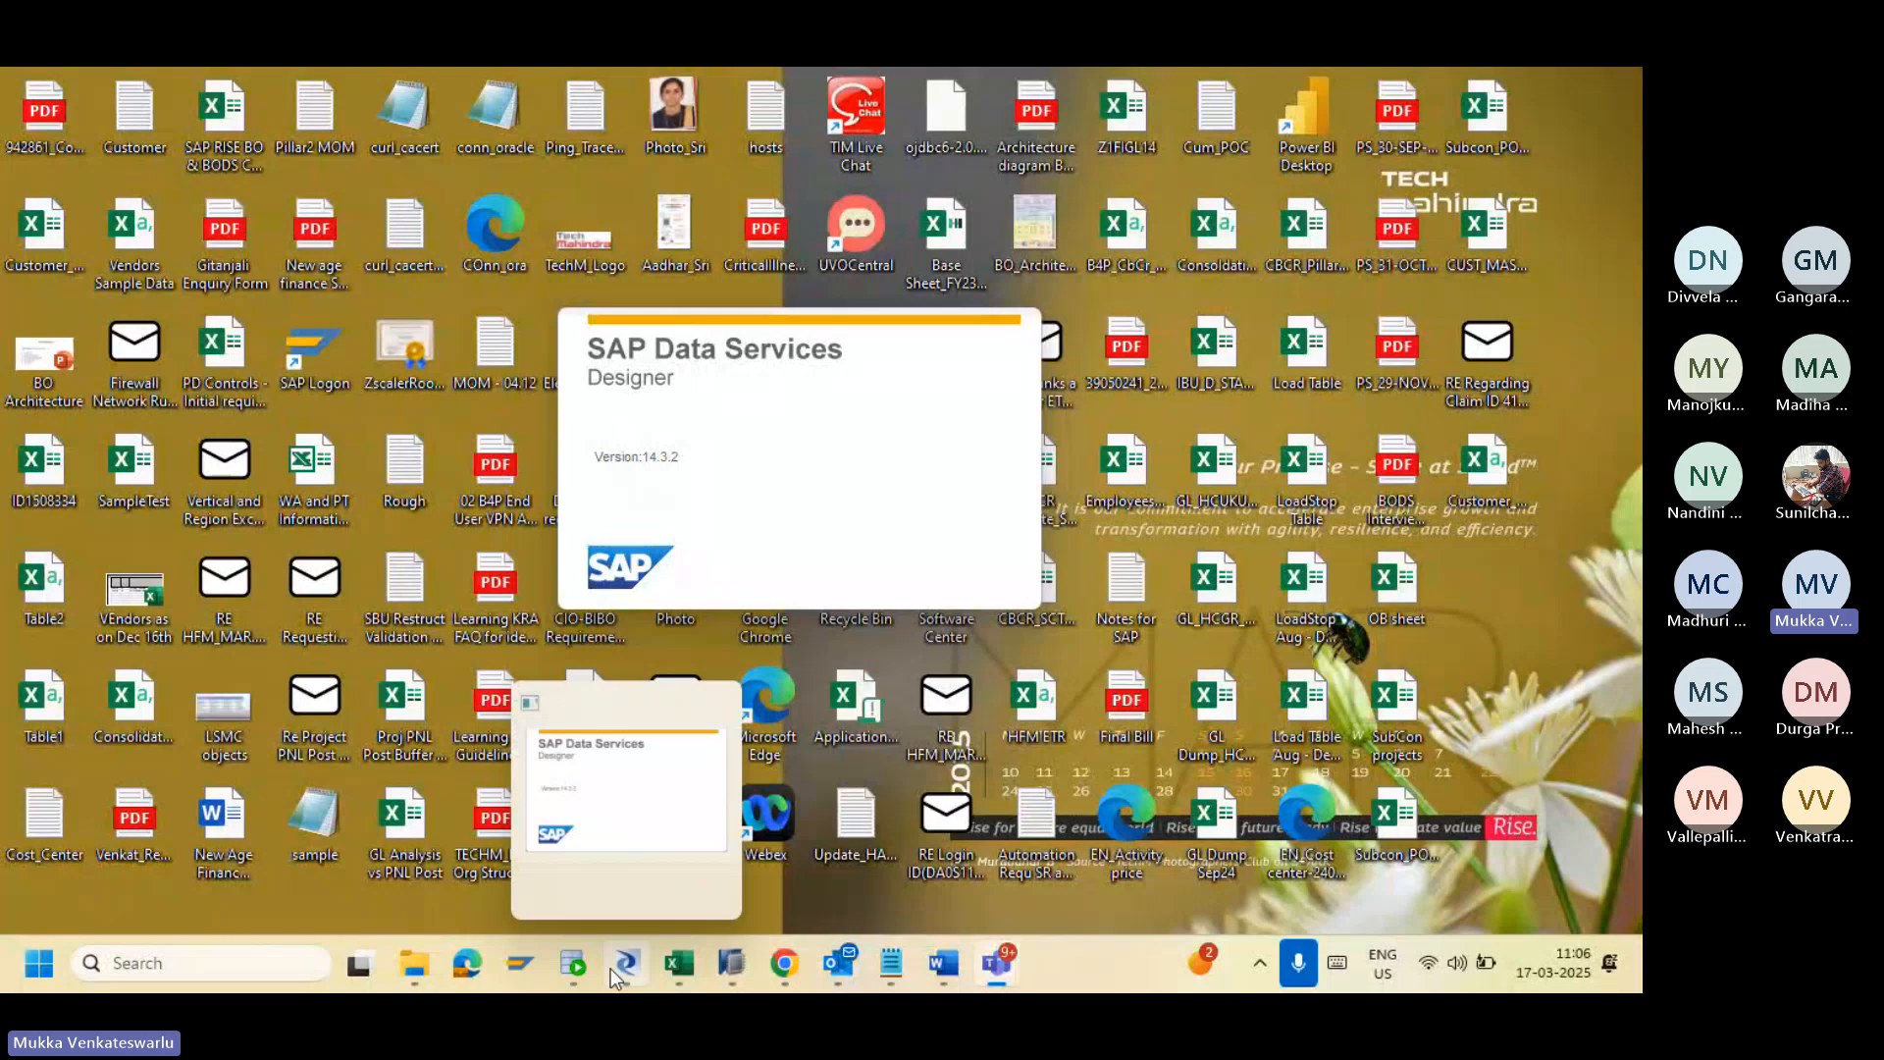
left_click(980, 966)
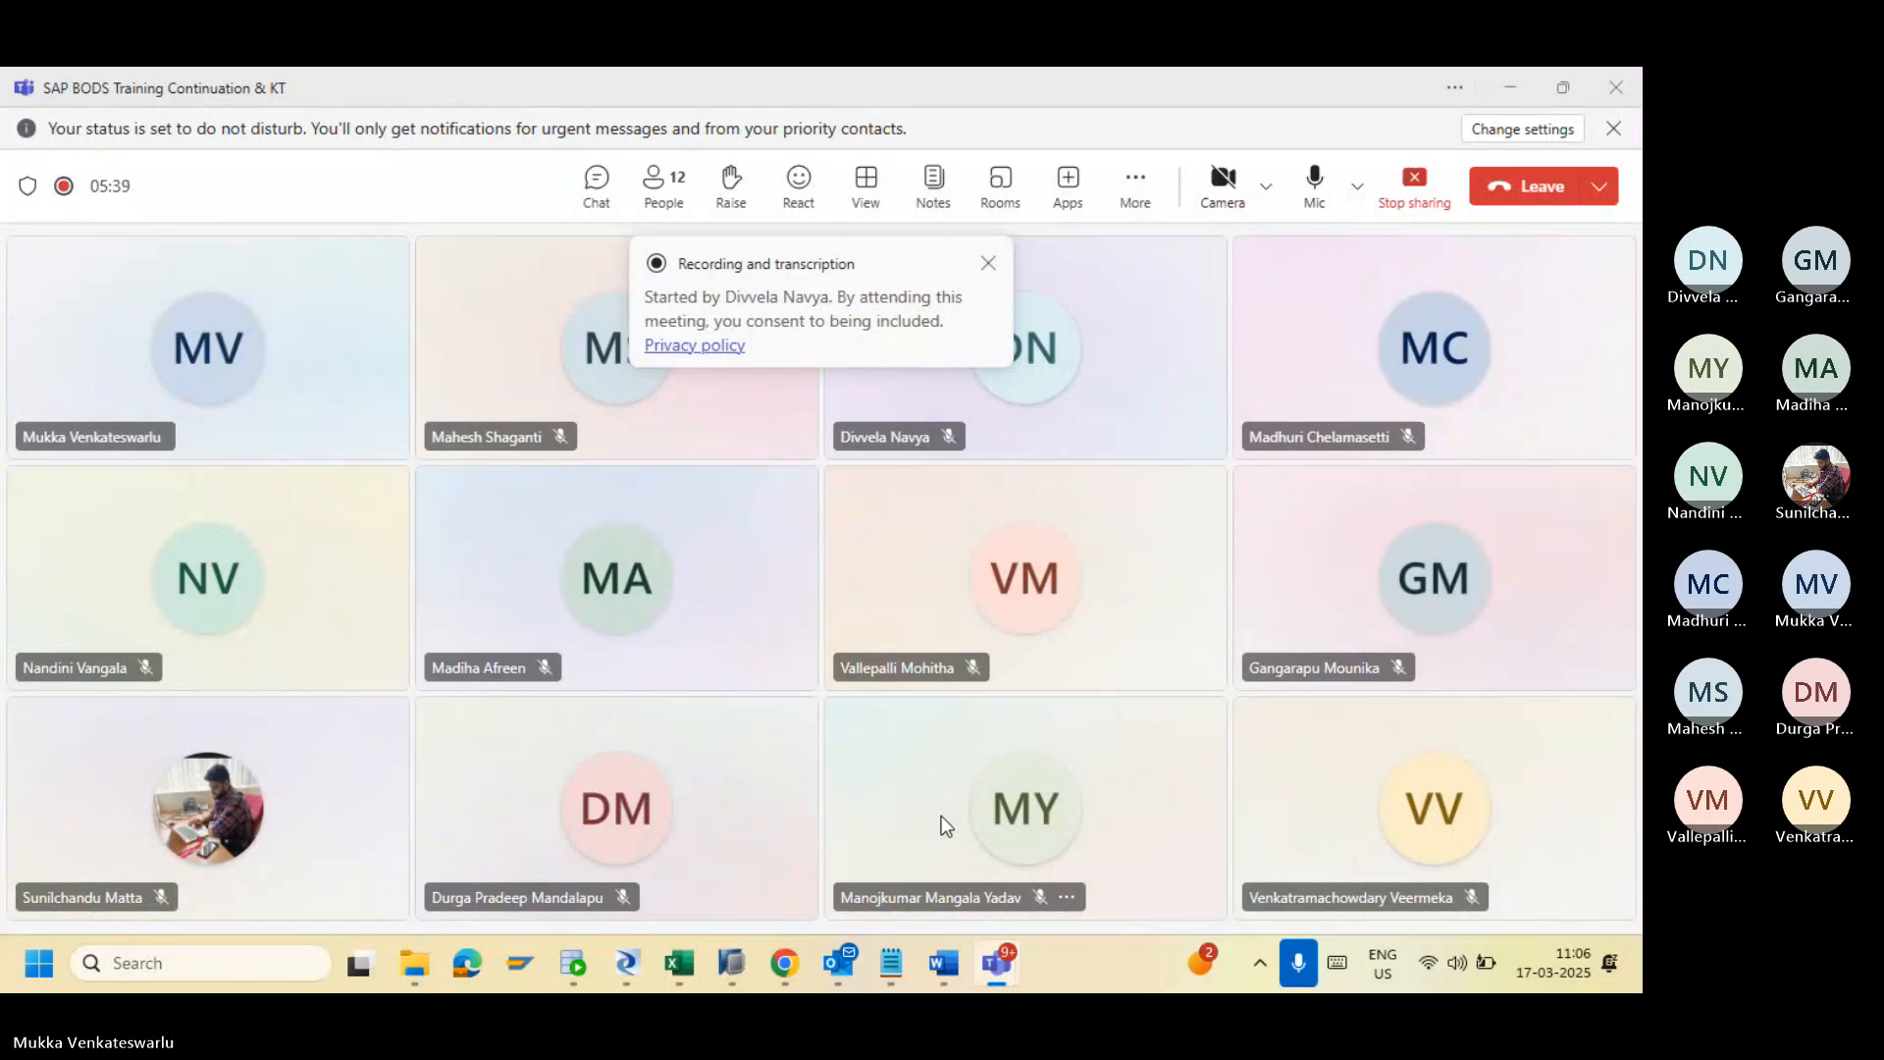
Step: Switch to SAP Data Services Designer and replicate the DF_CUST_TABLECOMP data flow as DF_CUST_TABLECOMP1
left_click(627, 965)
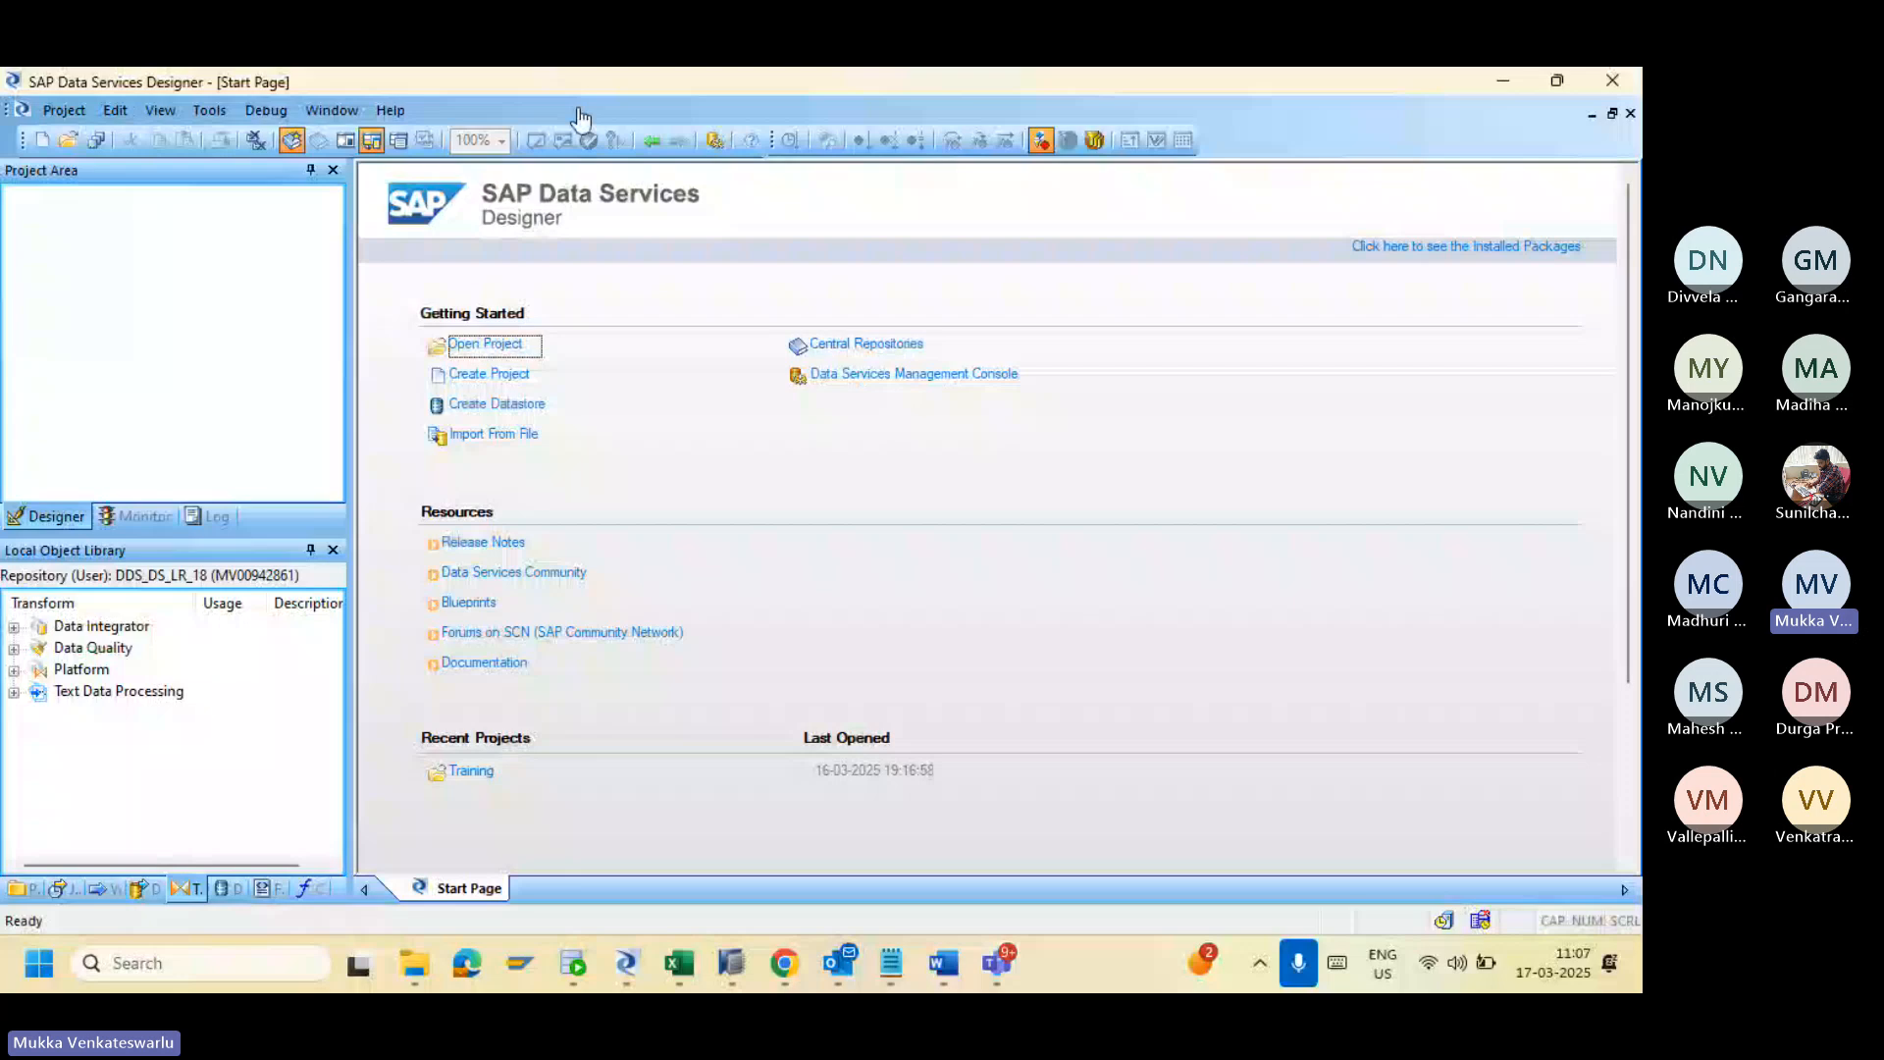
left_click(143, 888)
left_click(13, 627)
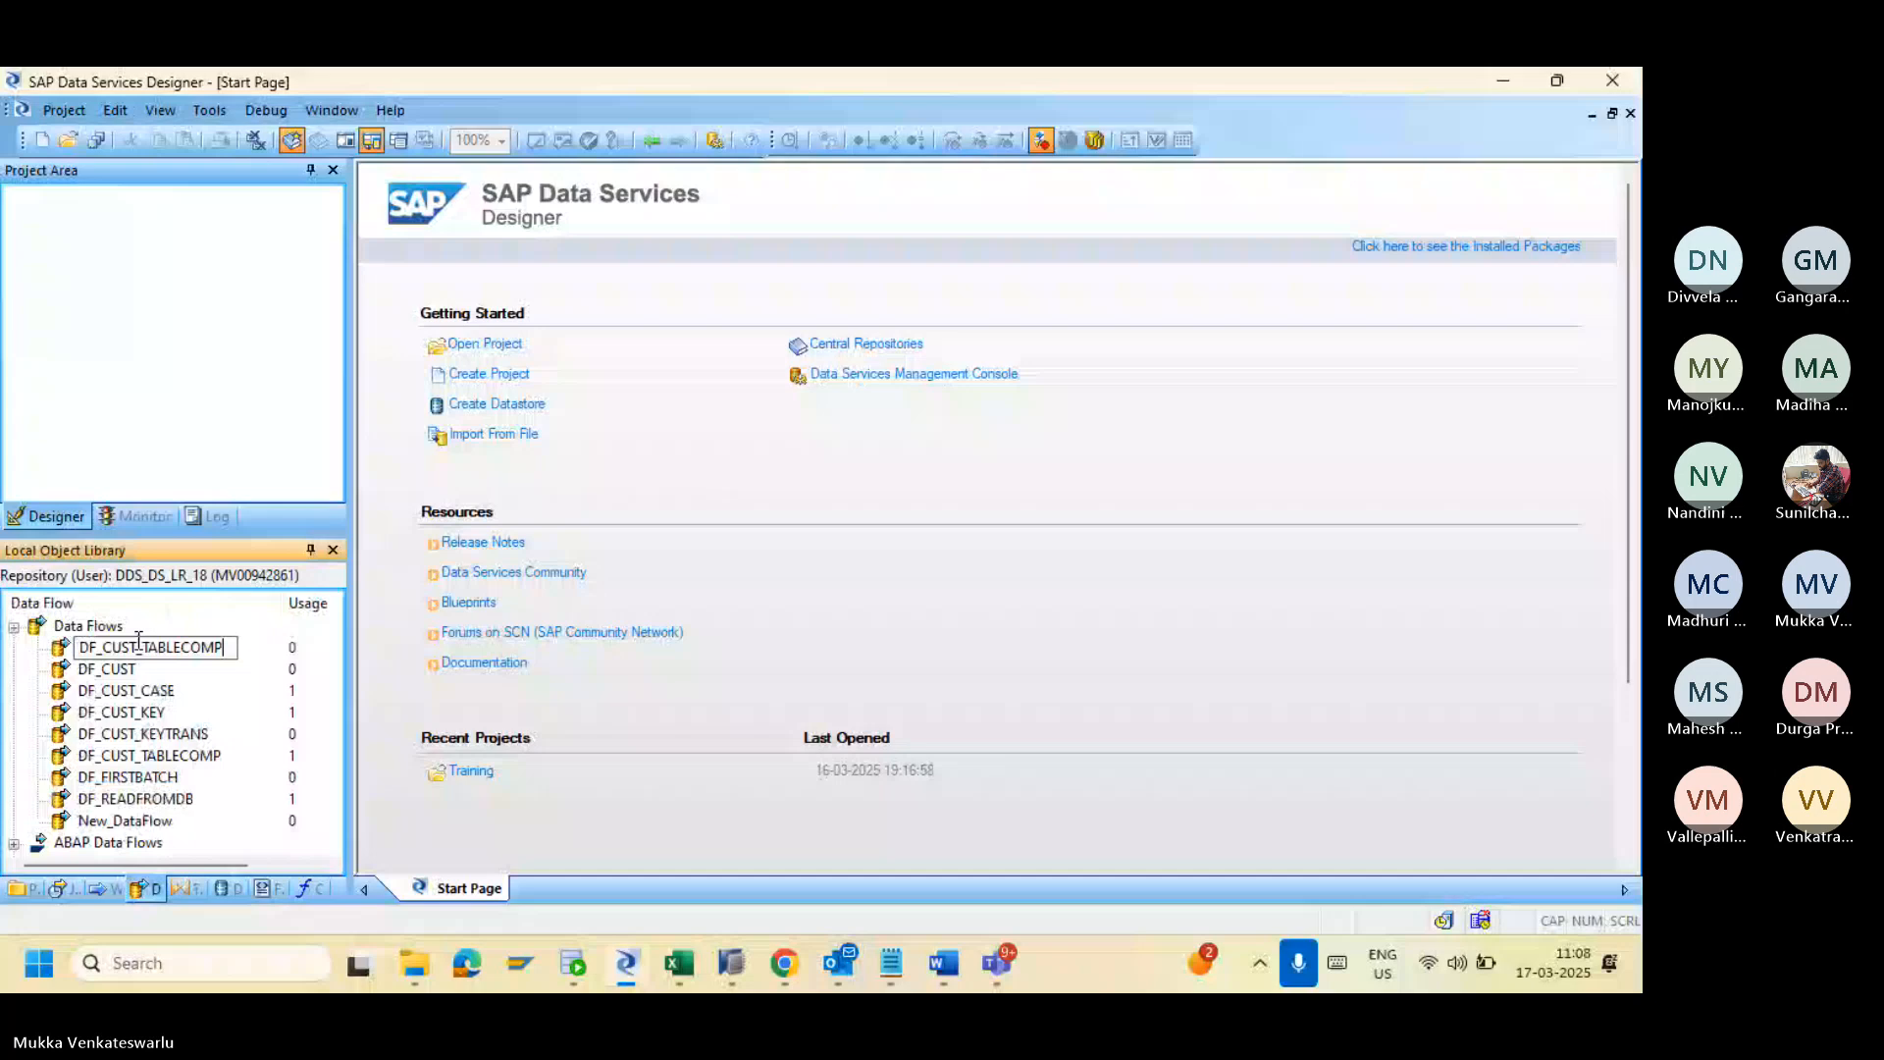
type("1")
key("Return")
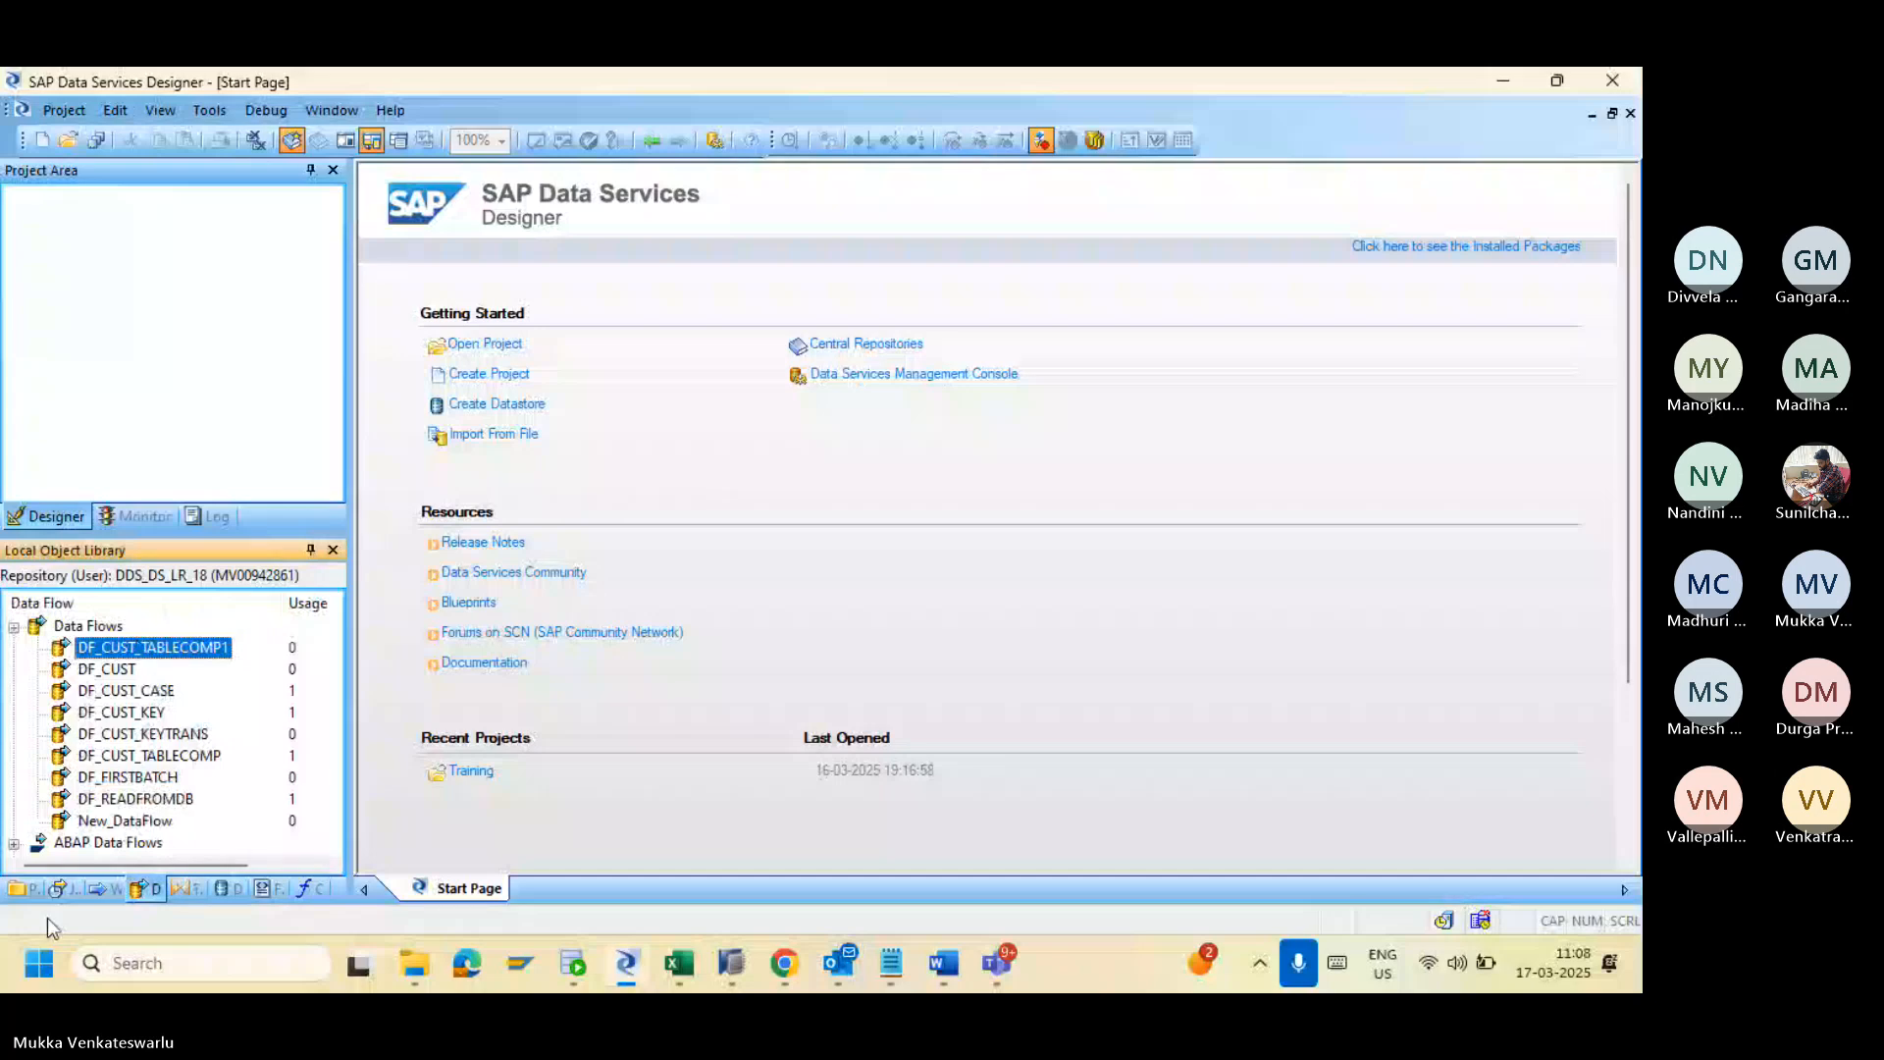
Step: Open the Training project and add a new batch job named JOB_TABLECOMPARISION to it
left_click(22, 888)
left_click_drag(93, 628, 96, 324)
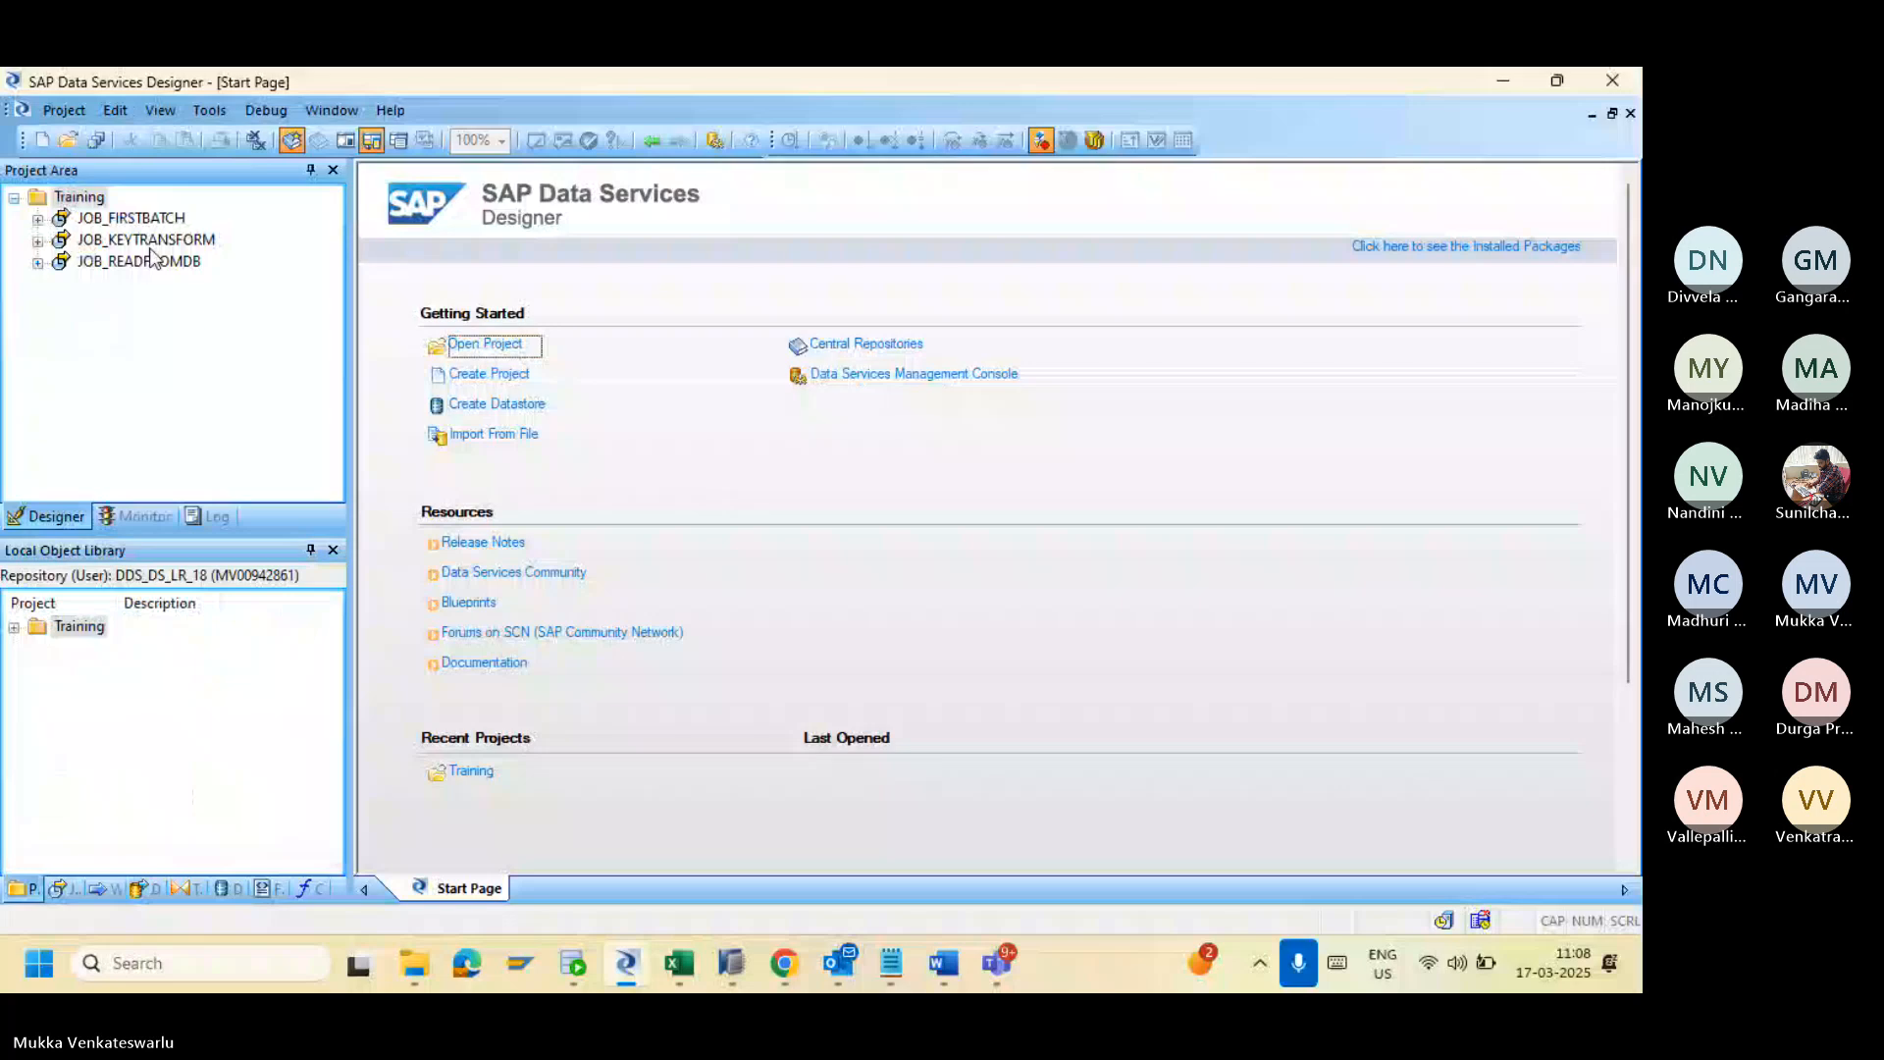
right_click(82, 199)
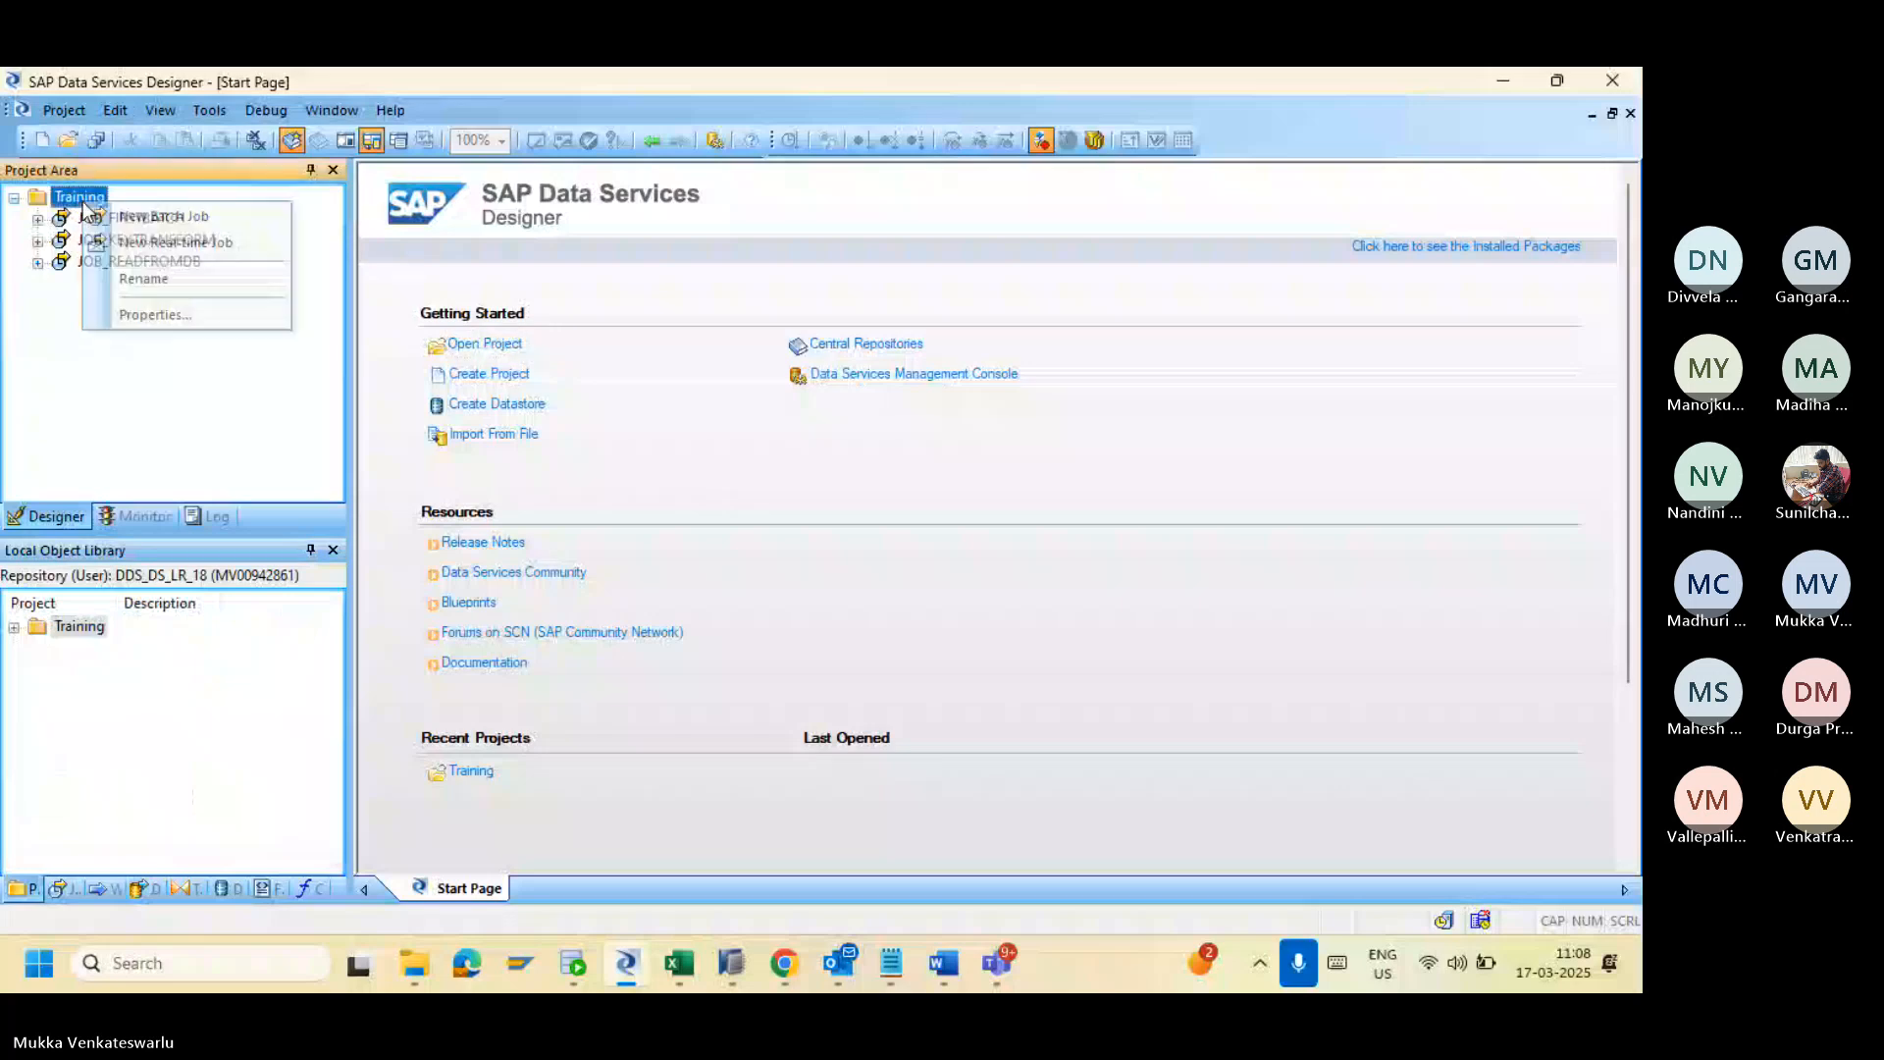
left_click(166, 216)
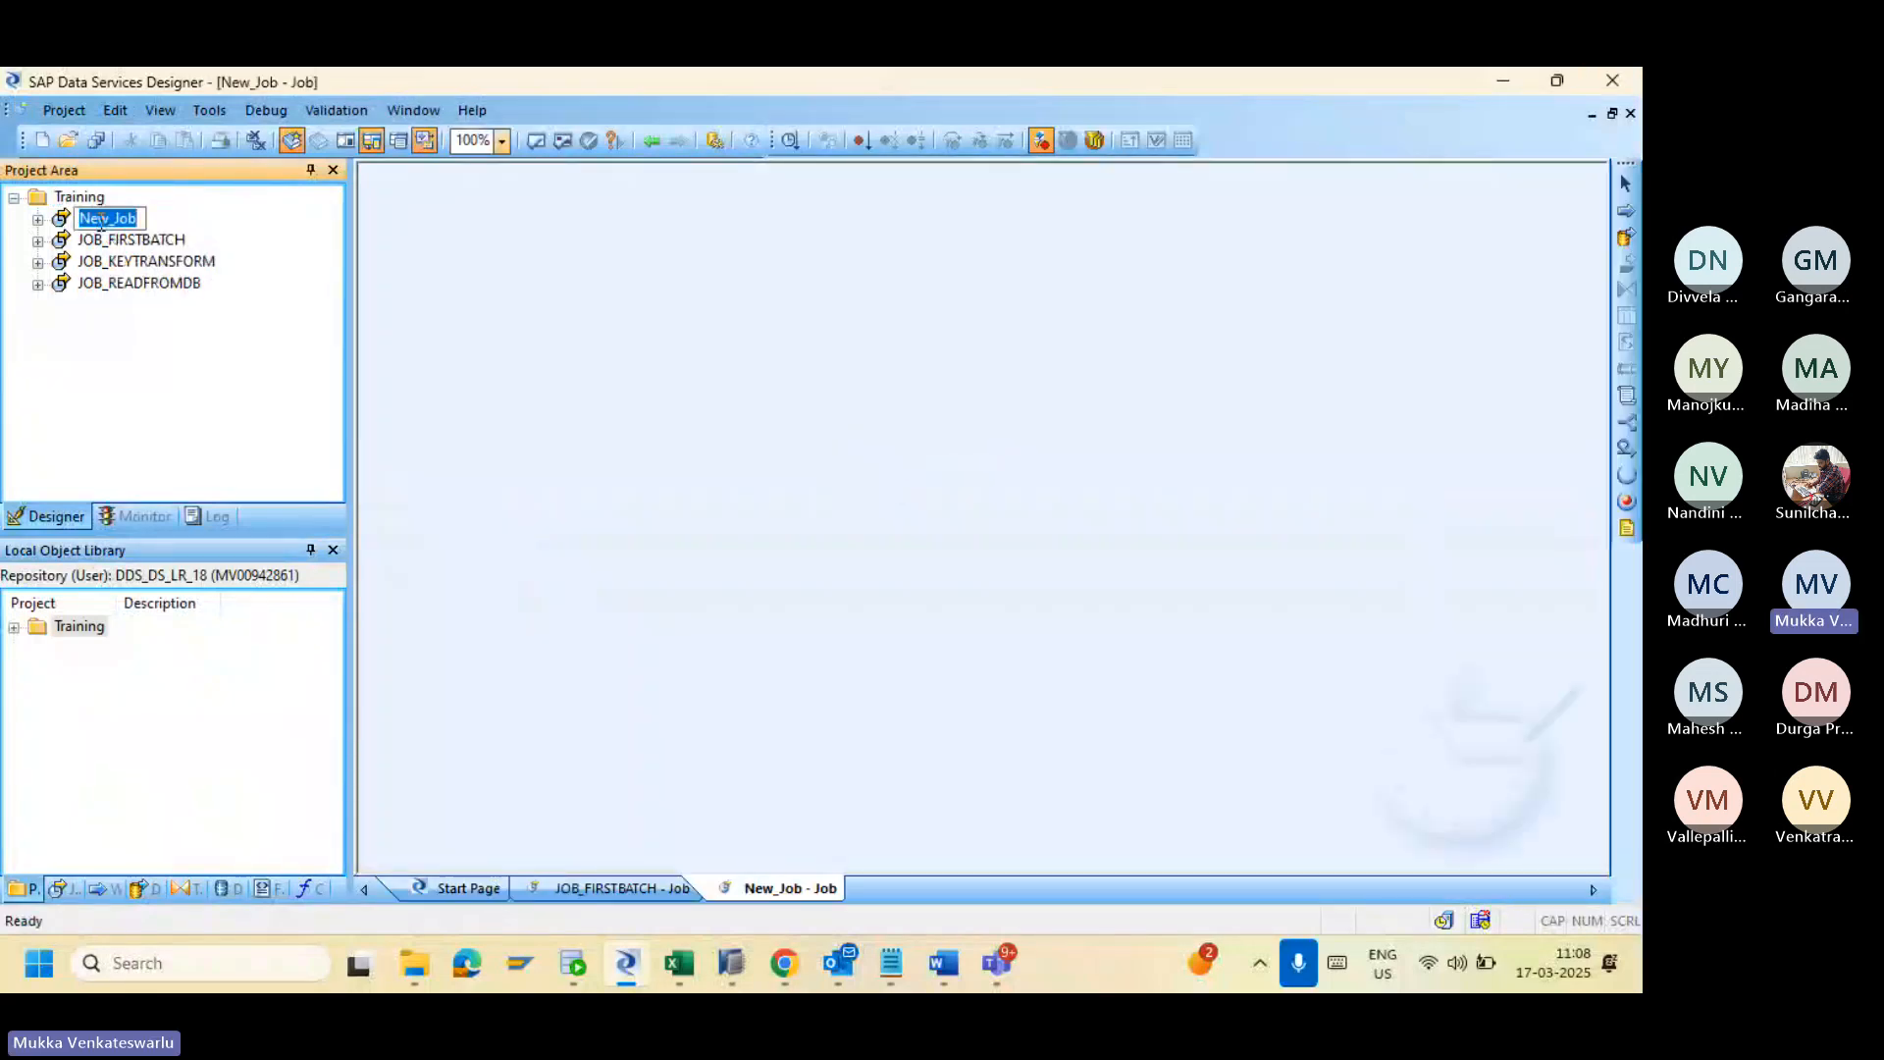
type("JOB")
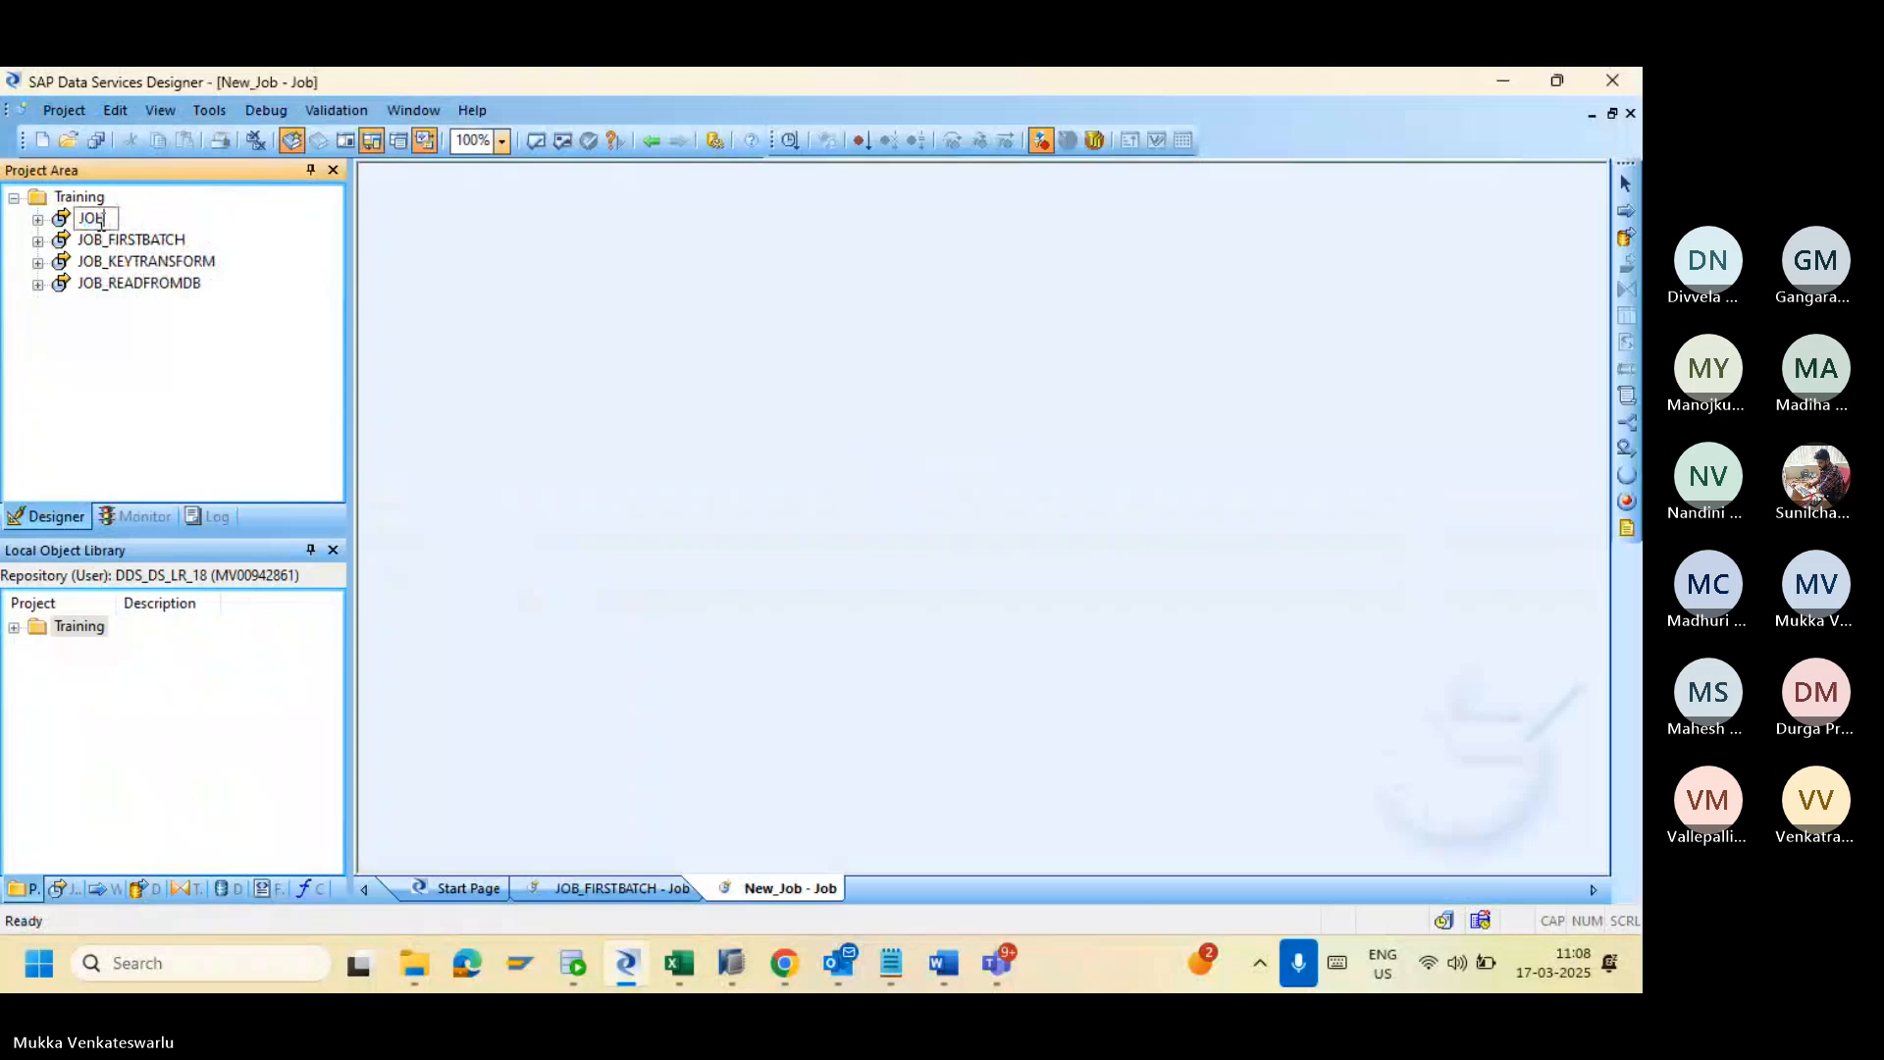
key("BackSpace")
type("B_TAB")
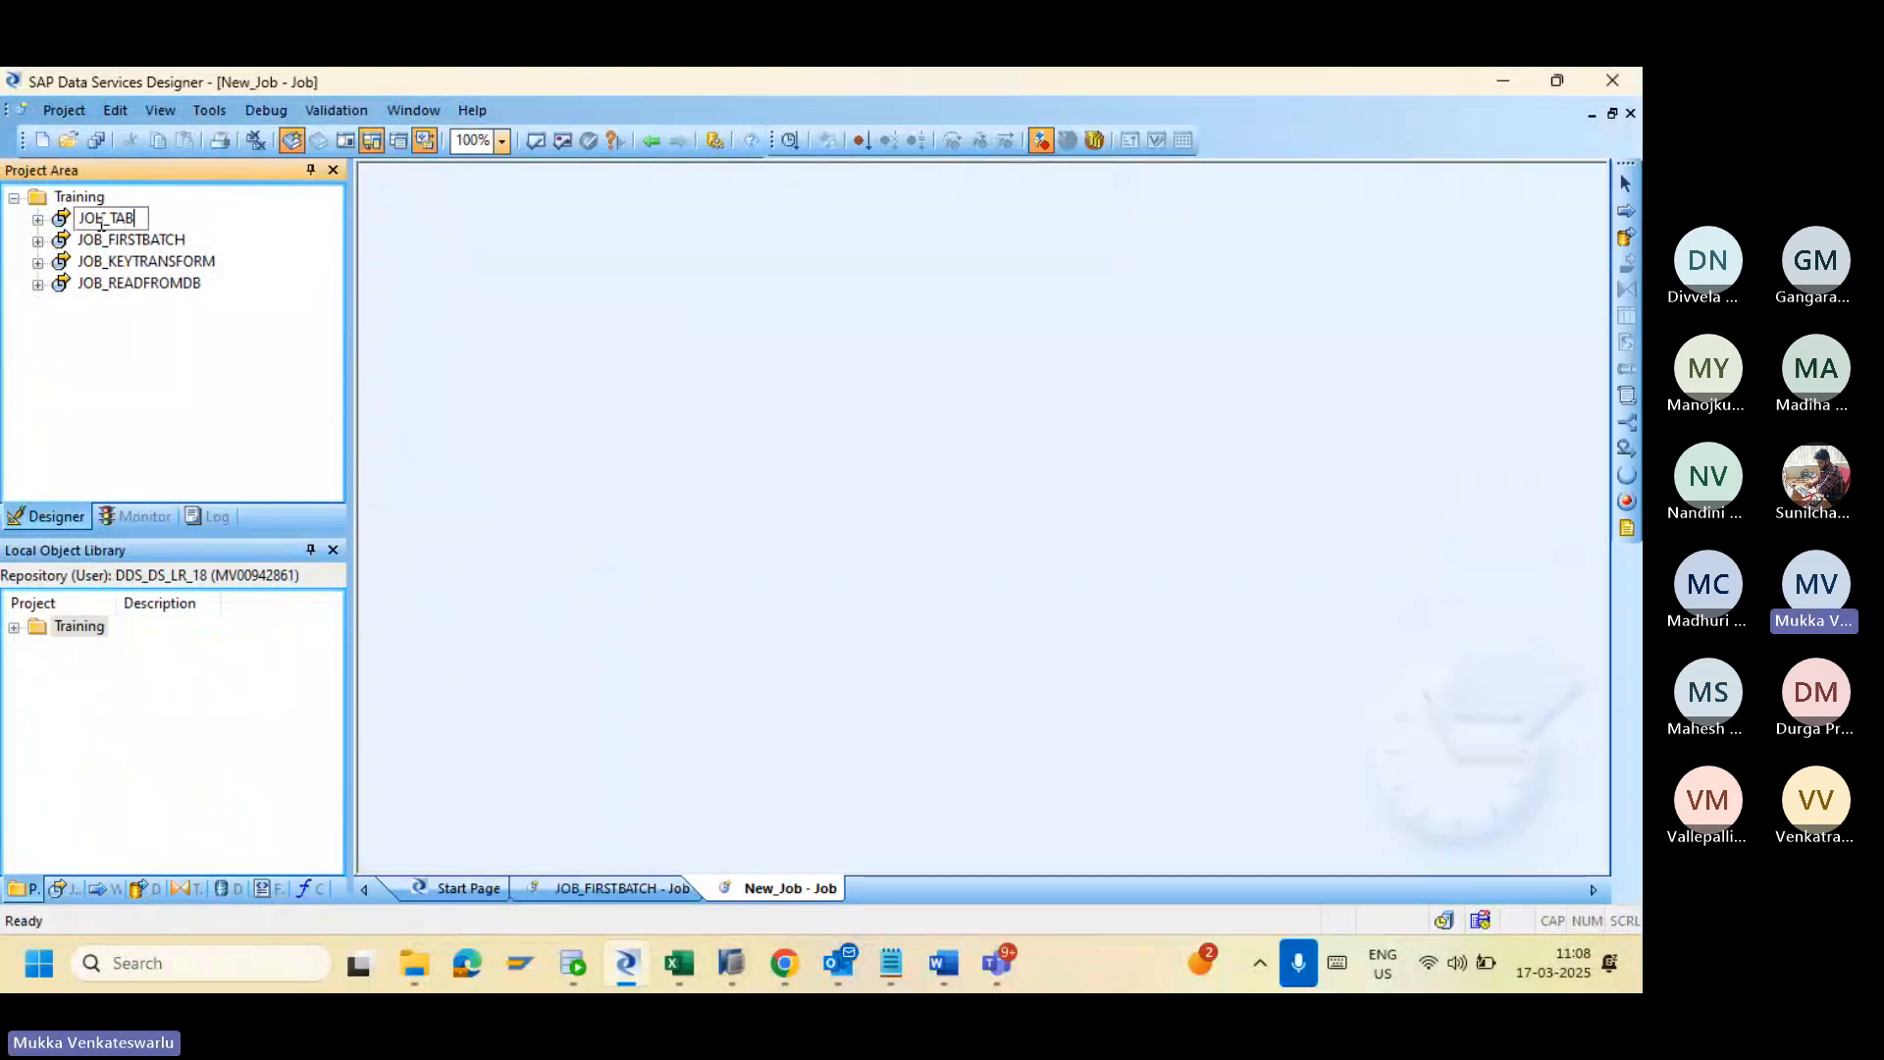
type("LE")
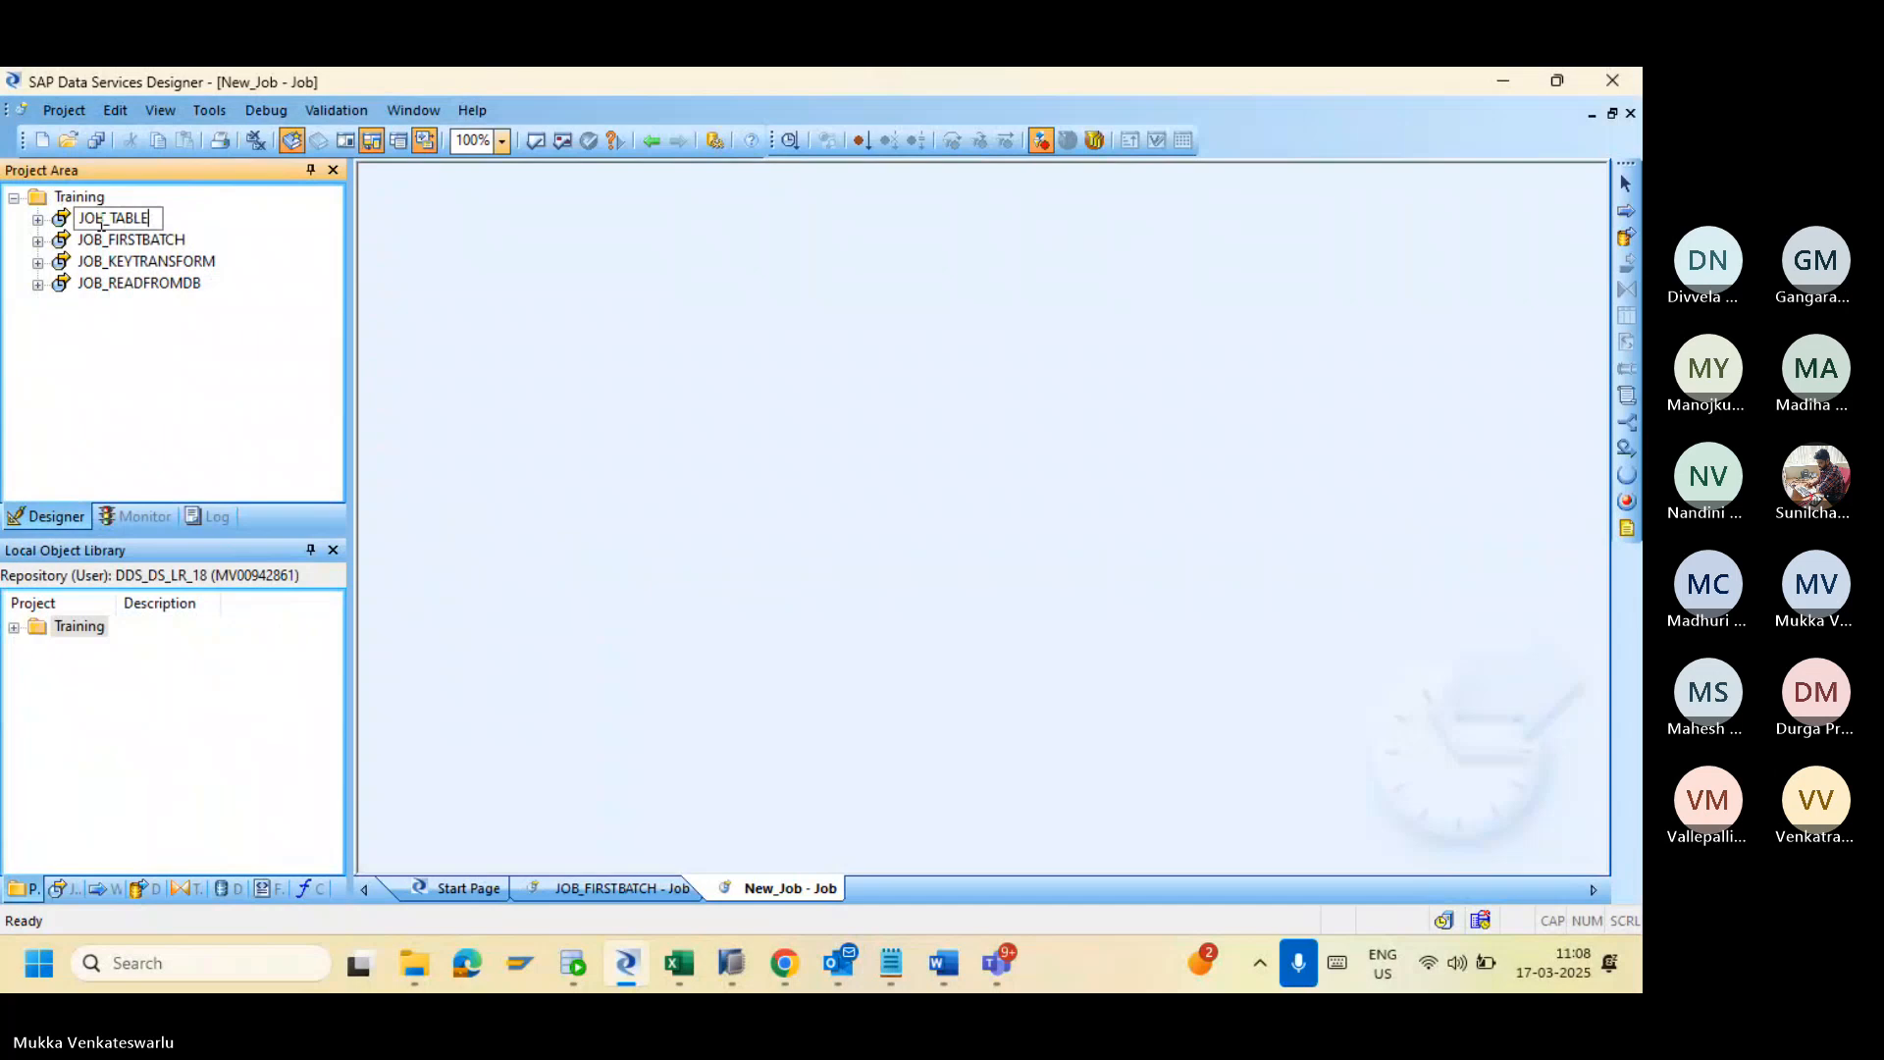
type("V")
key("BackSpace")
type("COMPARISION")
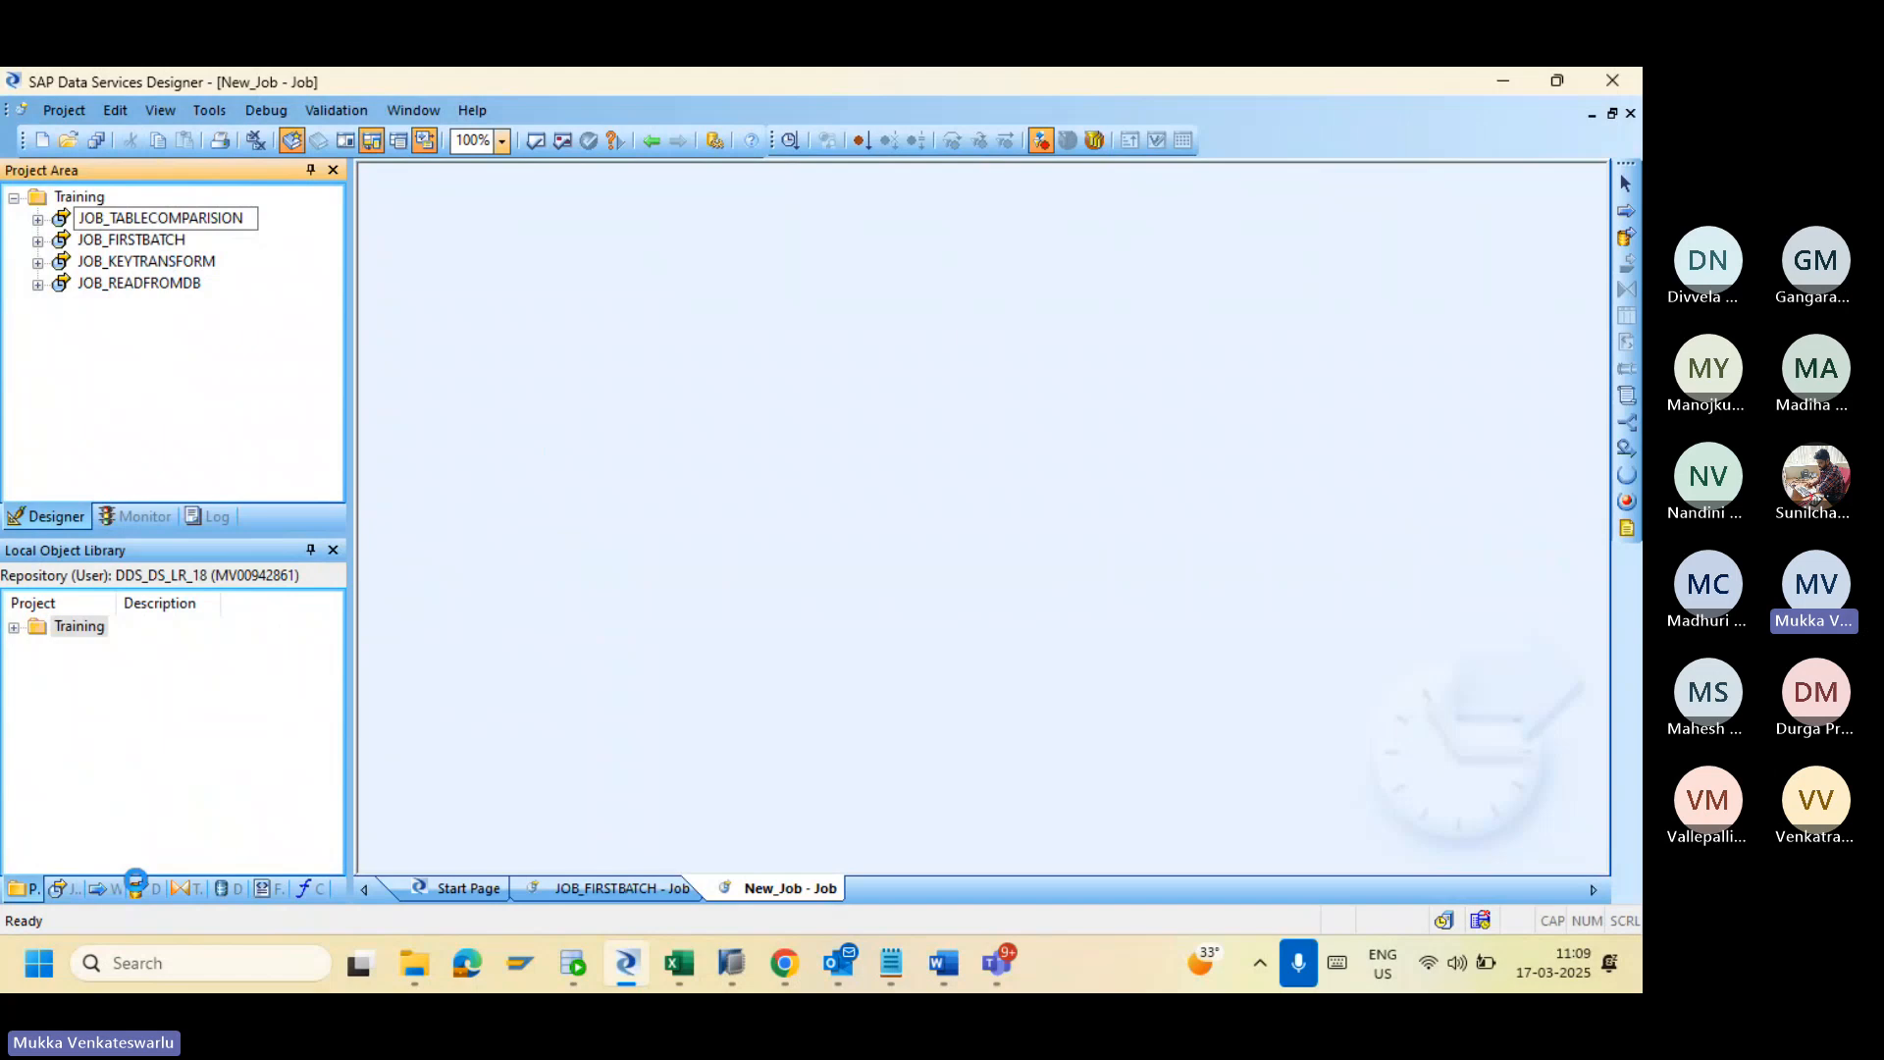
key("Return")
Step: Place the DF_CUST_TABLECOMP1 data flow in JOB_TABLECOMPARISION and open it
left_click(138, 889)
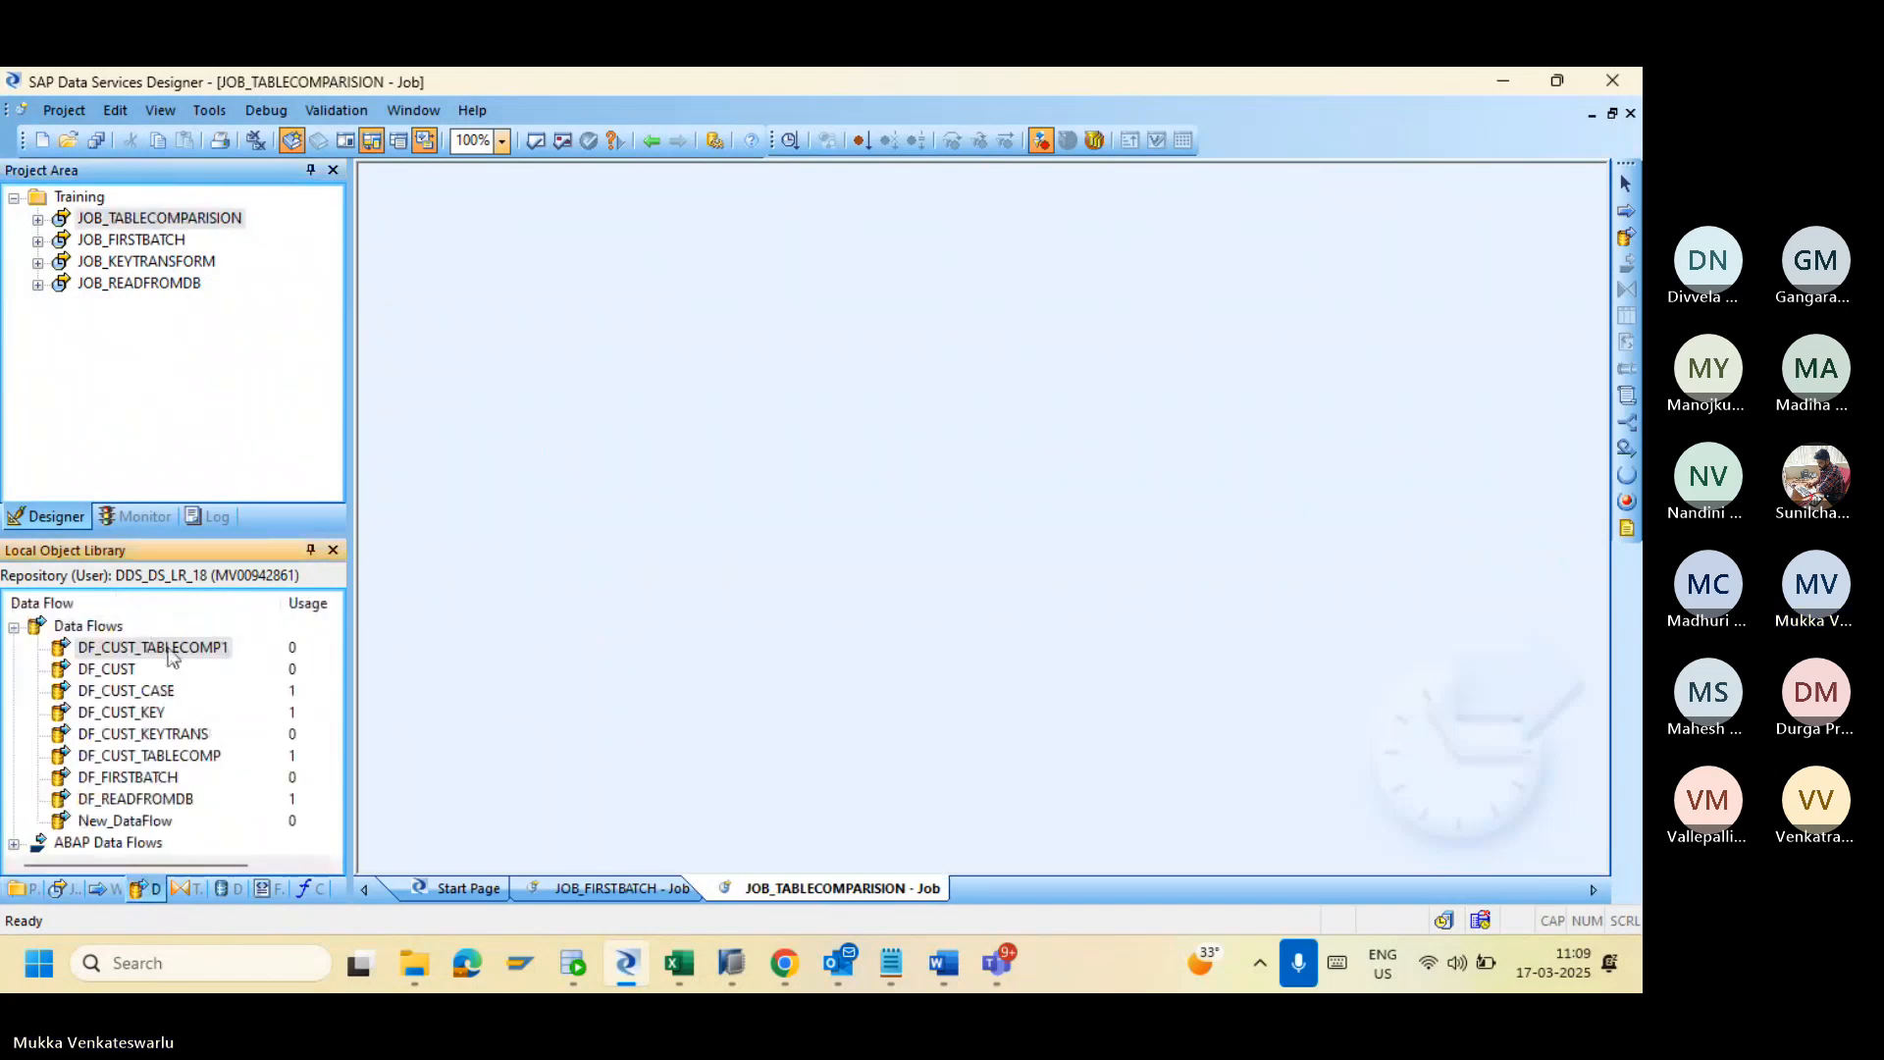
left_click_drag(153, 646, 852, 456)
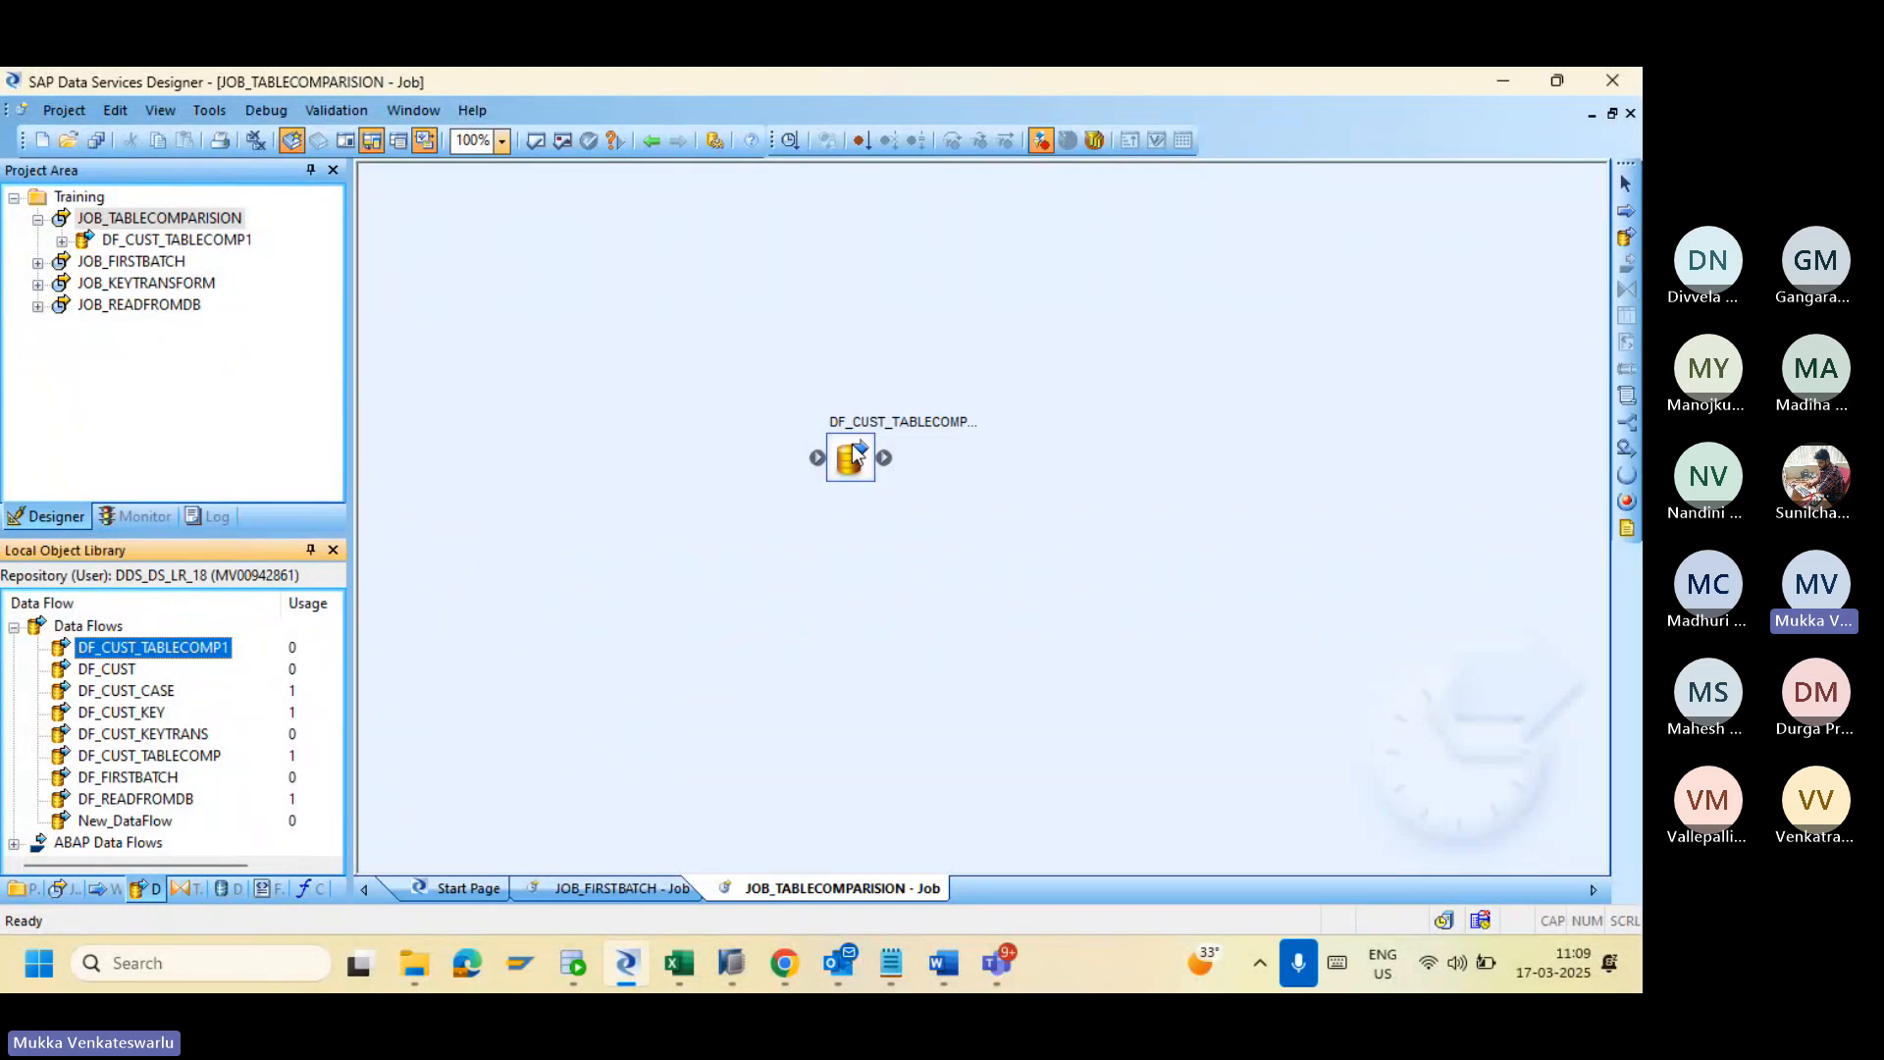
double_click(854, 453)
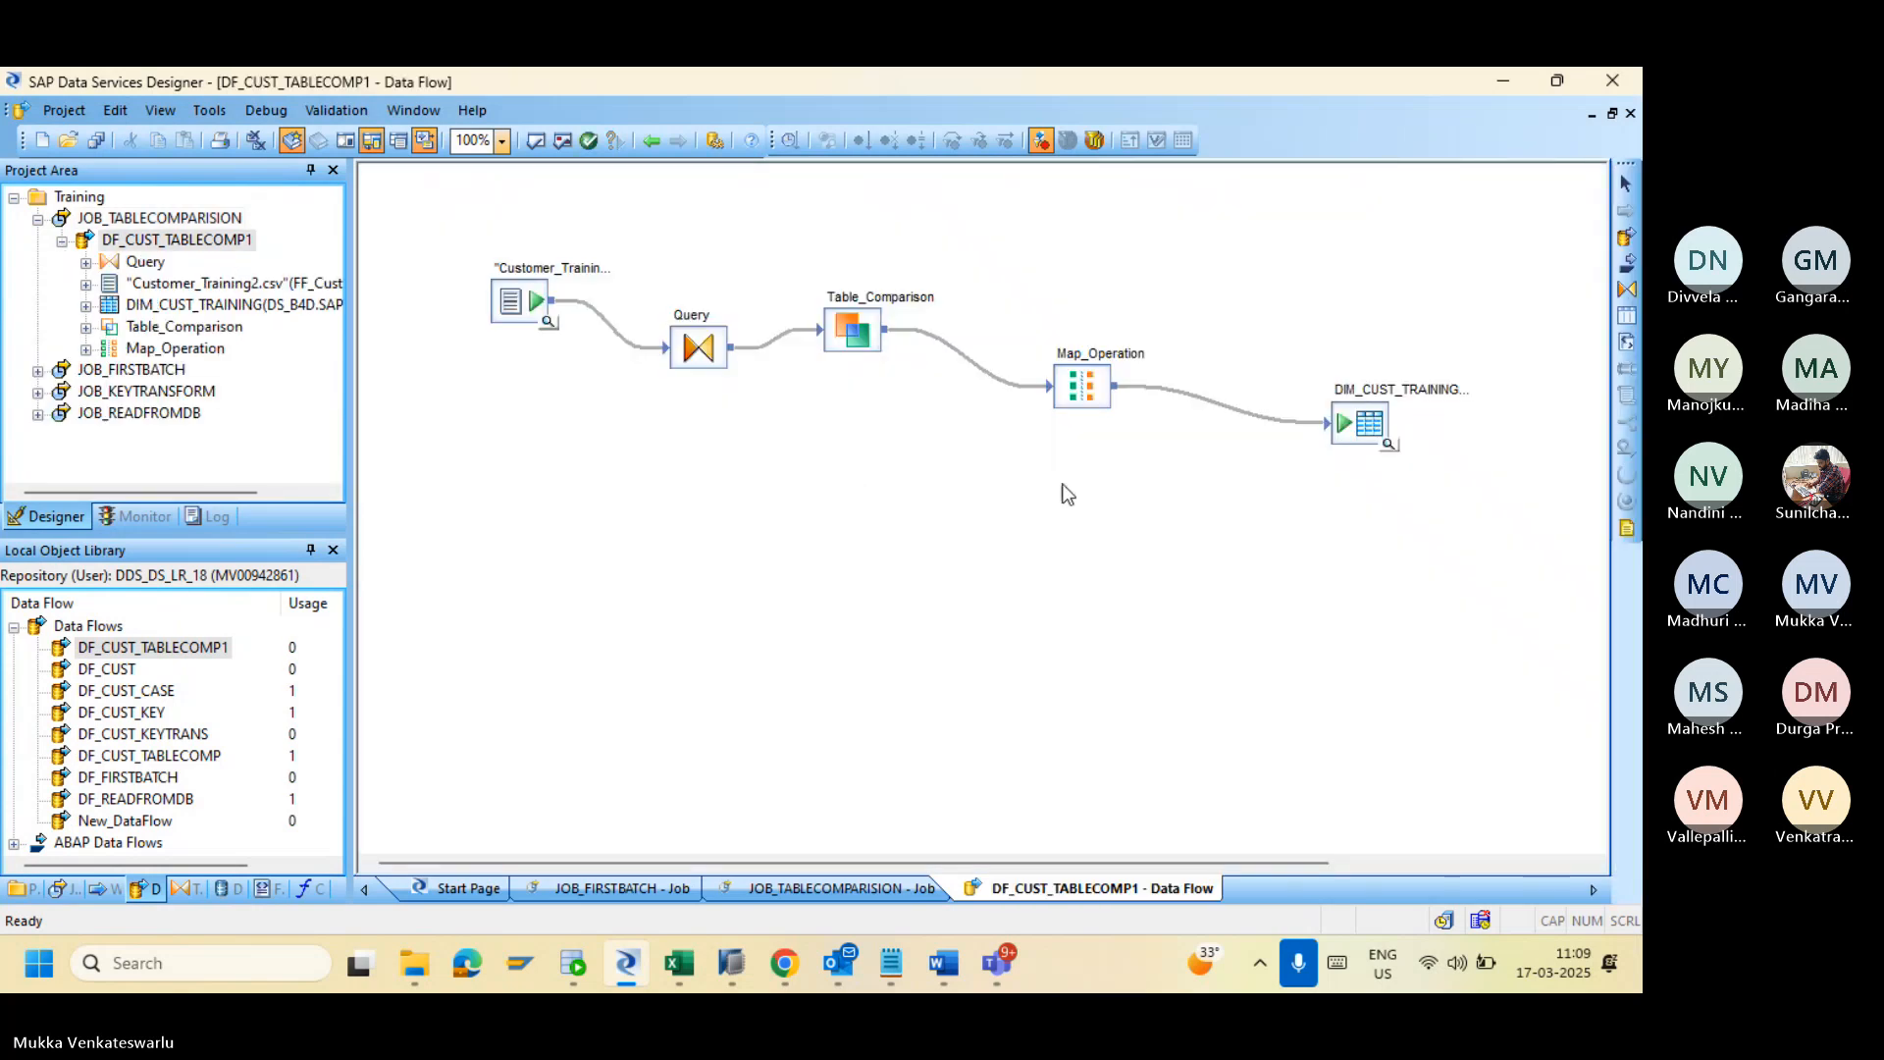
Step: Delete the Map_Operation transform and connect Table_Comparison directly to the DIM_CUST_TRAINING target table
double_click(1084, 388)
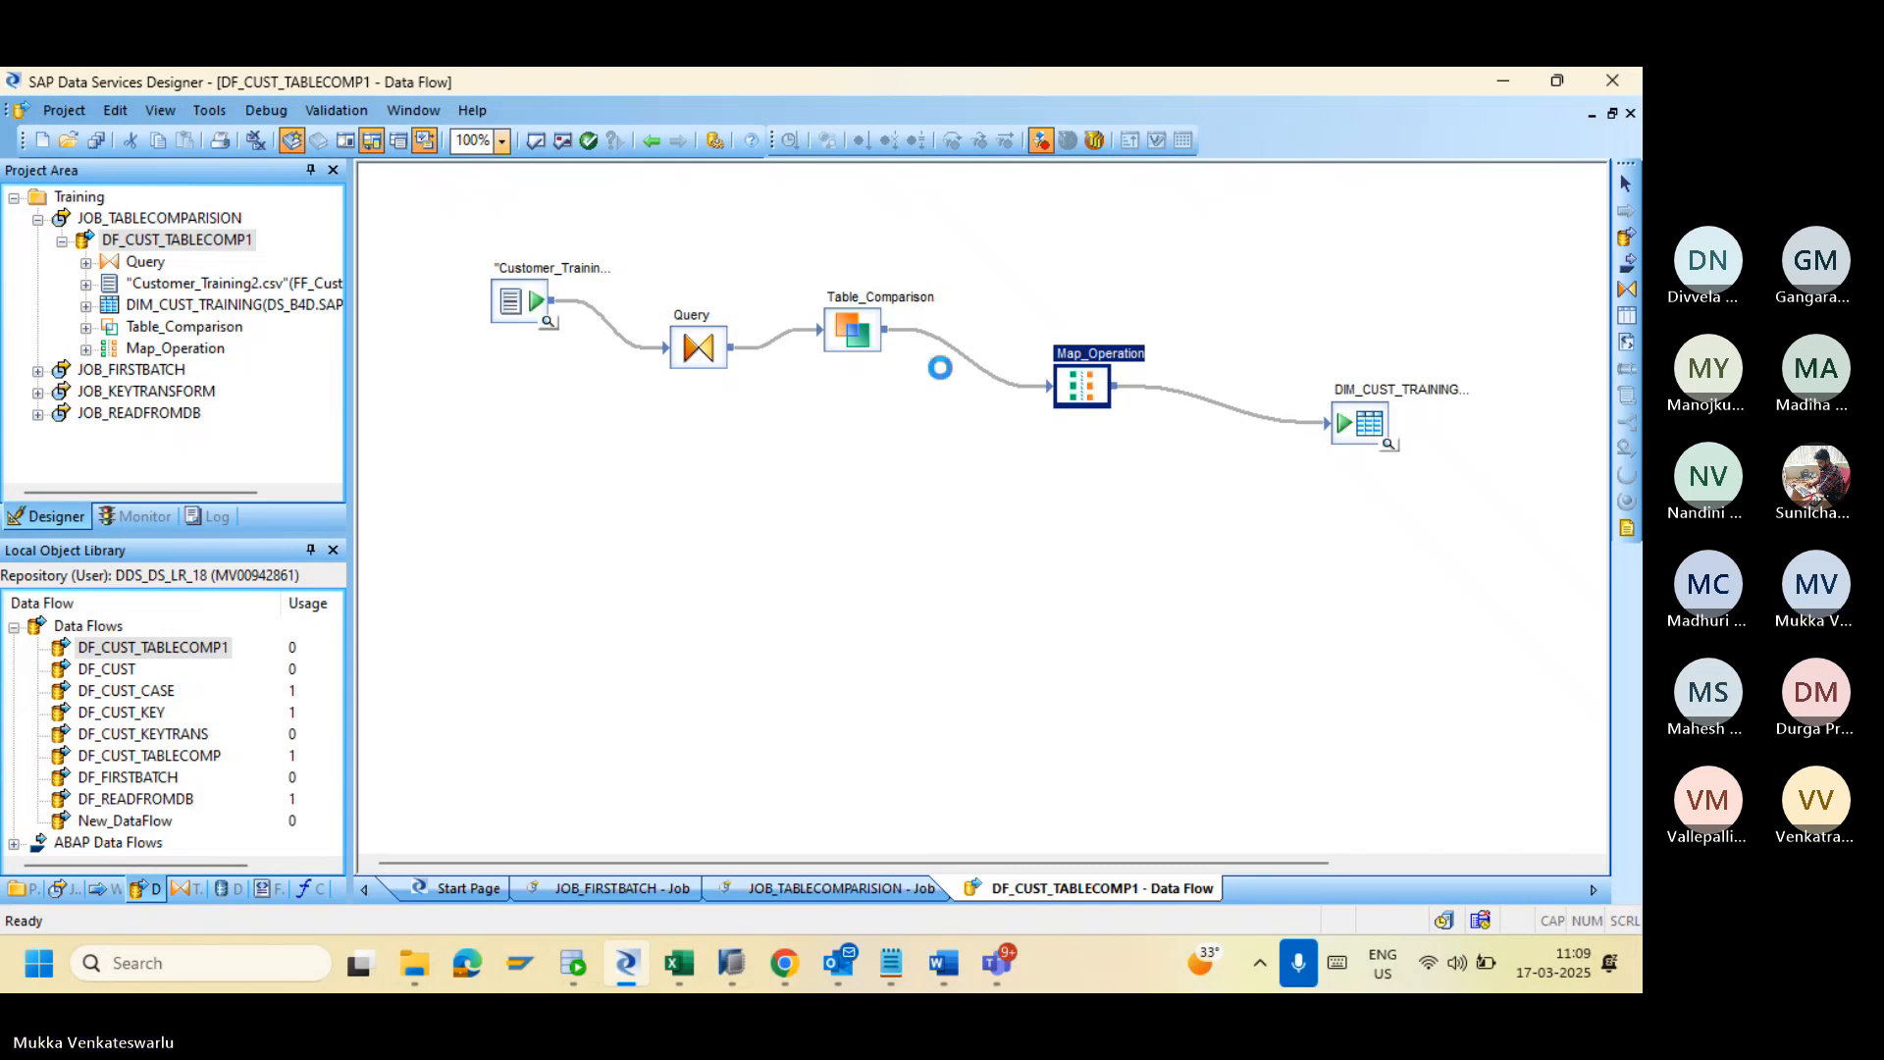
key("Delete")
left_click_drag(896, 339, 1331, 431)
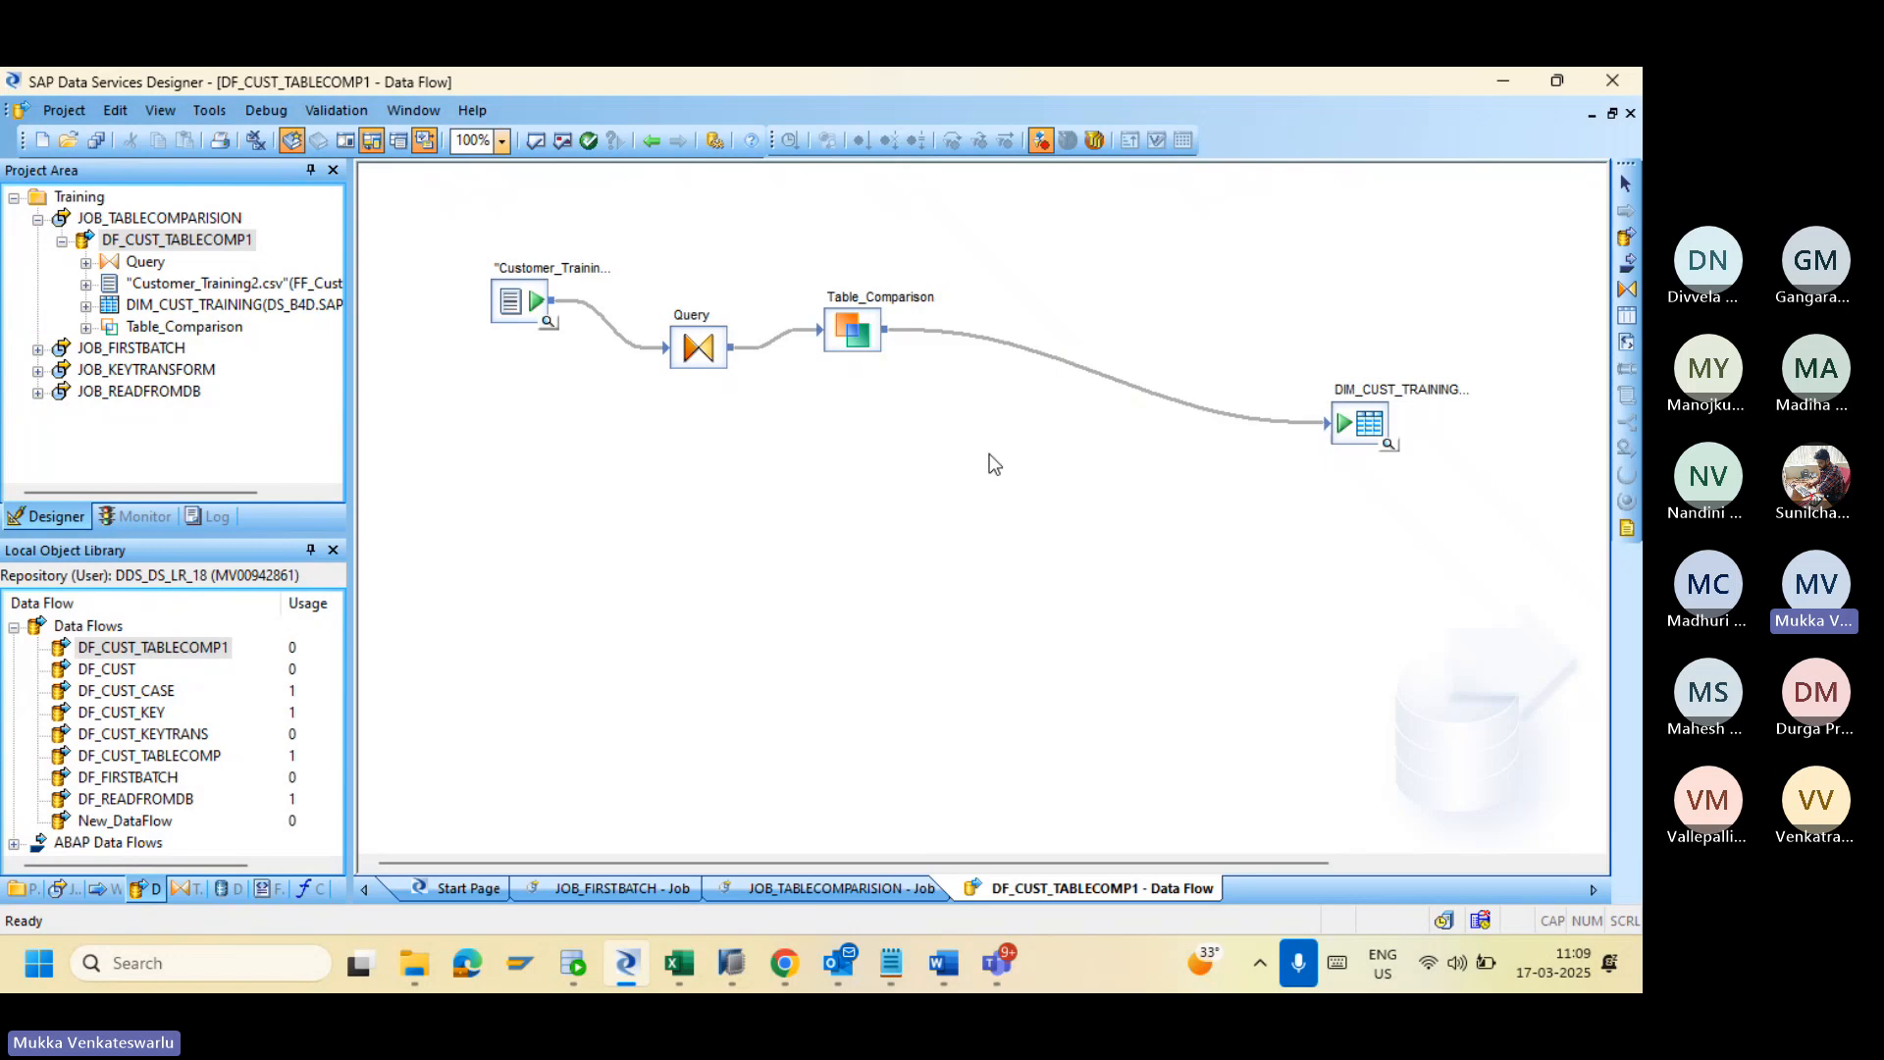
left_click_drag(851, 334, 925, 375)
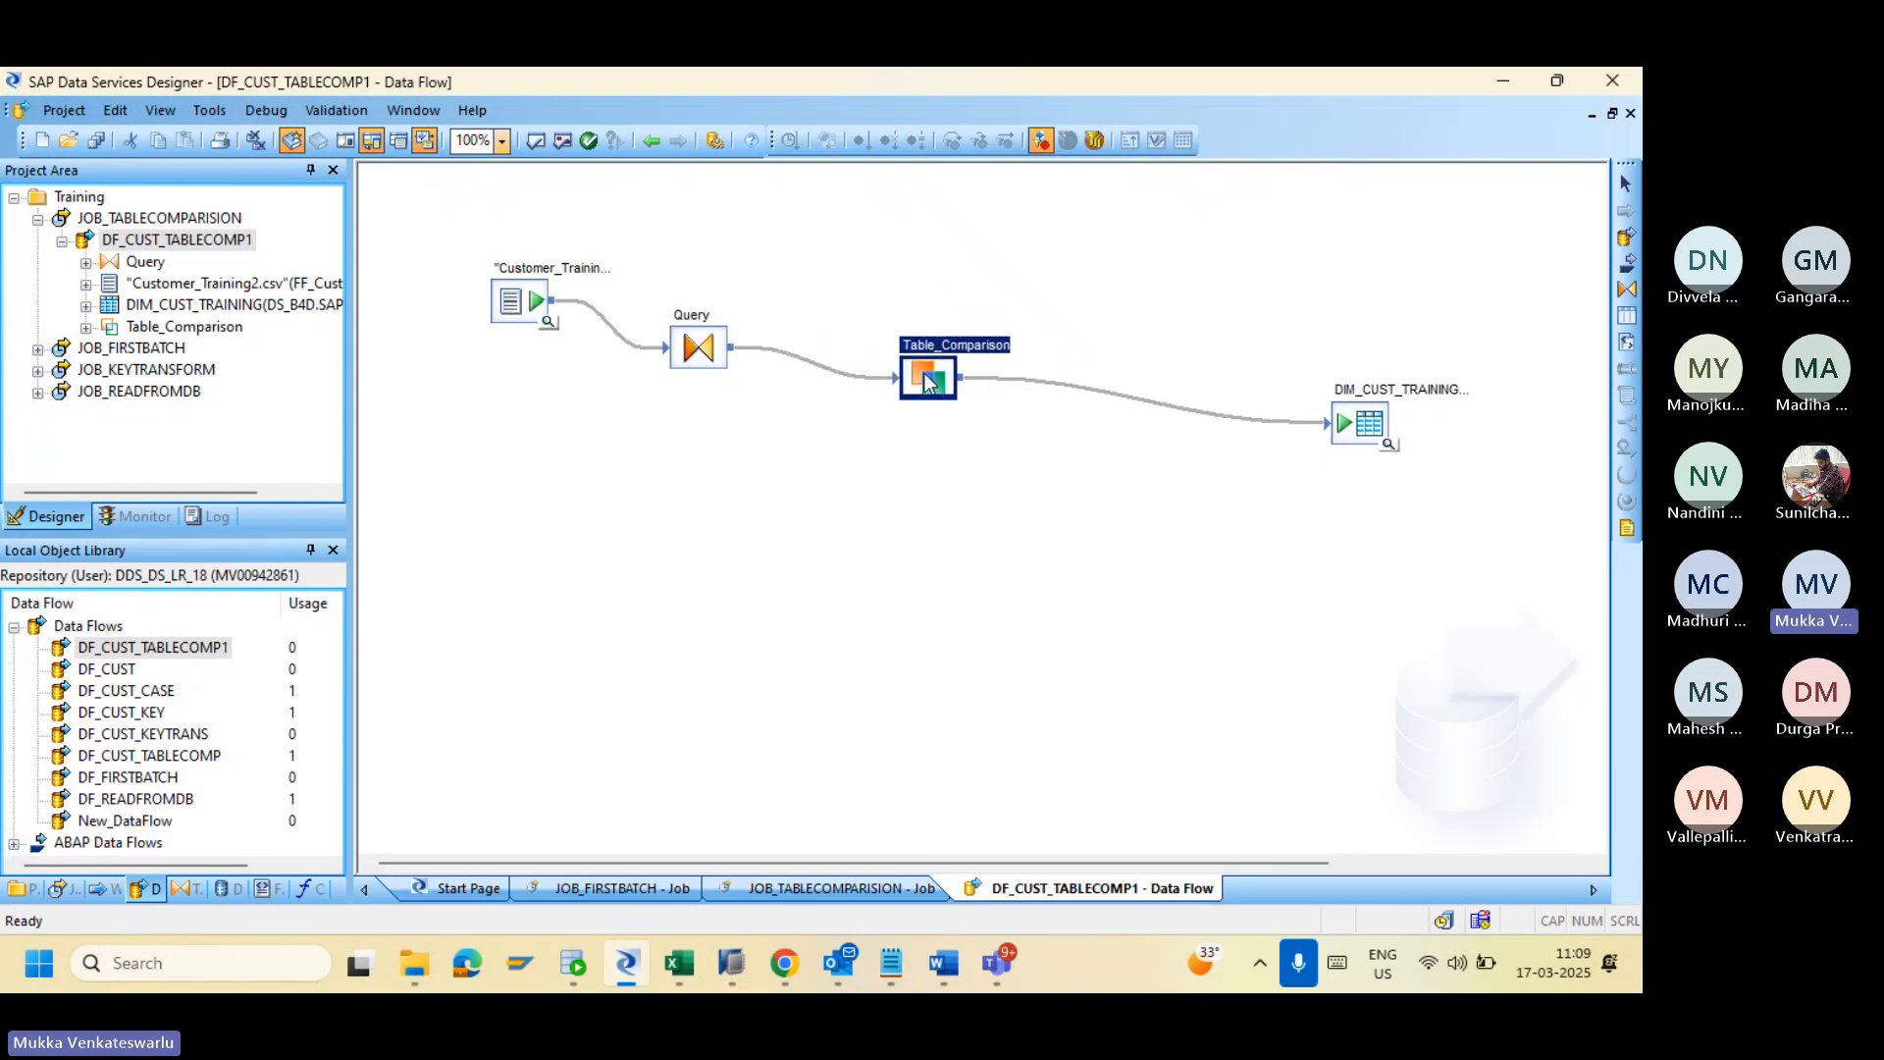
Step: Open the Table_Comparison transform and remove Customer ID from its input primary key columns
double_click(925, 375)
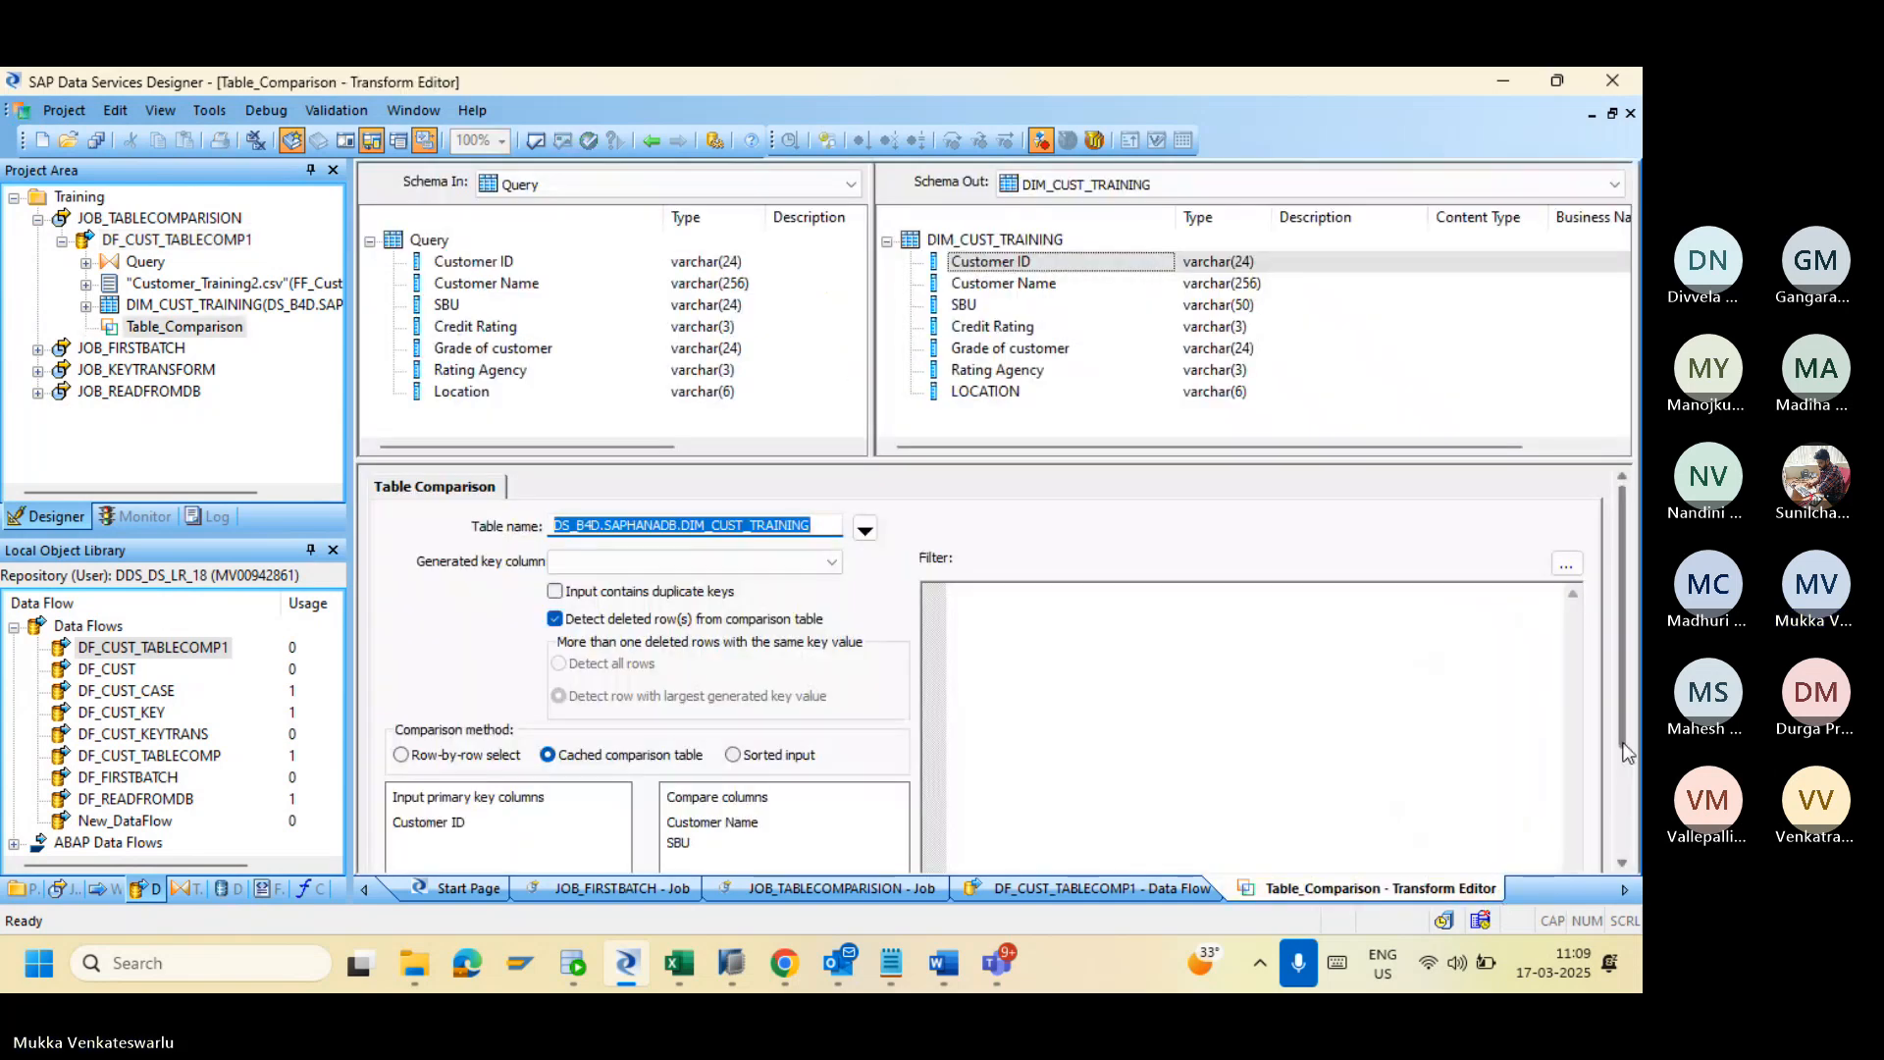
left_click_drag(1624, 756, 1627, 834)
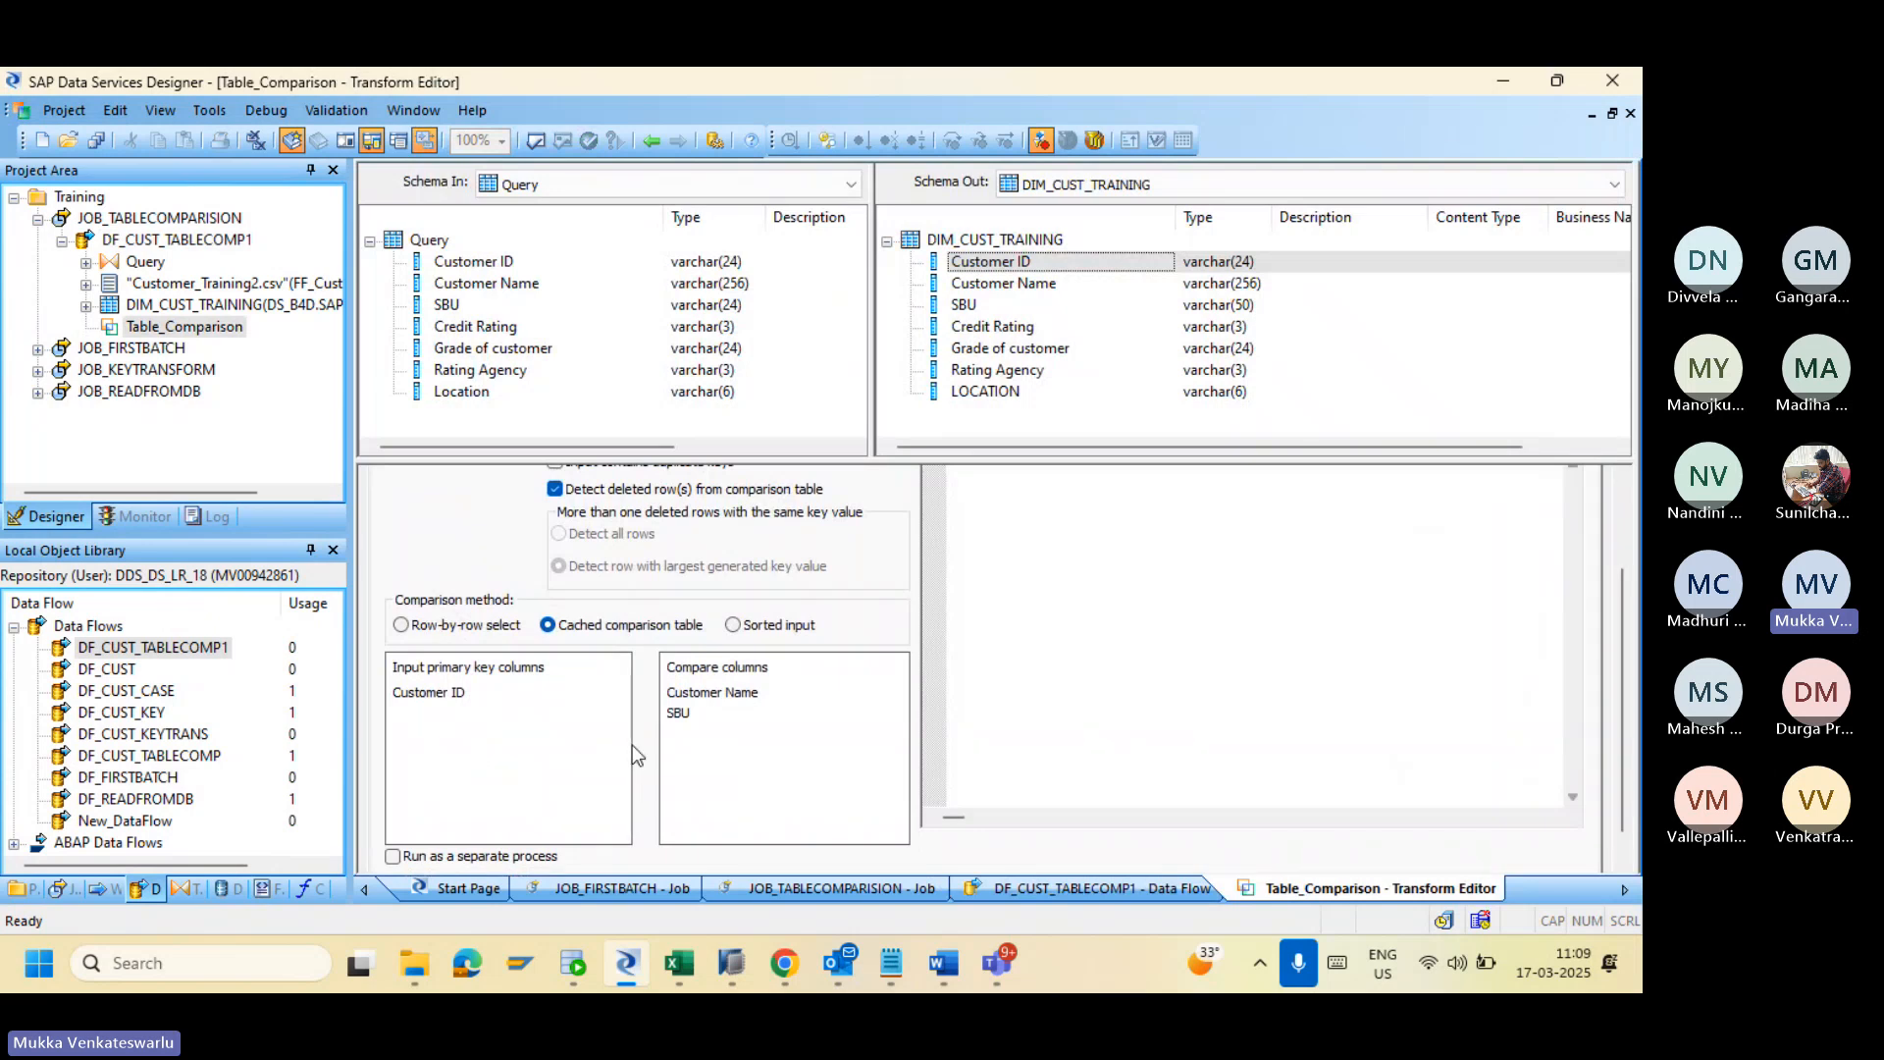
left_click(429, 695)
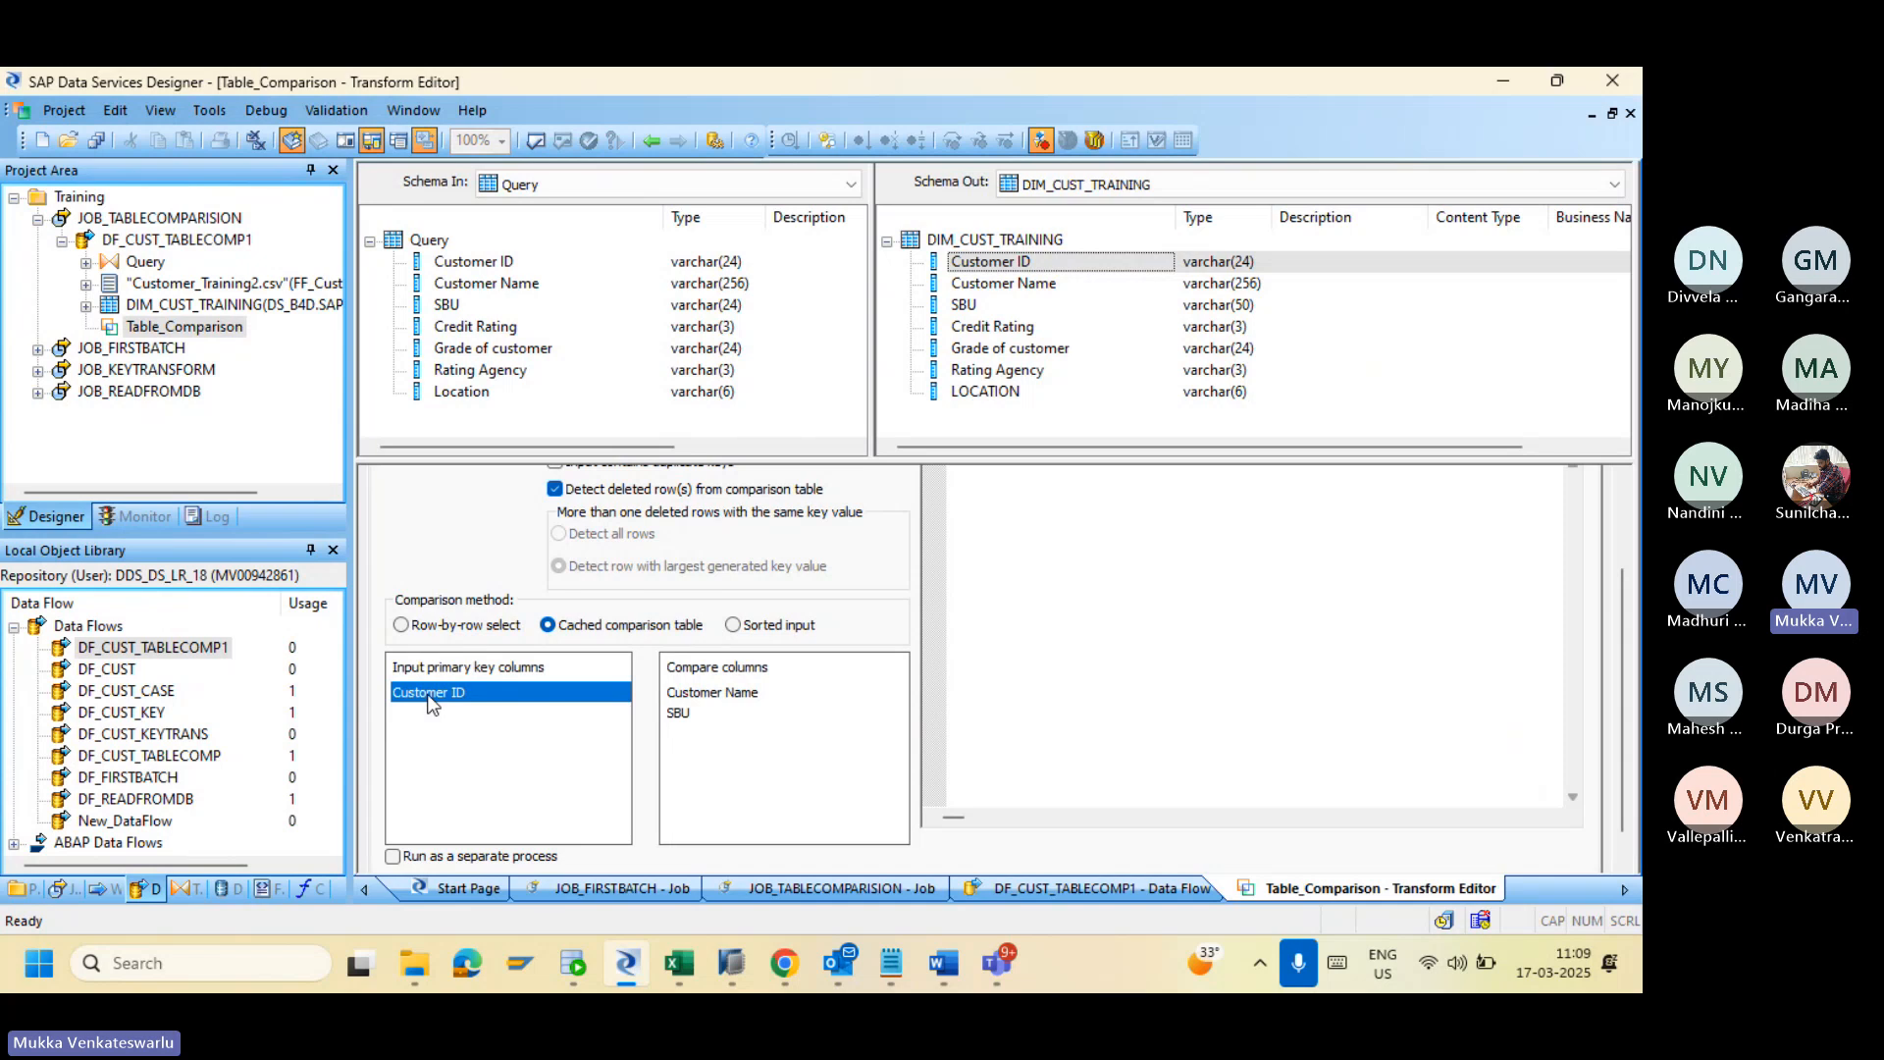
key("Delete")
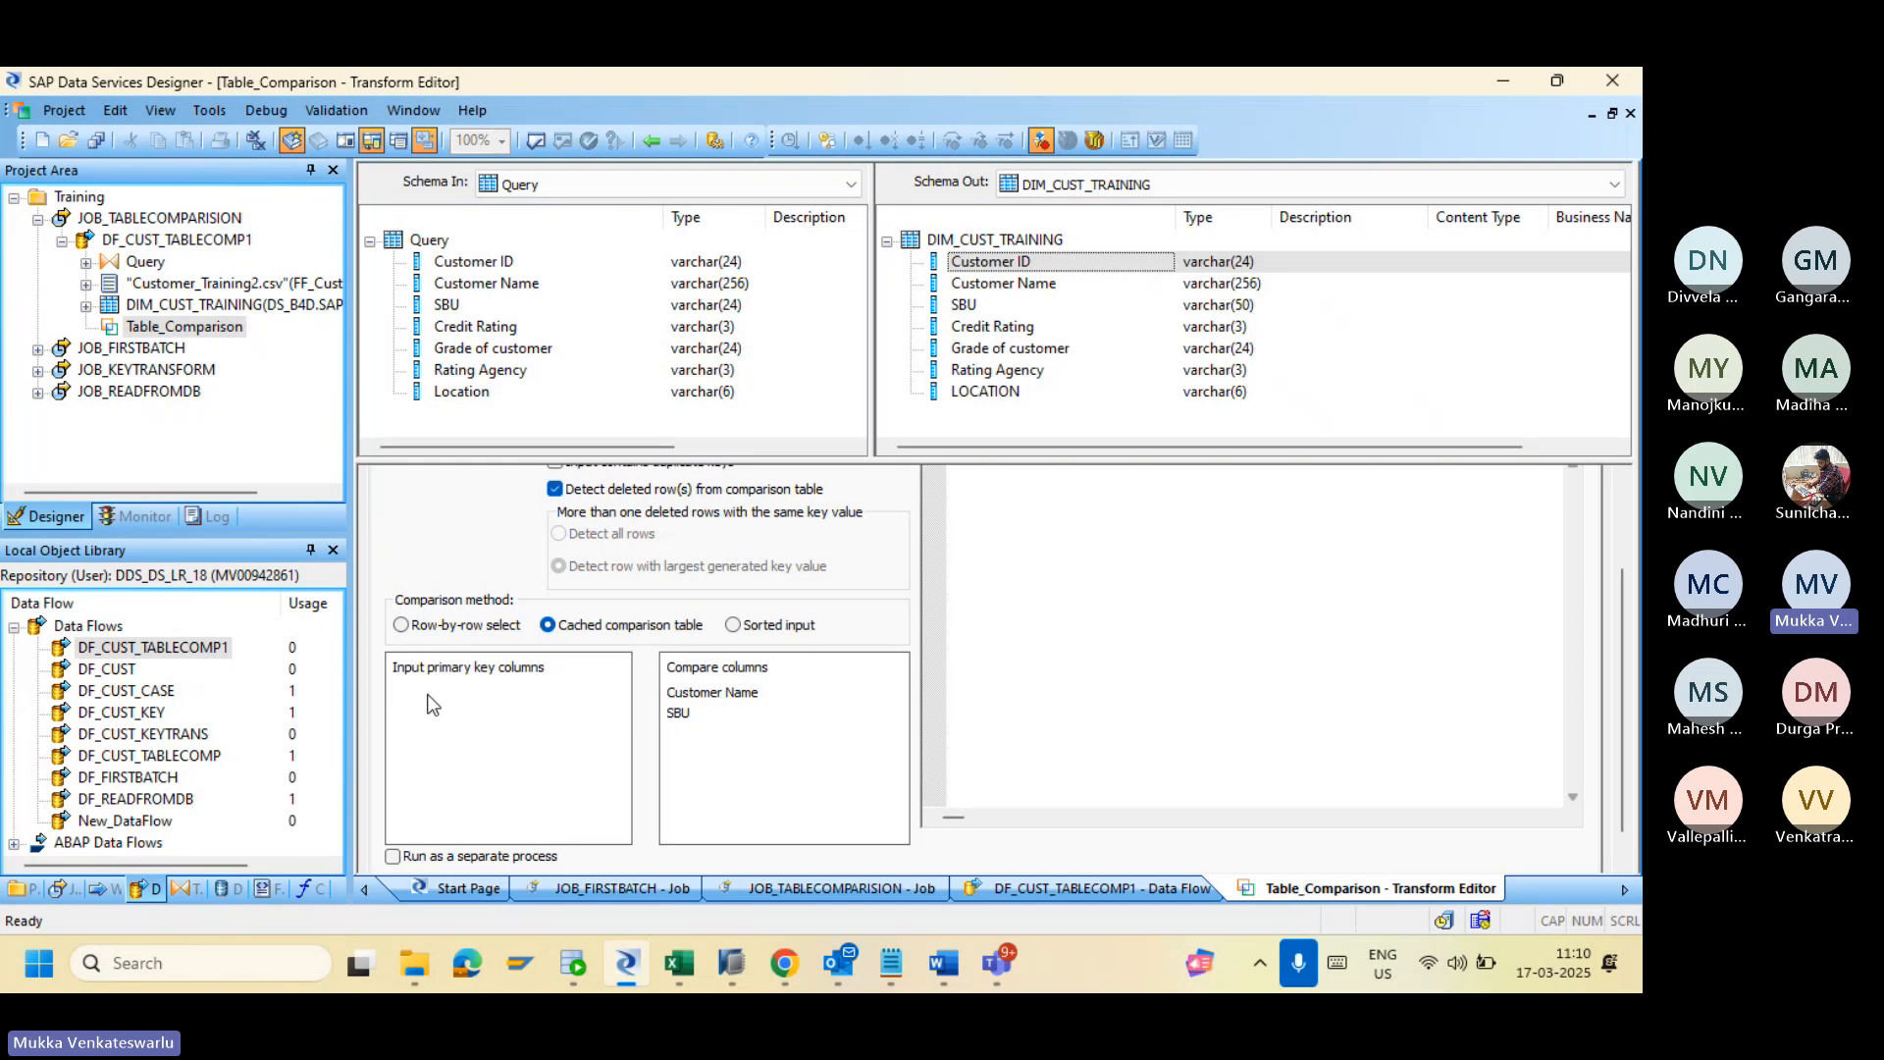
left_click(996, 962)
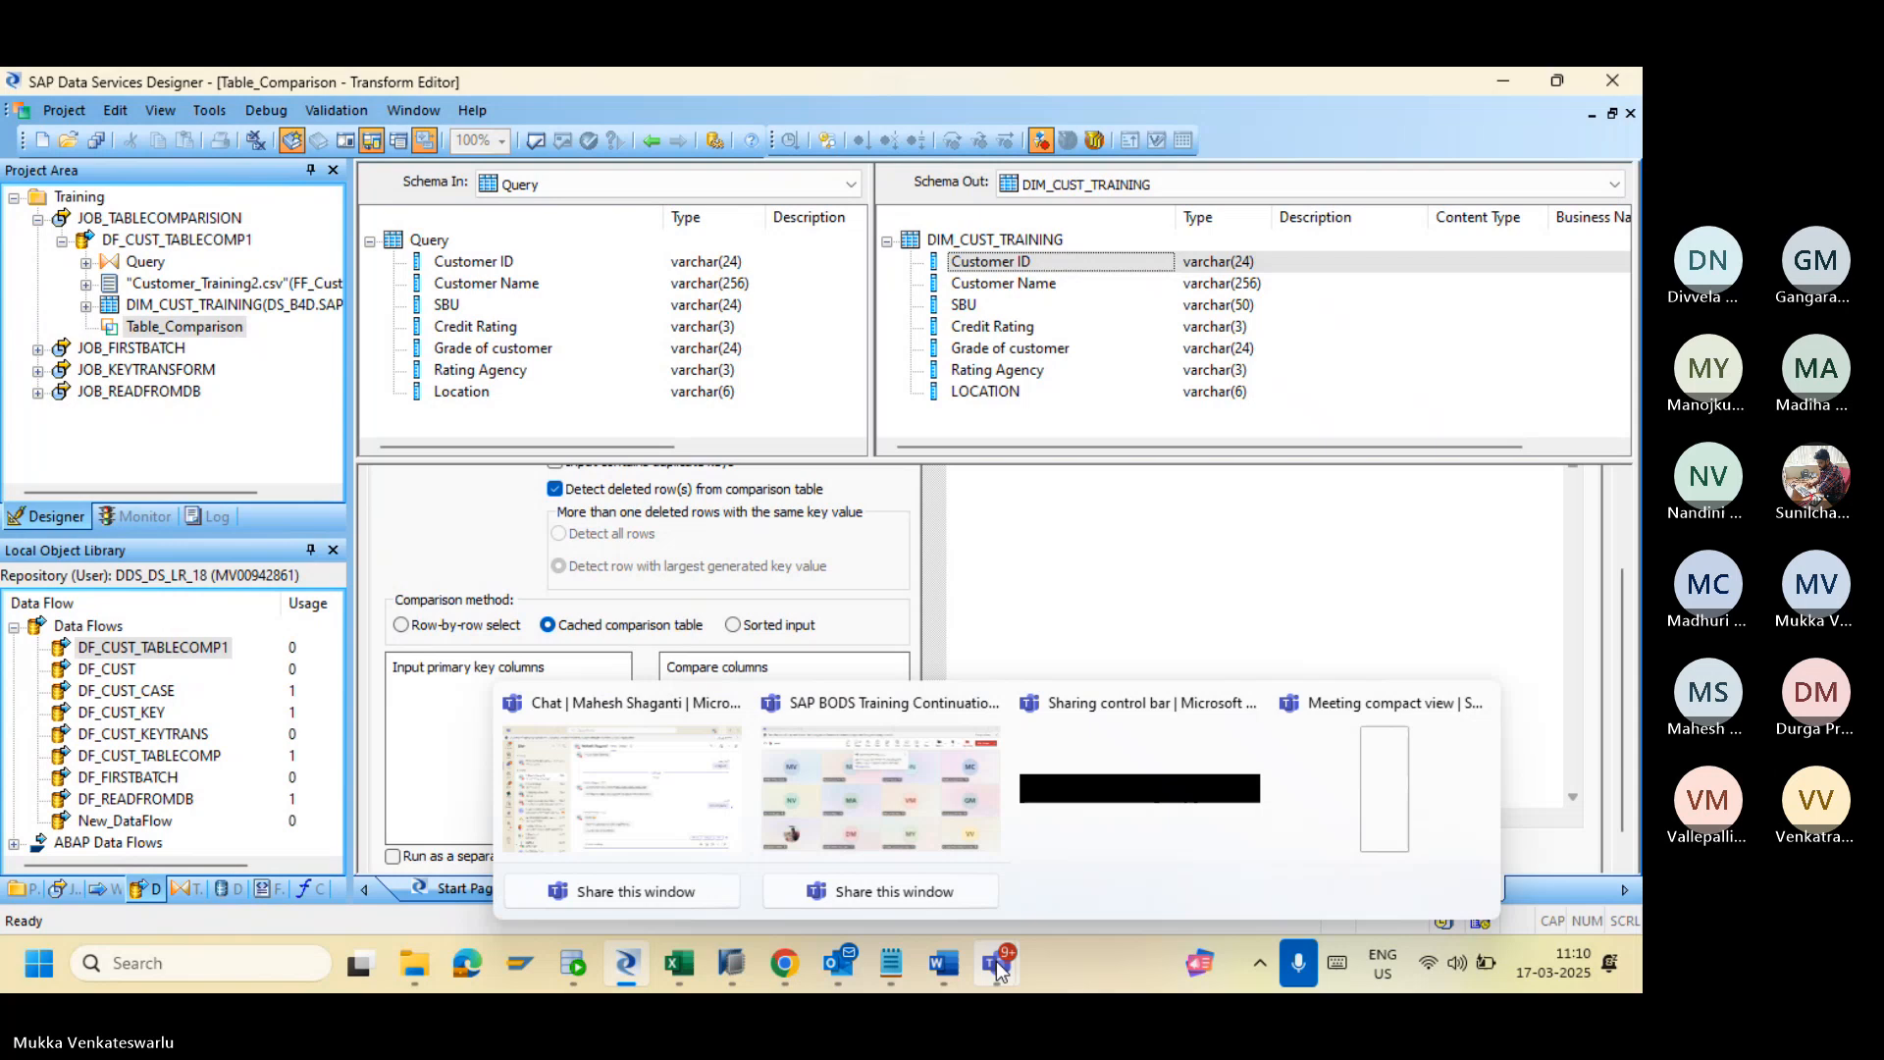
left_click(903, 801)
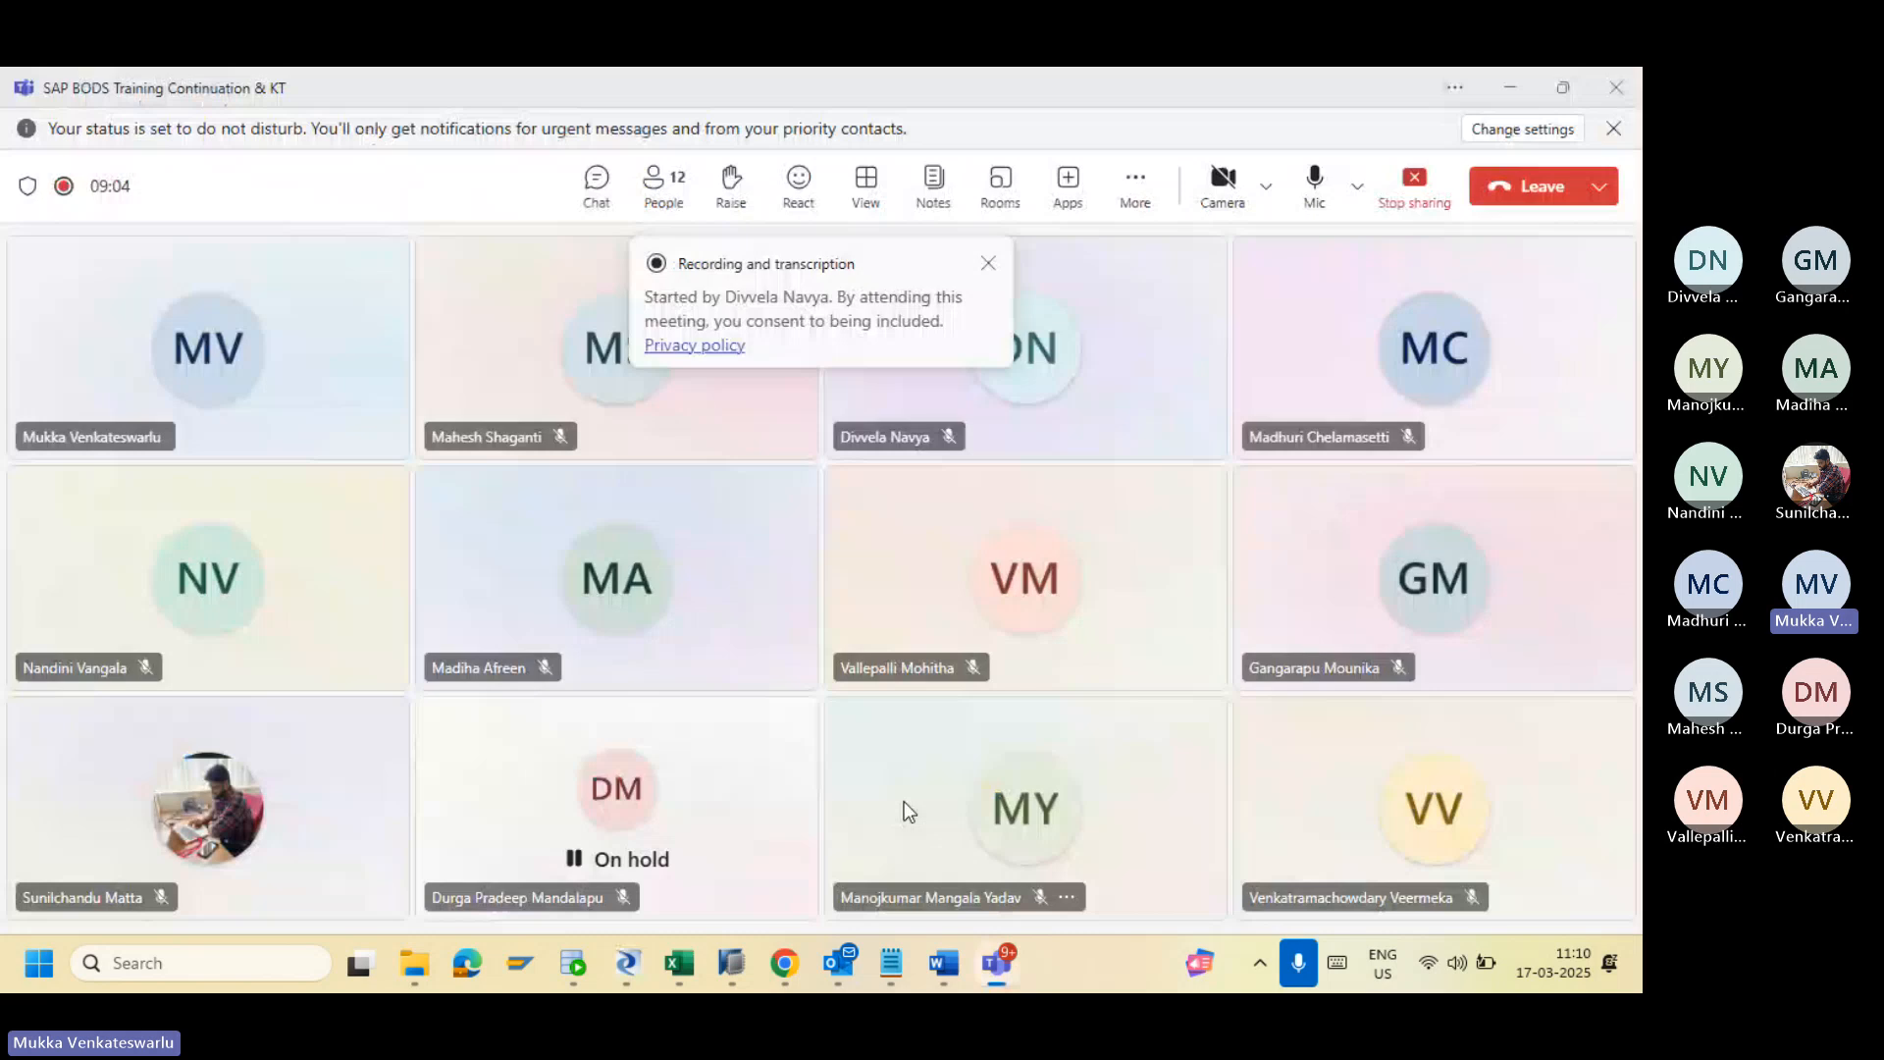
key("alt+Tab")
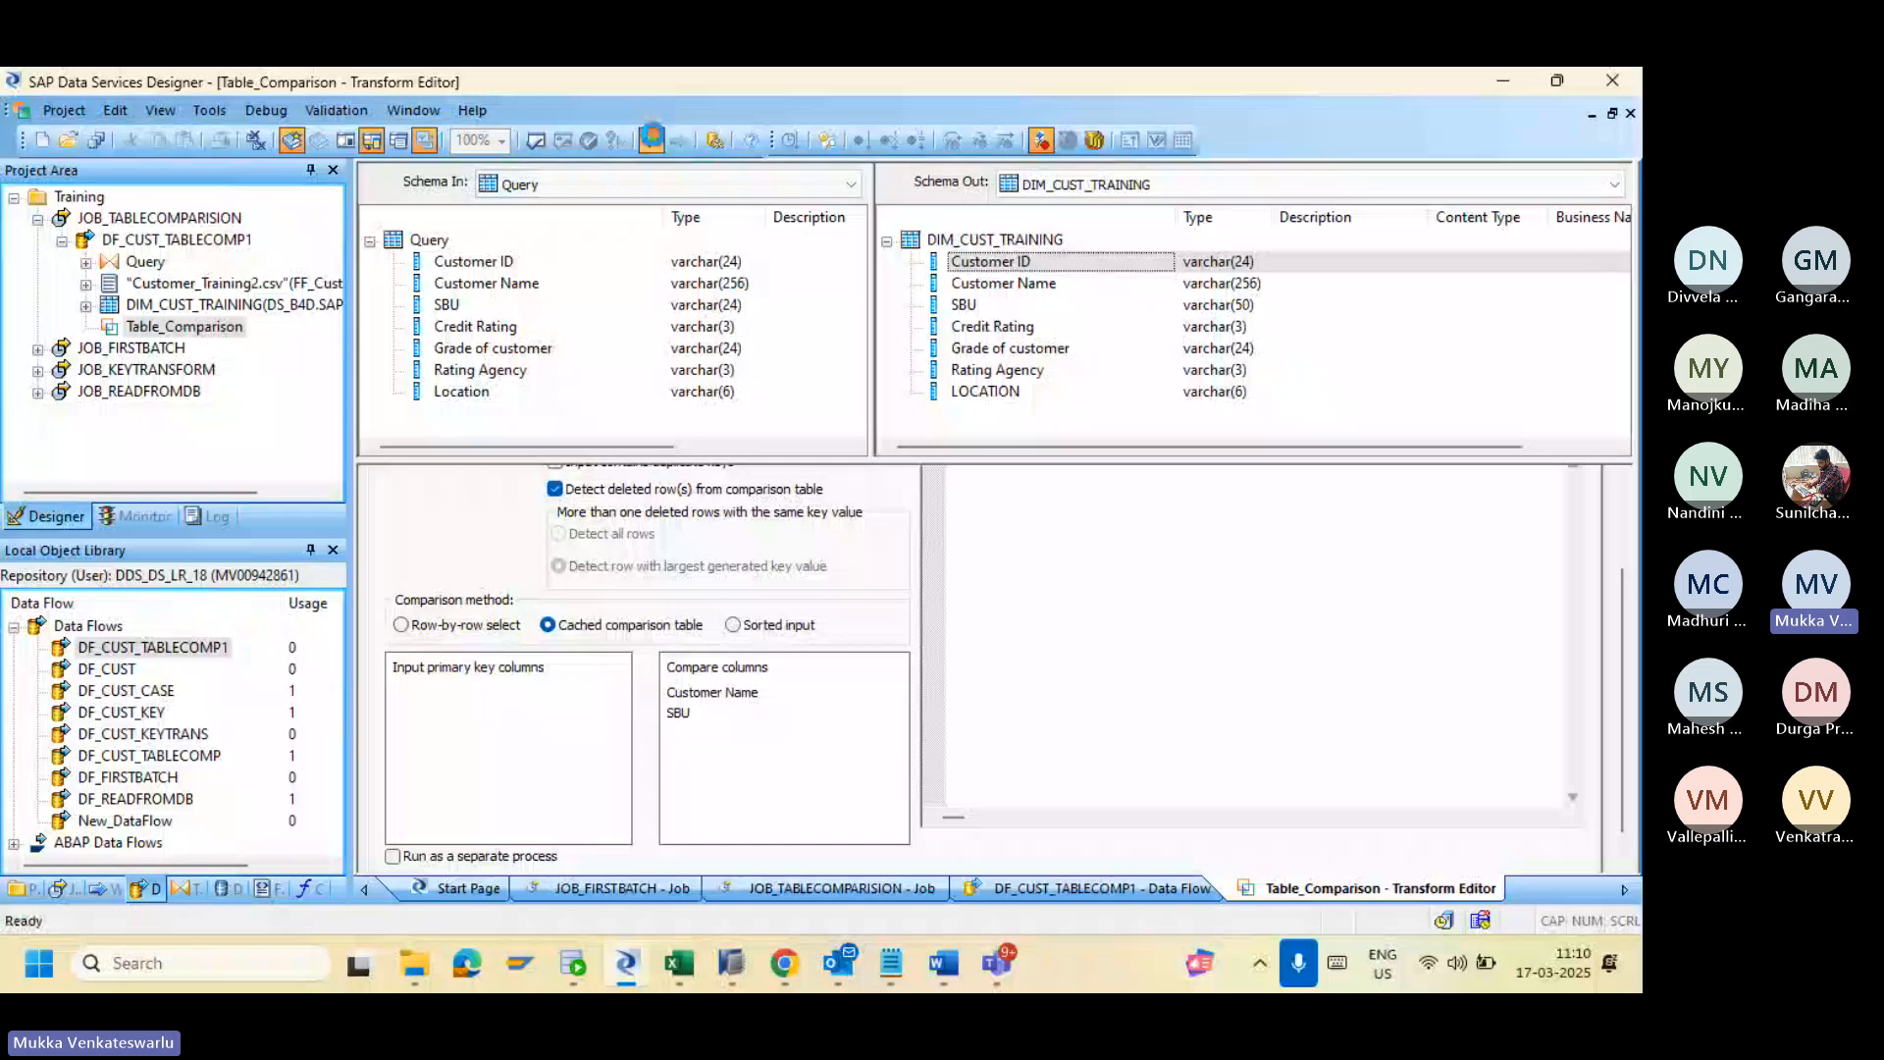
Step: Return to the DF_CUST_TABLECOMP1 data flow, validate it and review the validation output
left_click(651, 139)
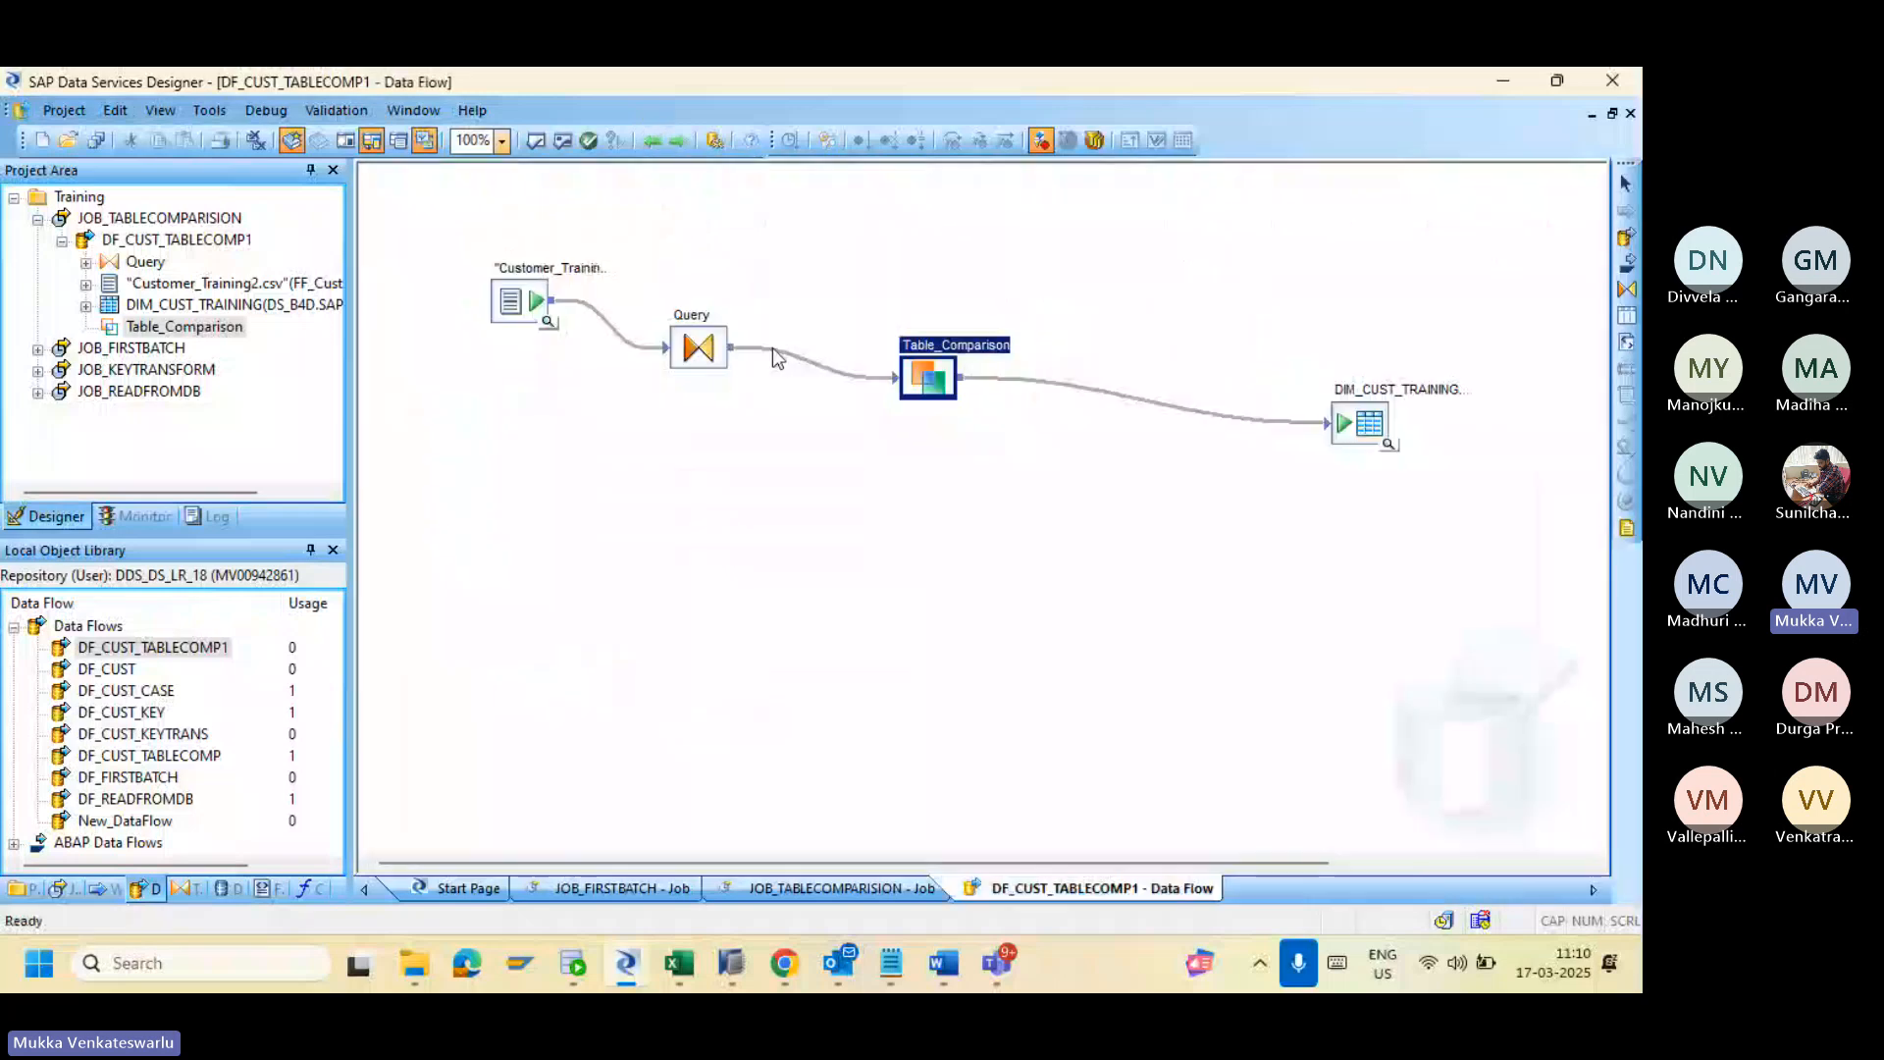
left_click(536, 141)
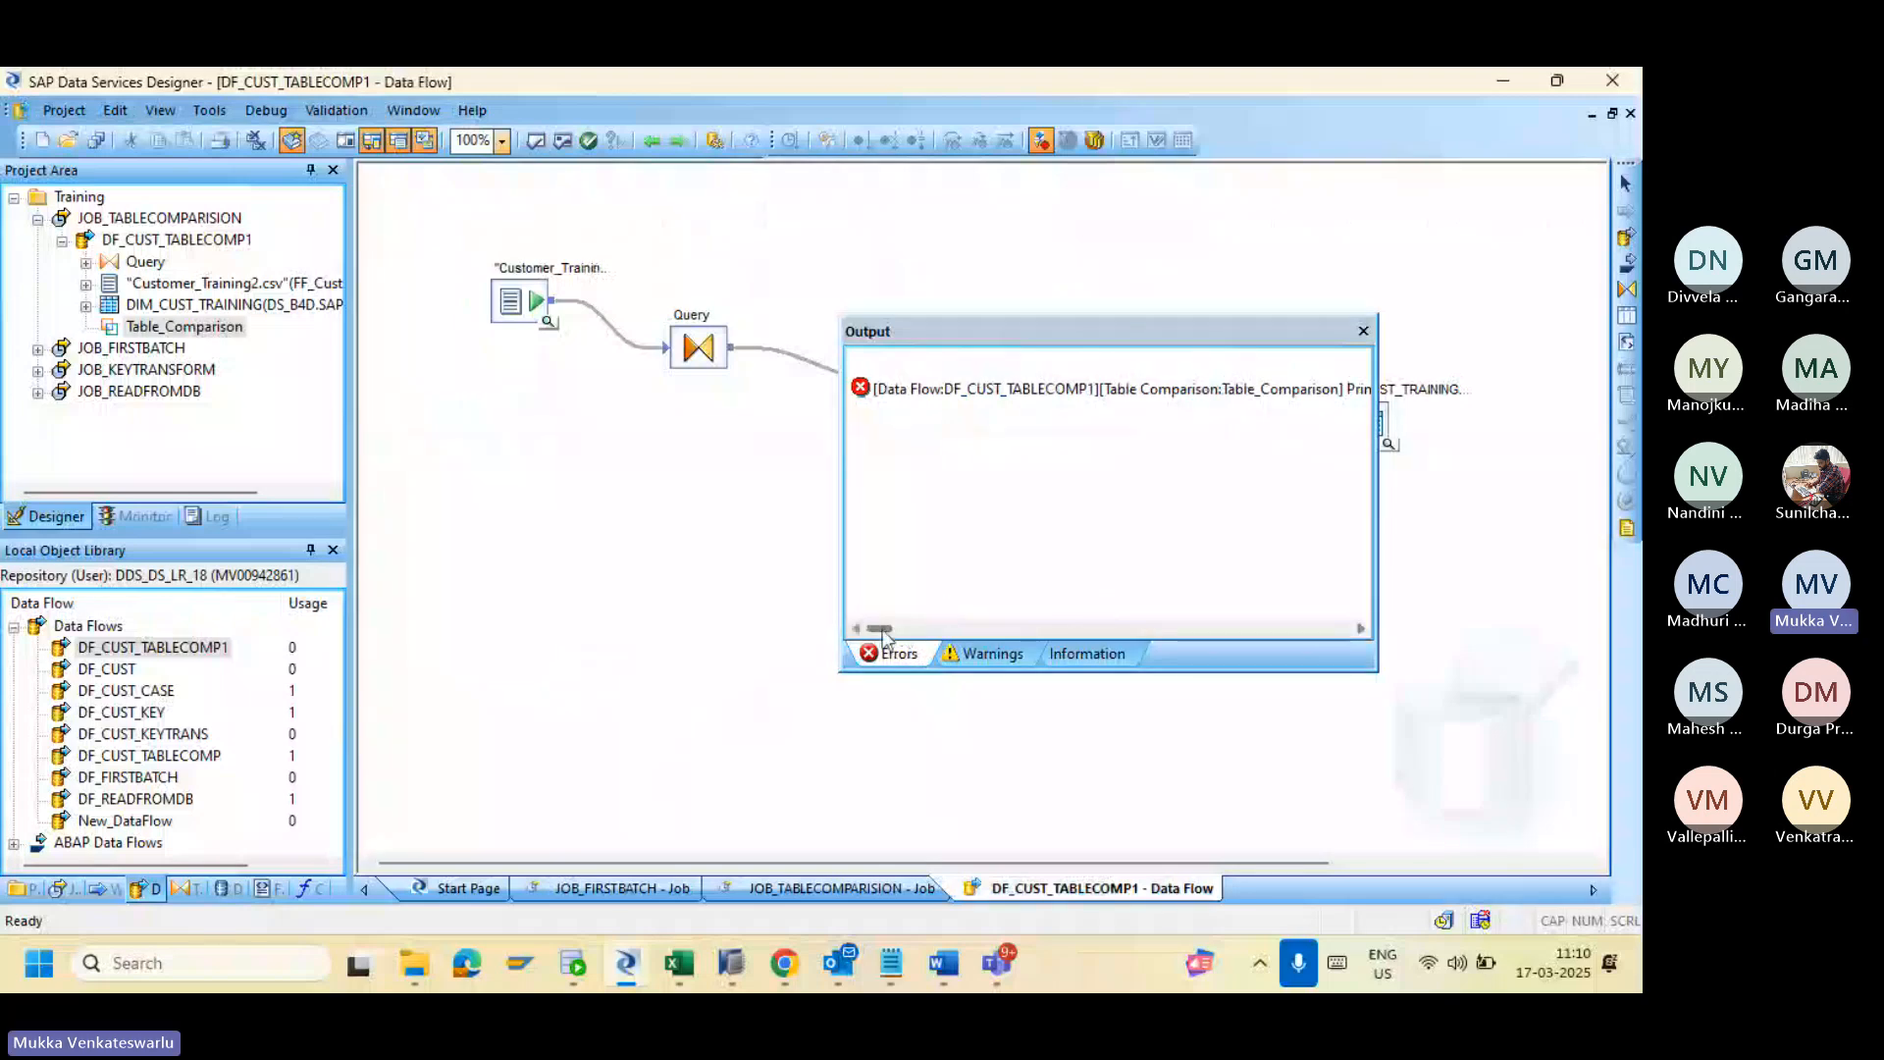
left_click_drag(882, 629, 944, 630)
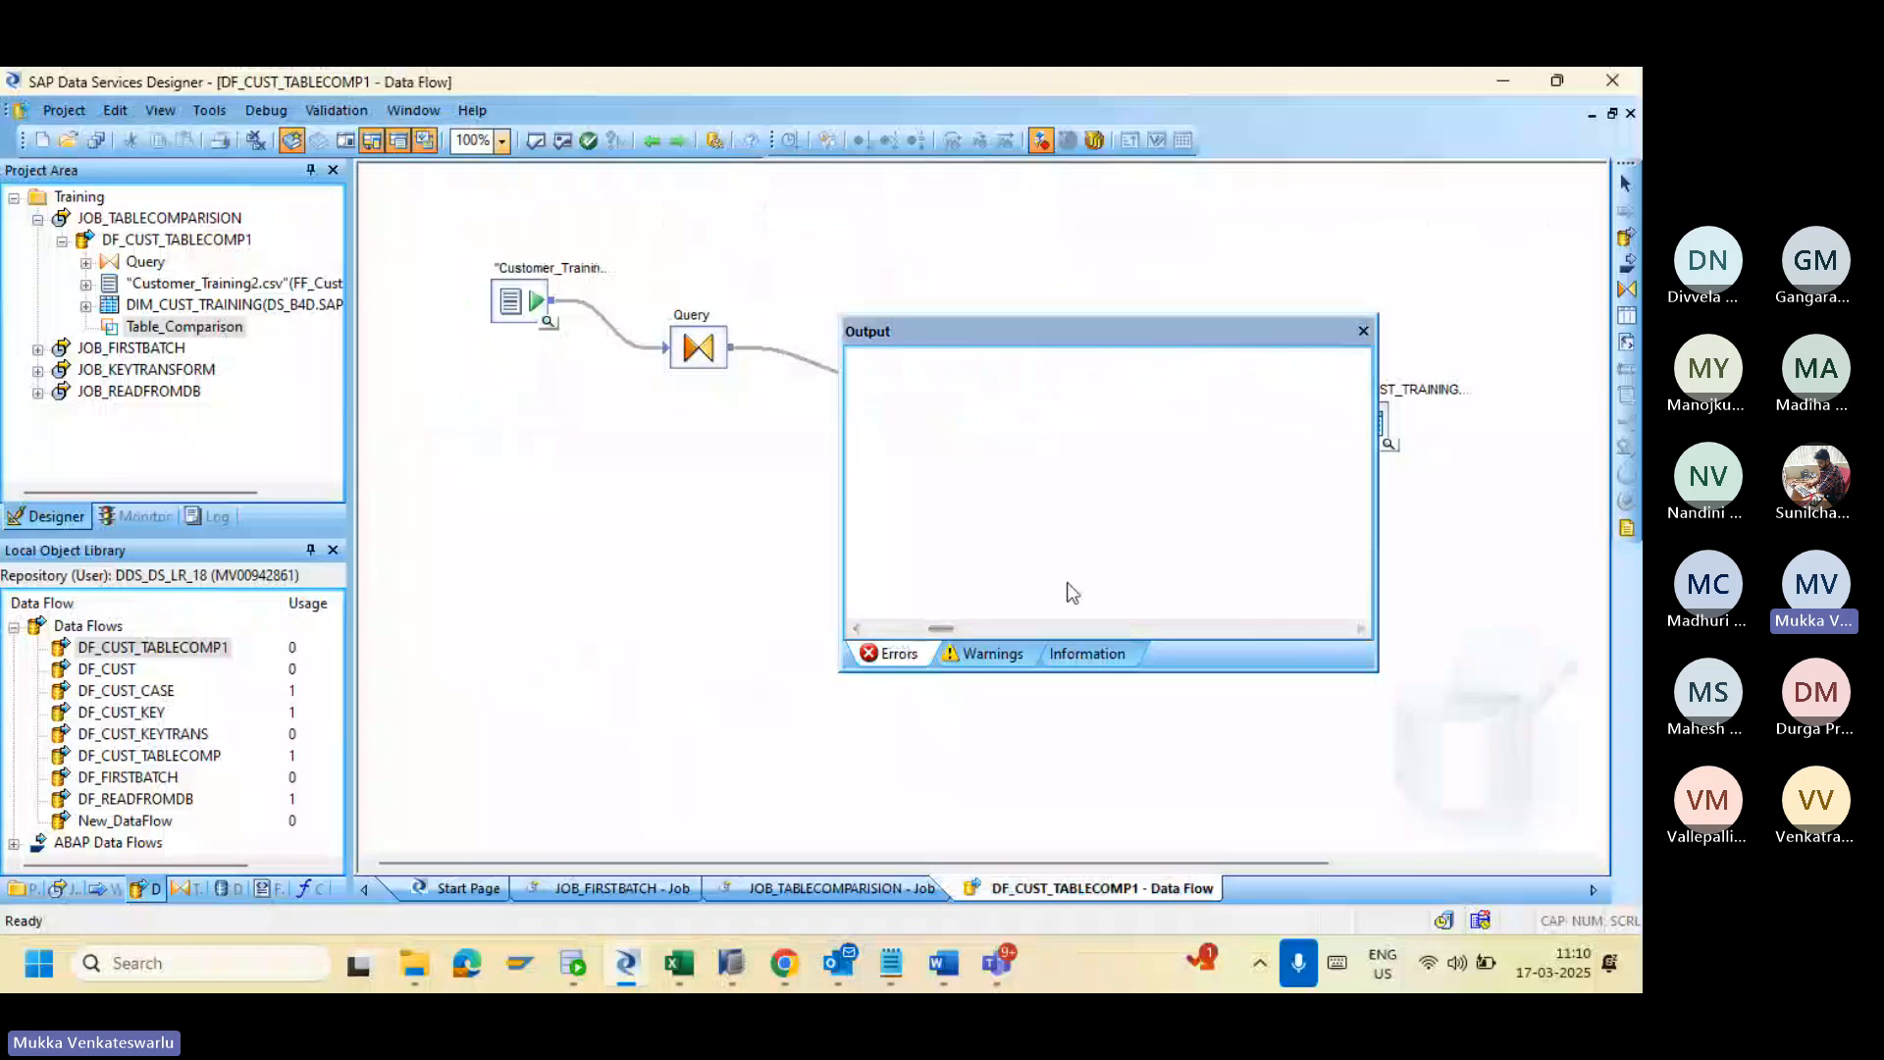
left_click(1362, 332)
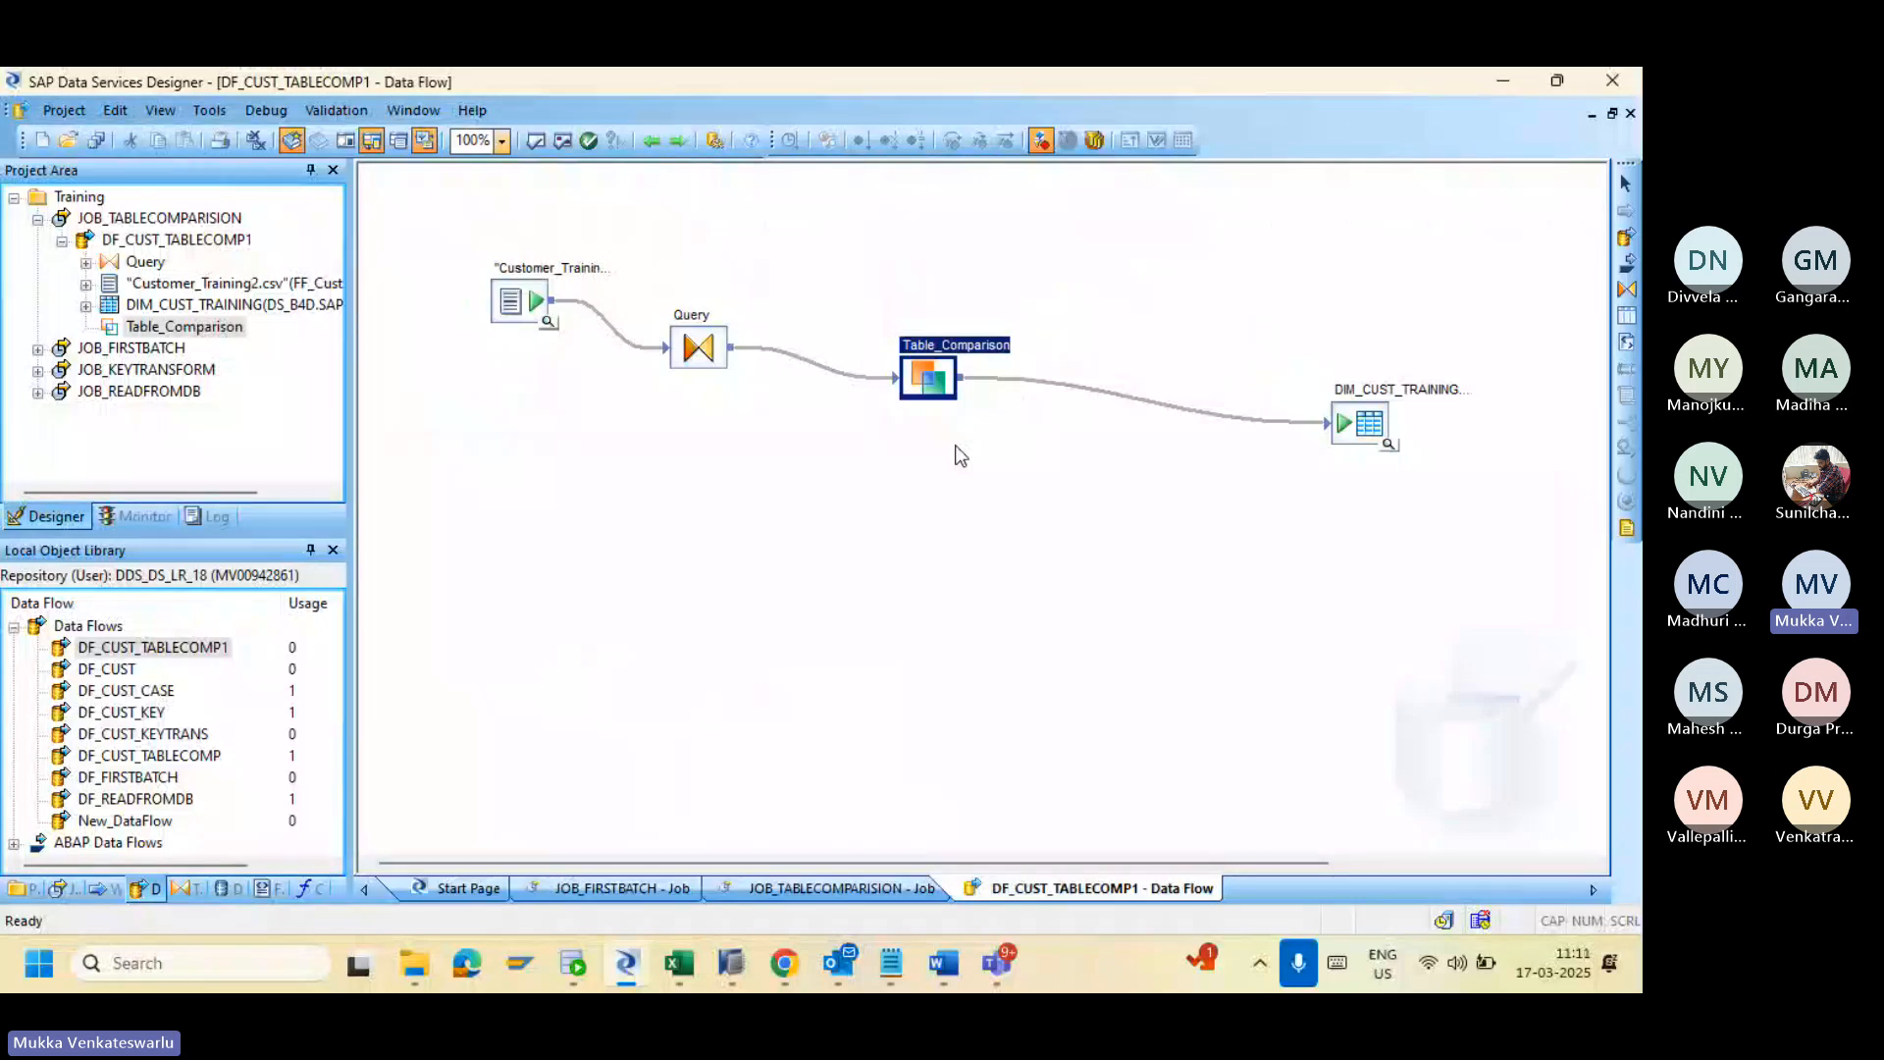
Step: Reopen the Table_Comparison transform and add Customer ID from the Query schema as the input primary key column
double_click(928, 378)
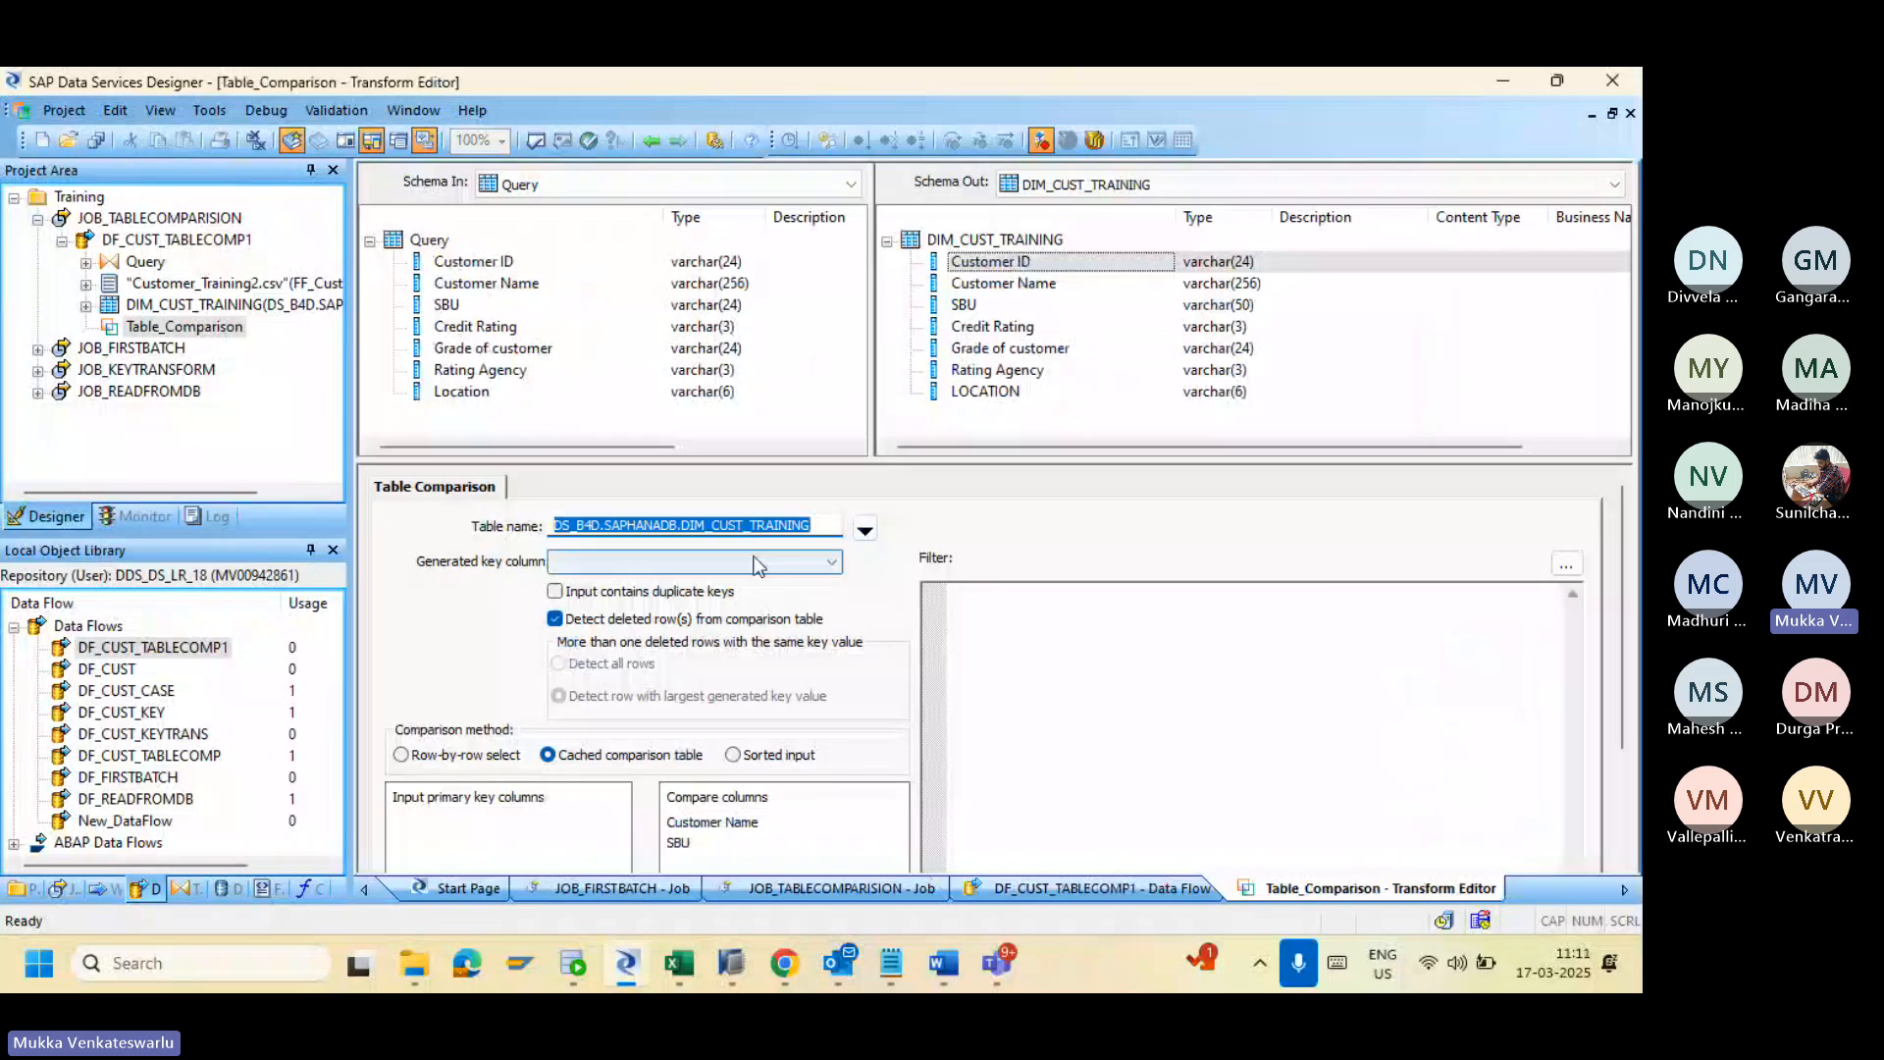
left_click(481, 263)
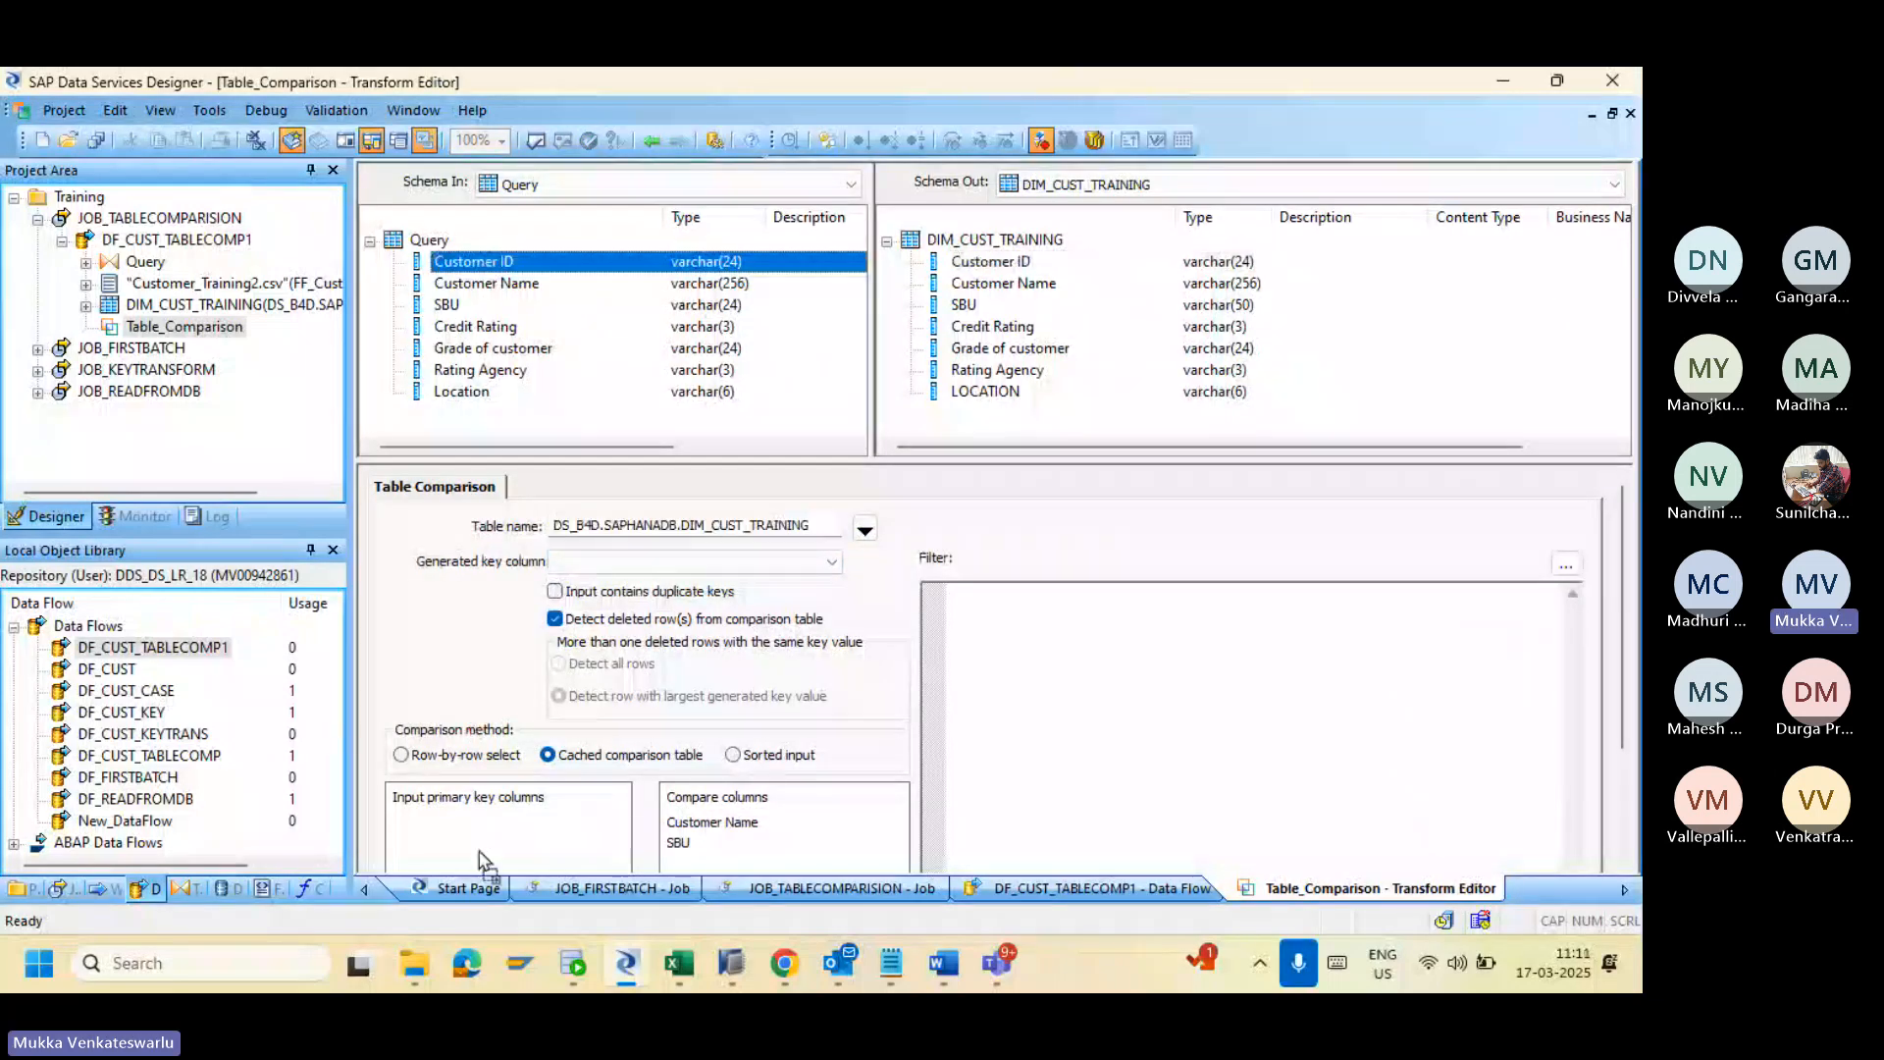
left_click_drag(482, 862, 482, 856)
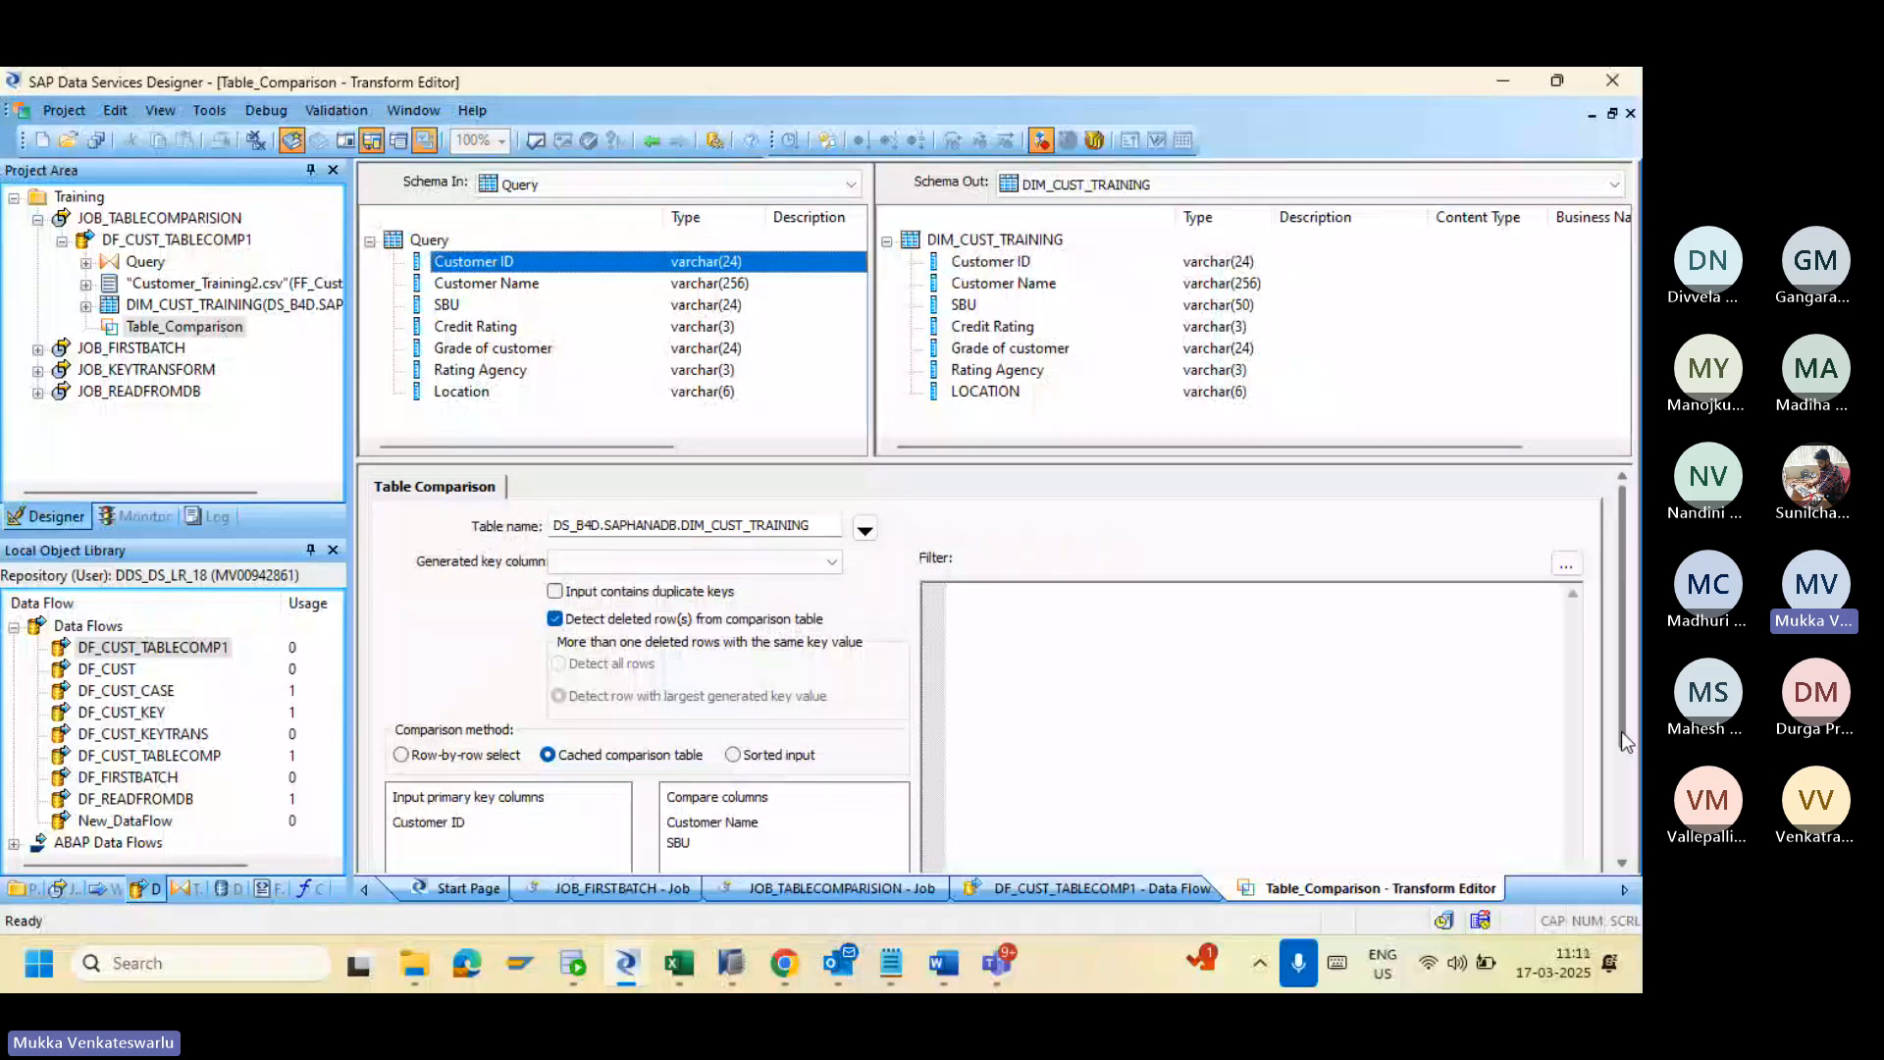
Step: Remove Customer Name and SBU from the compare columns of the Table_Comparison transform
left_click_drag(1621, 732, 1620, 757)
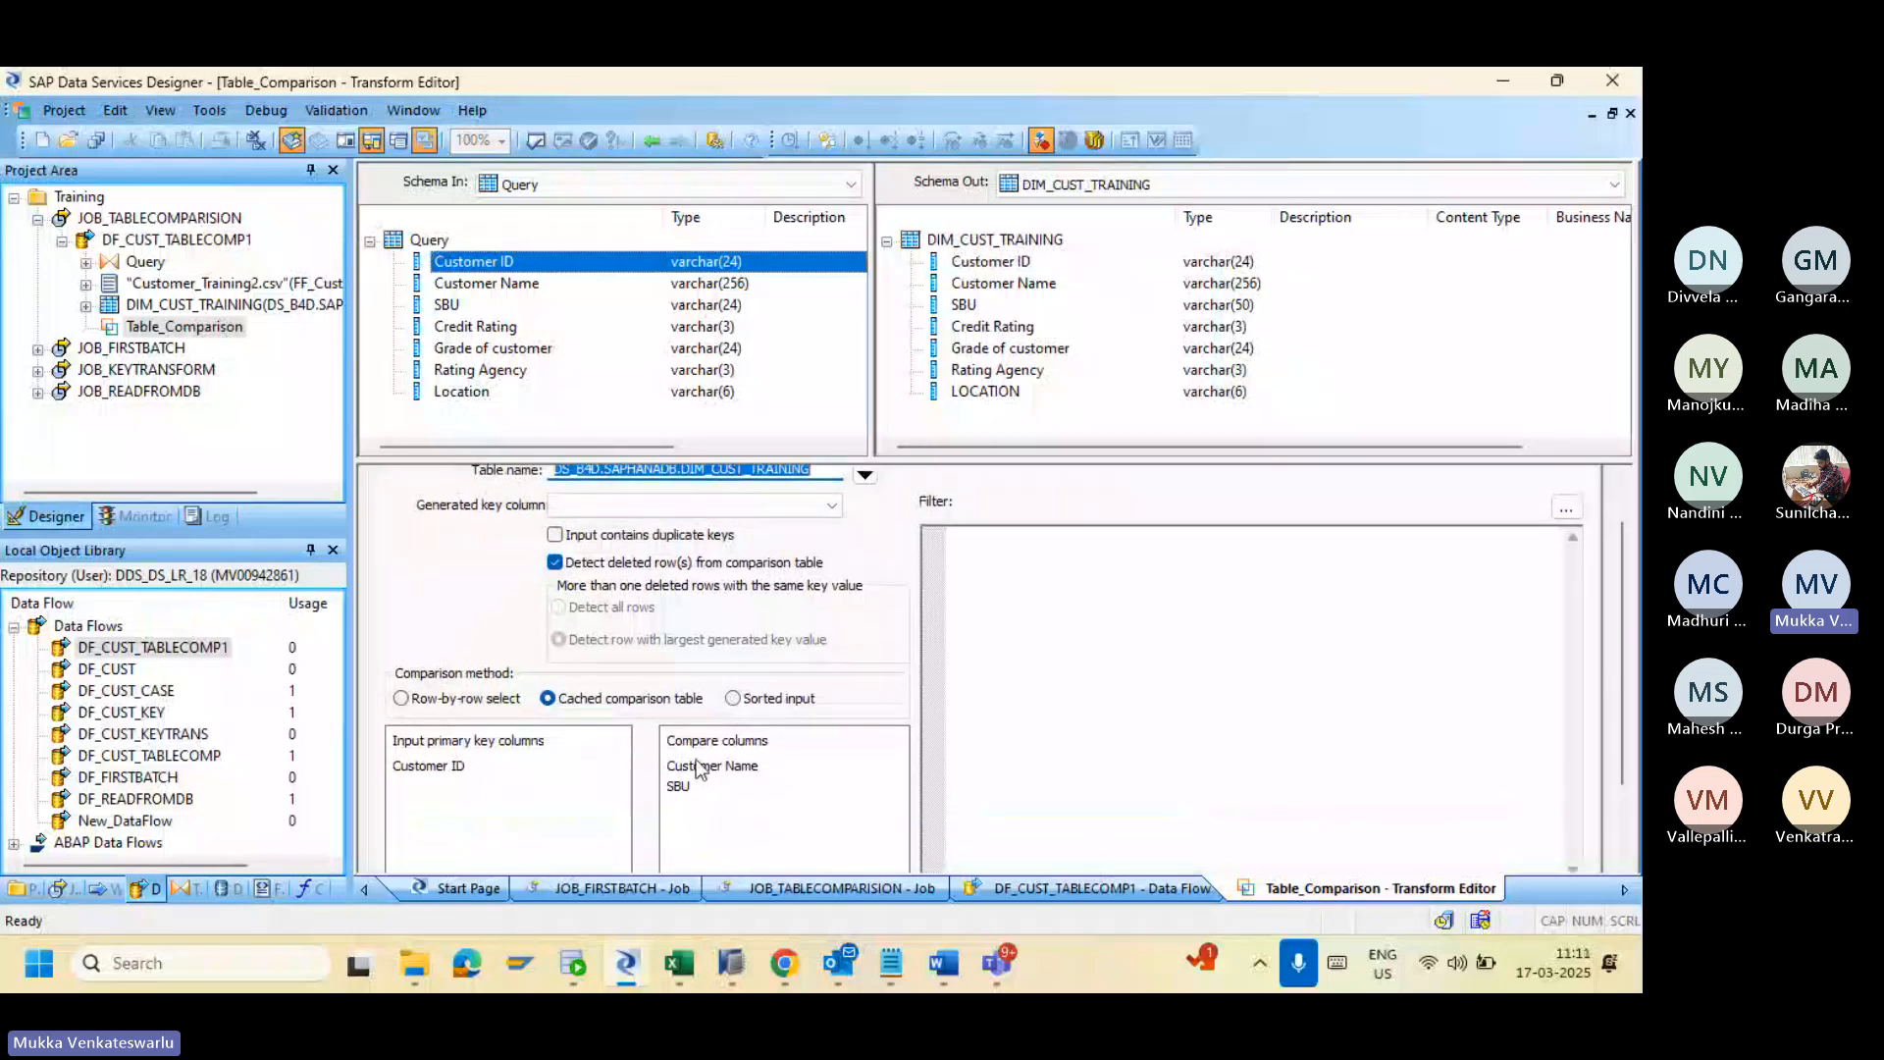
left_click(699, 766)
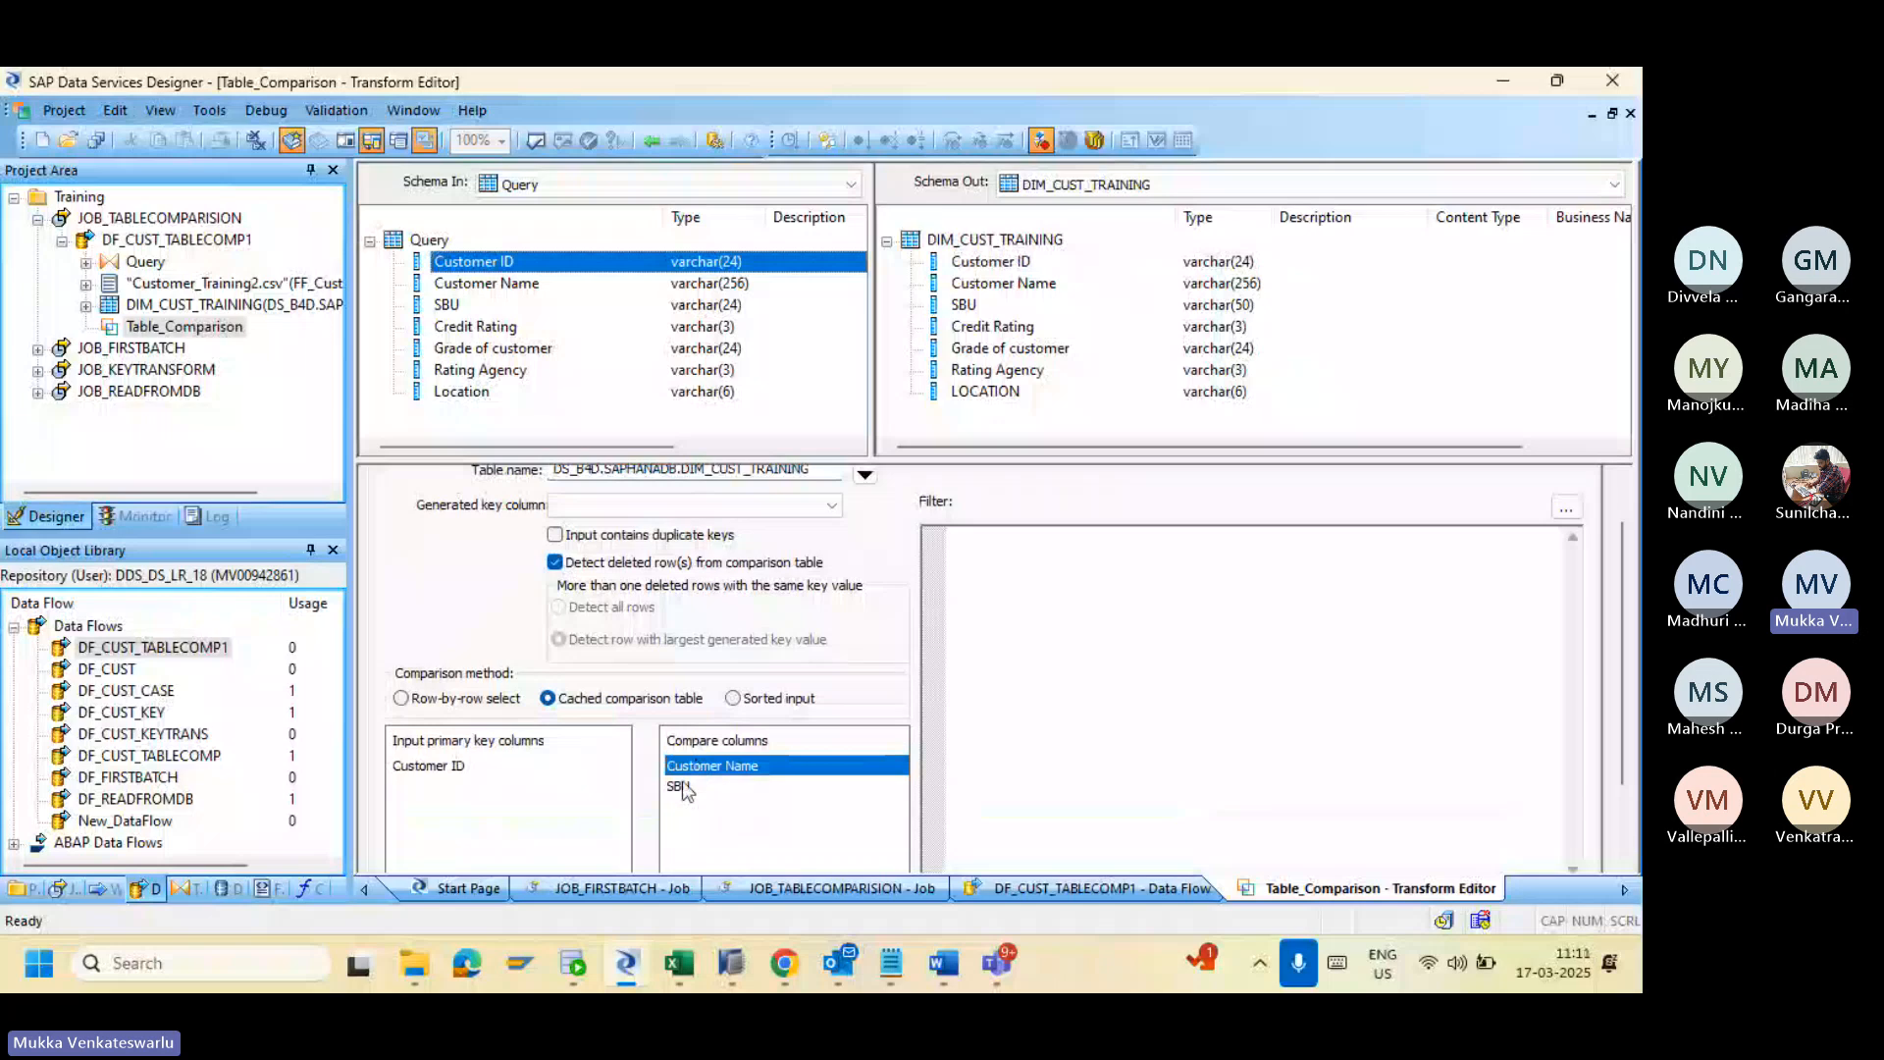
left_click(684, 787, "ctrl")
key("Delete")
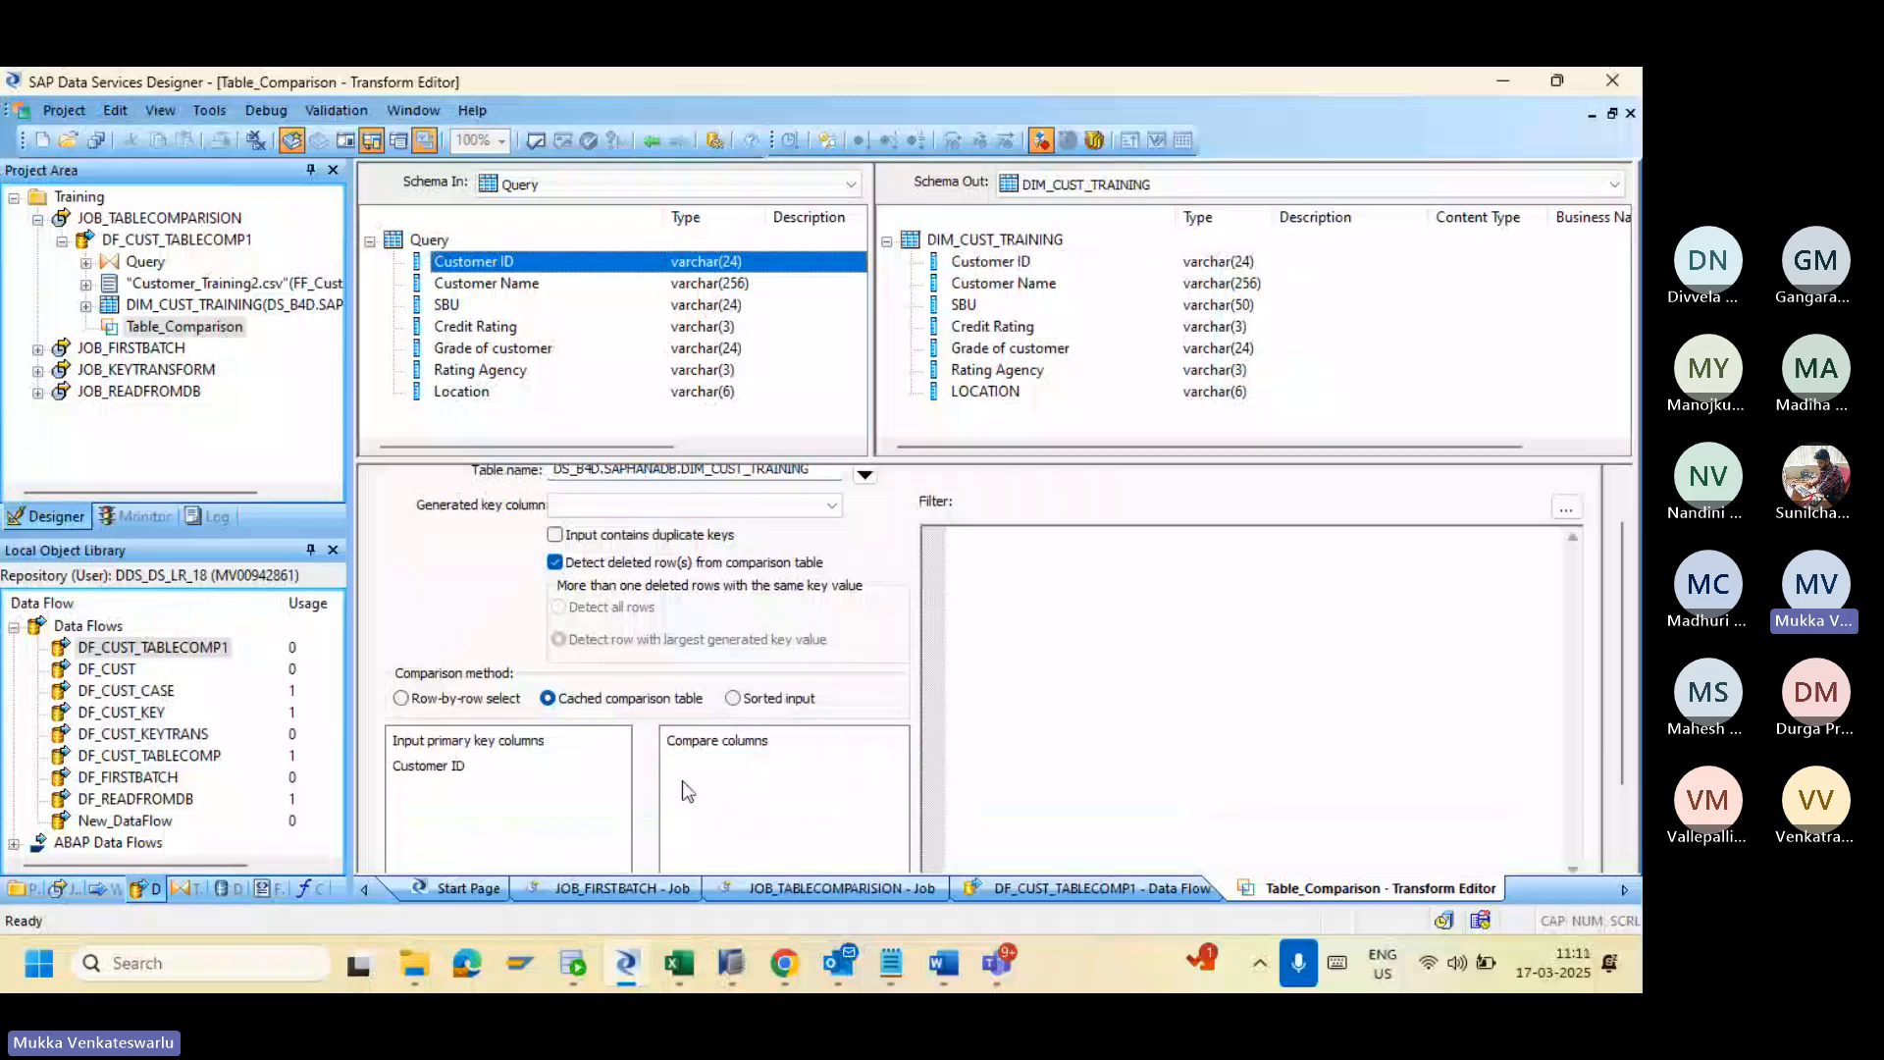
Step: Return to the DF_CUST_TABLECOMP1 data flow, validate it and read the full data type conversion warnings for the Query
left_click(645, 139)
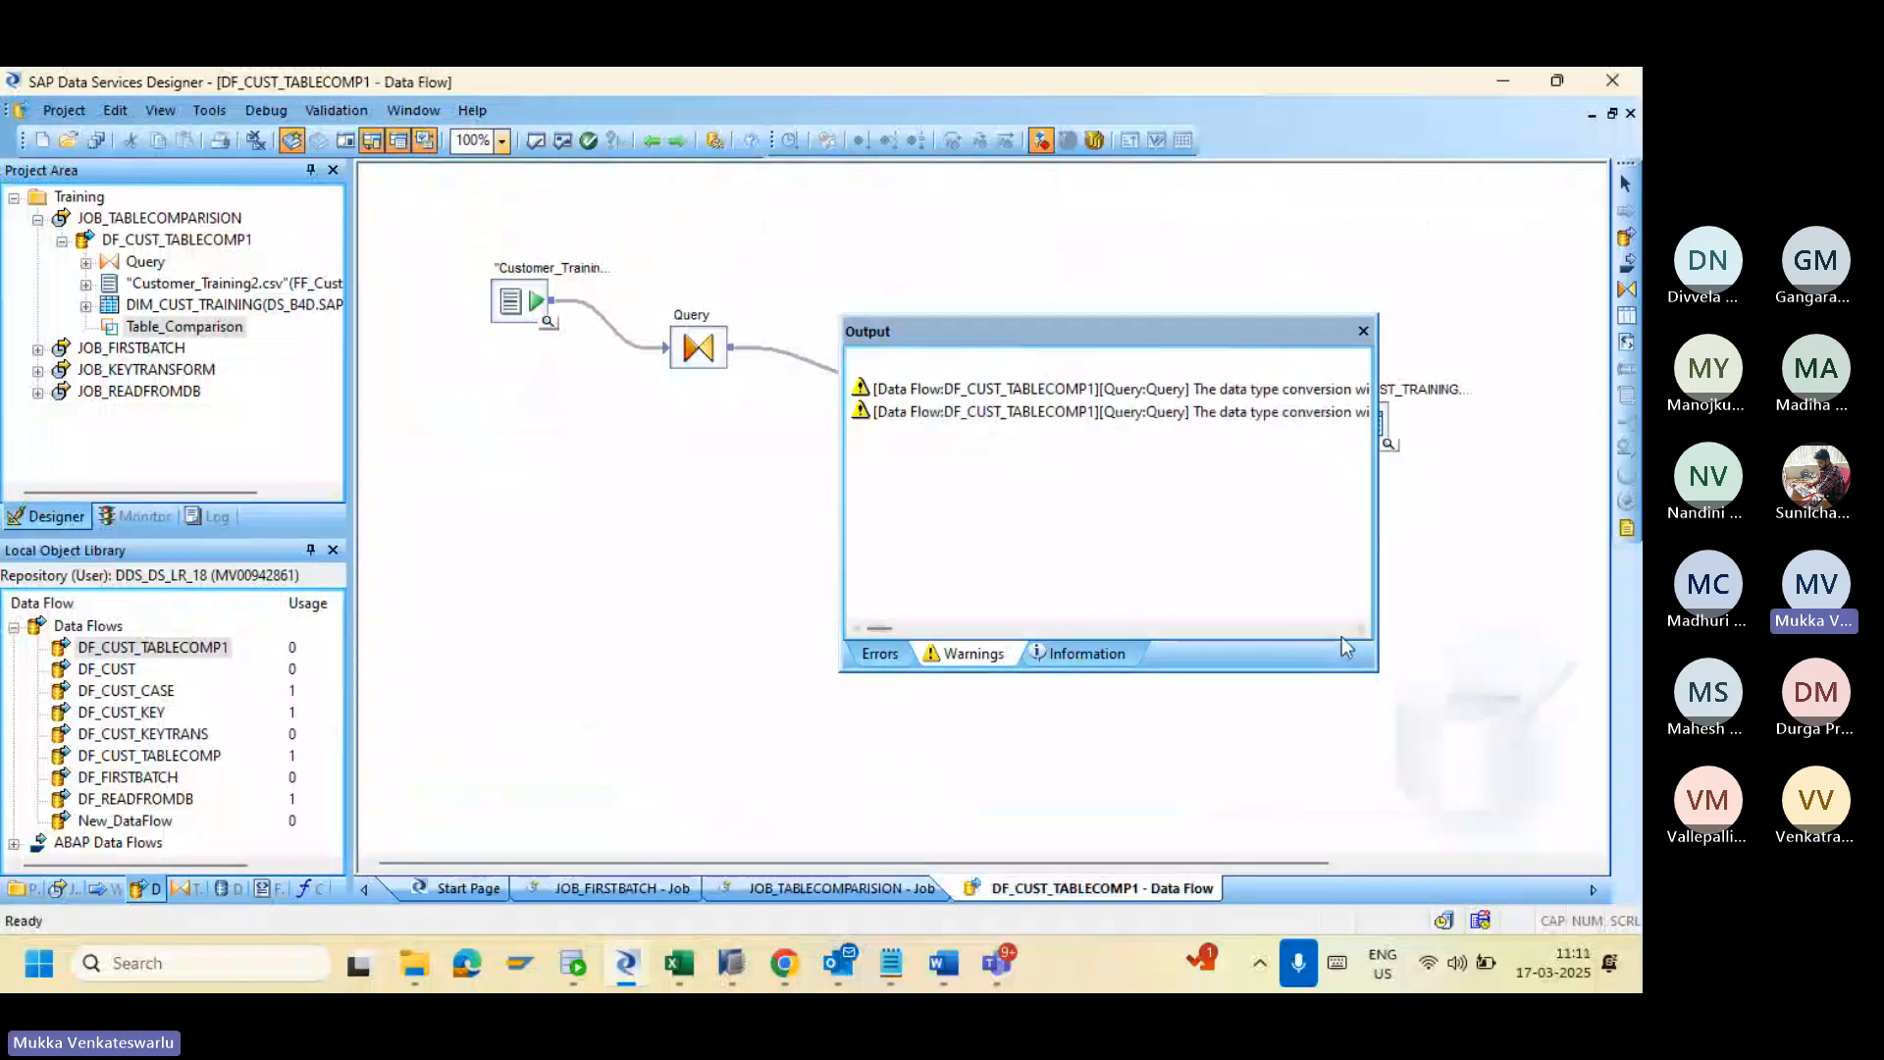
left_click(1348, 628)
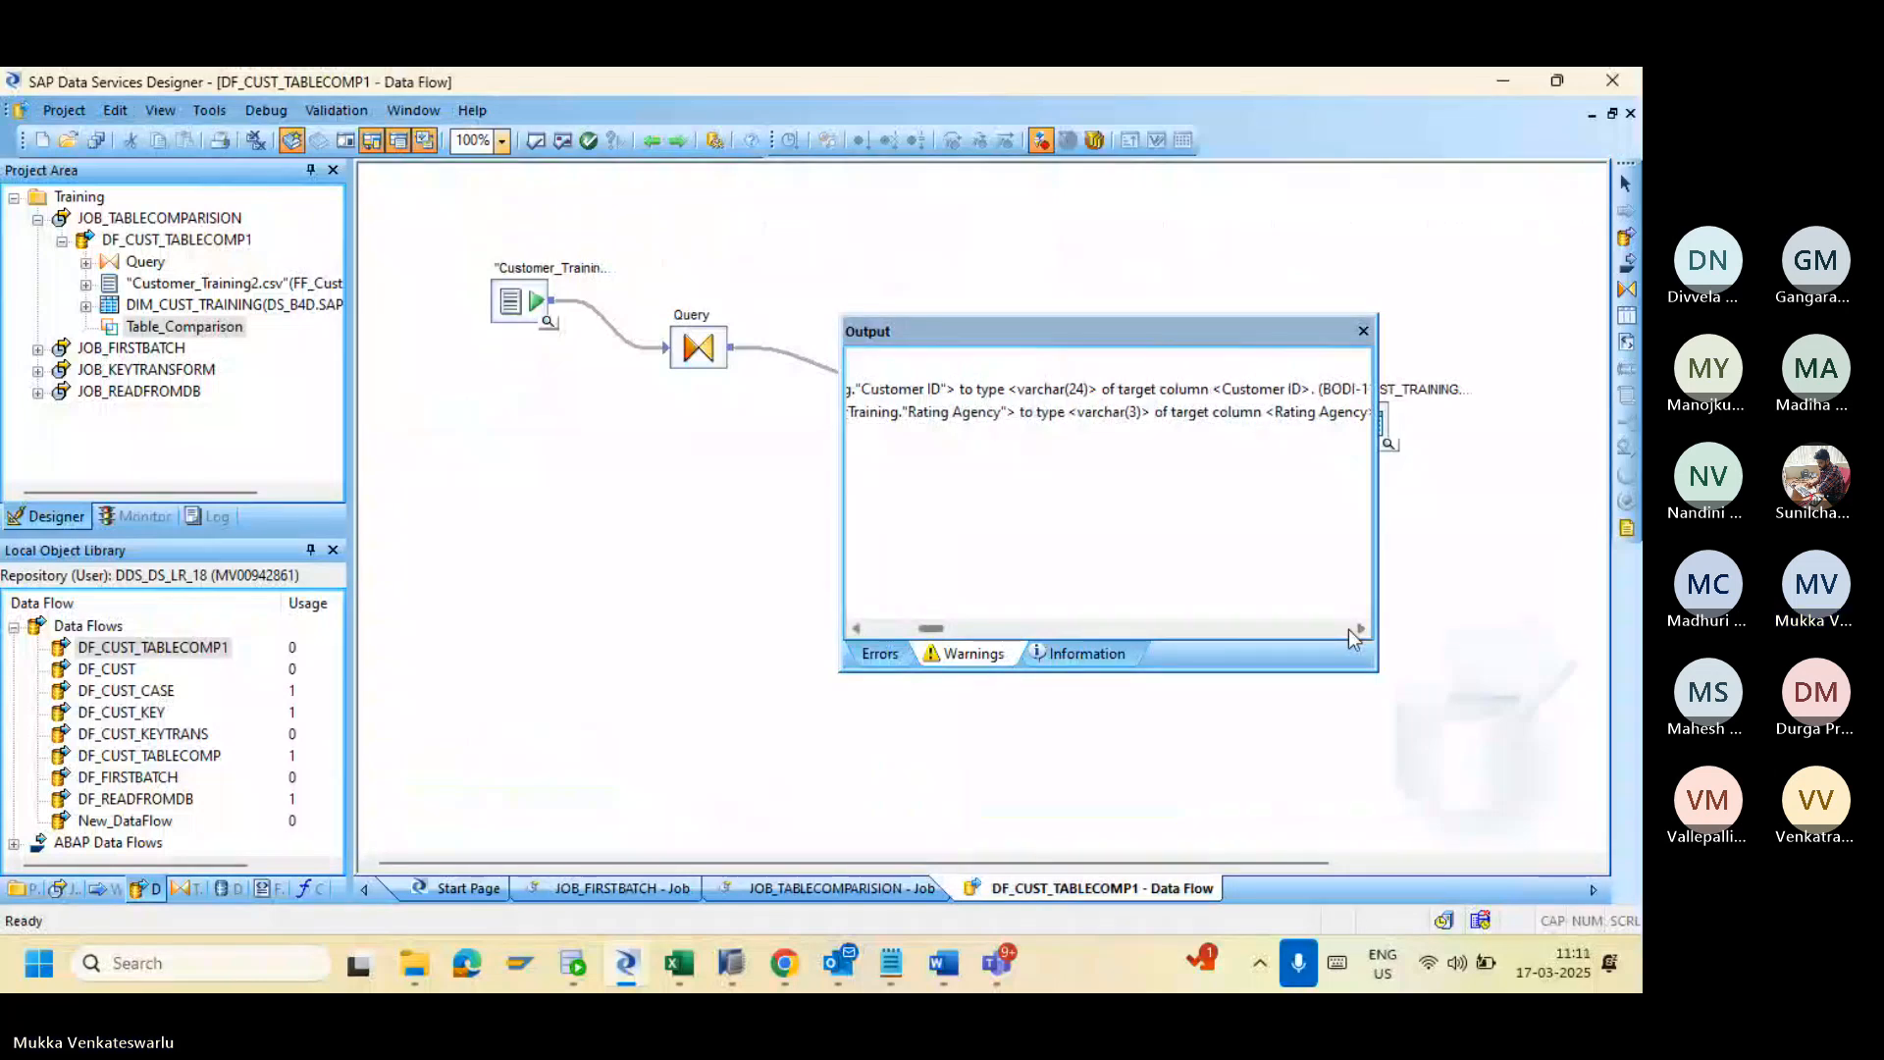
left_click(1361, 628)
left_click(1361, 628)
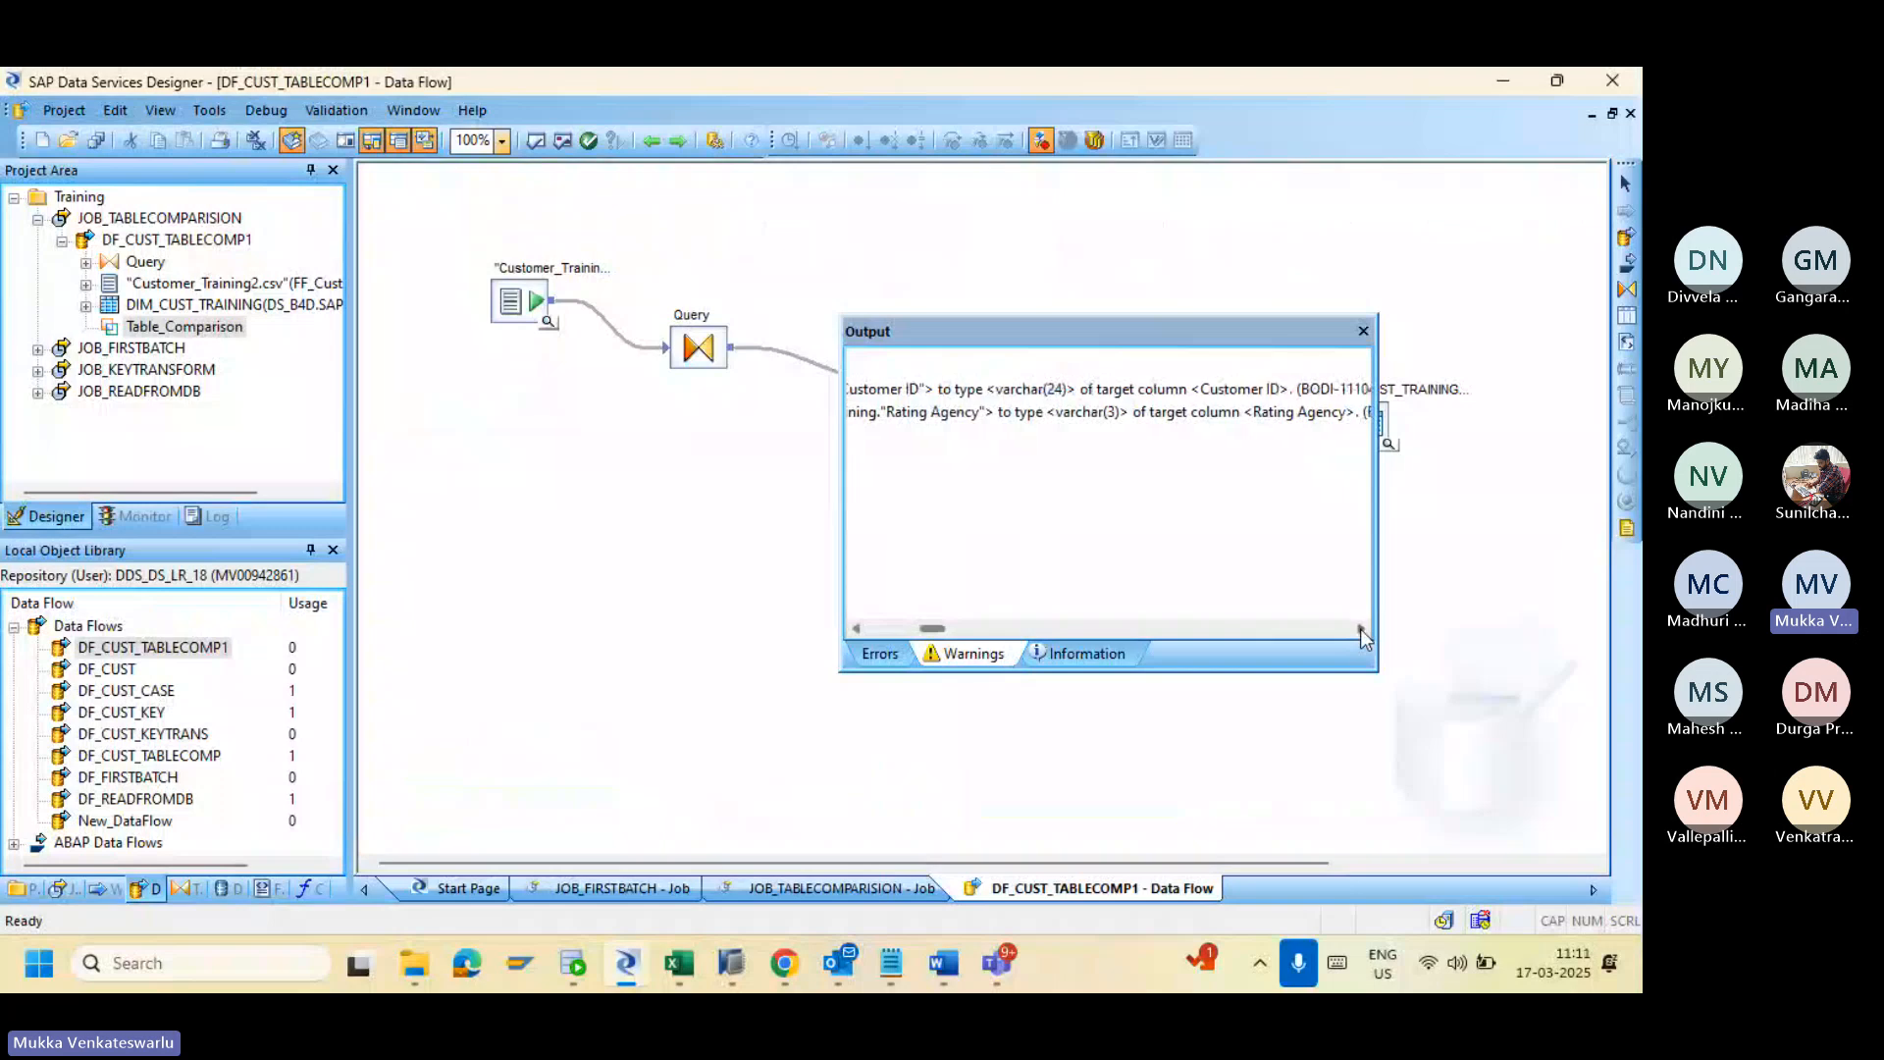
left_click(1361, 628)
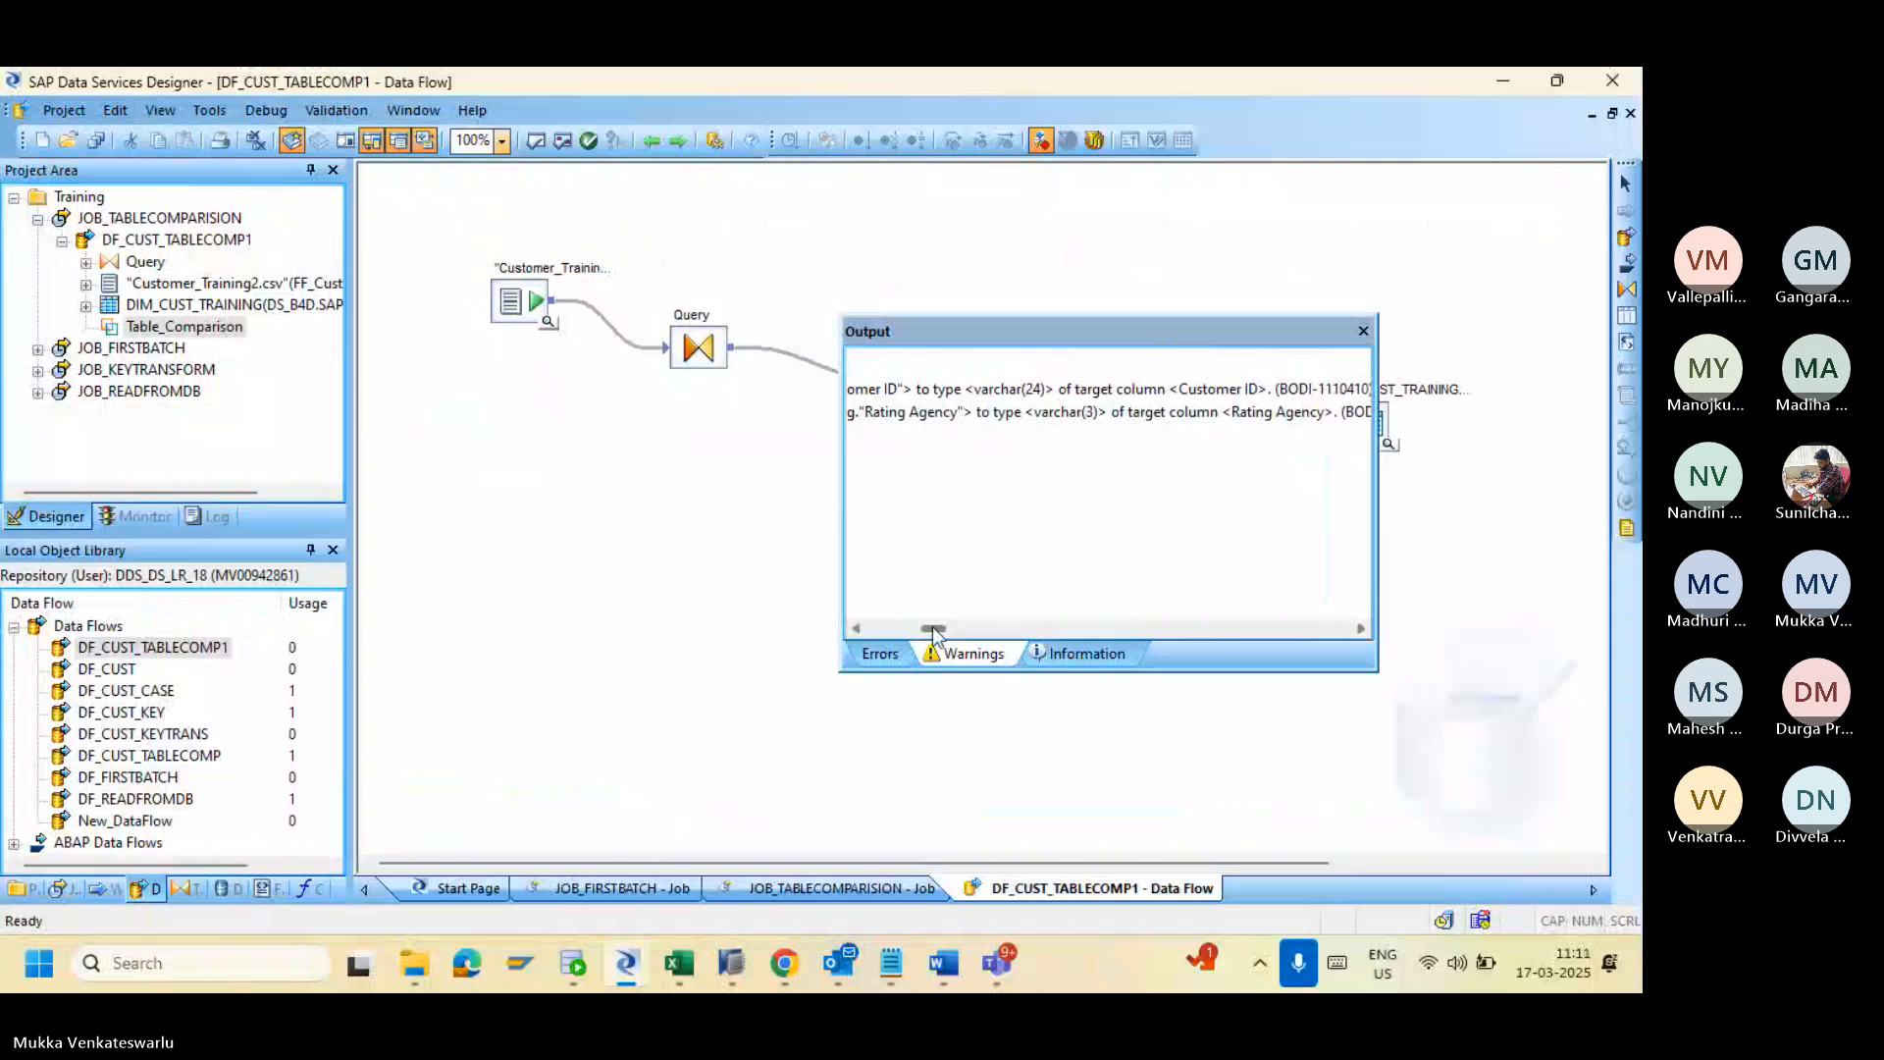
left_click_drag(932, 631, 910, 635)
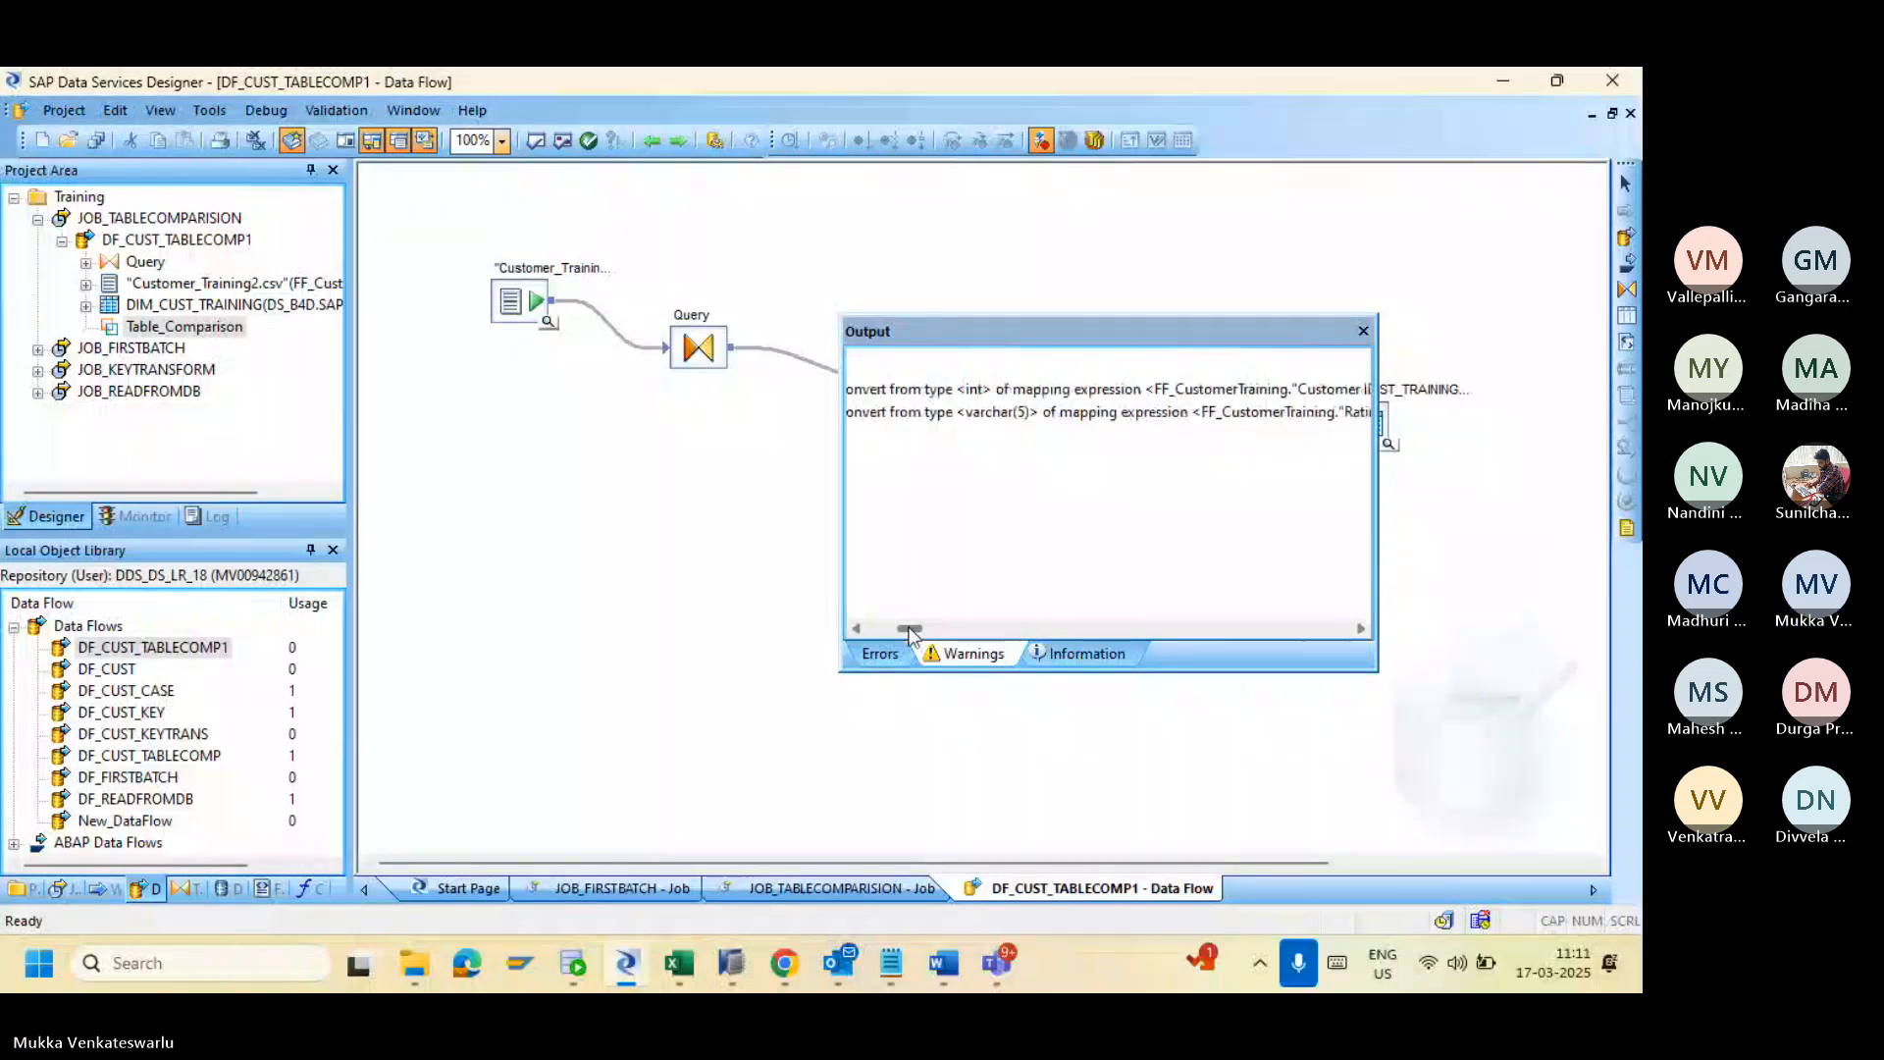
left_click_drag(908, 633, 908, 635)
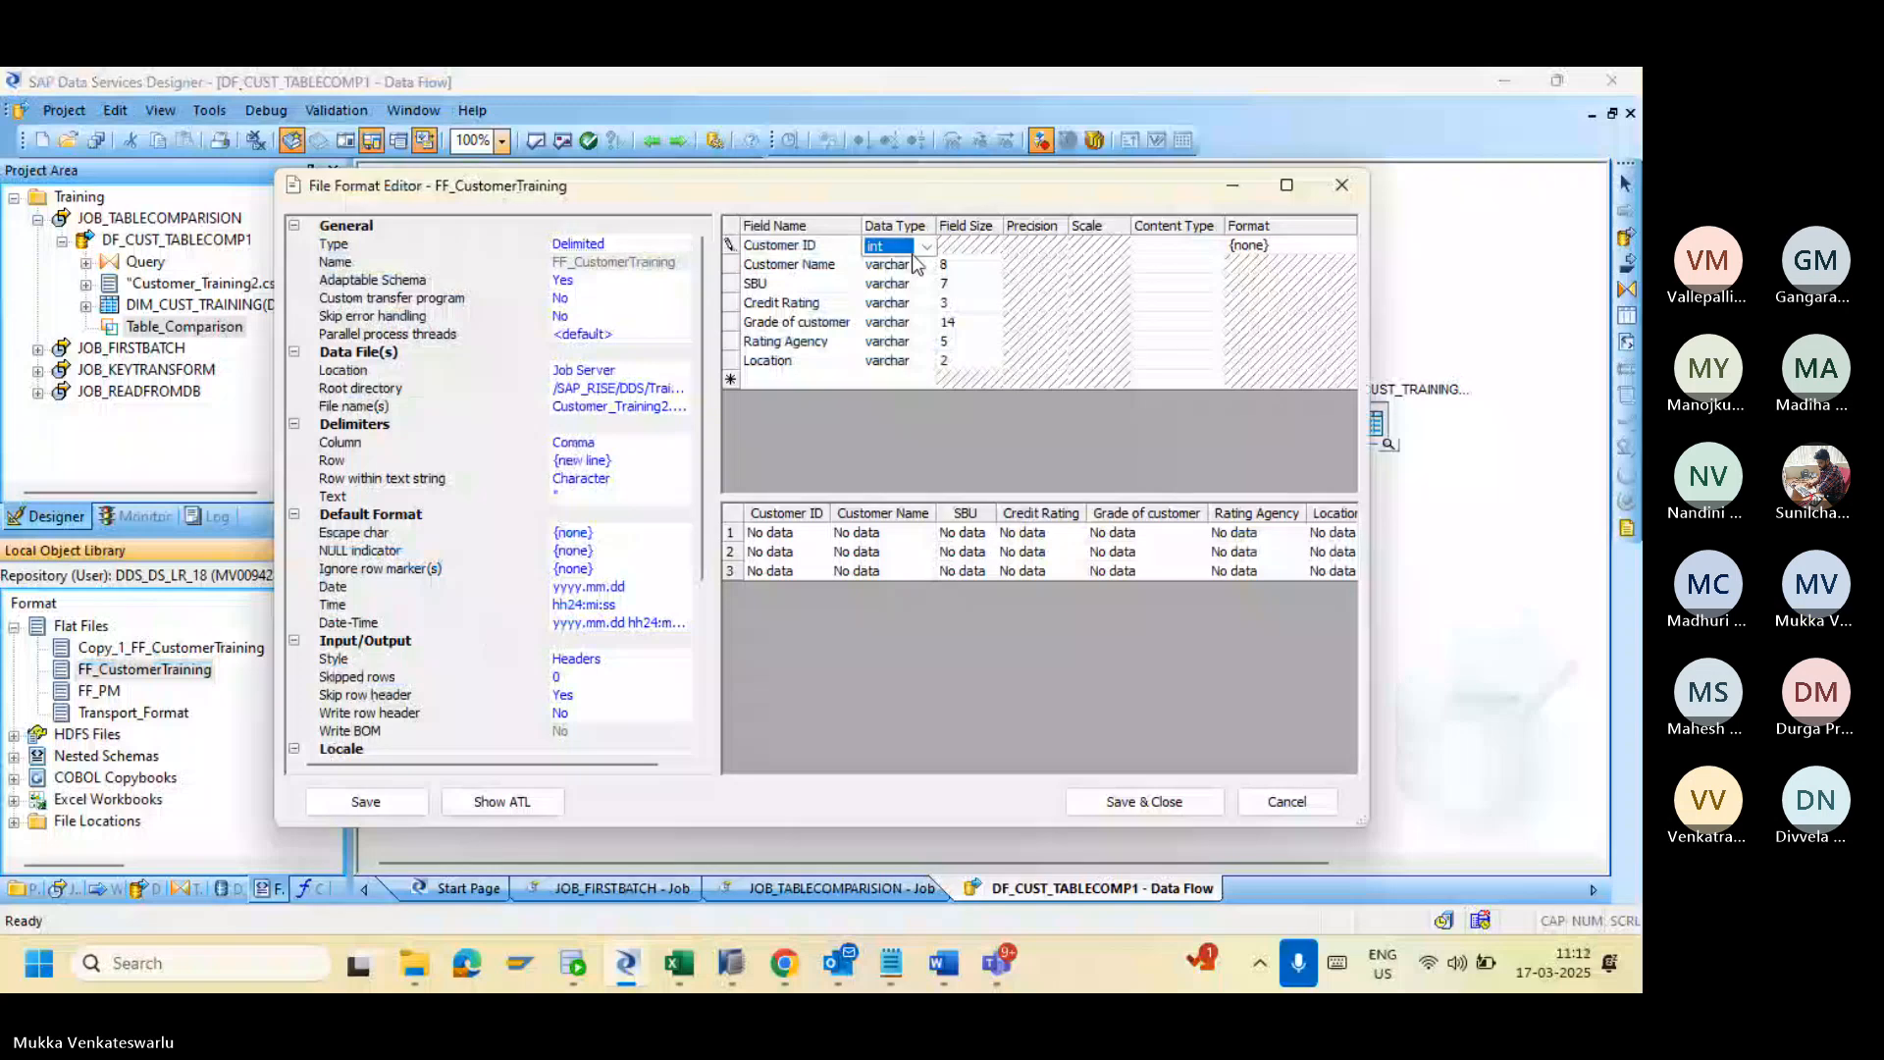
Step: In the FF_CustomerTraining file format, set Customer ID's data type to varchar and change the root directory to /SAP_RISE/DDS\Training
left_click(898, 246)
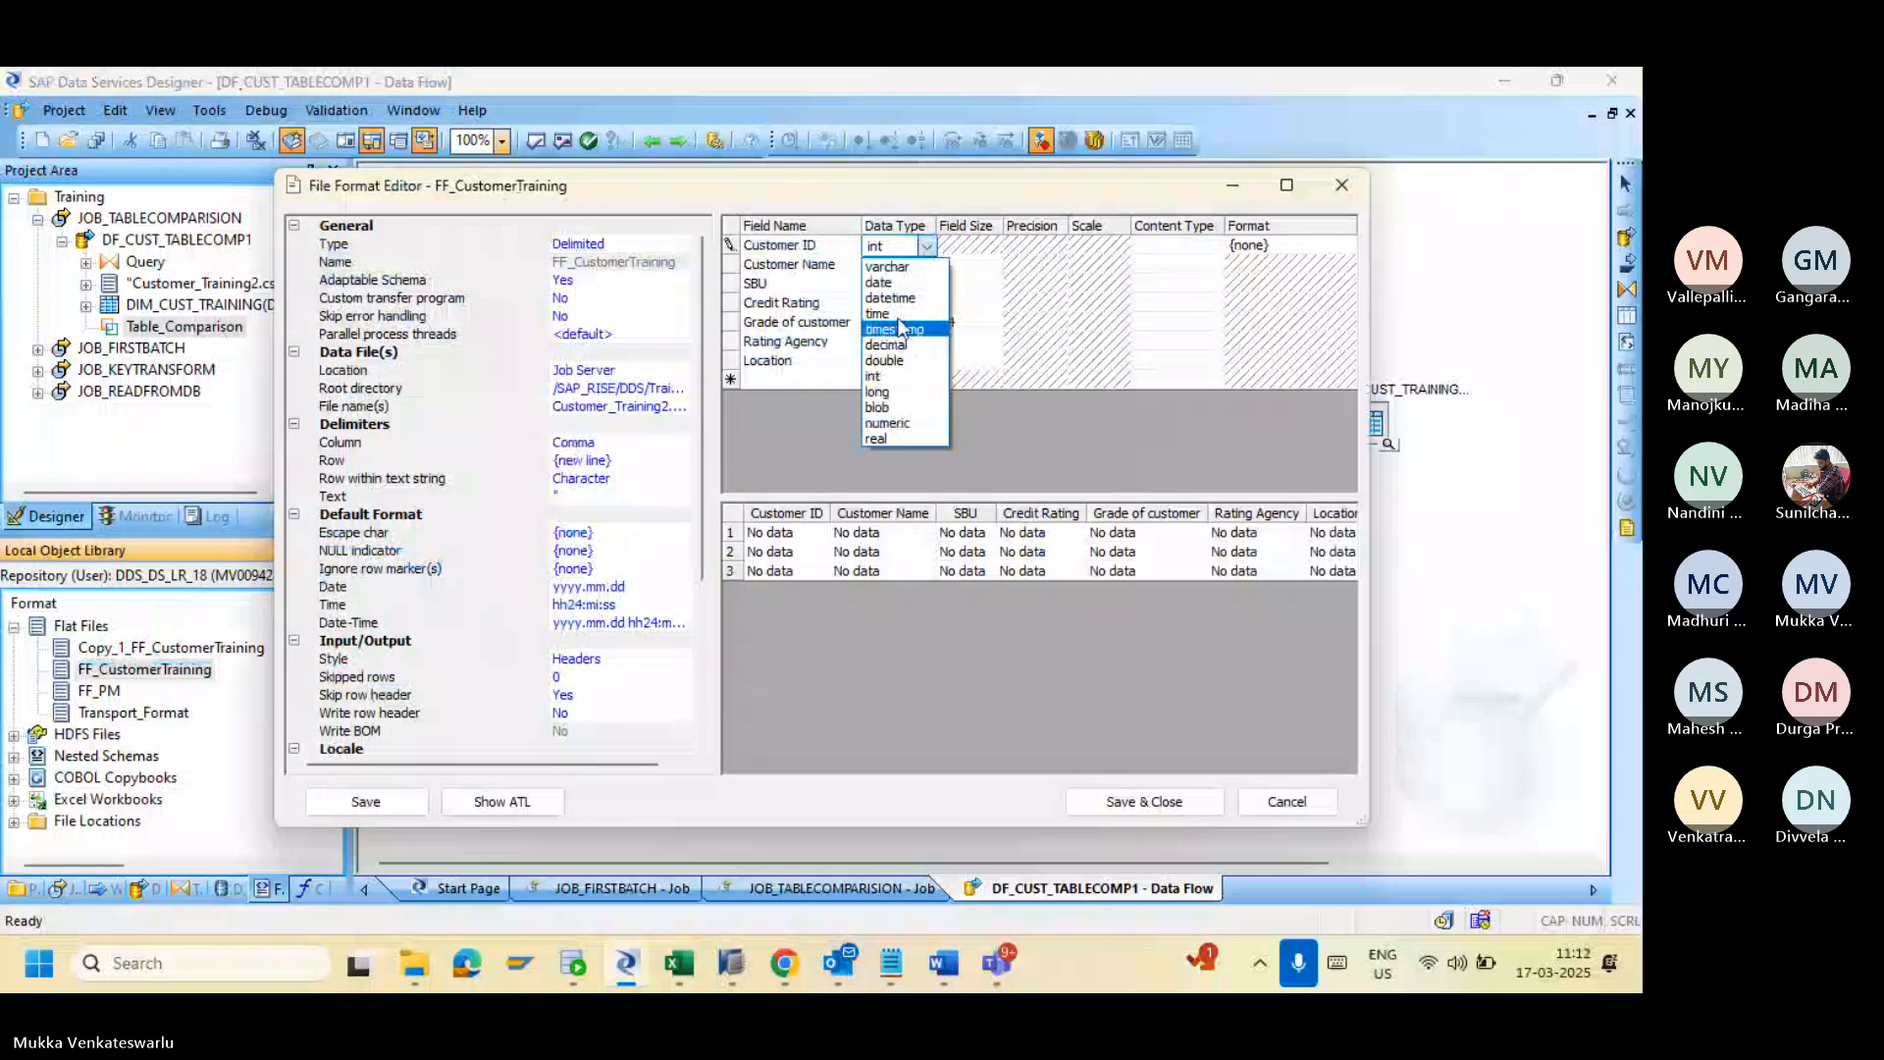
left_click(888, 267)
left_click(622, 407)
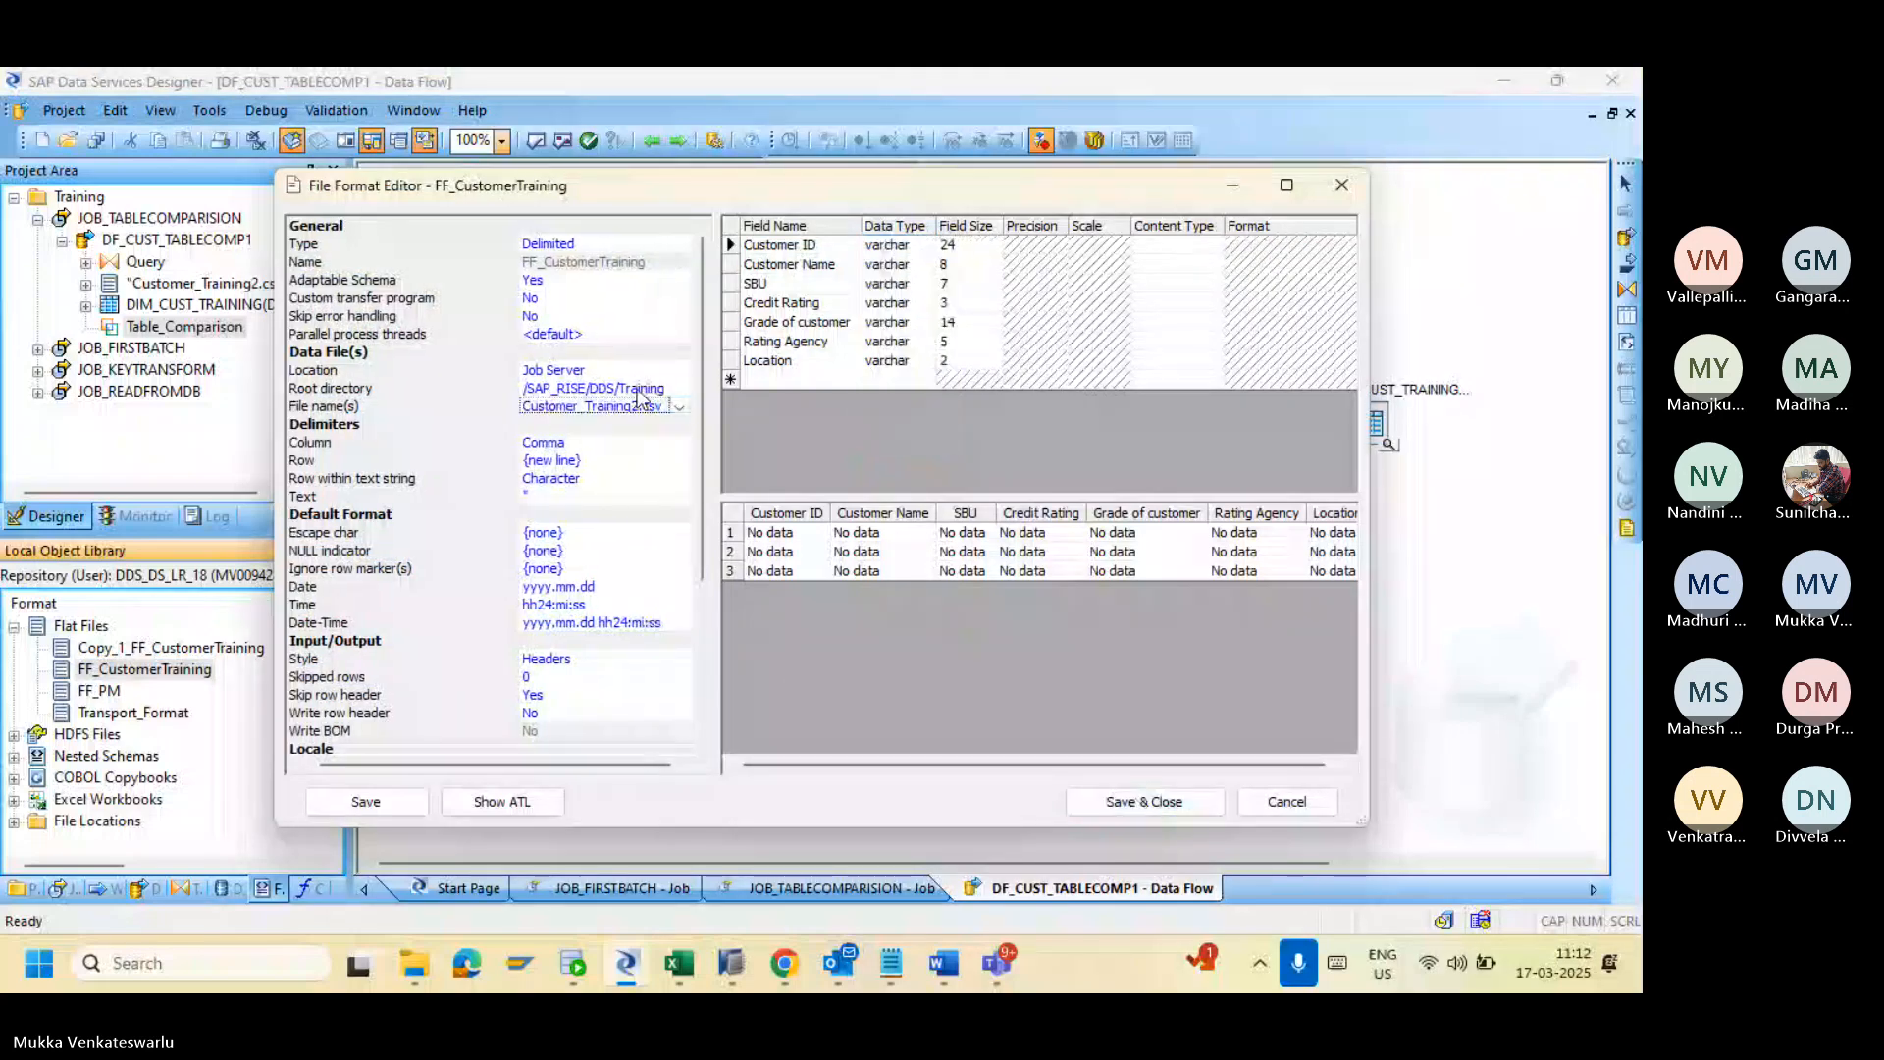
left_click(622, 390)
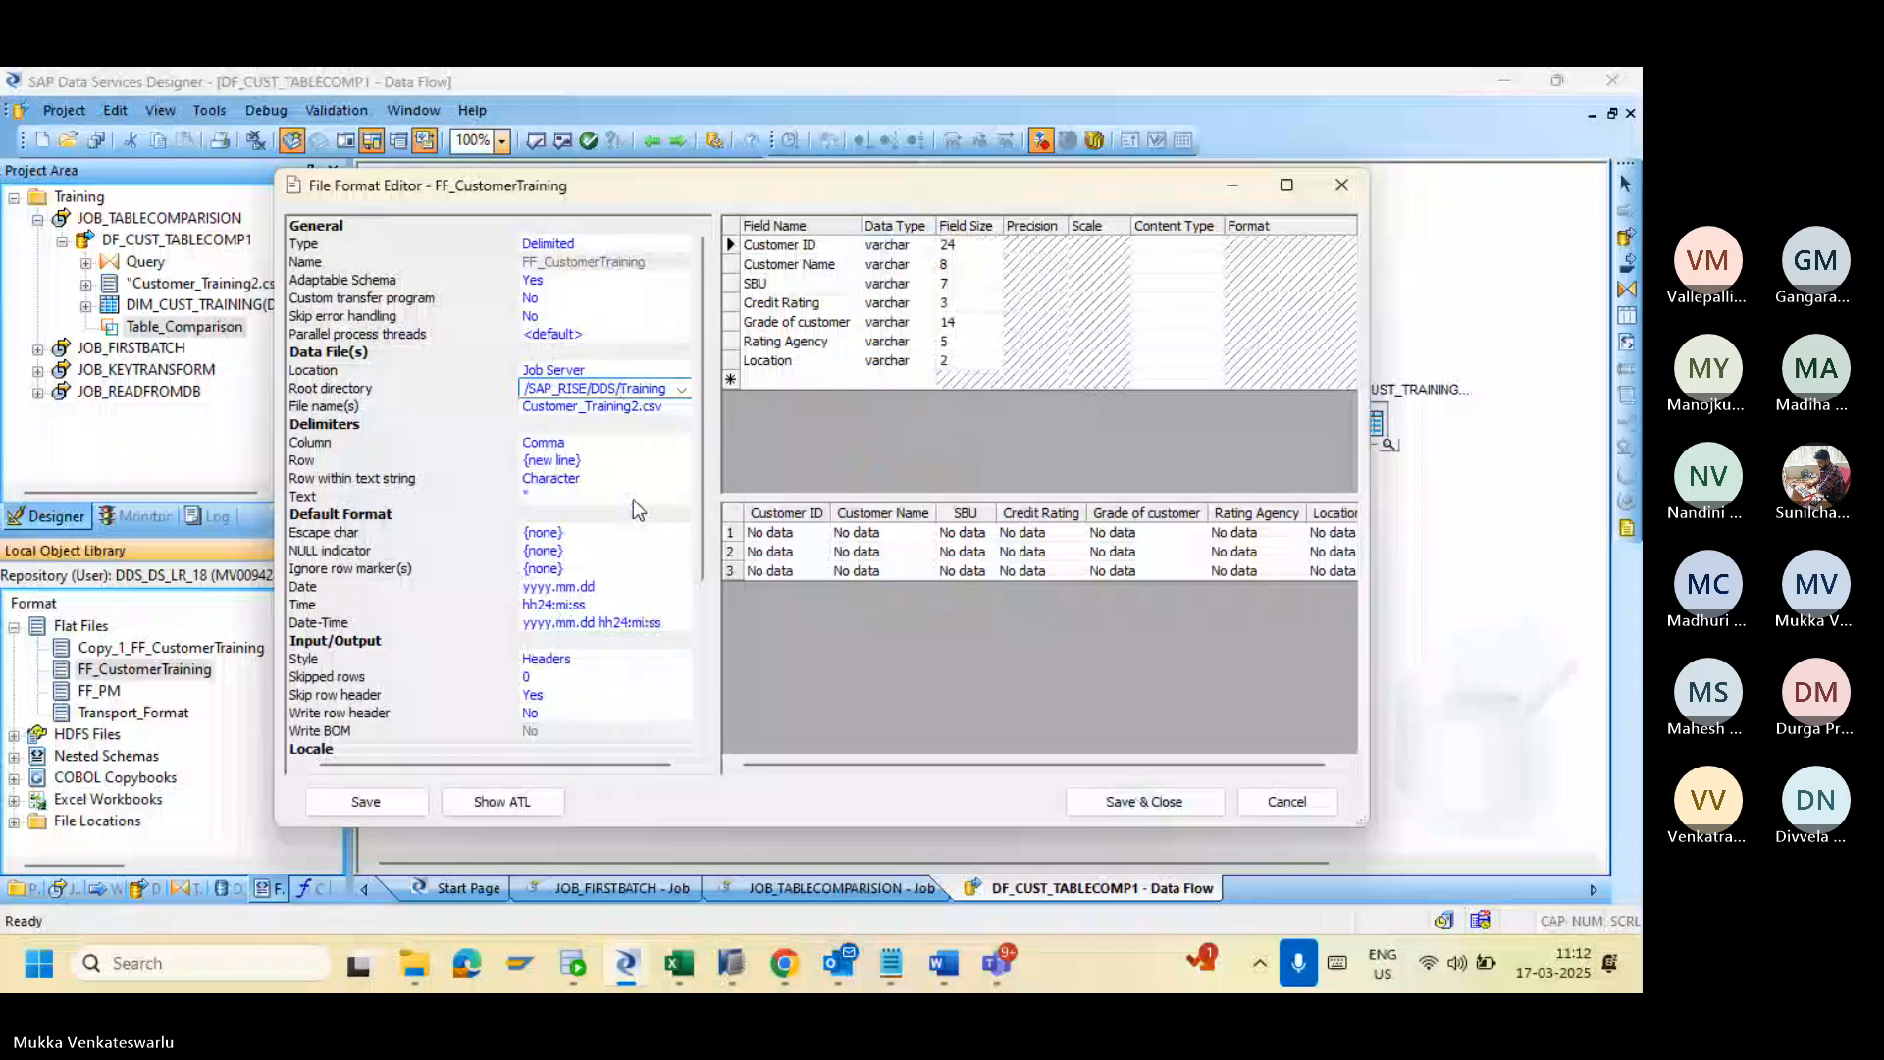
key("BackSpace")
type("\\")
left_click(601, 406)
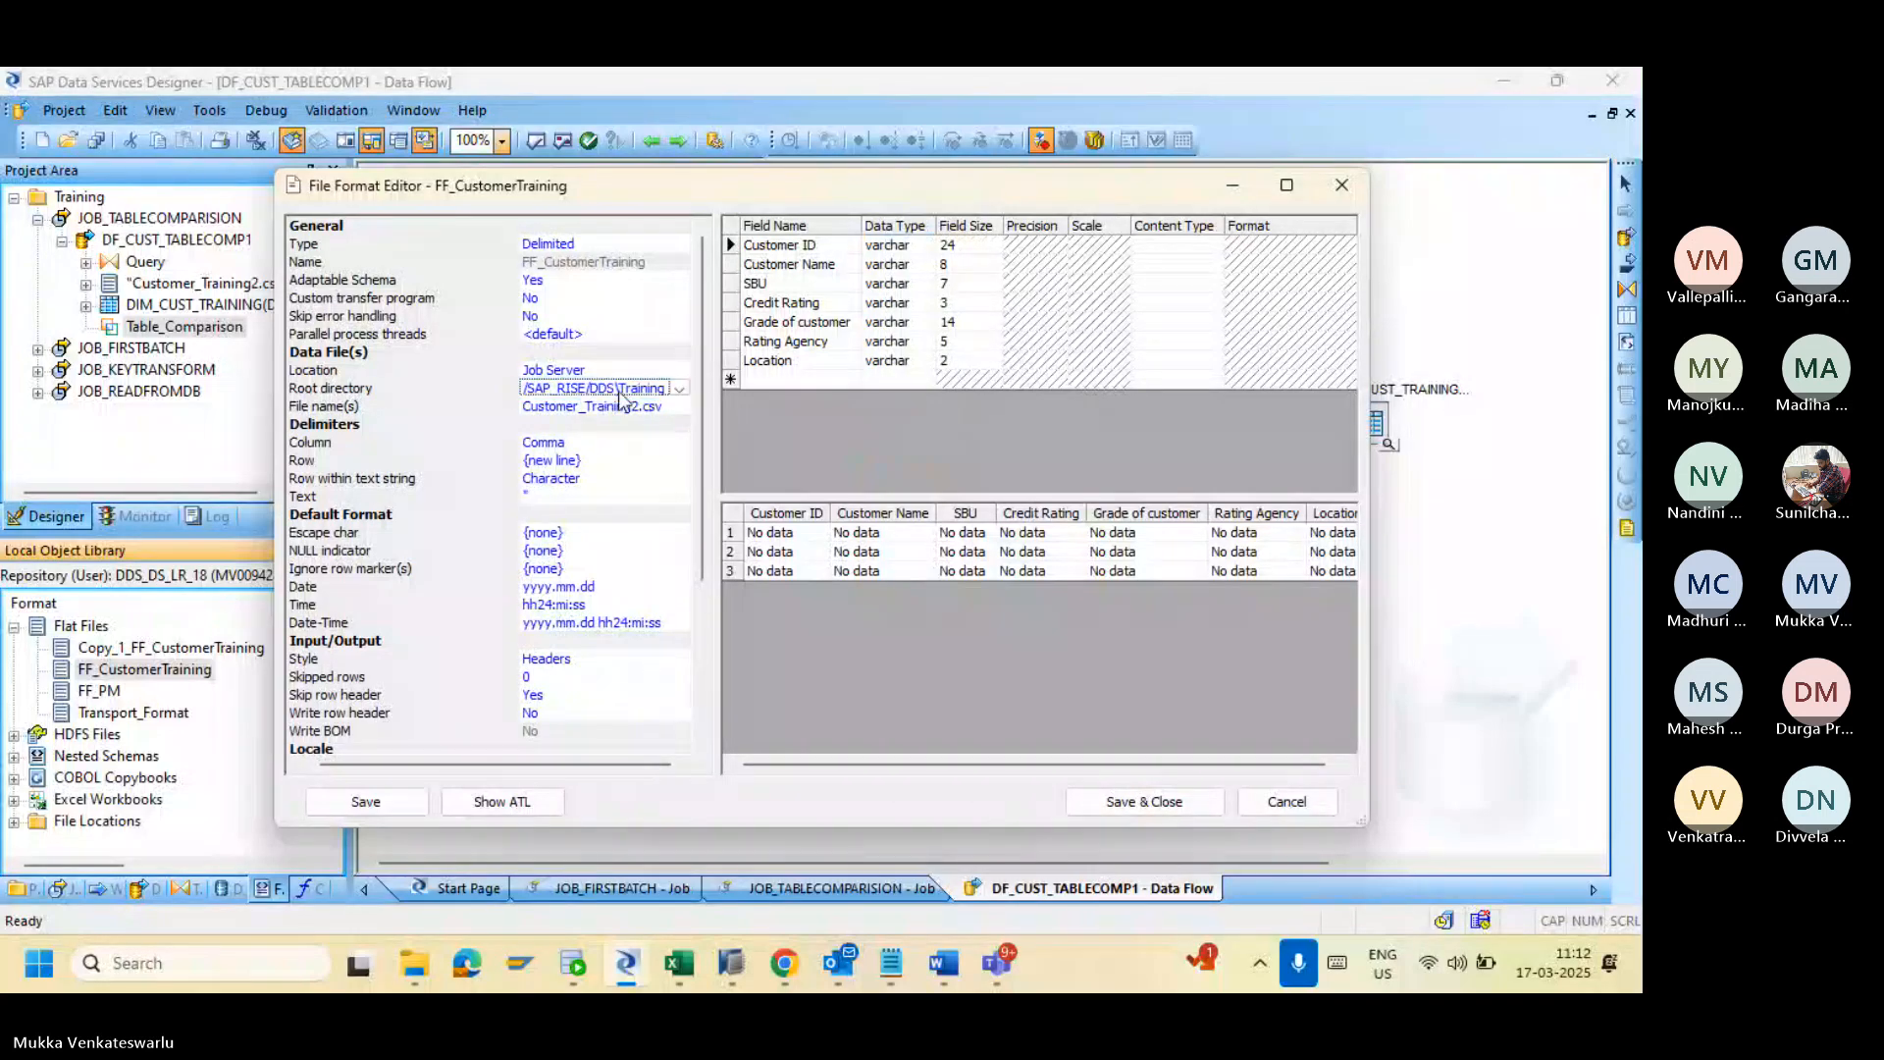
Step: Set the FF_CustomerTraining root directory to /SAP_RISE/DDS/Training and overwrite the current schema with the one from the selected file
left_click(619, 390)
left_click(620, 389)
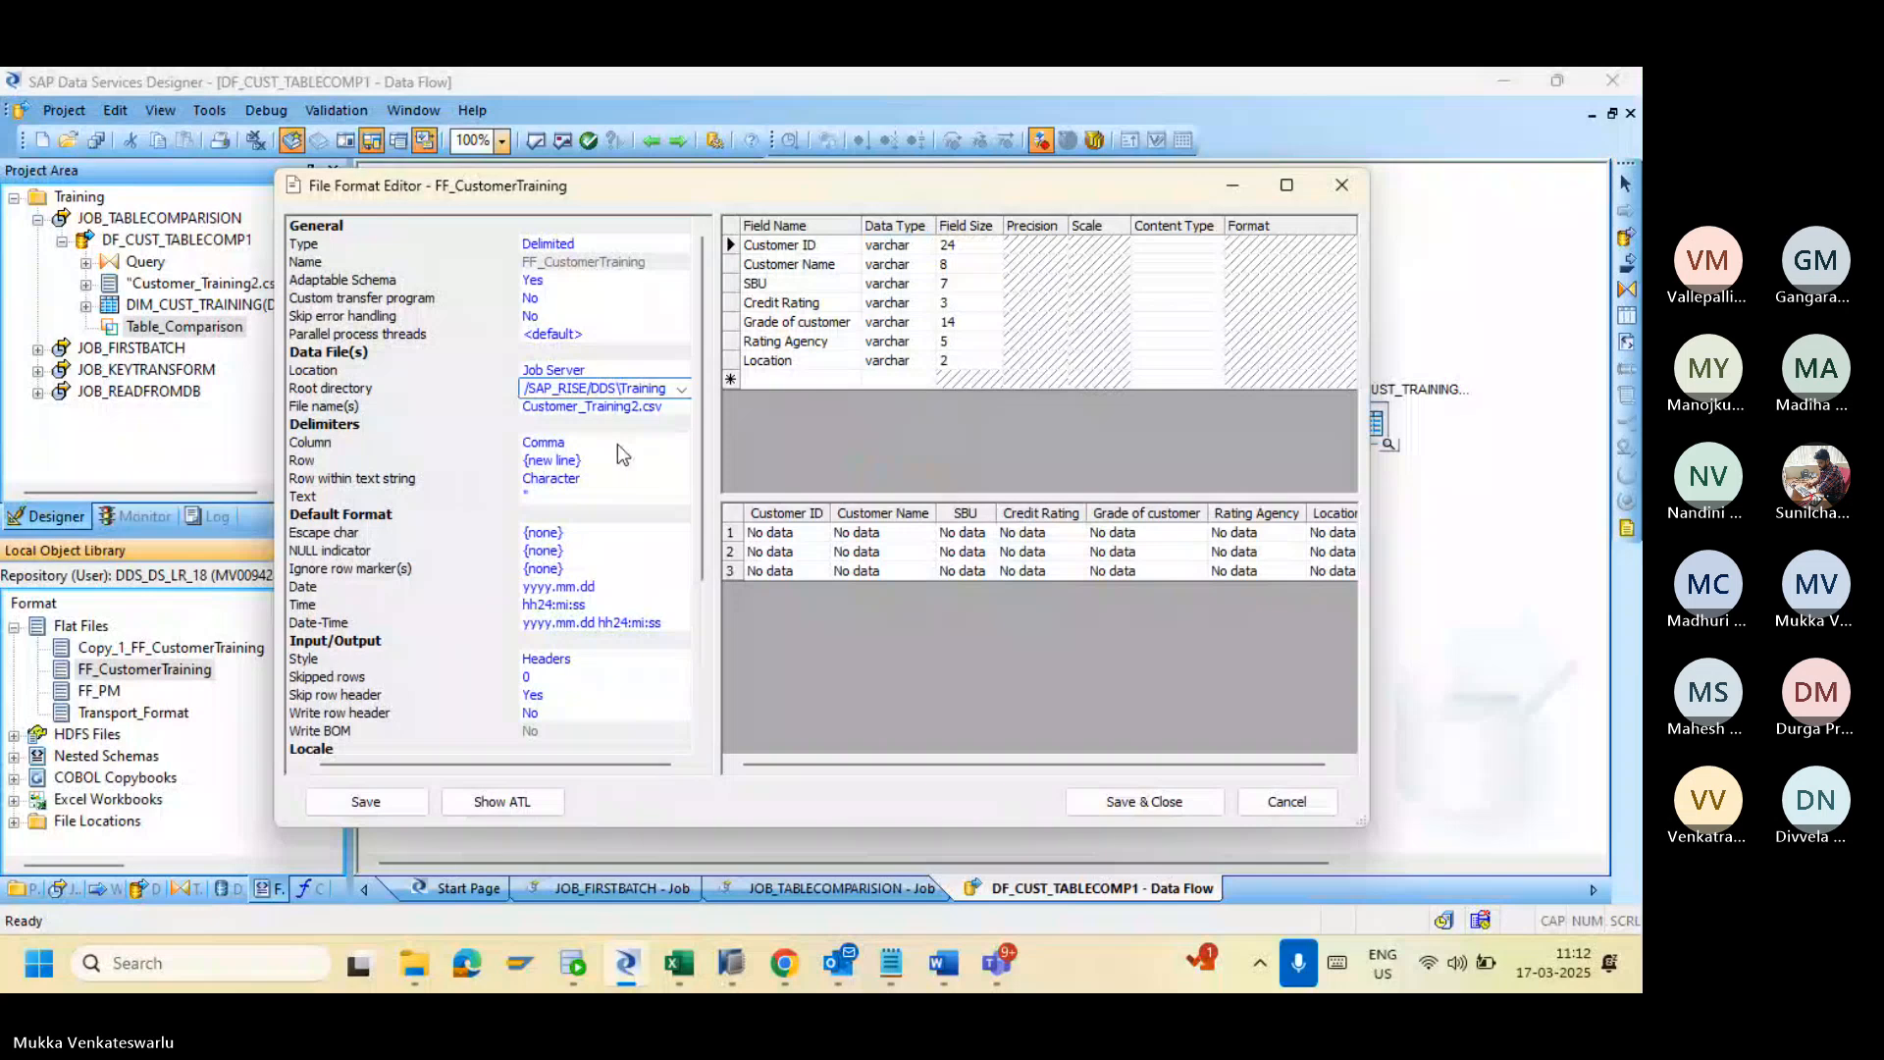
key("BackSpace")
type("/")
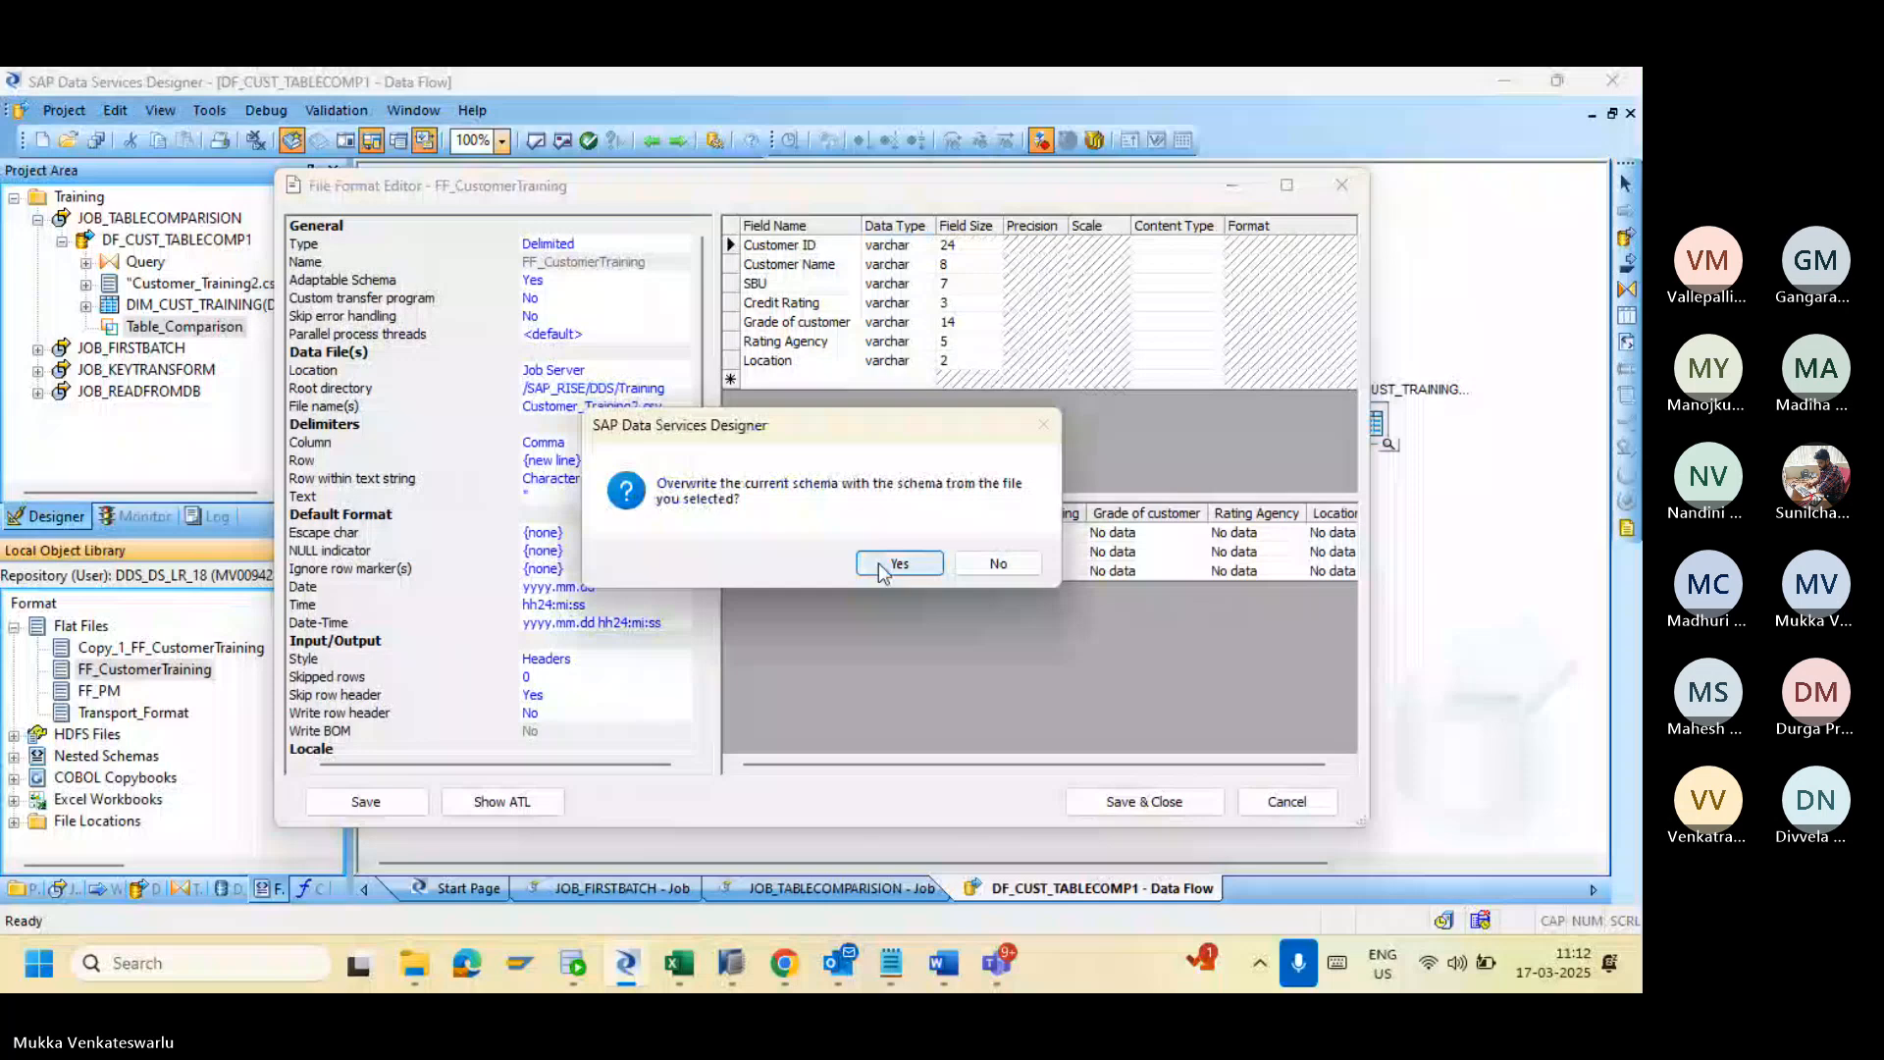
left_click(879, 562)
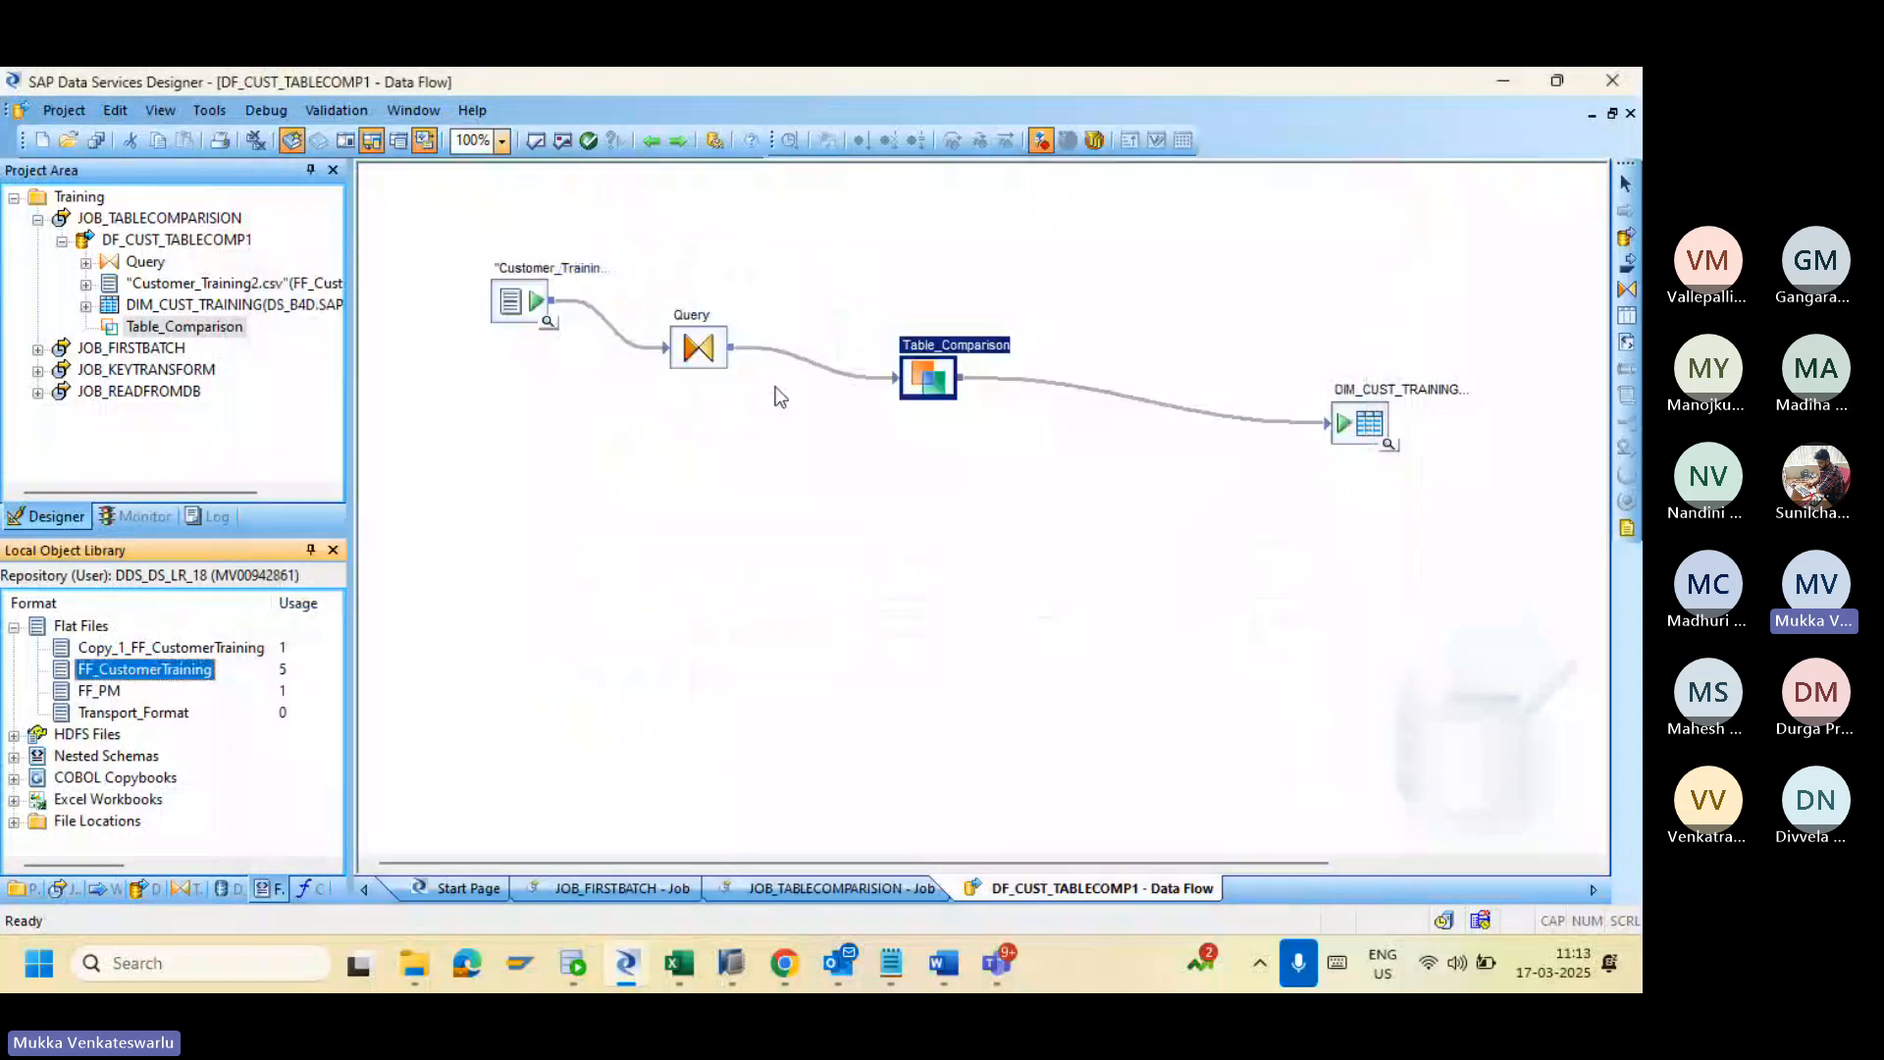
Step: Reopen the Table_Comparison transform from the data flow and review its key and compare columns
left_click(930, 384)
double_click(930, 385)
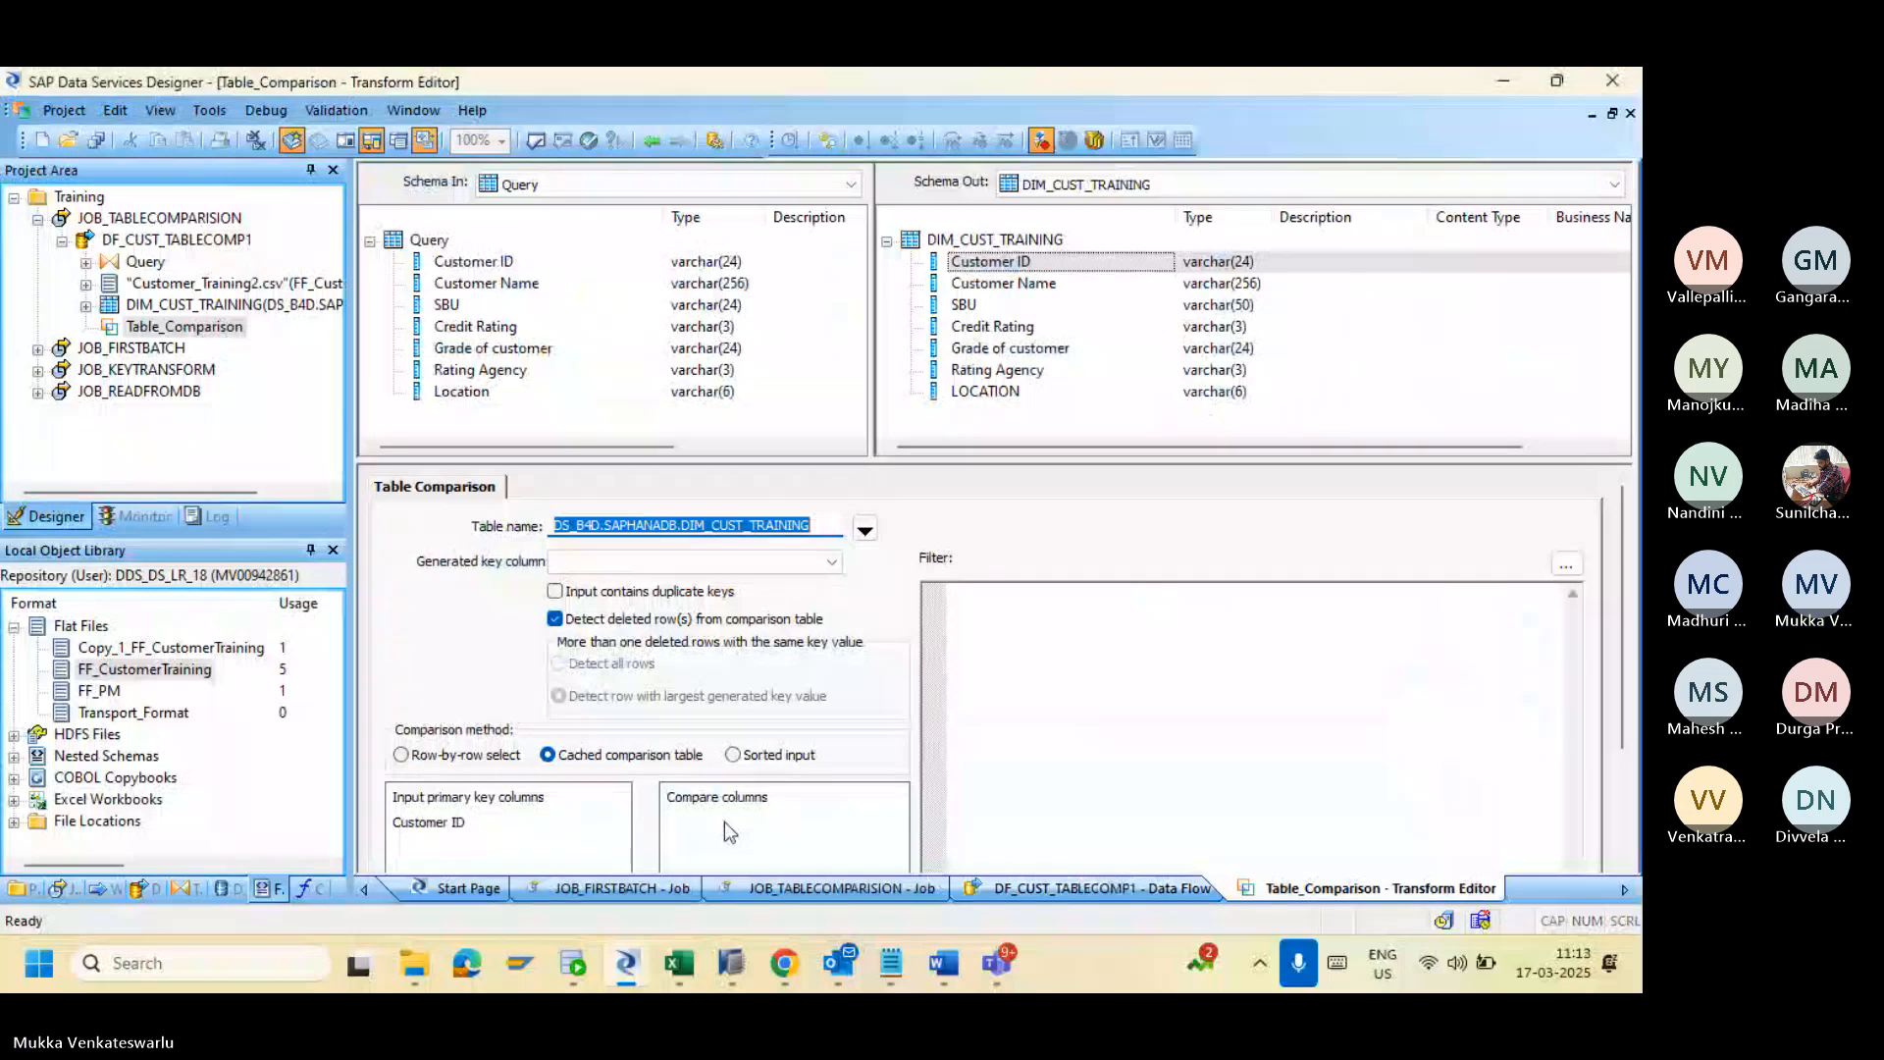
mouse_move(1003, 966)
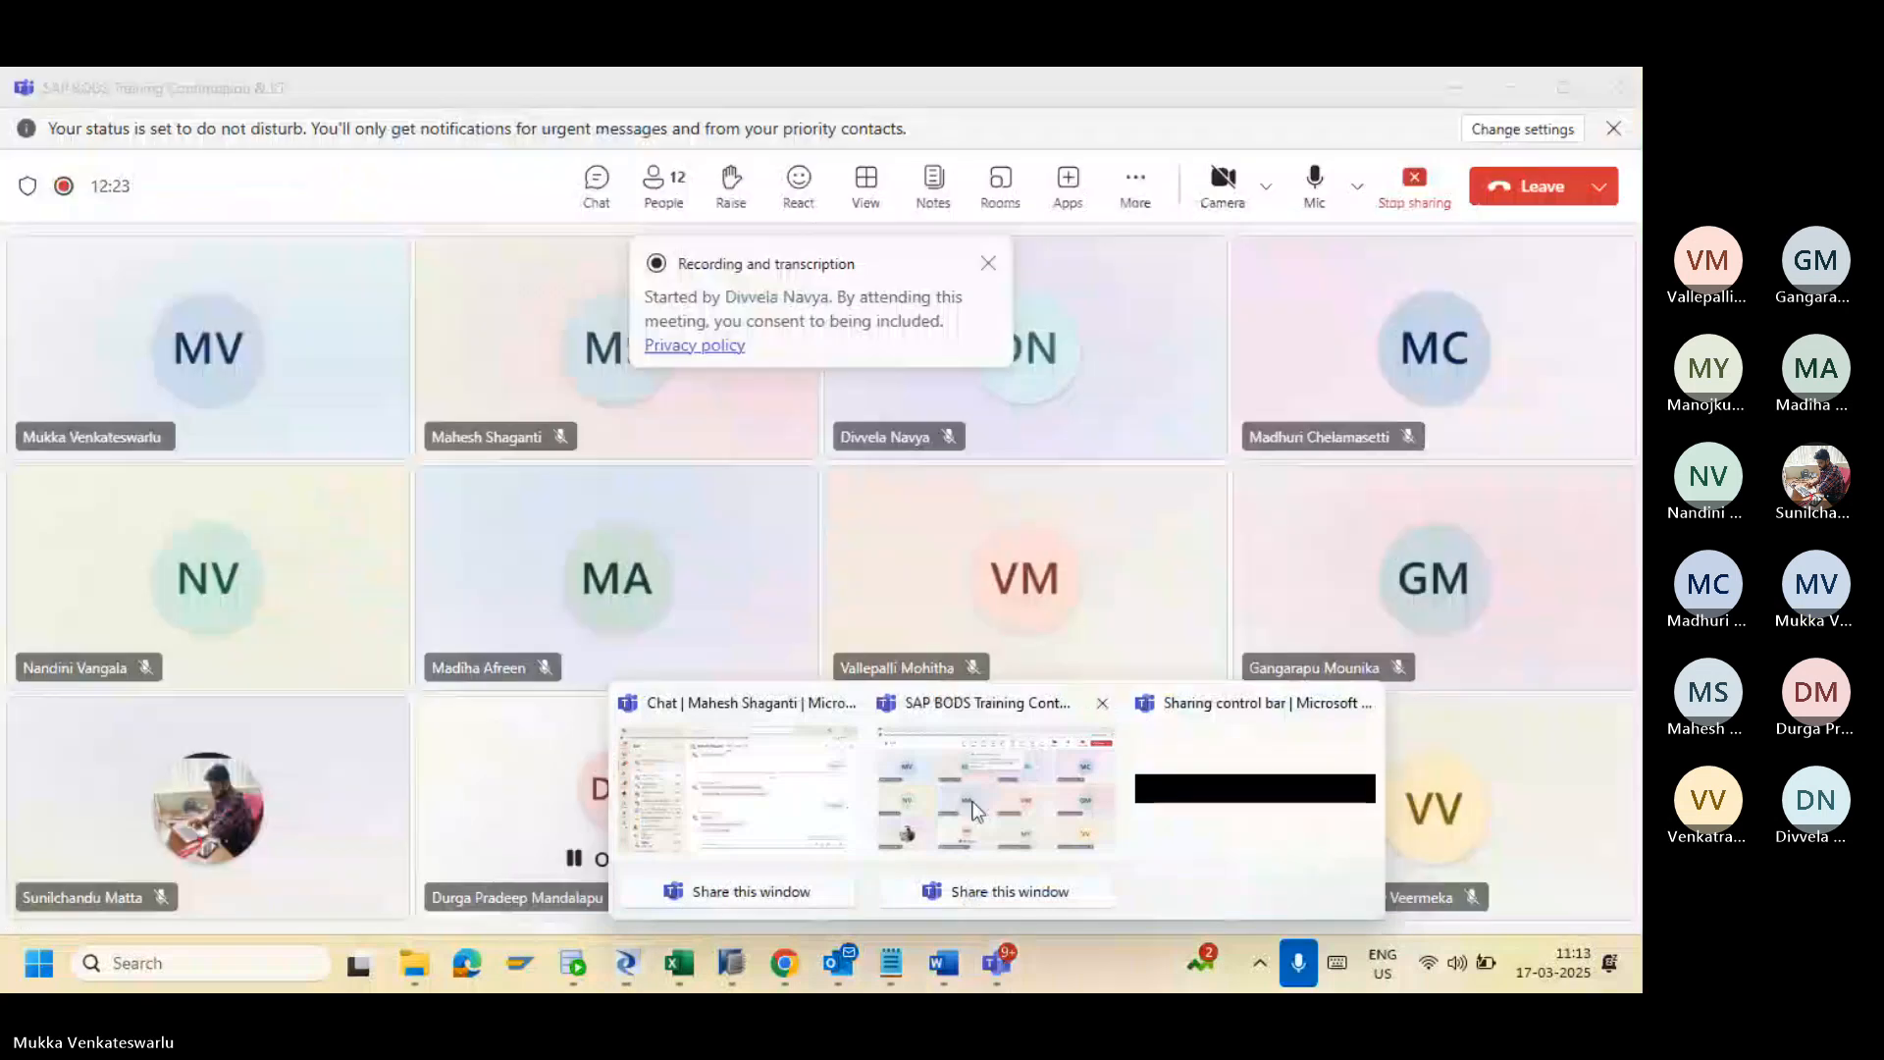
left_click(973, 810)
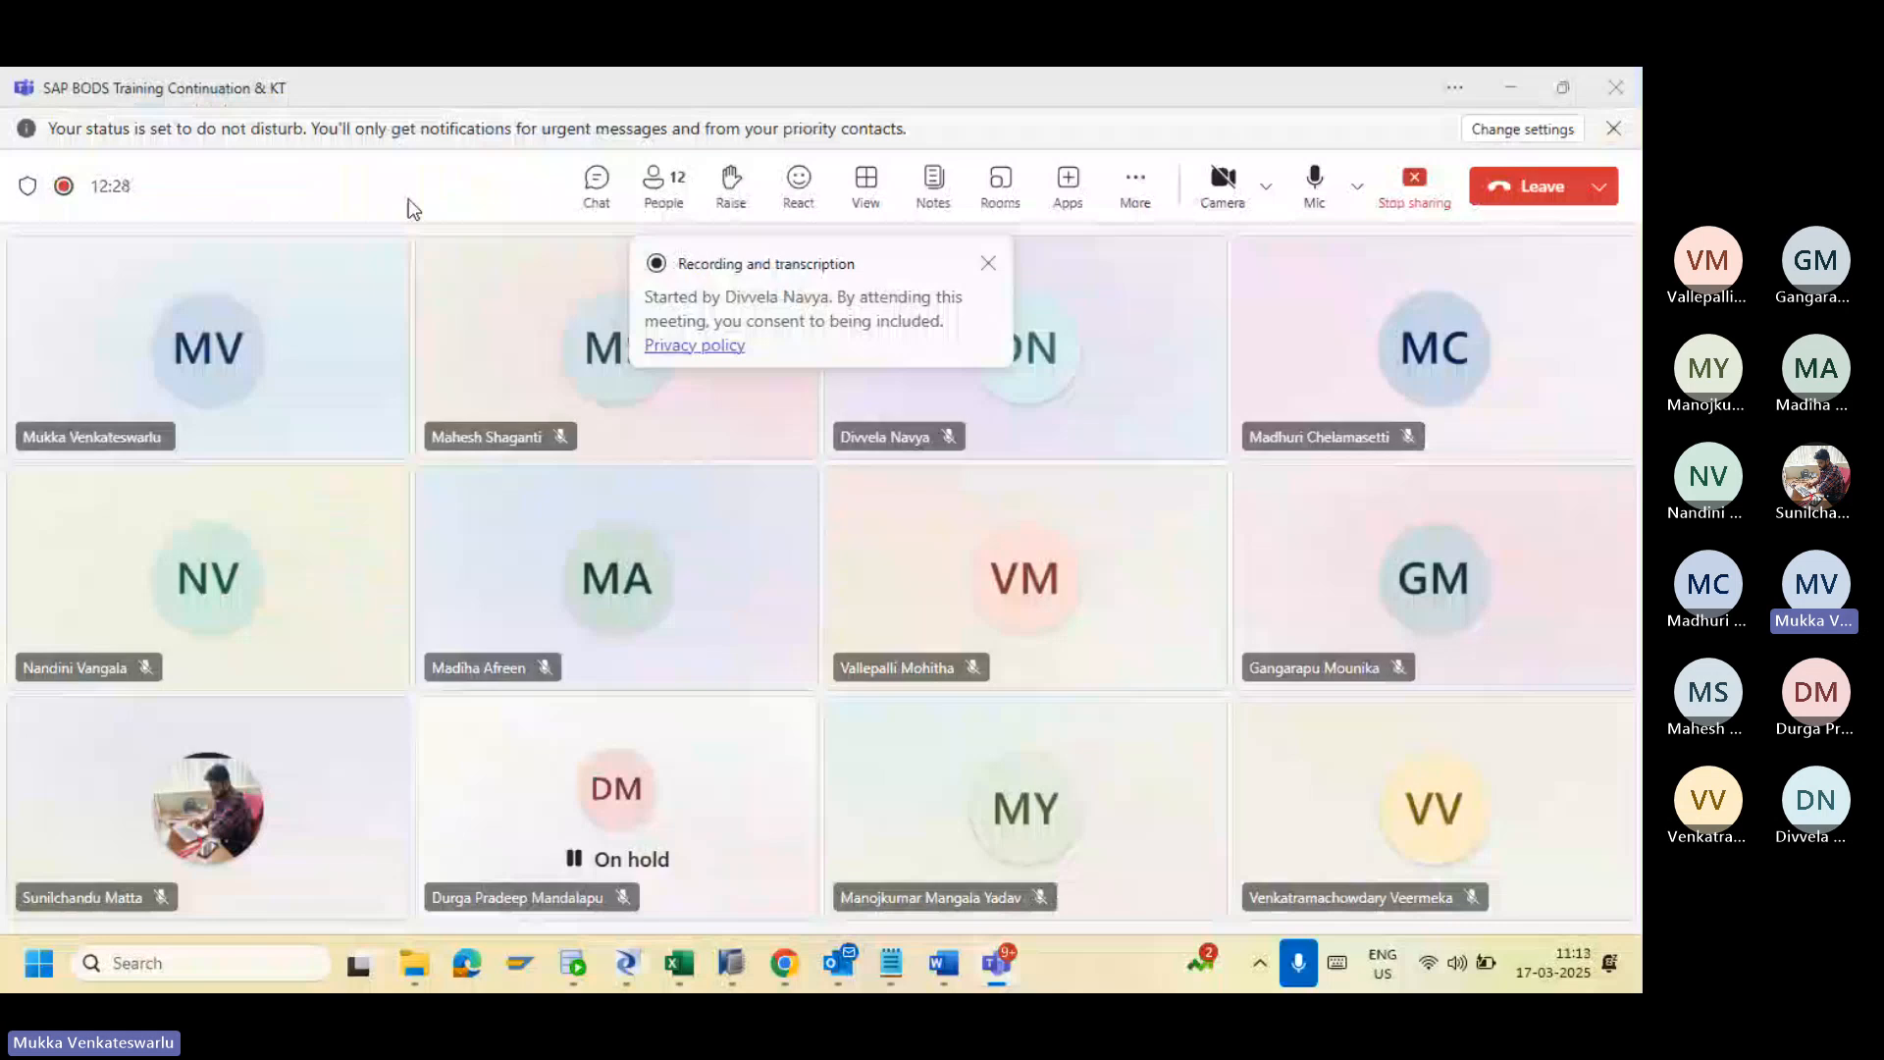
key("alt+Tab")
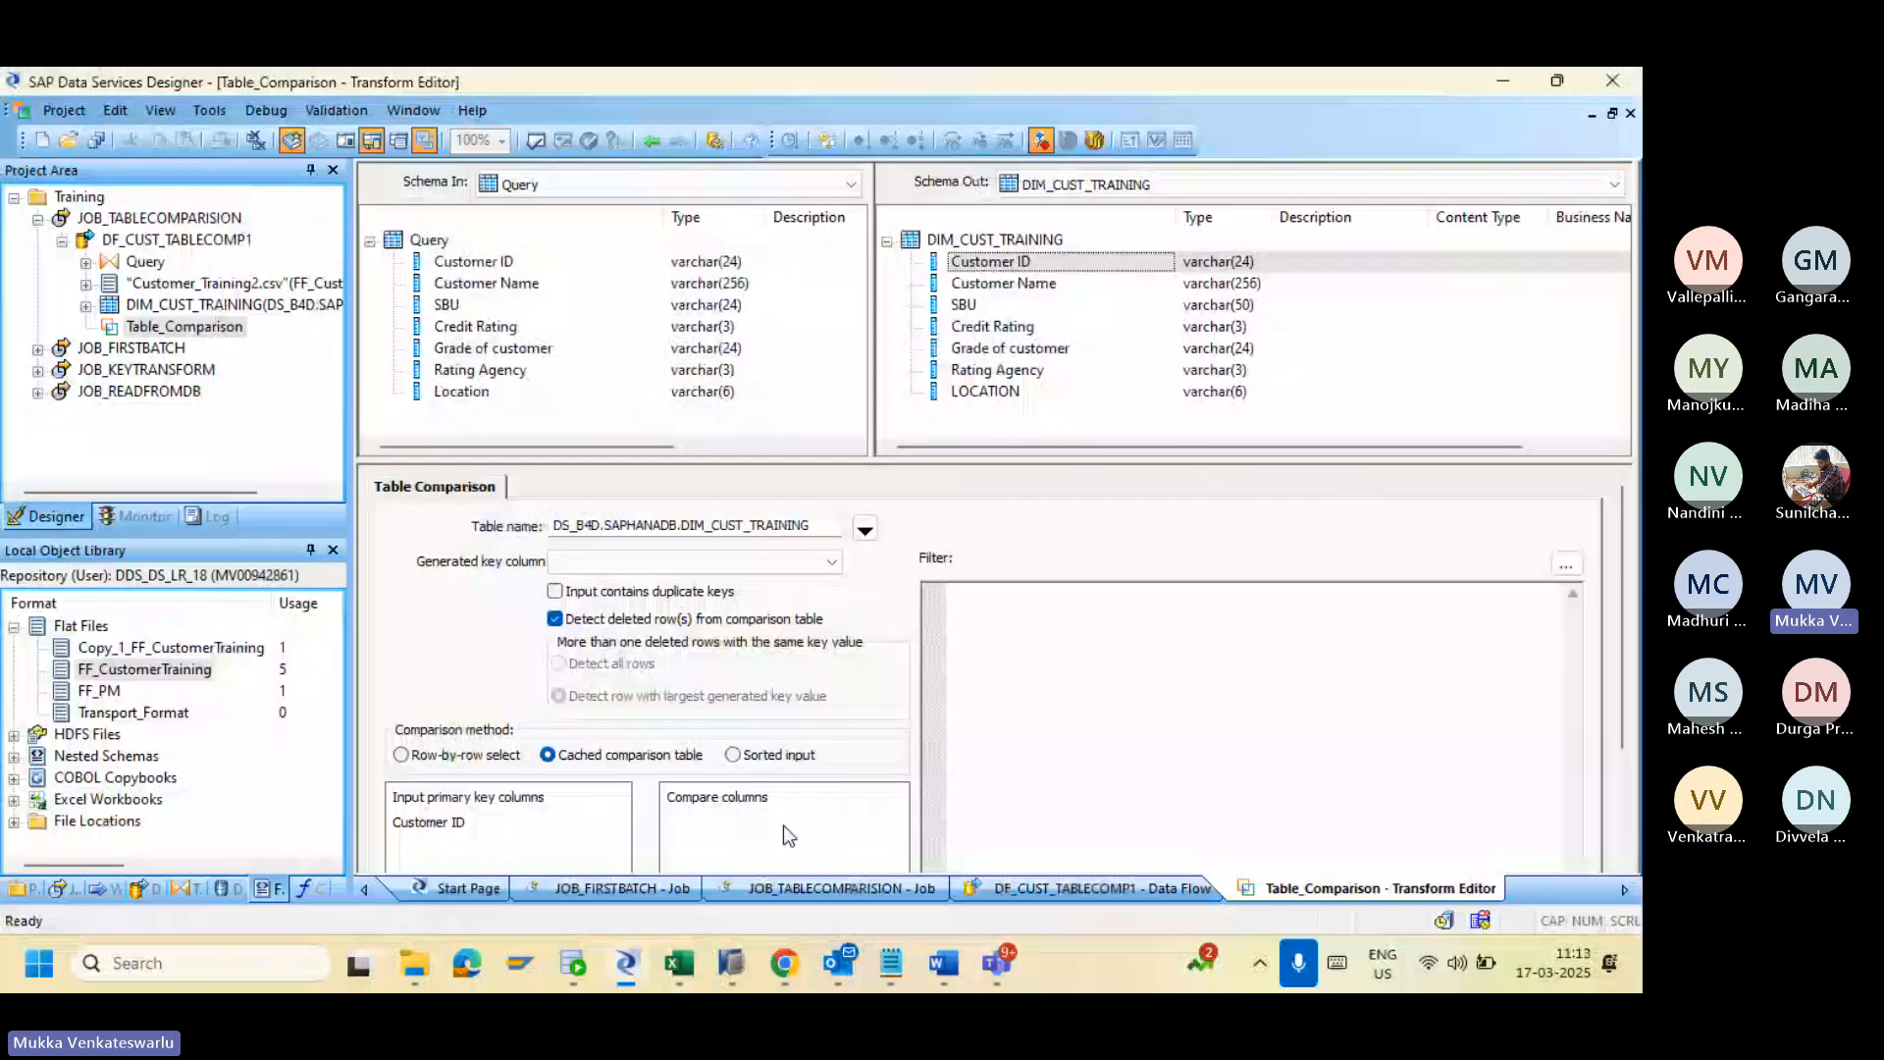
Step: Open Customer_Training2 from the SAP_RISE\DDS\Training network folder in Excel and view the FF_CustomerTraining source data in the data flow
left_click(414, 963)
left_click(538, 133)
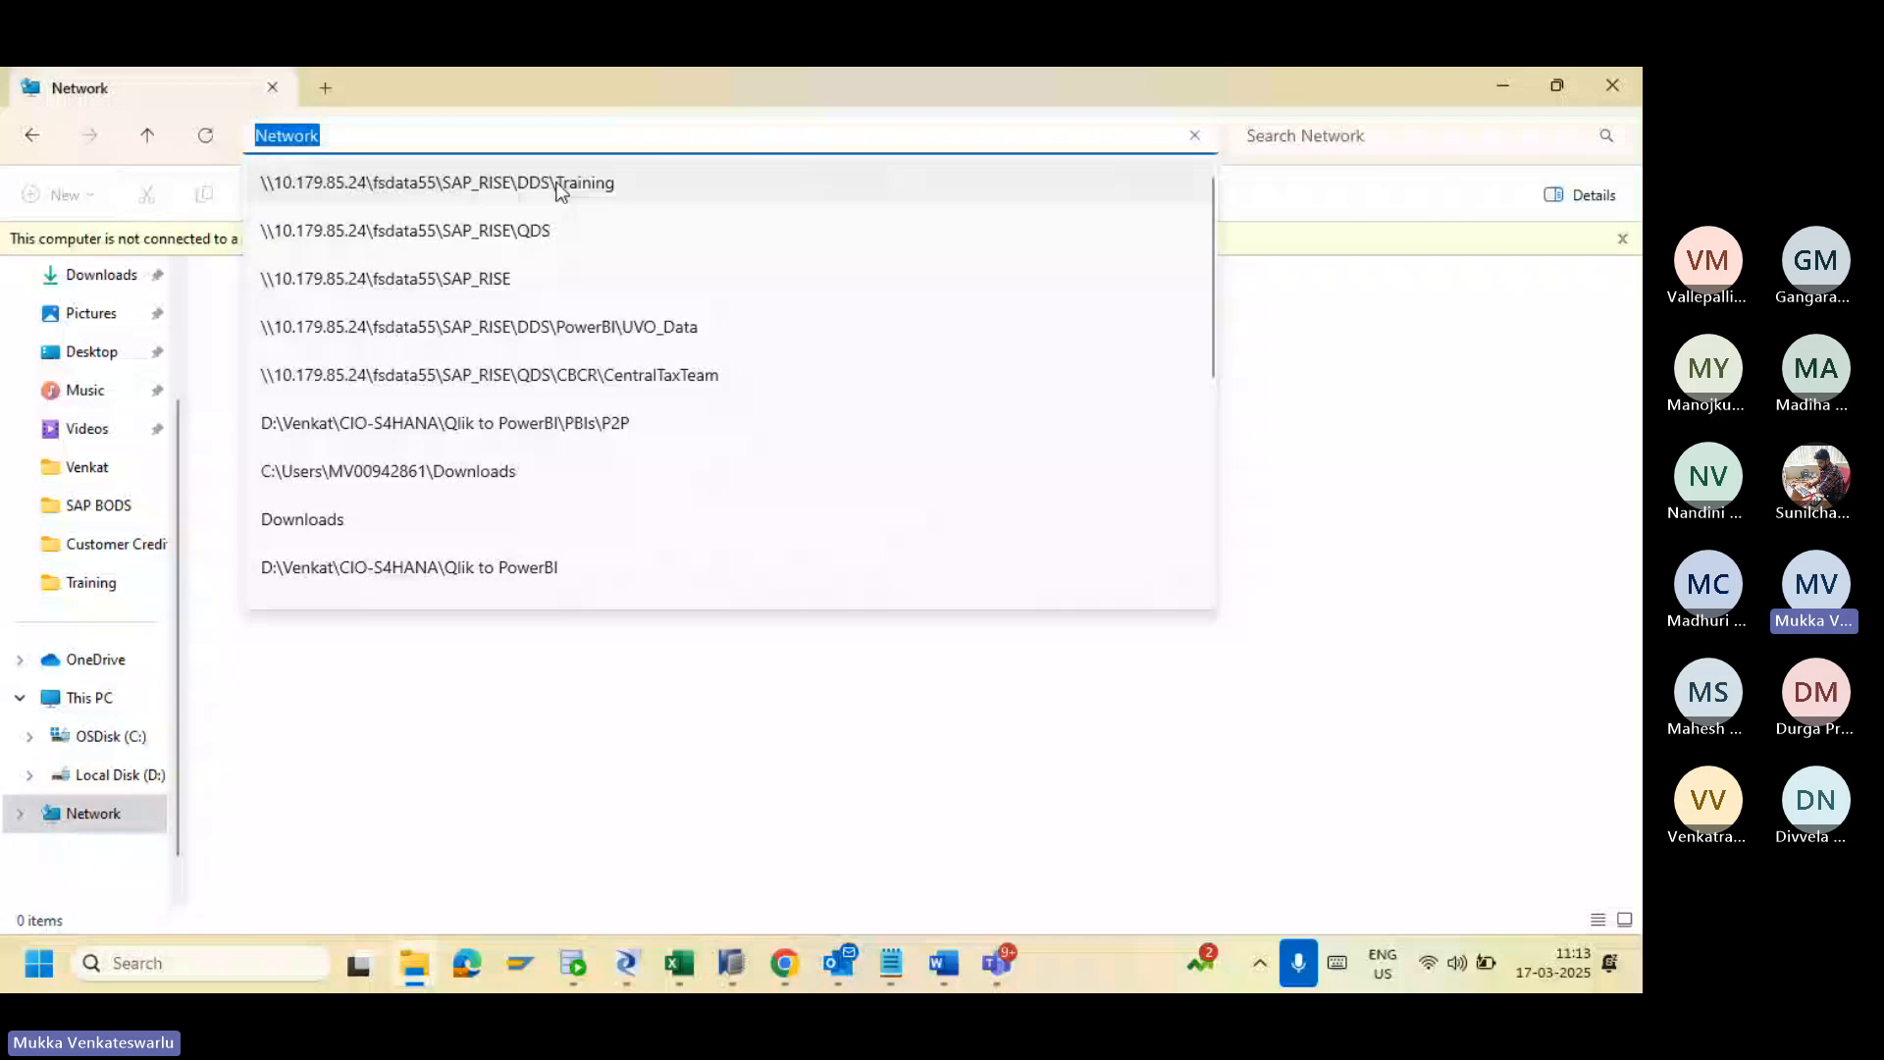
left_click(806, 483)
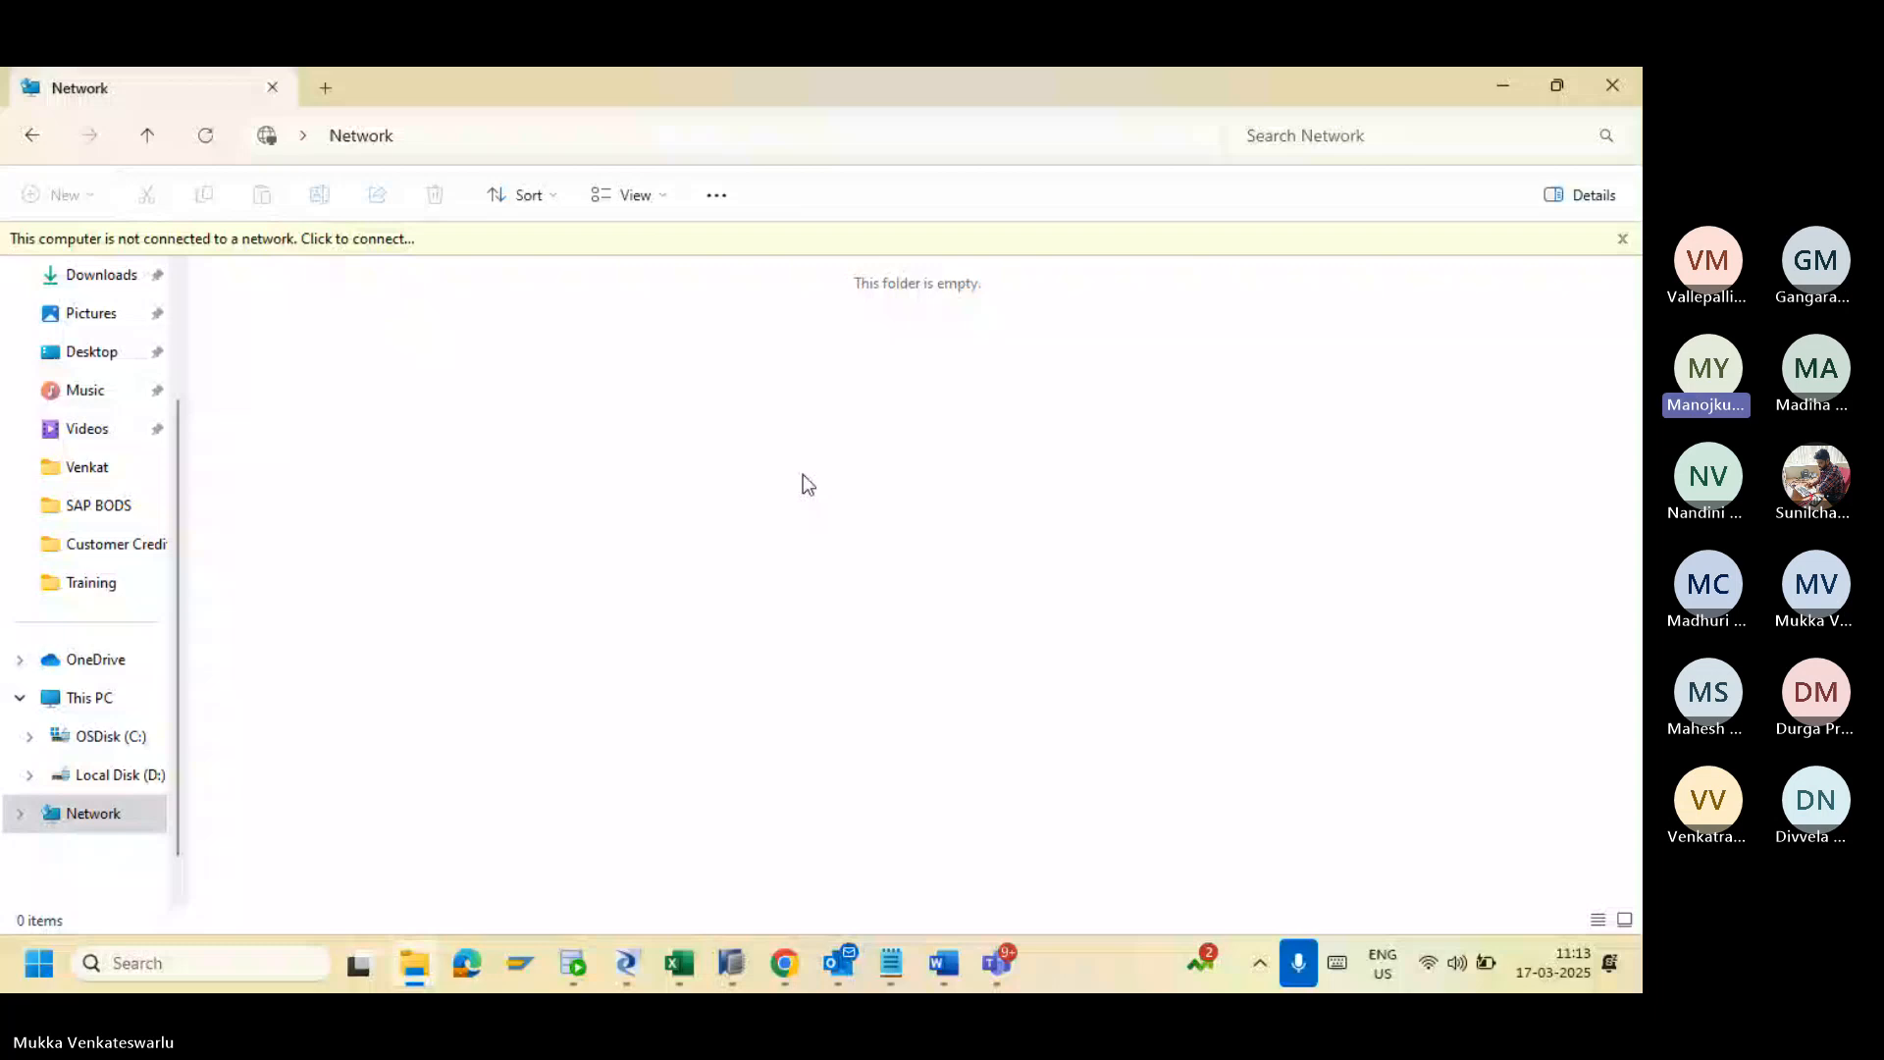
key("alt+Tab")
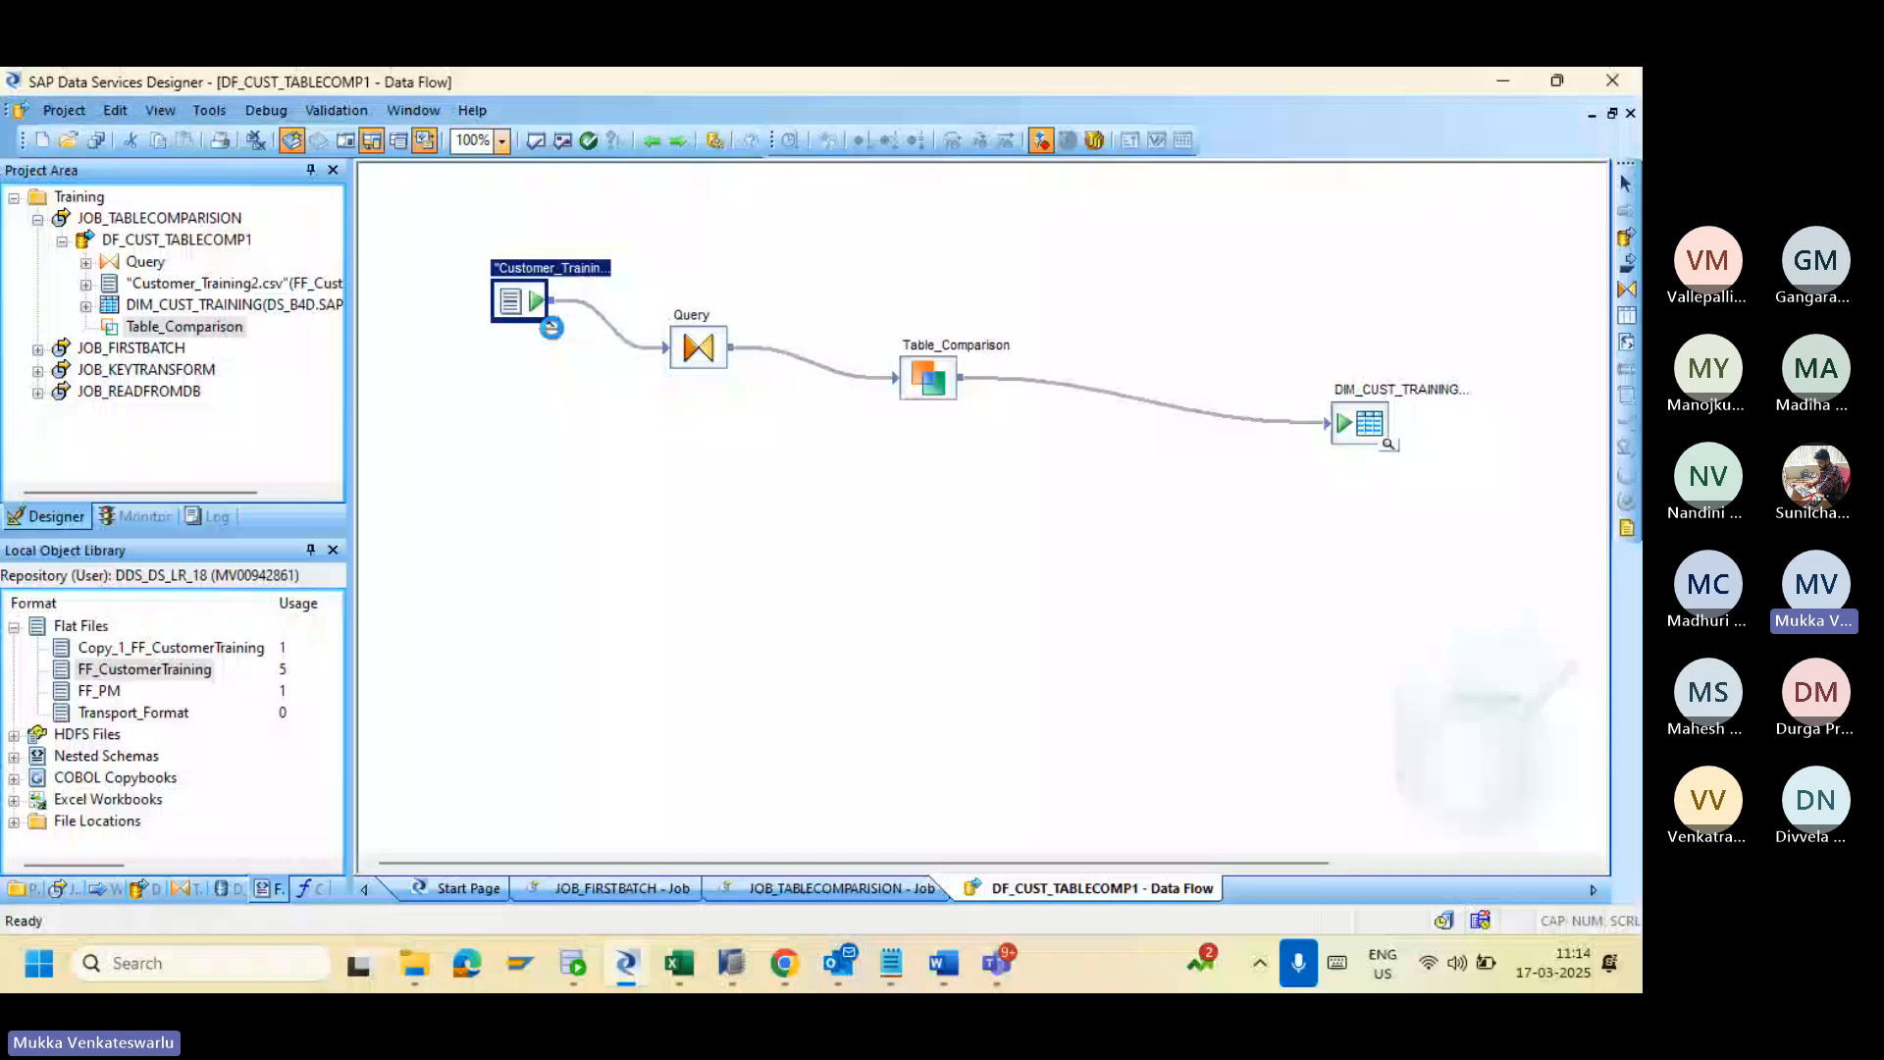
key("alt+Tab")
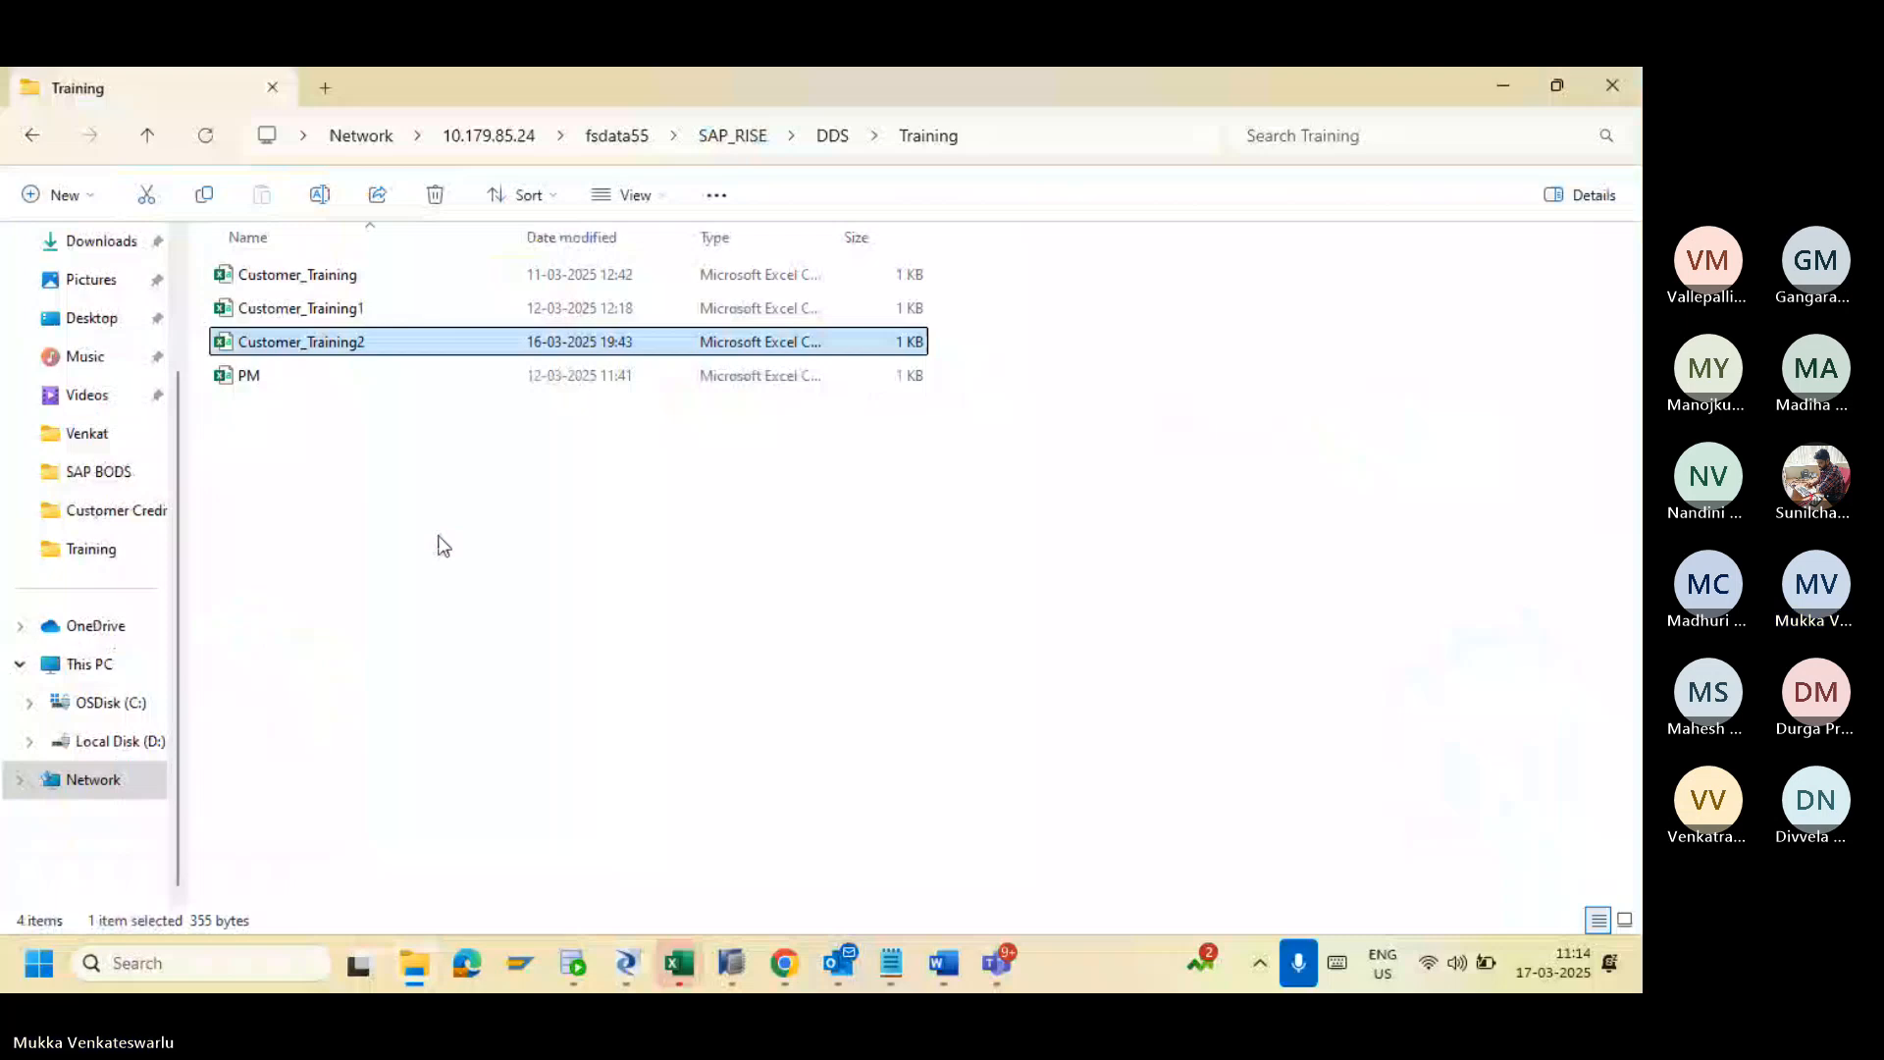
left_click(678, 963)
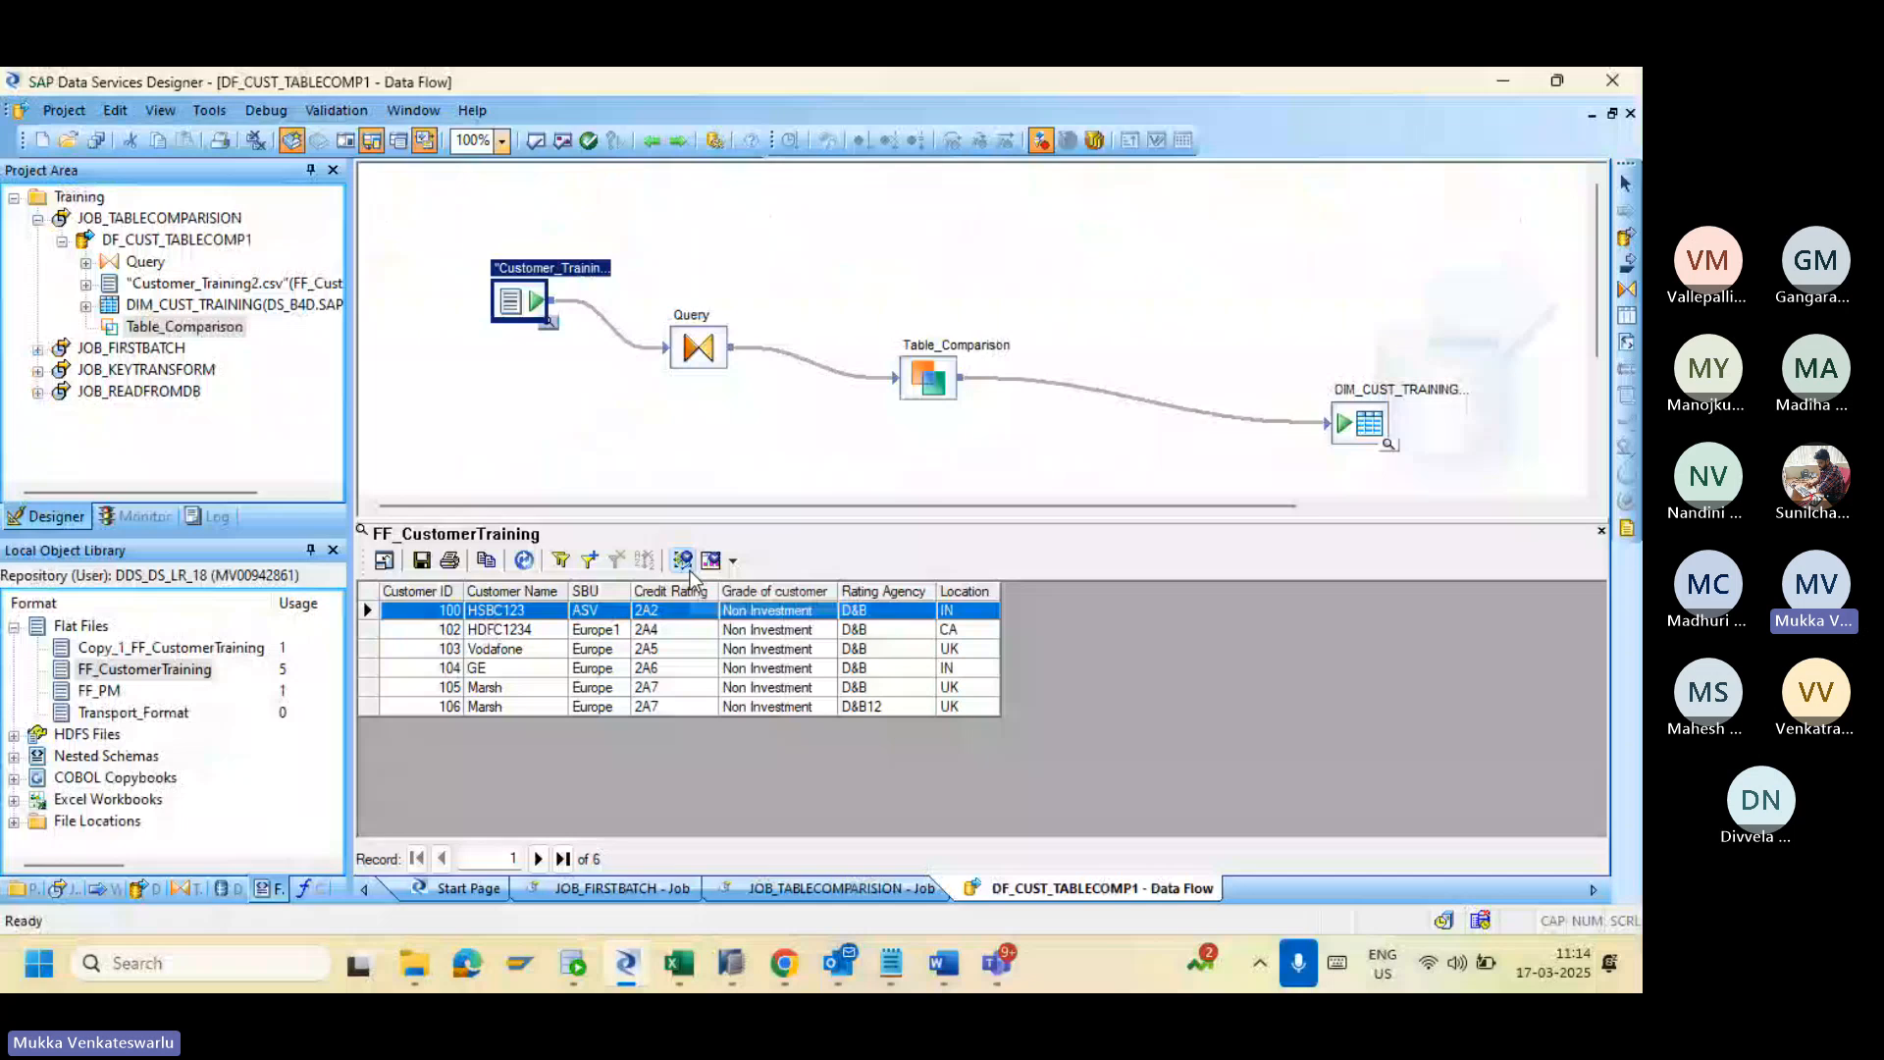
key("alt+Tab")
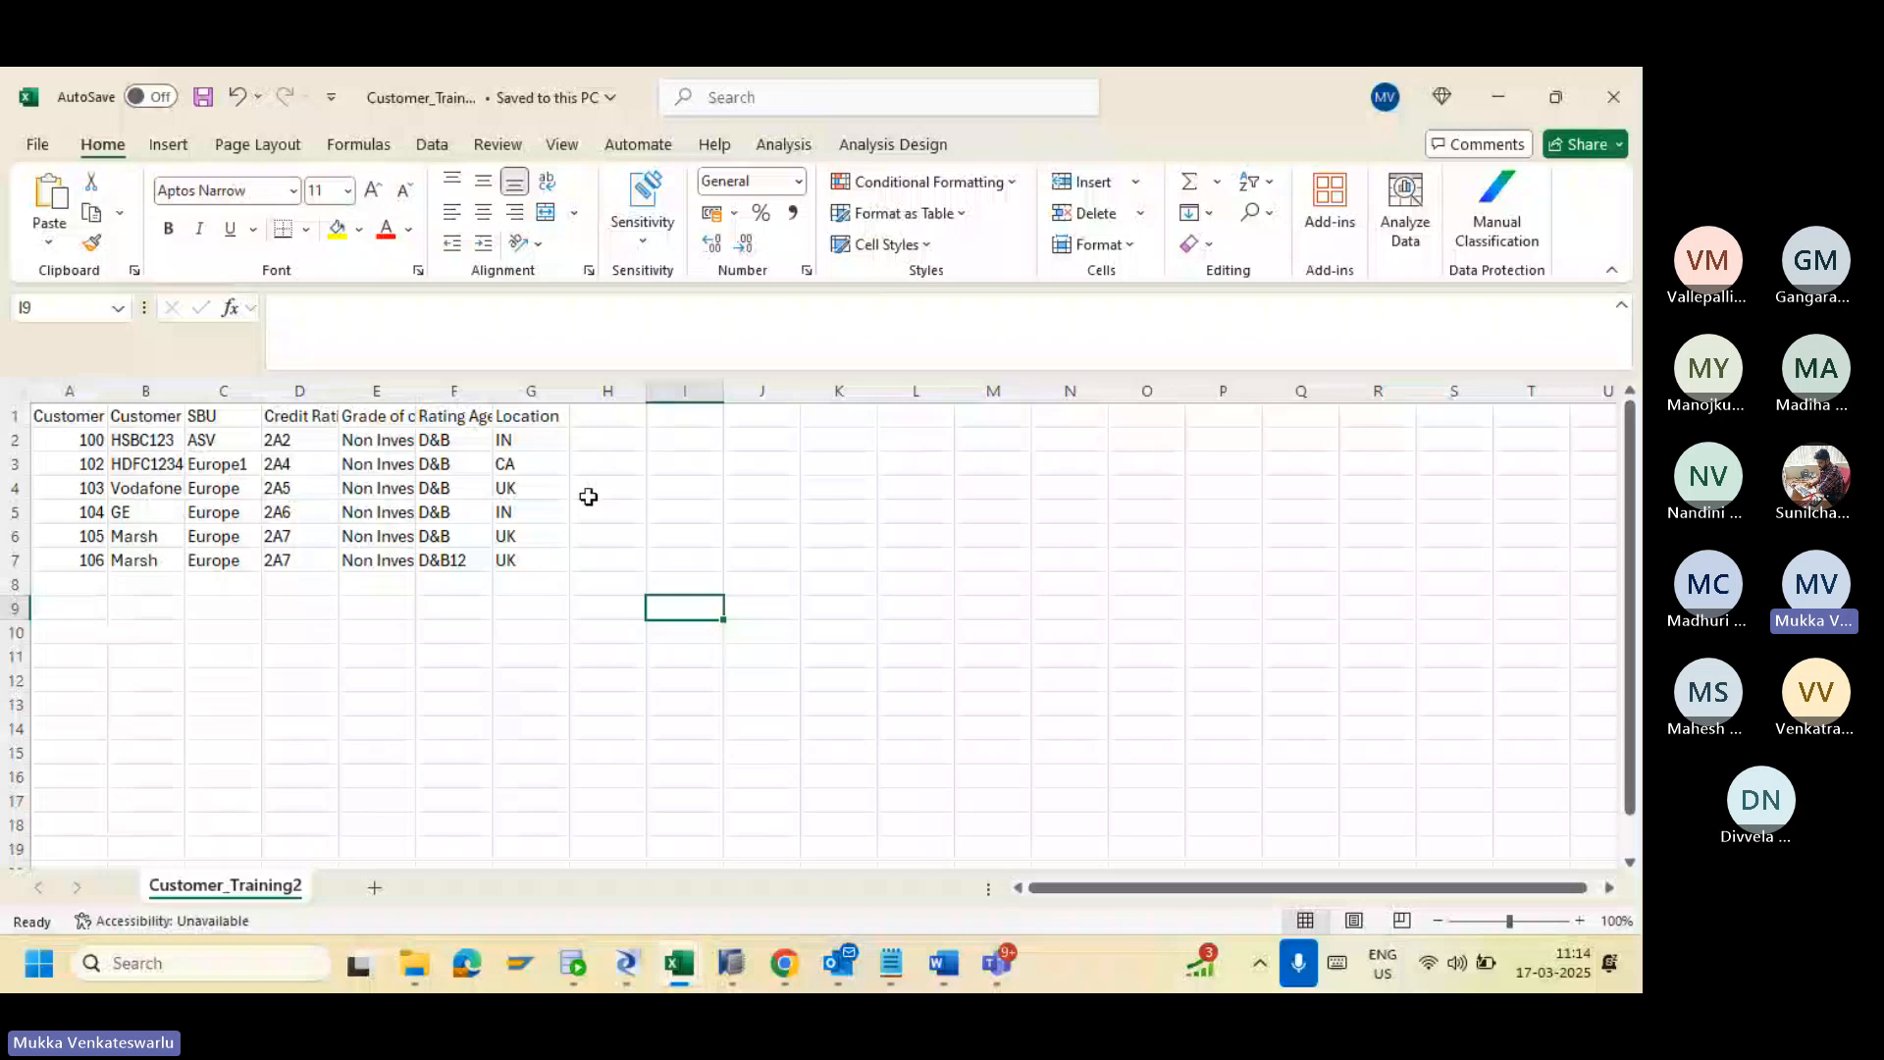
Step: Change the Location in cell G7 to INDIA and duplicate row 7's customer record into row 8
left_click(537, 558)
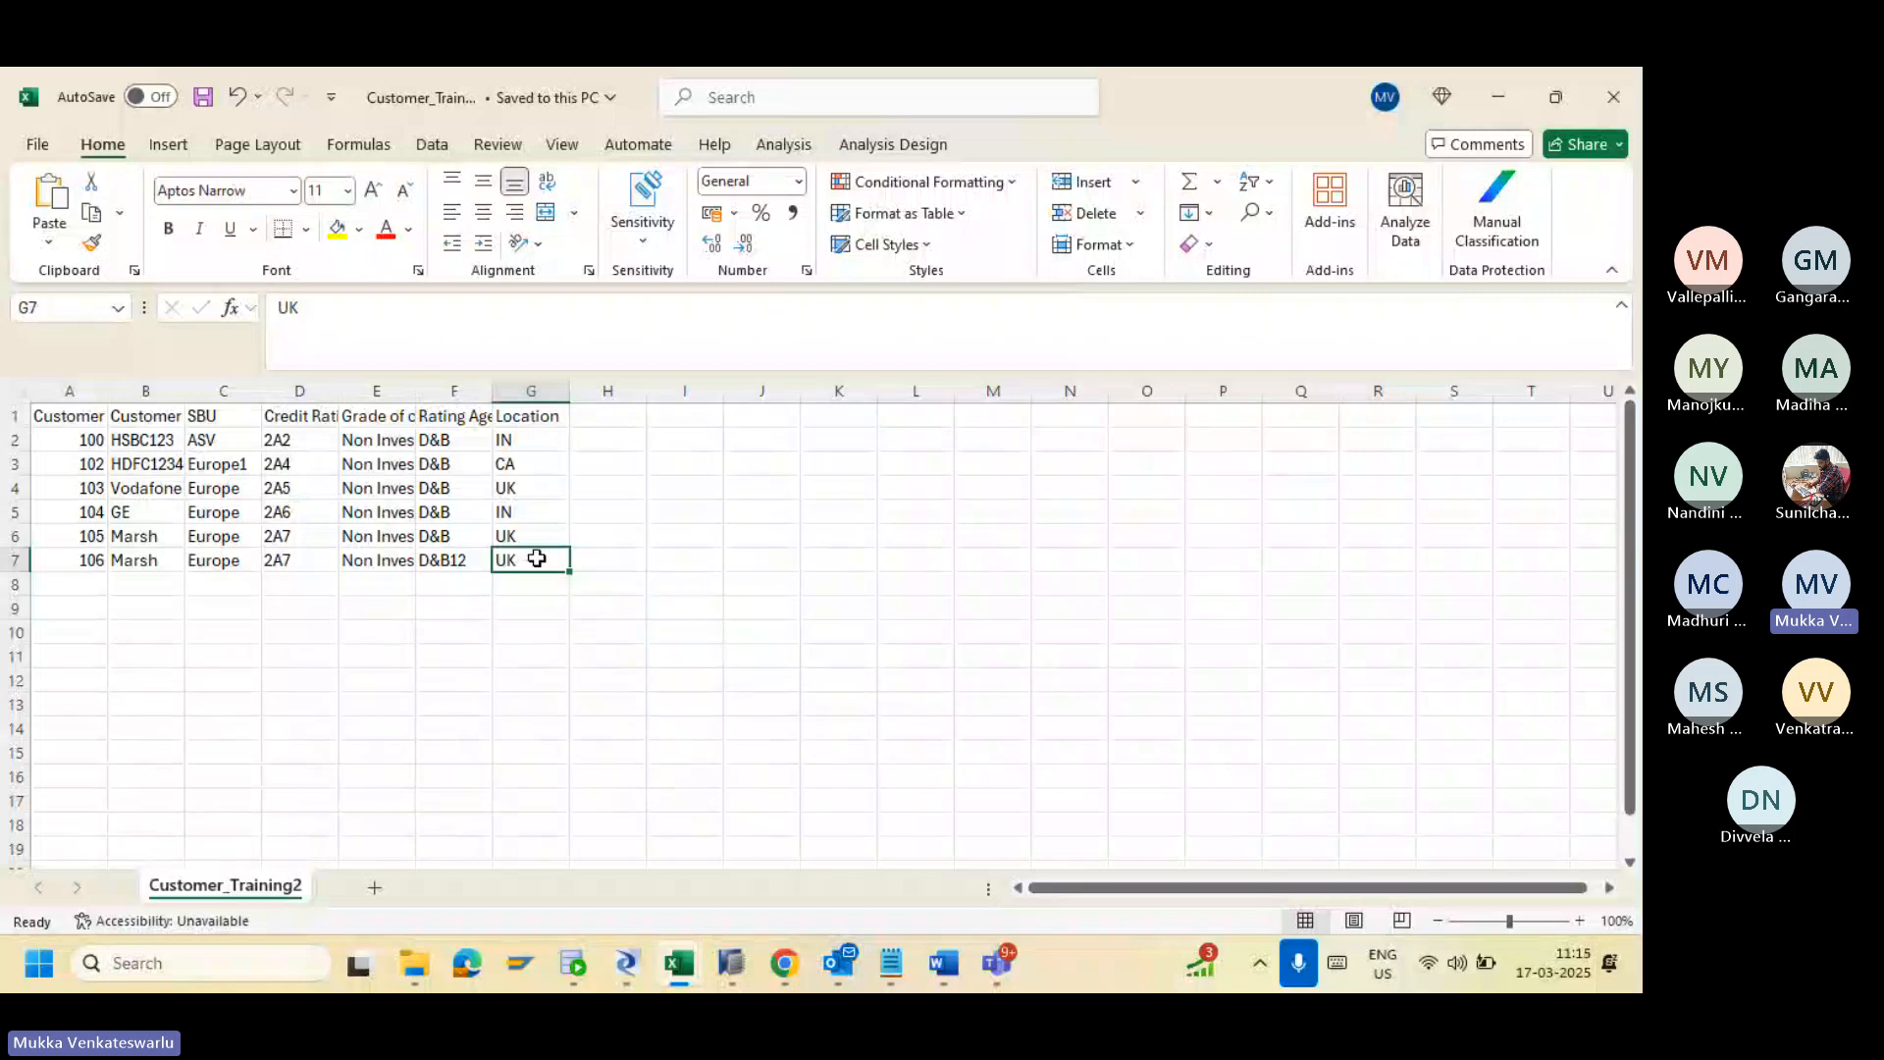
type("INDIA")
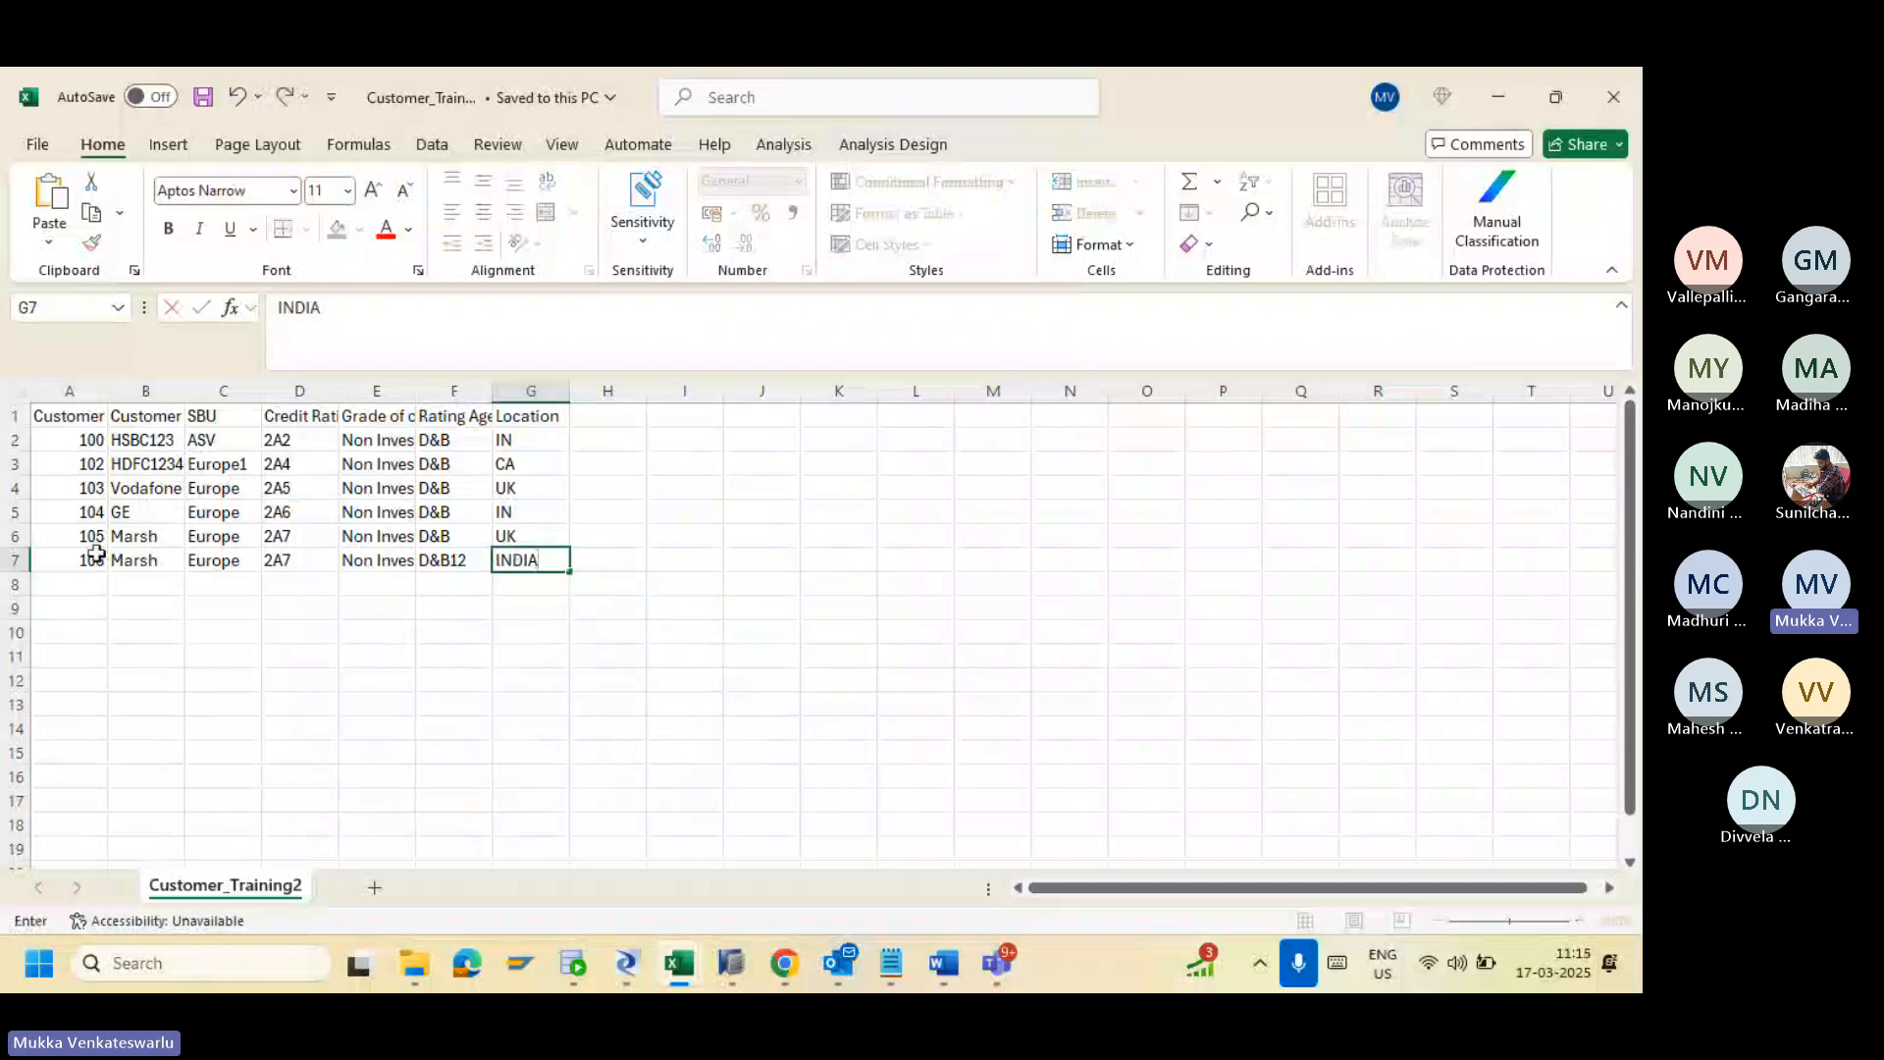
left_click_drag(96, 554, 535, 561)
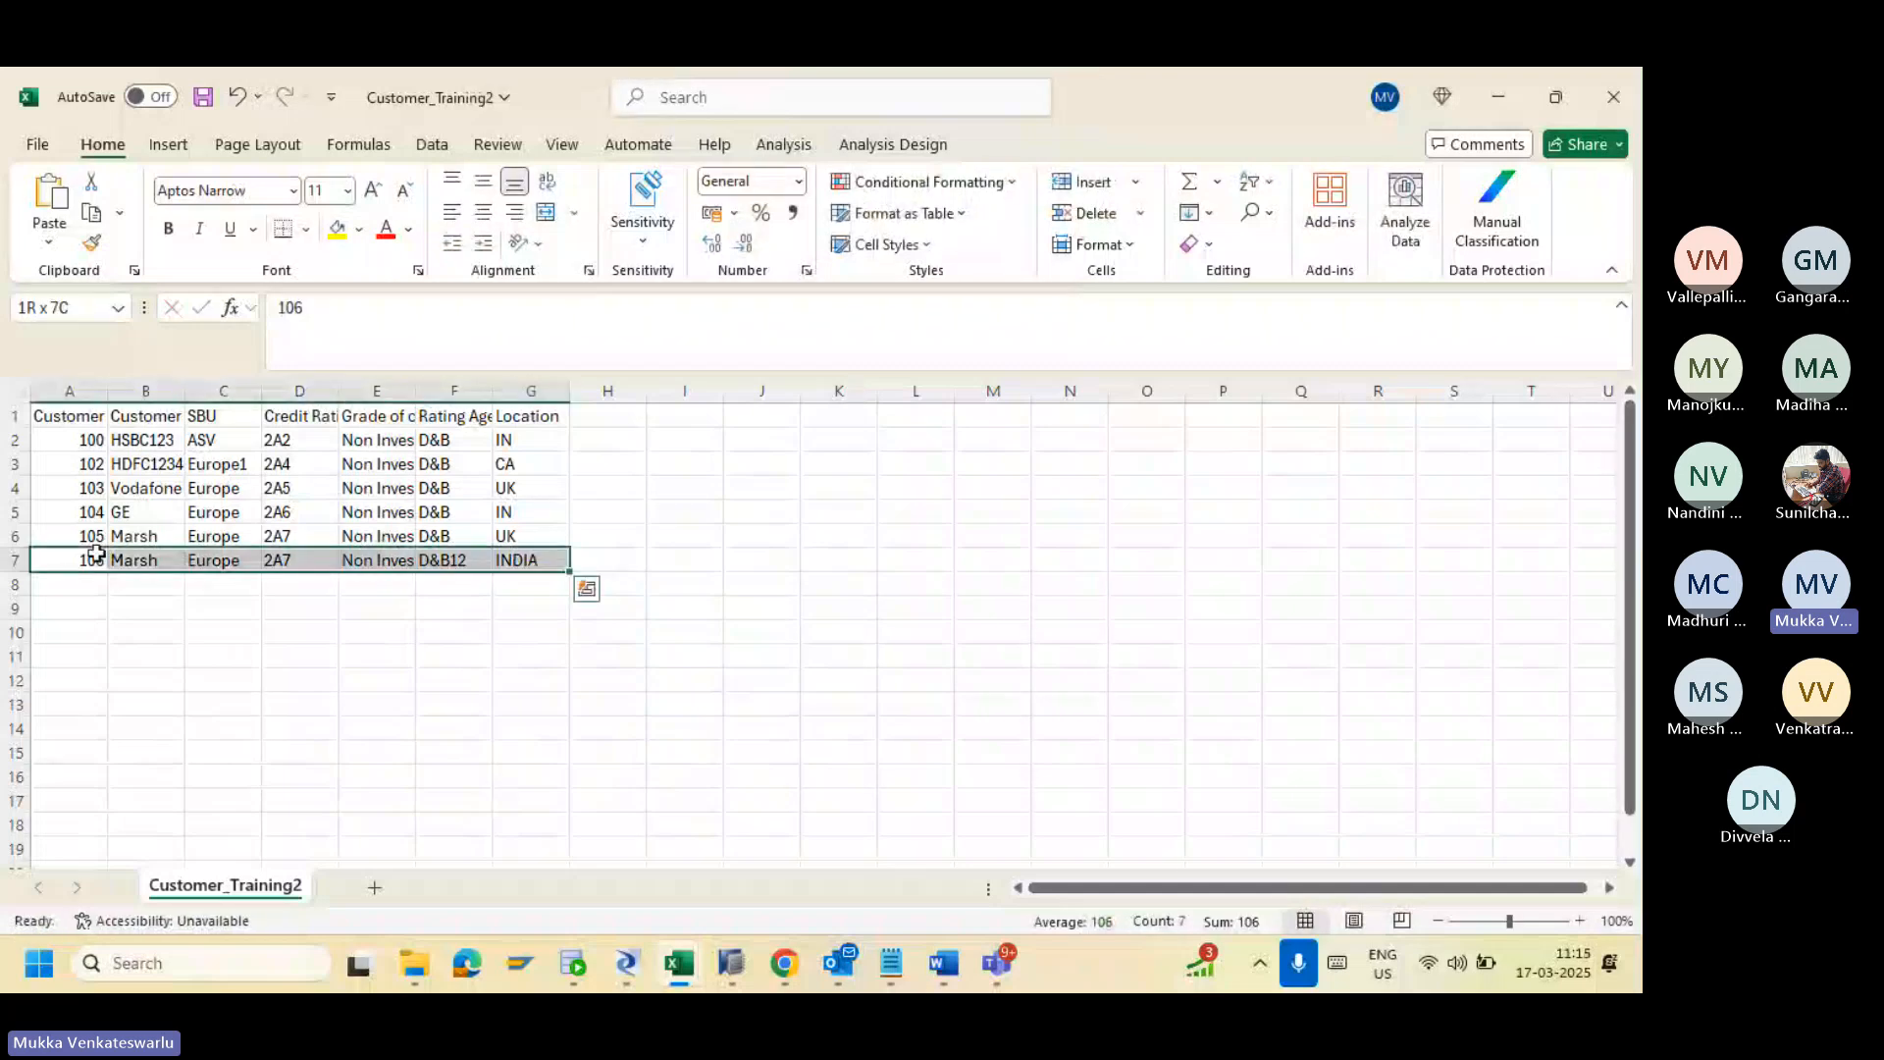
key("ctrl+c")
key("Down")
key("ctrl+v")
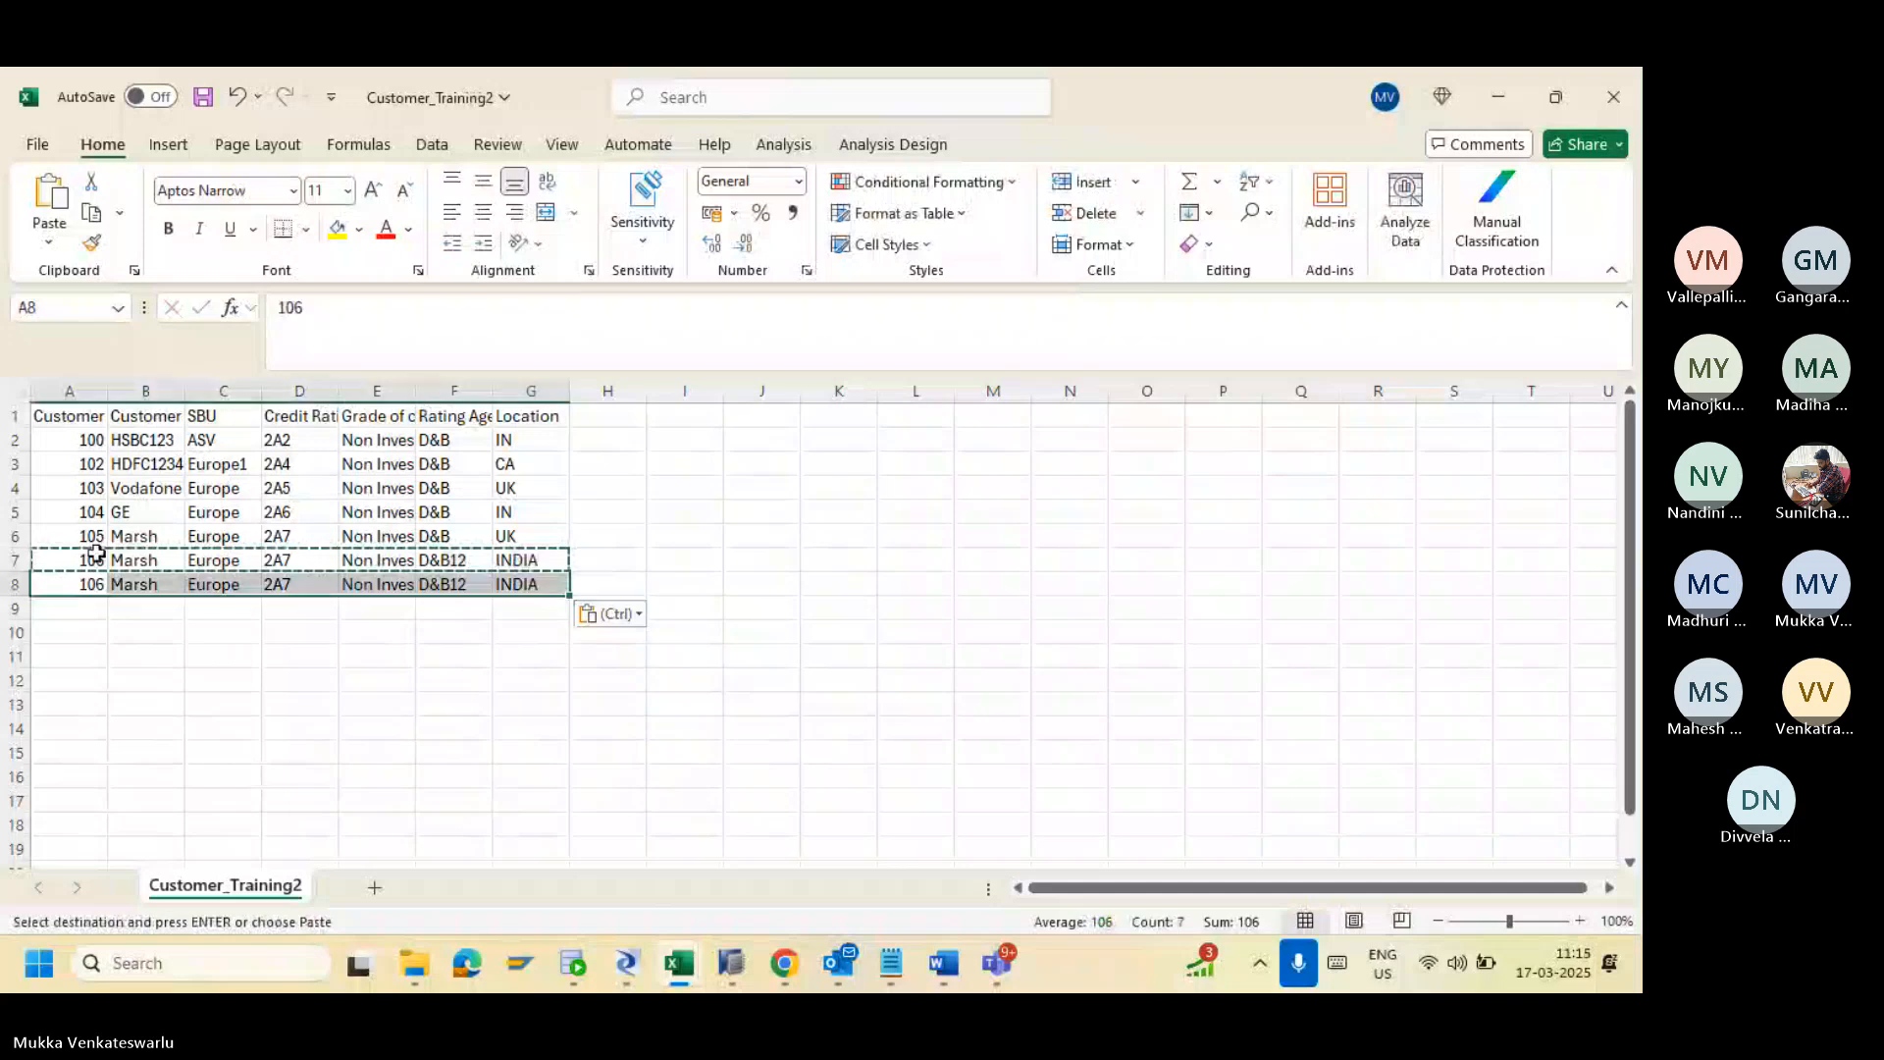
Step: Increase the customer ID in cell A8 by one and set the Location in cell G8 to MEXICO
left_click(321, 317)
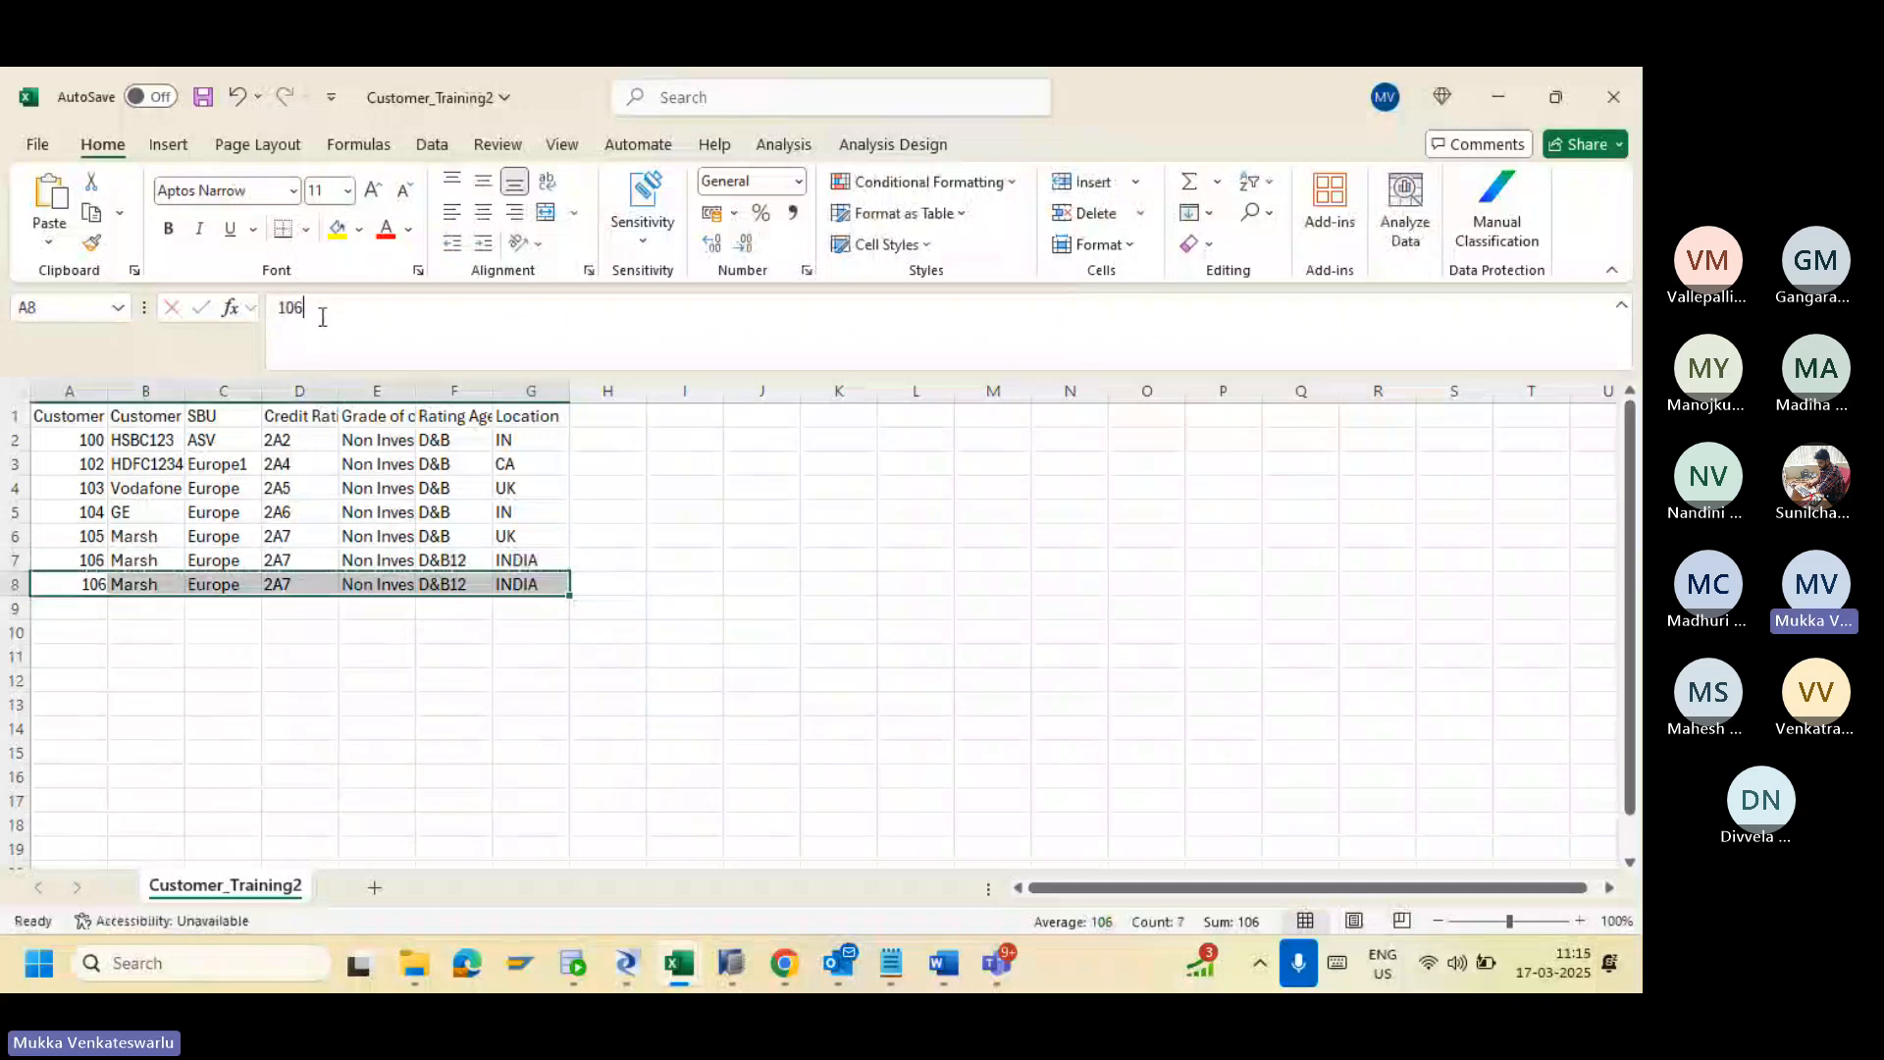
key("BackSpace")
type("7")
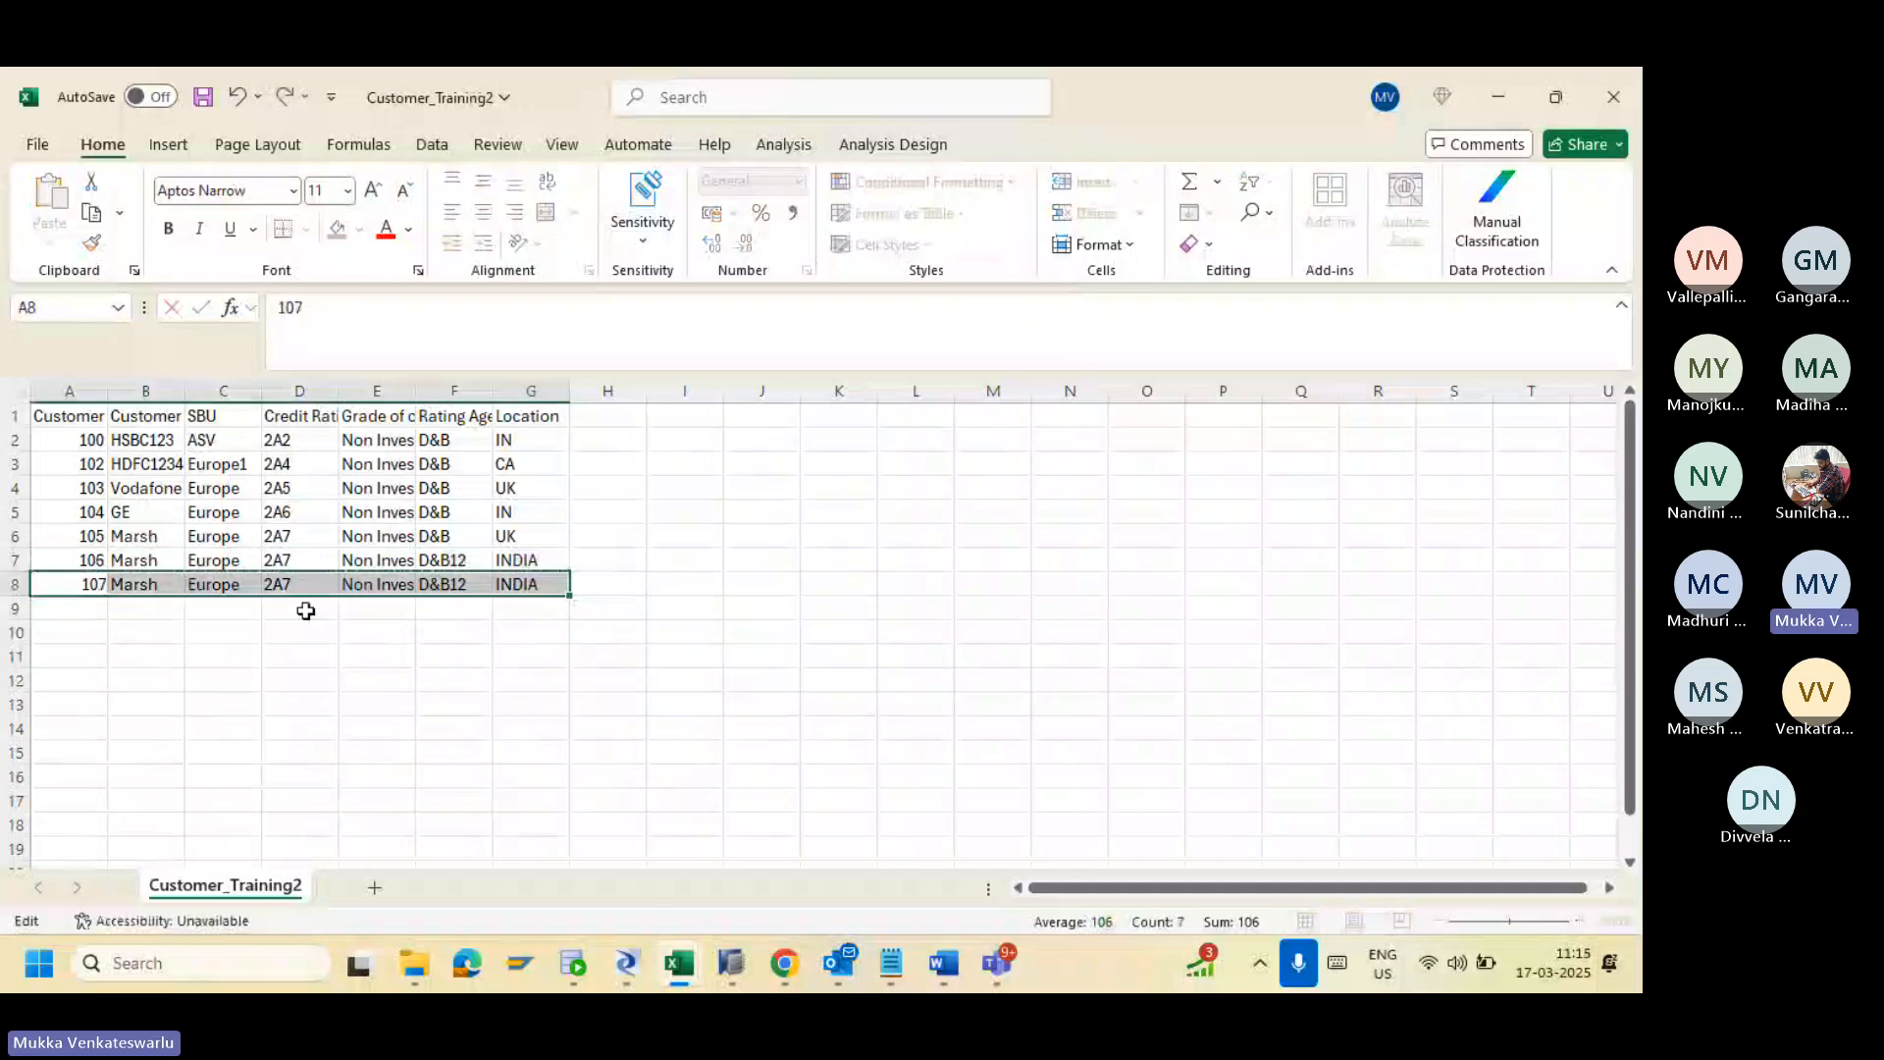
left_click(511, 581)
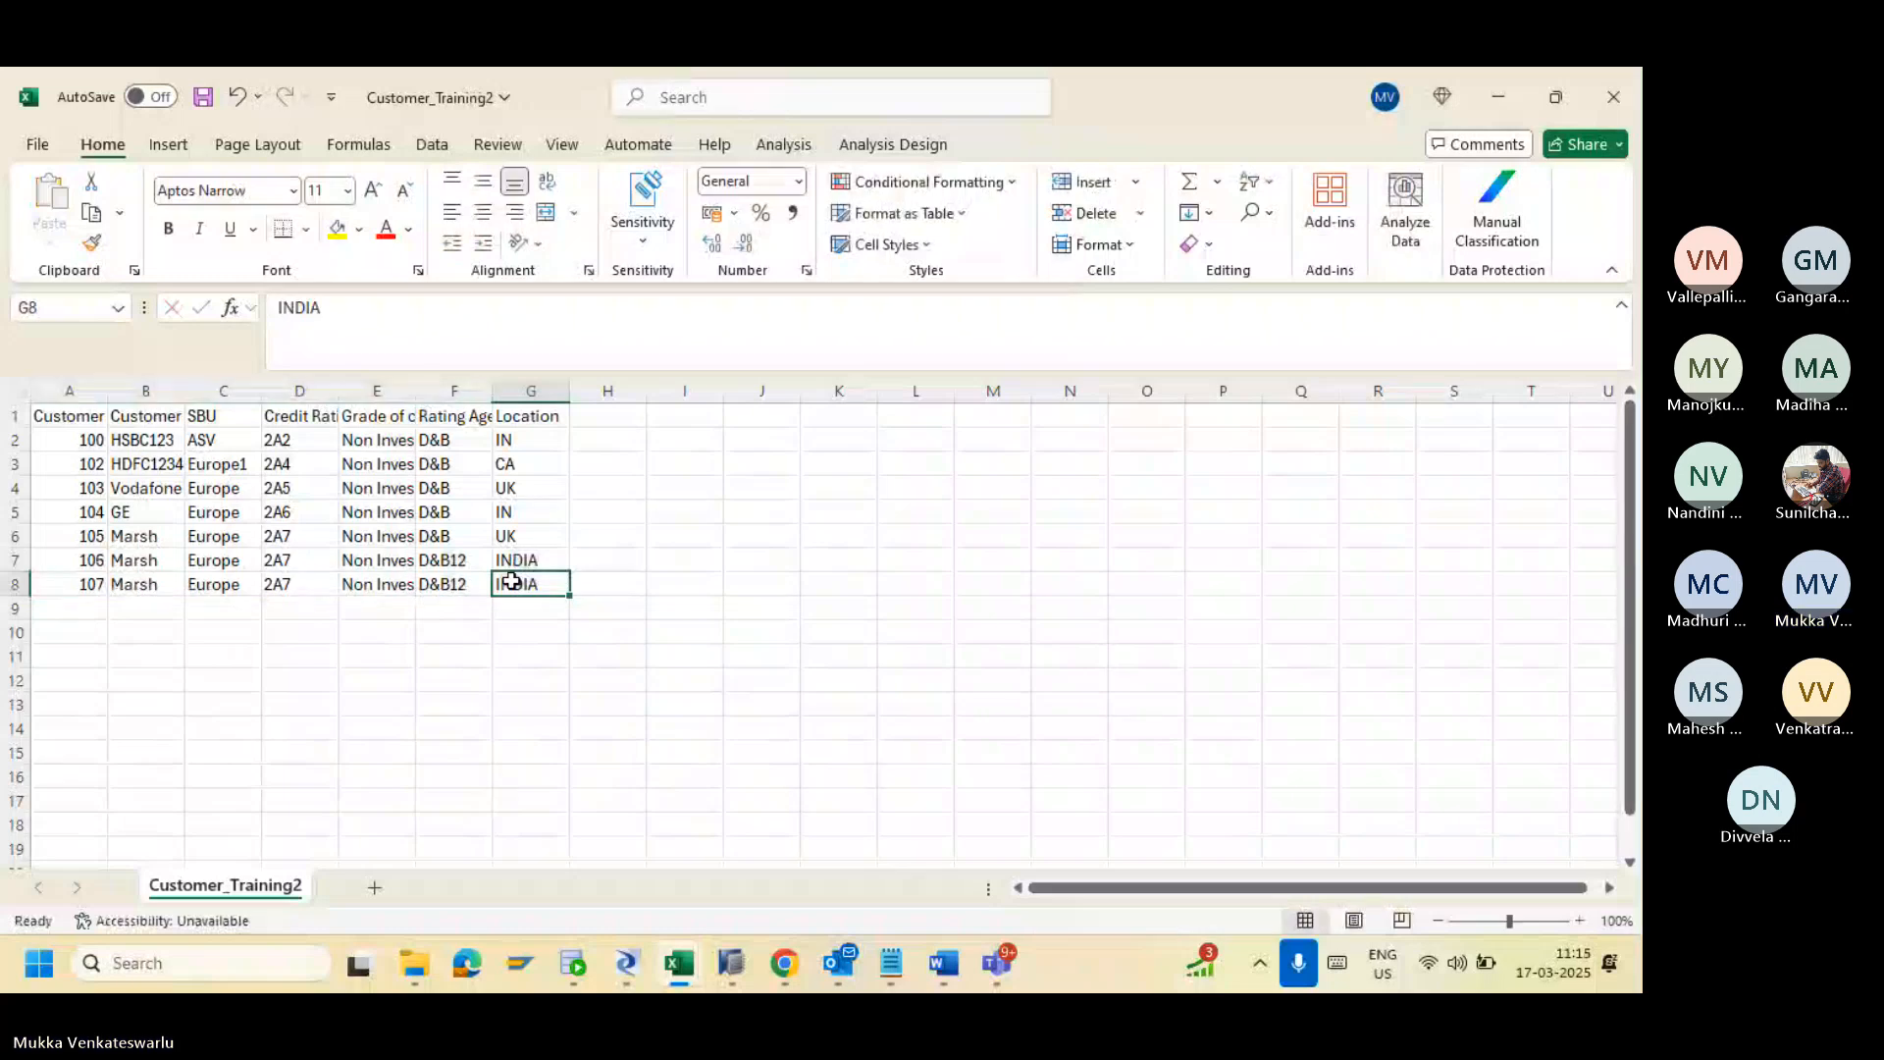
type("MEXICO")
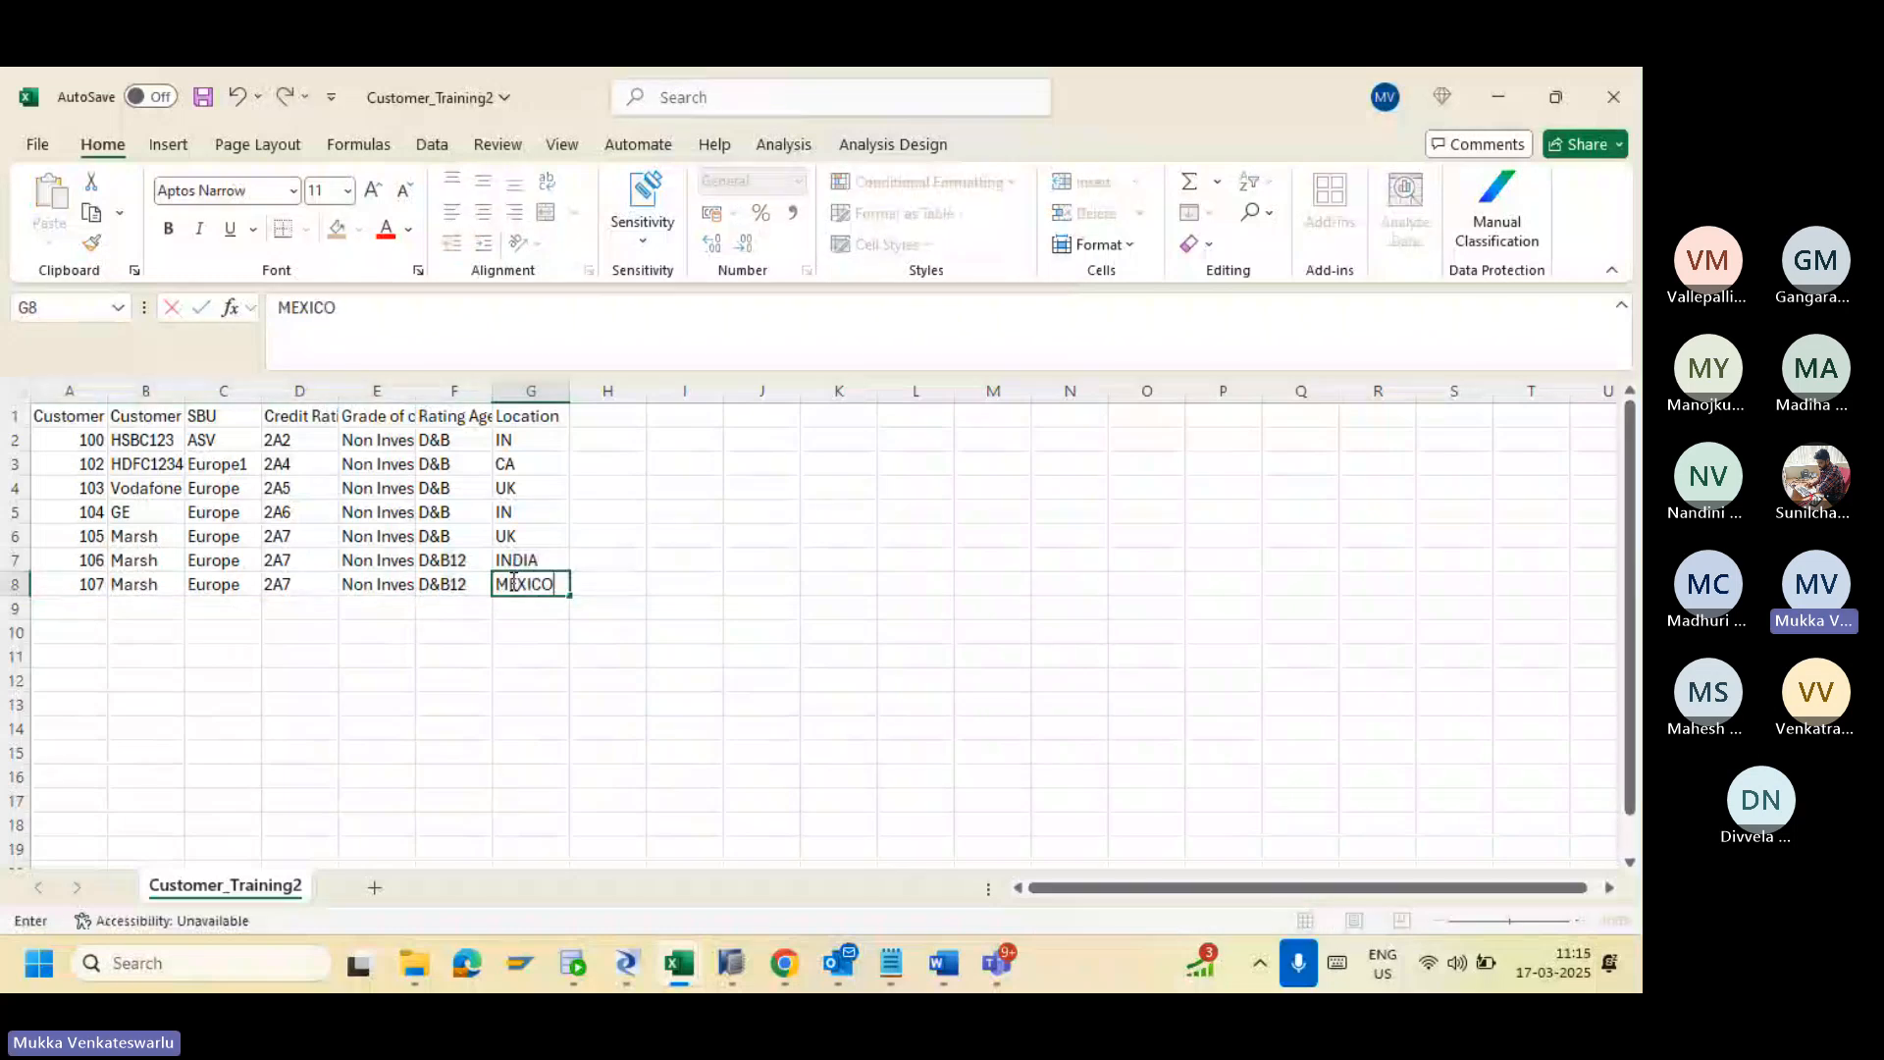
left_click(520, 619)
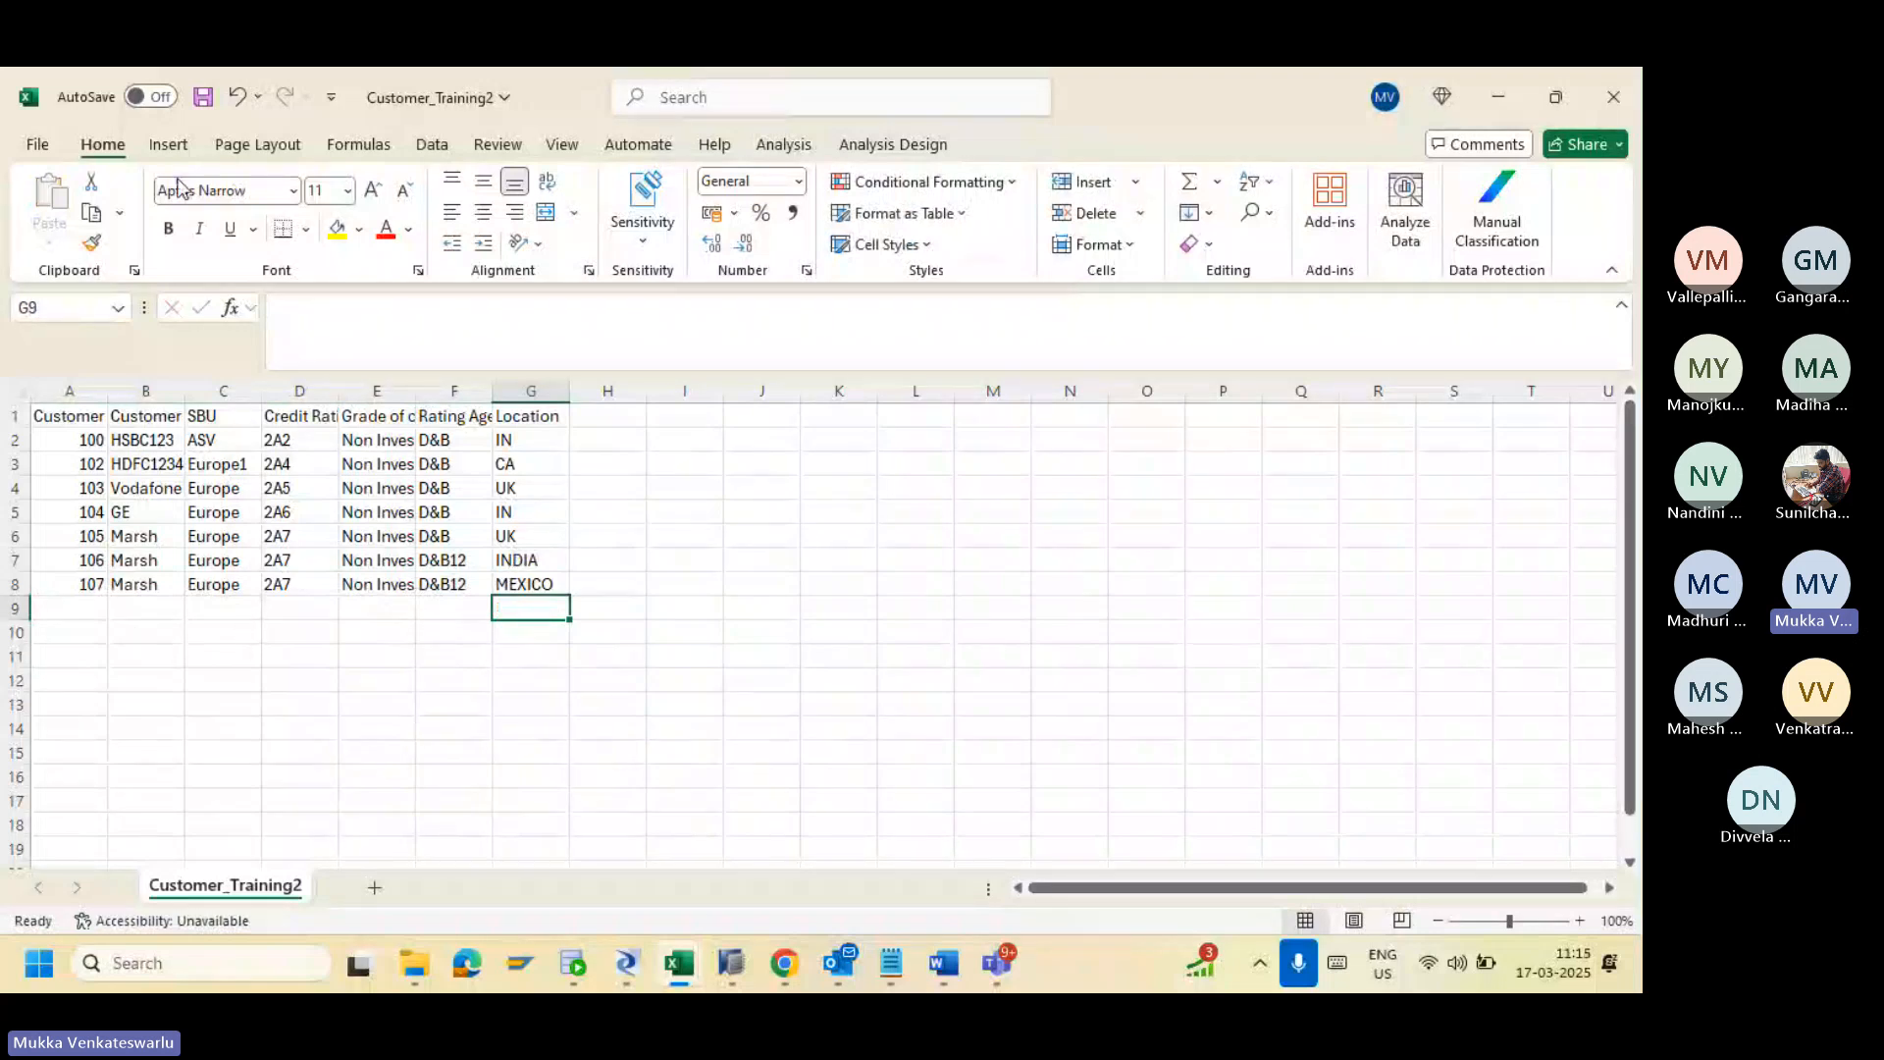
Step: Try to save the edited Customer_Training2.csv, cancel the save and select the Location cell G8
left_click(205, 99)
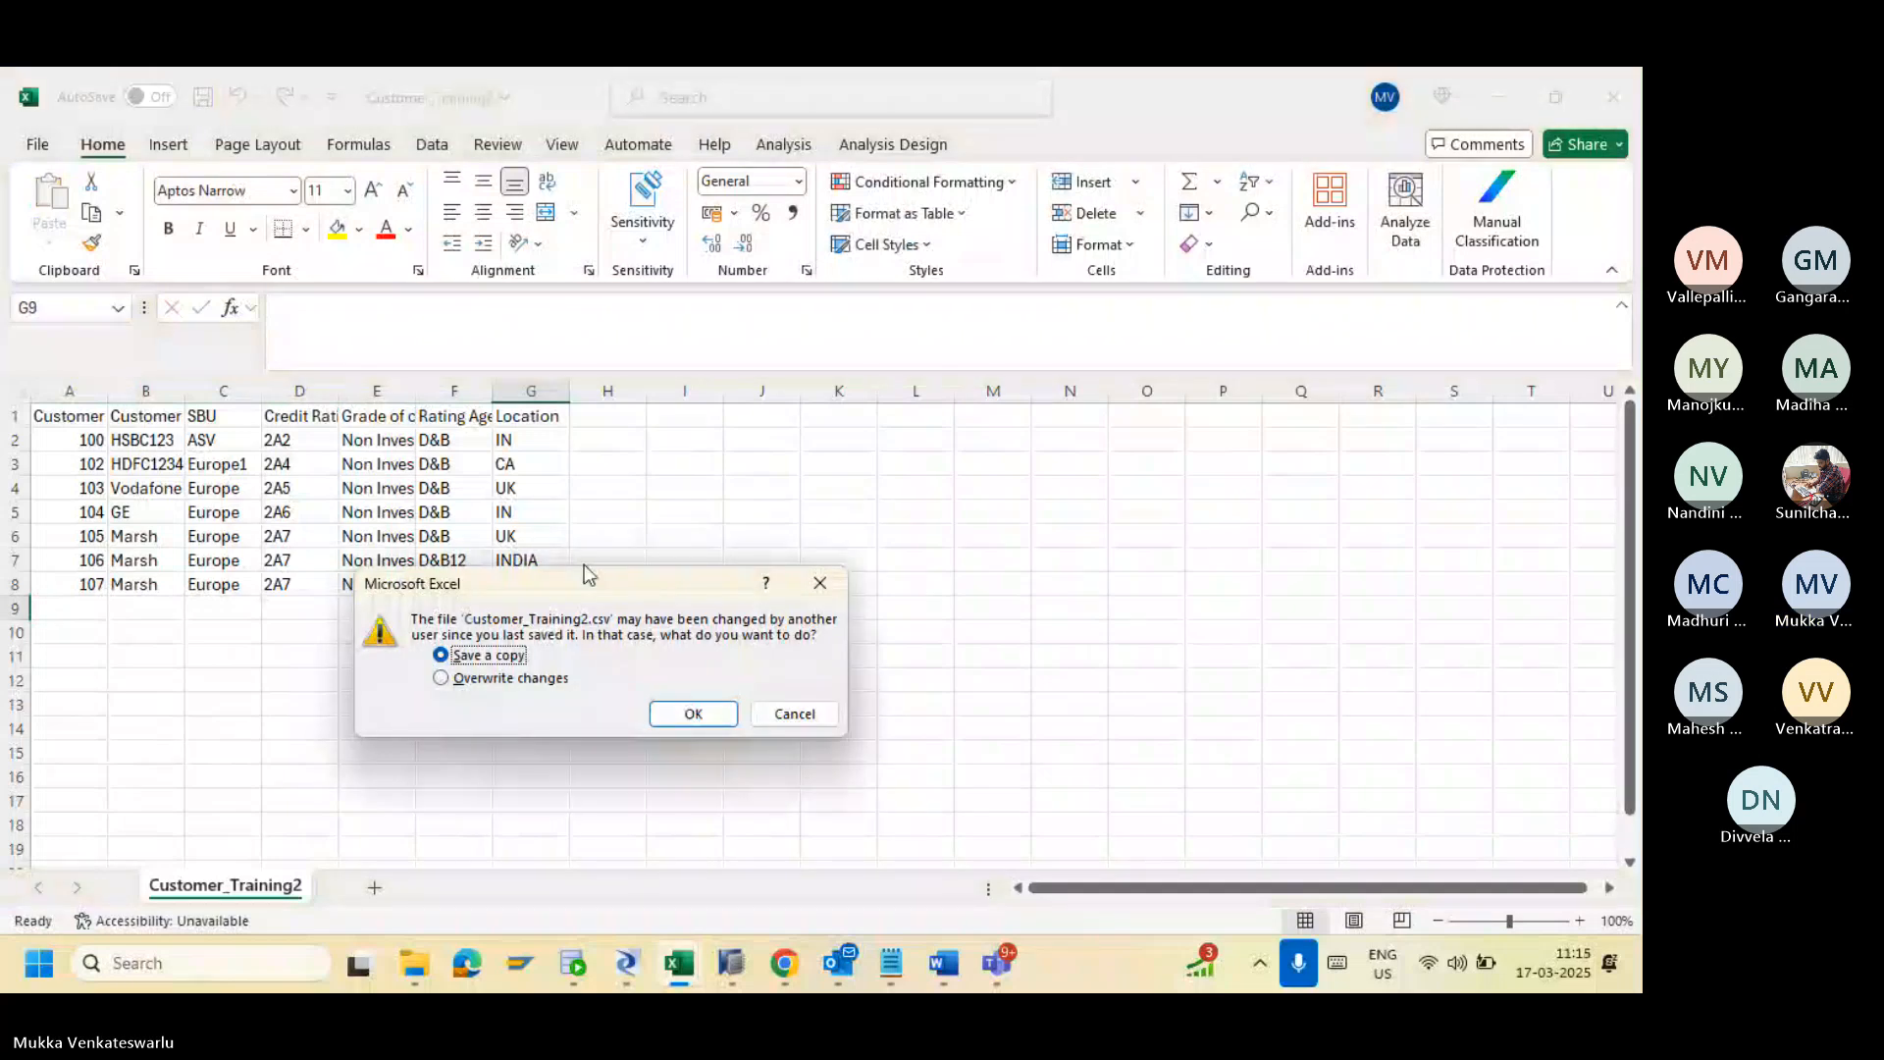
left_click(788, 711)
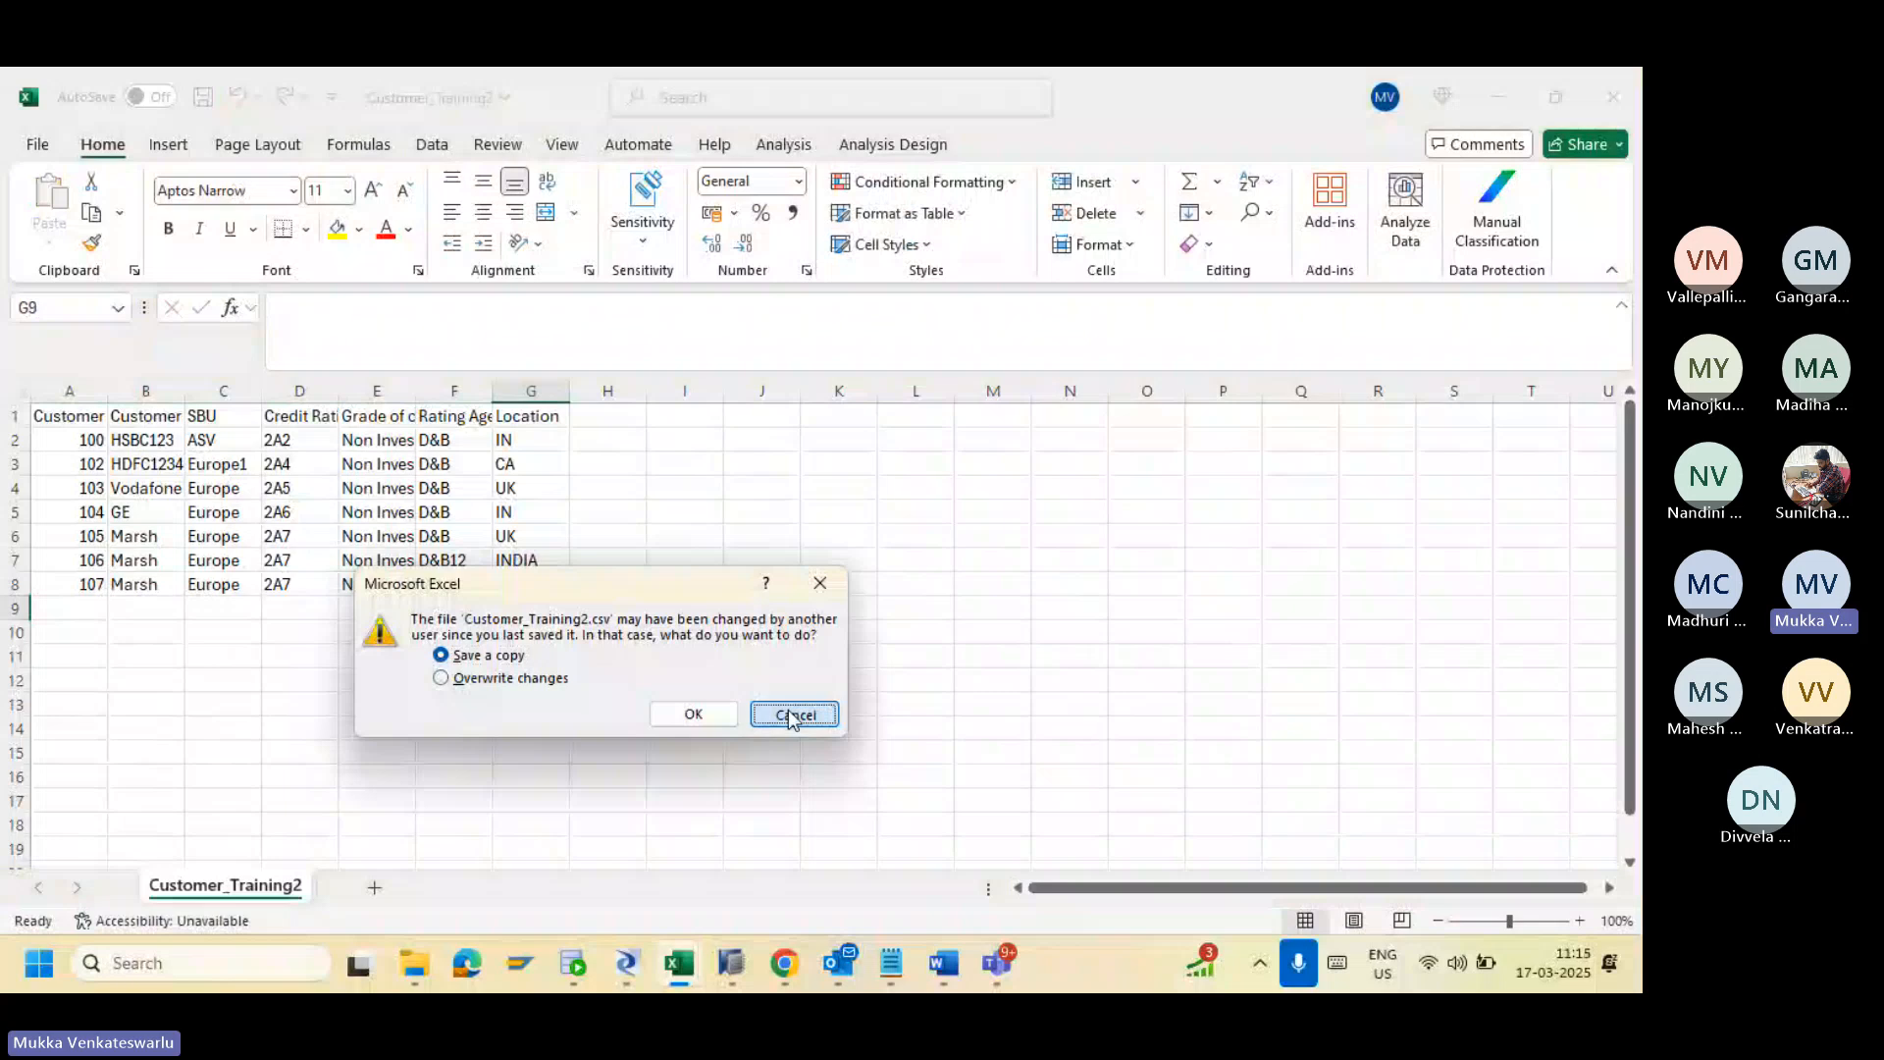
left_click(542, 586)
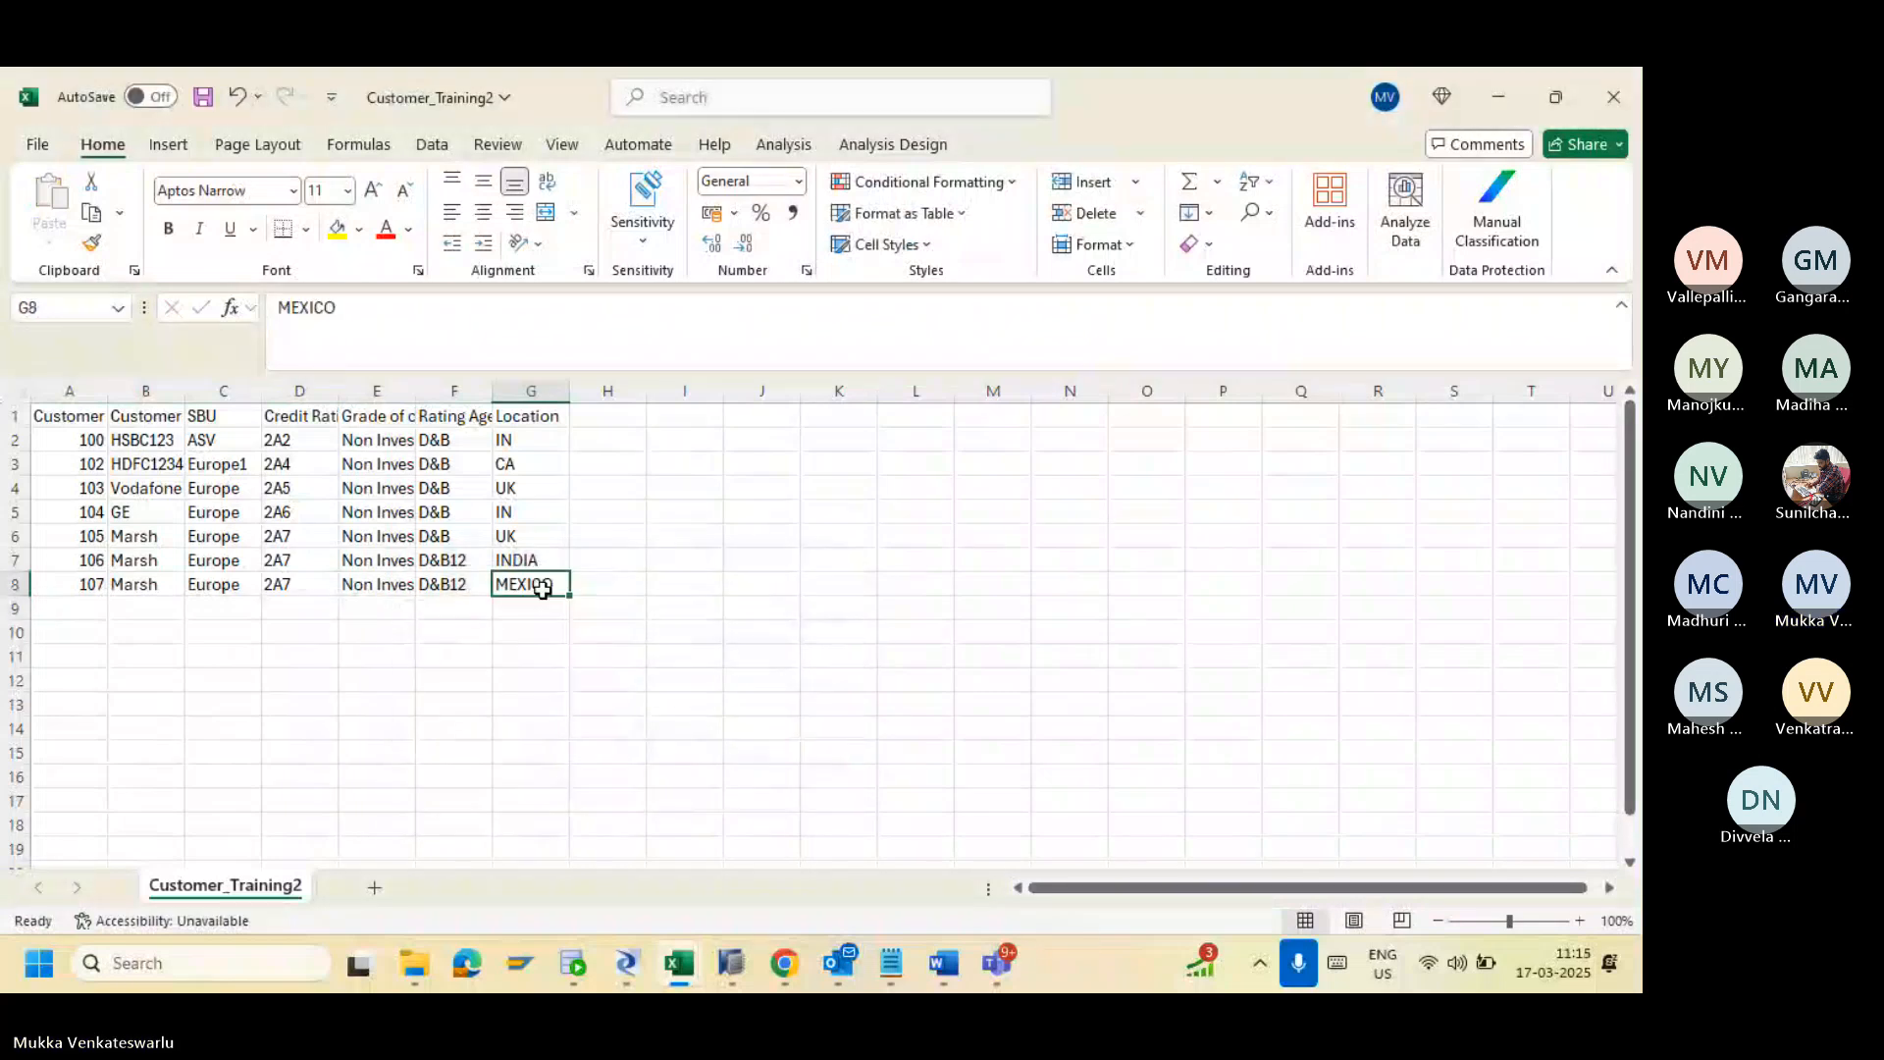
Step: Copy the customer table A1:G8 and close the Customer_Training2 workbook without saving its changes
left_click_drag(542, 586, 79, 424)
key("ctrl+c")
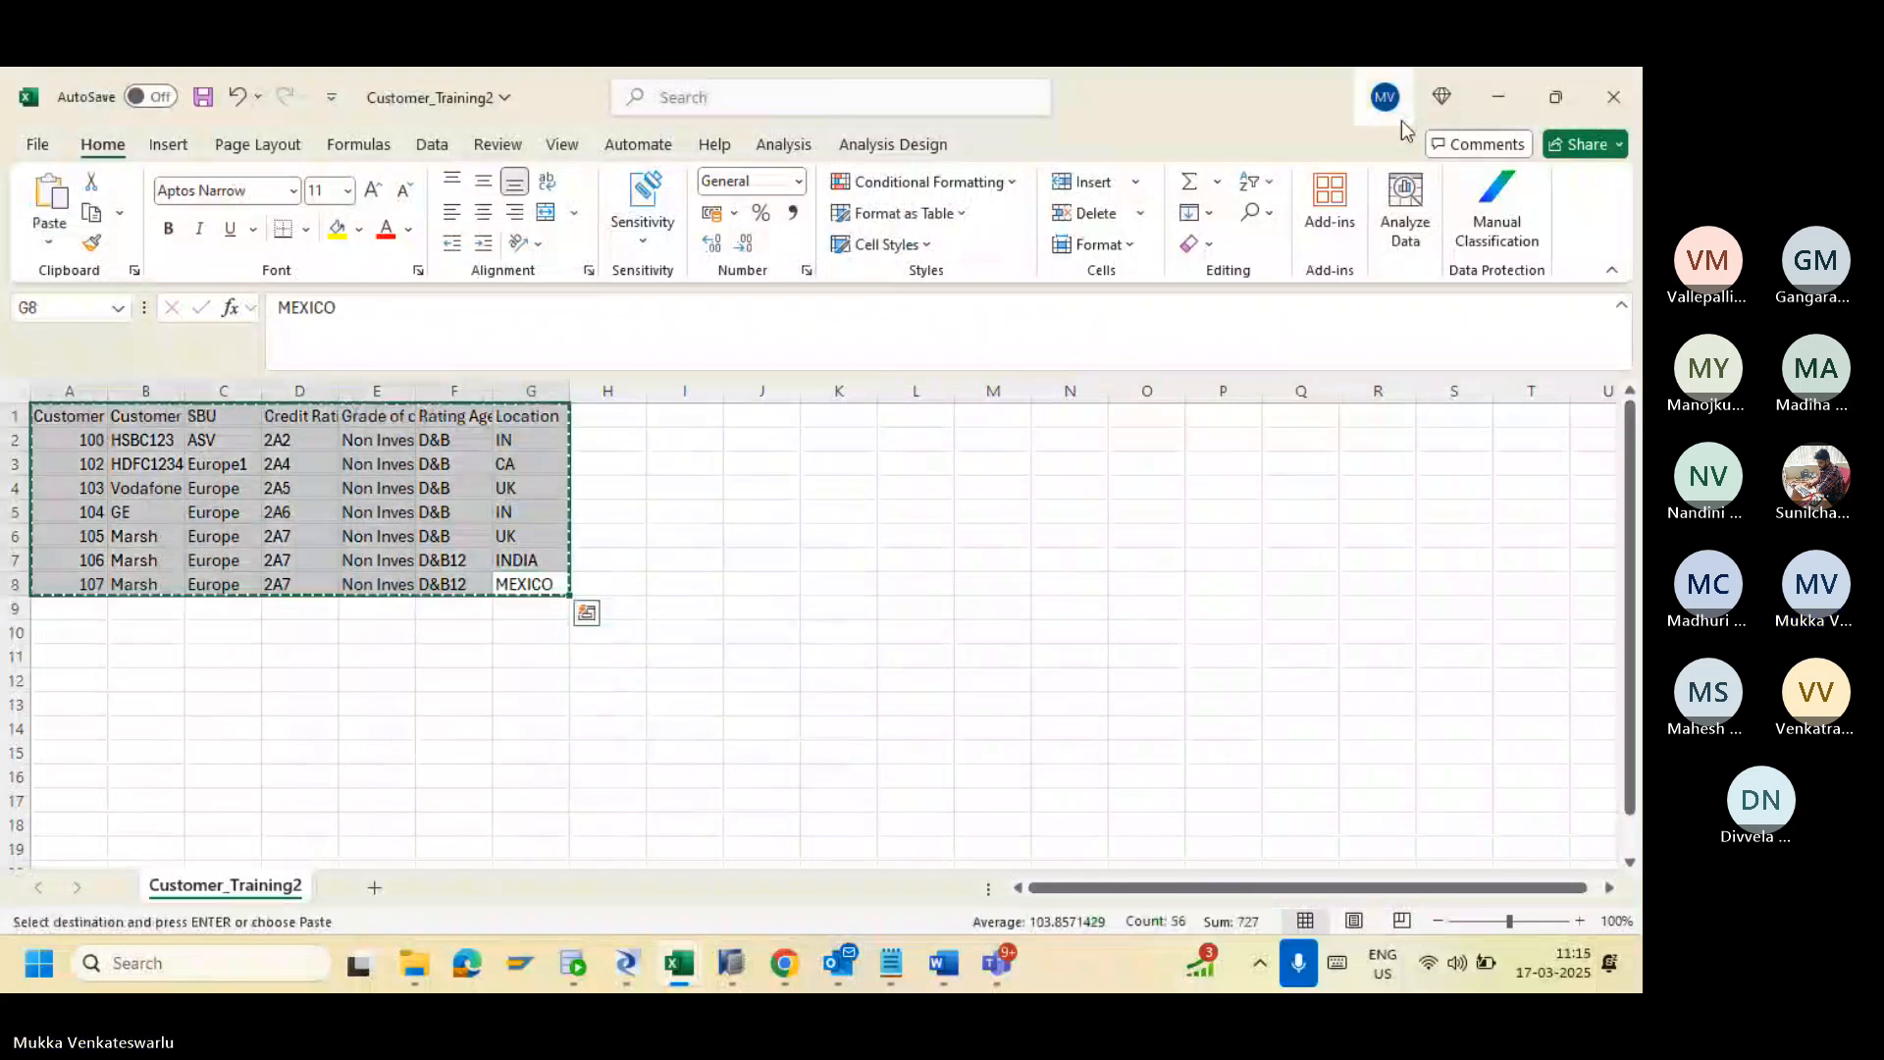
left_click(1619, 74)
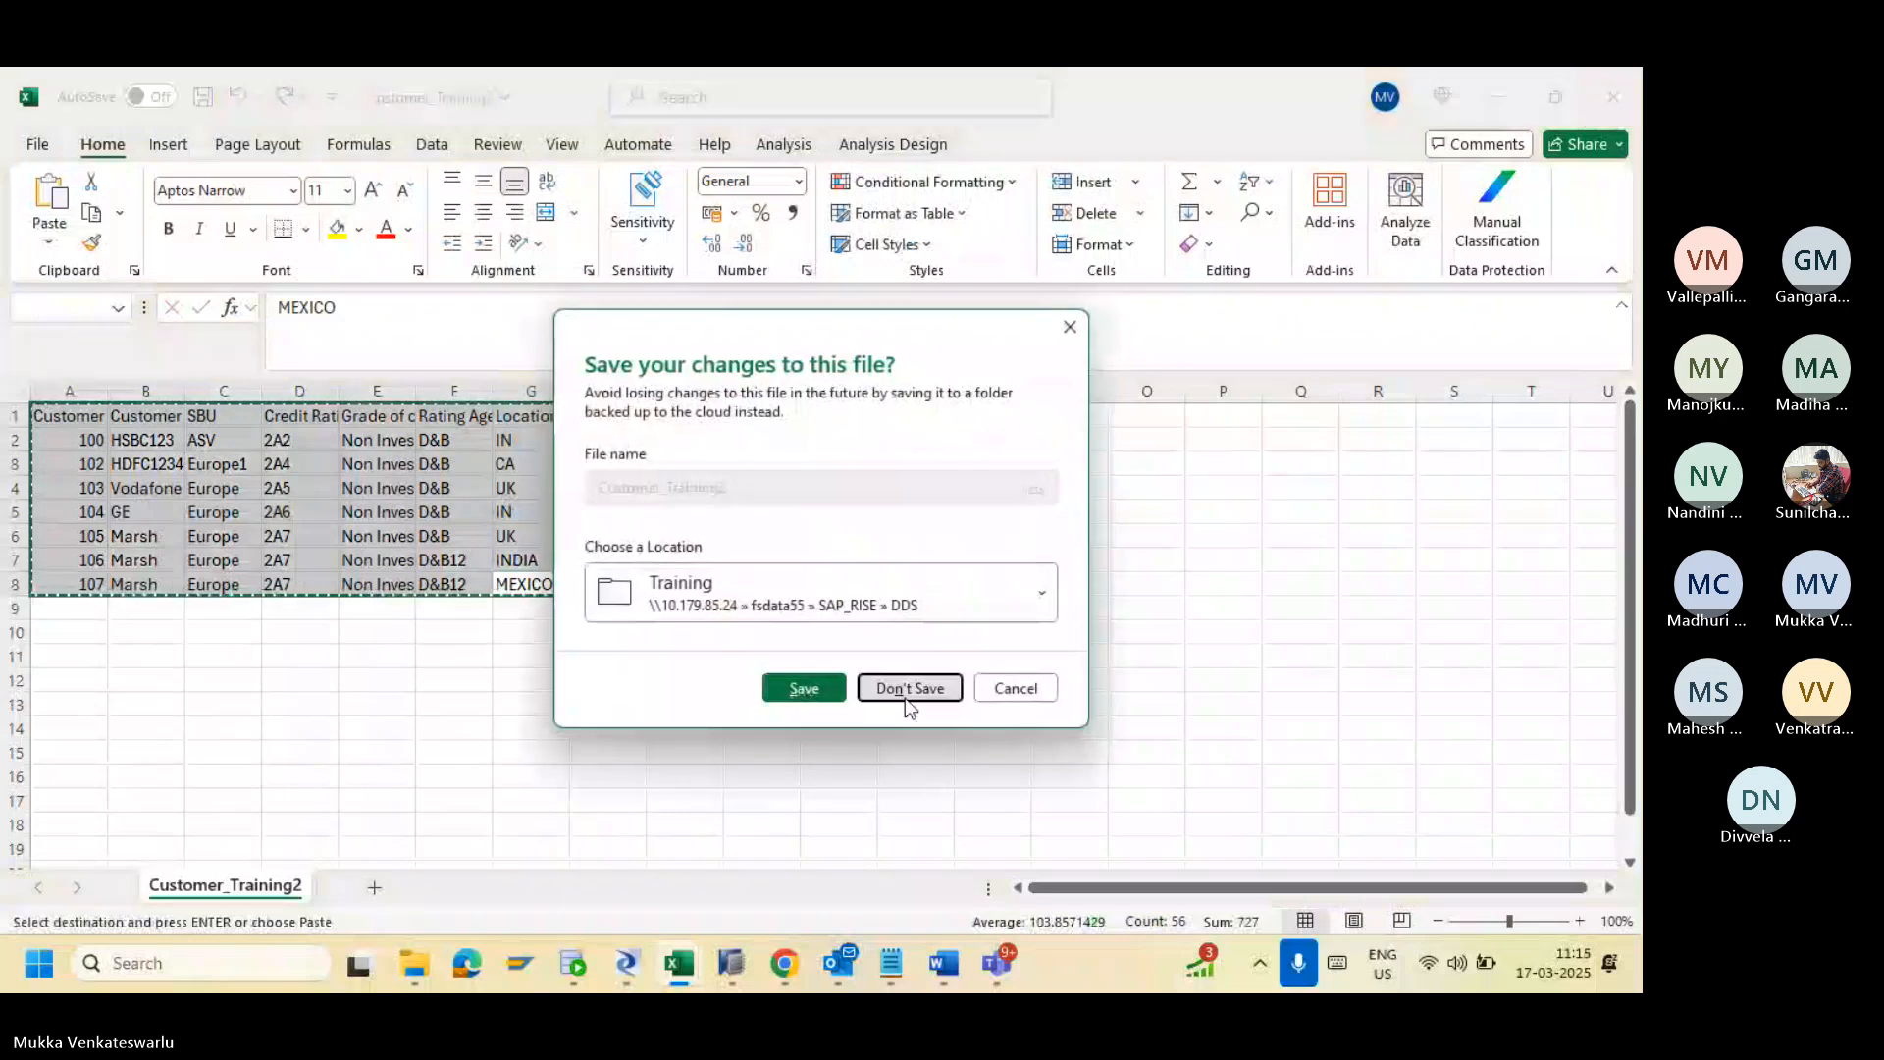
left_click(905, 693)
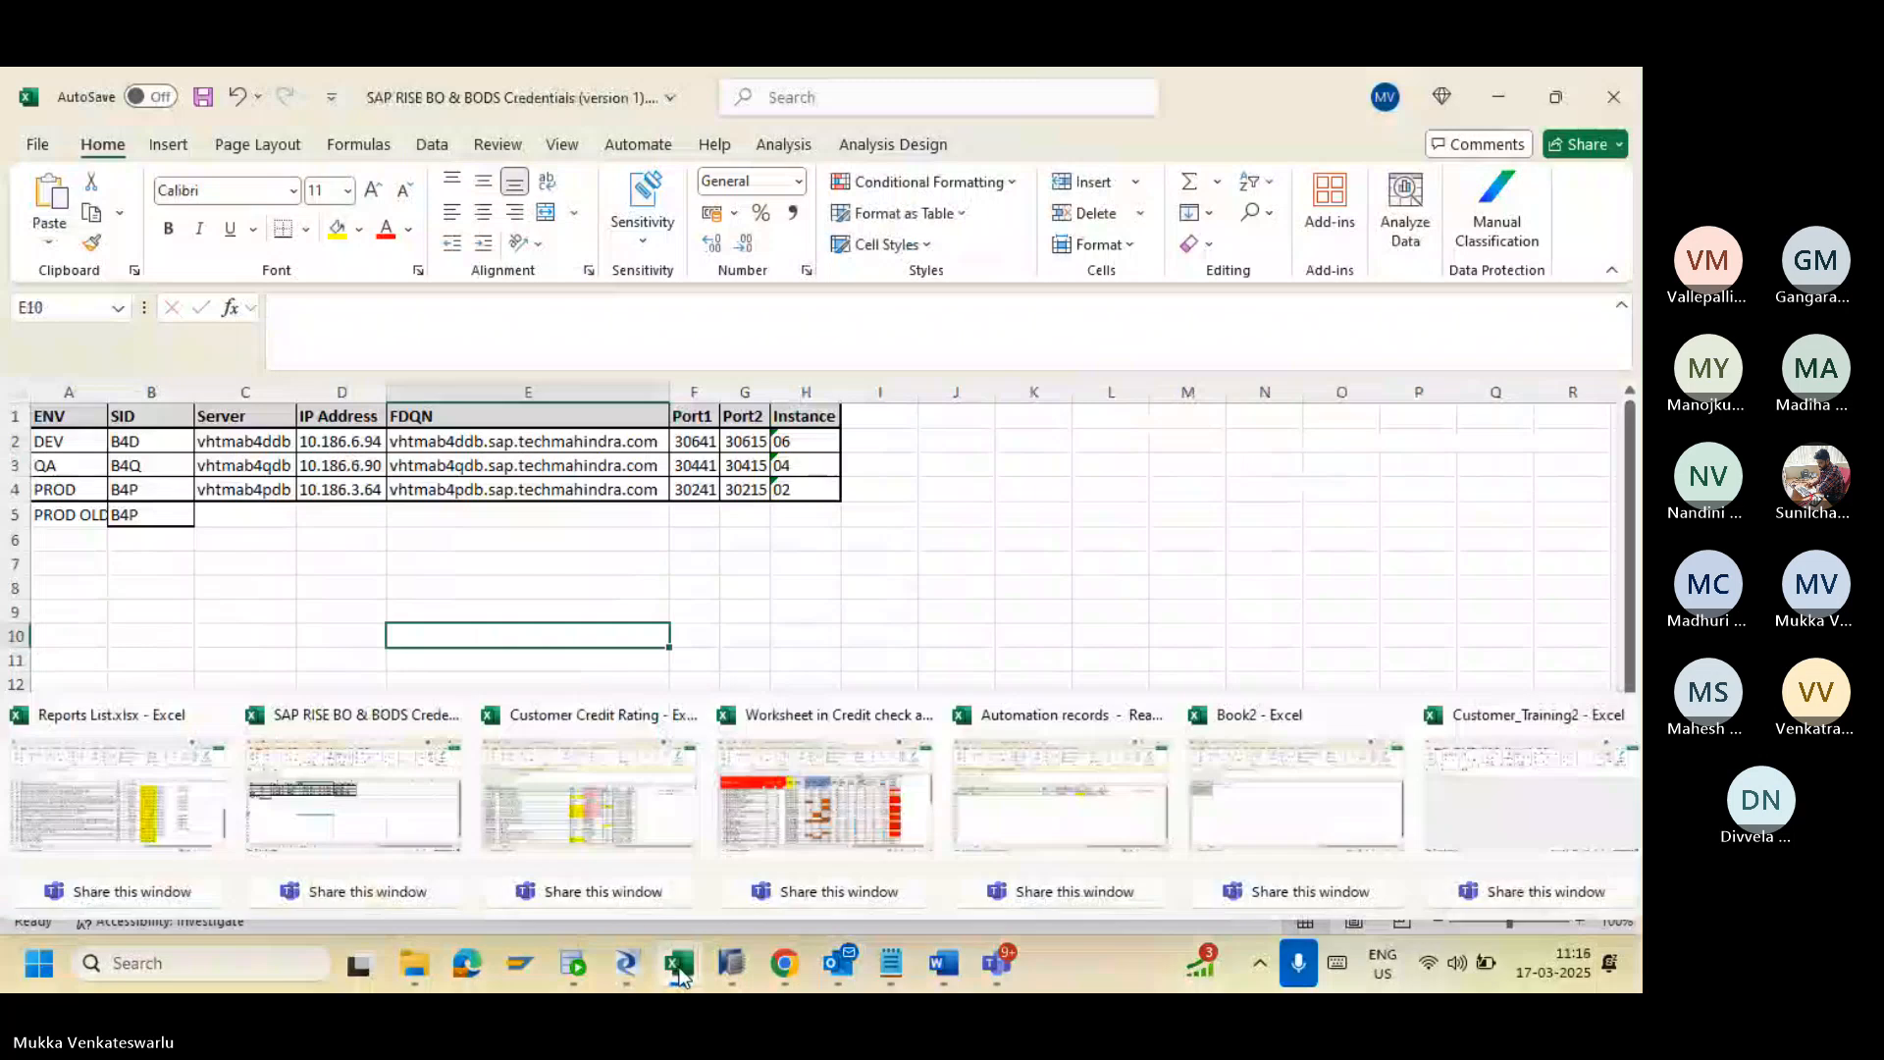
Step: Reopen Customer_Training2 from the Training folder, dismiss the add-in error windows and save the file with the Location INDIA in cell G7
left_click(406, 963)
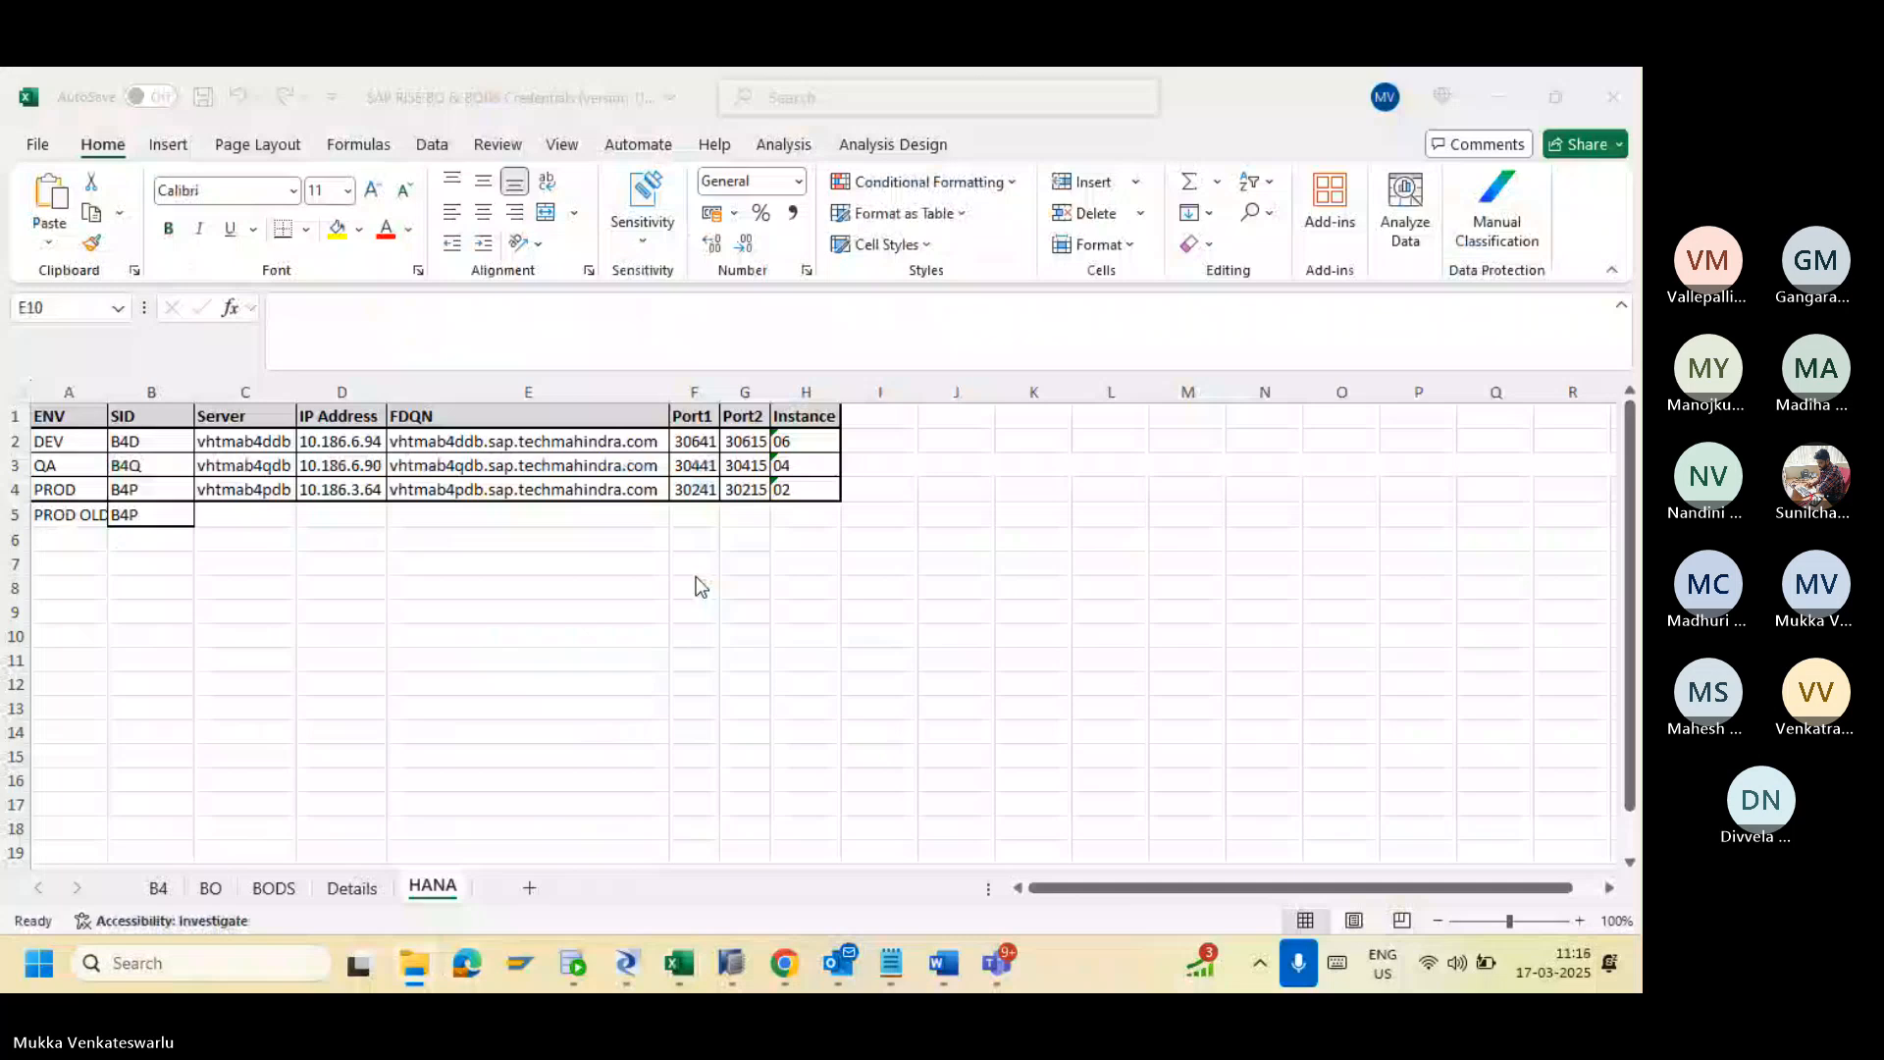
left_click(909, 639)
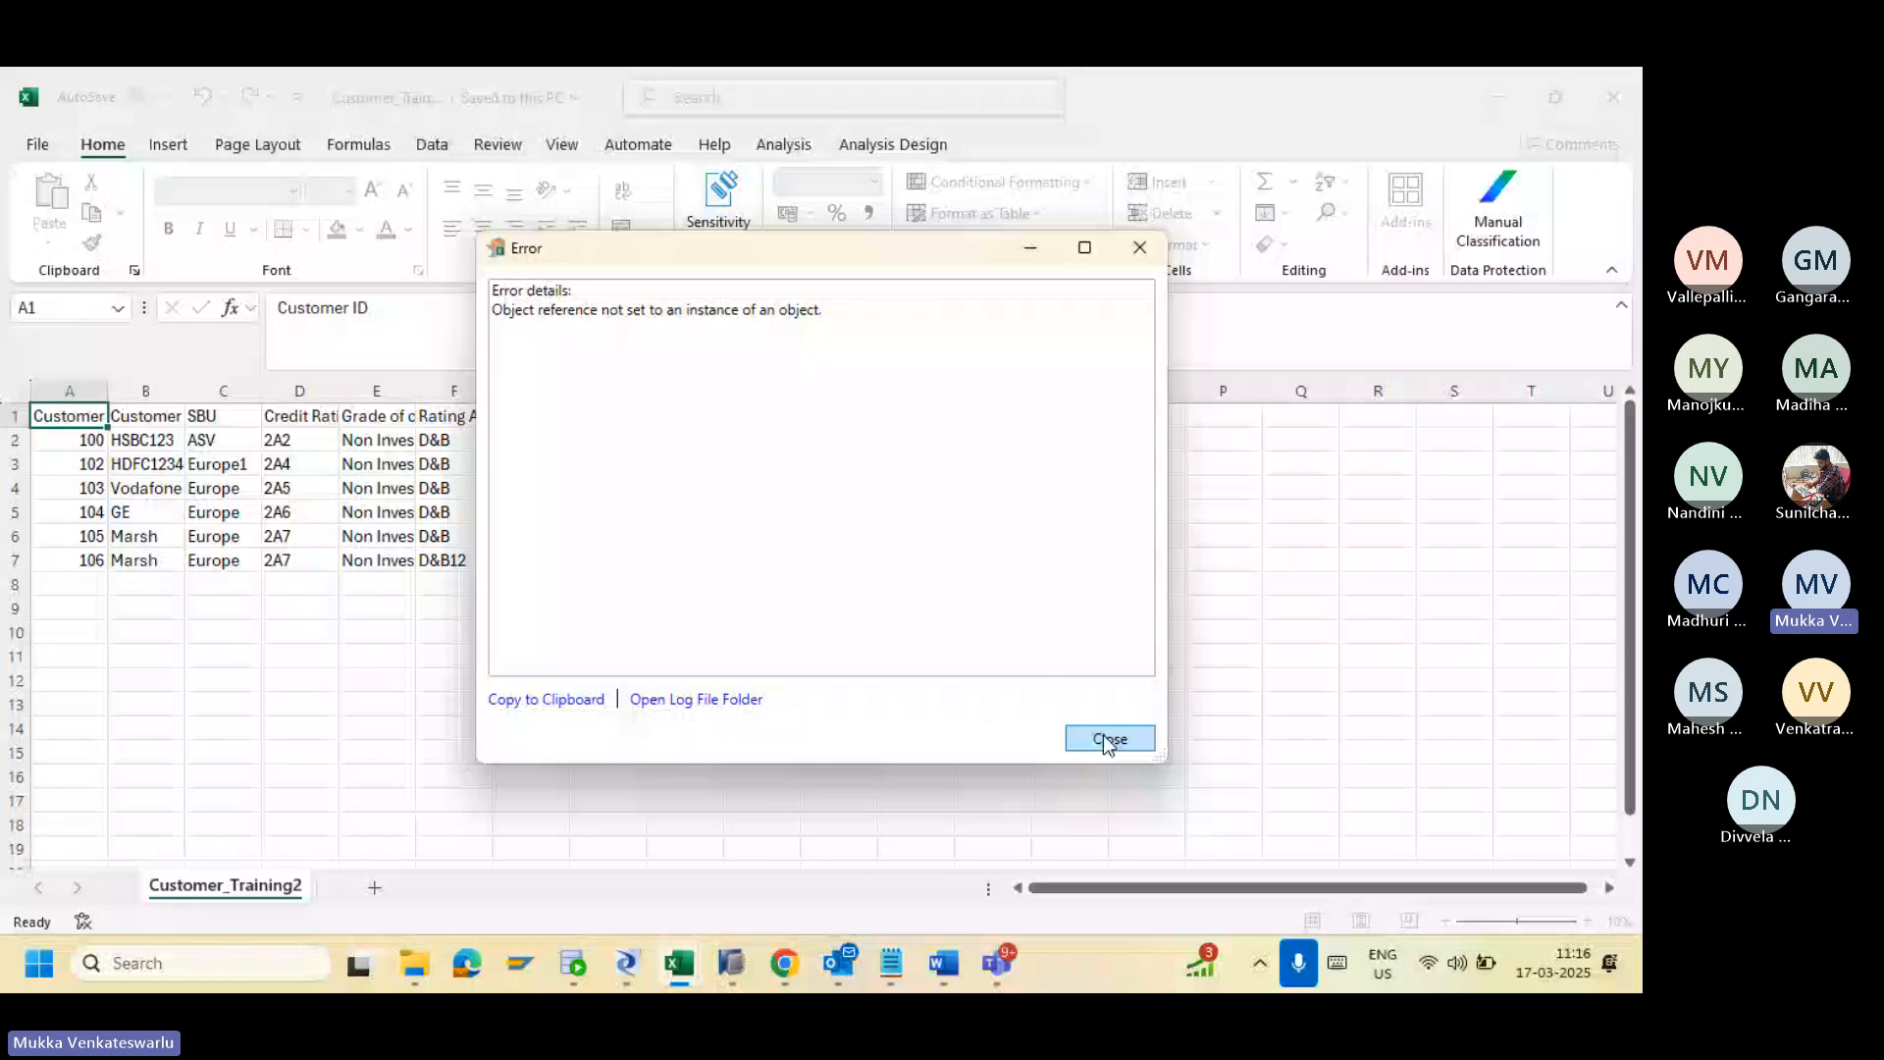
left_click(1108, 739)
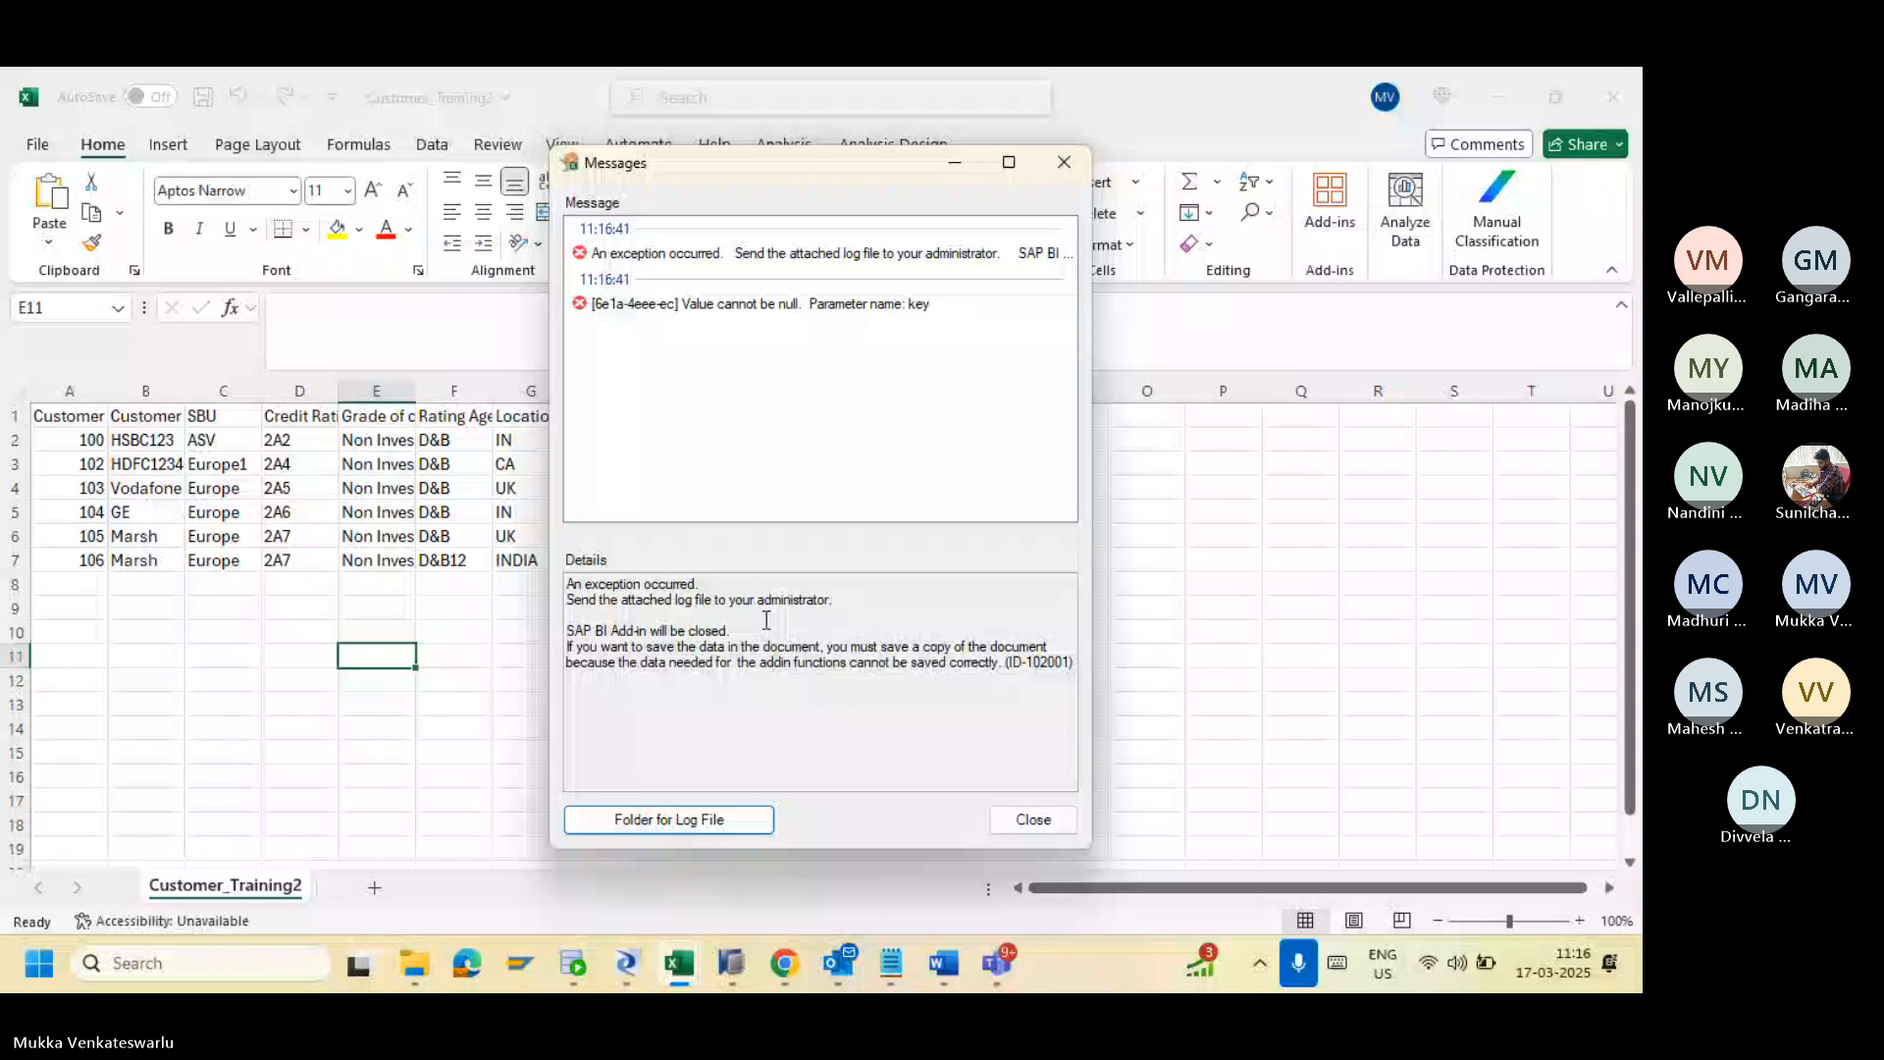
left_click(1012, 822)
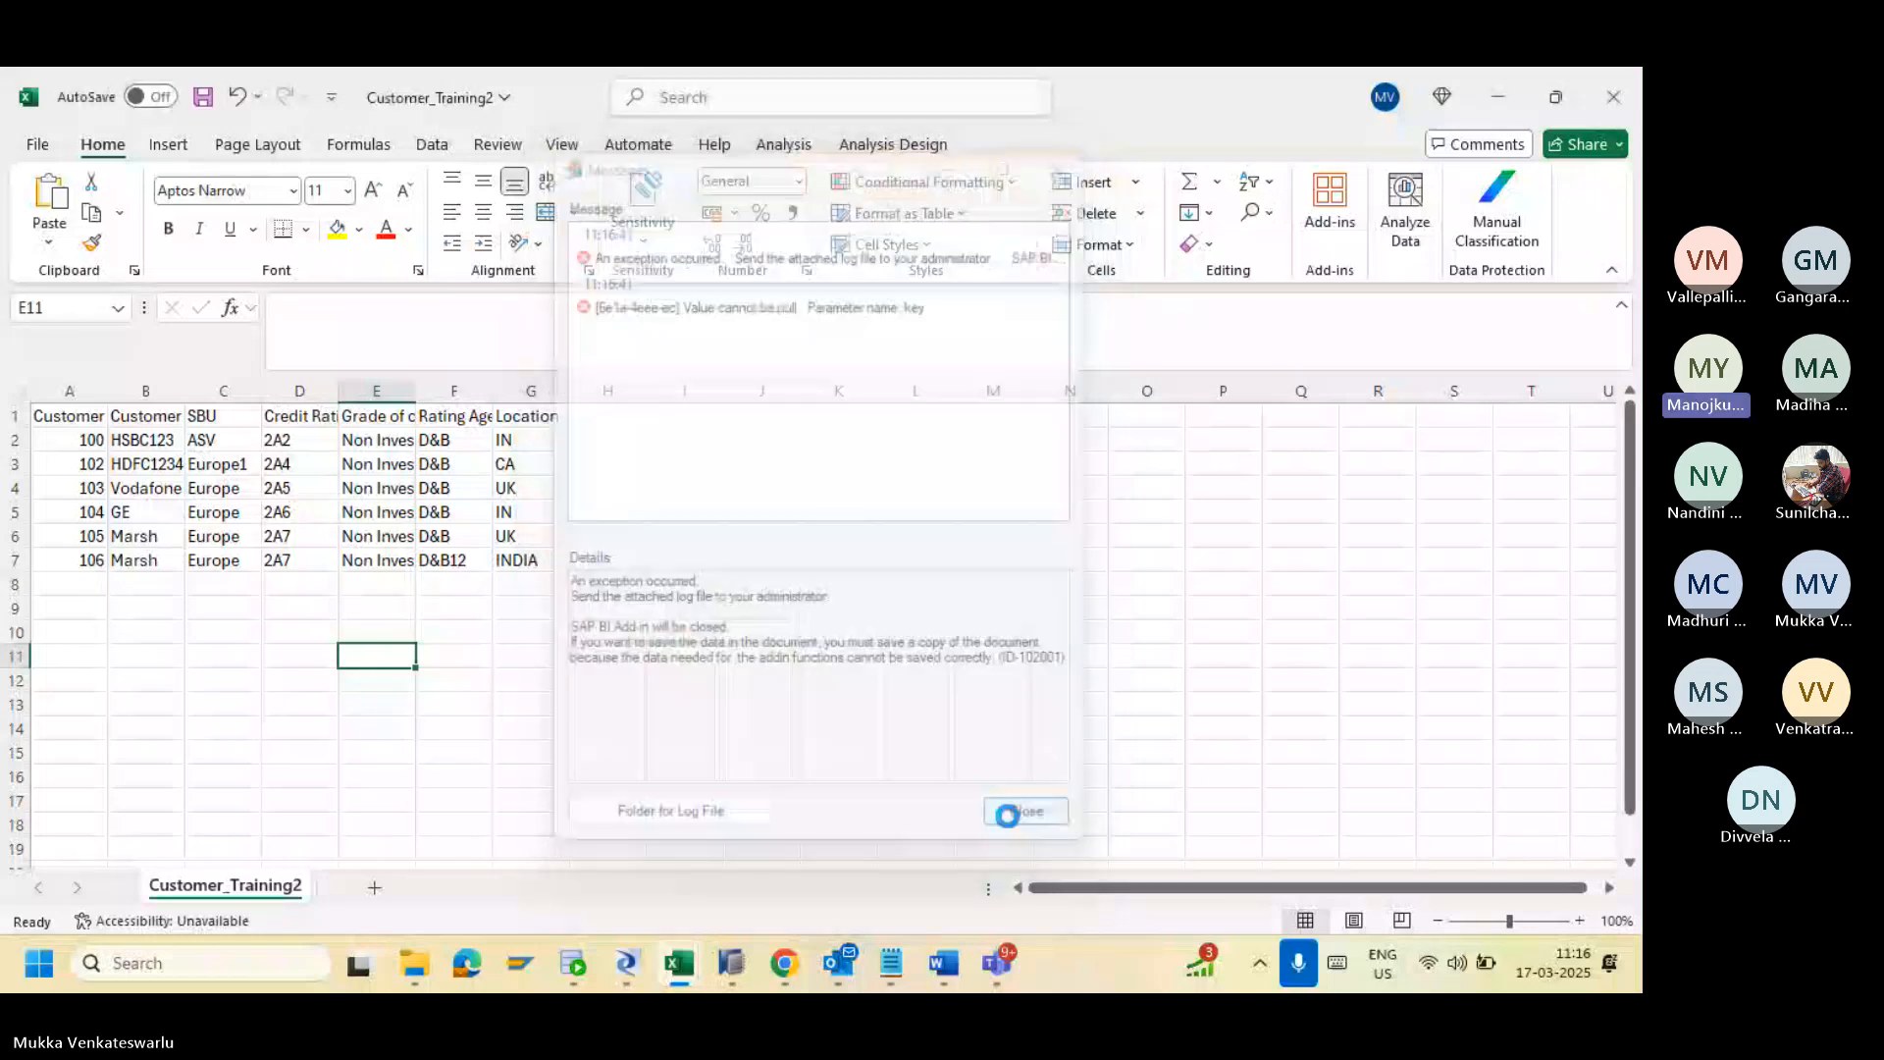
left_click(200, 97)
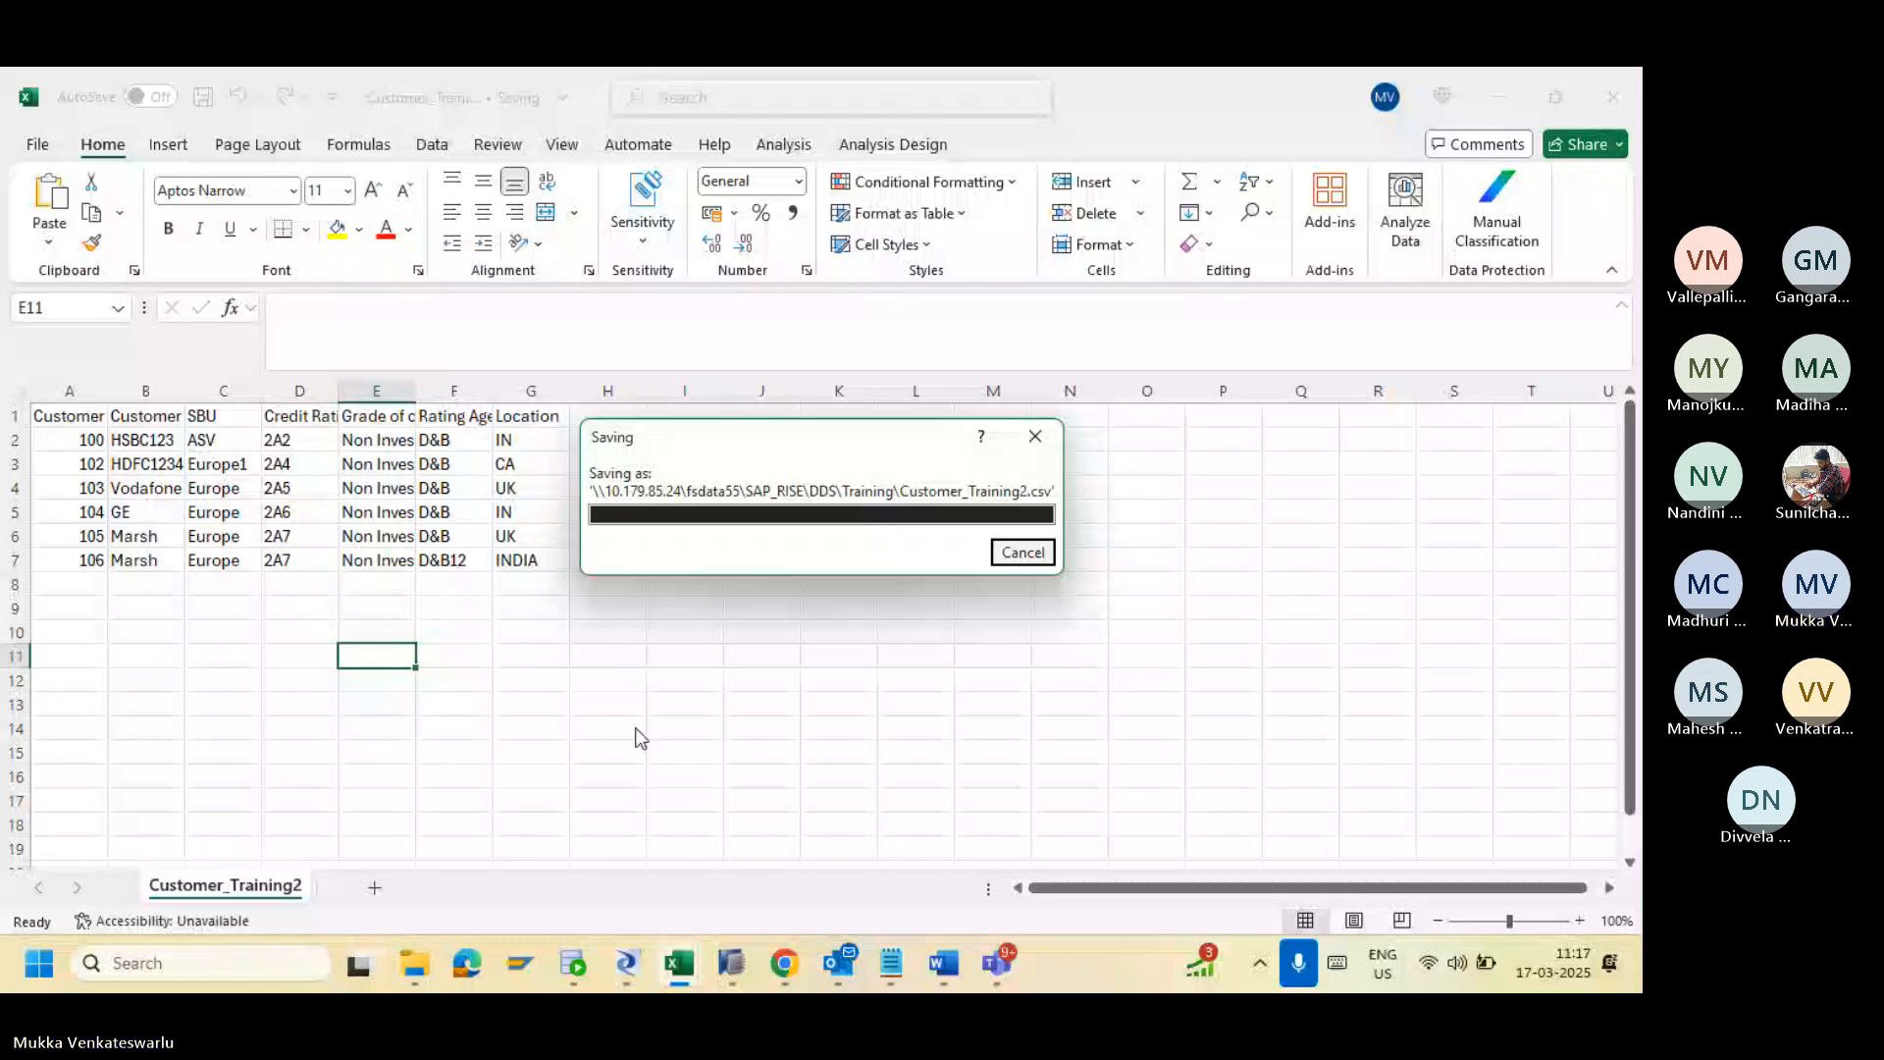
Step: Duplicate the customer record A7:G7 into row 8
left_click(98, 560)
key("shift+Right")
key("shift+Right")
key("shift+Right")
key("shift+Right")
key("shift+Right")
key("shift+Right")
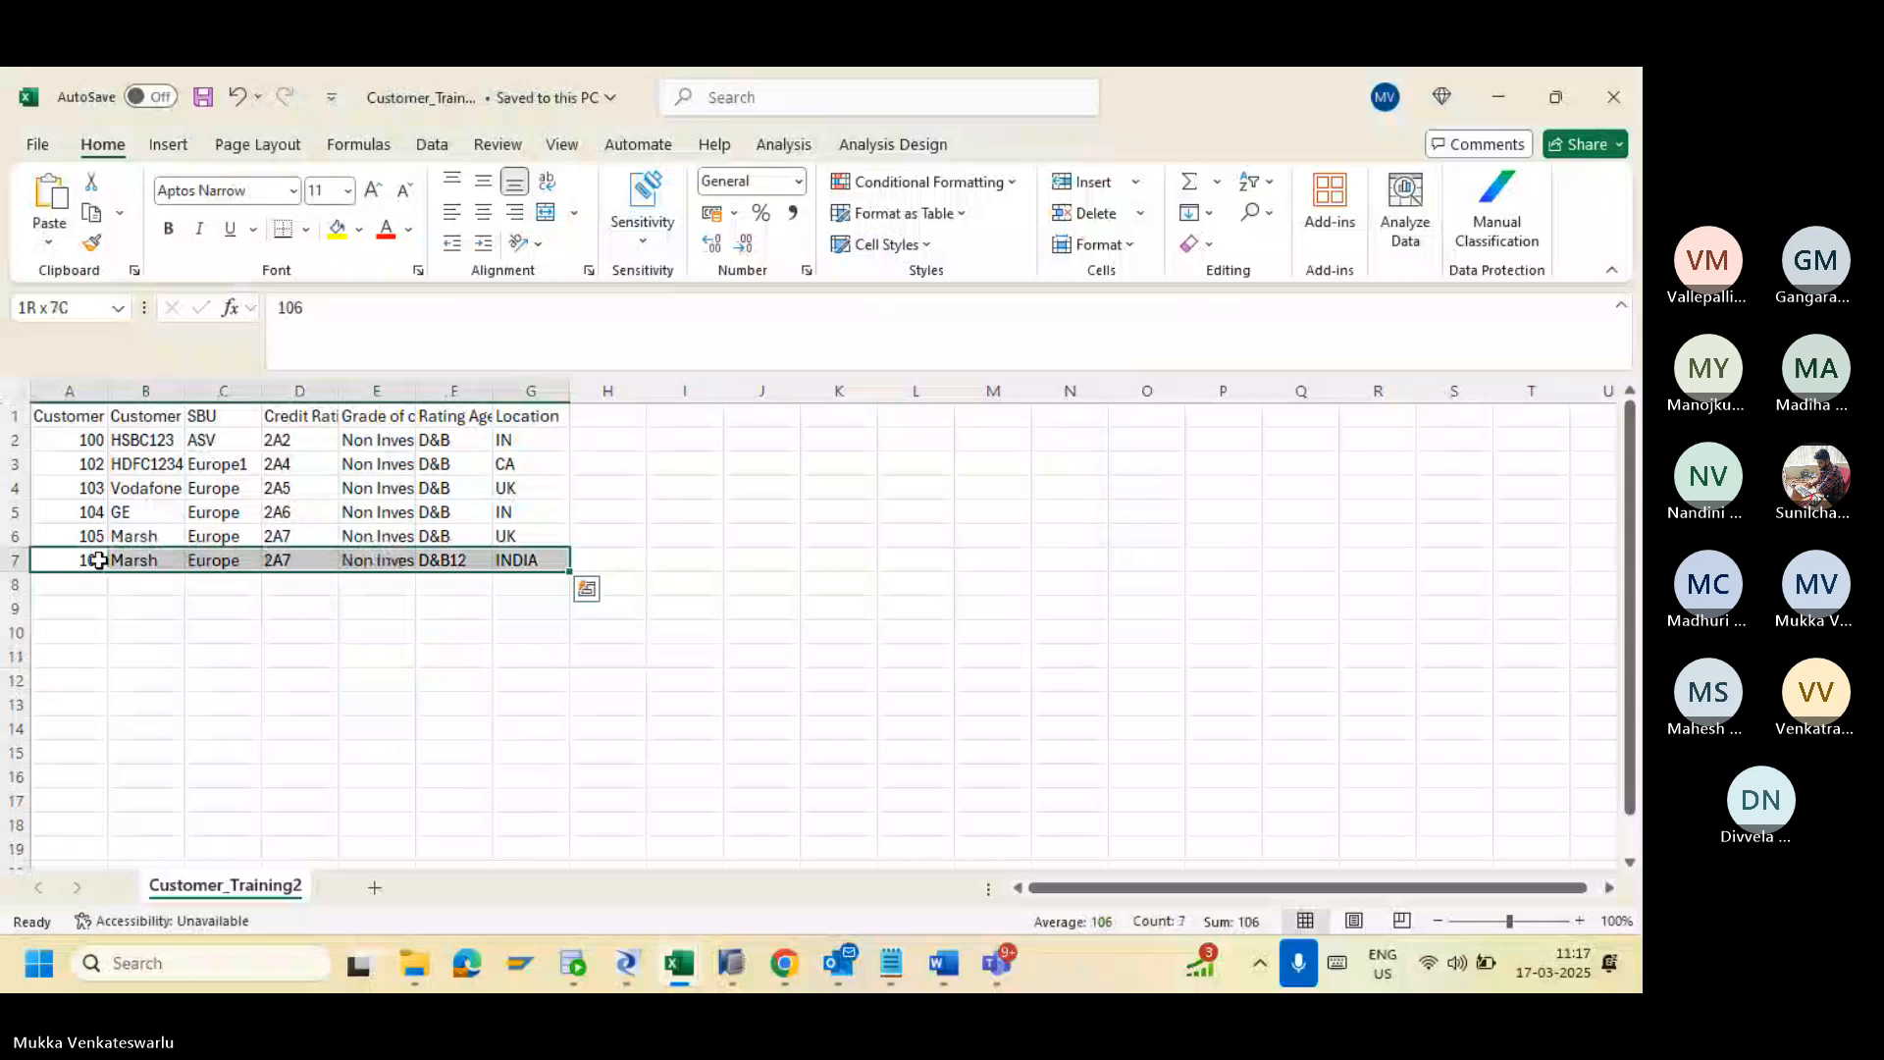
key("ctrl+c")
key("Down")
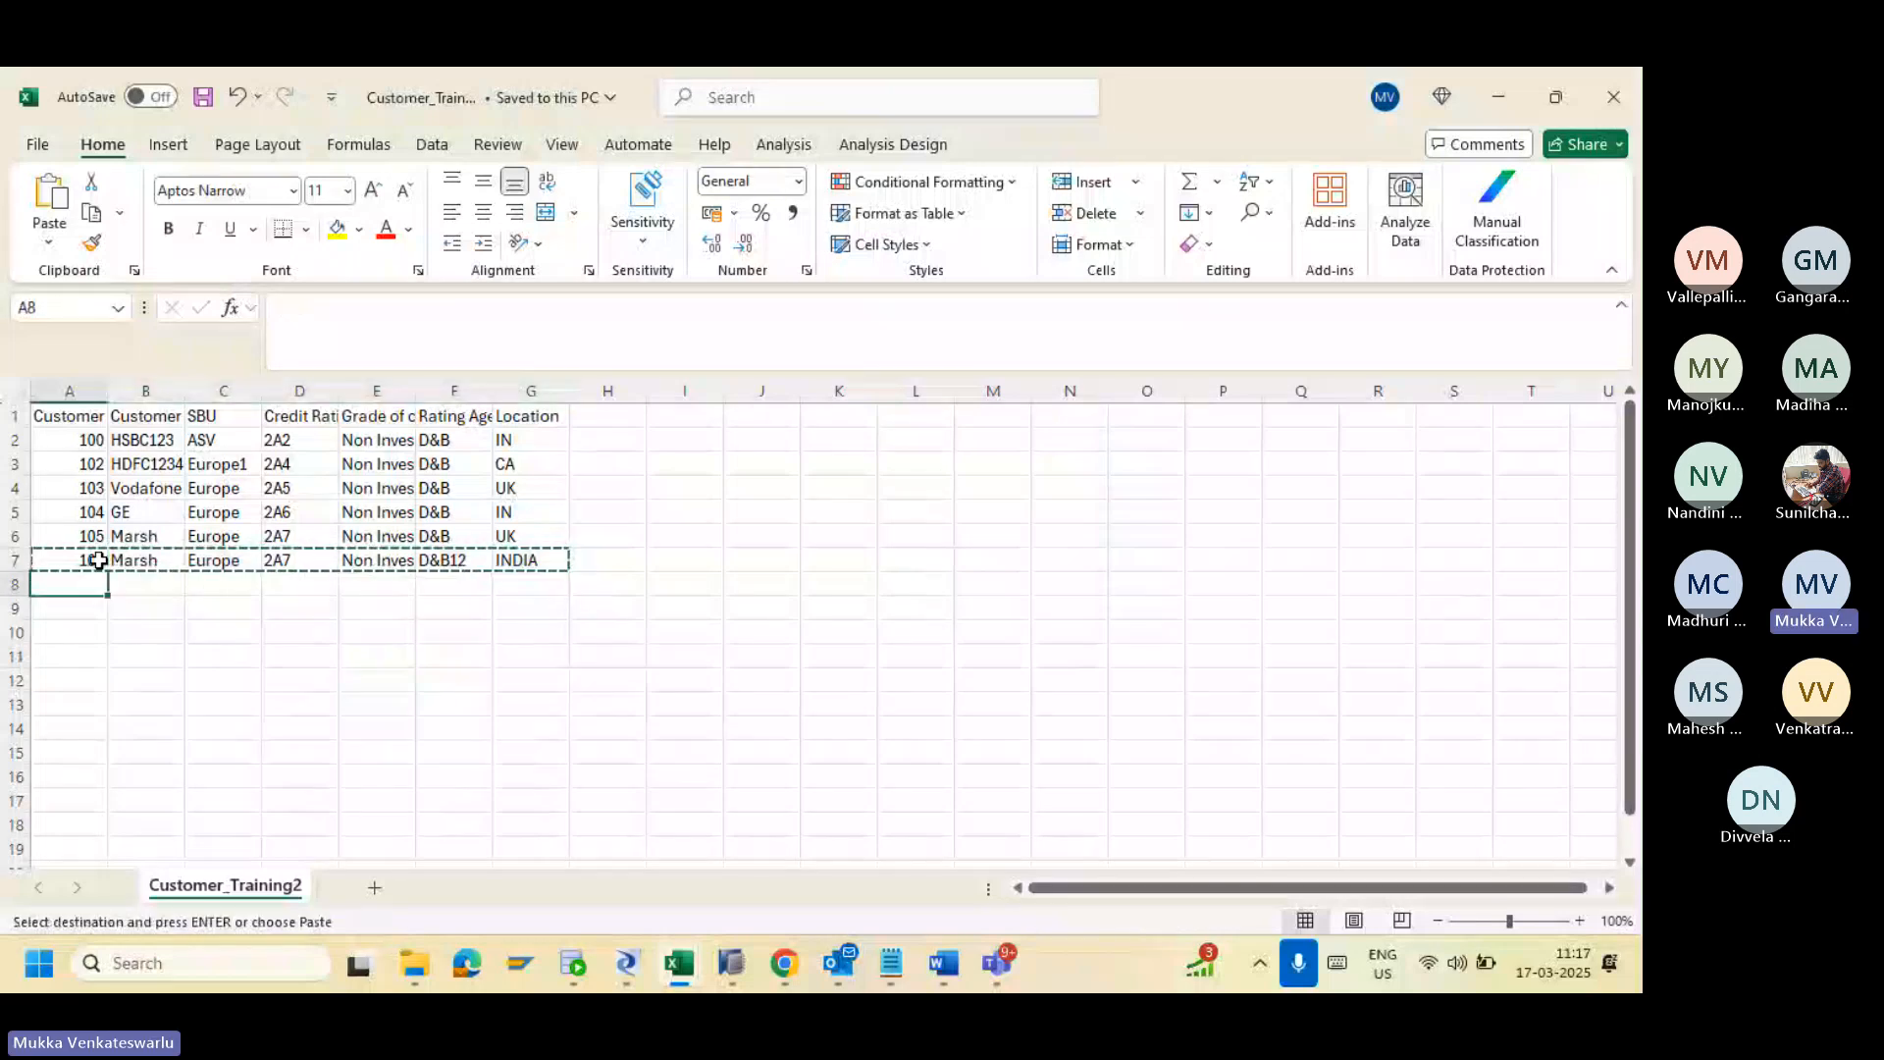
key("ctrl+v")
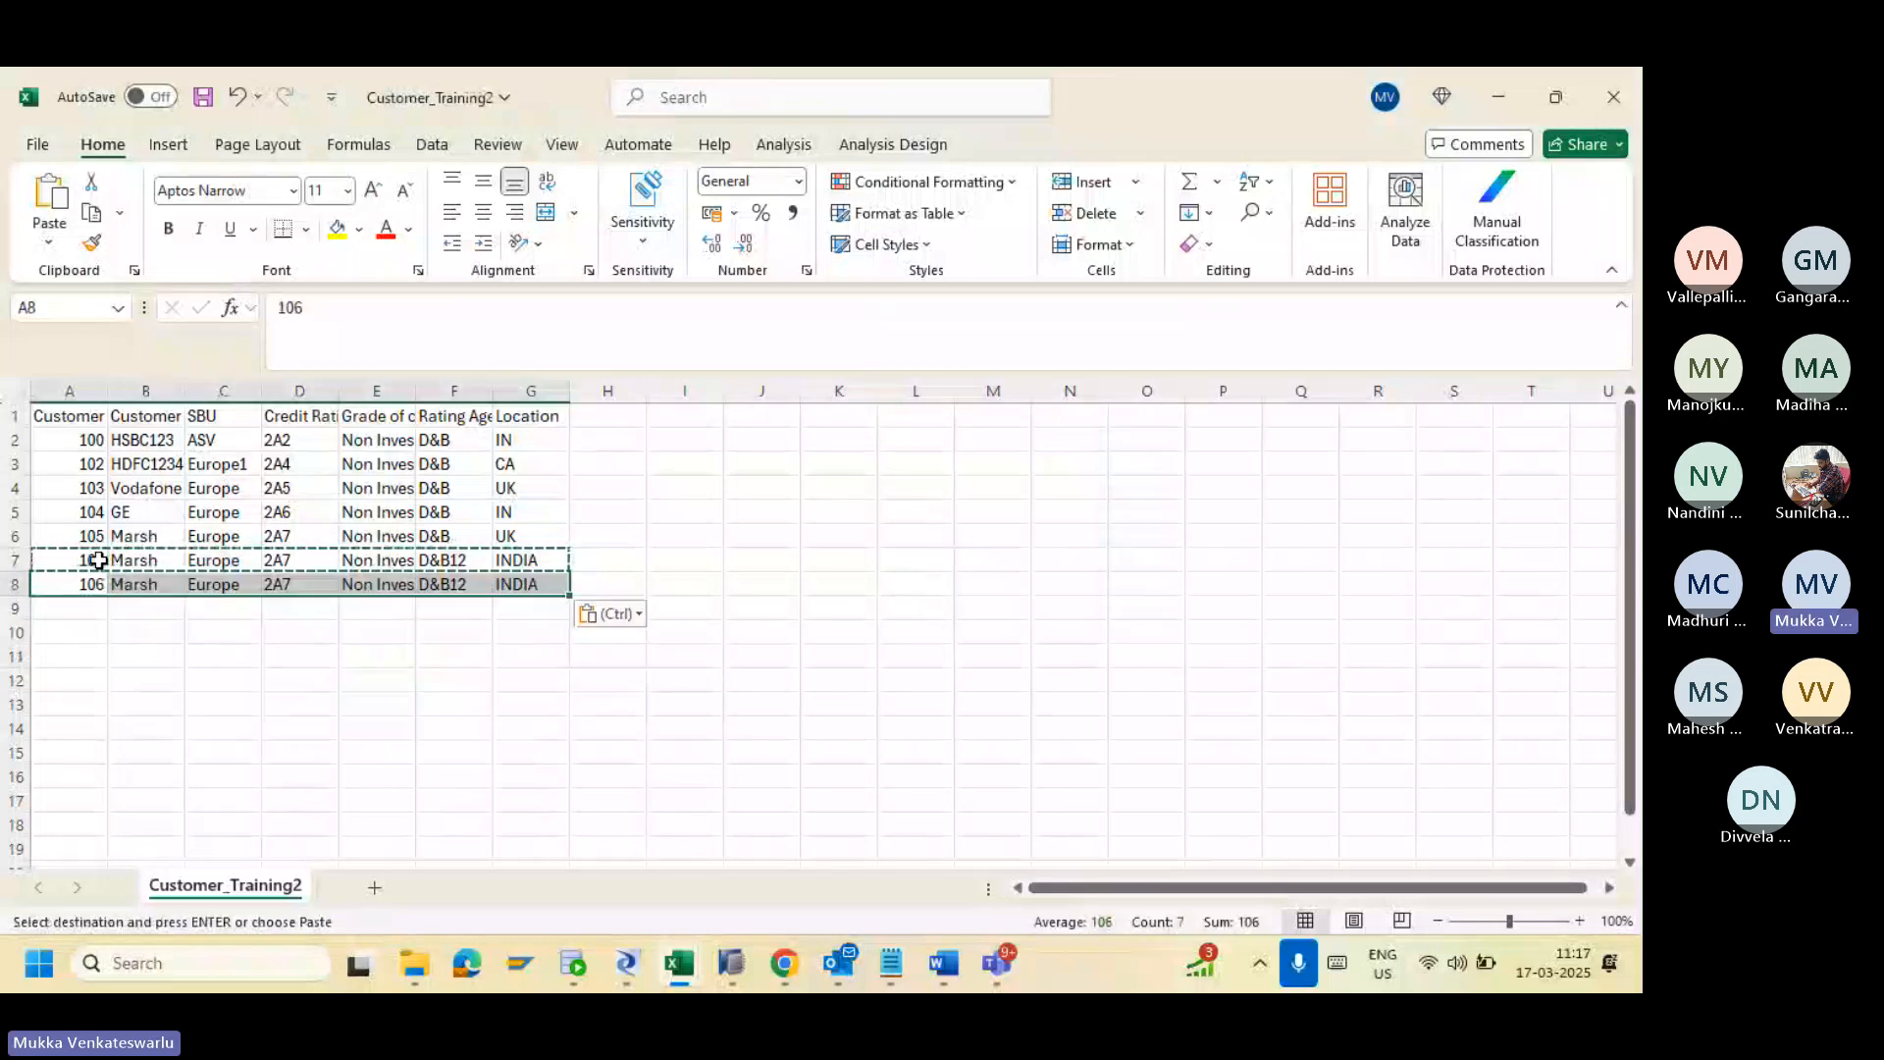
Step: Increase the customer ID in A8 by one, enter MEXICO as the Location in G8, and save the CSV file
left_click(343, 317)
key("BackSpace")
type("7")
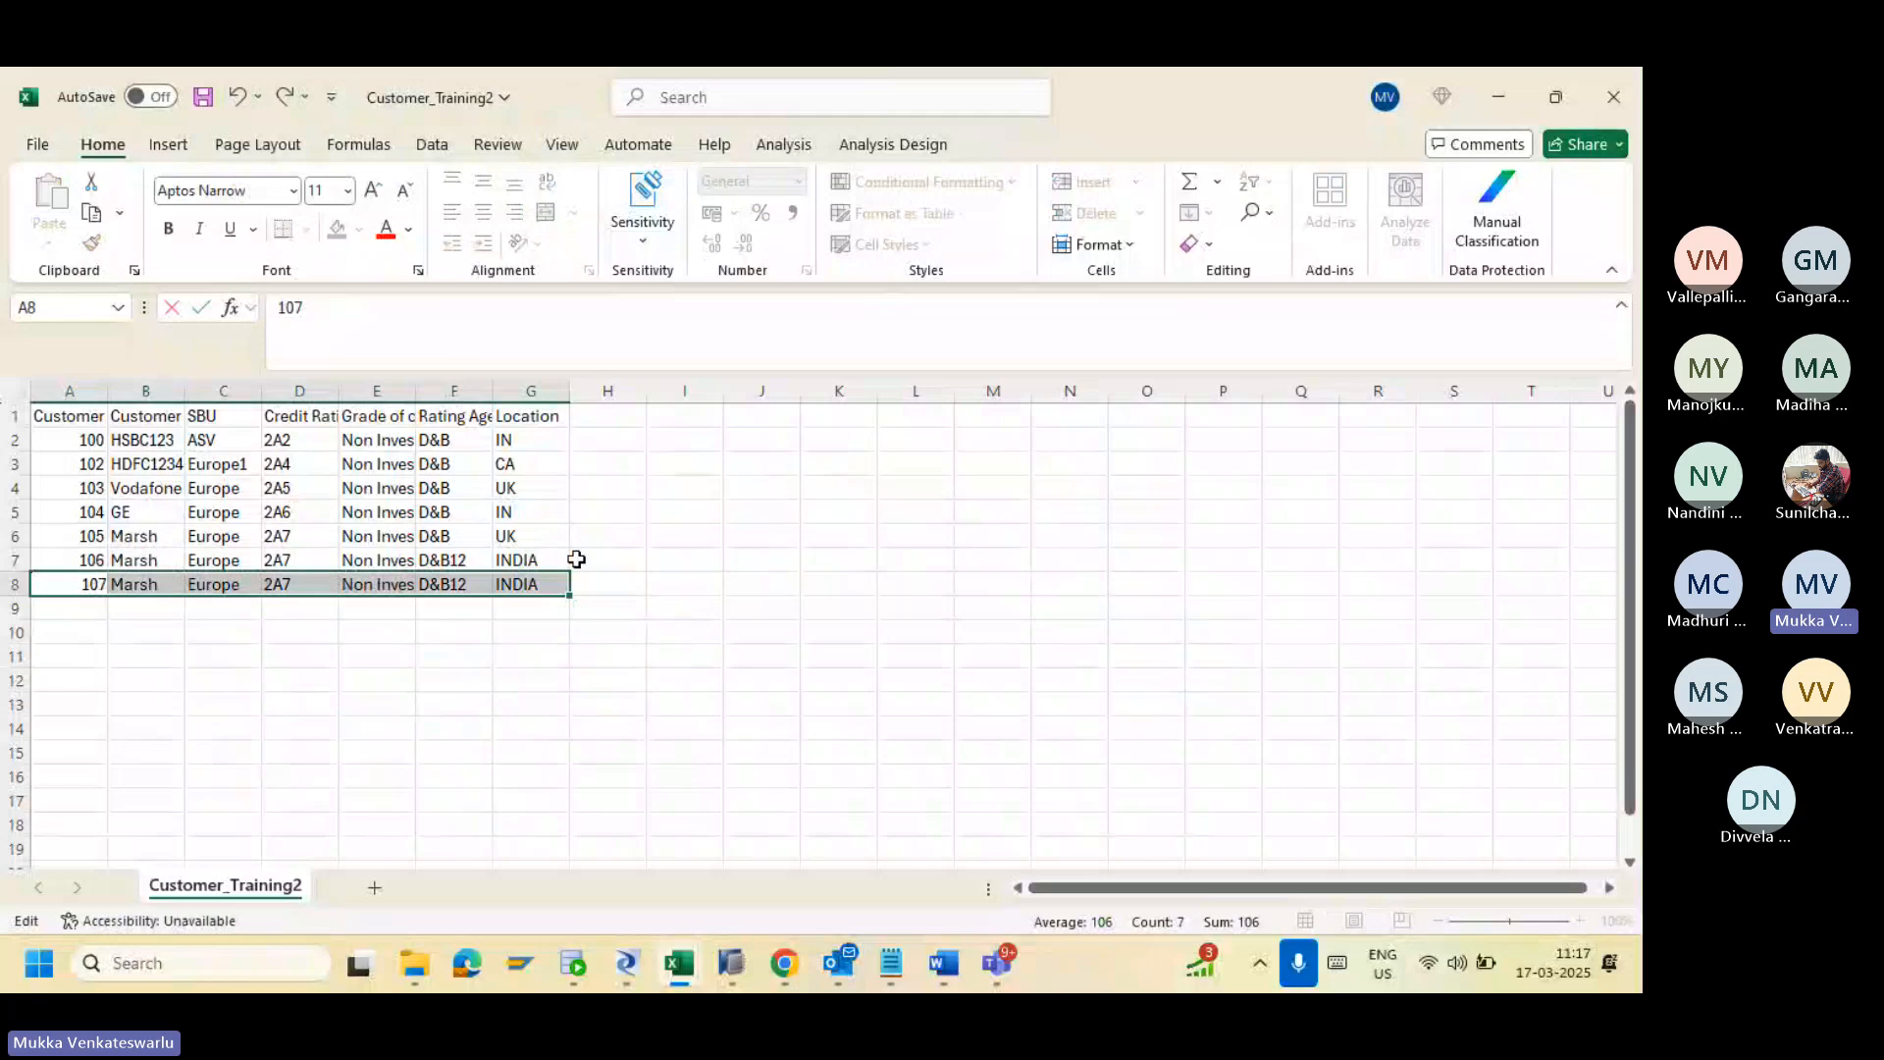
left_click(543, 589)
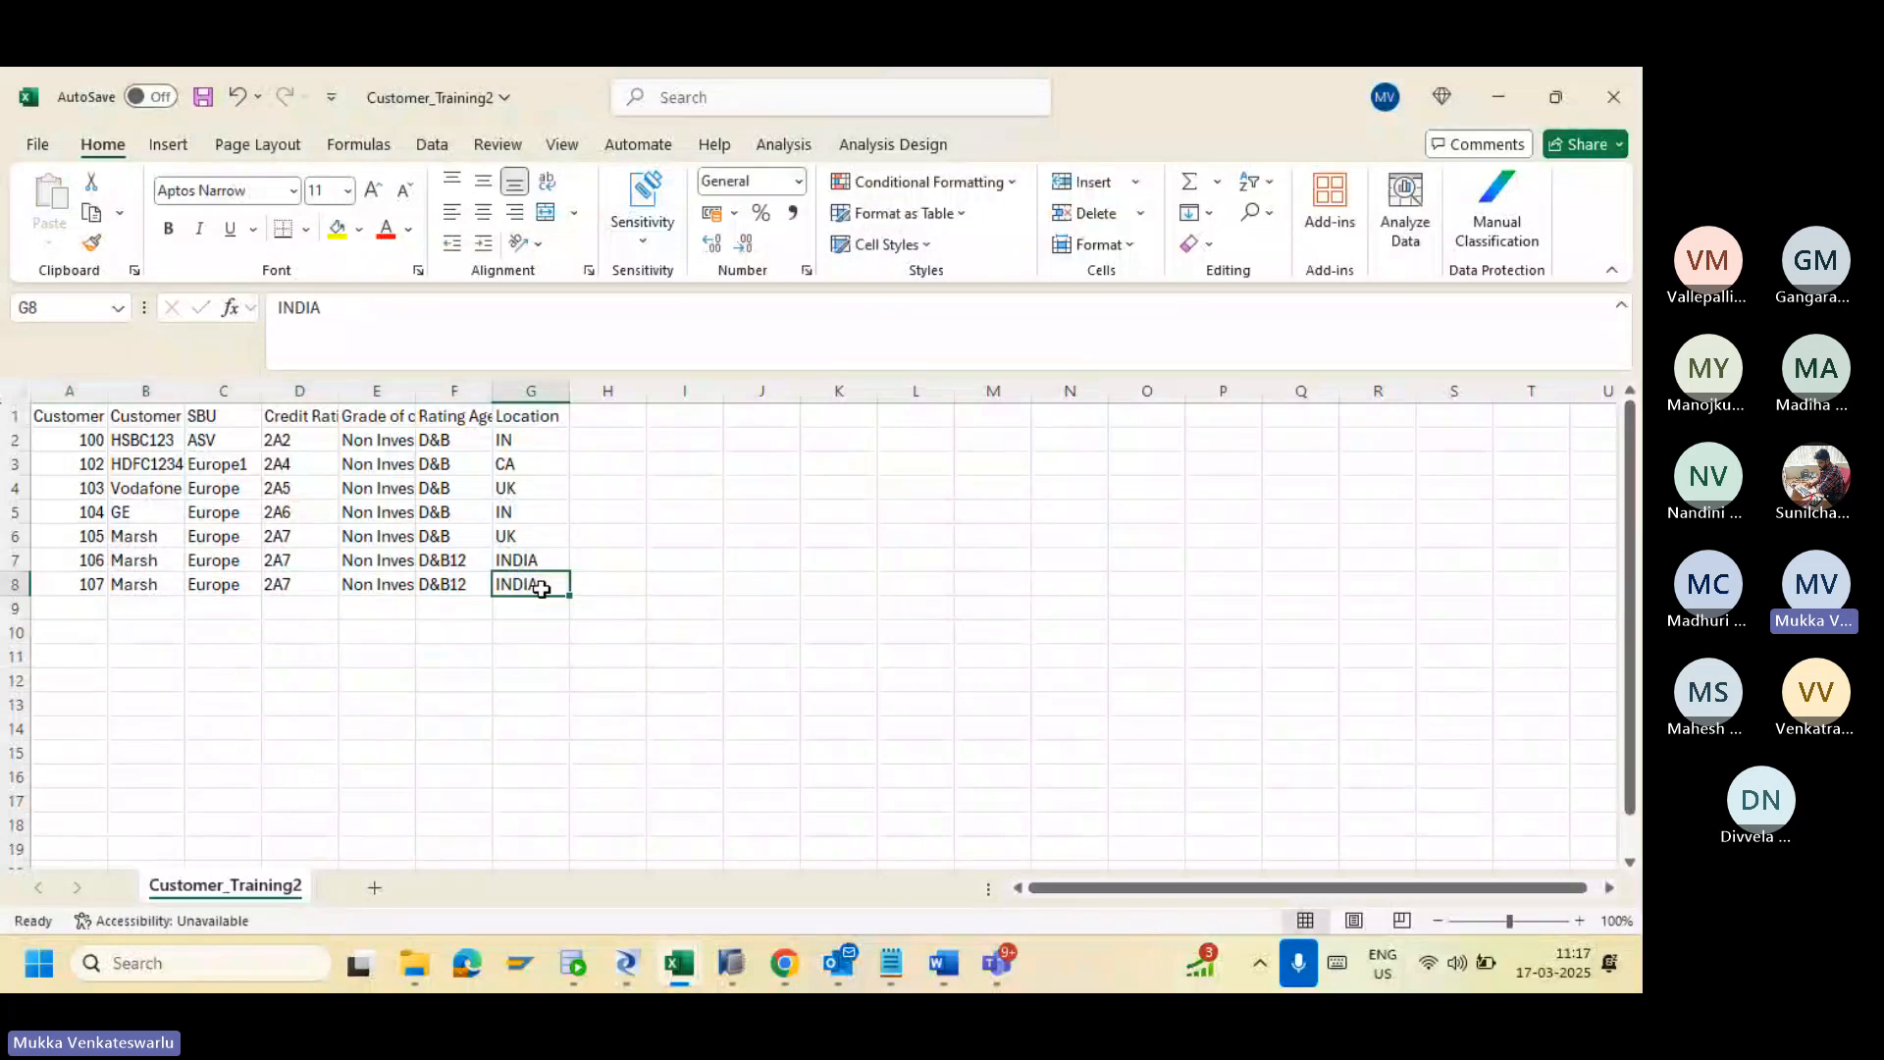
type("MEXICO")
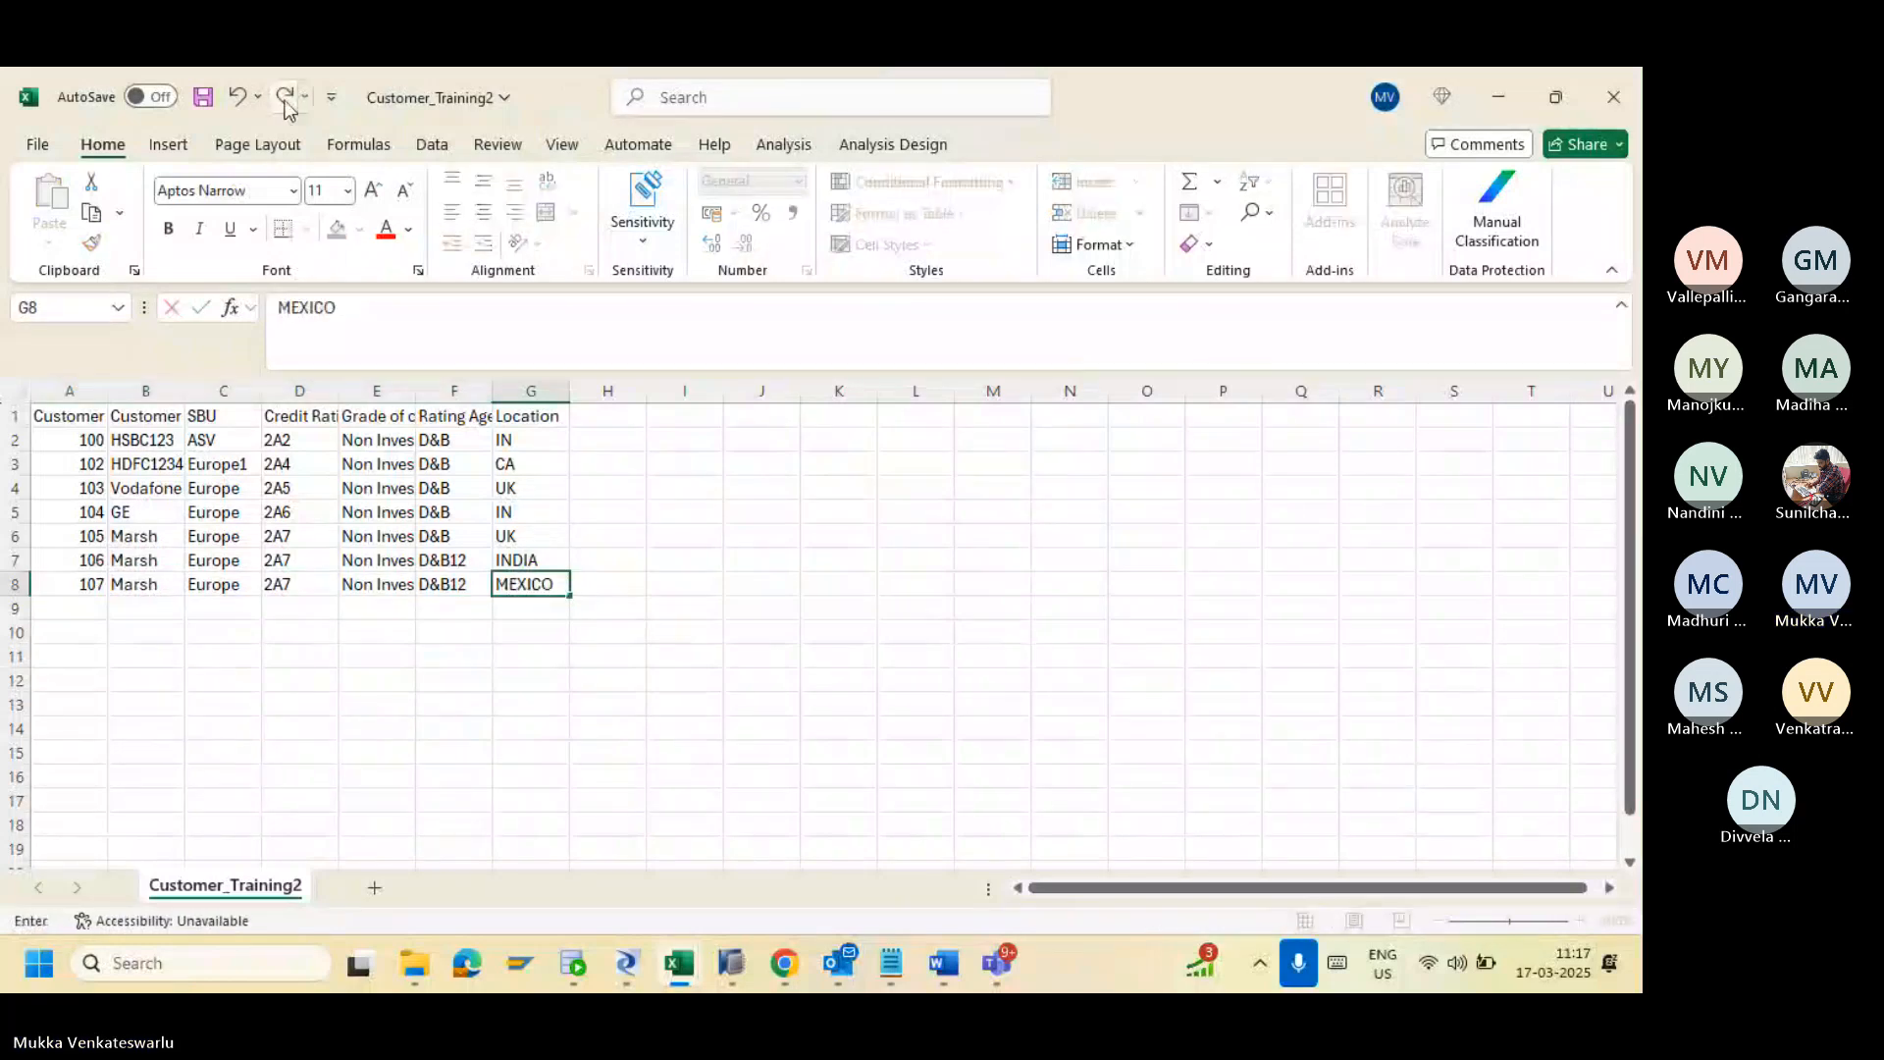
left_click(203, 98)
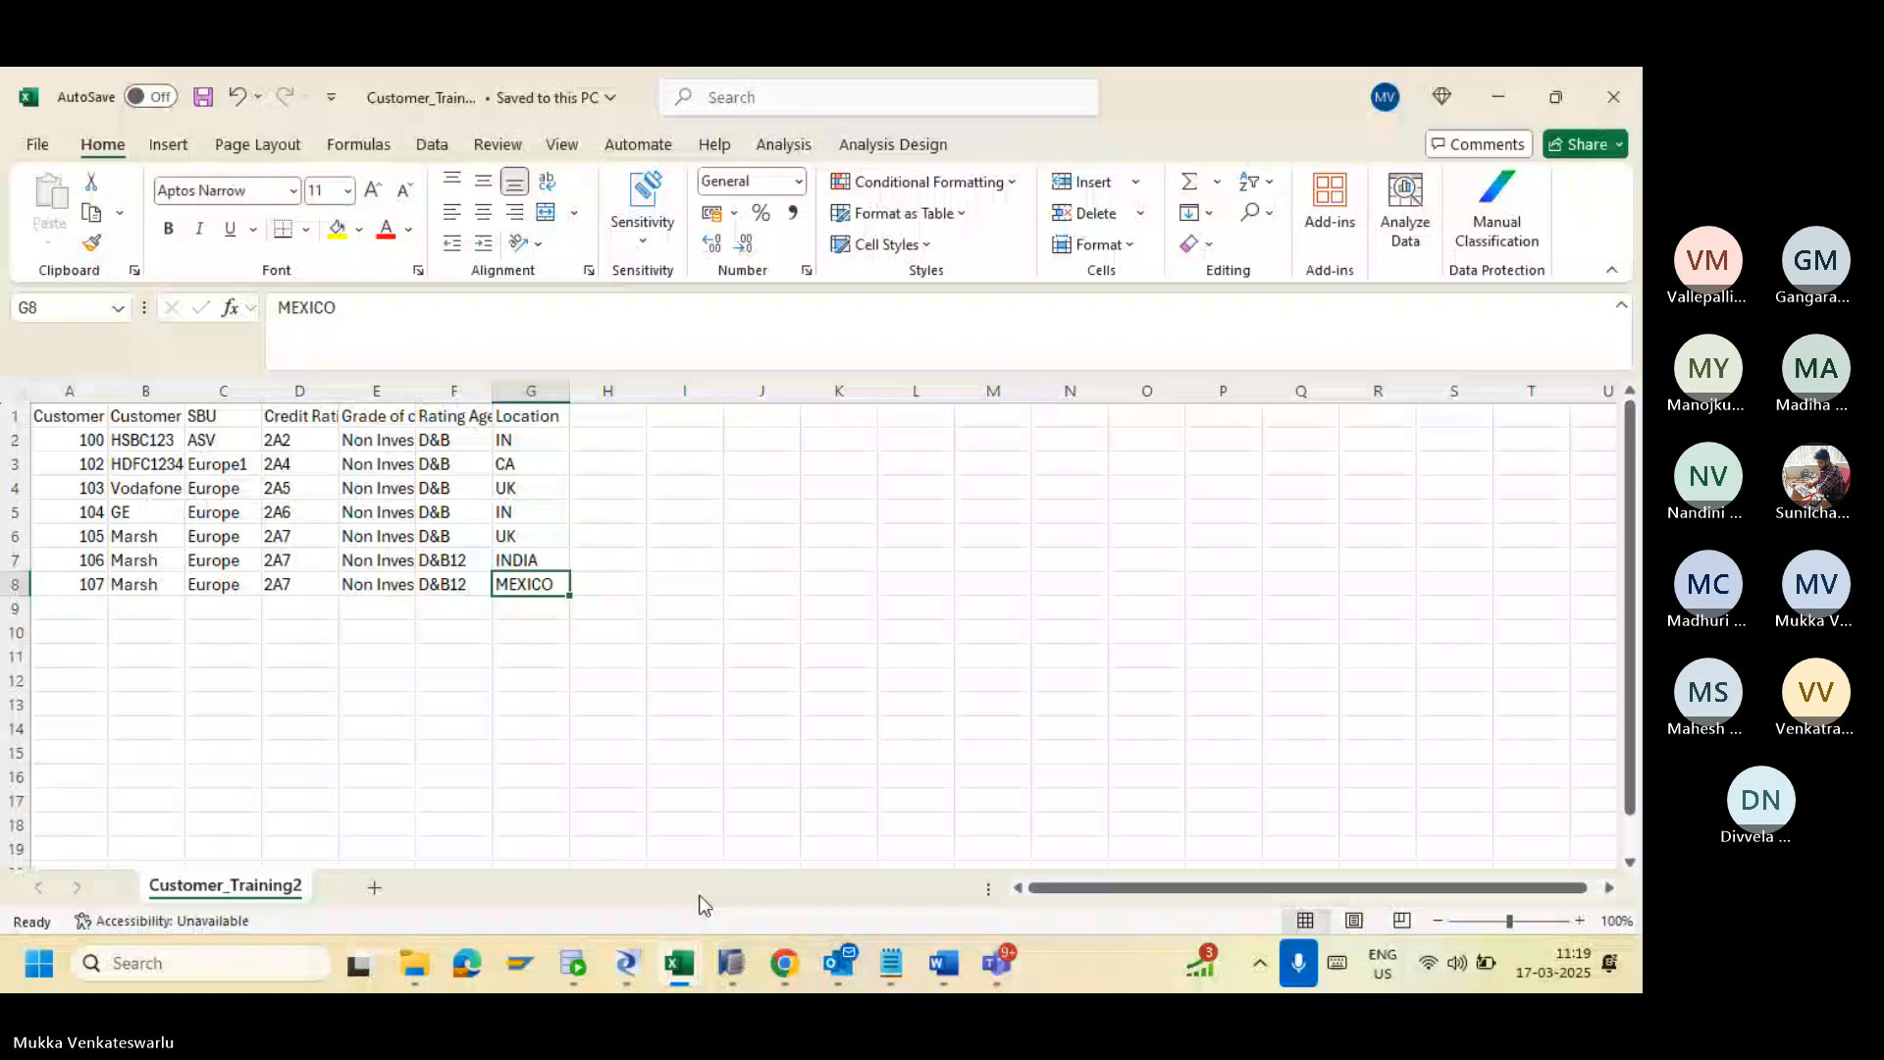
Step: Switch to Data Services Designer, save the data flow and reload the FF_CustomerTraining source data preview
left_click(626, 963)
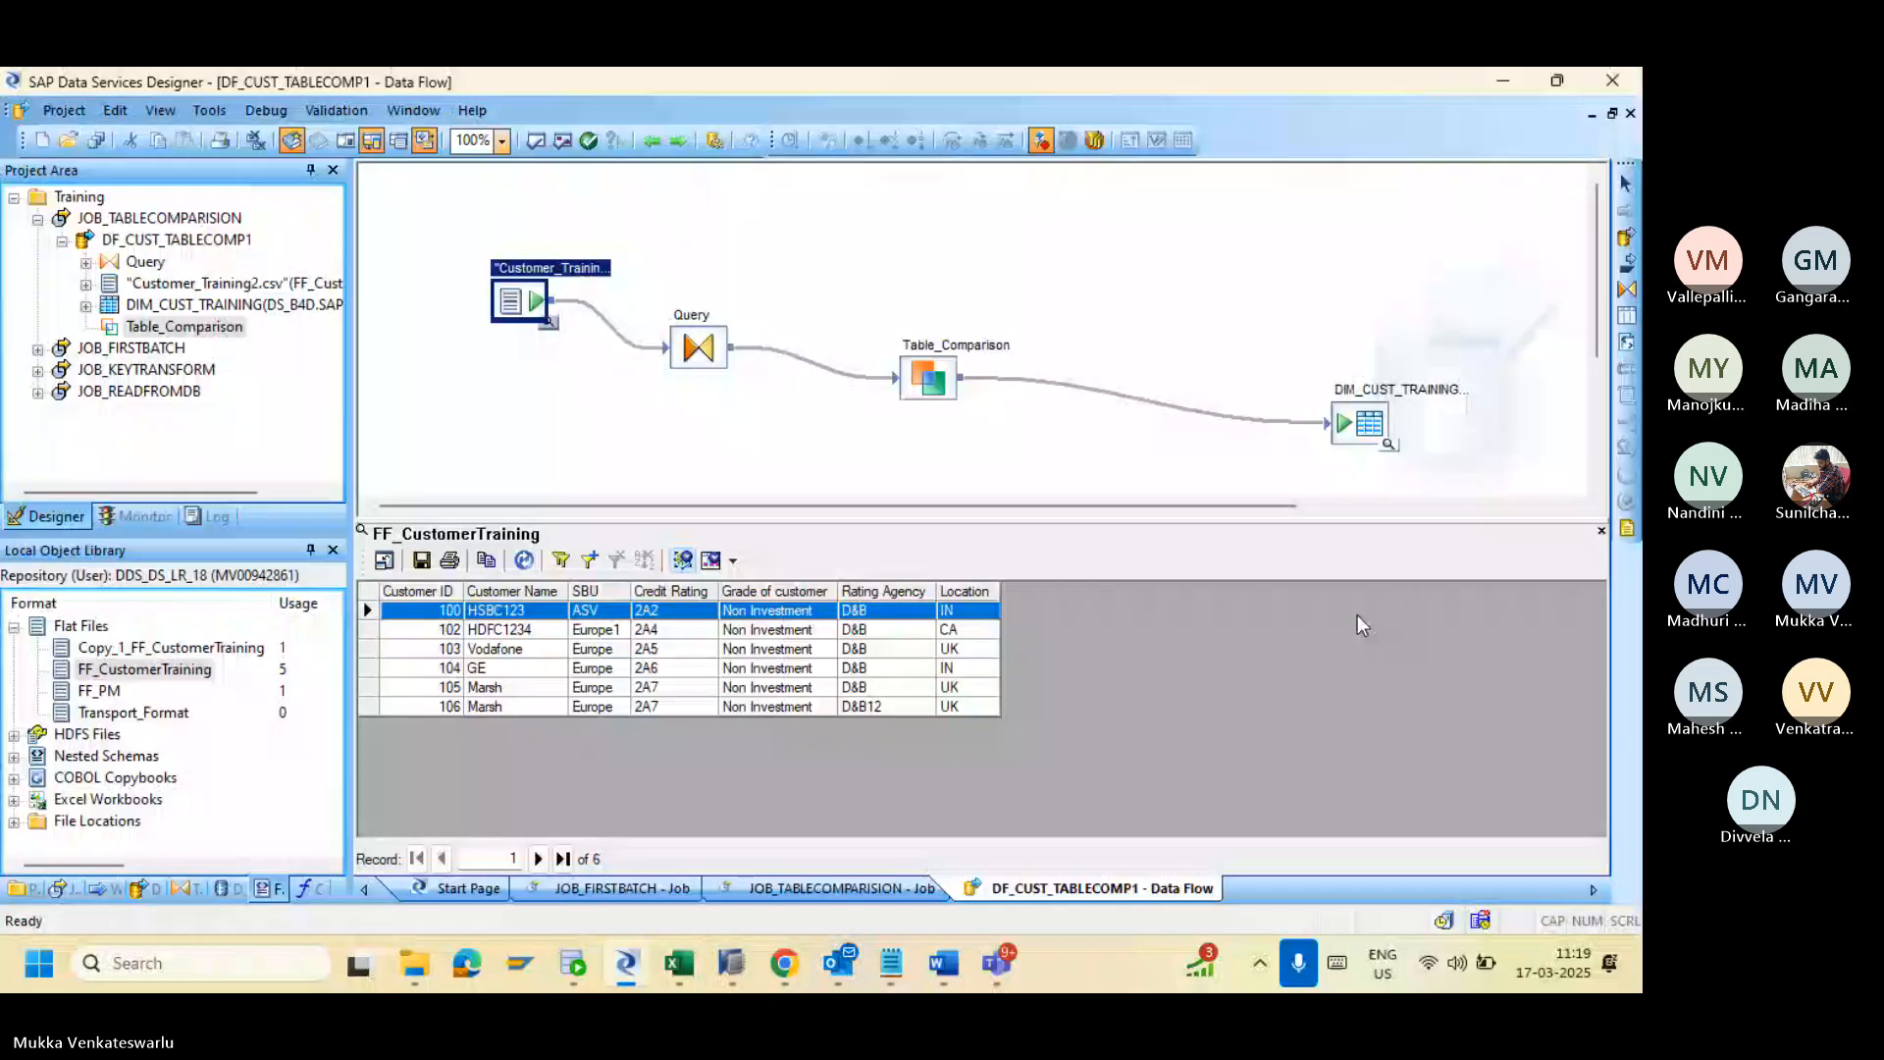
left_click(1601, 531)
left_click(95, 140)
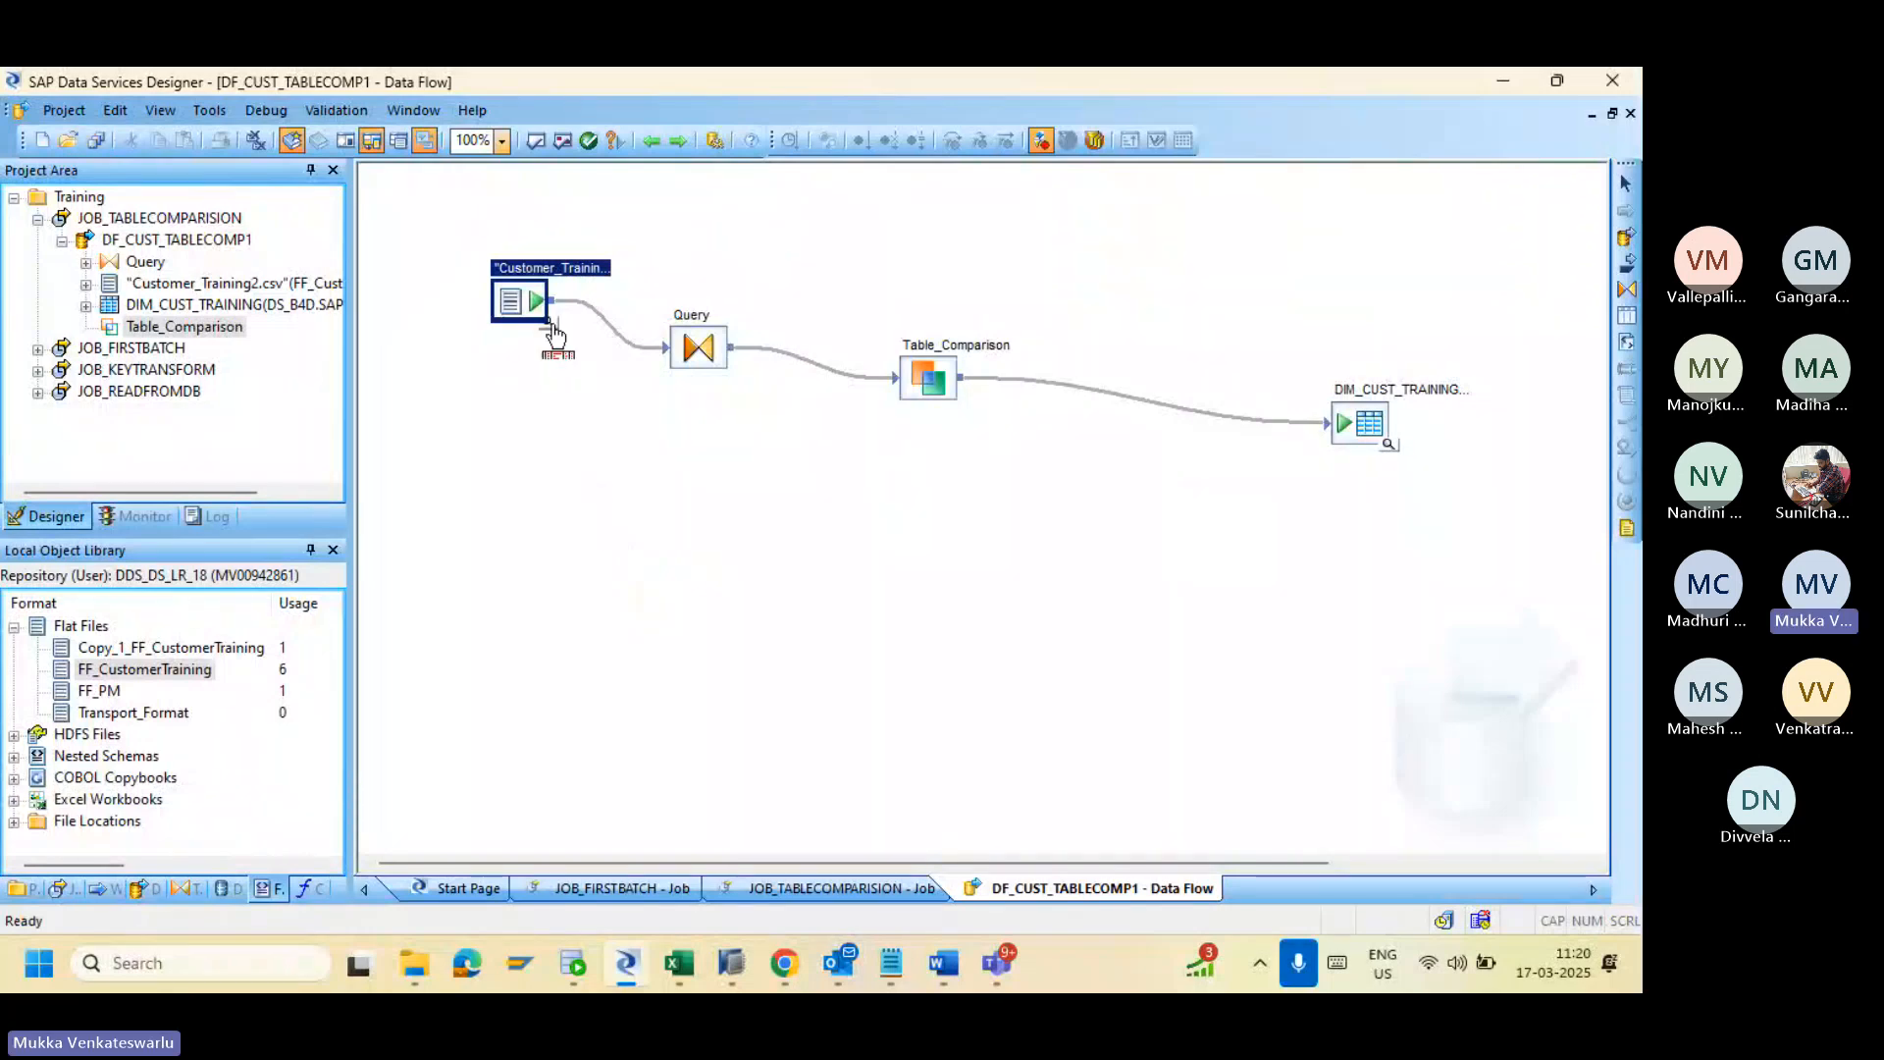
left_click(553, 334)
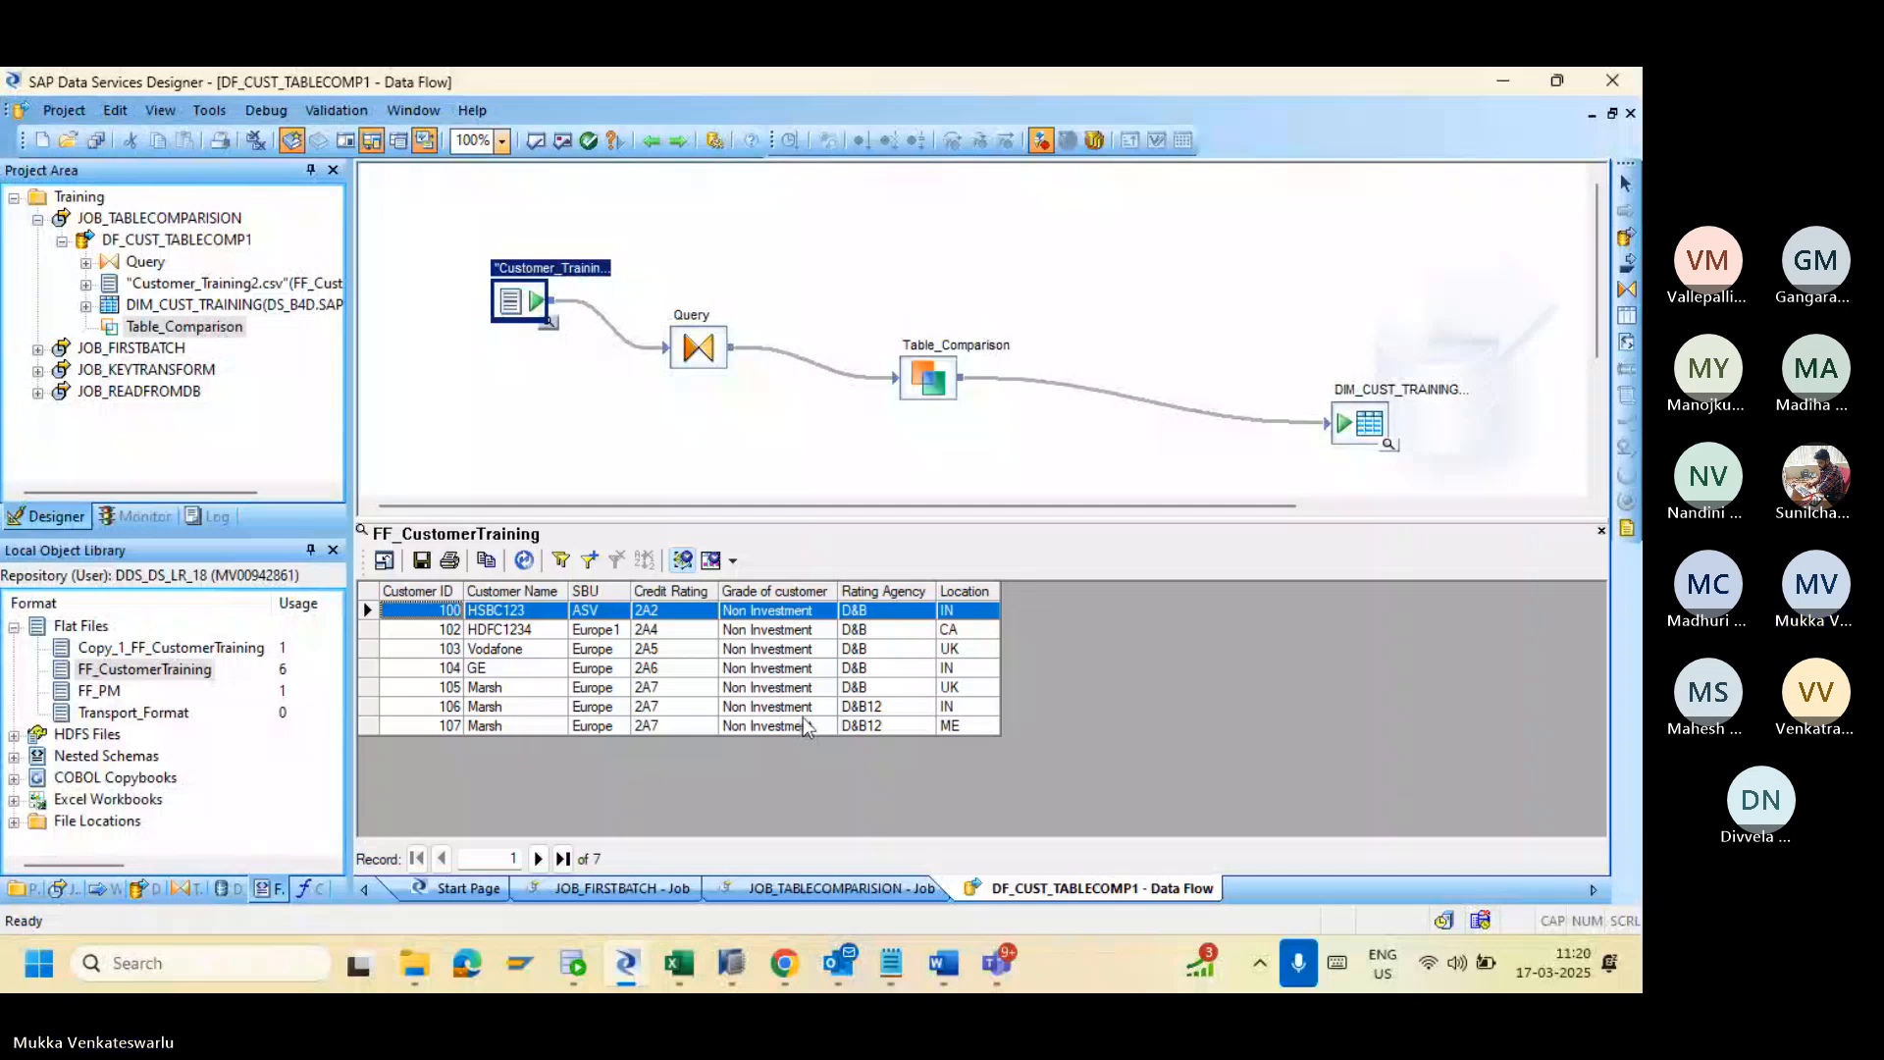
Step: Switch to the Customer_Training2 workbook in Excel to compare its Location values with the source preview, and return to Data Services Designer
key("alt+Tab")
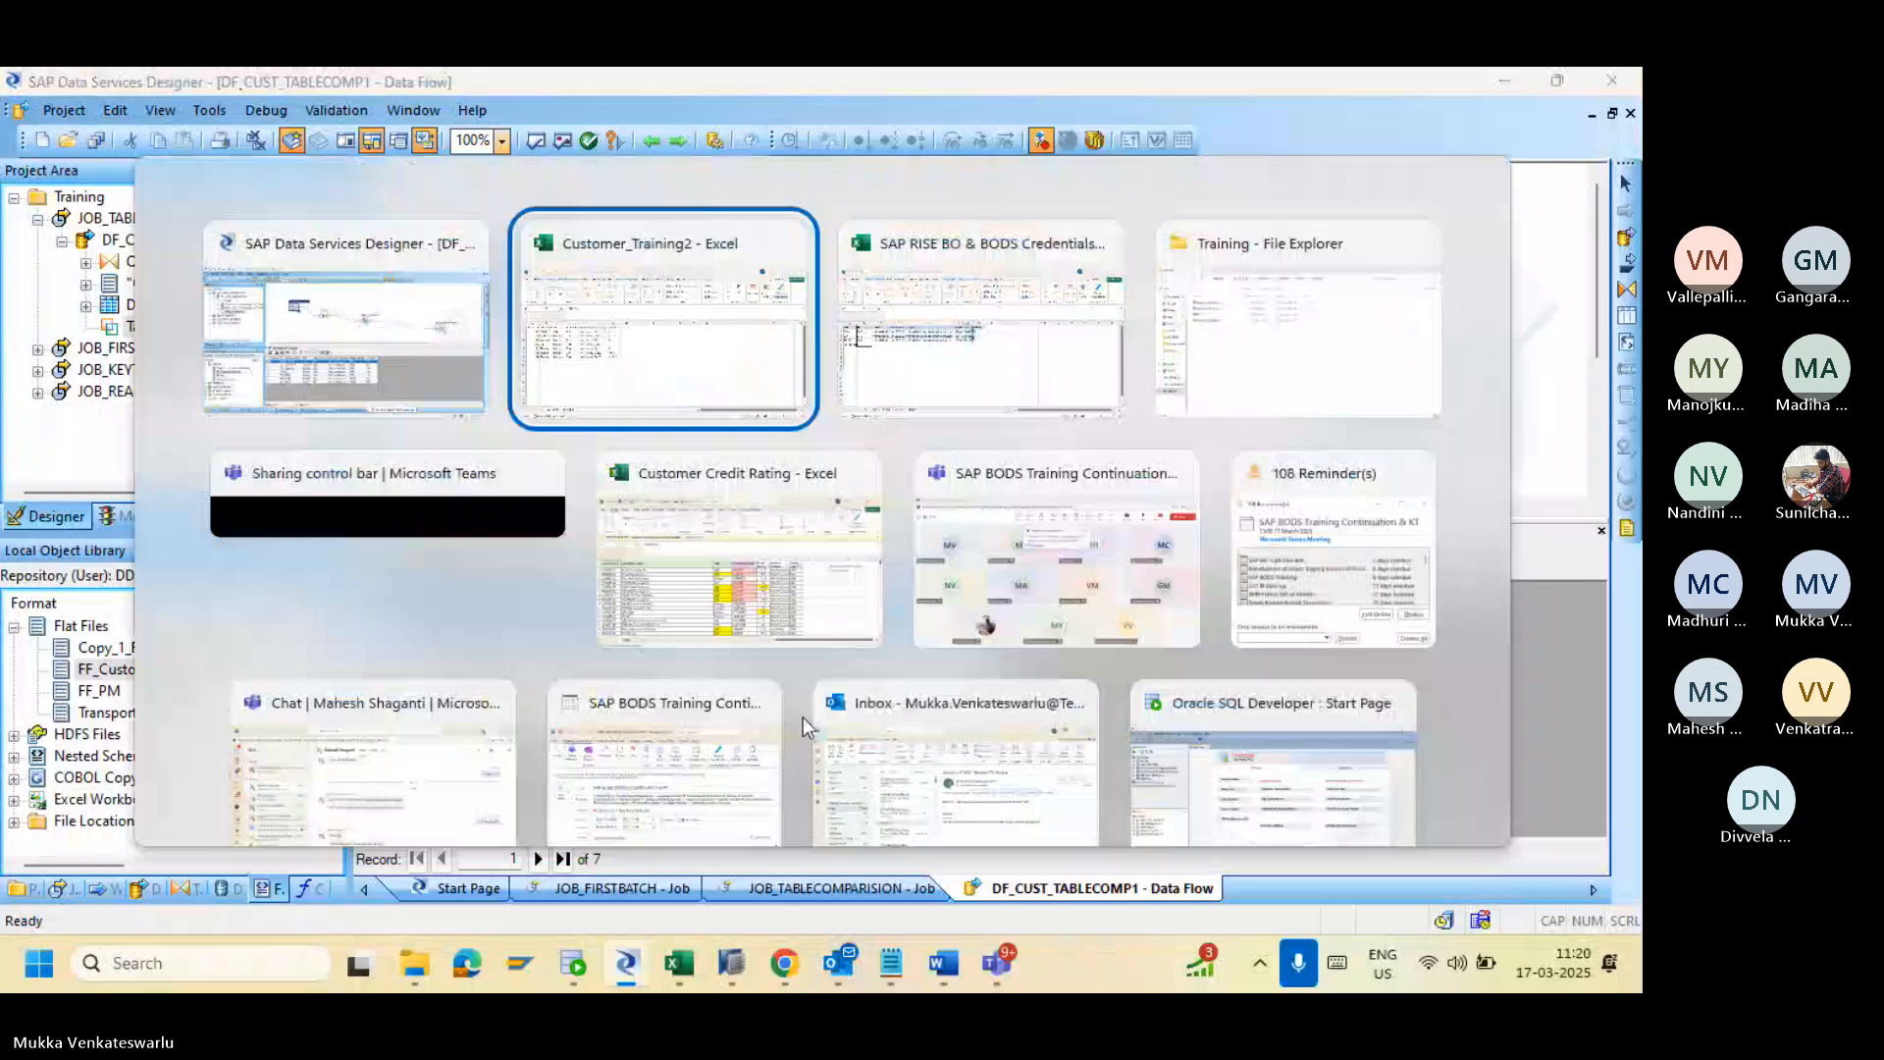
key("alt+Tab")
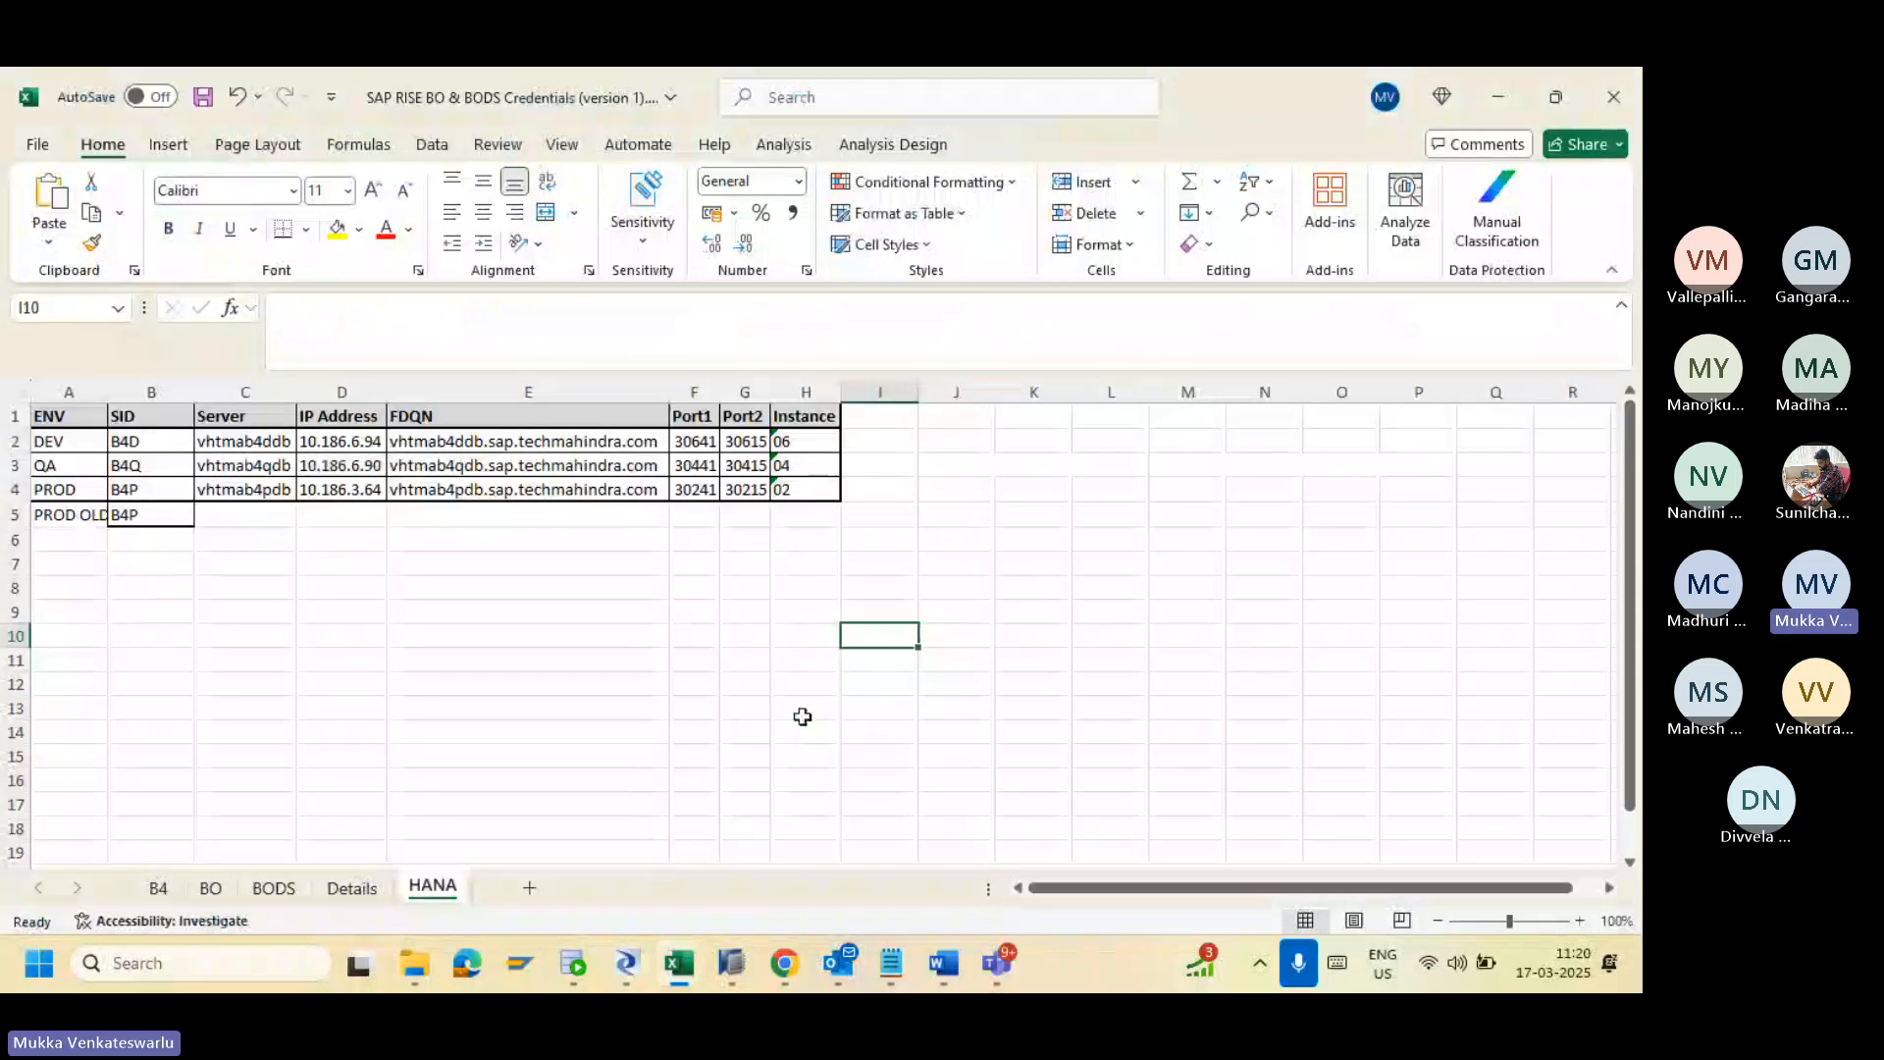
key("alt+Tab")
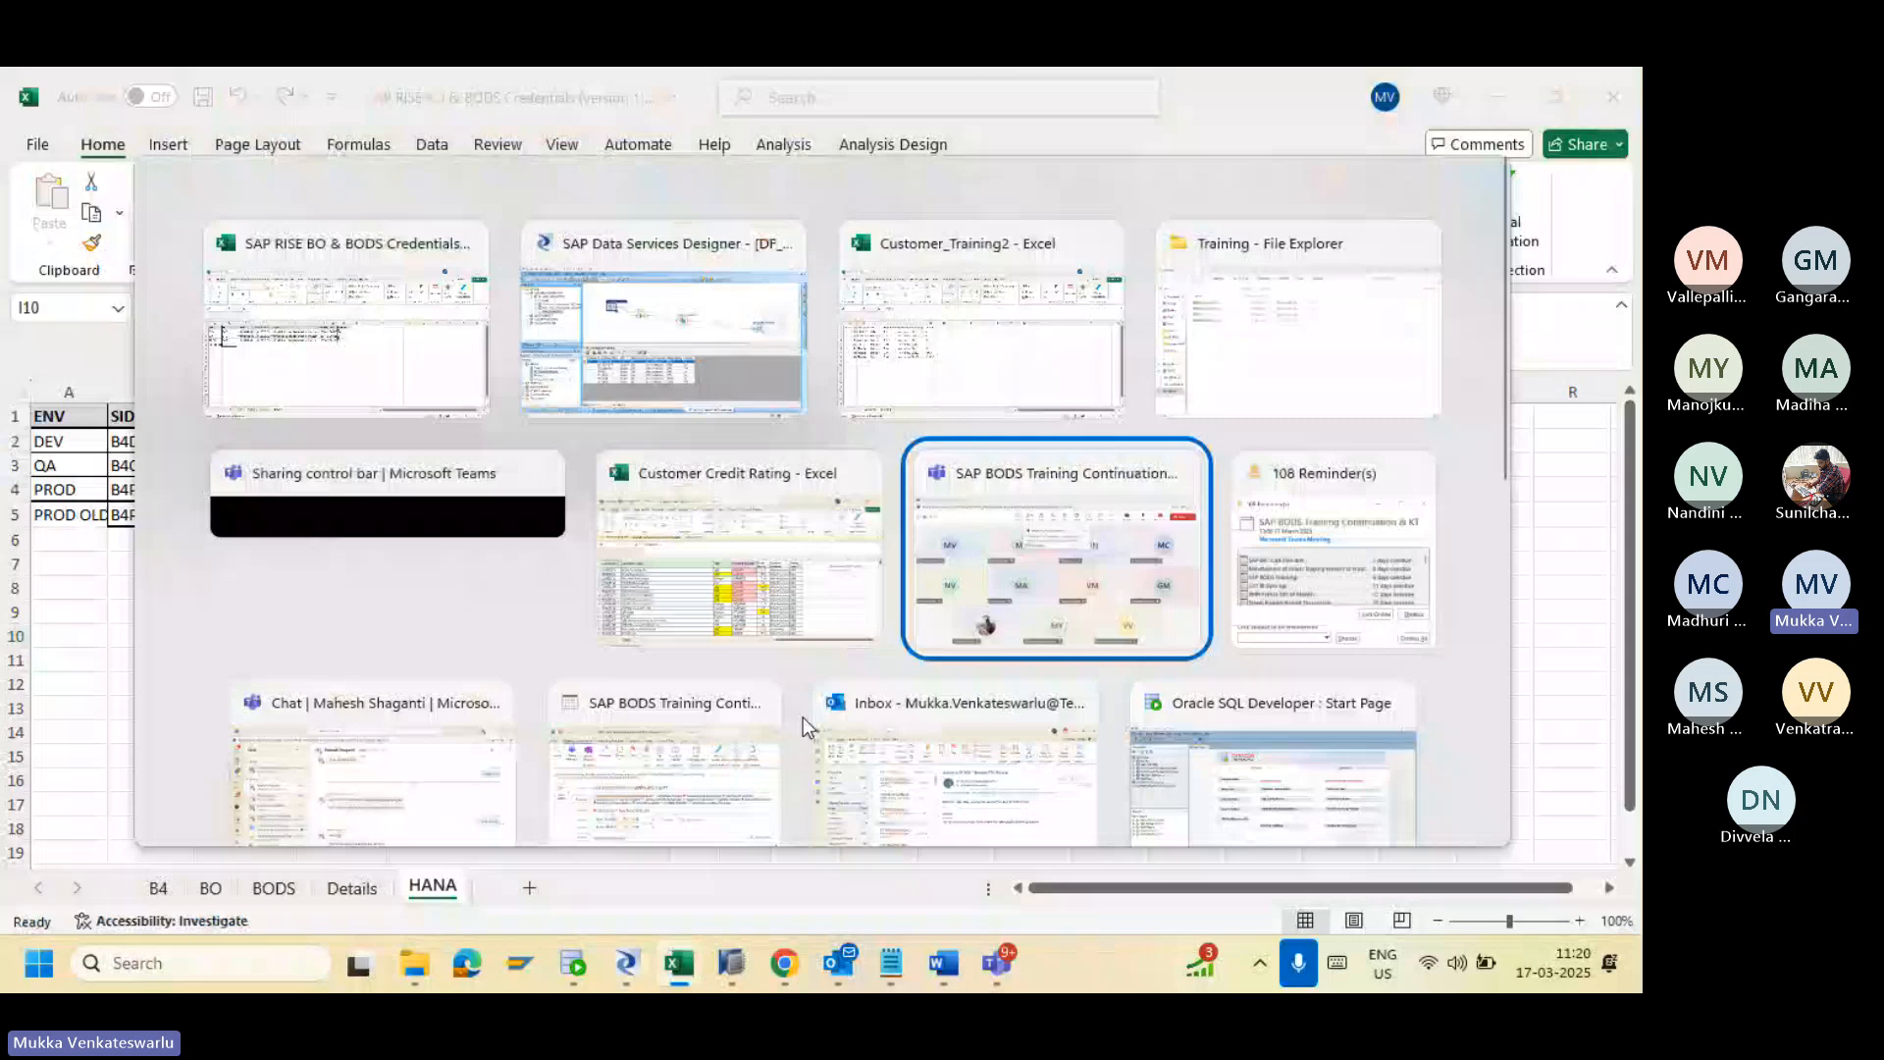
left_click(706, 775)
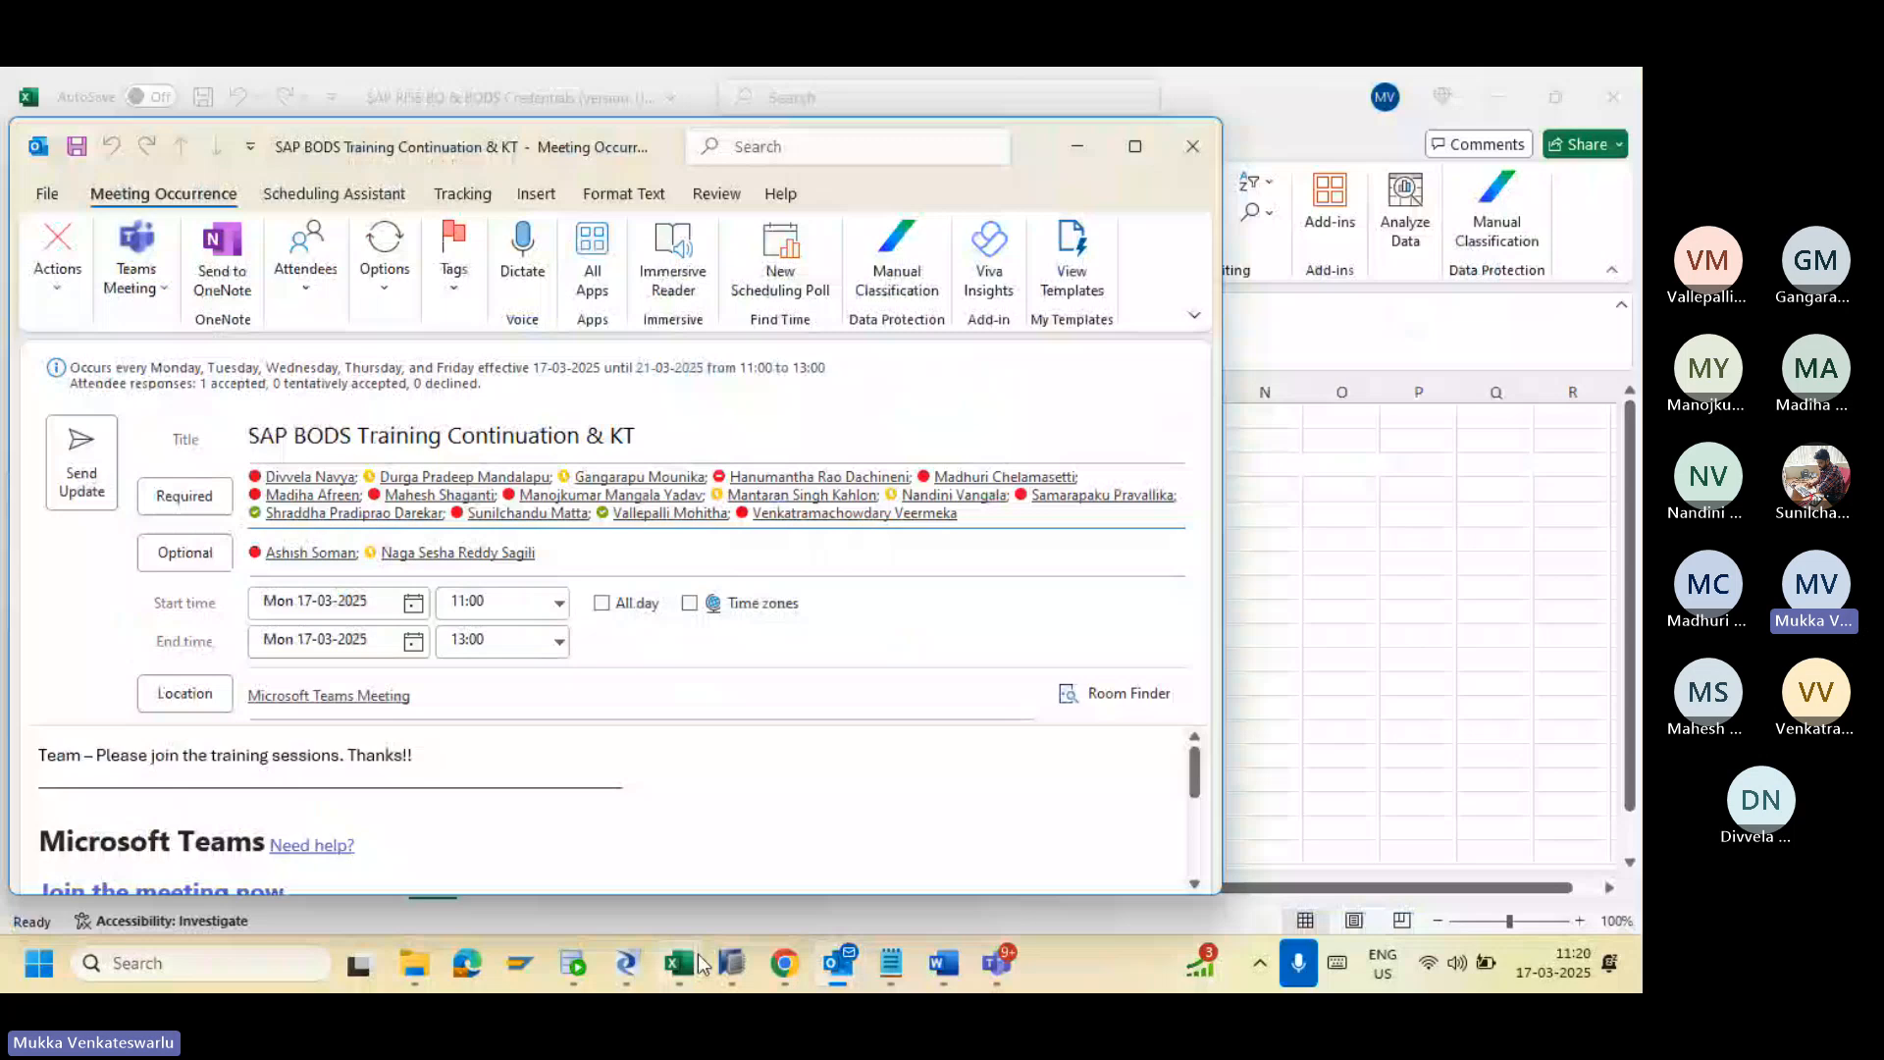
left_click(697, 953)
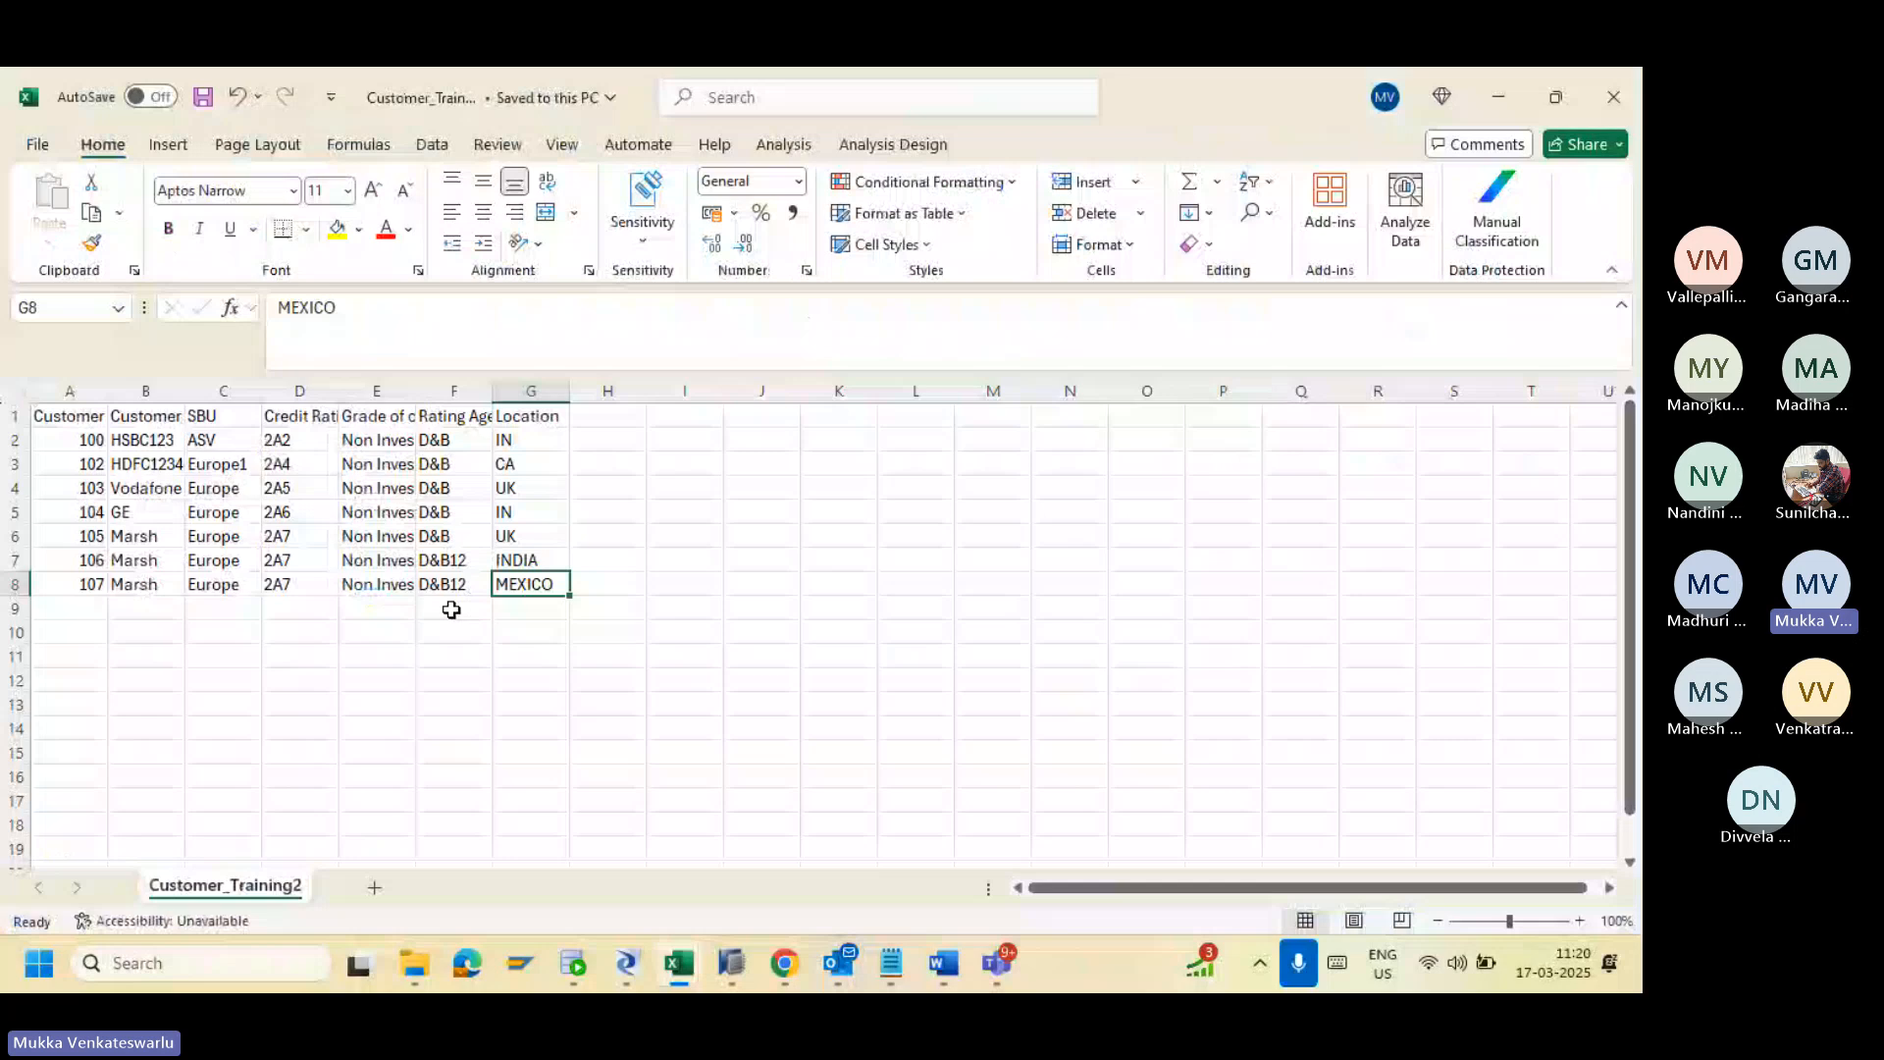
key("alt+Tab")
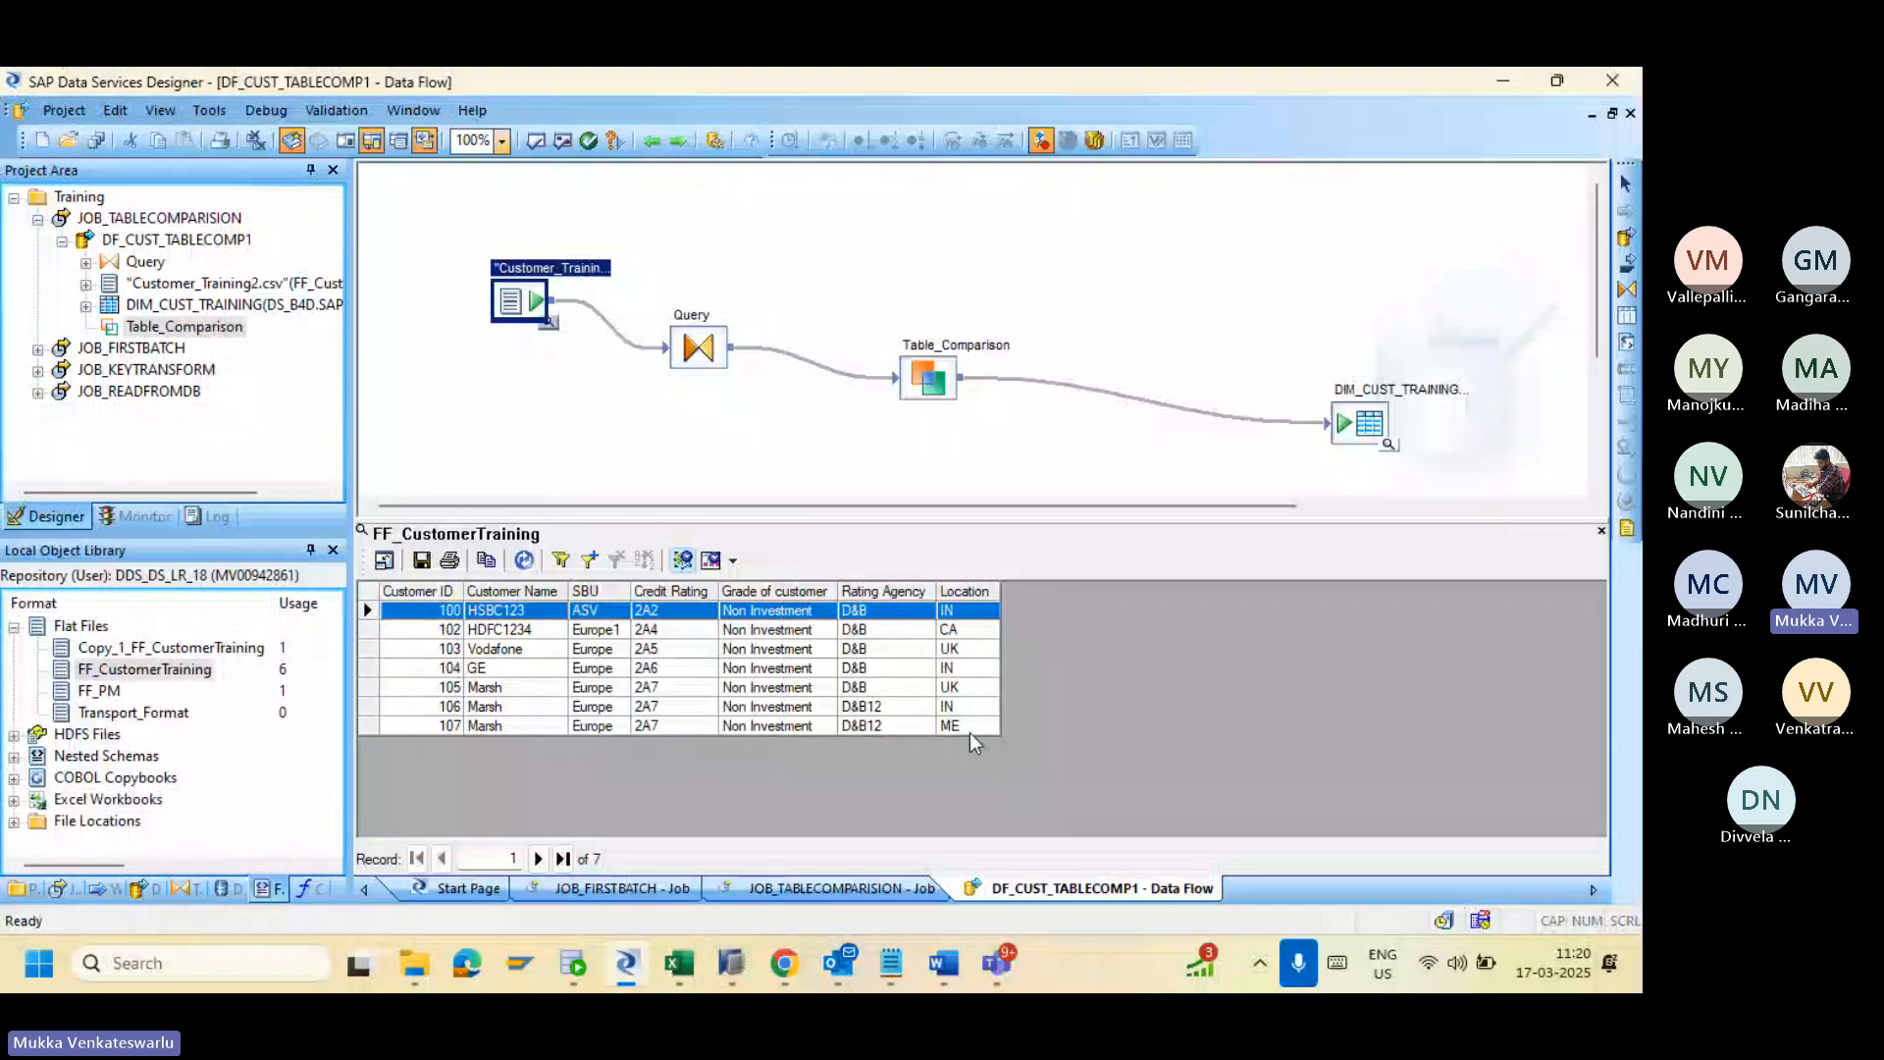
Step: Open the FF_CustomerTraining file format to check the Location field size, and close the editor without changes
left_click(175, 669)
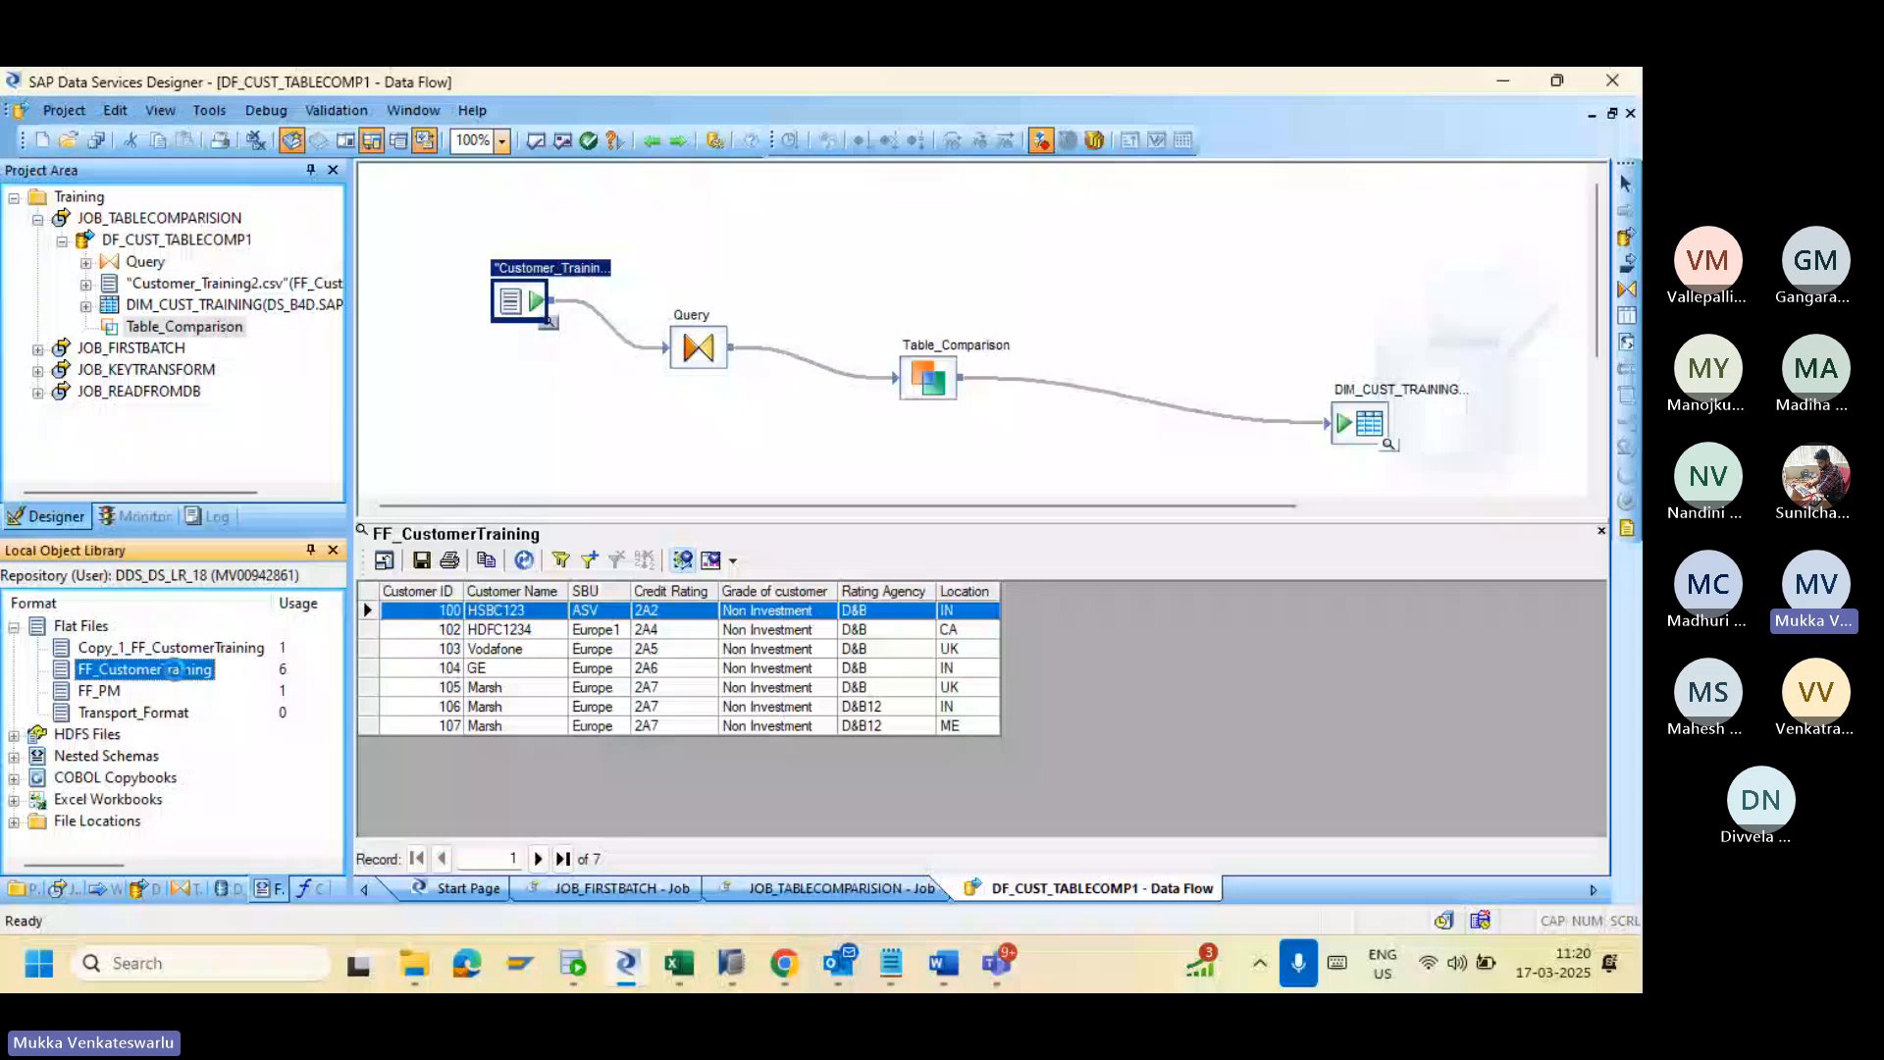
double_click(174, 669)
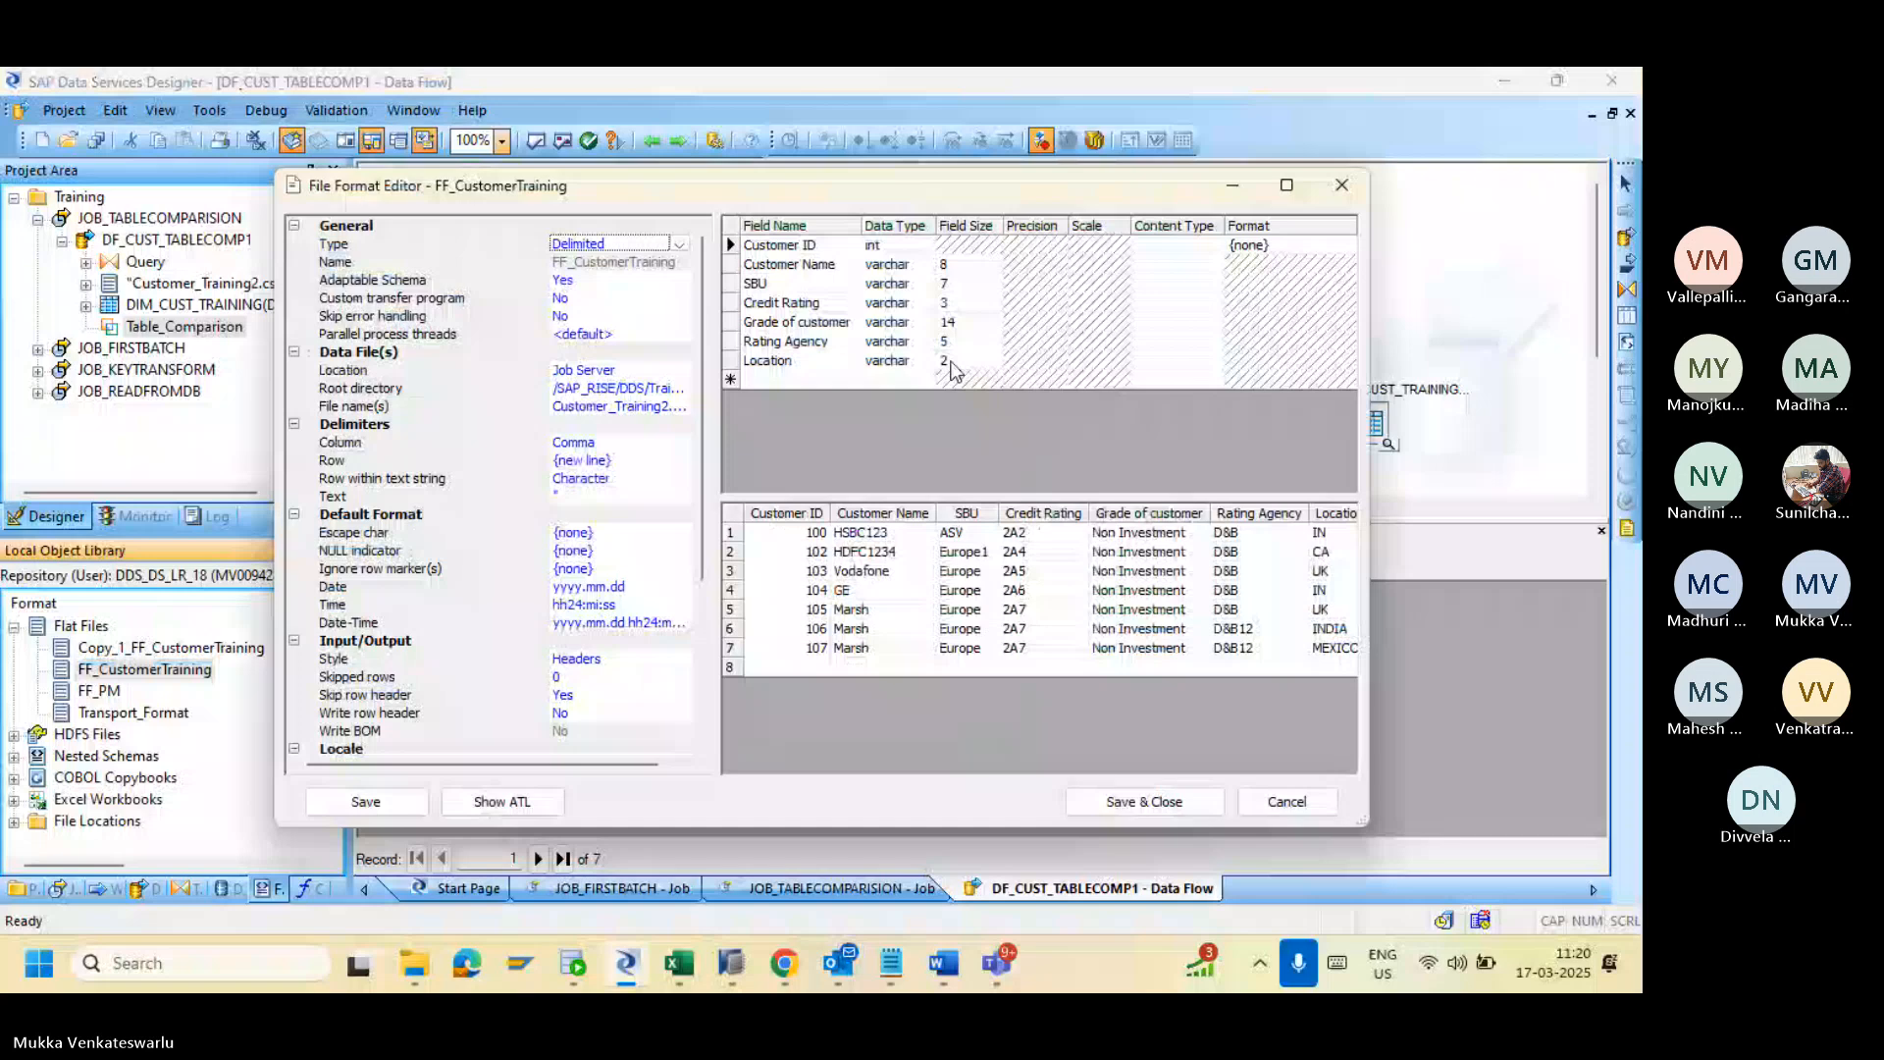
key("Escape")
left_click(836, 588)
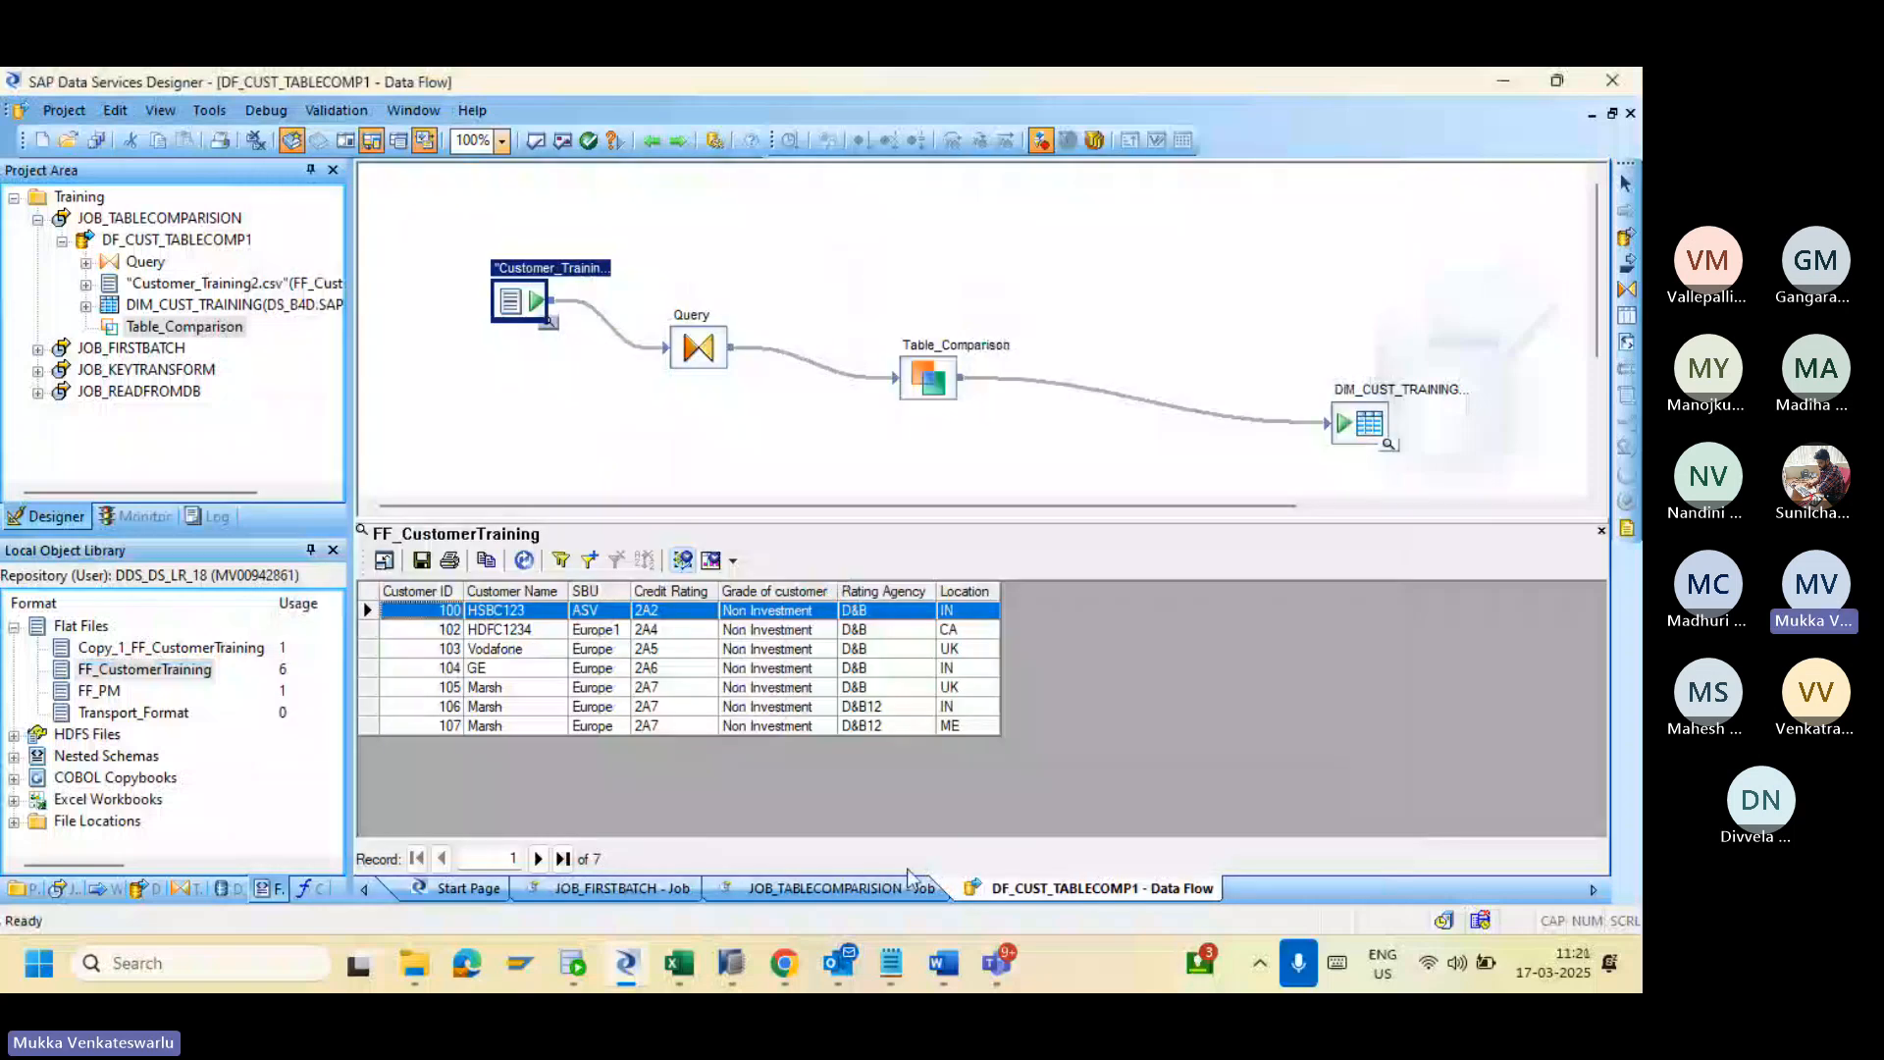
Step: Switch to Chrome and log on to the SAP Data Services Management Console with the account password
left_click(782, 979)
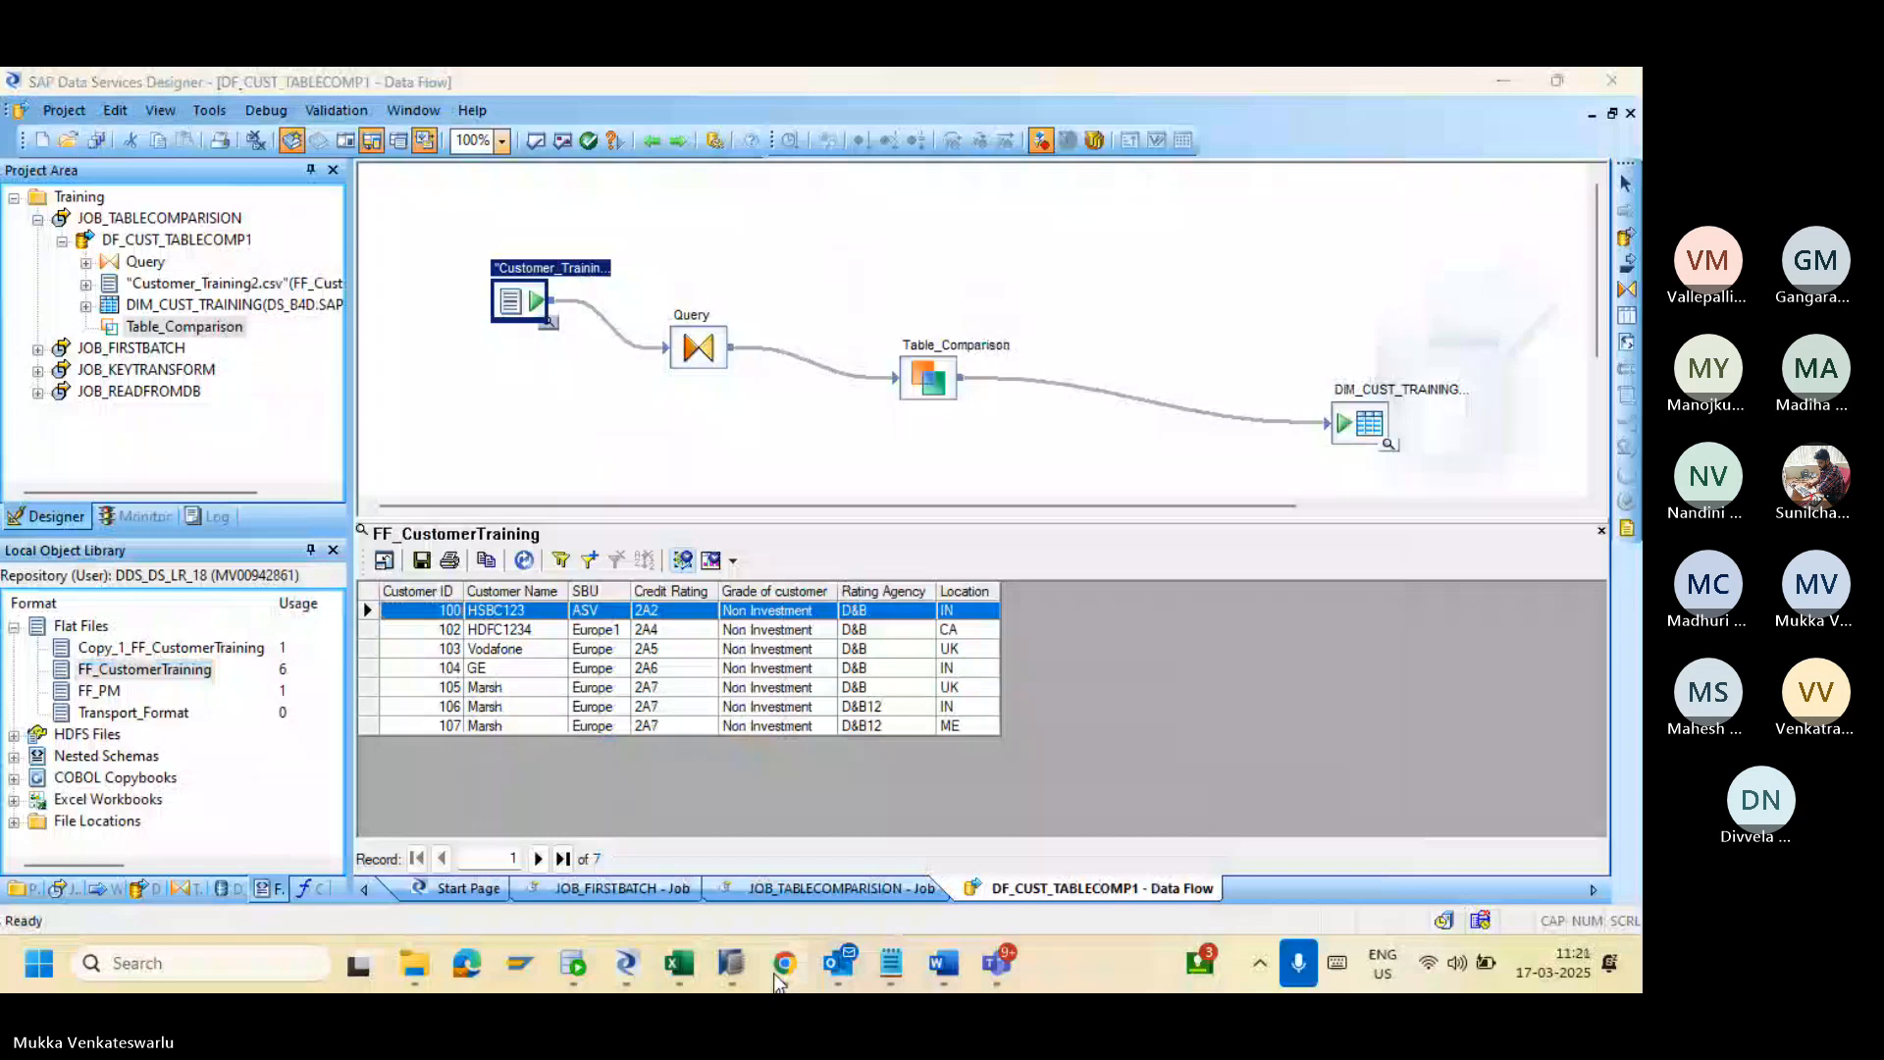
left_click(780, 971)
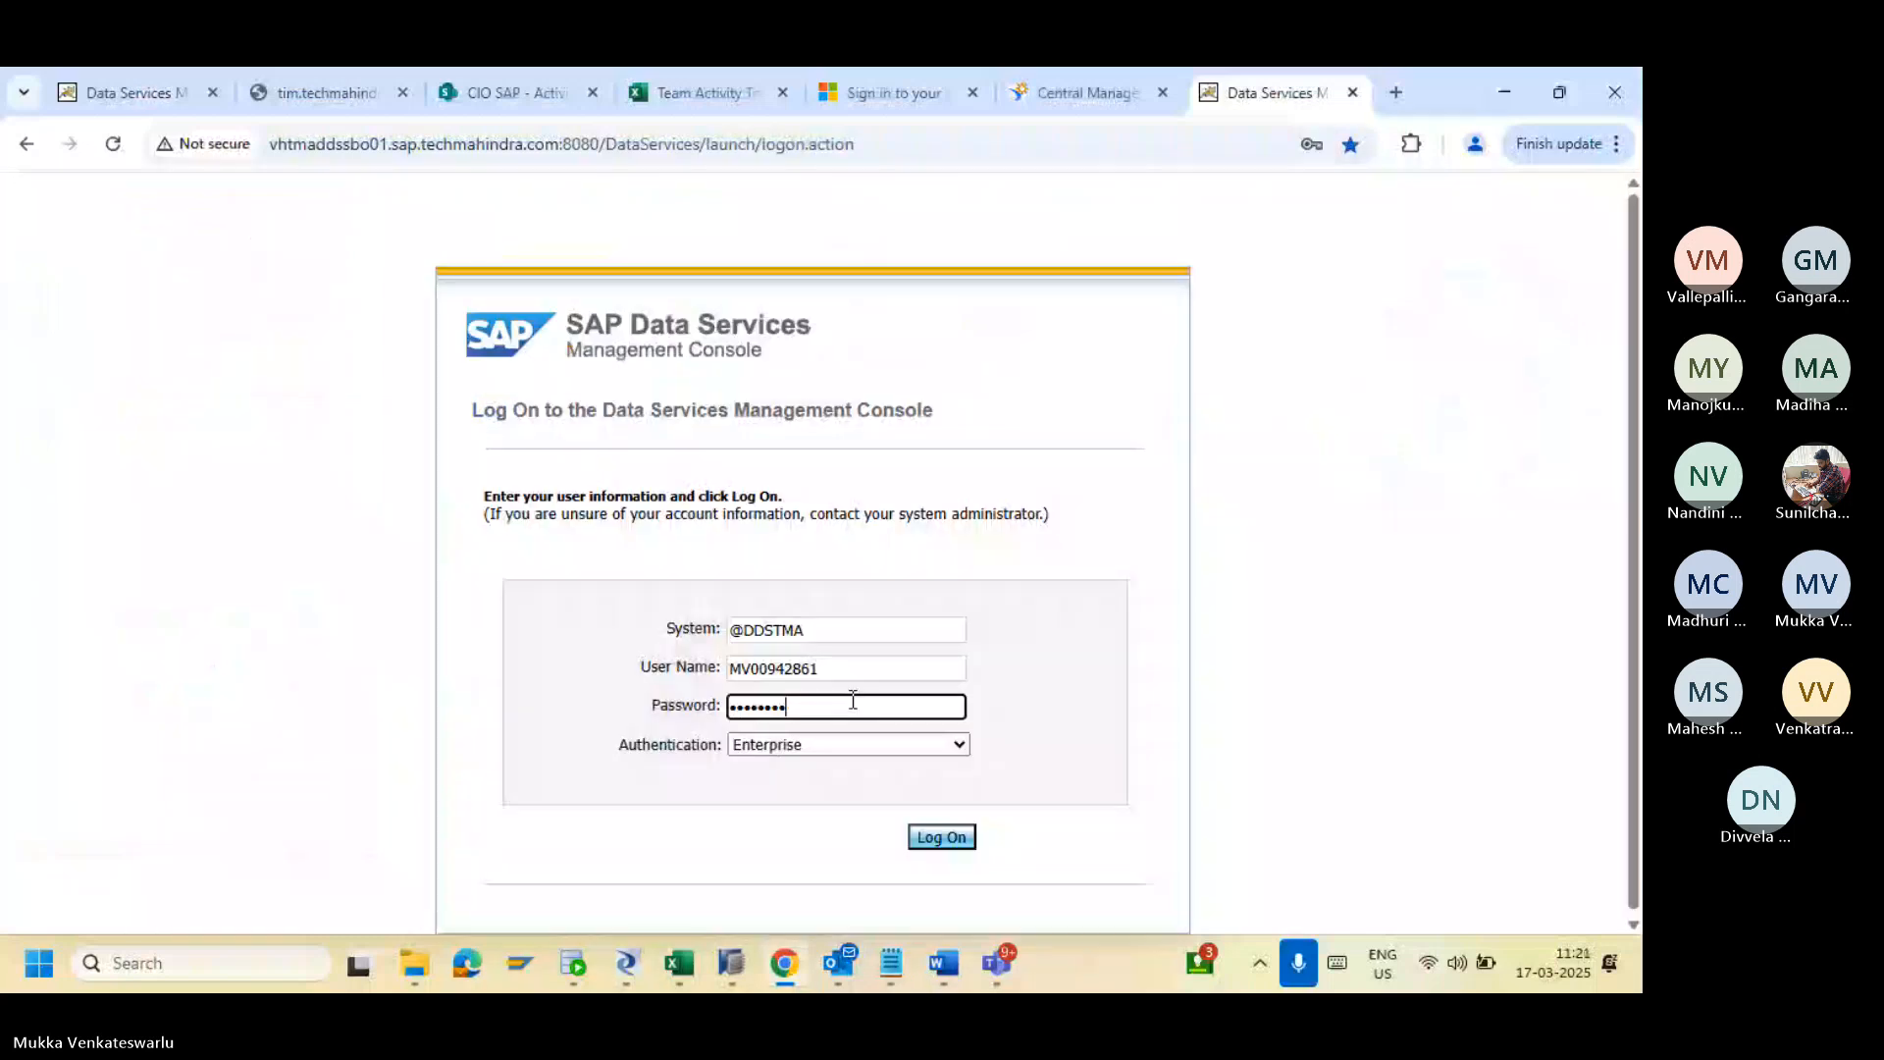
type("****")
left_click(944, 841)
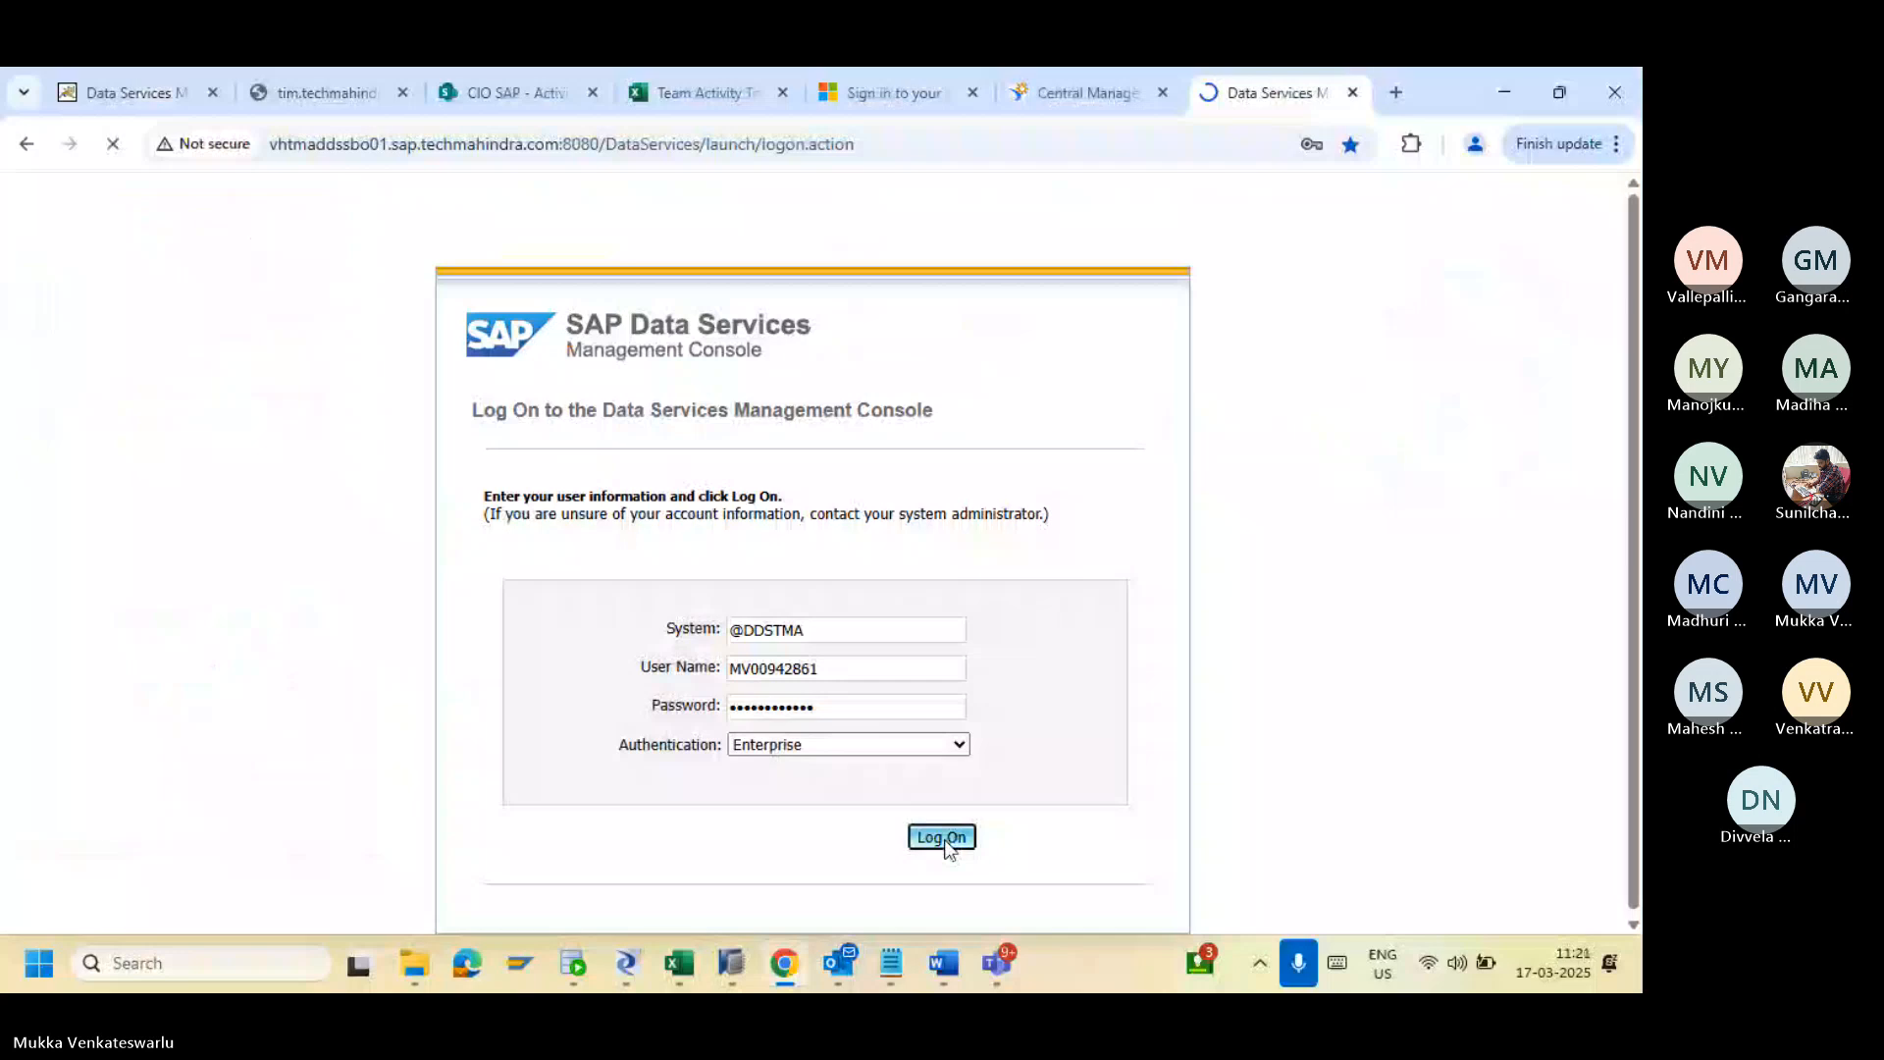
Step: In the Administrator, execute JOB_TABLECOMPARISION from the DDS_DS_LR_18 repository's batch job configuration, keeping the default execution options
left_click(169, 403)
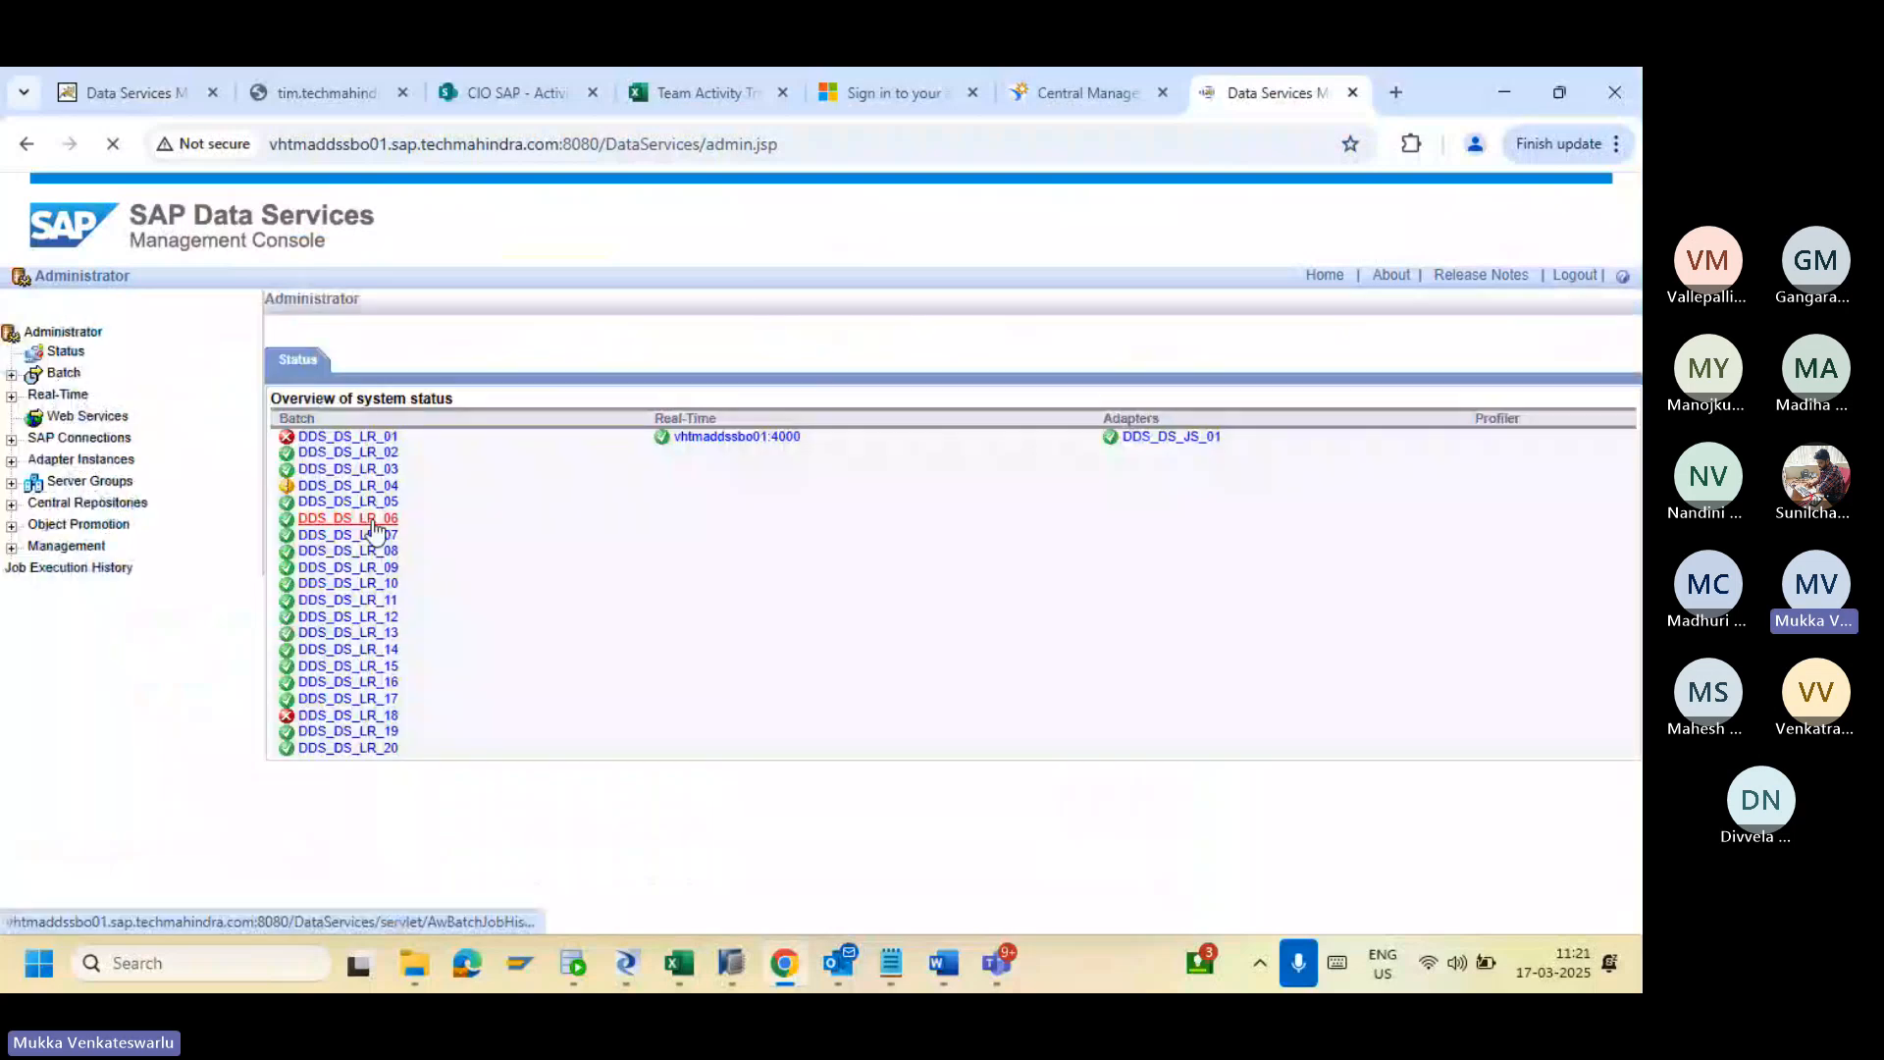
left_click(379, 721)
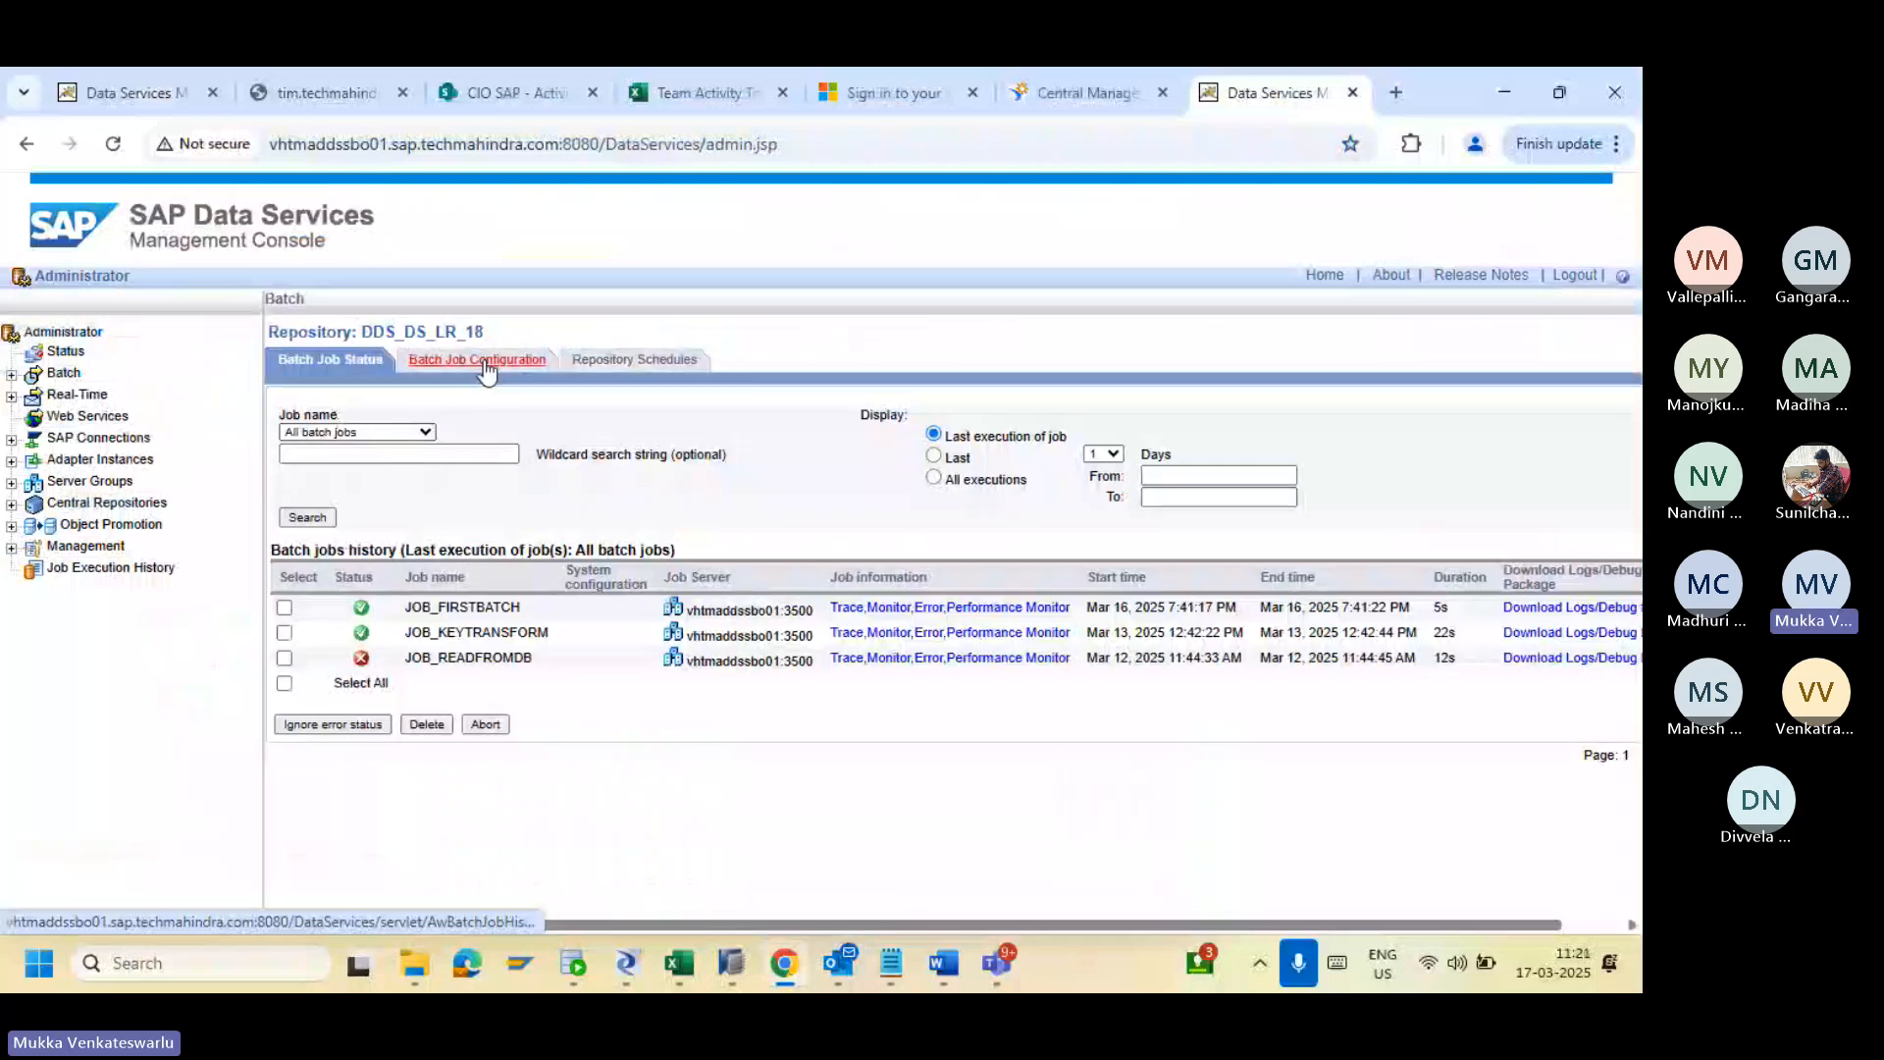
left_click(484, 363)
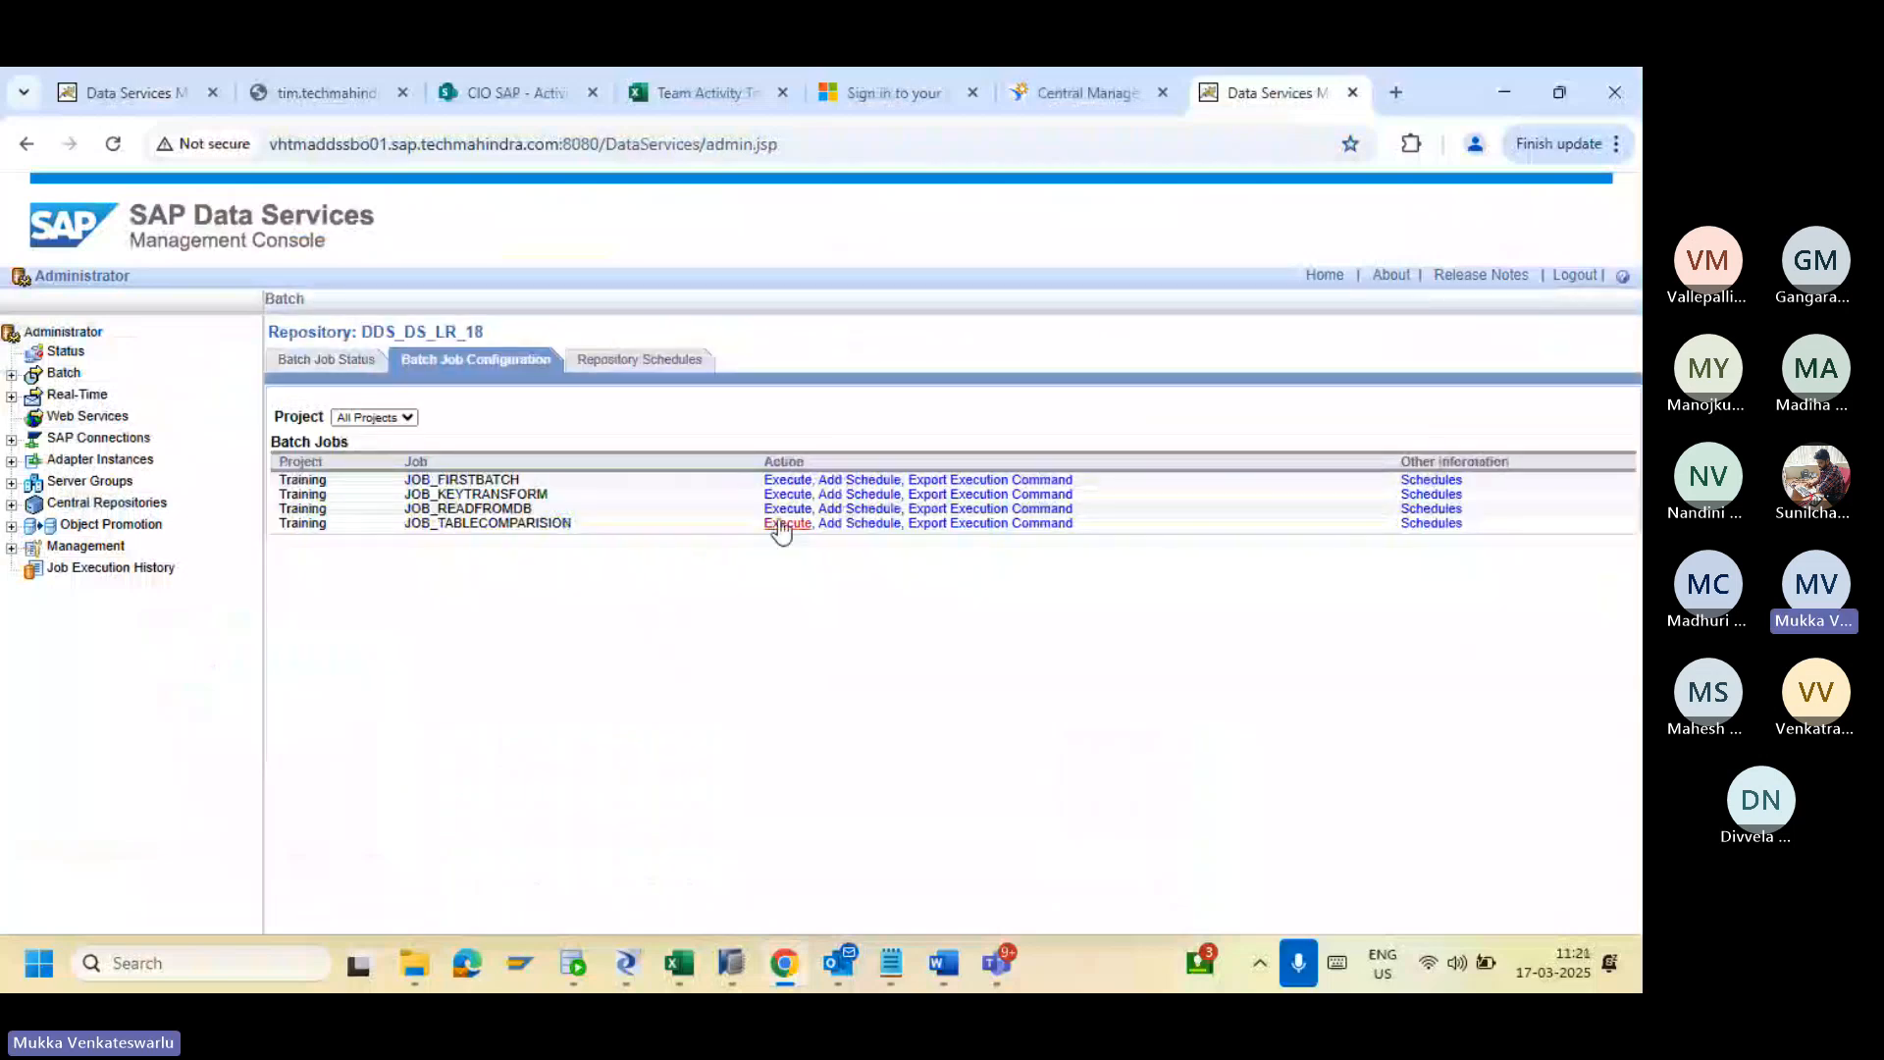
left_click(786, 523)
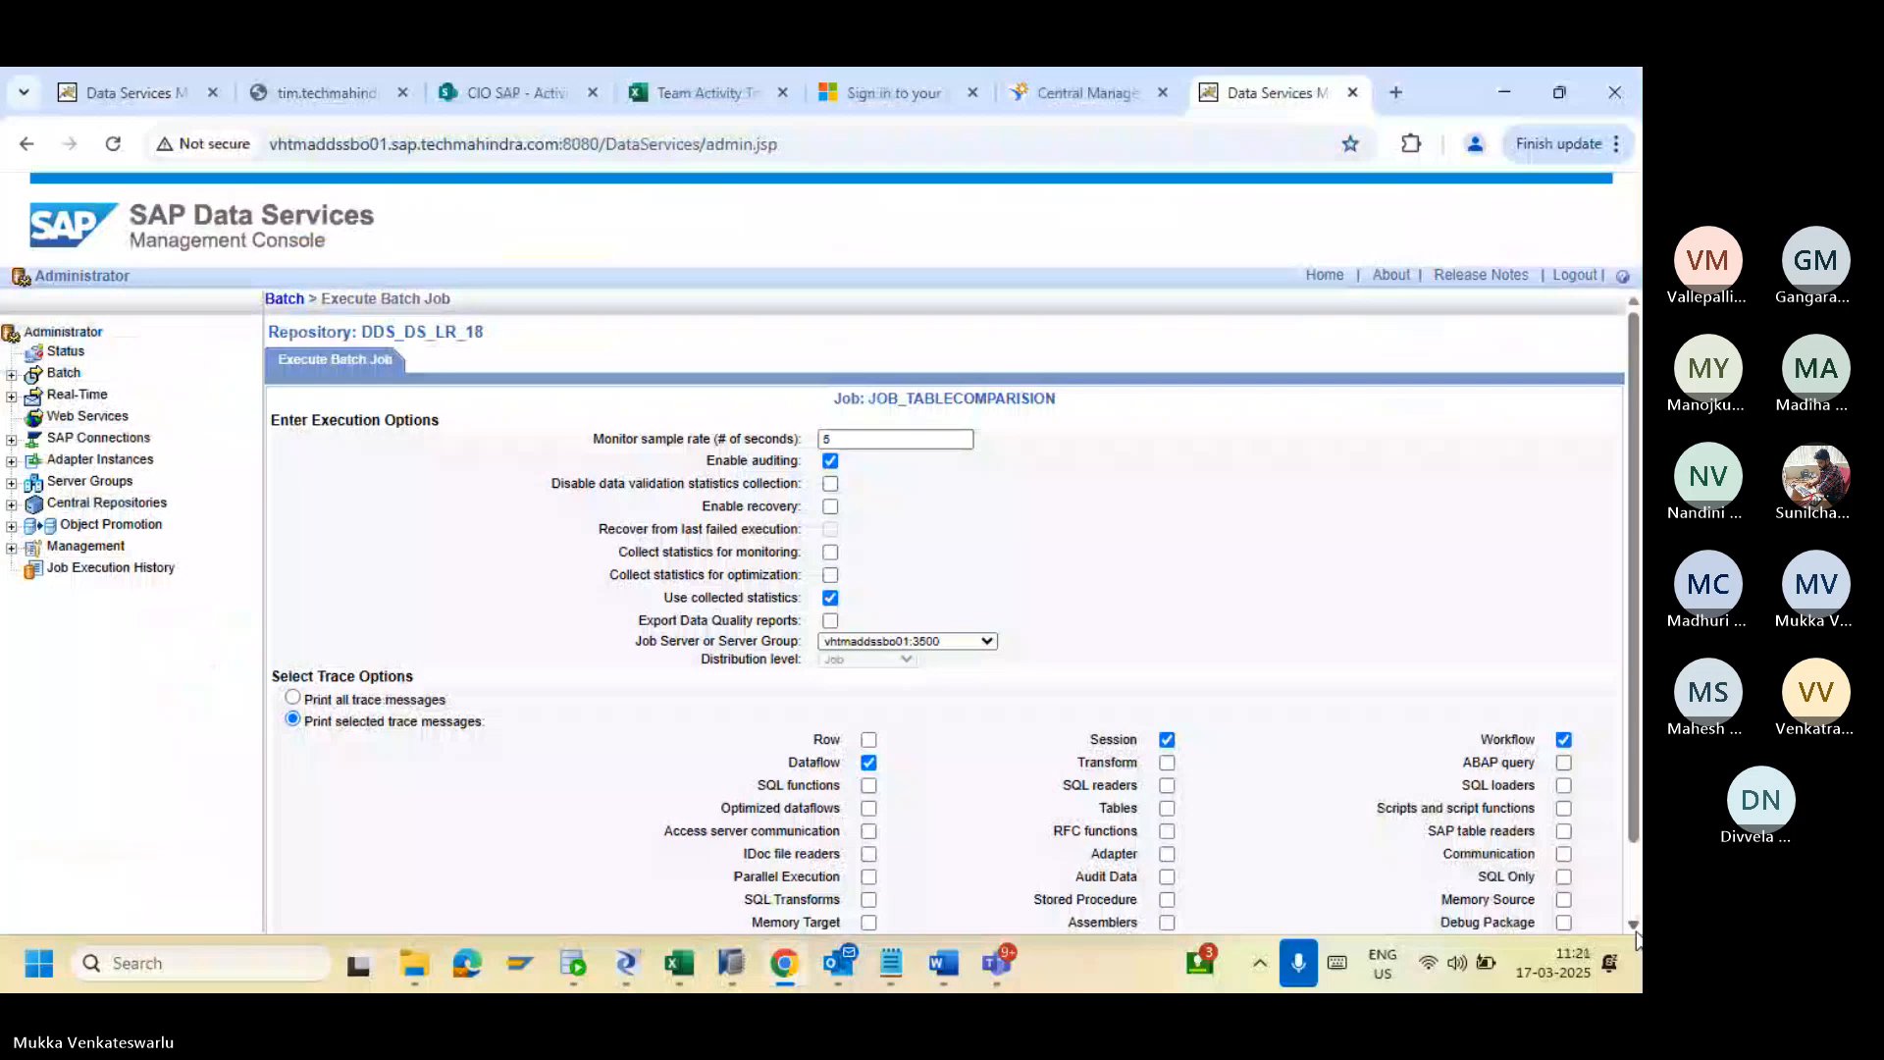
scroll(876, 850, "down", 2)
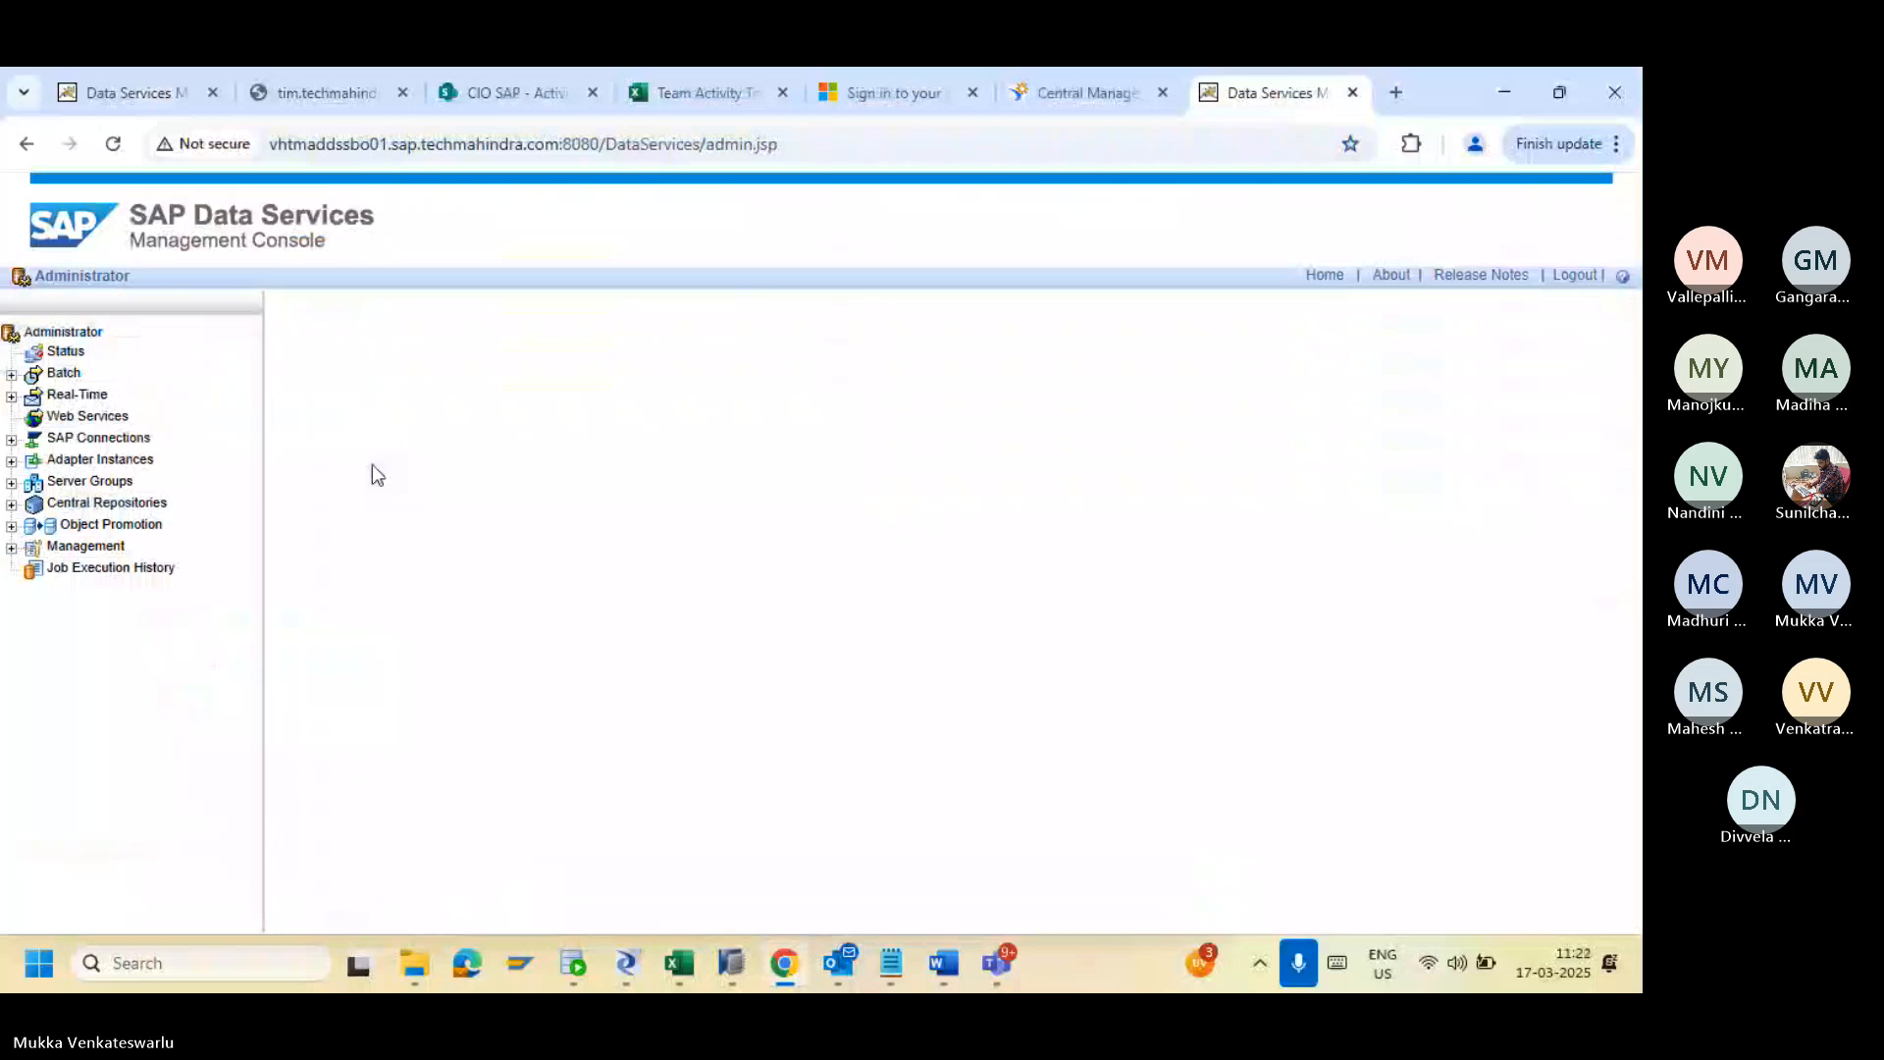
Step: Open the trace log of the JOB_TABLECOMPARISION run, and return to Data Services Designer to inspect the ME row in the target preview
left_click(287, 409)
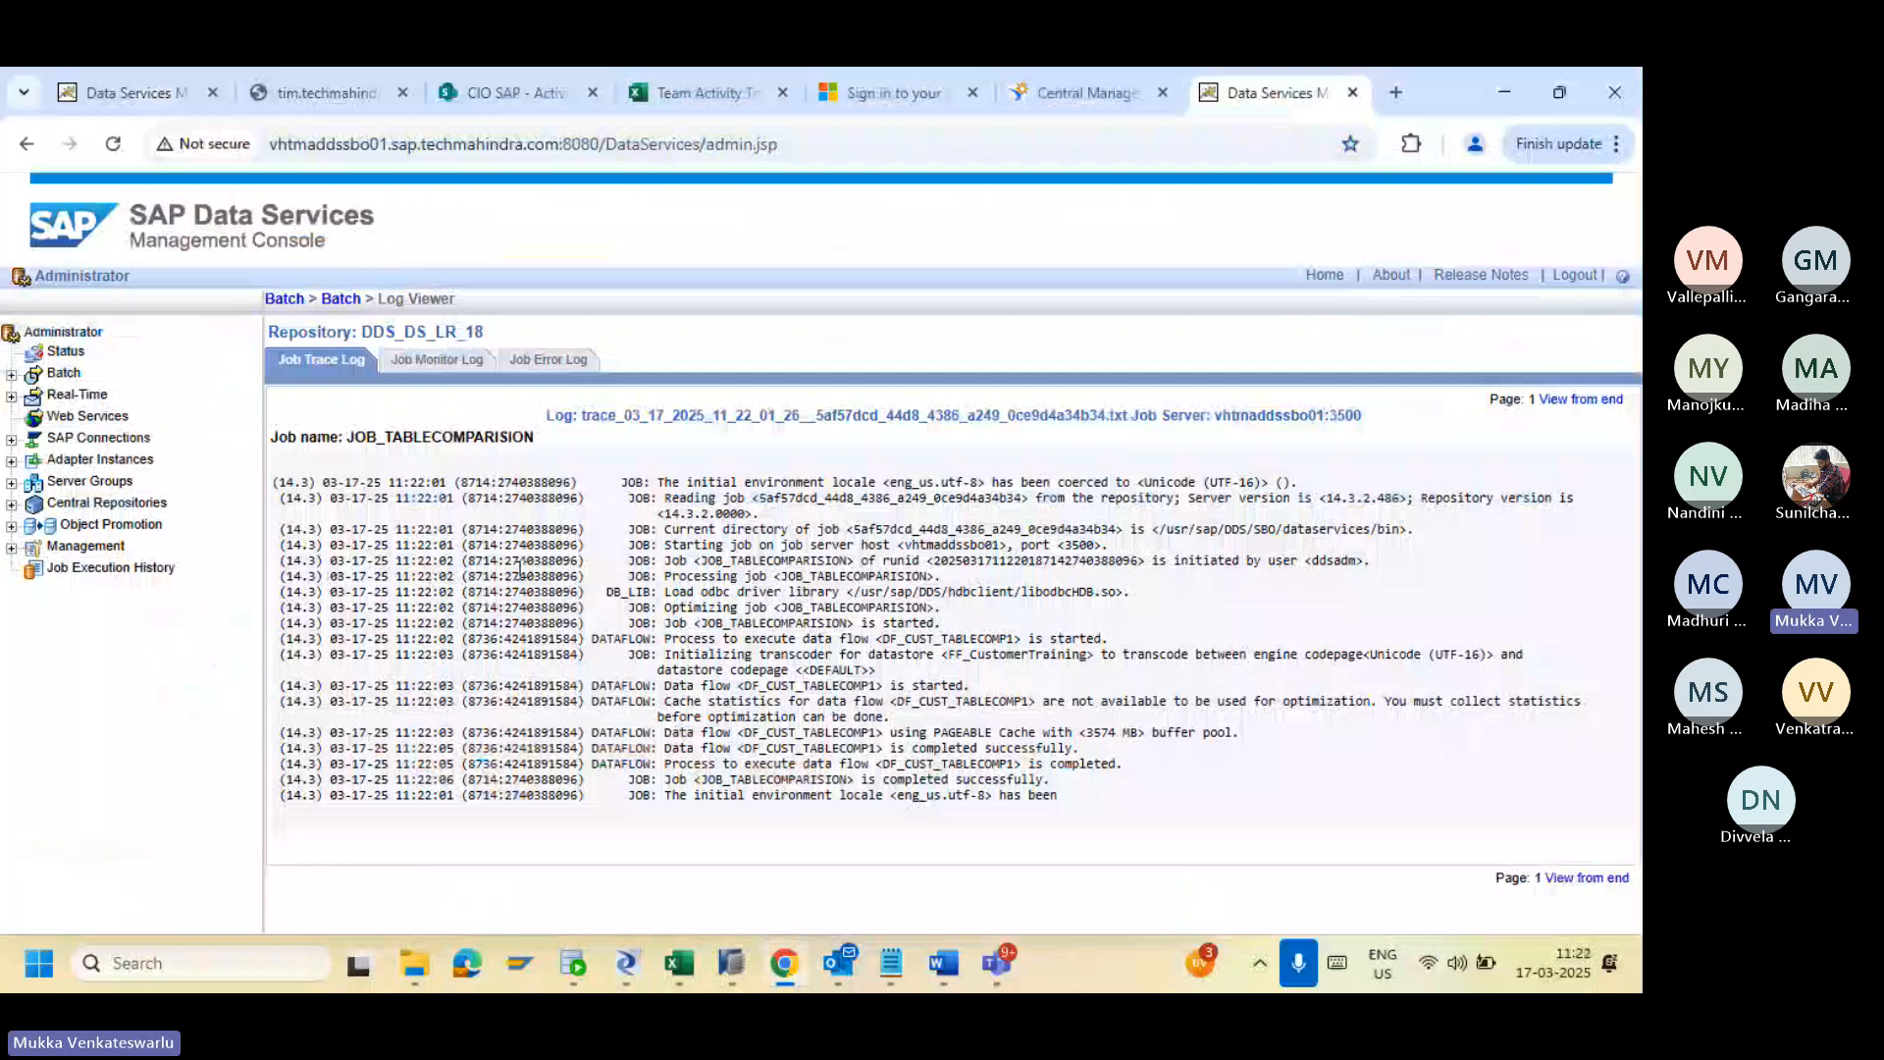
key("alt+Tab")
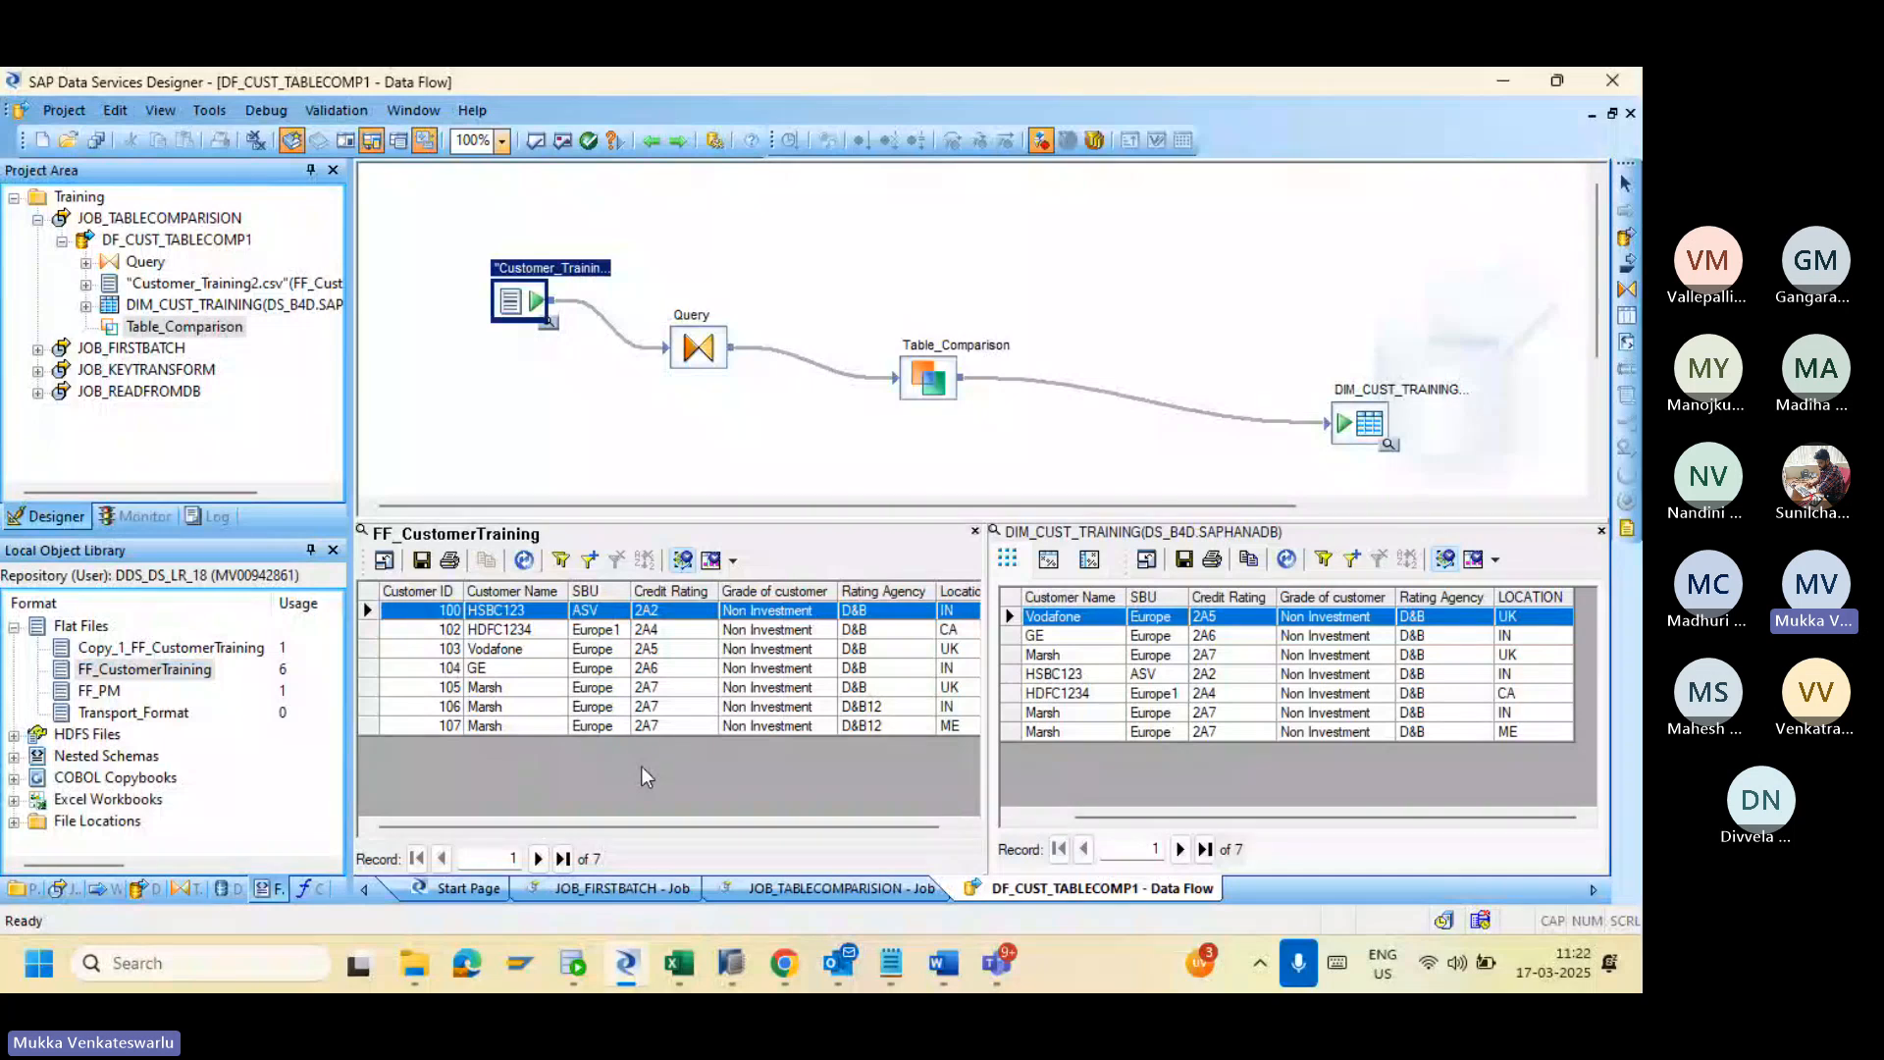
left_click(1522, 738)
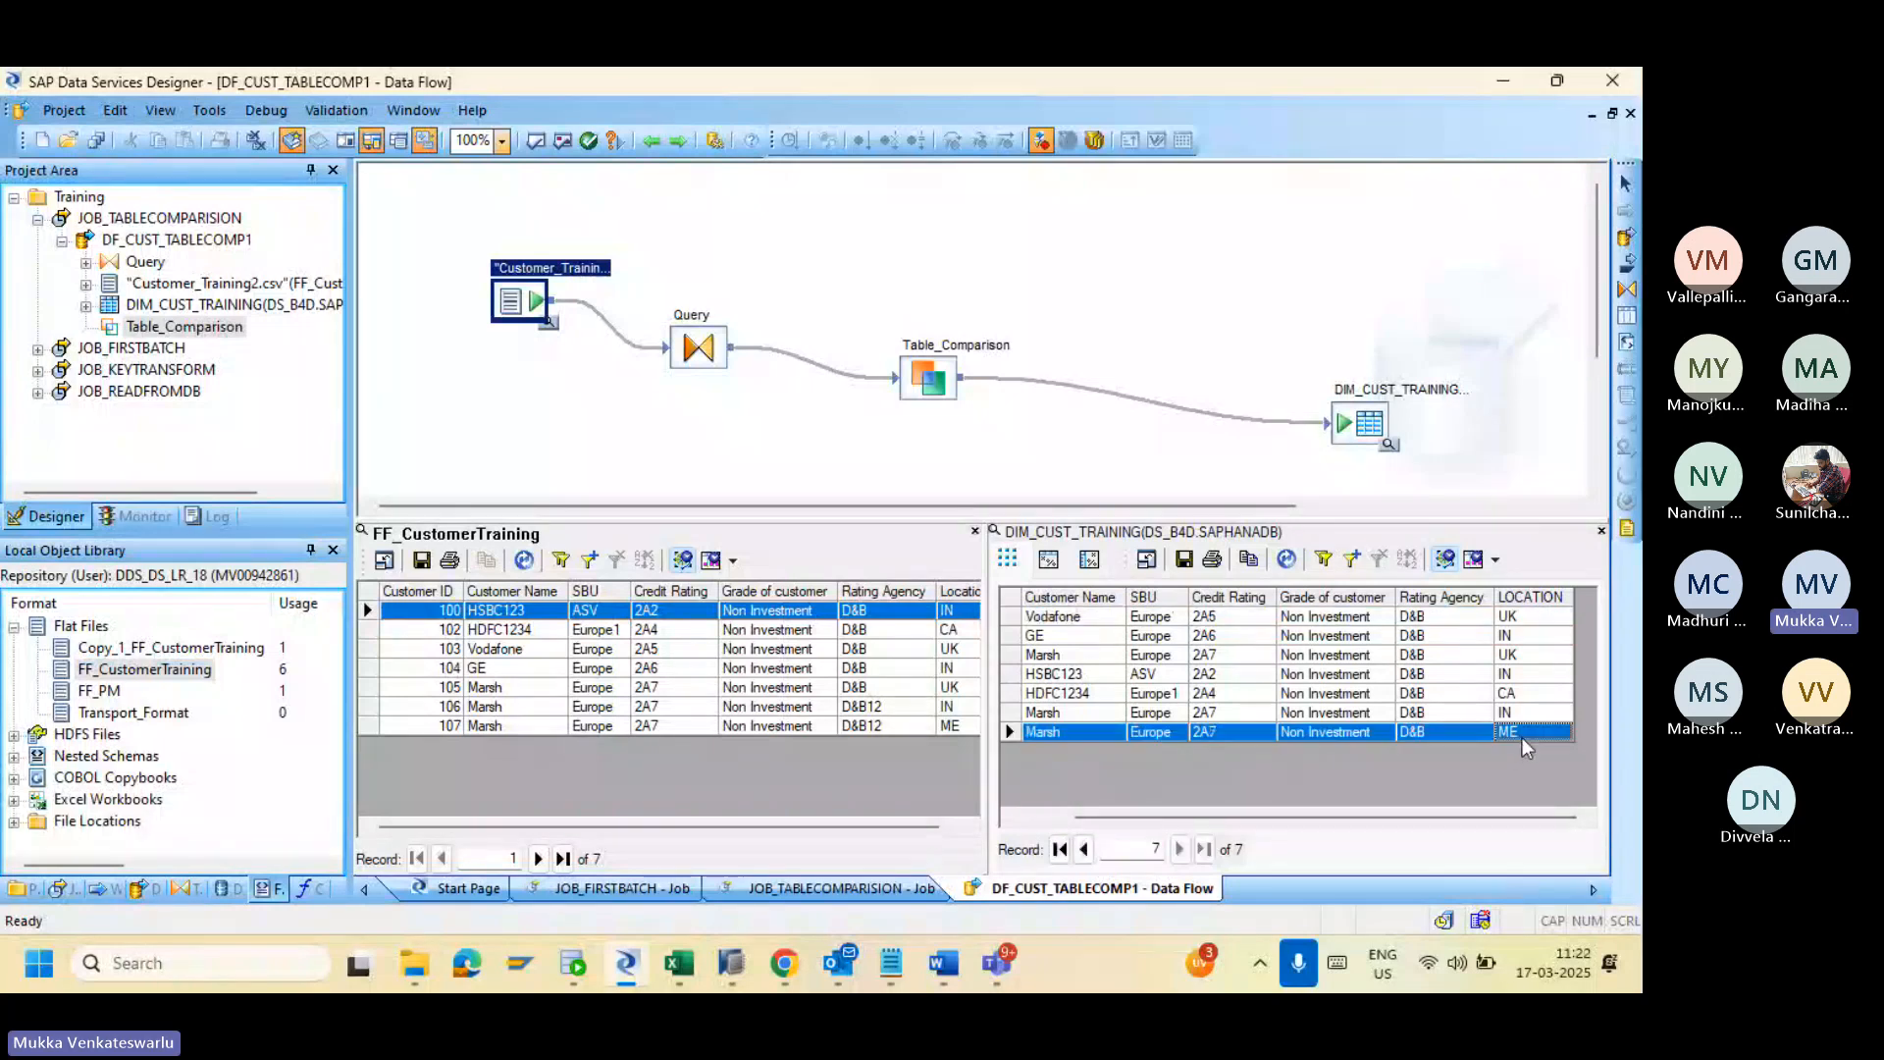
Step: Review the Table_Comparison transform's settings, going back up to the job and reopening the transform through DF_CUST_TABLECOMP1
double_click(928, 371)
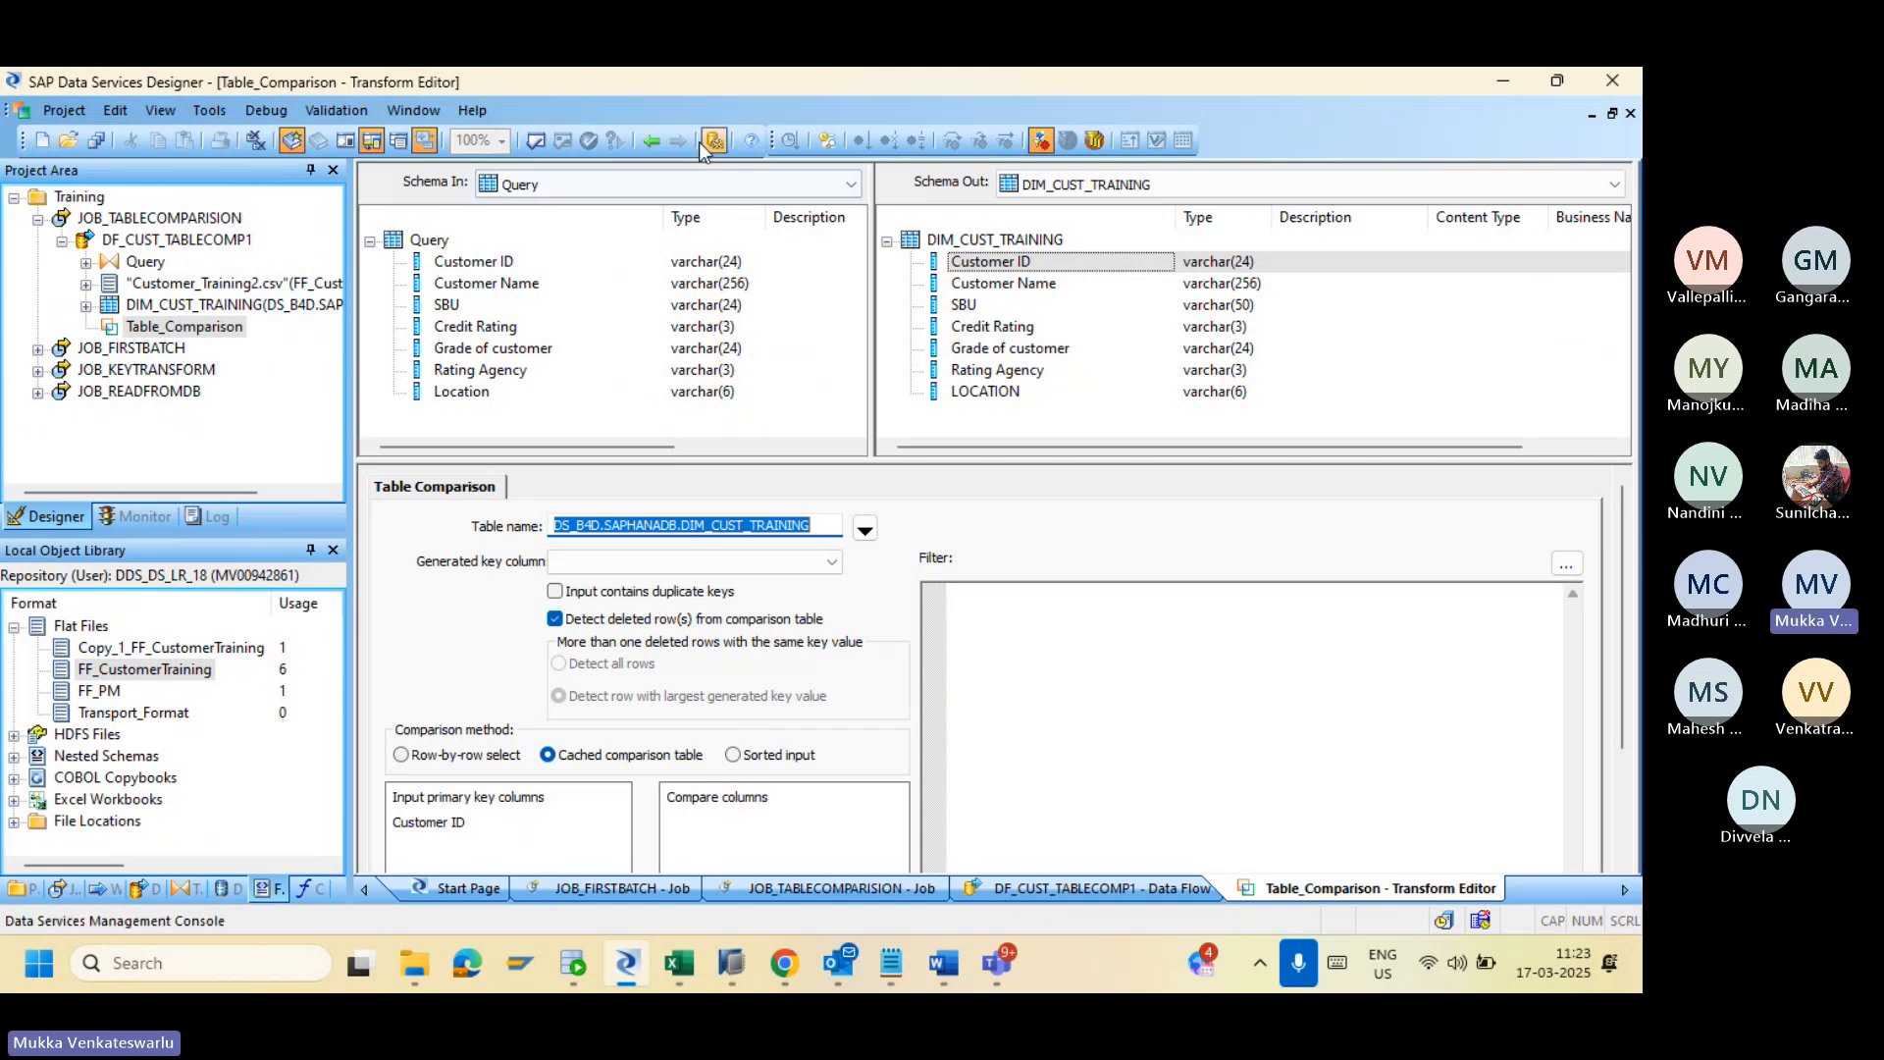
left_click(650, 140)
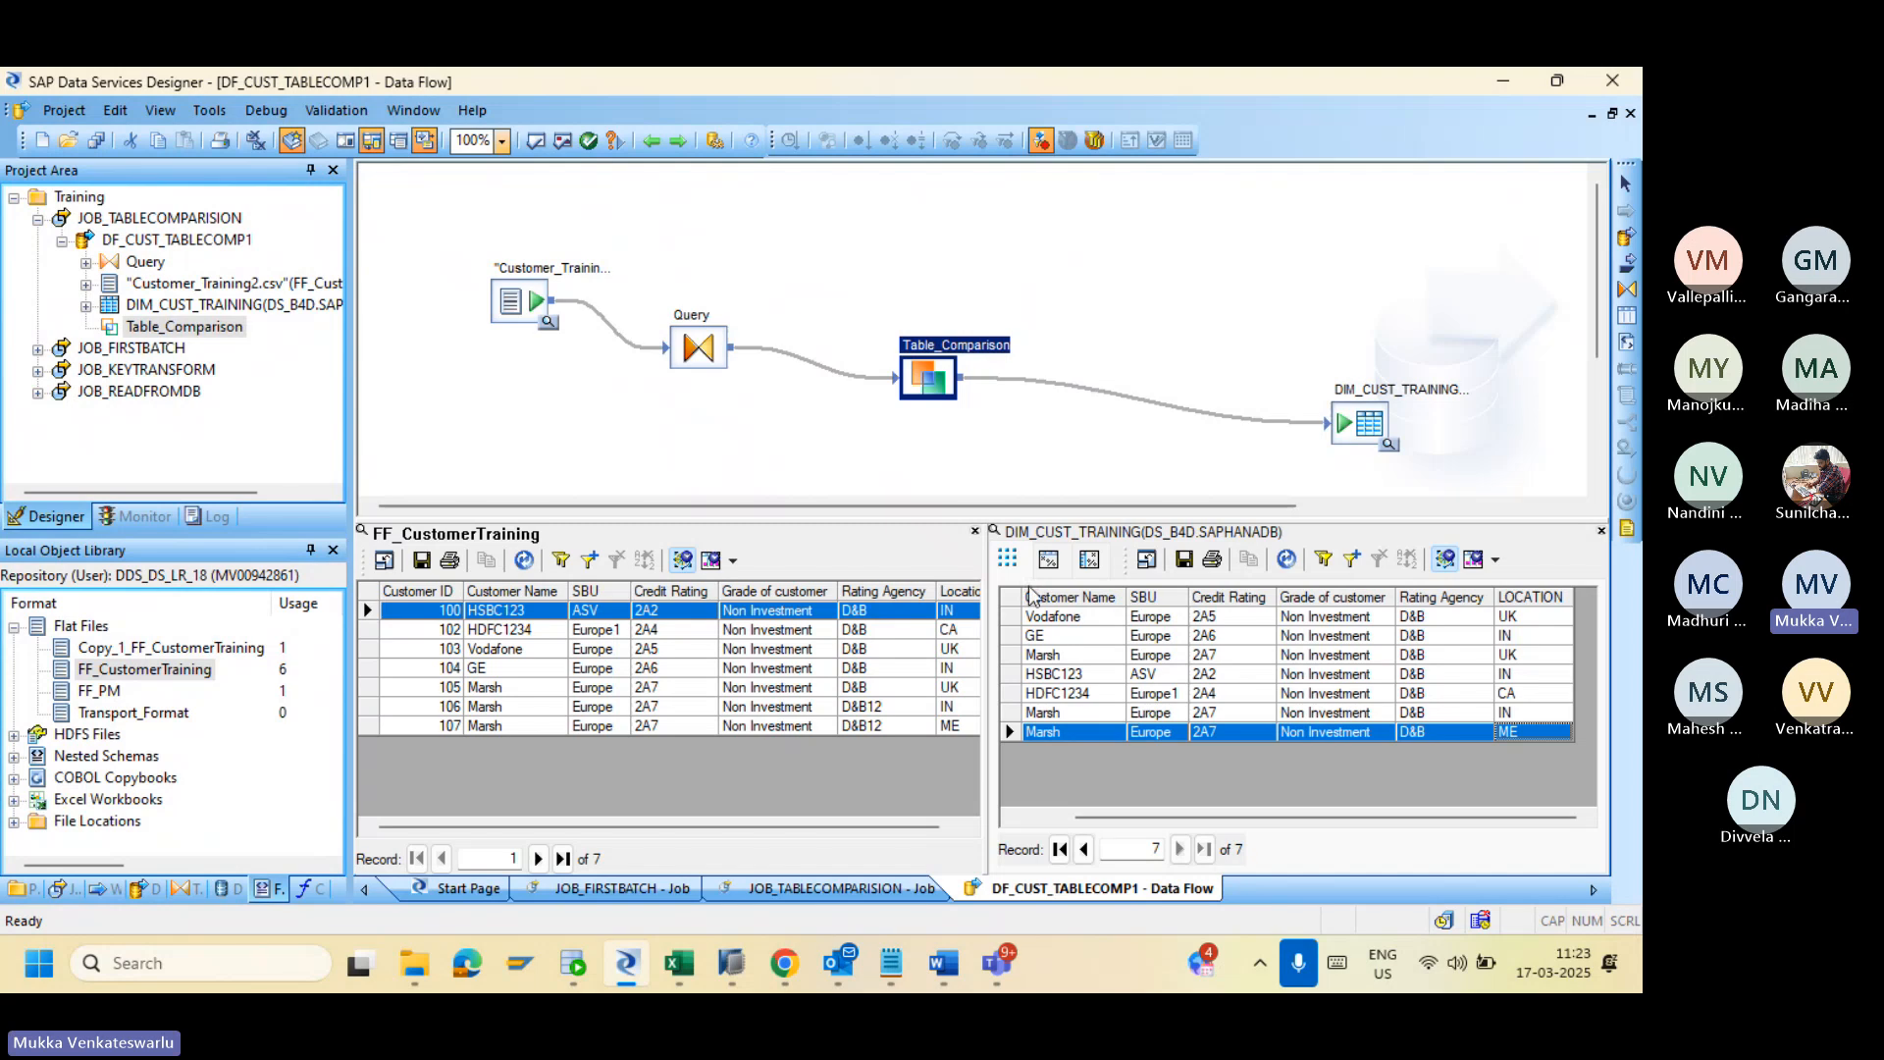
left_click(649, 141)
double_click(854, 459)
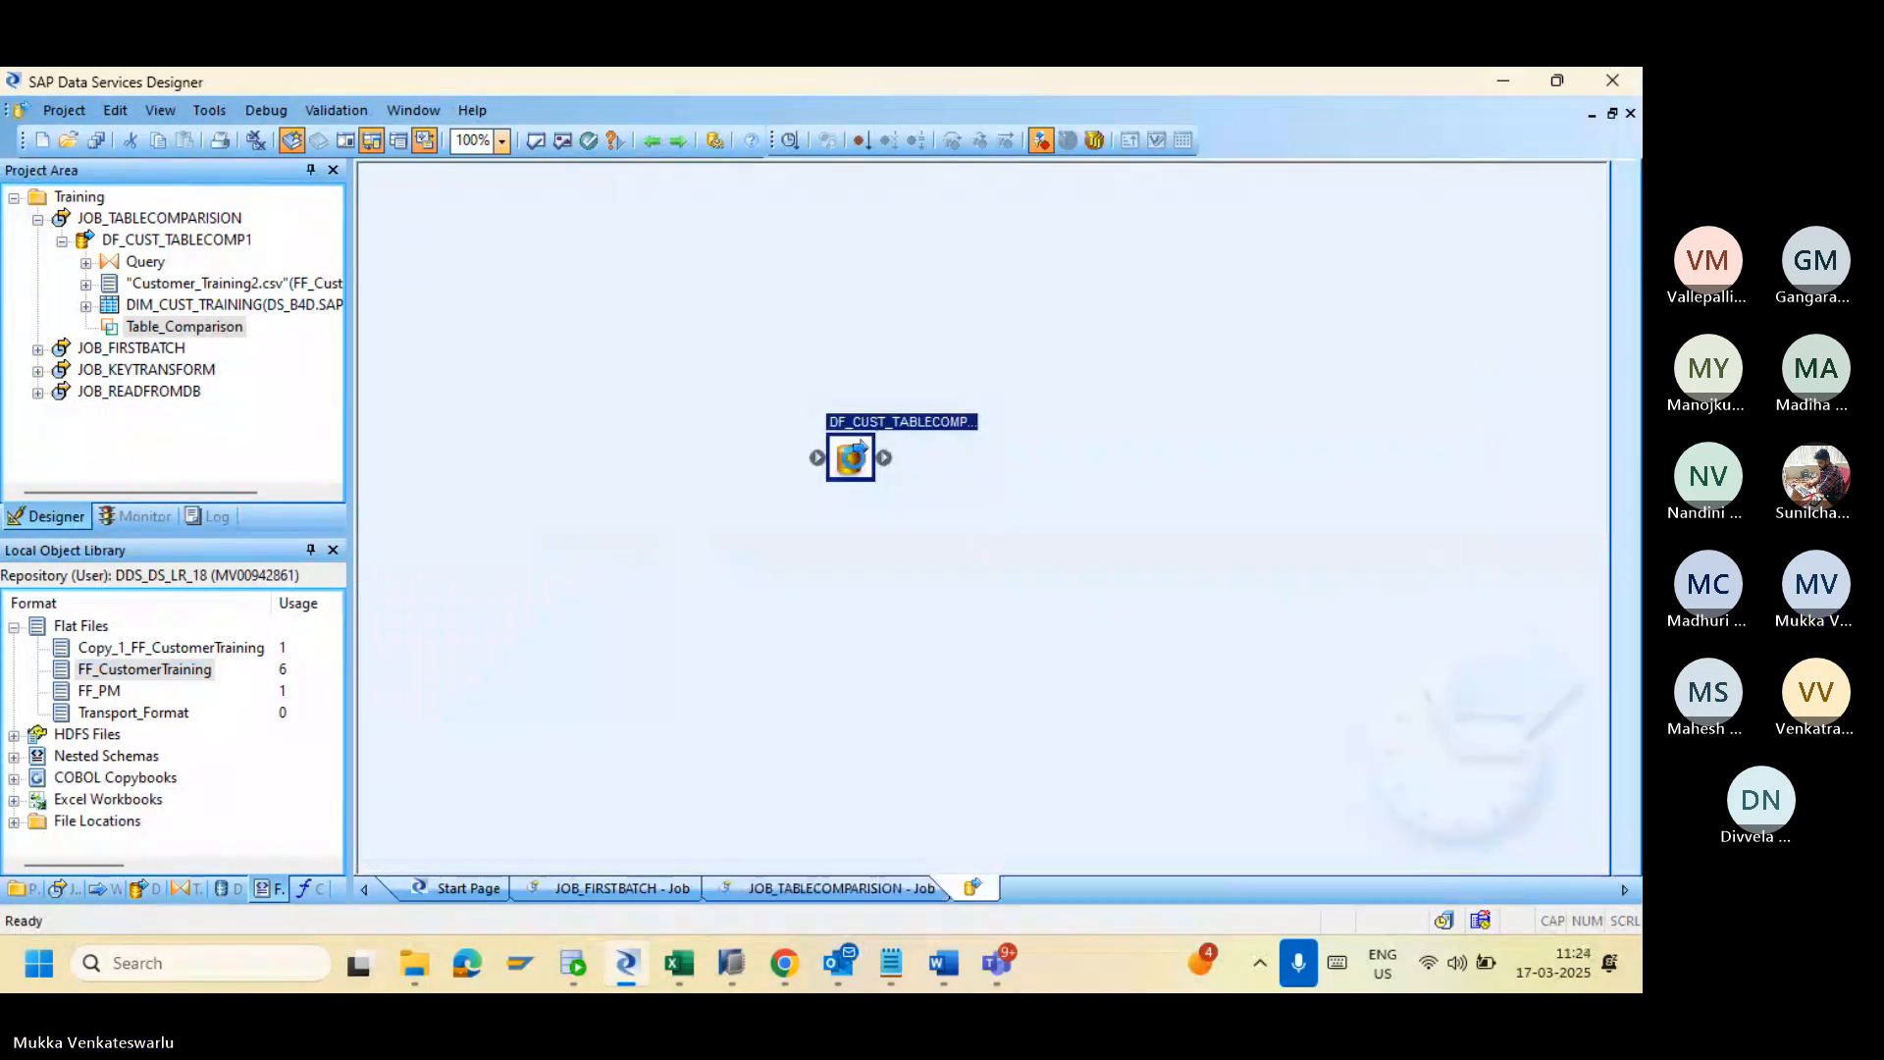
double_click(922, 381)
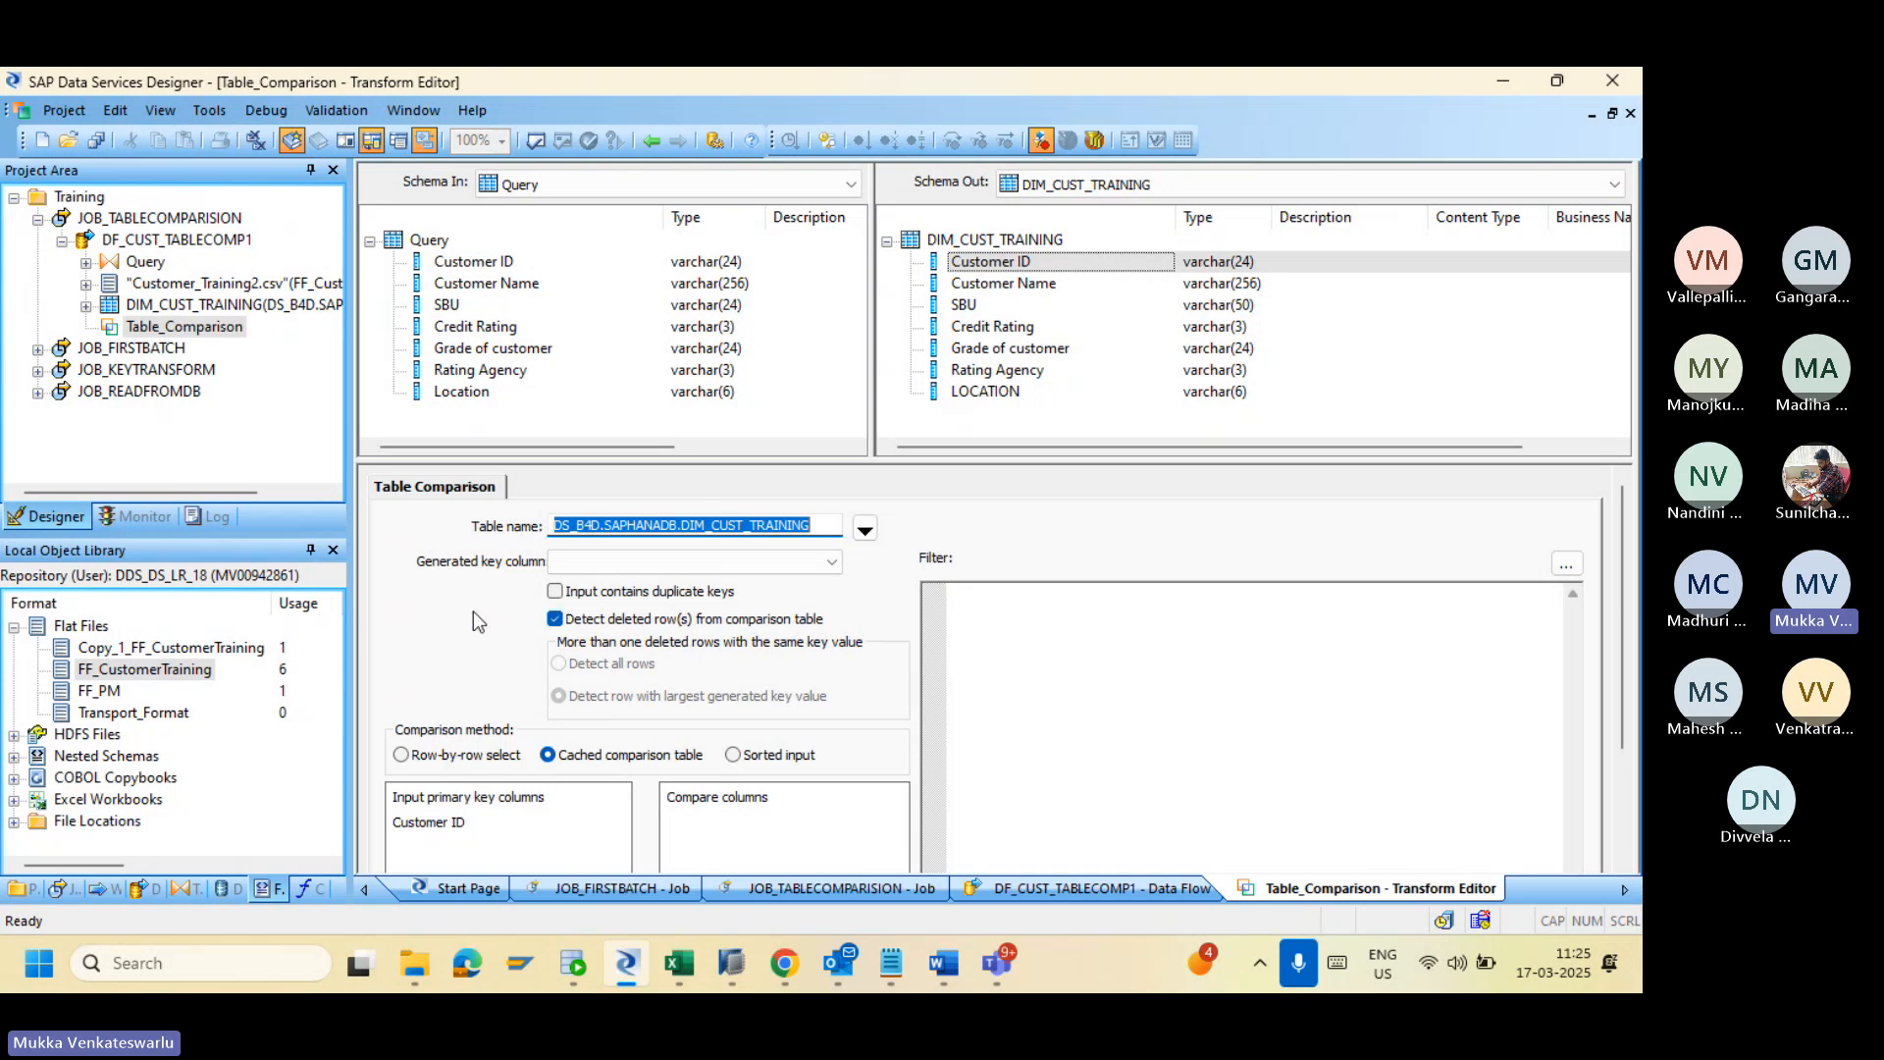
Step: Switch to SAP HANA Studio, collapse the systems tree and close both open SQL consoles without saving
left_click(731, 967)
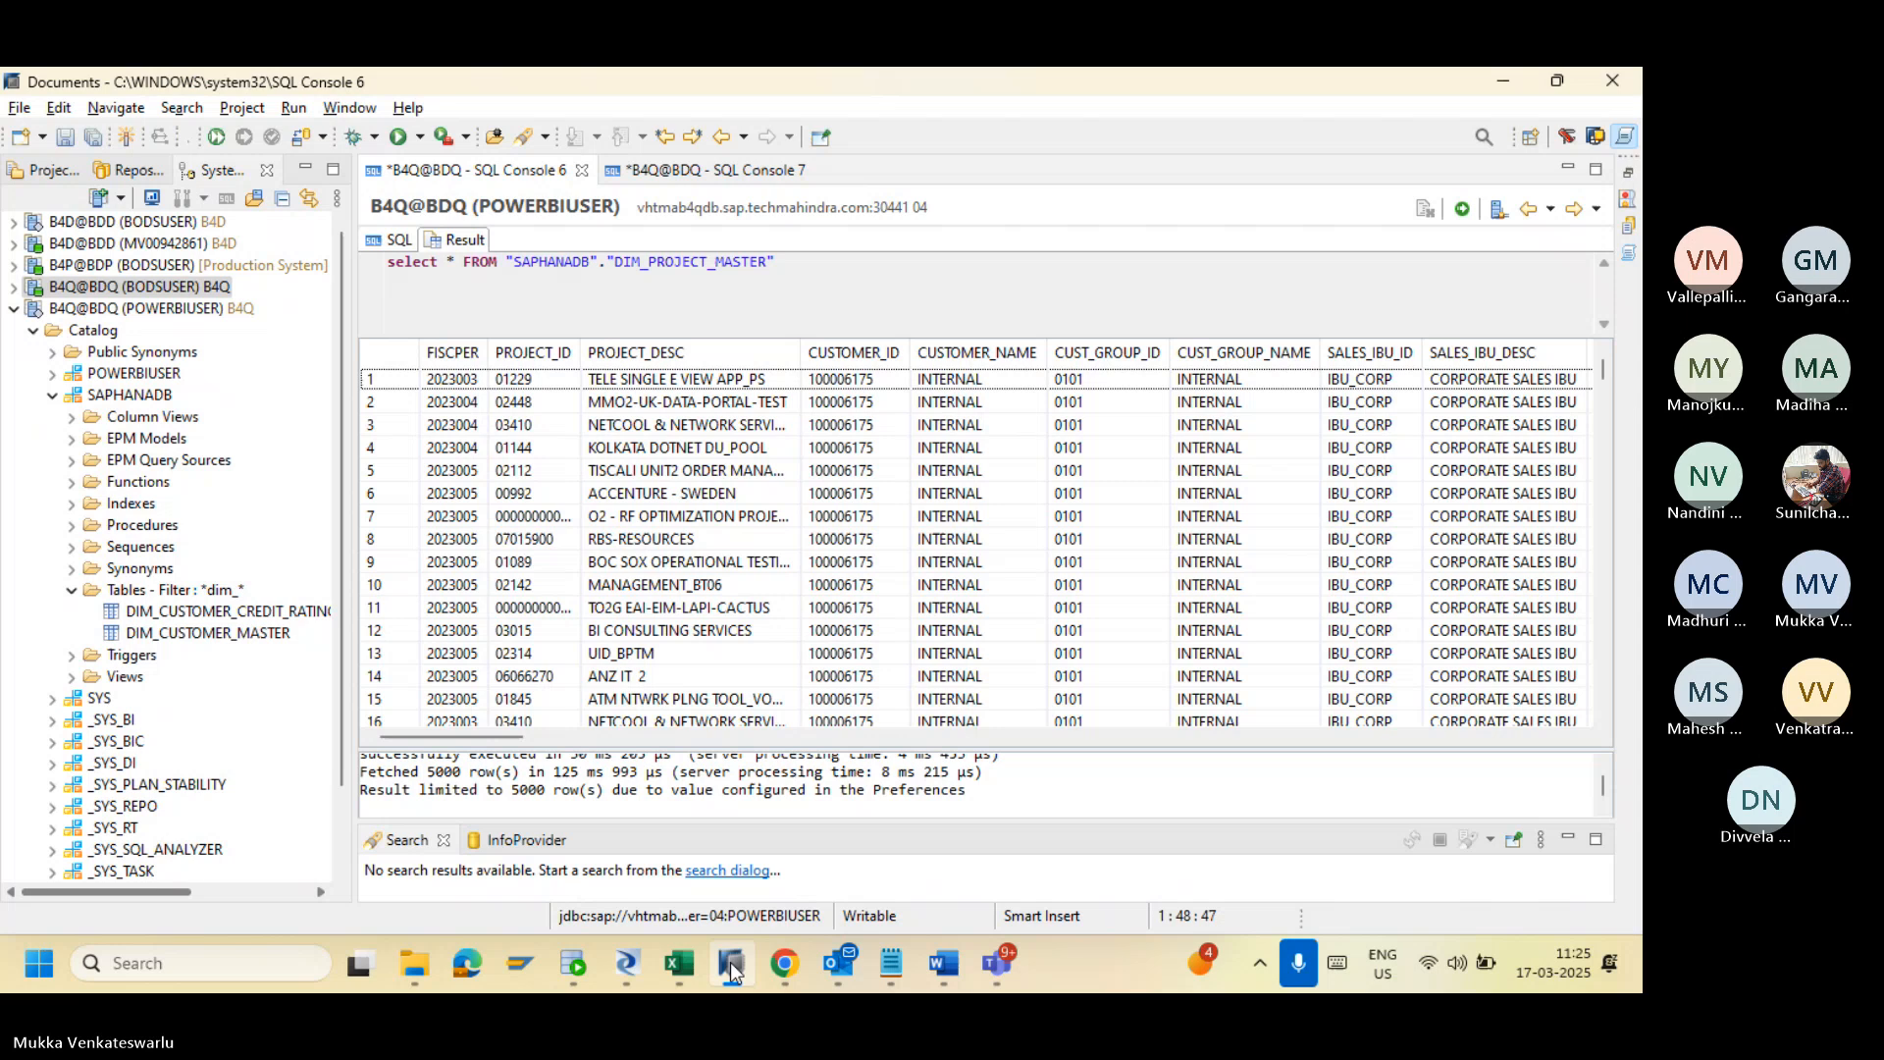
left_click(282, 198)
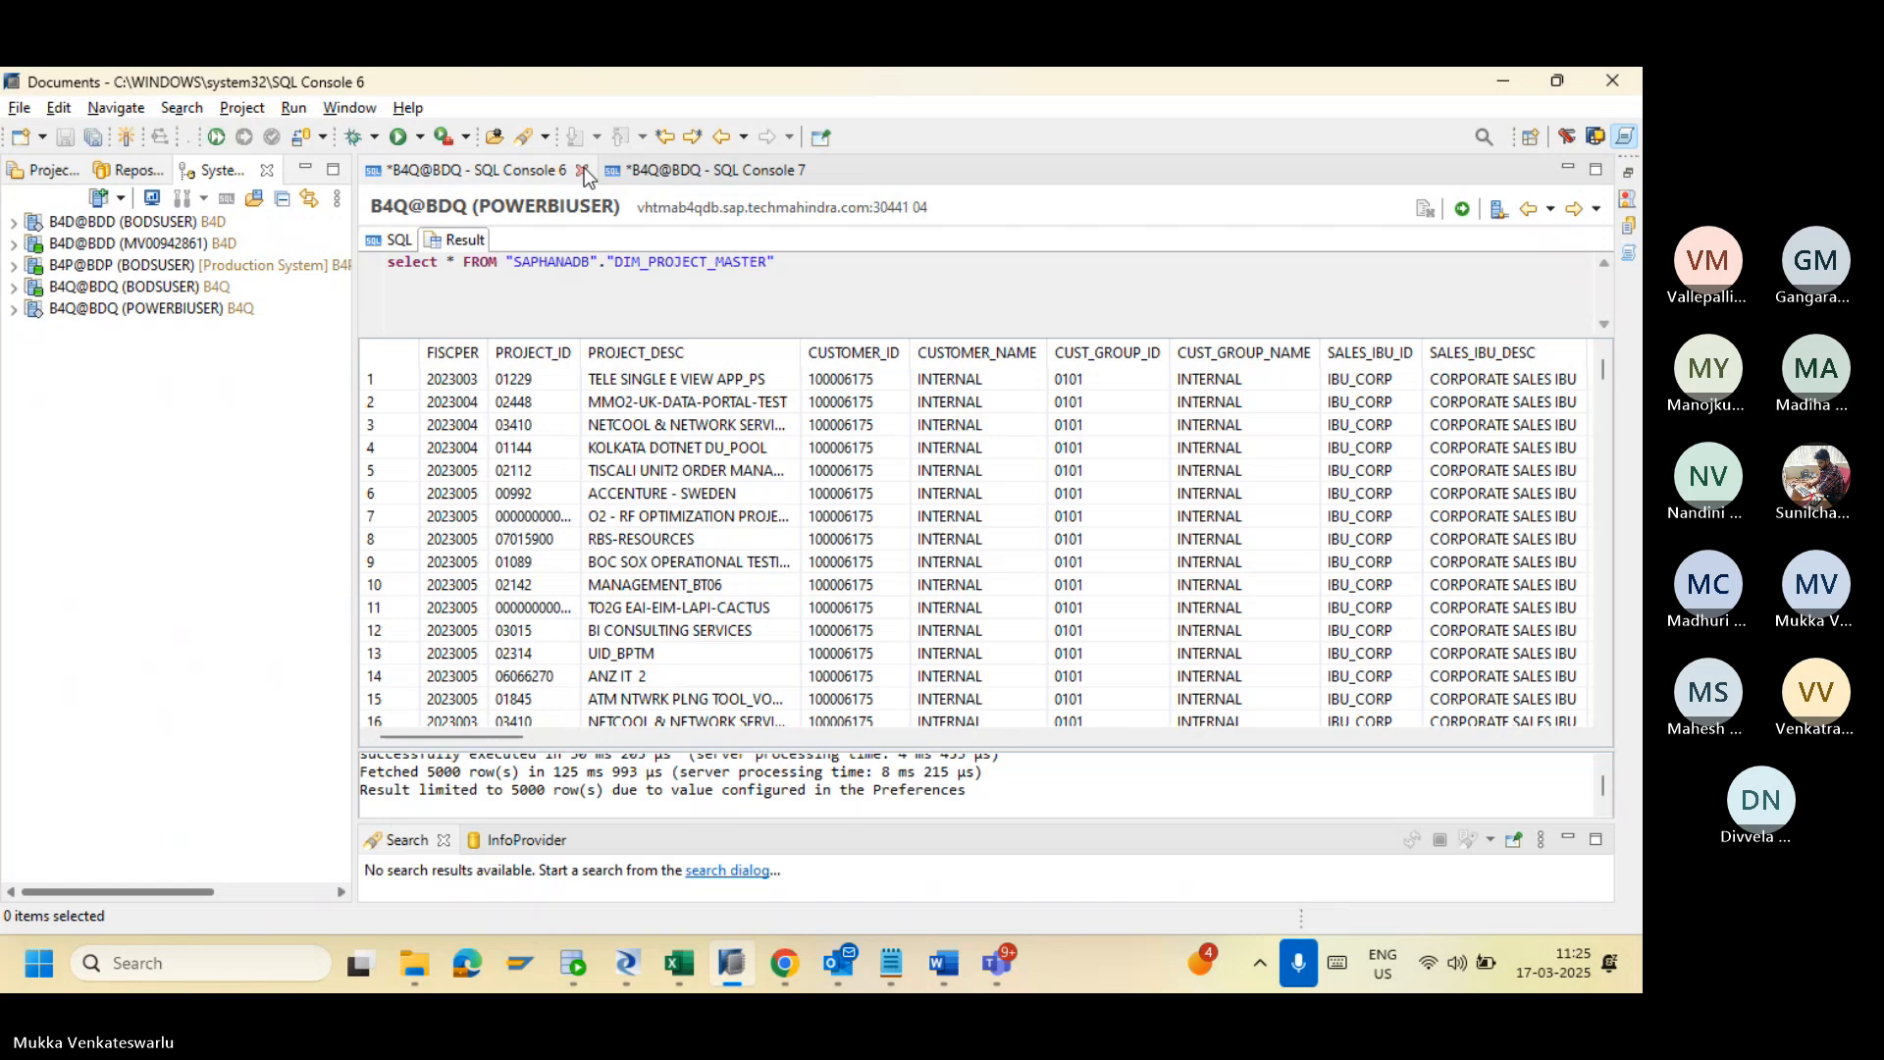
left_click(583, 170)
left_click(583, 169)
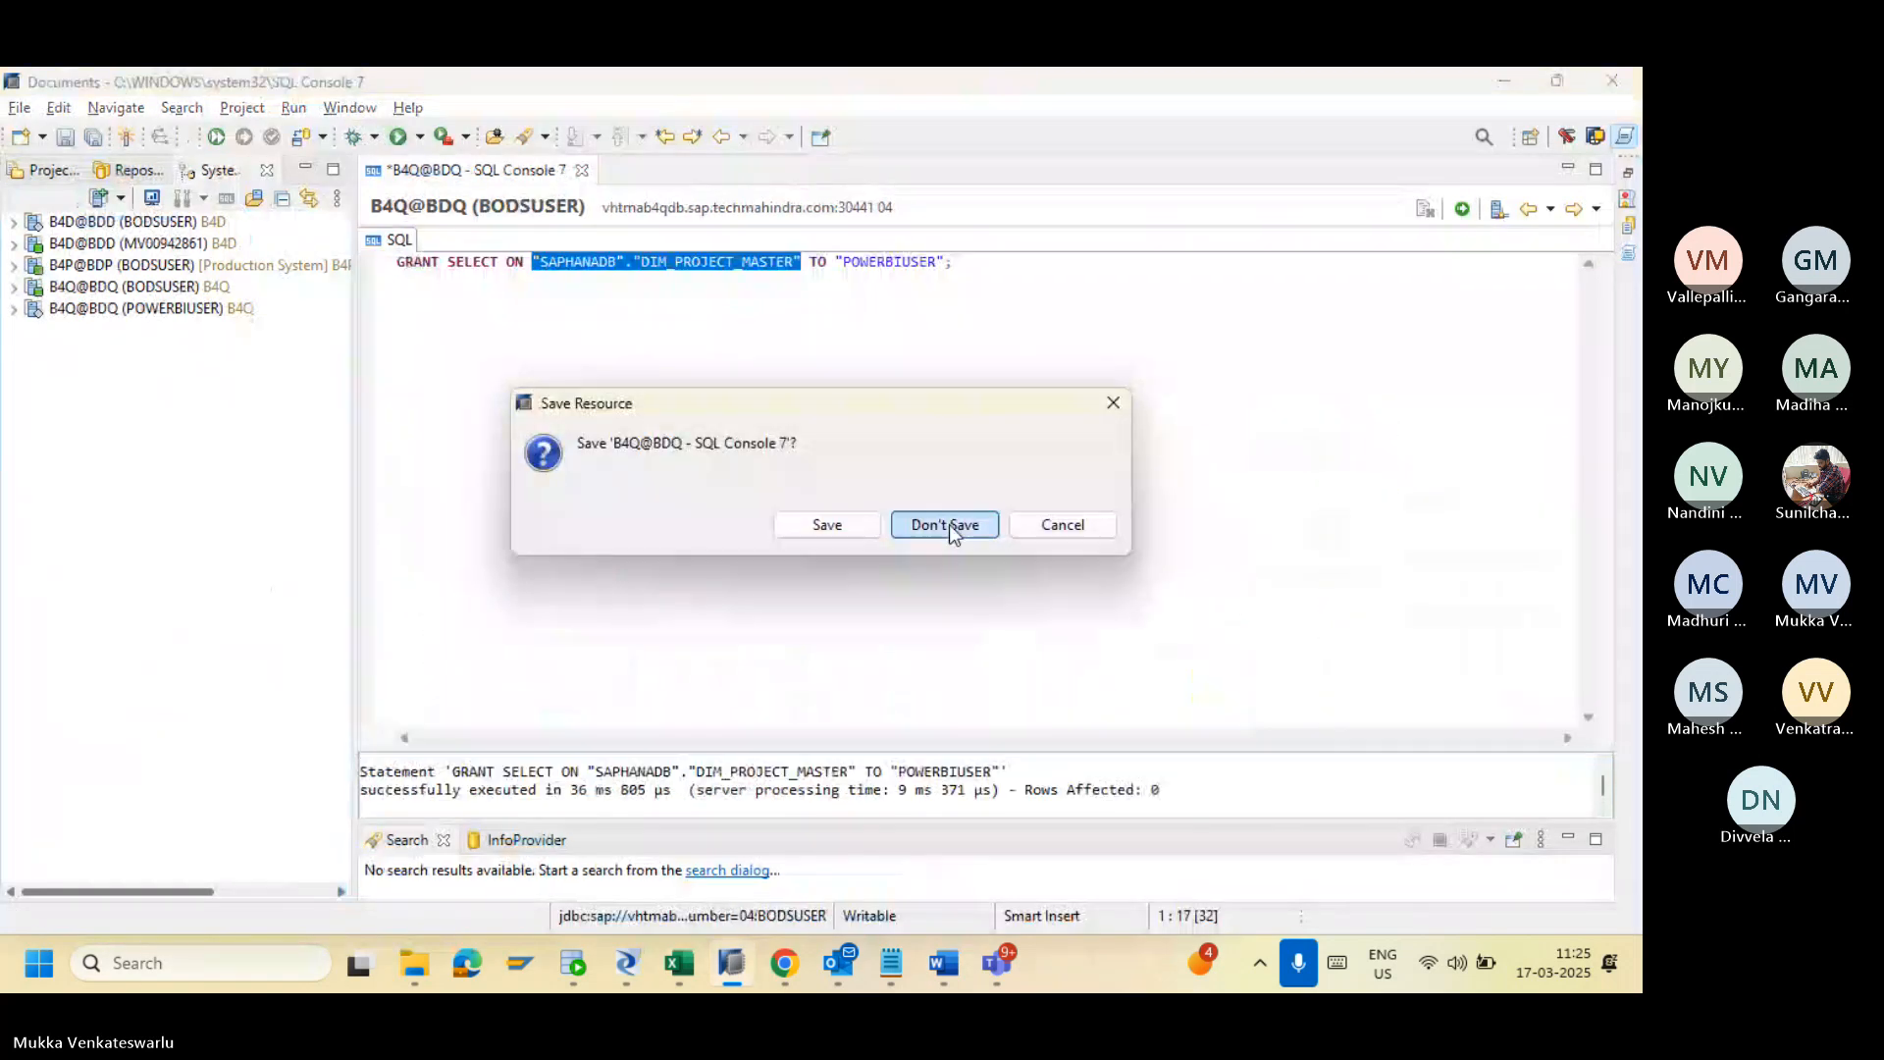
left_click(947, 527)
Step: Preview the data of DIM_CUSTOMER_MASTER in the SAPHANADB schema of B4Q@BDQ (BODSUSER), and collapse that system
left_click(14, 288)
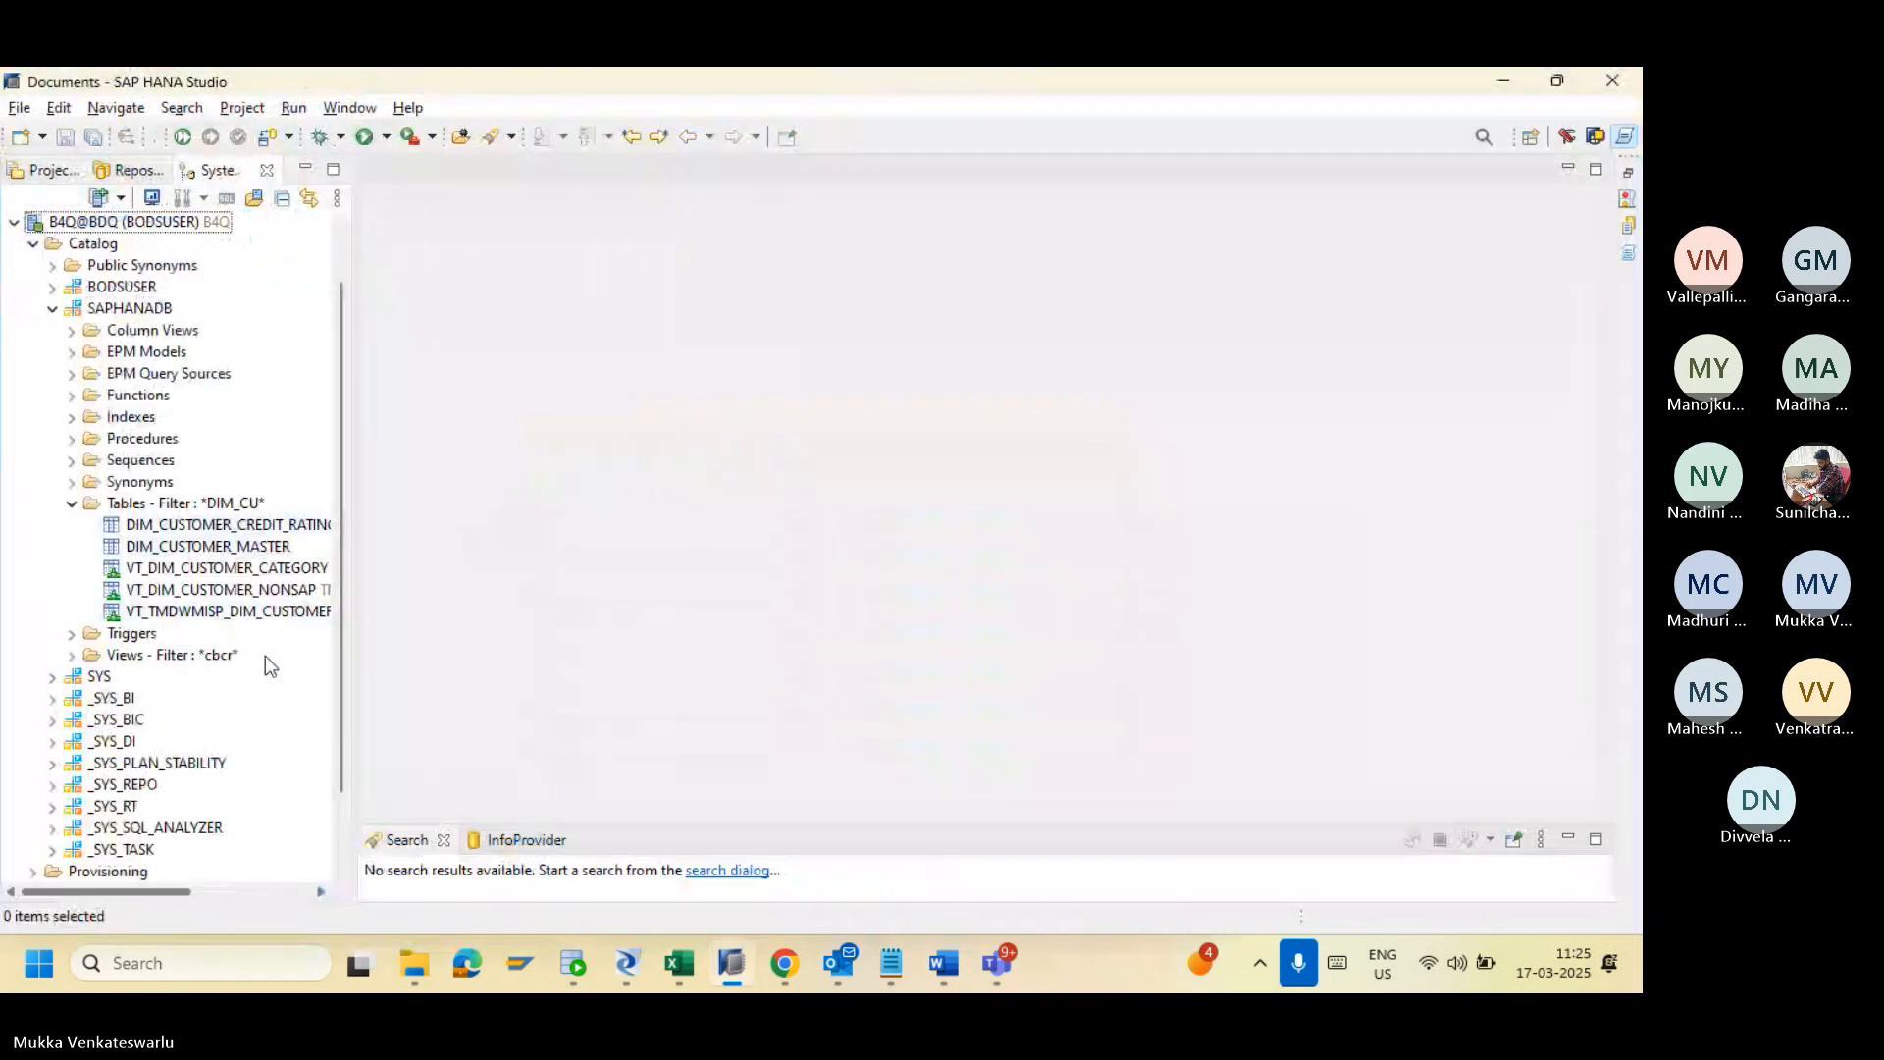
right_click(245, 546)
key("Escape")
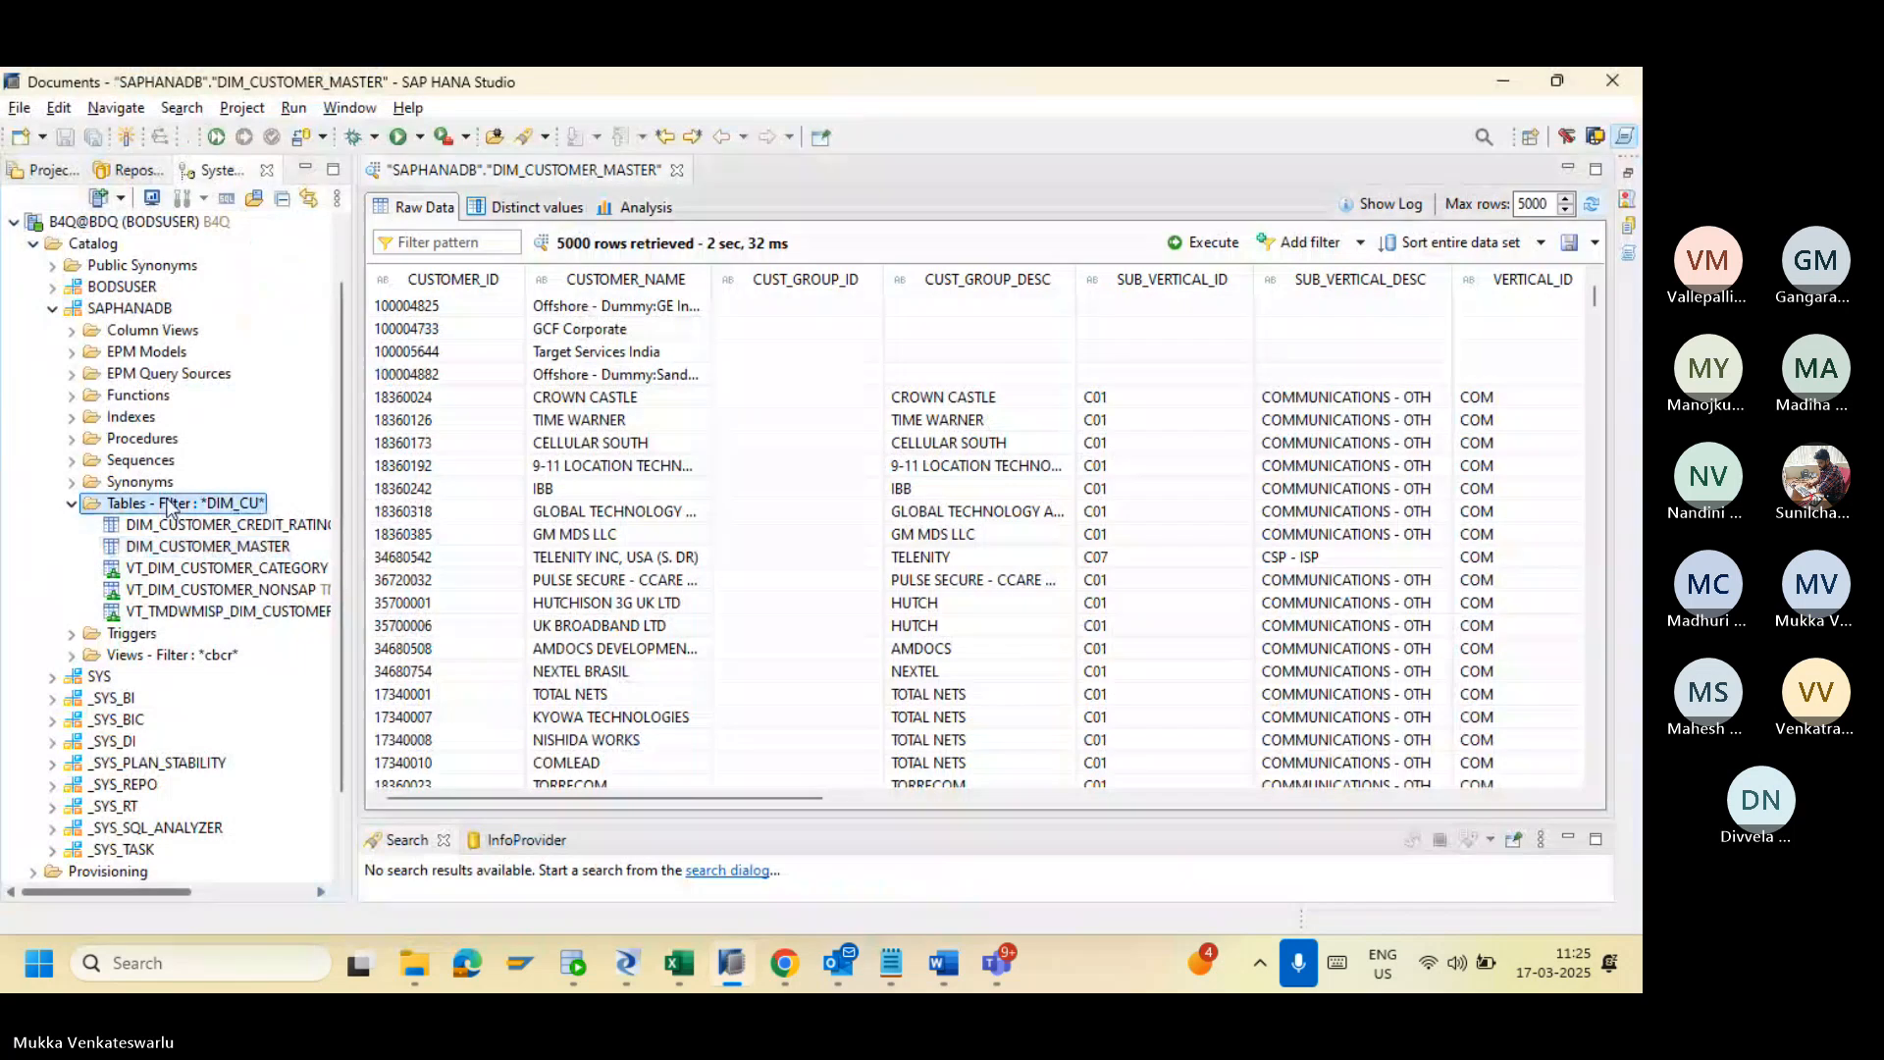
left_click(14, 222)
Step: Expand B4D@BDD (BODSUSER) and filter the SAPHANADB tables with the pattern DIM_C
left_click(16, 223)
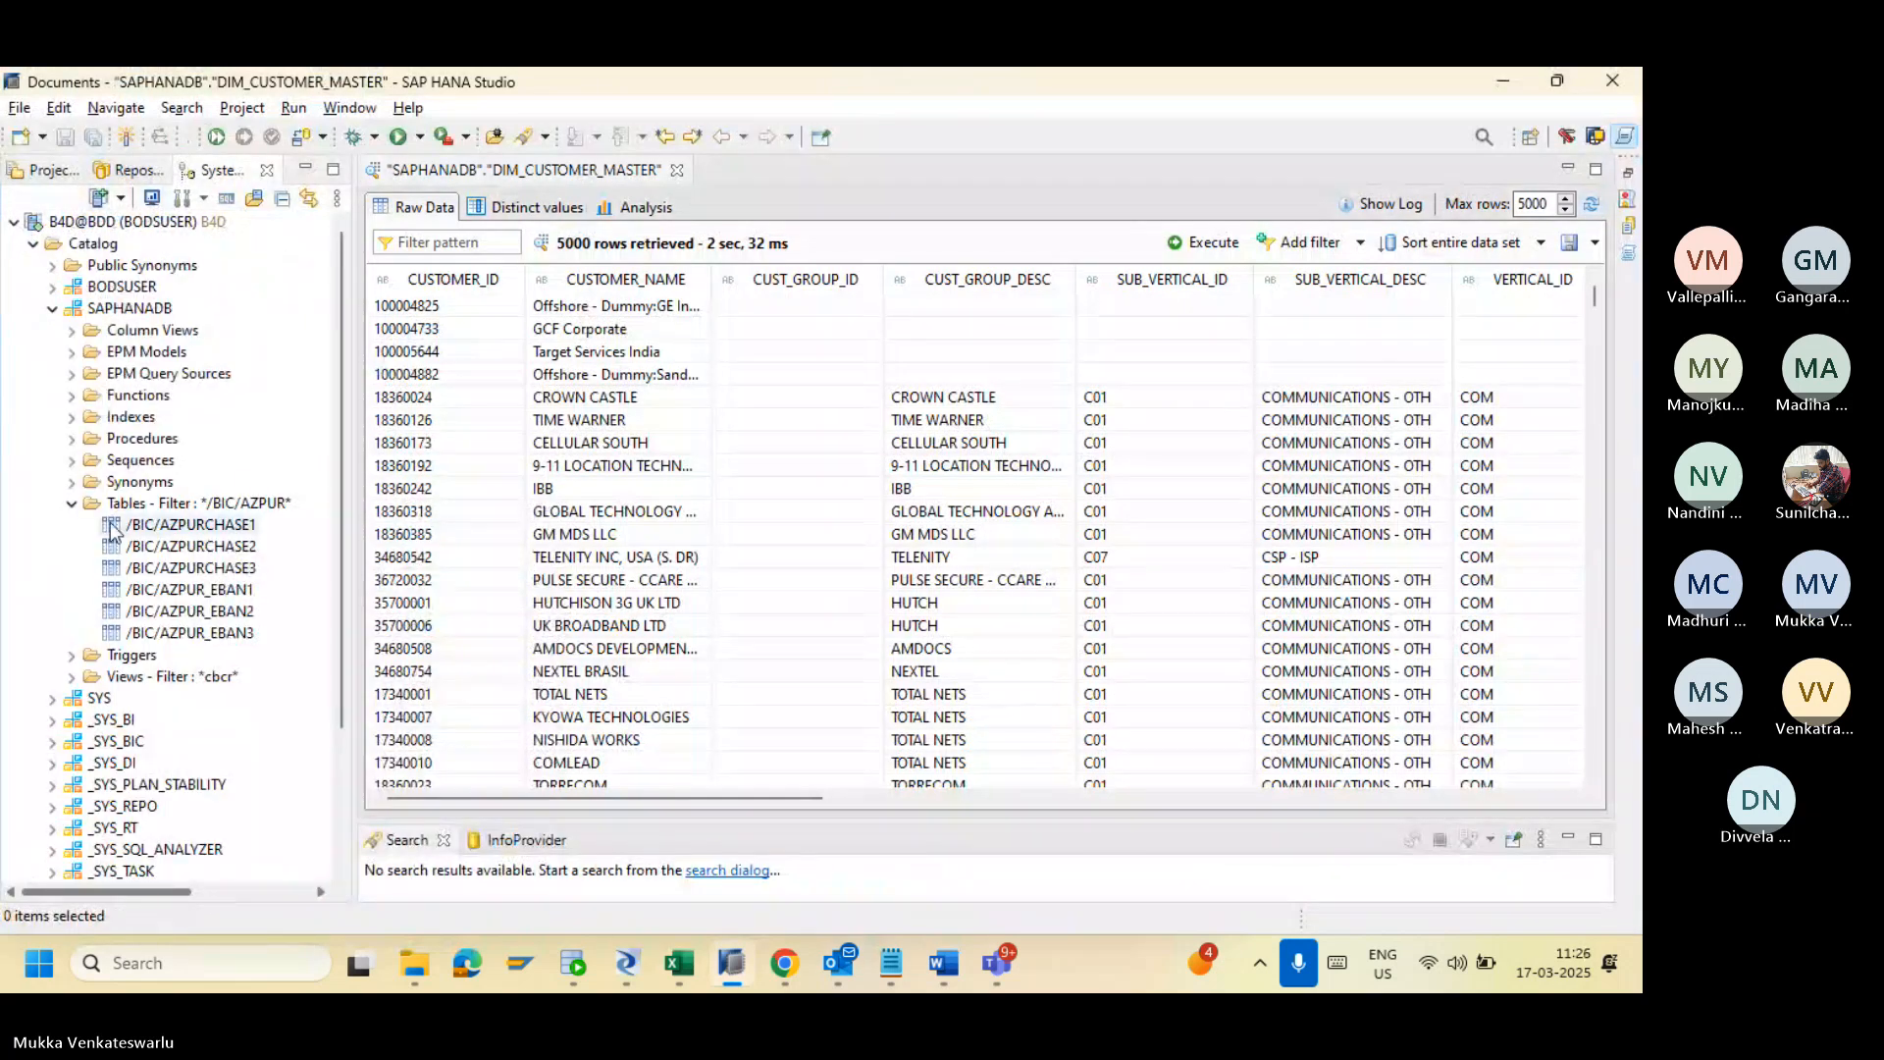
right_click(186, 503)
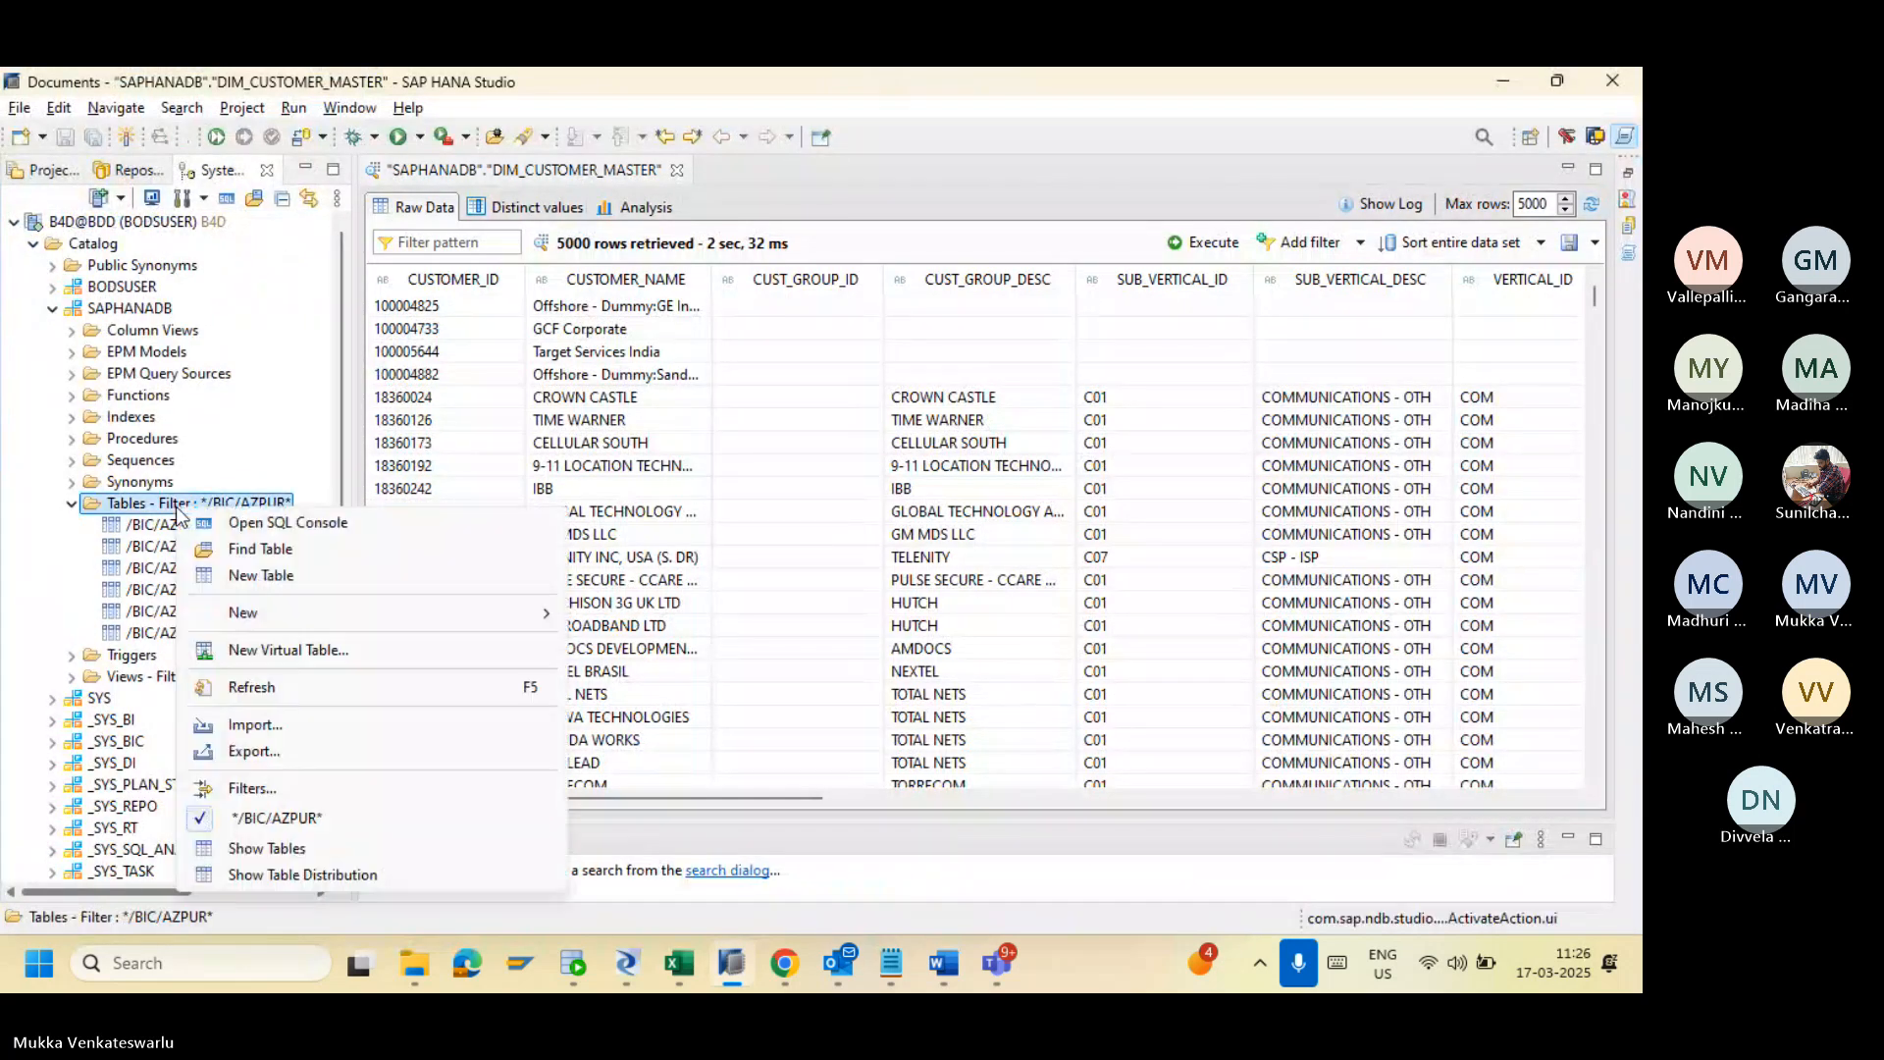
left_click(320, 797)
type("D")
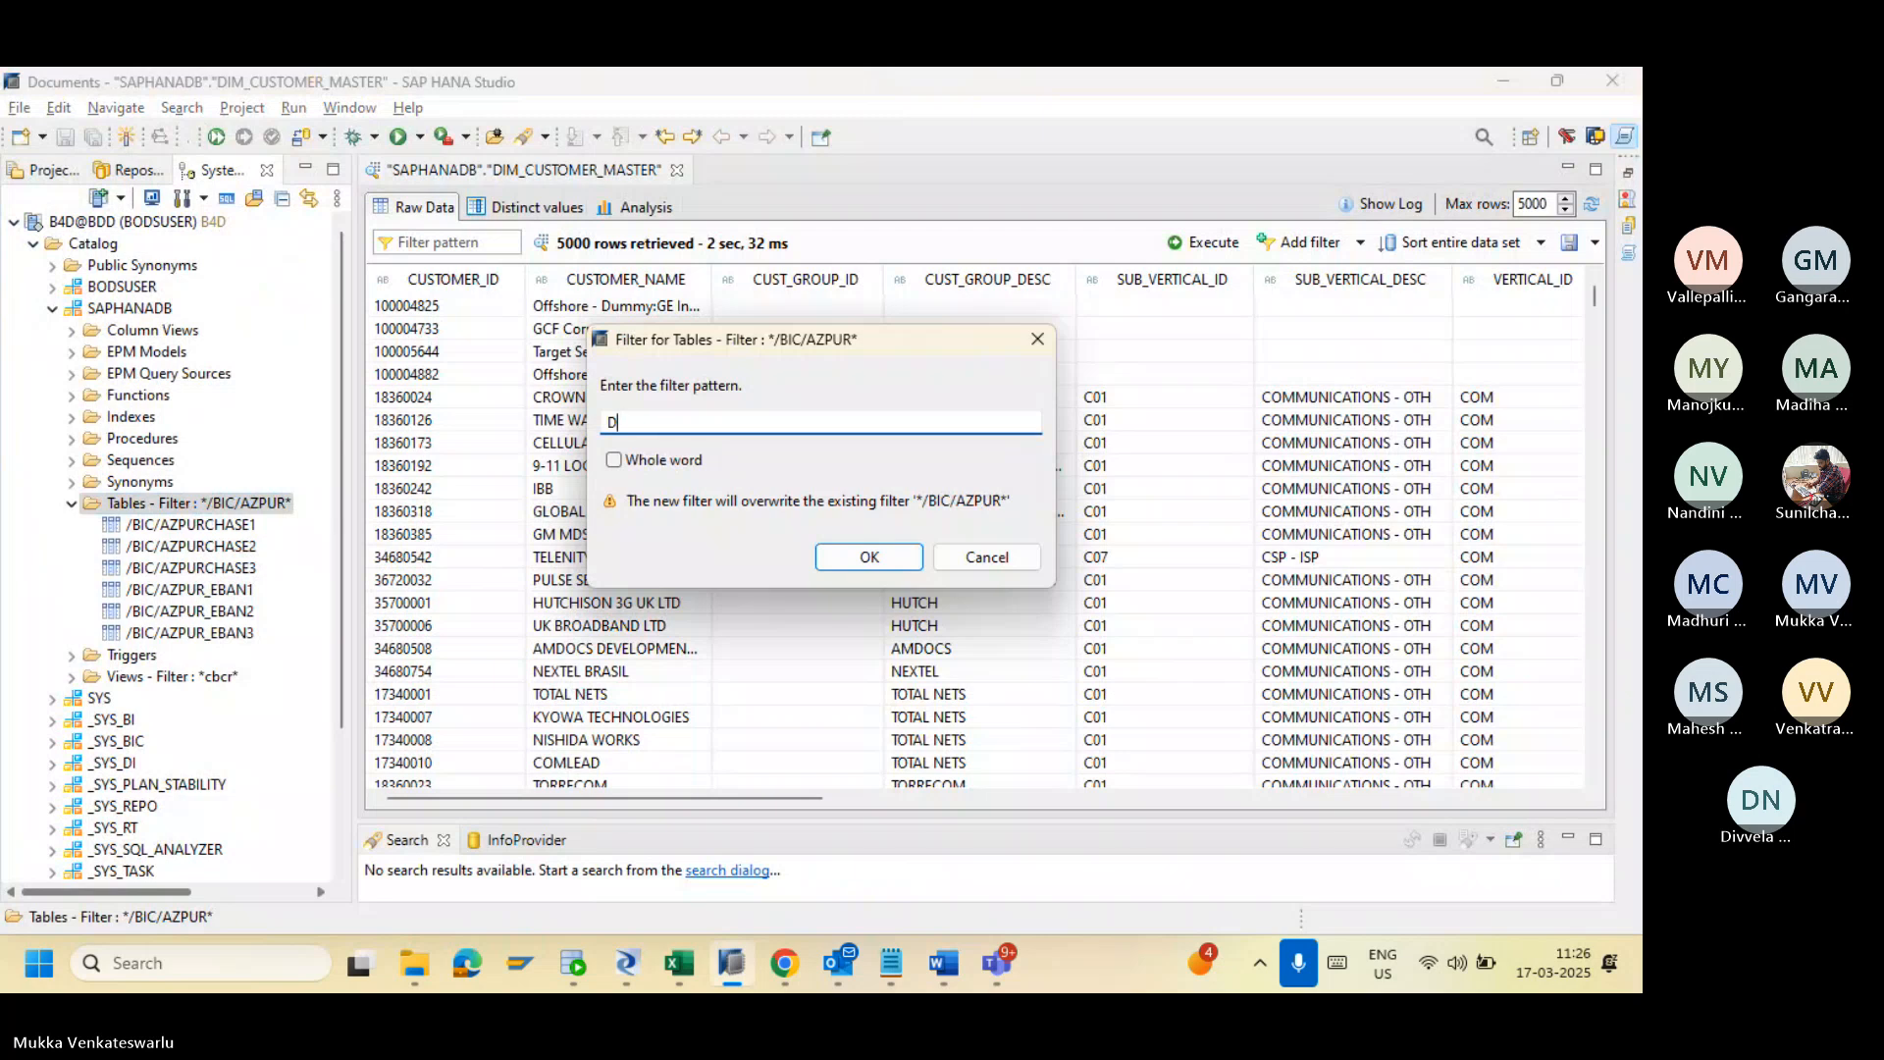
type("IM_C")
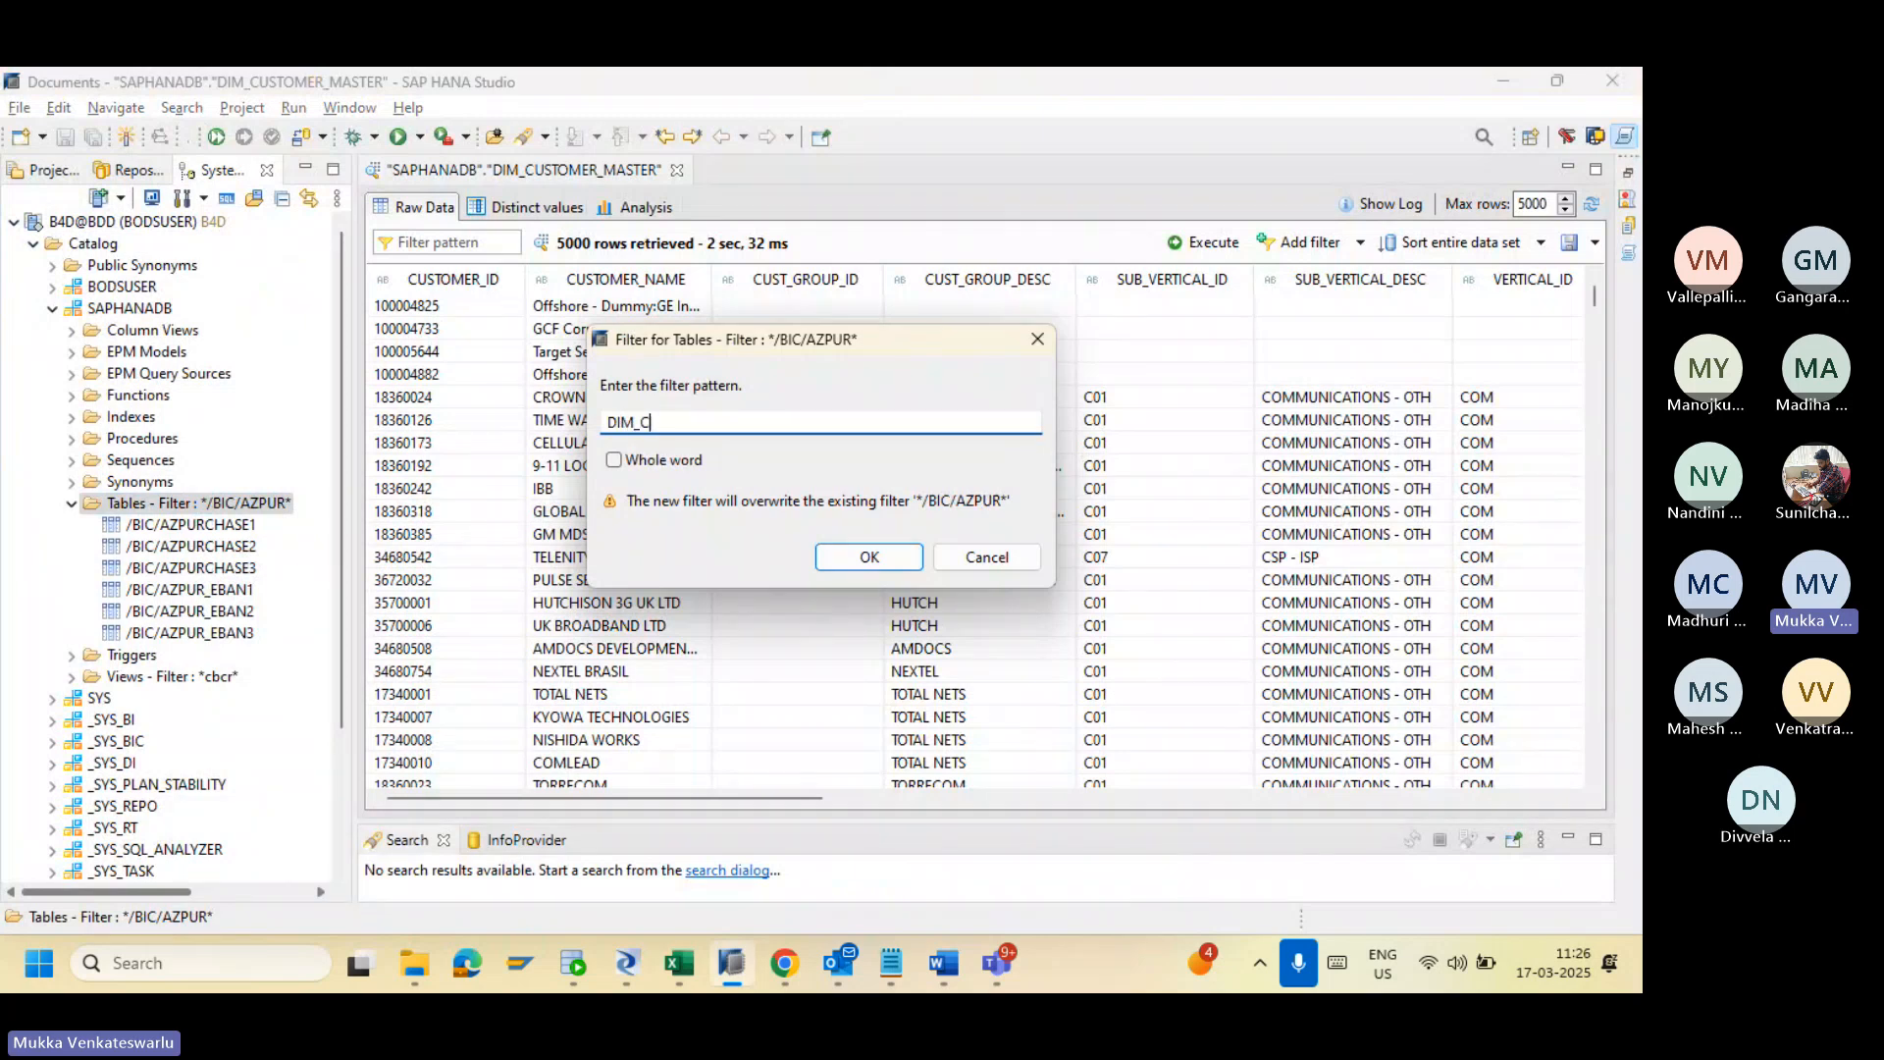
key("Return")
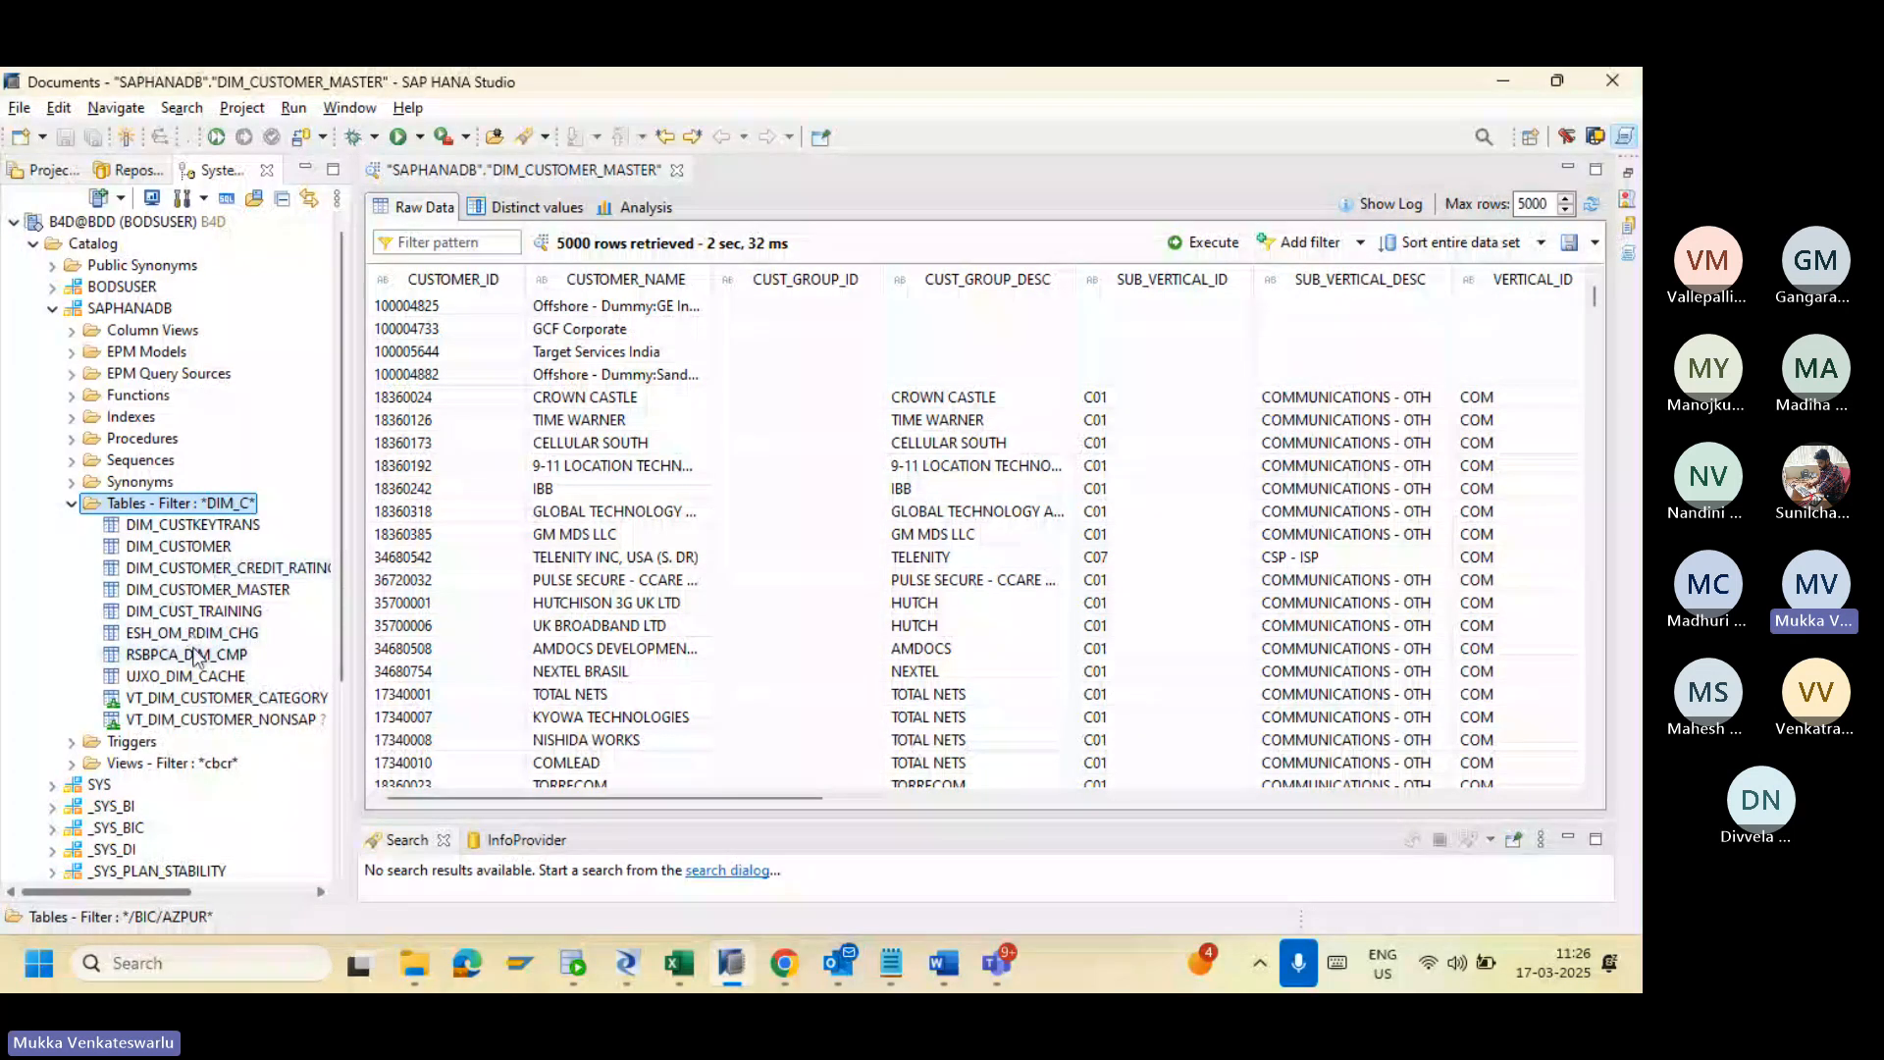
Step: Preview the data of the DIM_CUSTOMER table and look across its columns
left_click(179, 547)
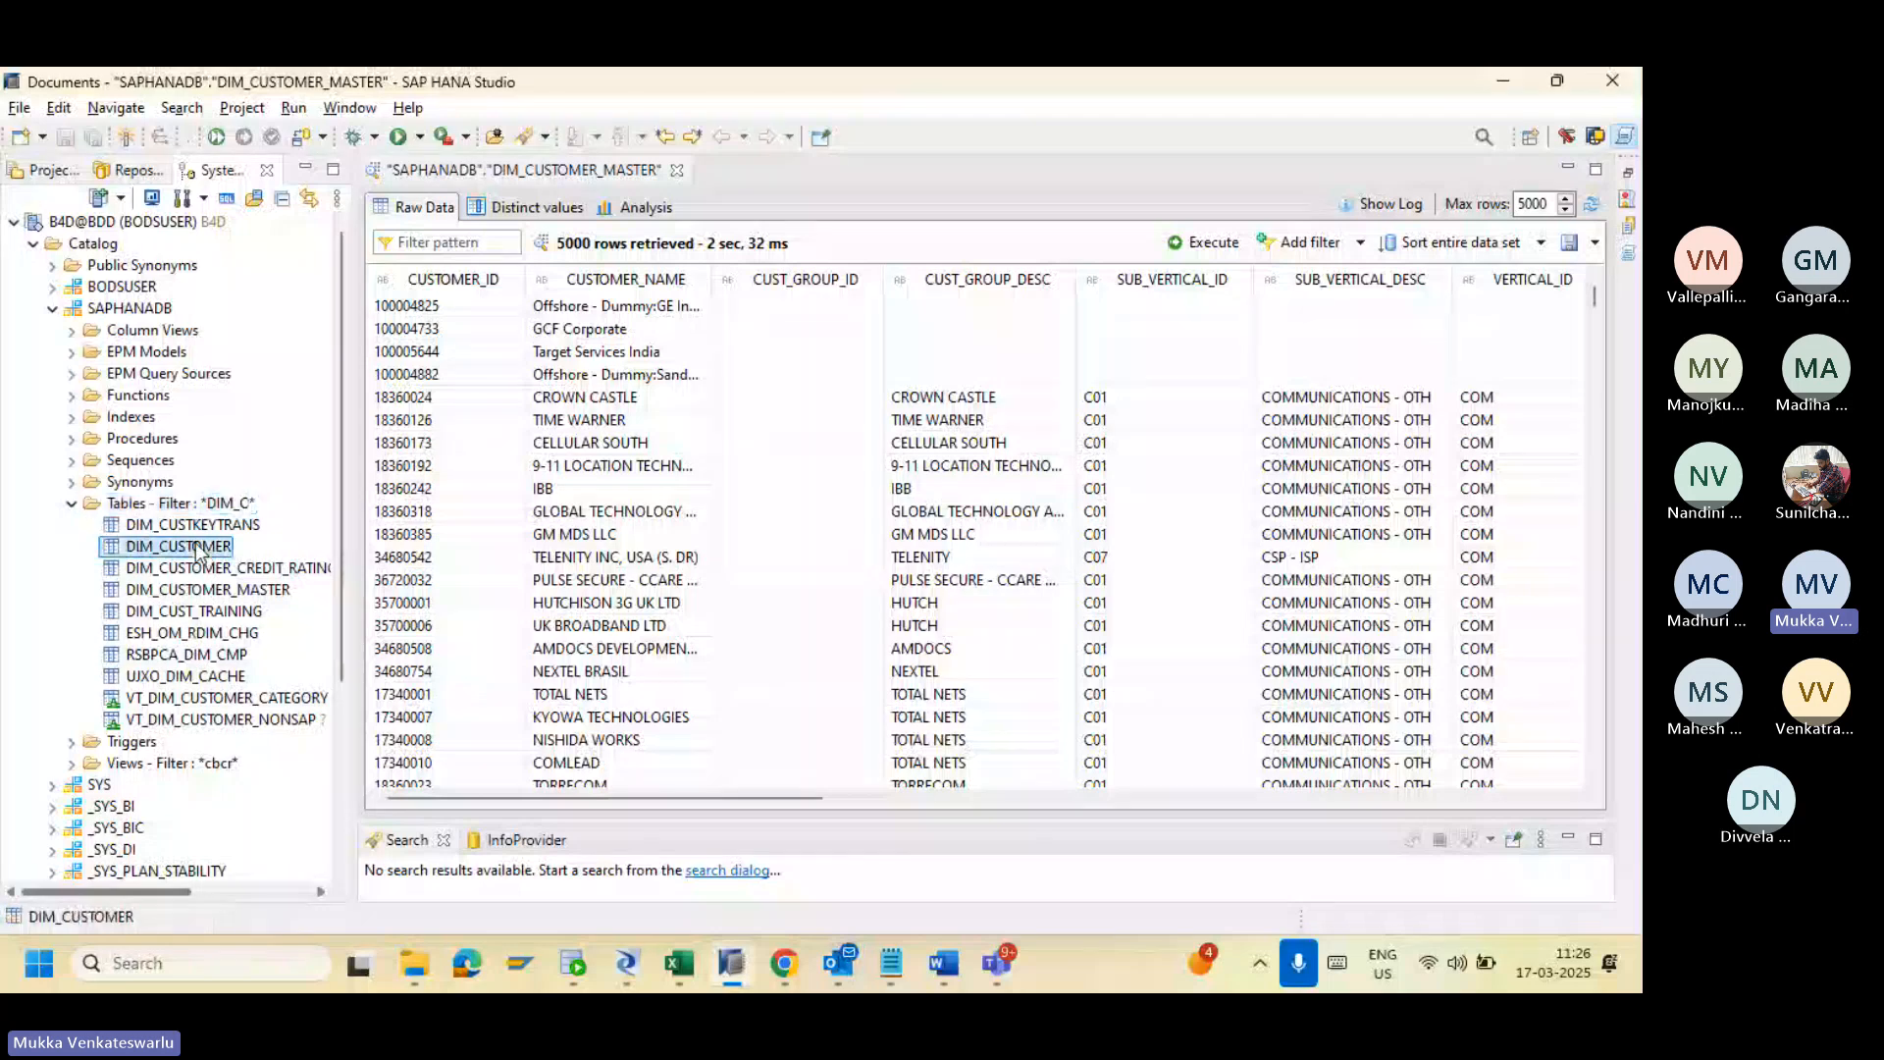
right_click(196, 552)
left_click(318, 298)
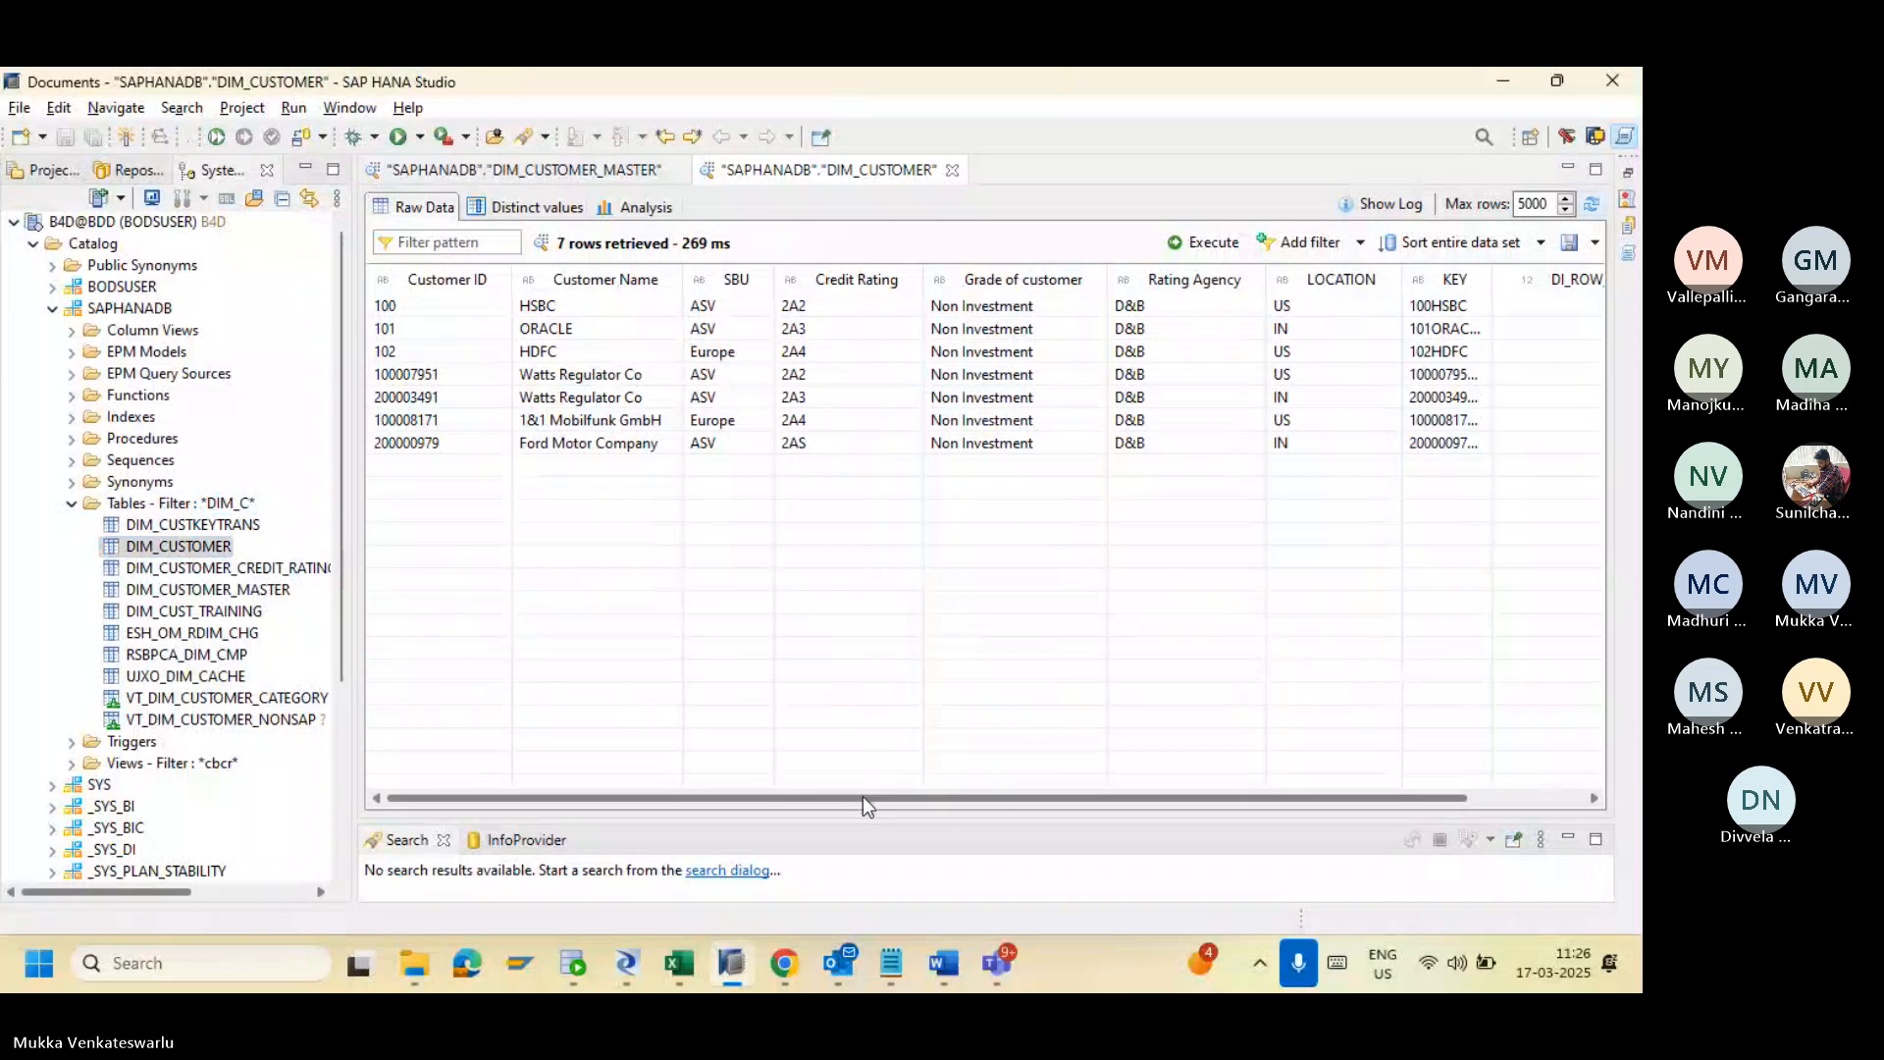
left_click_drag(863, 797, 786, 793)
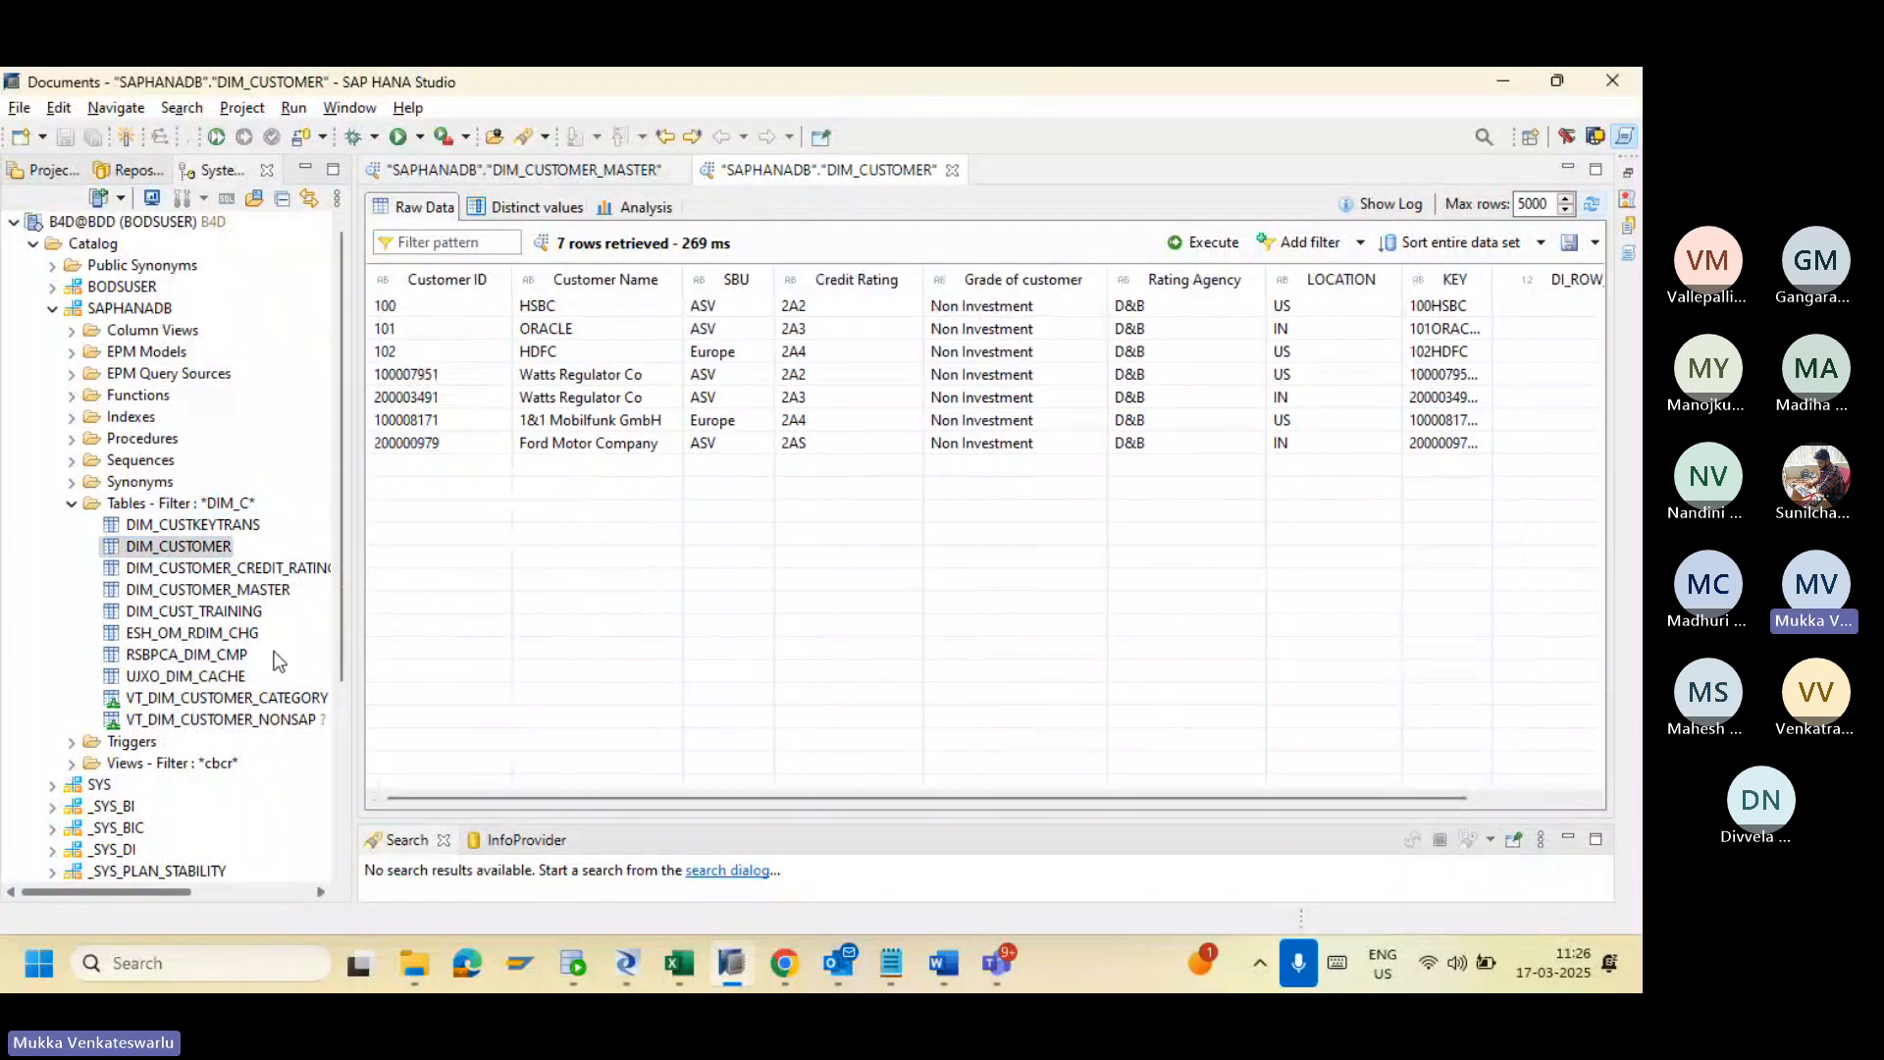
Step: Open the data preview of the DIM_CUST_TRAINING table to examine the rows loaded by the job
left_click(229, 595)
right_click(228, 595)
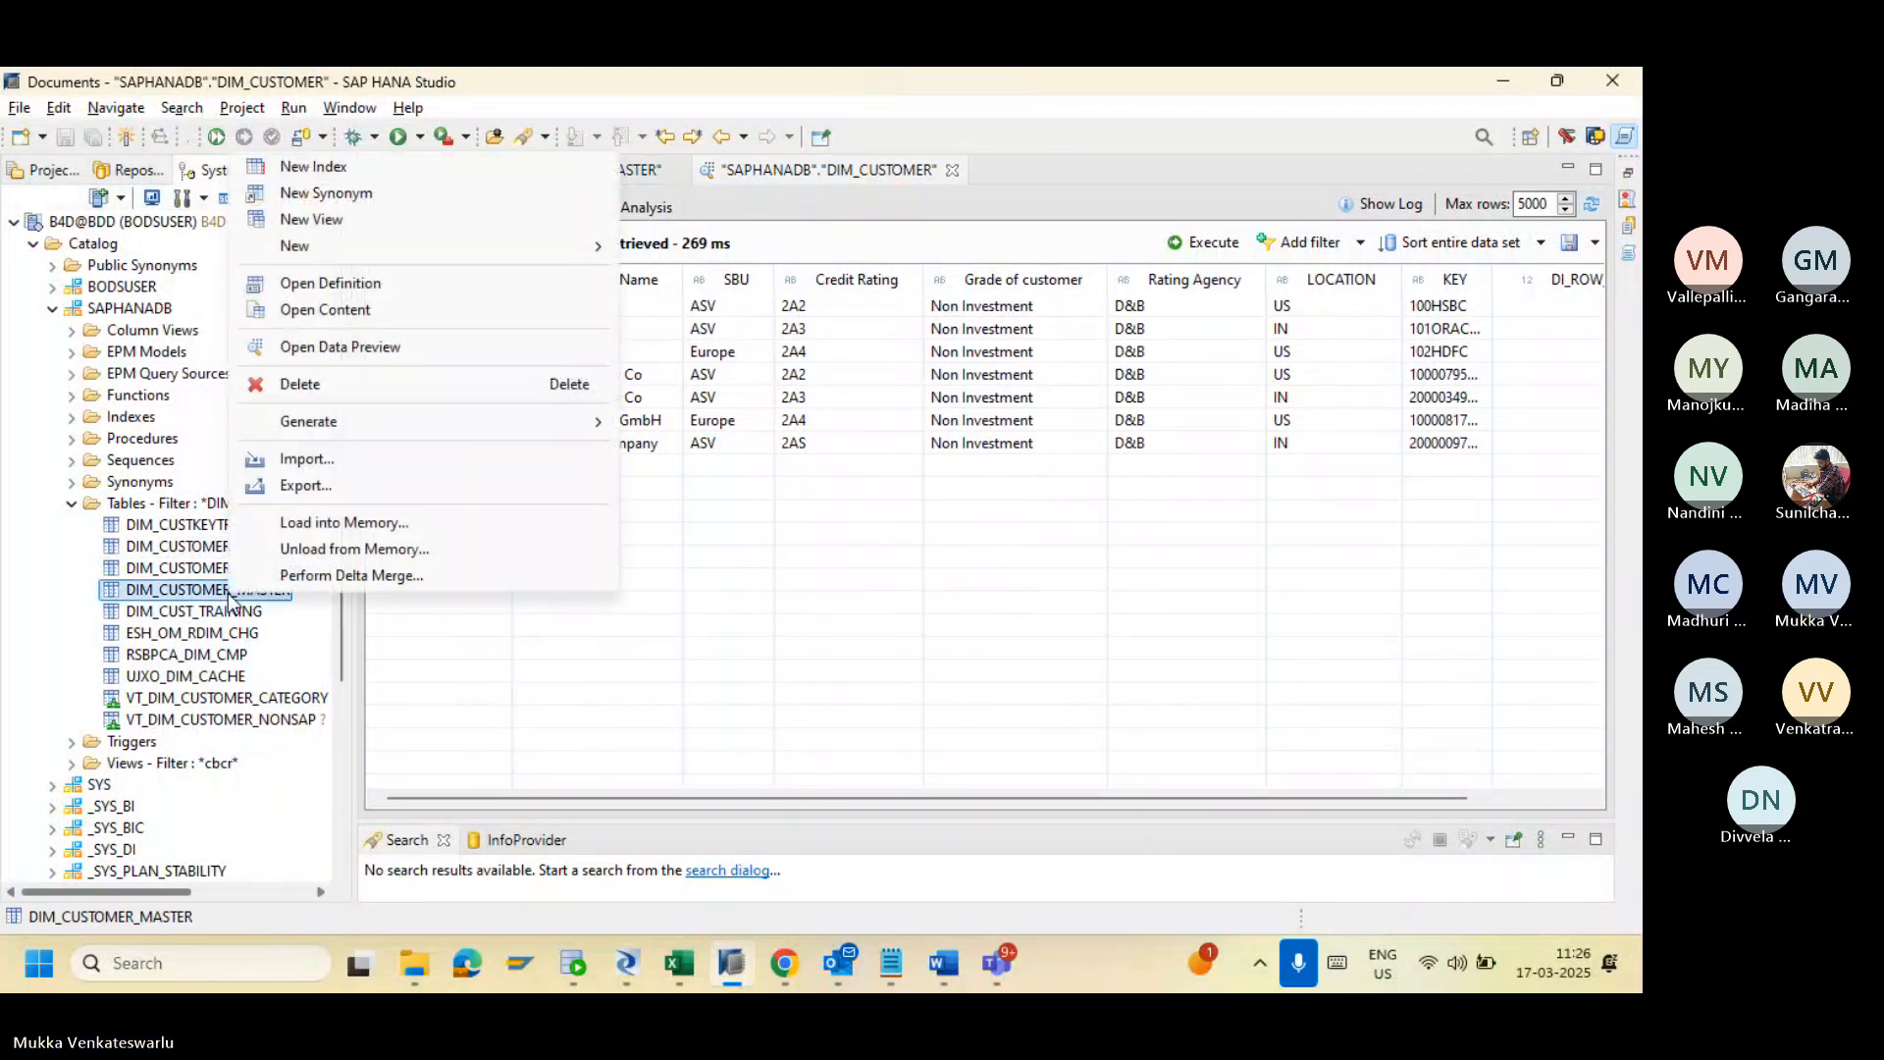
left_click(346, 355)
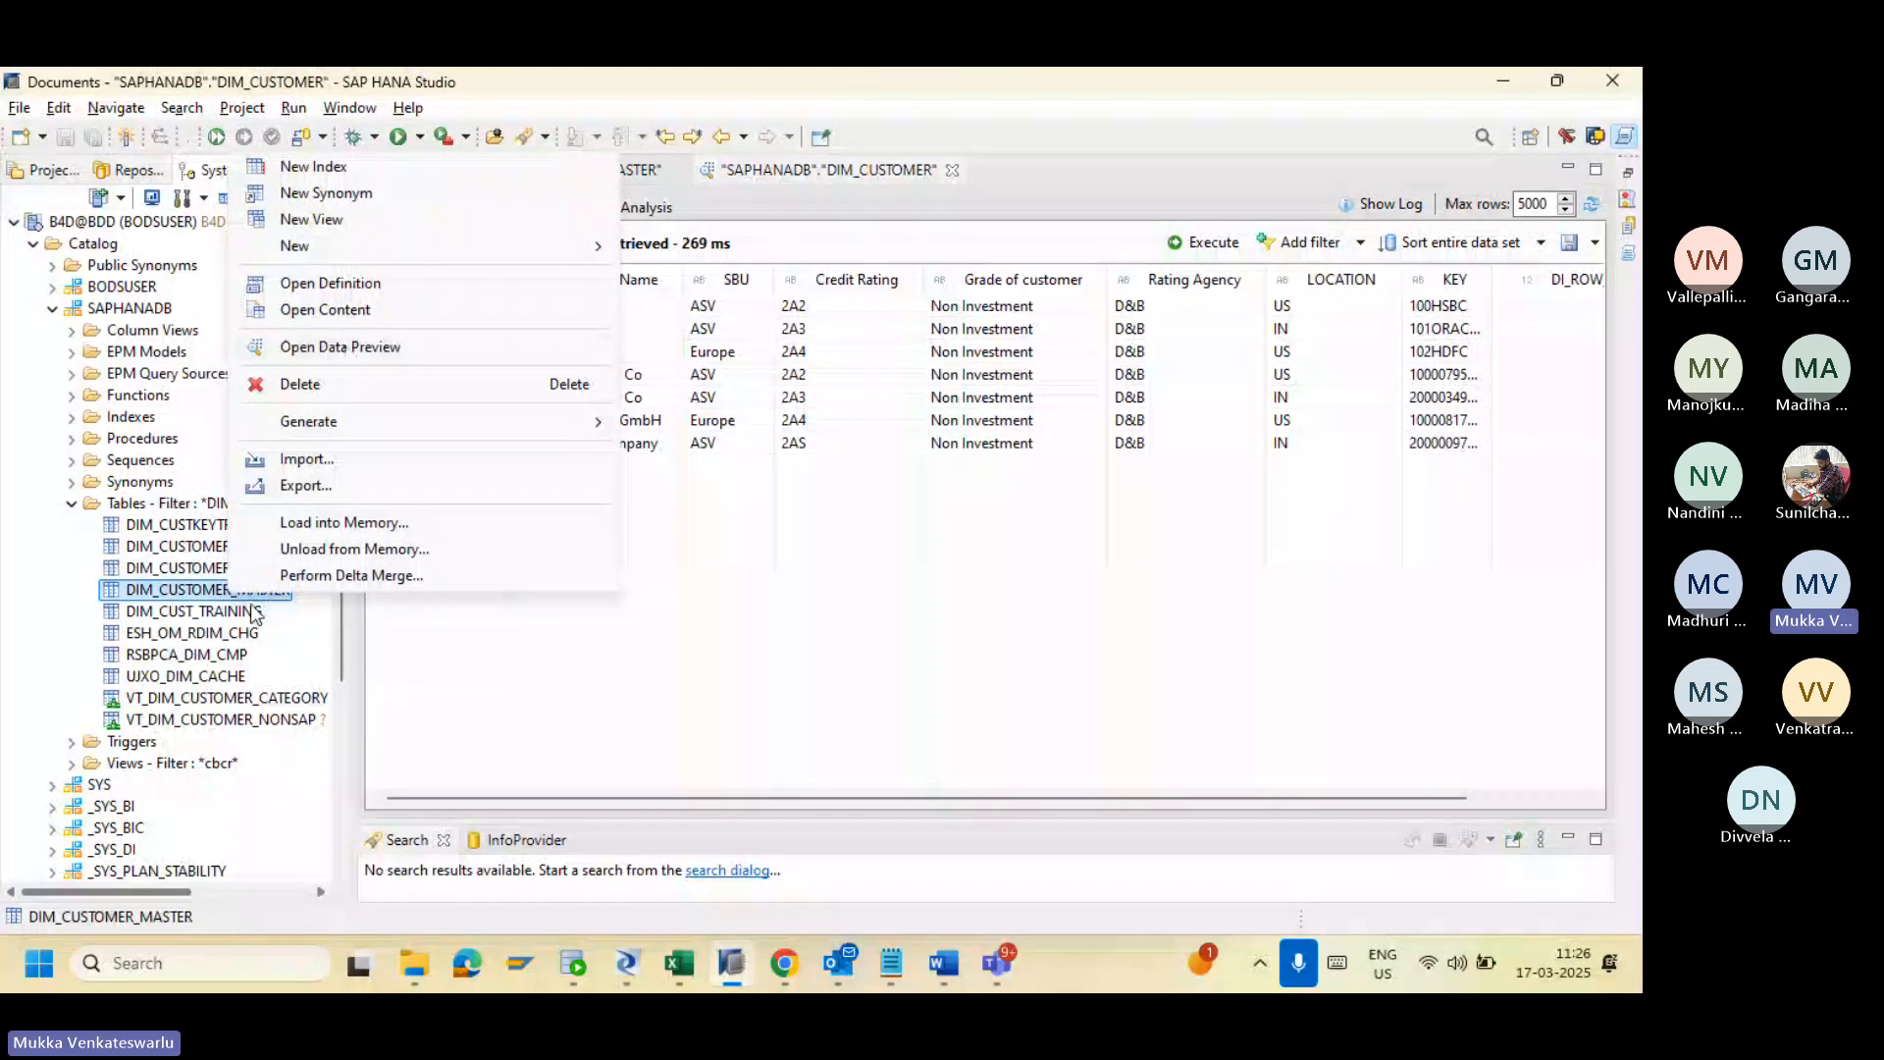
right_click(241, 613)
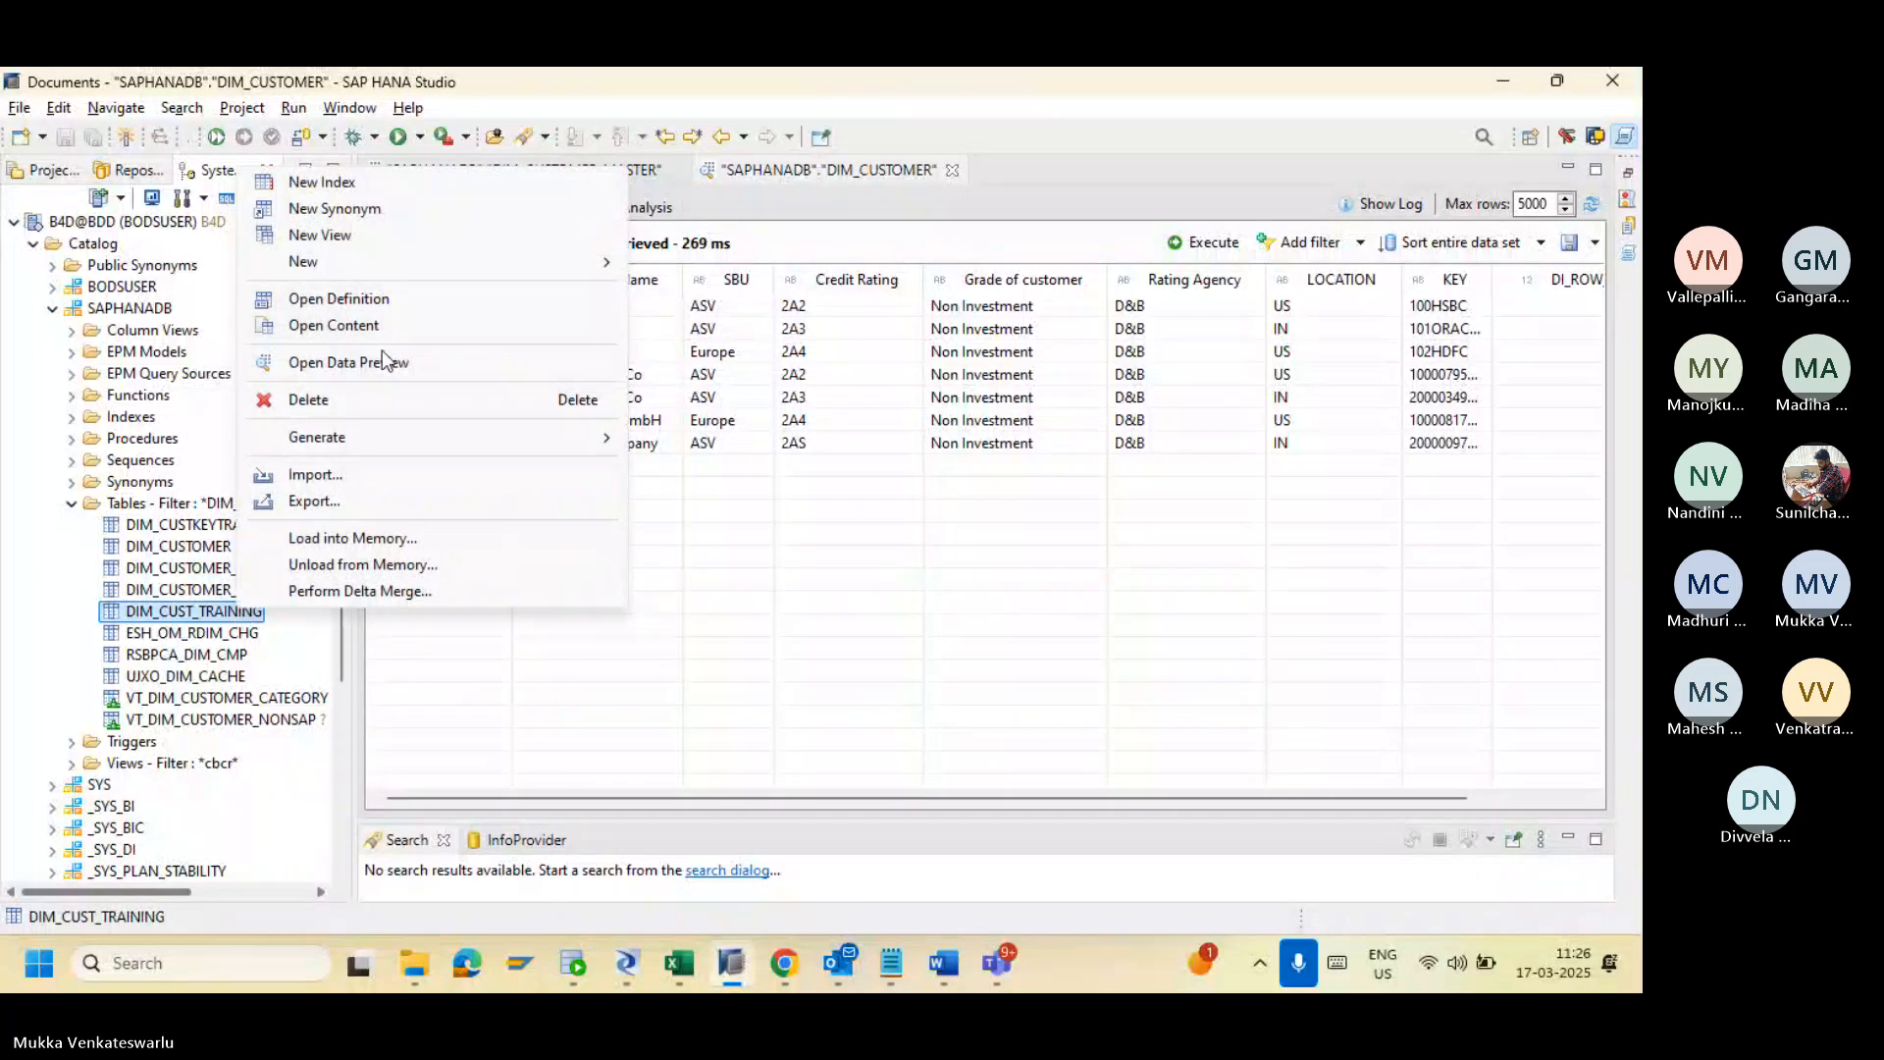
left_click(381, 355)
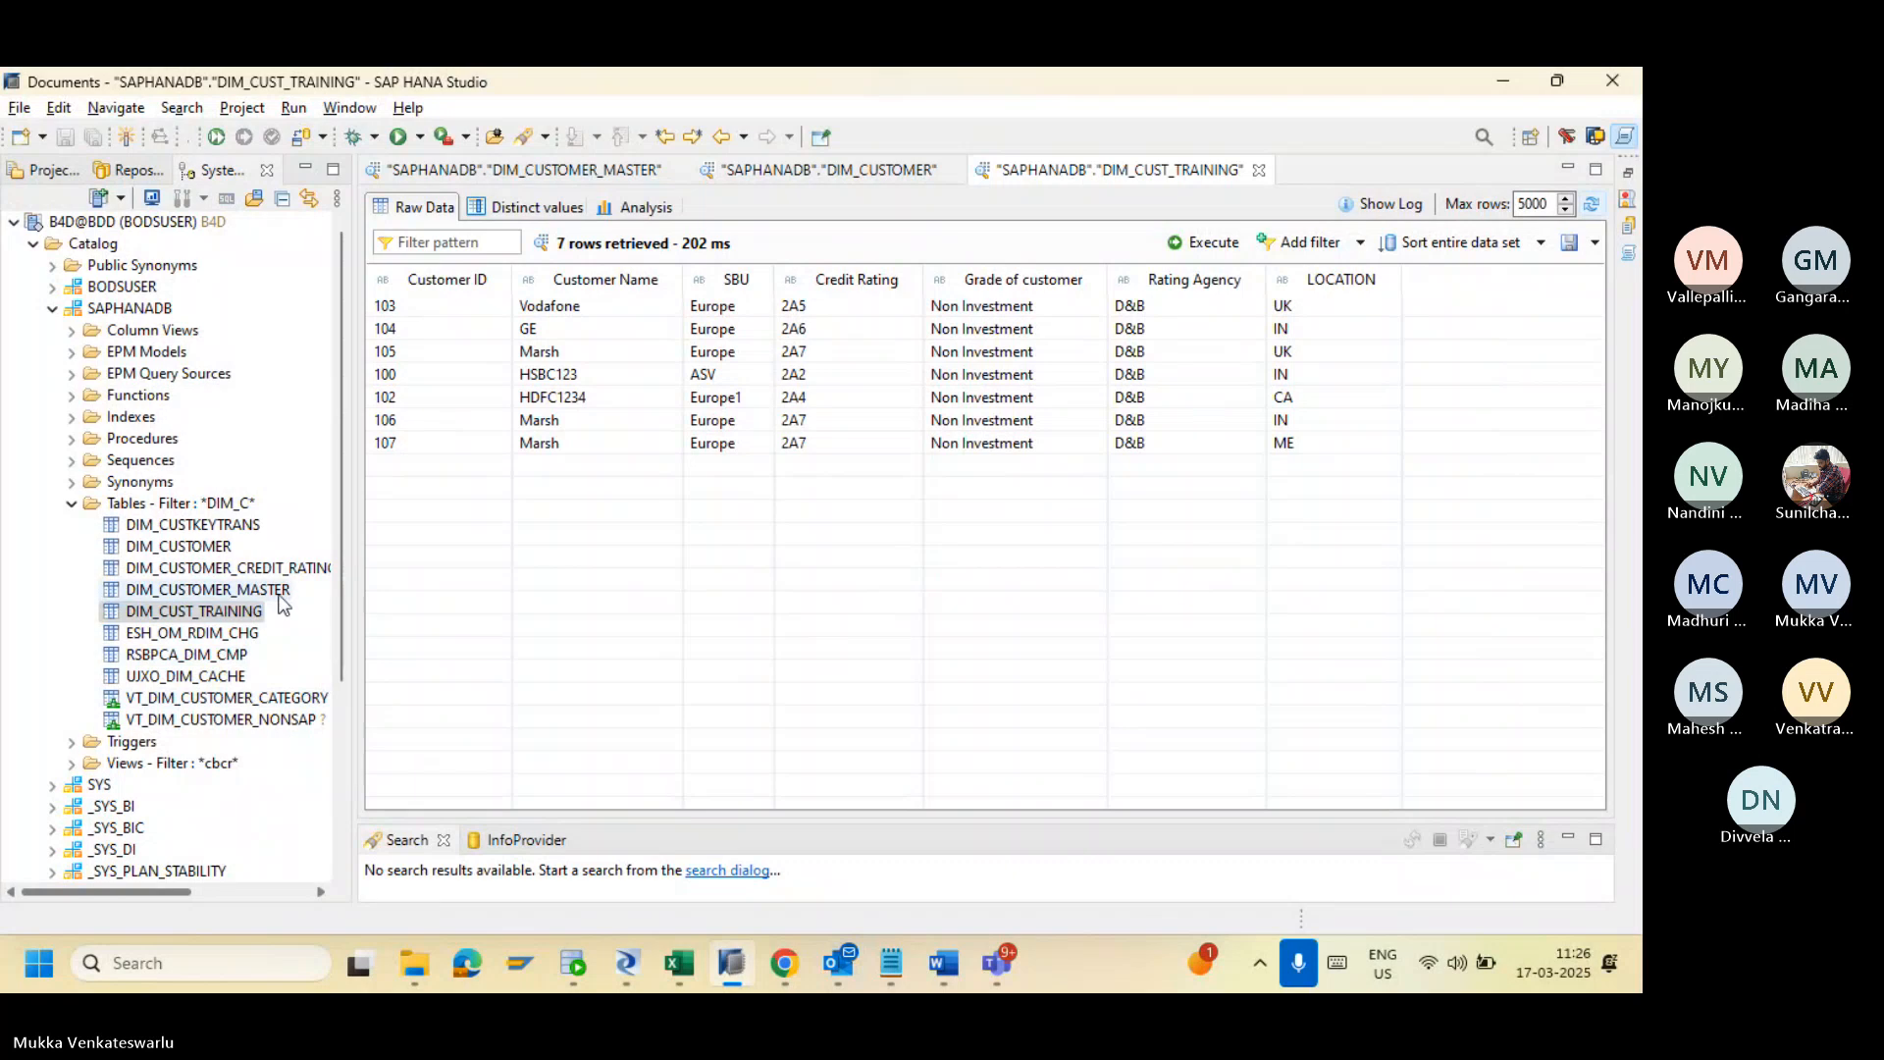
Step: Preview the data of the DIM_CUSTKEYTRANS table and sort it by Customer ID
right_click(241, 529)
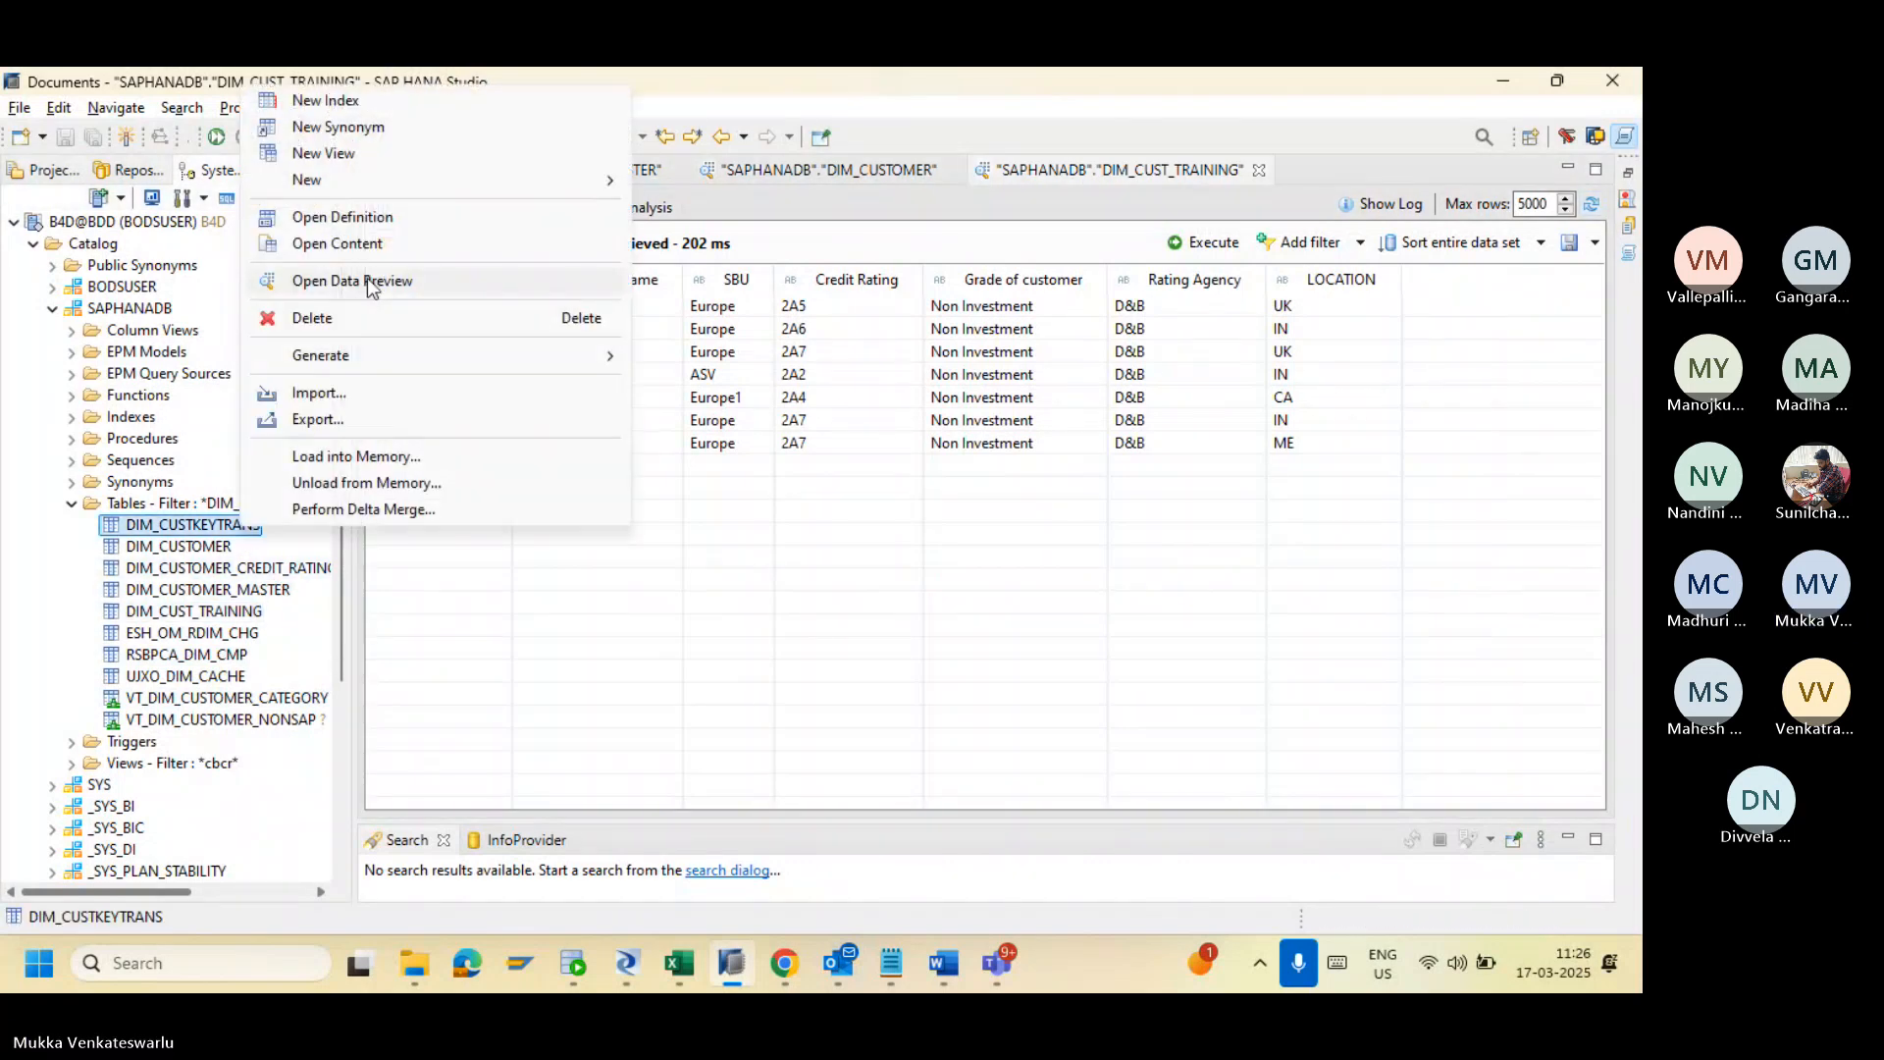
left_click(367, 280)
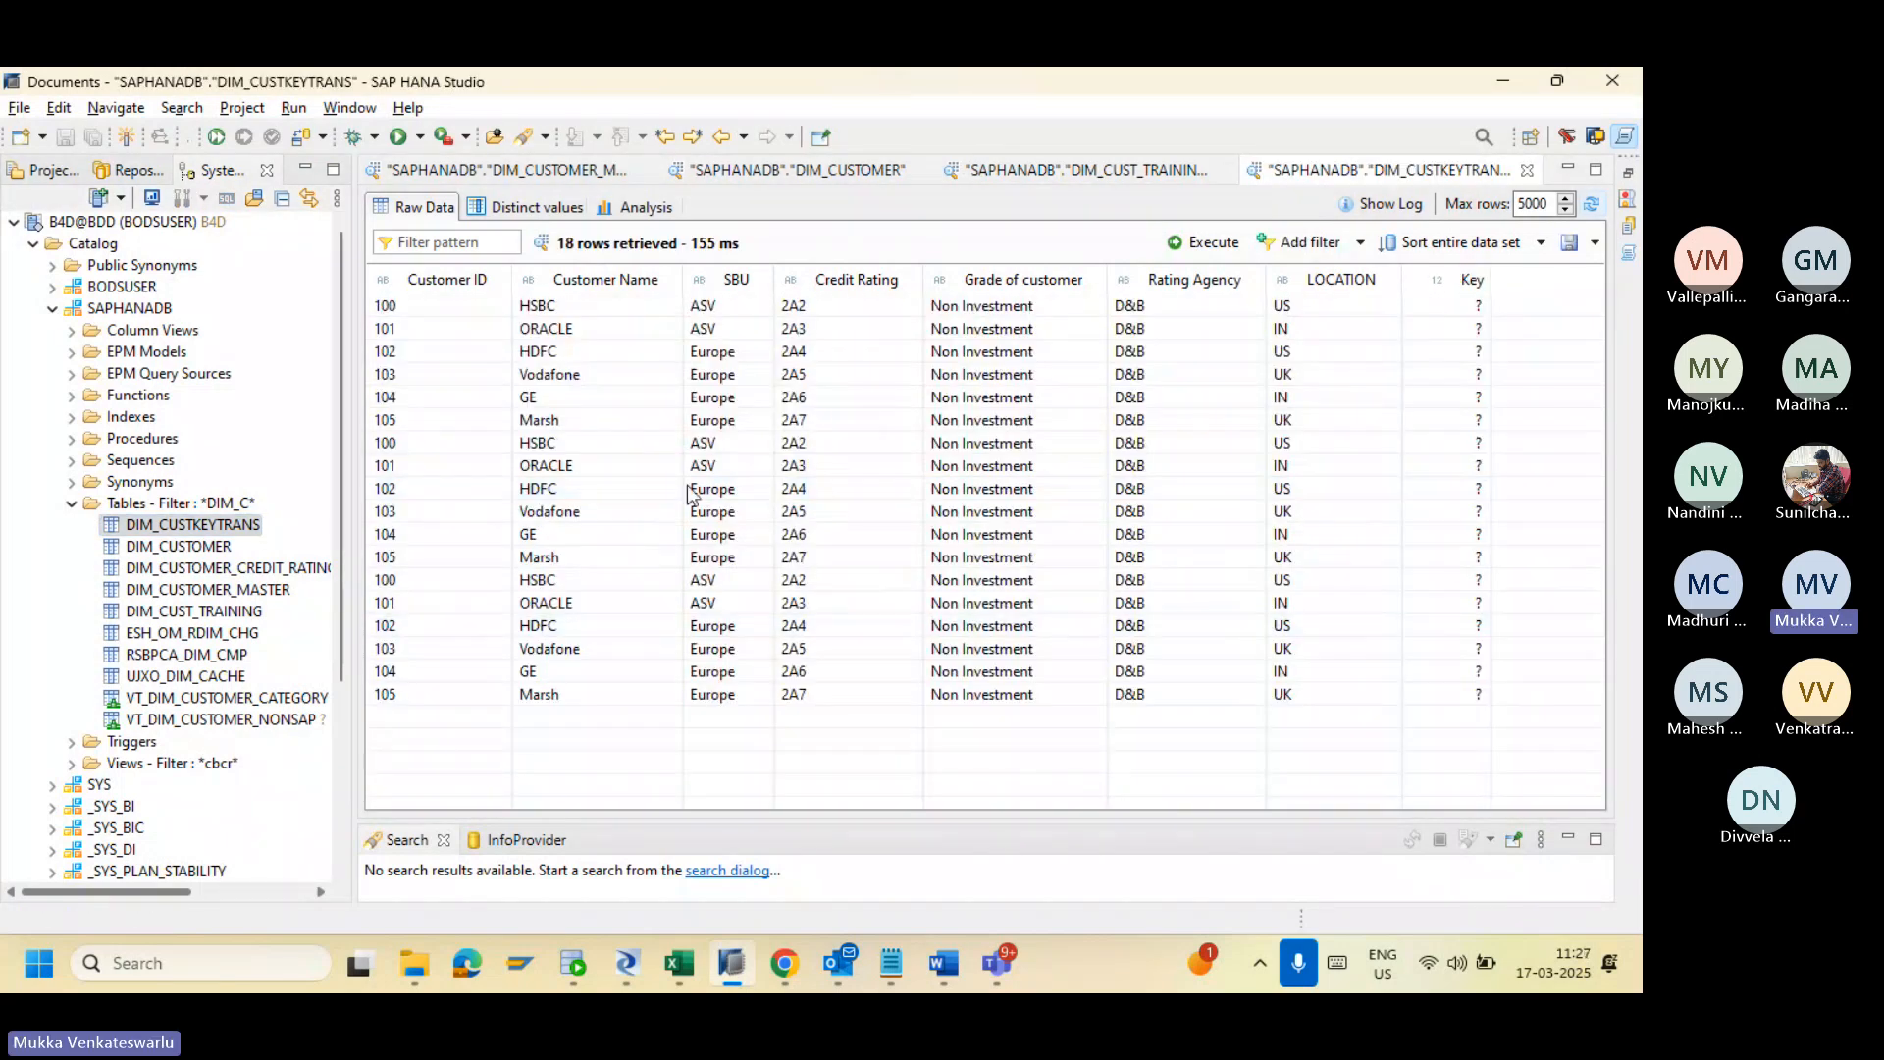
left_click(446, 283)
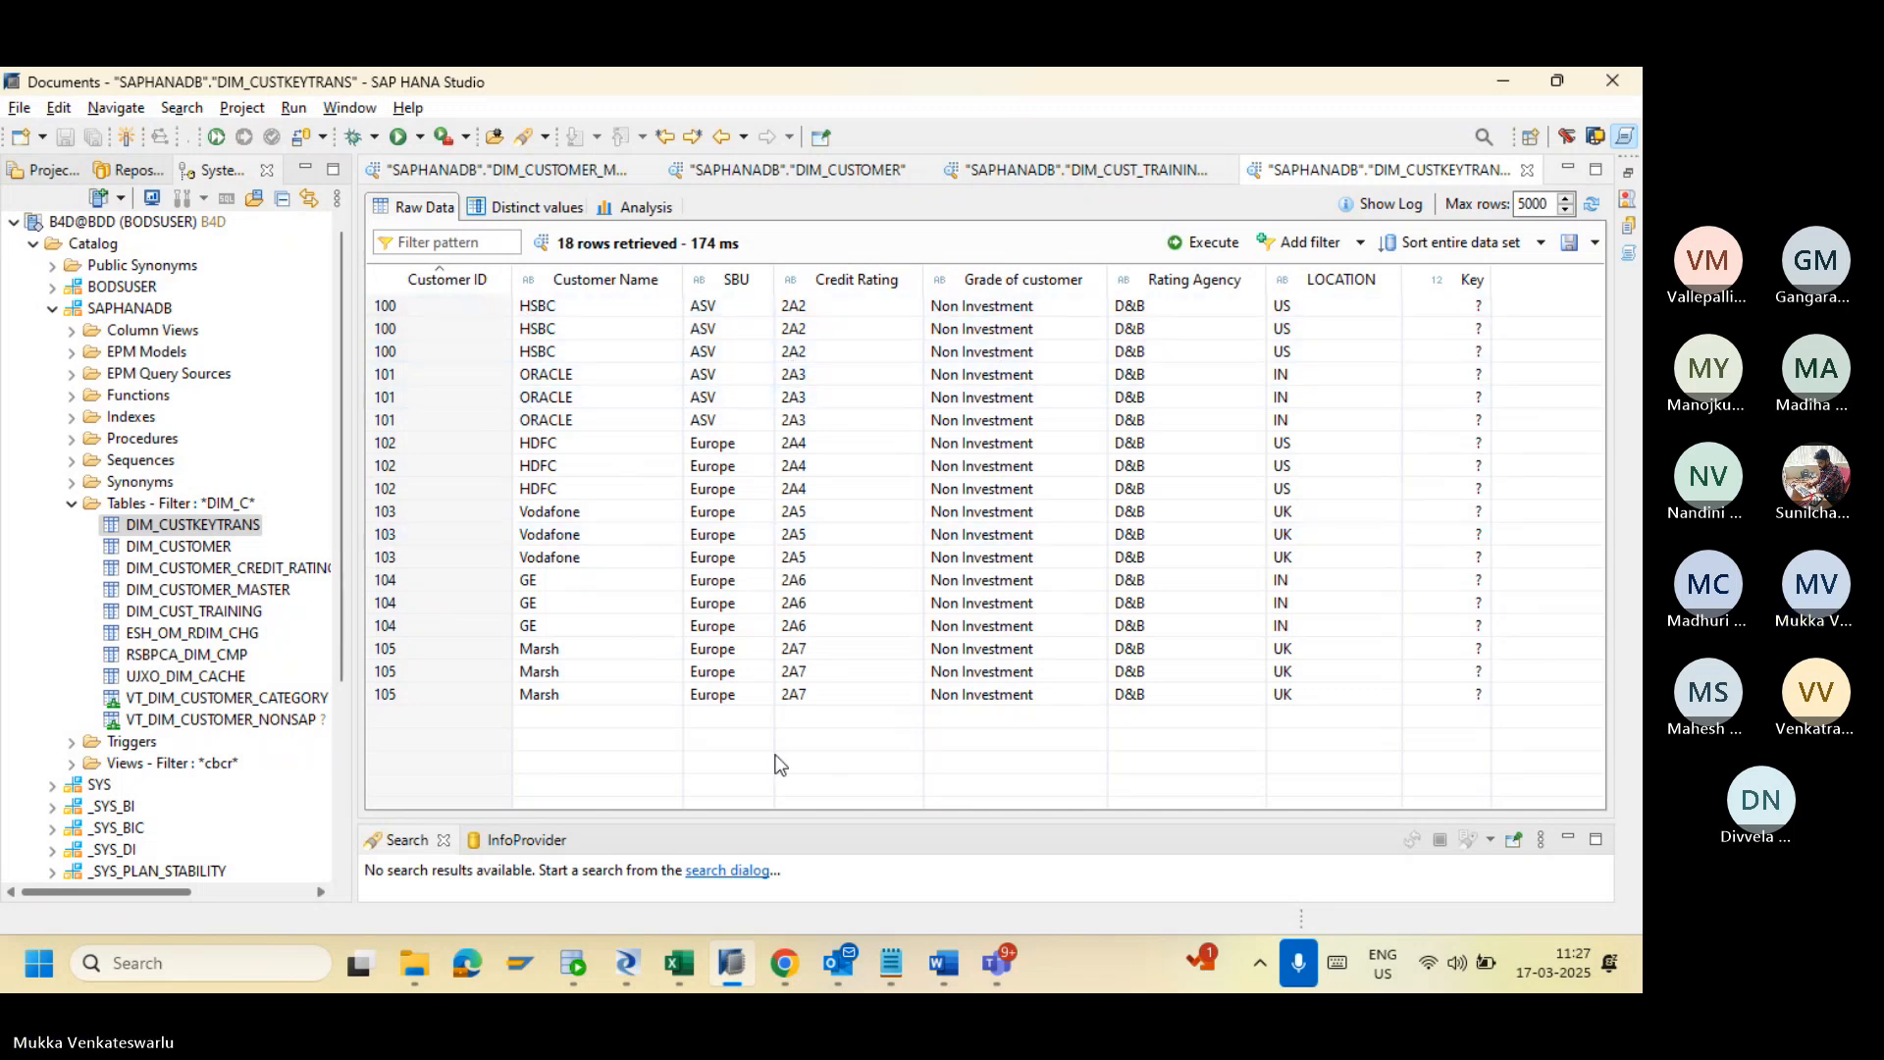
Step: Return to Data Services Designer and view the Generated key column choices in Table_Comparison without selecting one
left_click(627, 962)
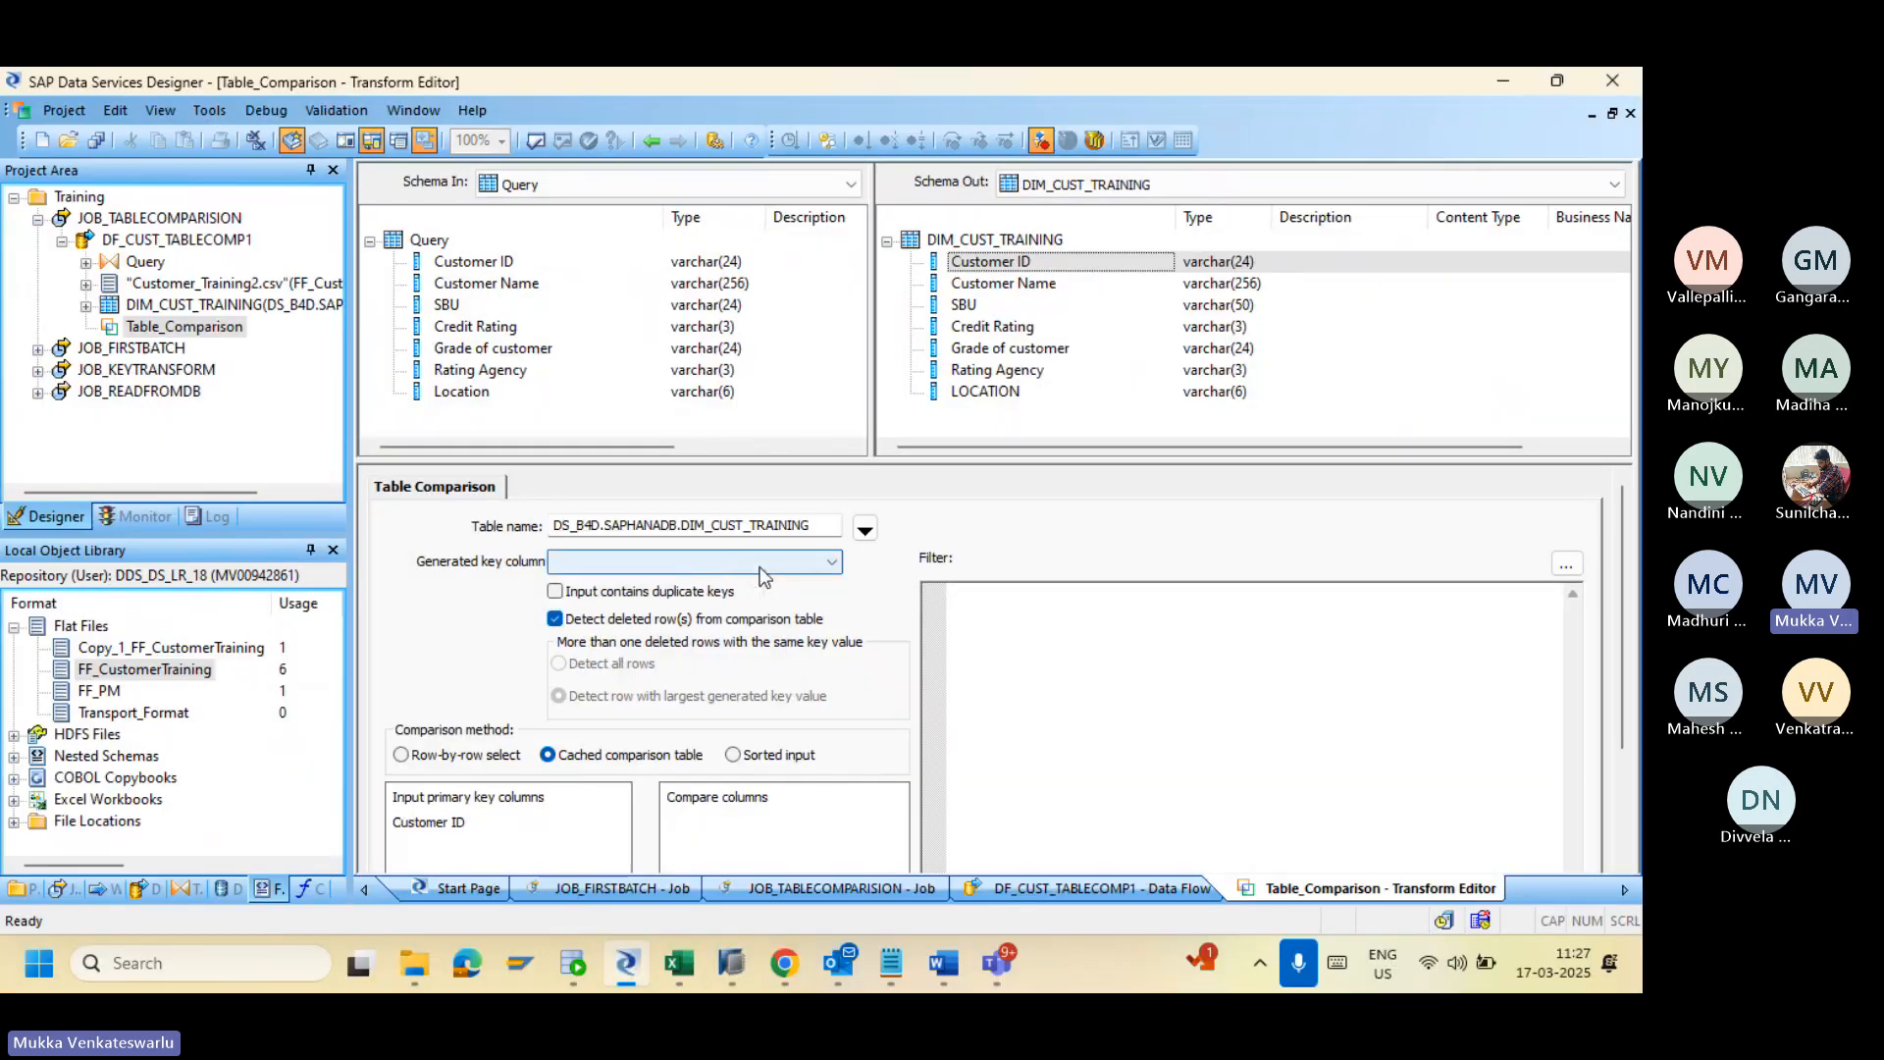
left_click(759, 567)
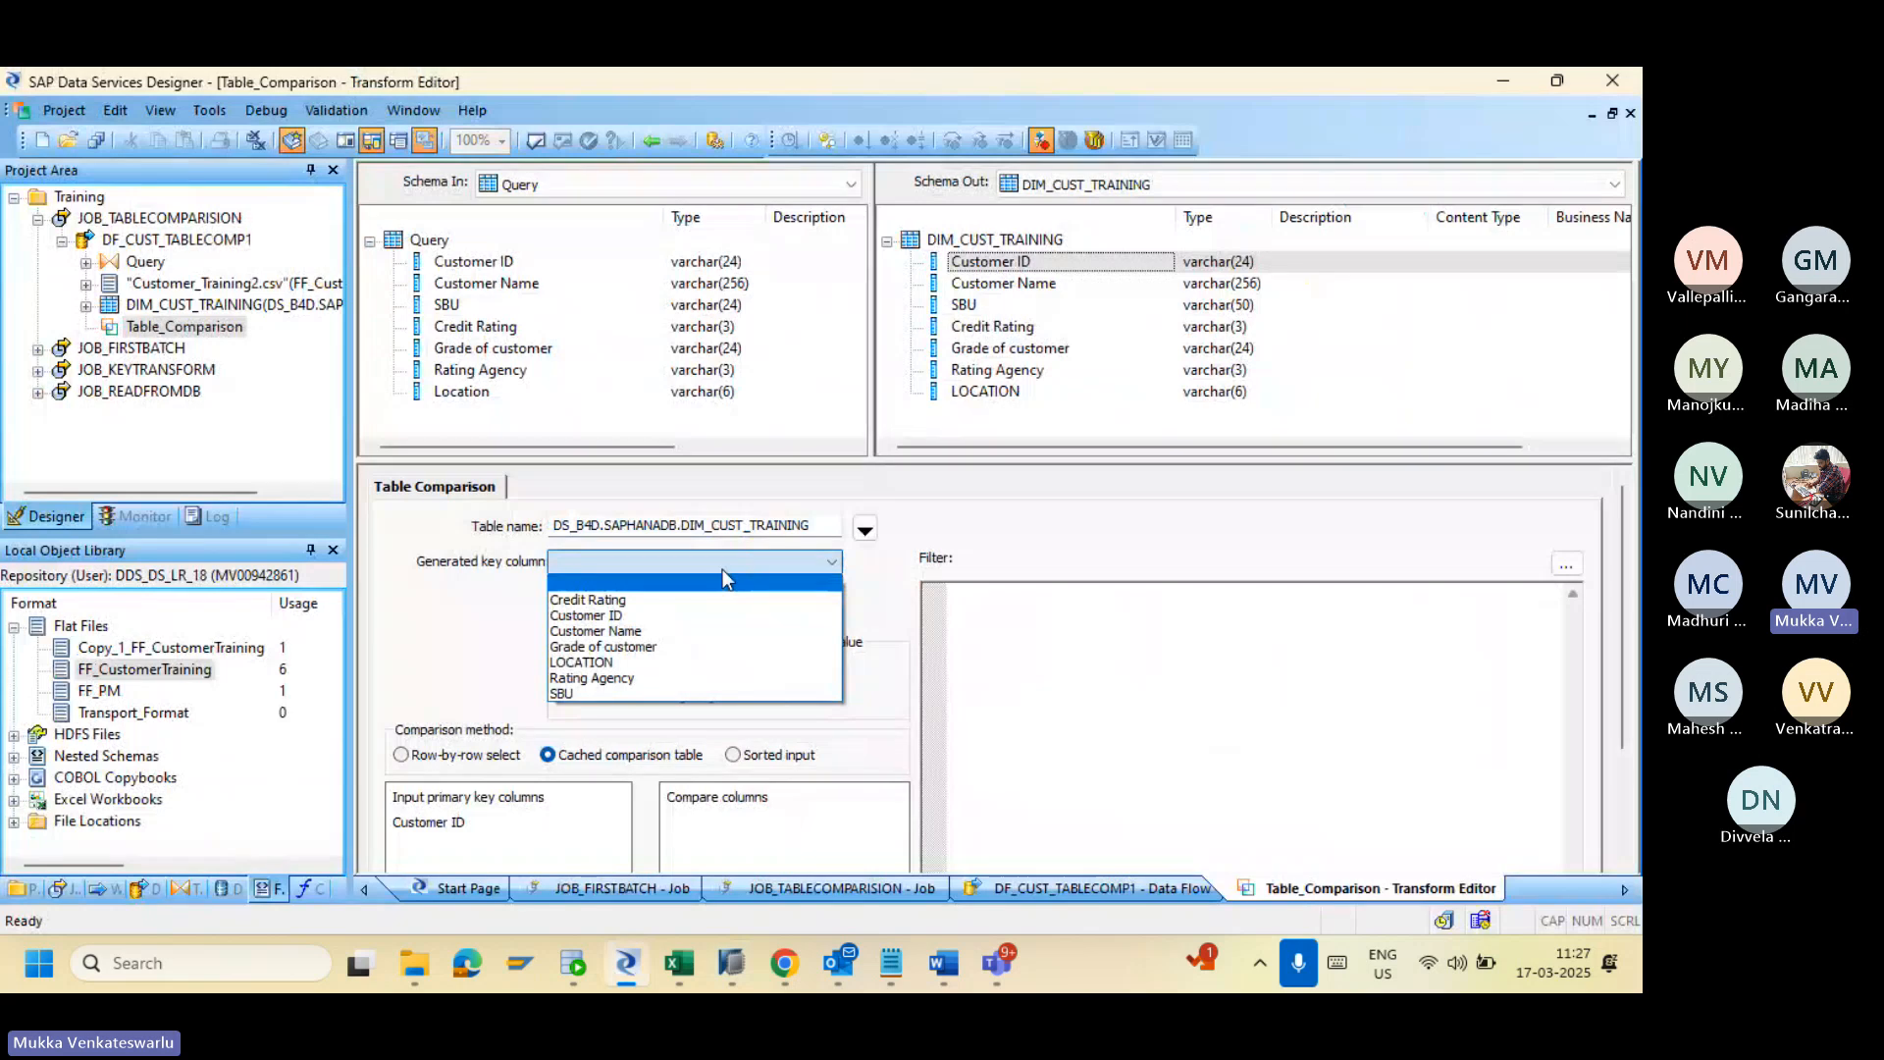
left_click(438, 638)
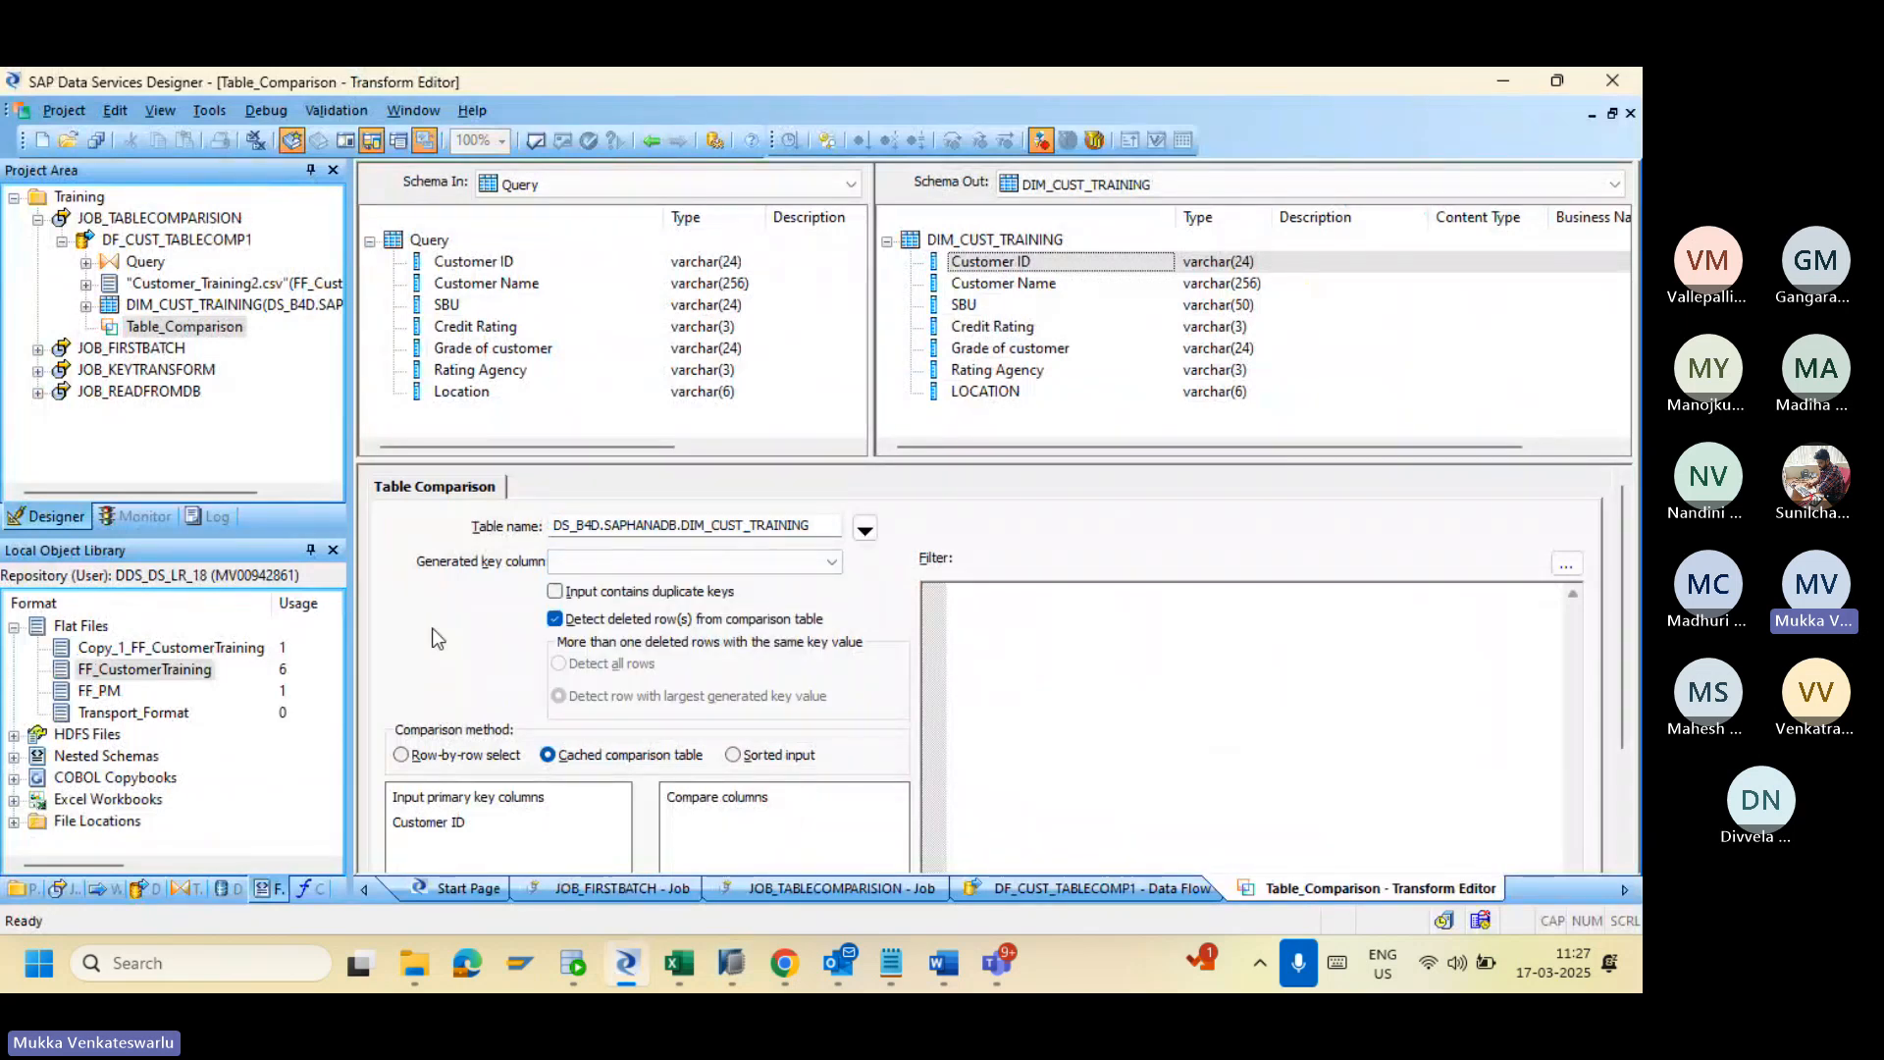
Step: Check the Key column of DIM_CUSTKEYTRANS in HANA Studio, and reopen the Table_Comparison transform from the data flow in Designer
key("alt+Tab")
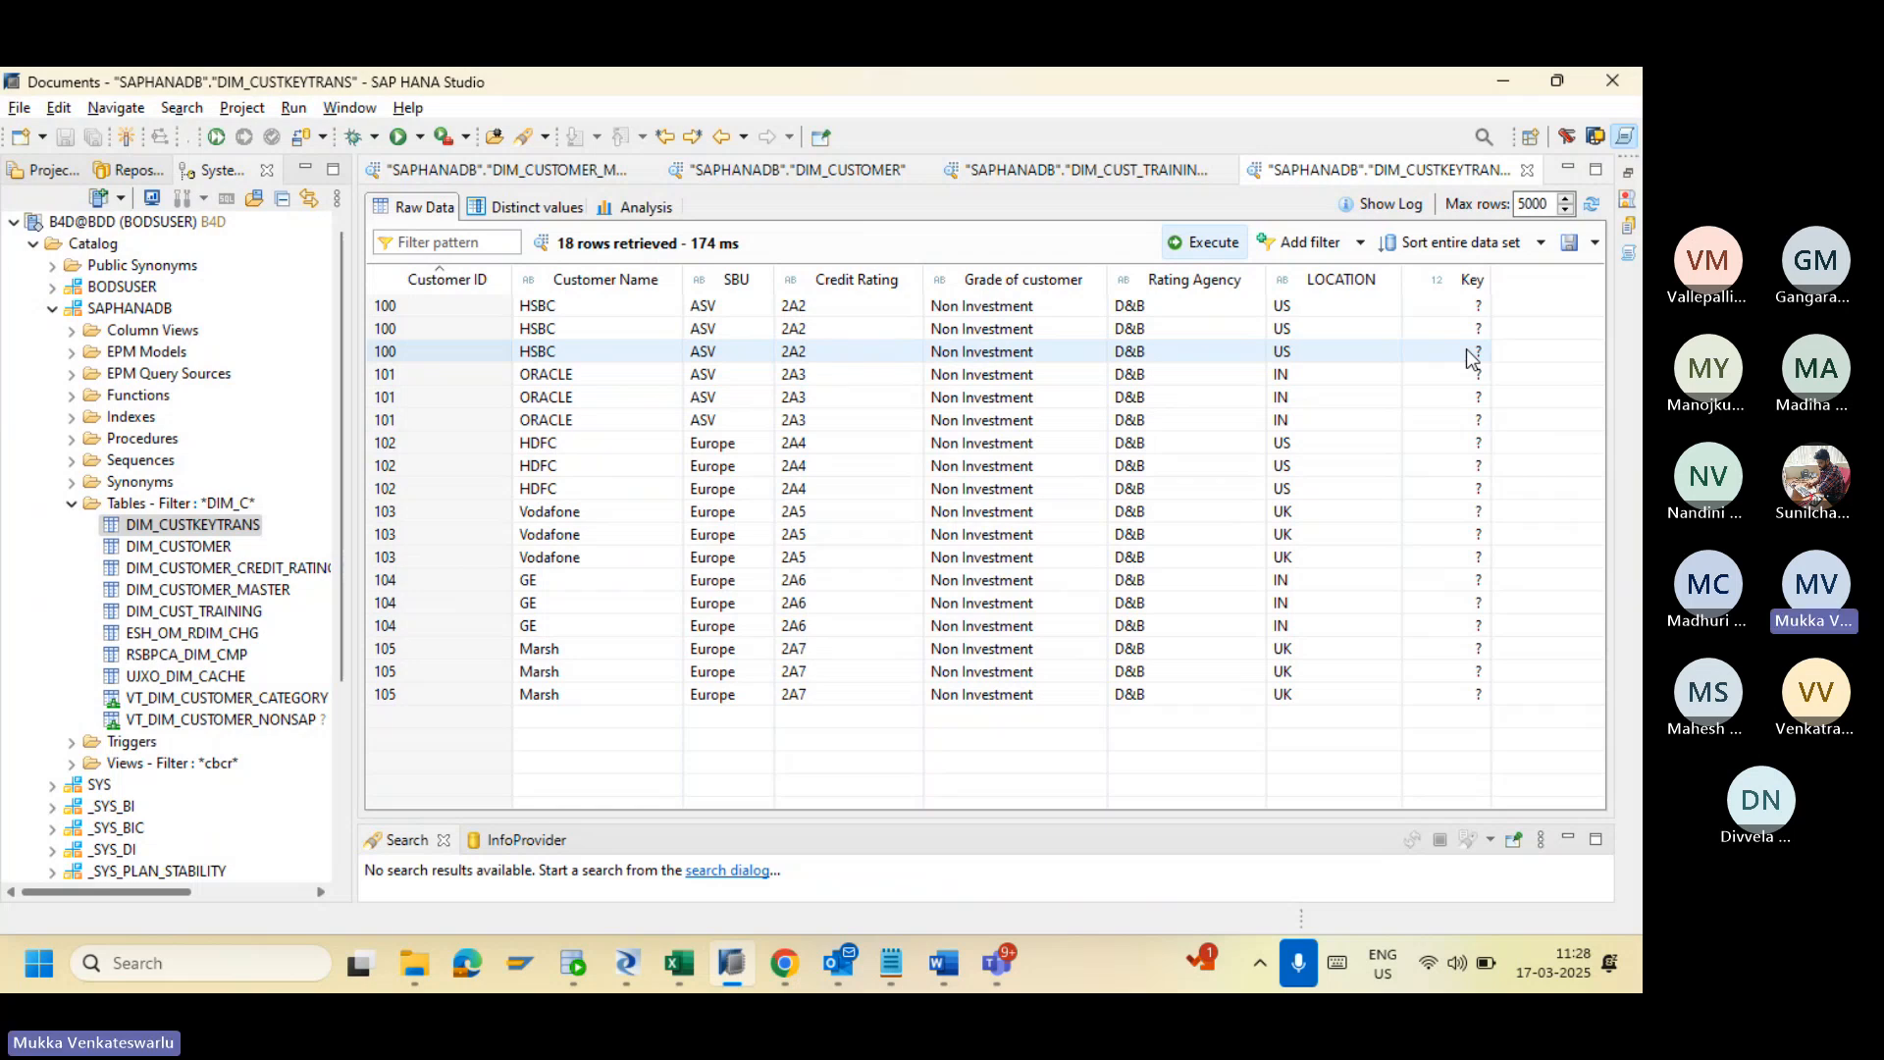
key("alt+Tab")
left_click(650, 144)
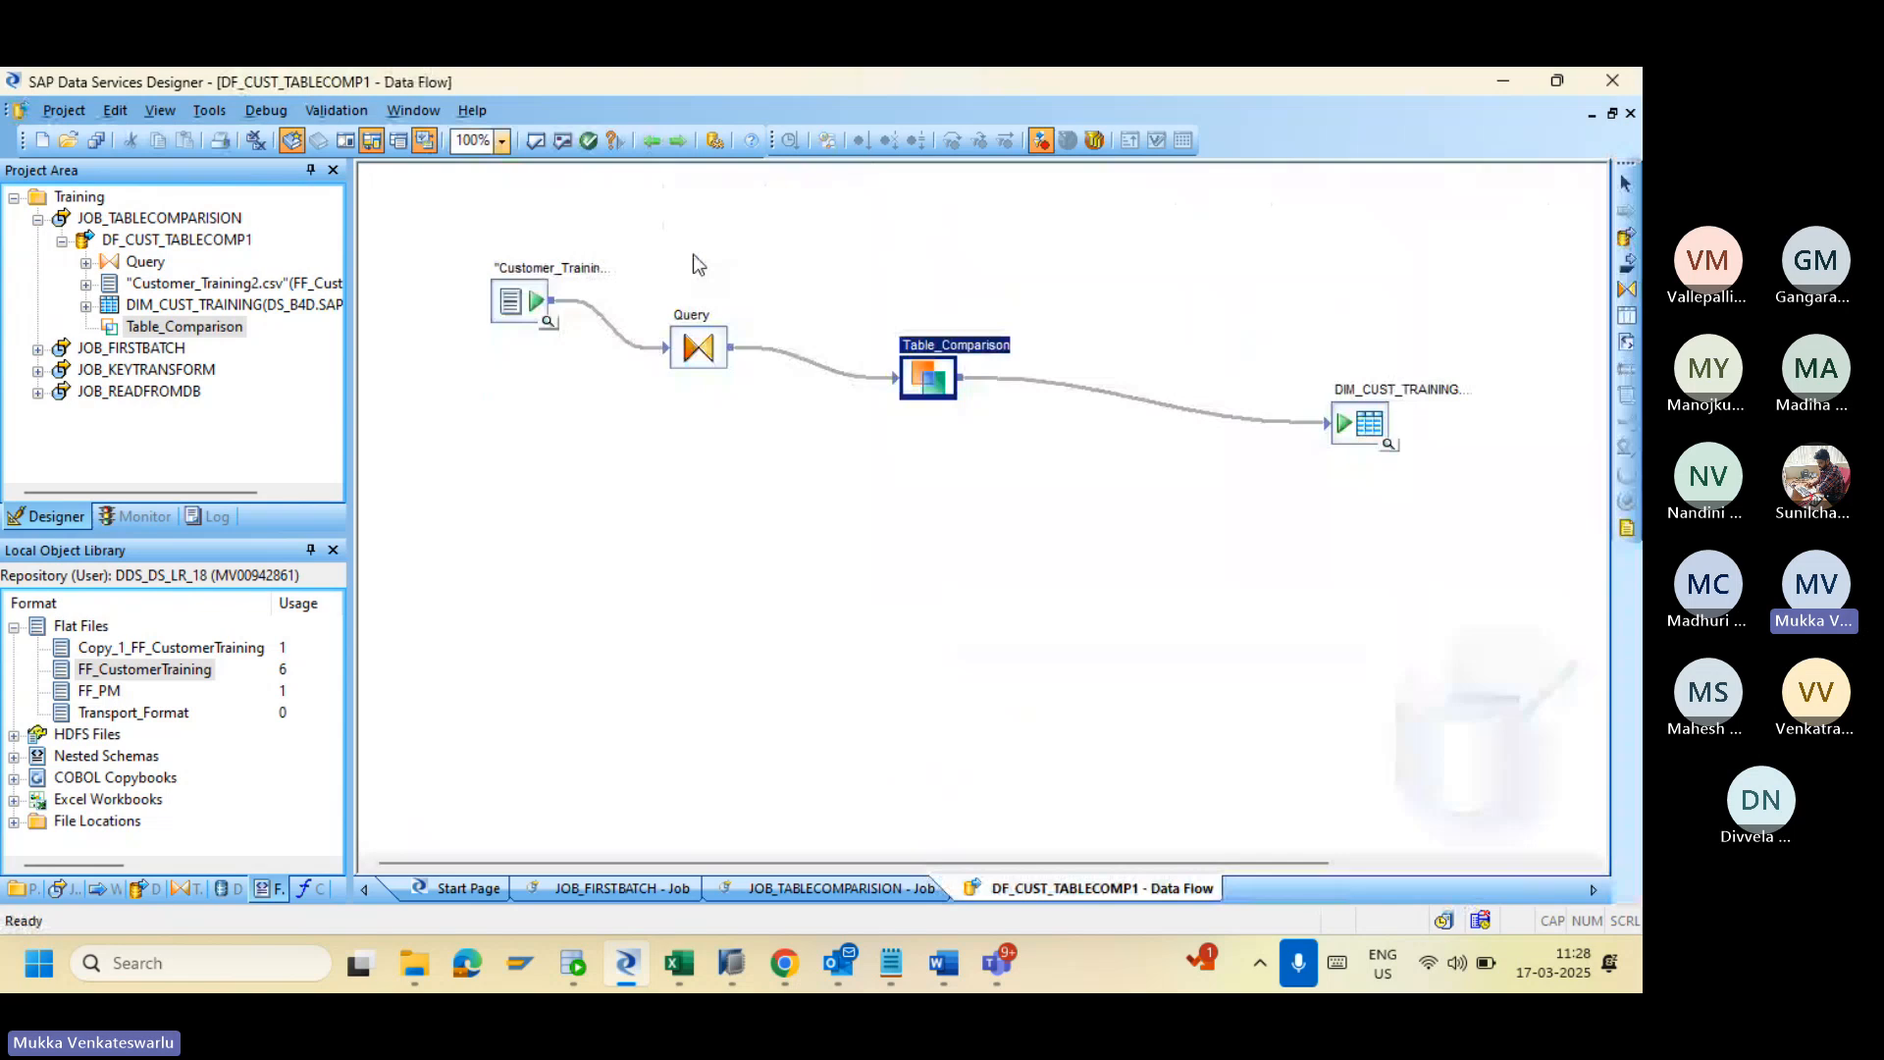
key("alt+Tab")
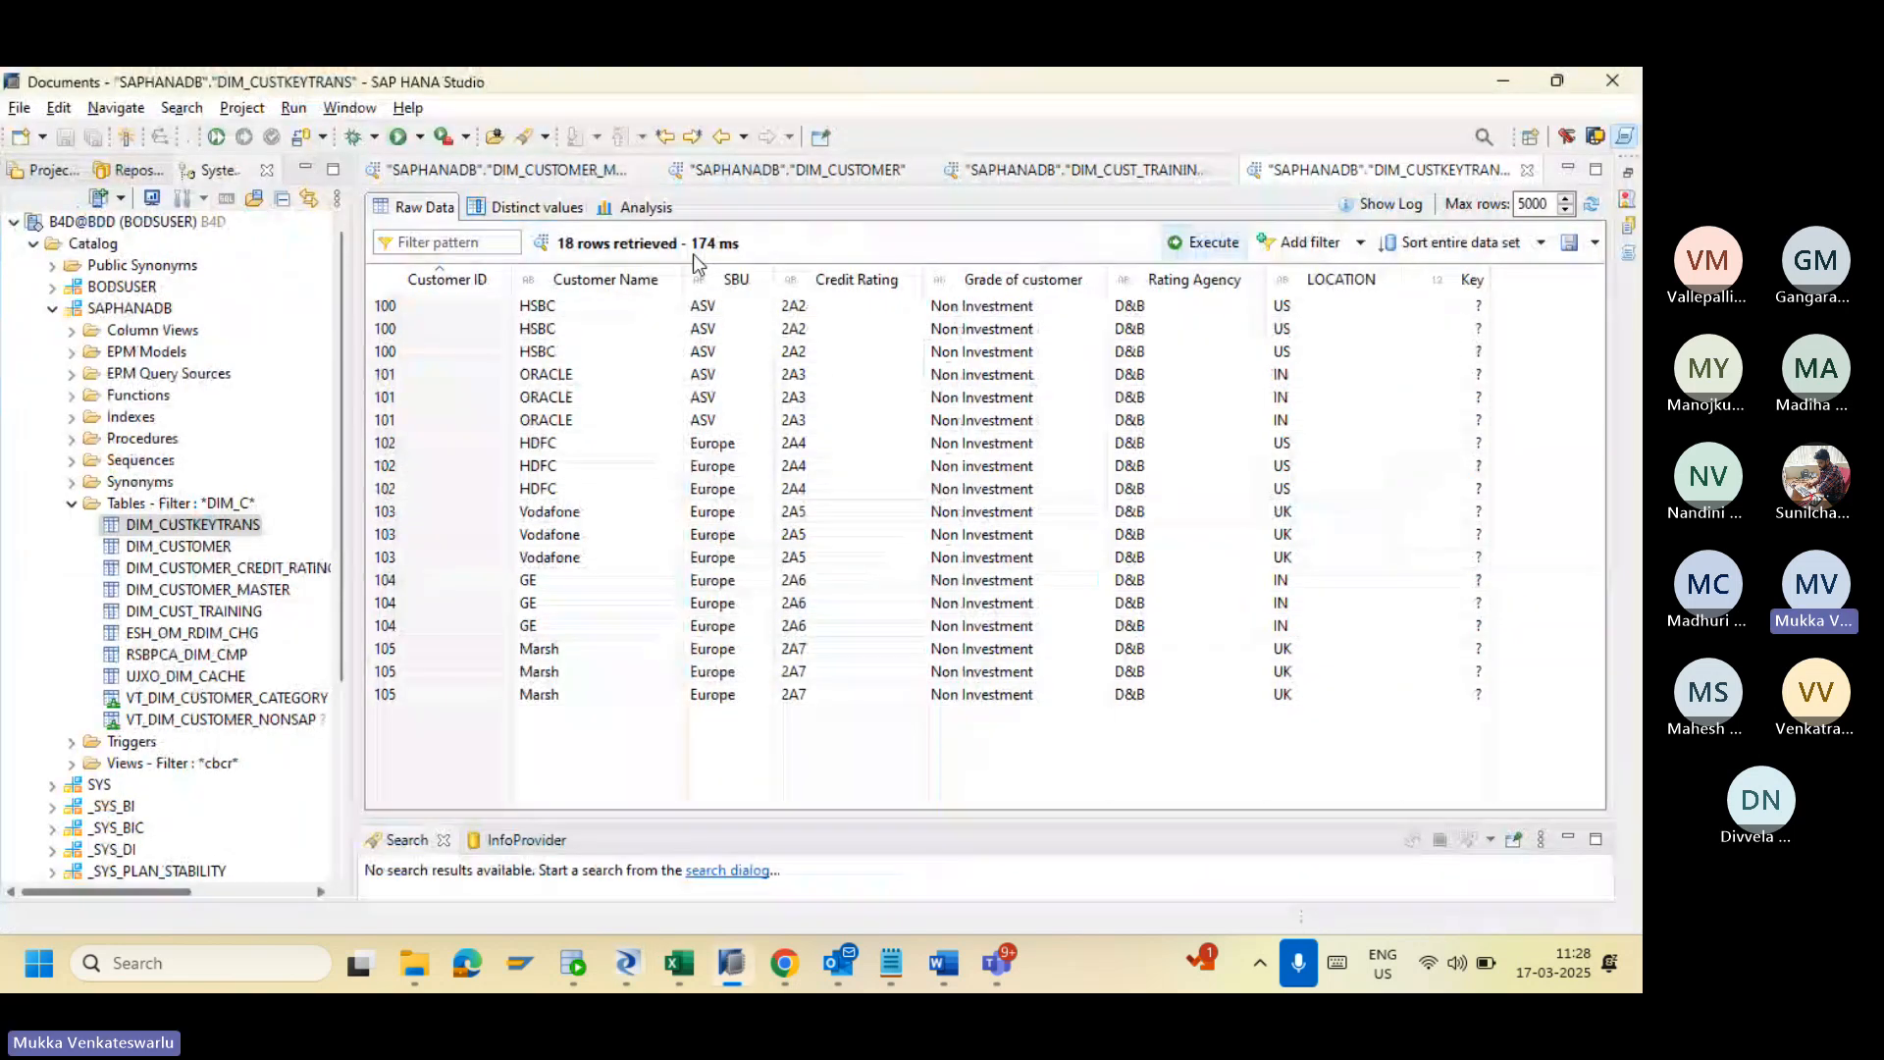
key("alt+Tab")
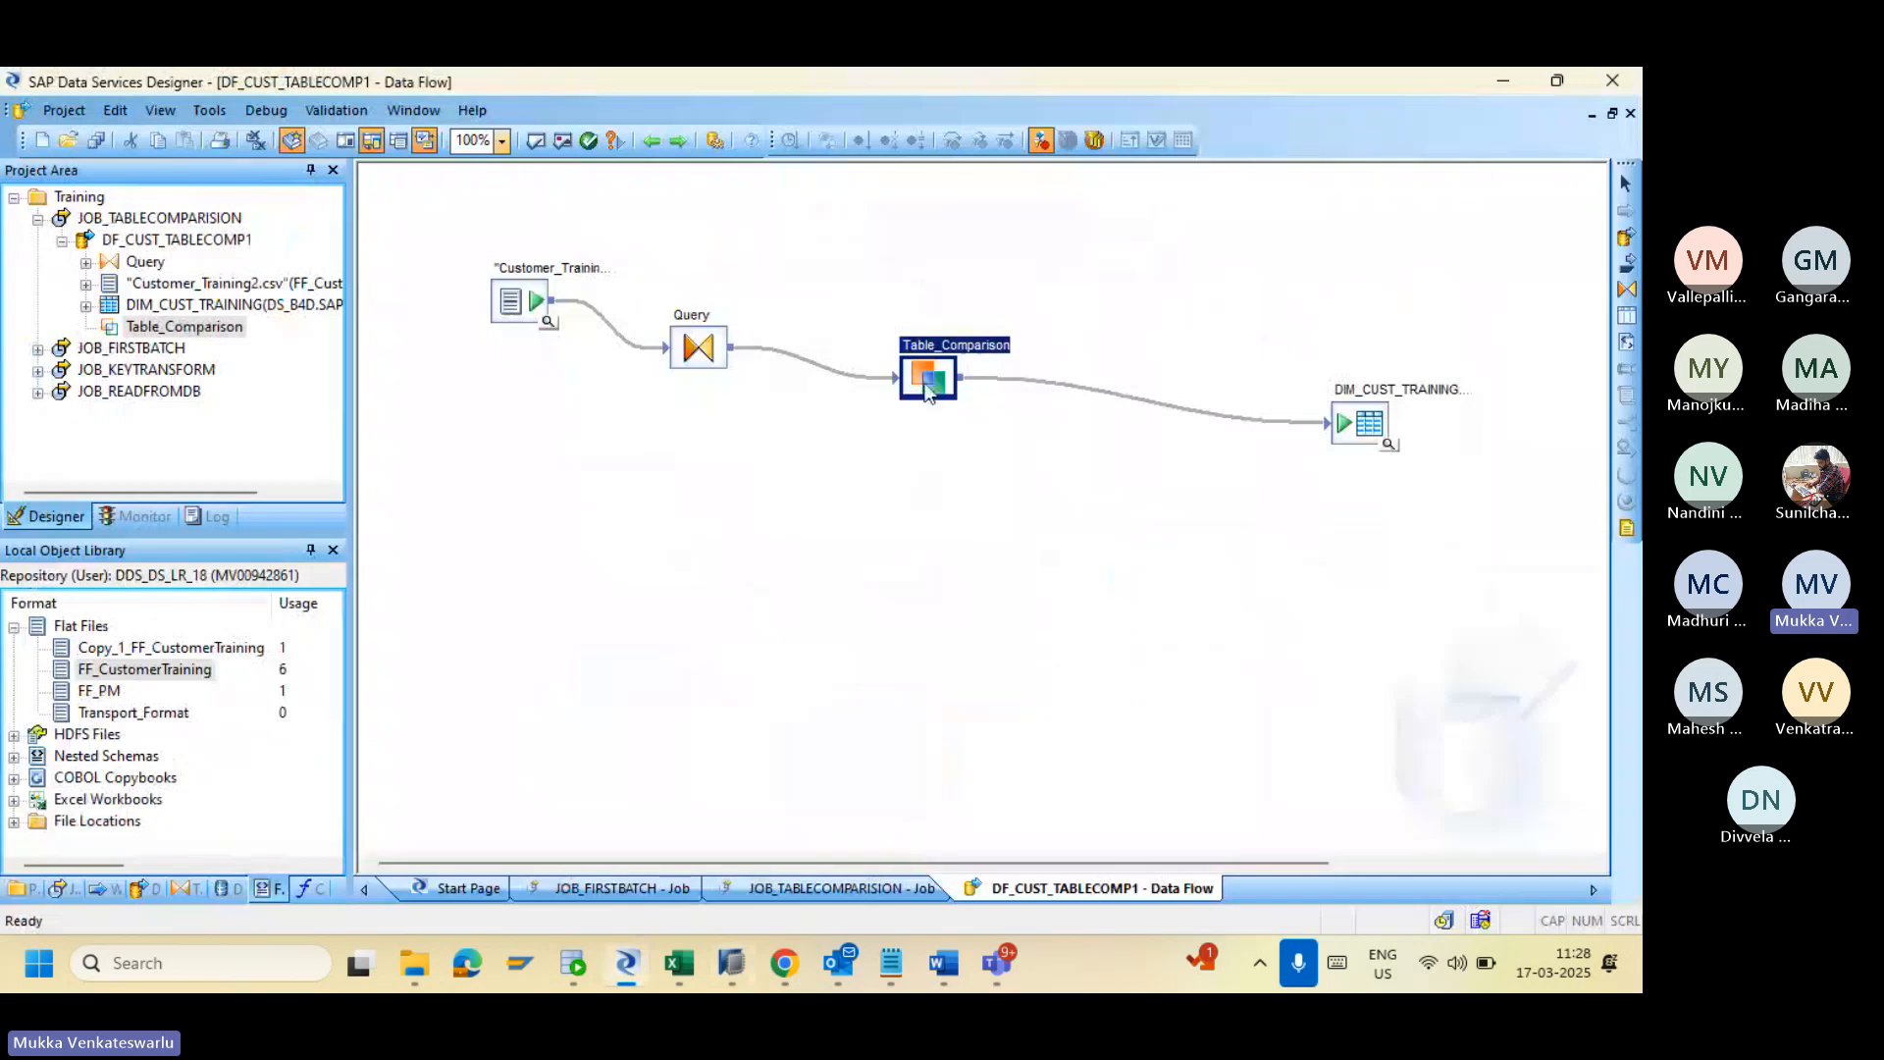
double_click(926, 390)
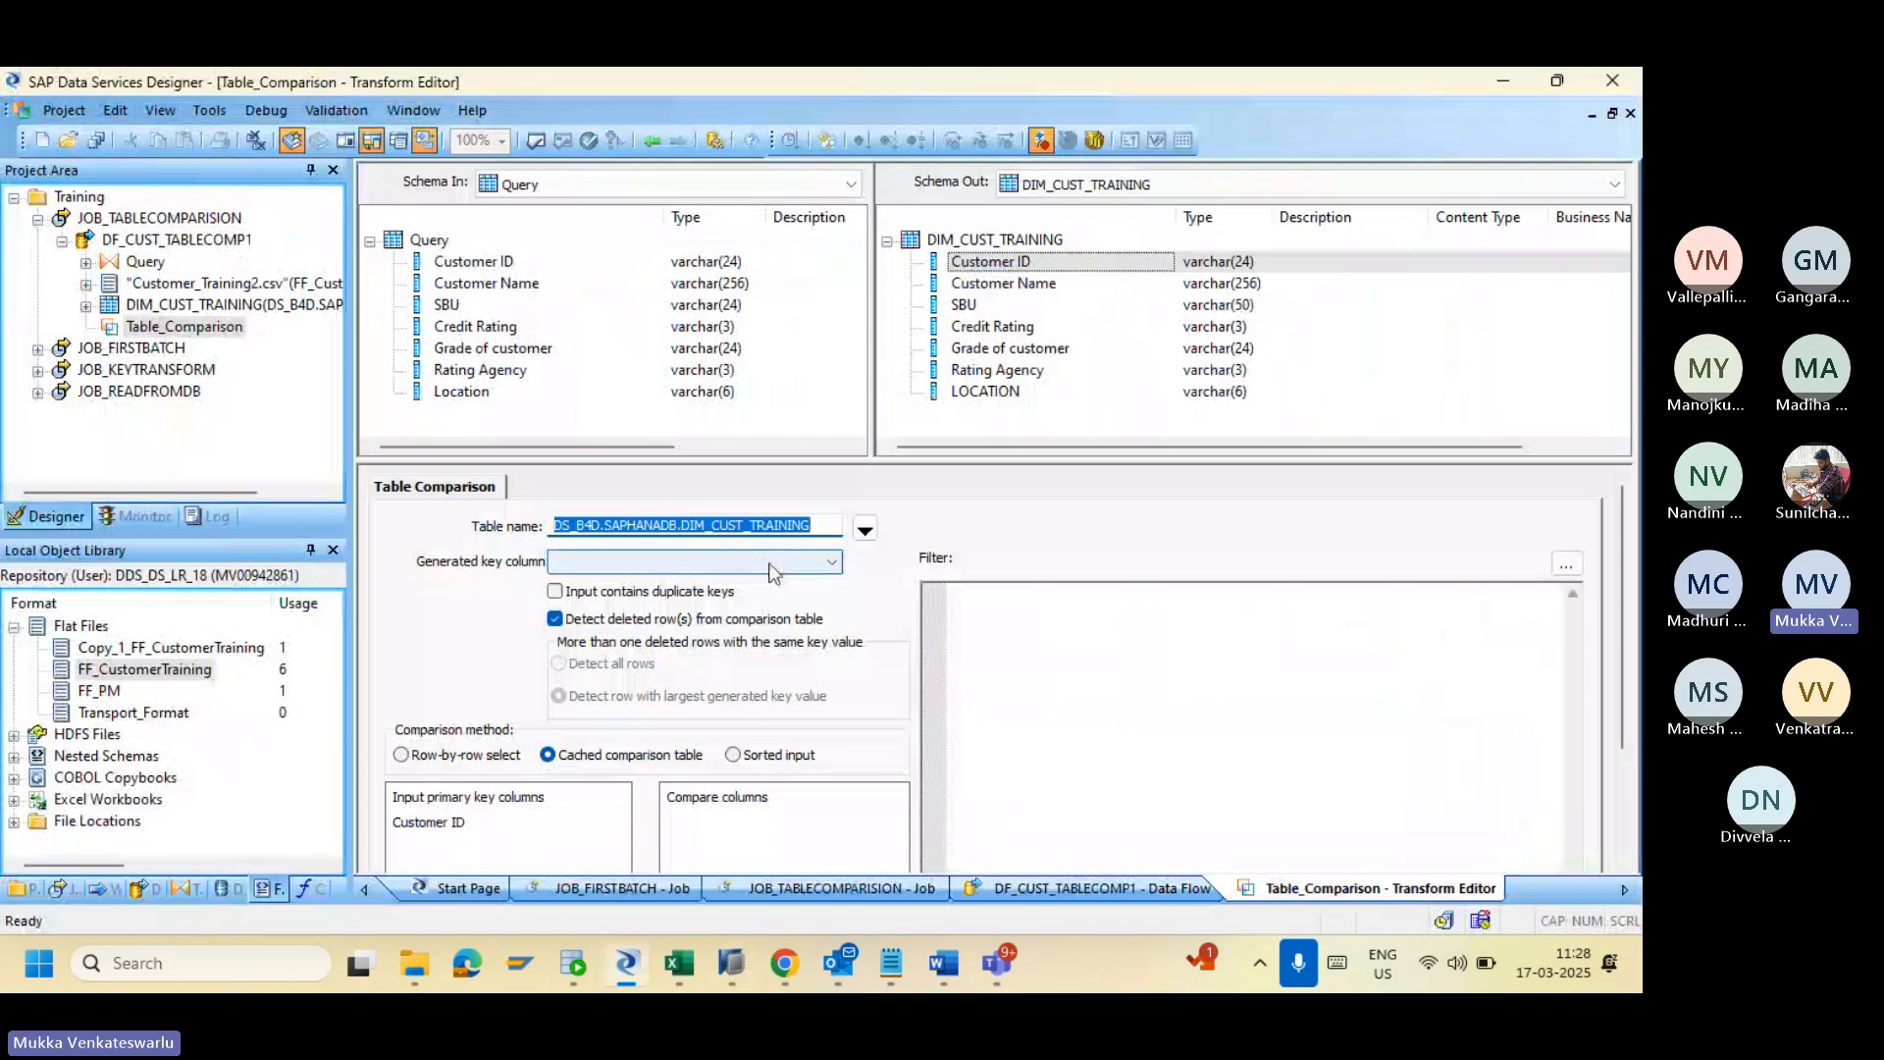
Step: Compare the Key column of DIM_CUSTKEYTRANS in HANA Studio with the Generated key column choices of Table_Comparison in Designer
key("alt+Tab")
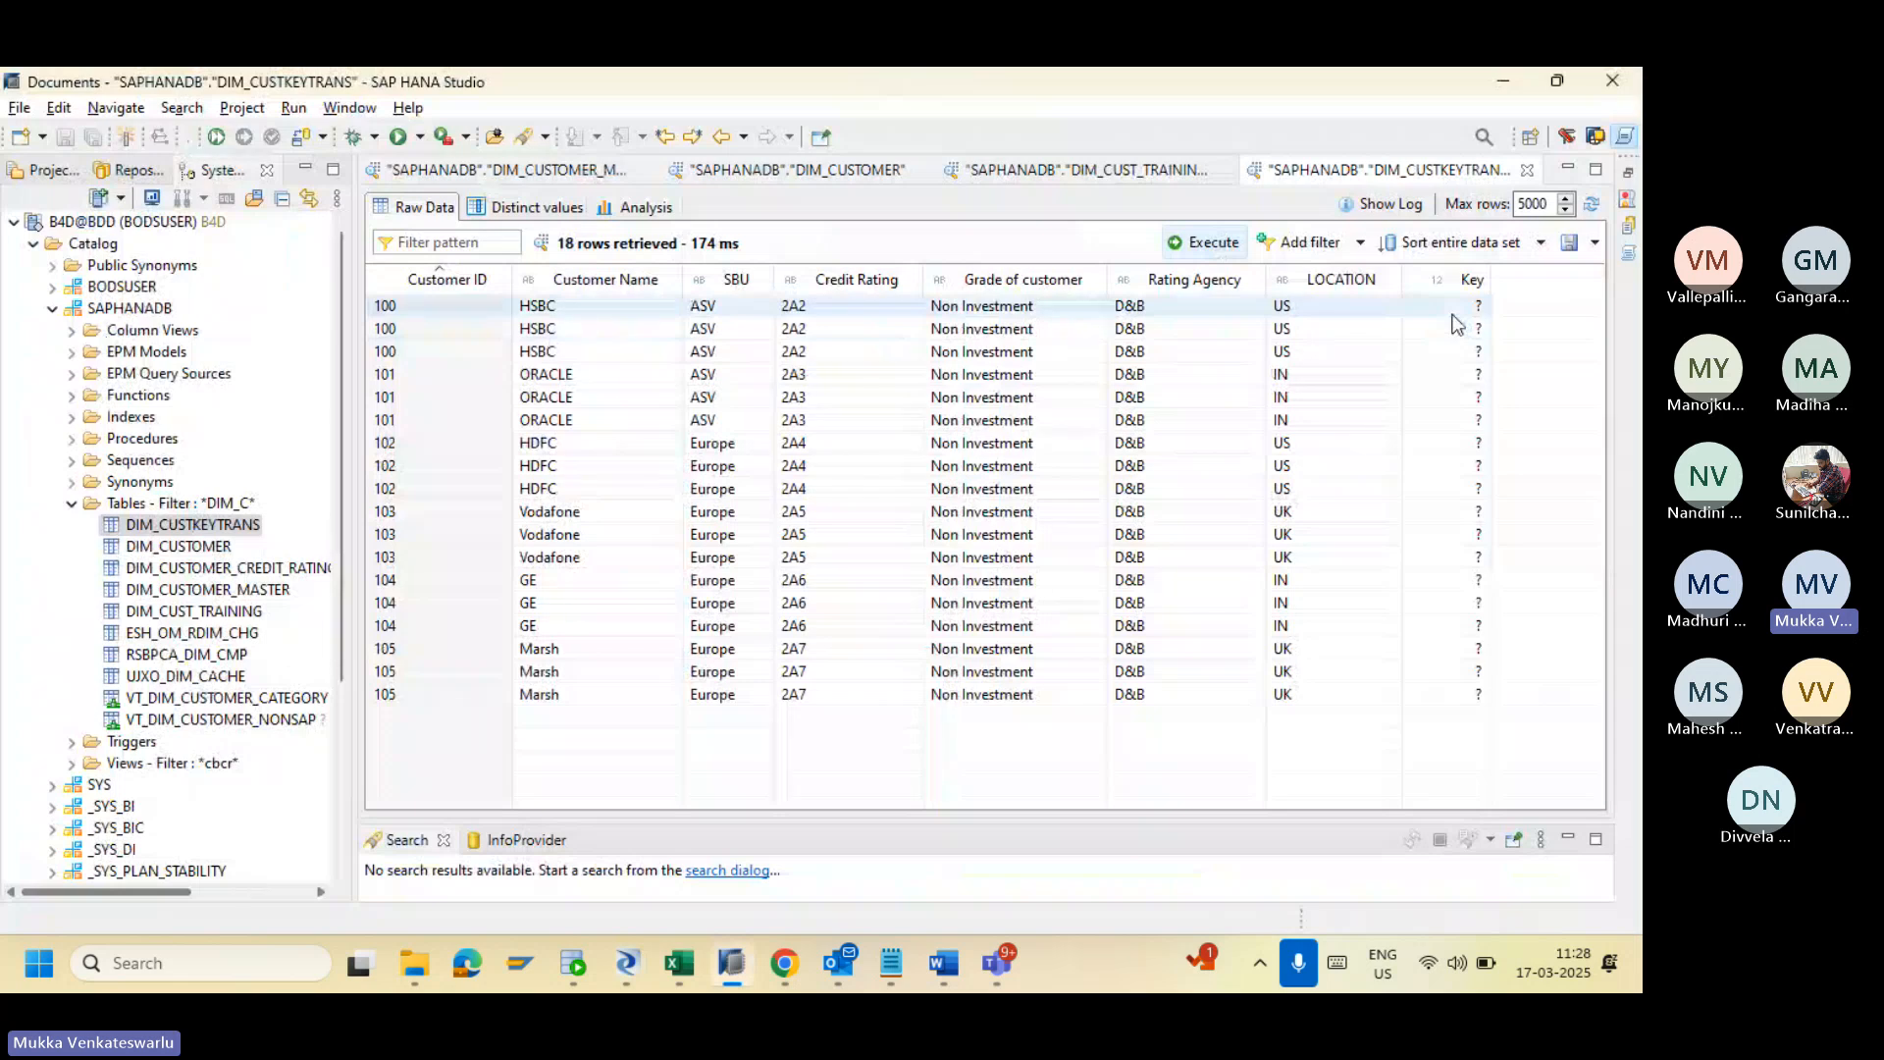
key("alt+Tab")
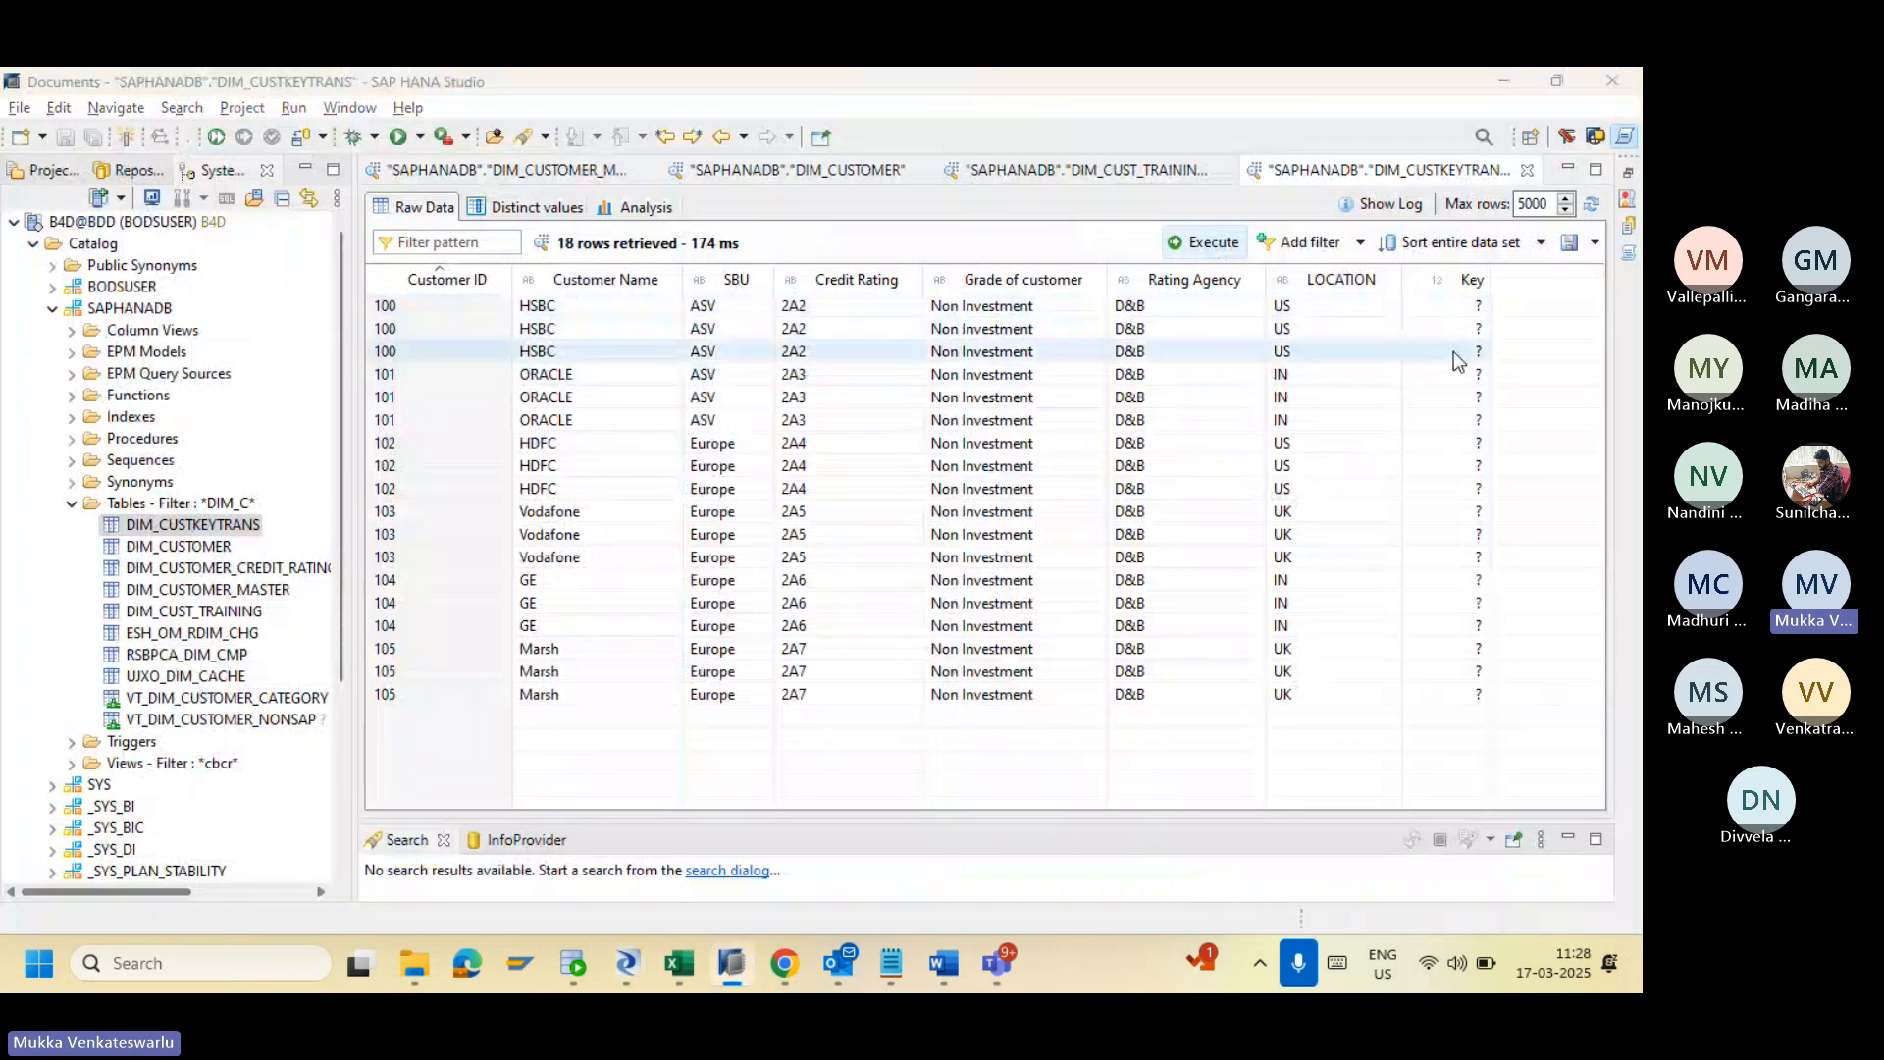
key("alt+Tab")
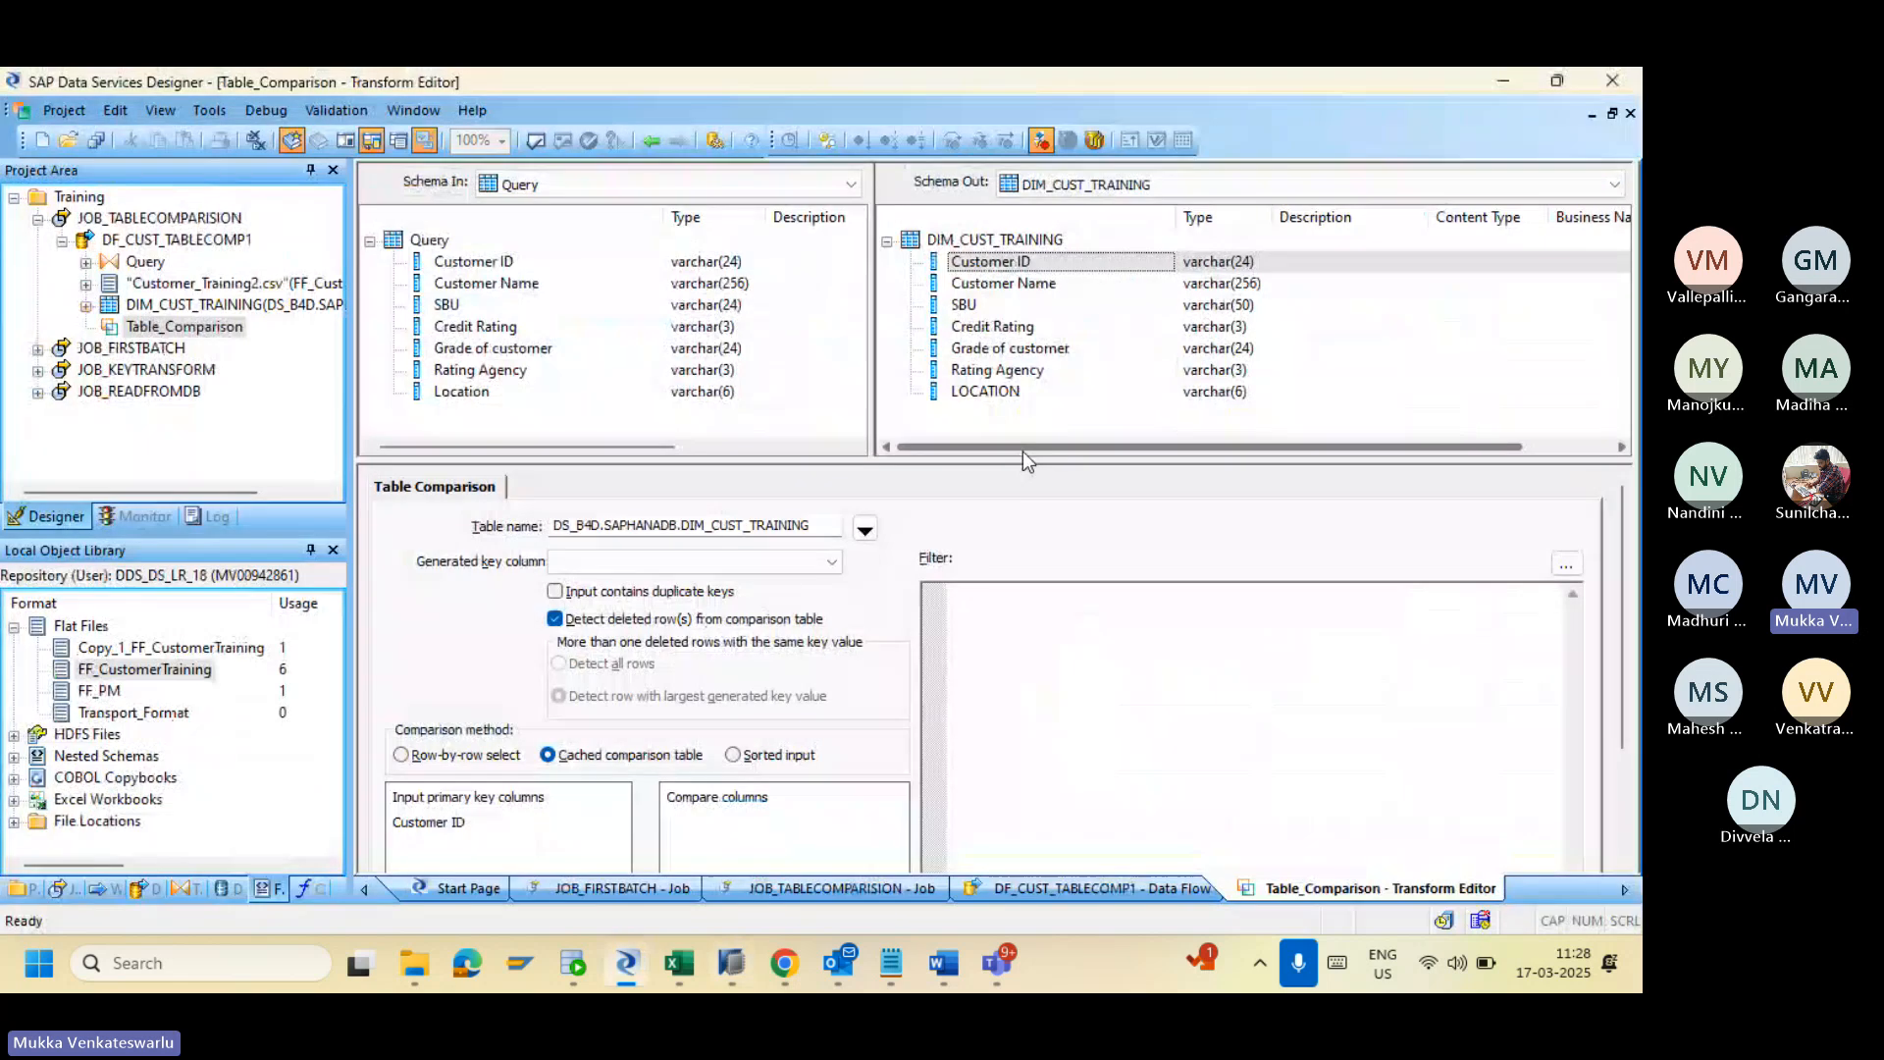
left_click(809, 559)
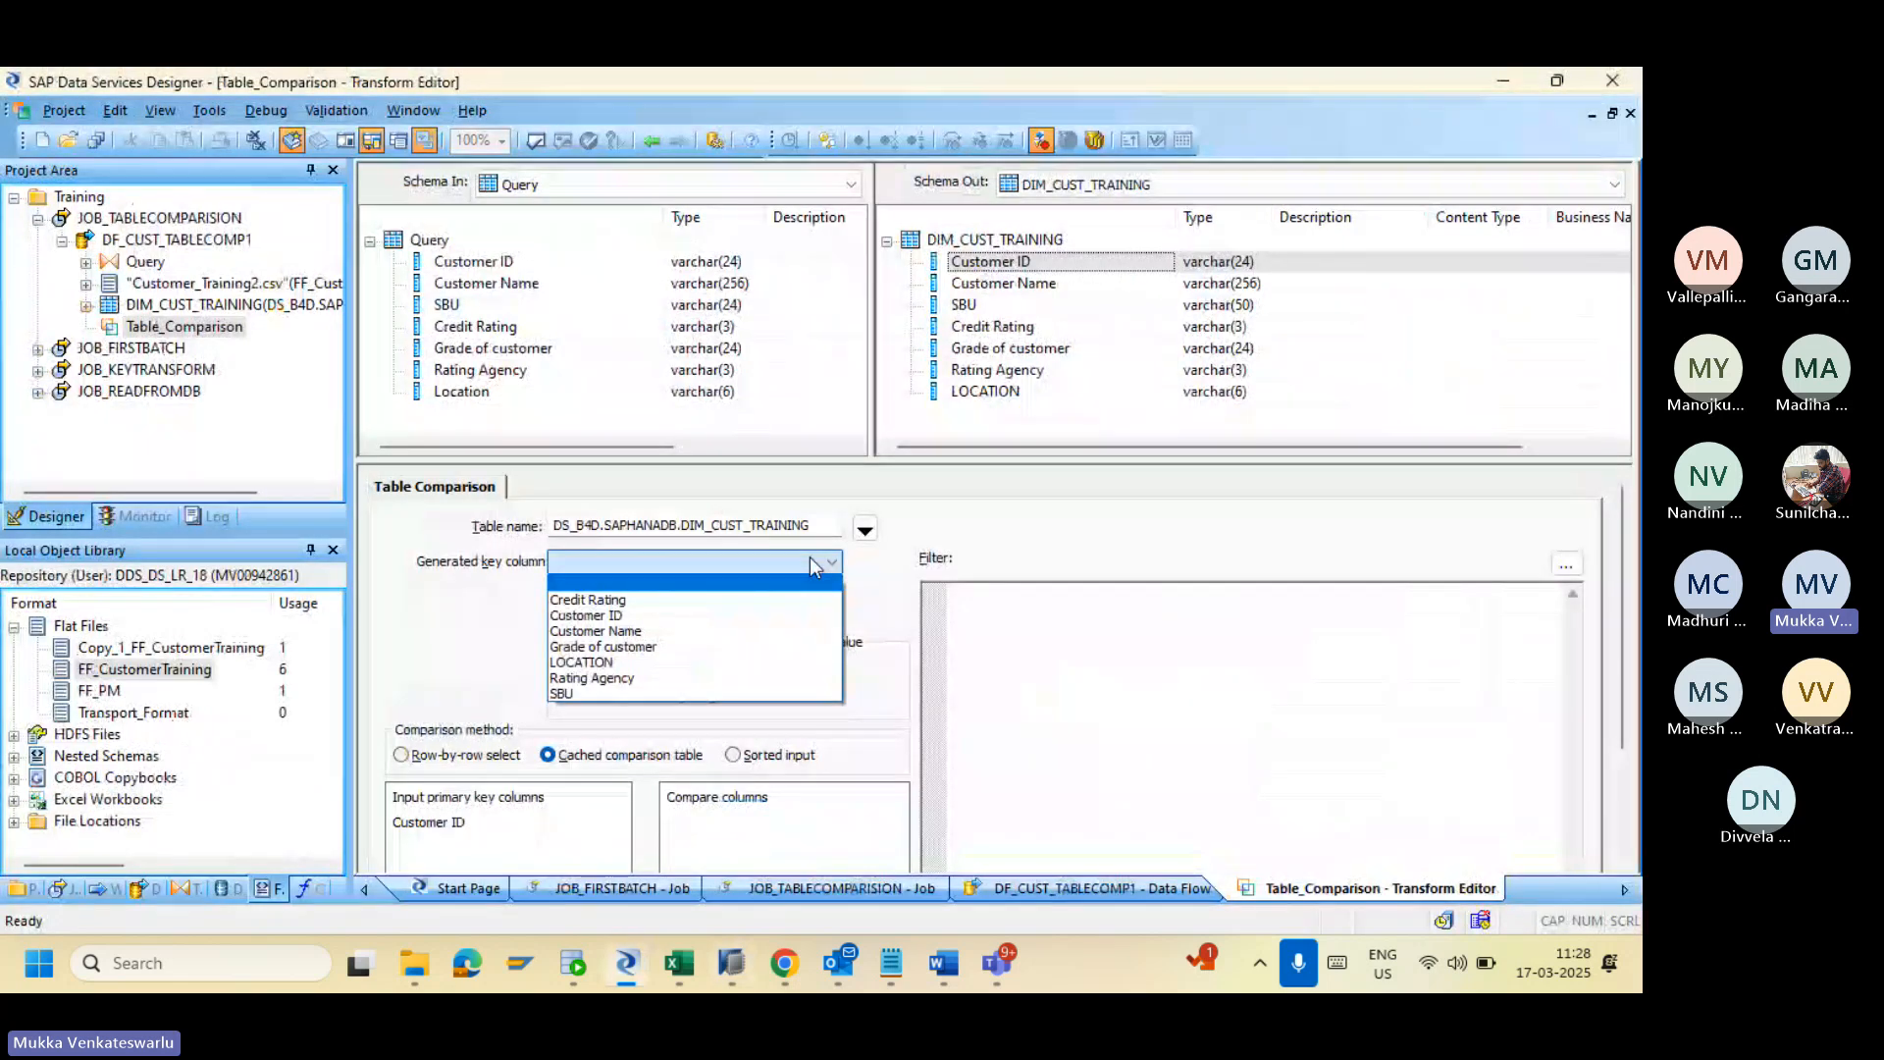
key("alt+Tab")
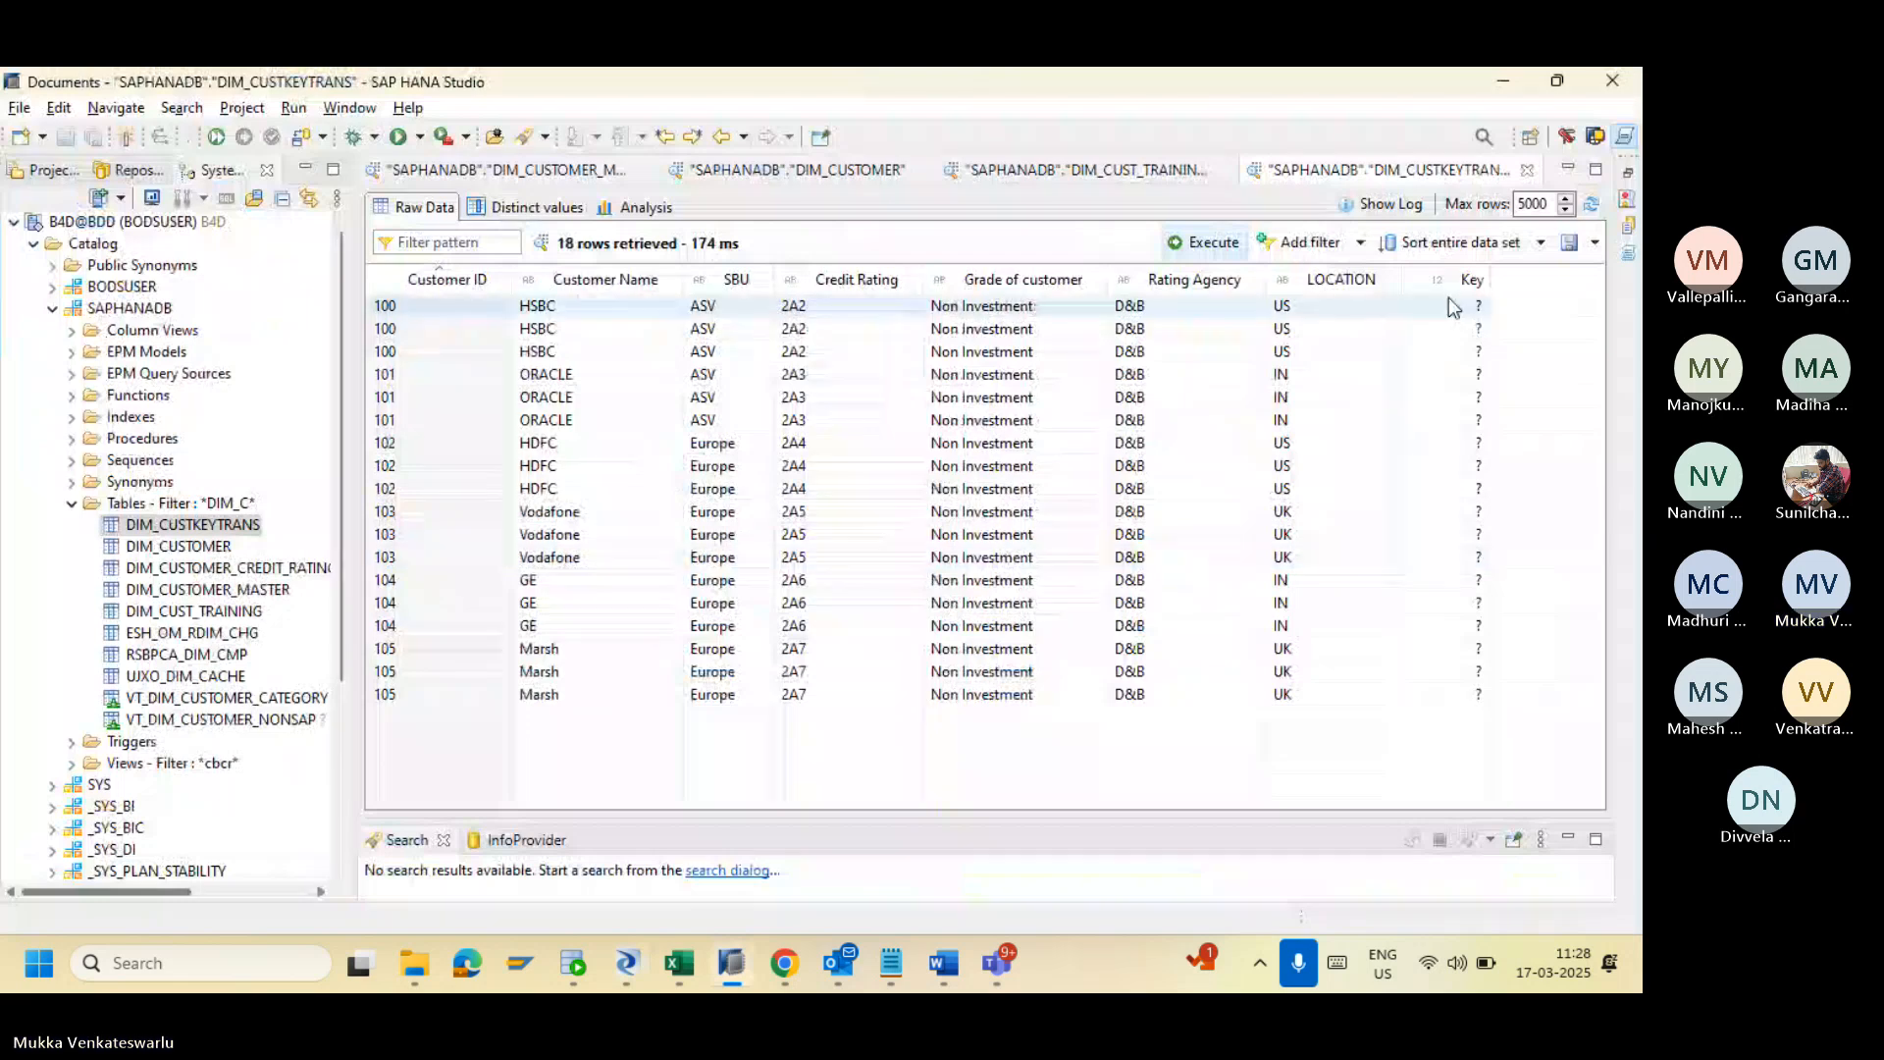
key("alt+Tab")
Step: Return to the DF_CUST_TABLECOMP1 data flow and delete the Customer_Training2.csv source file
left_click(648, 141)
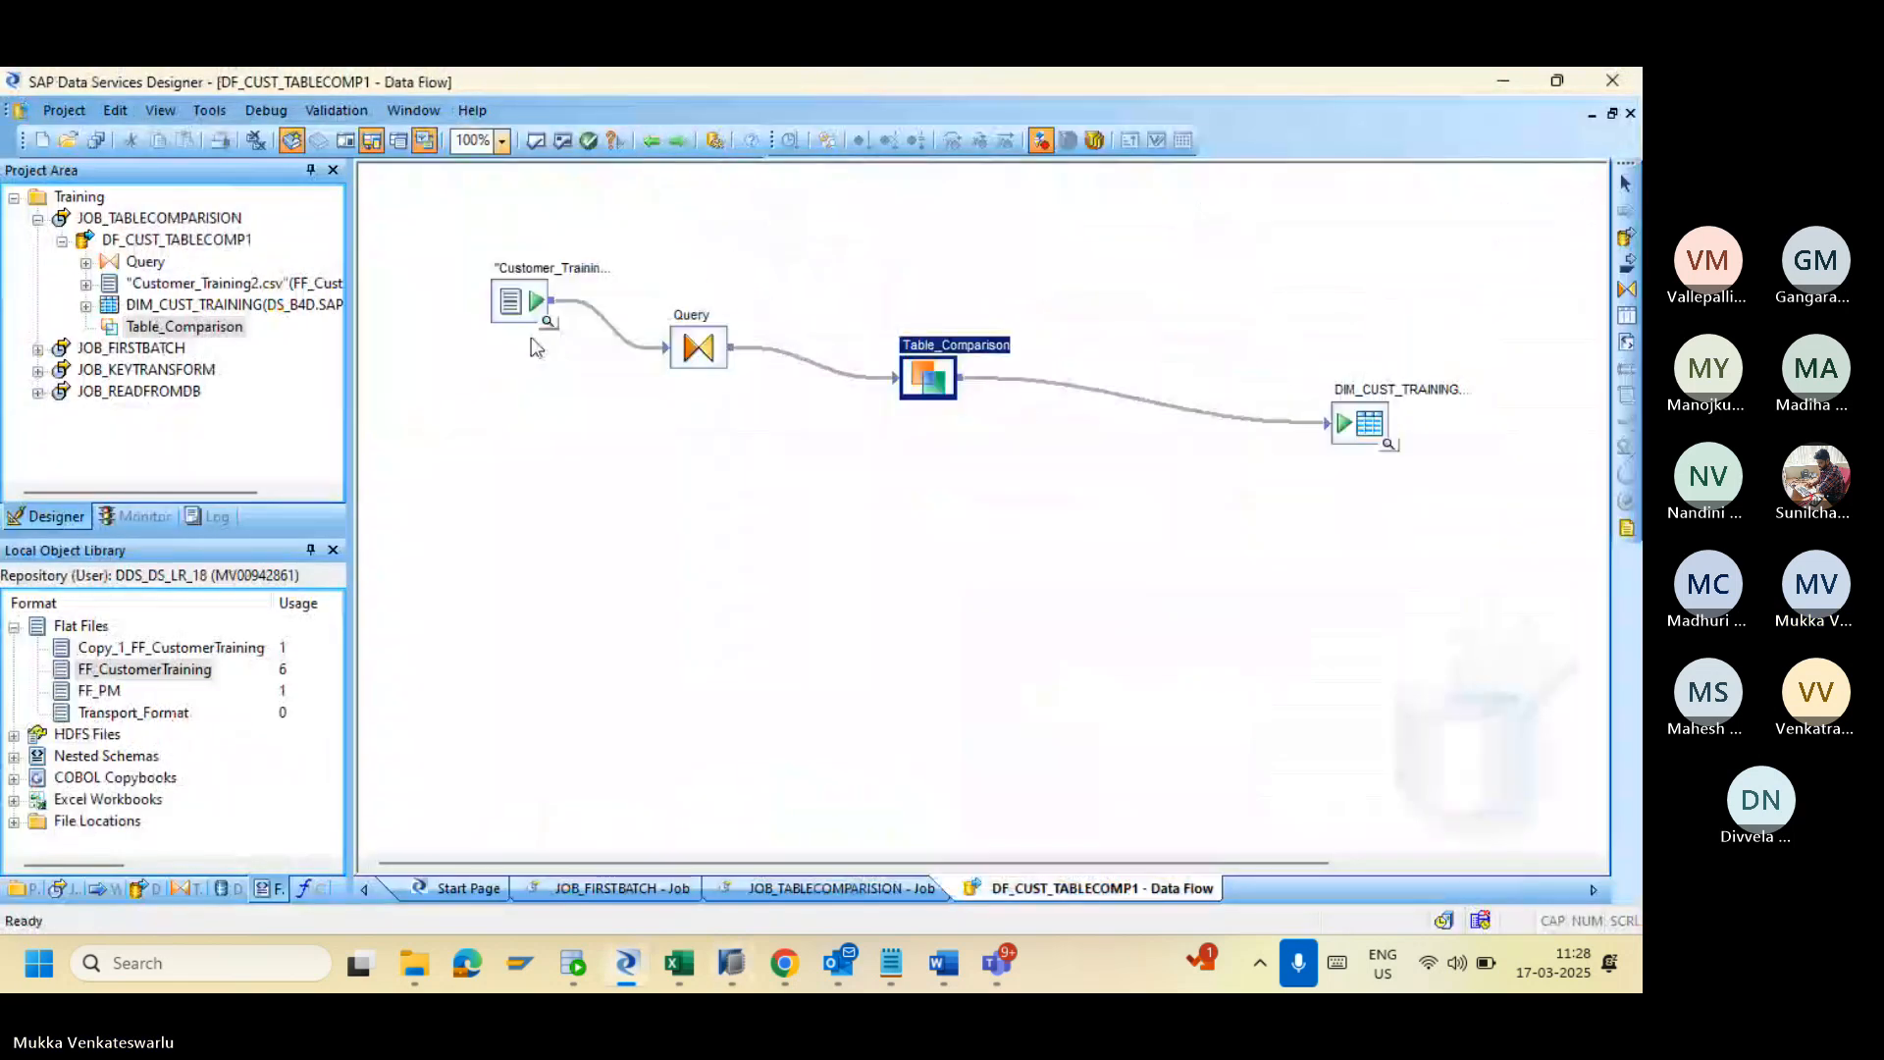
left_click(518, 312)
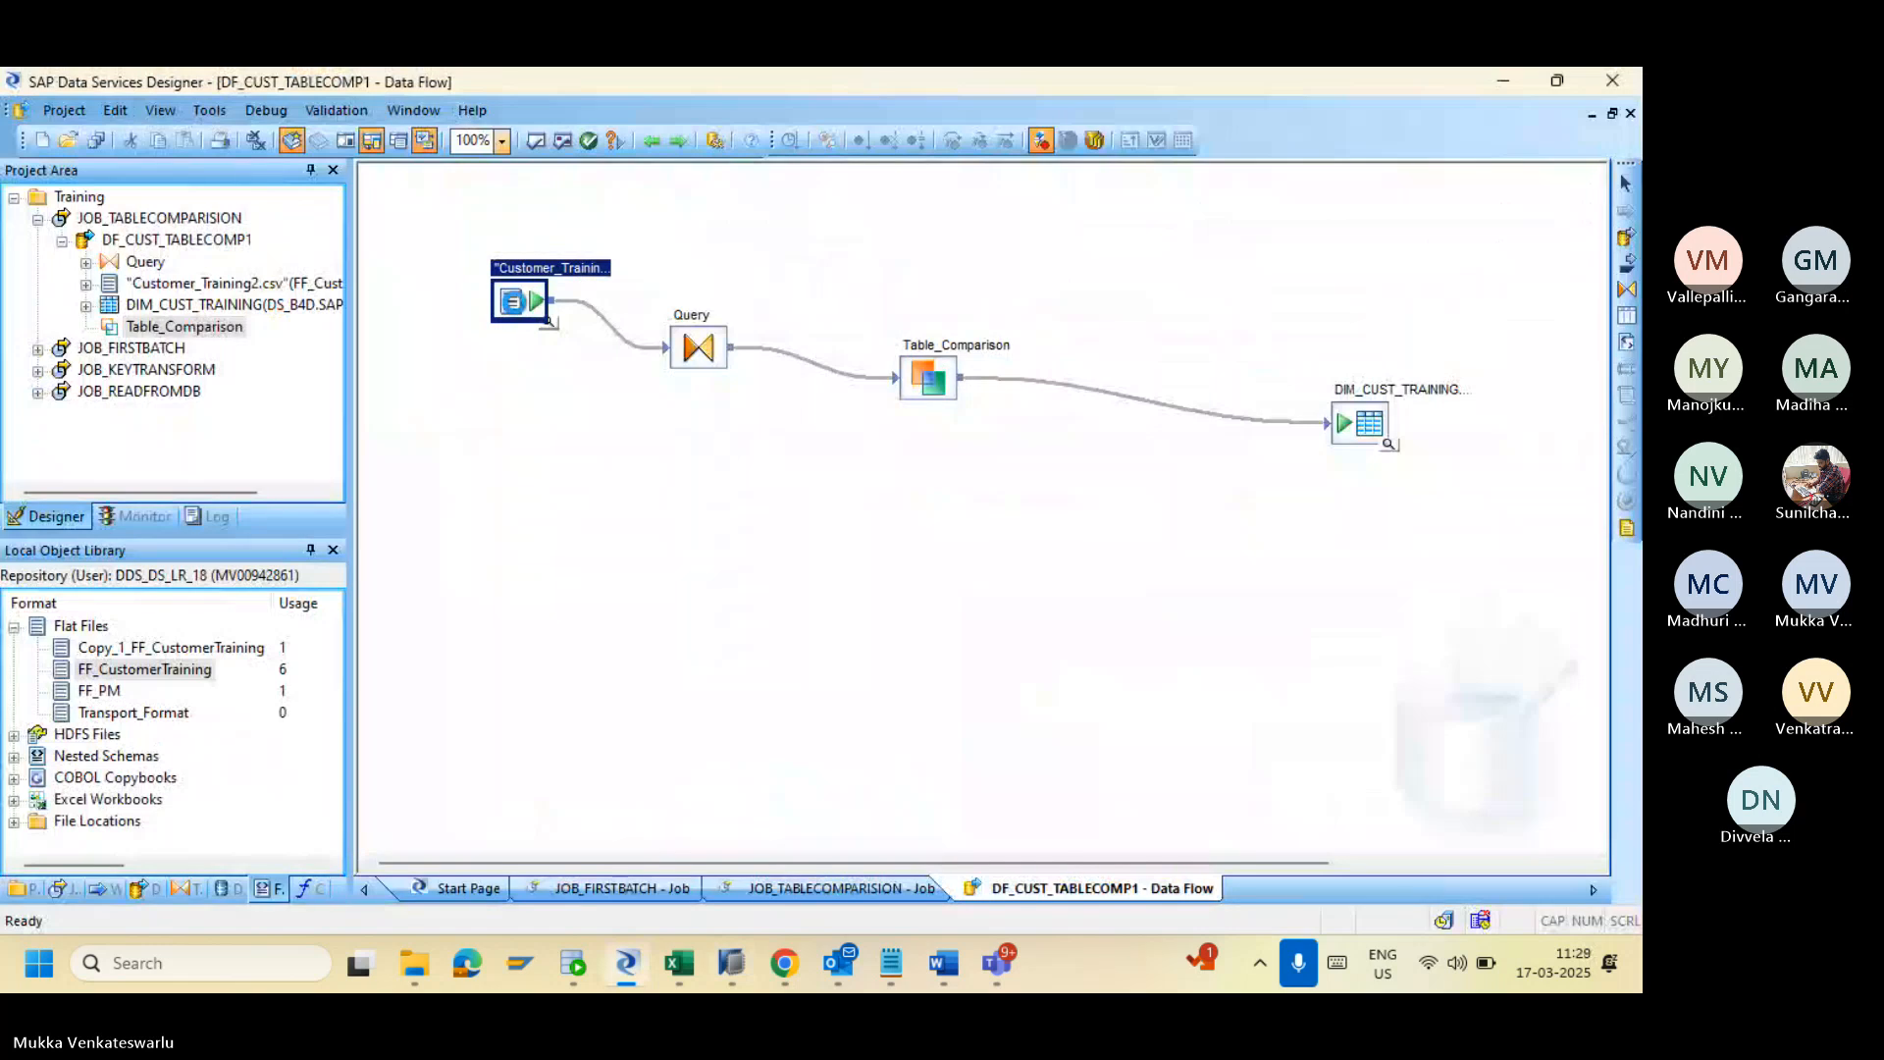
key("Delete")
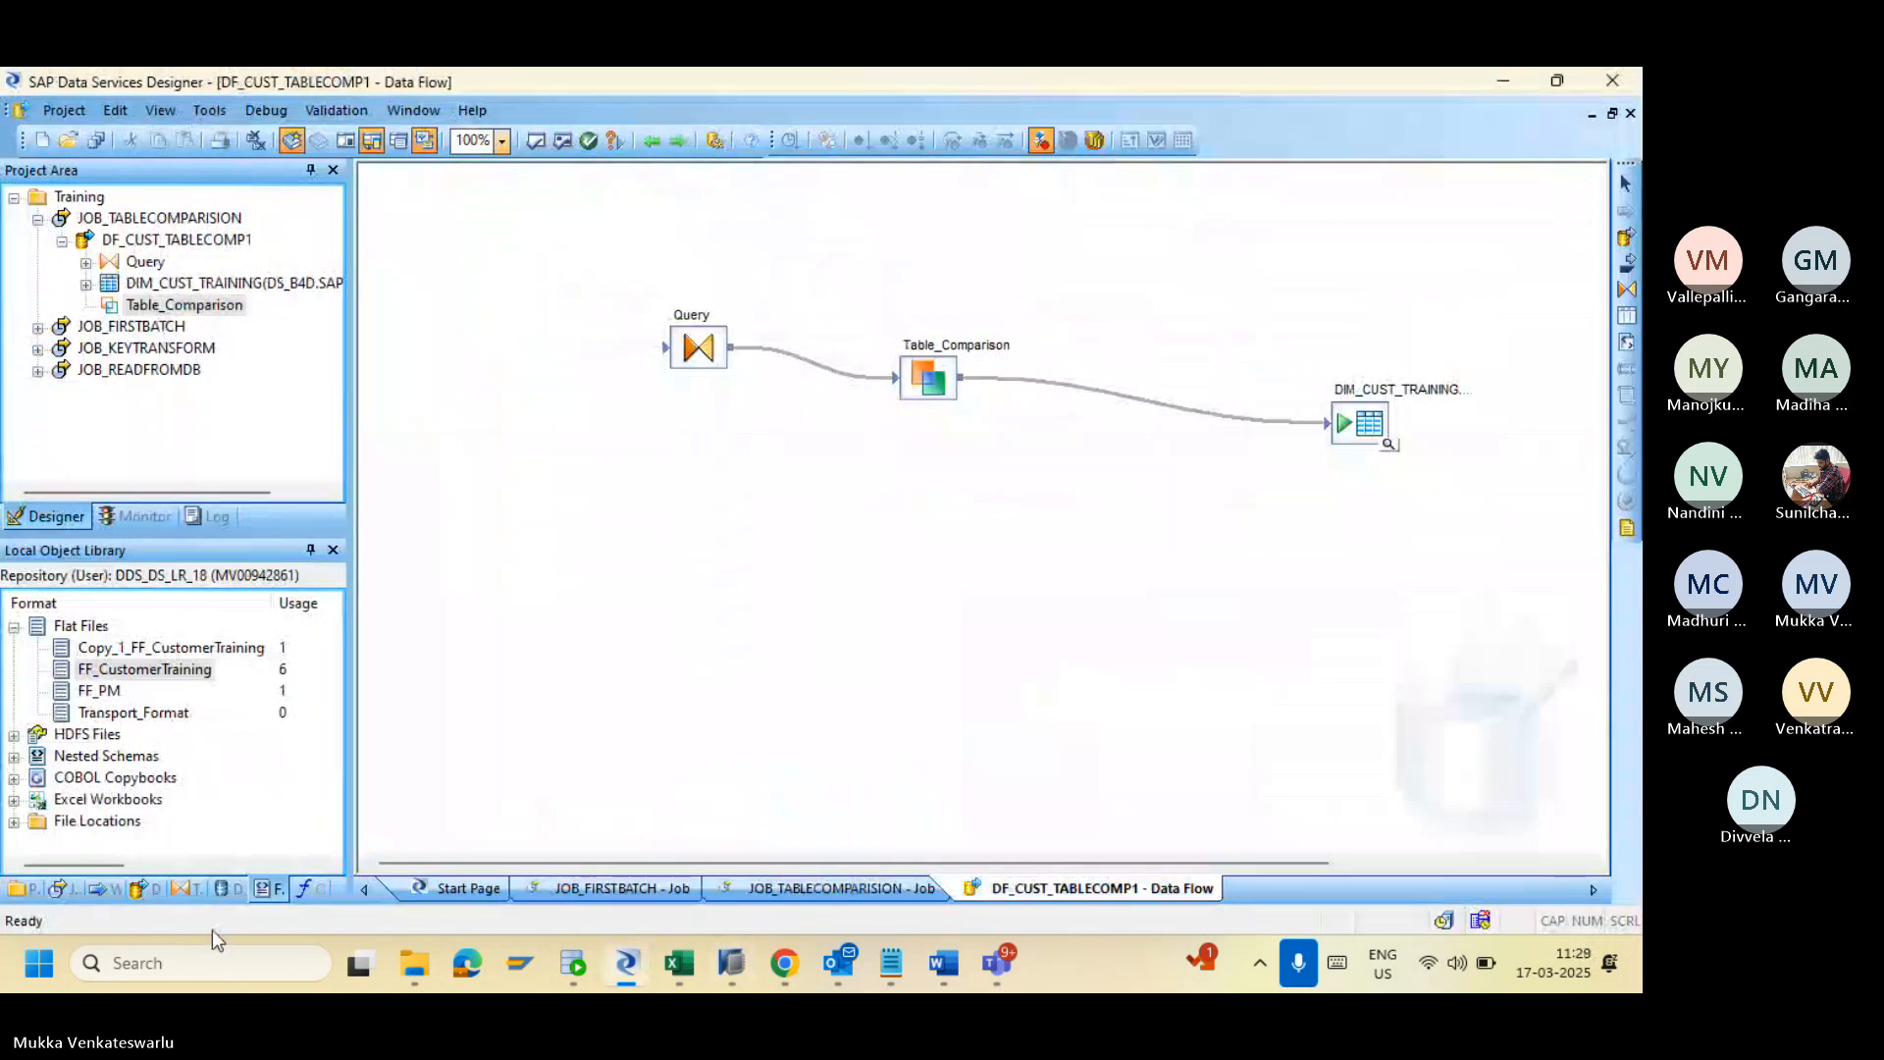
Step: Add the DIM_CUSTKEYTRANS table from the DS_B4D datastore as the data flow's source and connect it to the Query transform
left_click(228, 895)
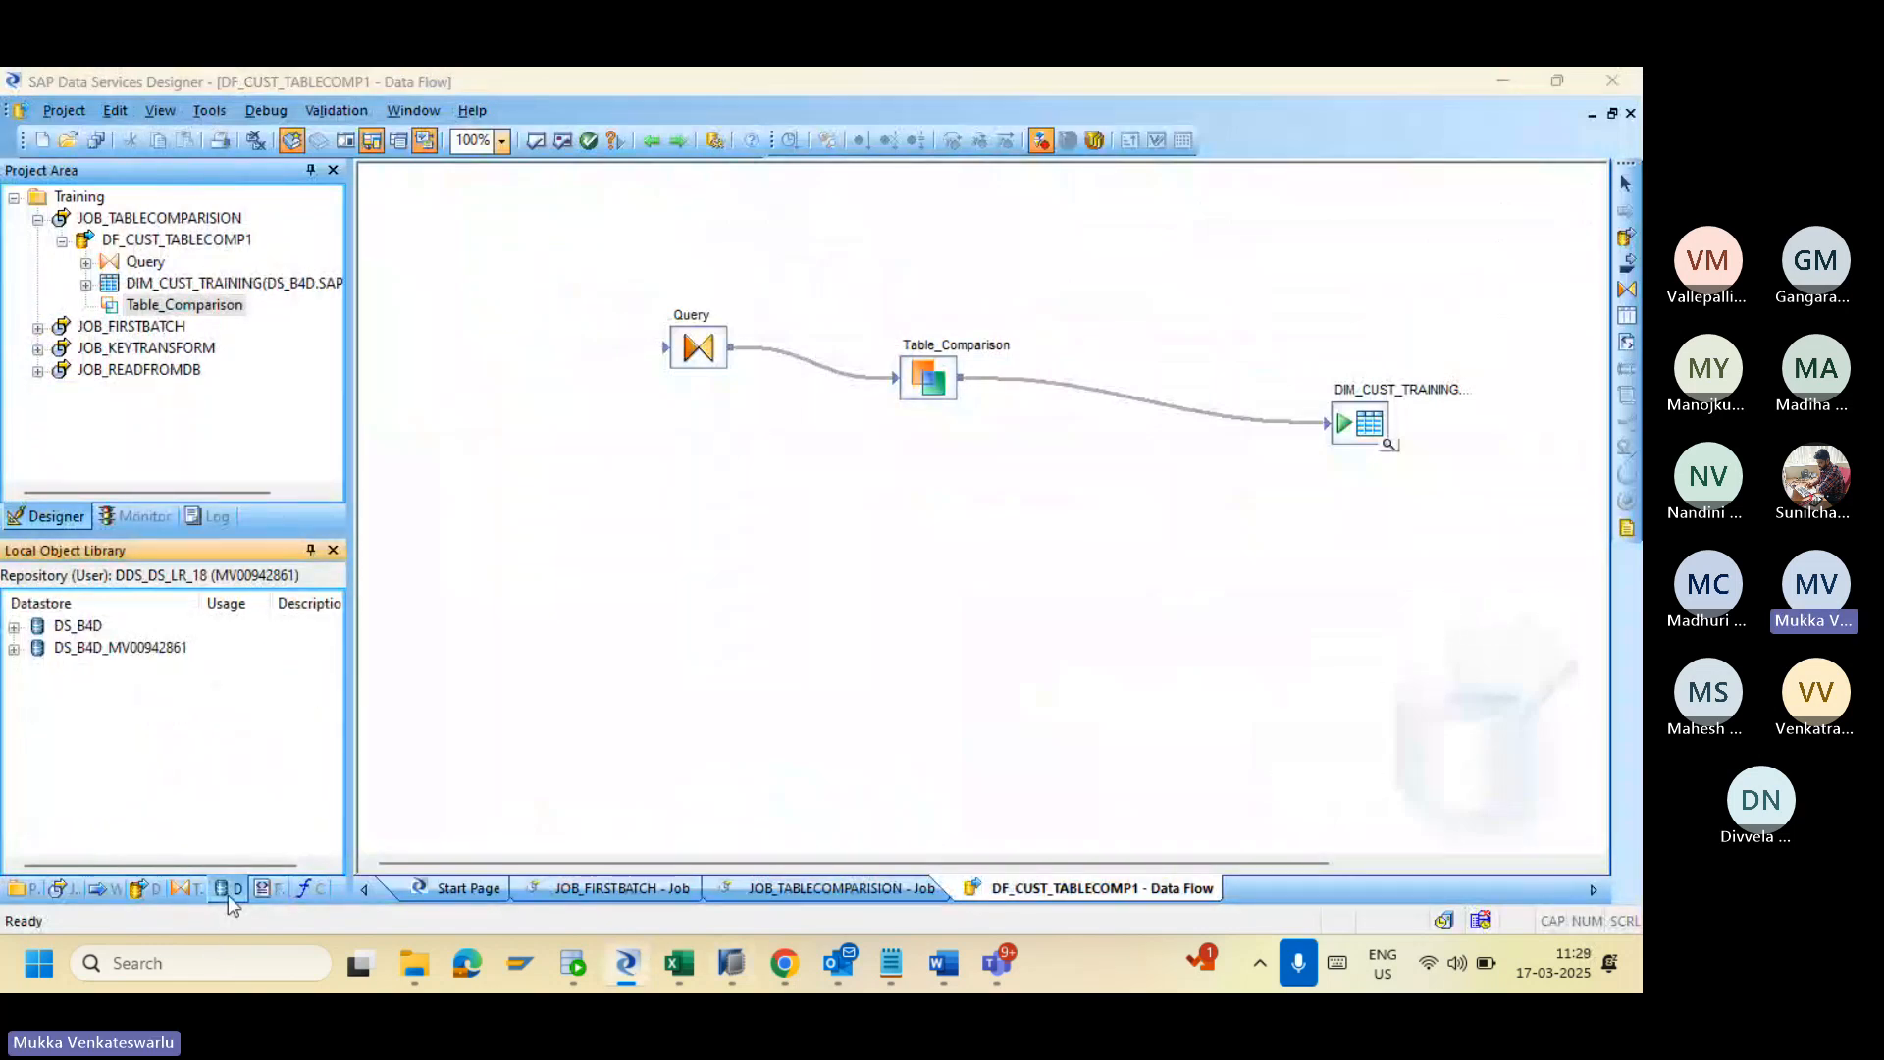
key("alt+Tab")
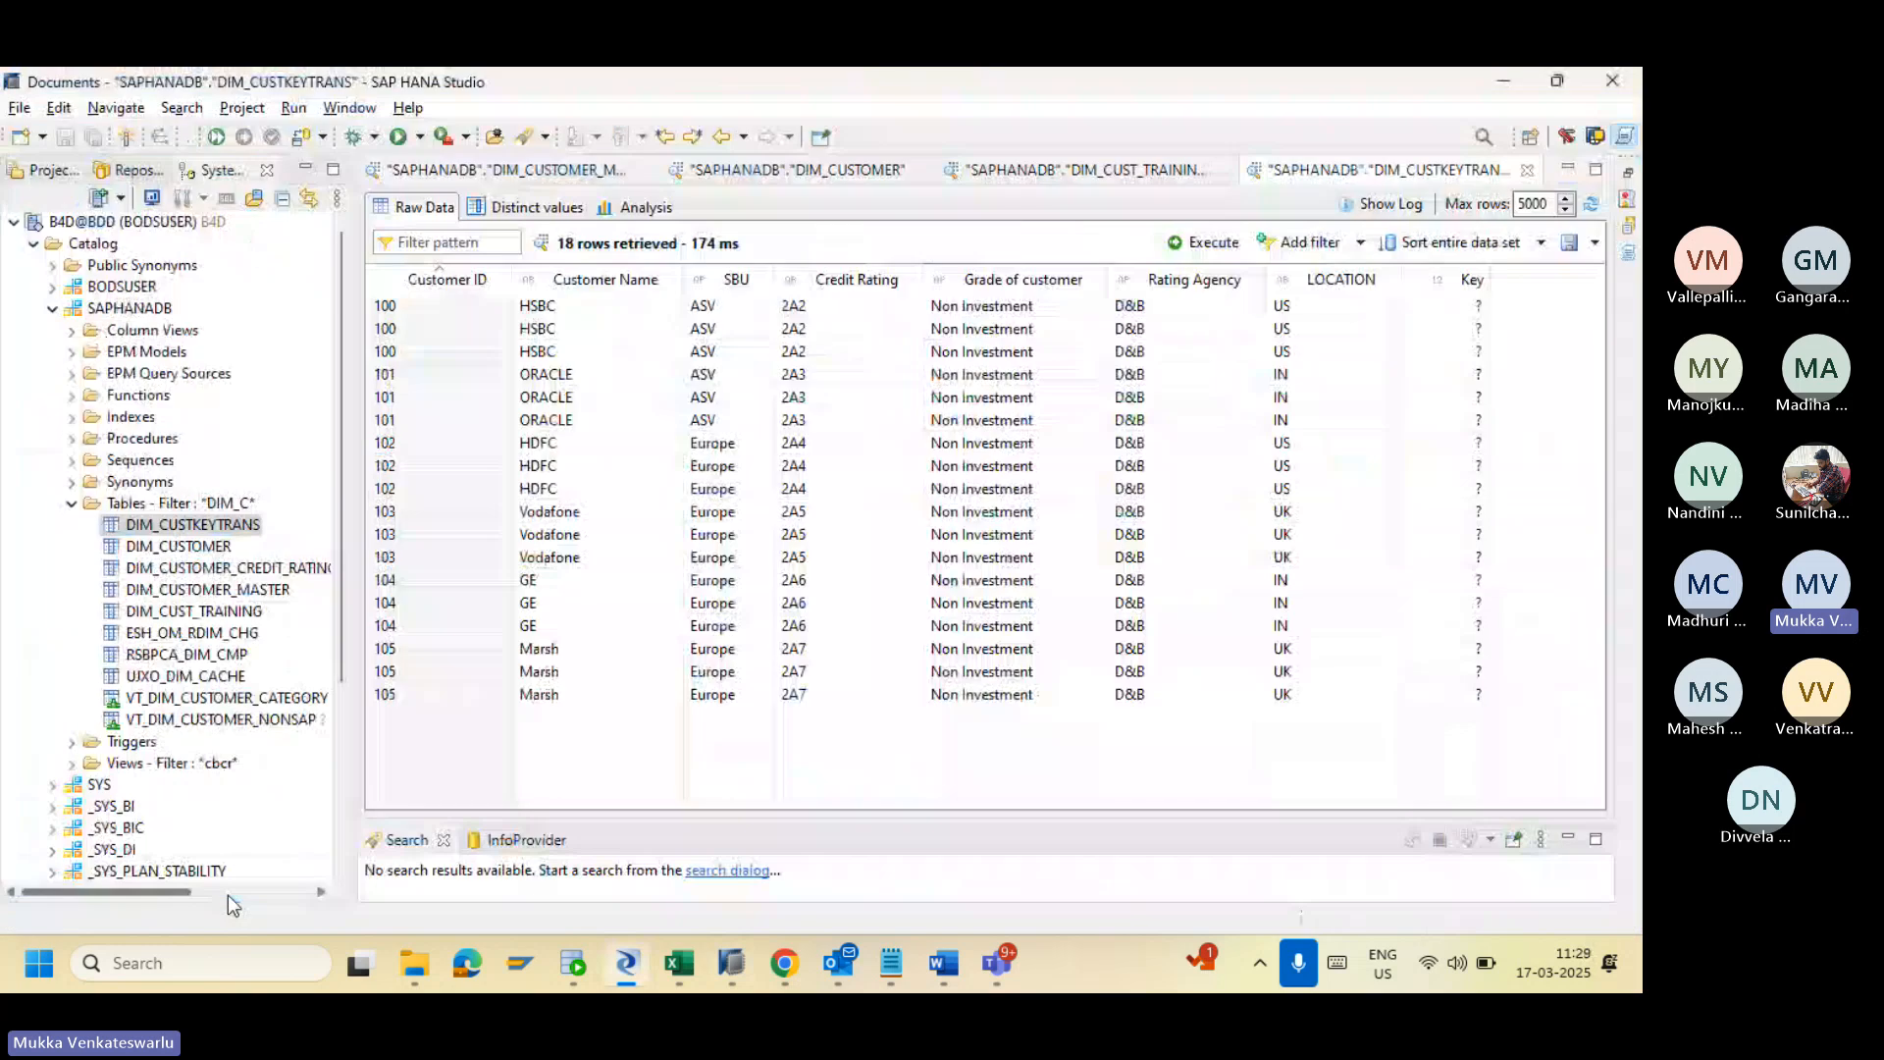
key("alt+Tab")
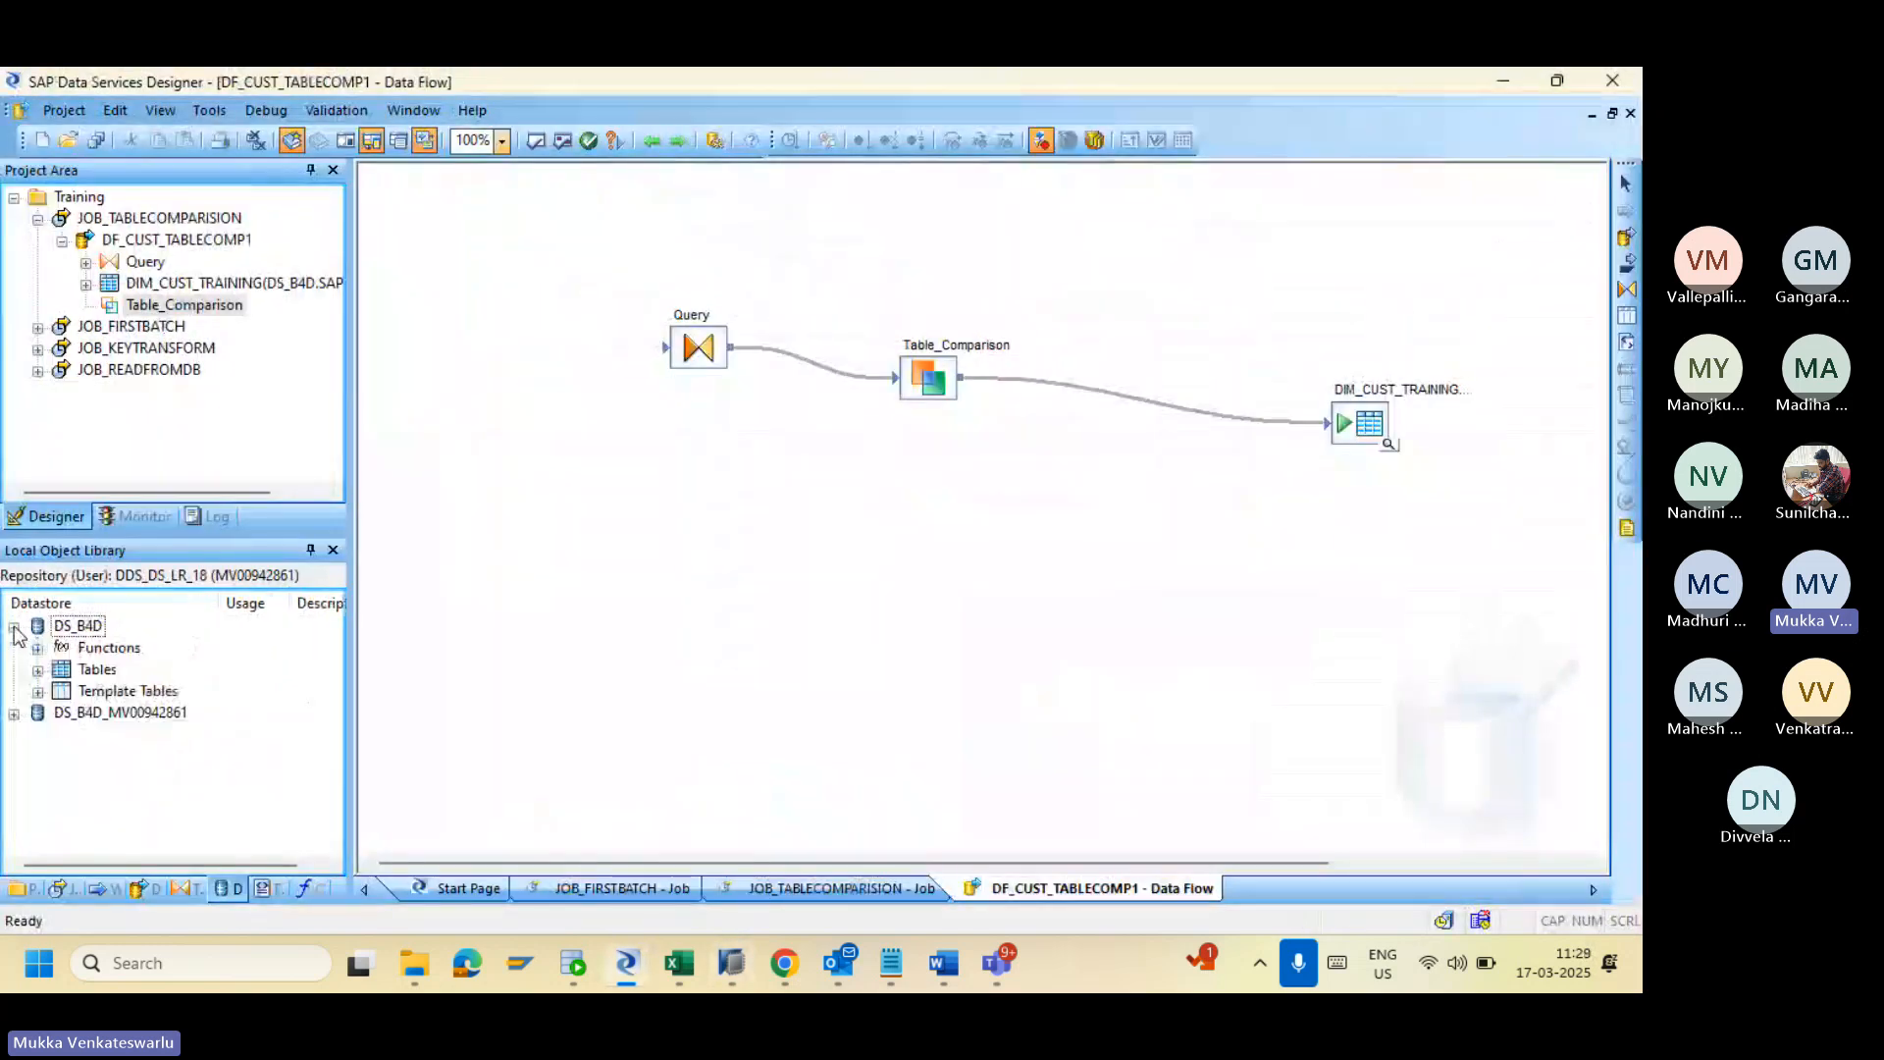
left_click(37, 670)
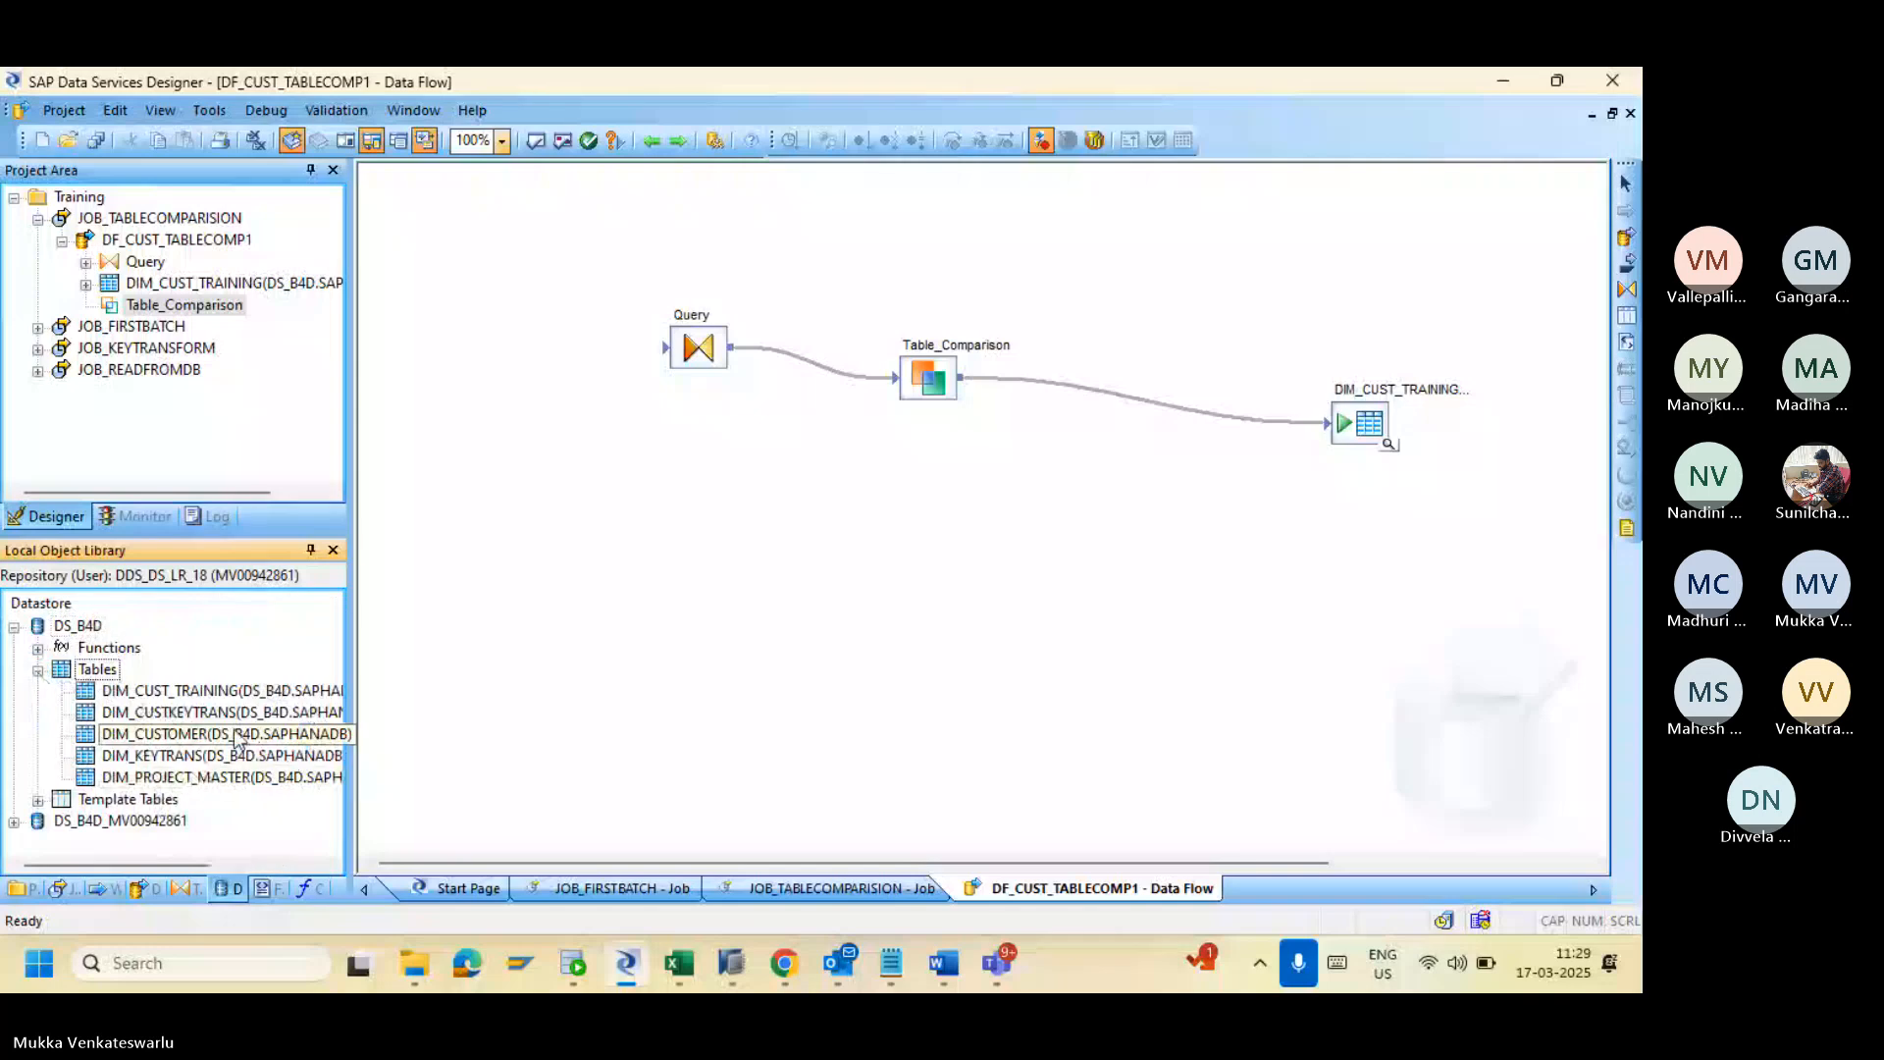
left_click(221, 714)
left_click_drag(222, 717, 697, 355)
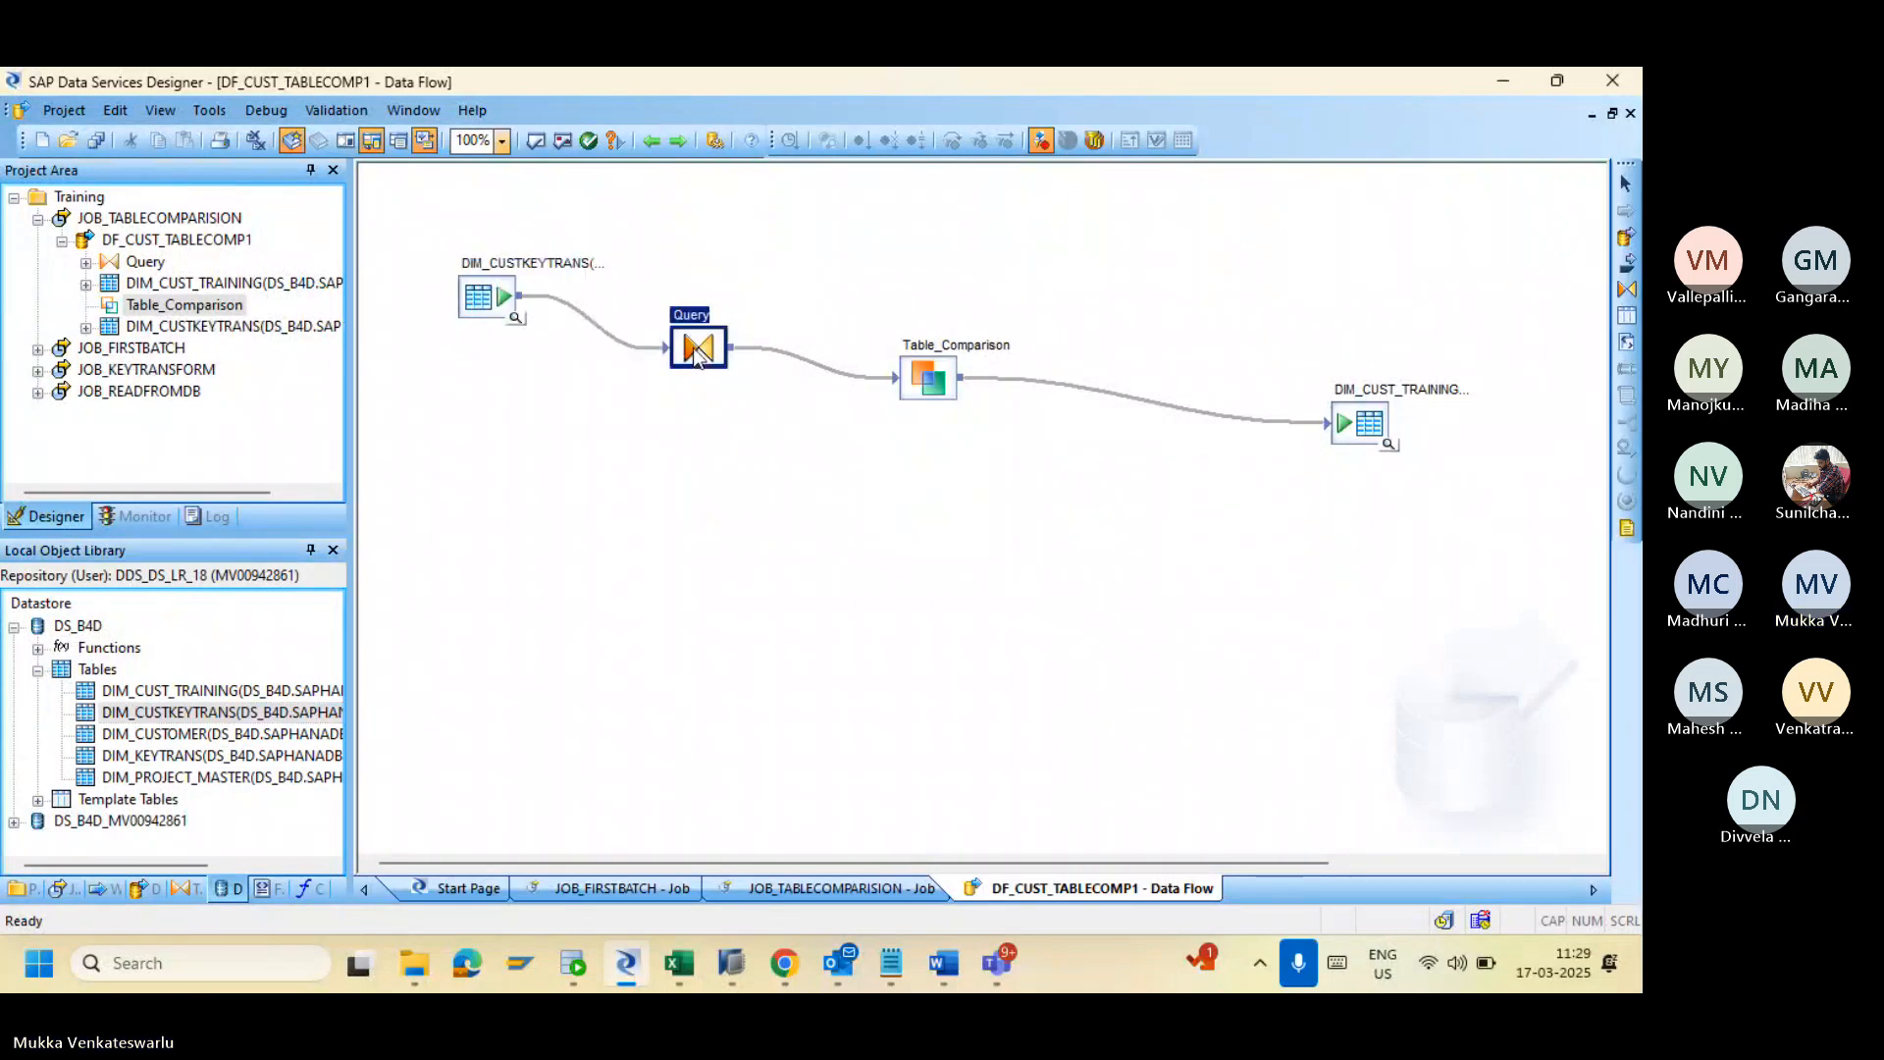
Step: Open the Query transform and delete all its output columns, from Customer ID through Location
double_click(698, 353)
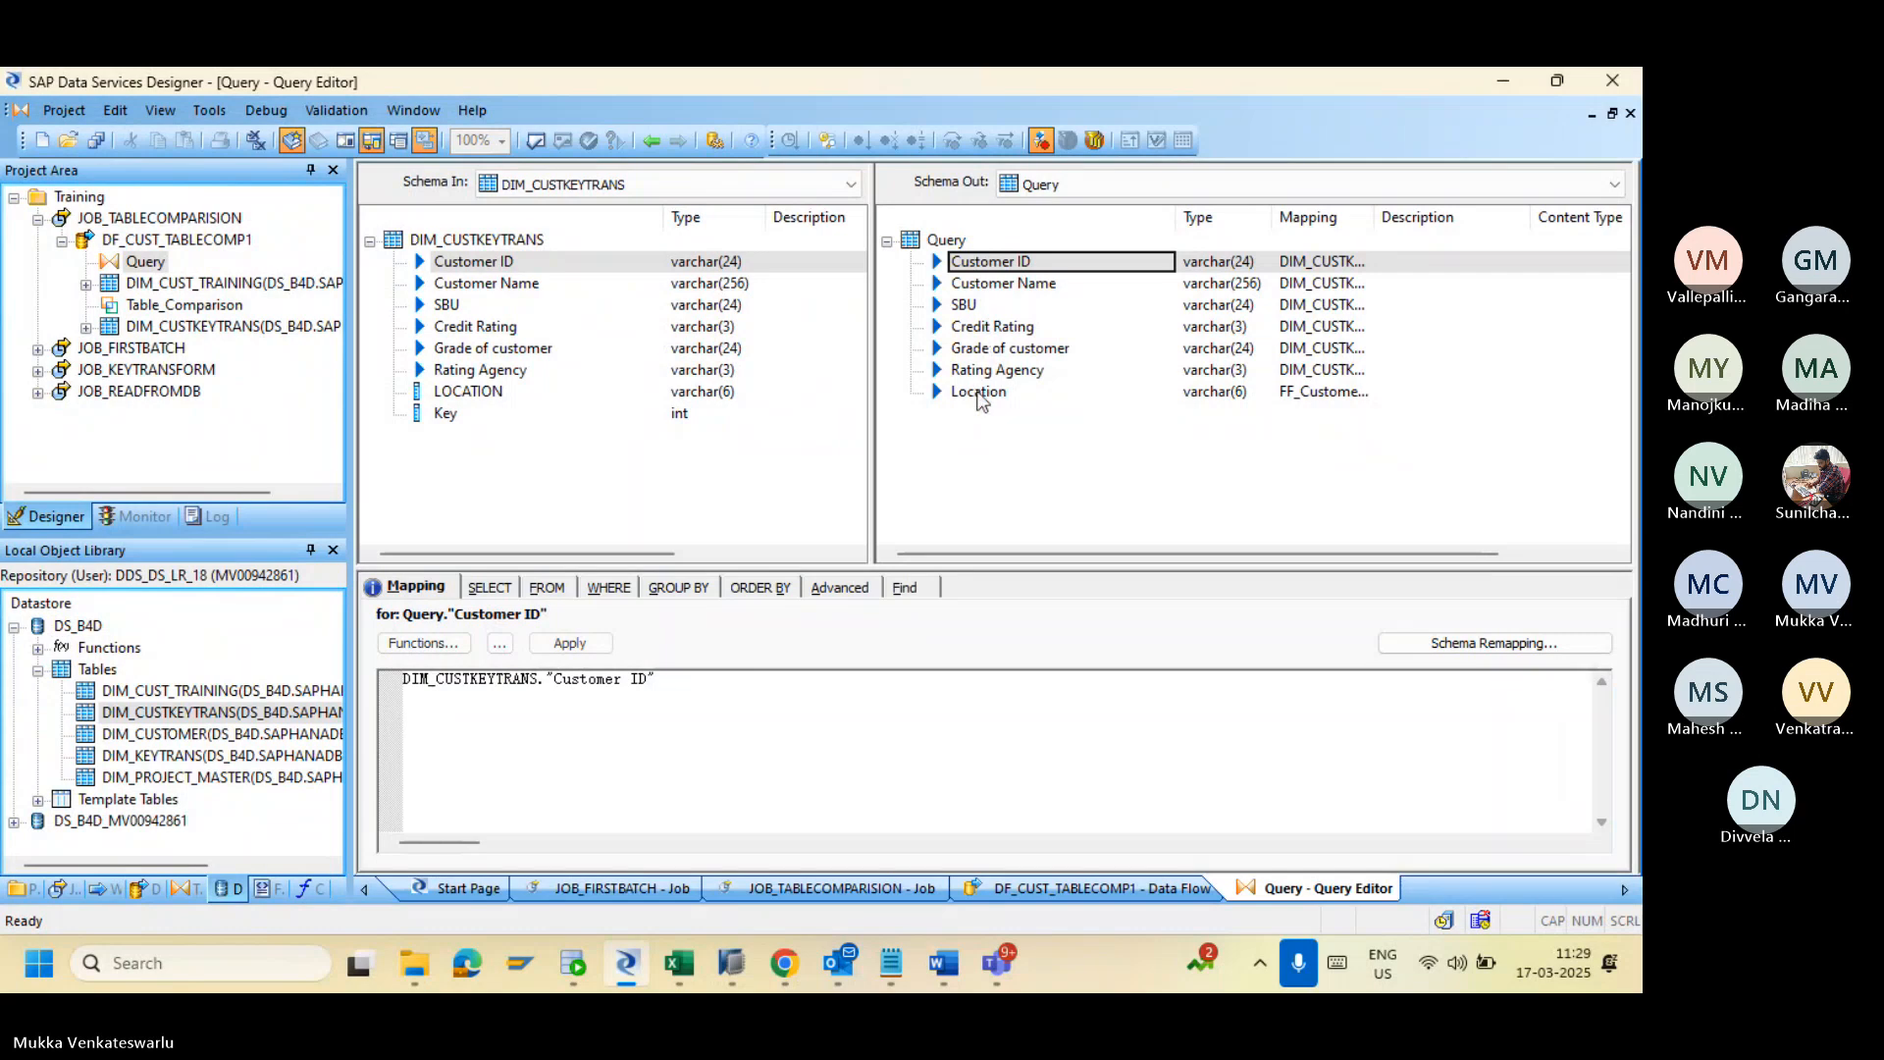
left_click(984, 269)
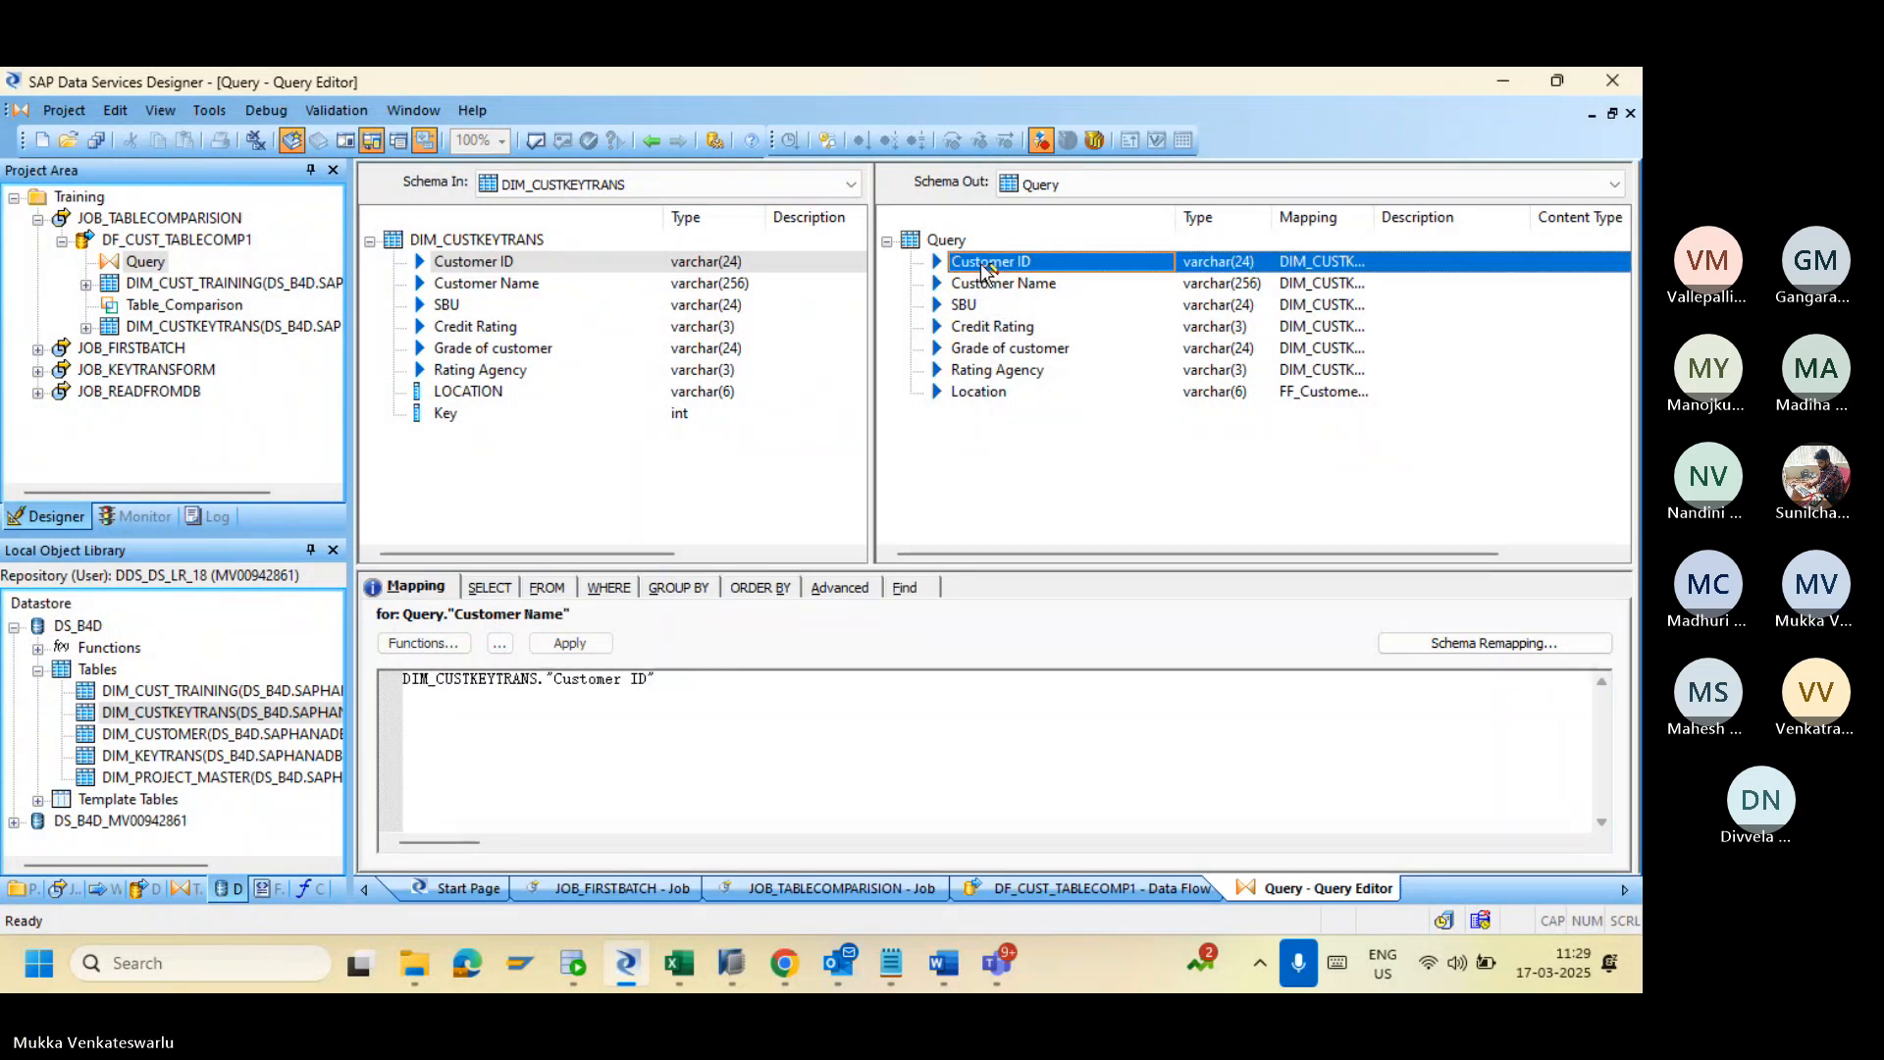
left_click(981, 392)
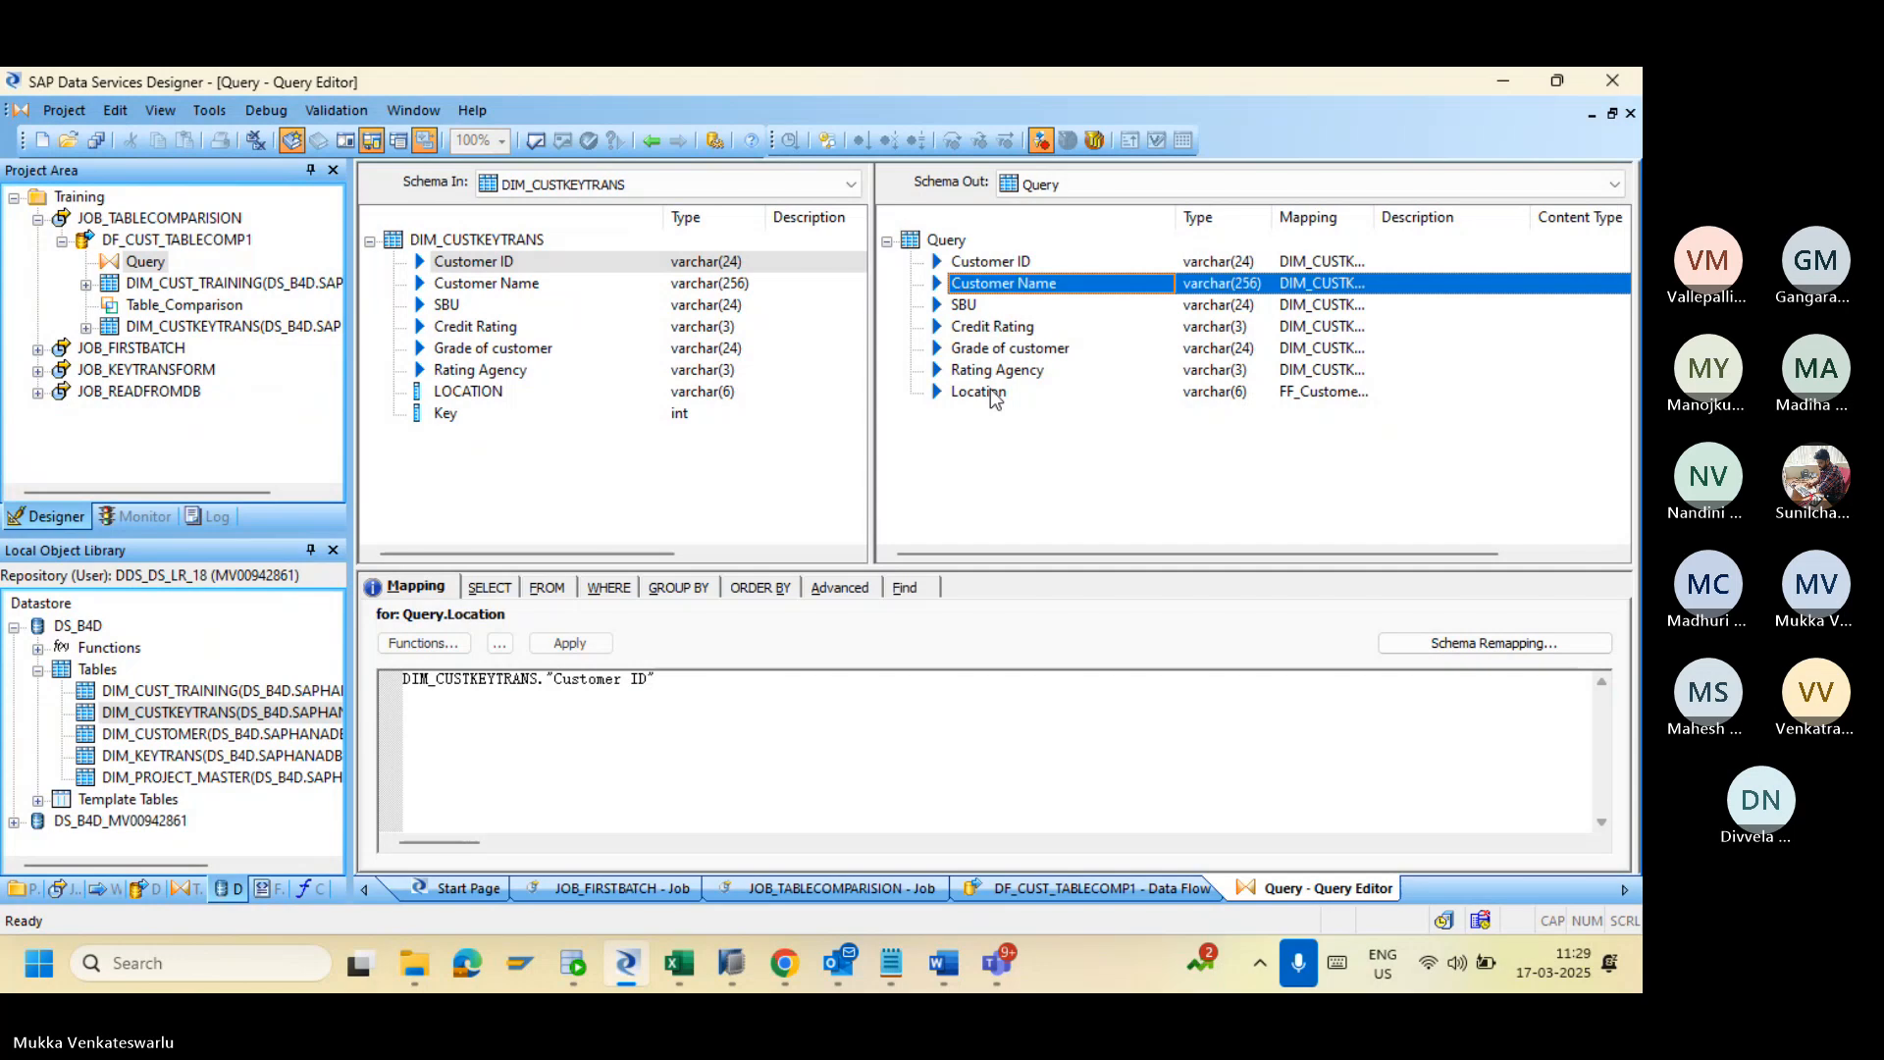
left_click(1001, 267)
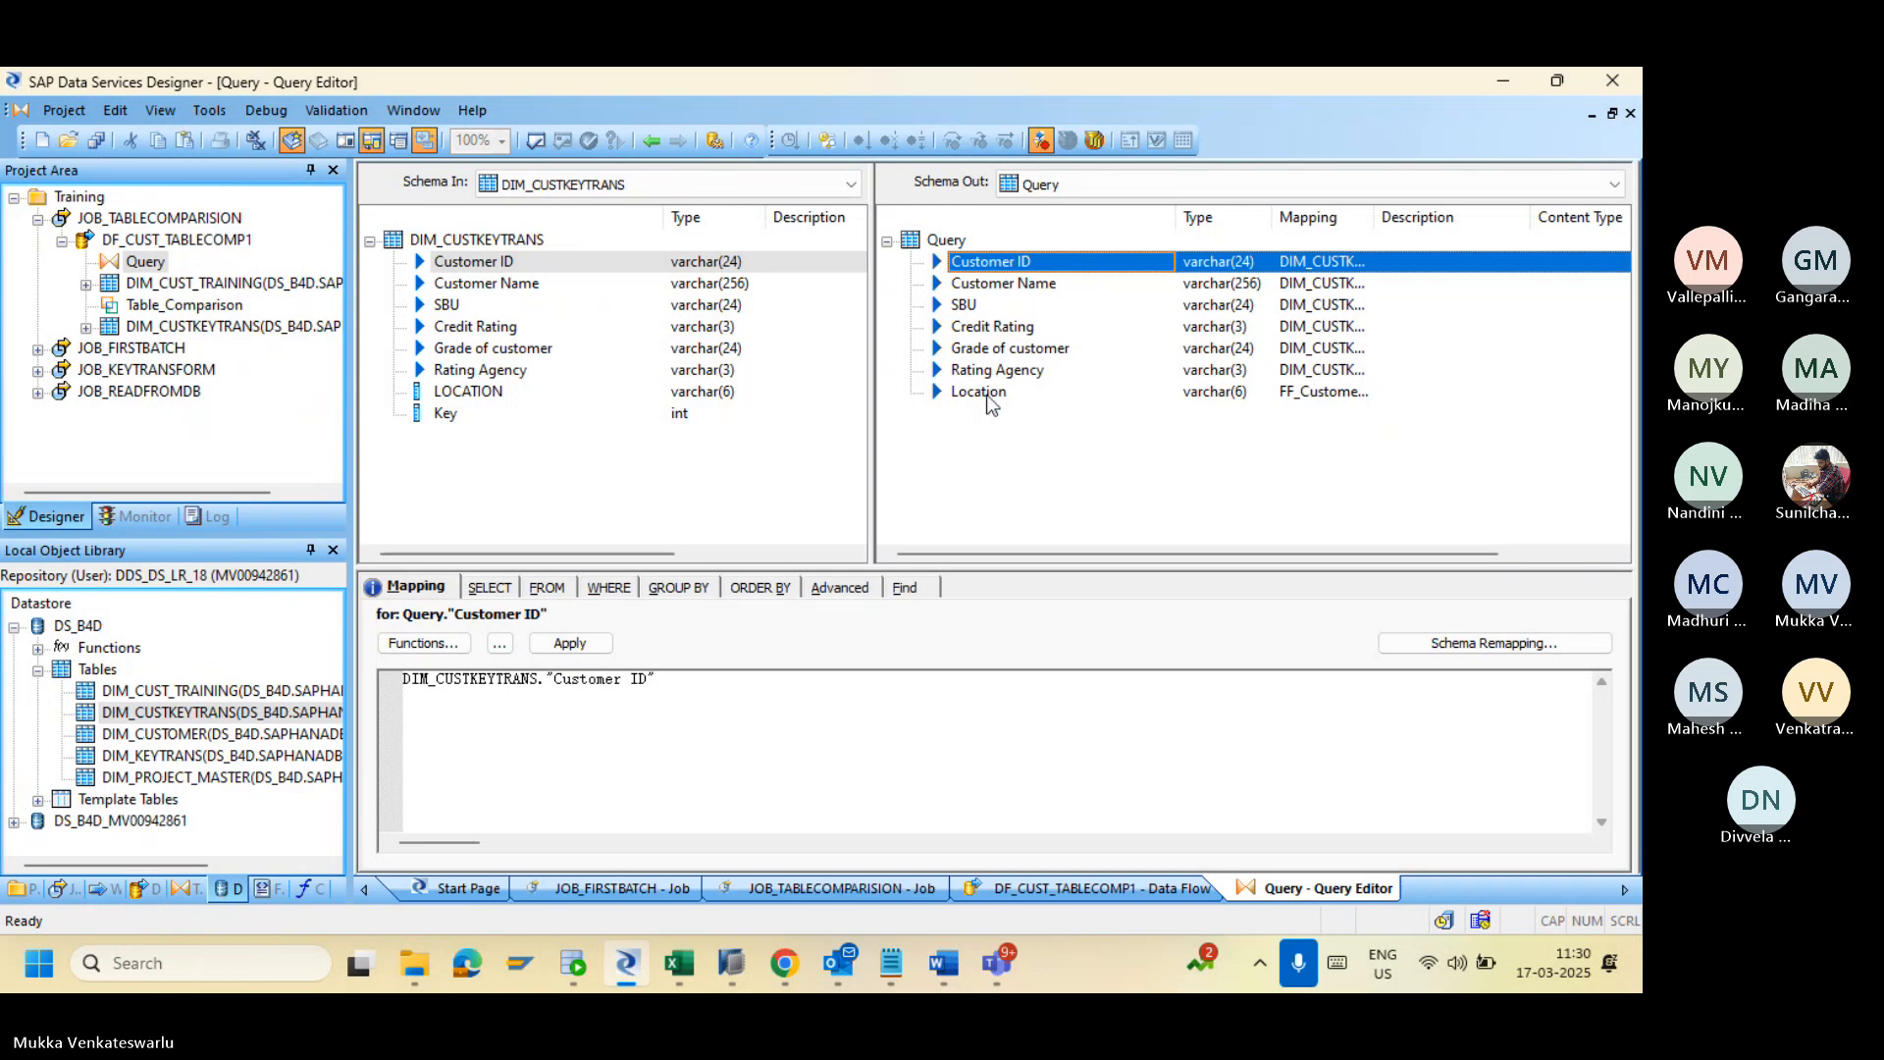
key("F2")
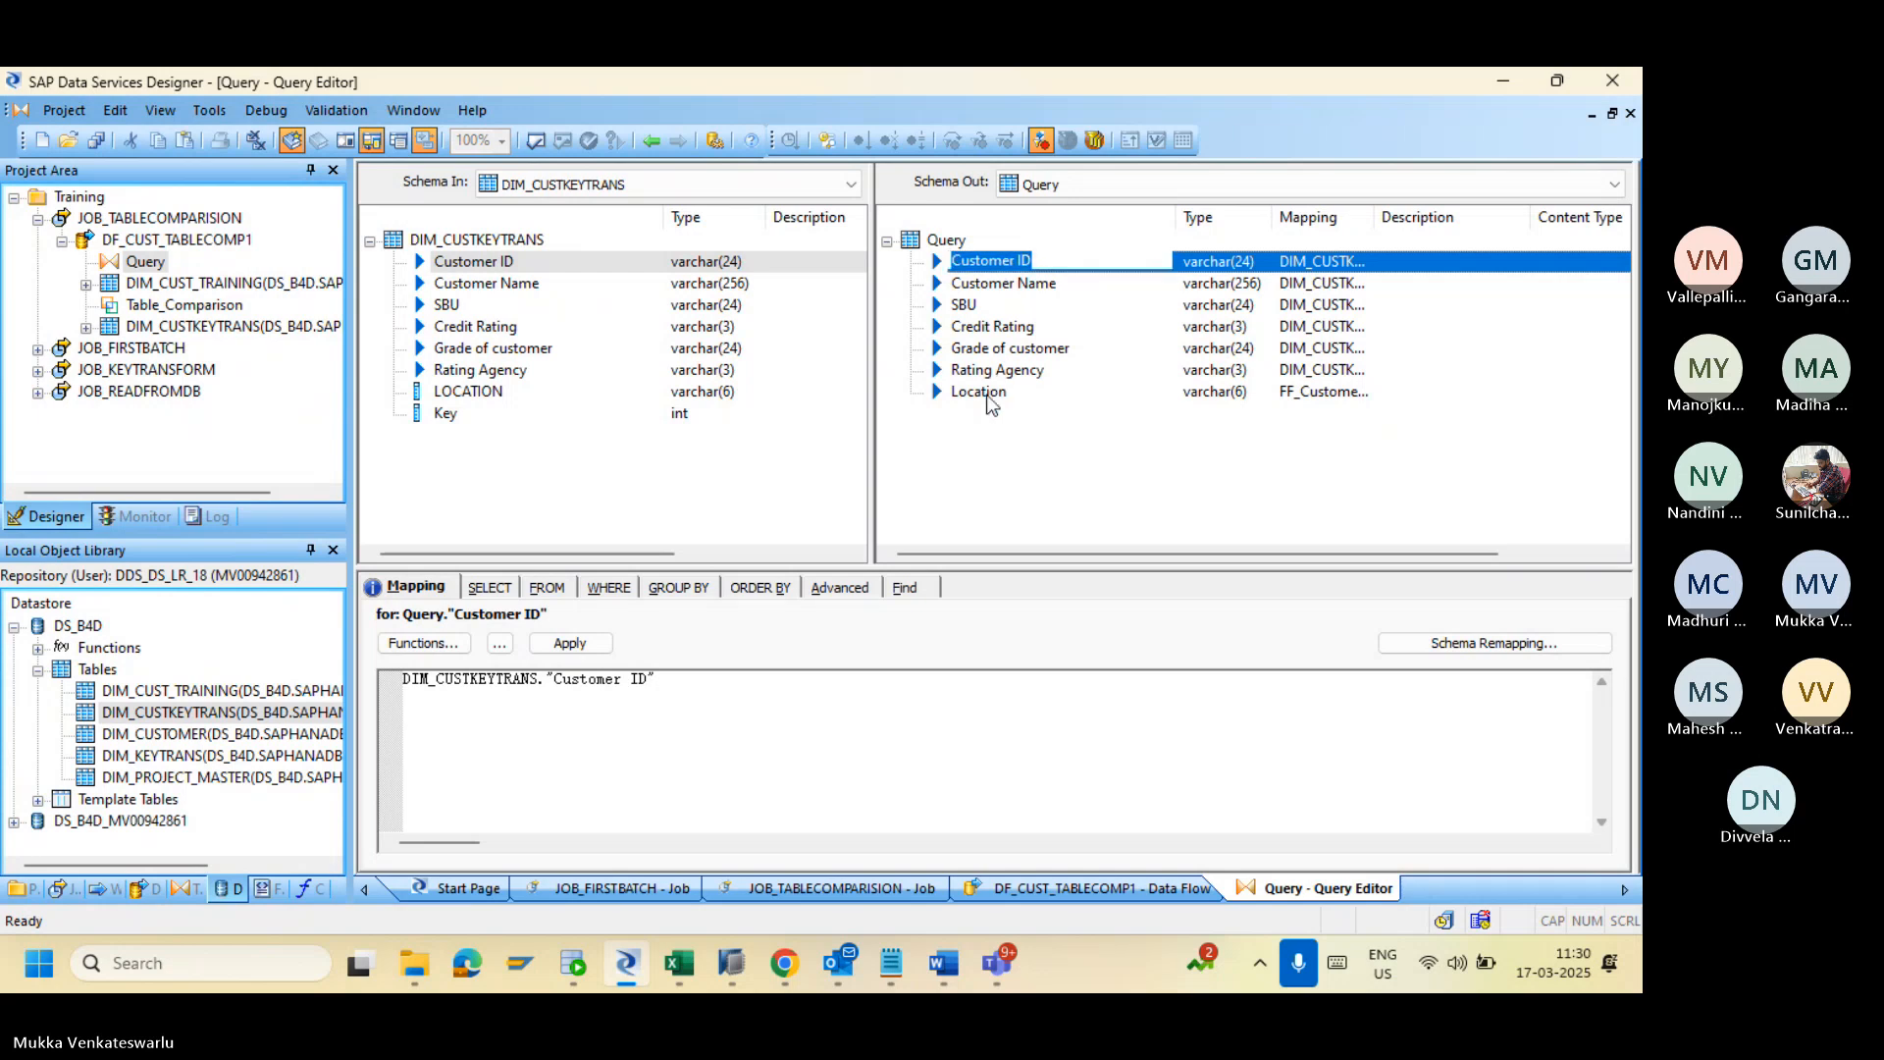
left_click(988, 395)
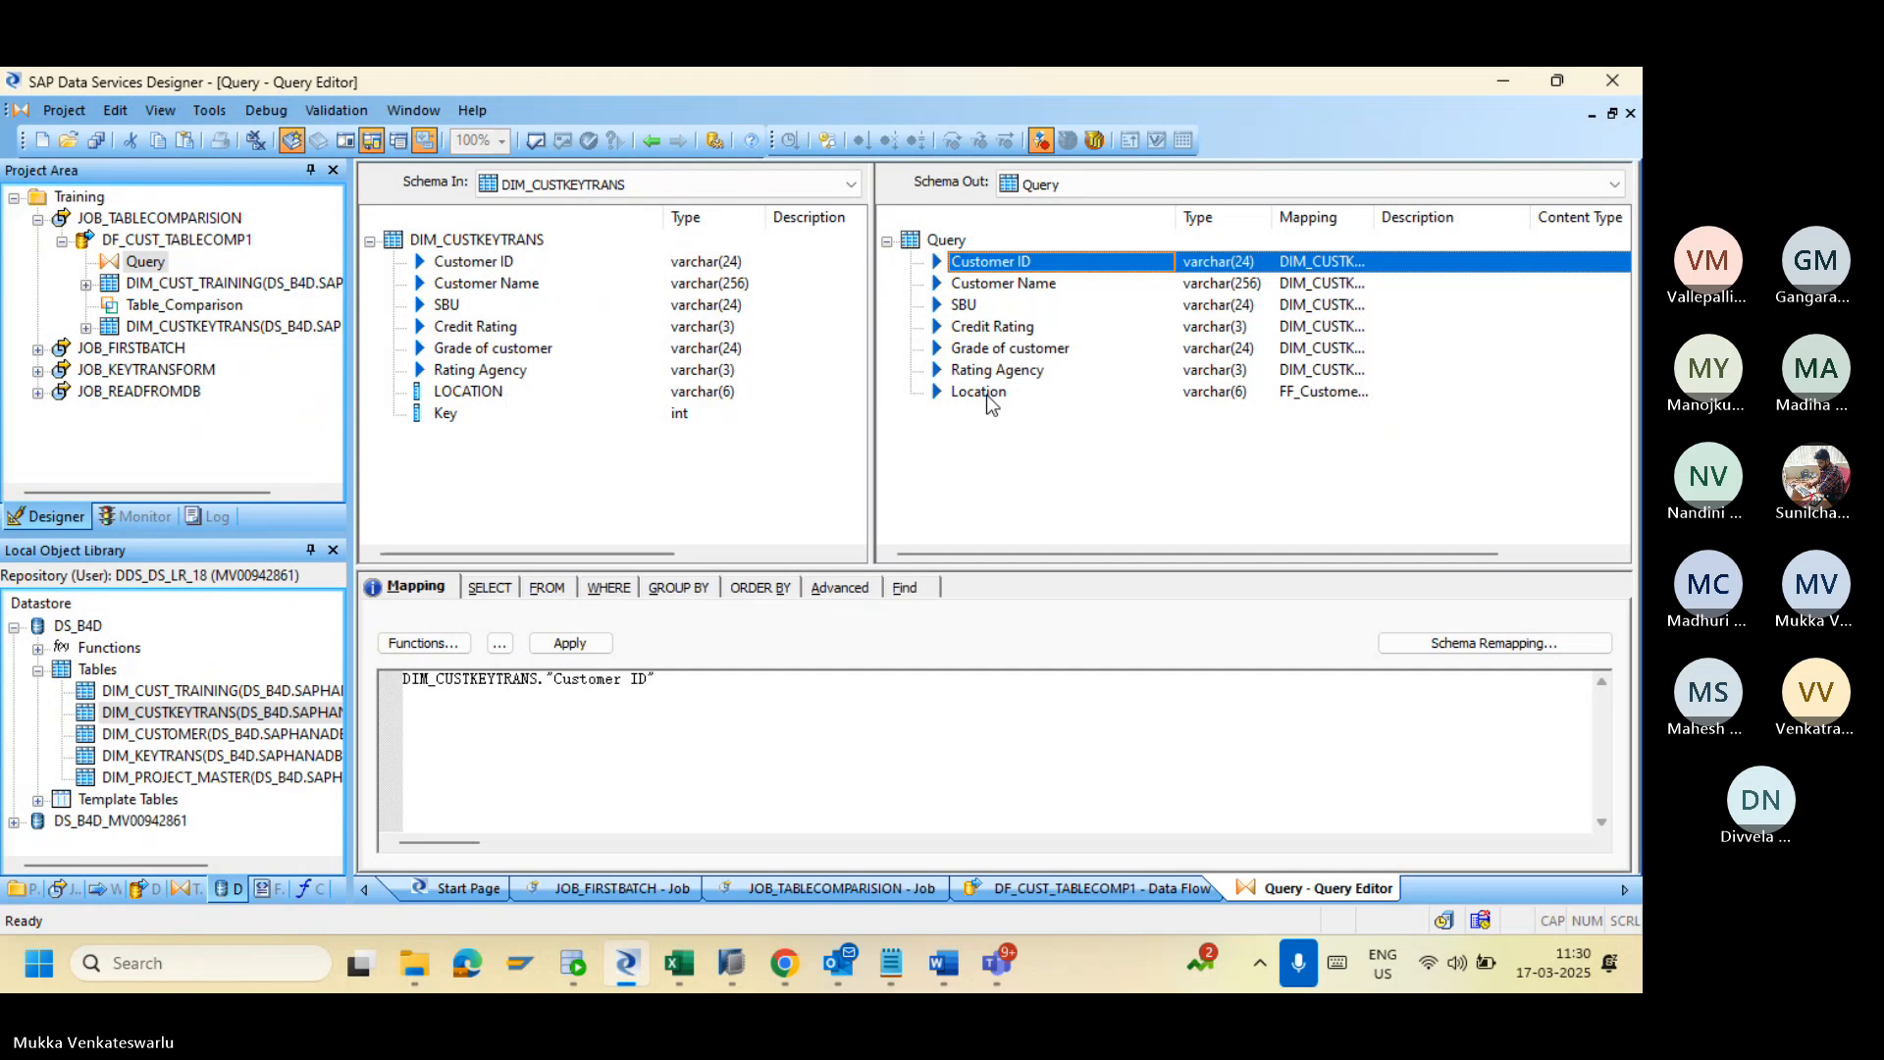
left_click(986, 394, "shift")
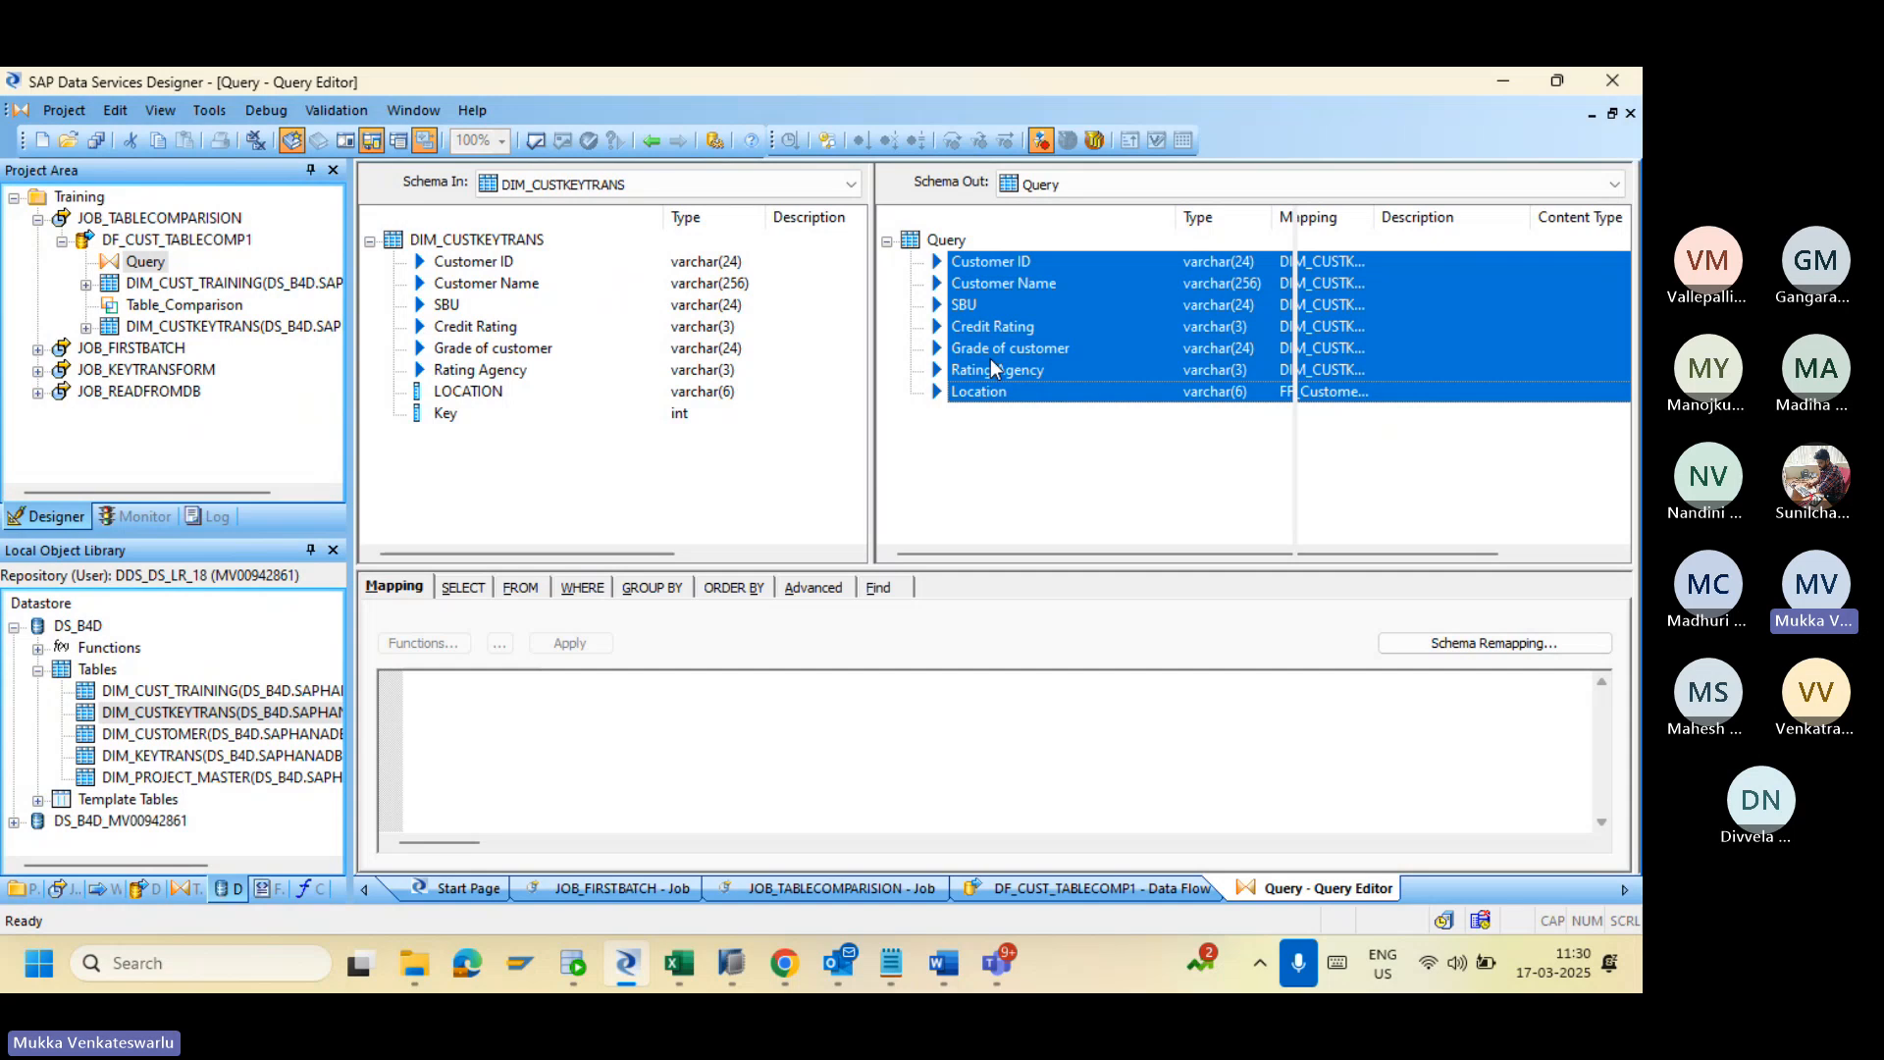
right_click(991, 367)
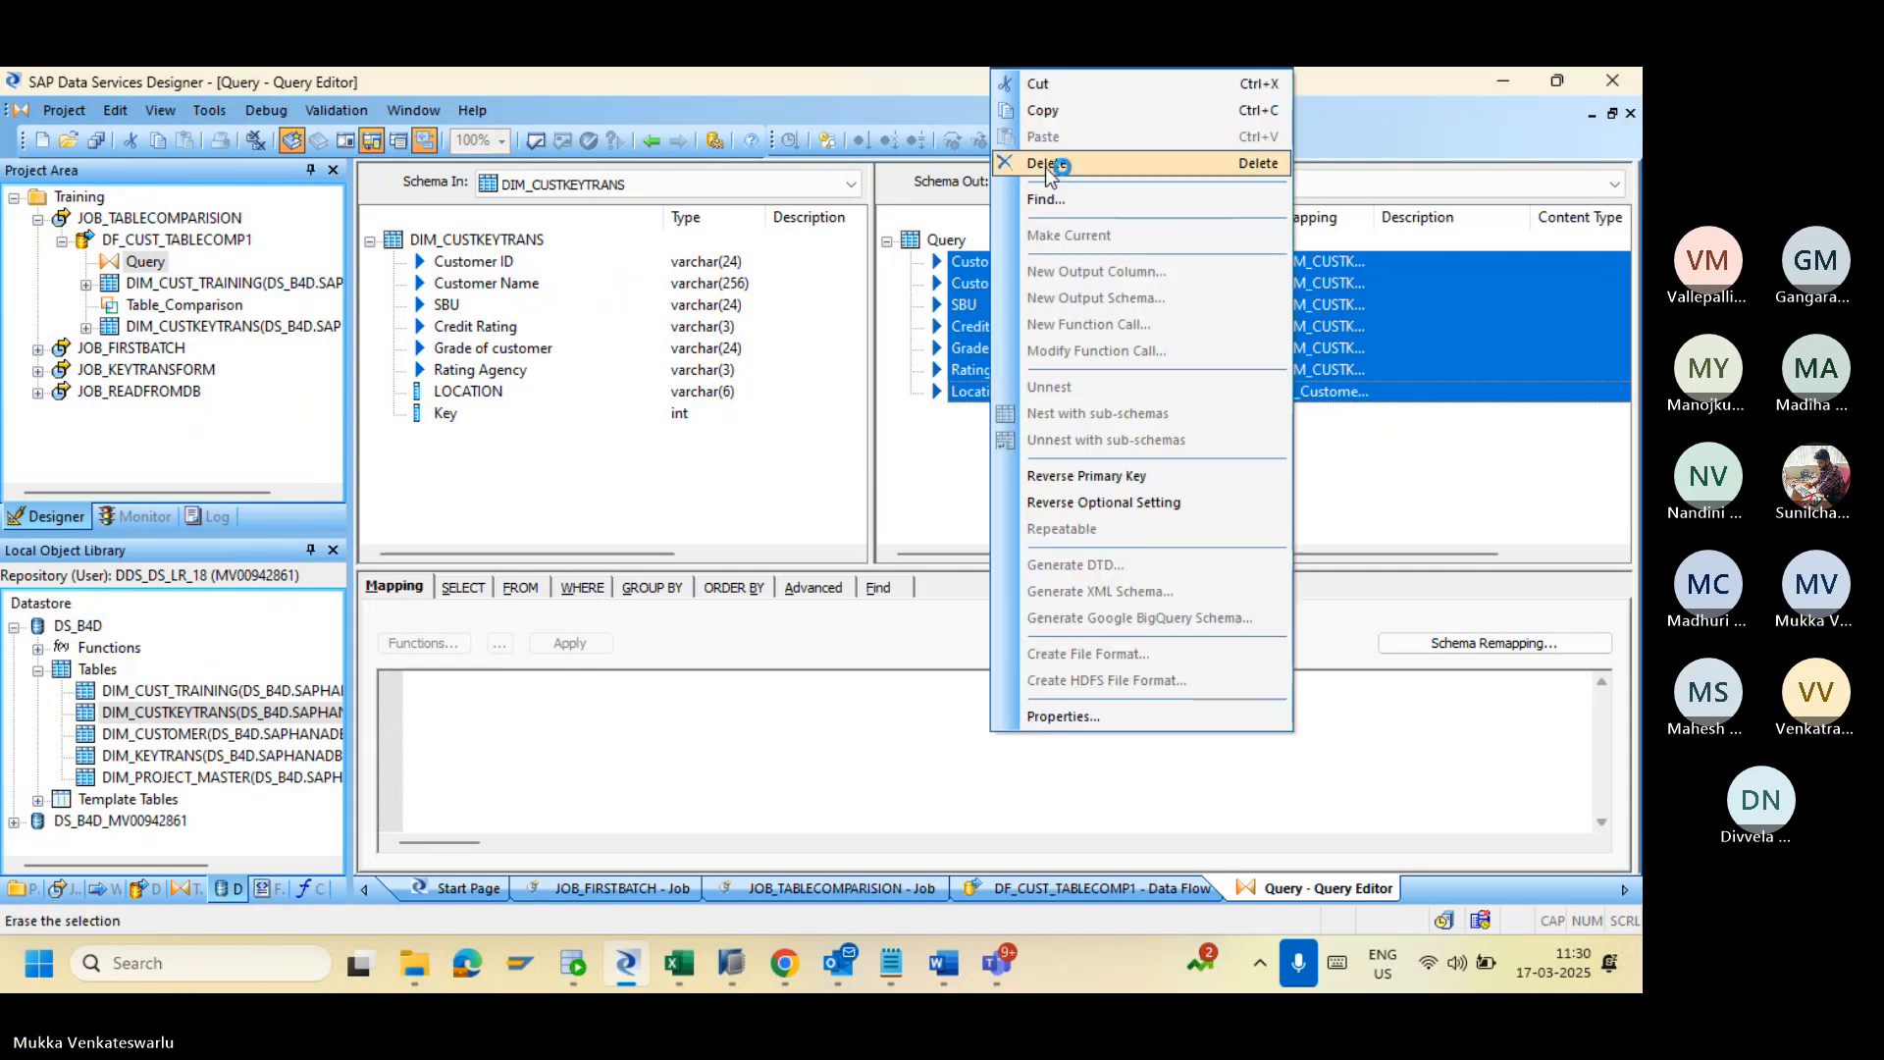
left_click(1047, 164)
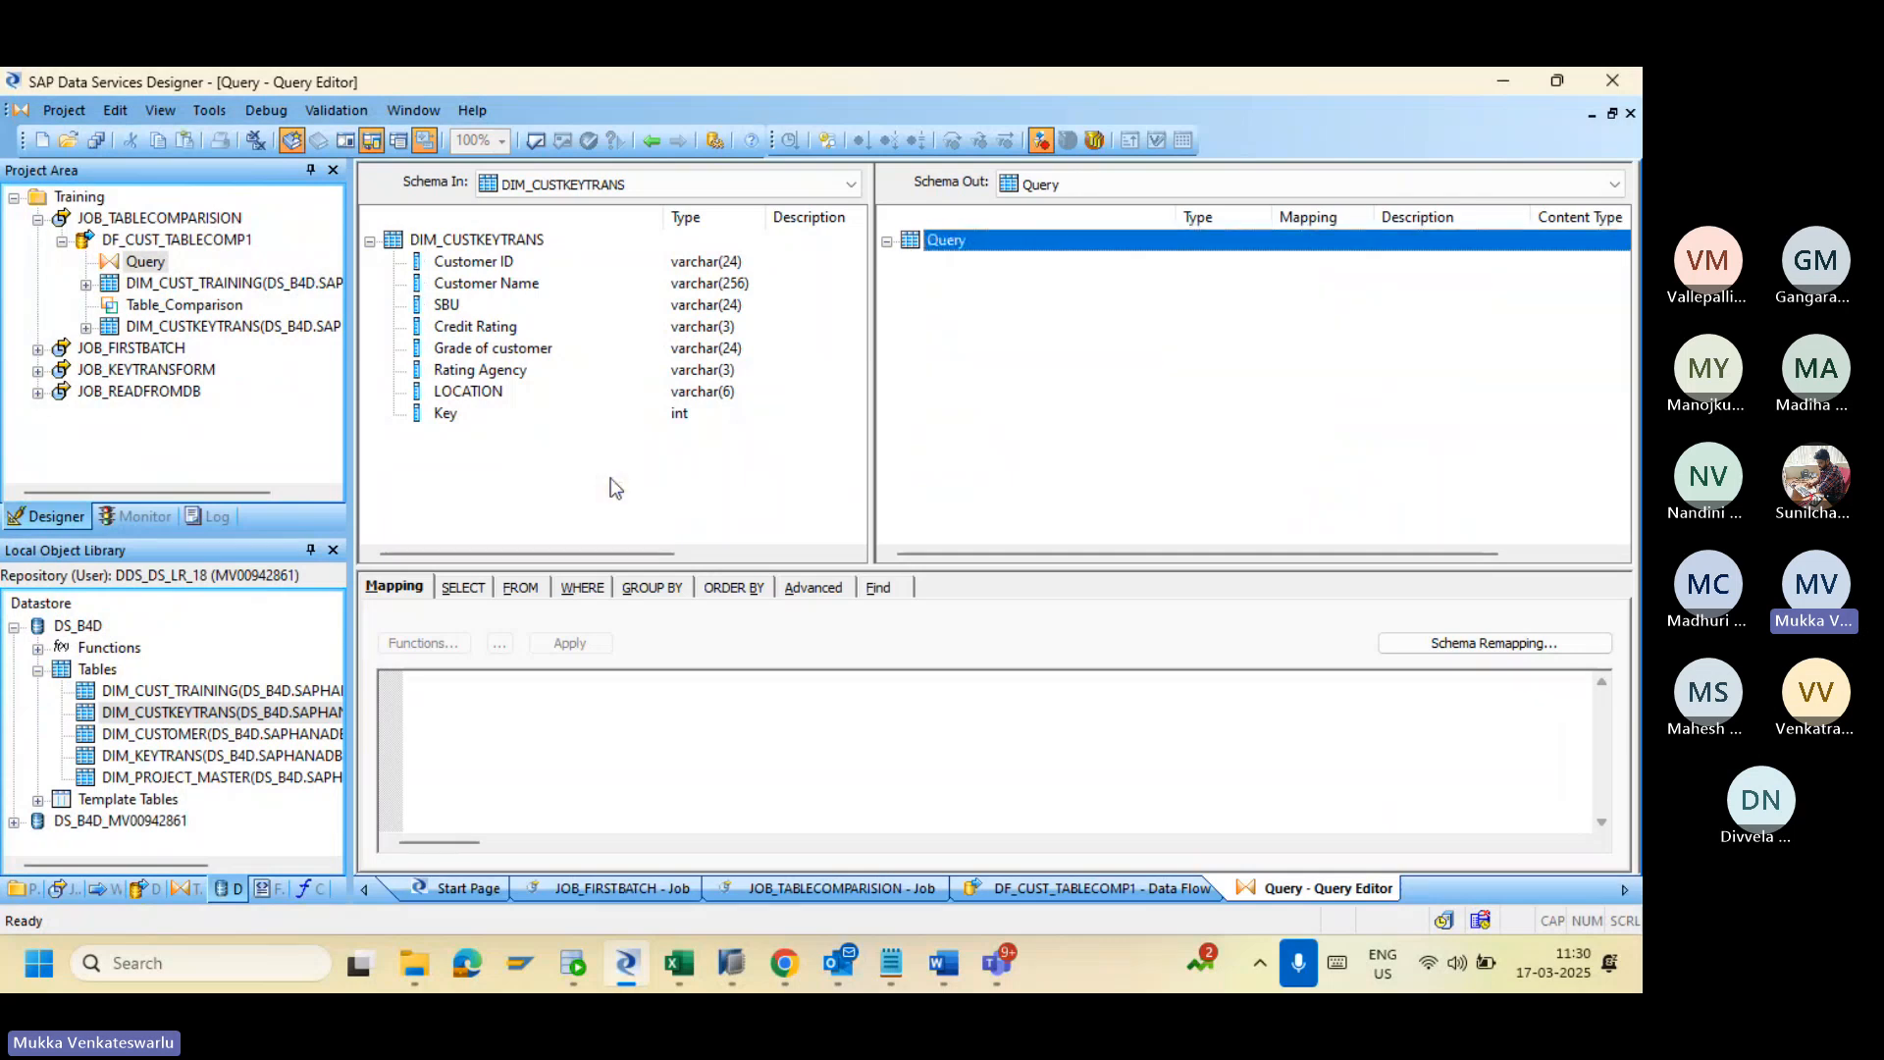
Step: Map all DIM_CUSTKEYTRANS input columns, from Customer ID through Key, to the Query output
left_click(468, 269)
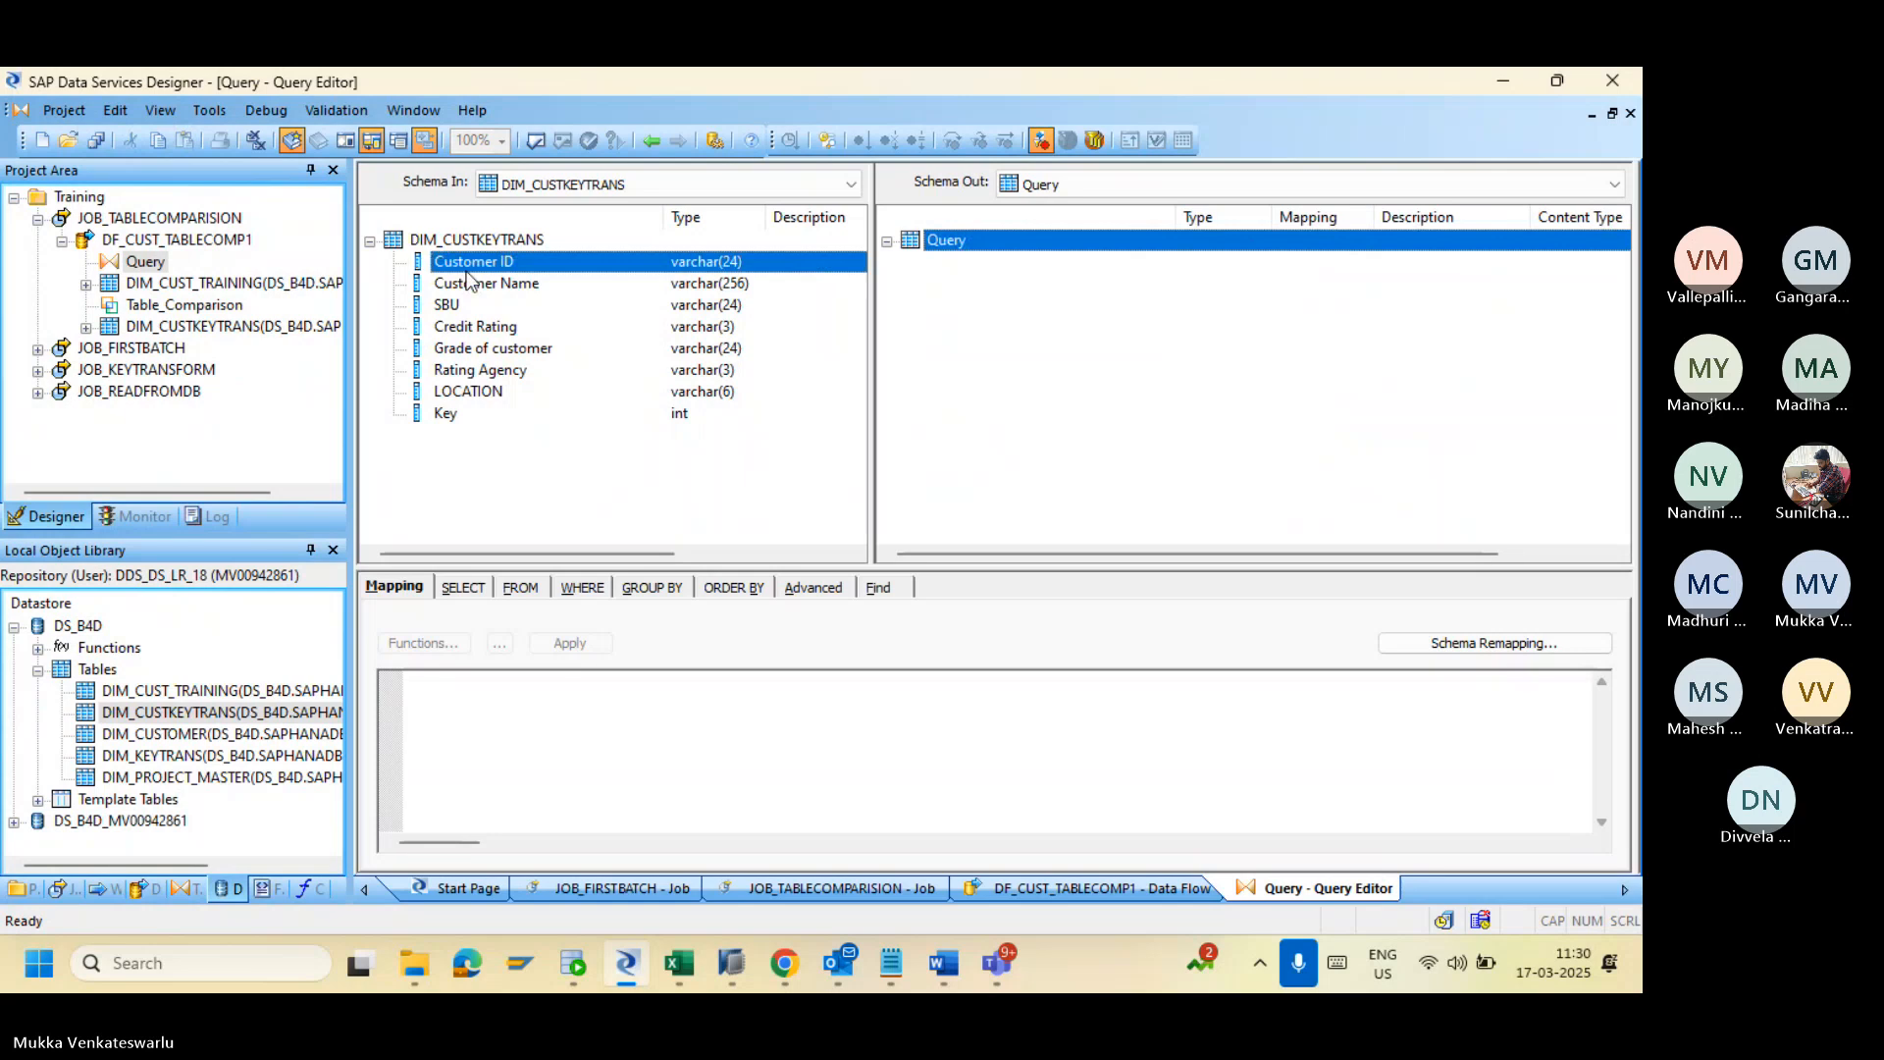
left_click(441, 418, "shift")
right_click(441, 420)
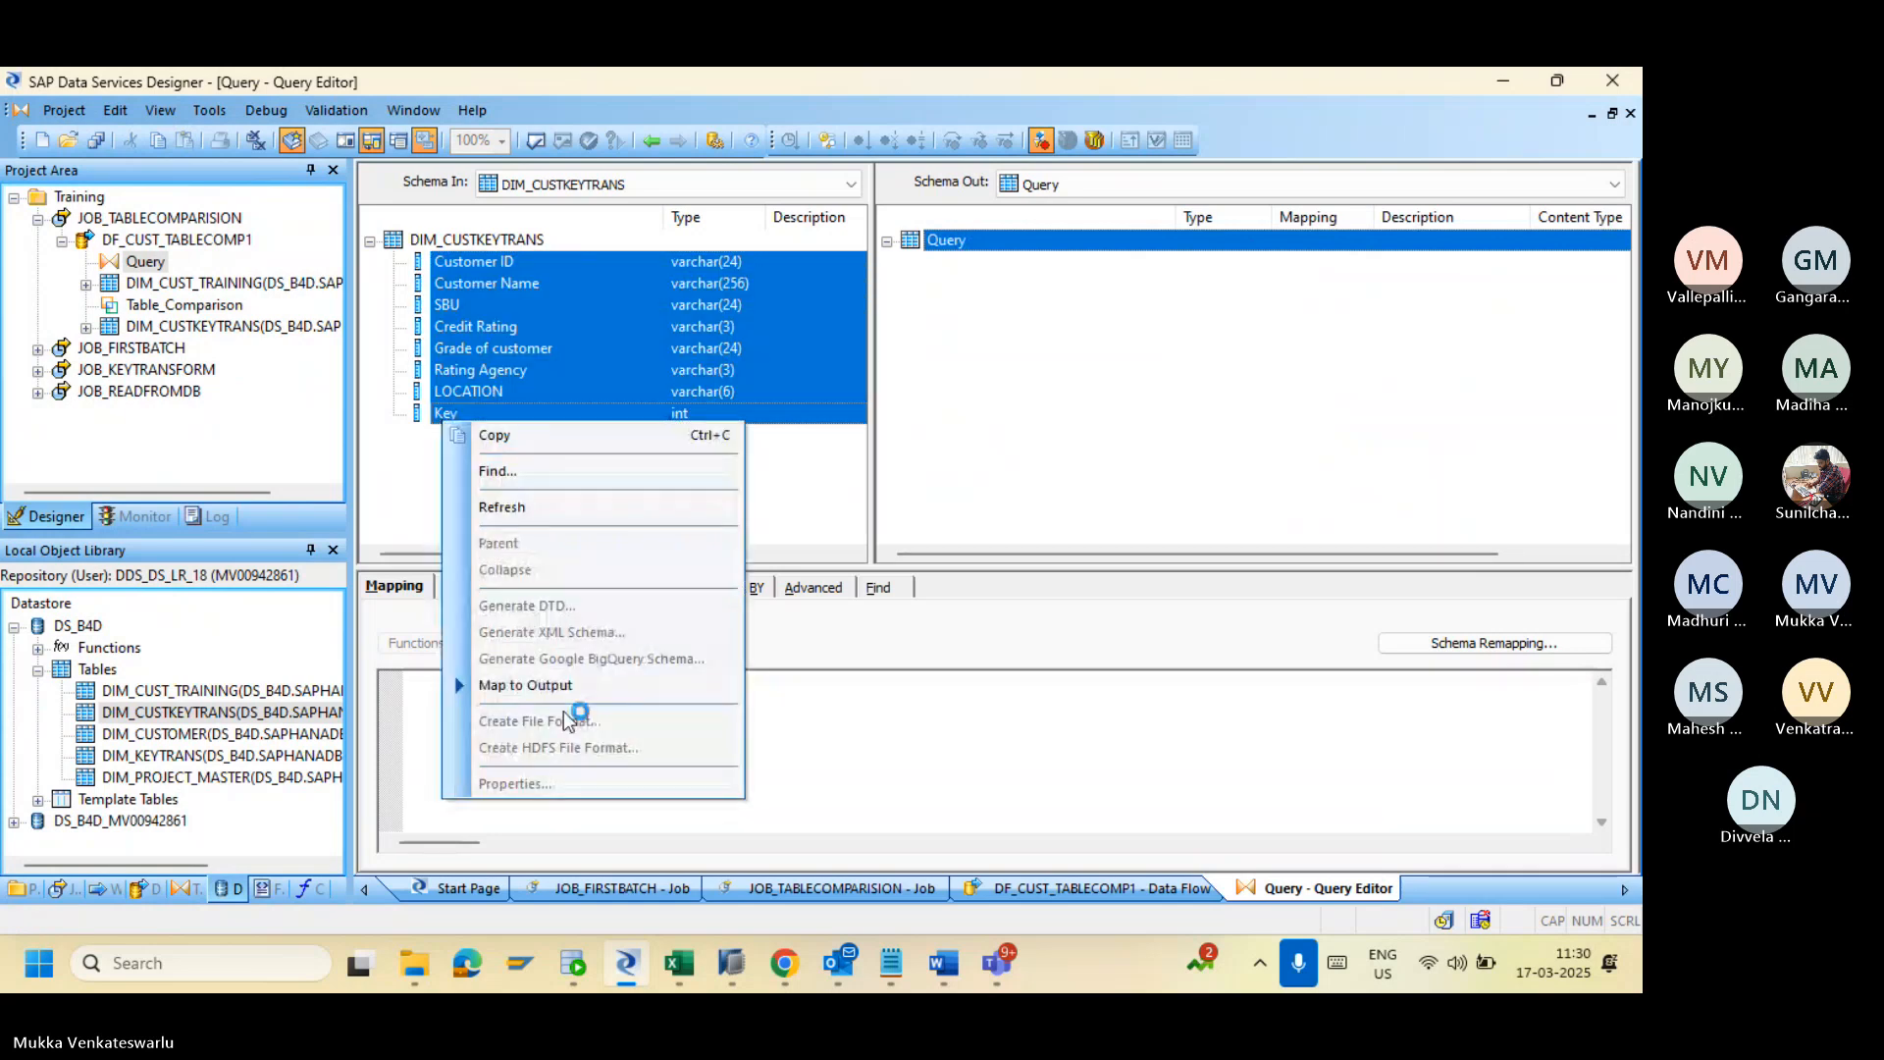
key("shift")
key("shift")
key("shift")
key("shift")
key("shift")
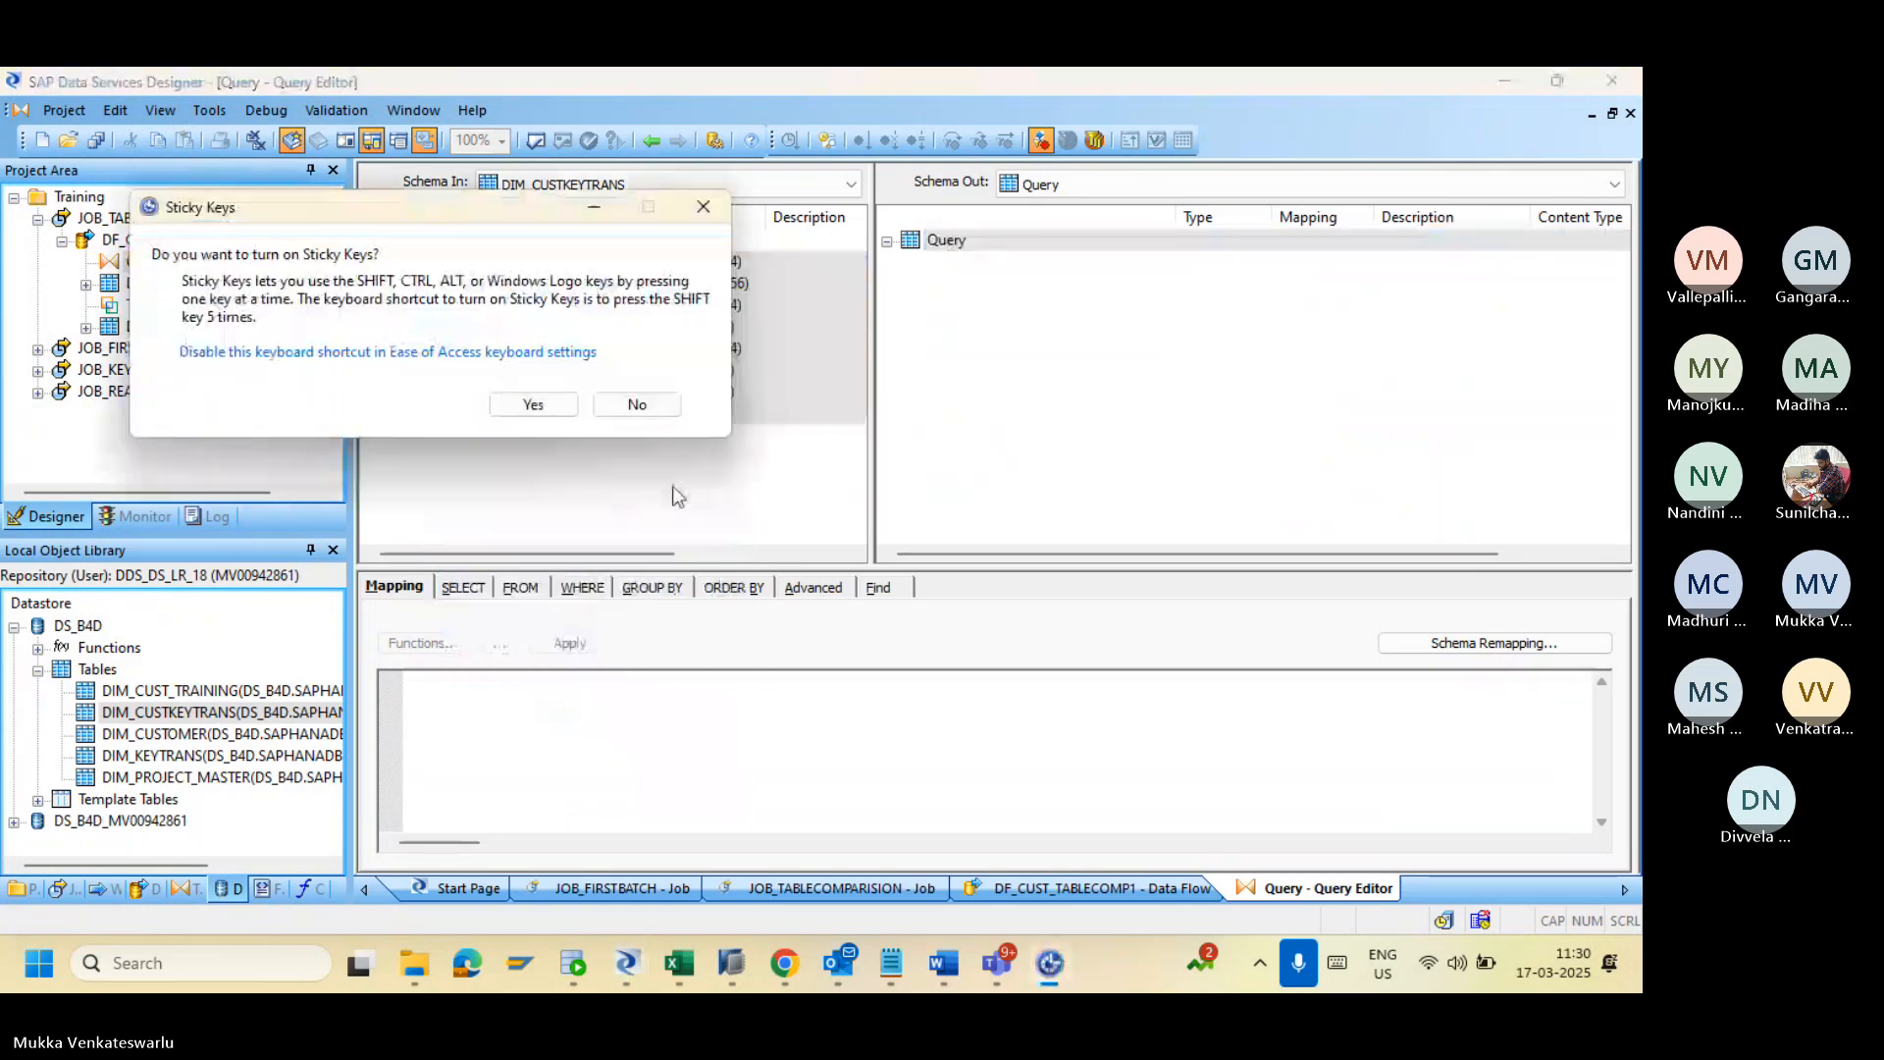
left_click(638, 404)
right_click(498, 350)
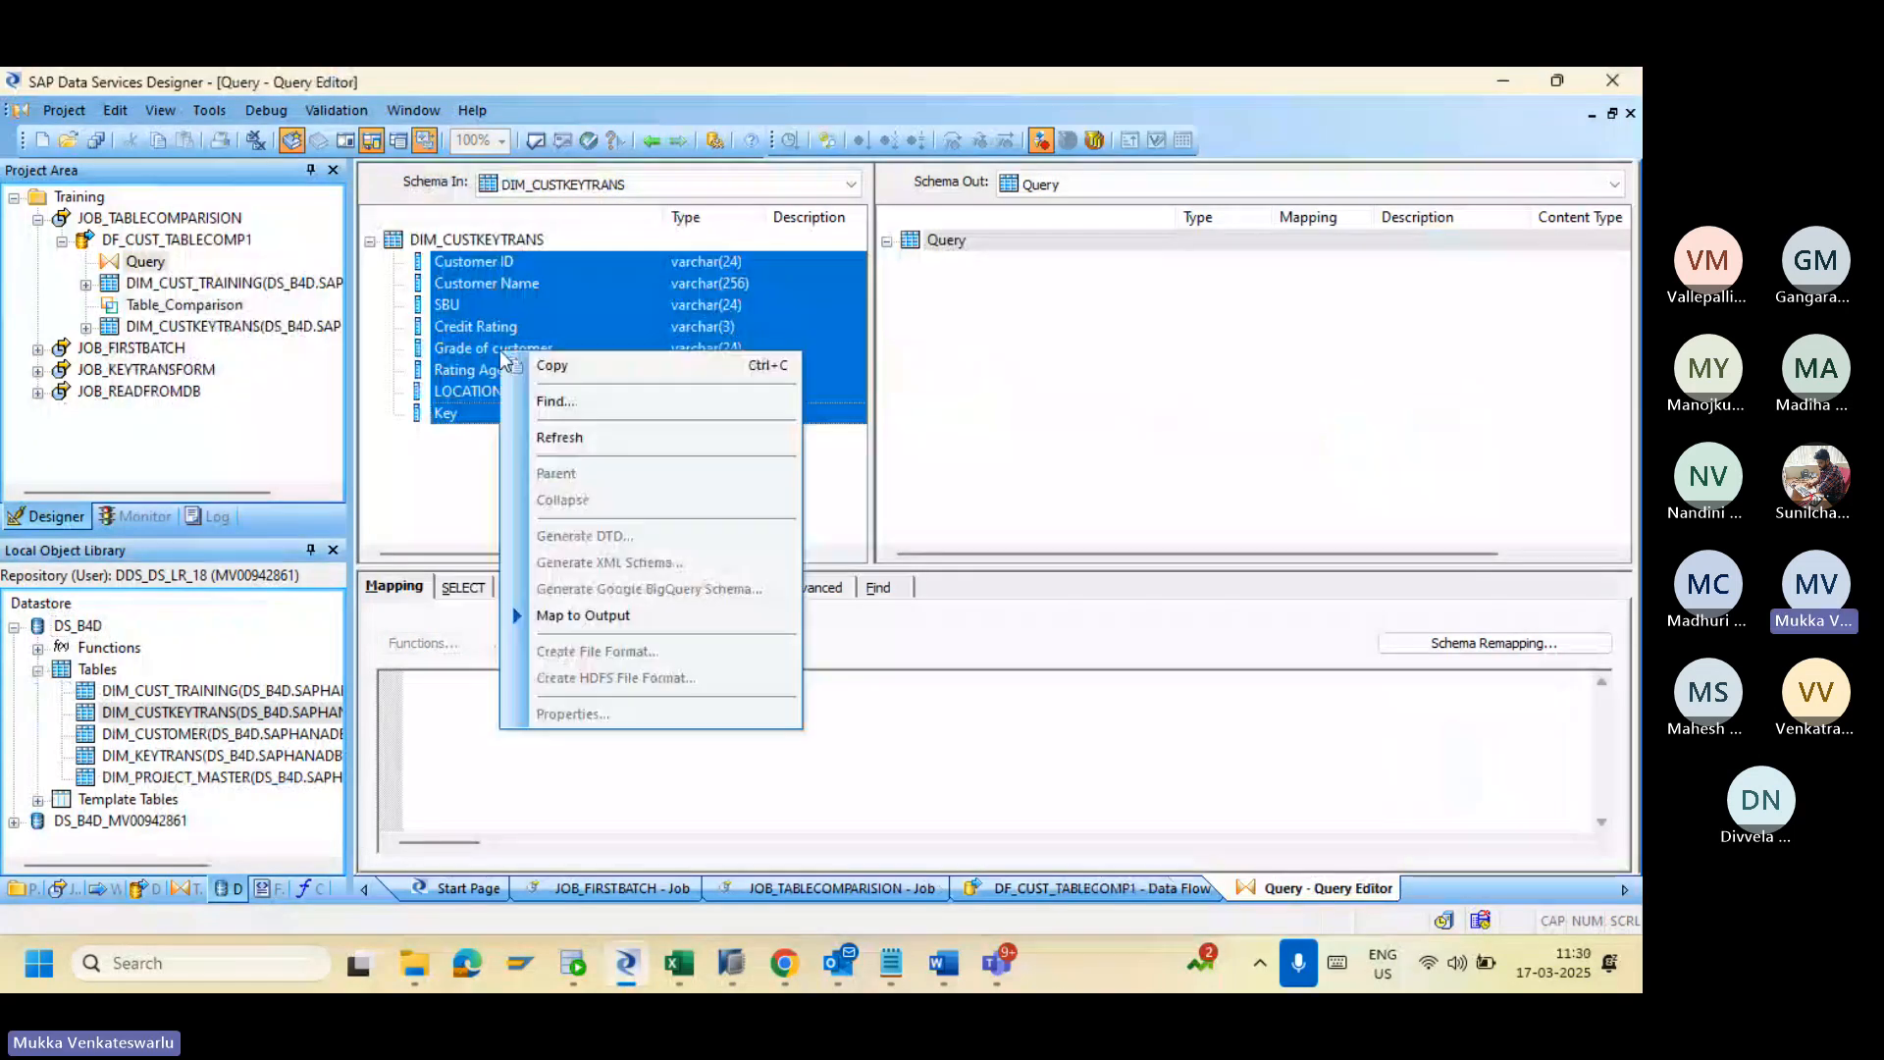
left_click(581, 614)
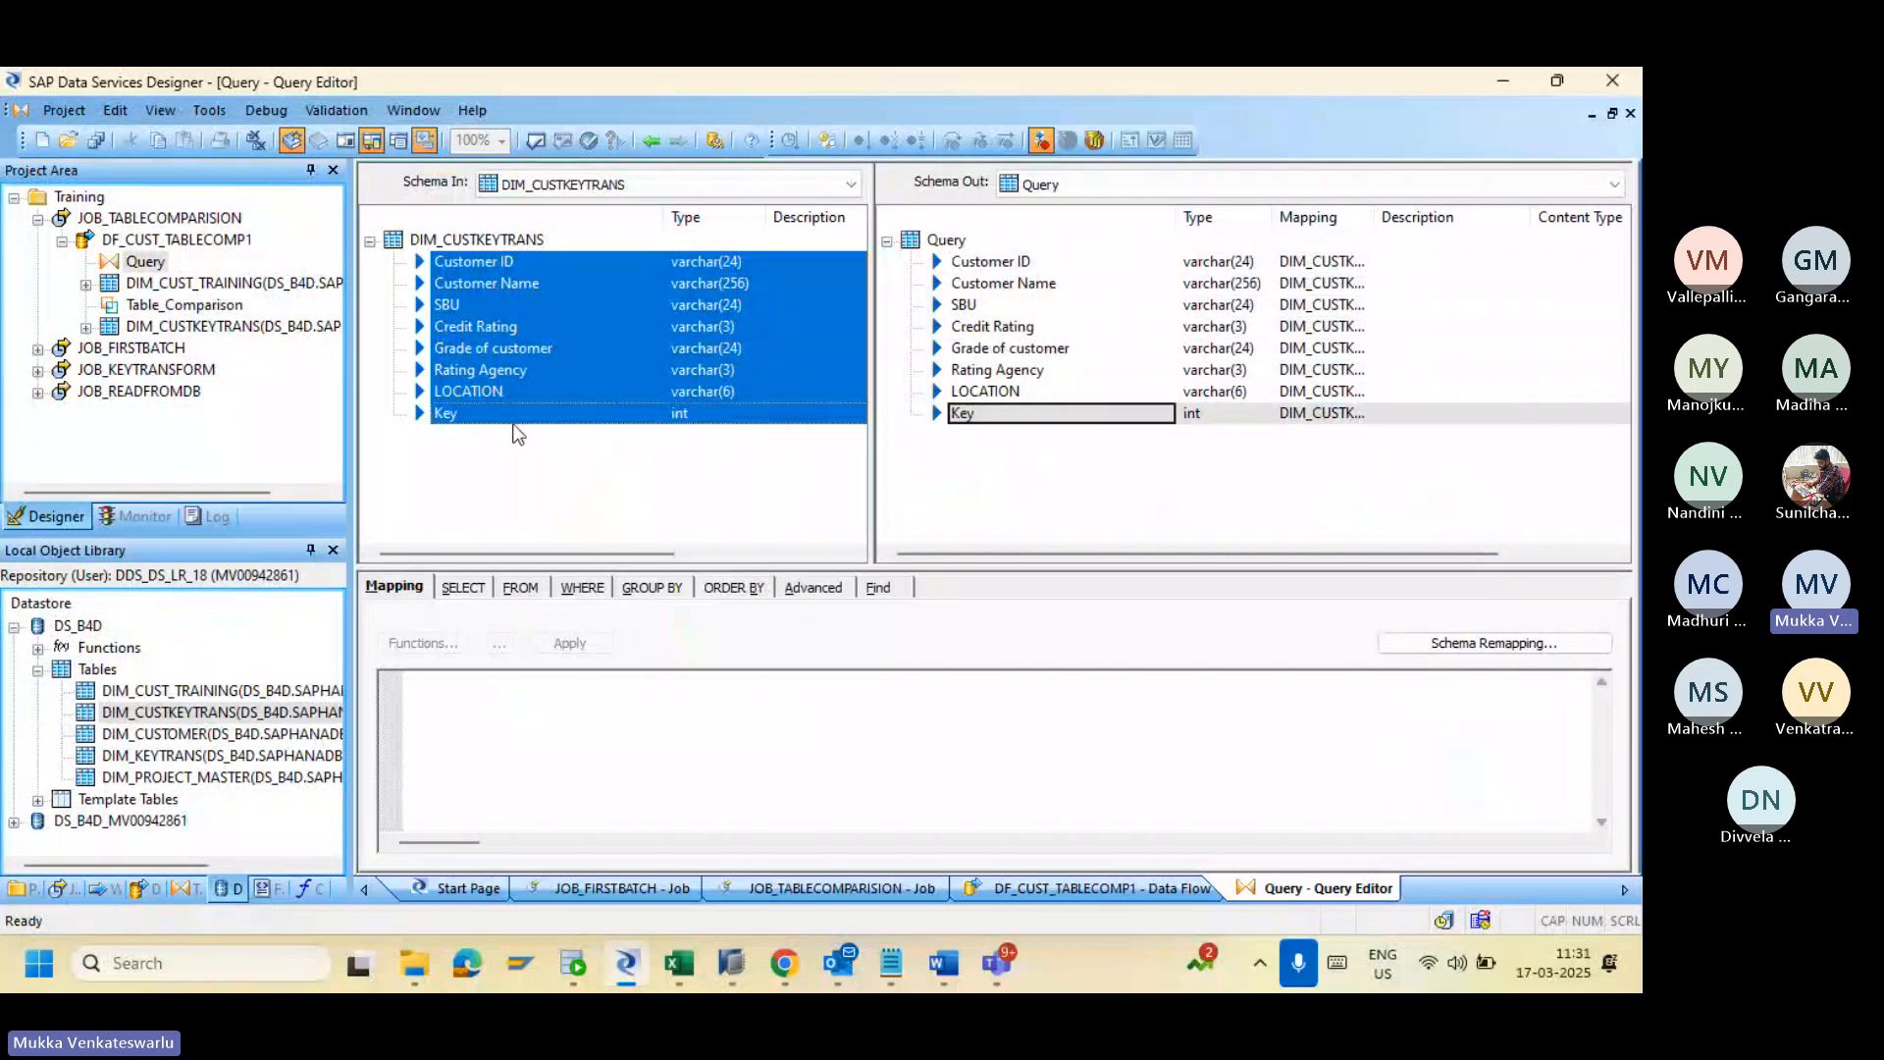
Step: In the Table_Comparison transform, set the comparison table to DIM_CUSTKEYTRANS from DS_B4D and the generated key column to Key
left_click(650, 141)
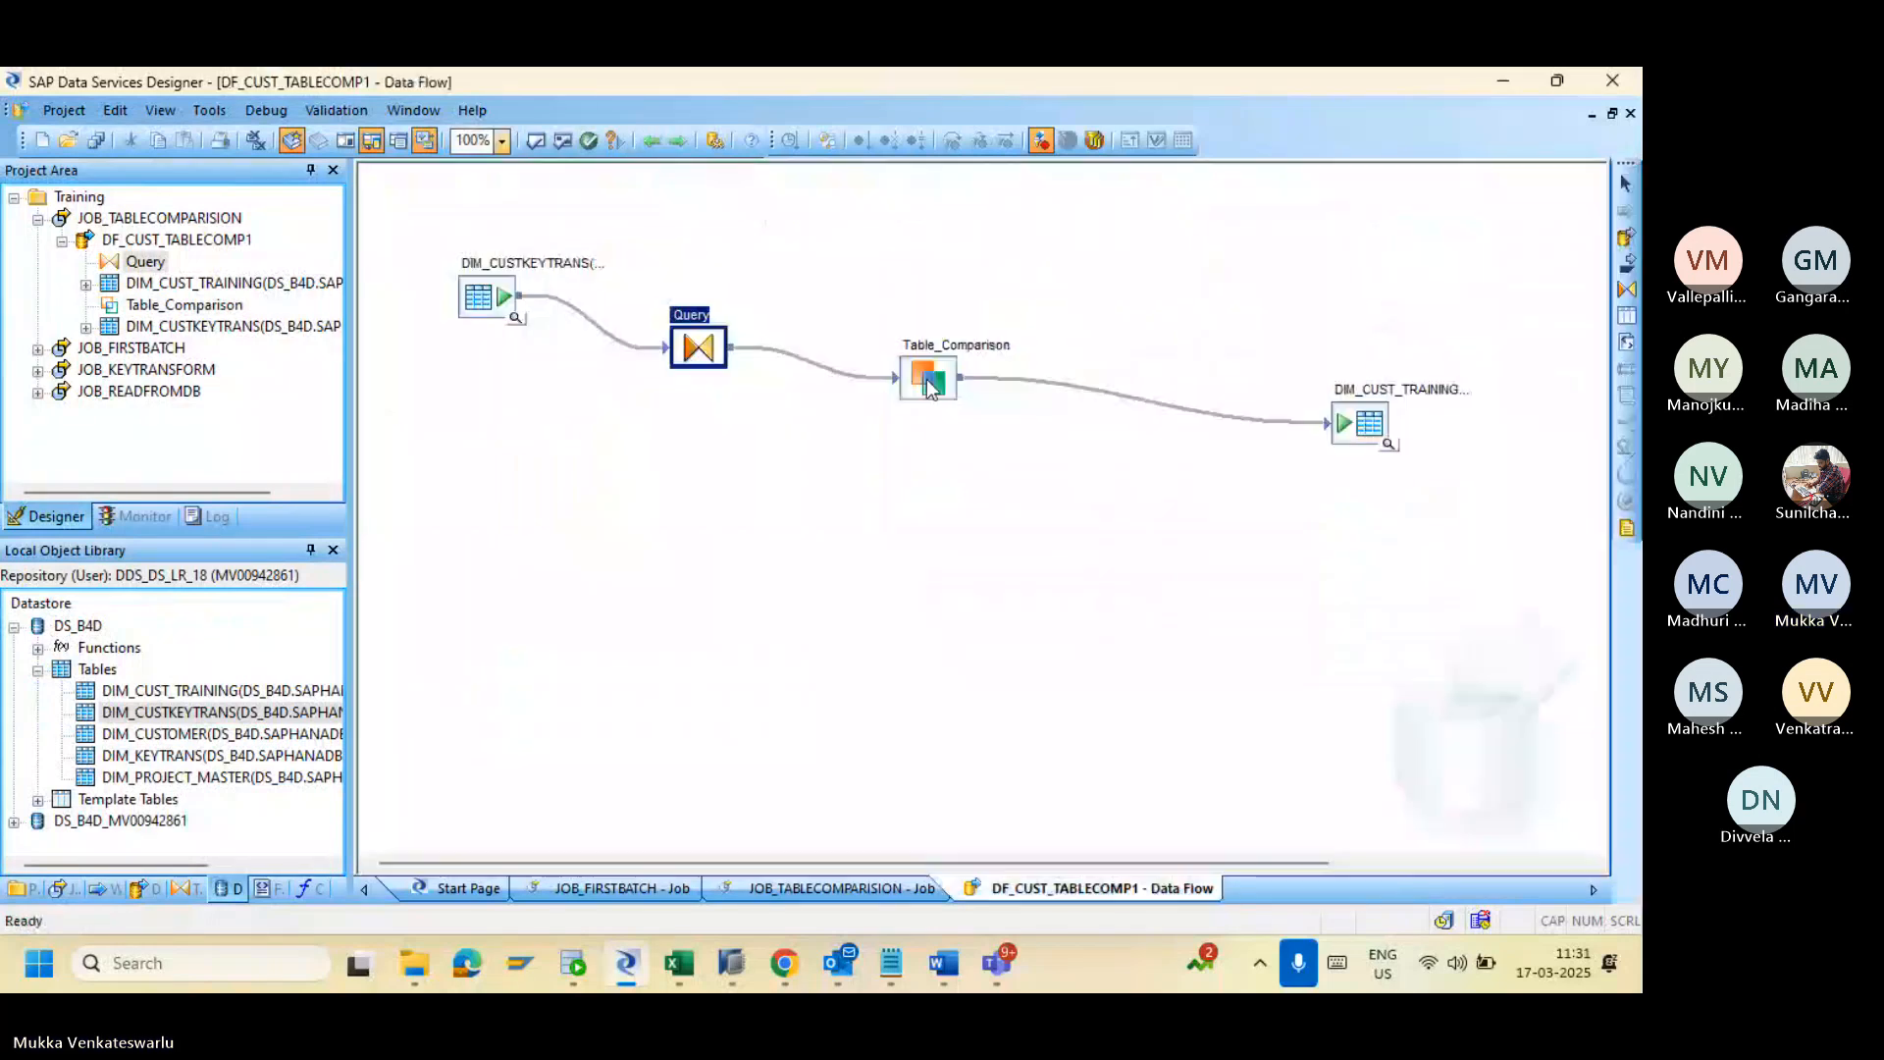
double_click(928, 375)
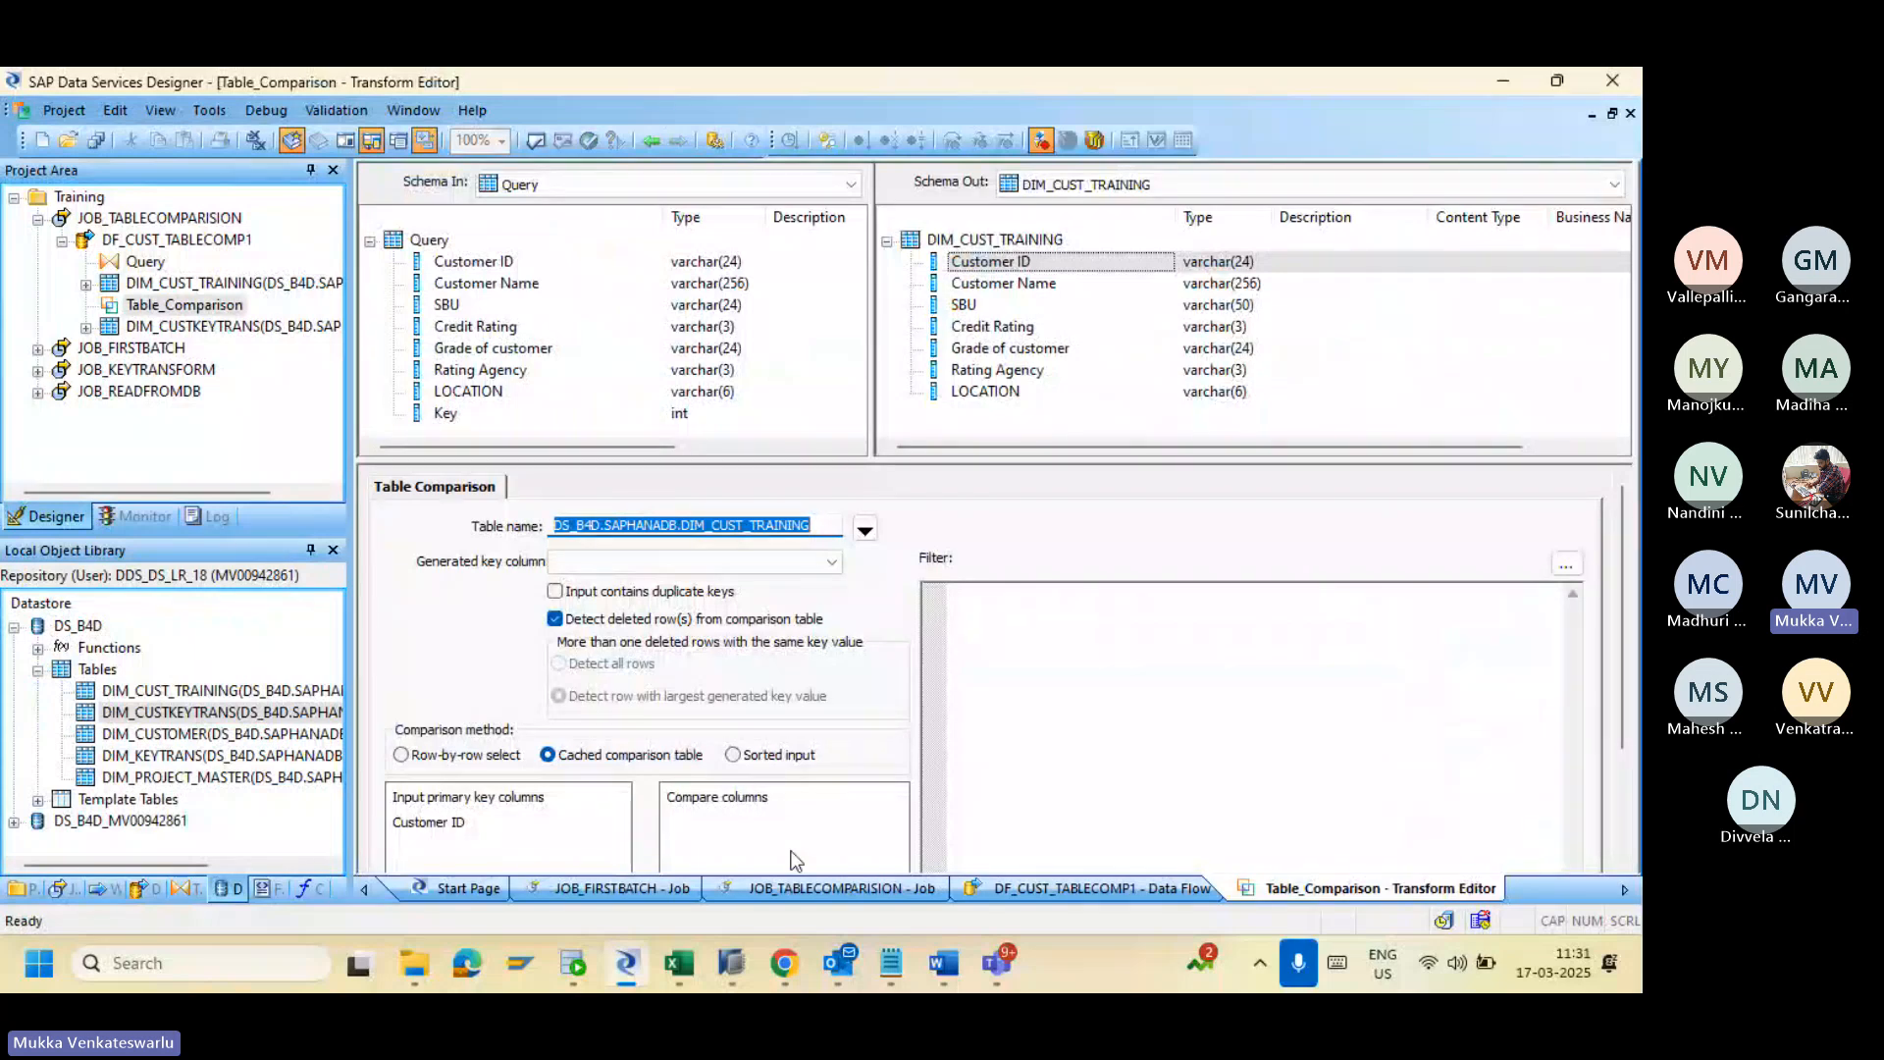
left_click(832, 562)
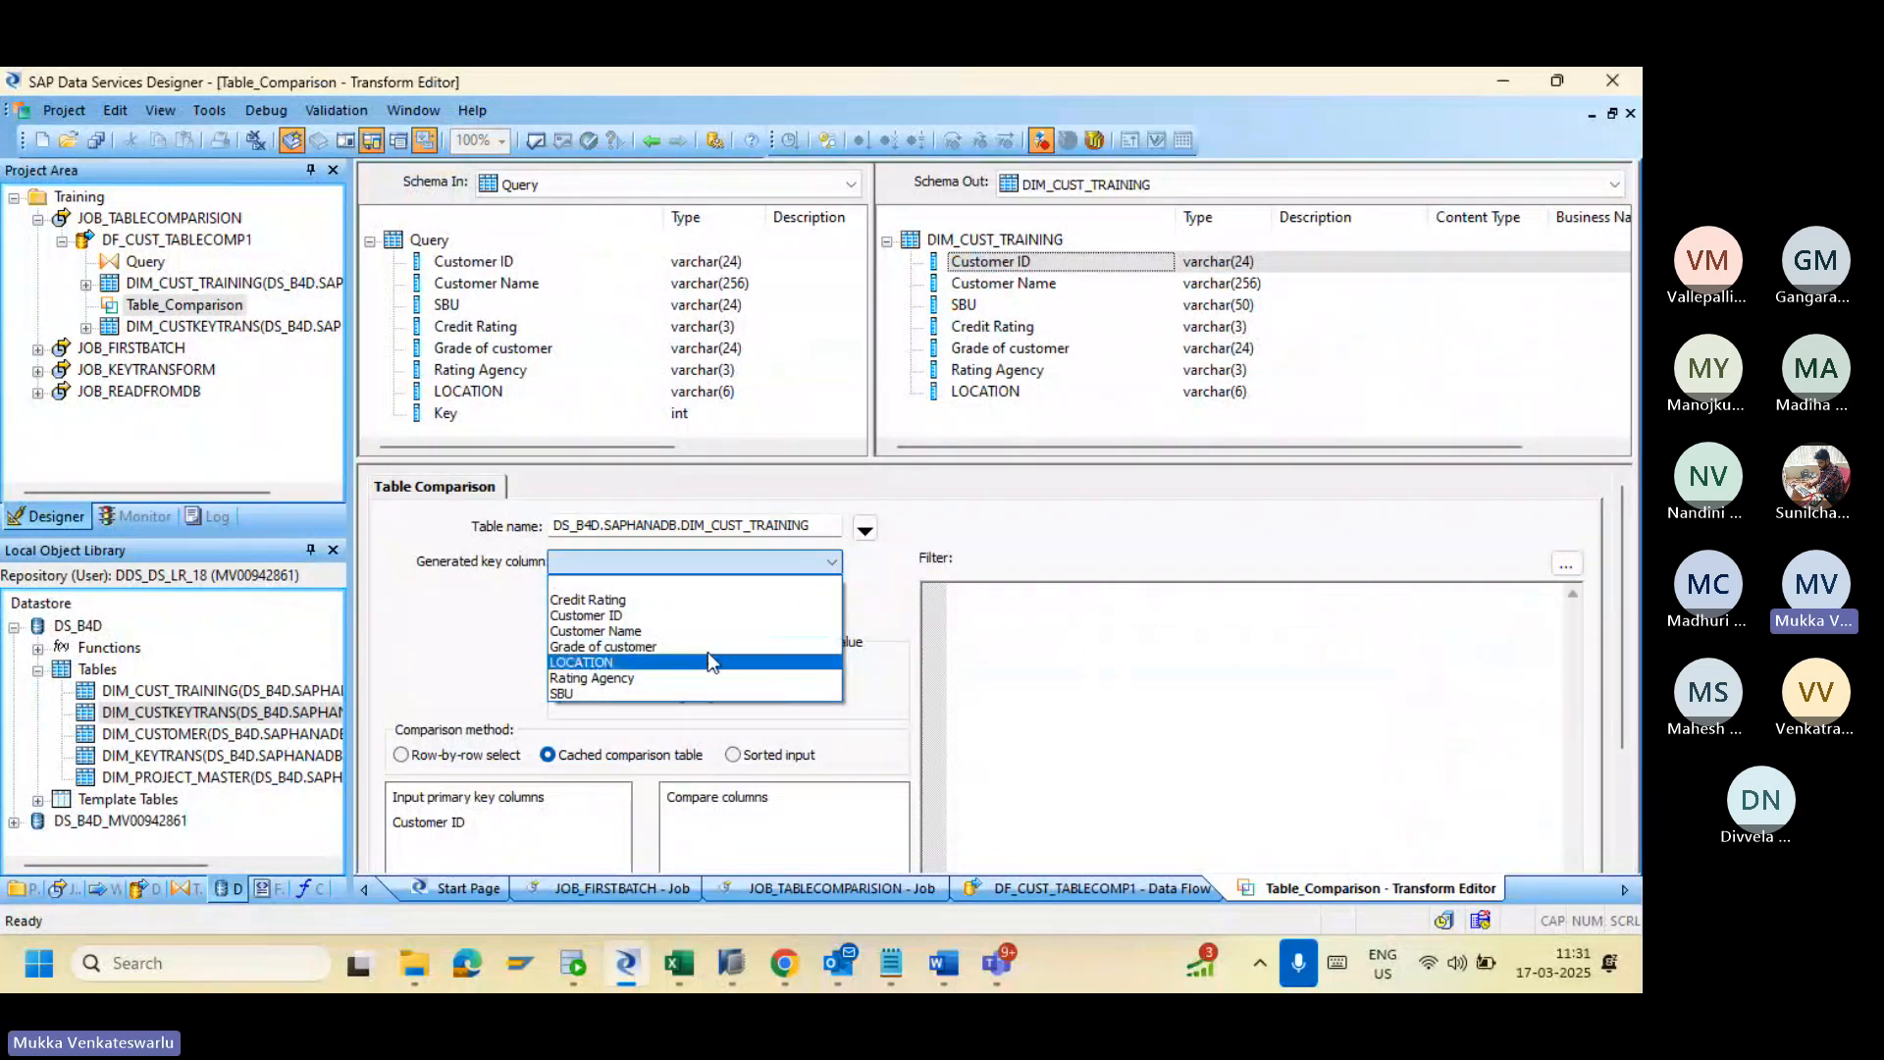
left_click(864, 530)
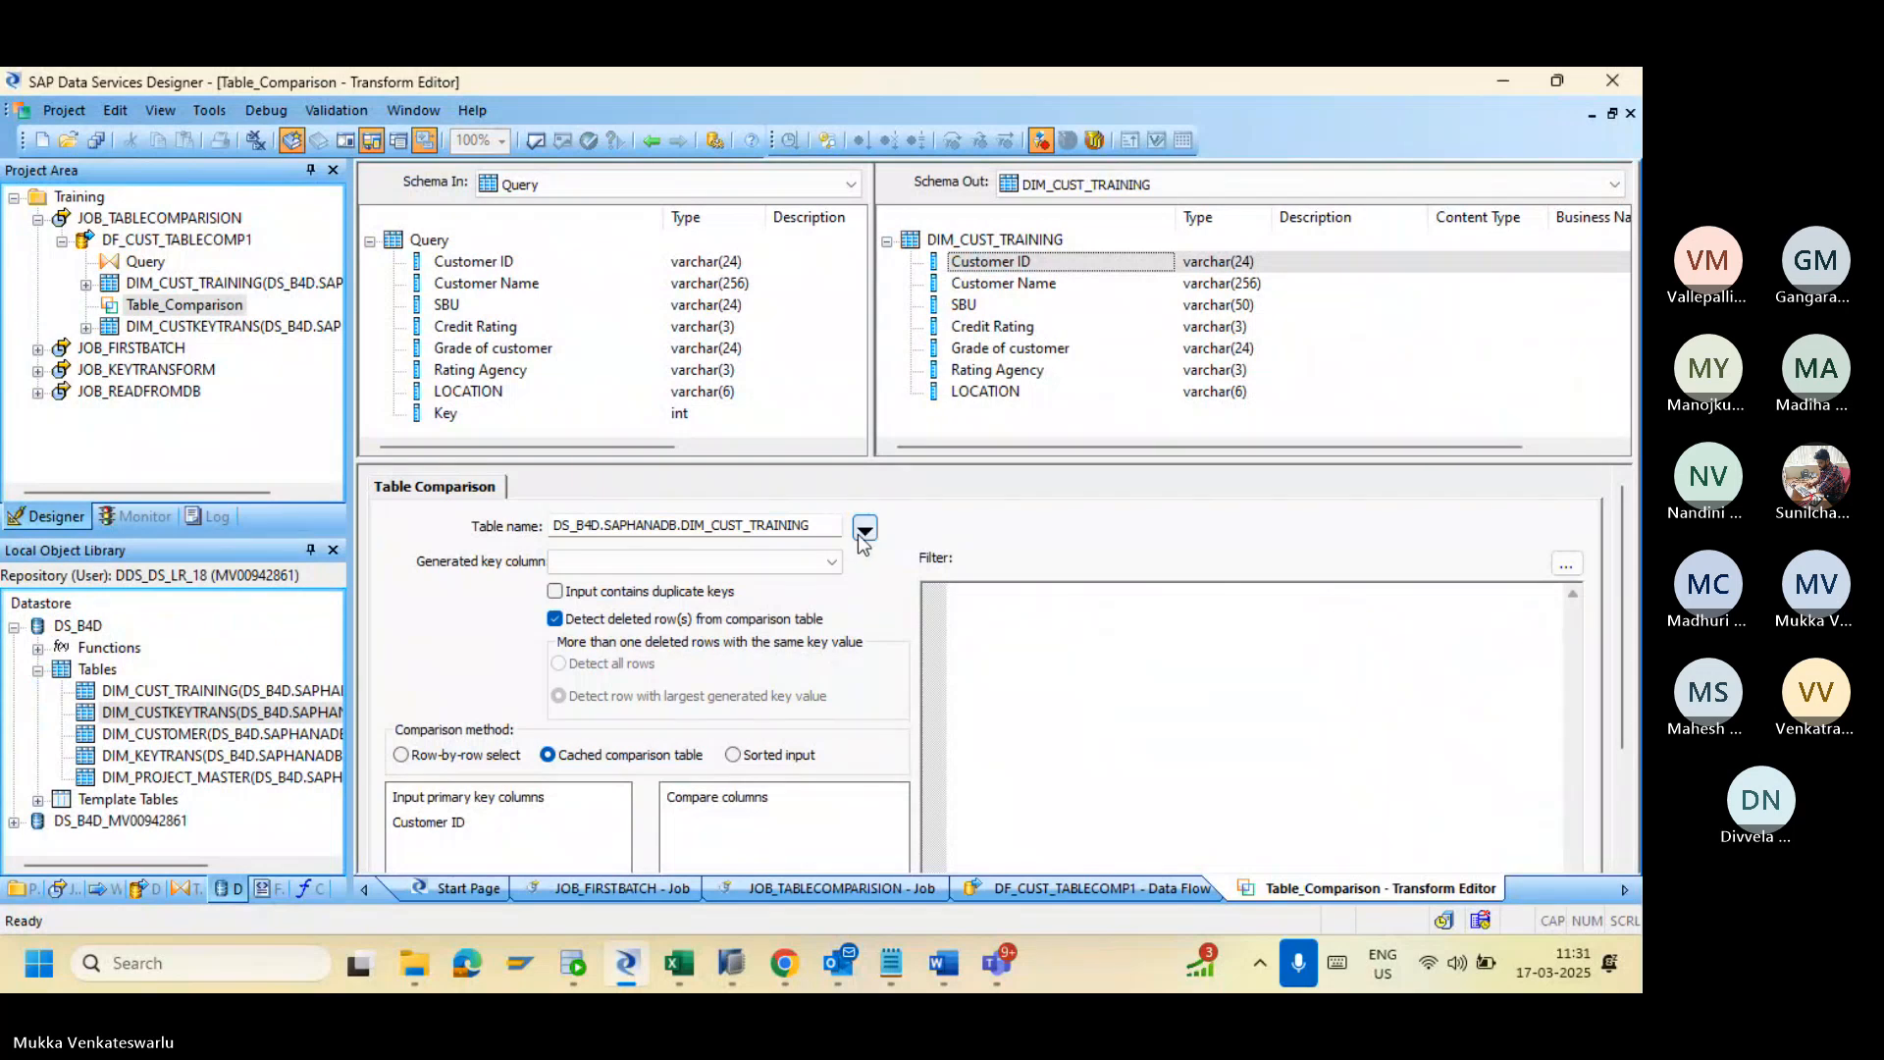
left_click(862, 532)
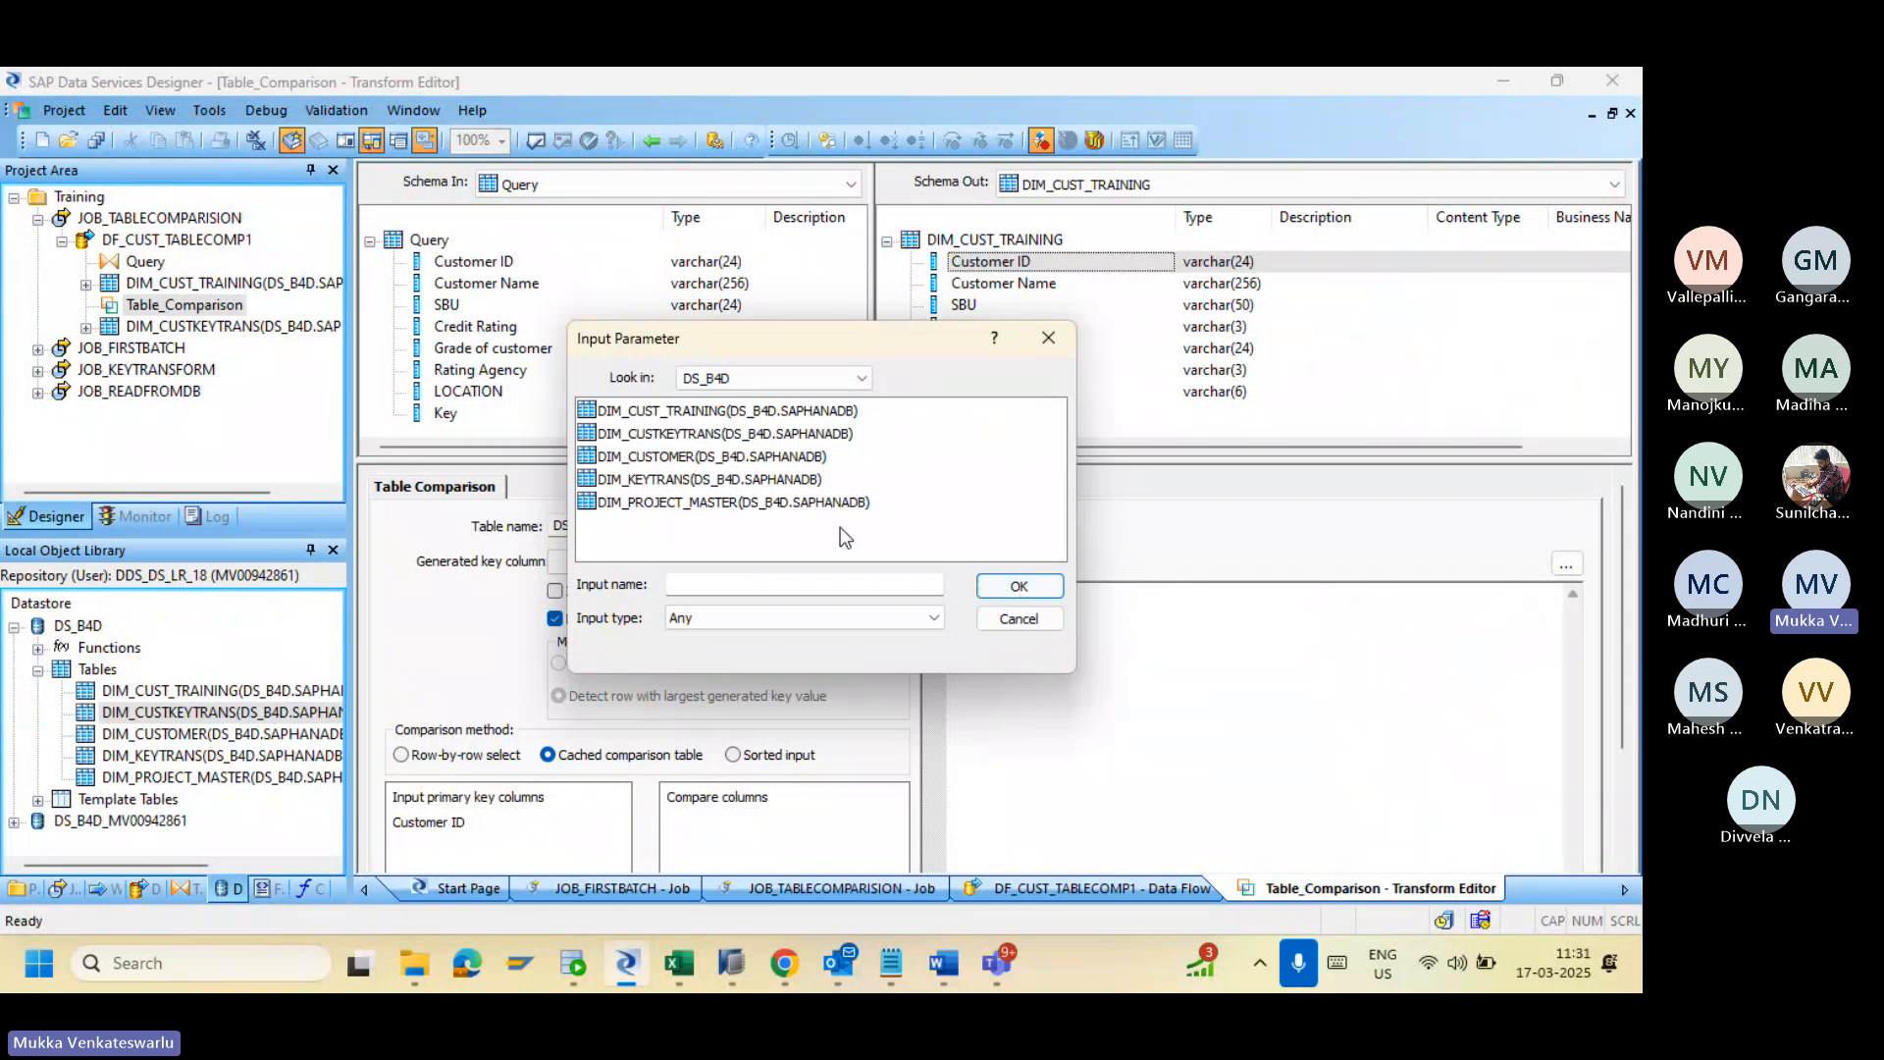
left_click(719, 433)
left_click(1014, 586)
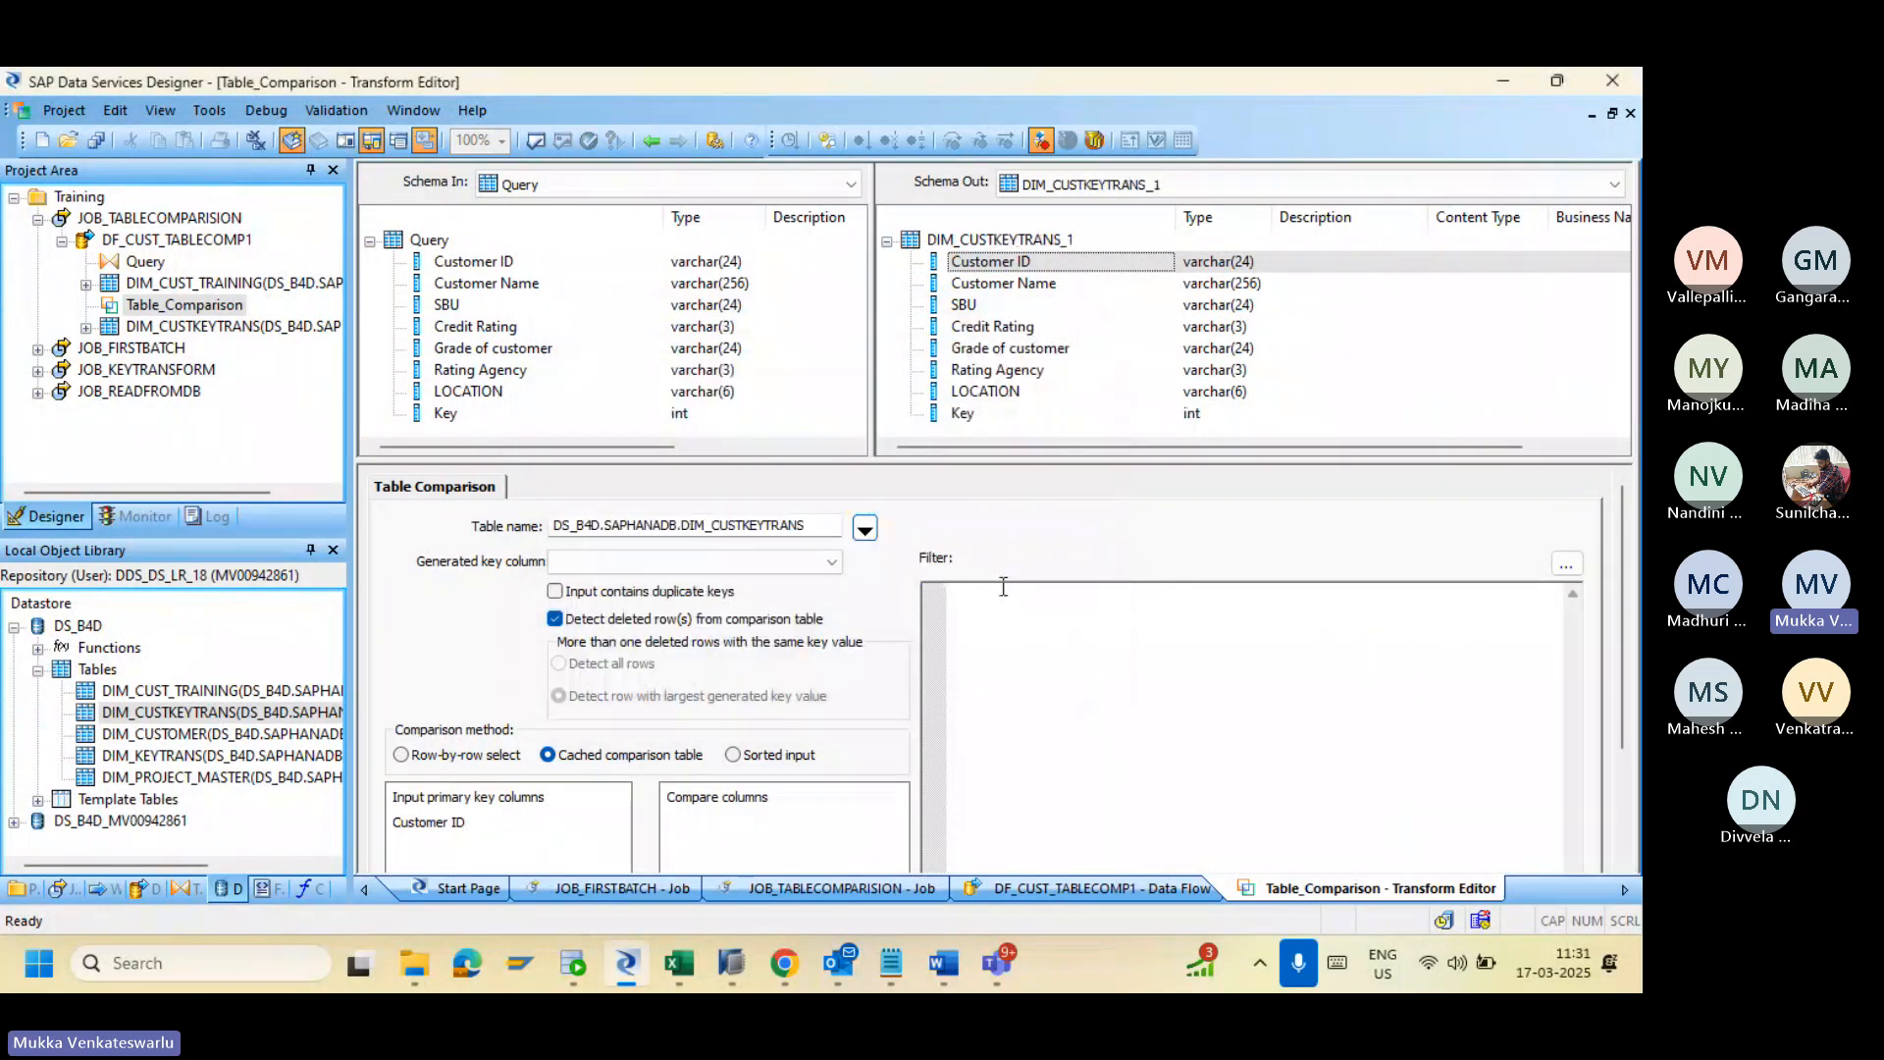
left_click(834, 565)
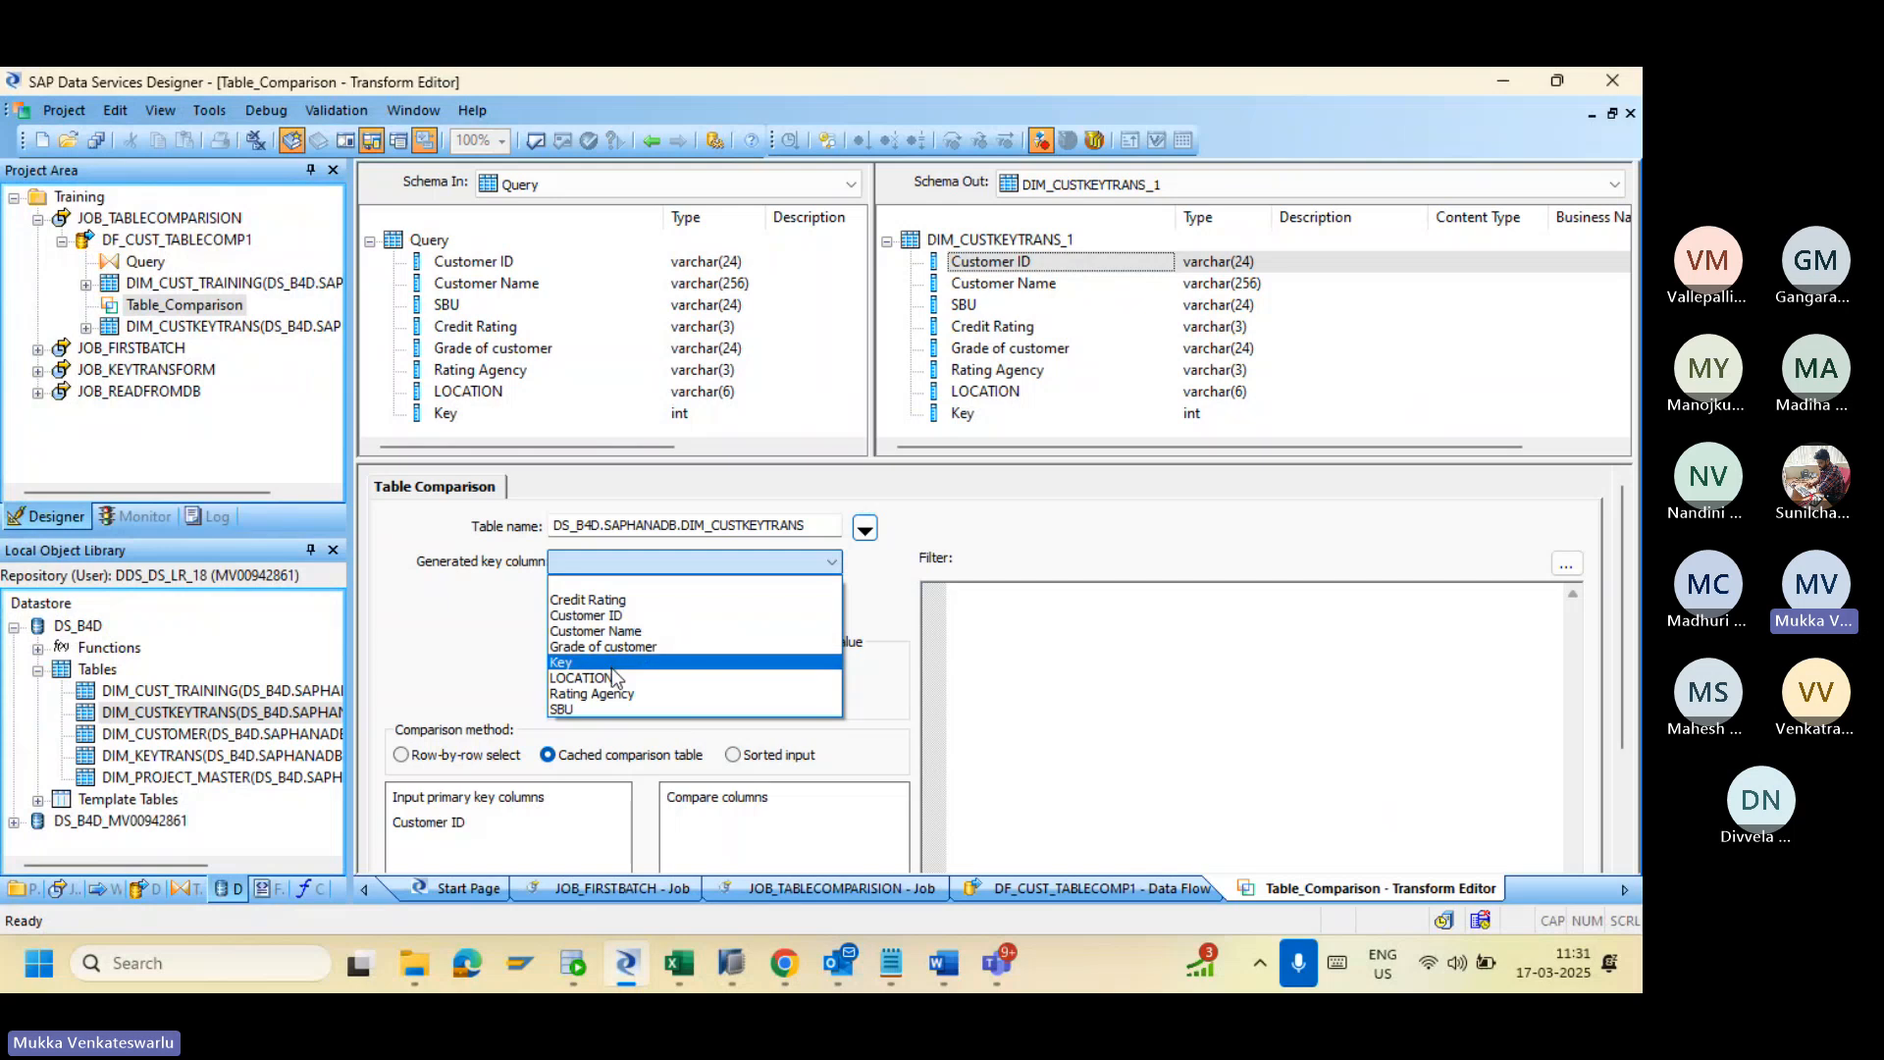
left_click(610, 664)
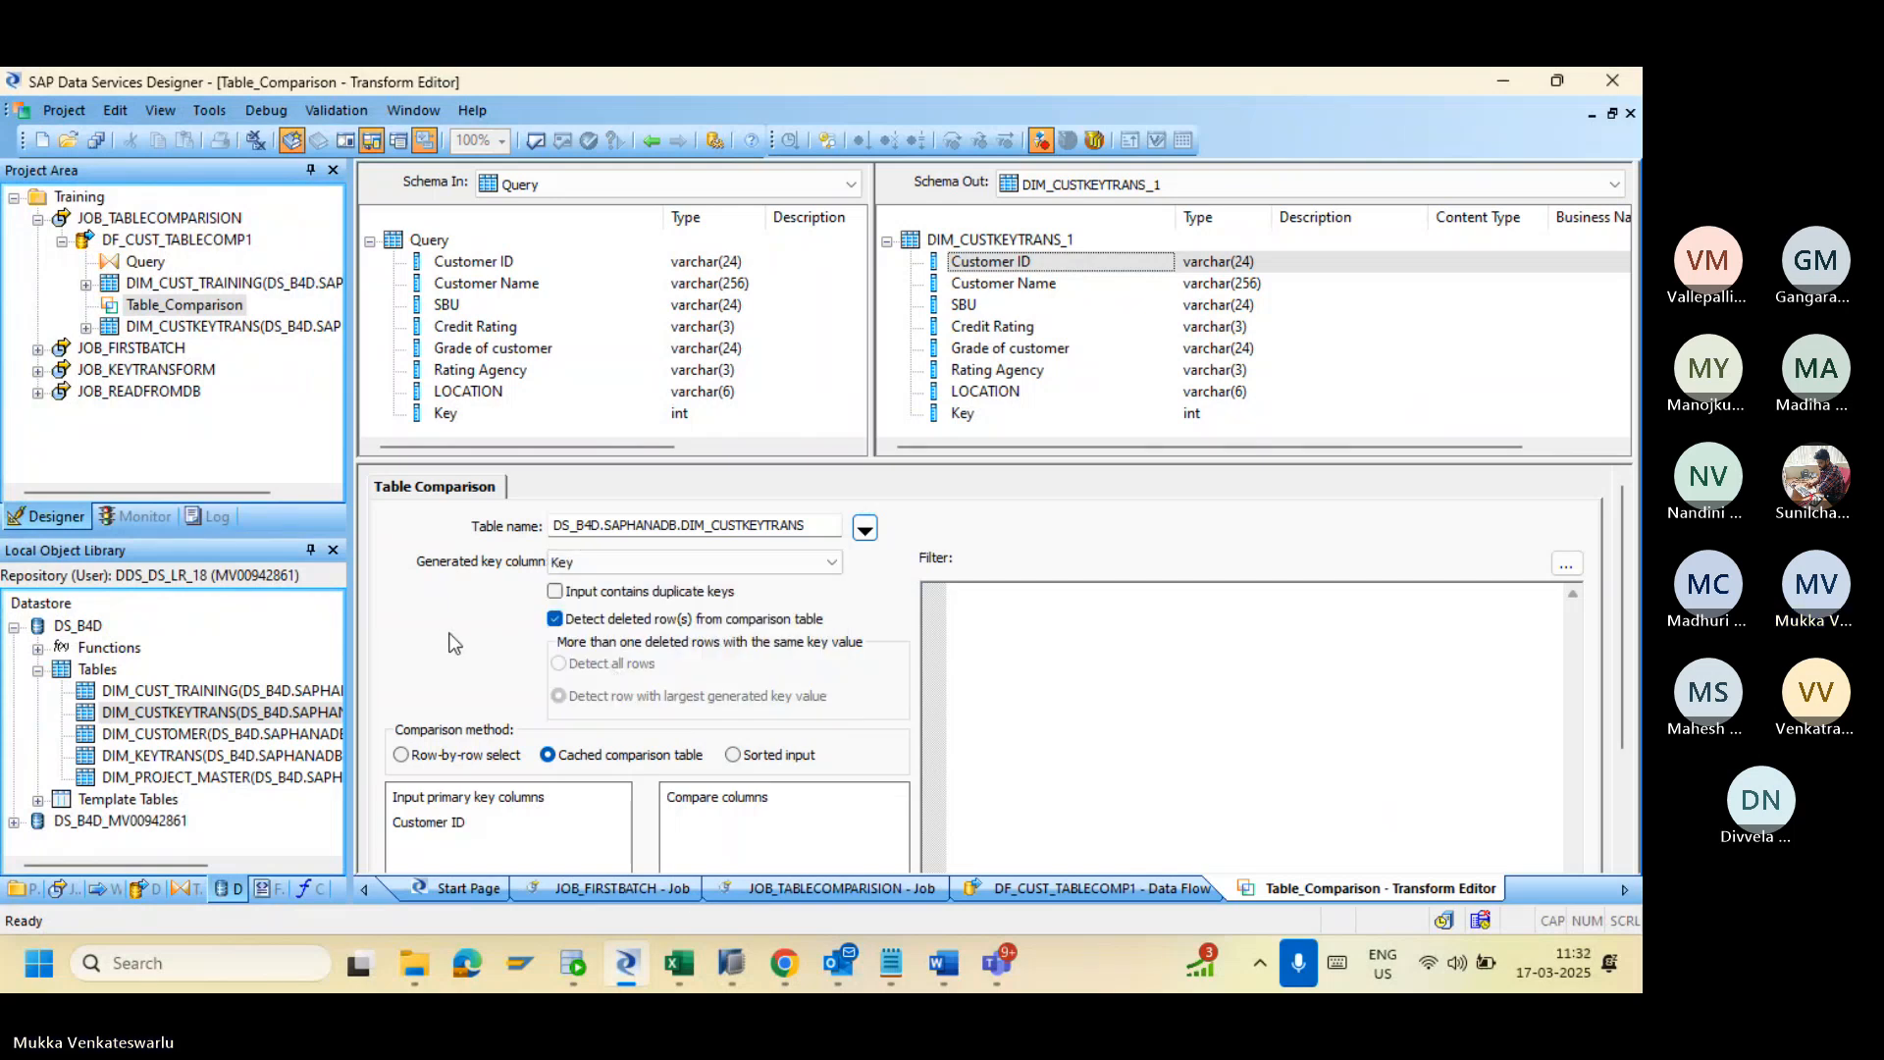
Step: Return to the DF_CUST_TABLECOMP1 data flow and delete its DIM_CUST_TRAINING target table
left_click(650, 140)
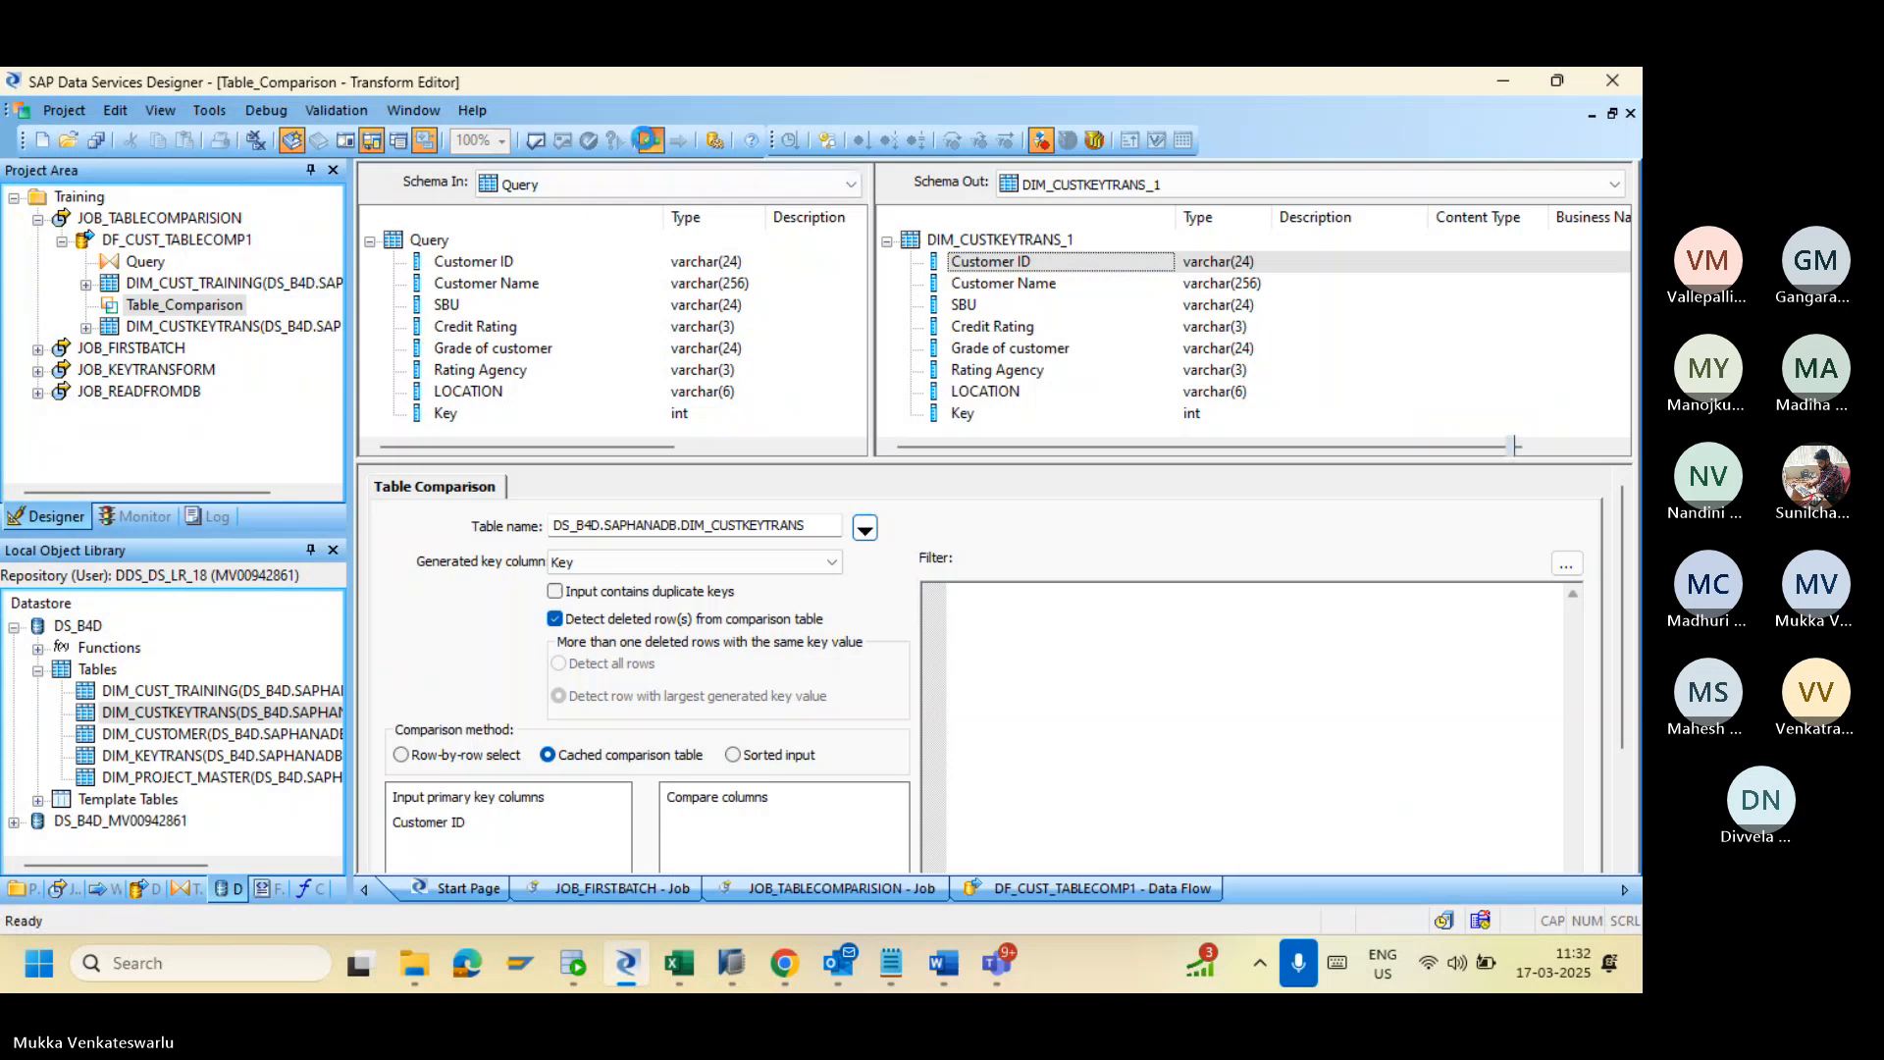
left_click(1385, 440)
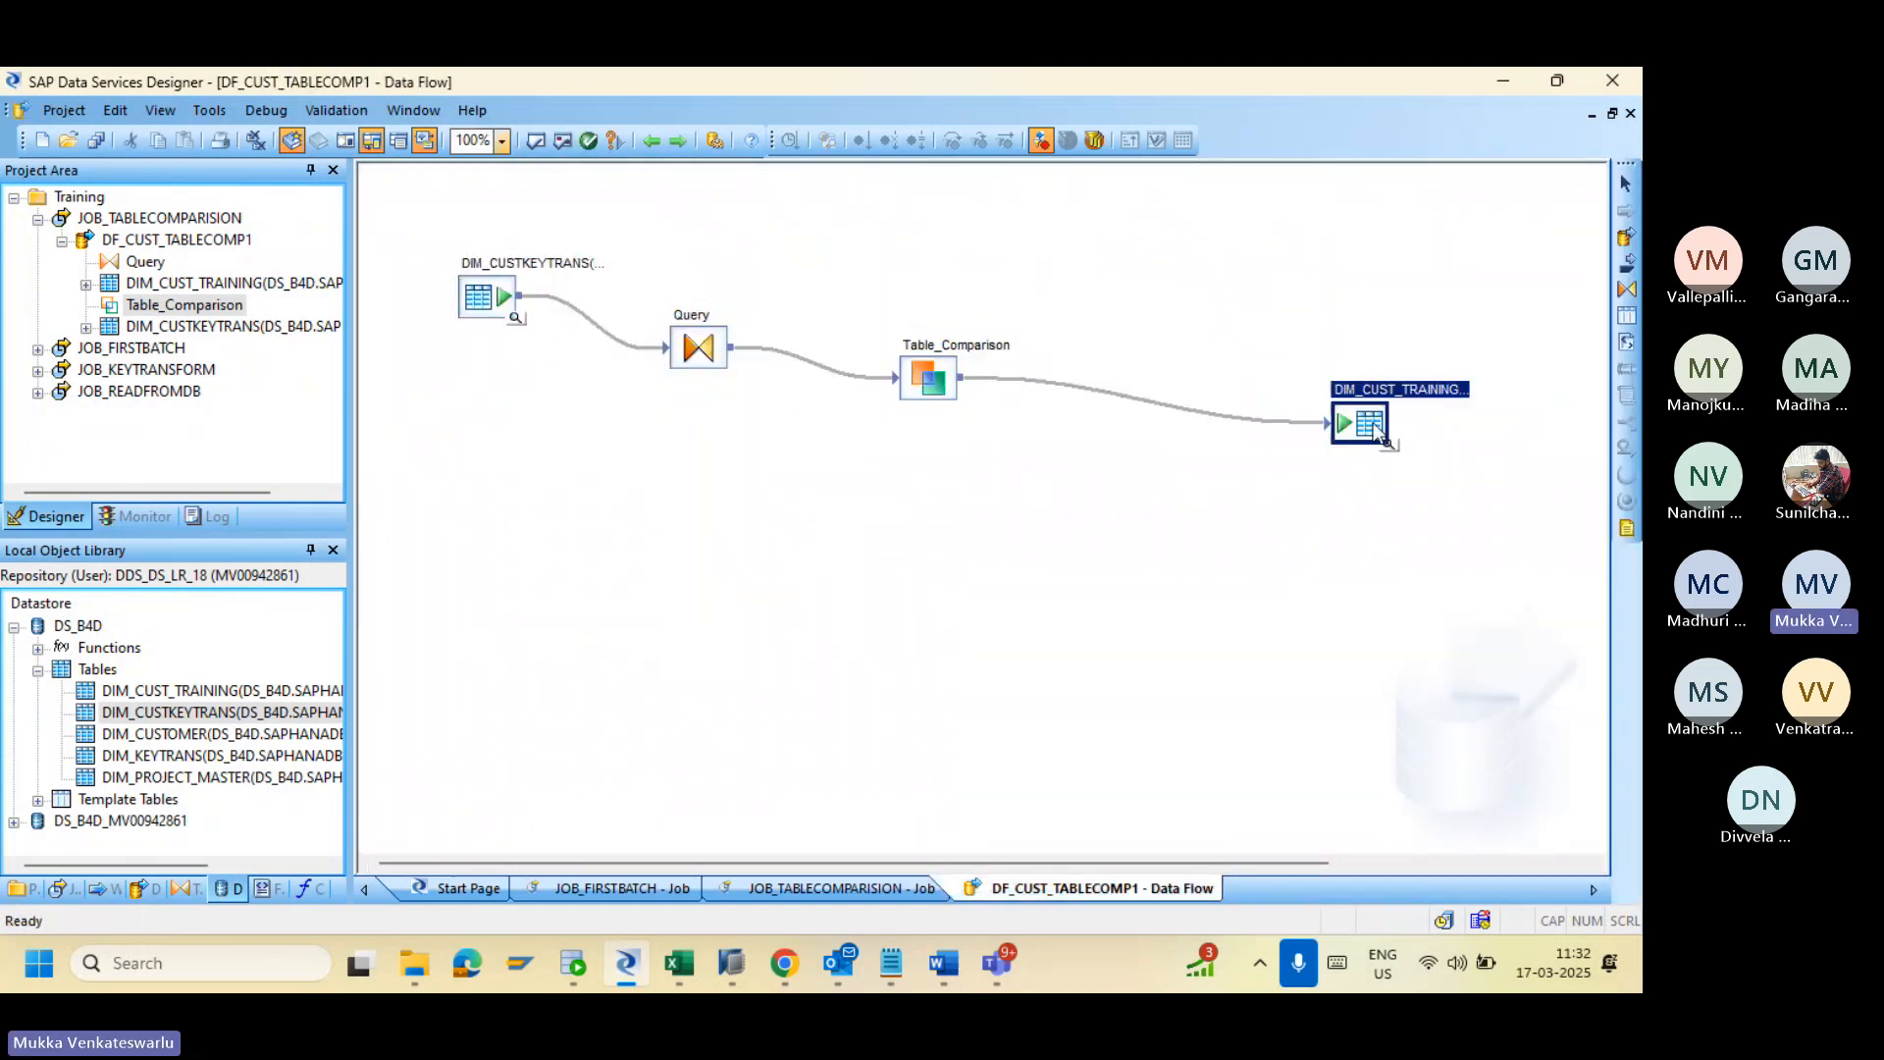
key("Delete")
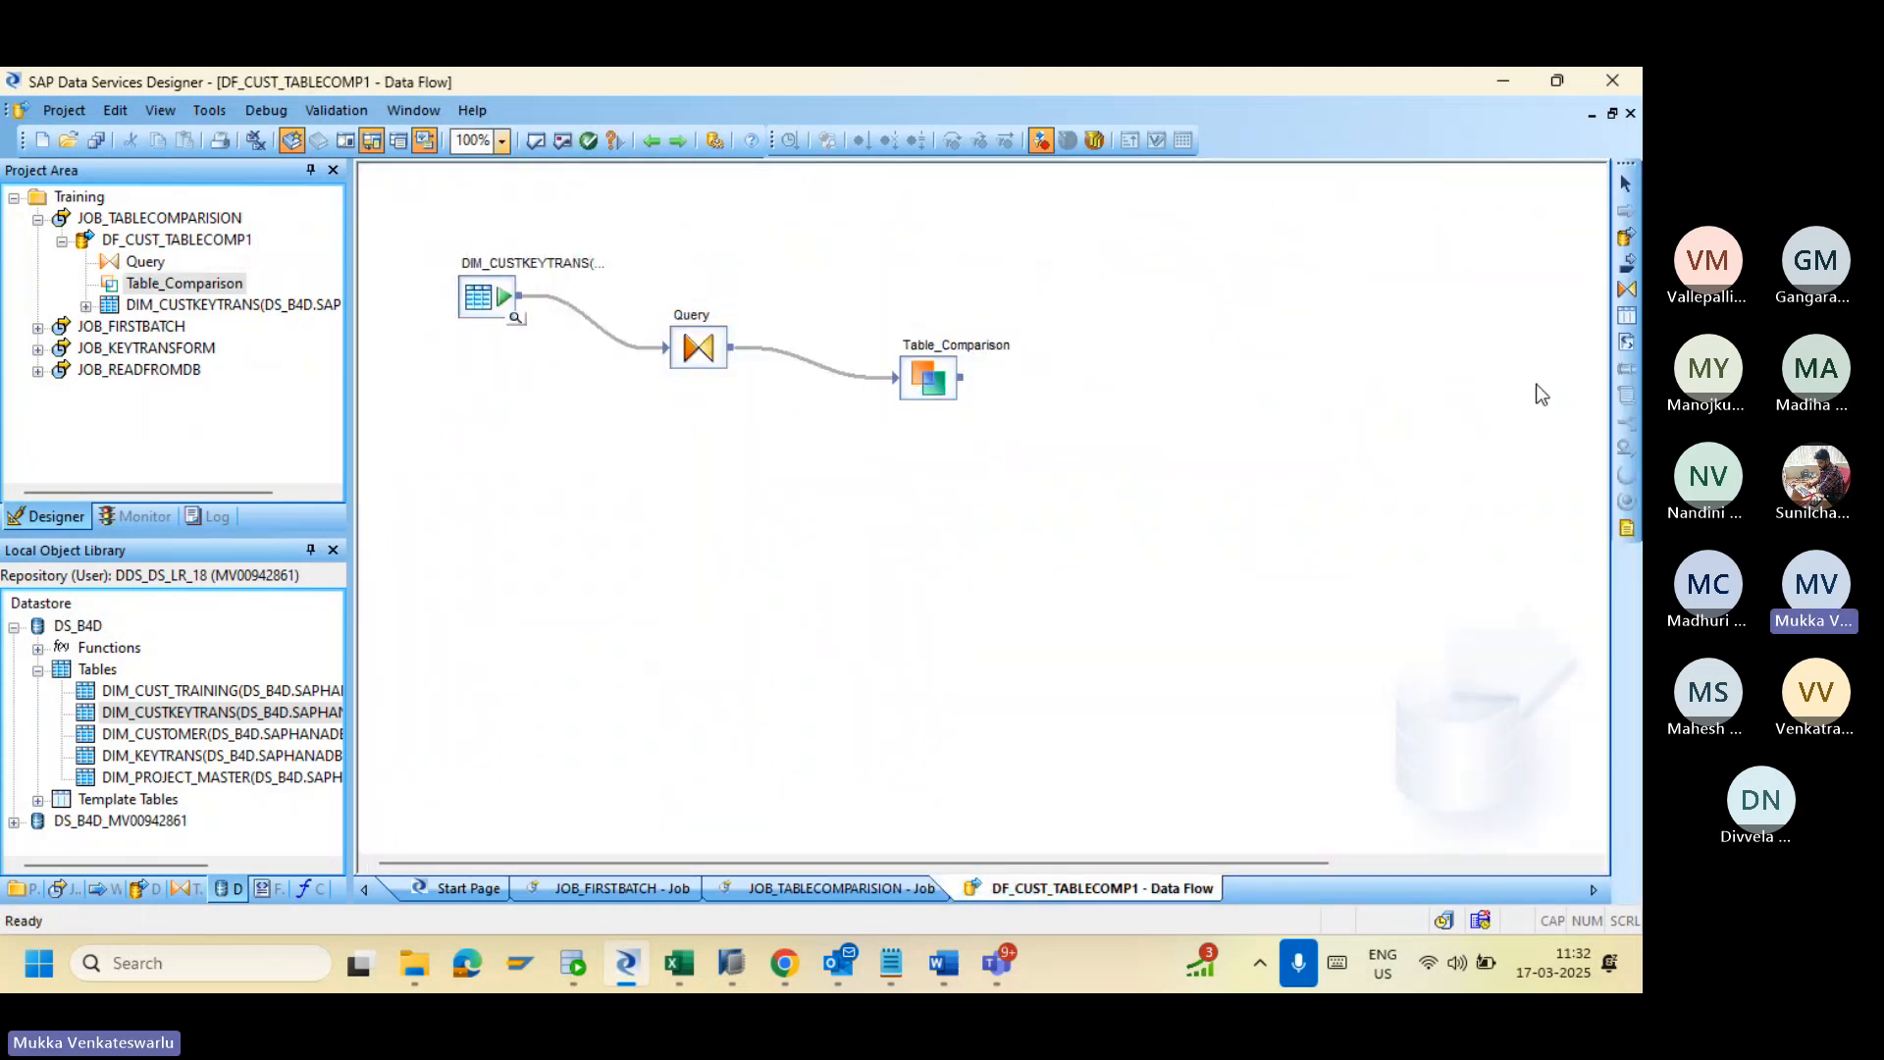
Step: Add a template table TABLECOMPARISION in datastore DS_B4D with owner SAPHANADB as the target and connect Table_Comparison to it
left_click(1626, 315)
left_click(1218, 433)
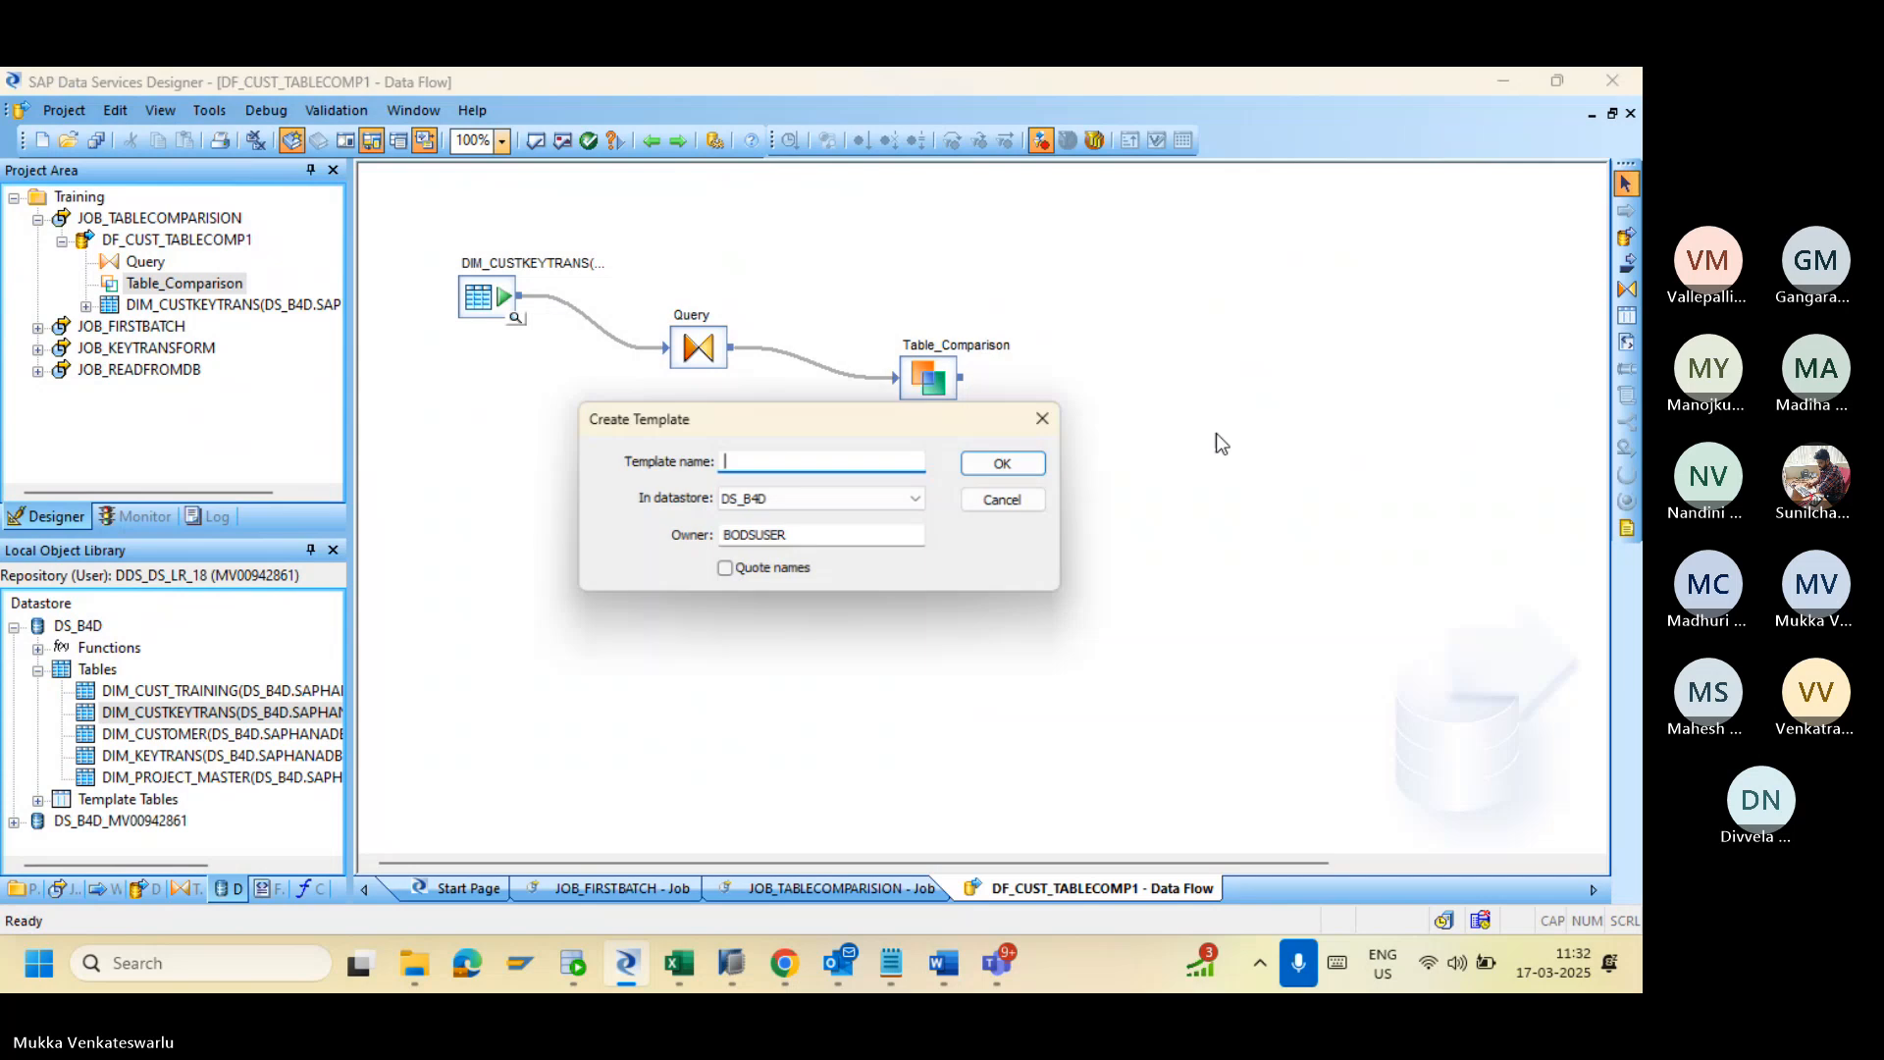
double_click(862, 537)
type("SAPHANADB")
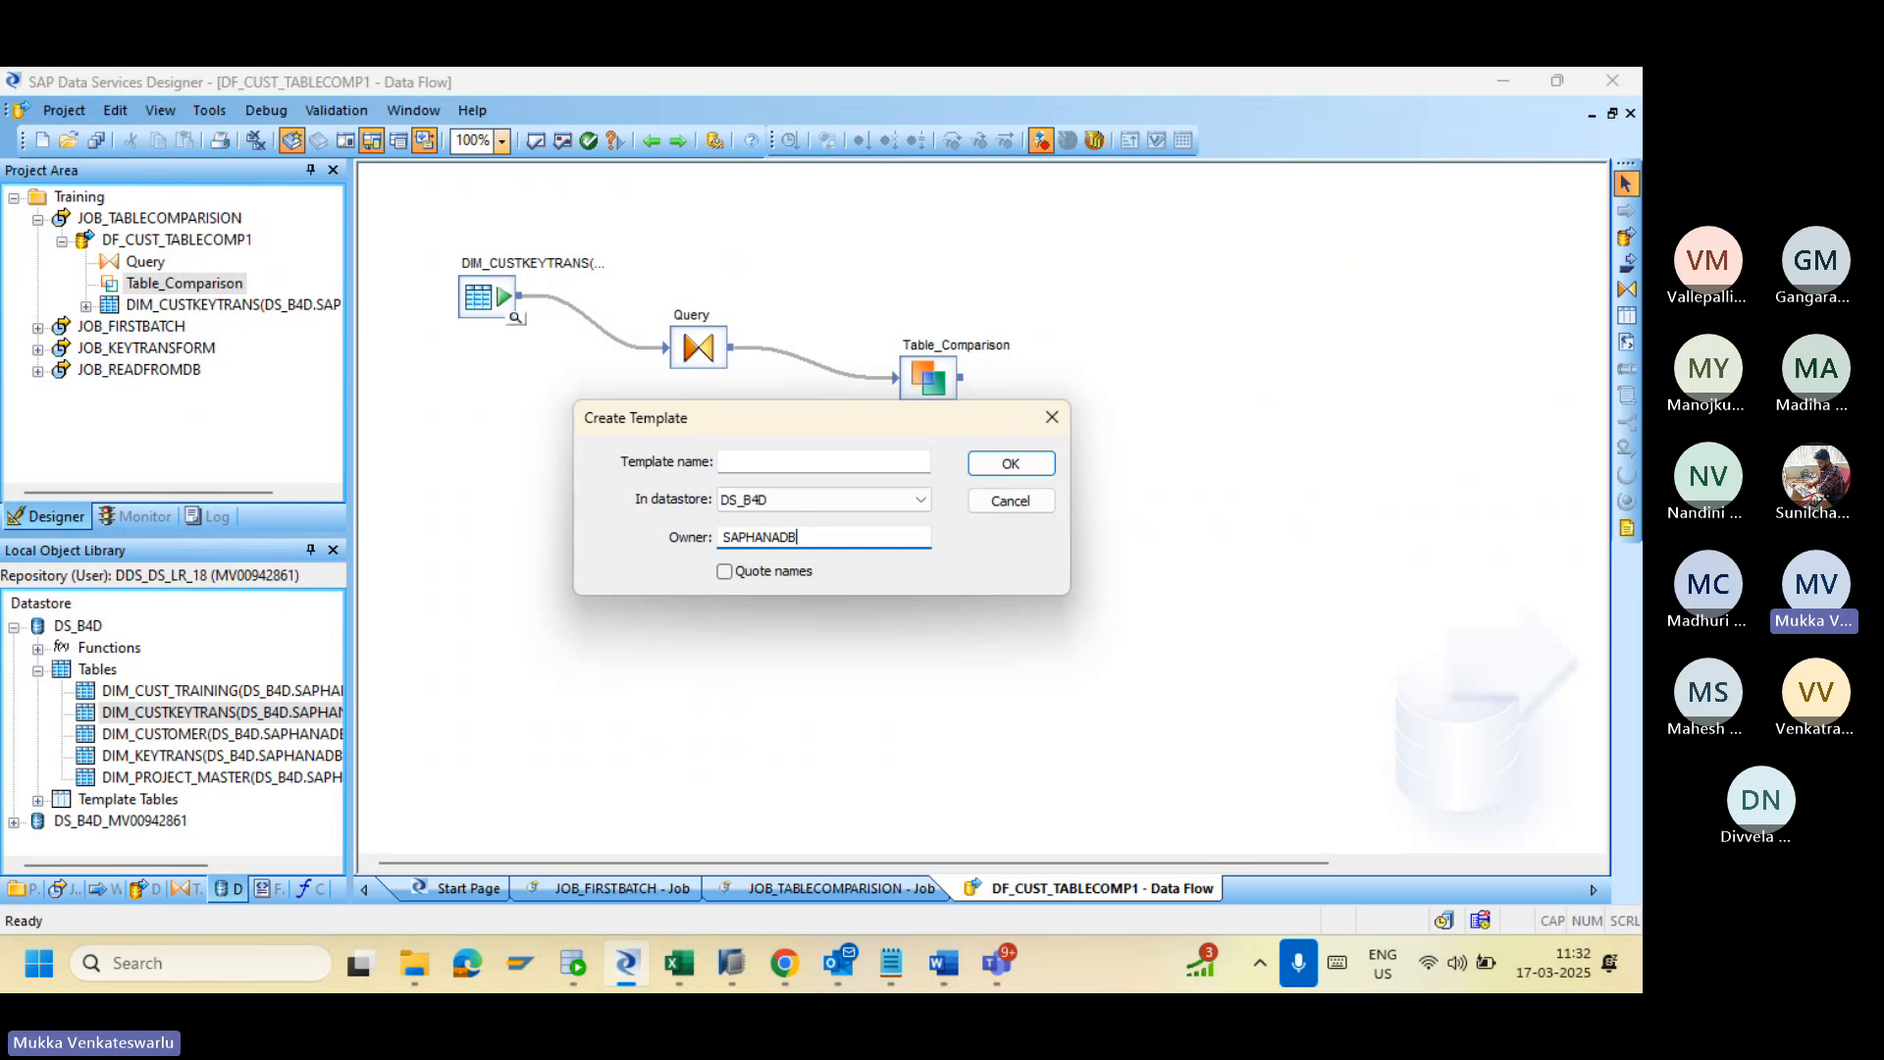
left_click(783, 461)
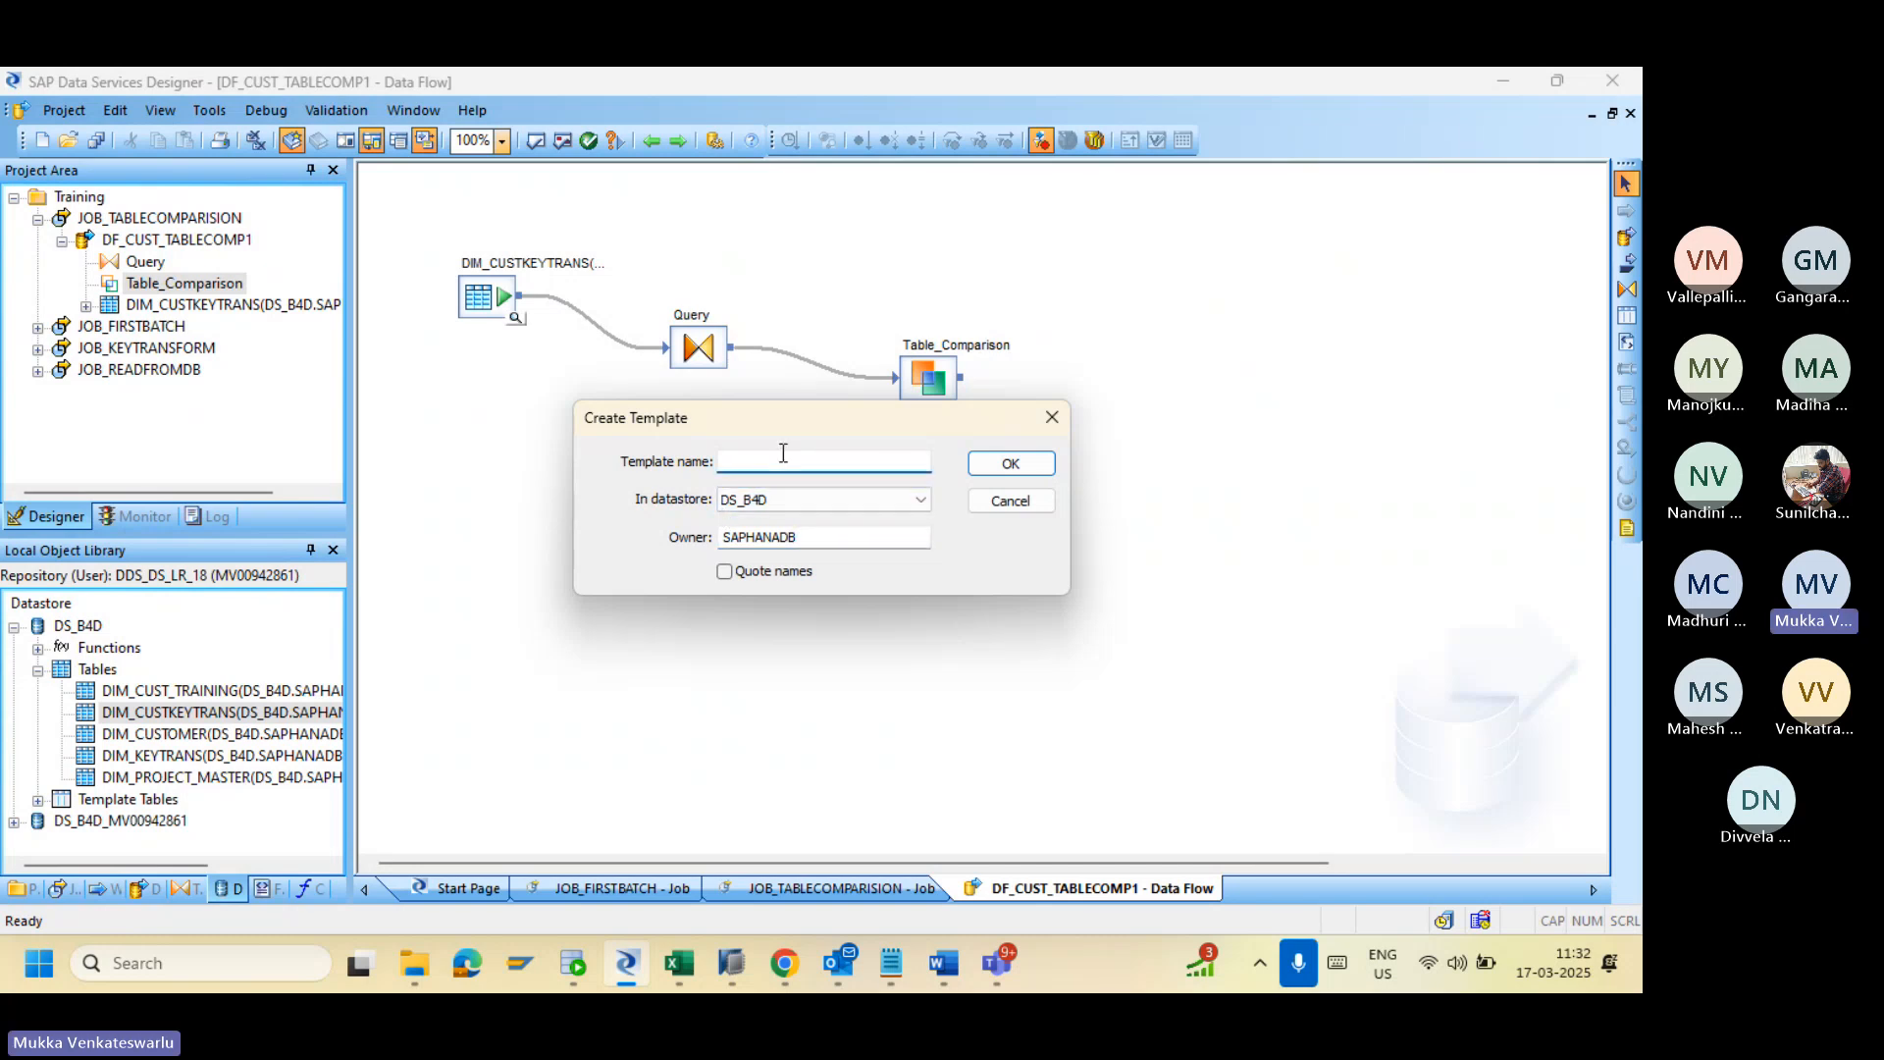
type("Table")
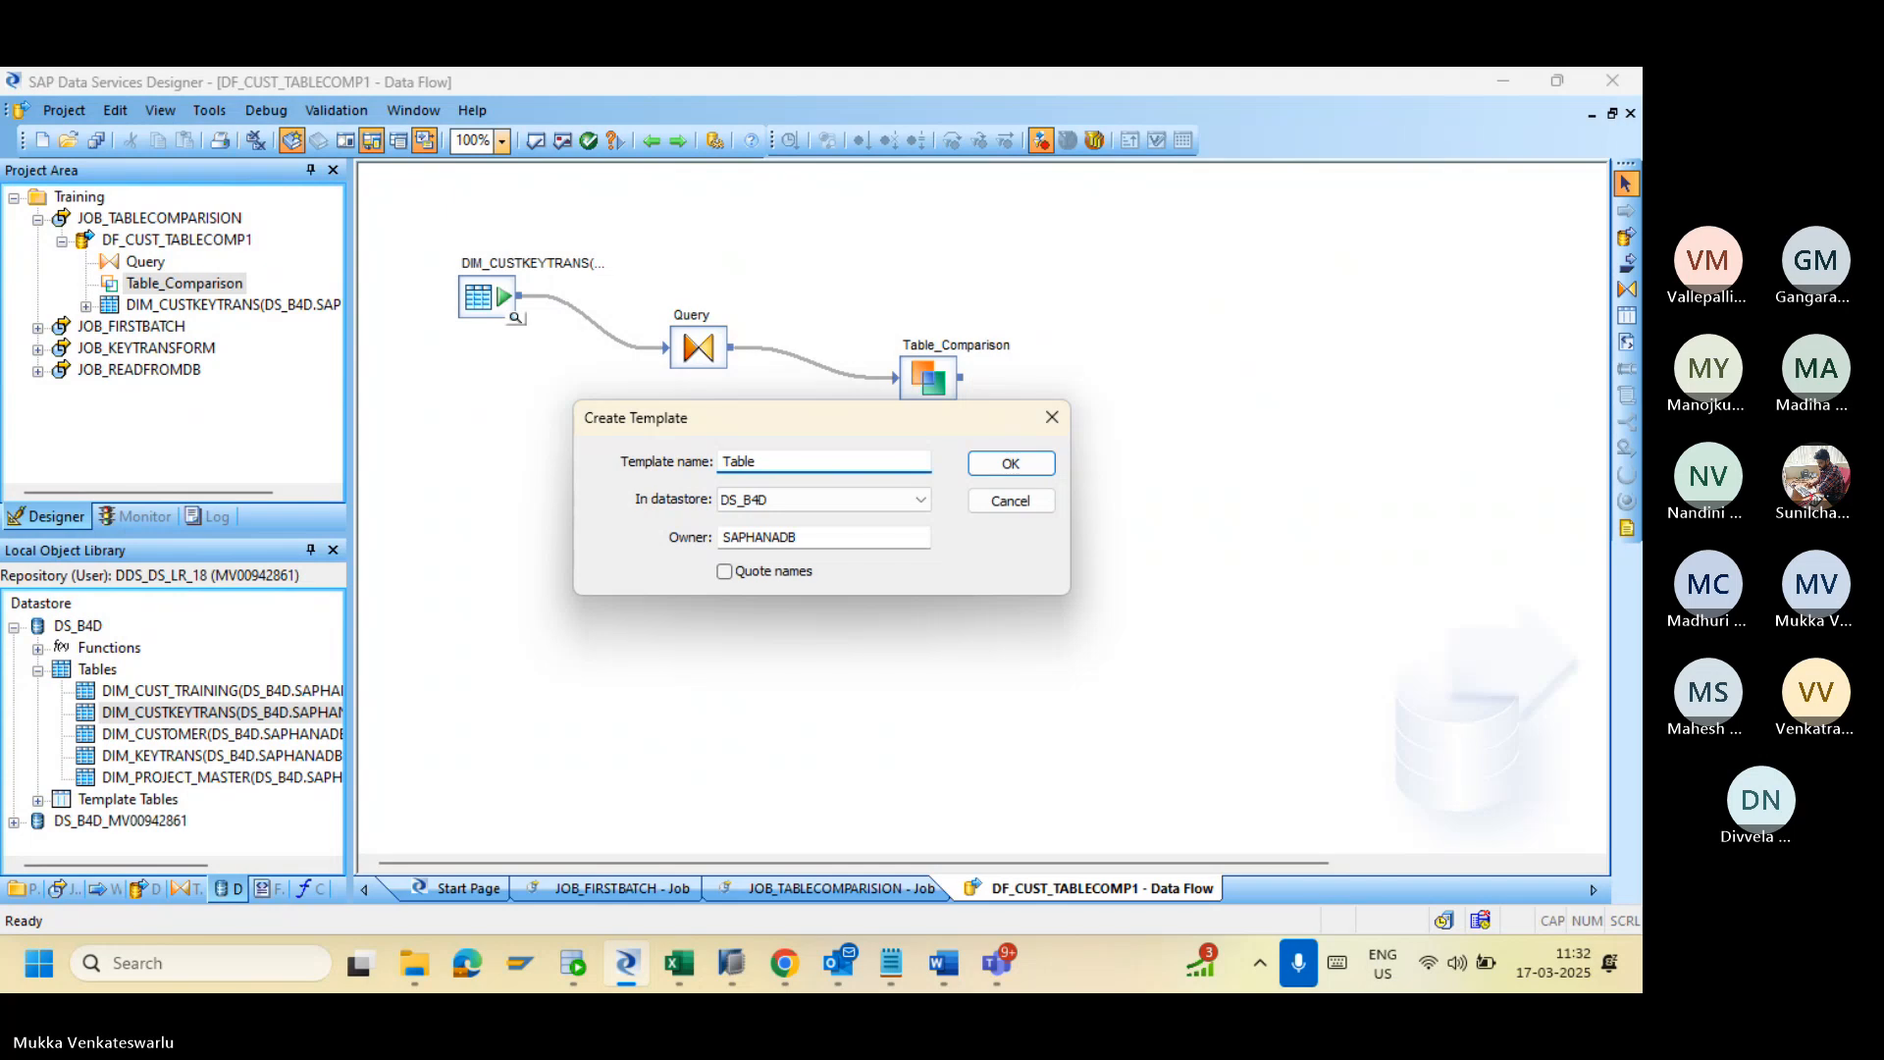
key("BackSpace")
key("BackSpace")
key("BackSpace")
key("BackSpace")
type("A")
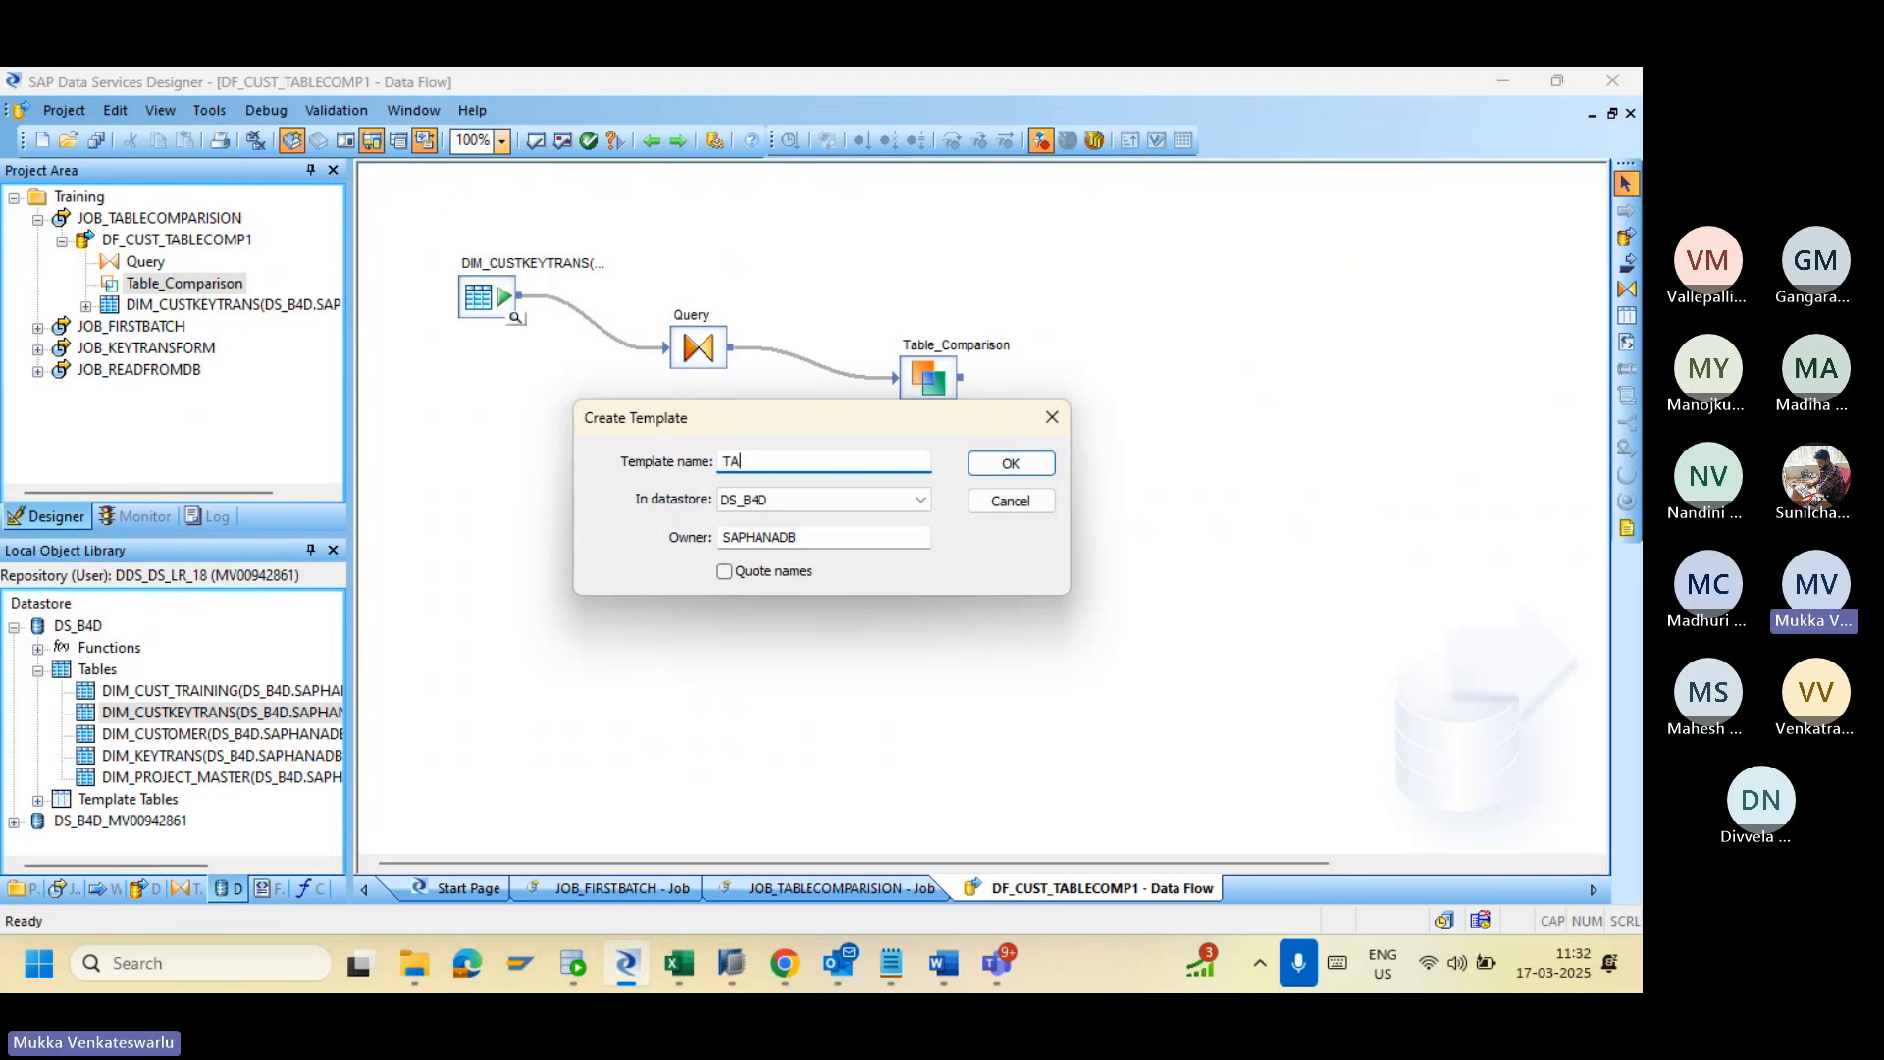
type("BLECOMPA")
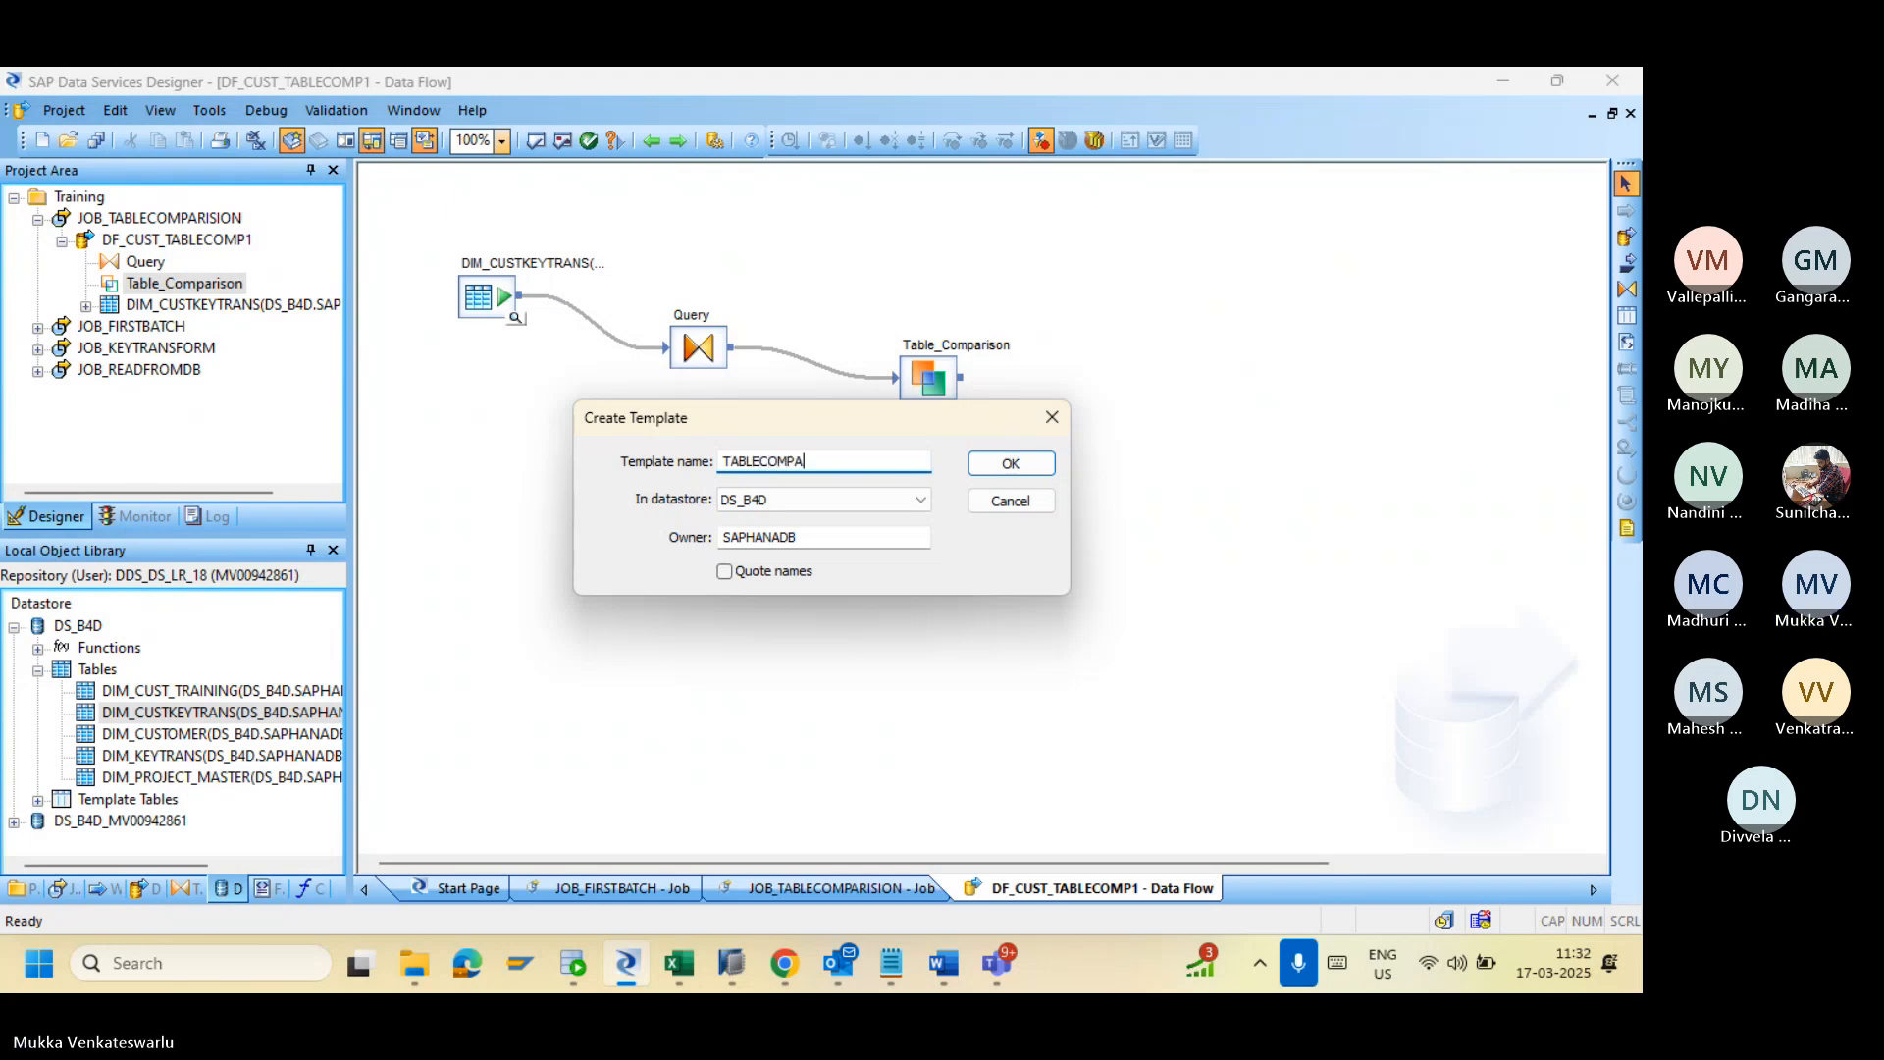
type("RISION")
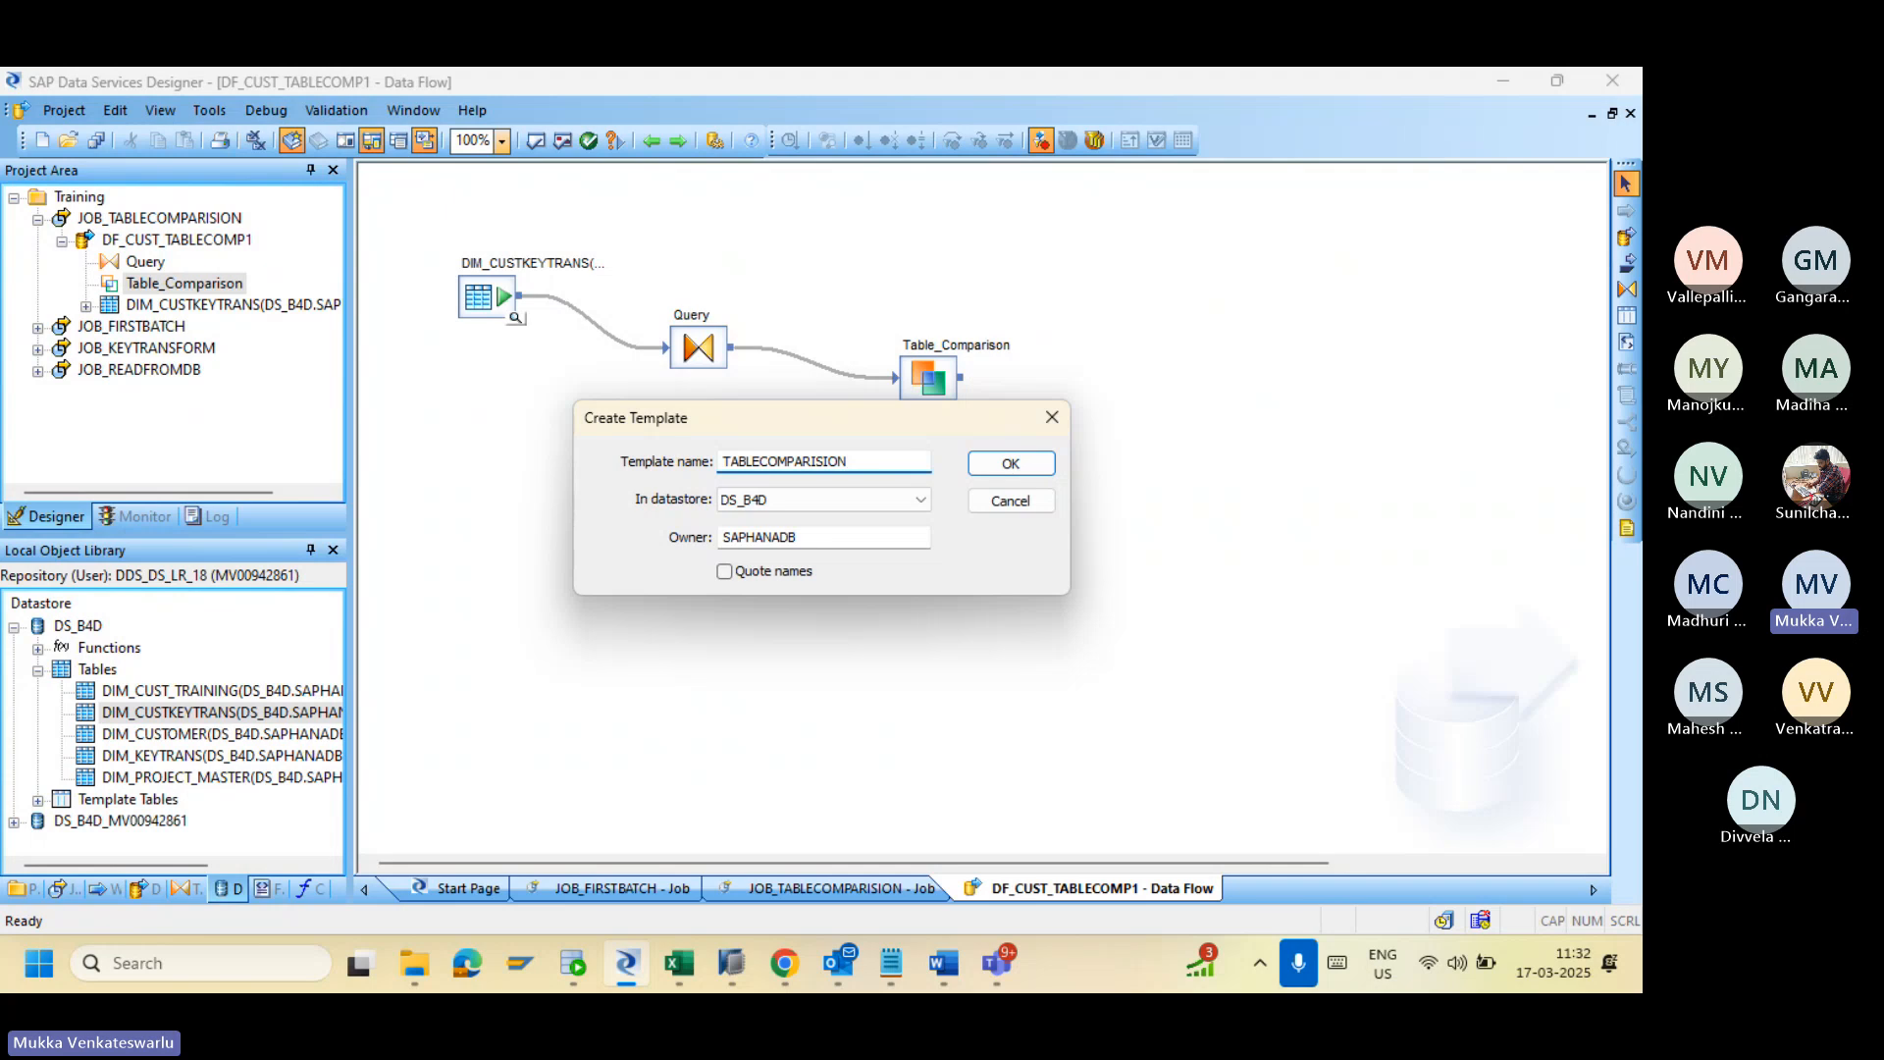
left_click(1008, 464)
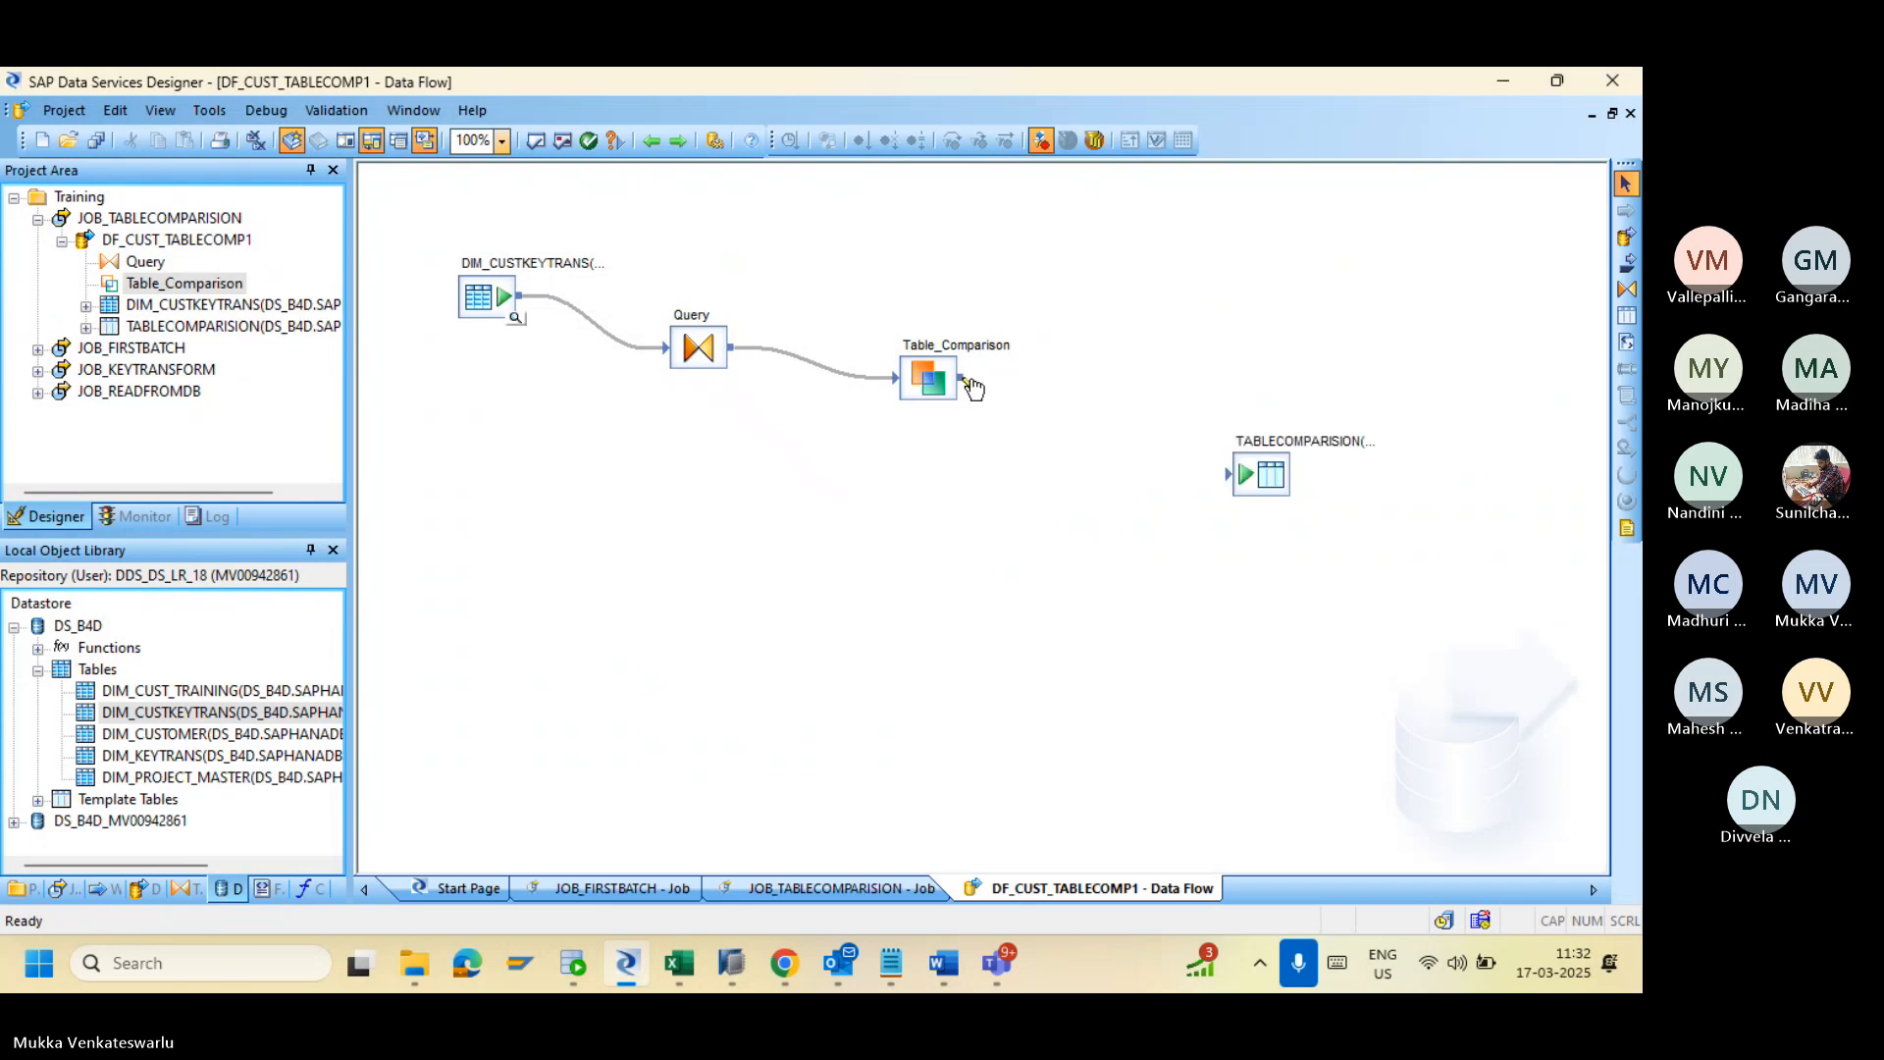
left_click_drag(971, 381, 1231, 475)
Step: Validate the DF_CUST_TABLECOMP1 data flow, close the output messages and save all changes
left_click(536, 143)
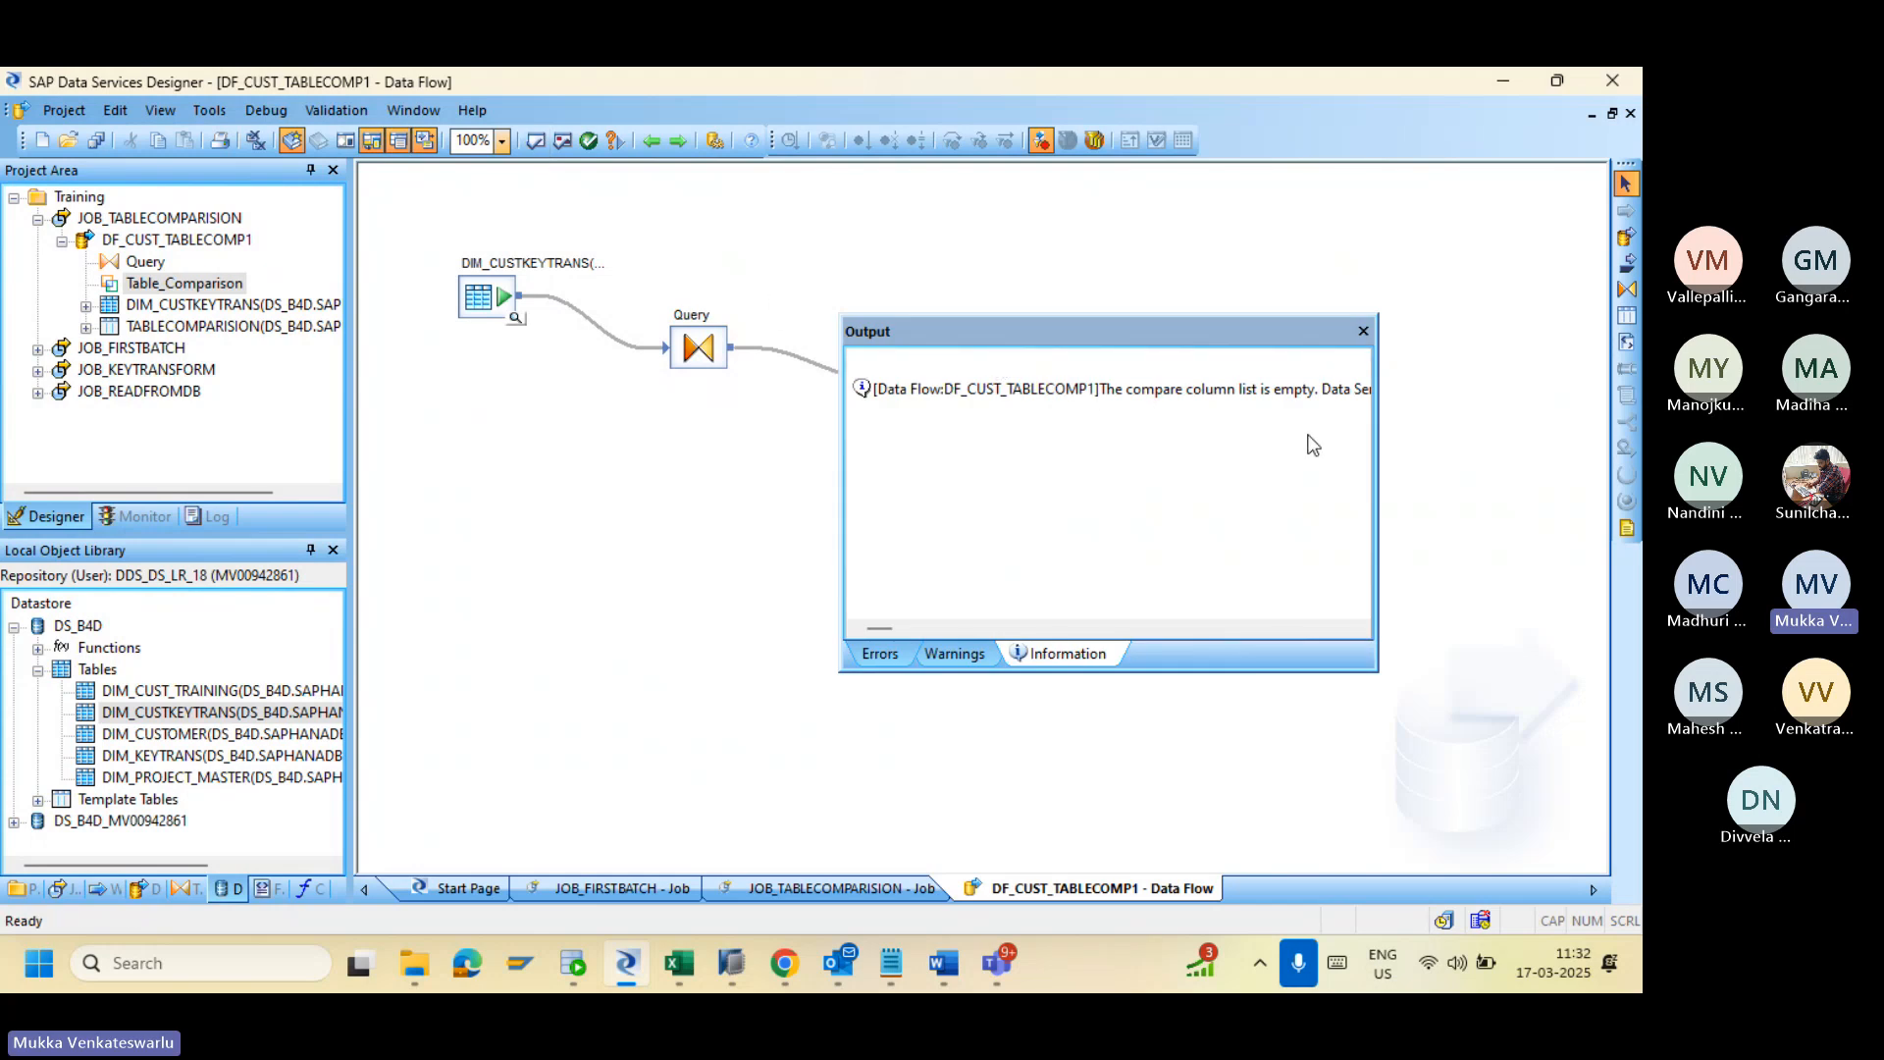
left_click(1359, 377)
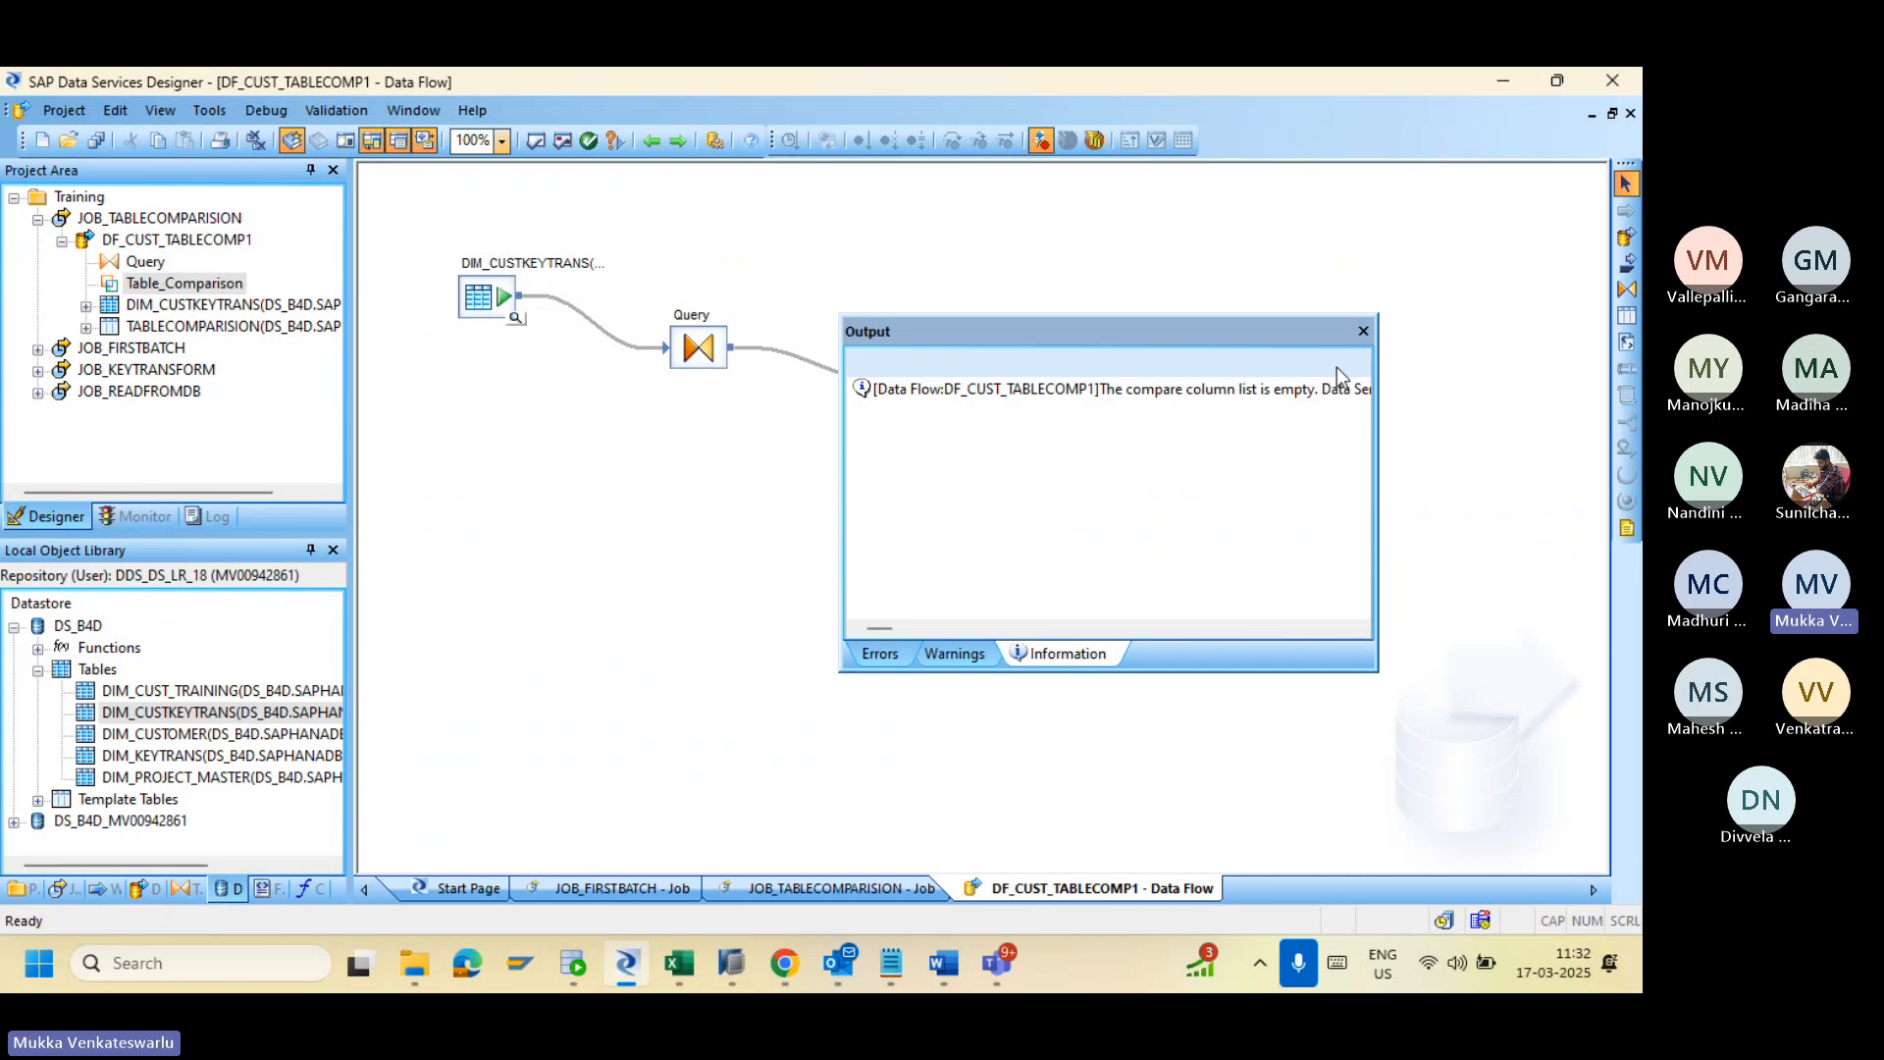
left_click(1362, 330)
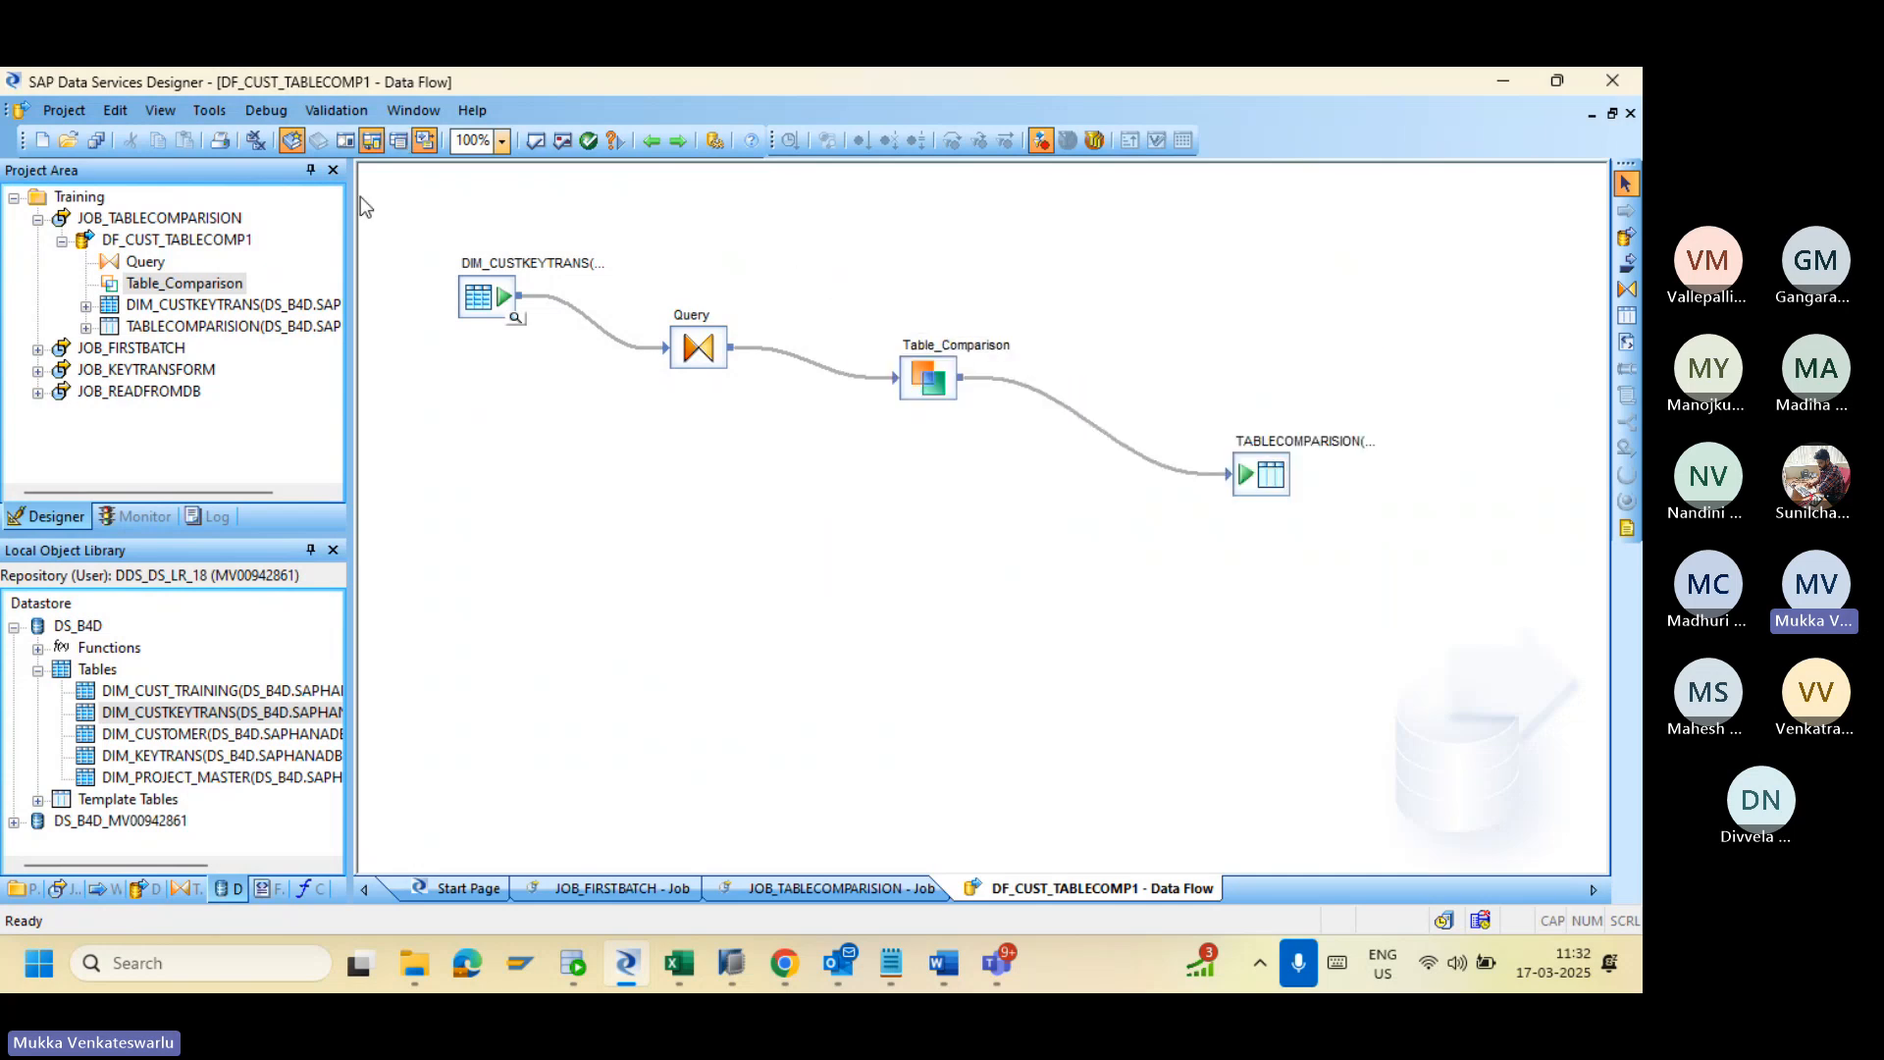
left_click(92, 139)
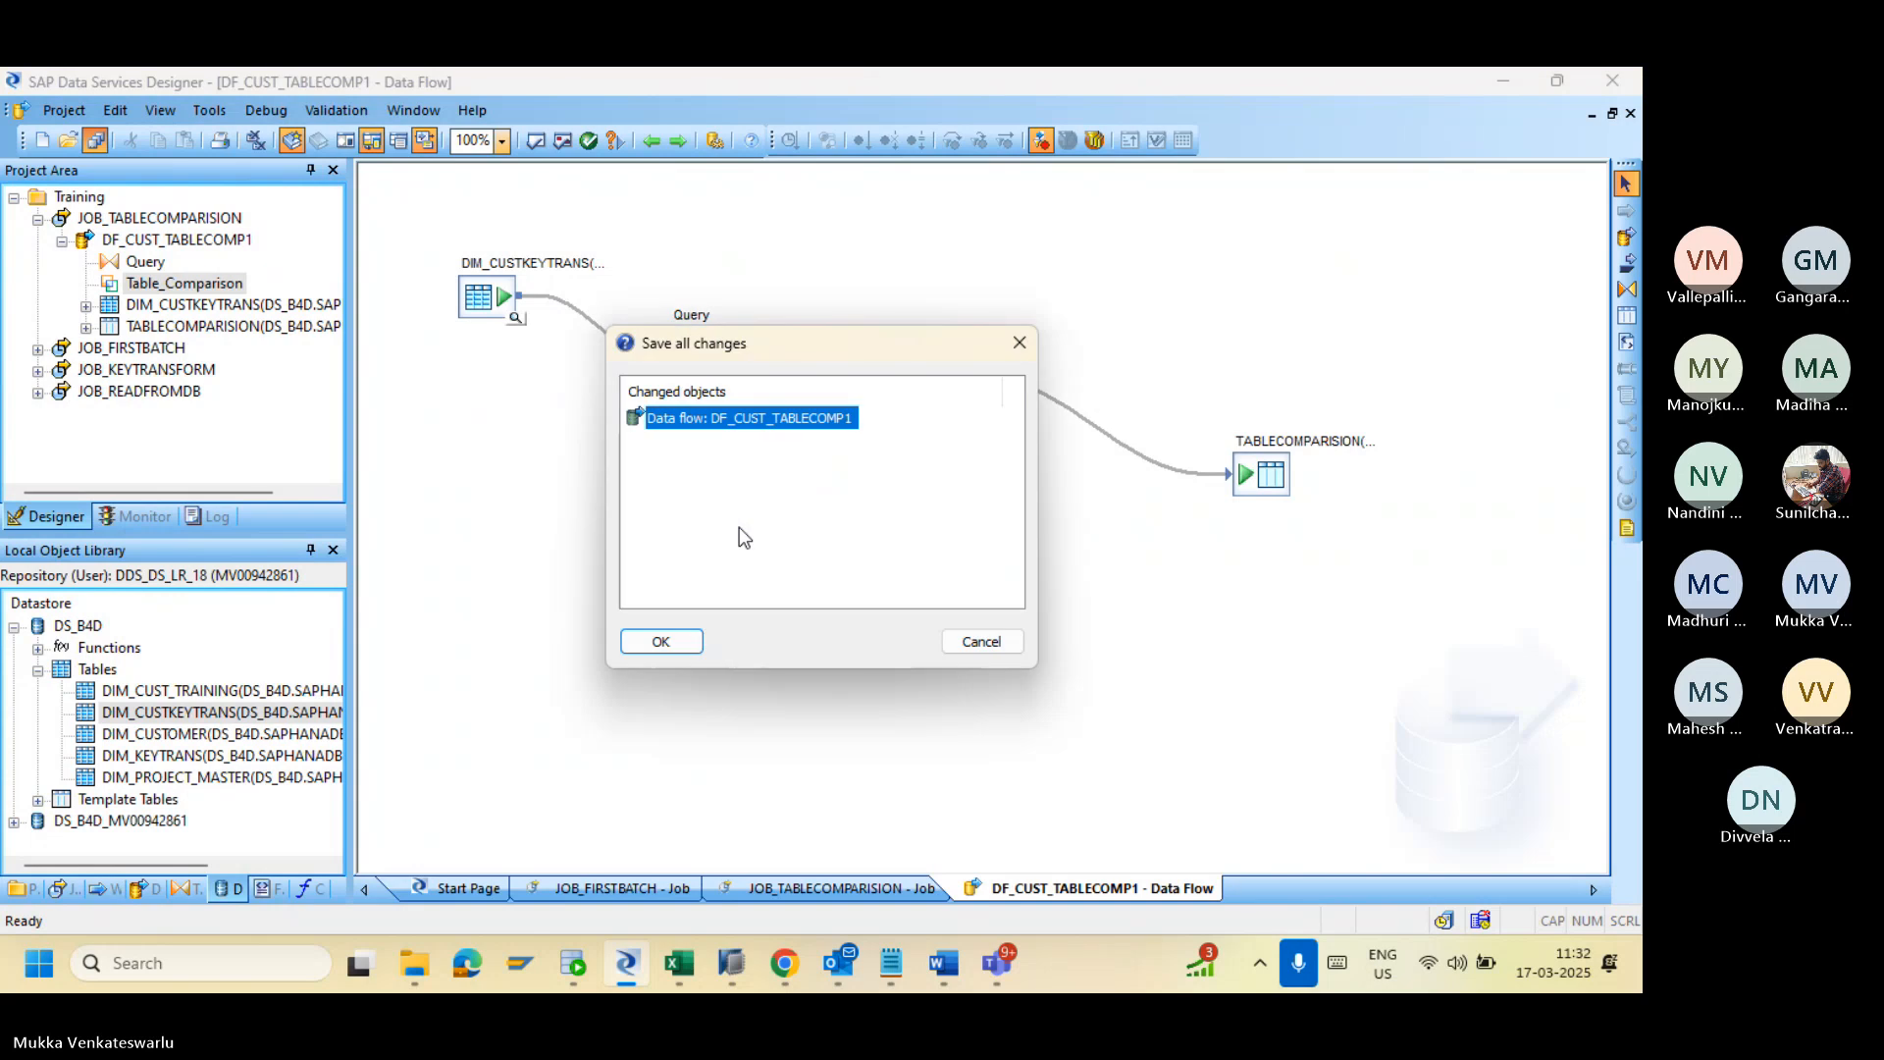
left_click(673, 643)
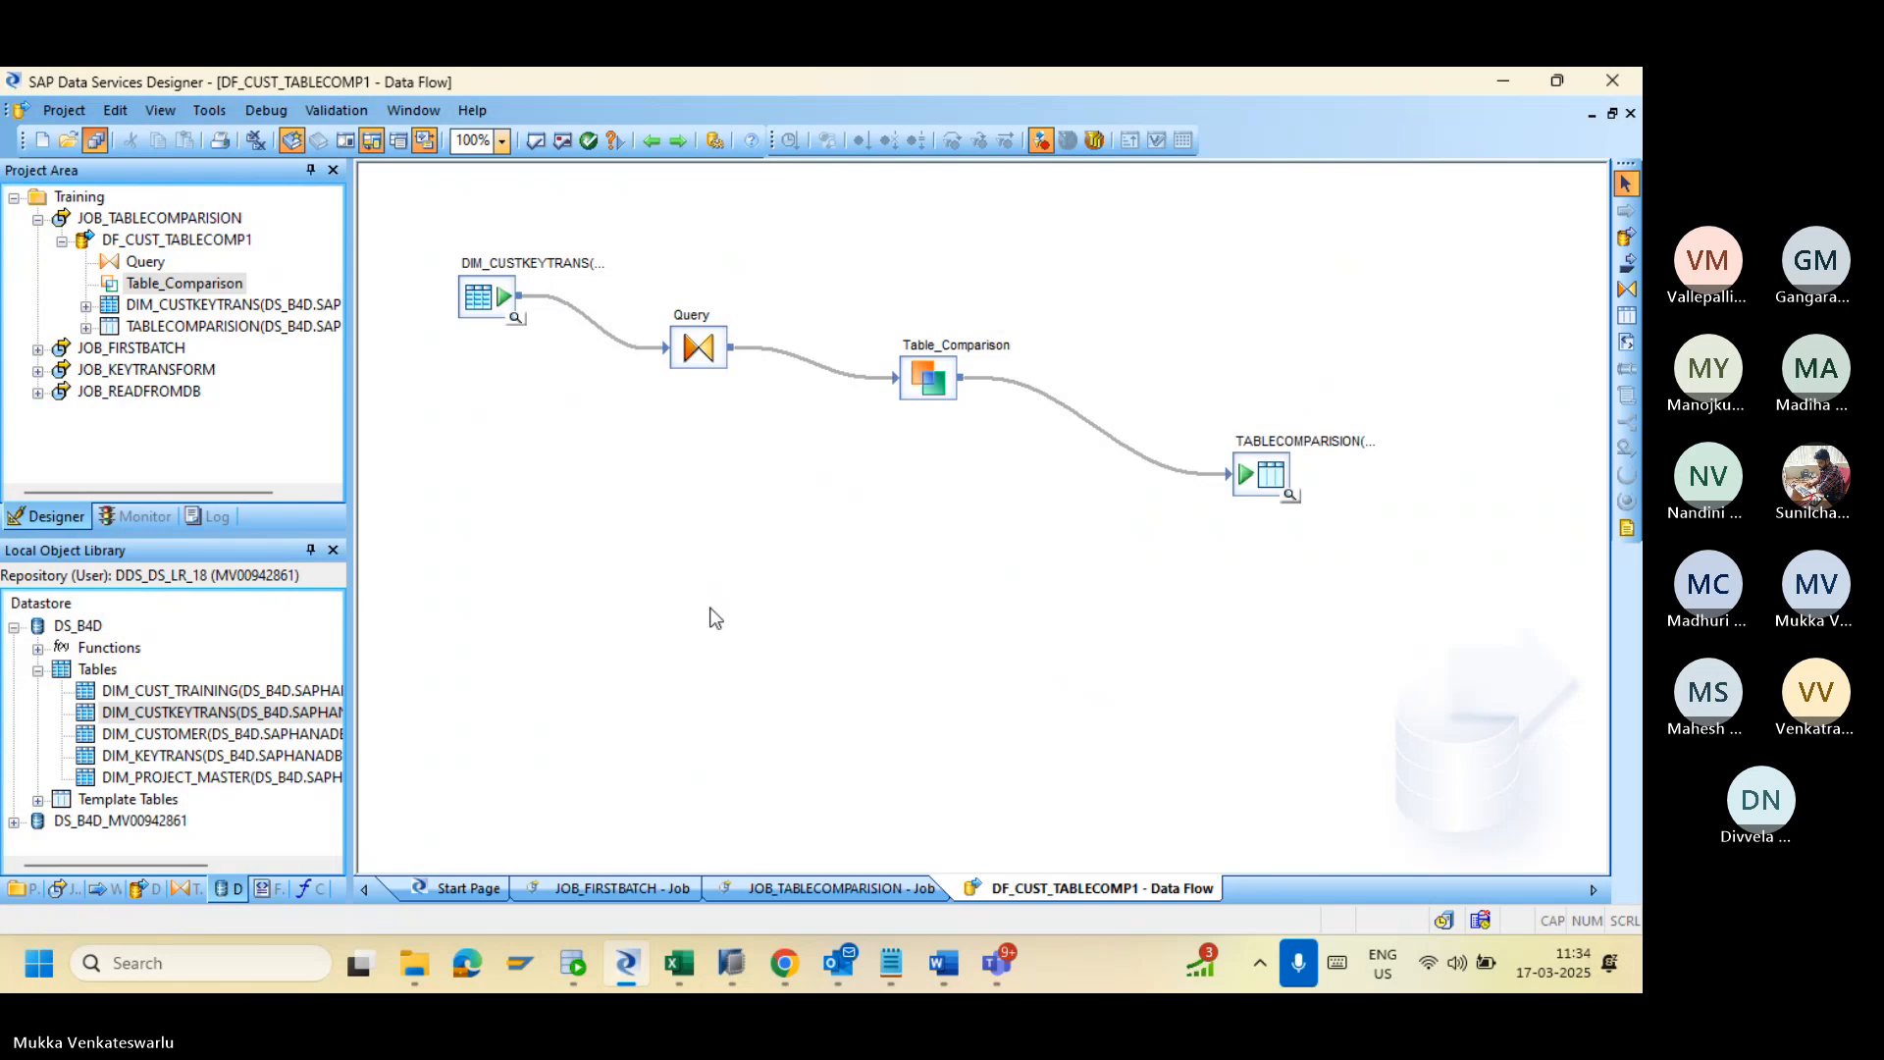
Step: Switch to the Data Services Management Console in Chrome, execute JOB_TABLECOMPARISION and open the run's trace and error logs
left_click(793, 974)
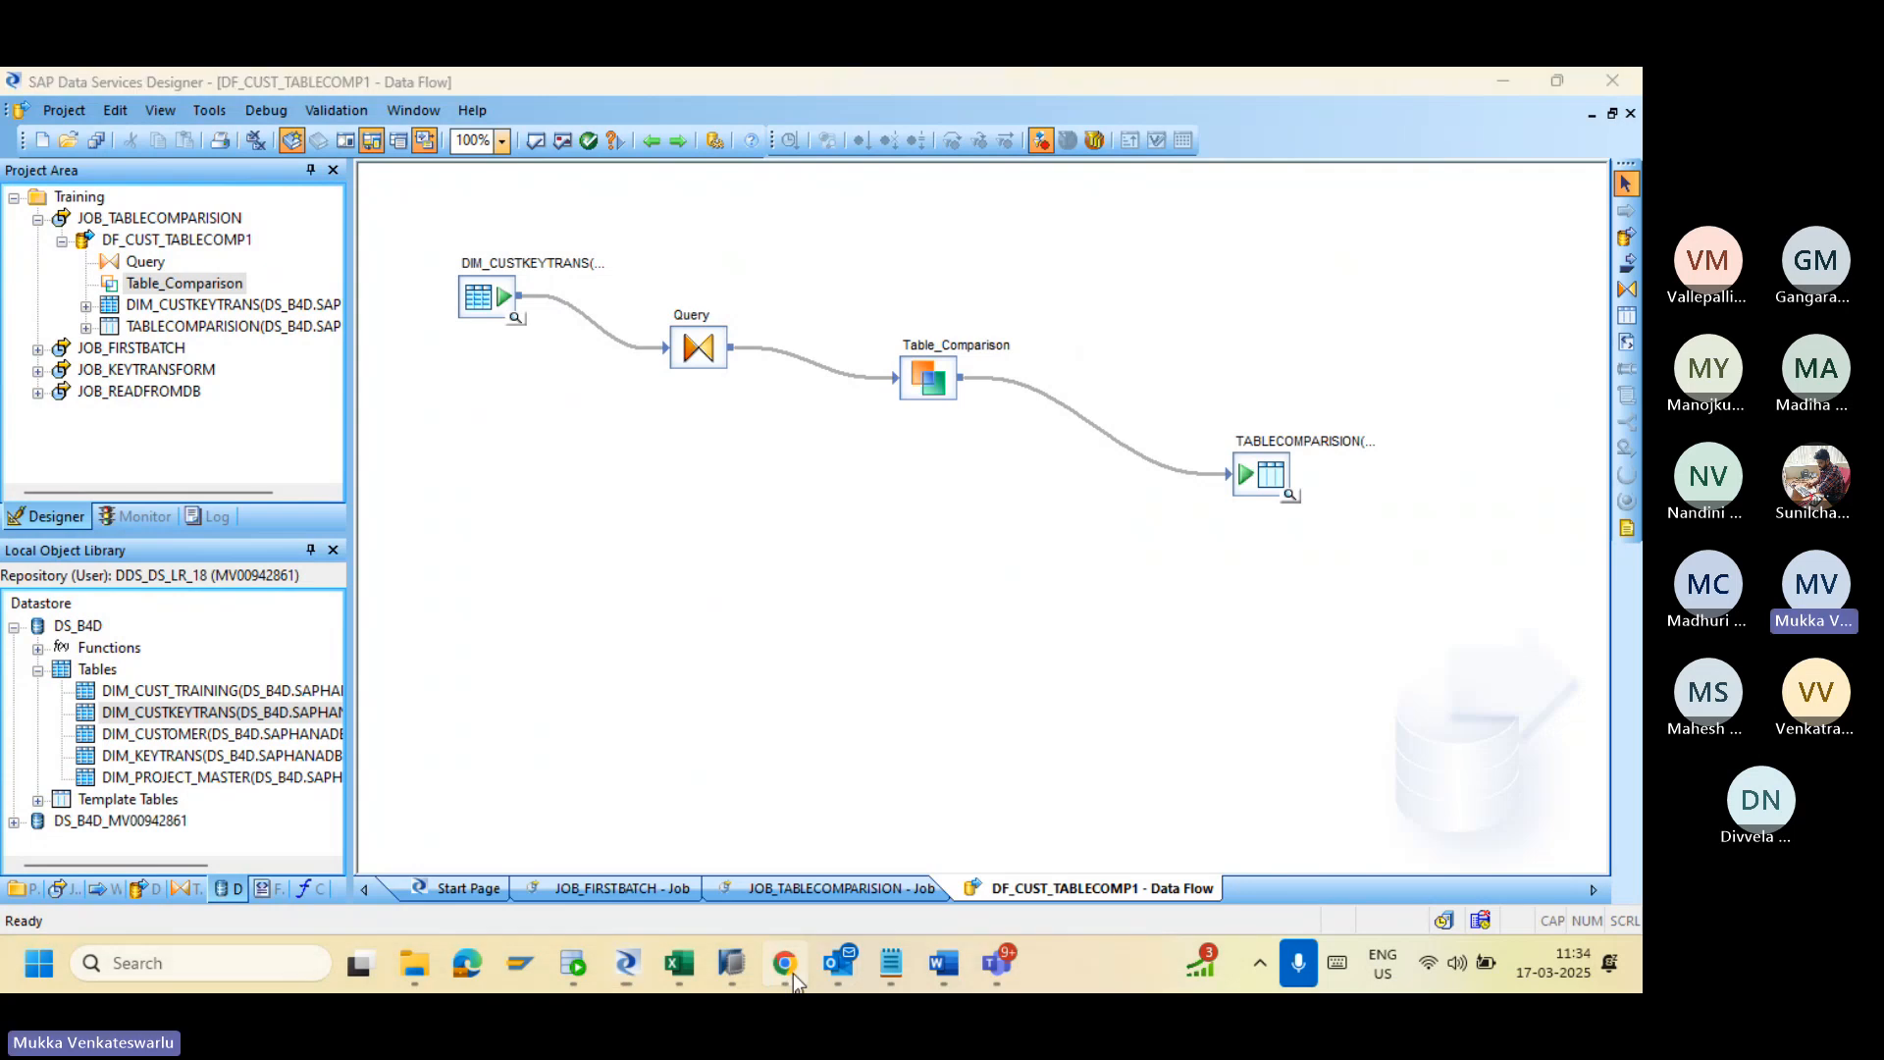
left_click(746, 902)
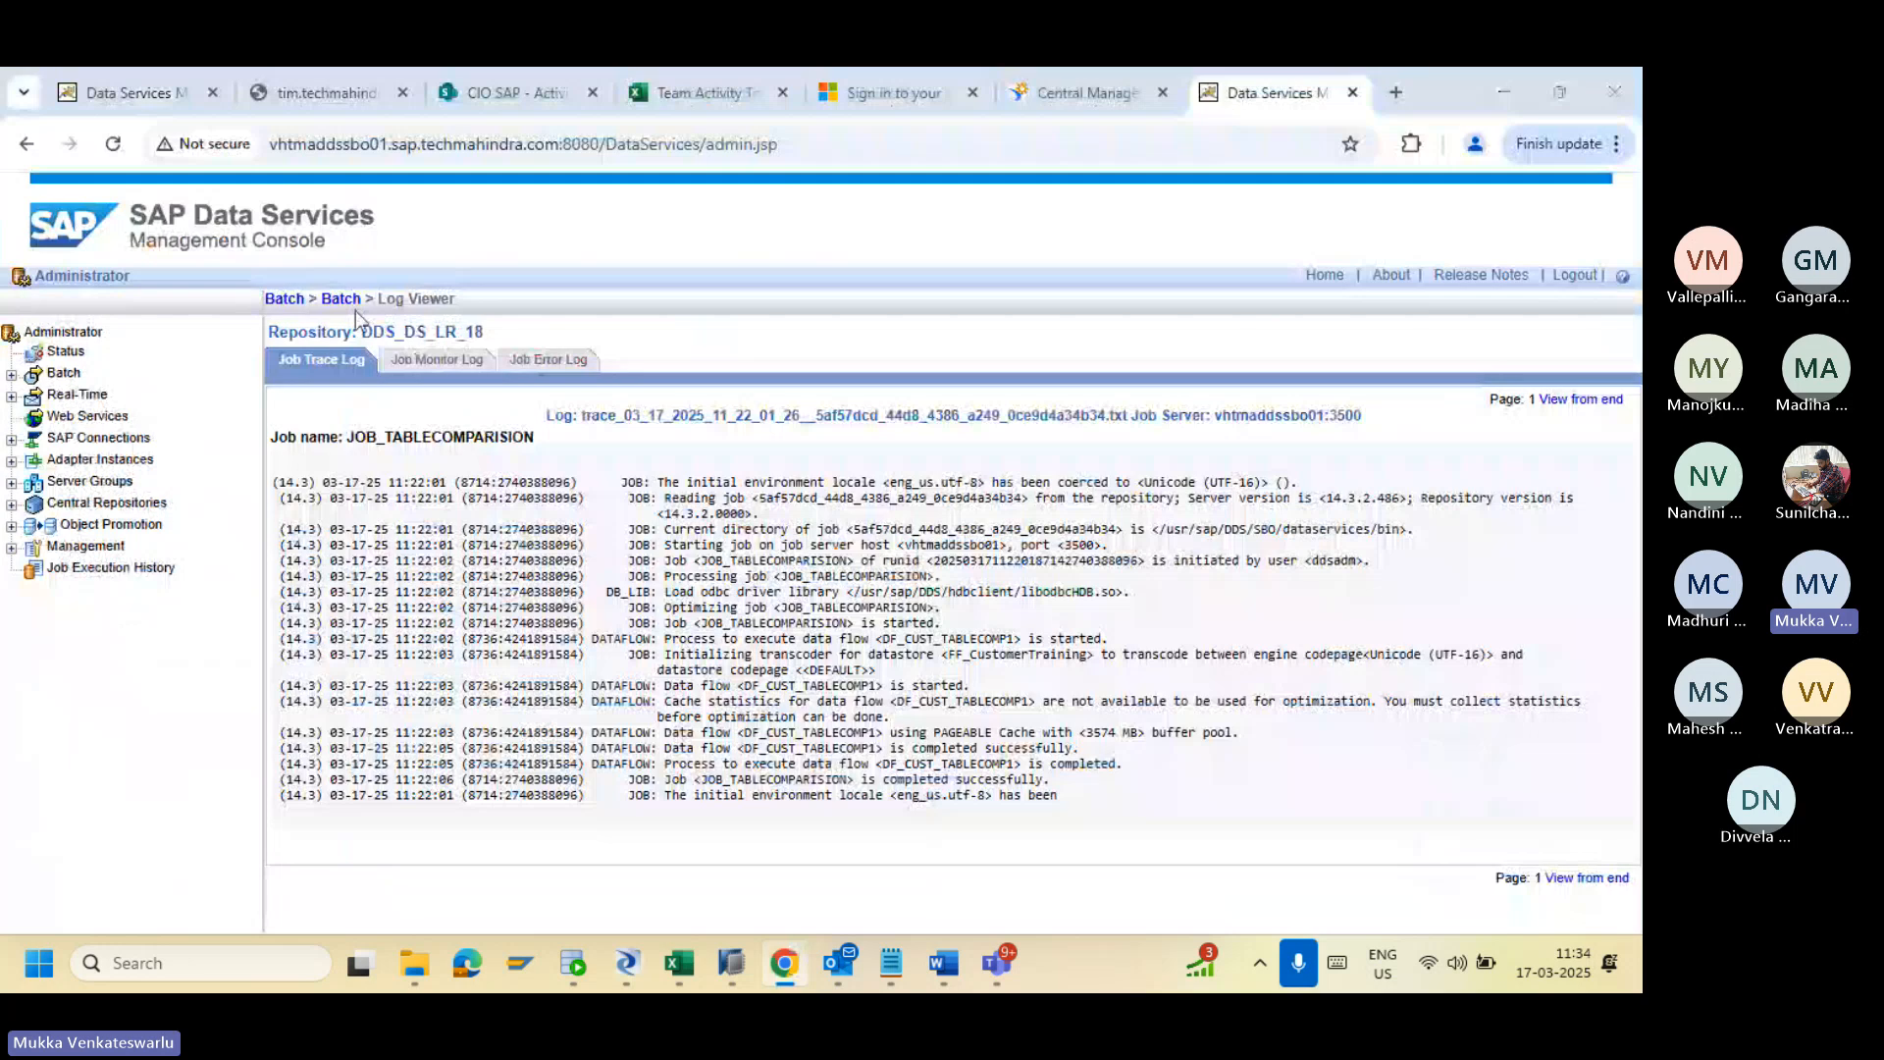
left_click(626, 962)
key("alt+Tab")
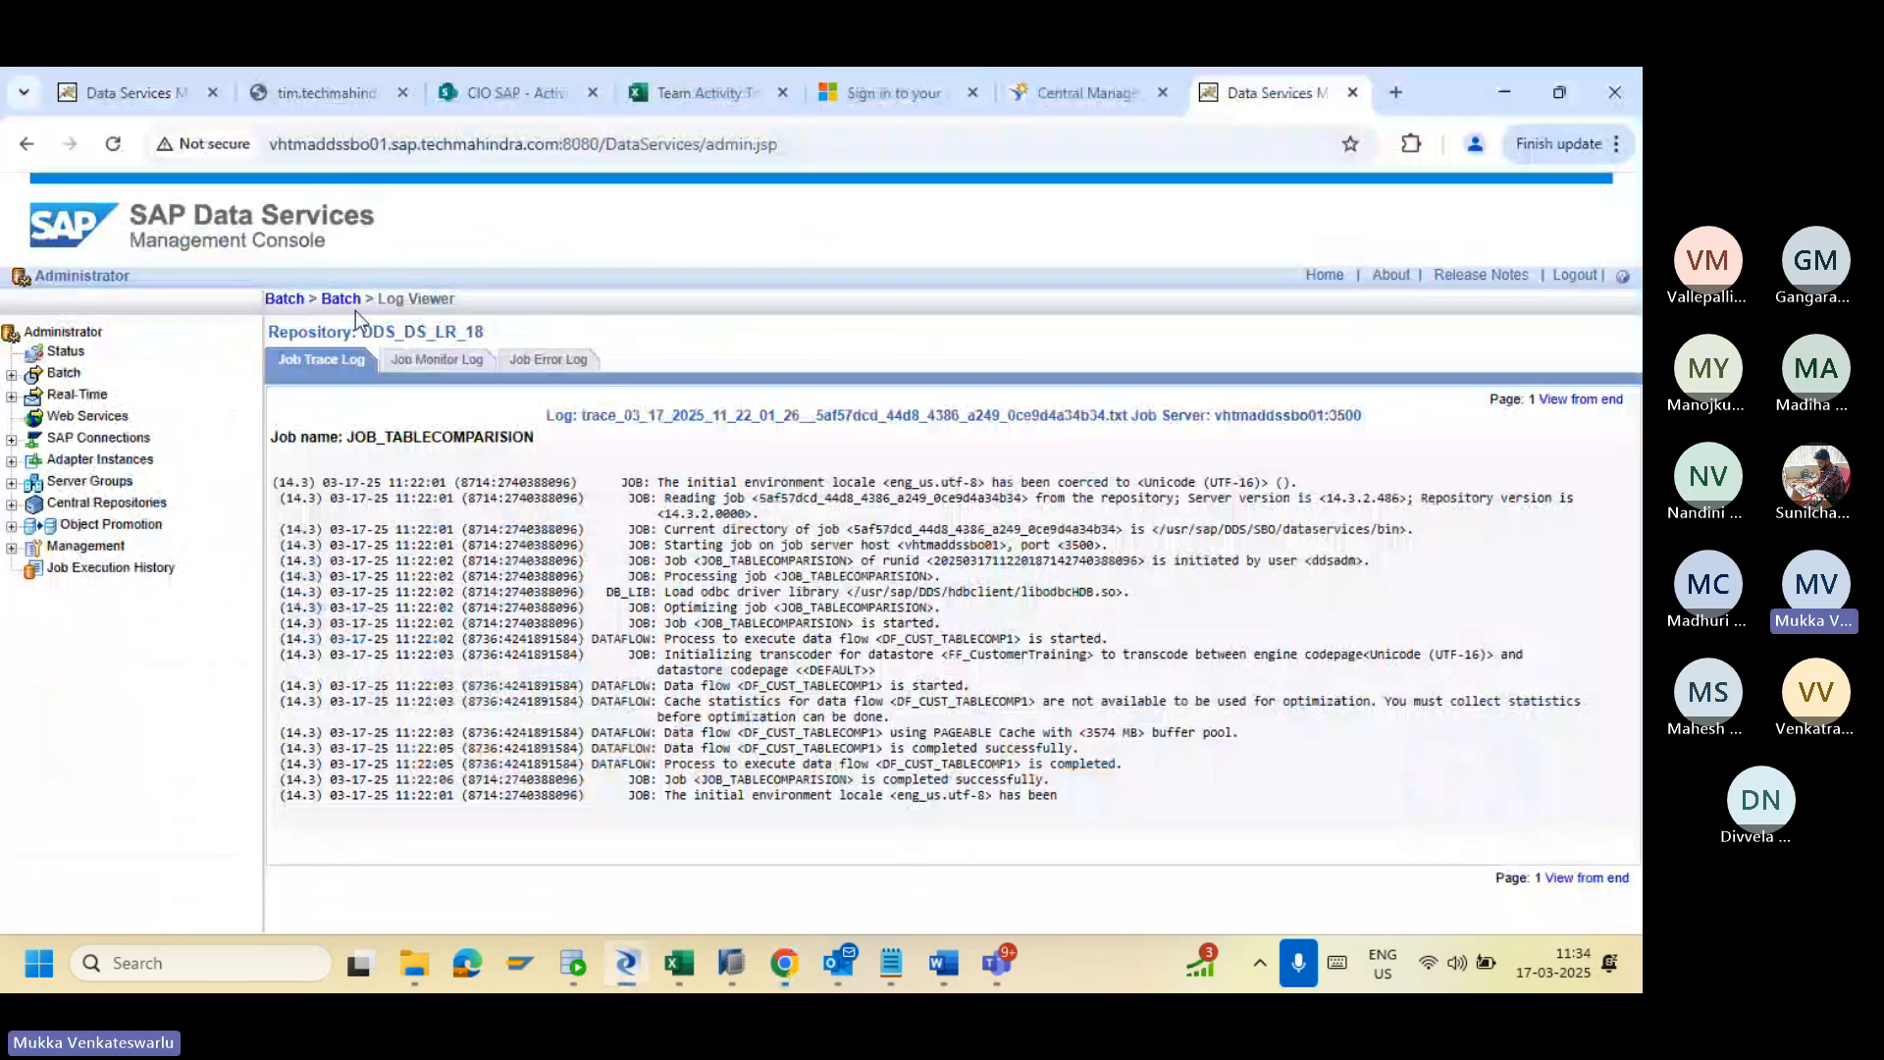
left_click(345, 300)
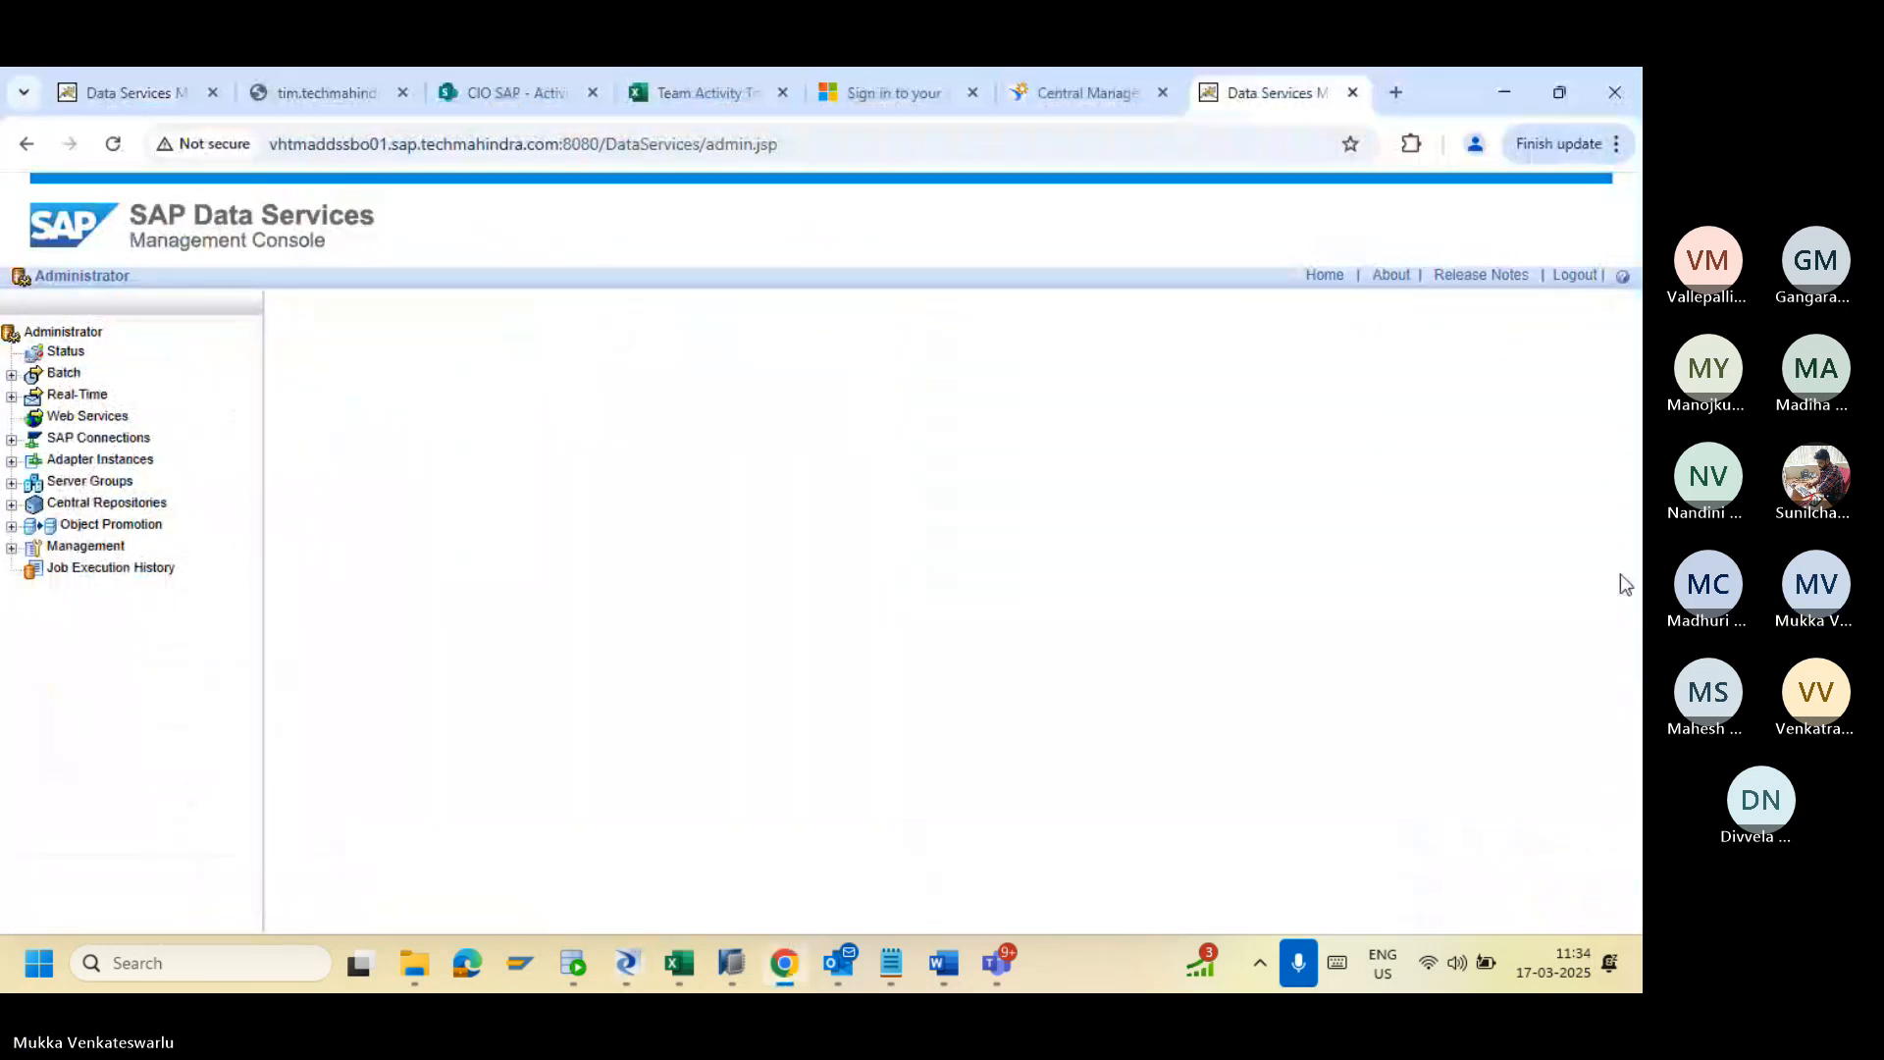
scroll(1276, 726, "down", 1)
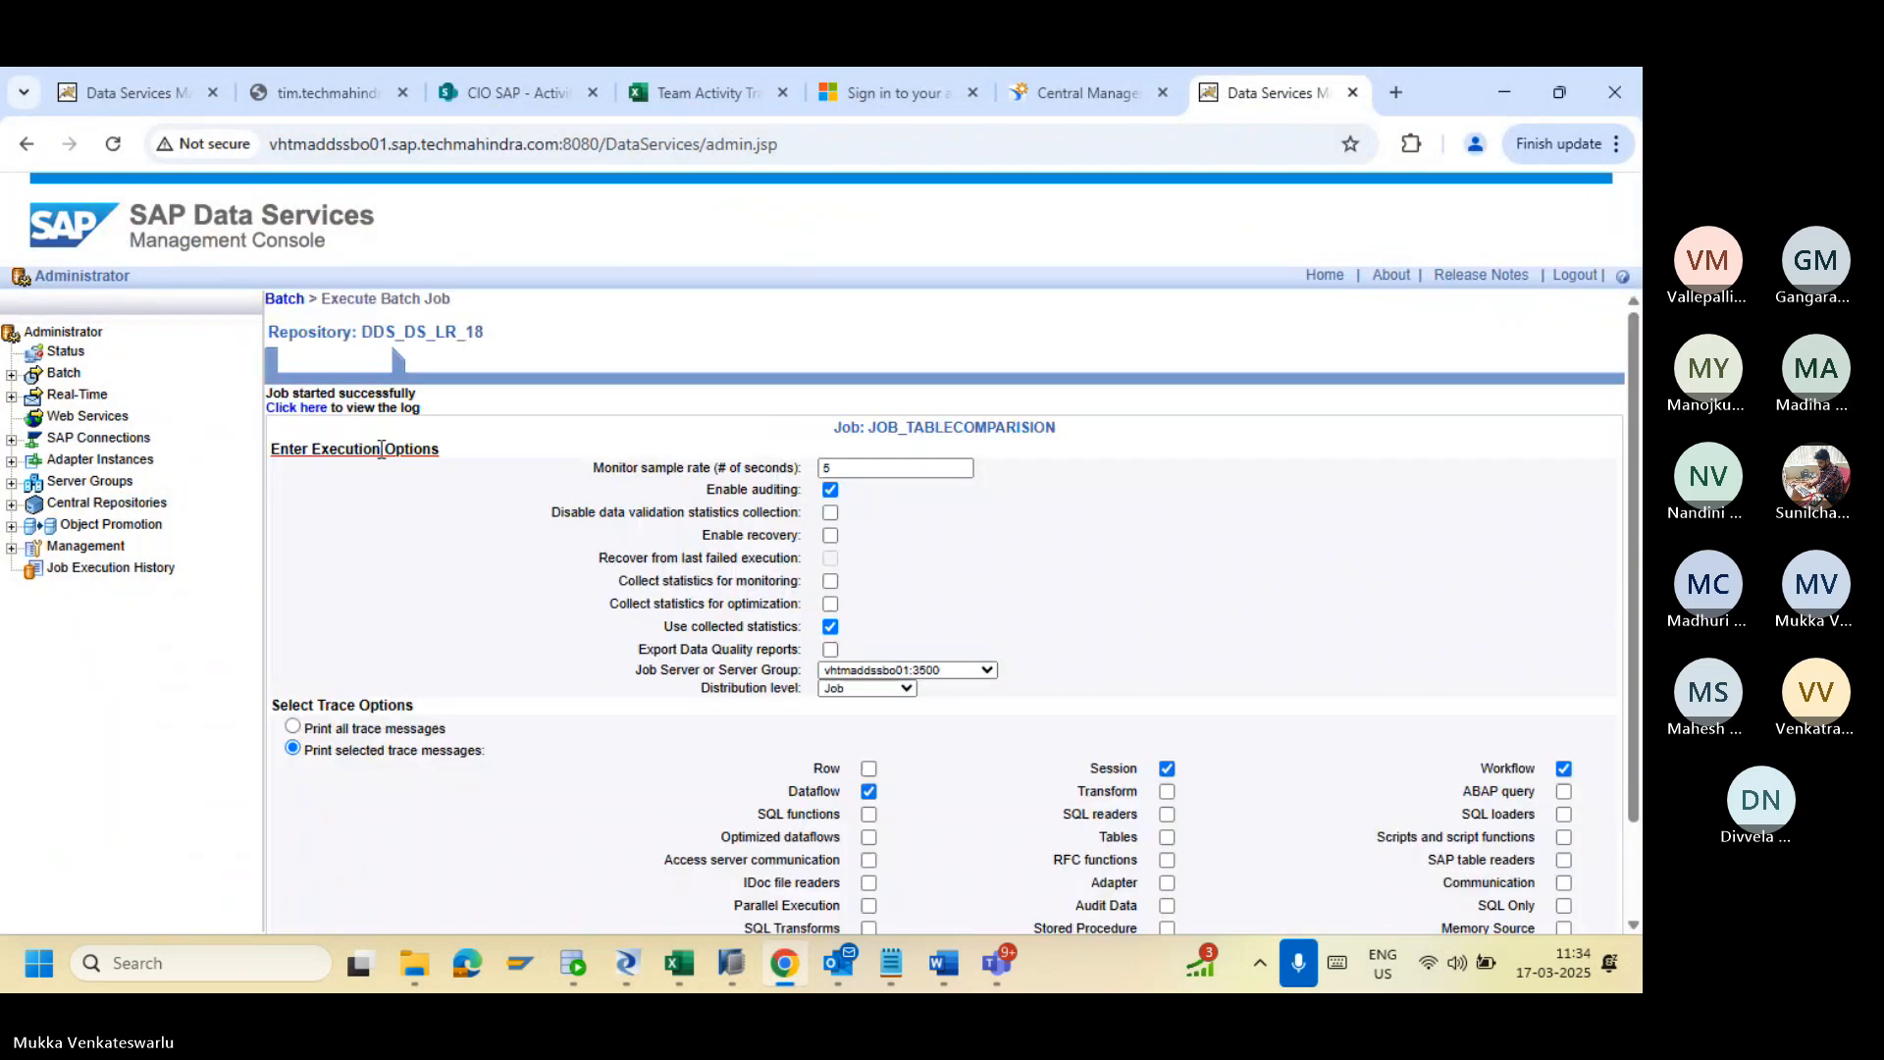
left_click(310, 413)
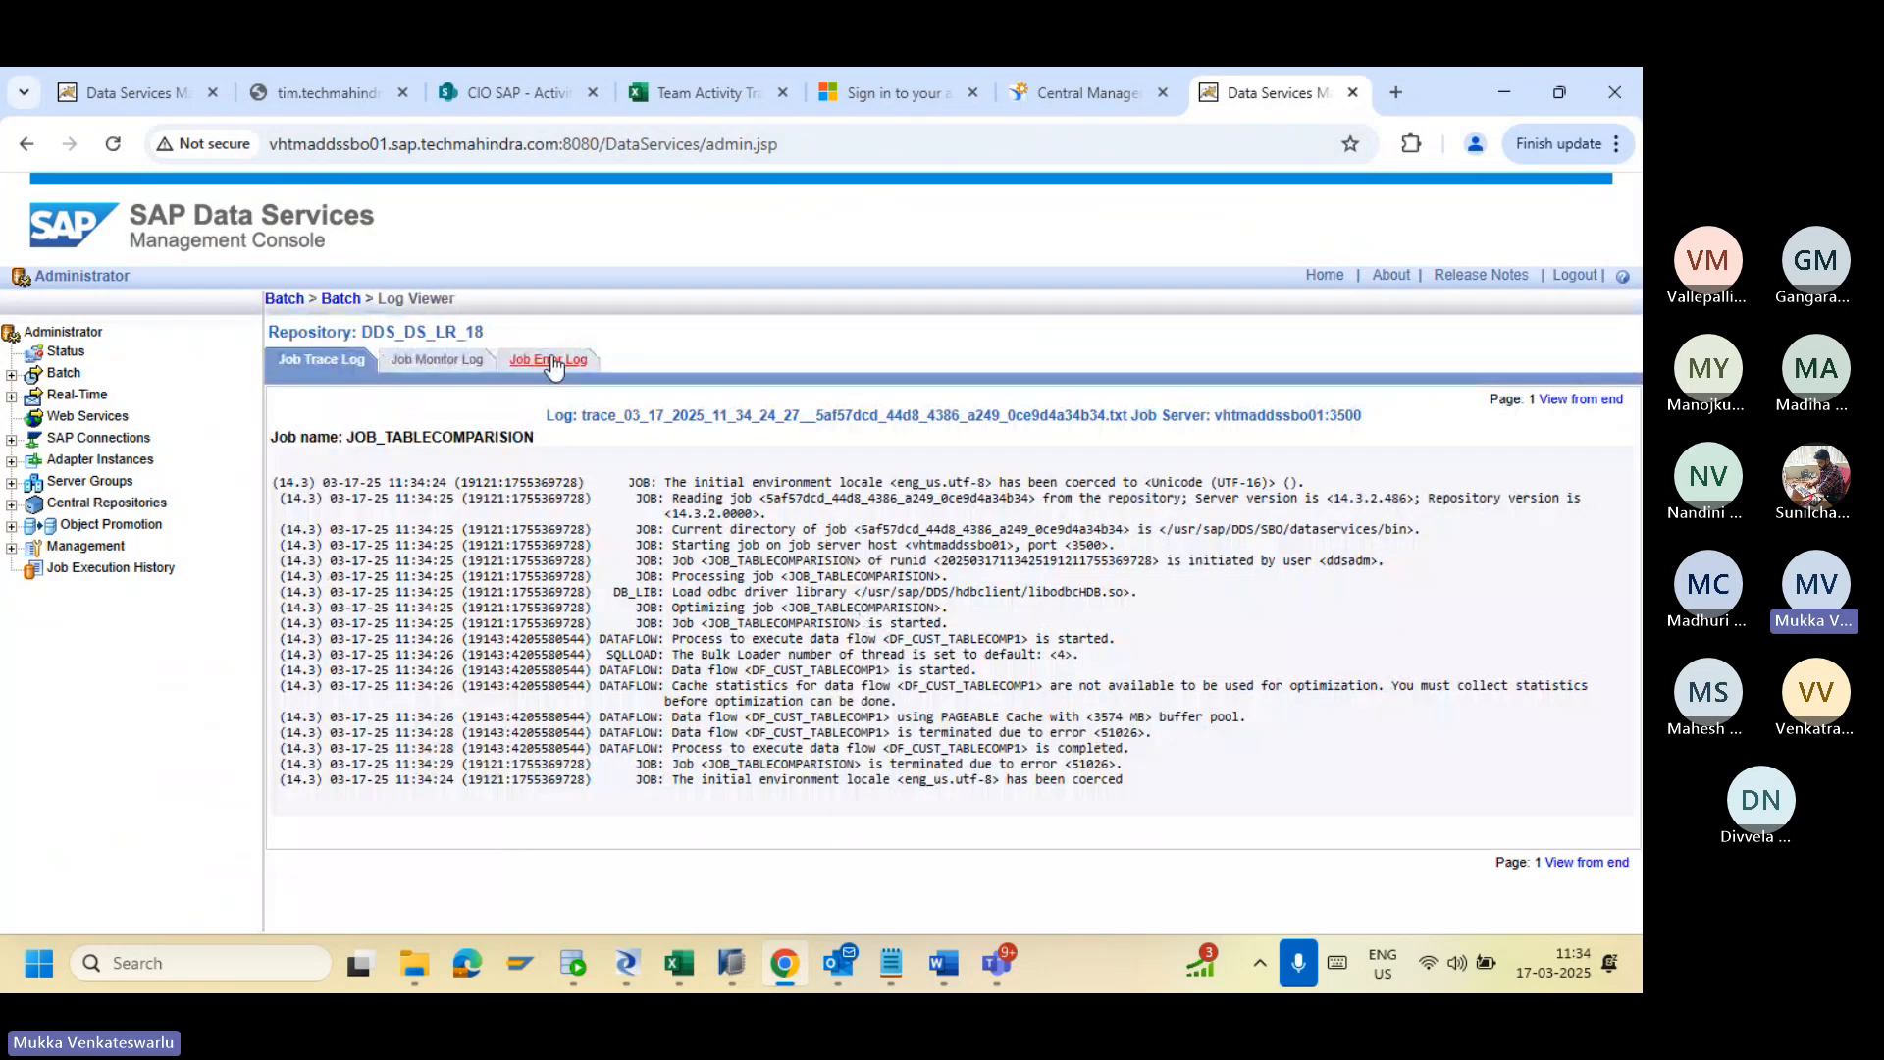
left_click(552, 361)
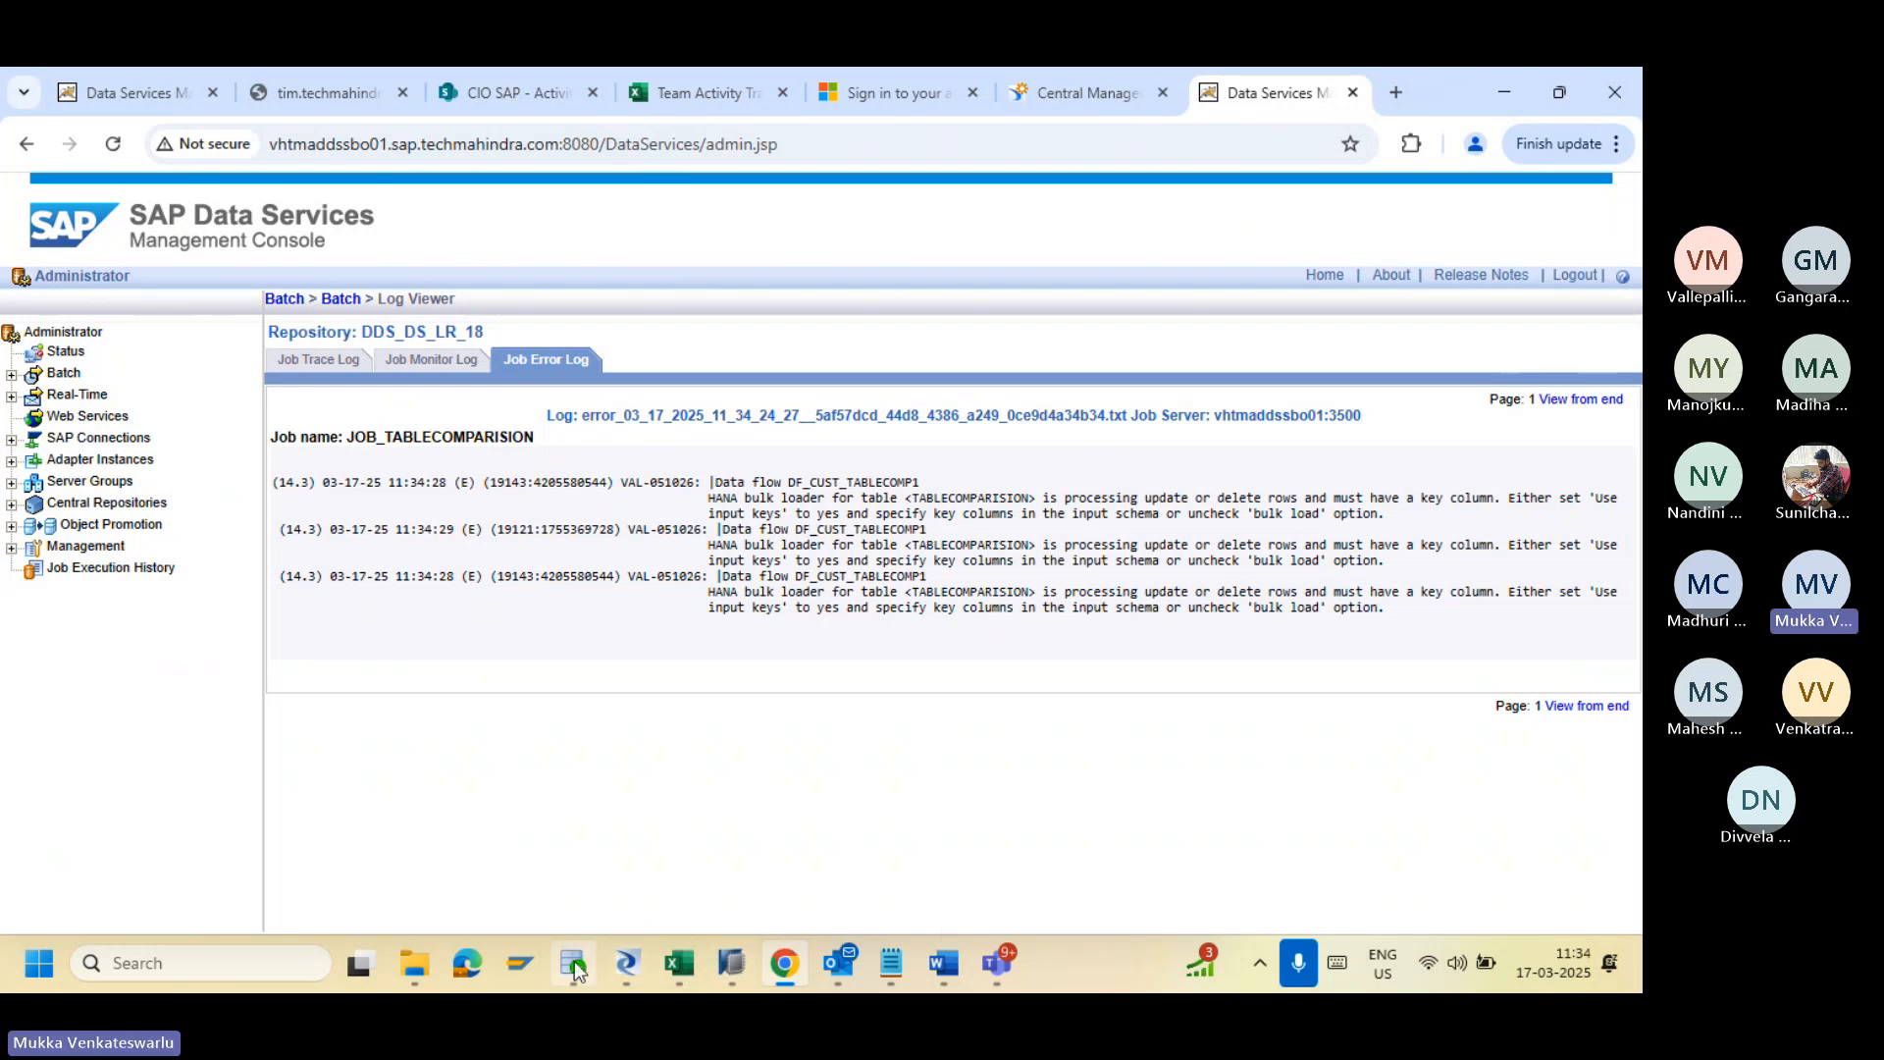
Step: Back in Data Services Designer, enable deleting data before loading for the TABLECOMPARISION target table and save the data flow
mouse_move(610, 969)
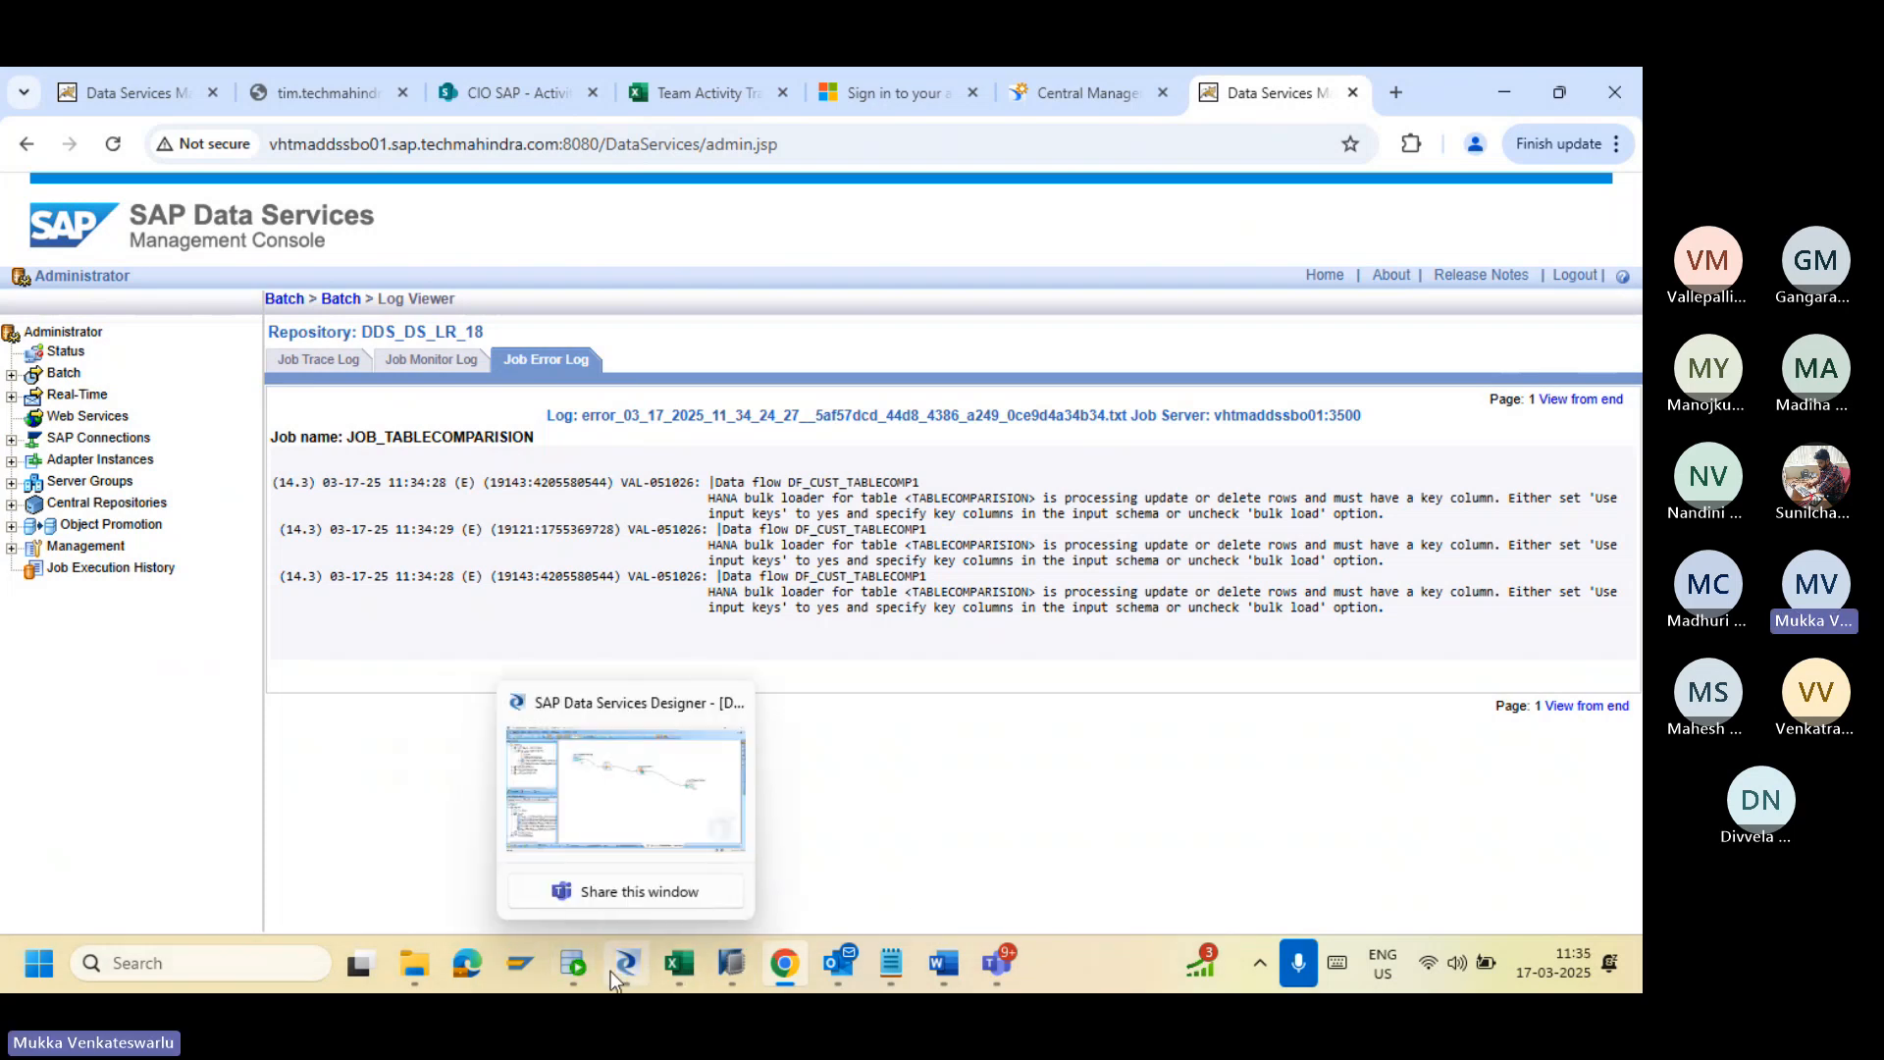
left_click(610, 969)
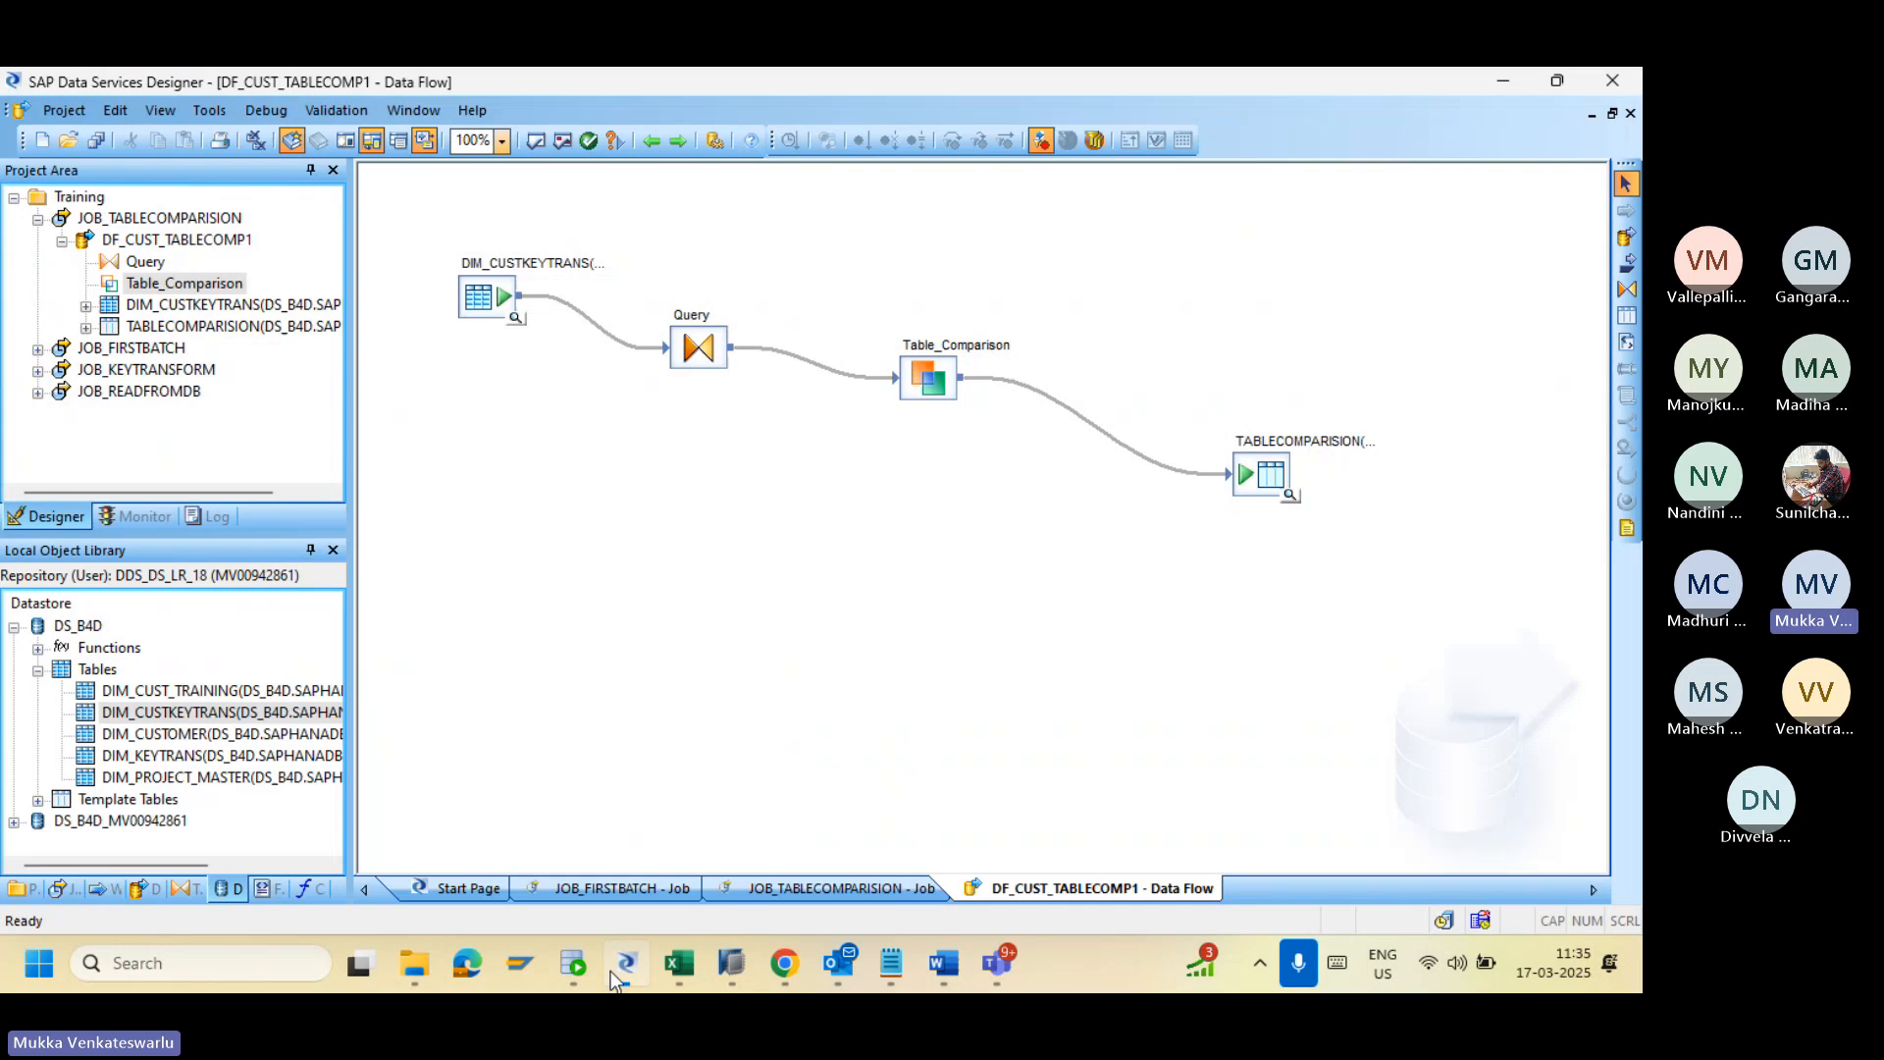
double_click(1268, 476)
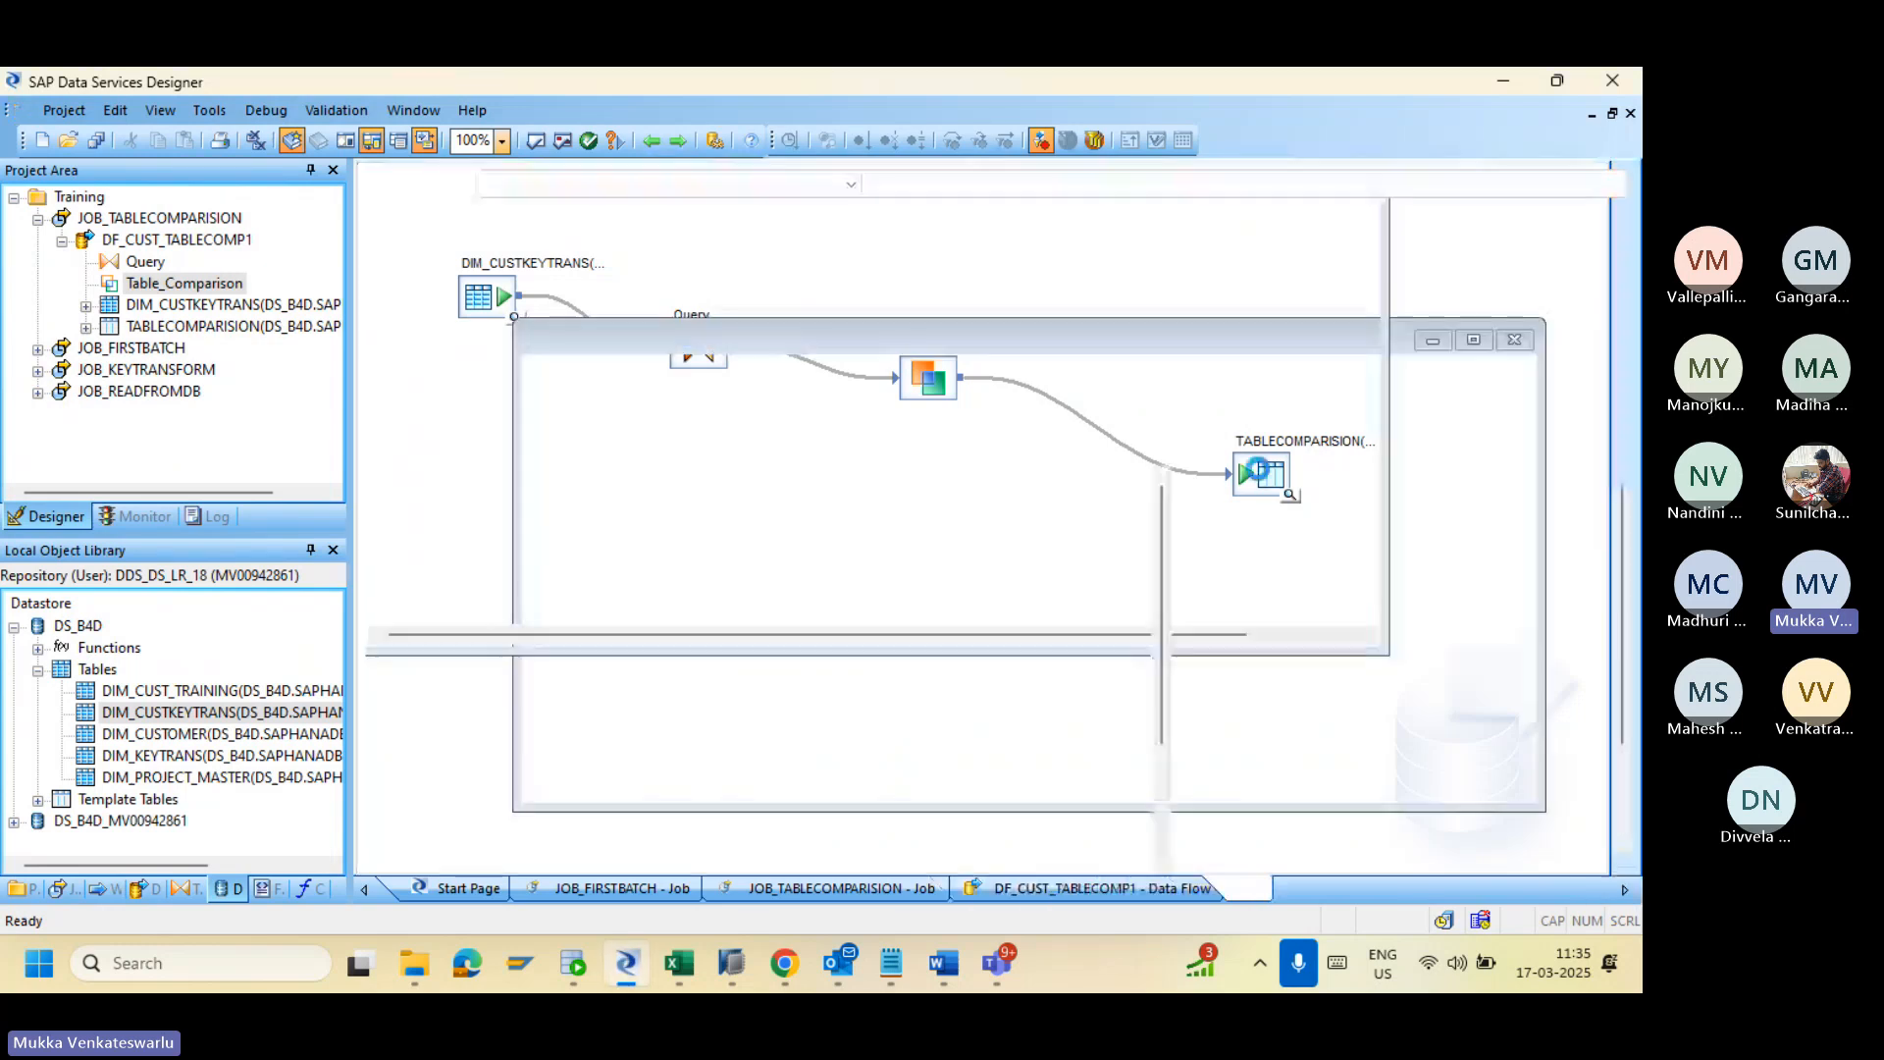
left_click(561, 488)
left_click(457, 488)
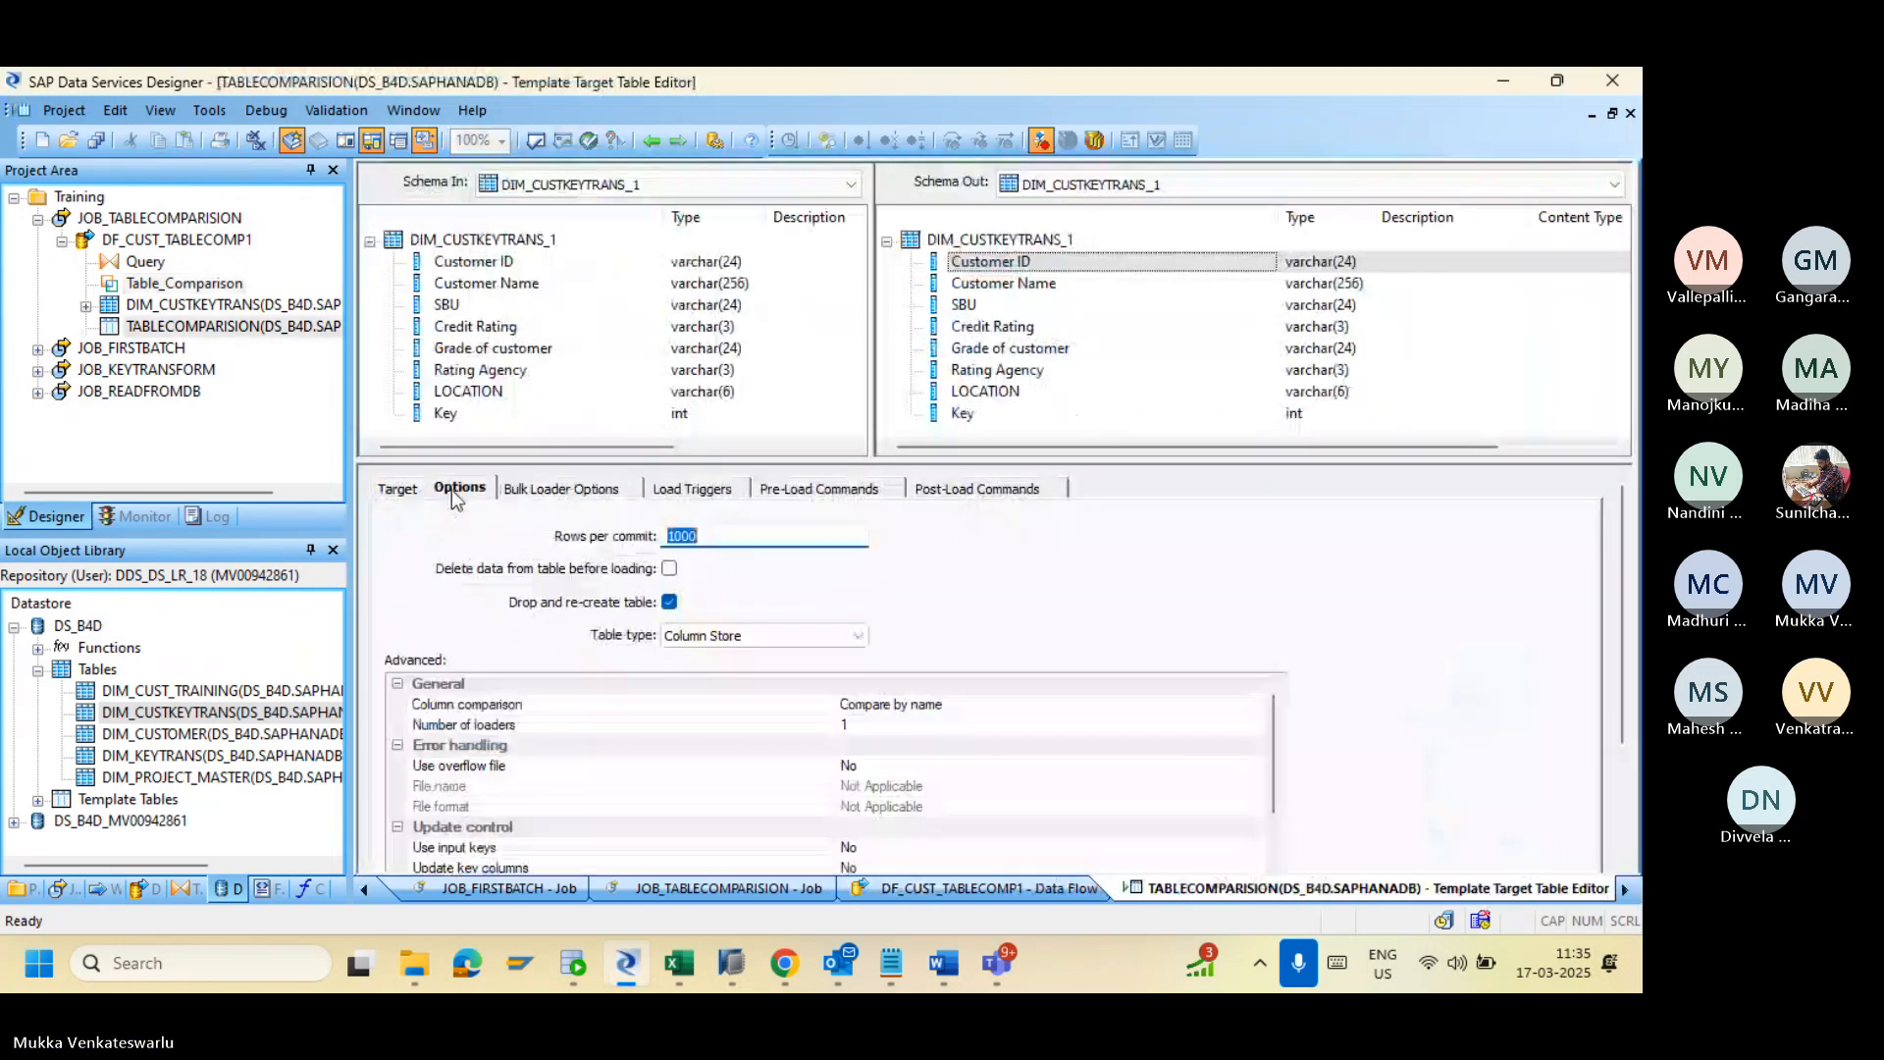
left_click(670, 570)
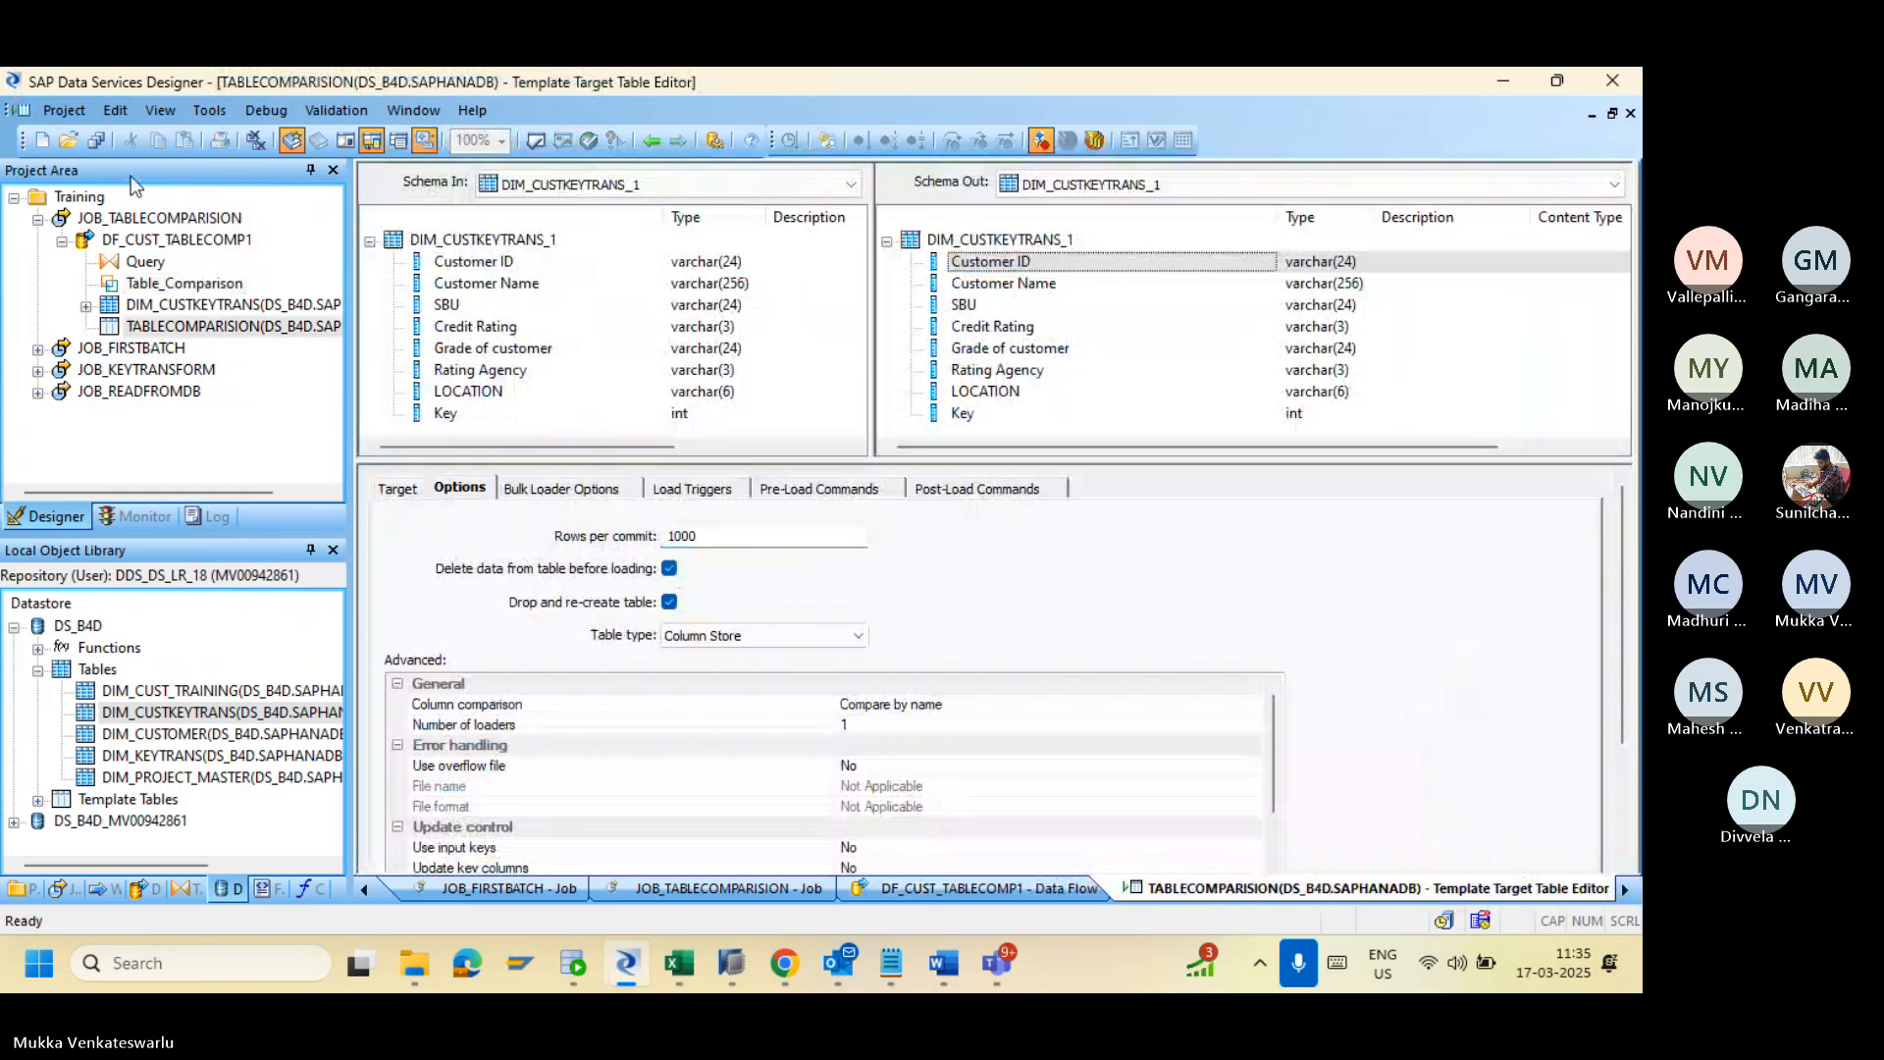
left_click(94, 145)
left_click(675, 639)
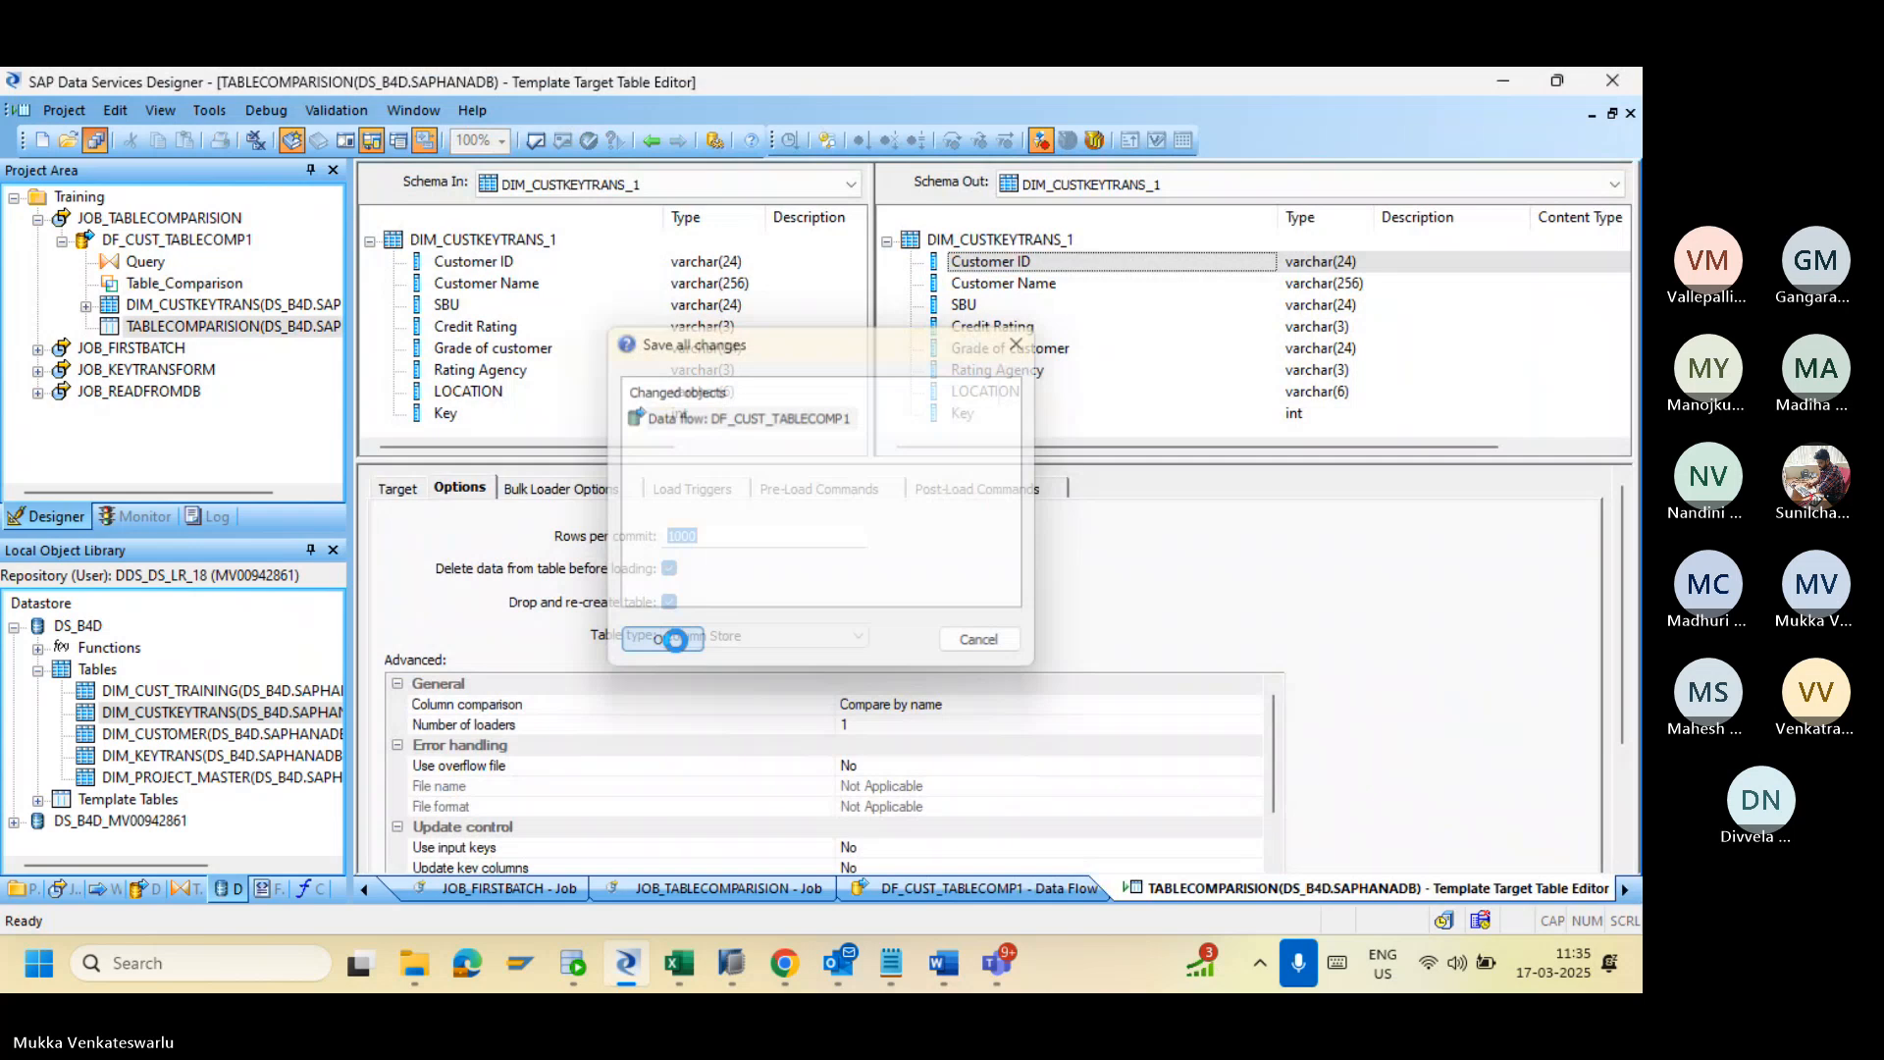
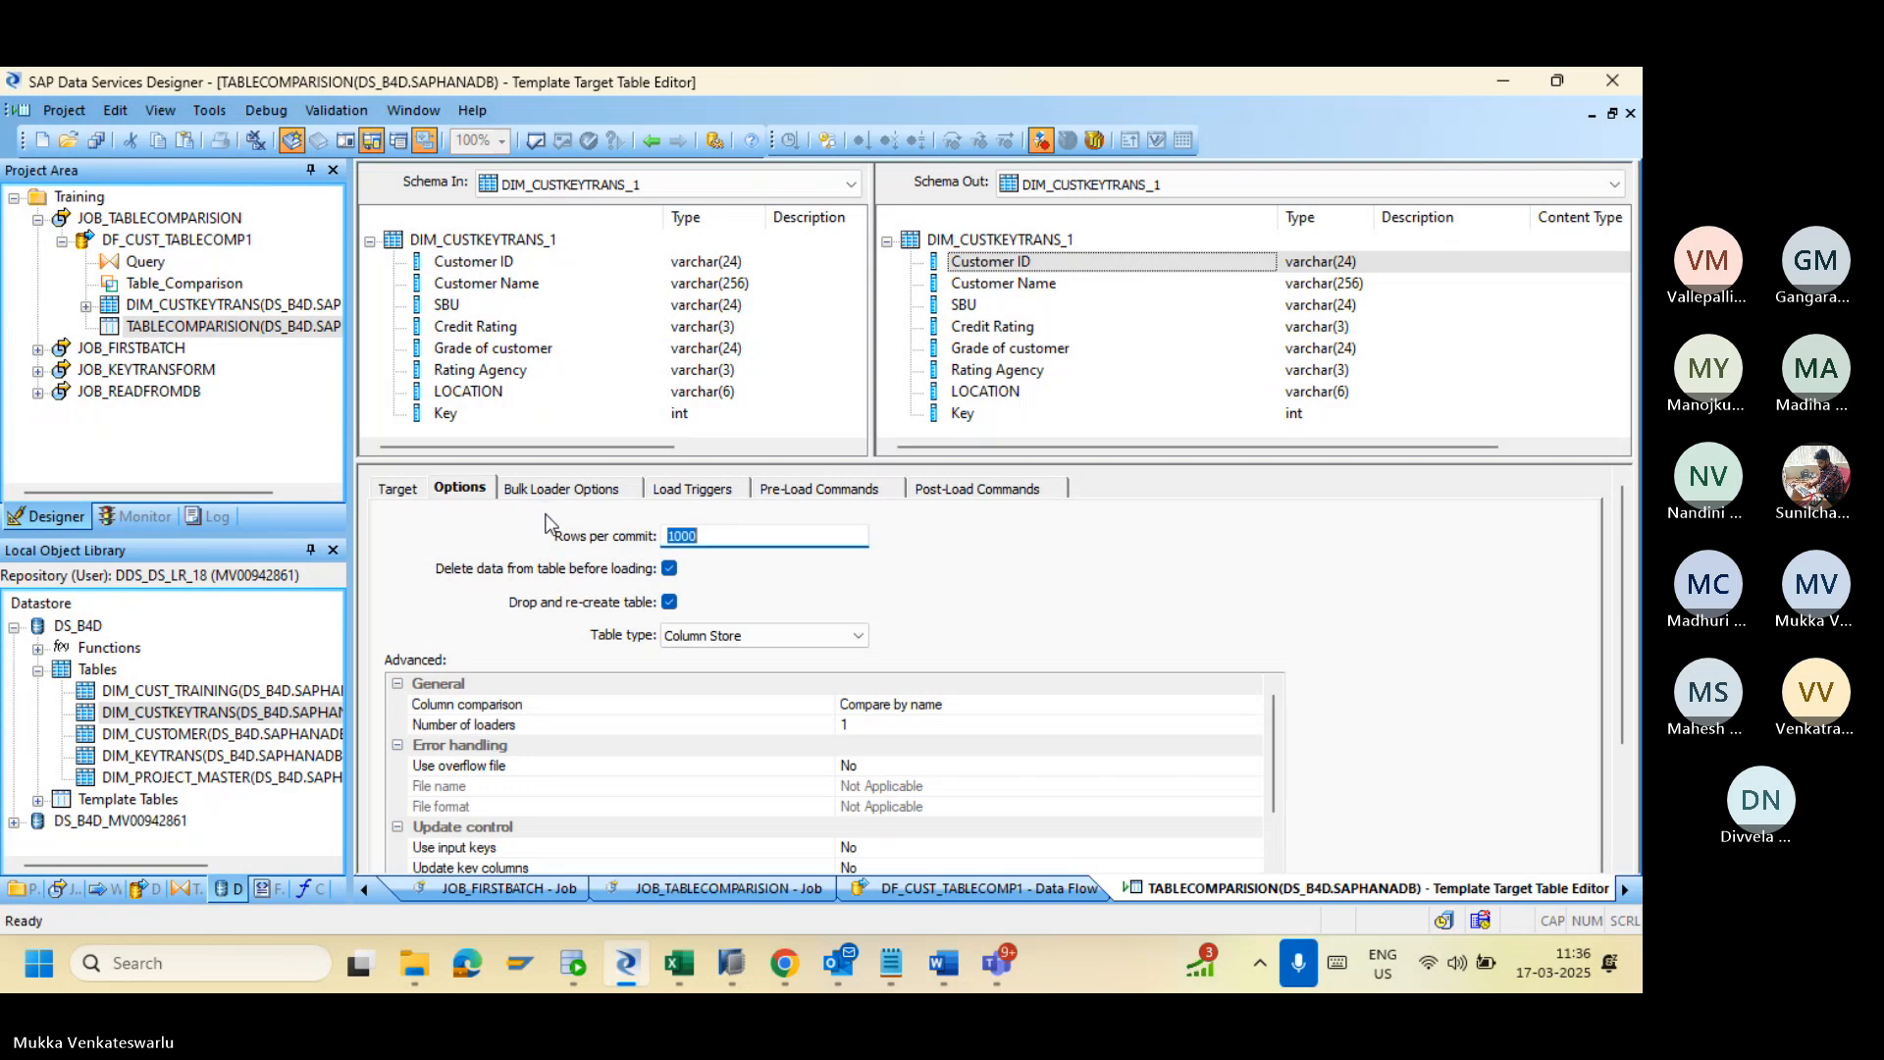
Step: Execute JOB_TABLECOMPARISION again from the Management Console in Chrome and open the batch job status of repository DDS_DS_LR_18
left_click(788, 966)
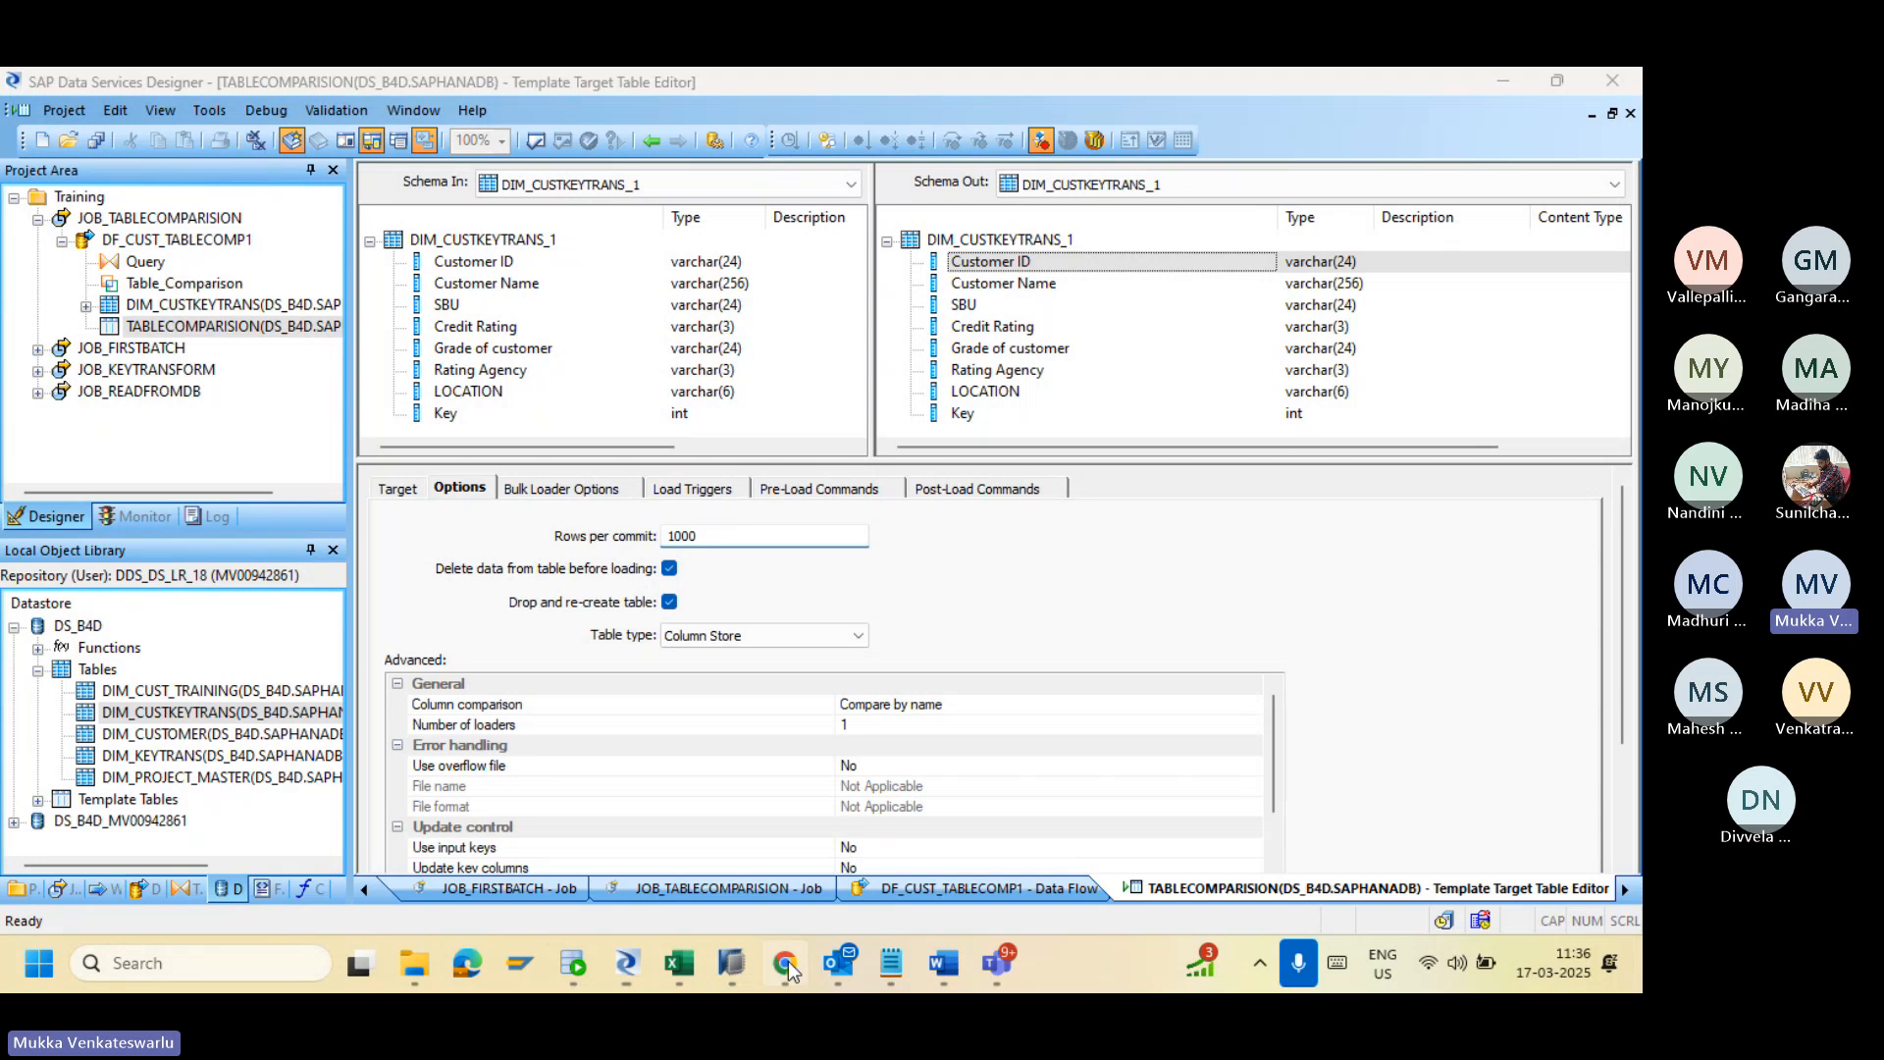
left_click(785, 962)
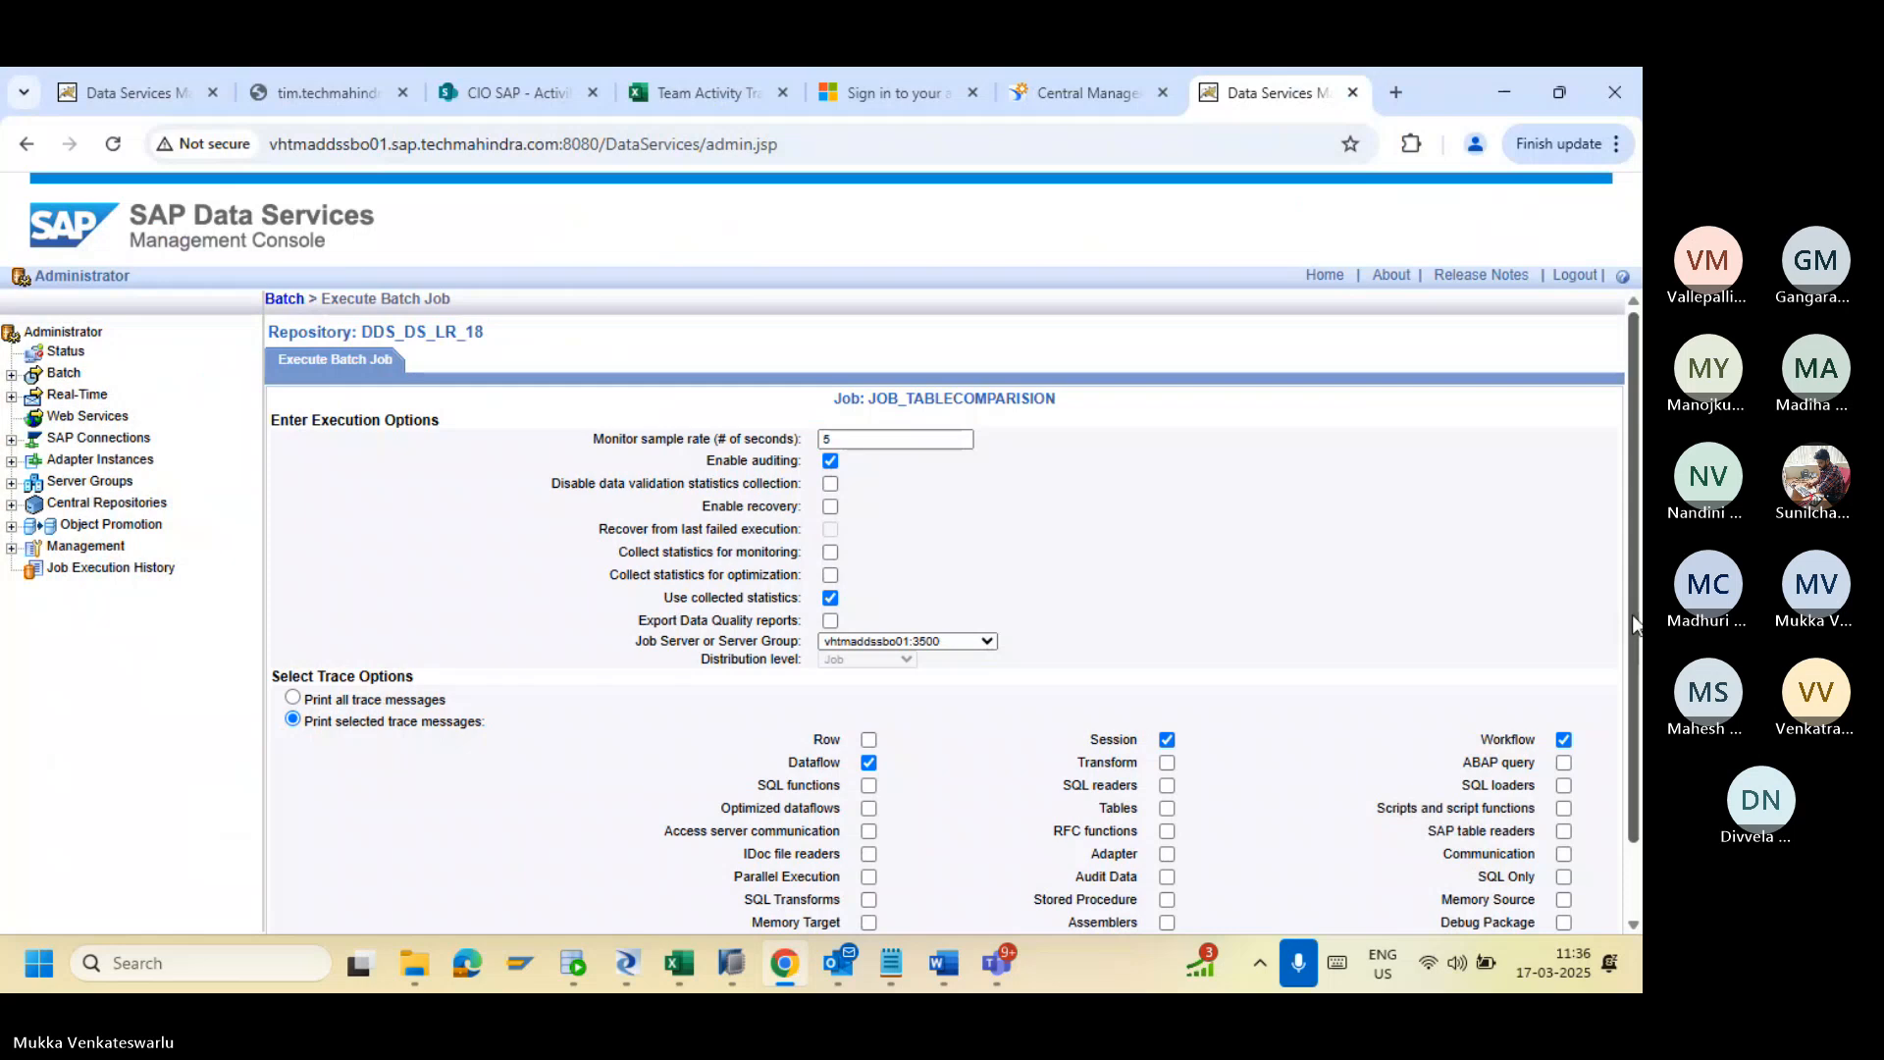
scroll(1633, 614, "down", 1)
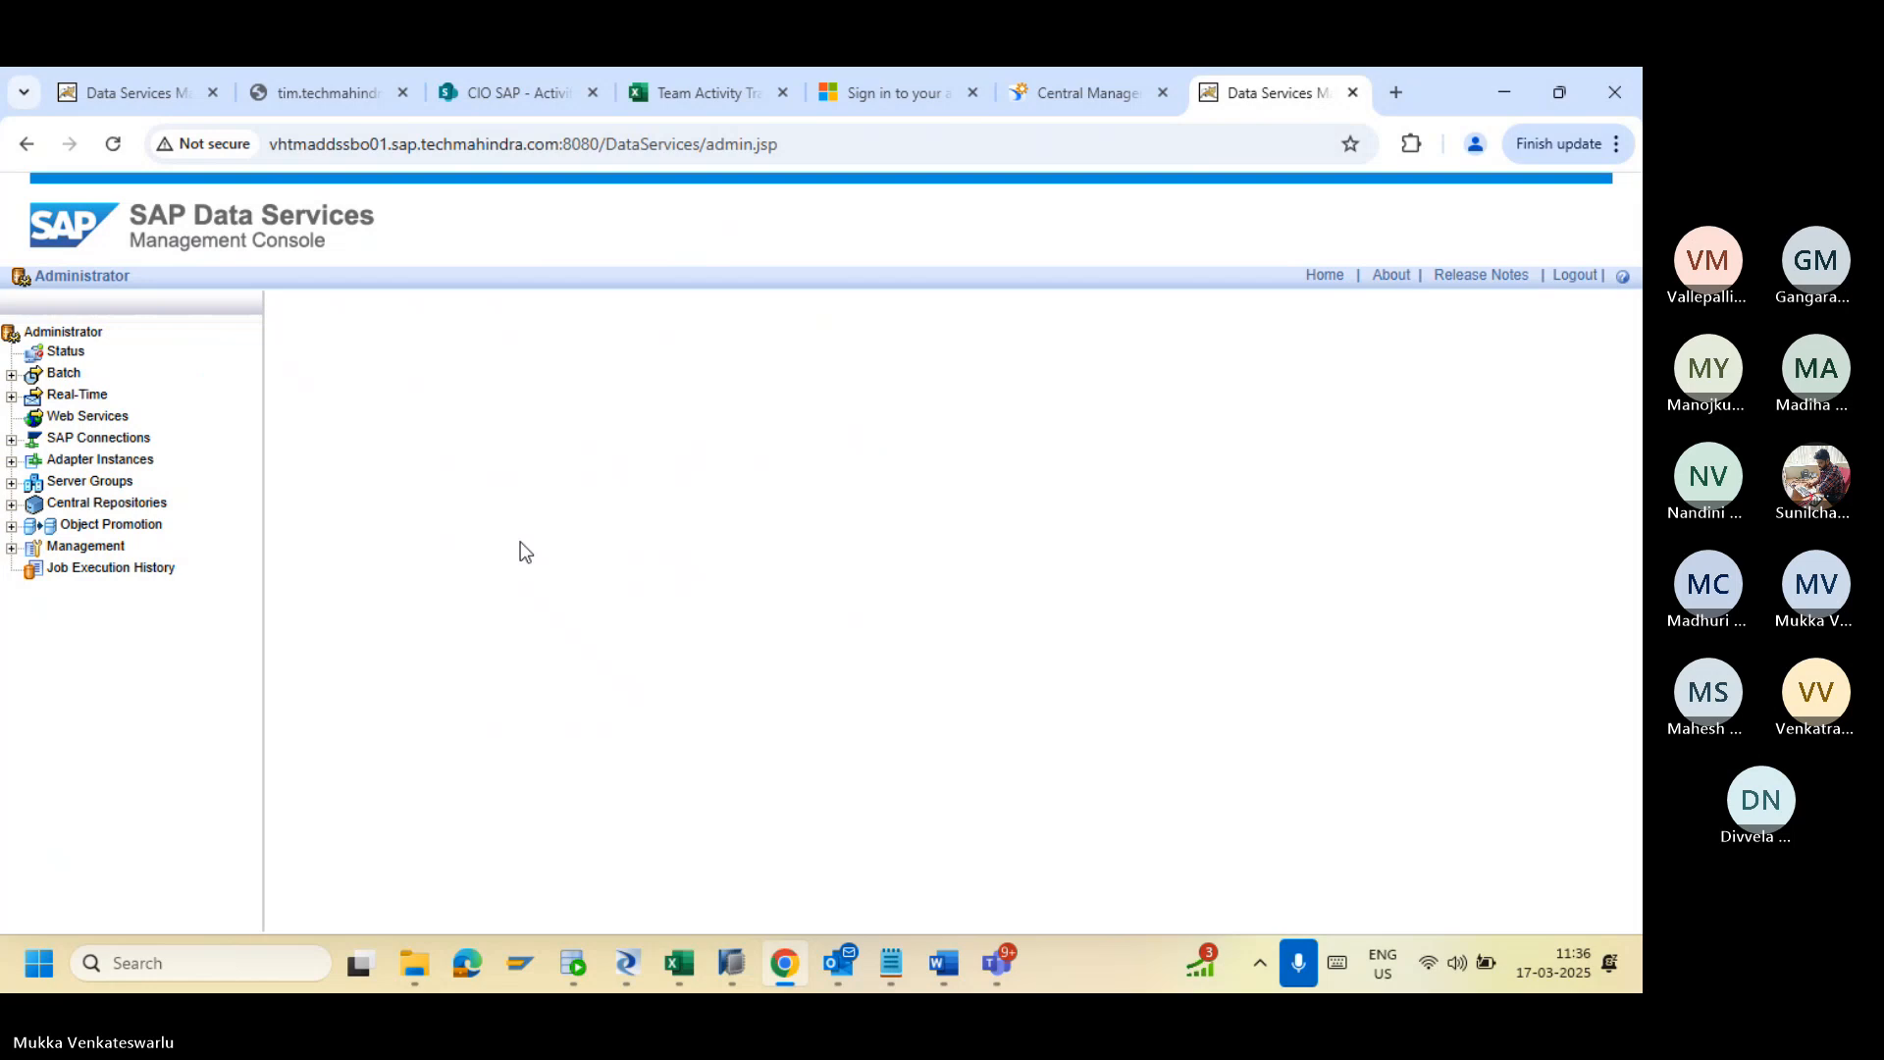
left_click(11, 374)
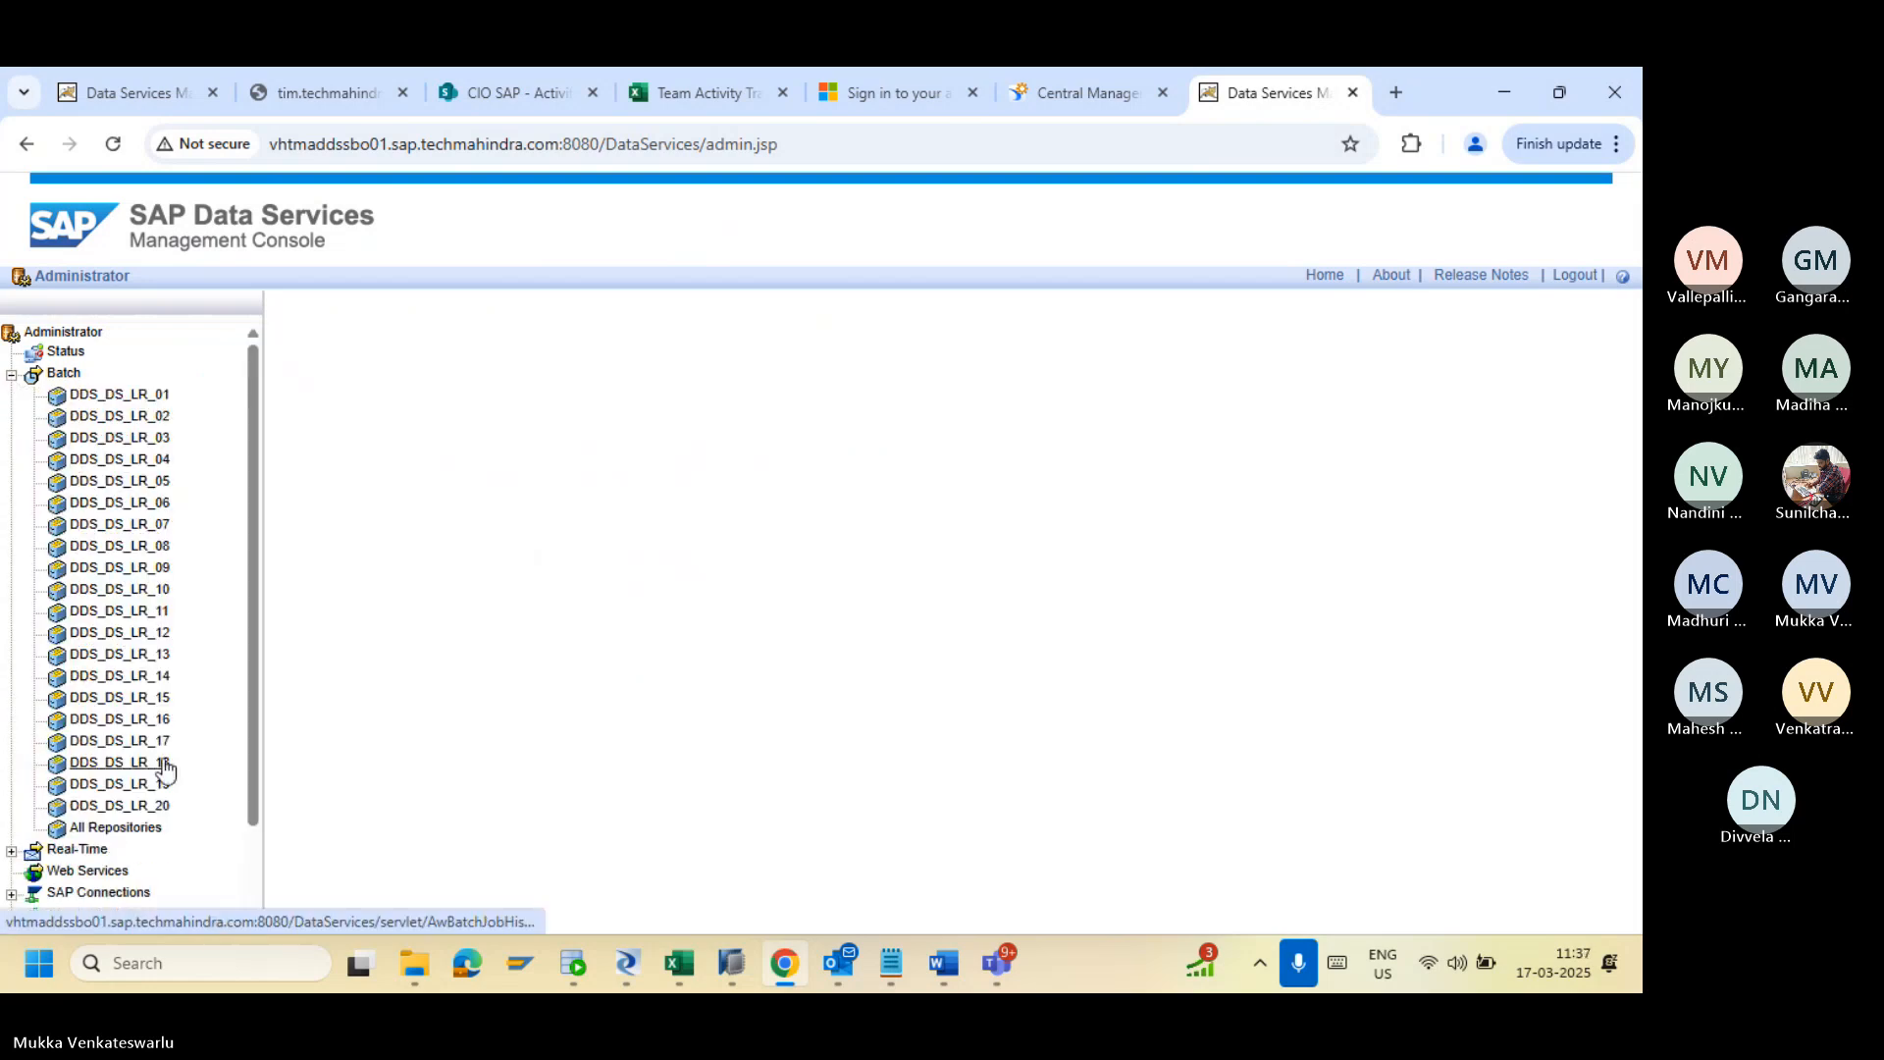
left_click(148, 763)
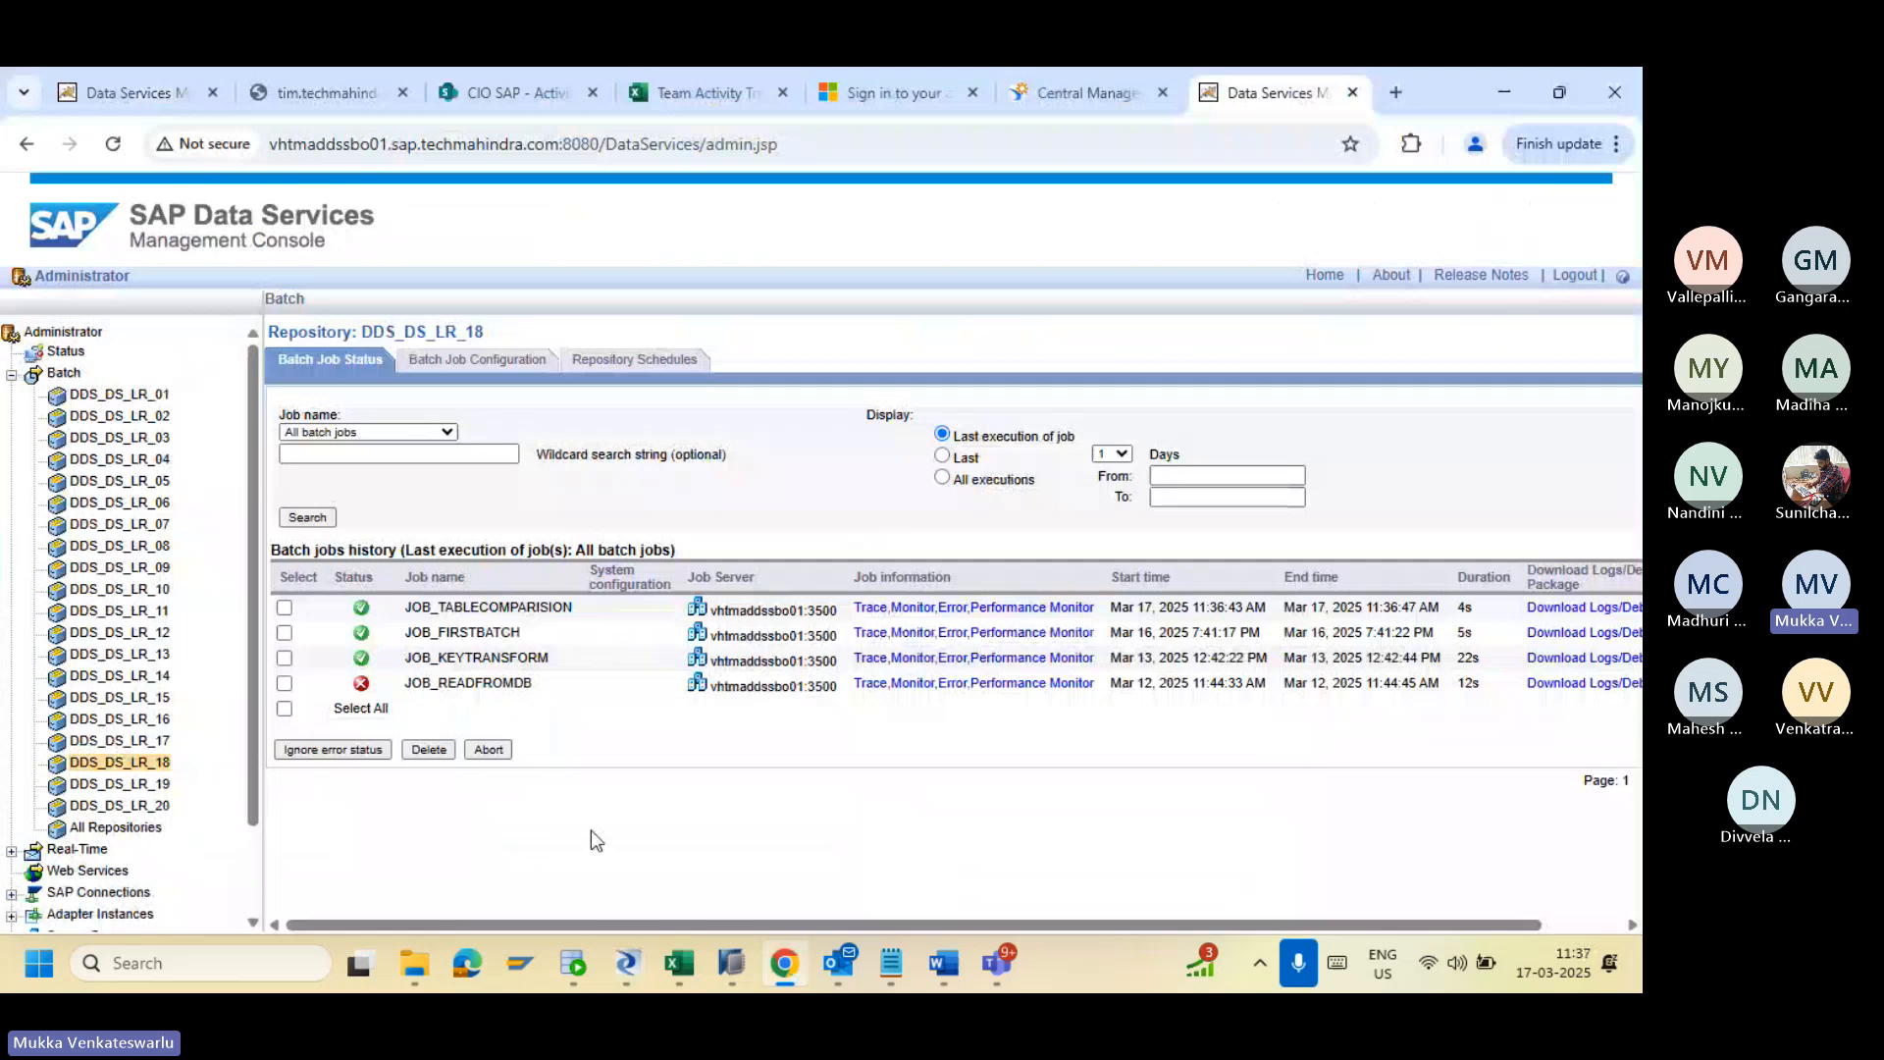
Step: Switch to Data Services Designer, return to the DF_CUST_TABLECOMP1 data flow and view the data of the TABLECOMPARISION target table
left_click(626, 965)
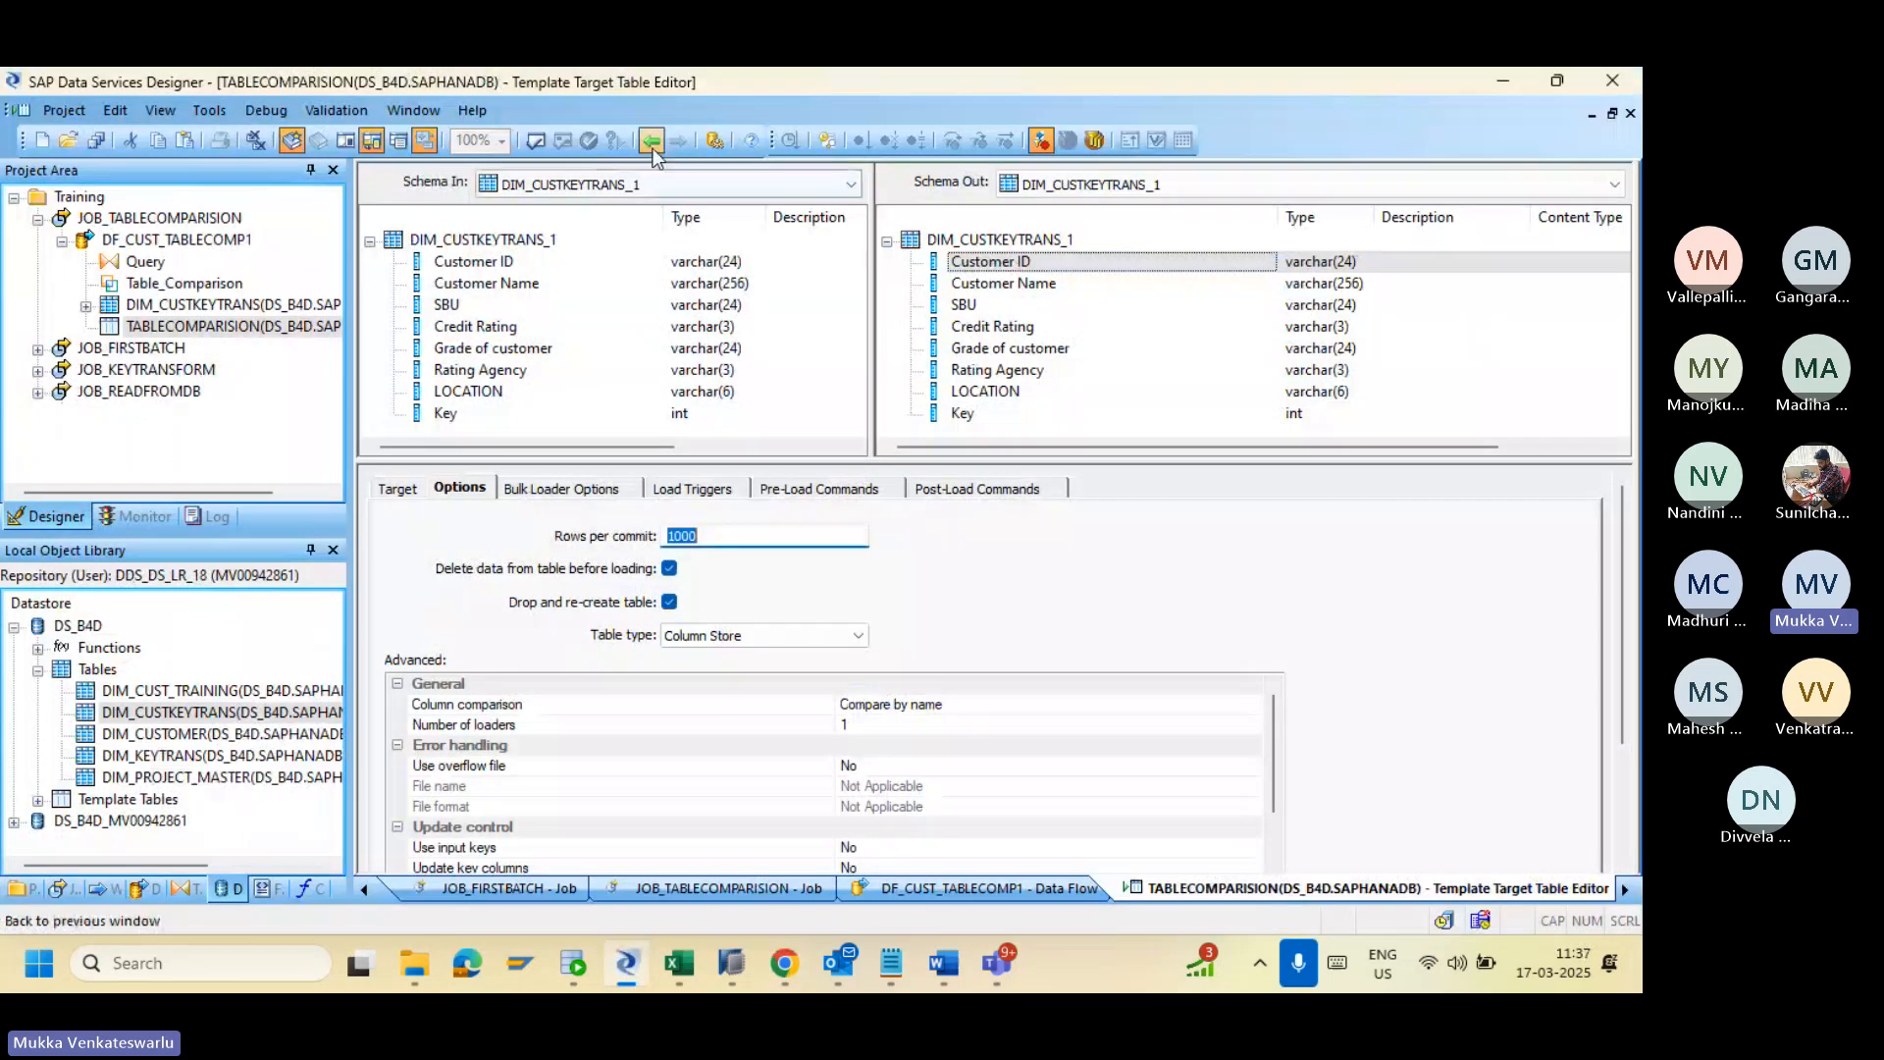
left_click(652, 143)
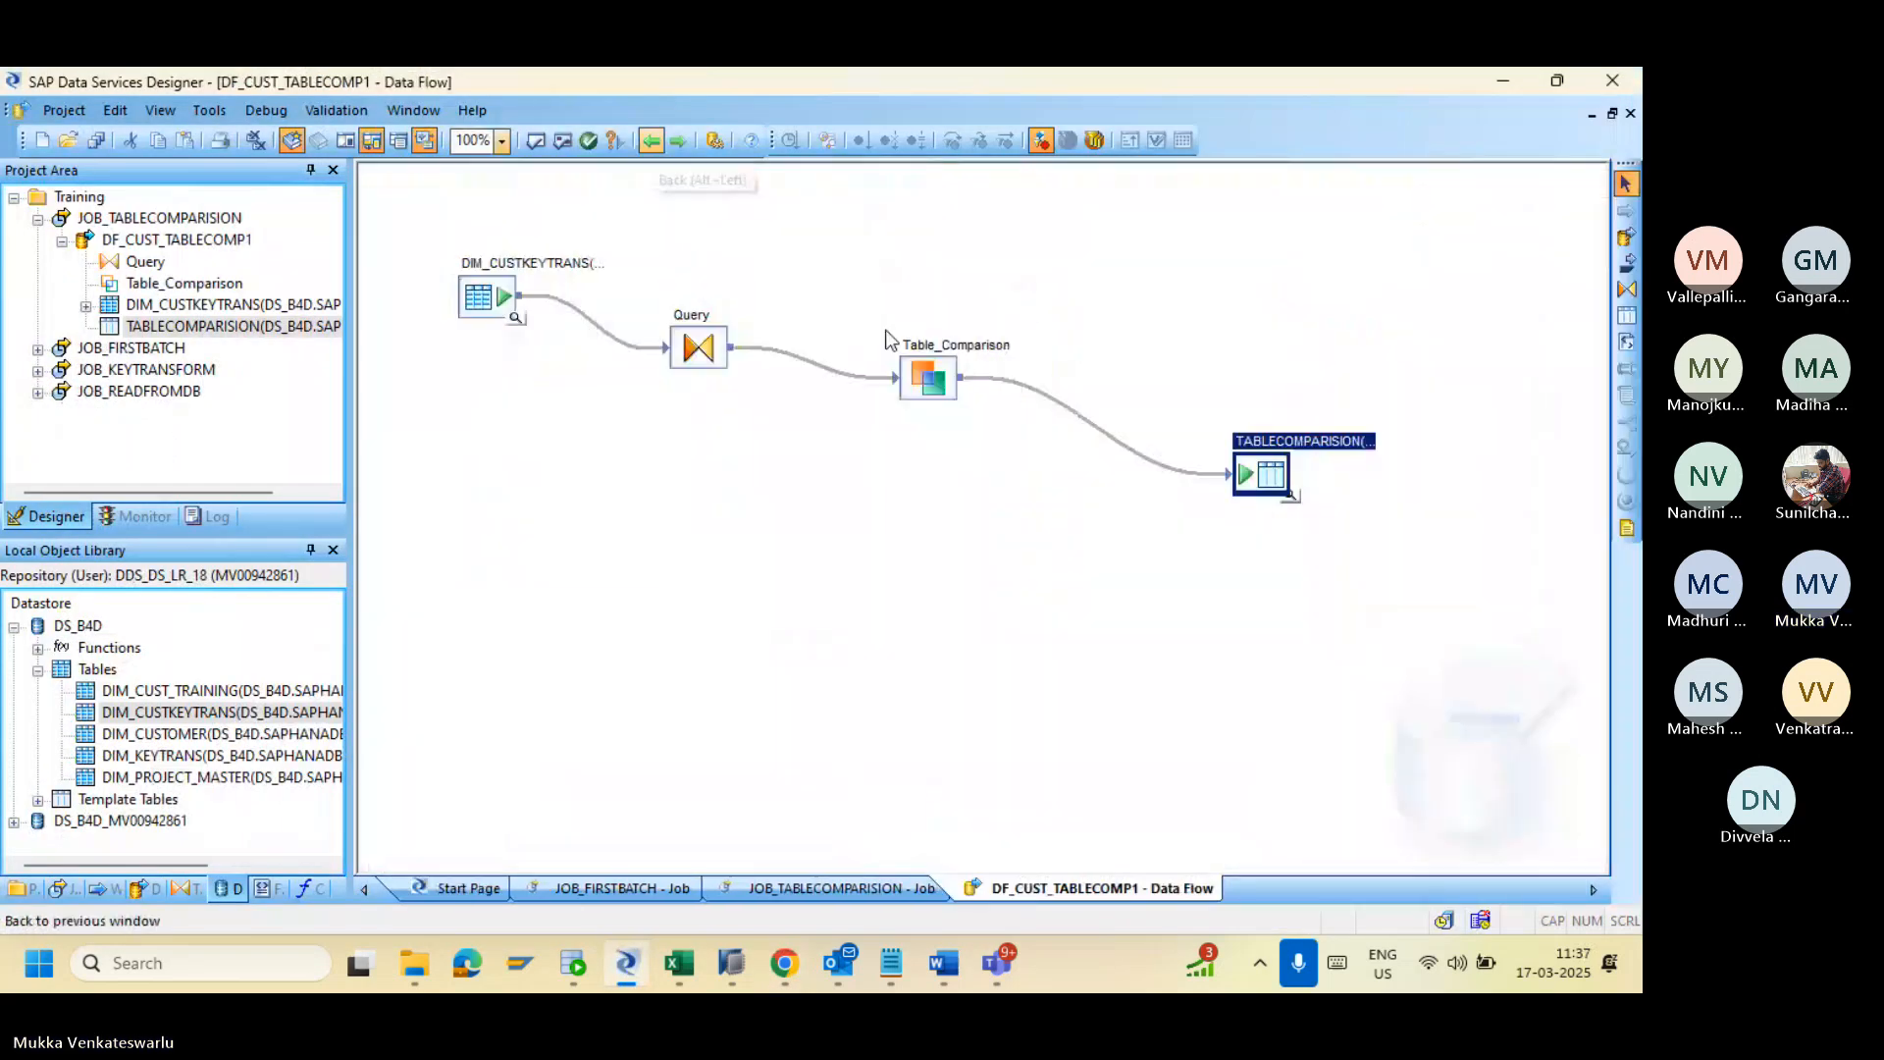
left_click(1291, 496)
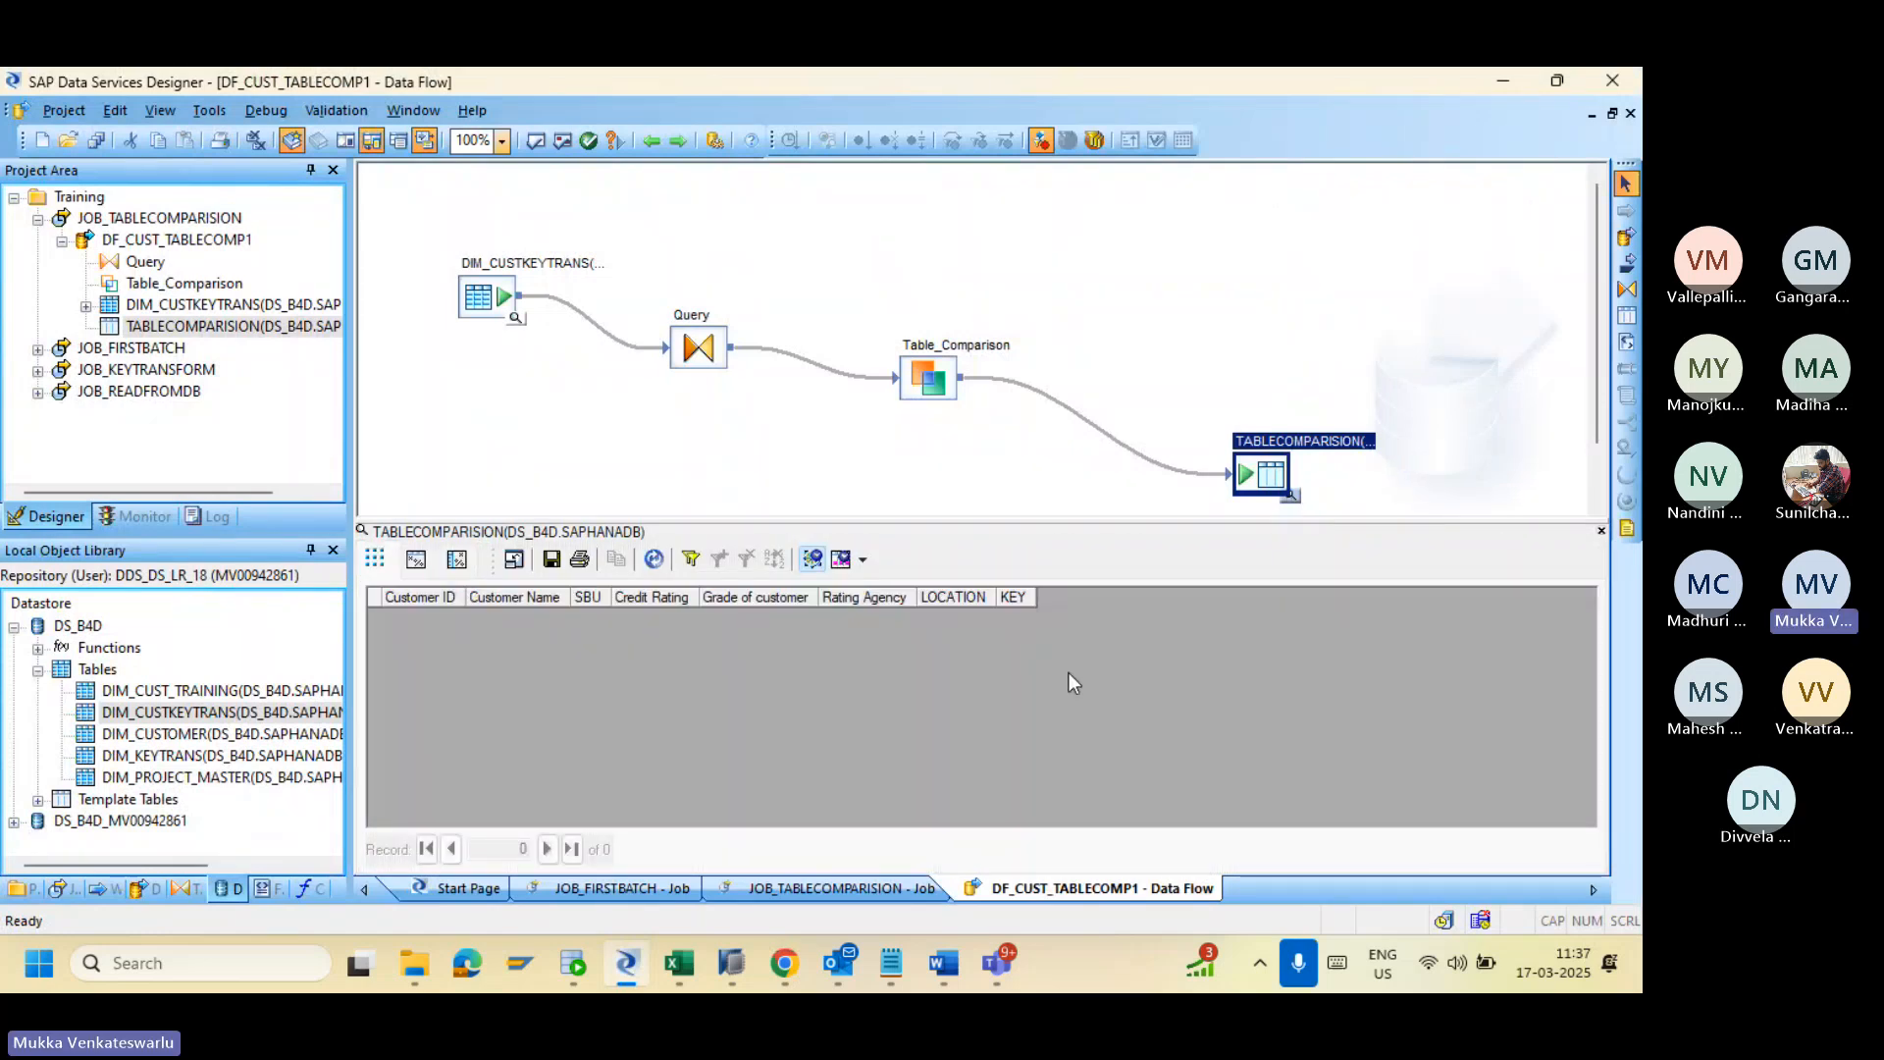
Step: Switch to the Management Console in Chrome and open the trace and monitor logs of the latest JOB_TABLECOMPARISION run
key("alt+Tab")
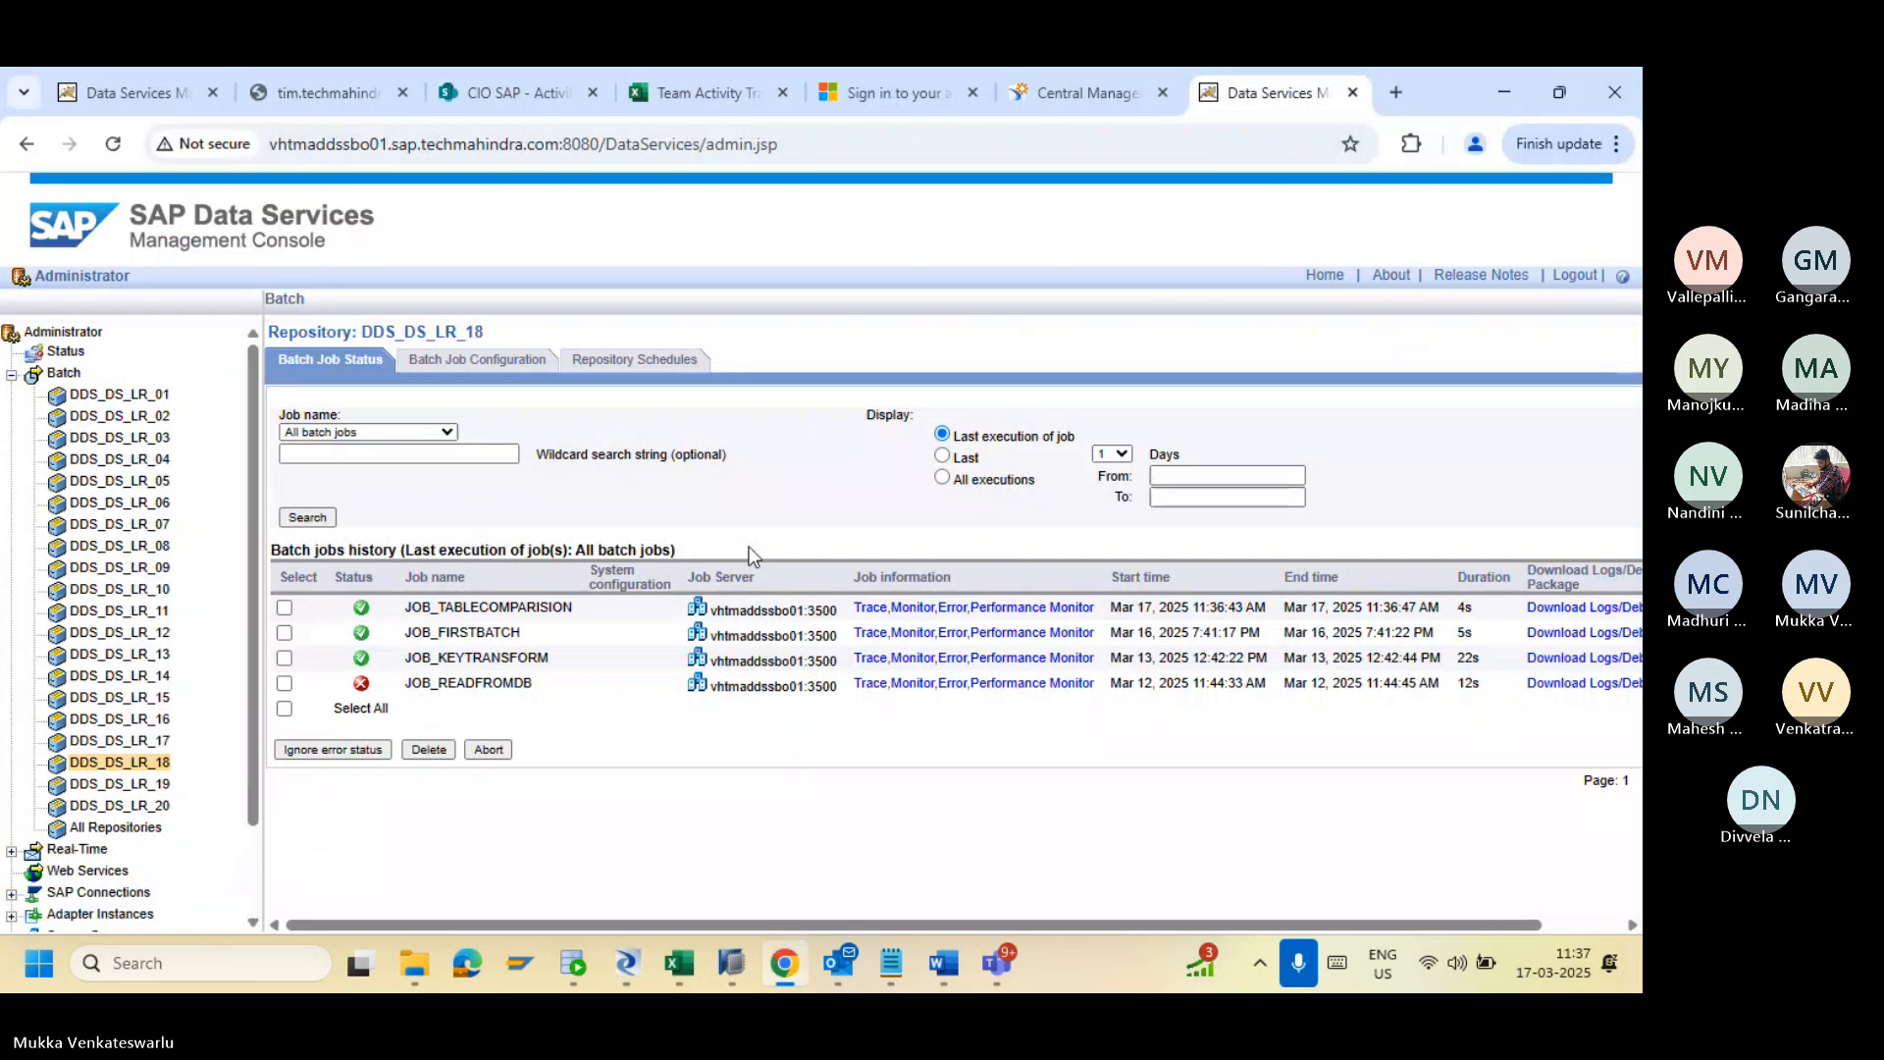
left_click(889, 616)
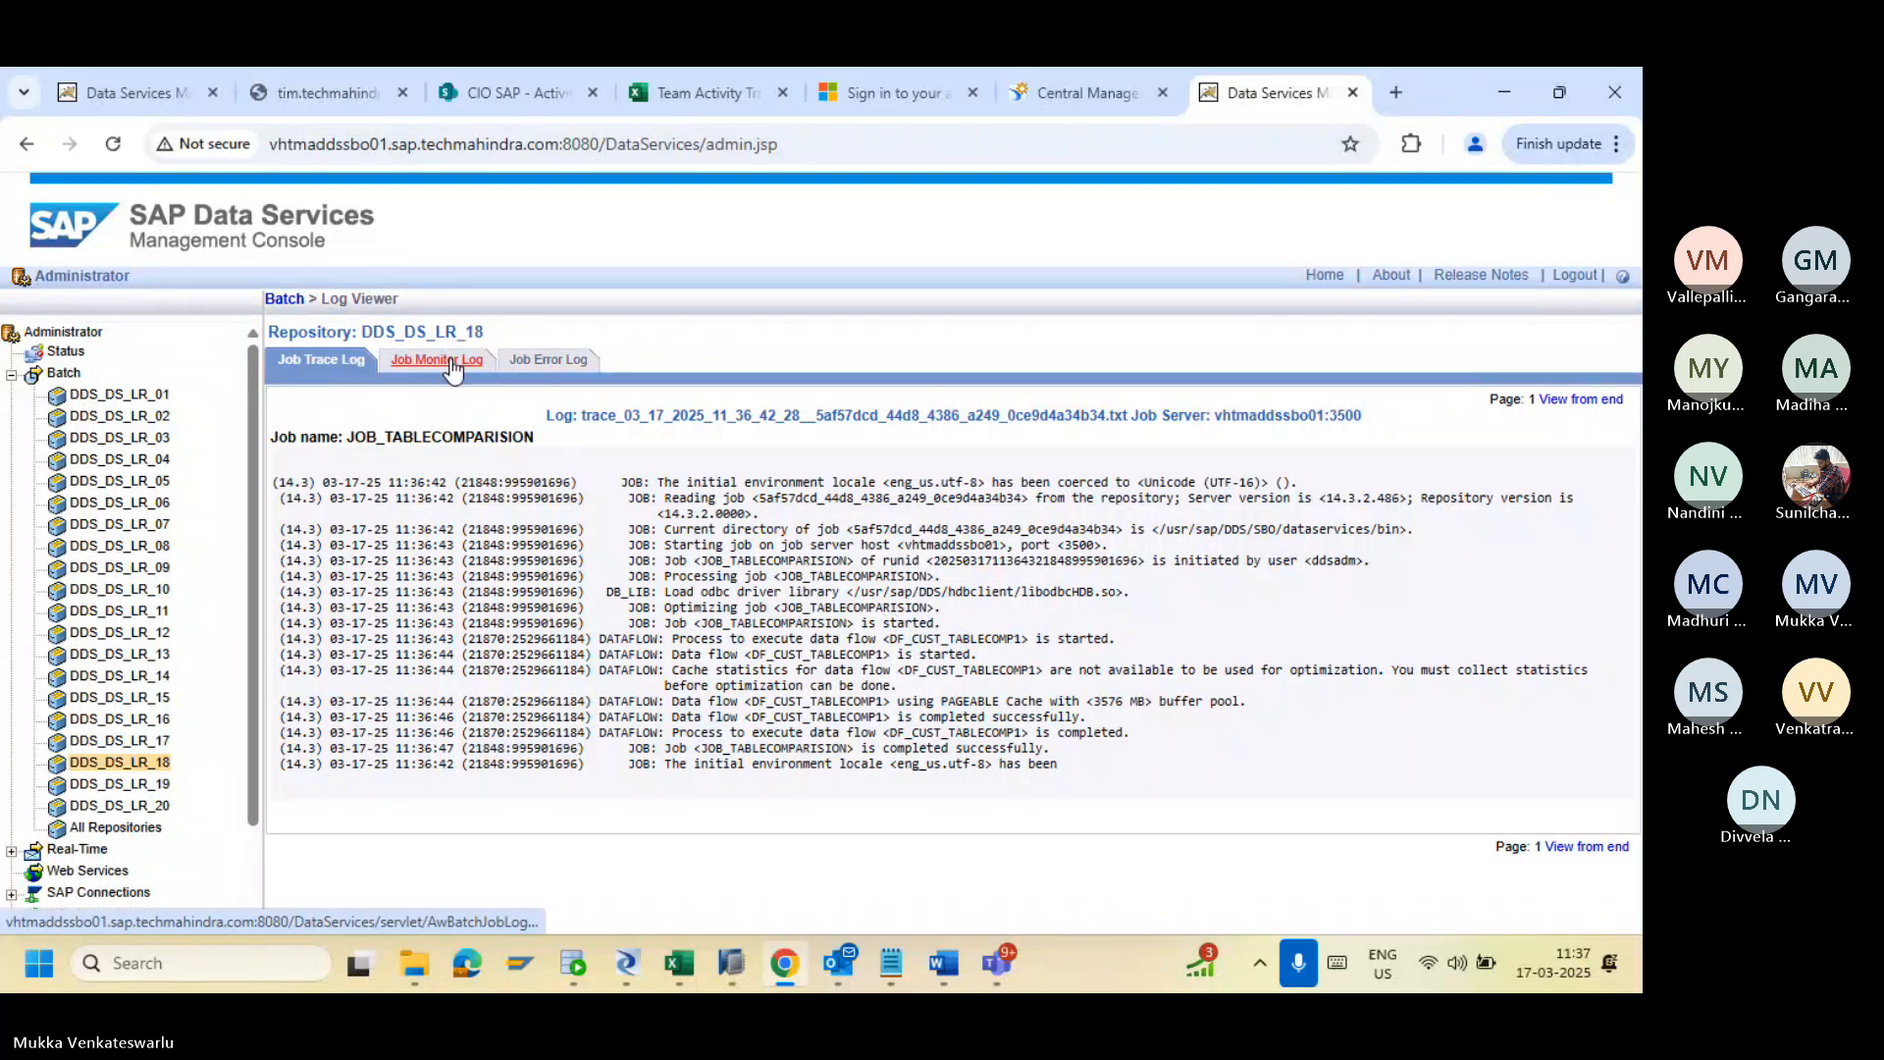
left_click(436, 360)
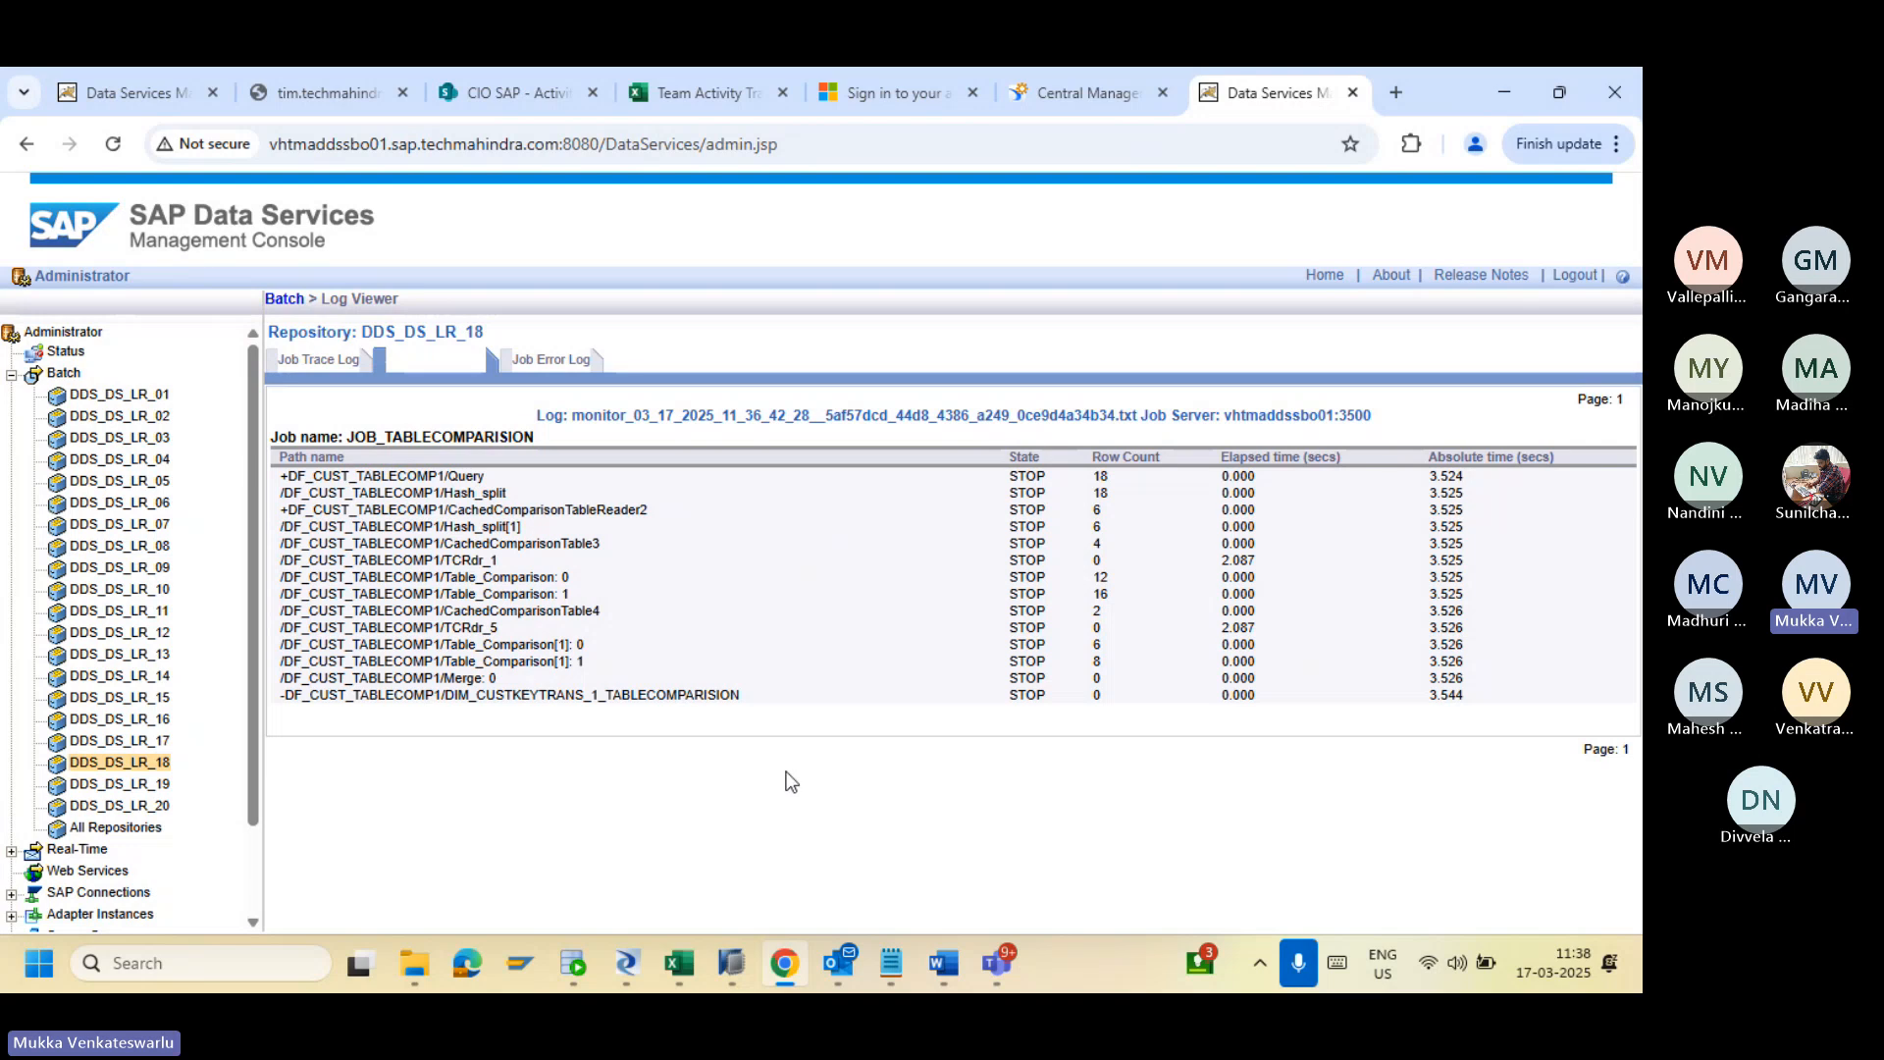
Step: Back in Data Services Designer, view the source data of DIM_CUSTKEYTRANS beside the target data, then close the source preview
left_click(621, 967)
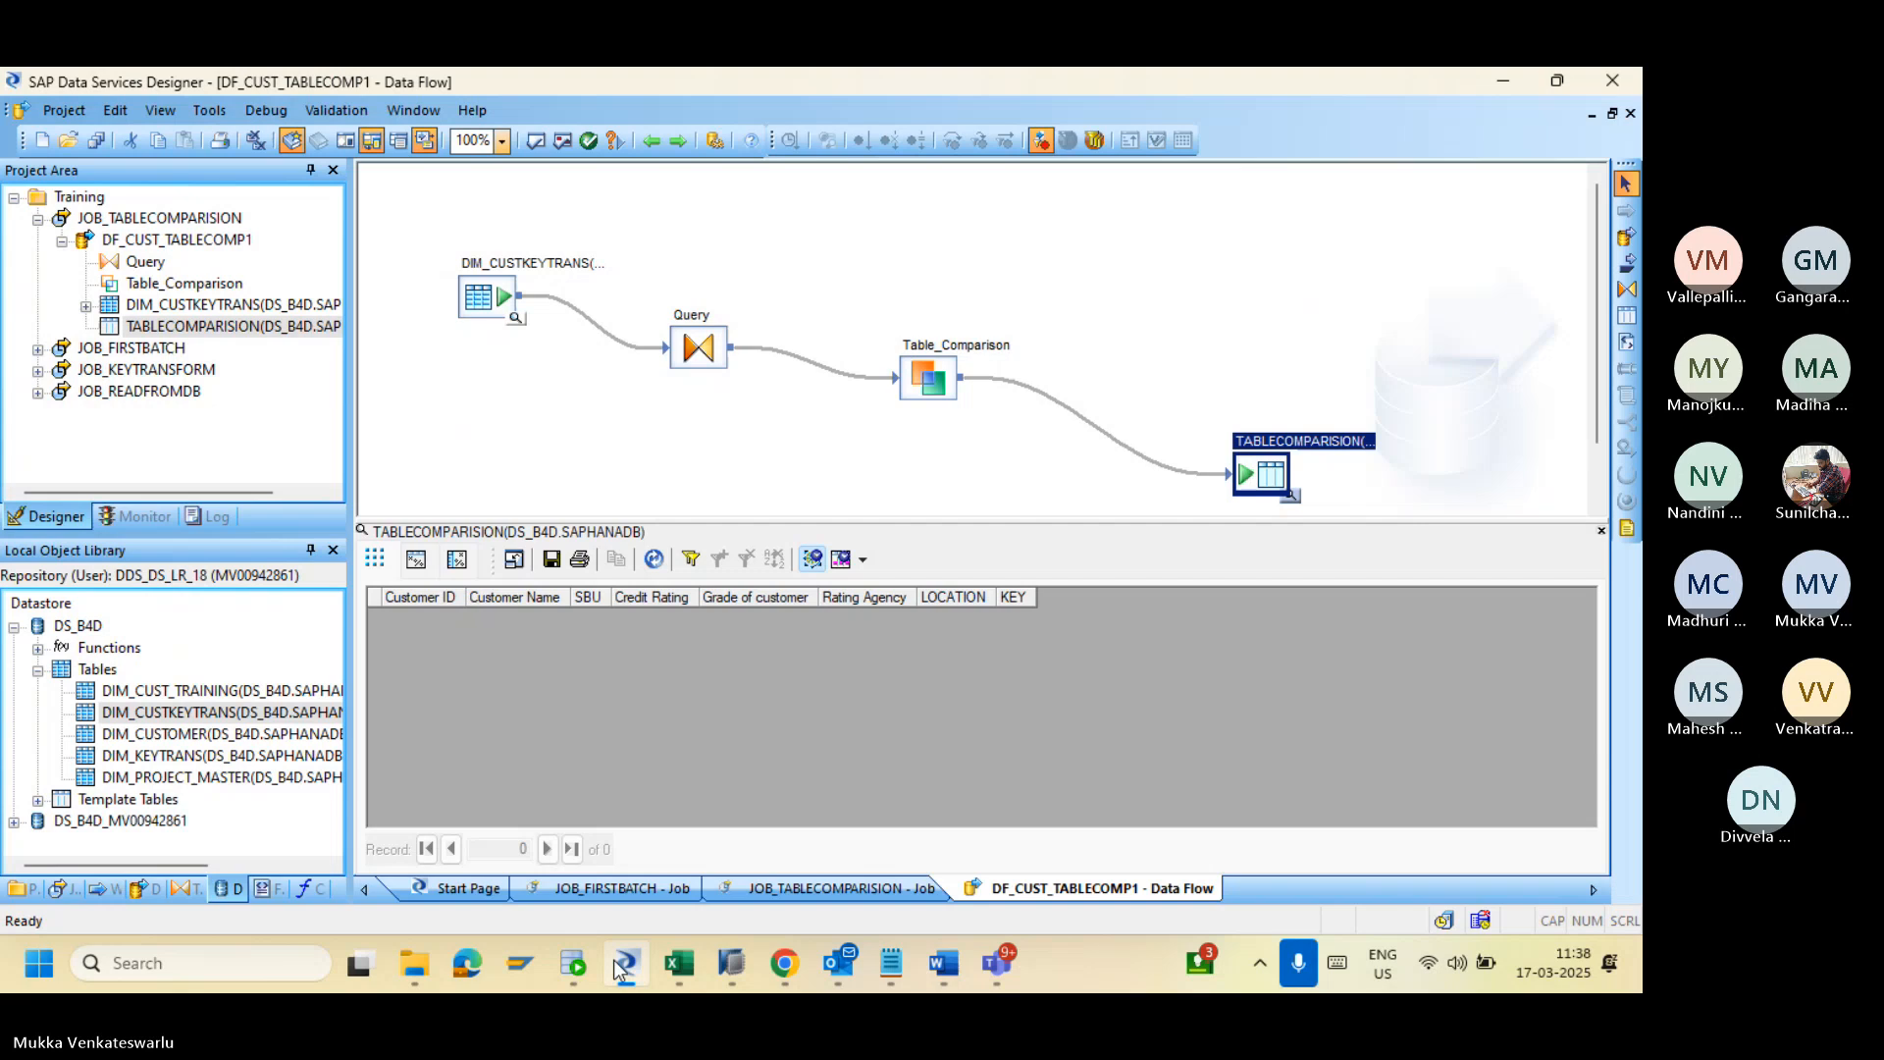
left_click(516, 319)
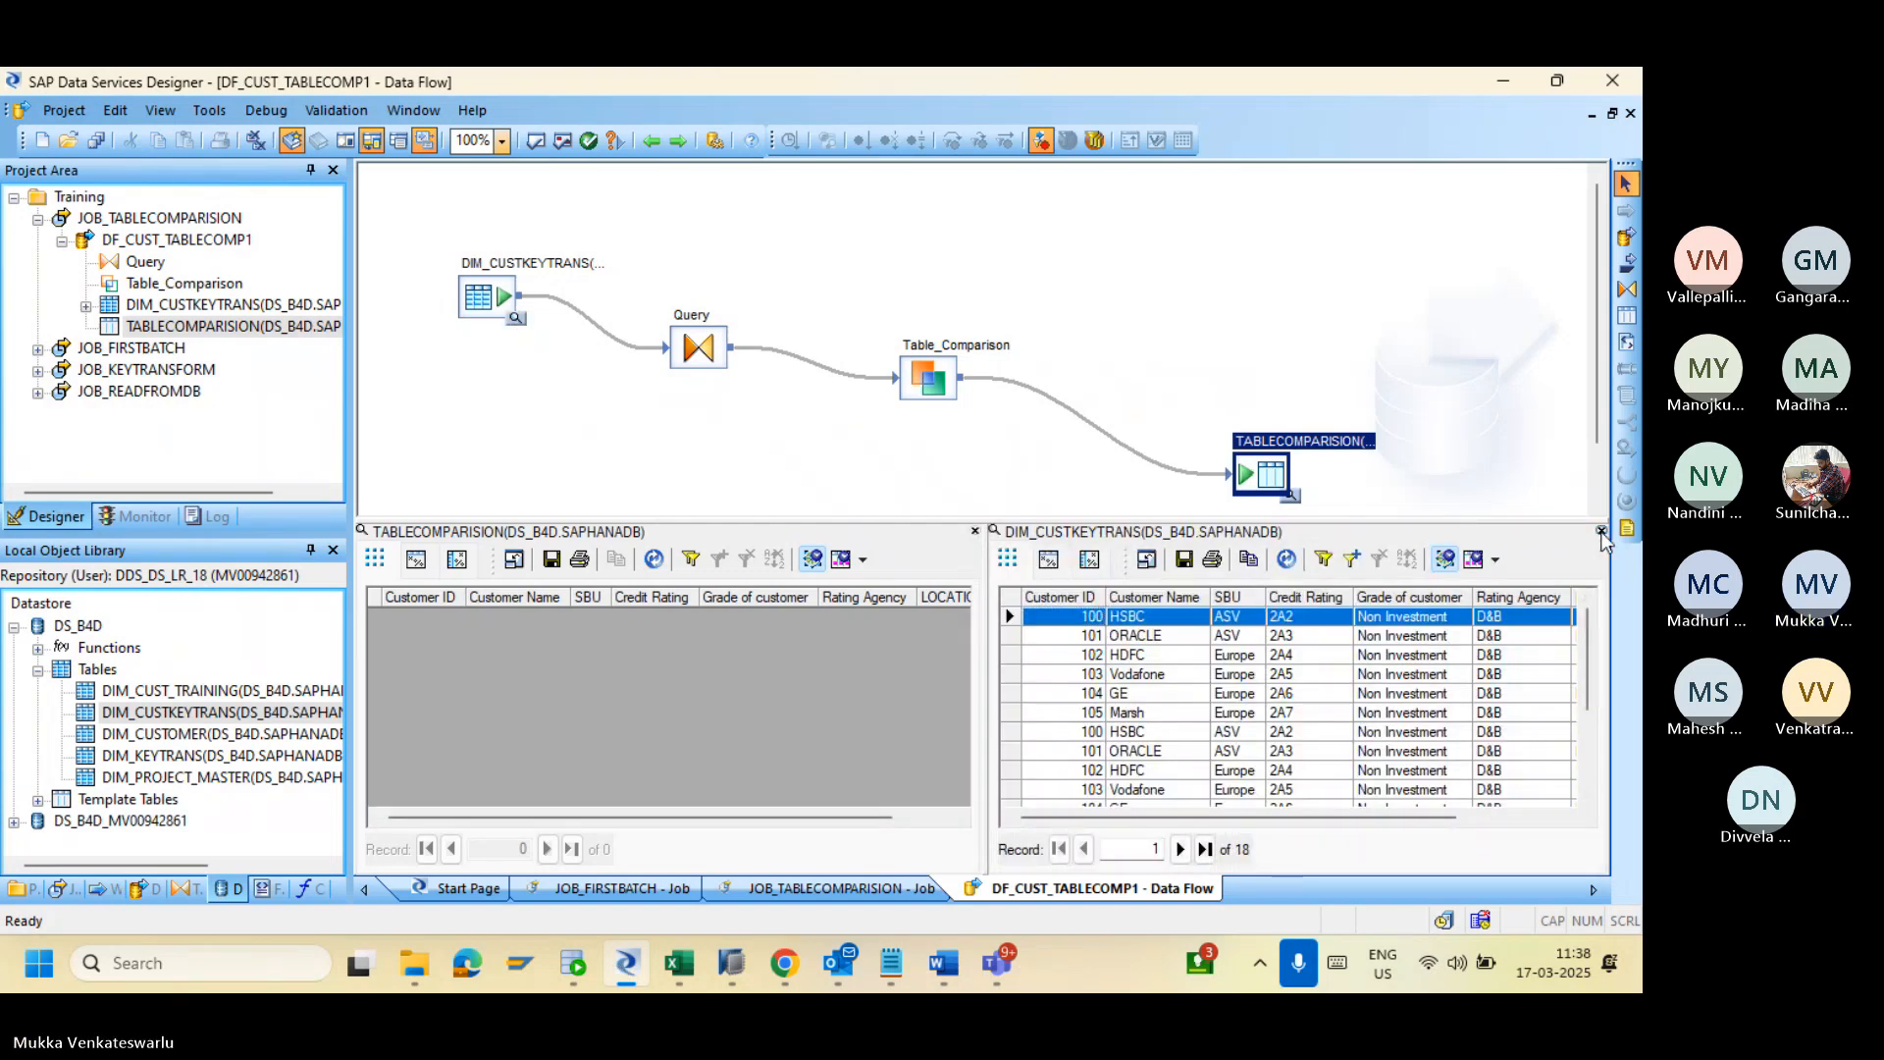
left_click(1602, 531)
Step: Enable "Input contains duplicate keys" in the Table_Comparison transform and return to the data flow
double_click(700, 349)
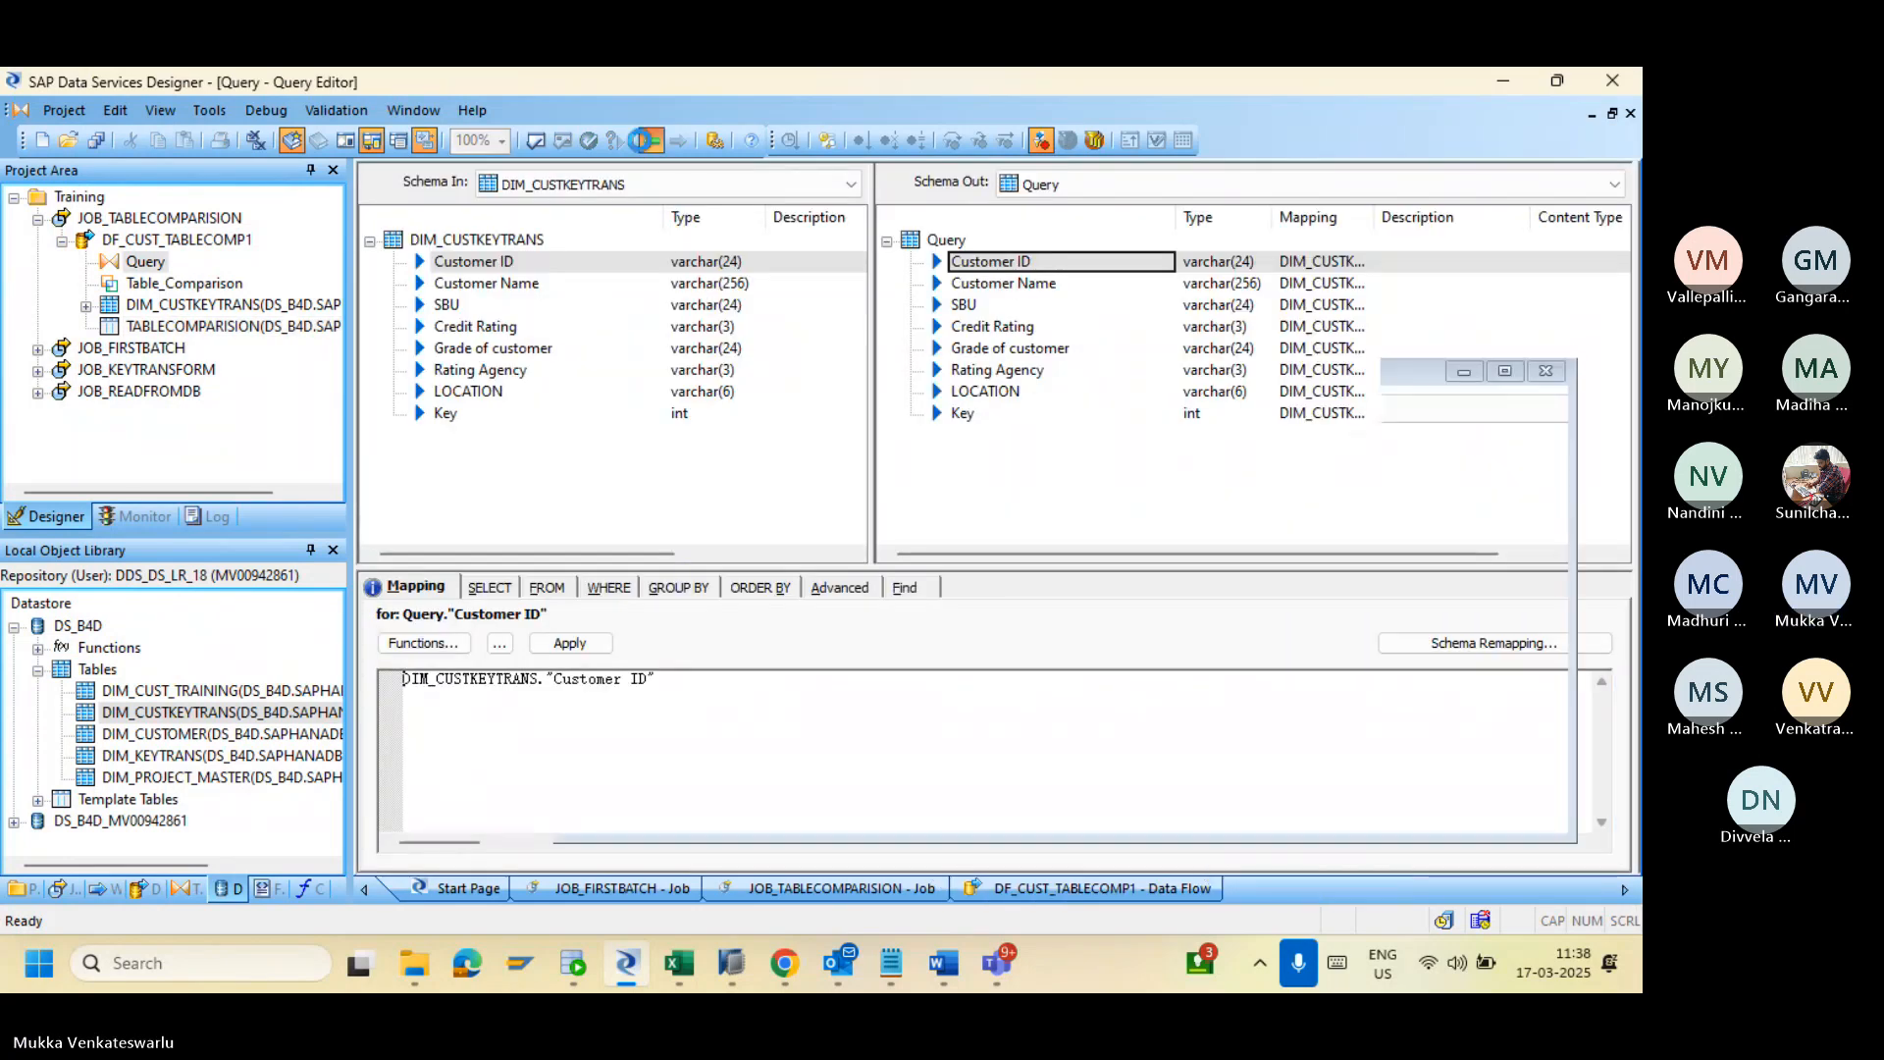
key("ctrl+F4")
double_click(699, 347)
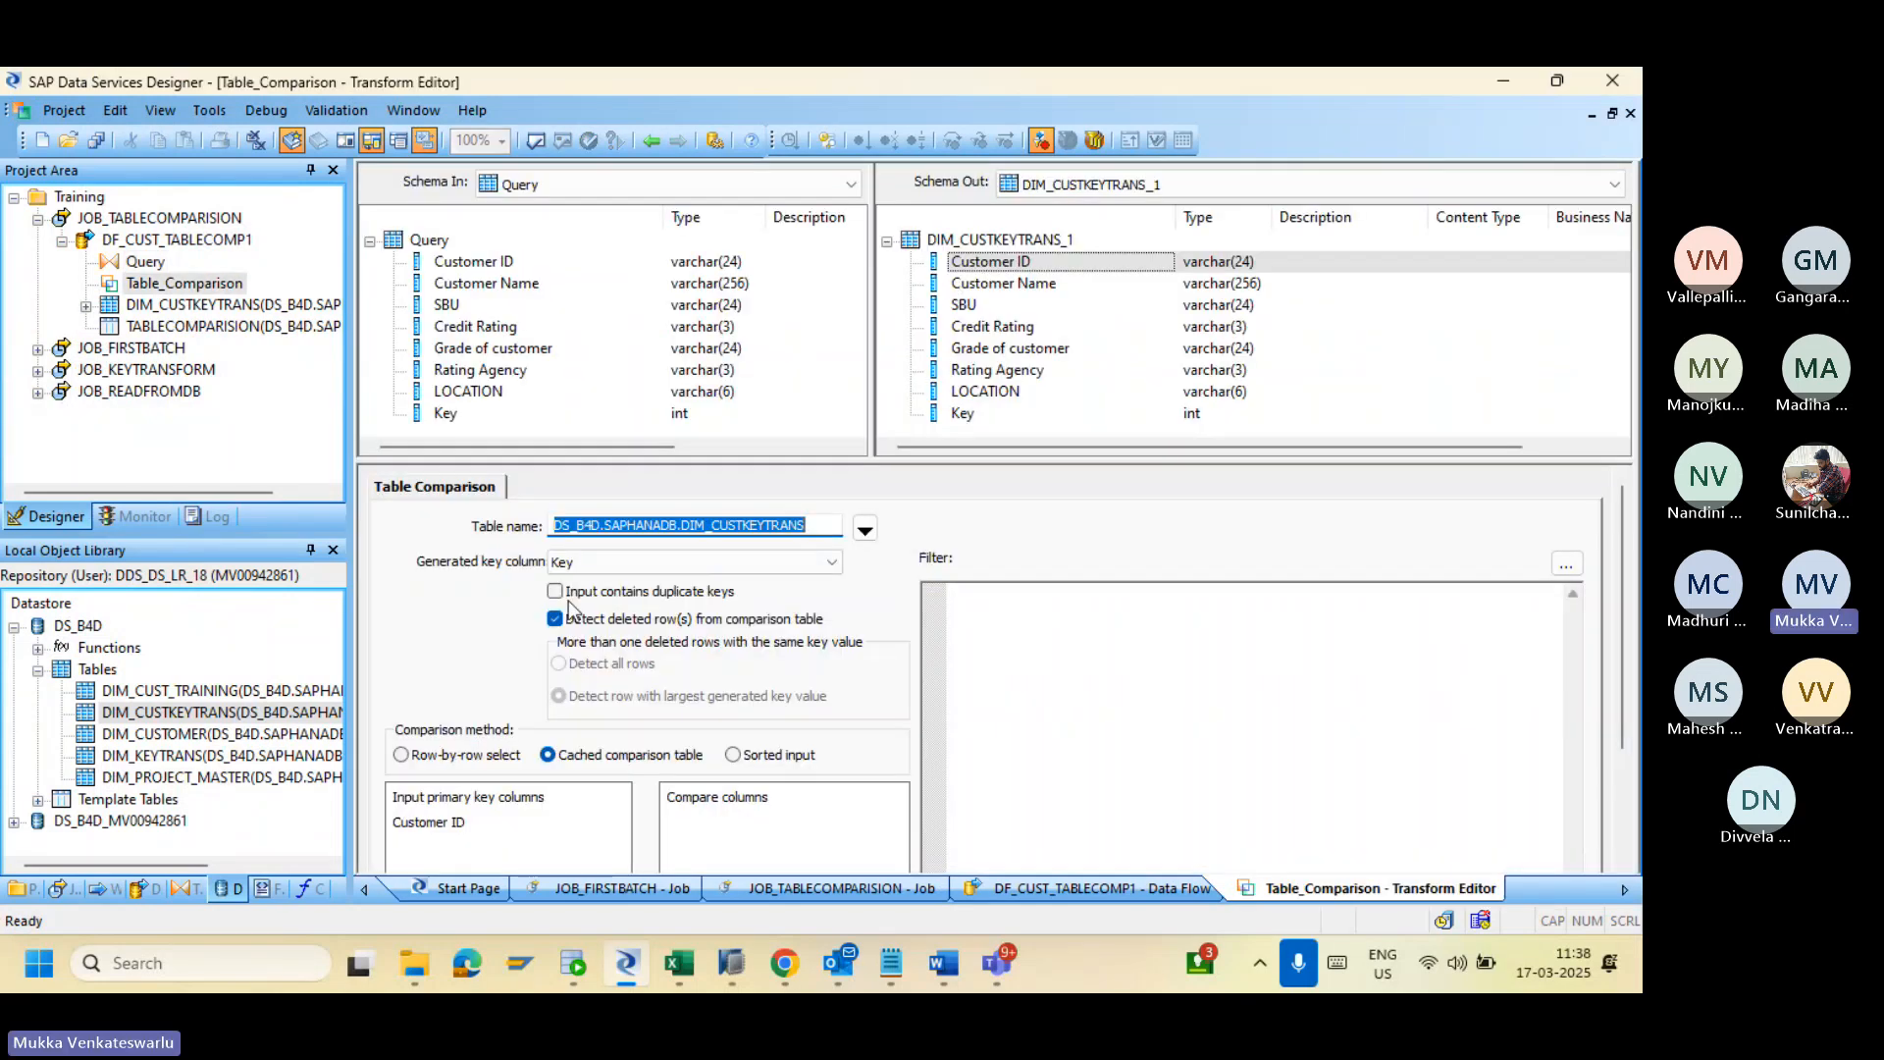
left_click(555, 592)
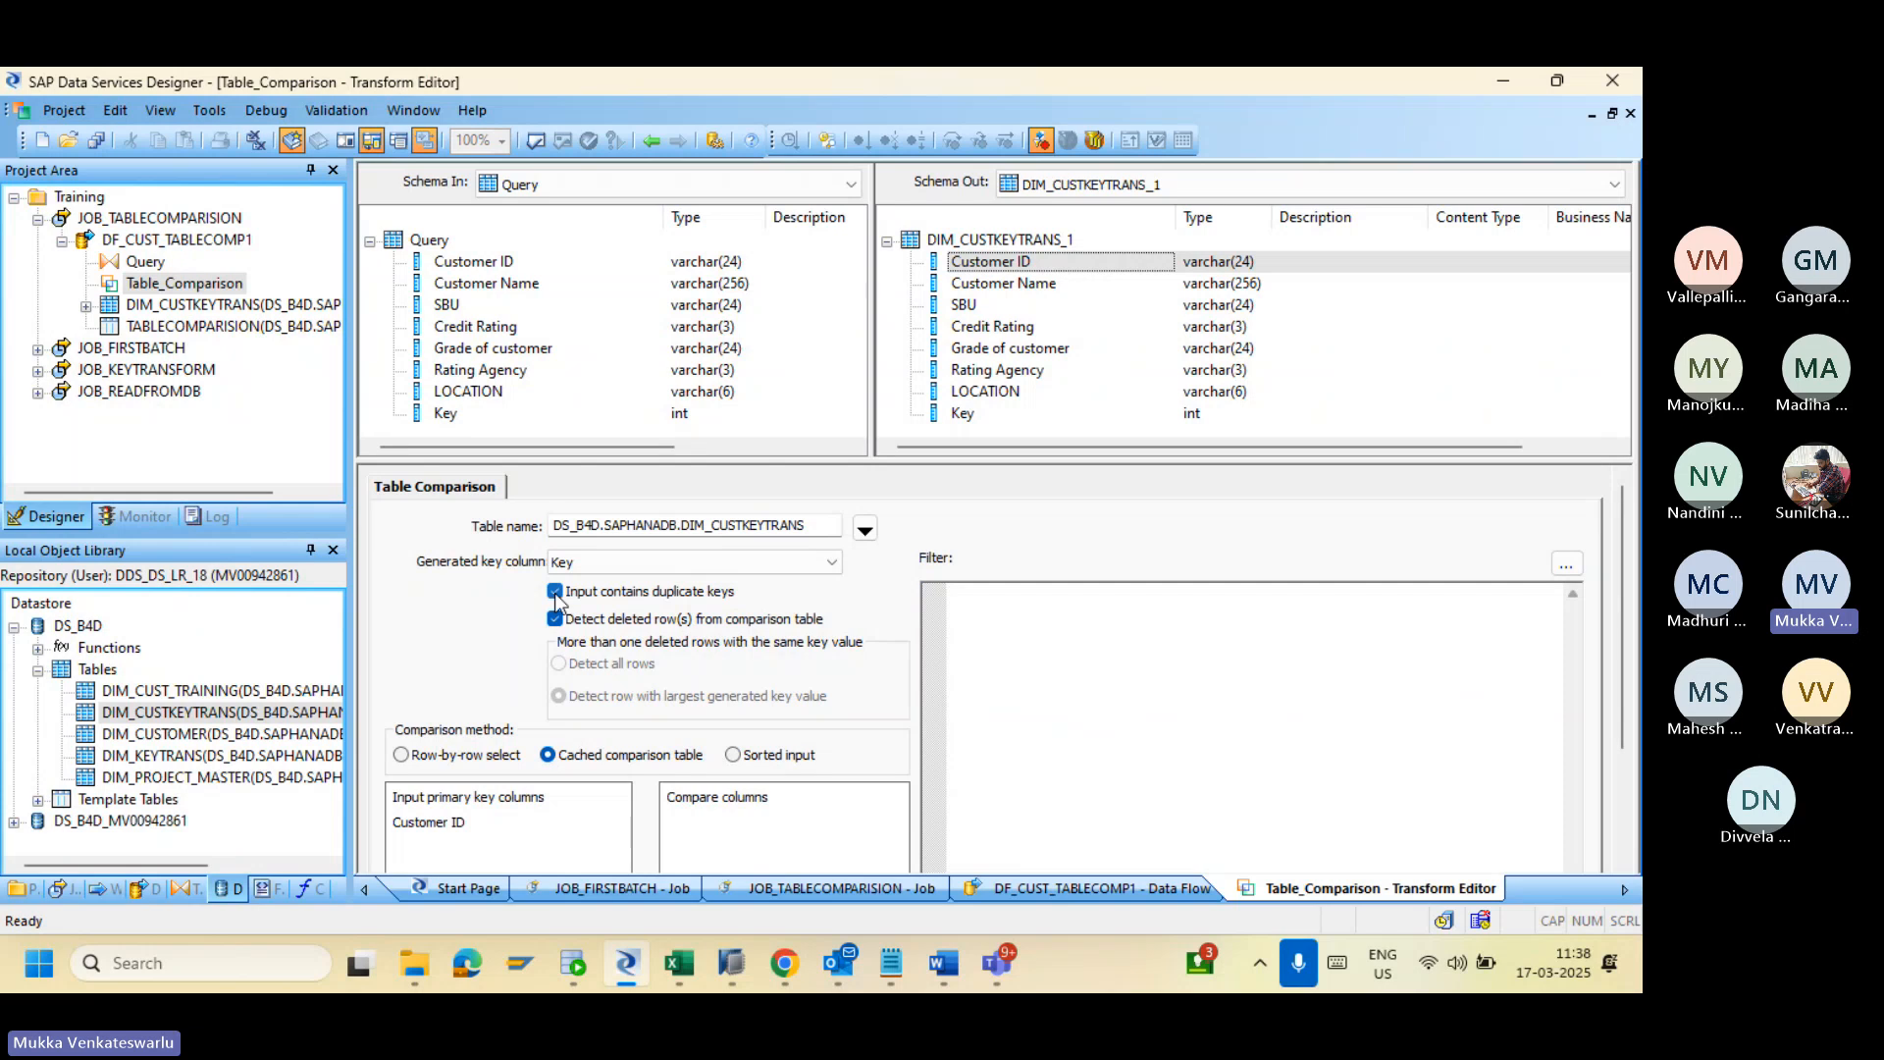
left_click(654, 139)
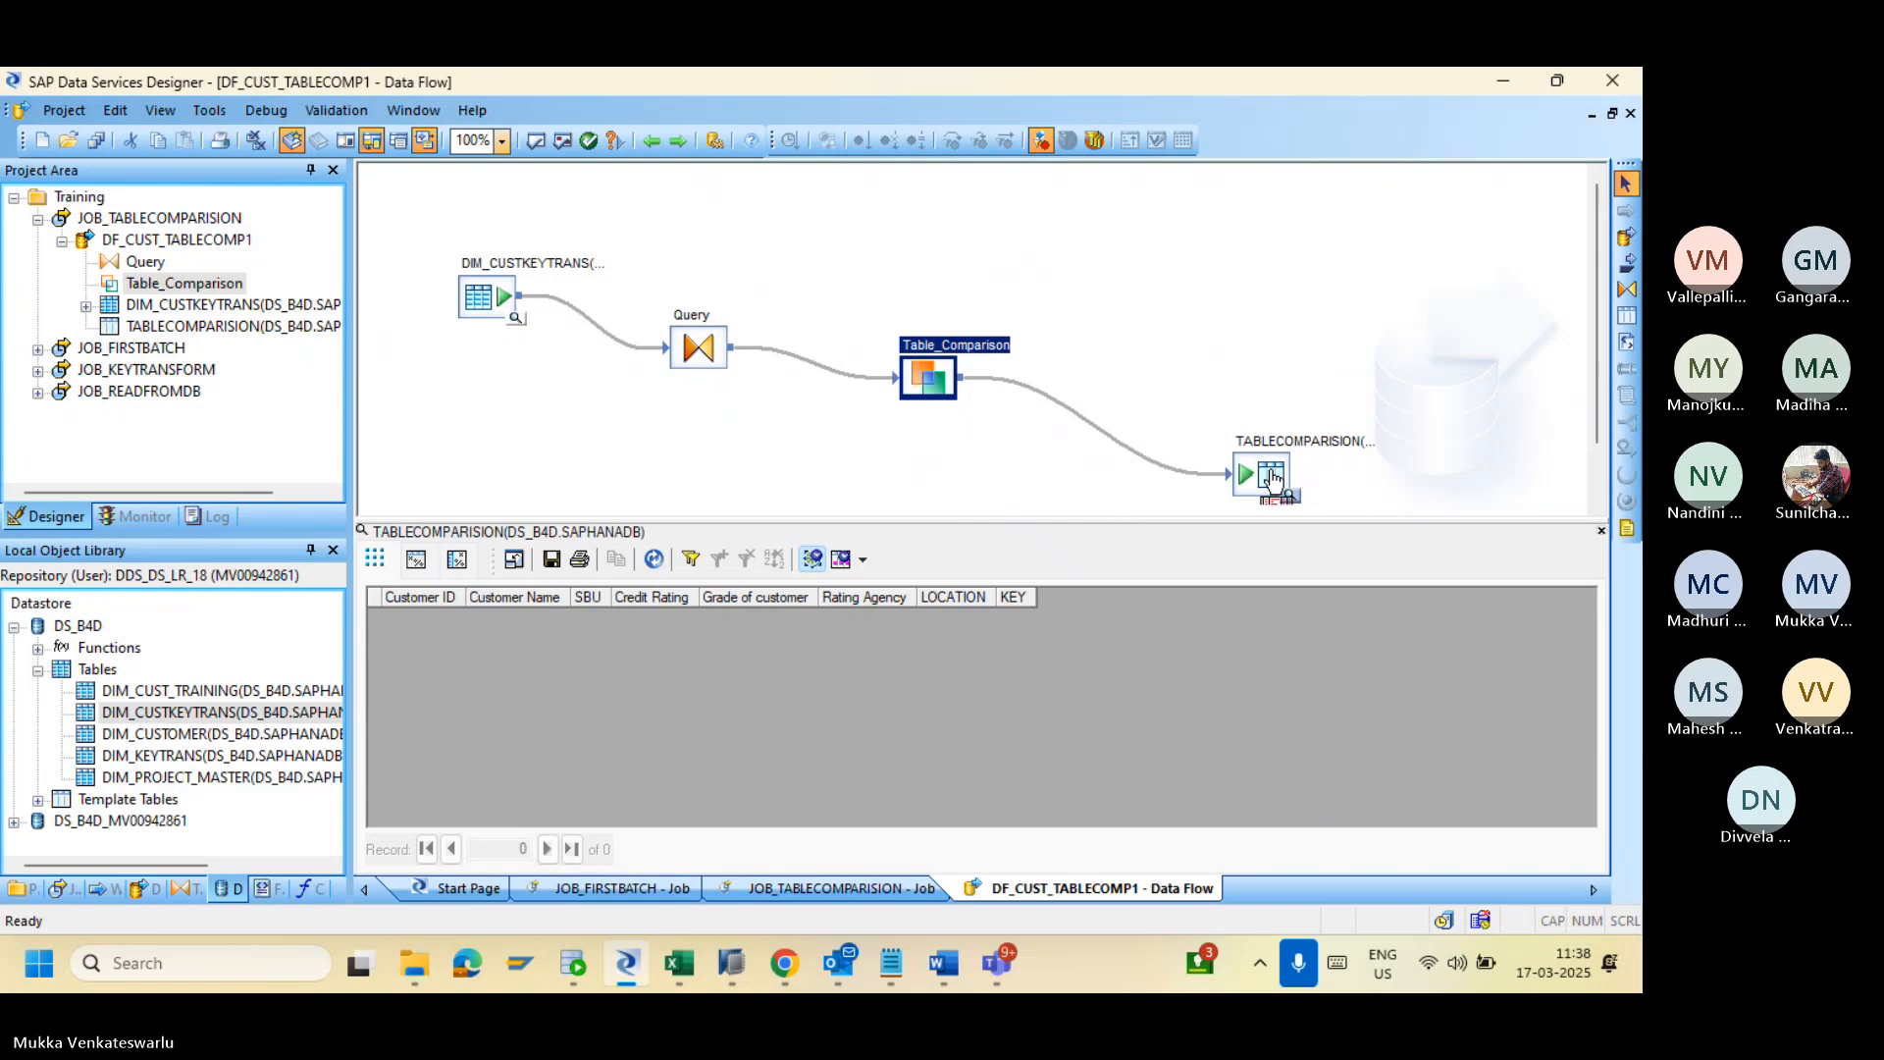
Step: Review the load options of the TABLECOMPARISION target table and save all changes to DF_CUST_TABLECOMP1
double_click(1269, 473)
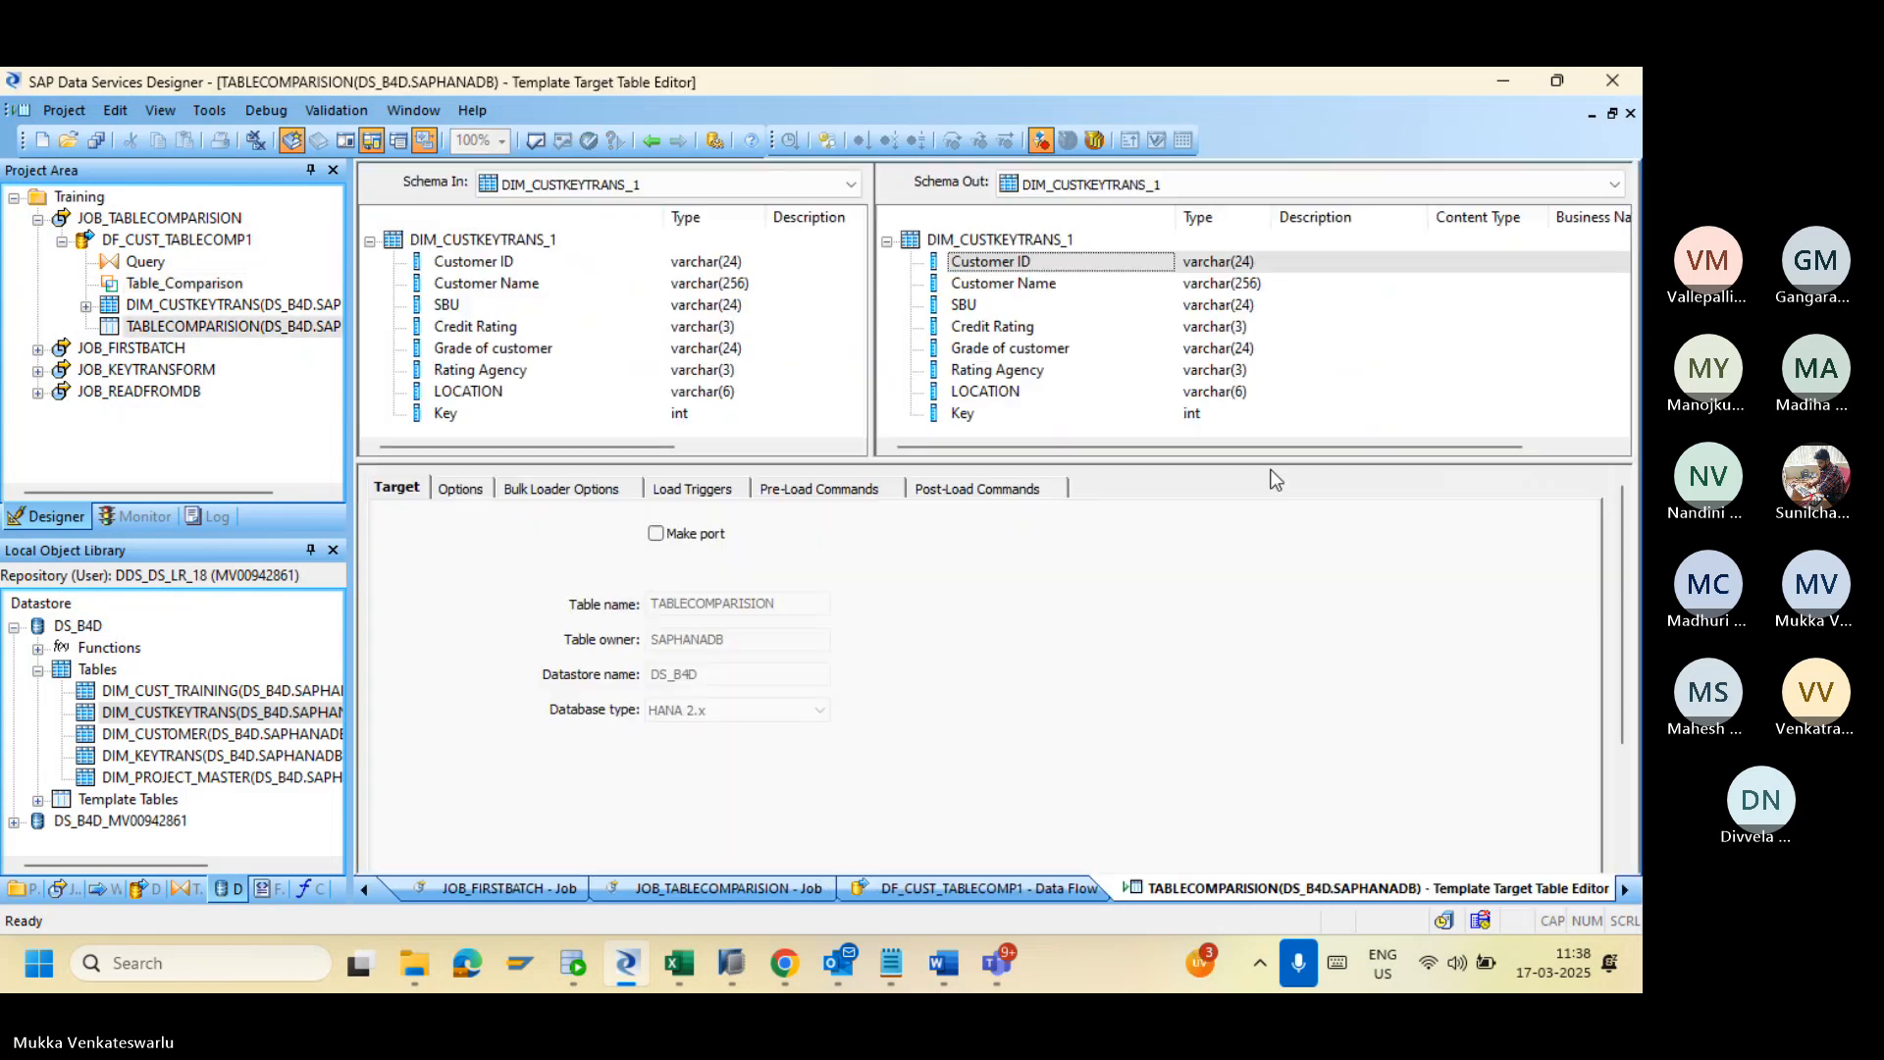
left_click(458, 490)
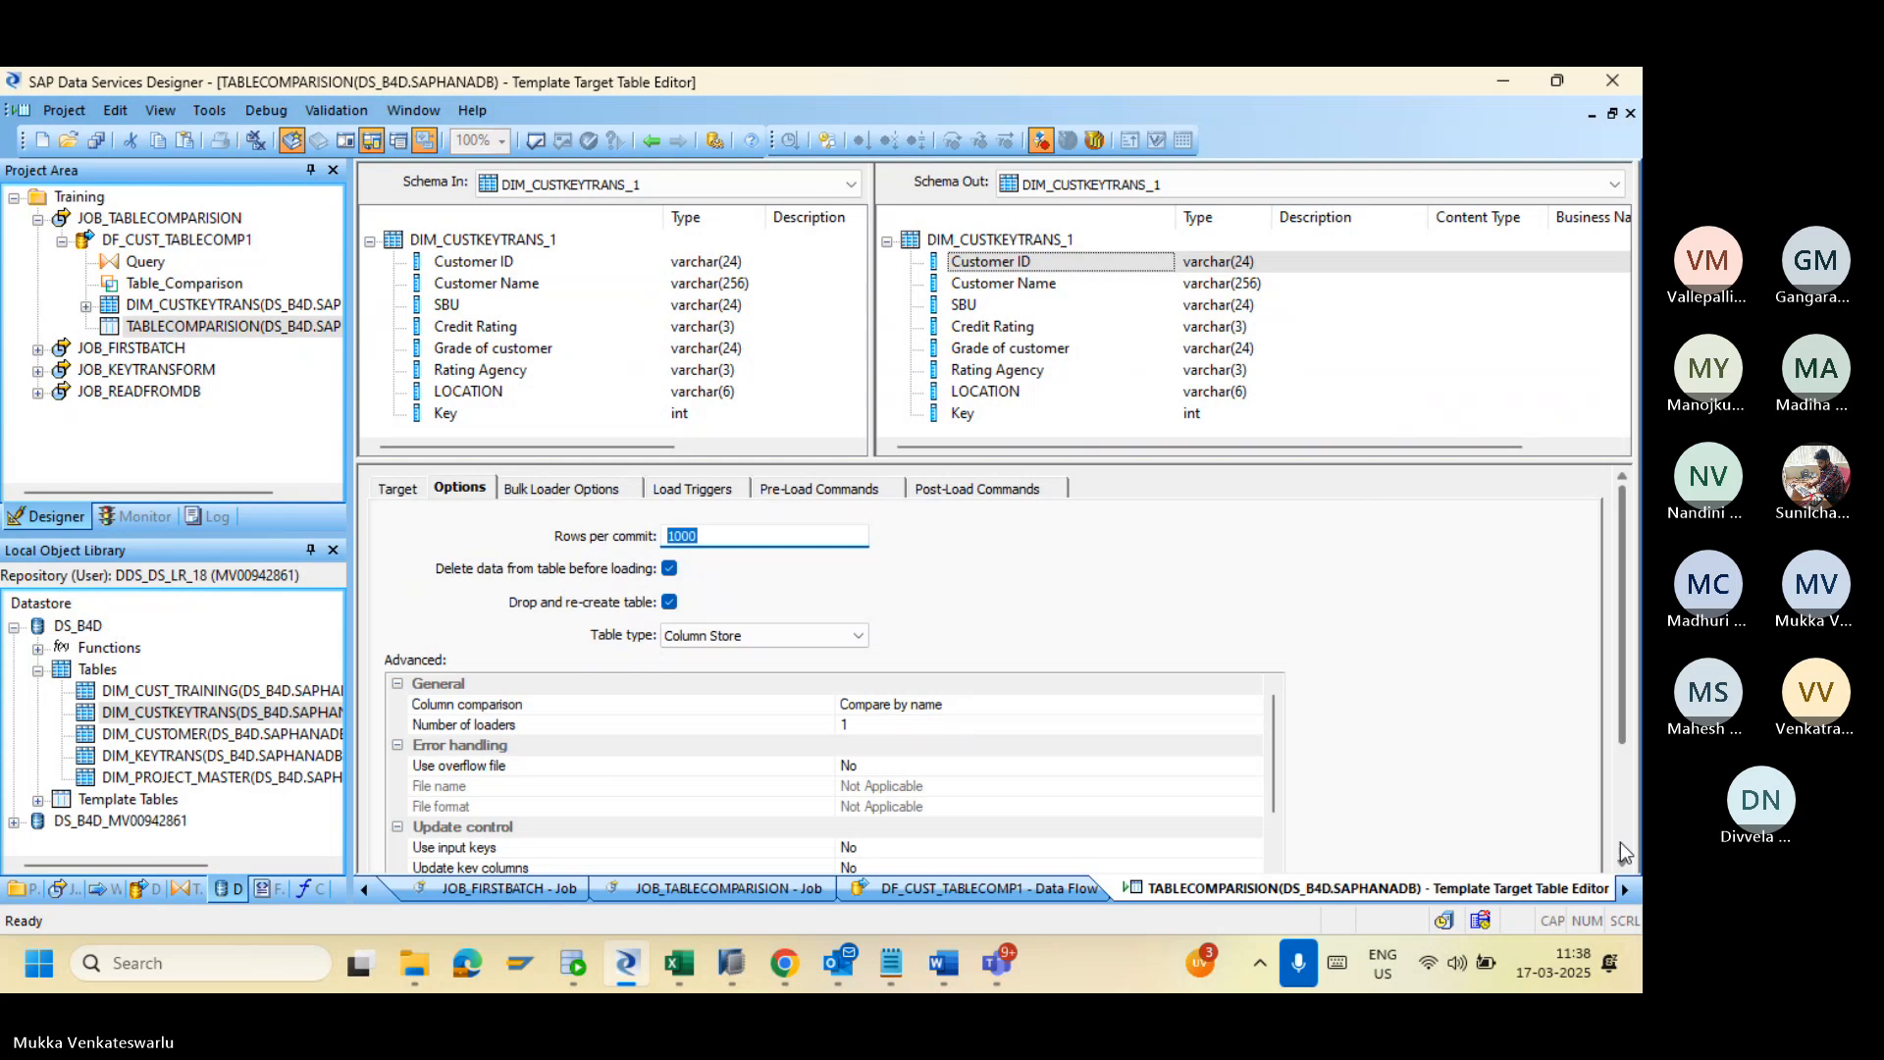
scroll(1622, 849, "down", 1)
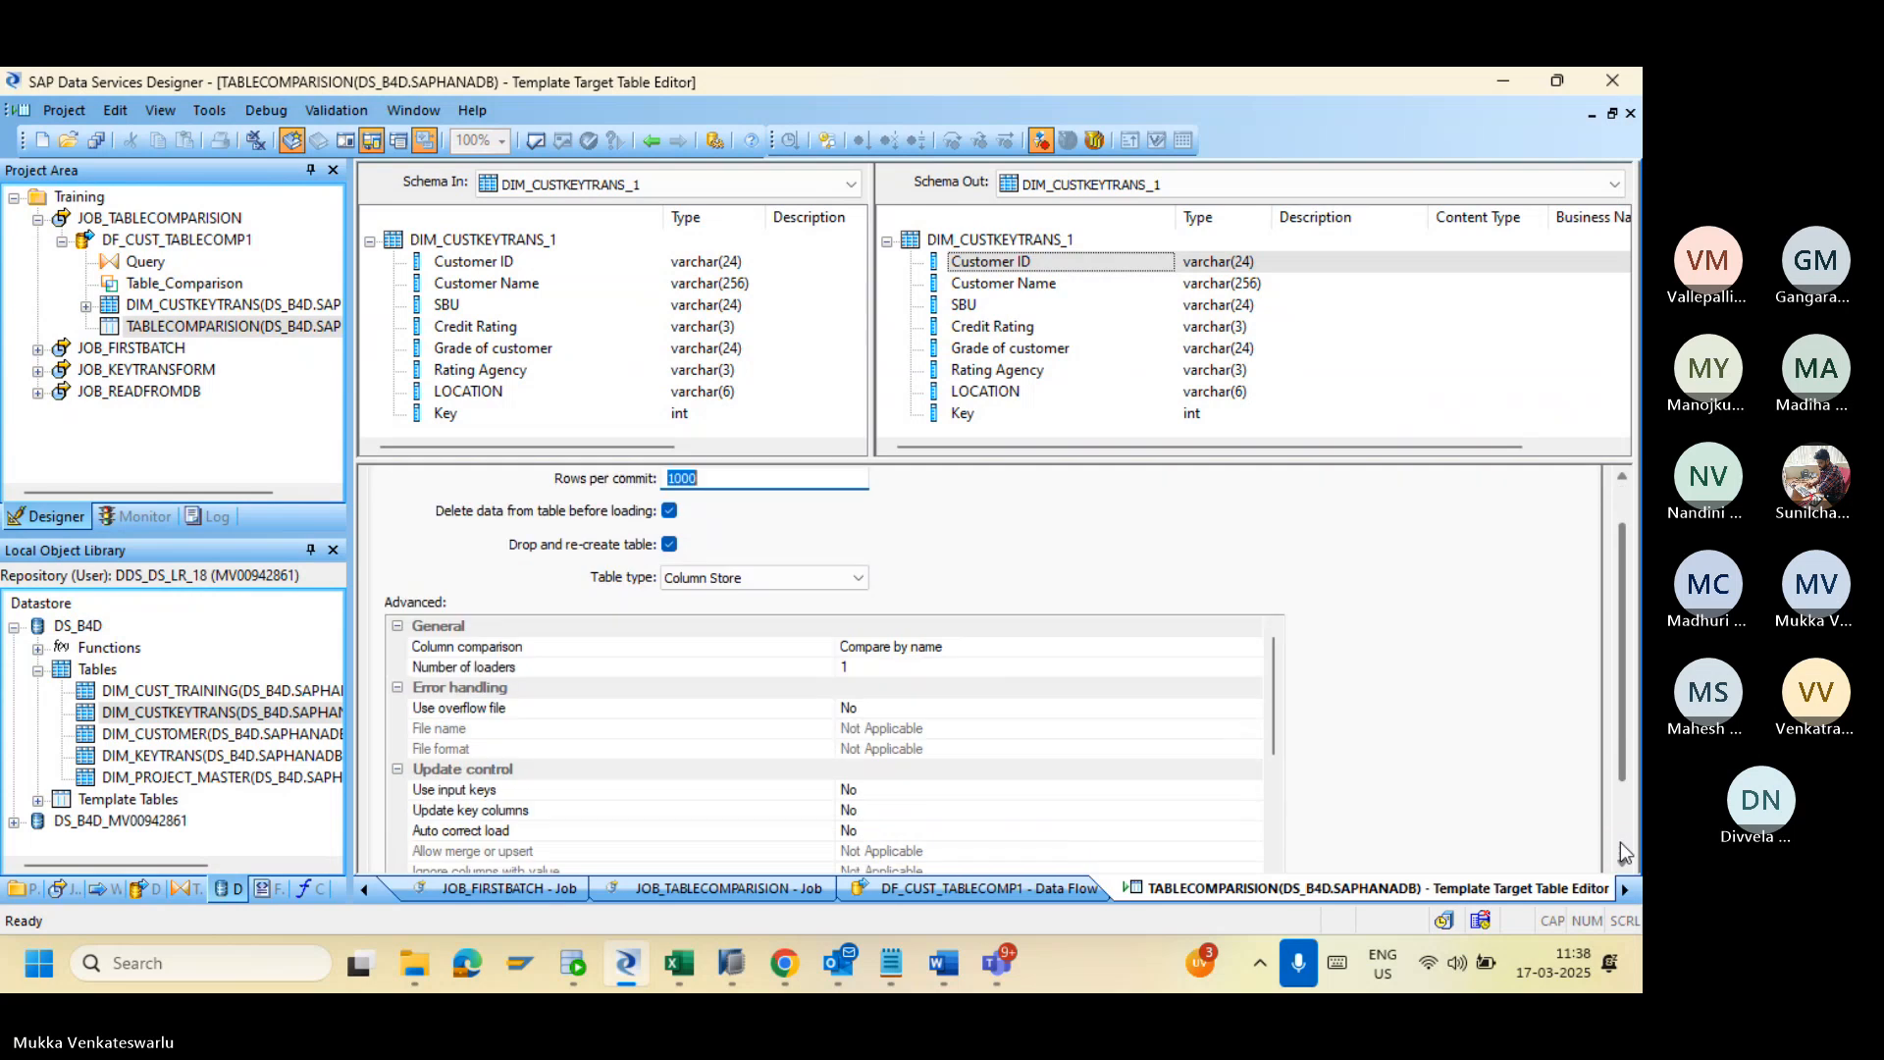
left_click(95, 141)
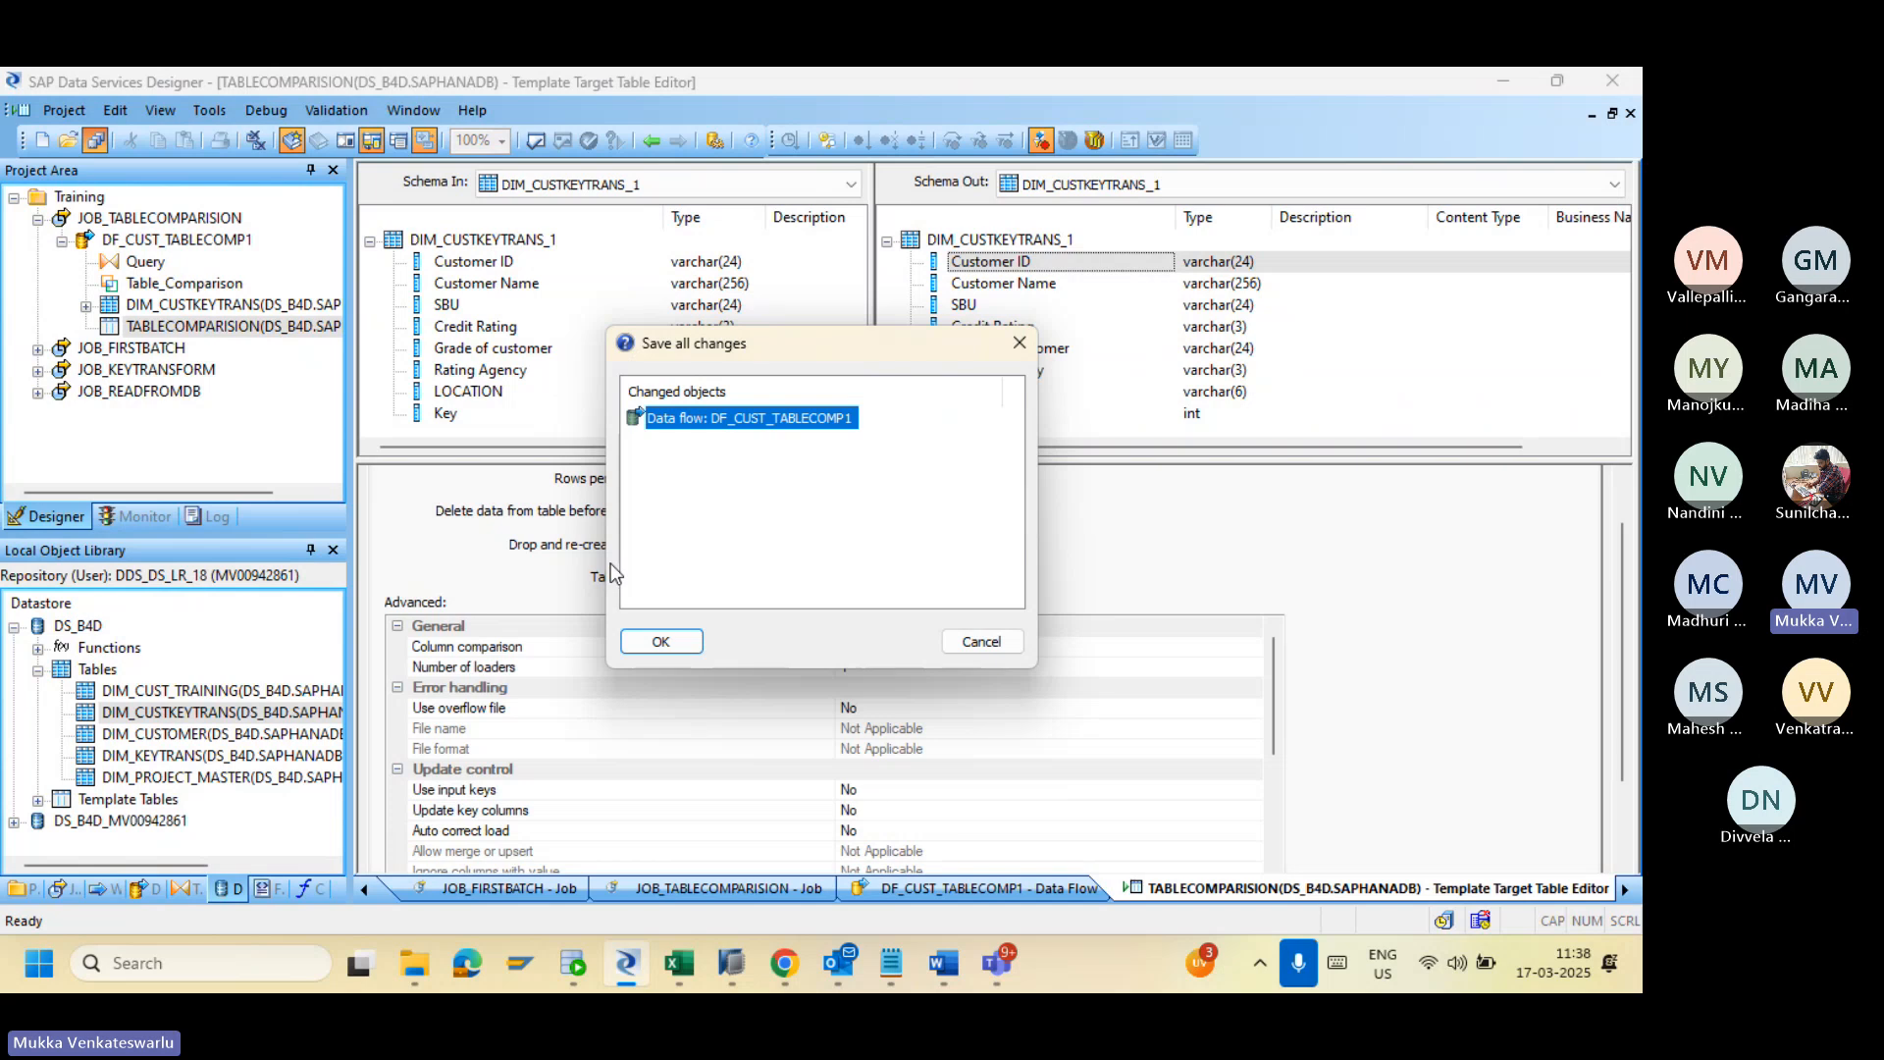
left_click(662, 643)
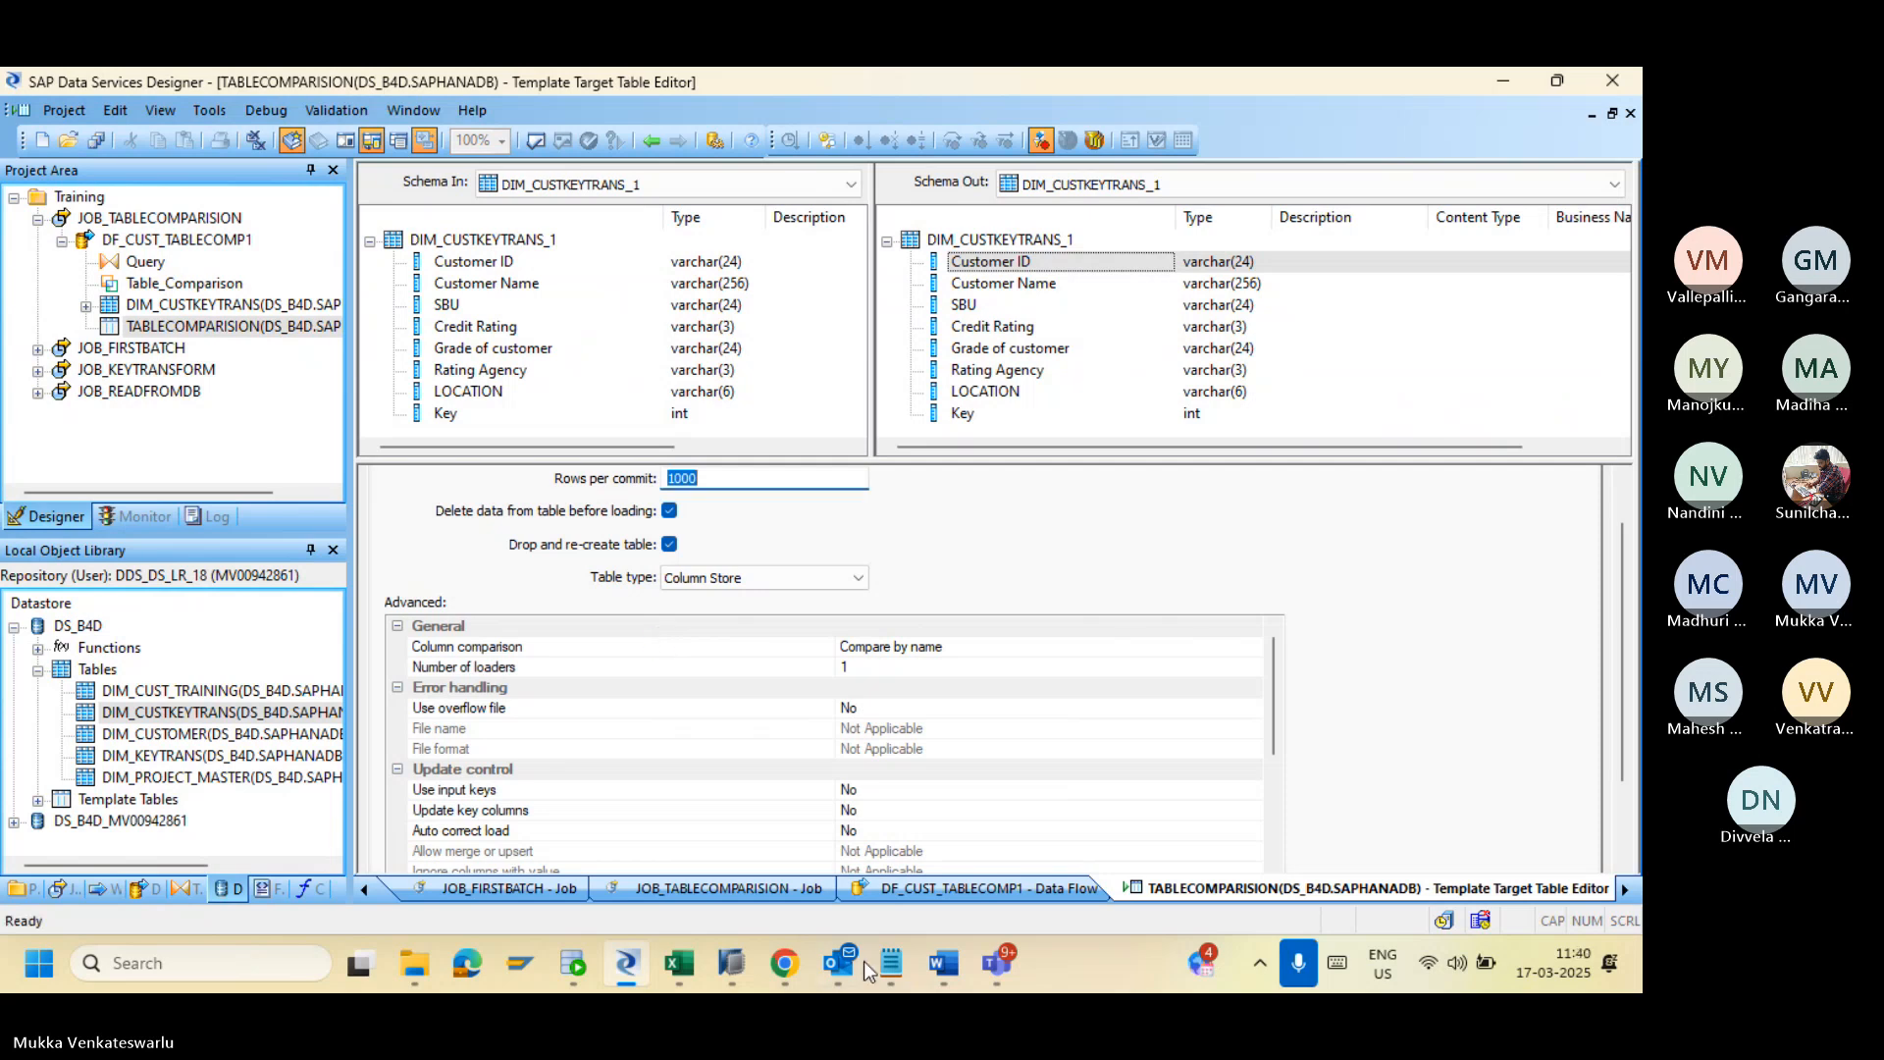
Step: Switch to the Management Console in Chrome and execute JOB_TABLECOMPARISION from the batch job configuration of repository DDS_DS_LR_18
left_click(785, 966)
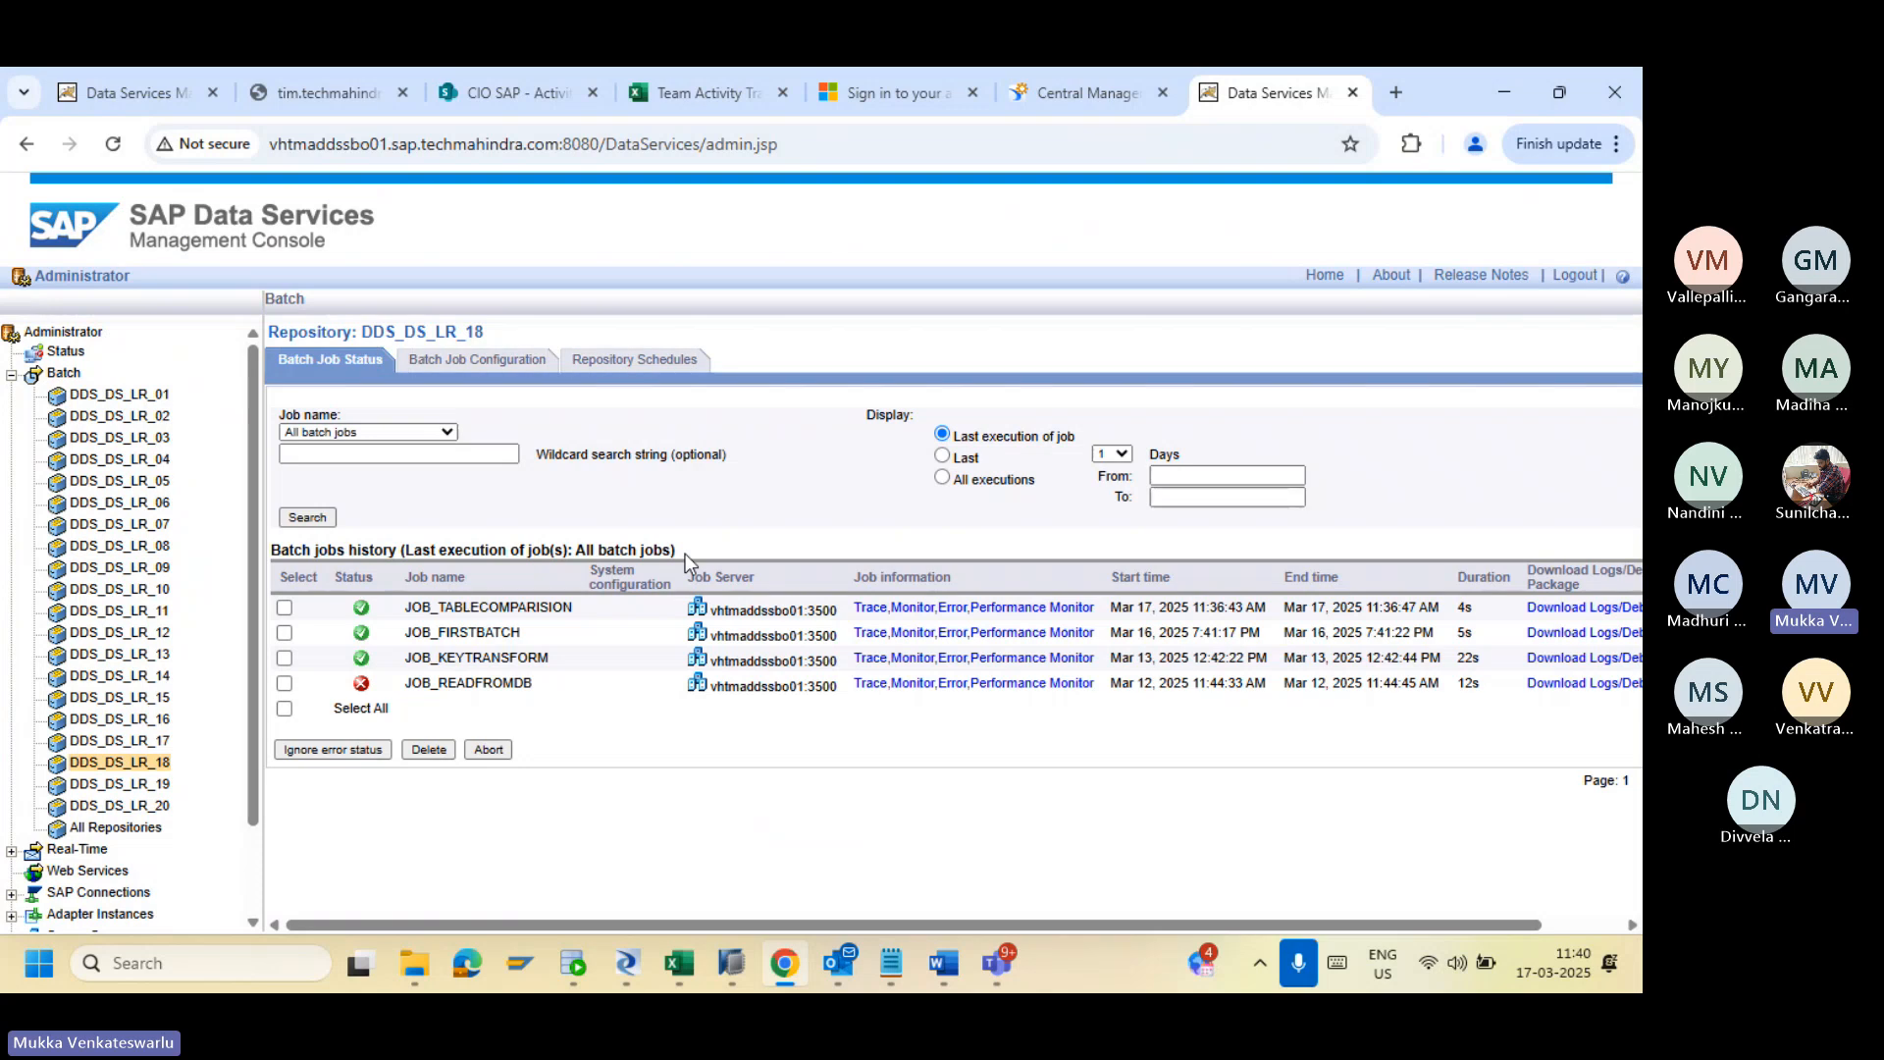
left_click(478, 363)
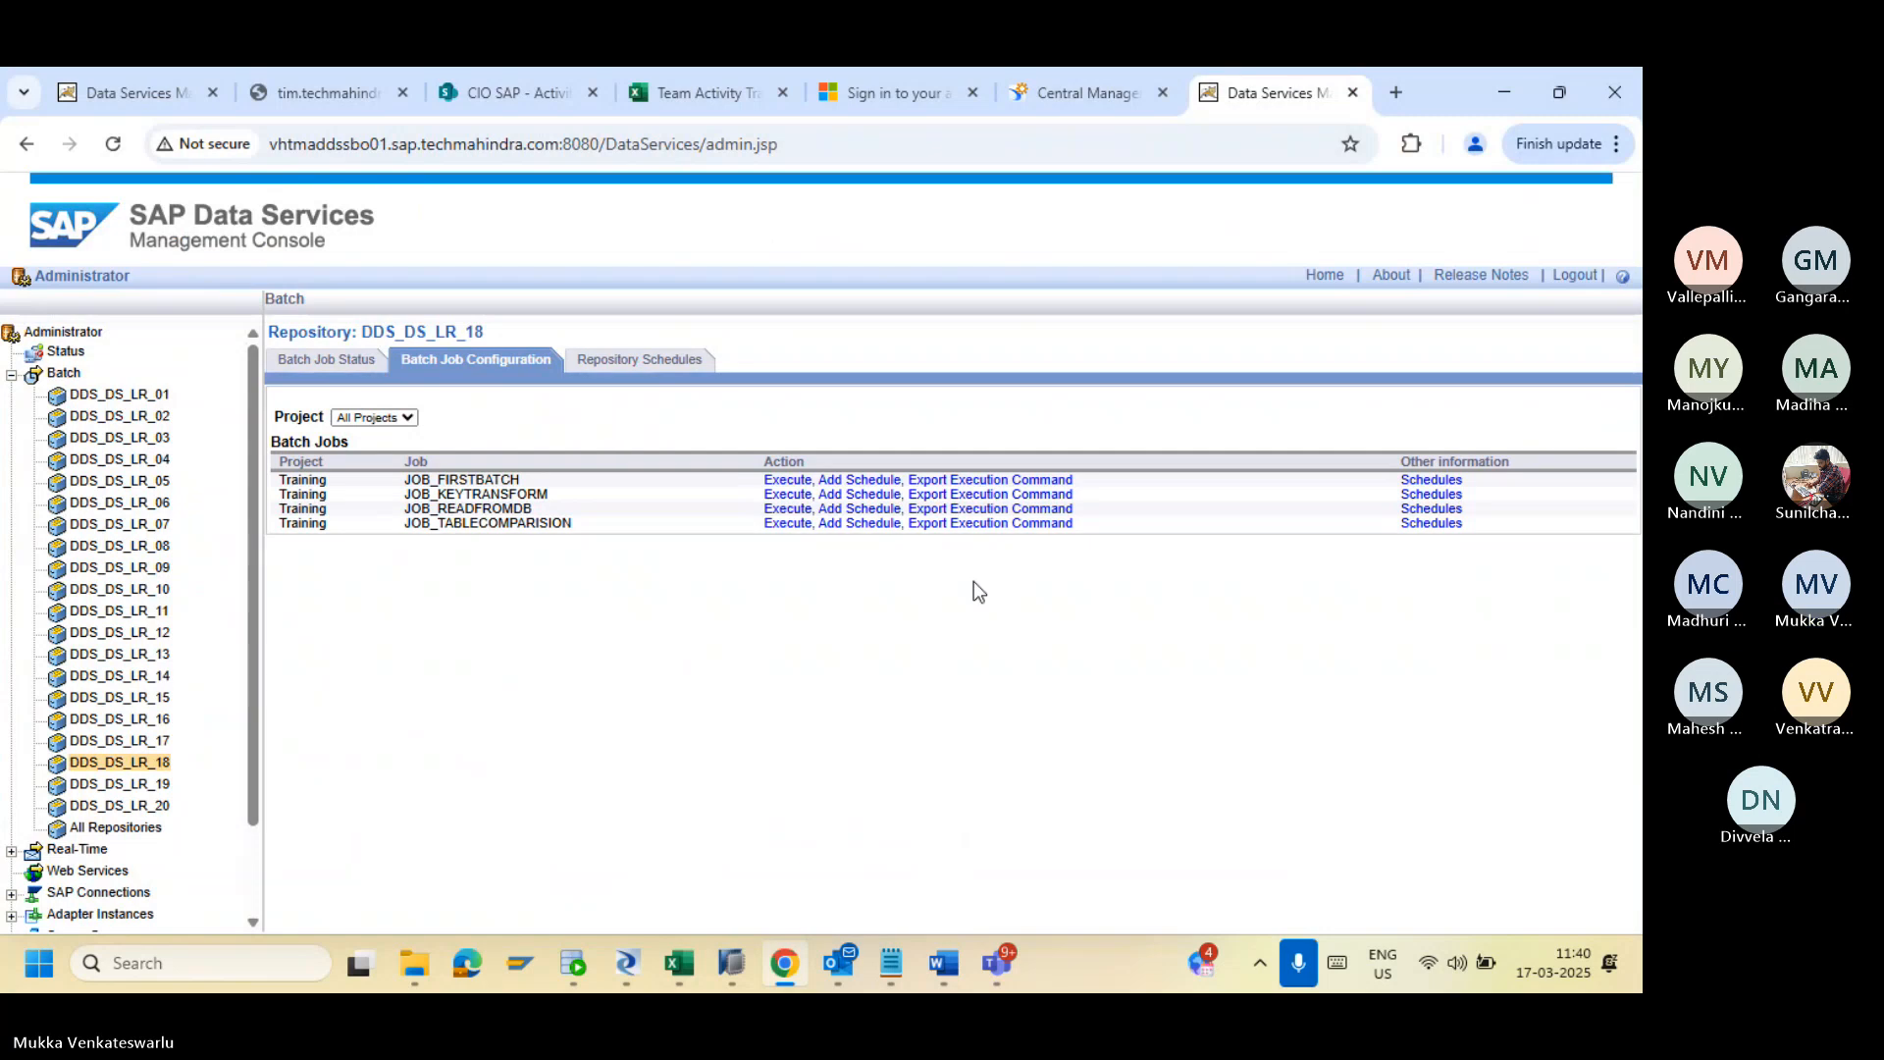
left_click(786, 528)
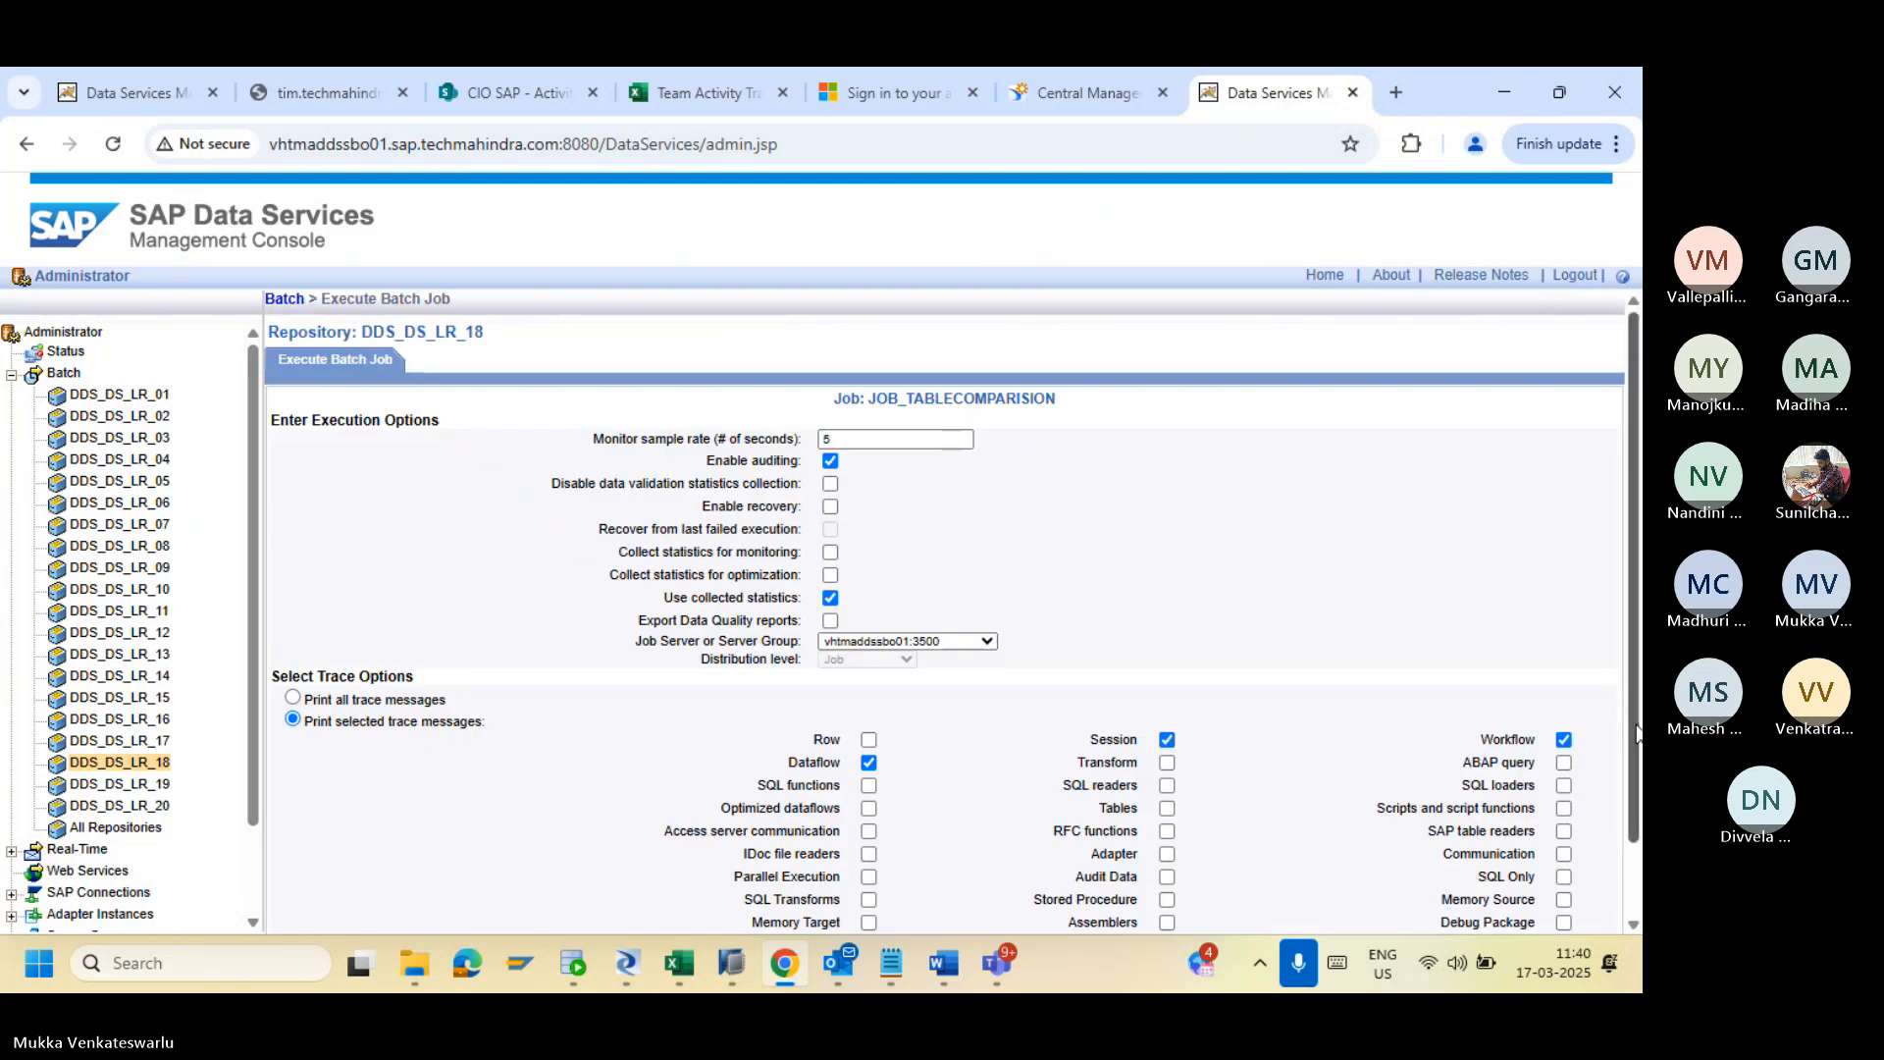
scroll(1632, 726, "down", 2)
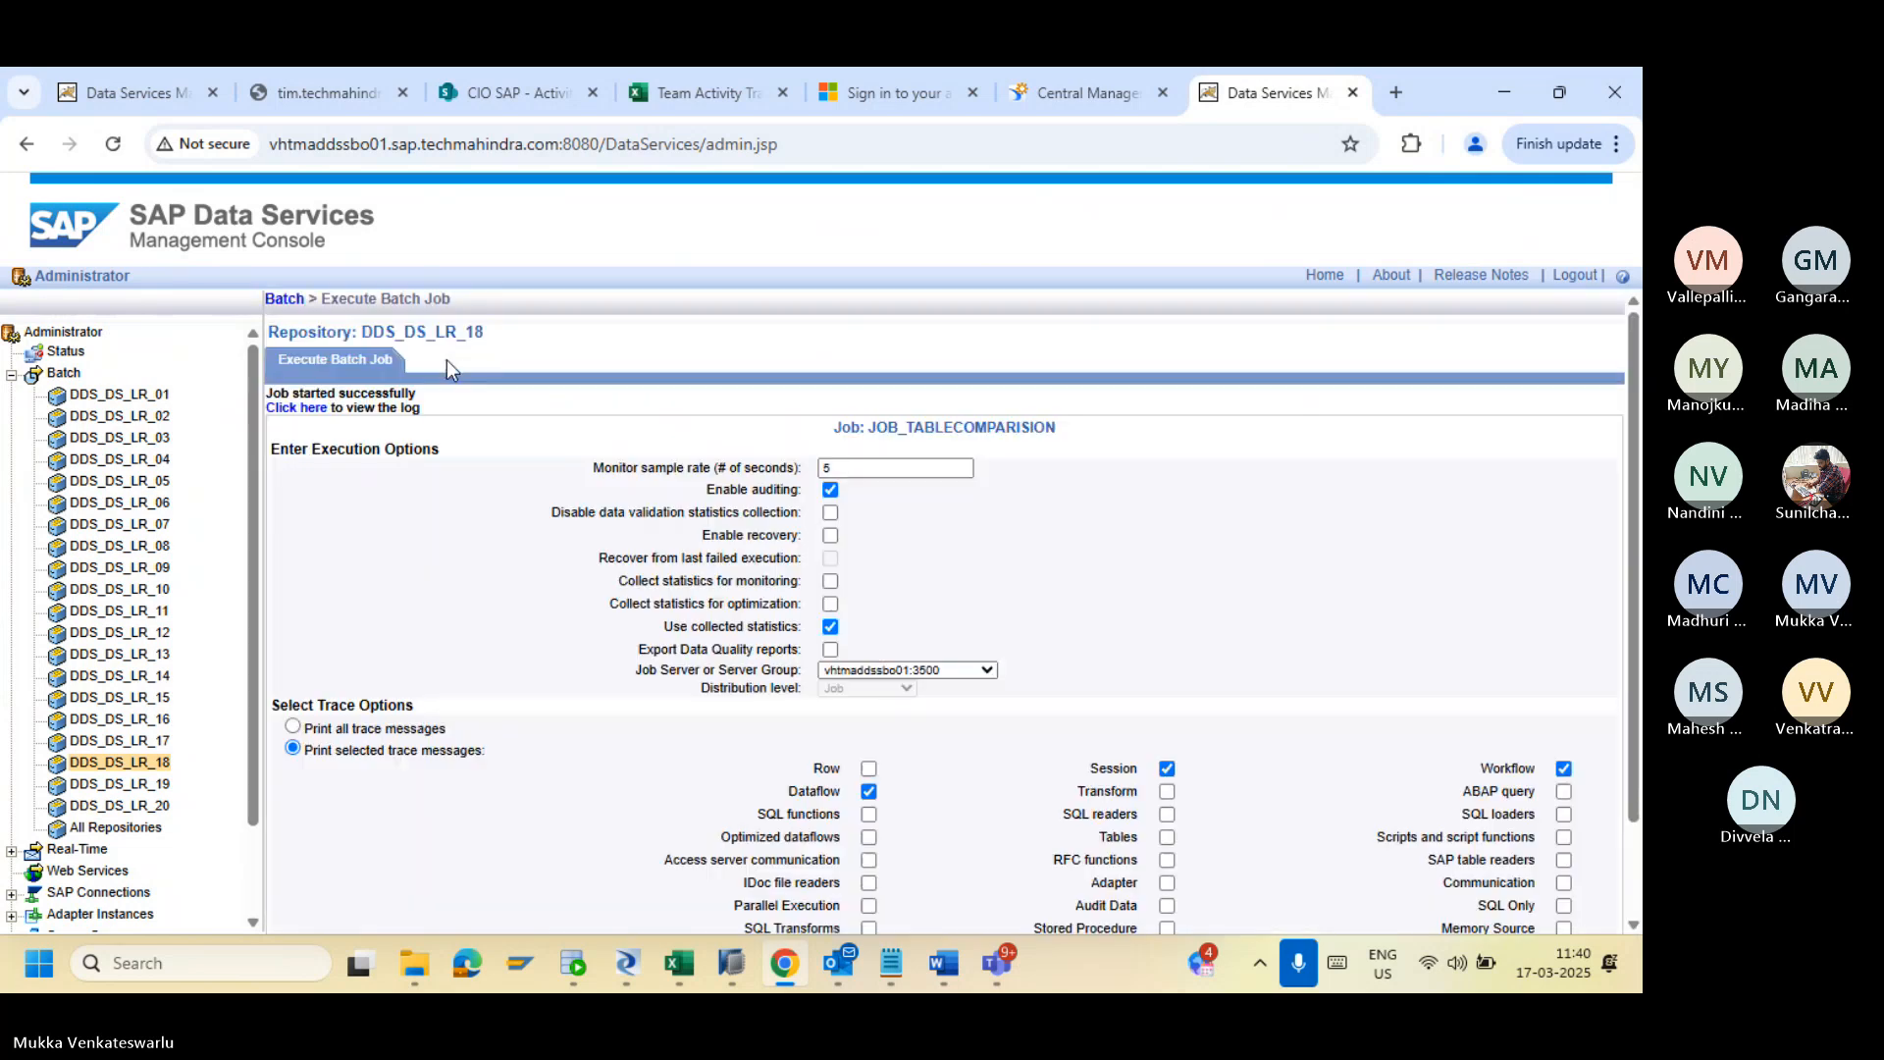
Step: Examine the trace, monitor and error logs of the new JOB_TABLECOMPARISION run, including the row counts per path
left_click(297, 420)
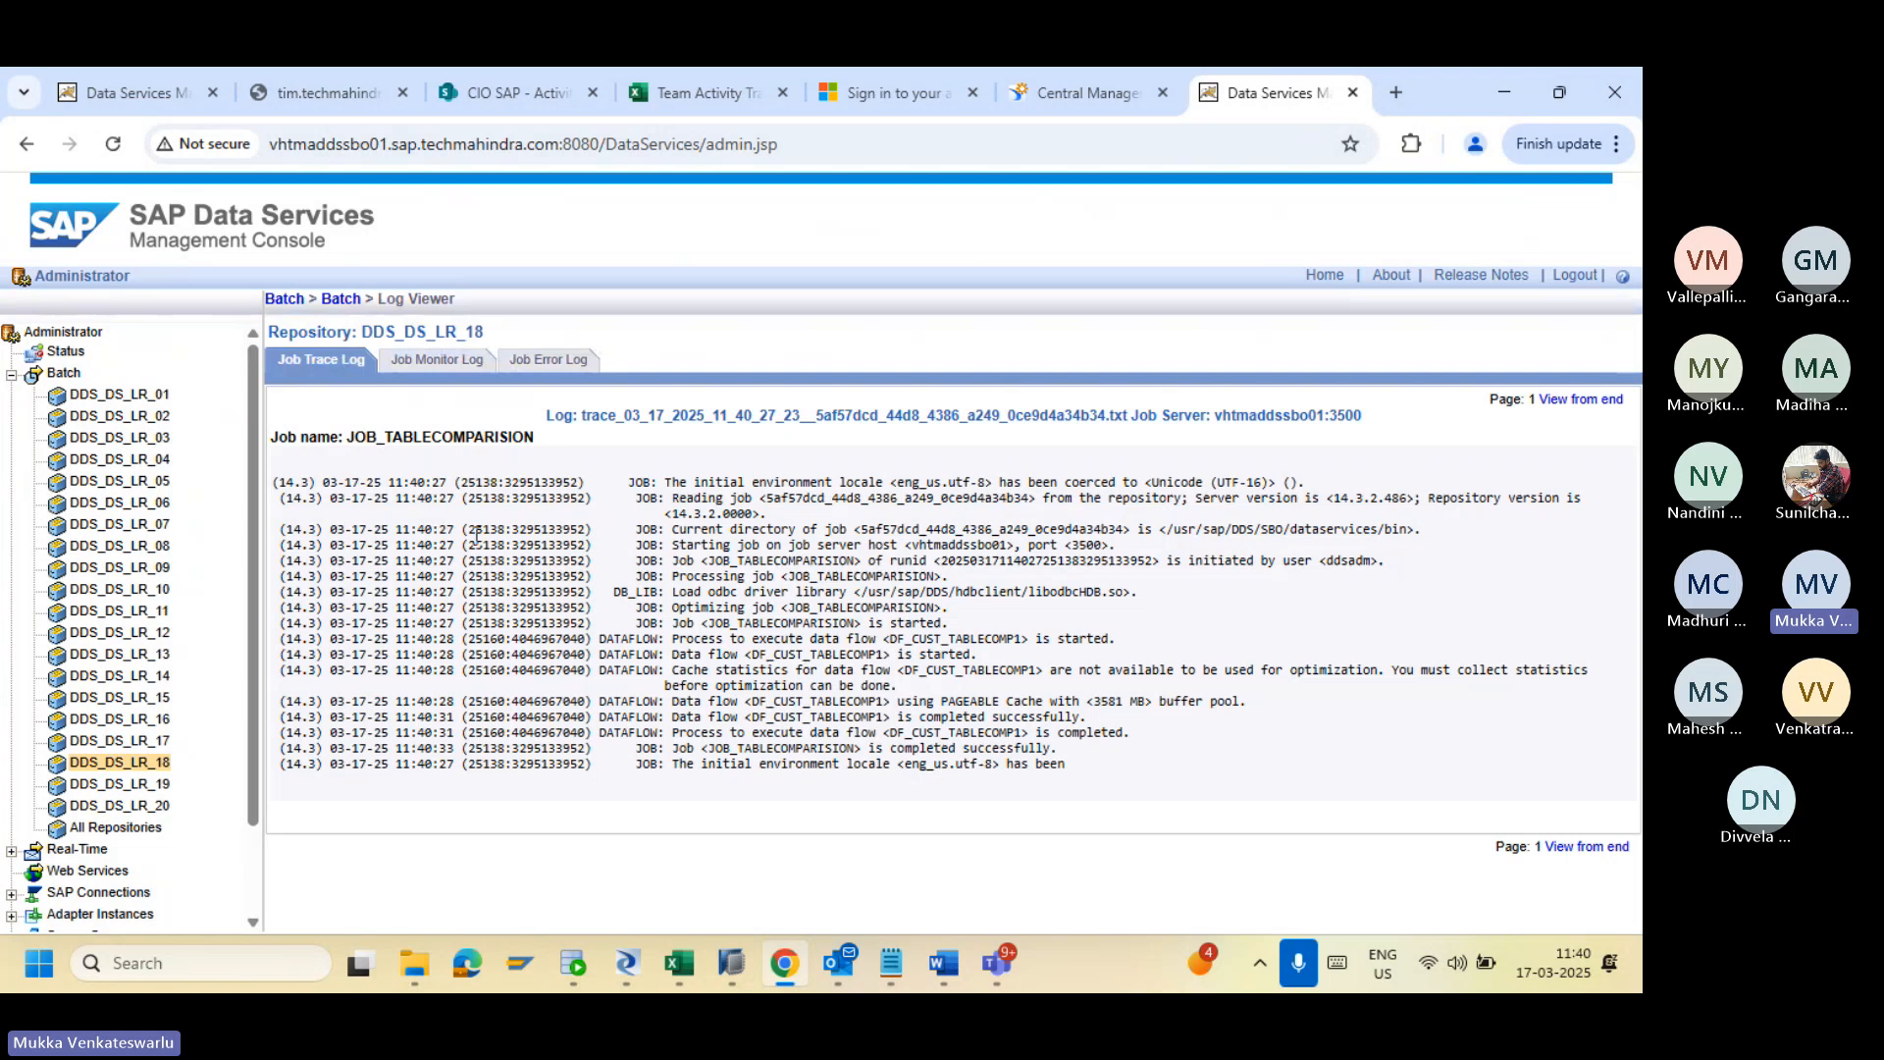
left_click(437, 359)
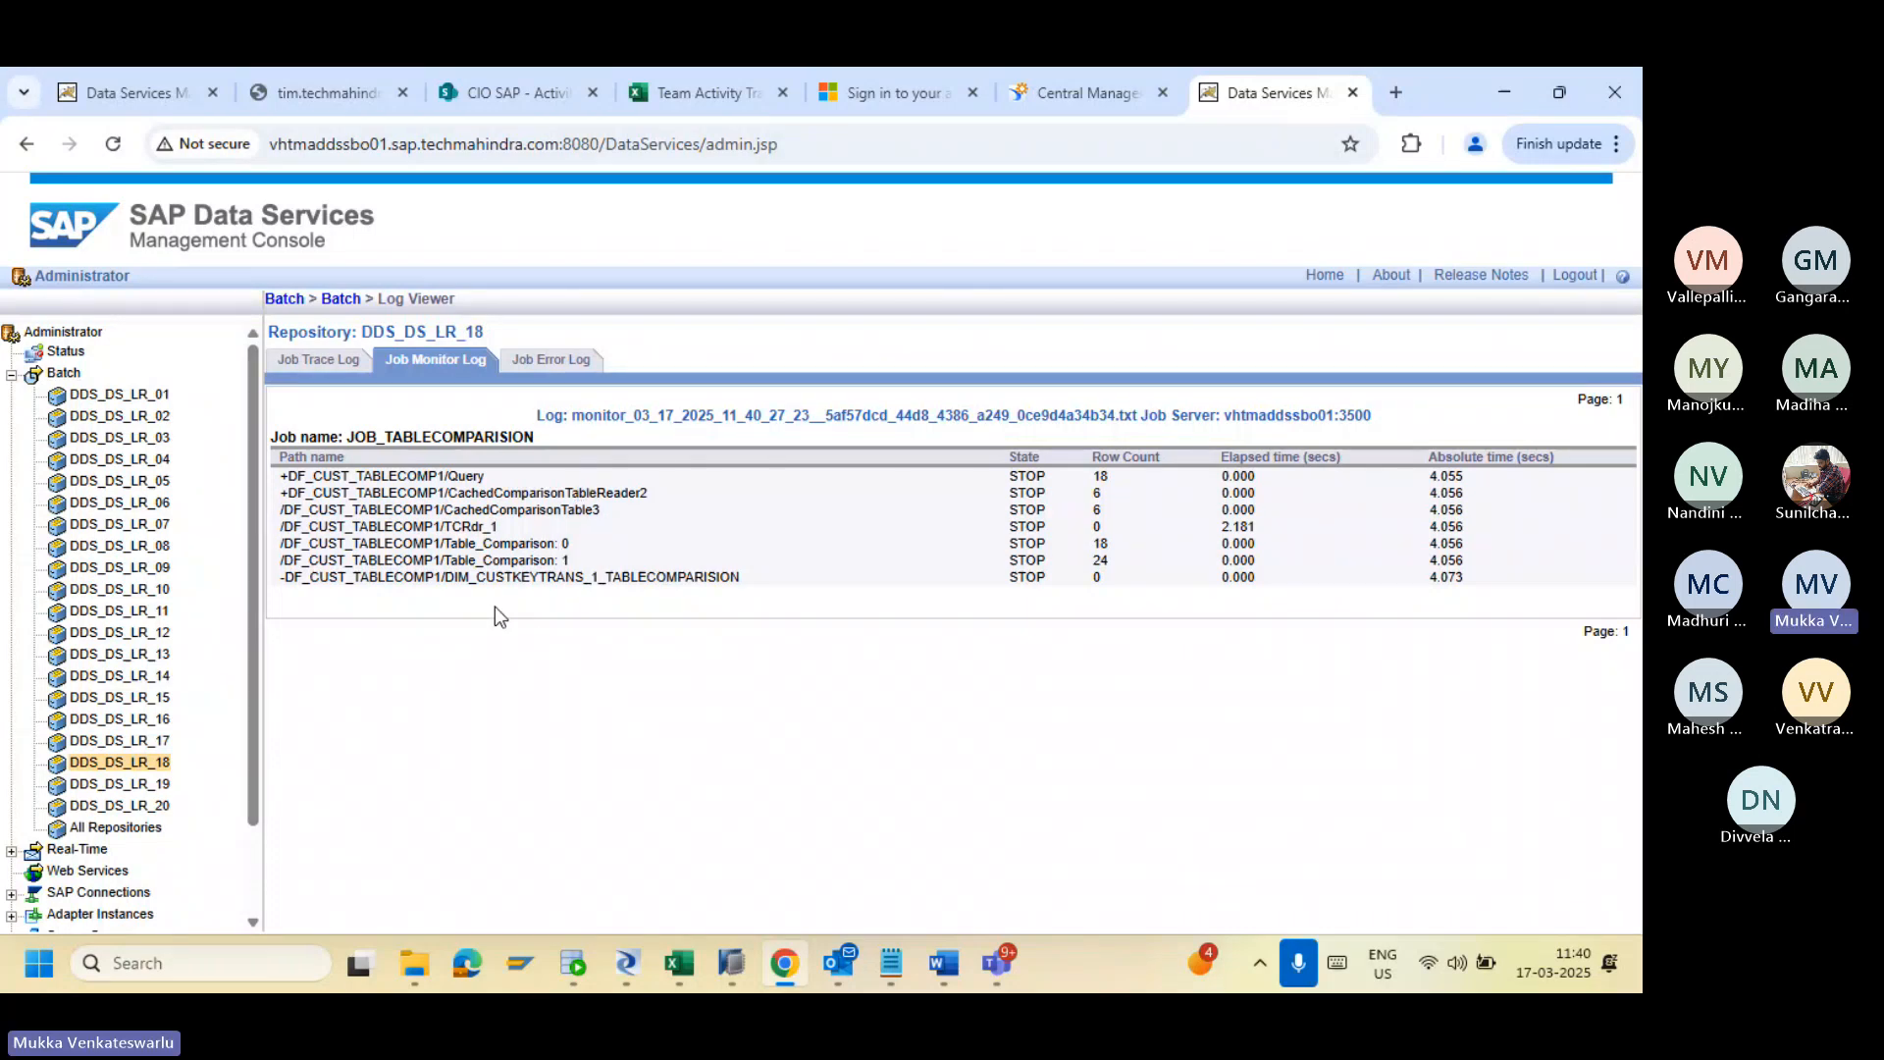
left_click(540, 365)
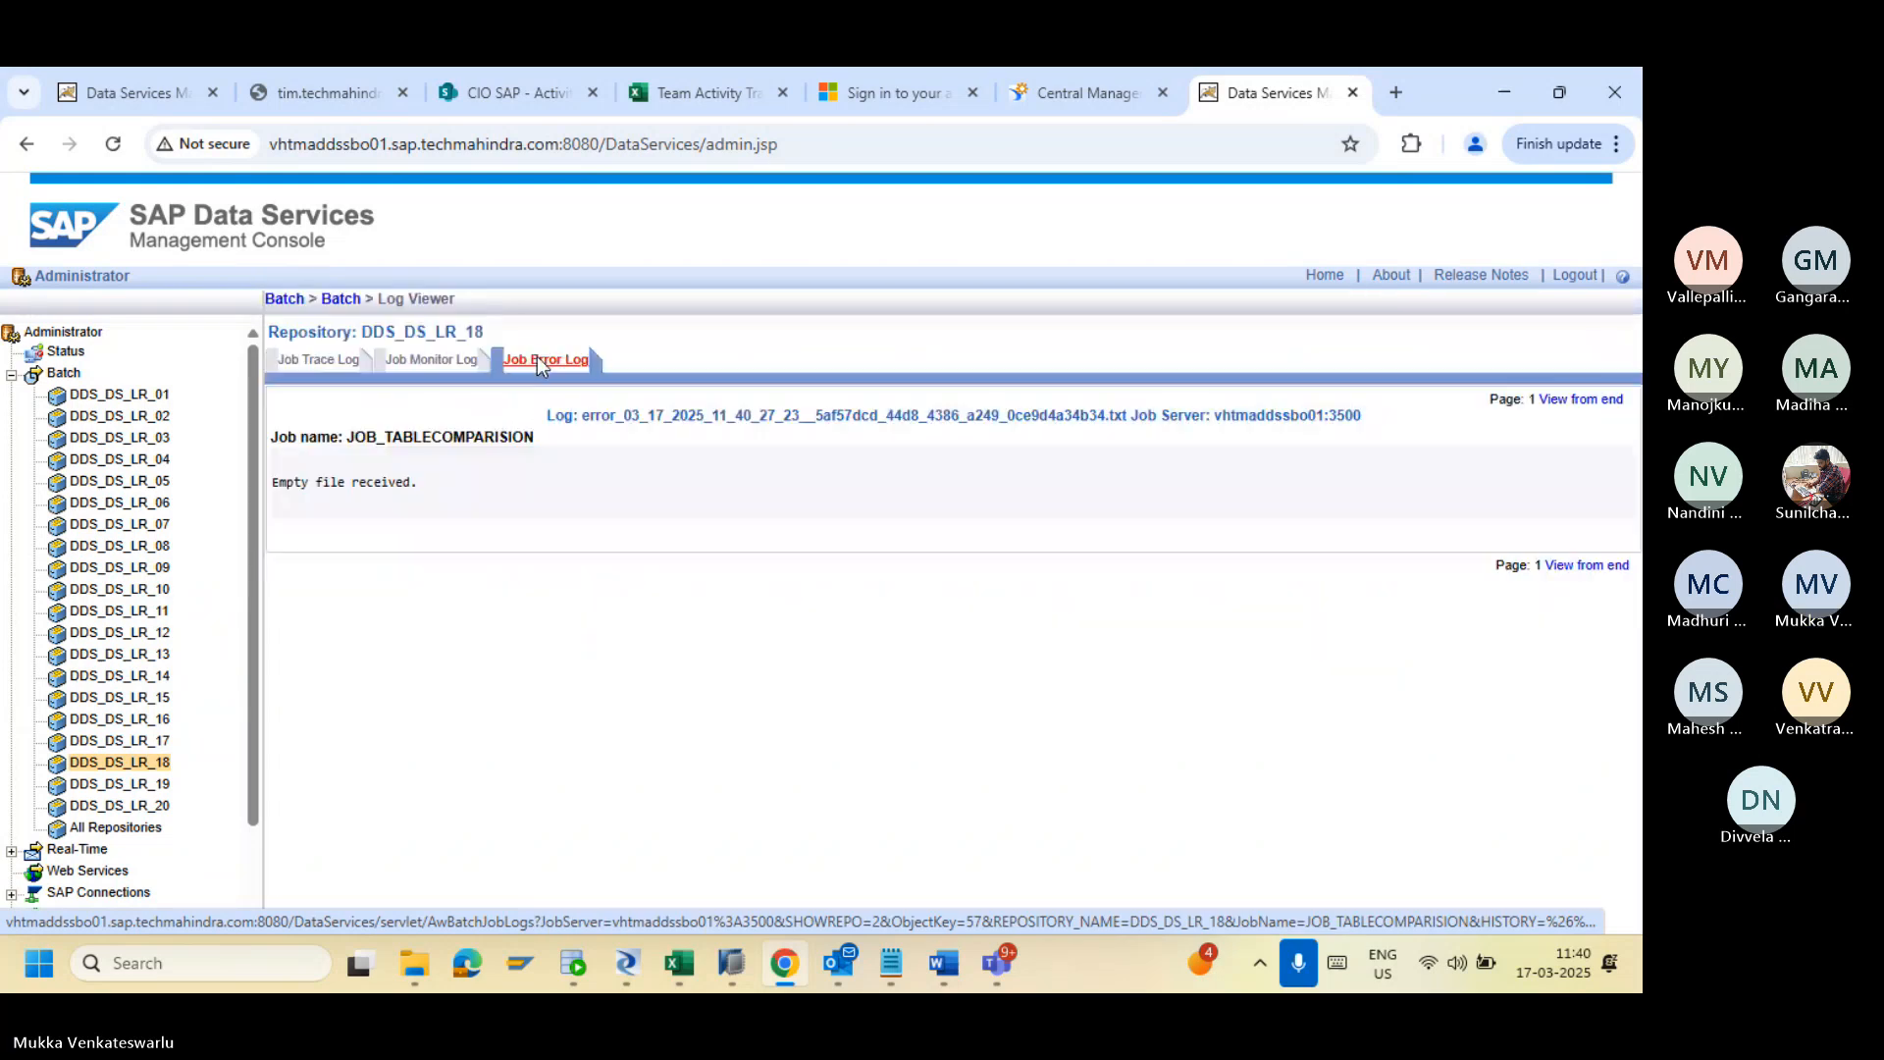
left_click(440, 363)
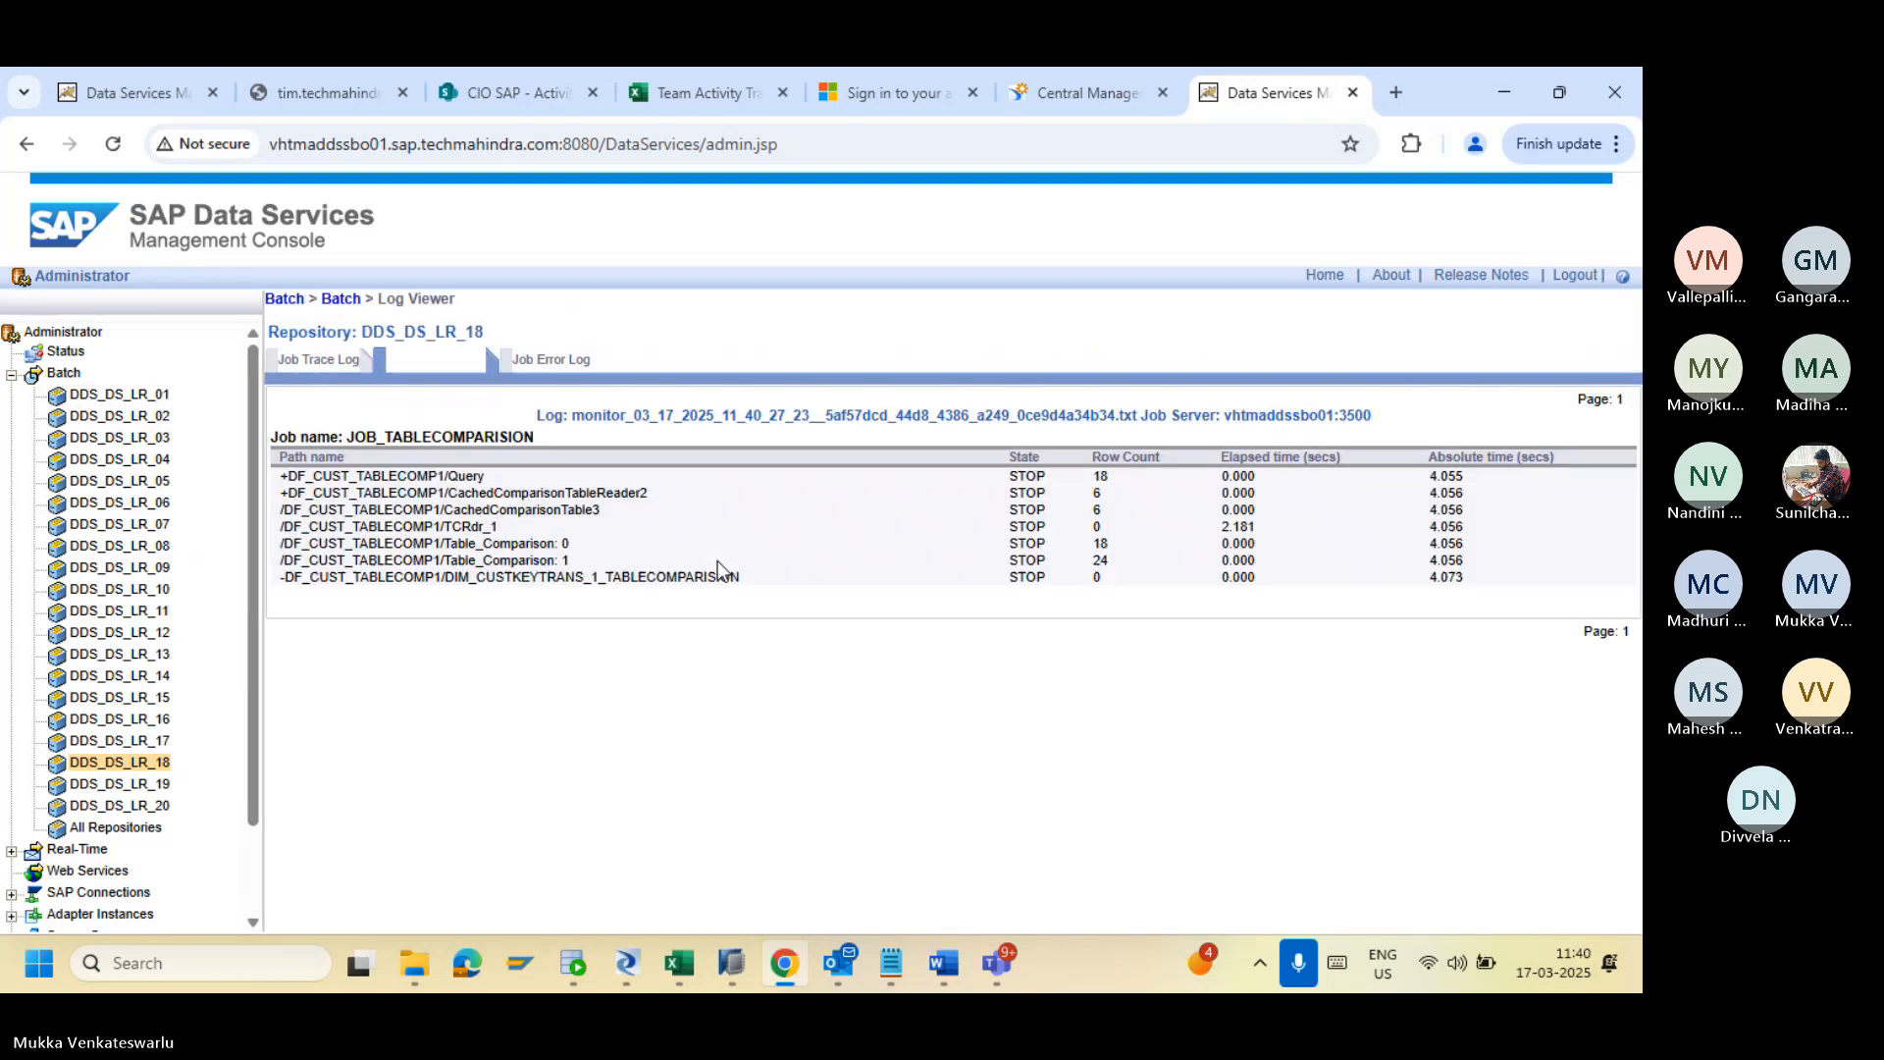
Step: Back in Data Services Designer, view the TABLECOMPARISION target data again and close both data previews
left_click(628, 965)
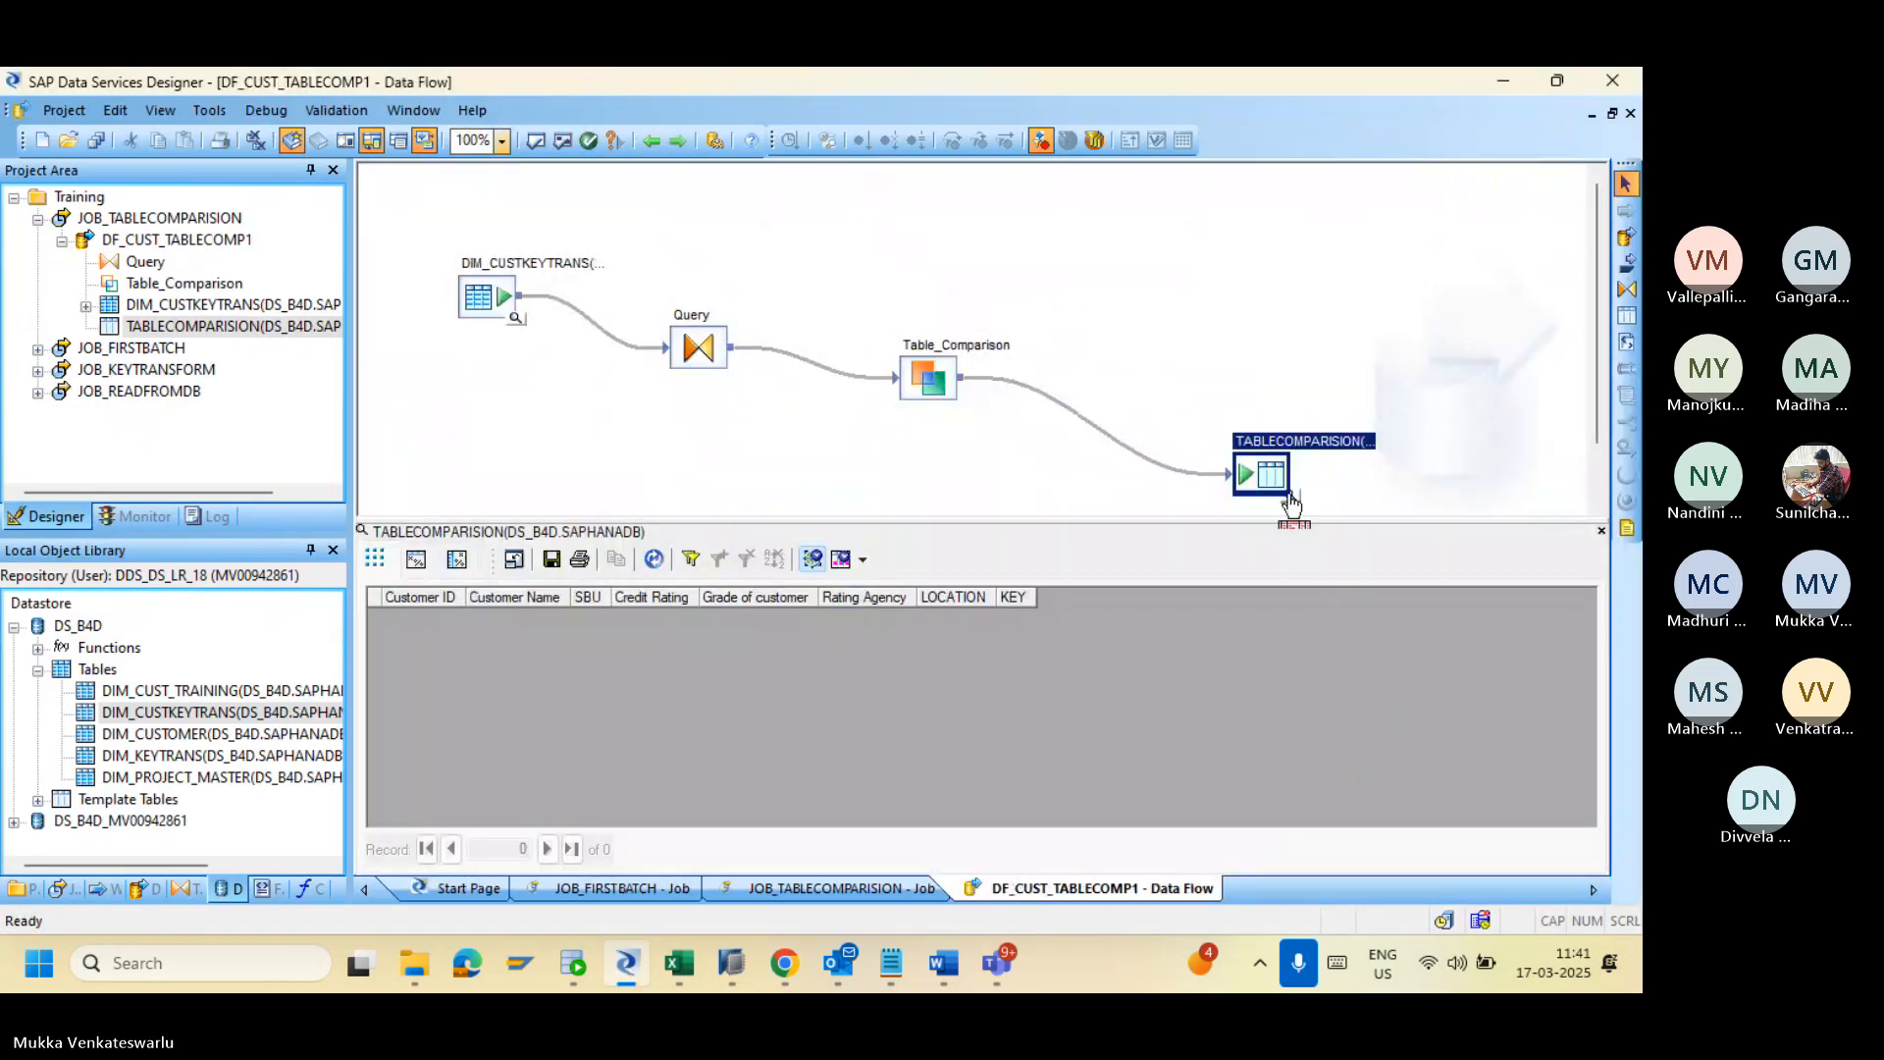
left_click(1290, 499)
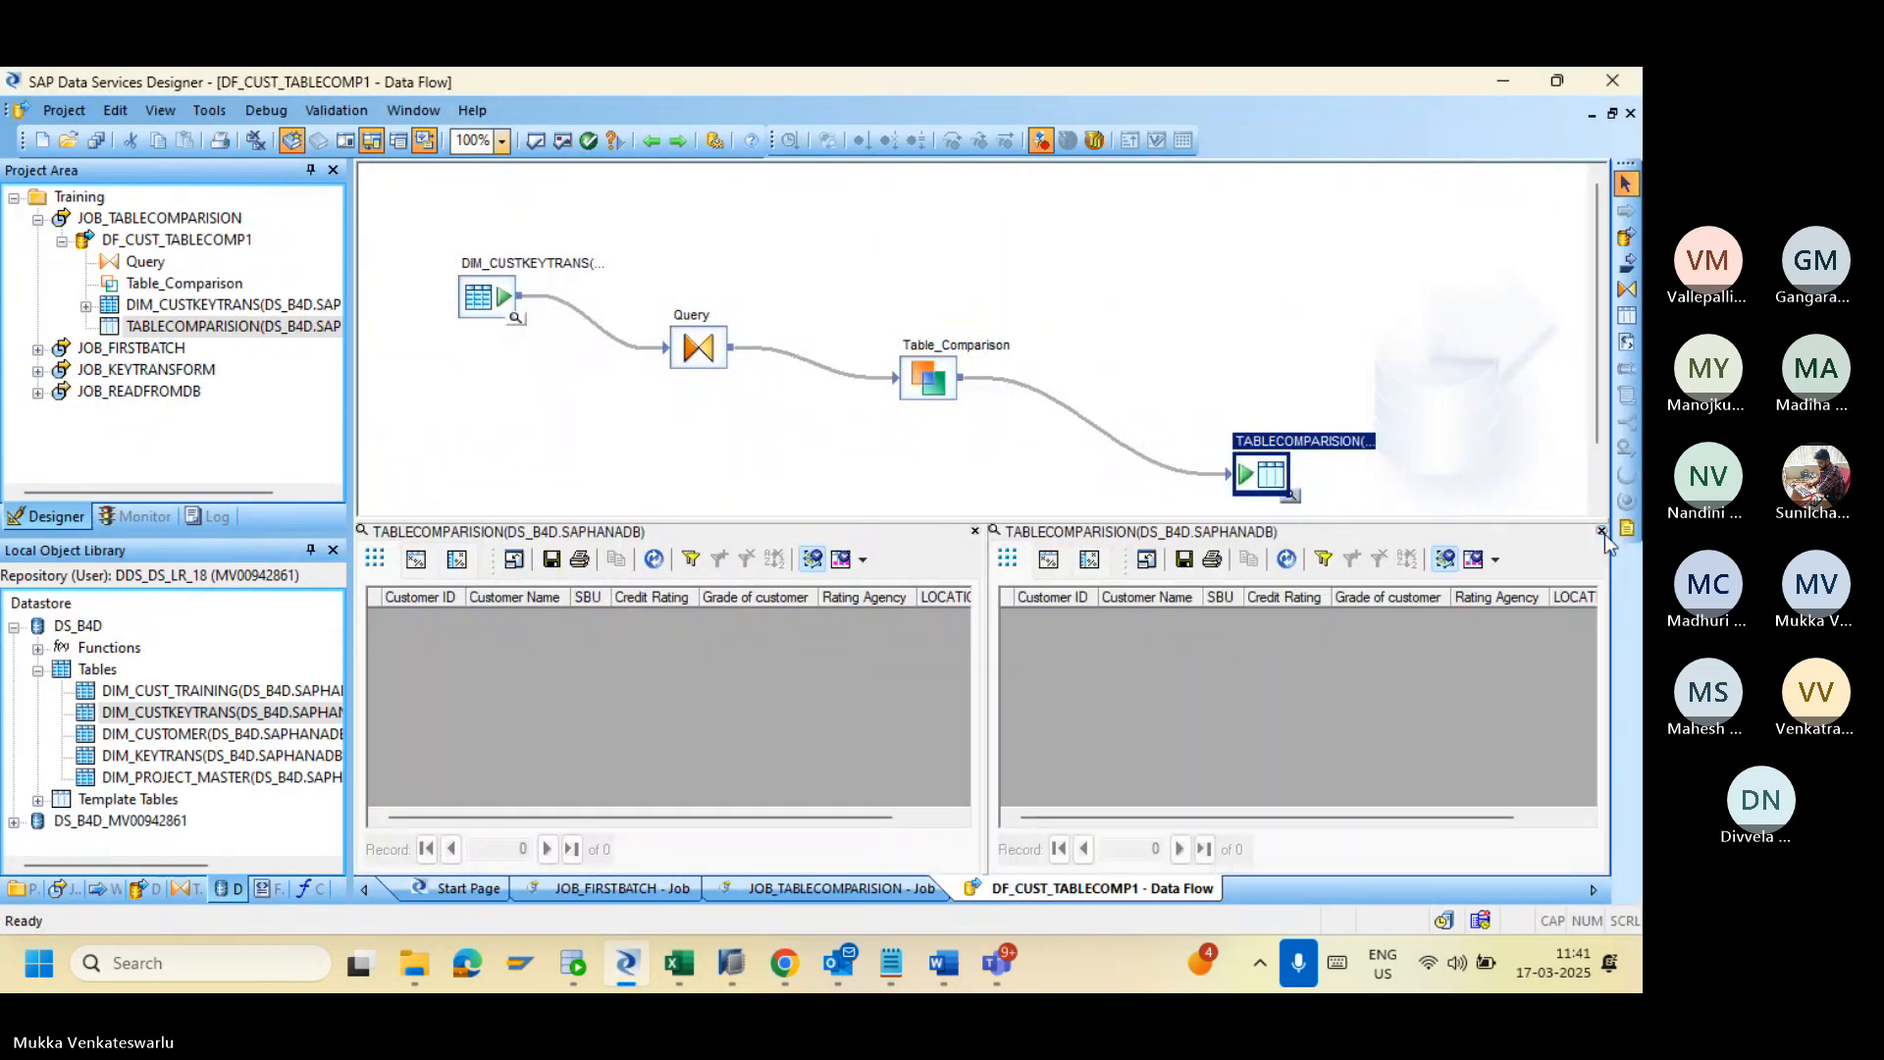
left_click(1601, 531)
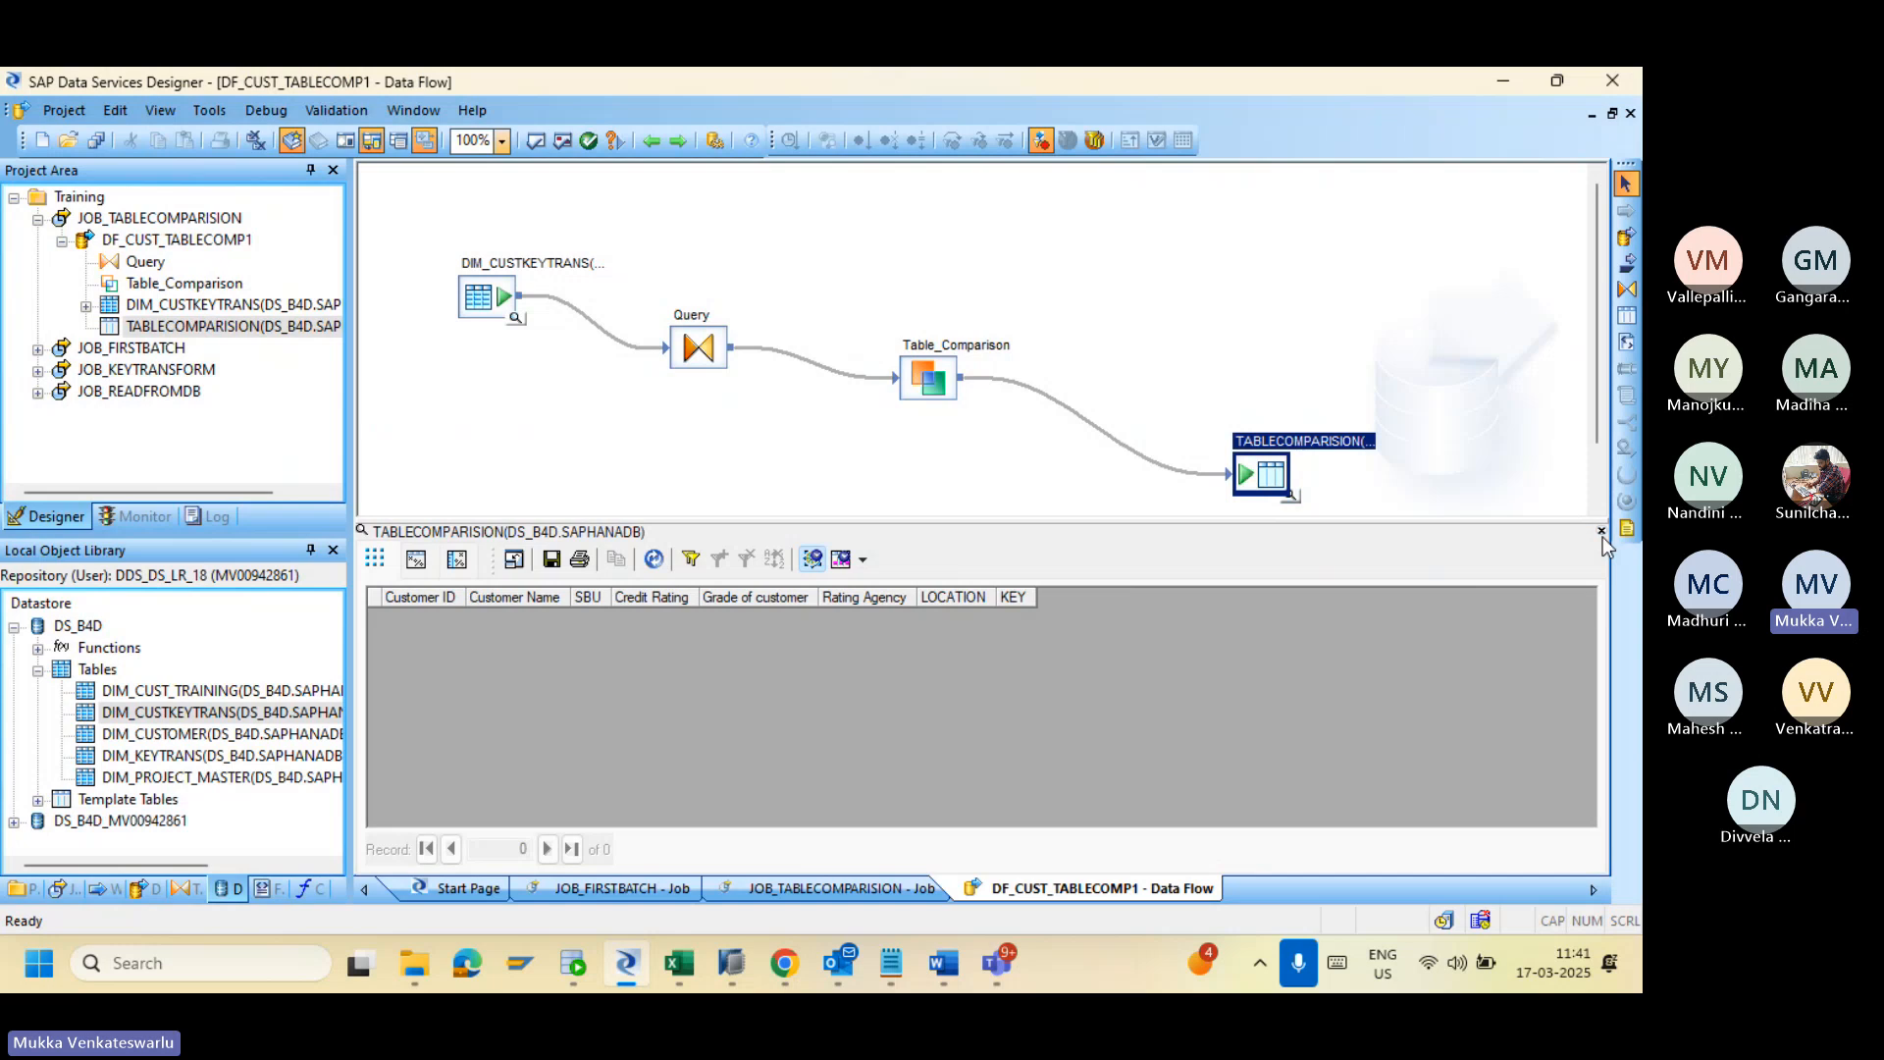
left_click(1600, 529)
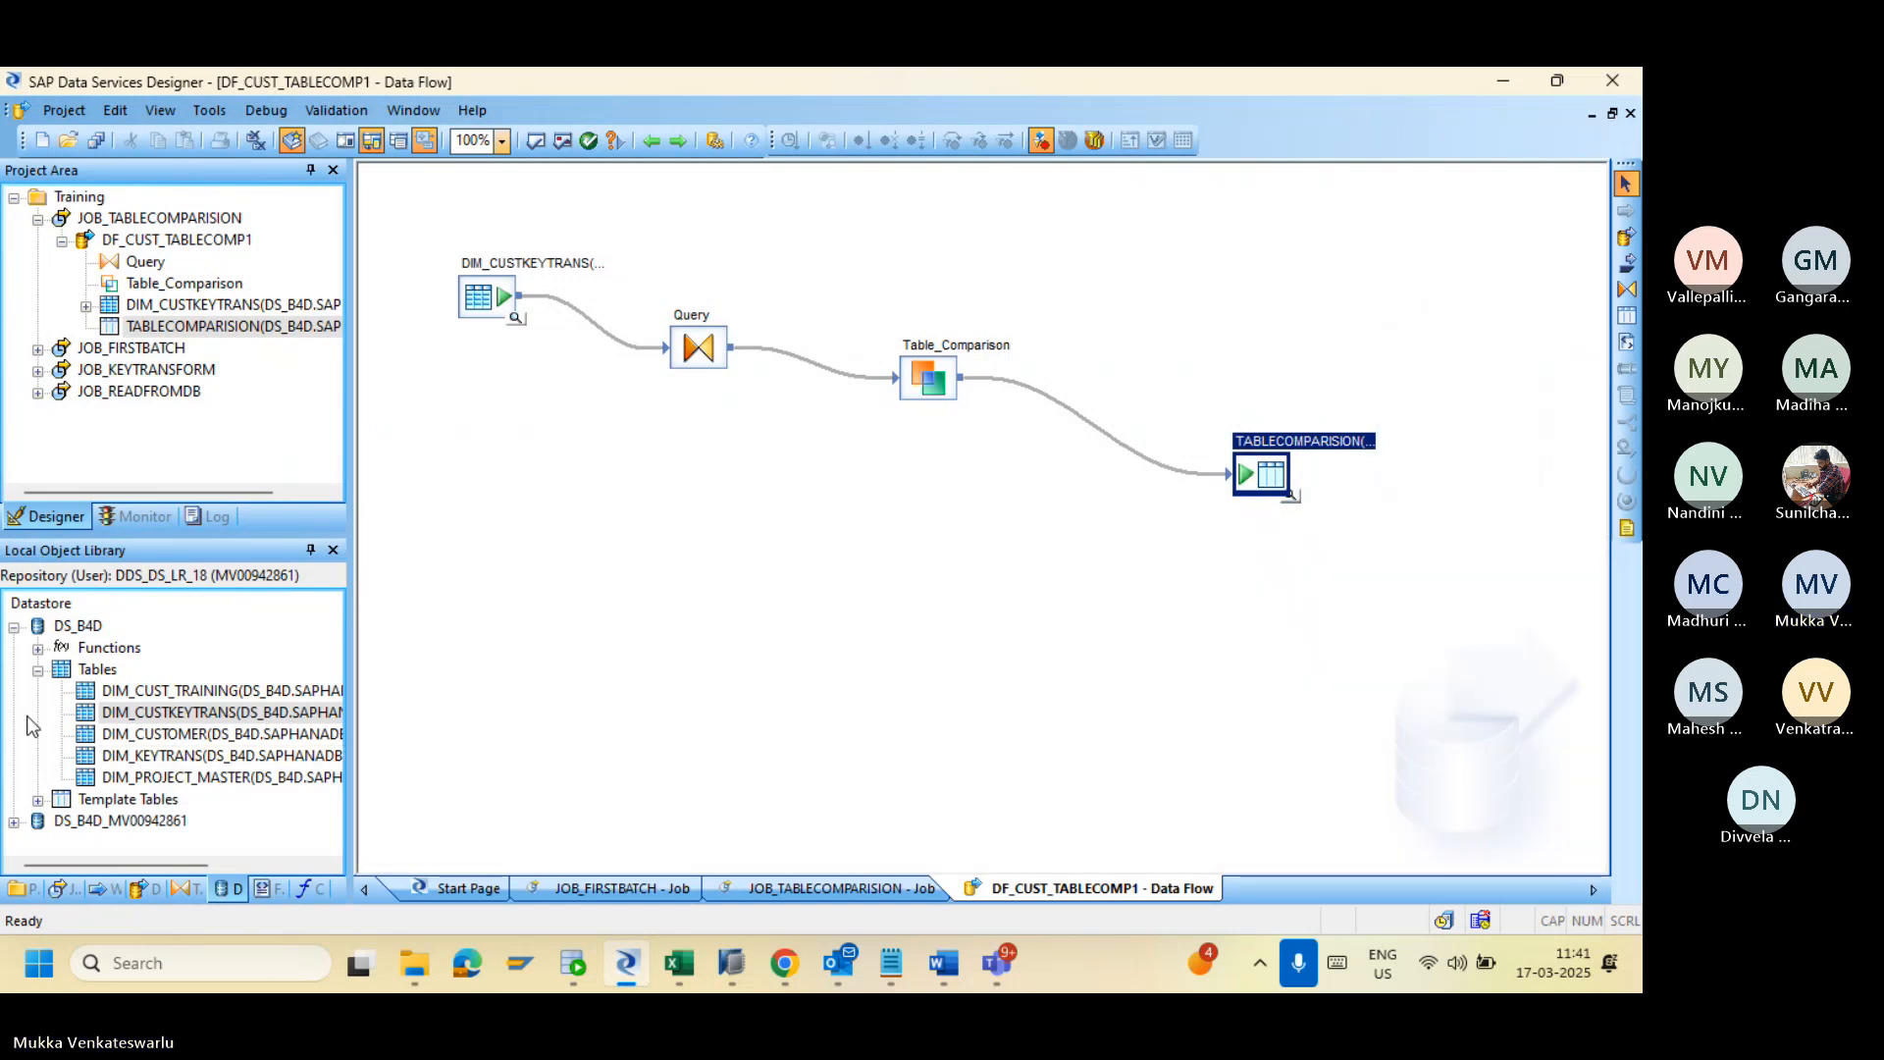
Step: Collapse the tables of datastore DS_B4D, expand its template tables and check their usage
left_click(37, 671)
left_click(37, 691)
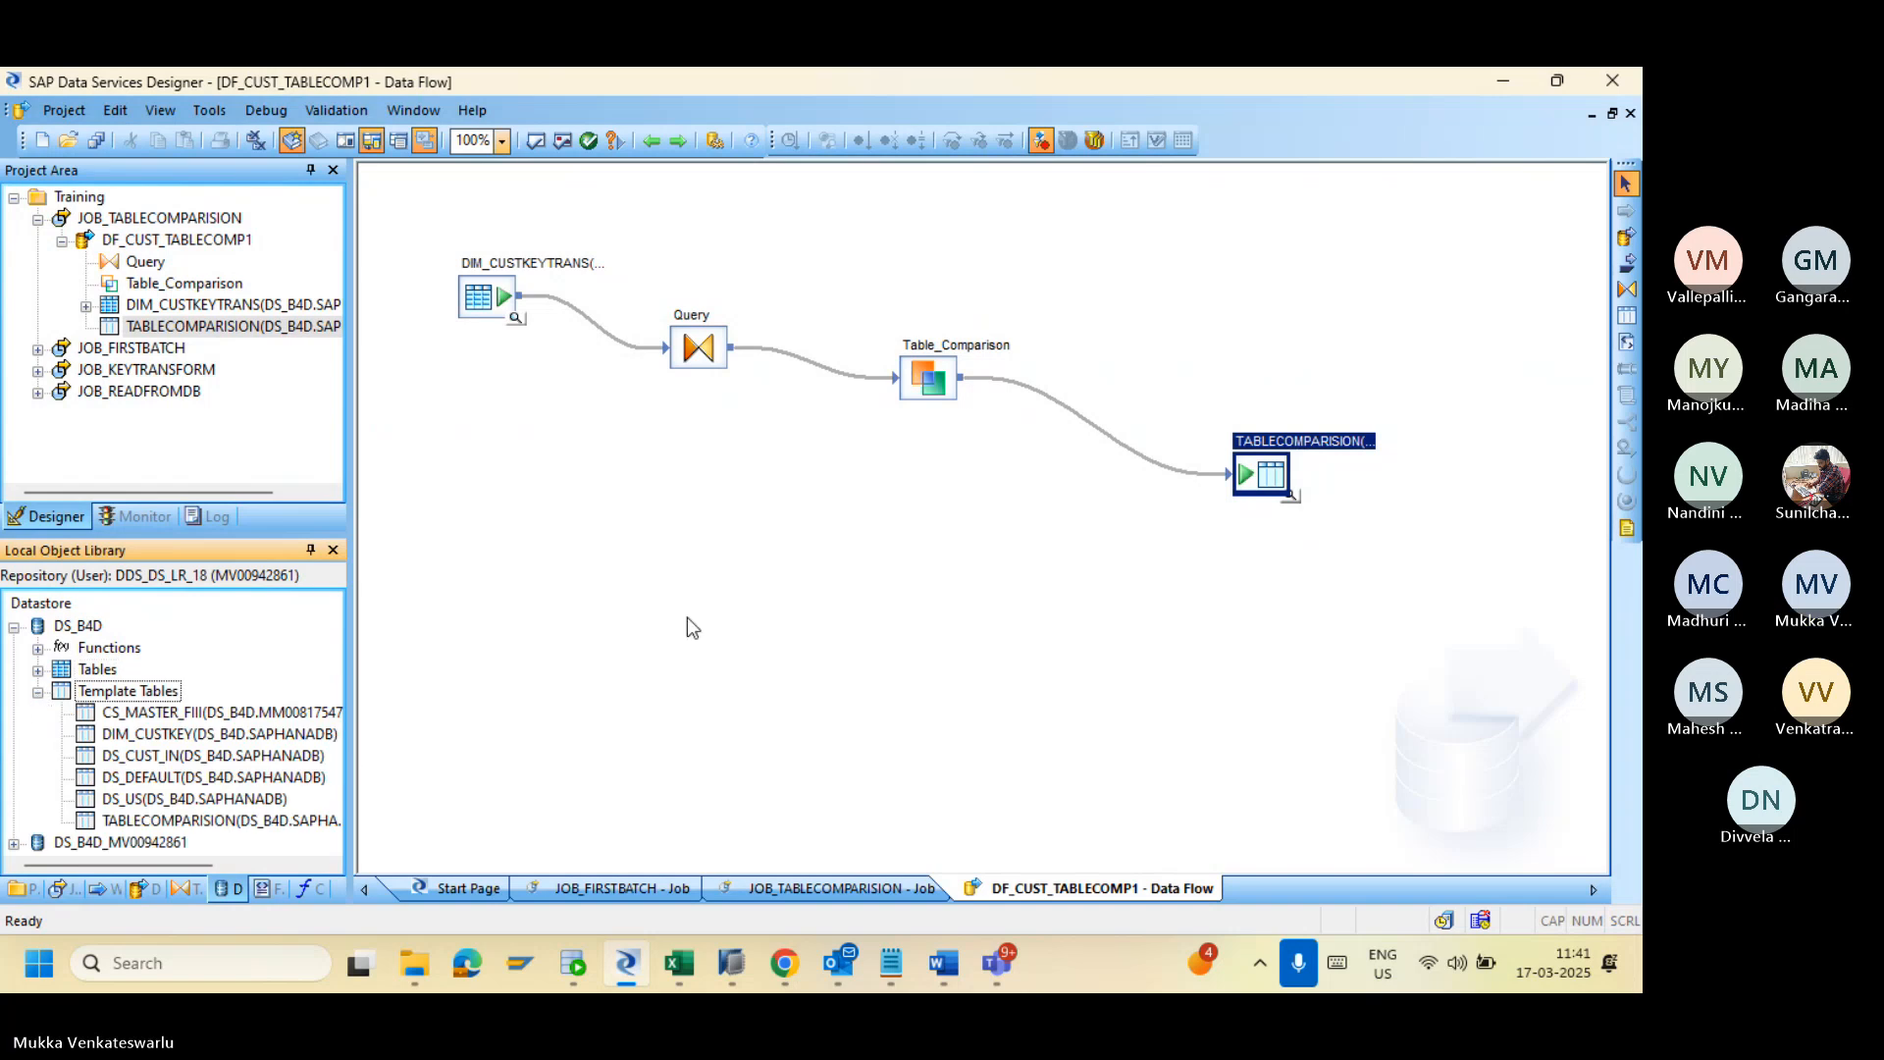
left_click_drag(185, 864, 246, 860)
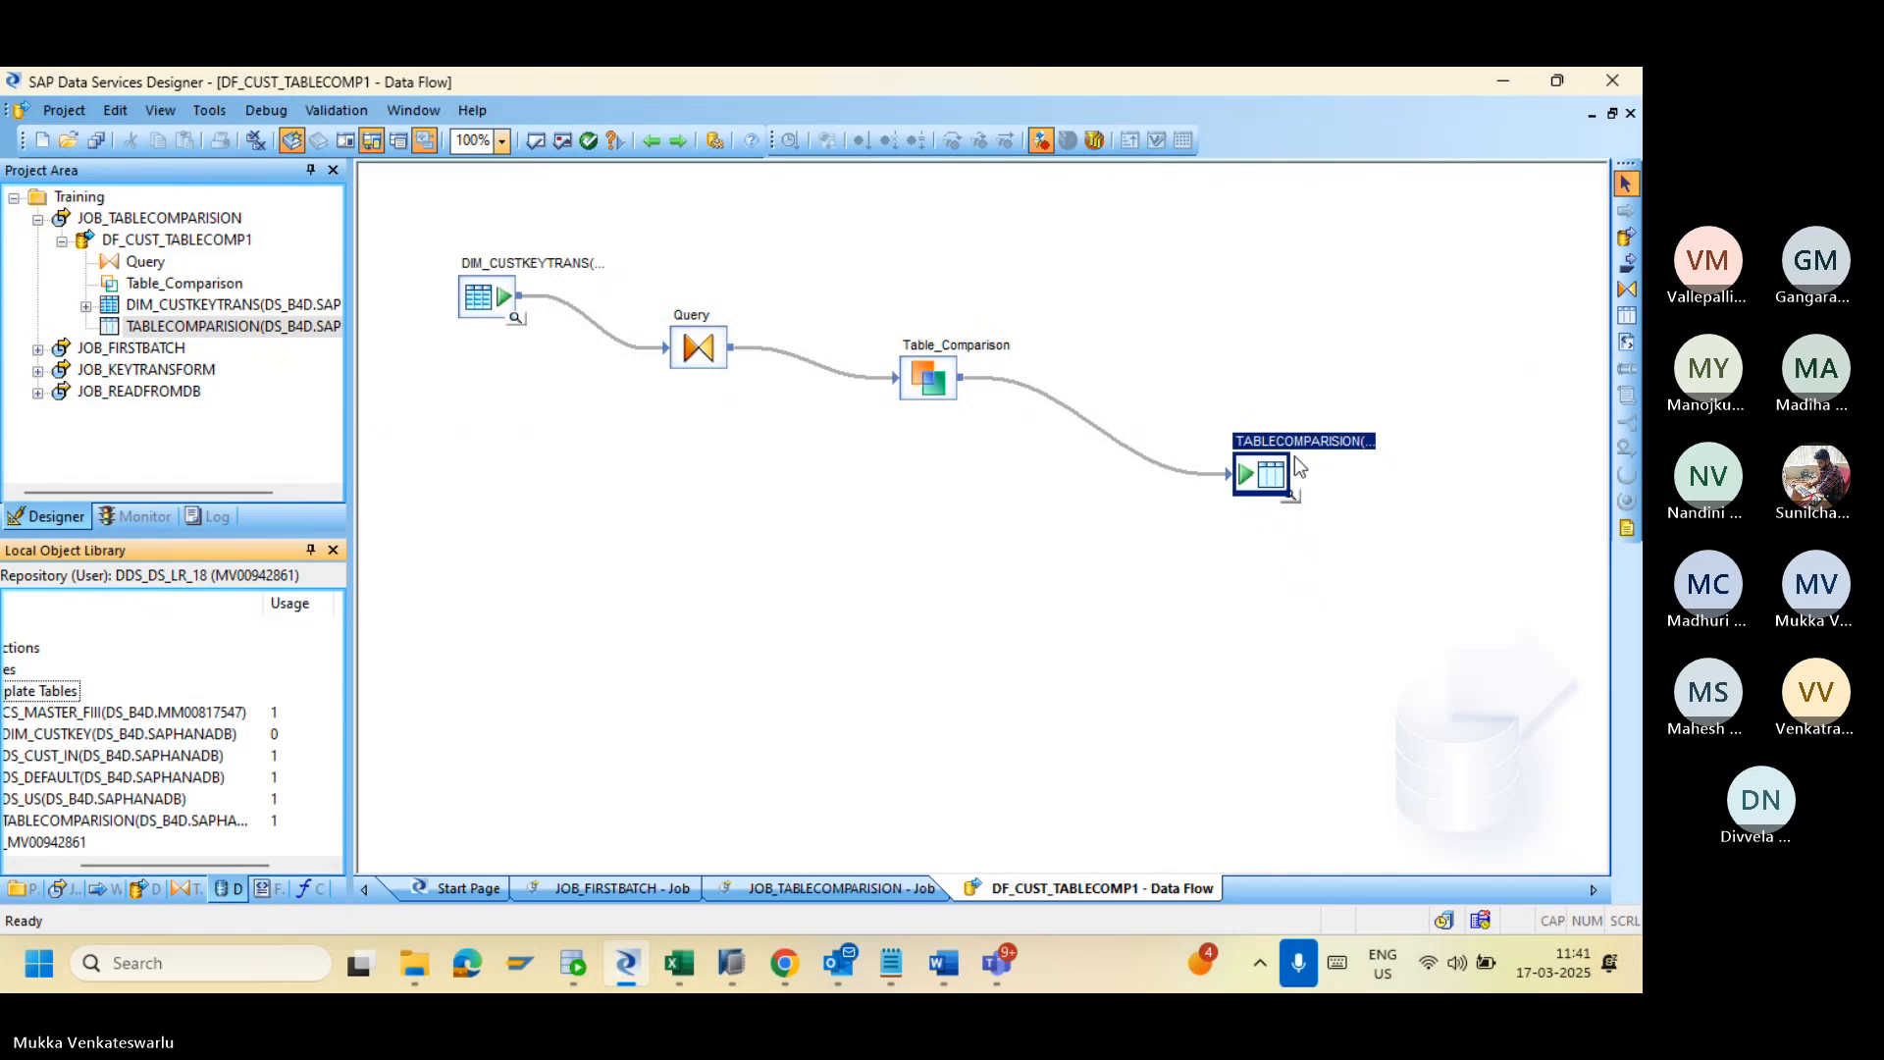
Step: Open the TABLECOMPARISION target table and inspect its load options, bulk loader options and target settings
double_click(1273, 470)
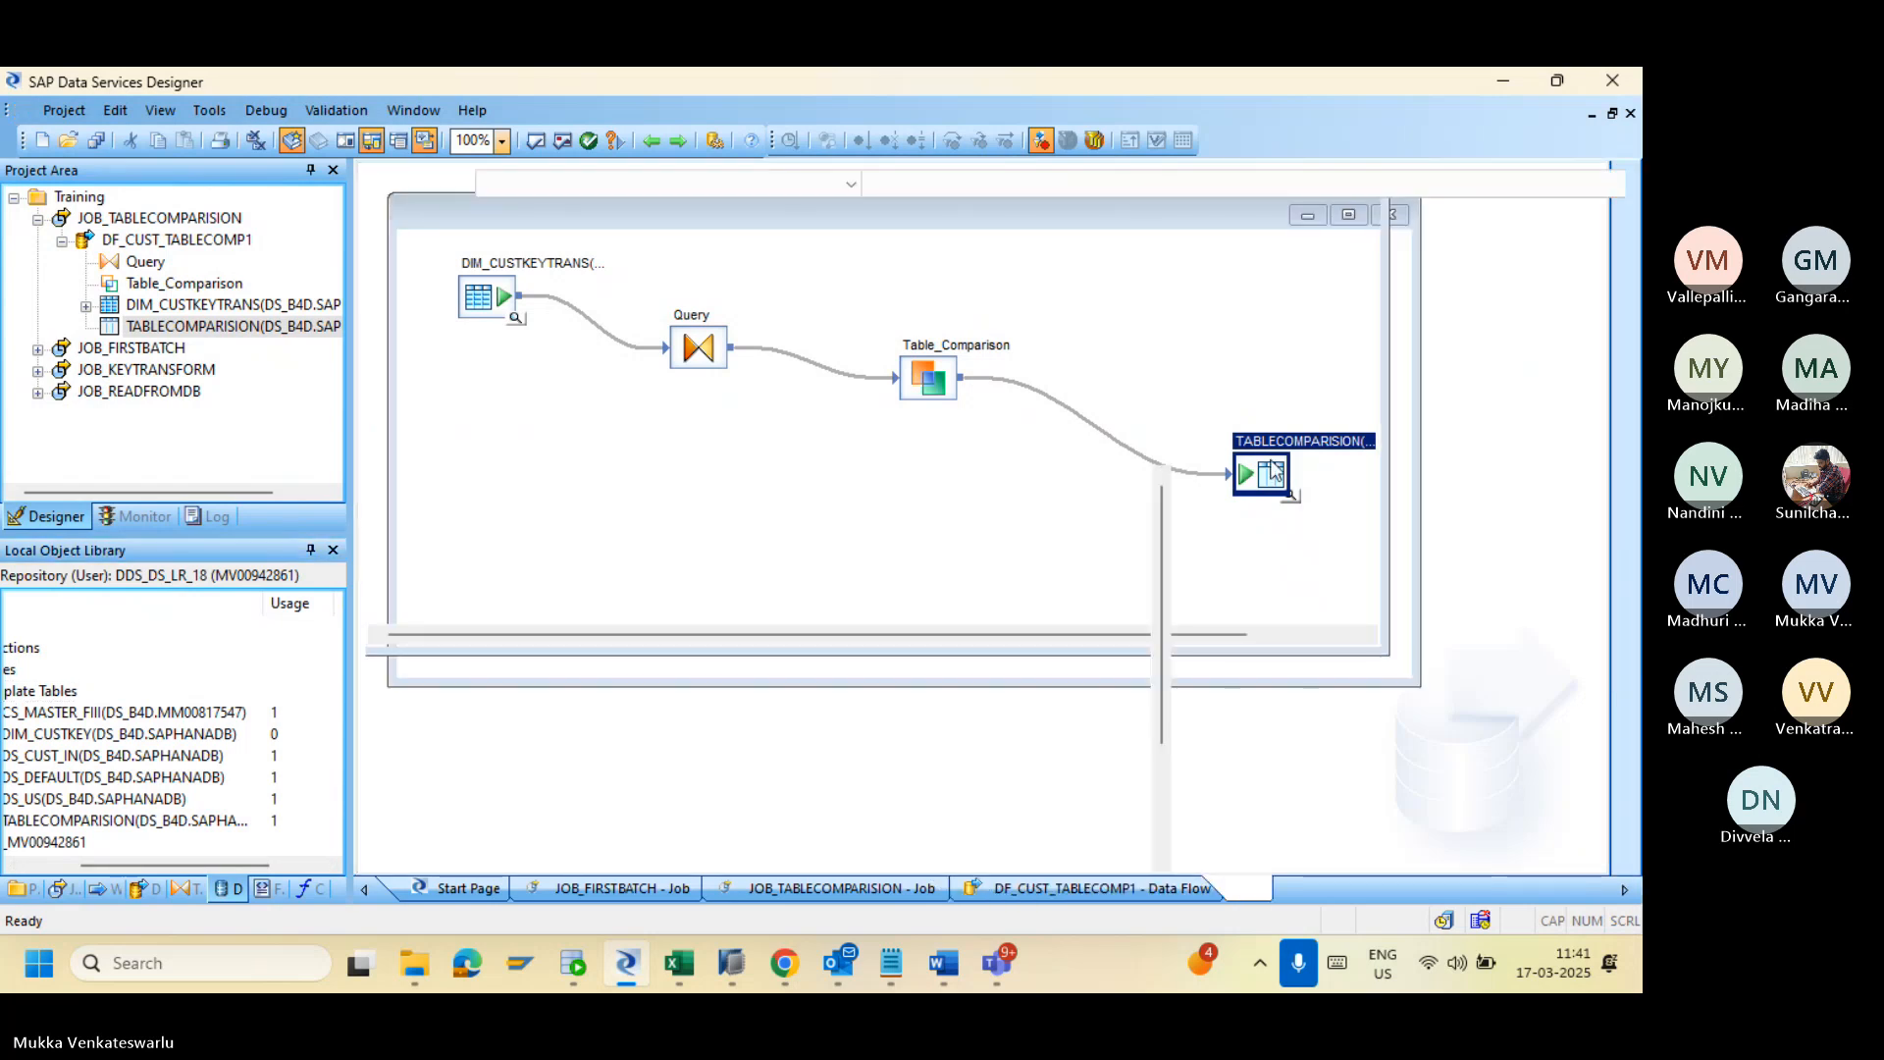
left_click(463, 490)
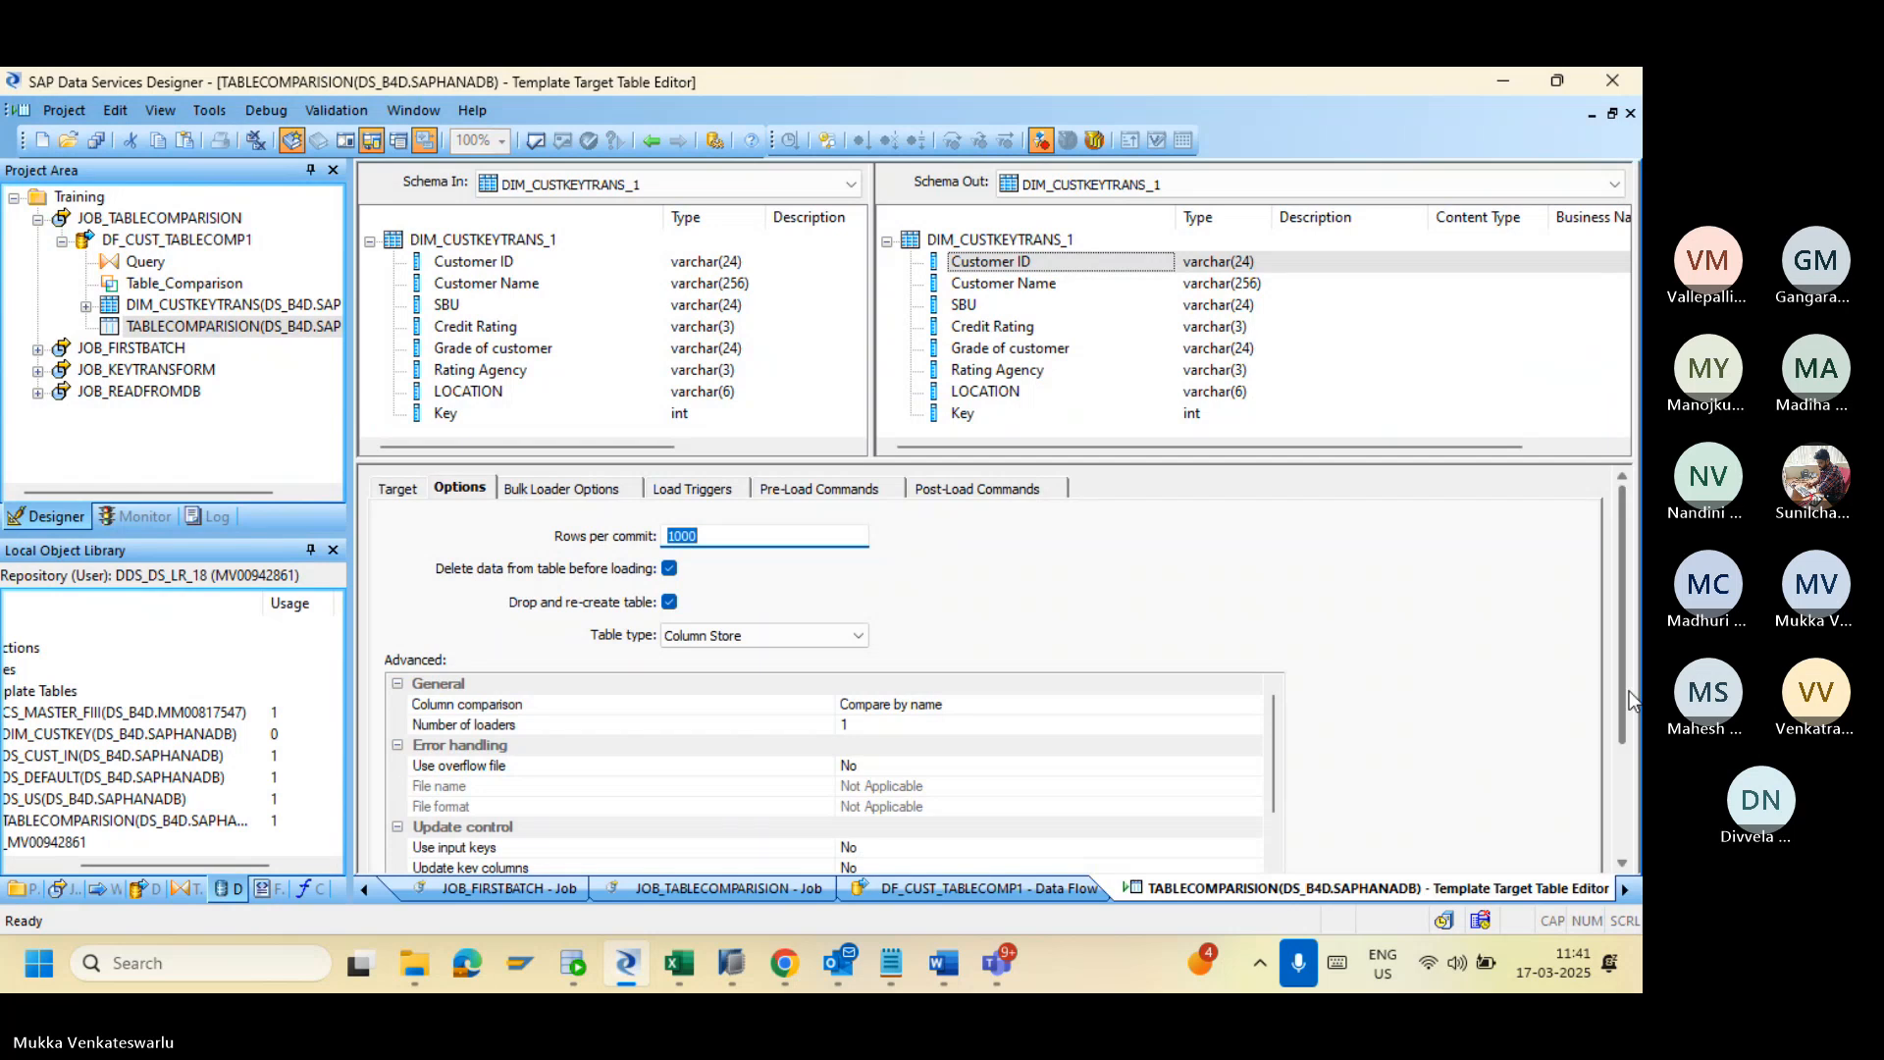
mouse_move(1625, 692)
left_mouse_down()
mouse_move(1612, 767)
mouse_move(1605, 667)
left_mouse_up()
left_click(602, 492)
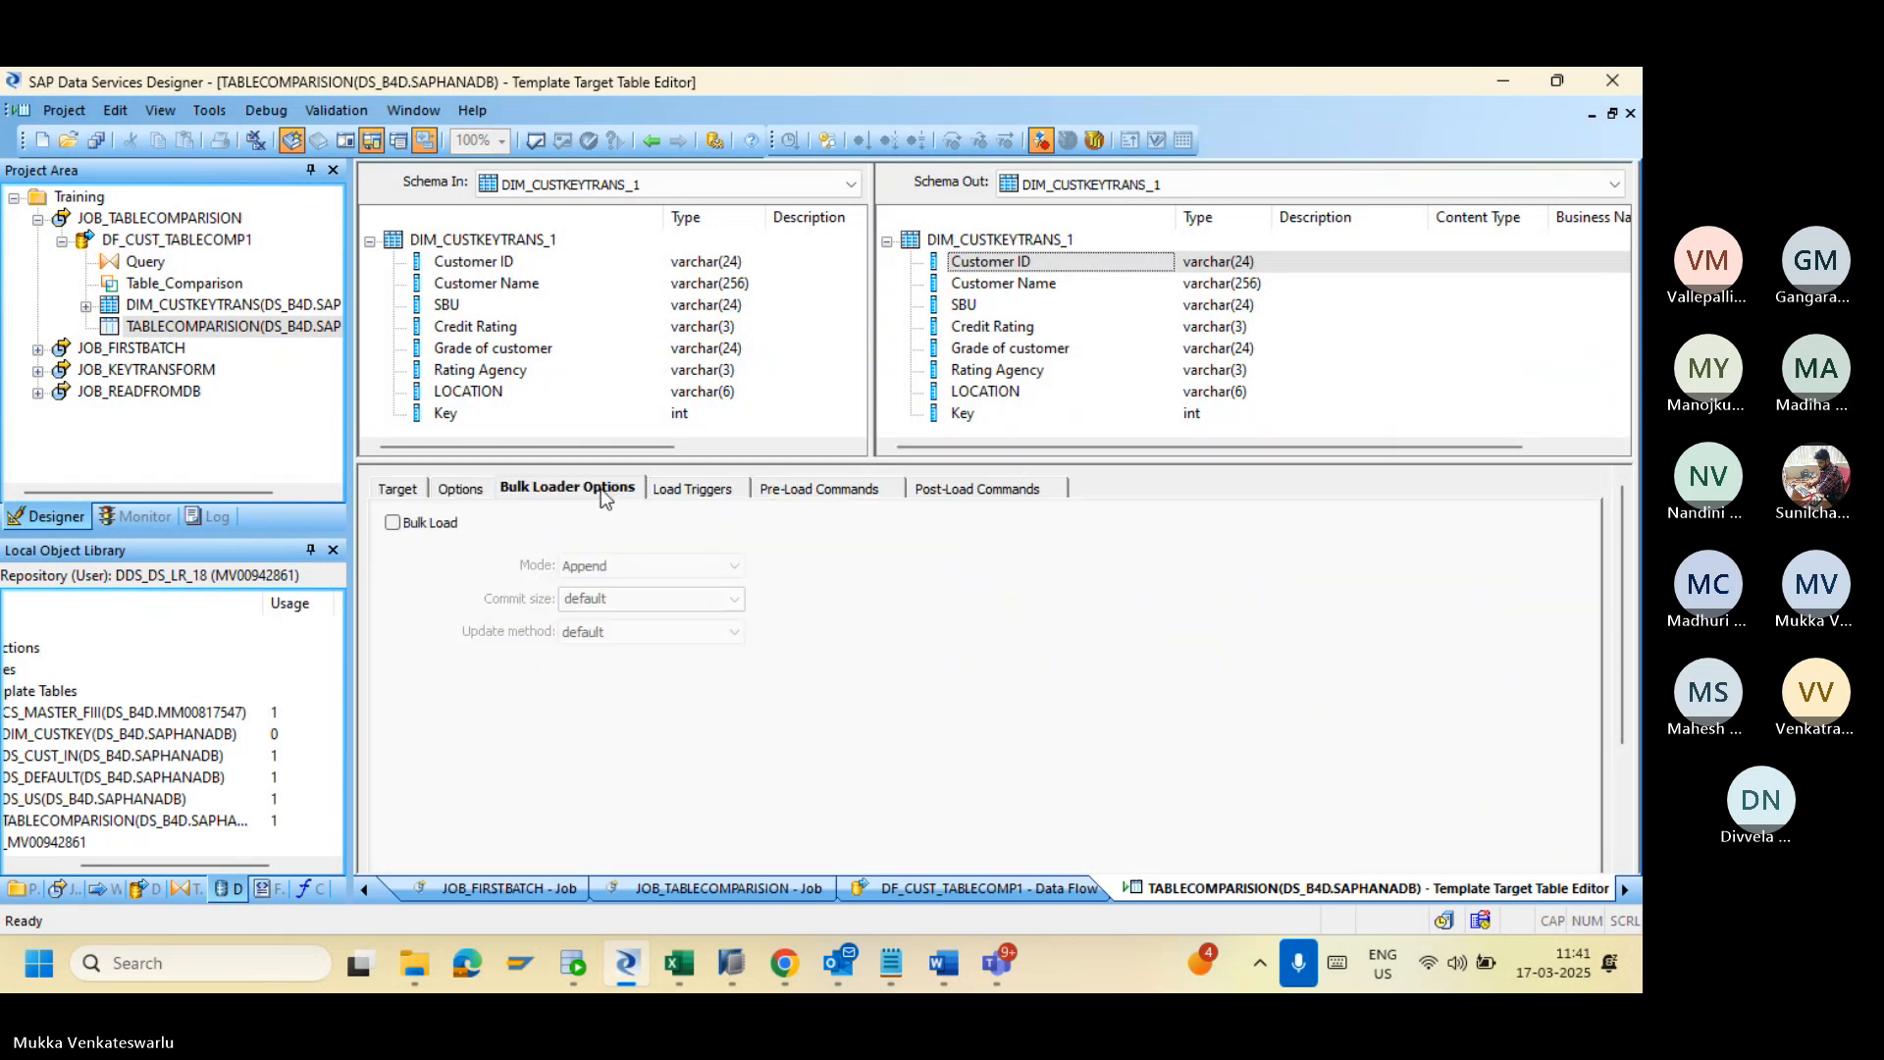
left_click(388, 494)
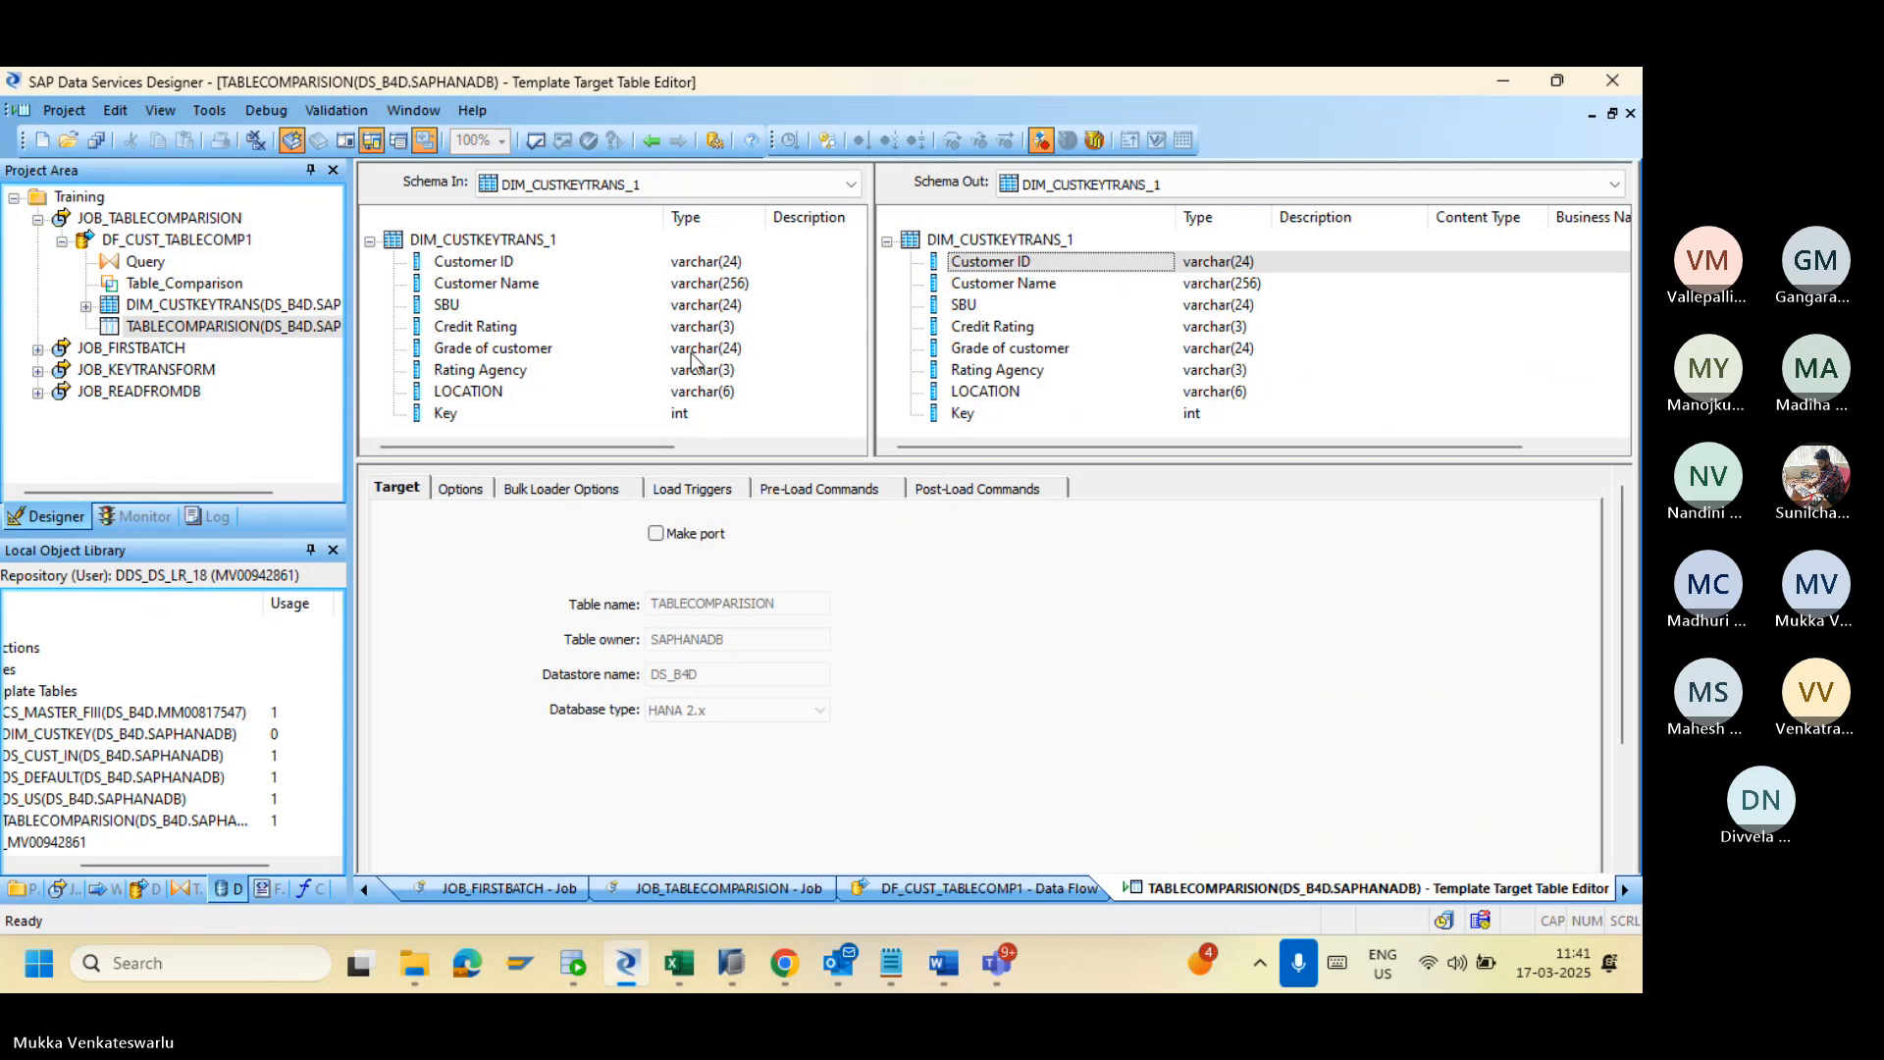
Step: Review the Table_Comparison transform's table, generated key and key column settings in data flow DF_CUST_TABLECOMP1
left_click(649, 140)
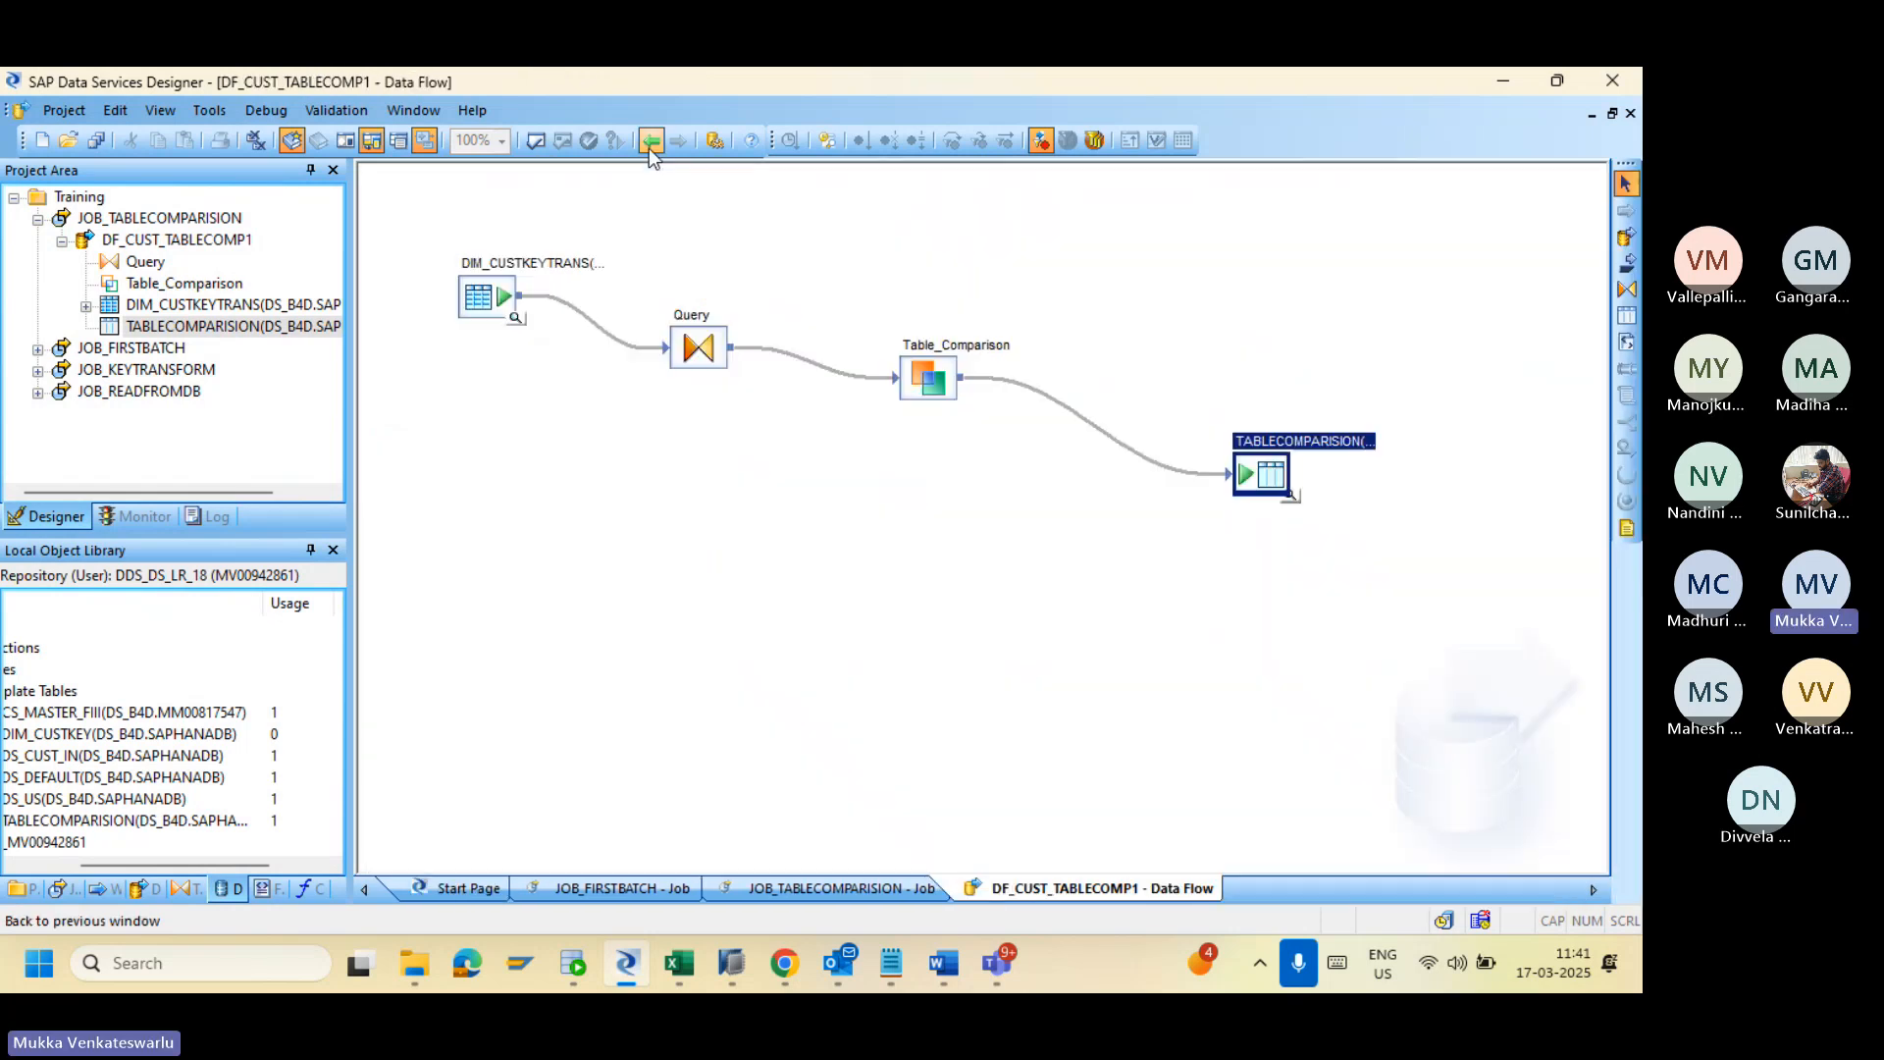
double_click(930, 379)
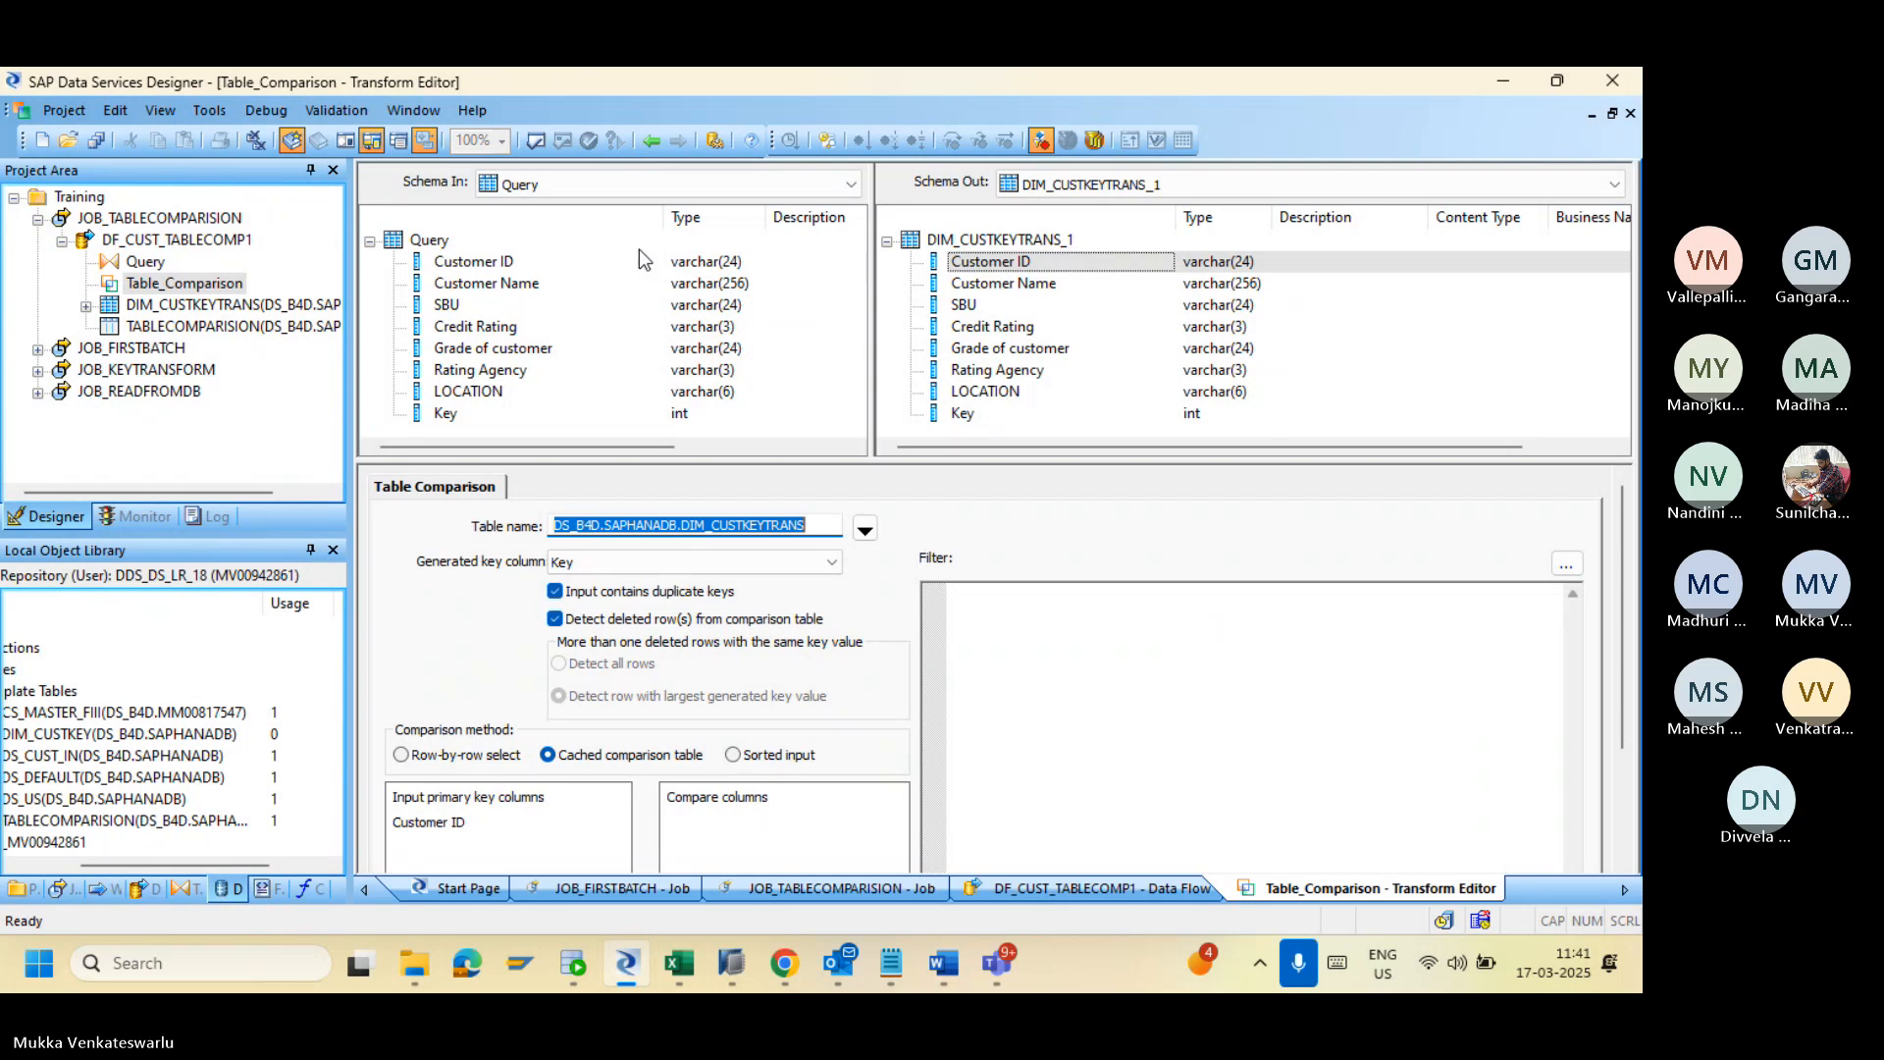
left_click(652, 141)
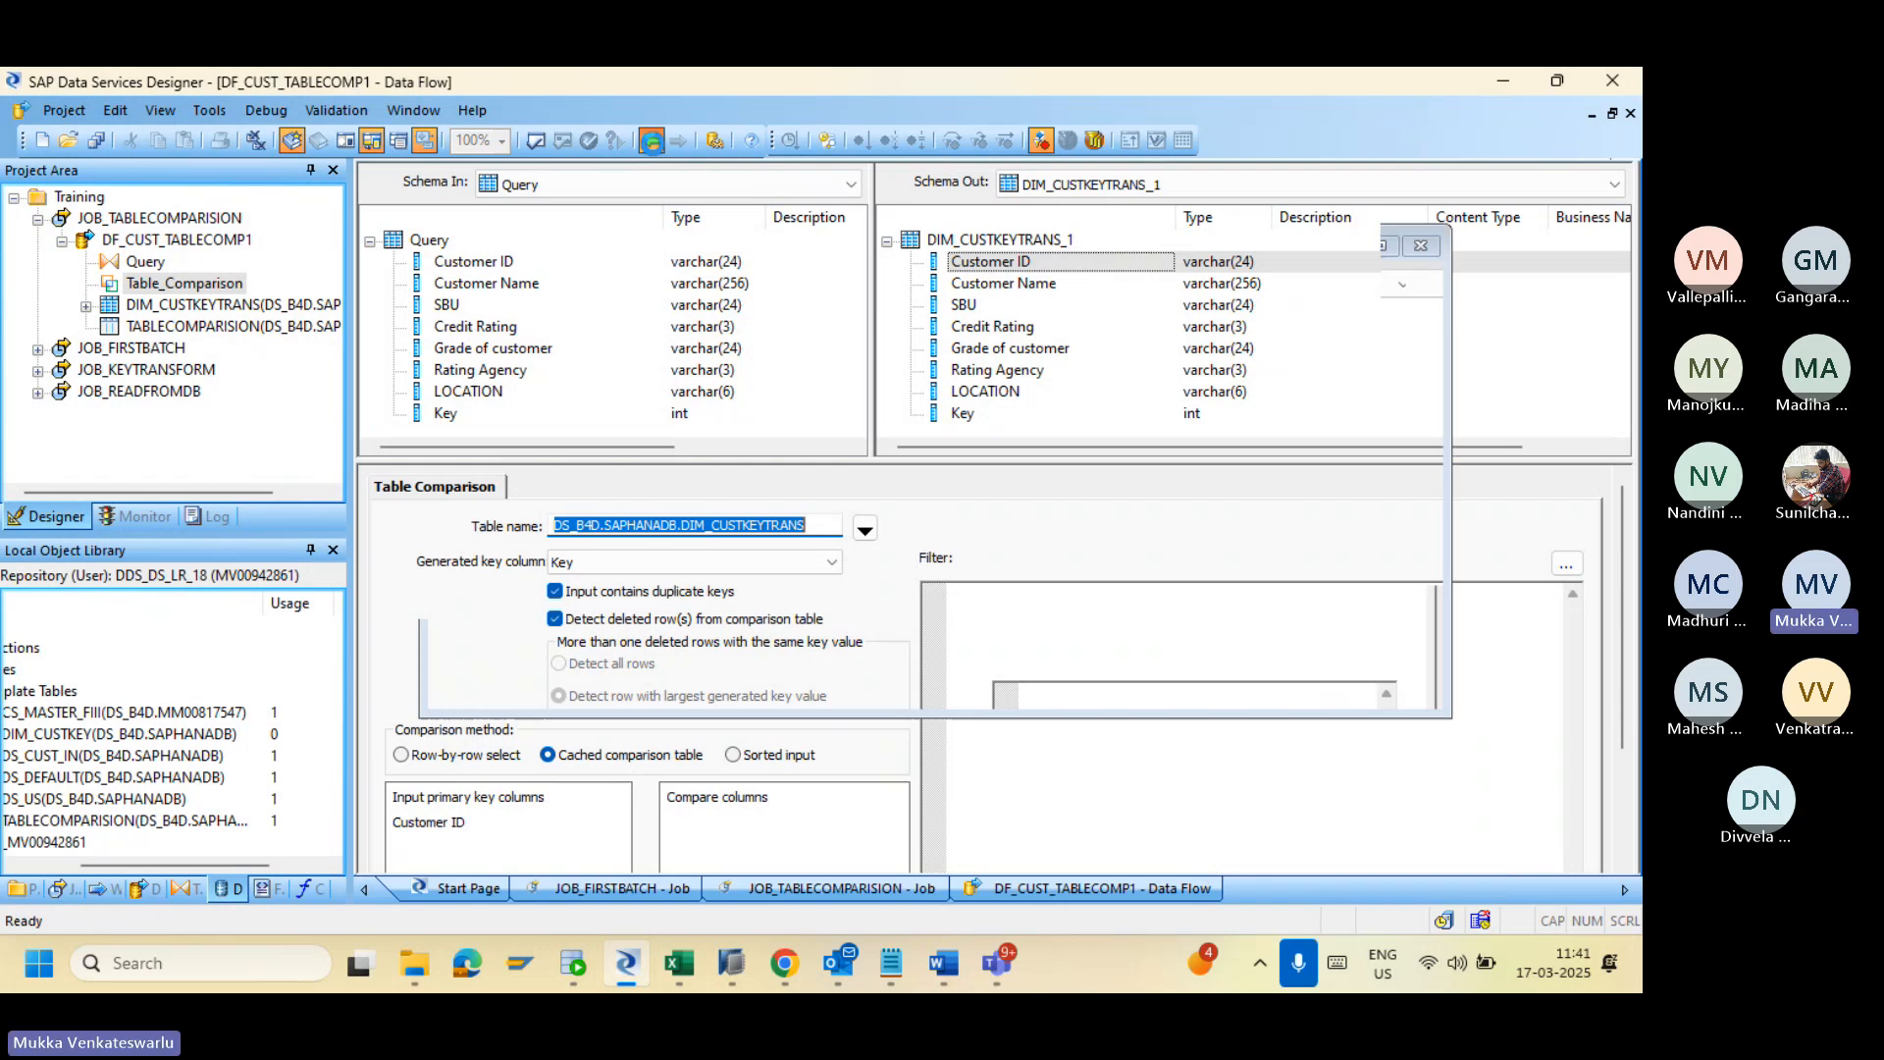
left_click(480, 304)
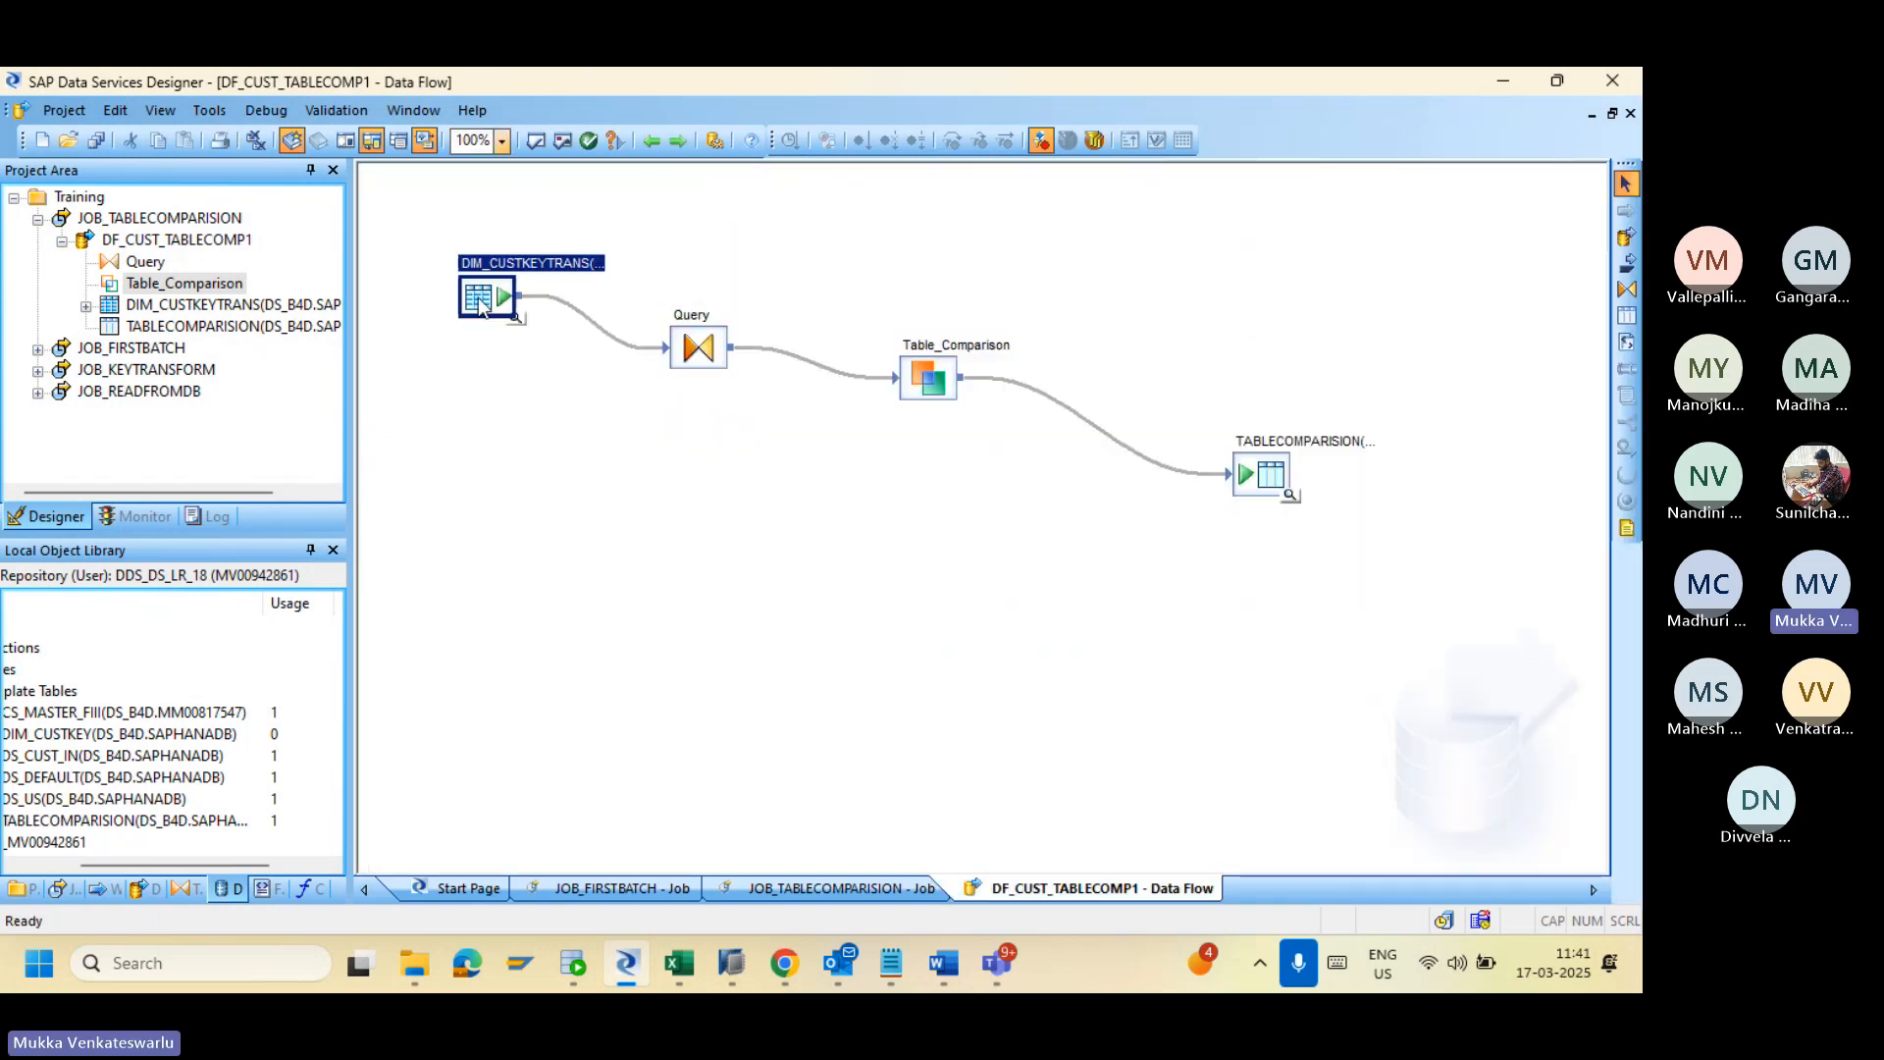
left_click(481, 304)
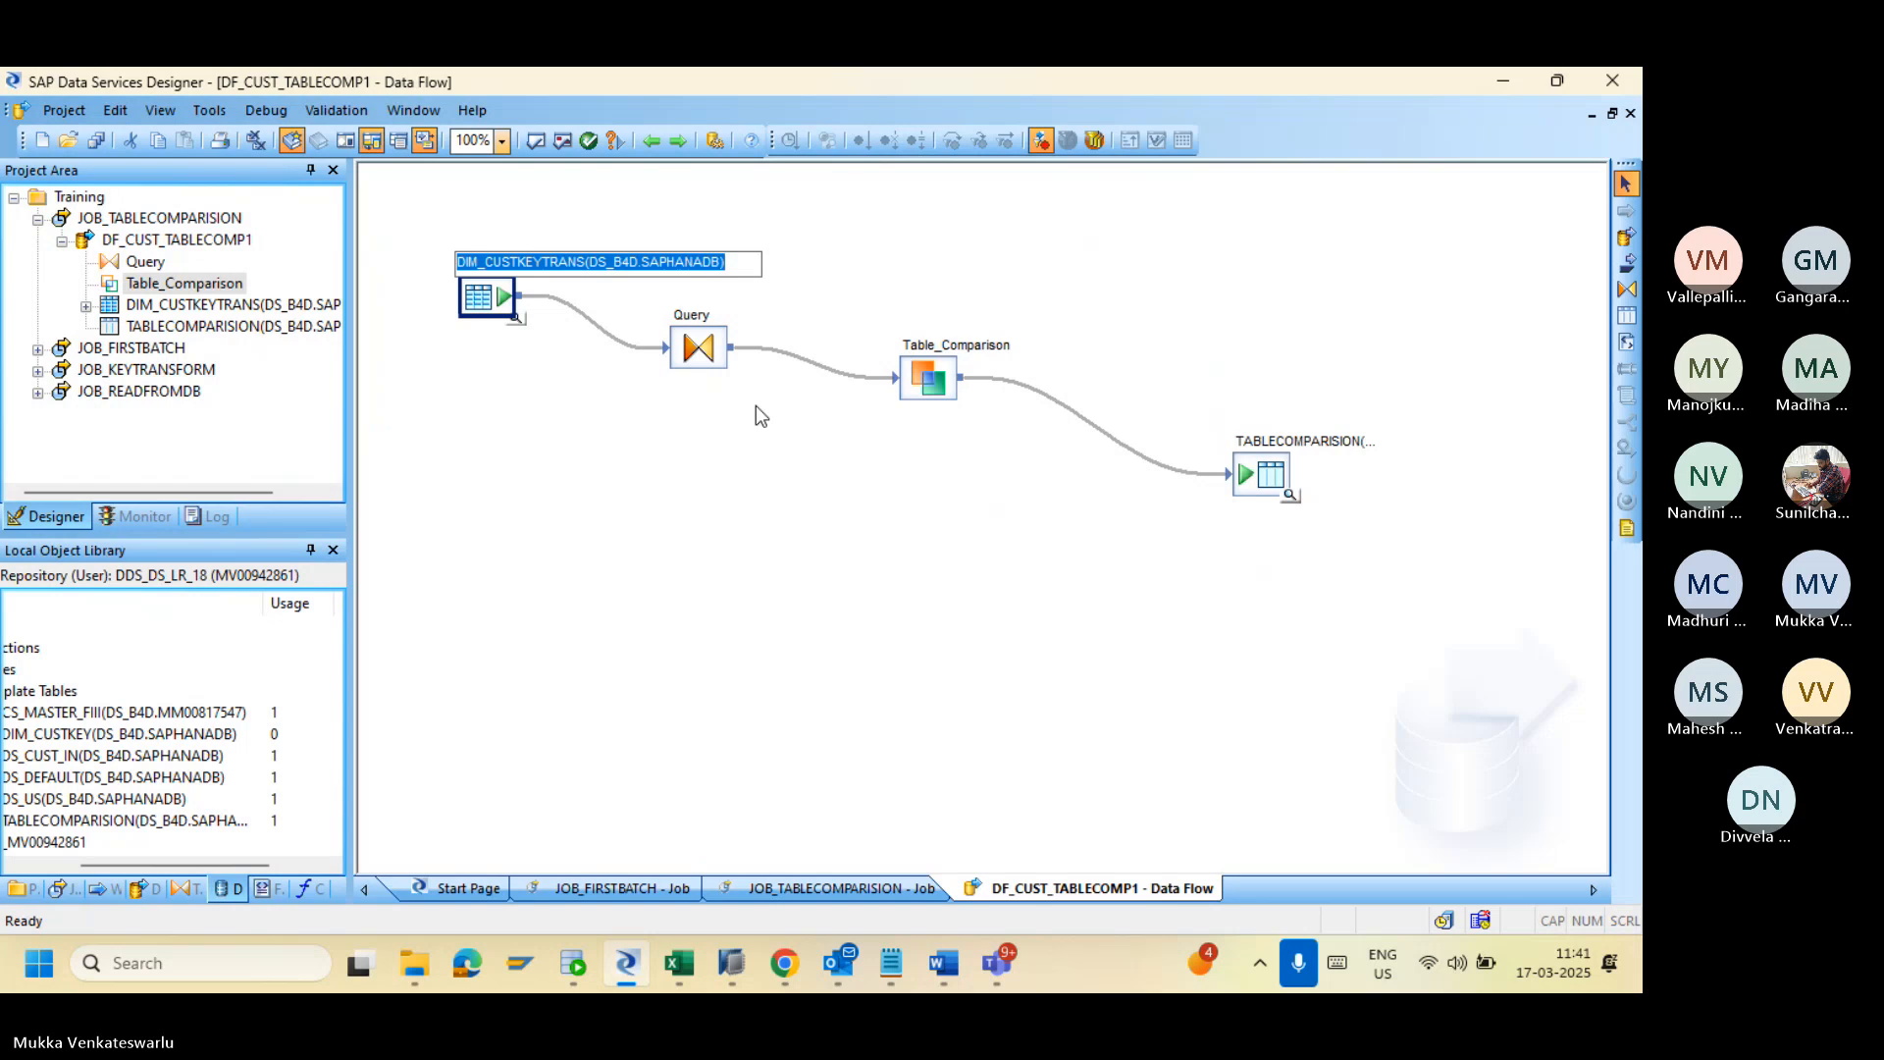
double_click(698, 346)
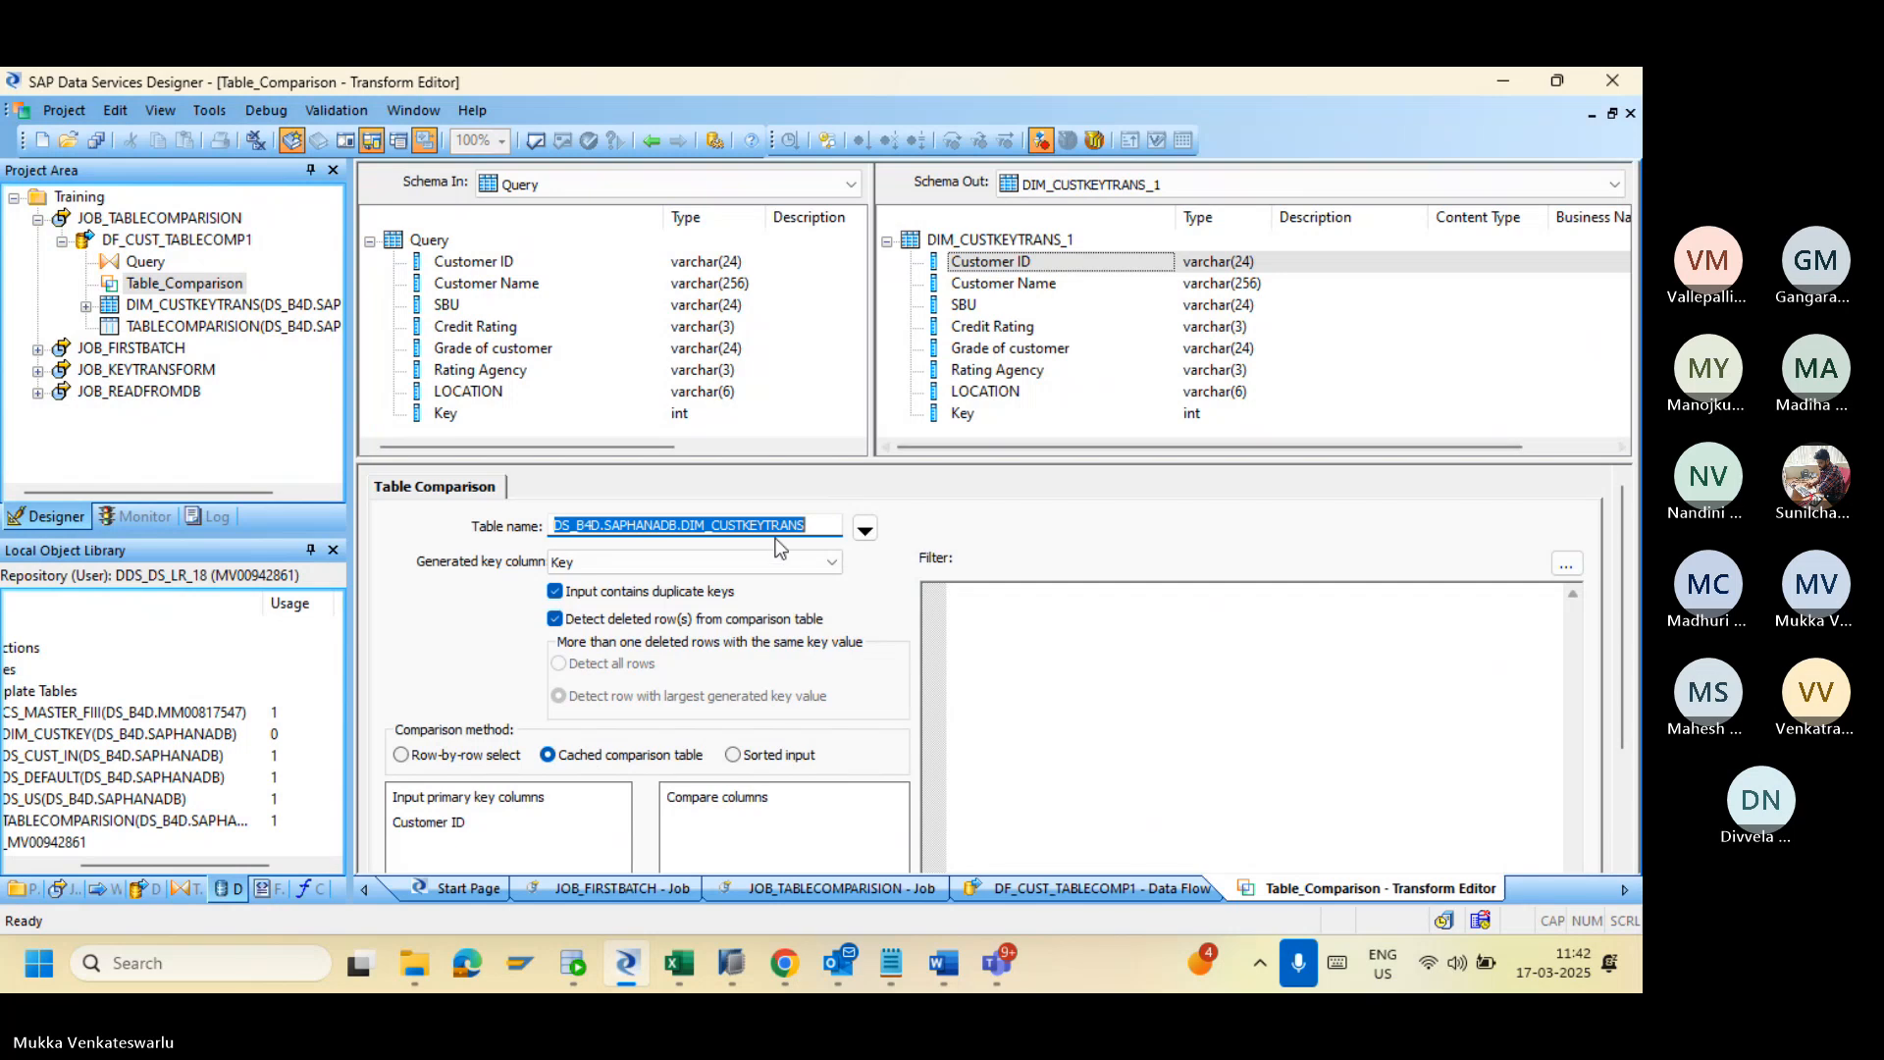
left_click(651, 143)
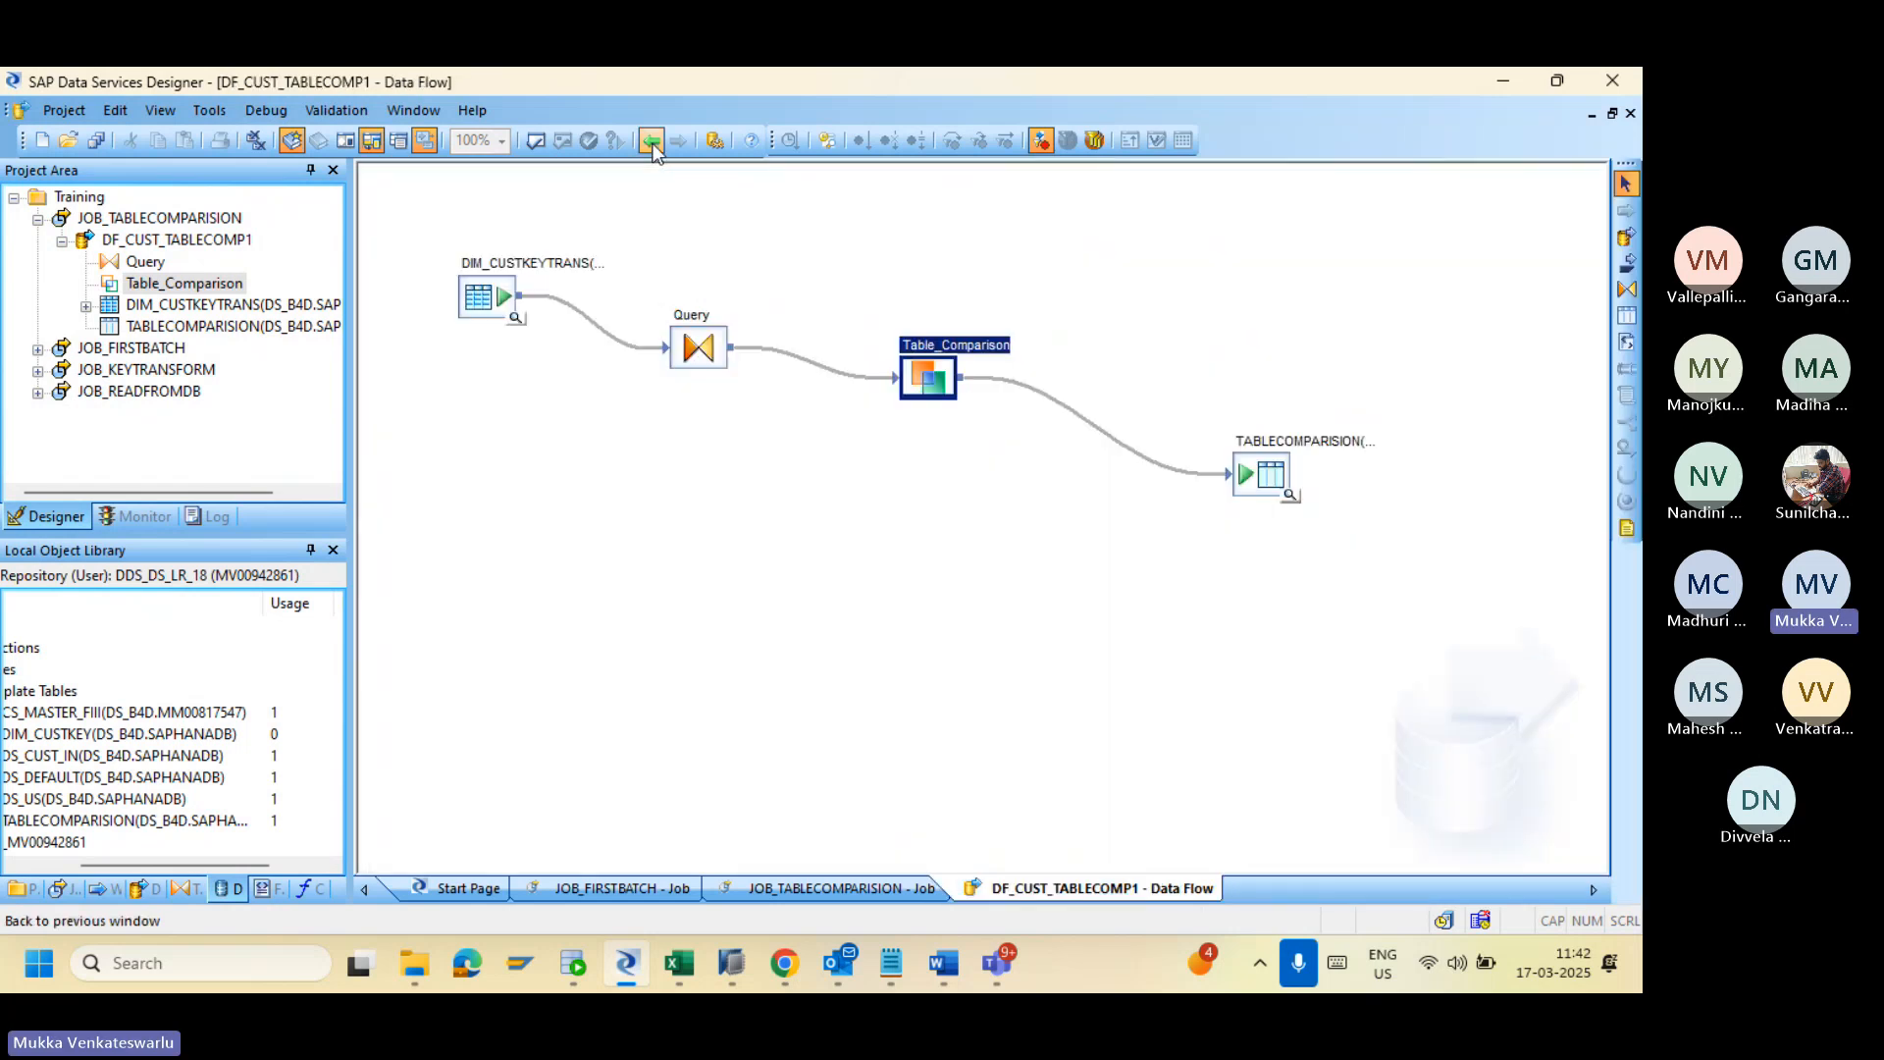
Step: Check the load options of the TABLECOMPARISION target table, and recheck the duplicate key and deleted row options of Table_Comparison
double_click(1254, 478)
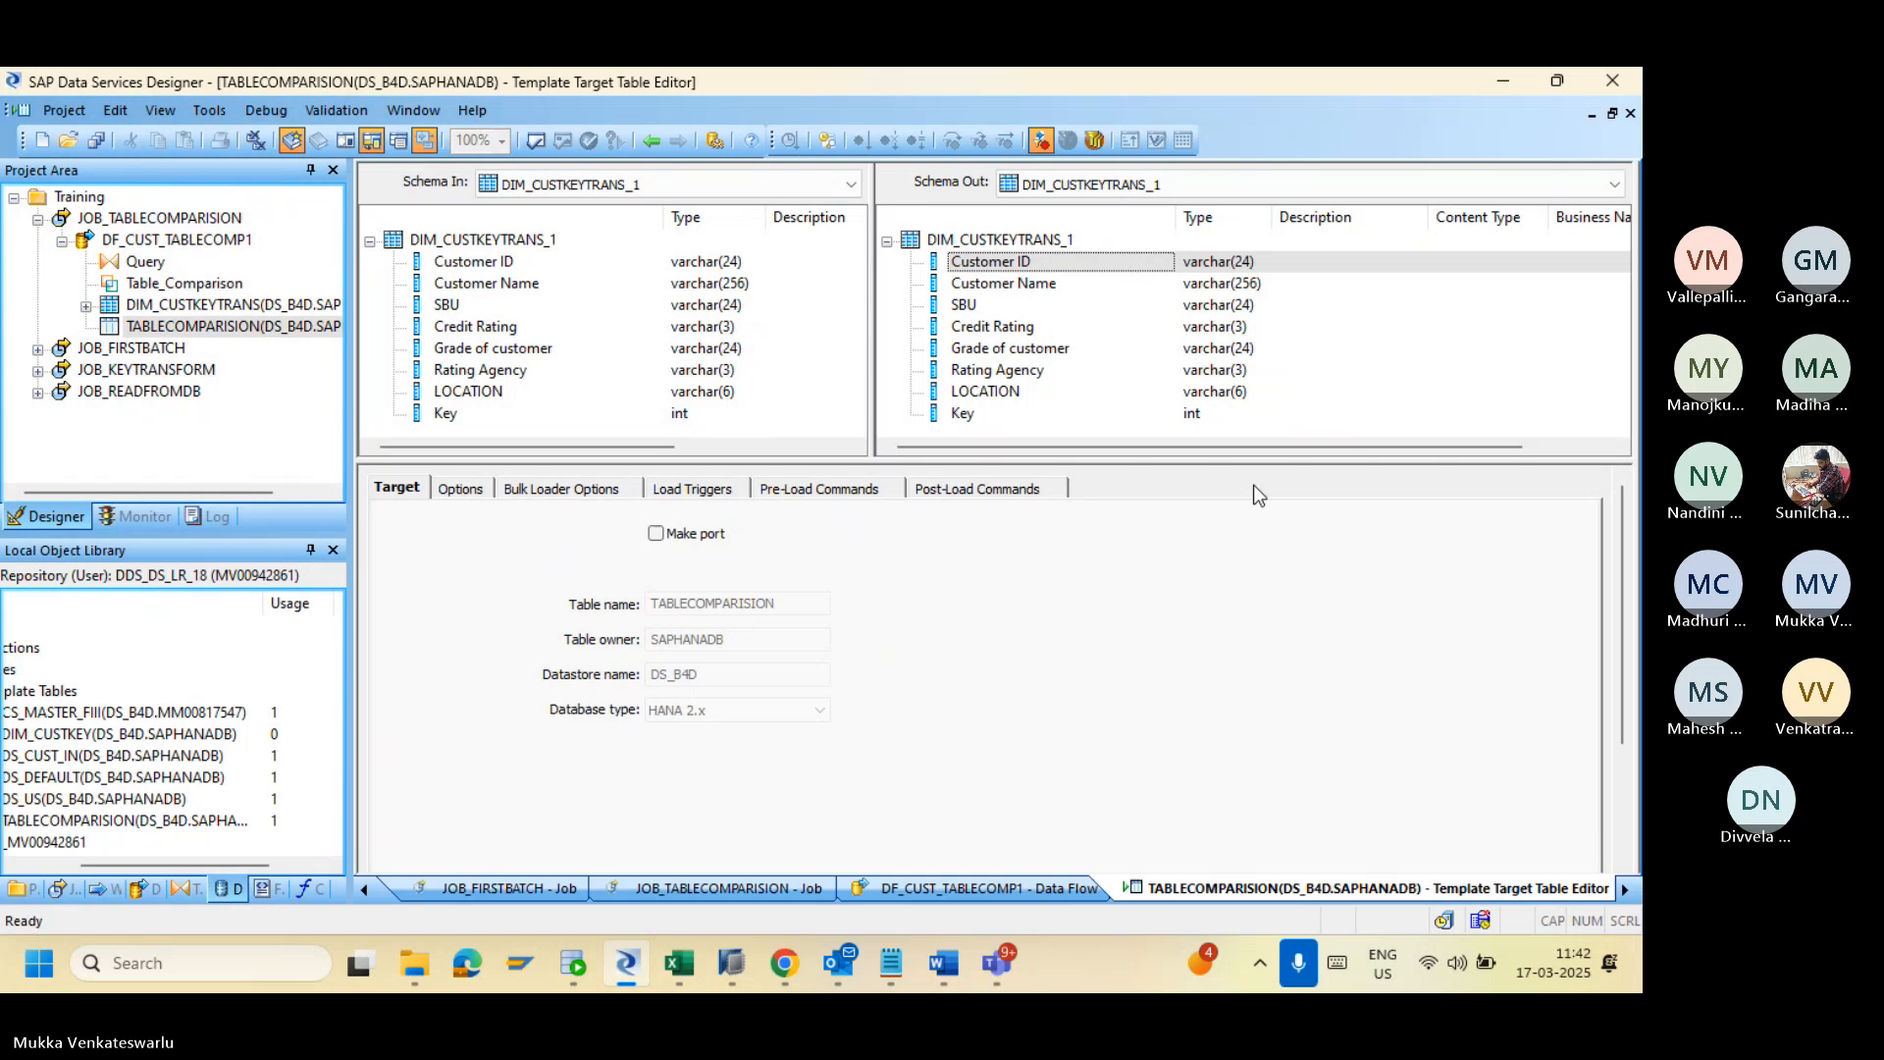
left_click(461, 487)
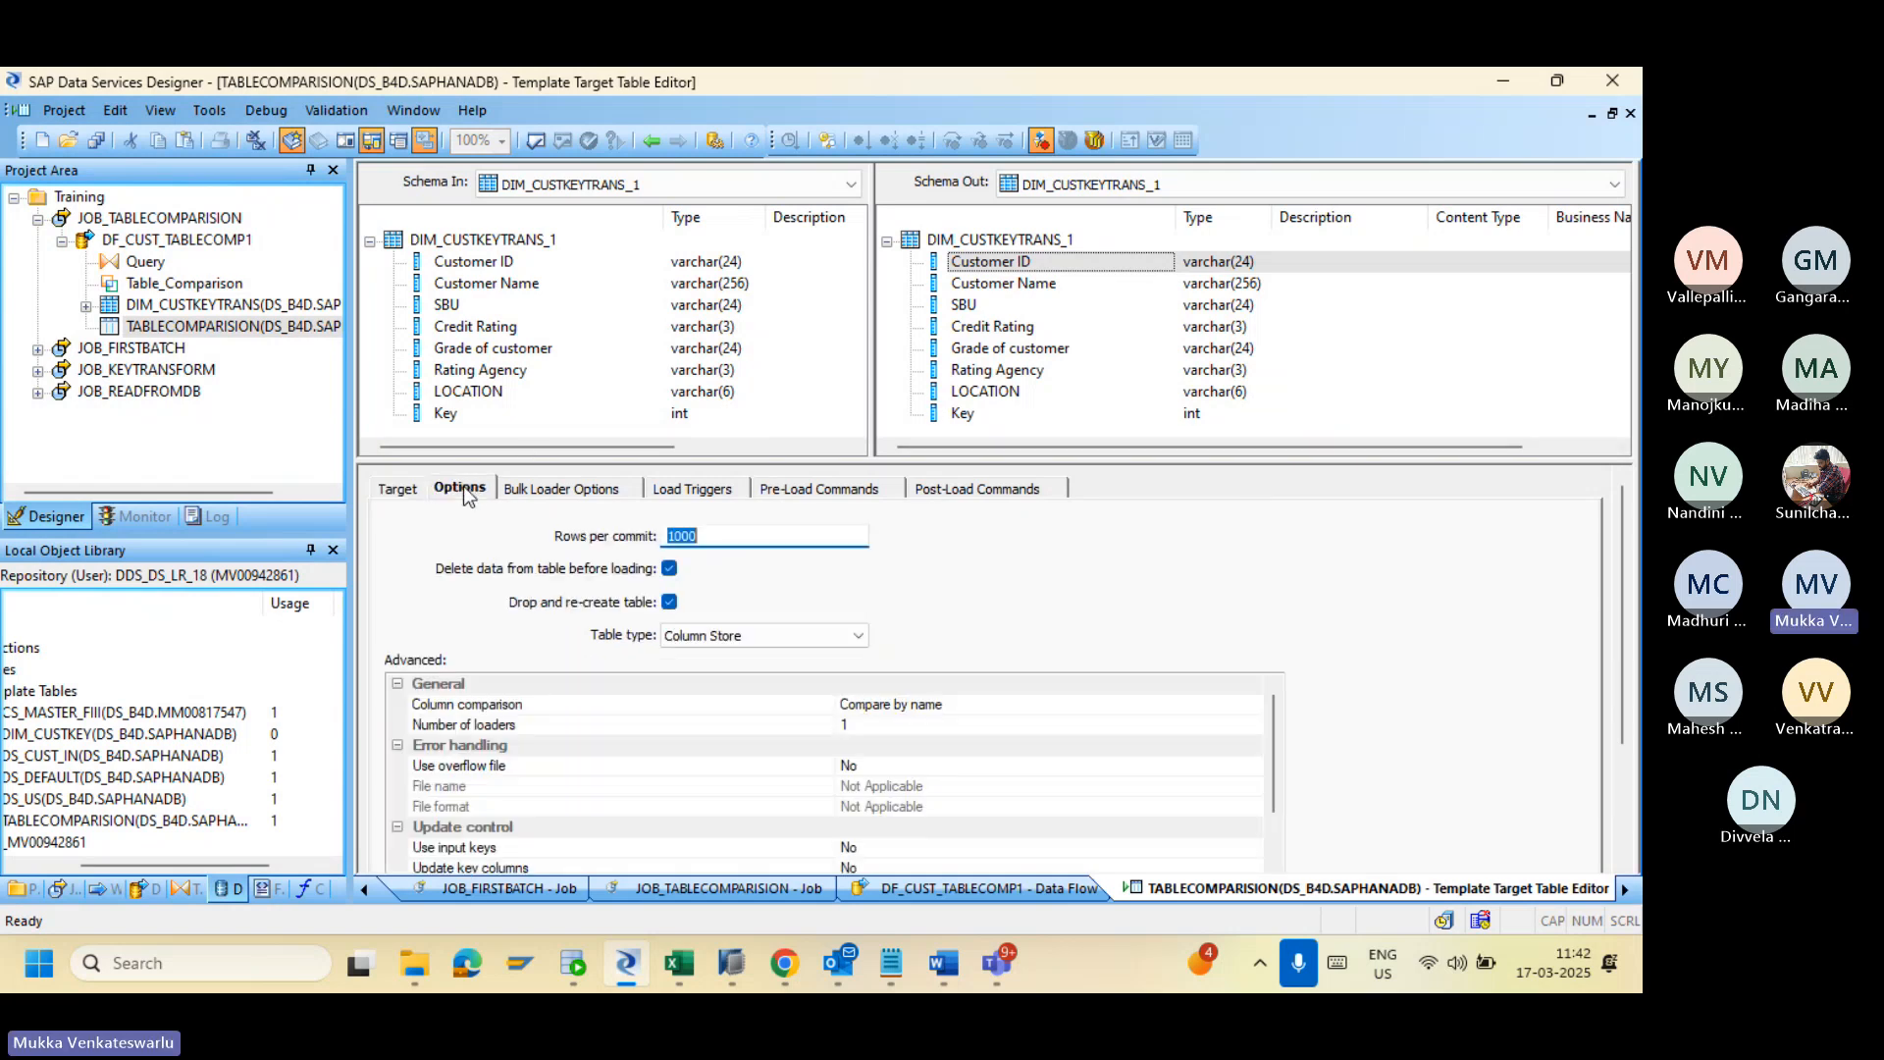
left_click(655, 141)
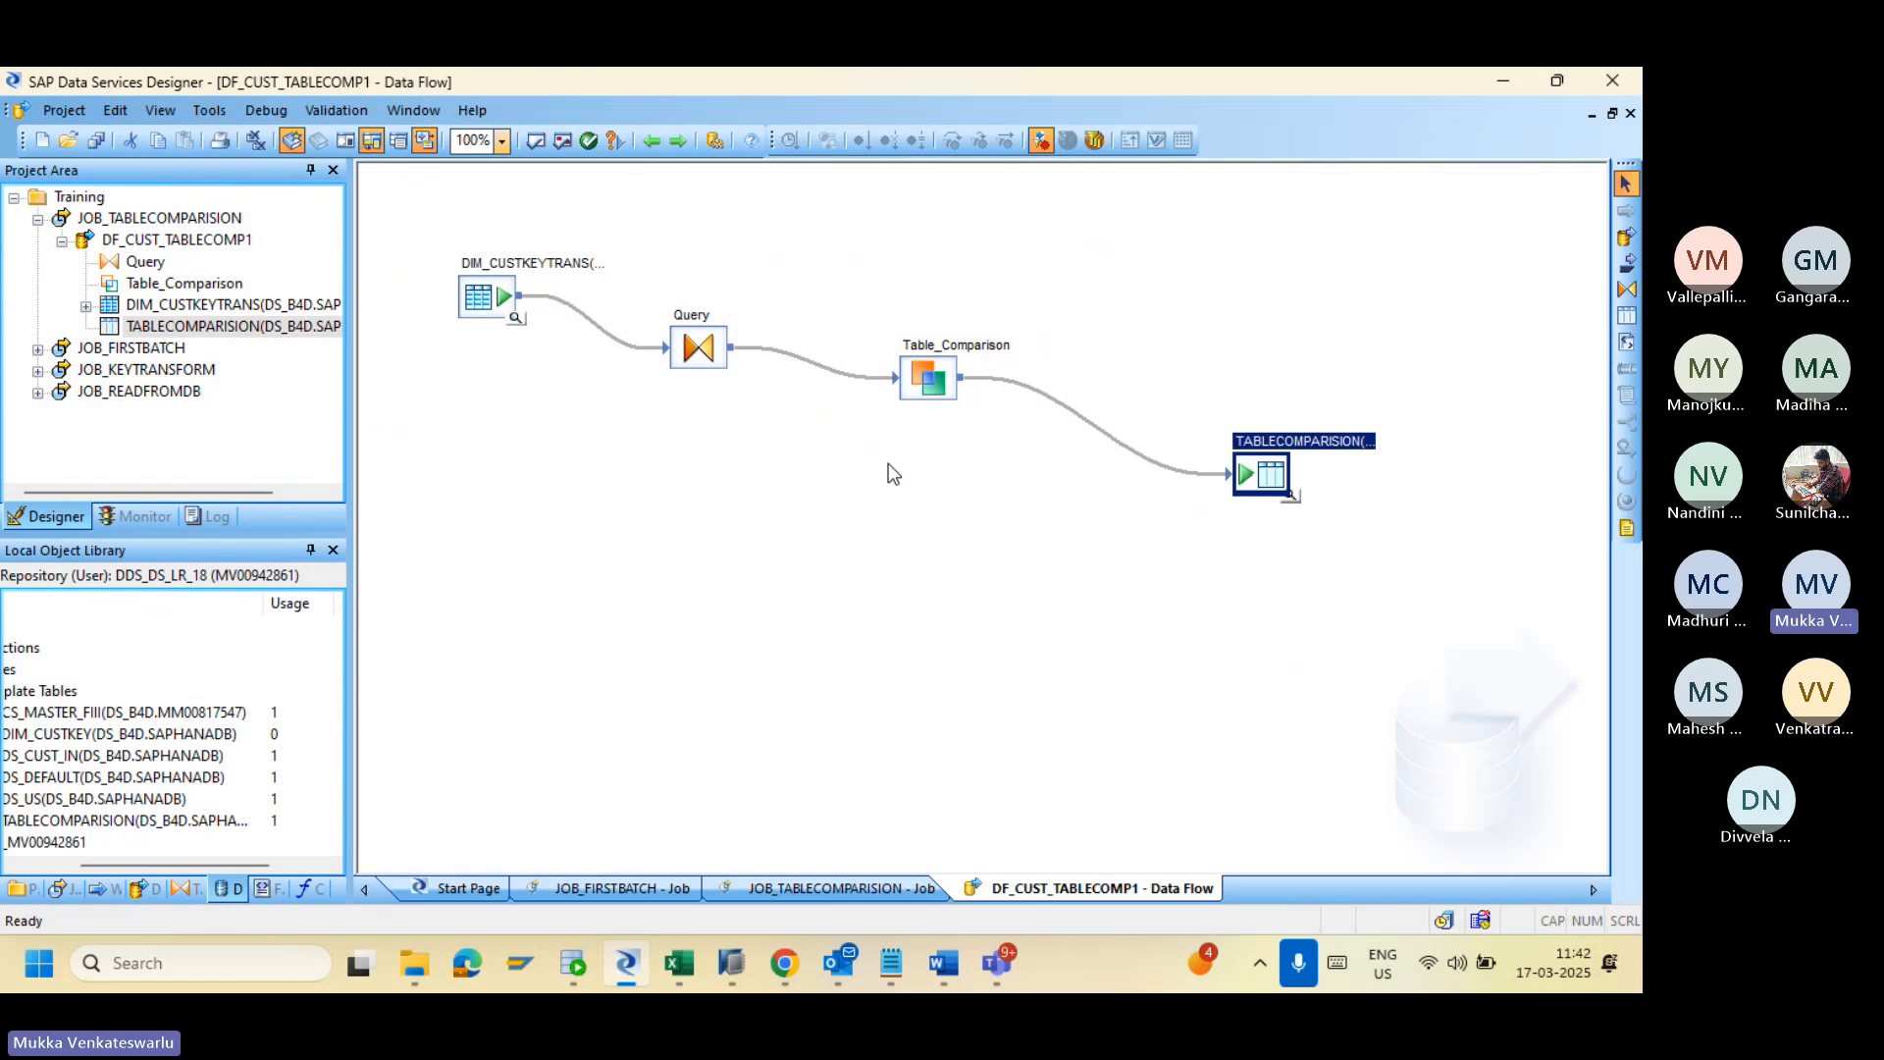
double_click(920, 378)
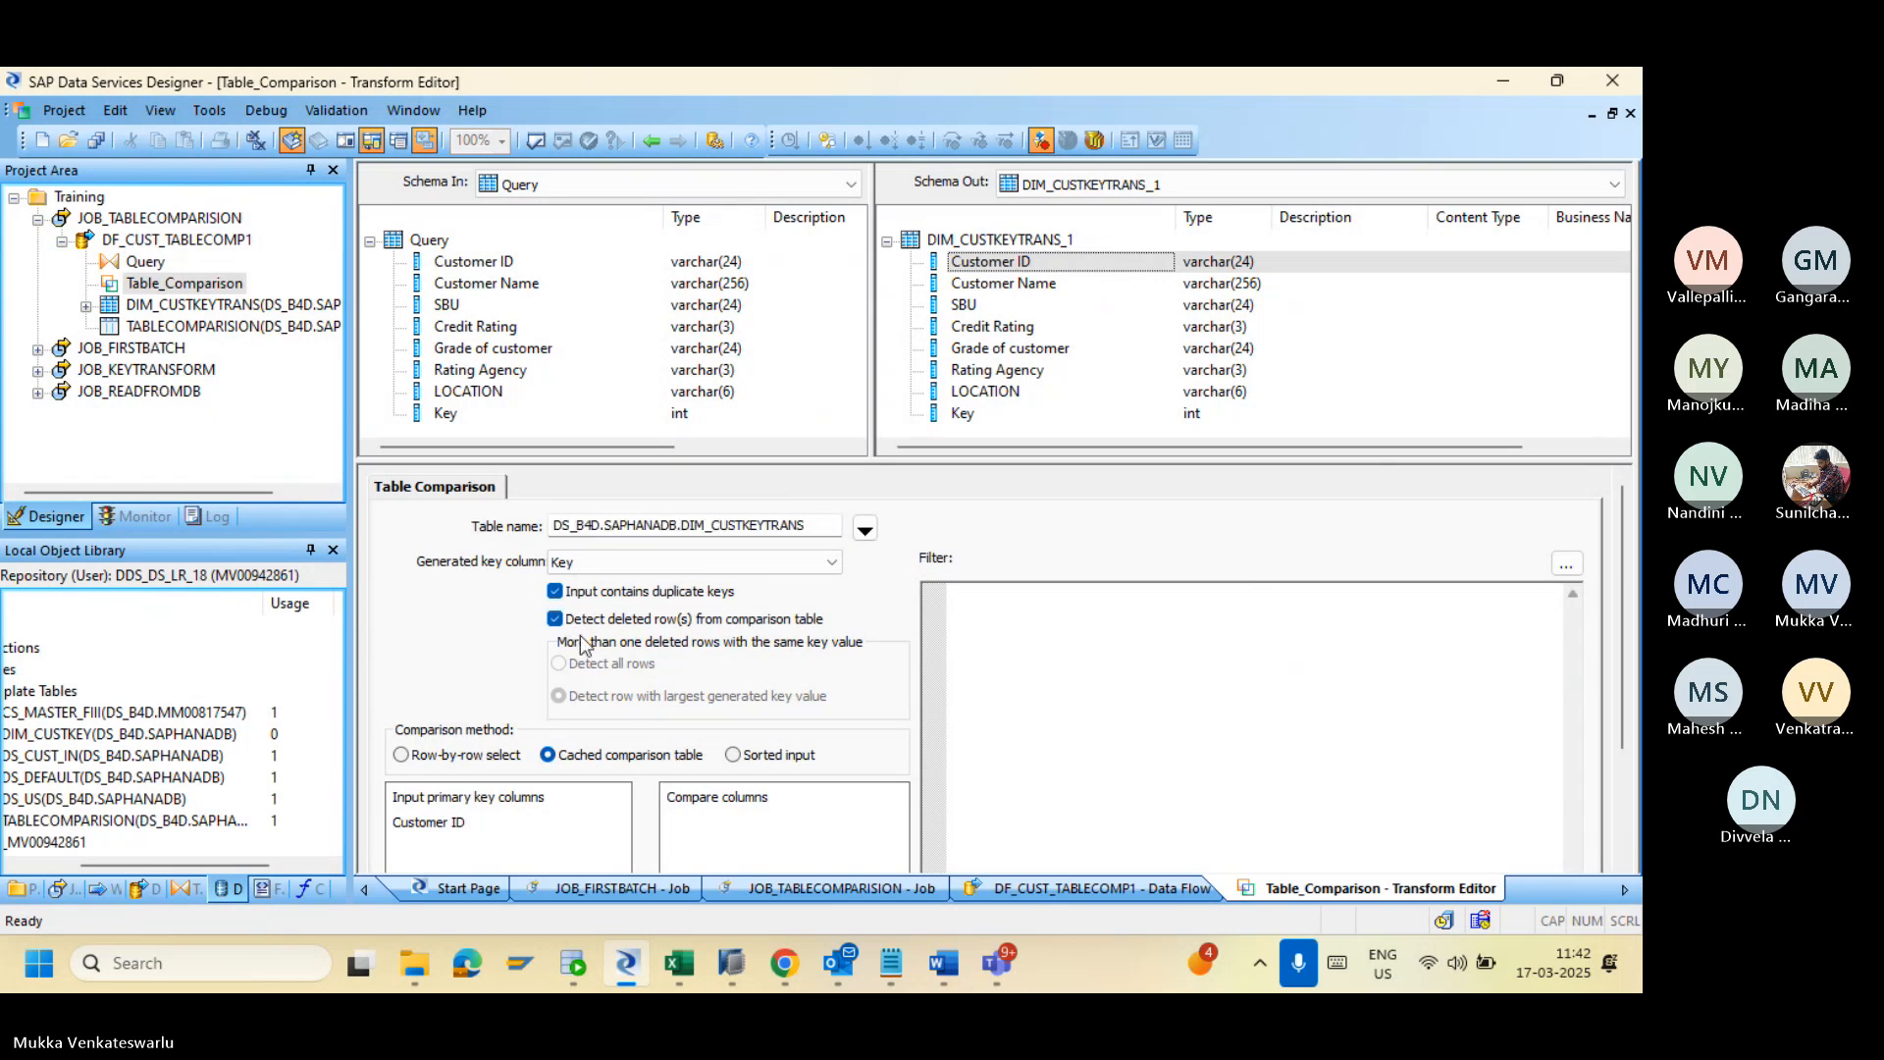
left_click(651, 139)
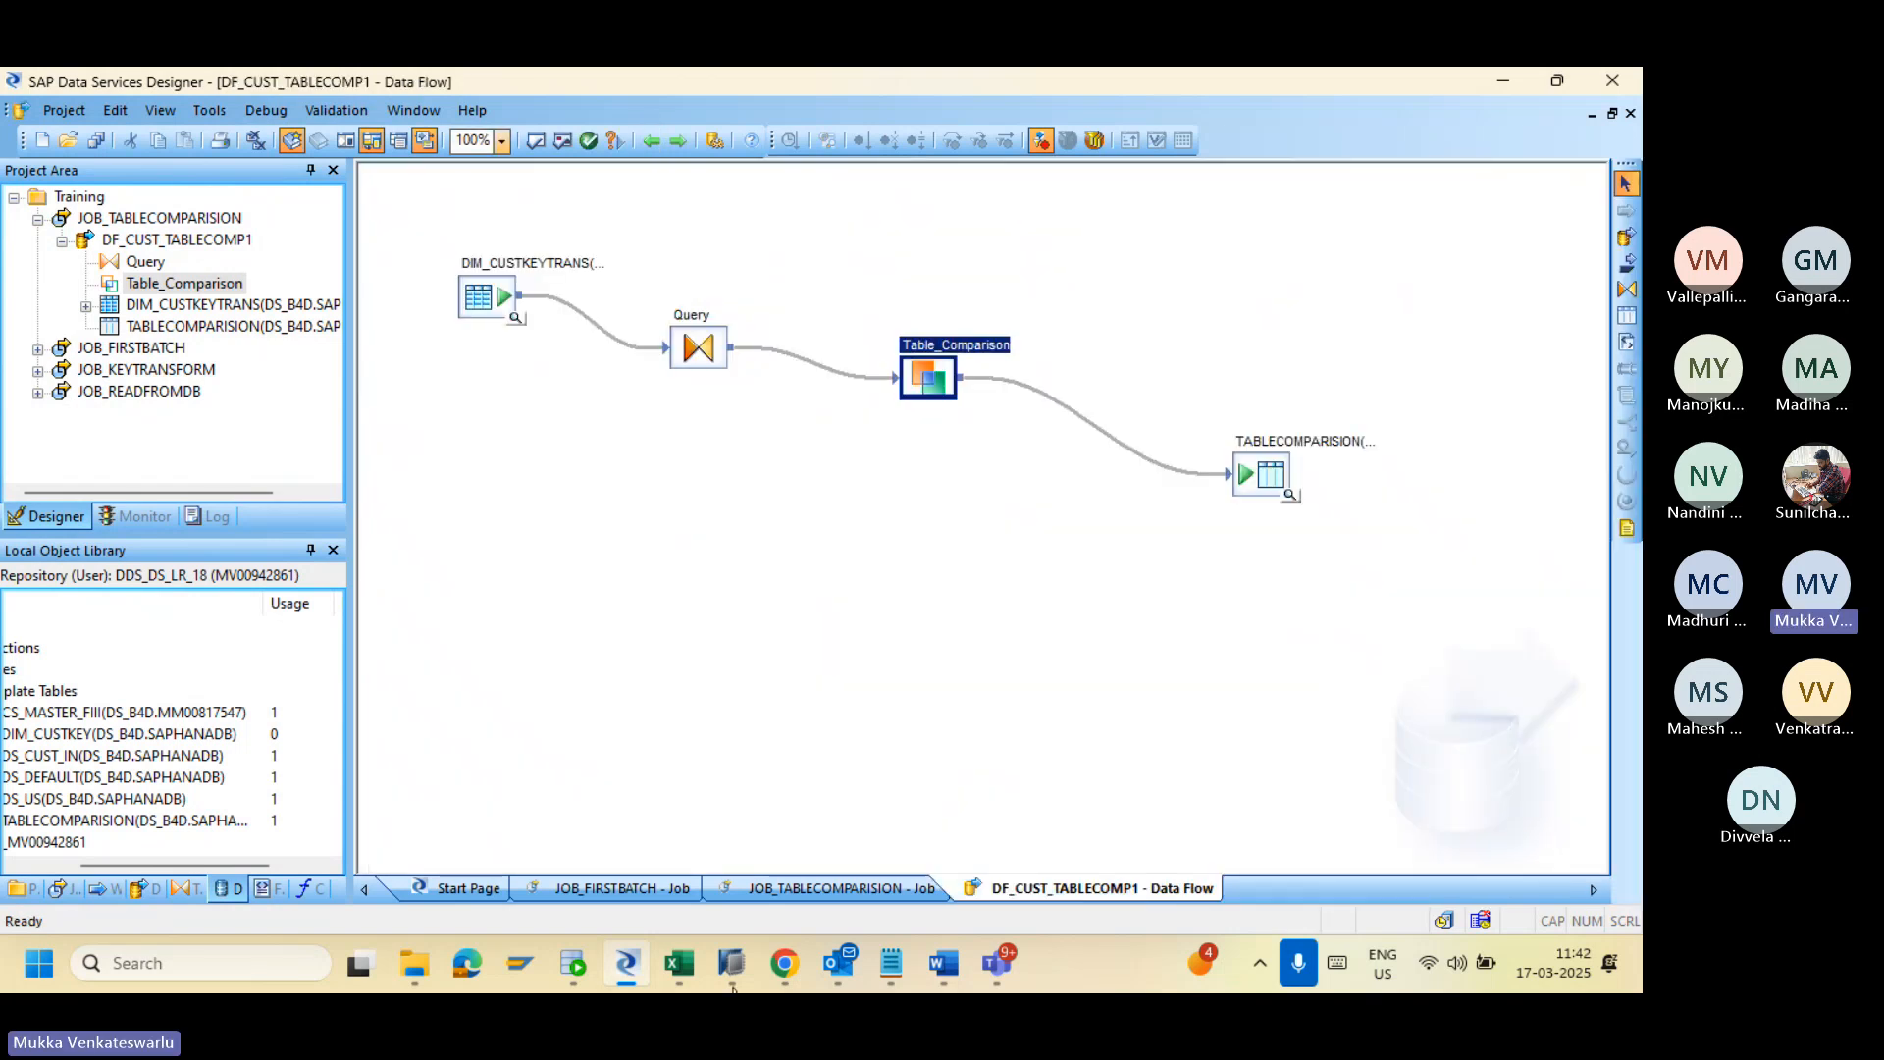
Step: Check the JOB_TABLECOMPARISION monitor log in the Management Console and the DIM_CUSTKEYTRANS rows in SAP HANA Studio
mouse_move(772, 981)
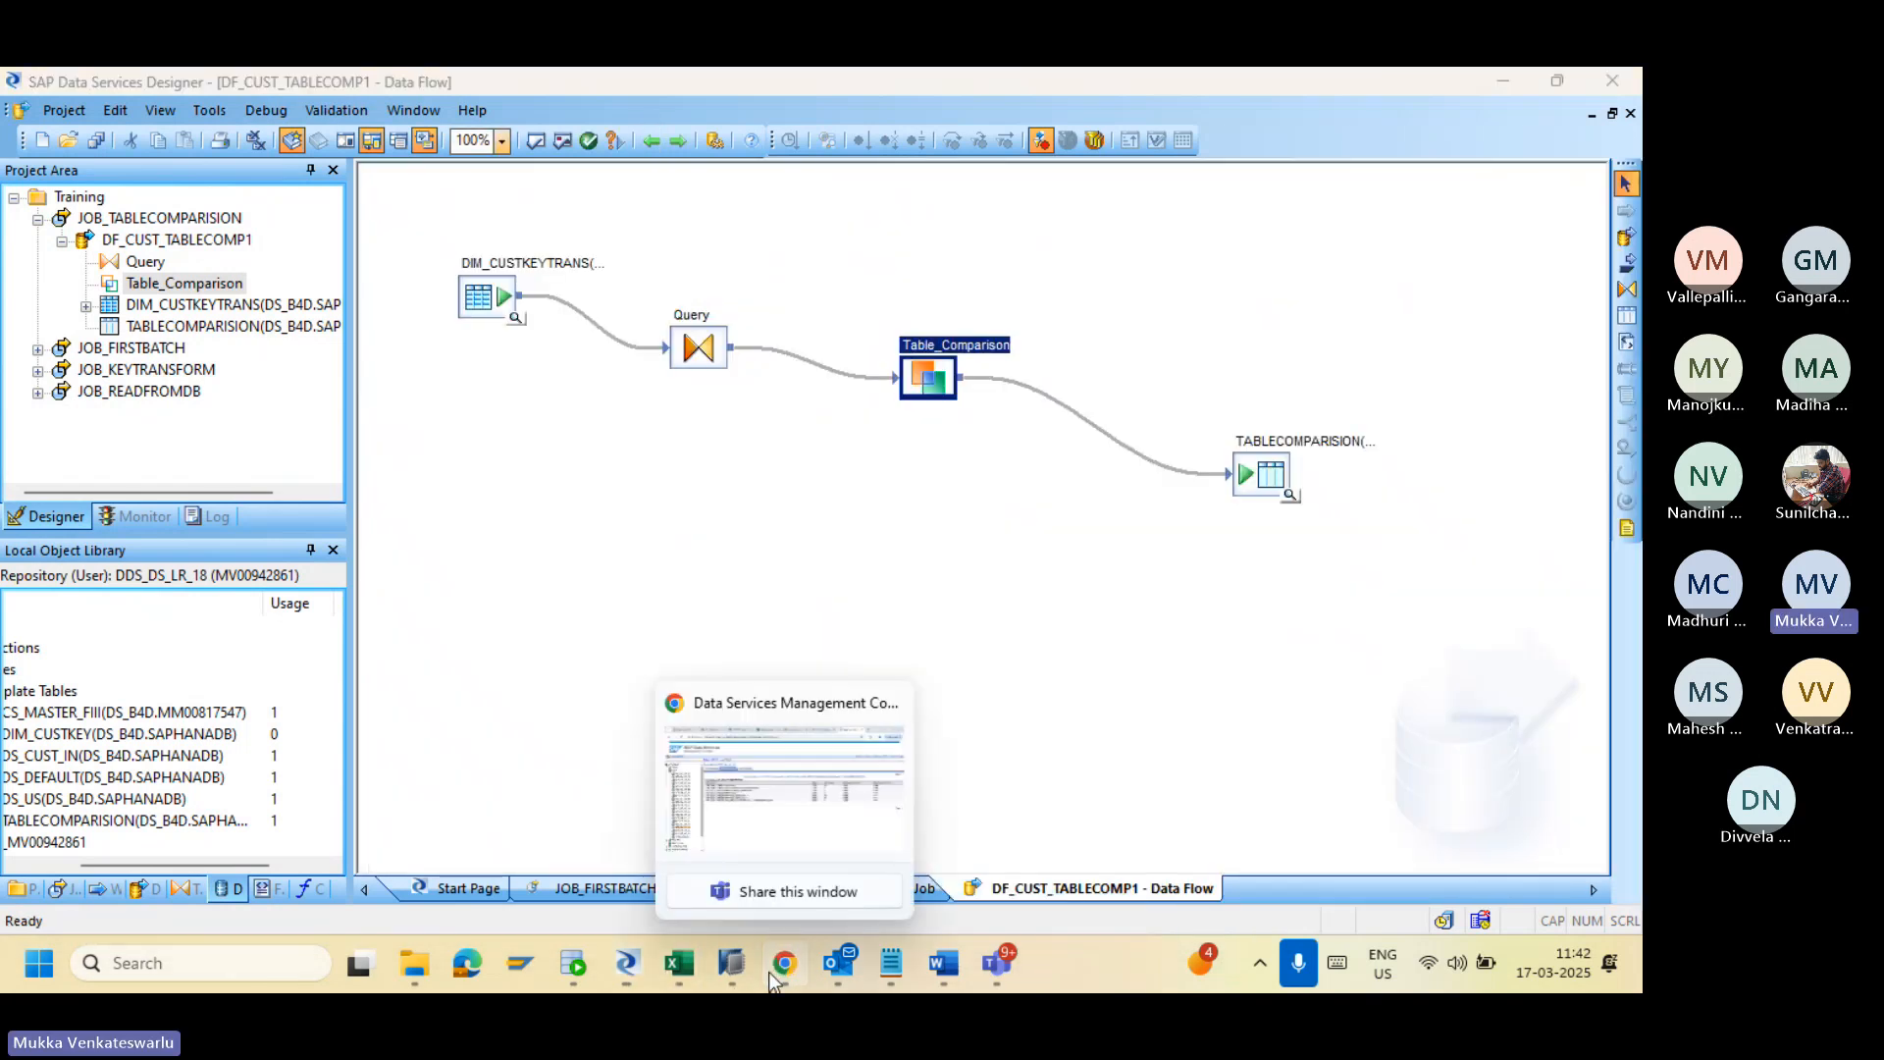
left_click(769, 974)
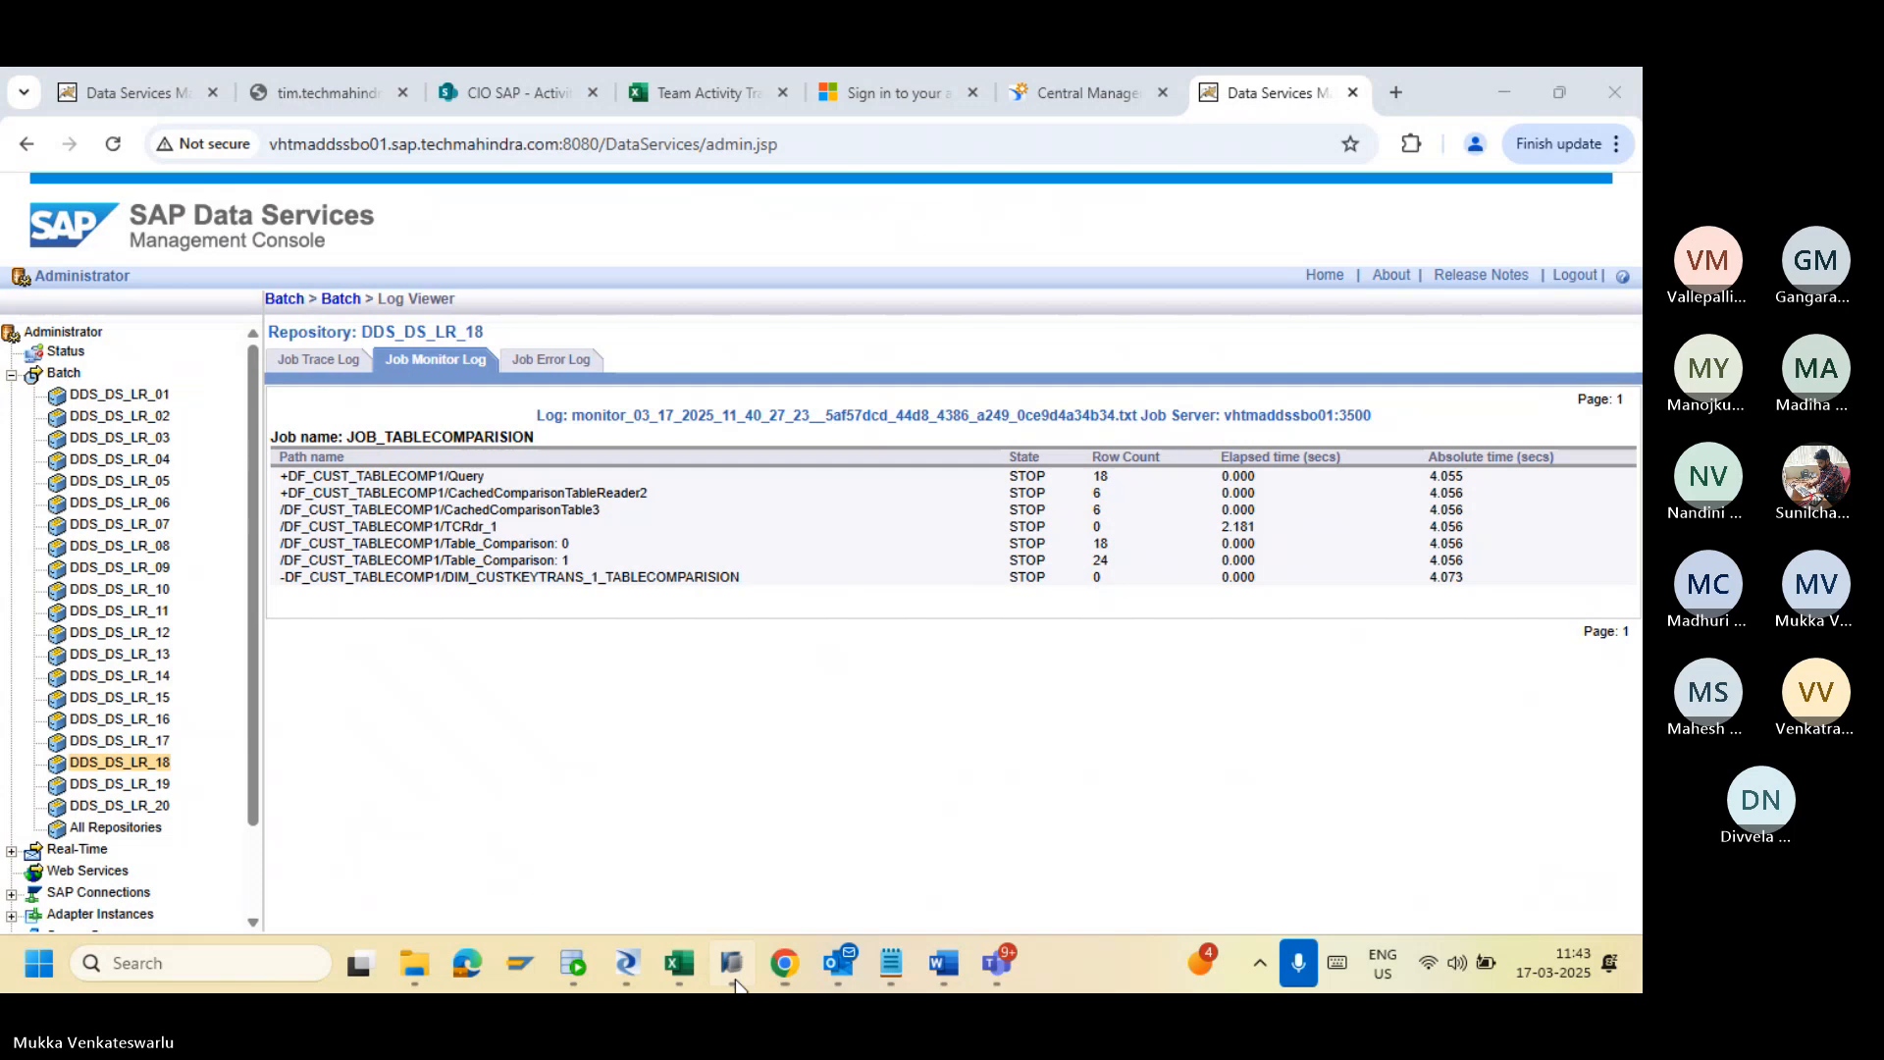
left_click(731, 963)
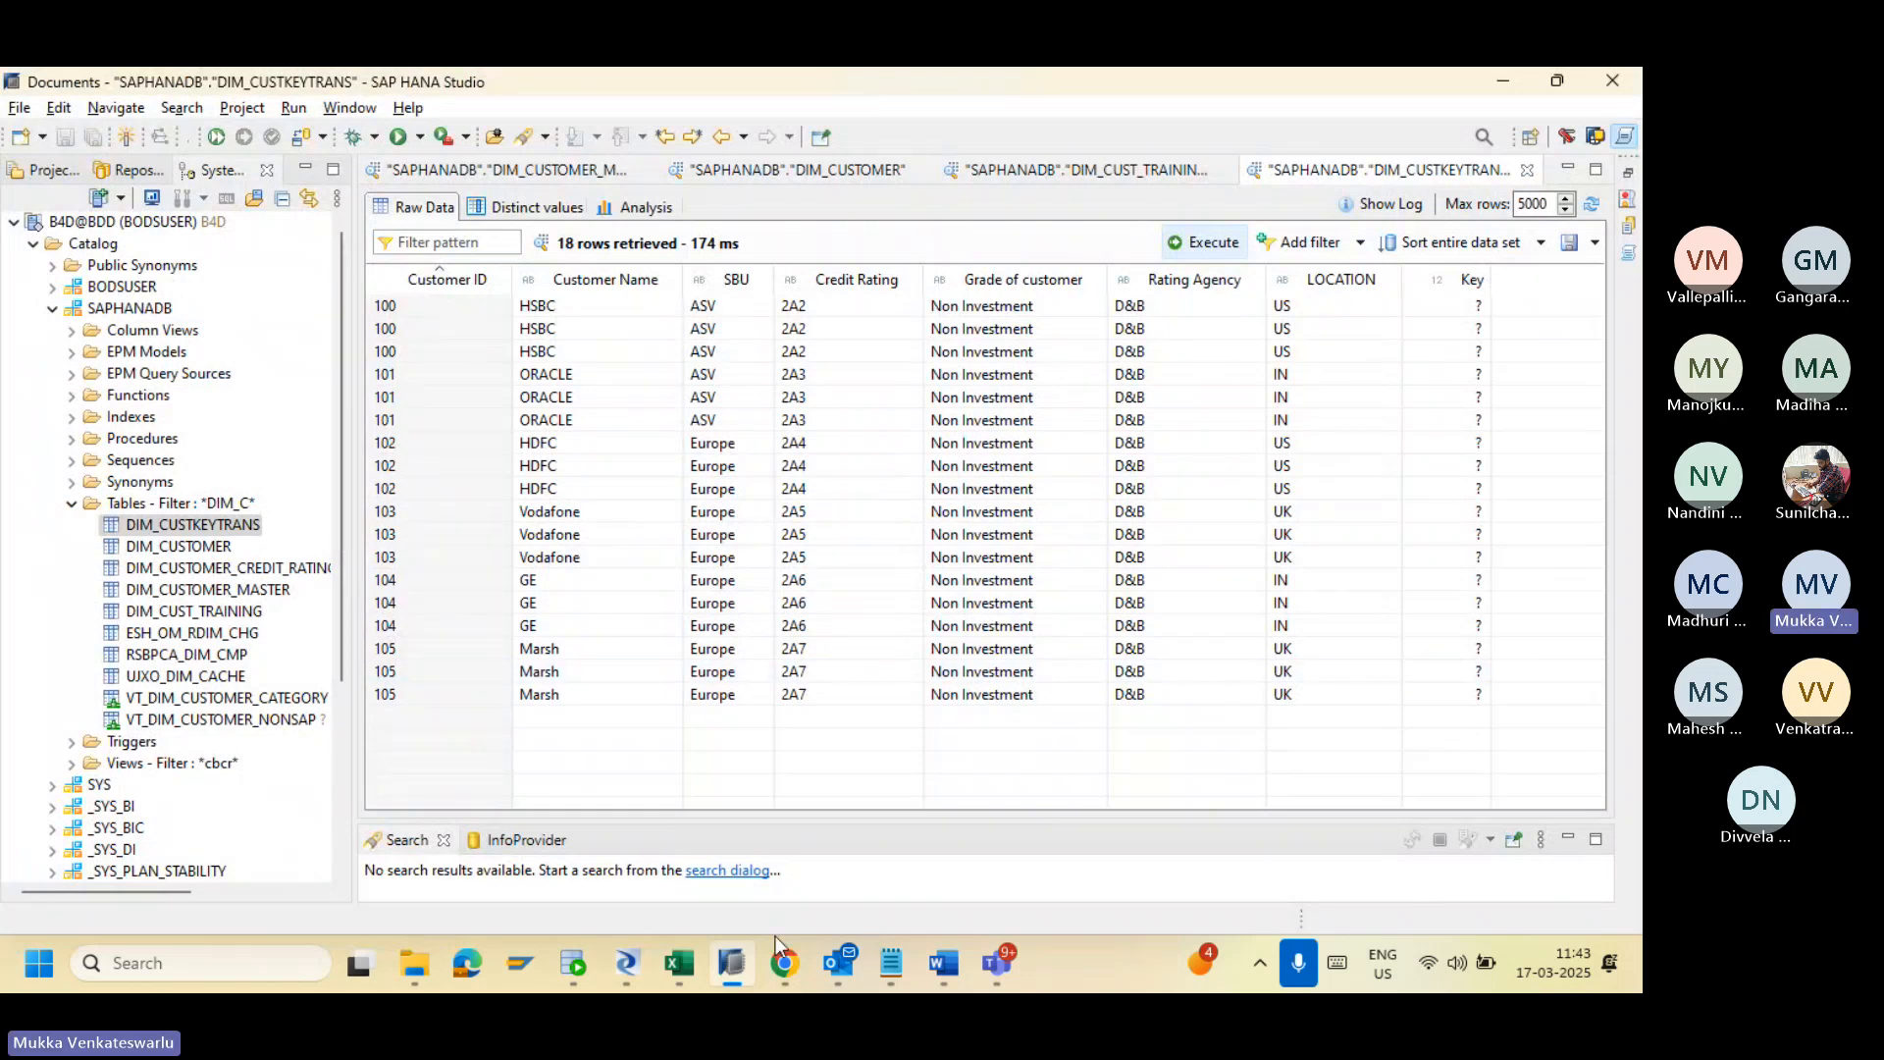
Step: In Data Services Designer, add LOCATION as a compare column of the Table_Comparison transform and save data flow DF_CUST_TABLECOMP1
left_click(628, 970)
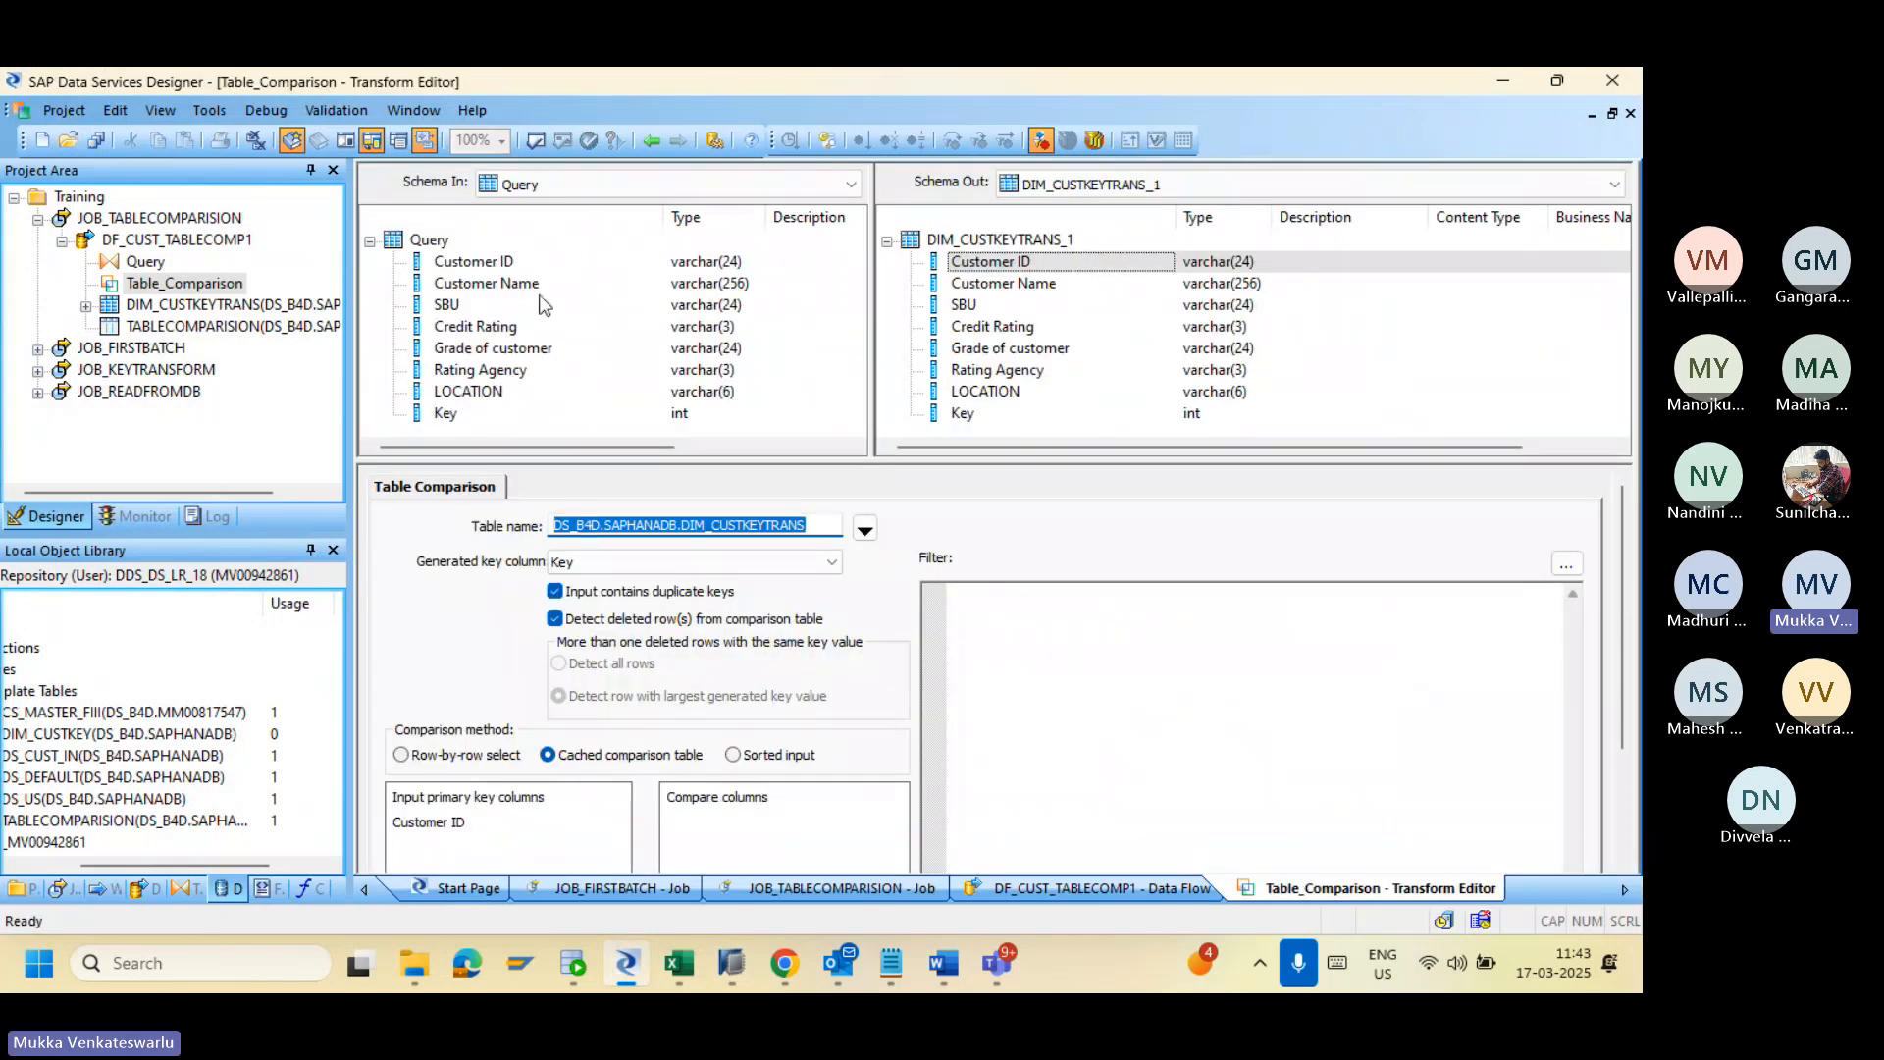
left_click(474, 392)
left_click_drag(473, 392, 776, 822)
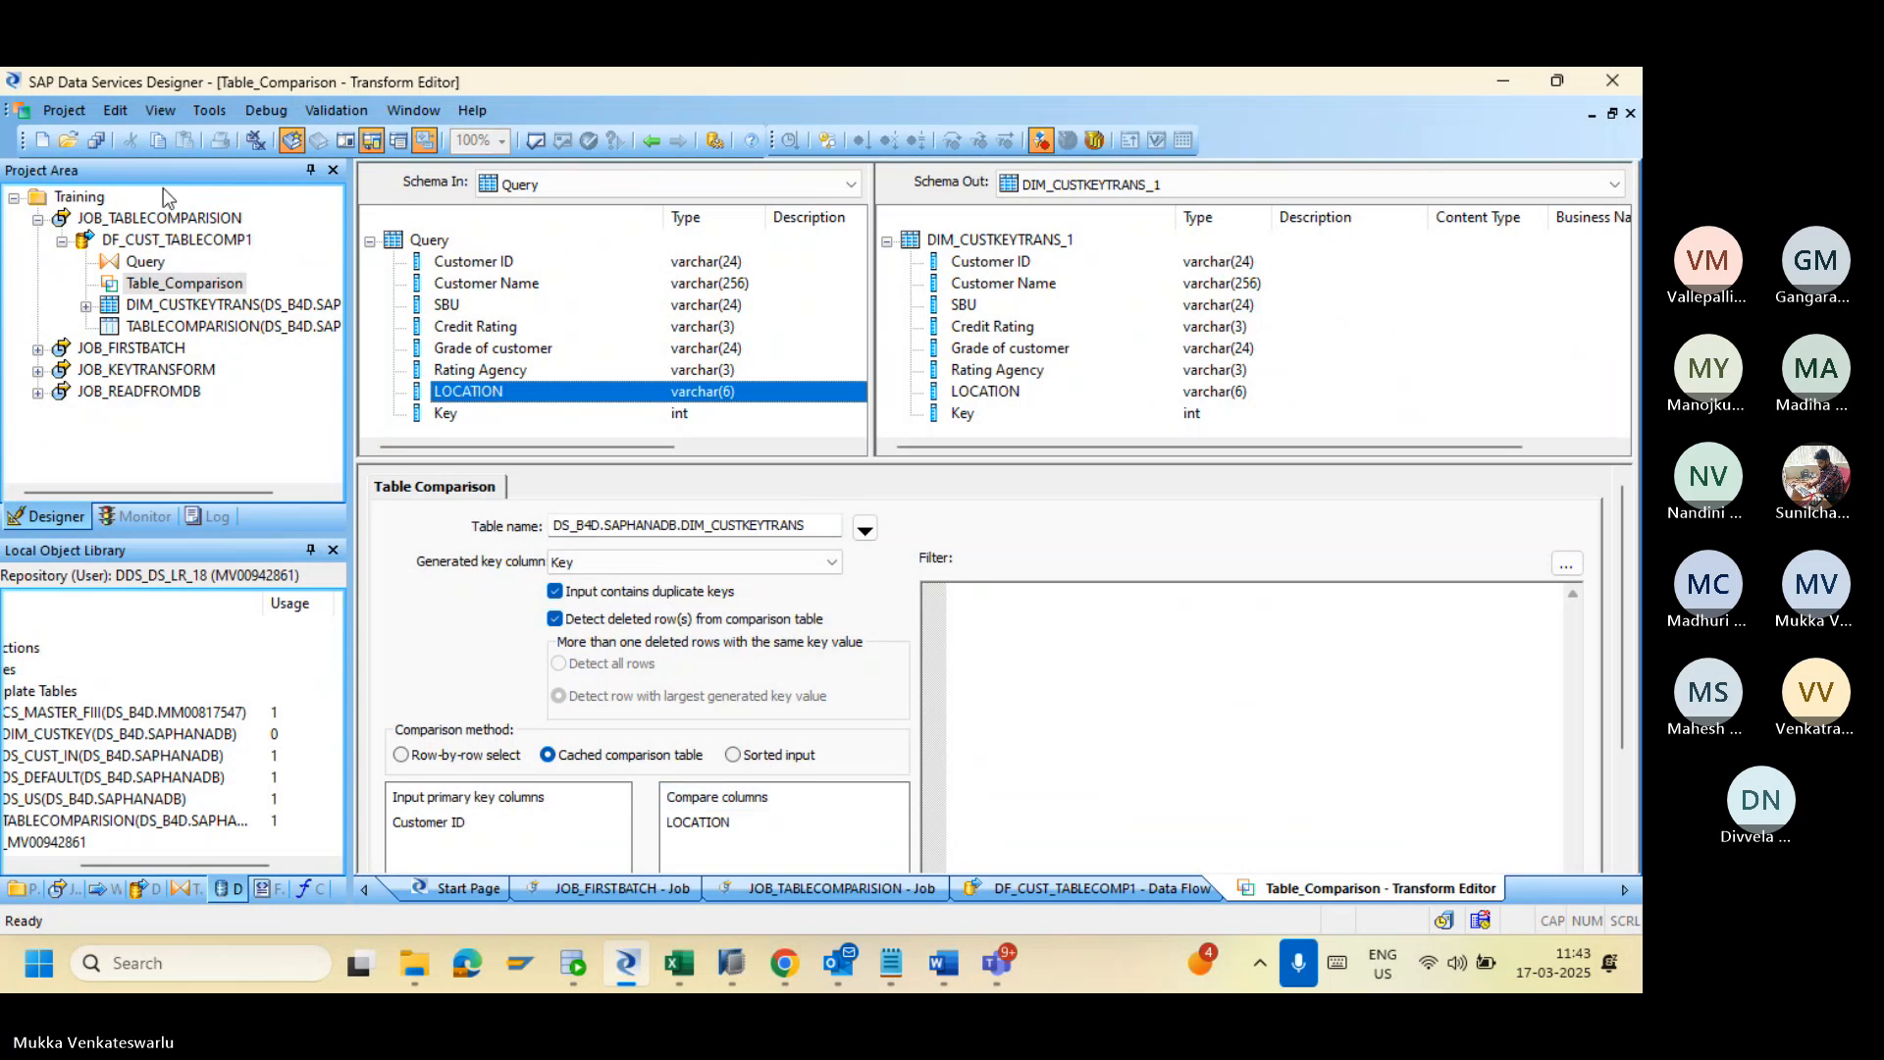
left_click(96, 141)
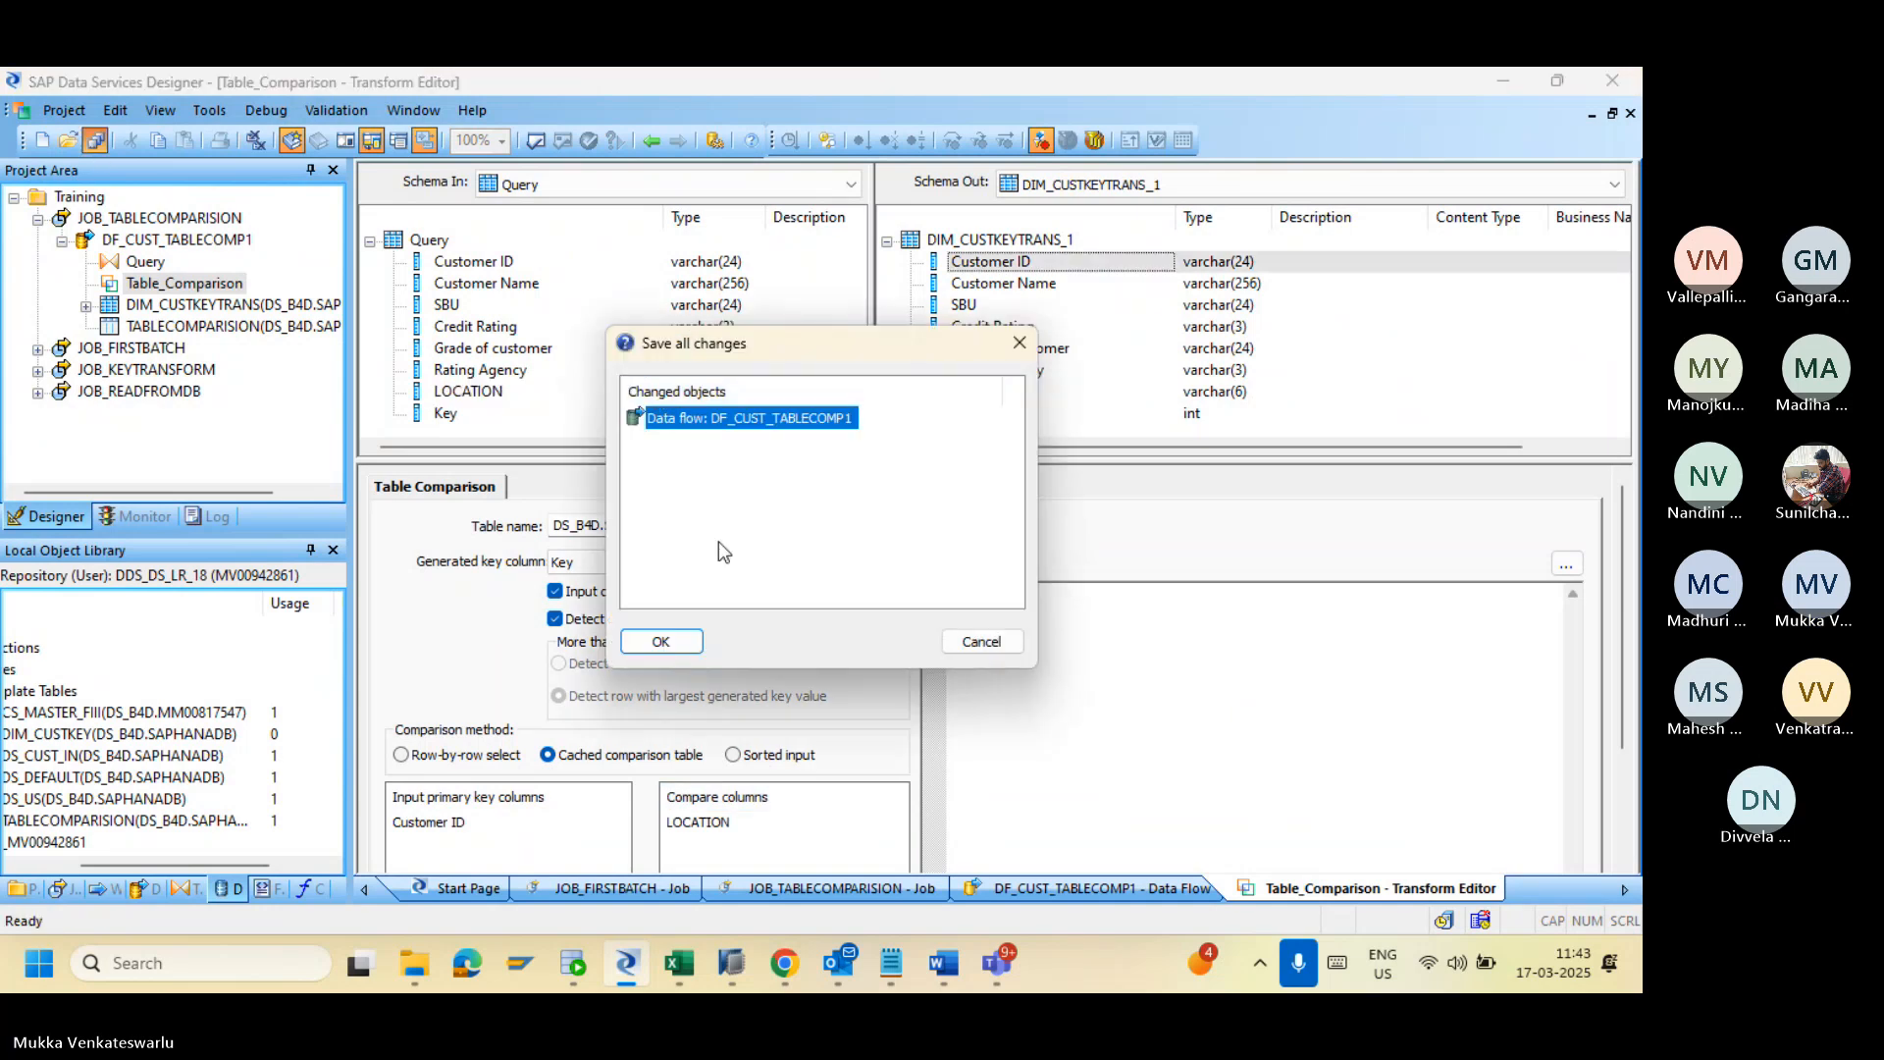
left_click(662, 643)
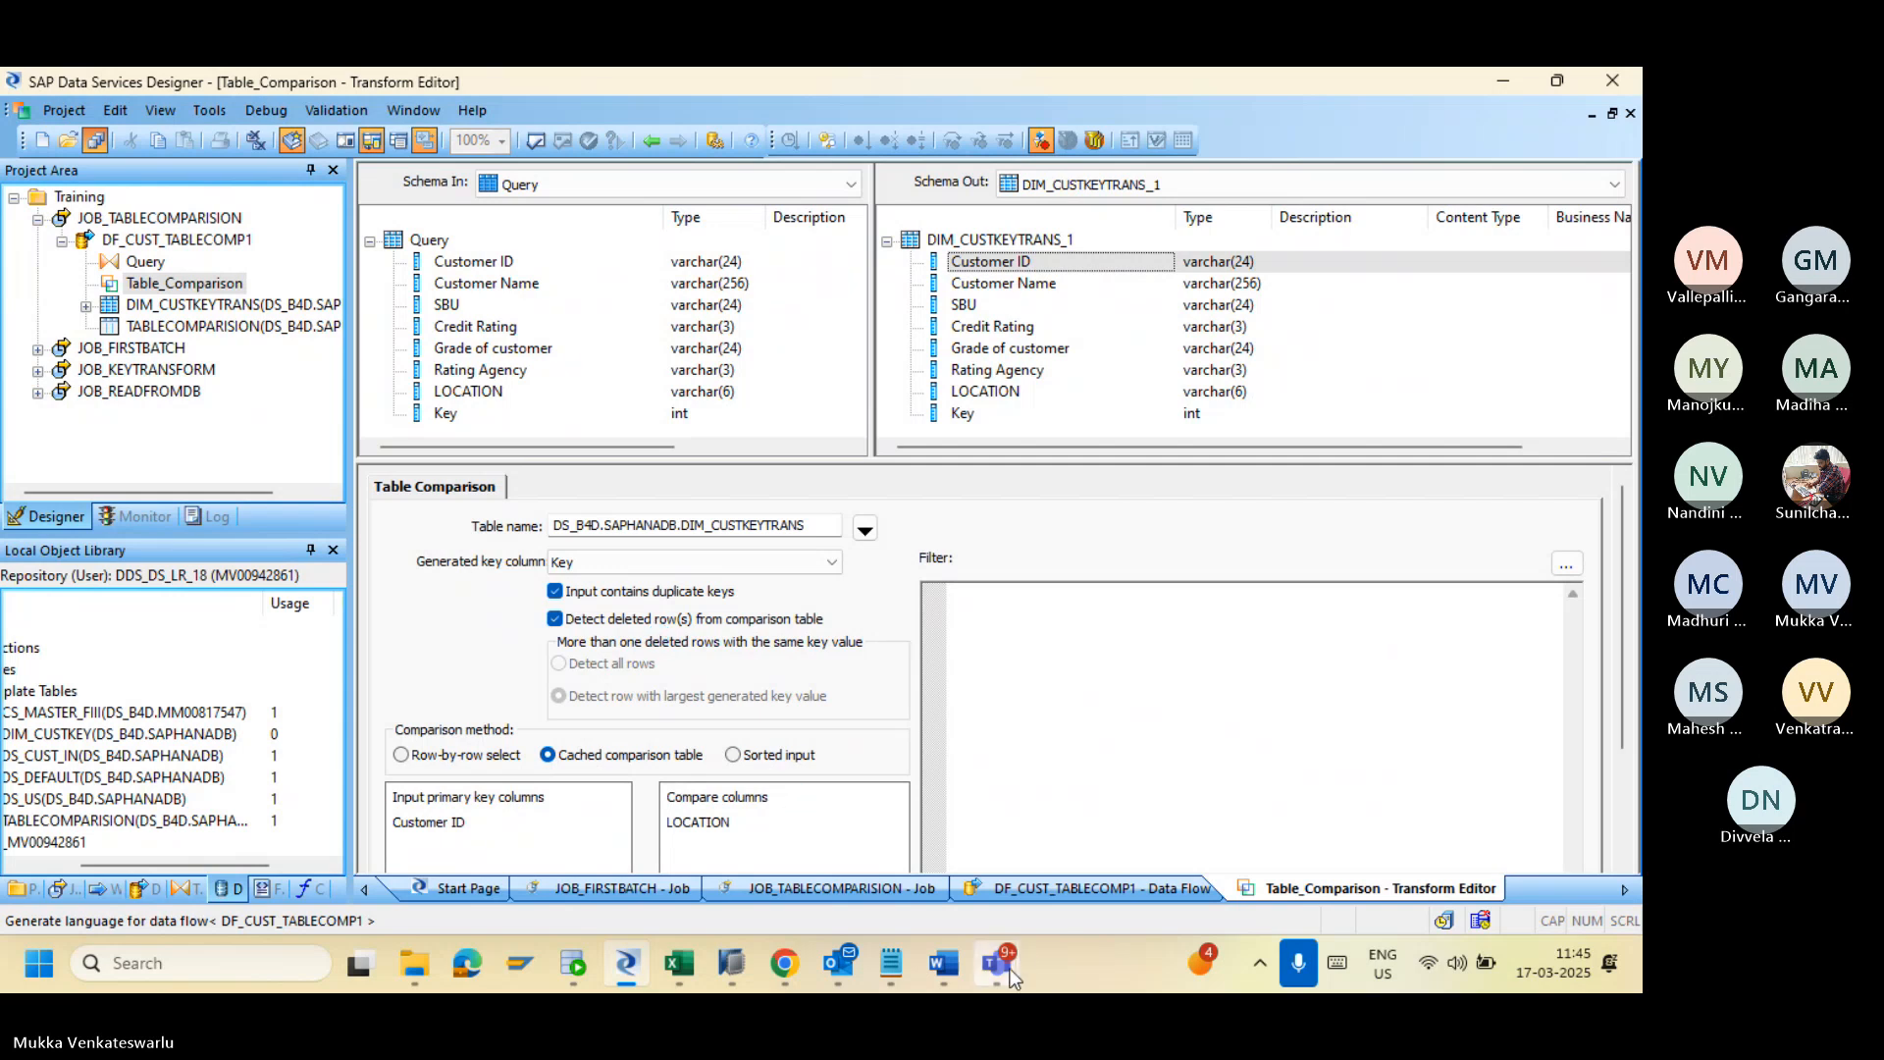
mouse_move(1013, 976)
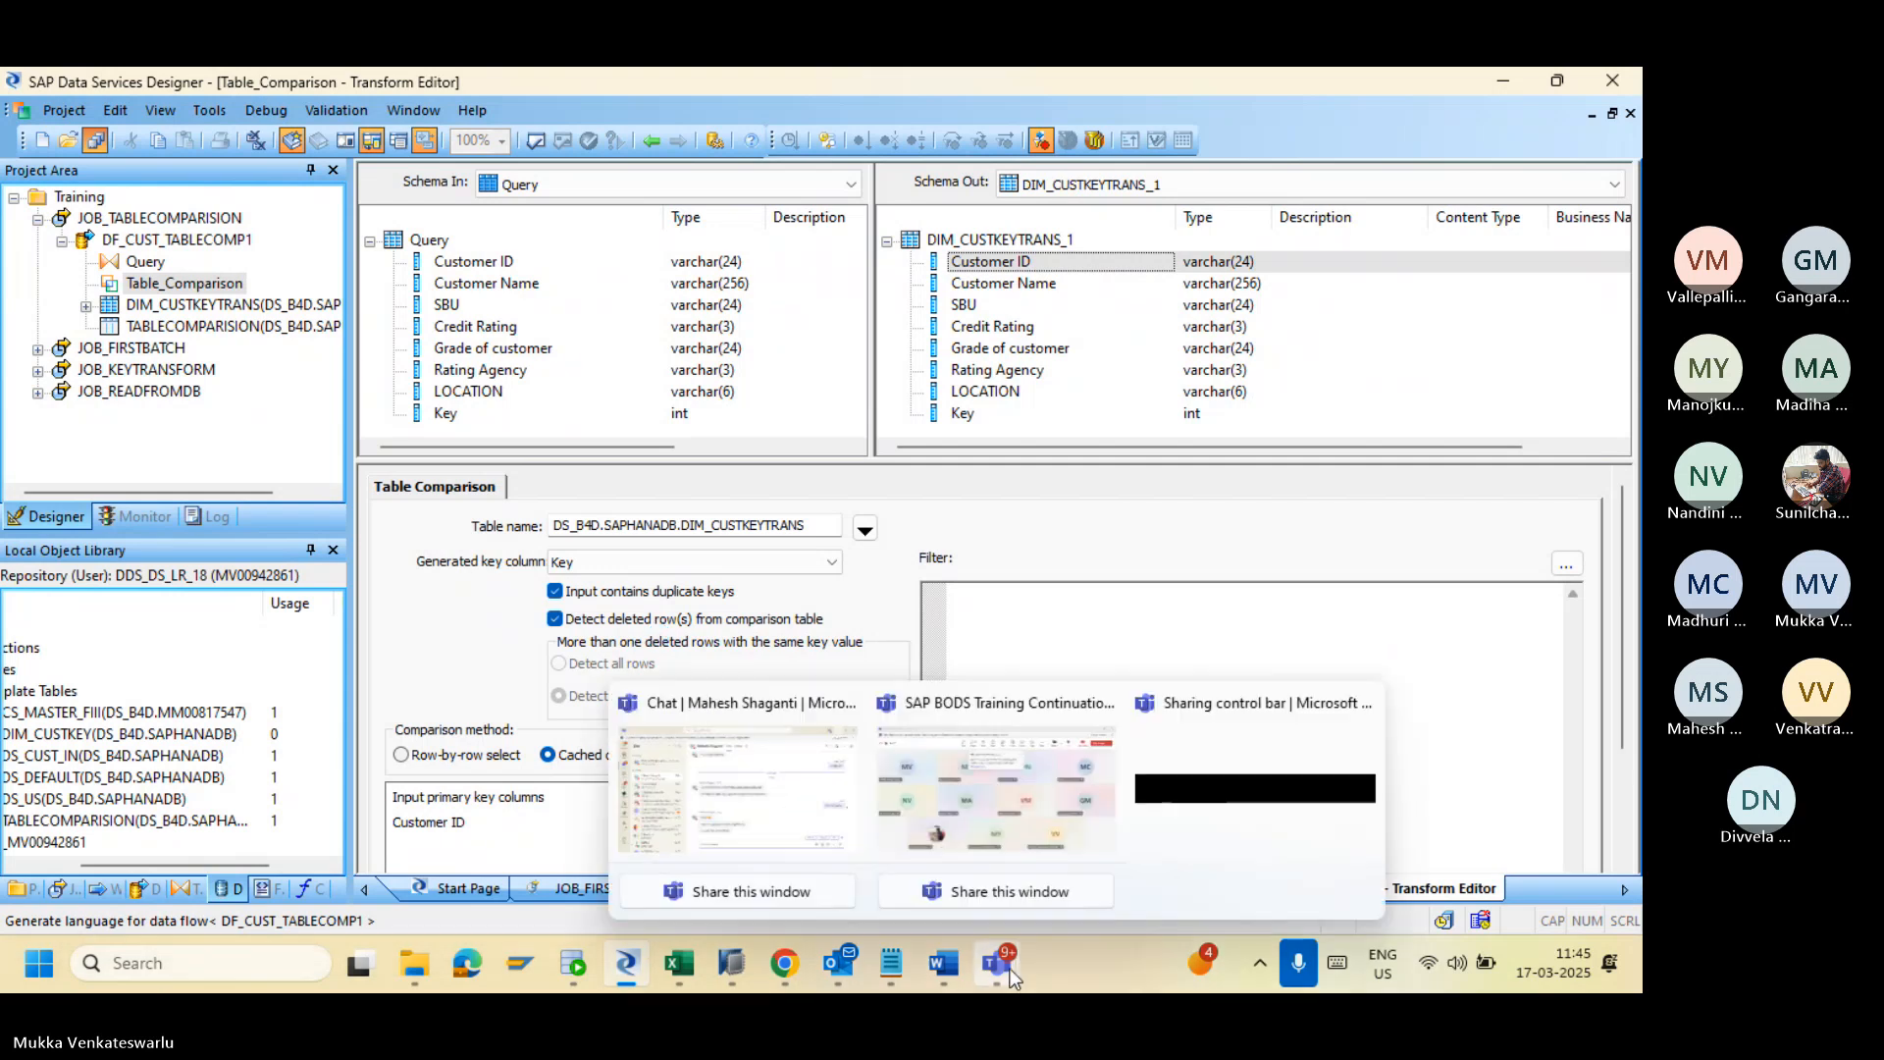
left_click(991, 780)
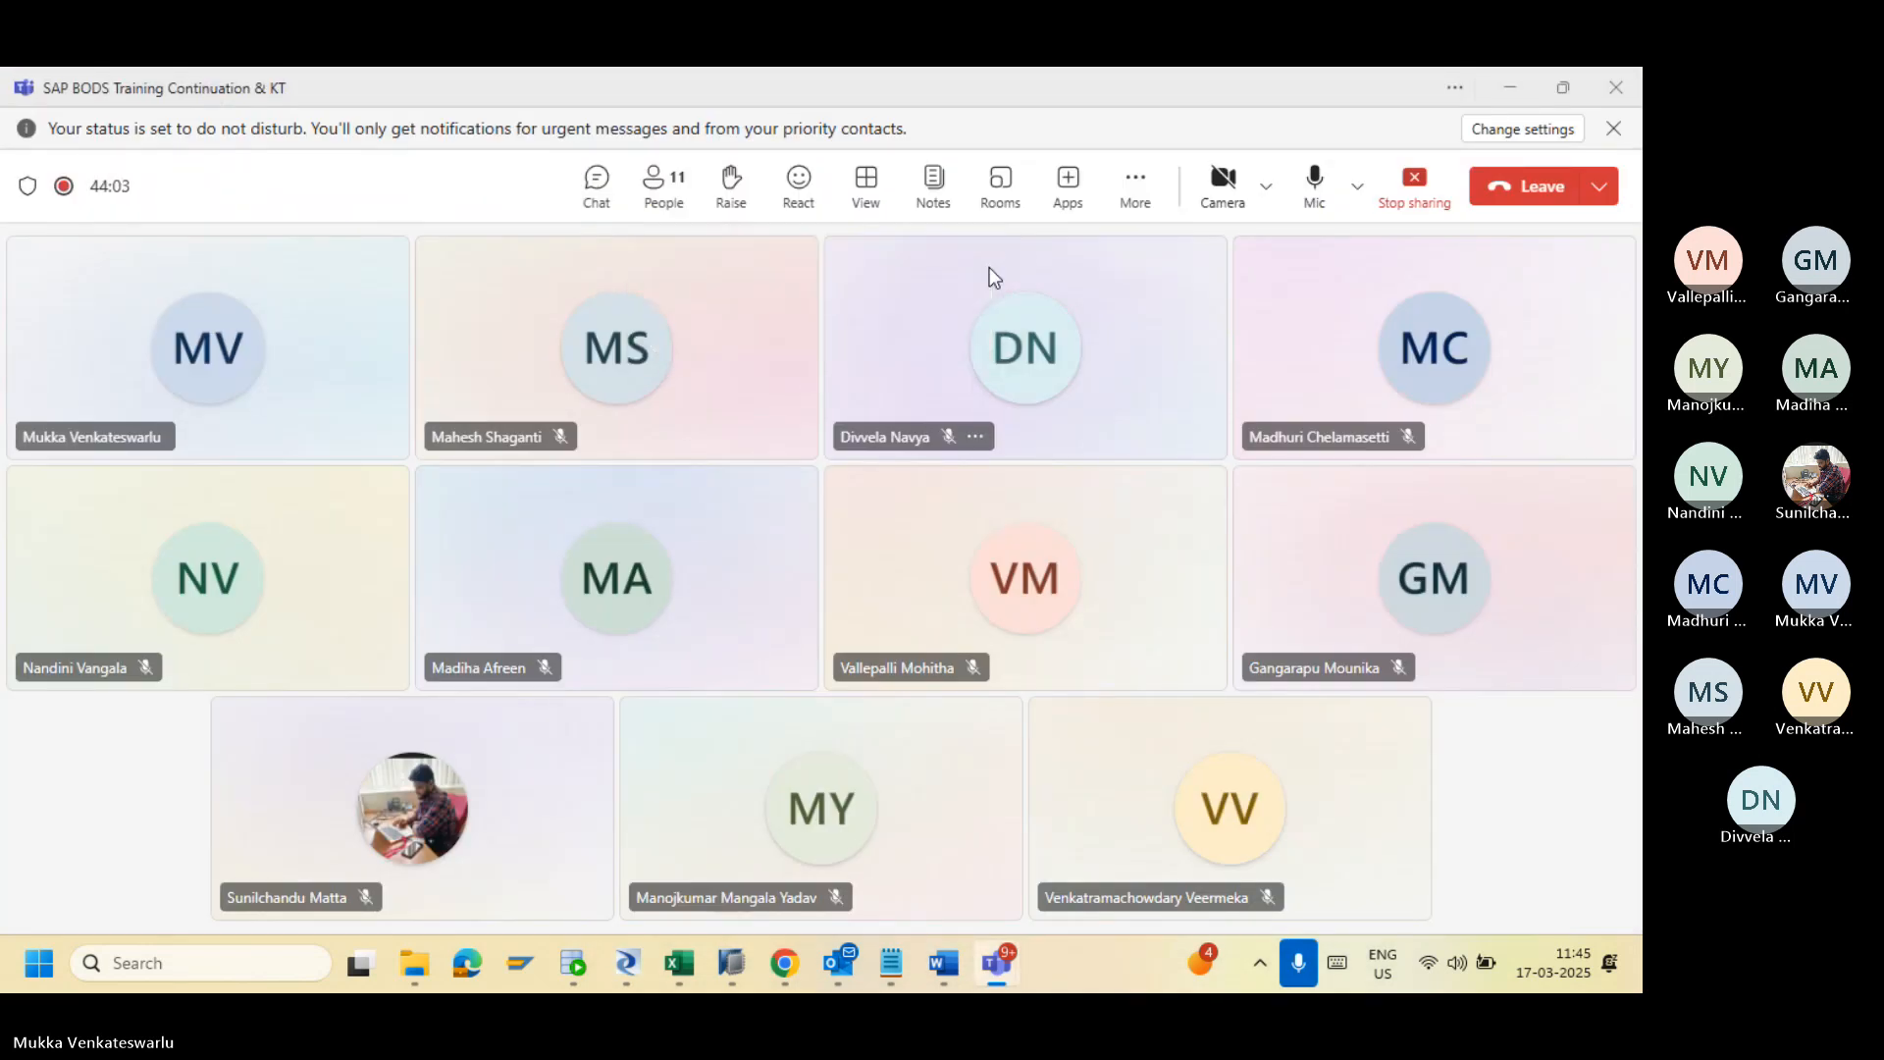
key("alt+Tab")
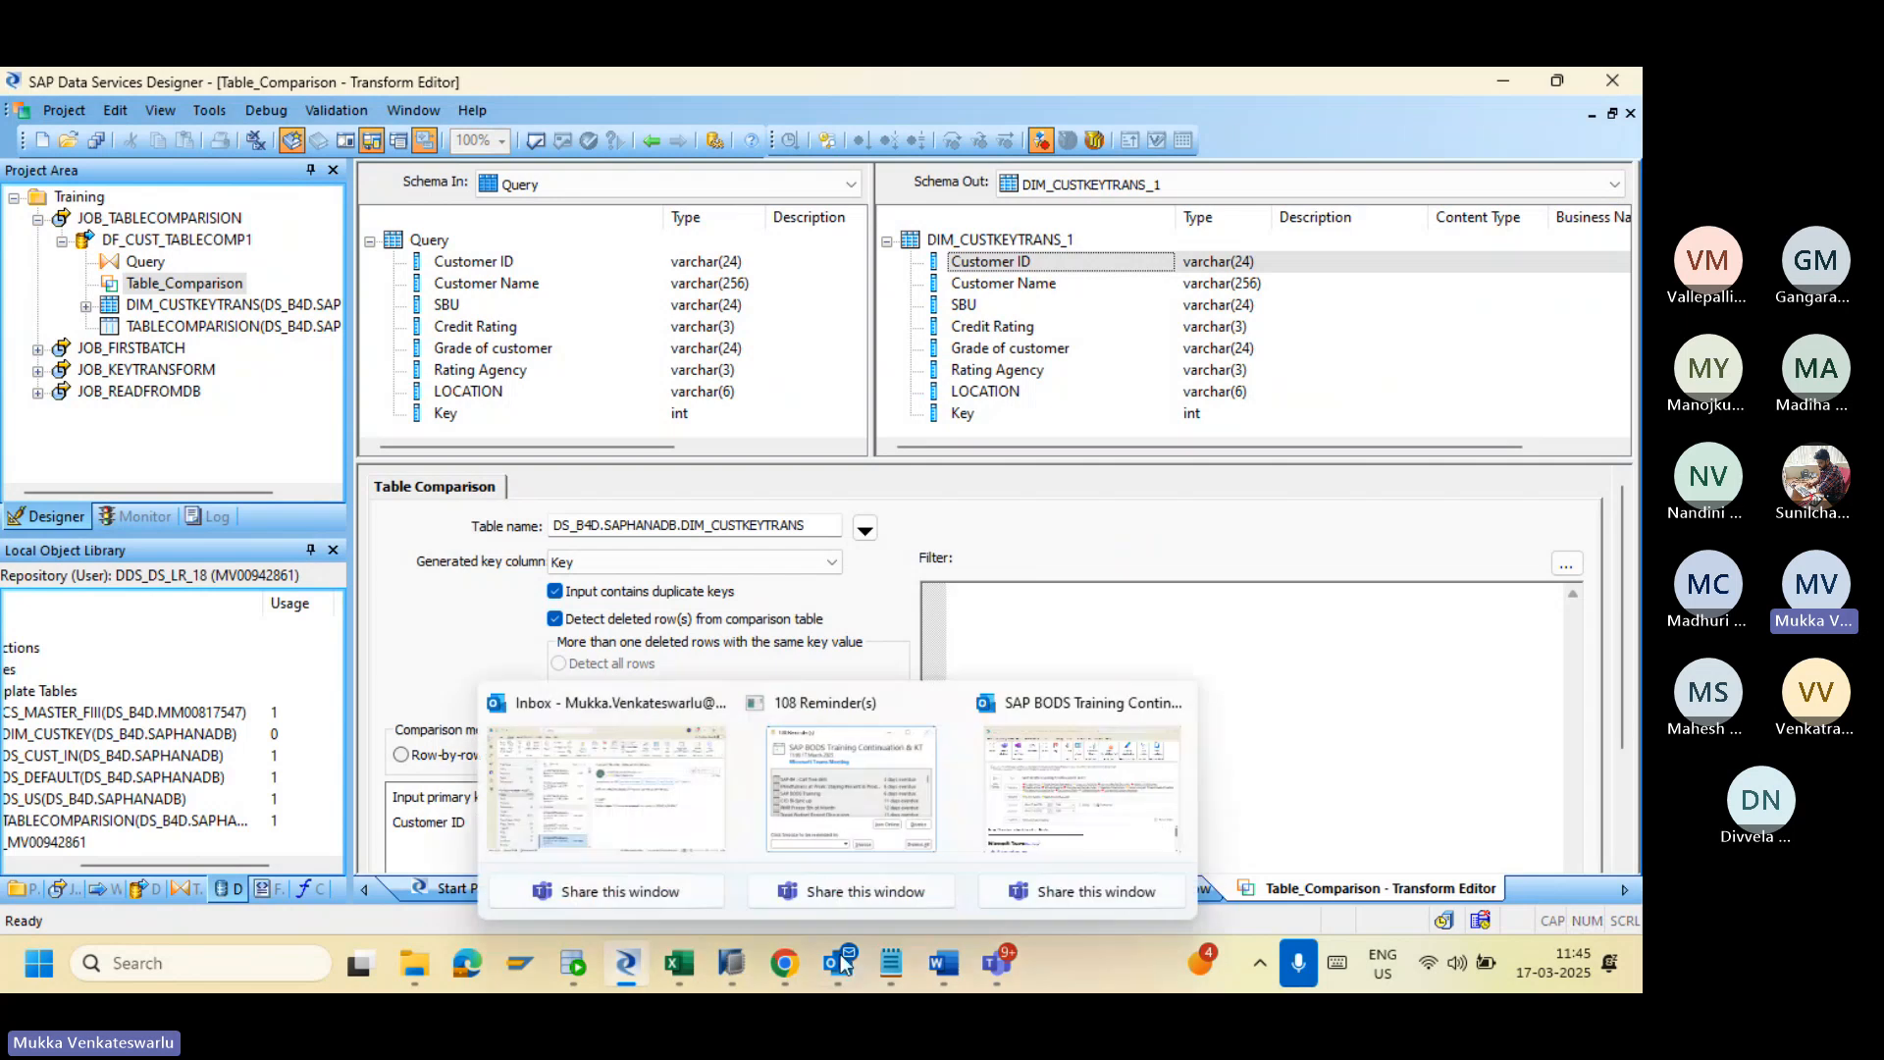
Step: Switch to the Data Services Management Console and execute JOB_TABLECOMPARISION again with the preset execution and trace options
left_click(783, 982)
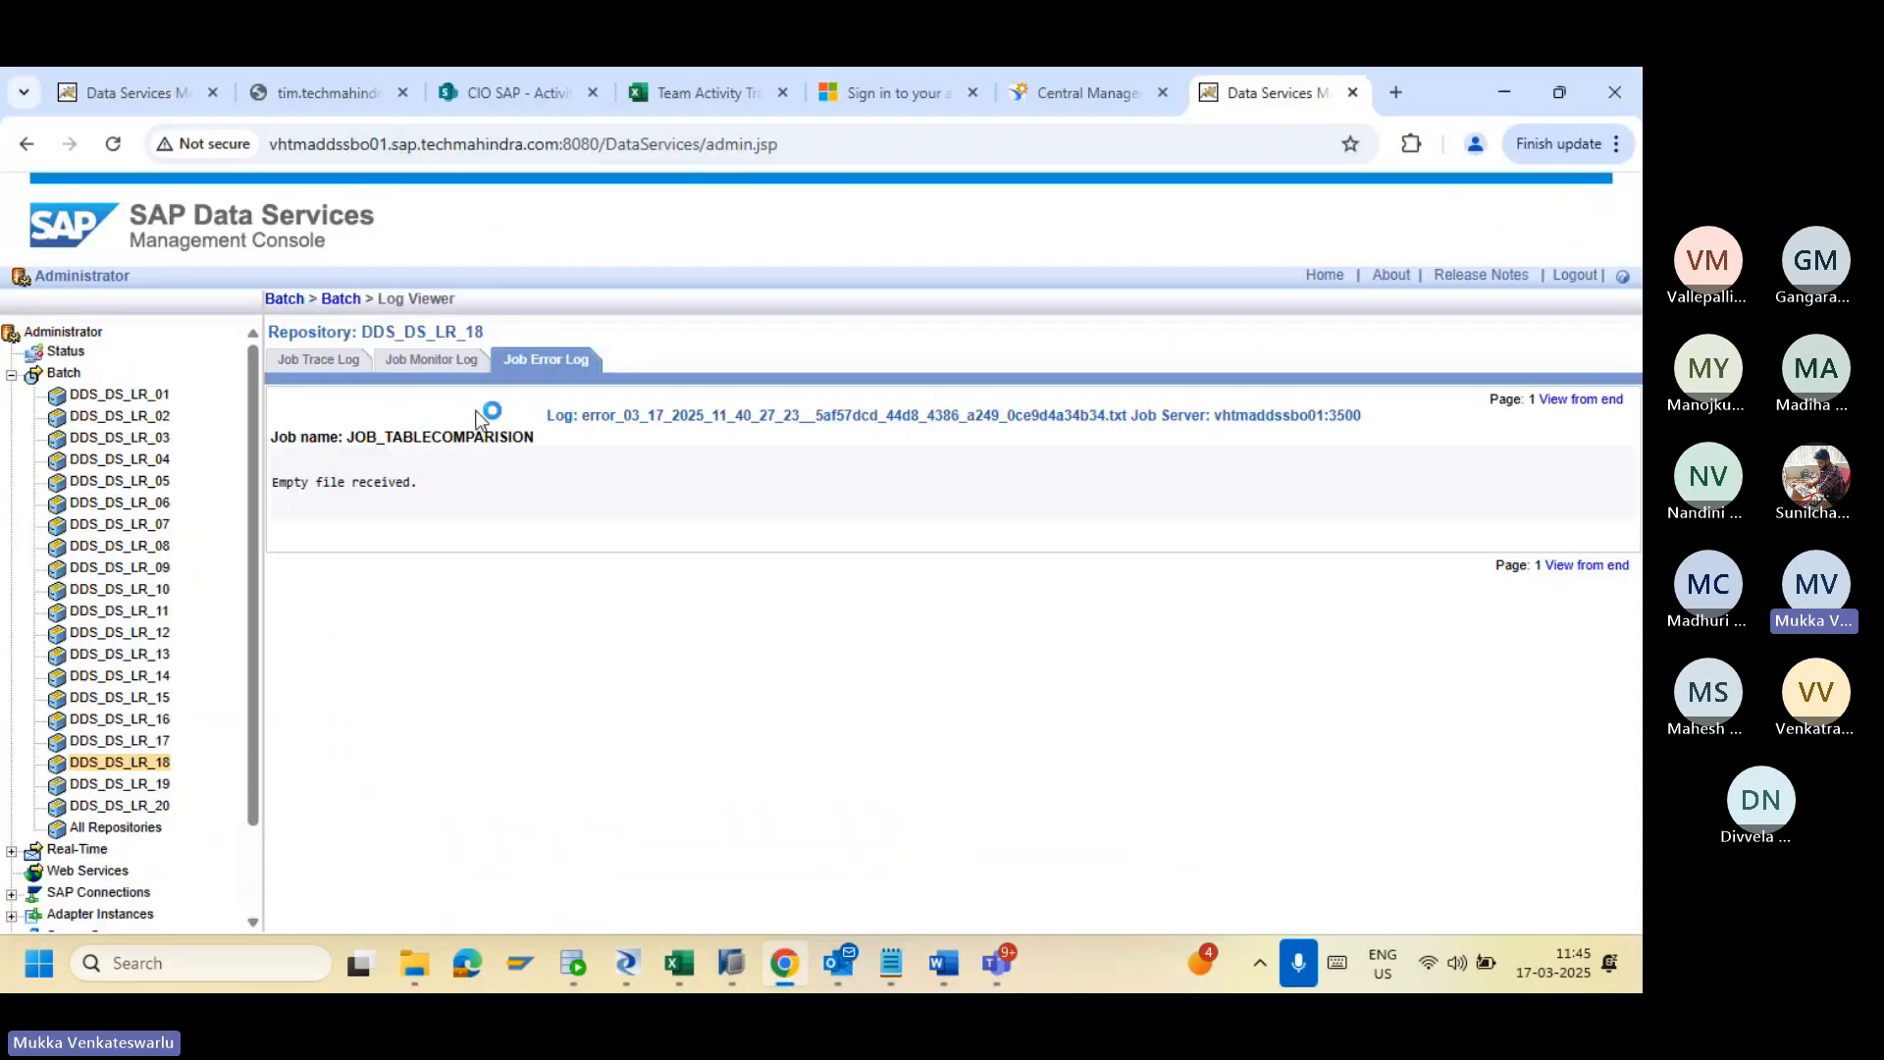
left_click(339, 302)
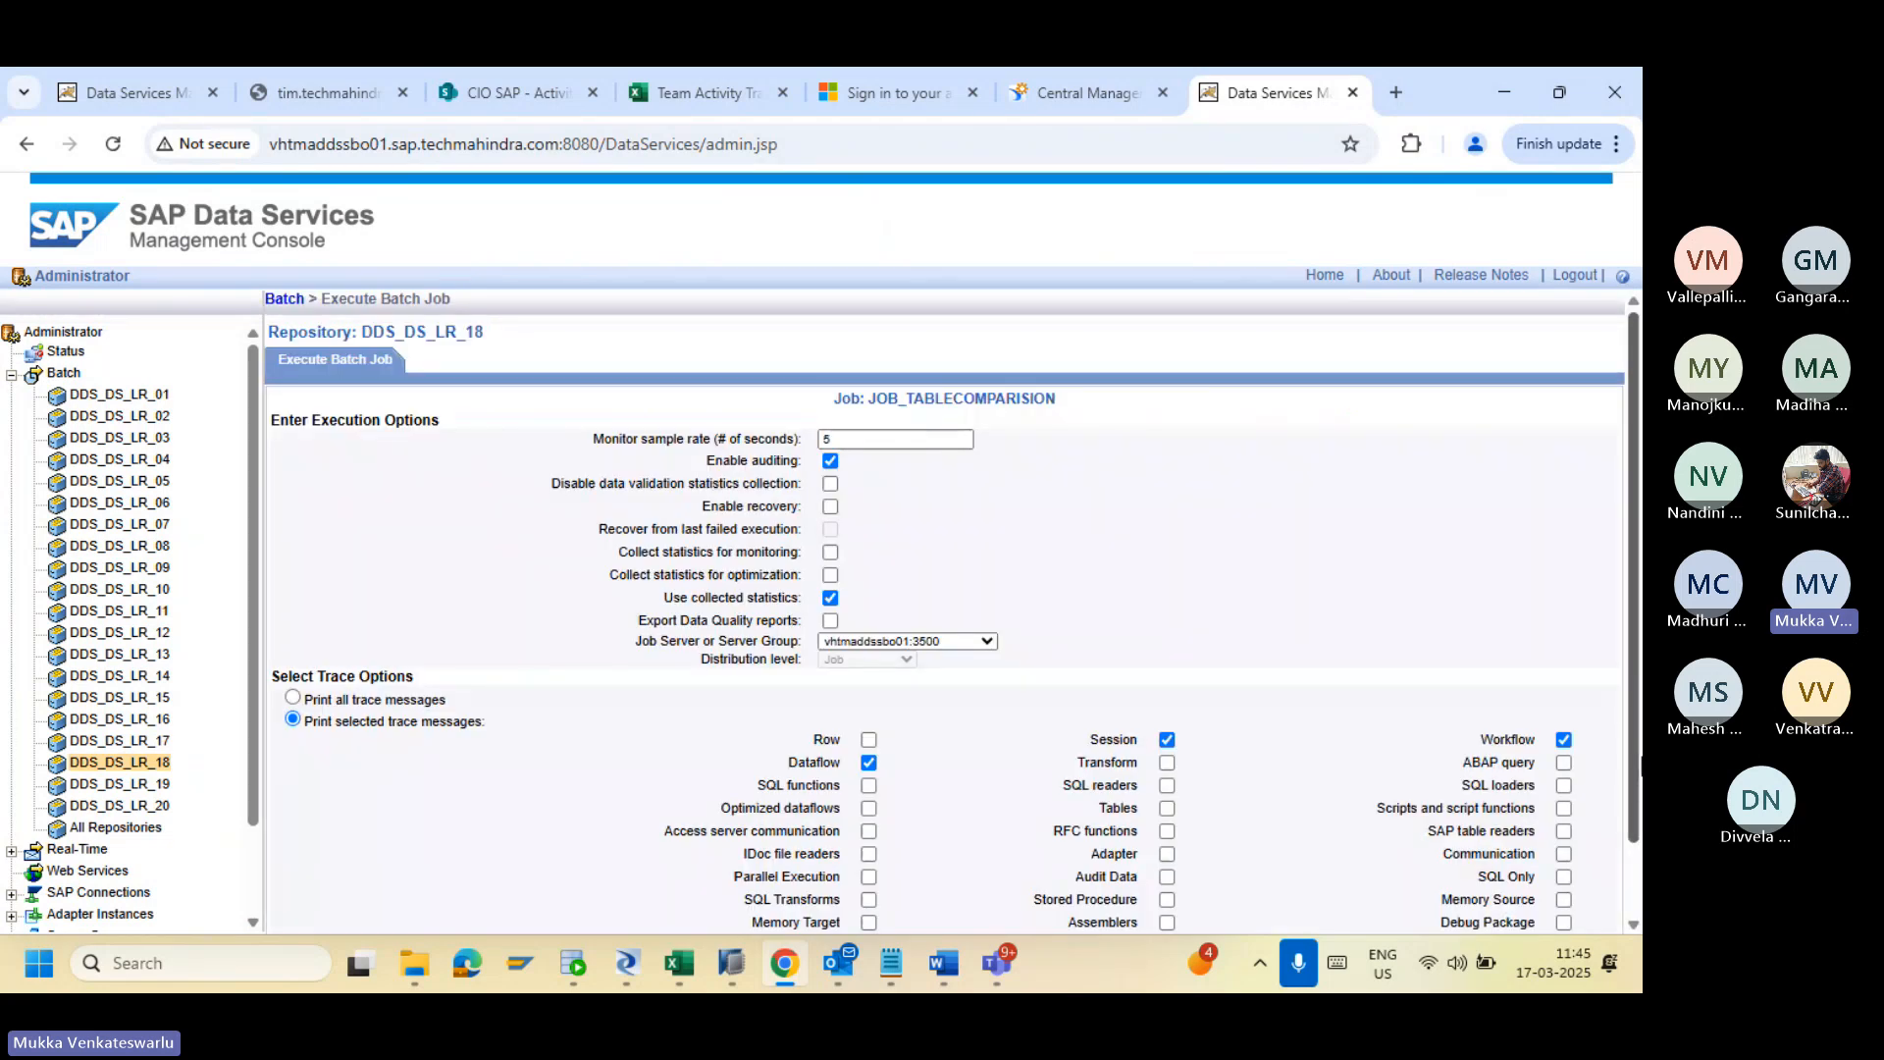
scroll(1421, 780, "down", 1)
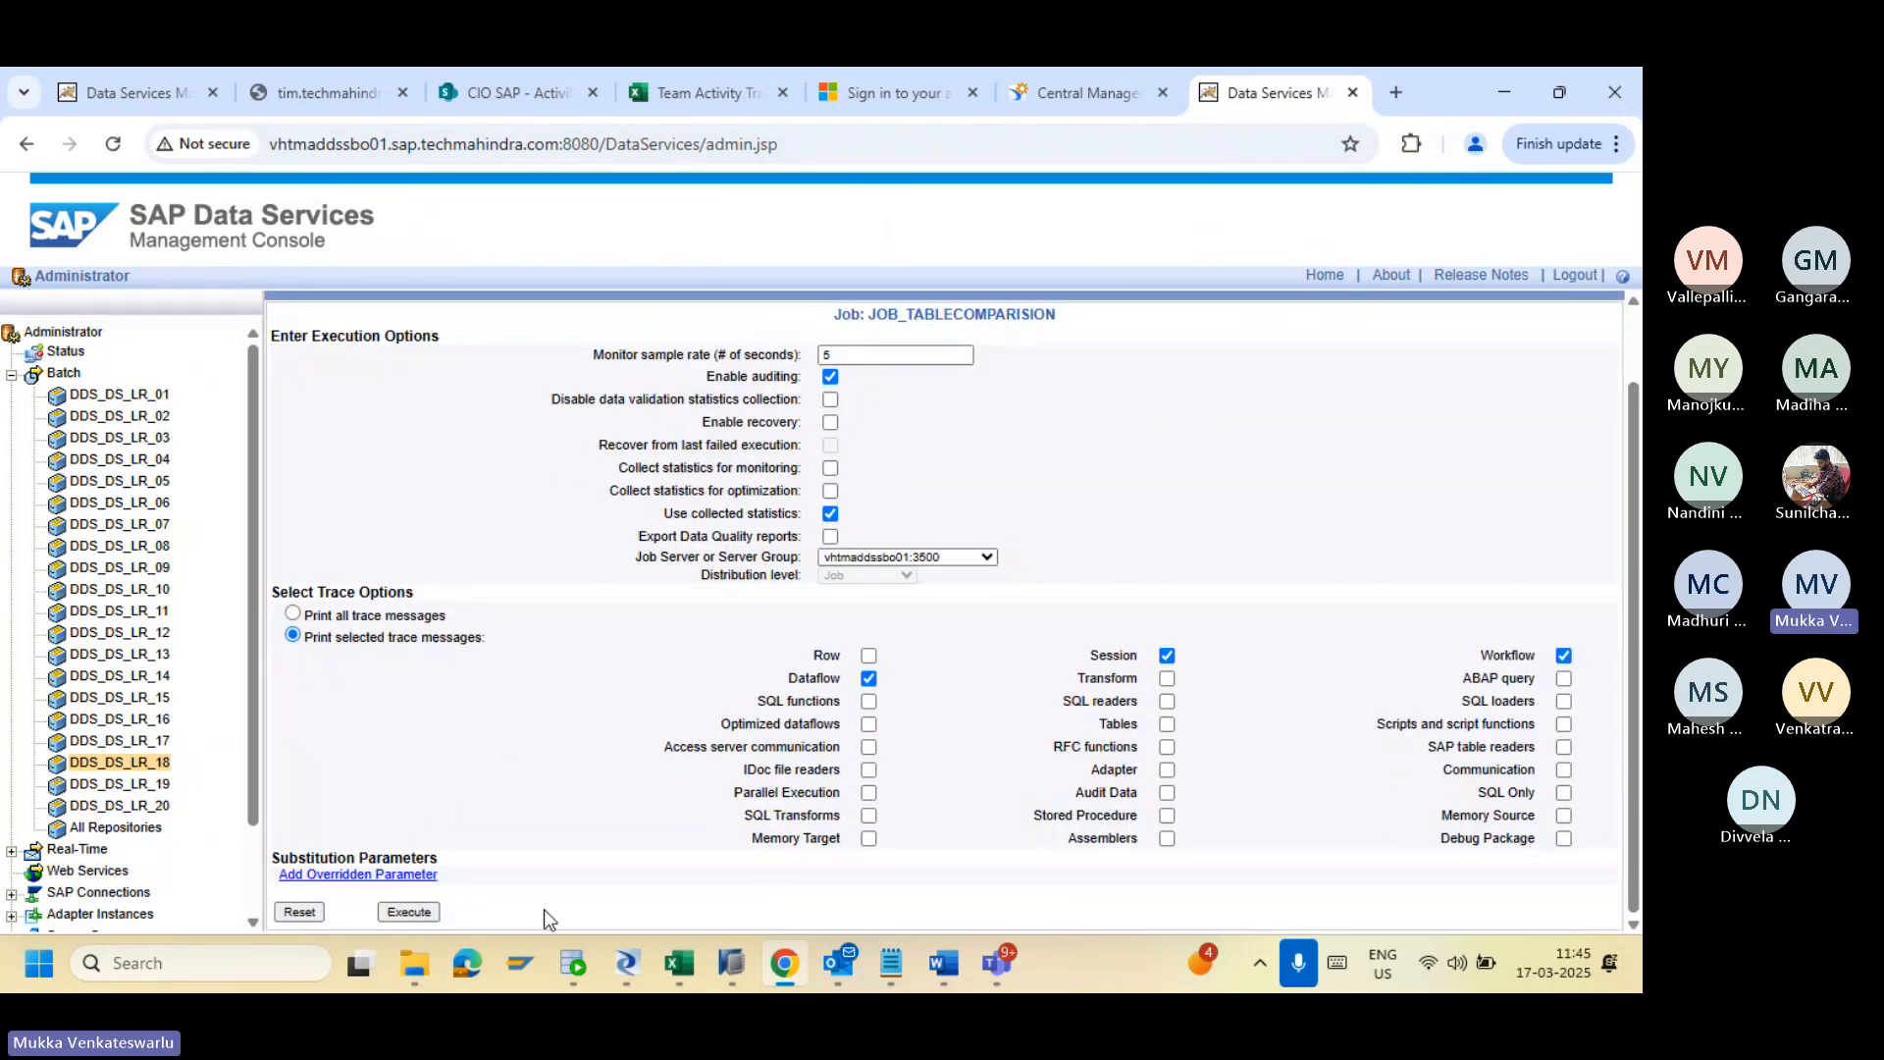
left_click(409, 912)
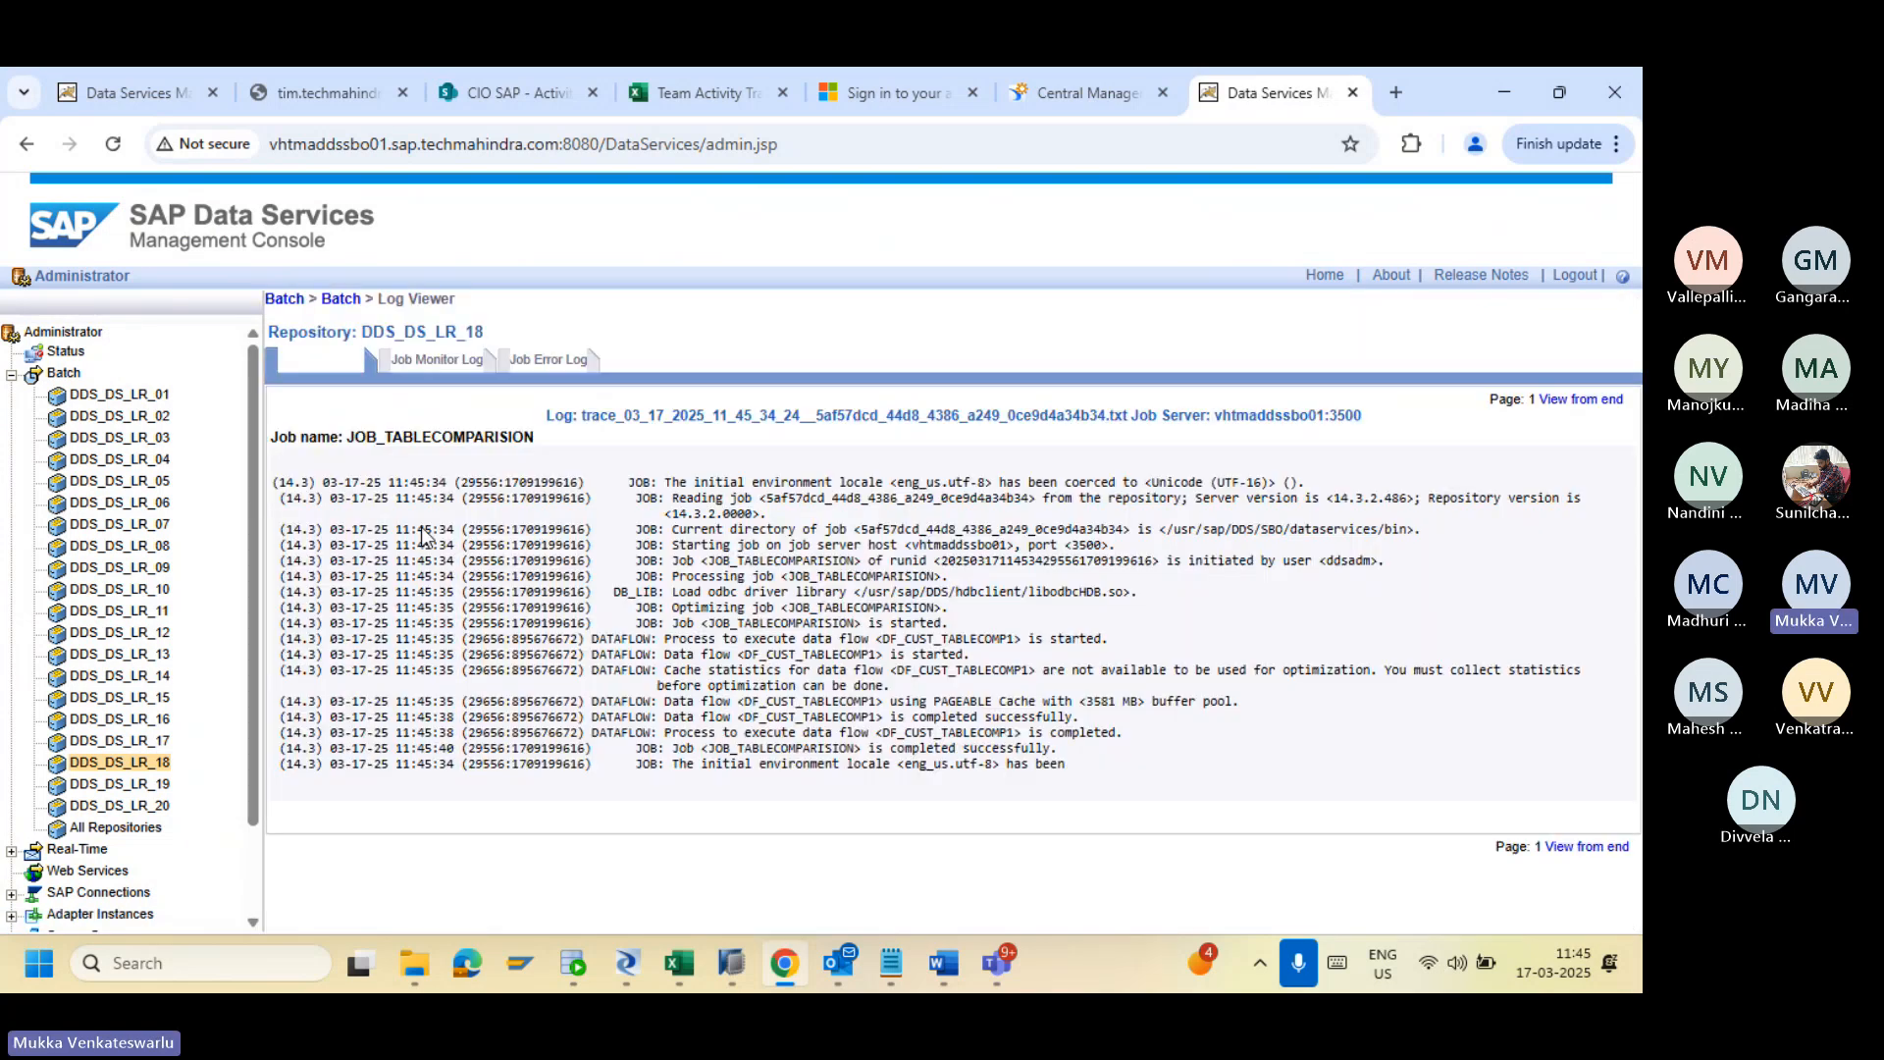
Step: Examine the error and monitor logs of the new run, and view the TABLECOMPARISION target data in Data Services Designer
left_click(540, 368)
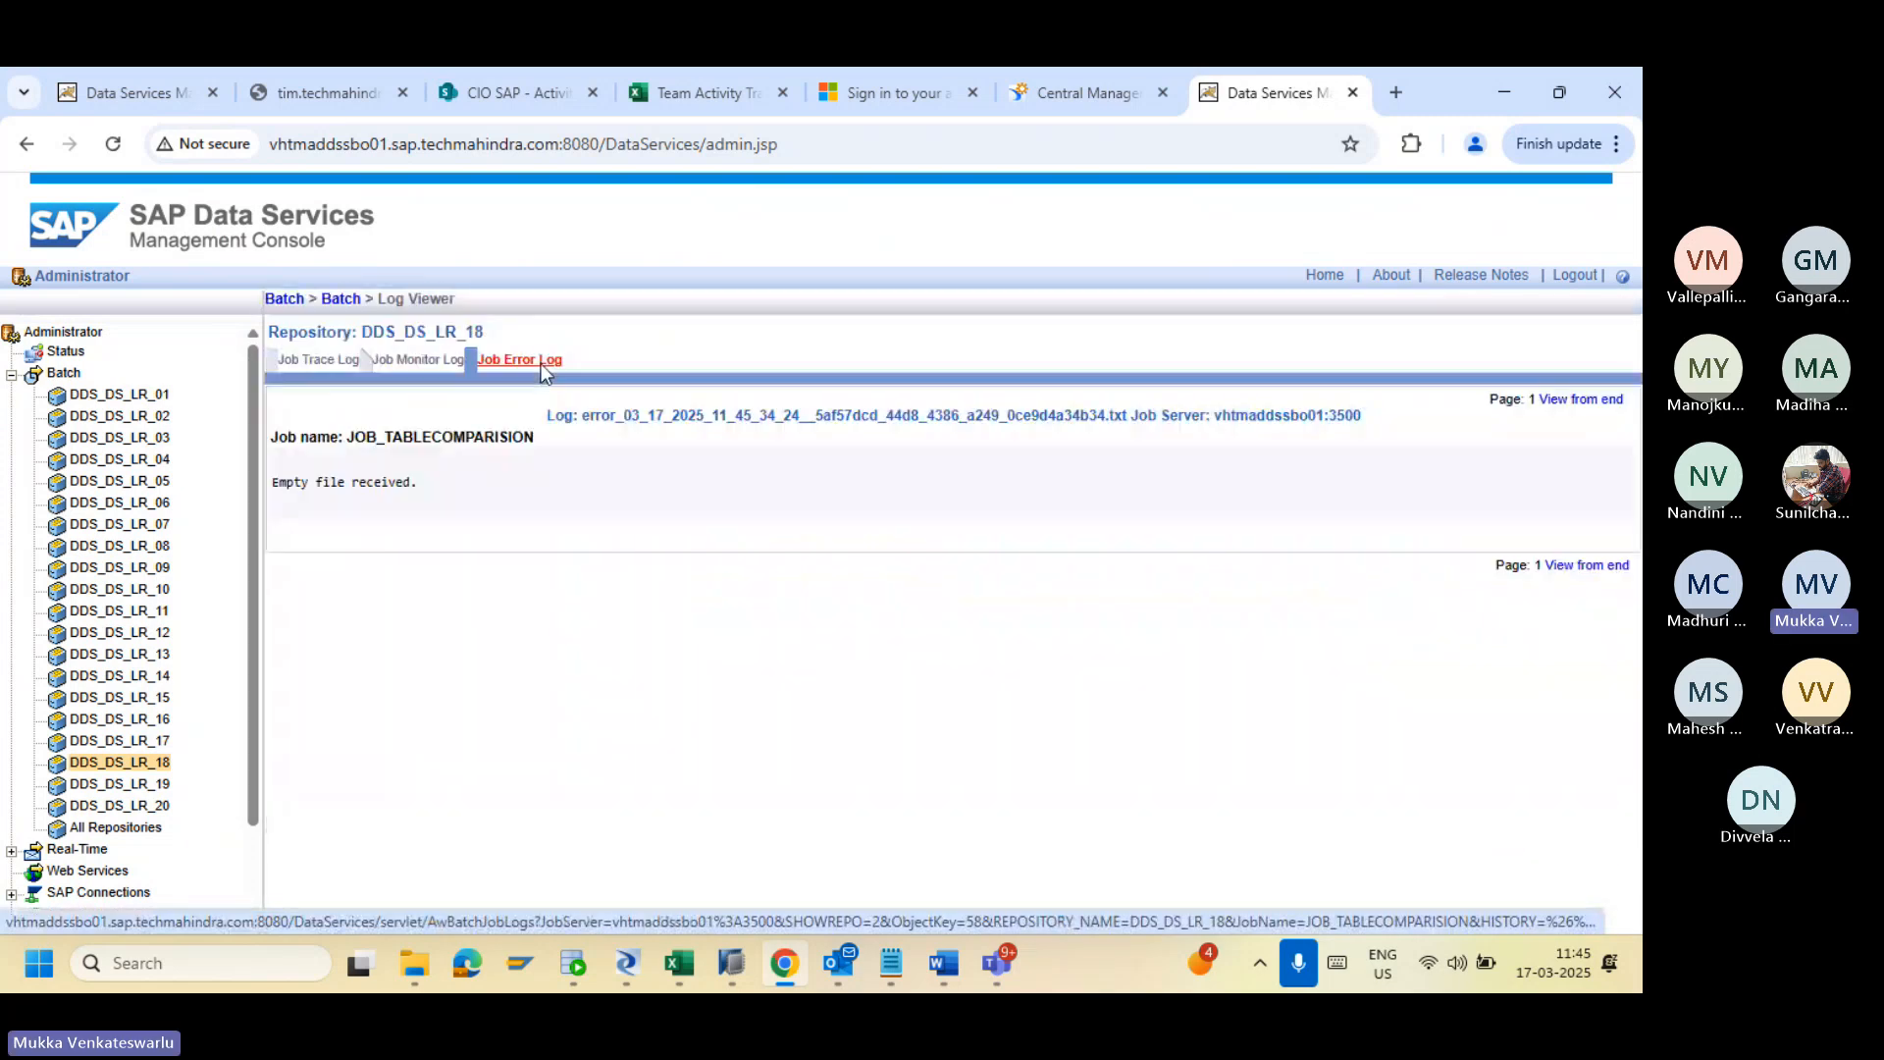
left_click(422, 369)
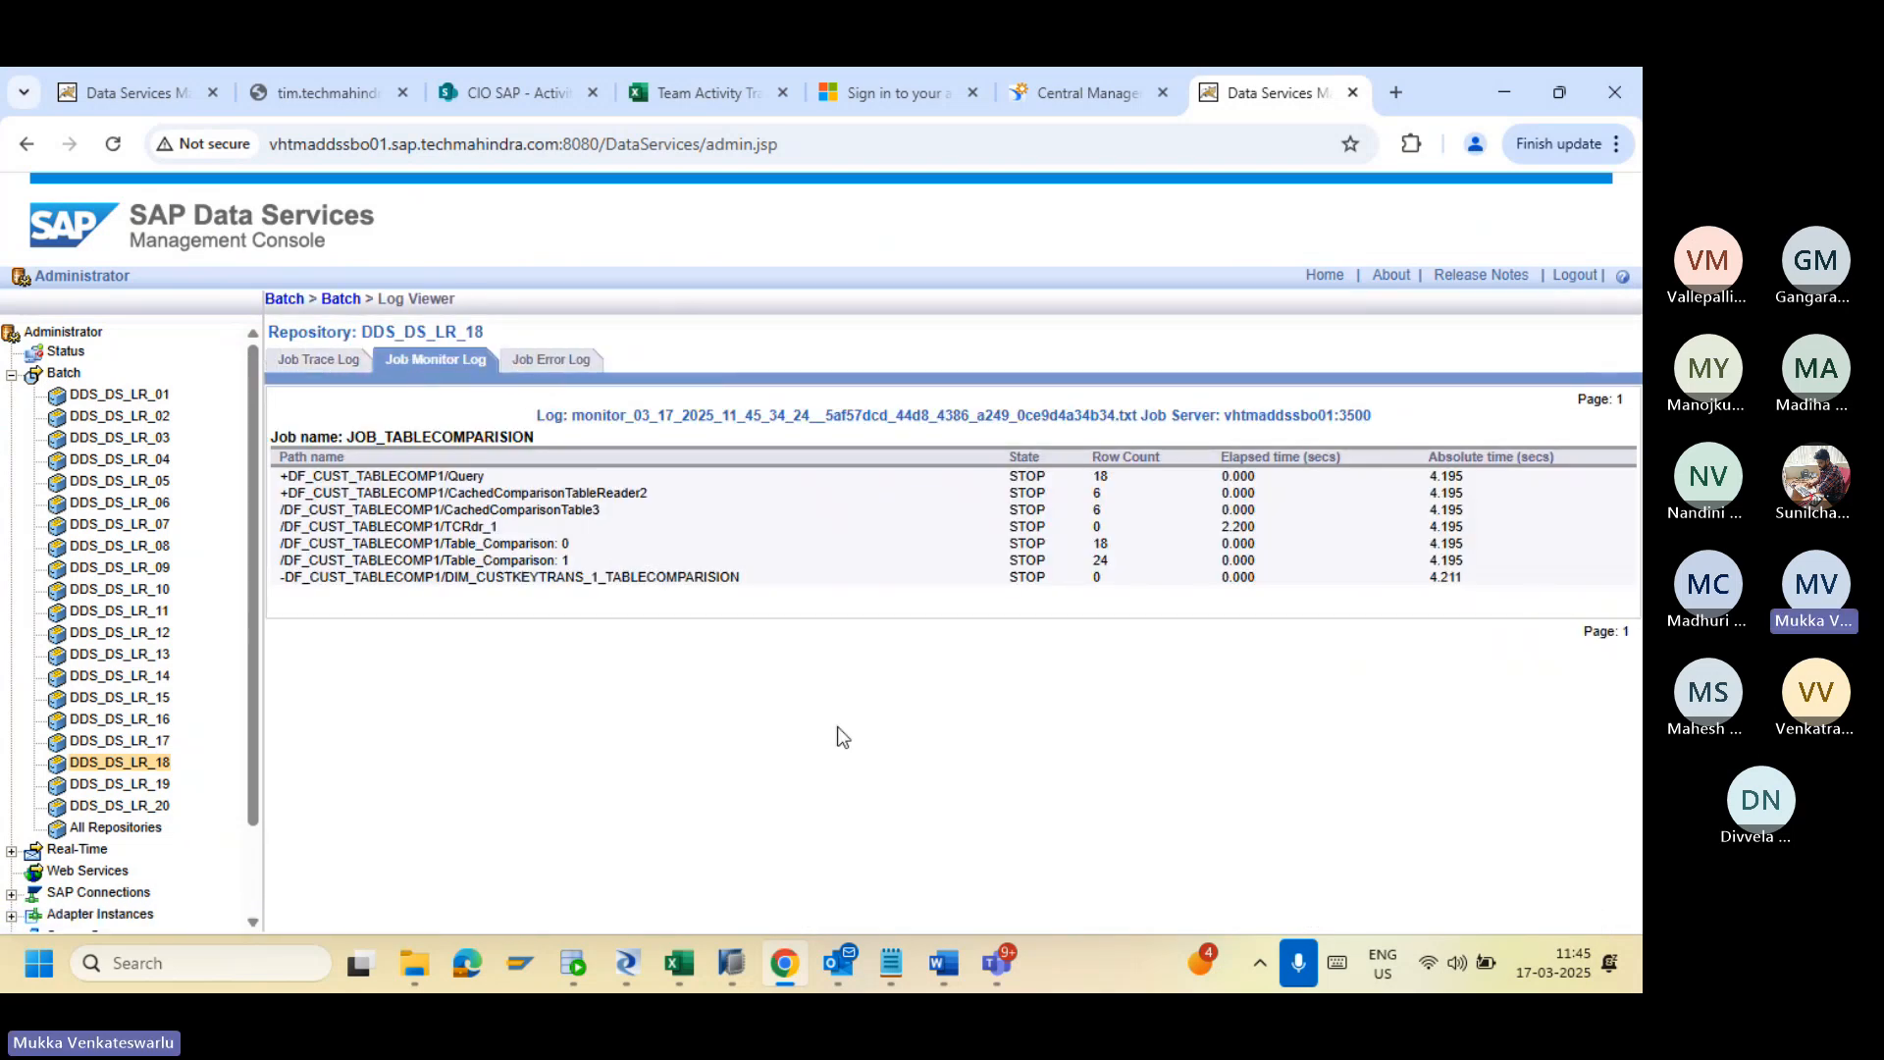
mouse_move(675, 966)
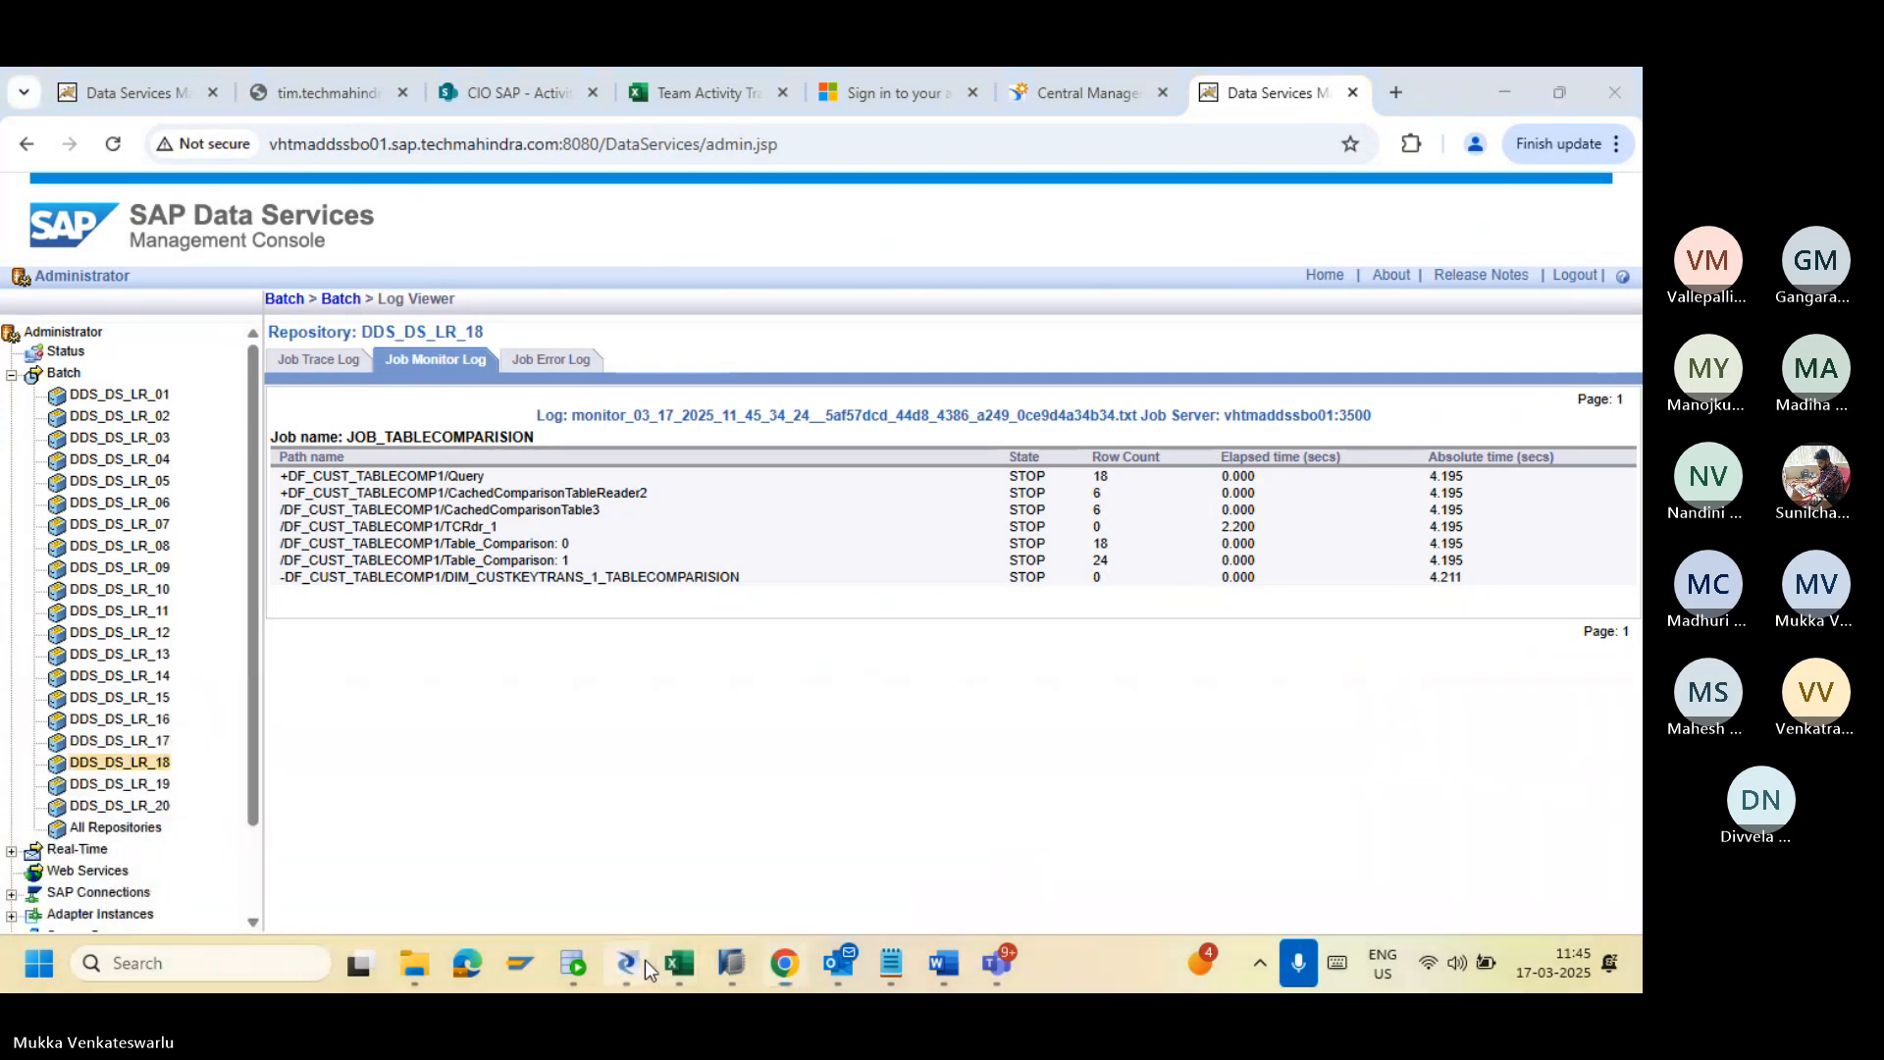
left_click(645, 959)
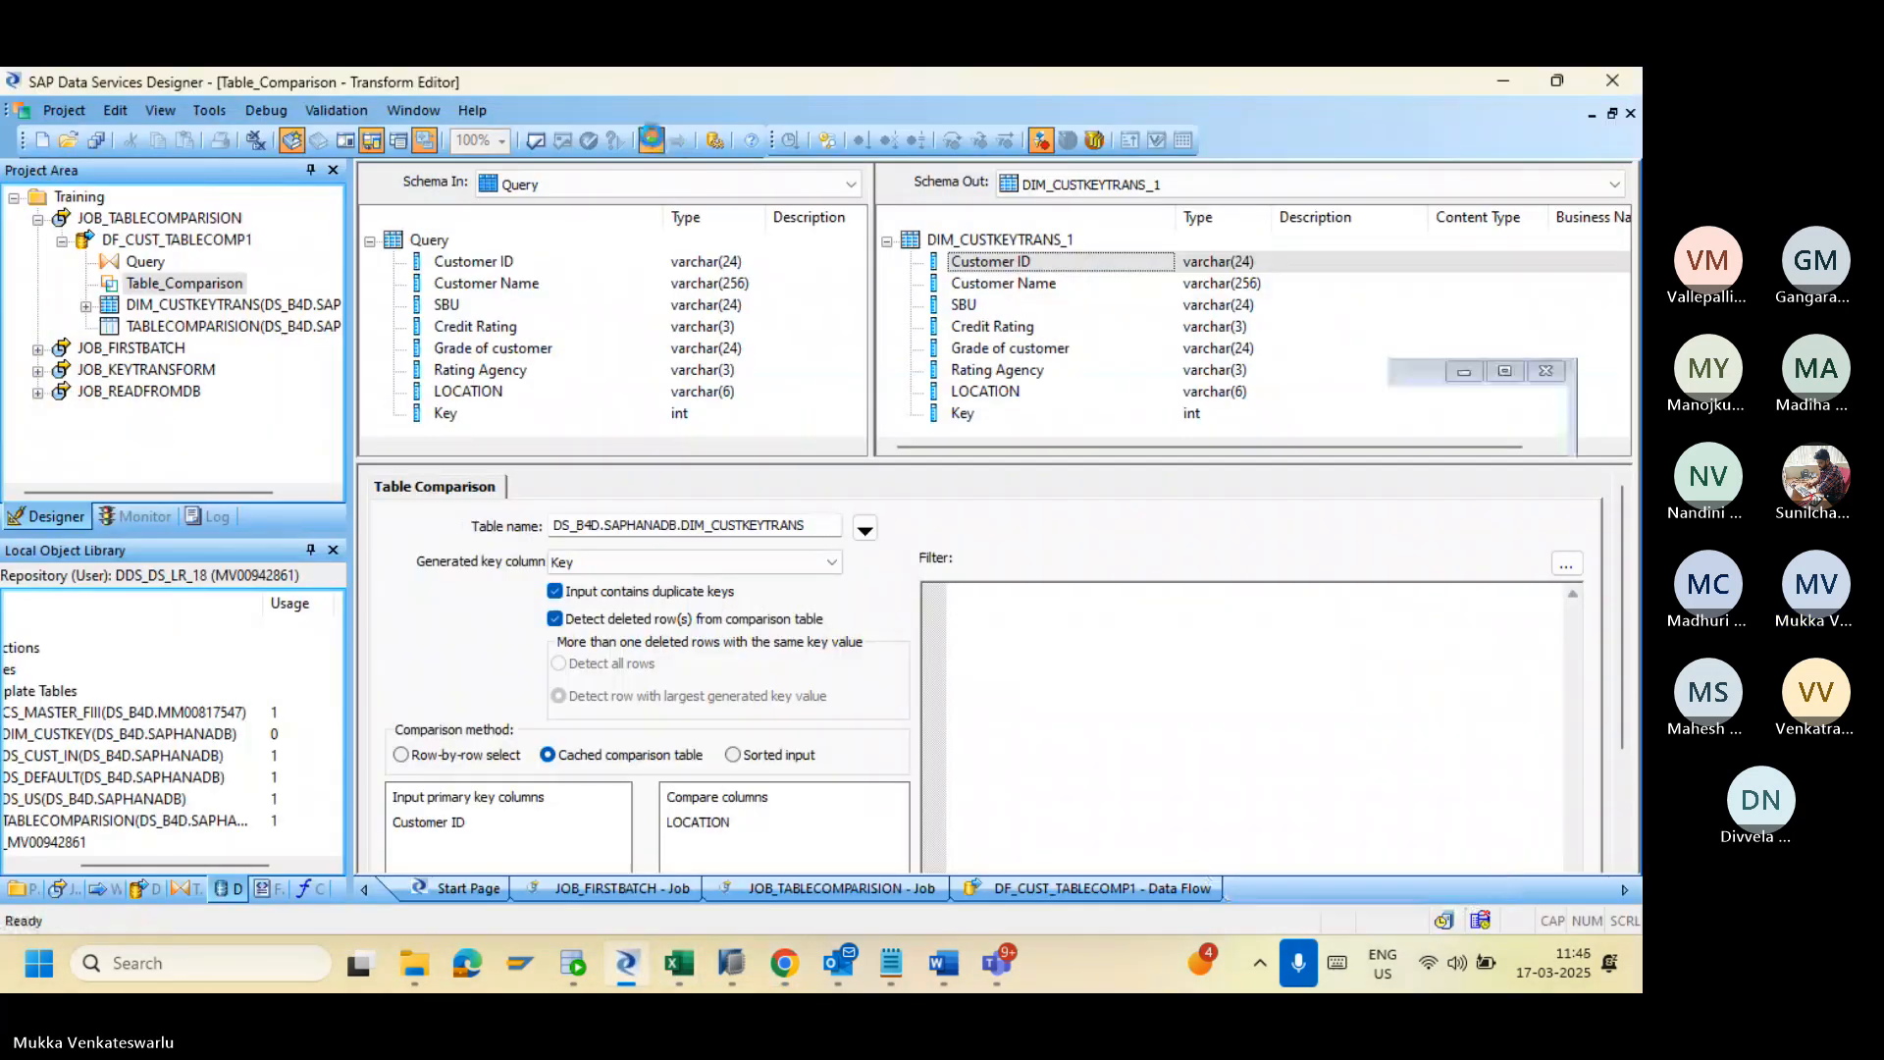
key("ctrl+F4")
left_click(1289, 498)
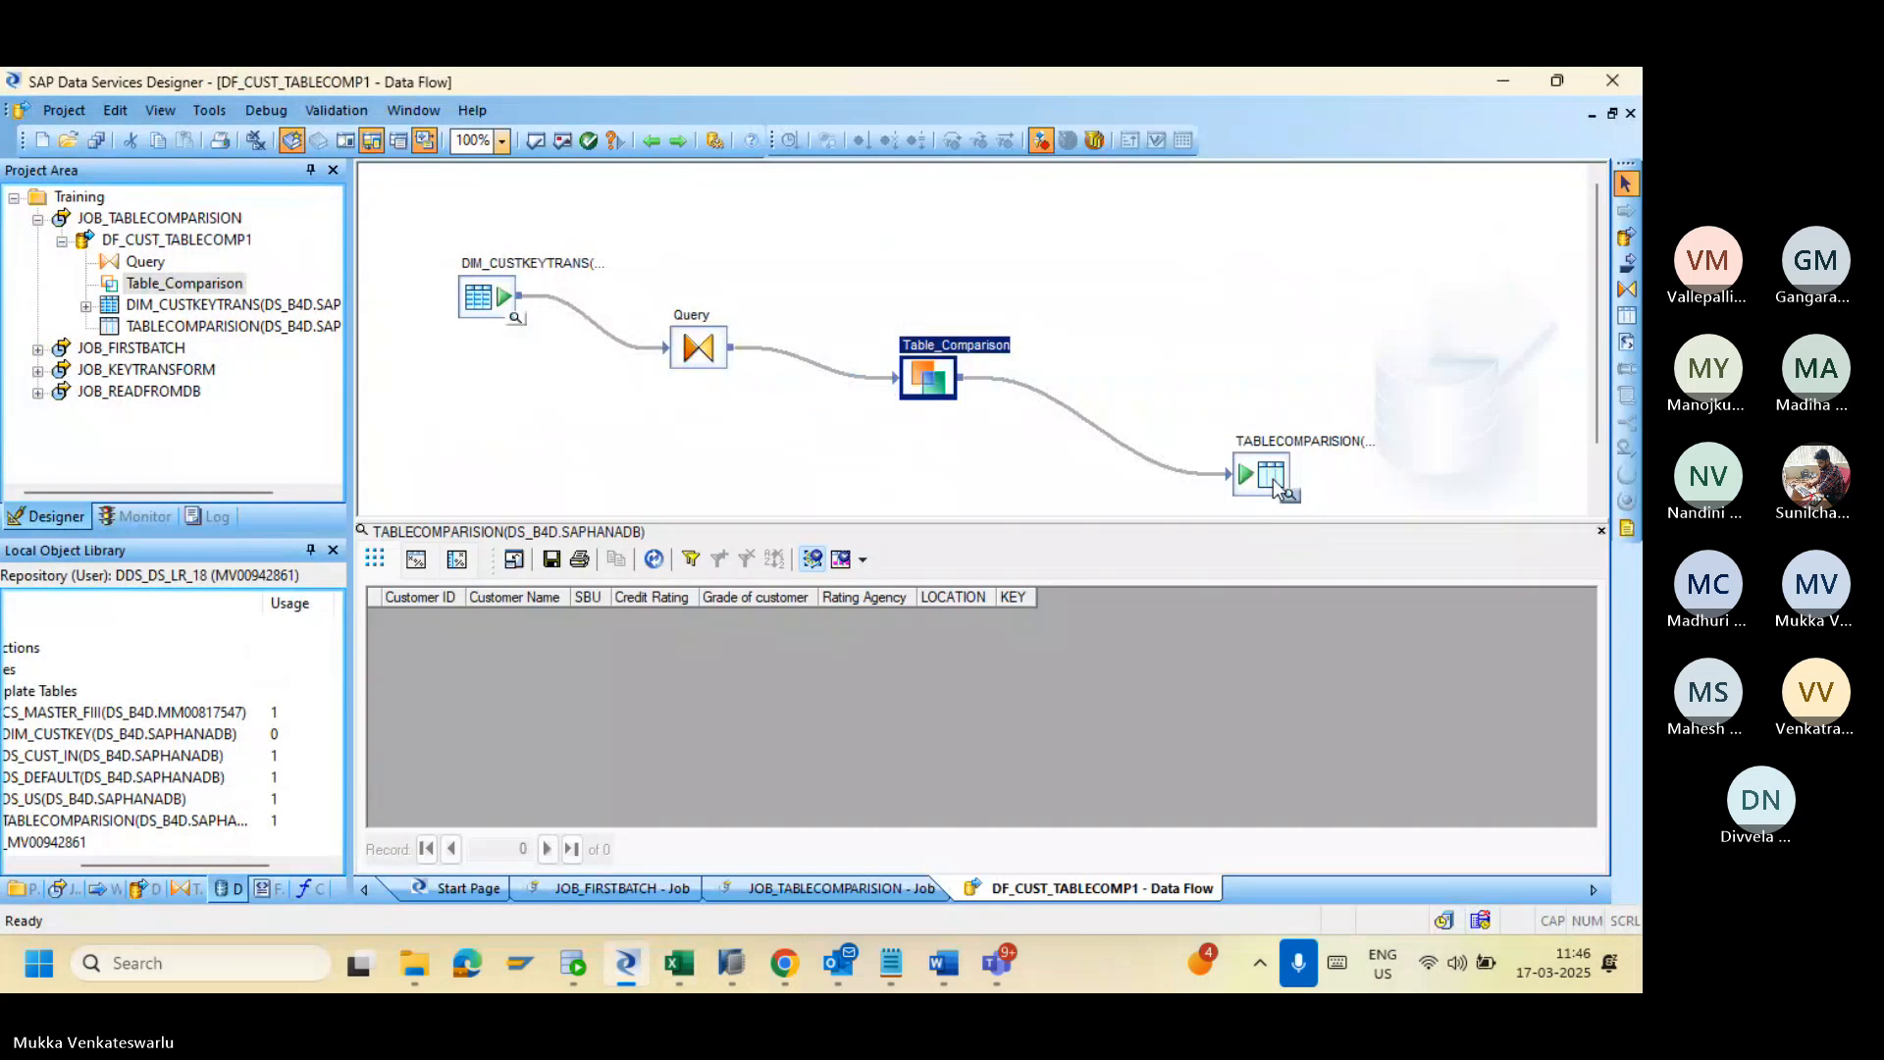
Step: Import the TABLECOMPARISION template table as a regular table and inspect its load and bulk loader options
right_click(1267, 471)
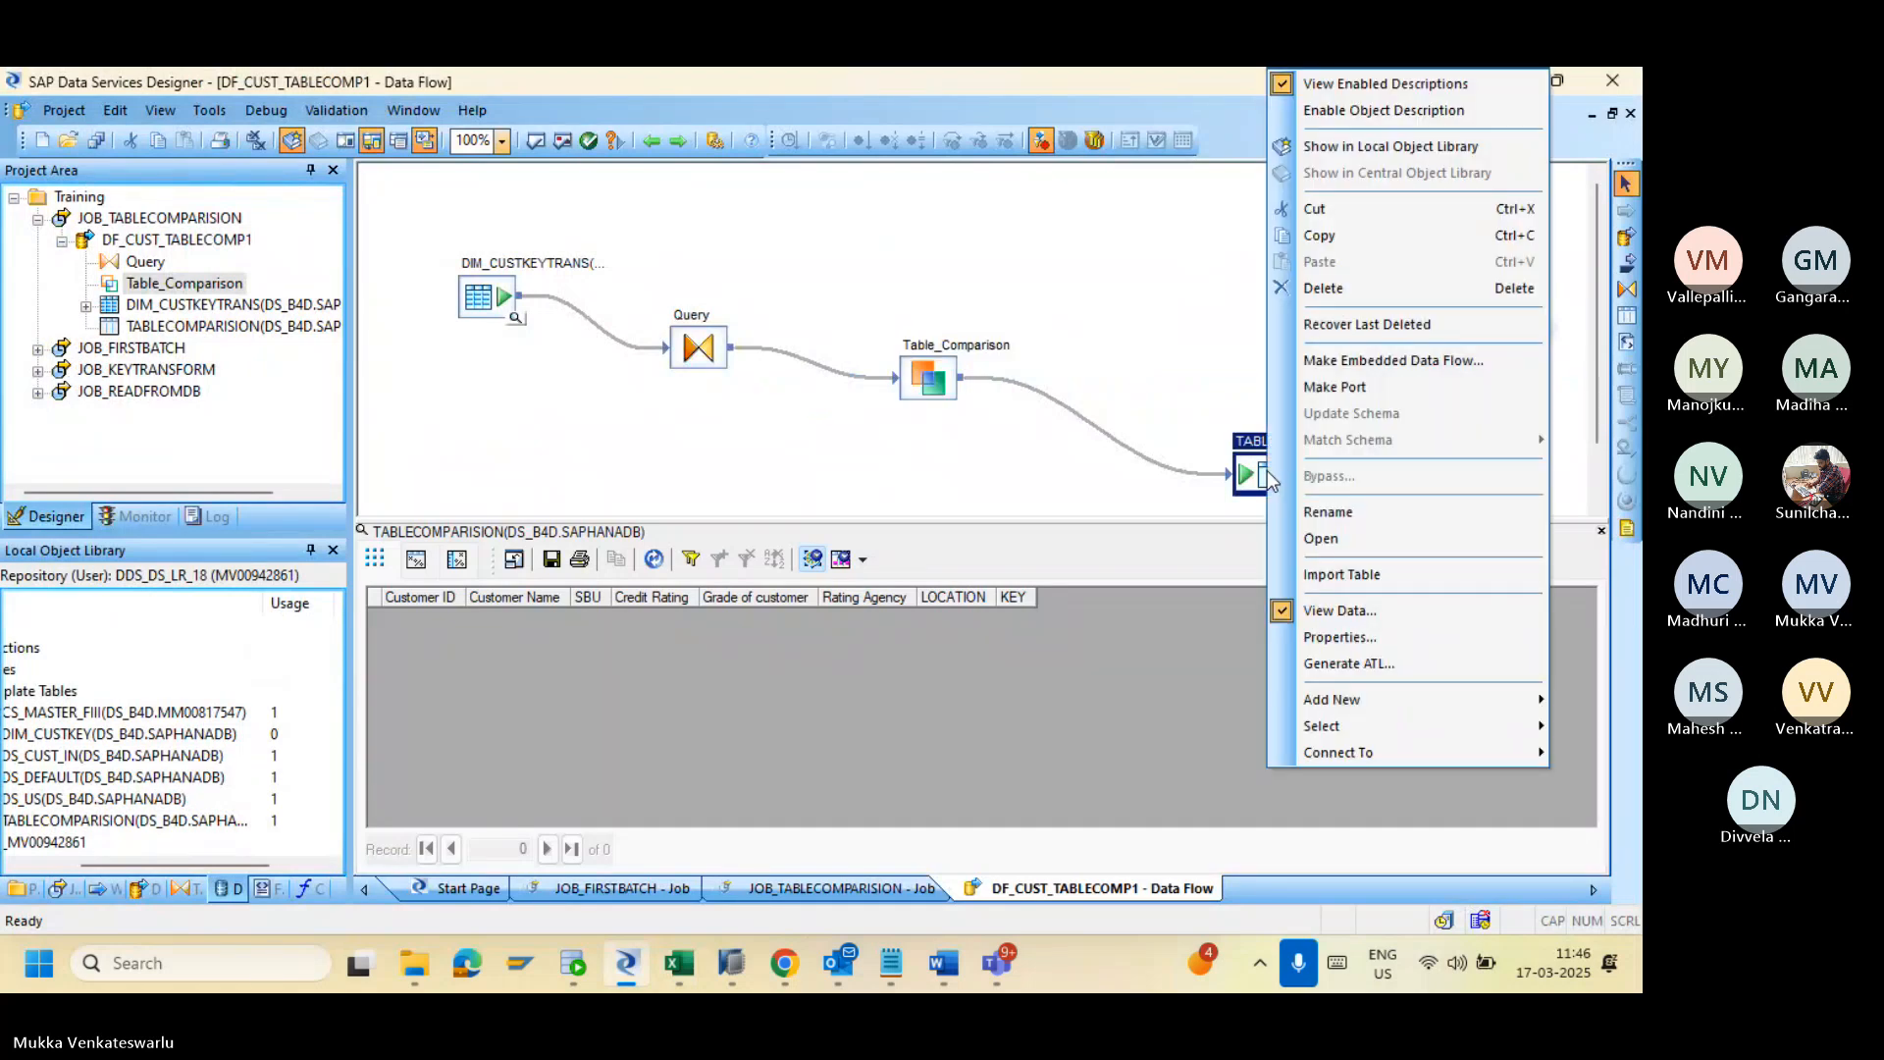
left_click(1324, 574)
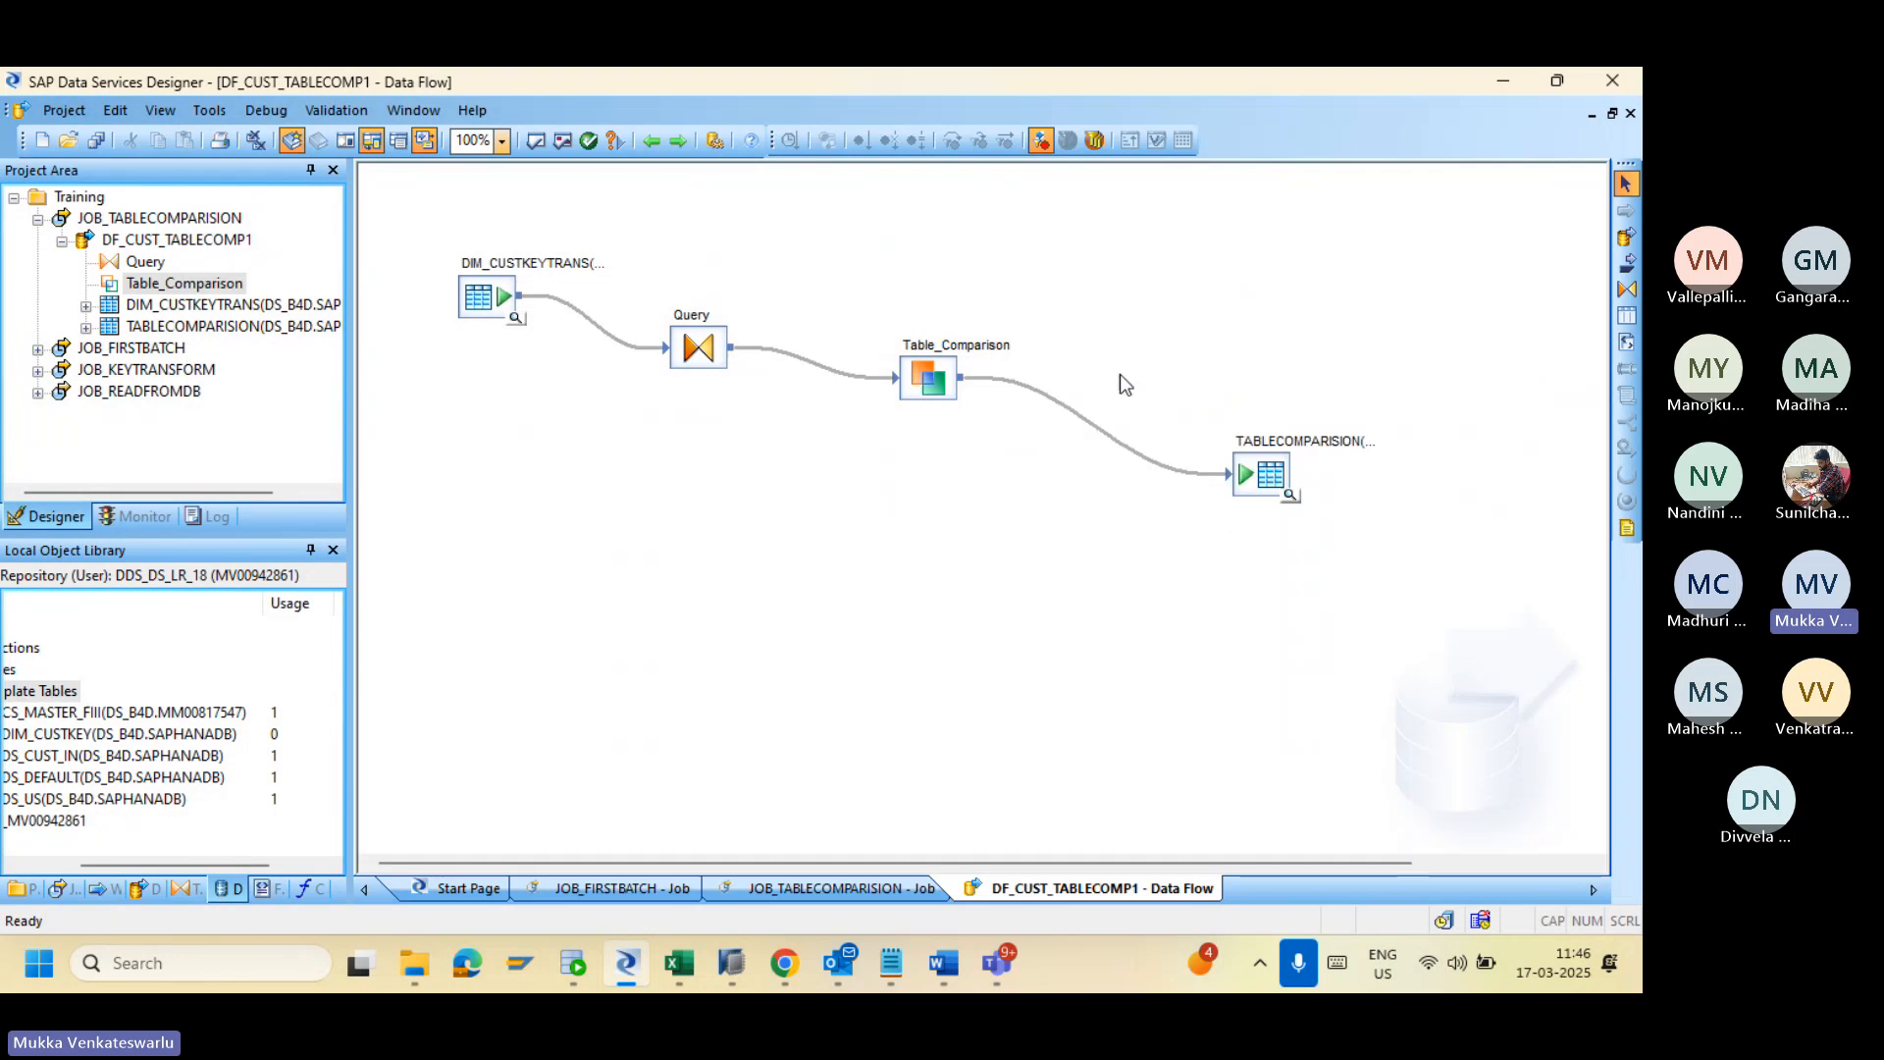
double_click(1263, 476)
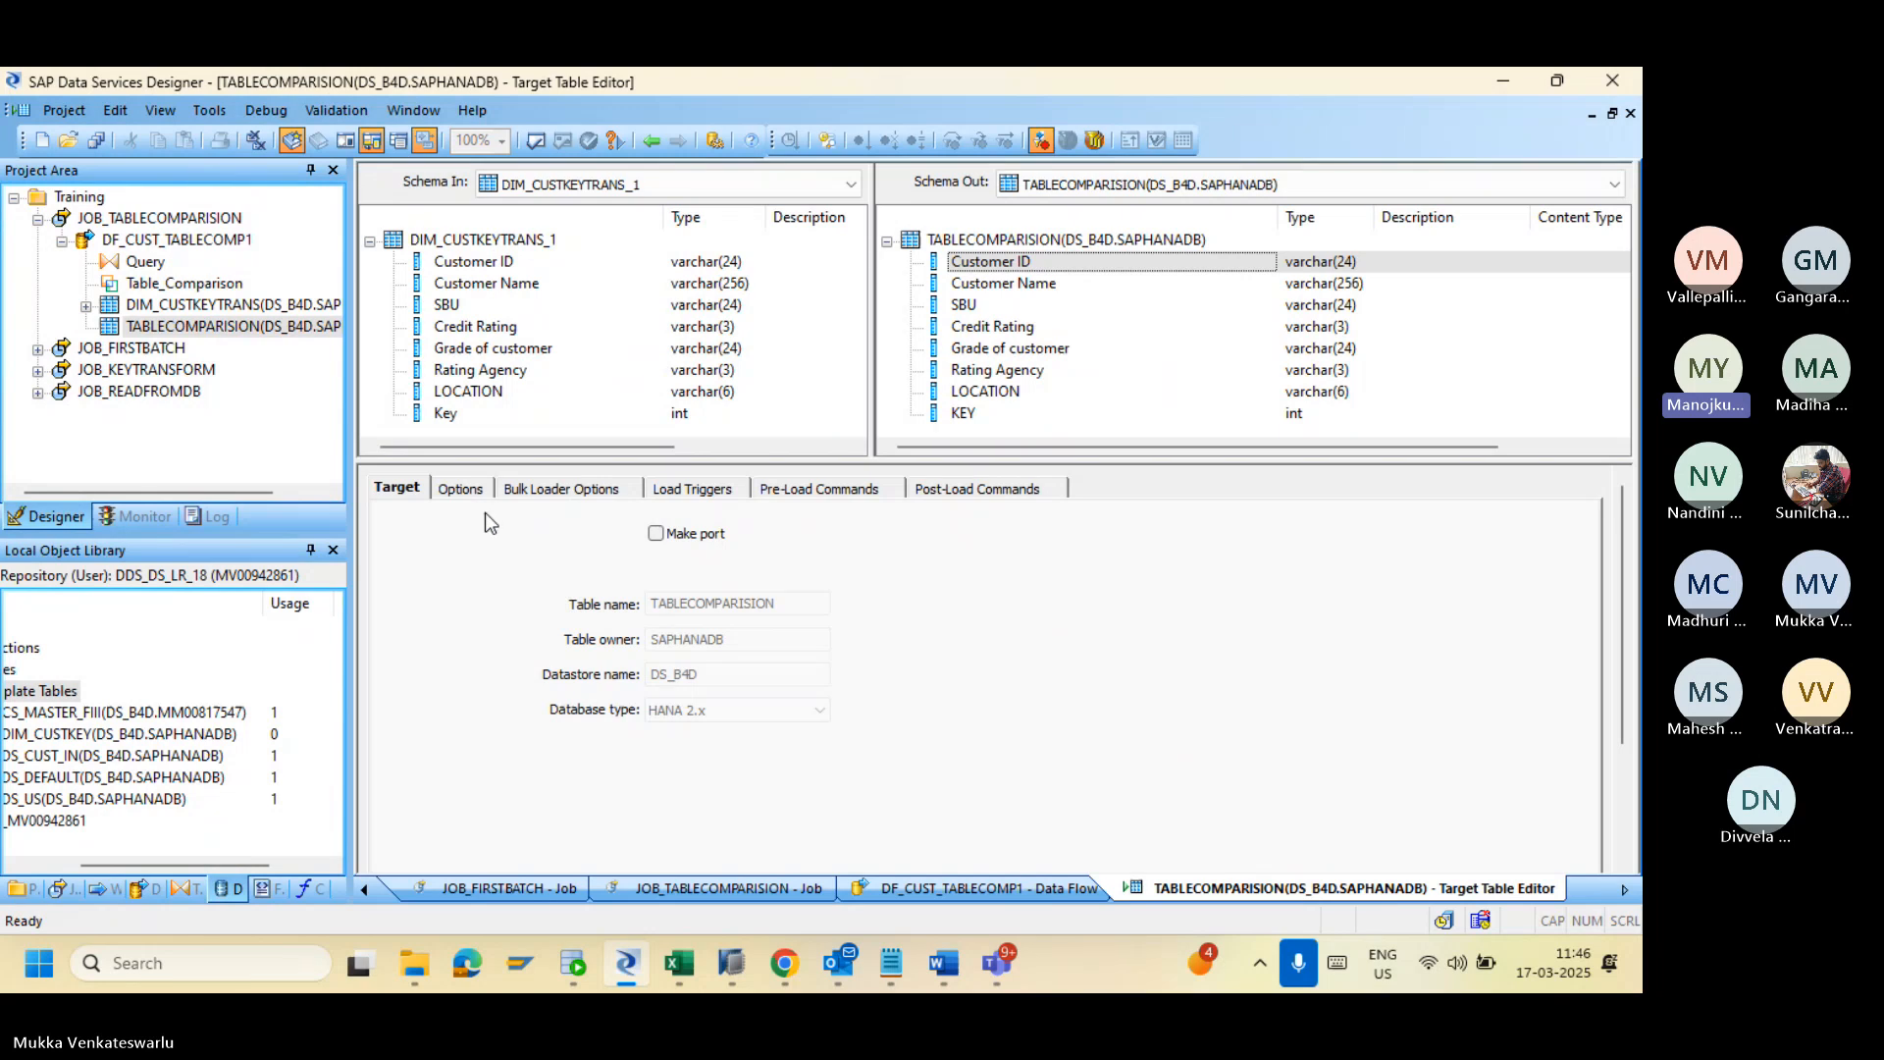
left_click(460, 489)
left_click(548, 489)
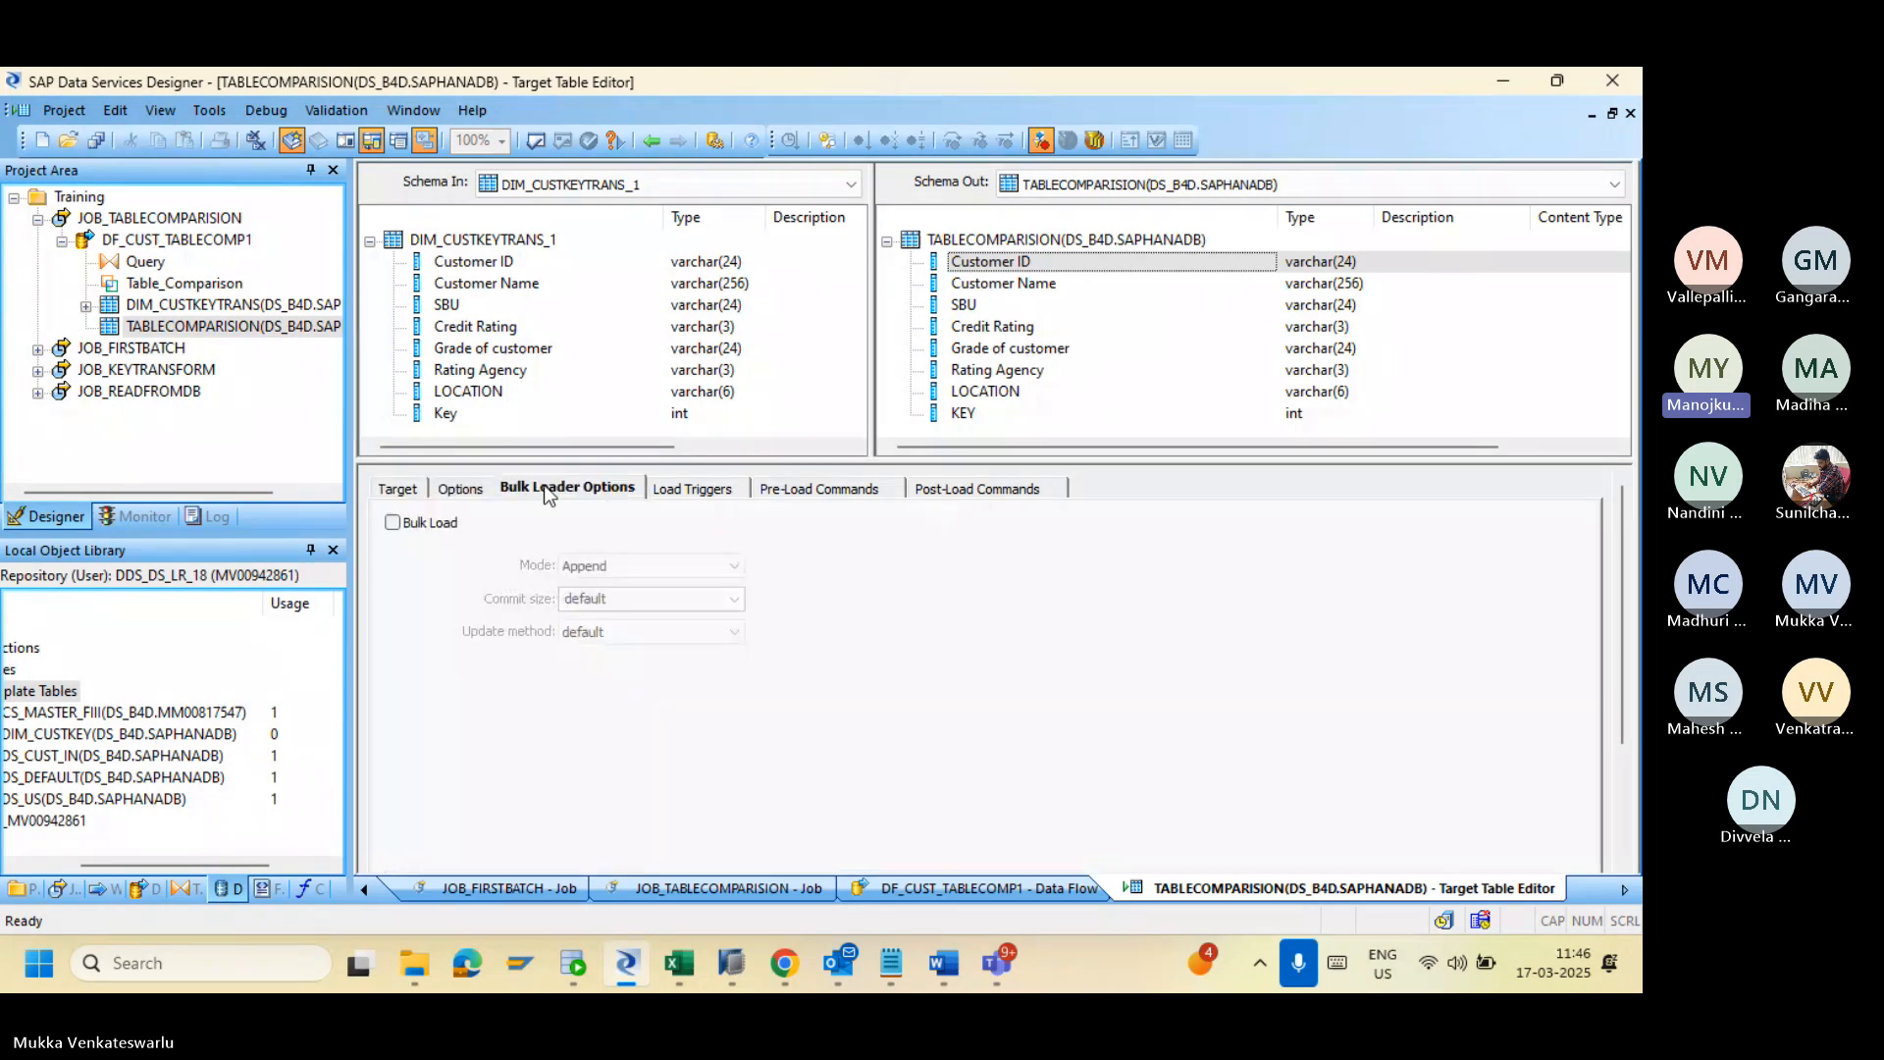
Step: Return to data flow DF_CUST_TABLECOMP1, open the Table_Comparison transform with its comparison table DIM_CUSTKEYTRANS, and save the changes
left_click(651, 140)
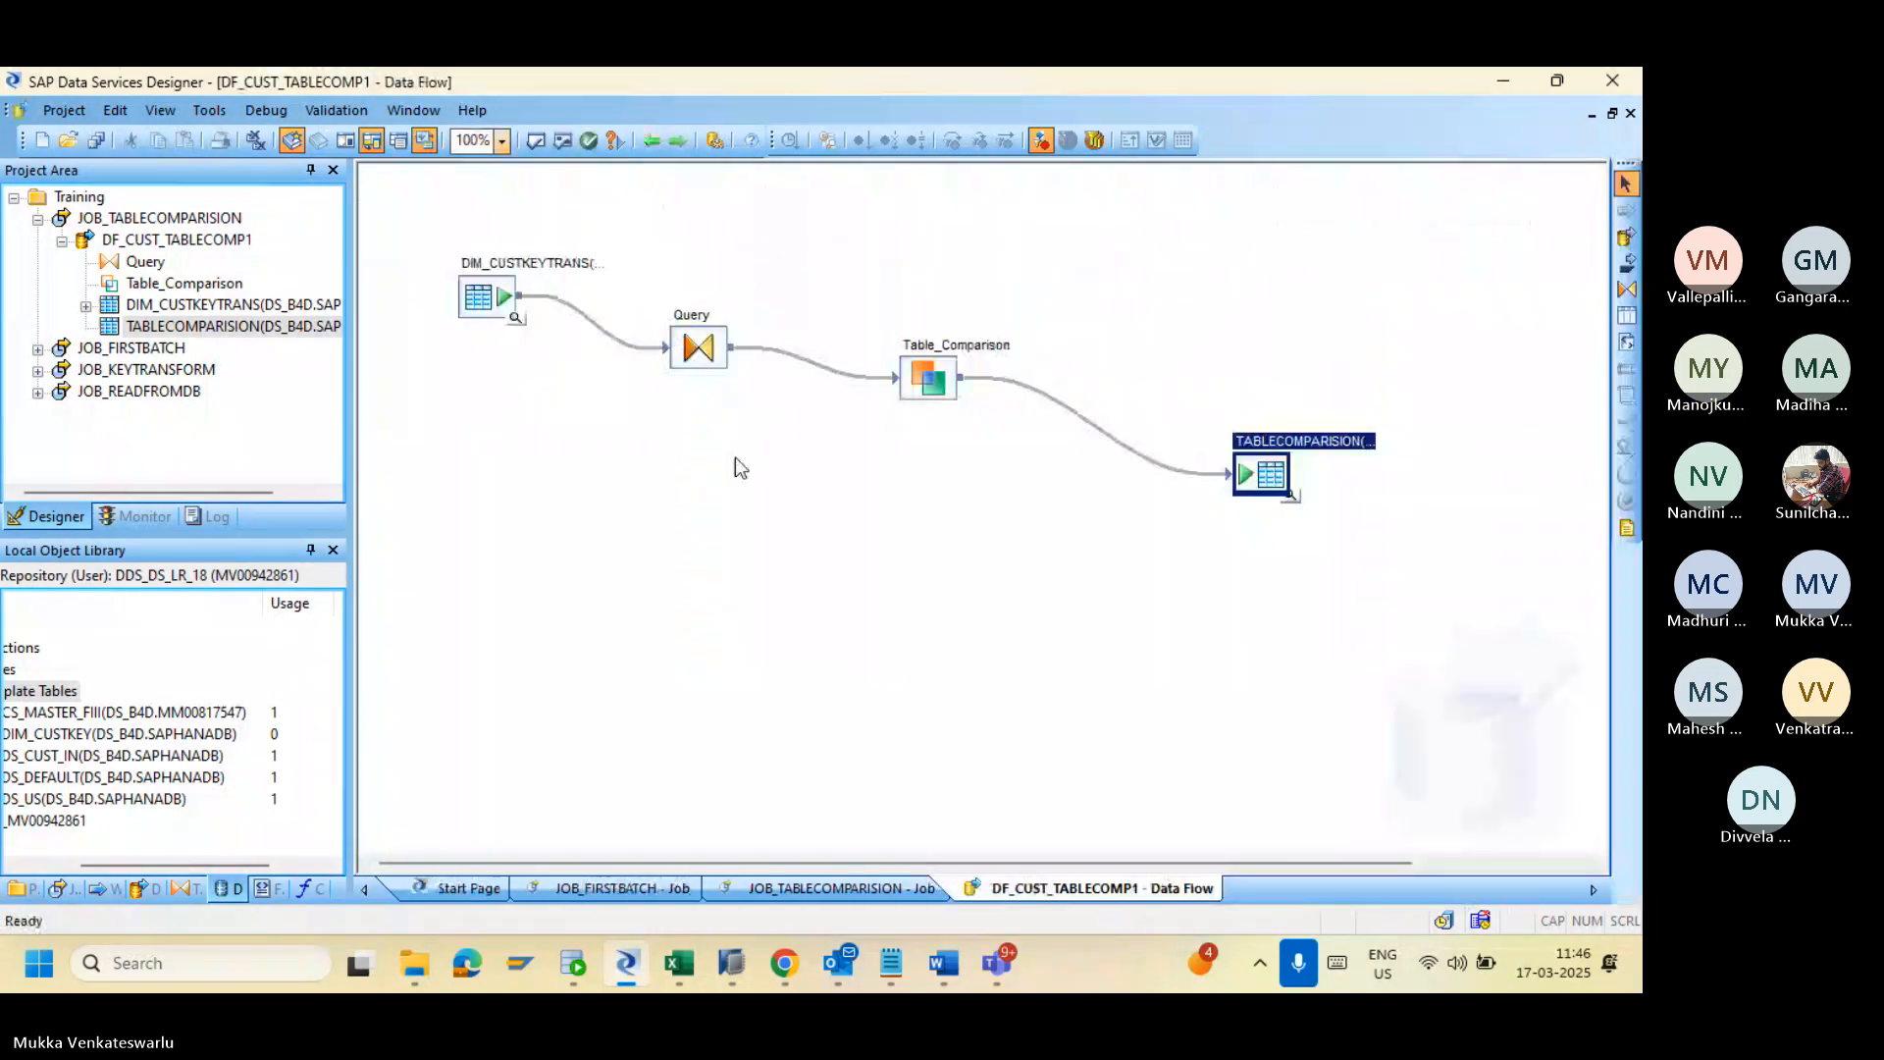
left_click(692, 316)
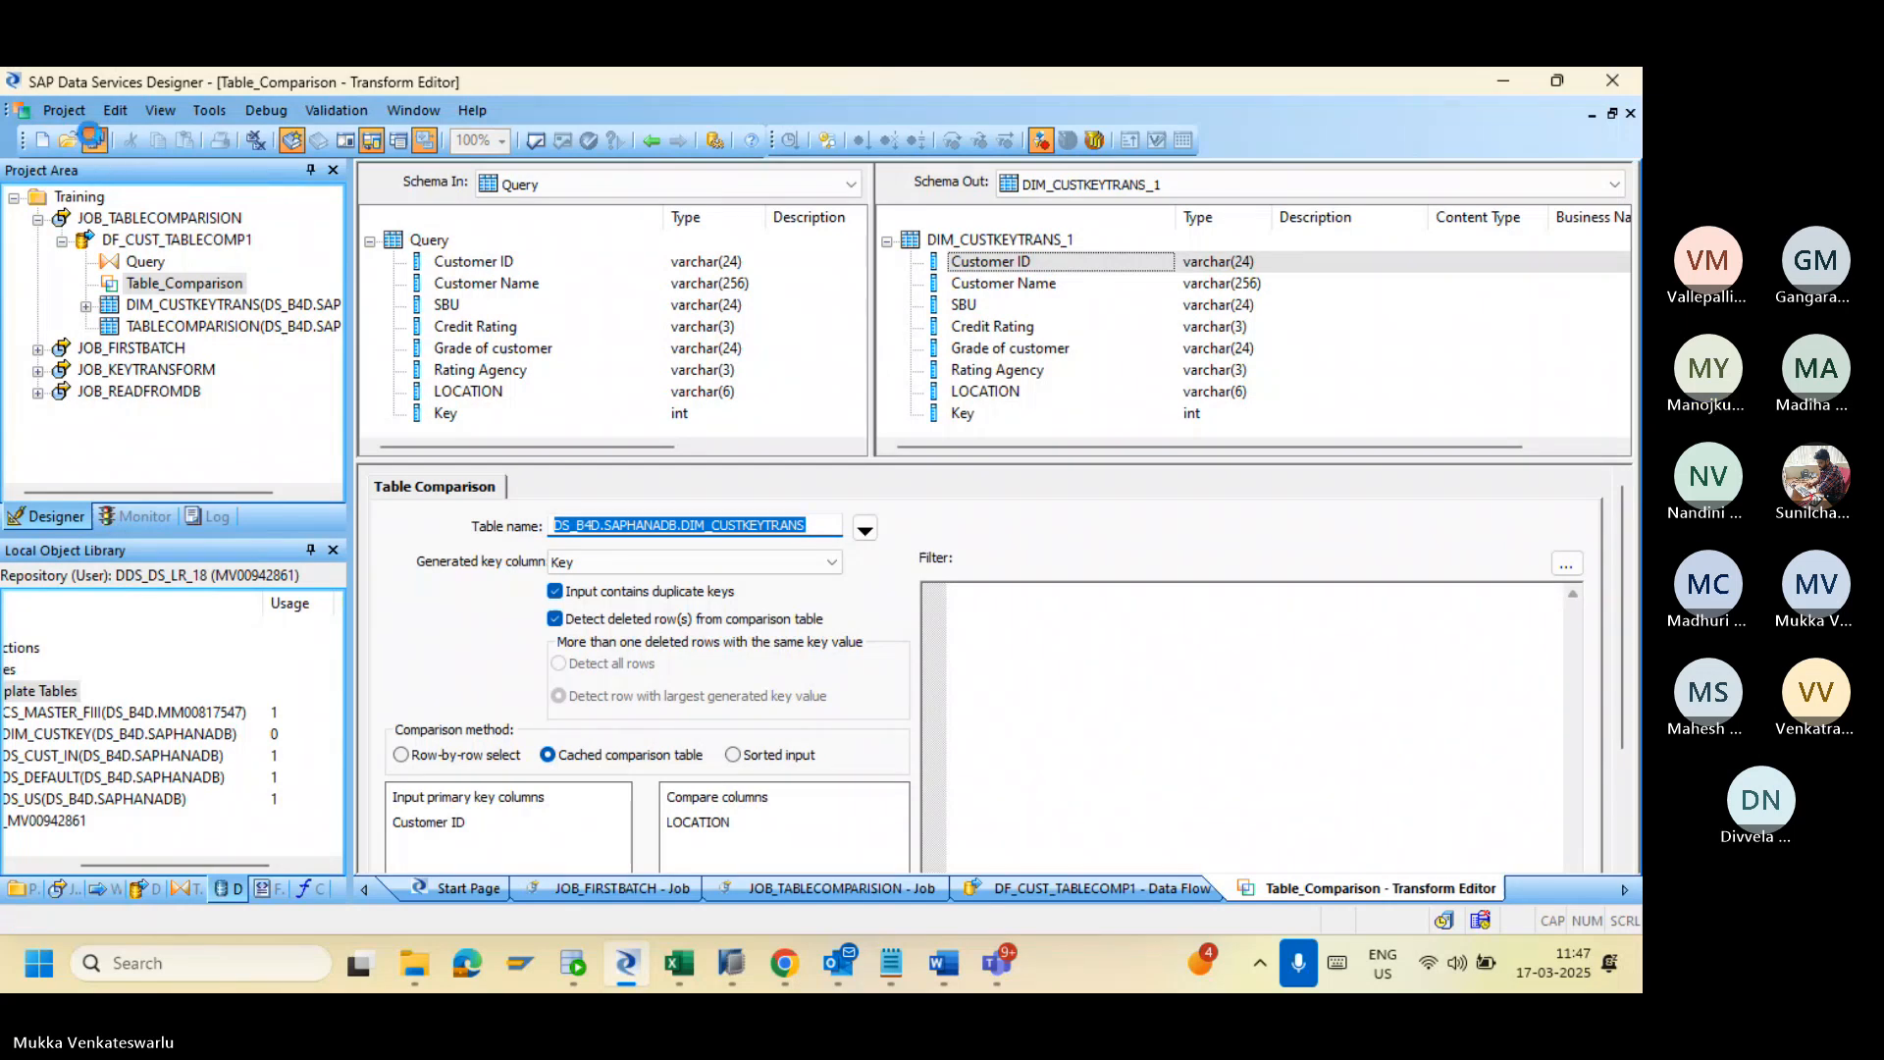
left_click(94, 138)
left_click(661, 639)
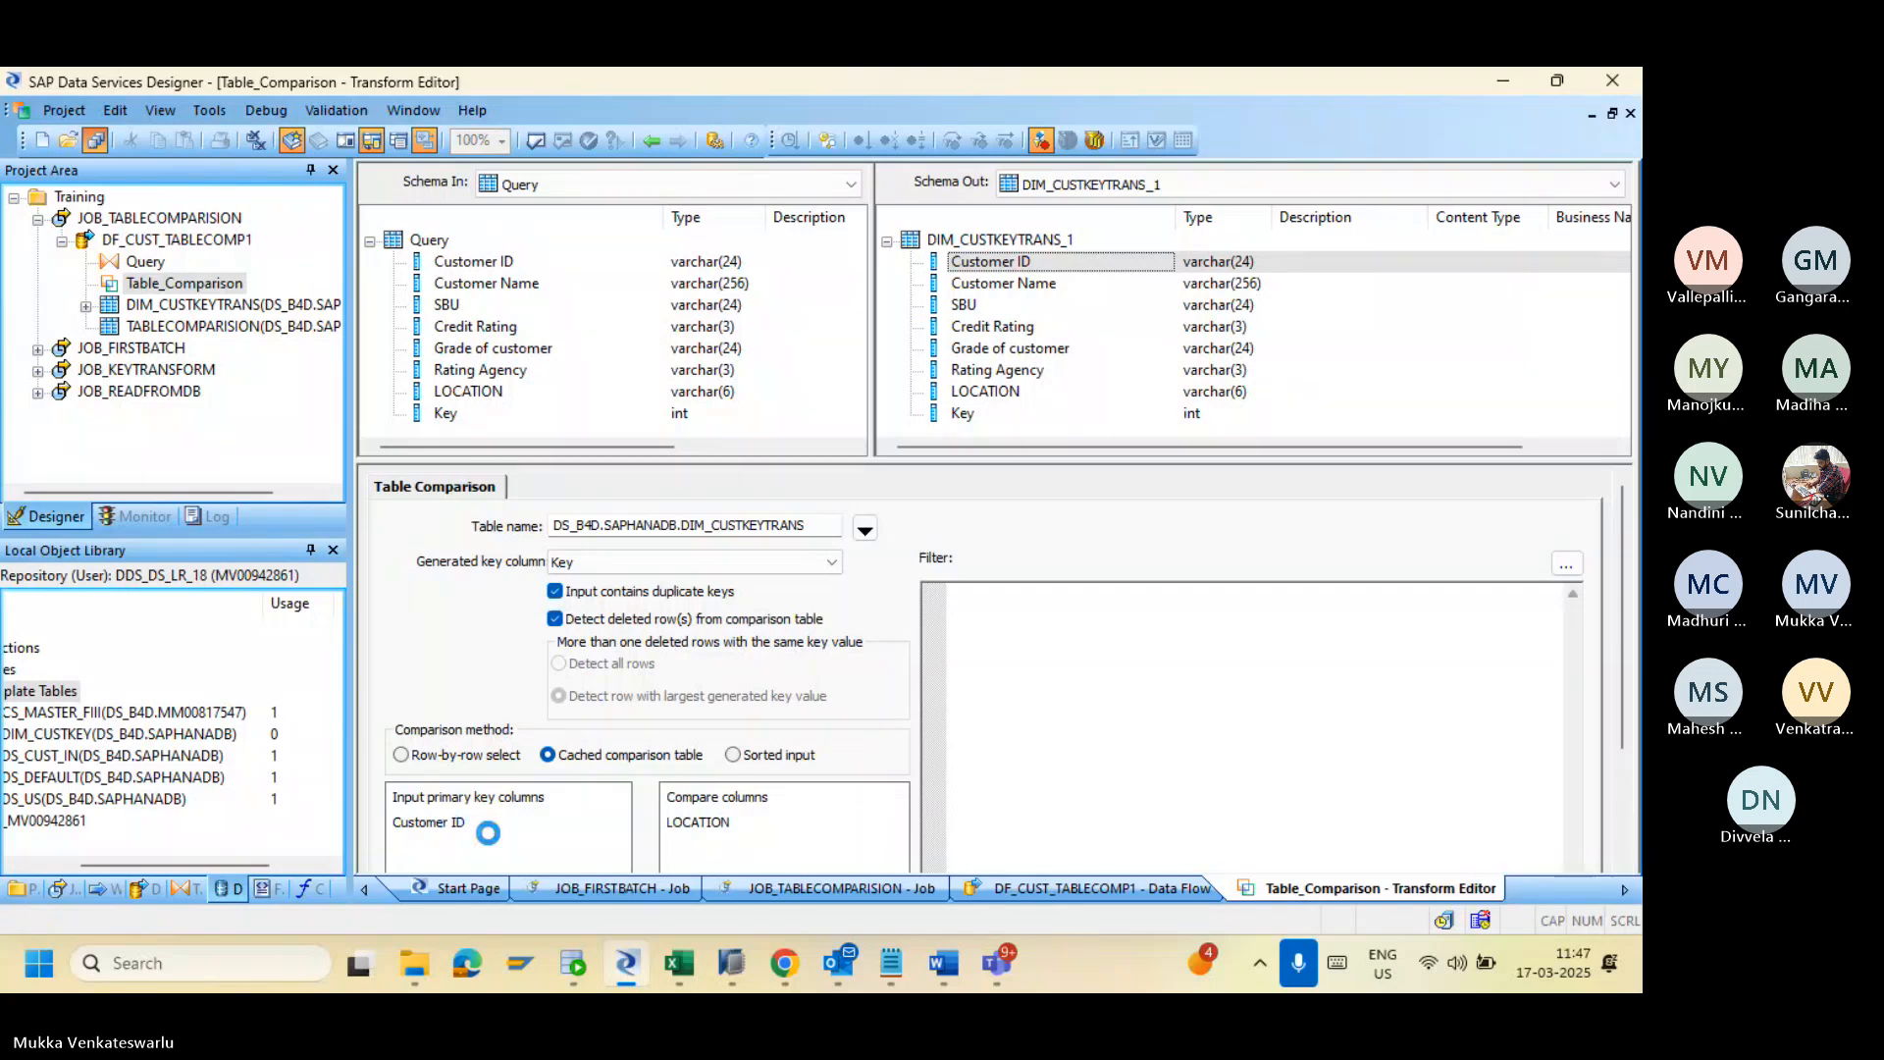
Step: Switch to the Data Services Management Console and rerun JOB_TABLECOMPARISION with the preset execution and trace options
left_click(782, 976)
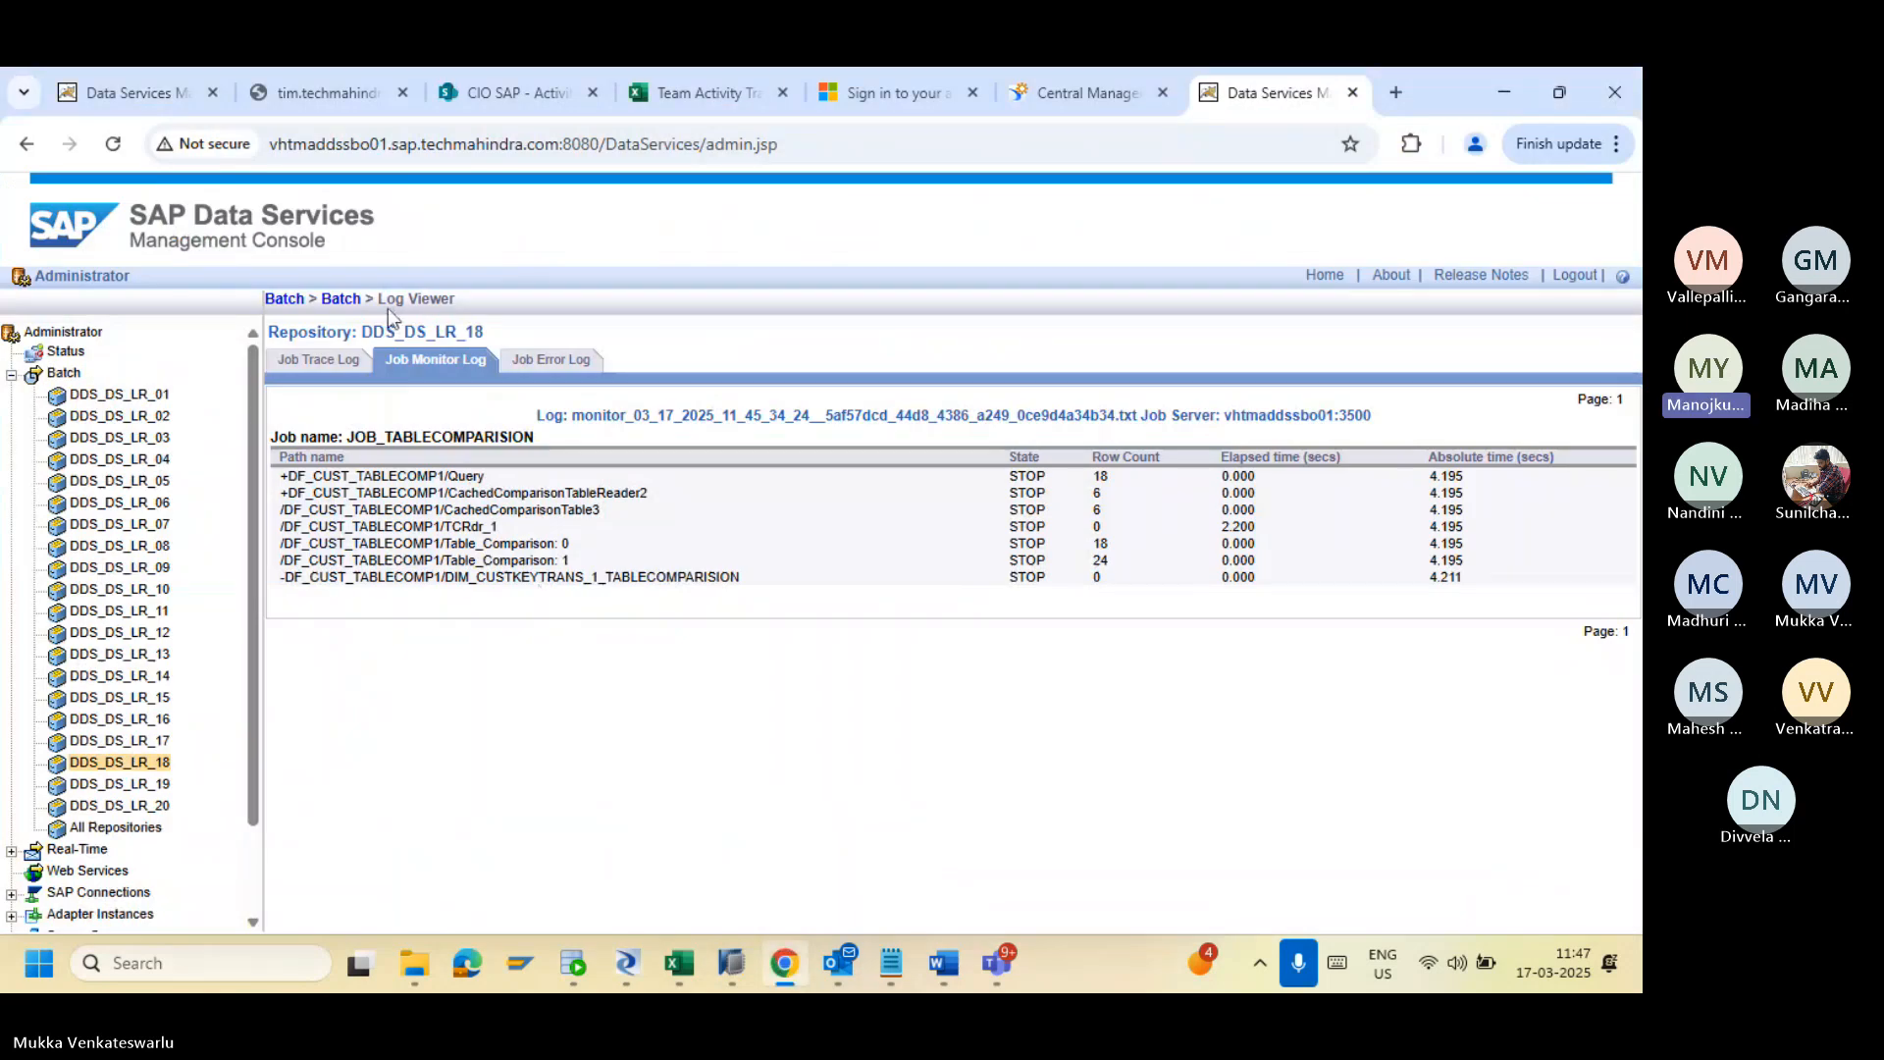
left_click(341, 299)
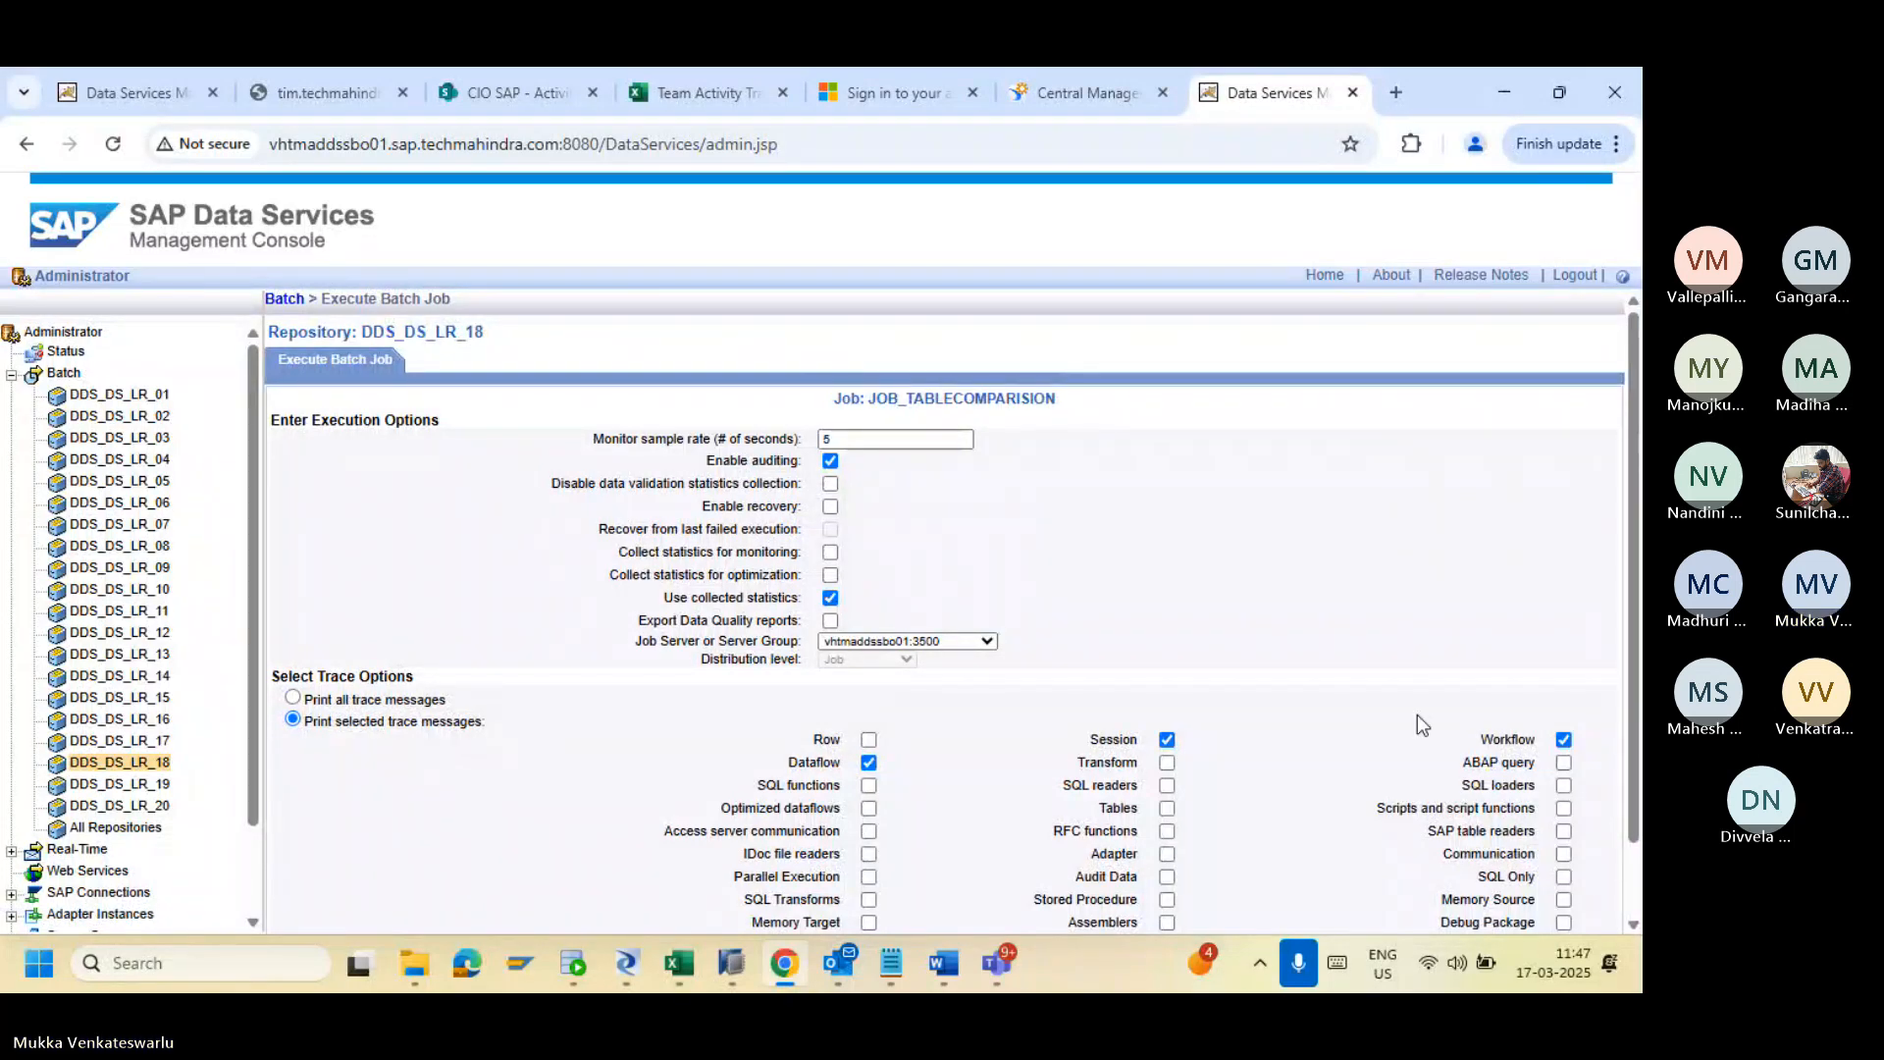
scroll(1416, 714, "down", 2)
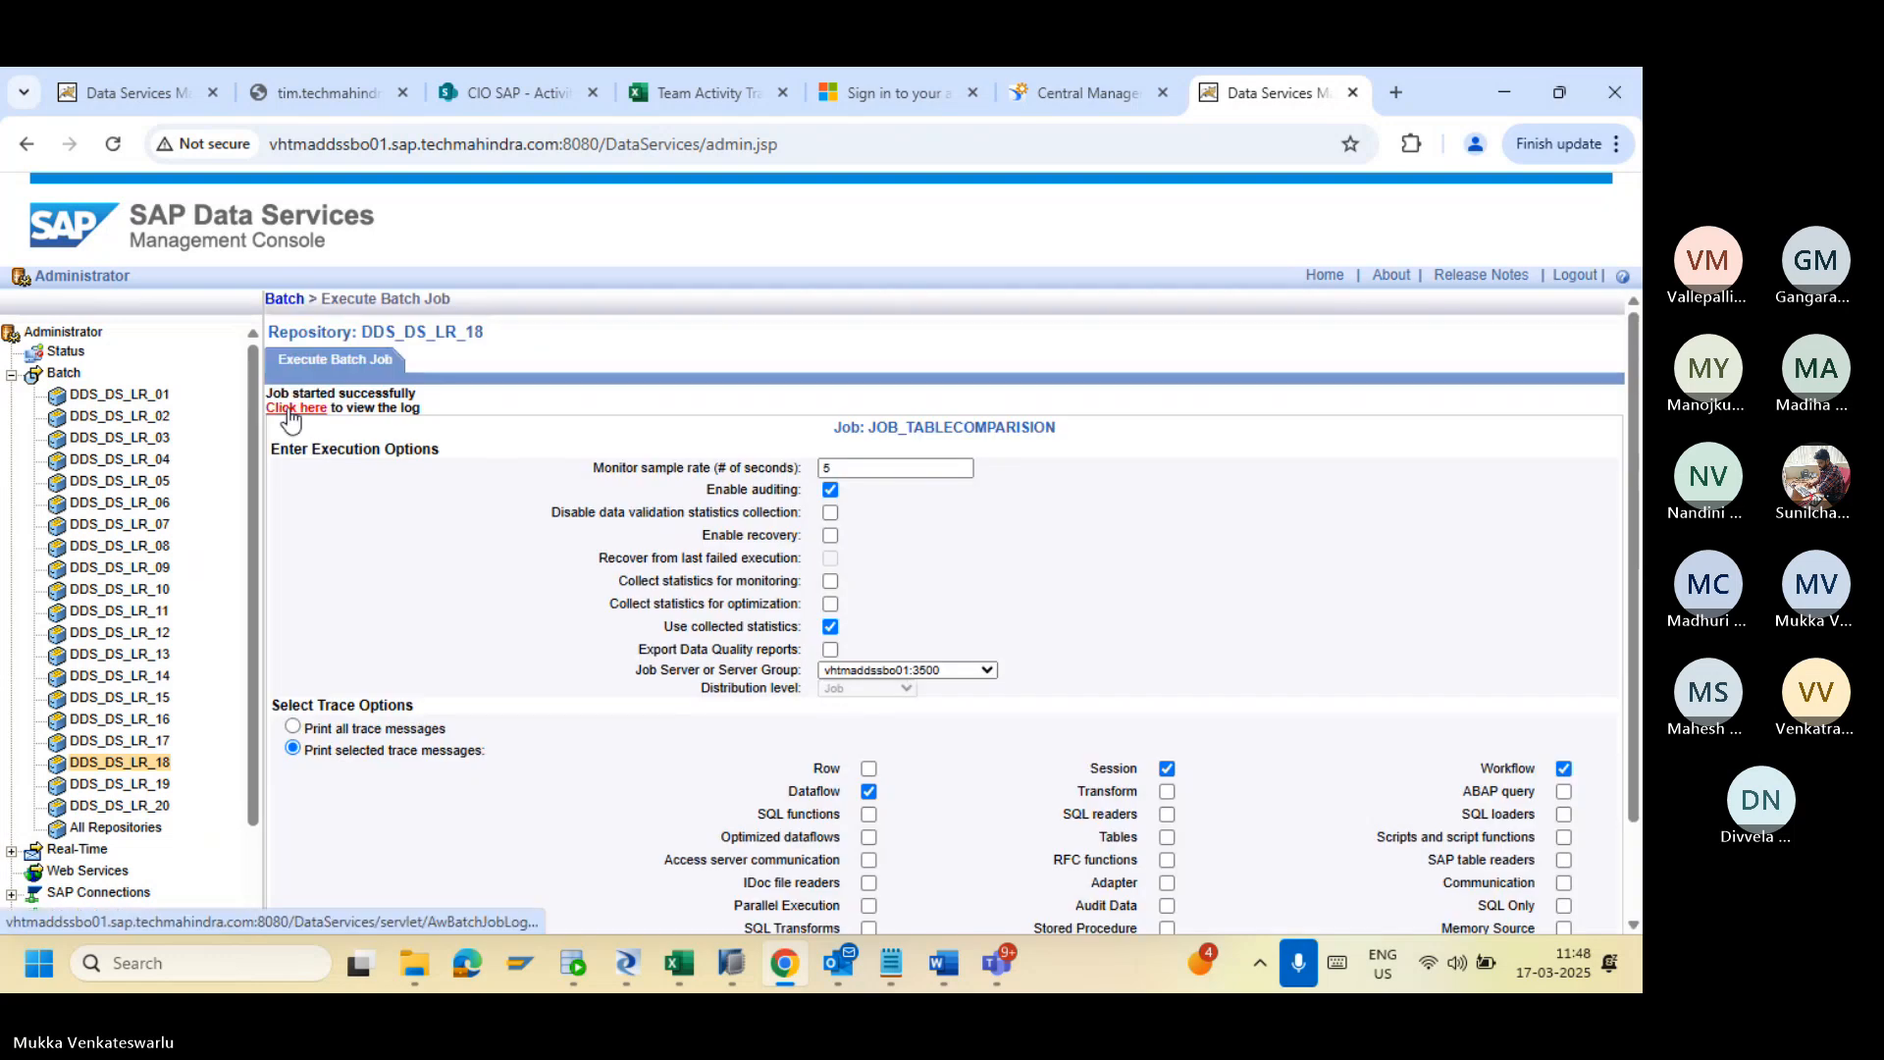
Step: Examine the trace, monitor and error logs of the latest JOB_TABLECOMPARISION run
left_click(289, 410)
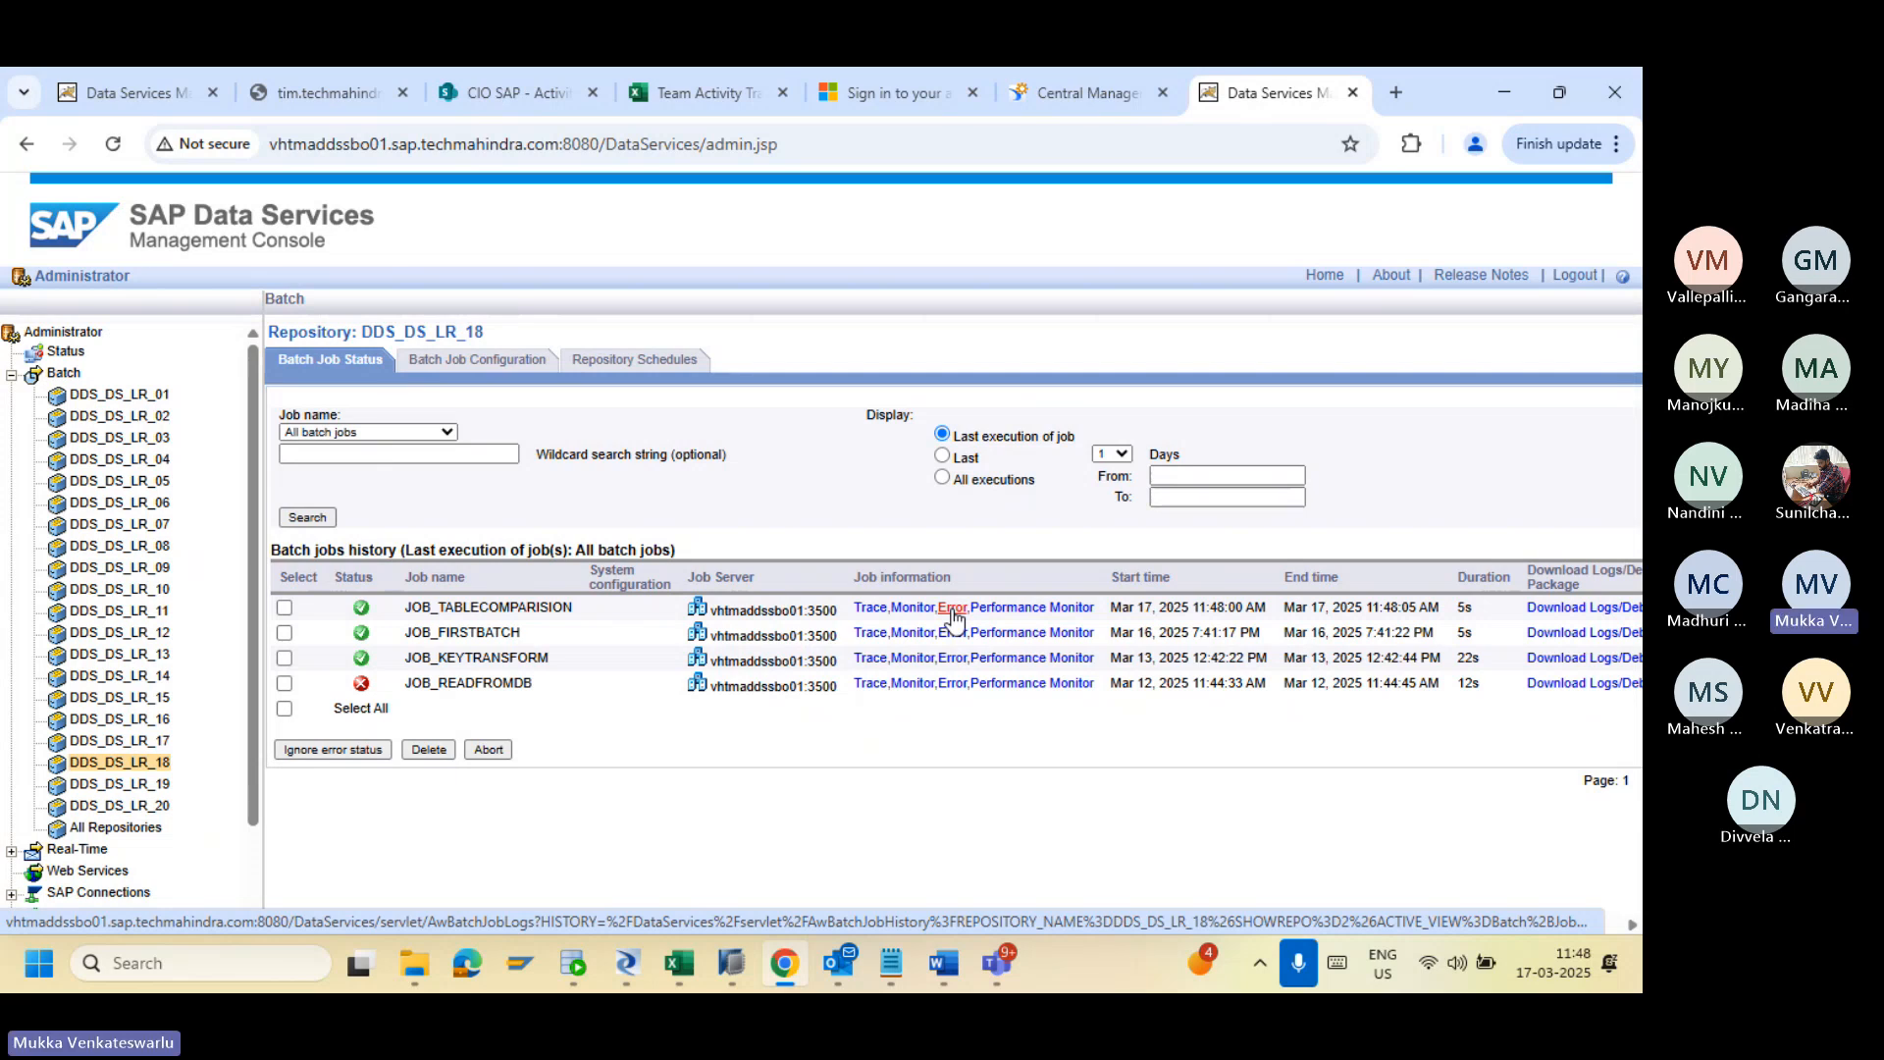
left_click(871, 612)
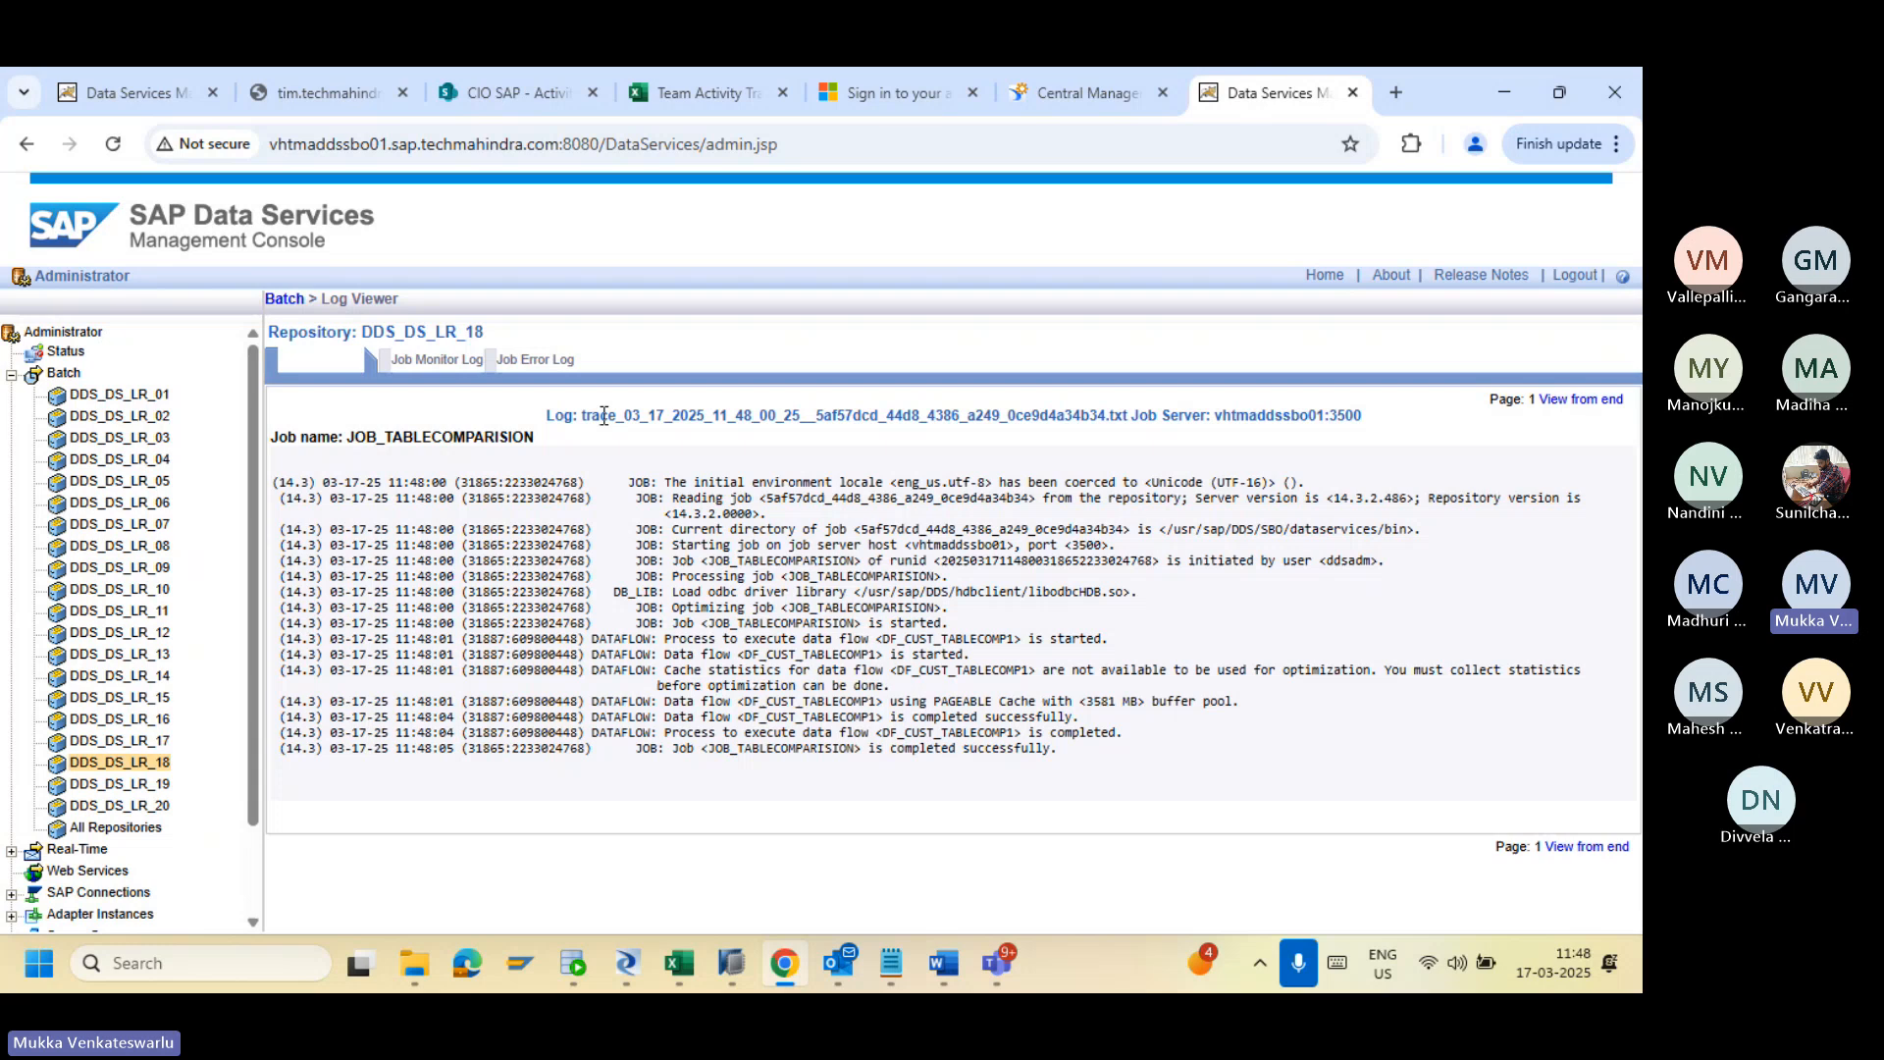
left_click(446, 361)
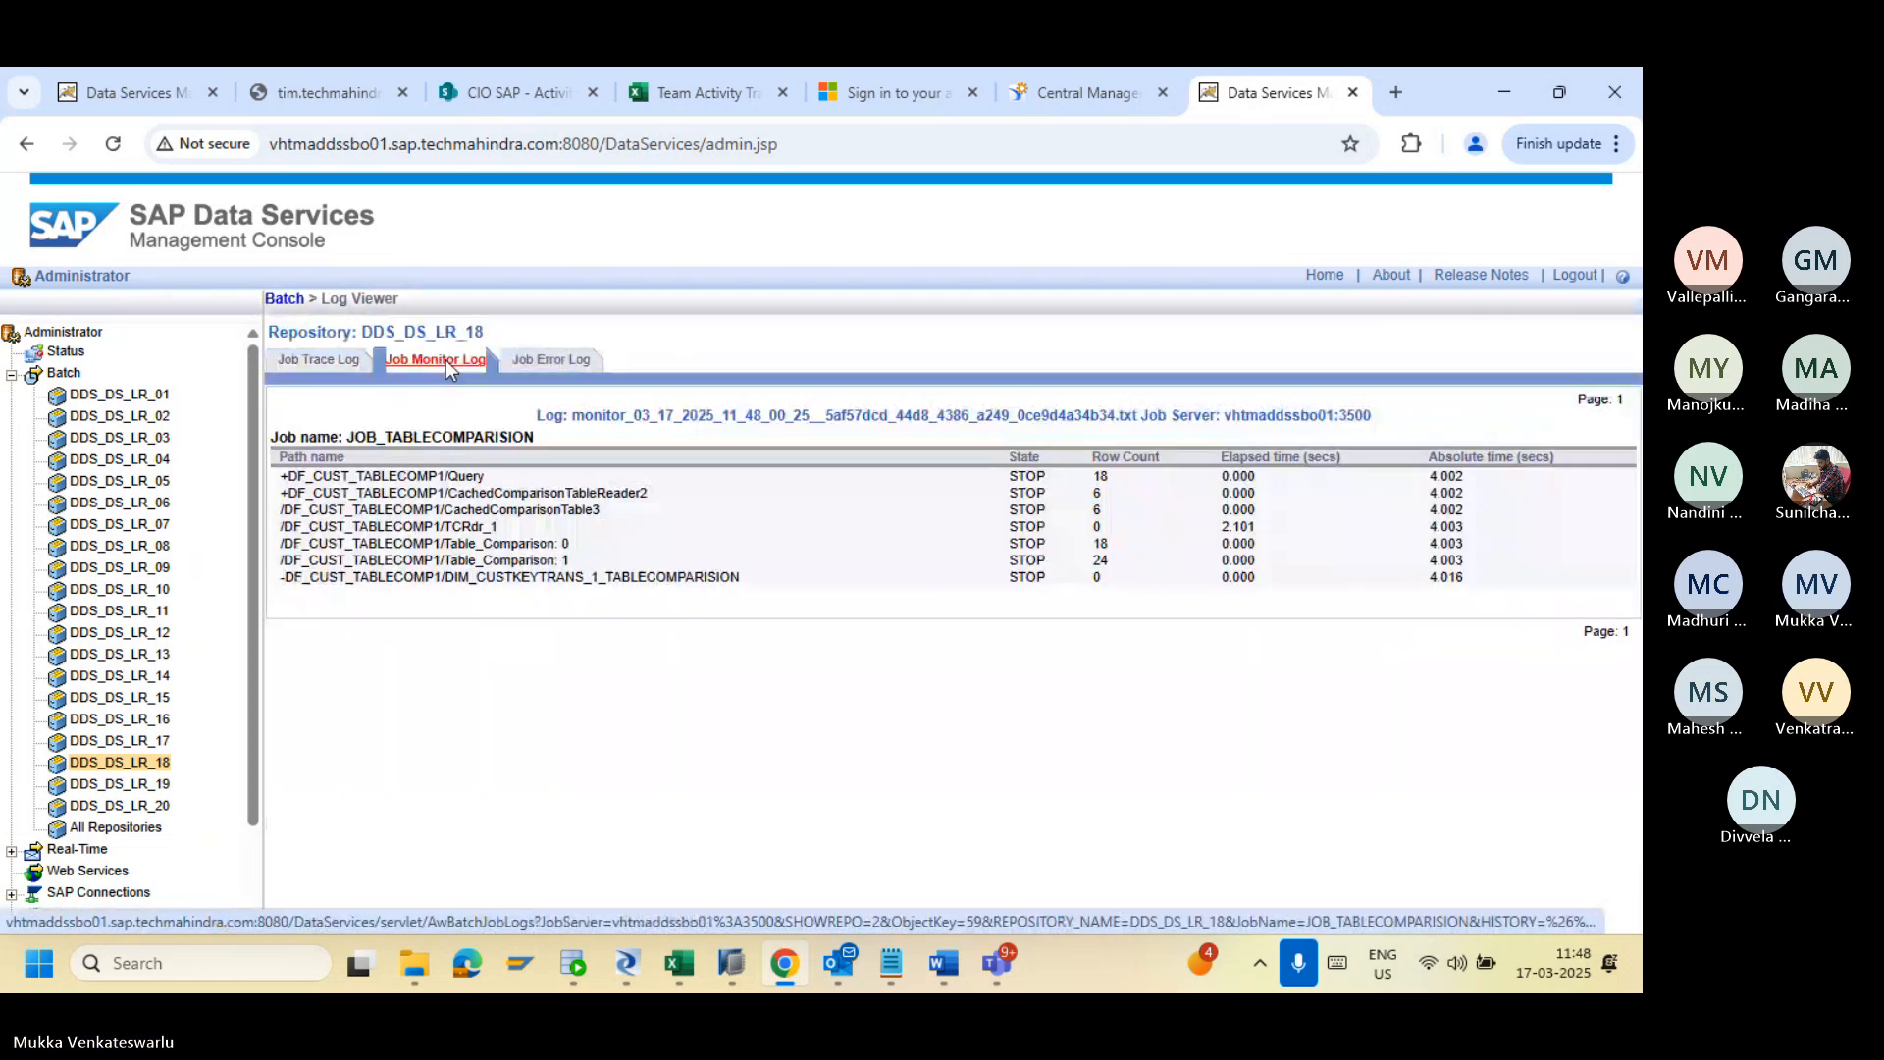
left_click(552, 361)
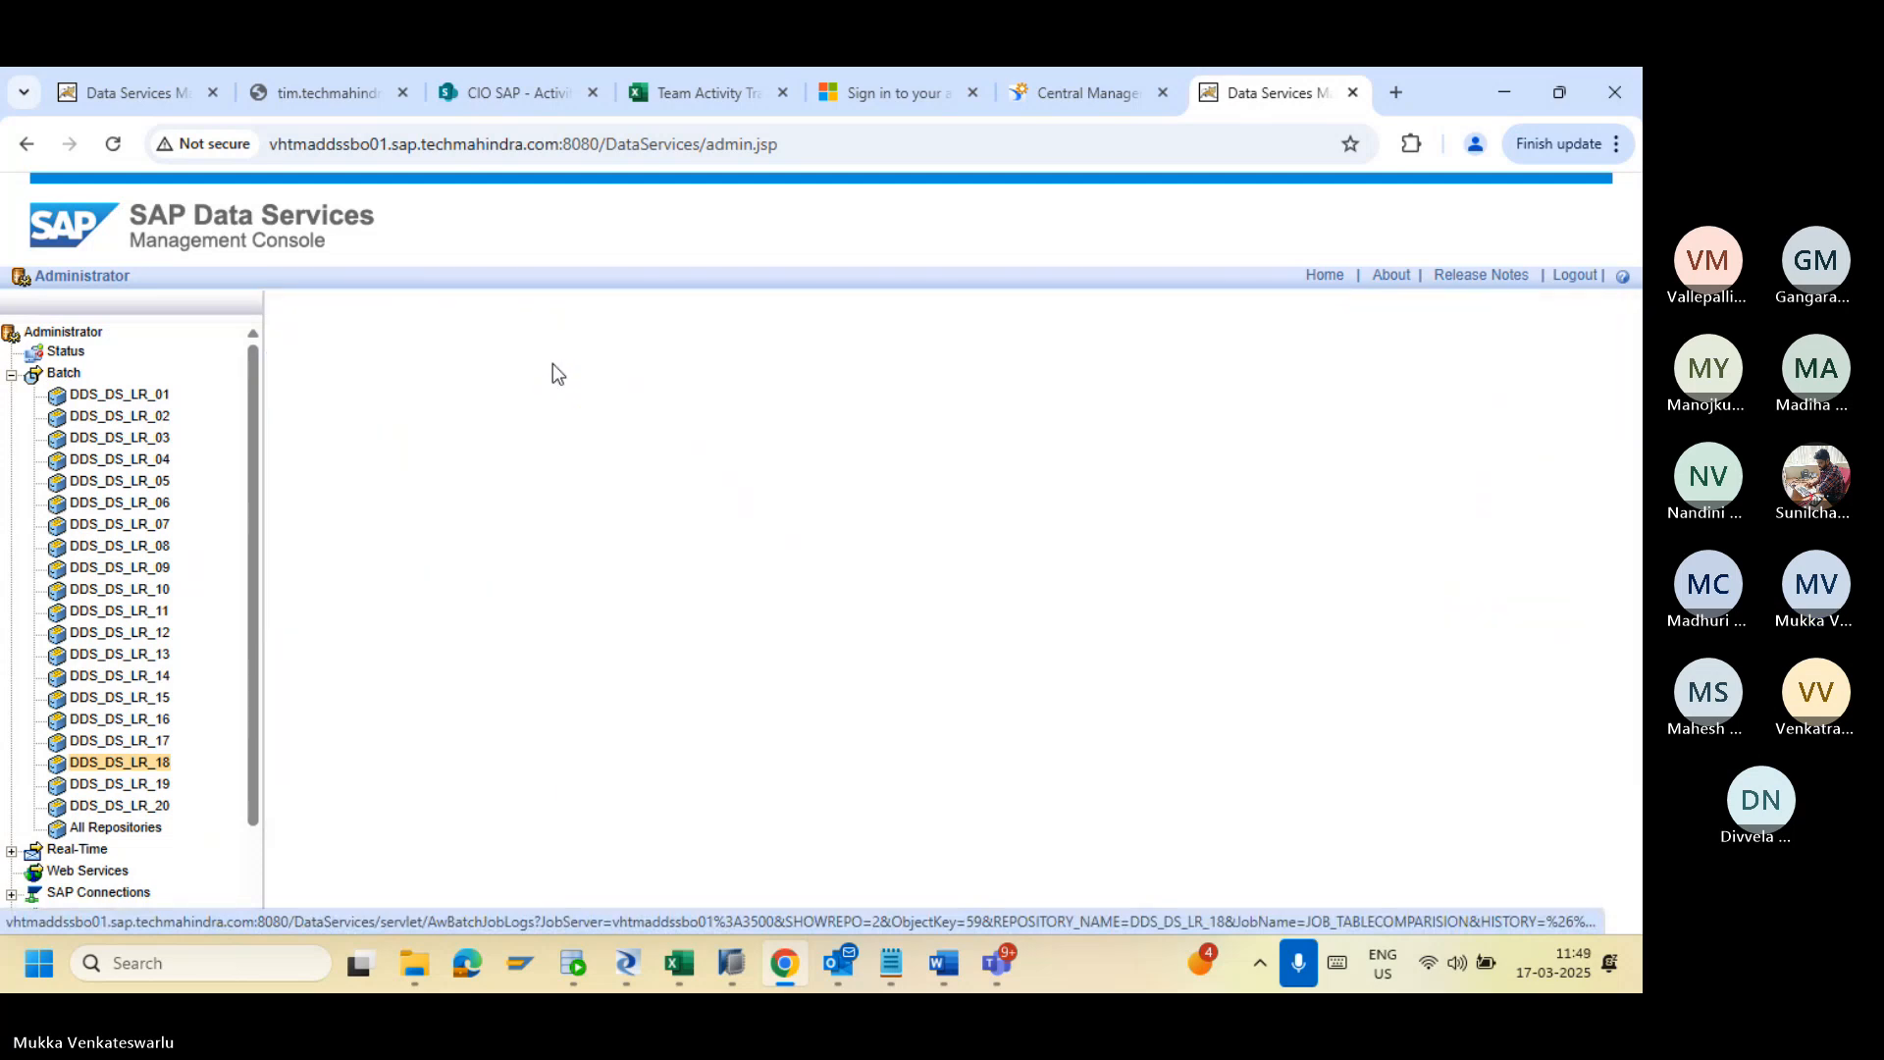
Step: Switch back to Data Services Designer and view the TABLECOMPARISION target table's data in DF_CUST_TABLECOMP1
left_click(632, 972)
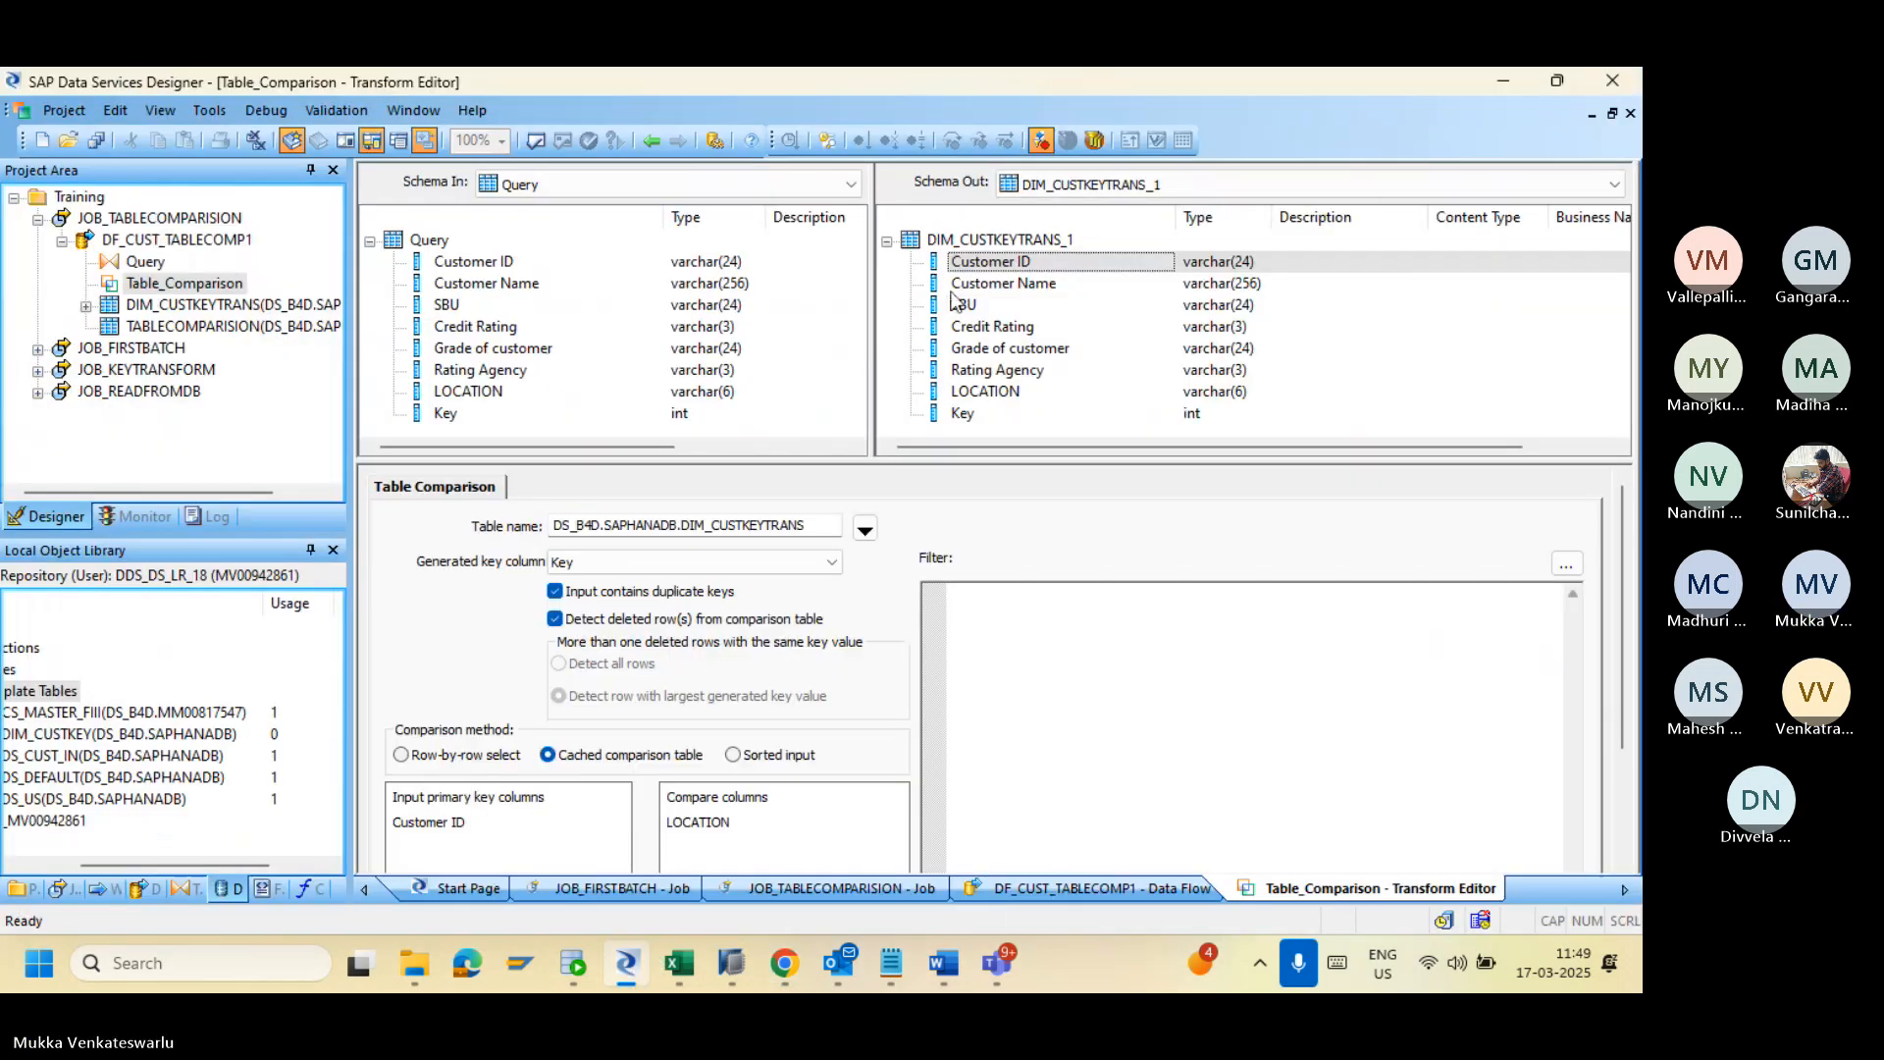
left_click(652, 141)
left_click(1291, 495)
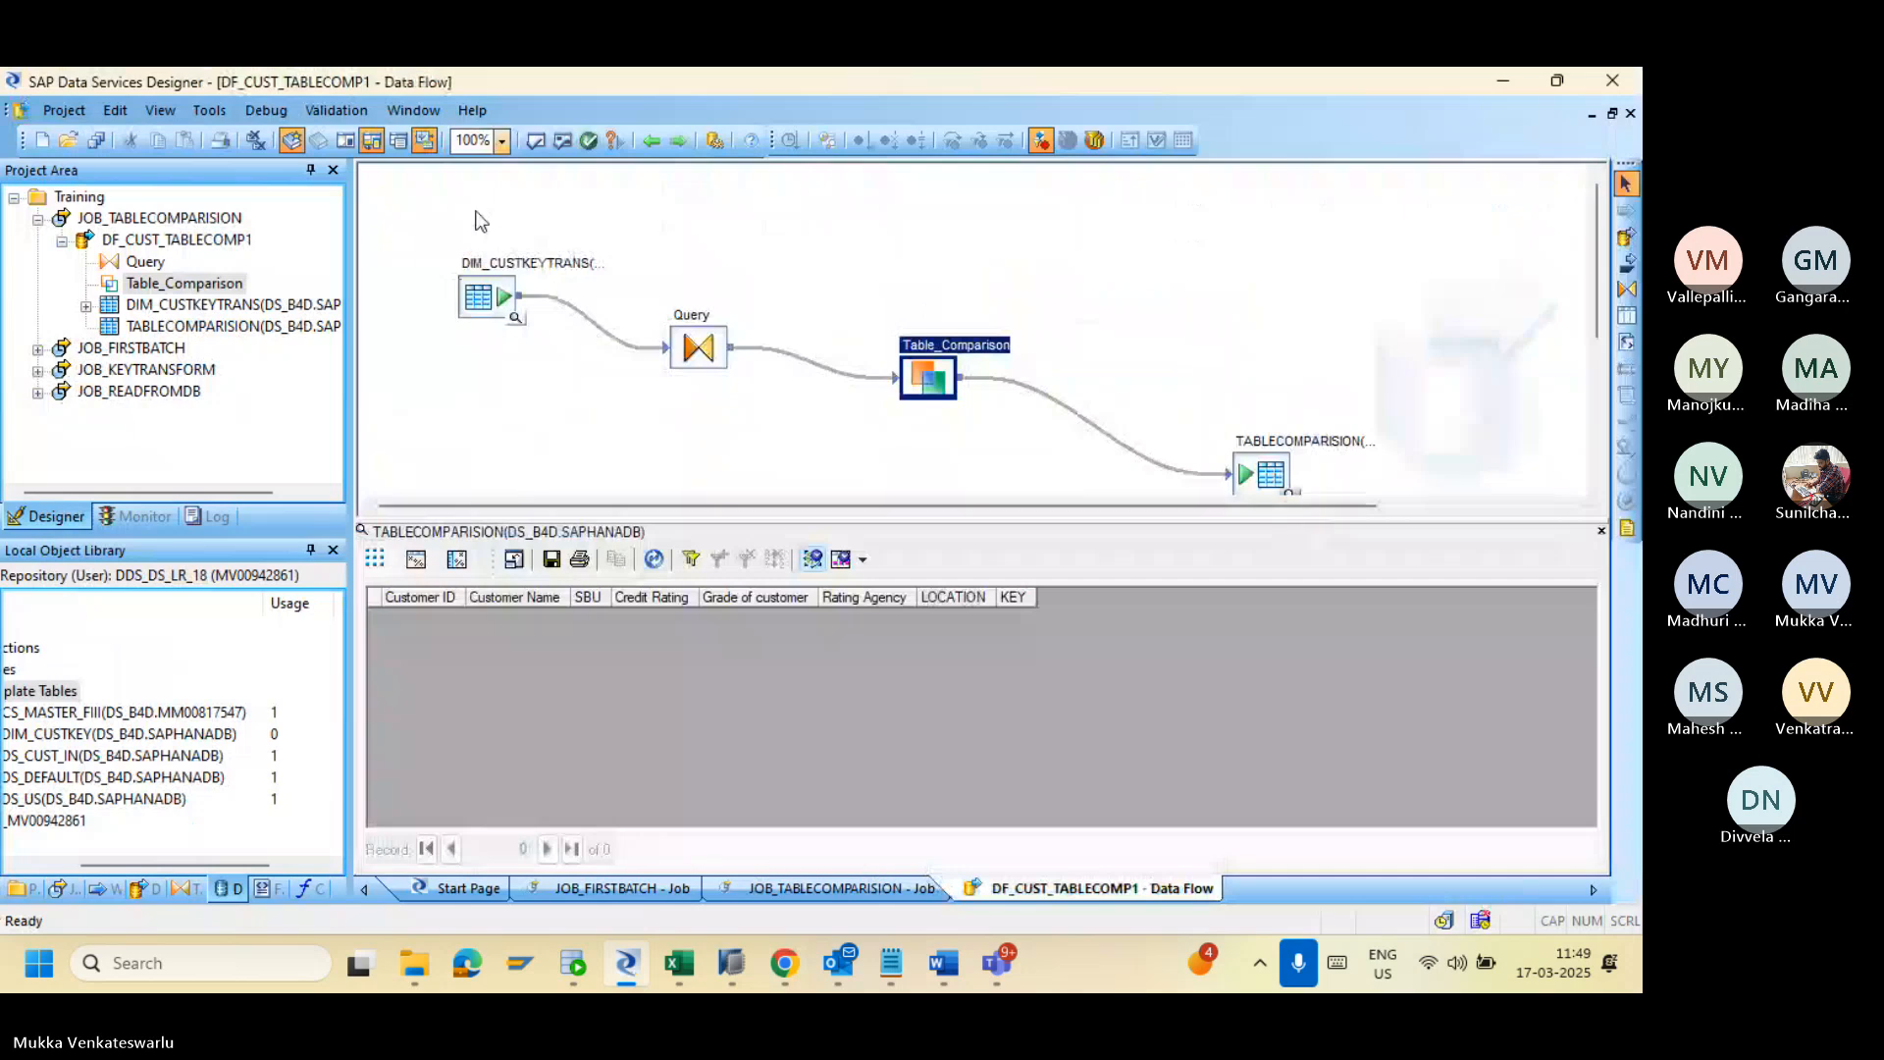
Step: Go up to JOB_TABLECOMPARISION and display the job's generated ATL language
left_click(648, 143)
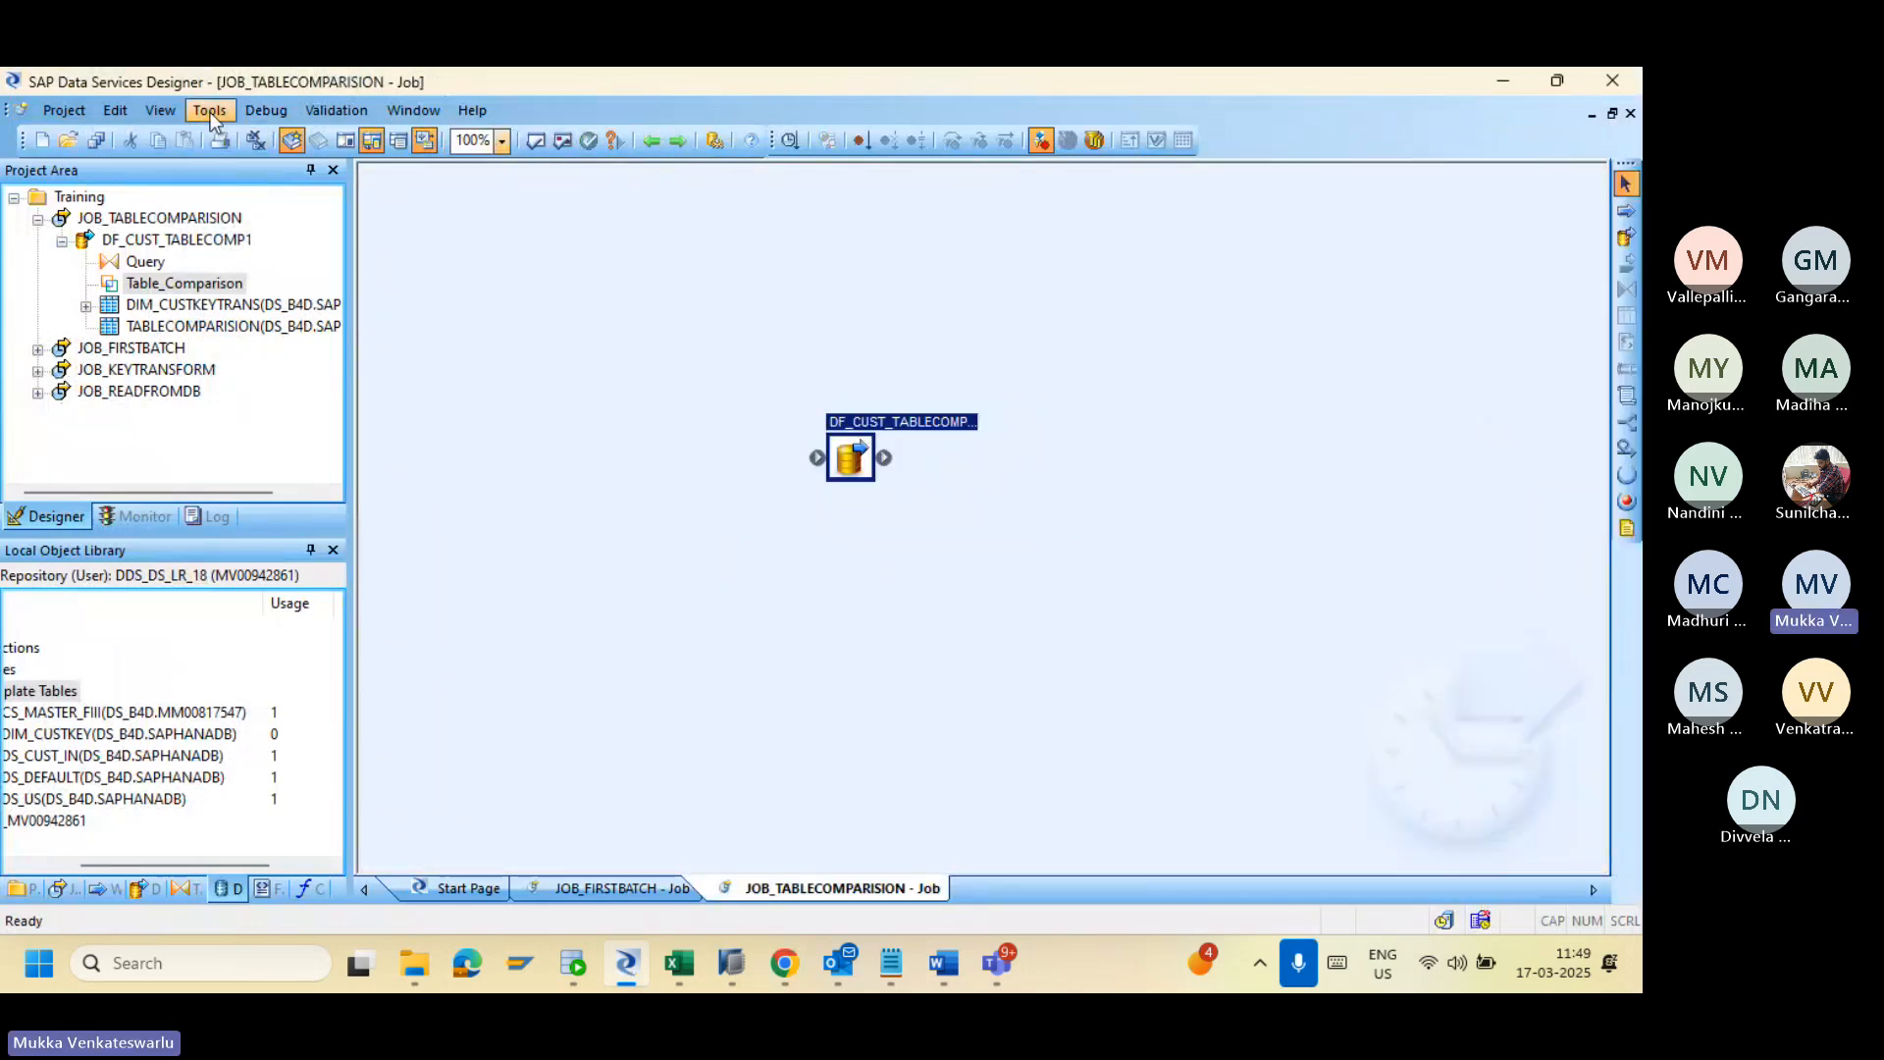
left_click(210, 111)
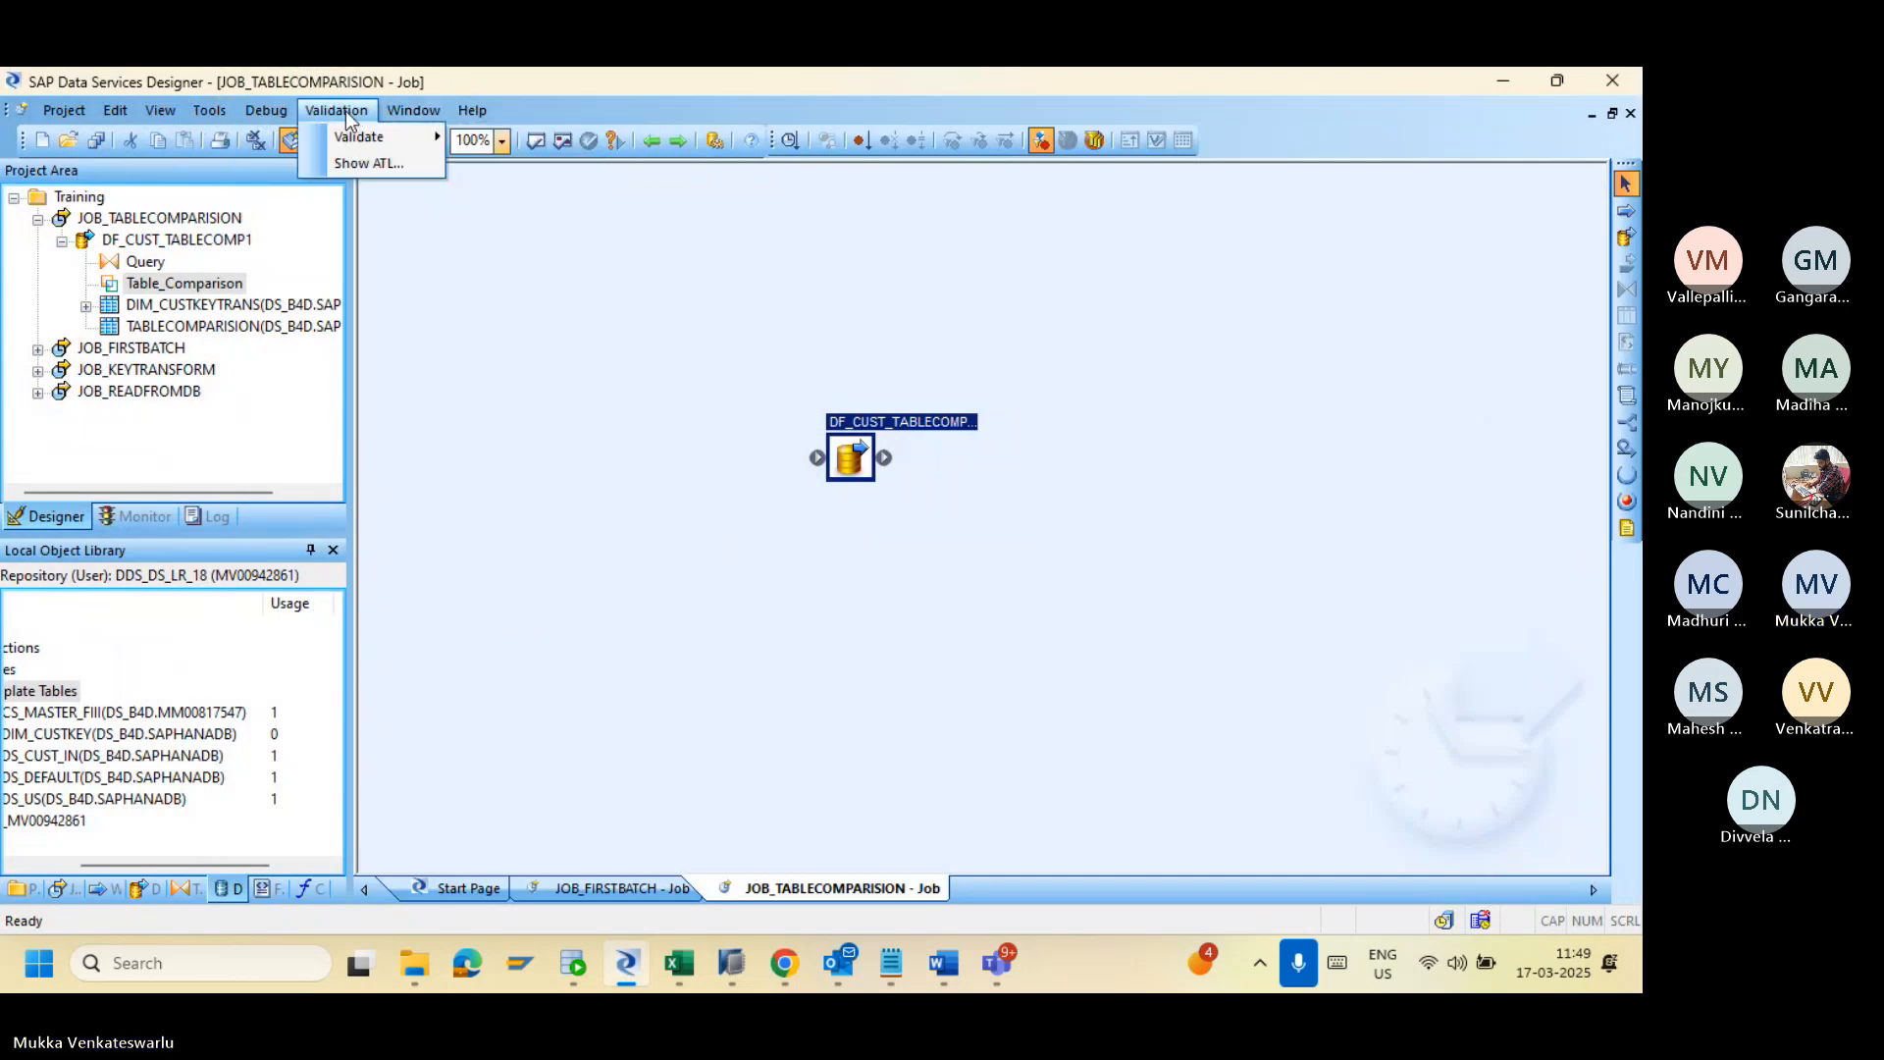
mouse_move(390, 120)
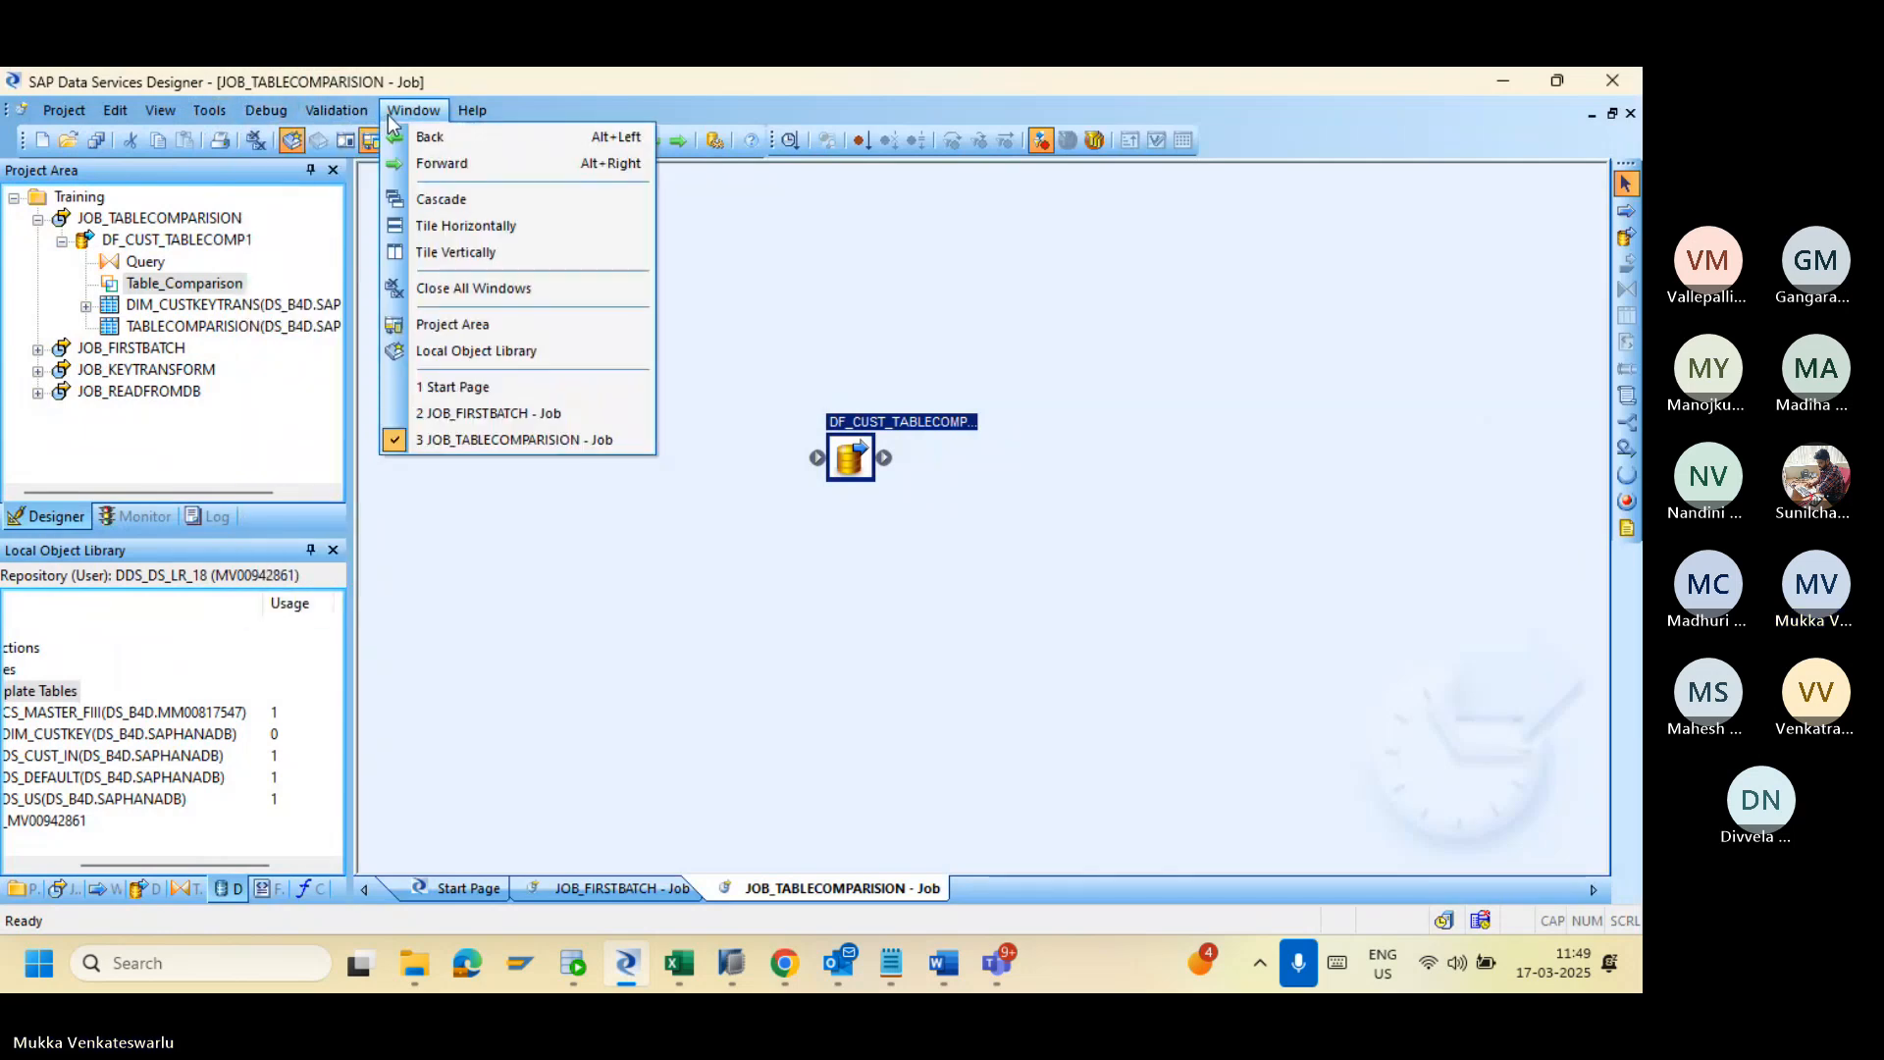
left_click(393, 116)
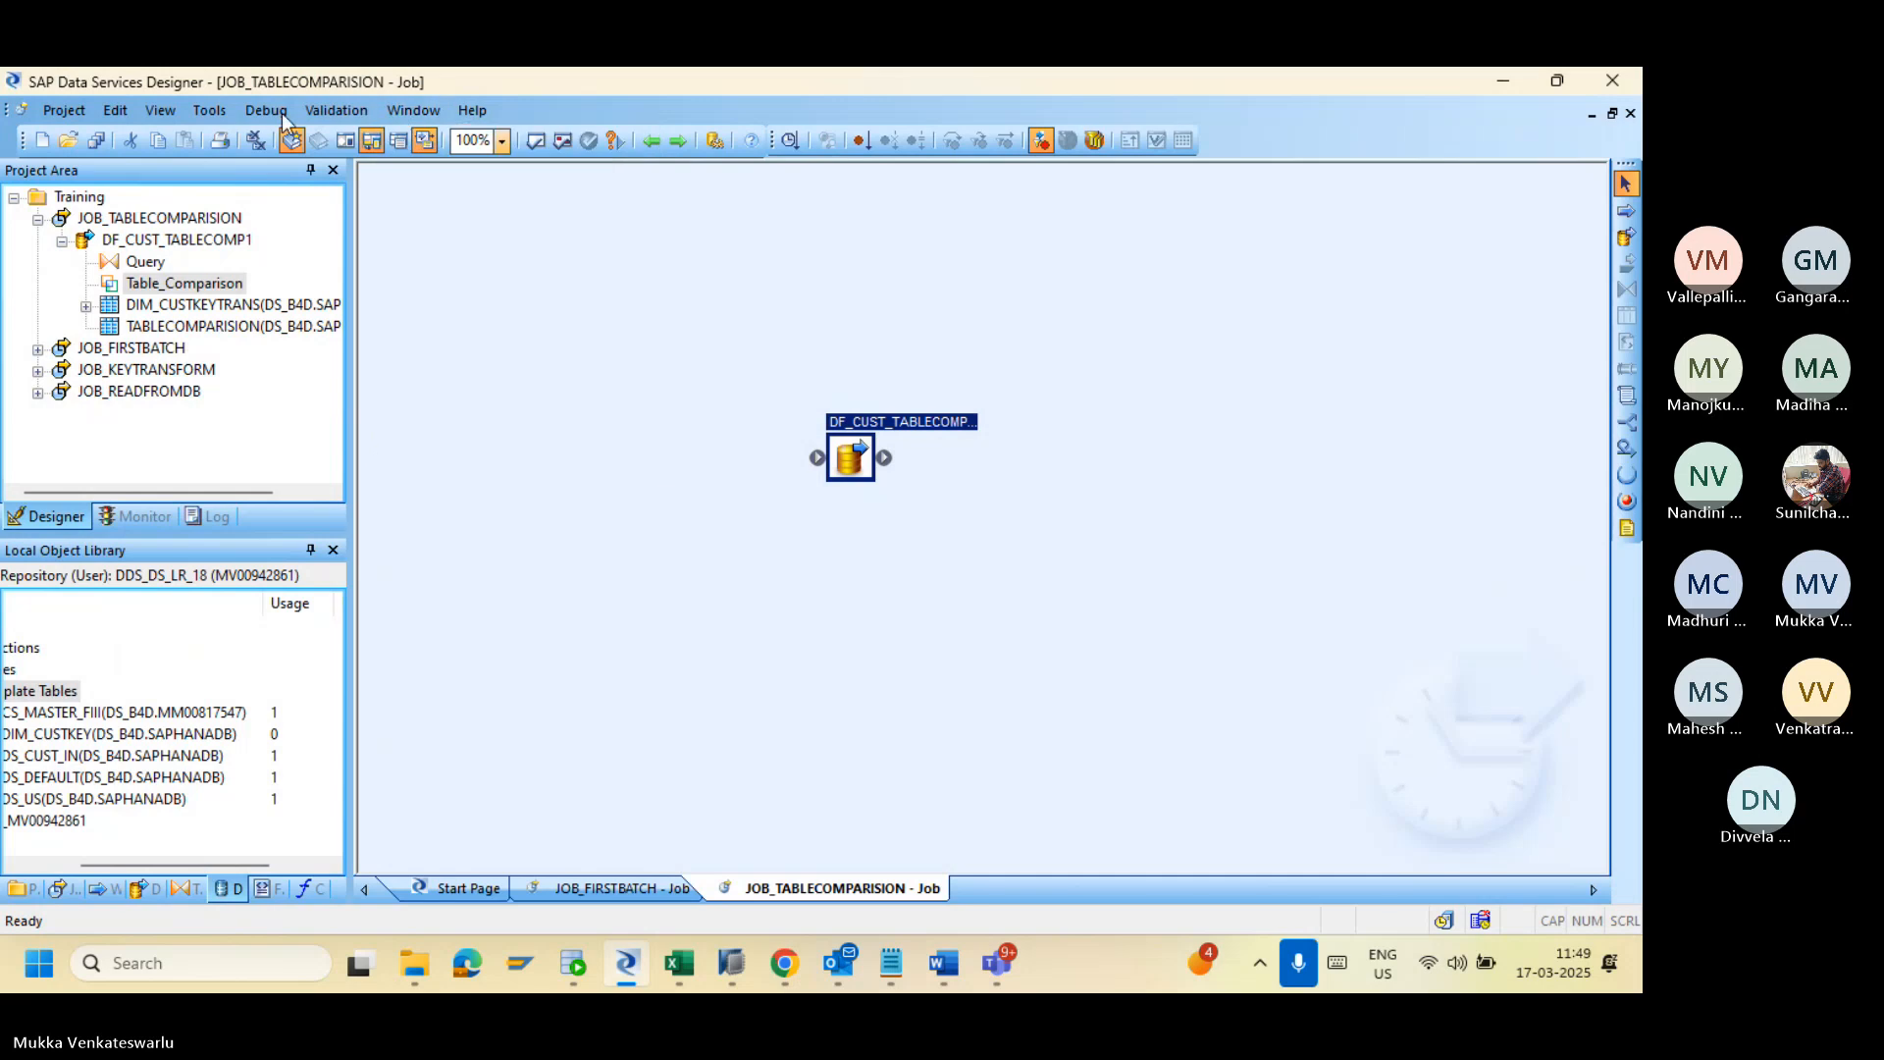
left_click(210, 111)
mouse_move(277, 114)
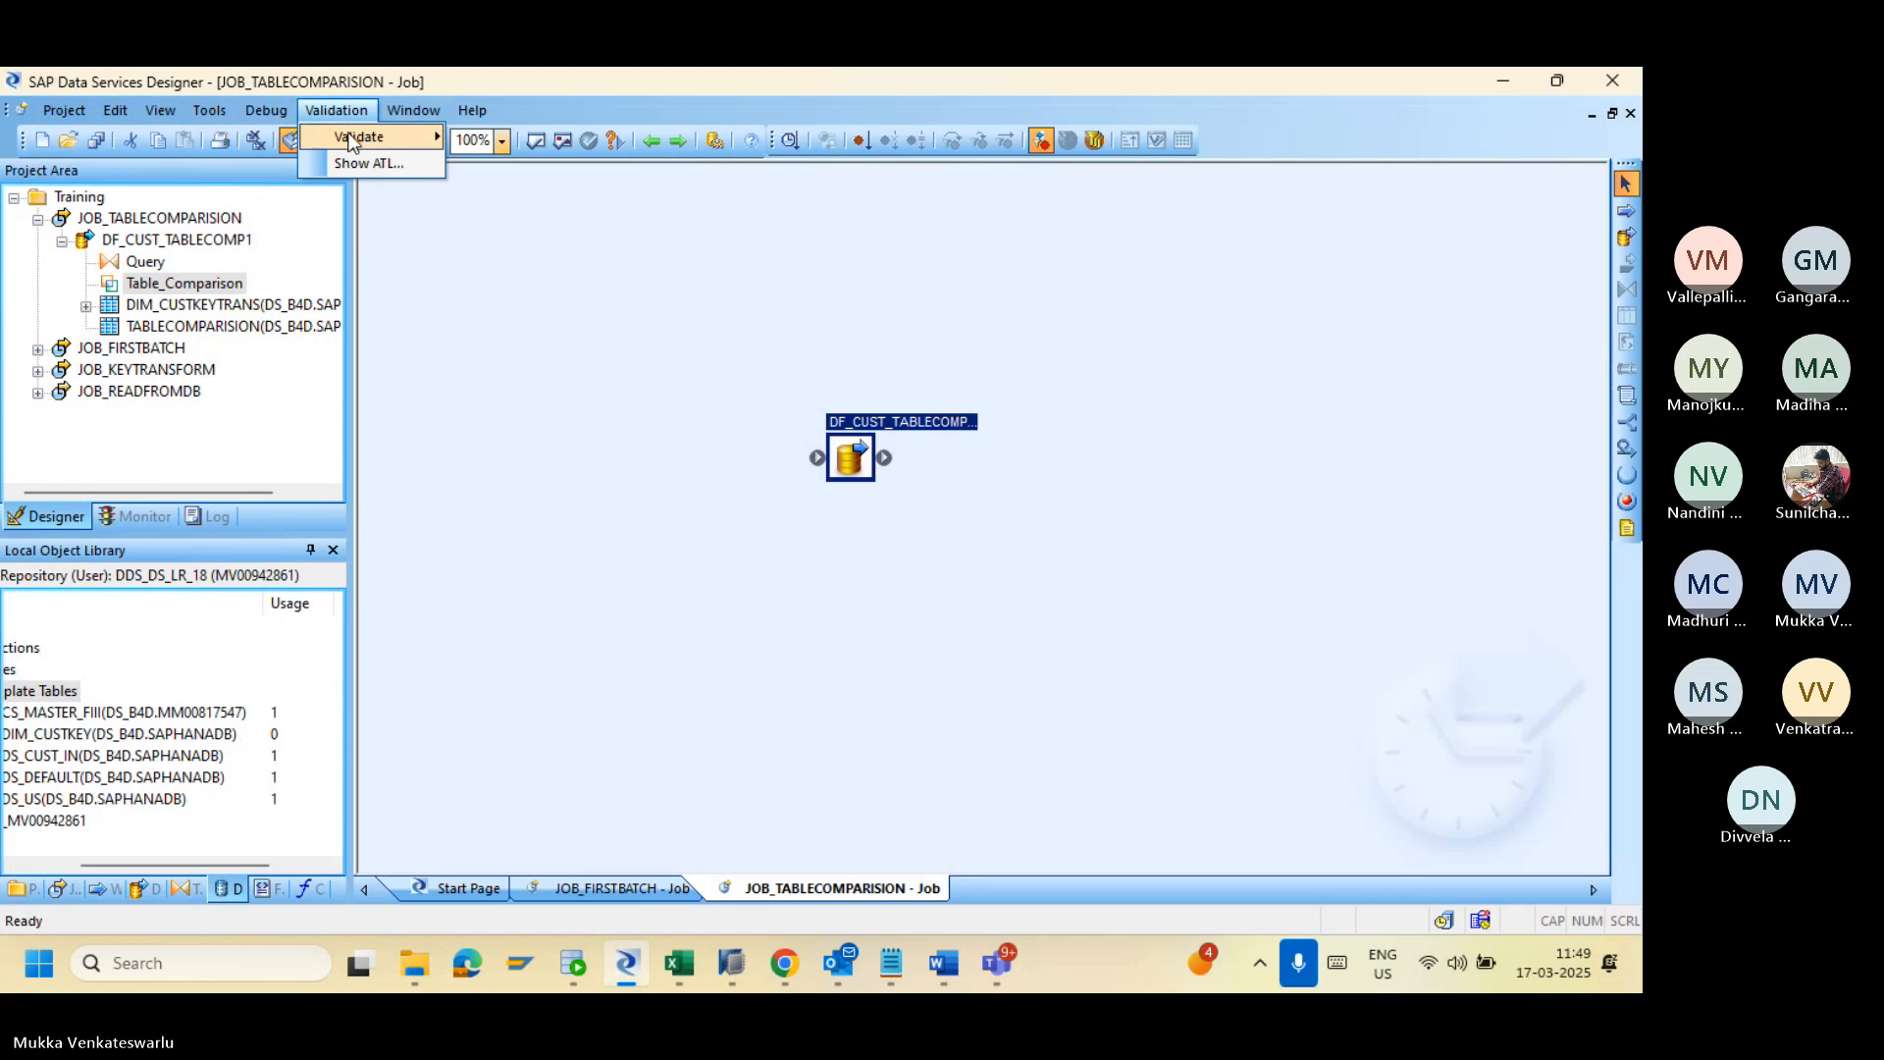
mouse_move(351, 142)
mouse_move(395, 121)
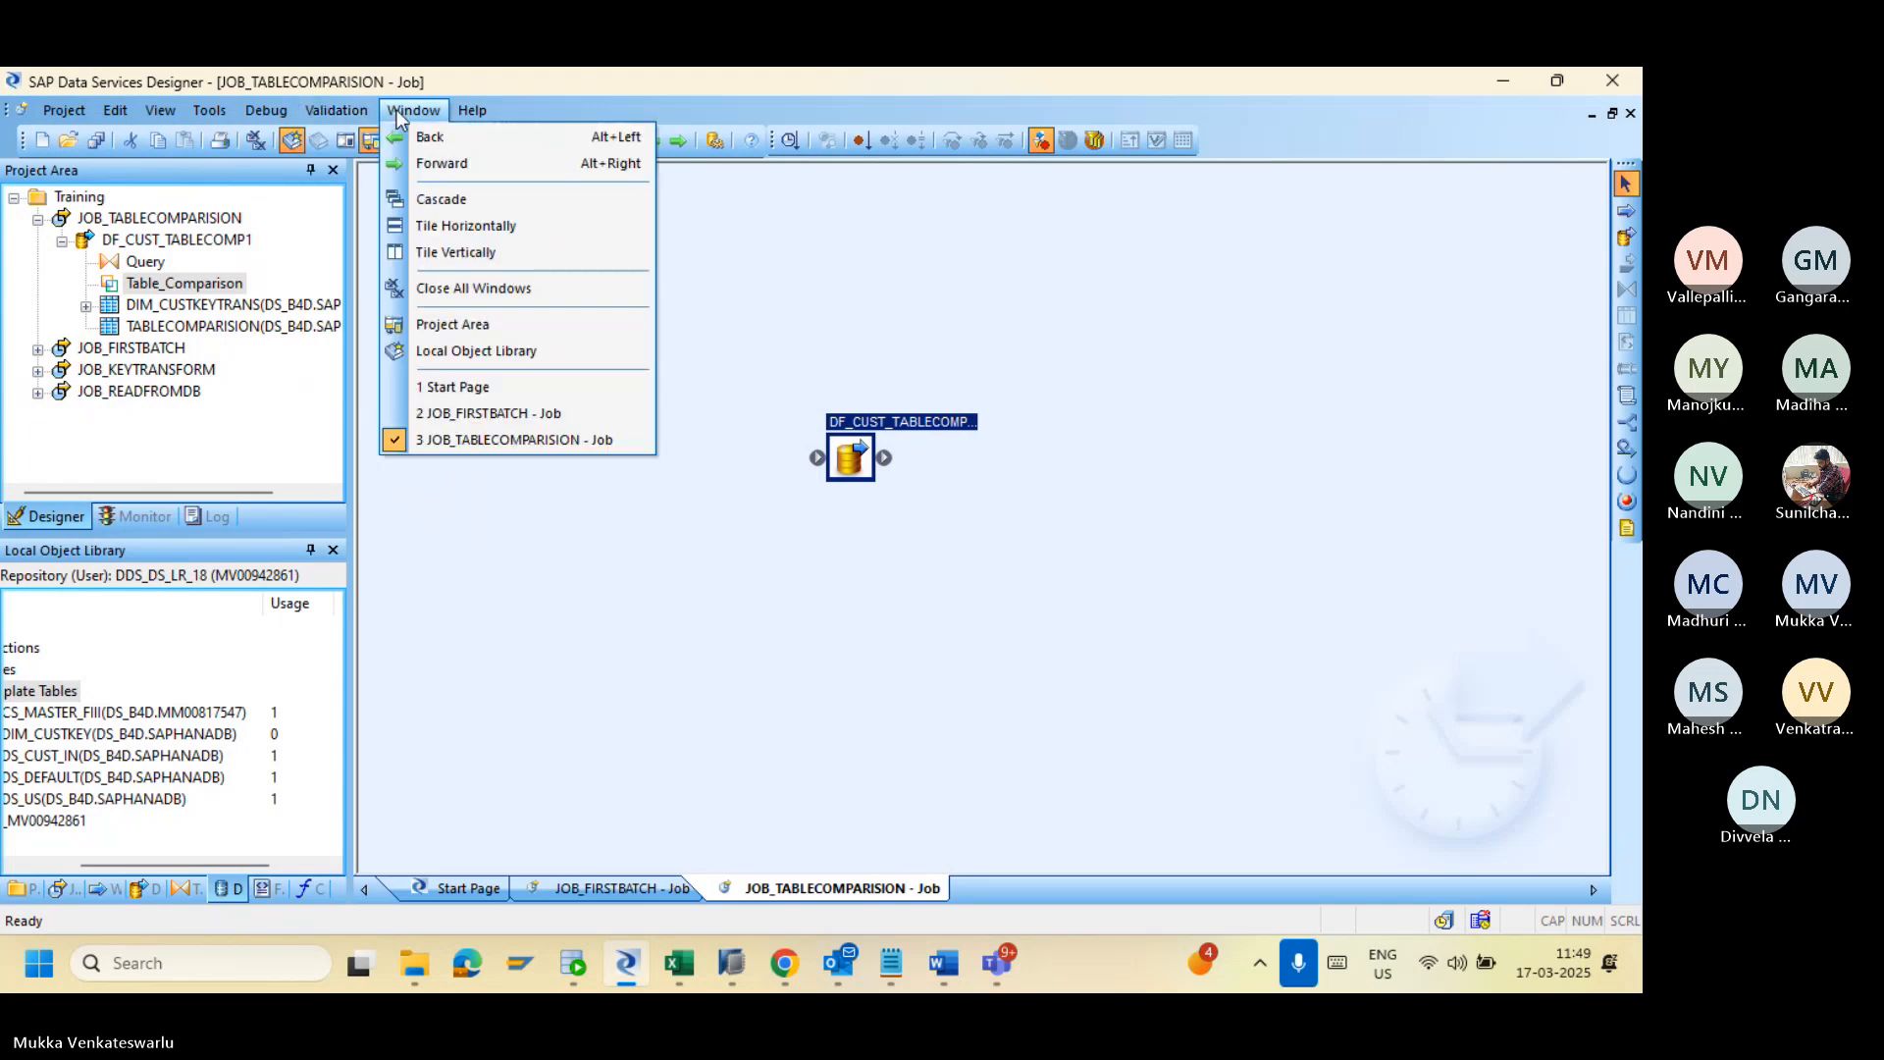
left_click(397, 110)
left_click(336, 110)
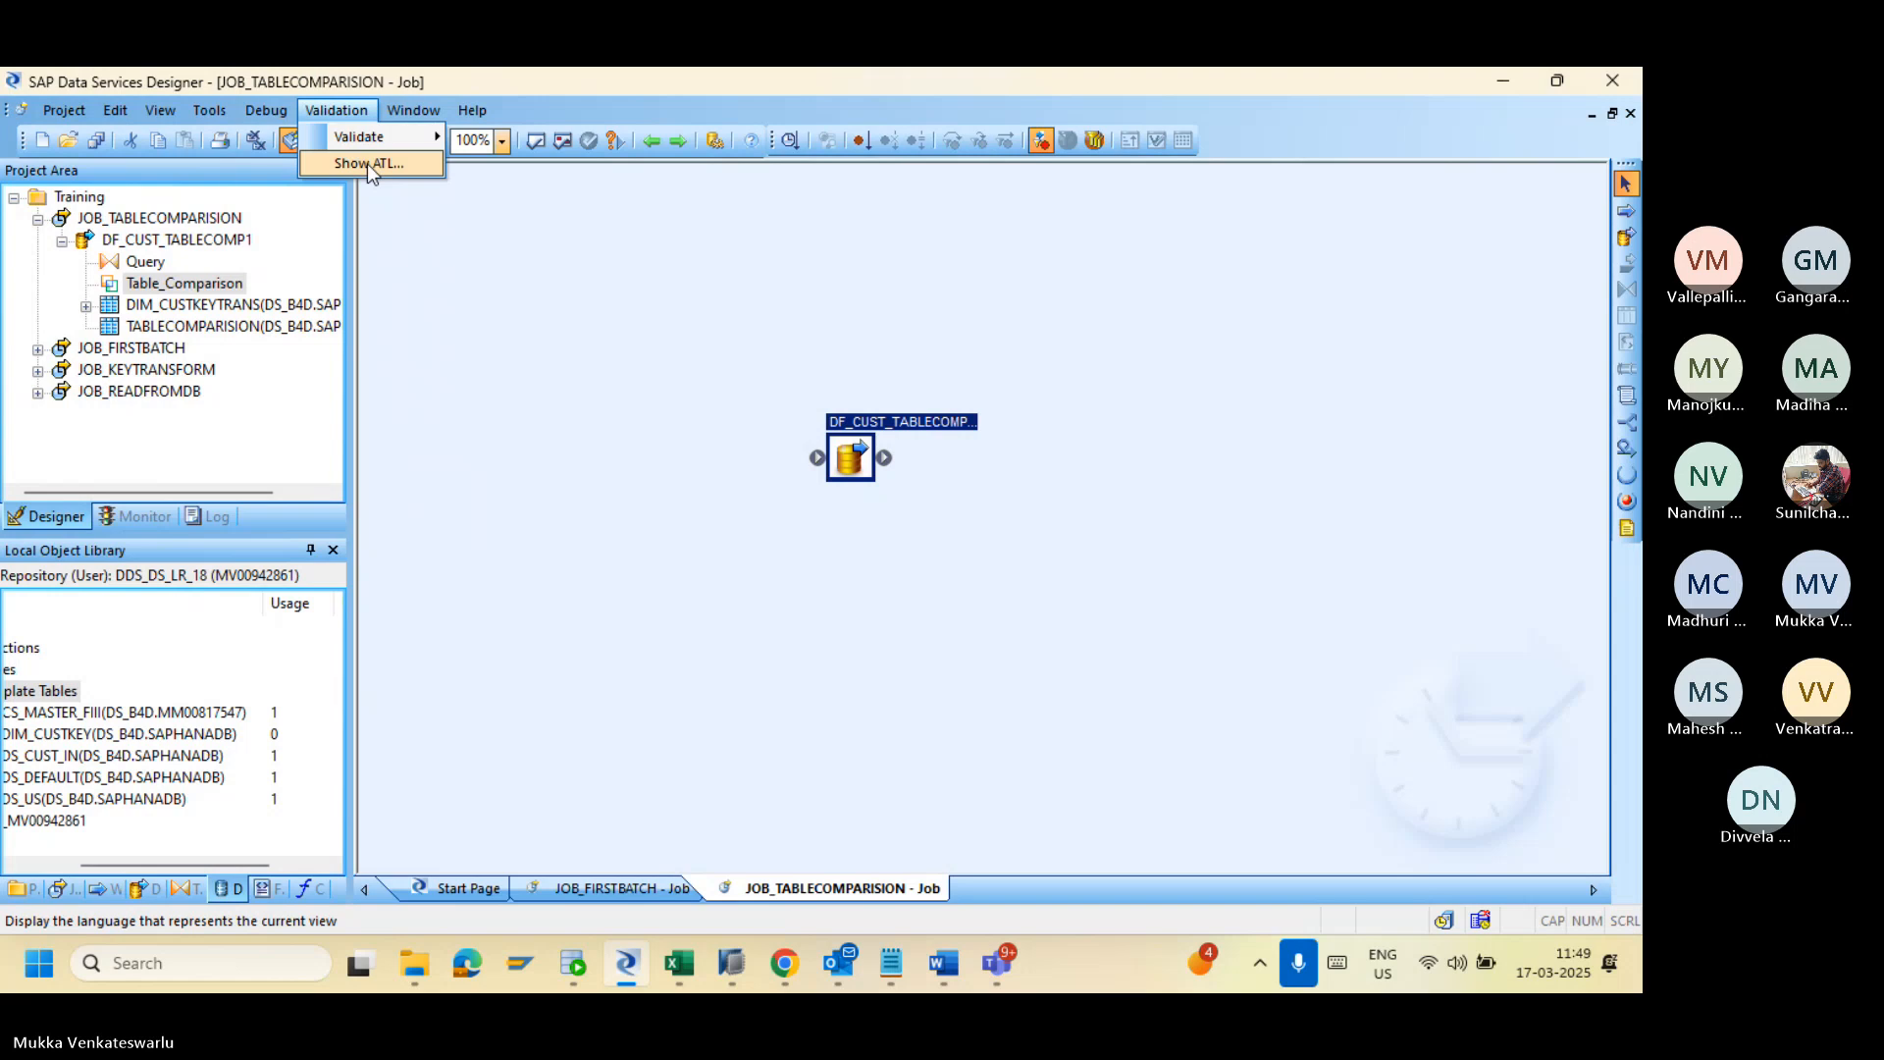
left_click(367, 162)
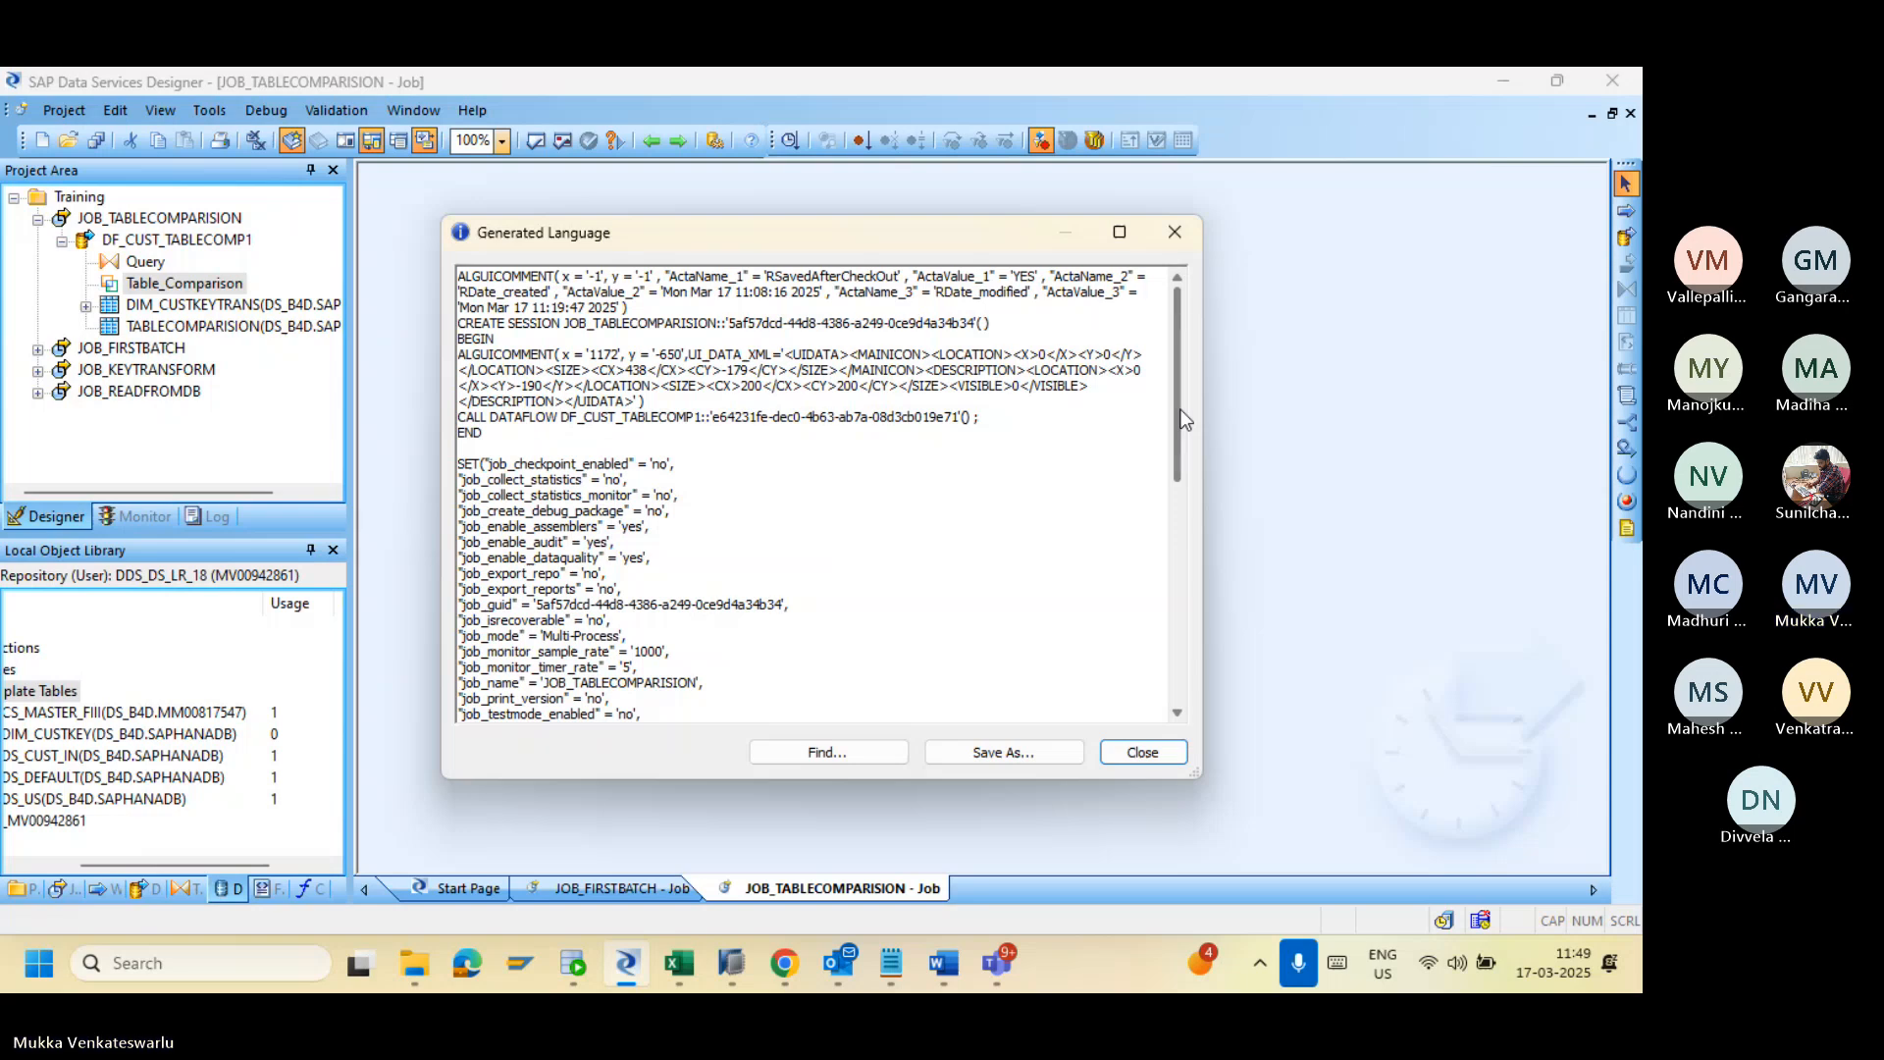
Step: Examine the generated language of JOB_TABLECOMPARISION from beginning to end and close it
left_click_drag(1177, 409, 1180, 639)
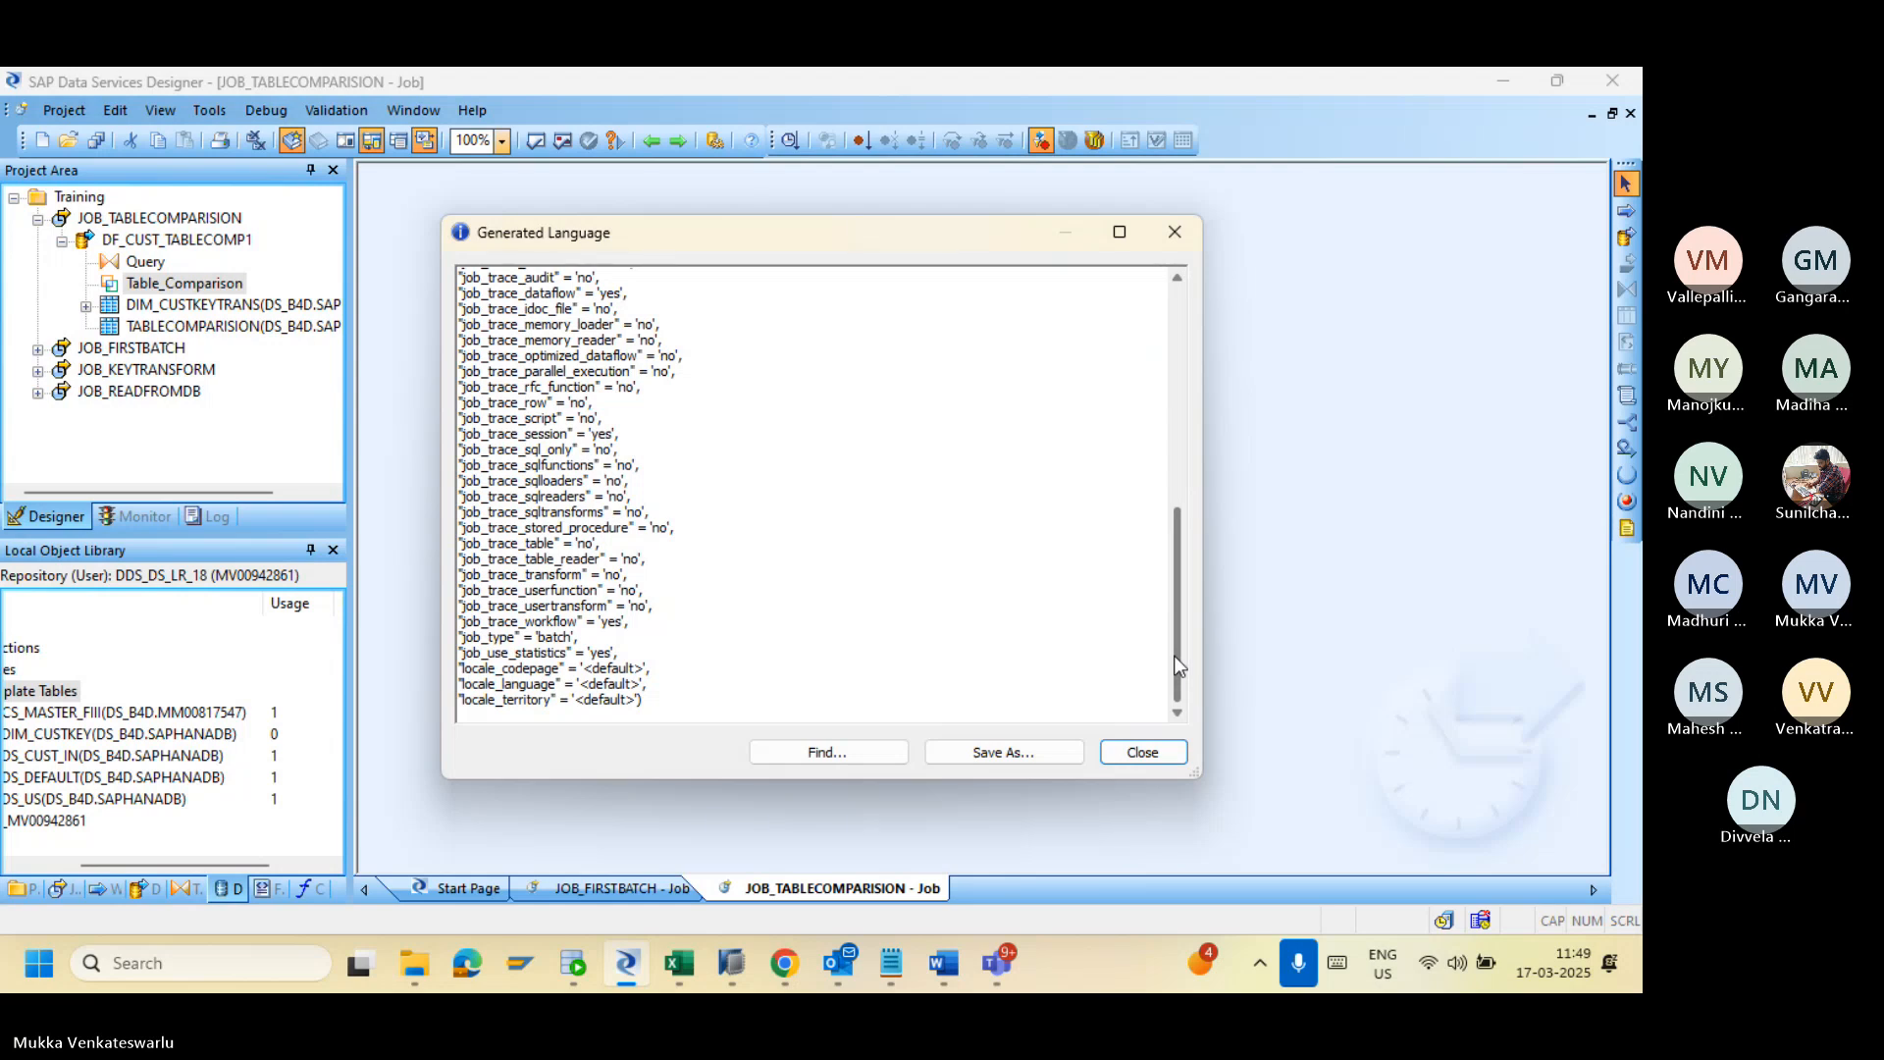
left_click_drag(1177, 665, 1144, 341)
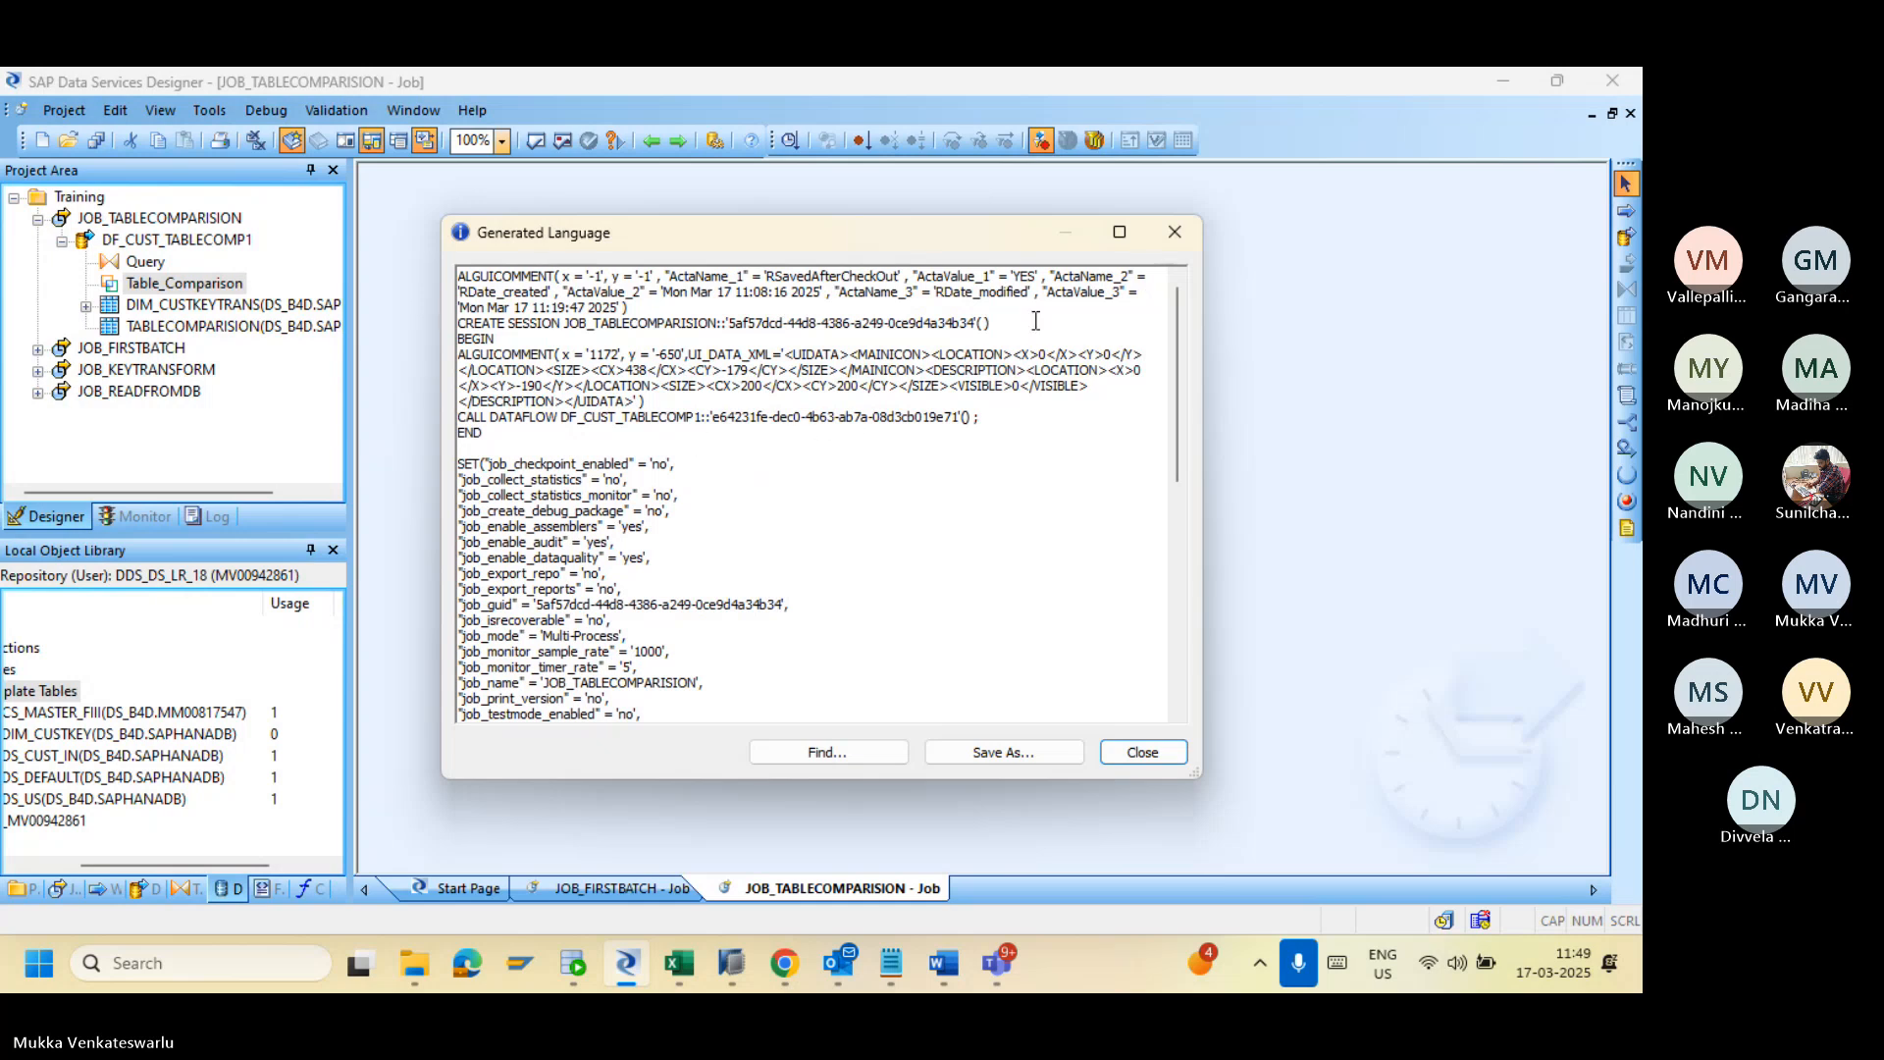
left_click(1182, 238)
Step: Clear the generated key column in the Table_Comparison transform of DF_CUST_TABLECOMP1 and save the changed data flow
double_click(860, 459)
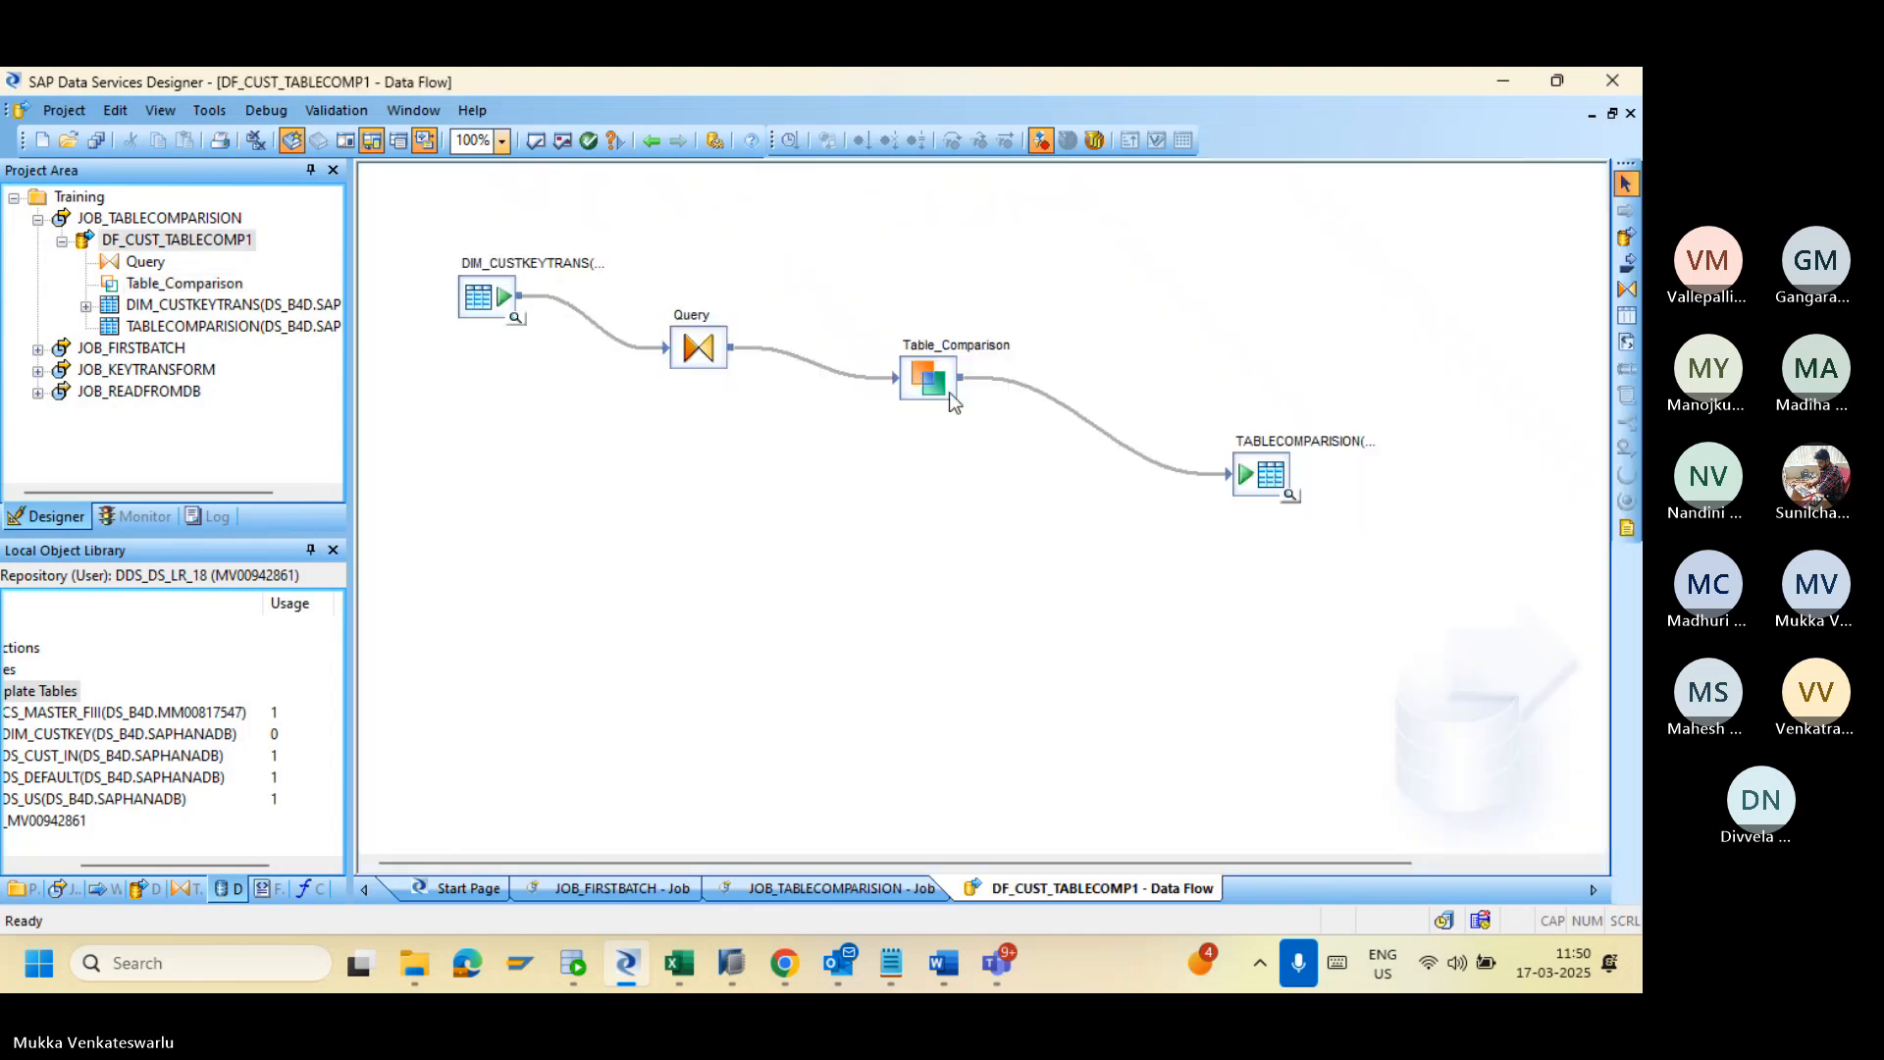
double_click(950, 391)
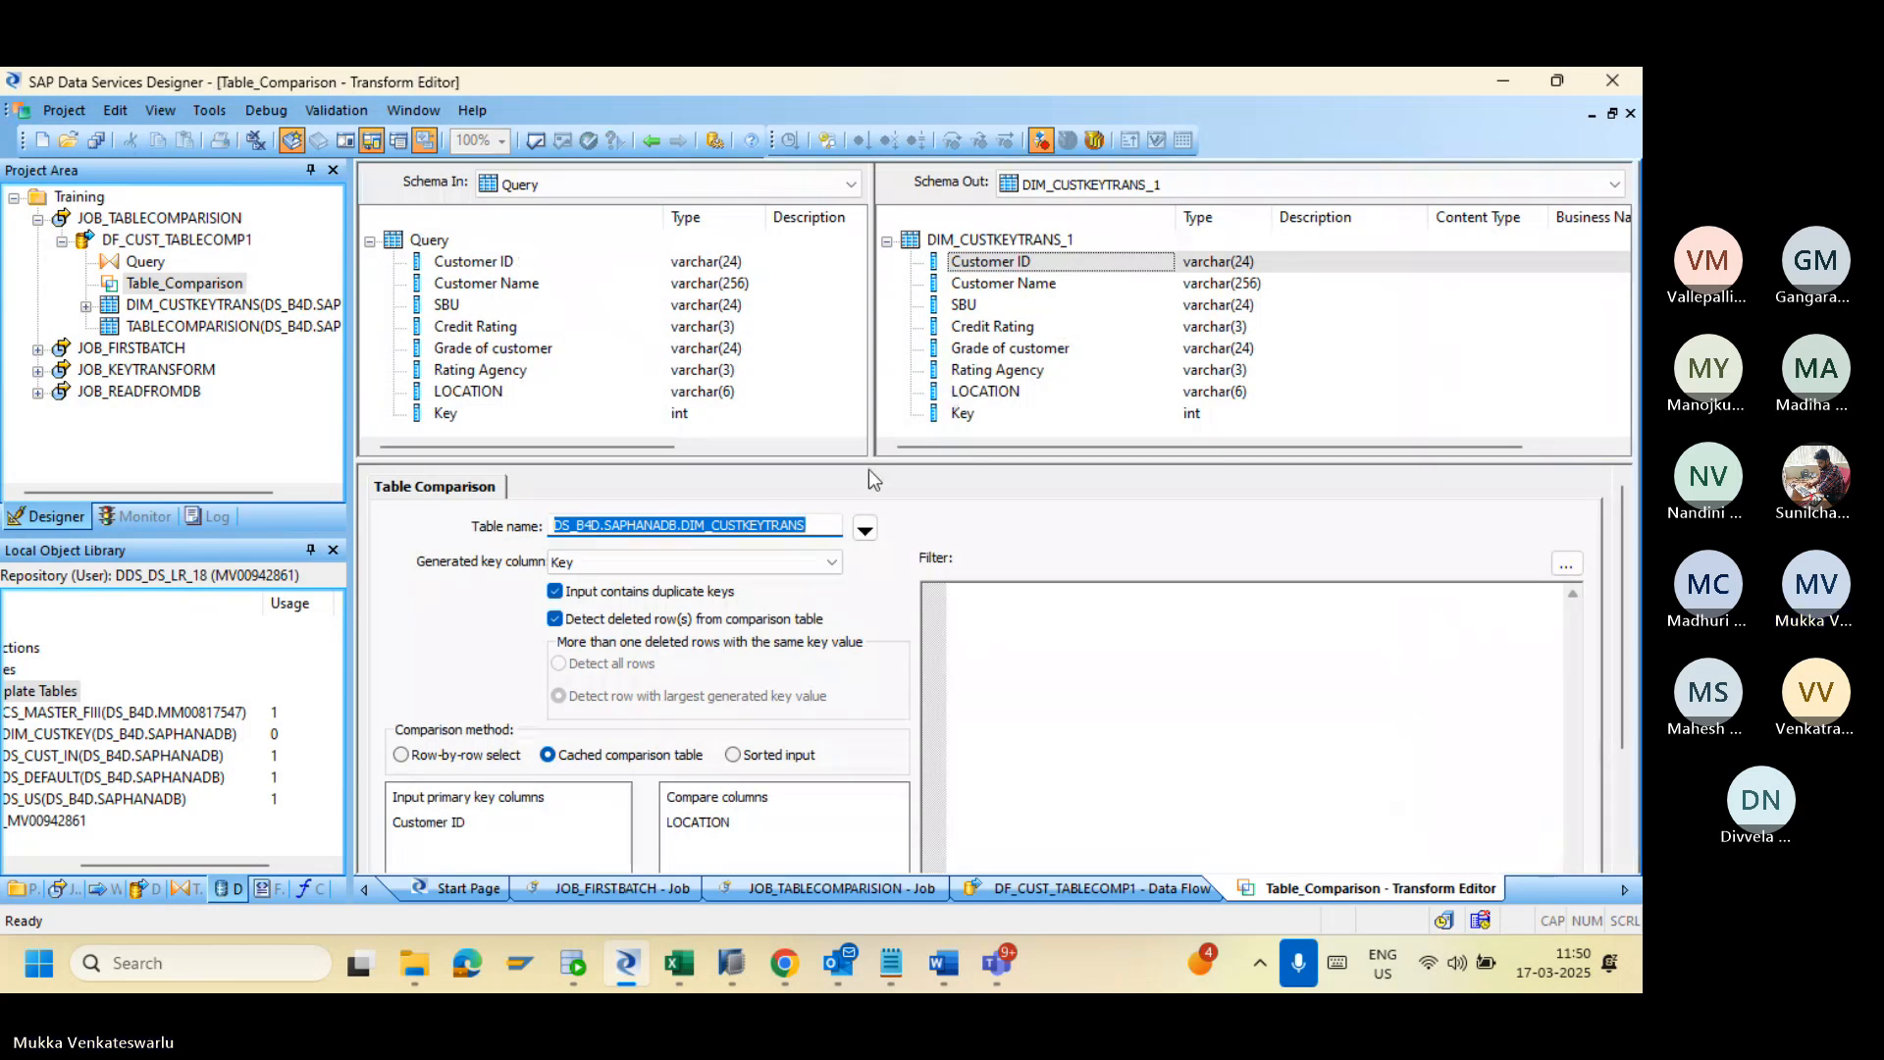
left_click(806, 567)
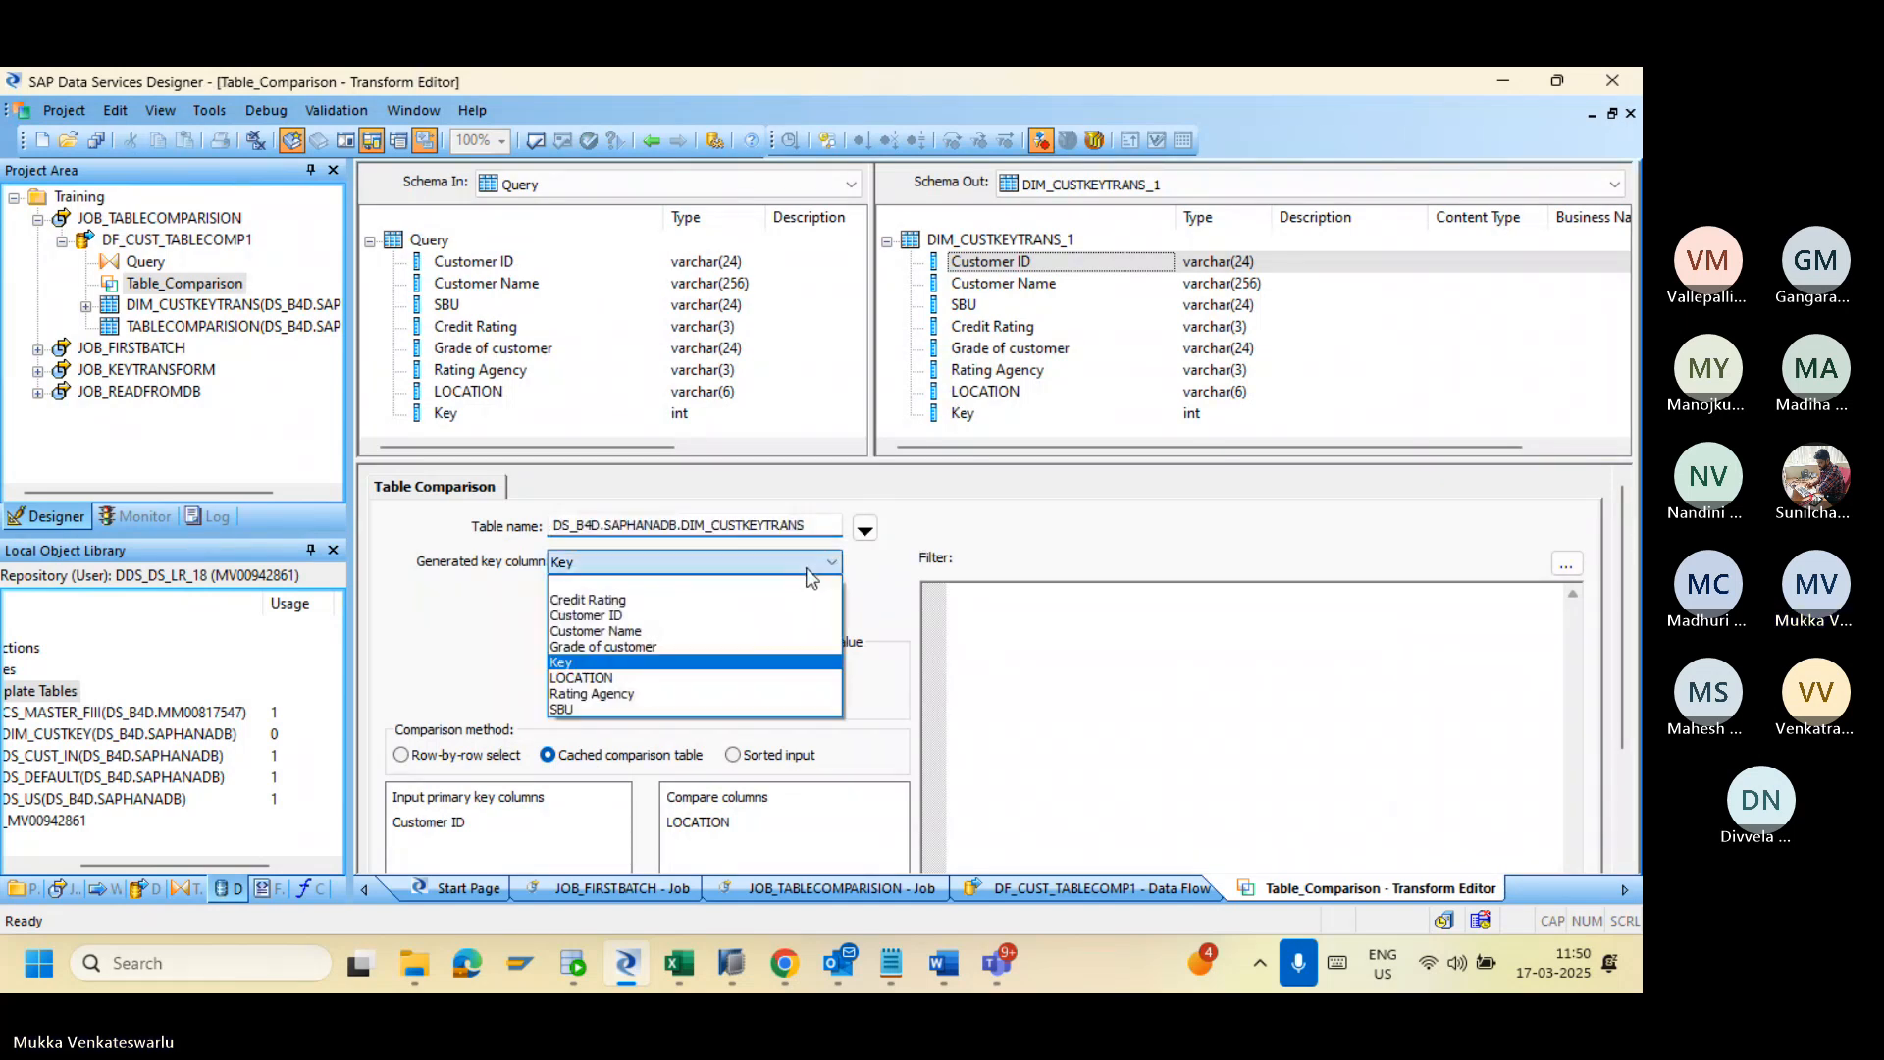
left_click(718, 585)
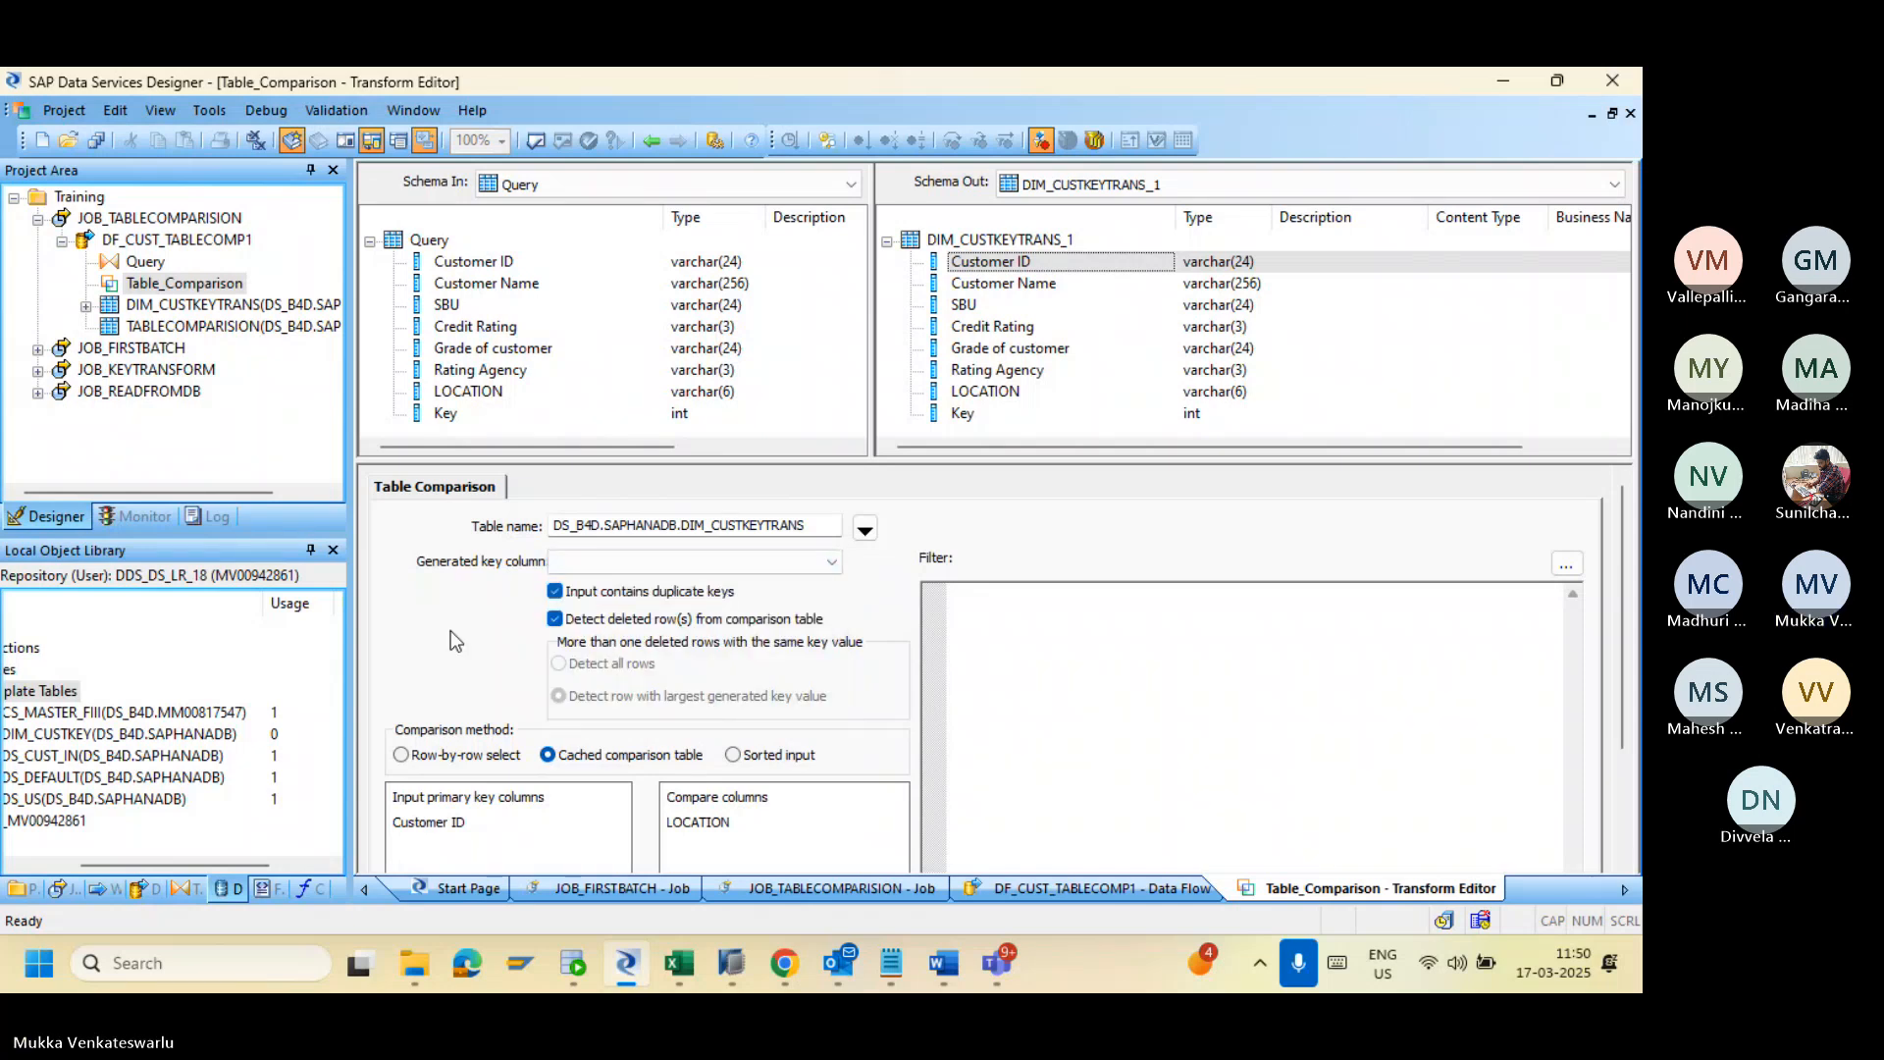
left_click(97, 144)
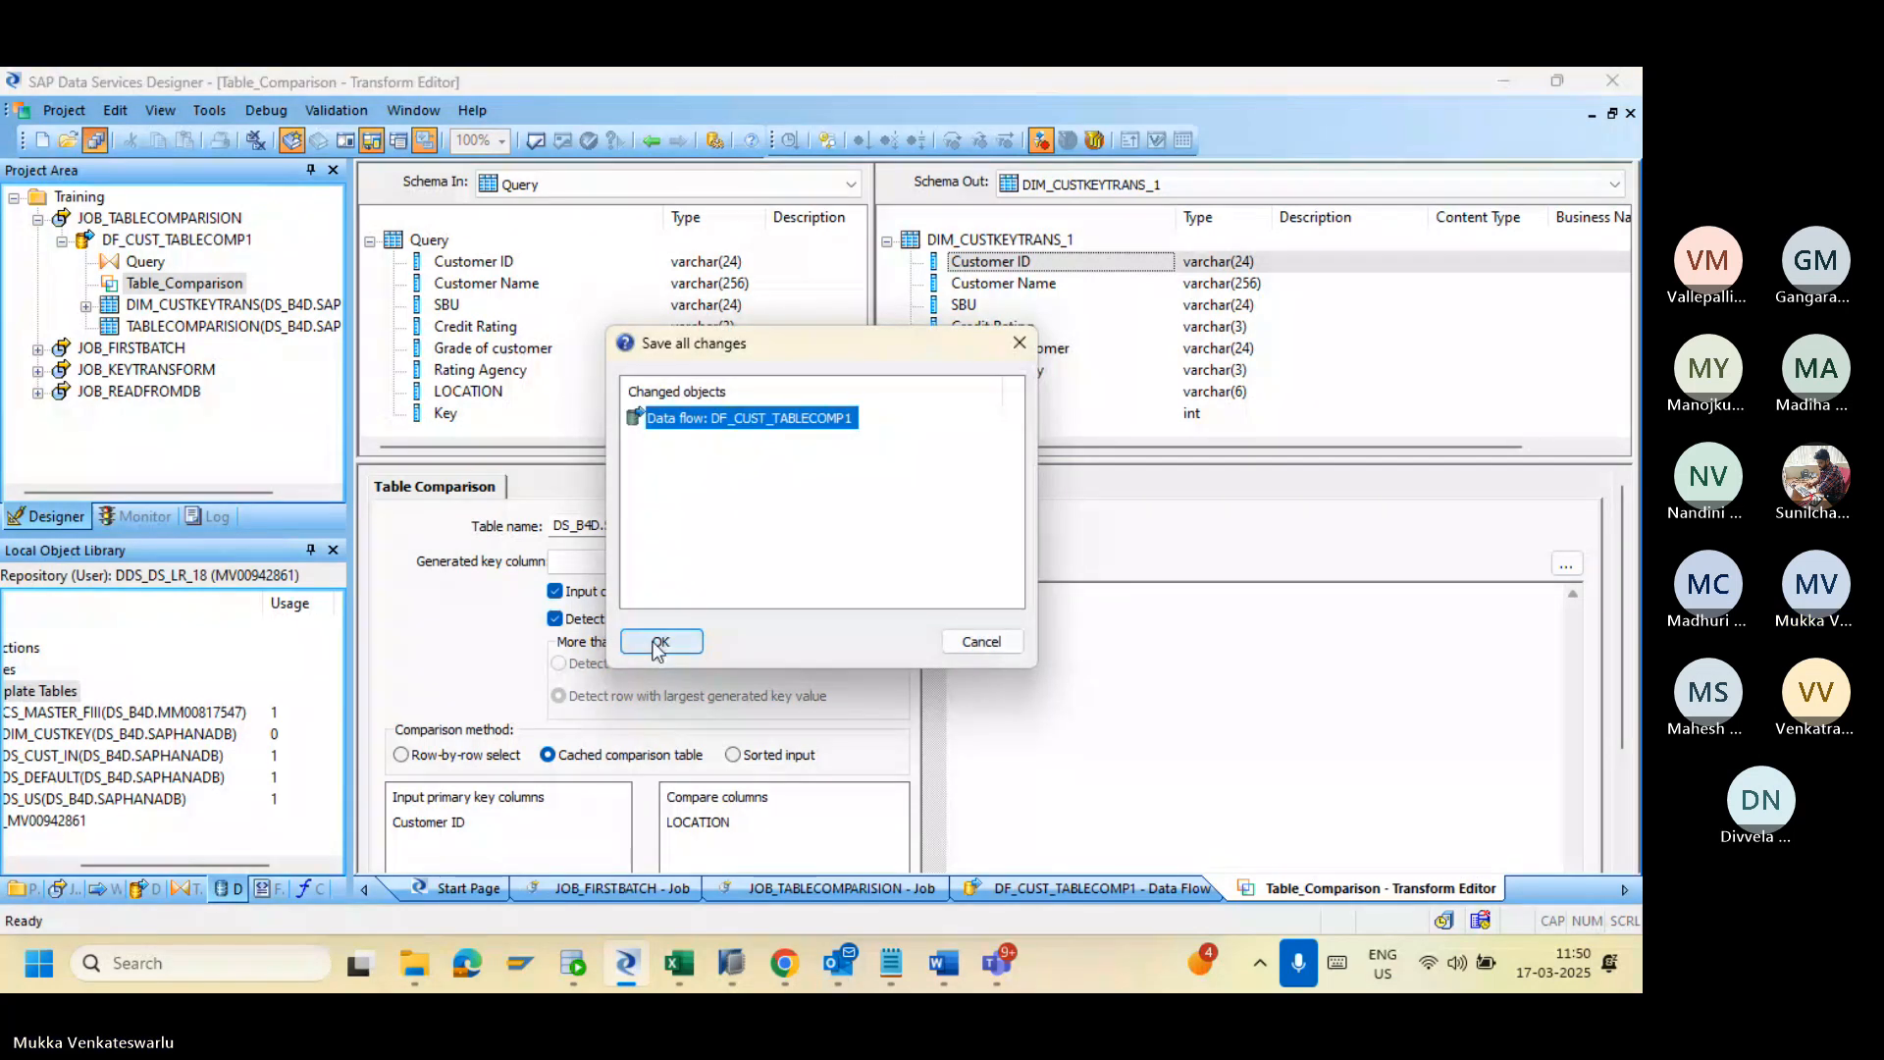
left_click(659, 643)
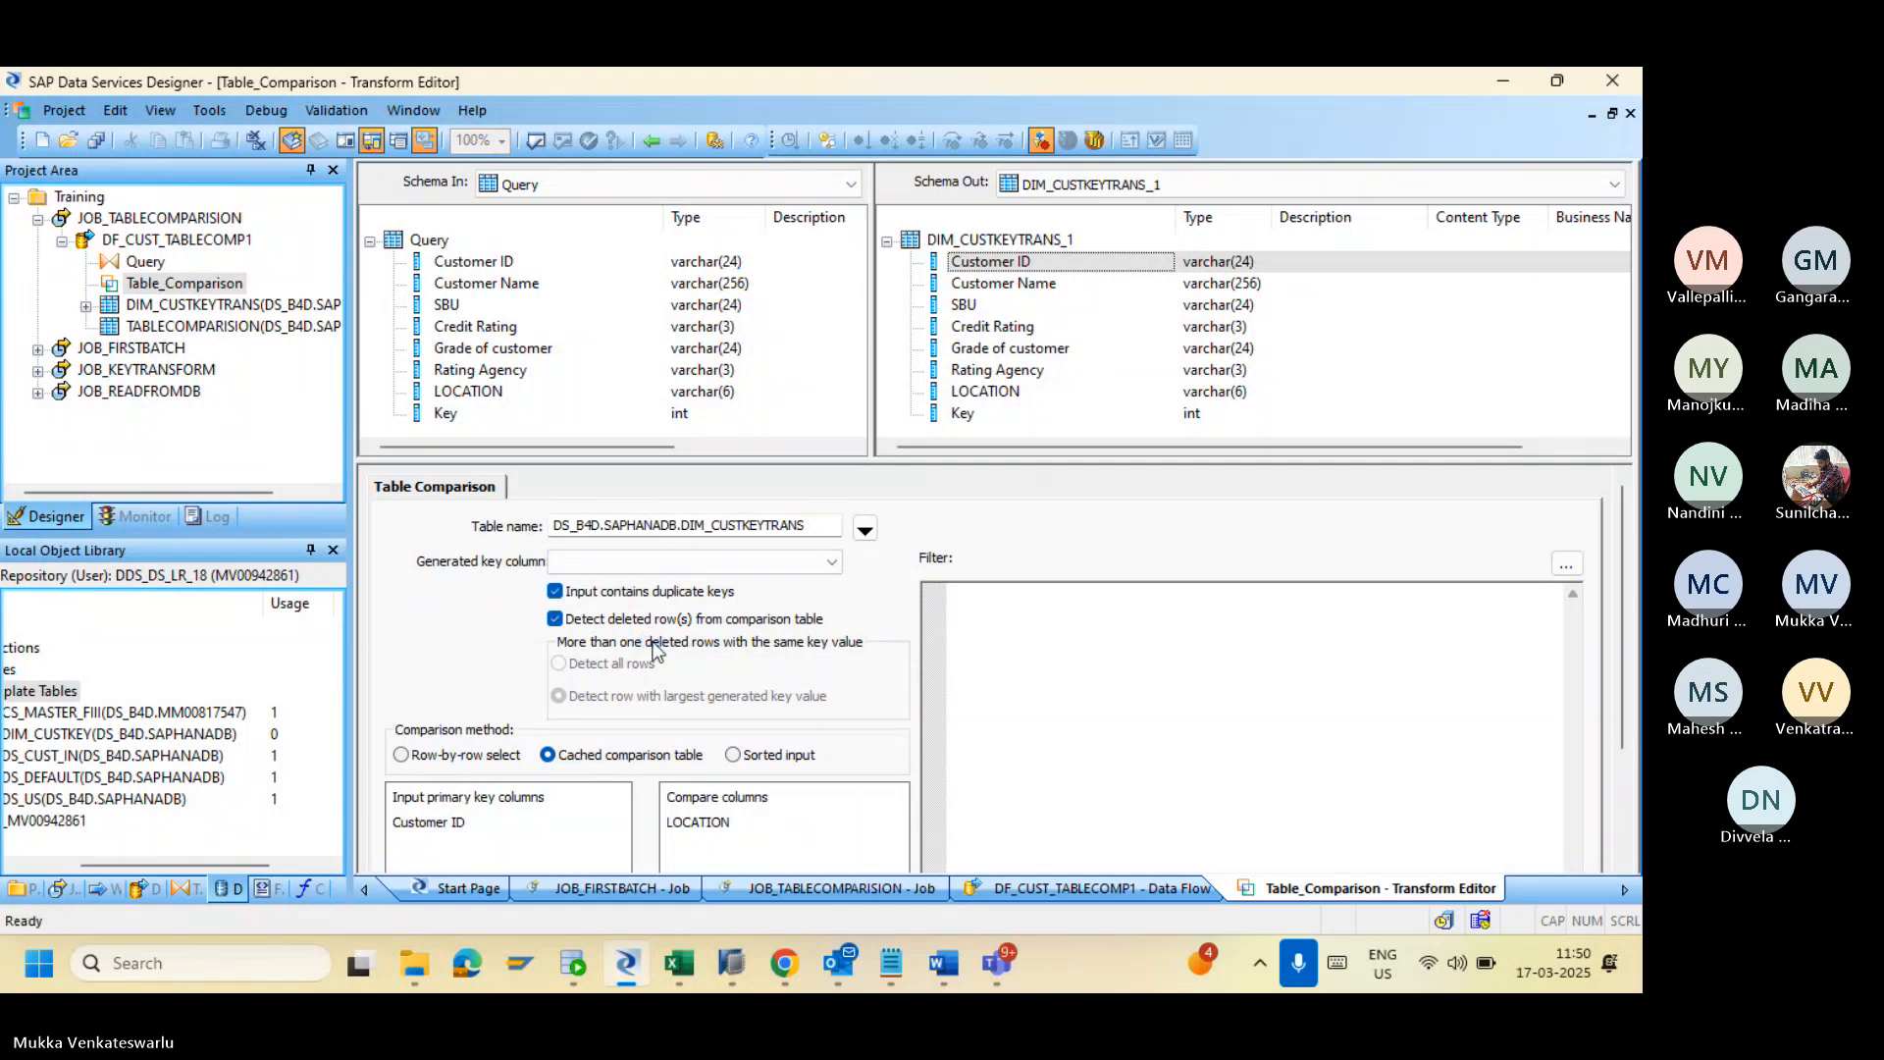
Step: Switch to the Data Services Management Console in Chrome and execute the batch job JOB_TABLECOMPARISION from repository DDS_DS_LR_18
left_click(800, 989)
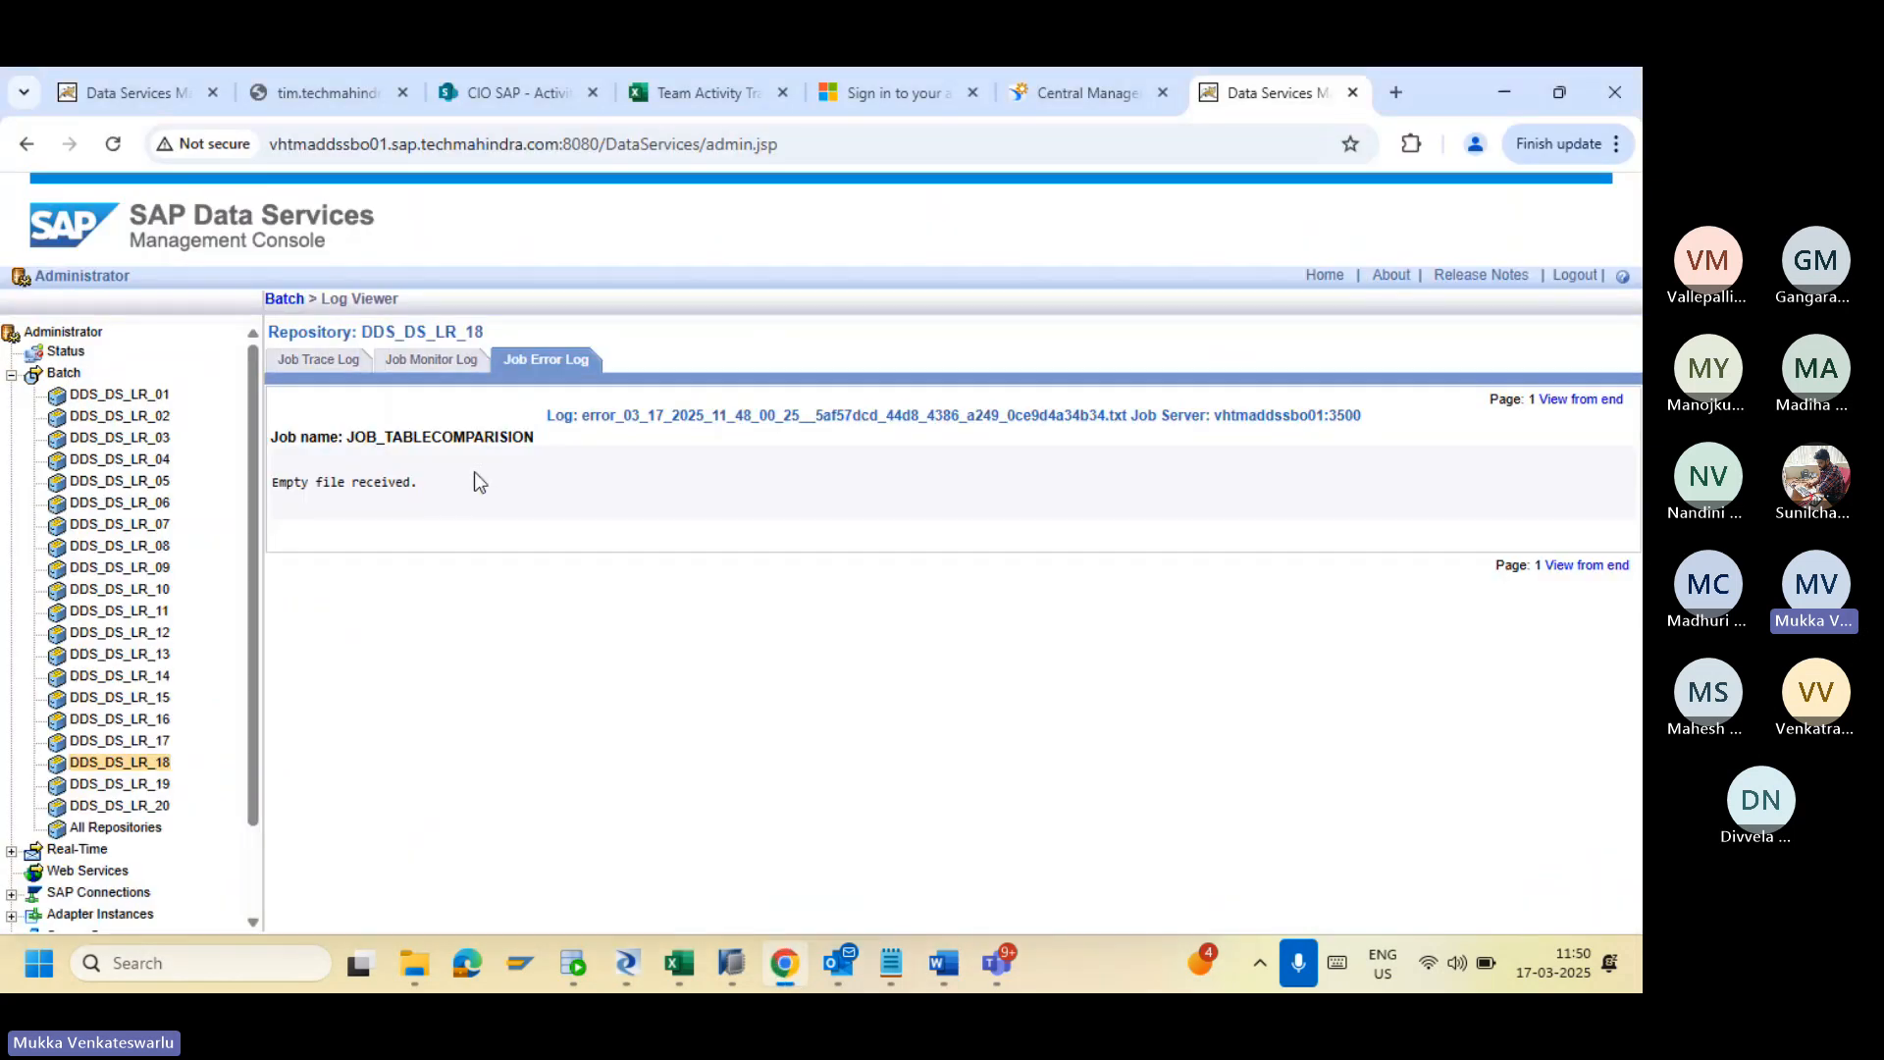
left_click(284, 300)
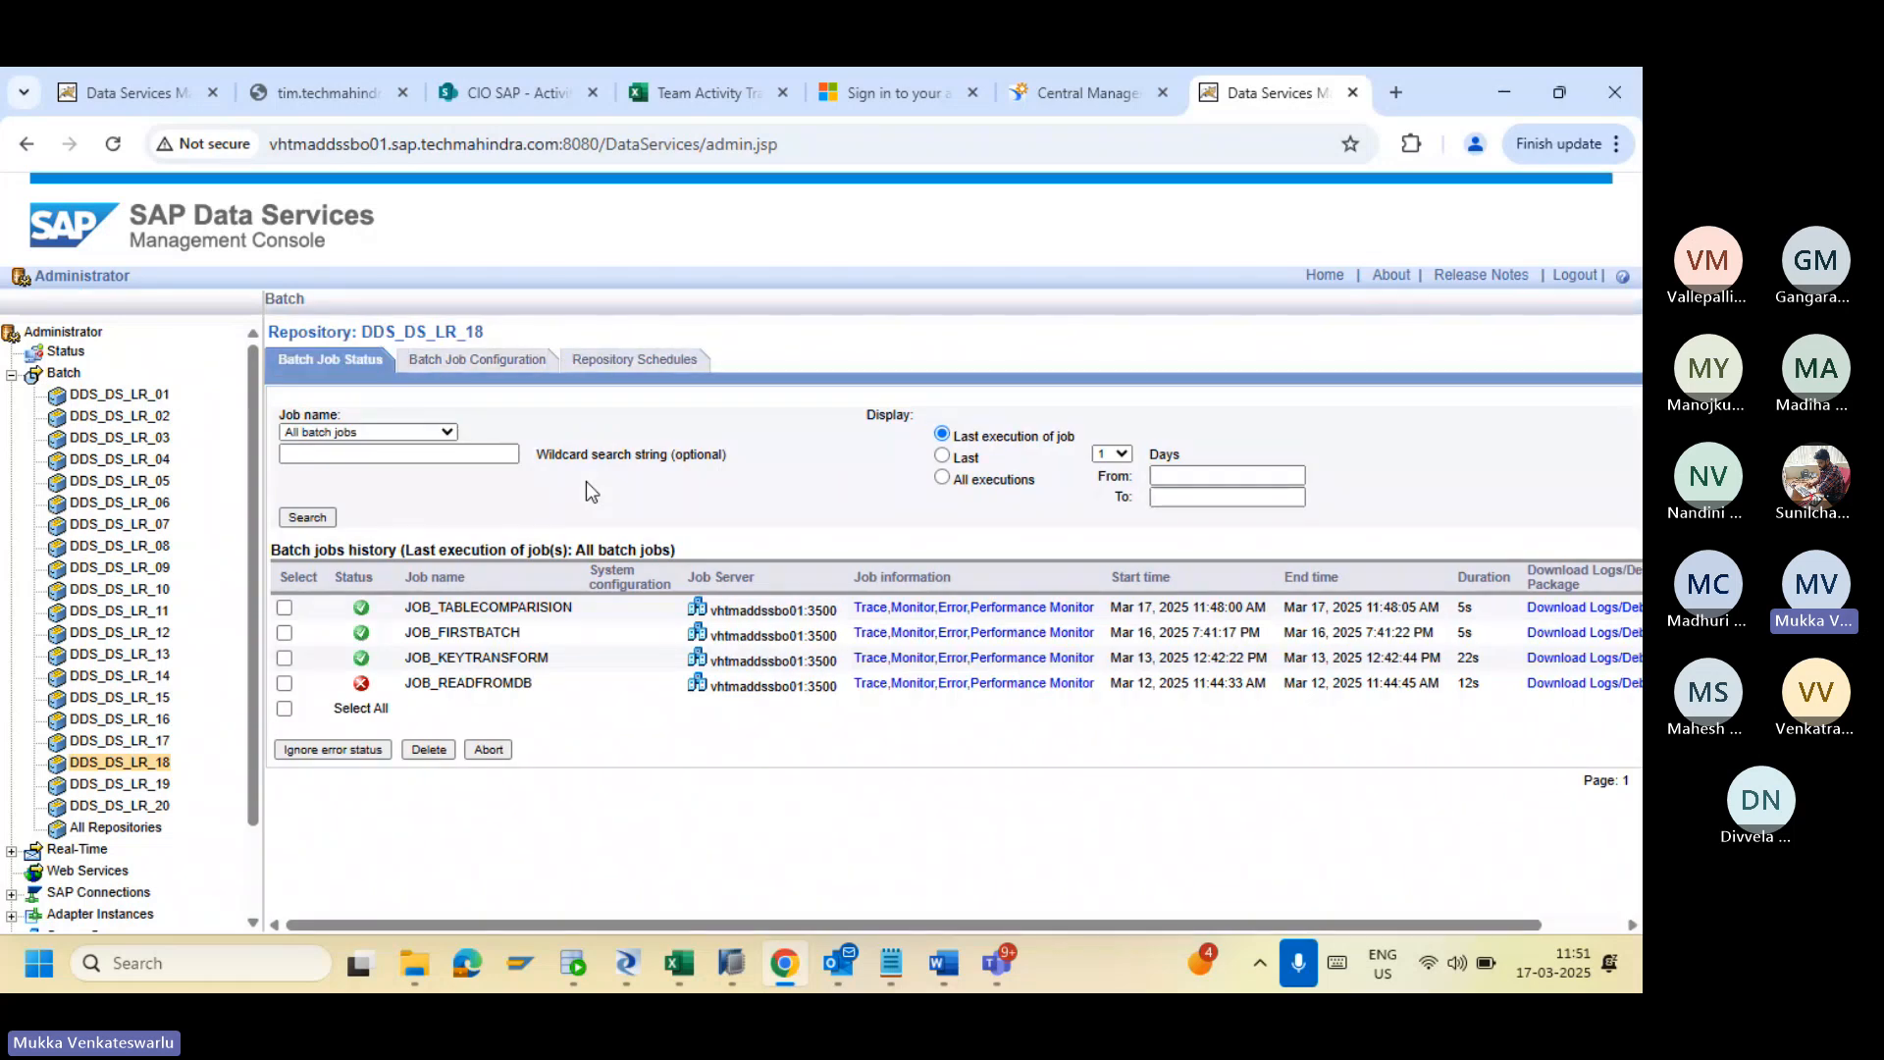
left_click(469, 363)
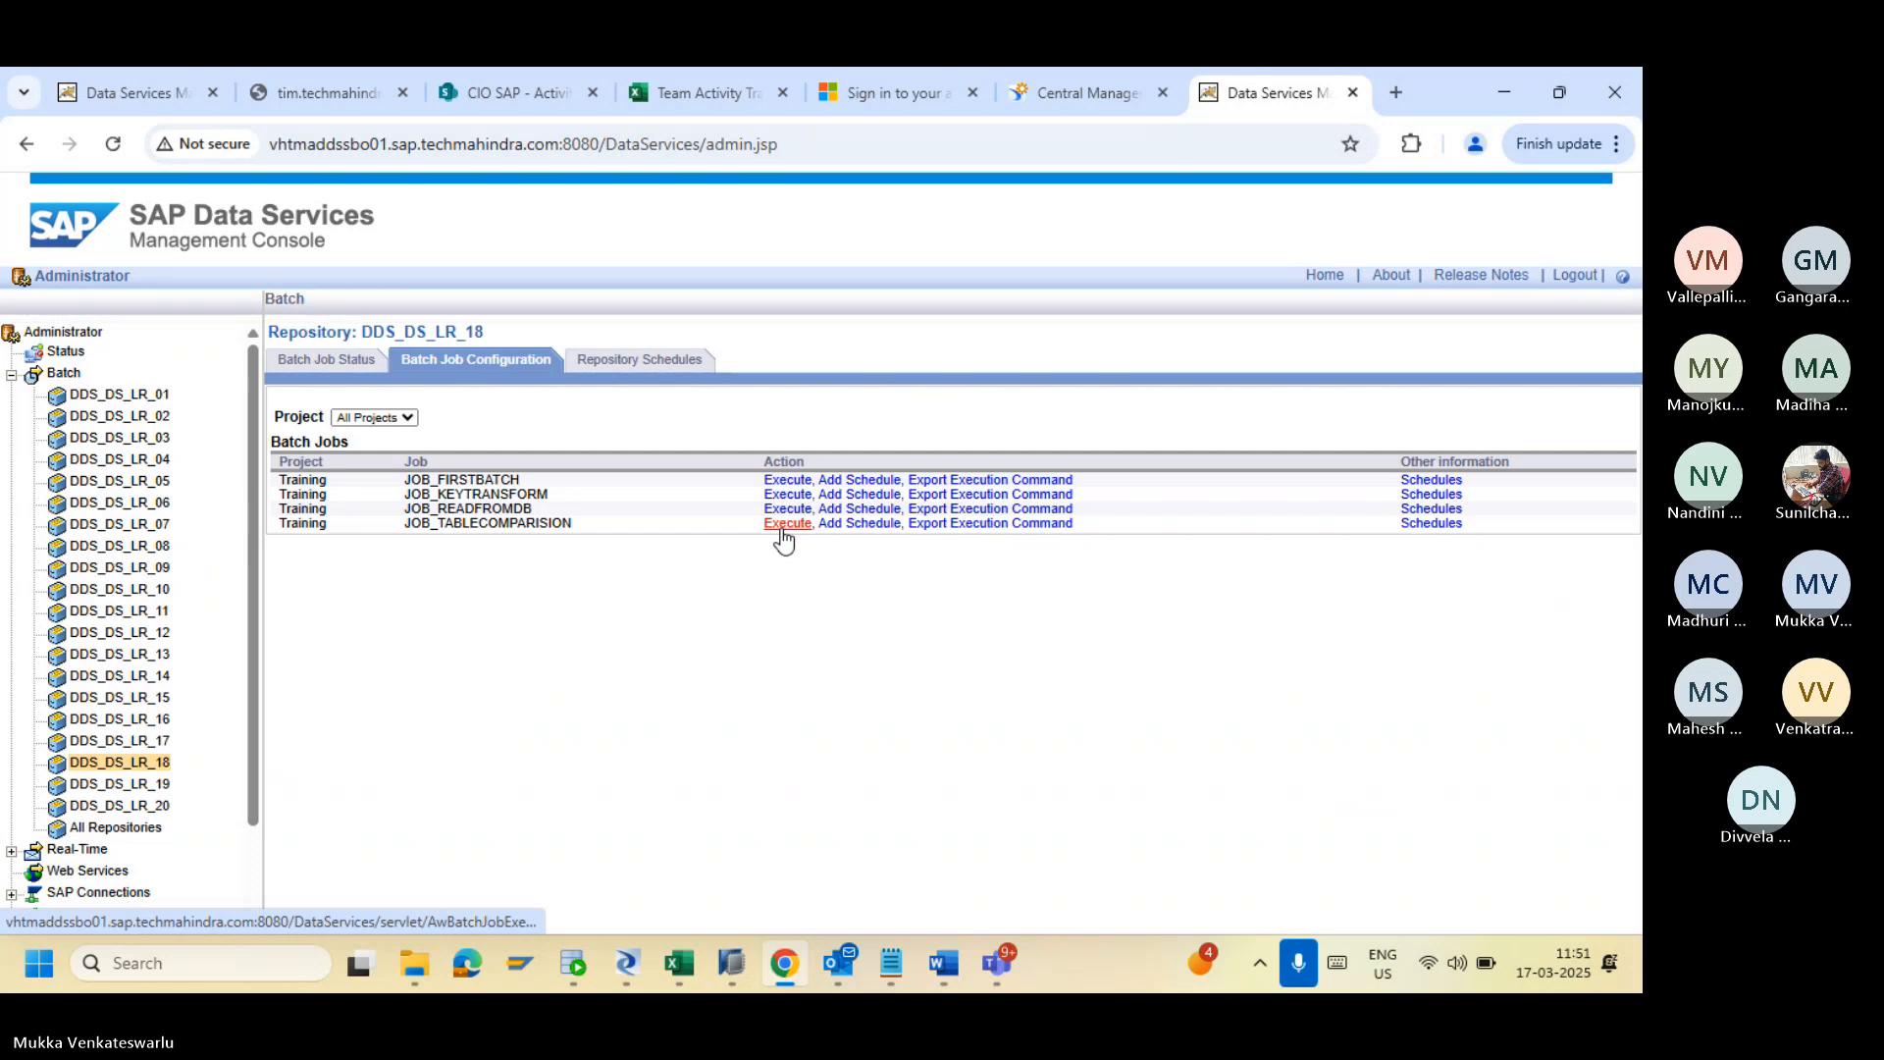
left_click(782, 528)
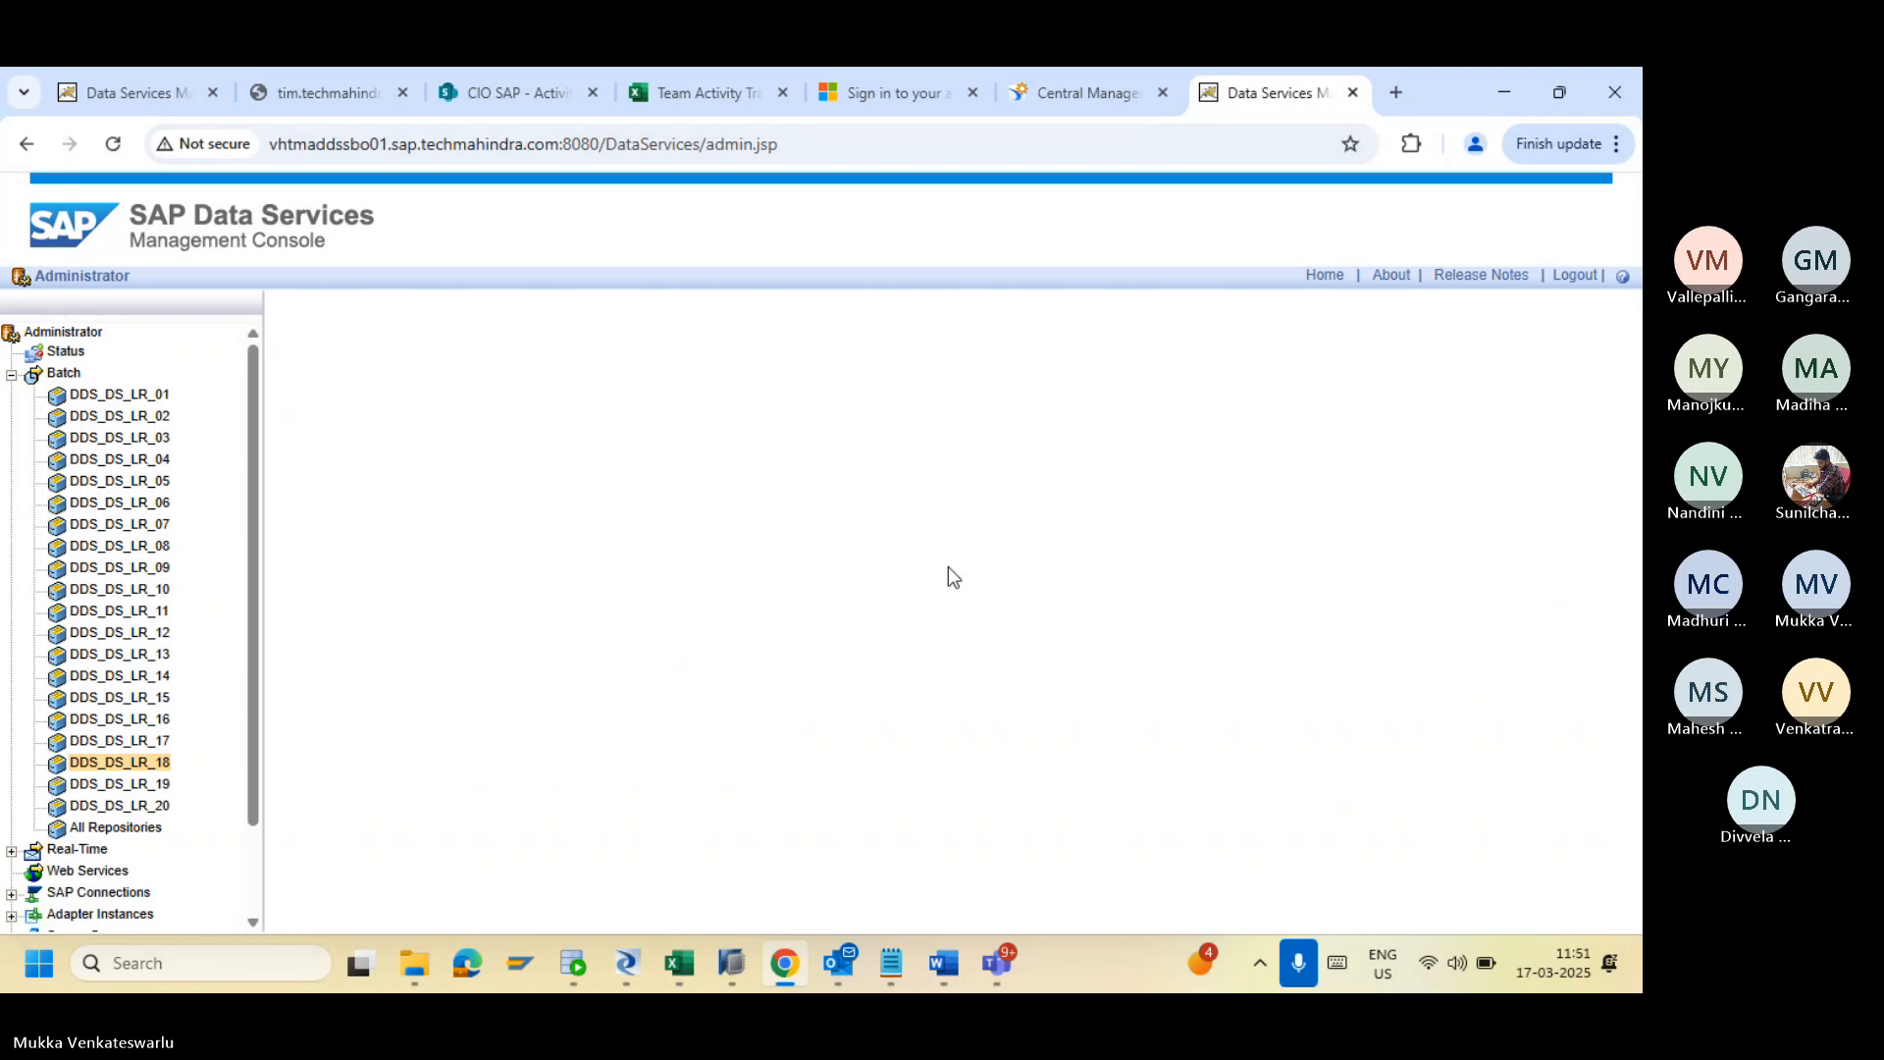
scroll(1314, 599, "down", 1)
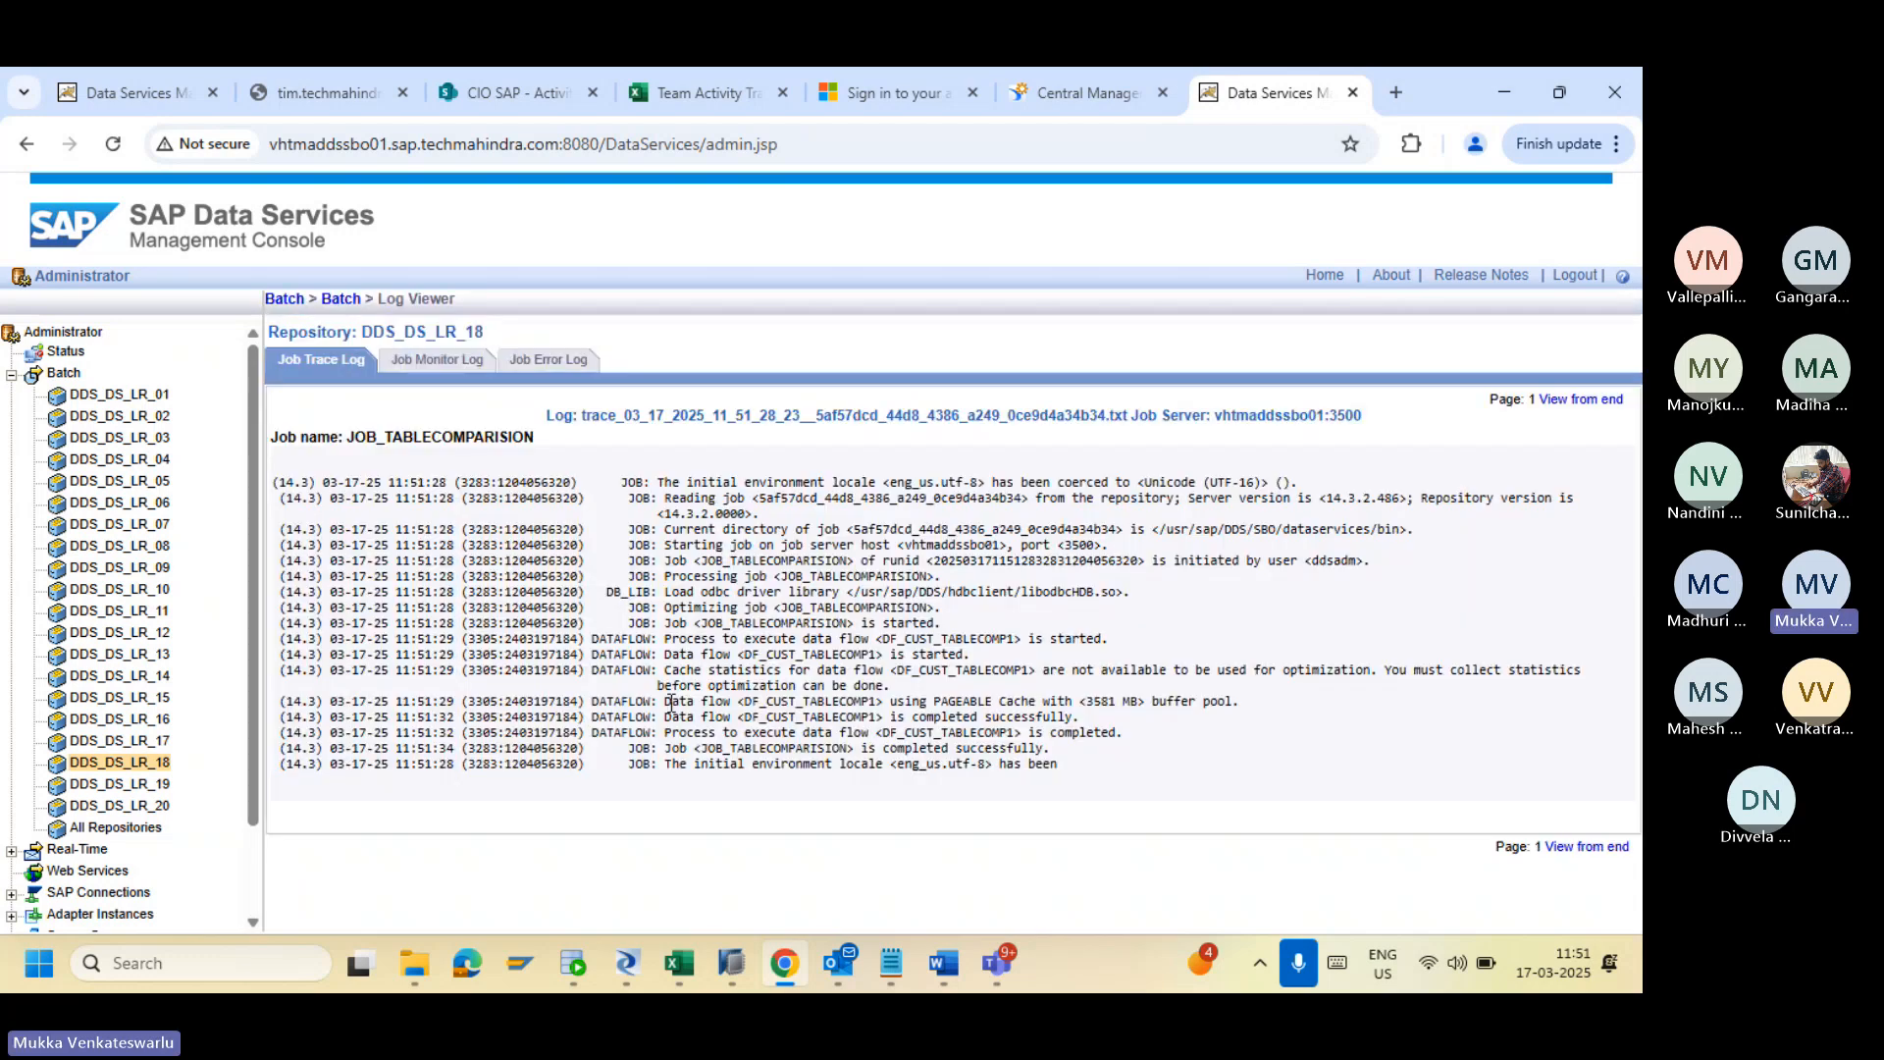
Step: Switch back to Data Services Designer, view the data of the target table TABLECOMPARISION in the data flow, and close the preview
left_click(626, 962)
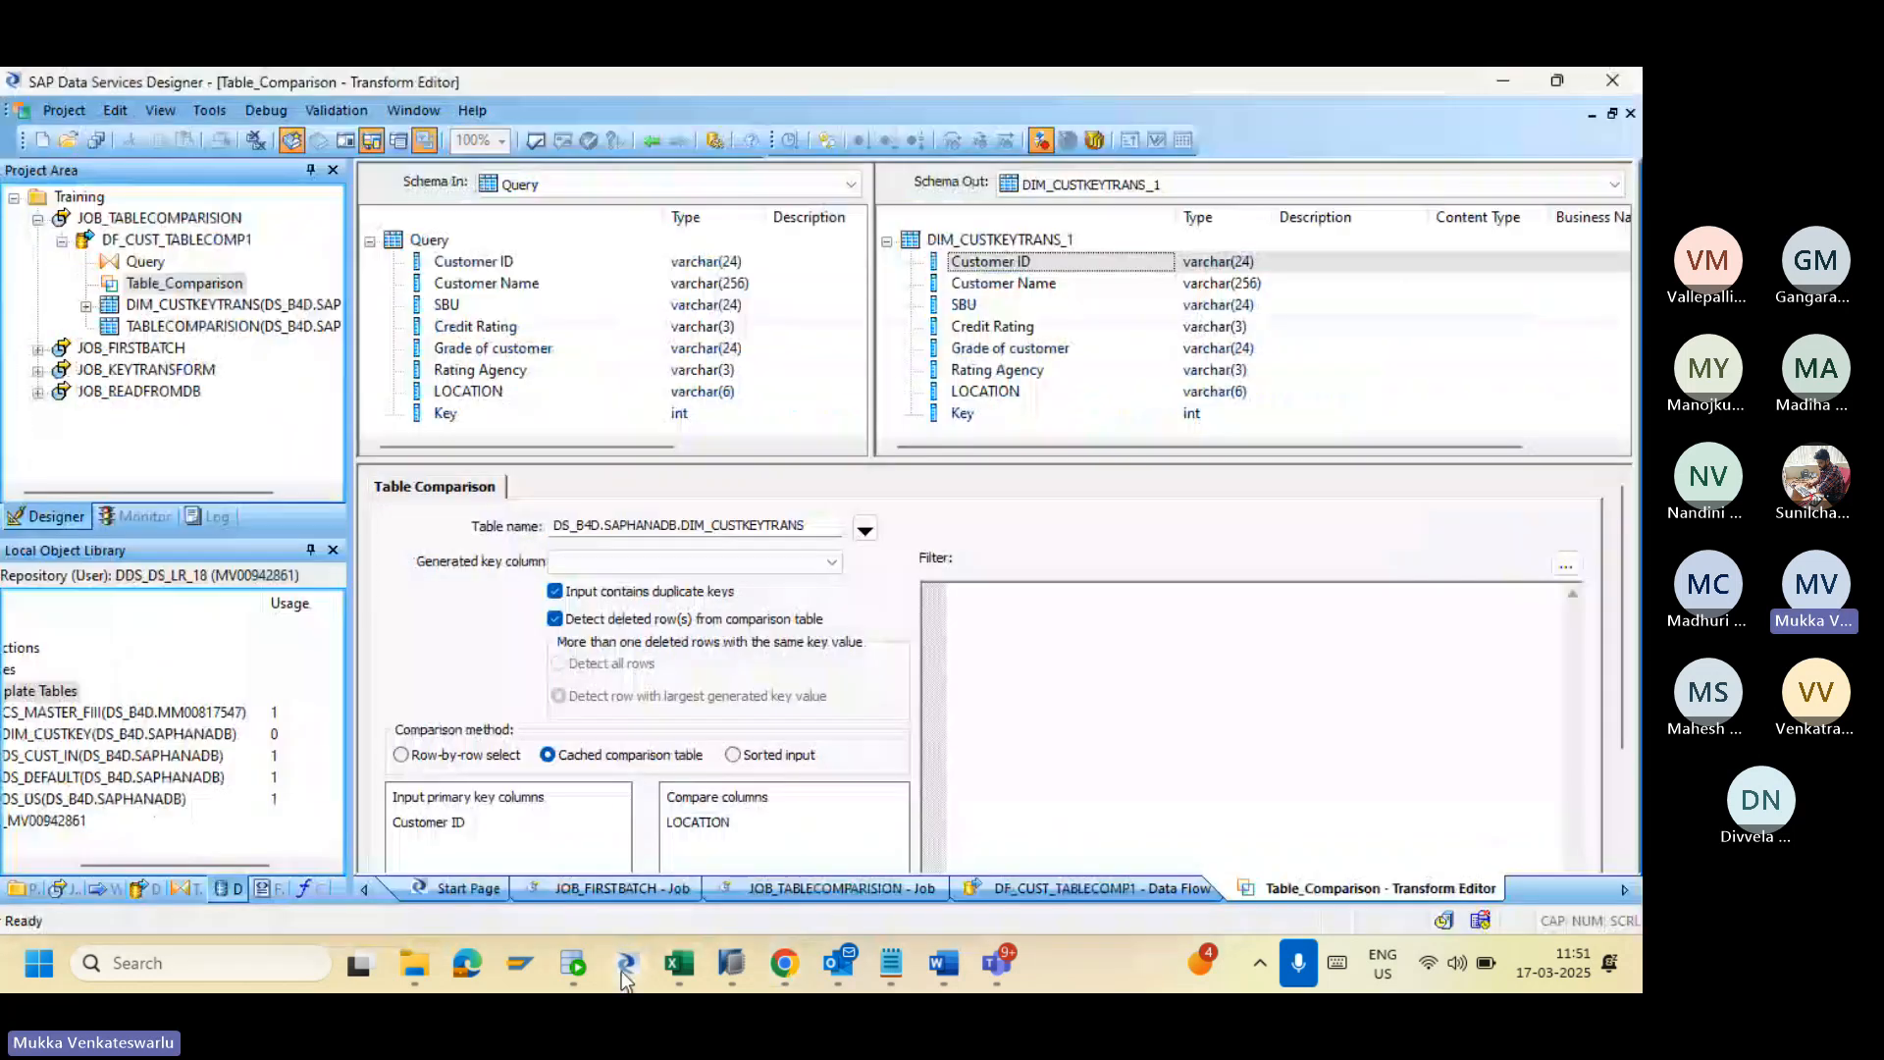
left_click(651, 142)
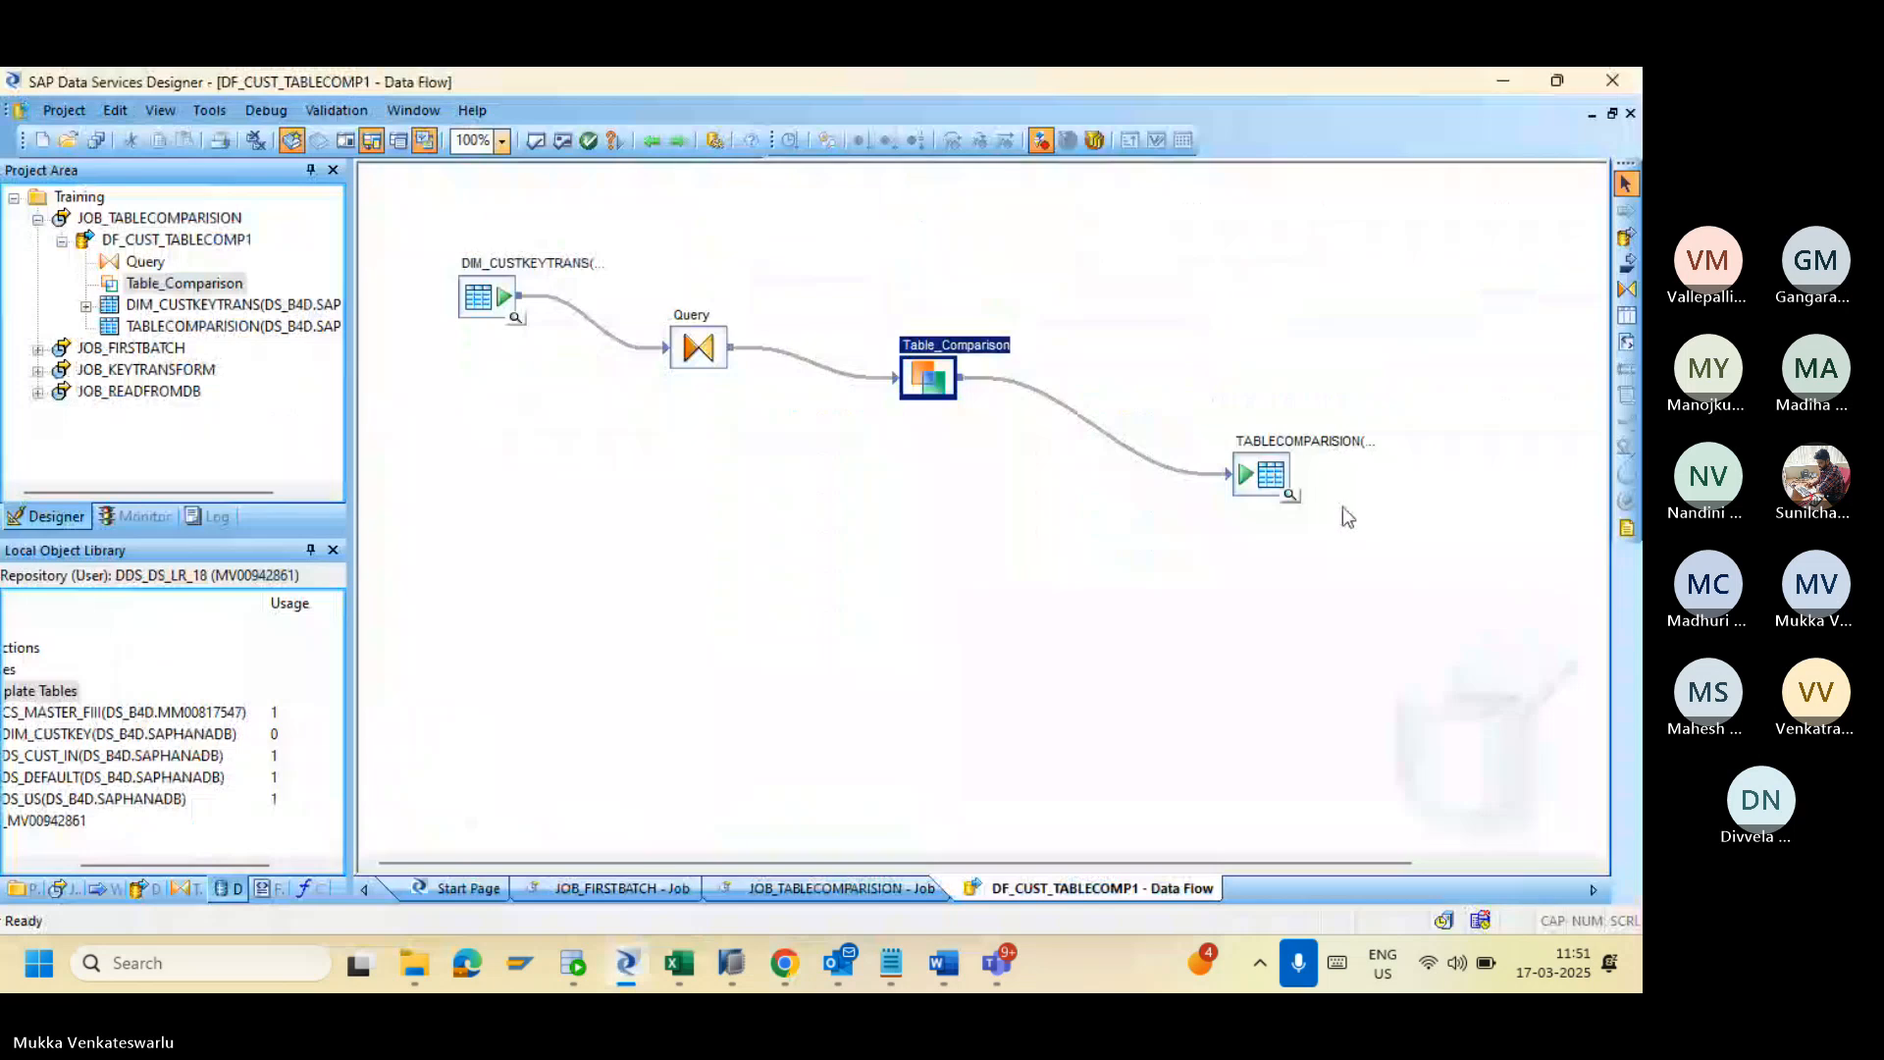
left_click(1291, 497)
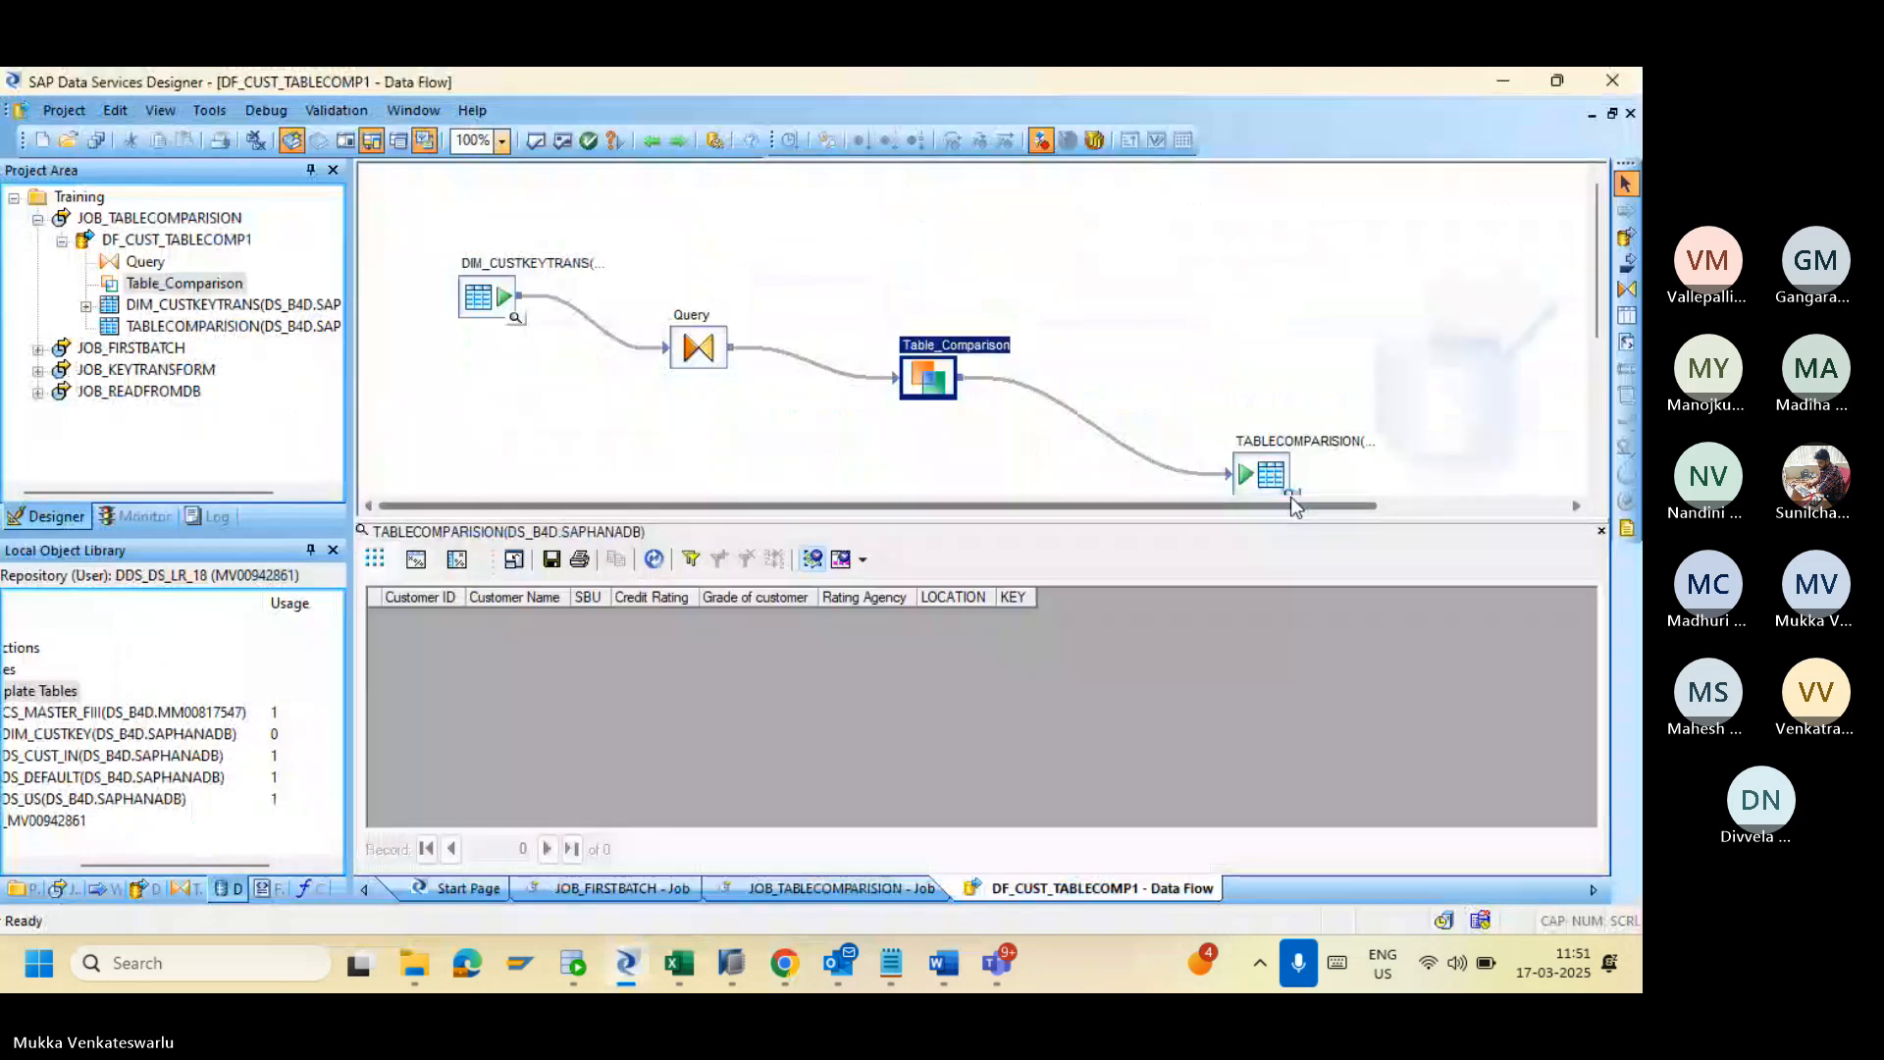
left_click(1599, 534)
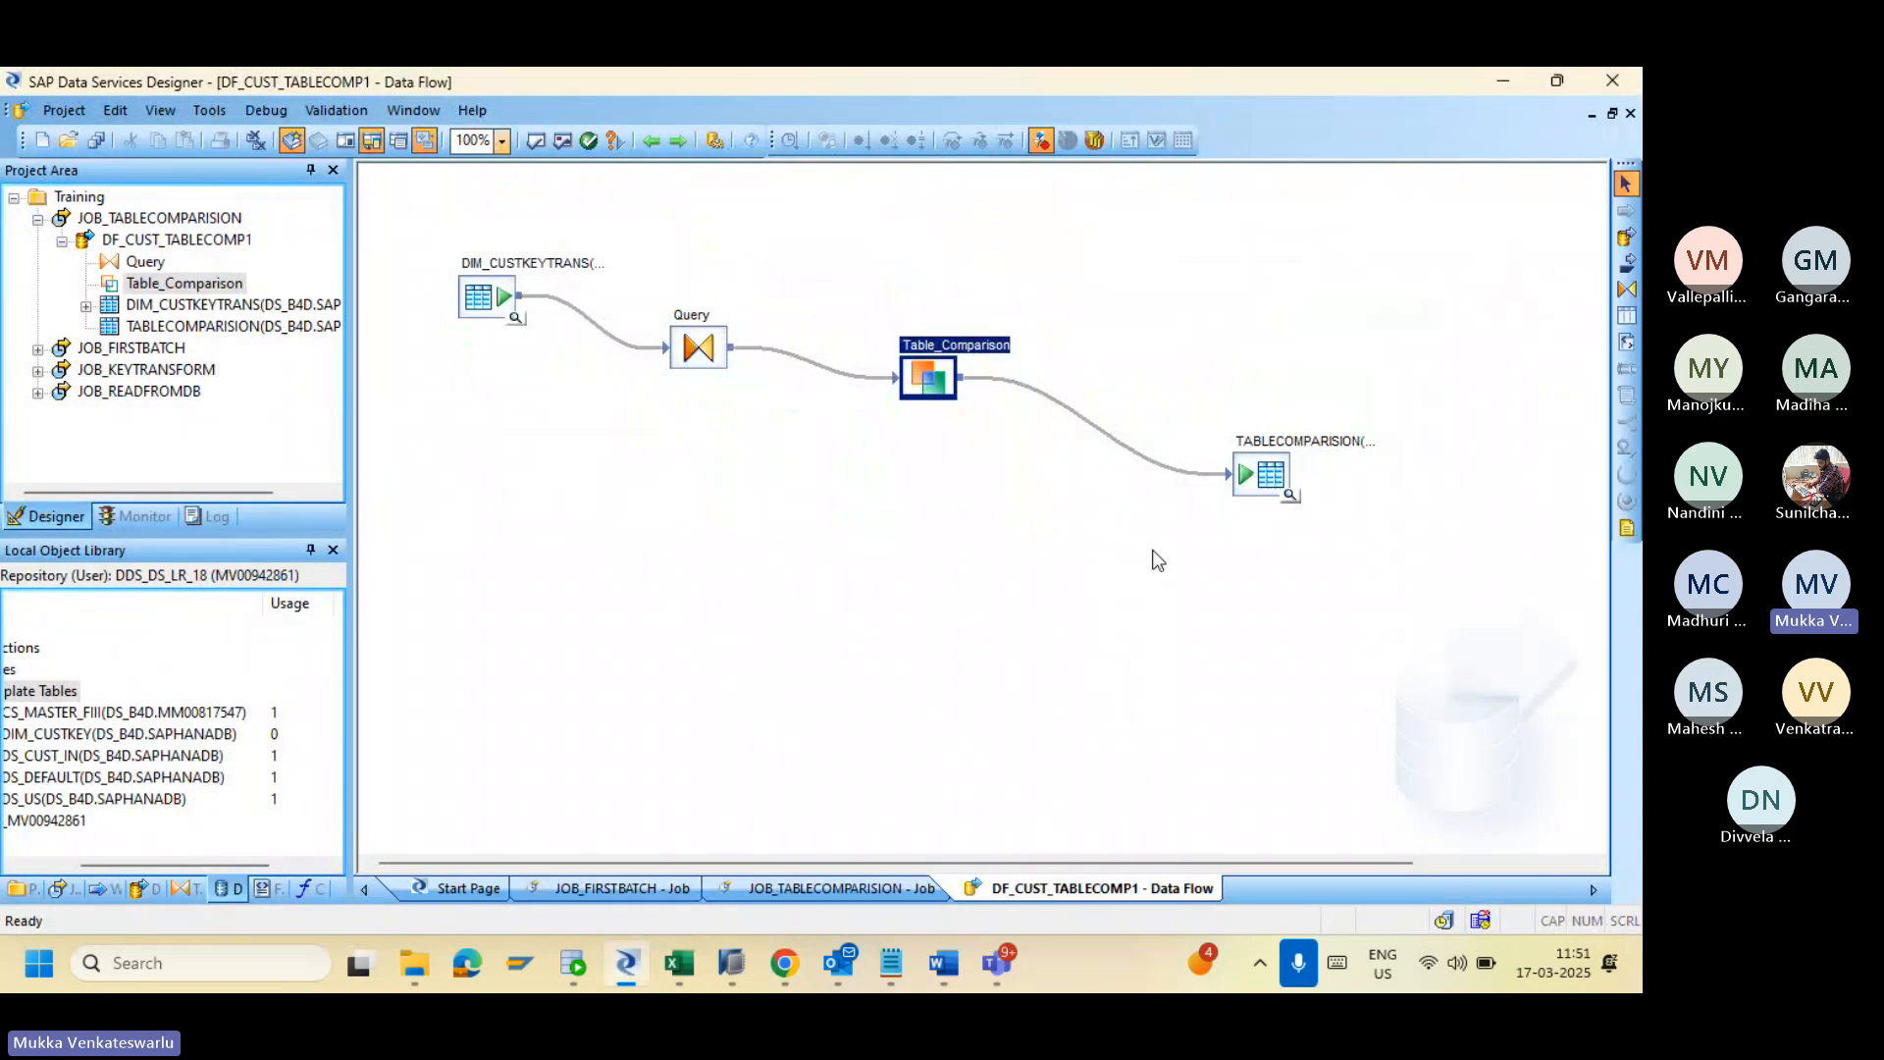
Step: Review the Table_Comparison transform's settings and return to the JOB_TABLECOMPARISION workspace
double_click(915, 359)
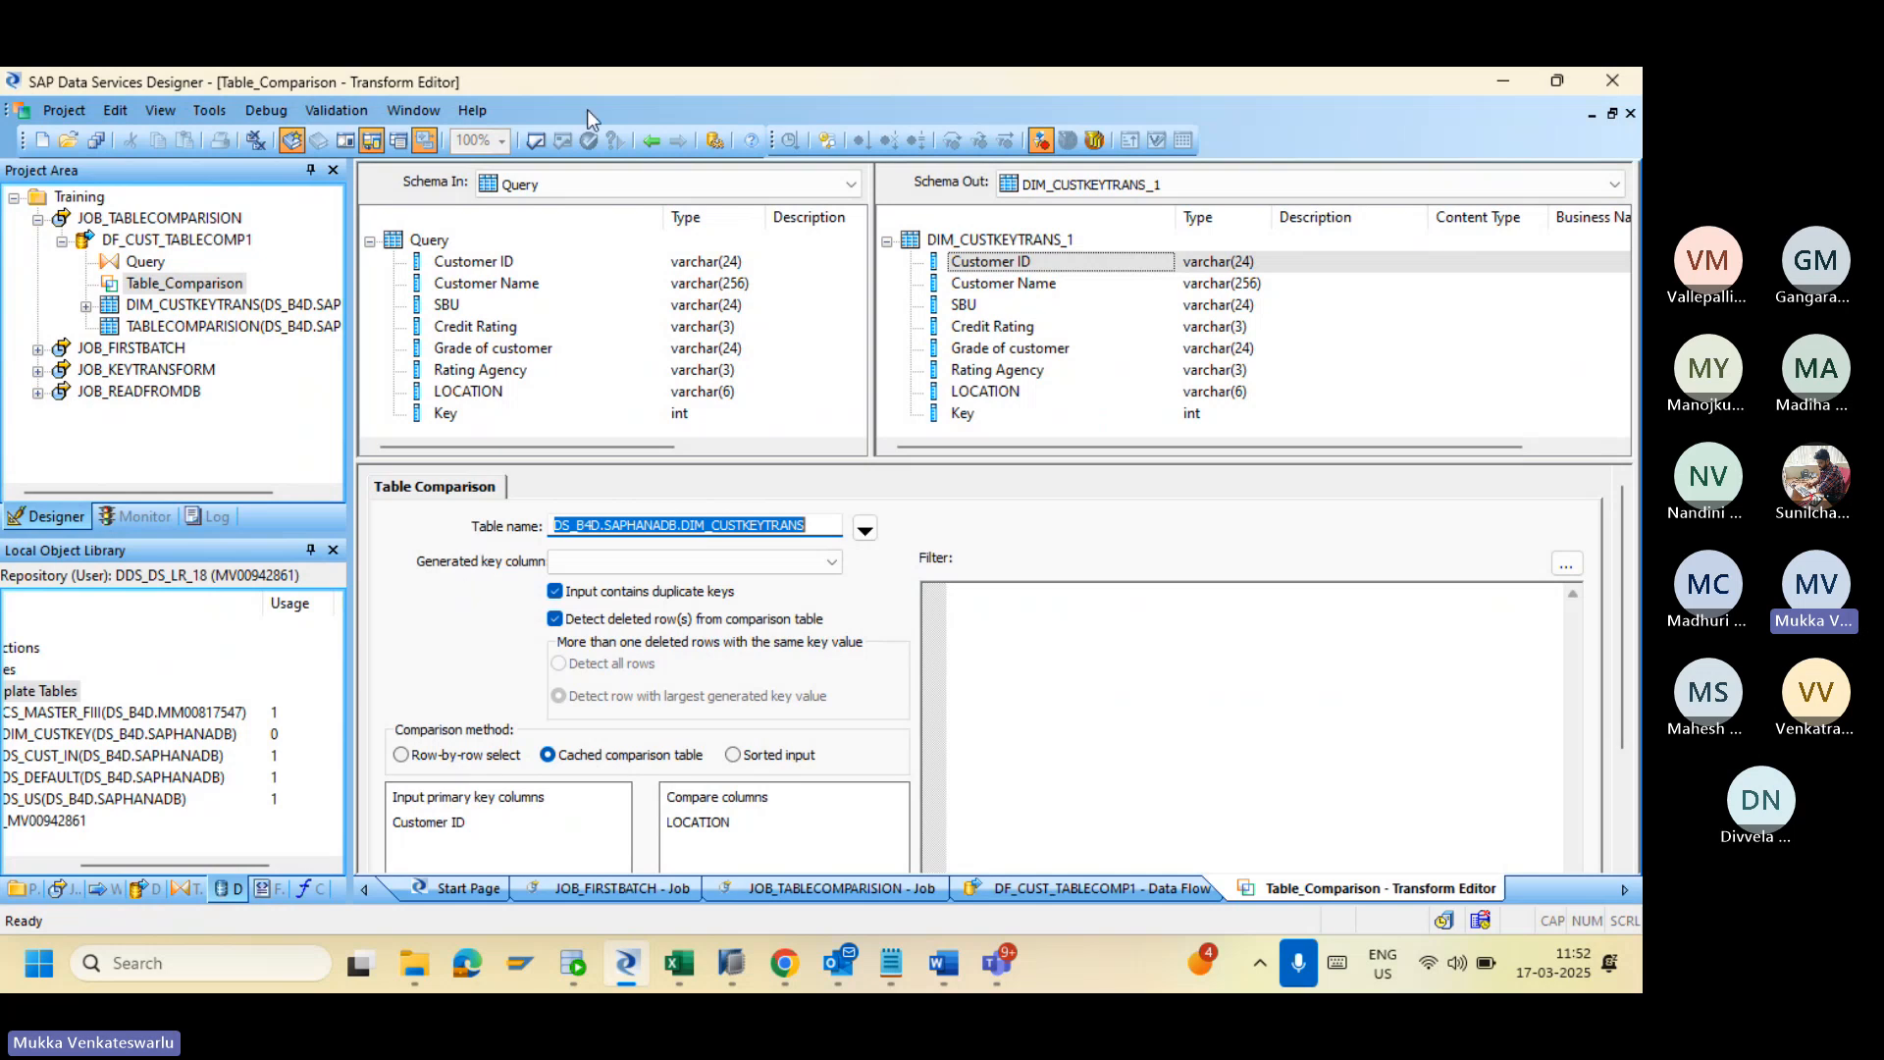
left_click(651, 147)
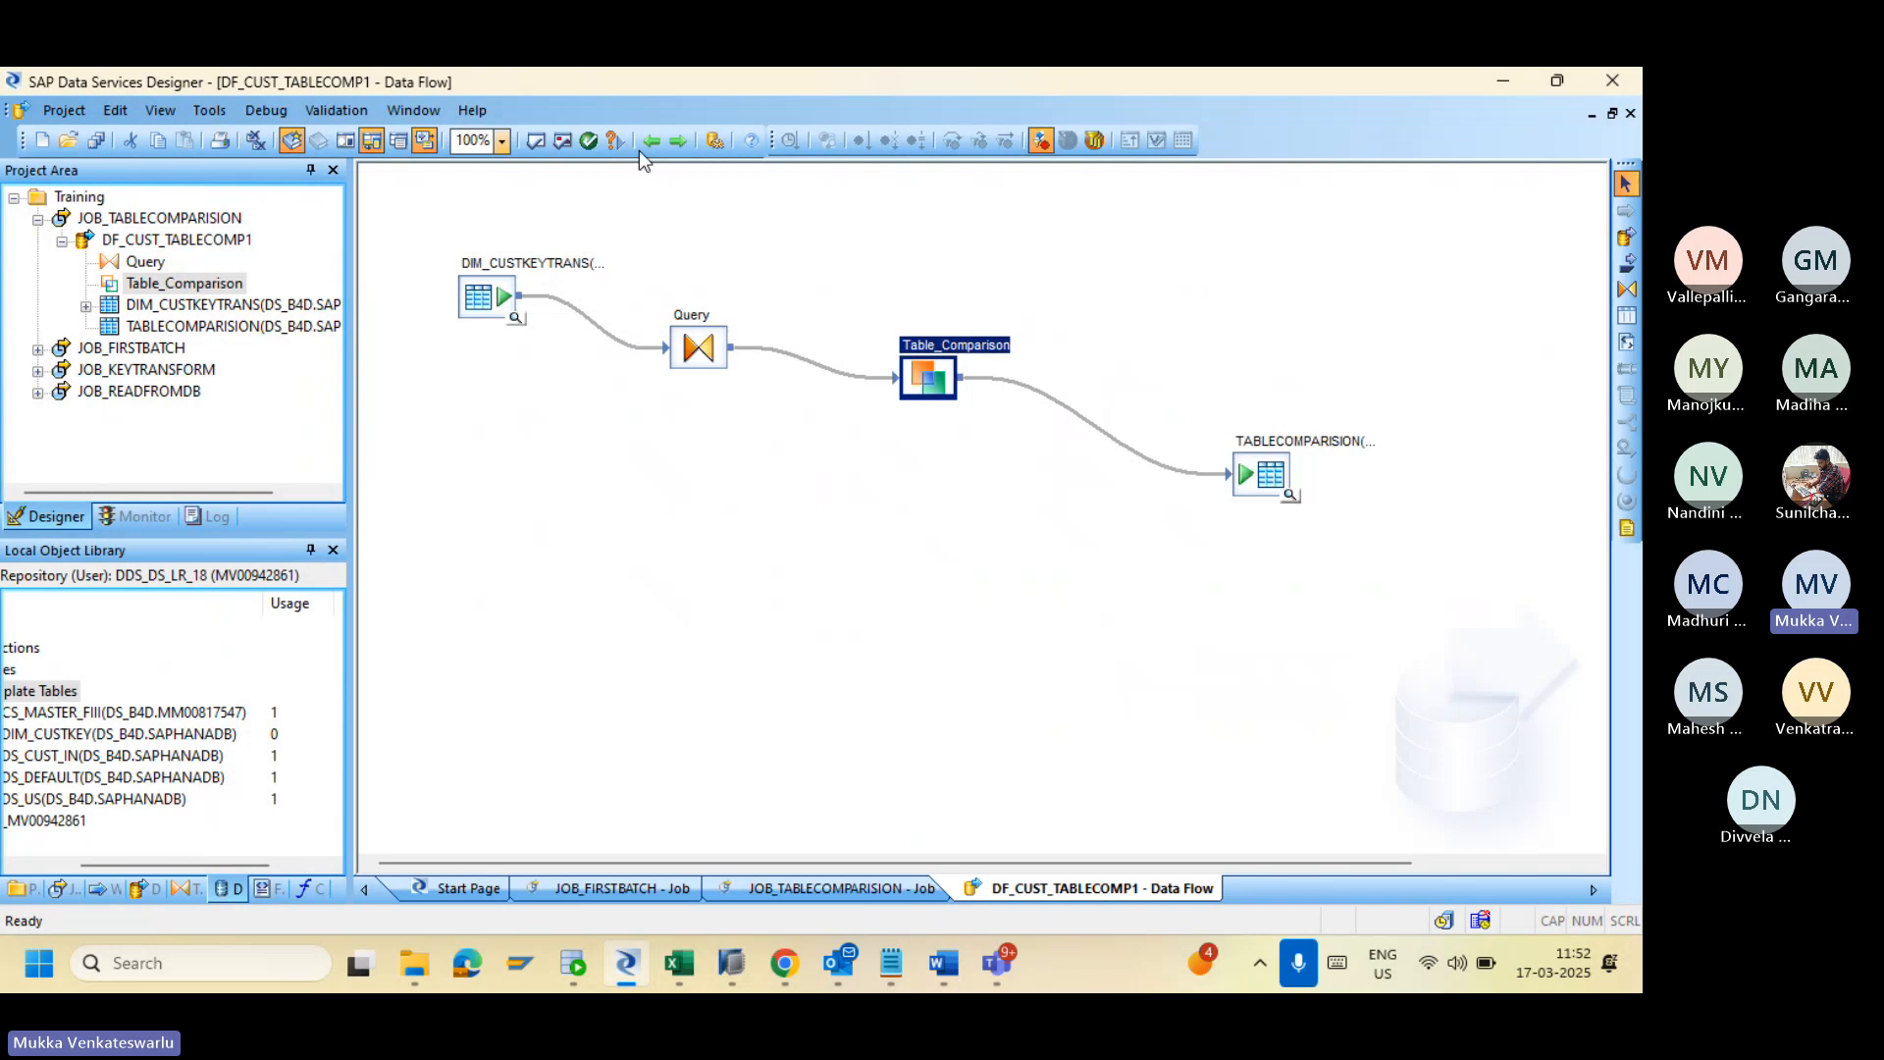
left_click(649, 142)
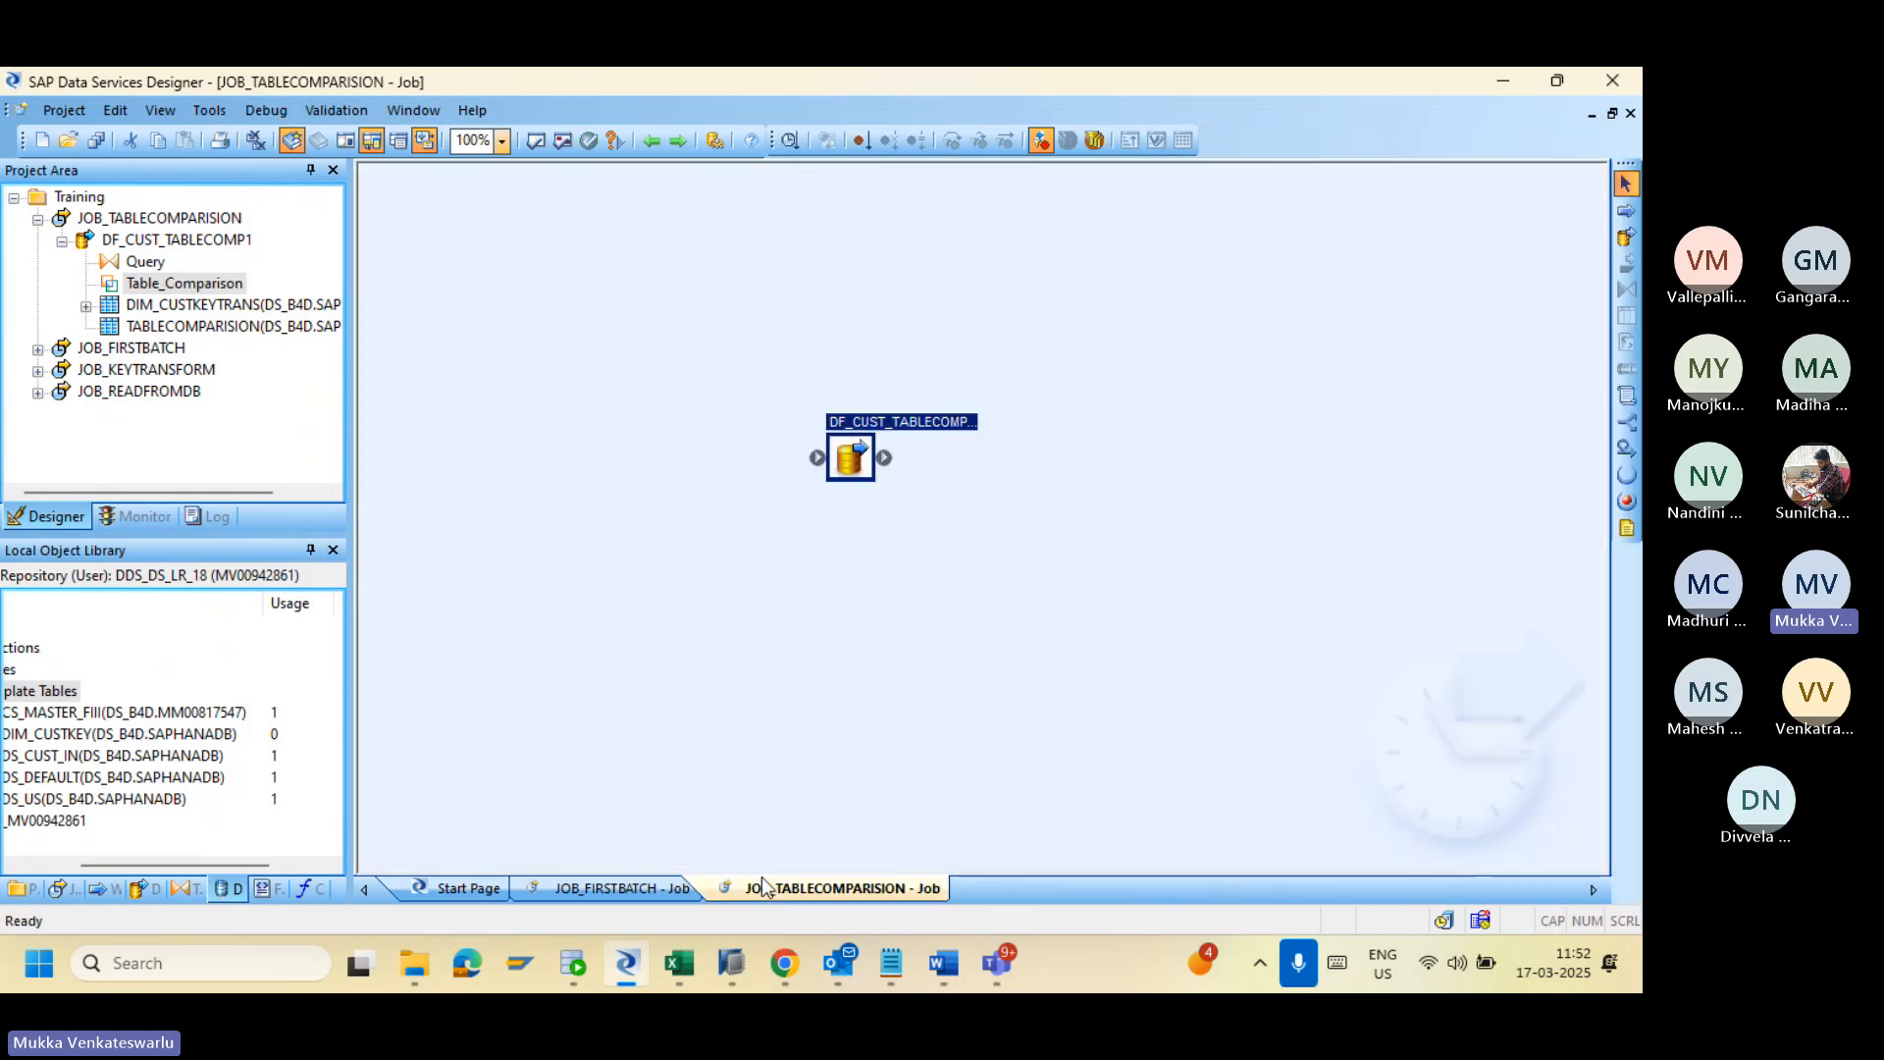
Step: Browse the Data Integrator and Platform transforms in the object library and select the Merge transform
left_click(679, 979)
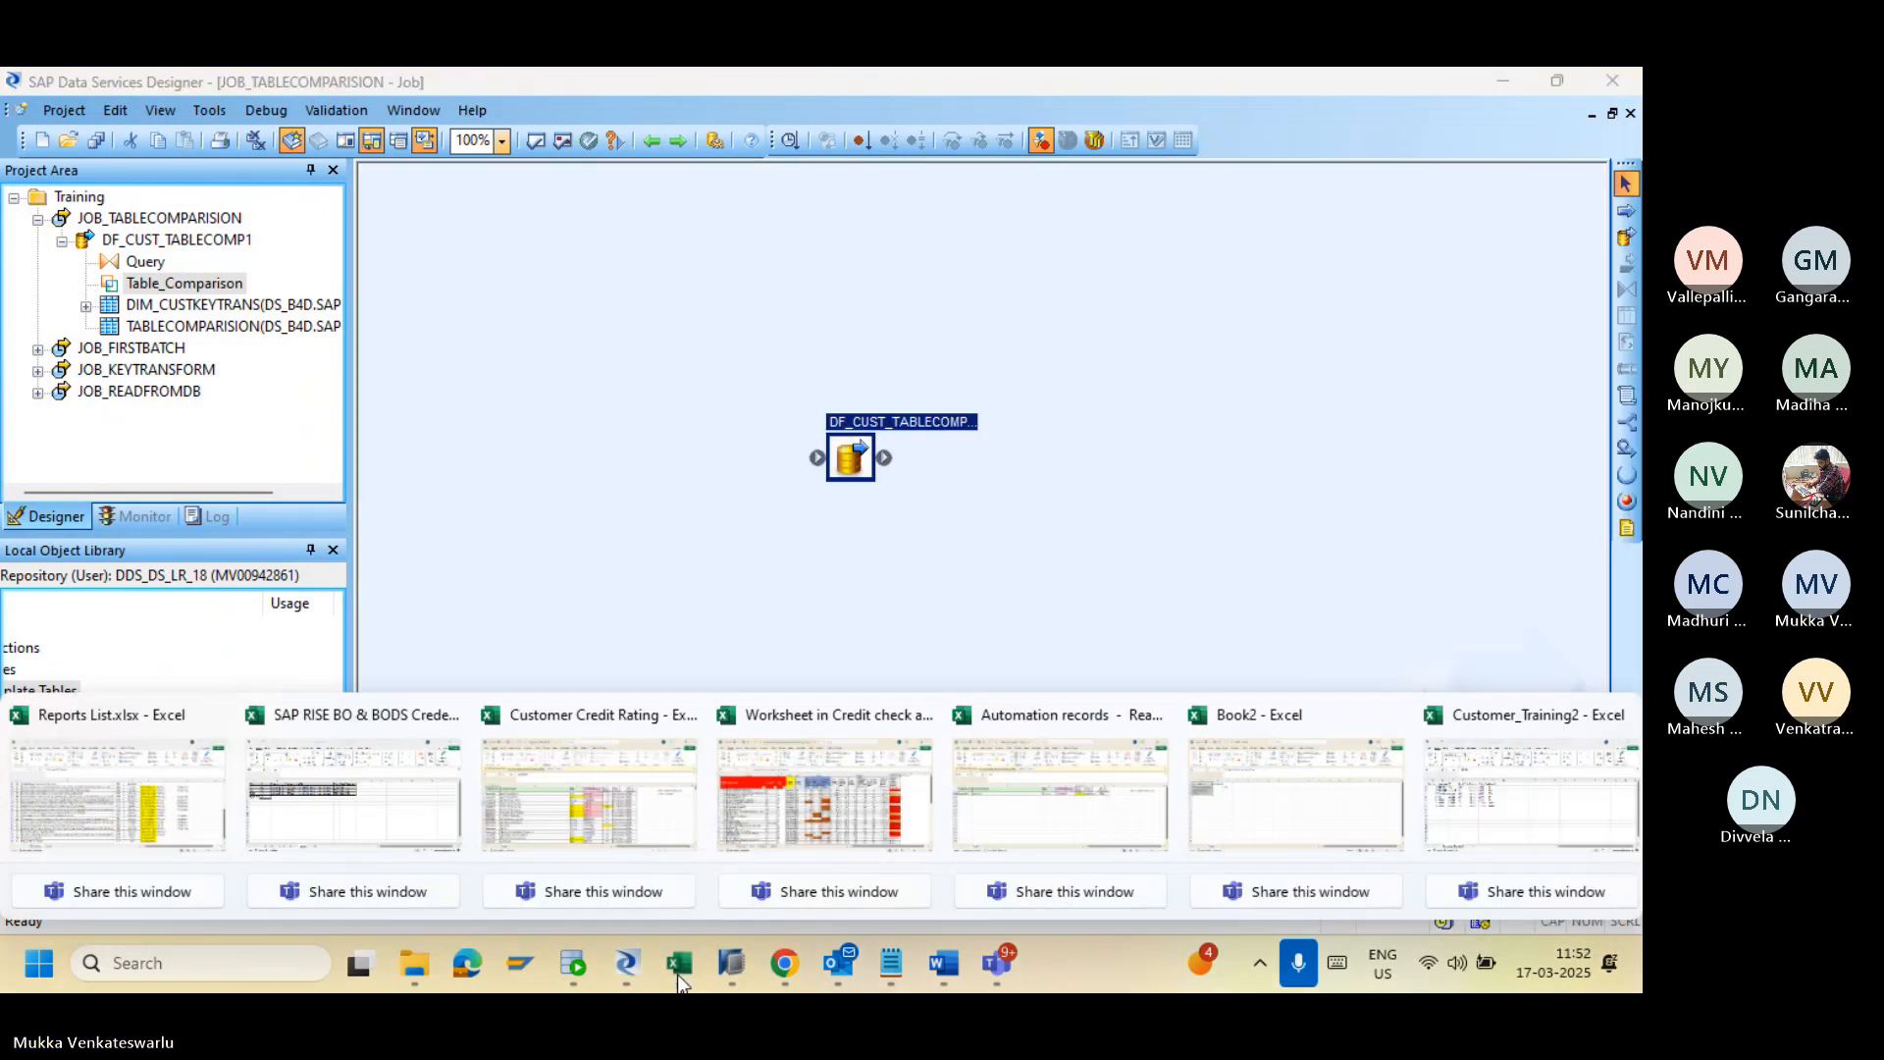
left_click(543, 575)
left_click(189, 888)
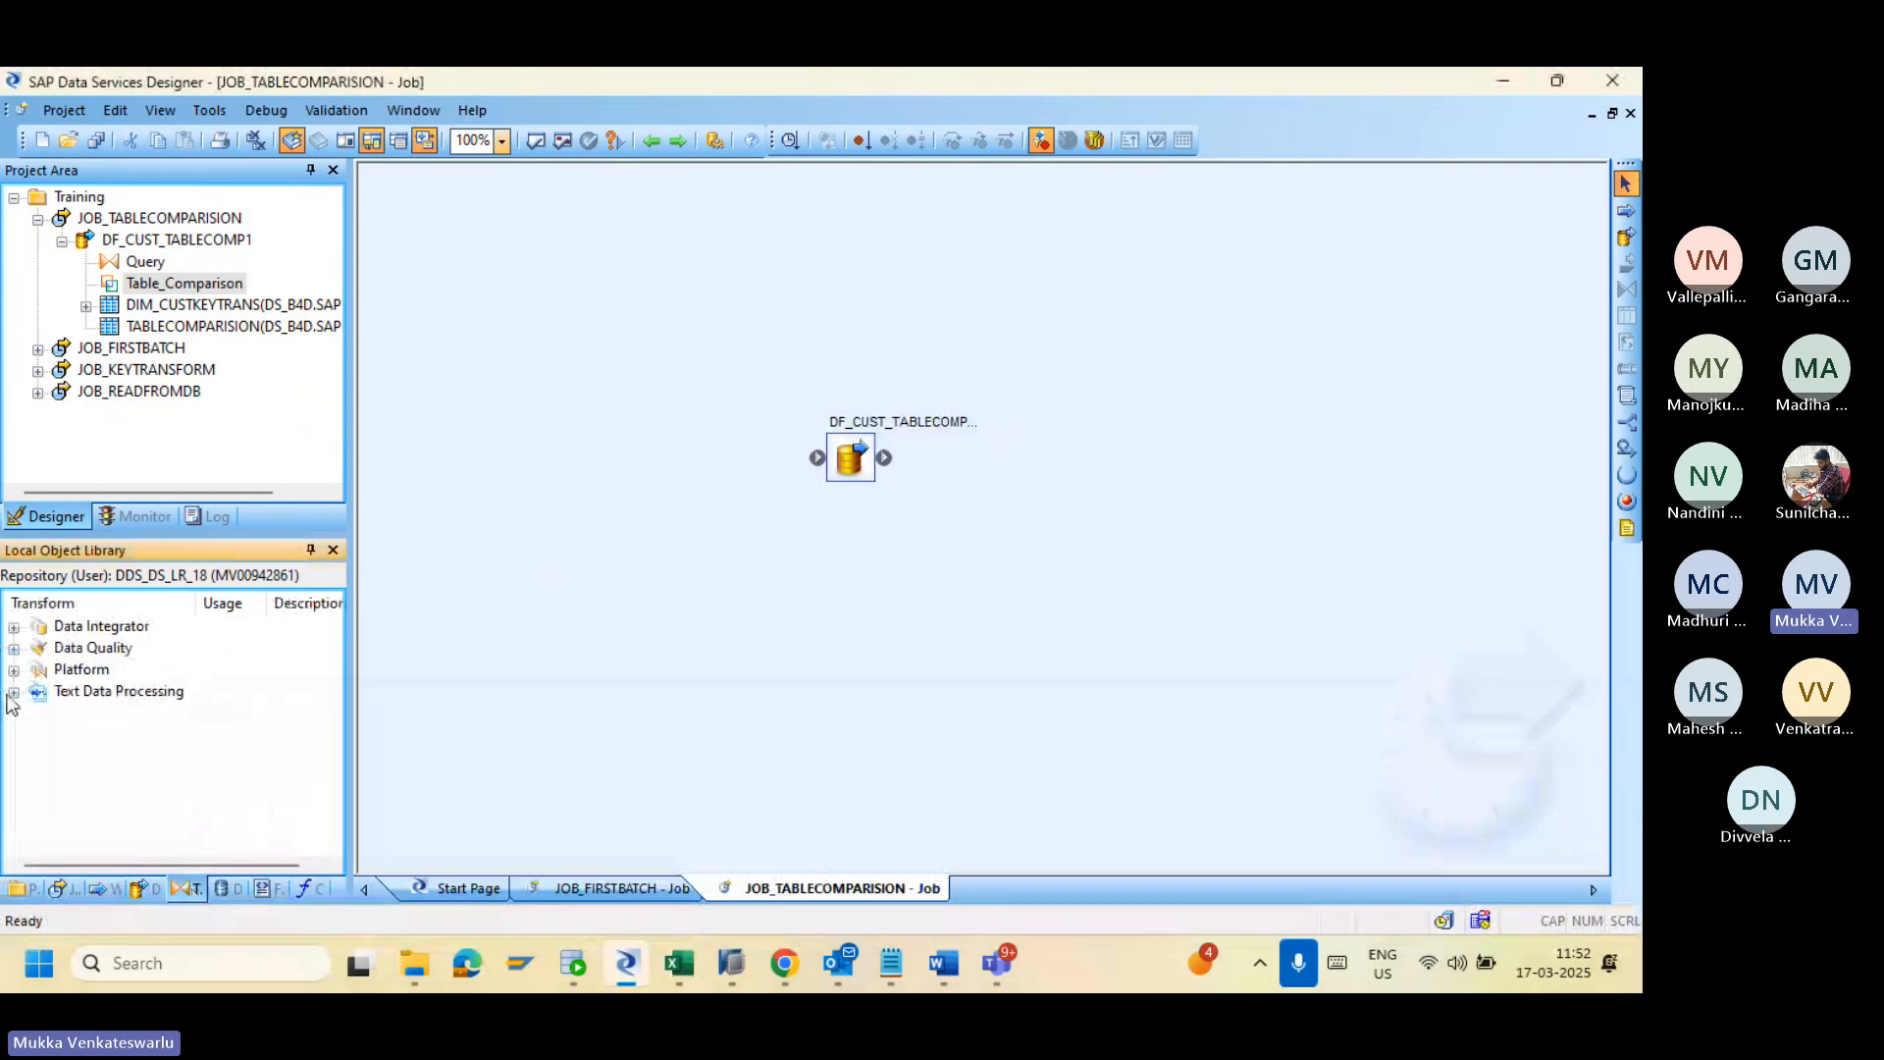
left_click(13, 626)
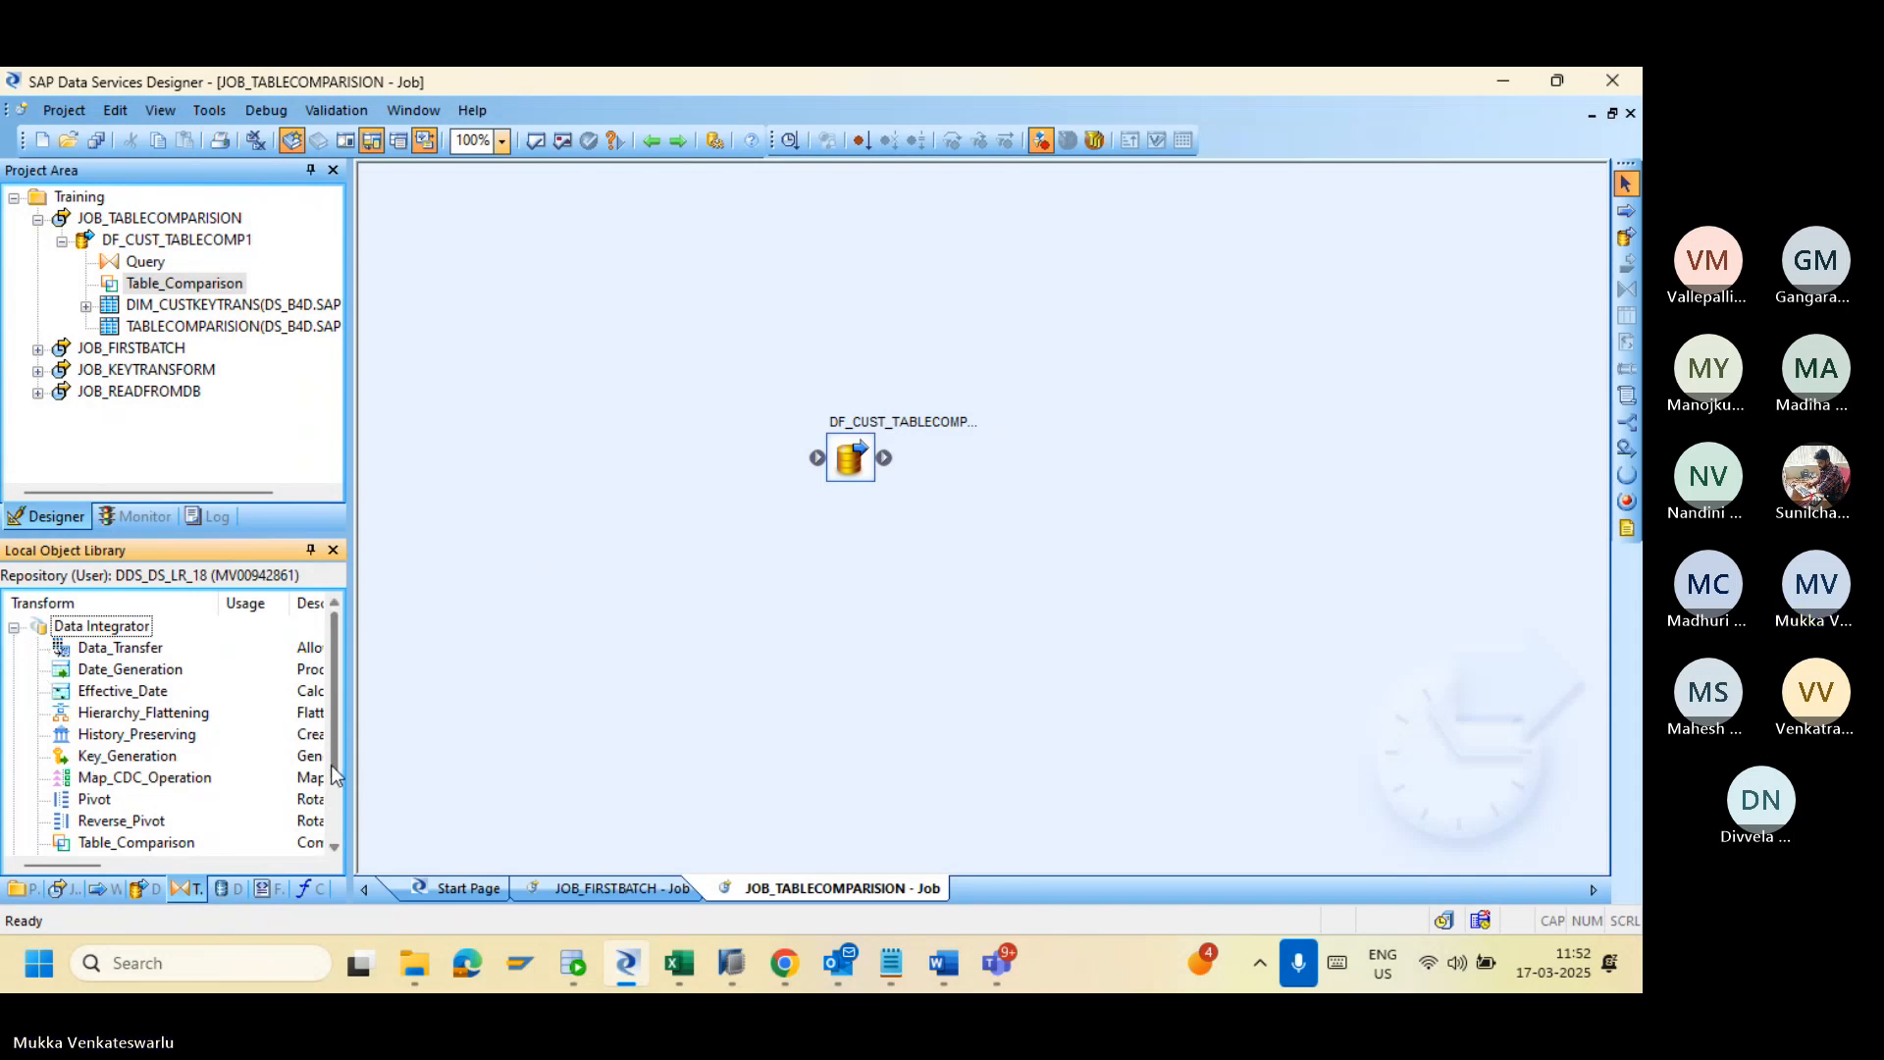
left_click_drag(331, 764, 327, 720)
left_click(14, 628)
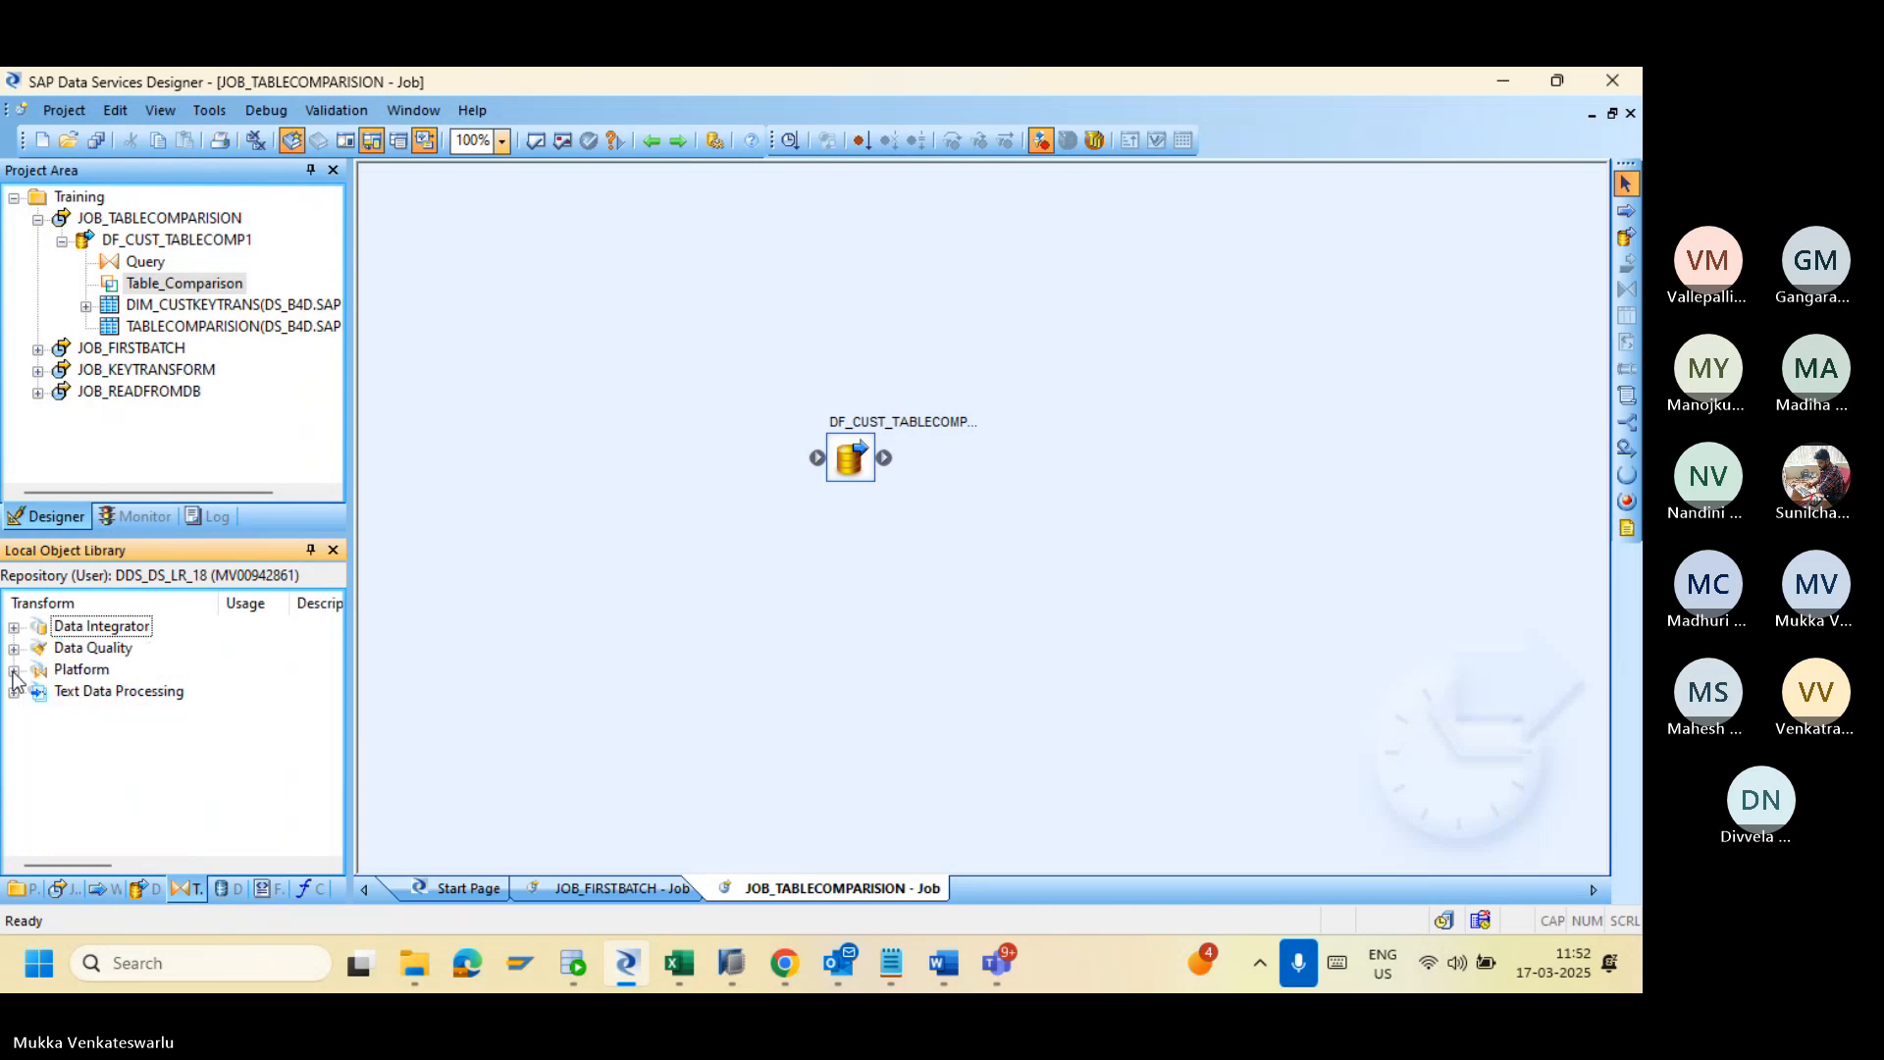
left_click(13, 670)
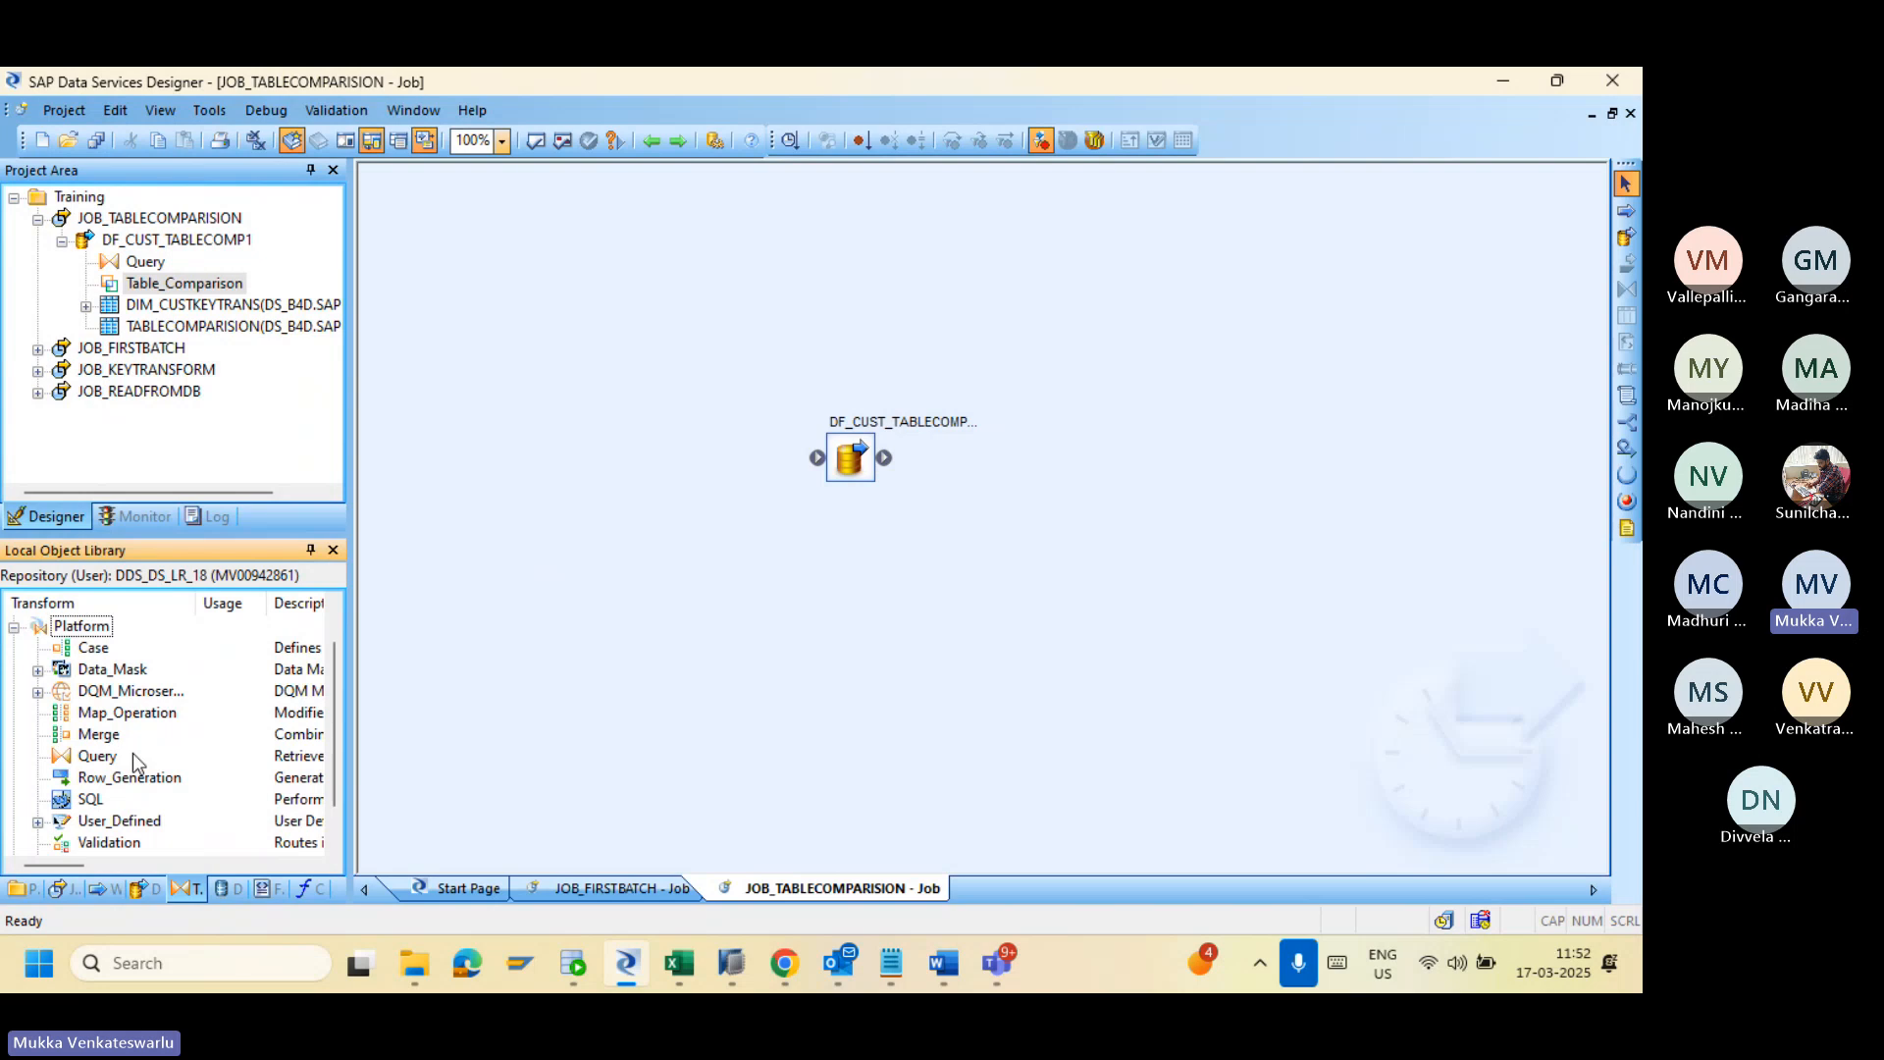
left_click(100, 734)
Step: Switch to the Book2 workbook in Excel and enter Merge Transformation in cell A6
left_click(675, 965)
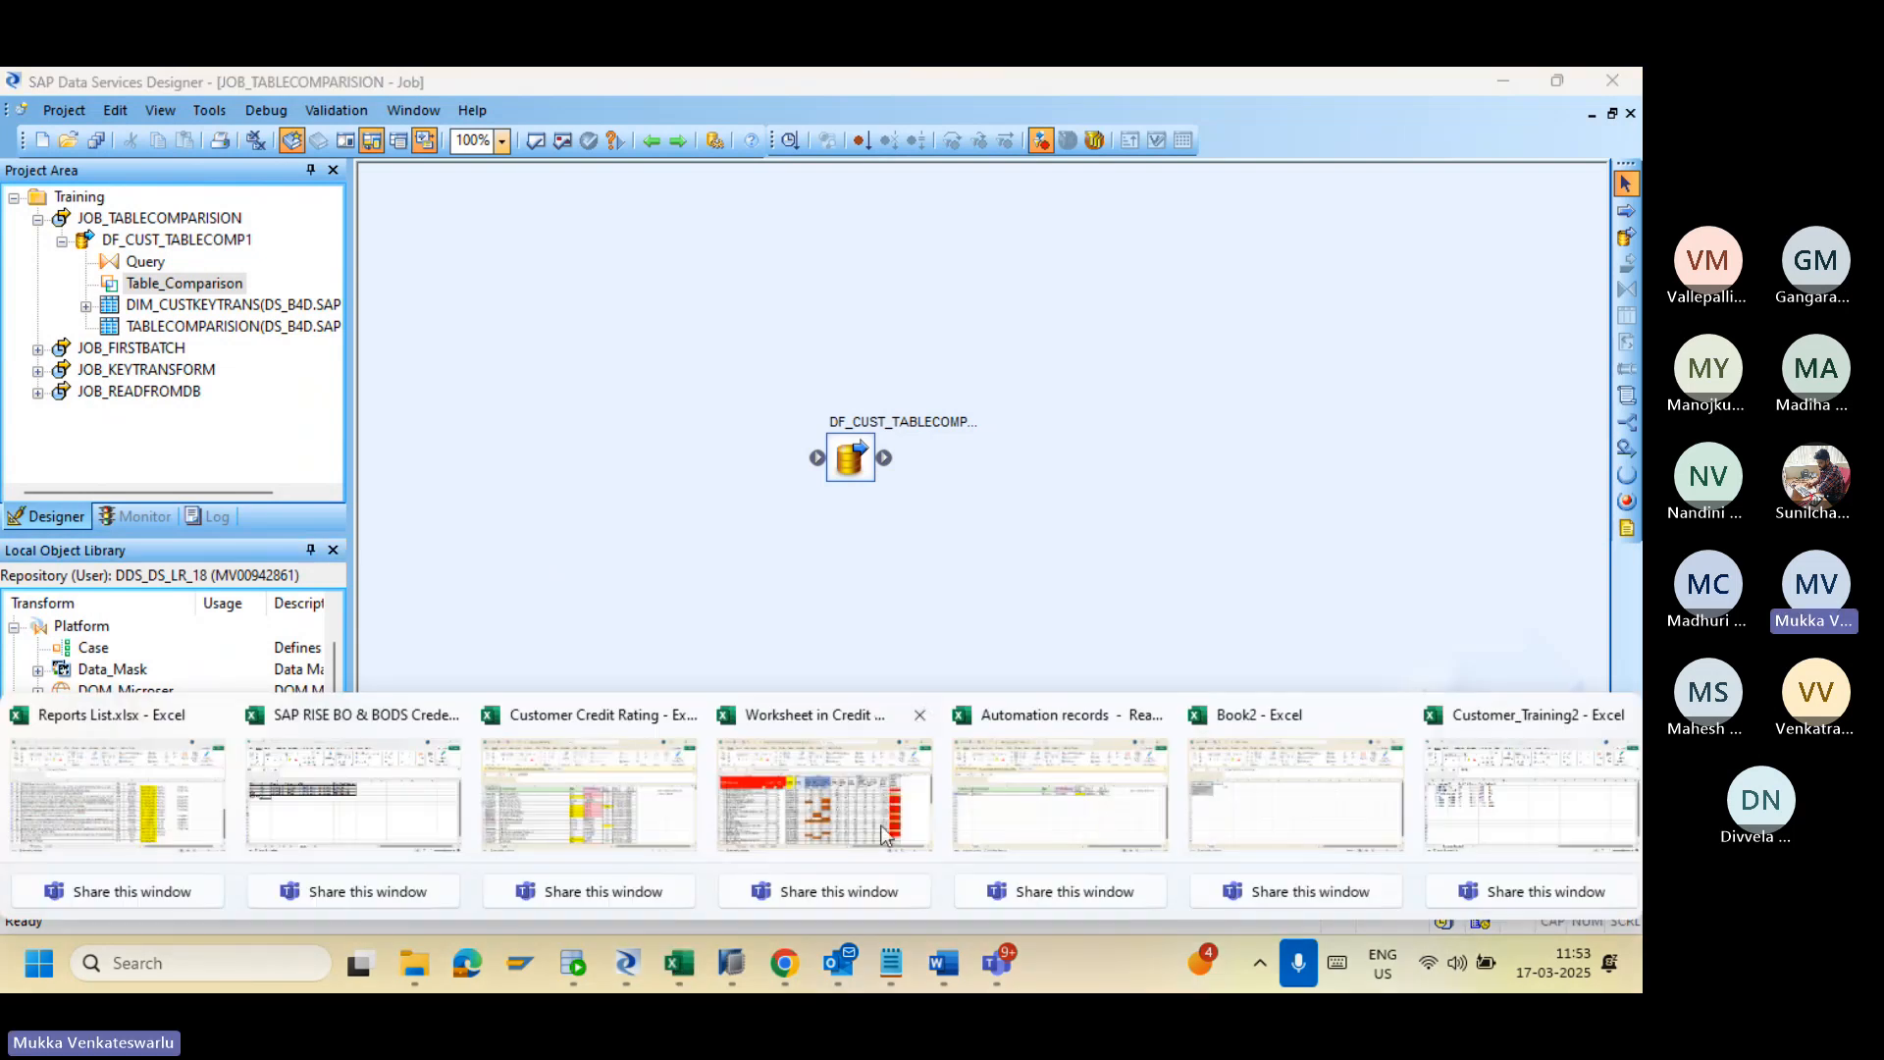
left_click(1246, 792)
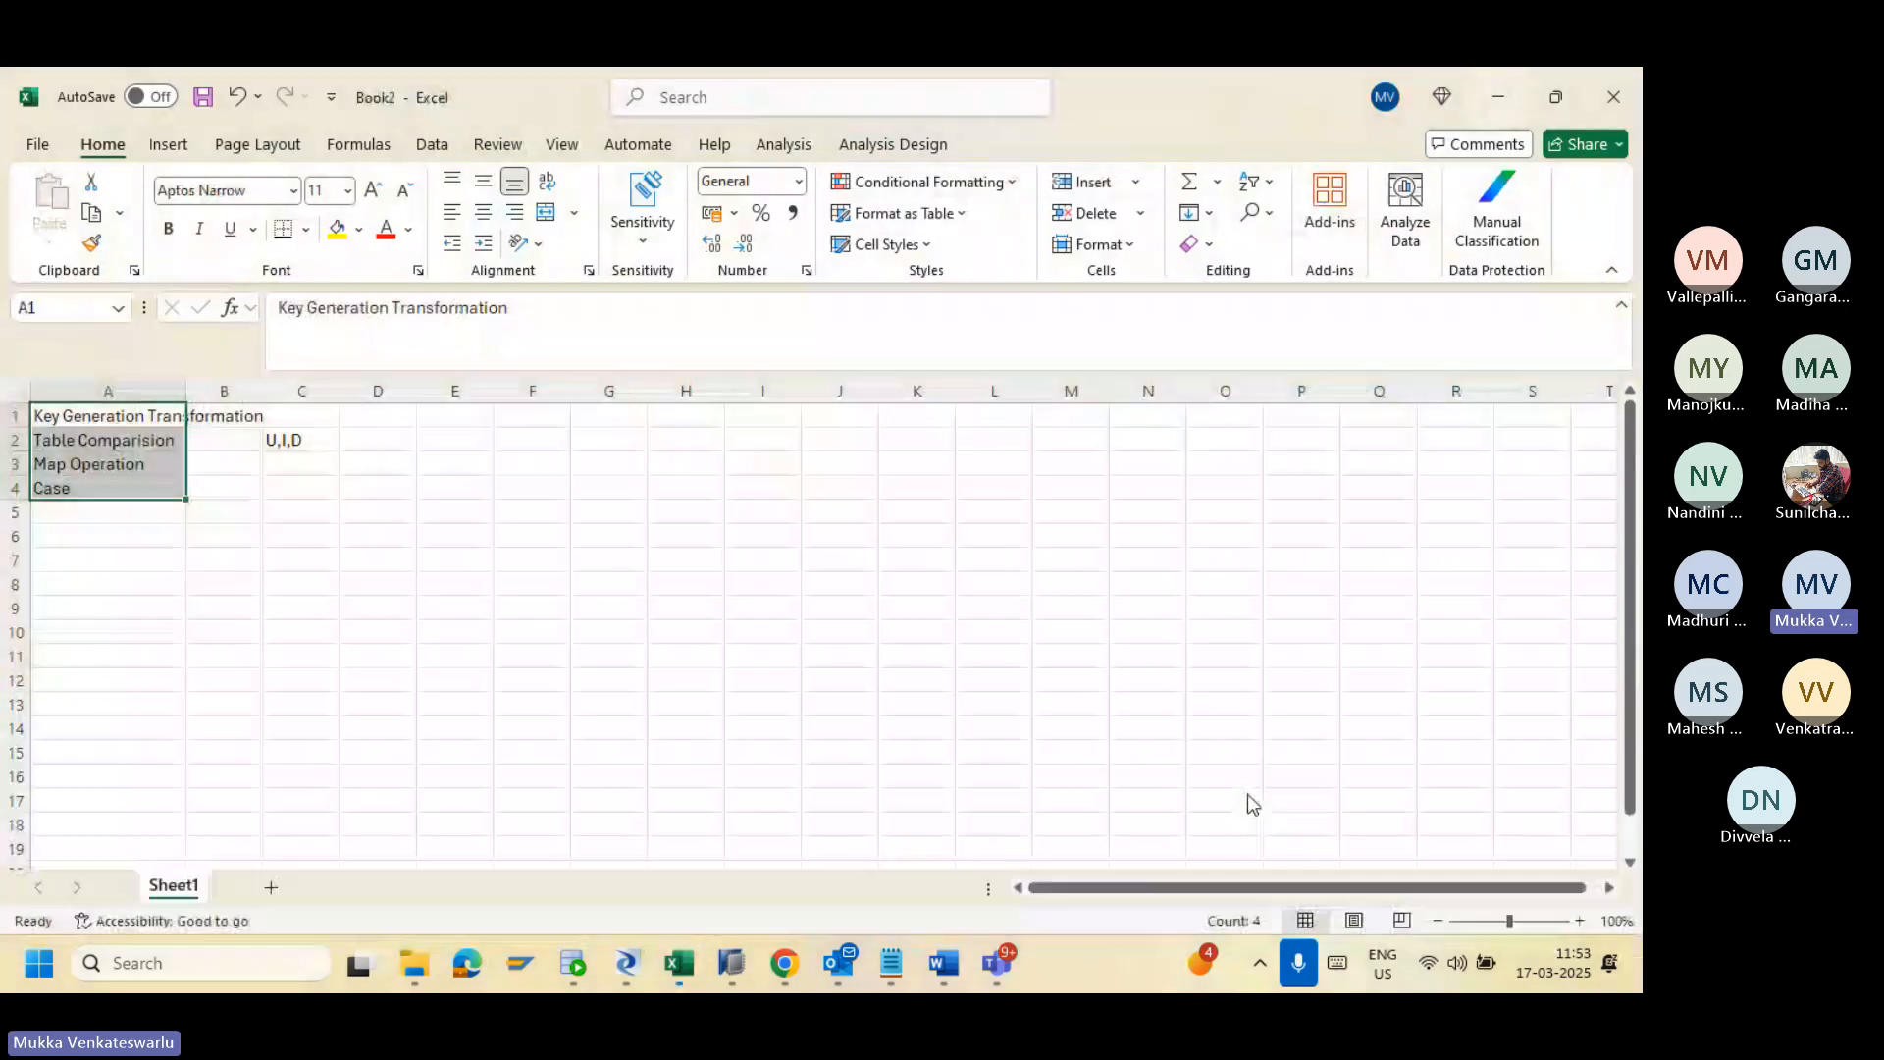
left_click(72, 538)
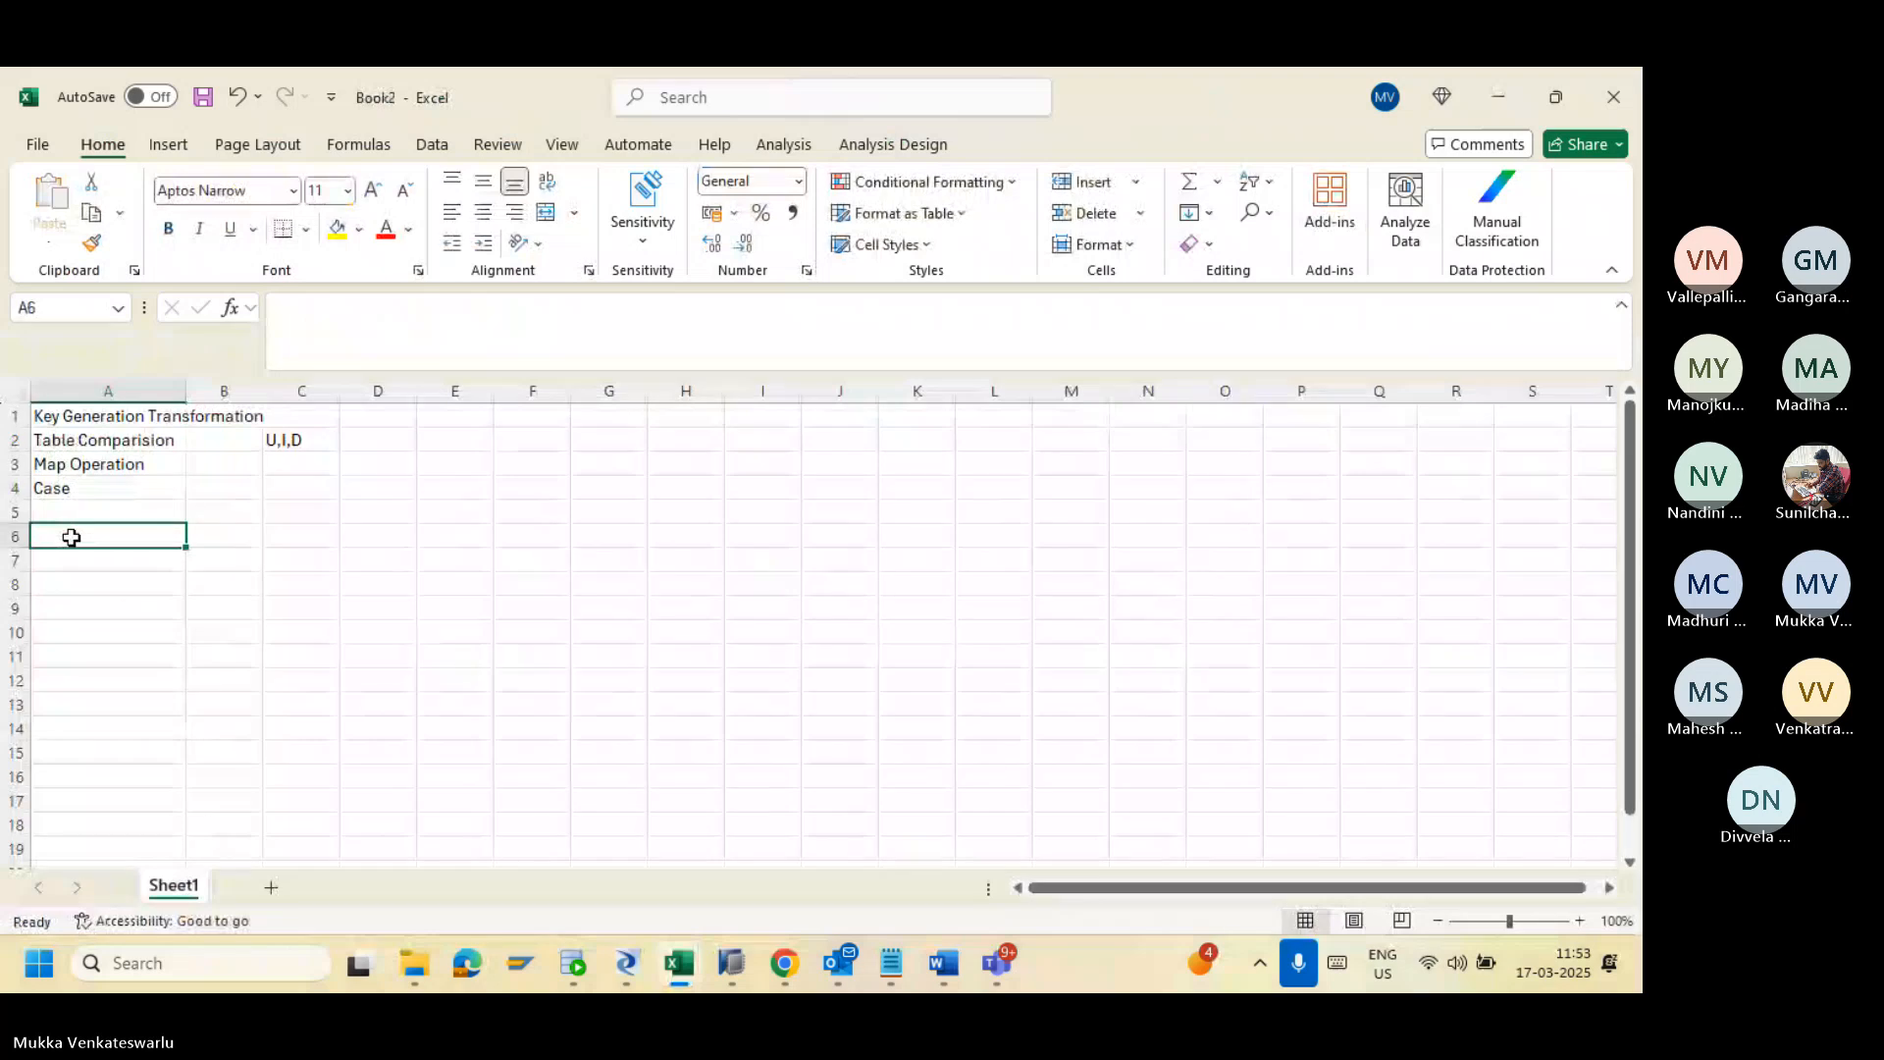
type("Merge T")
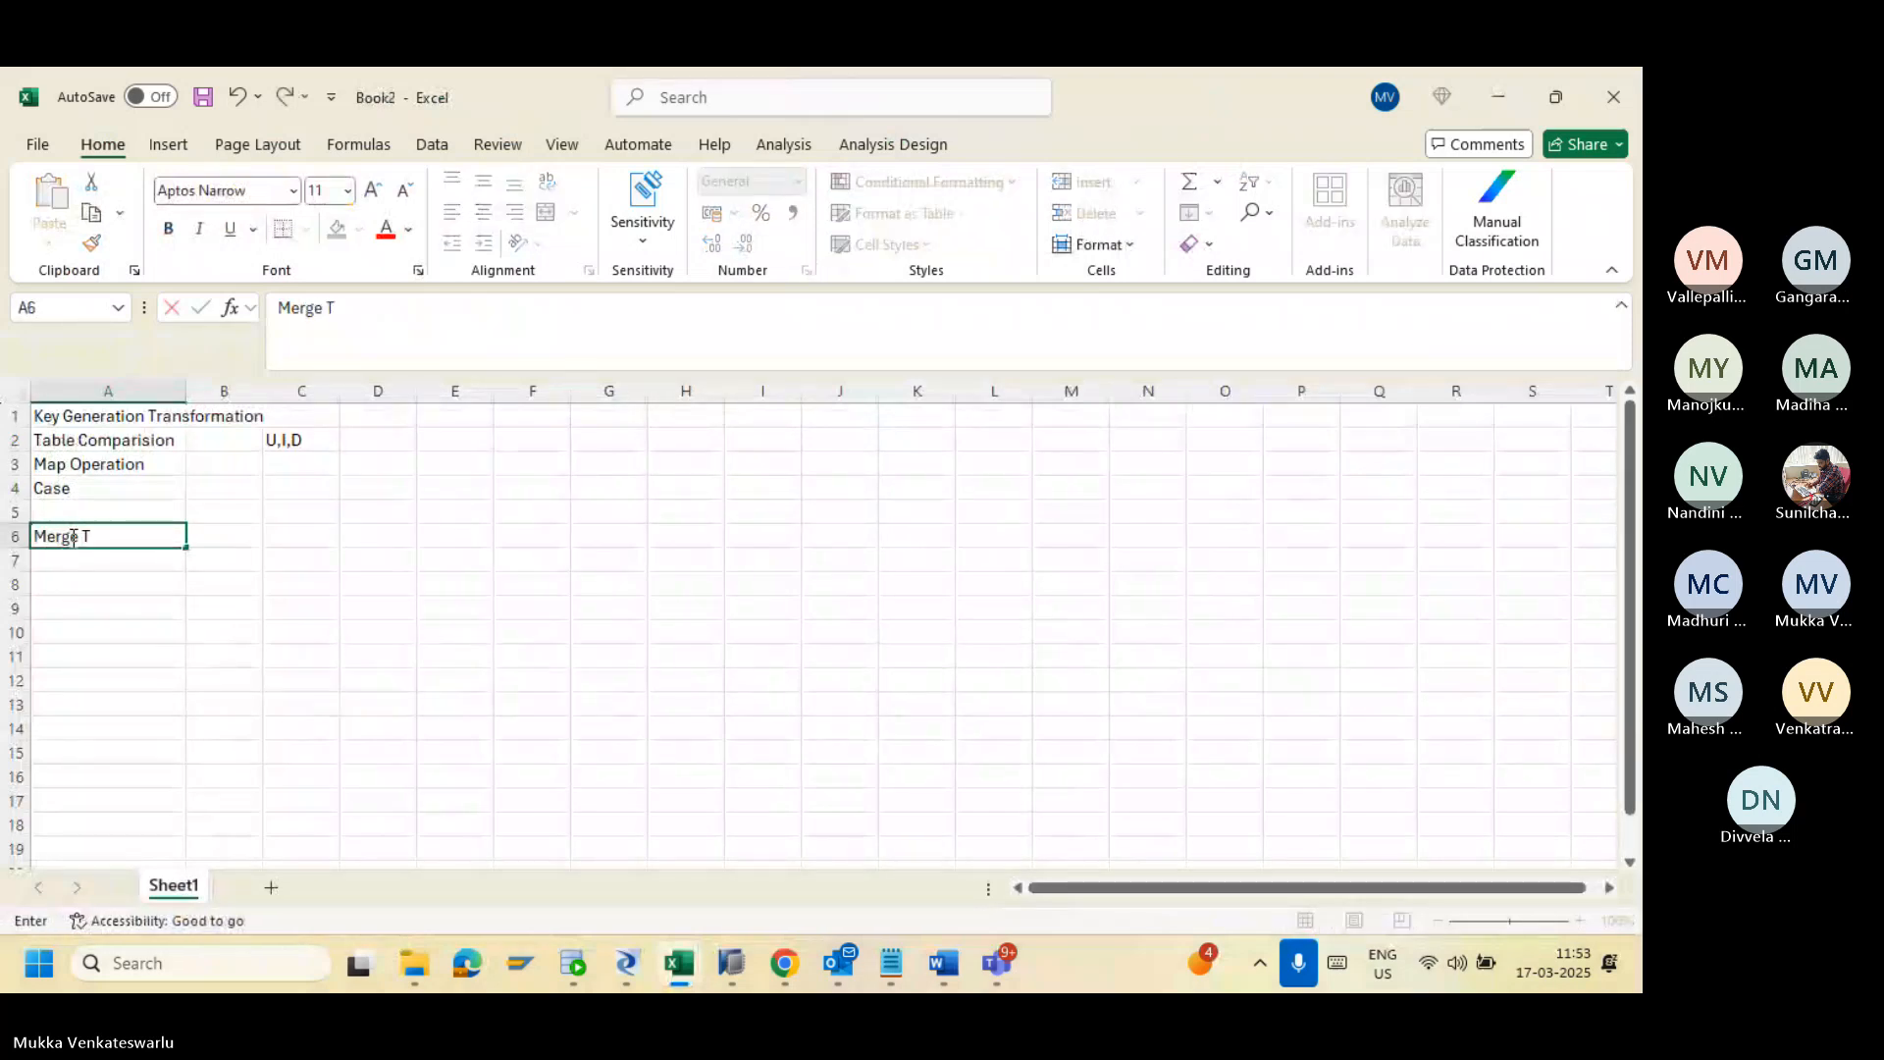
type("ransformation")
key("Tab")
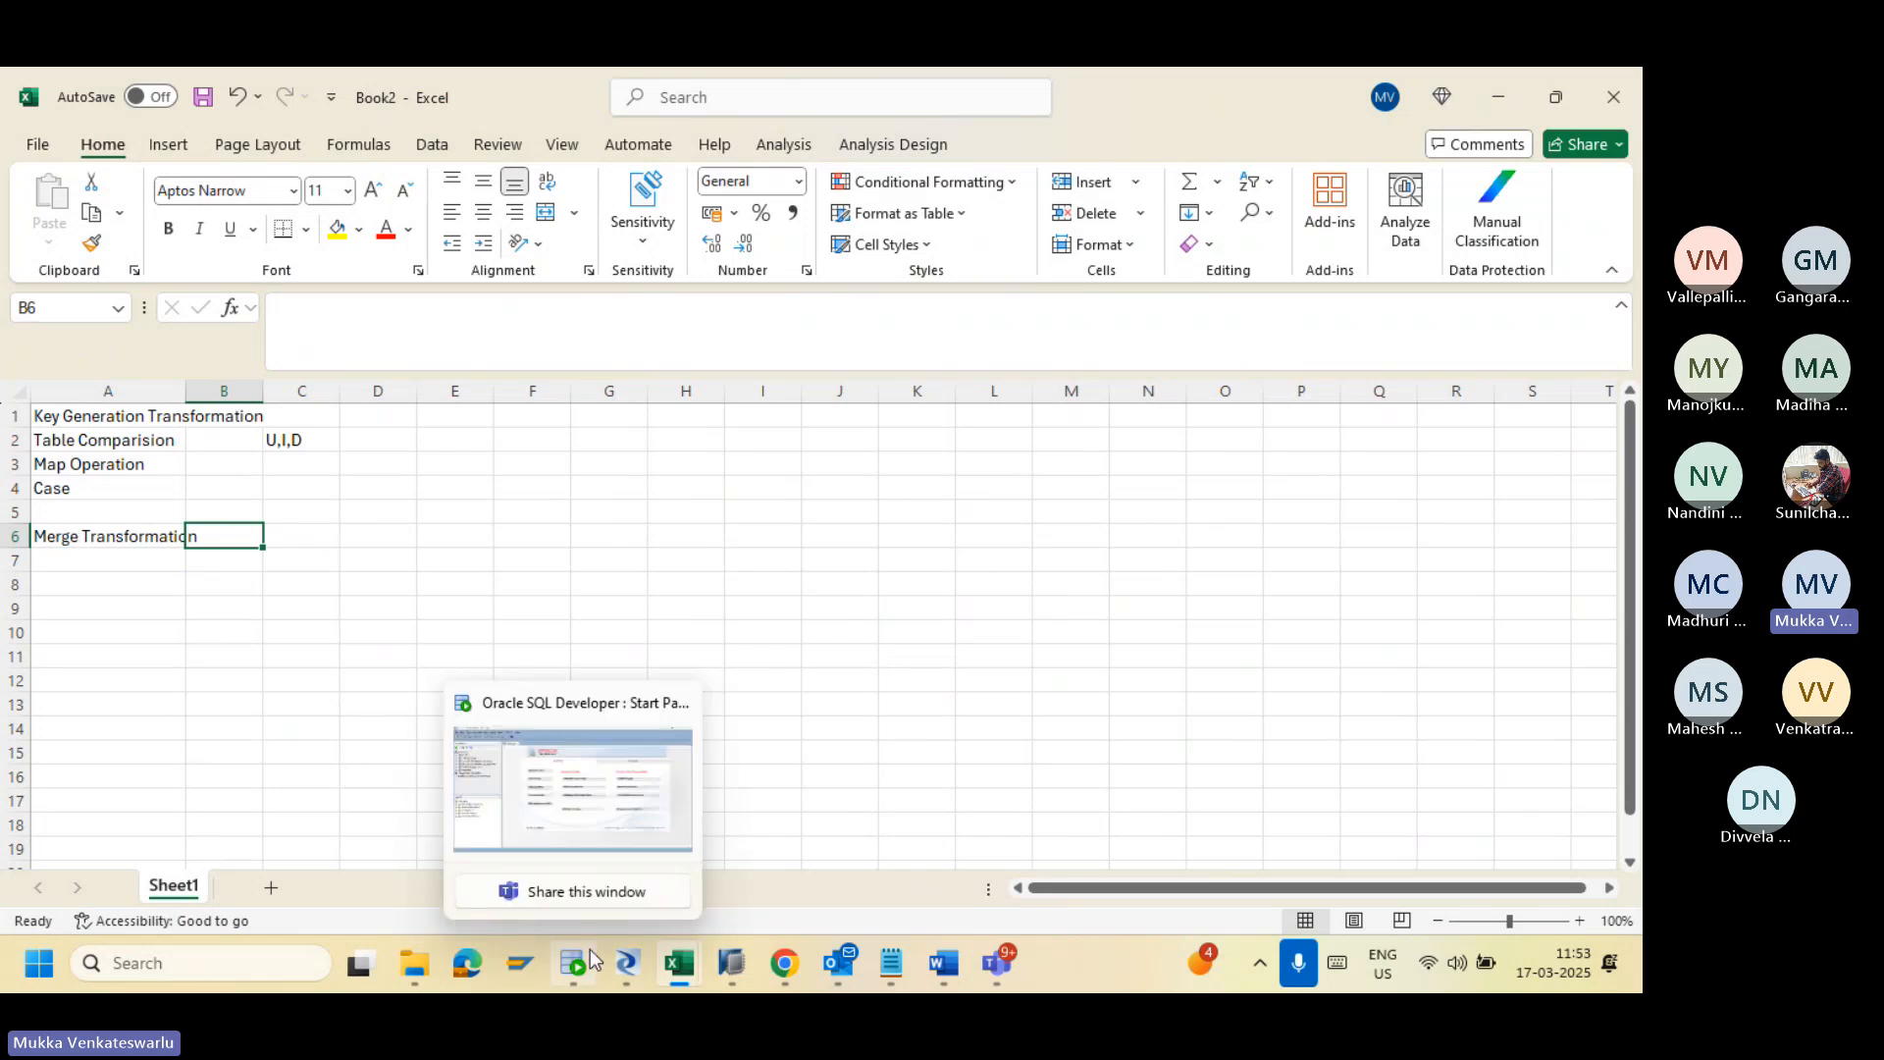
Step: Enter UNION in cell E6 and UNION ALL in cell E7 beside the Merge Transformation note
left_click(300, 535)
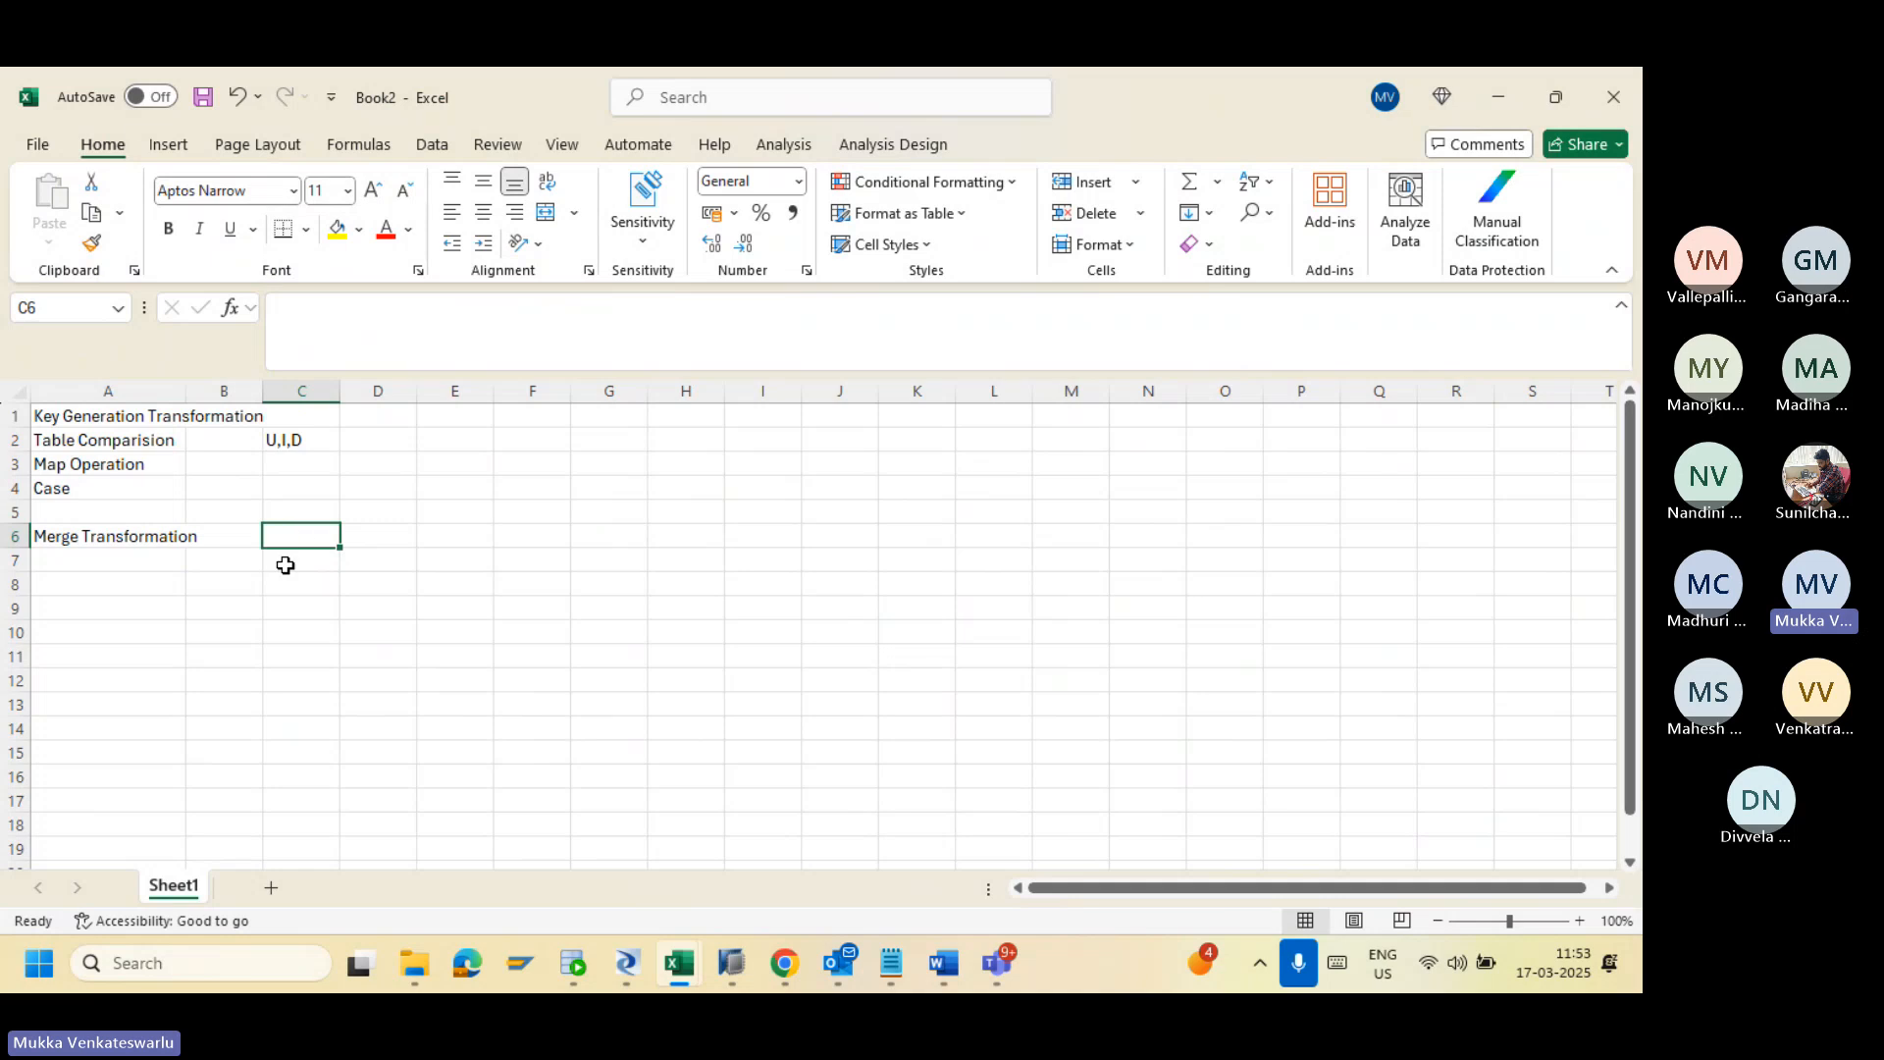
left_click(469, 537)
type("UNION")
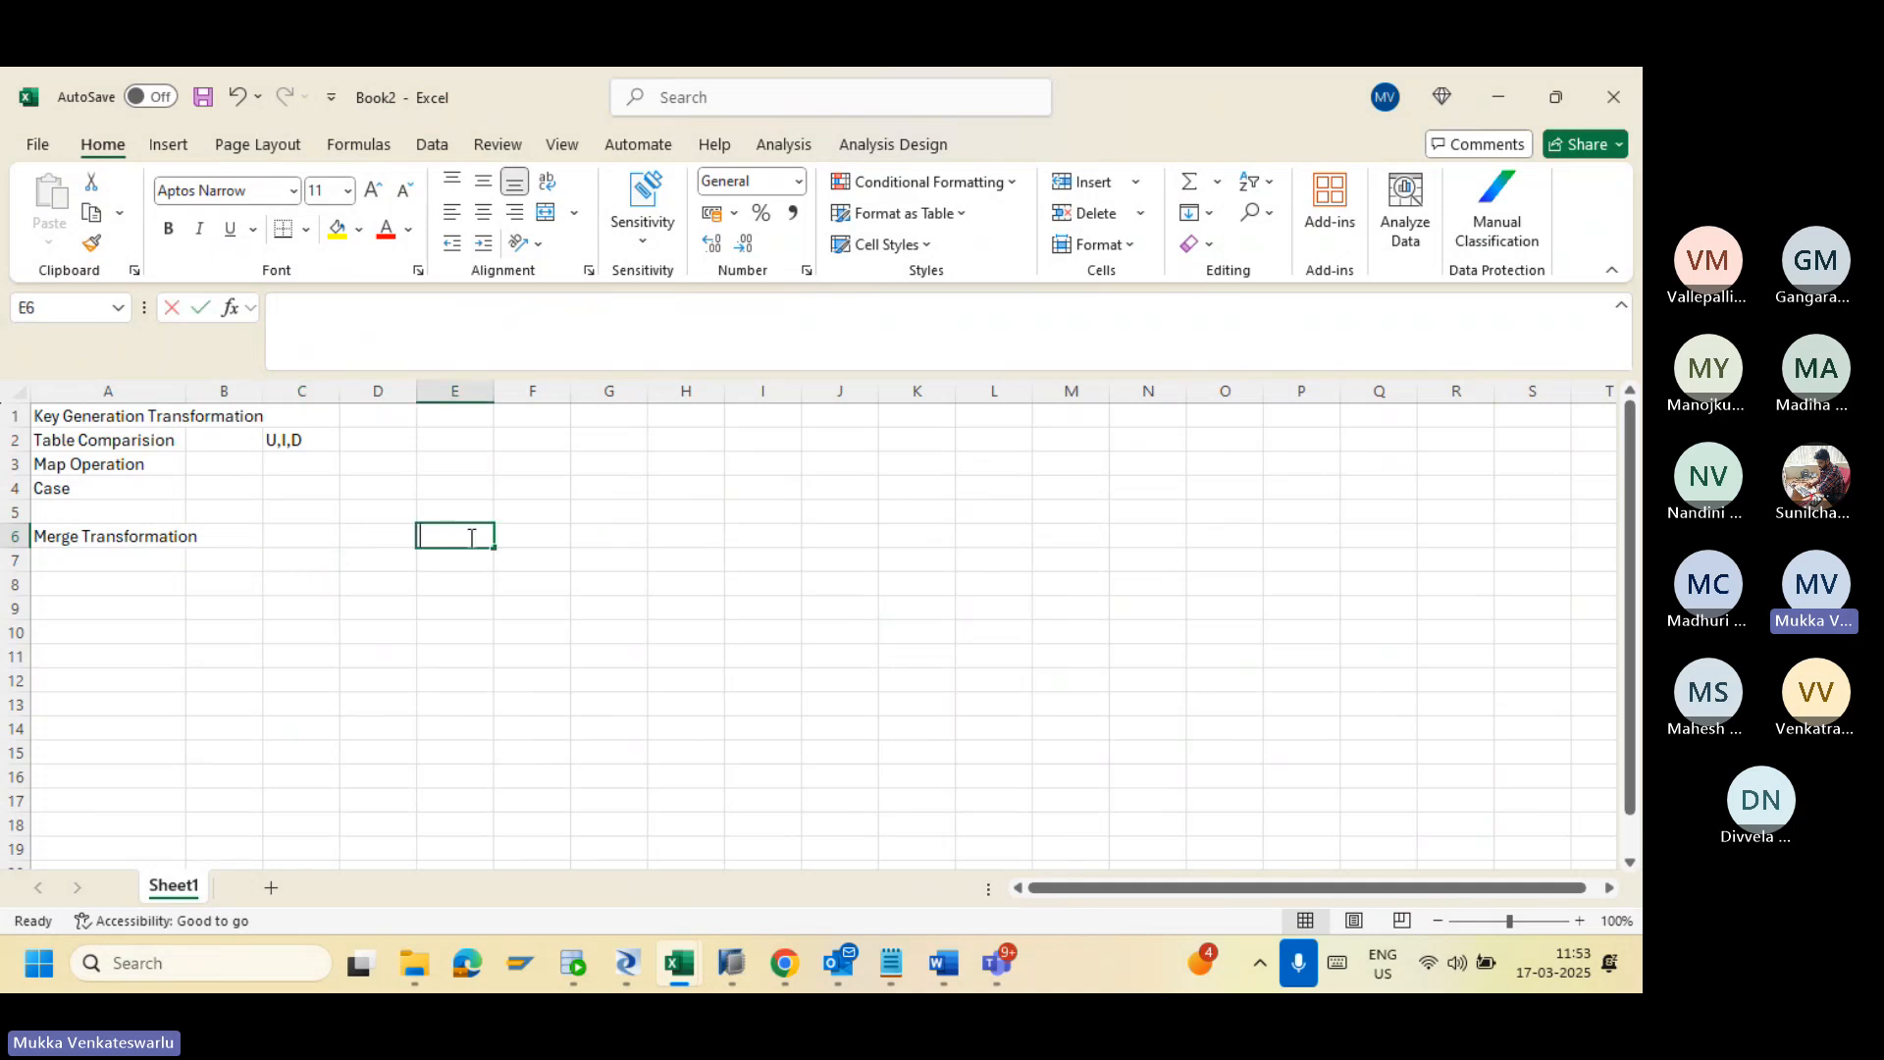
key("Return")
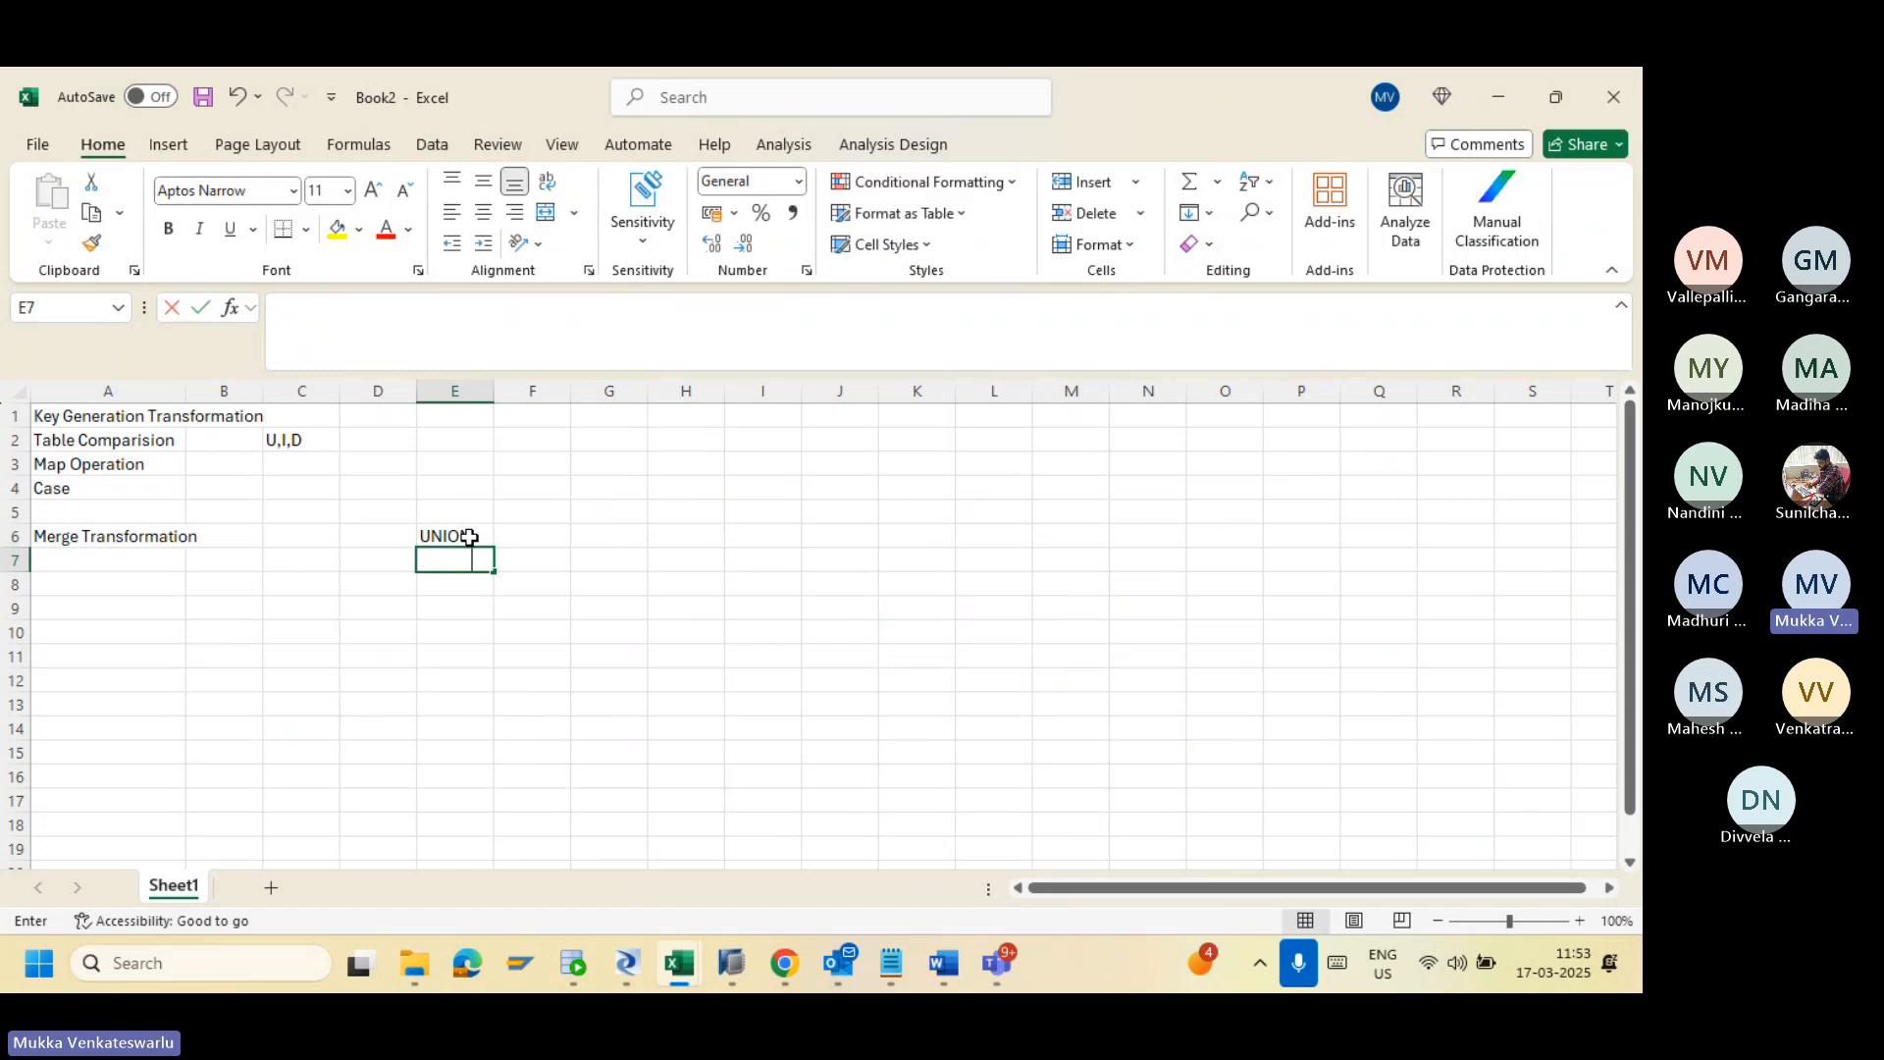
type("UNIP")
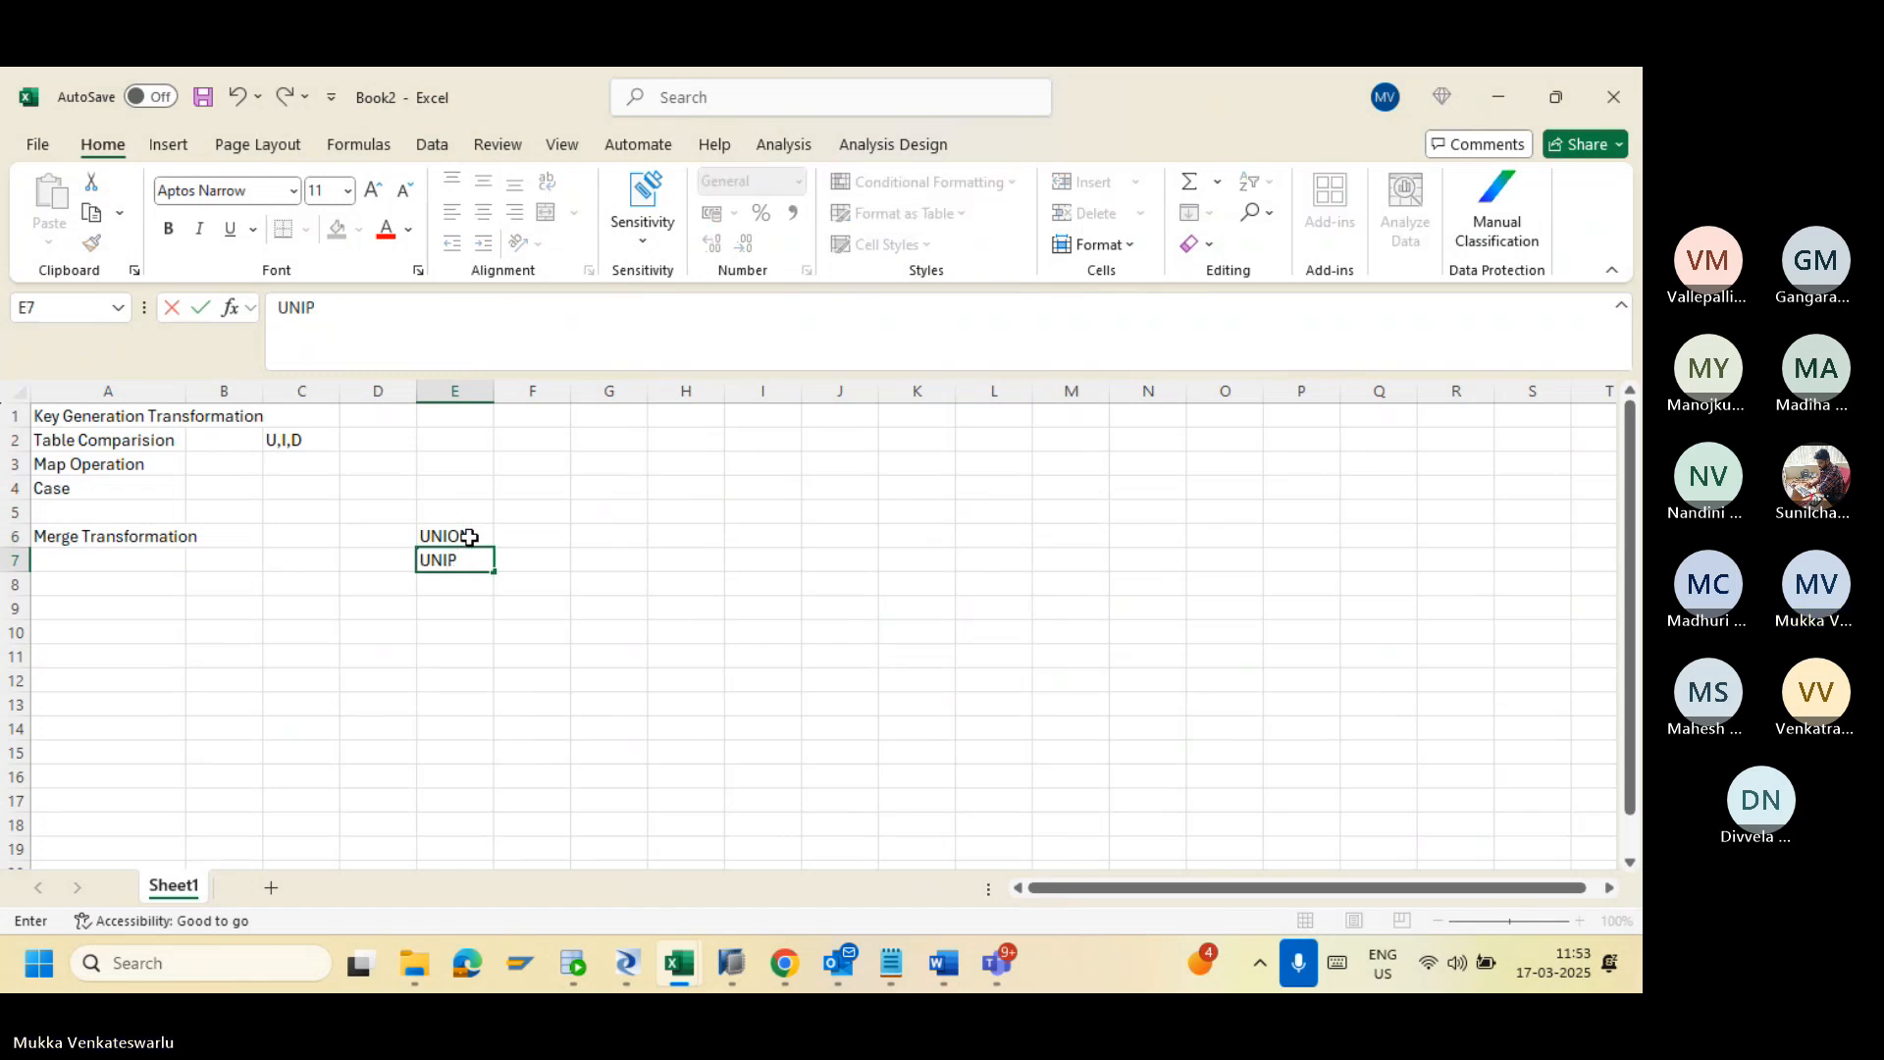
key("BackSpace")
type("ON")
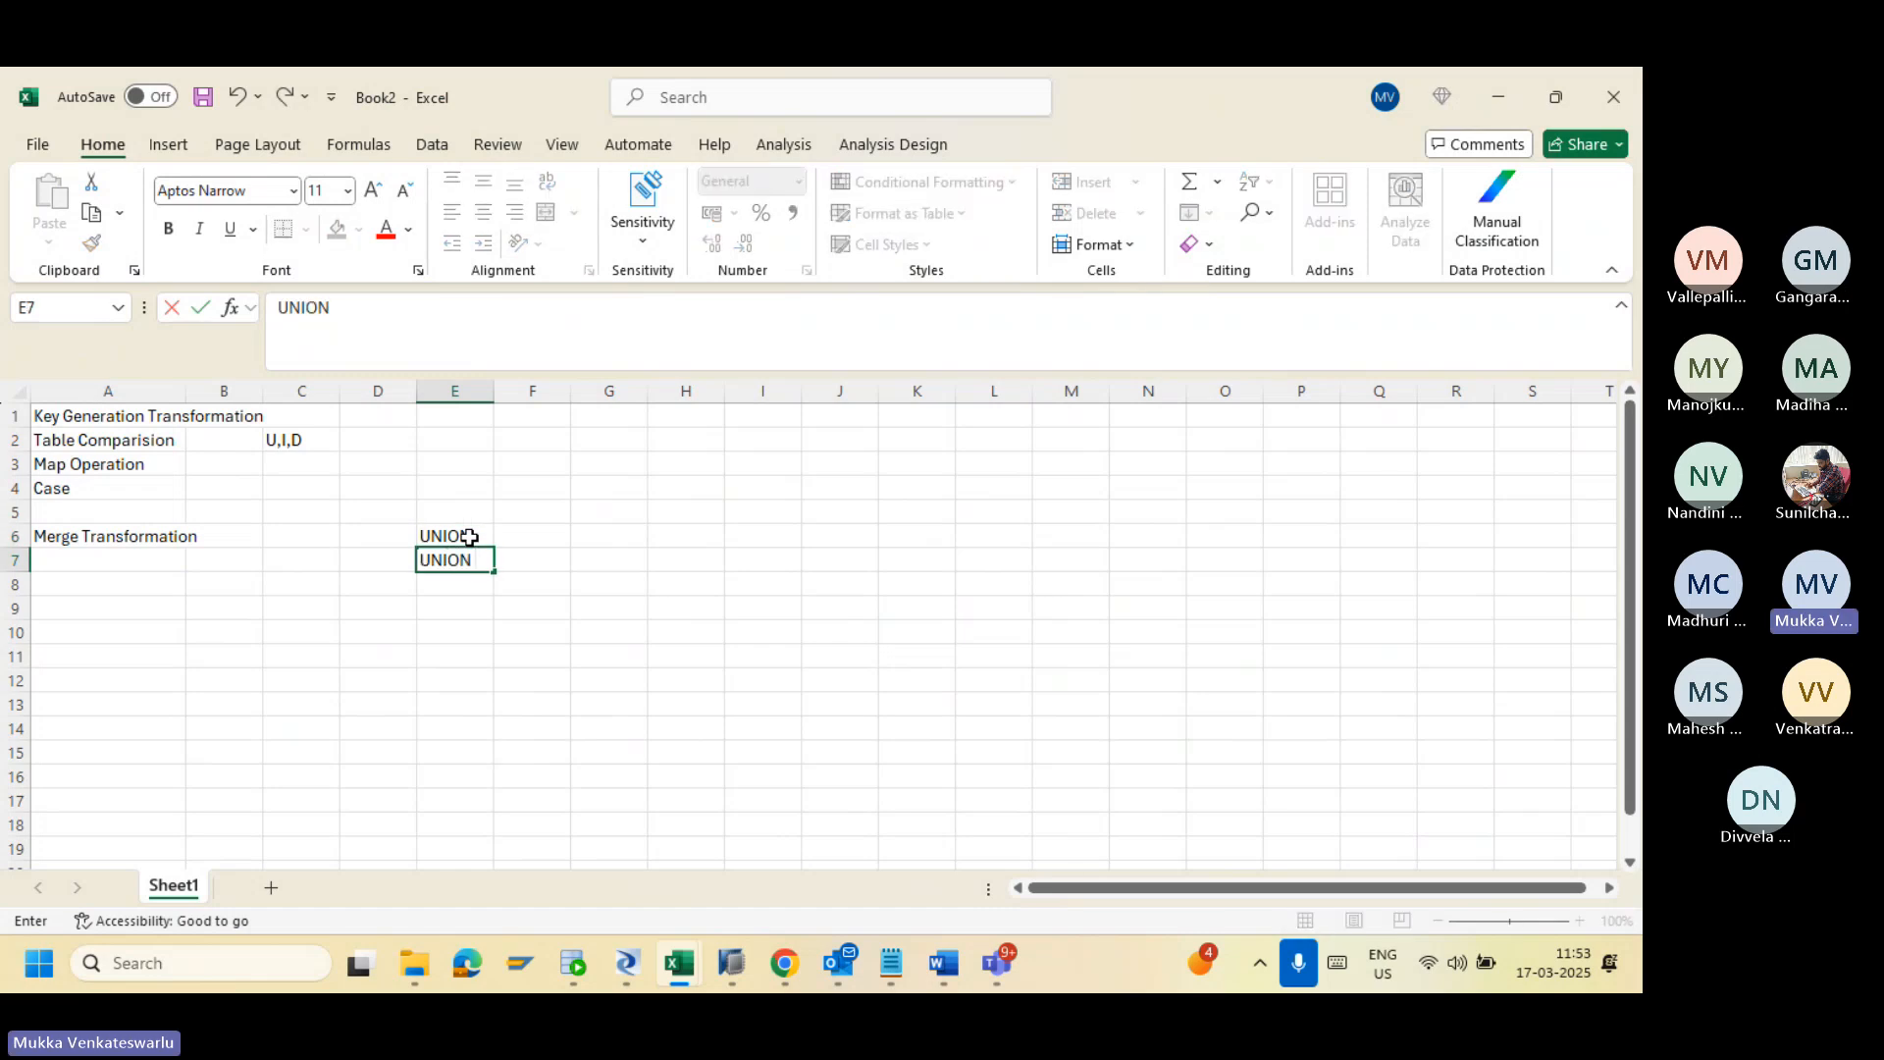
type(" L")
type(" ALL")
left_click(469, 537)
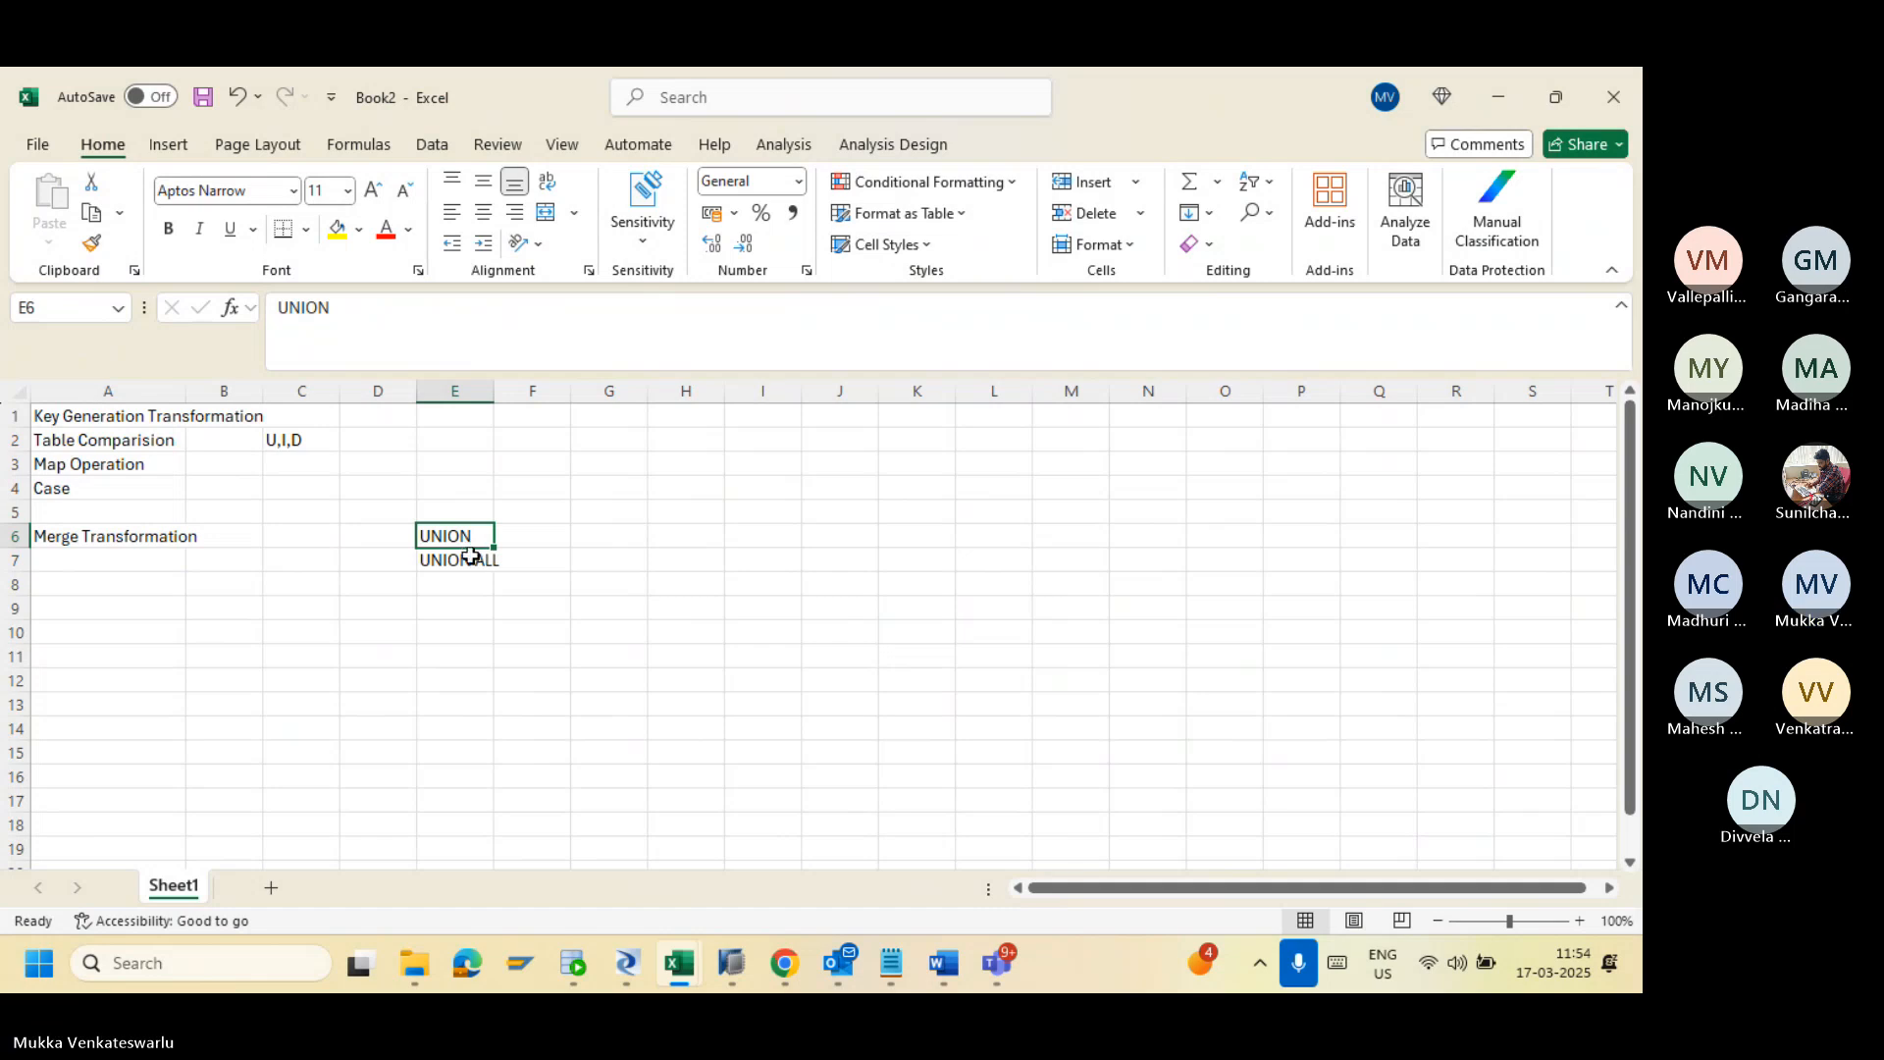
left_click(471, 556)
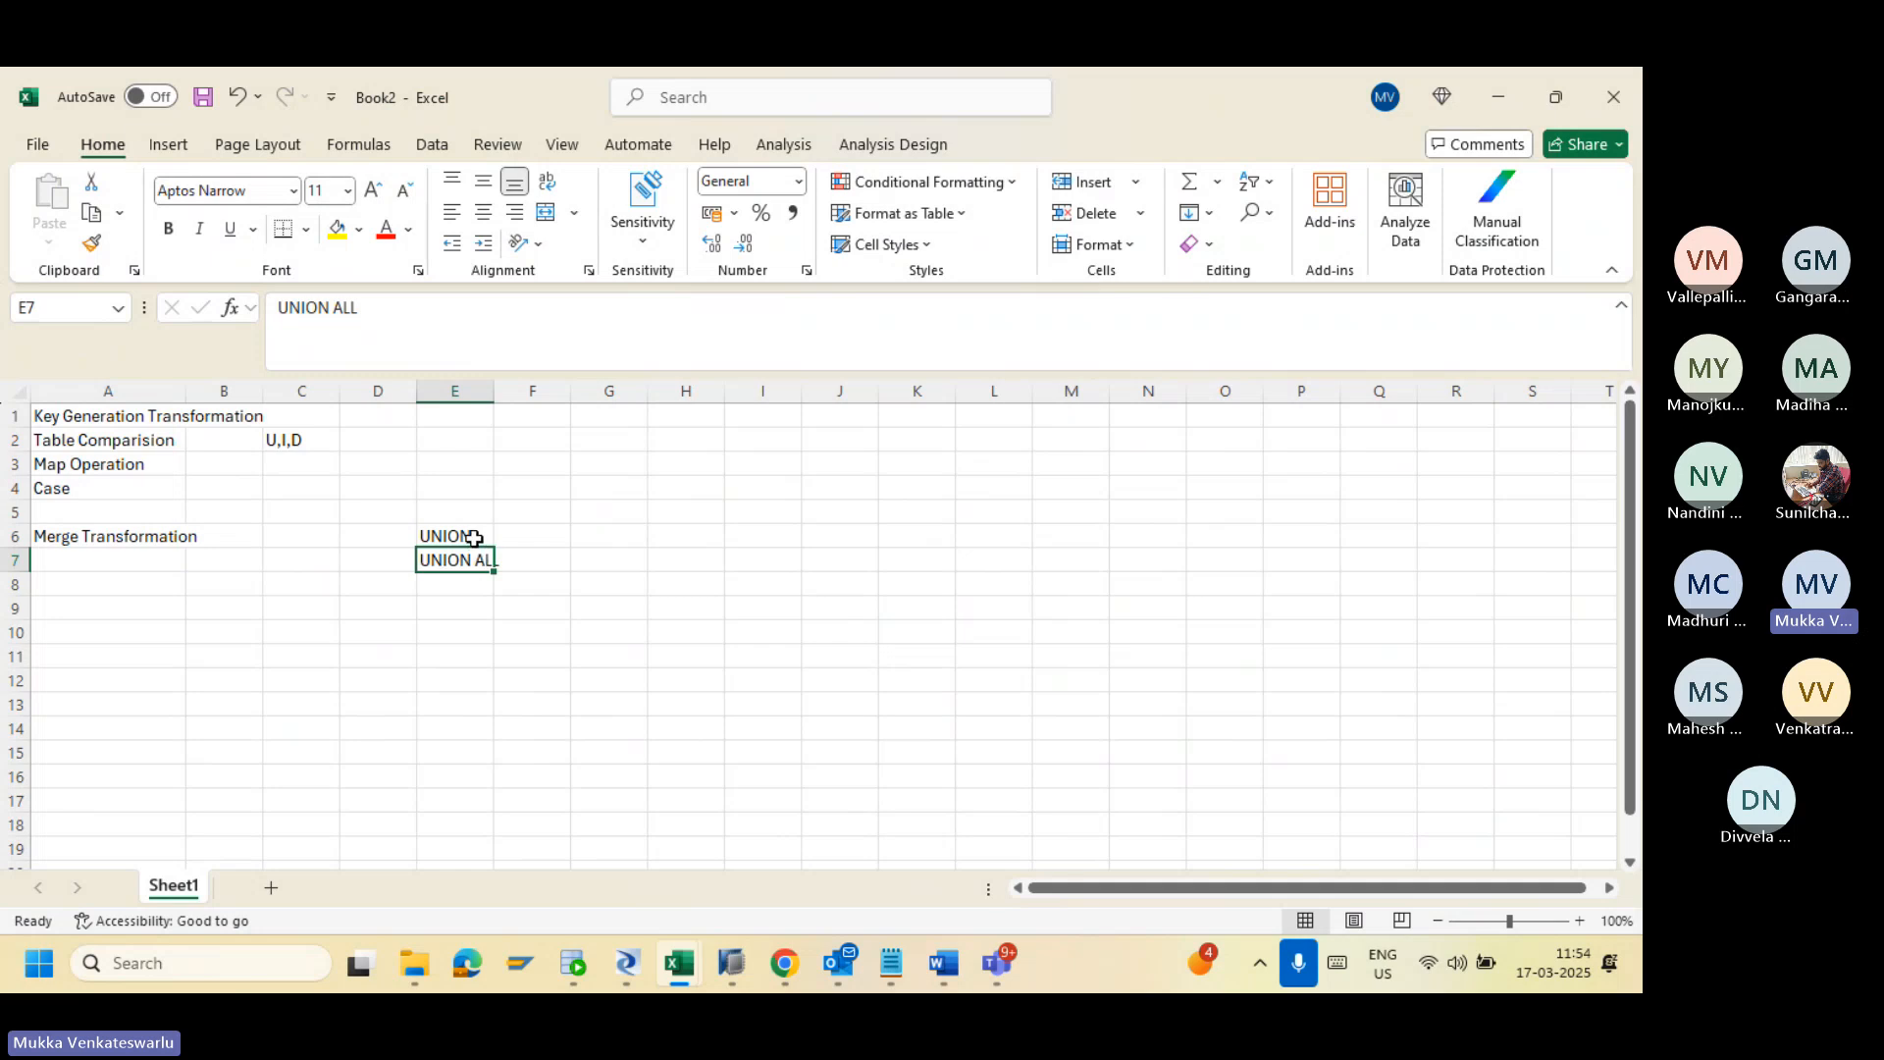
left_click(474, 537)
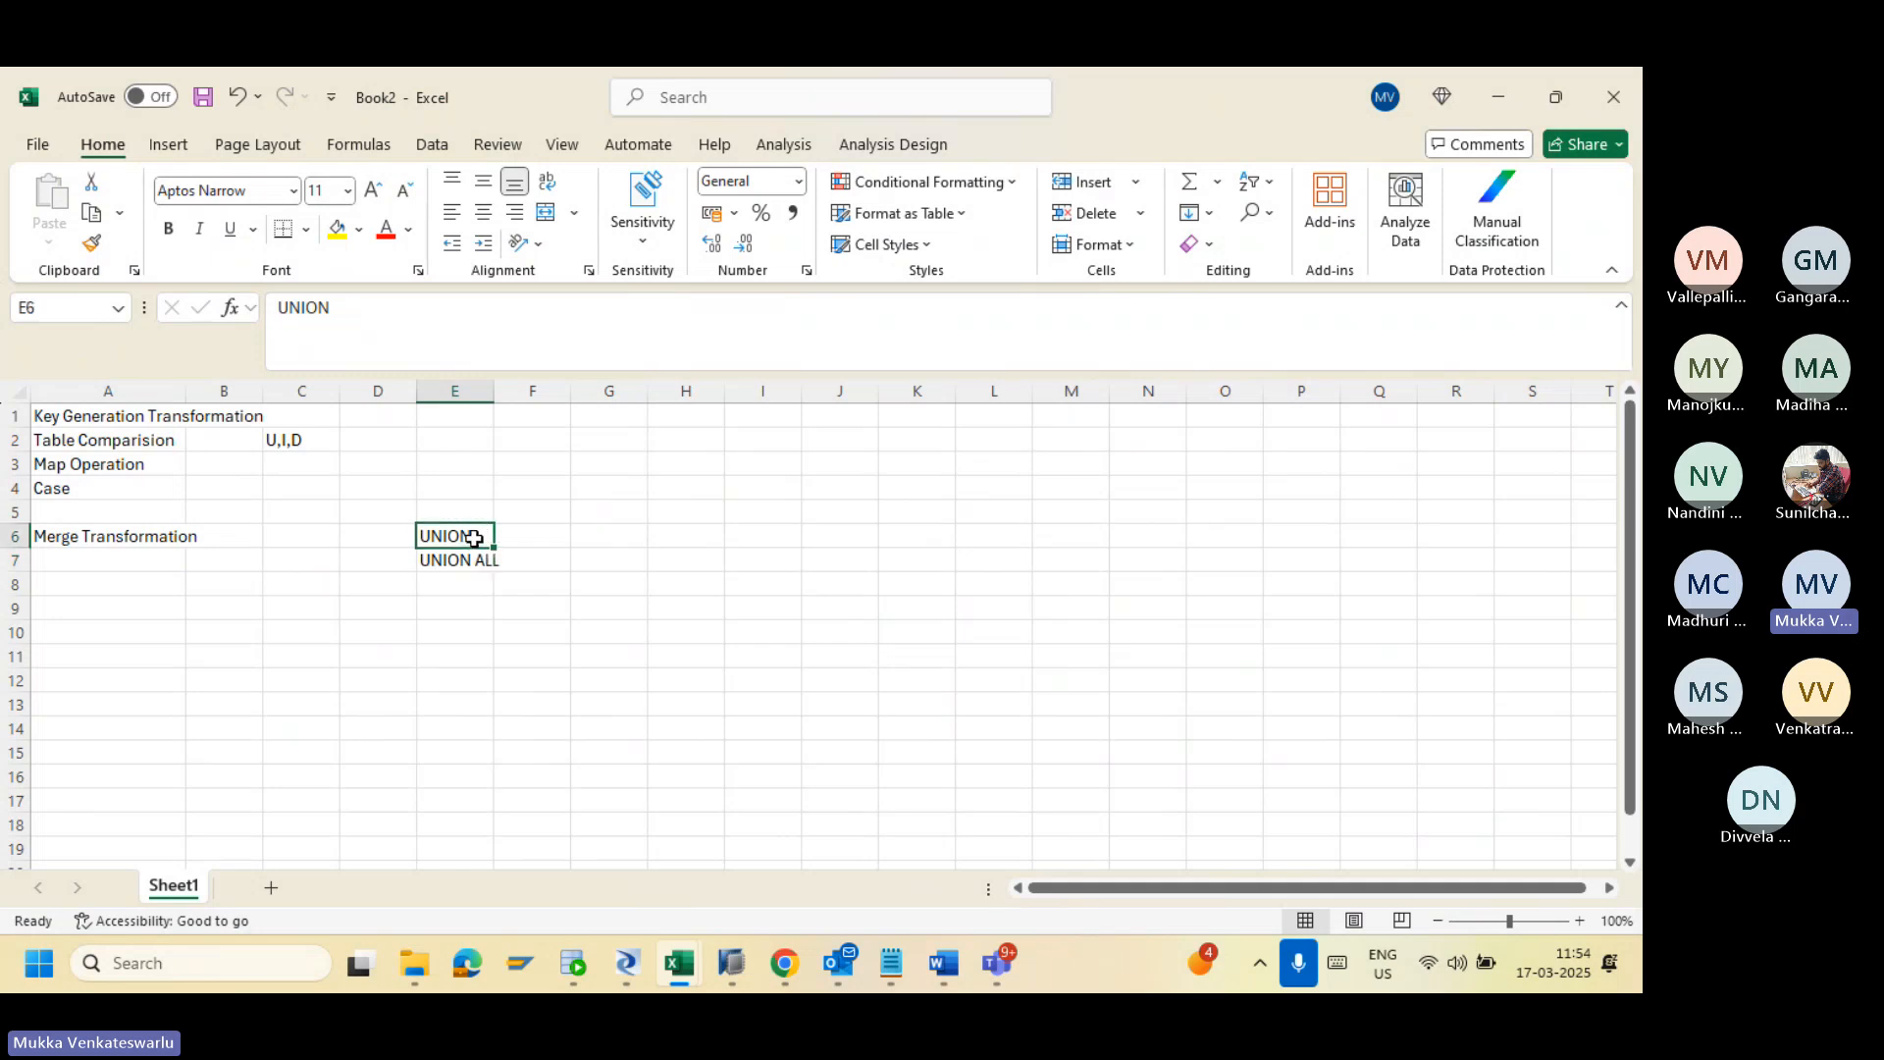
left_click(149, 537)
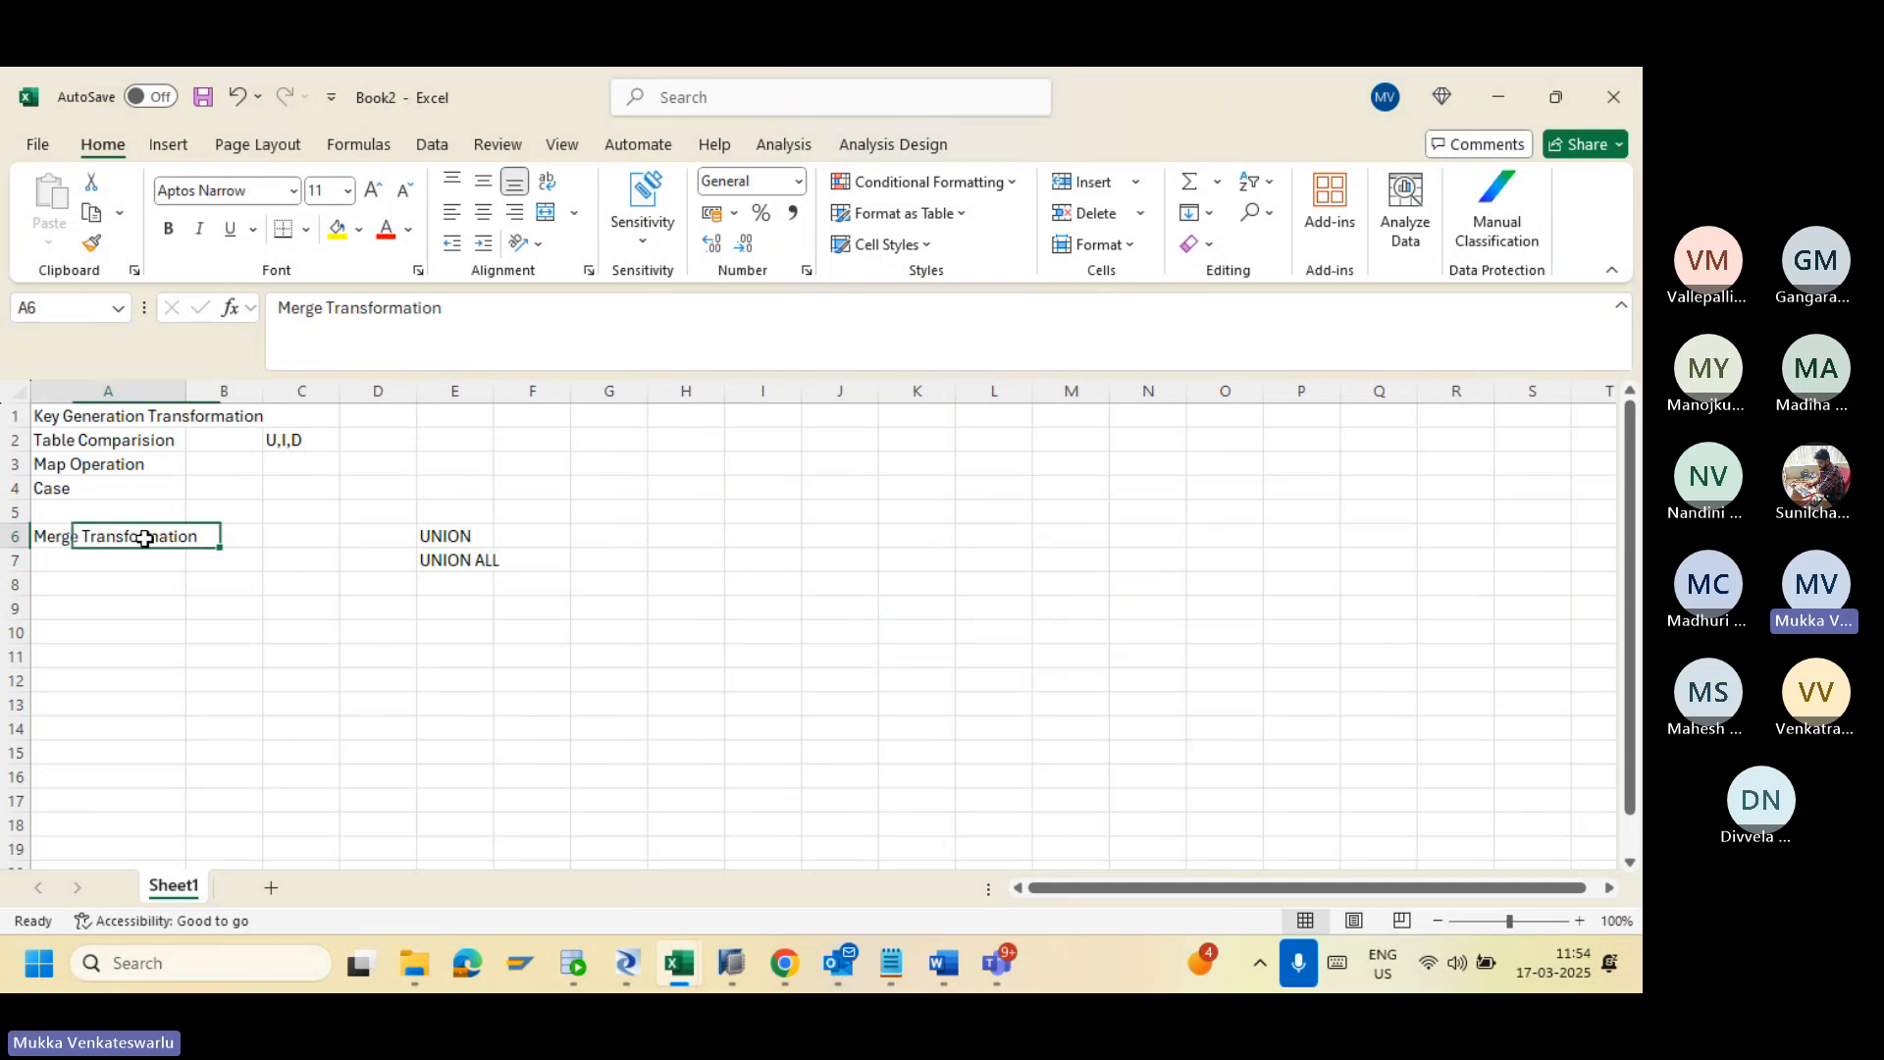
left_click(468, 558)
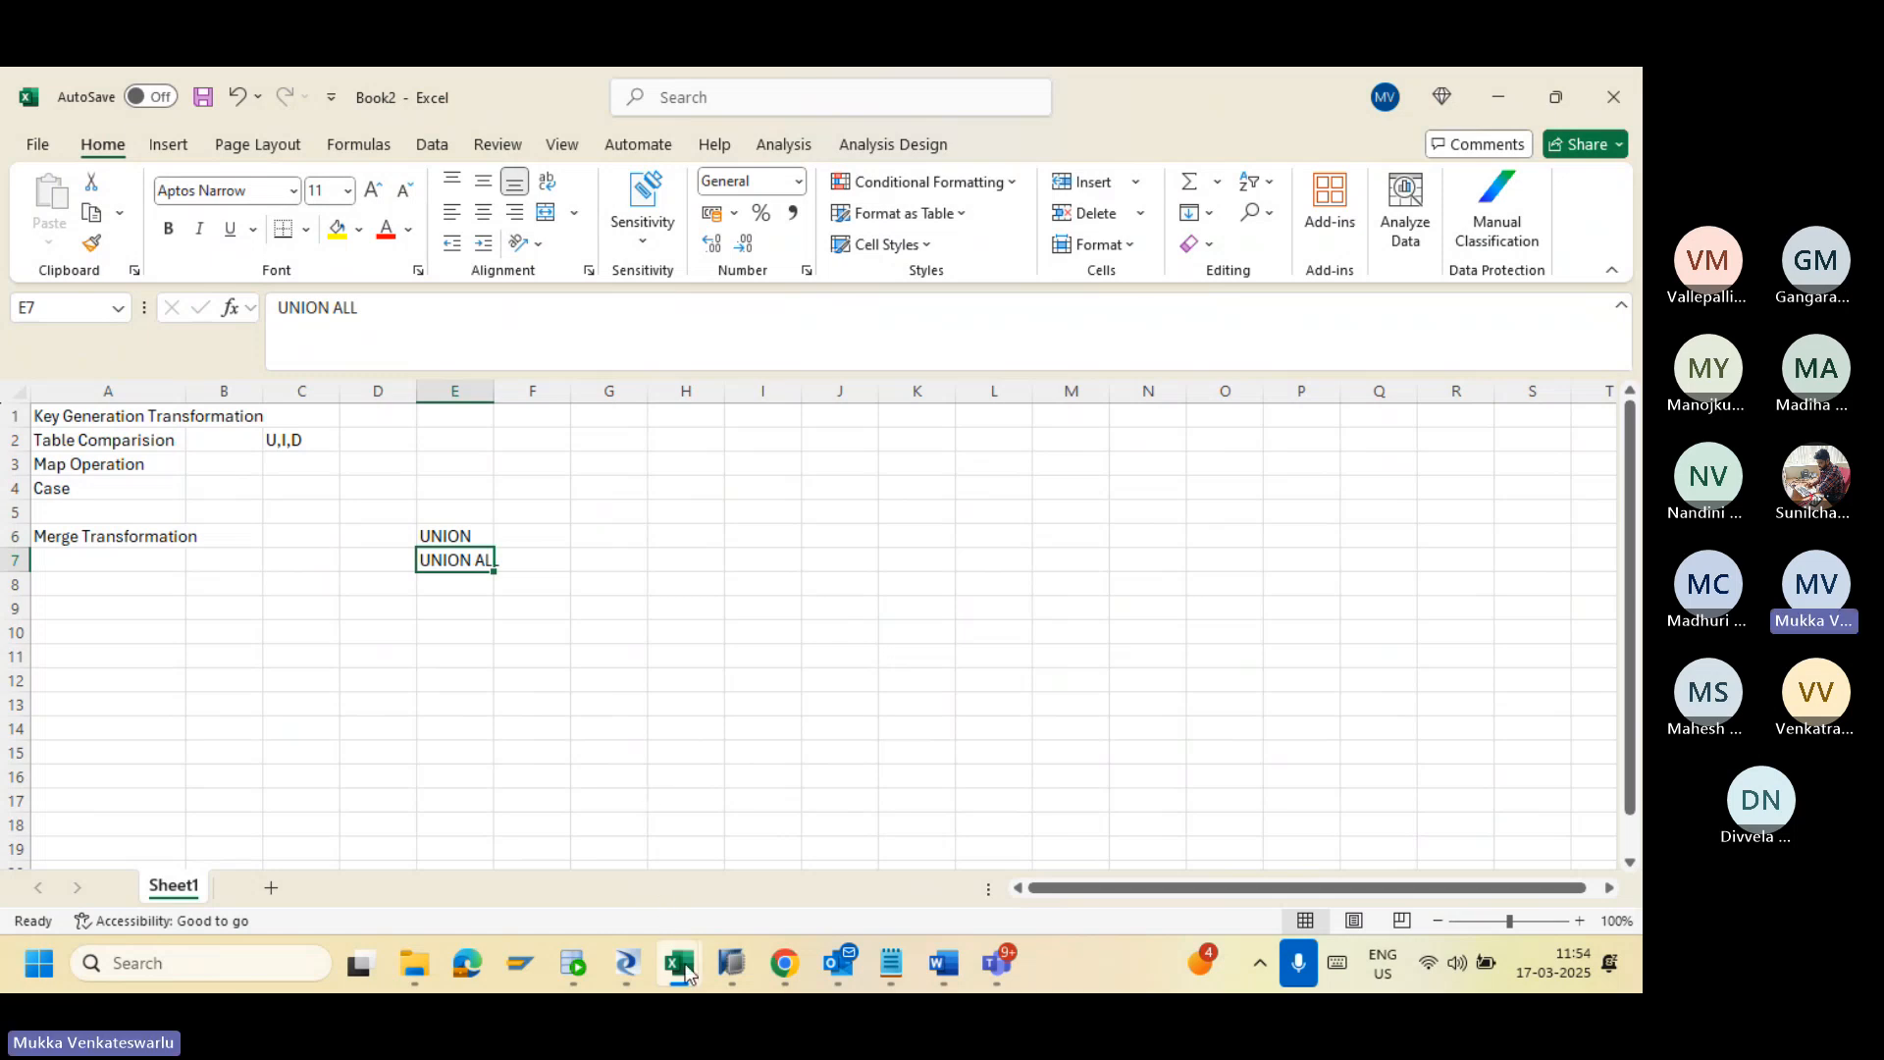
Step: Switch to the Customer_Training2 workbook, copy the Location value IN from G2 into G3:G8, and save the file
mouse_move(685, 964)
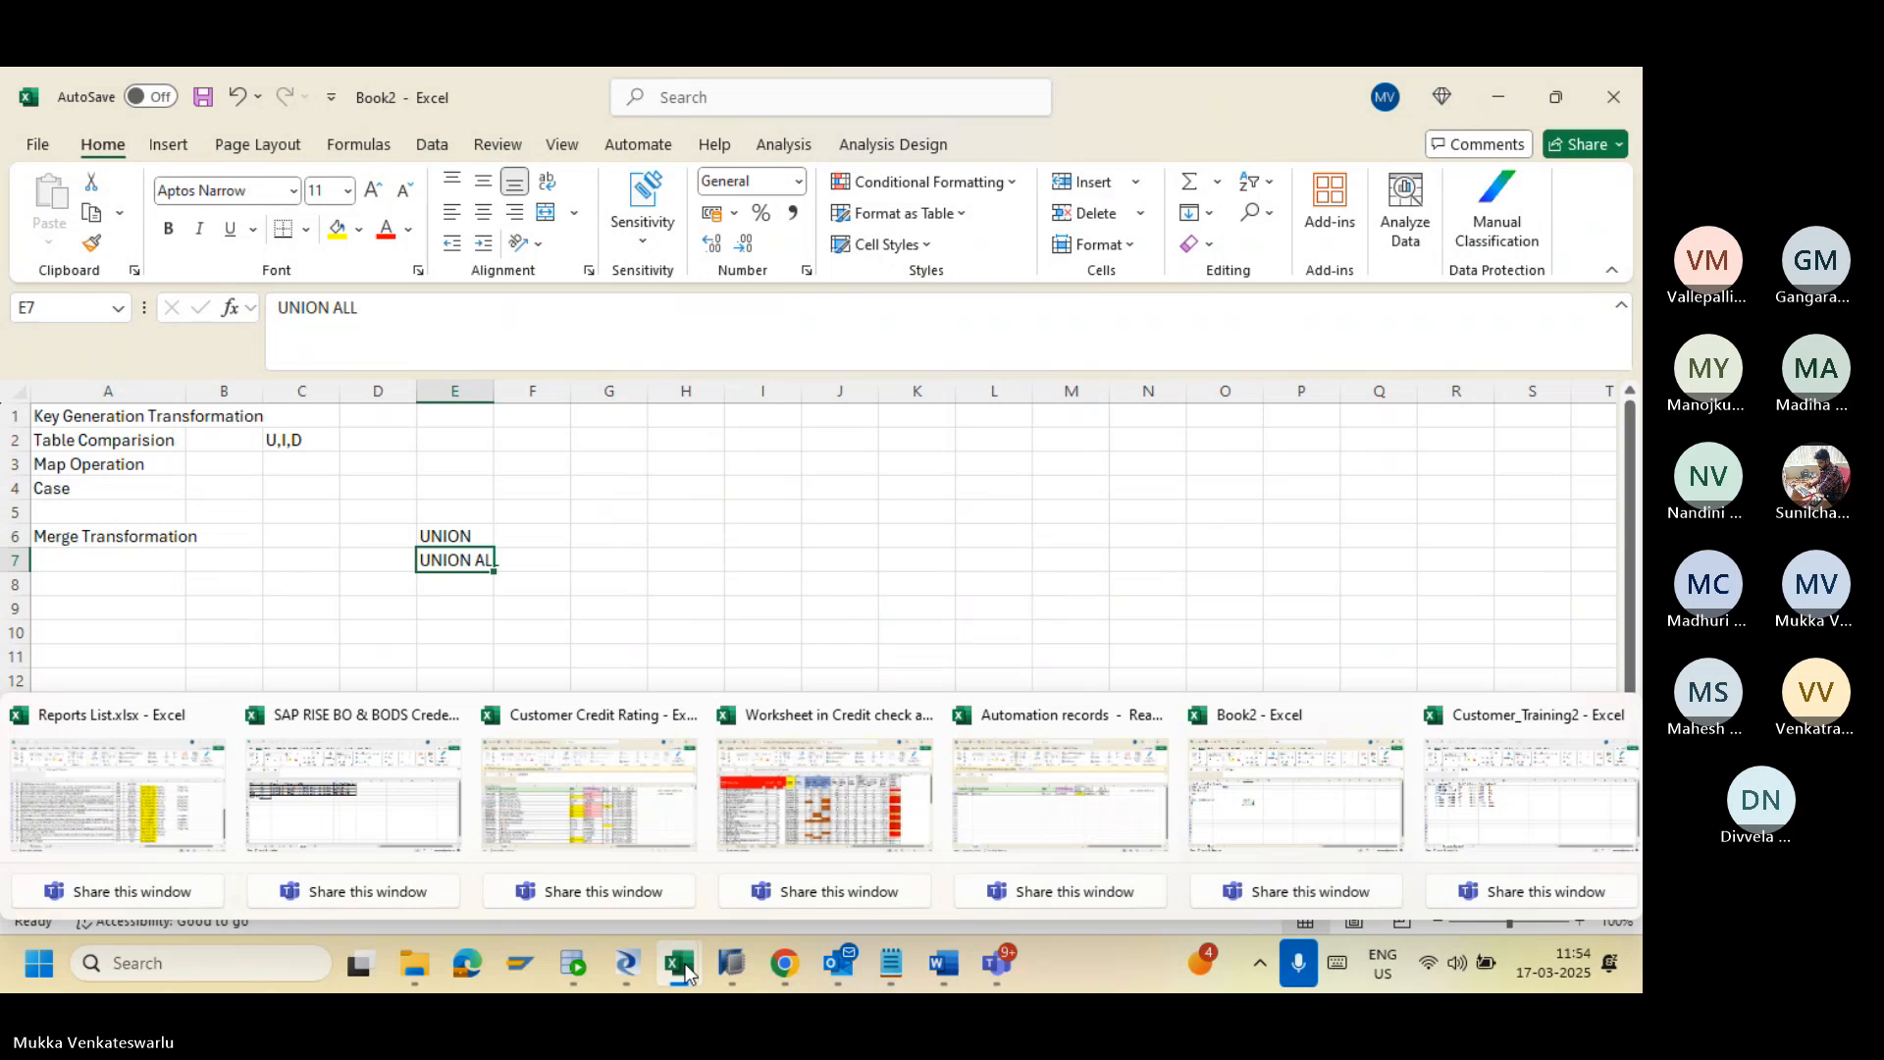
left_click(1507, 785)
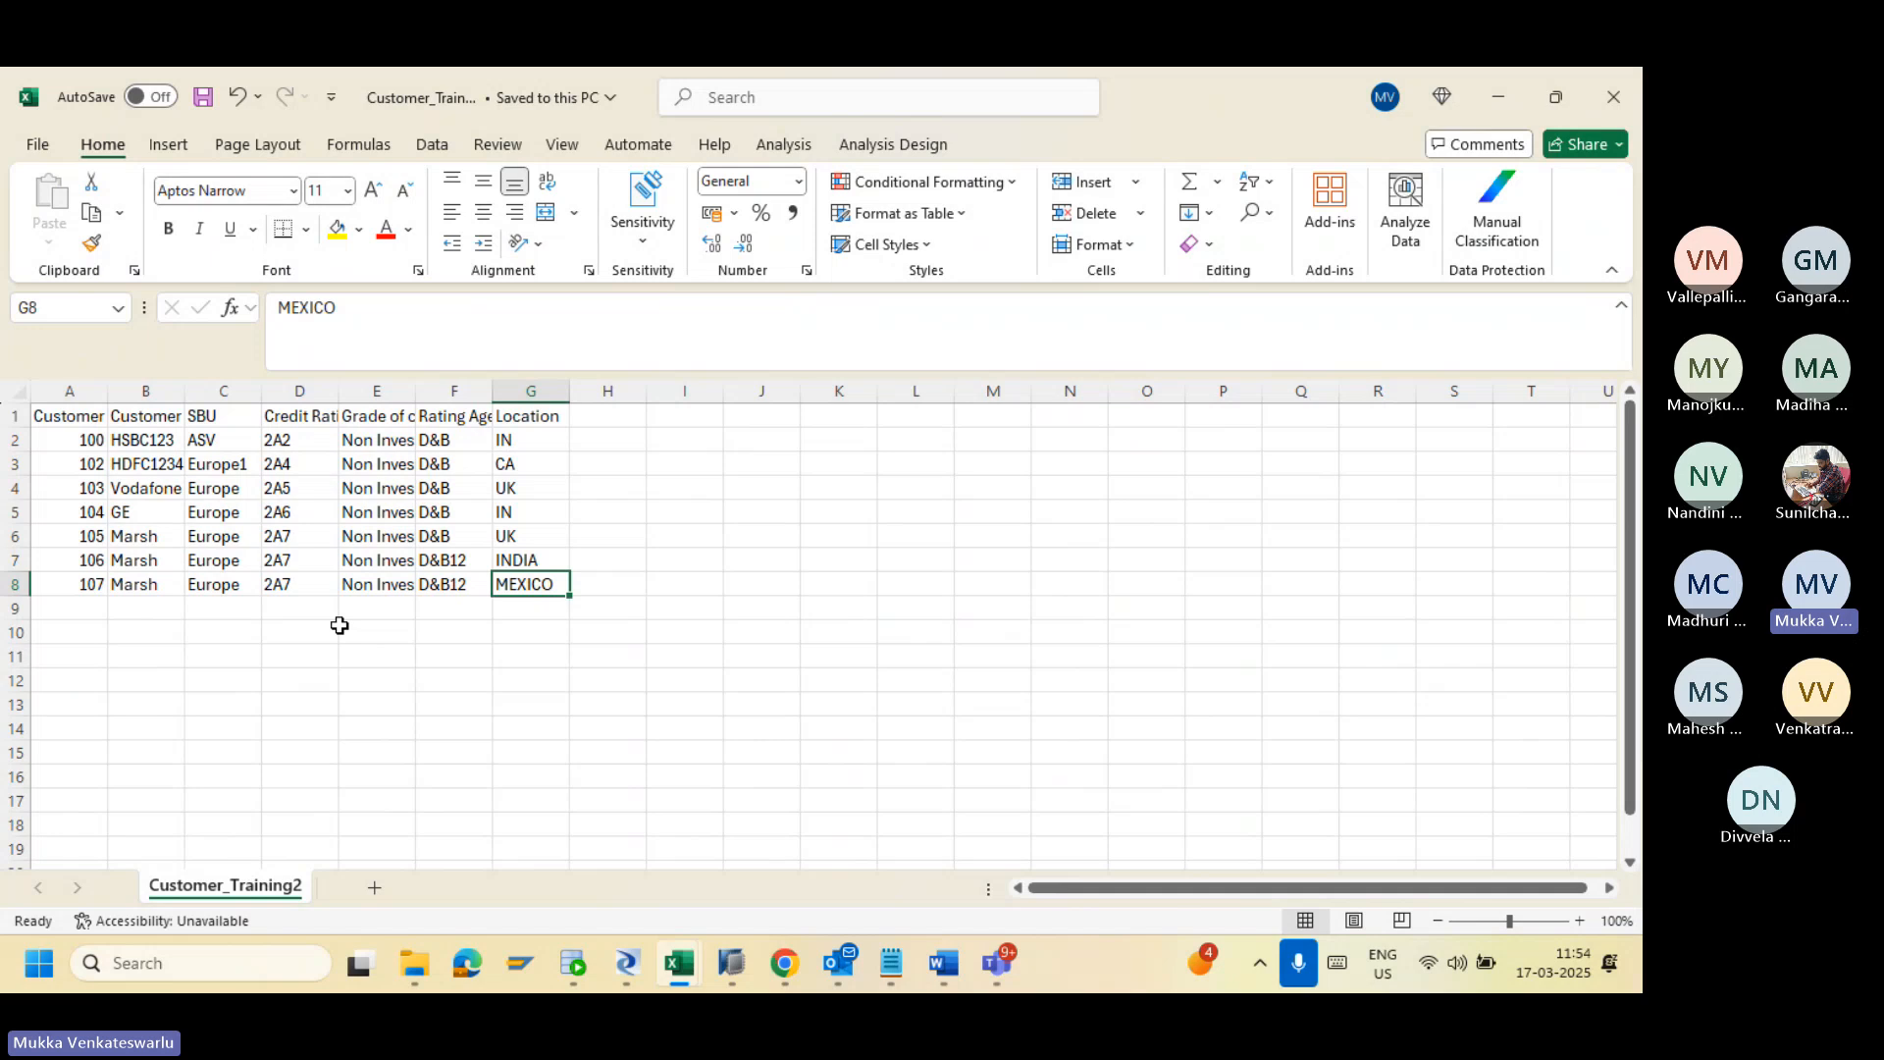
left_click(541, 442)
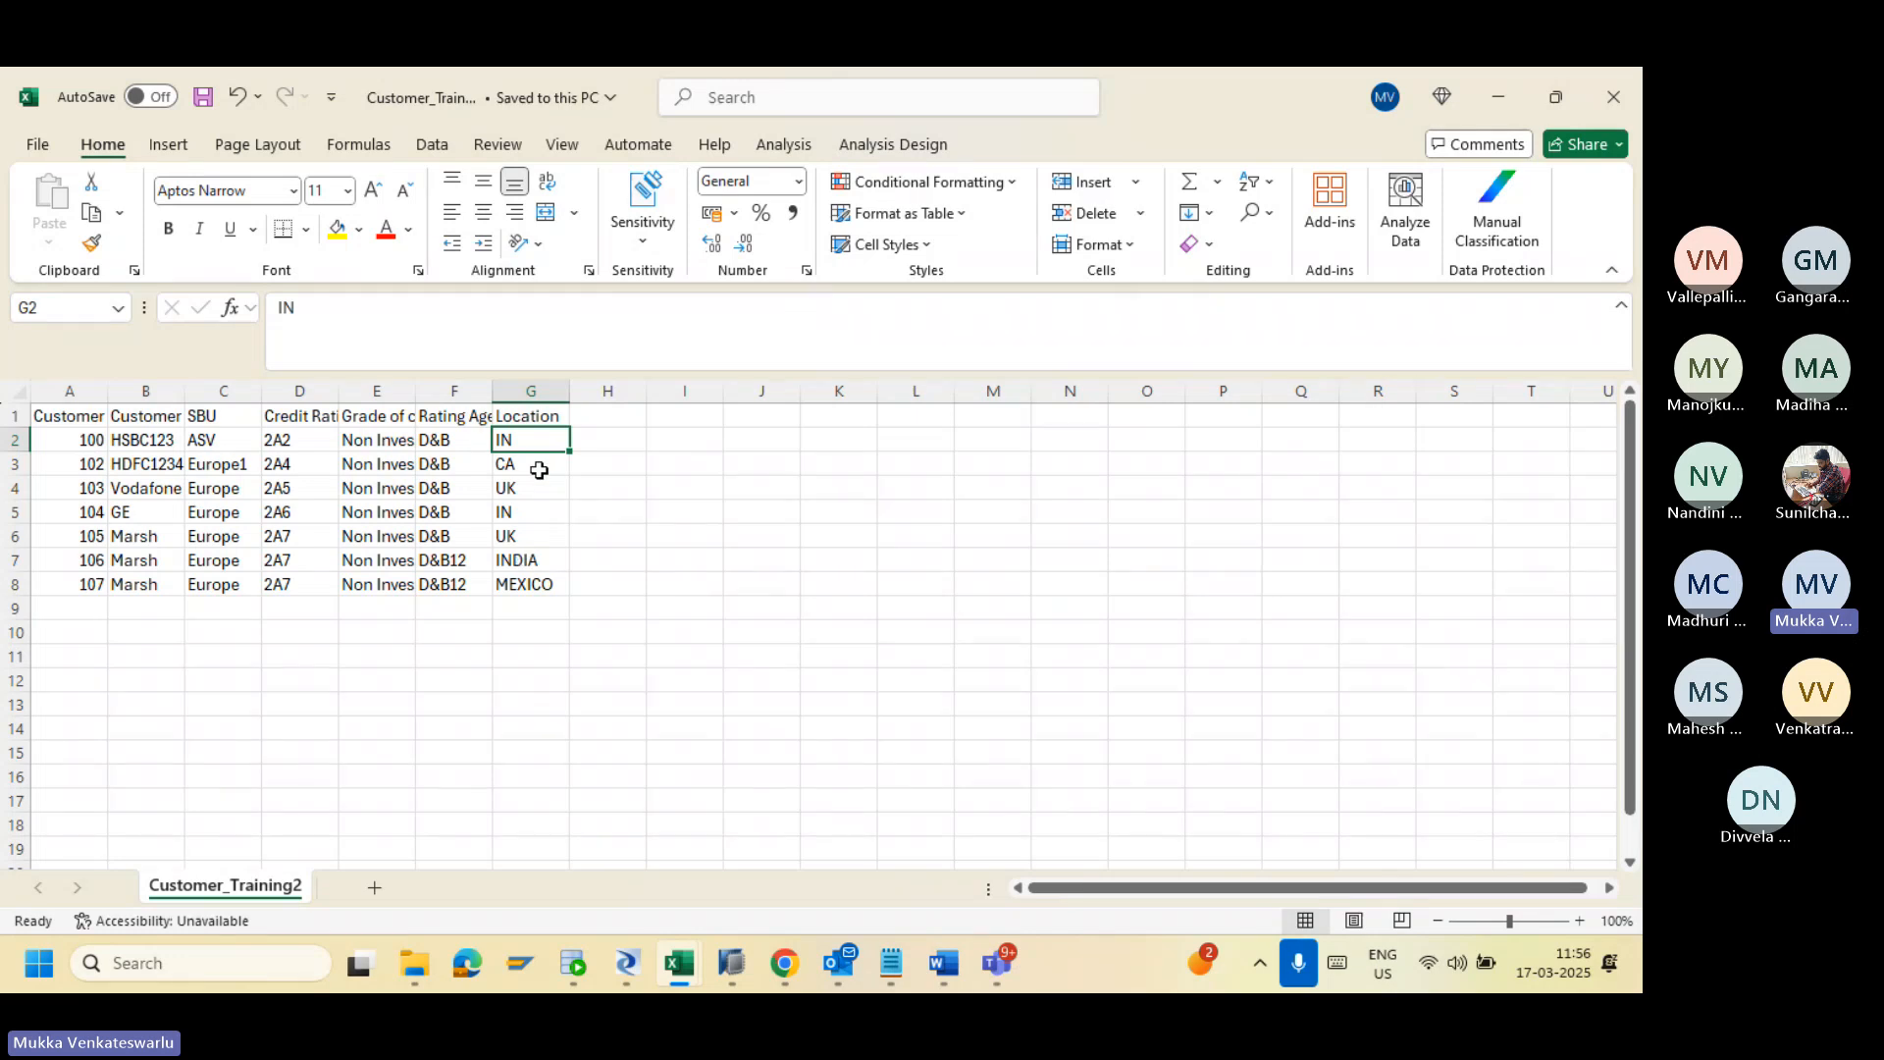
key("ctrl+c")
left_click_drag(538, 467, 537, 581)
key("ctrl+v")
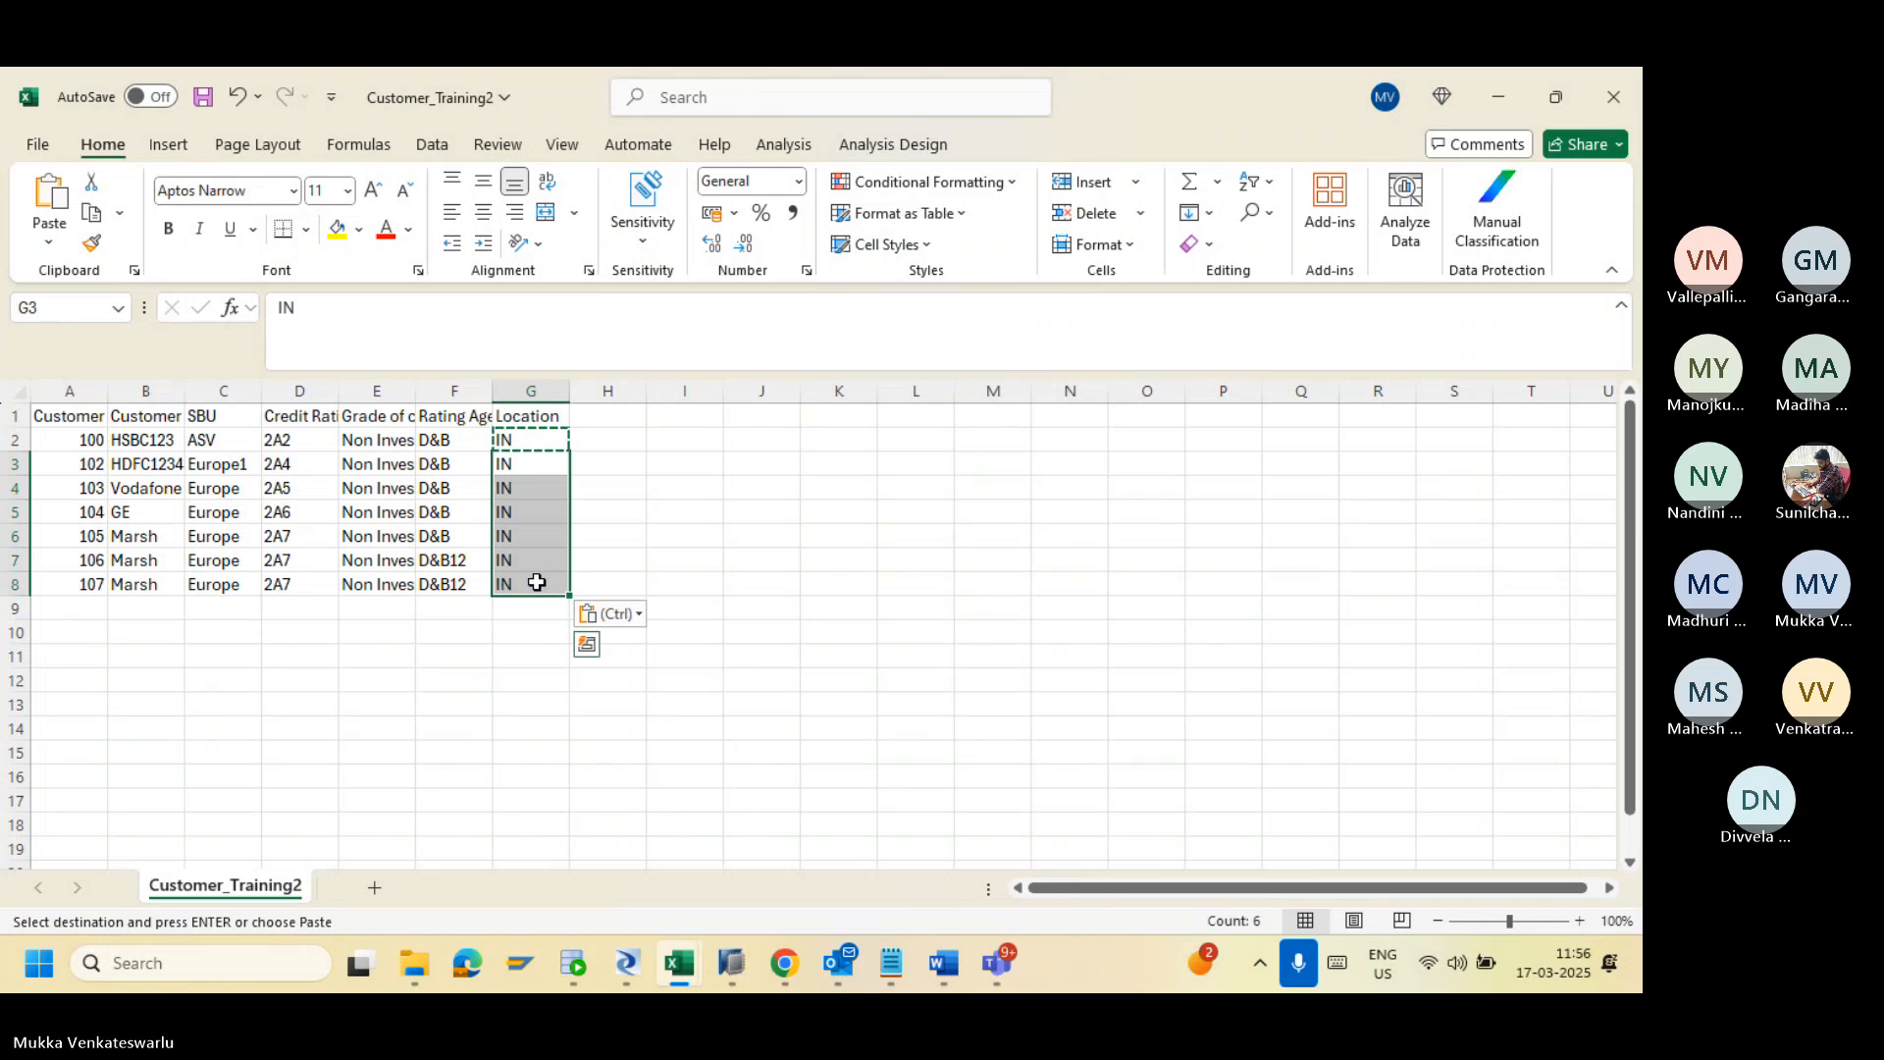
left_click(449, 678)
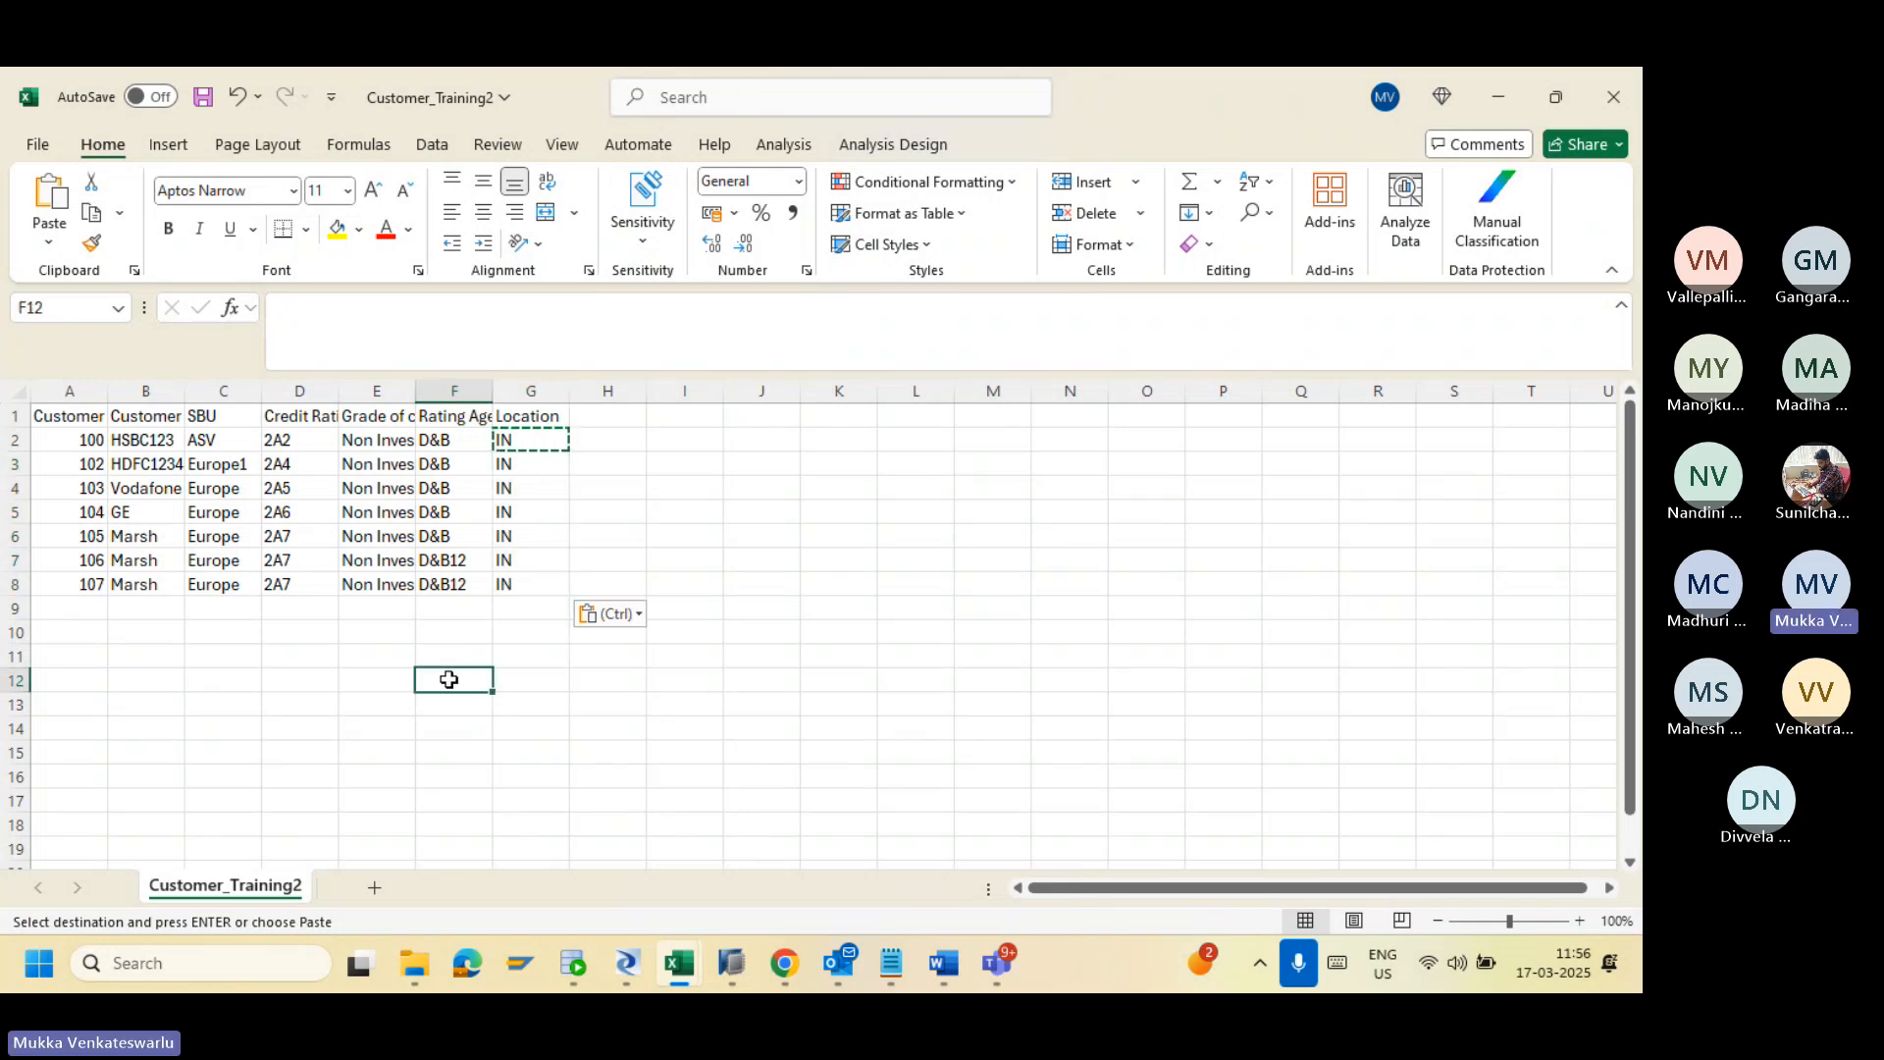
left_click(201, 102)
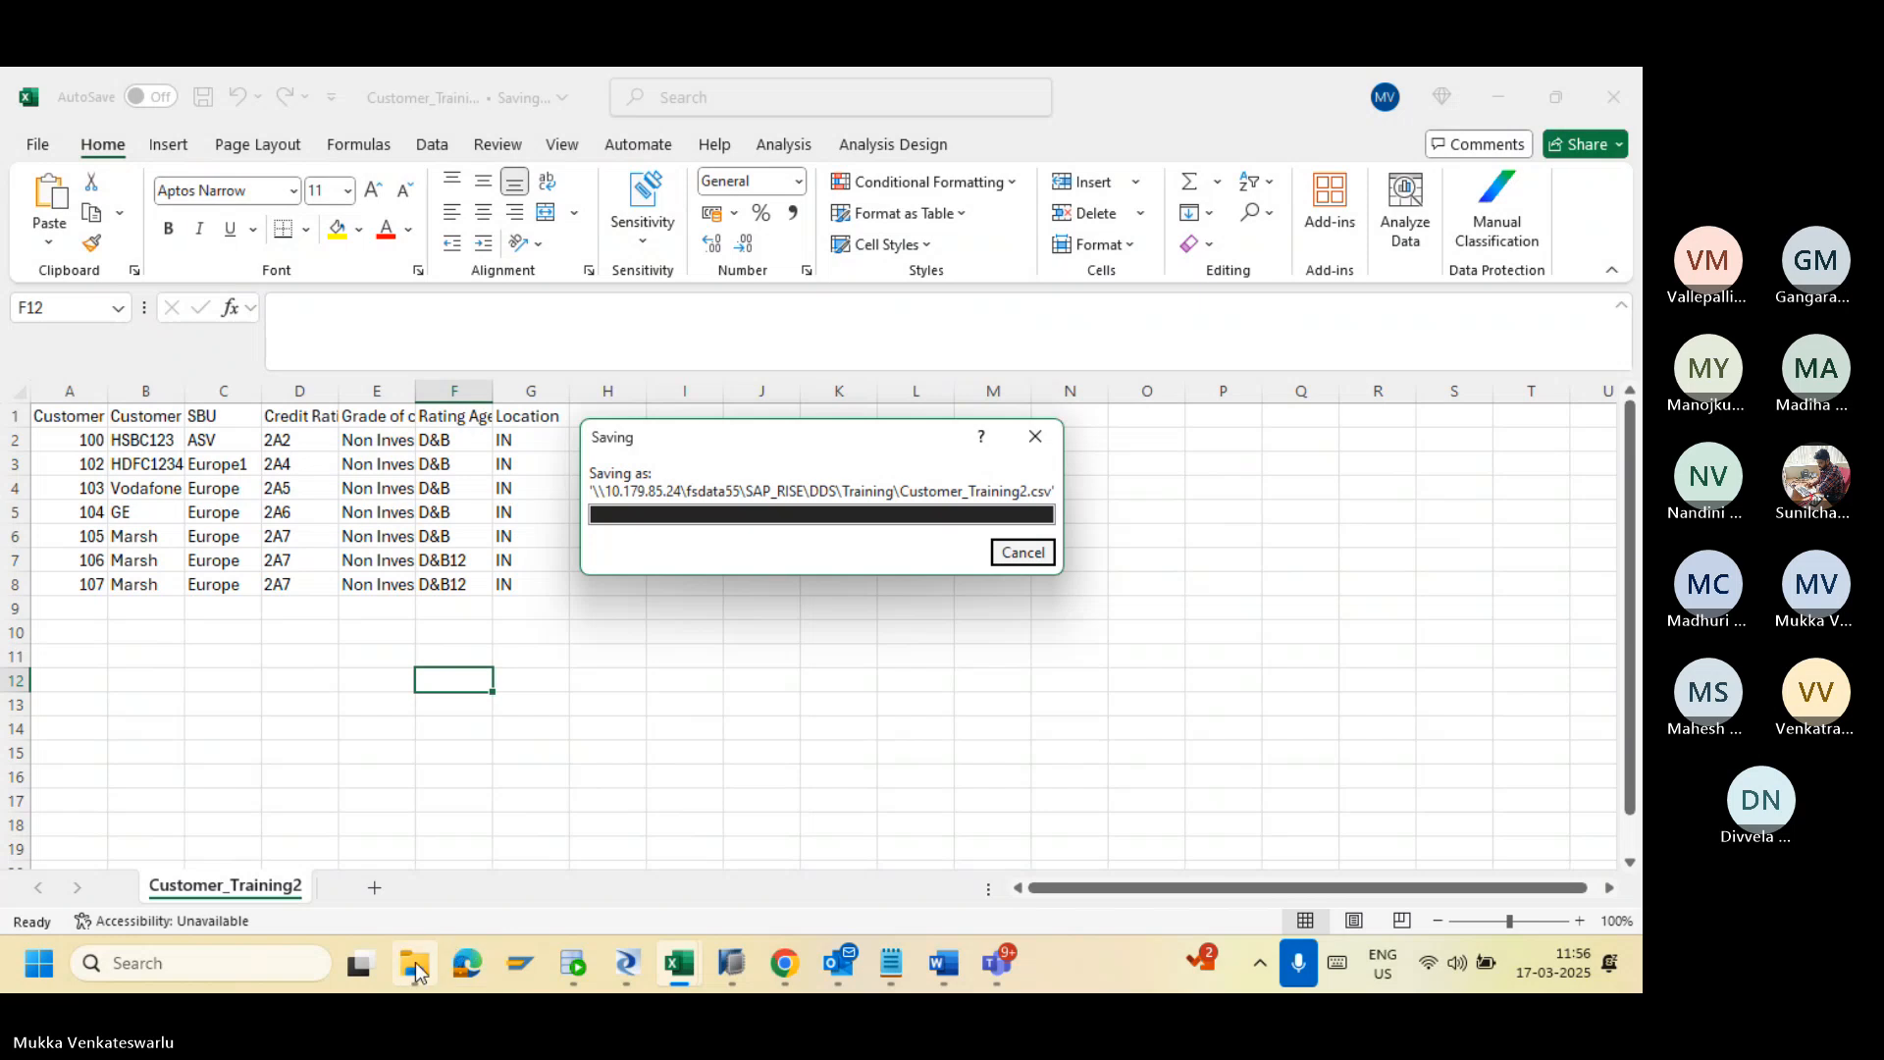
Step: Switch to the Training folder in File Explorer and duplicate the Customer_Training2 file there
mouse_move(412, 966)
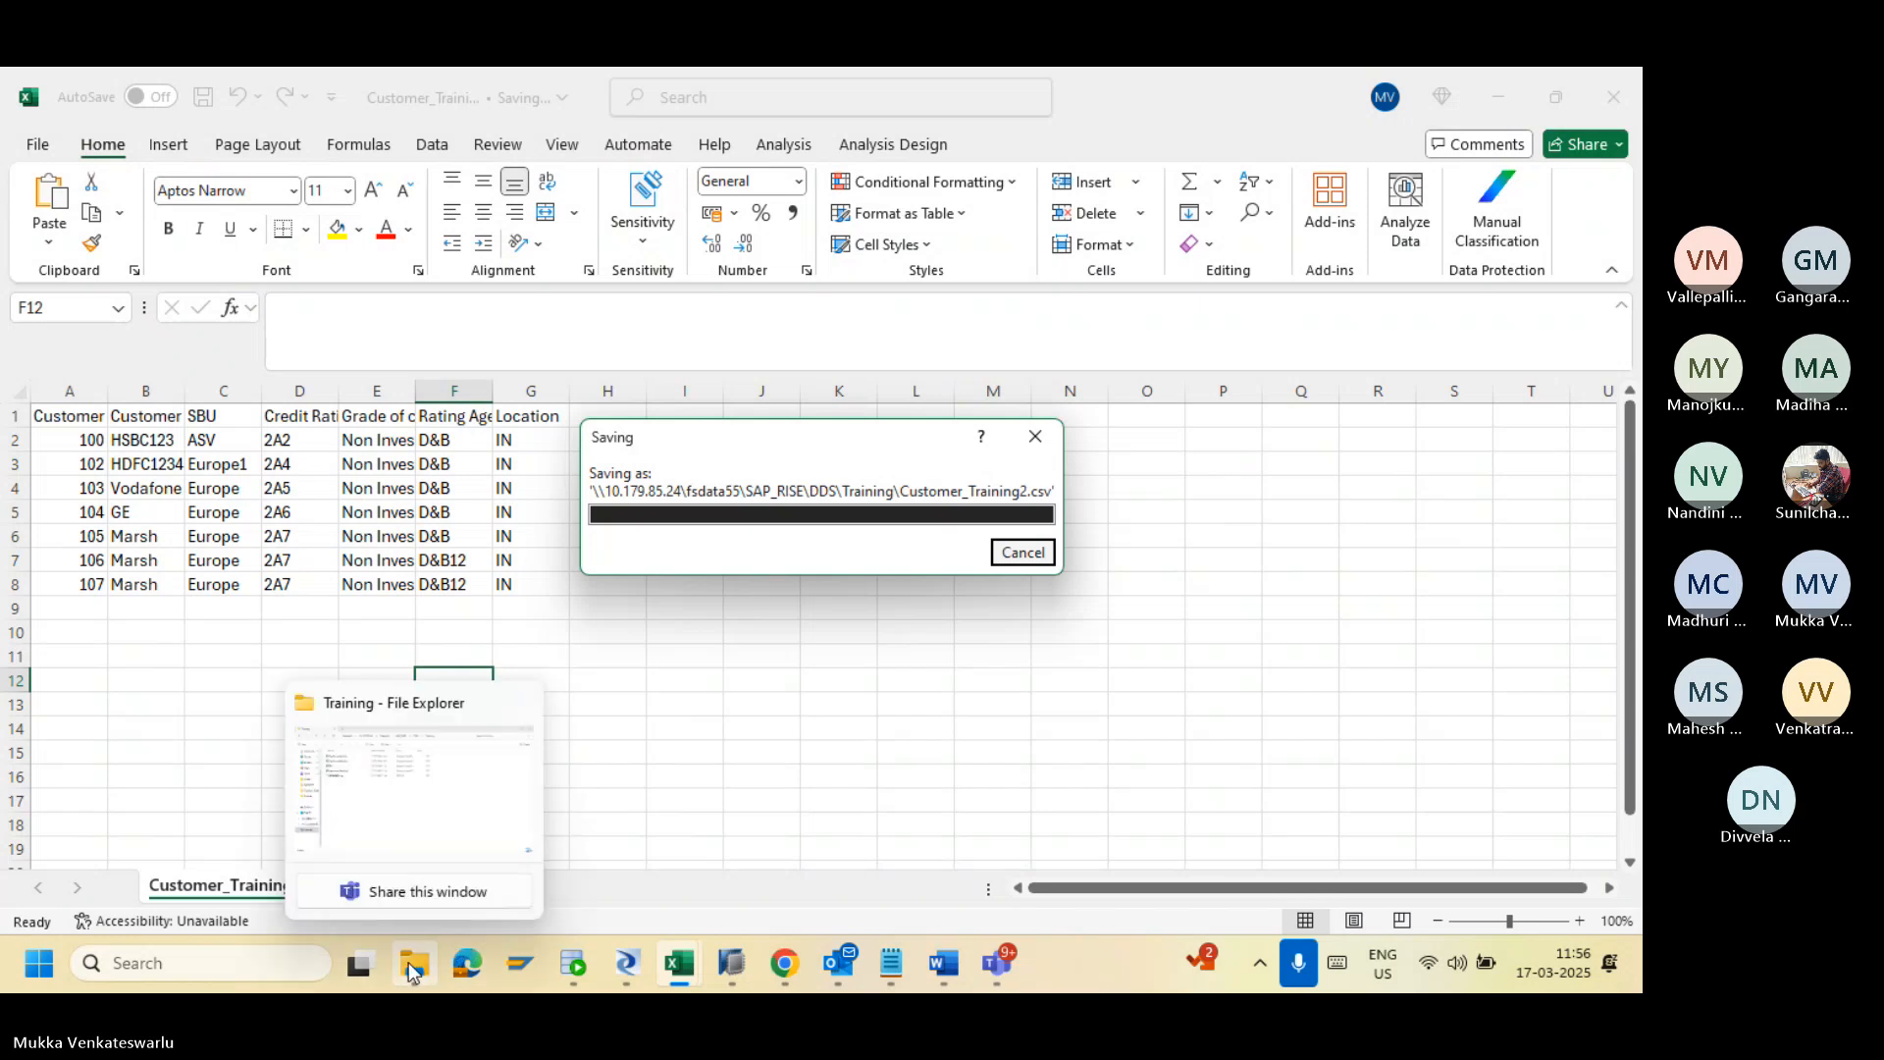
left_click(401, 822)
key("alt+Tab")
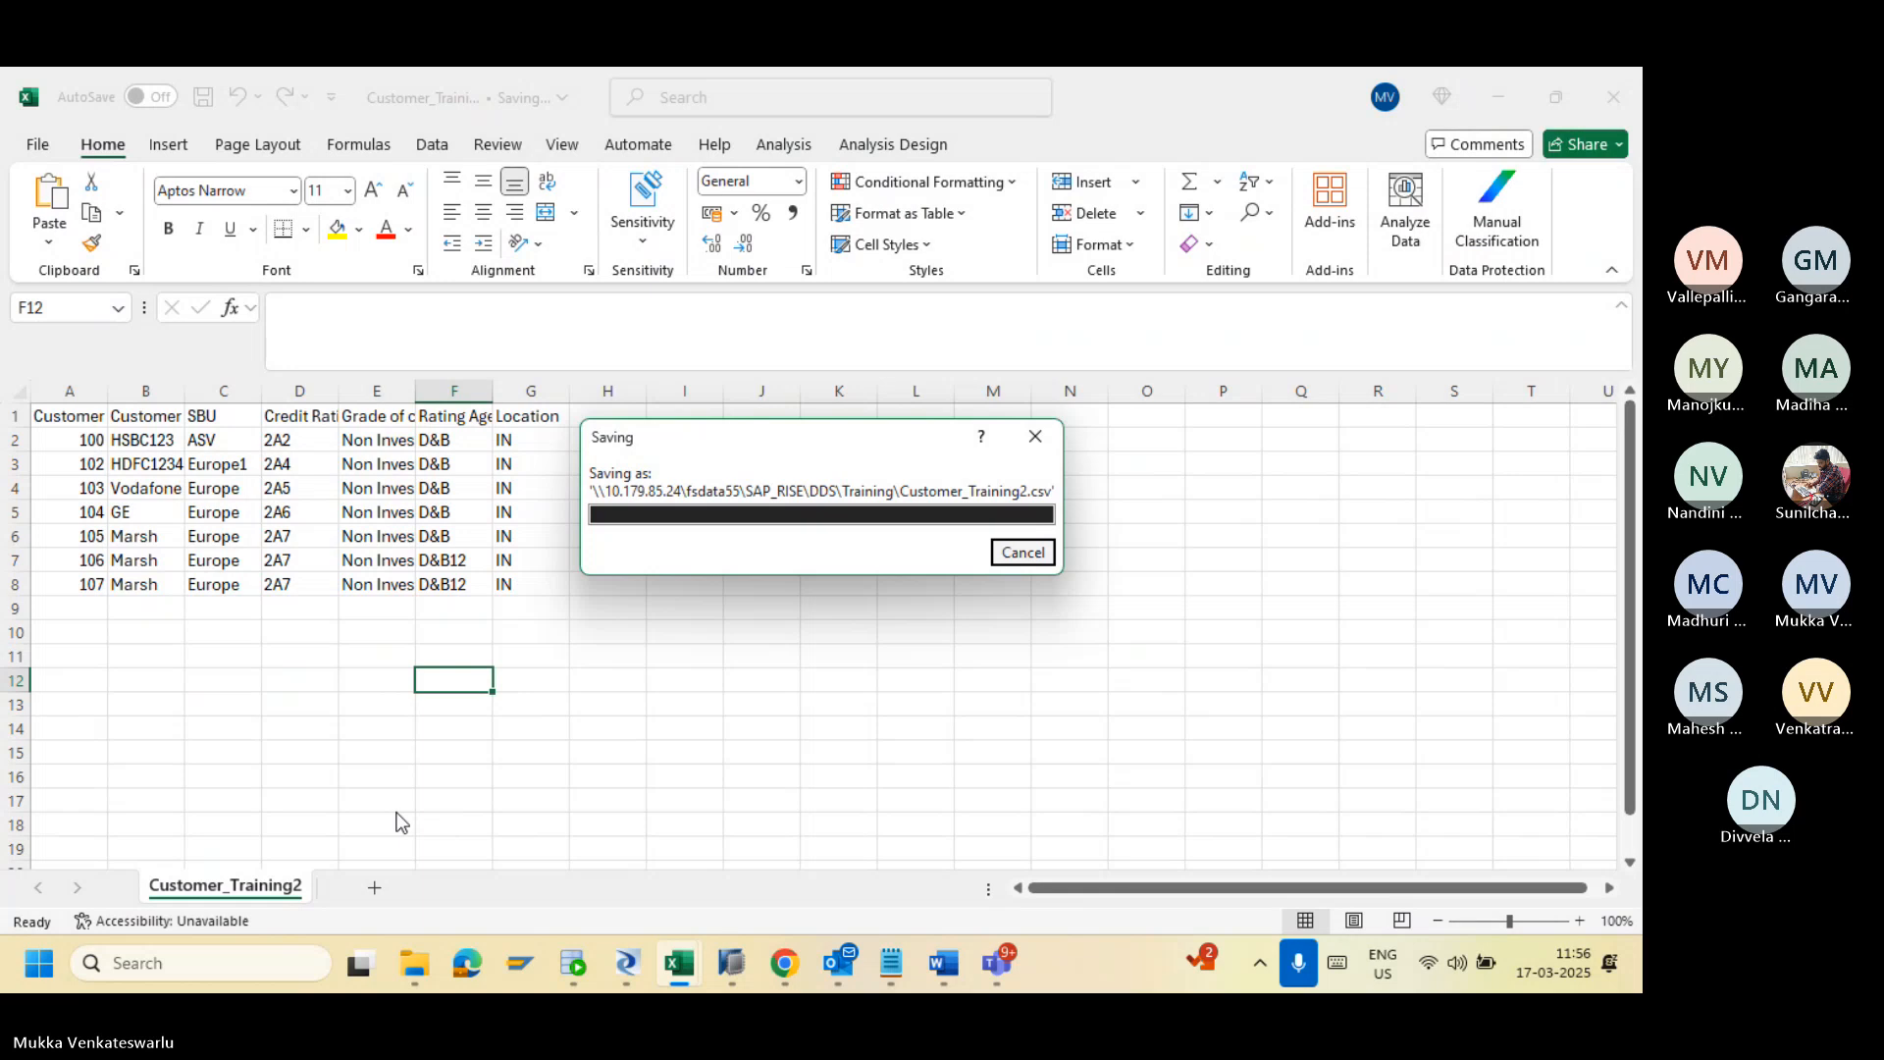
key("alt+Tab")
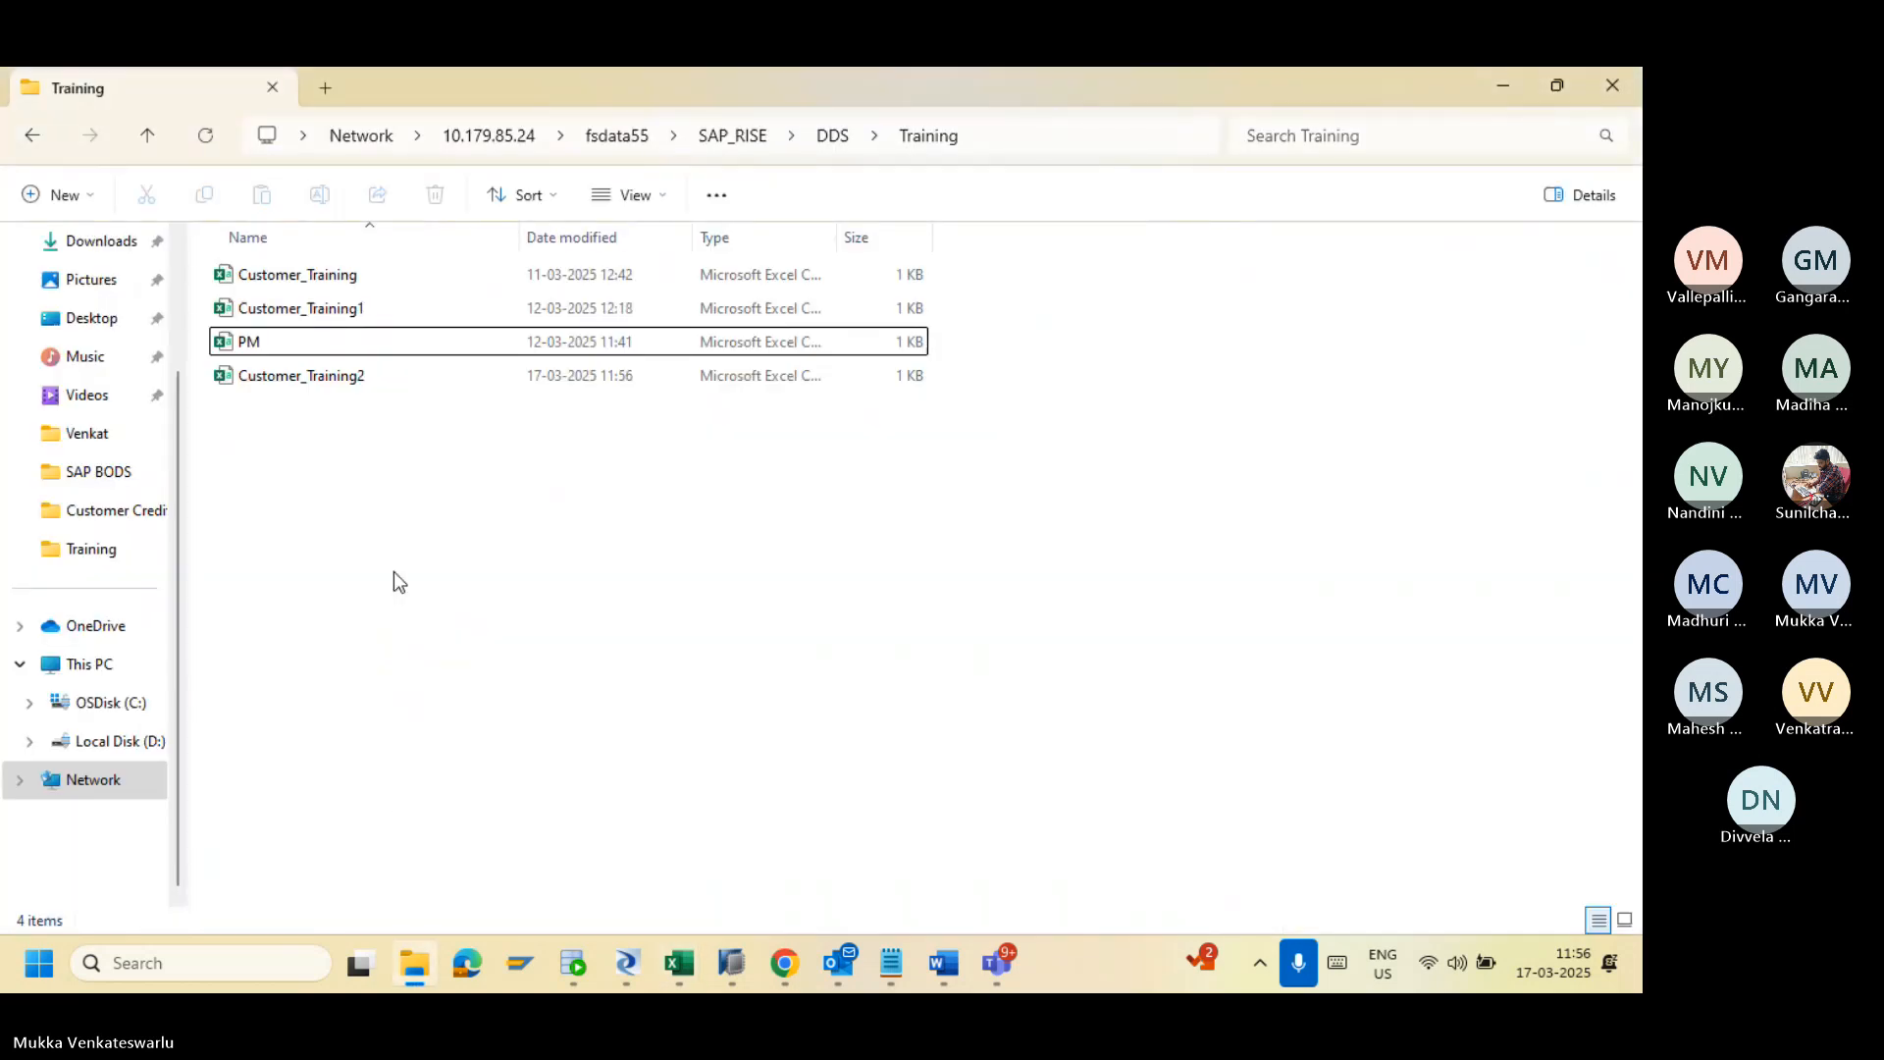
left_click(302, 377)
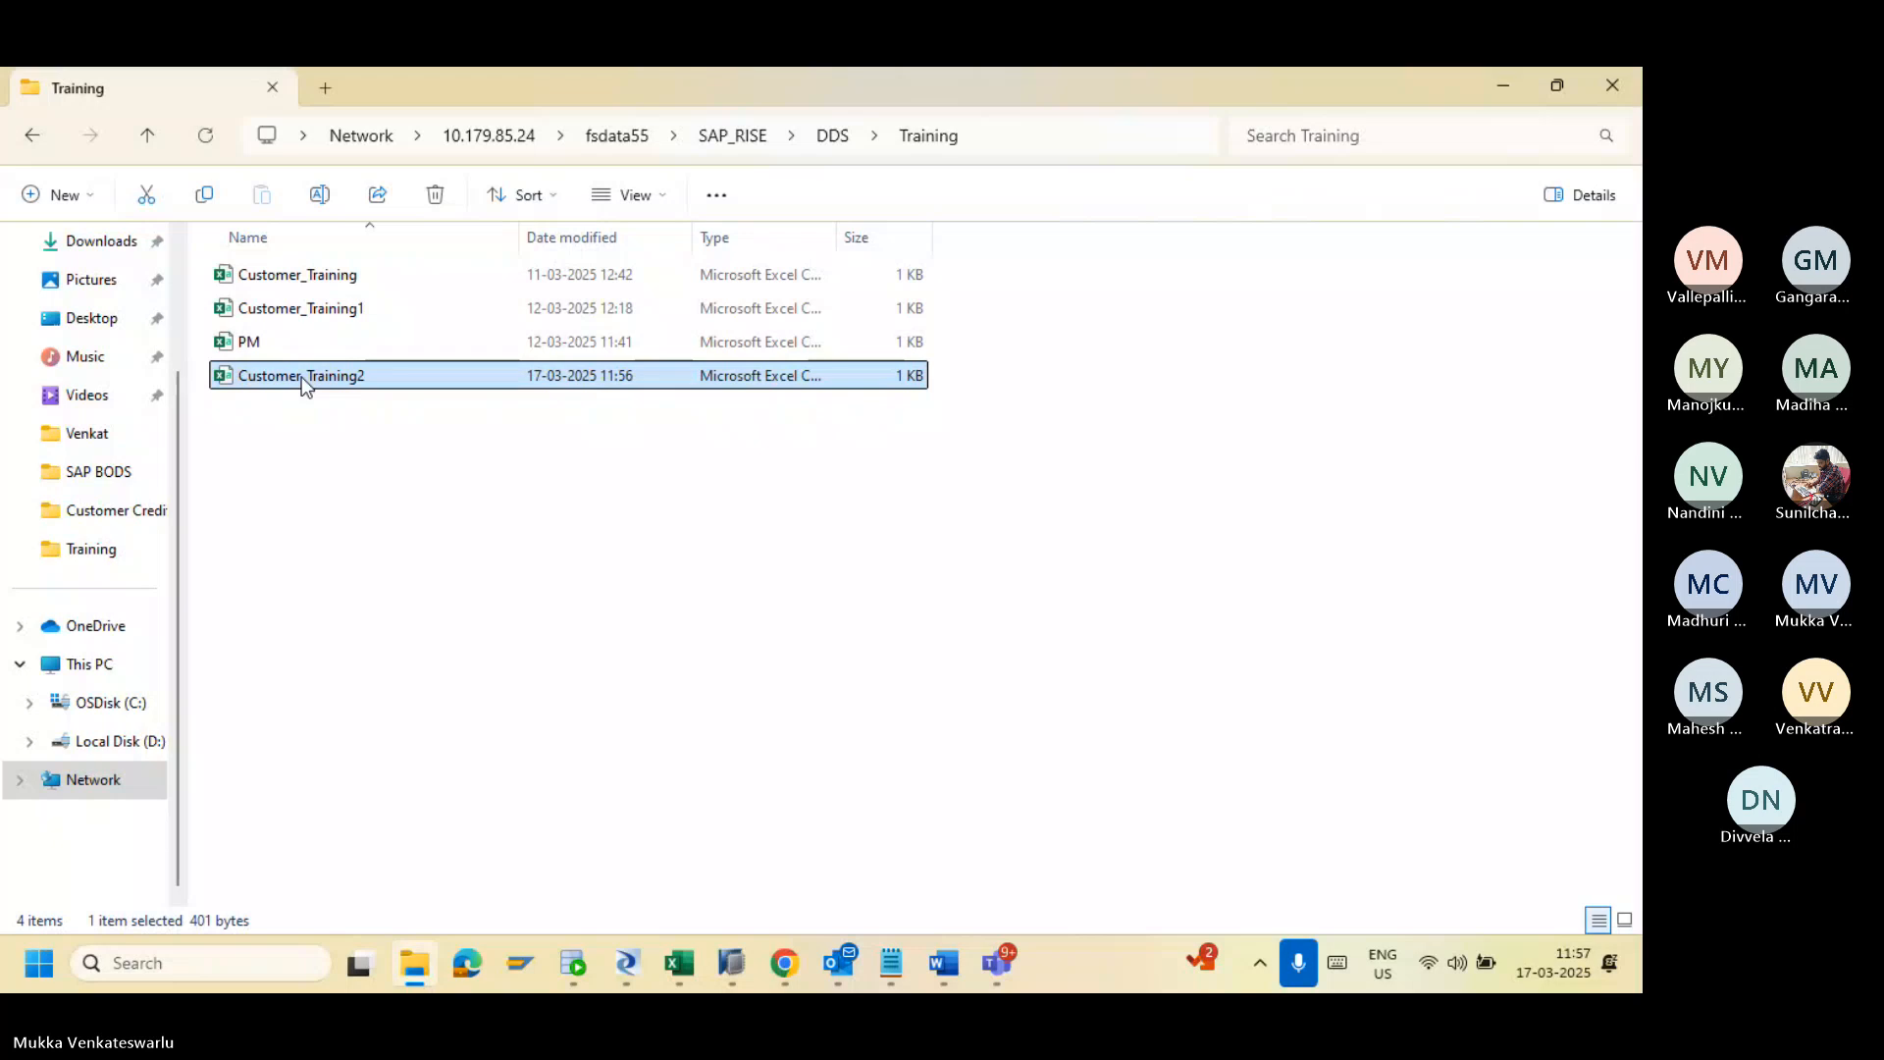
key("ctrl+c")
key("ctrl+v")
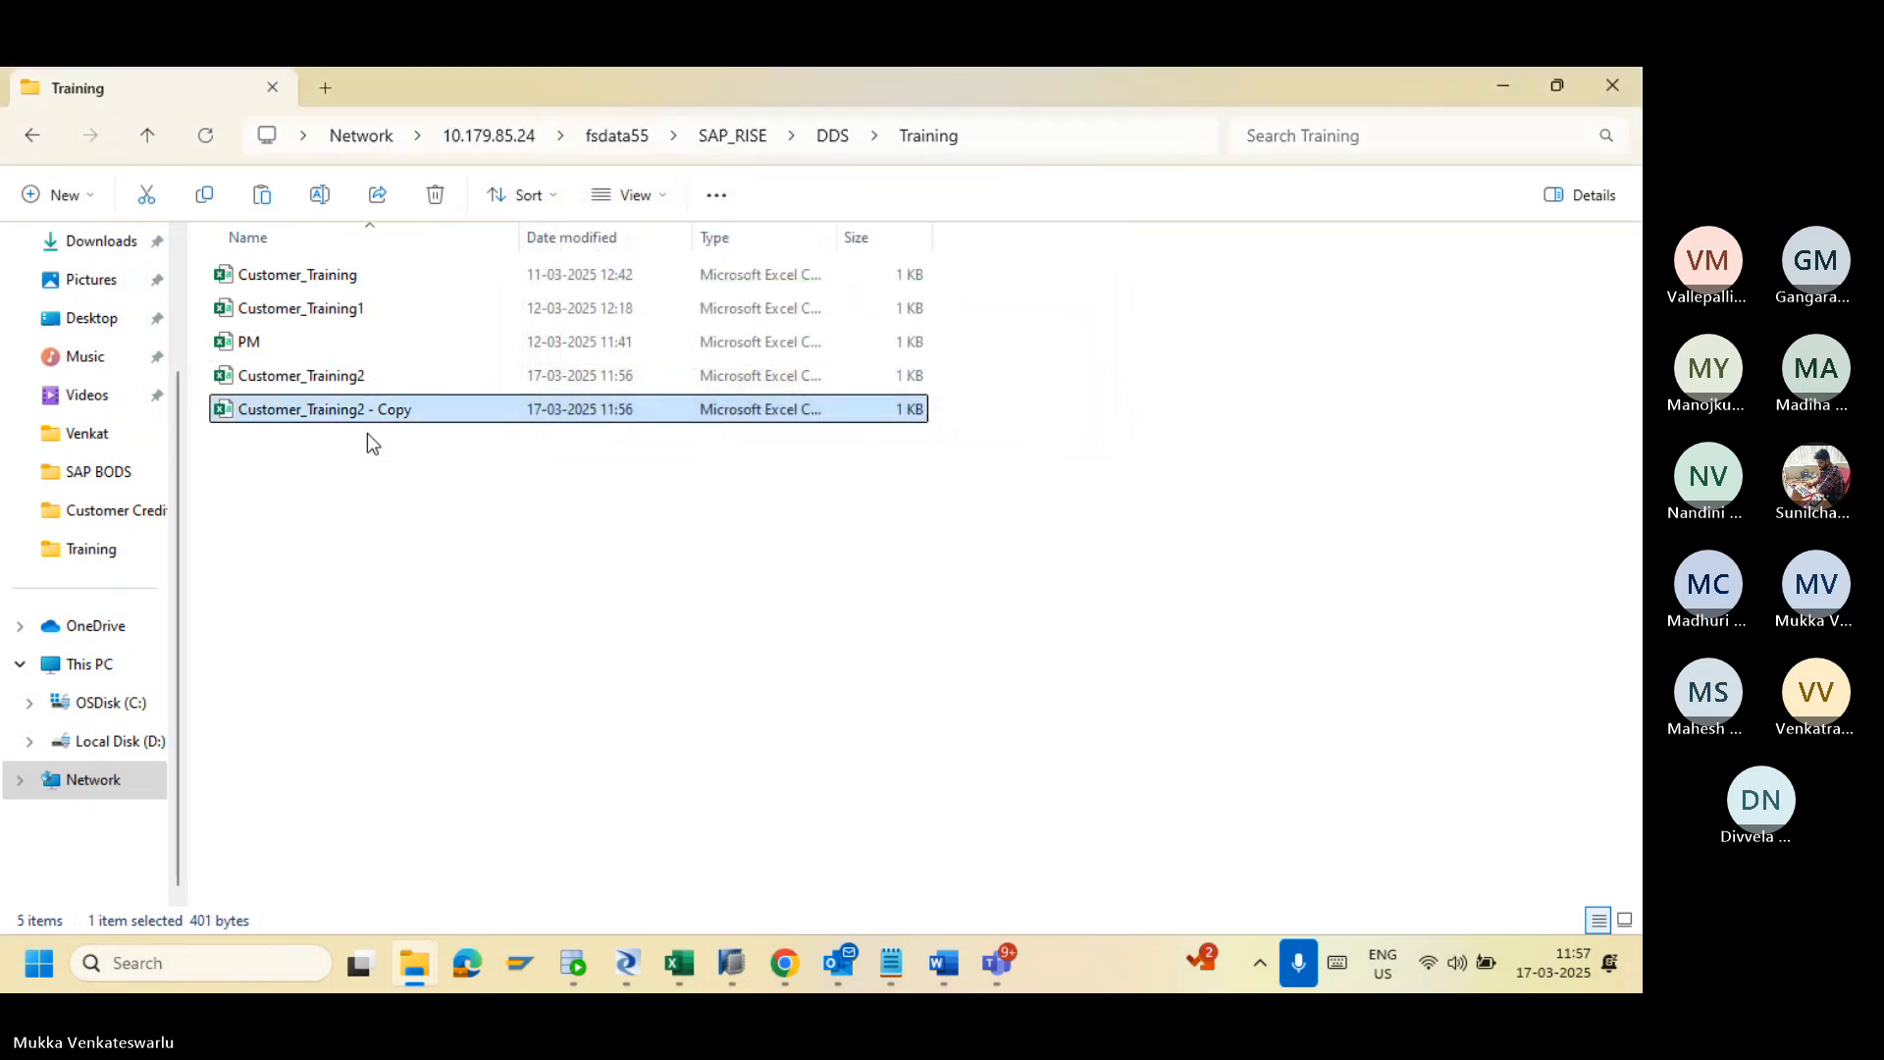
Step: Try to rename the Customer_Training2 file to Customer_Training_IN while it is still open in Excel
left_click(342, 381)
key("F2")
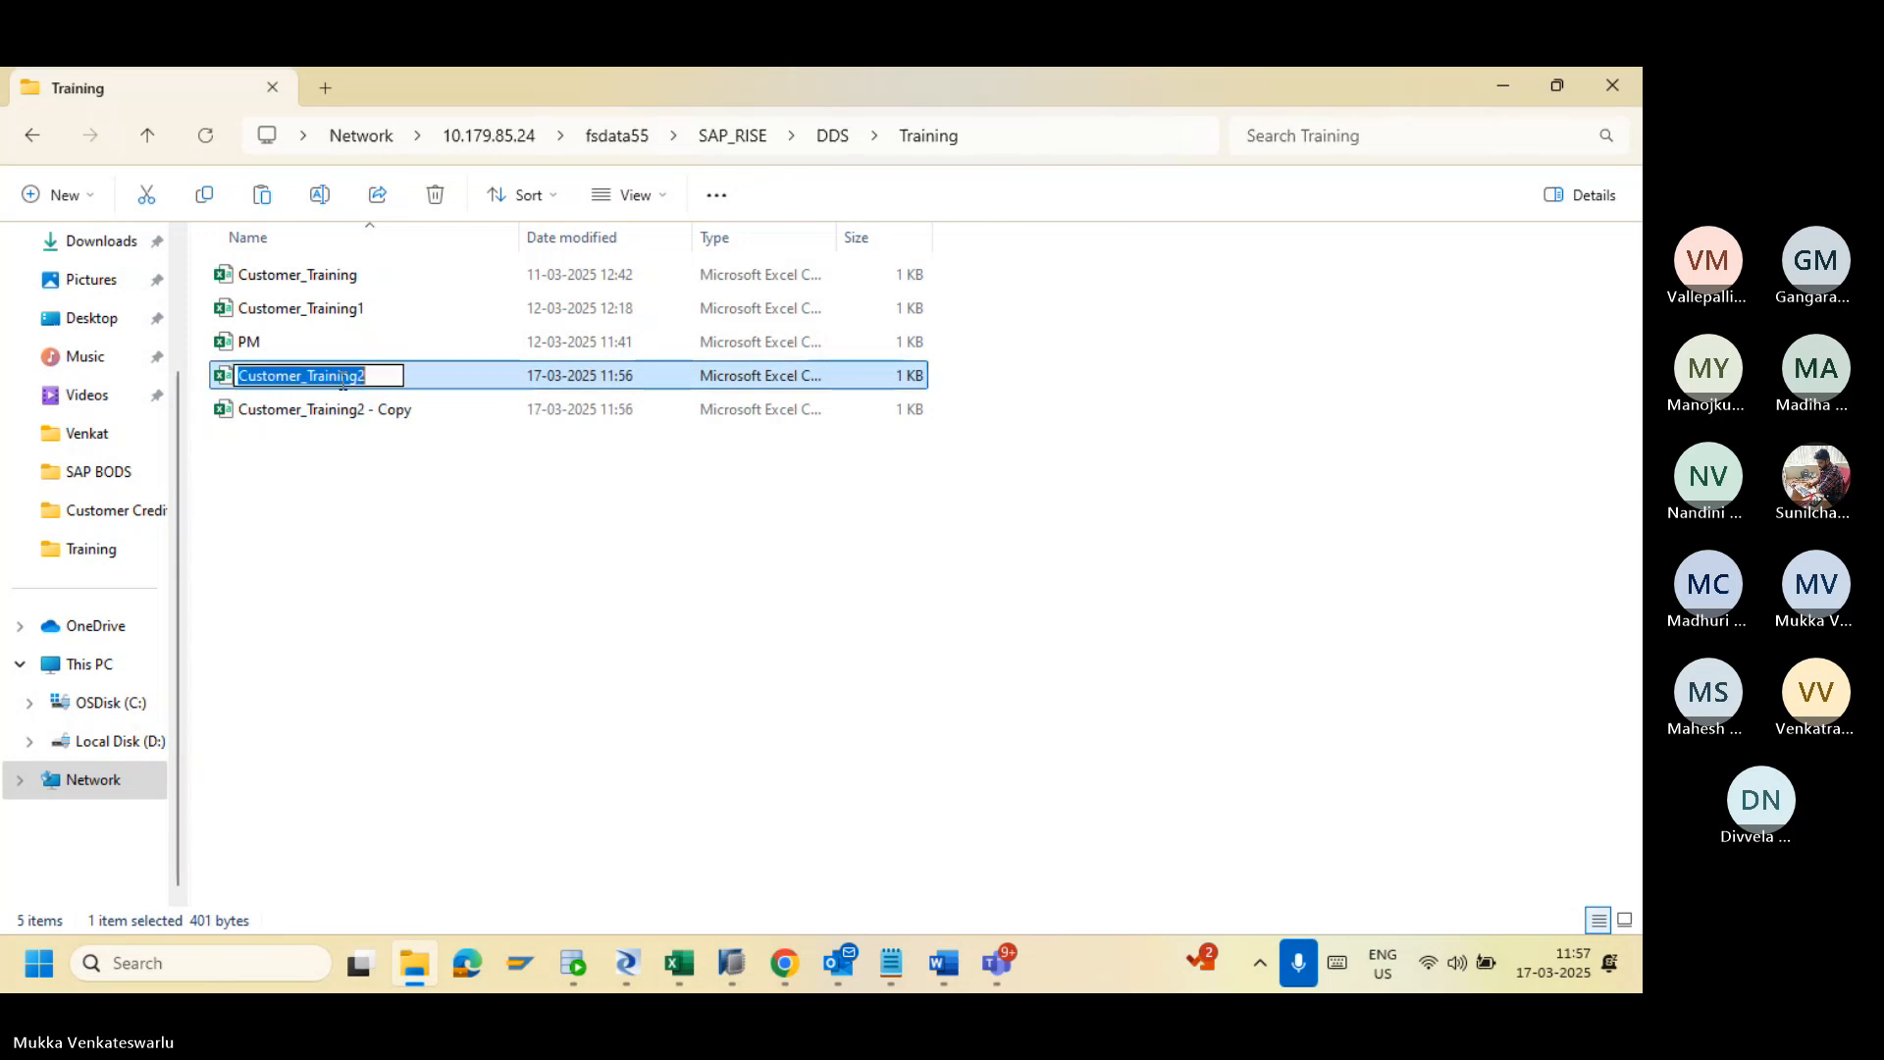
left_click(386, 376)
key("BackSpace")
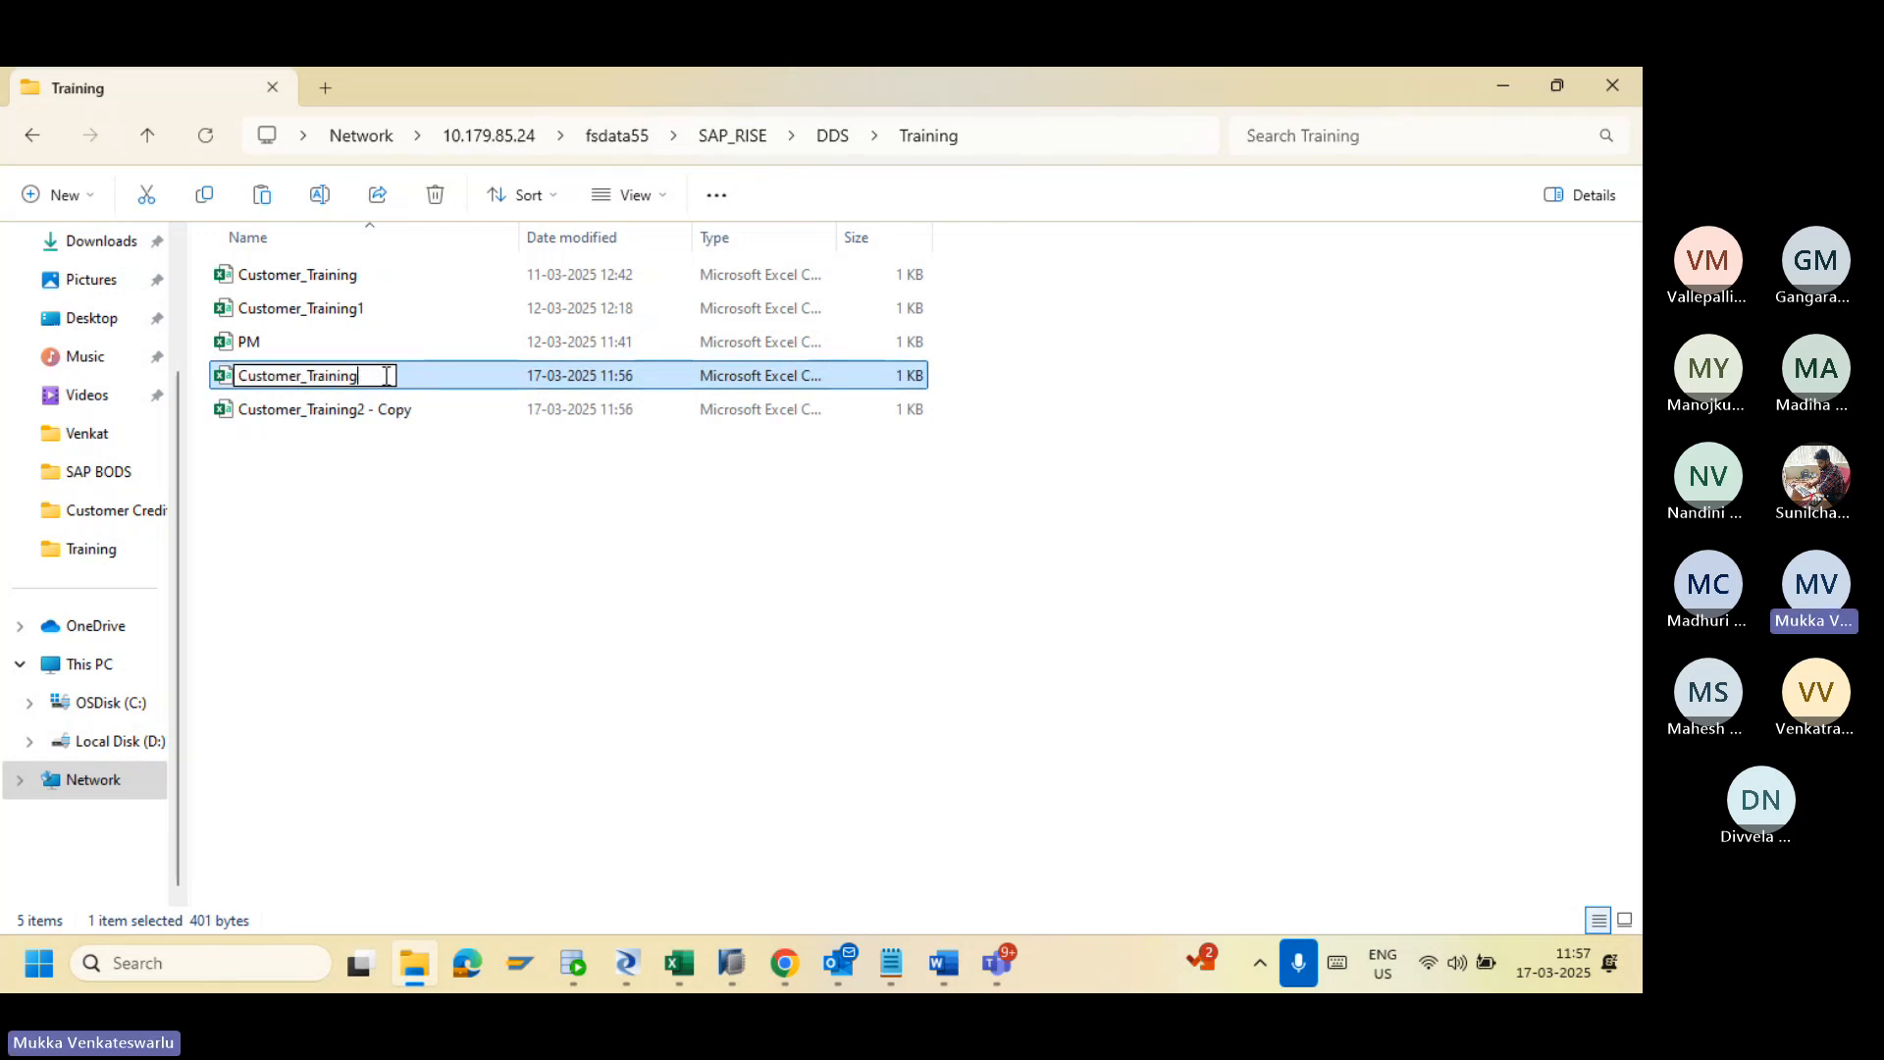
type("_IN")
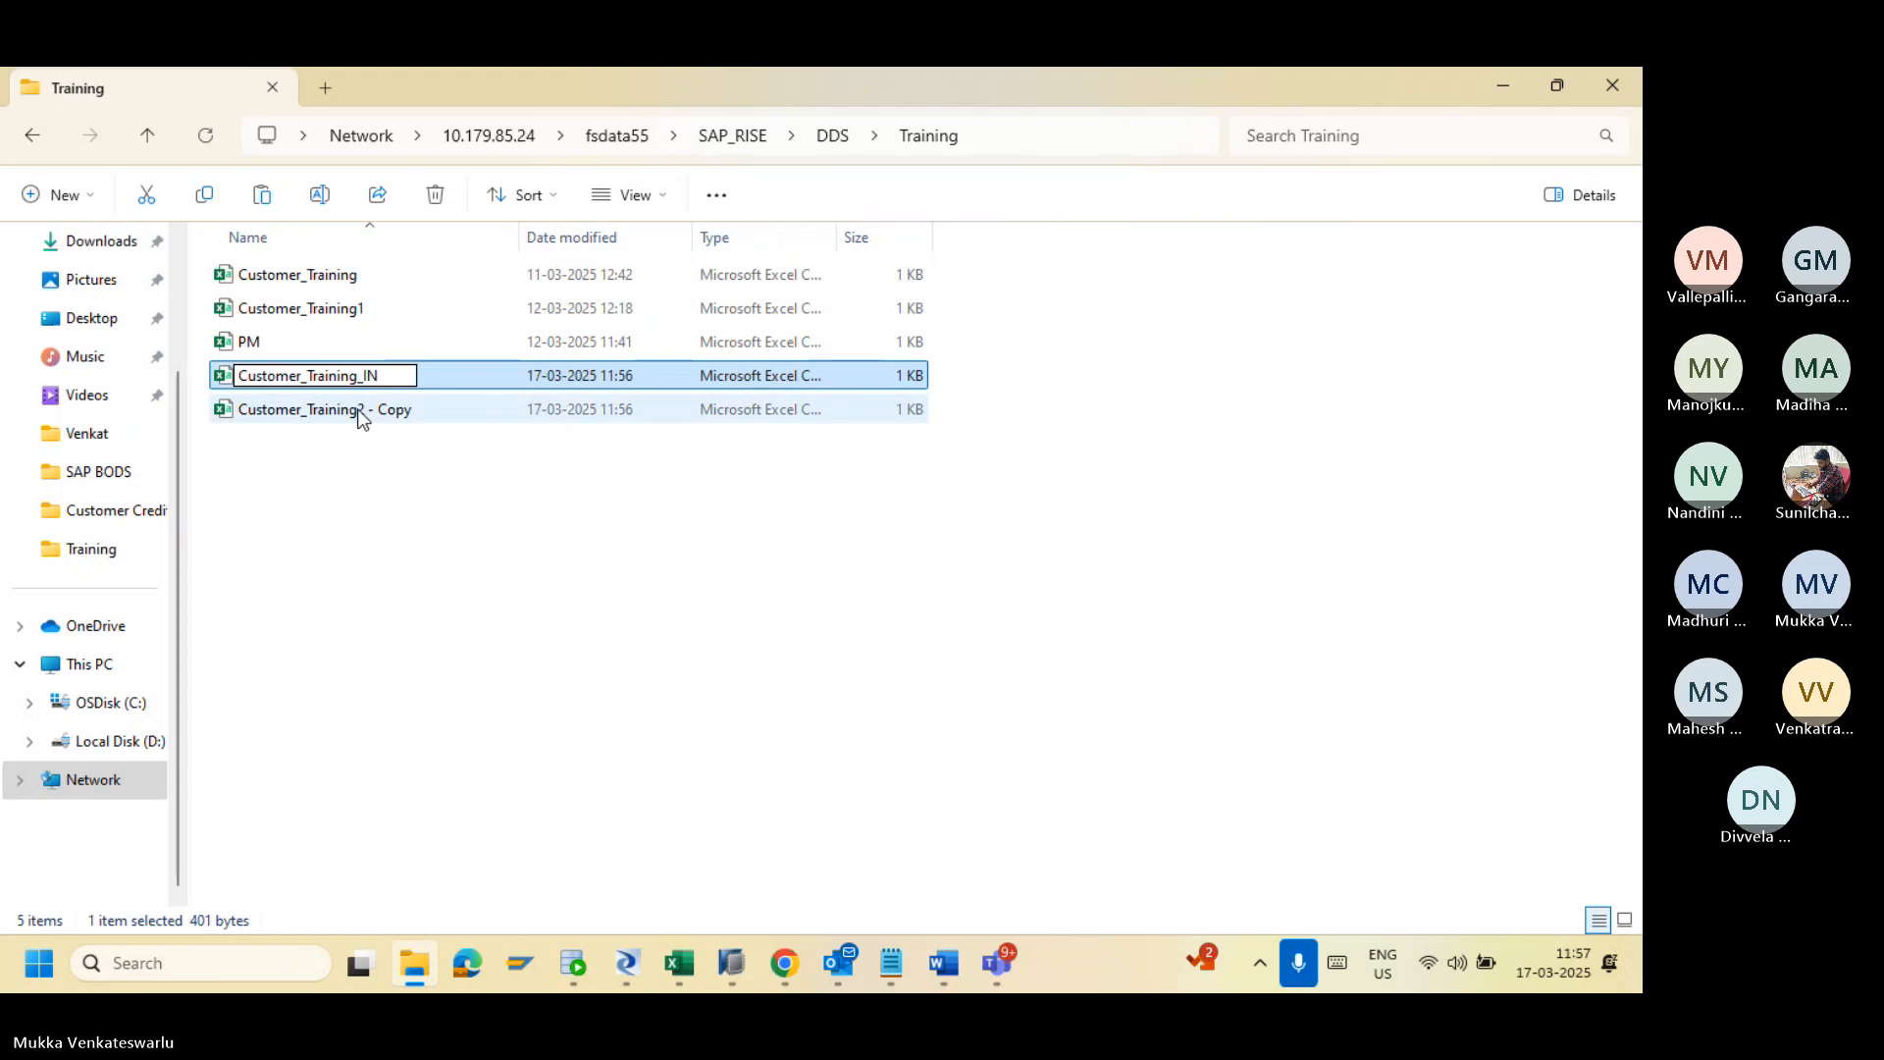
key("Return")
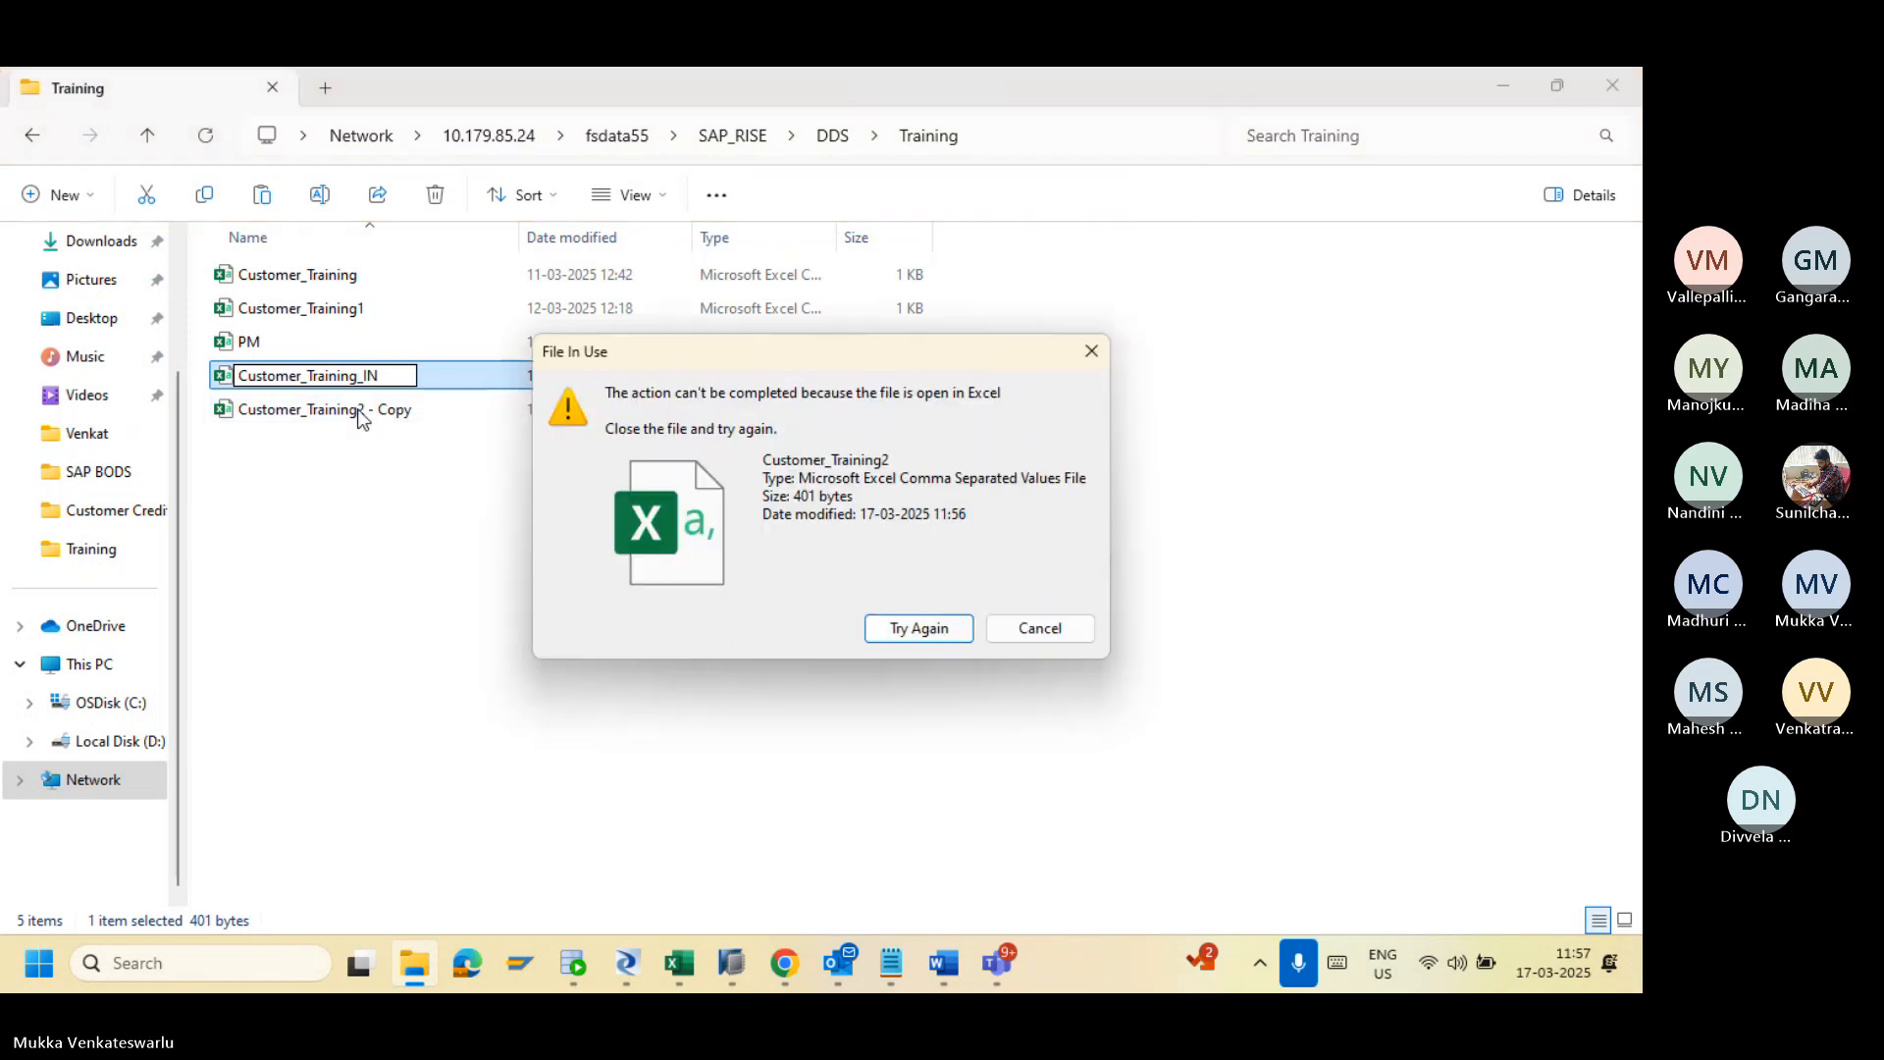
left_click(895, 630)
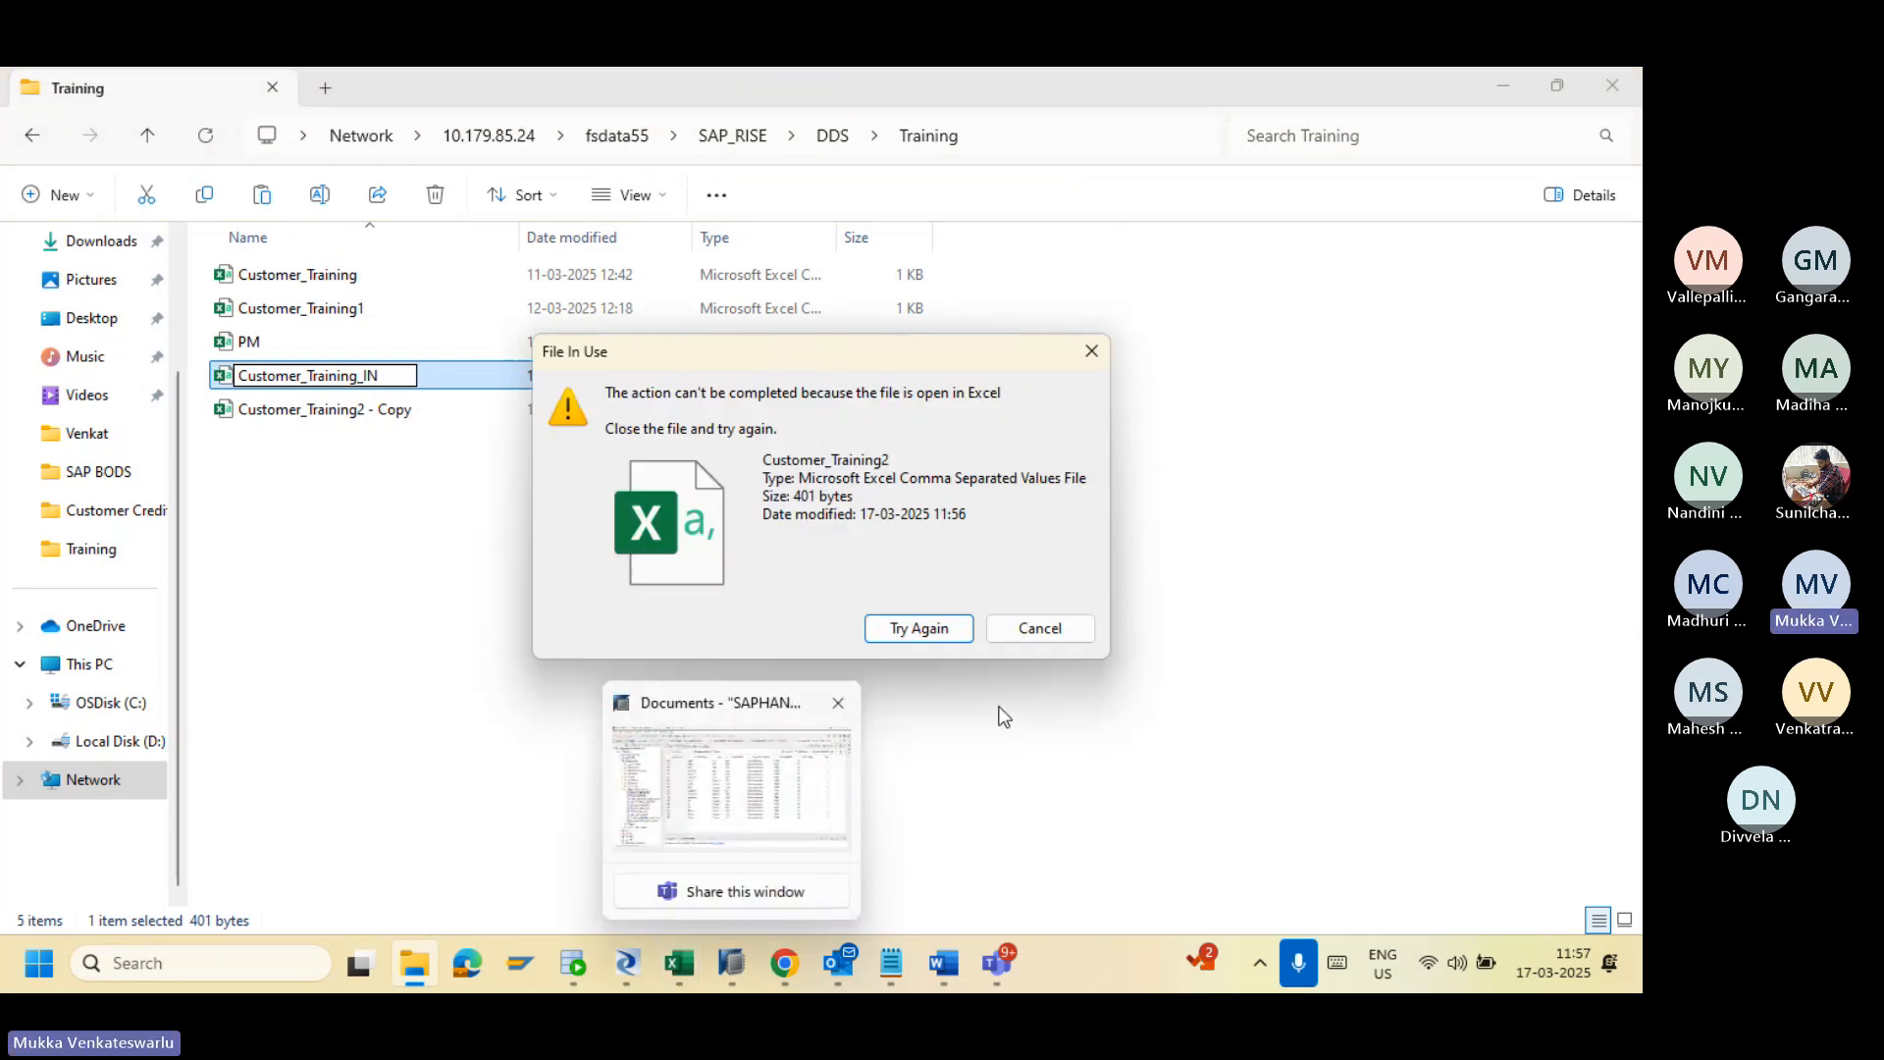
left_click(1017, 621)
Step: Close the Customer_Training2 workbook in Excel and return to the Training folder in File Explorer
mouse_move(668, 976)
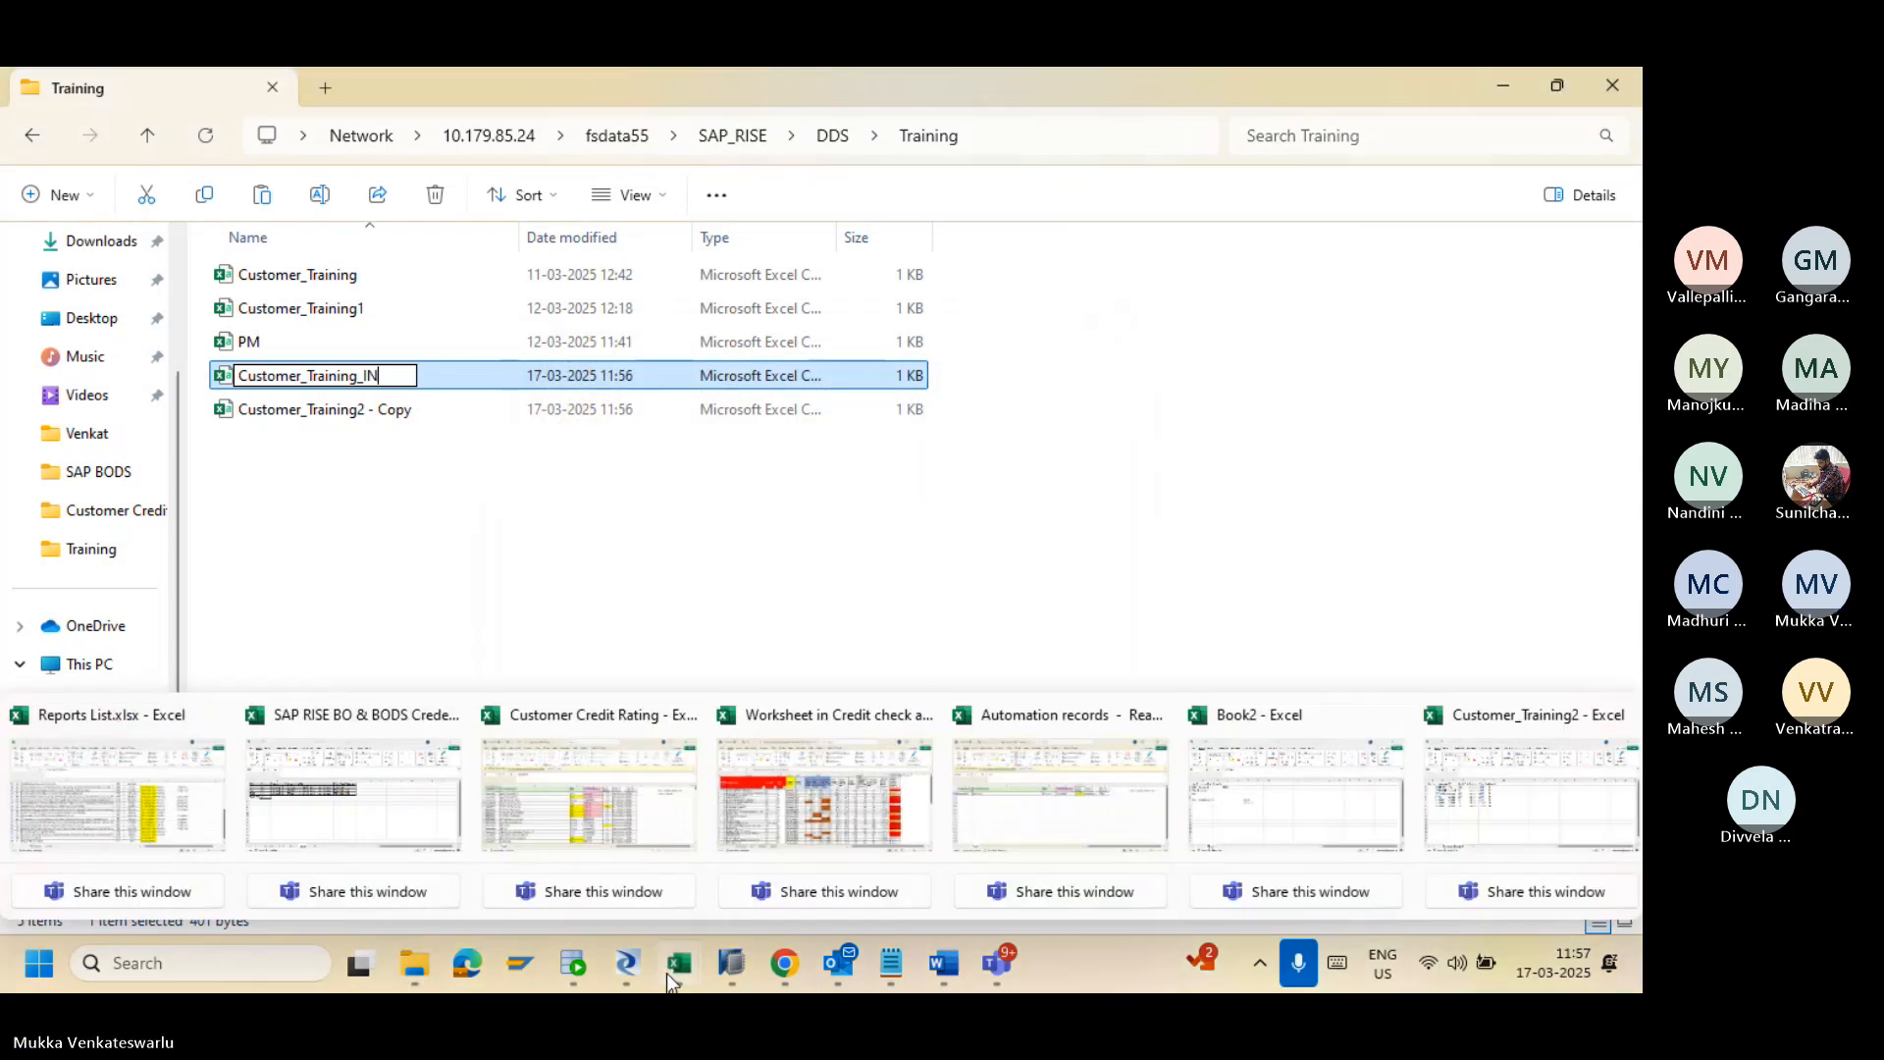
left_click(1418, 785)
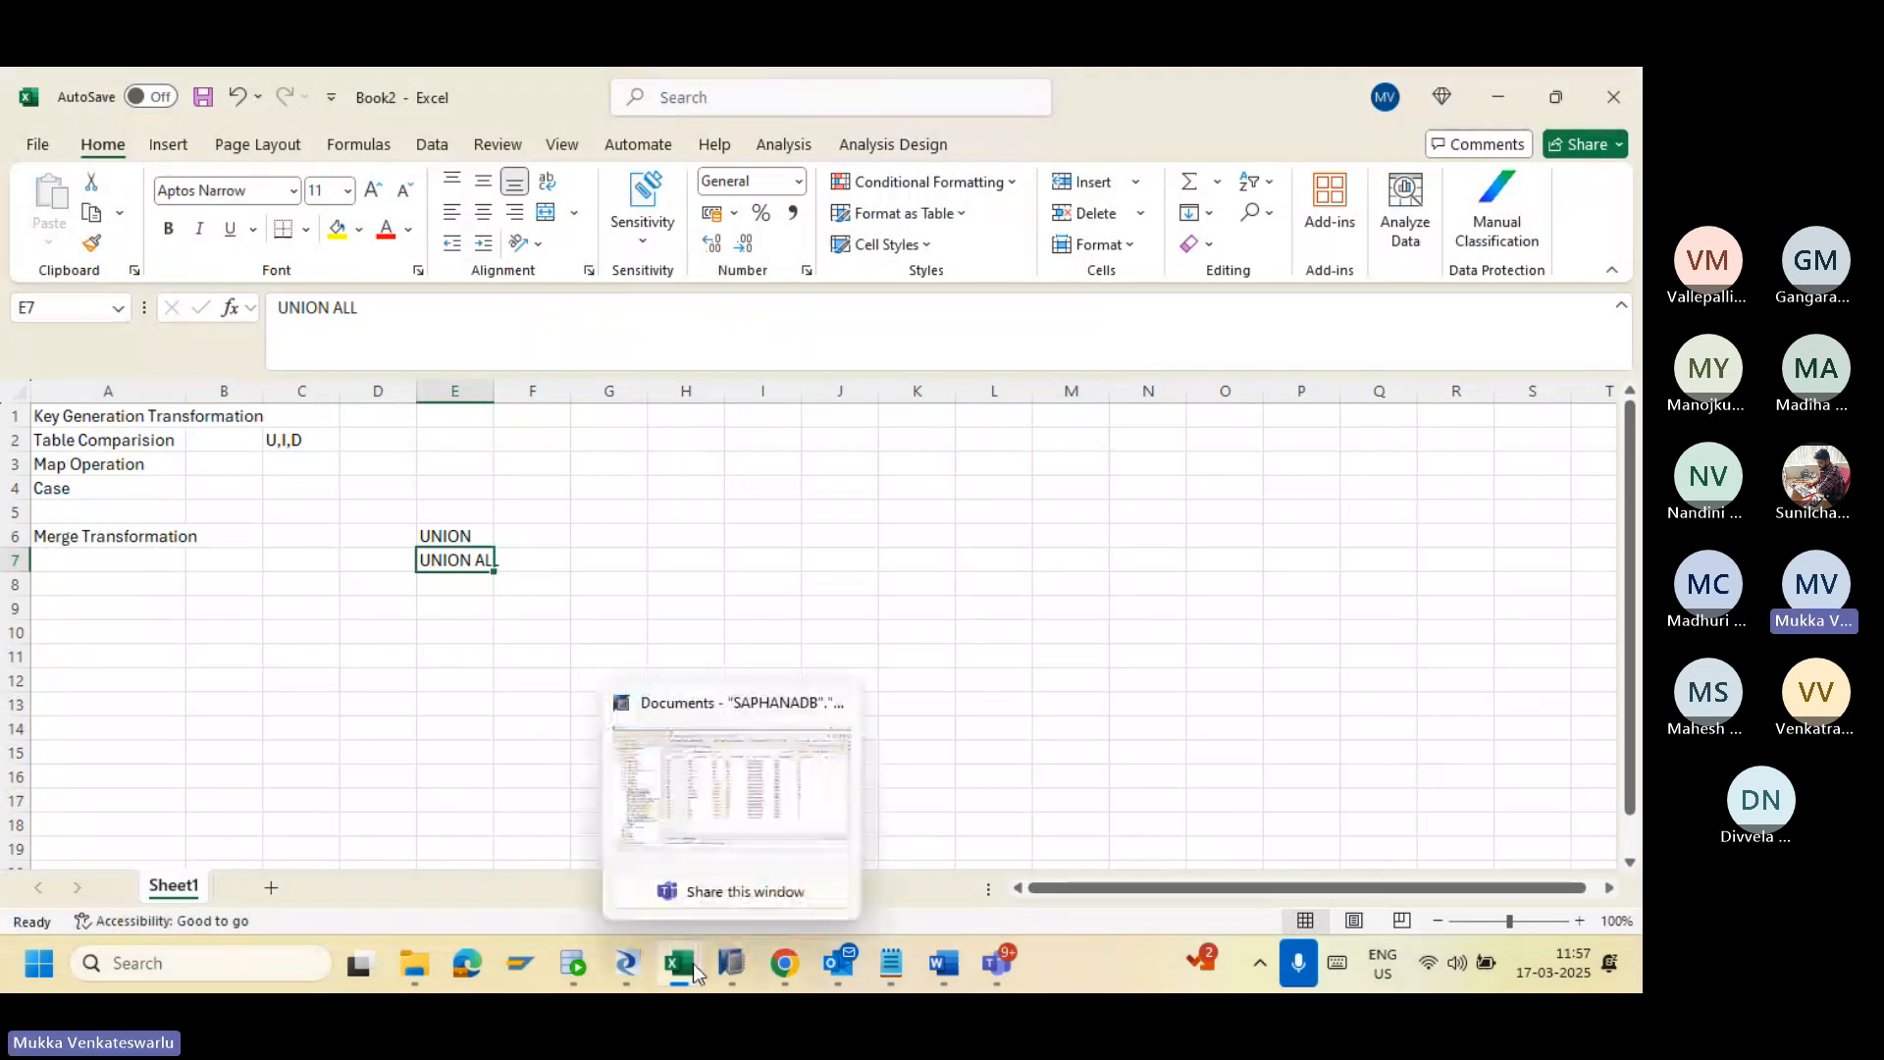
mouse_move(695, 971)
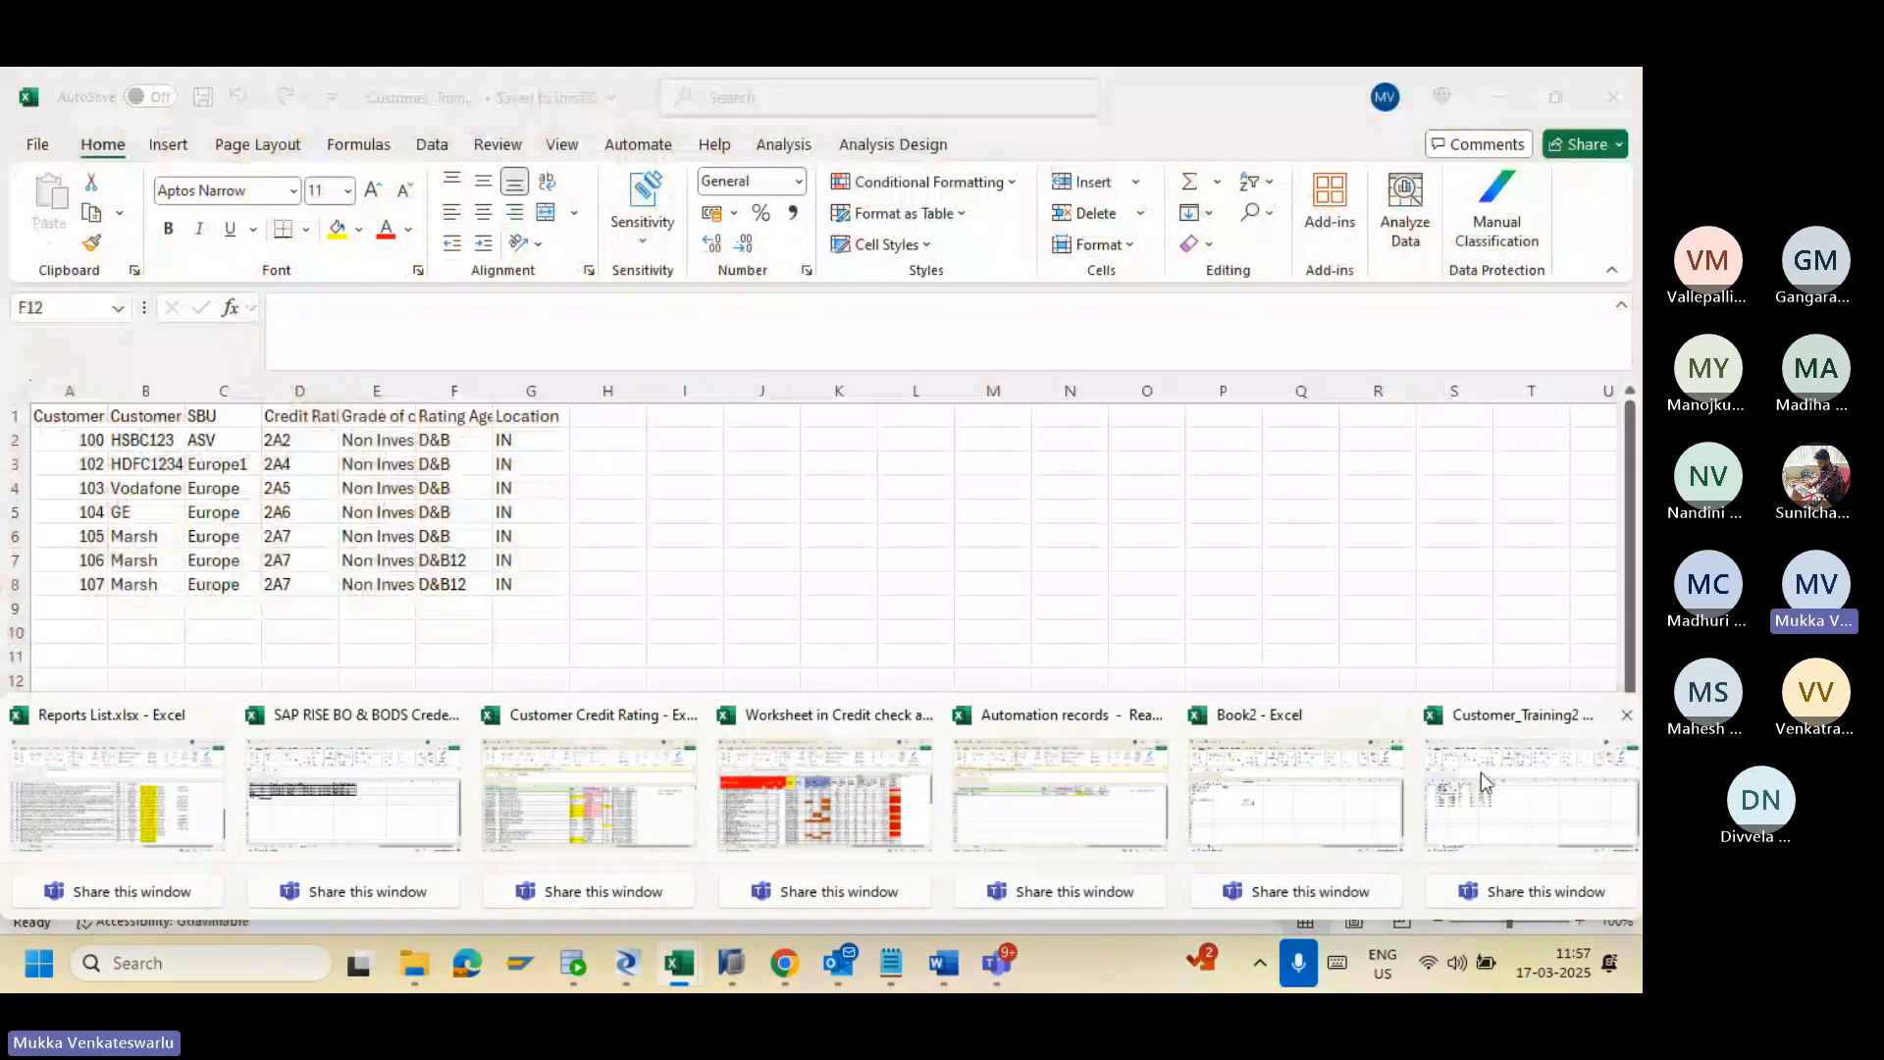
left_click(1479, 774)
left_click(1617, 92)
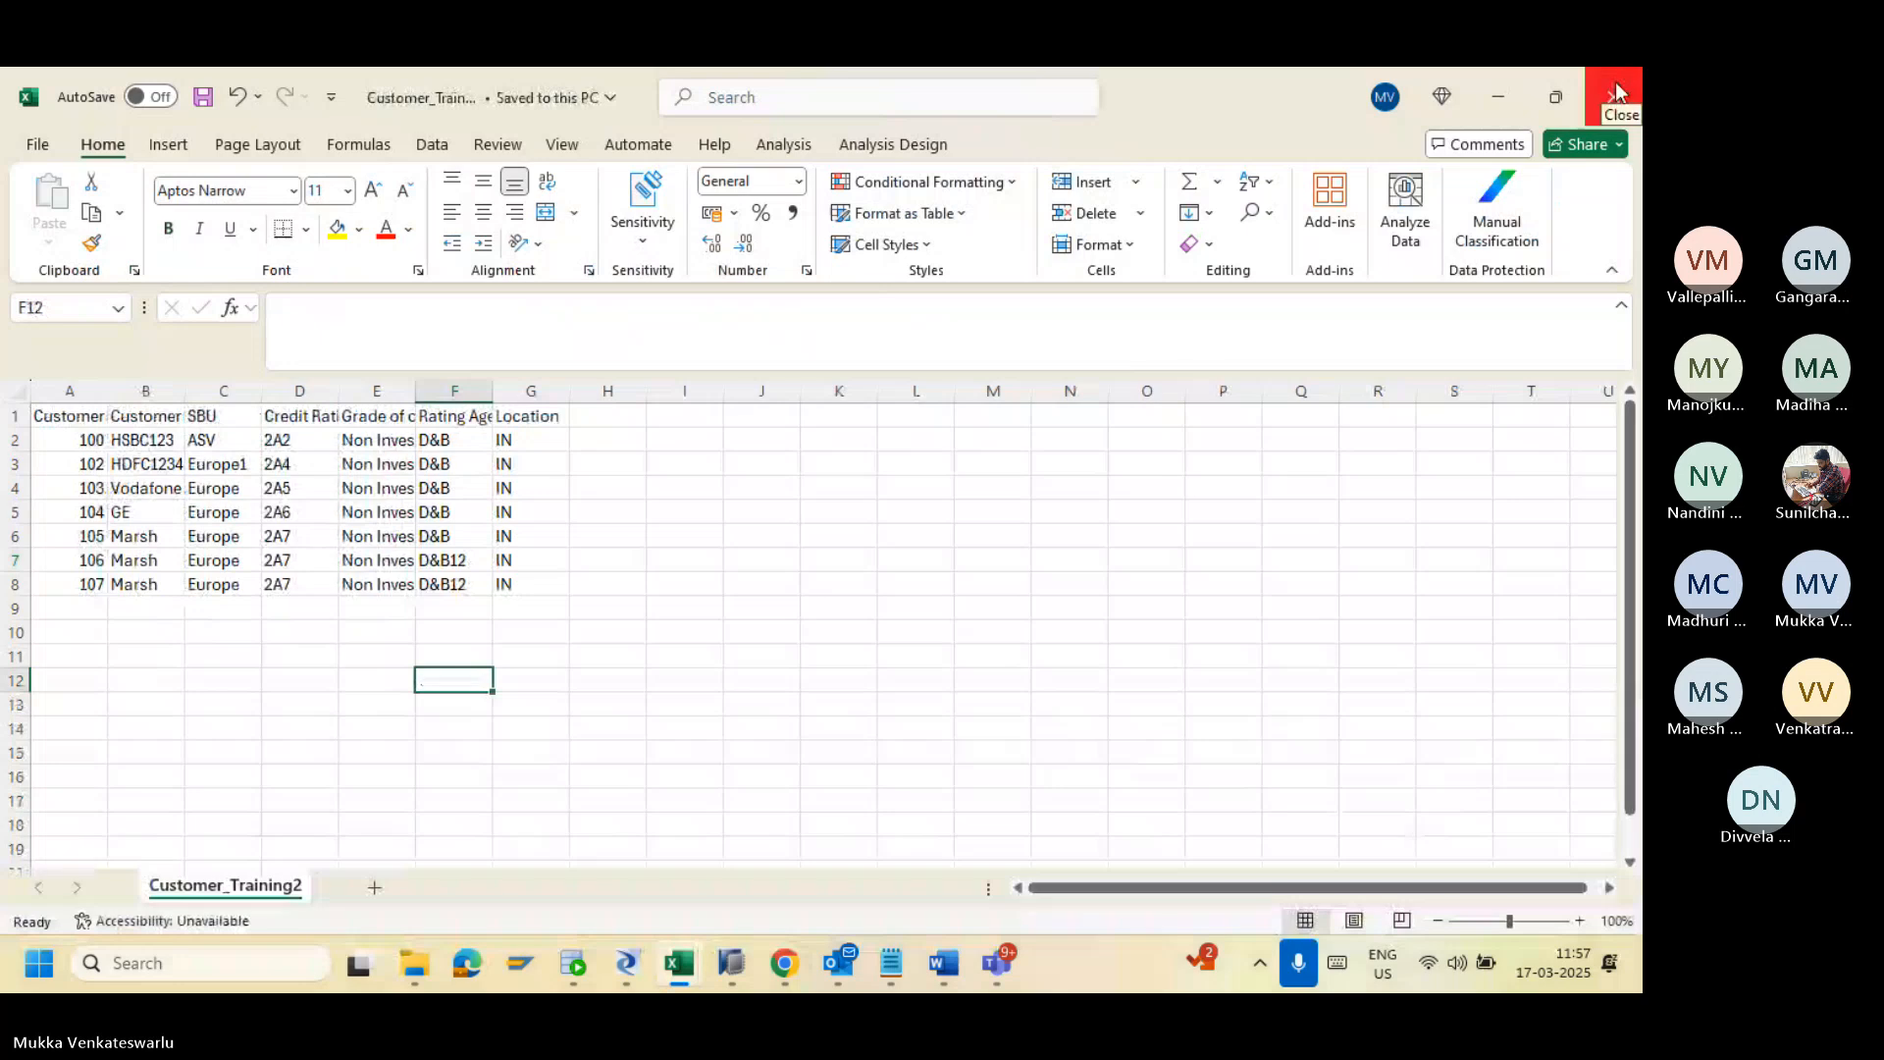
key("alt+Tab")
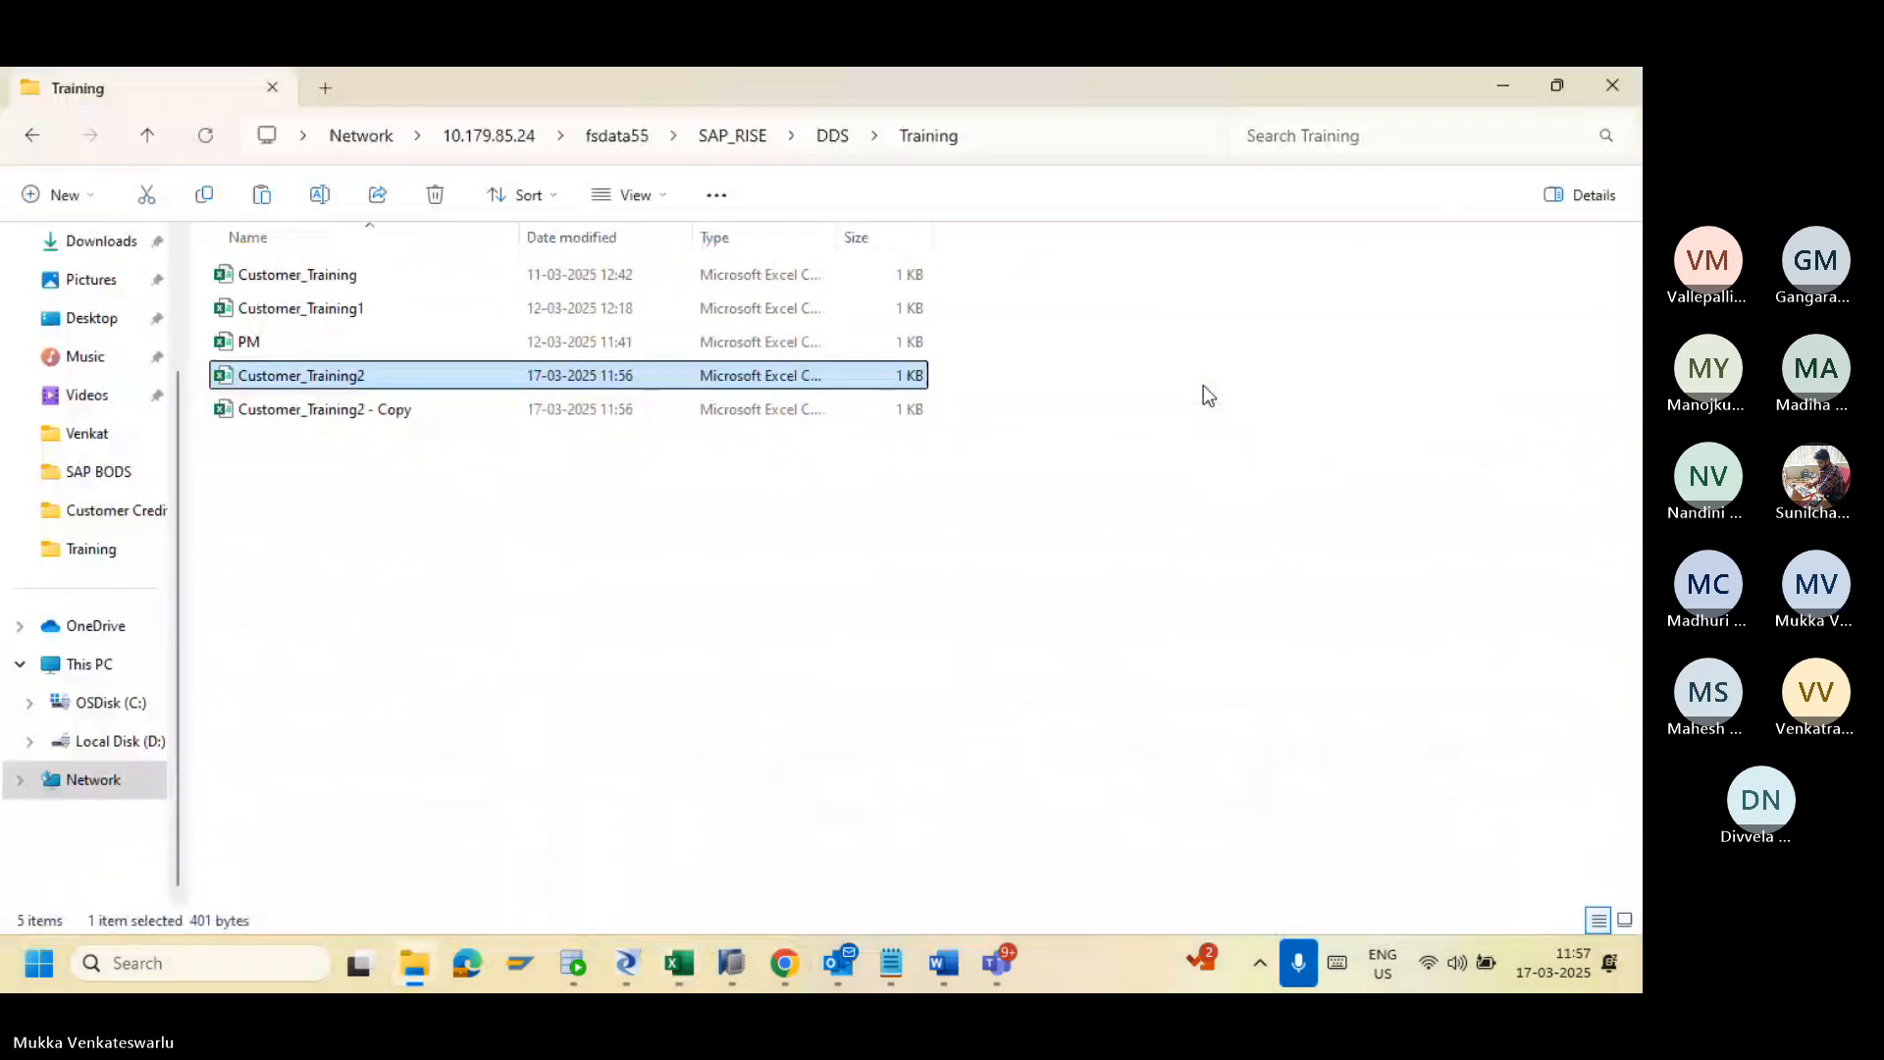
Step: Rename the original Customer_Training2 file as Customer_Training_IN
key("F2")
left_click(389, 373)
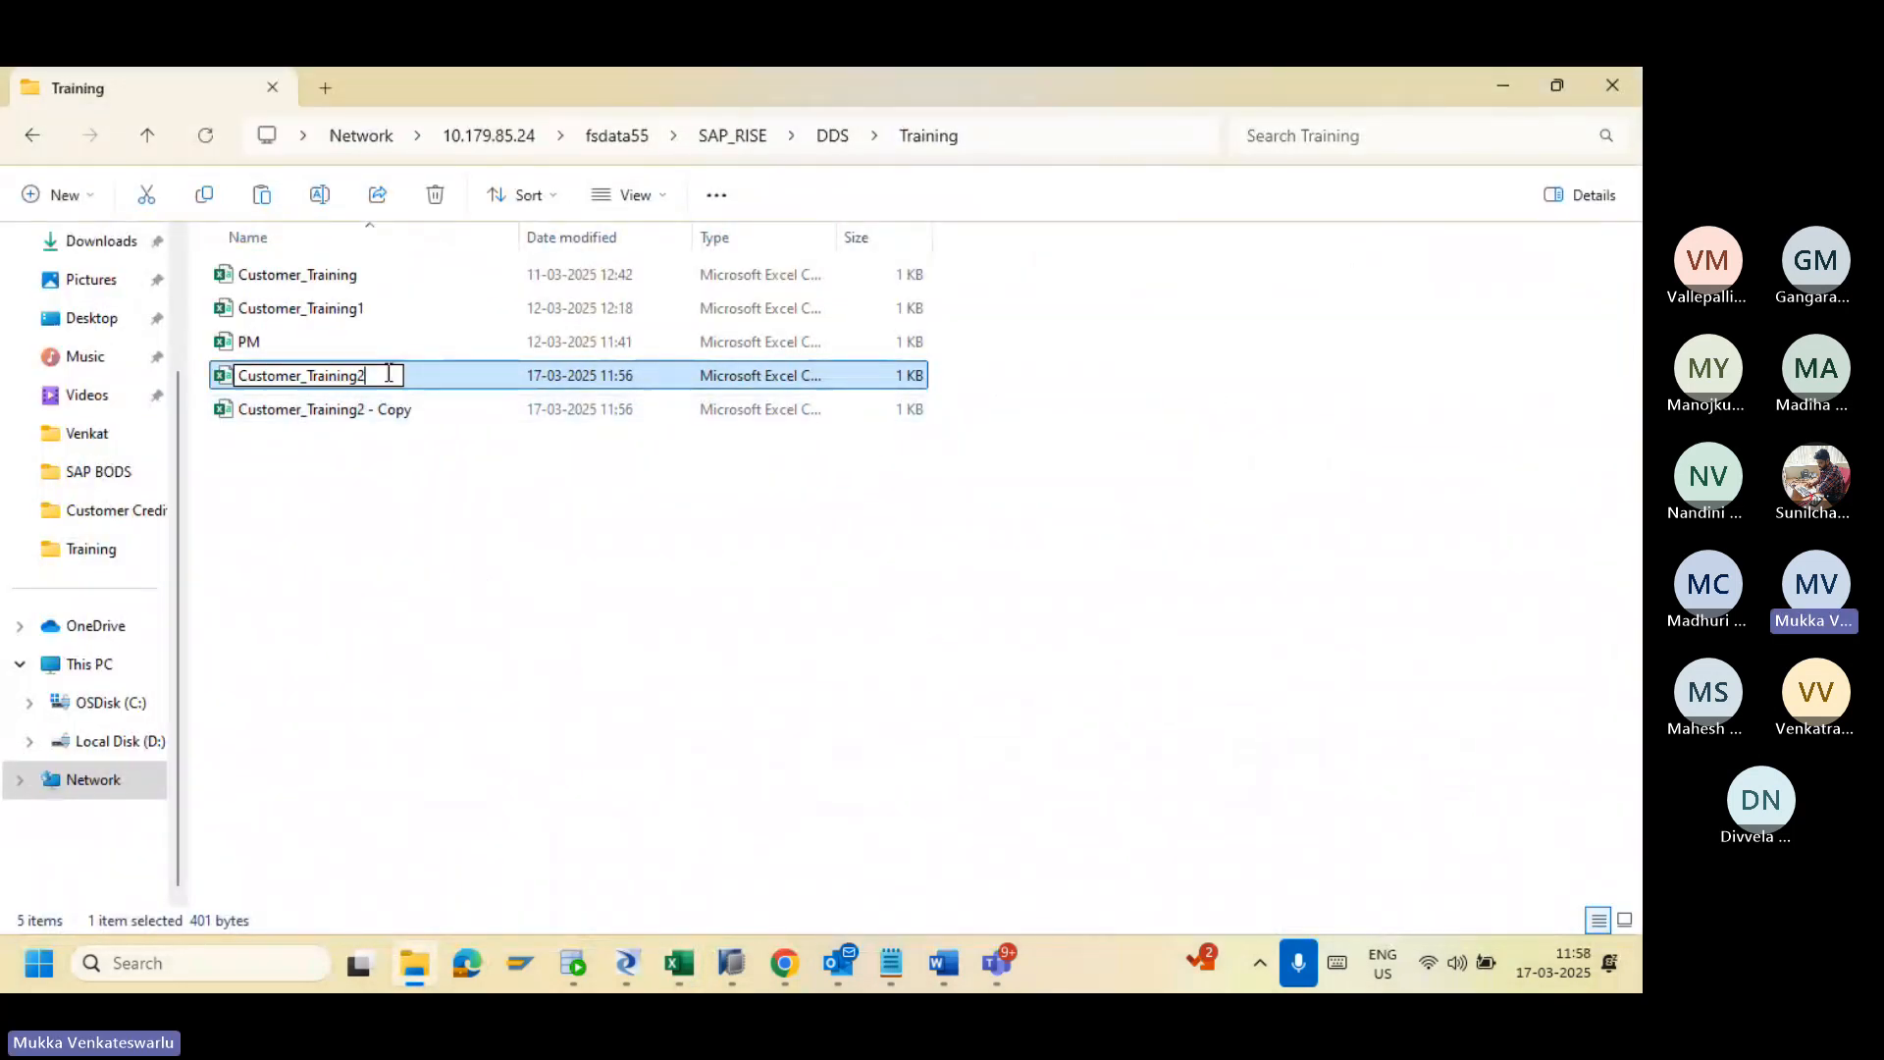
key("BackSpace")
type("_IN")
key("Return")
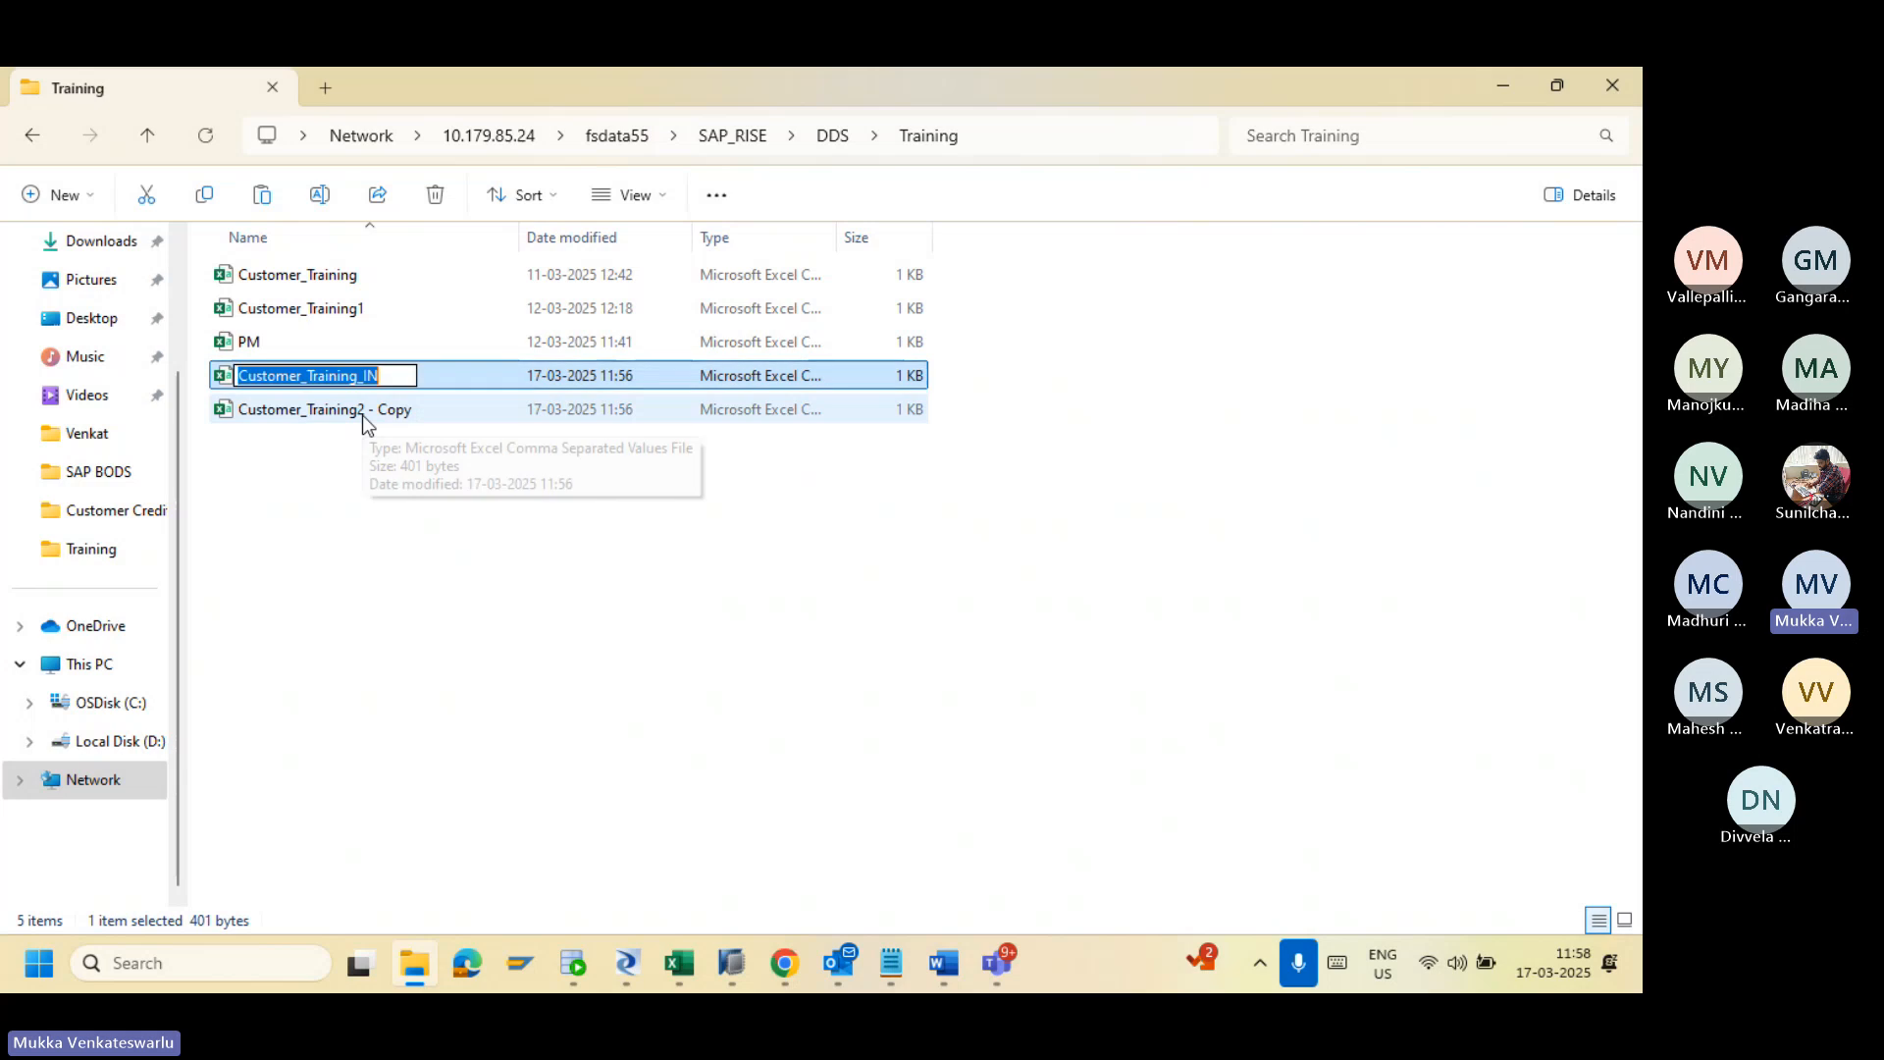
key("F2")
Step: Rename the duplicated Customer_Training2 - Copy file as Customer_Training_US
left_click(362, 415)
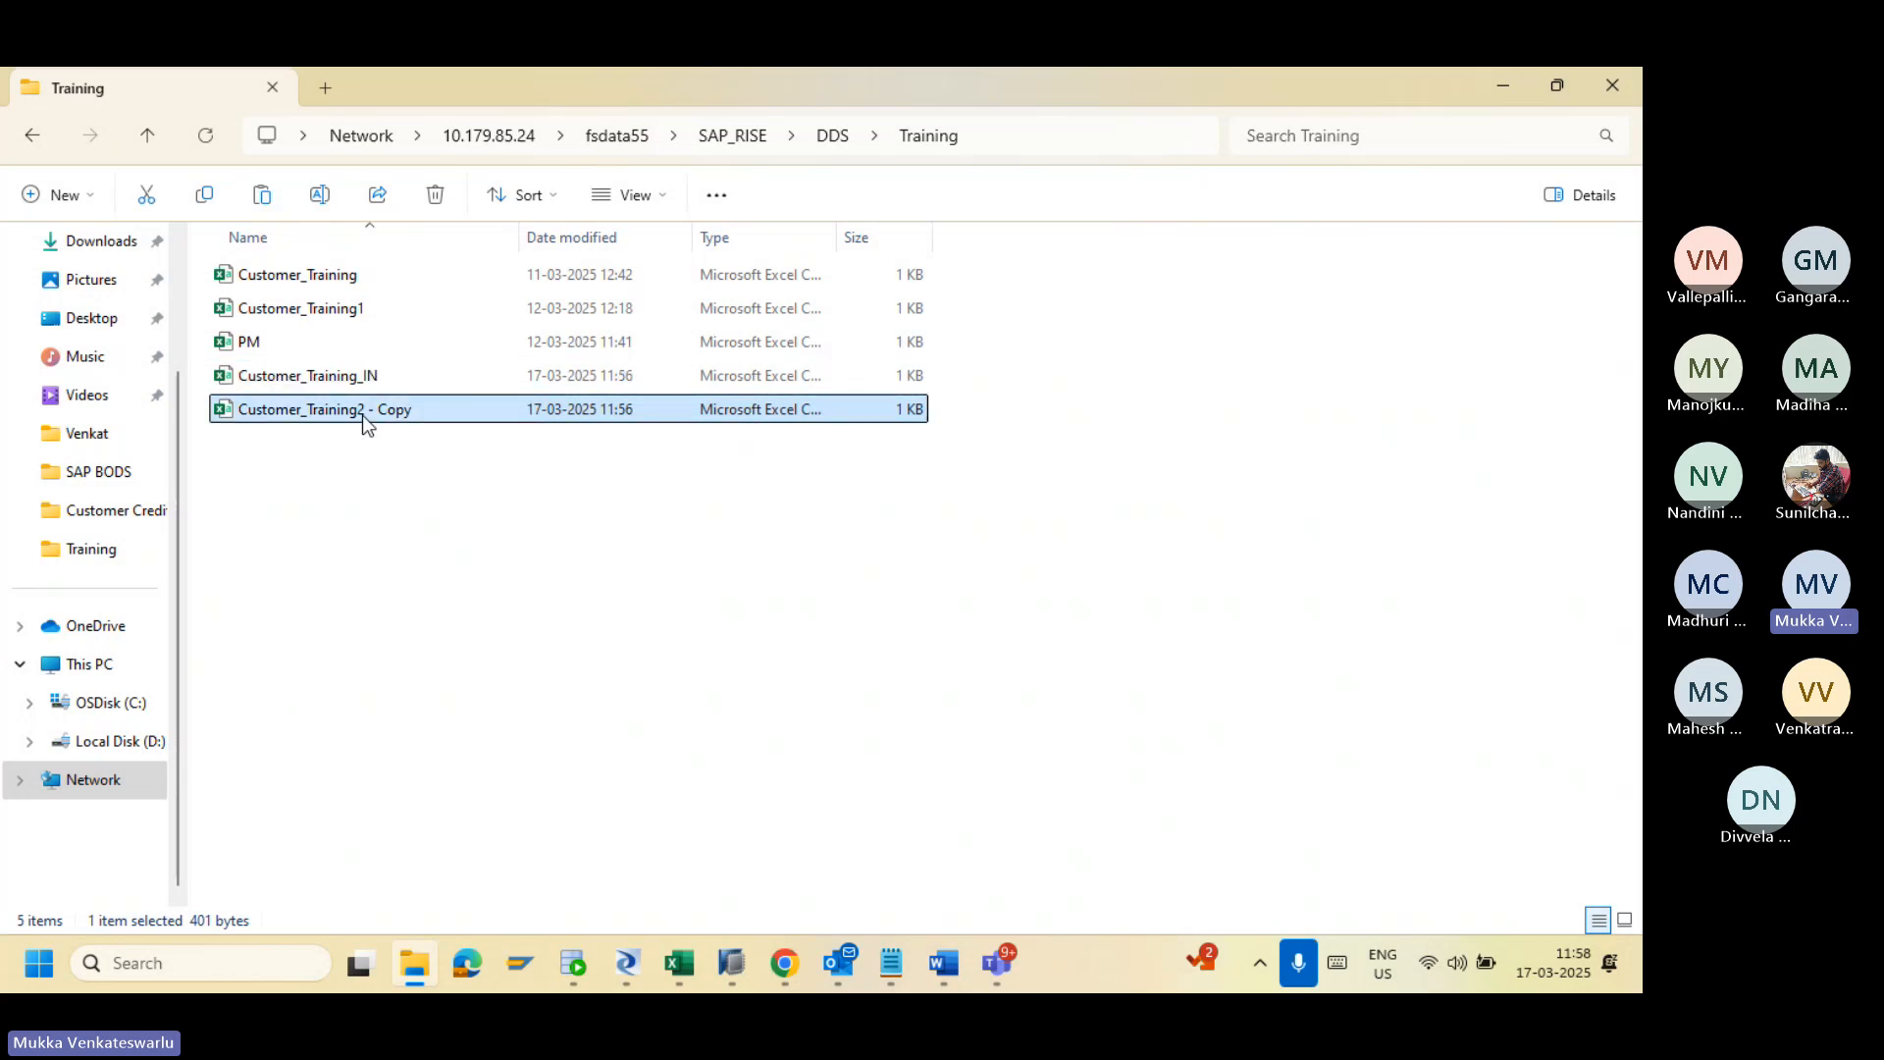
left_click(362, 415)
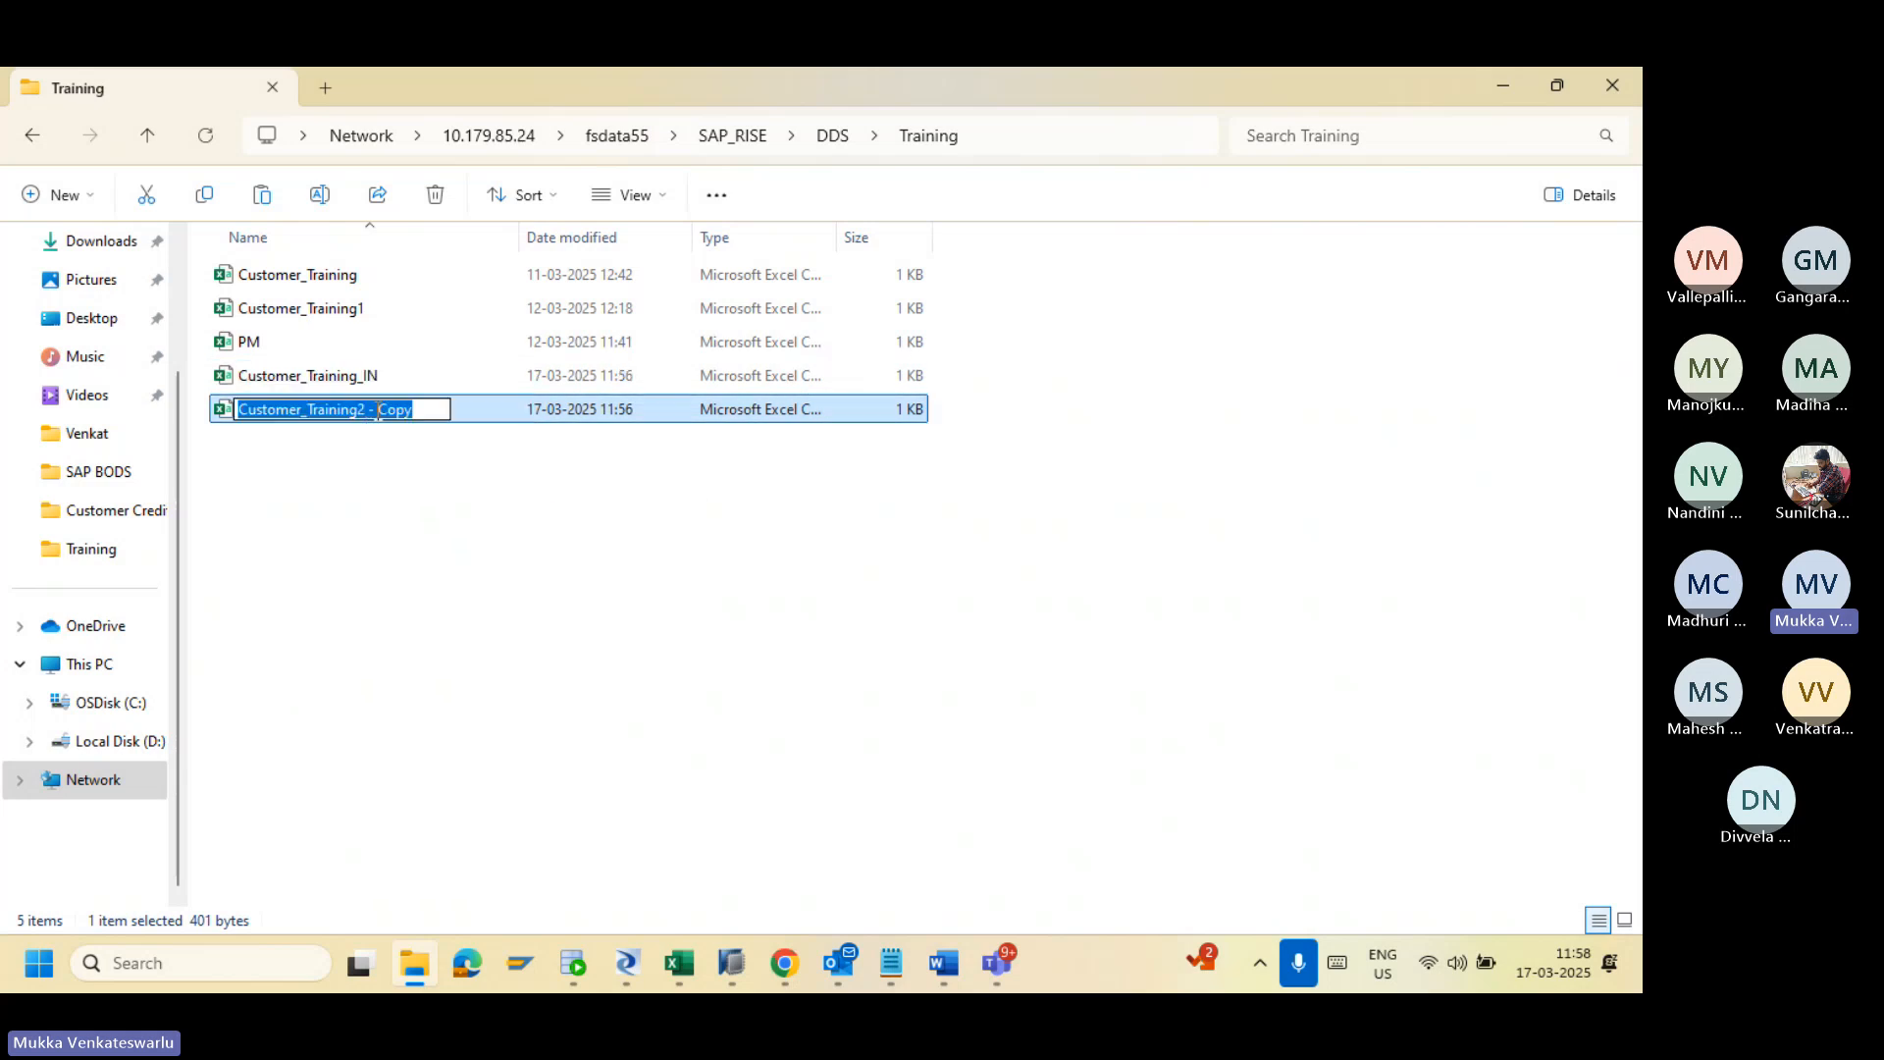
left_click(430, 414)
key("BackSpace")
key("BackSpace")
key("BackSpace")
key("BackSpace")
key("BackSpace")
key("BackSpace")
key("BackSpace")
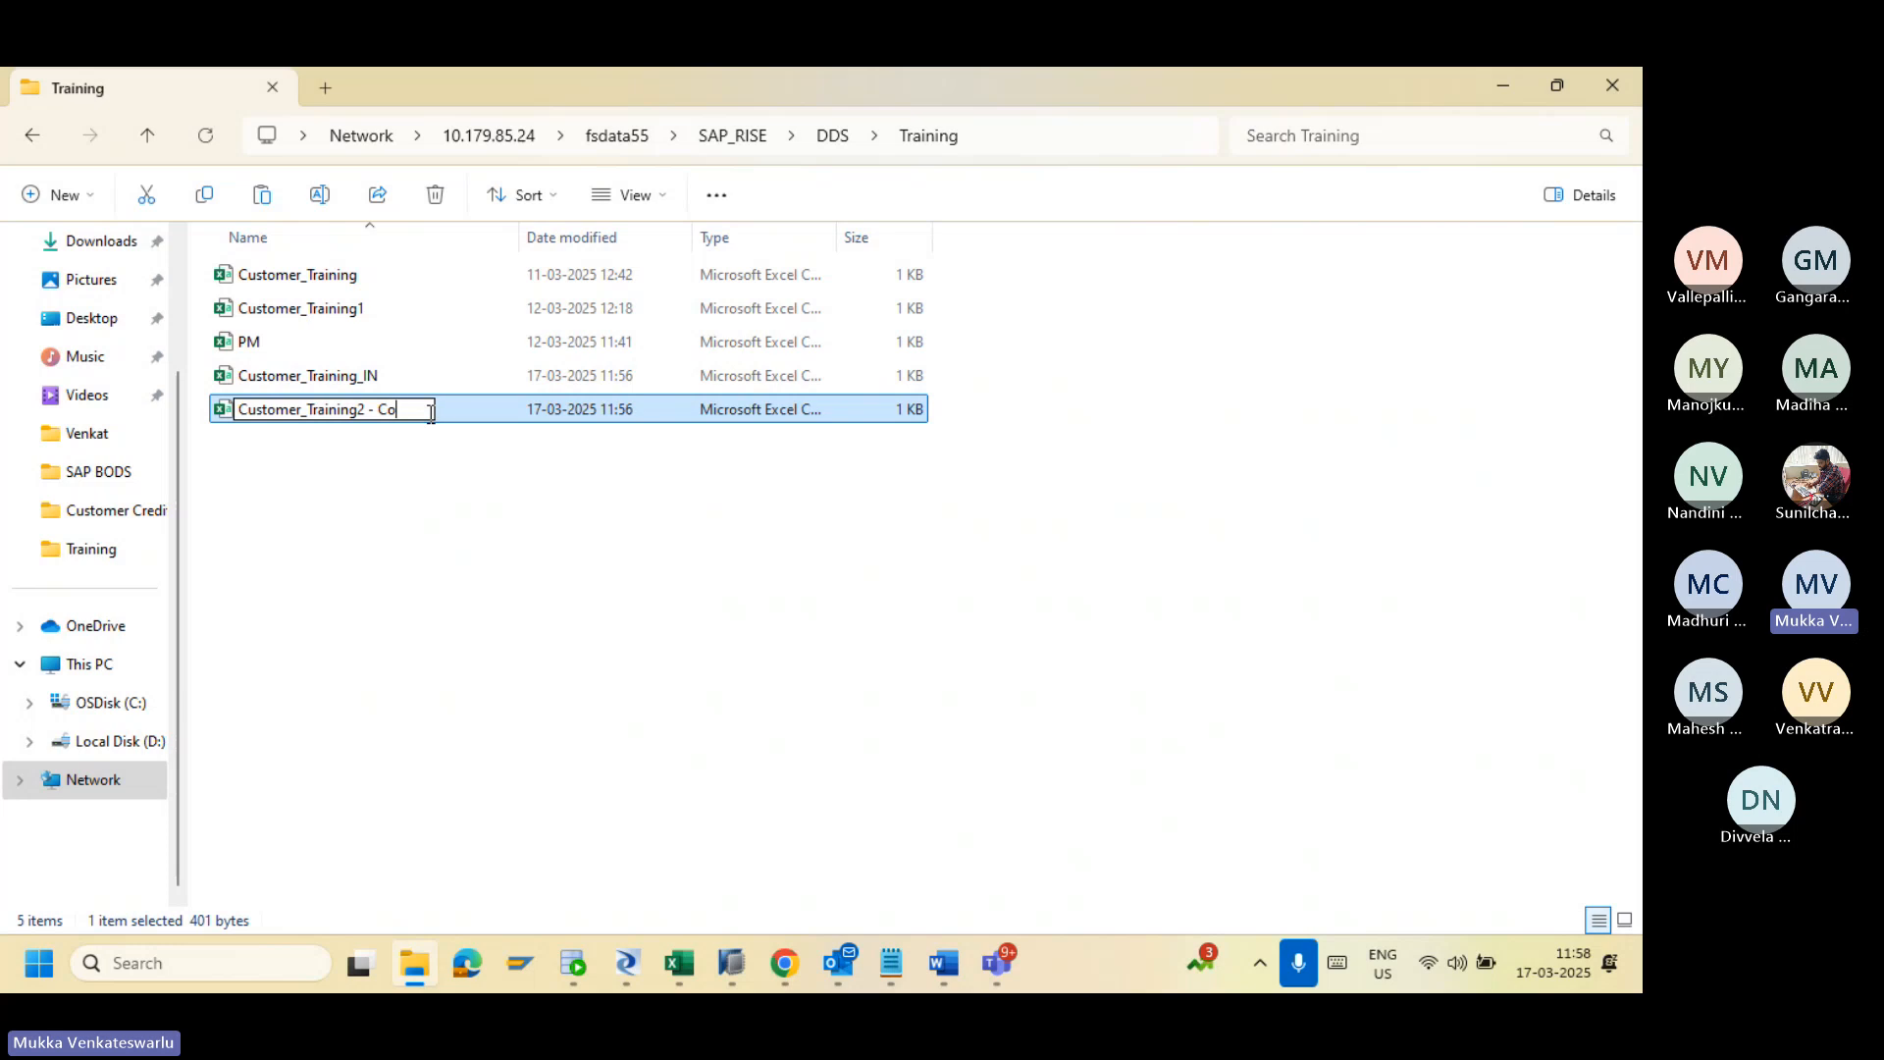
key("BackSpace")
type("_US")
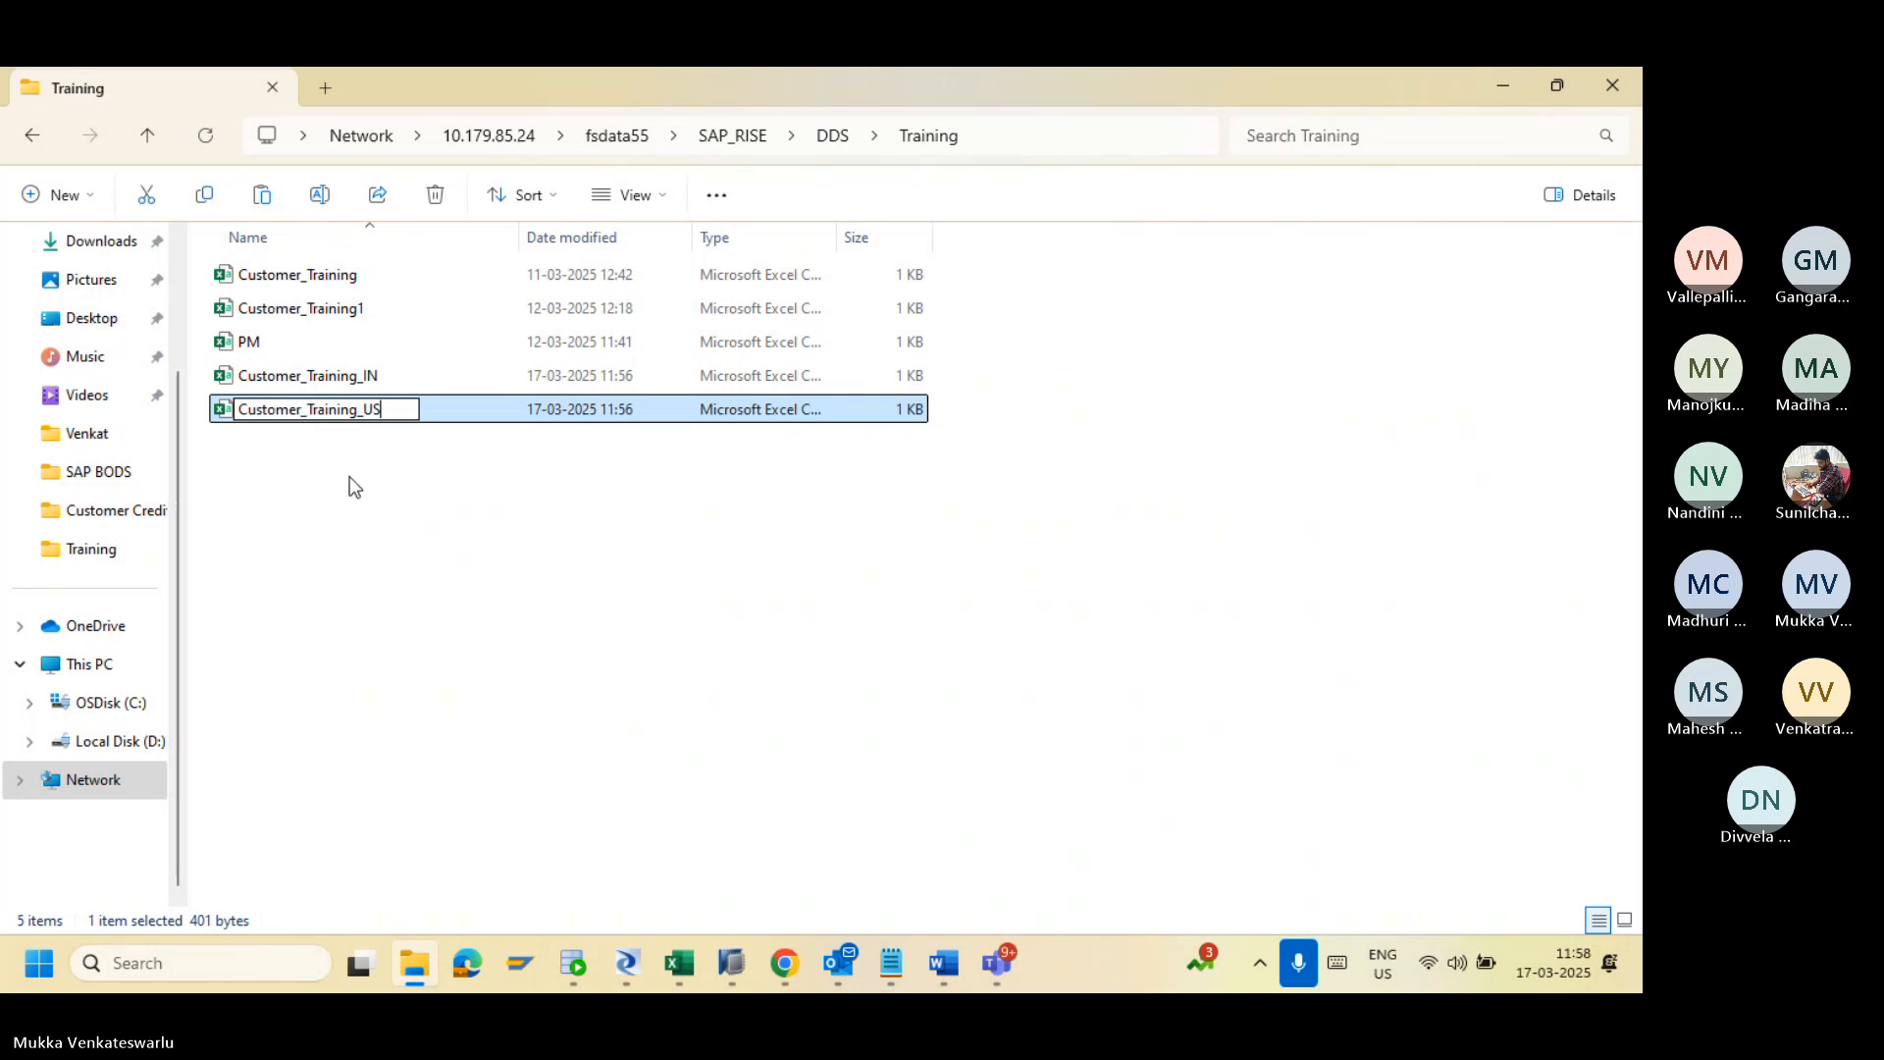
key("Return")
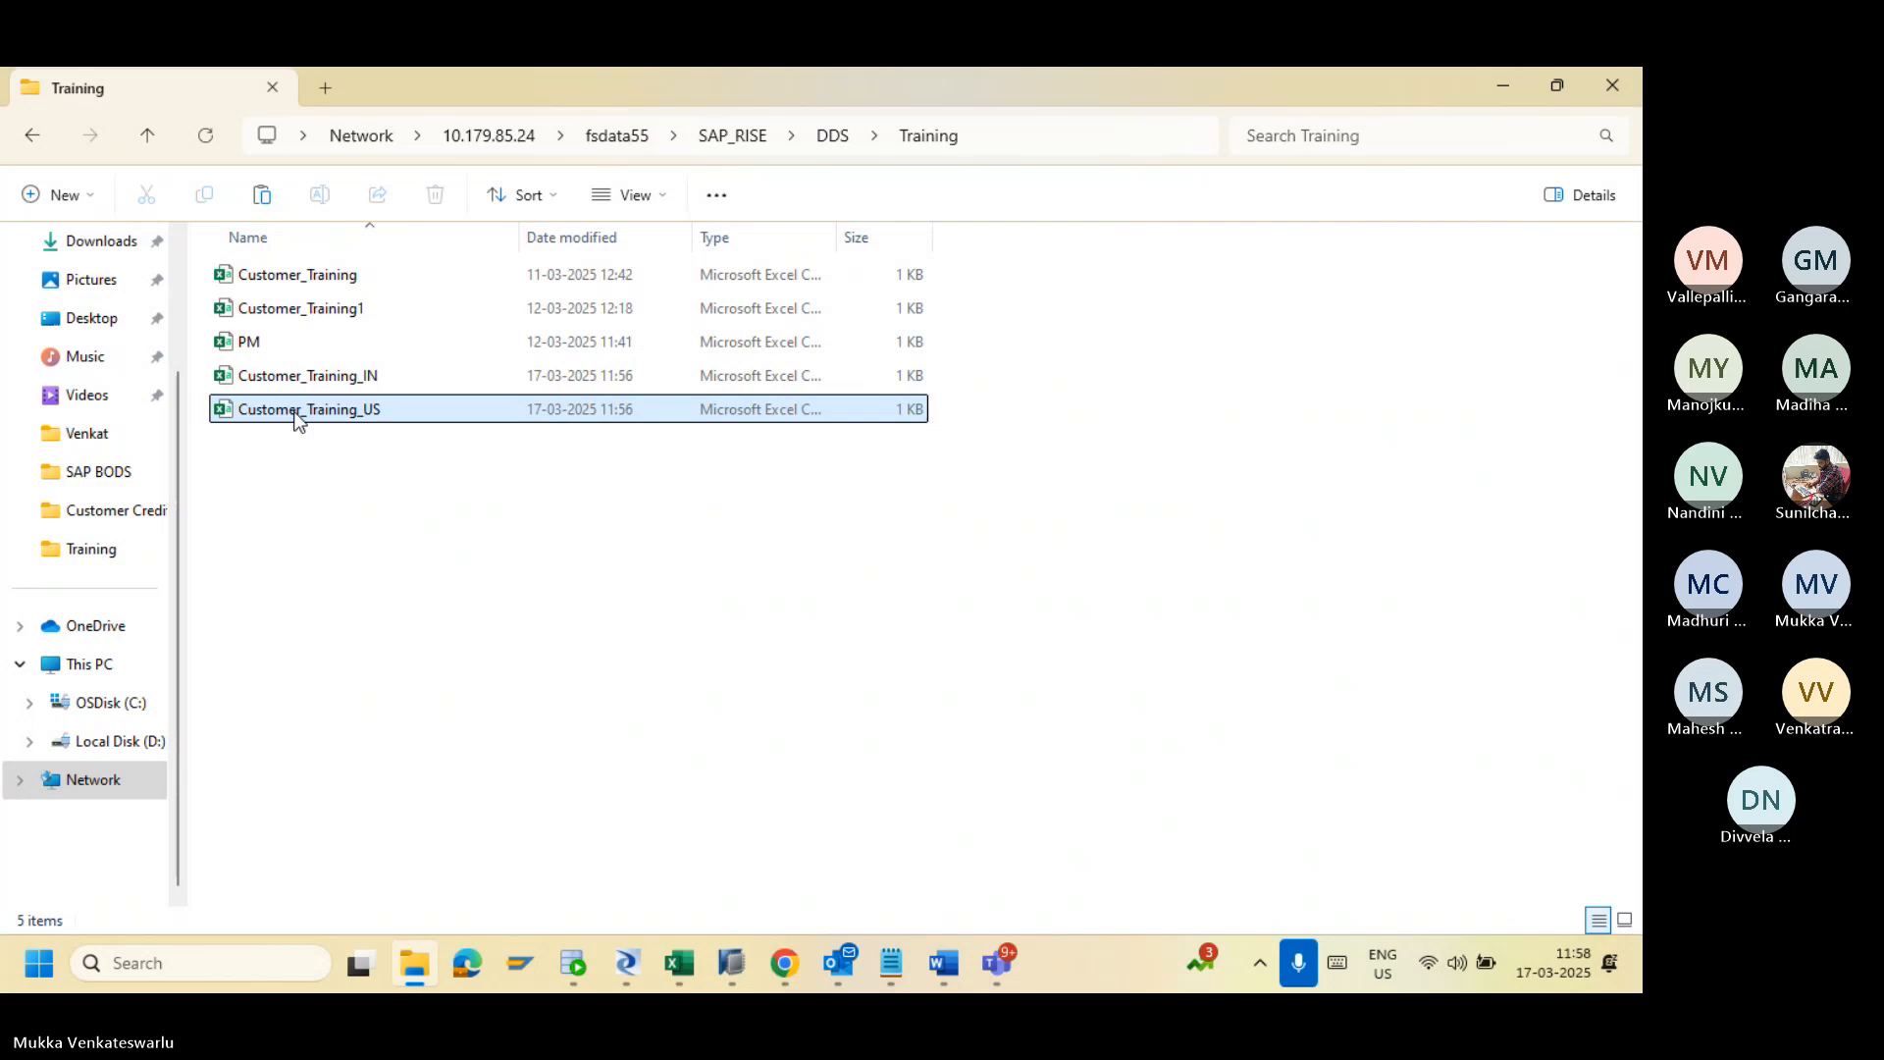
Step: Try to open the Customer_Training_US file in Excel and dismiss the file messages
key("alt+Tab")
left_click(293, 411)
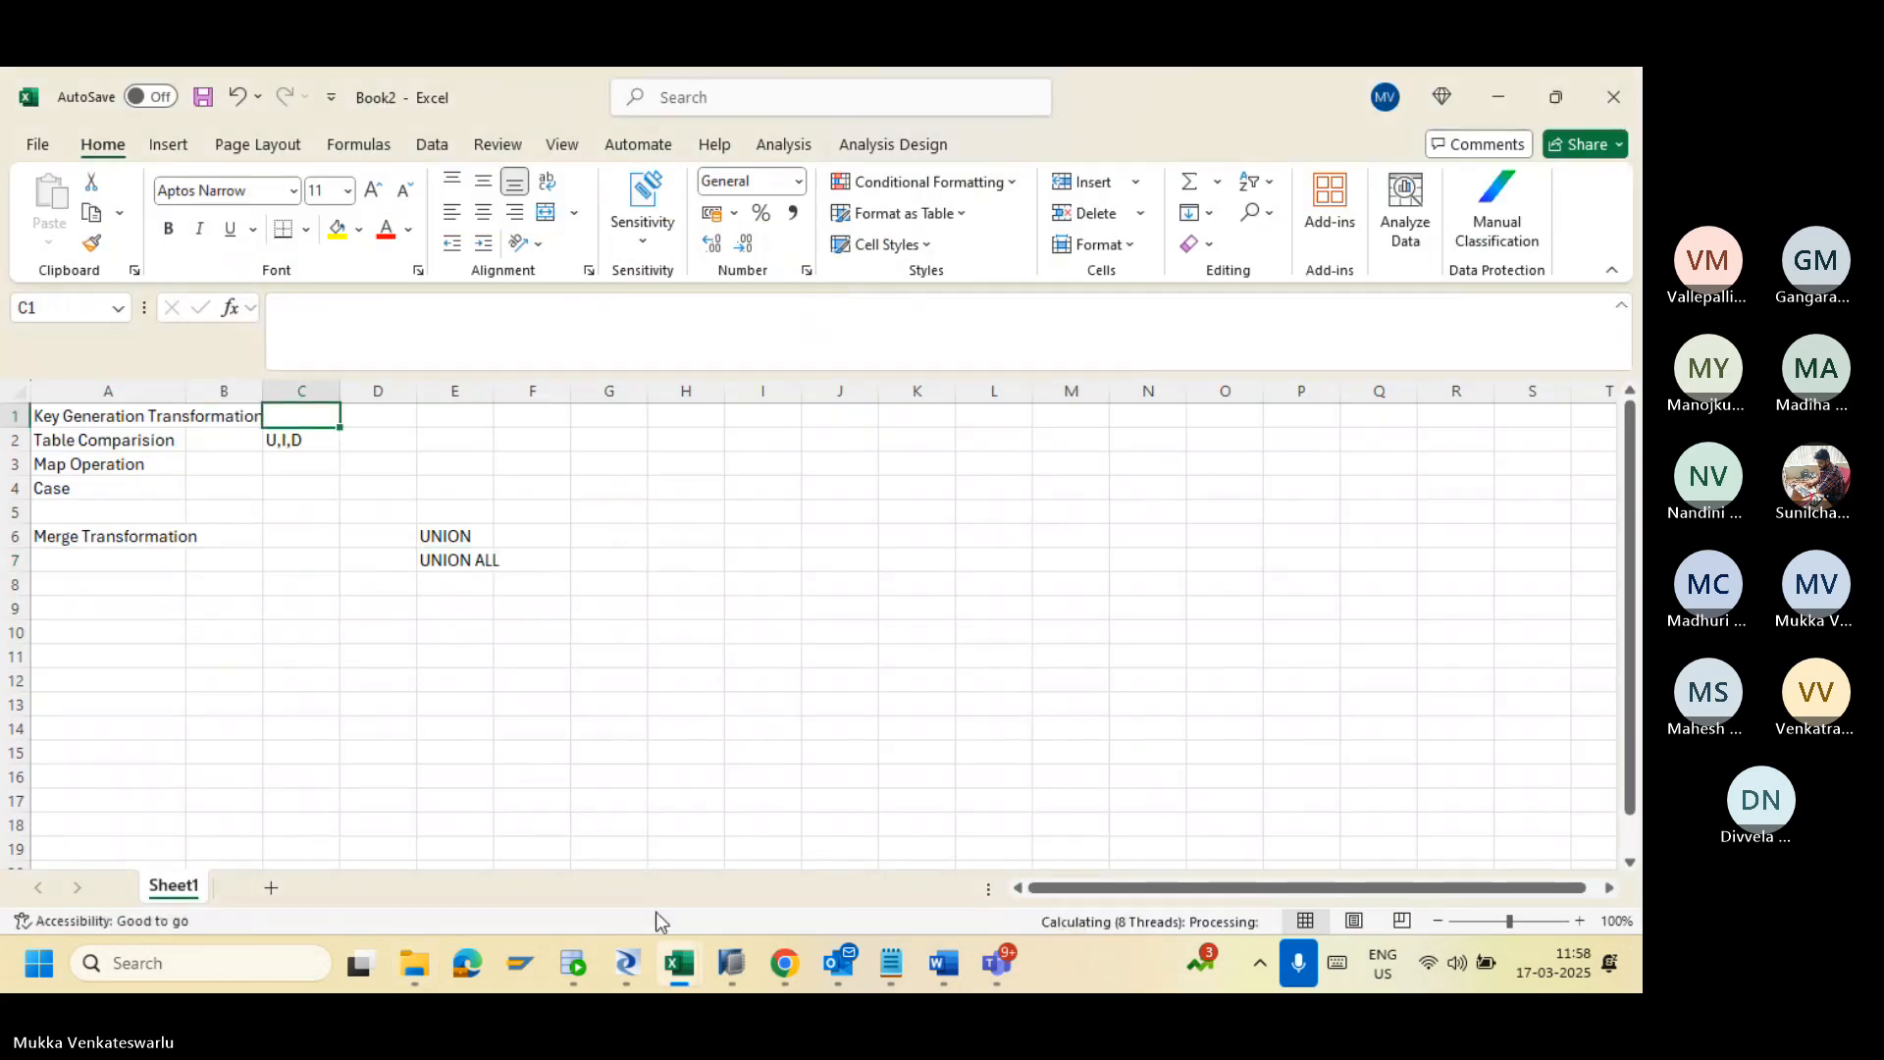
mouse_move(677, 968)
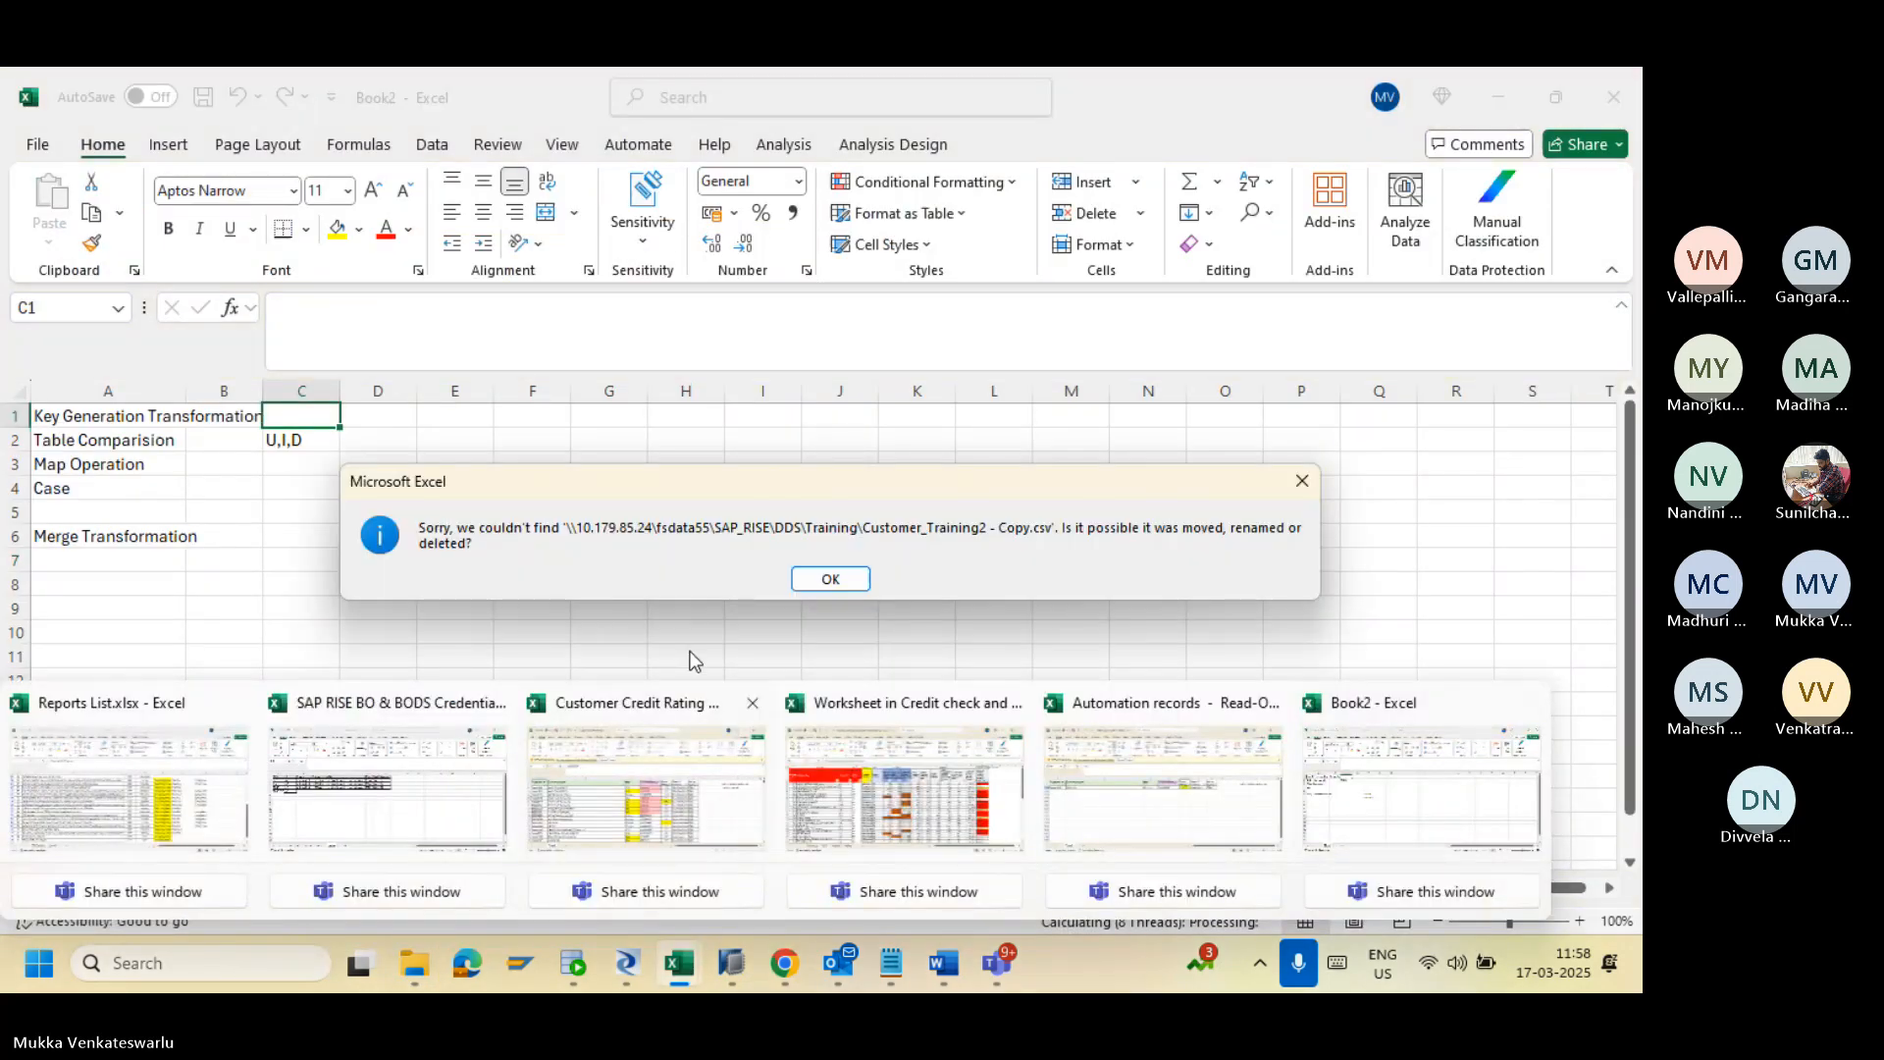
left_click(830, 580)
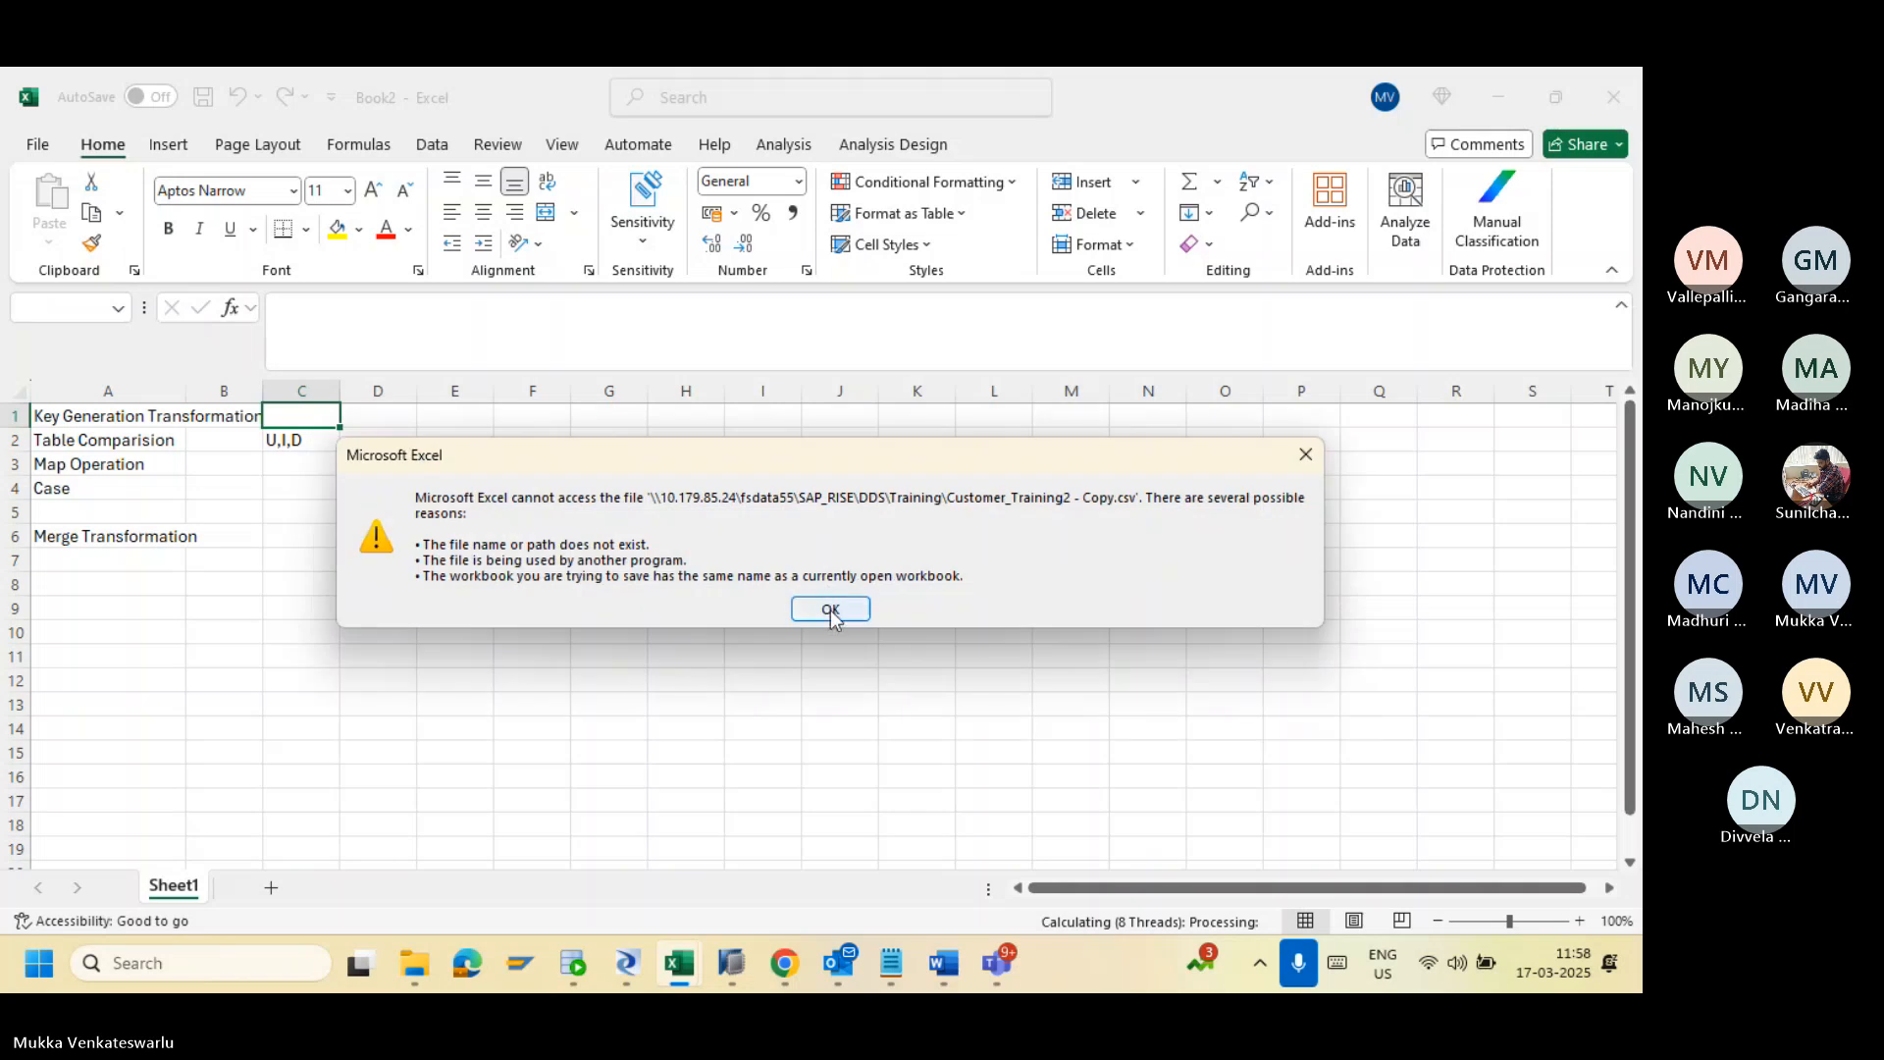
left_click(830, 609)
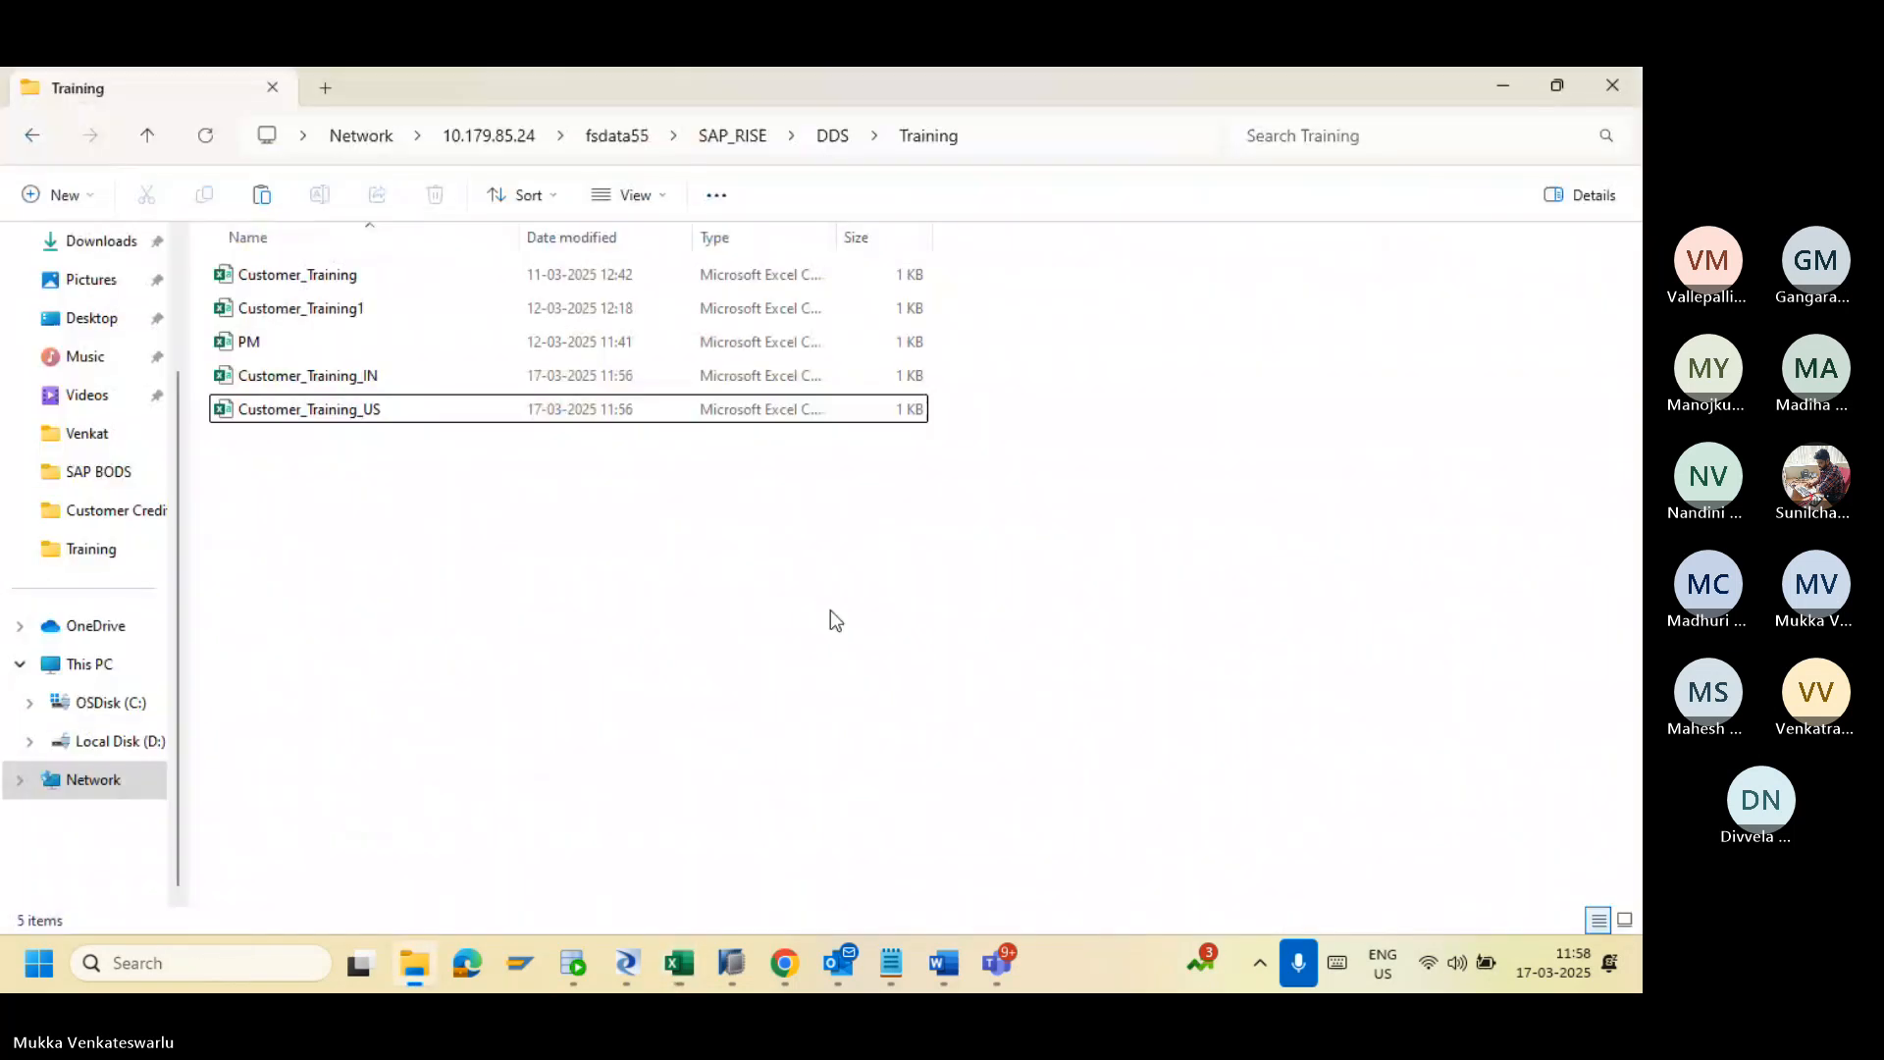
left_click(1261, 964)
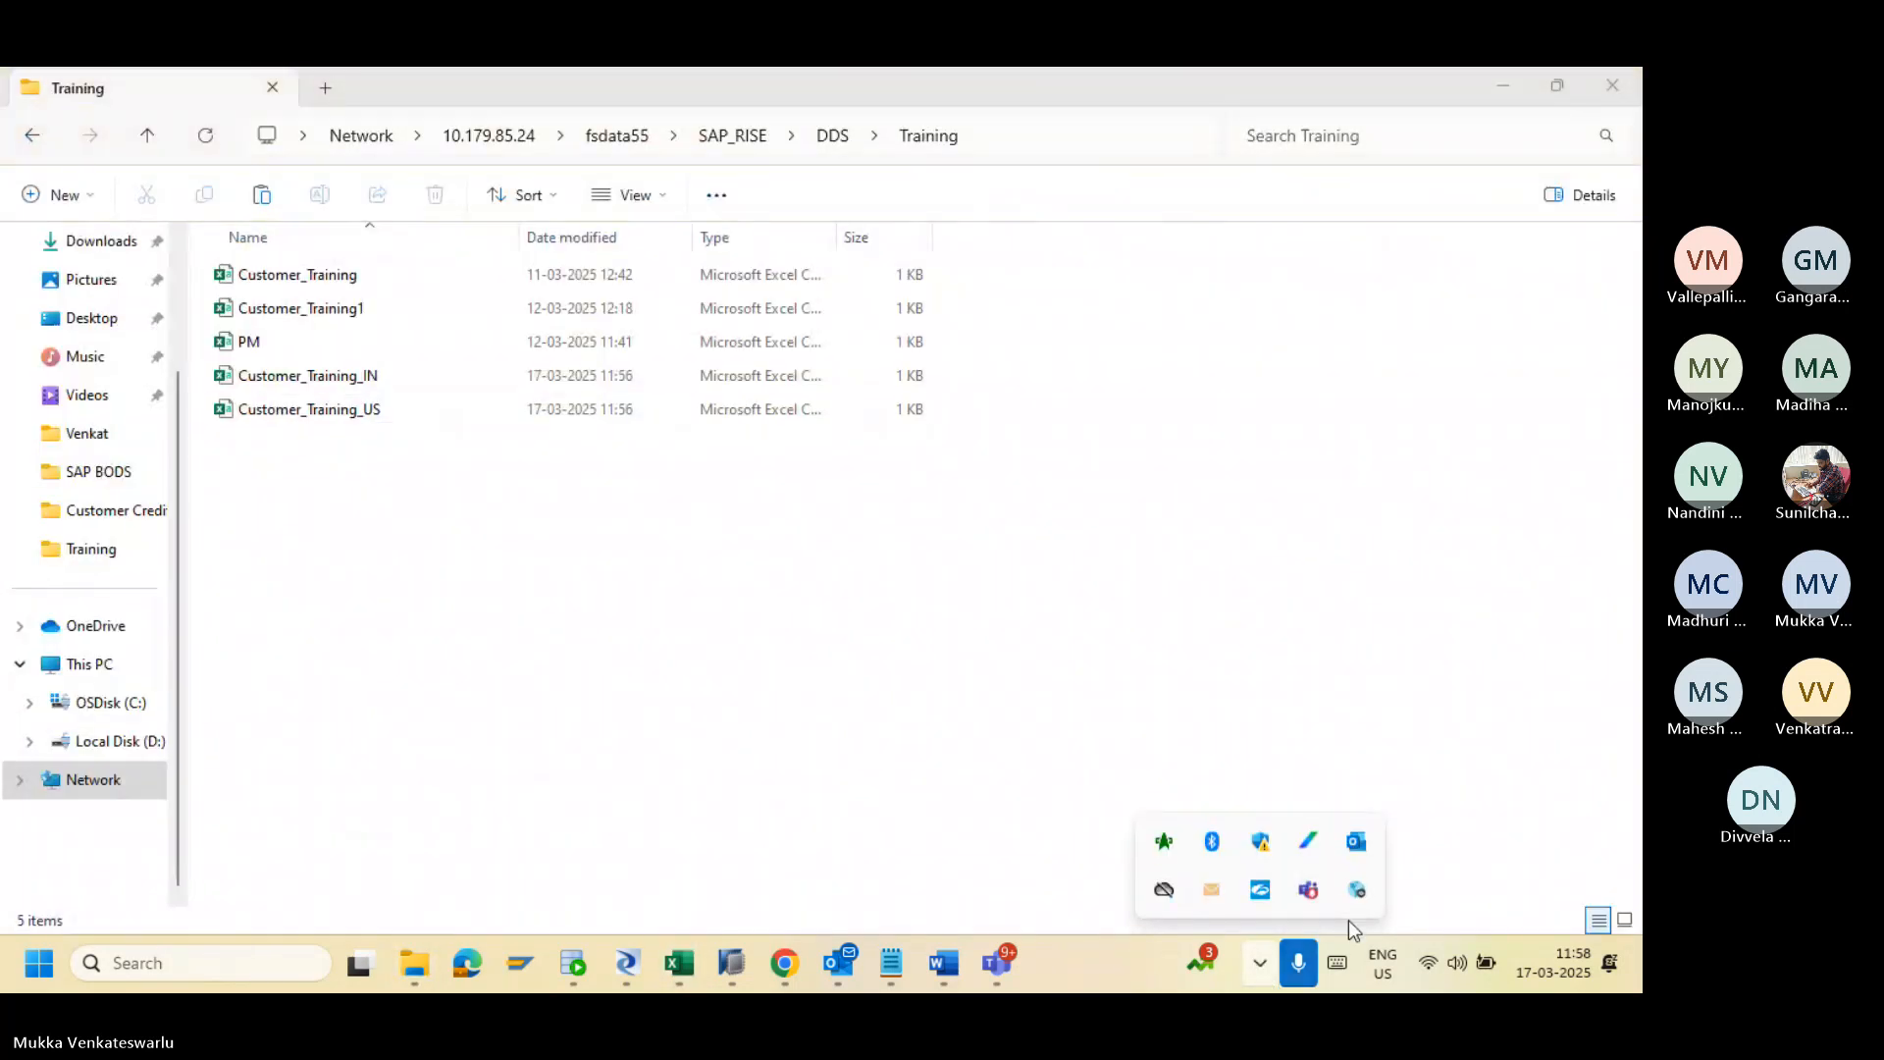
left_click(1356, 897)
left_click(852, 644)
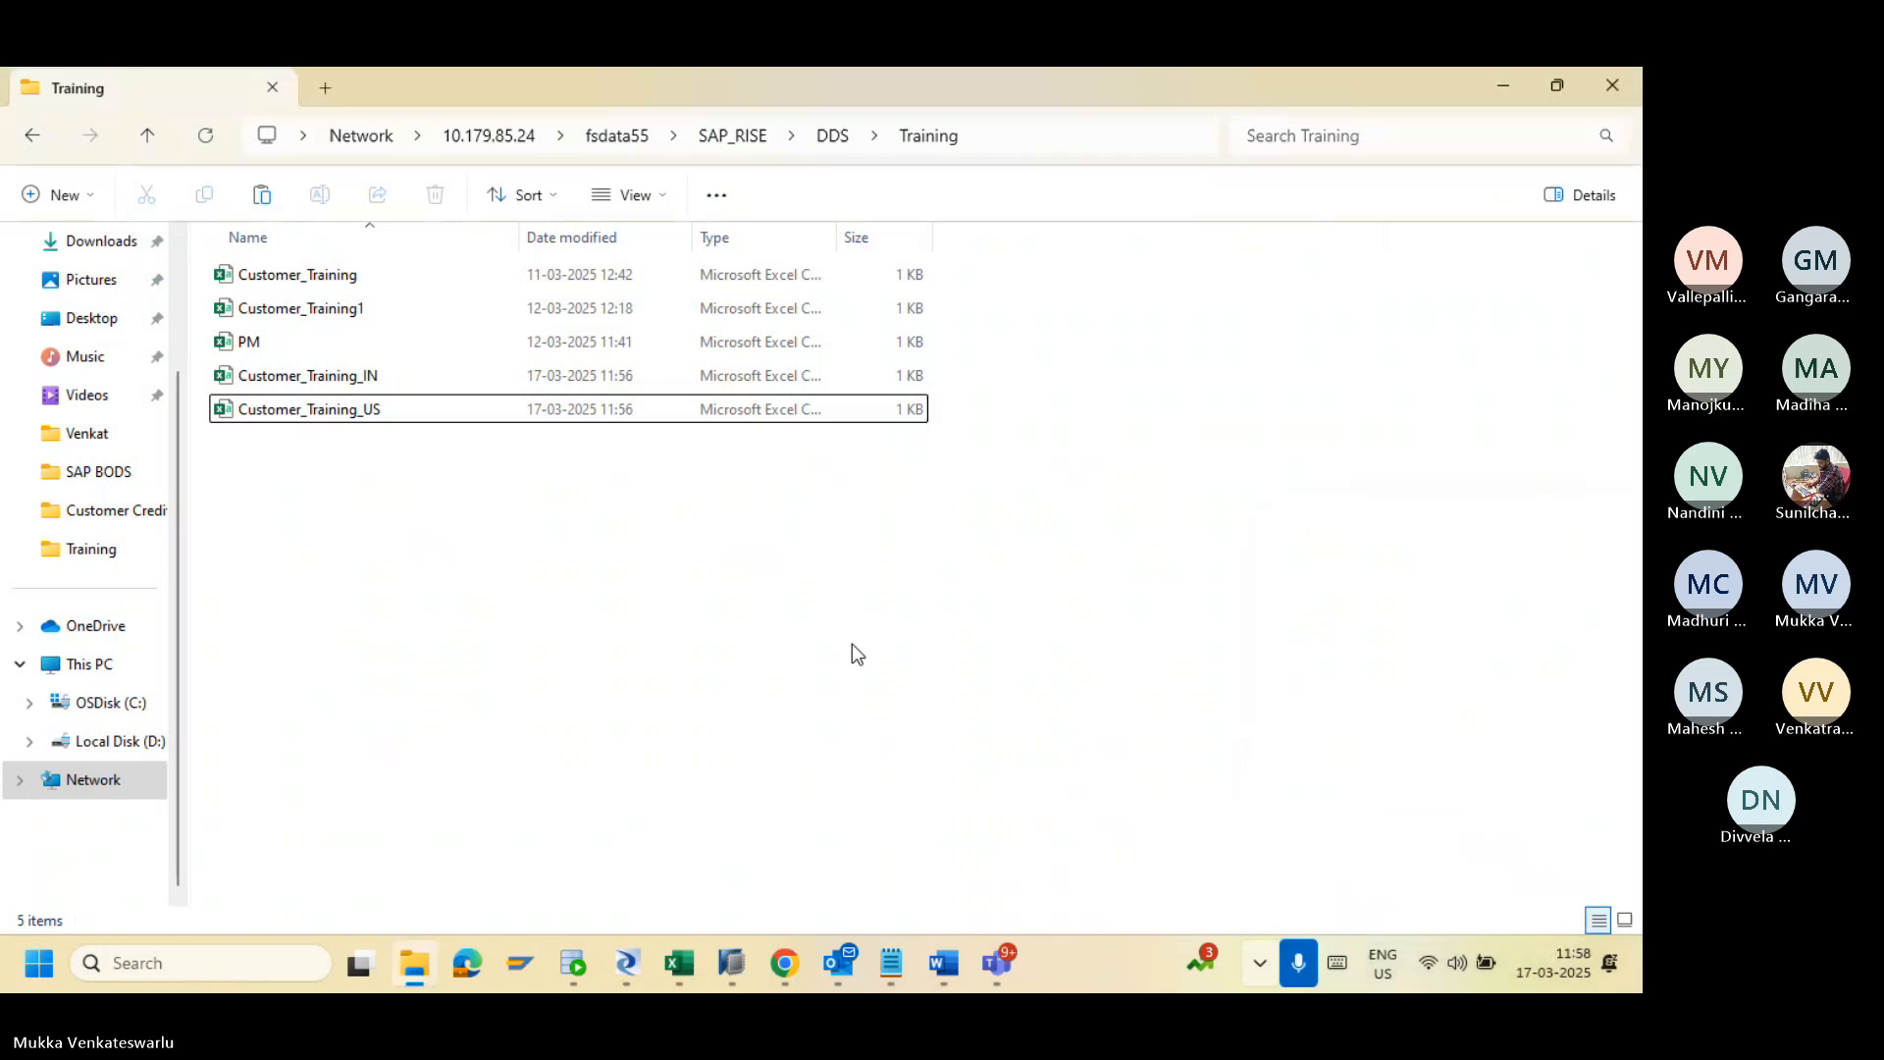
Step: Open the Customer_Training_US file from the Training folder in Excel
left_click(255, 417)
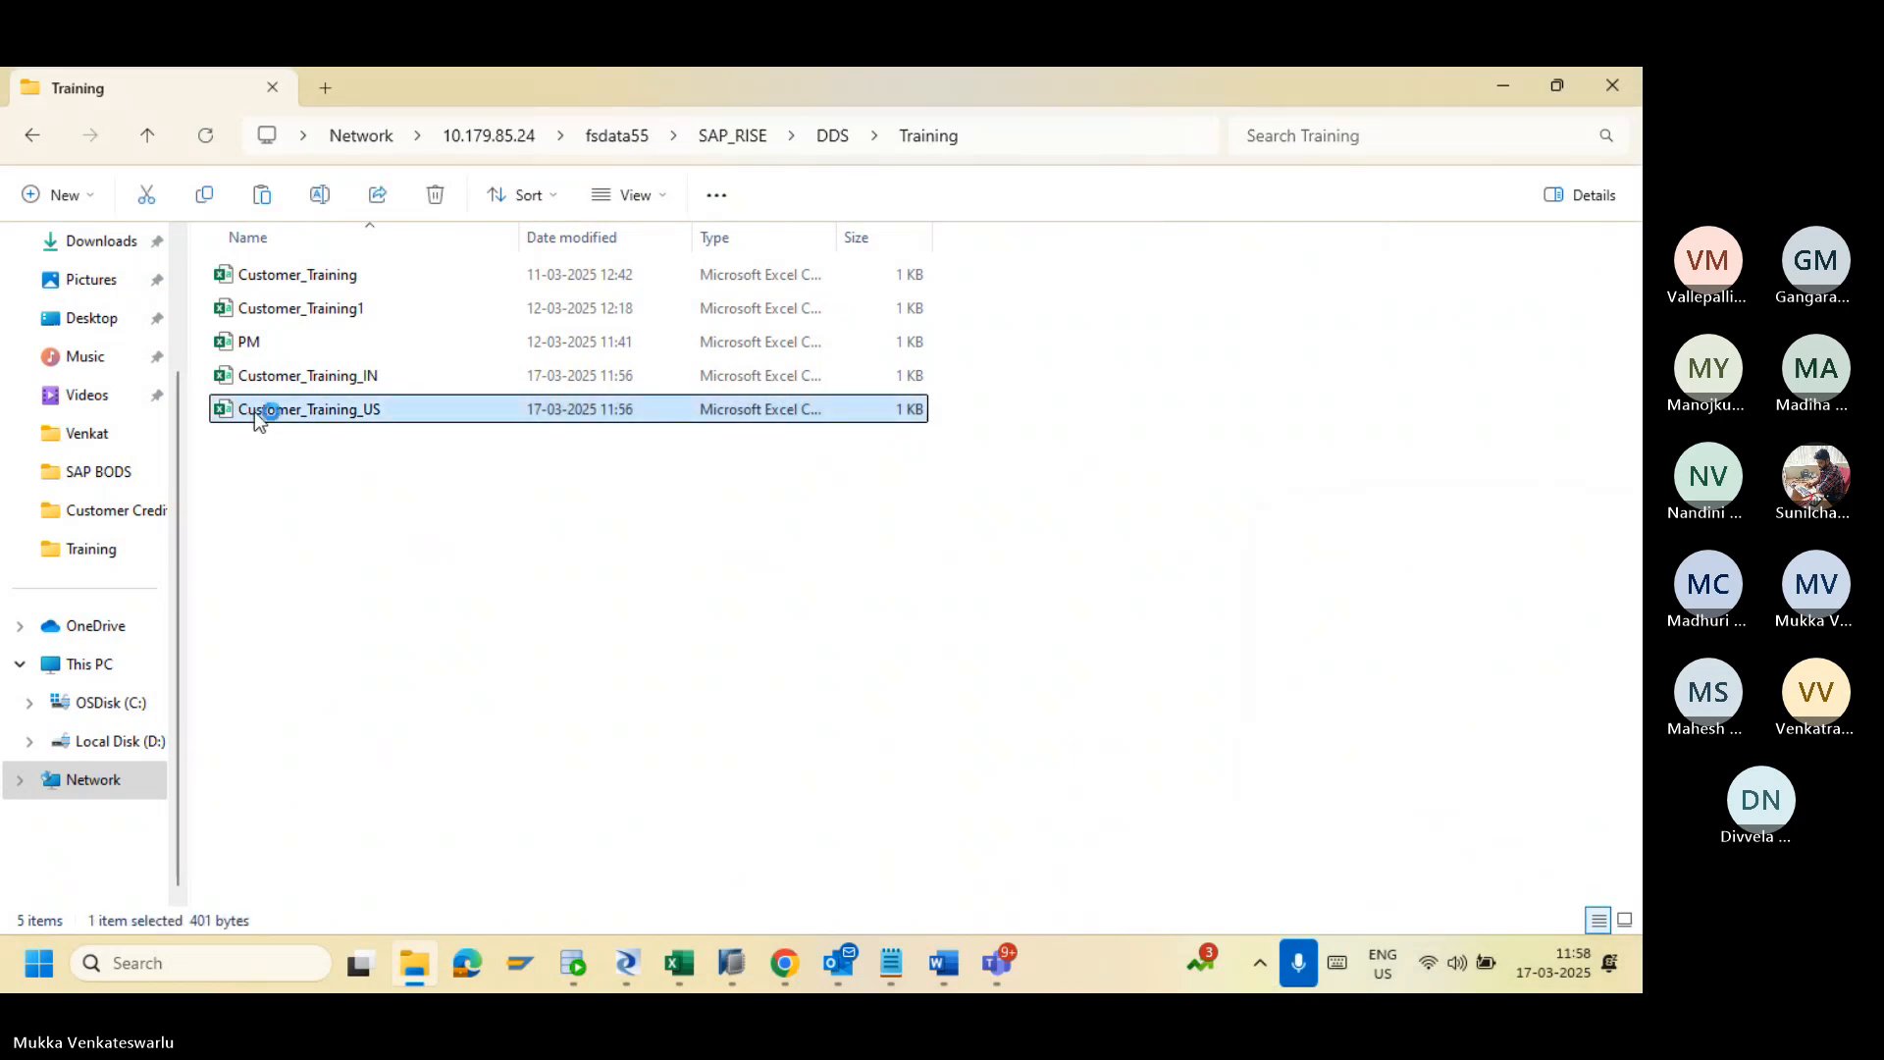
left_click(480, 565)
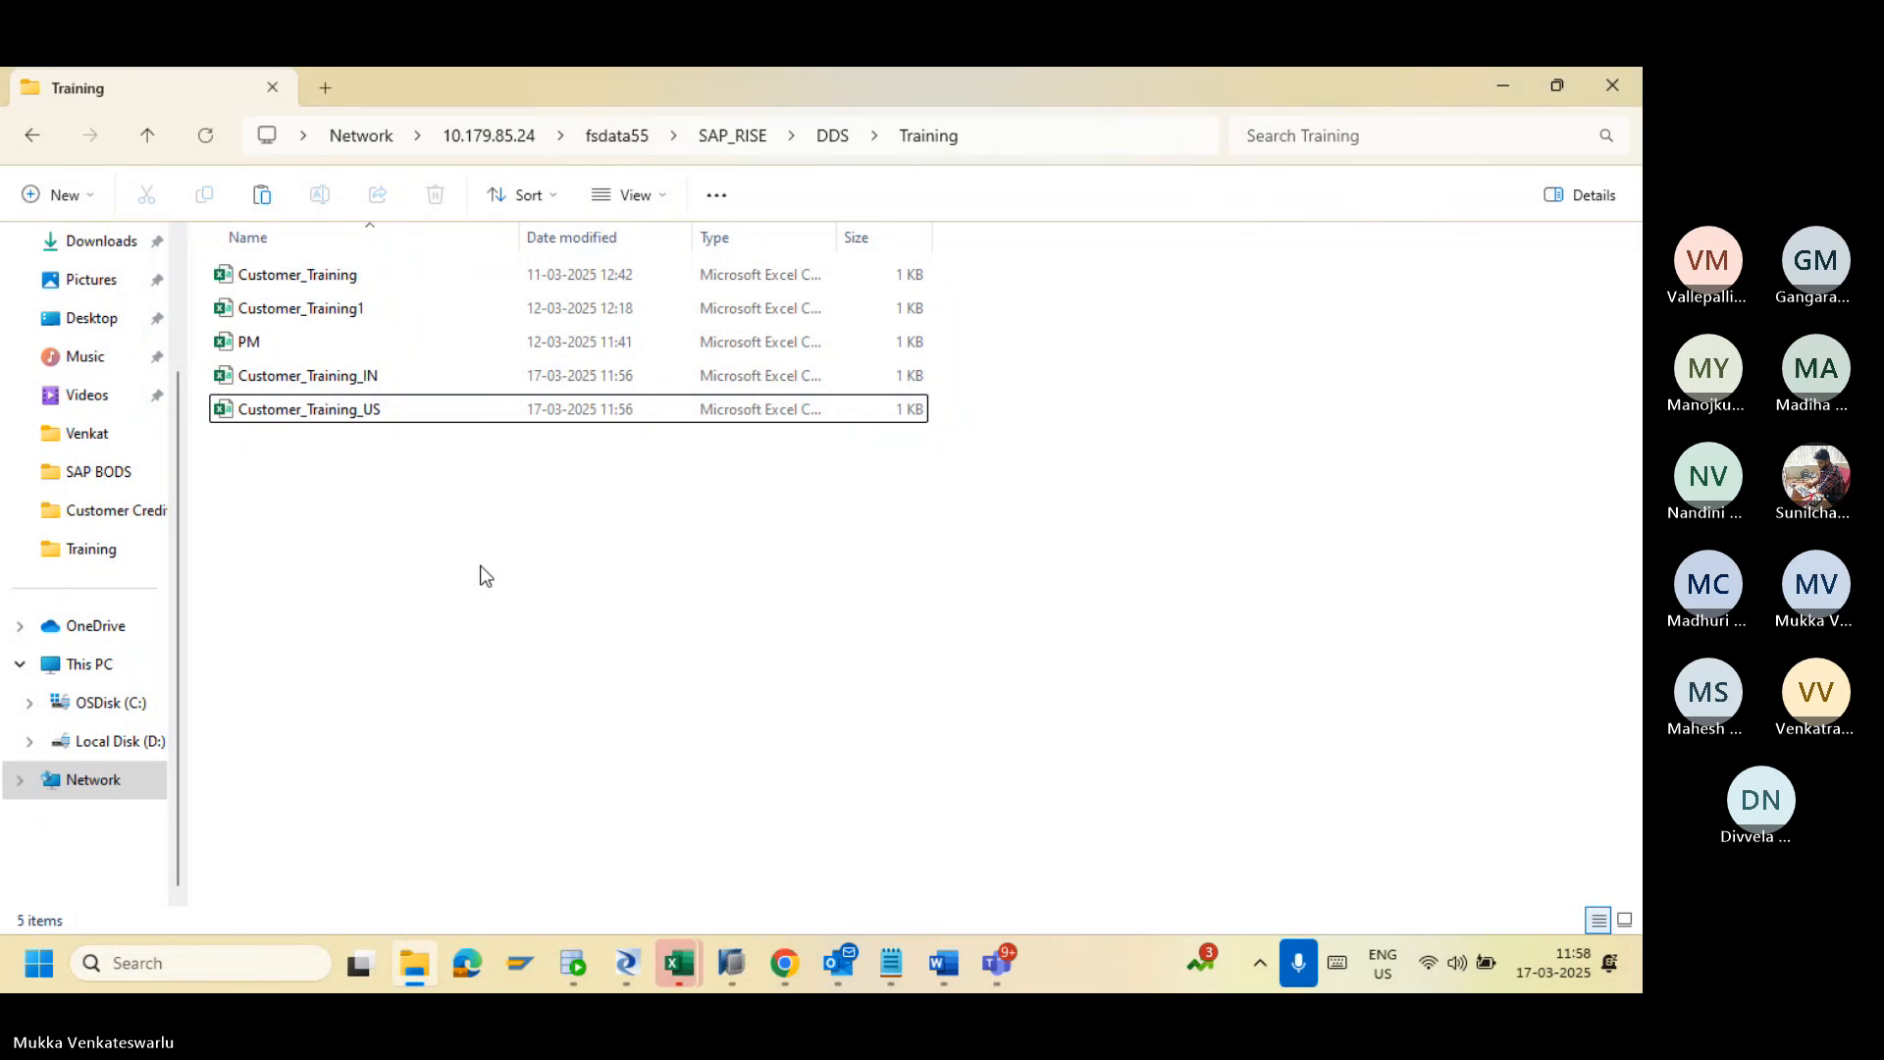
left_click(680, 958)
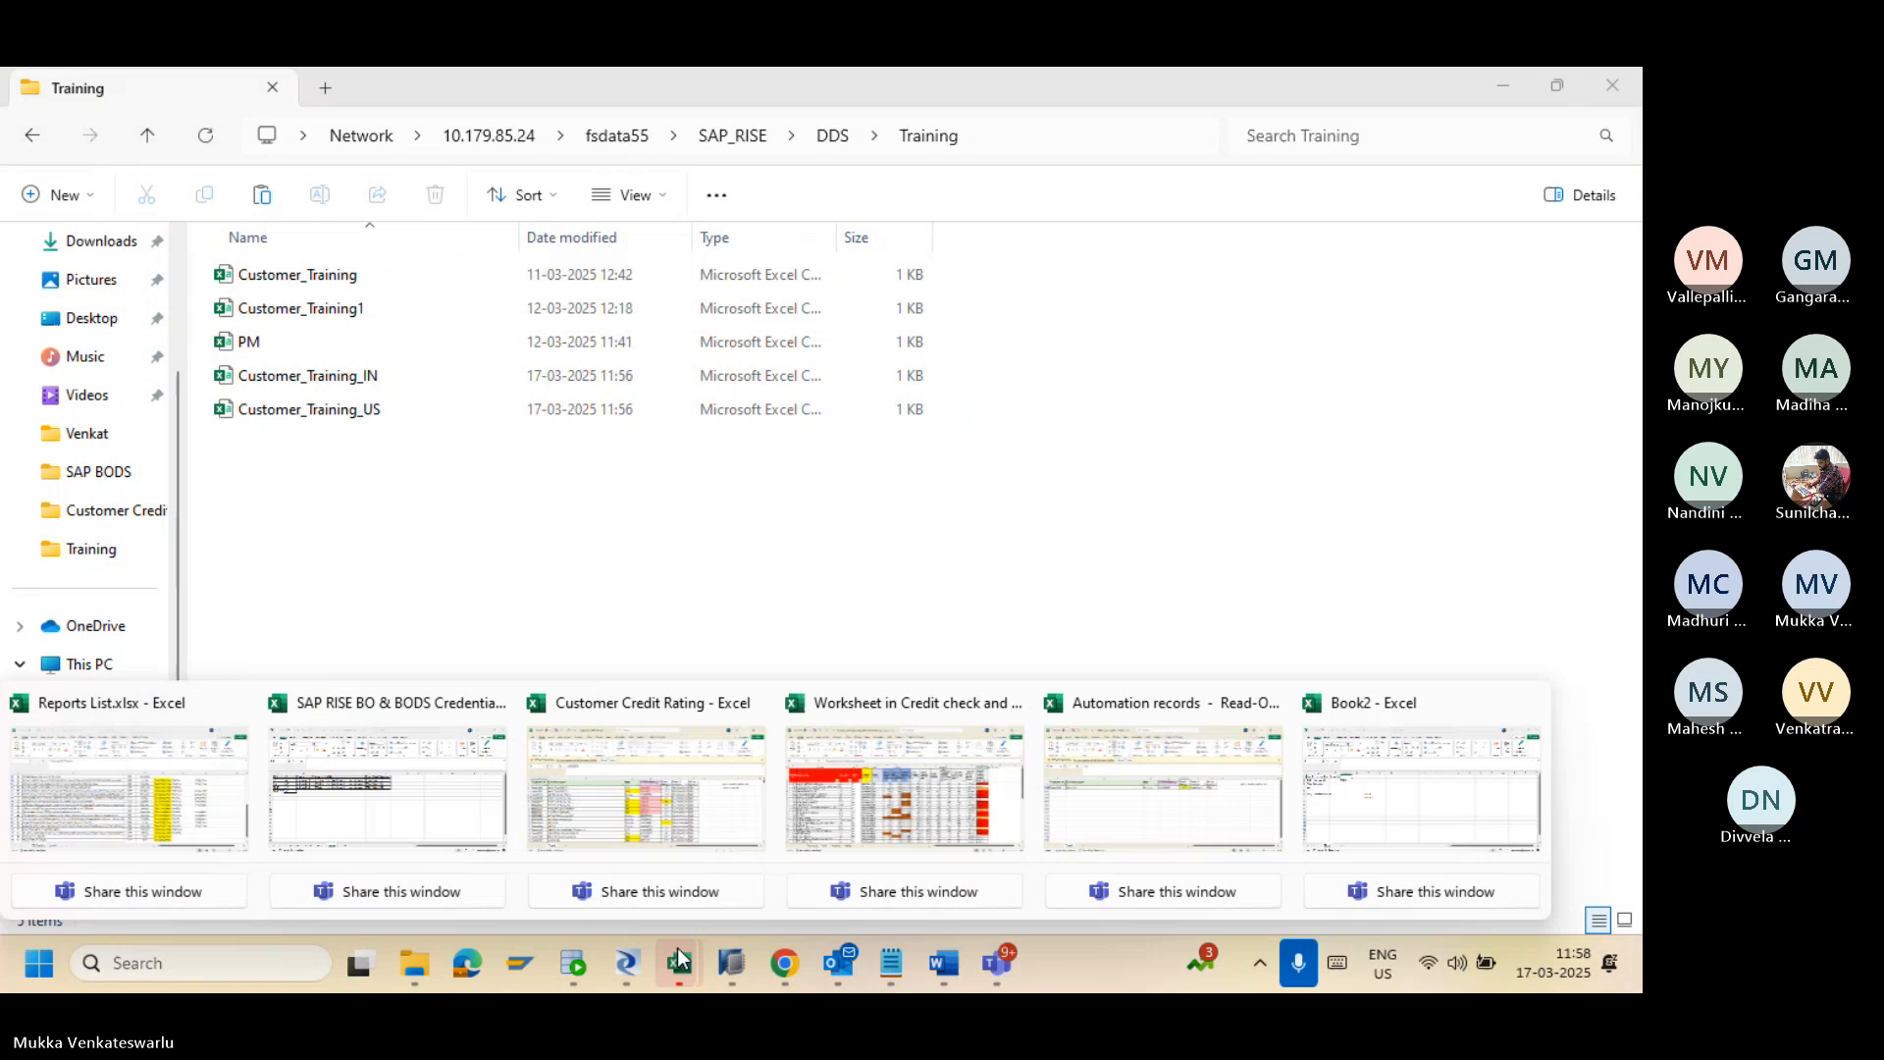
mouse_move(1011, 820)
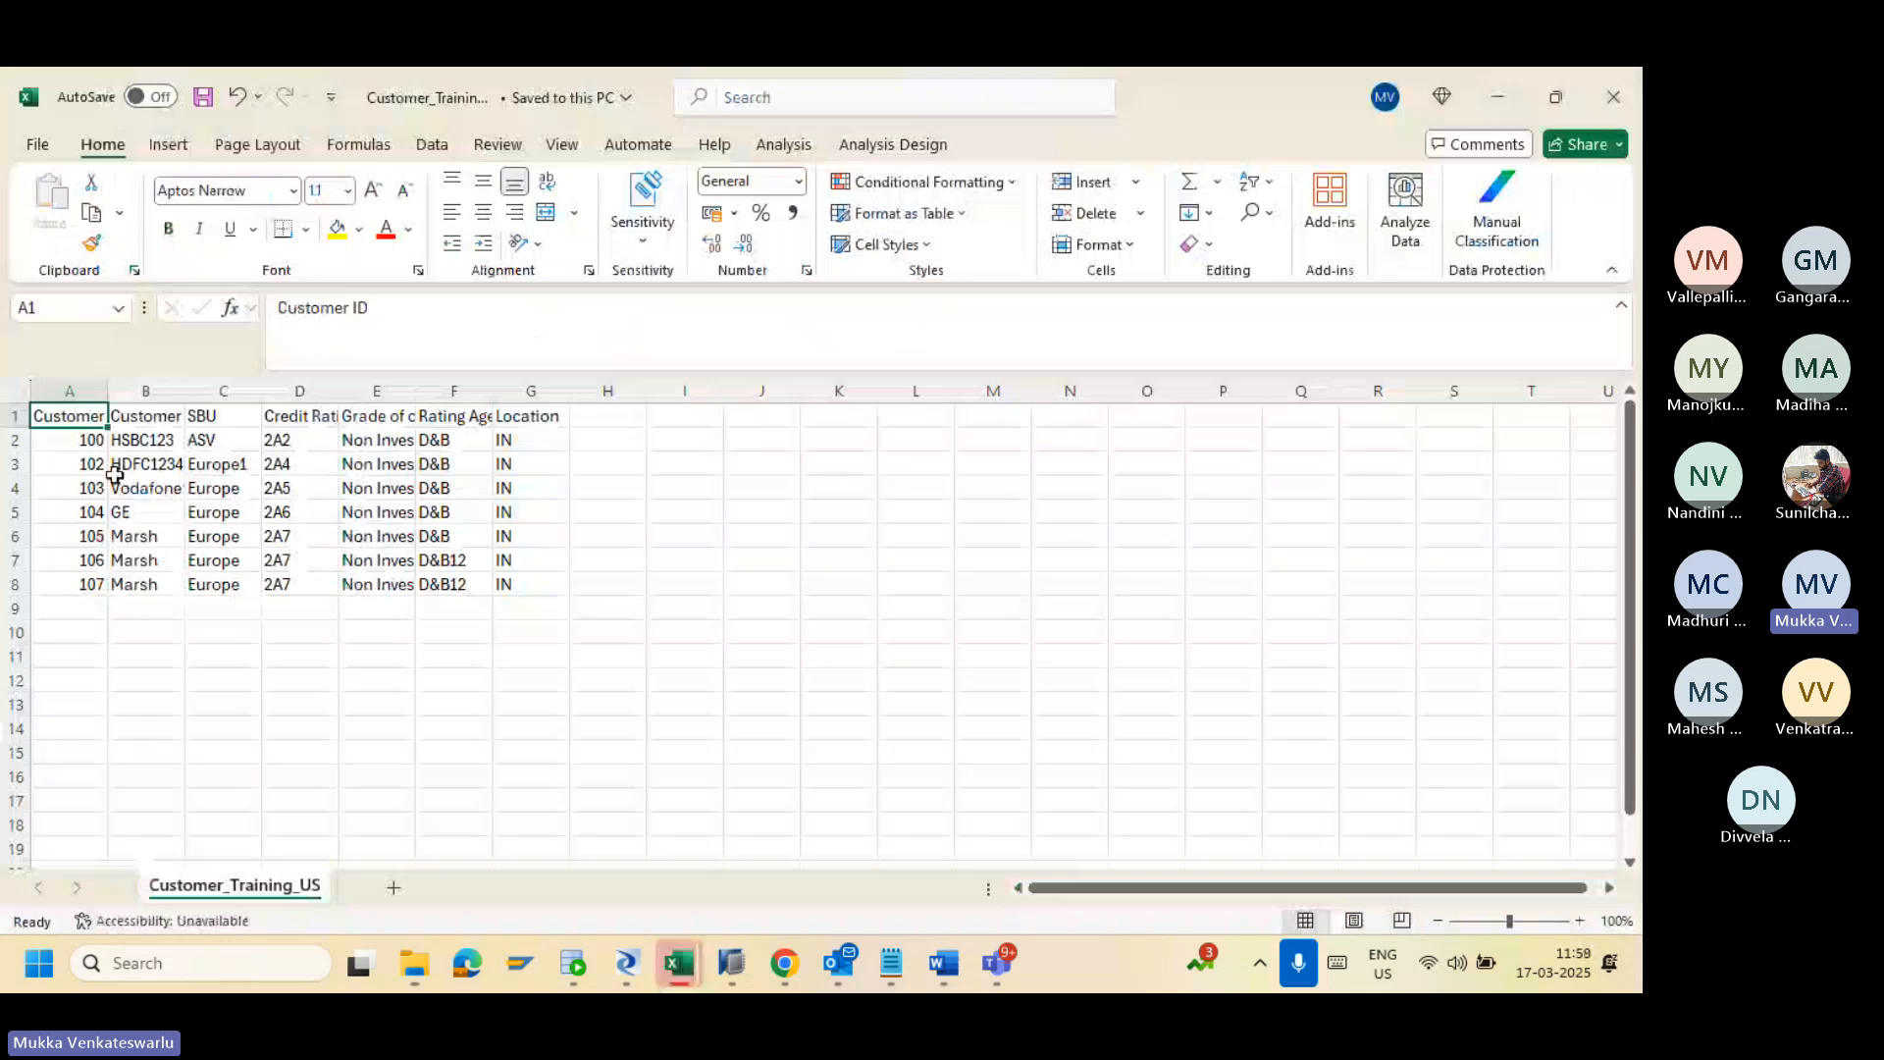
Step: Clear the last four customer records in A5:G8 of the Customer_Training_US sheet
left_click_drag(115, 475, 69, 440)
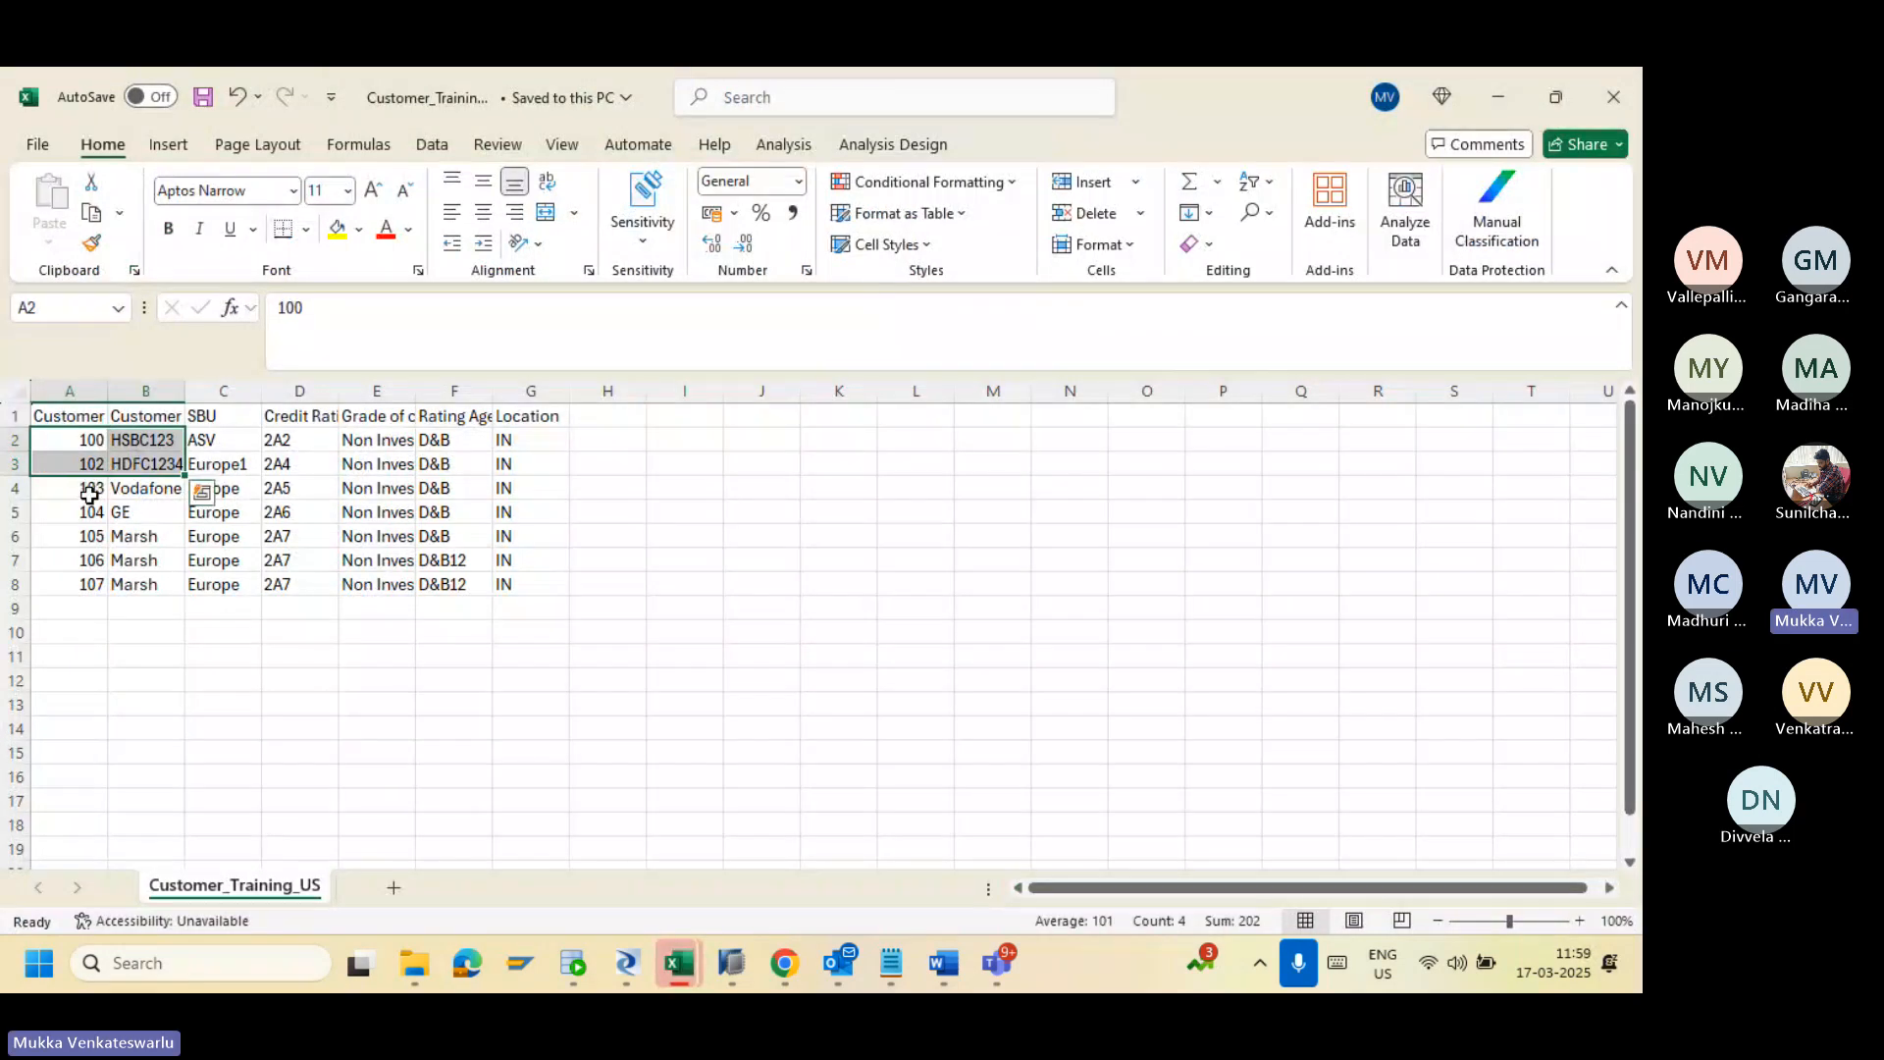
left_click_drag(59, 512, 533, 576)
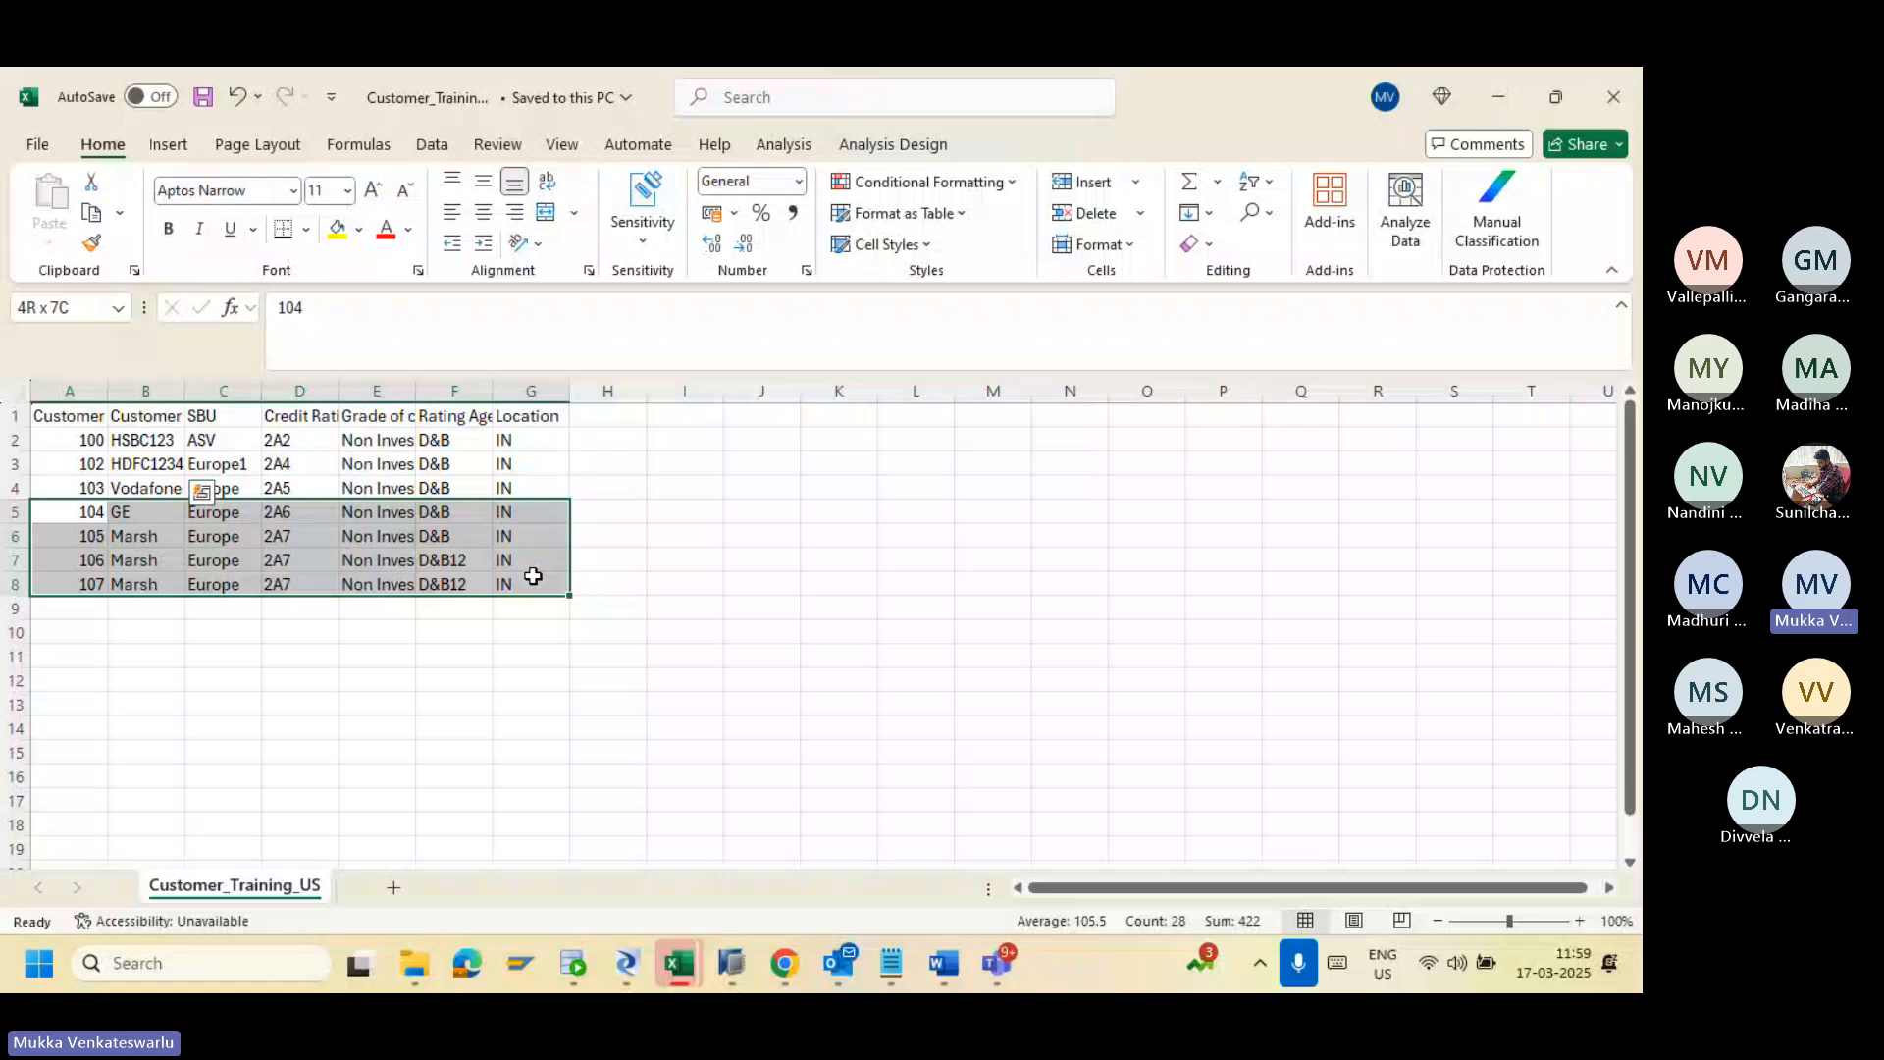
key("Delete")
Step: Set the Location of the three remaining customer records in G2:G4 to US
left_click_drag(530, 439, 526, 490)
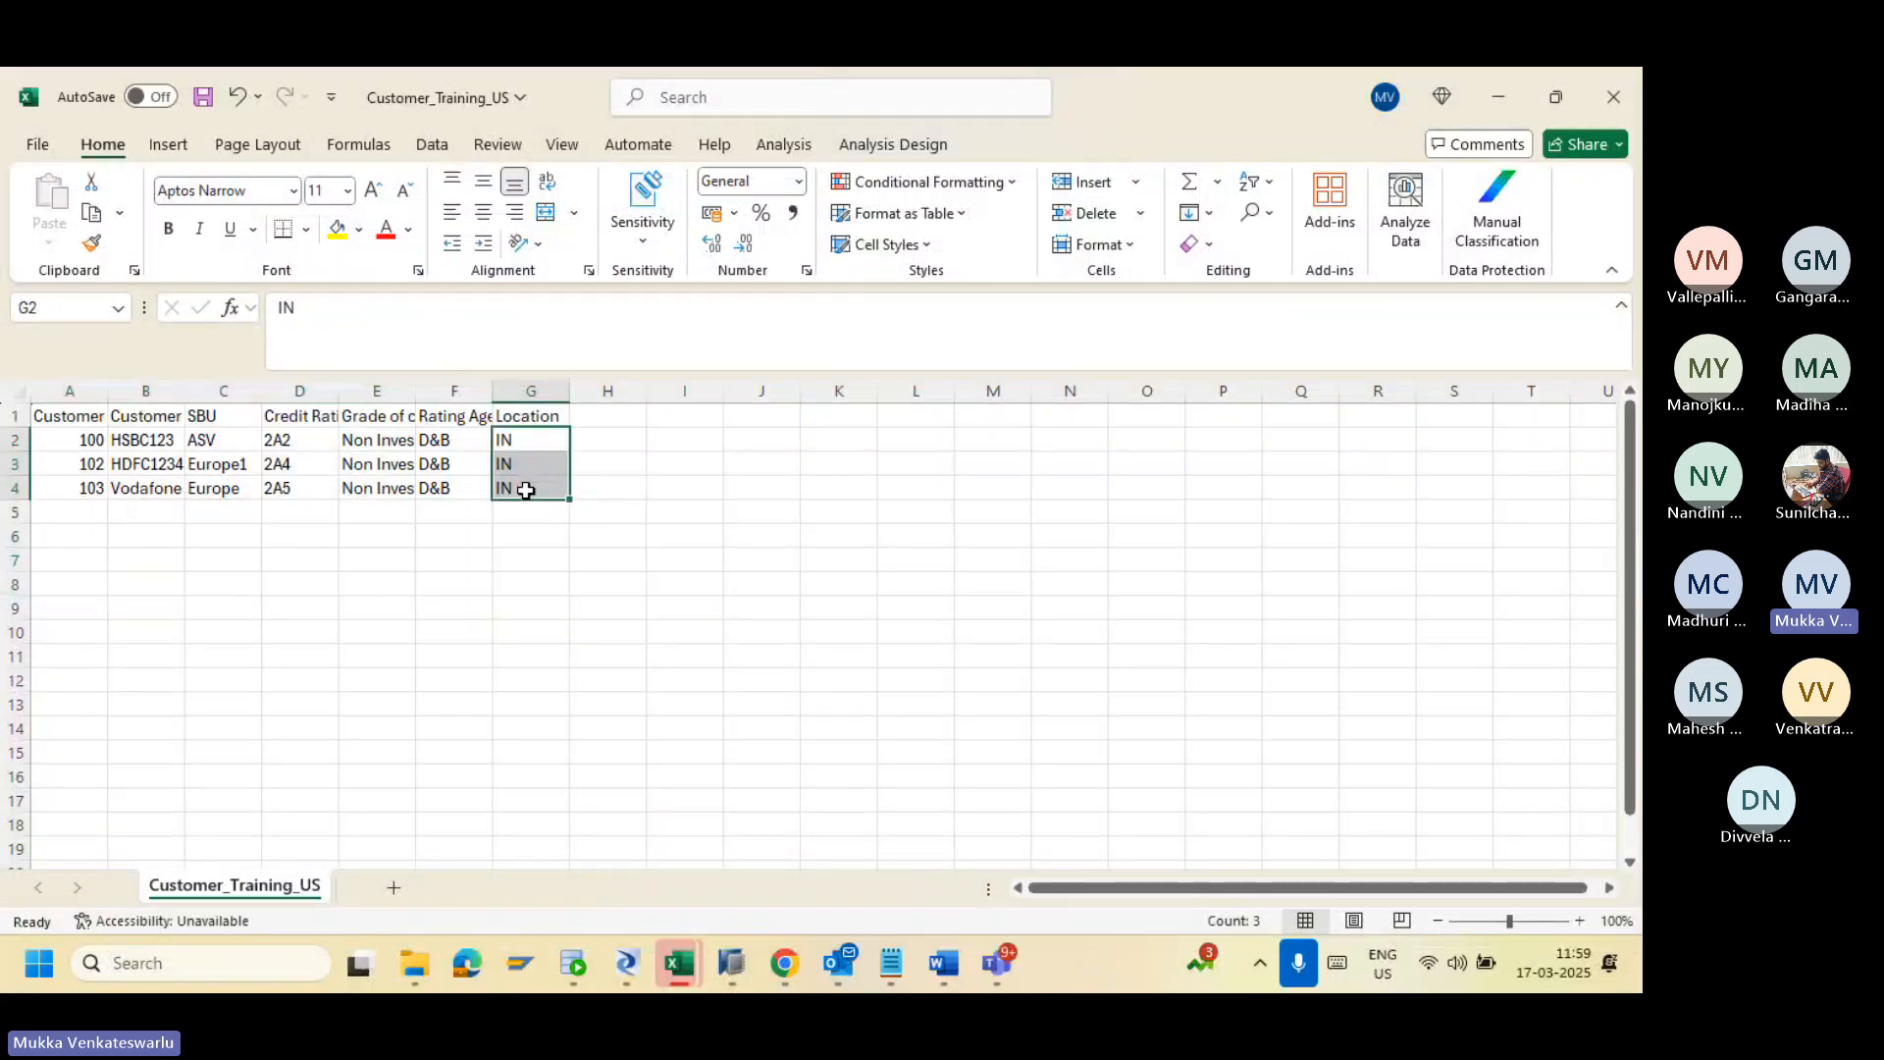
type("US")
key("Return")
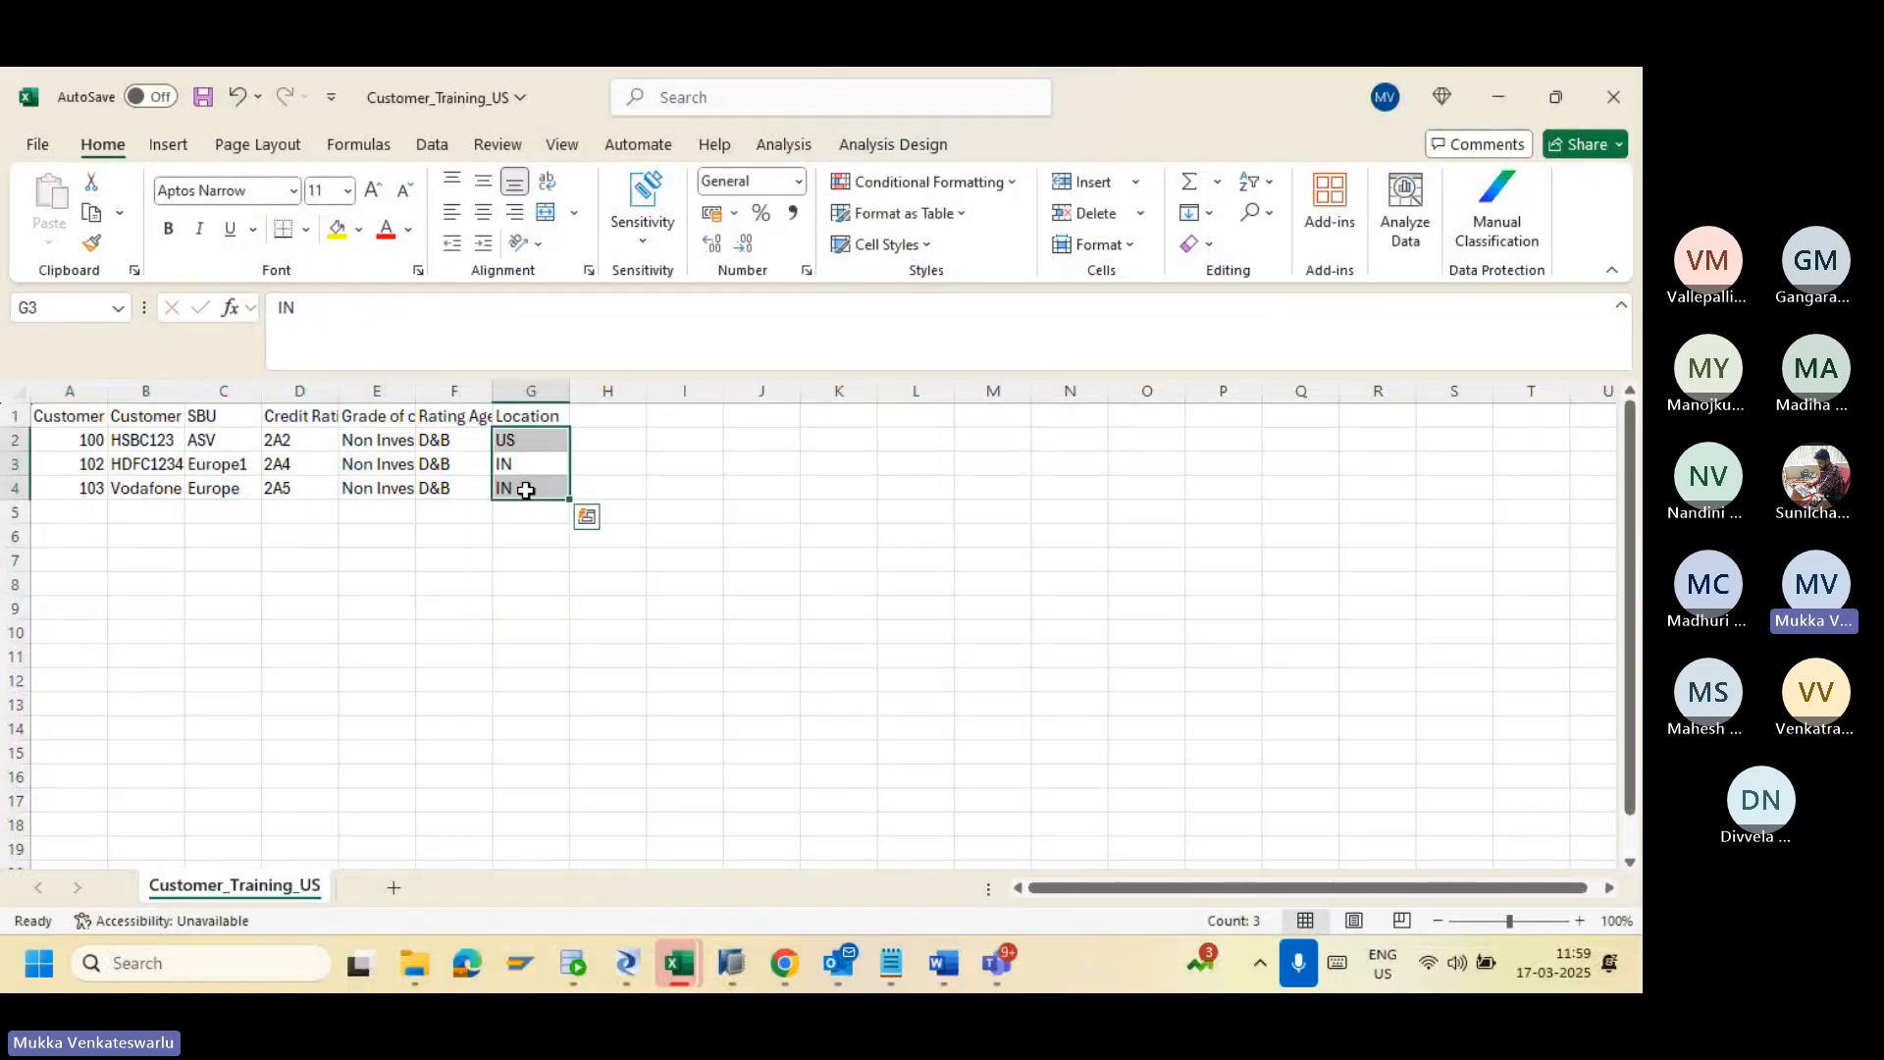
left_click(519, 469)
type("US")
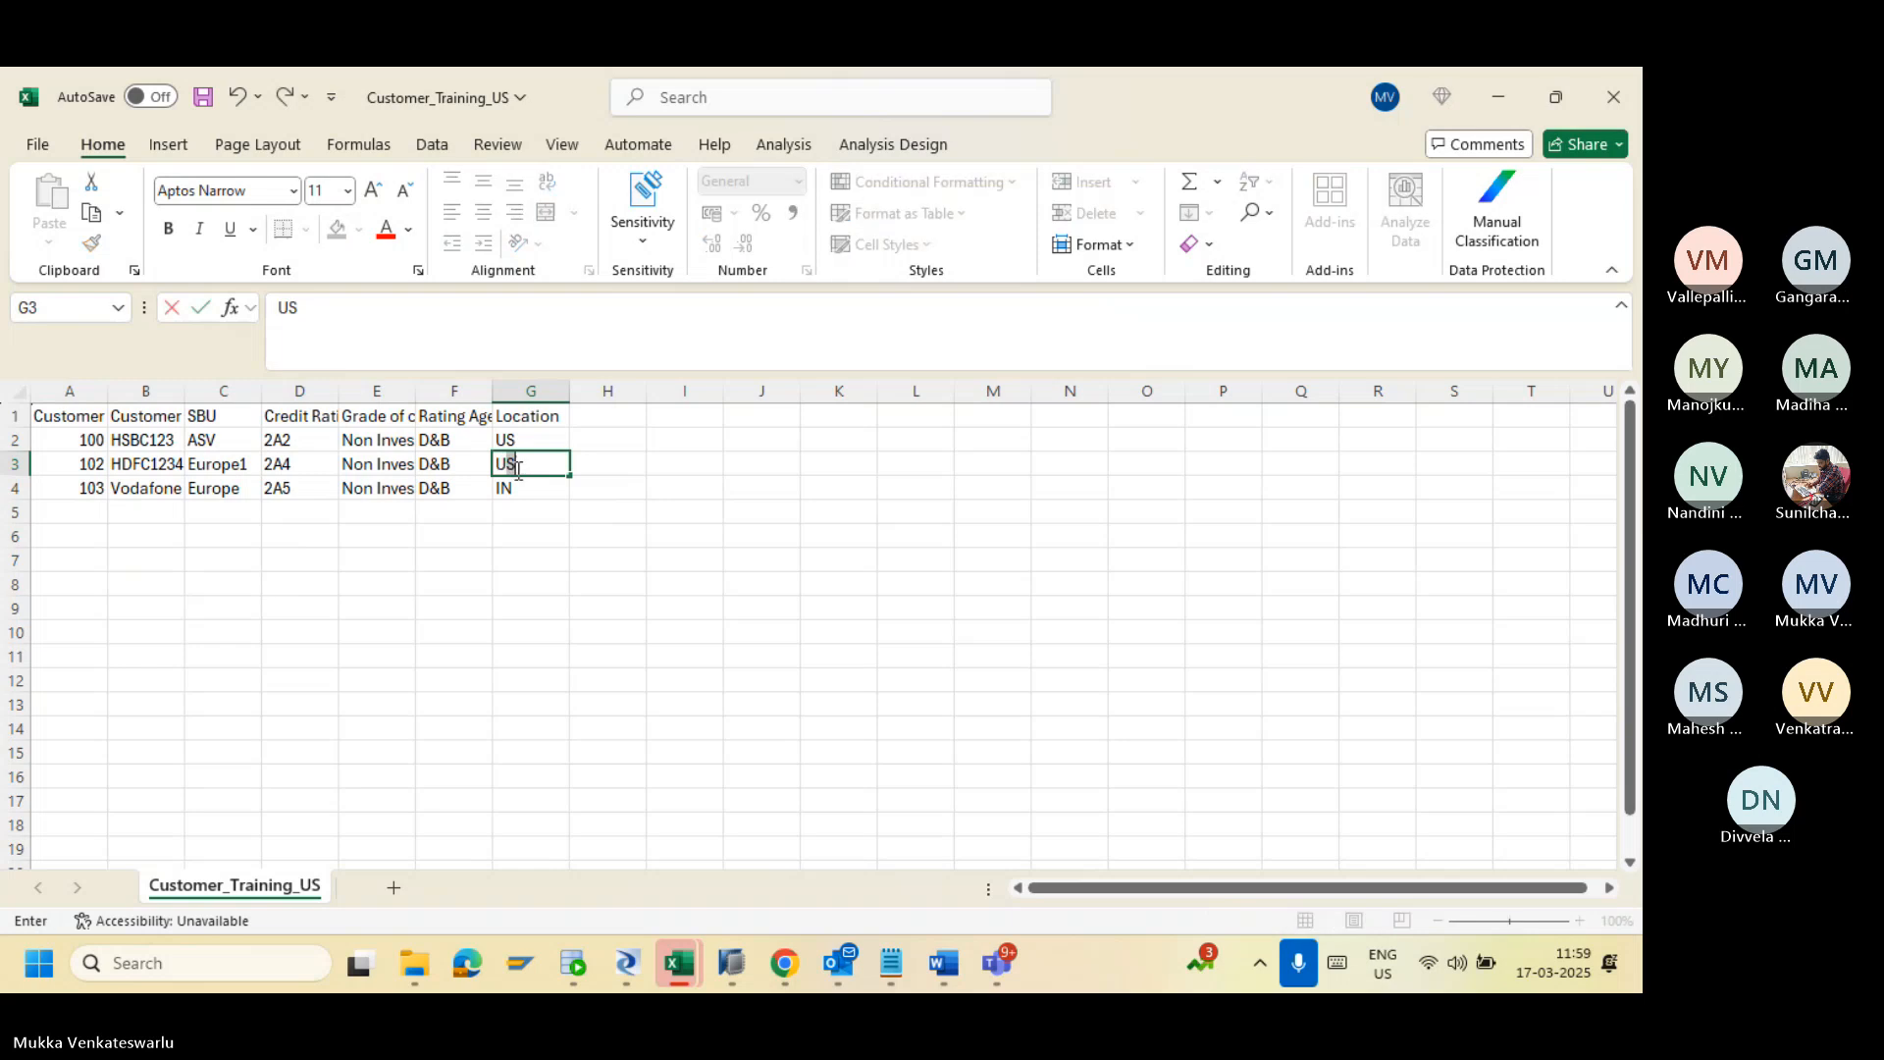
left_click(516, 484)
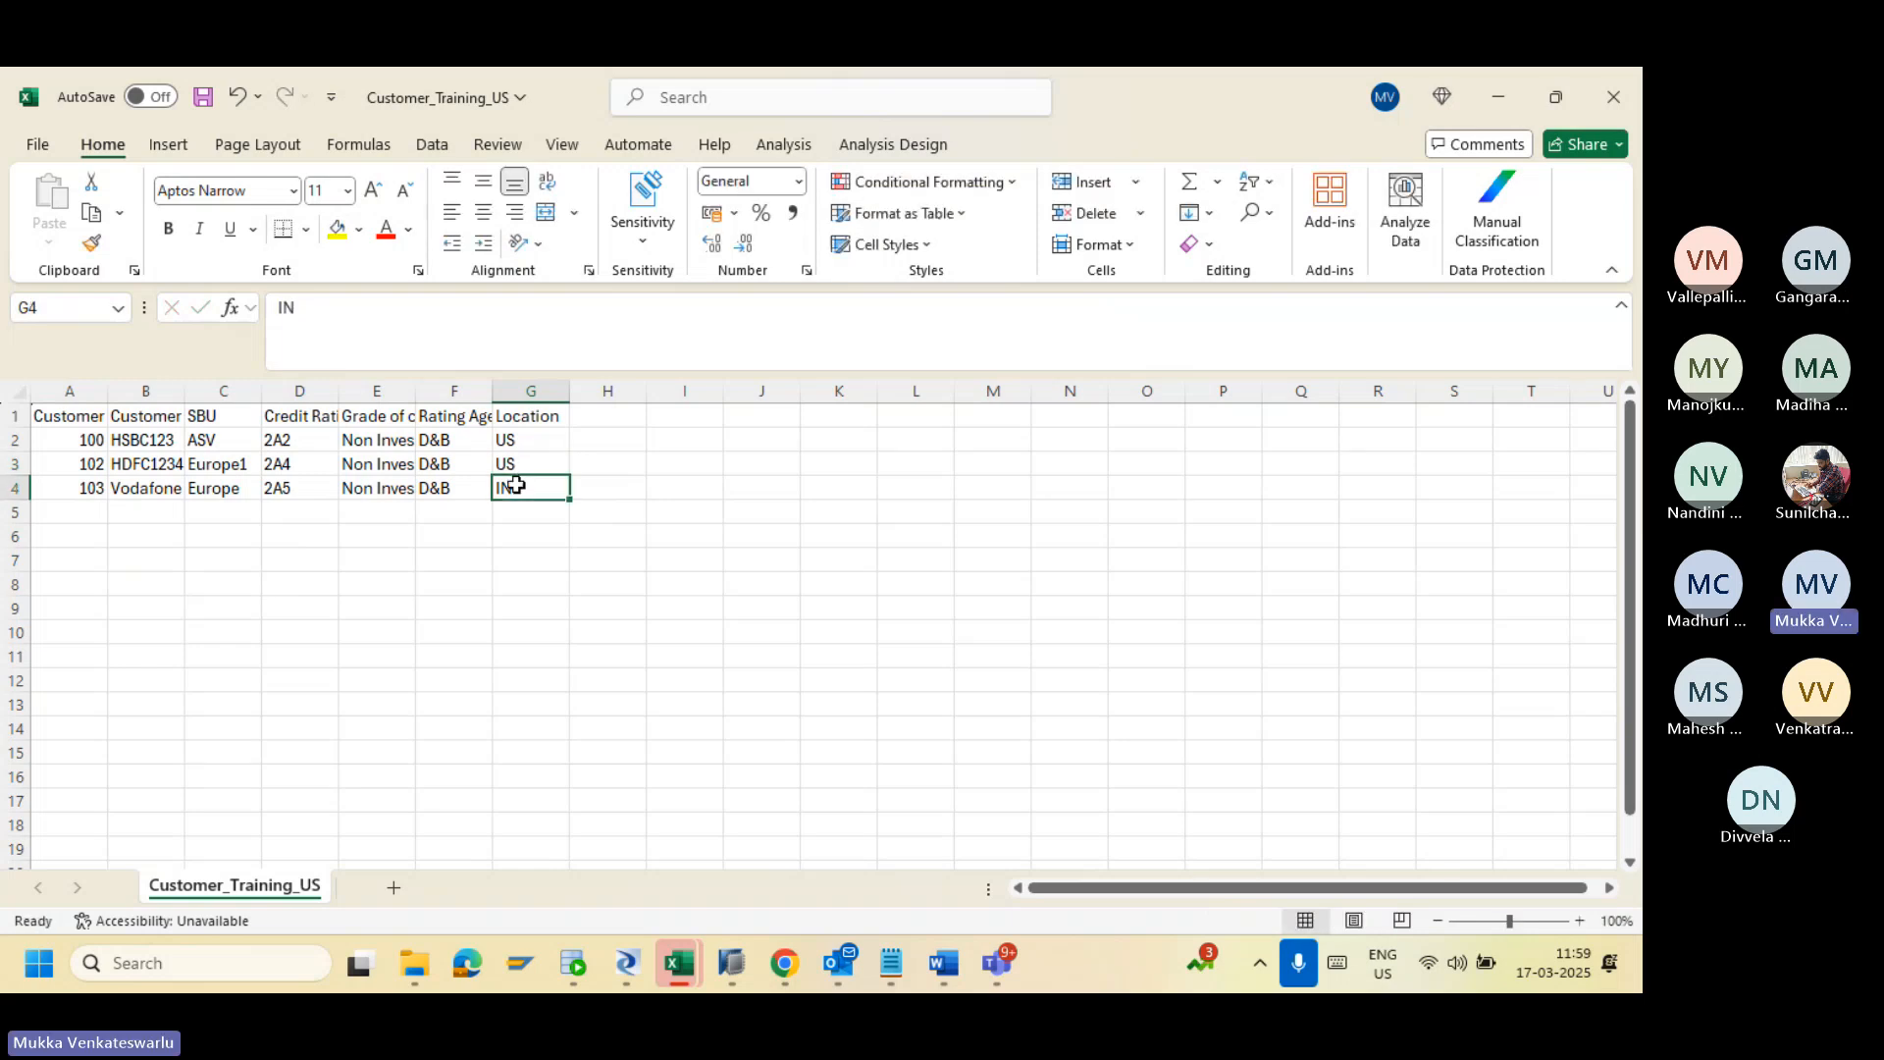
type("US")
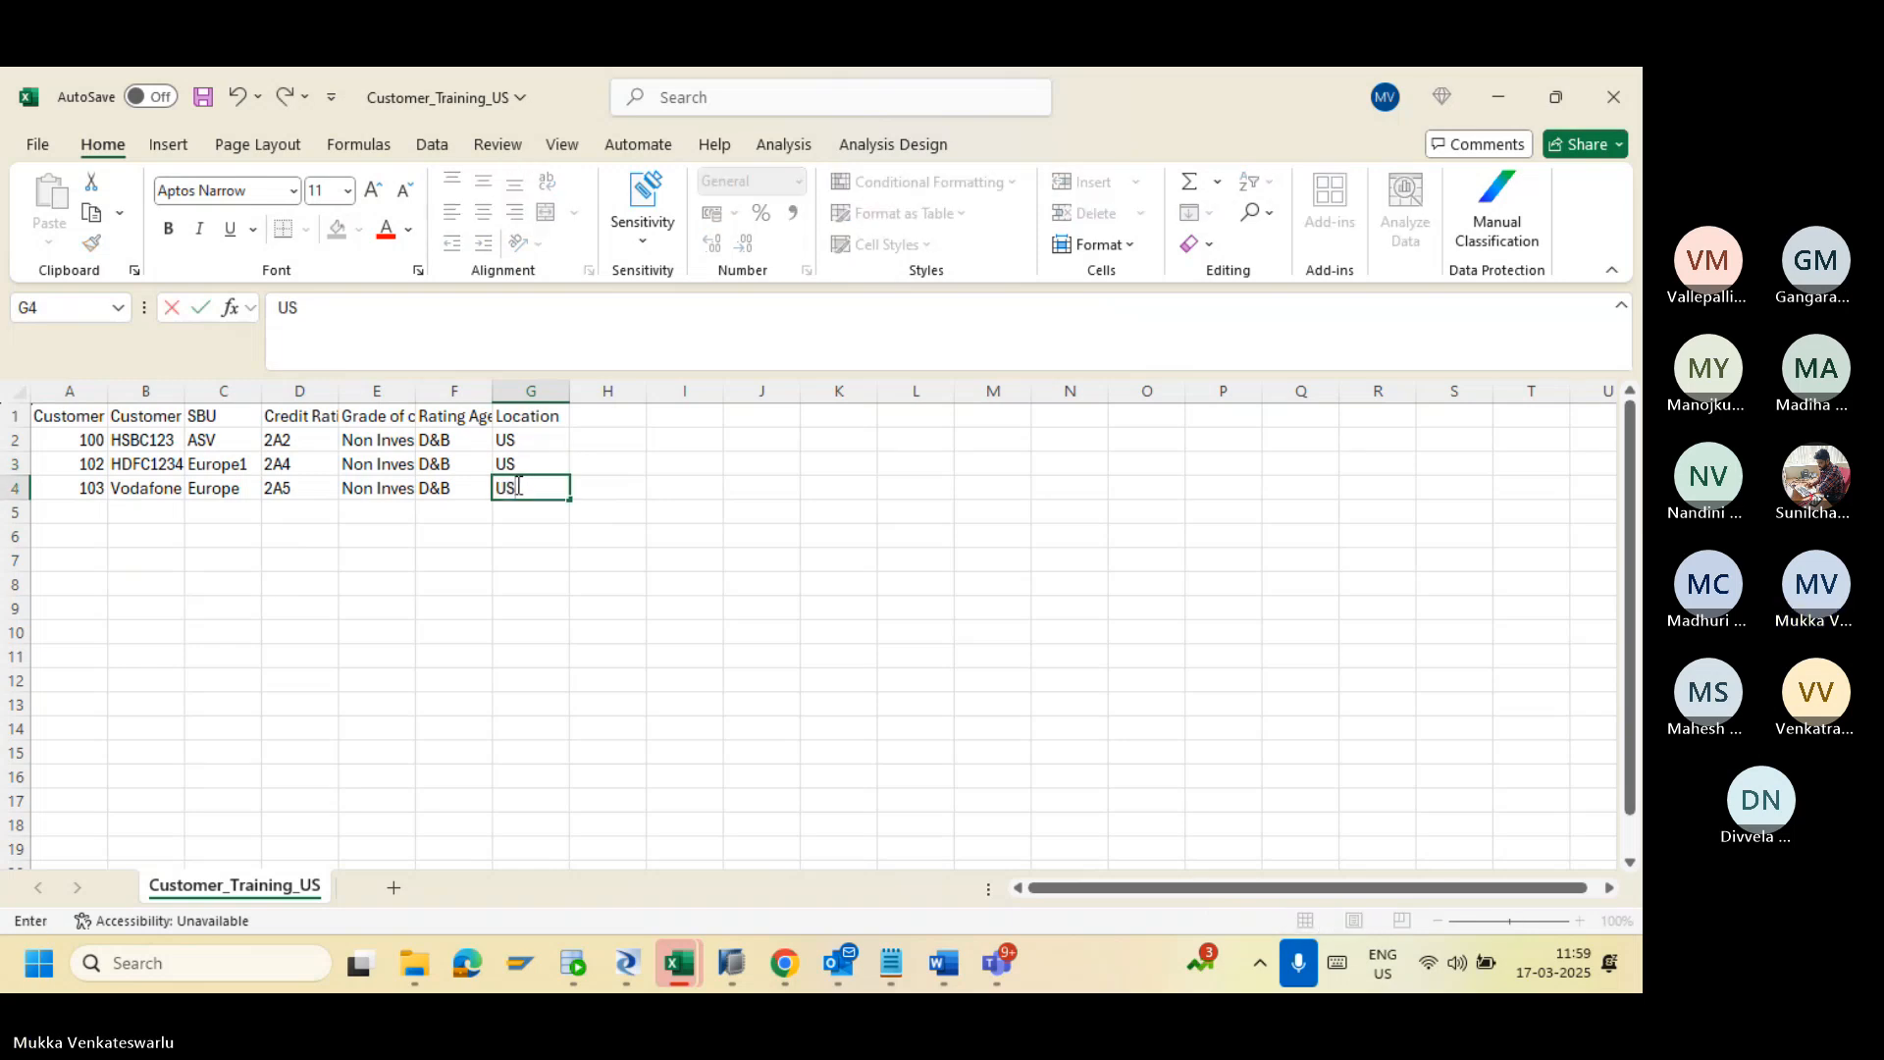
Step: Replace the customer IDs in A2:A4 with new consecutive IDs that follow on from the Customer_Training_IN records
left_click(90, 441)
type("108")
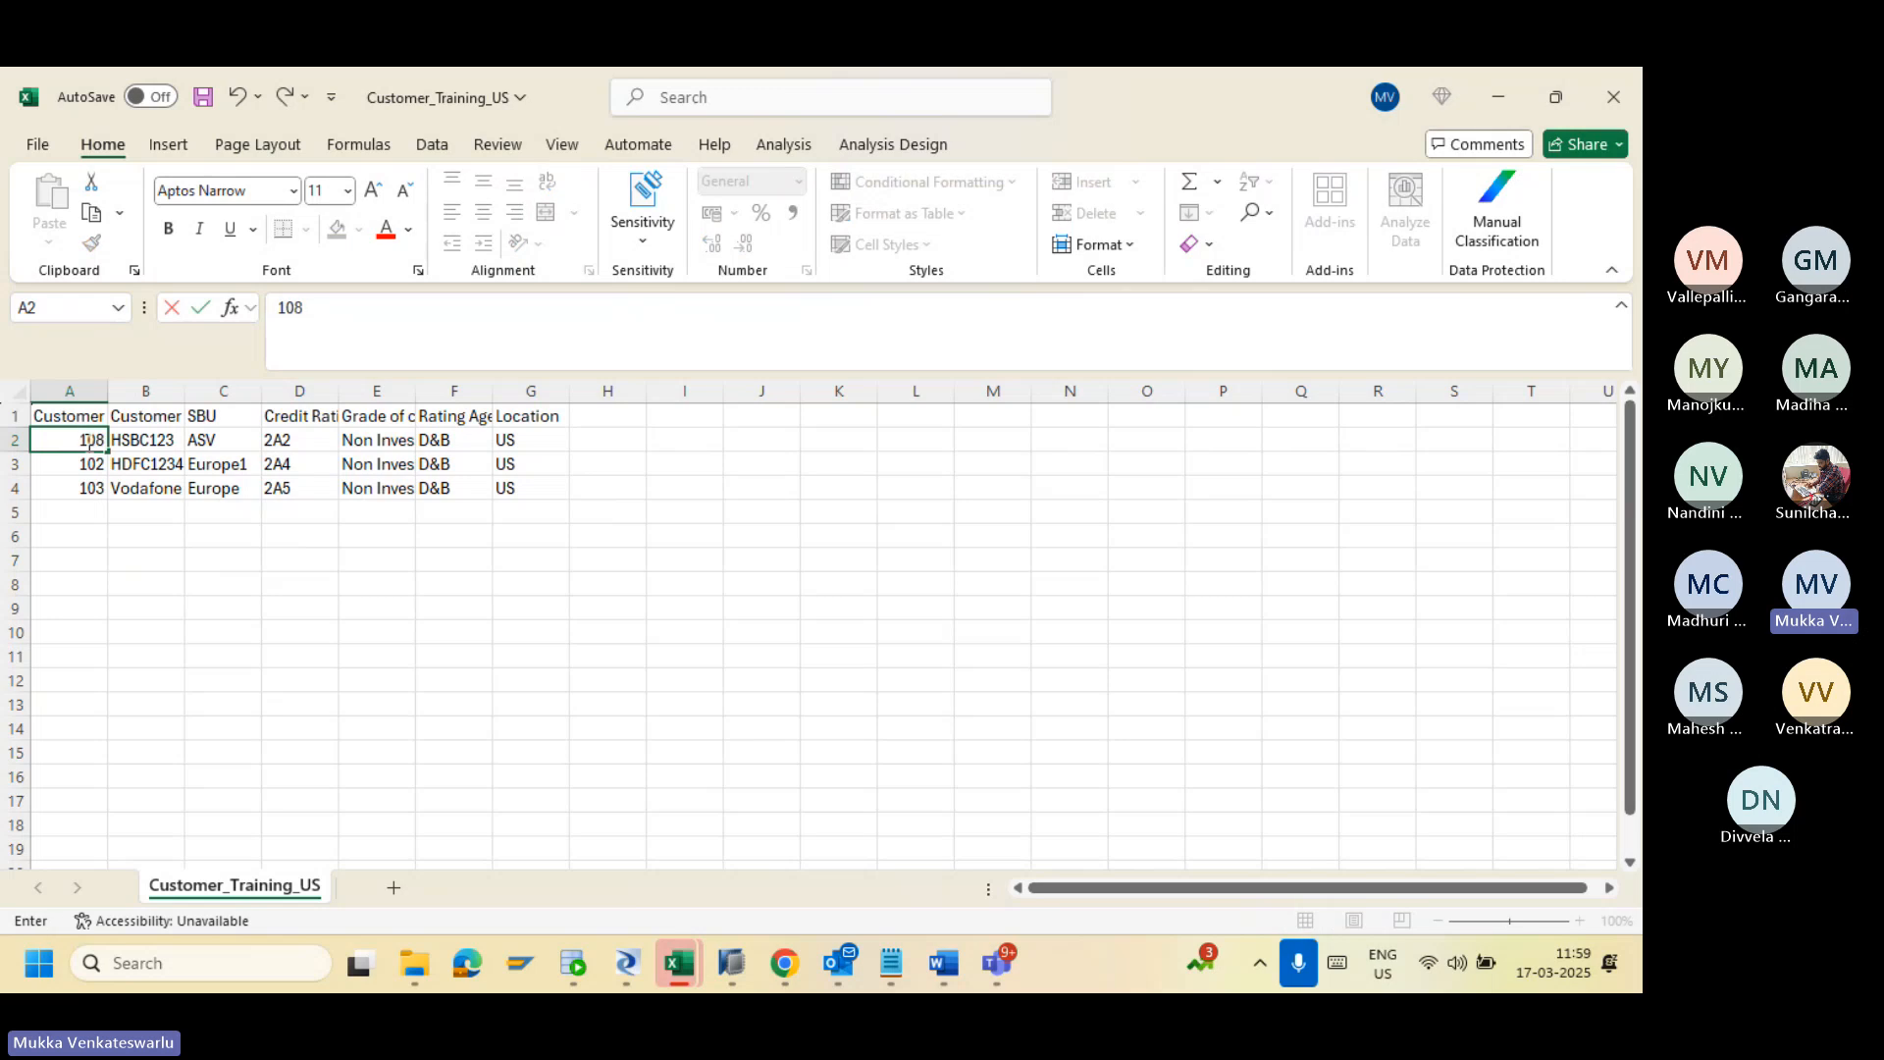
key("Return")
type("109")
key("Return")
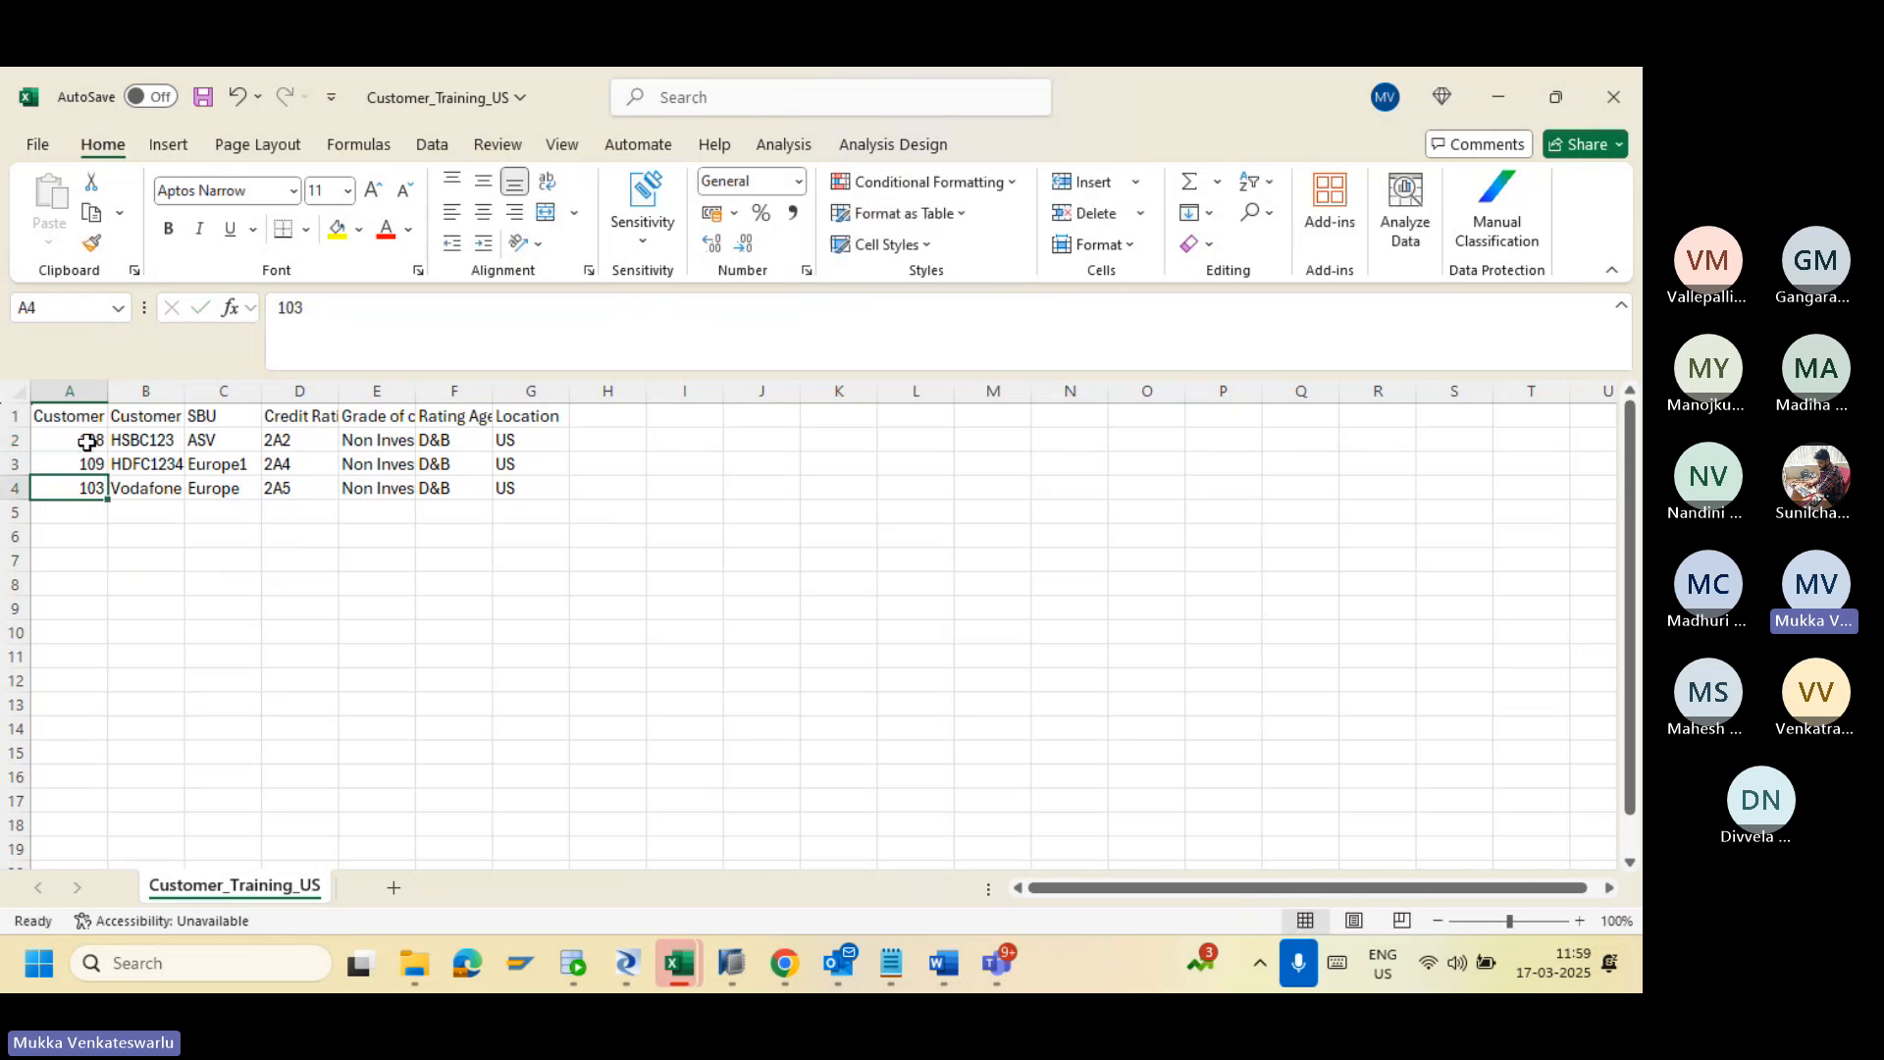
type("110")
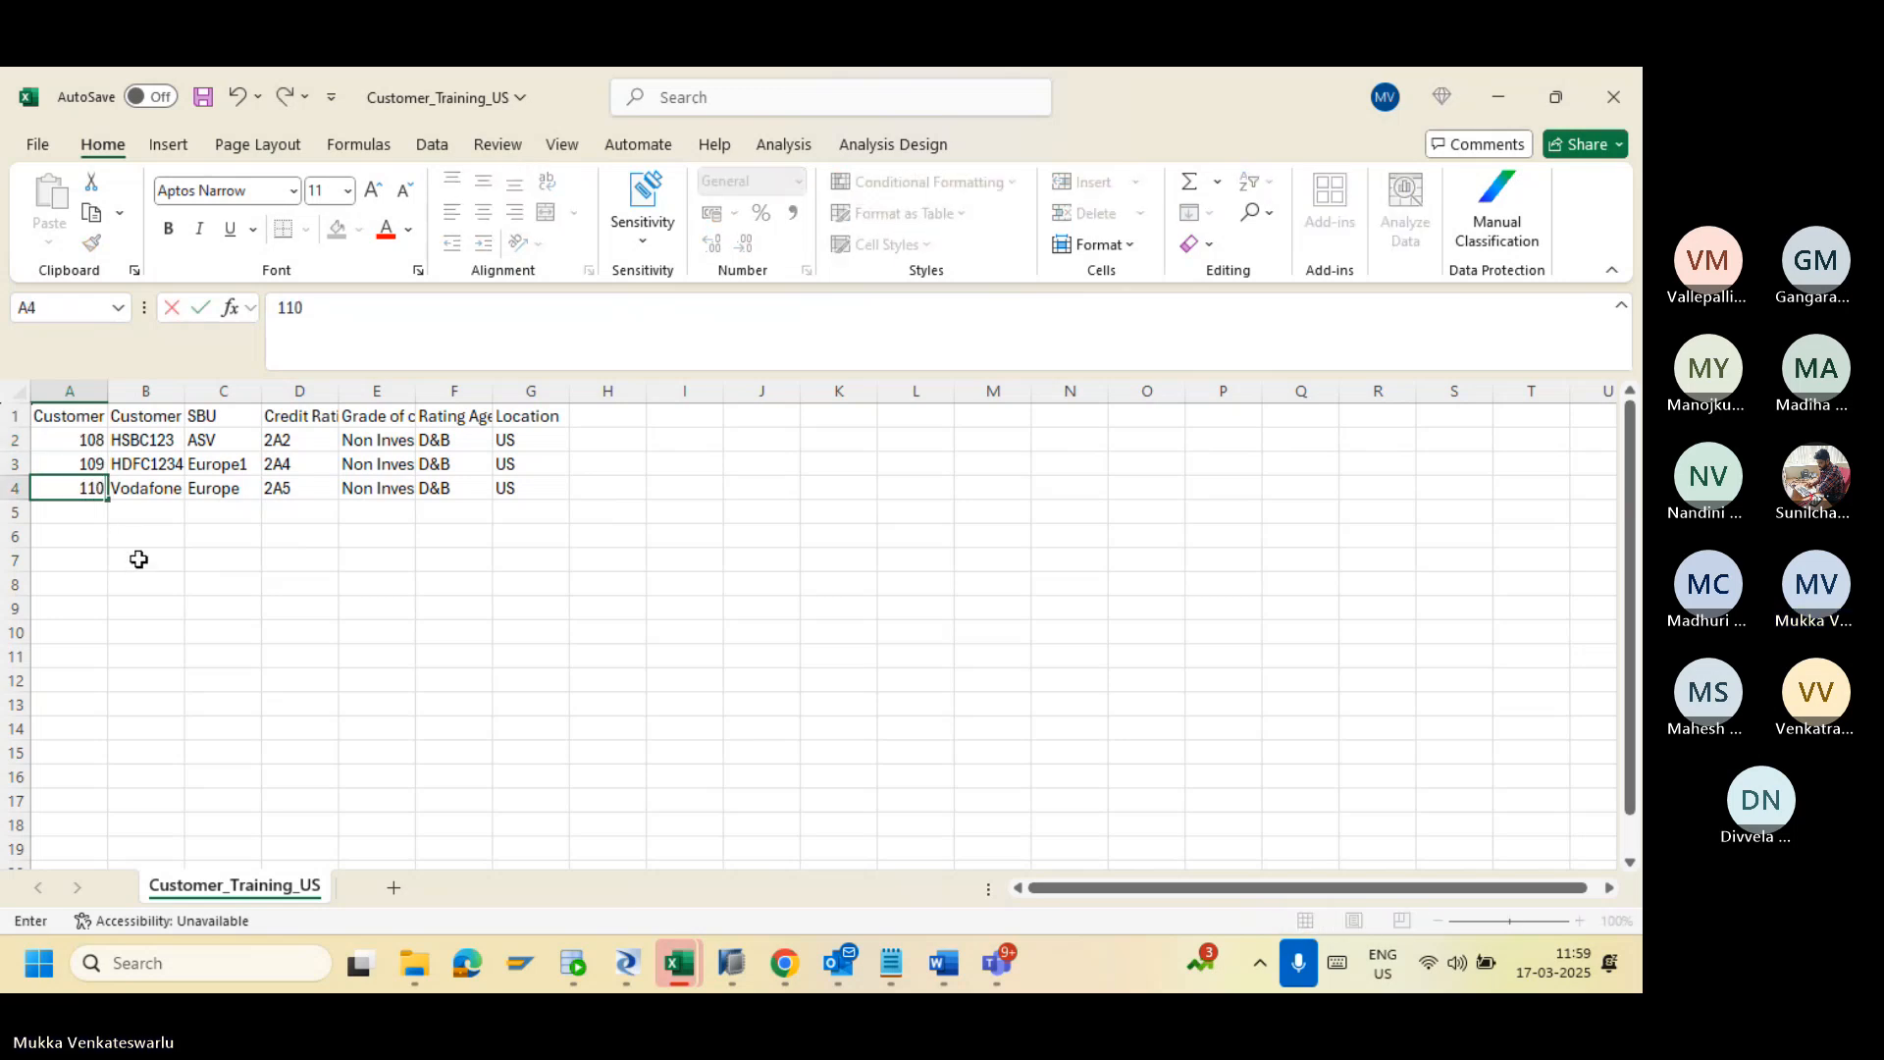
left_click(138, 555)
Step: Open Customer_Training_IN from the Training folder and copy its first customer record, HSBC123, into row 5 of the Customer_Training_US sheet
left_click(78, 513)
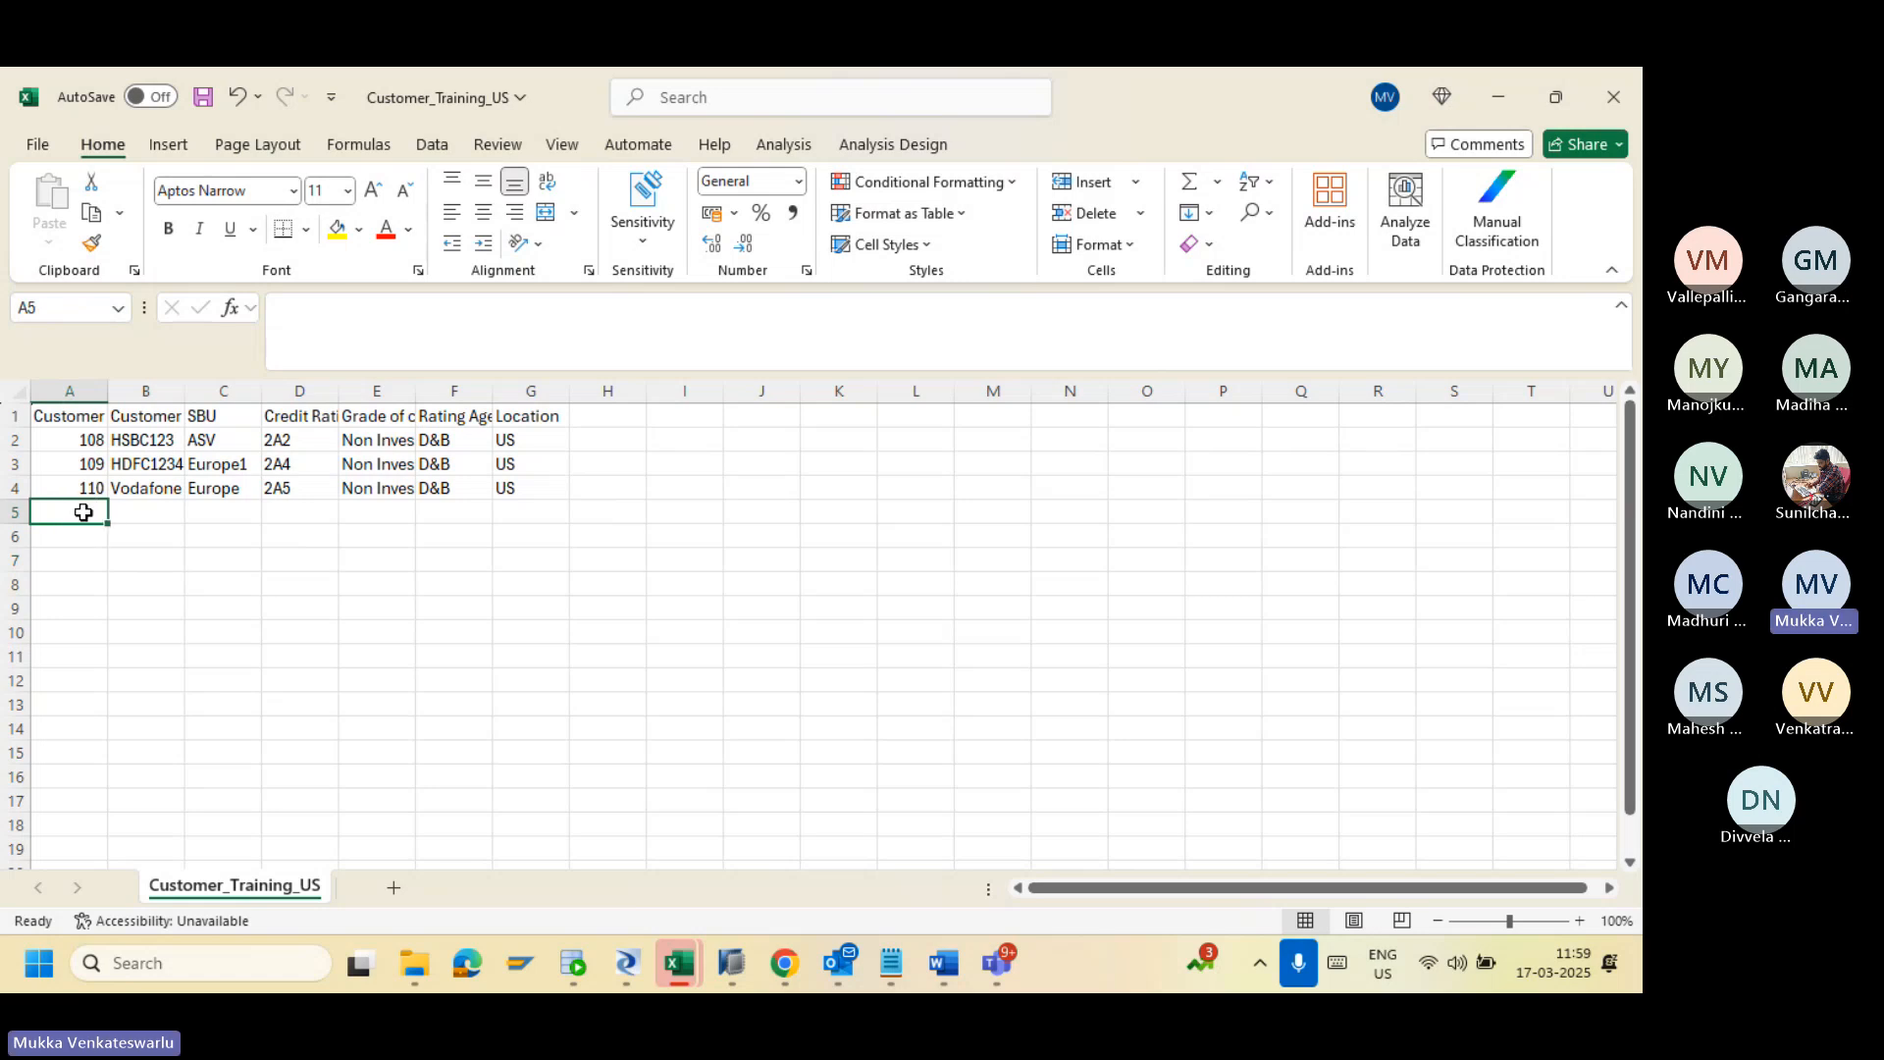
key("alt+Tab")
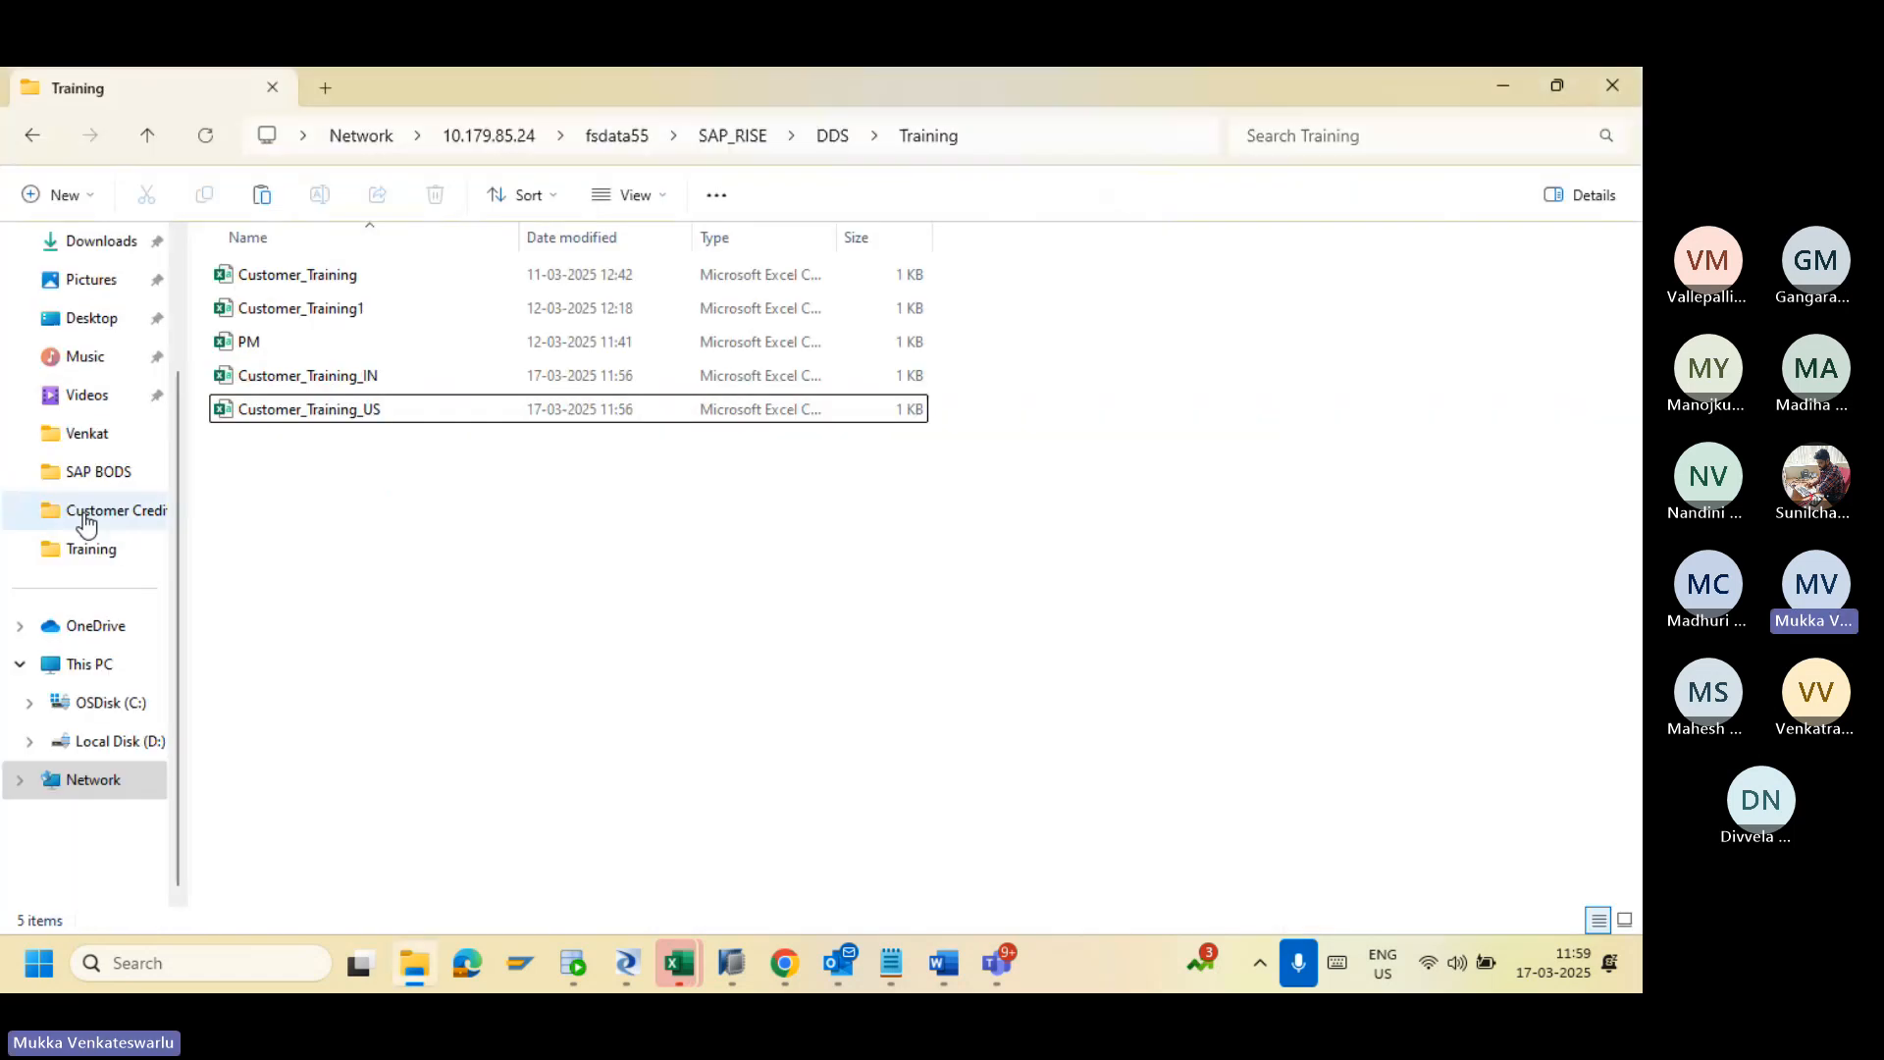
left_click(257, 380)
key("alt+Tab")
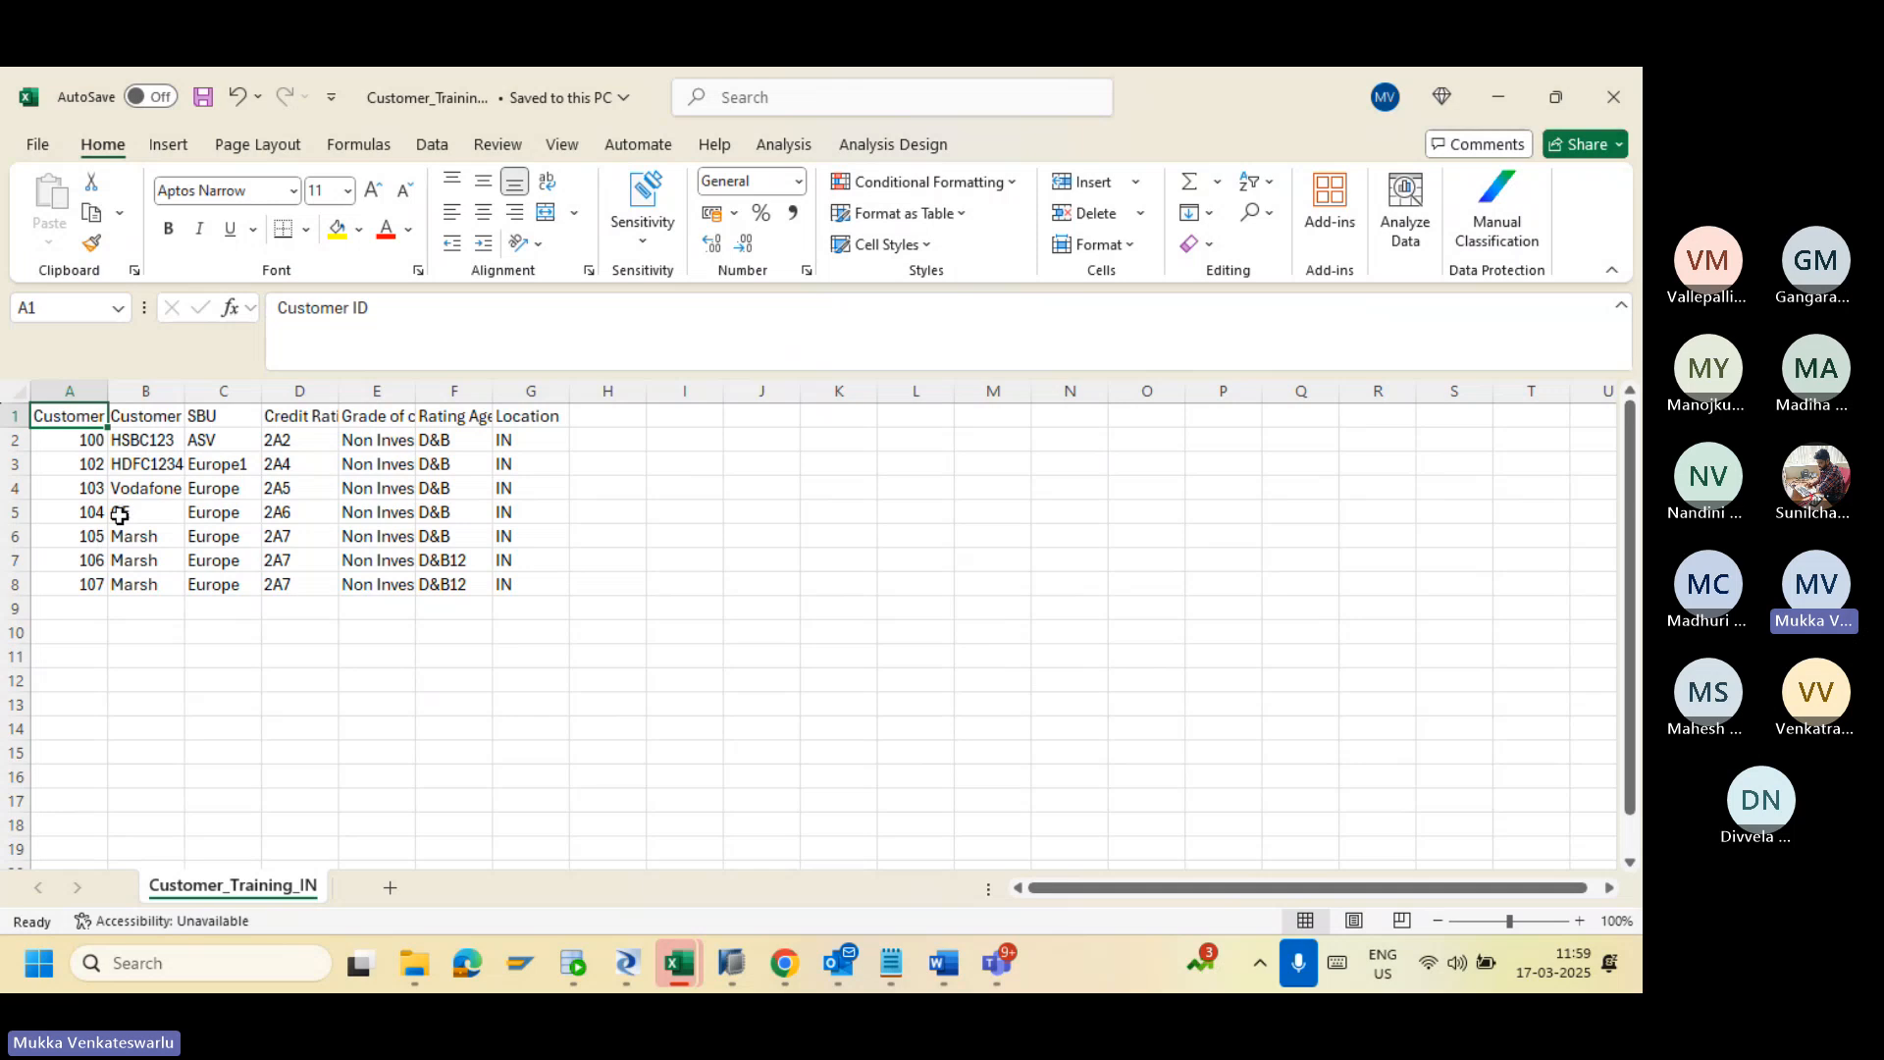
left_click_drag(68, 440, 507, 441)
key("ctrl+c")
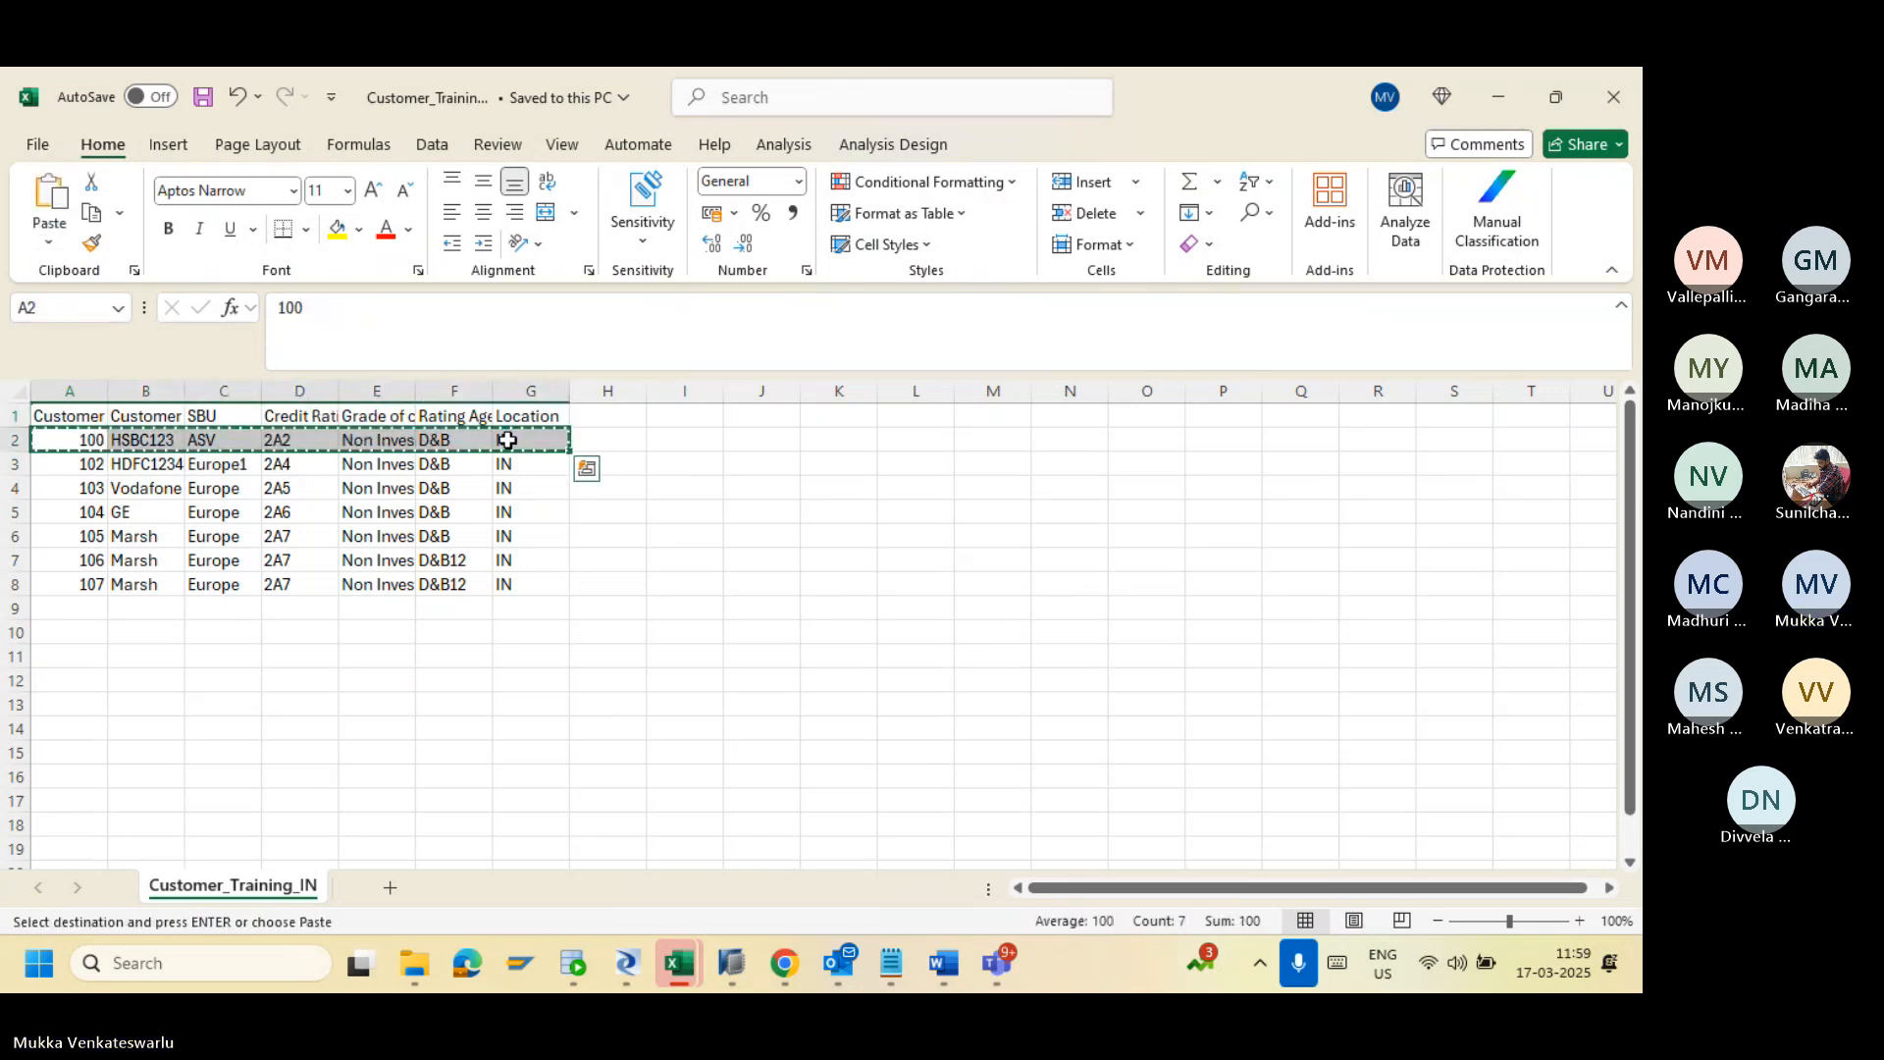
key("alt+Tab")
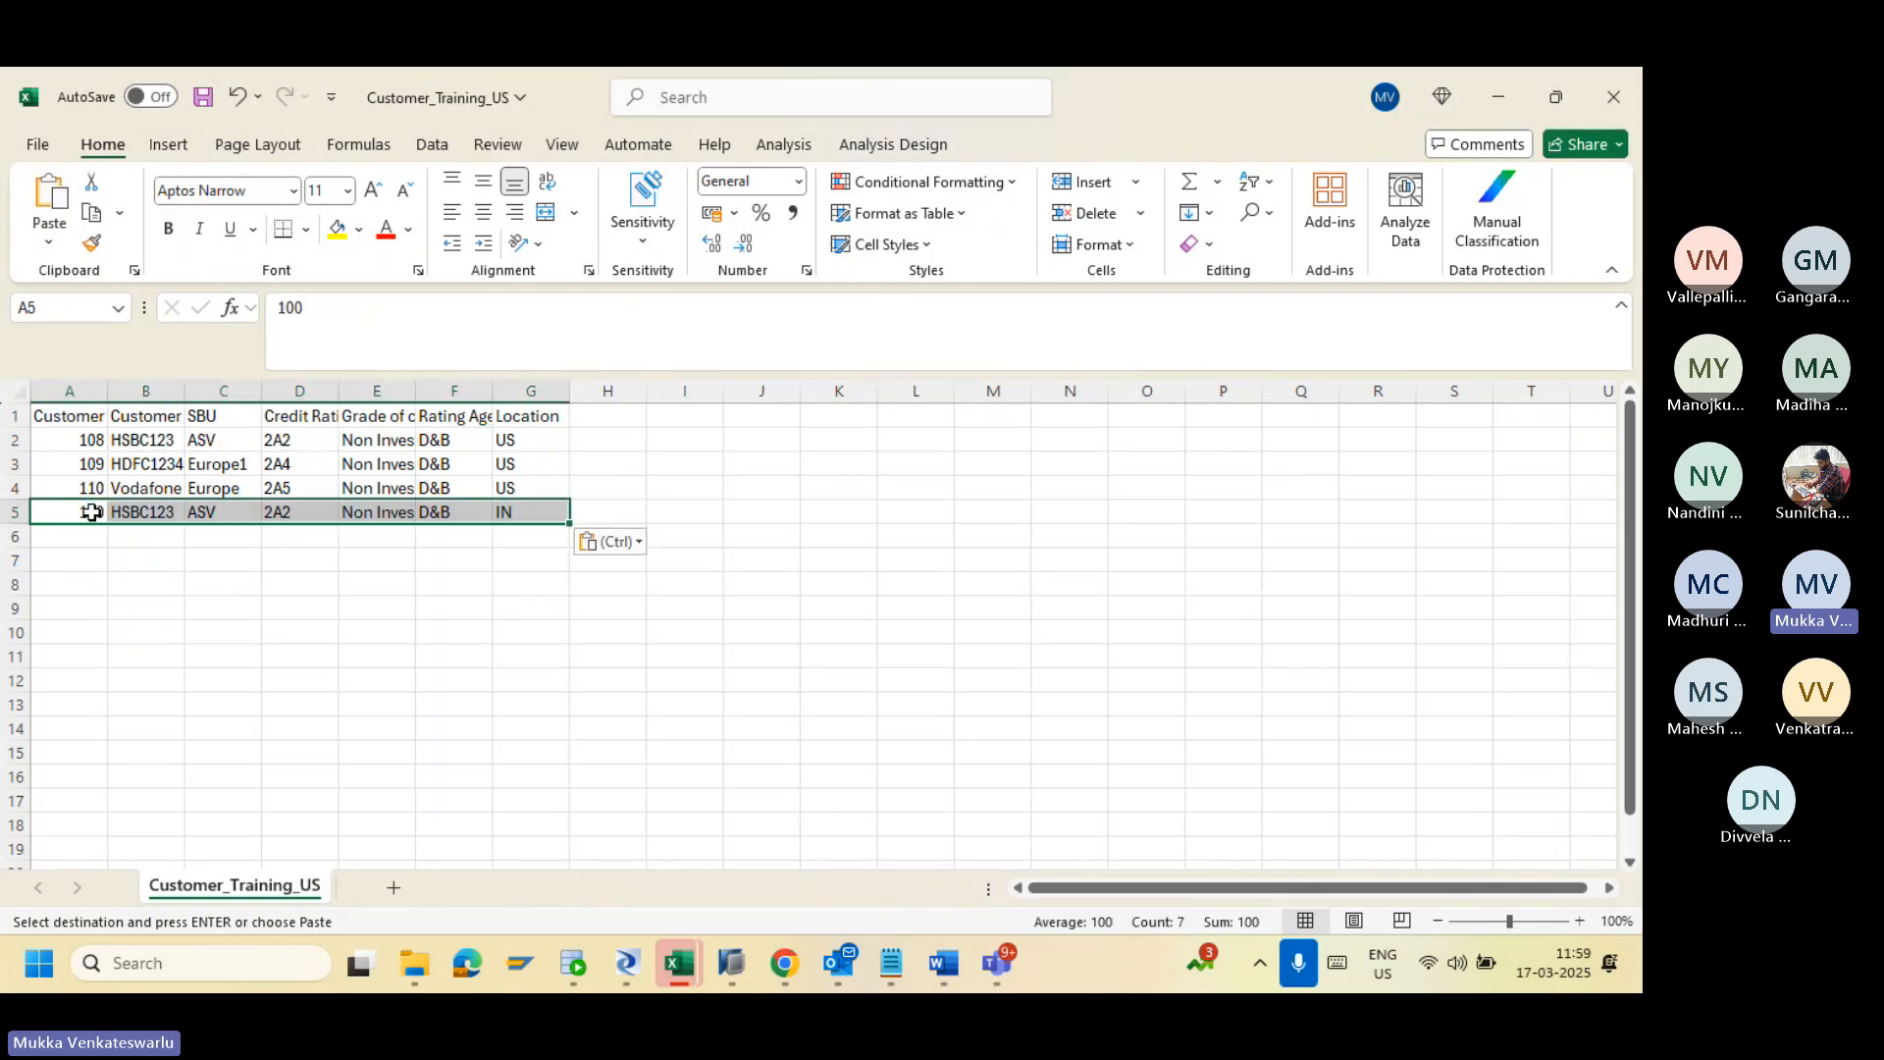
left_click(157, 581)
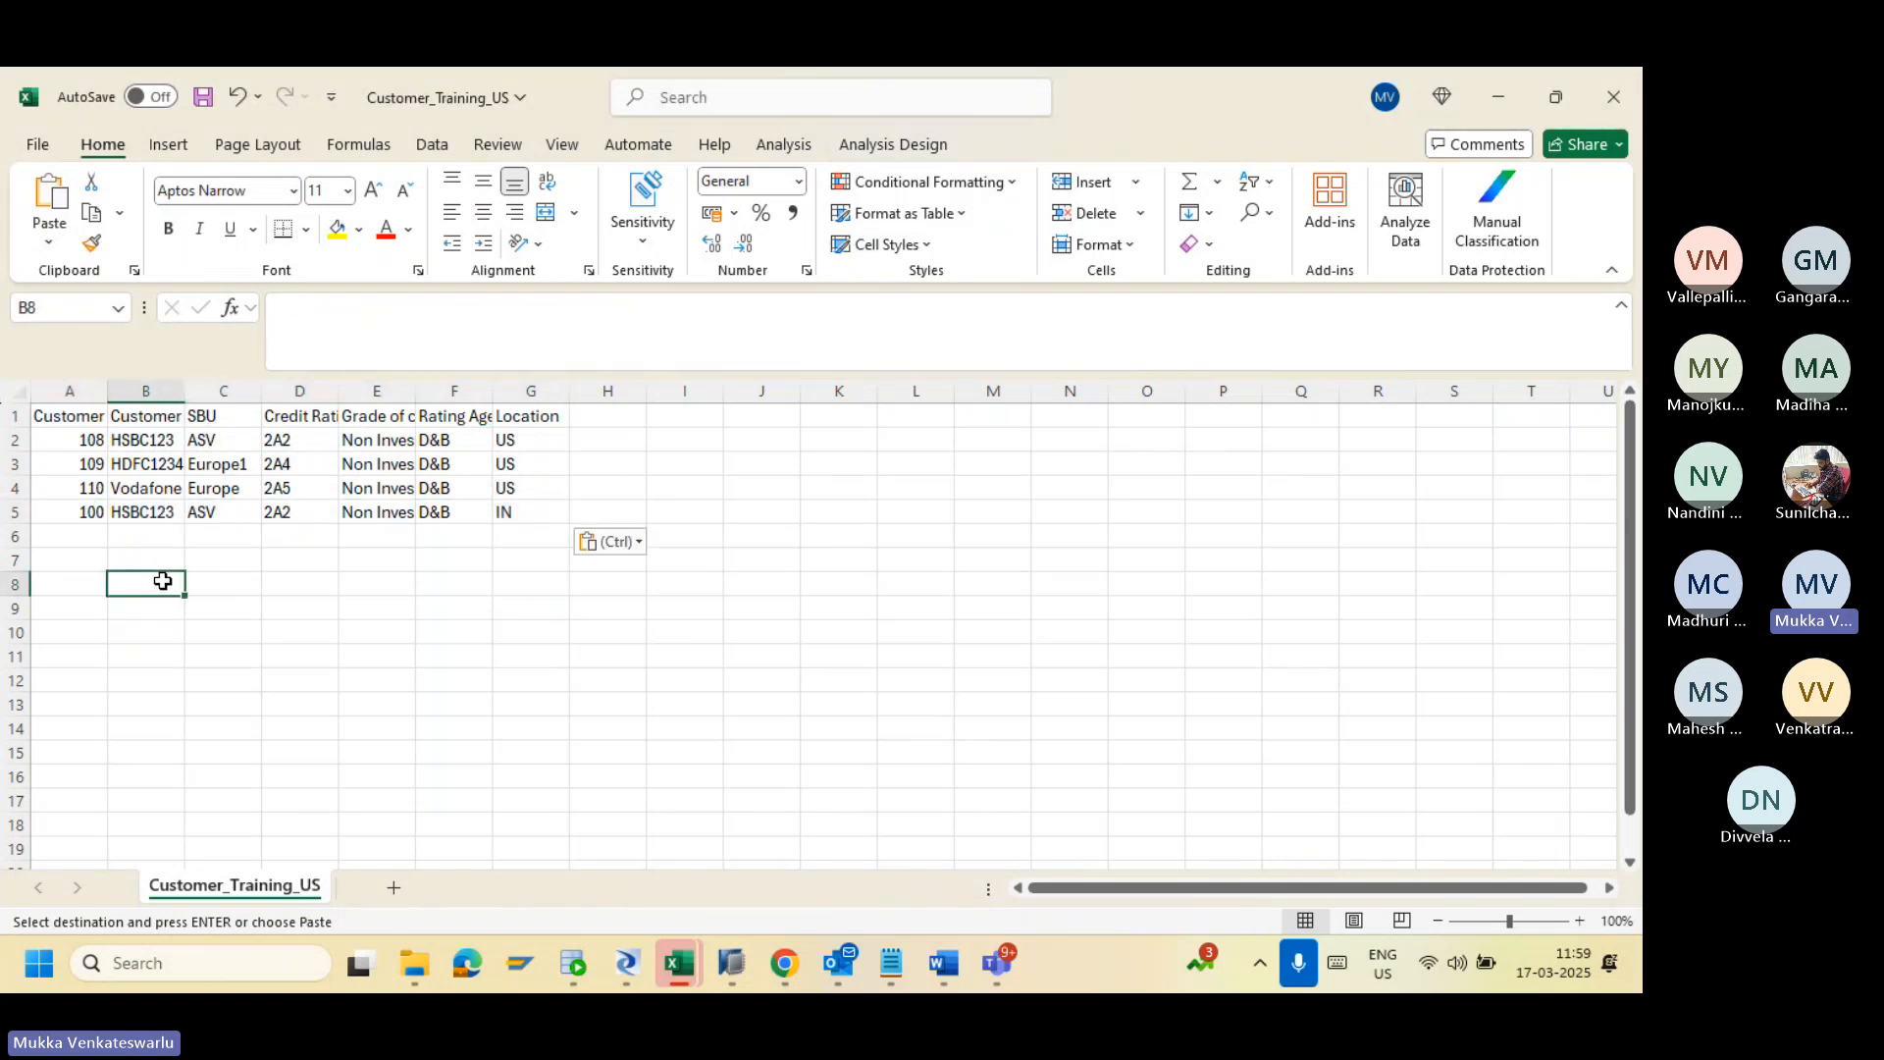
Step: Rename the customers in B2:B5 of the Customer_Training_US sheet to TechM, Oracle, TCS and CTS, and save the file
left_click(88, 511)
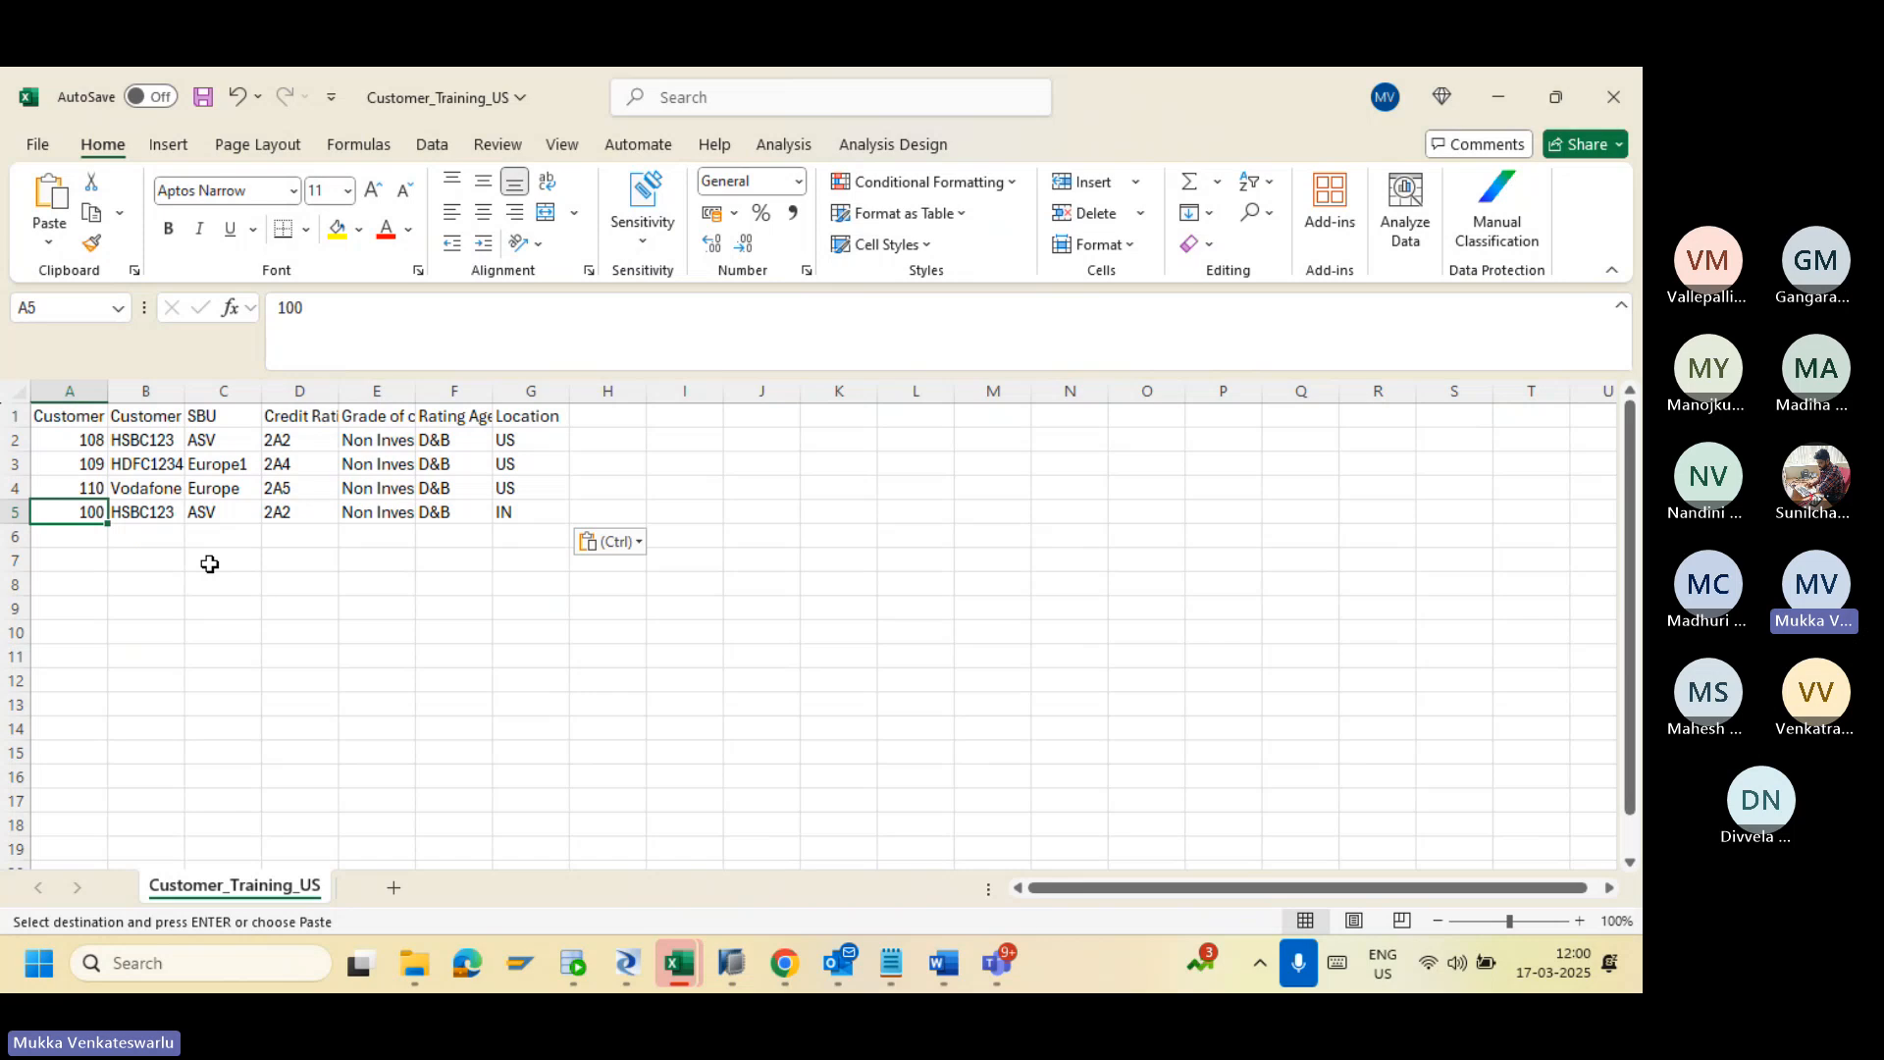
left_click(98, 435)
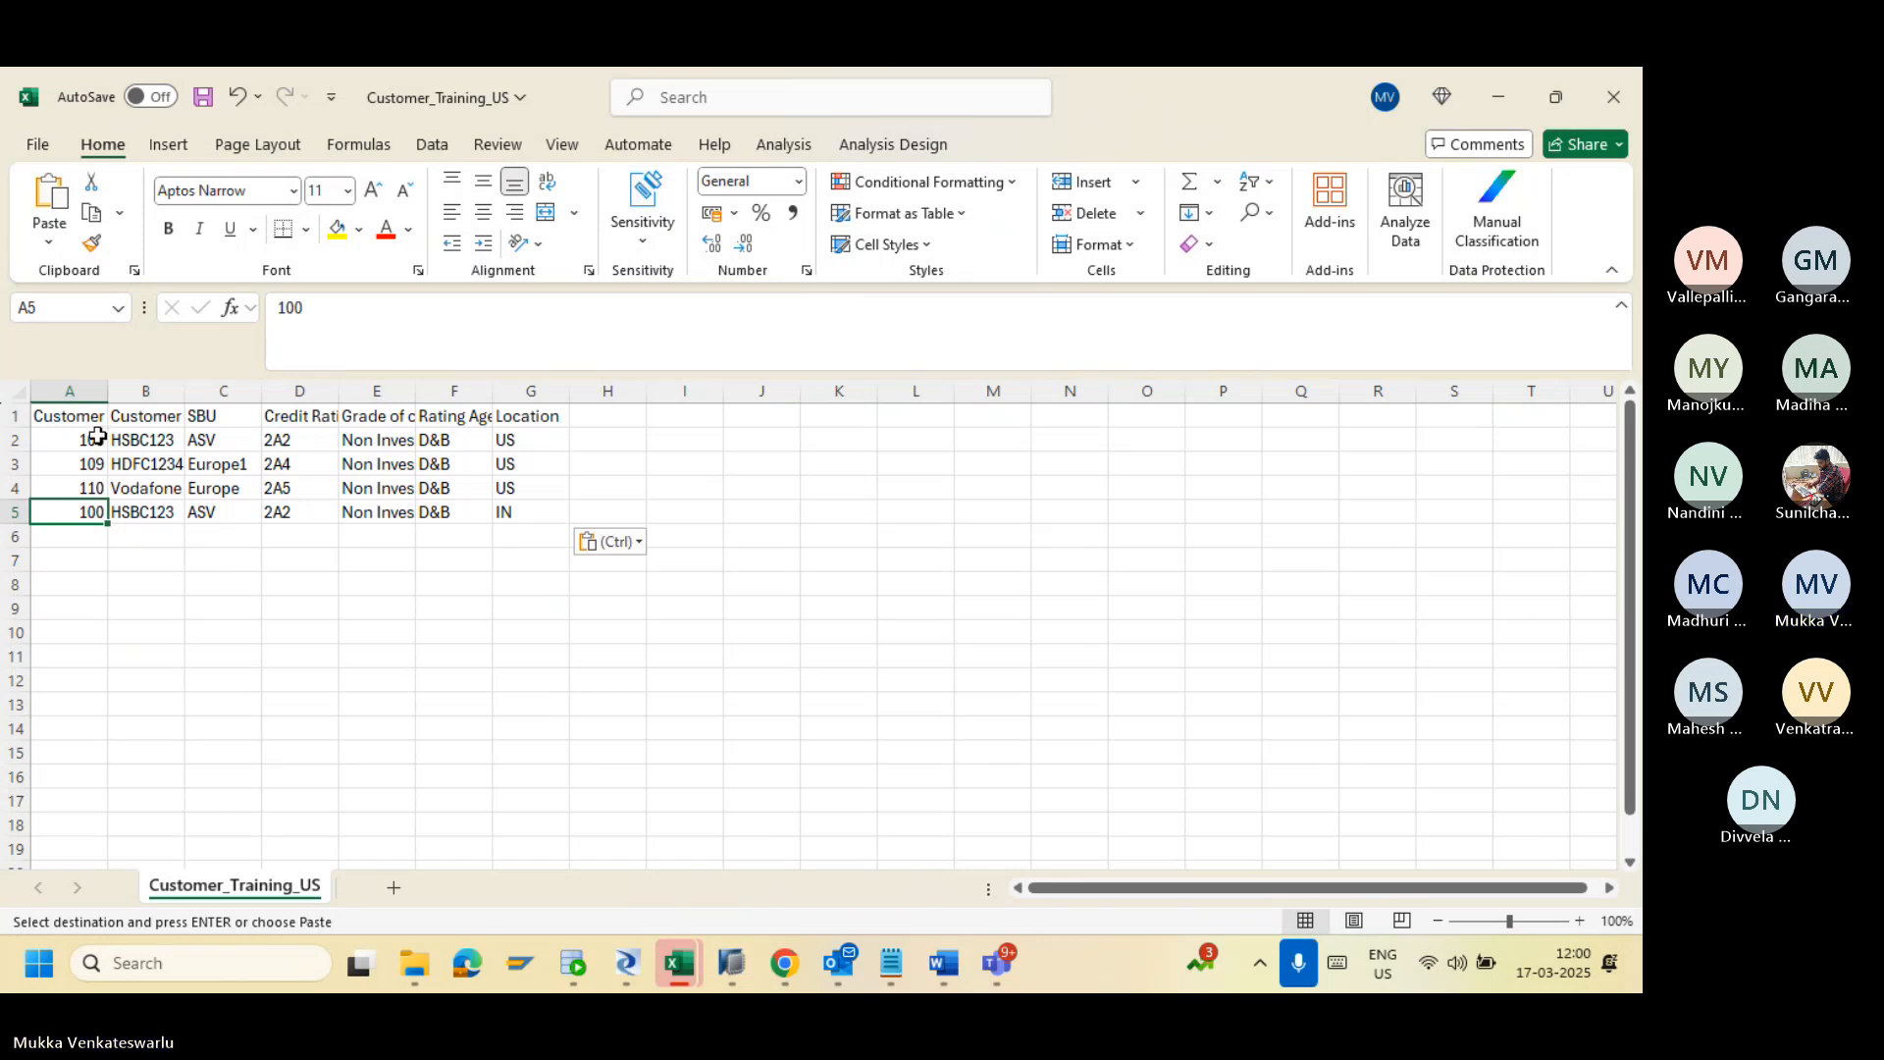
left_click(149, 435)
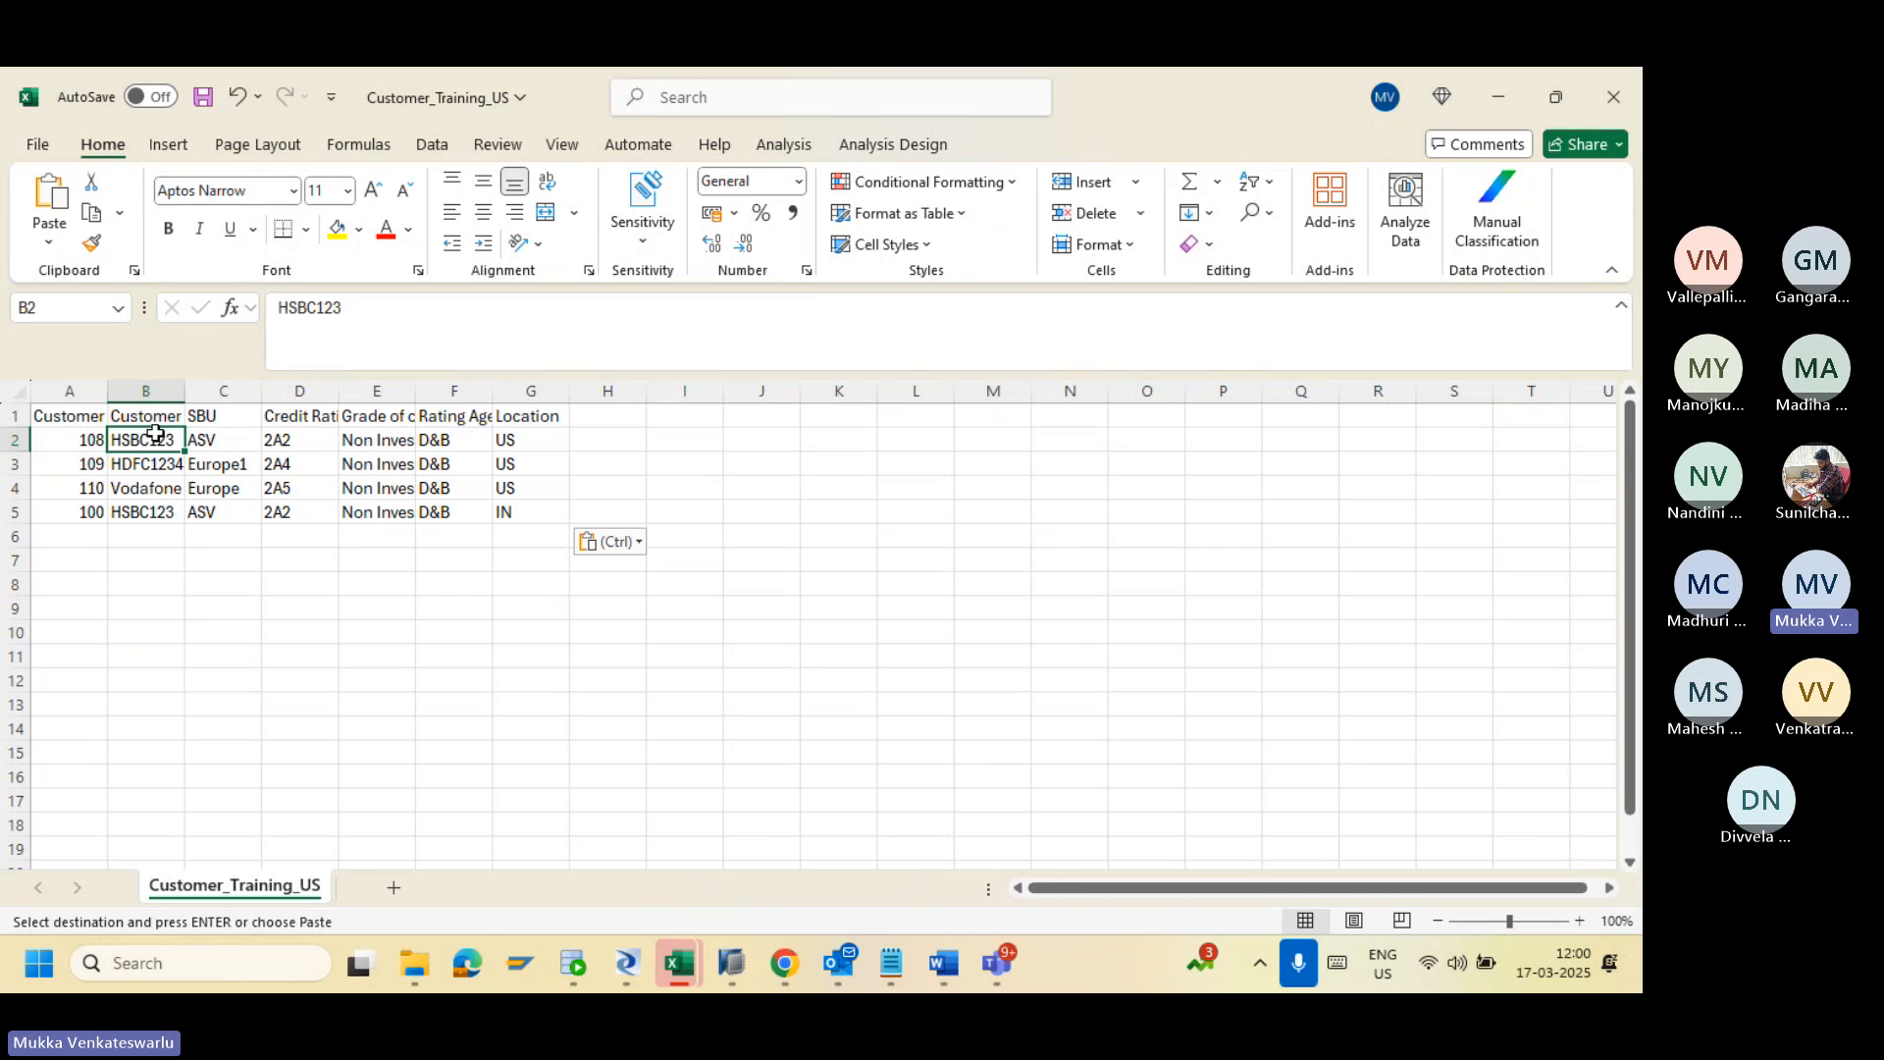
type("TechM")
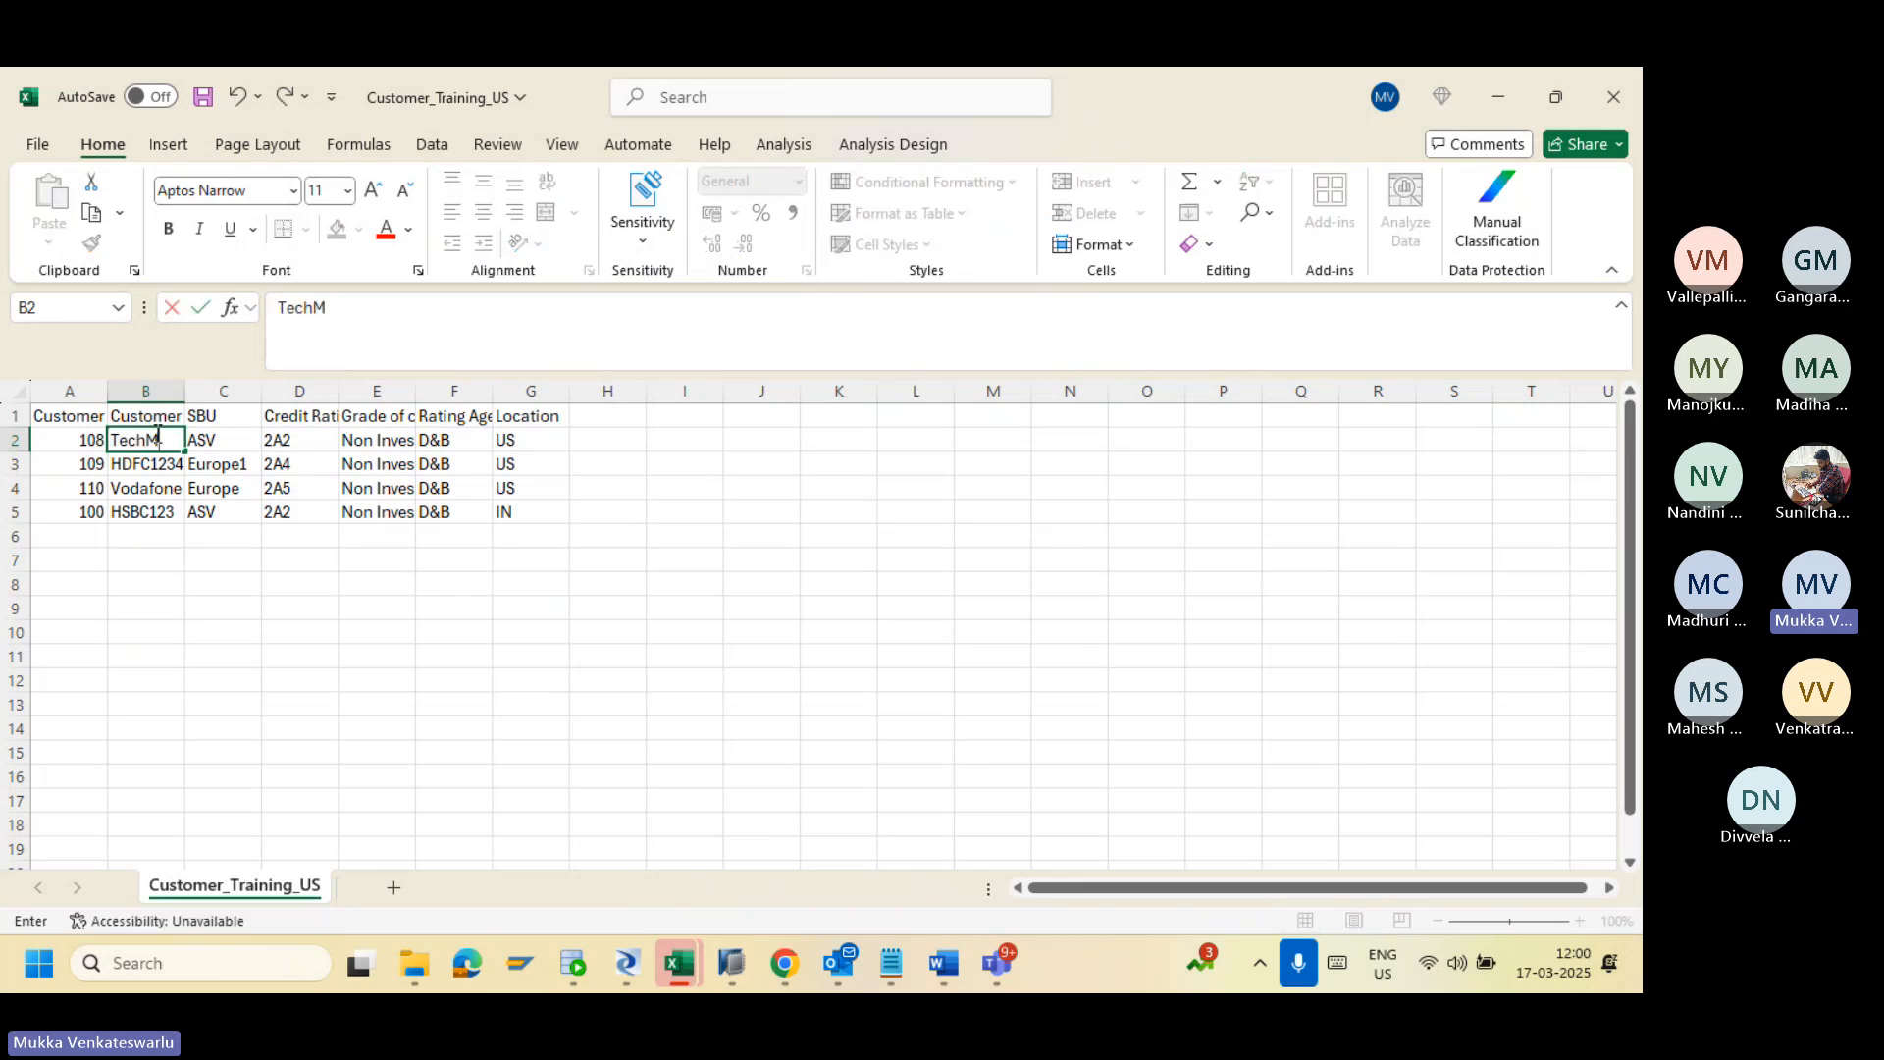
key("Tab")
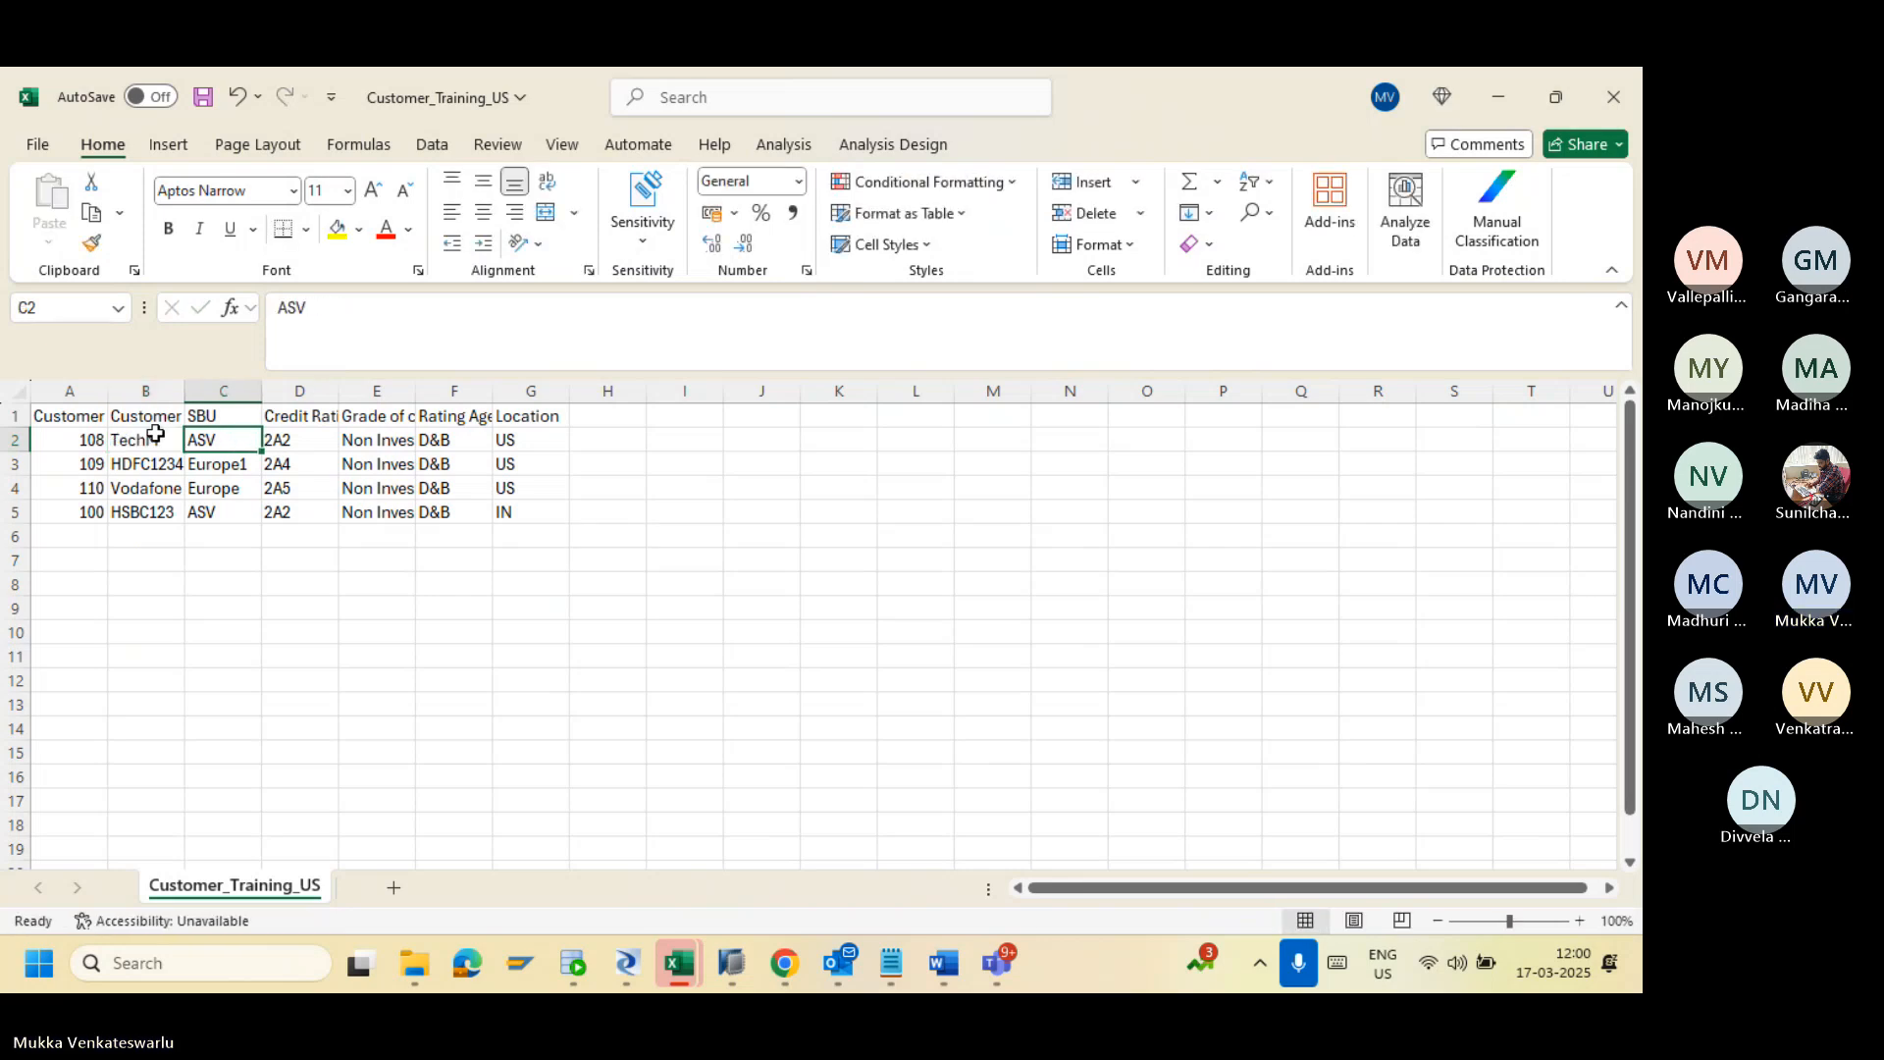
left_click(150, 461)
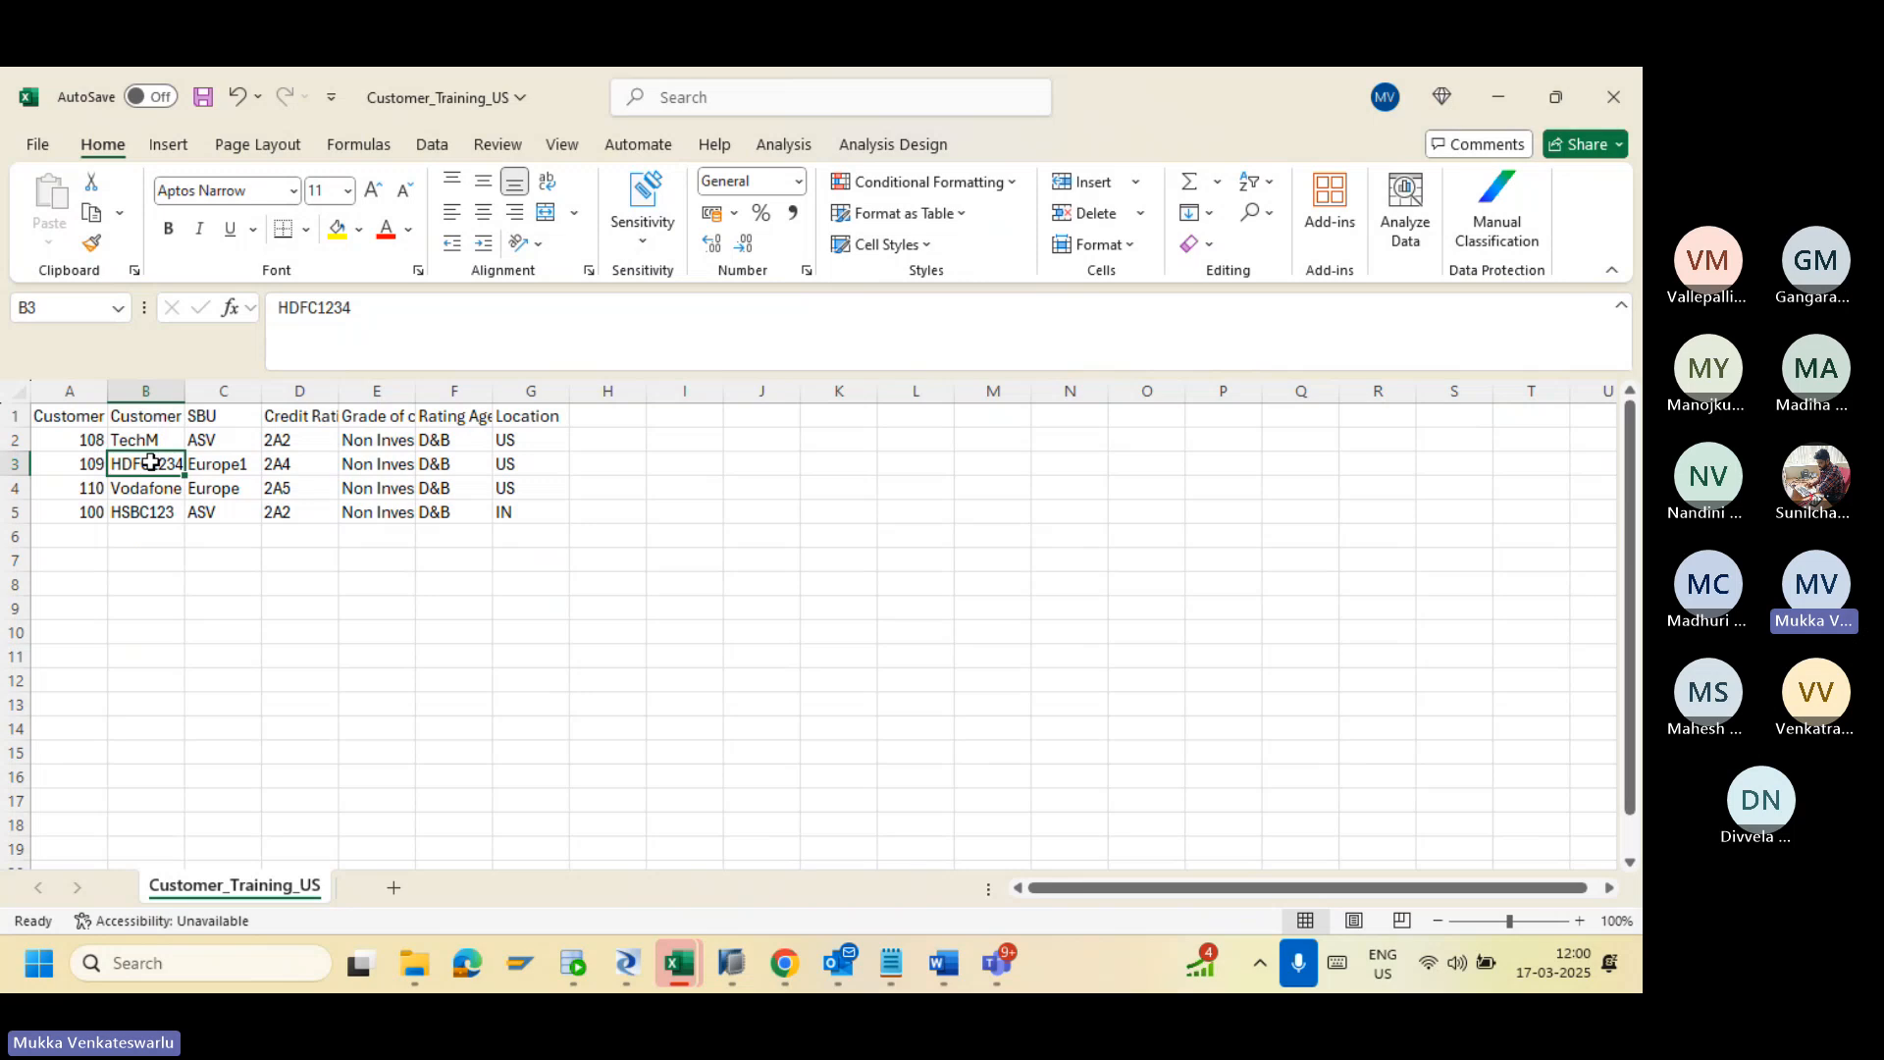
type("Oracle")
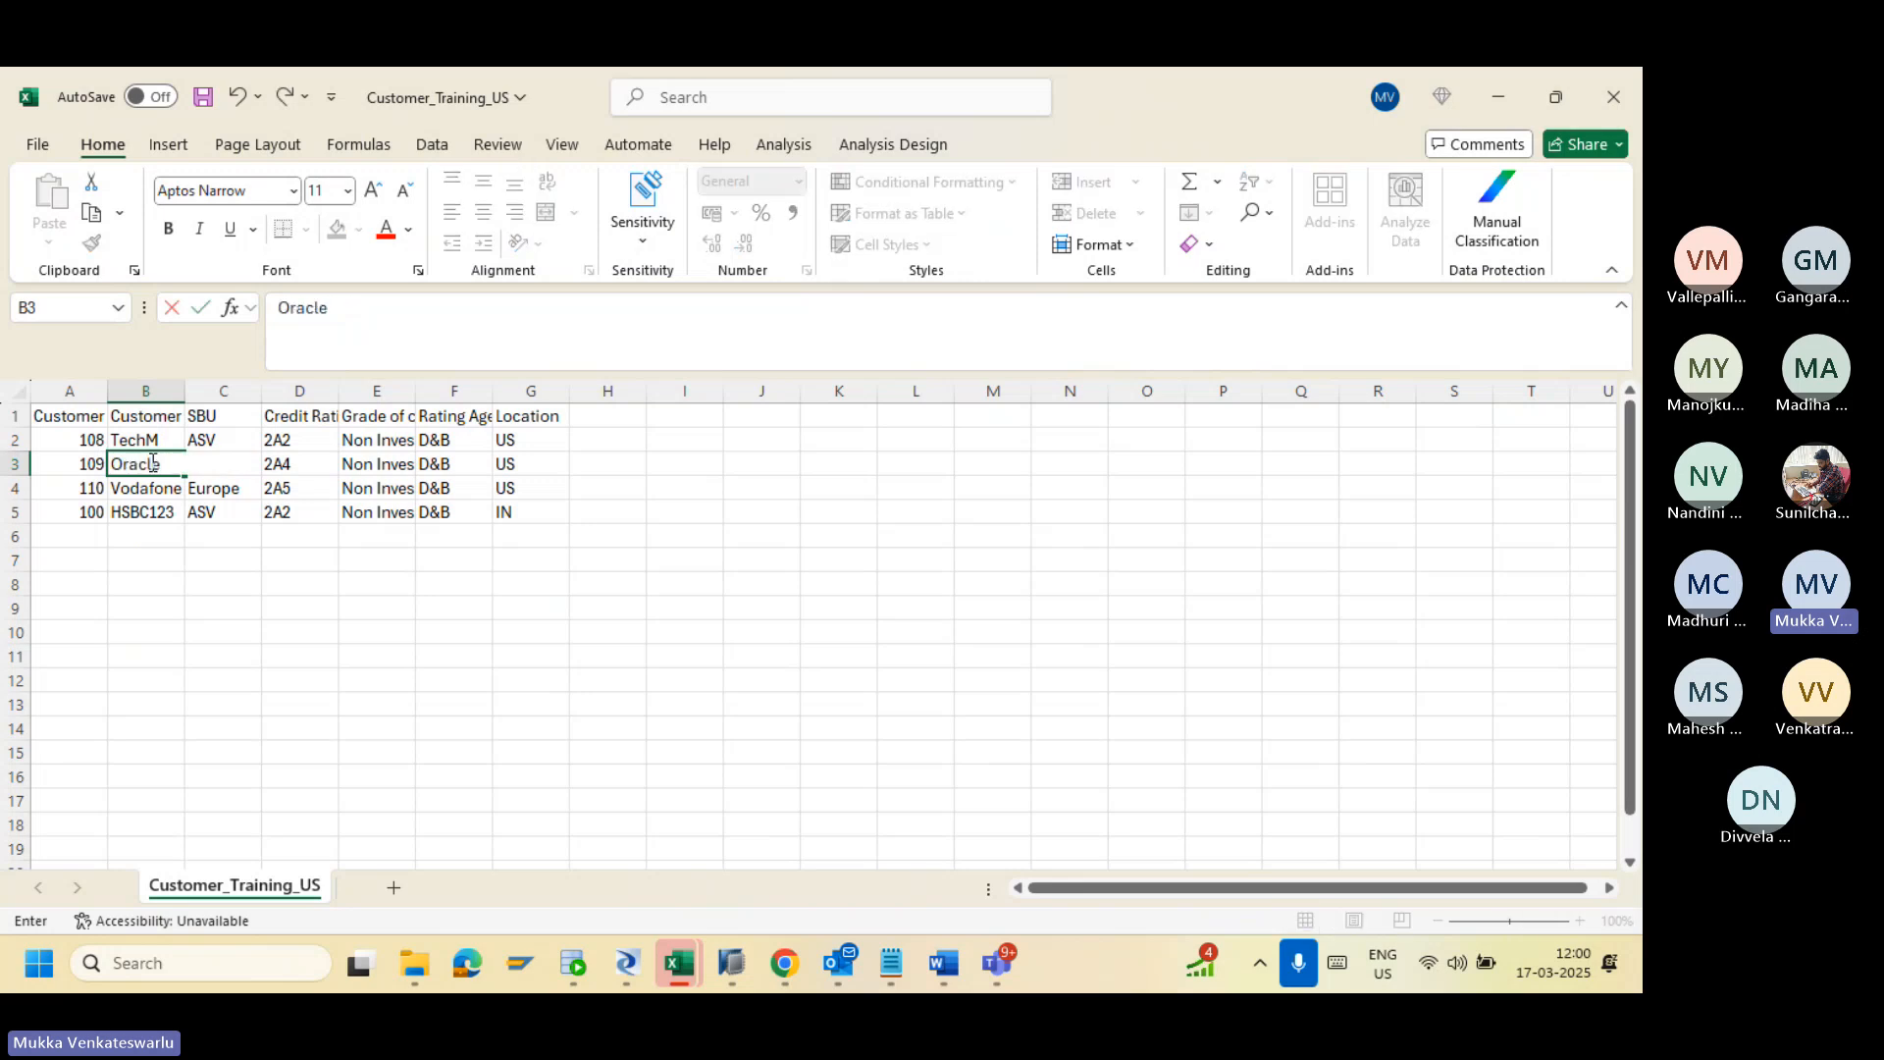
key("Return")
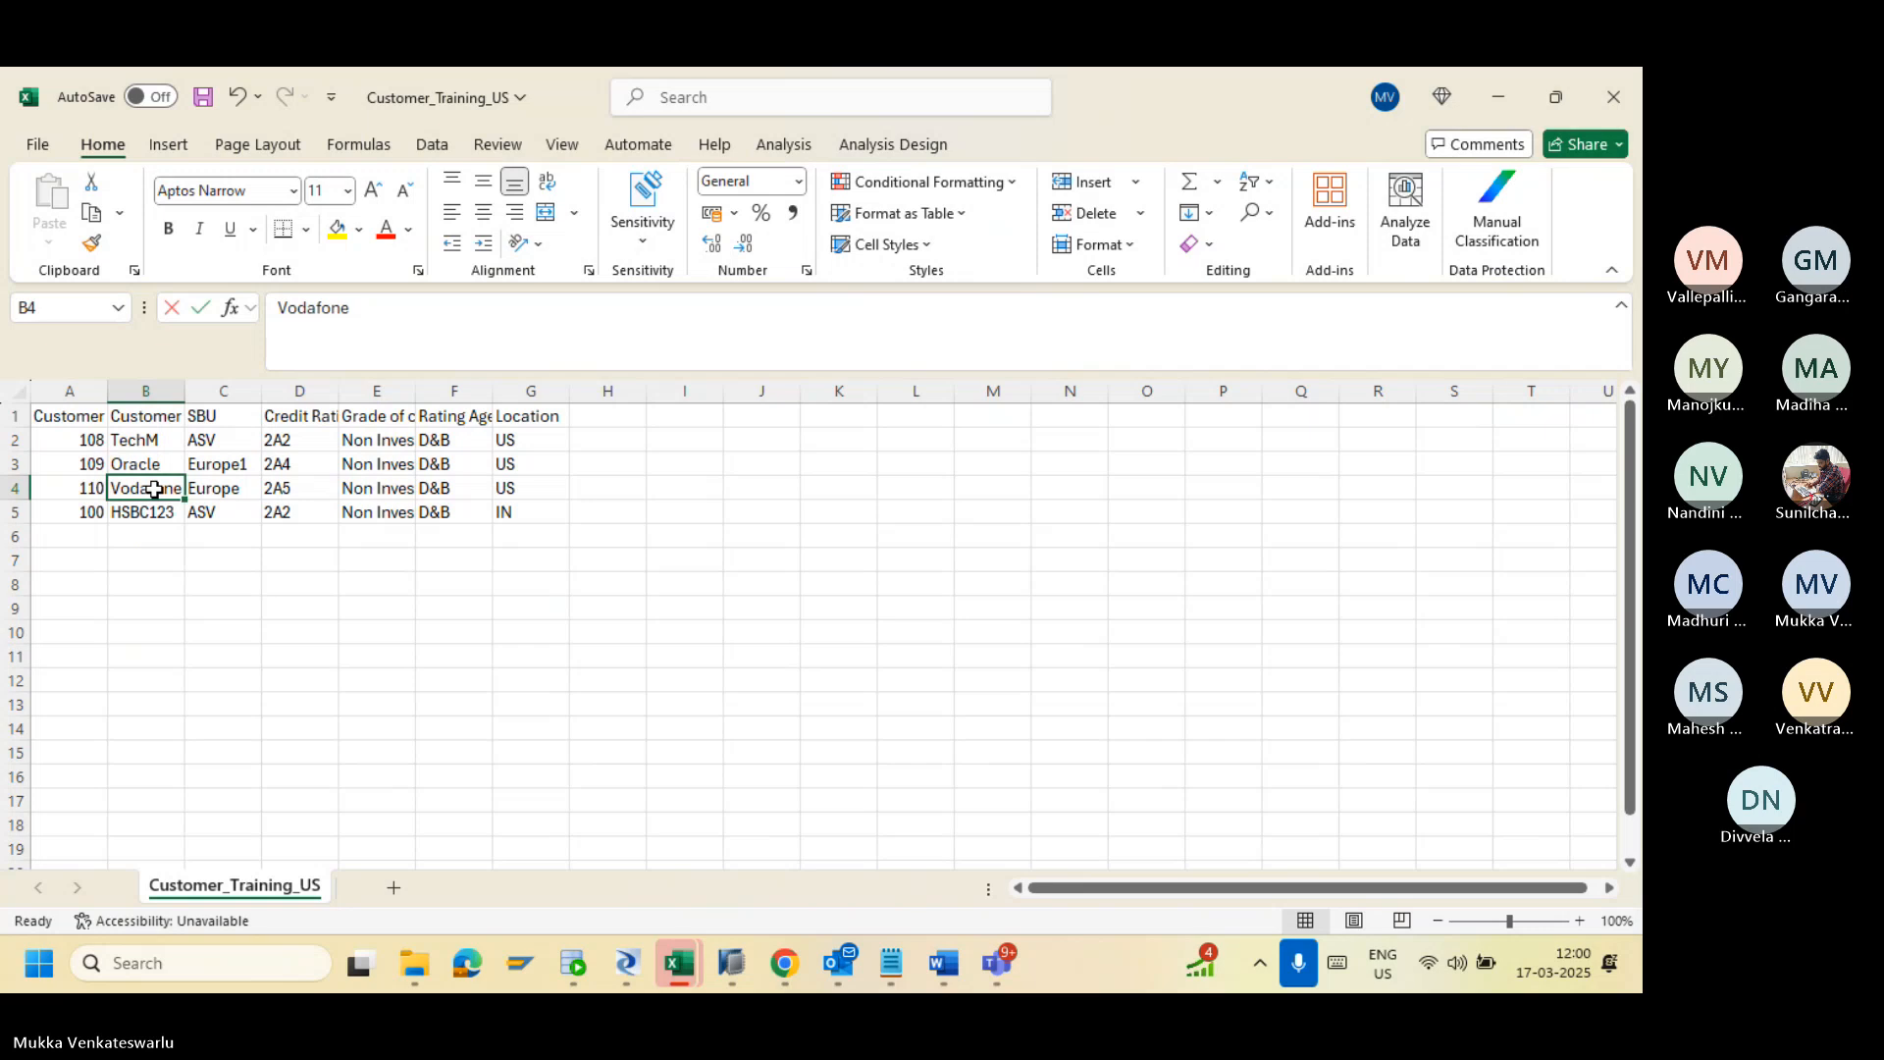
type("TCS")
key("Return")
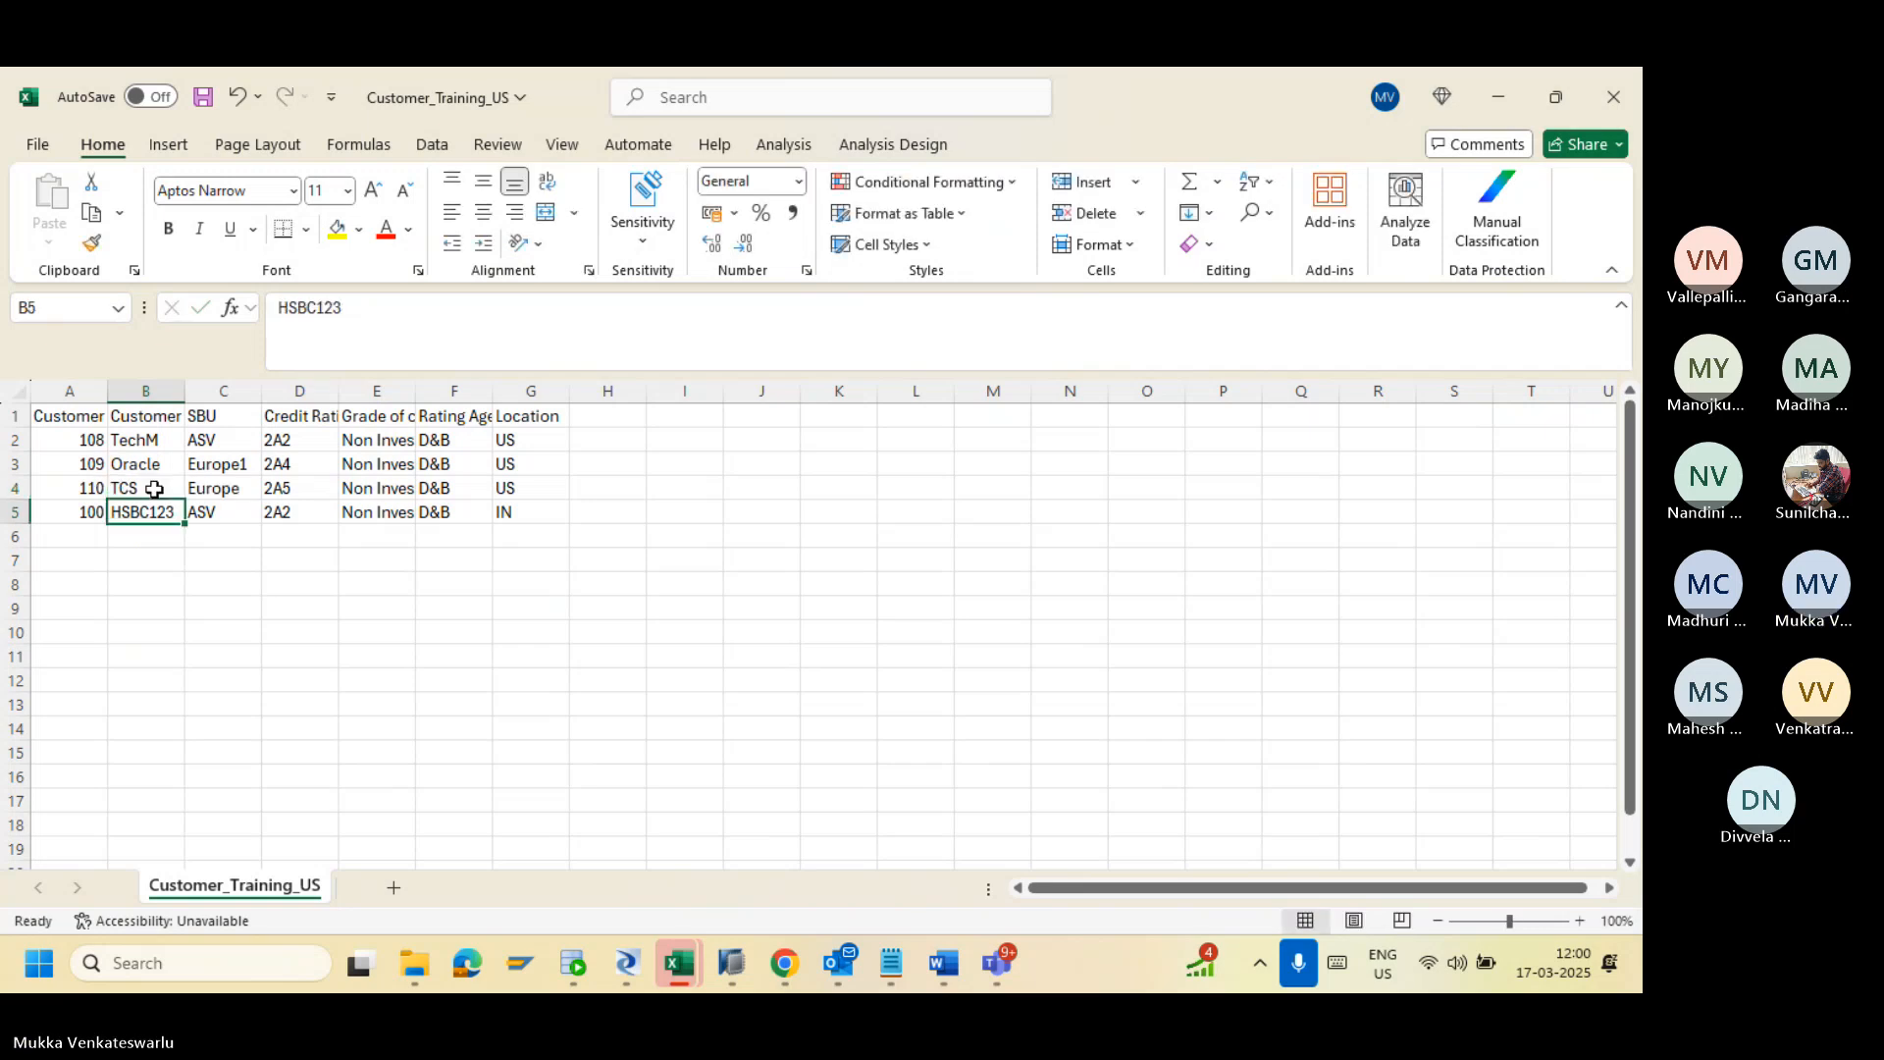
type("CTS")
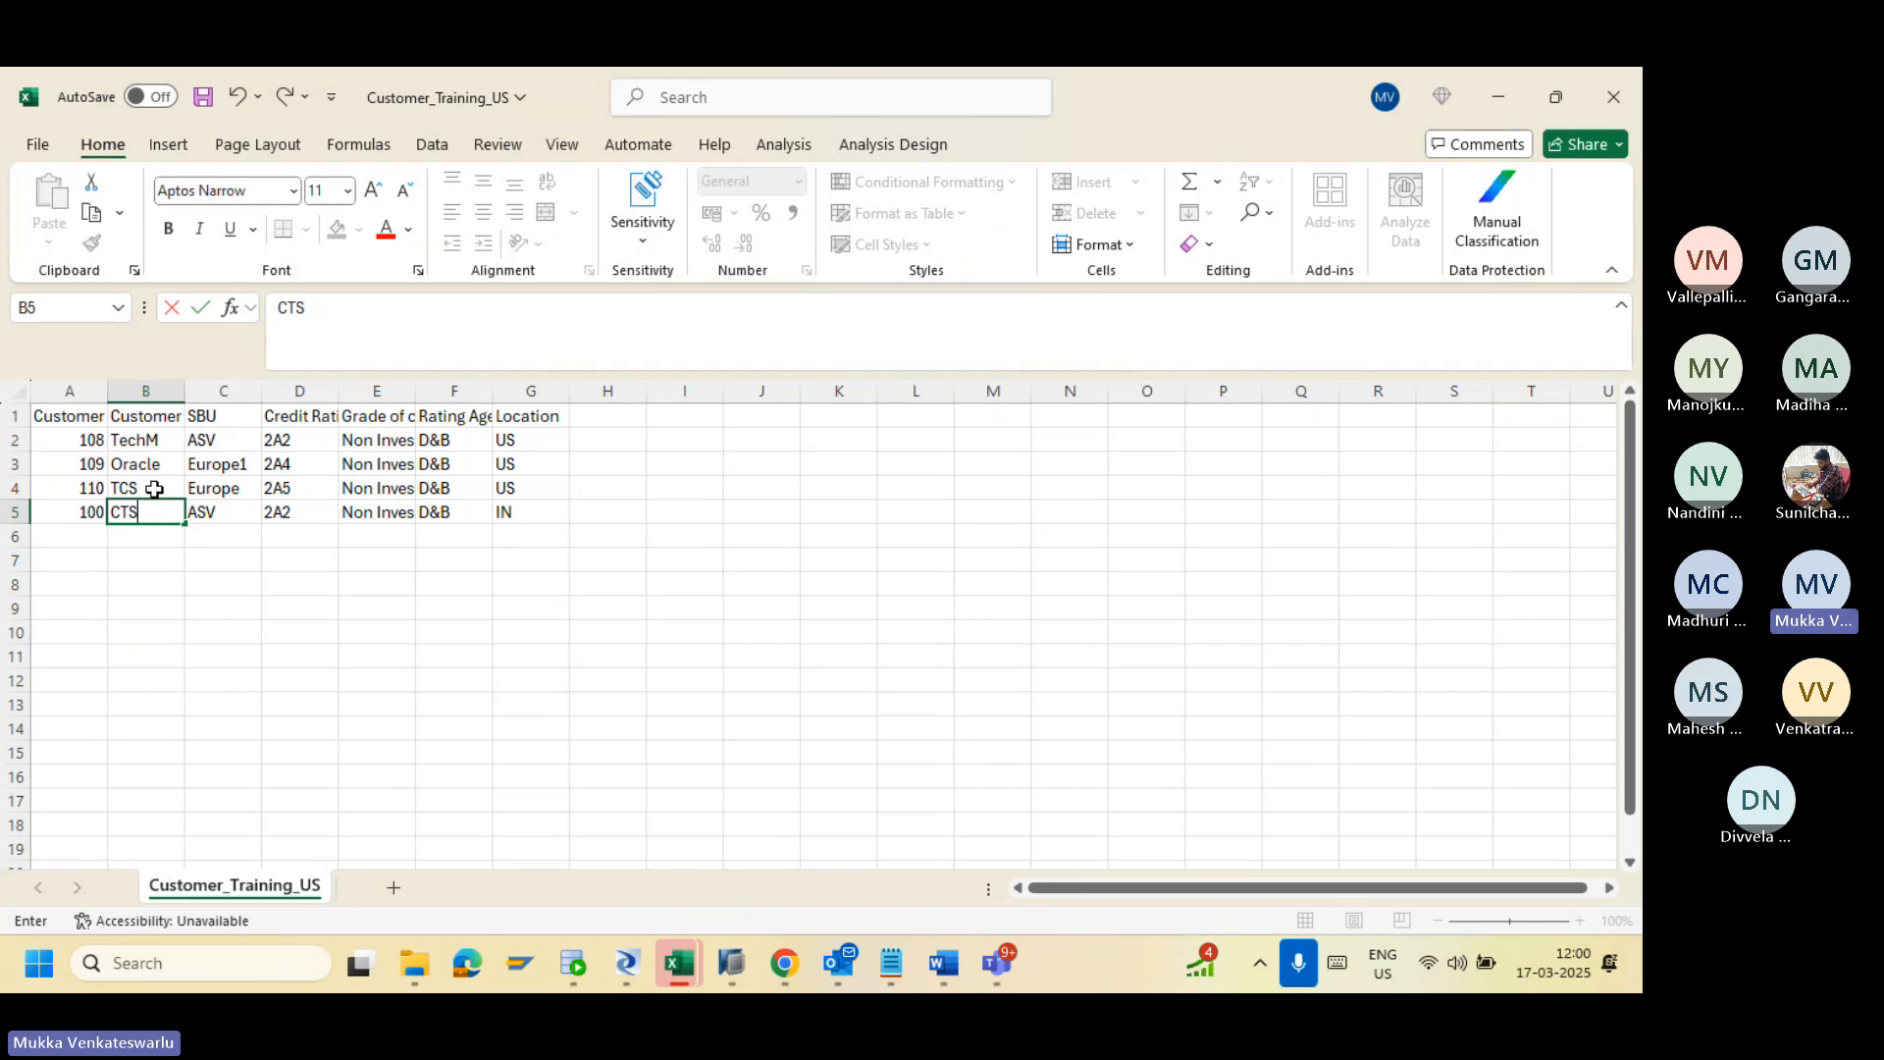
left_click(208, 536)
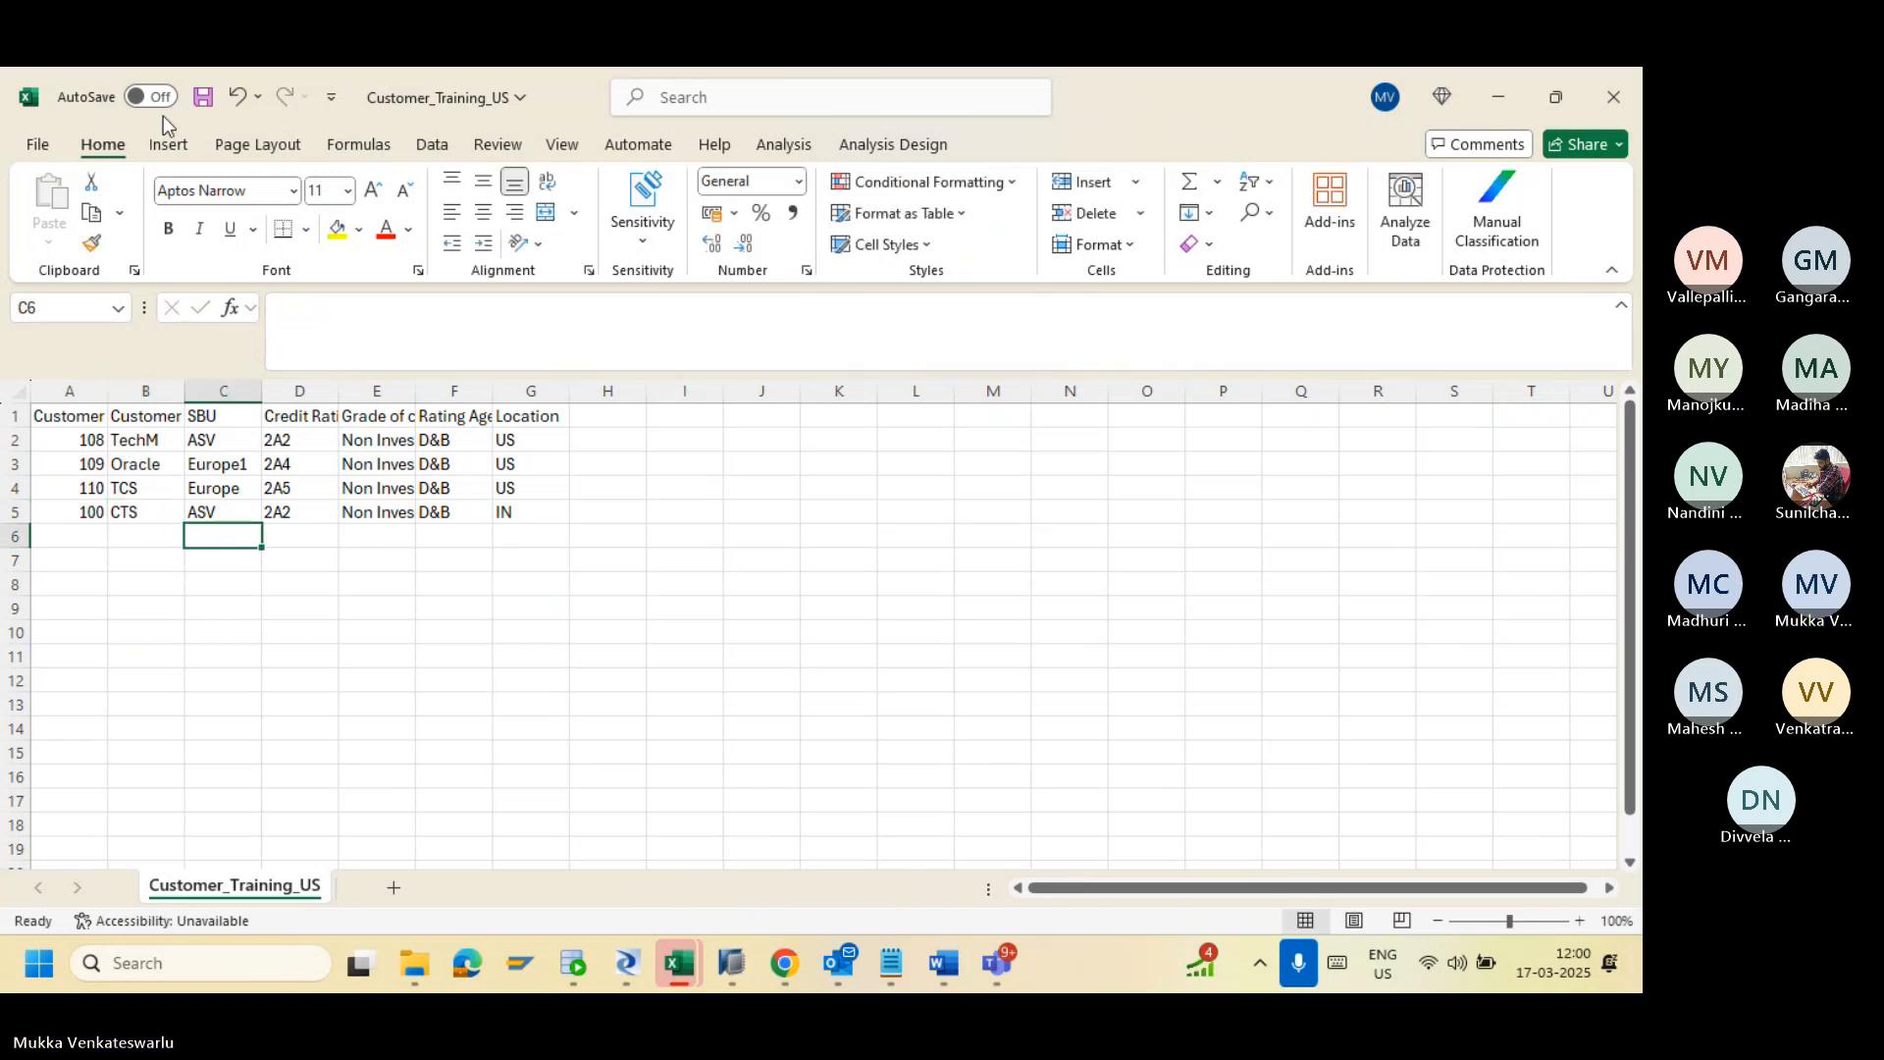
left_click(203, 96)
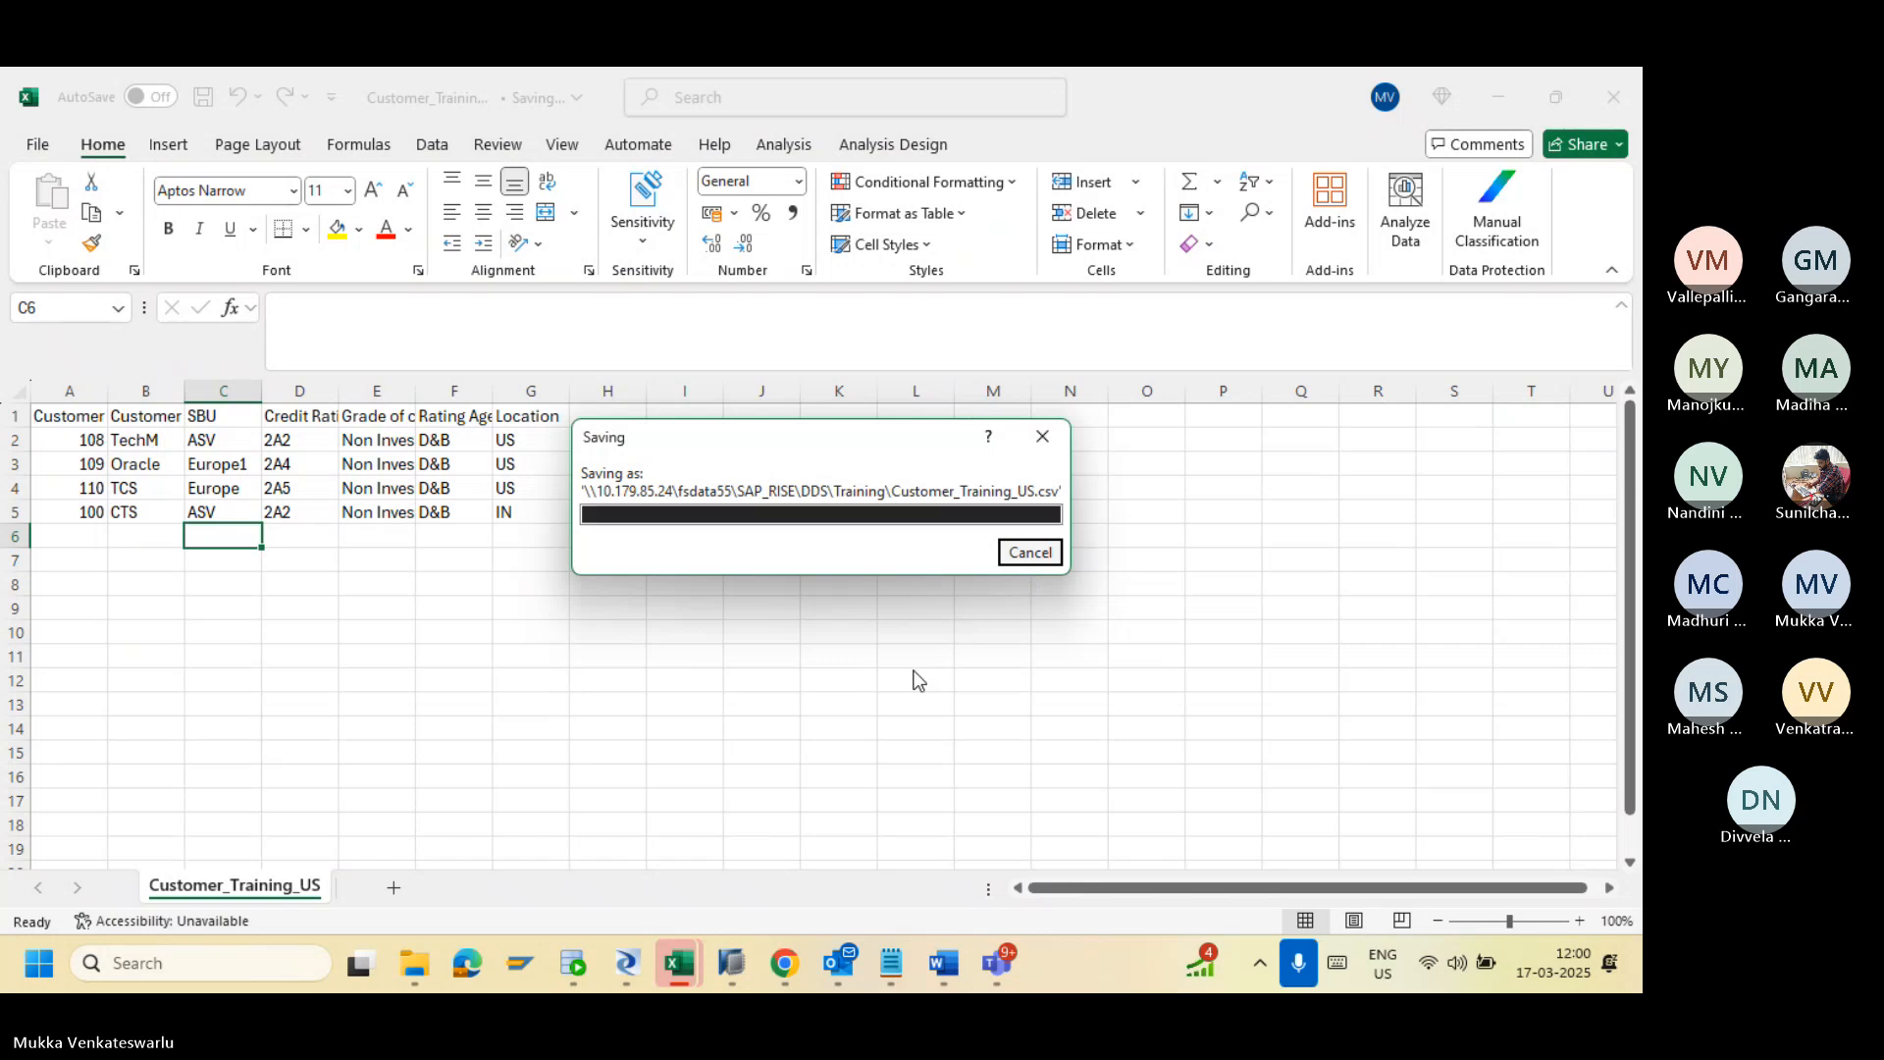
Step: Switch to SAP Data Services Designer and create a batch job named JOB_MERGE in the Training project
left_click(625, 964)
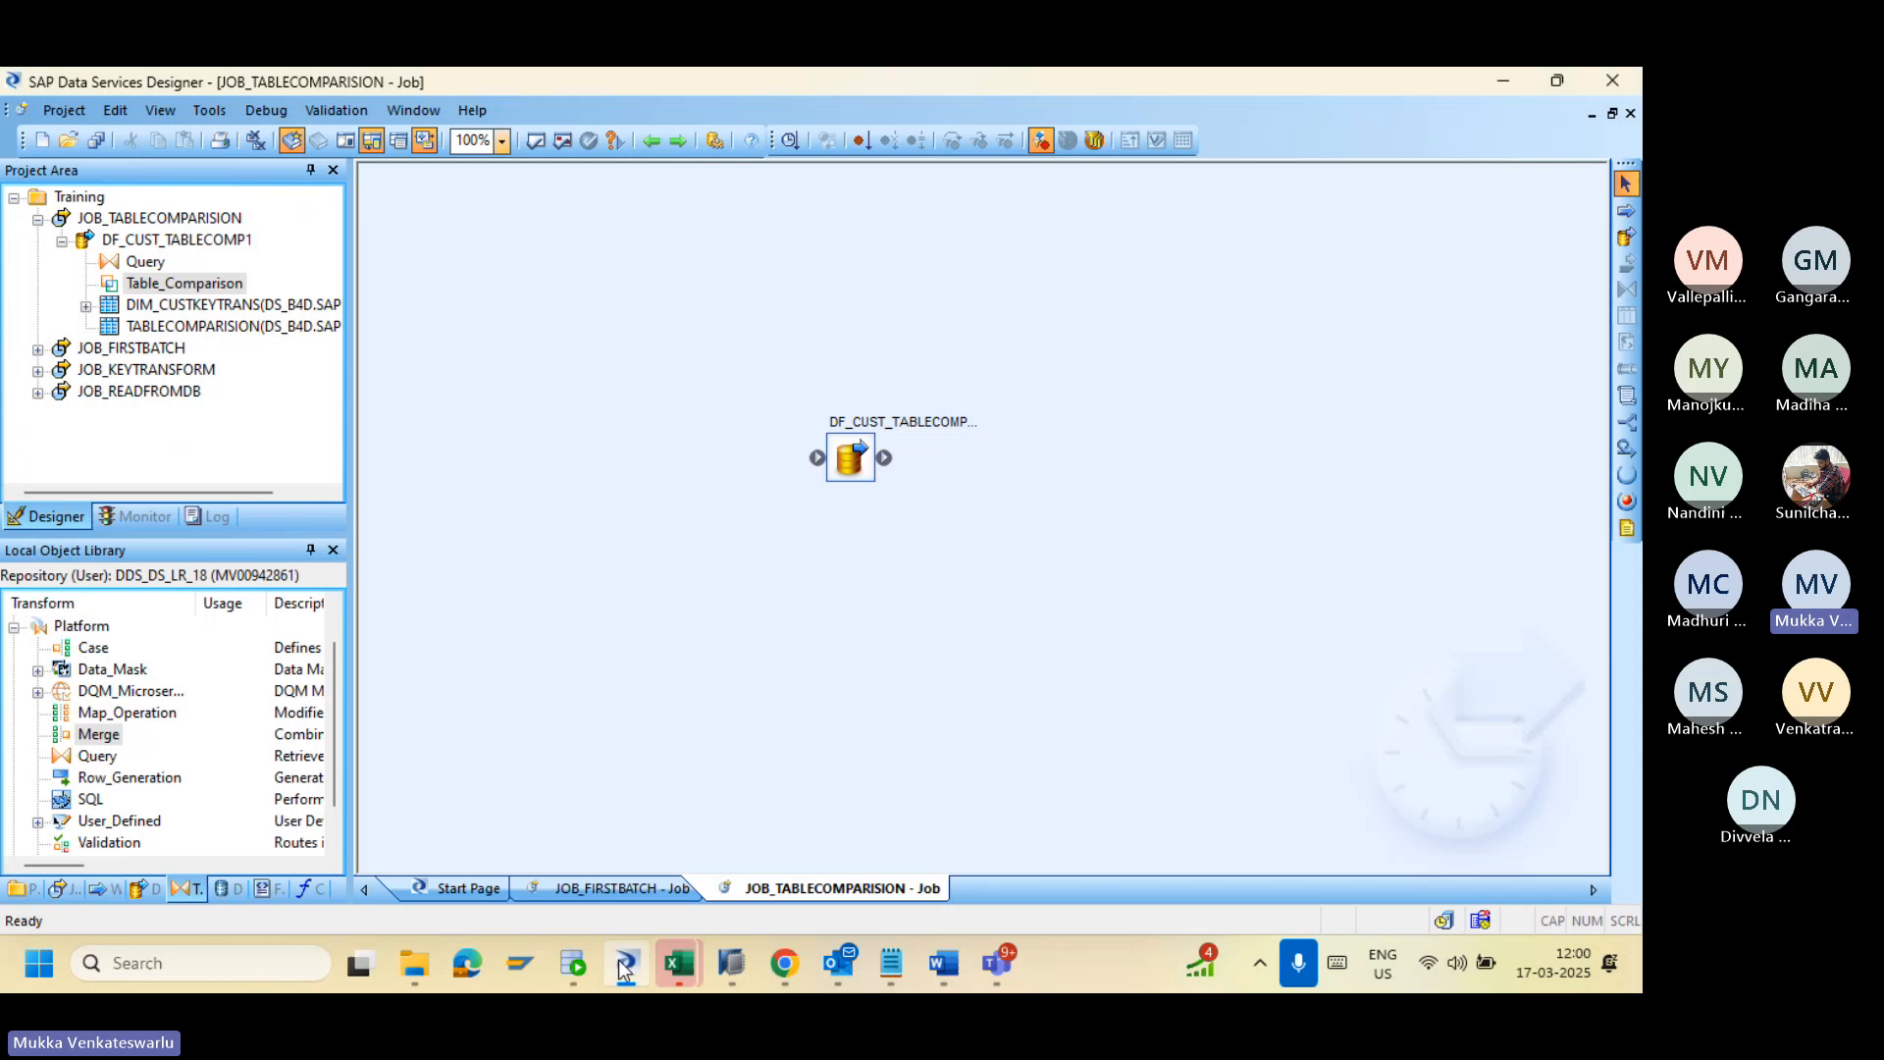
left_click(15, 201)
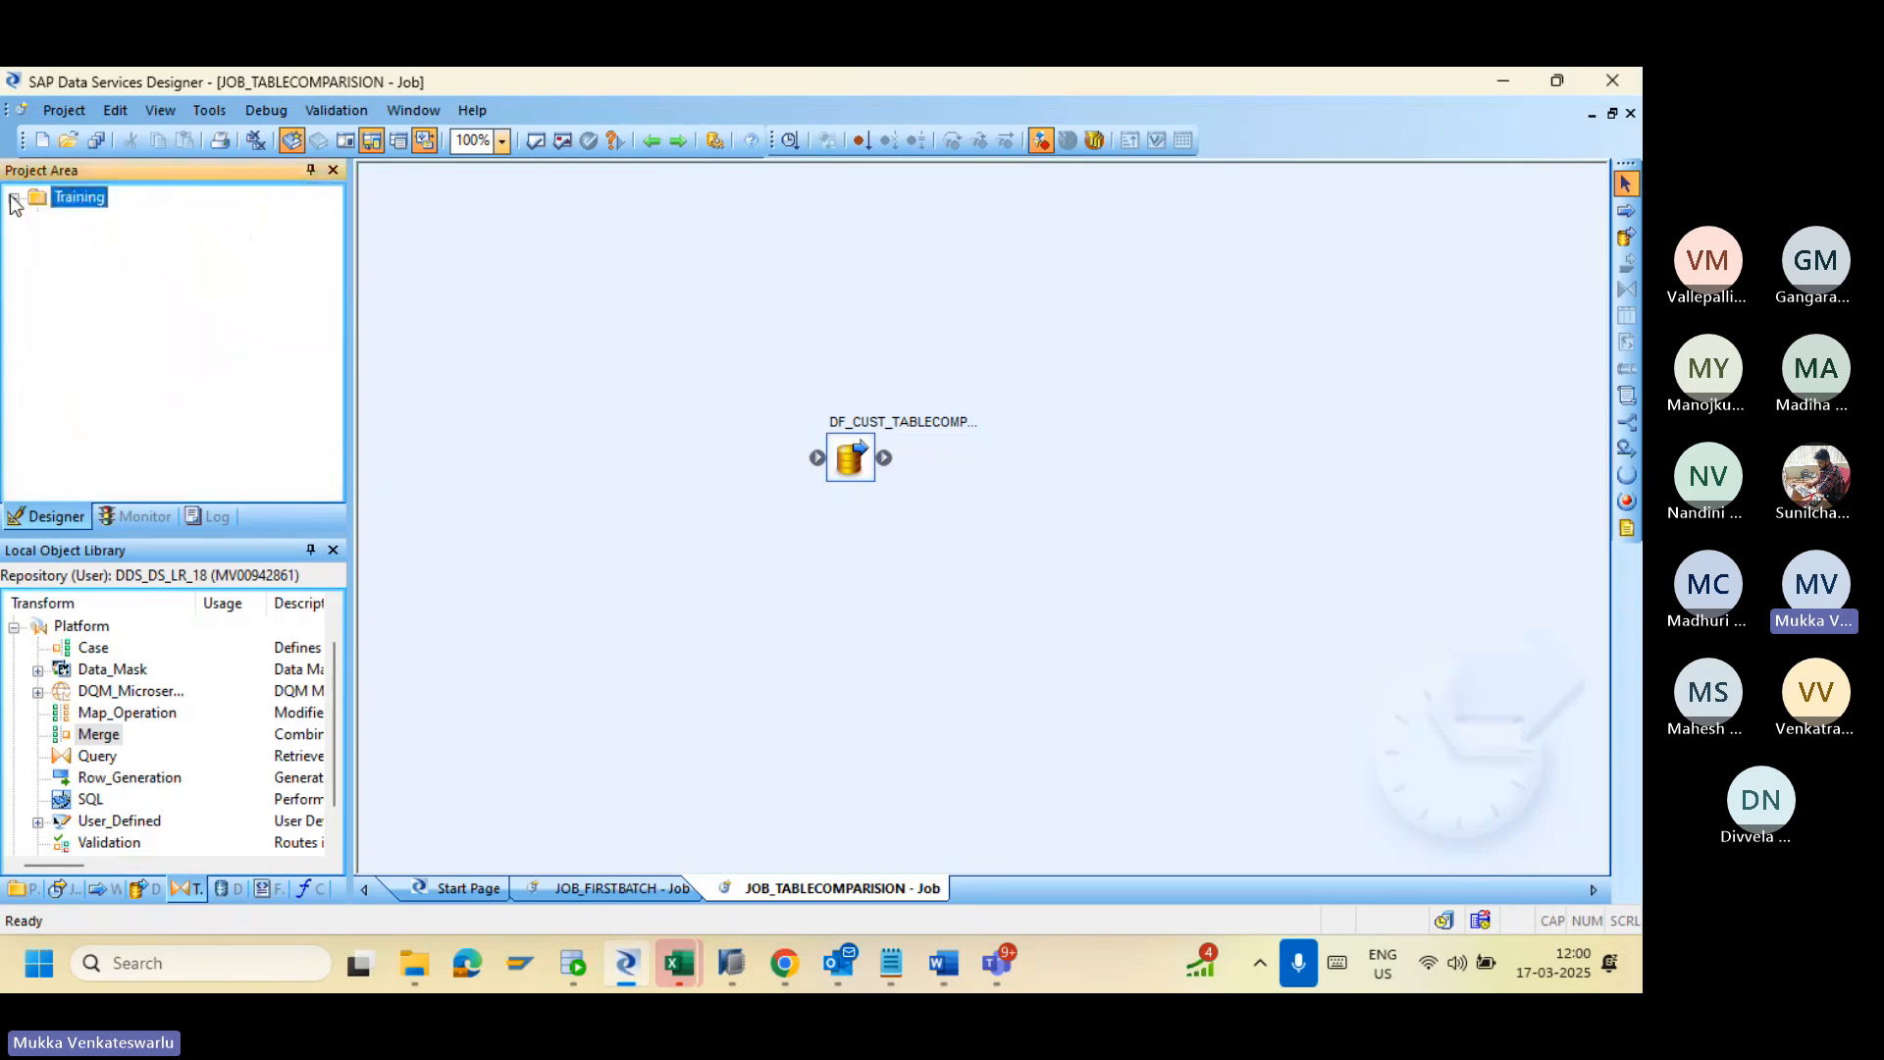
right_click(62, 199)
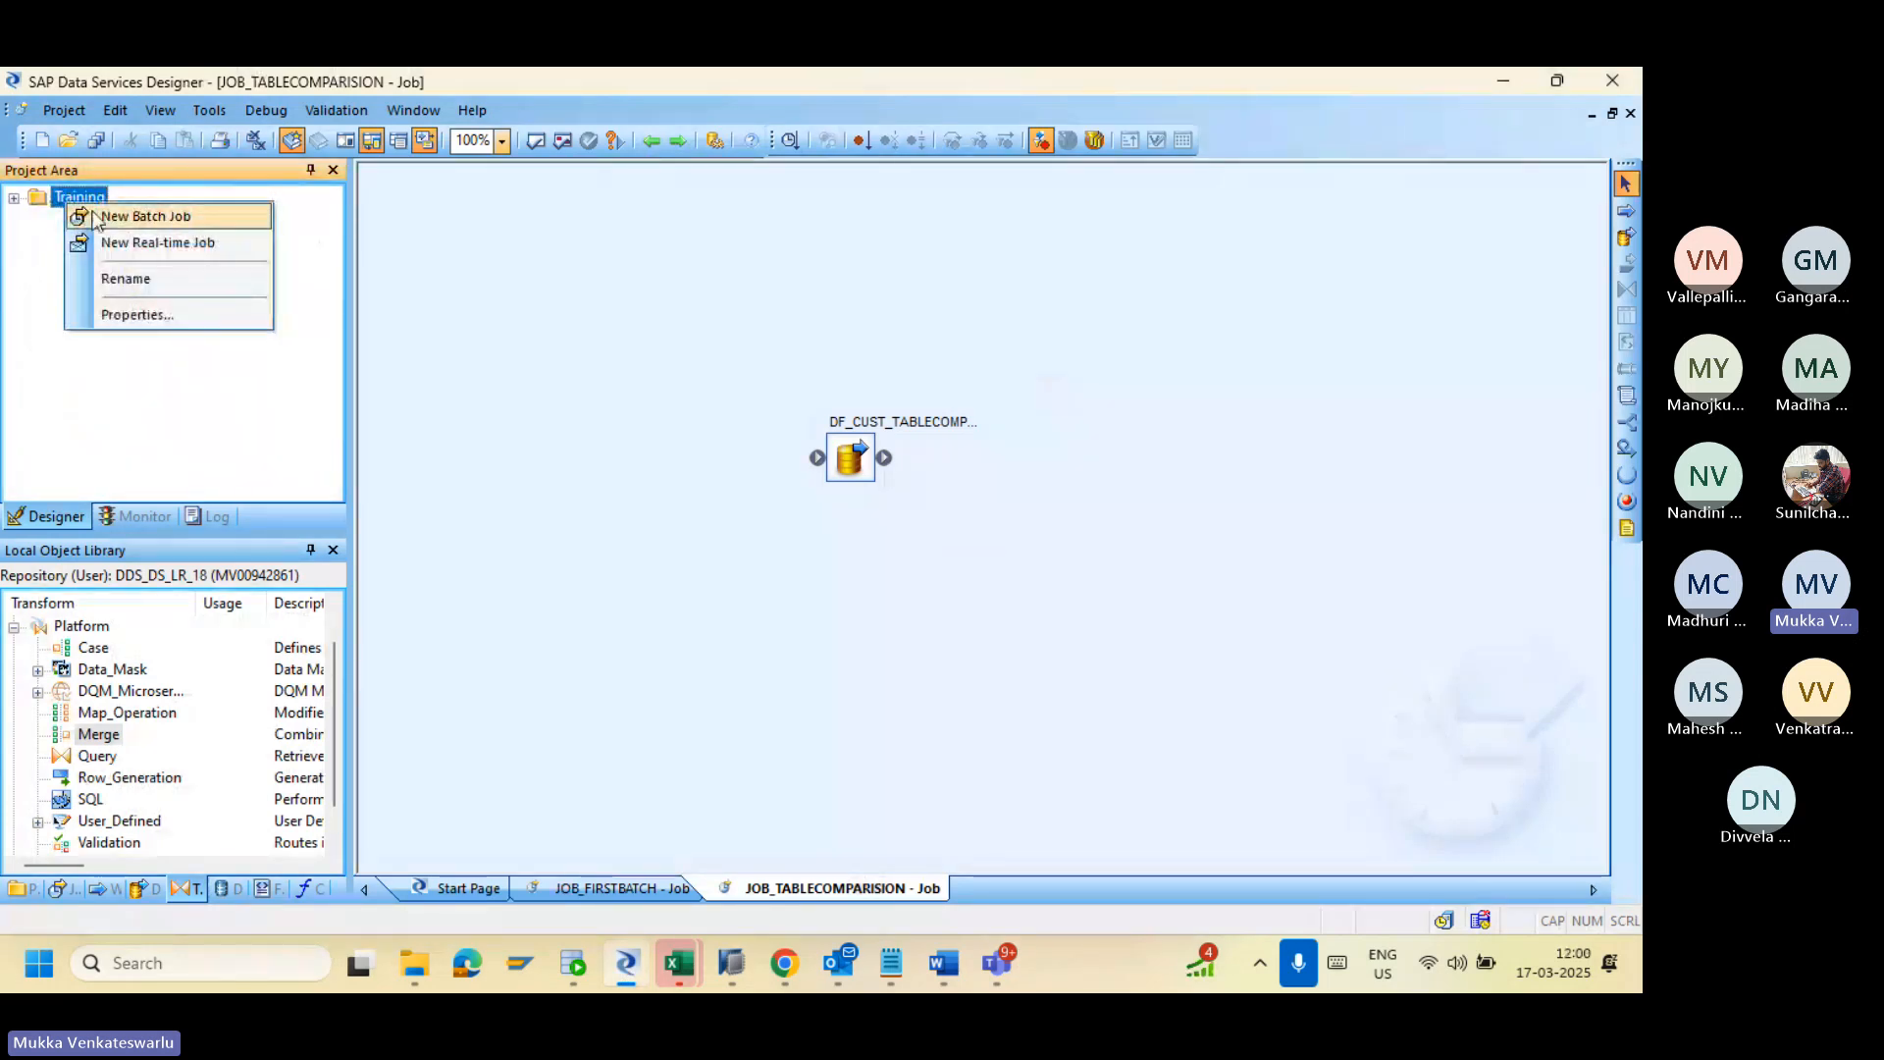
left_click(461, 404)
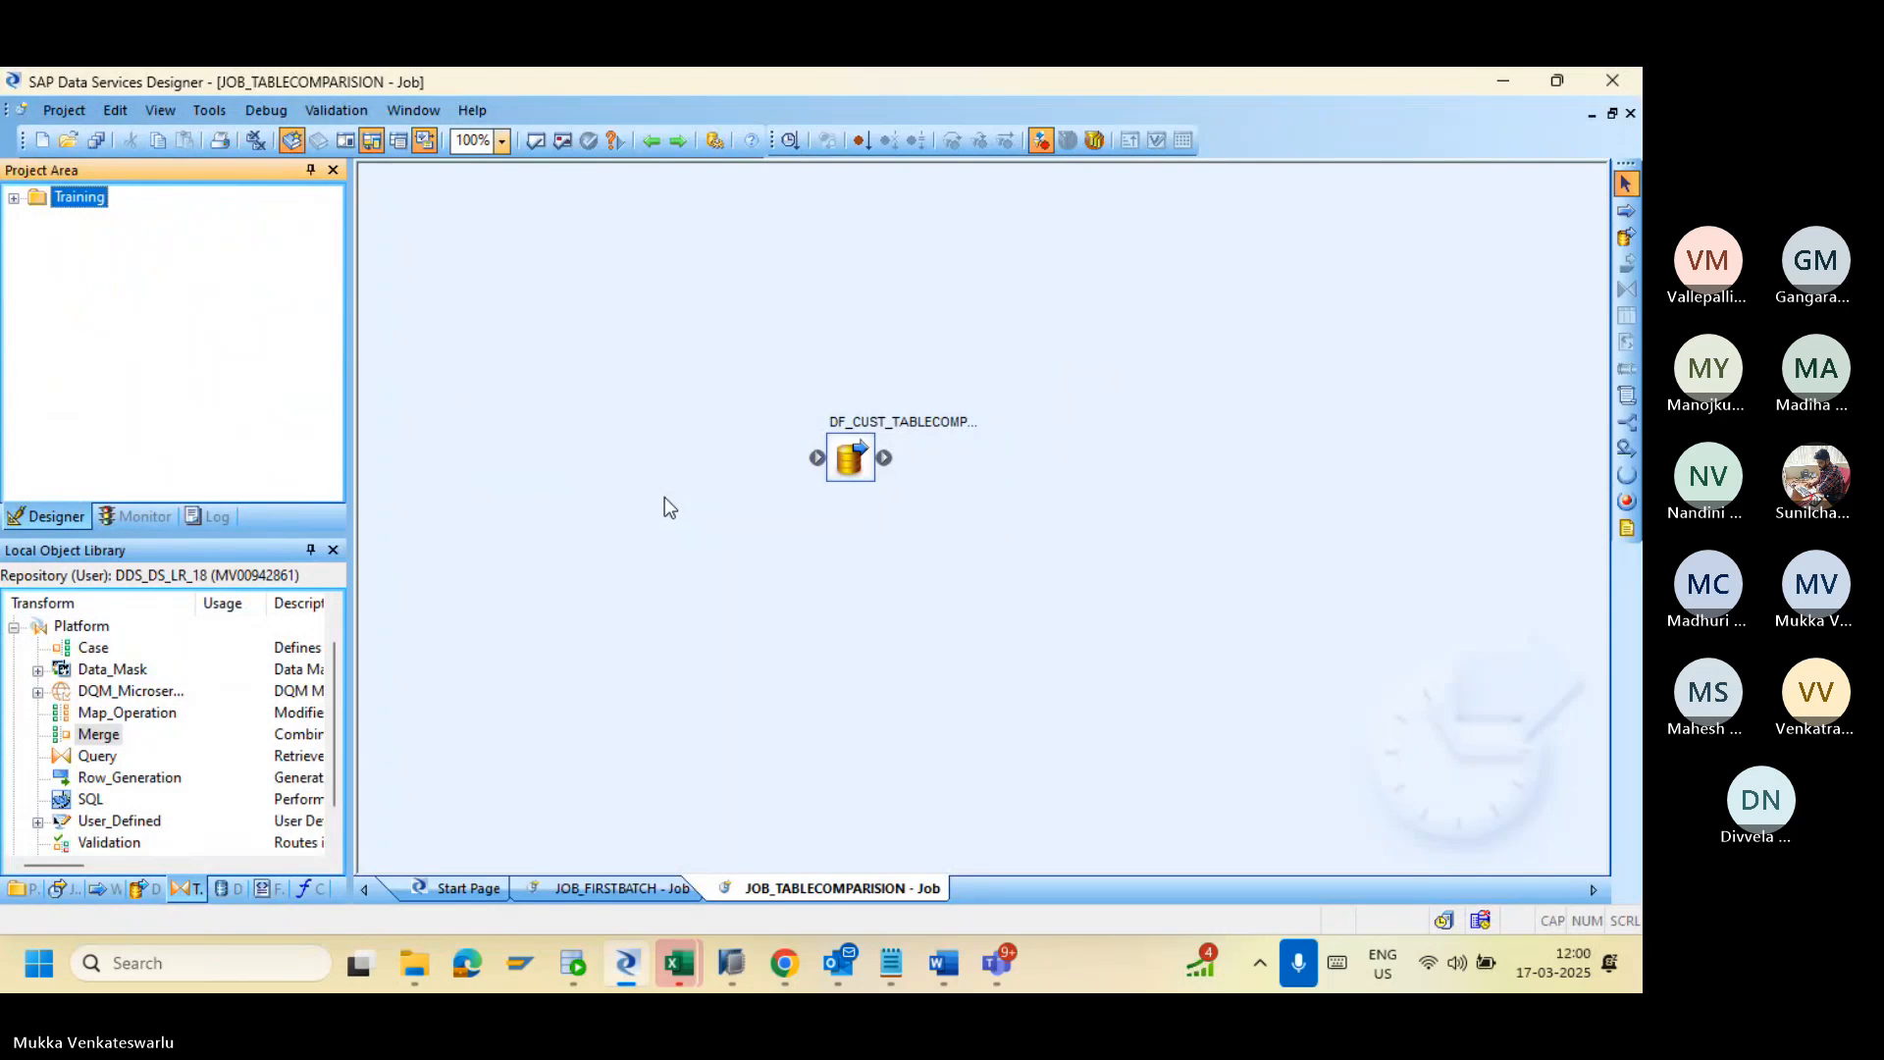
key("alt+Tab")
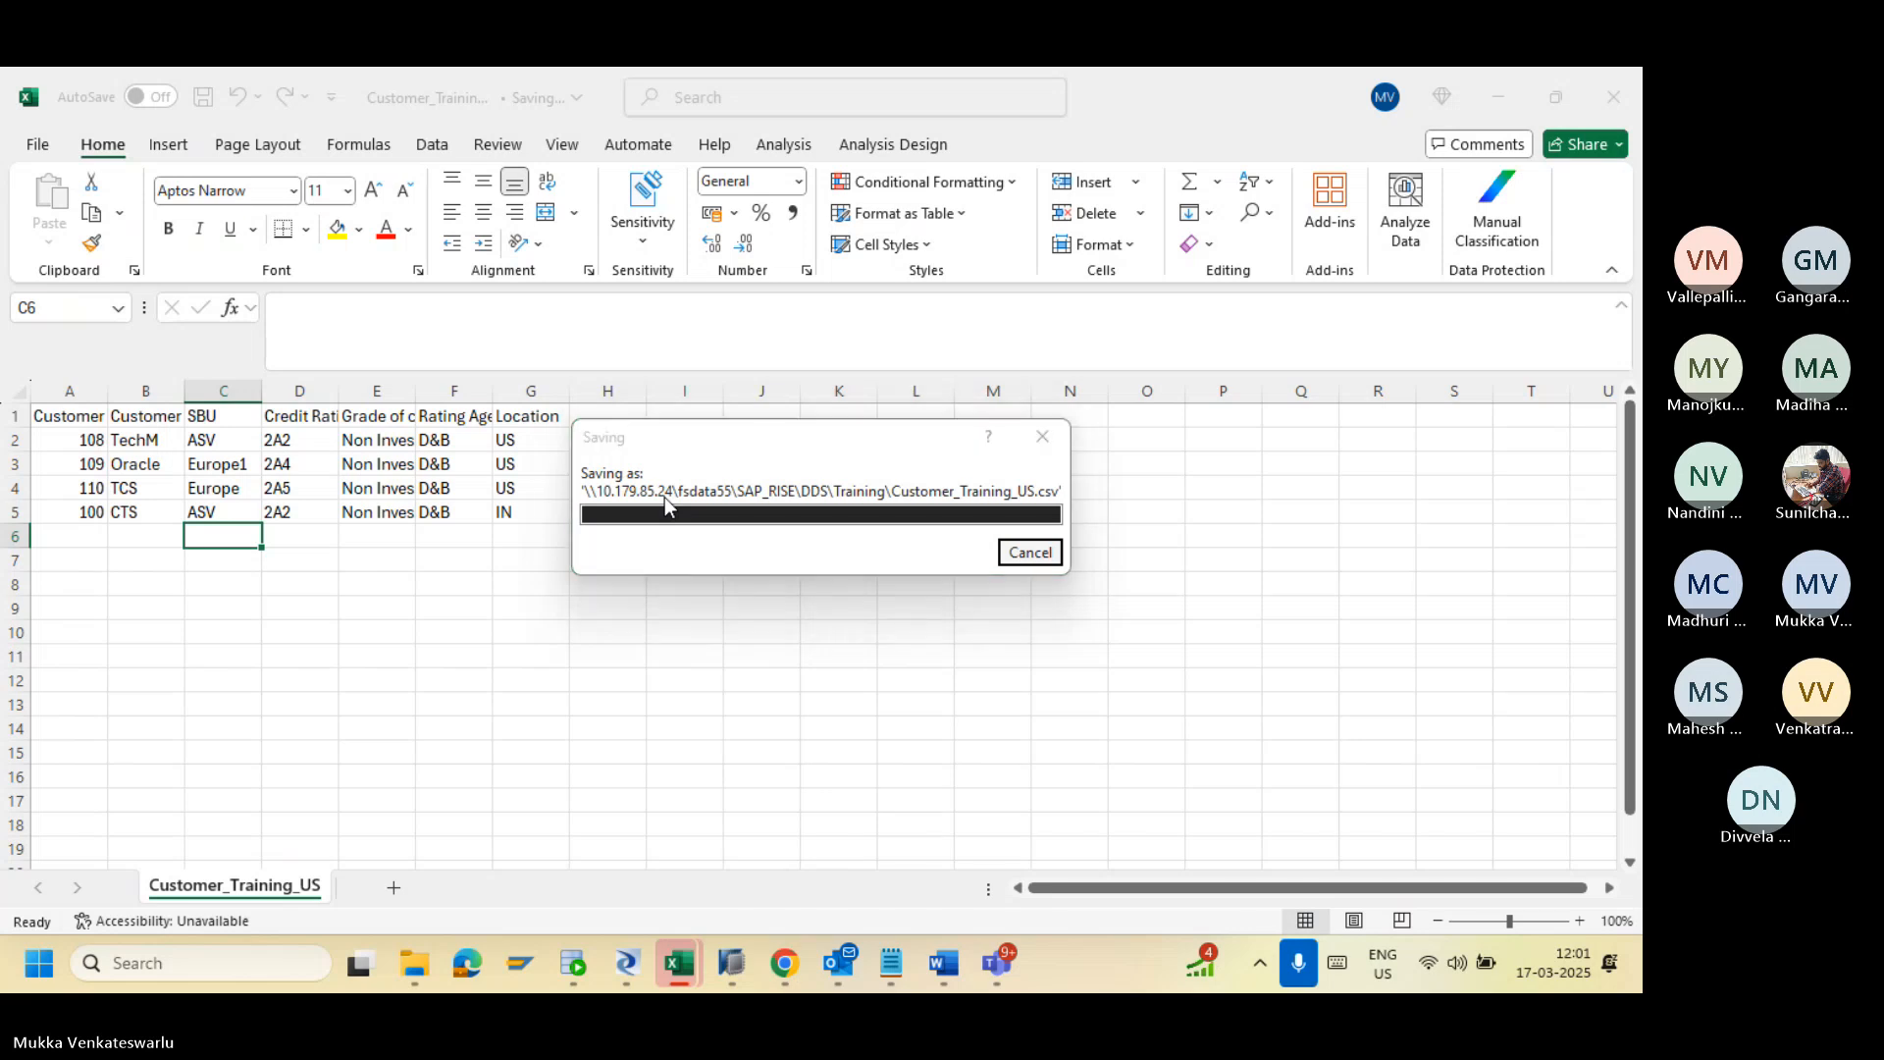
key("alt+Tab")
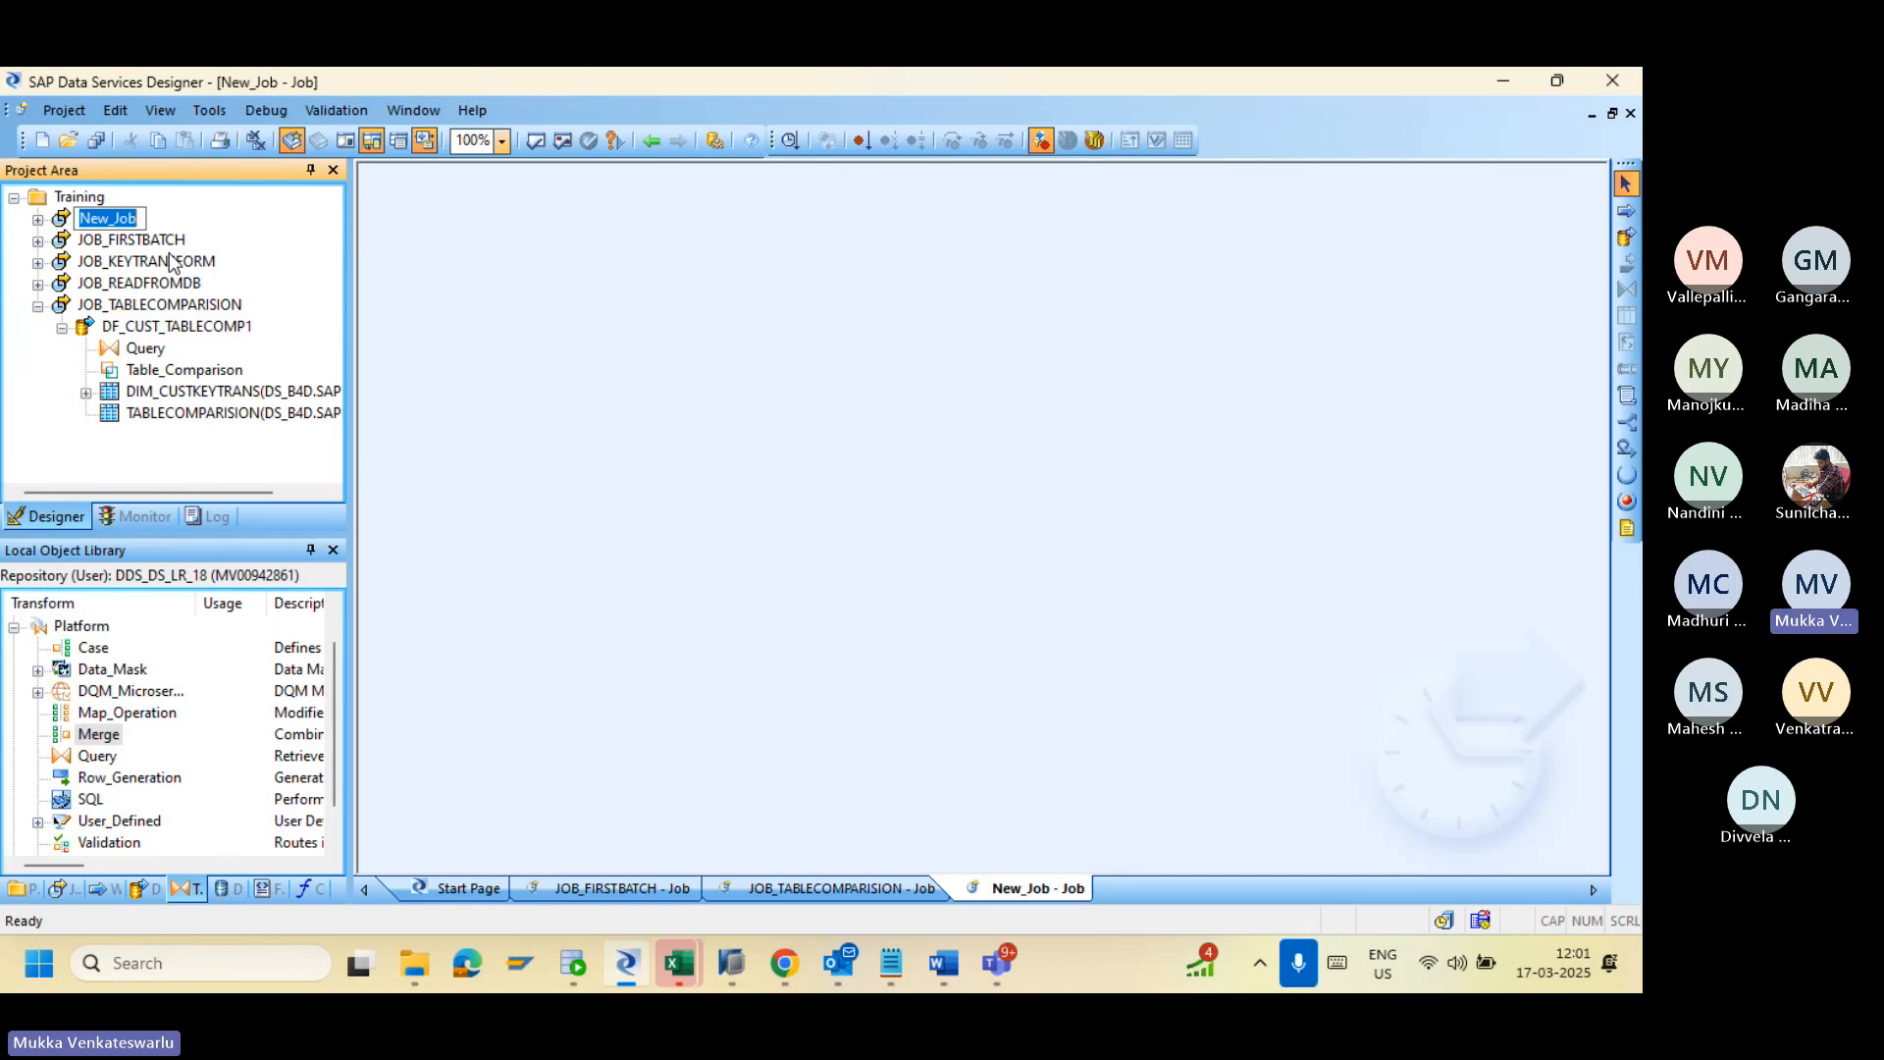
type("JOB_MERGE")
key("Return")
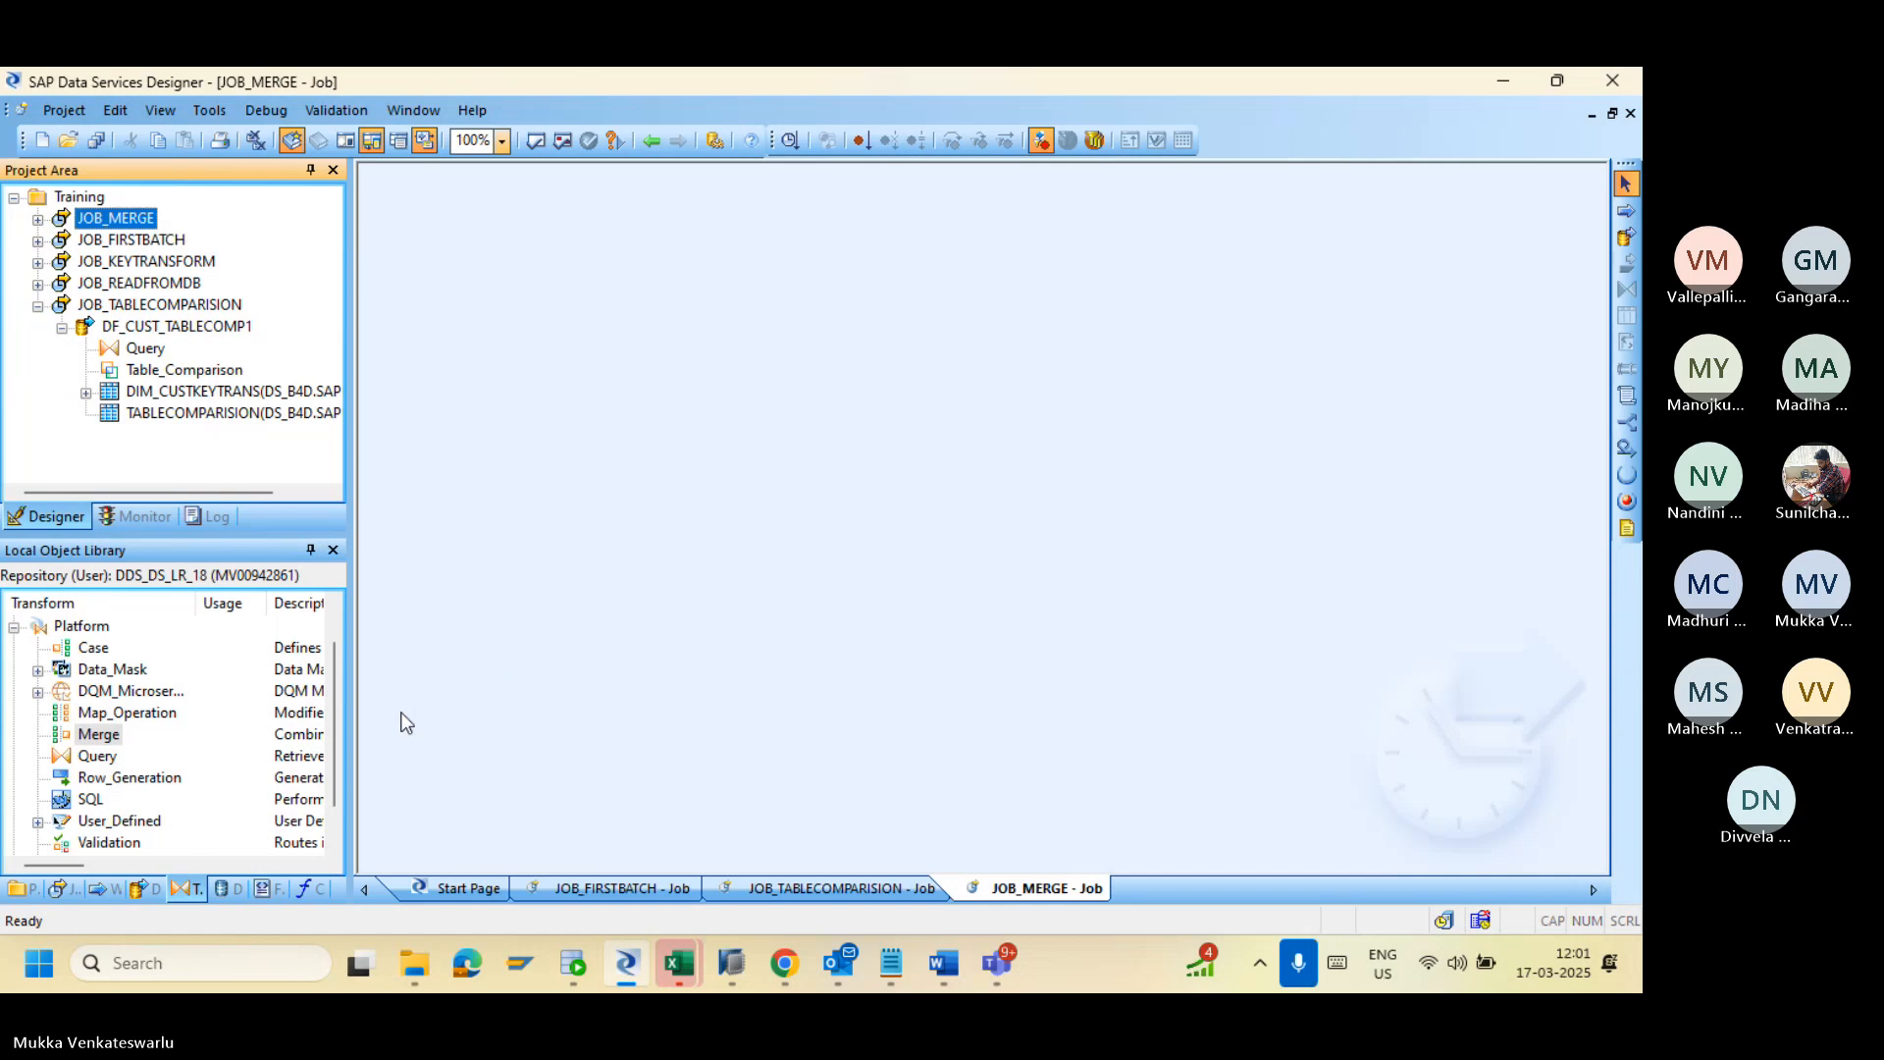
Step: Replicate the FF_CustomerTraining flat file format from the Local Object Library and bring up the copy in the File Format Editor
left_click(261, 889)
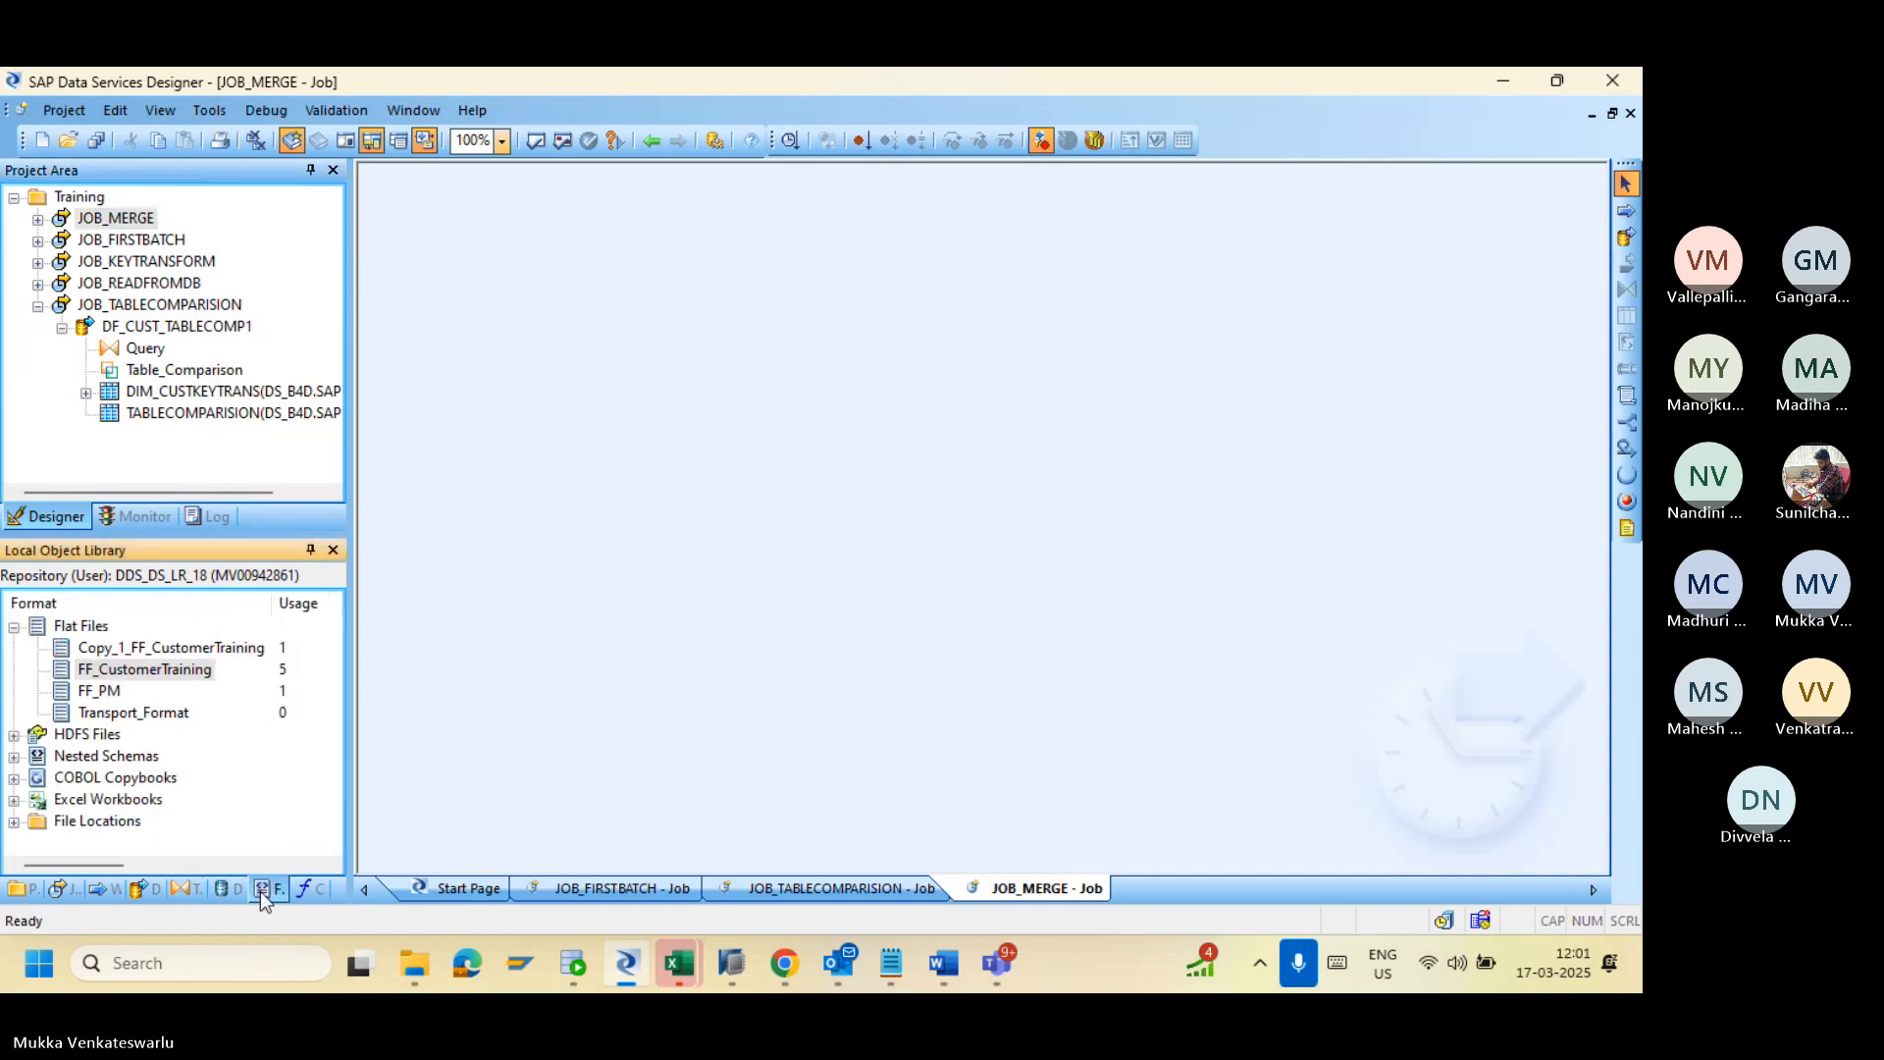
left_click(176, 672)
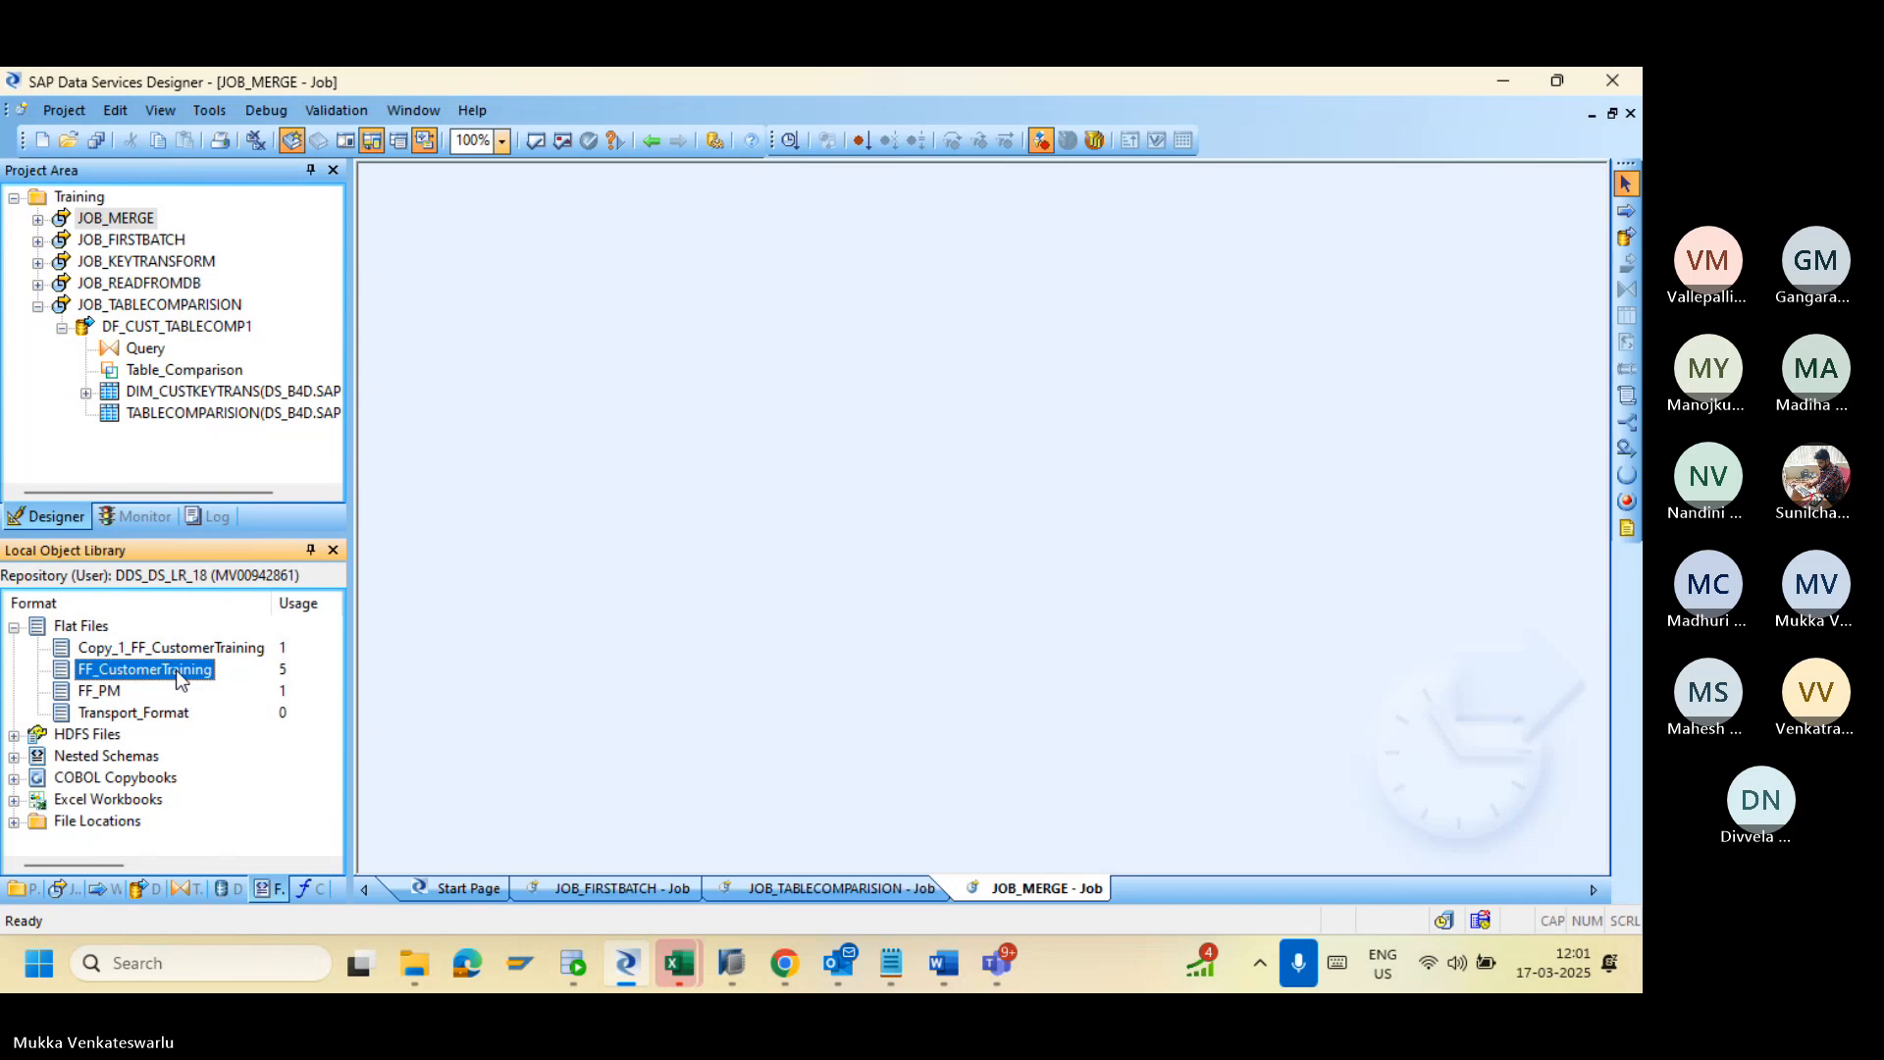
right_click(174, 669)
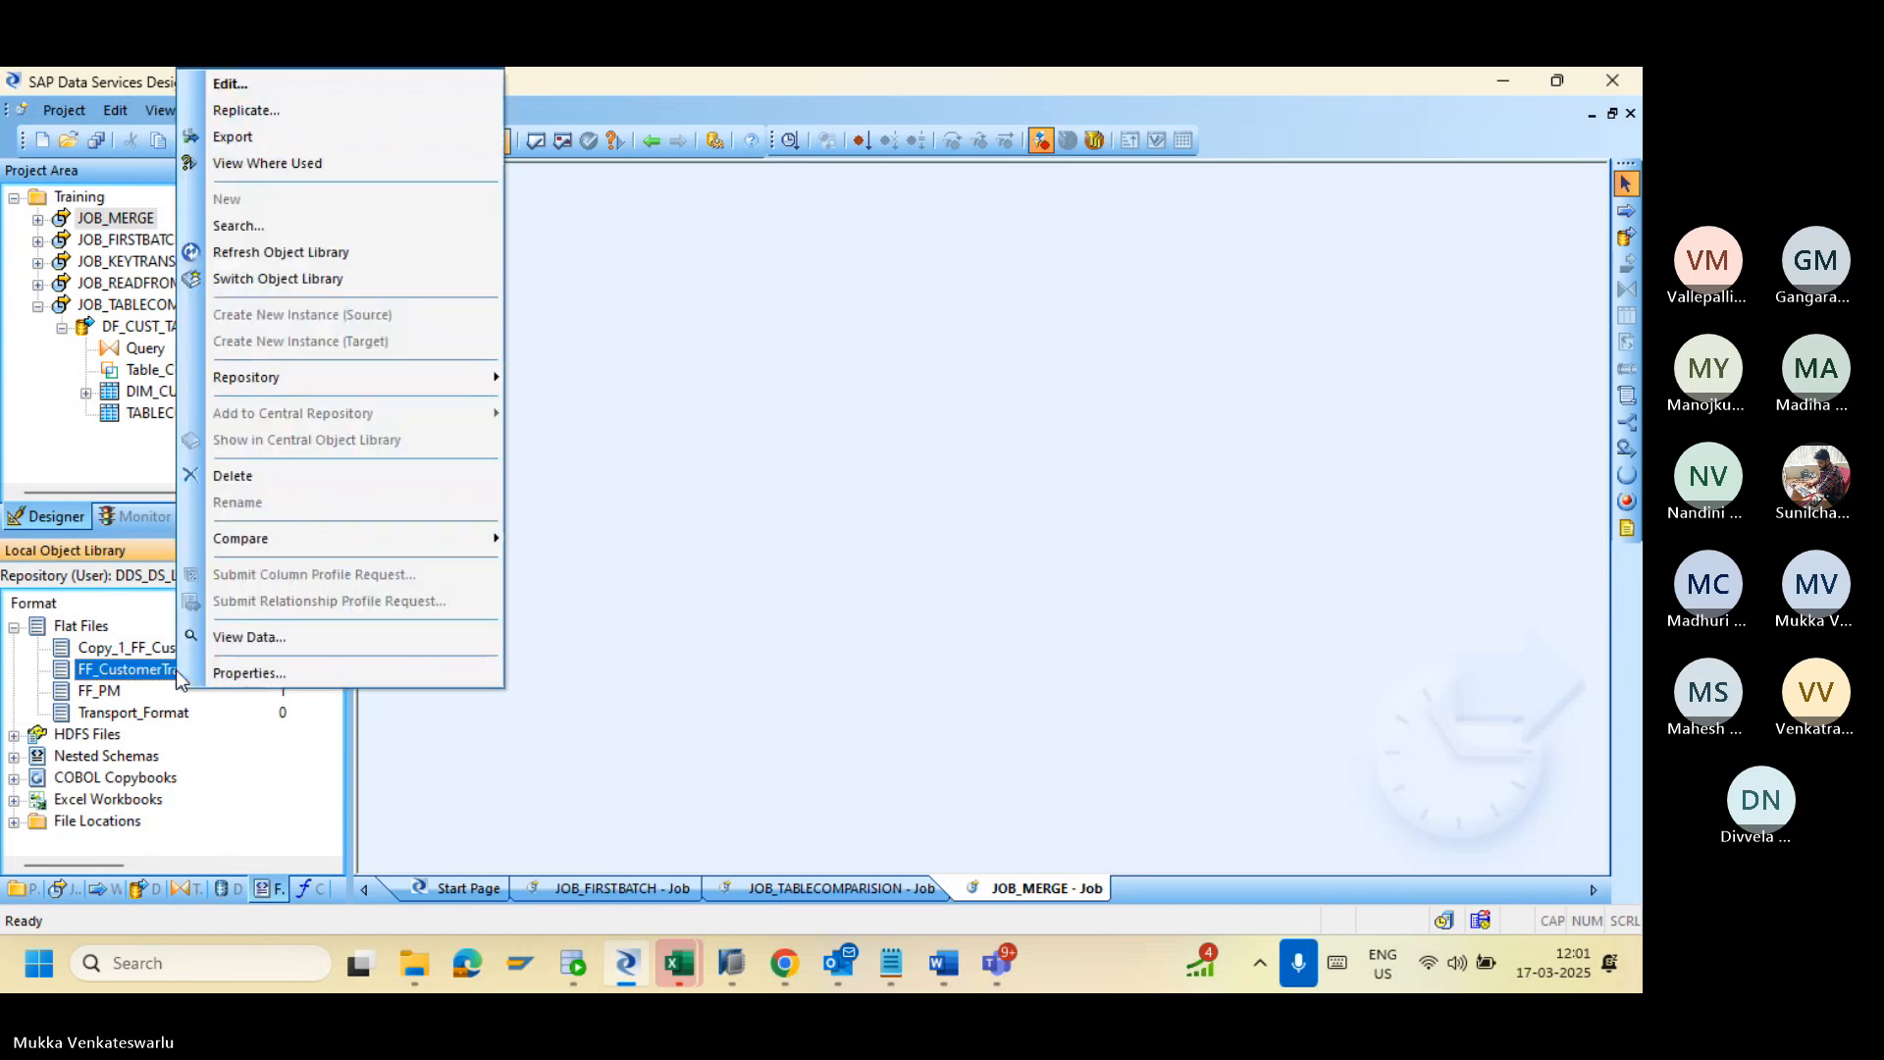
left_click(265, 114)
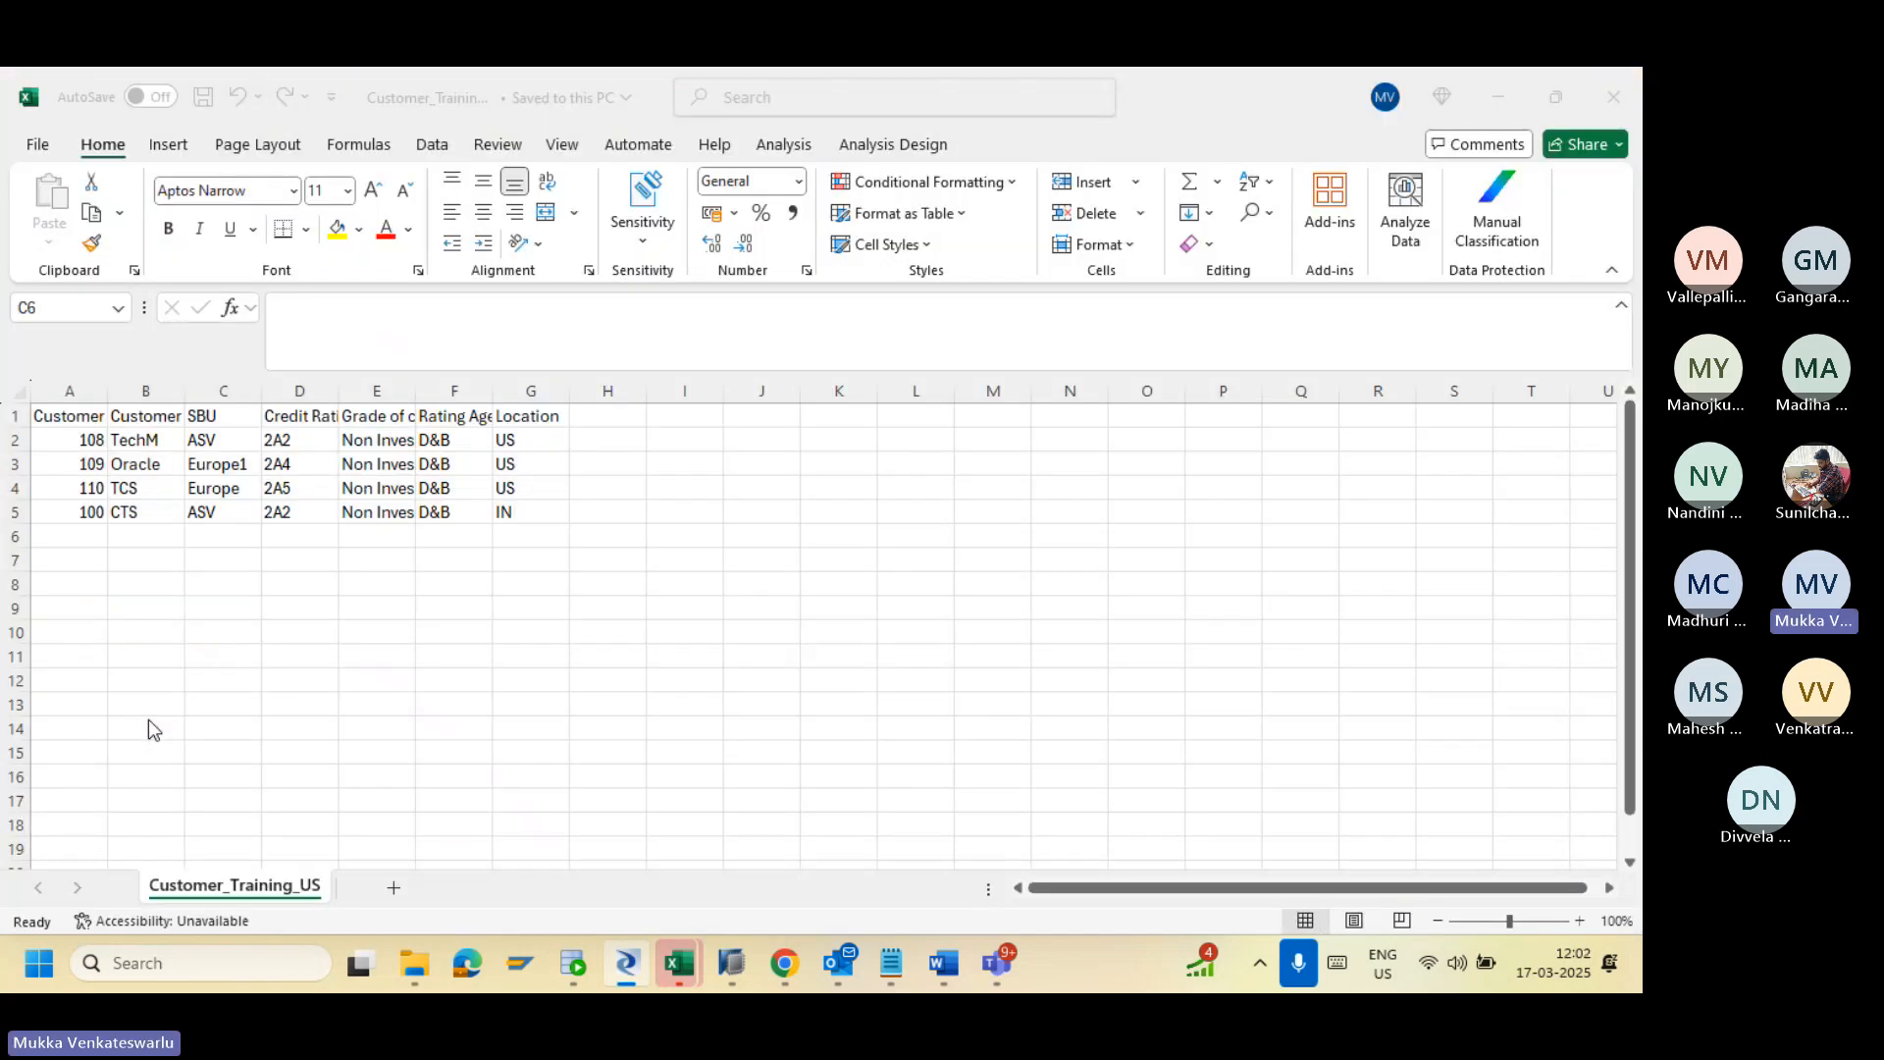
left_click(645, 981)
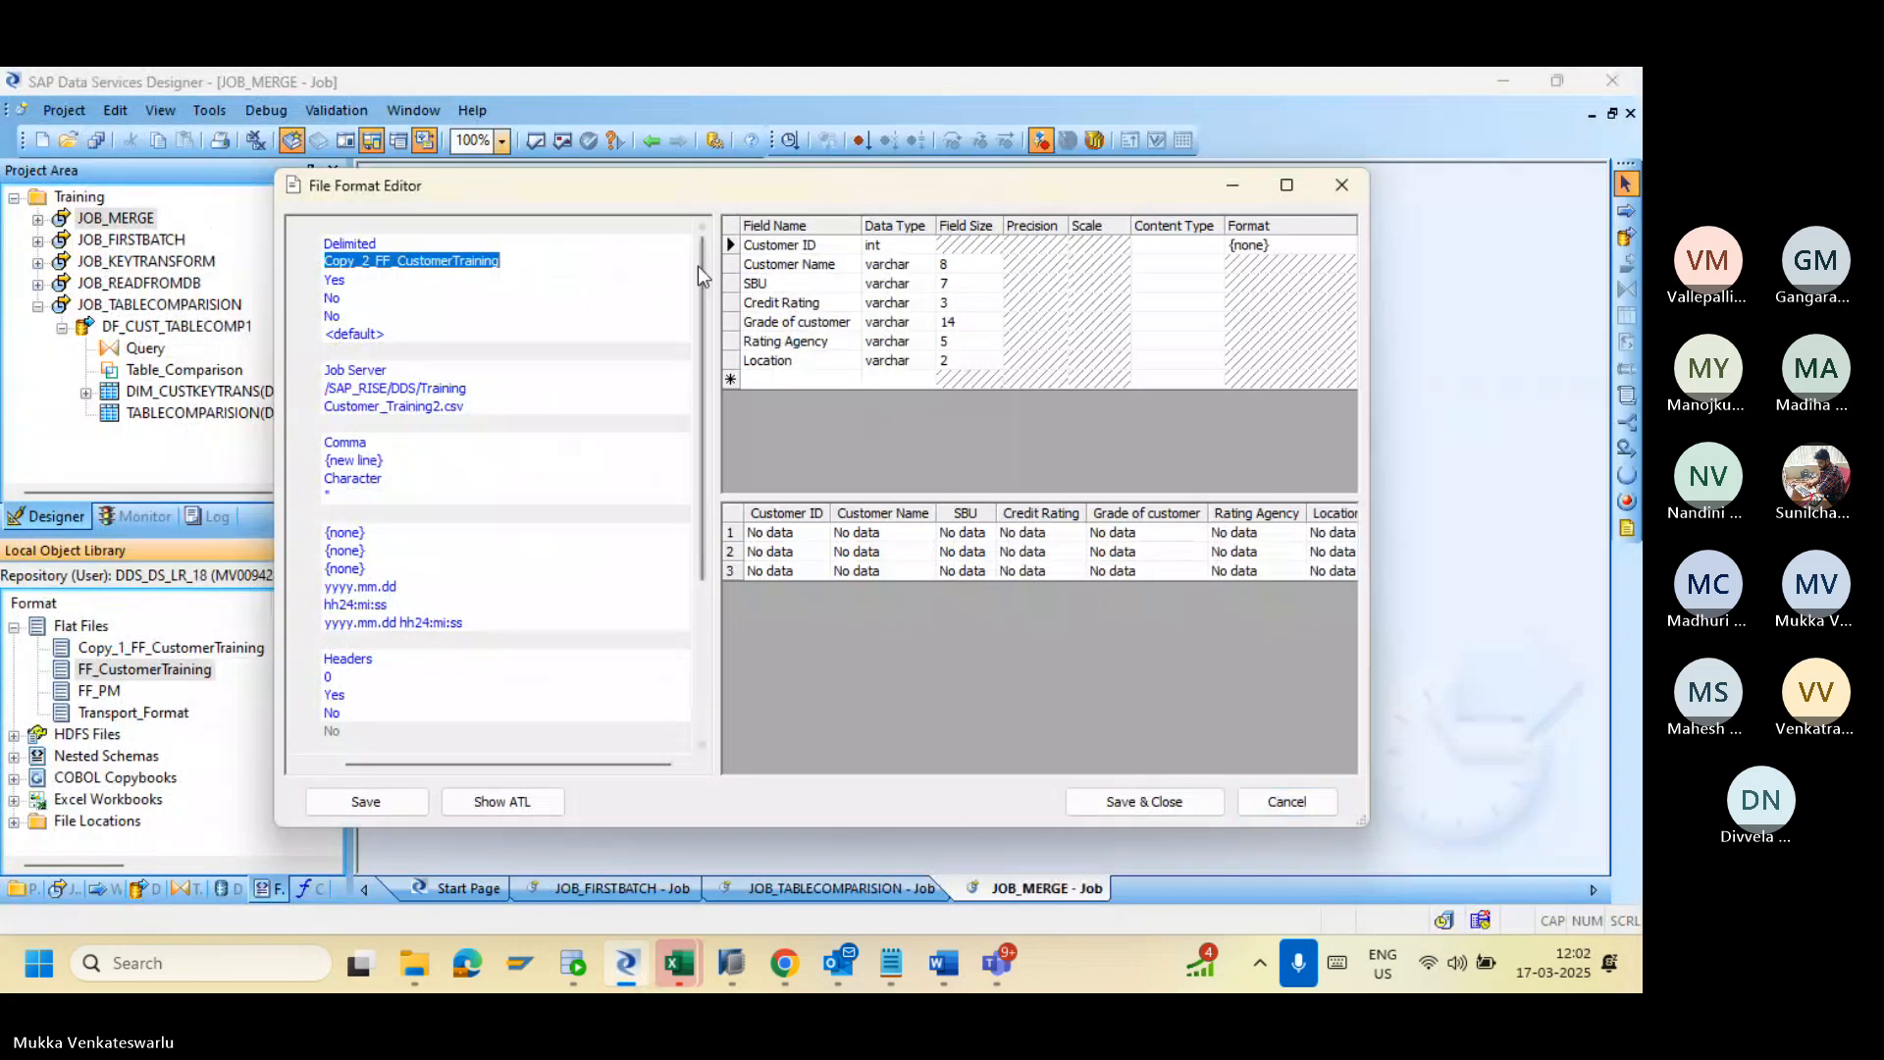
Step: Rename the replicated flat file format as FF_CustomerTraining_IN
left_click(577, 261)
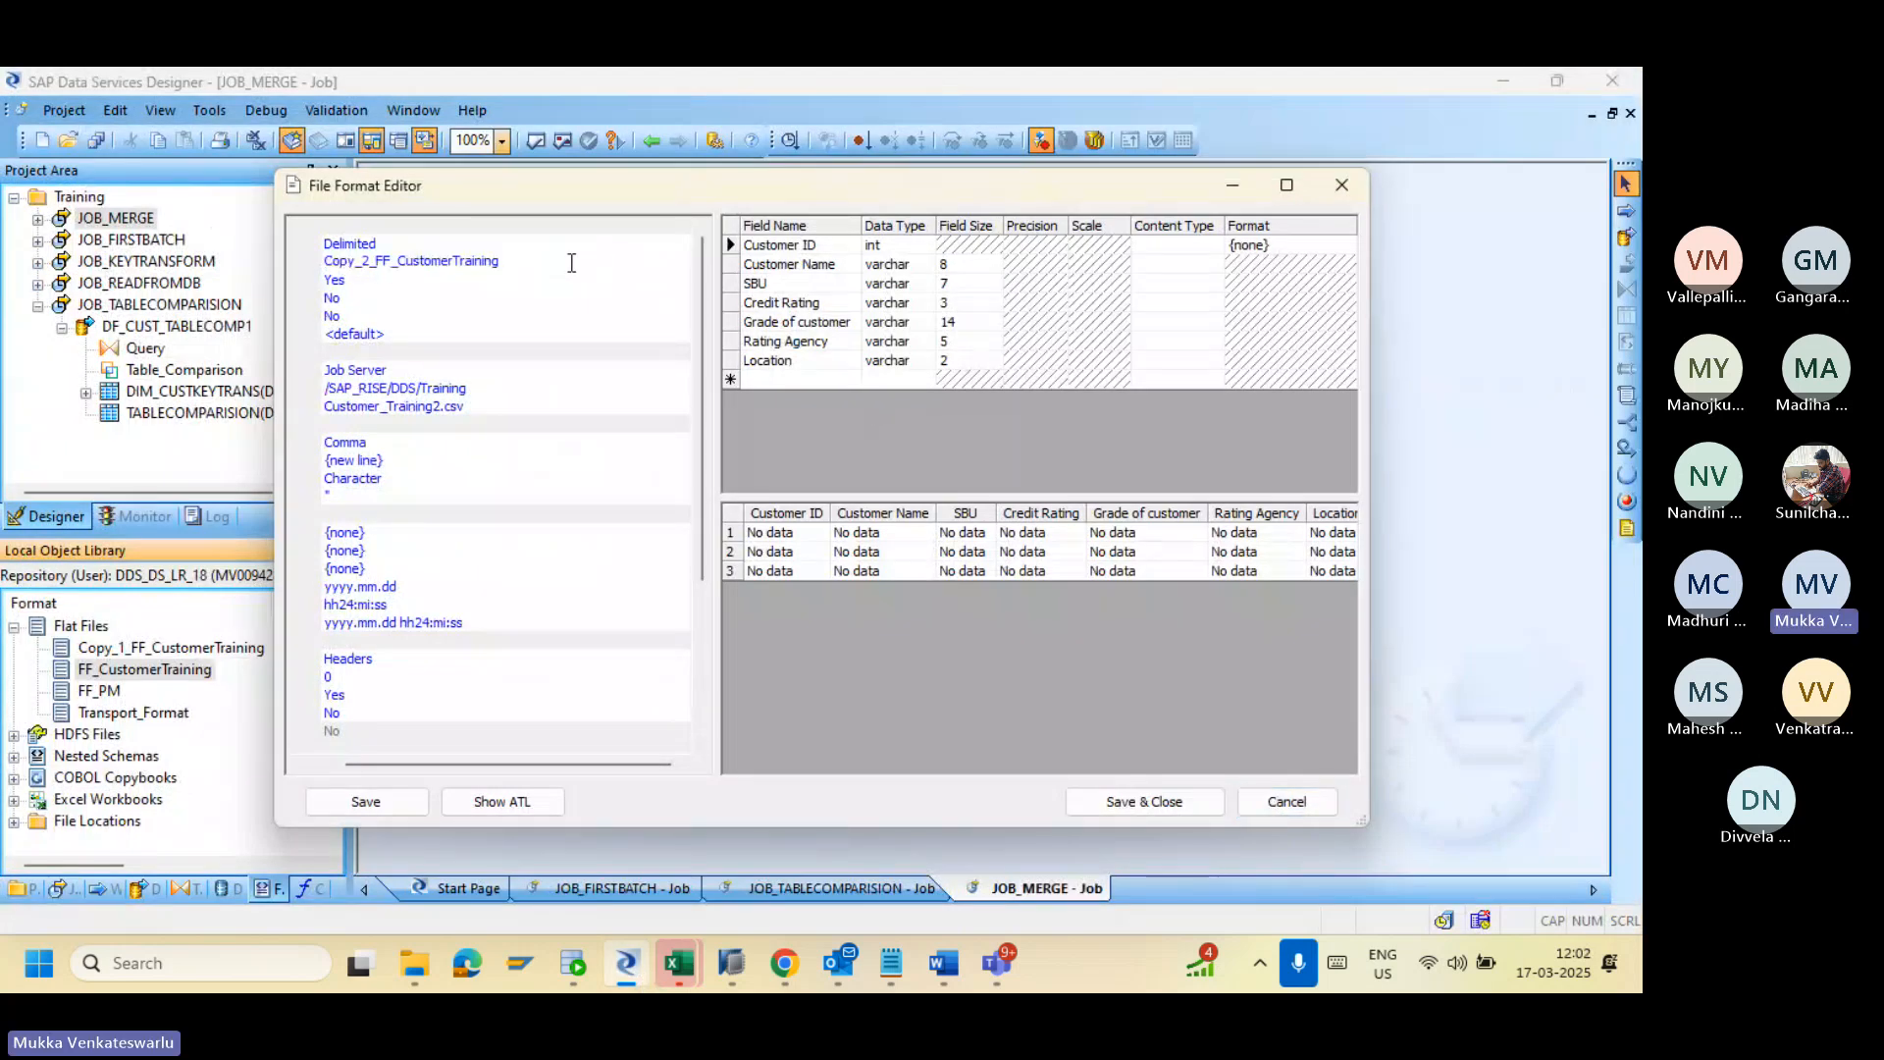
left_click(379, 260)
key("BackSpace")
key("BackSpace")
key("BackSpace")
key("BackSpace")
key("BackSpace")
key("BackSpace")
key("BackSpace")
key("BackSpace")
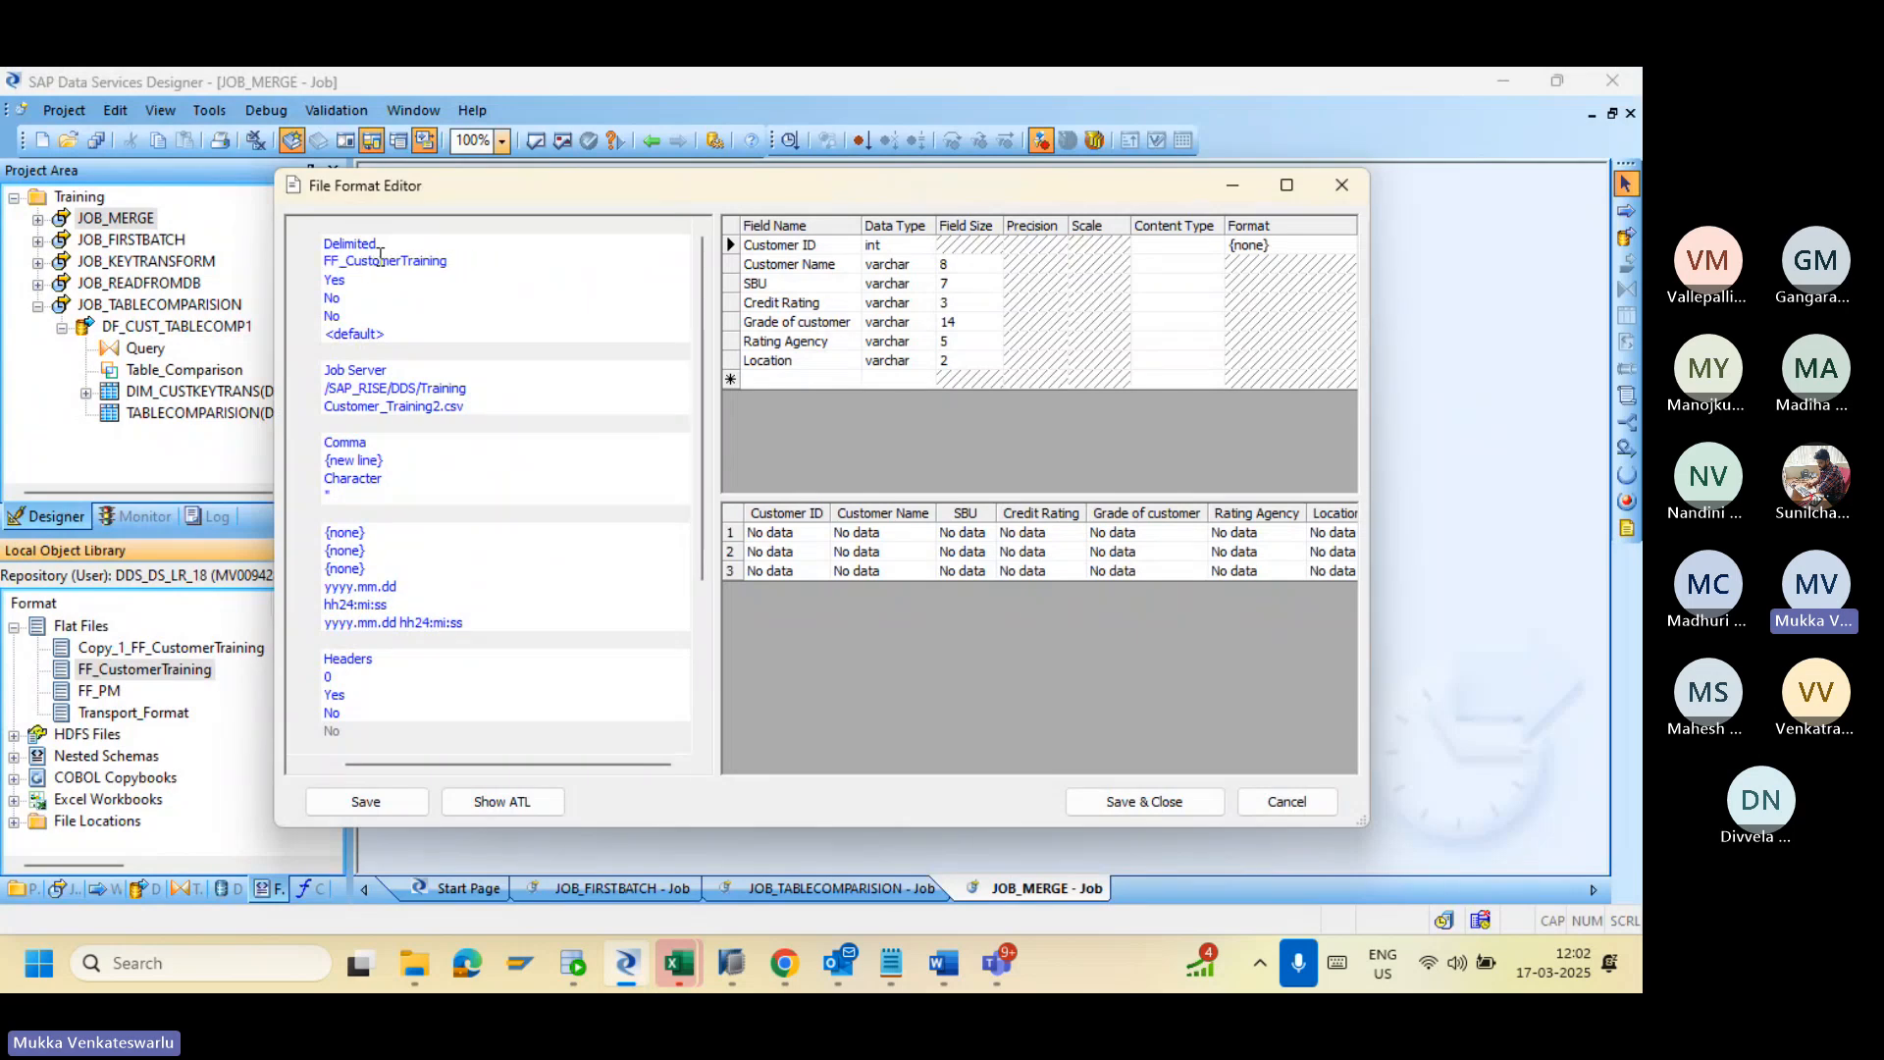
key("End")
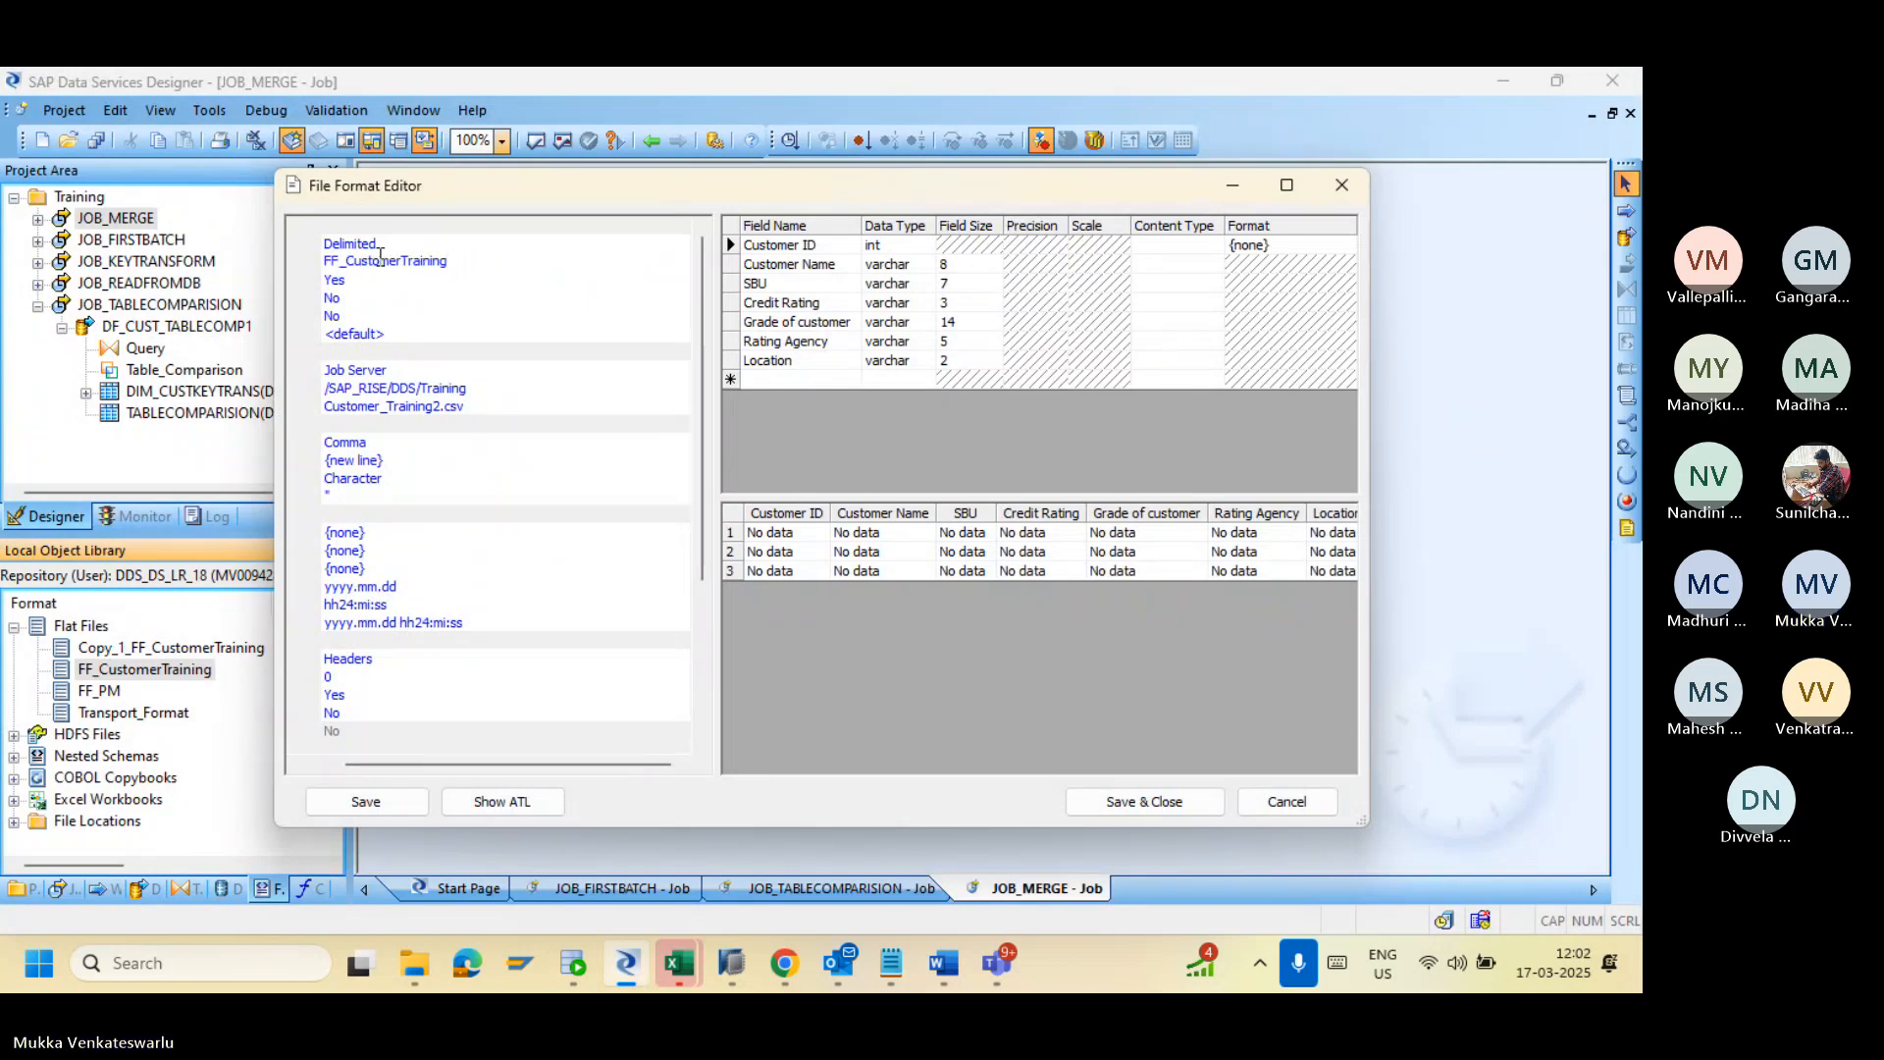
type("_IN")
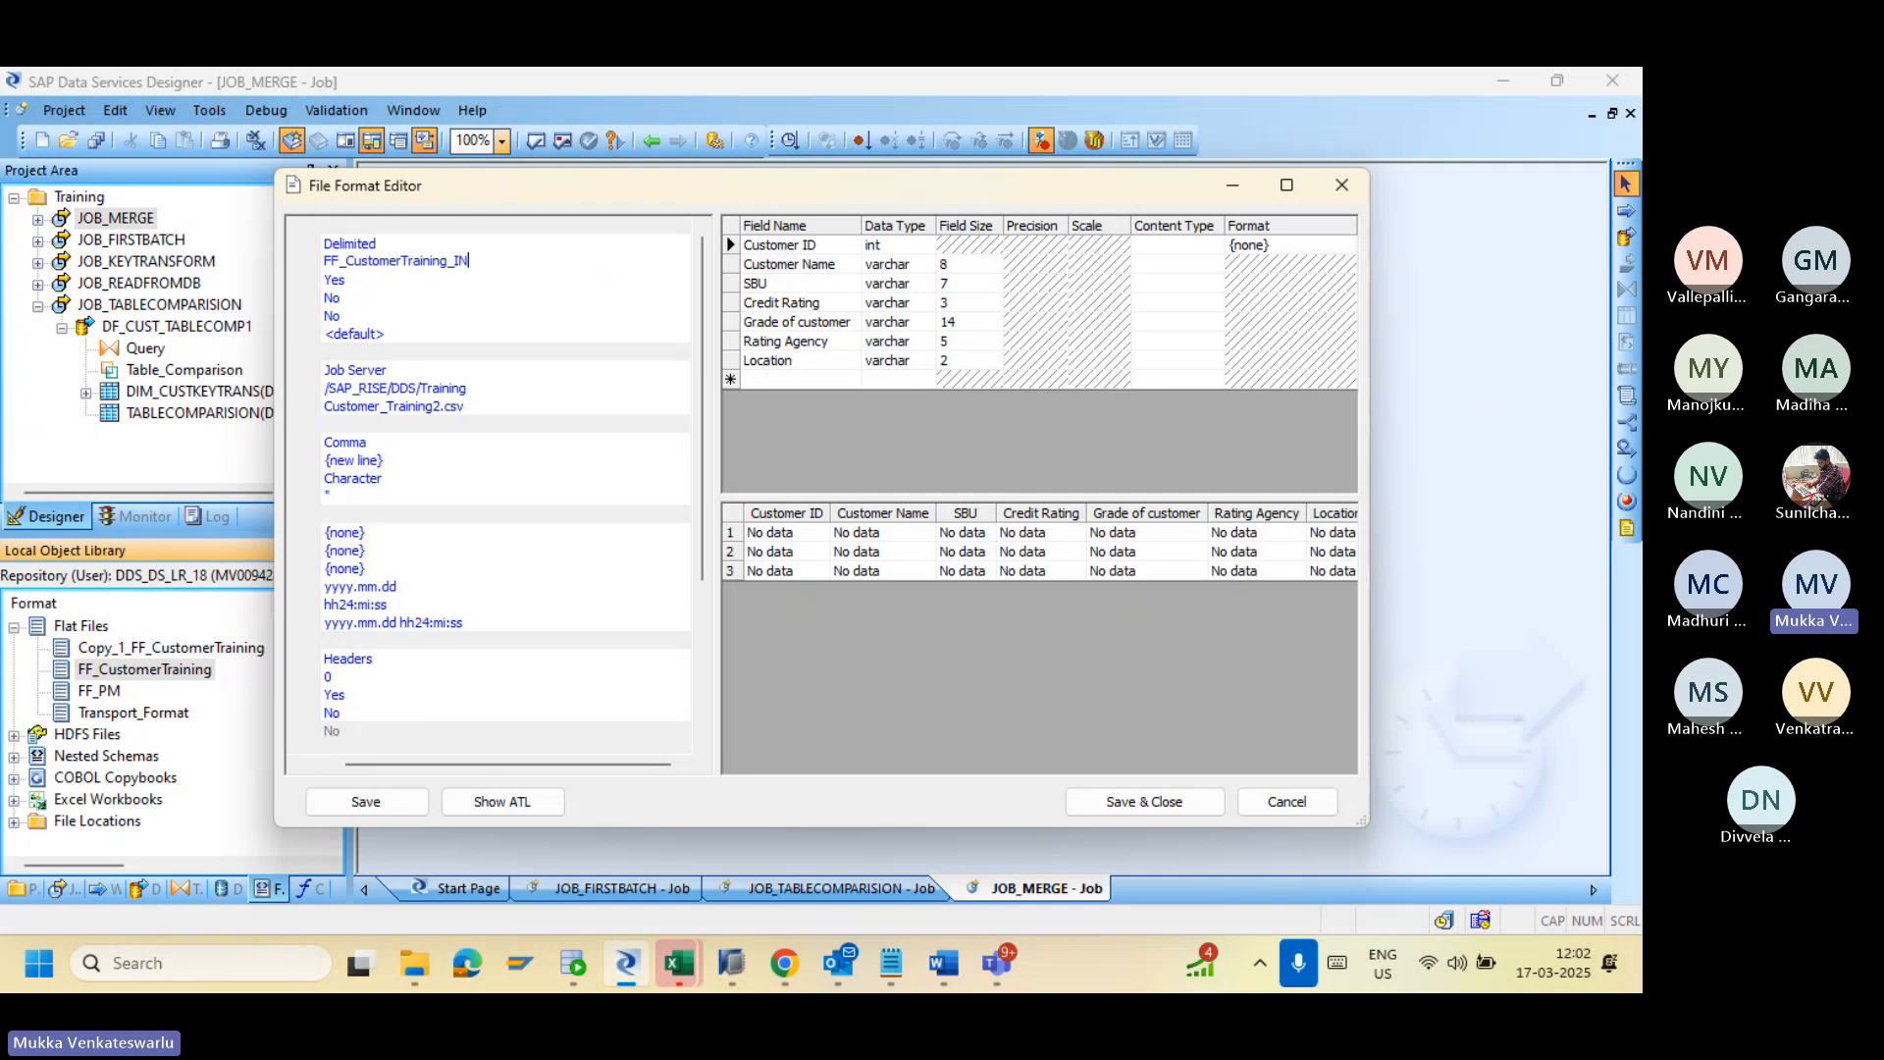
Step: Set the format's source file name to Customer_Training_IN.csv and overwrite the current schema with the one from that file
left_click(479, 385)
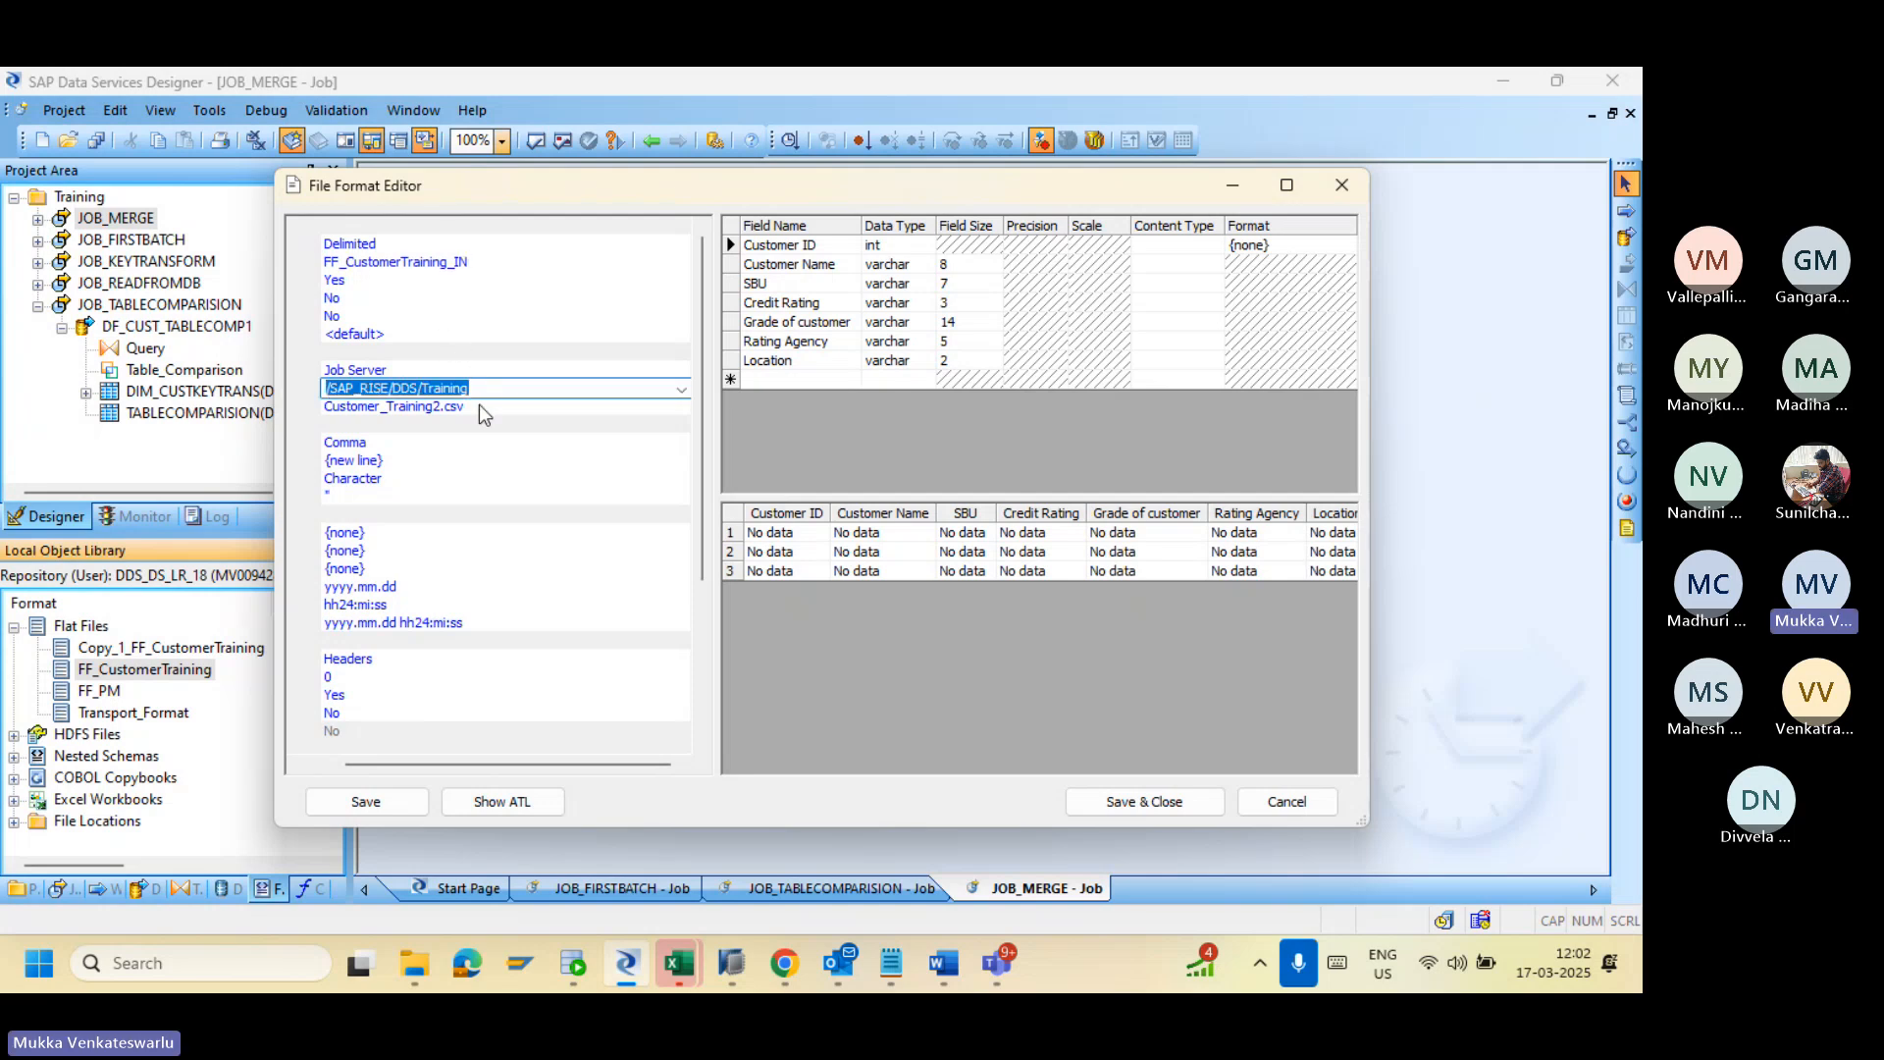
left_click(479, 404)
left_click(446, 406)
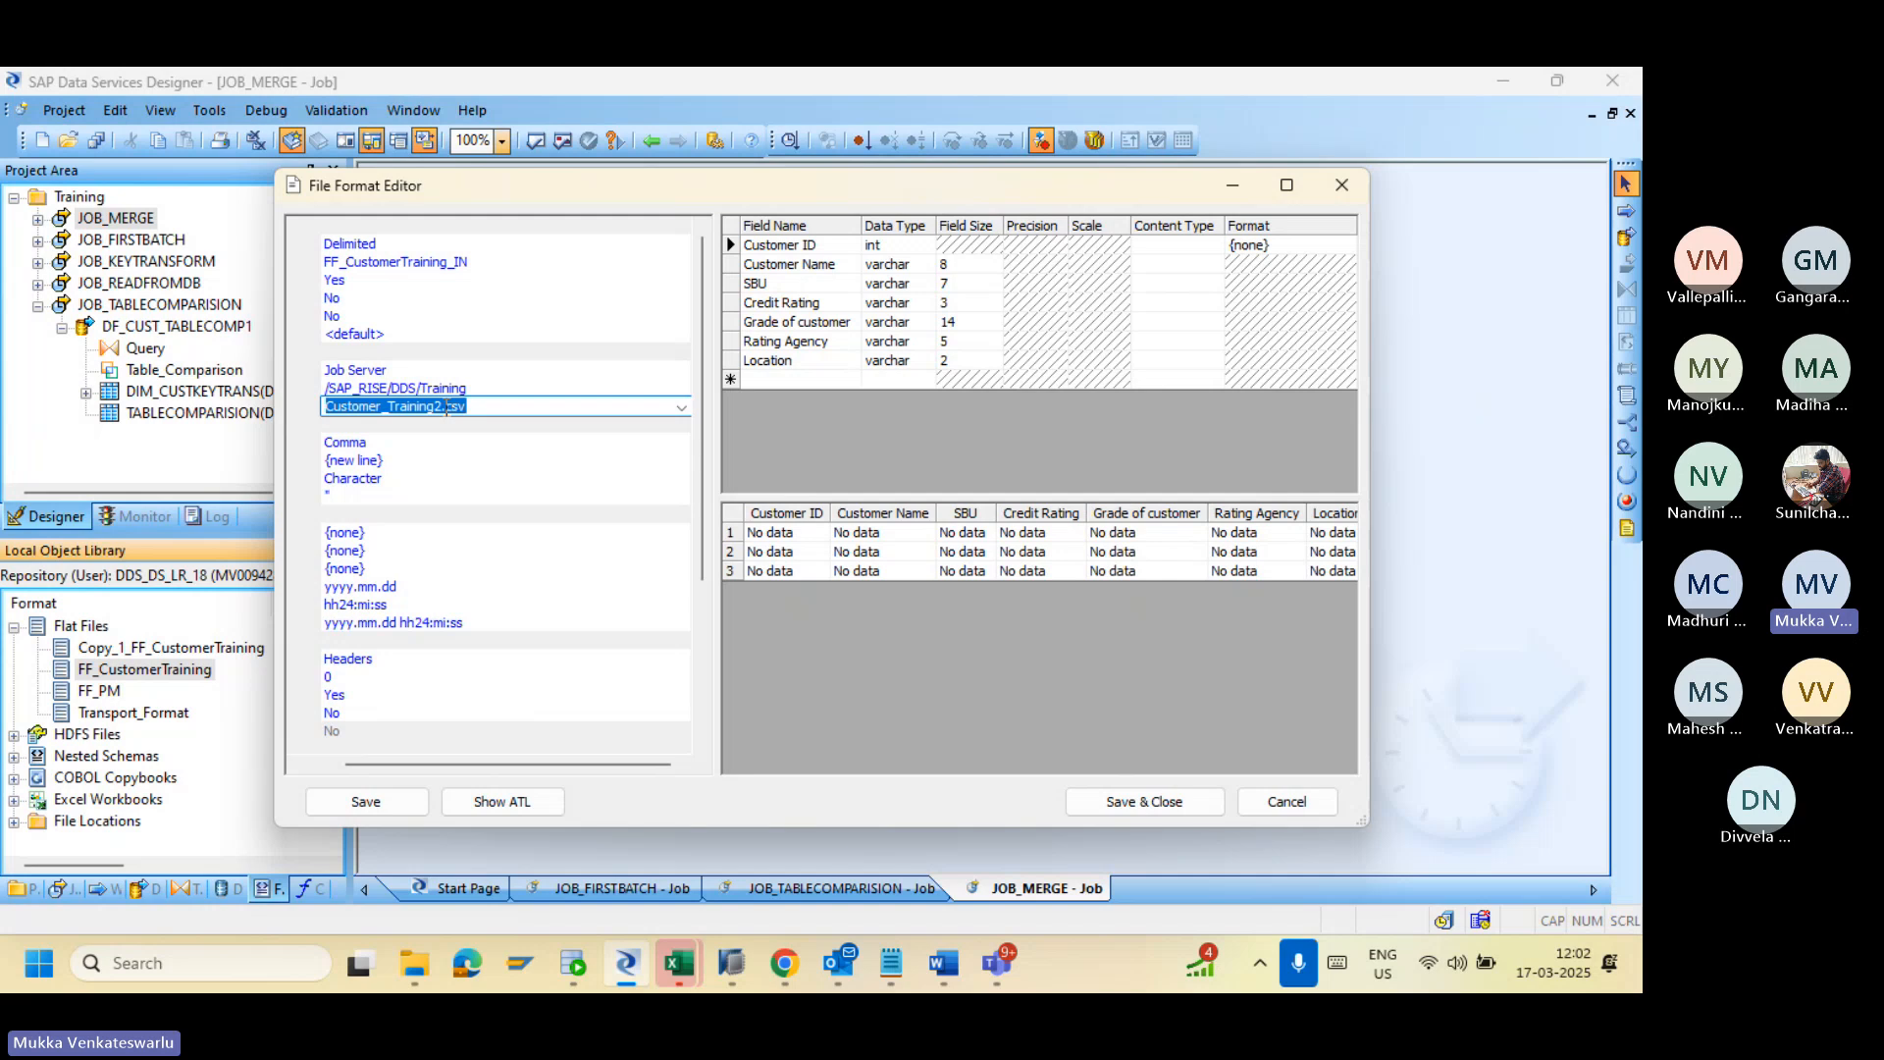
left_click(444, 406)
key("BackSpace")
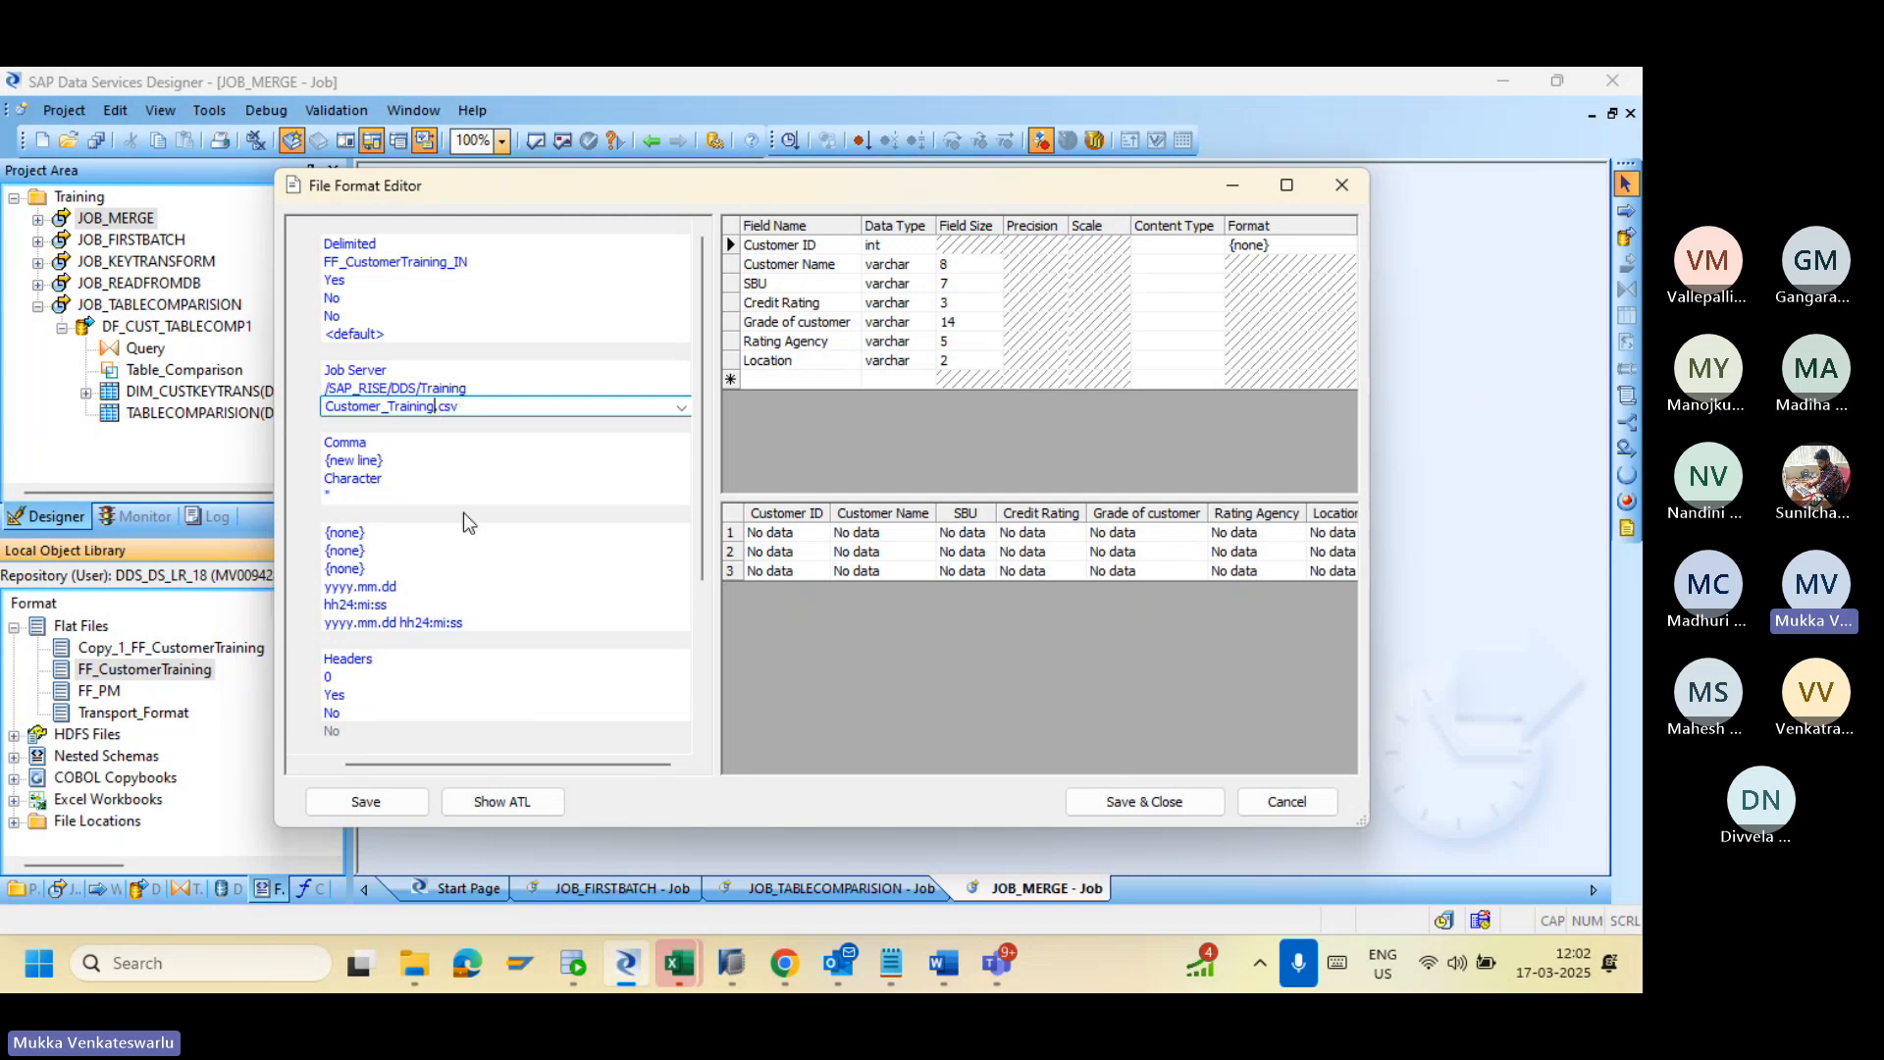
type("_IN")
left_click(447, 465)
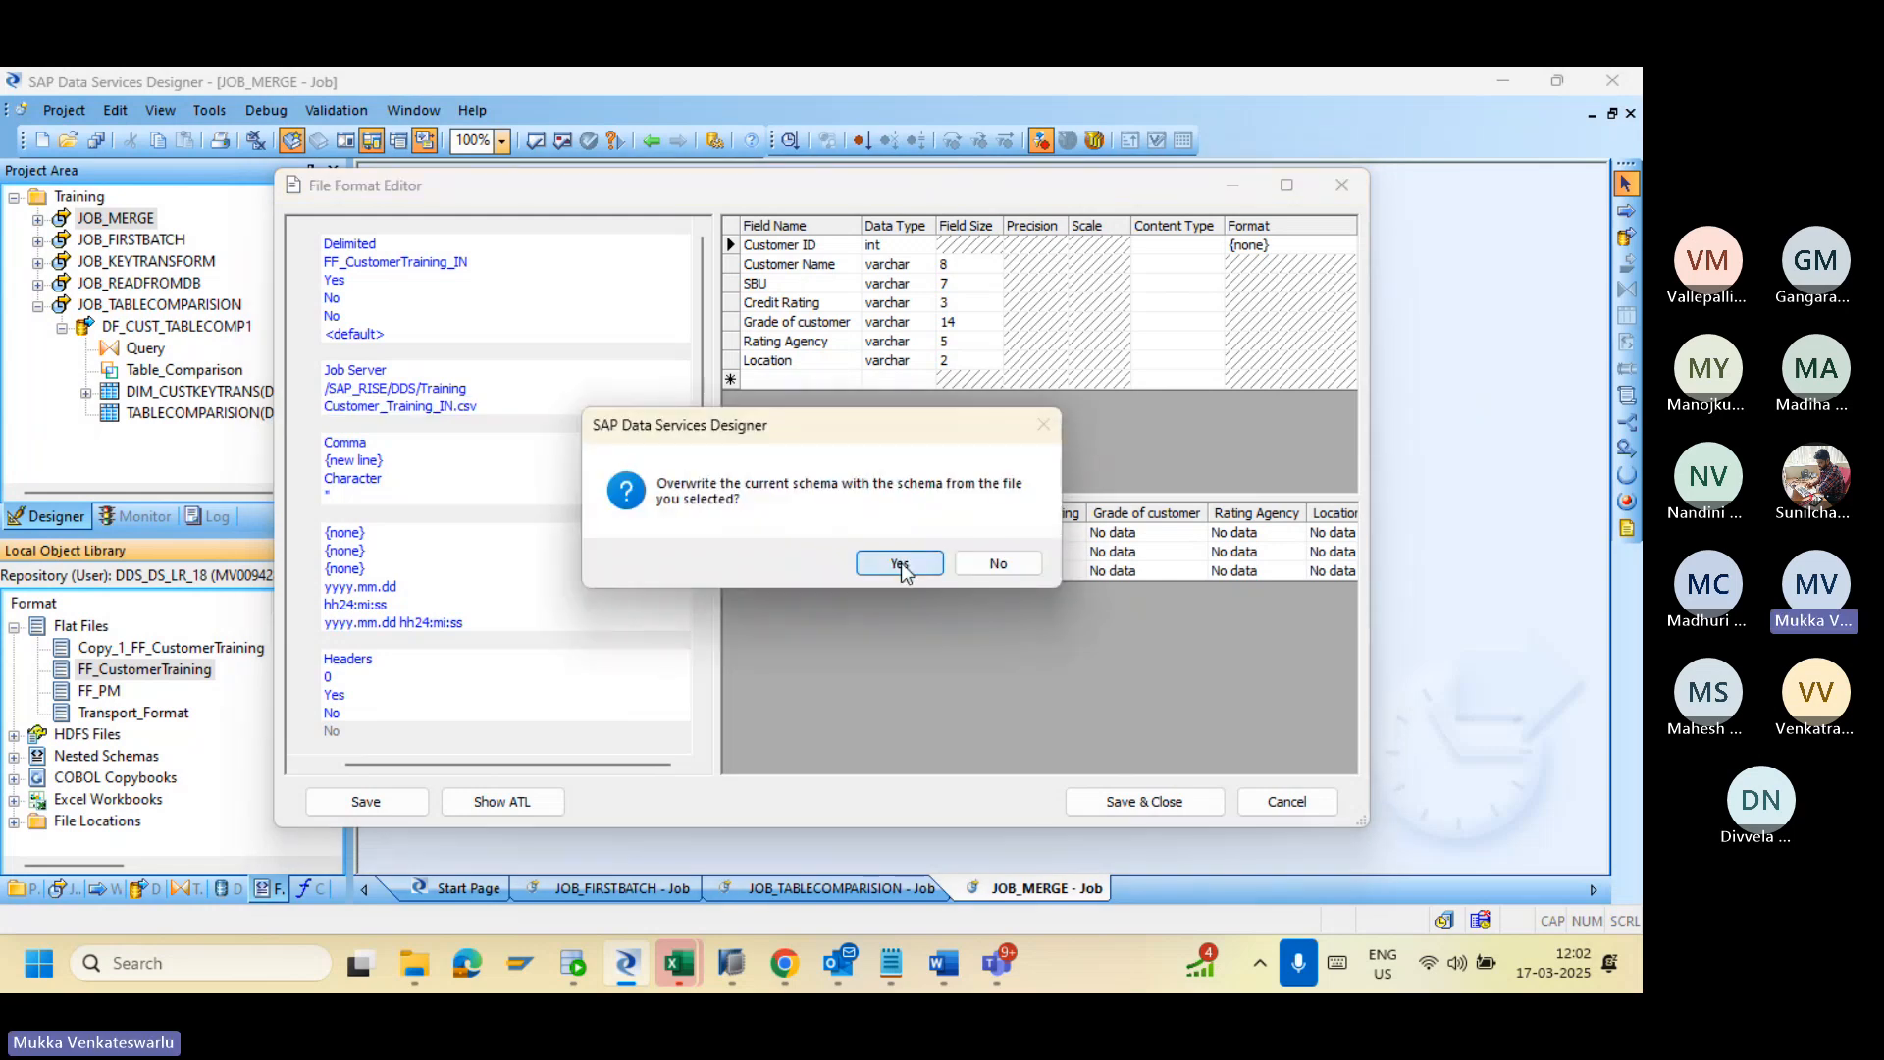
left_click(896, 557)
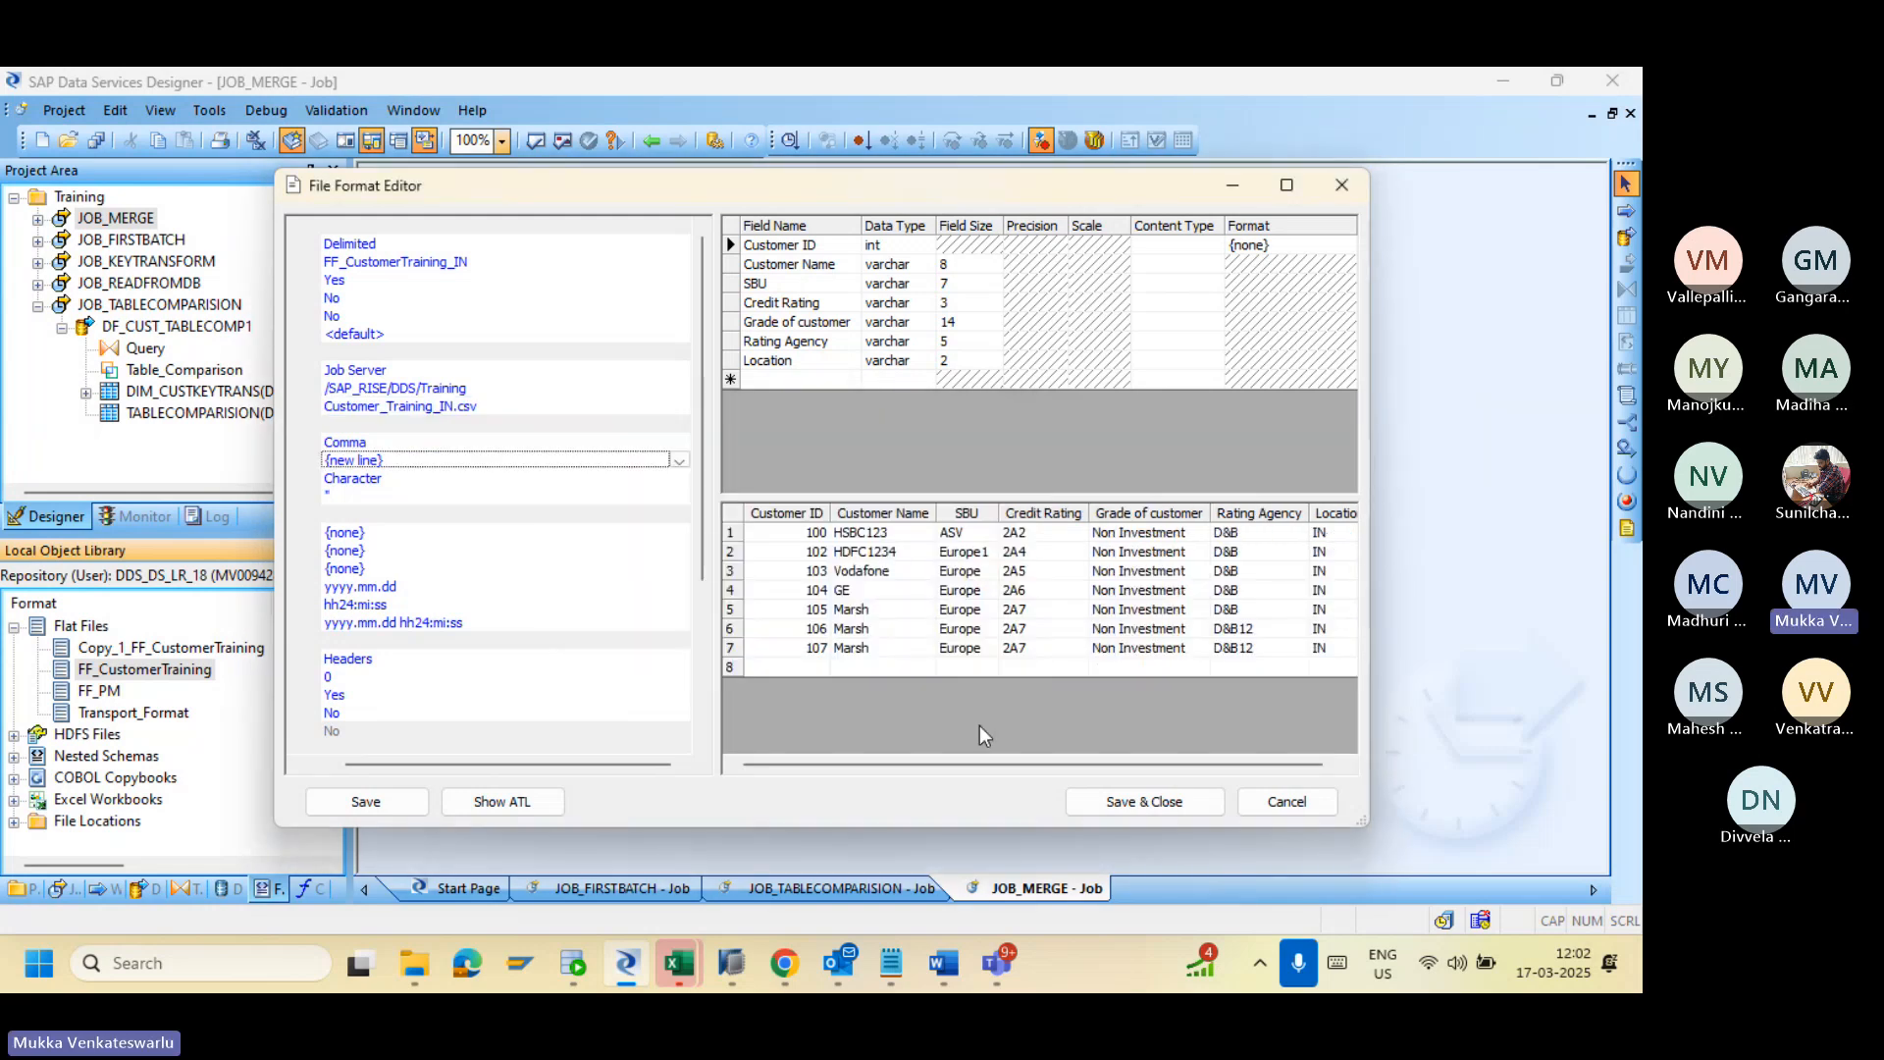
Step: Set the Customer ID field of FF_CustomerTraining_IN to varchar with field size 24, and save and close the format
left_click_drag(994, 765, 1041, 757)
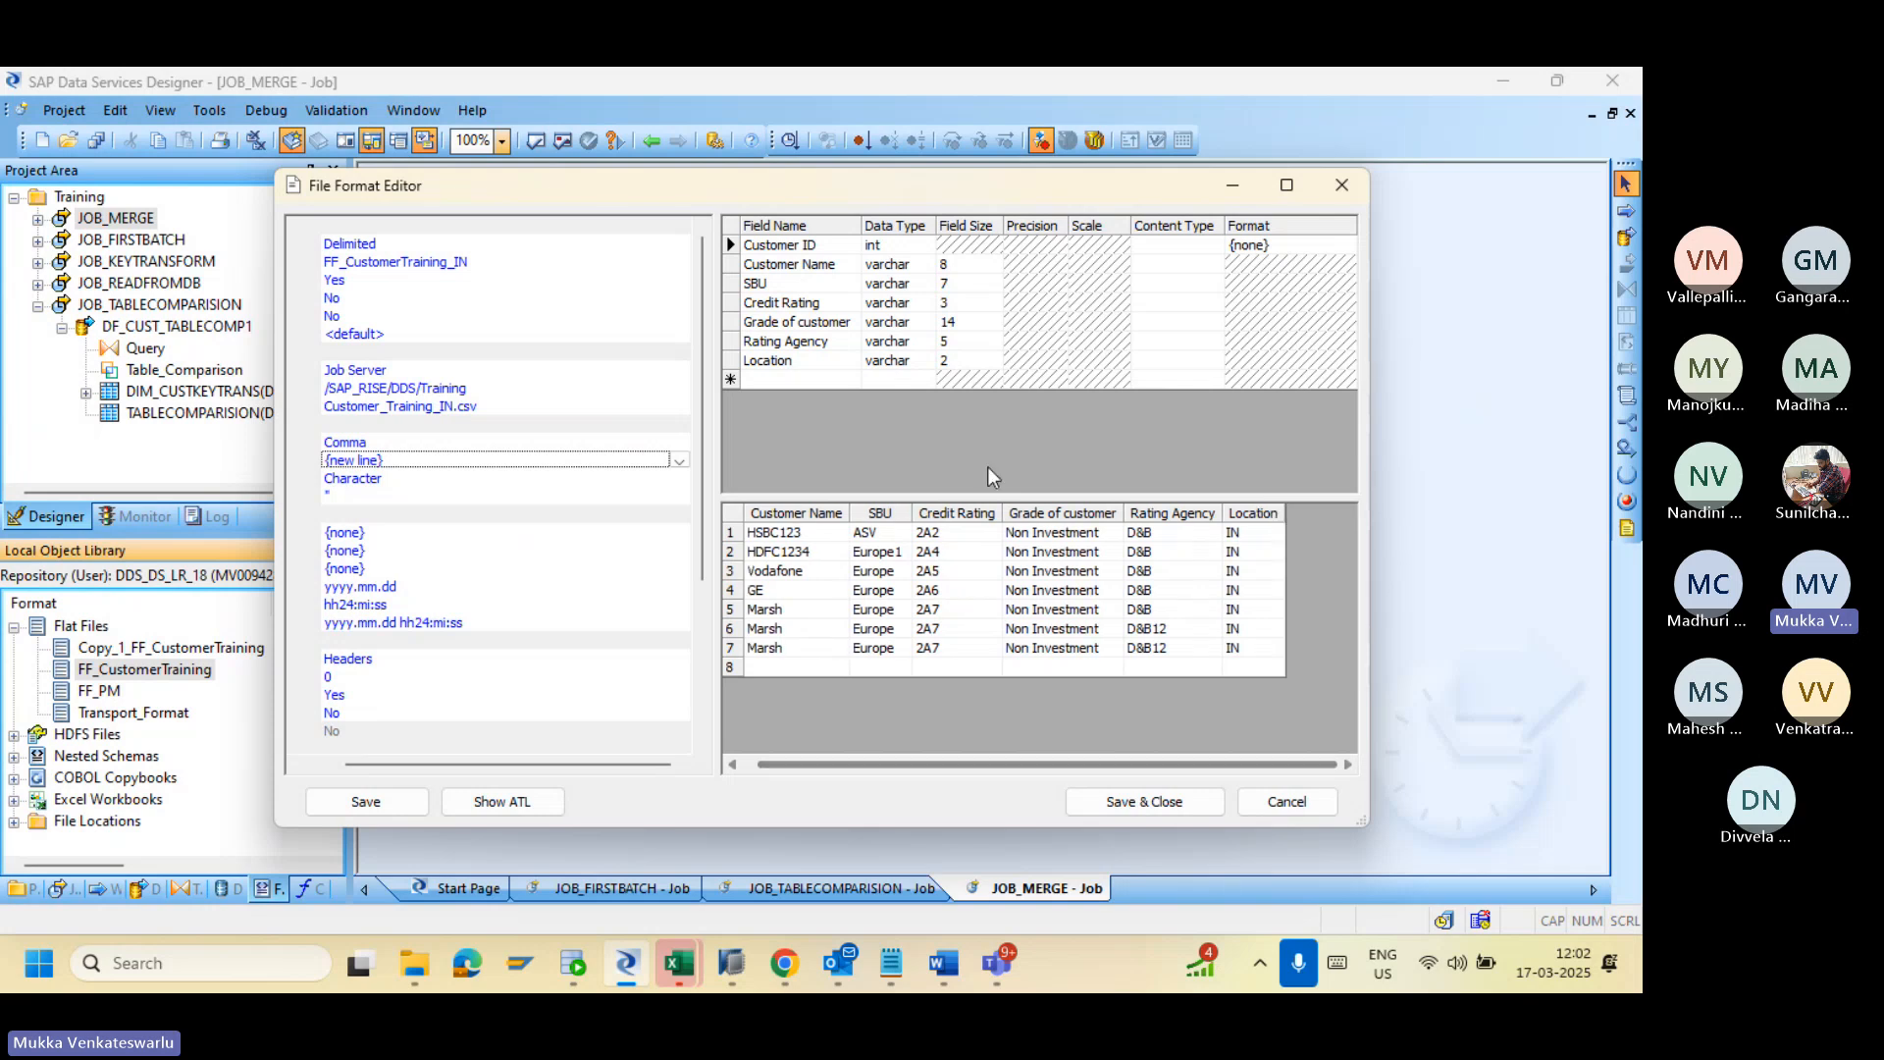
left_click(885, 244)
left_click(924, 246)
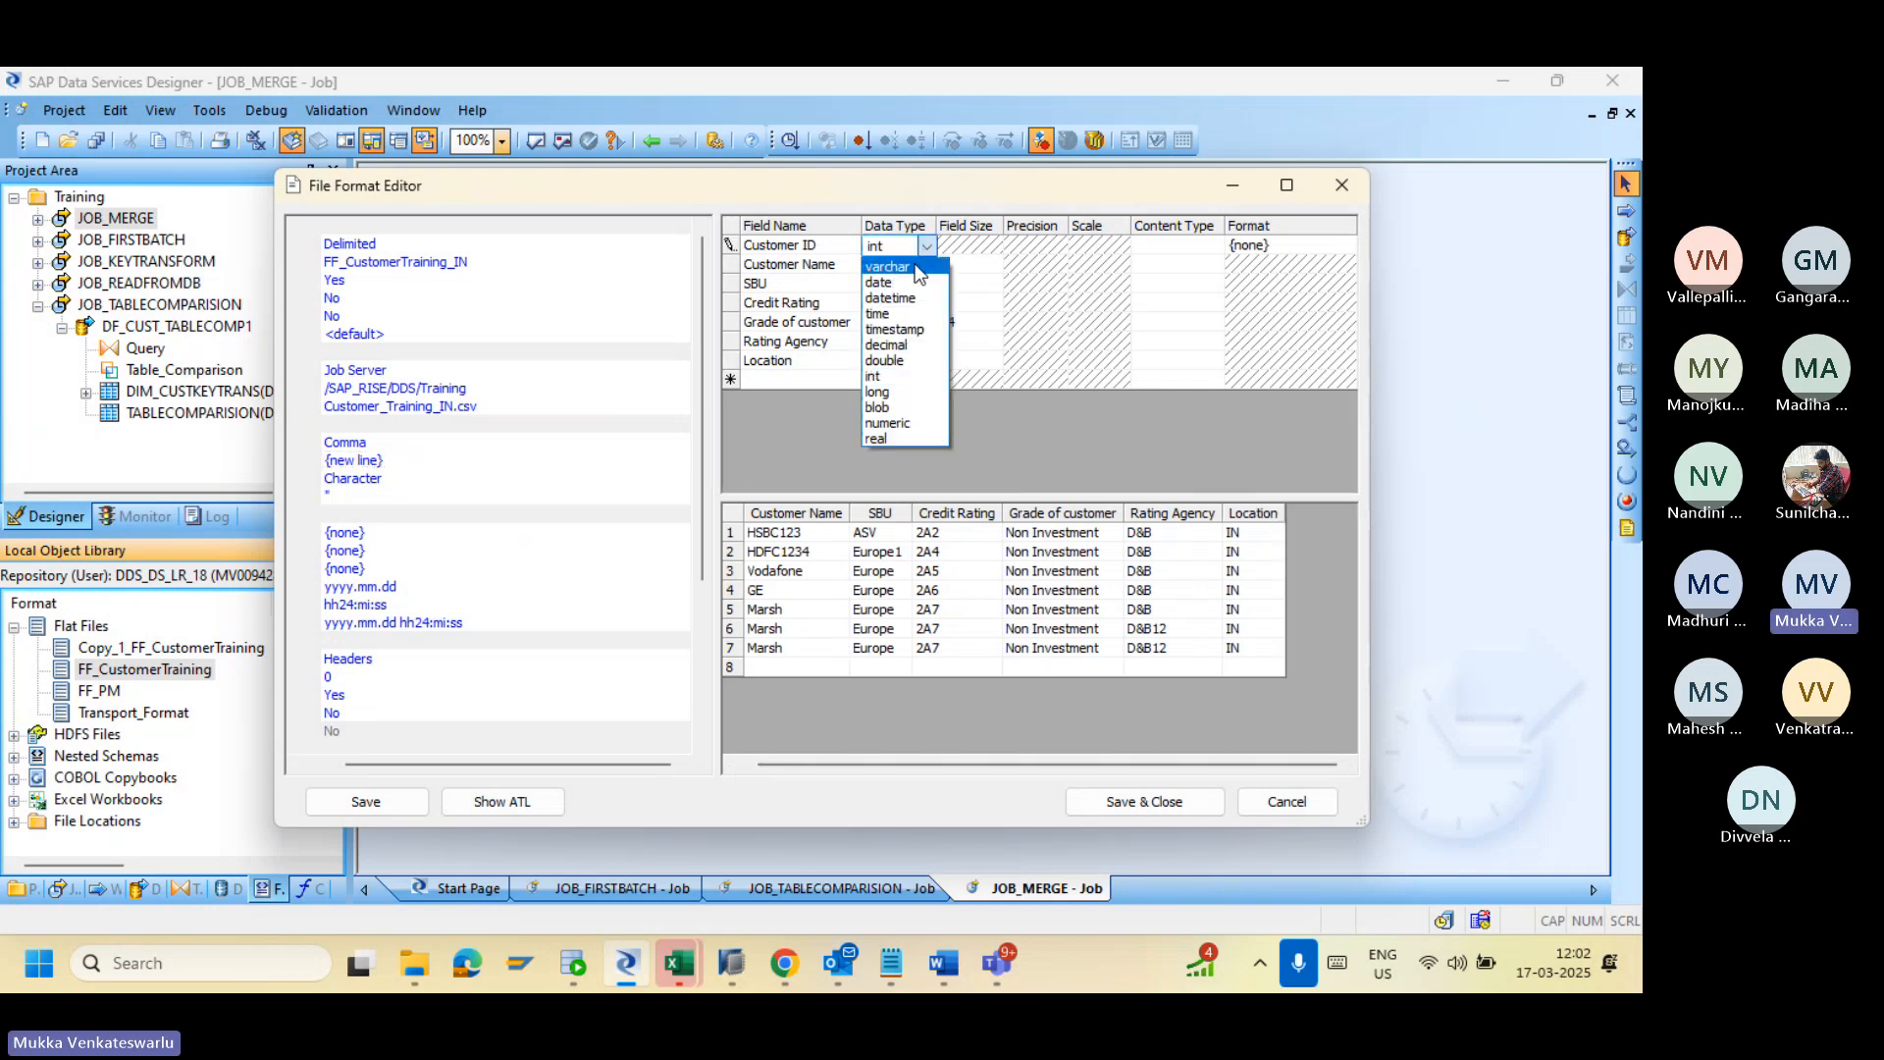
left_click(888, 266)
left_click(961, 245)
type("24")
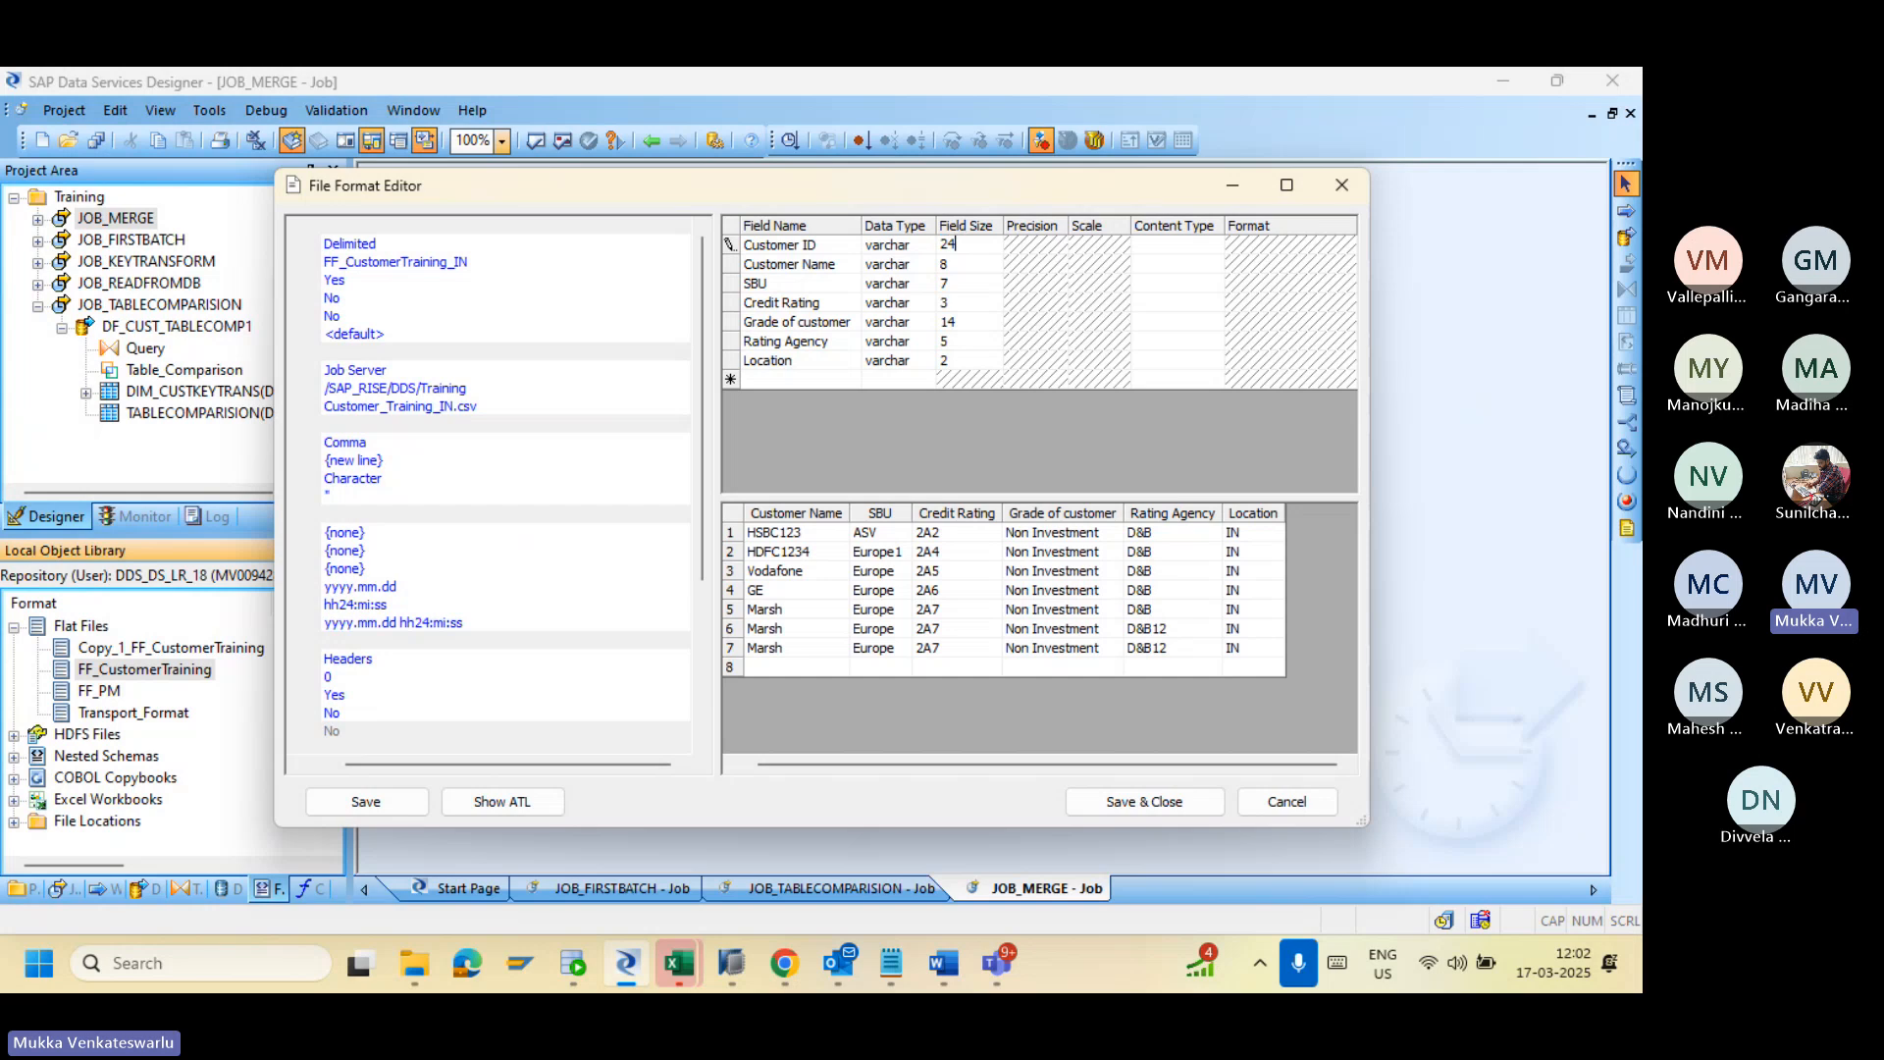
left_click(1059, 590)
left_click(1128, 799)
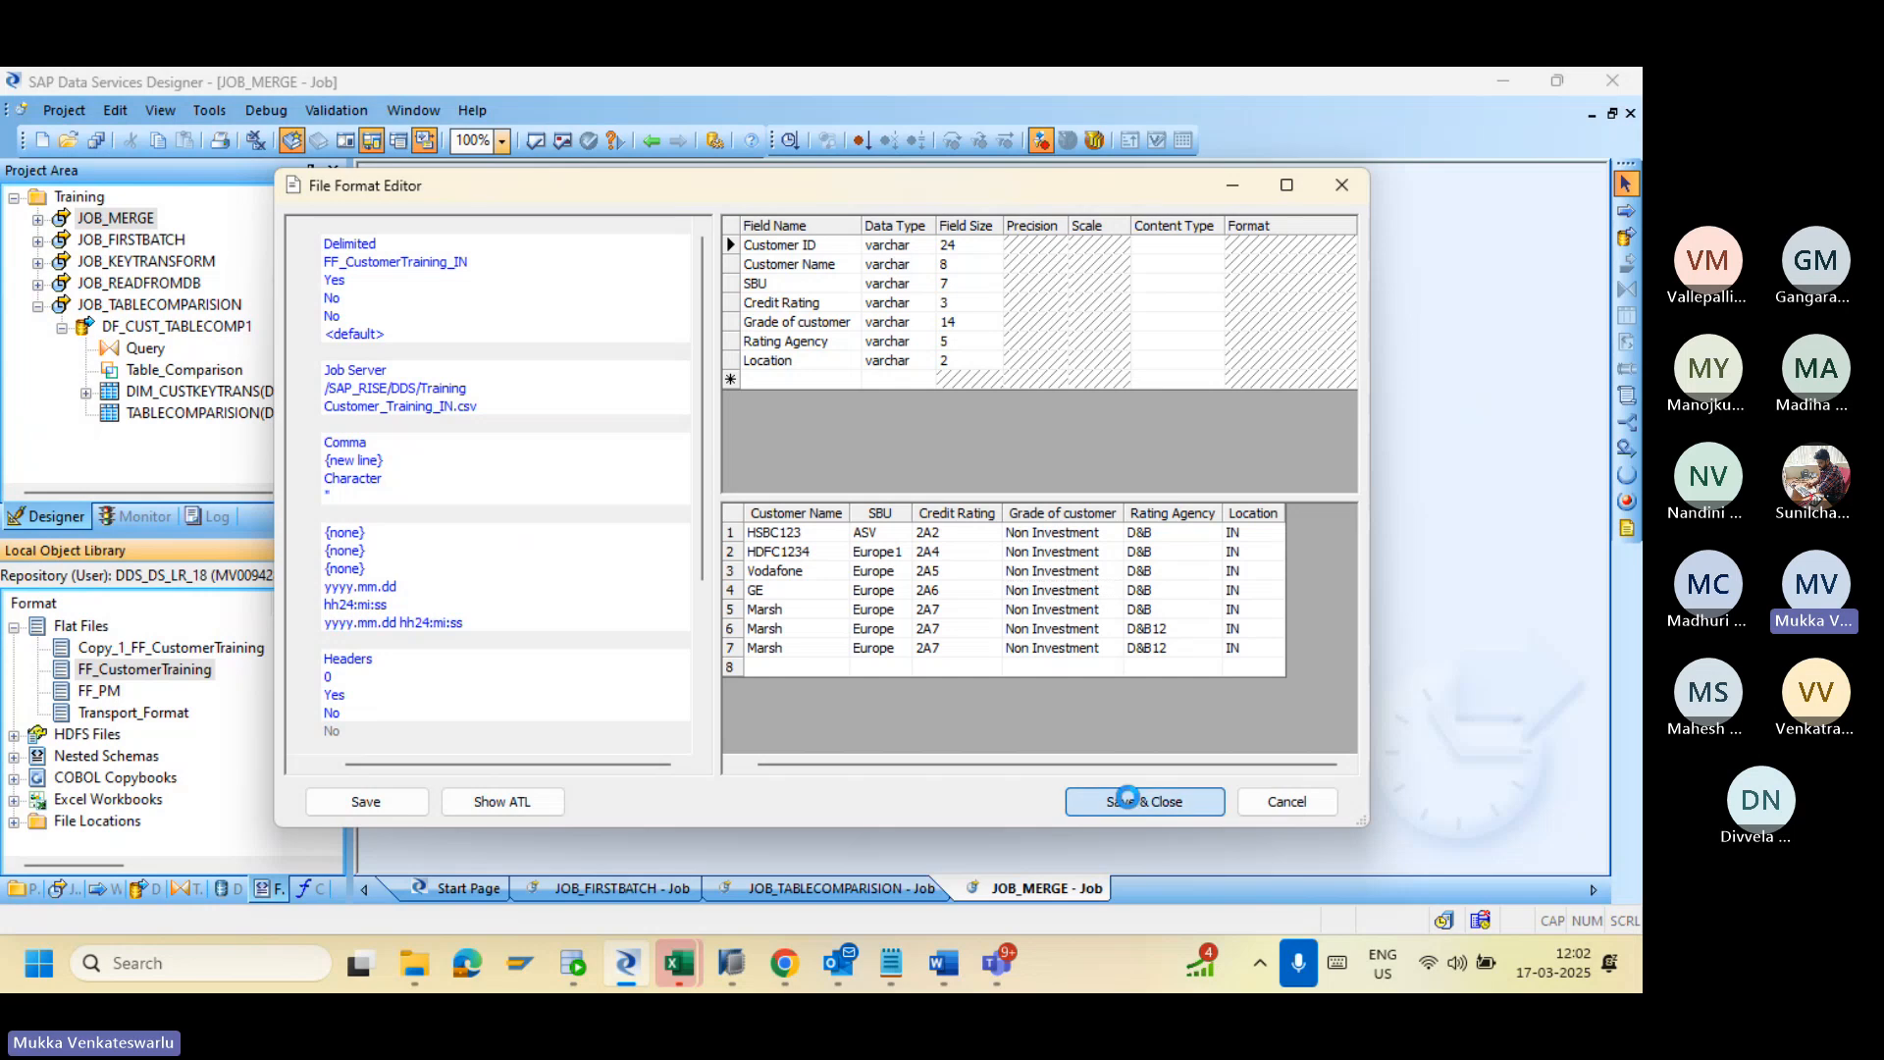
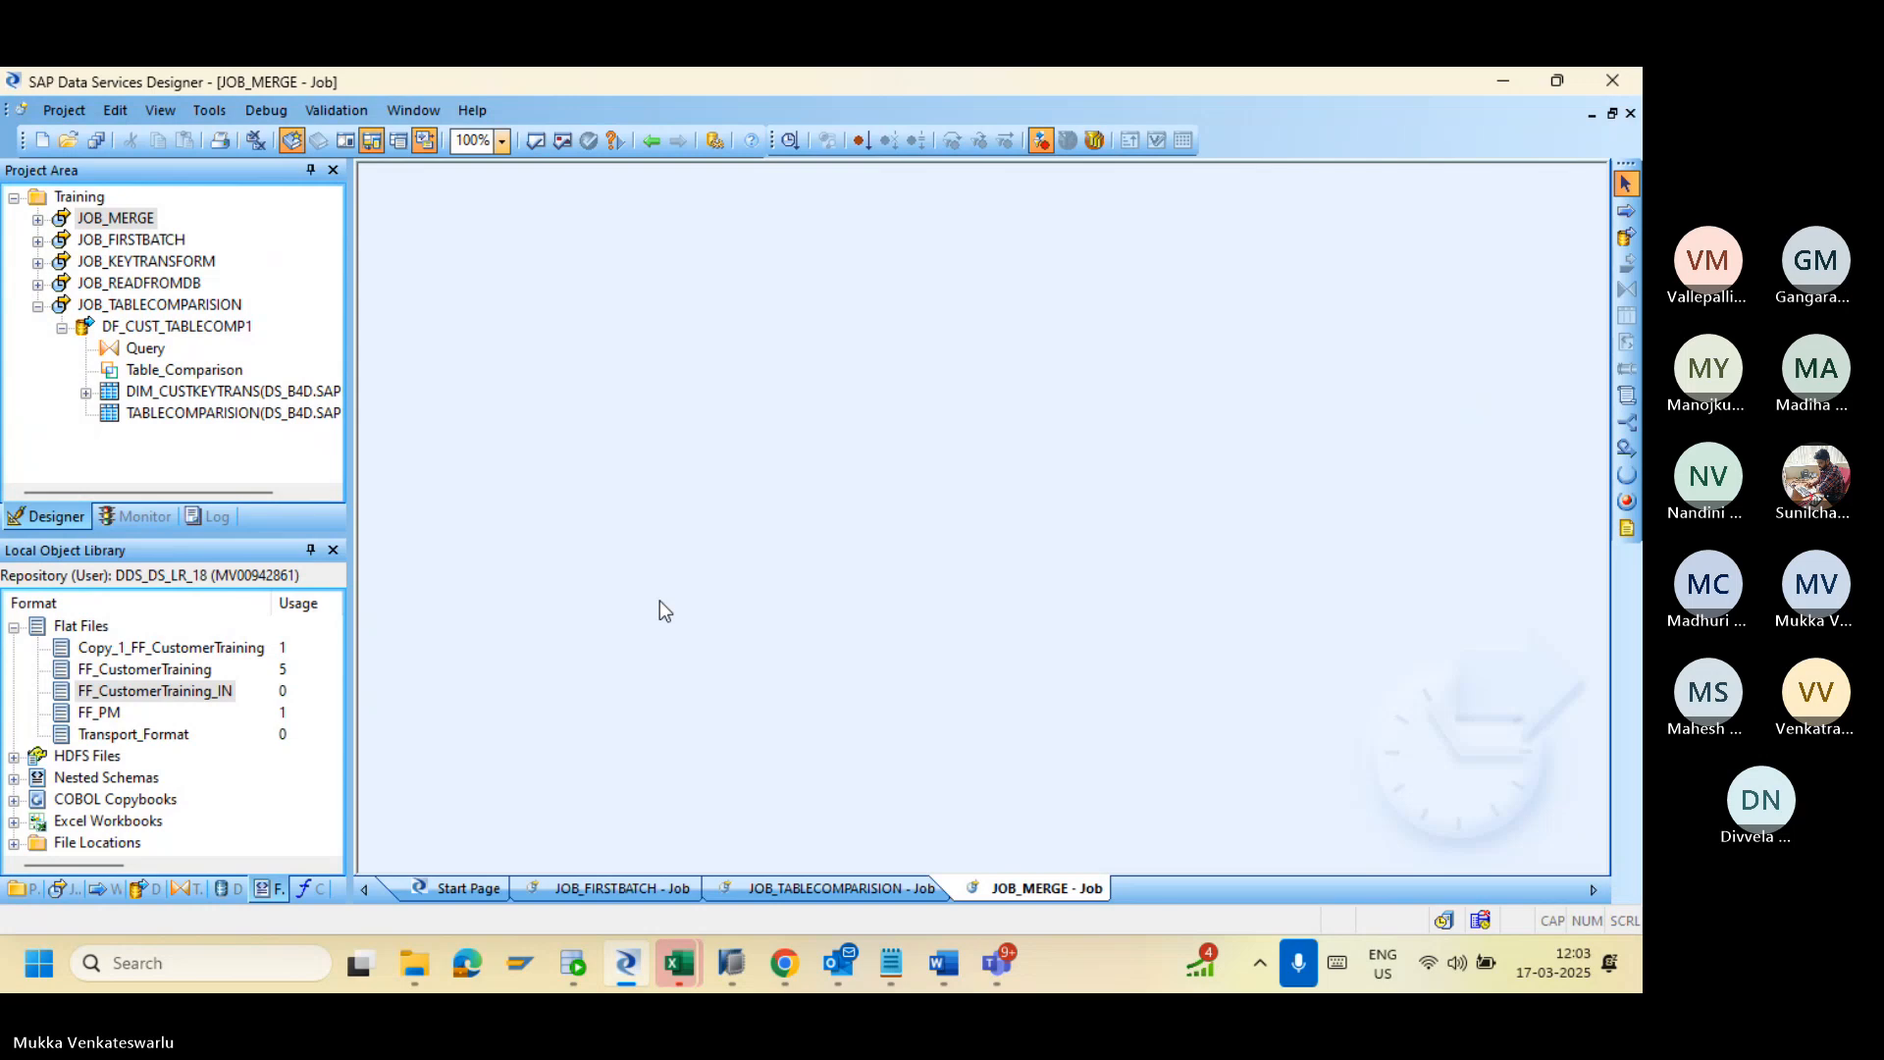
Step: Replicate the FF_CustomerTraining_IN flat file format and rename the copy as FF_CustomerTraining_US
right_click(212, 693)
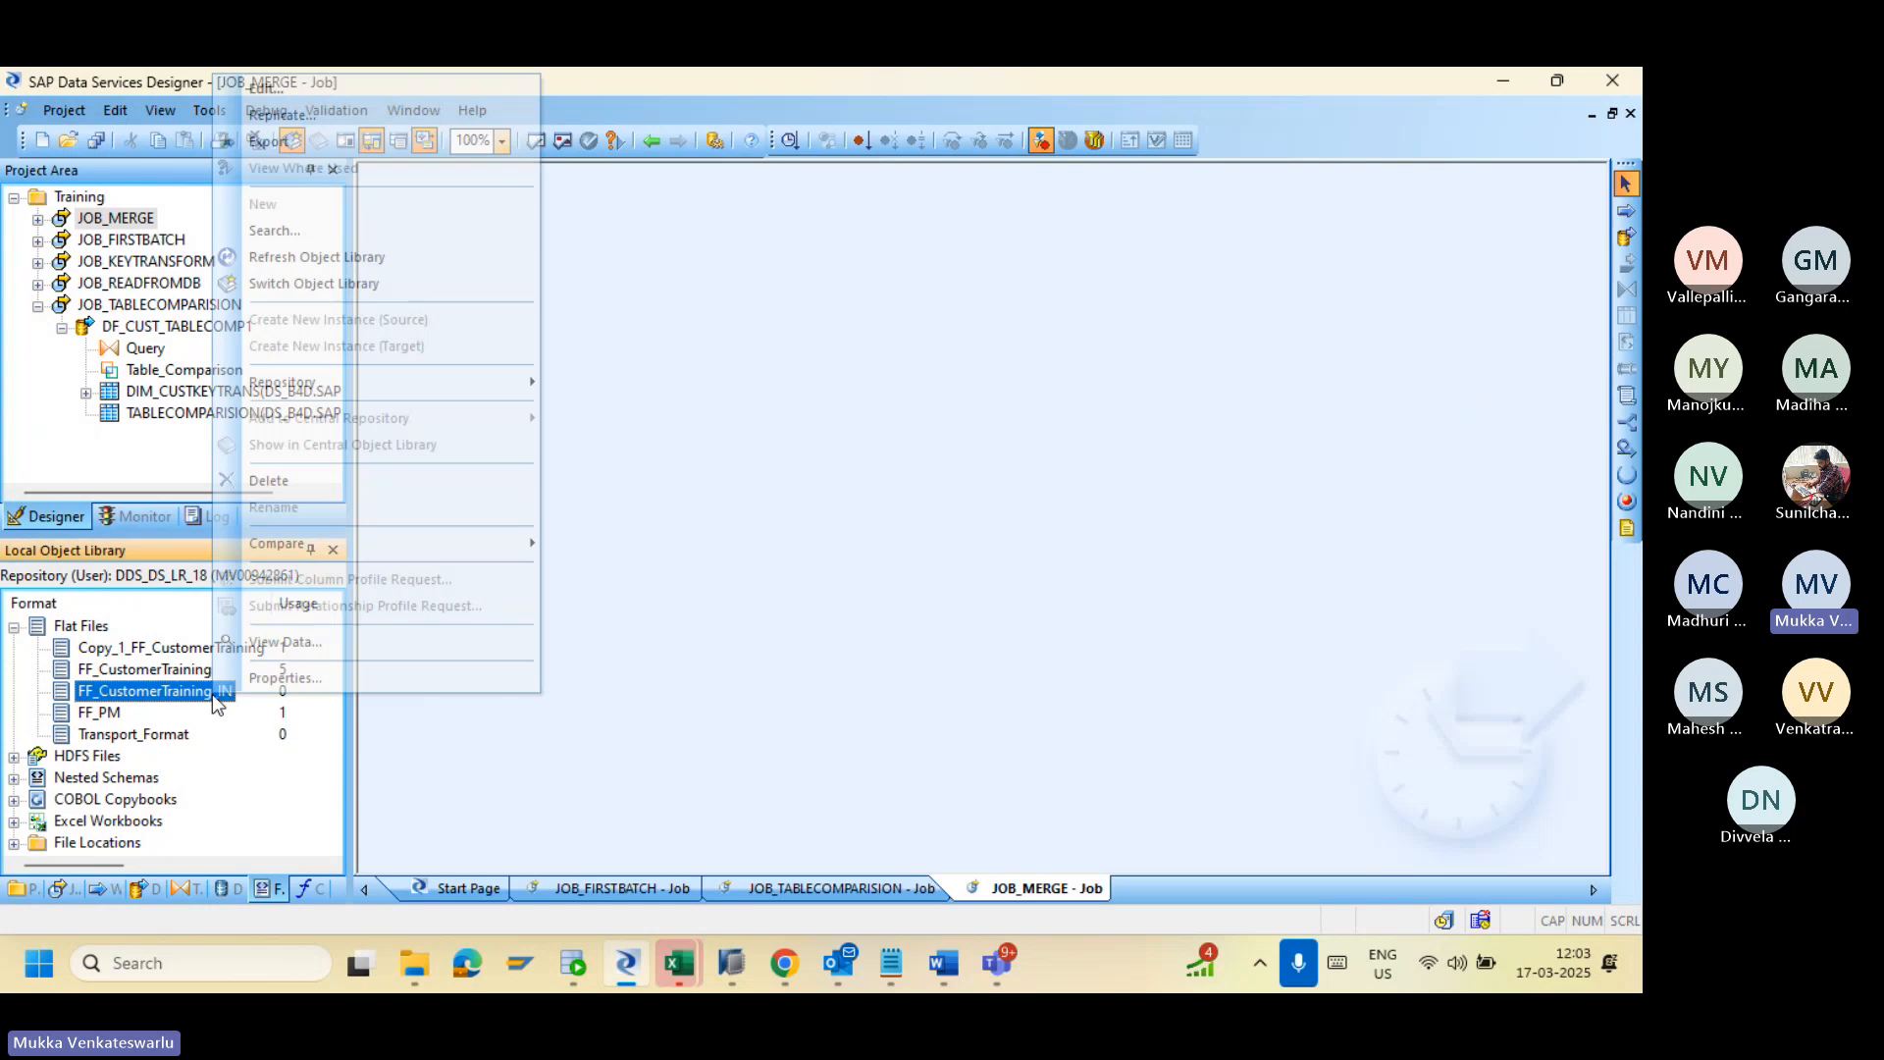
left_click(354, 118)
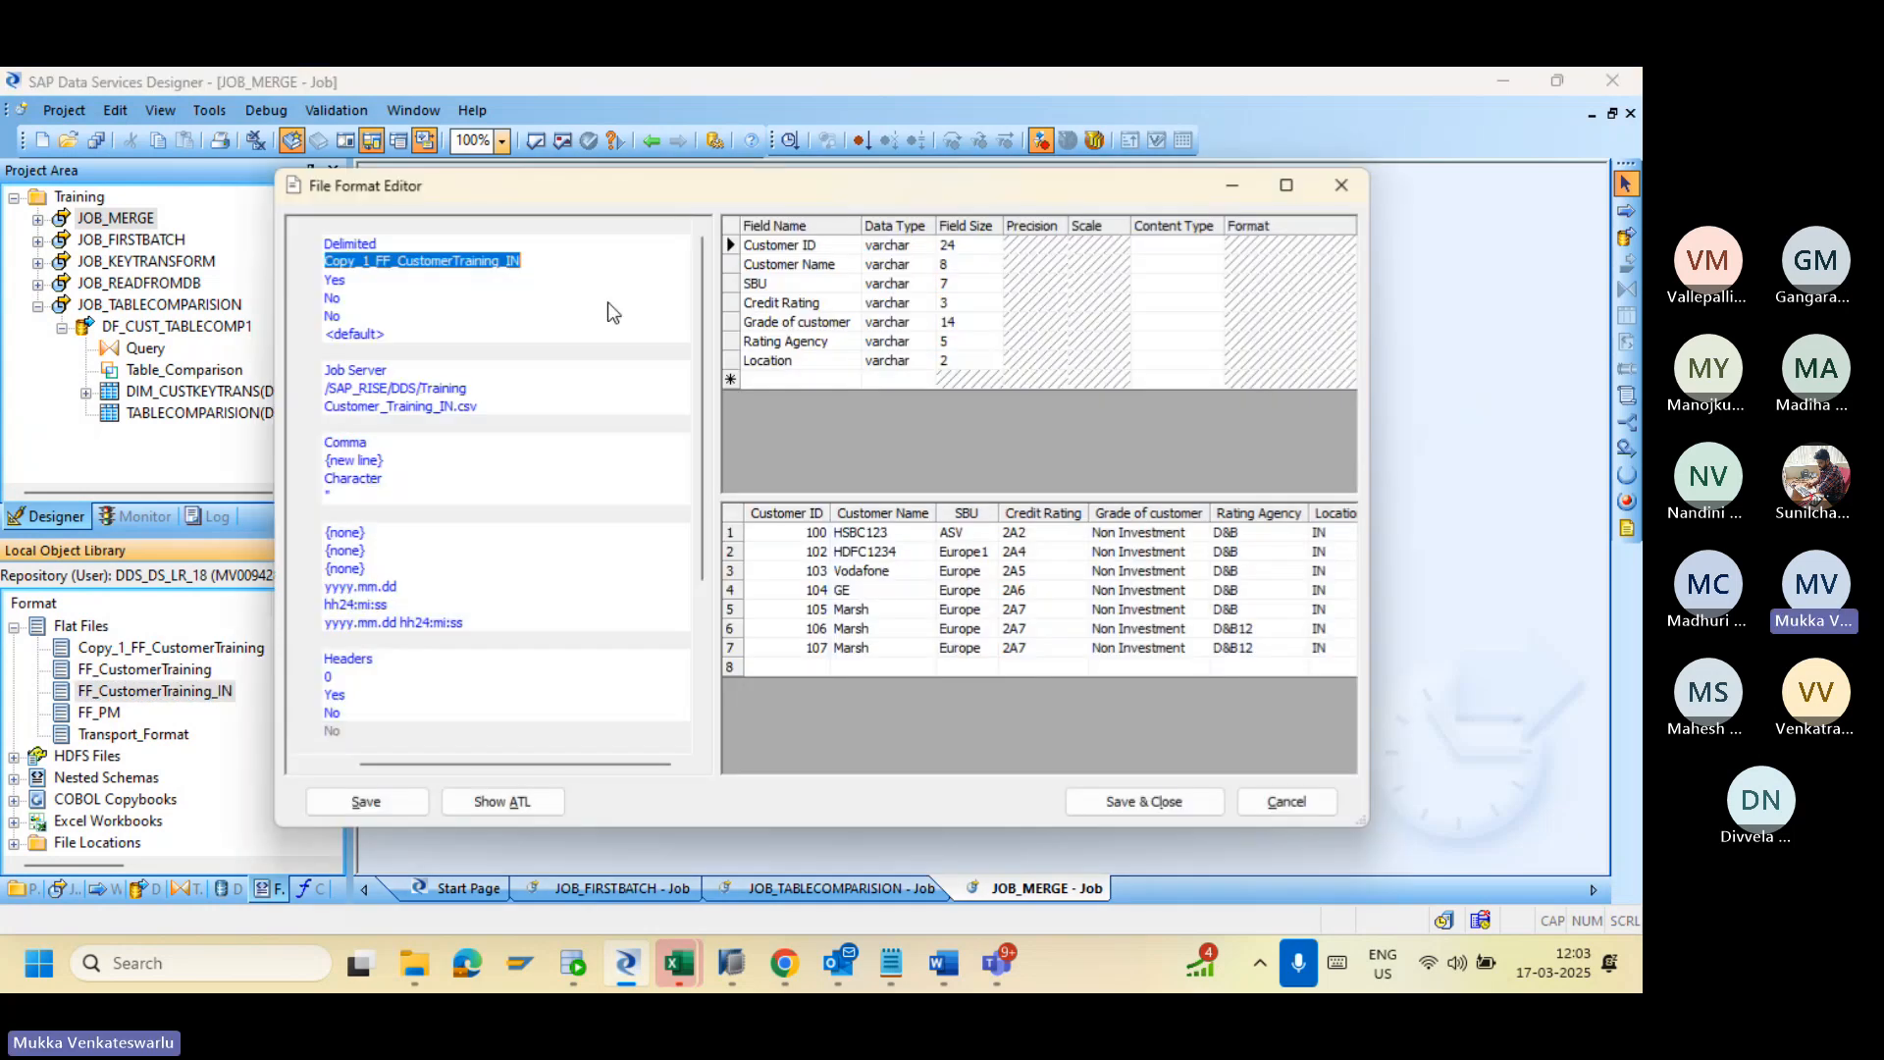
key("End")
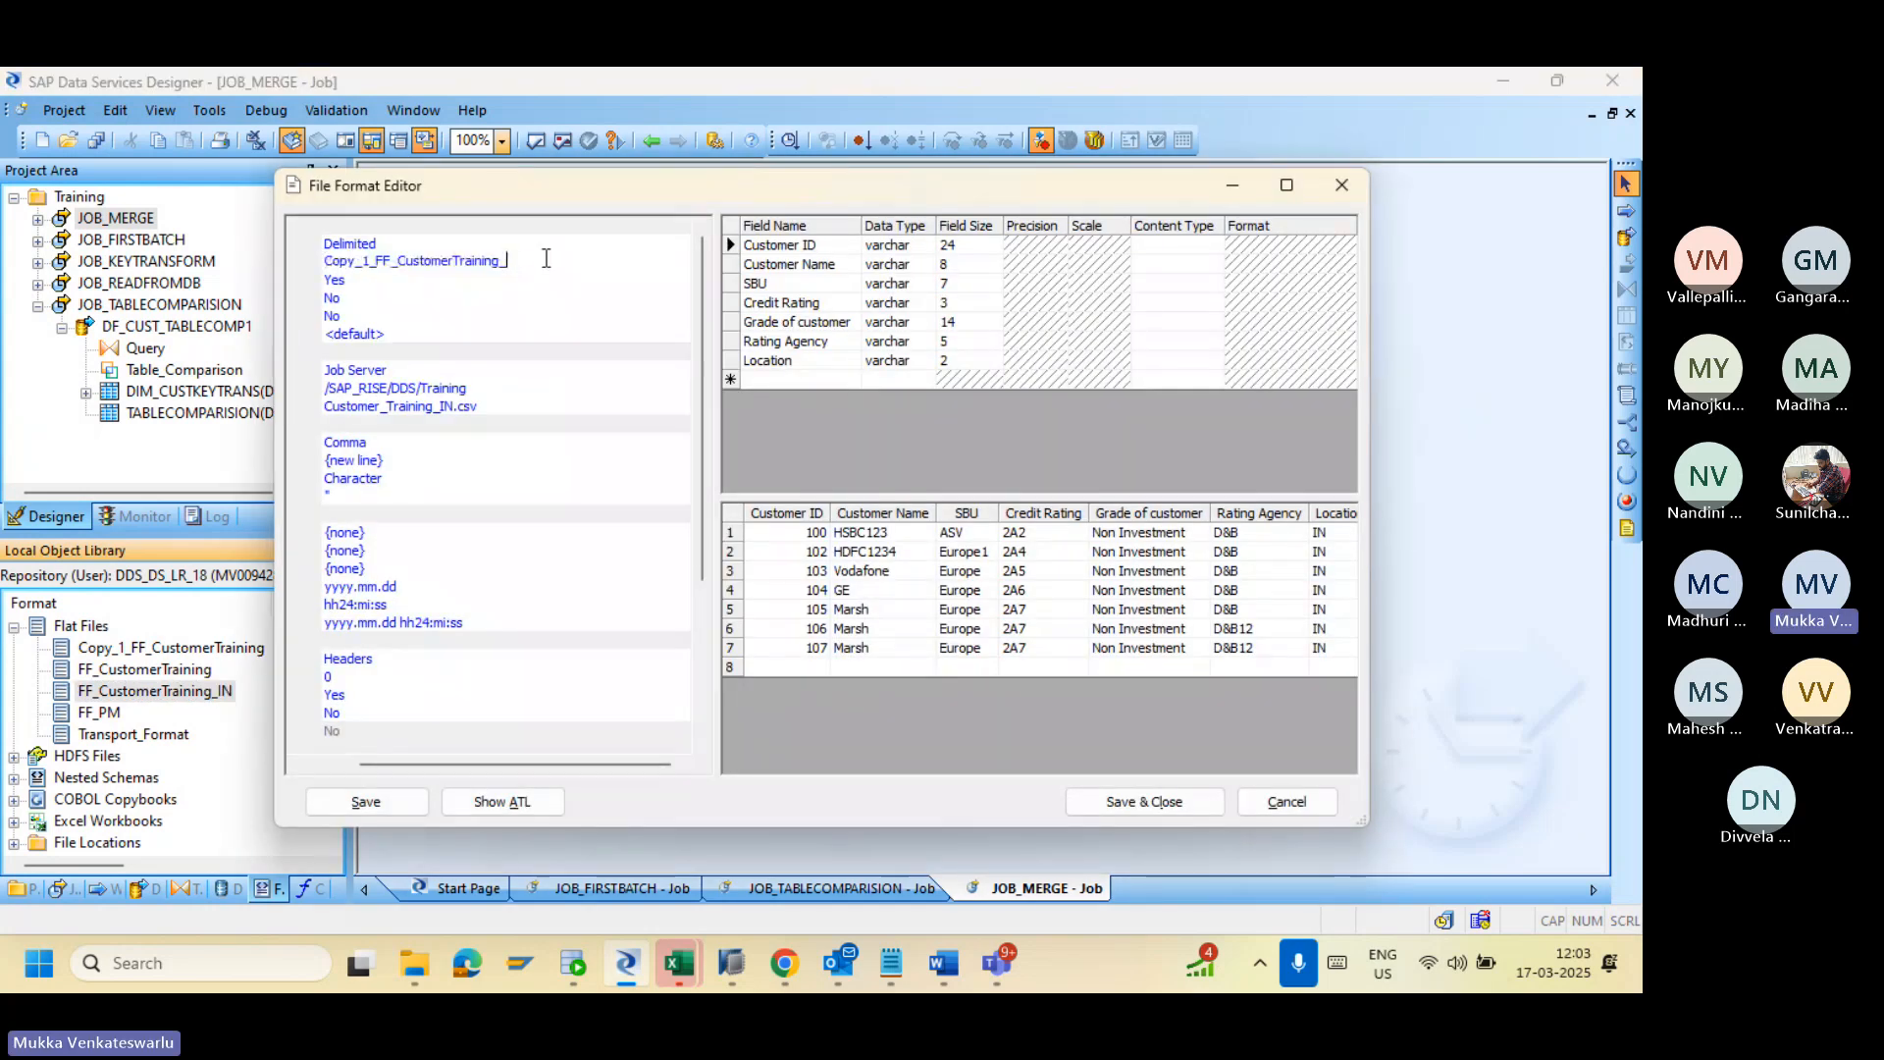
key("BackSpace")
key("BackSpace")
type("US")
key("Return")
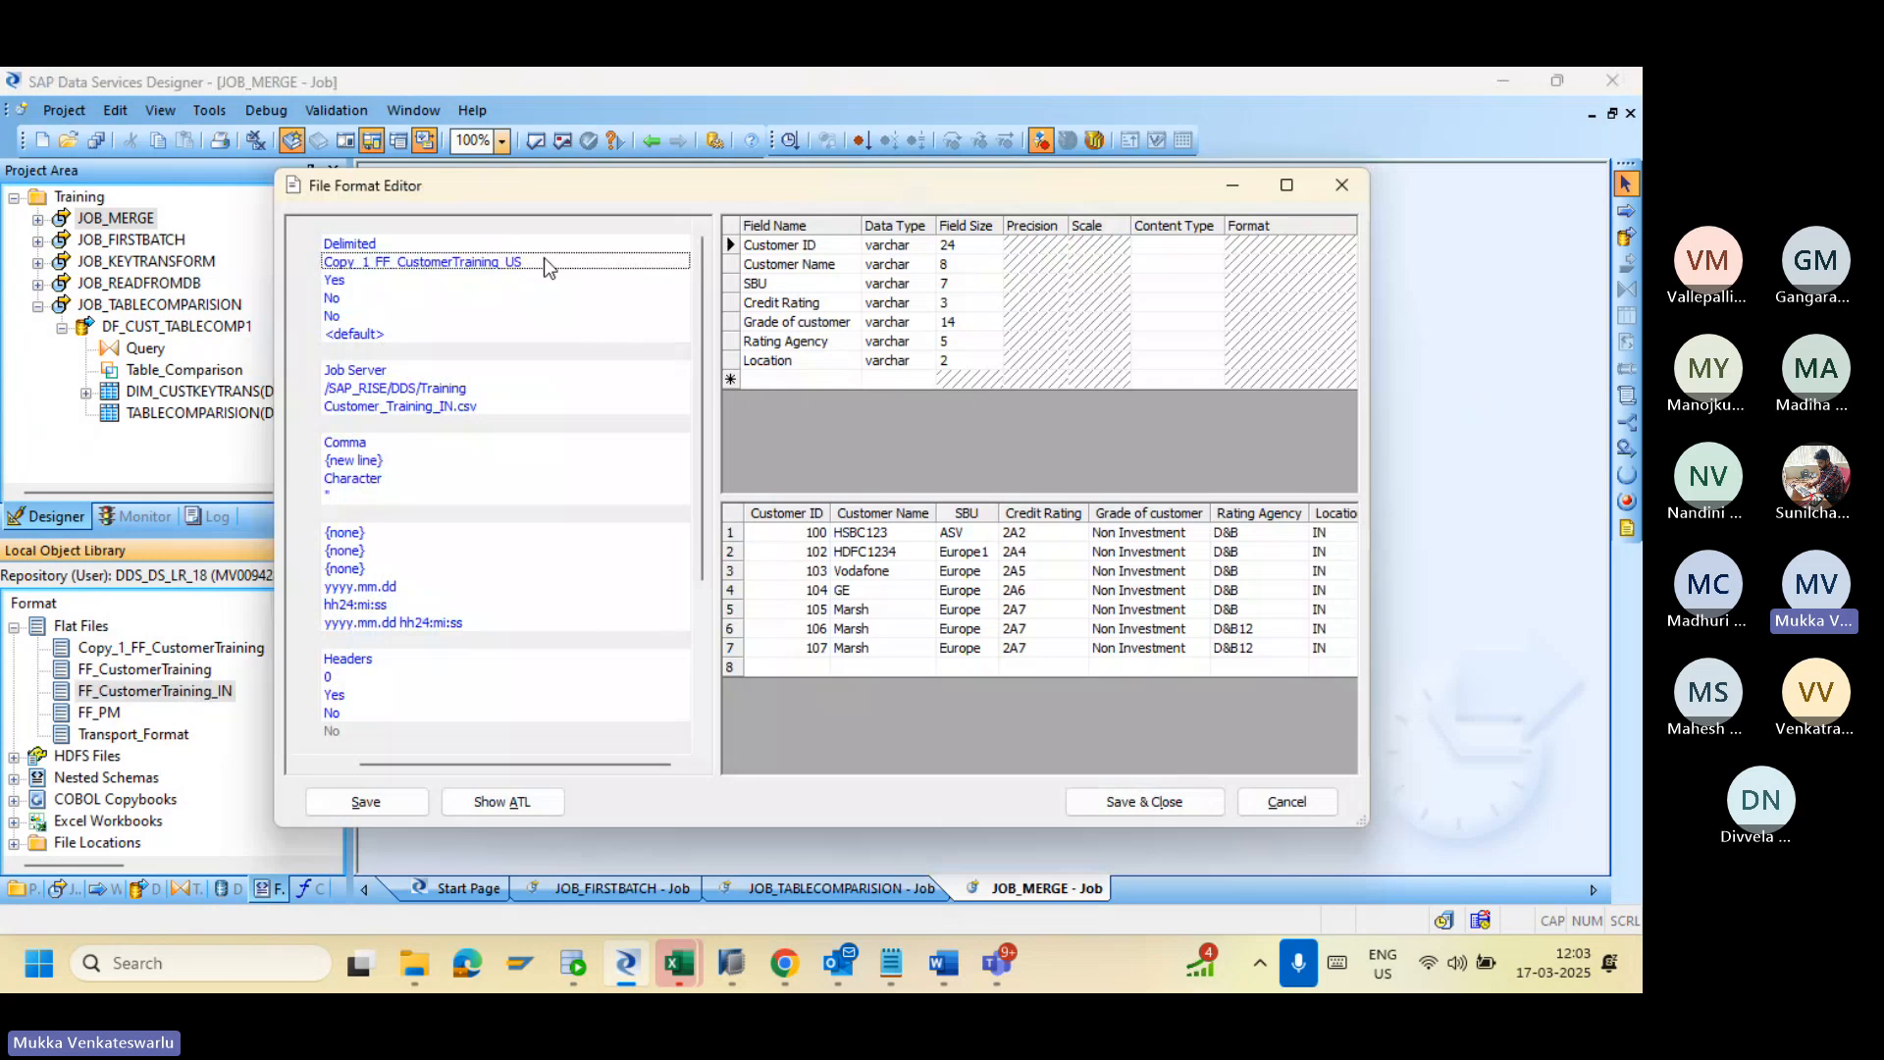
left_click(373, 265)
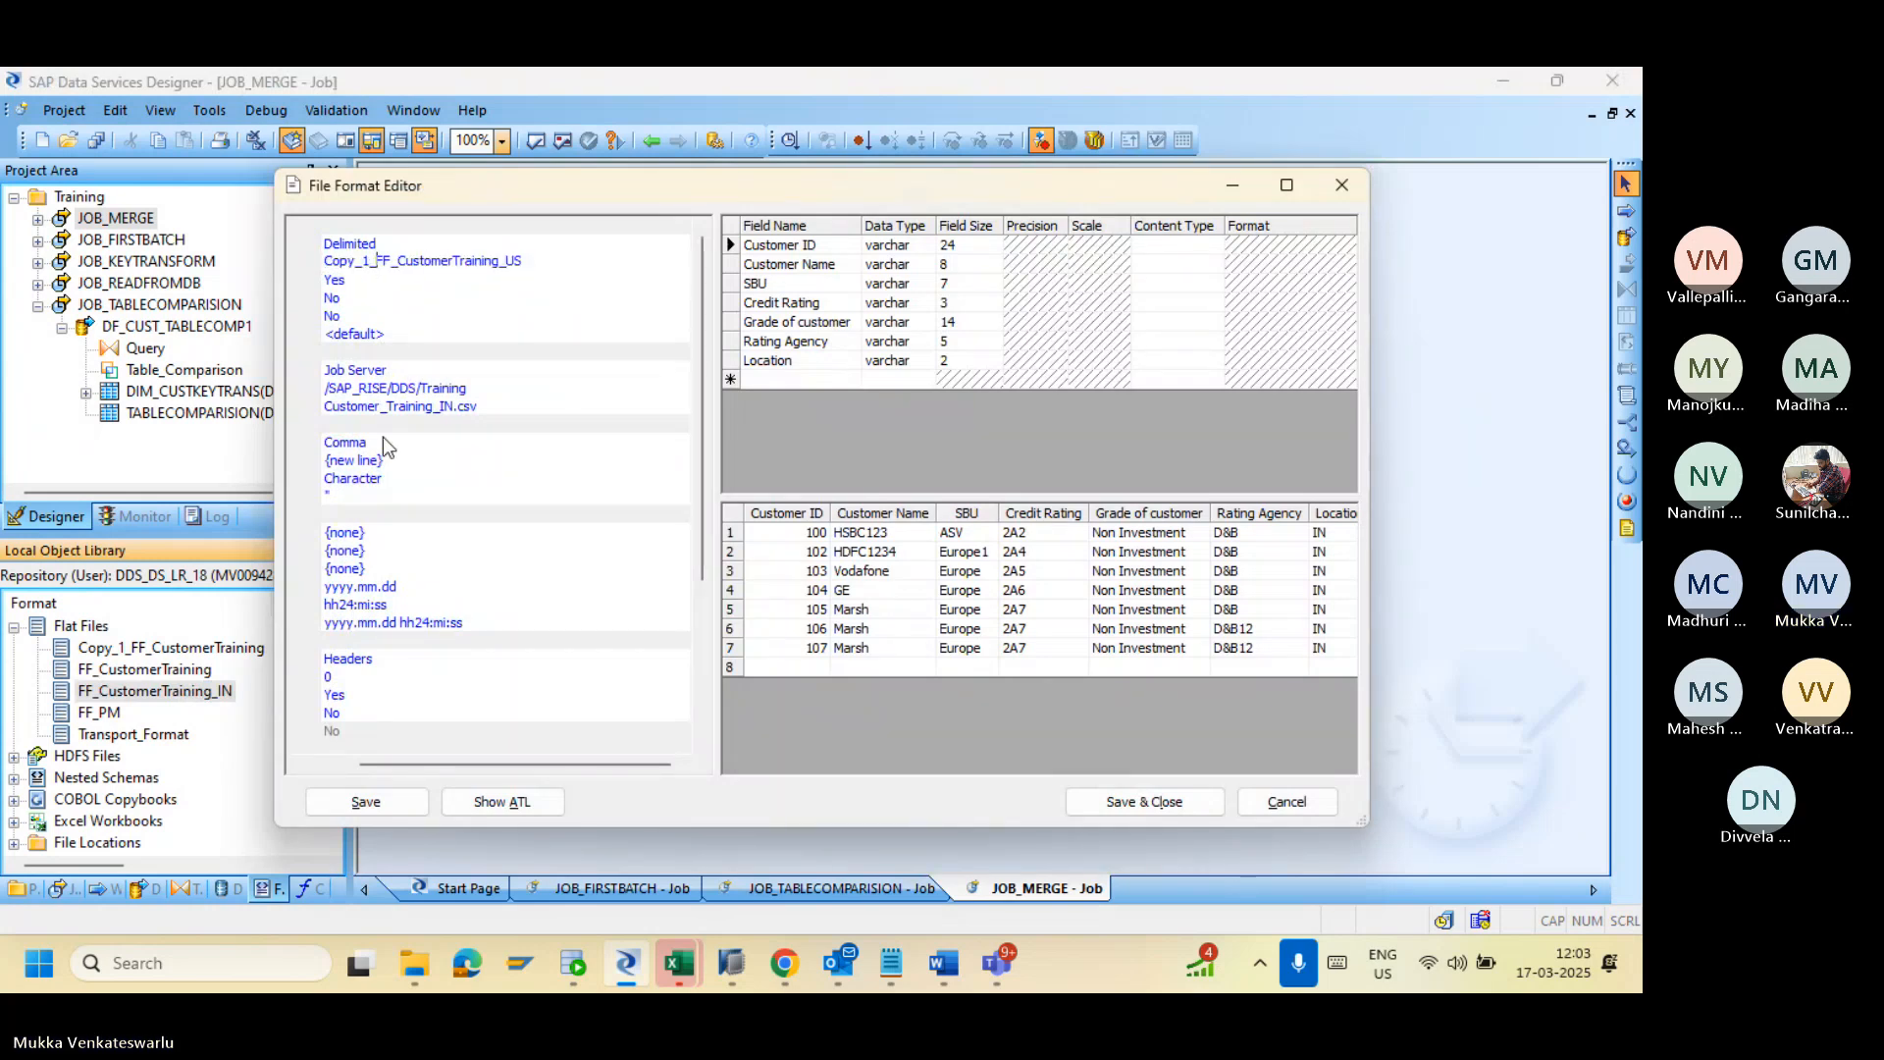
key("BackSpace")
key("BackSpace")
key("BackSpace")
key("BackSpace")
key("BackSpace")
key("BackSpace")
key("BackSpace")
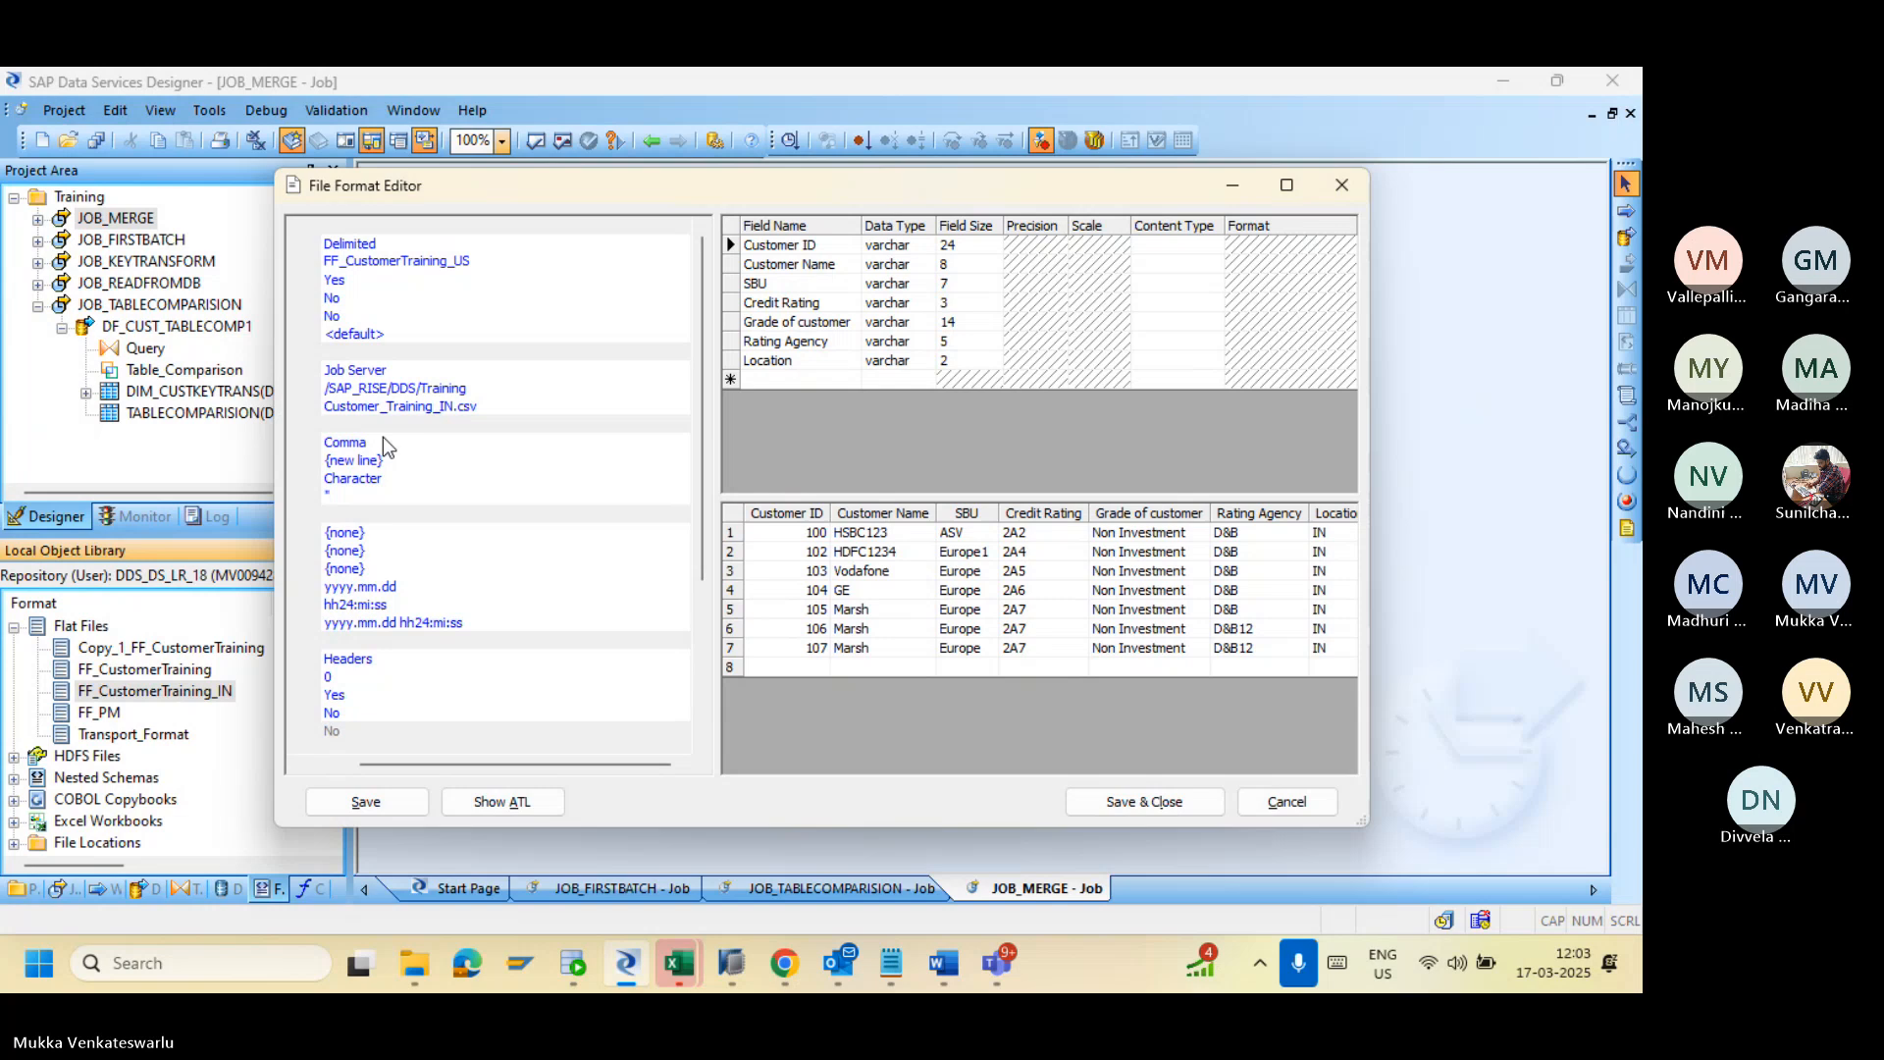
Step: Set the format's source file name to Customer_Training_US.csv and overwrite the current schema with the one from that file
left_click(445, 405)
left_click(457, 405)
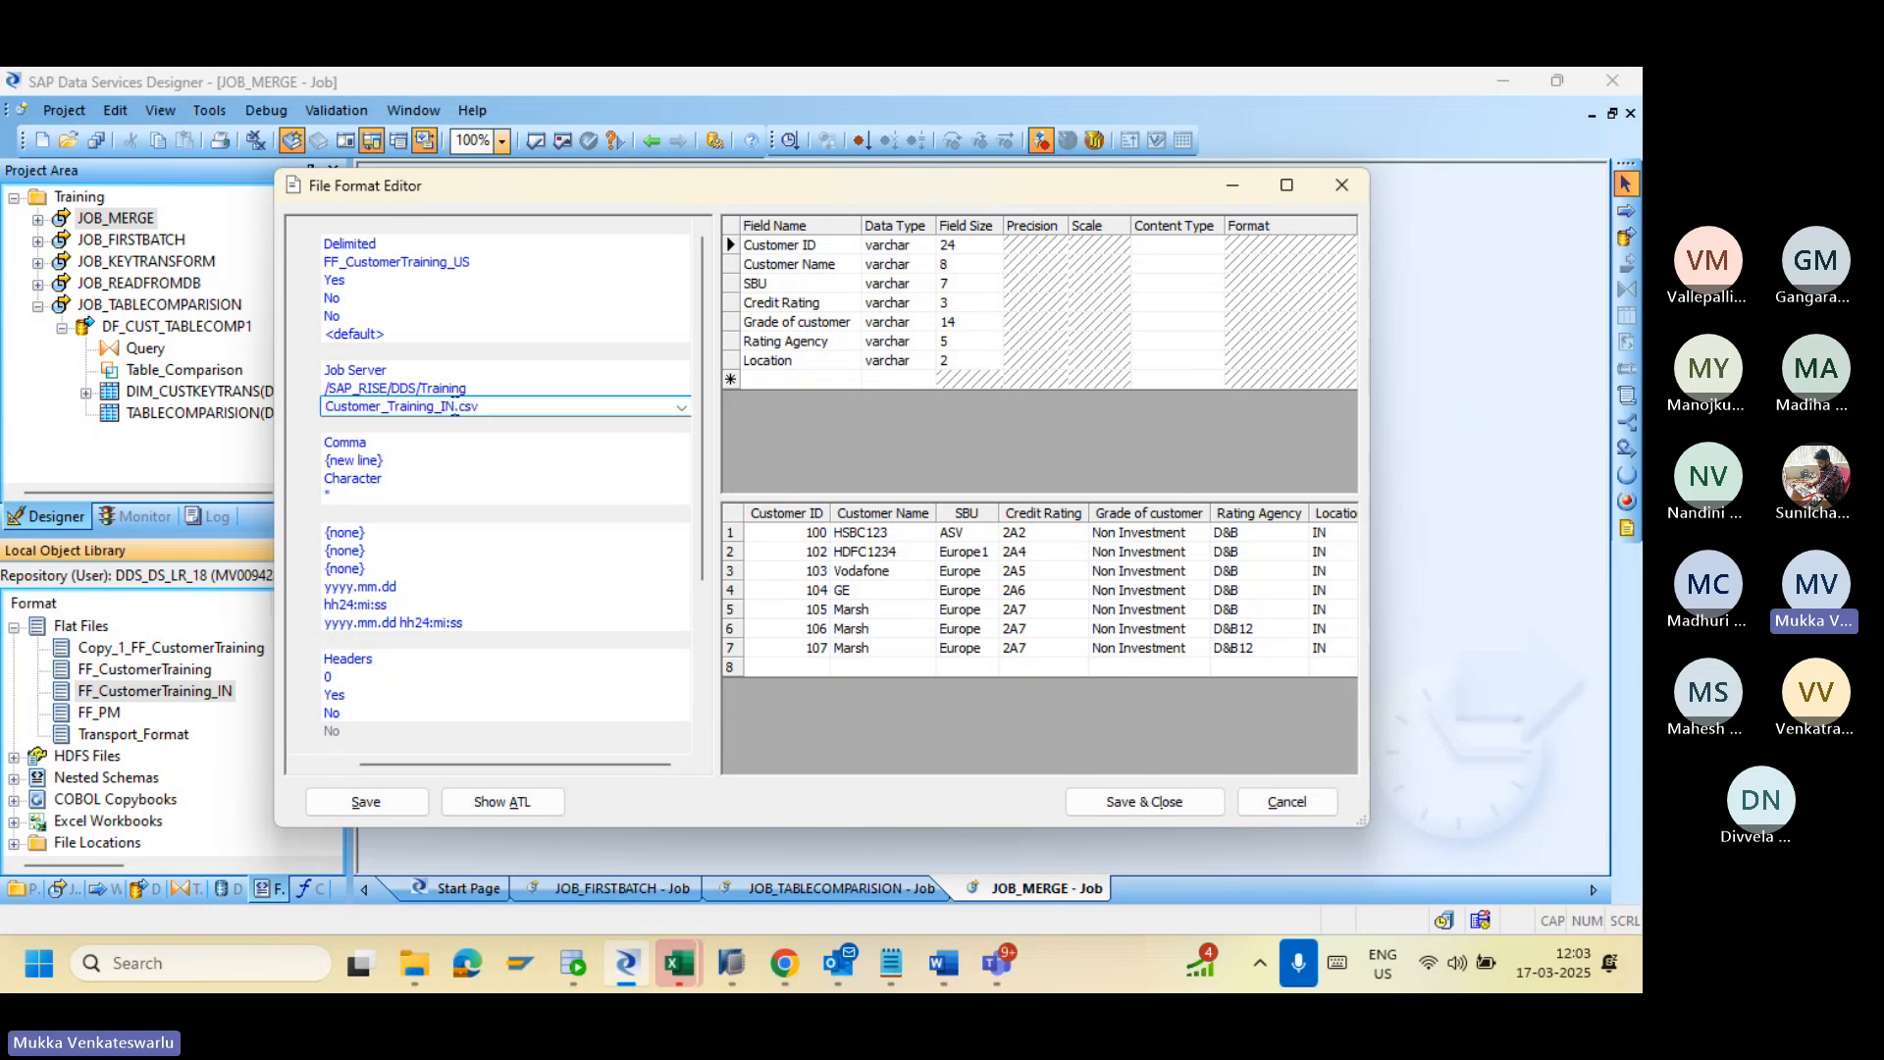
key("BackSpace")
key("BackSpace")
type("US")
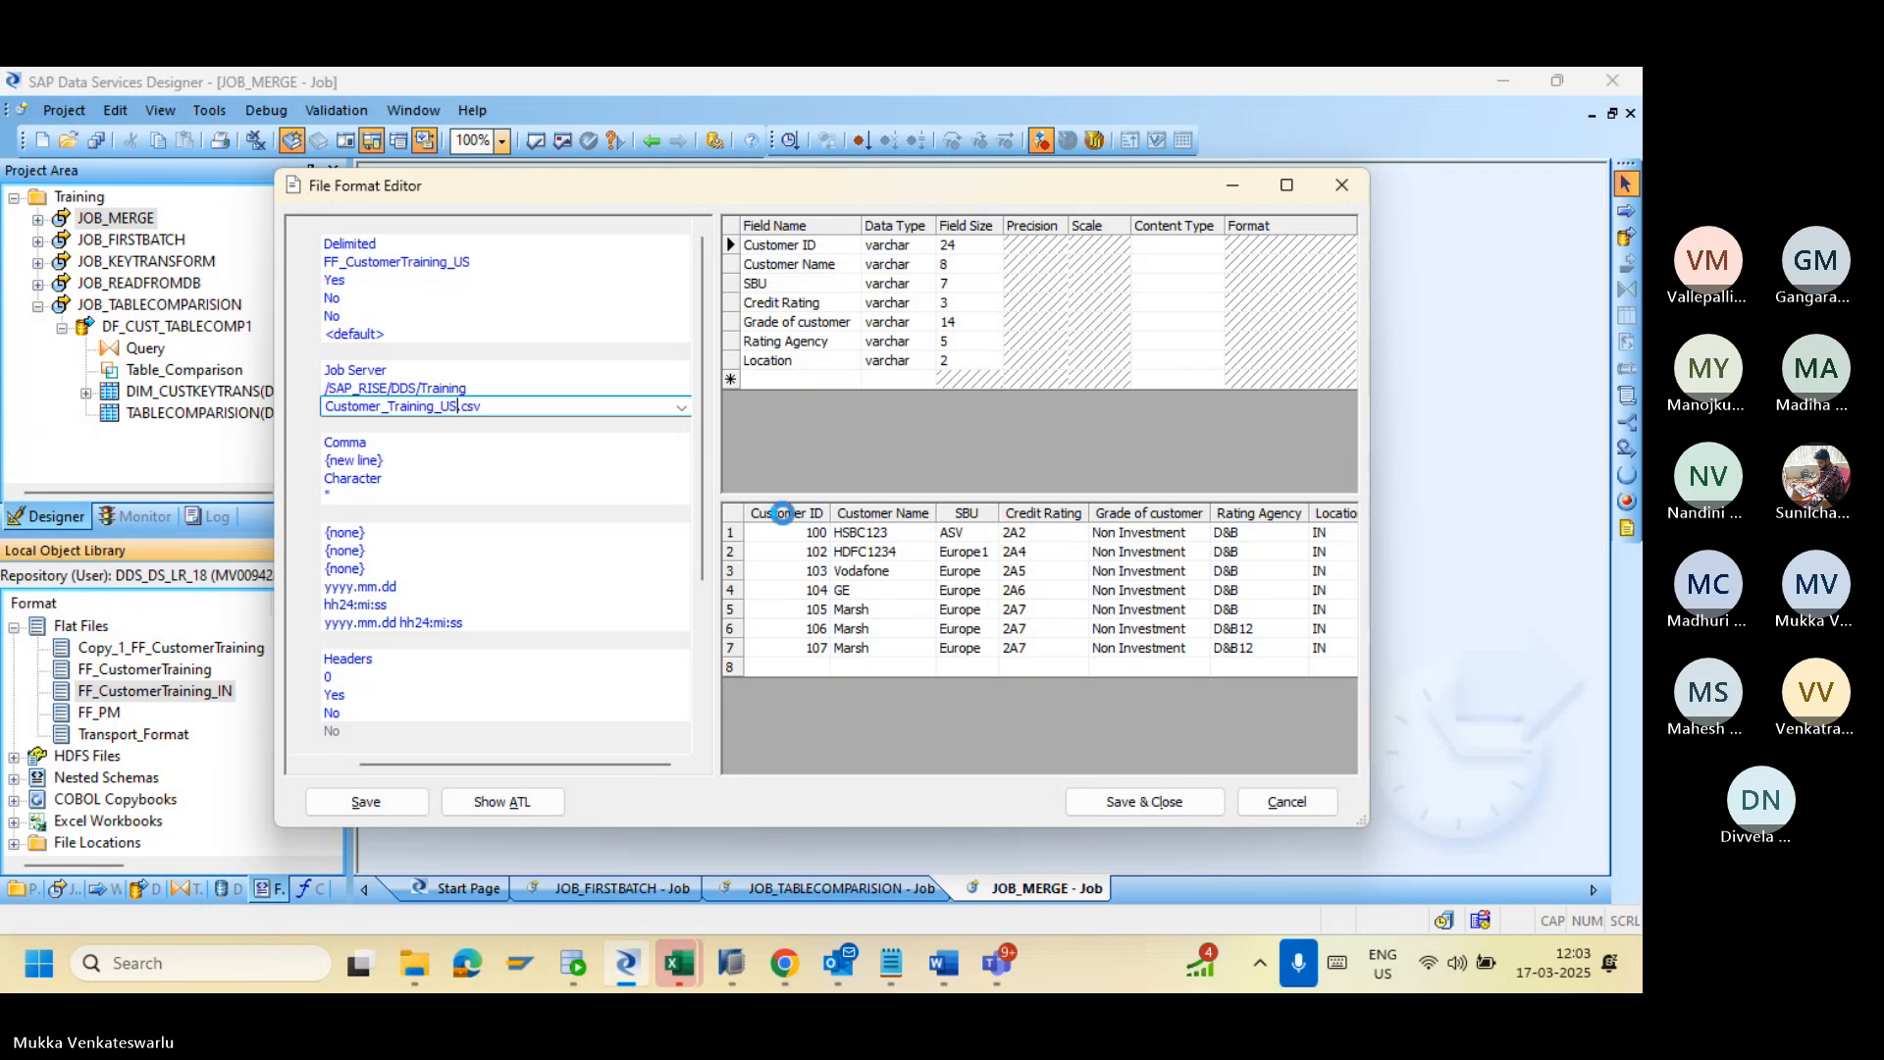
left_click(899, 564)
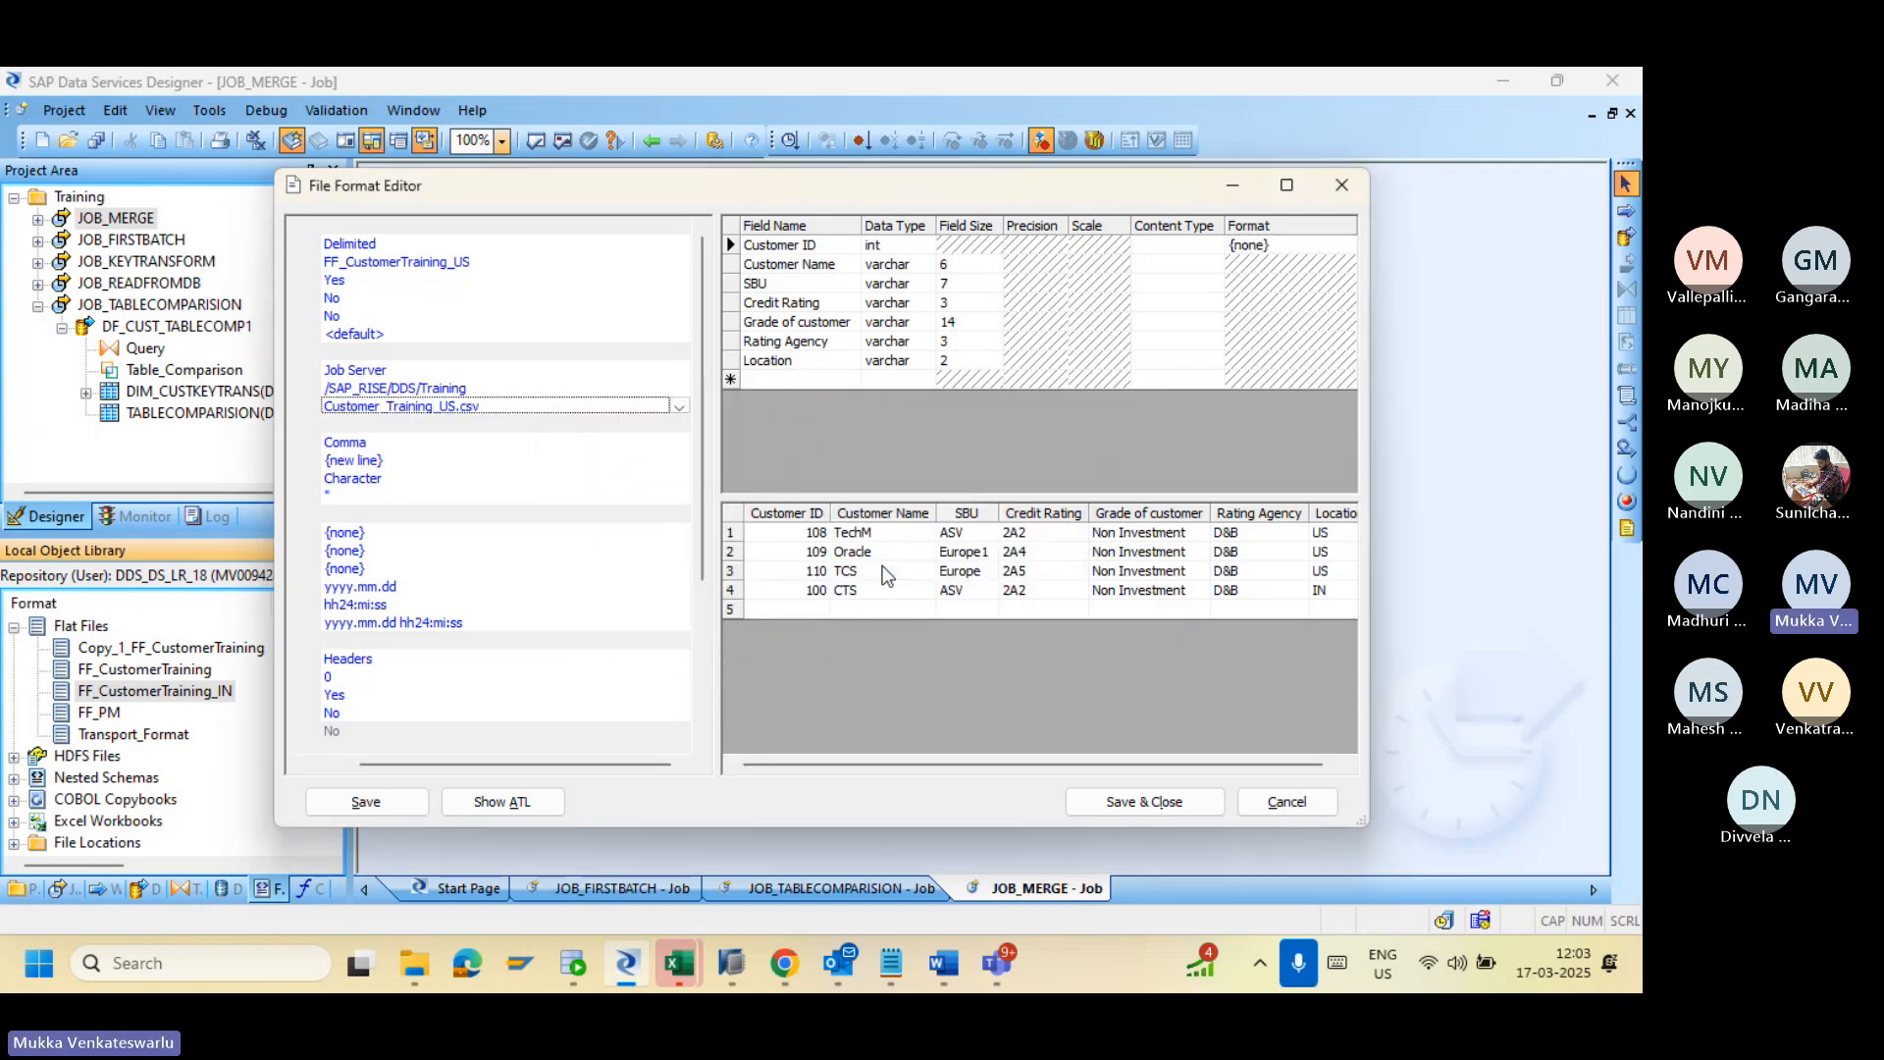
Step: Set the Customer ID field of FF_CustomerTraining_US to varchar with field size 24, and save and close the format
left_click(908, 246)
left_click(927, 246)
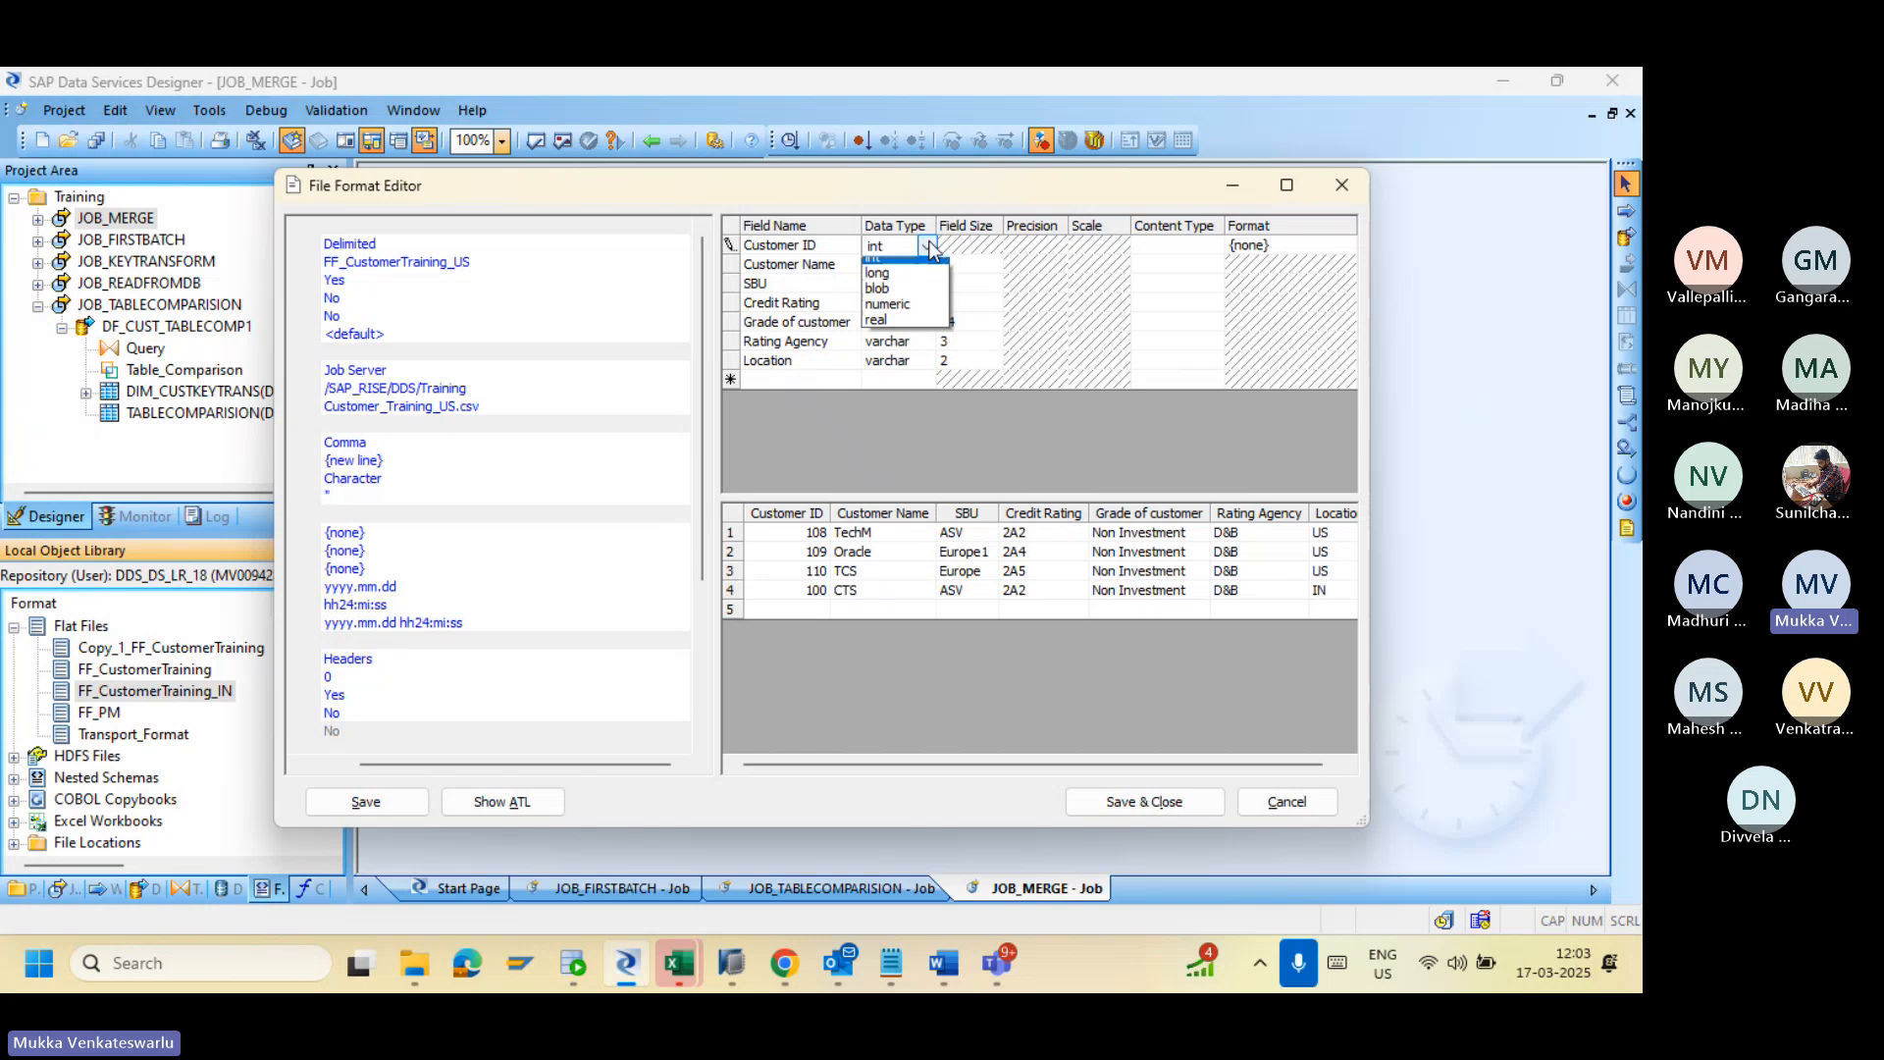
left_click(920, 261)
left_click(955, 245)
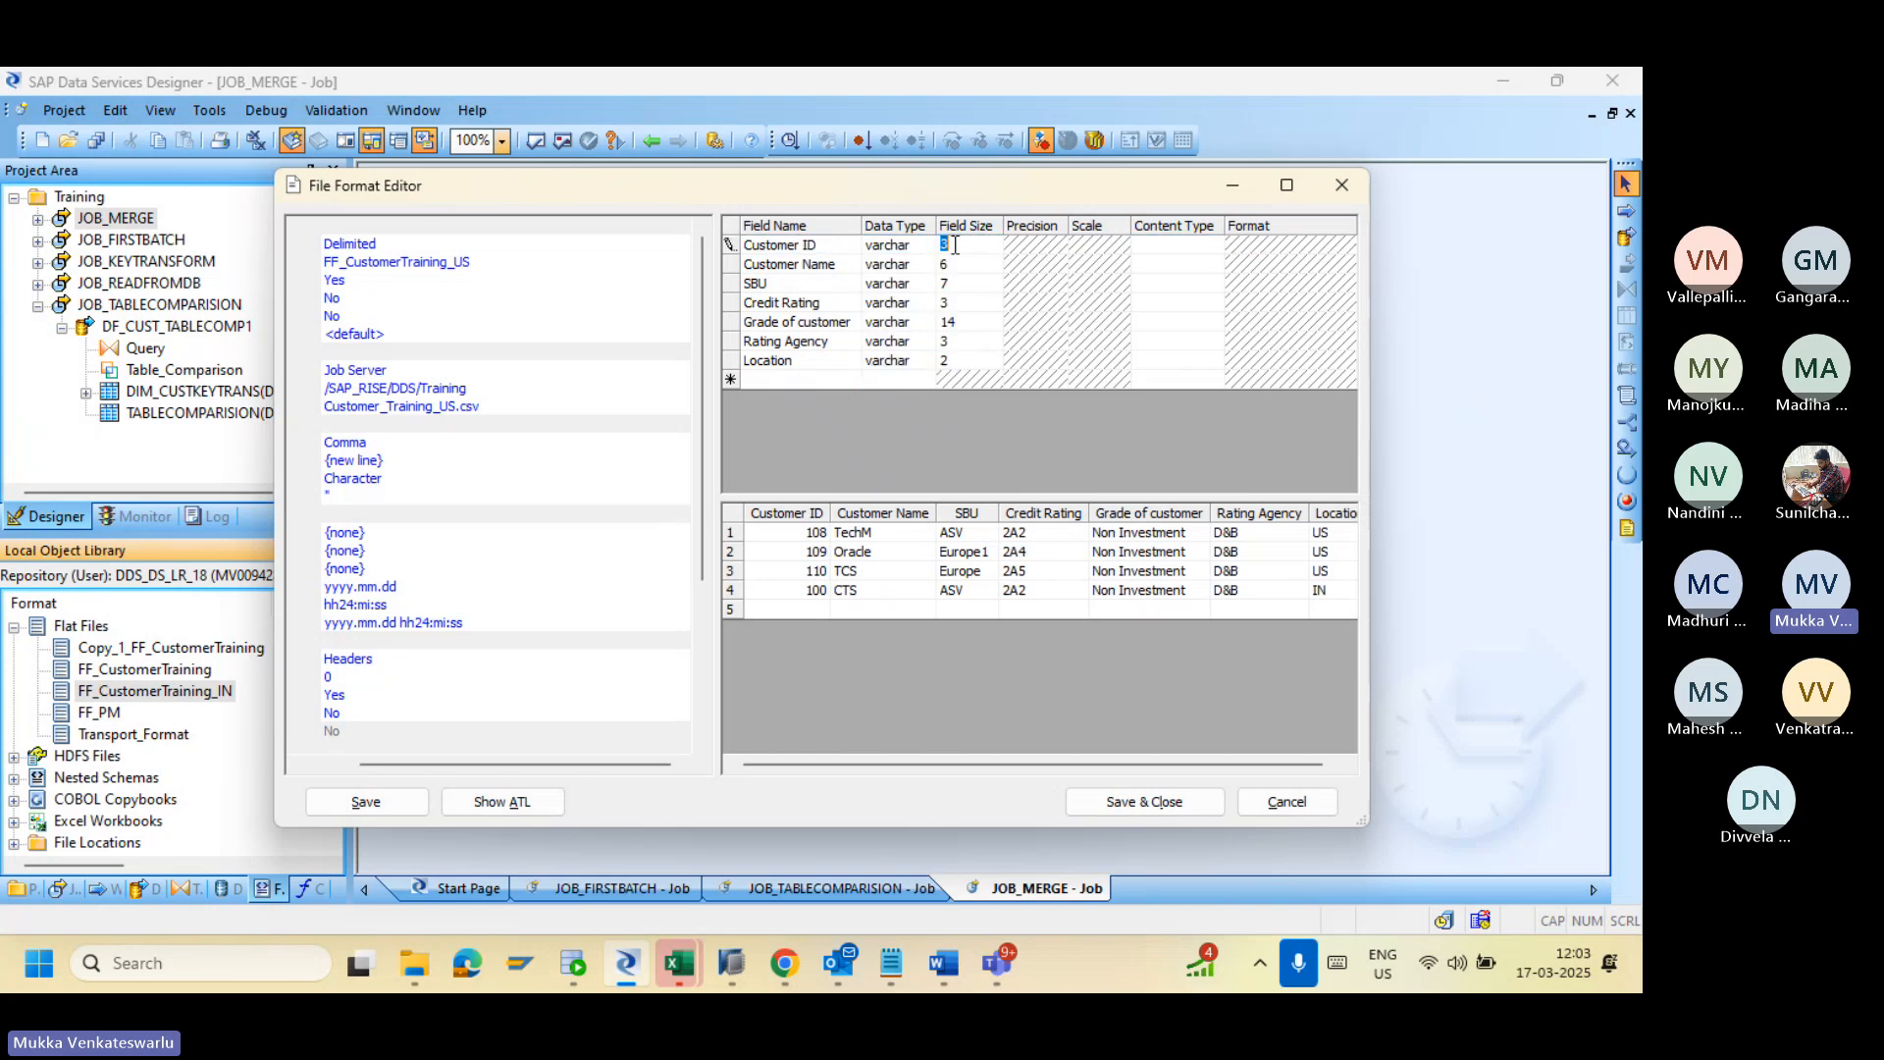
type("24")
left_click(1142, 799)
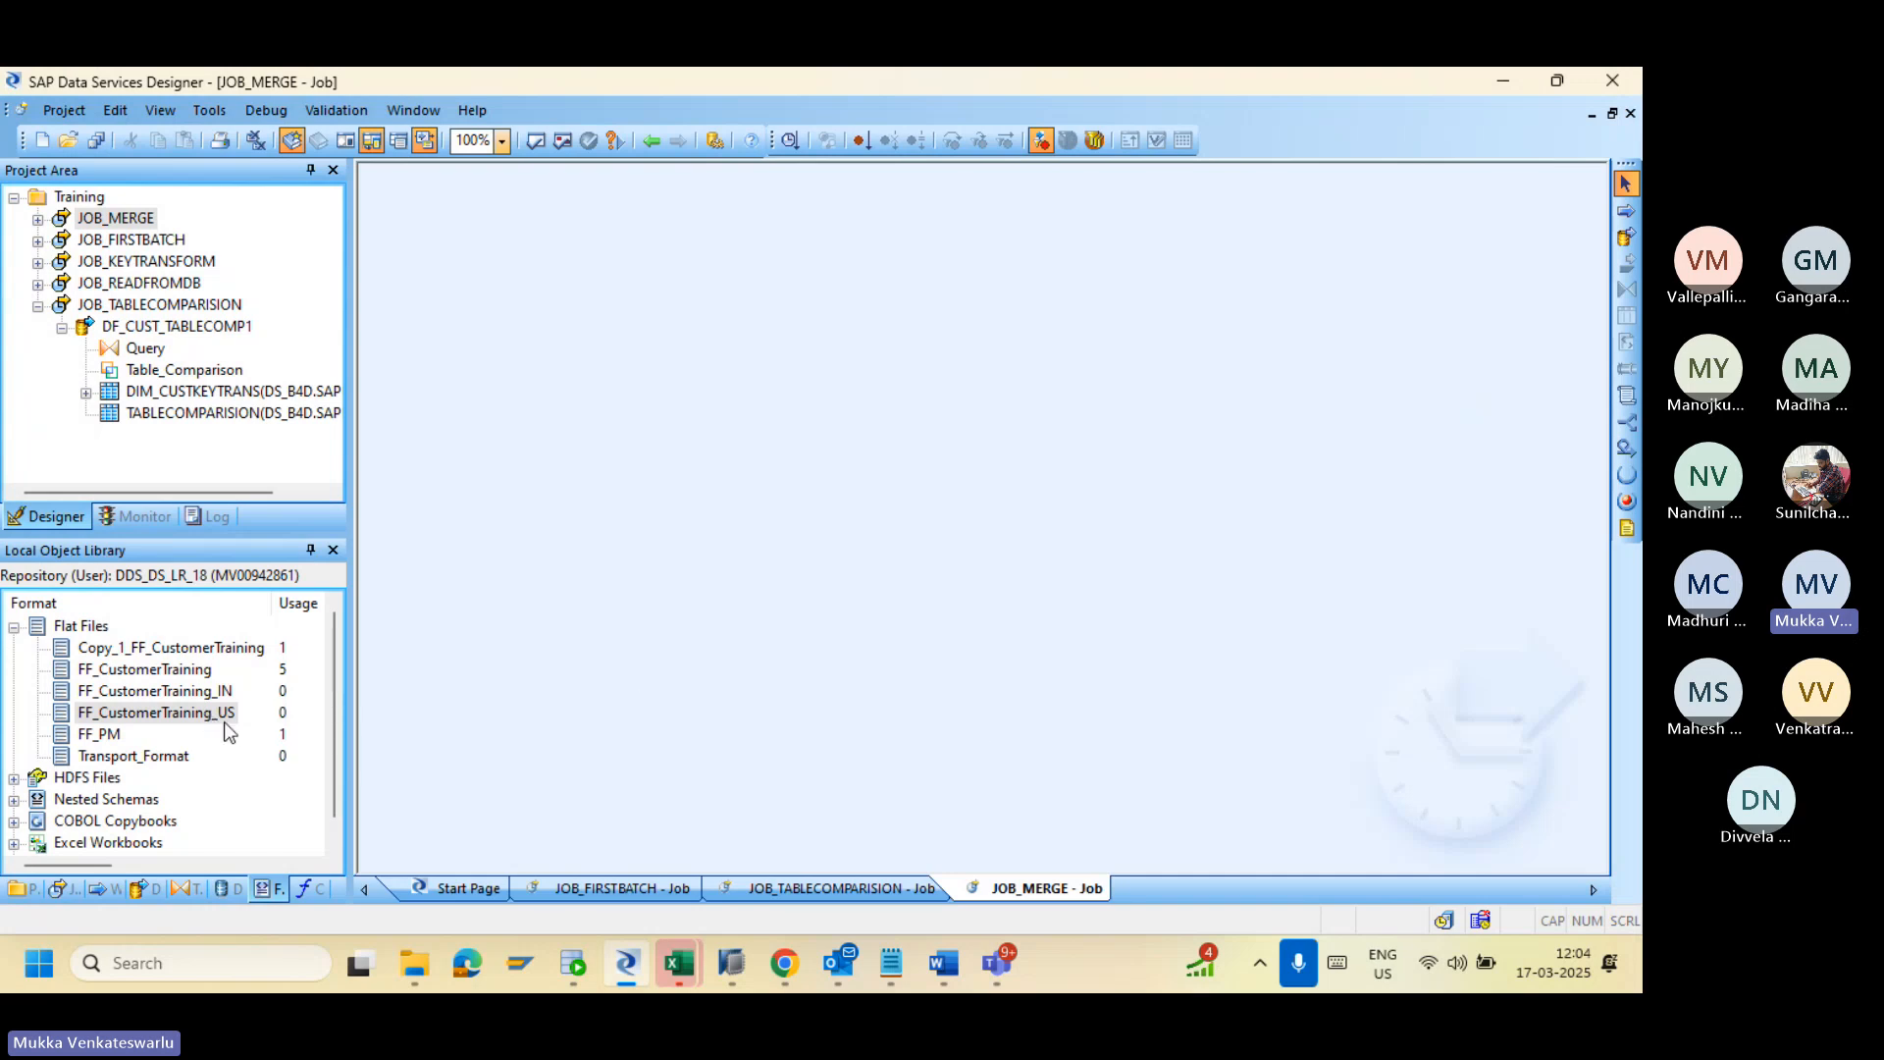
Step: Add a data flow named DF_MERGE to JOB_MERGE and open it for editing
left_click(130, 219)
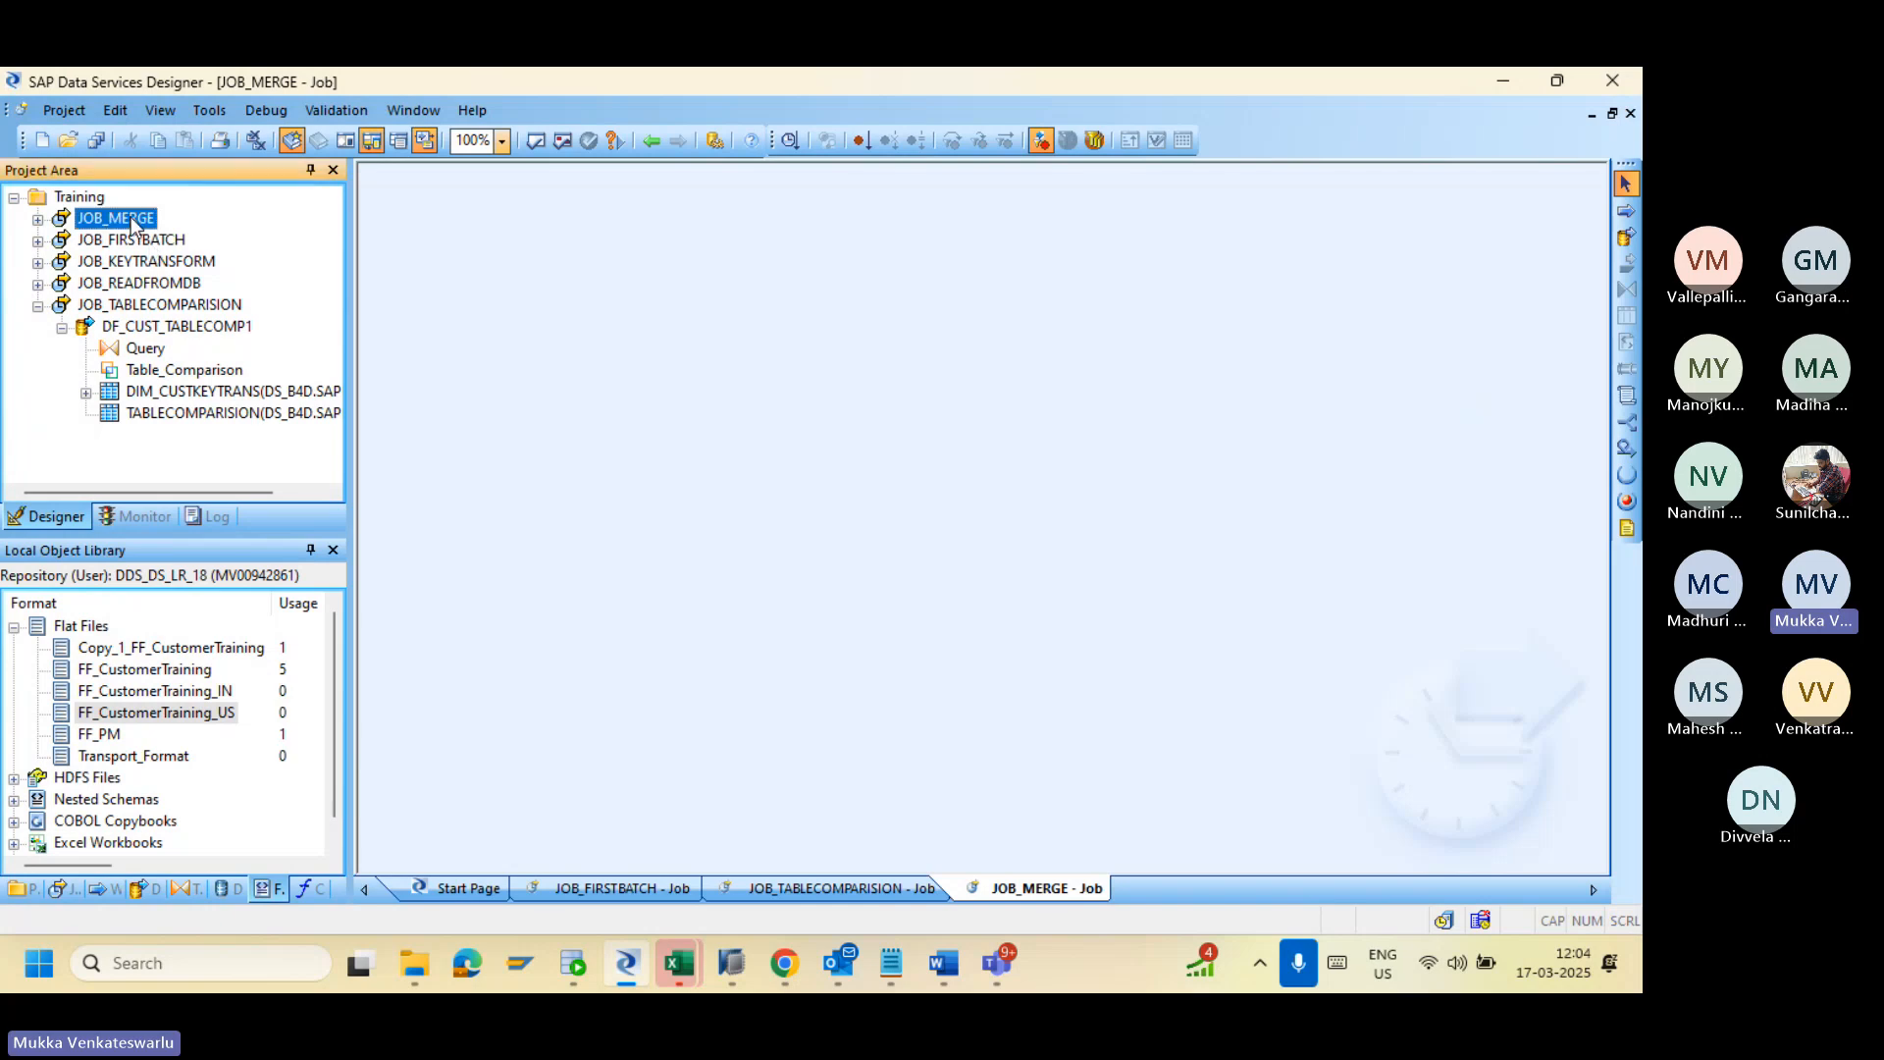
left_click(1626, 236)
left_click(763, 380)
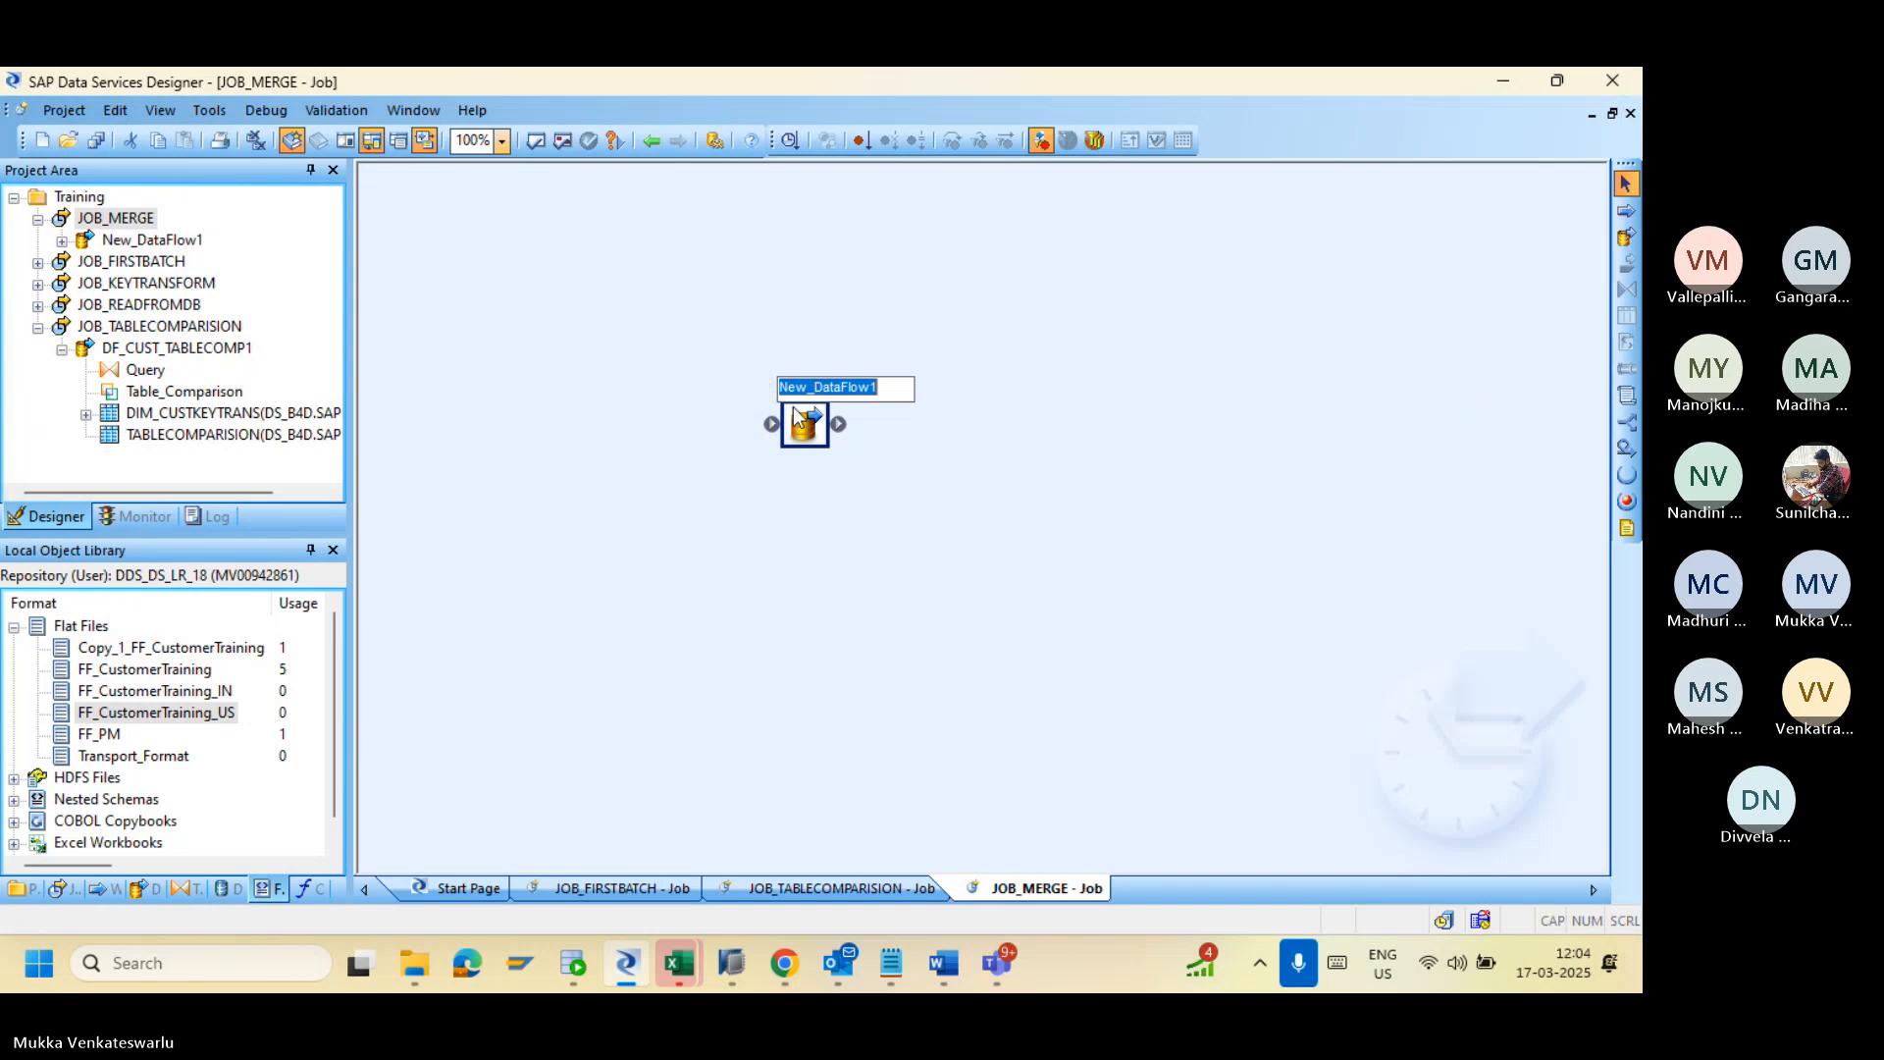
type("DF")
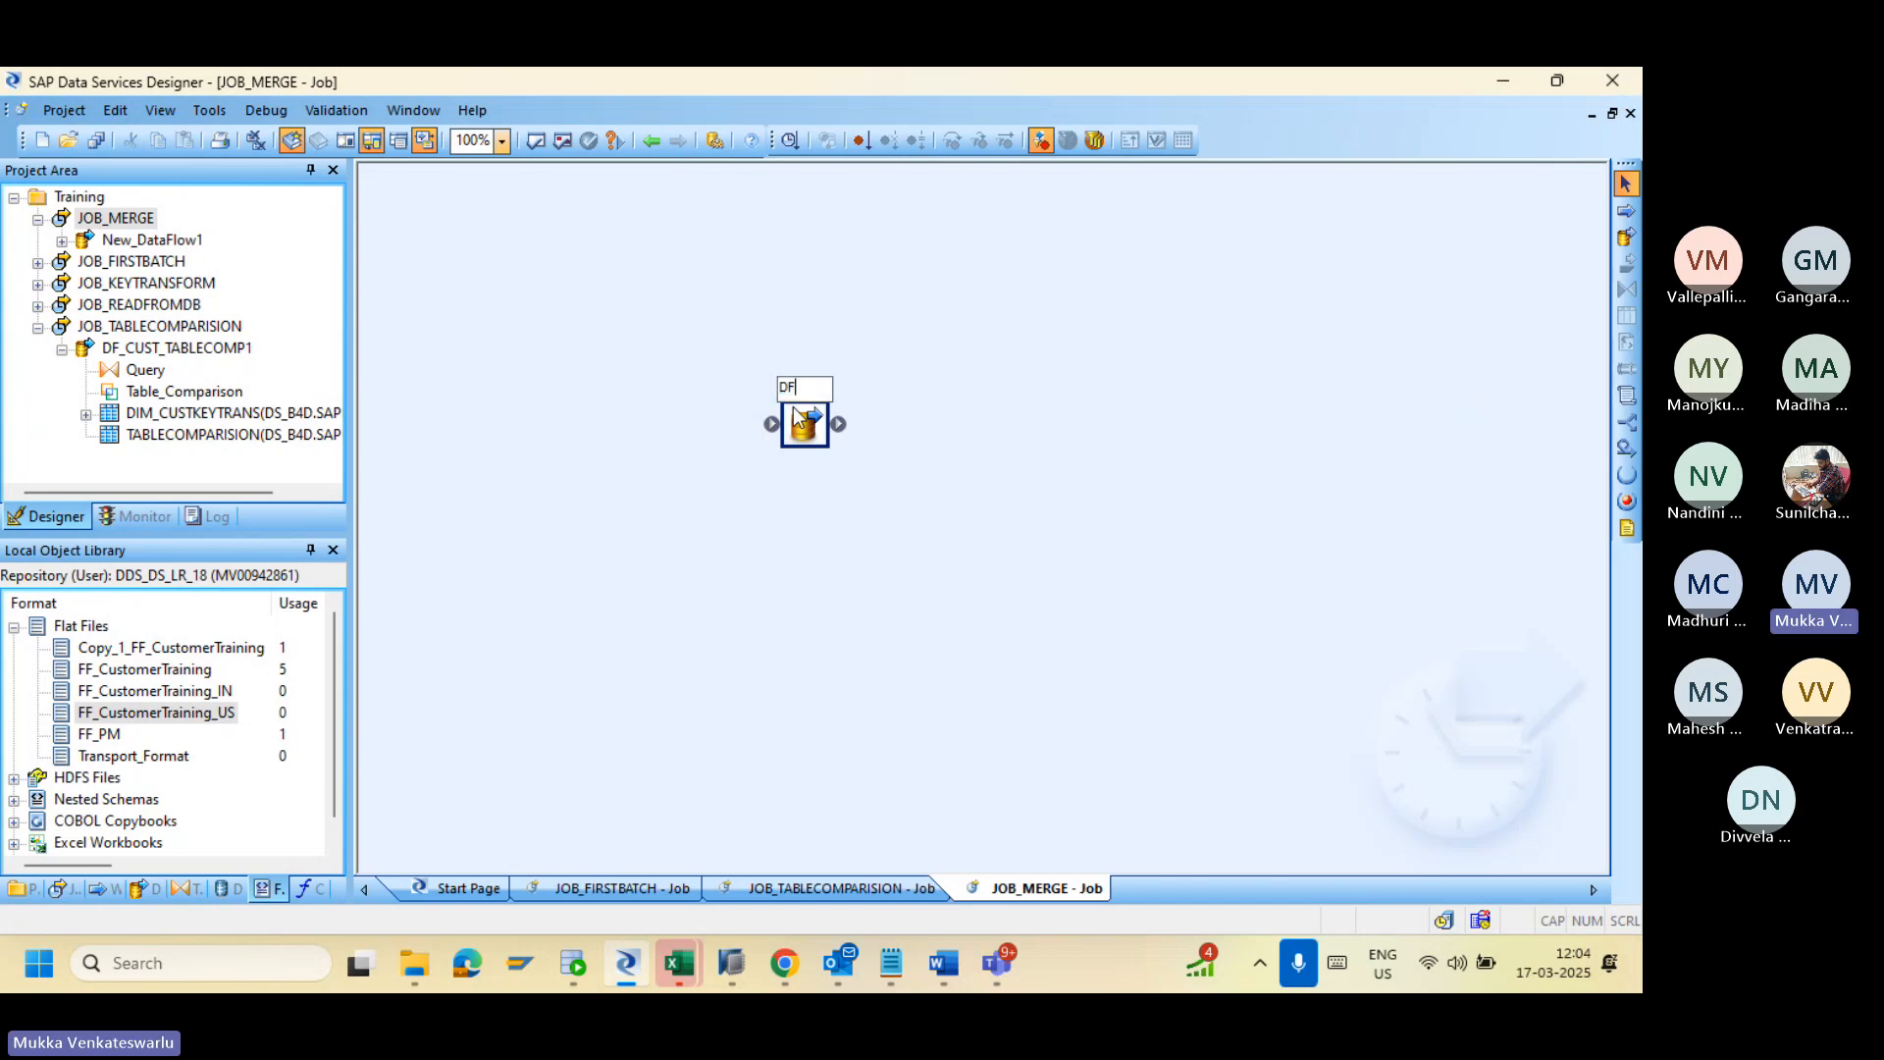
type("_")
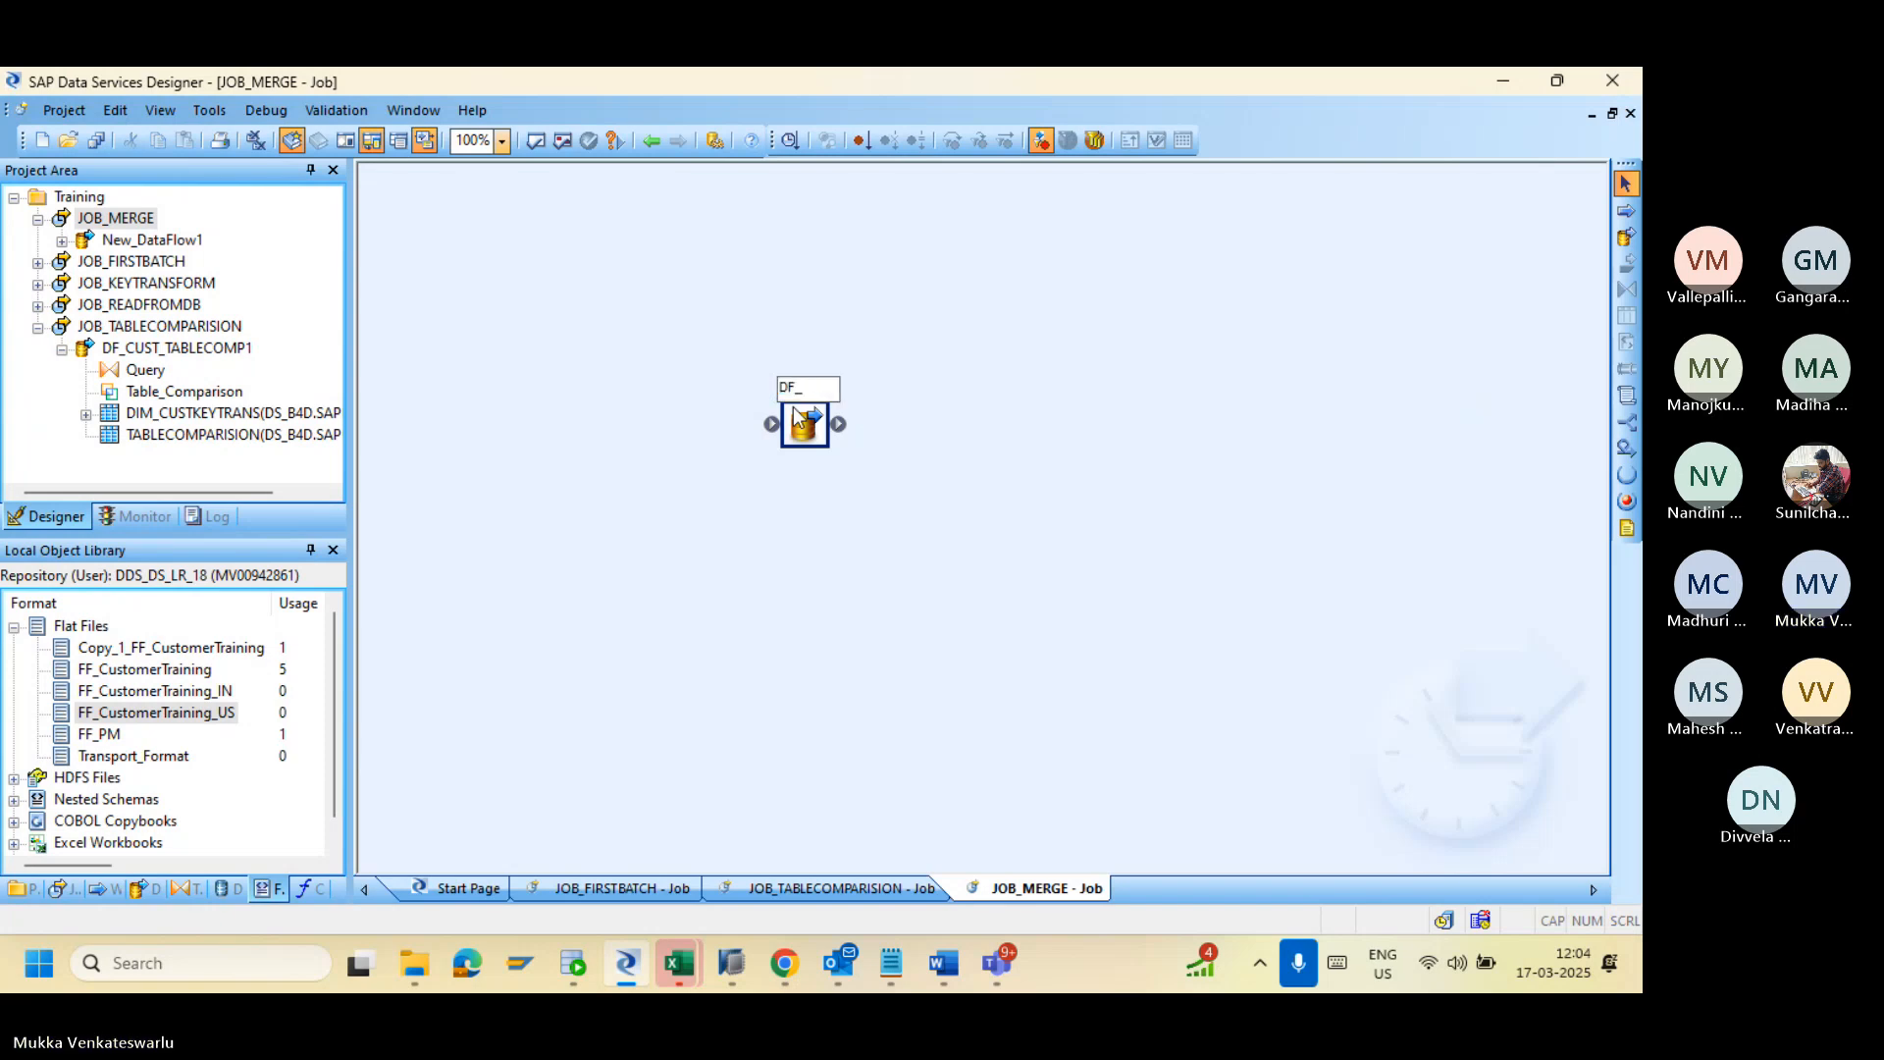
type("MERGE")
key("Return")
double_click(798, 421)
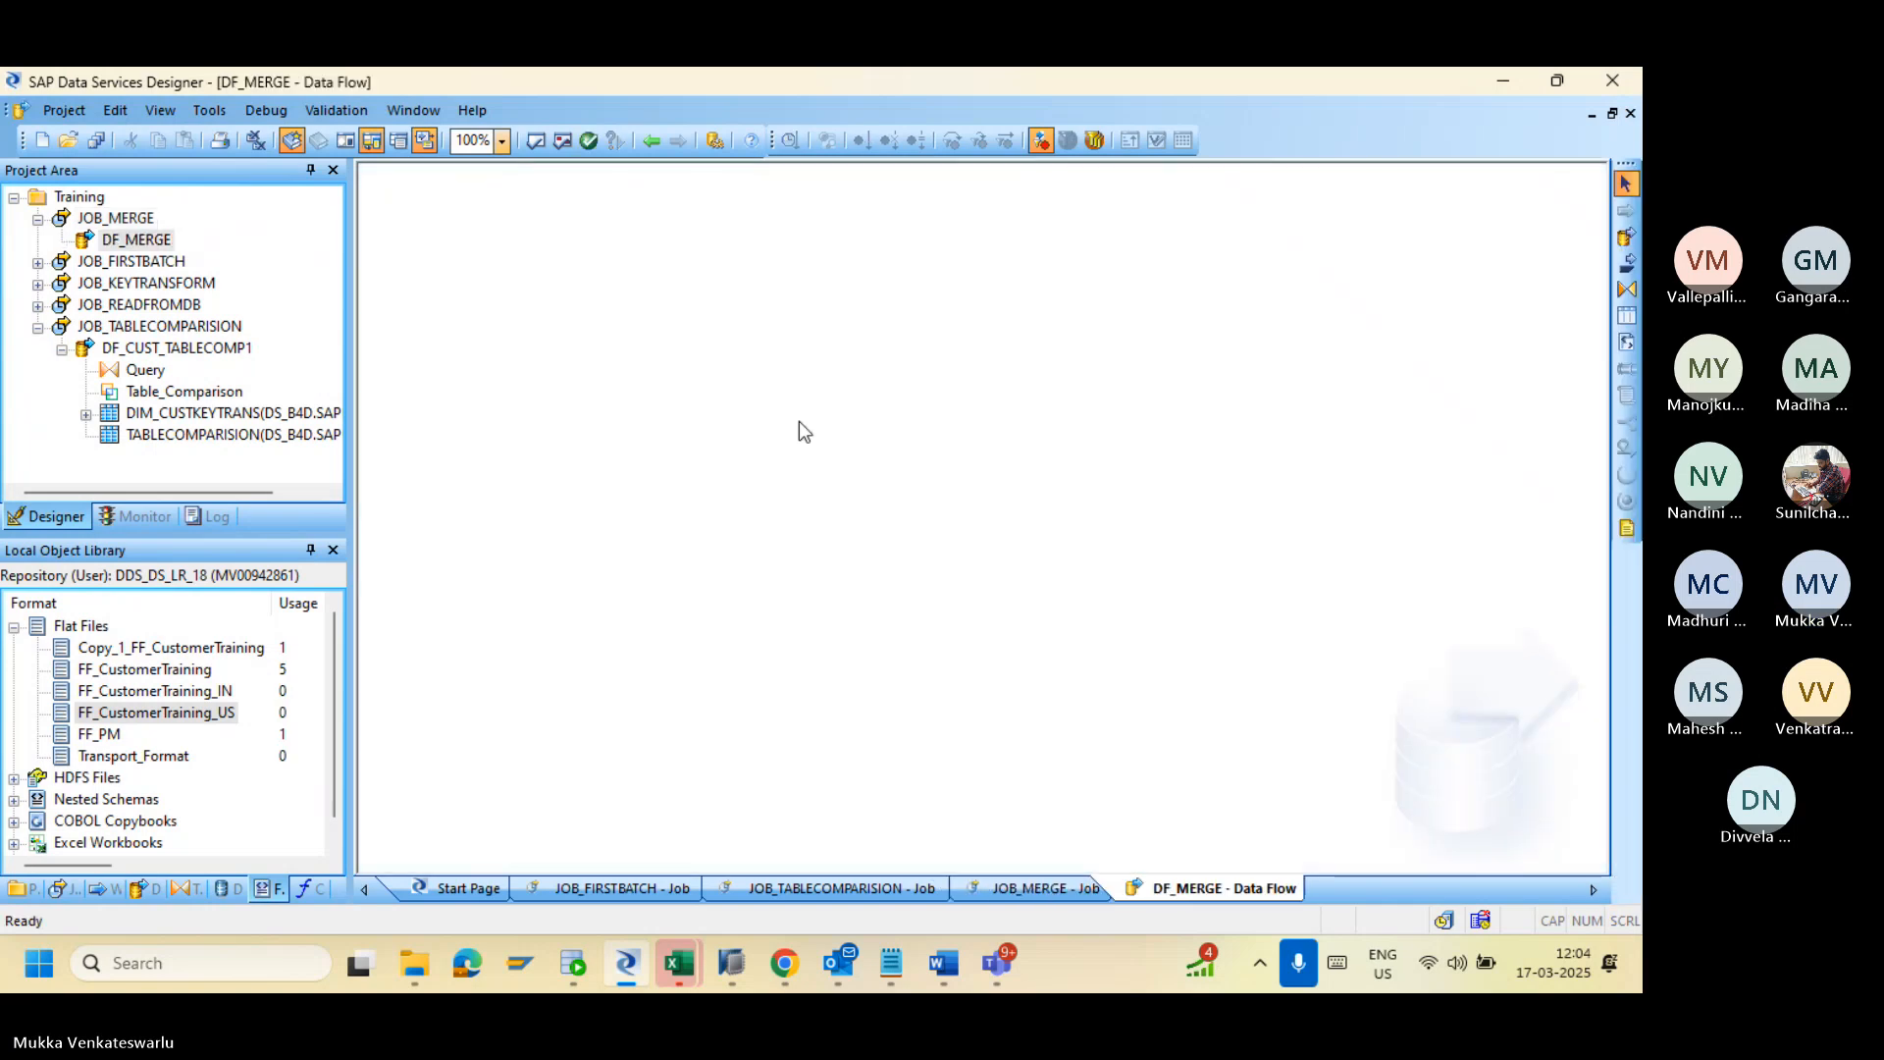
Step: Place FF_CustomerTraining_IN and FF_CustomerTraining_US as sources in DF_MERGE and align them one above the other
left_click_drag(222, 691, 469, 263)
left_click(495, 278)
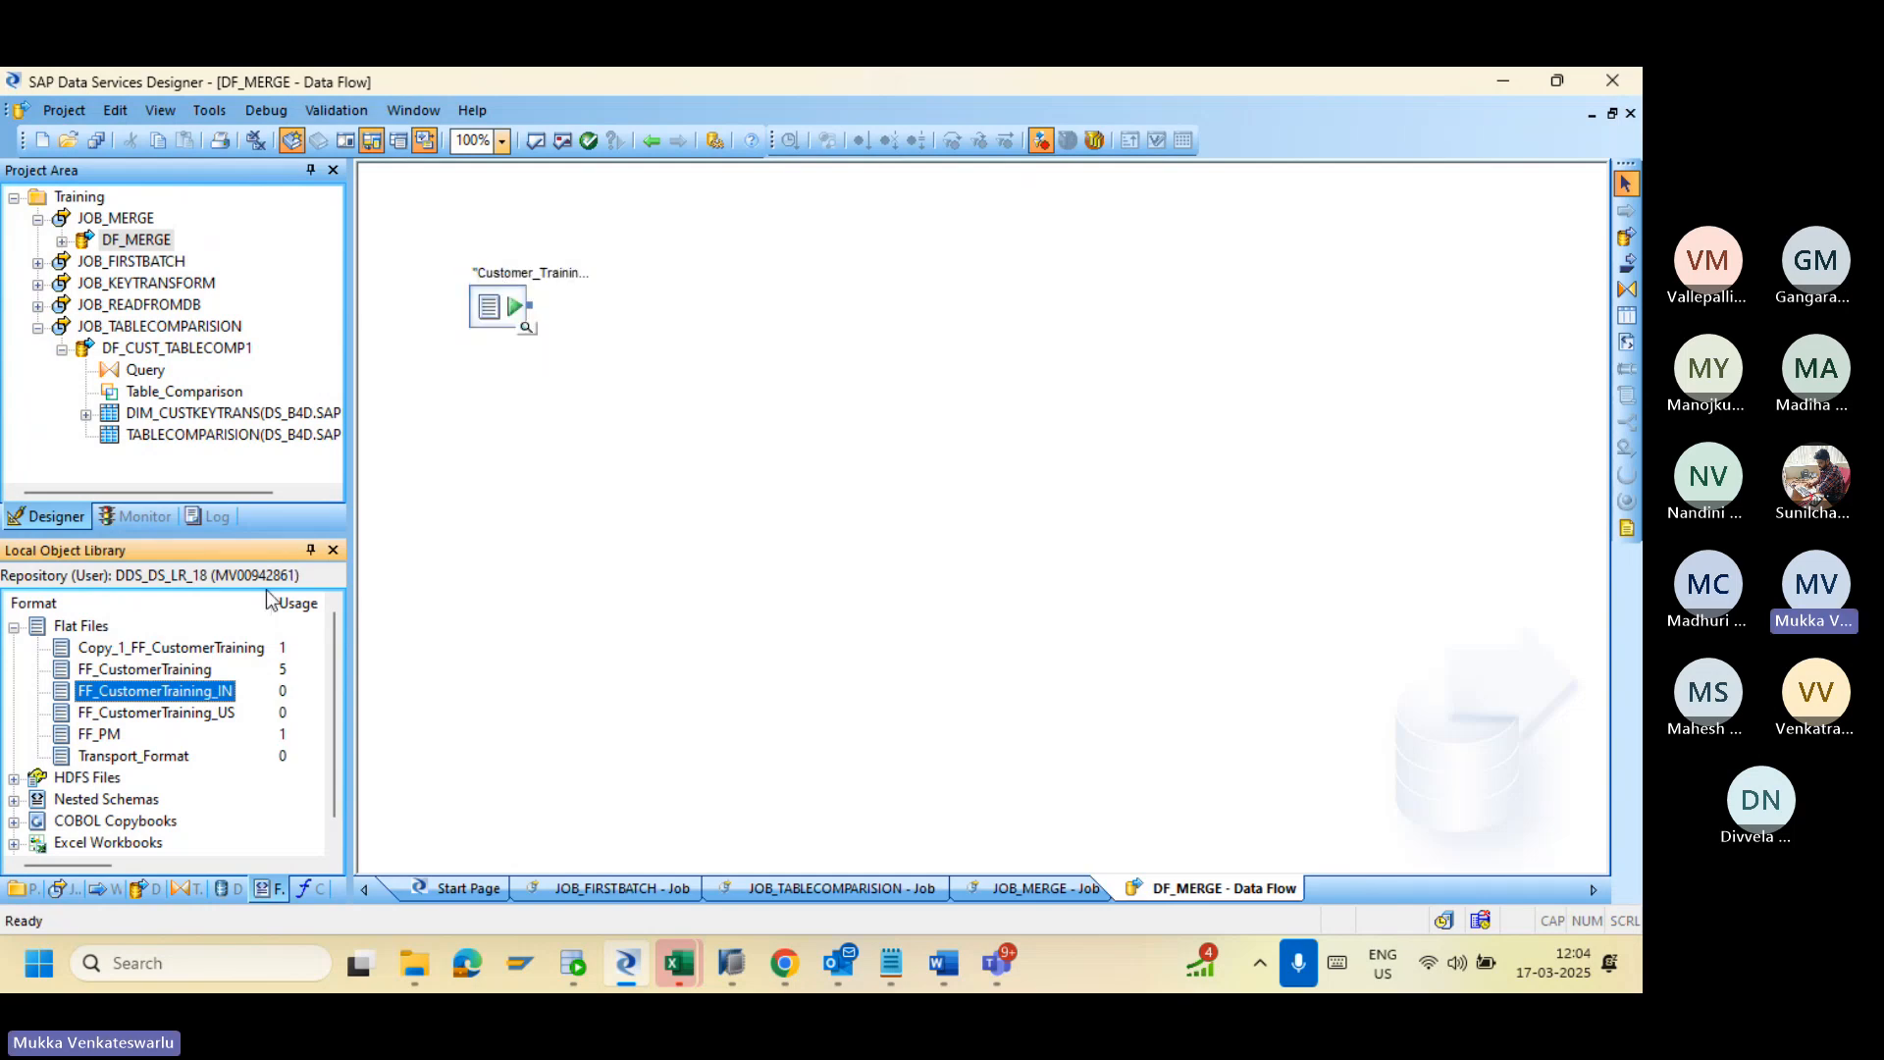
left_click_drag(216, 719, 490, 527)
left_click(560, 542)
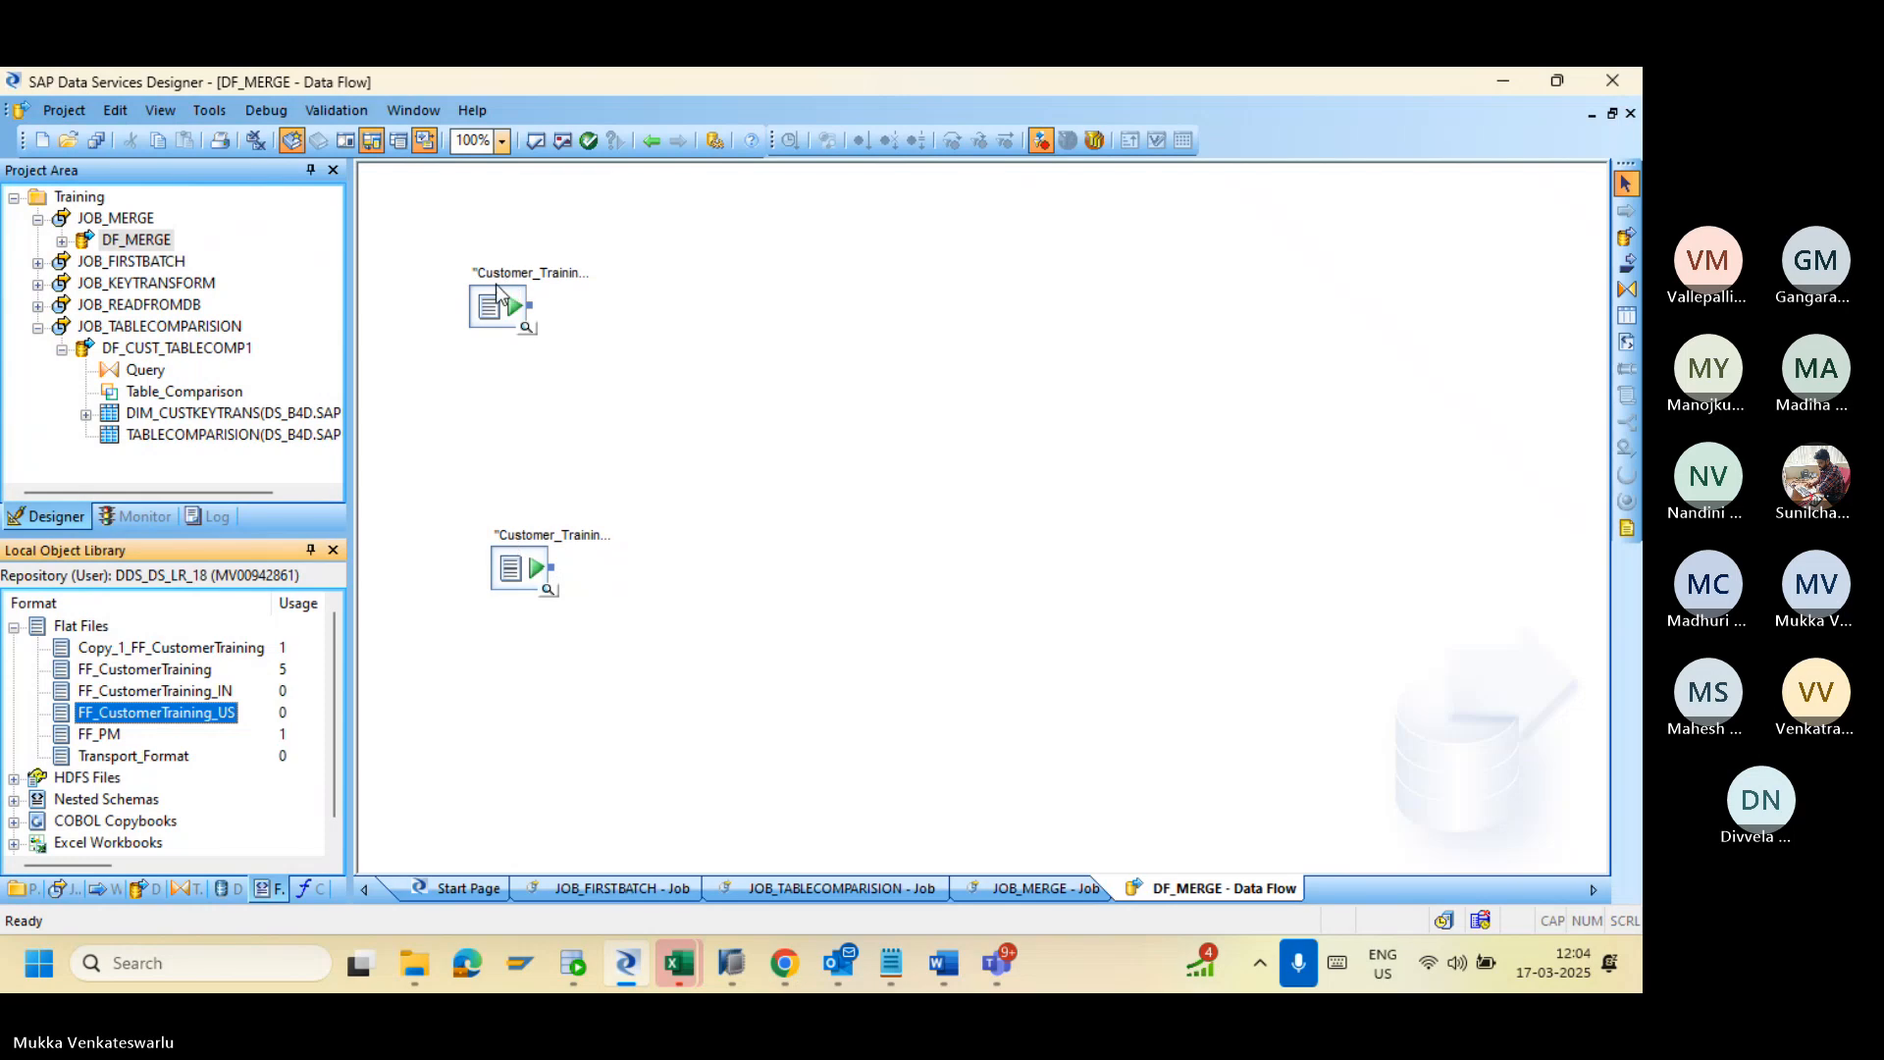
left_click_drag(495, 310, 475, 298)
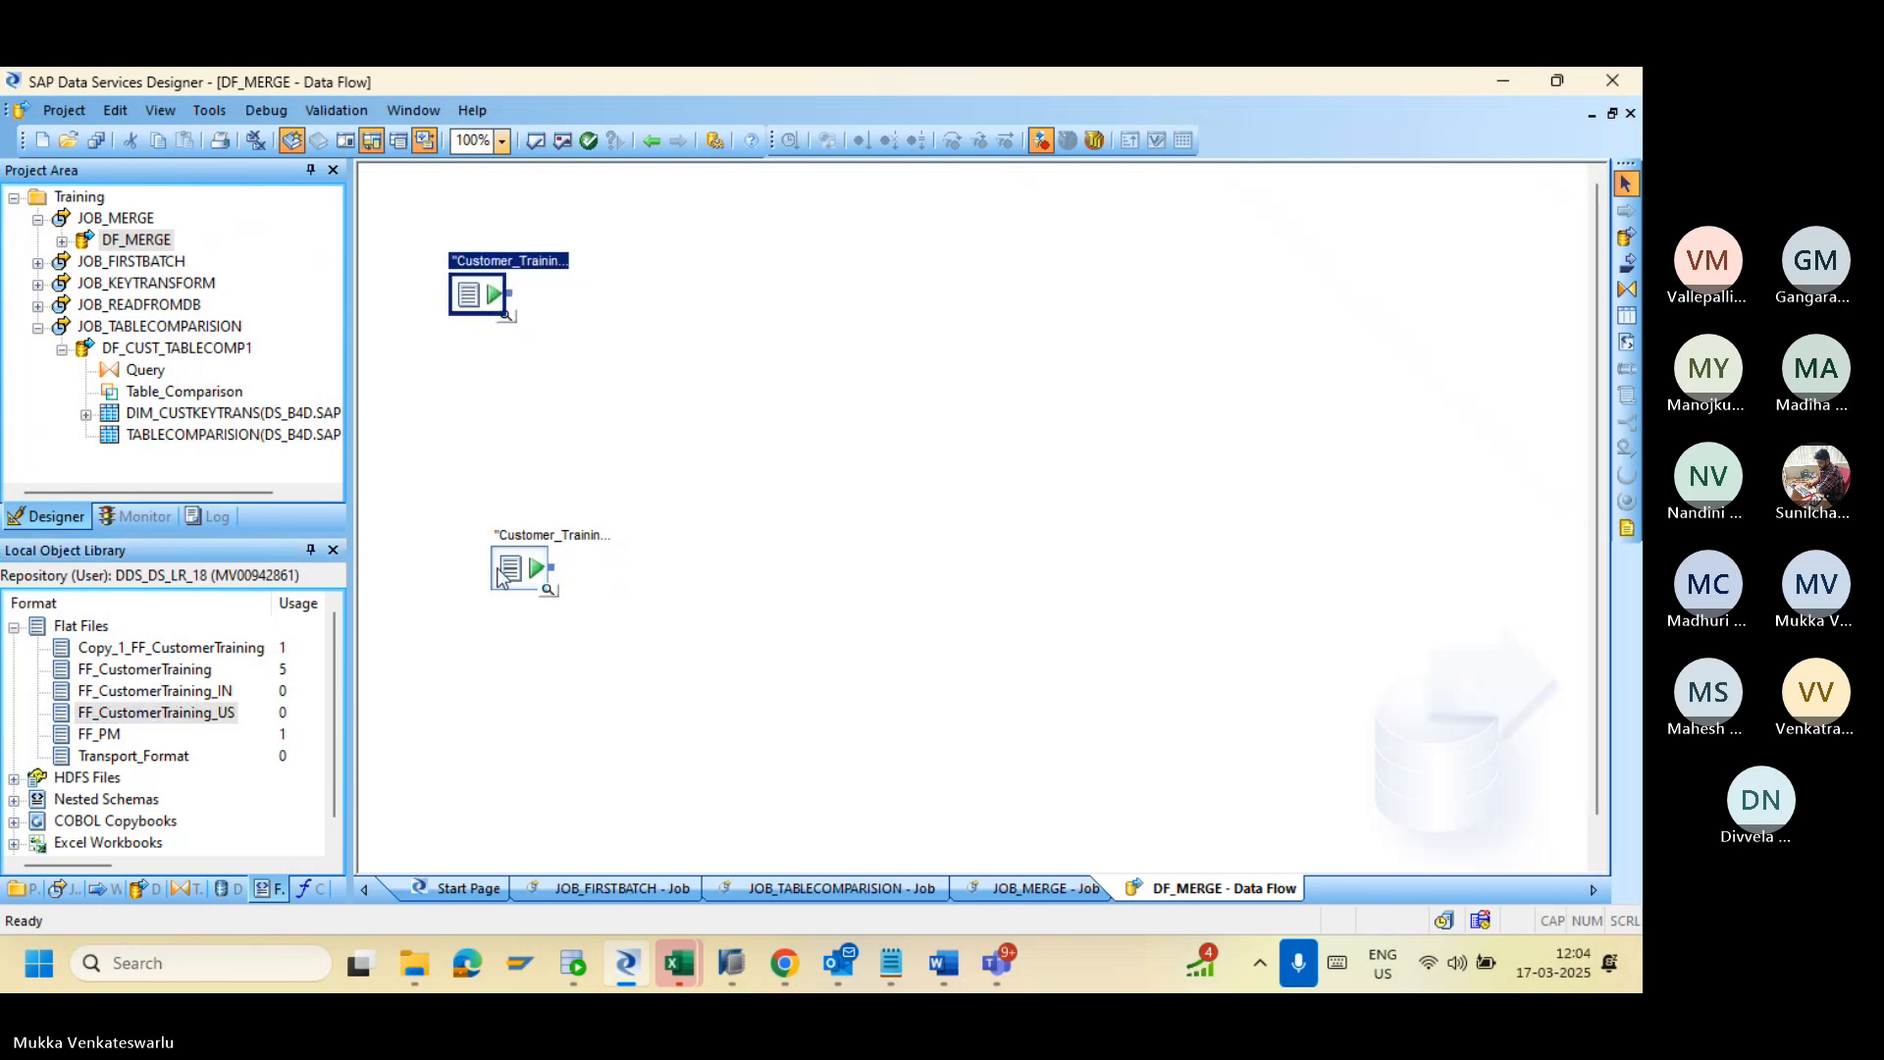
left_click_drag(500, 576, 459, 531)
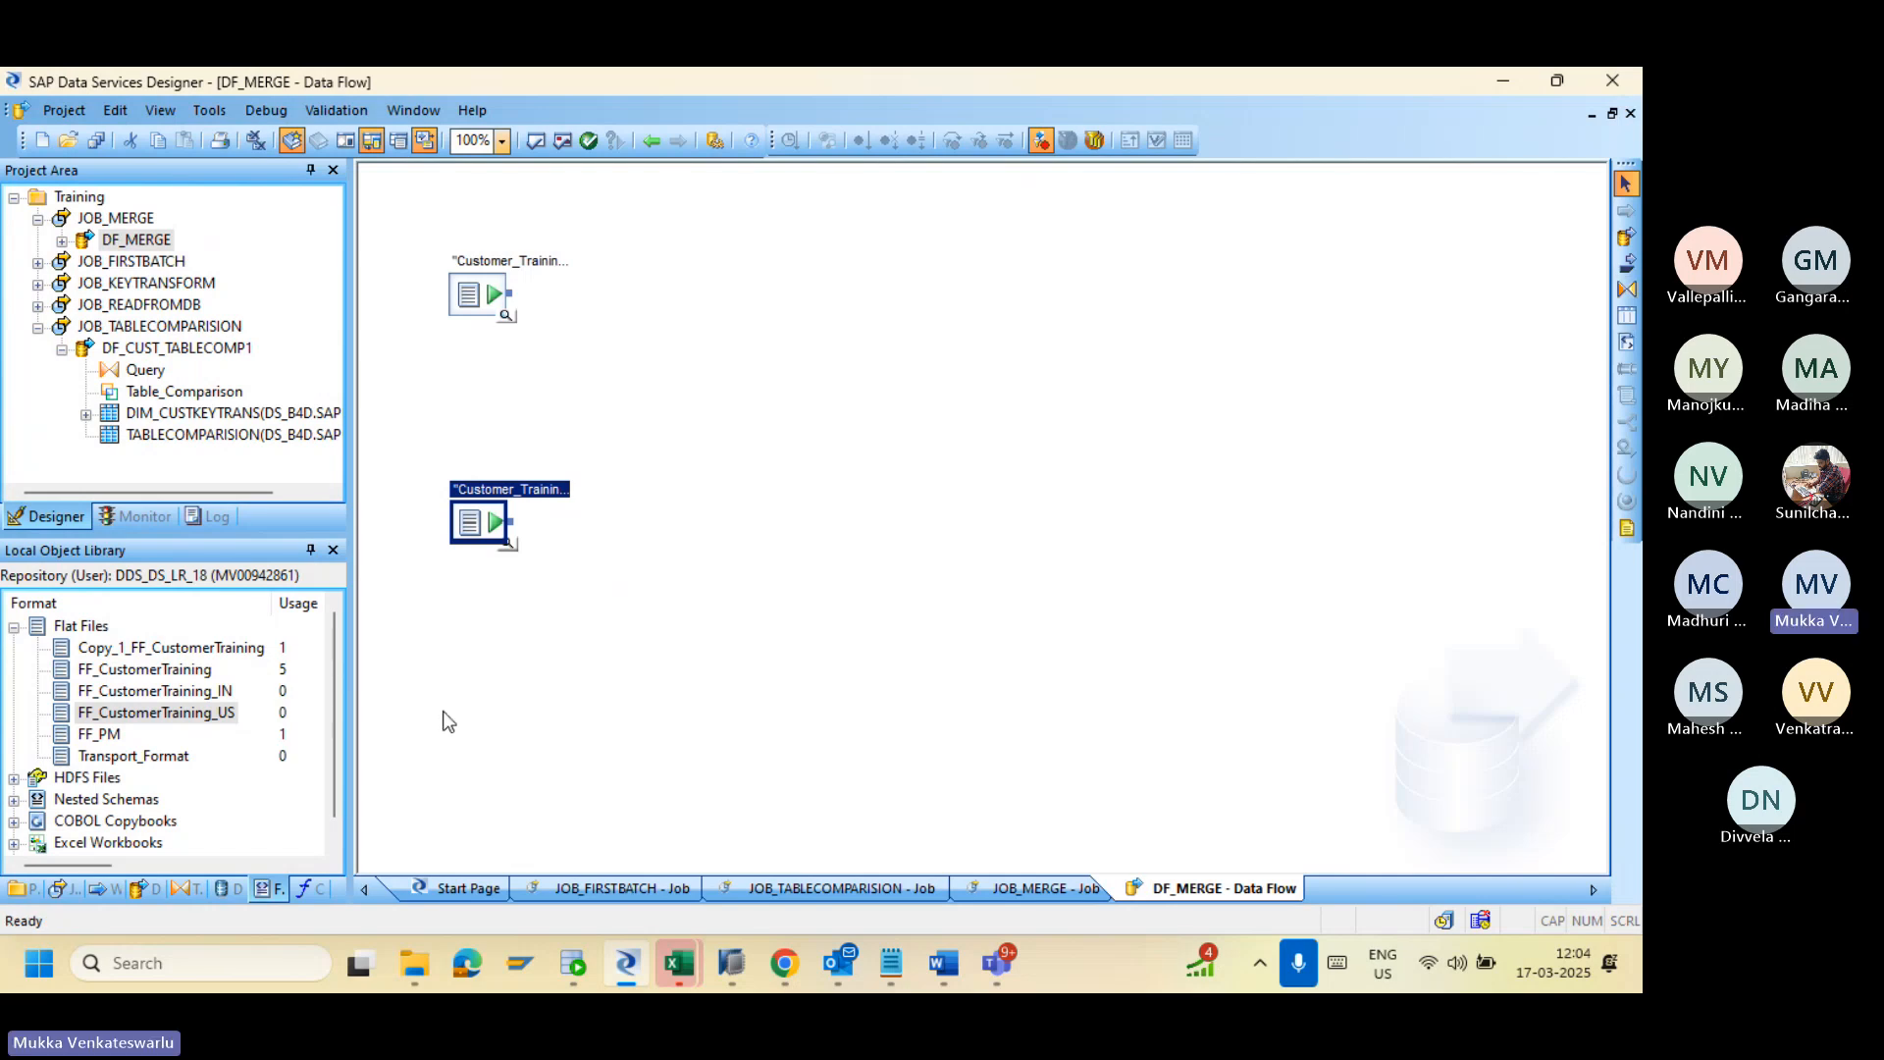
Step: Add a Merge platform transform to DF_MERGE and connect both customer training sources to it
left_click(190, 886)
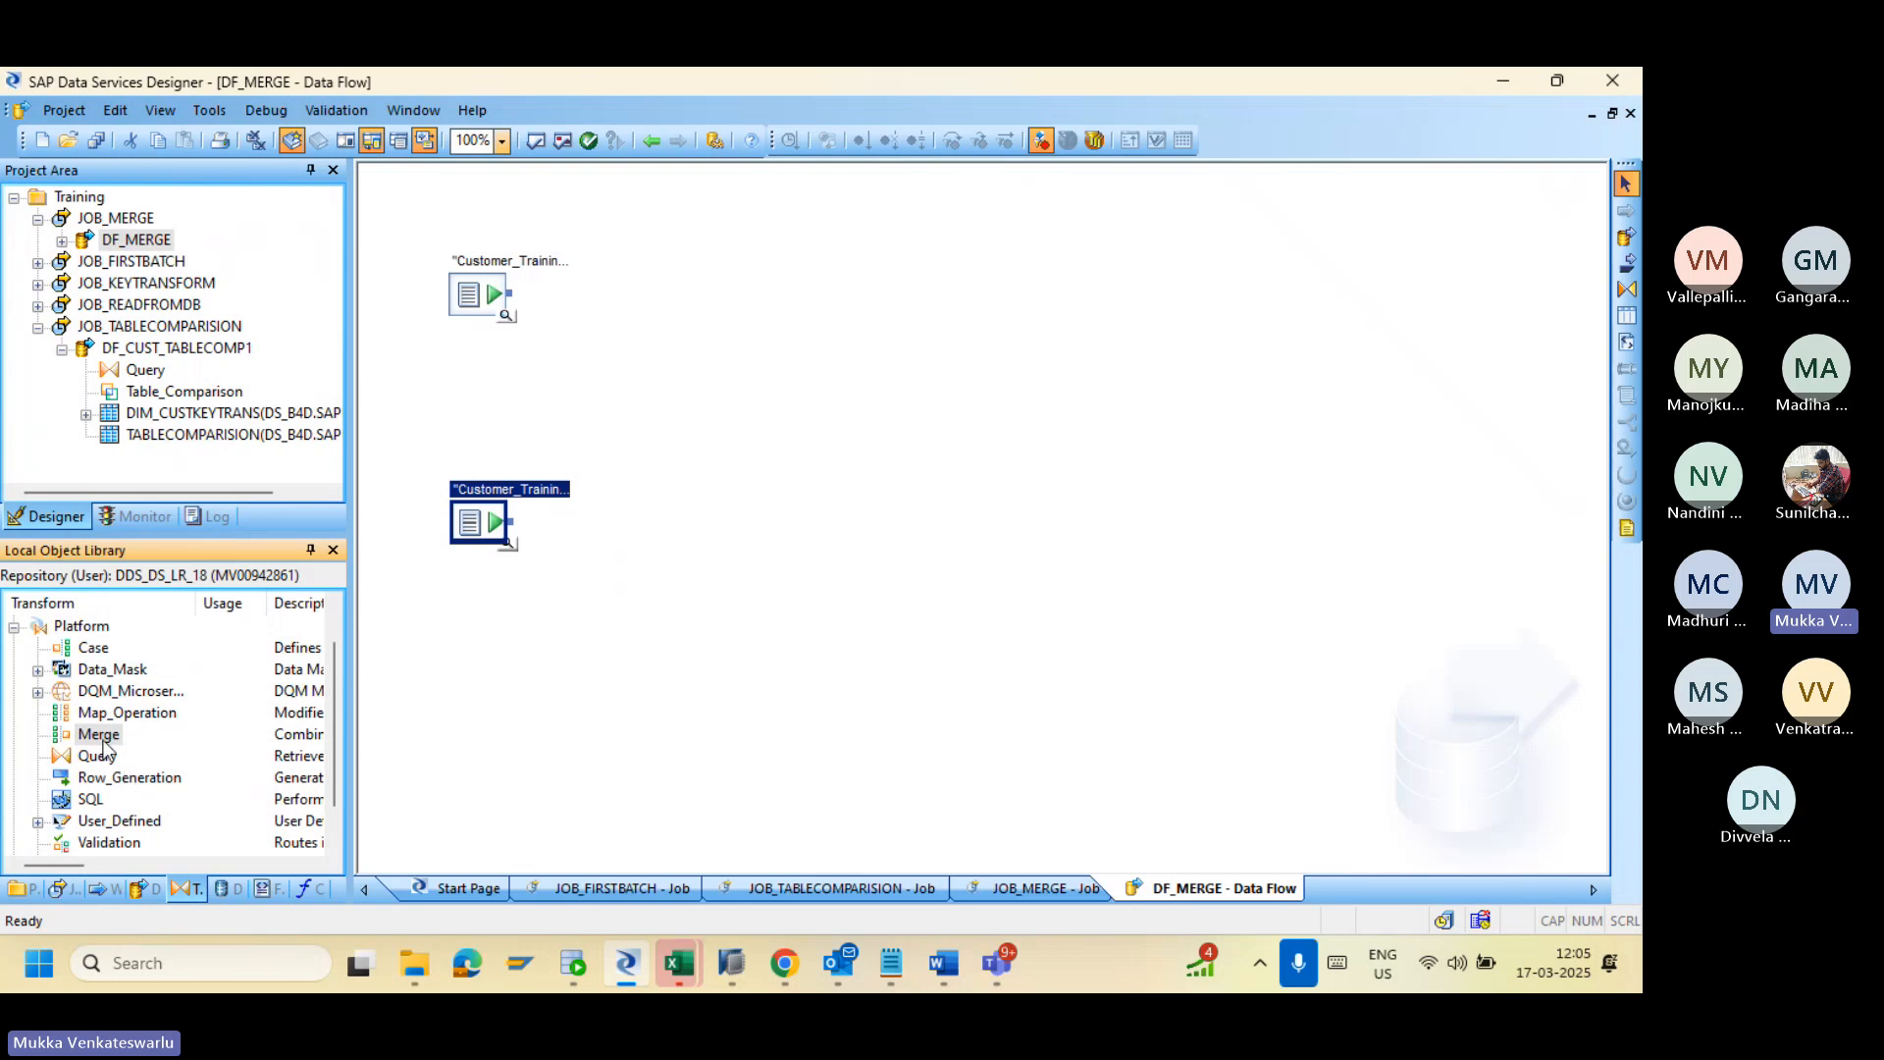
left_click_drag(103, 746, 858, 397)
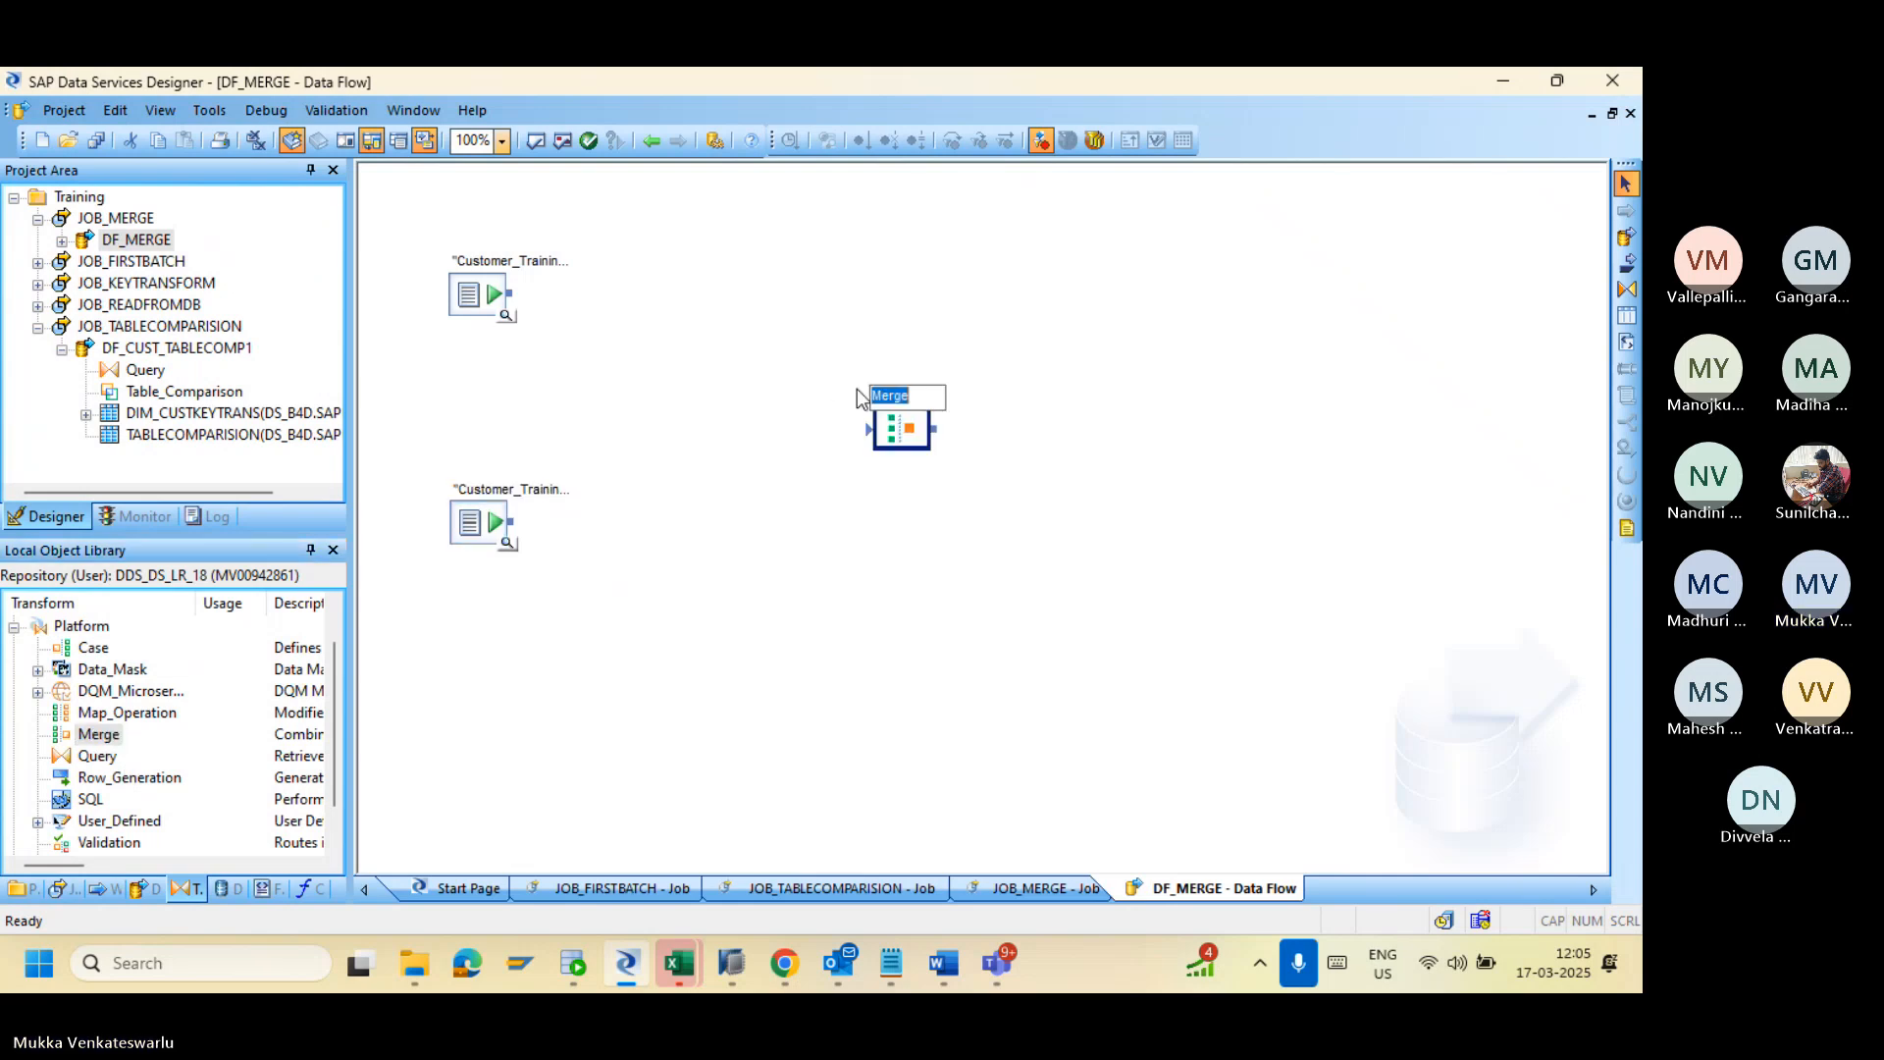
left_click_drag(509, 293, 870, 428)
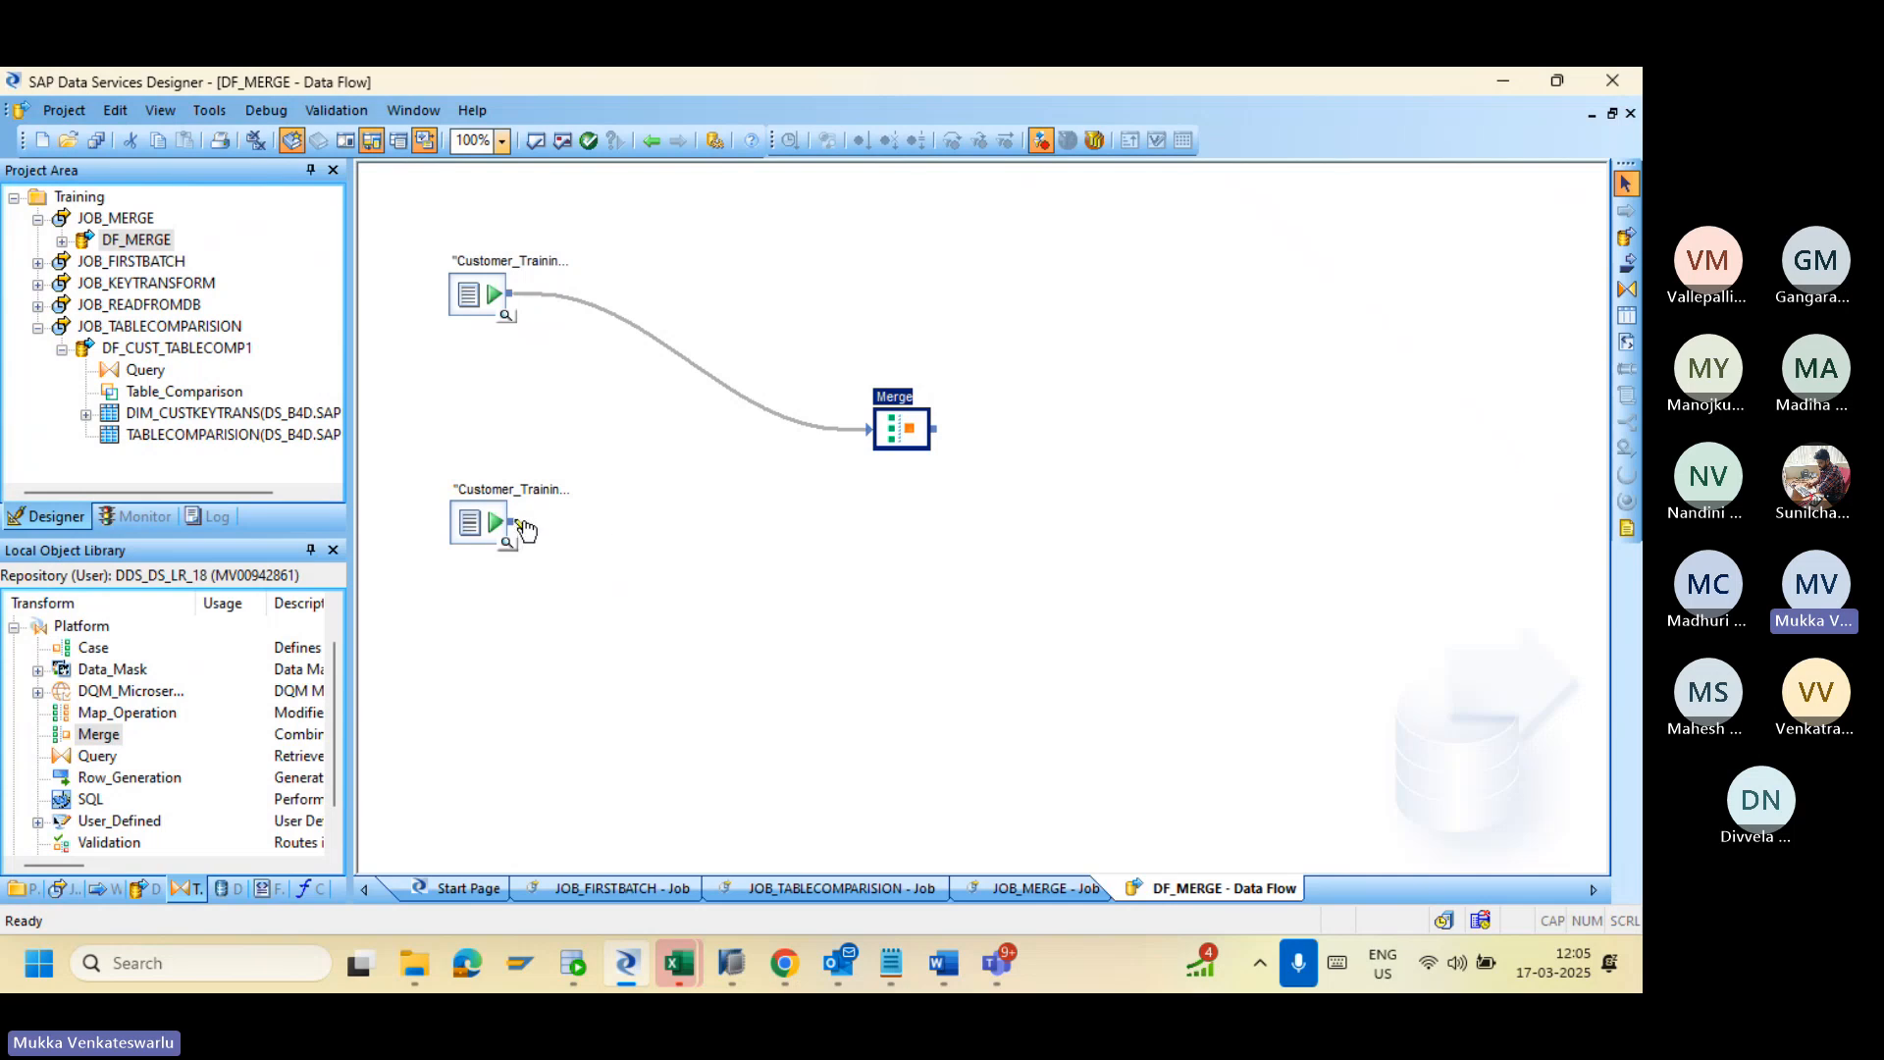
left_click_drag(523, 530, 880, 438)
Step: Open the Merge transform and examine the fields of its FF_CustomerTraining_IN and FF_CustomerTraining_US input schemas against the output schema
double_click(880, 438)
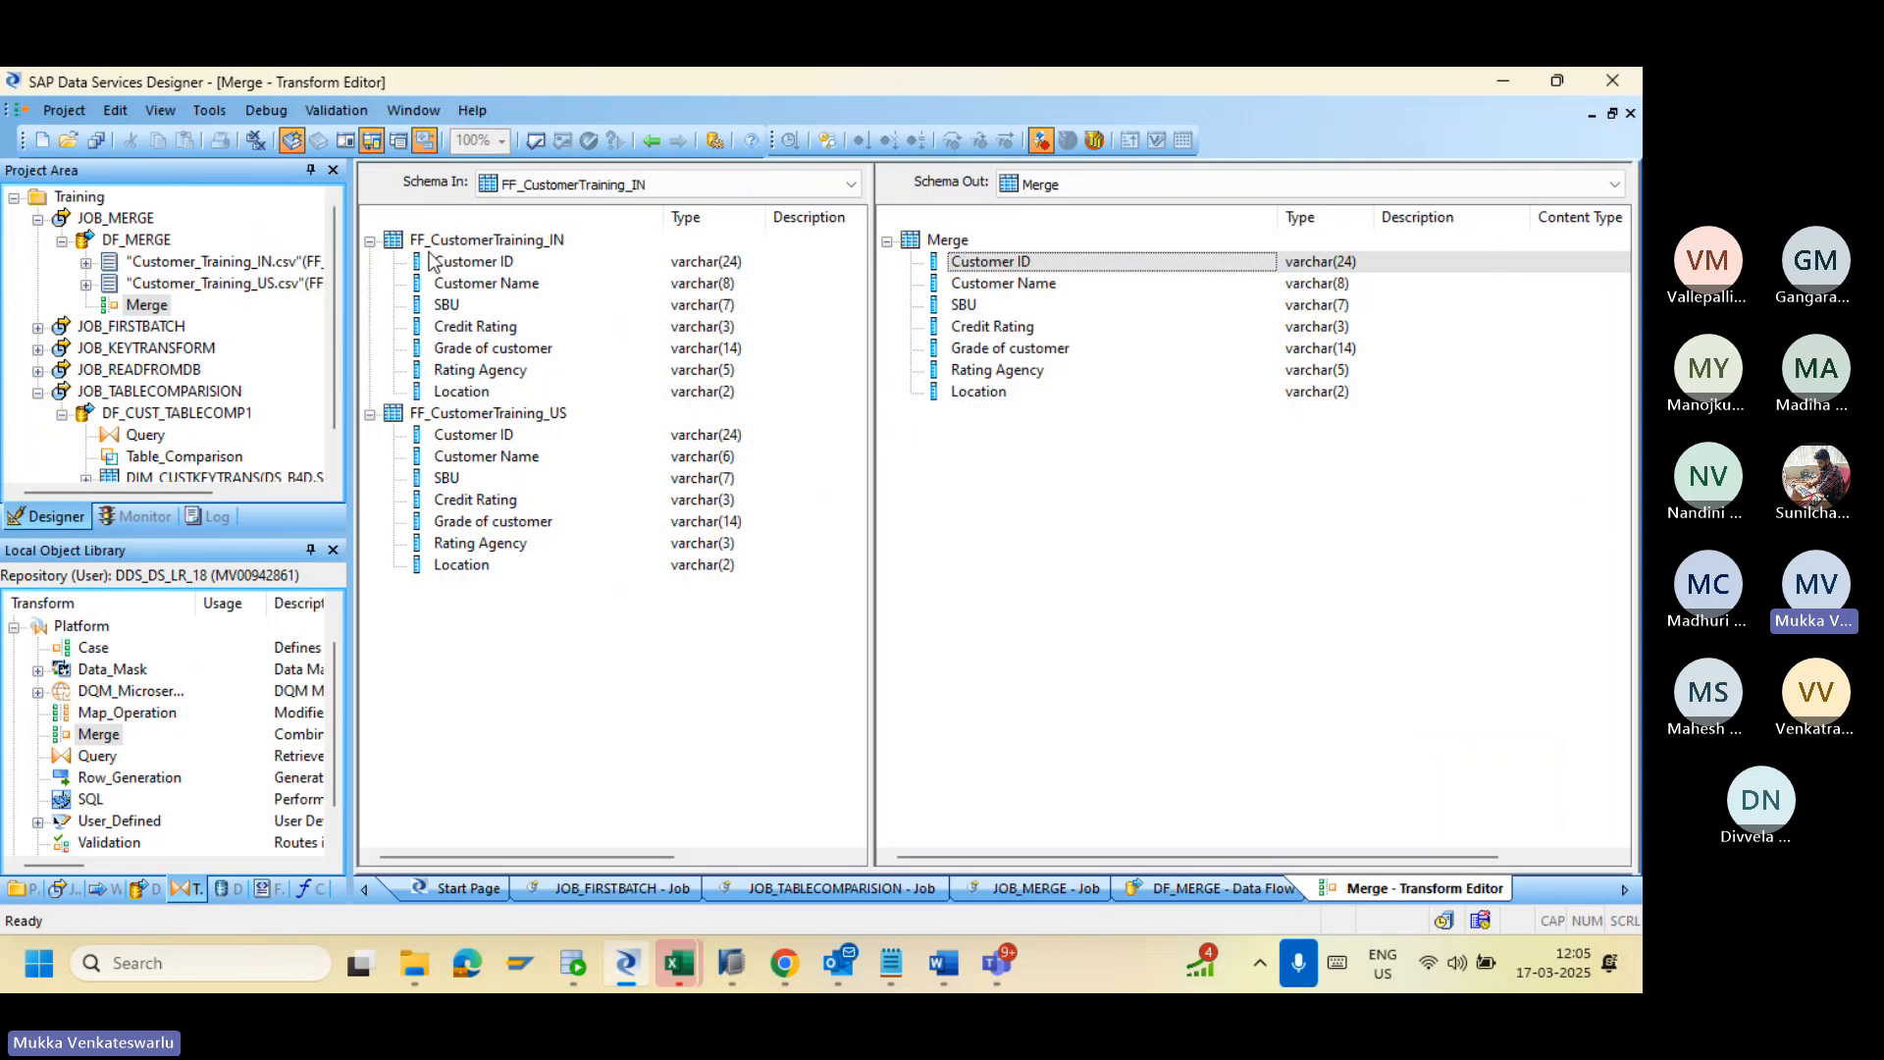
left_click(369, 240)
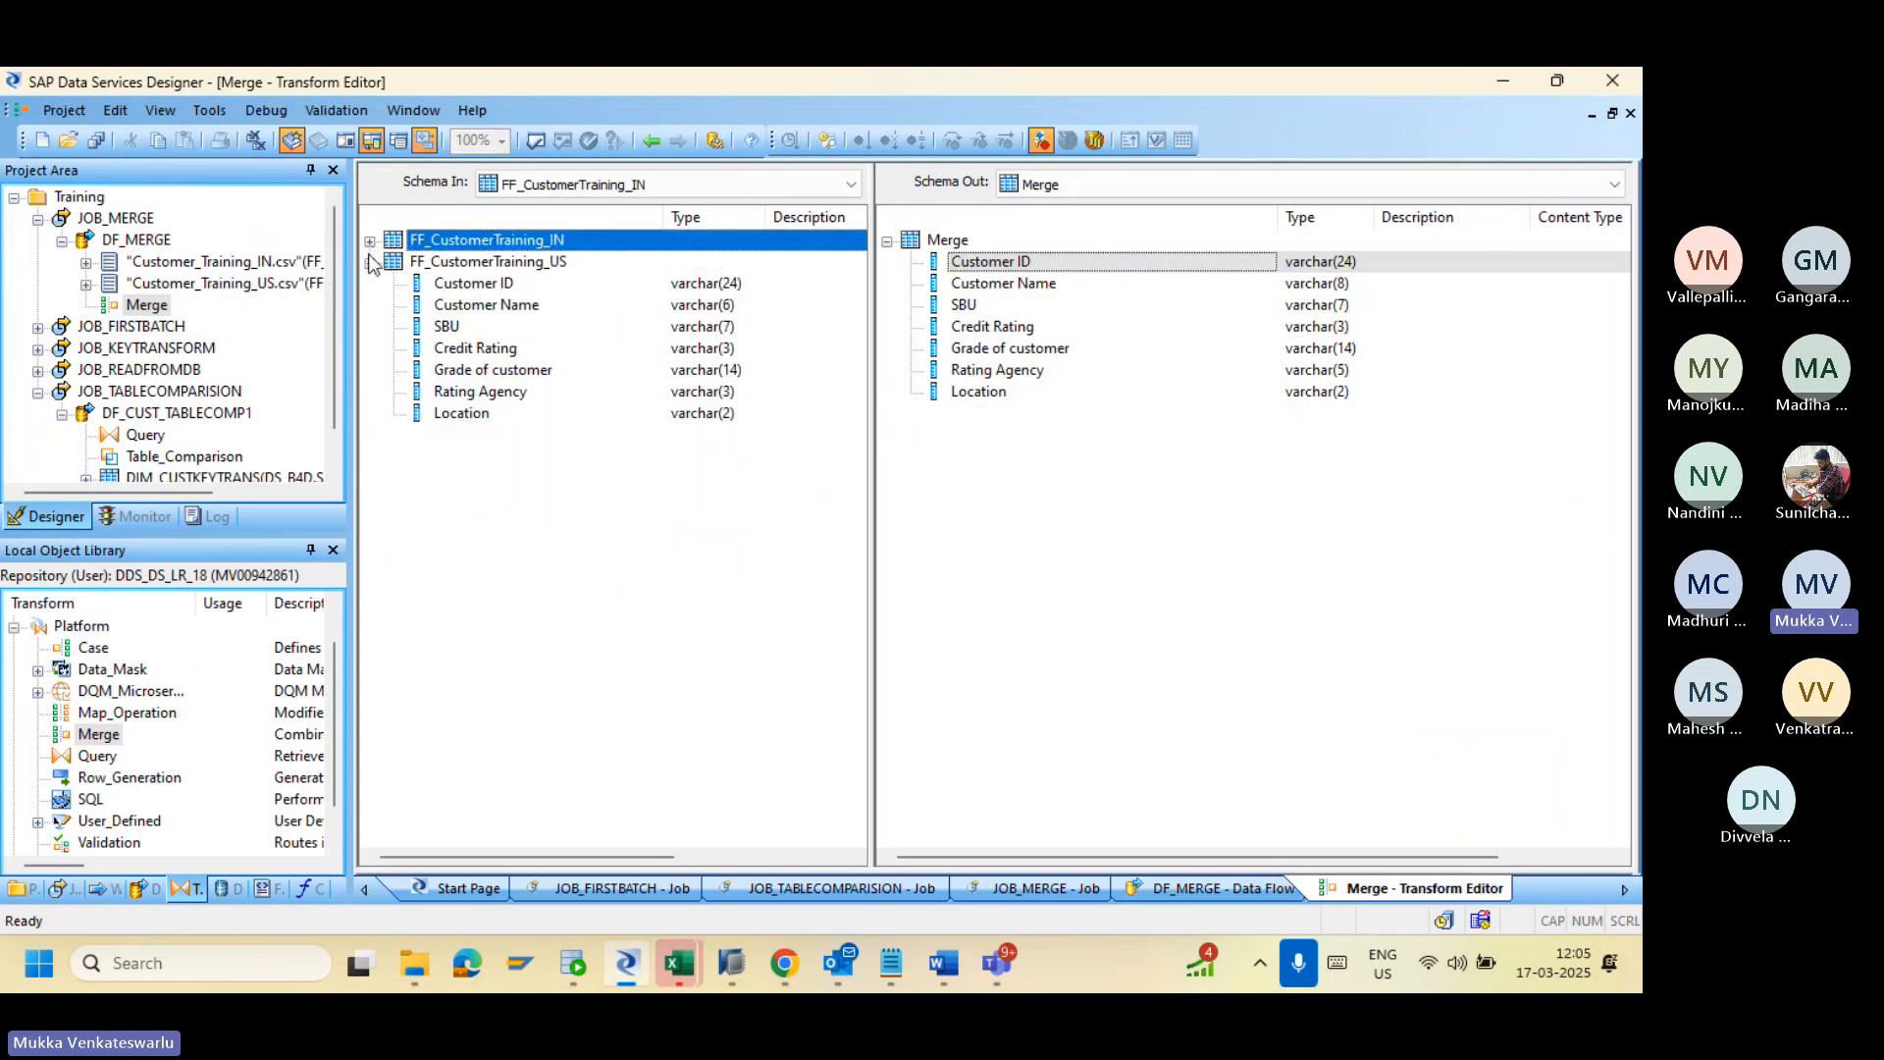
left_click(369, 262)
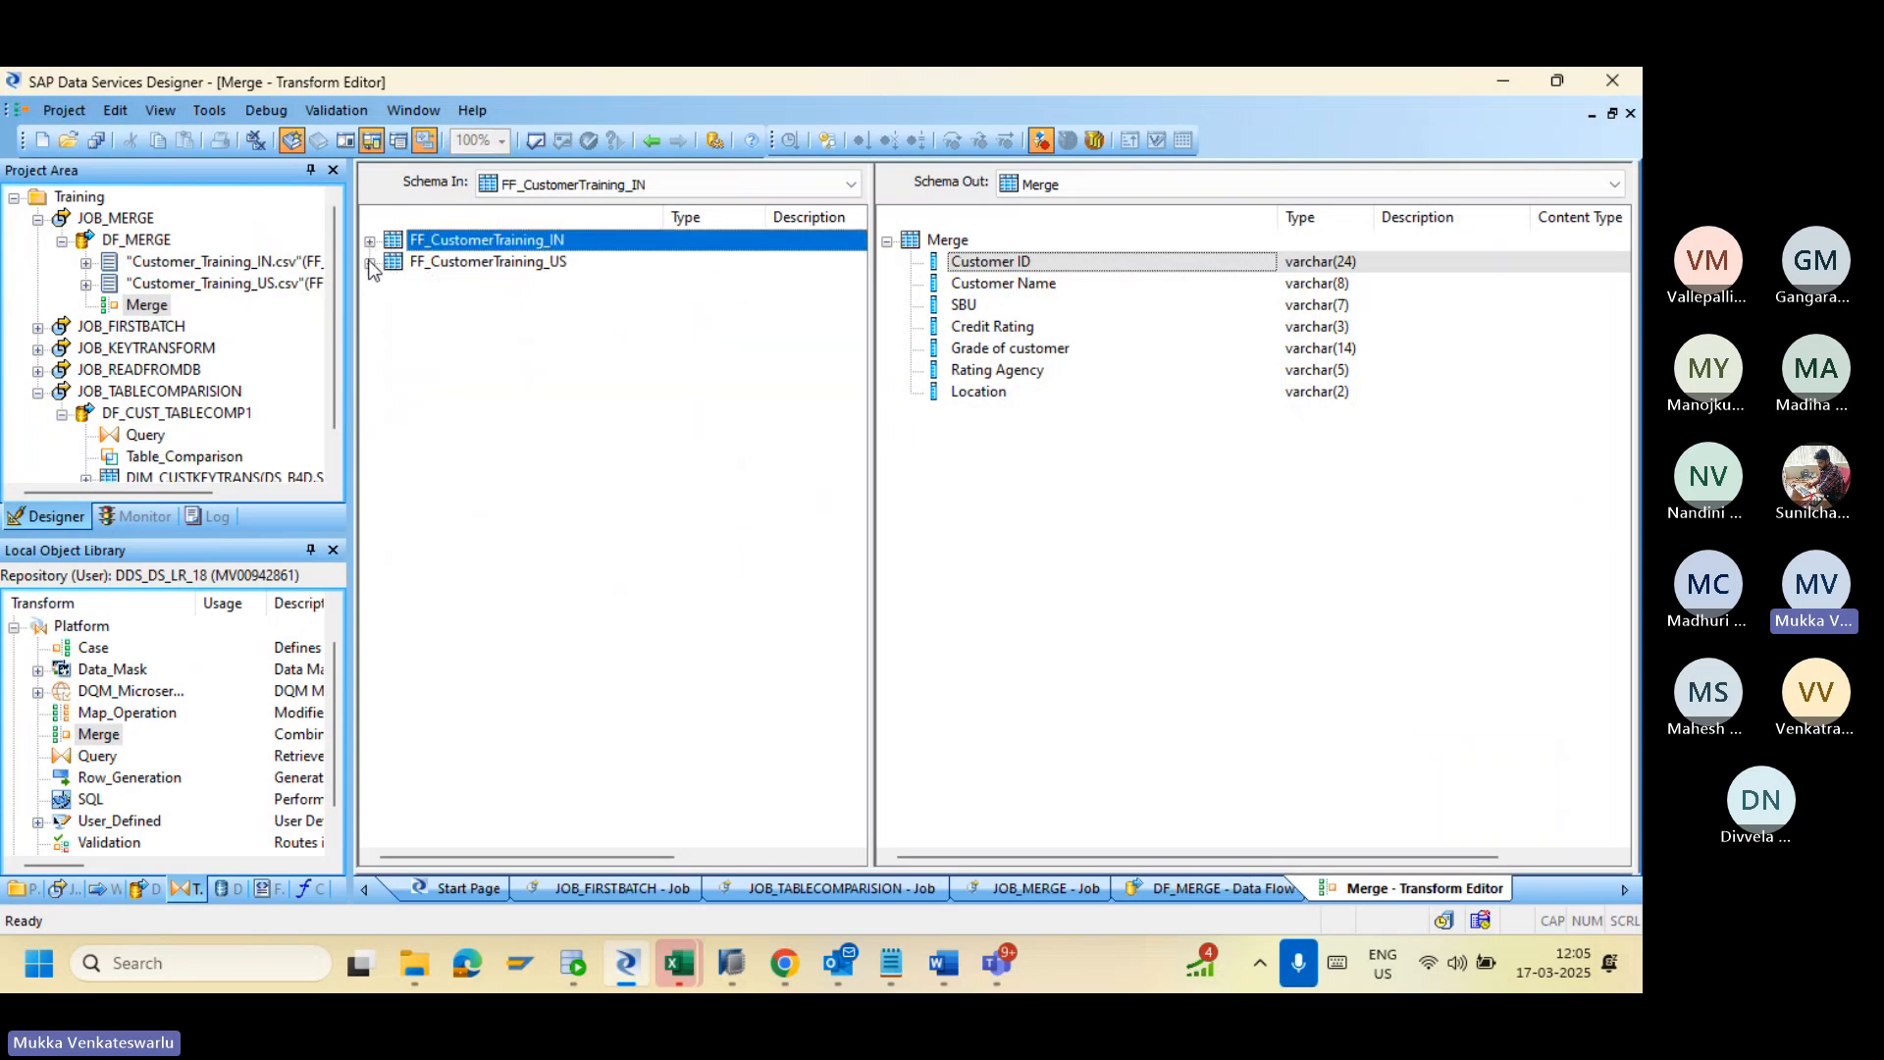
left_click(467, 339)
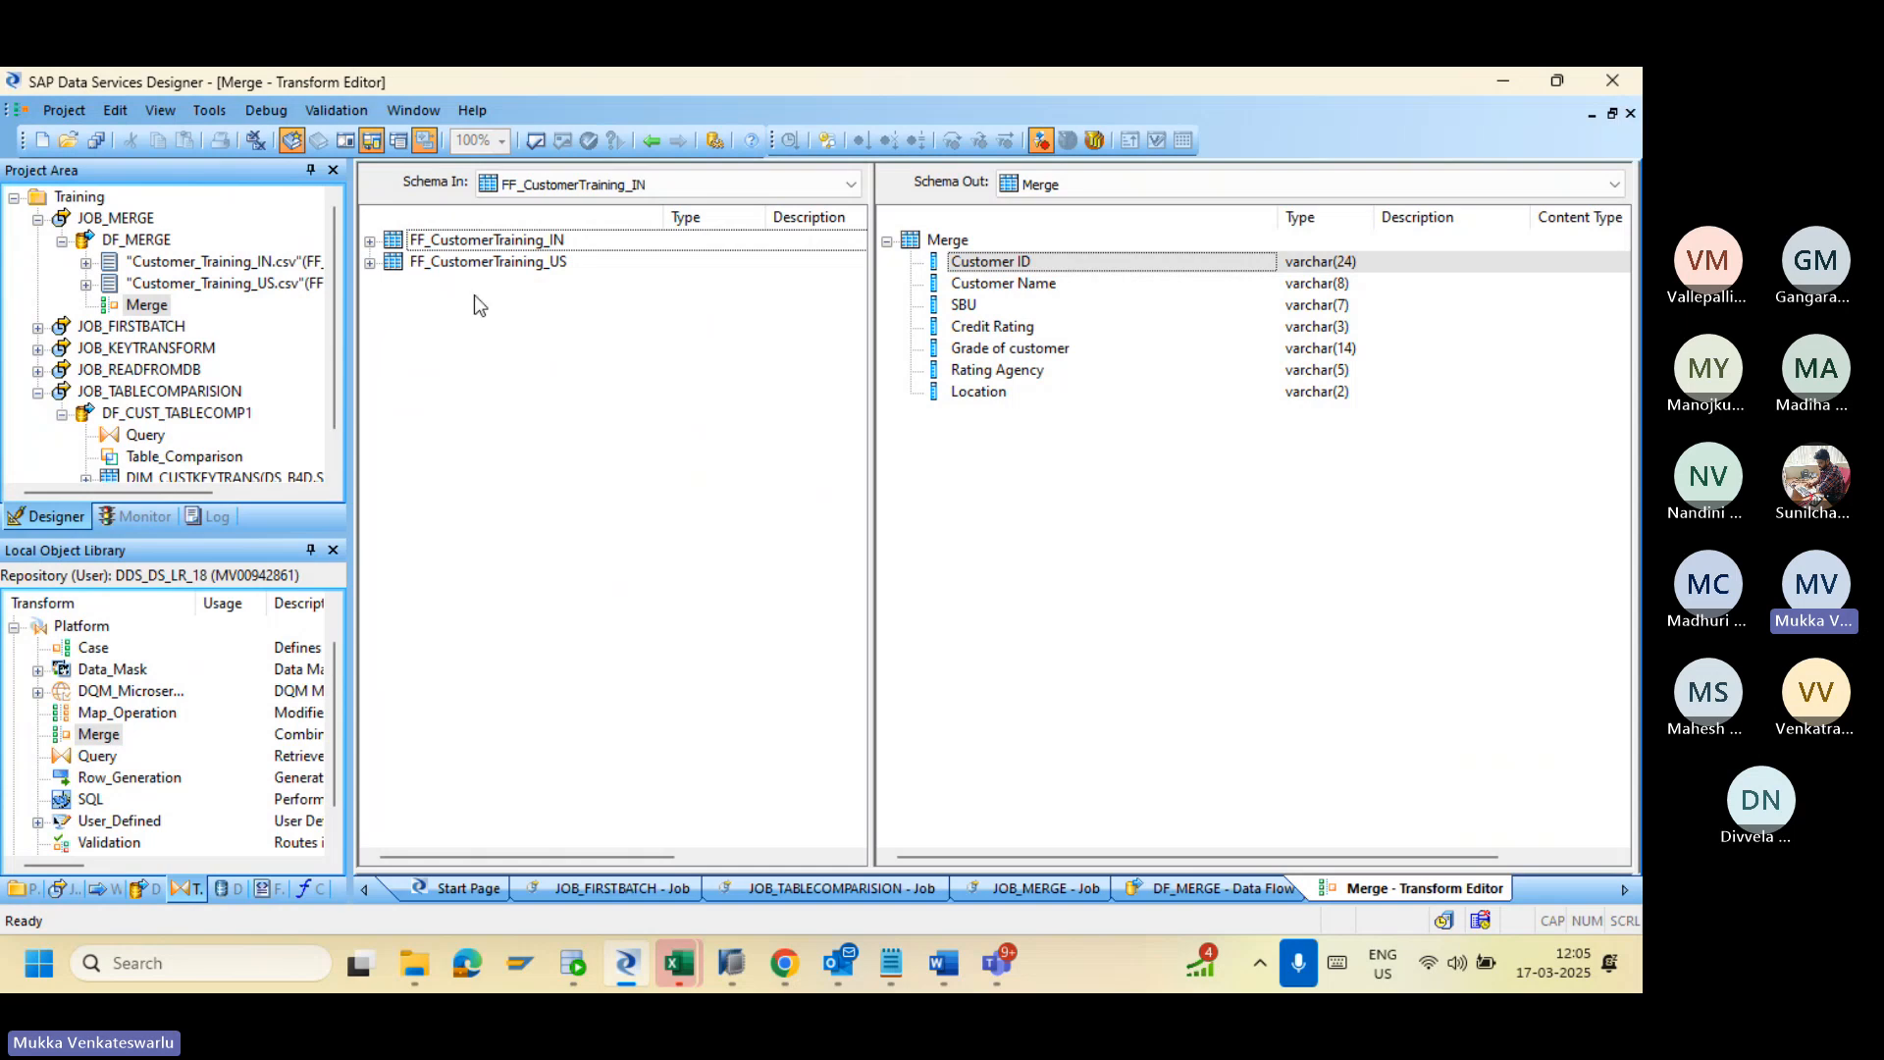
left_click(371, 267)
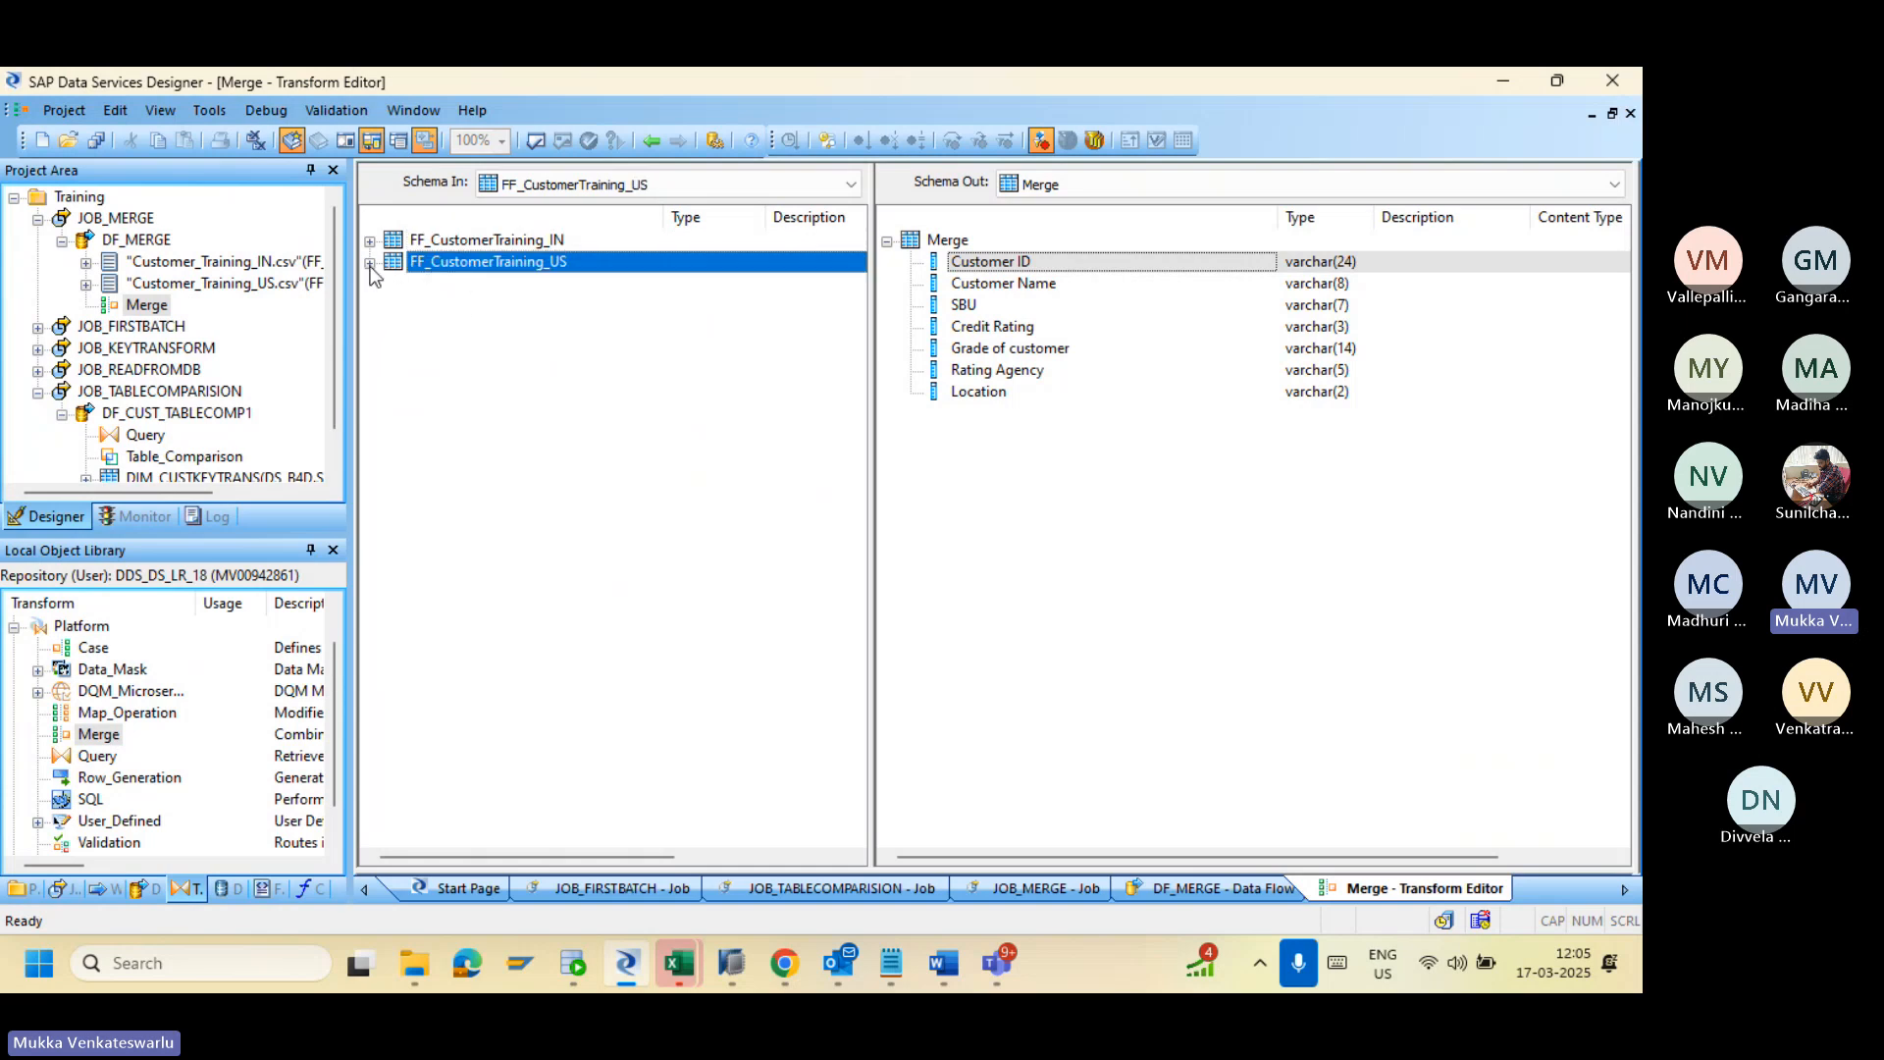
left_click(370, 263)
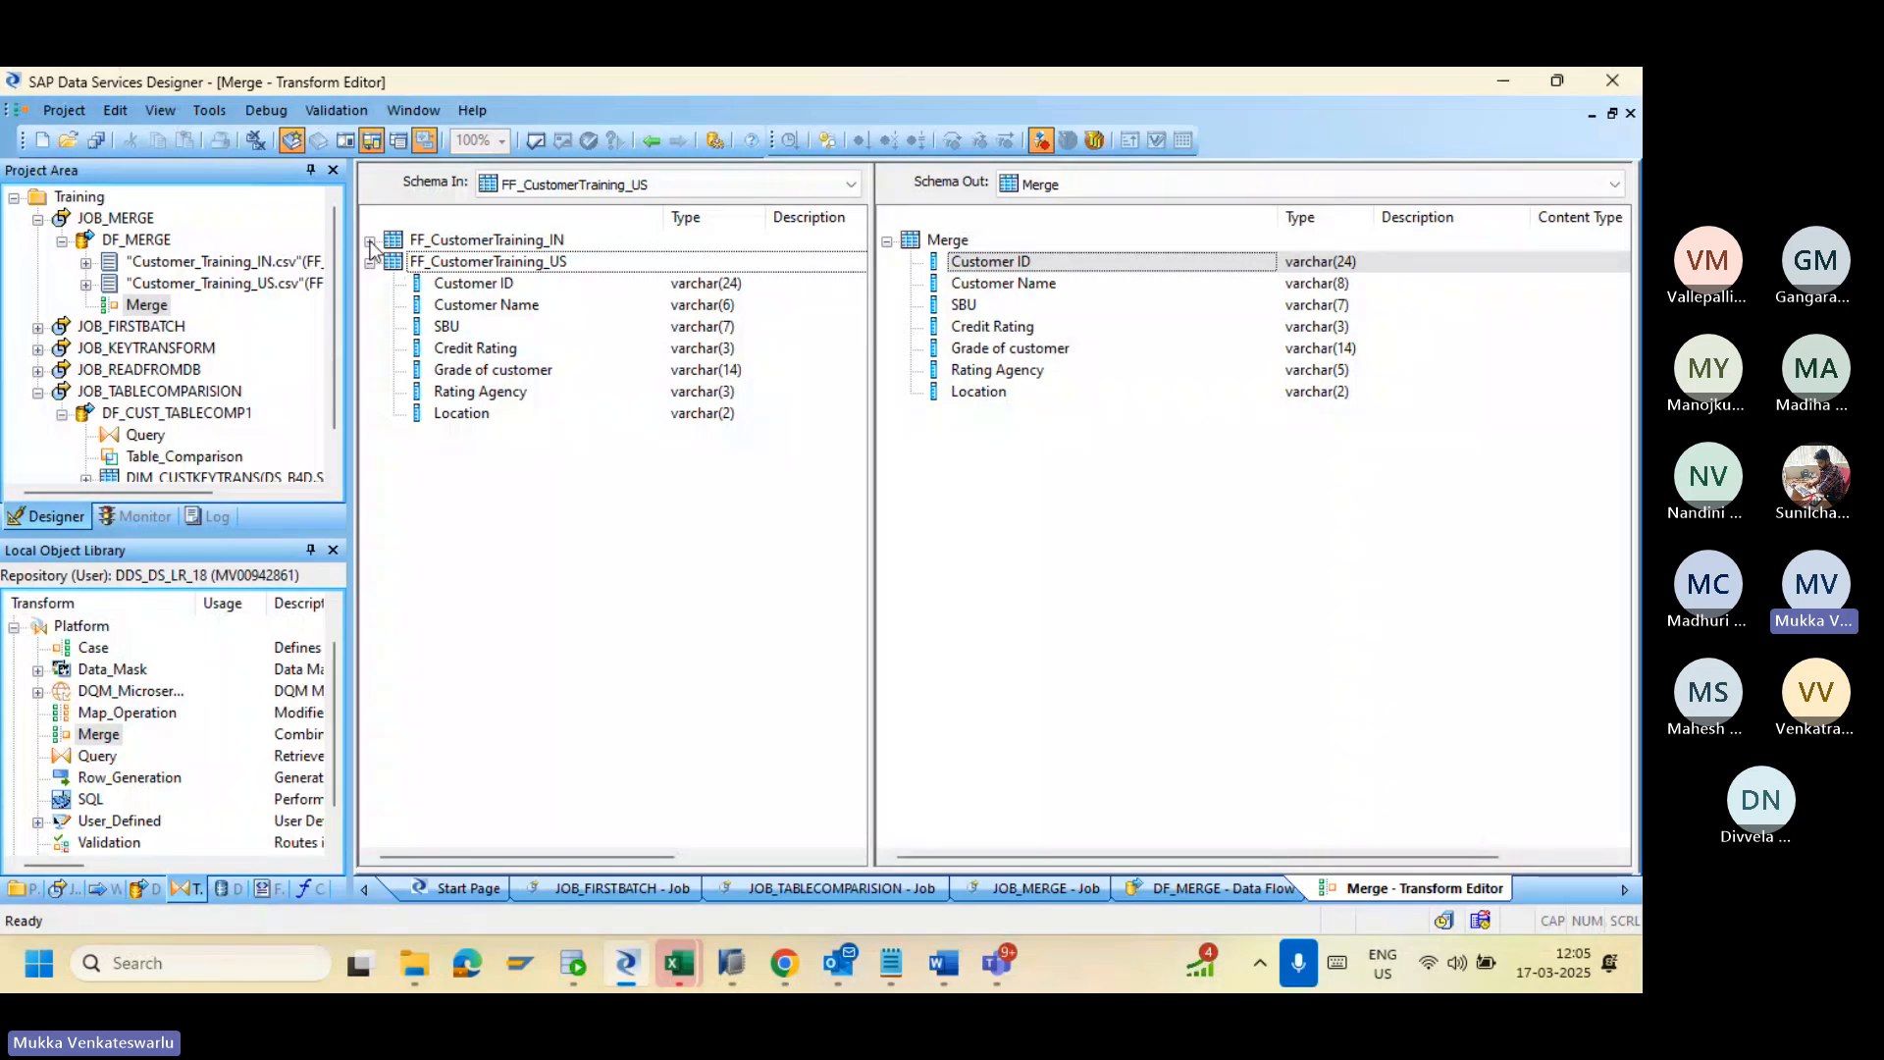
Step: Leave the Merge transform and add a template table named MERGETRANSFORMATION to DF_MERGE, in datastore DS_B4D with owner SAPHANADB
left_click(370, 241)
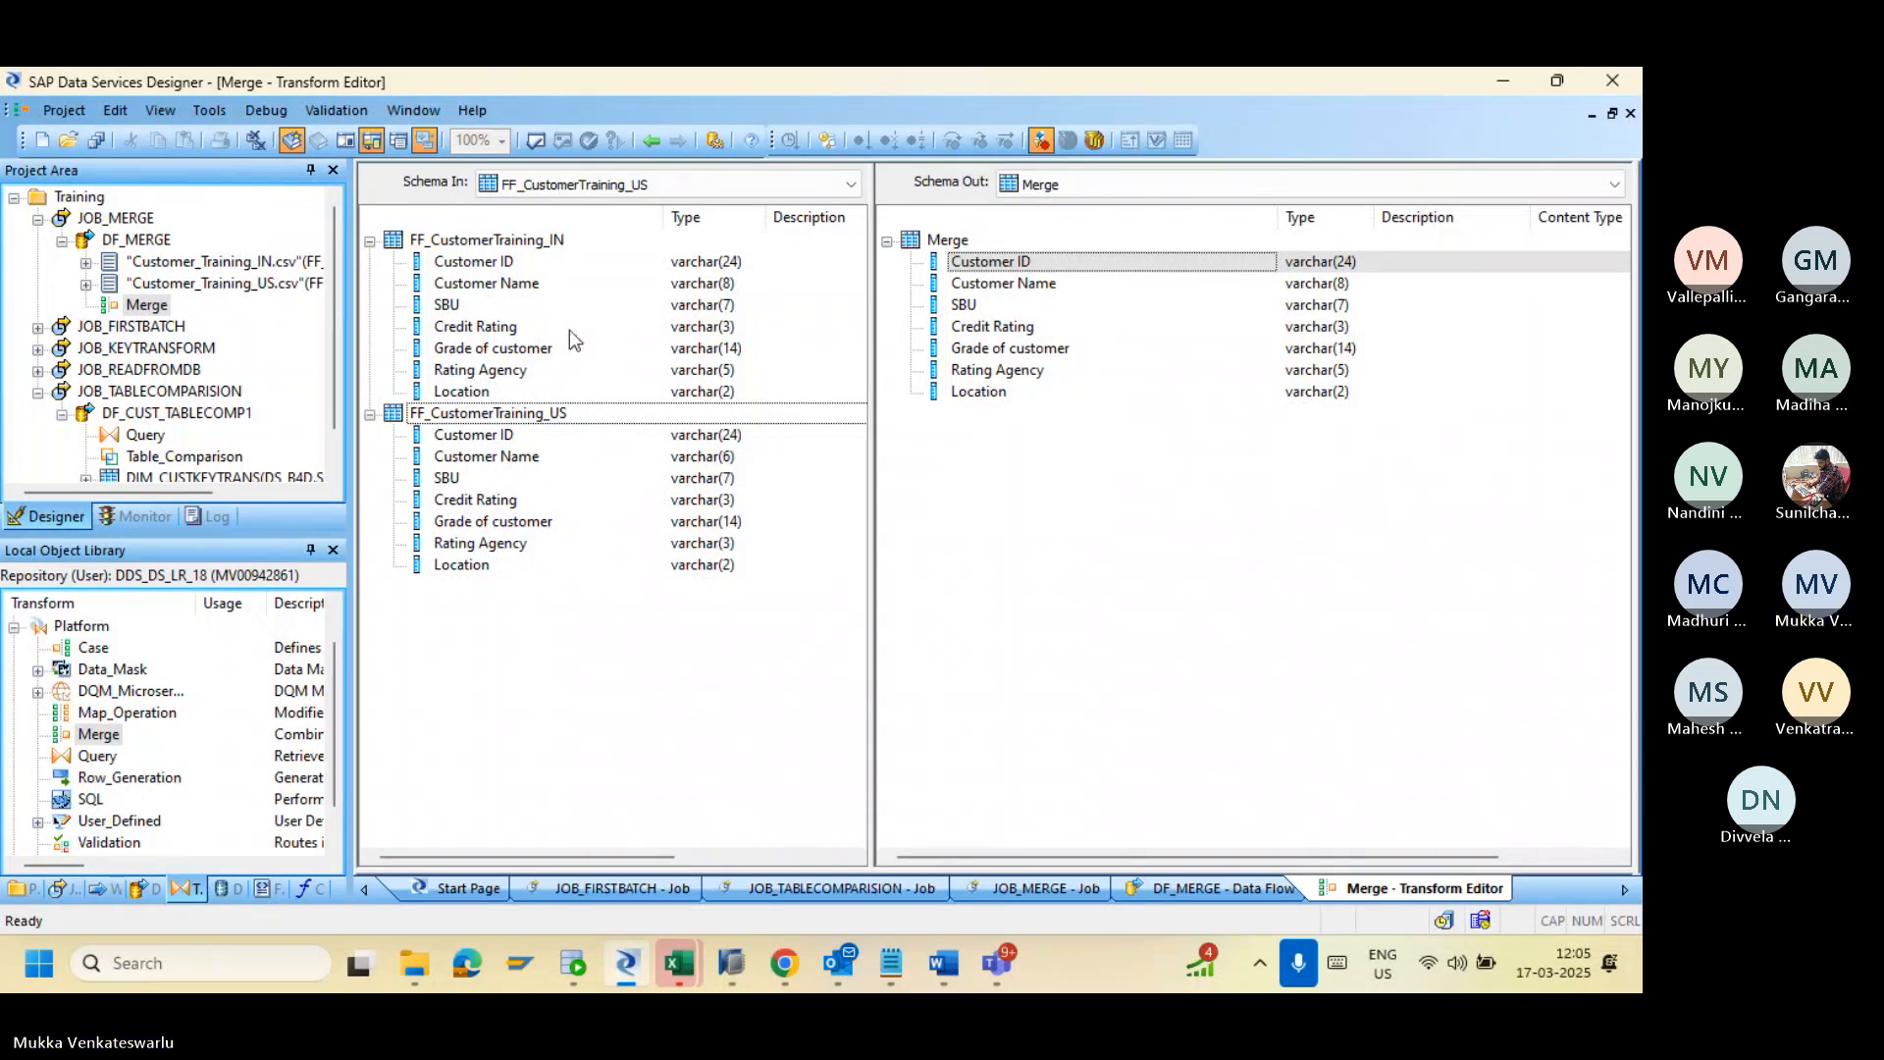
key("ctrl+F4")
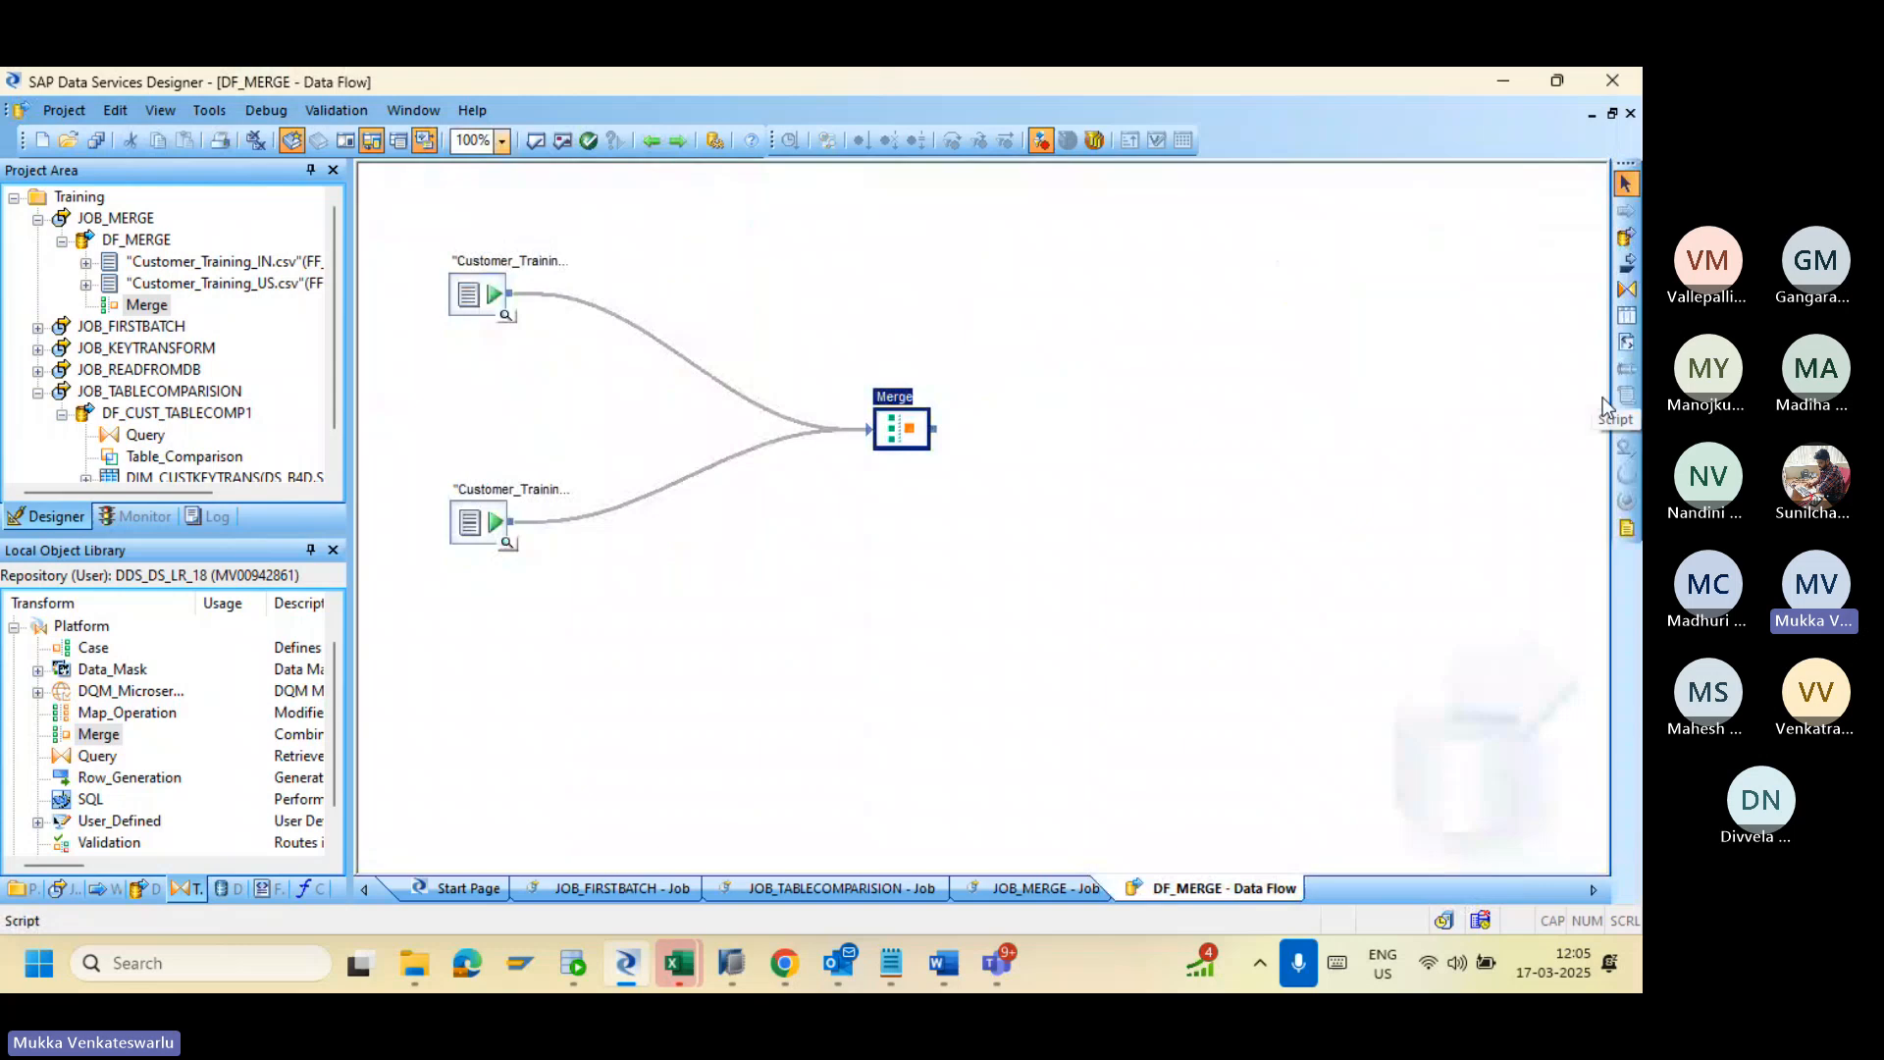
left_click(1625, 317)
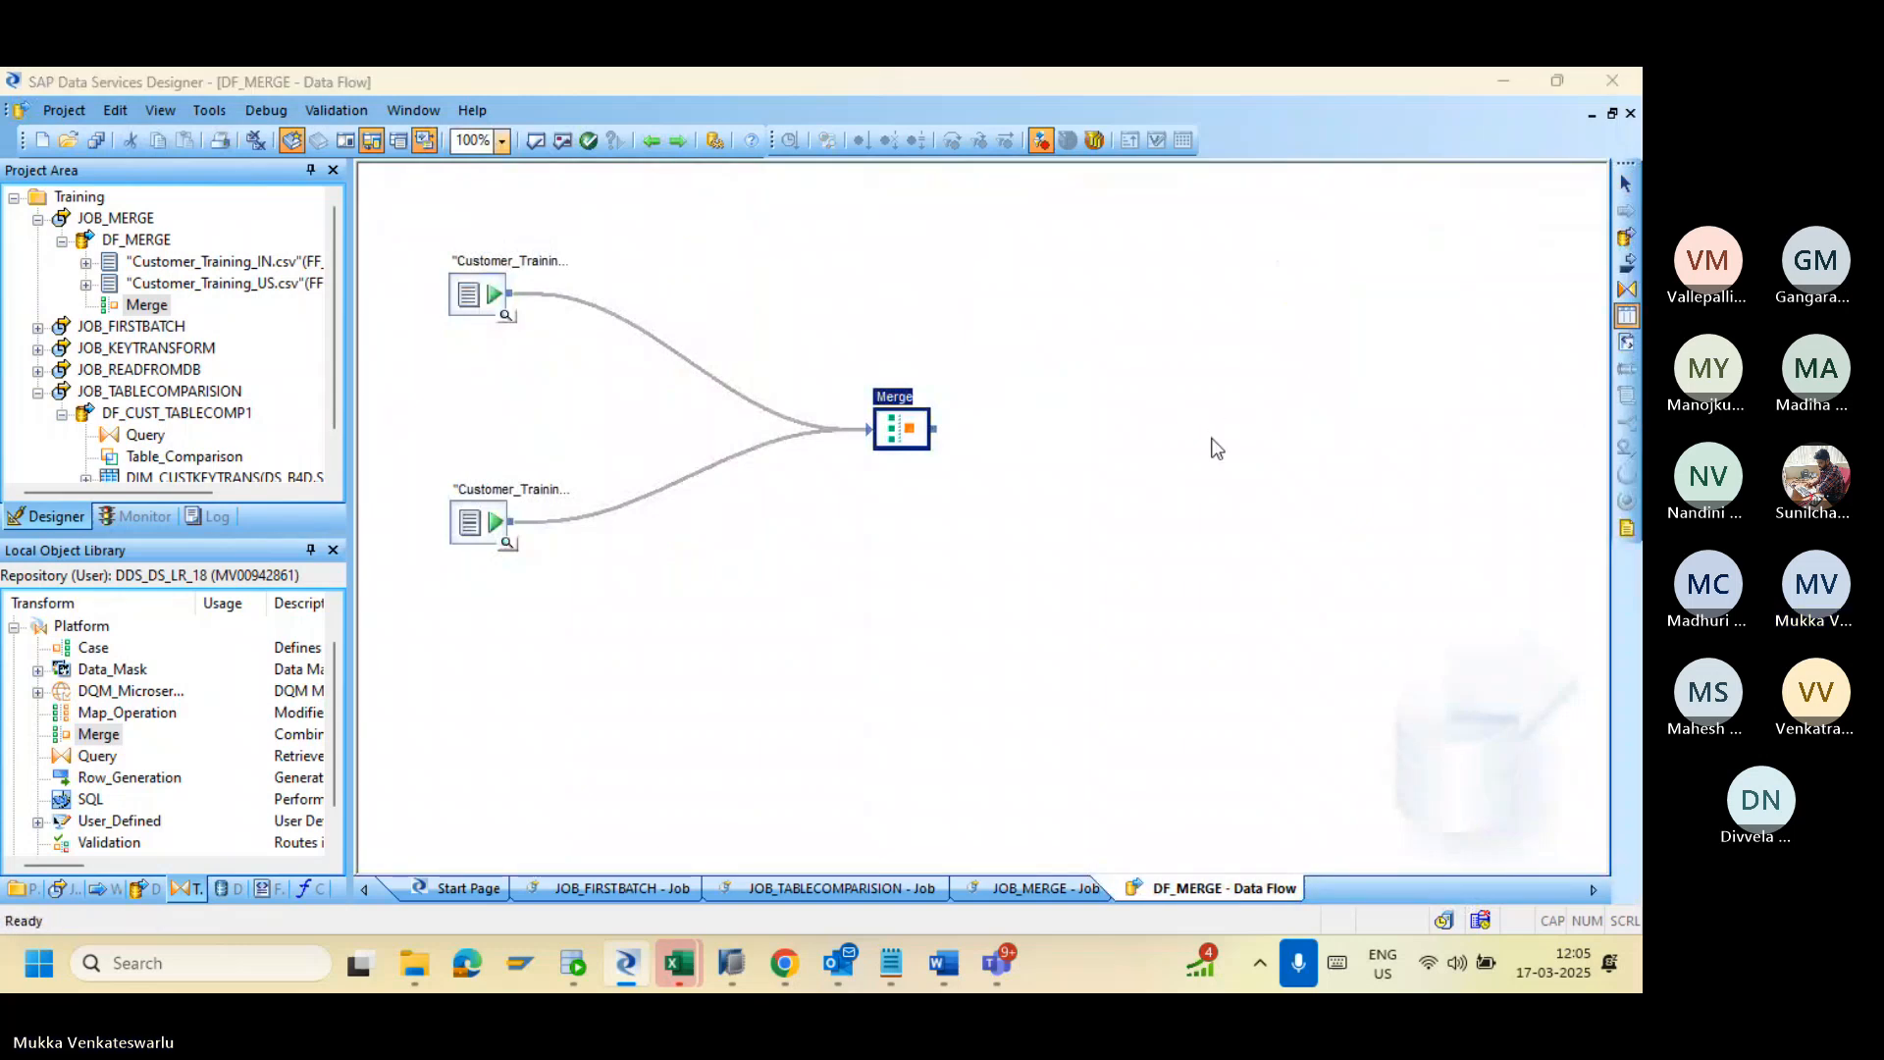
left_click(1213, 447)
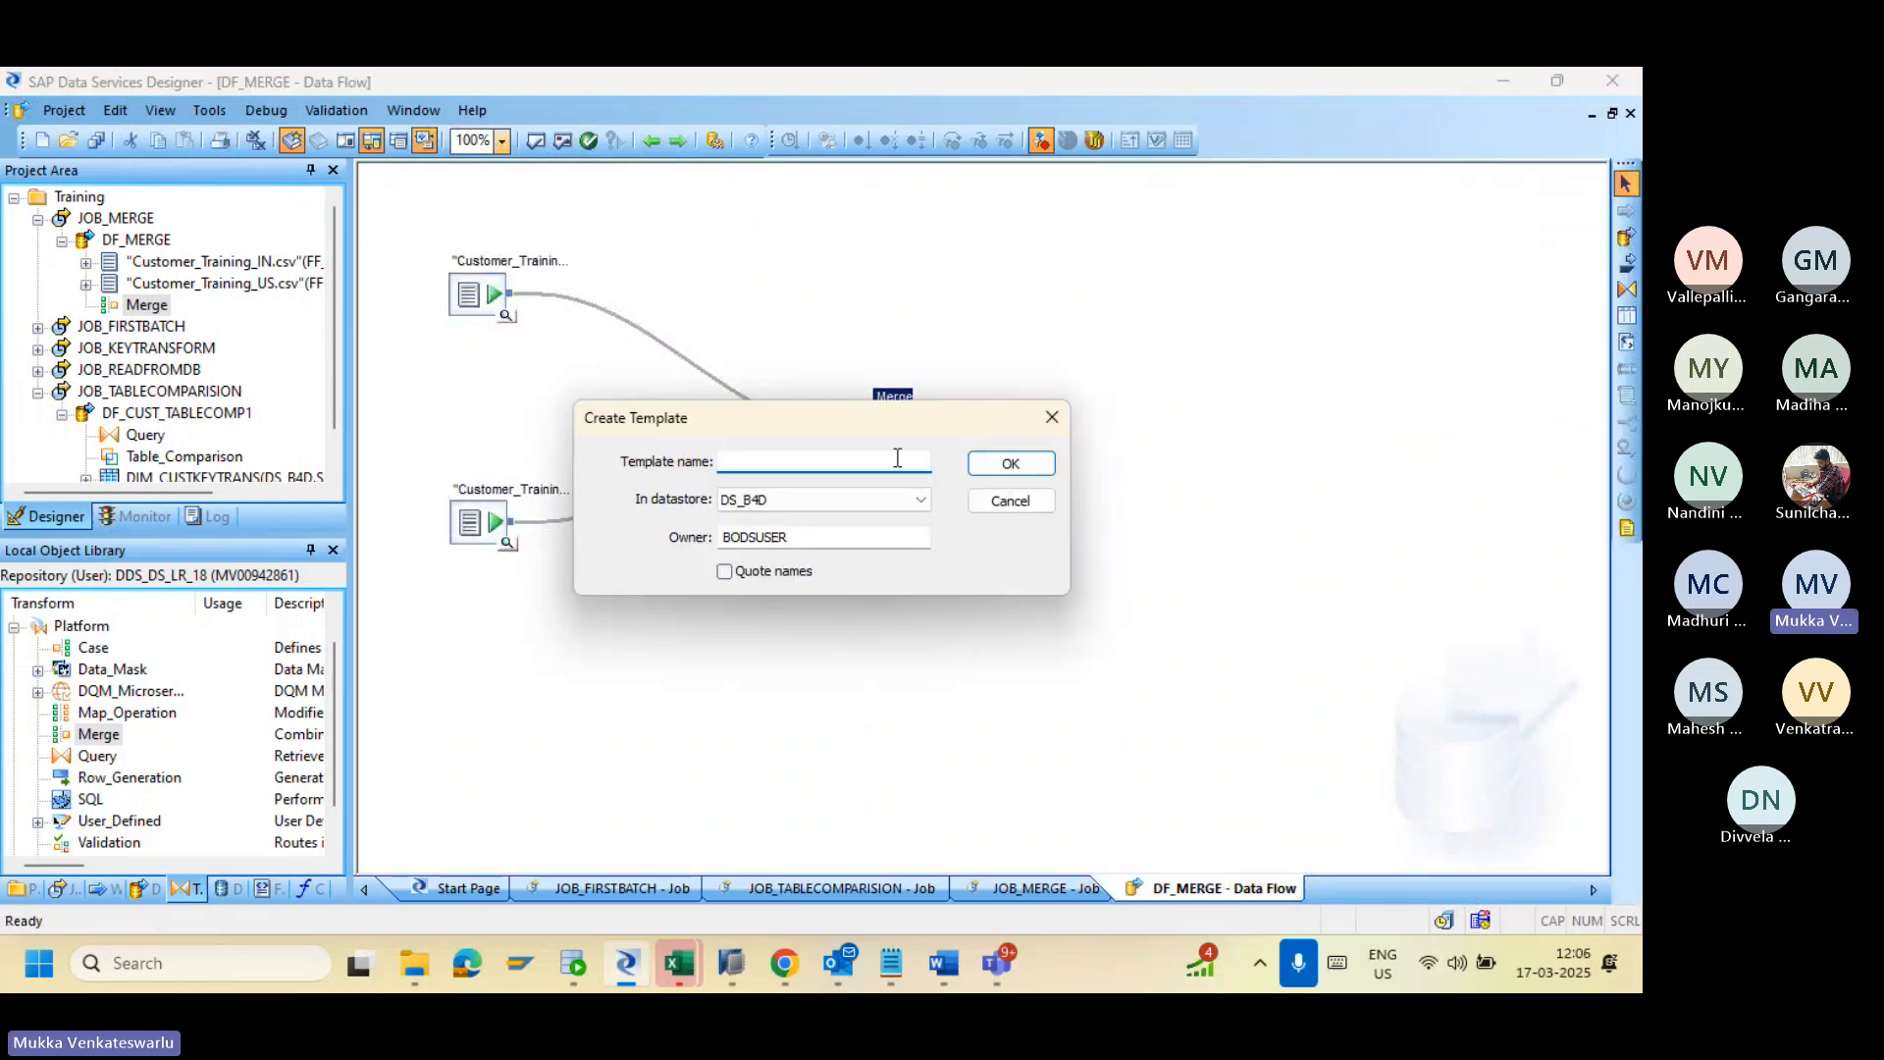
left_click_drag(795, 536, 669, 539)
type("SA")
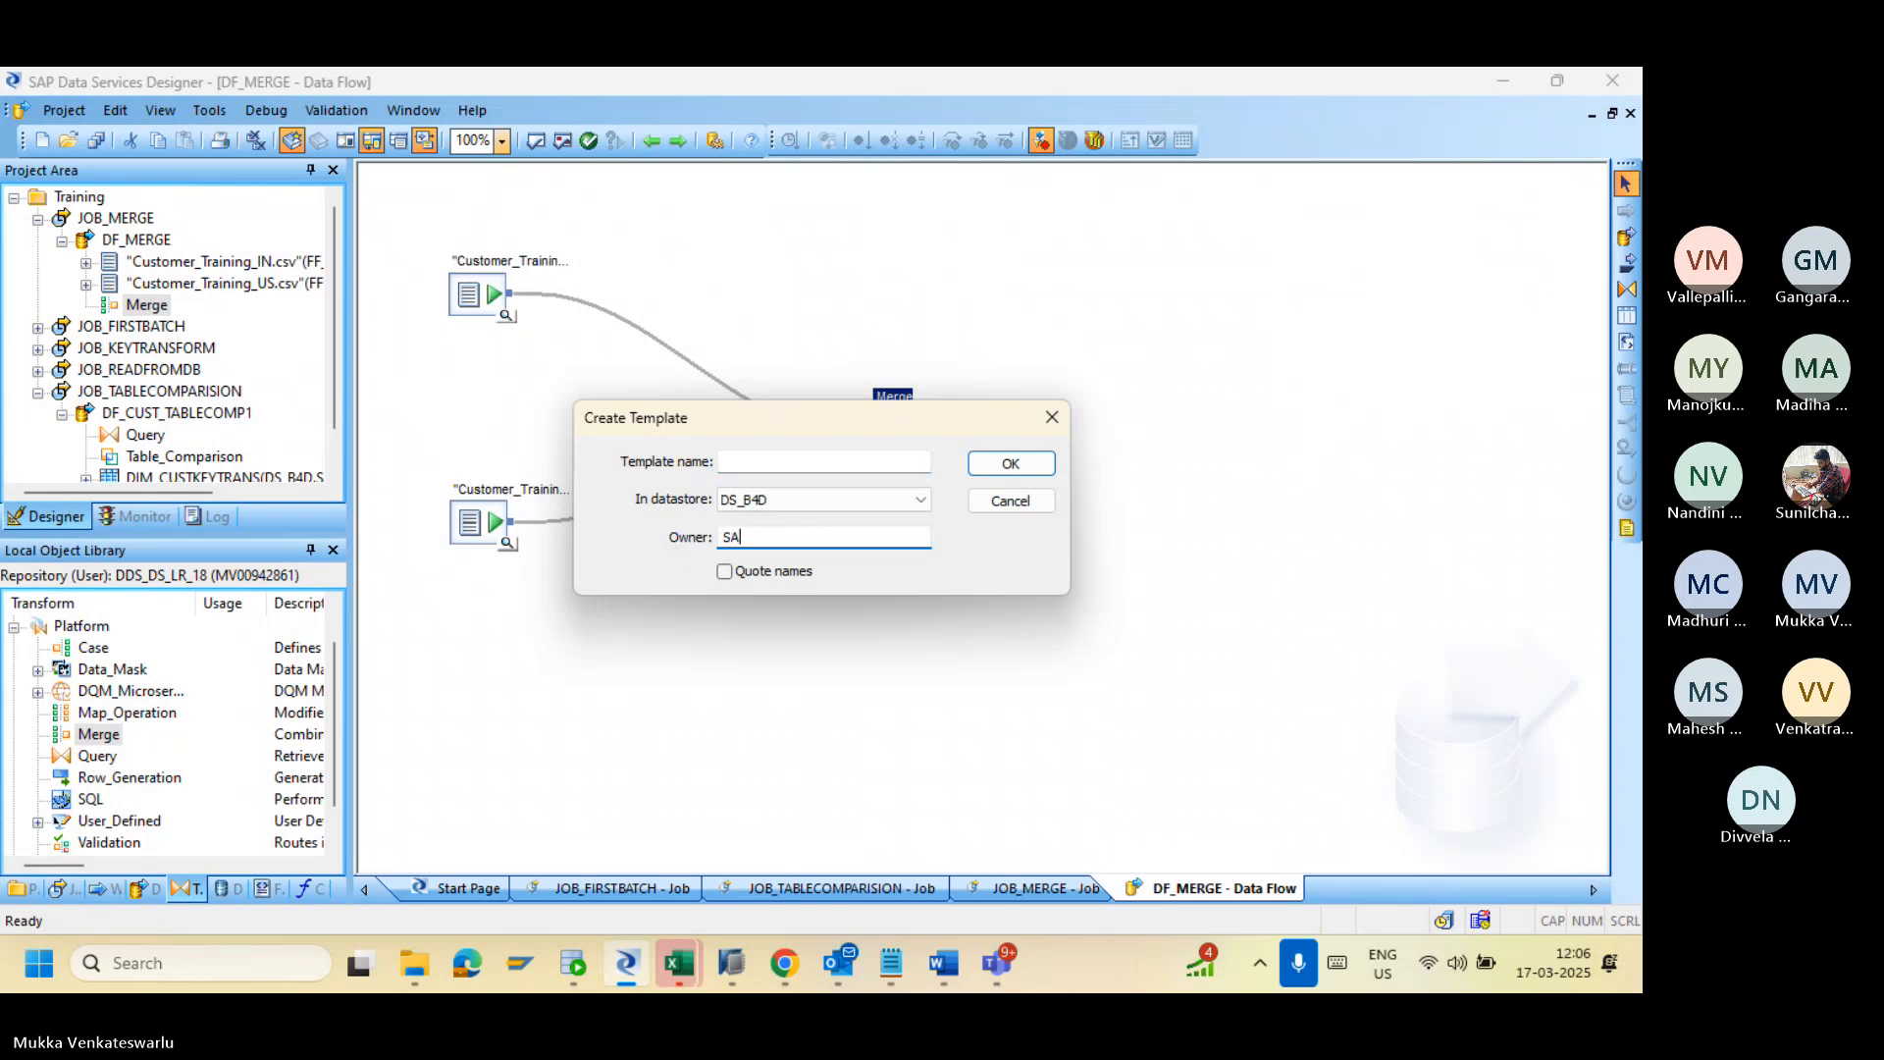
type("PHANADB")
left_click(749, 460)
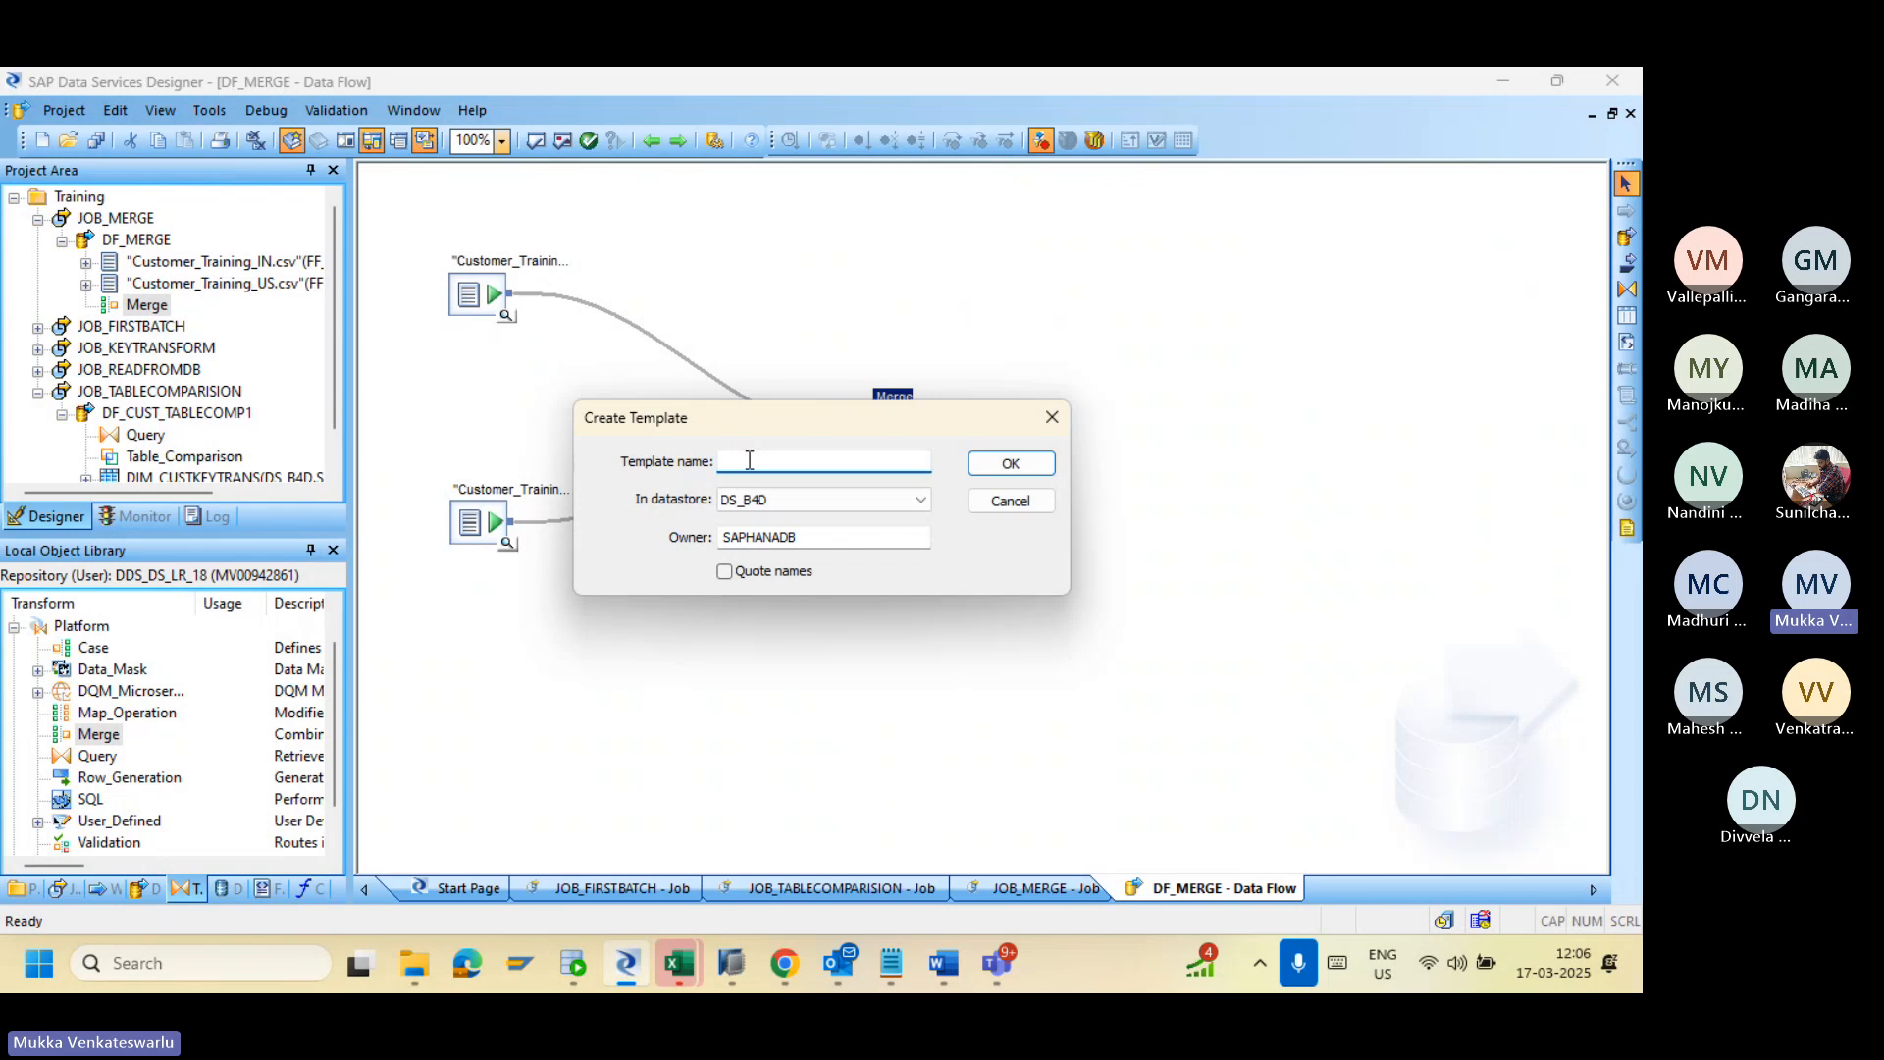
type("MERGETR")
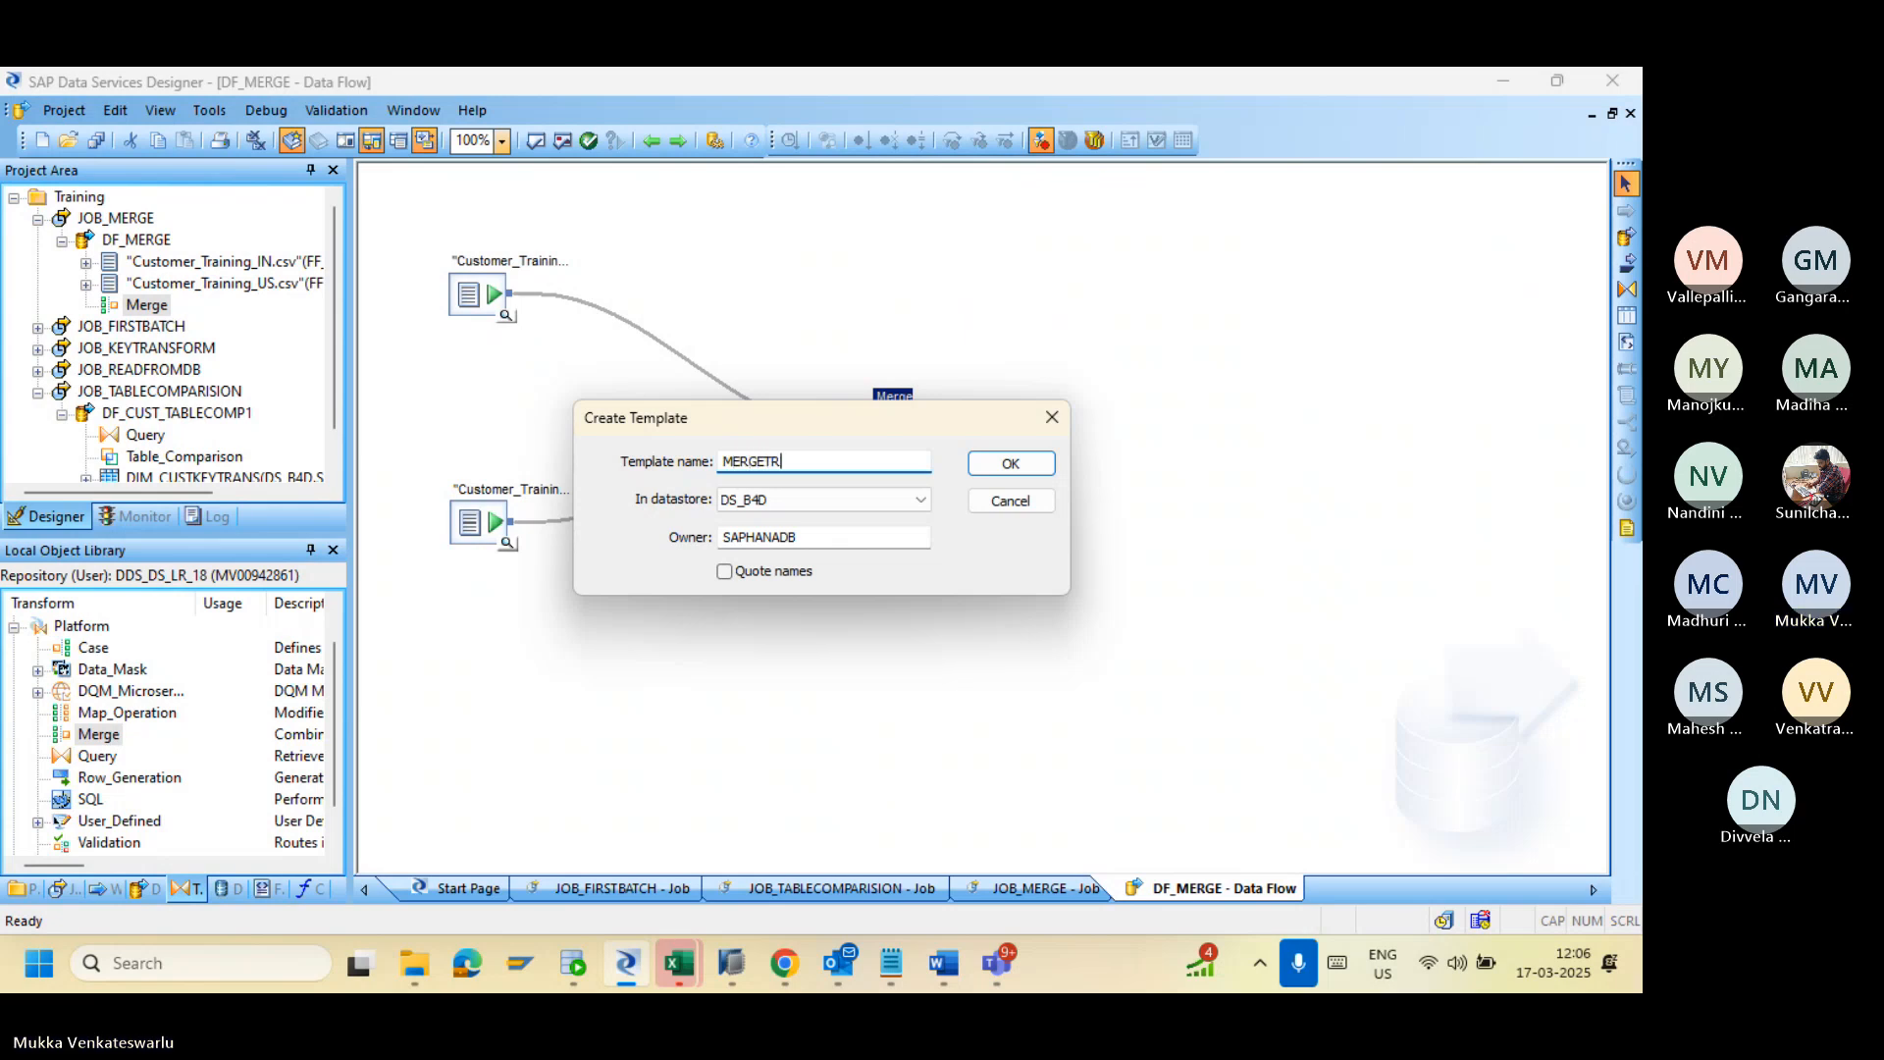
type("ANSFORMATION")
left_click(1011, 467)
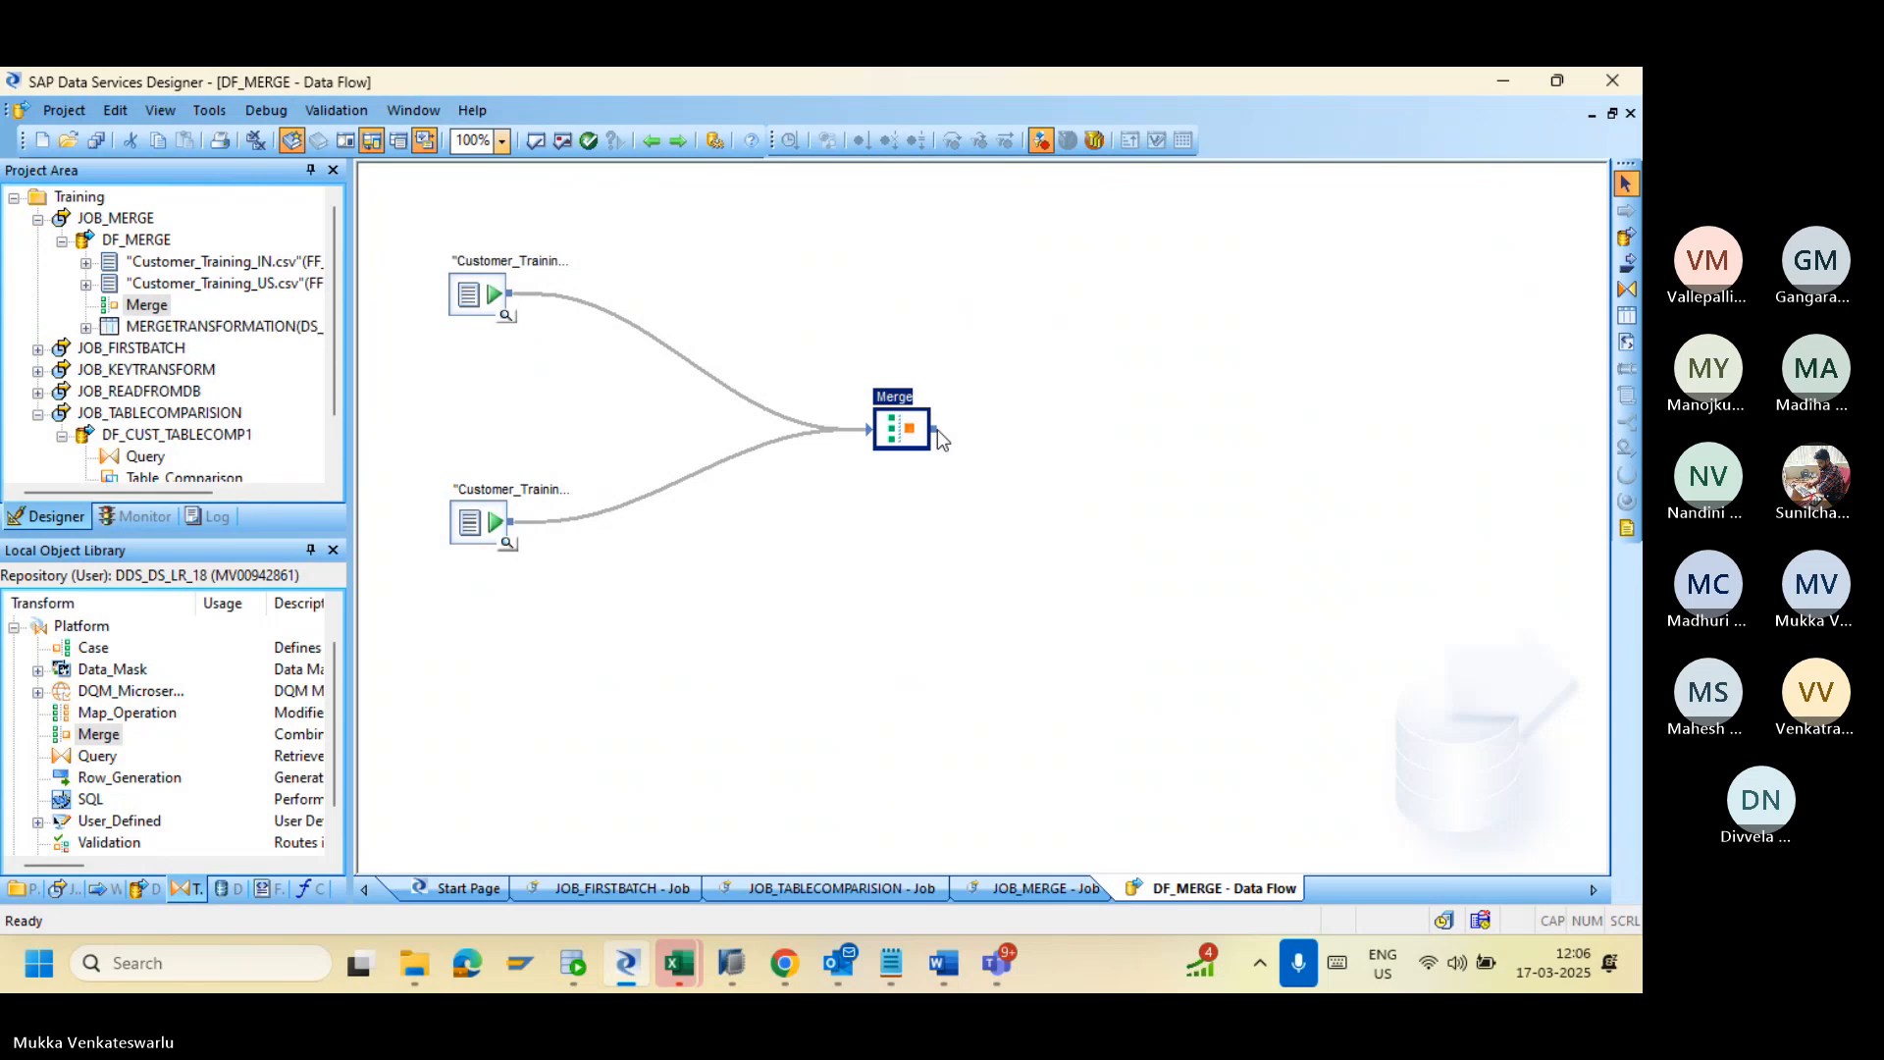
Step: Connect the Merge transform to the MERGETRANSFORMATION target table and set the target to delete data from the table before loading
left_click_drag(967, 445, 1231, 480)
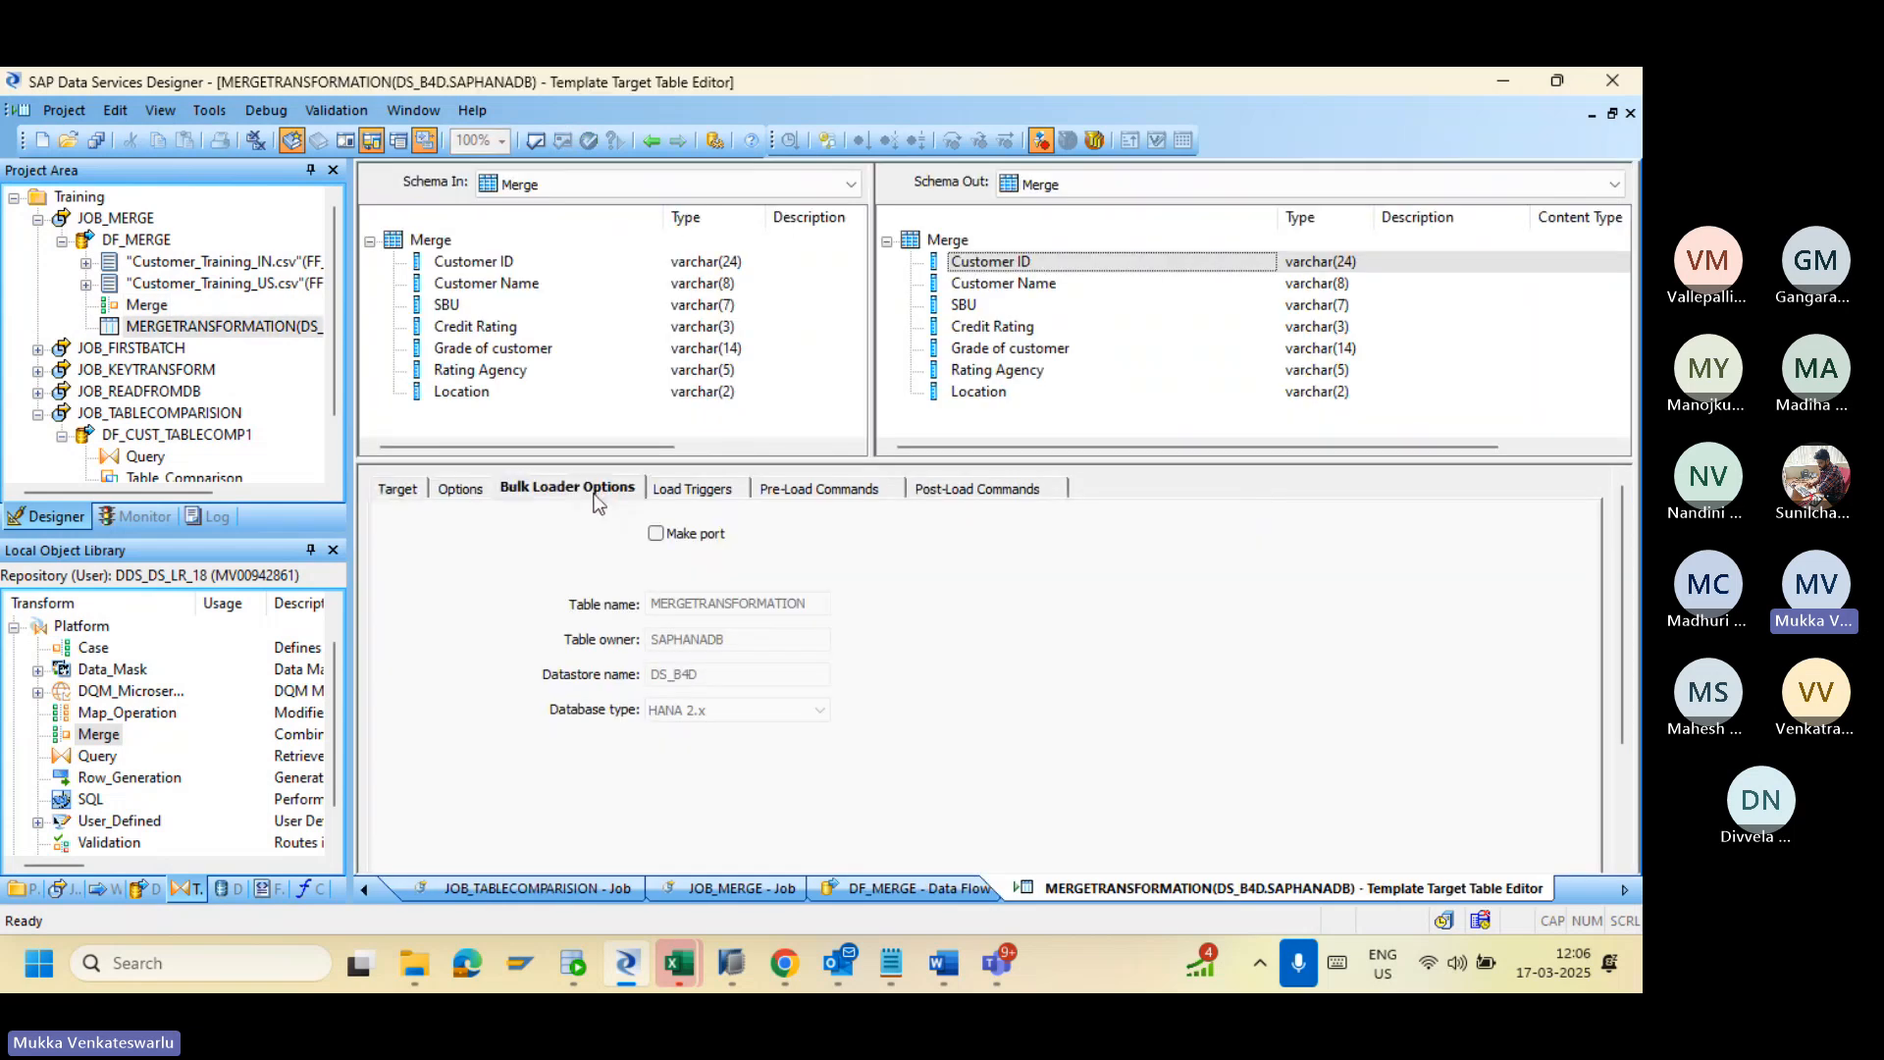
left_click(595, 490)
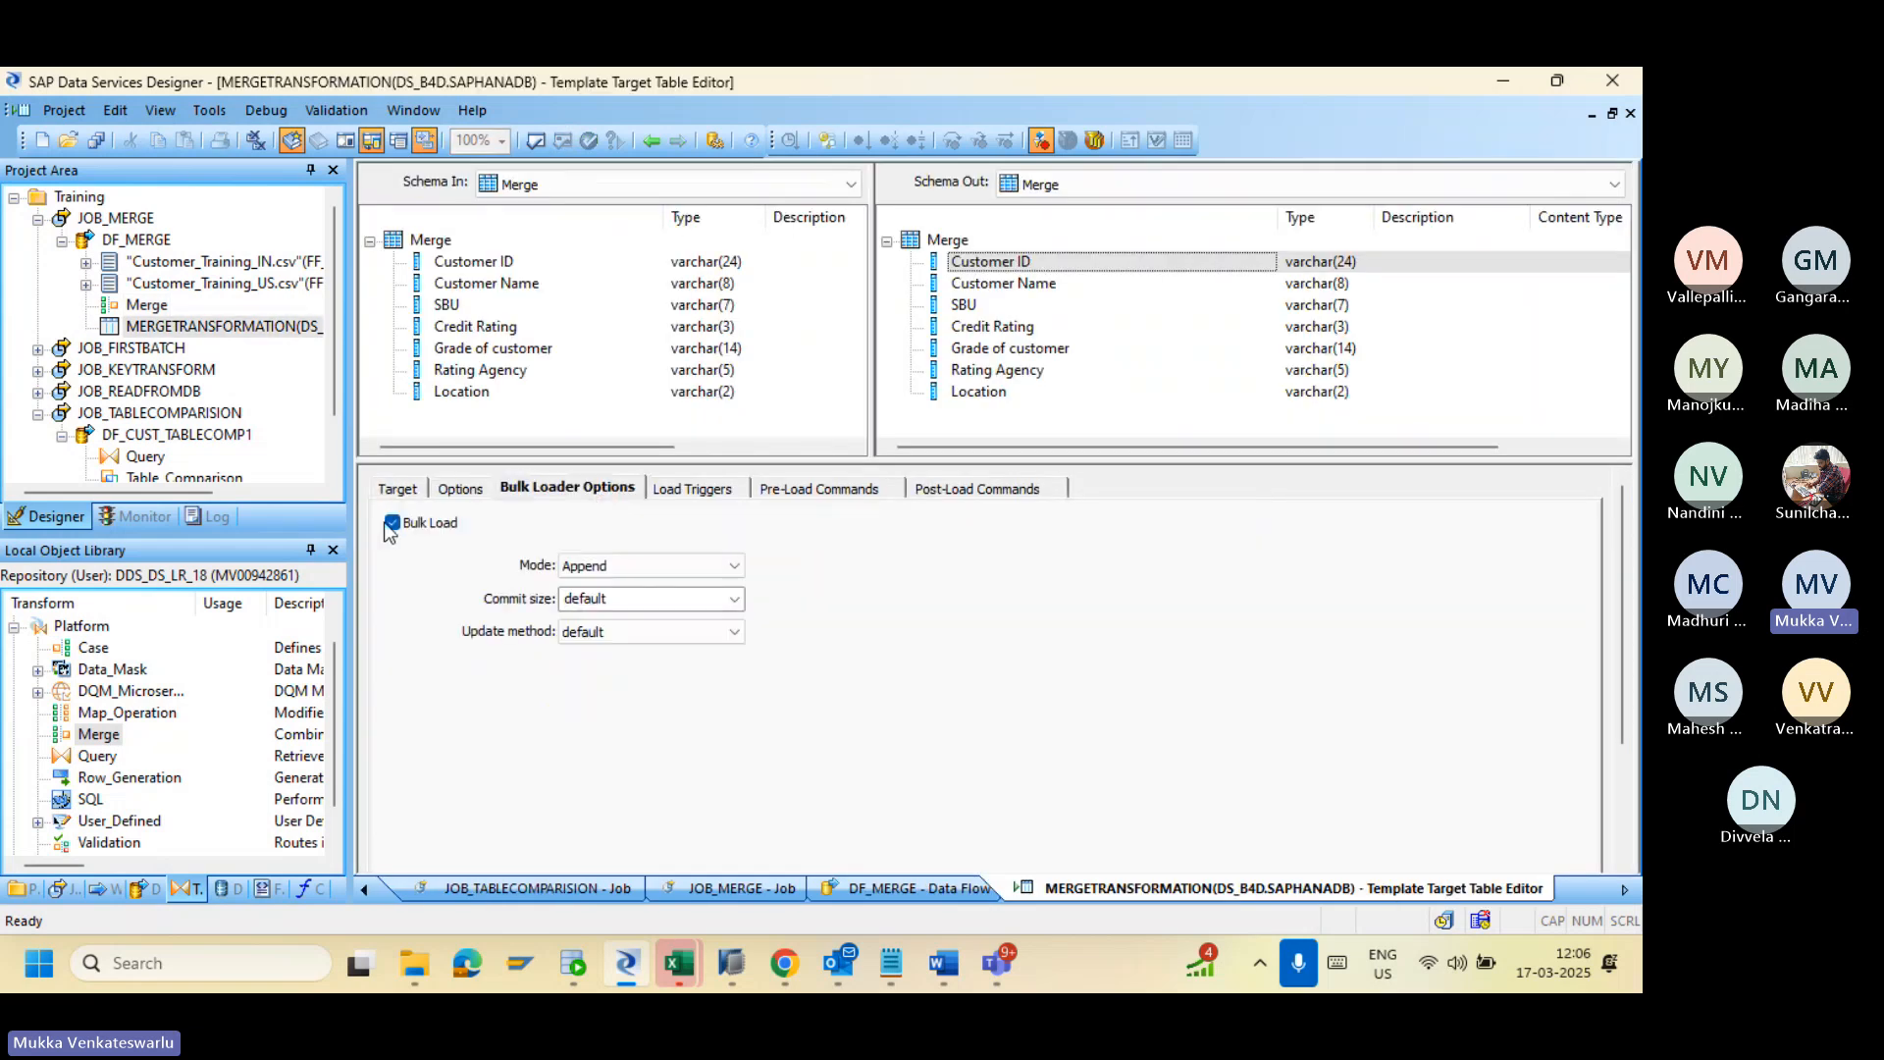
left_click(455, 493)
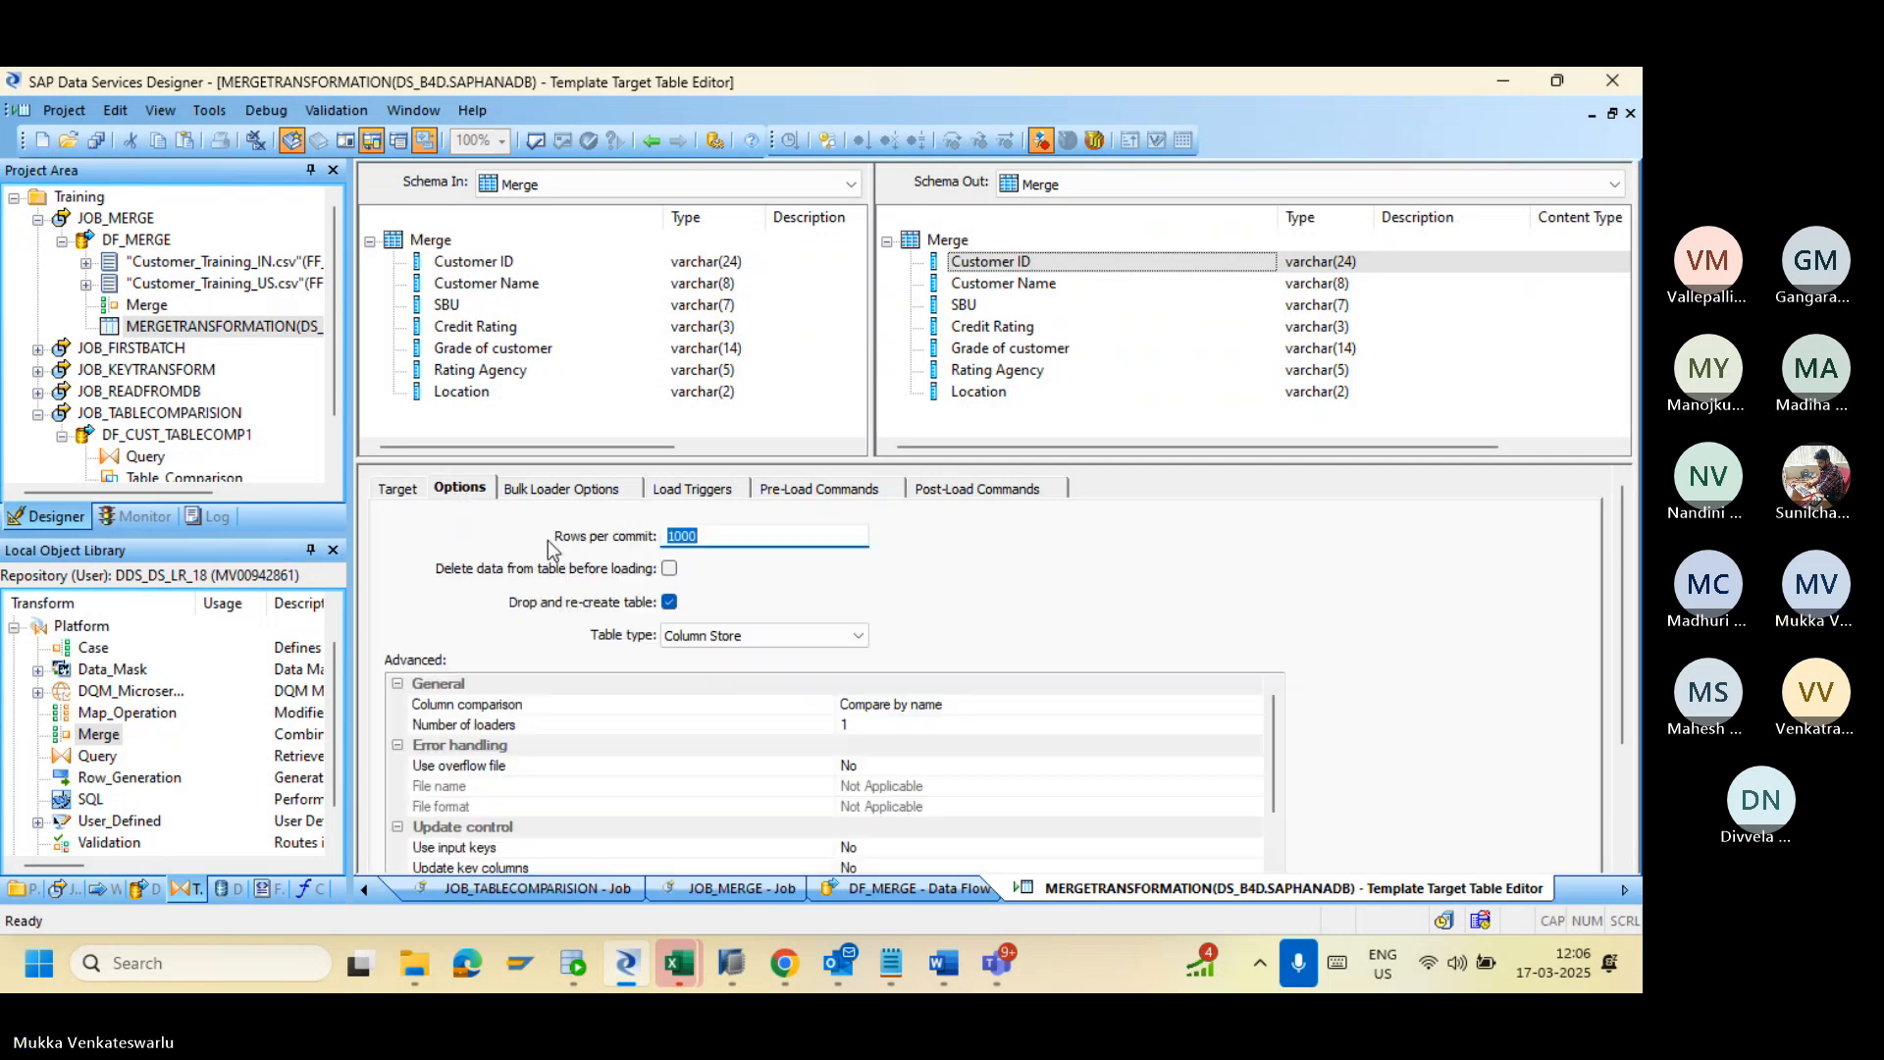
left_click(668, 569)
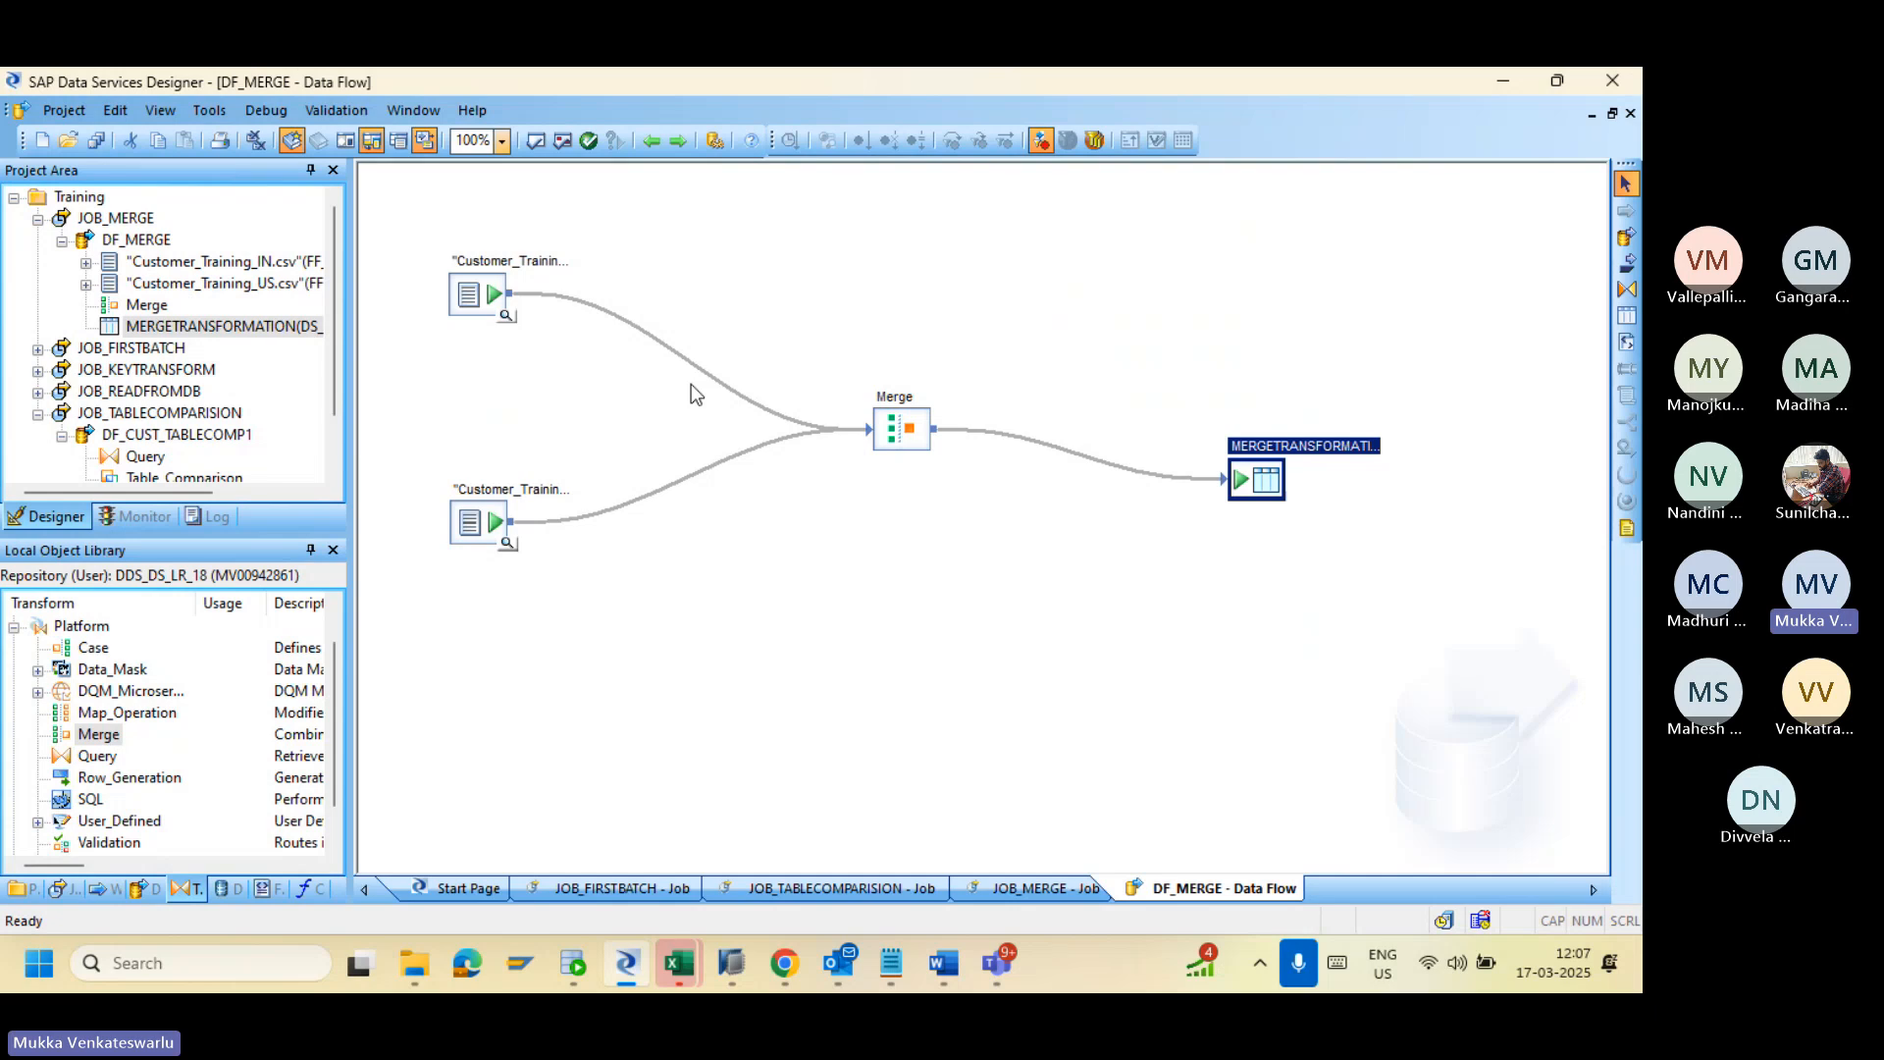
Step: Validate the DF_MERGE data flow and read the reported messages in the validation output
left_click(534, 140)
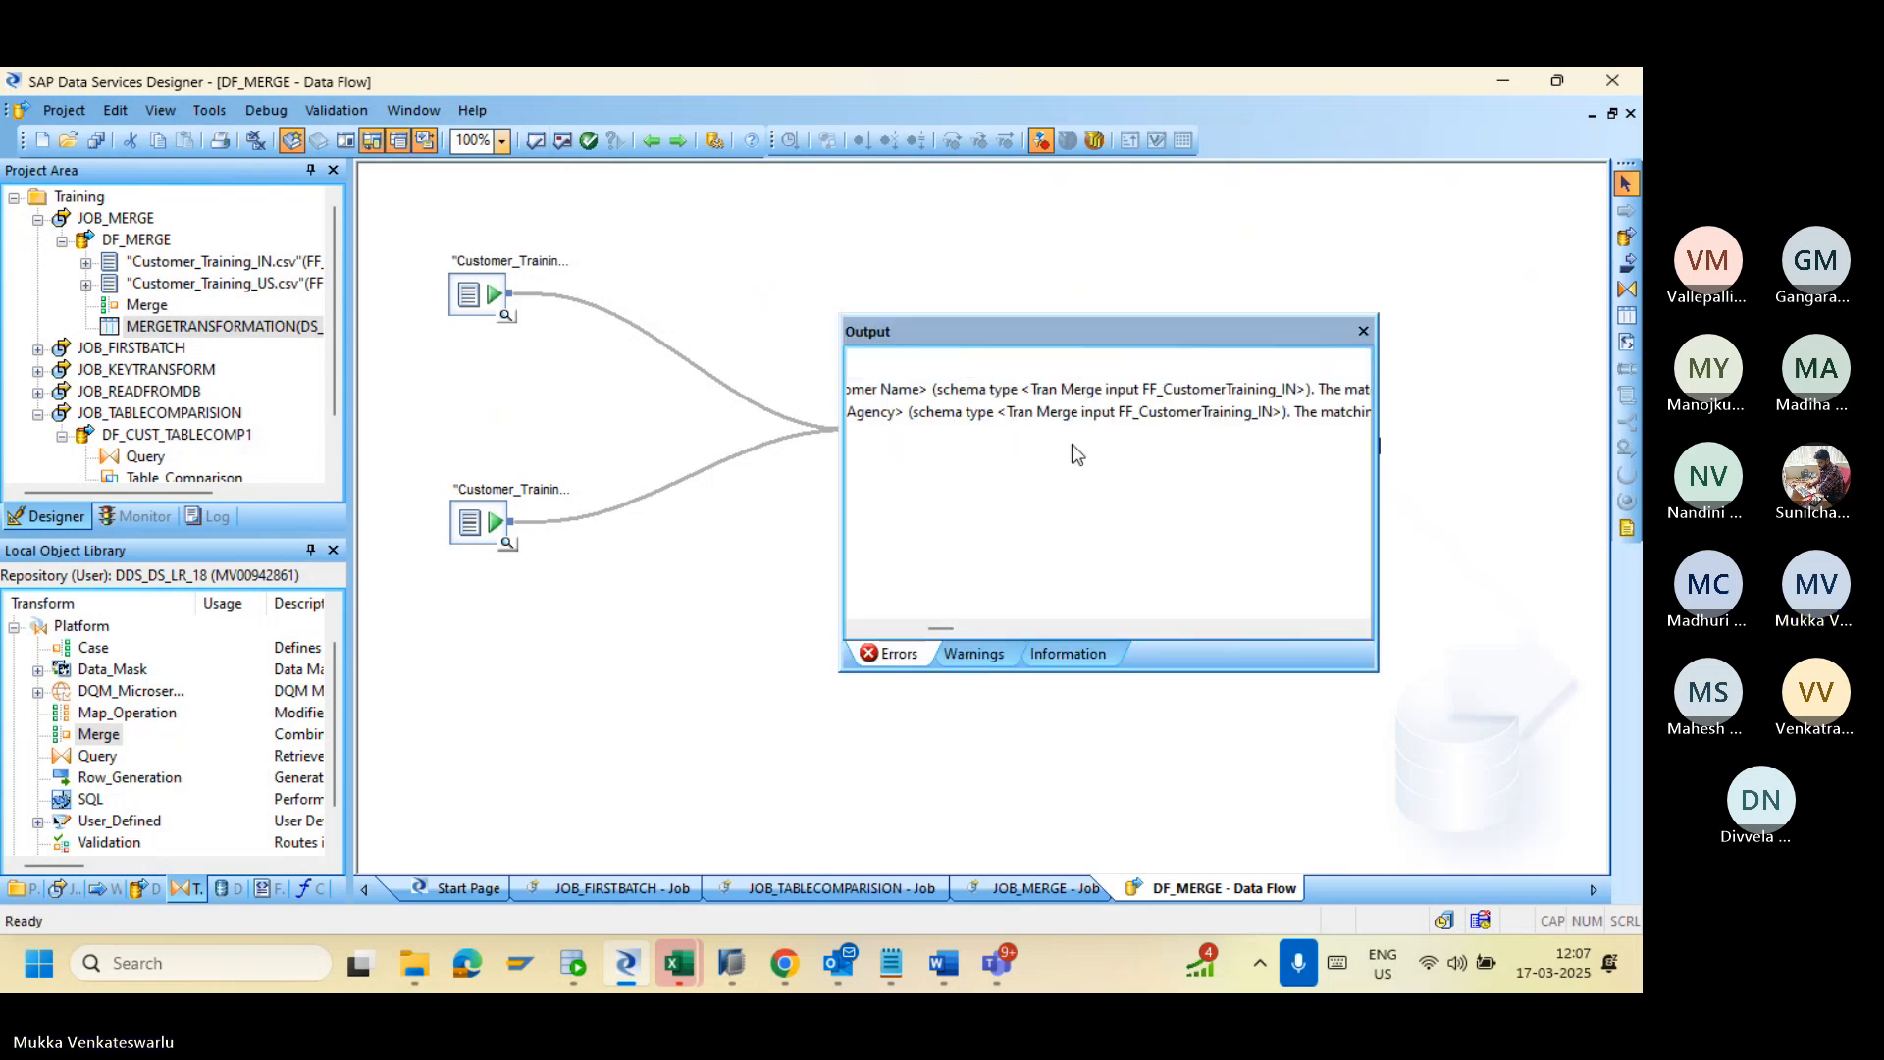
left_click_drag(941, 630, 876, 628)
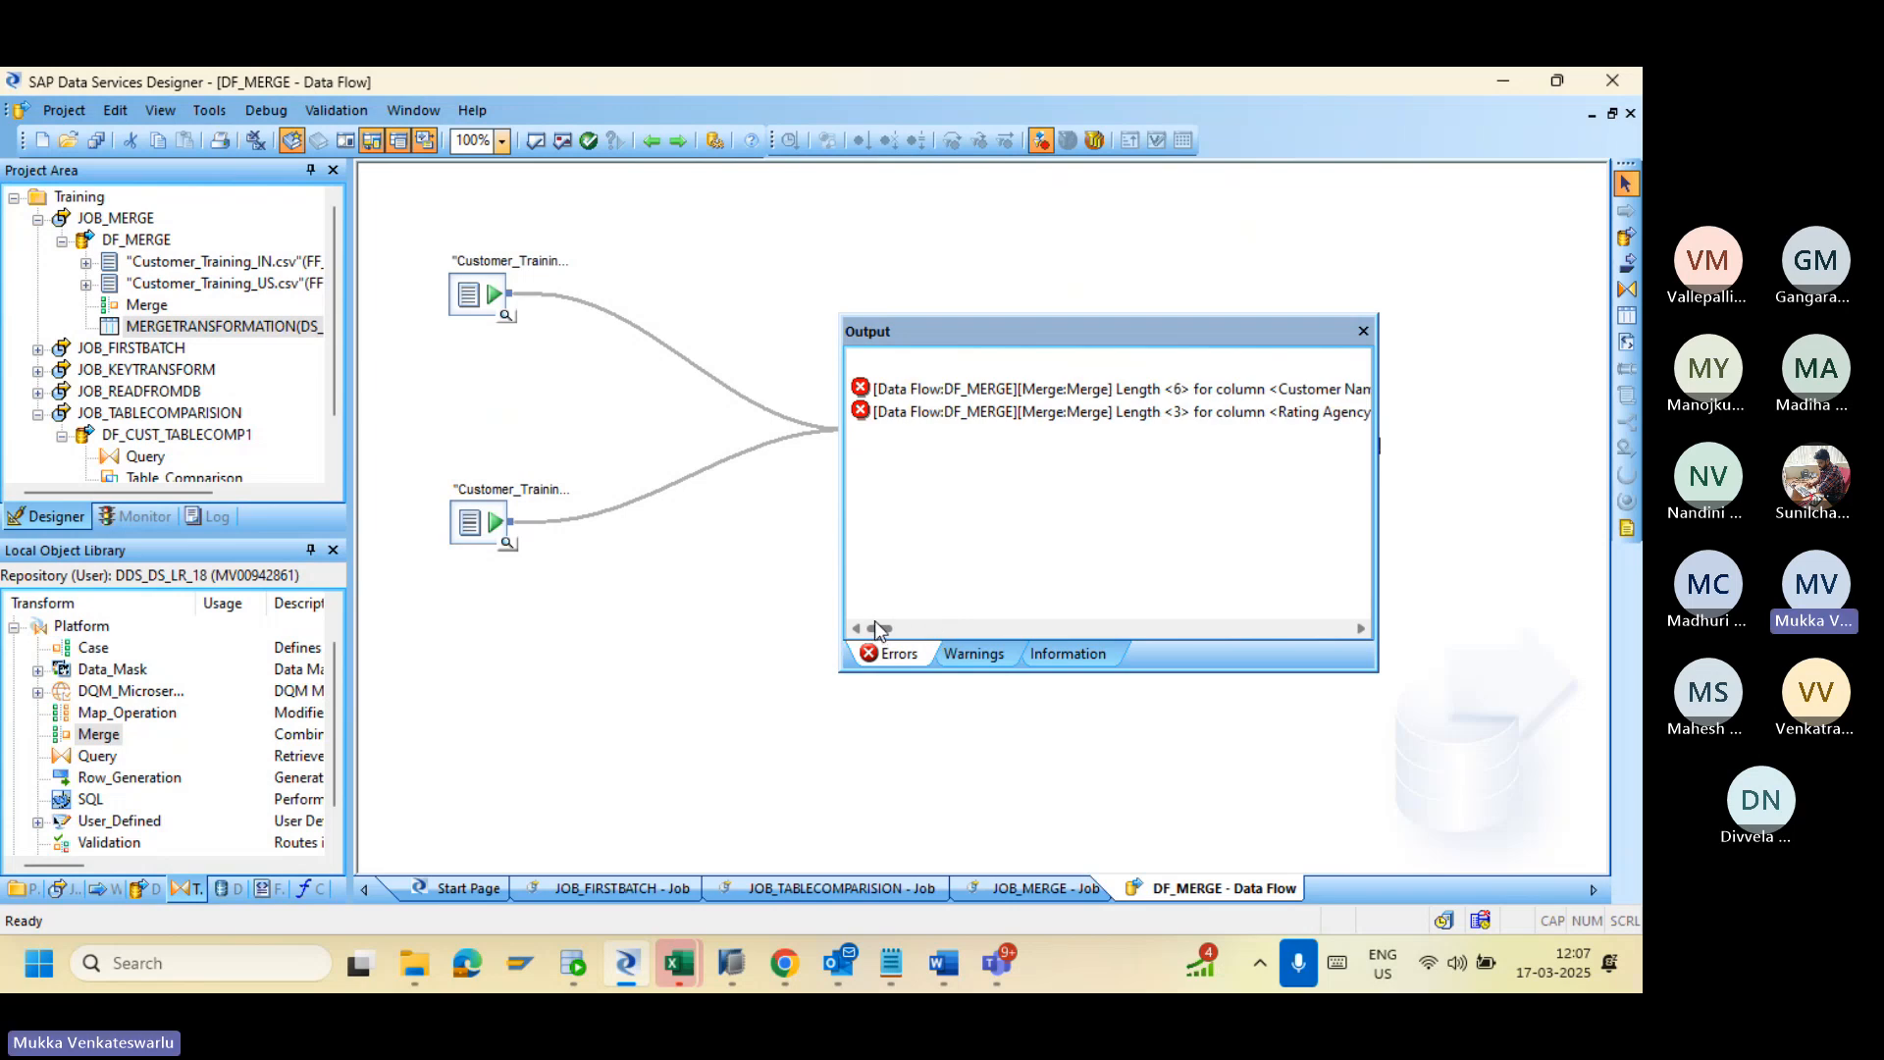
mouse_move(876, 628)
left_mouse_down()
mouse_move(917, 633)
mouse_move(878, 628)
left_mouse_up()
left_click_drag(877, 628, 885, 626)
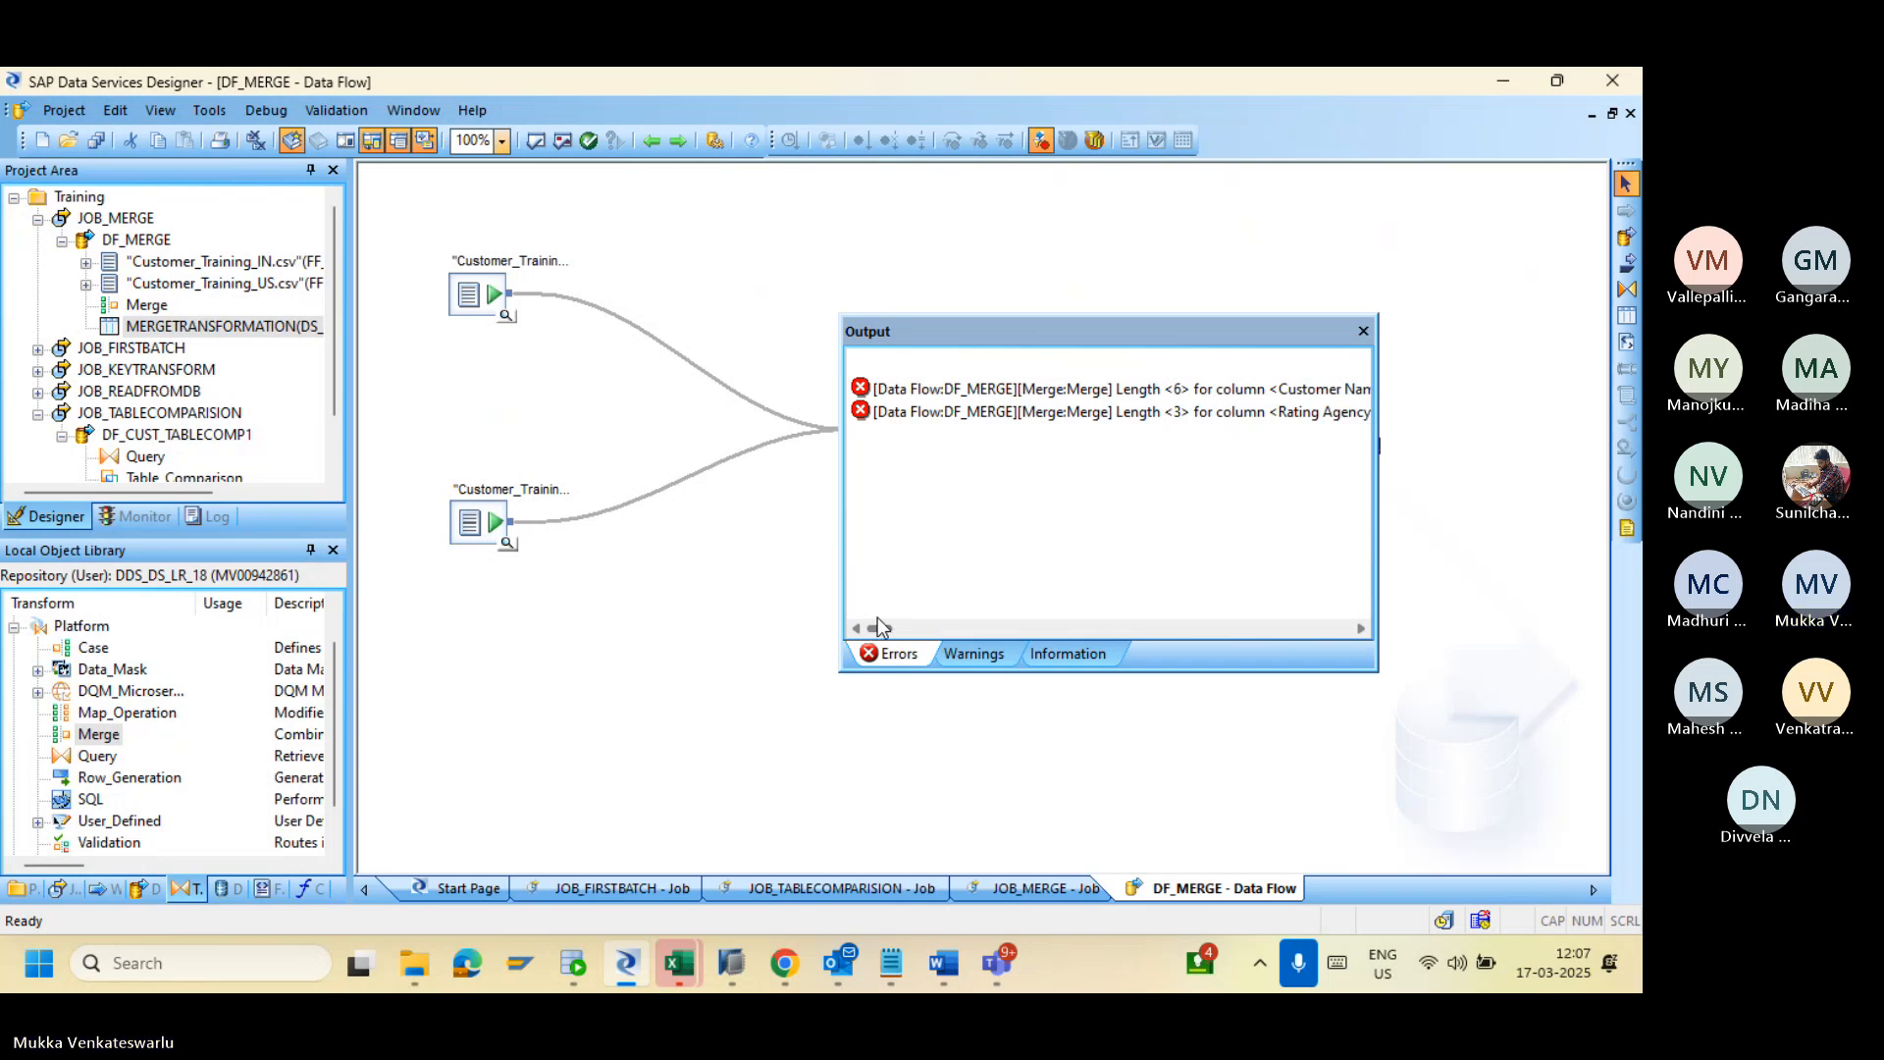
left_click(1365, 333)
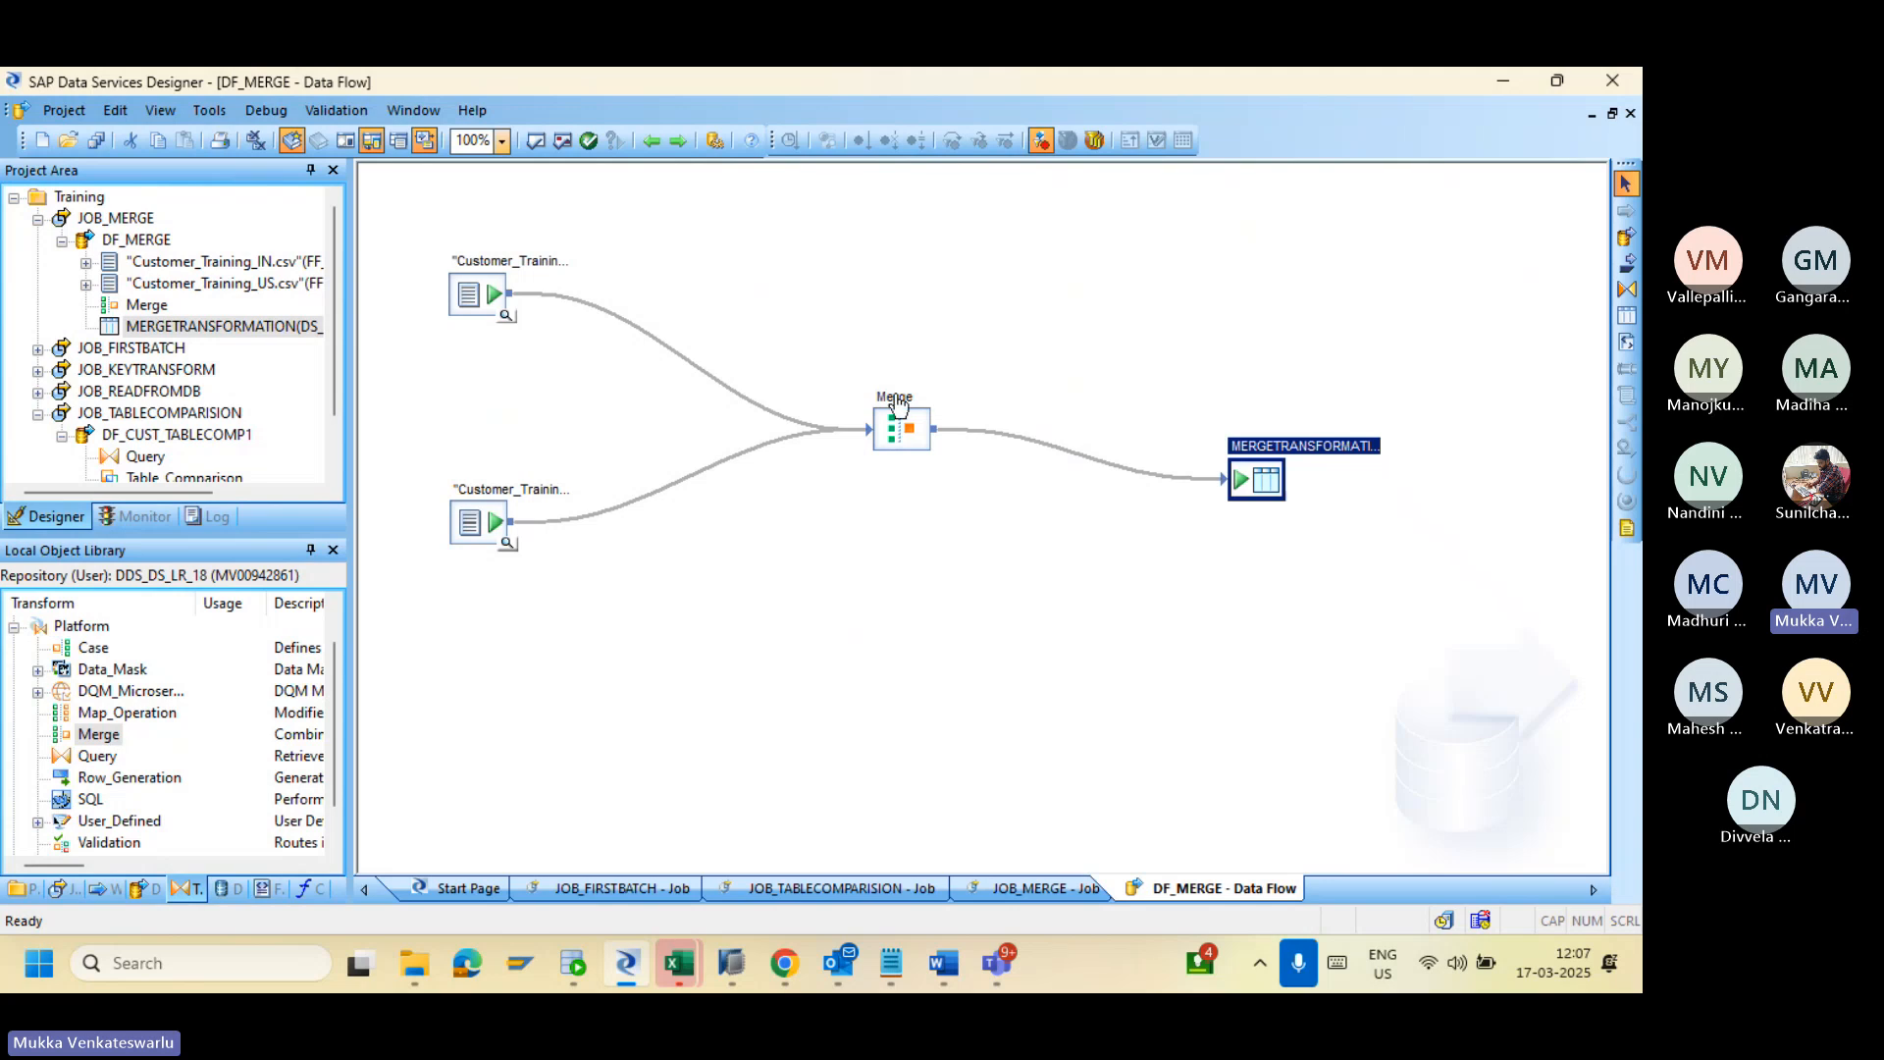
Step: Open the Merge transform and compare the Customer Name and Rating Agency field lengths between the IN and US input schemas
double_click(898, 425)
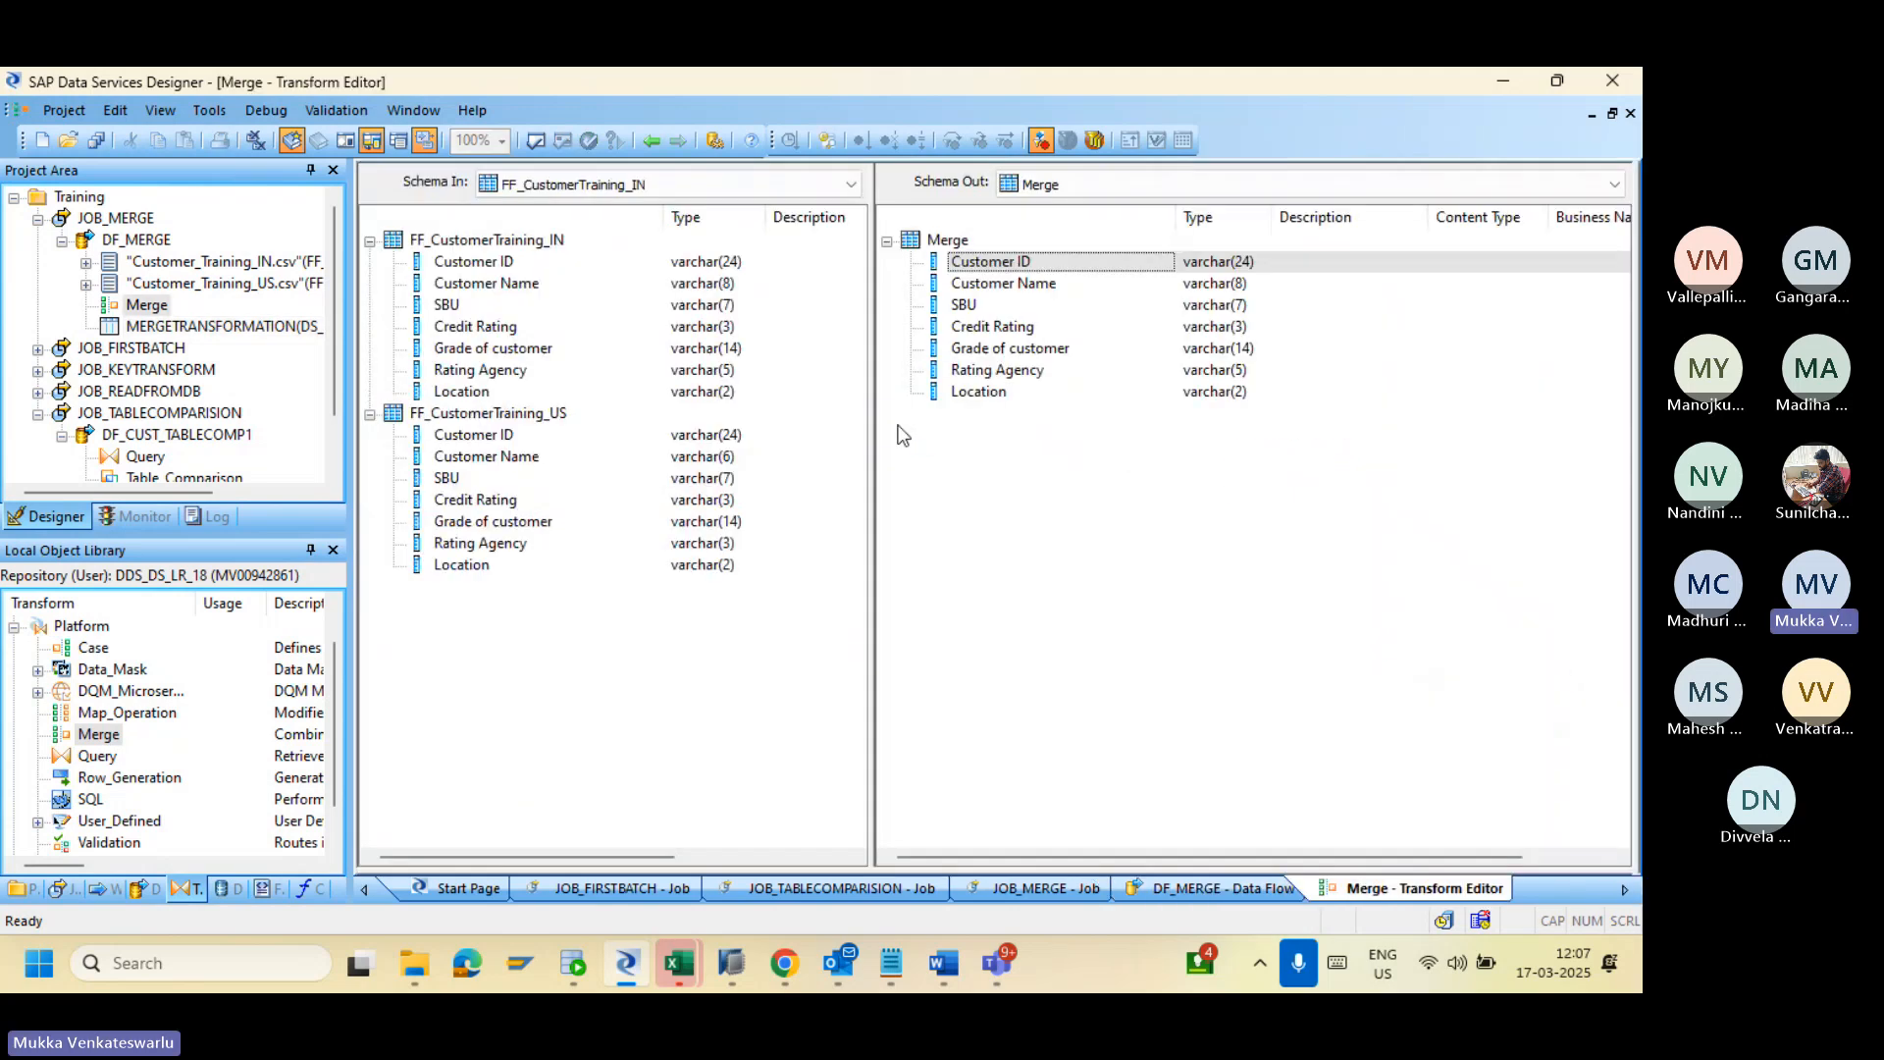
left_click(663, 287)
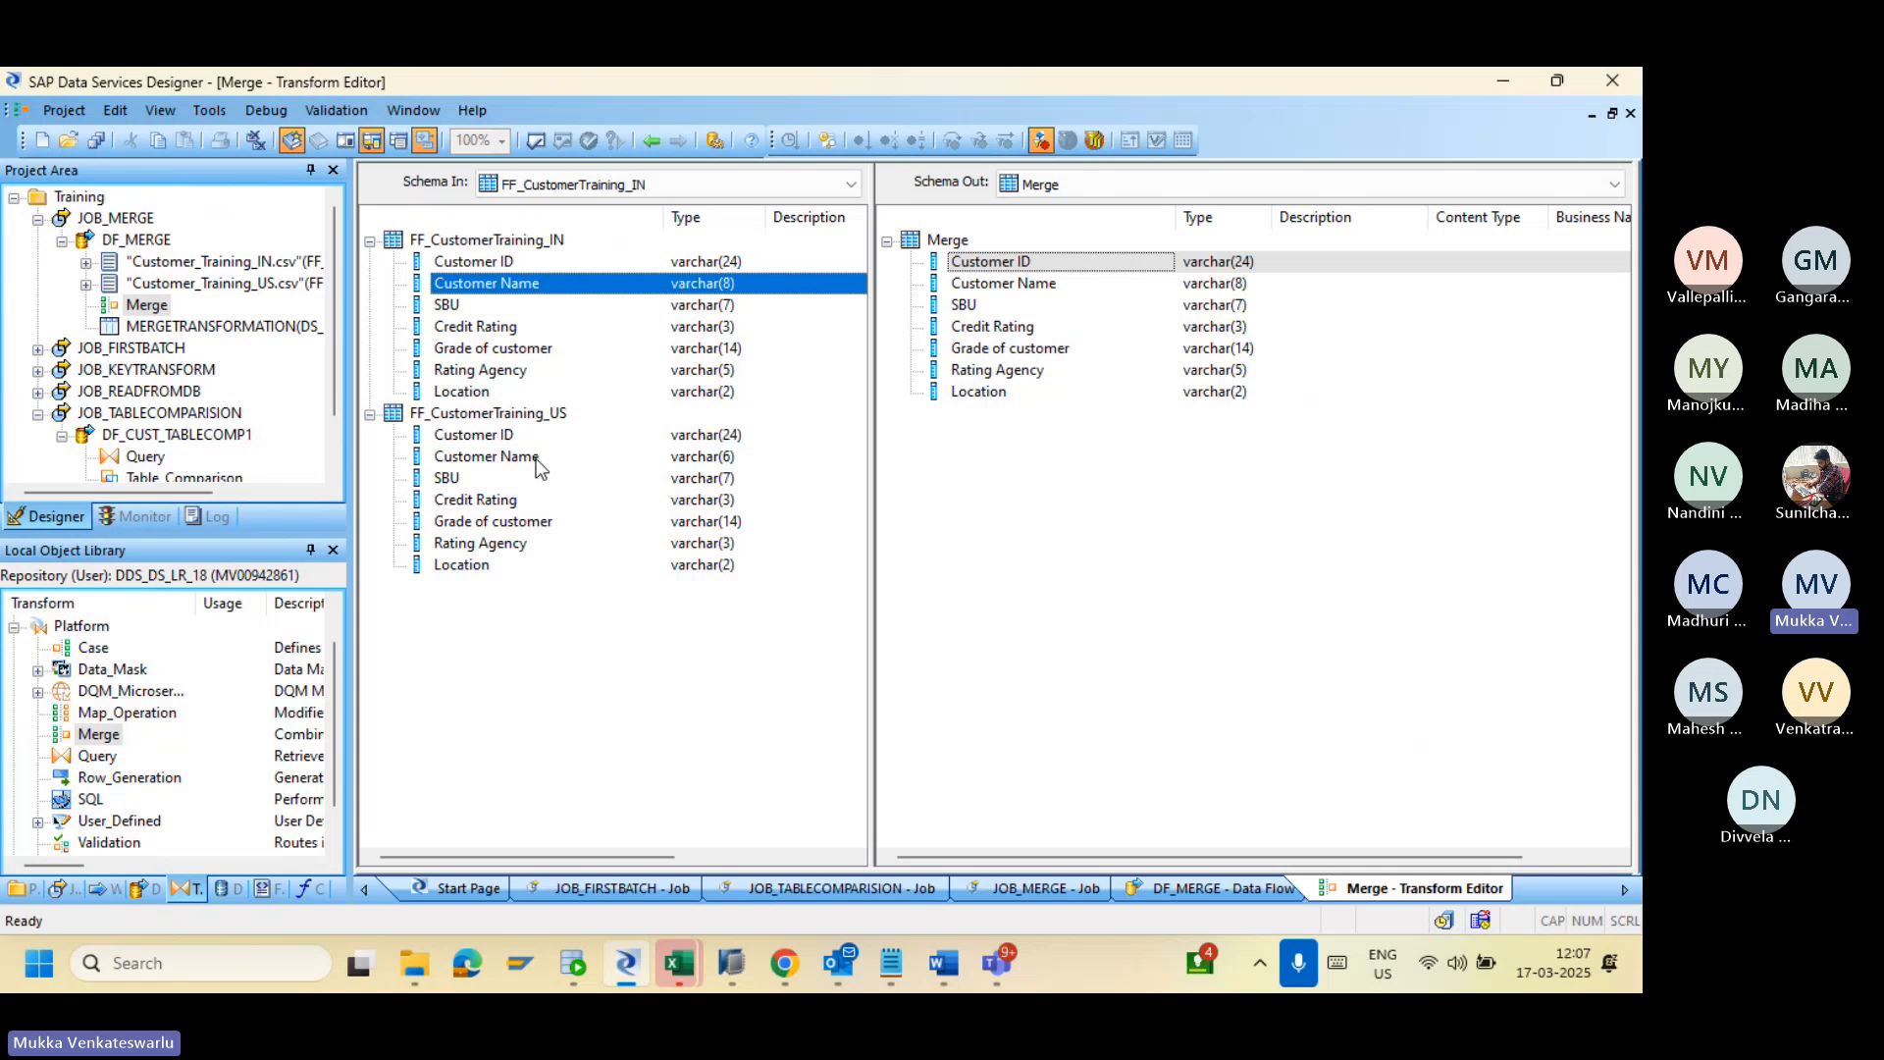
left_click(535, 457)
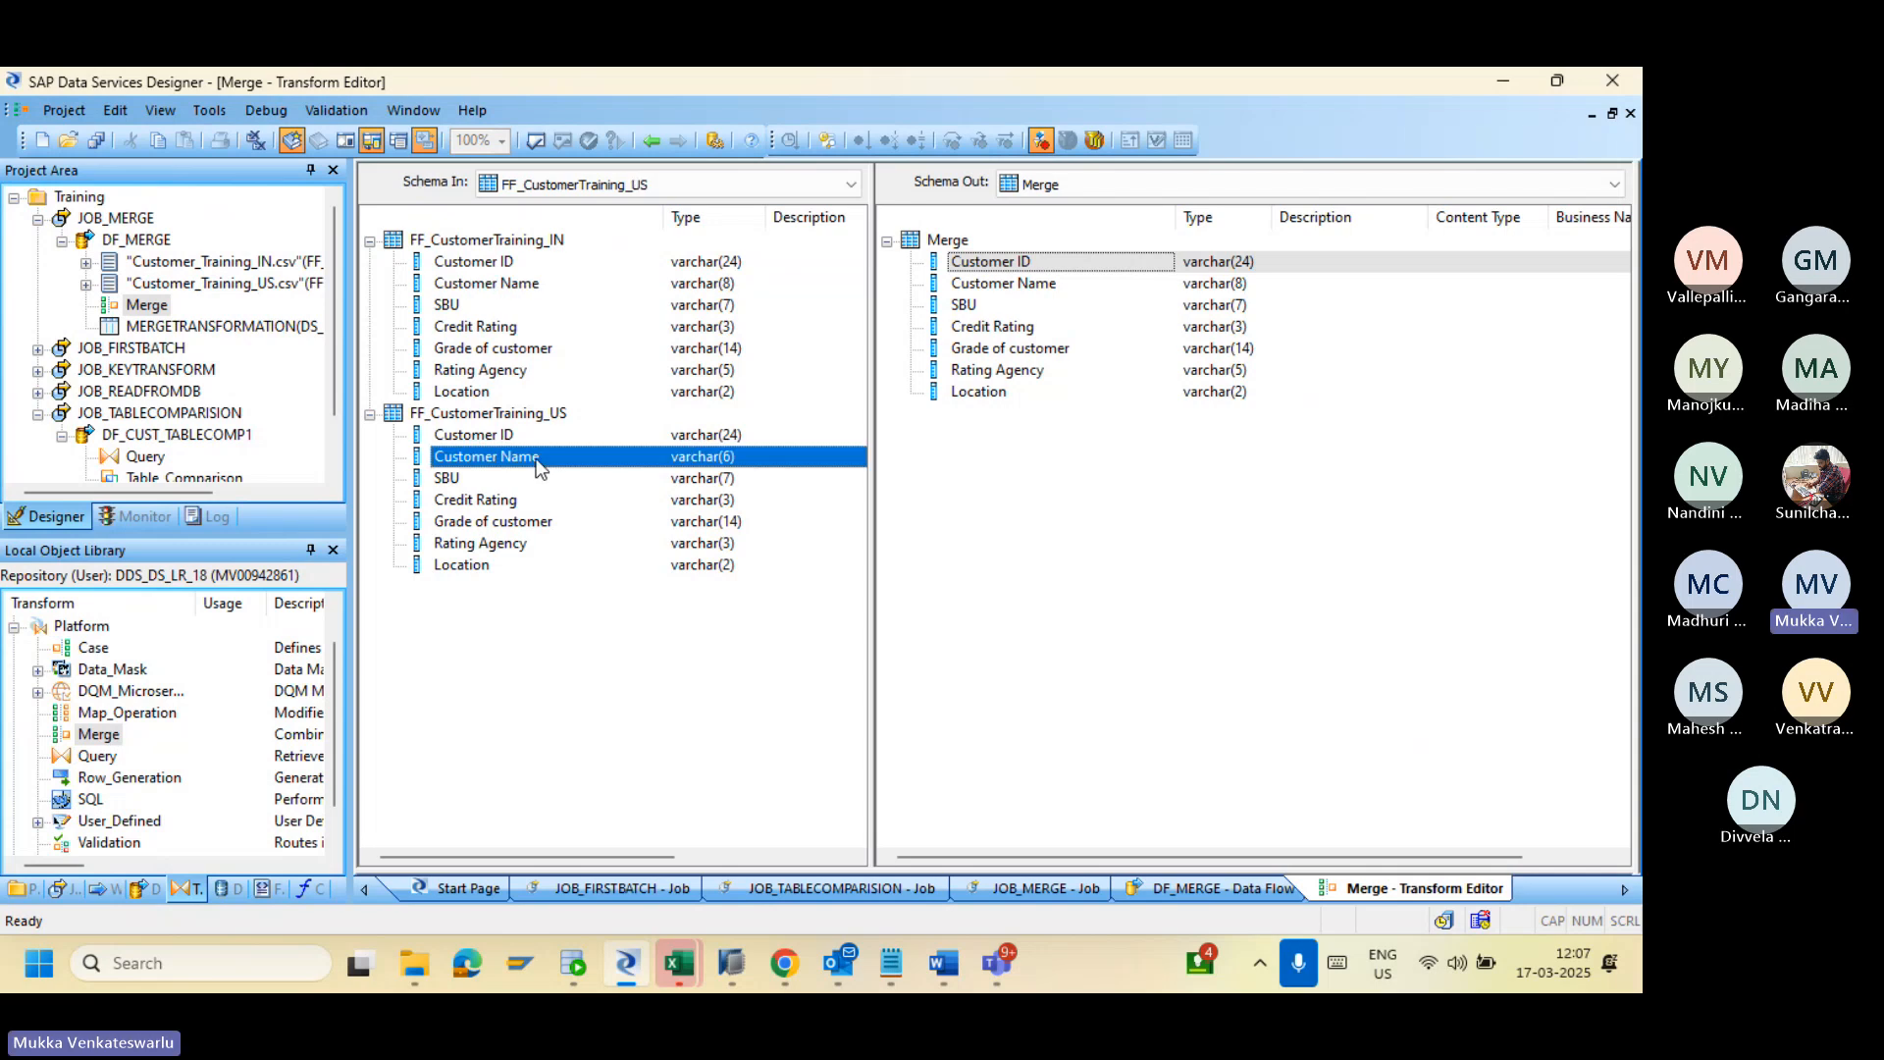
left_click(496, 377)
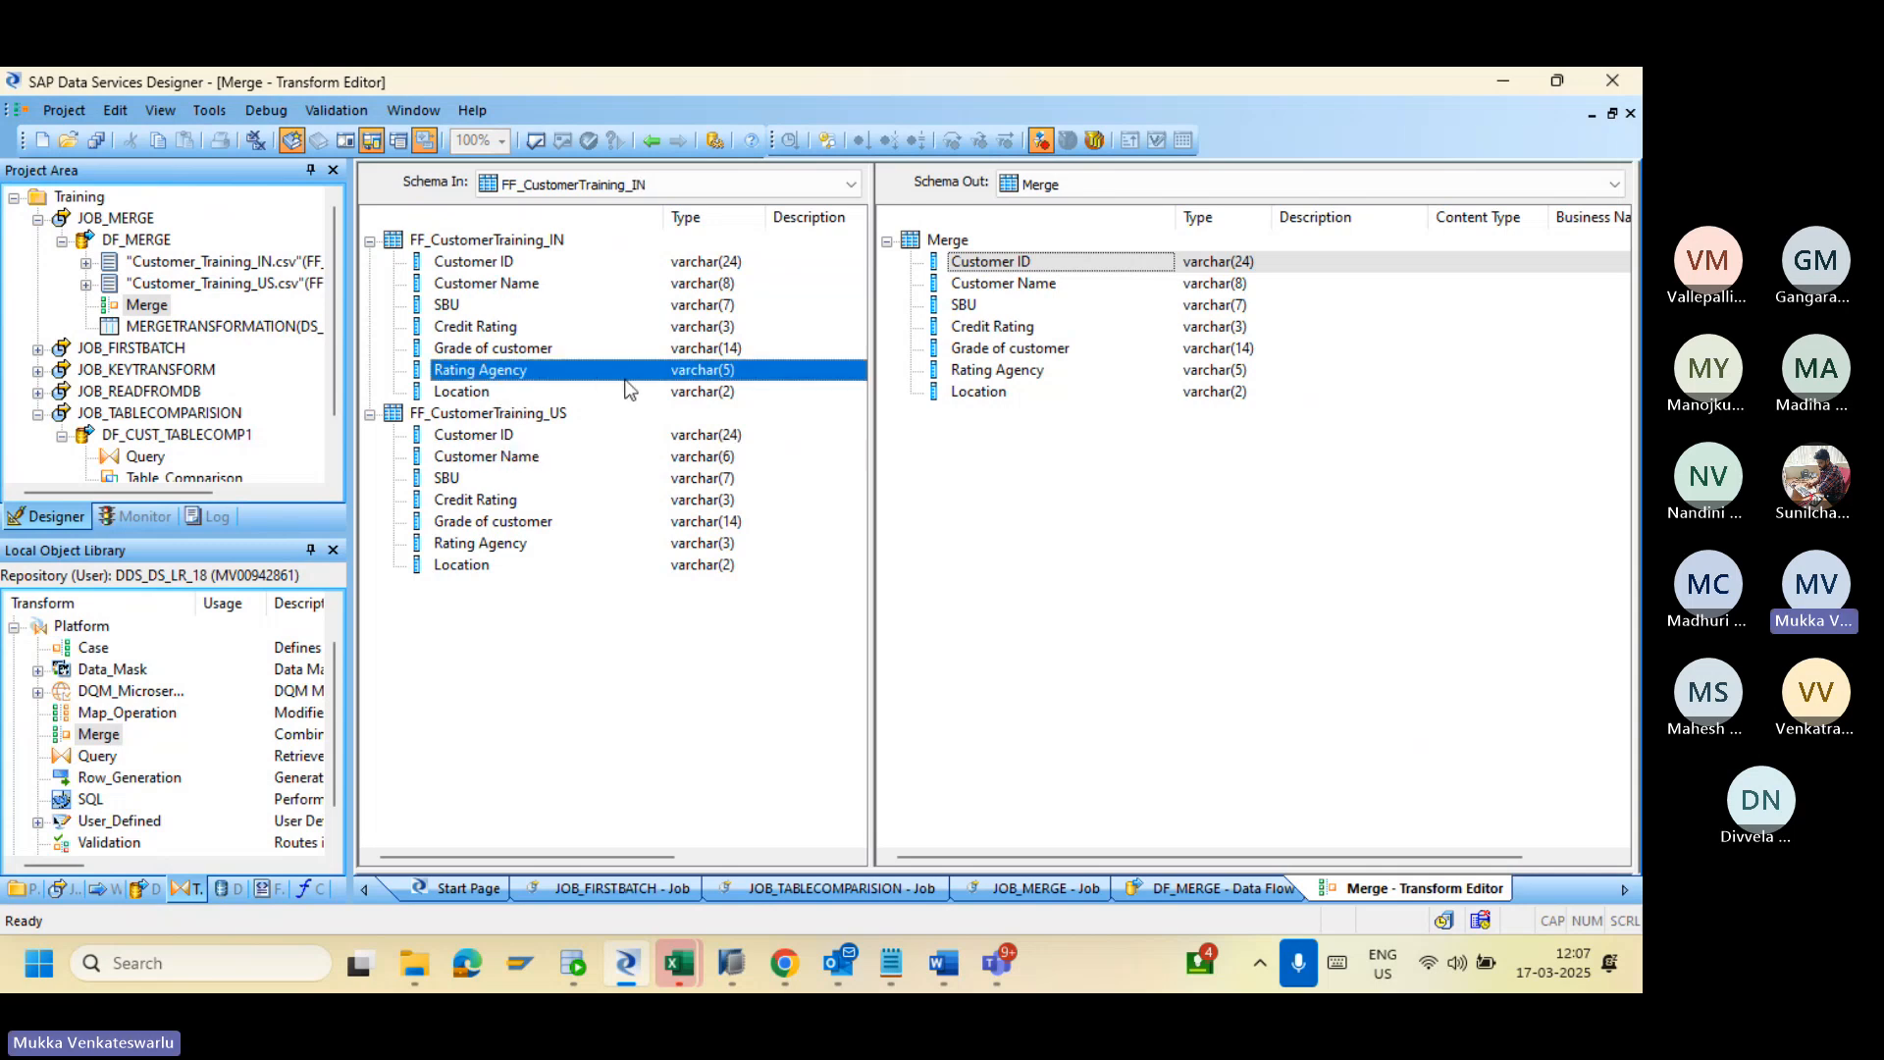
left_click(522, 545)
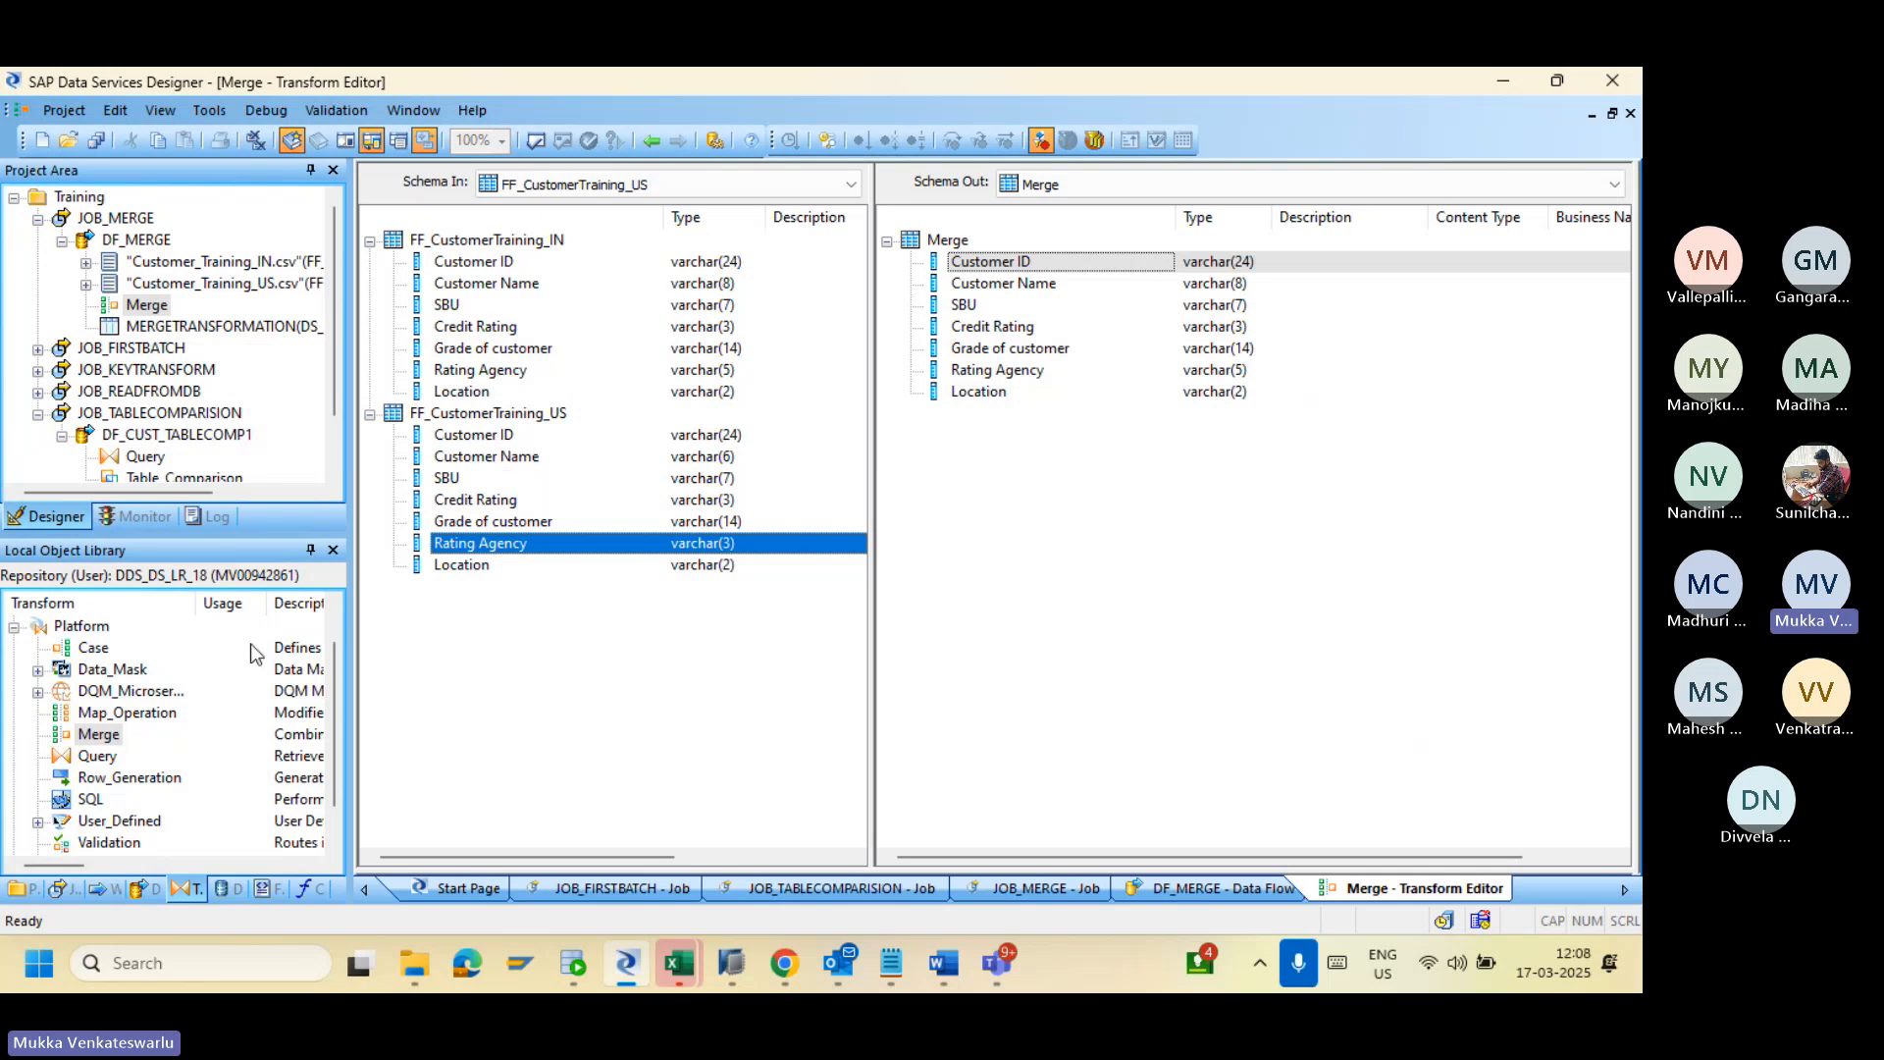
Step: Edit the FF_CustomerTraining_US flat file format, setting the Customer Name field size to 8 and Rating Agency to 5, and save it
left_click(257, 890)
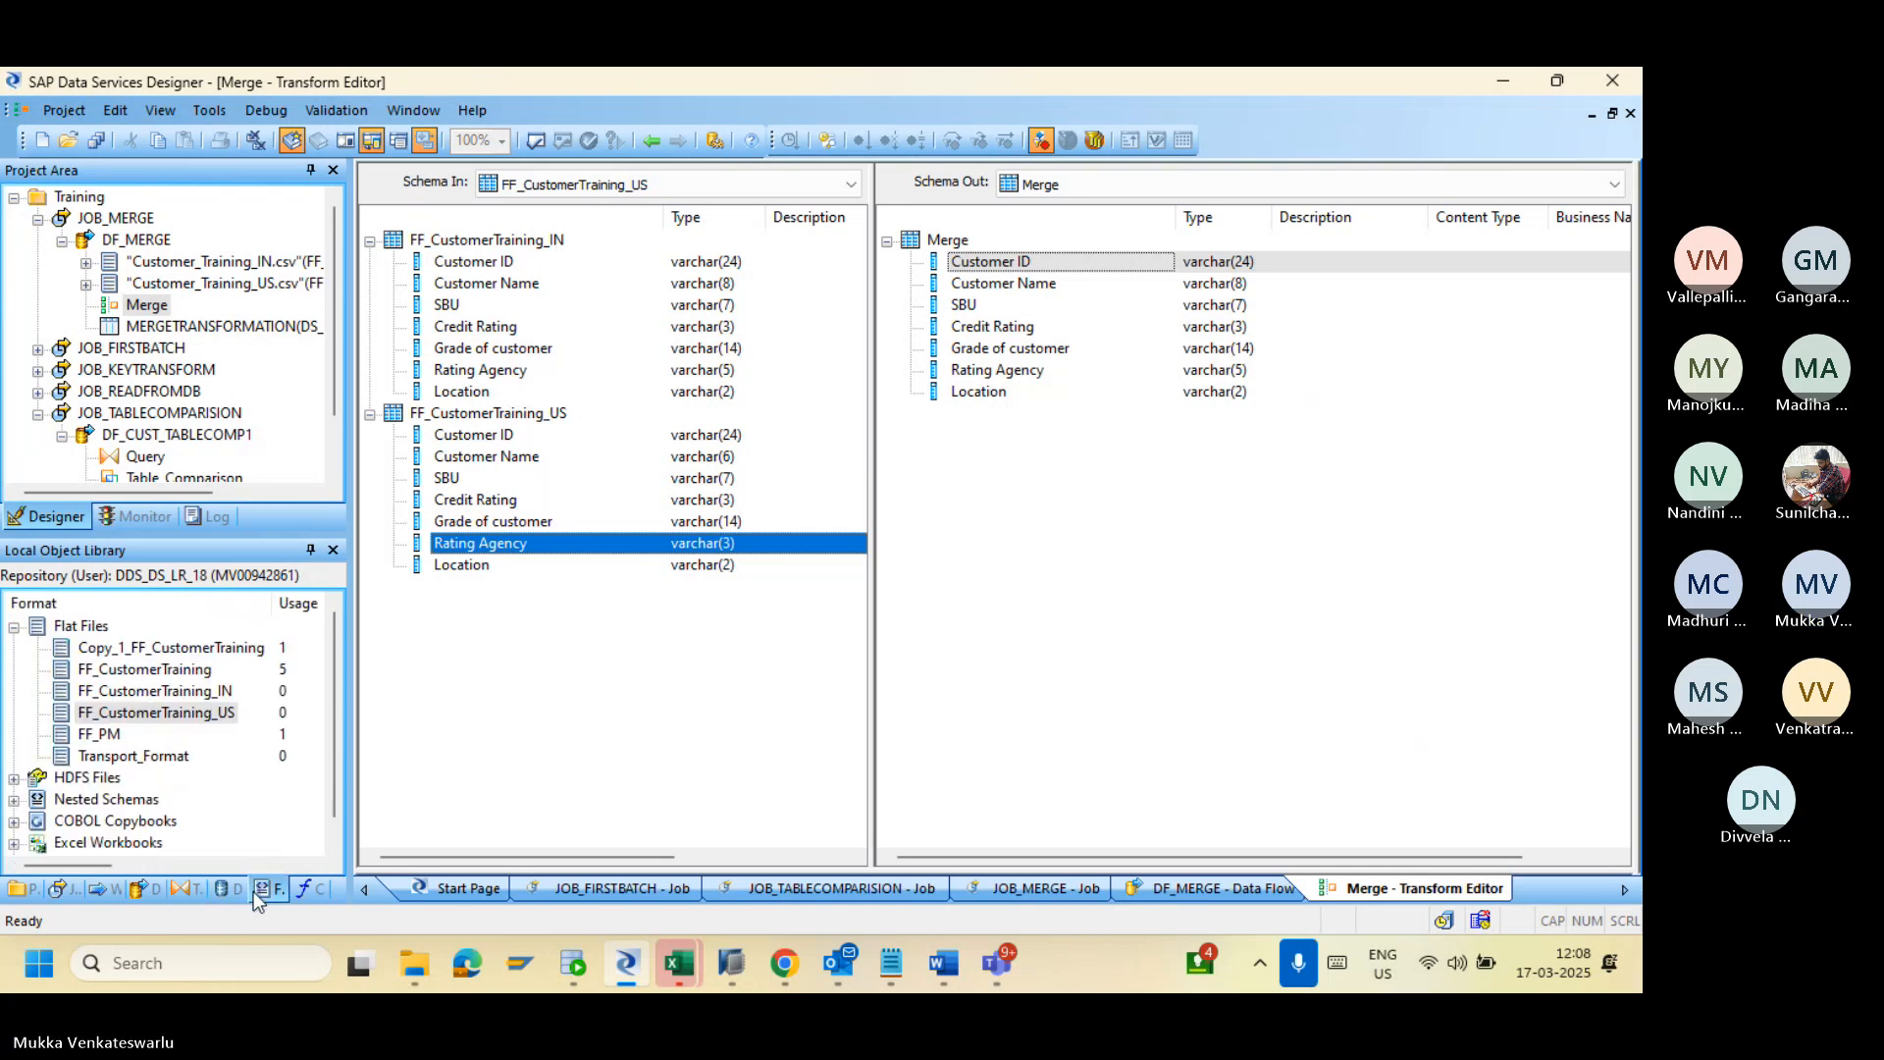
left_click(179, 714)
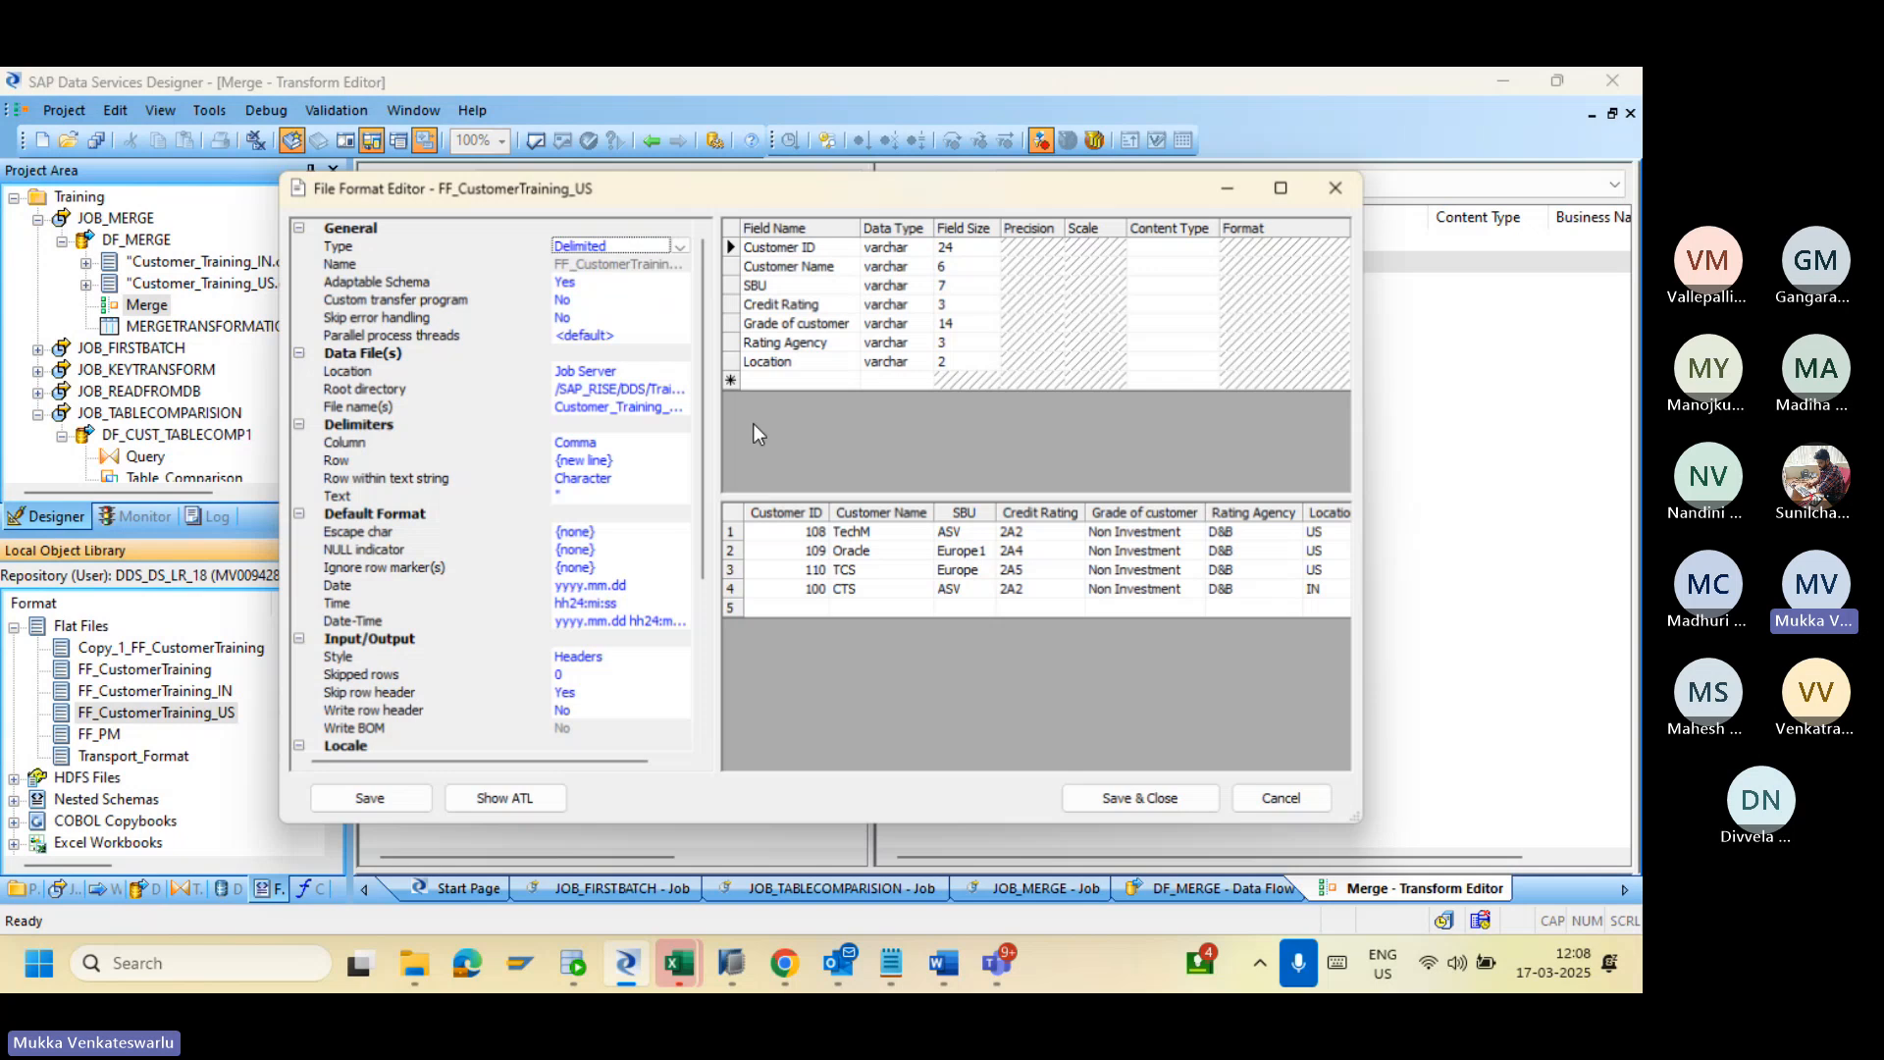
double_click(962, 266)
type("8")
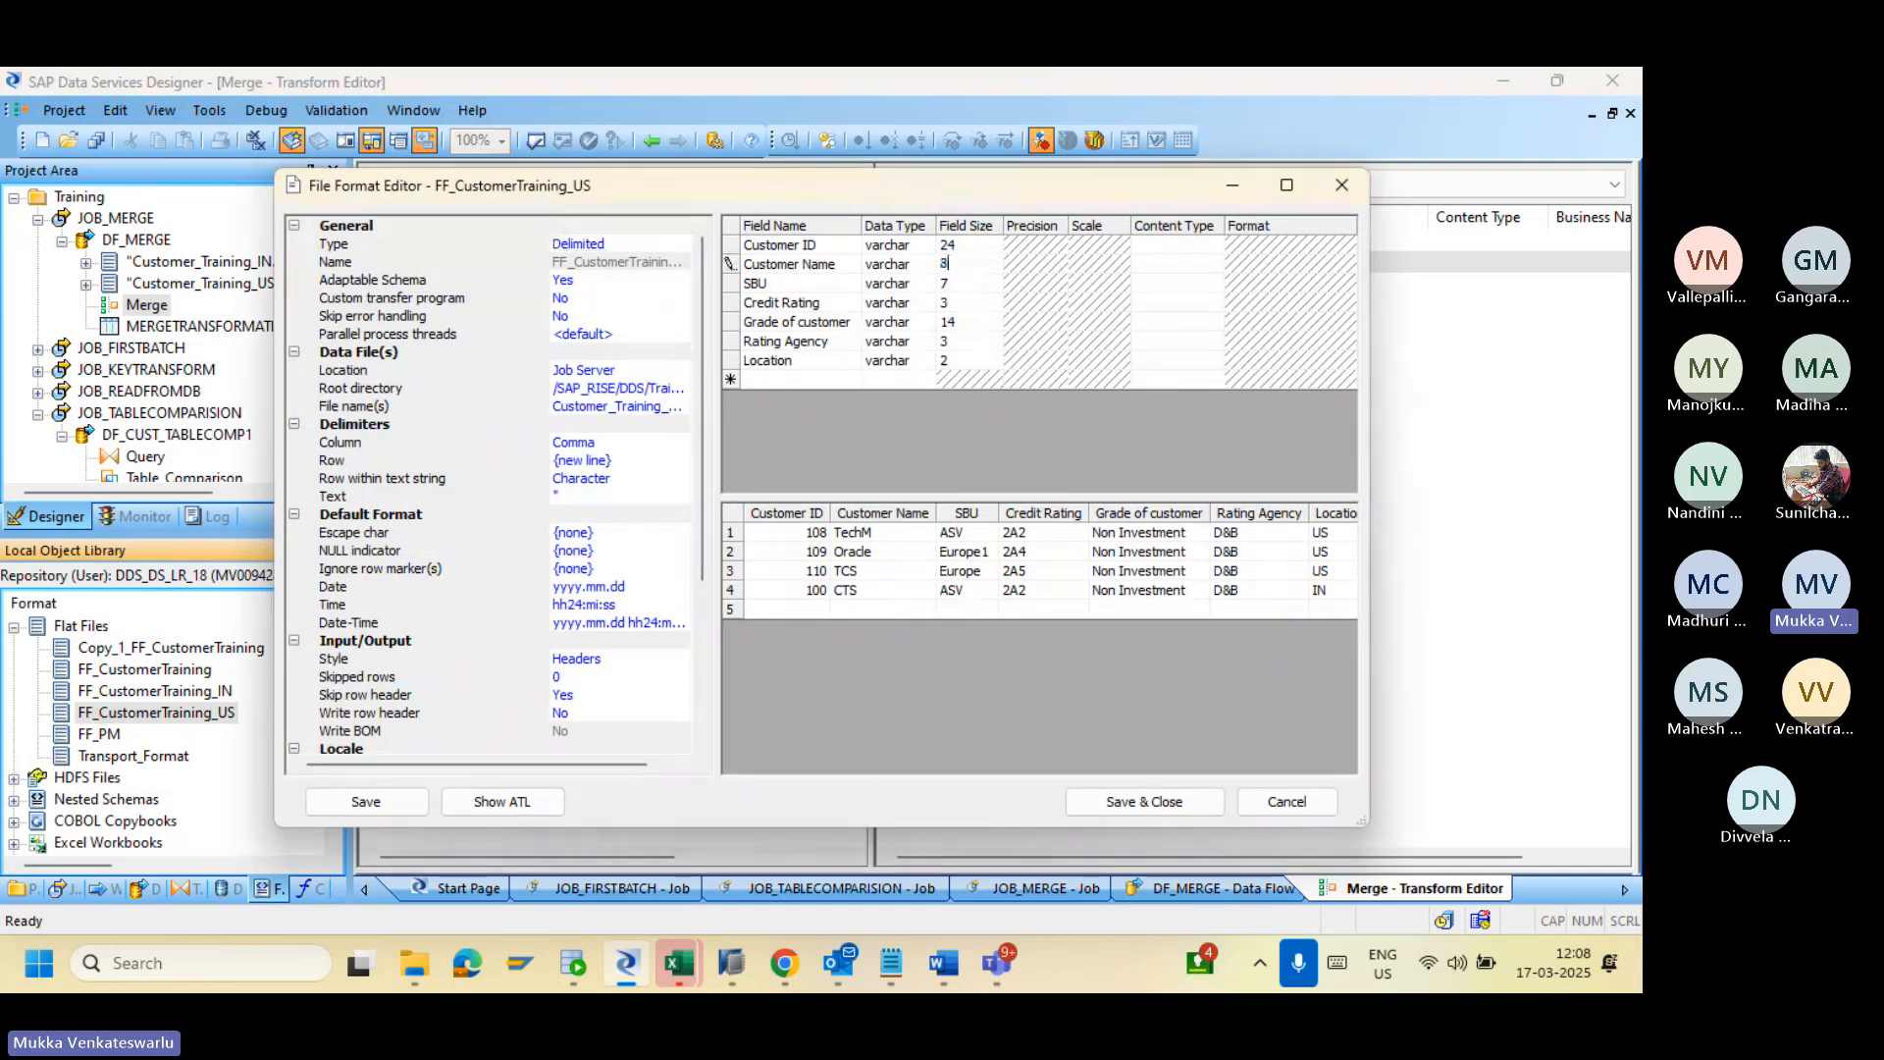
double_click(974, 341)
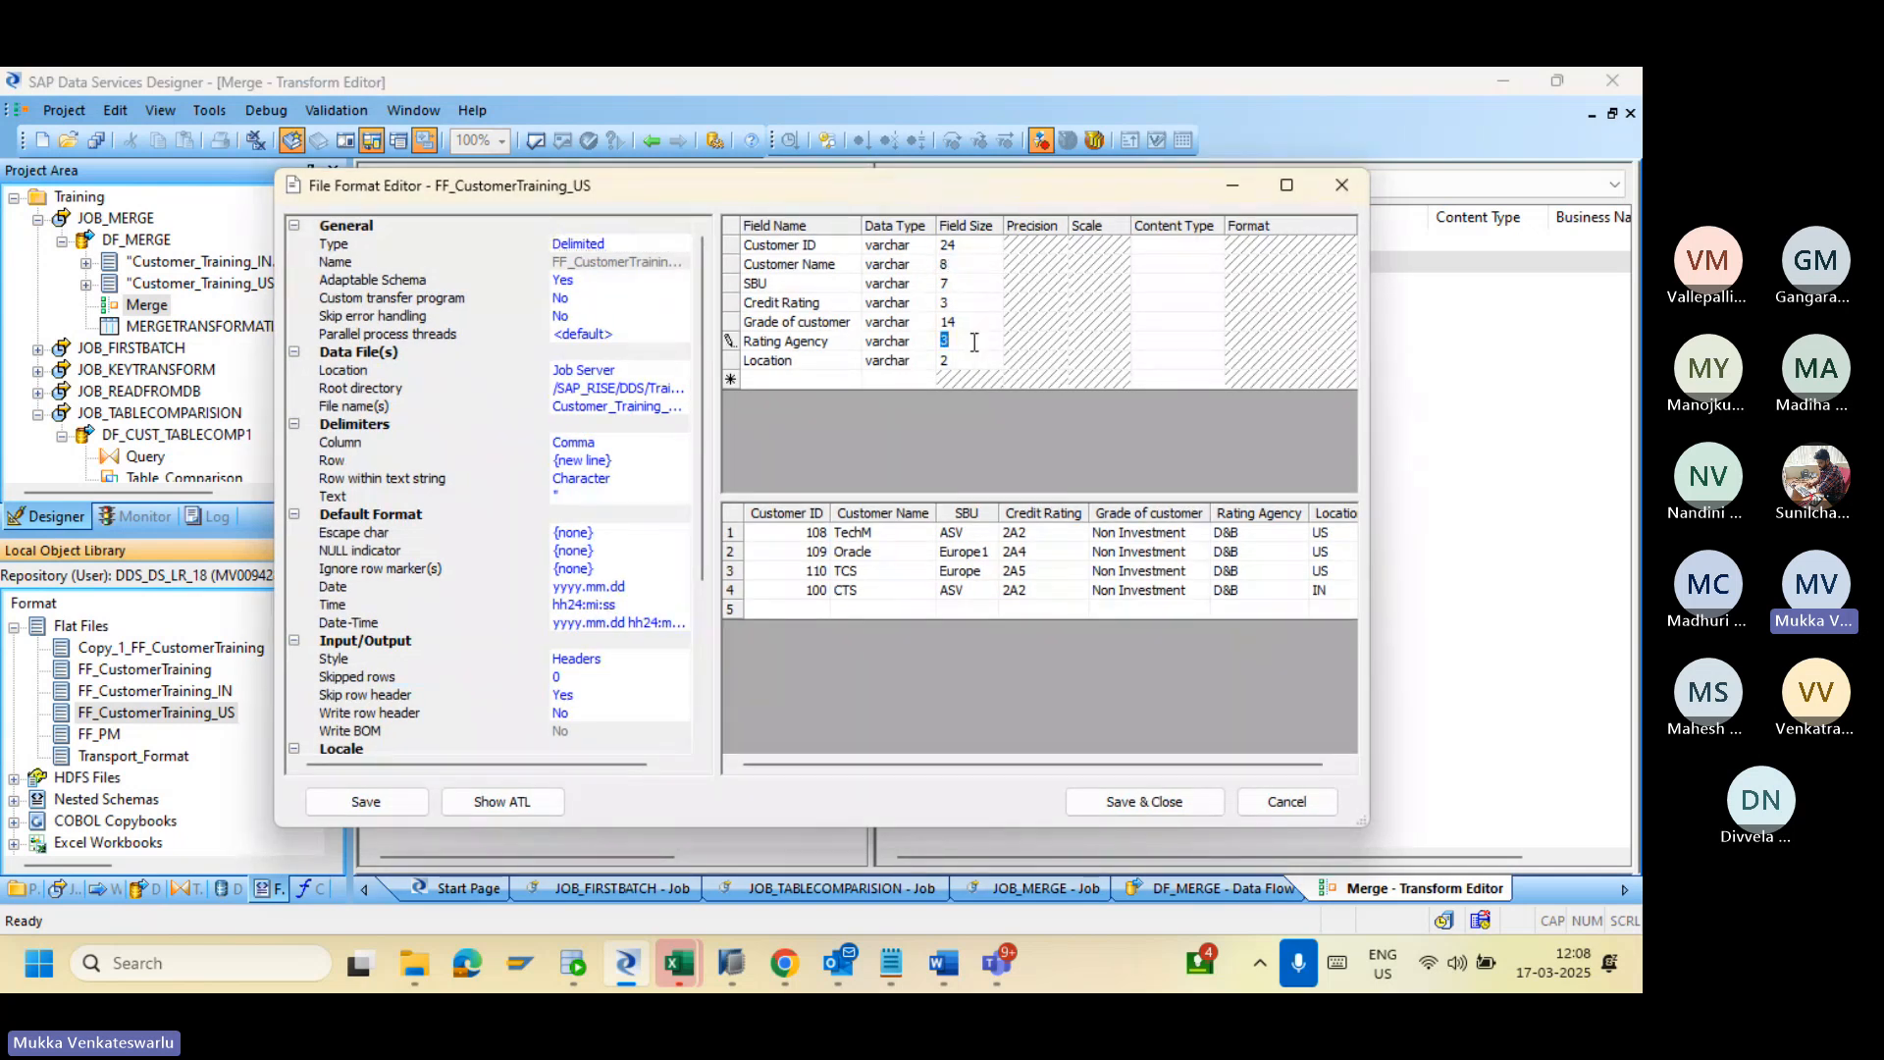
type("5")
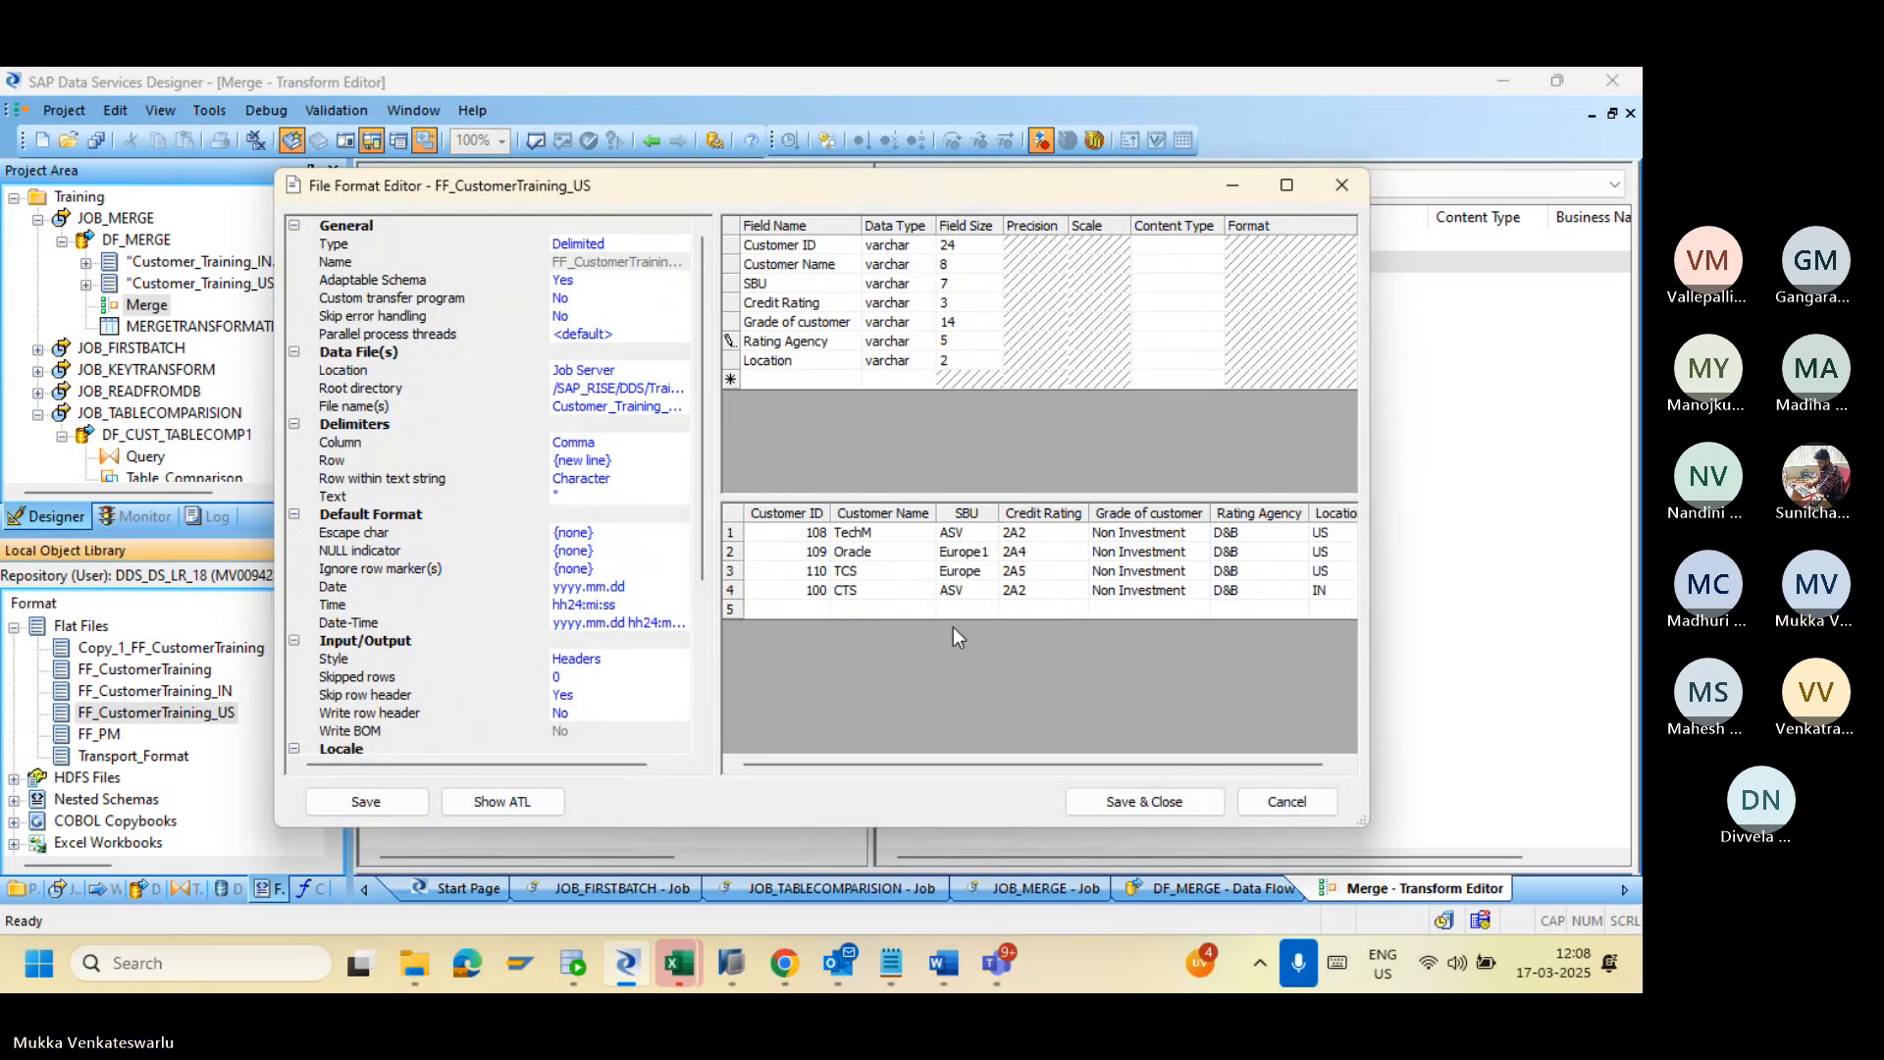
left_click(1104, 801)
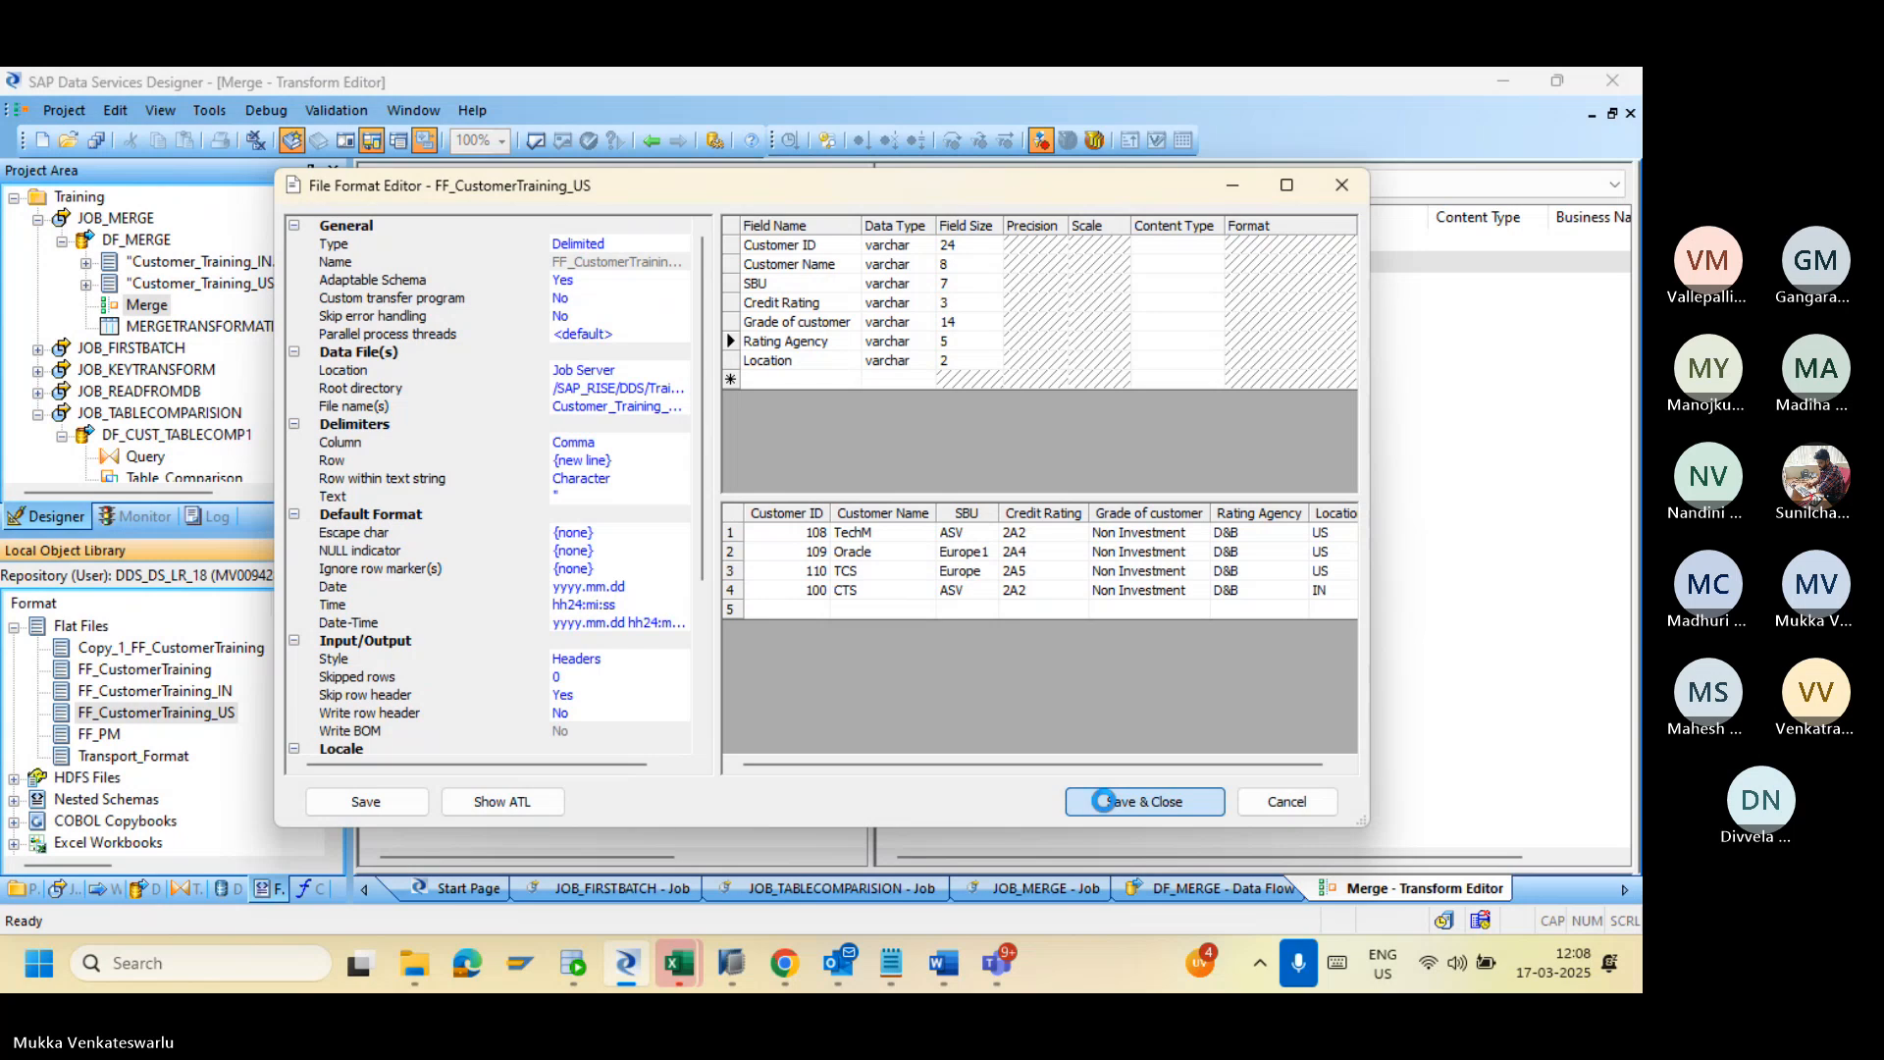
left_click(1102, 800)
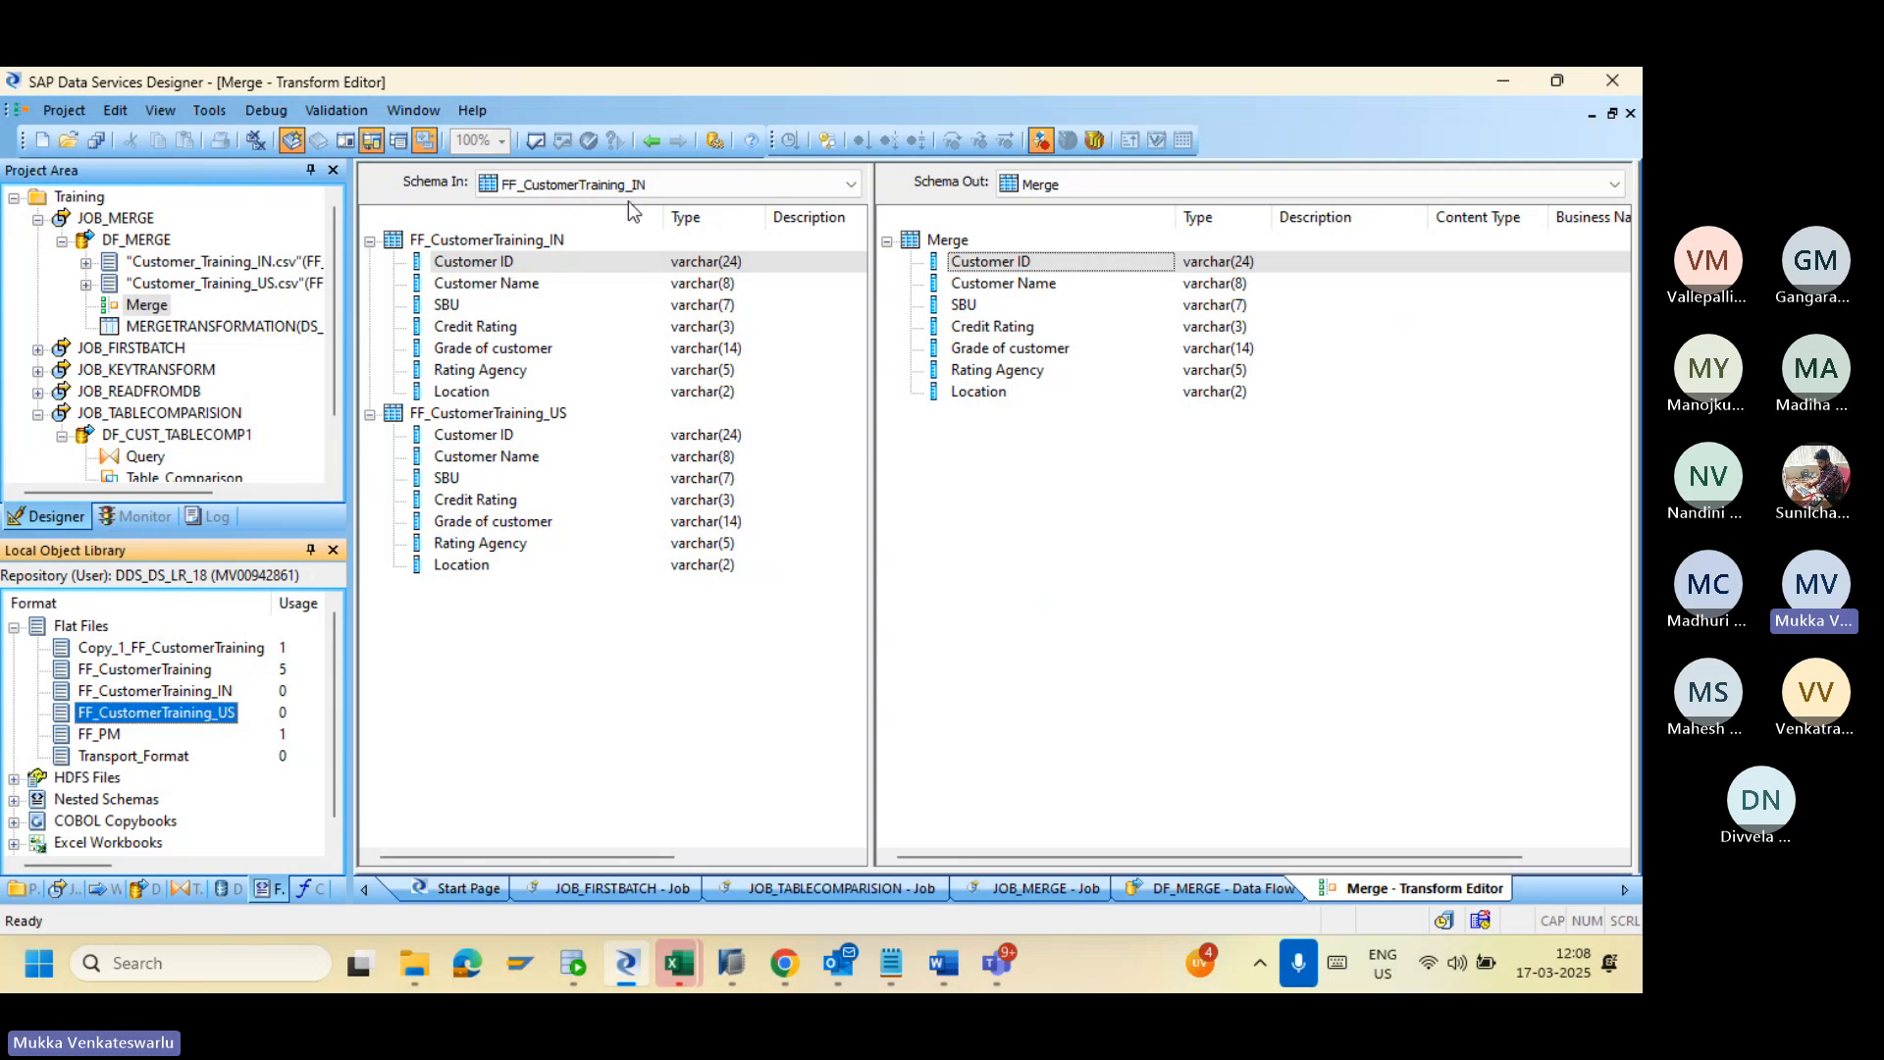
Step: Return to DF_MERGE, validate all objects in view, and save all changes to JOB_MERGE and DF_MERGE
left_click(650, 142)
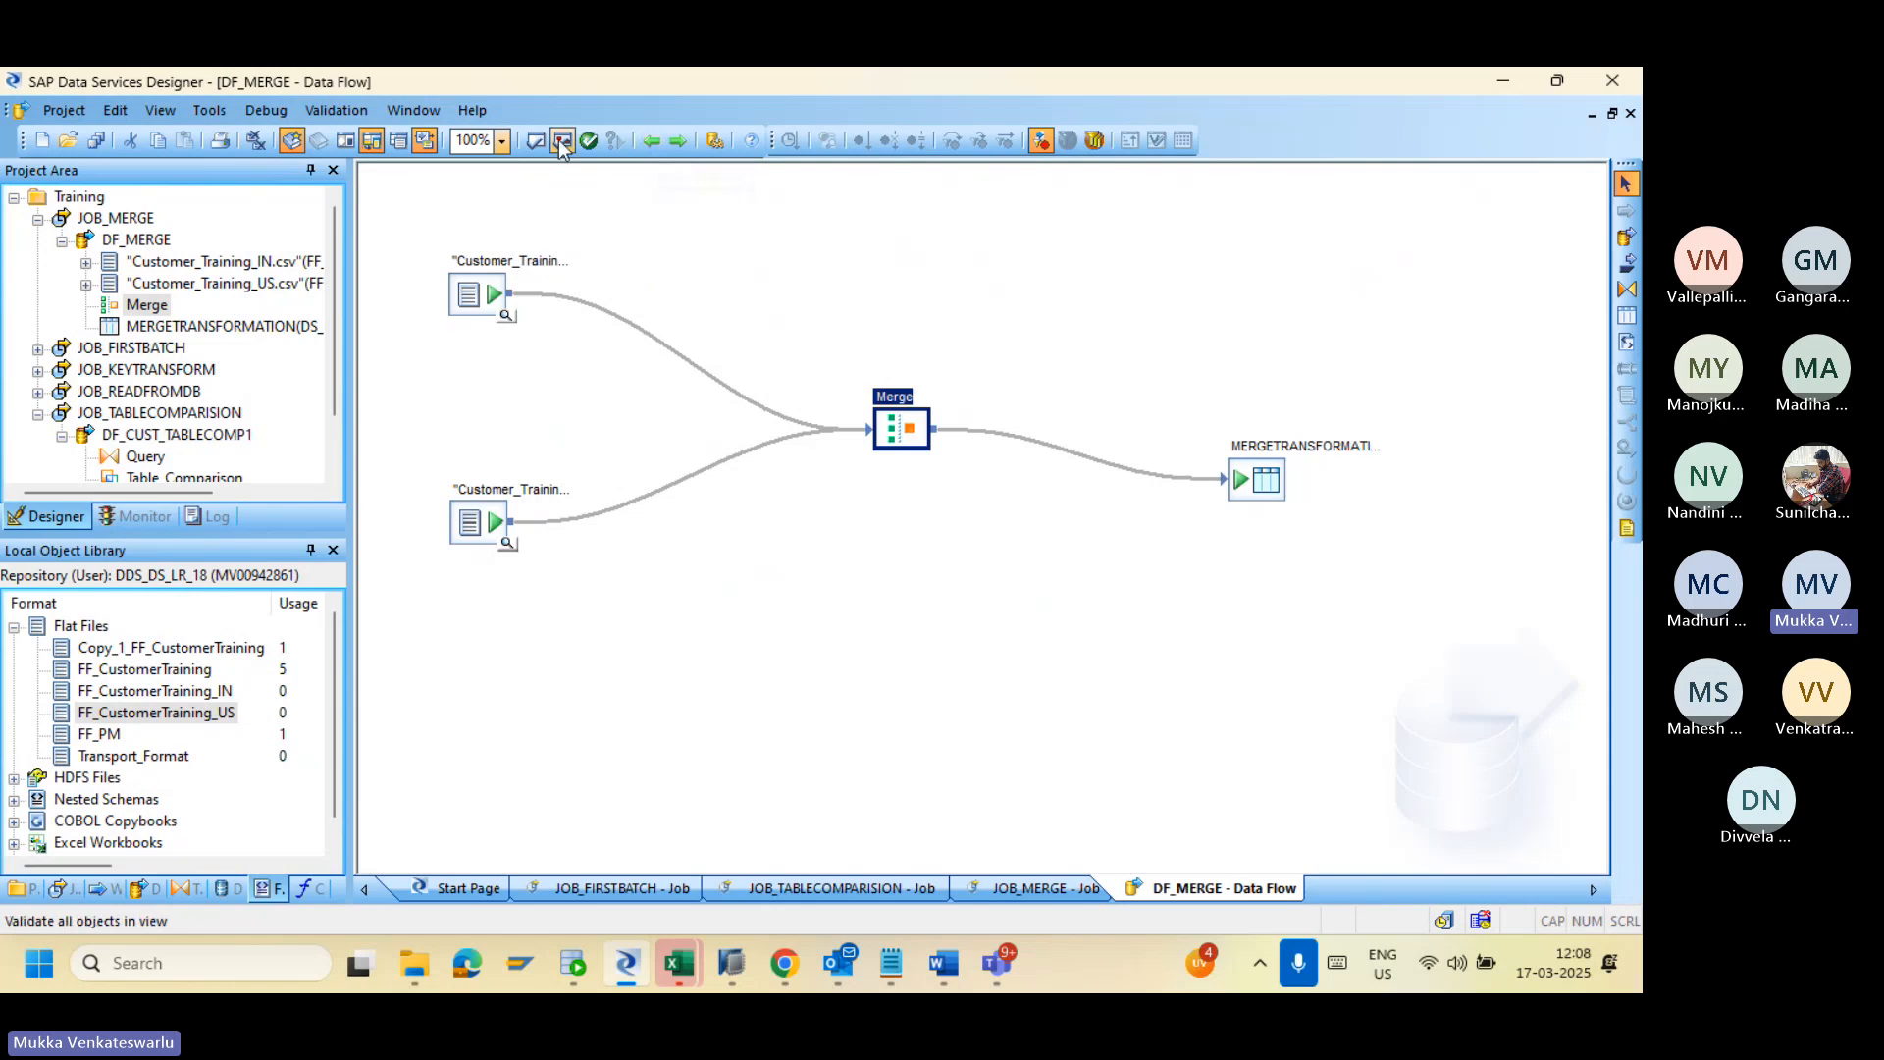
left_click(561, 145)
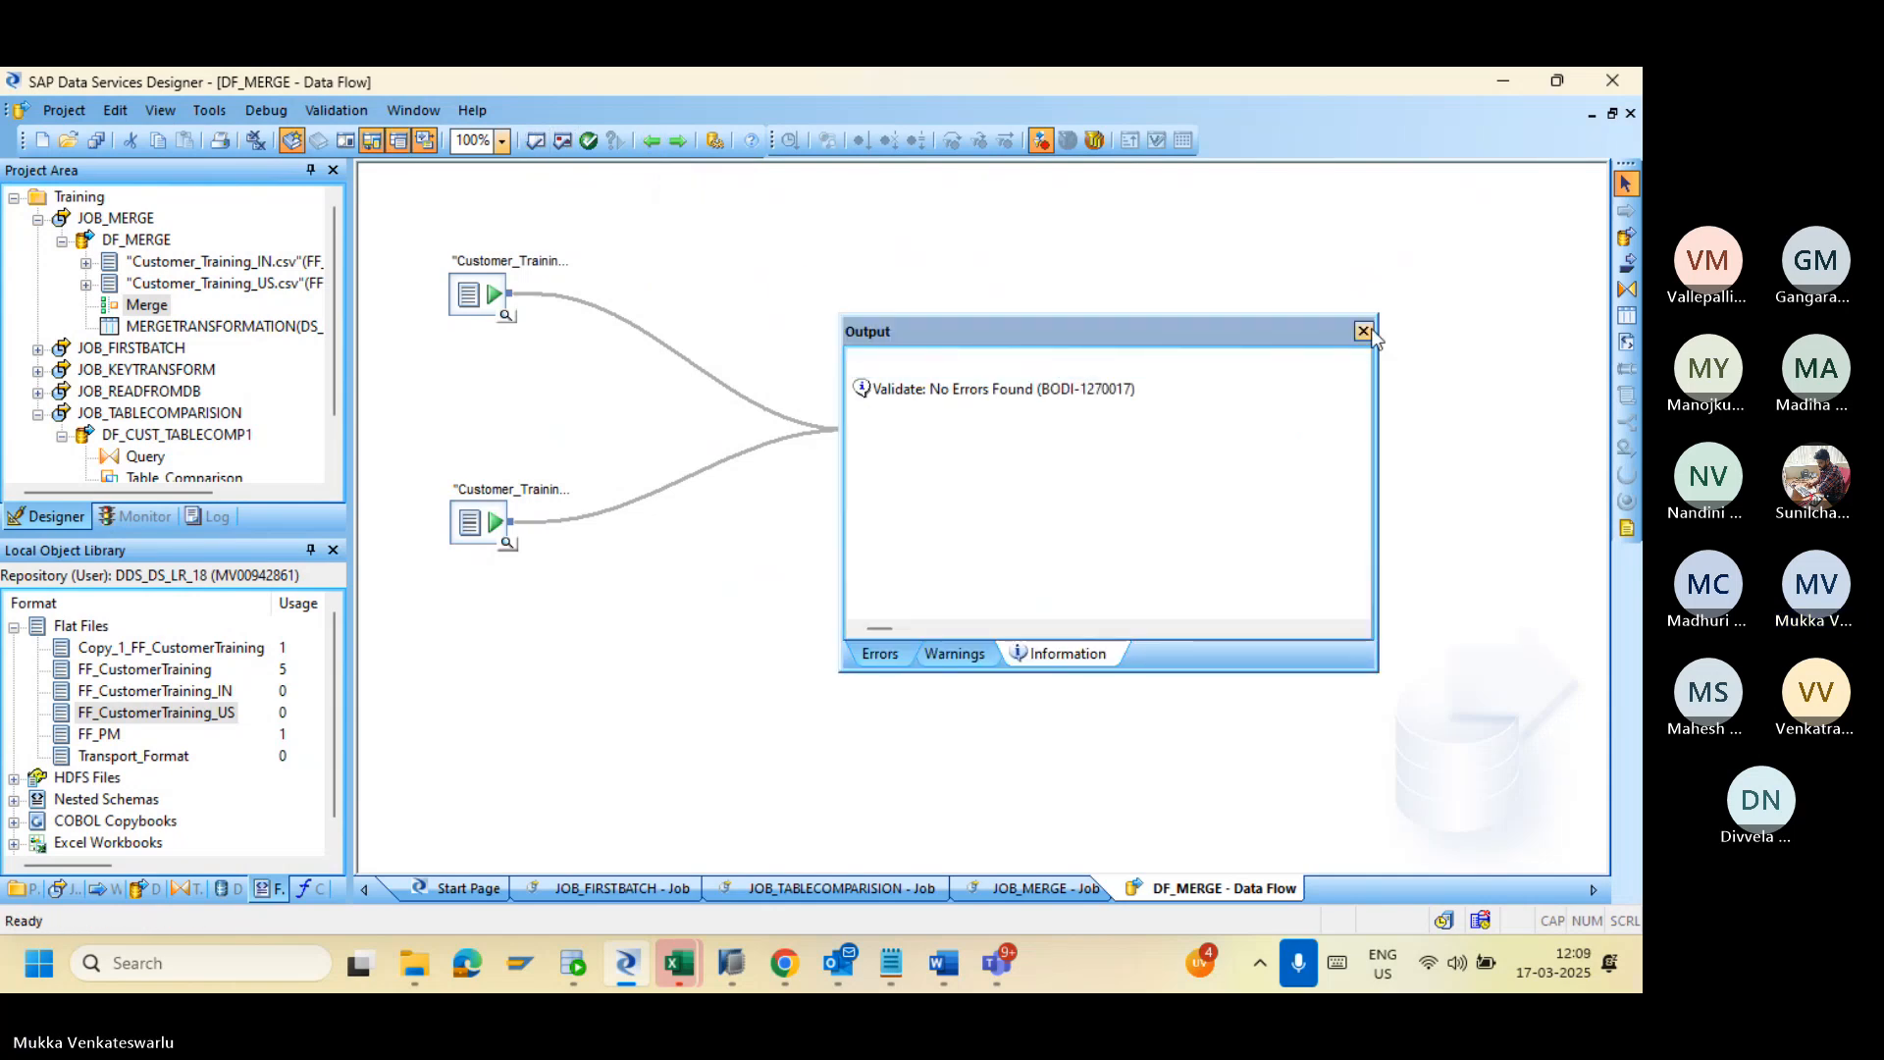
left_click(1363, 331)
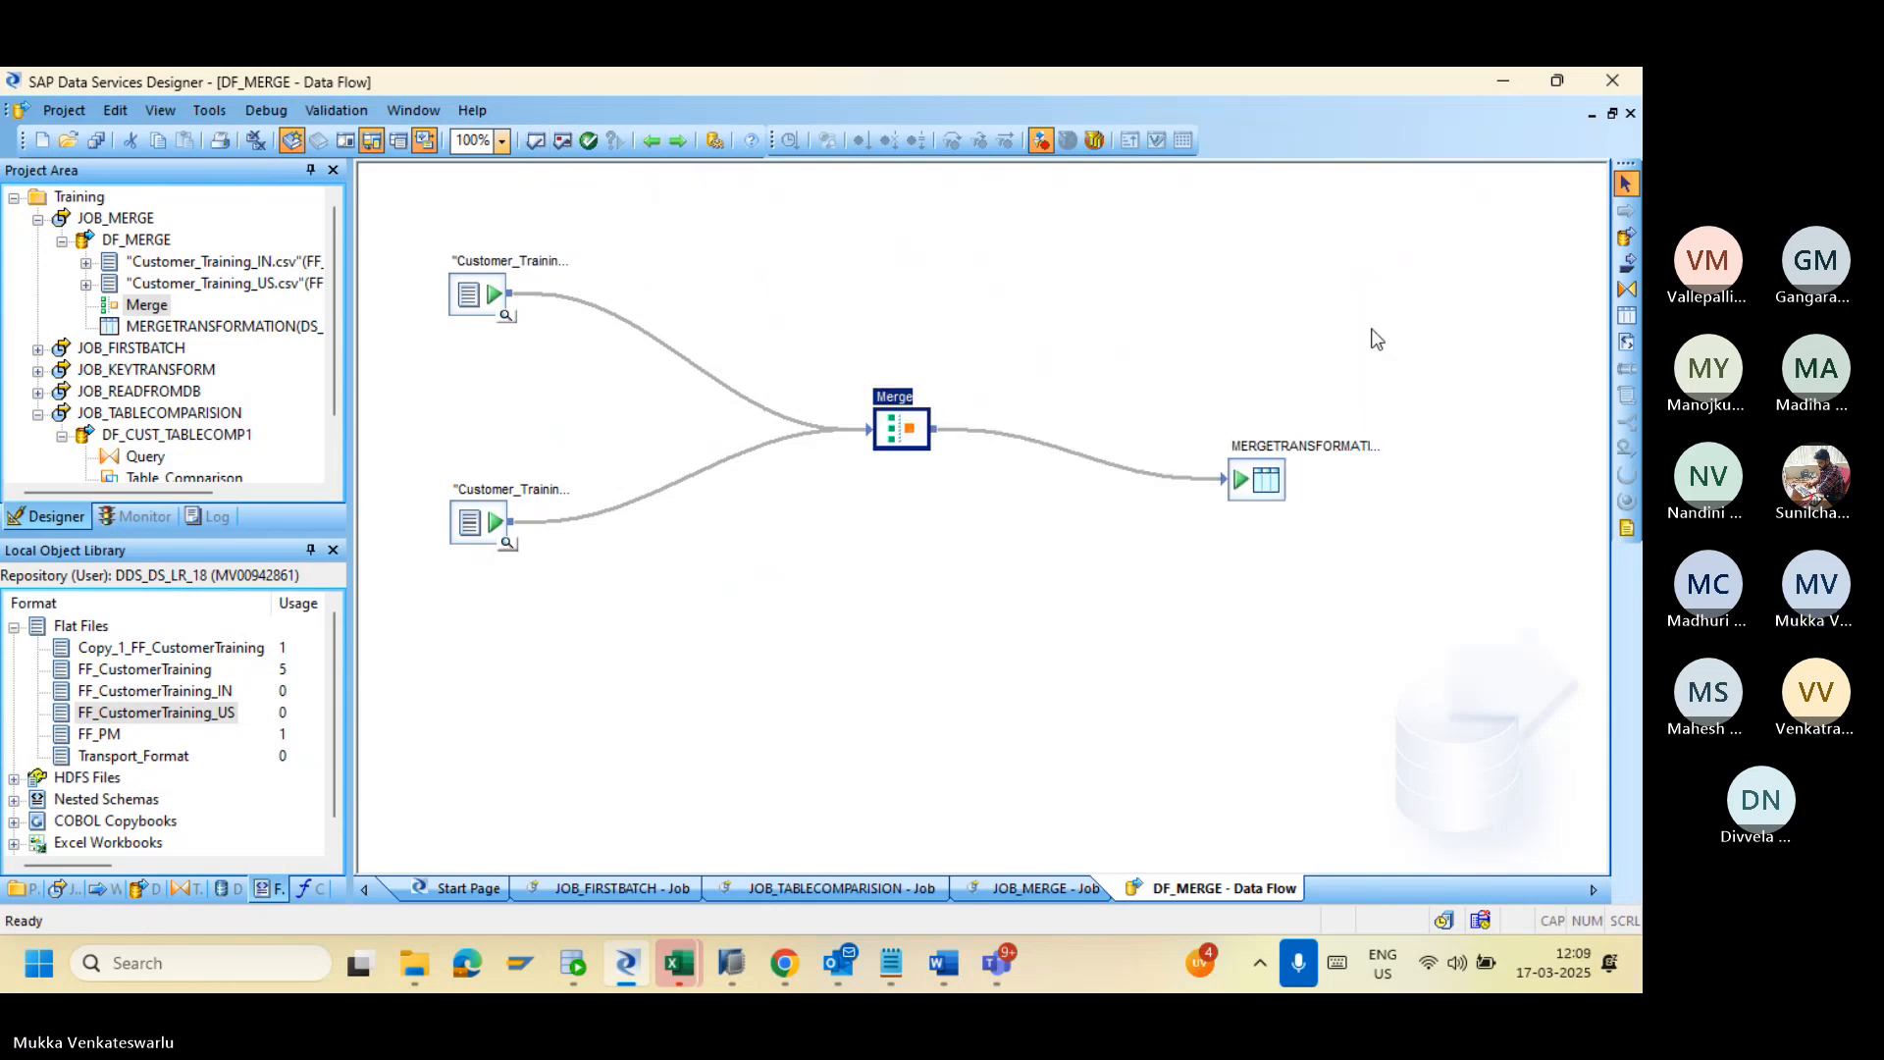
left_click(94, 143)
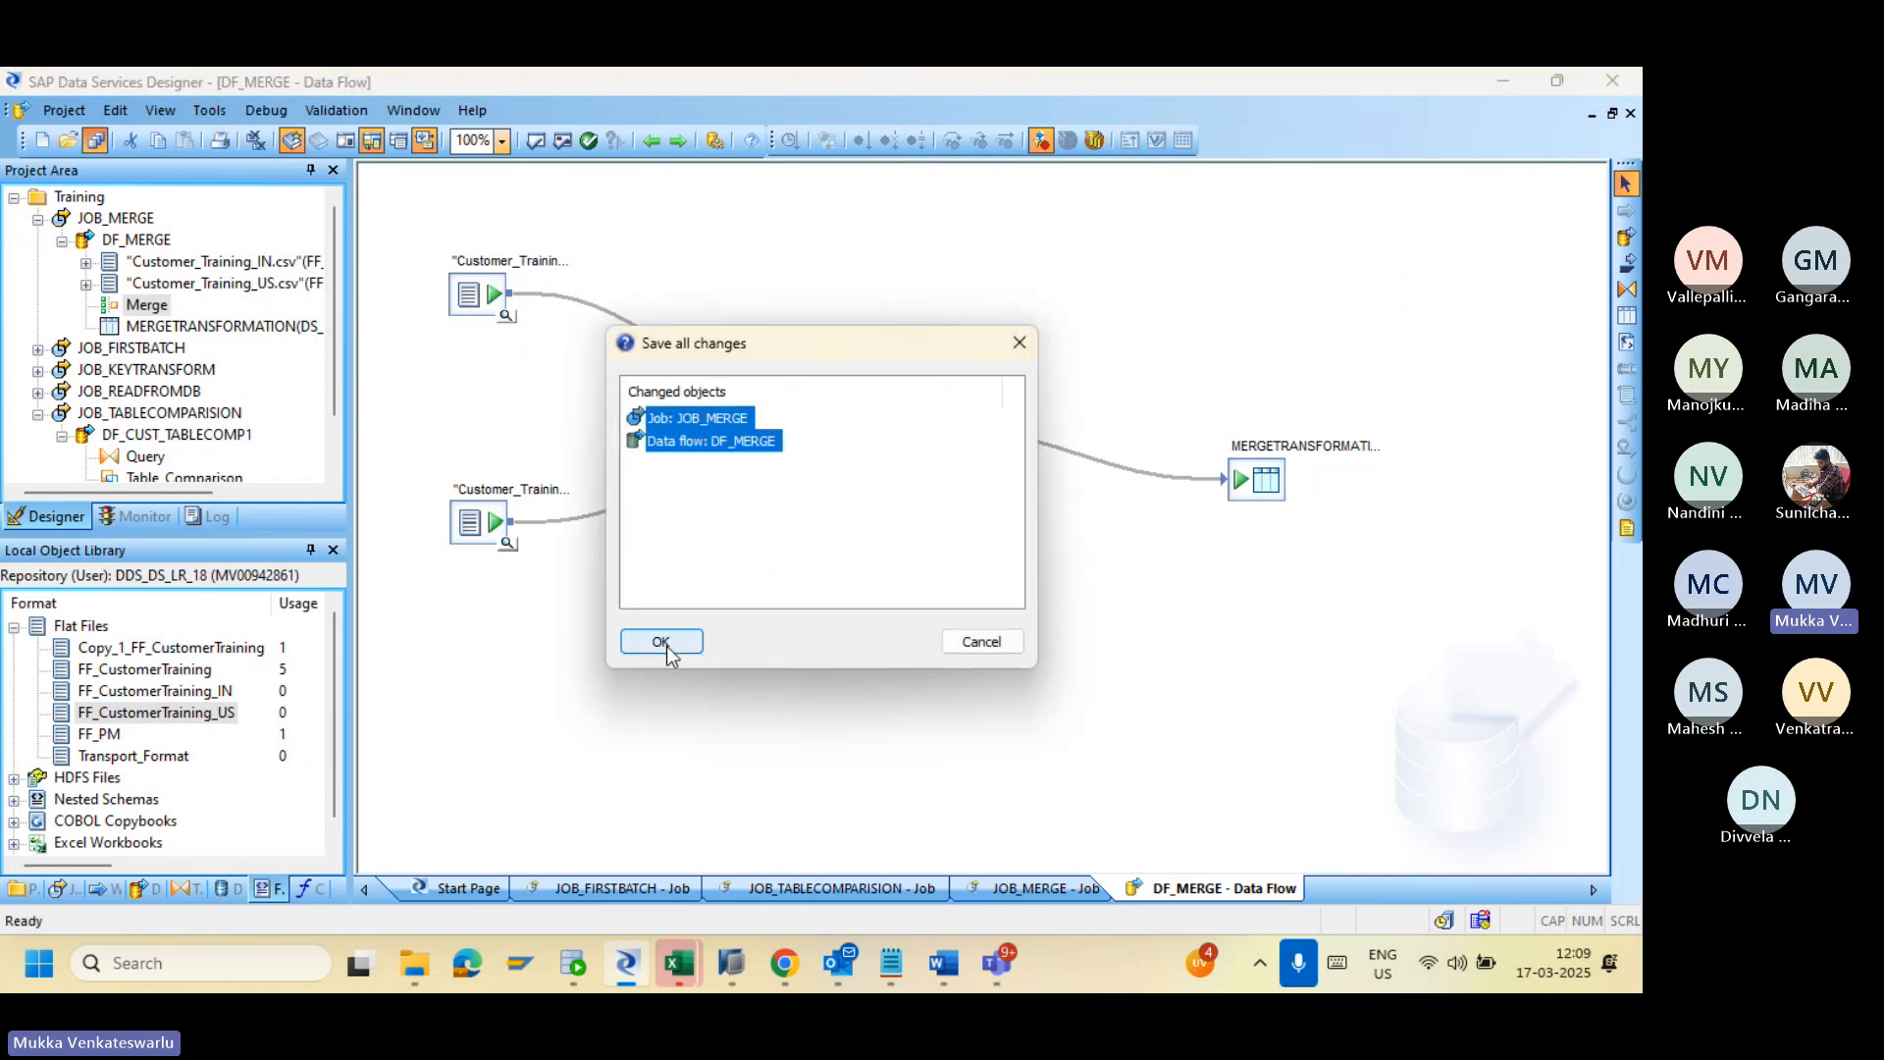
left_click(663, 644)
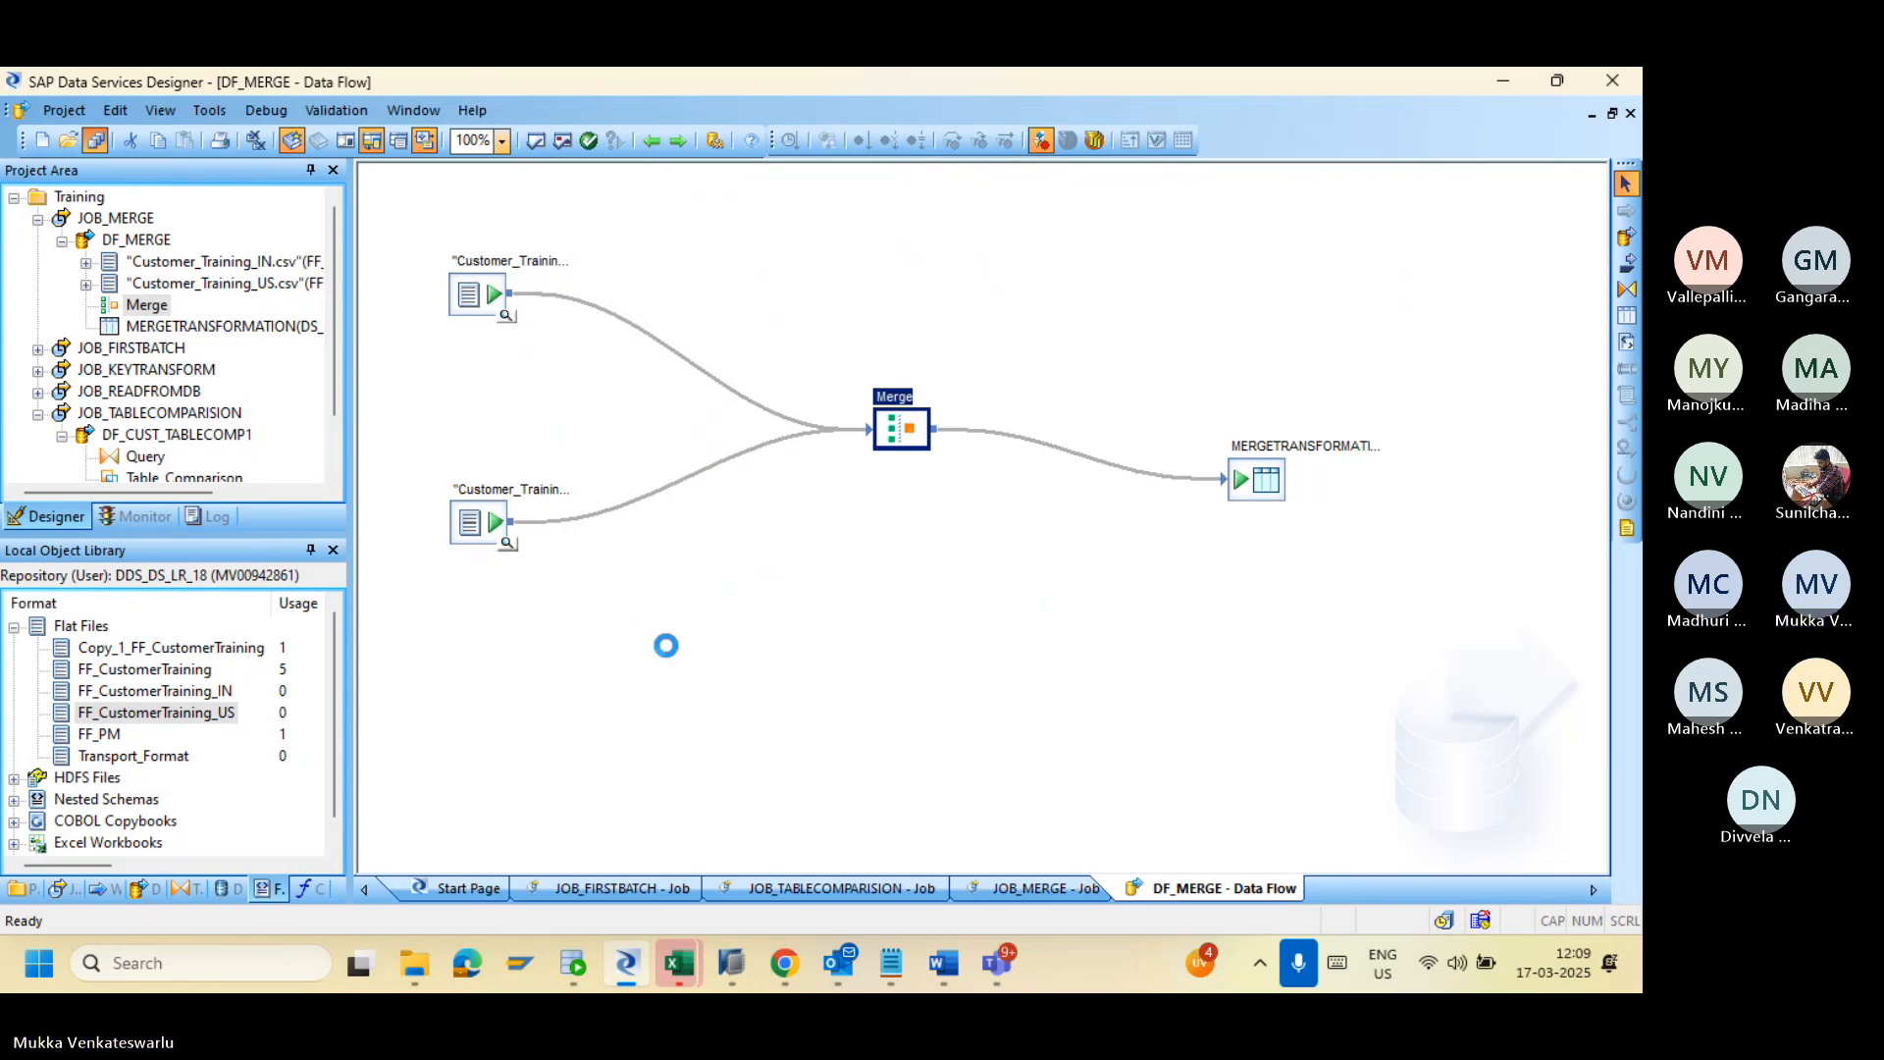
Step: Review the Customer_Training_IN and Customer_Training_US source rows in Excel, checking the shared customer ID, and return to Data Services Designer
mouse_move(681, 971)
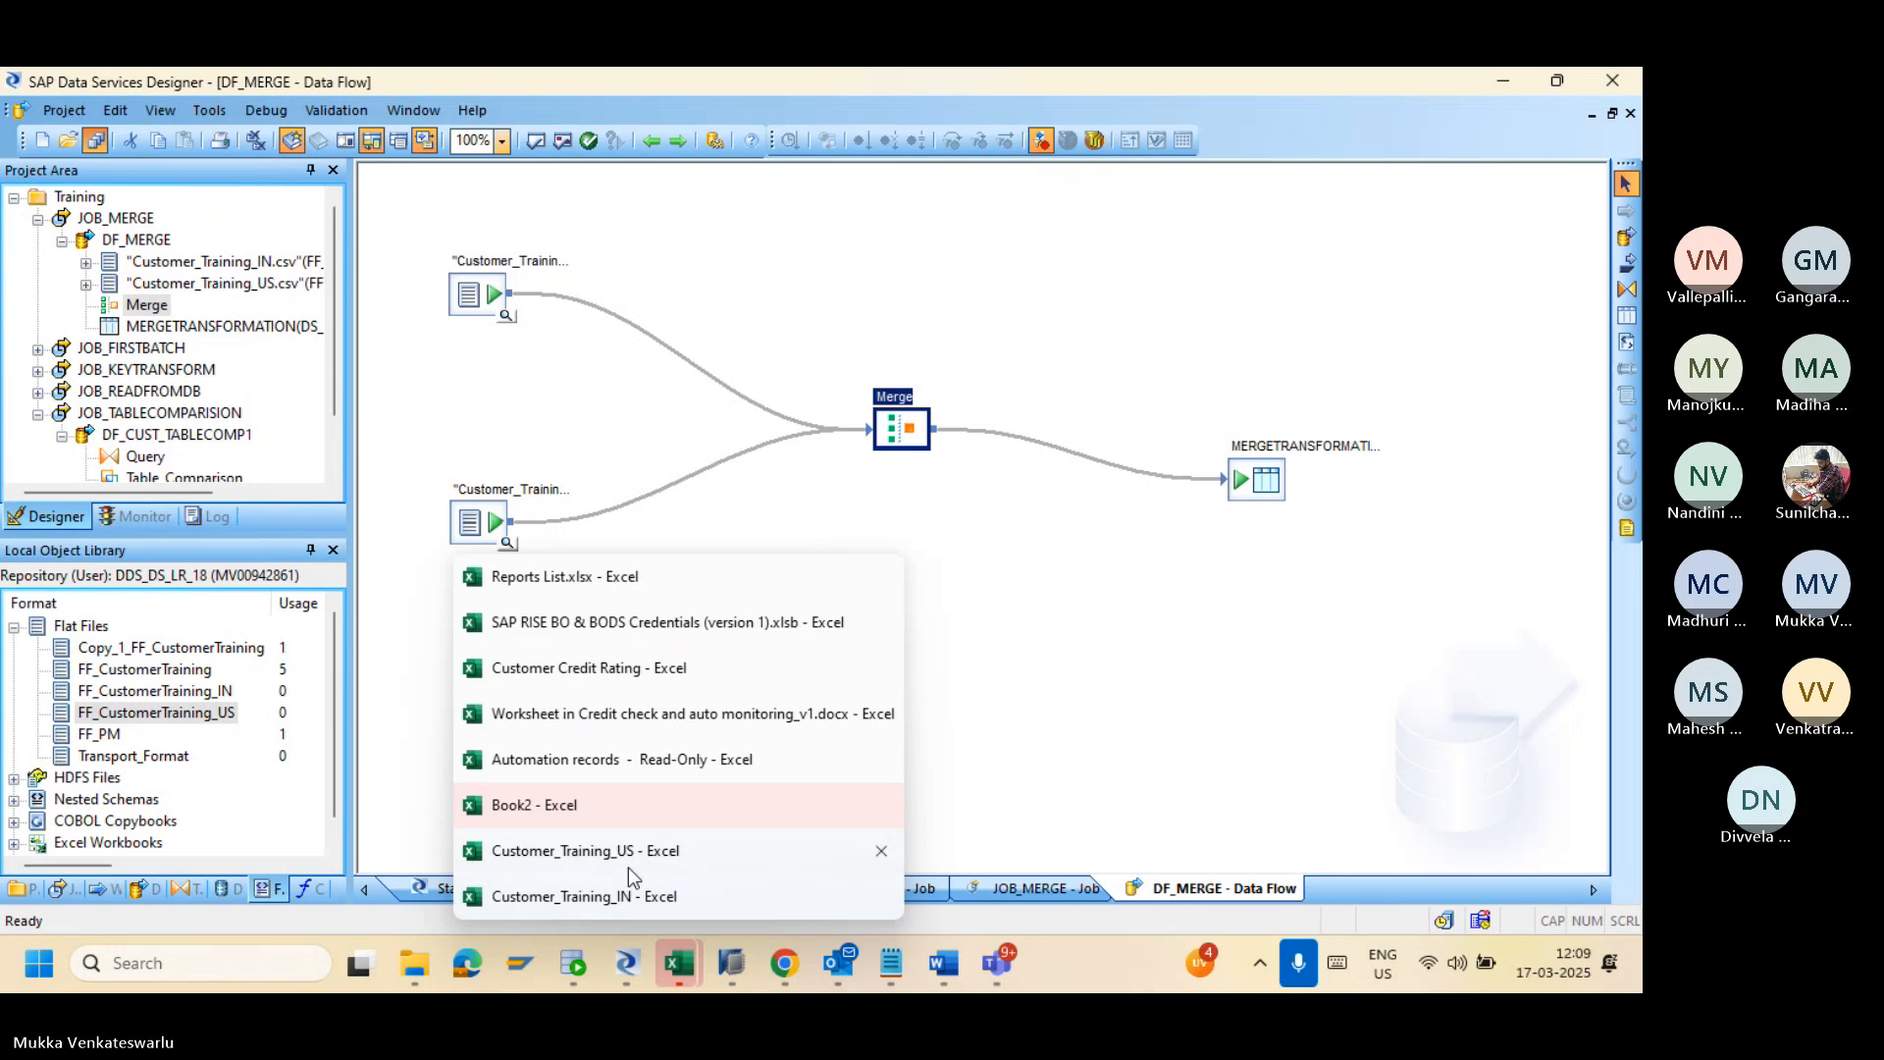
left_click(629, 894)
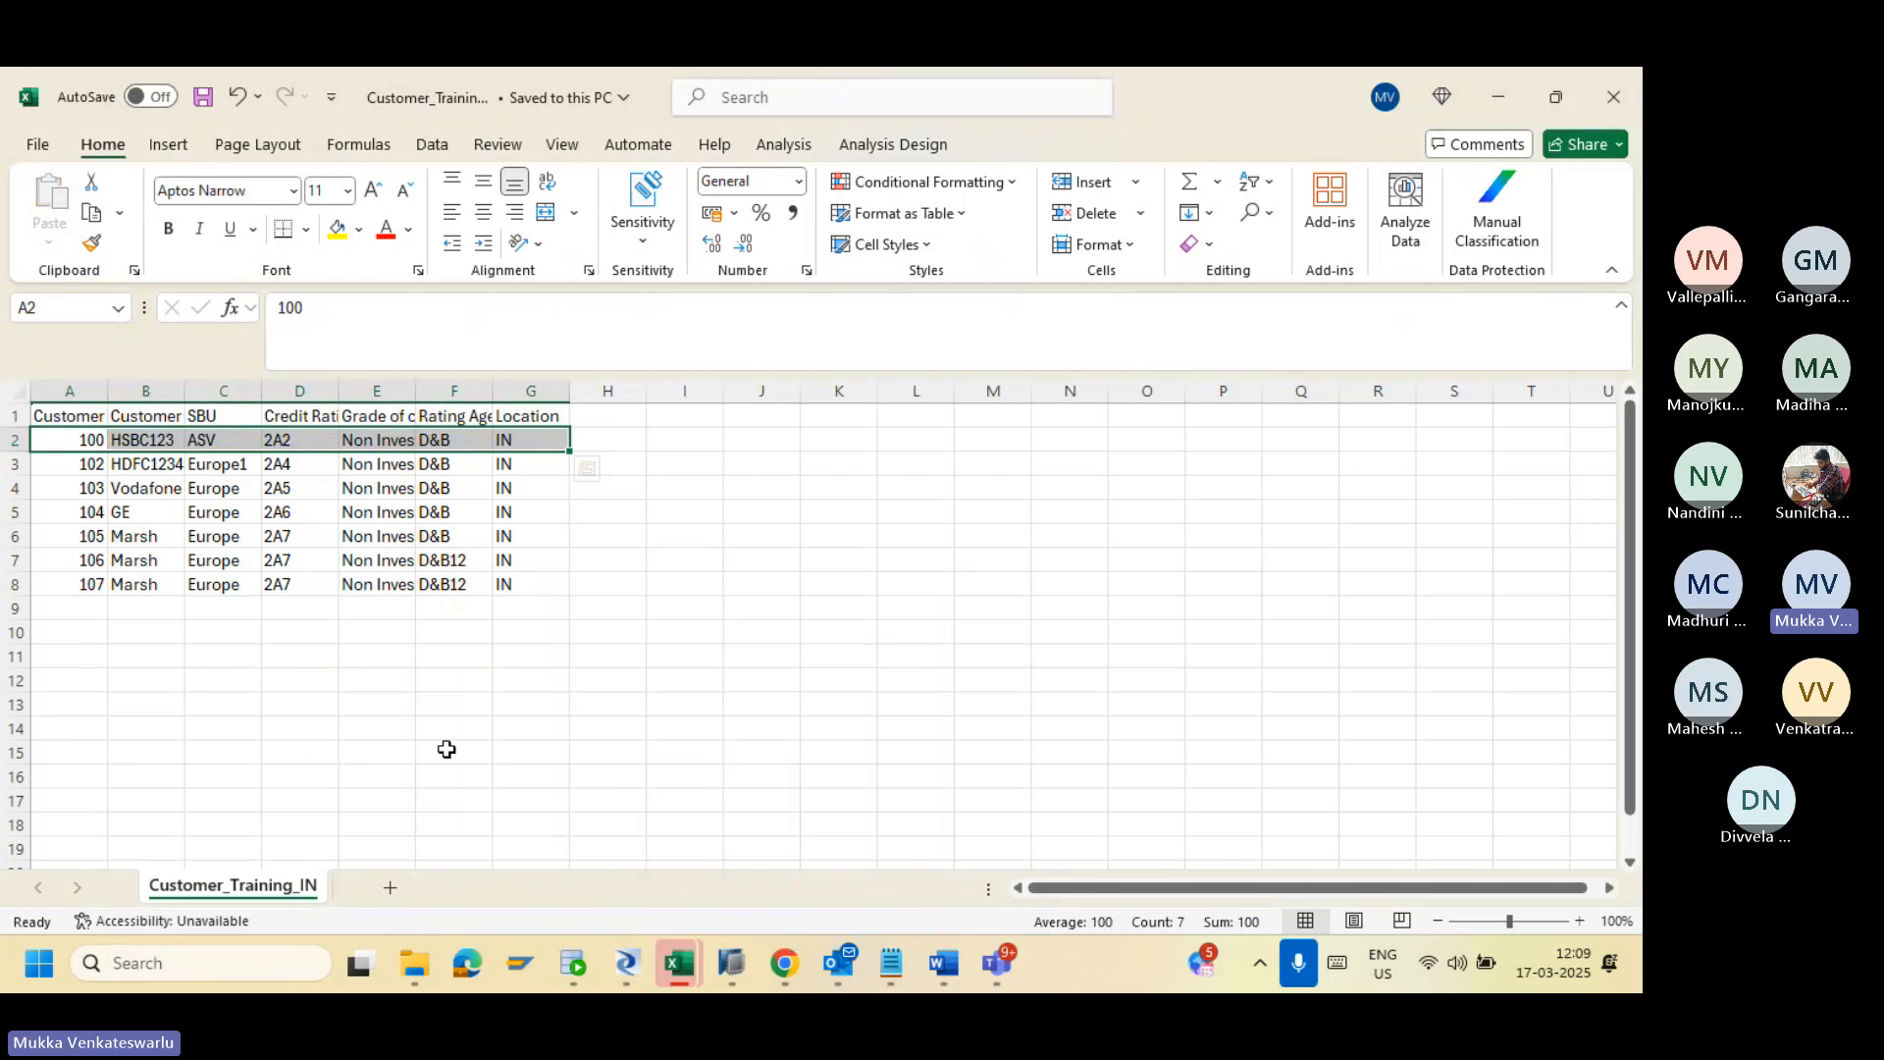
mouse_move(677, 964)
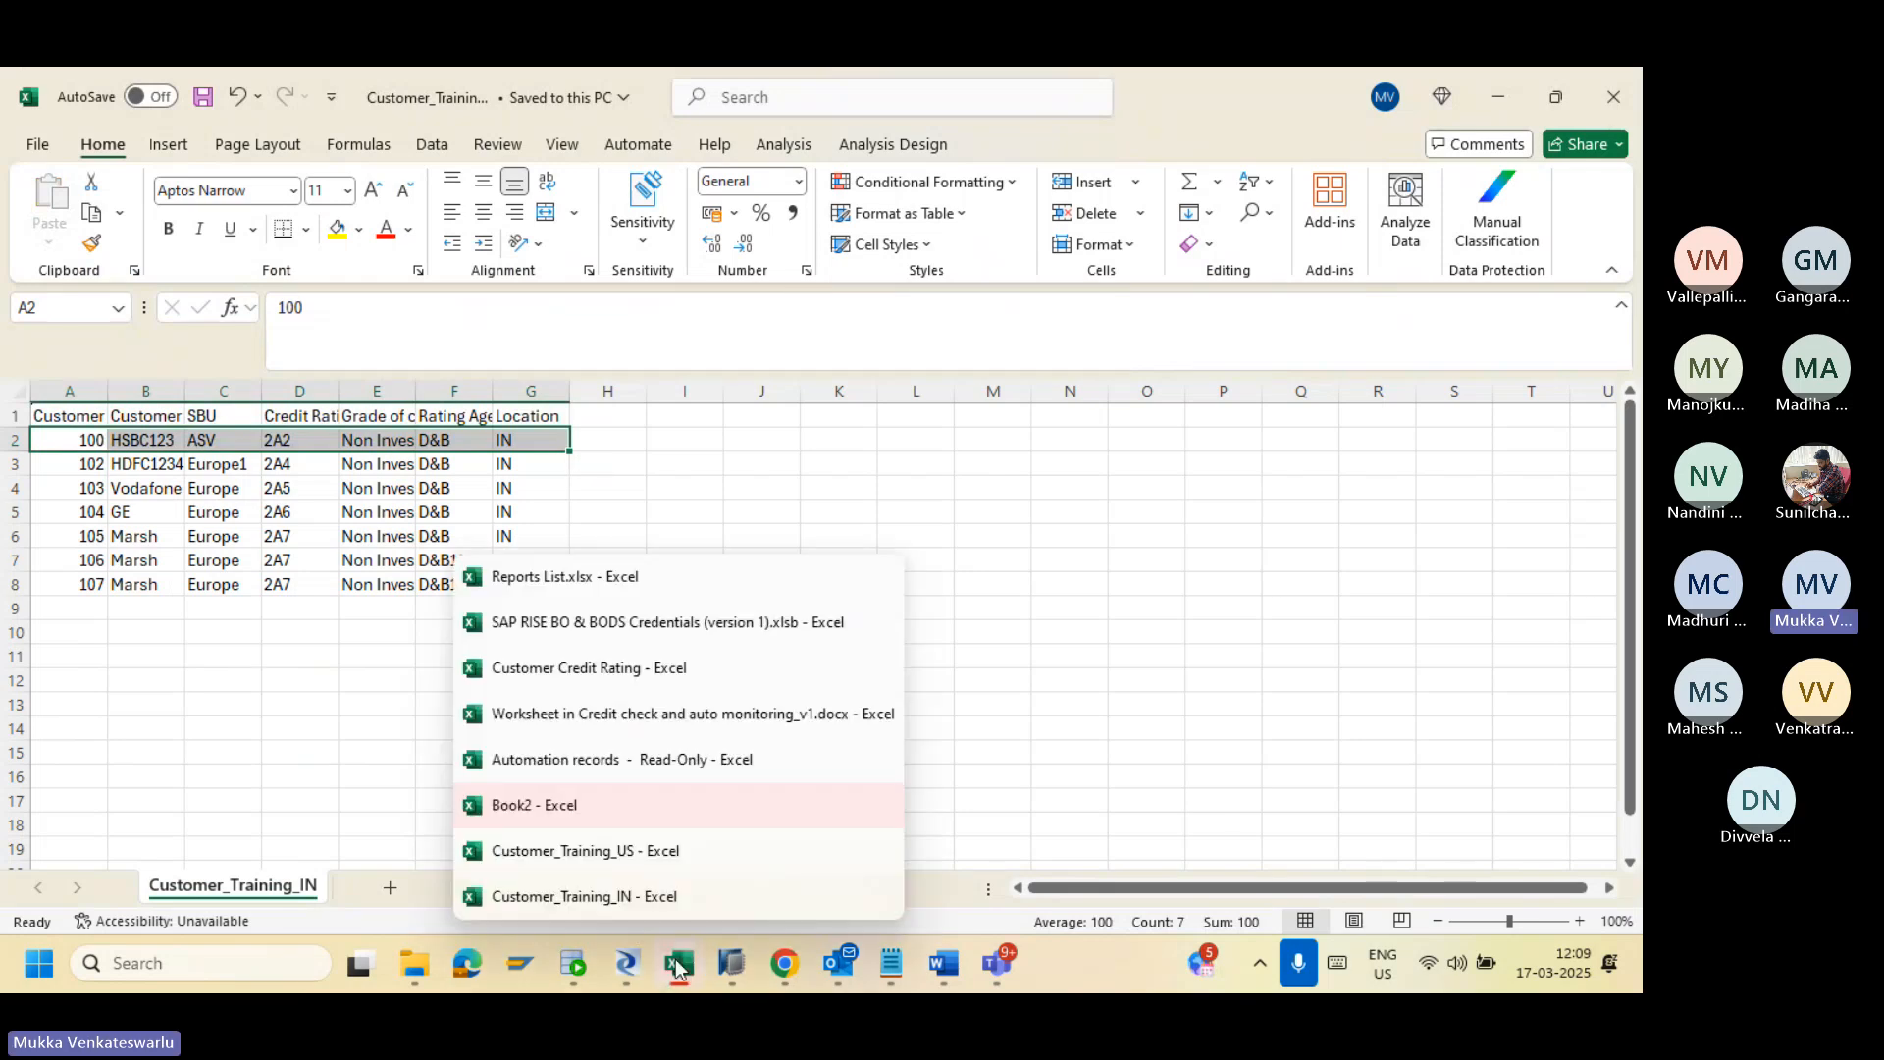
left_click(631, 897)
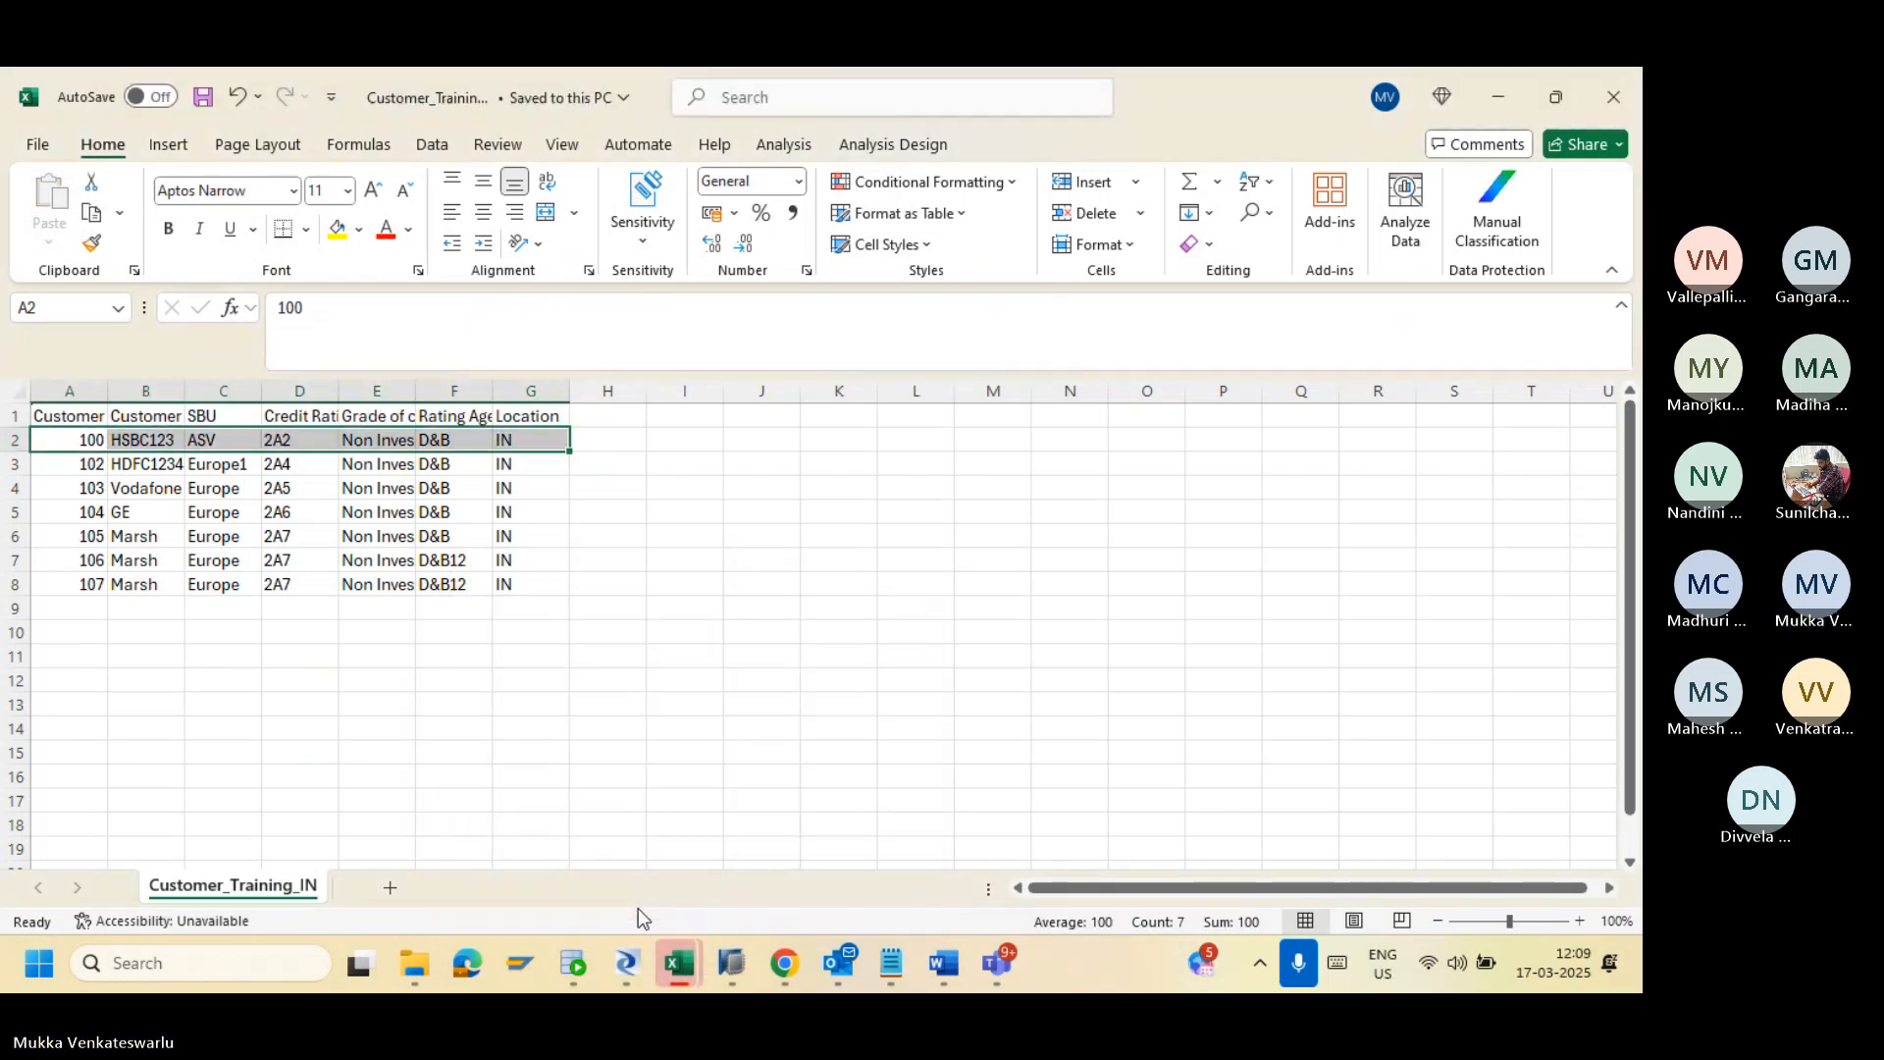
left_click(628, 896)
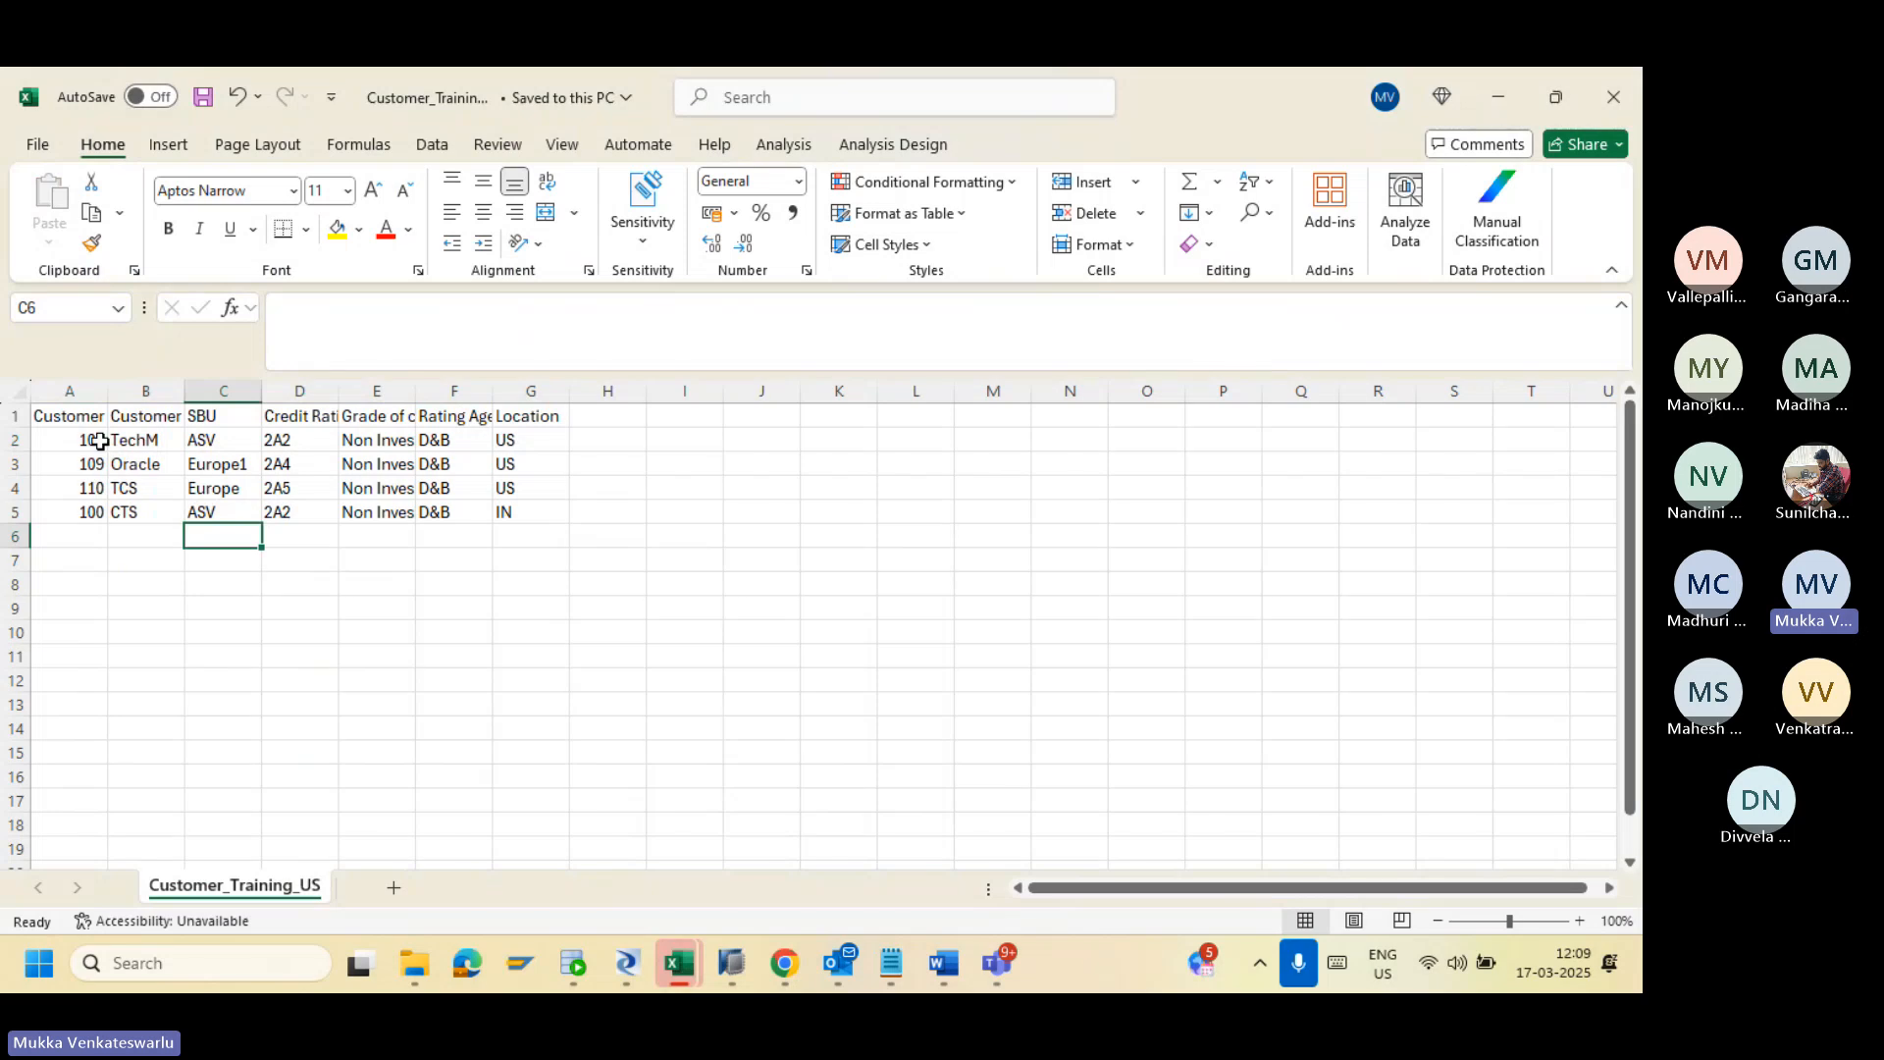
left_click(94, 514)
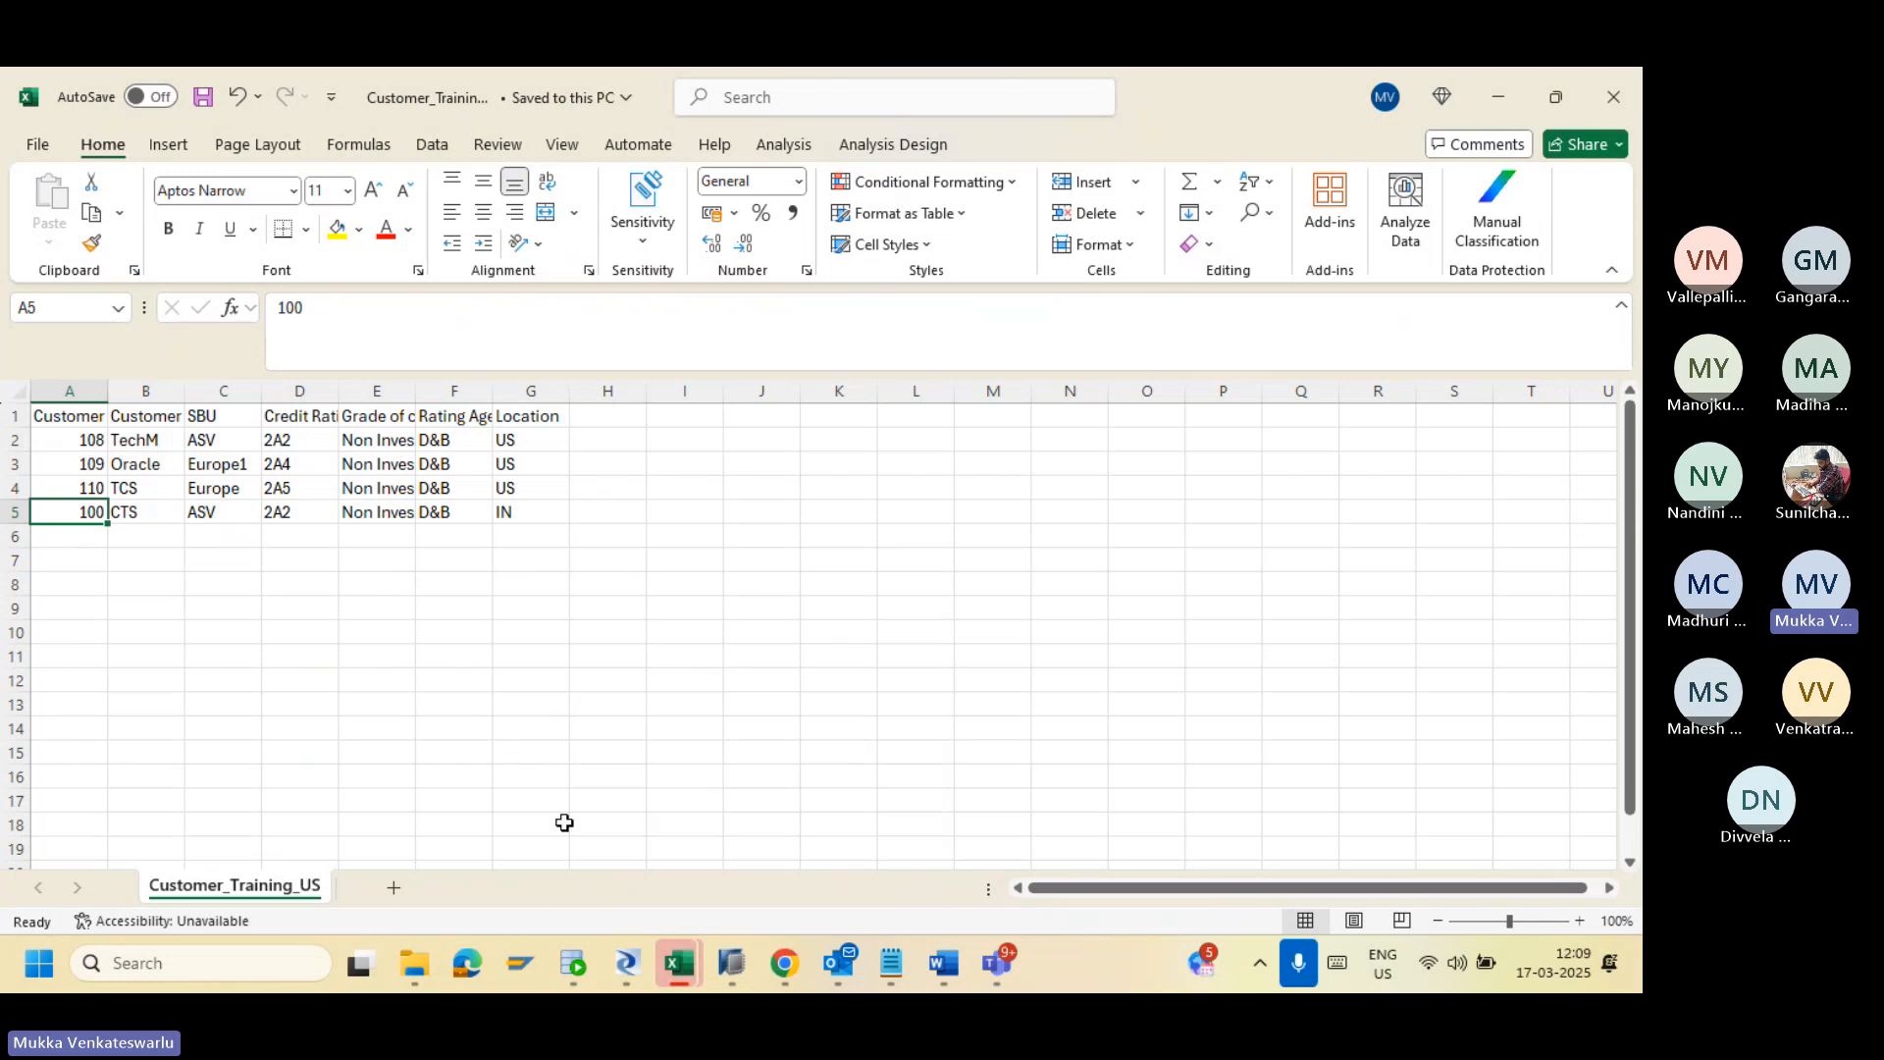
left_click(614, 971)
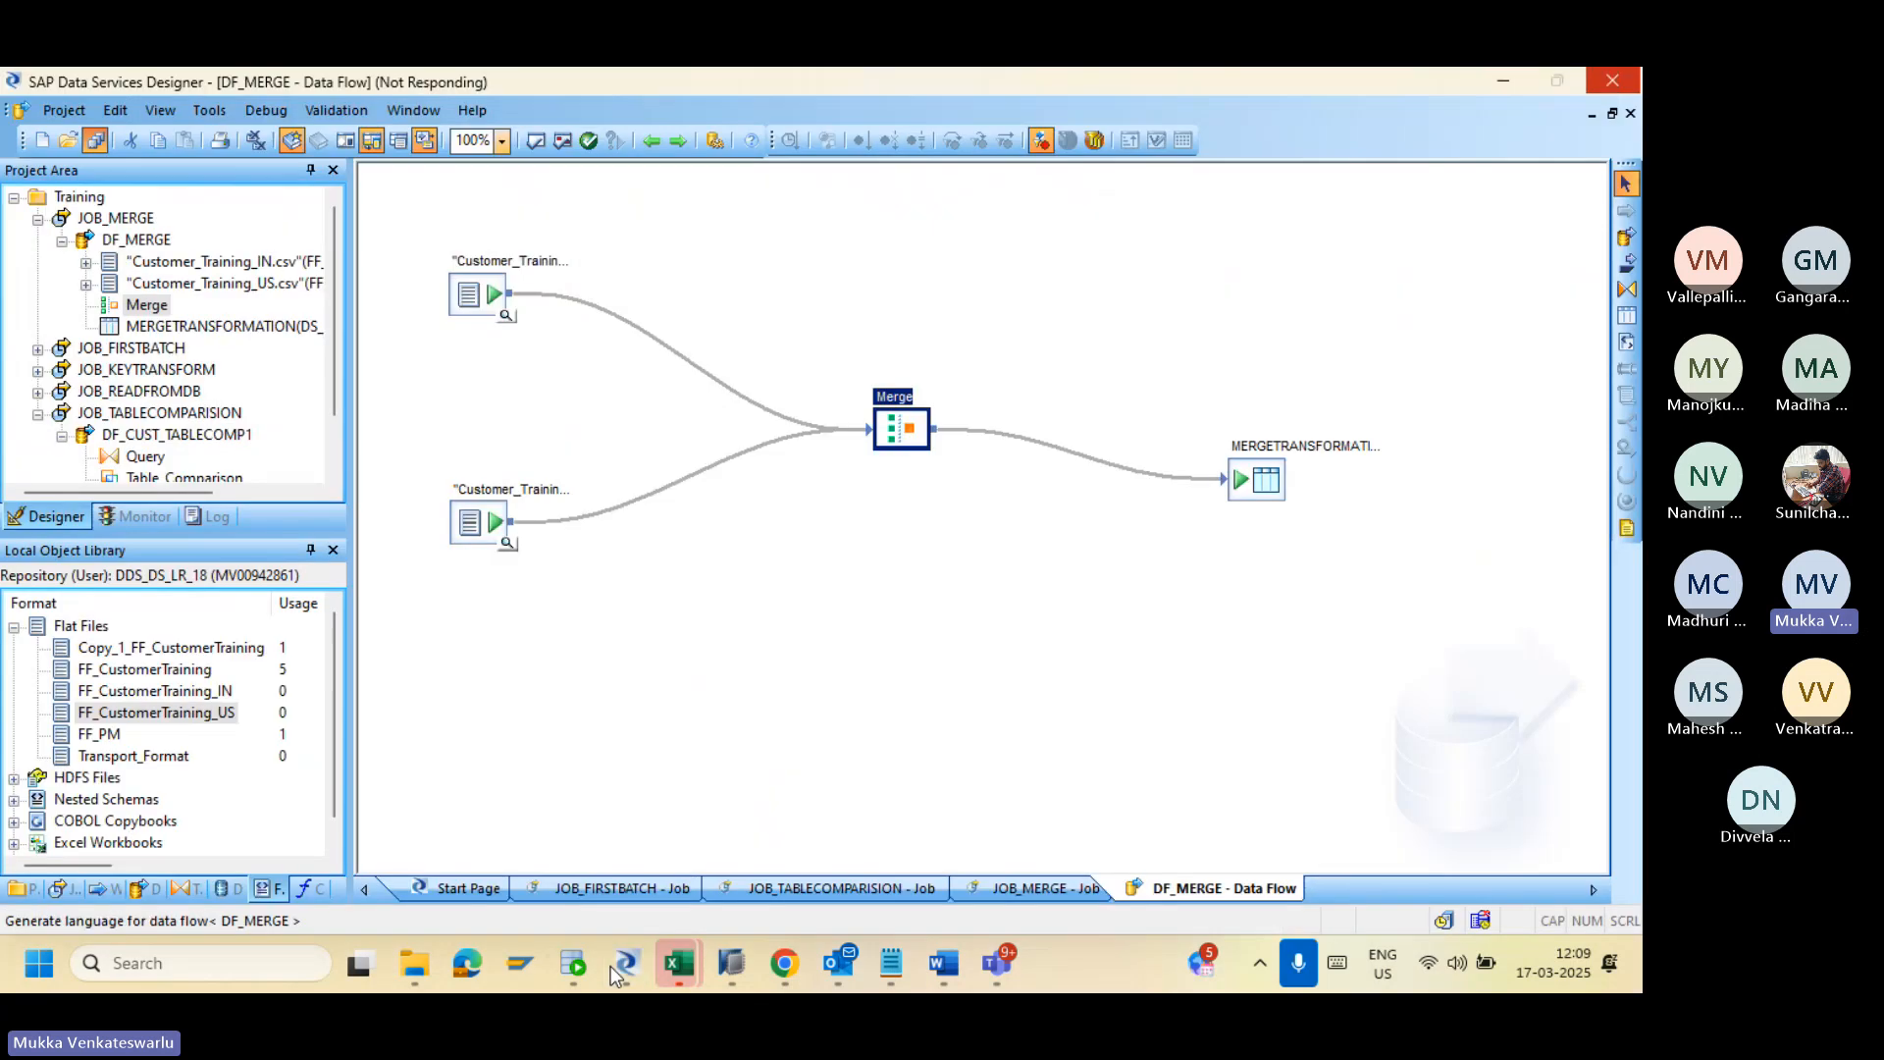
left_click(610, 965)
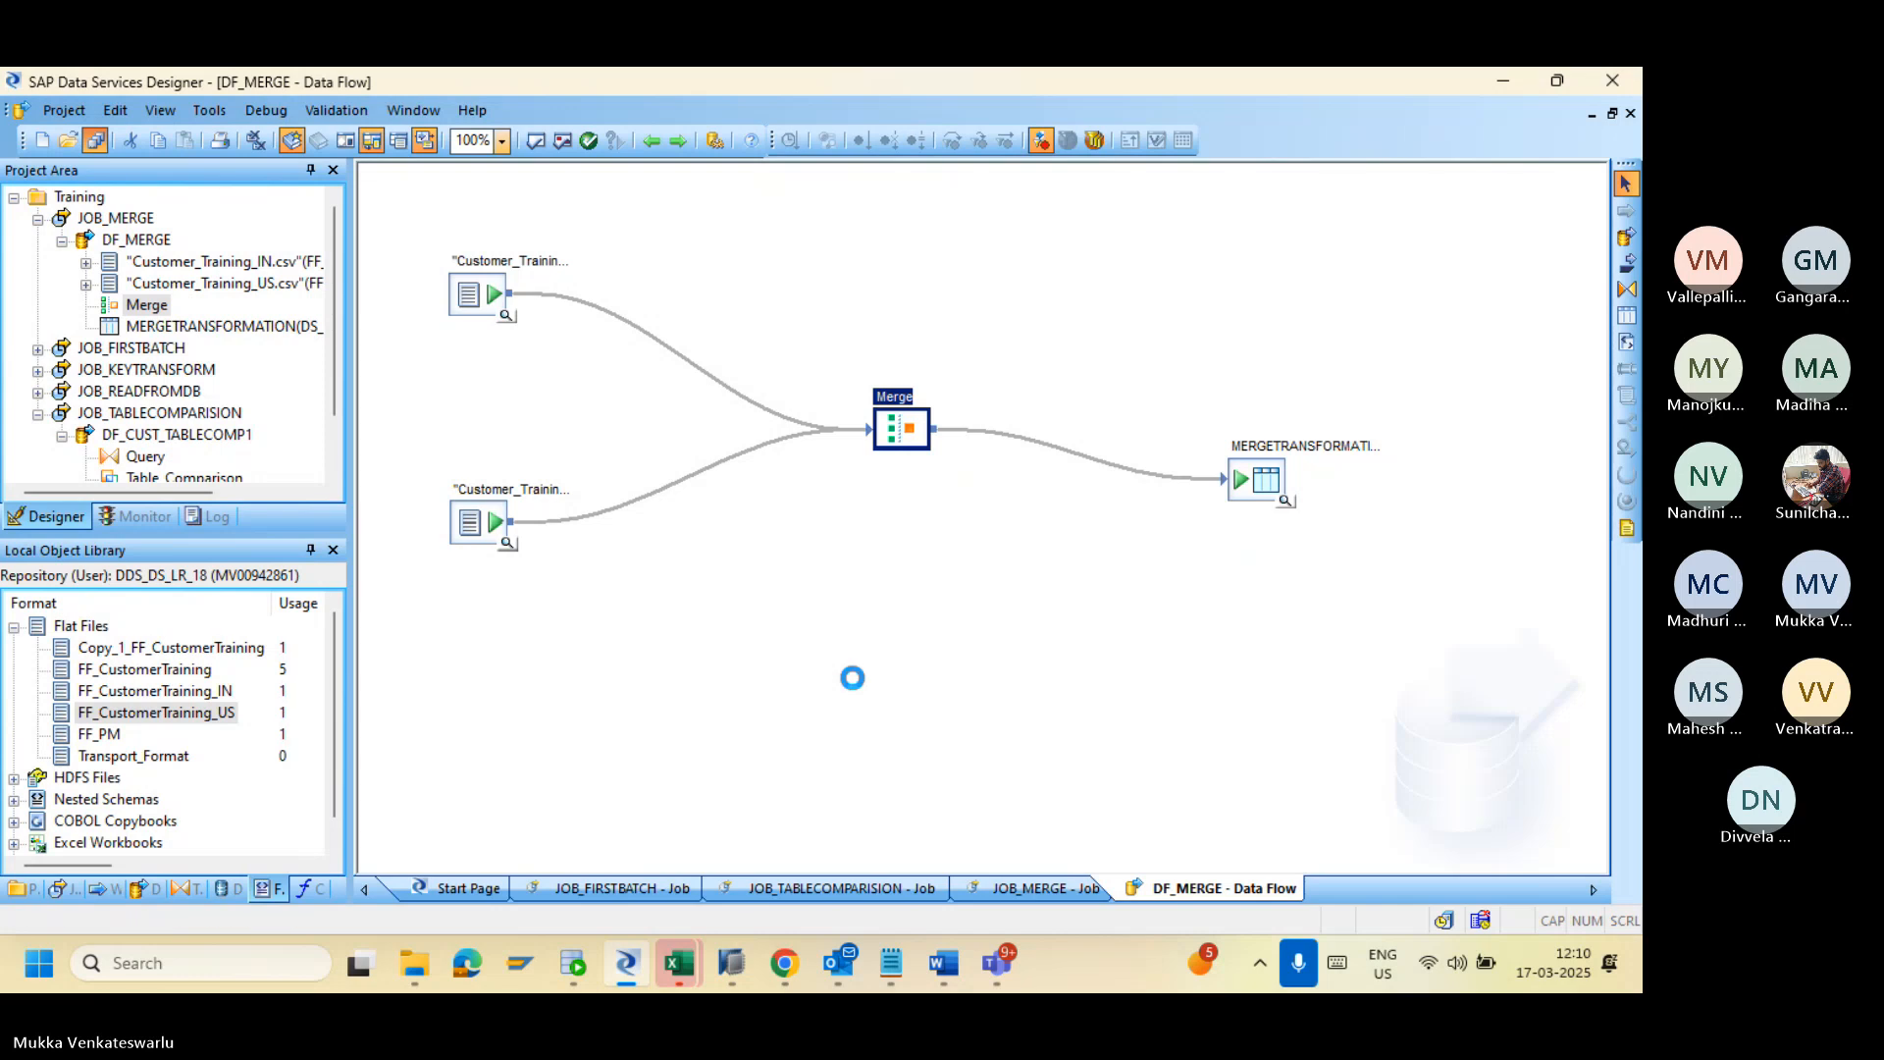
Step: Switch to the Data Services Management Console, execute JOB_MERGE from repository DDS_DS_LR_18 with default options, and open its trace log
left_click(775, 986)
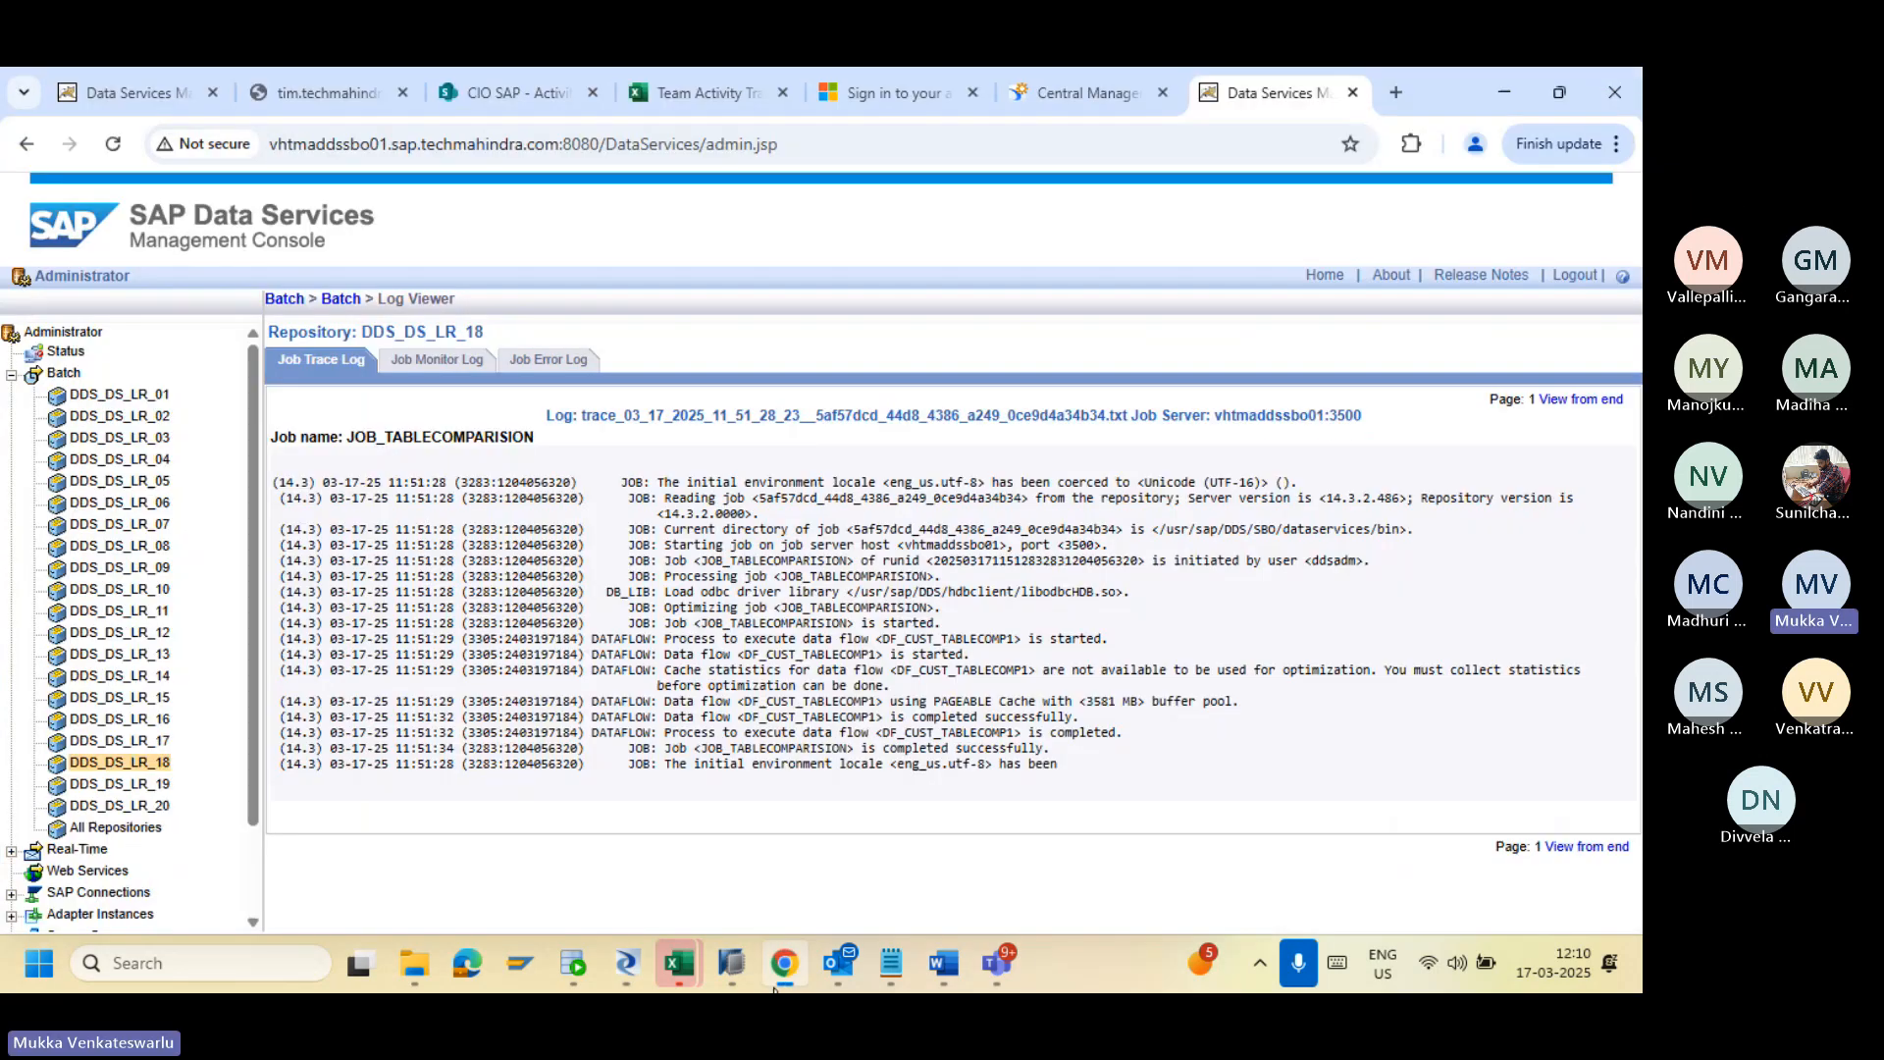
left_click(424, 361)
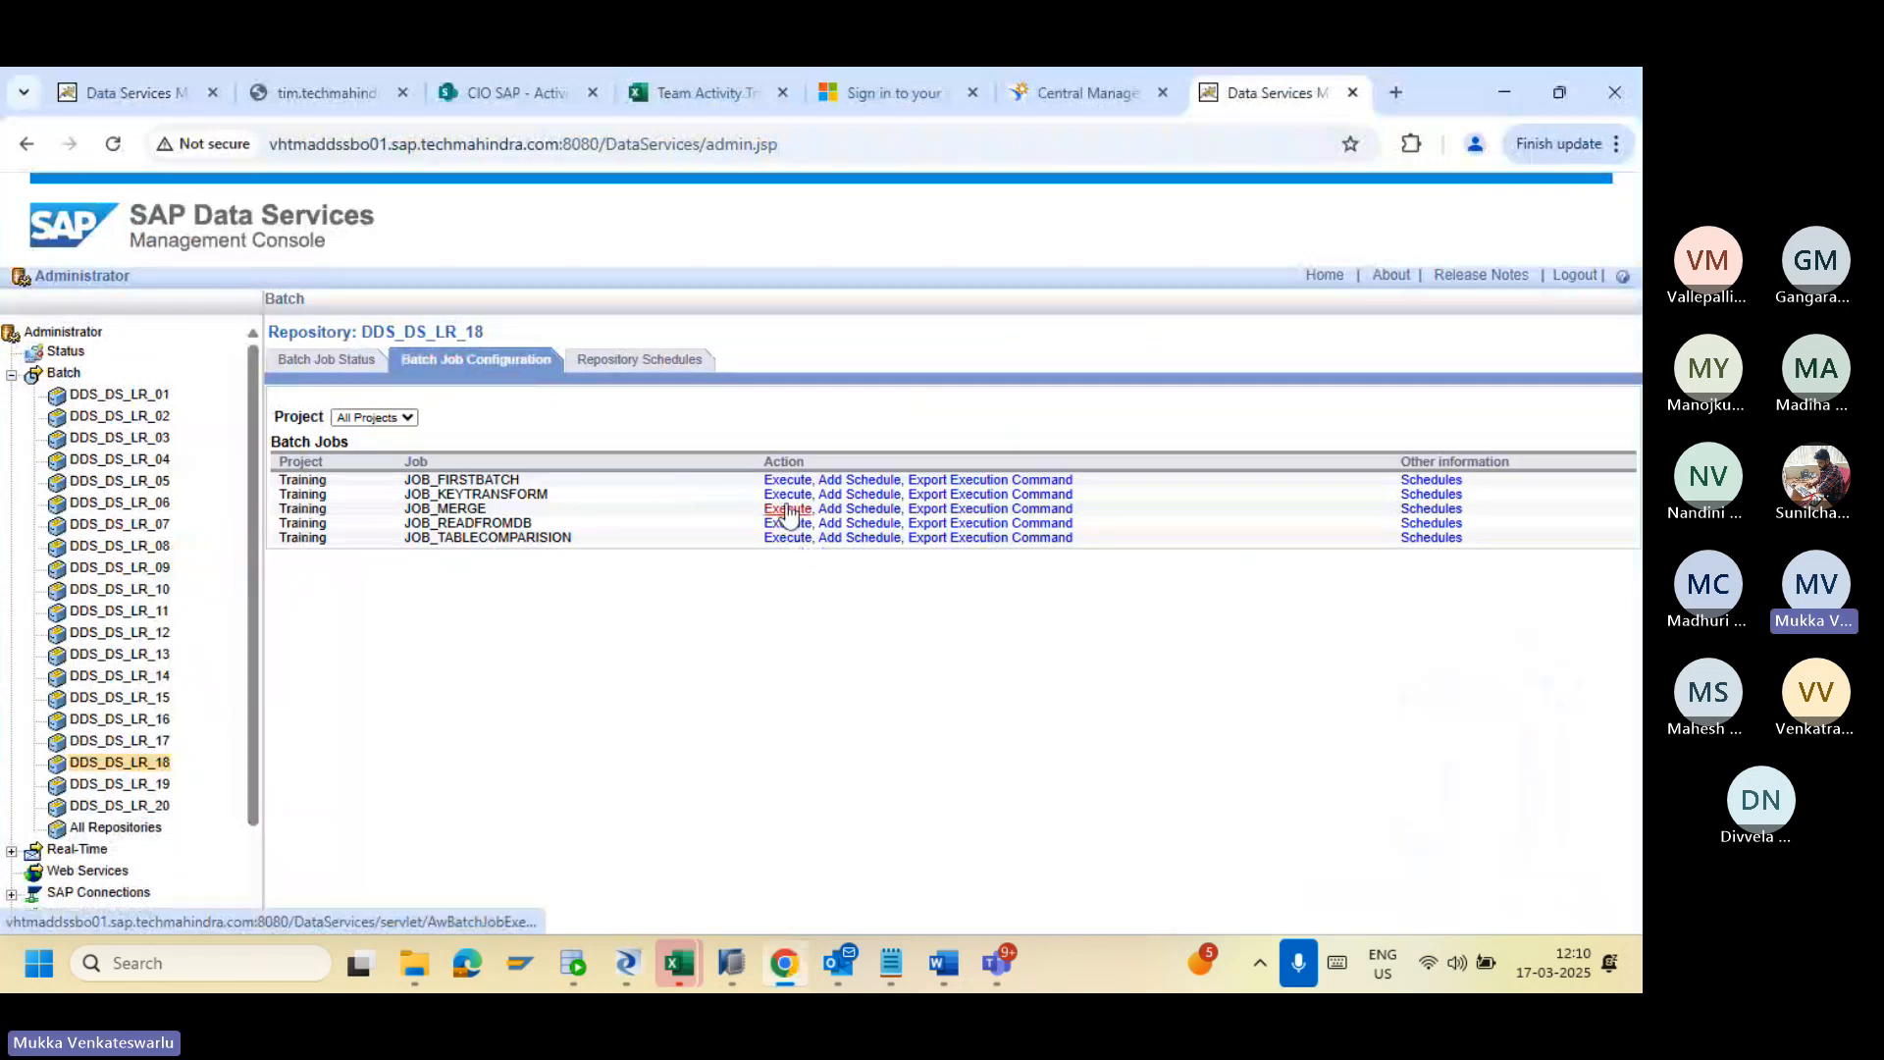
left_click(788, 510)
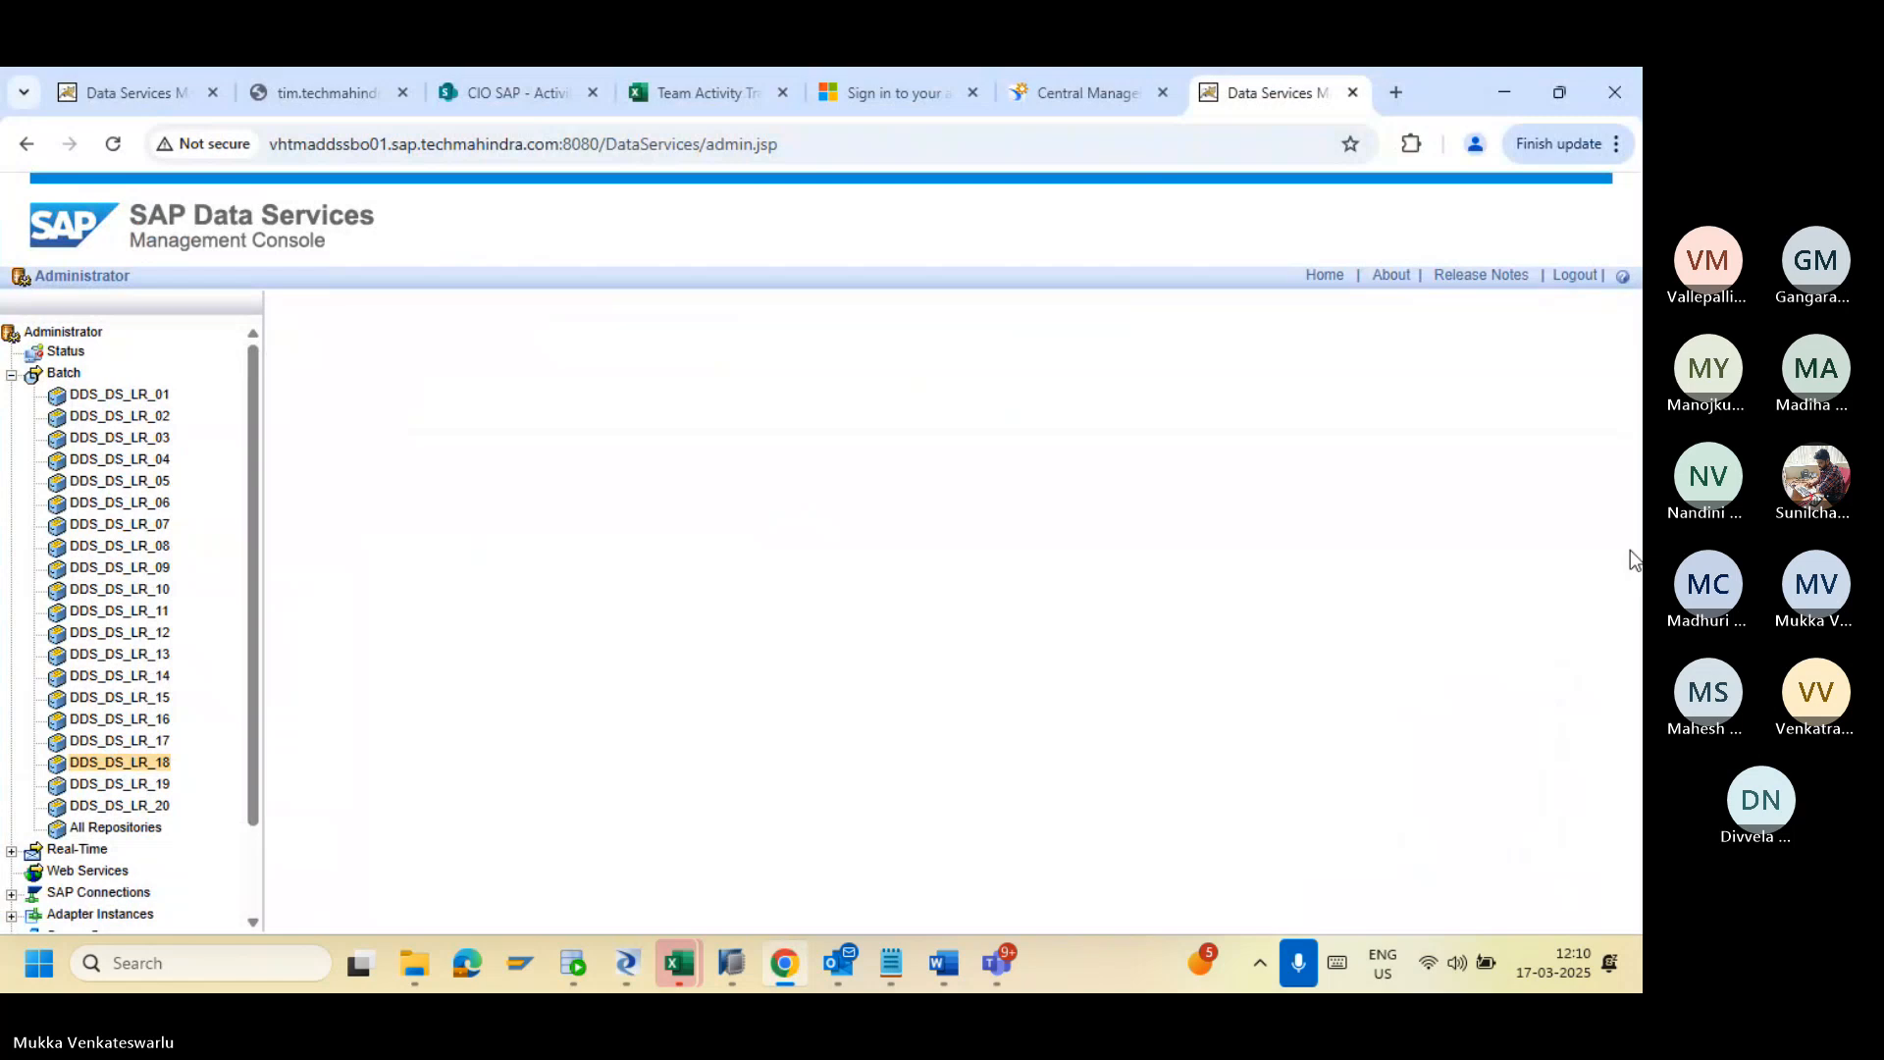
scroll(1630, 536, "down", 2)
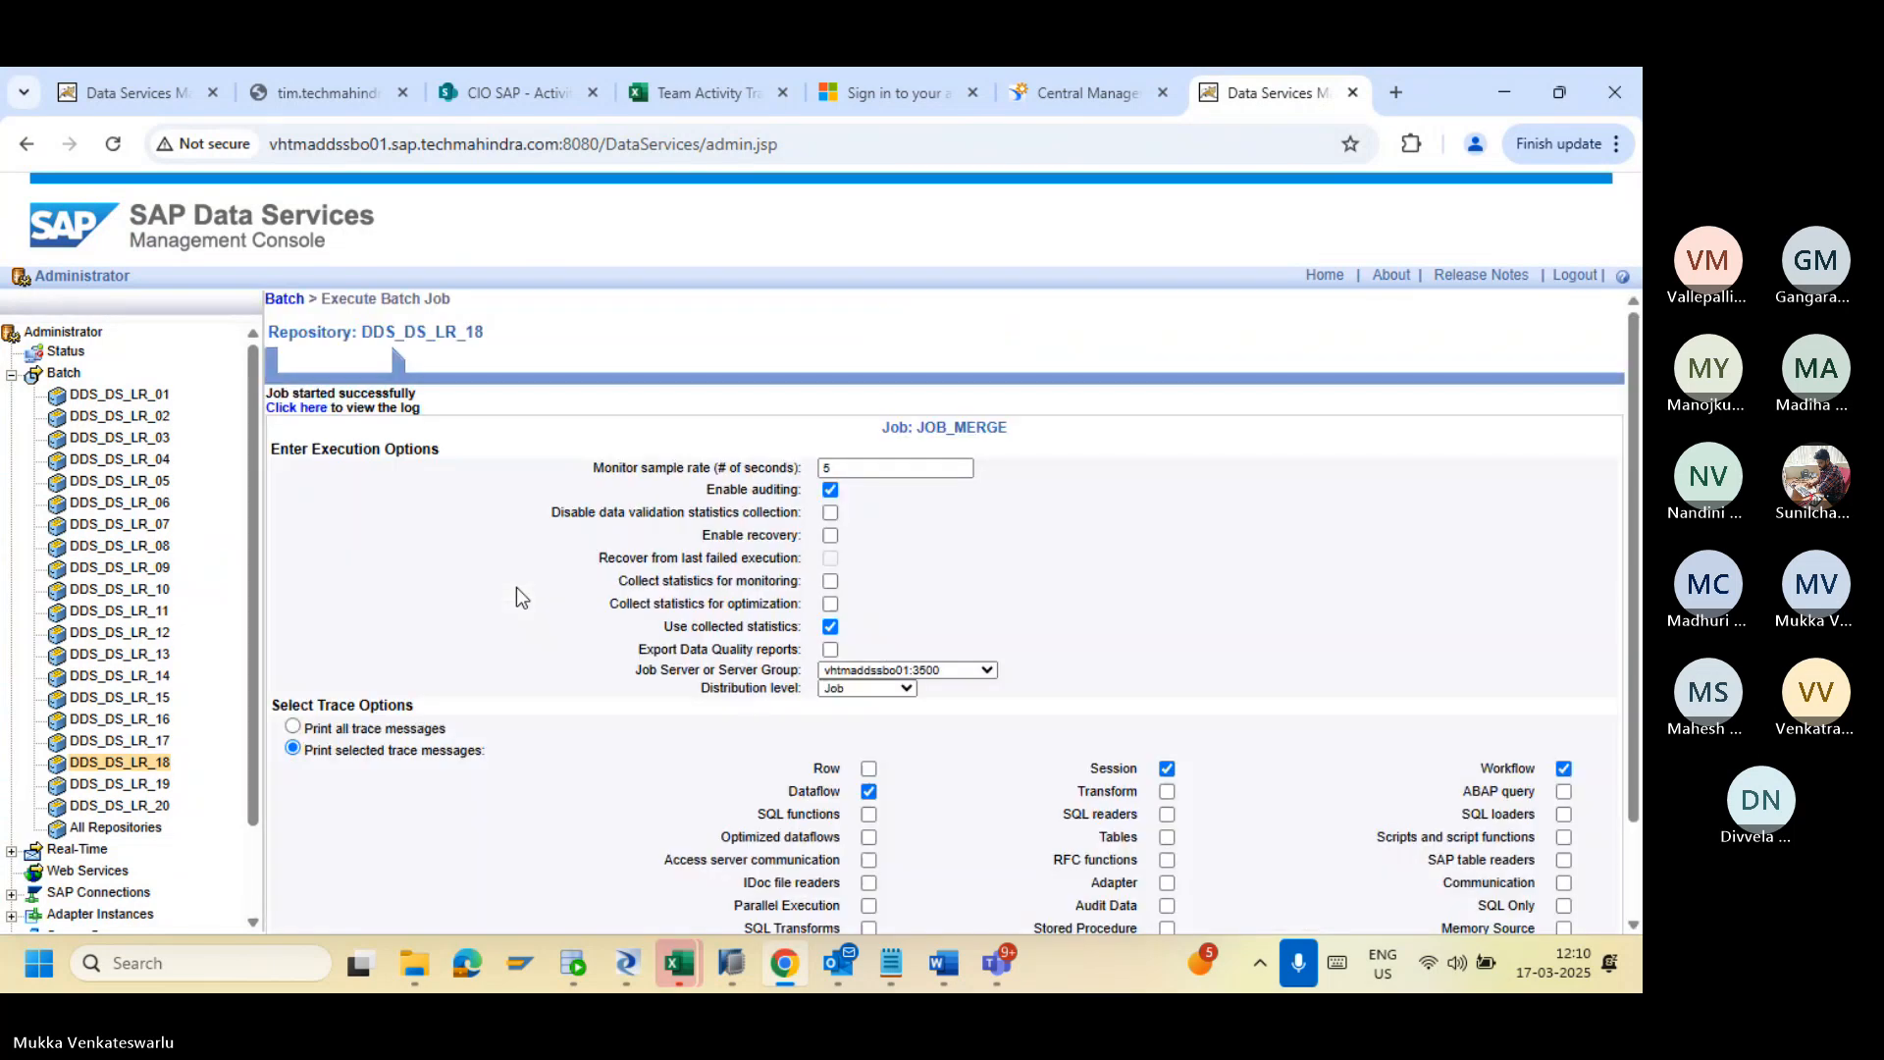
left_click(289, 409)
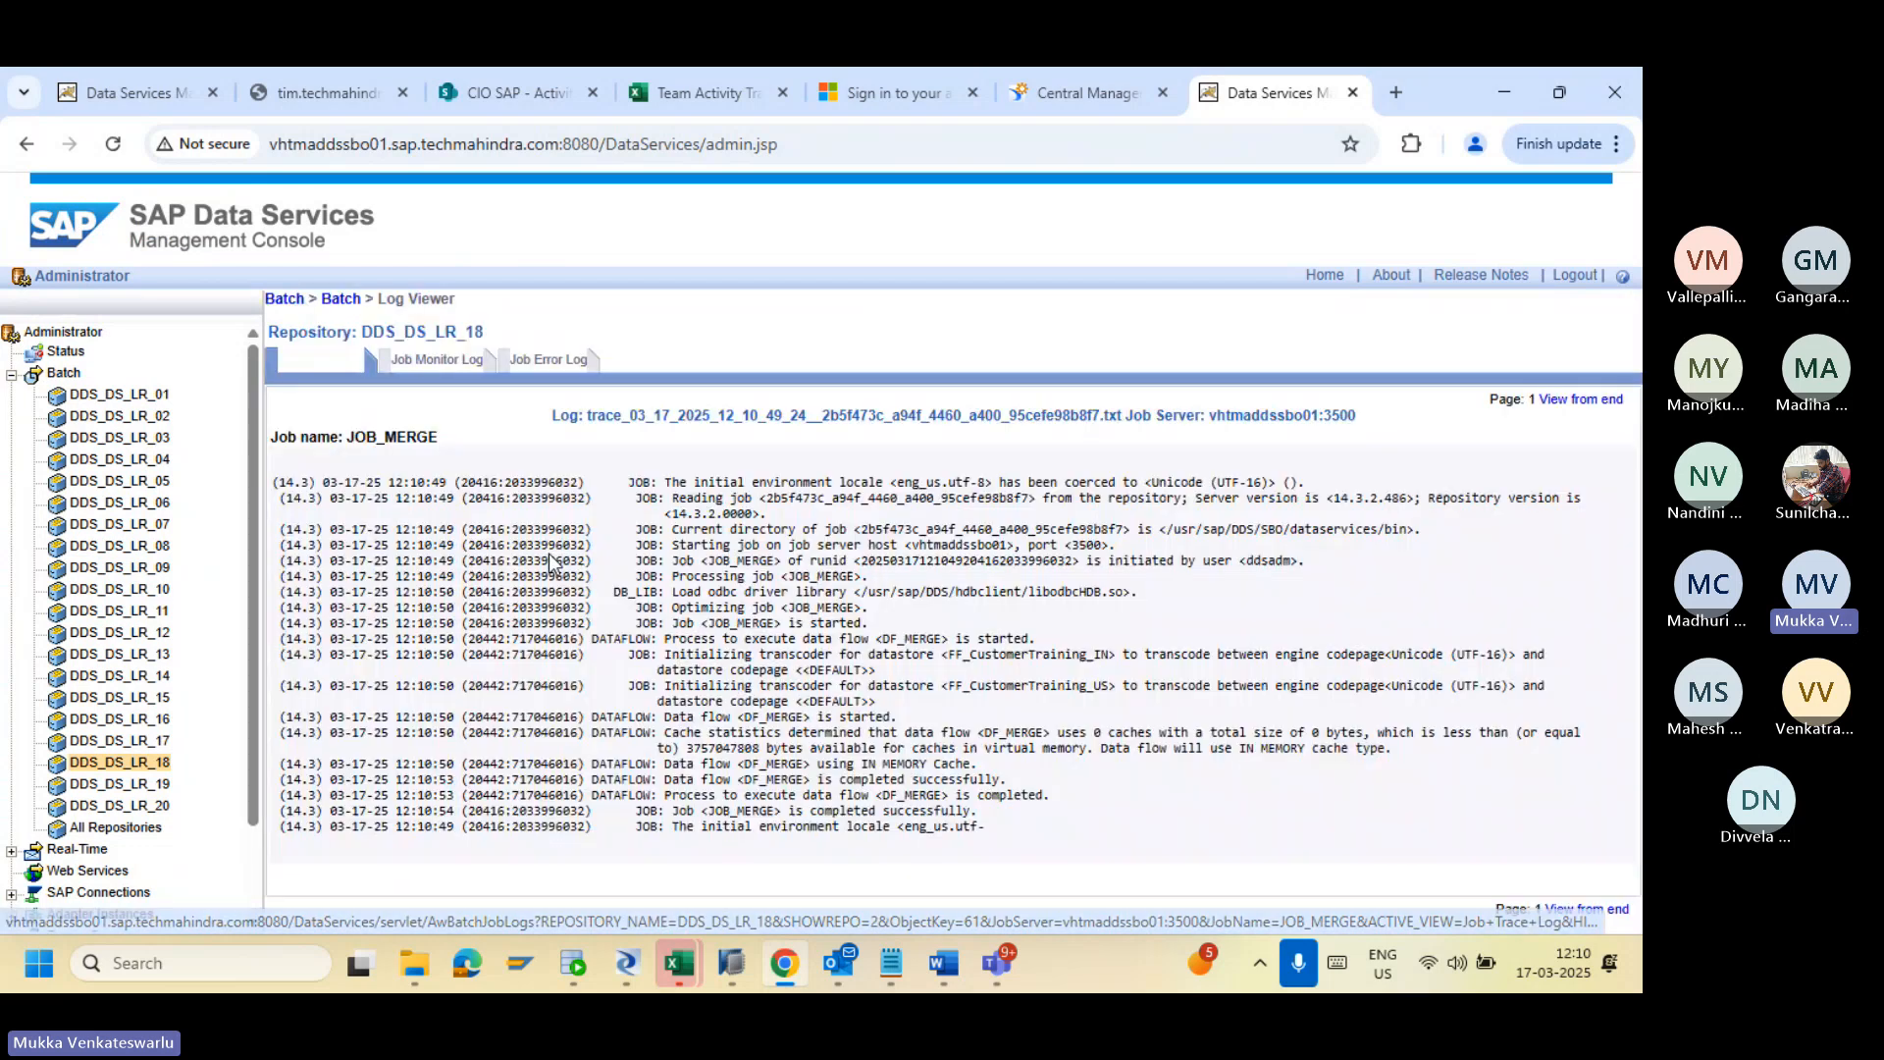
Step: View the MERGETRANSFORMATION target data in Designer and compare it with the Customer_Training_US source file
key("alt+Tab")
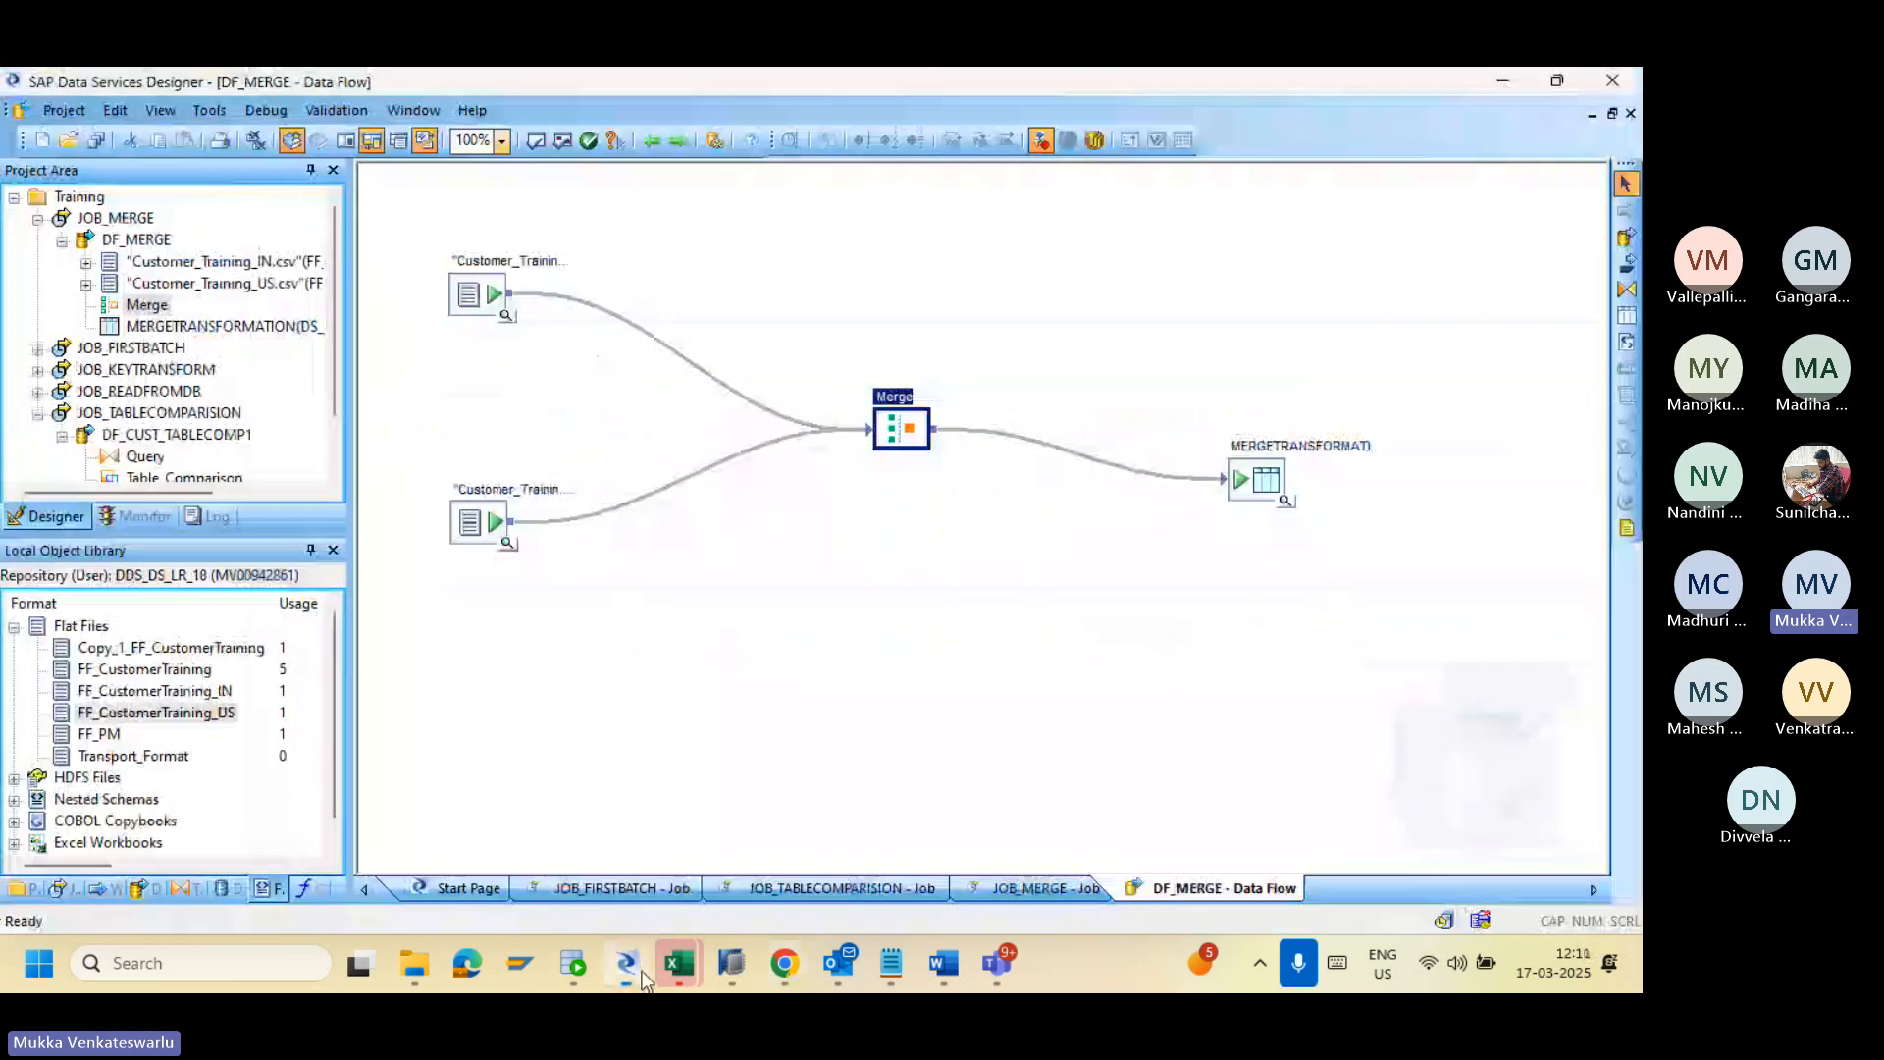
left_click(1284, 501)
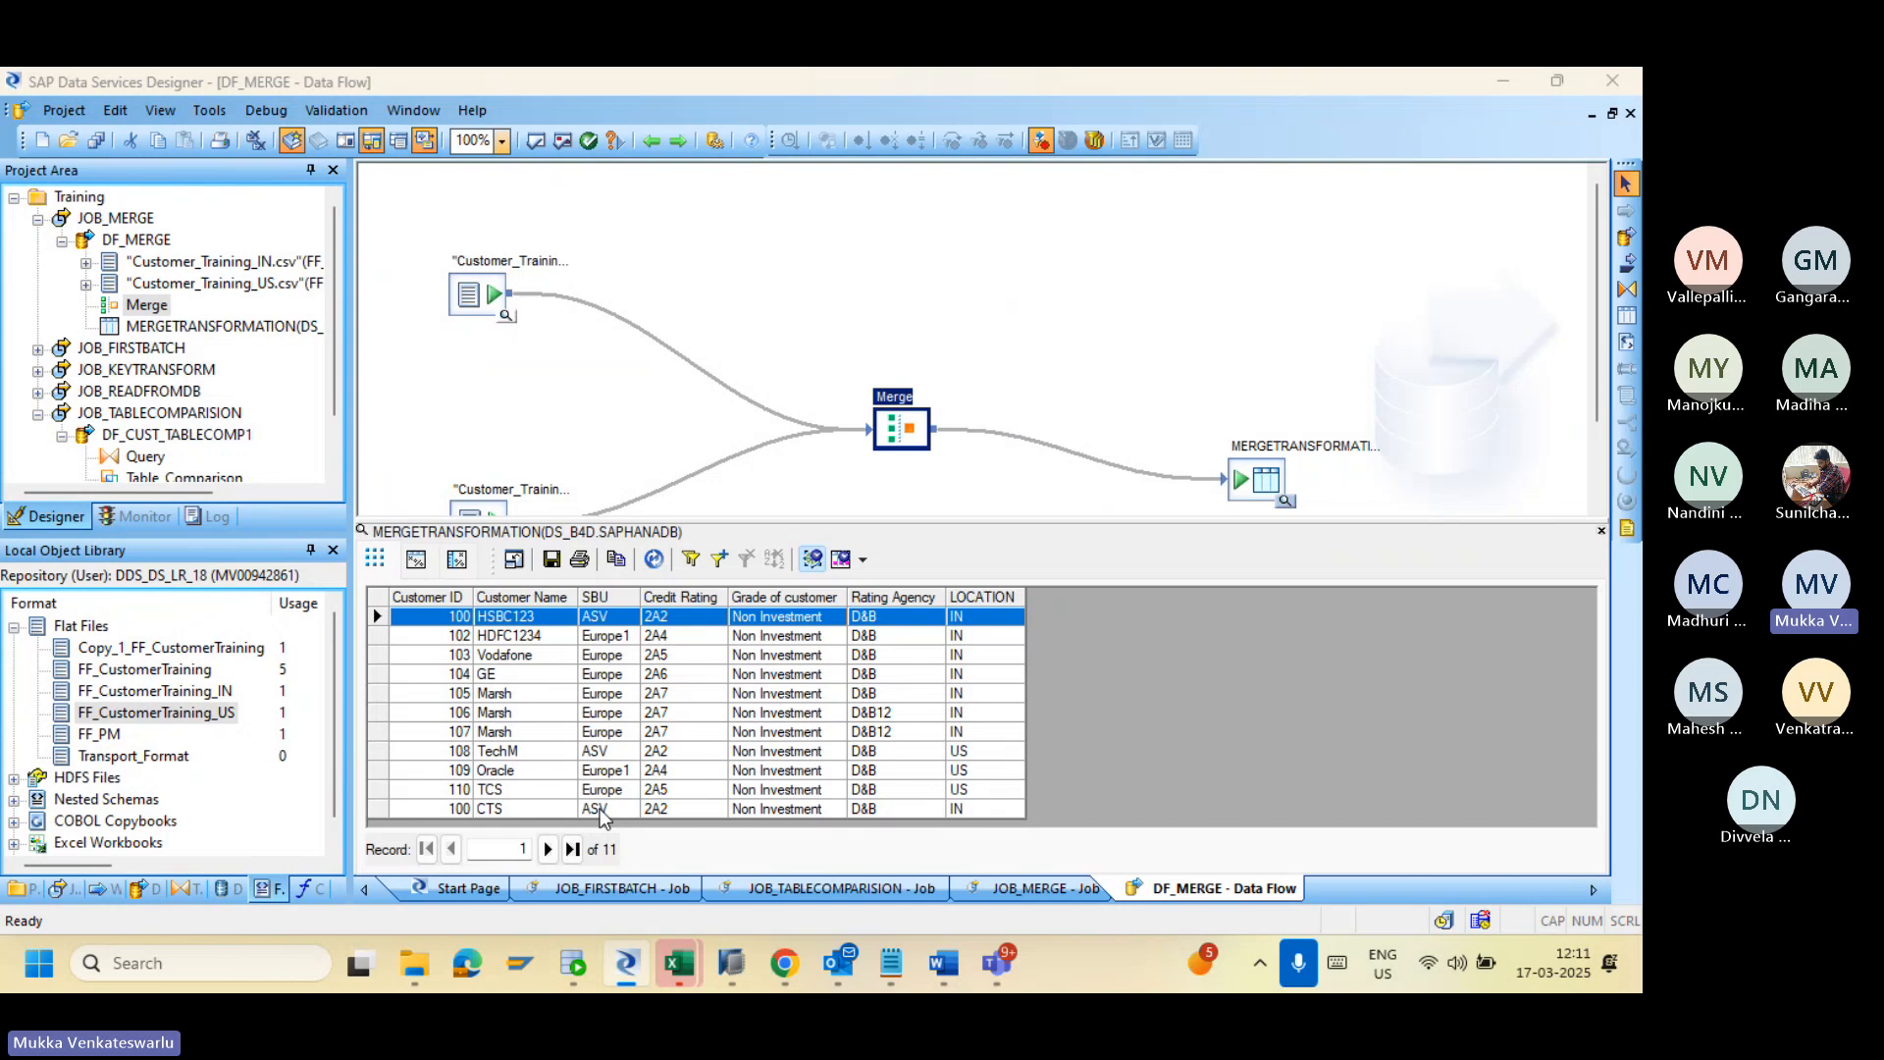
left_click(679, 964)
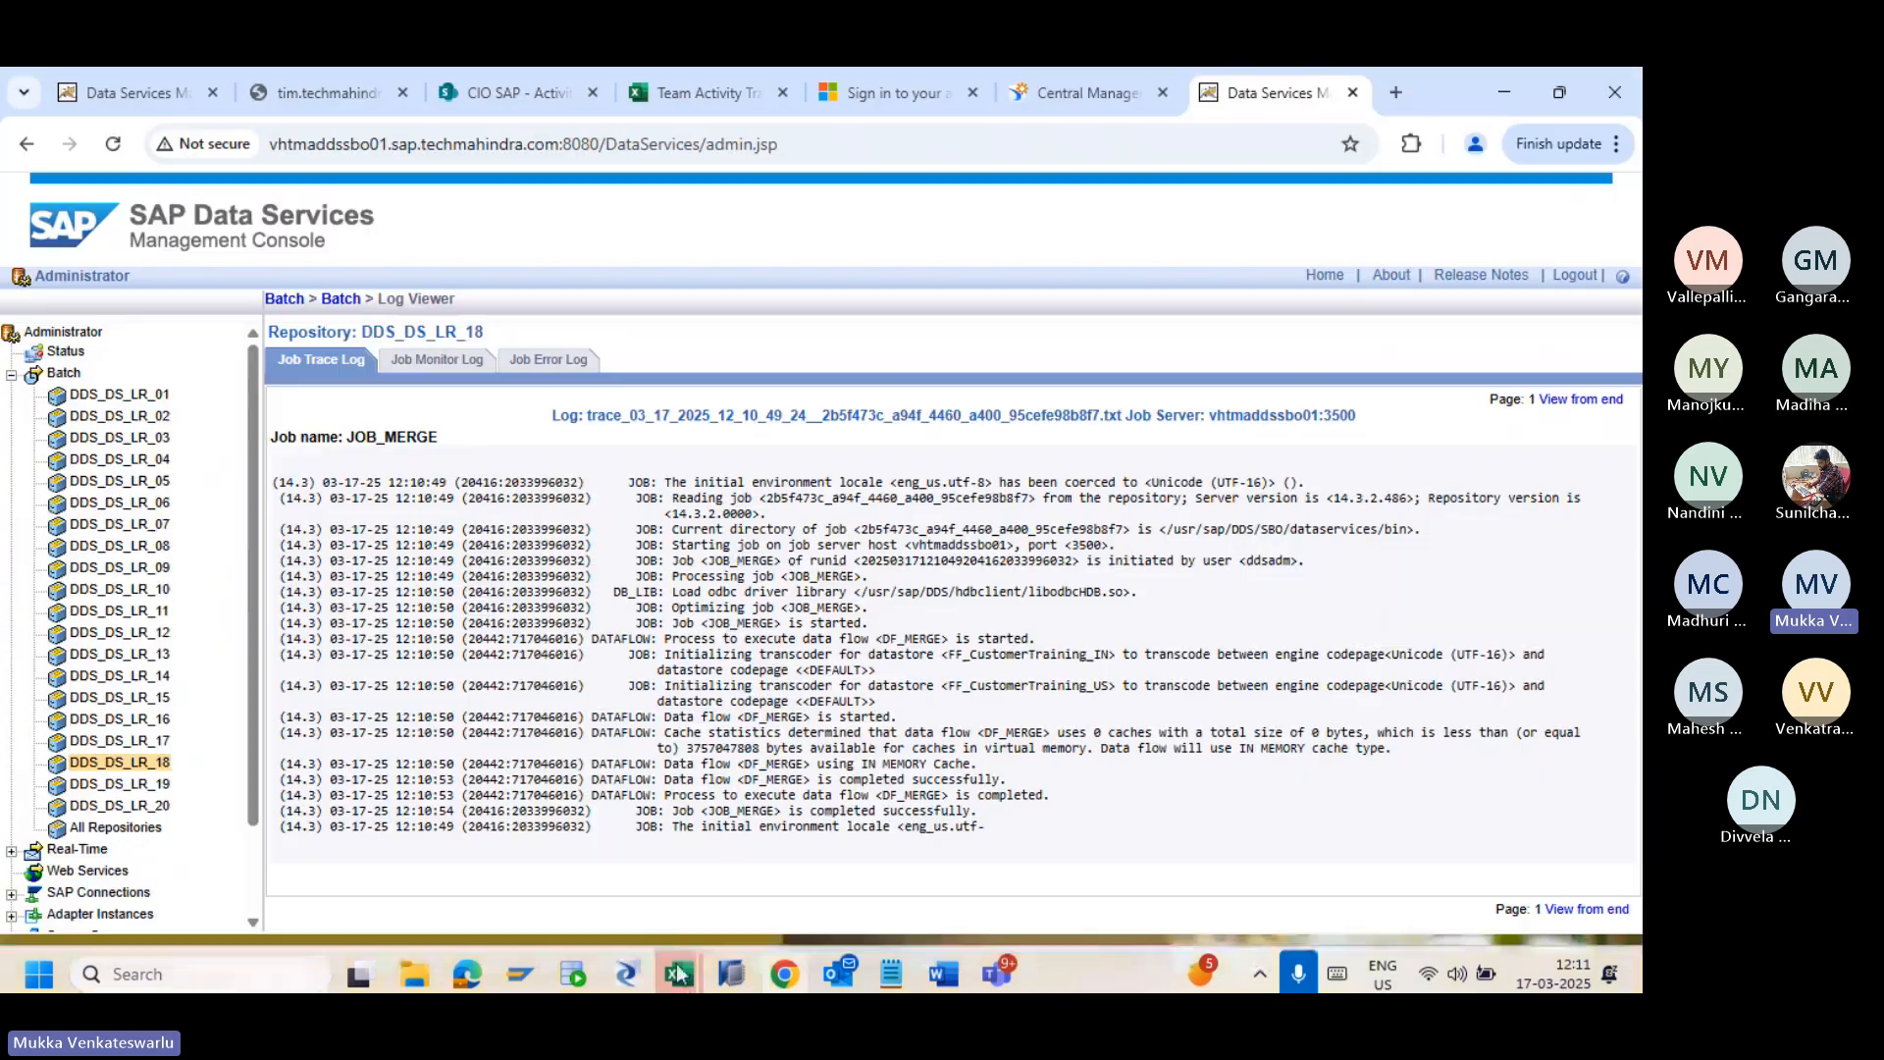
left_click(617, 850)
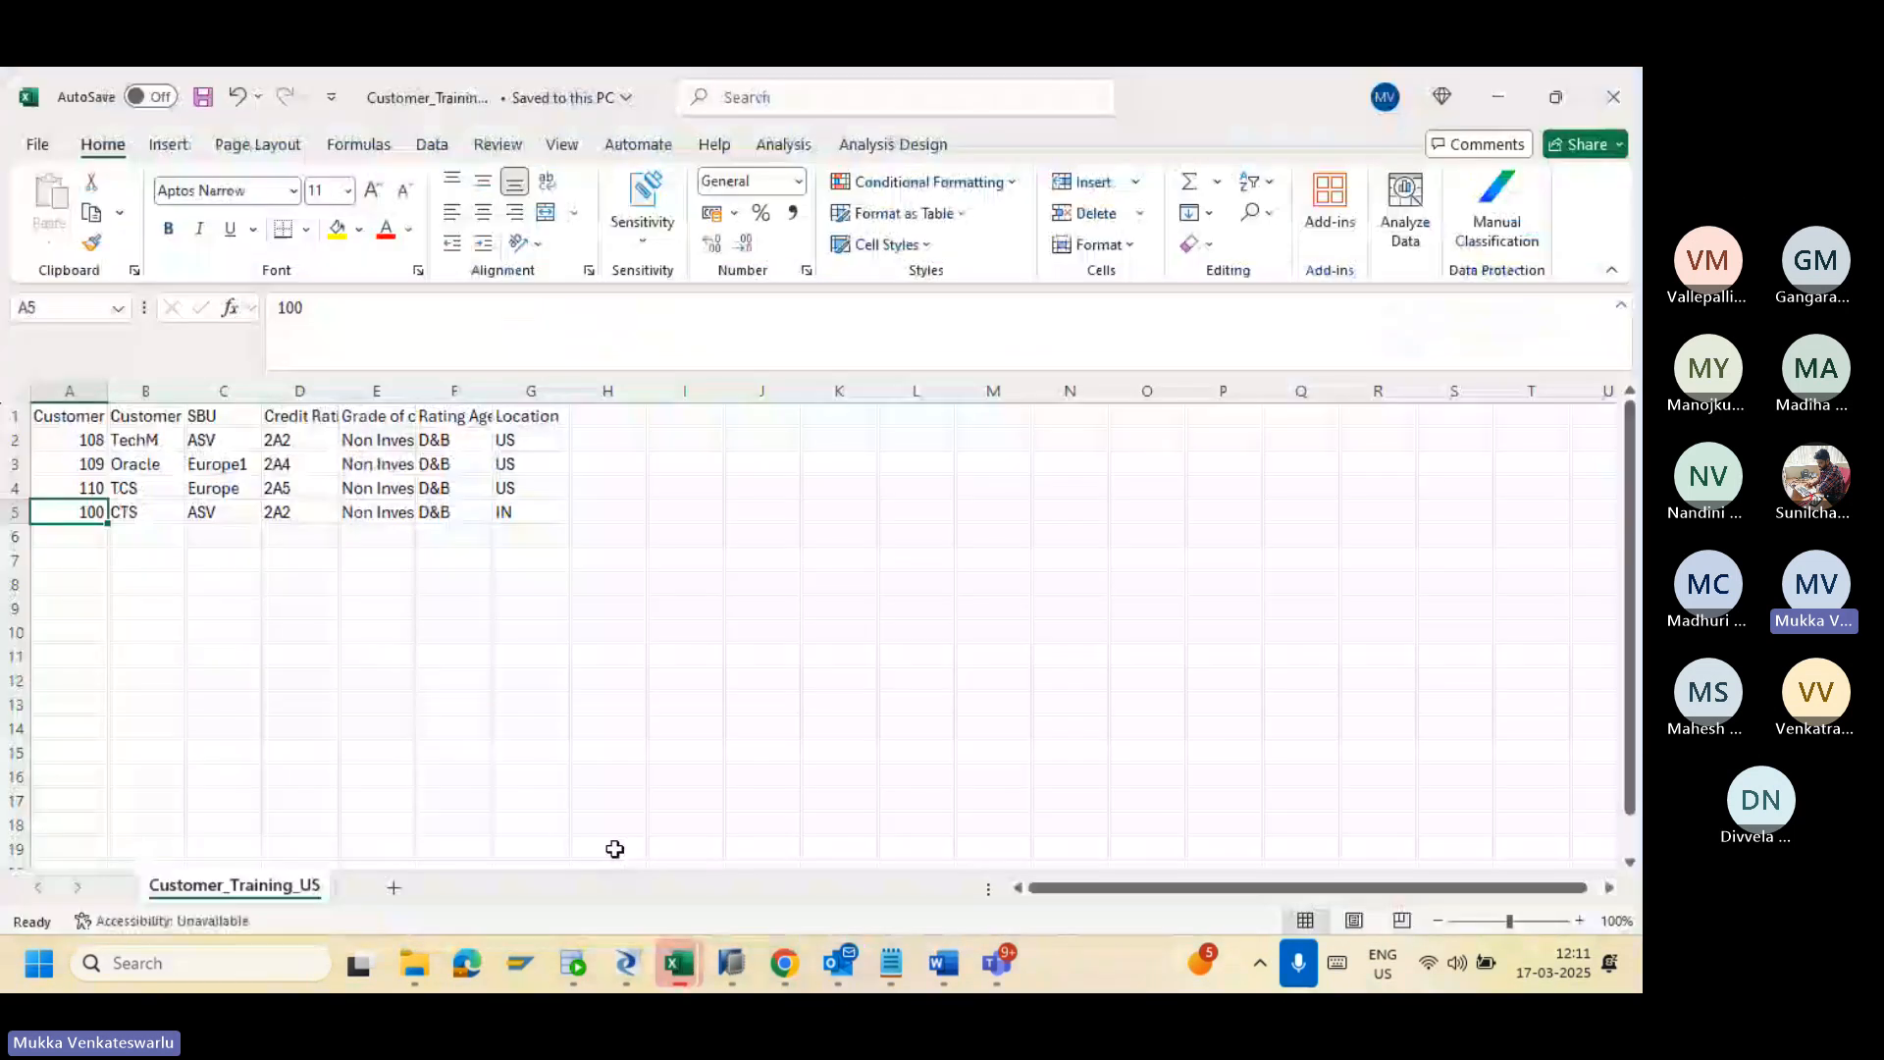
key("alt+Tab")
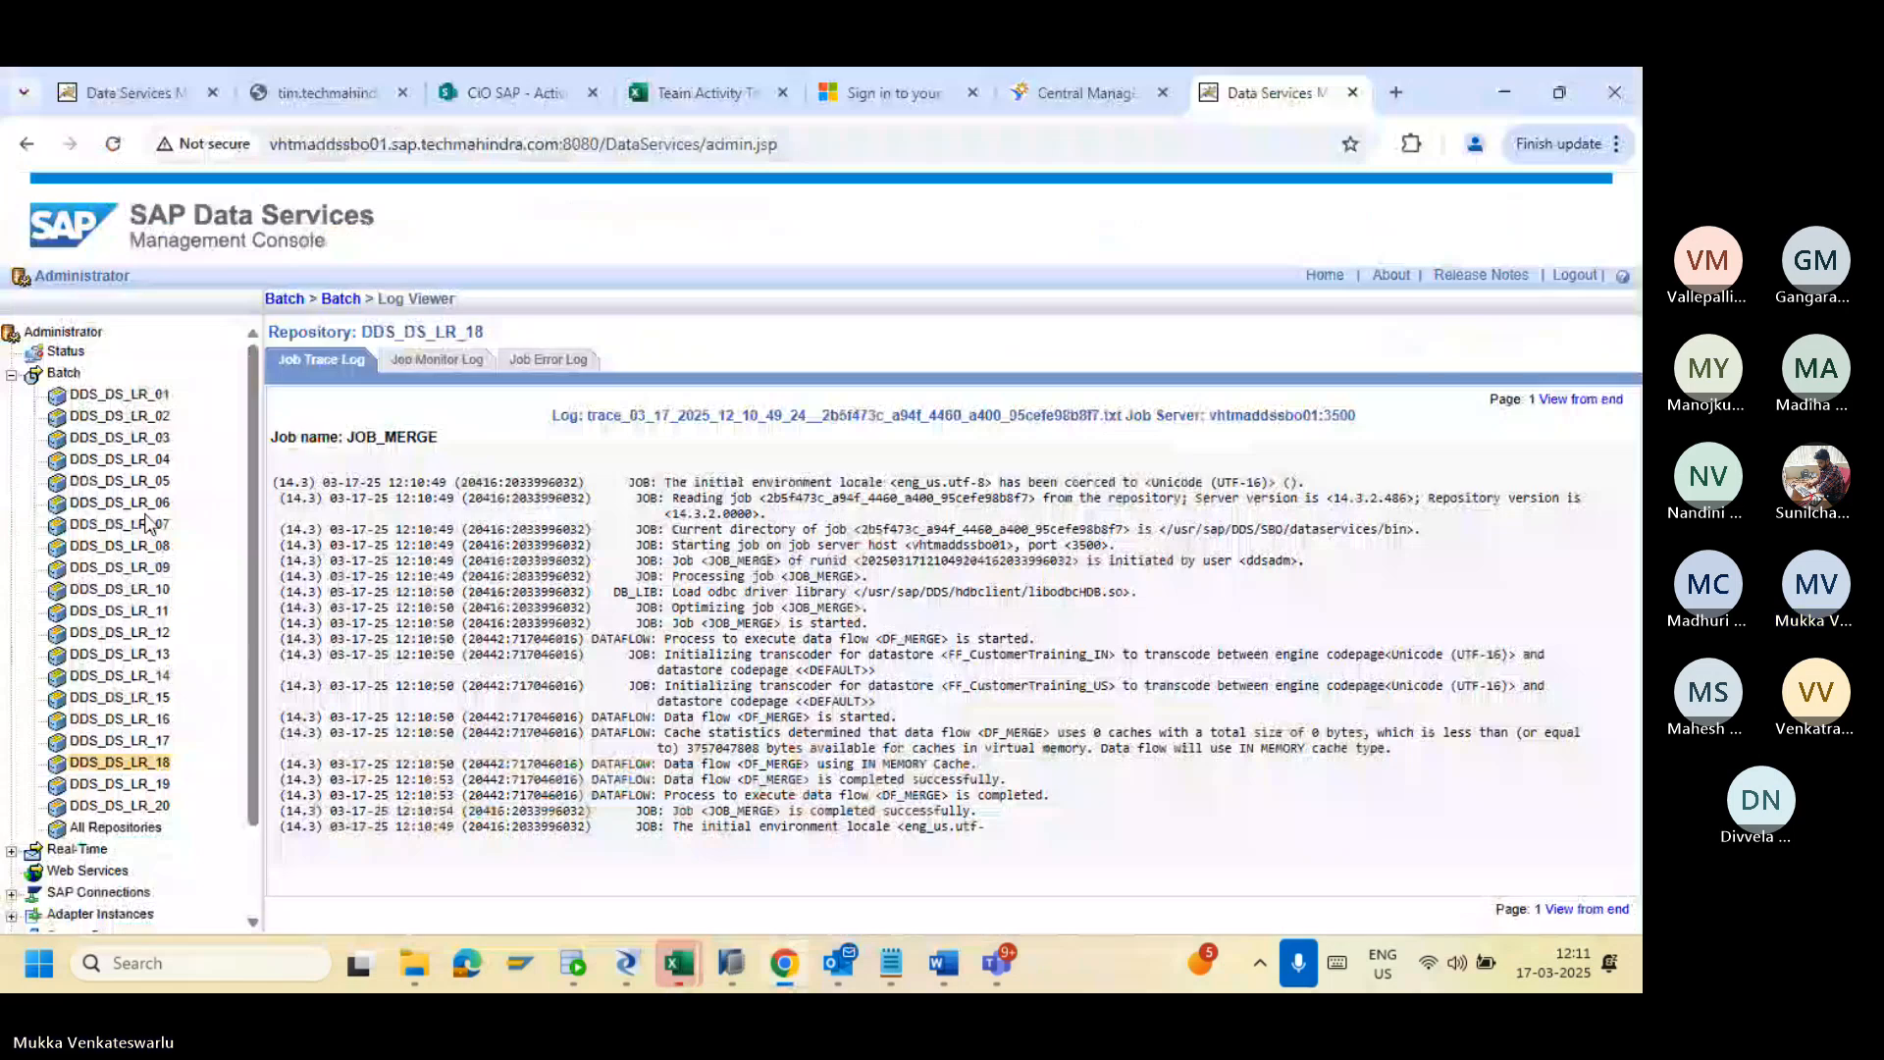
key("alt+Tab")
key("alt+Tab")
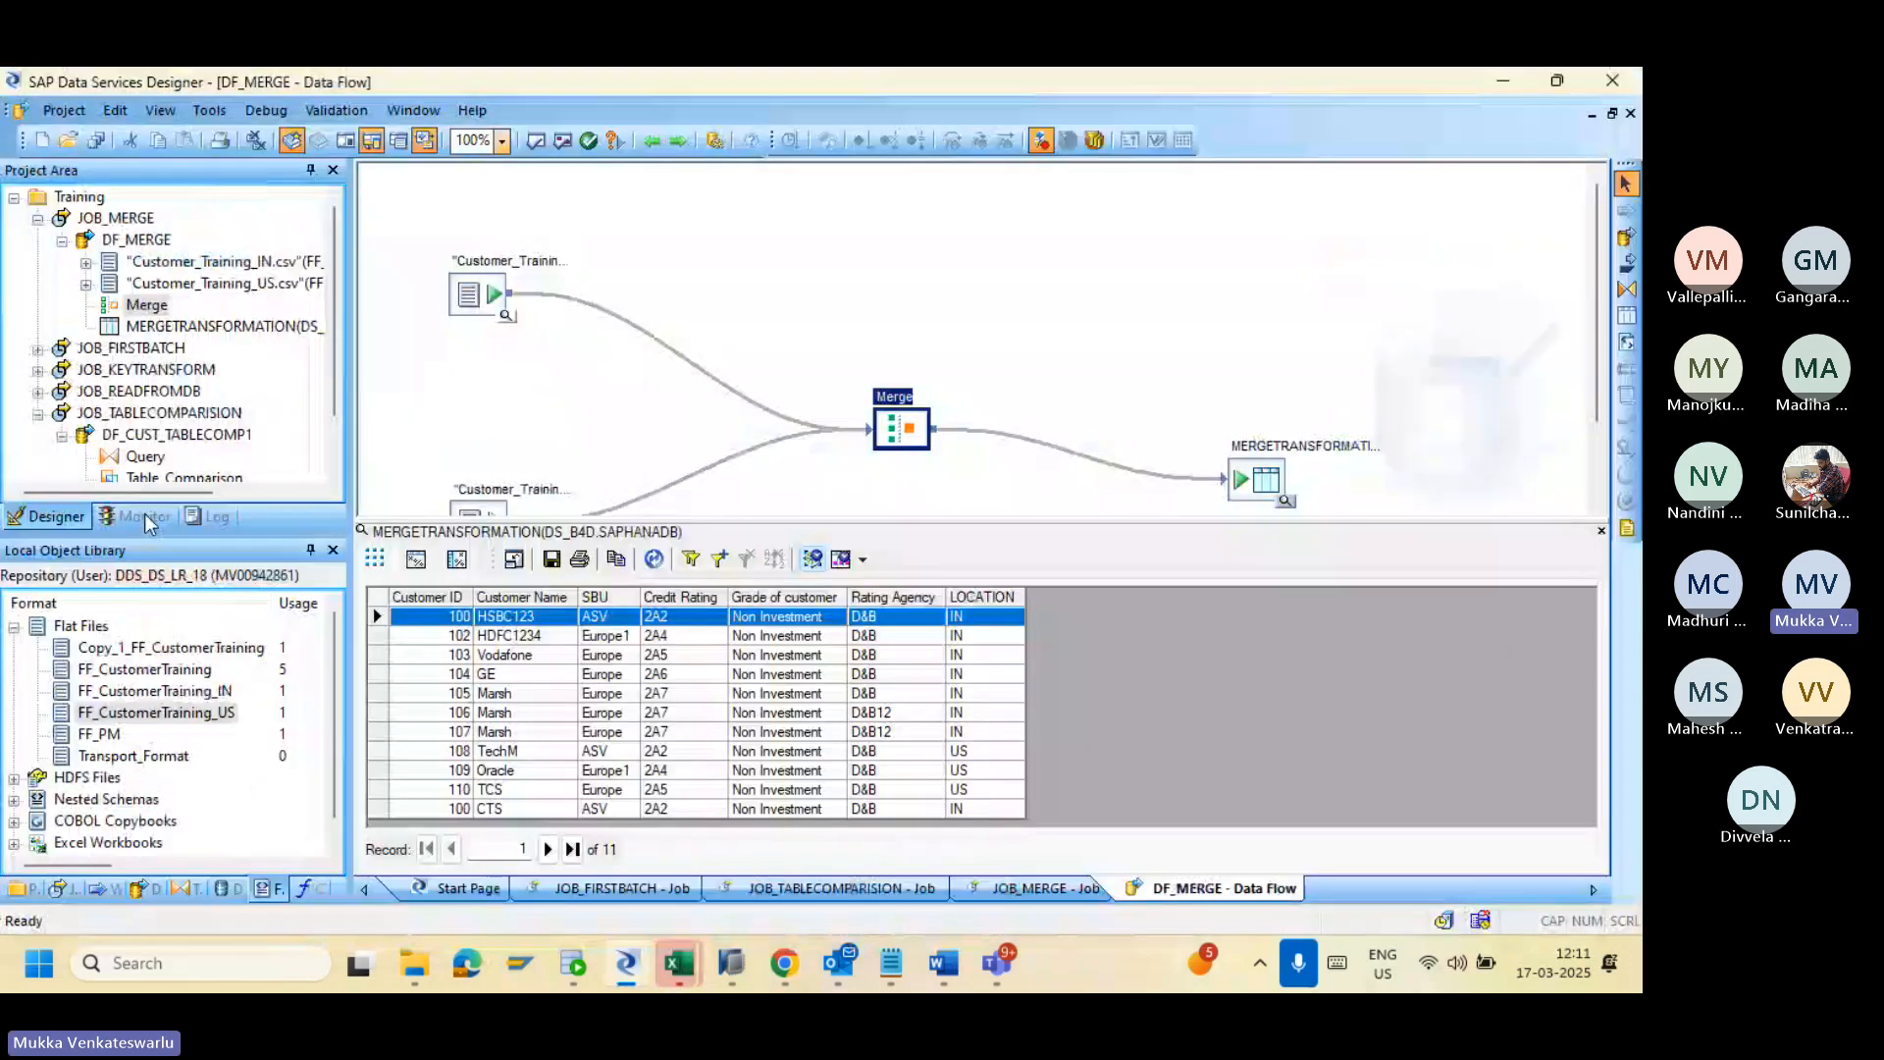
key("alt+Tab")
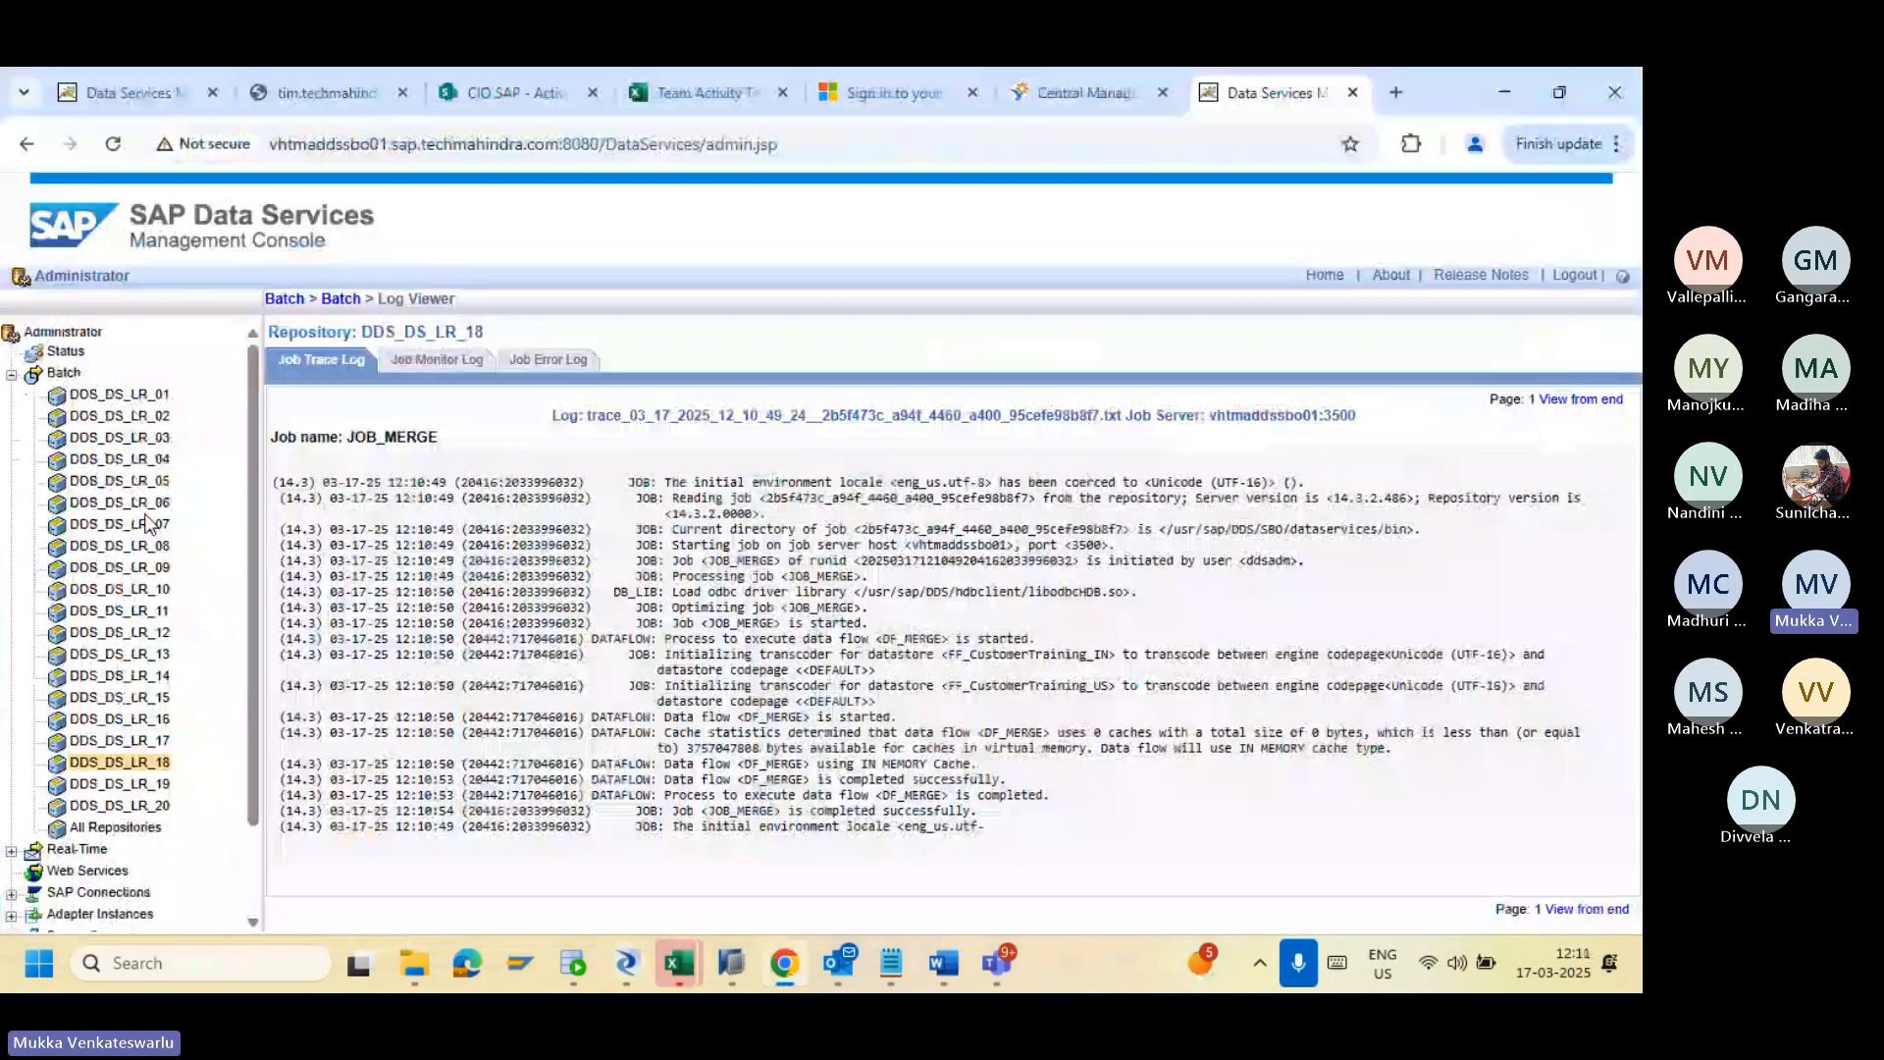
Step: In the Customer_Training_US file, change the customer name in cell B5 to HSBC123 and save the CSV
key("alt+Tab")
key("alt+Tab")
type("H")
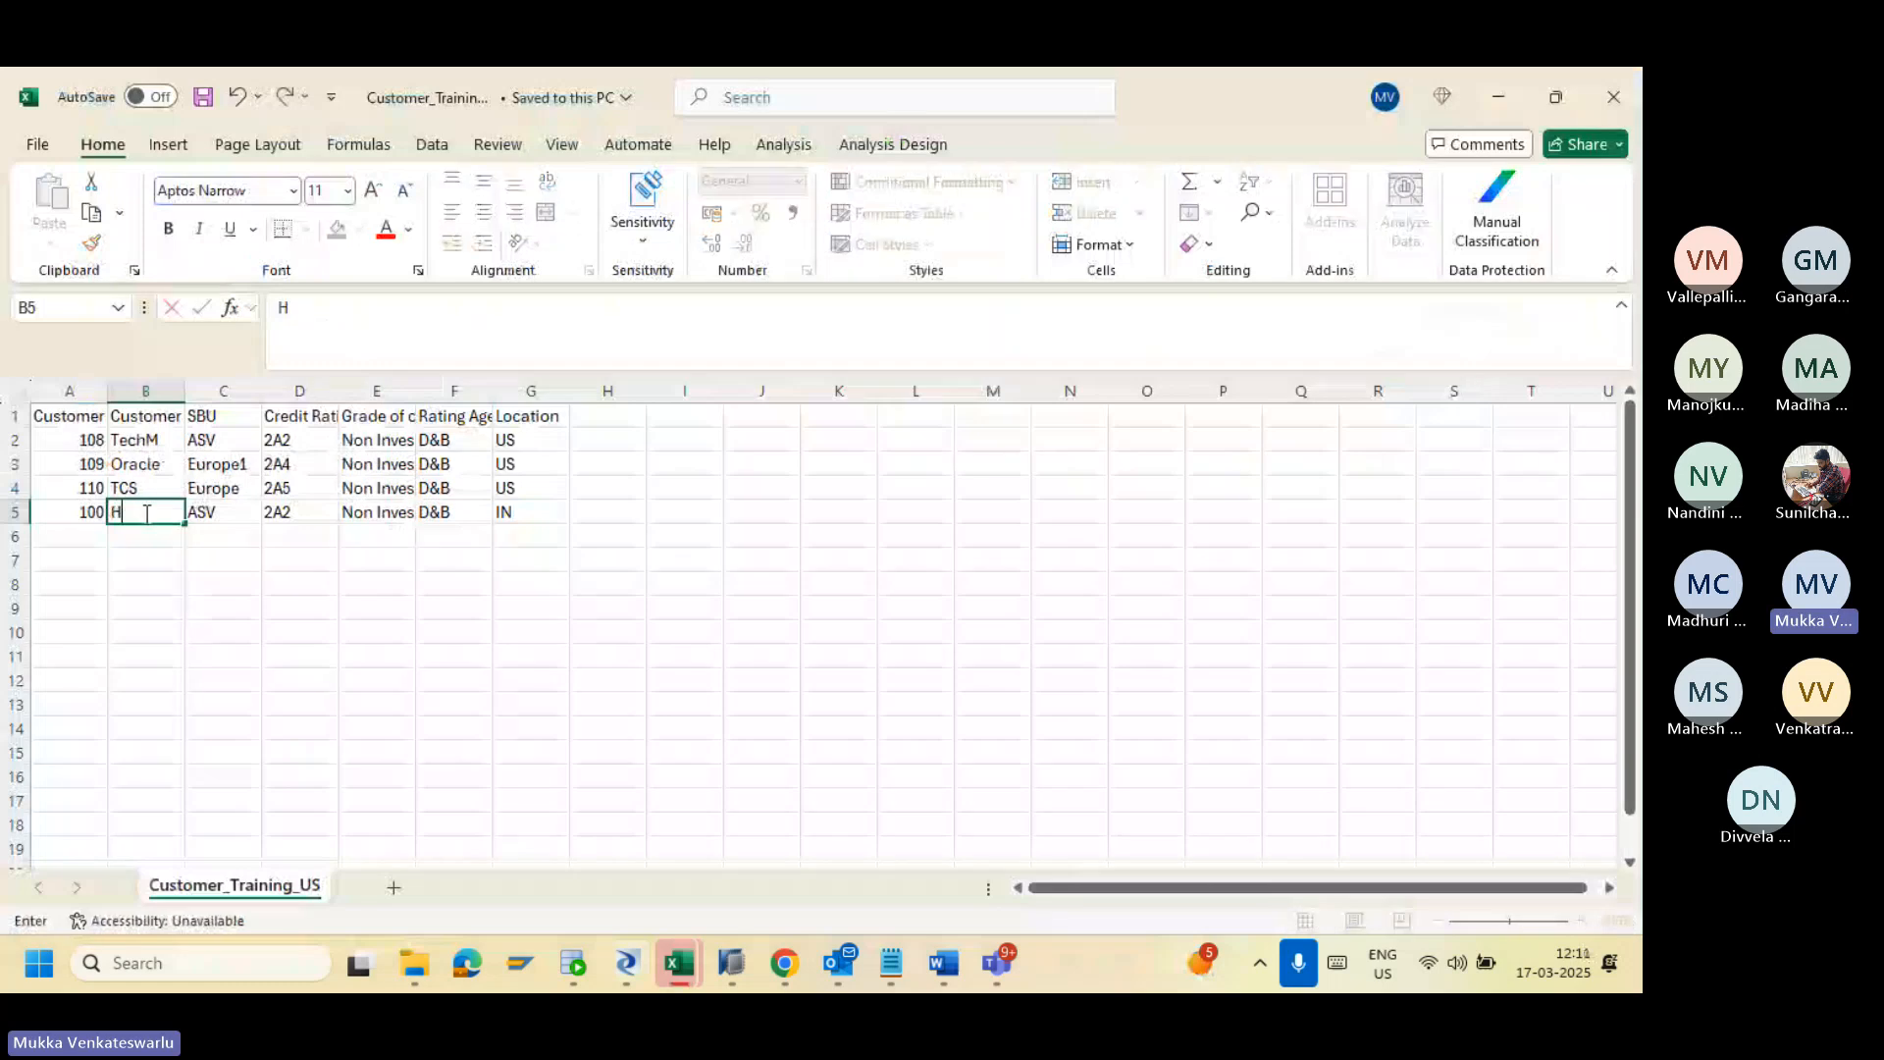
type("SBC123")
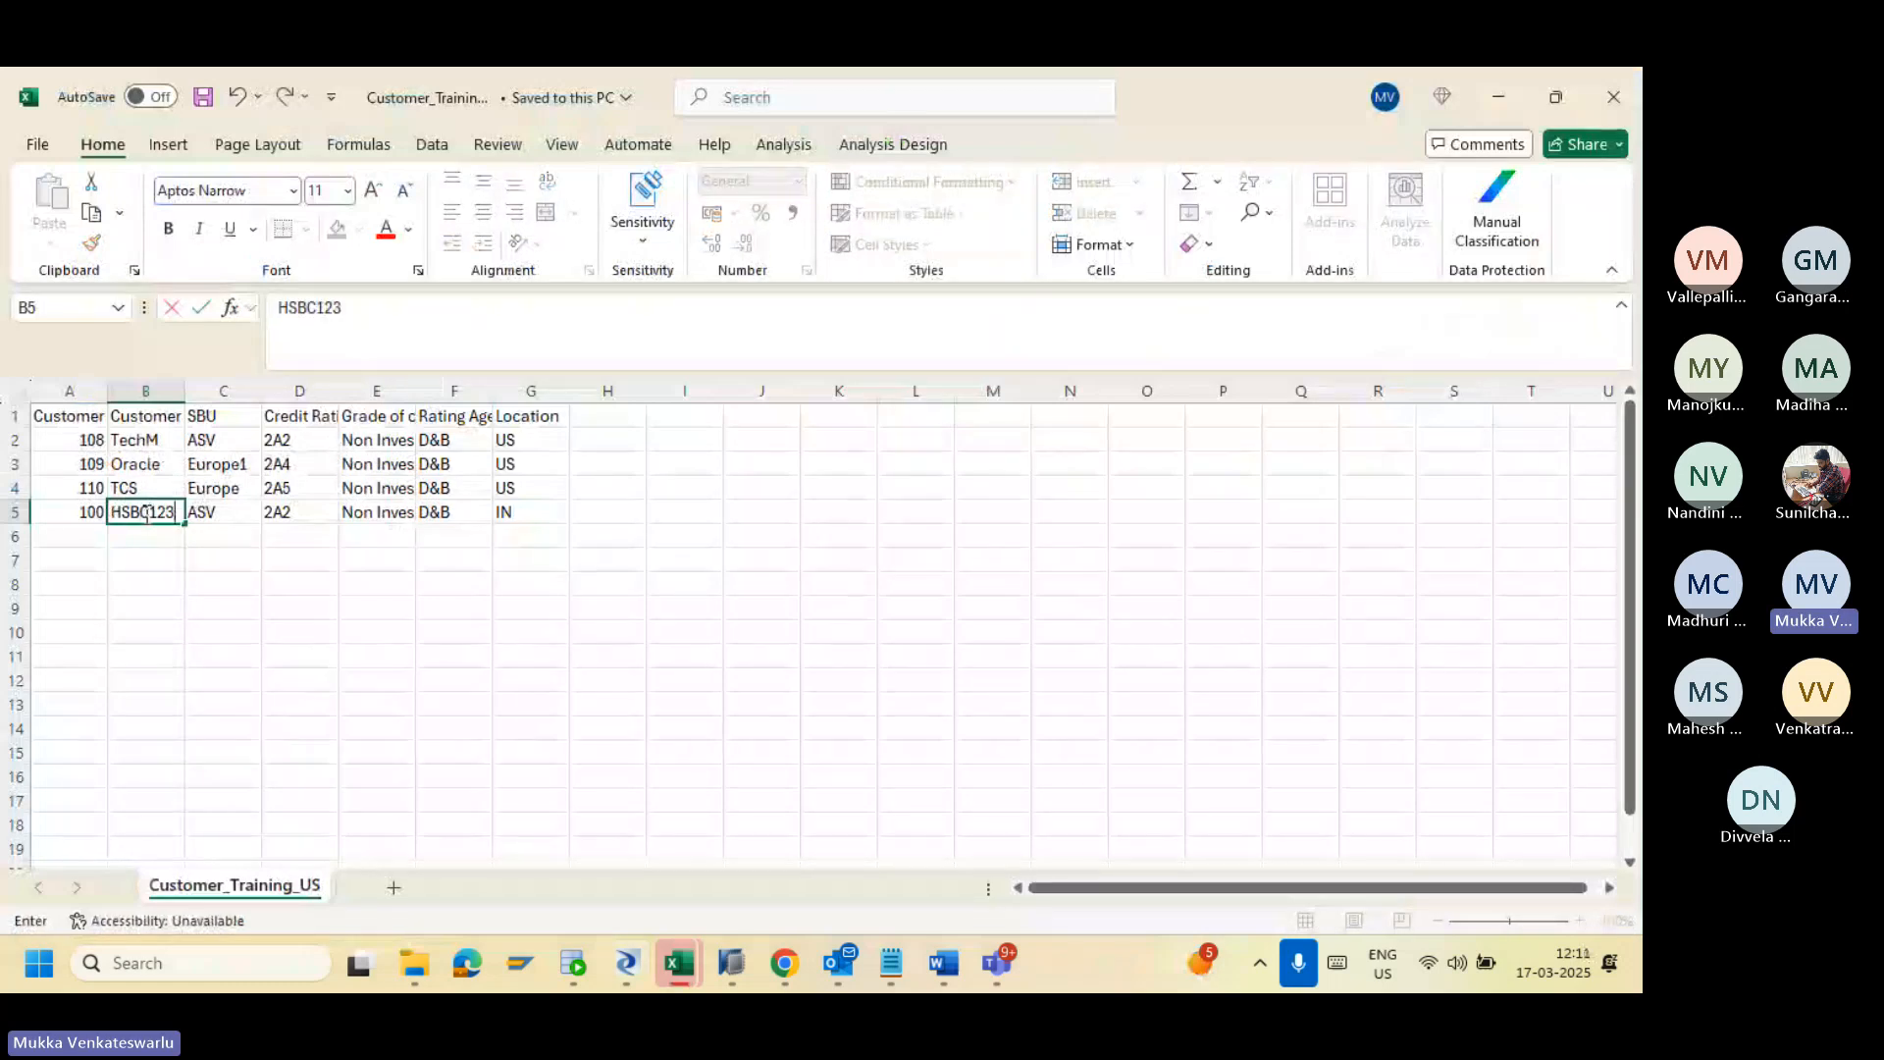
left_click(203, 98)
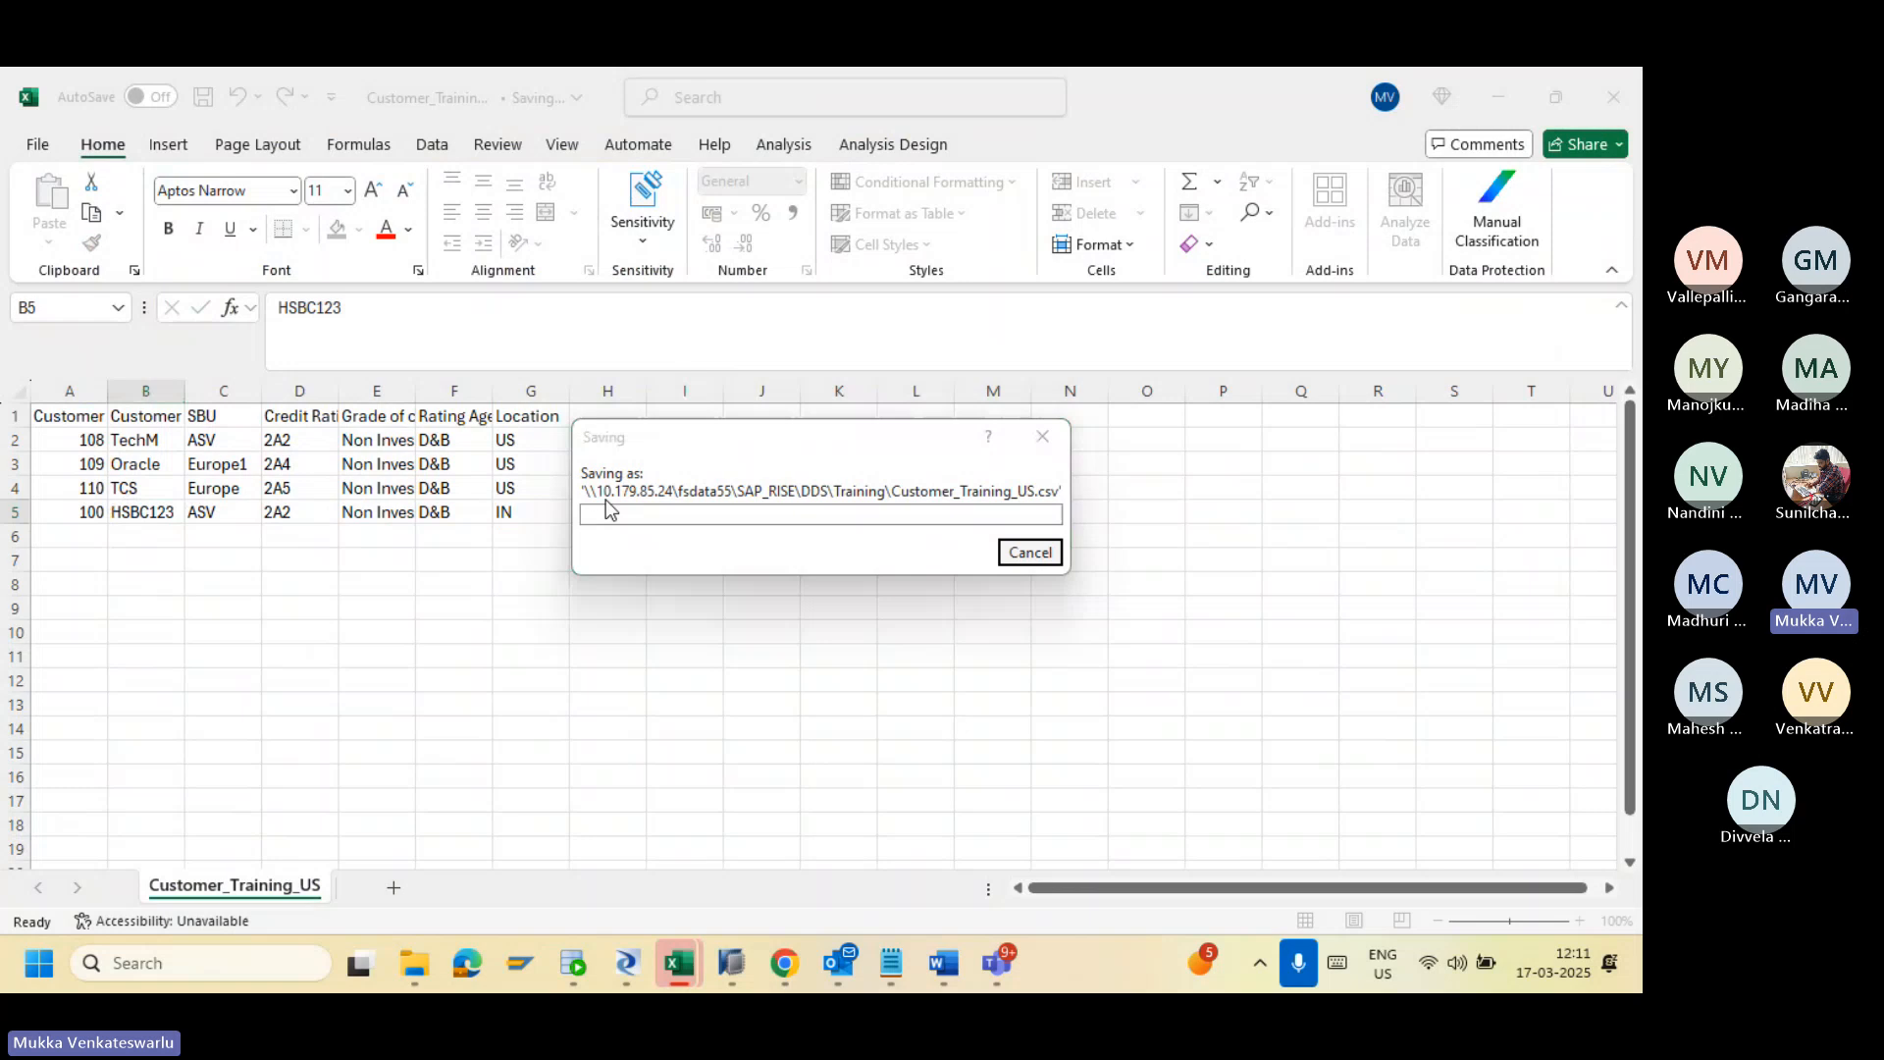
key("alt+Tab")
key("alt+Tab")
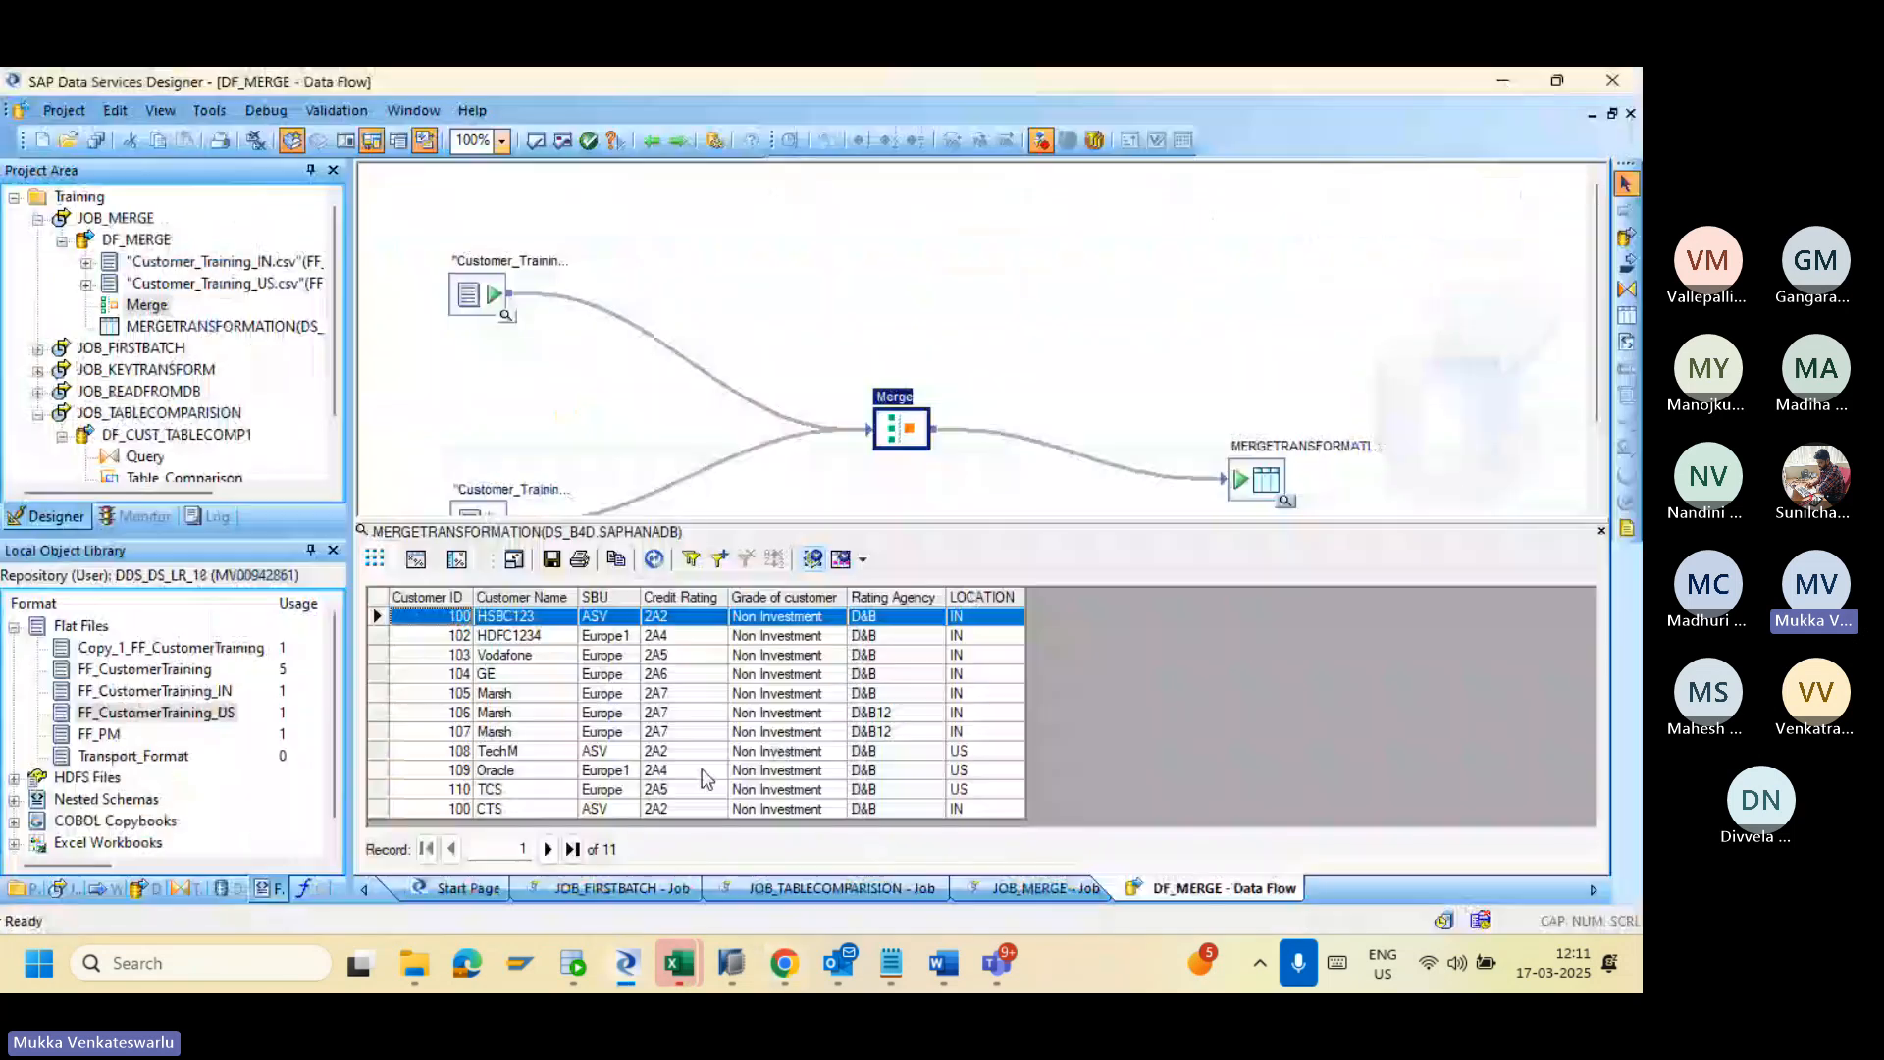
key("alt+Tab")
key("alt+Tab")
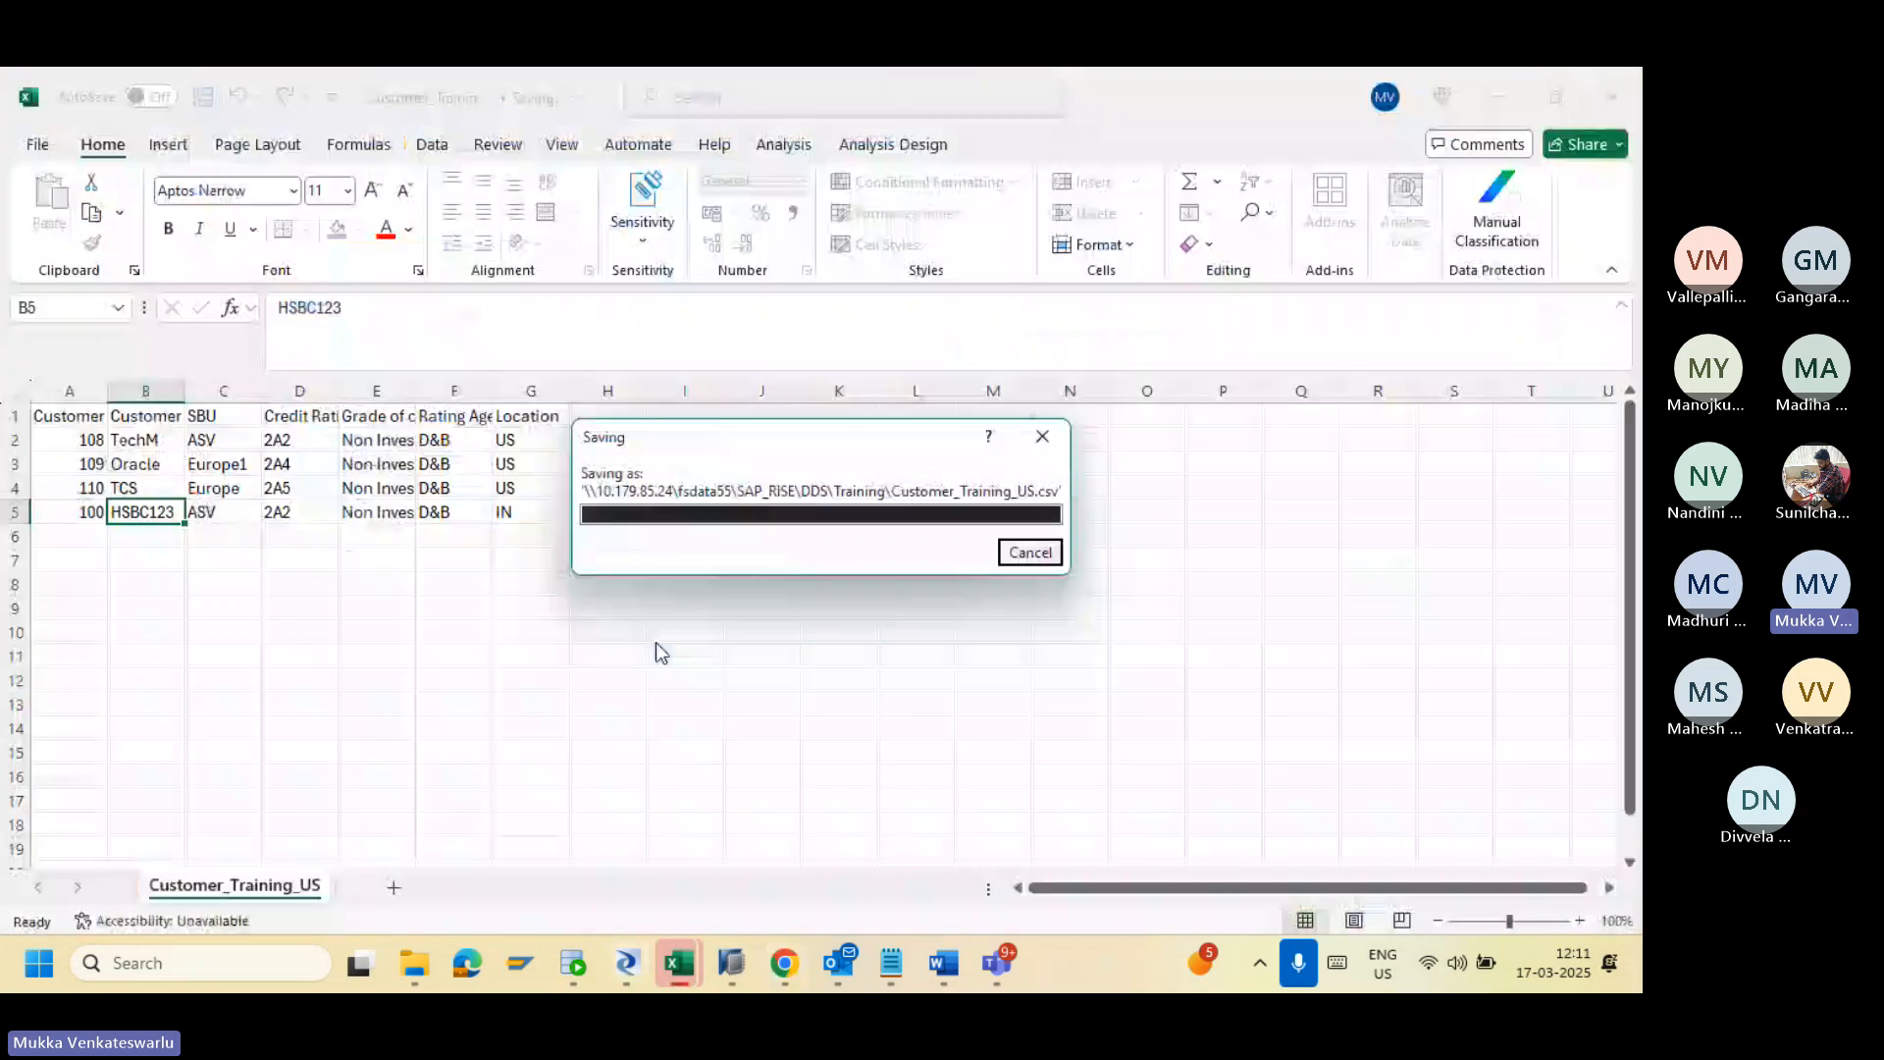
key("alt+Tab")
key("alt+Tab")
key("alt+Tab")
key("alt+Tab")
key("alt+Tab")
key("alt+Tab")
key("alt+Tab")
key("alt+Tab")
key("alt+Tab")
key("alt+Tab")
key("alt+Tab")
key("alt+Tab")
key("alt+Tab")
key("alt+Tab")
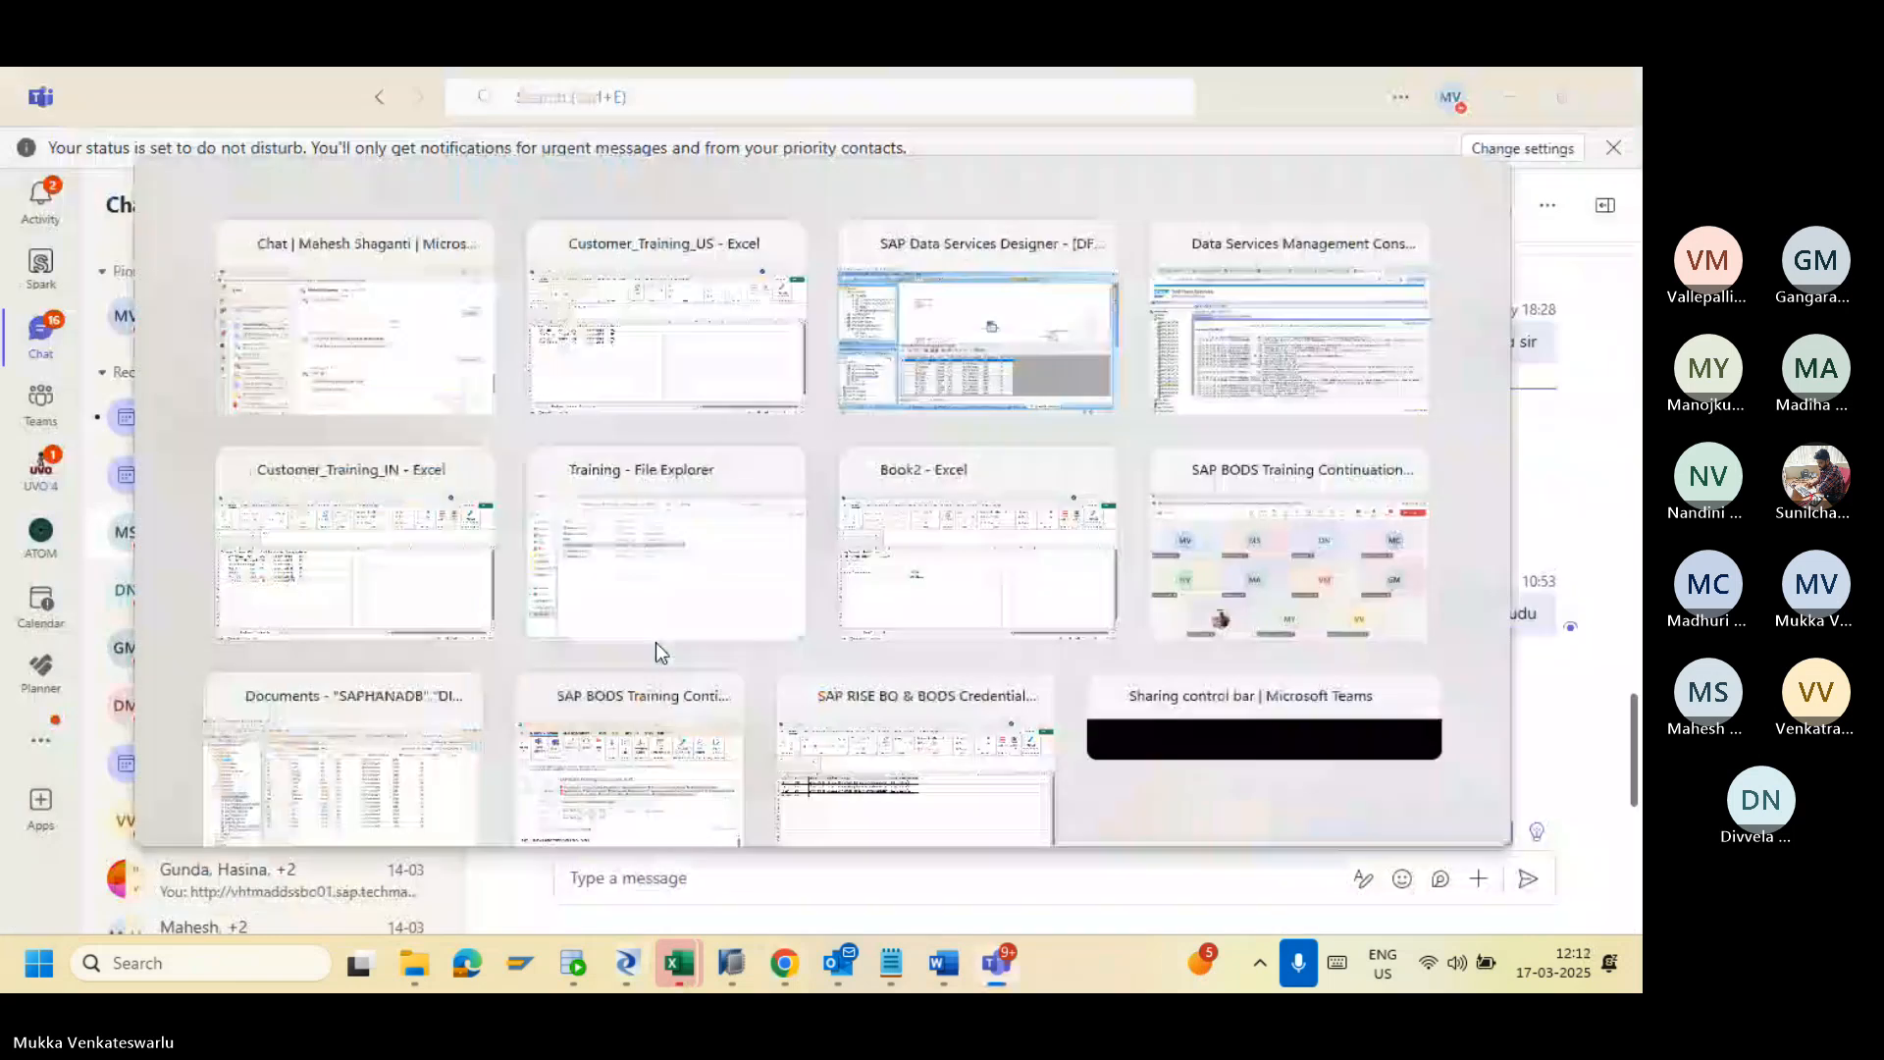
key("alt+Tab")
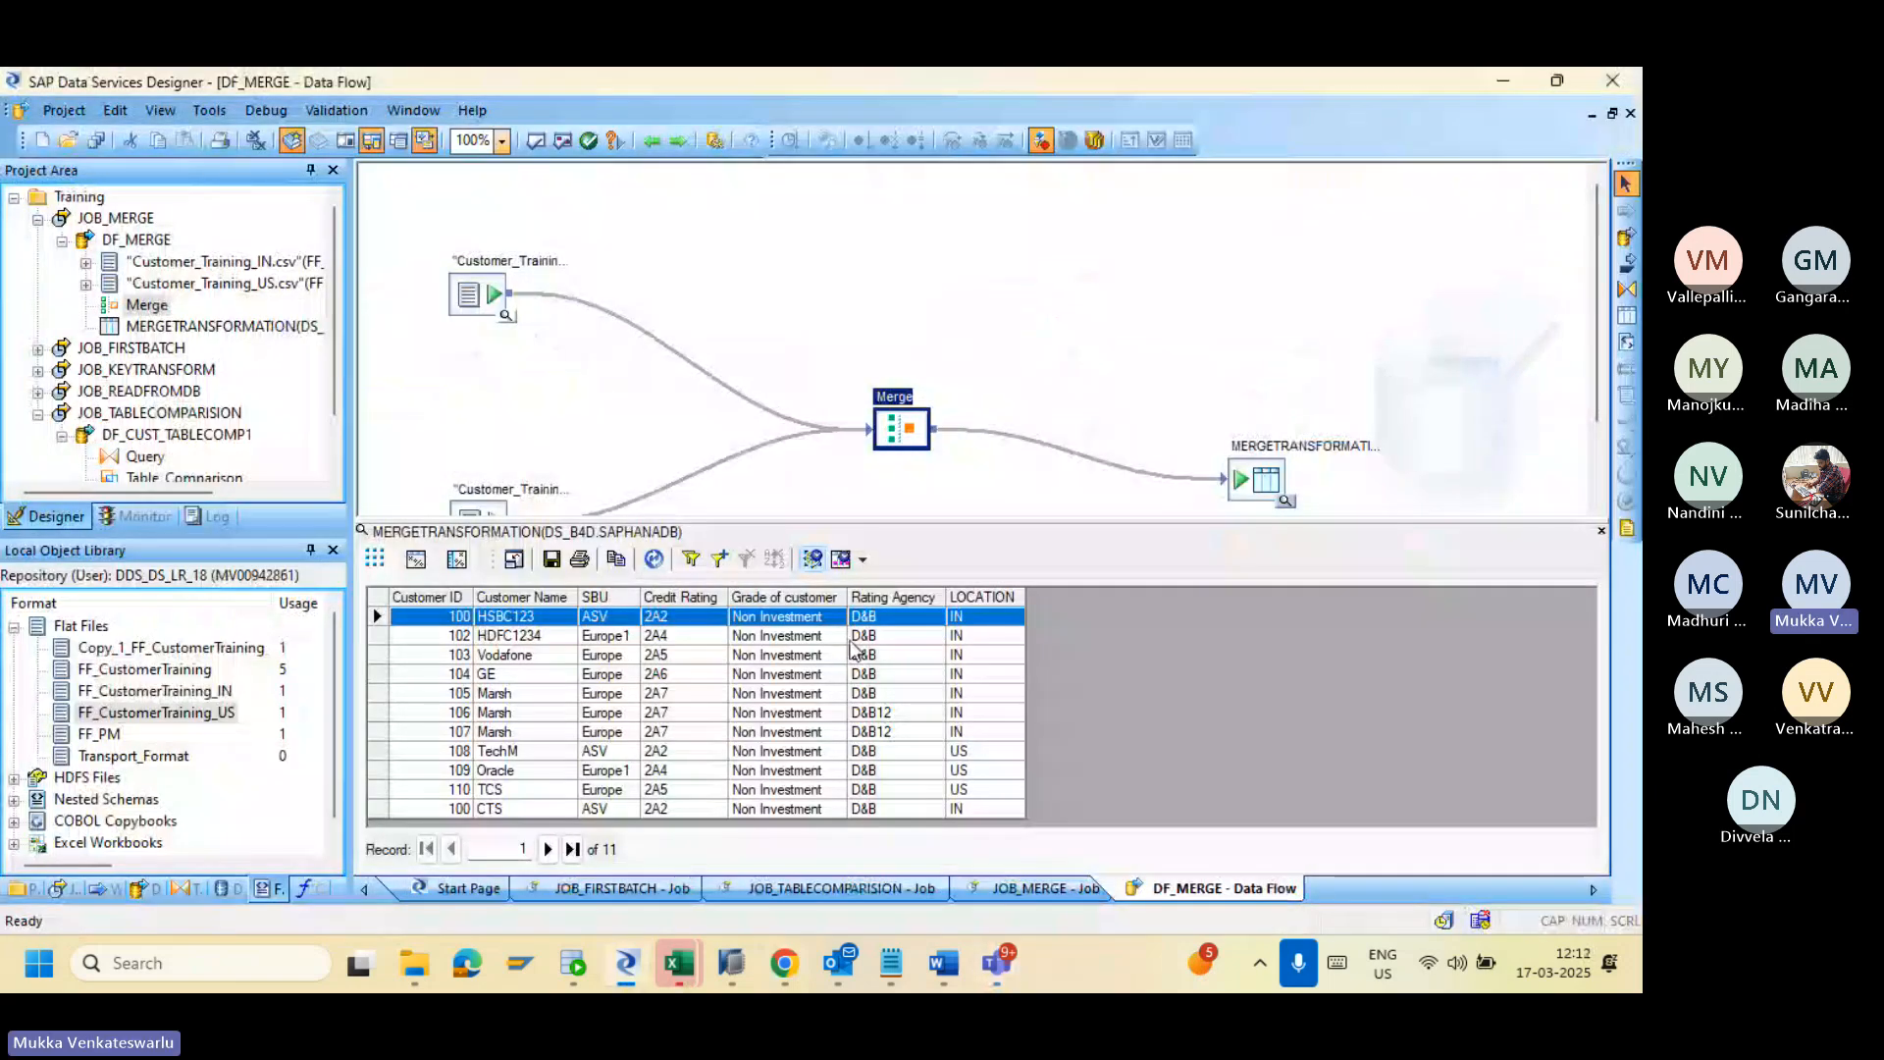
key("alt+Tab")
key("alt+Tab")
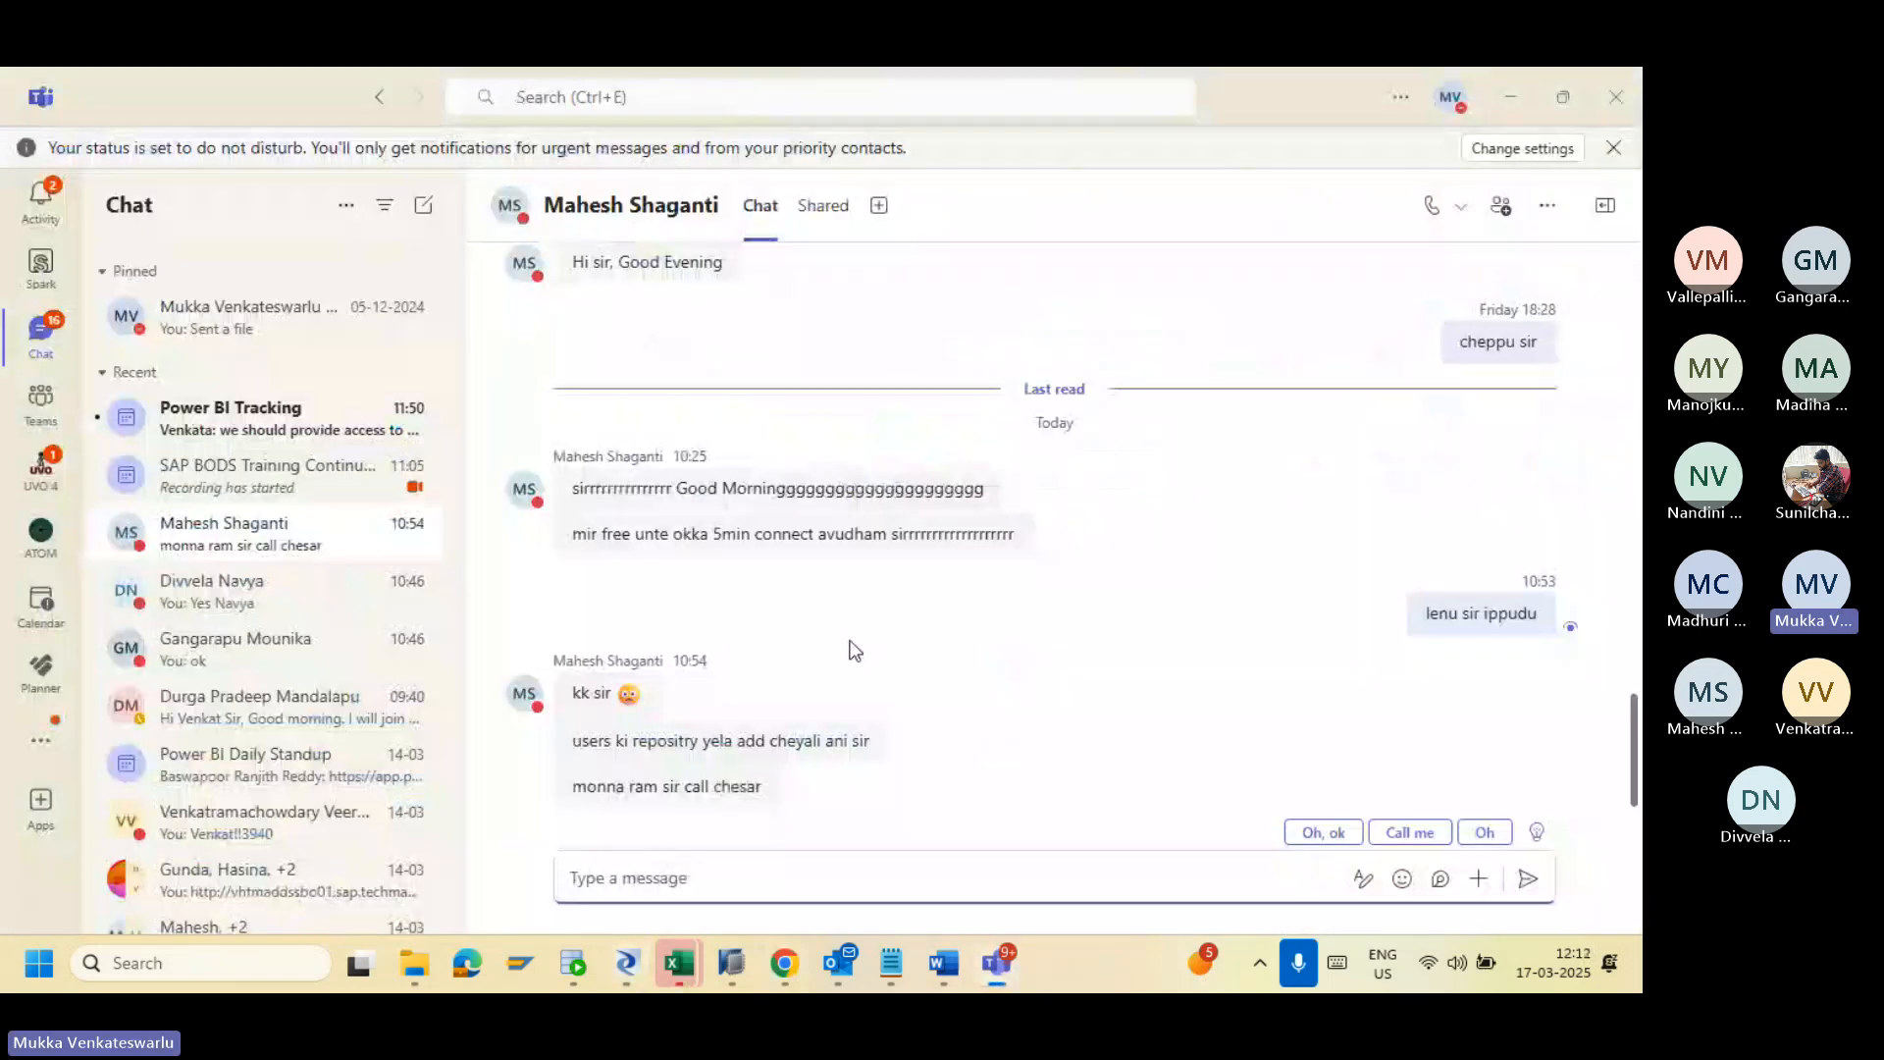
key("alt+Tab")
key("alt+Tab")
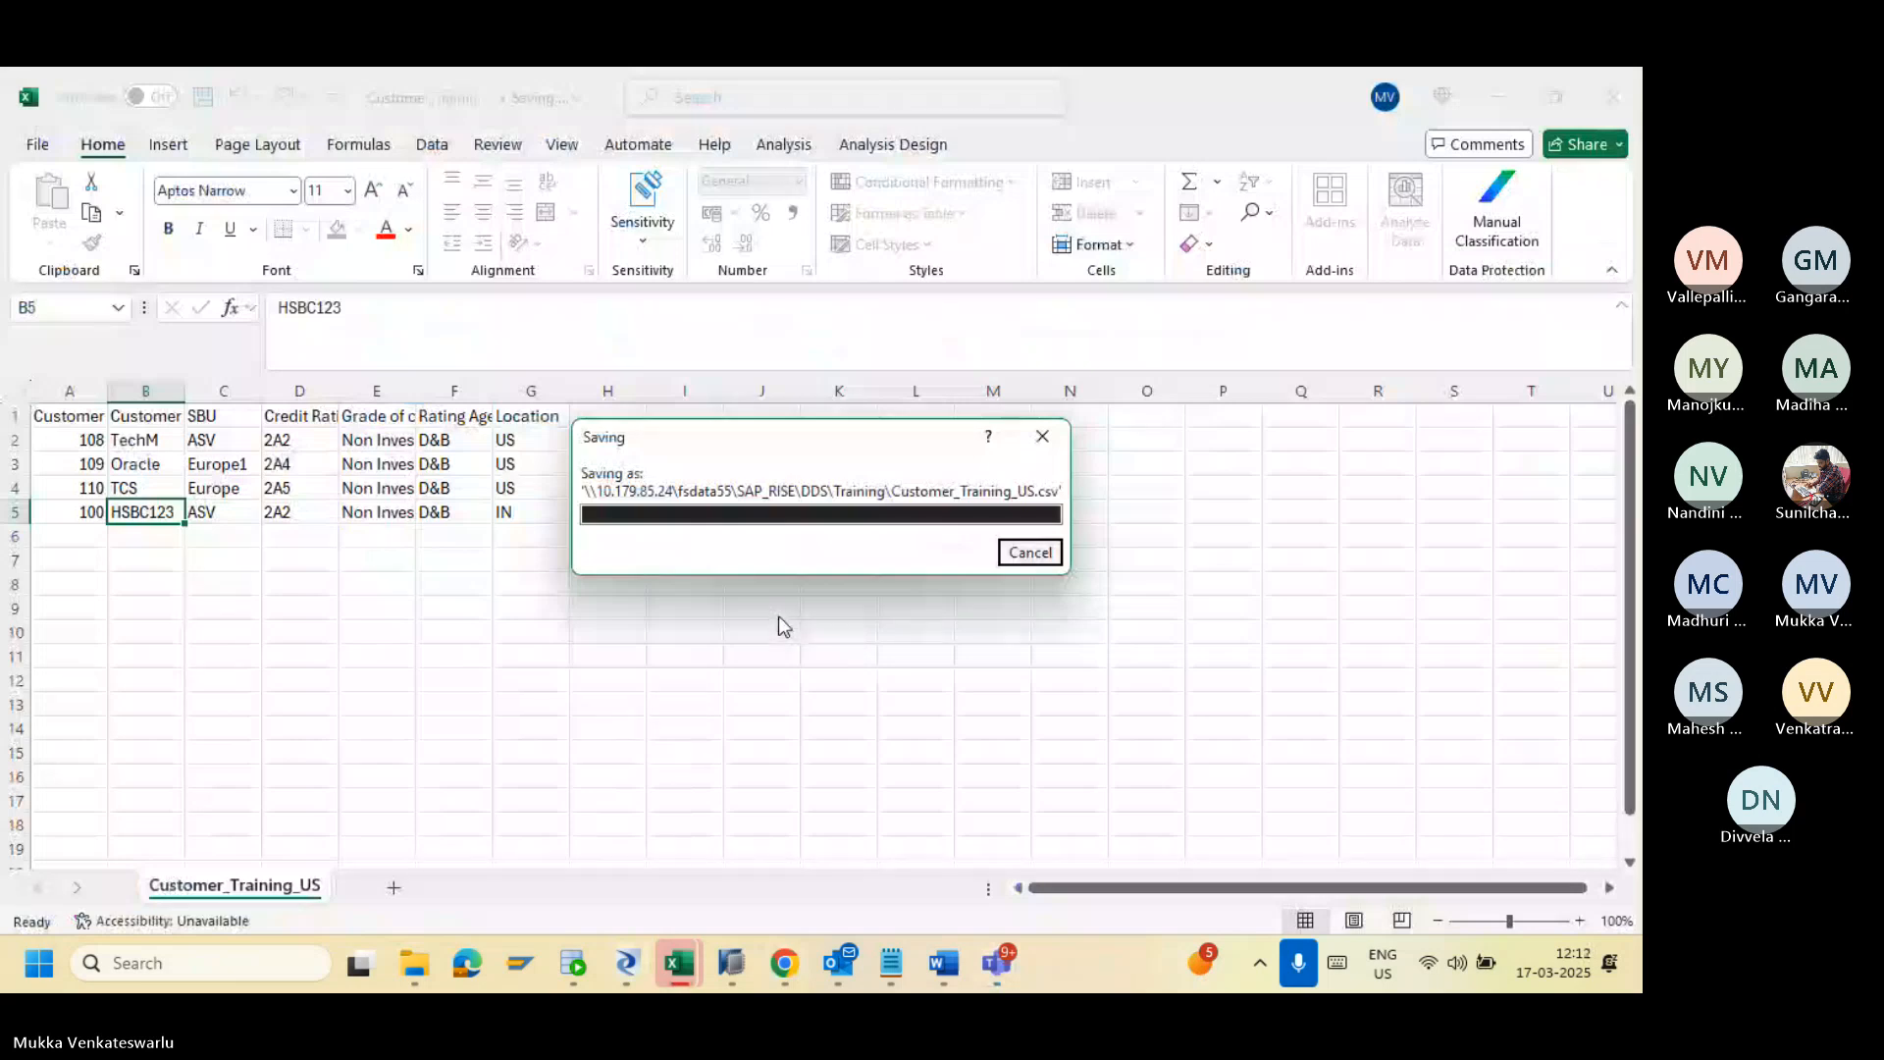
Step: Return to DF_MERGE in Designer and examine the MERGETRANSFORMATION target table's options for deleting data before loading and re-creating the table
left_click(624, 971)
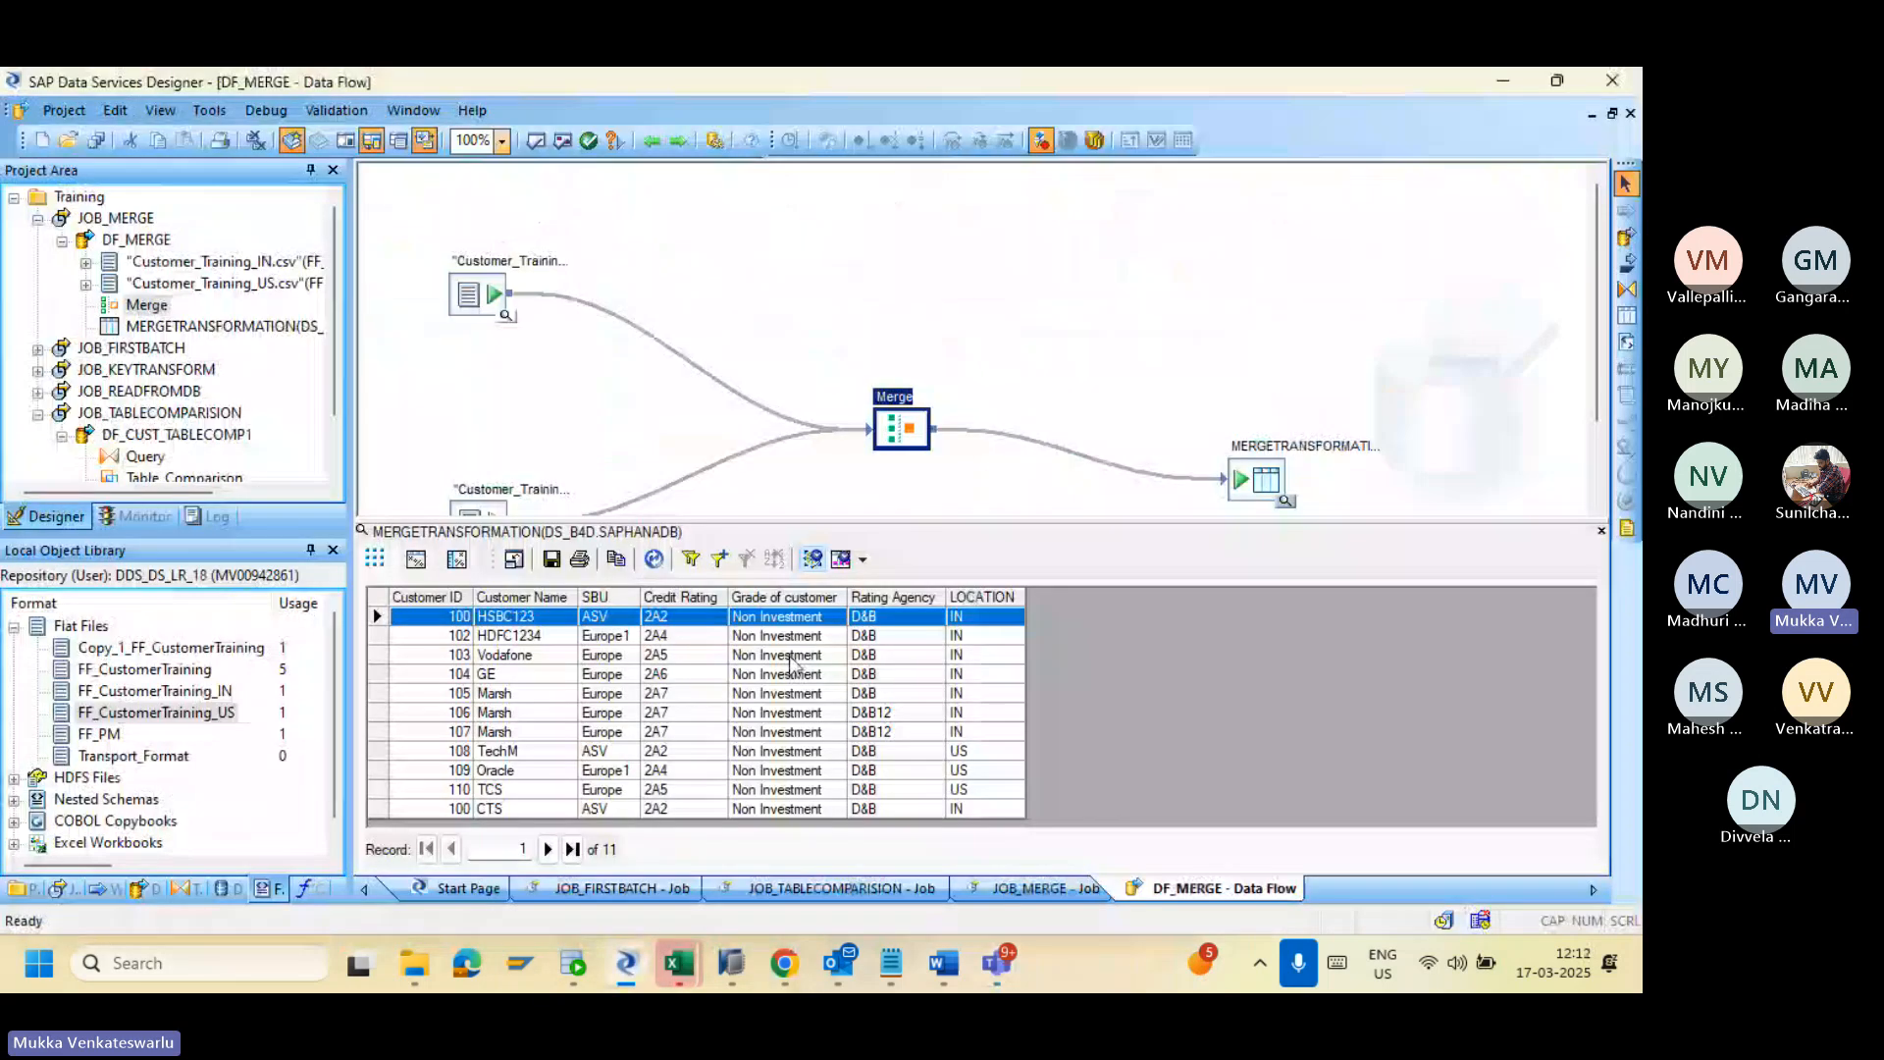
double_click(1256, 479)
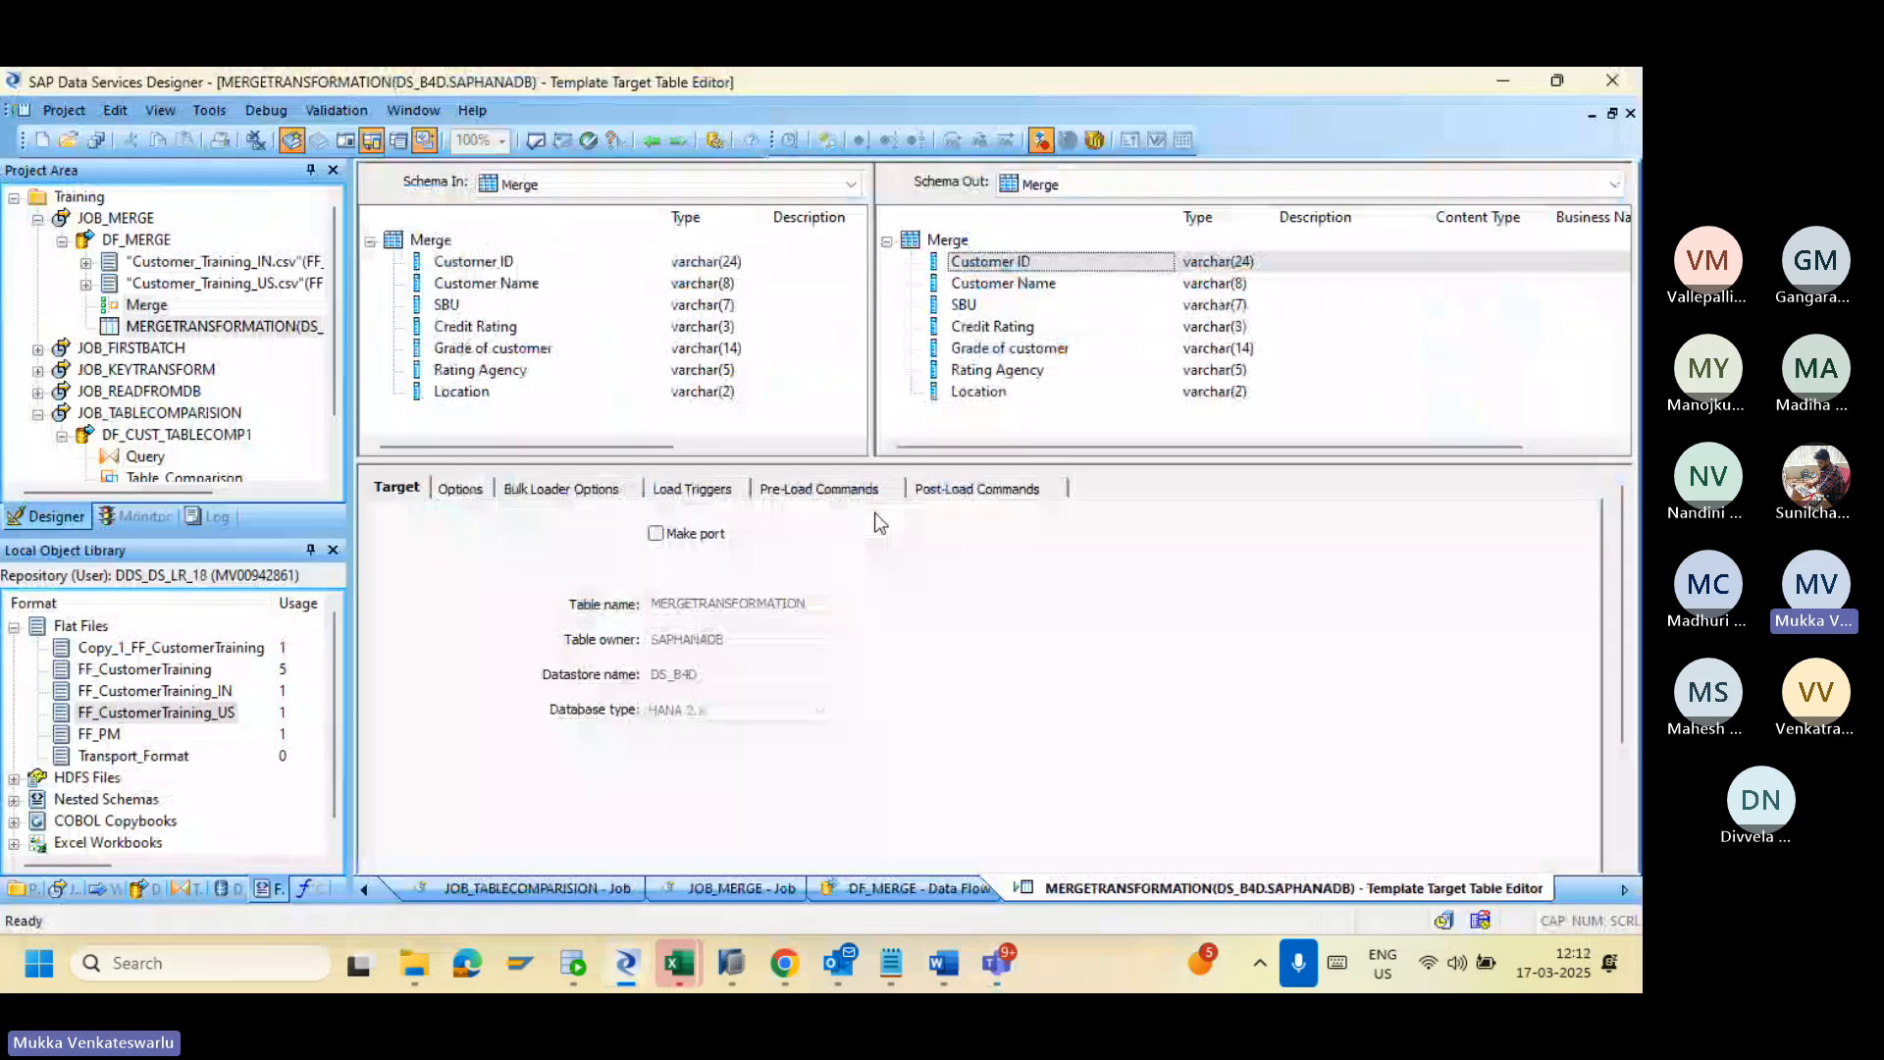
left_click(459, 488)
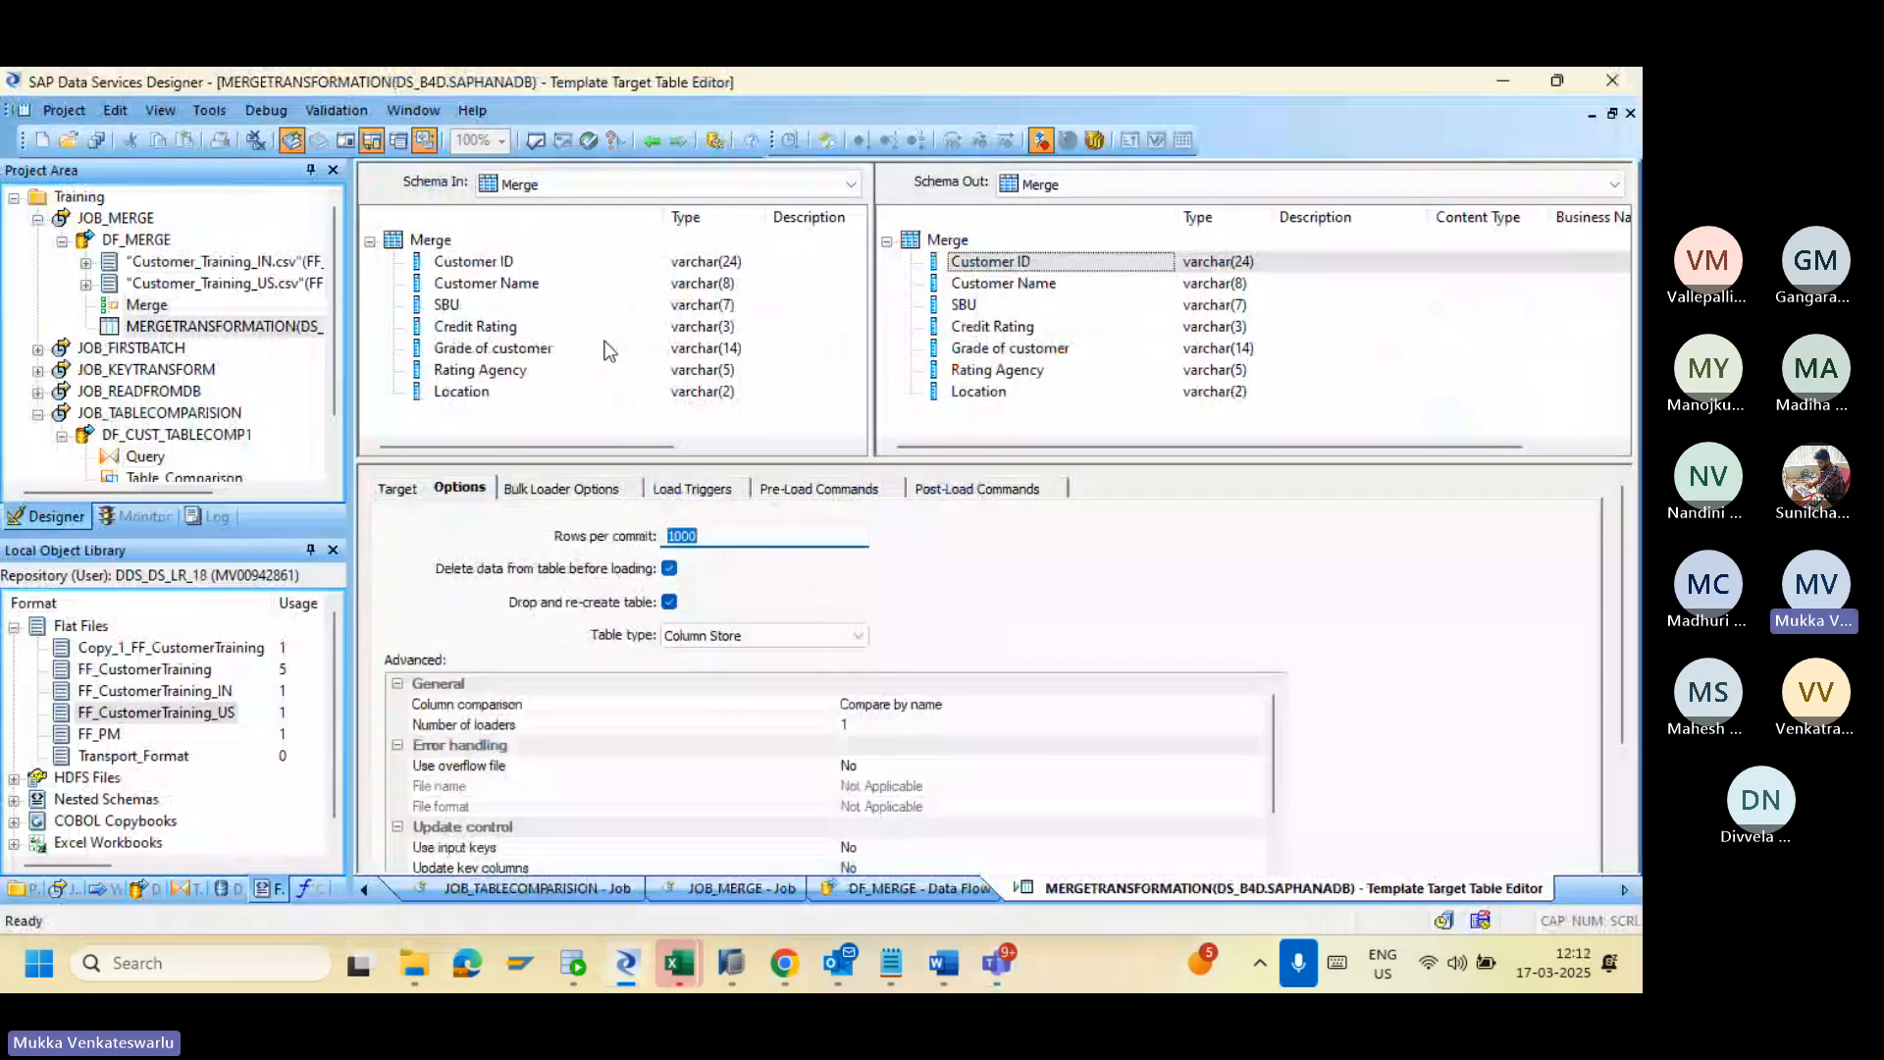
left_click(651, 141)
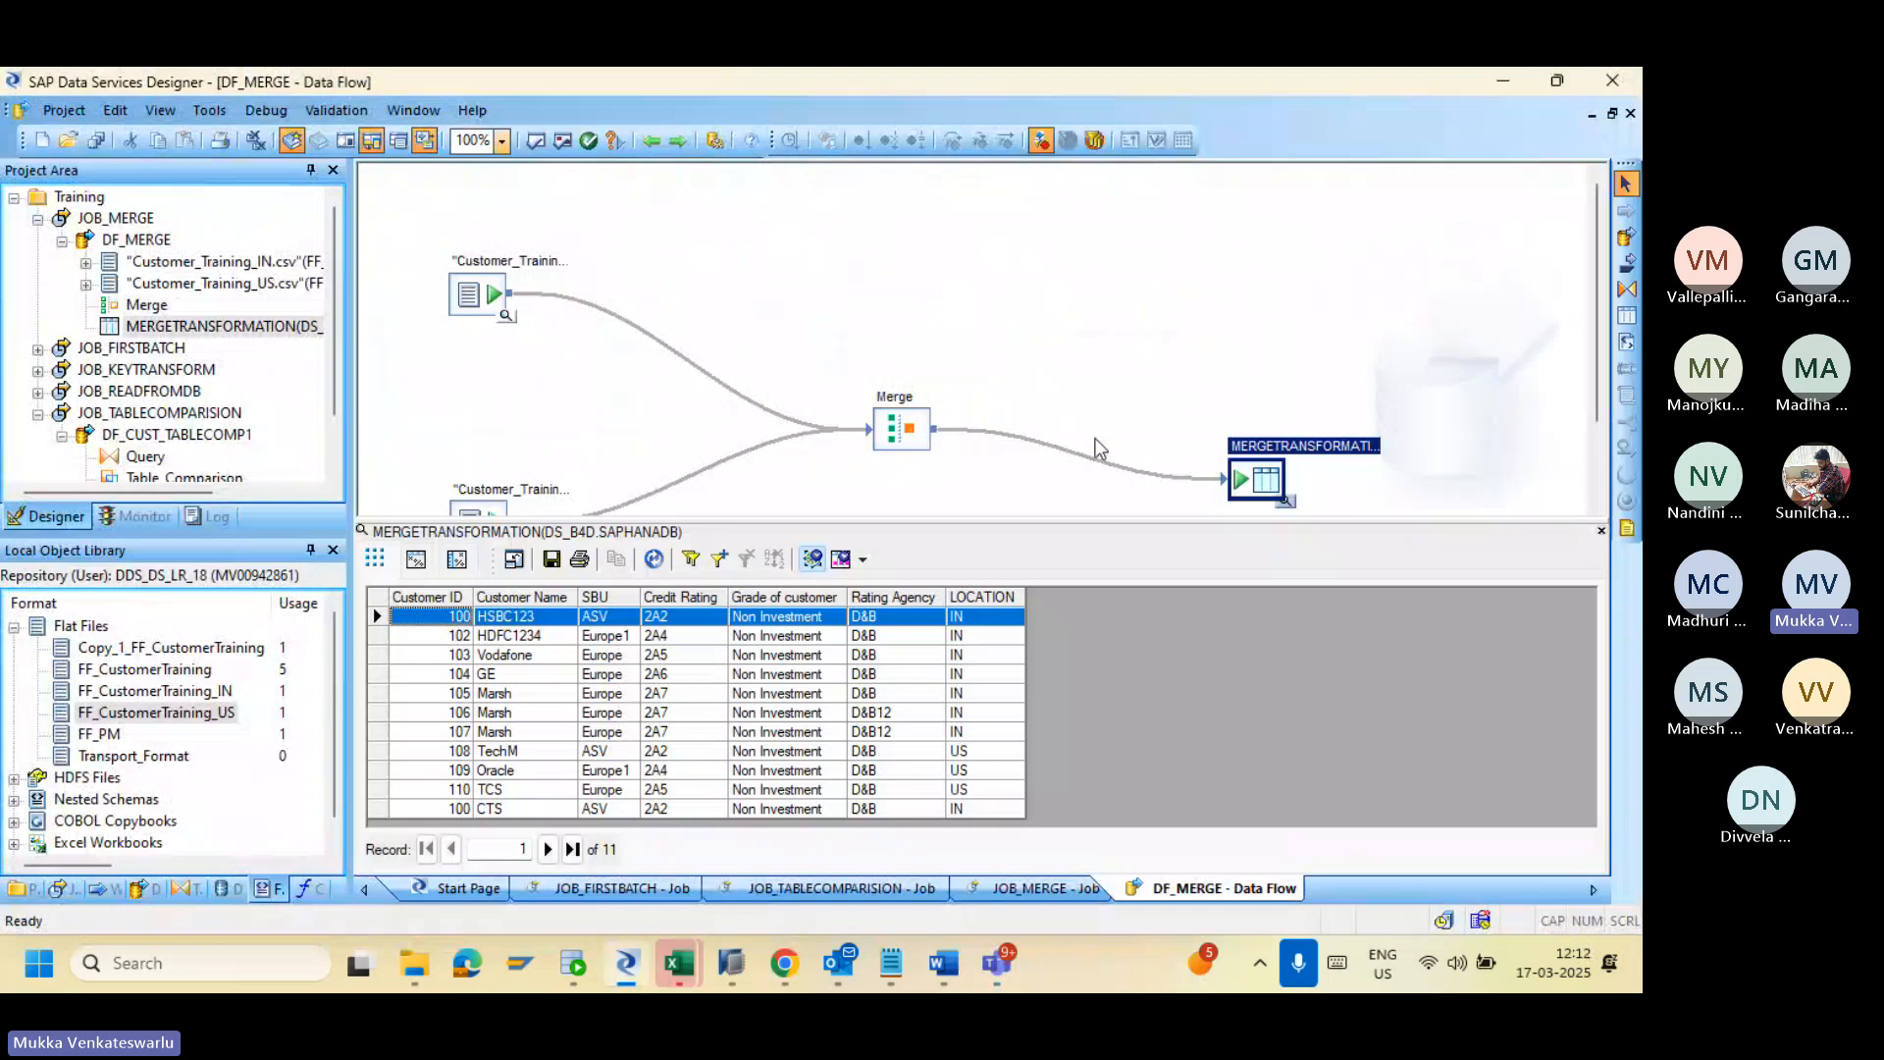
double_click(1244, 479)
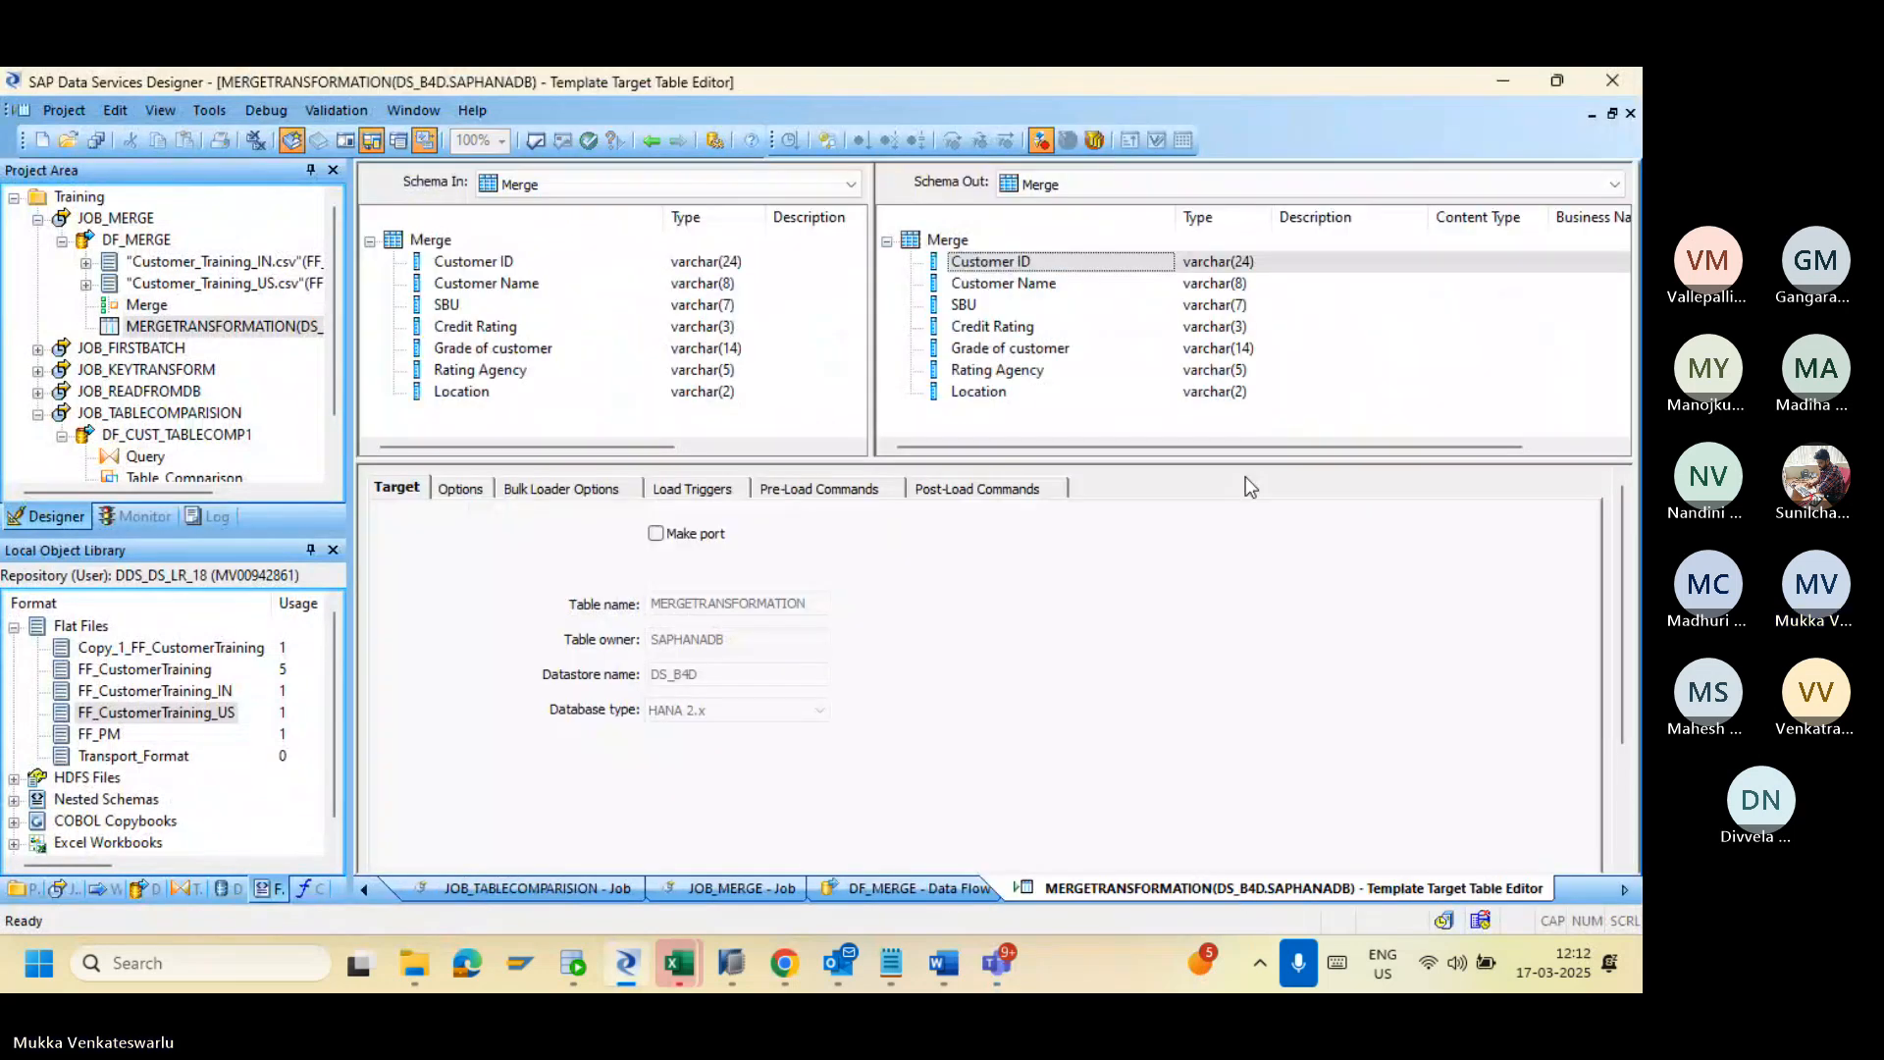
left_click(453, 489)
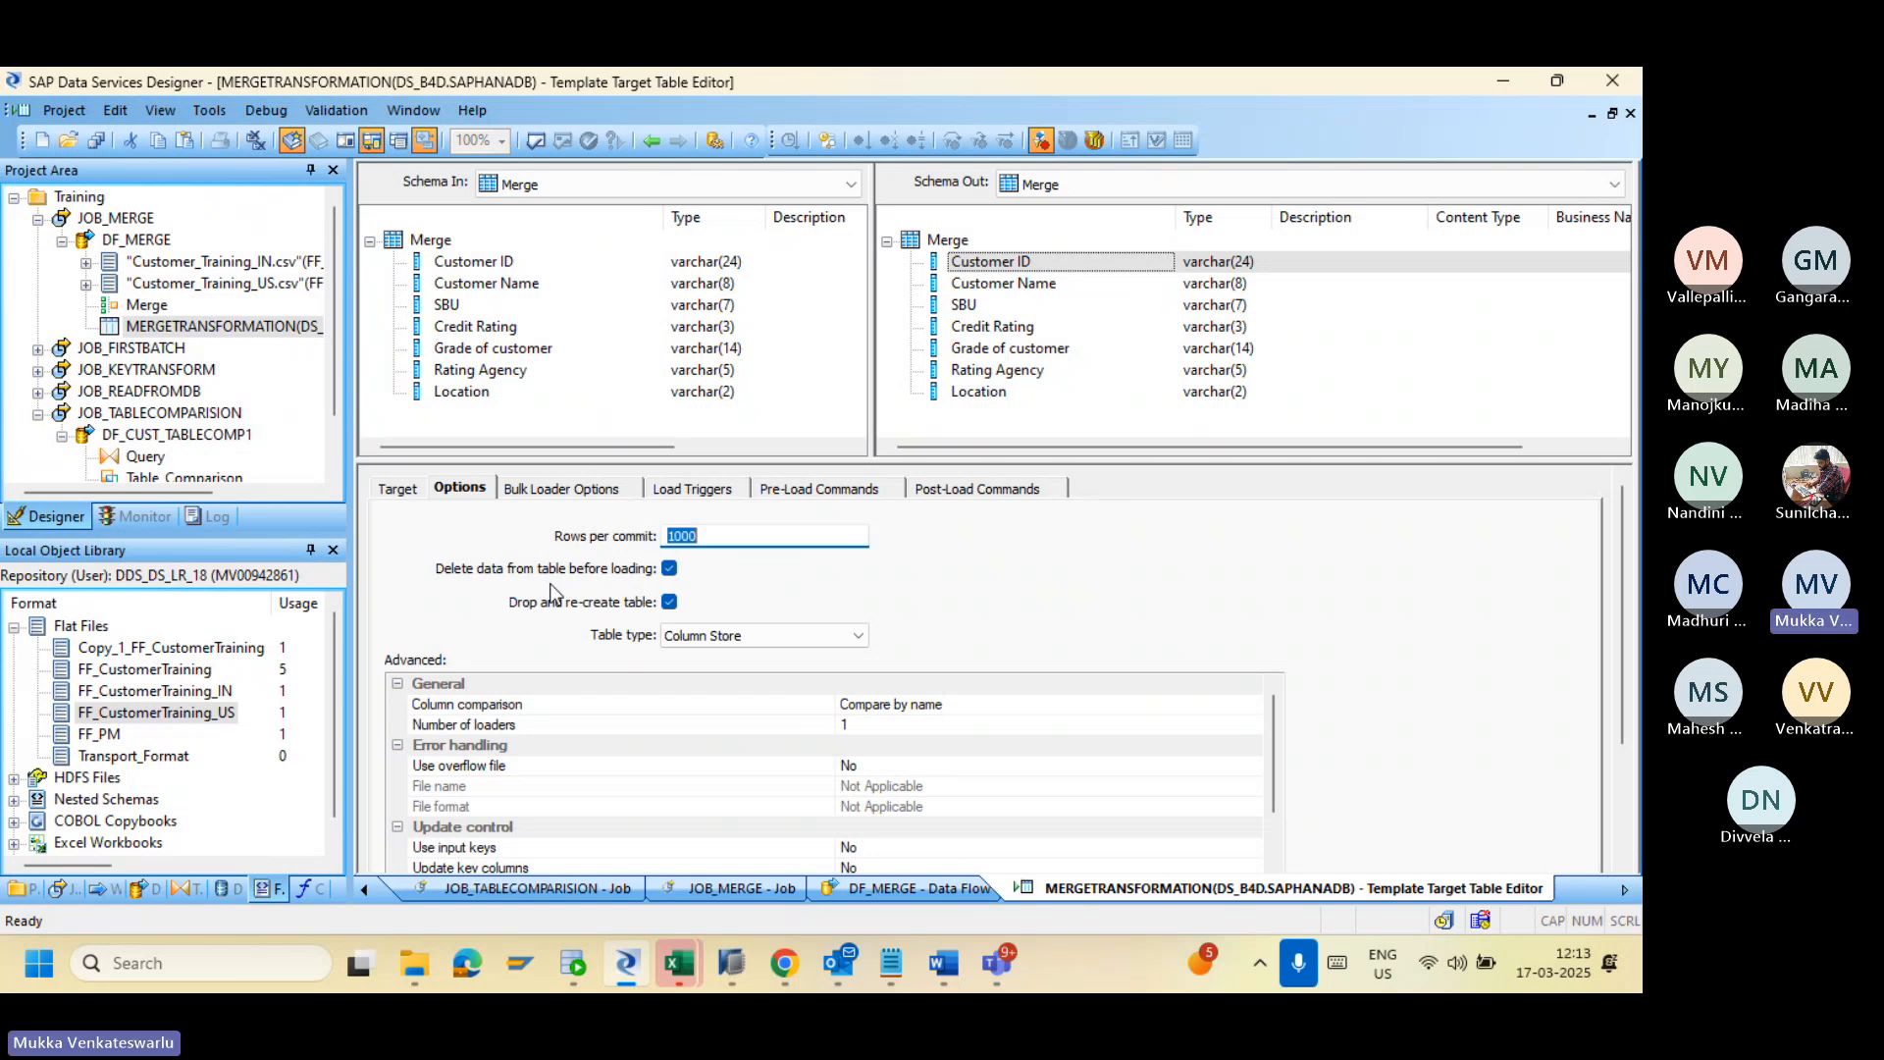
Step: Switch to the Data Services Management Console, execute JOB_MERGE again with the default options, and open its trace log
key("alt+Tab")
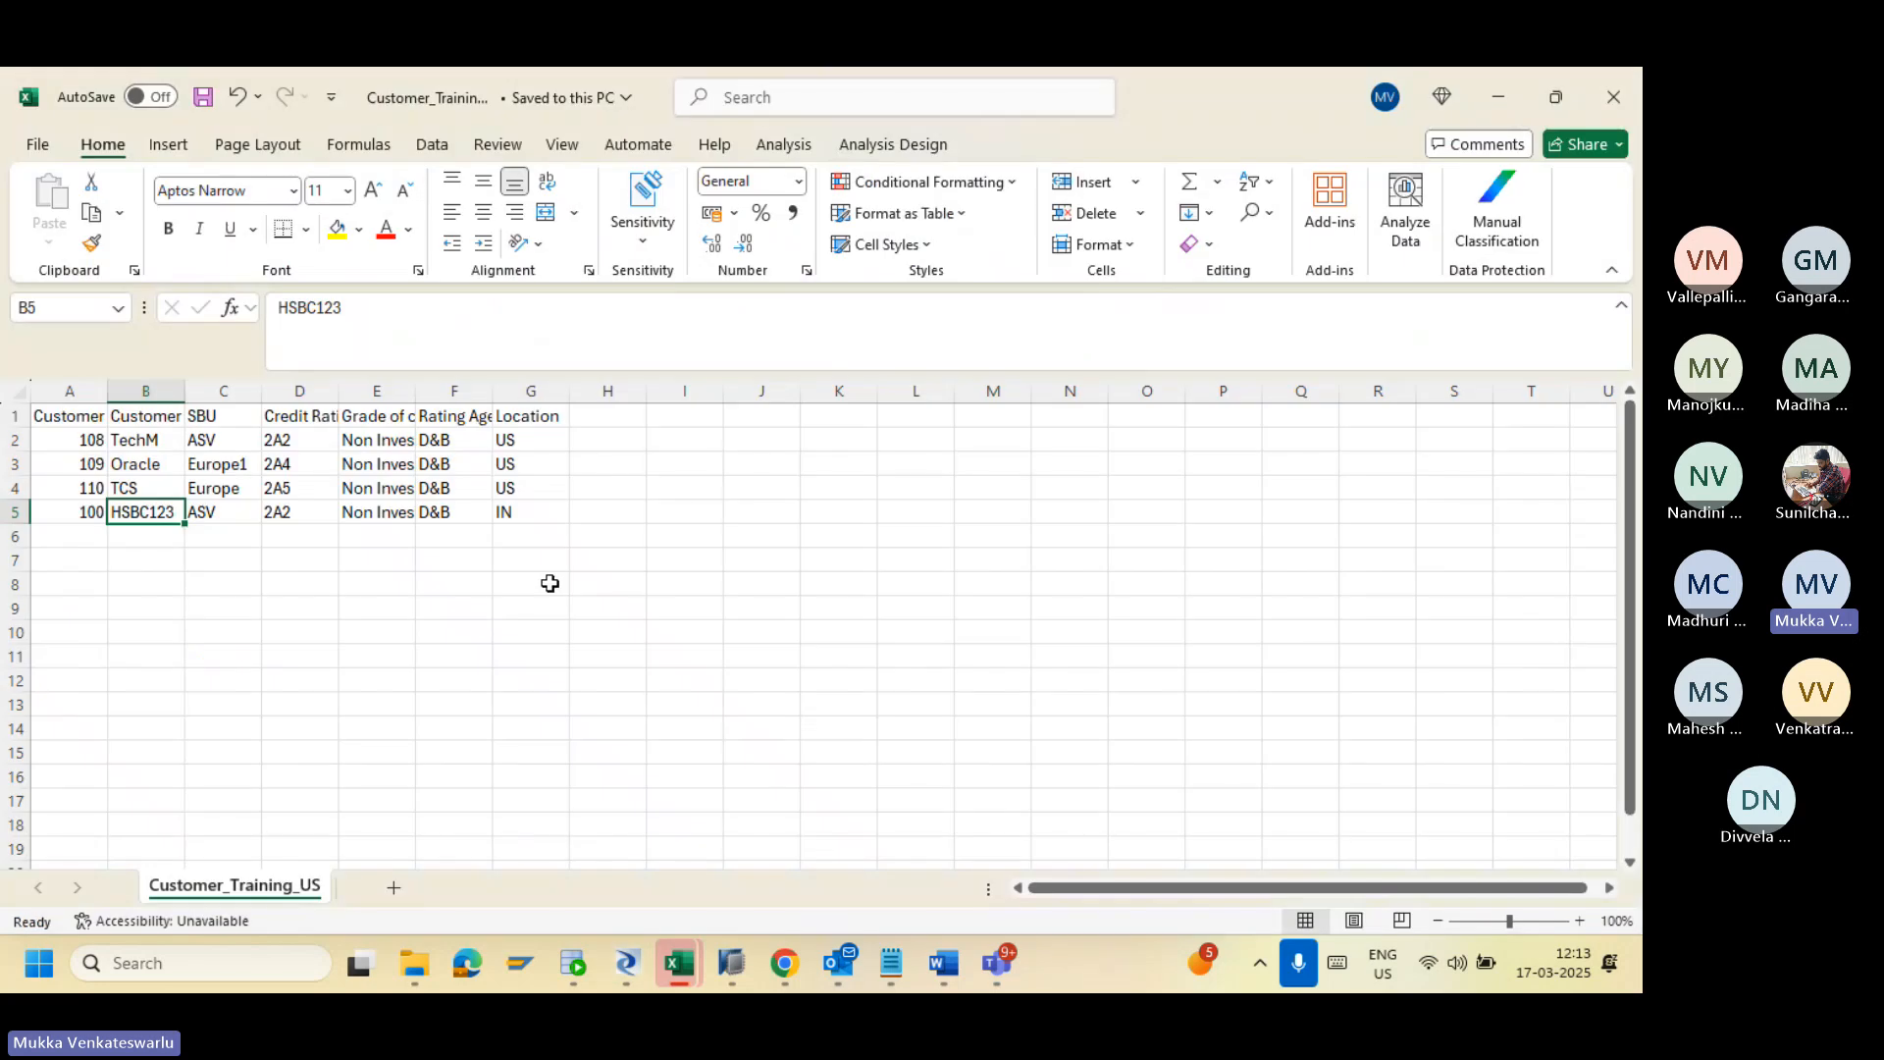
key("alt+Tab")
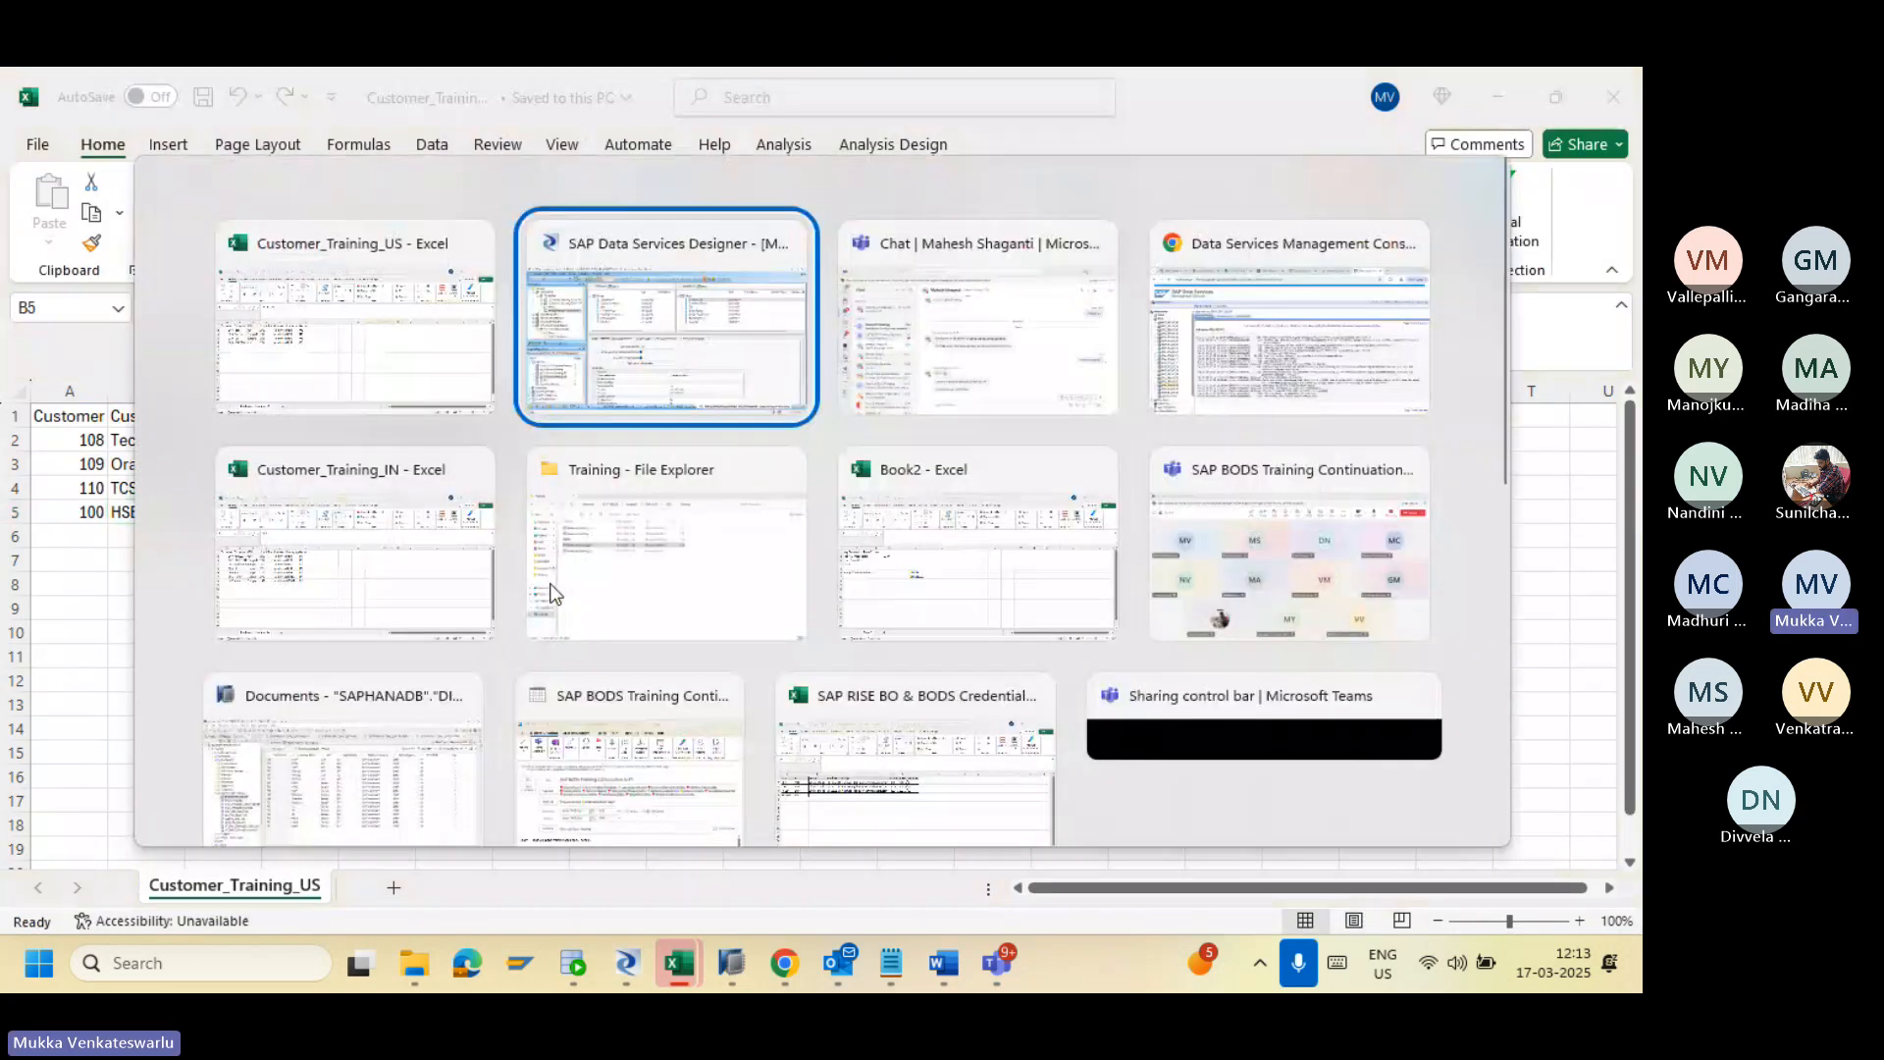
key("alt+Tab")
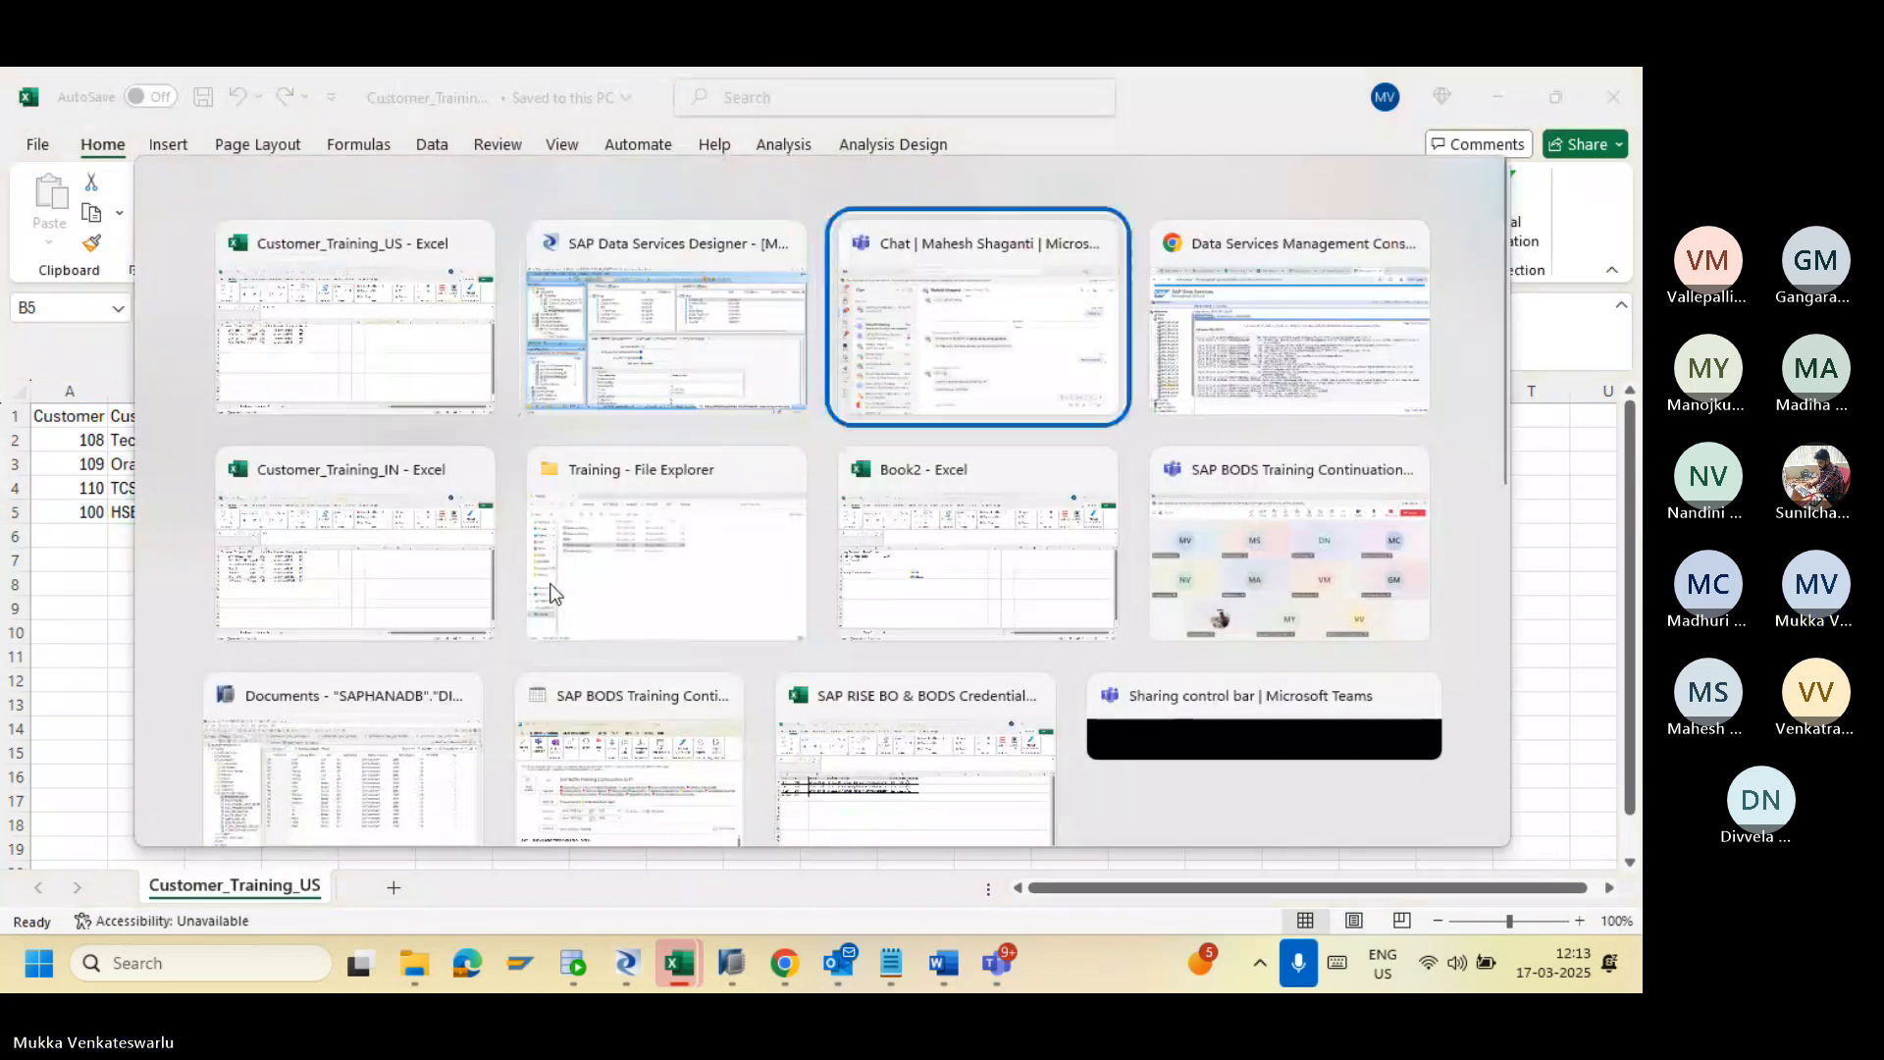
key("alt+Tab")
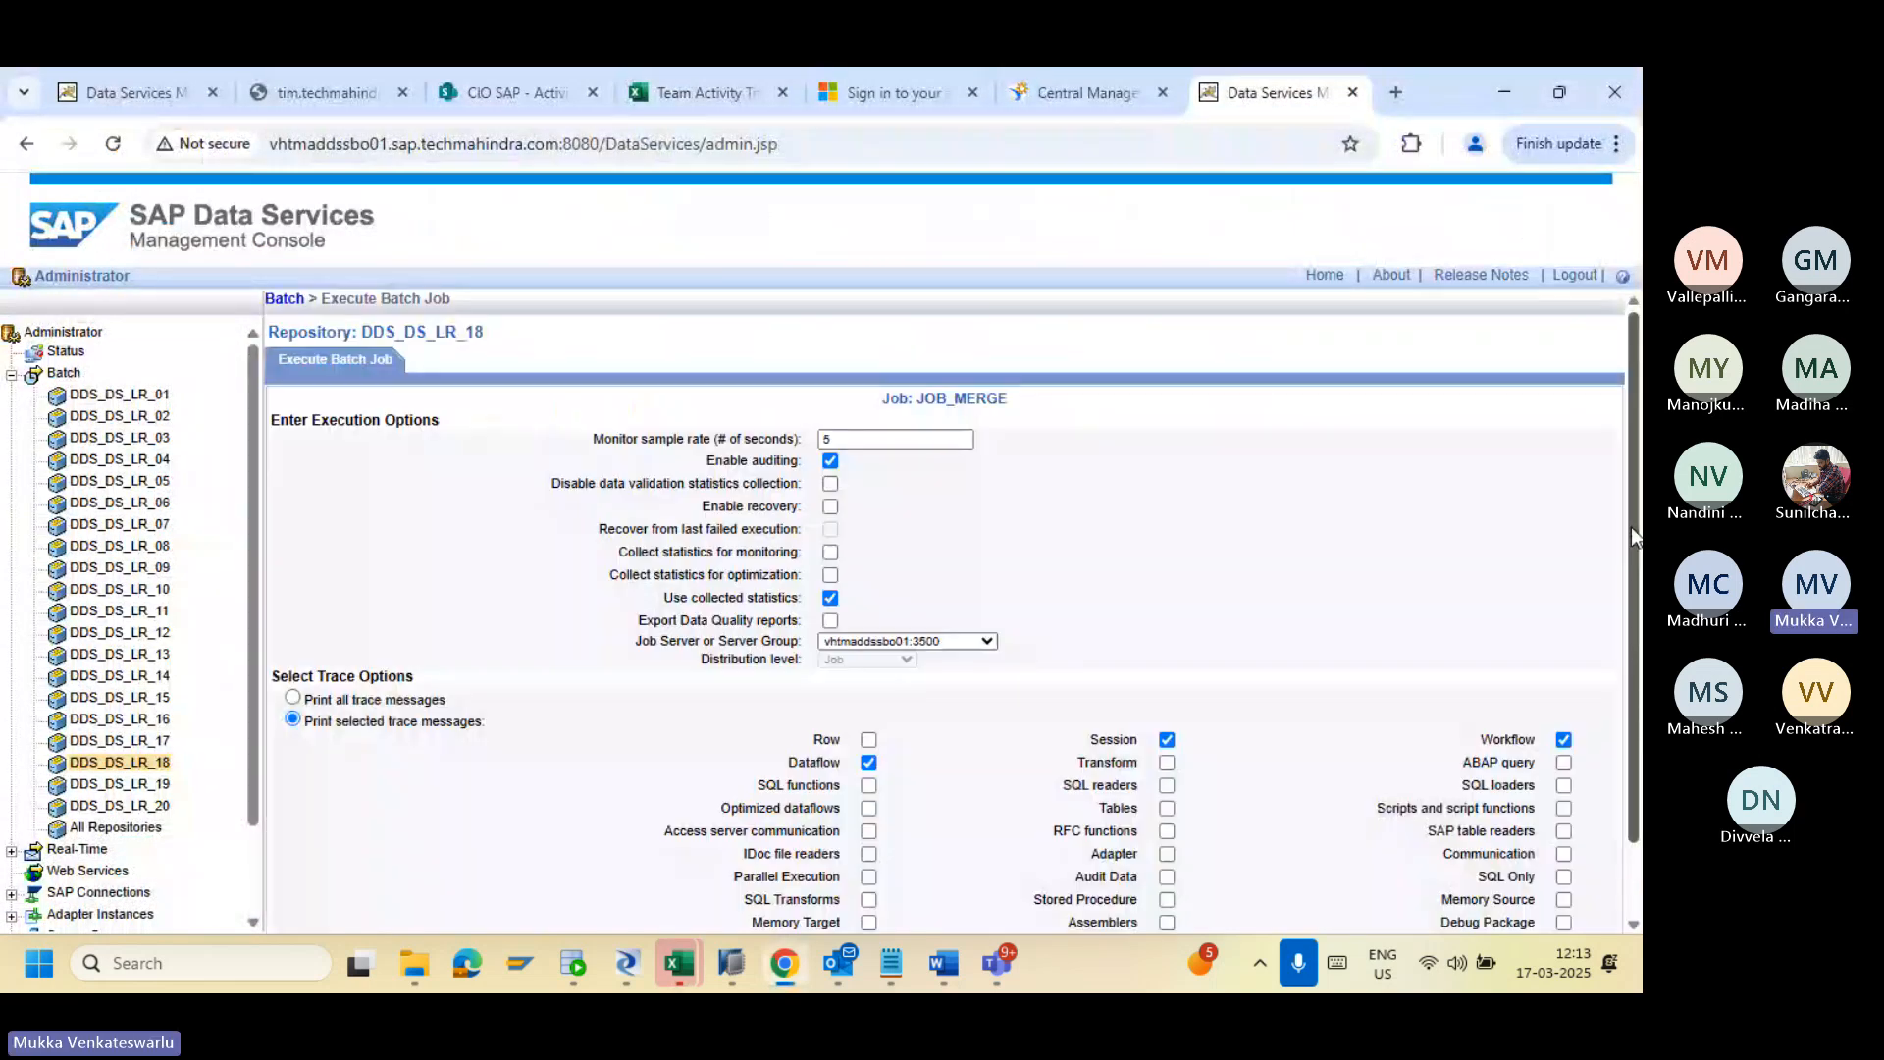
scroll(883, 687, "down", 2)
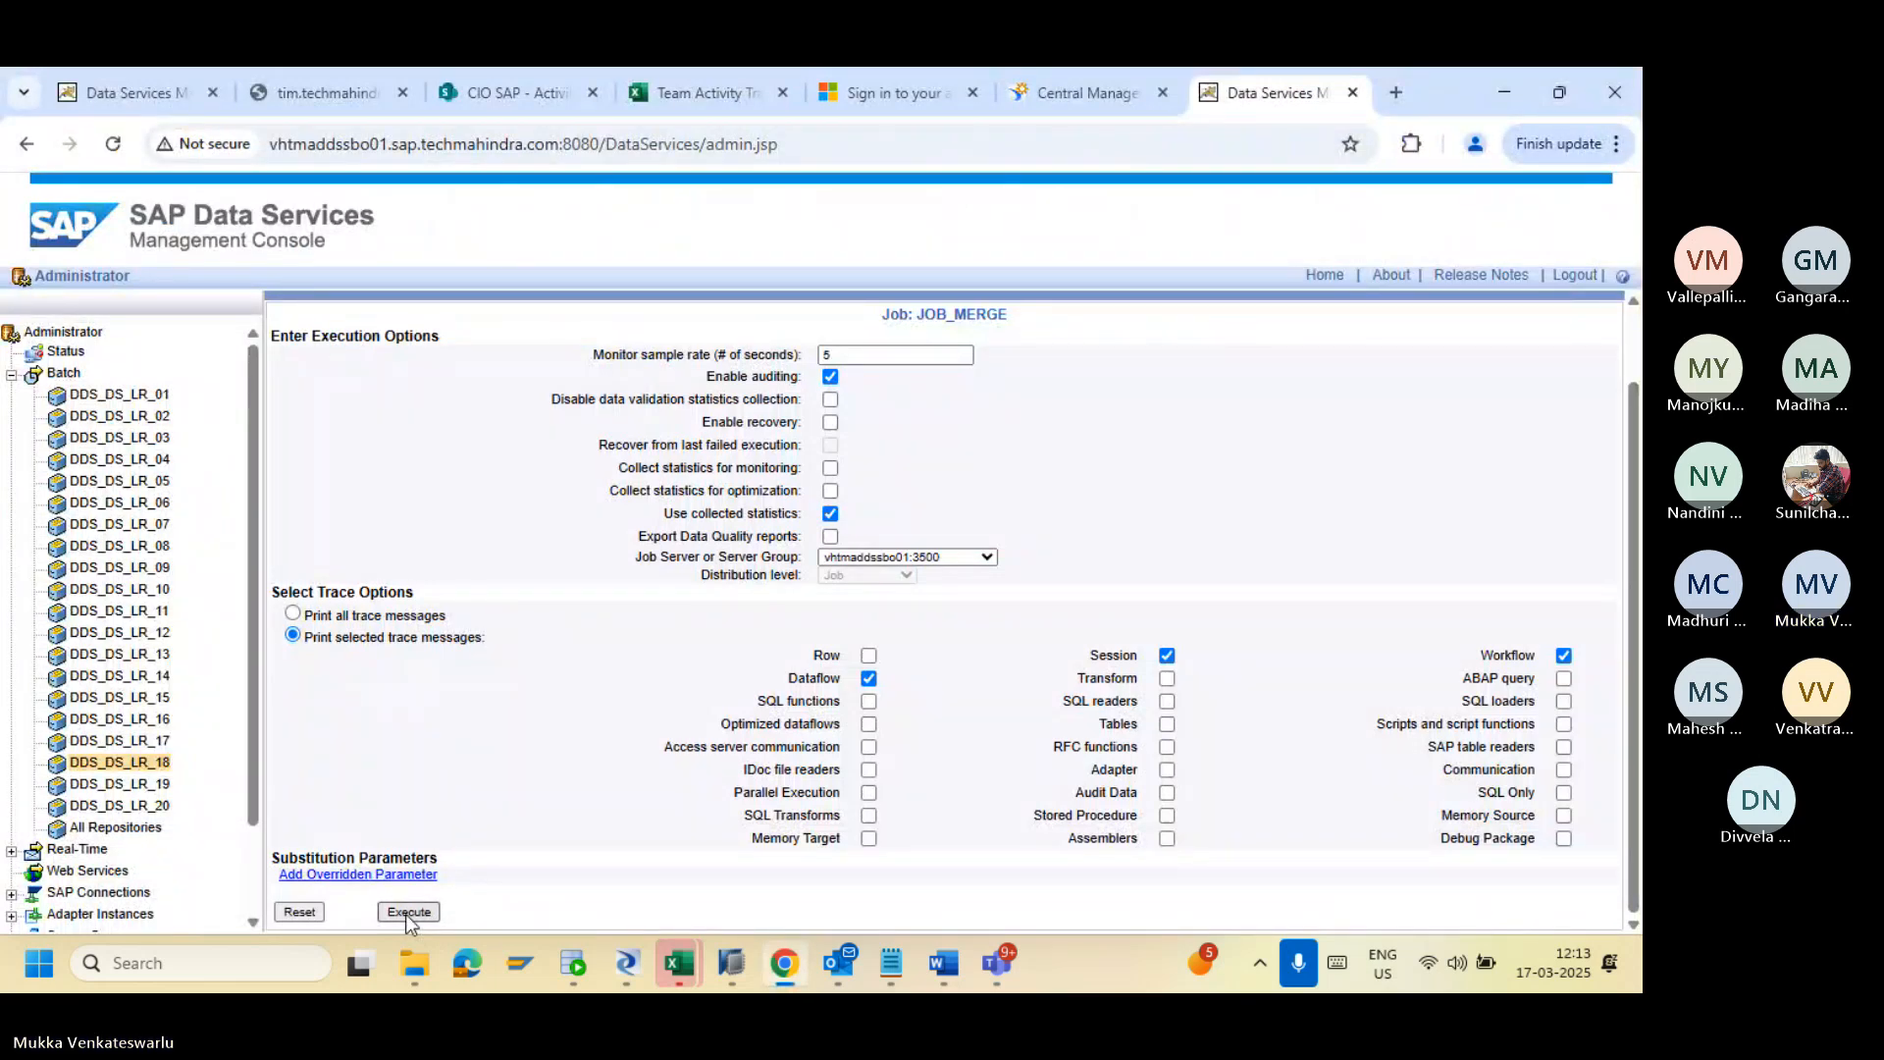
left_click(409, 912)
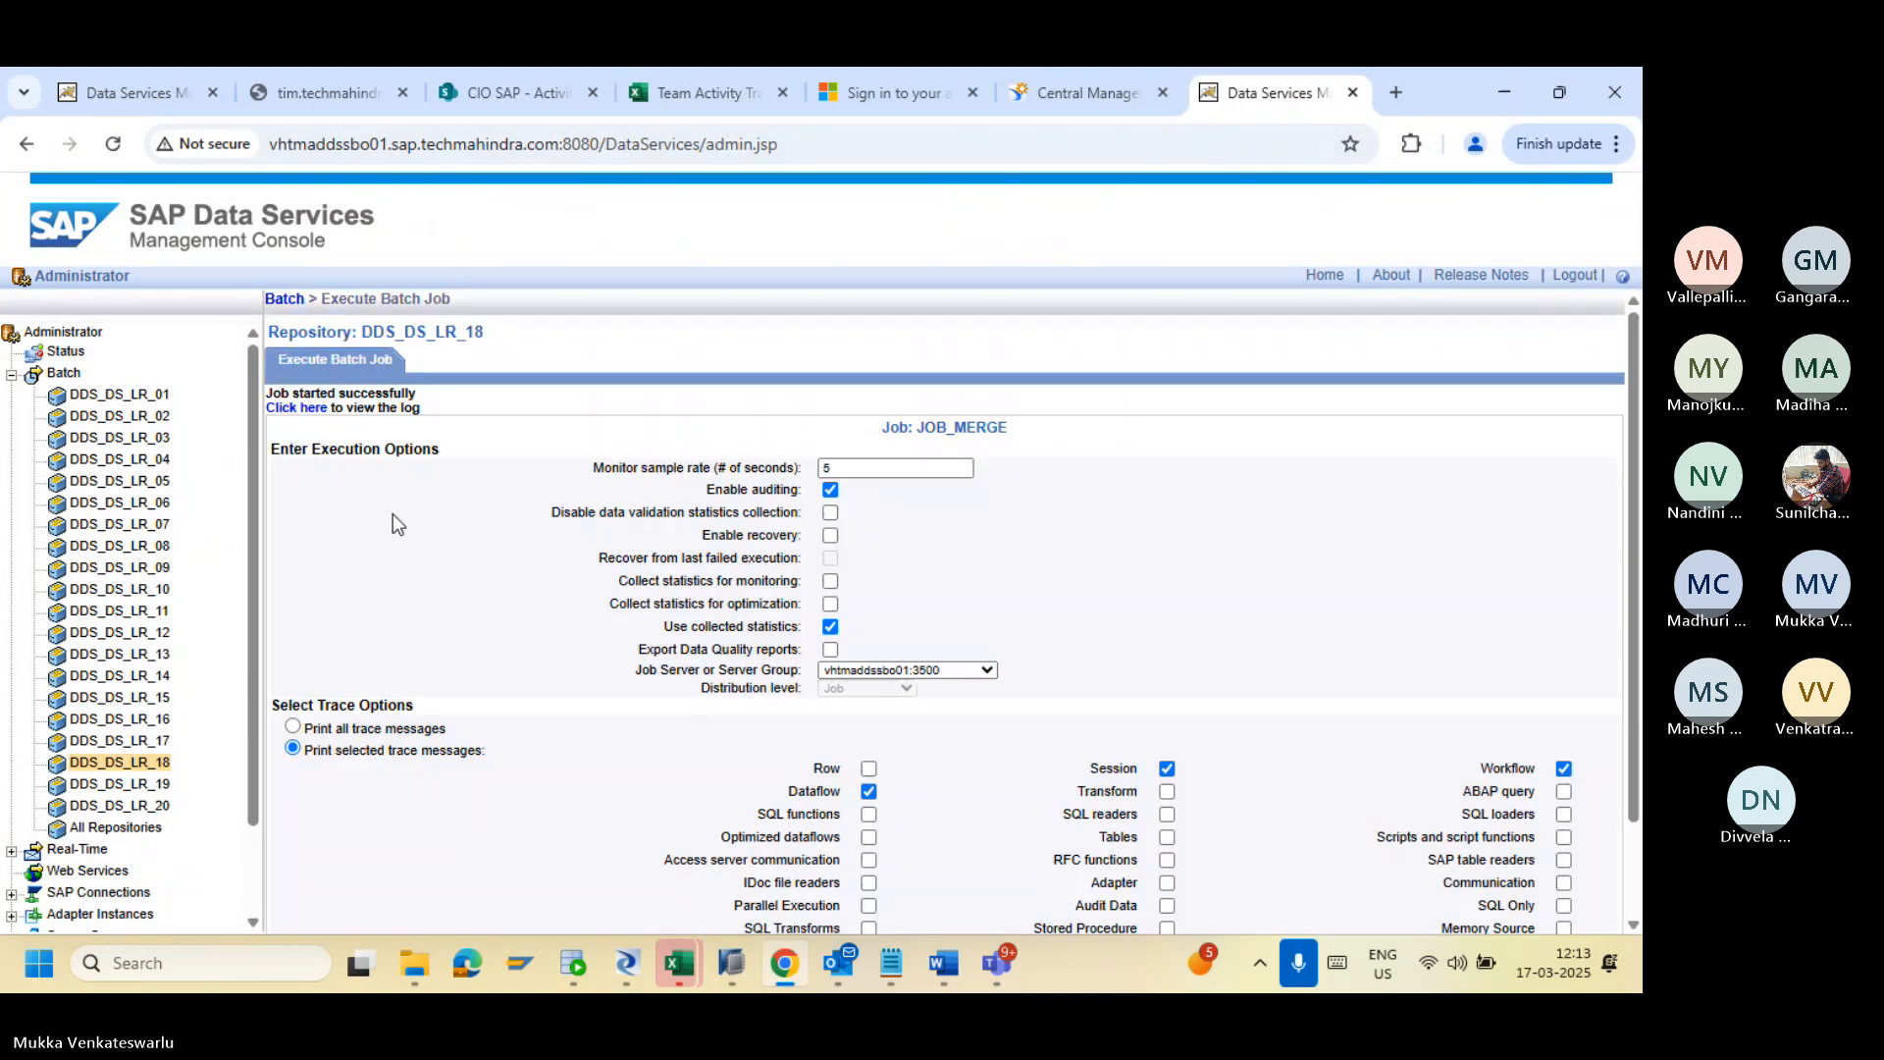
left_click(307, 408)
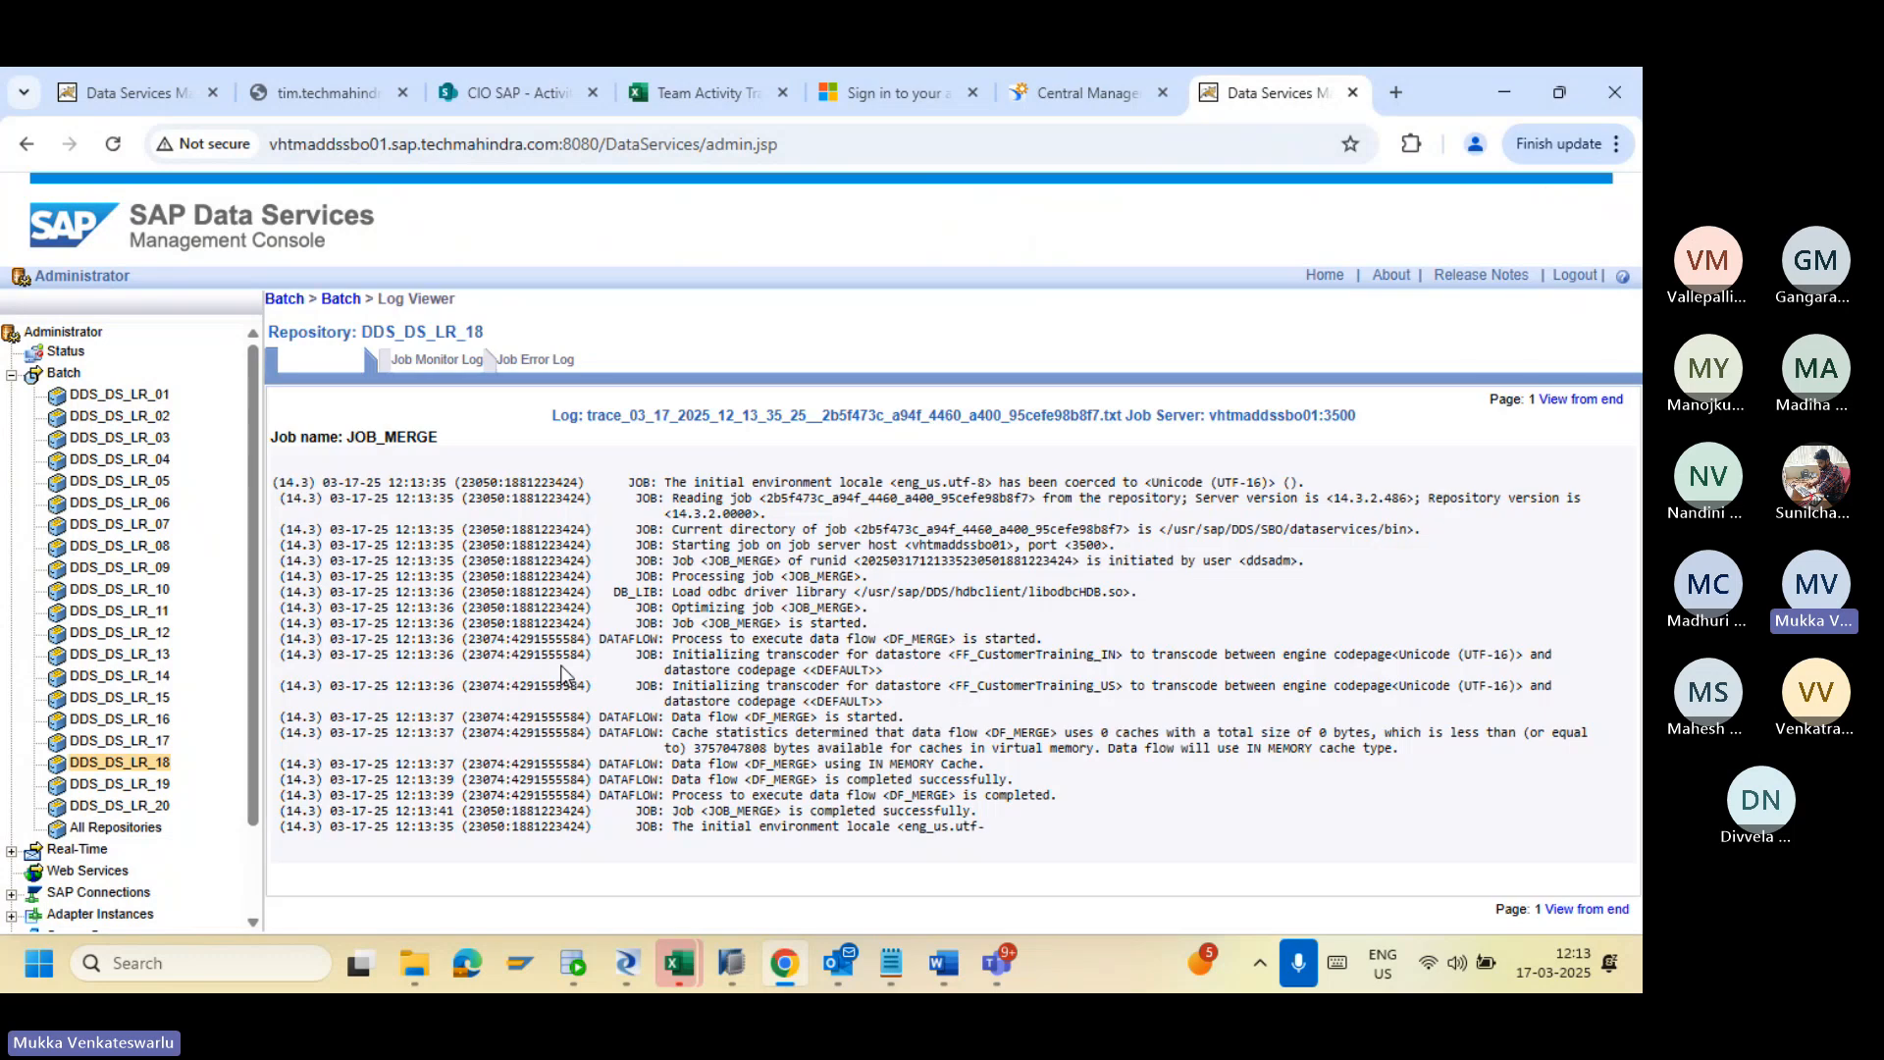
Step: Return to DF_MERGE in Designer and move the MERGETRANSFORMATION target table above the level of the Merge transform
left_click(626, 962)
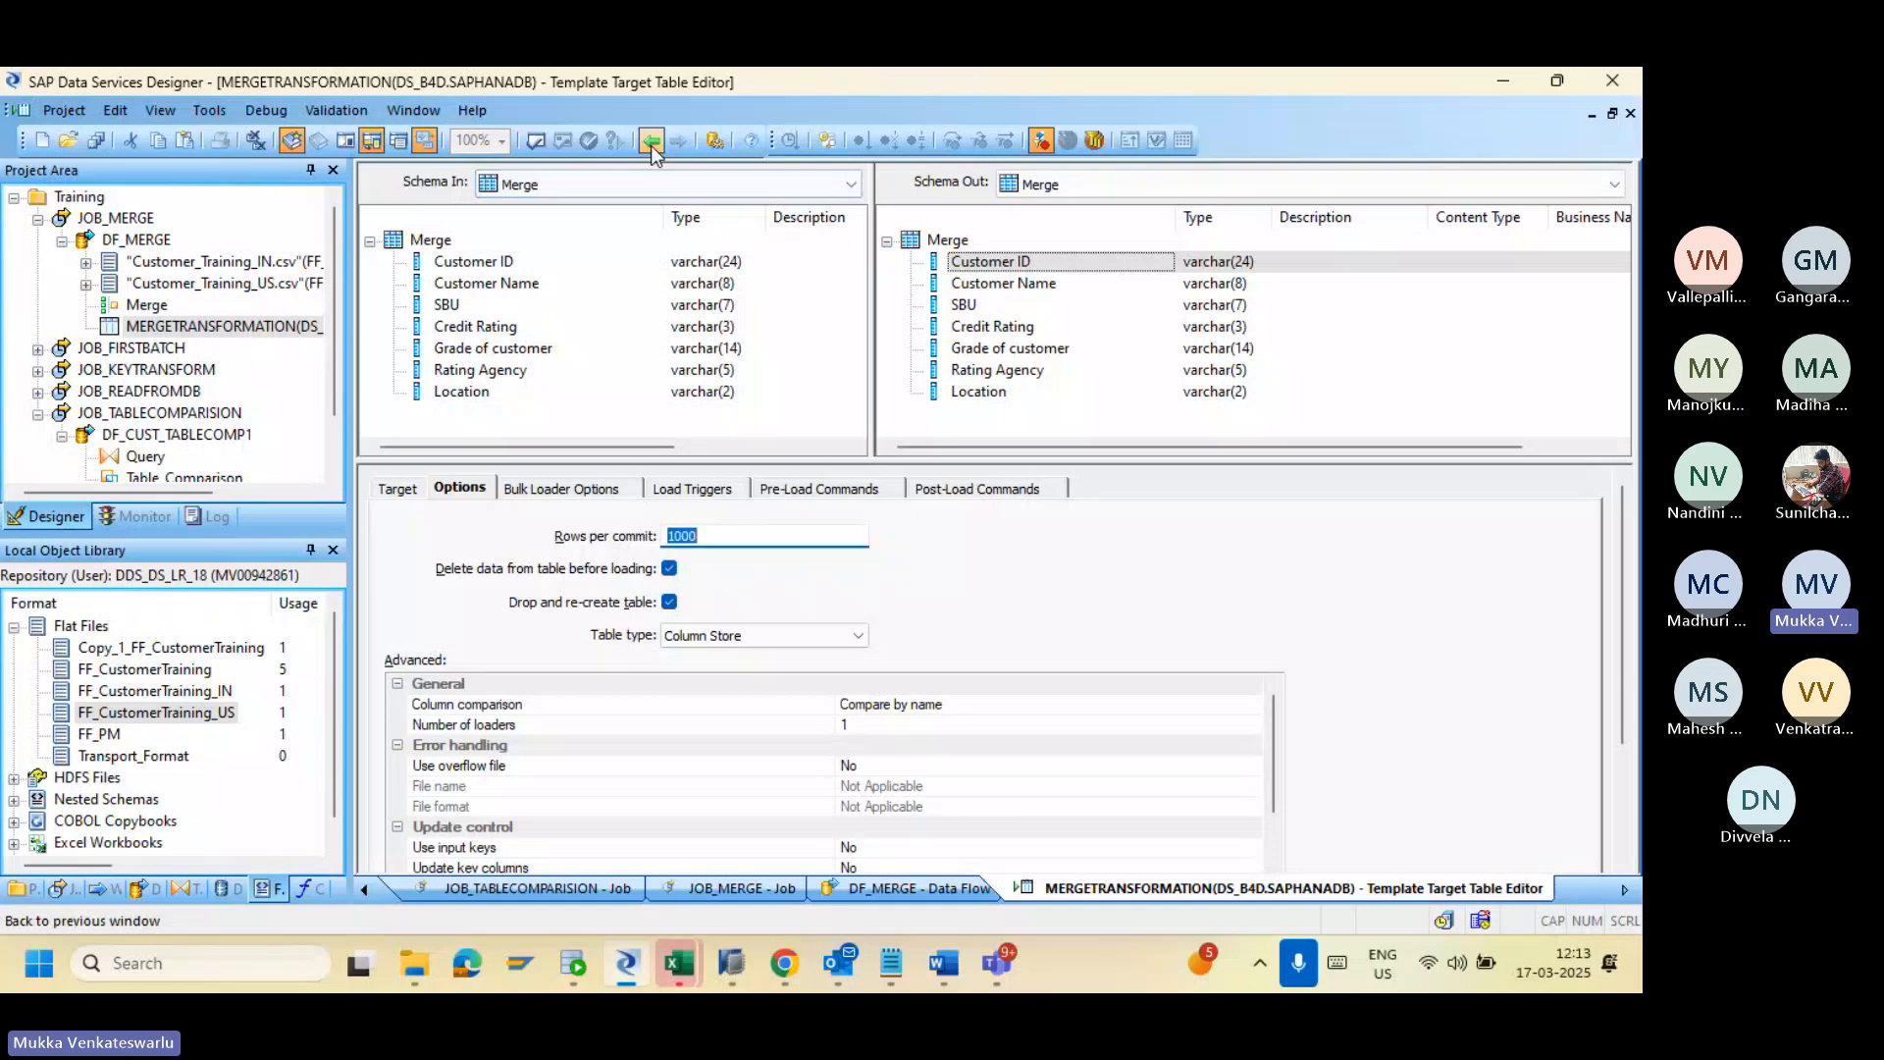
left_click(650, 146)
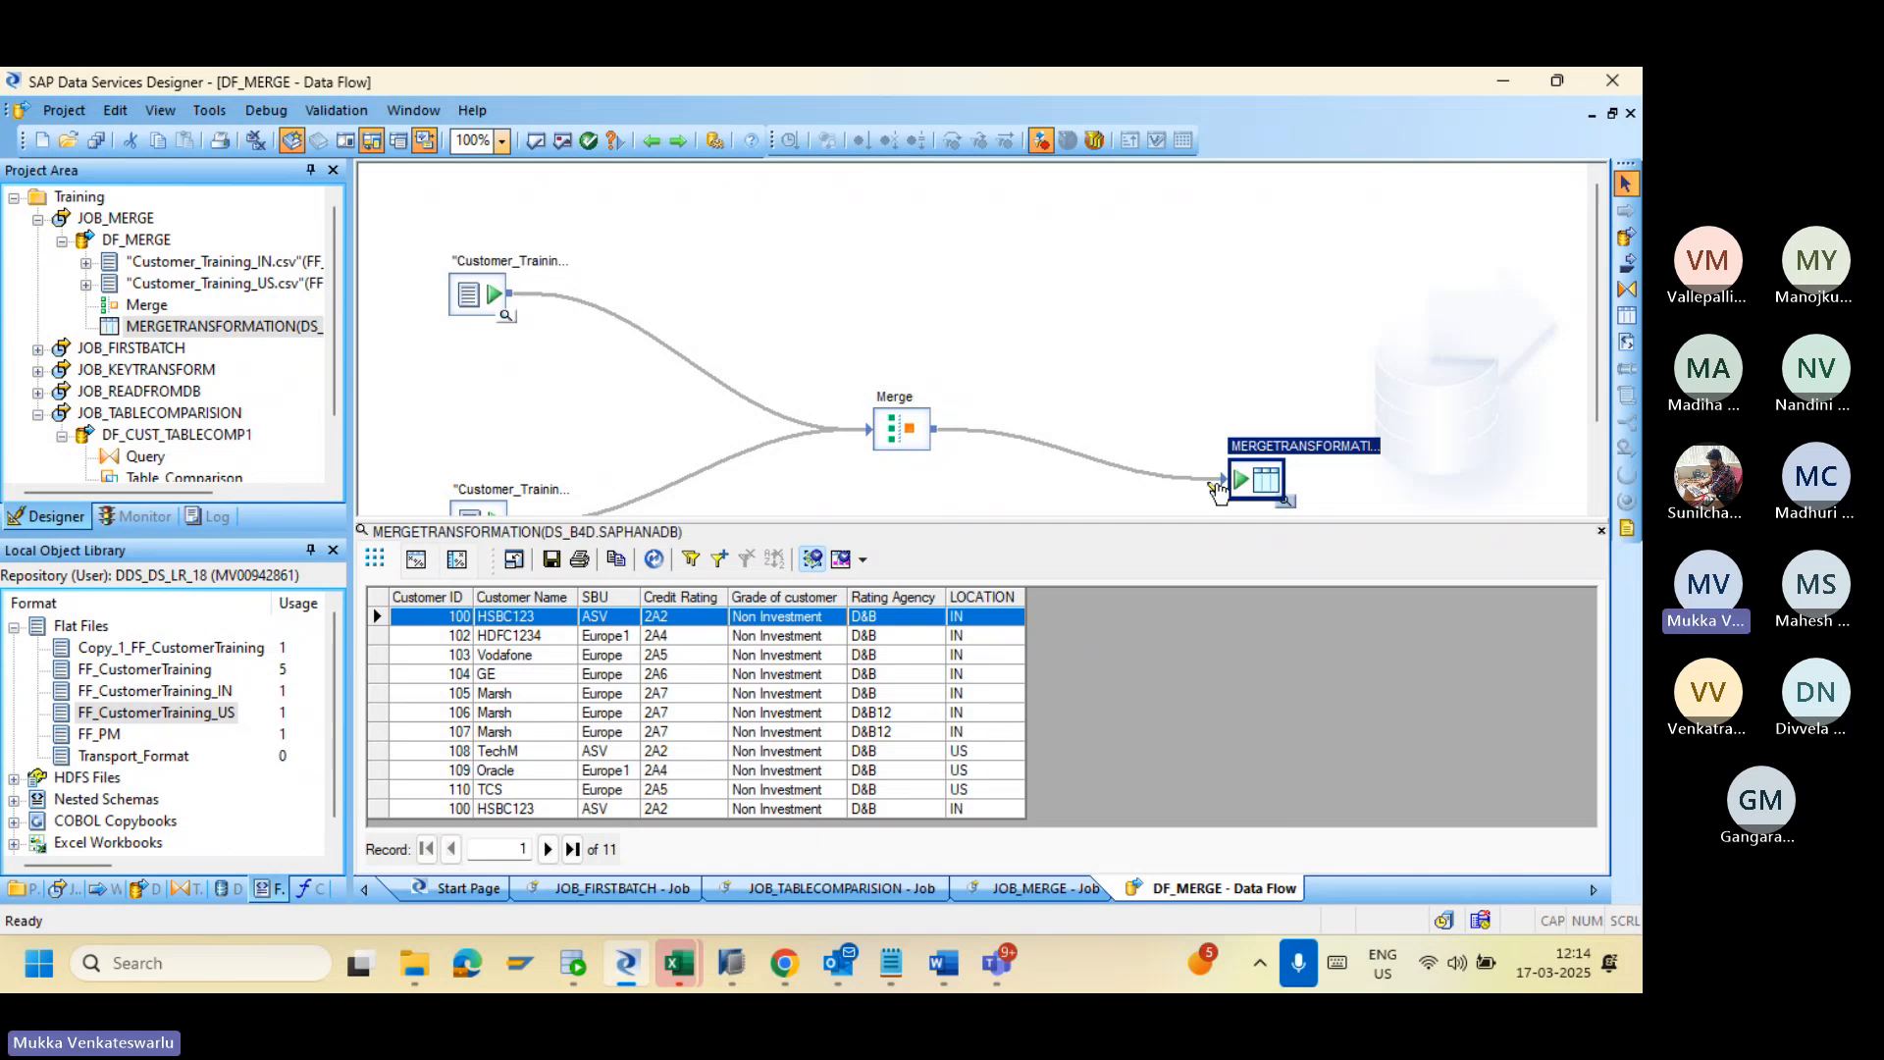
left_click_drag(1258, 484, 1241, 242)
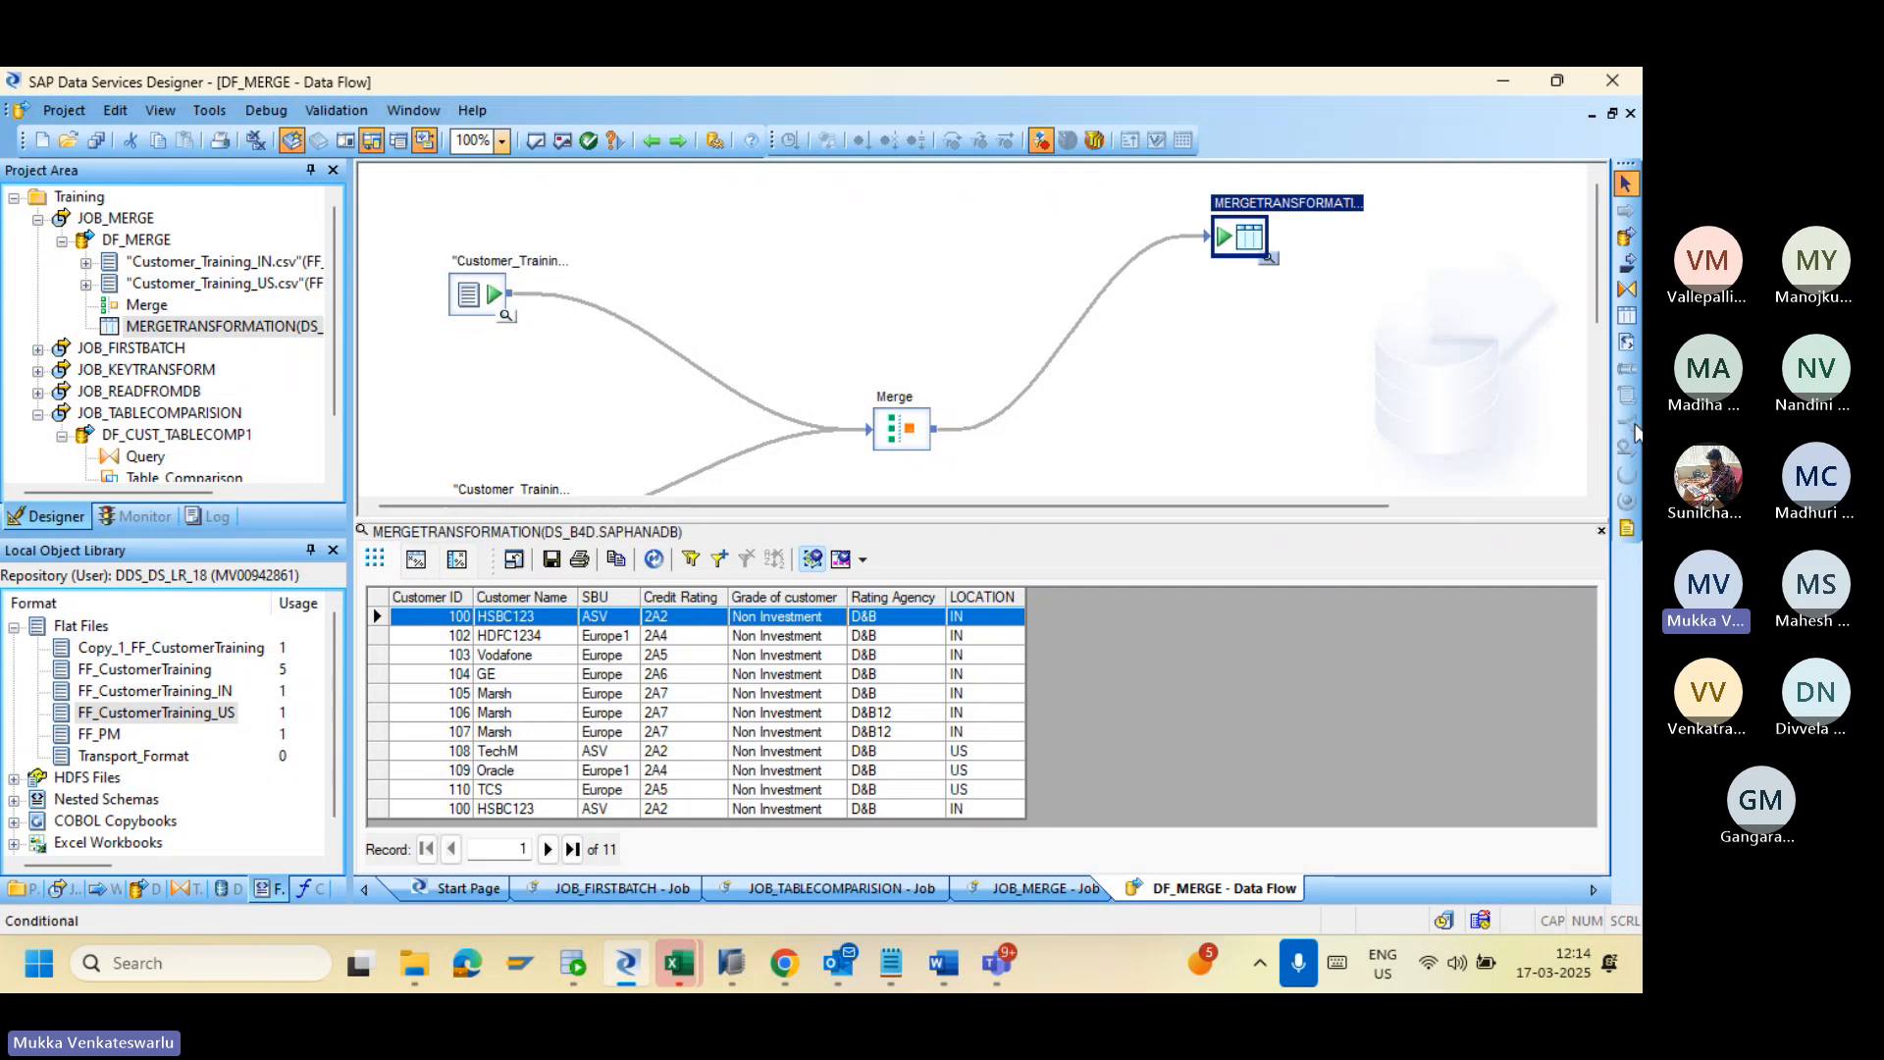
Step: Add a Query transform to DF_MERGE below the existing target and connect the Merge output to it
left_click(1626, 291)
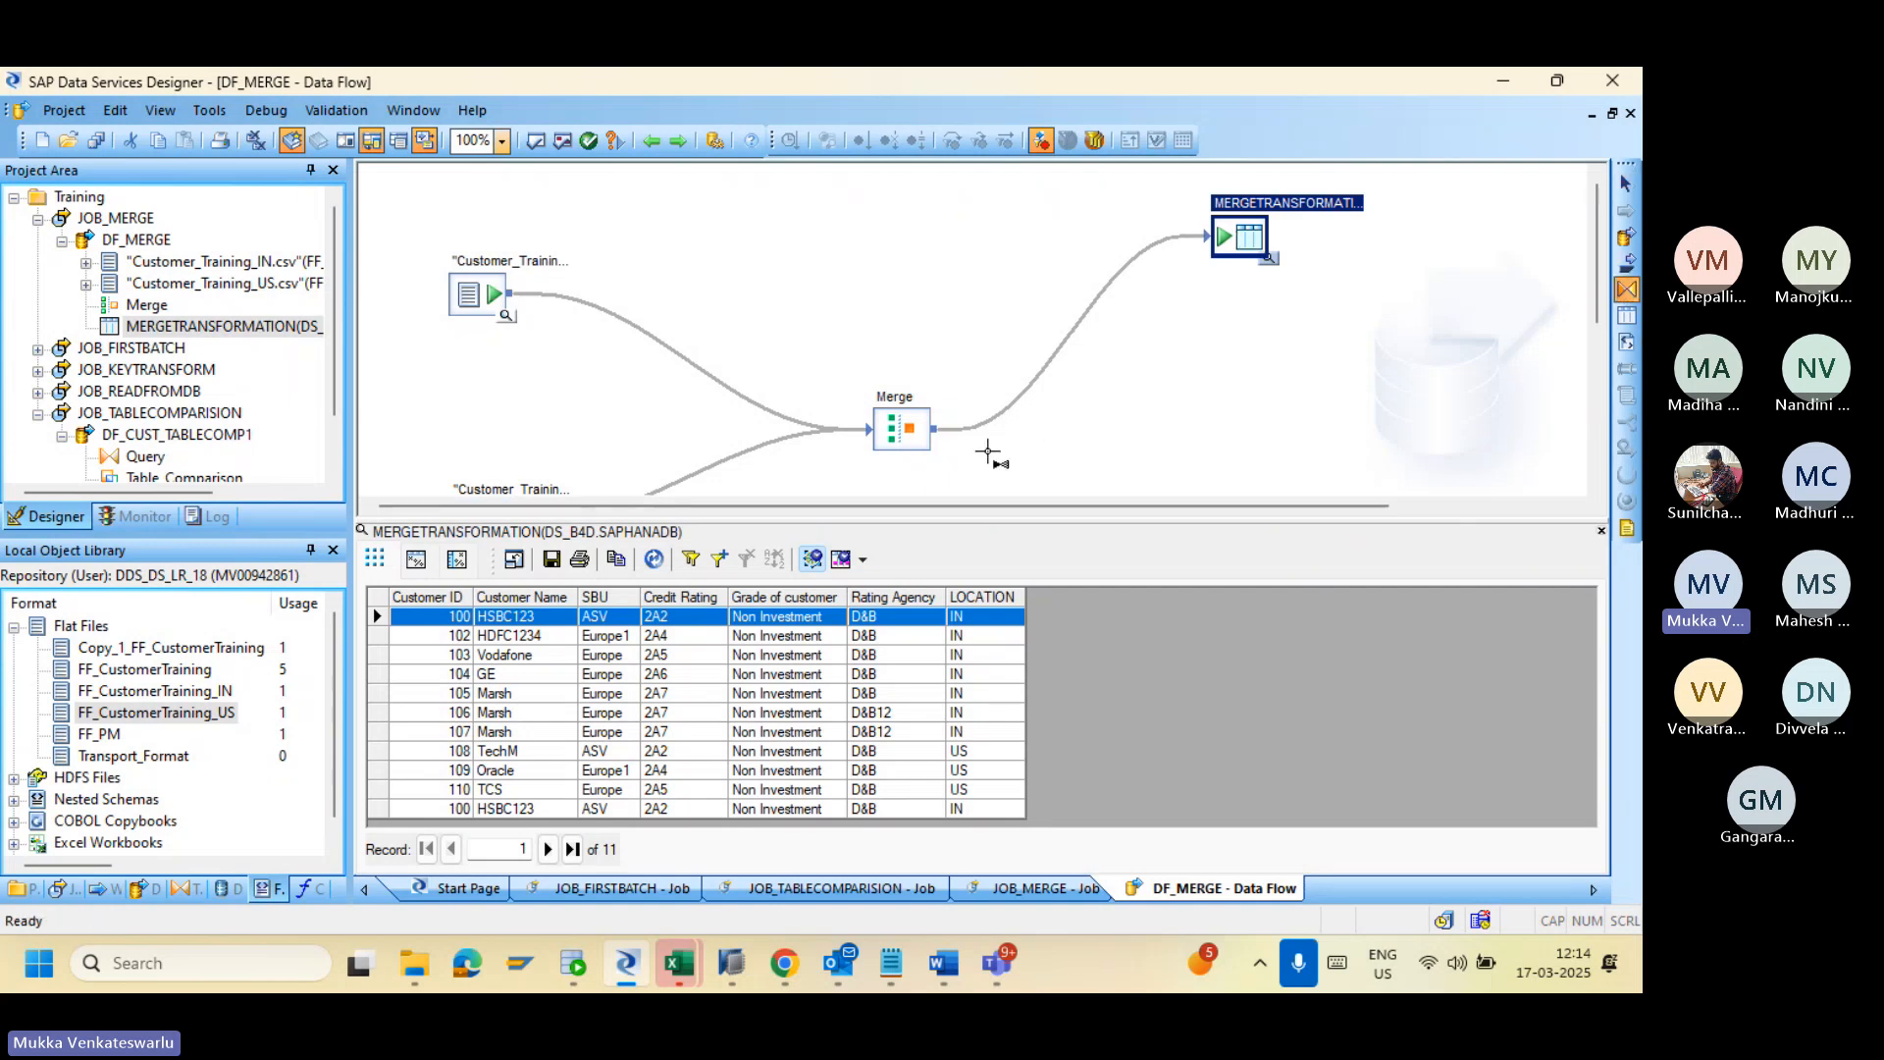
left_click(1094, 443)
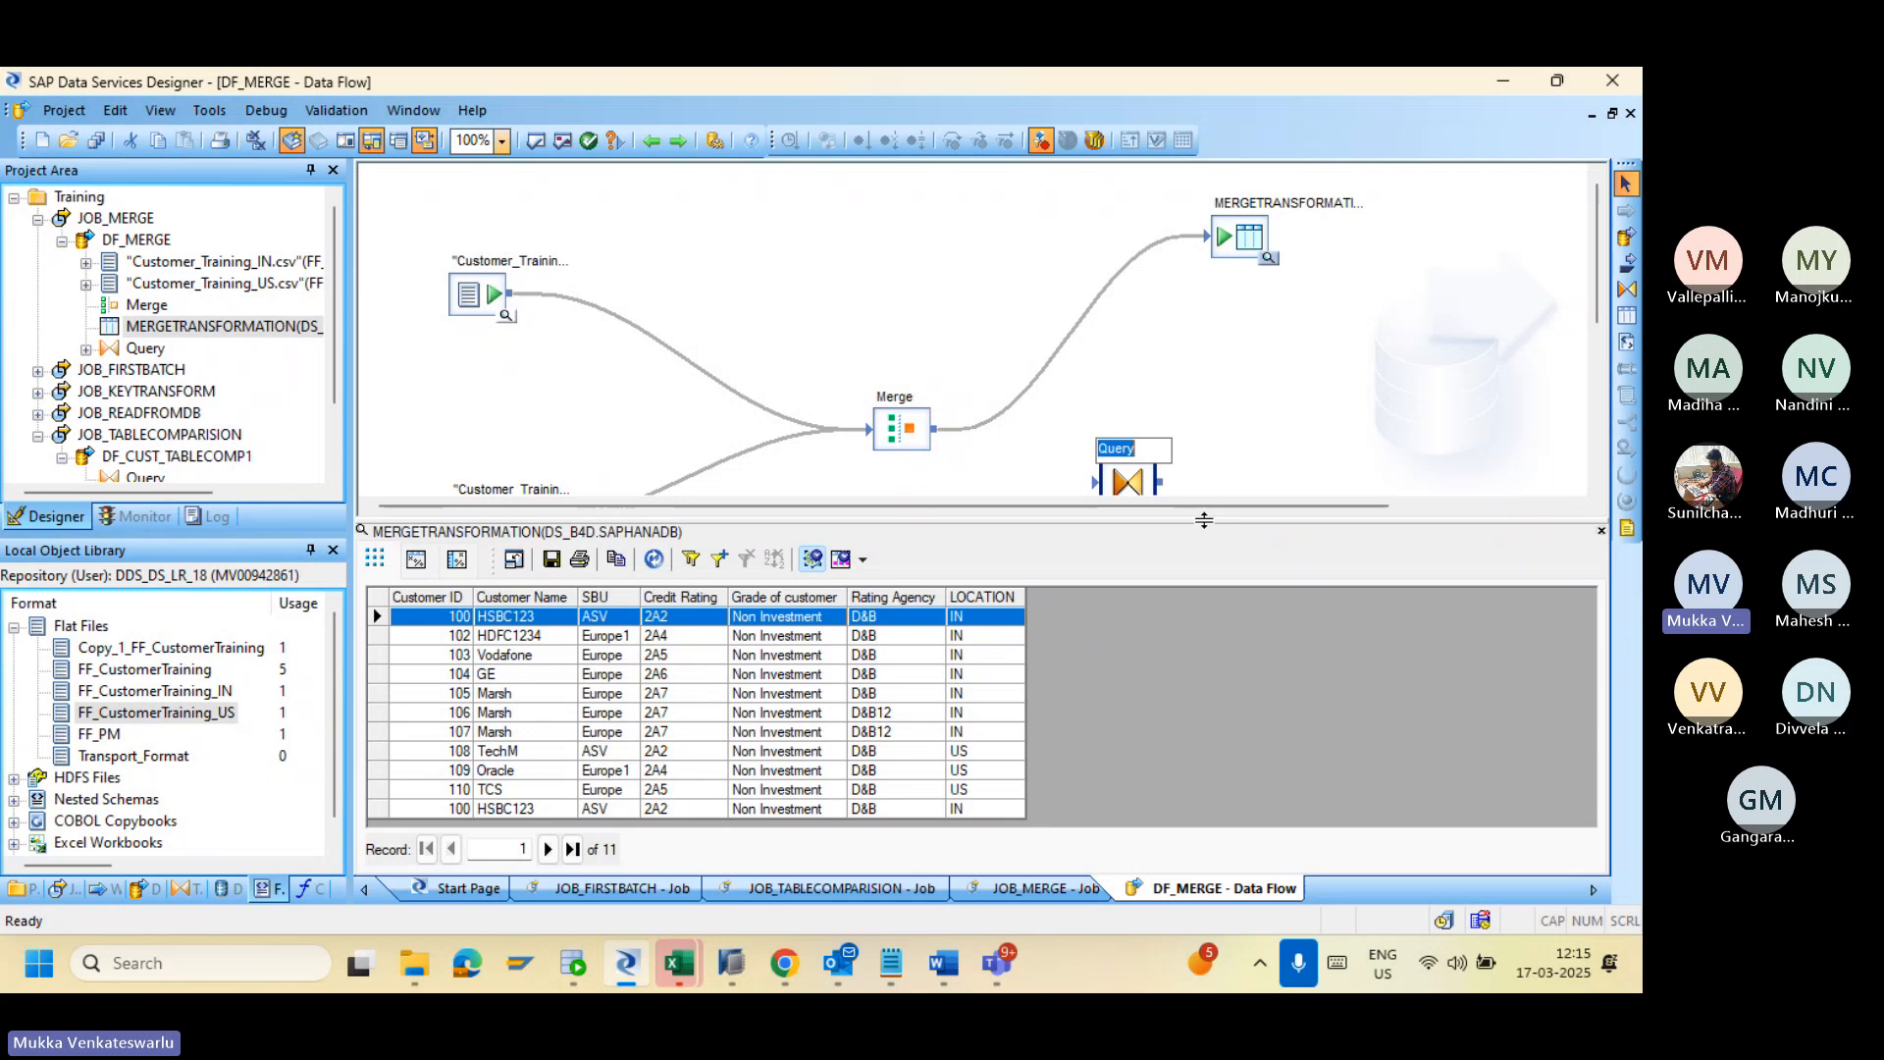
left_click_drag(1206, 528, 1207, 624)
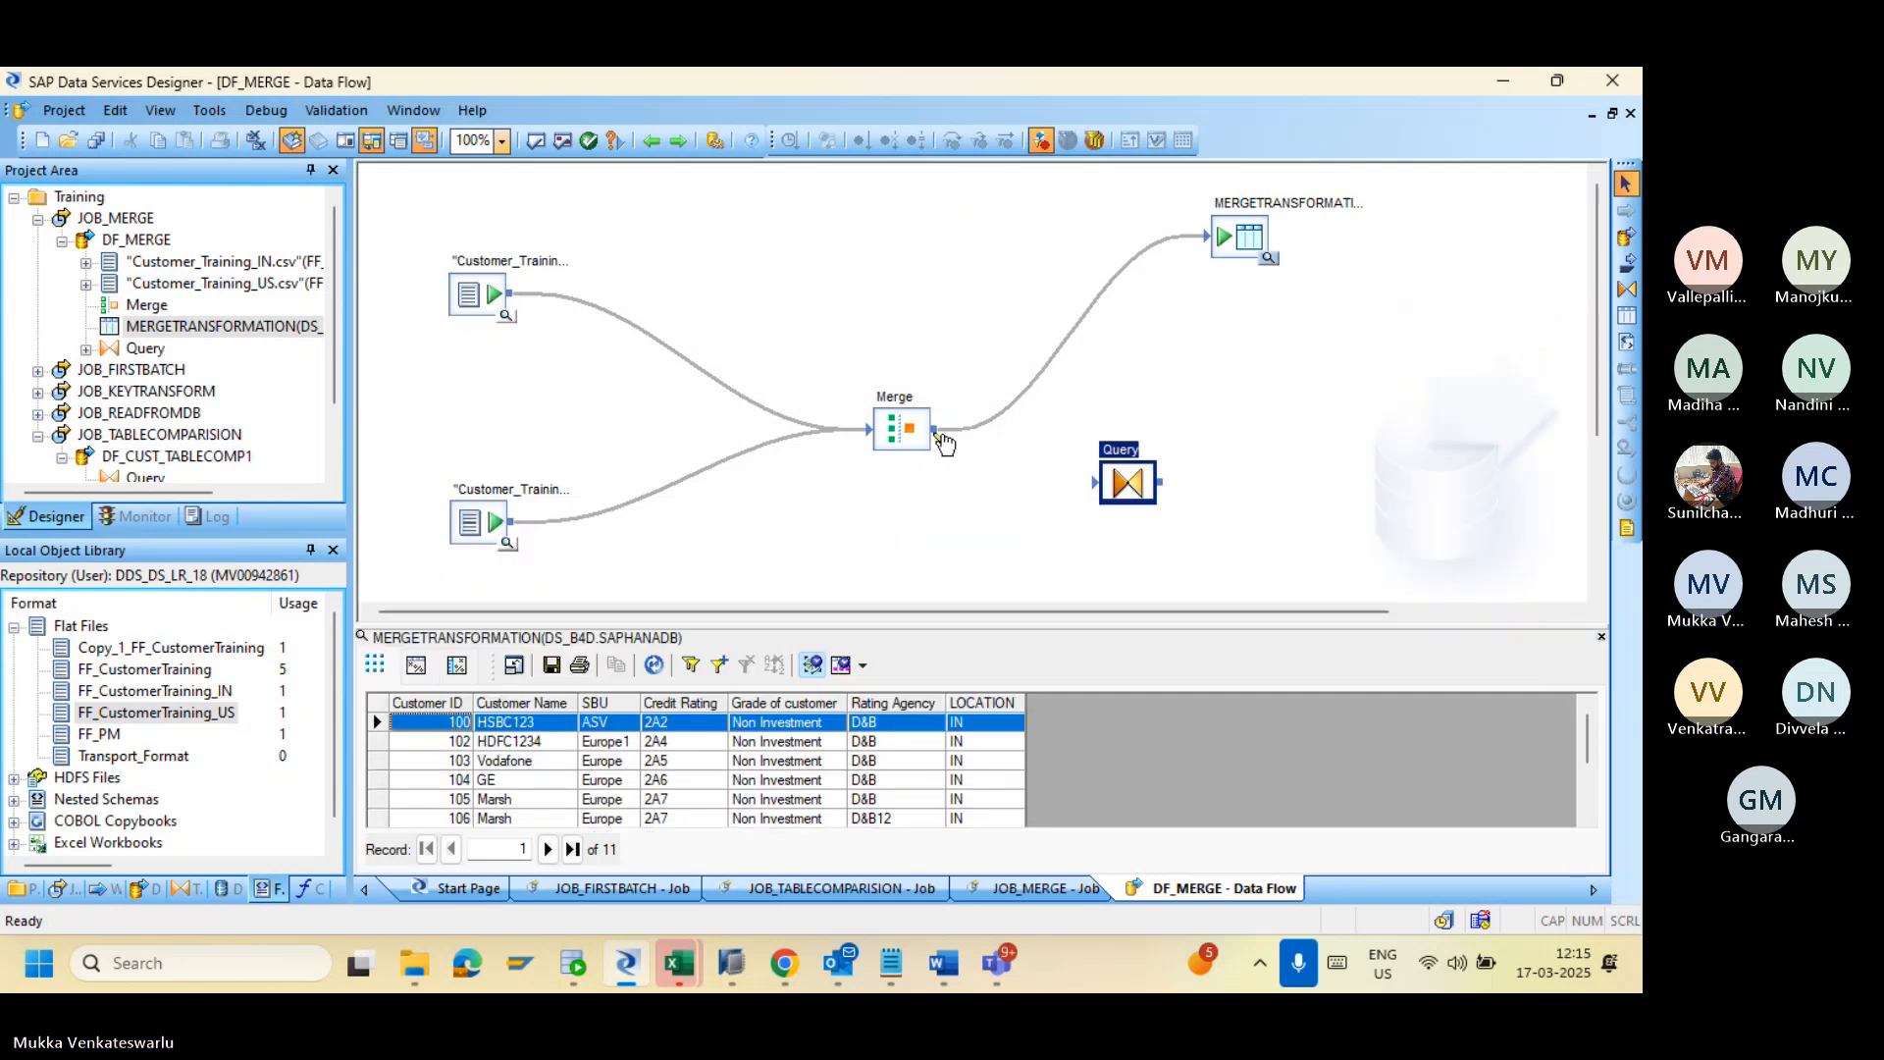
left_click_drag(950, 429, 1104, 494)
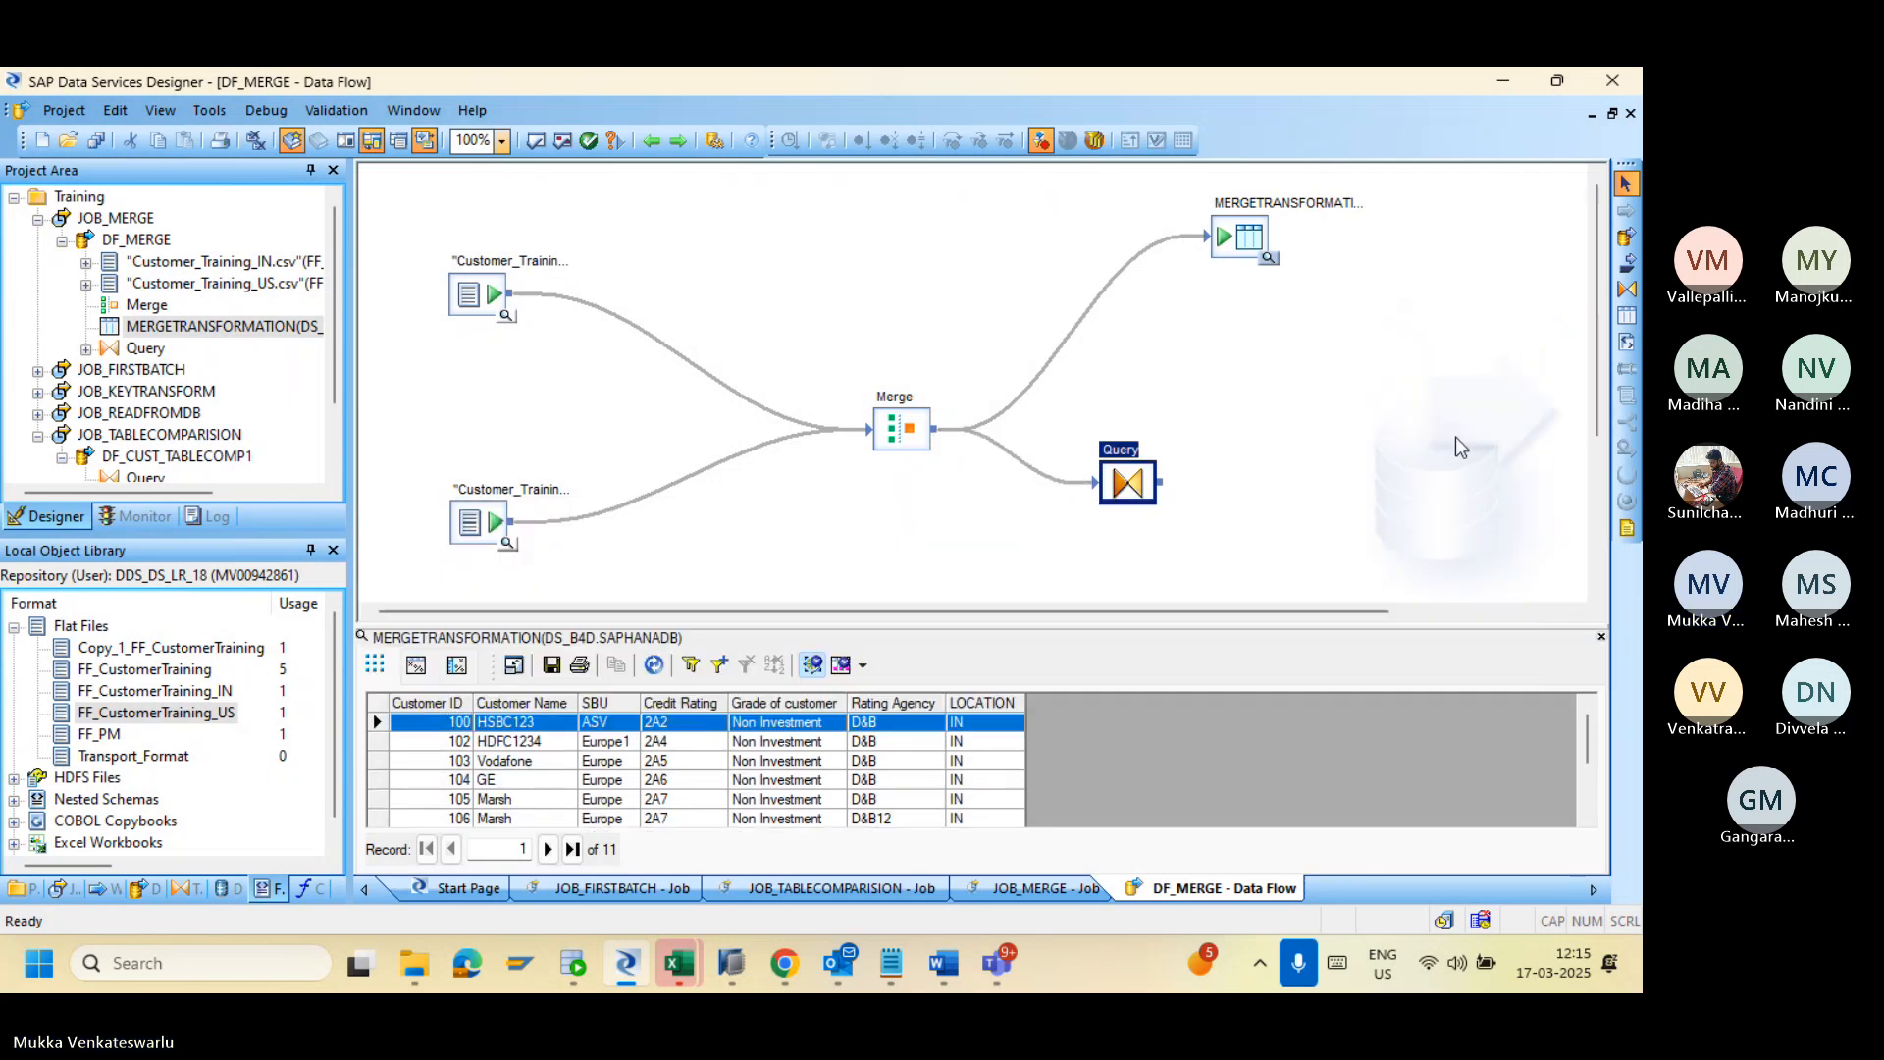
Step: Enable the Distinct rows option in the Query transform's SELECT settings and return to DF_MERGE
double_click(1128, 481)
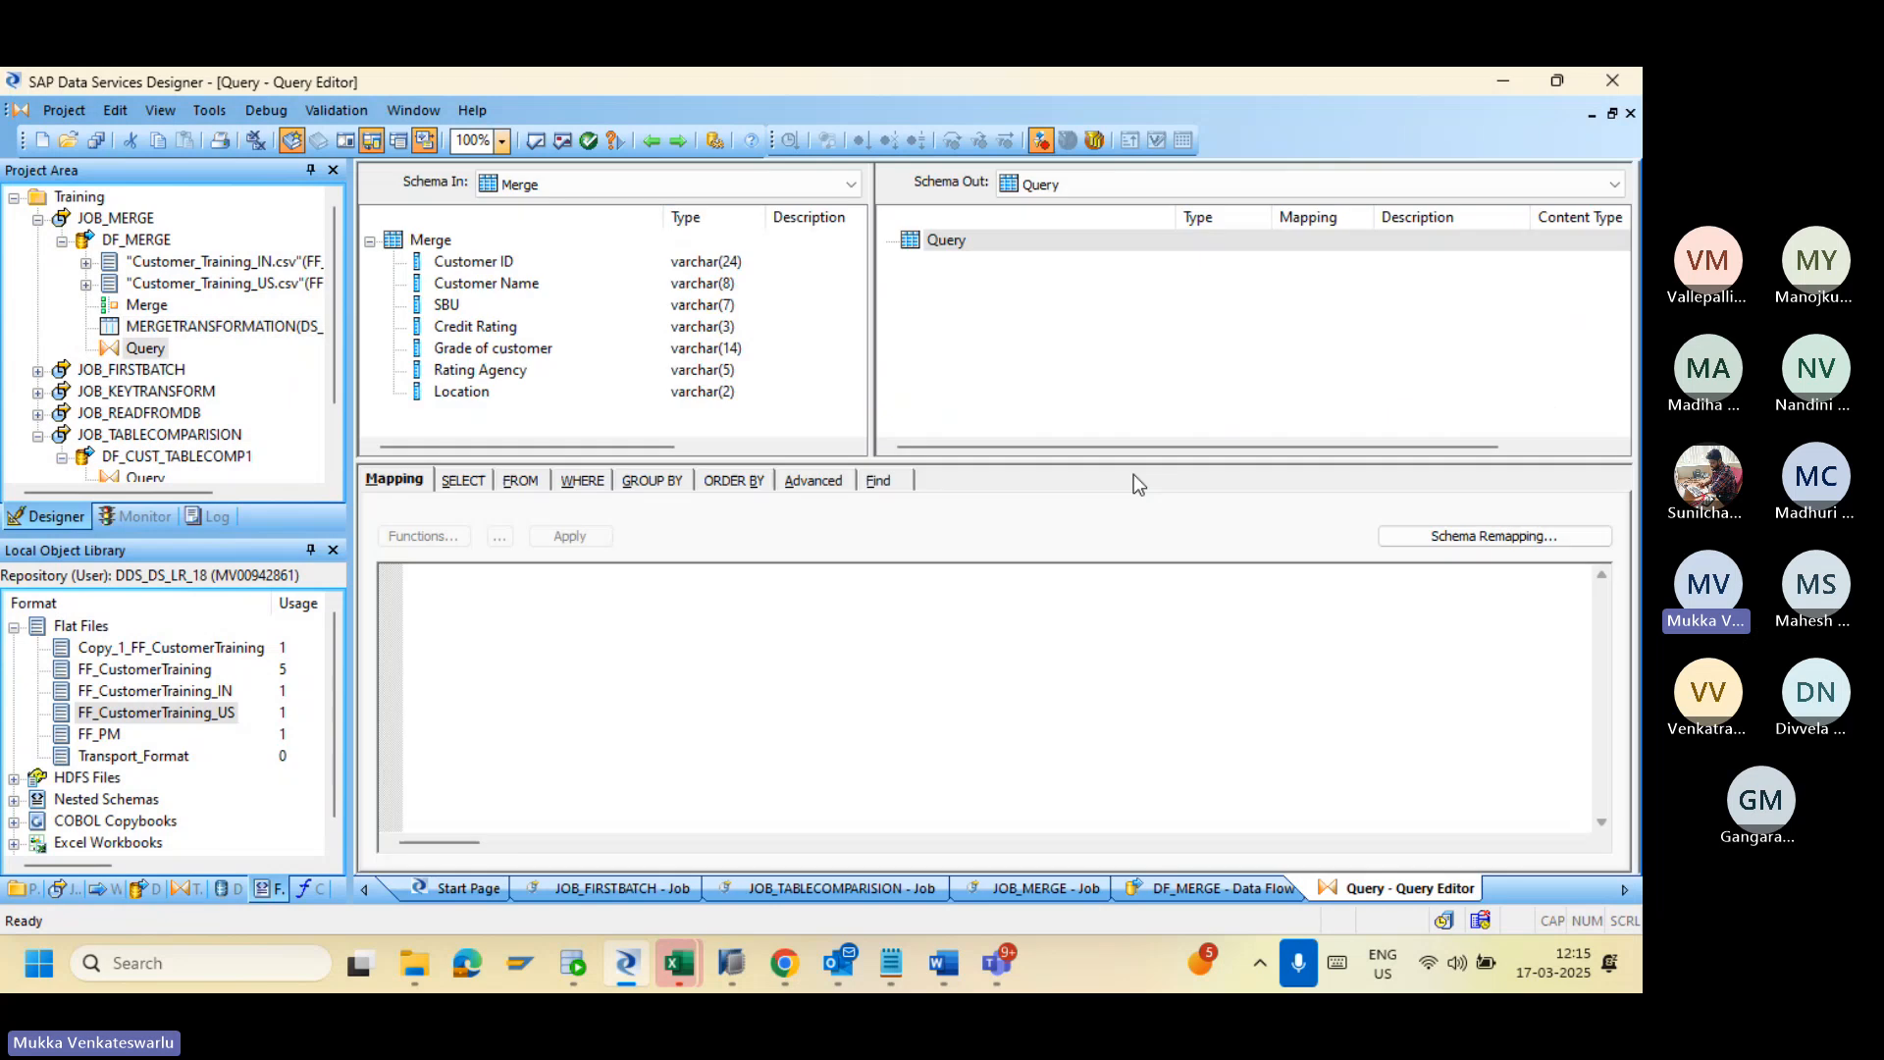
left_click(462, 481)
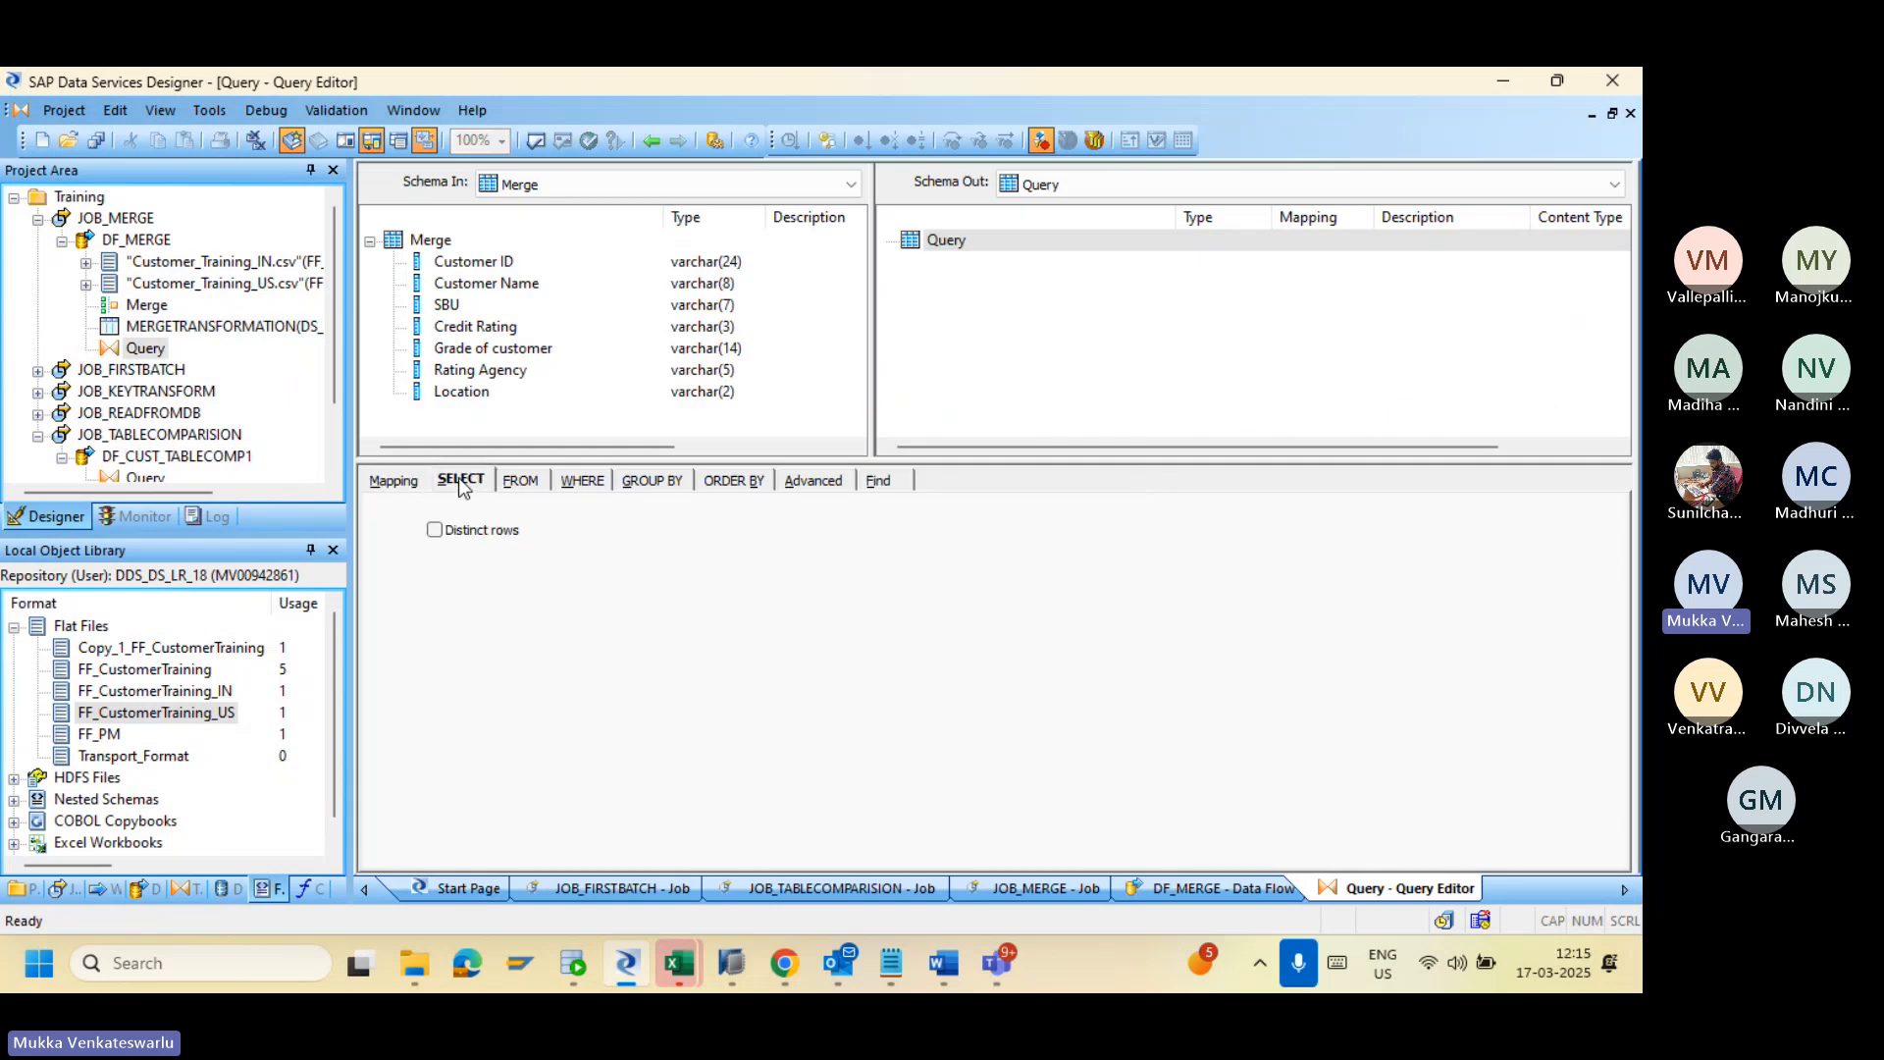
left_click(434, 534)
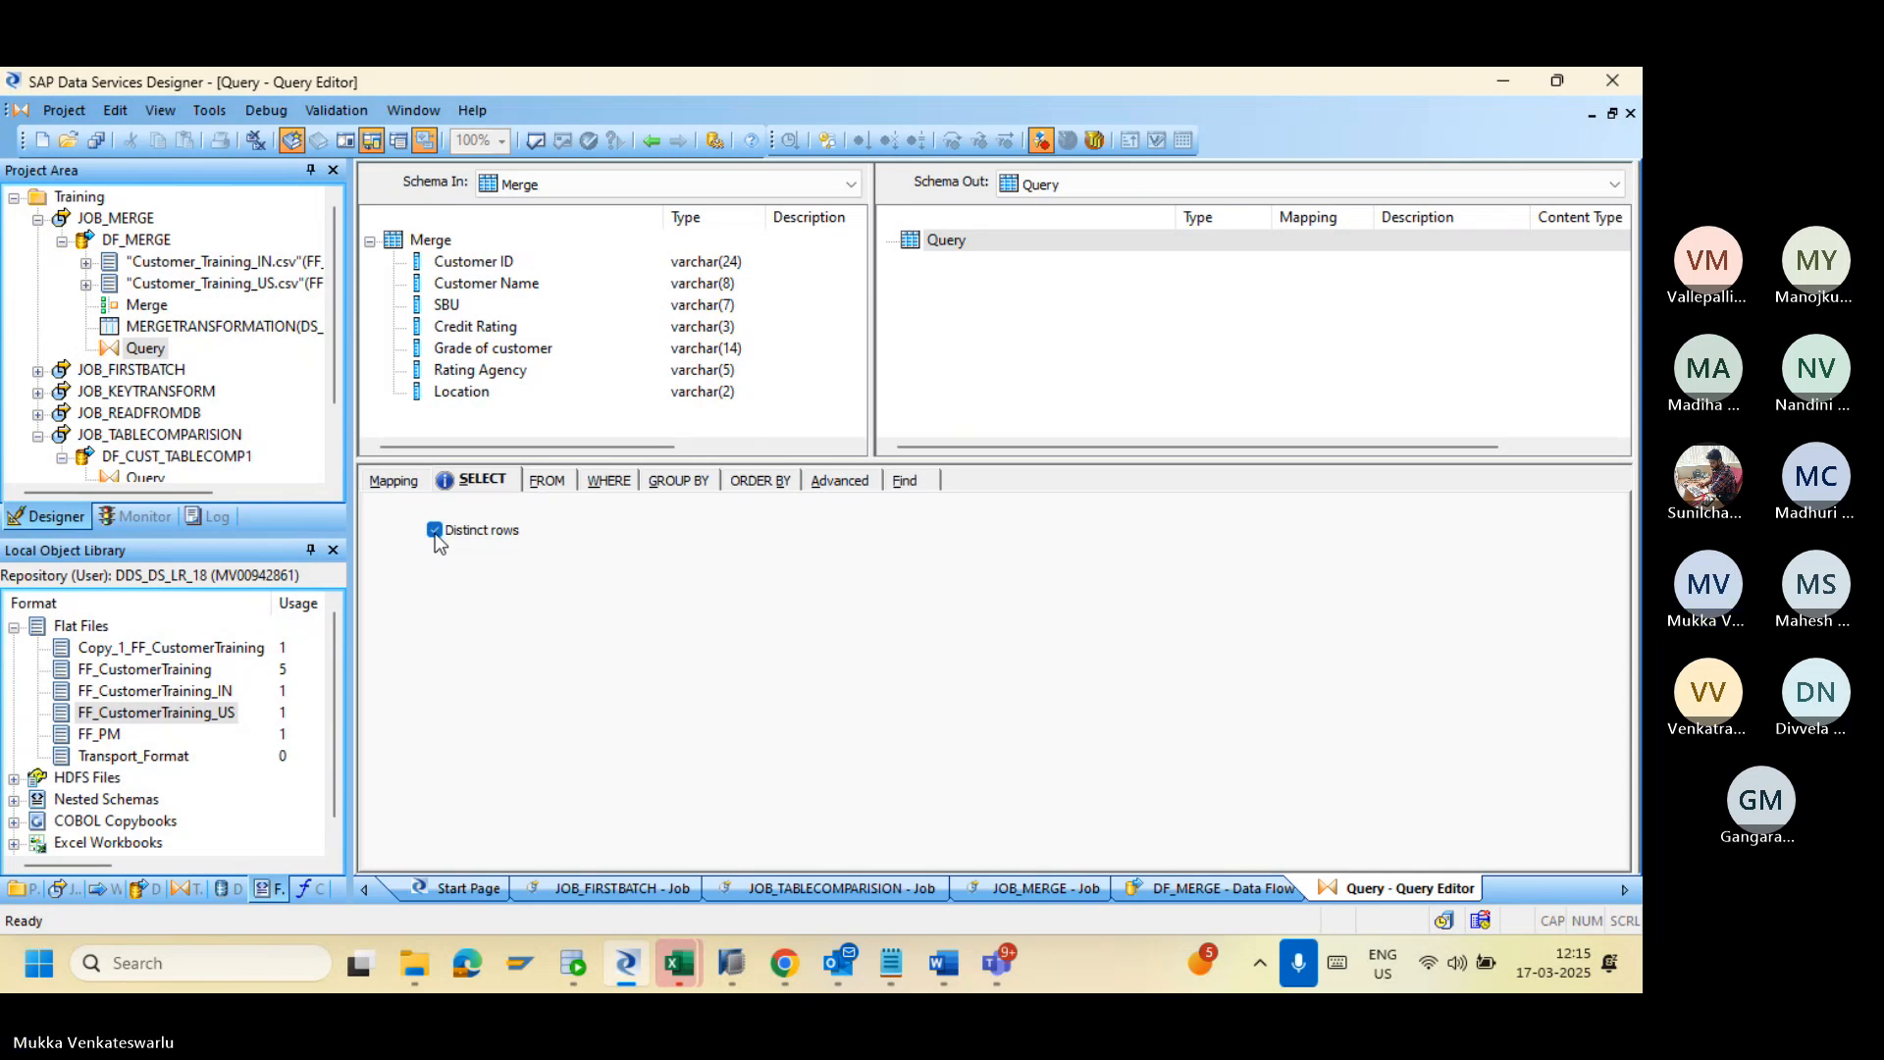
left_click(649, 142)
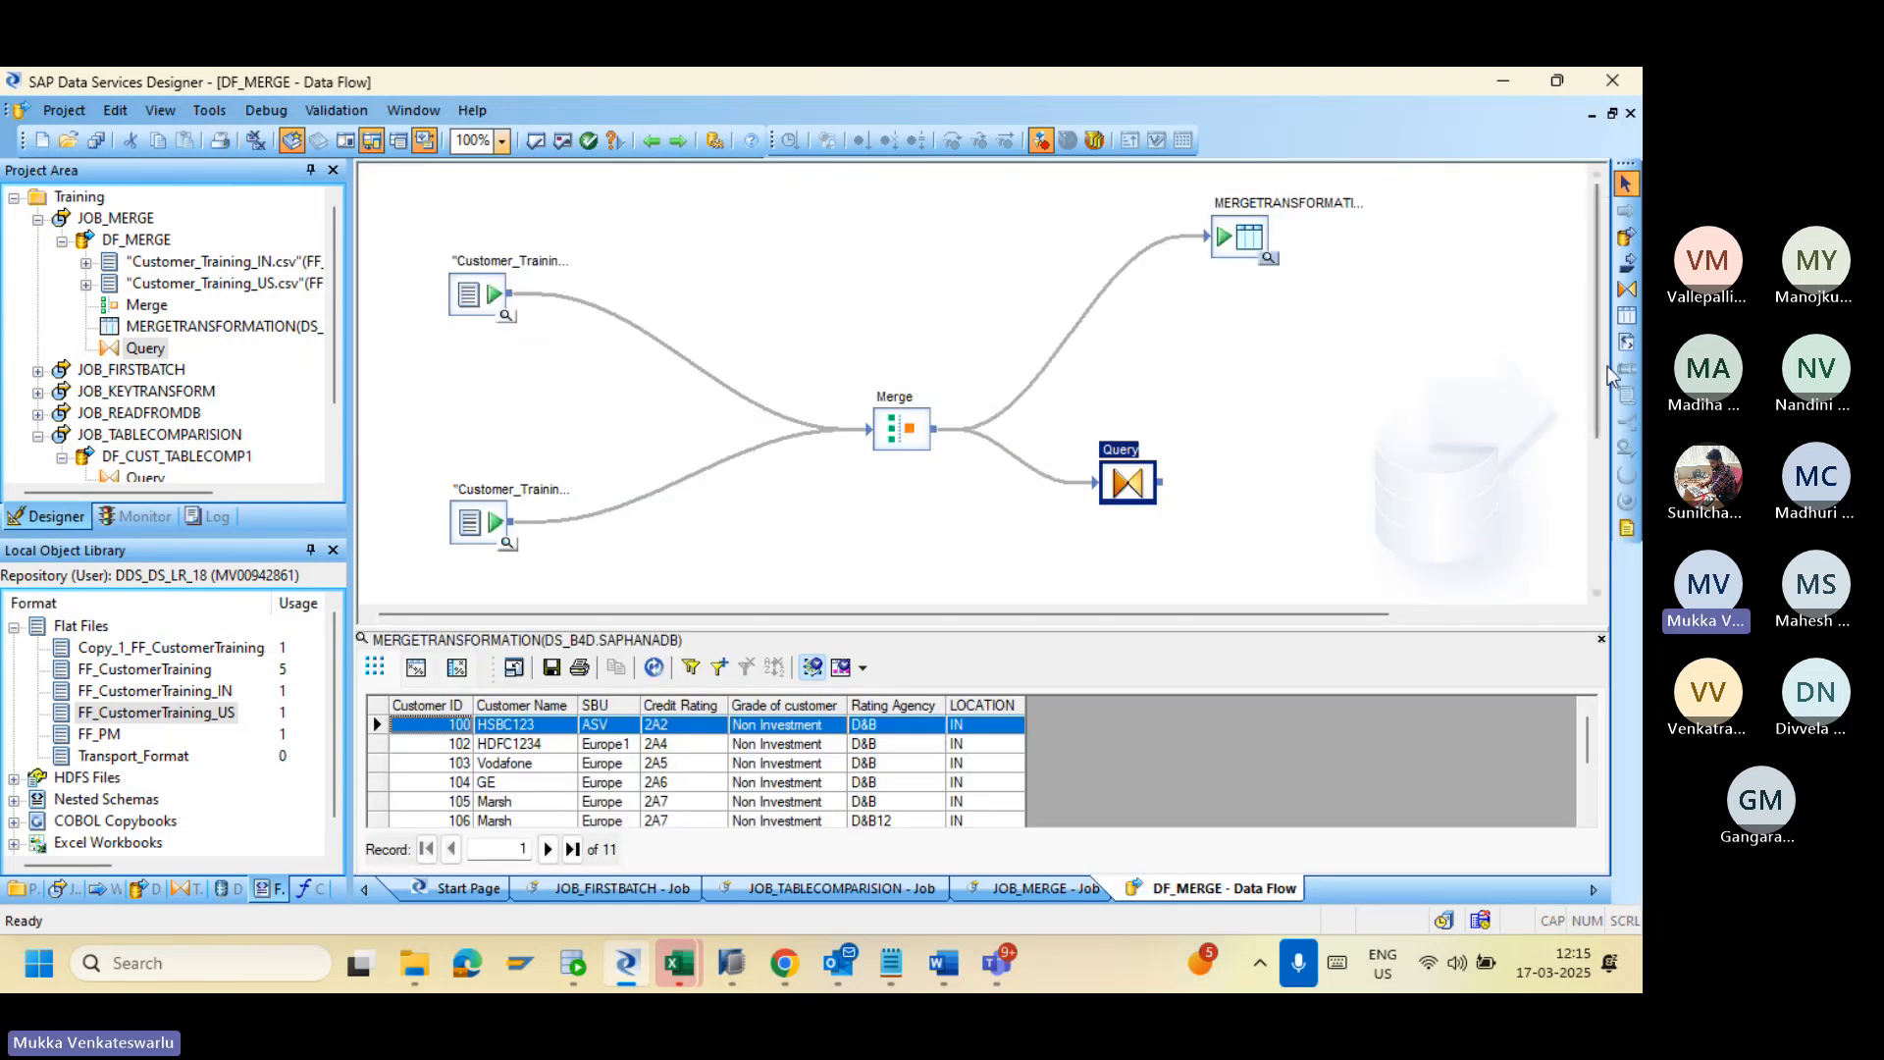
Step: Add a template table named MERGE in datastore DS_B4D with owner SAPHANADB, and connect the Query output to it
left_click(1624, 322)
left_click(1342, 453)
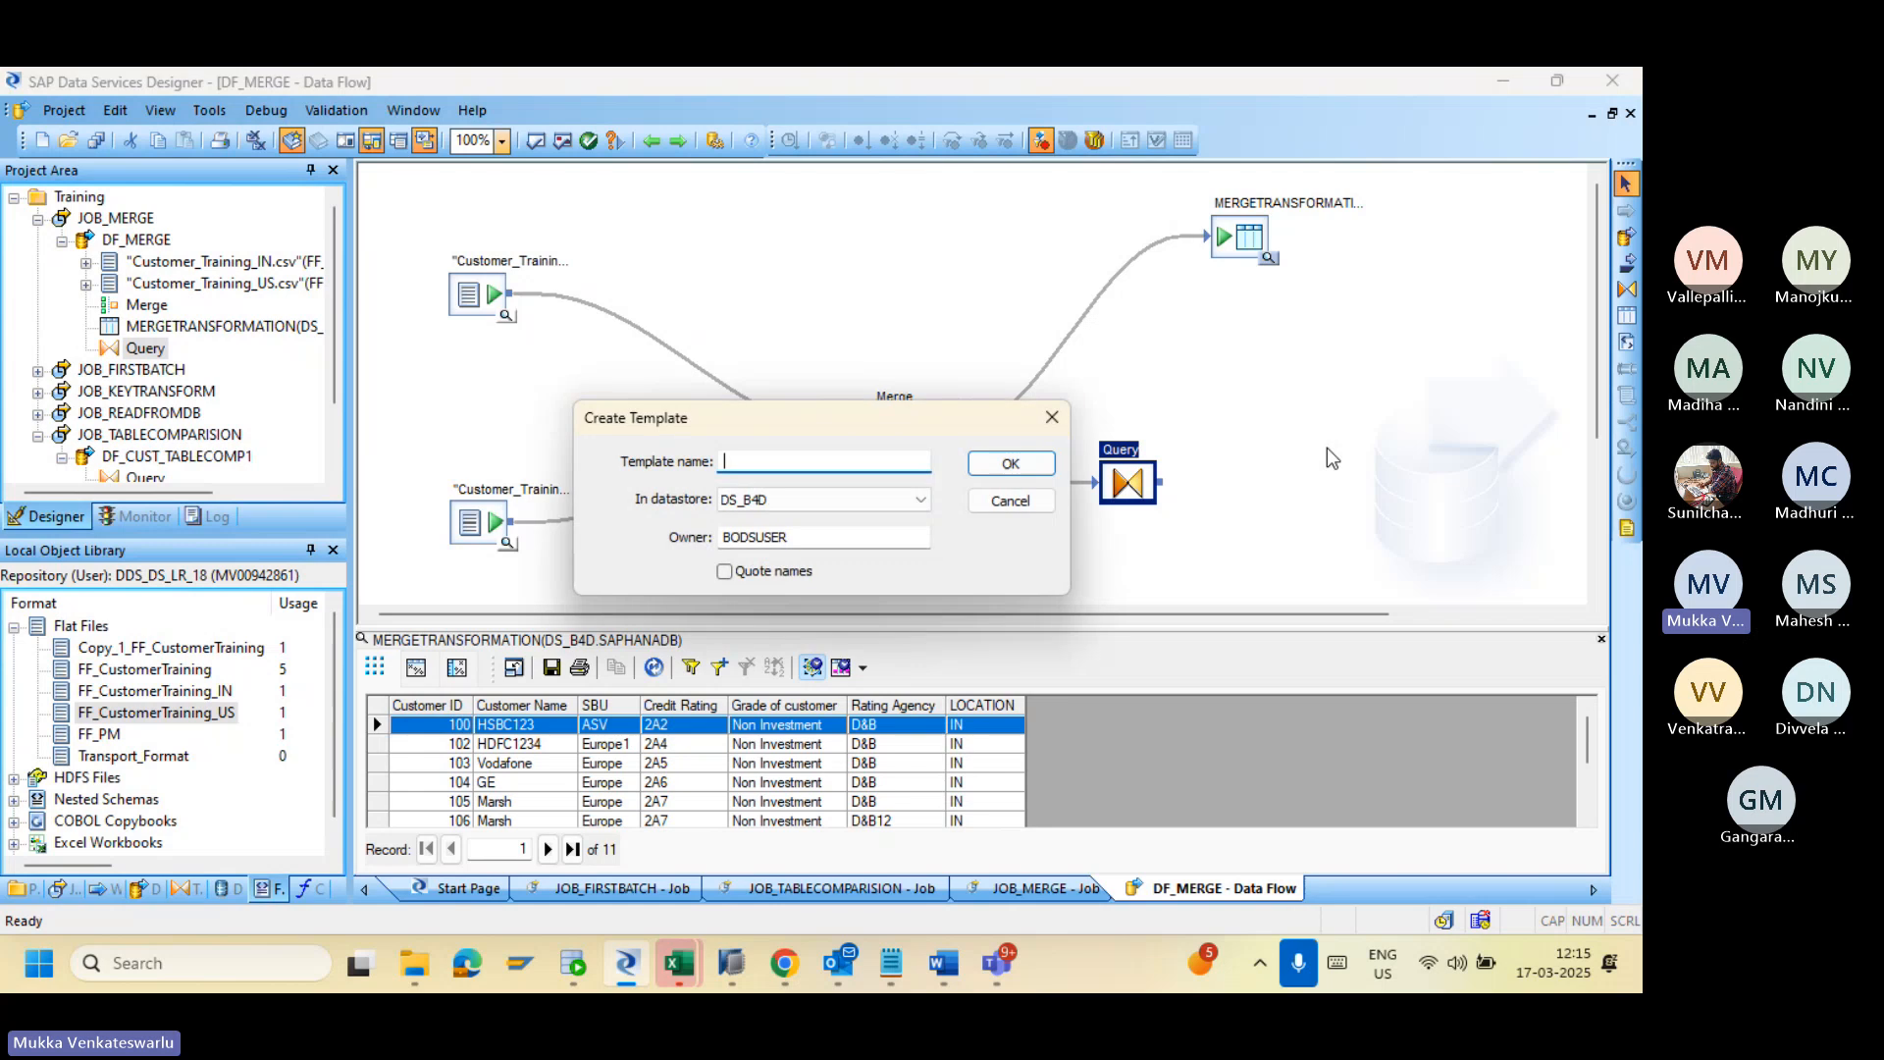
double_click(900, 536)
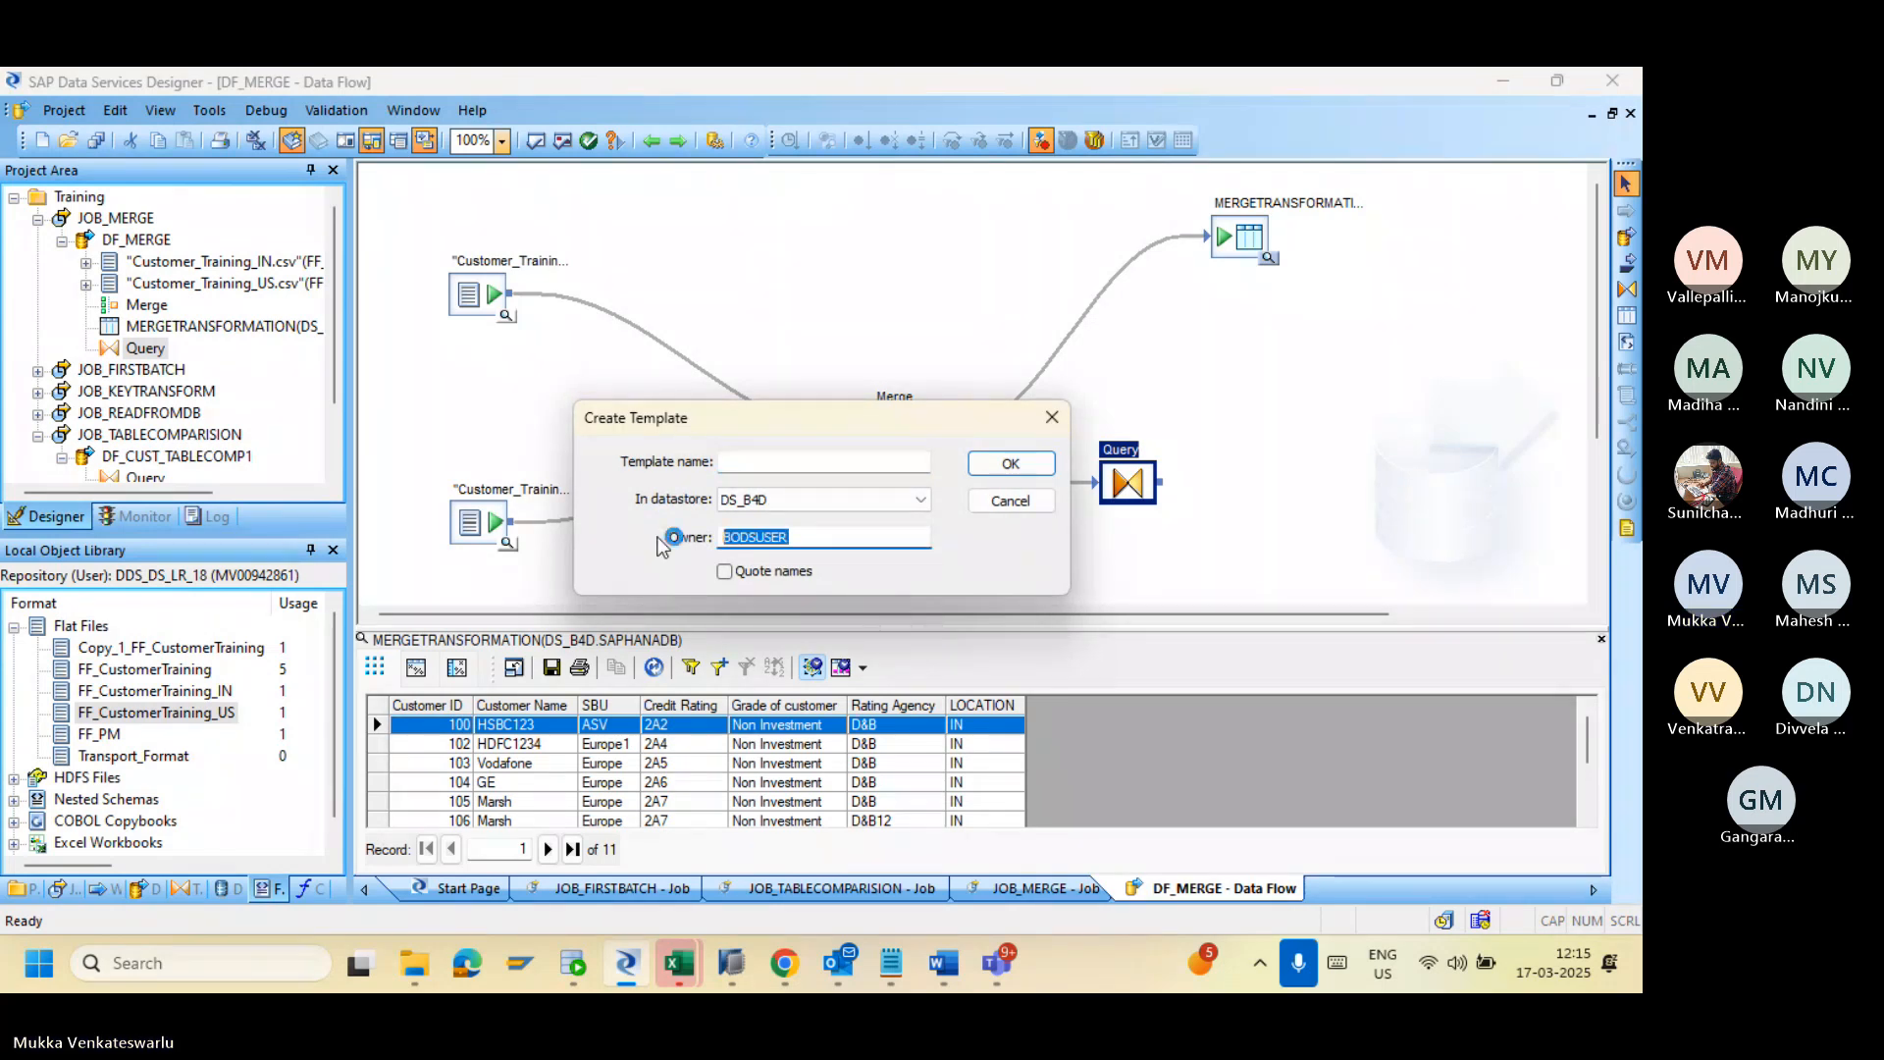
type("SAPHANADB")
left_click(771, 461)
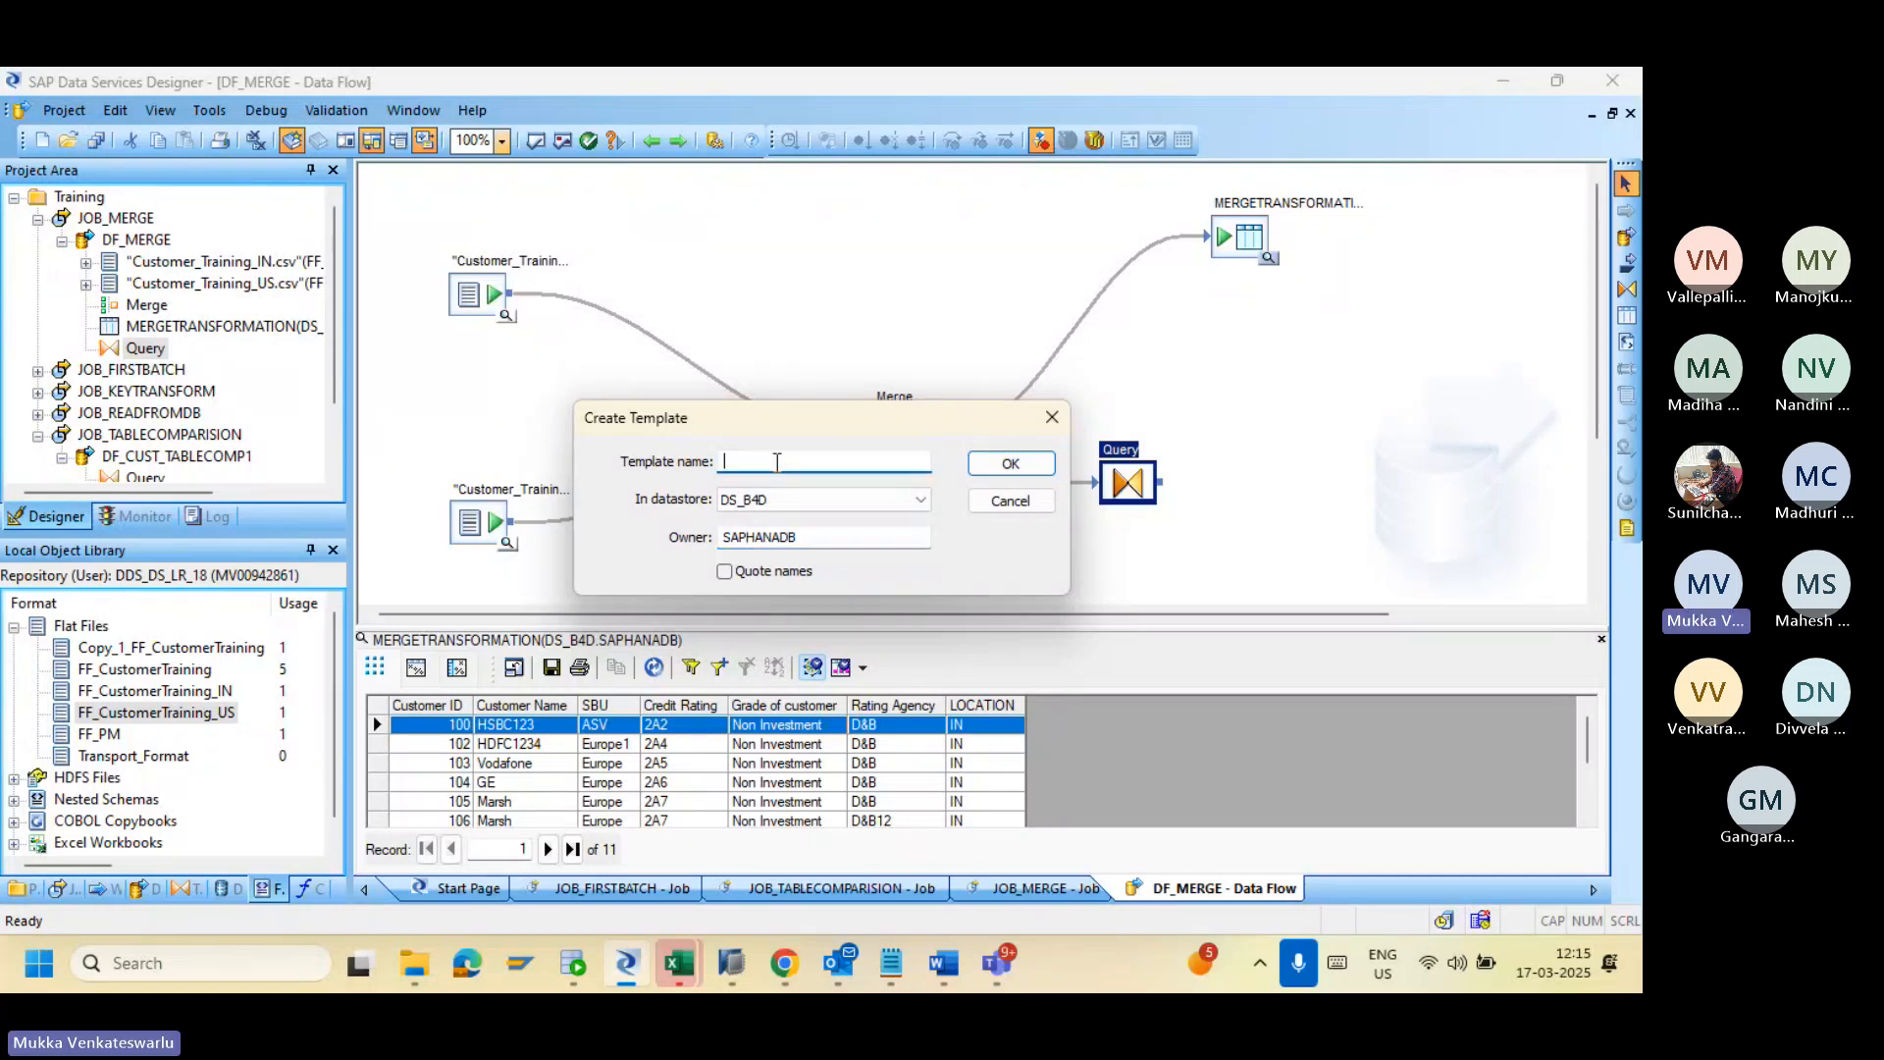
type("MERGE")
left_click(1002, 473)
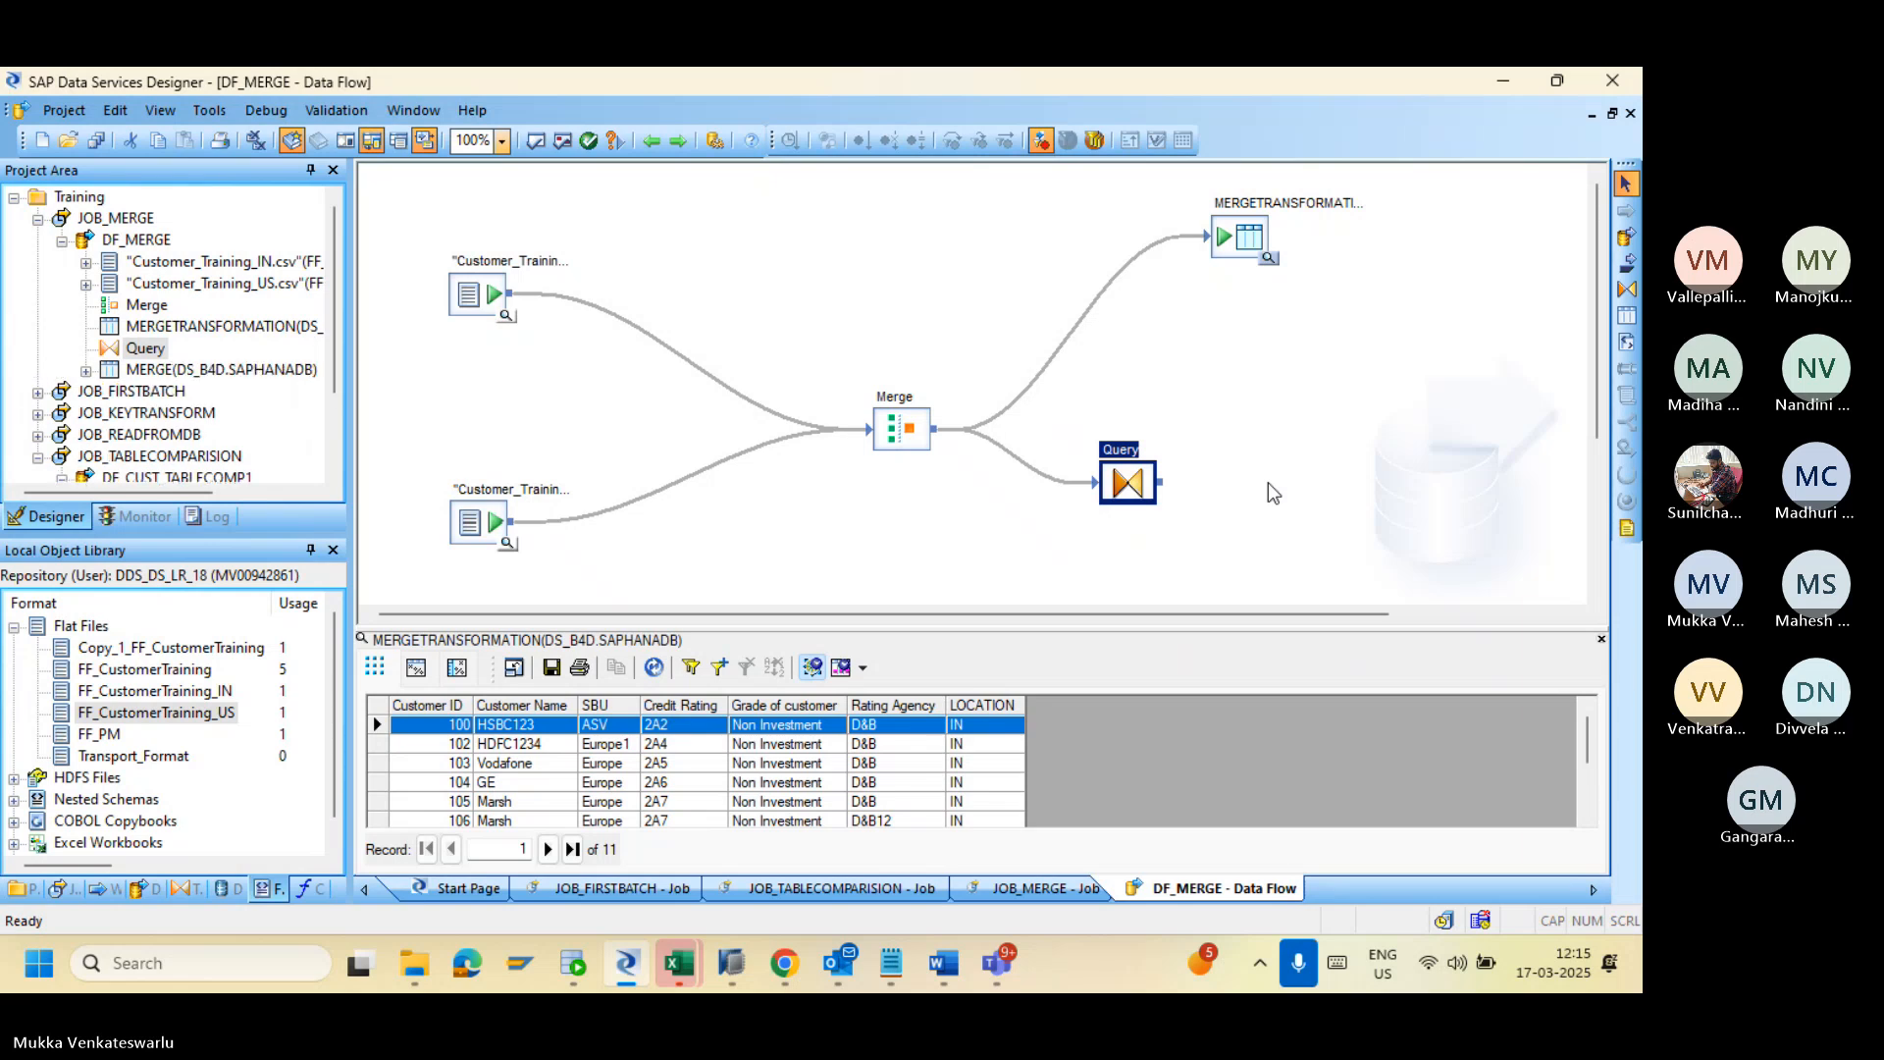
left_click_drag(1170, 494, 1342, 496)
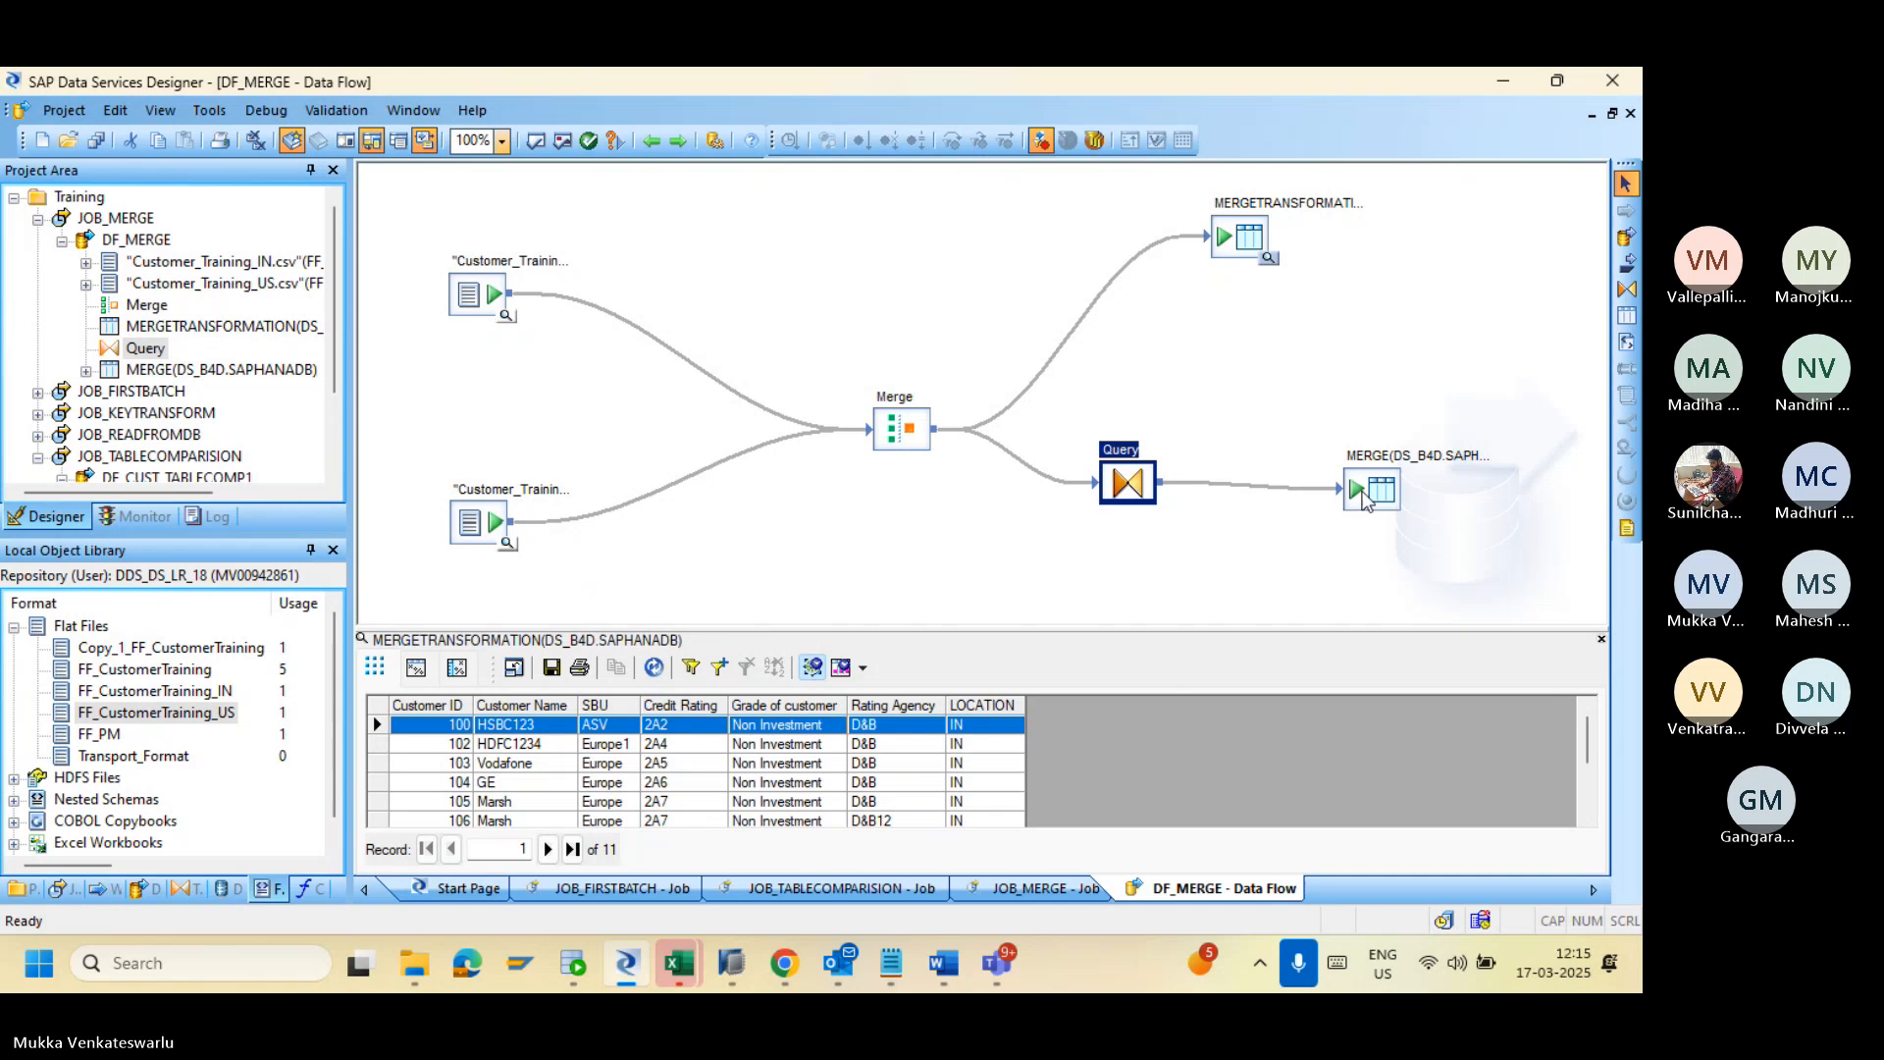
Step: Disable Bulk Load for the MERGE target table, check its loading options, and return to DF_MERGE
double_click(1375, 491)
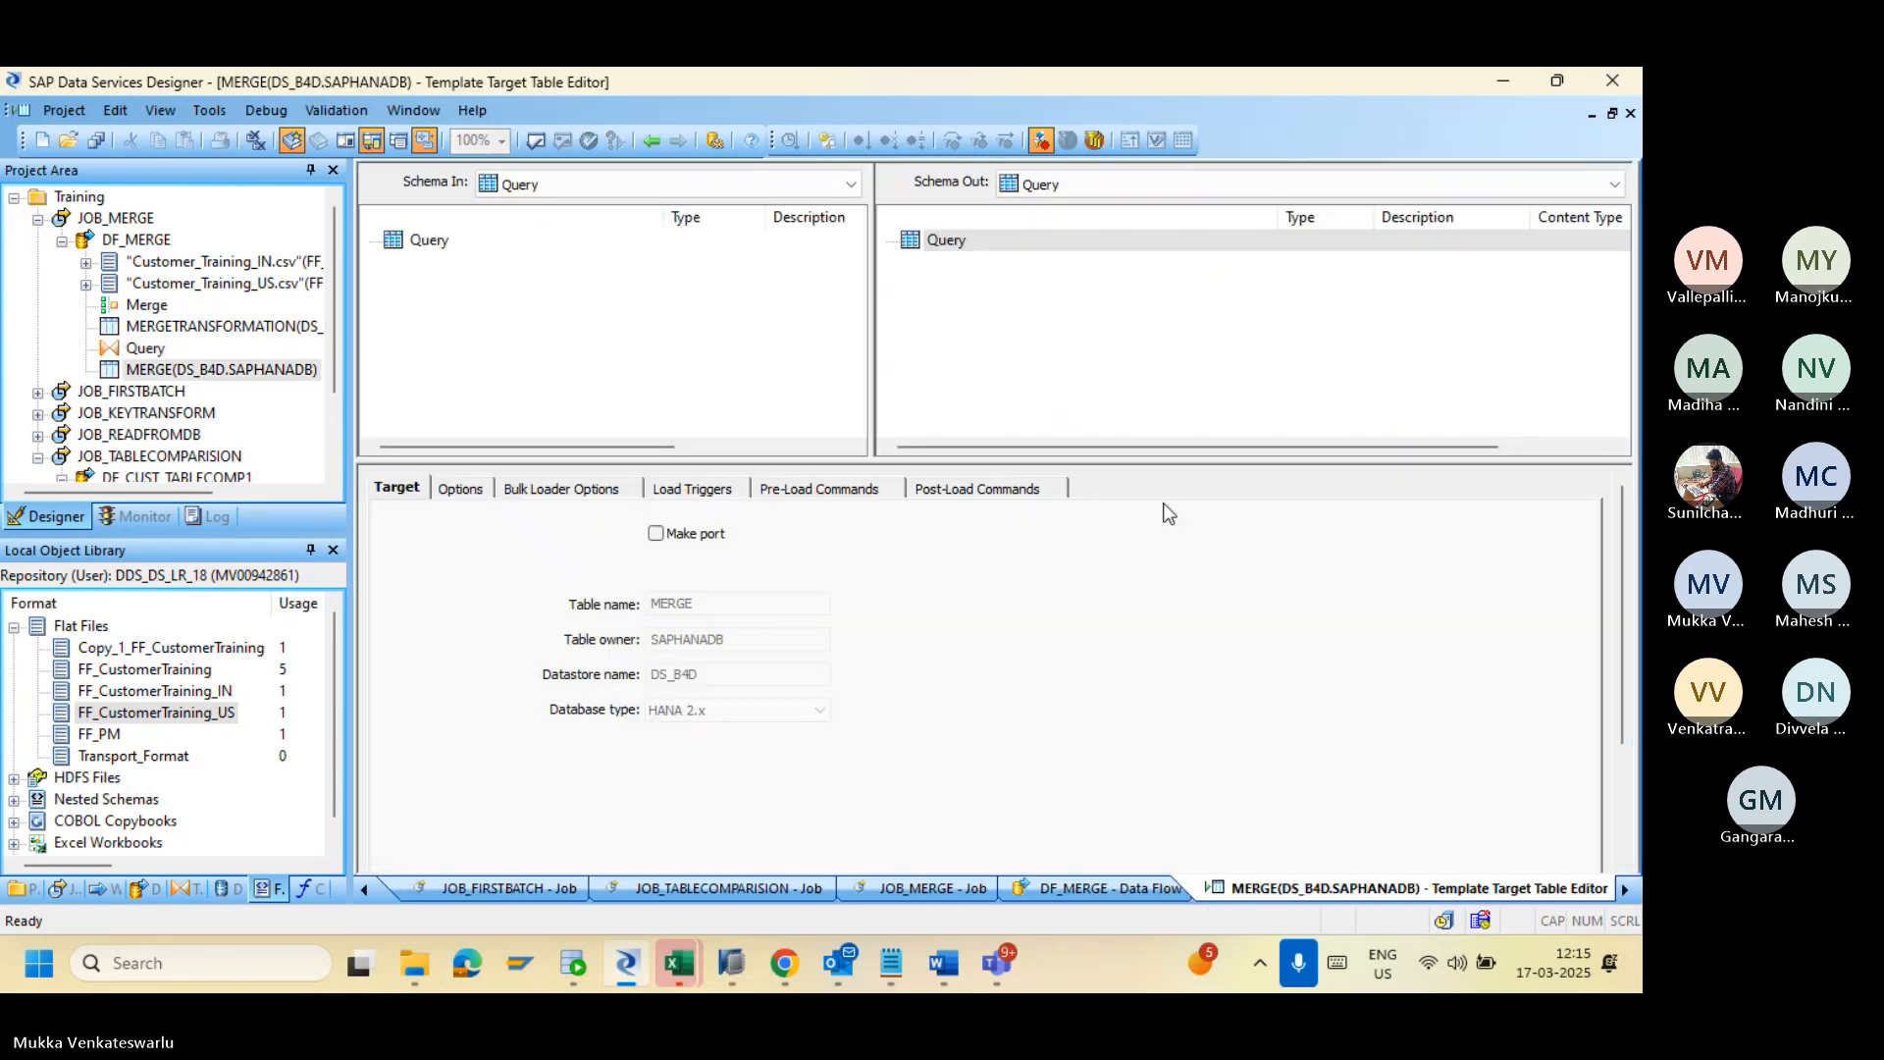
left_click(550, 496)
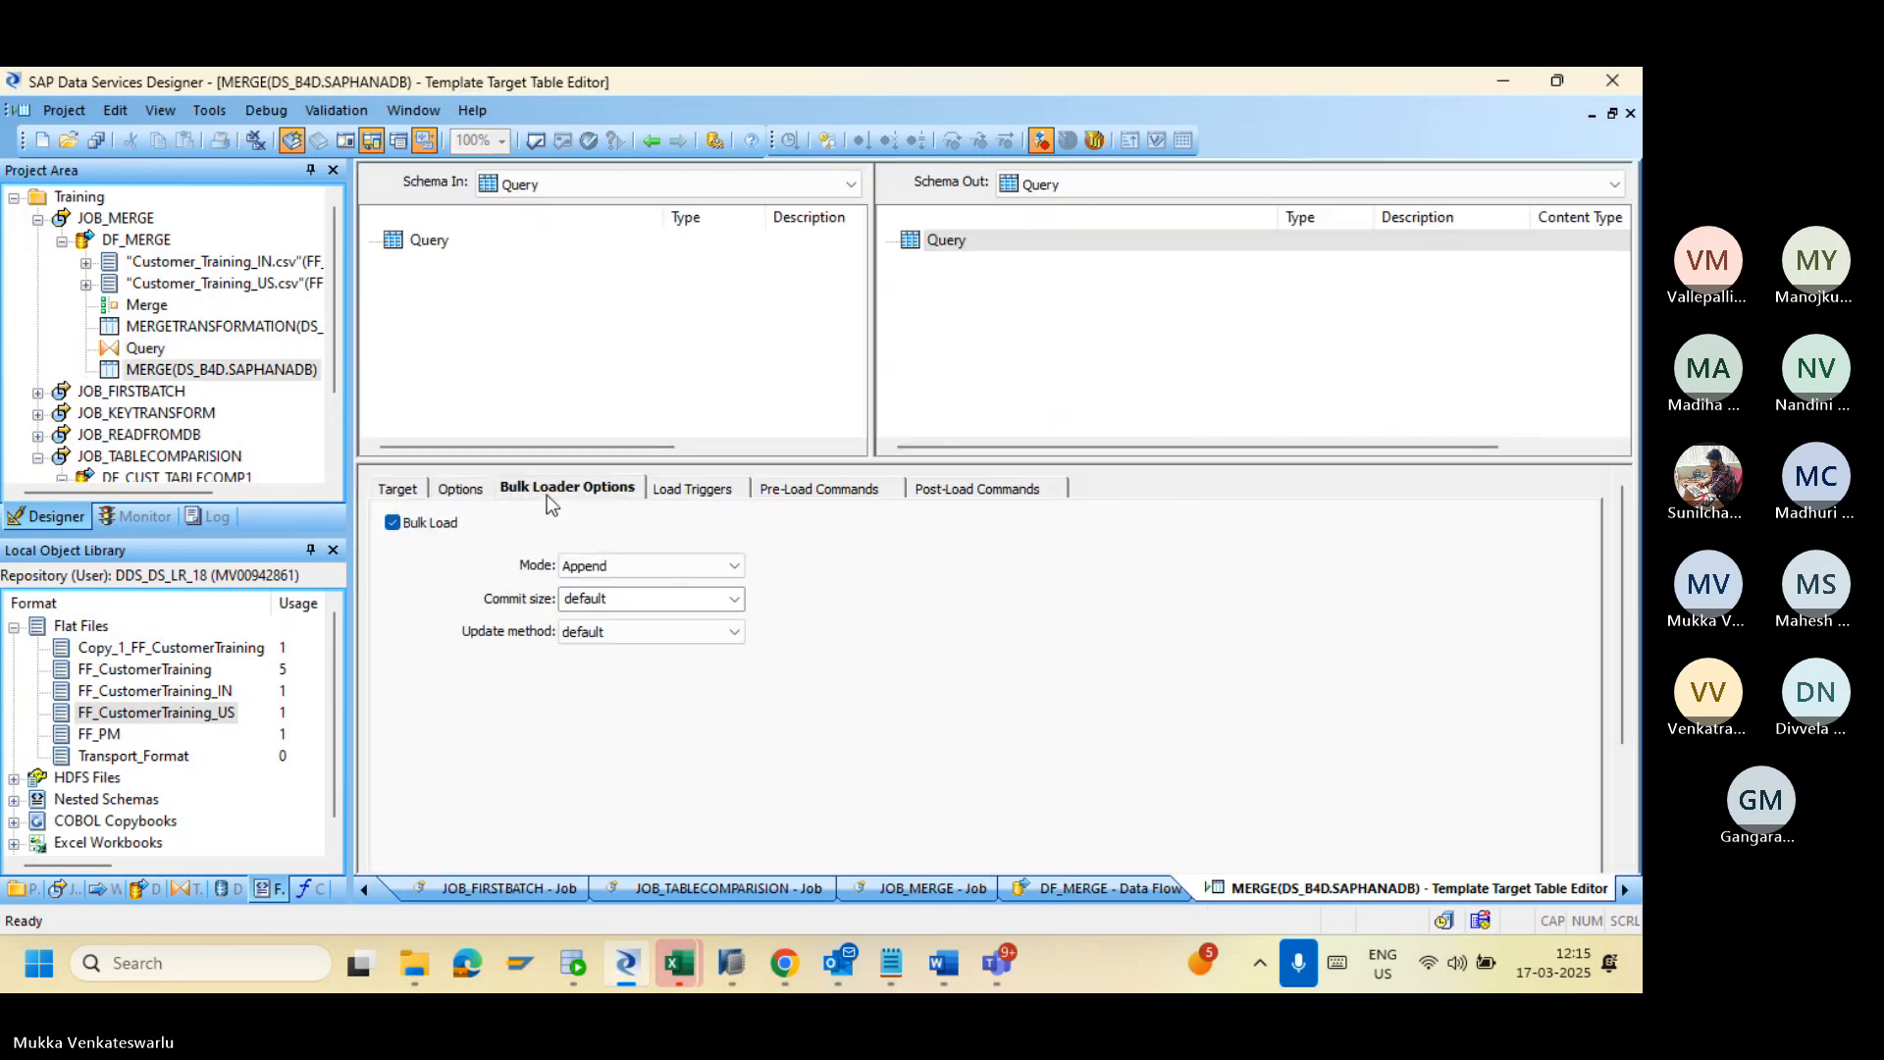
left_click(393, 522)
left_click(457, 489)
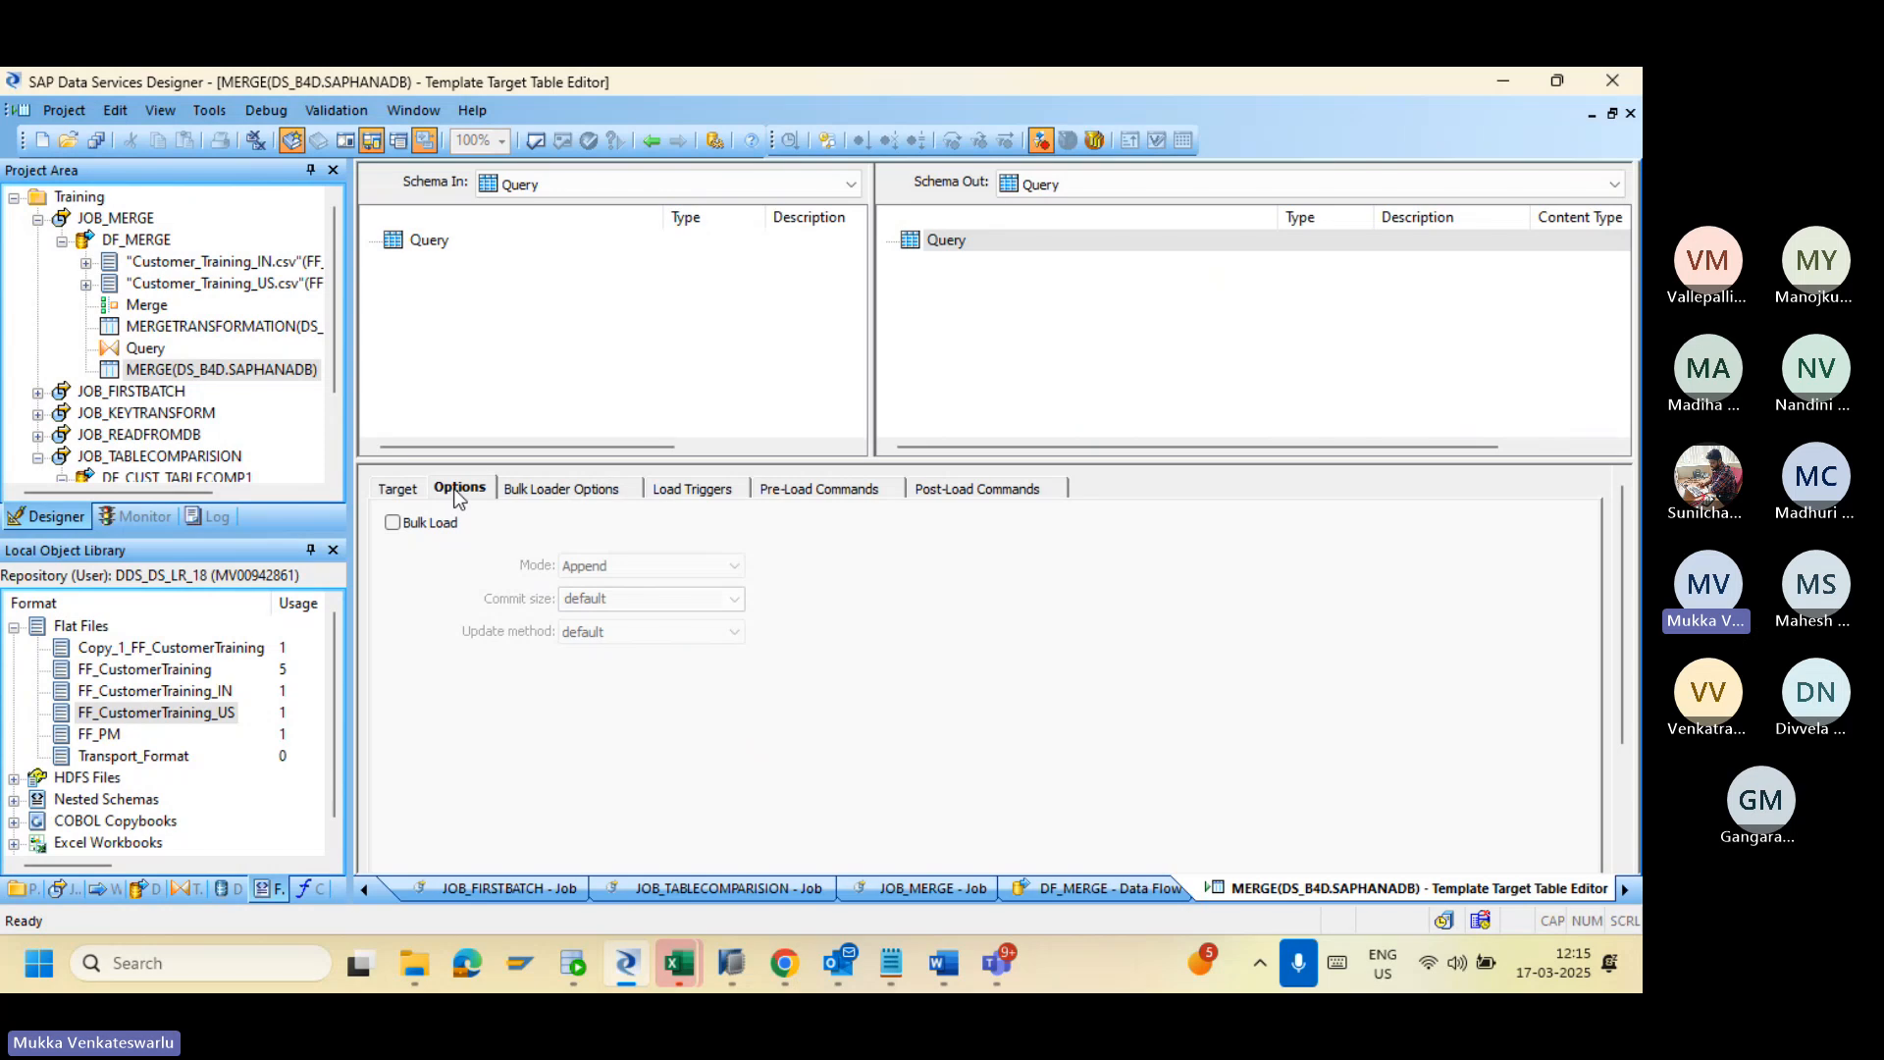
left_click(457, 489)
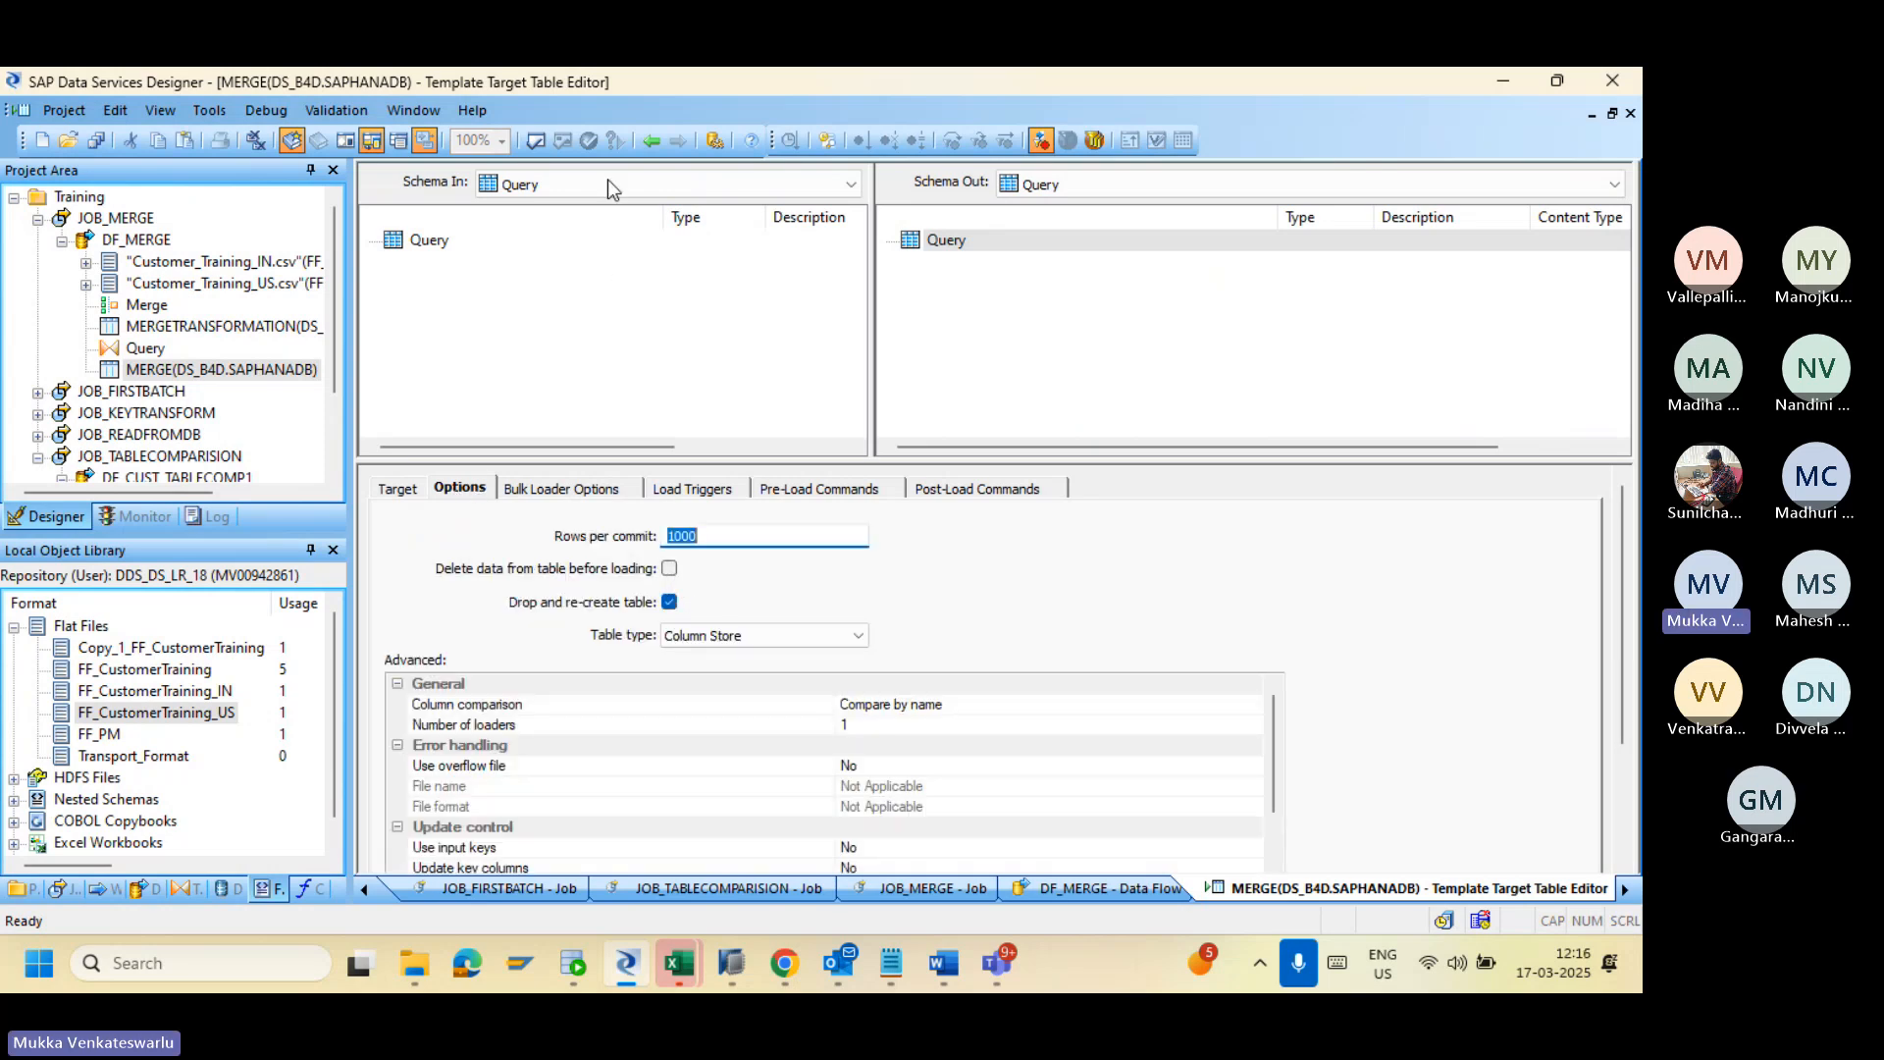
left_click(655, 146)
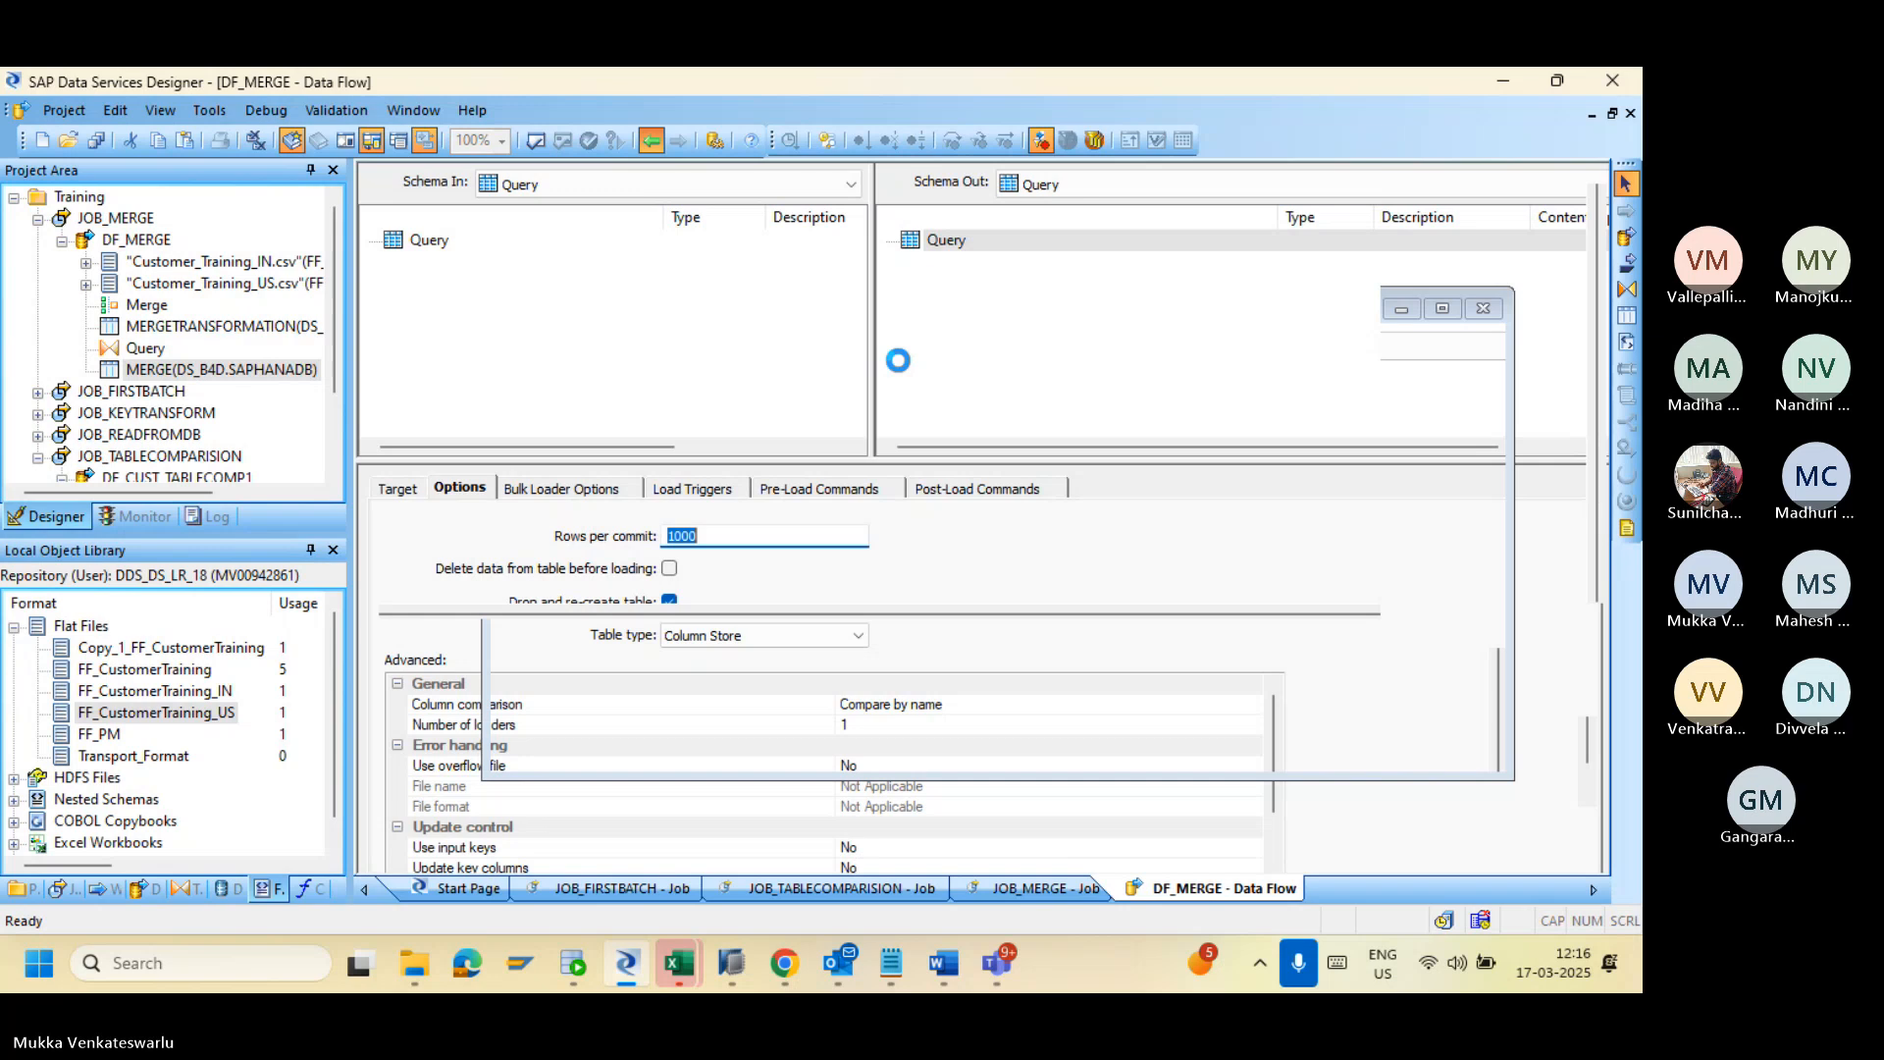
Step: Map all Merge columns from Customer ID to Location to the Query output, and check the MERGE target table's schema
double_click(1128, 474)
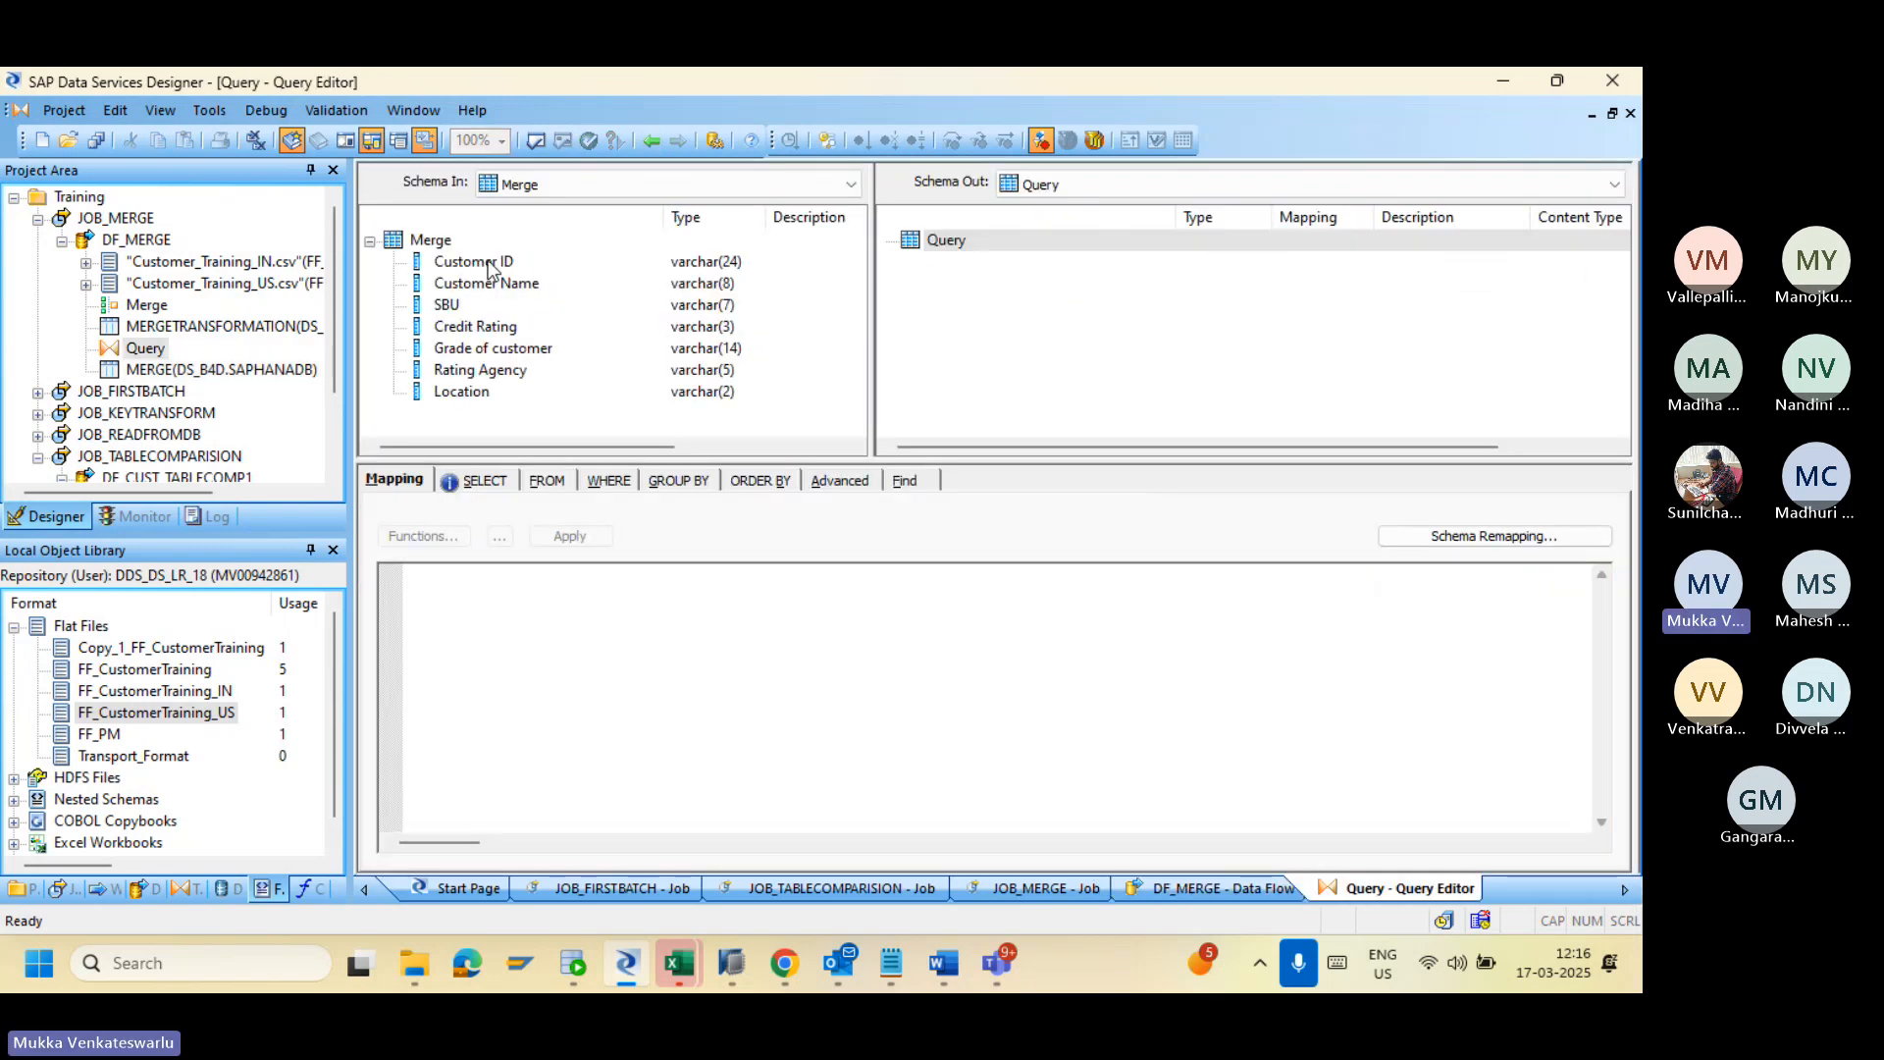
left_click(487, 261)
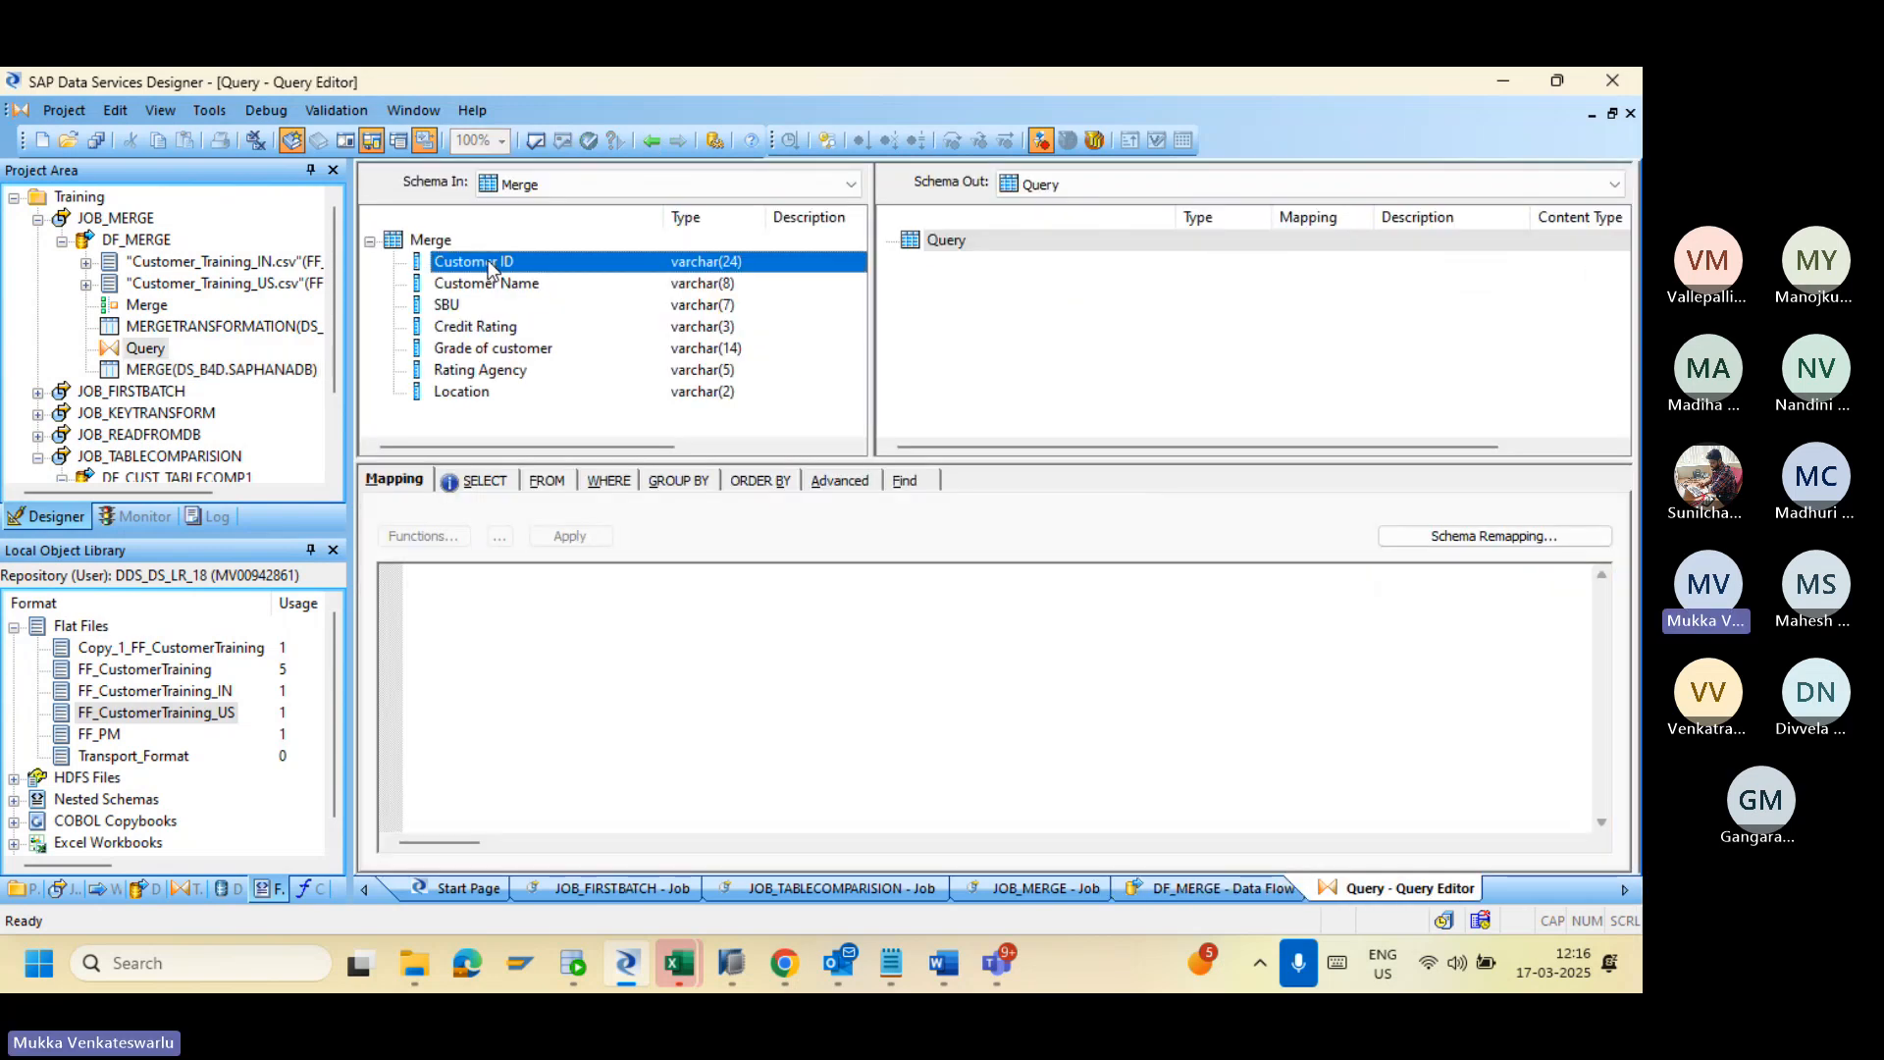
left_click(485, 391, "shift")
right_click(467, 345)
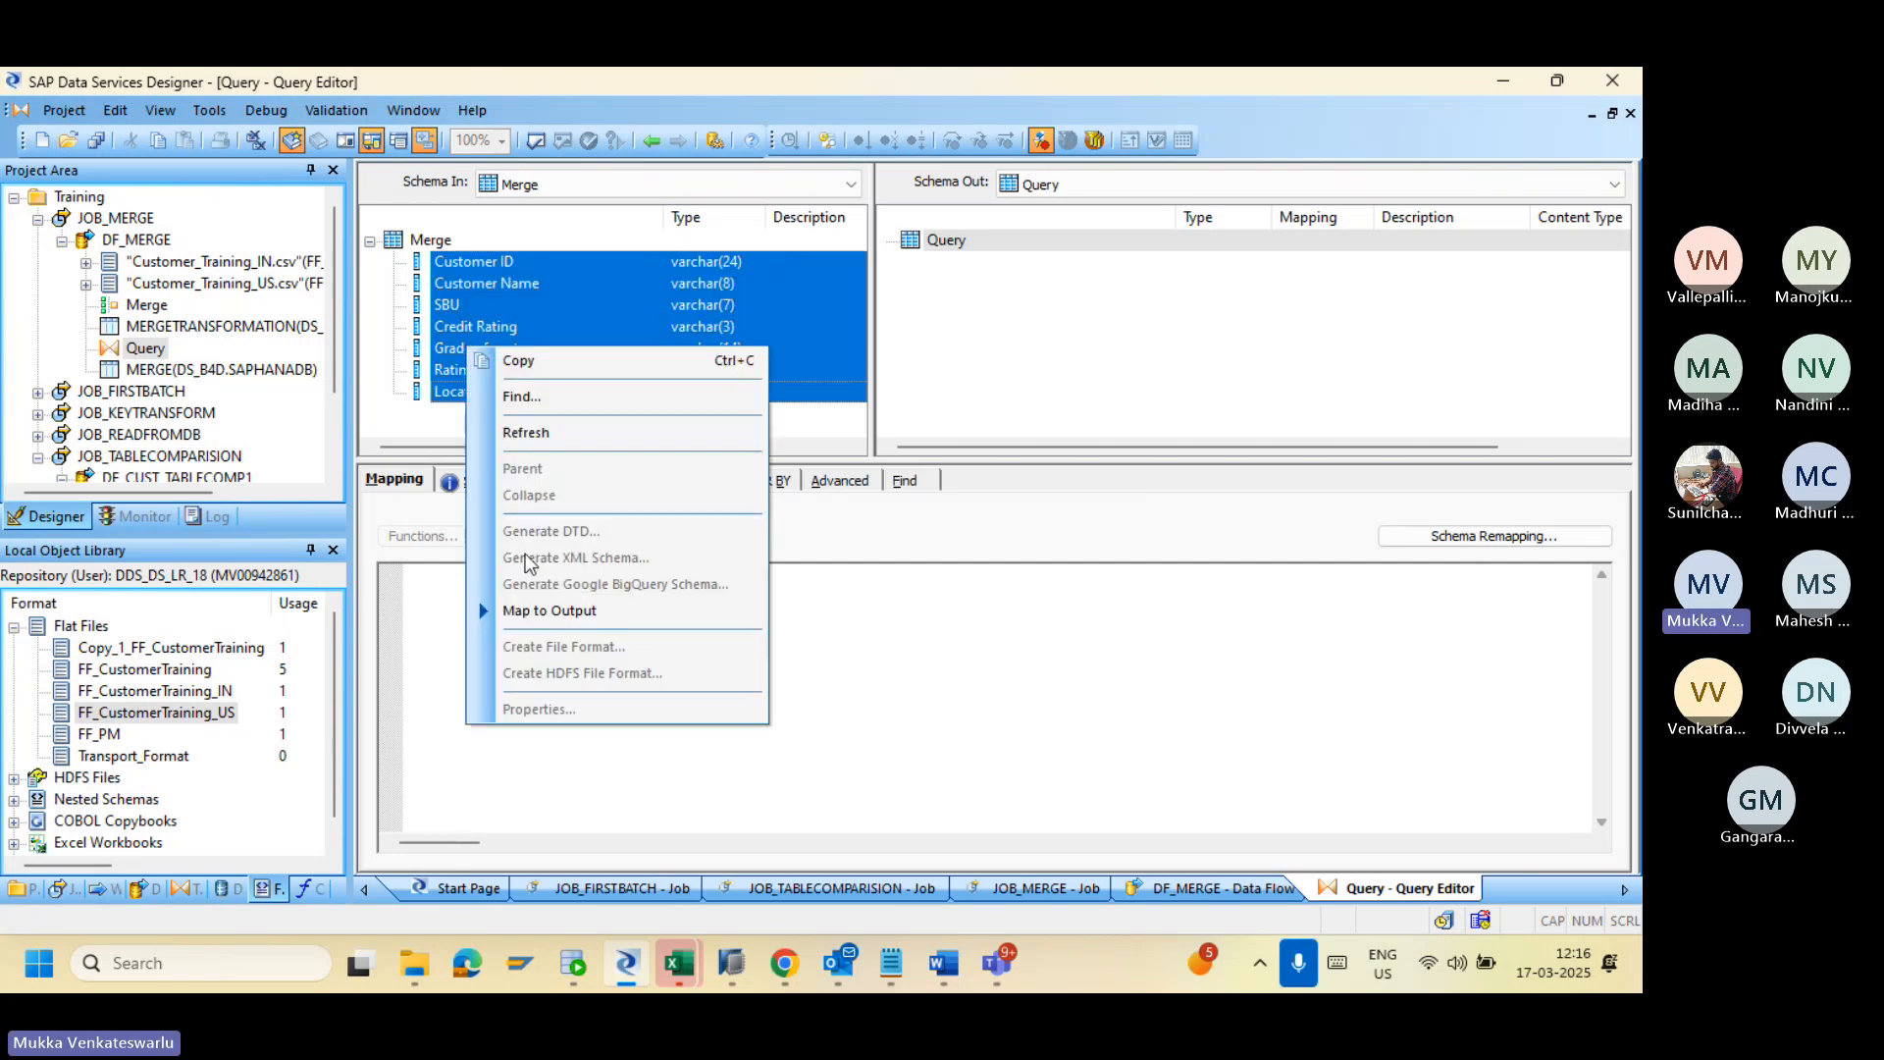
left_click(538, 608)
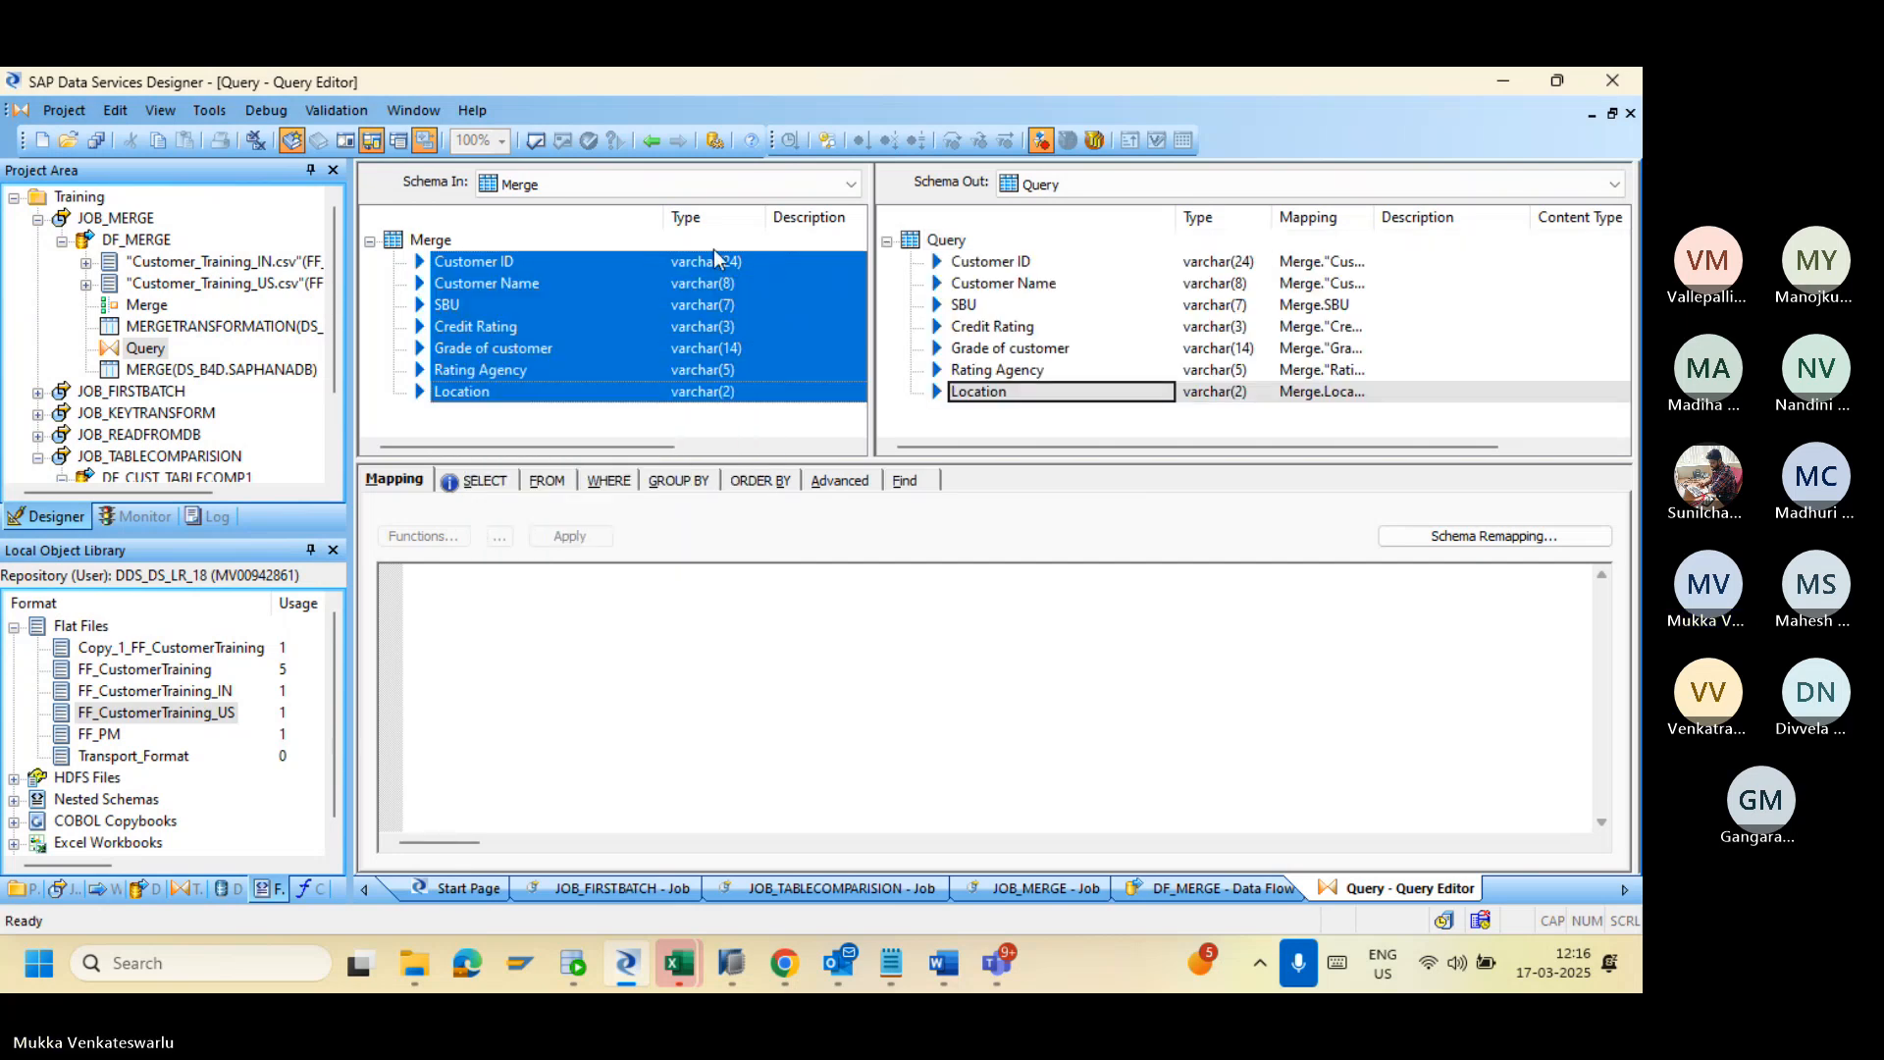
left_click(651, 142)
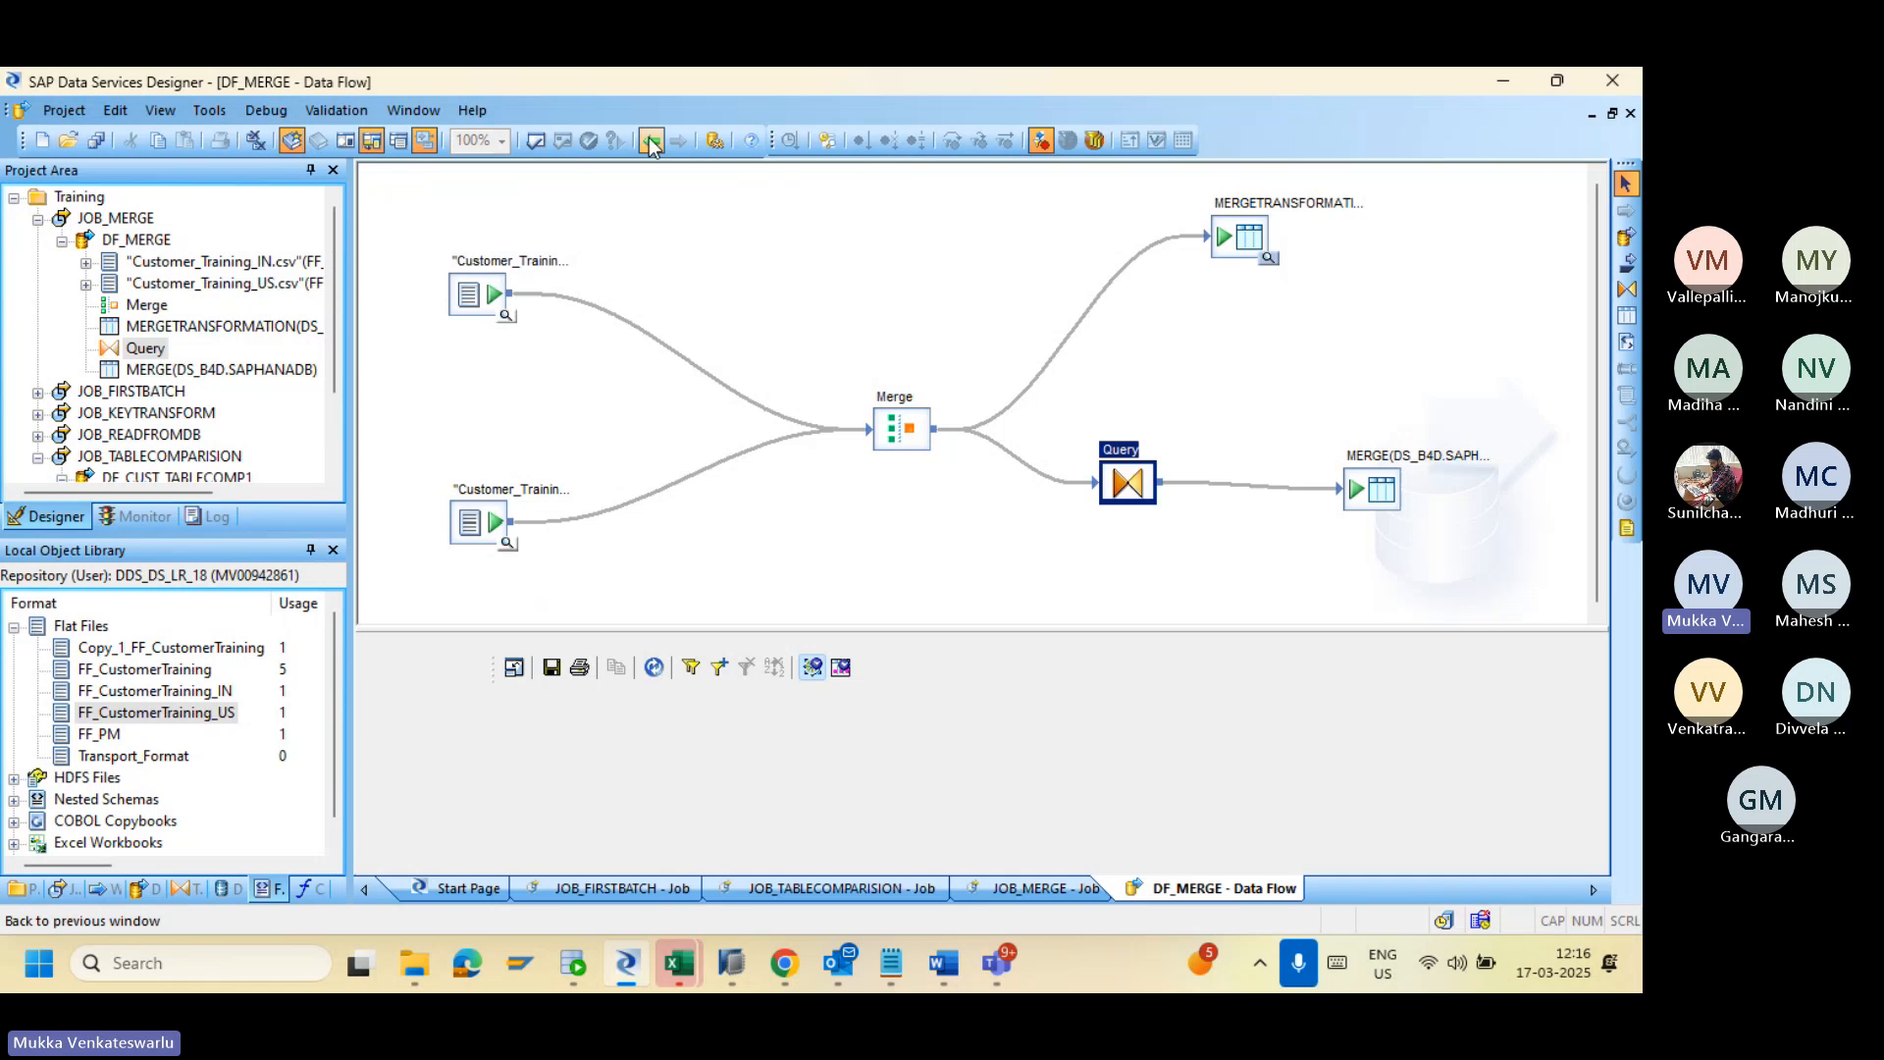
left_click(650, 141)
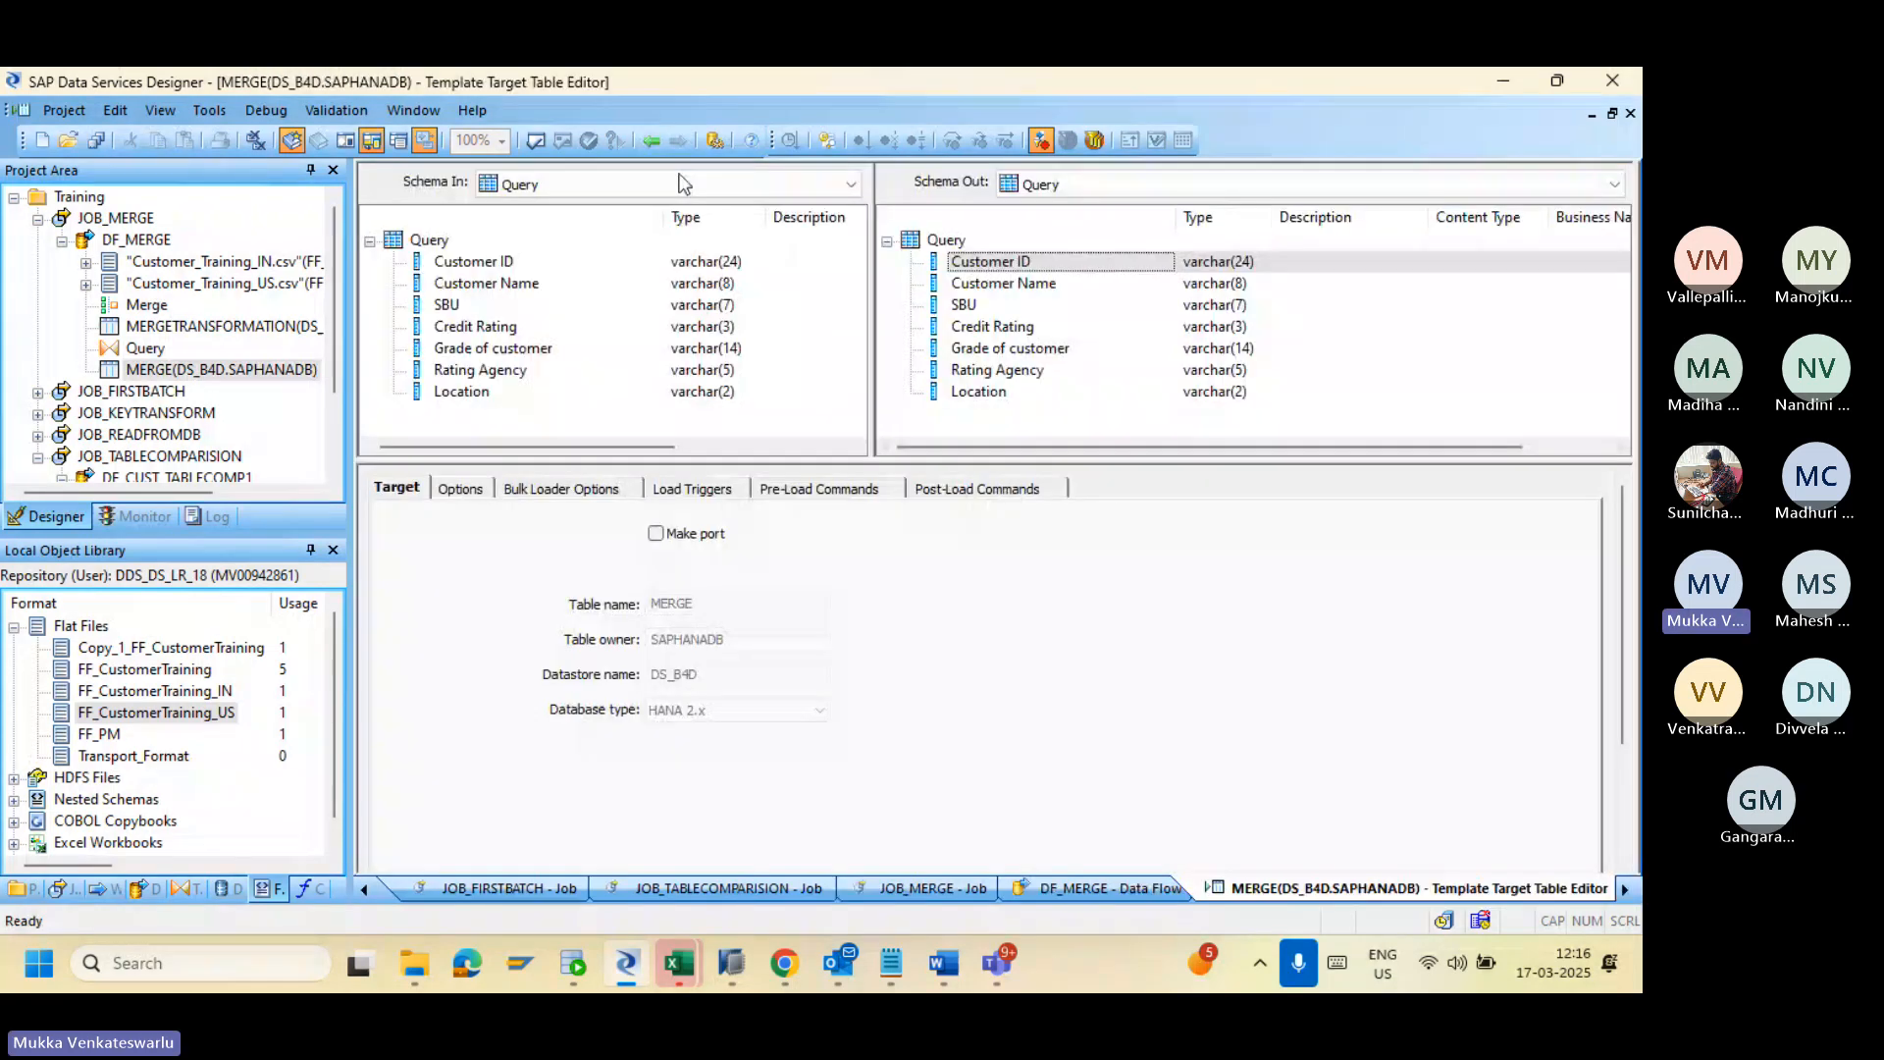
left_click(651, 141)
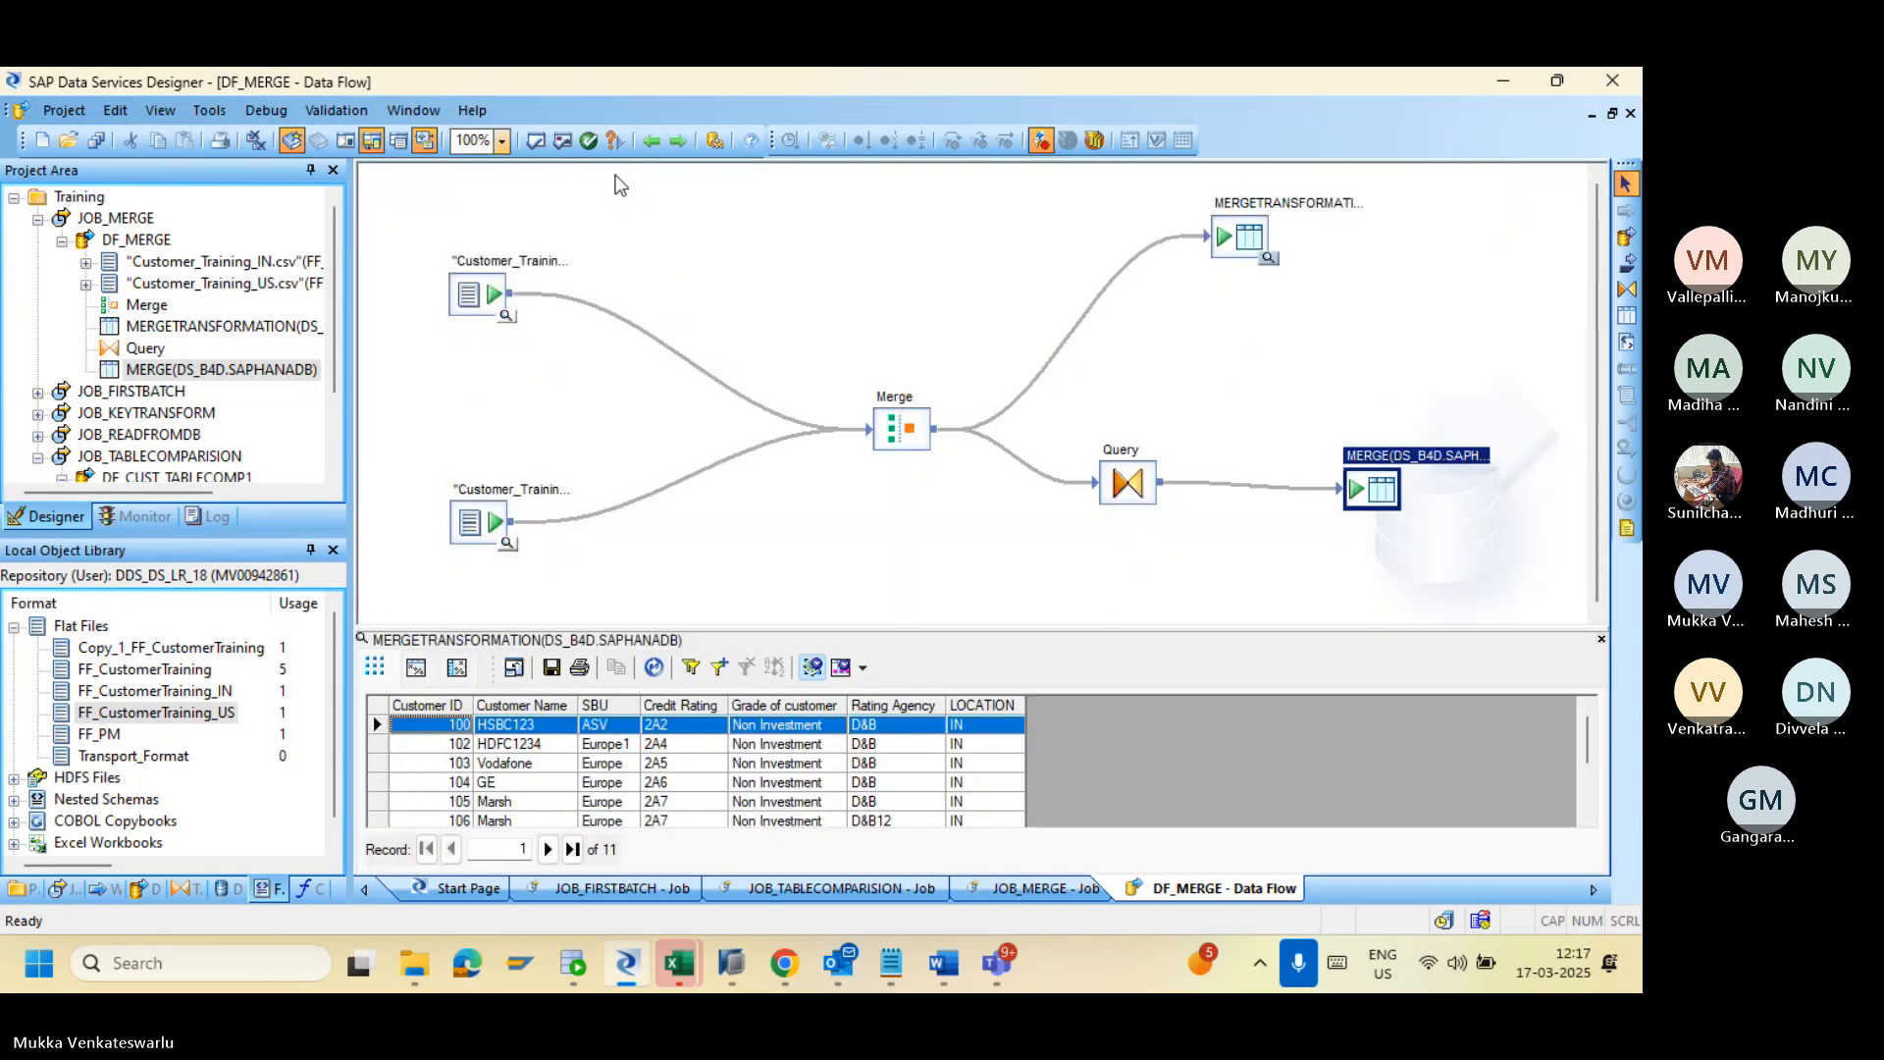
Step: Validate the DF_MERGE data flow and save all changes to it
left_click(535, 141)
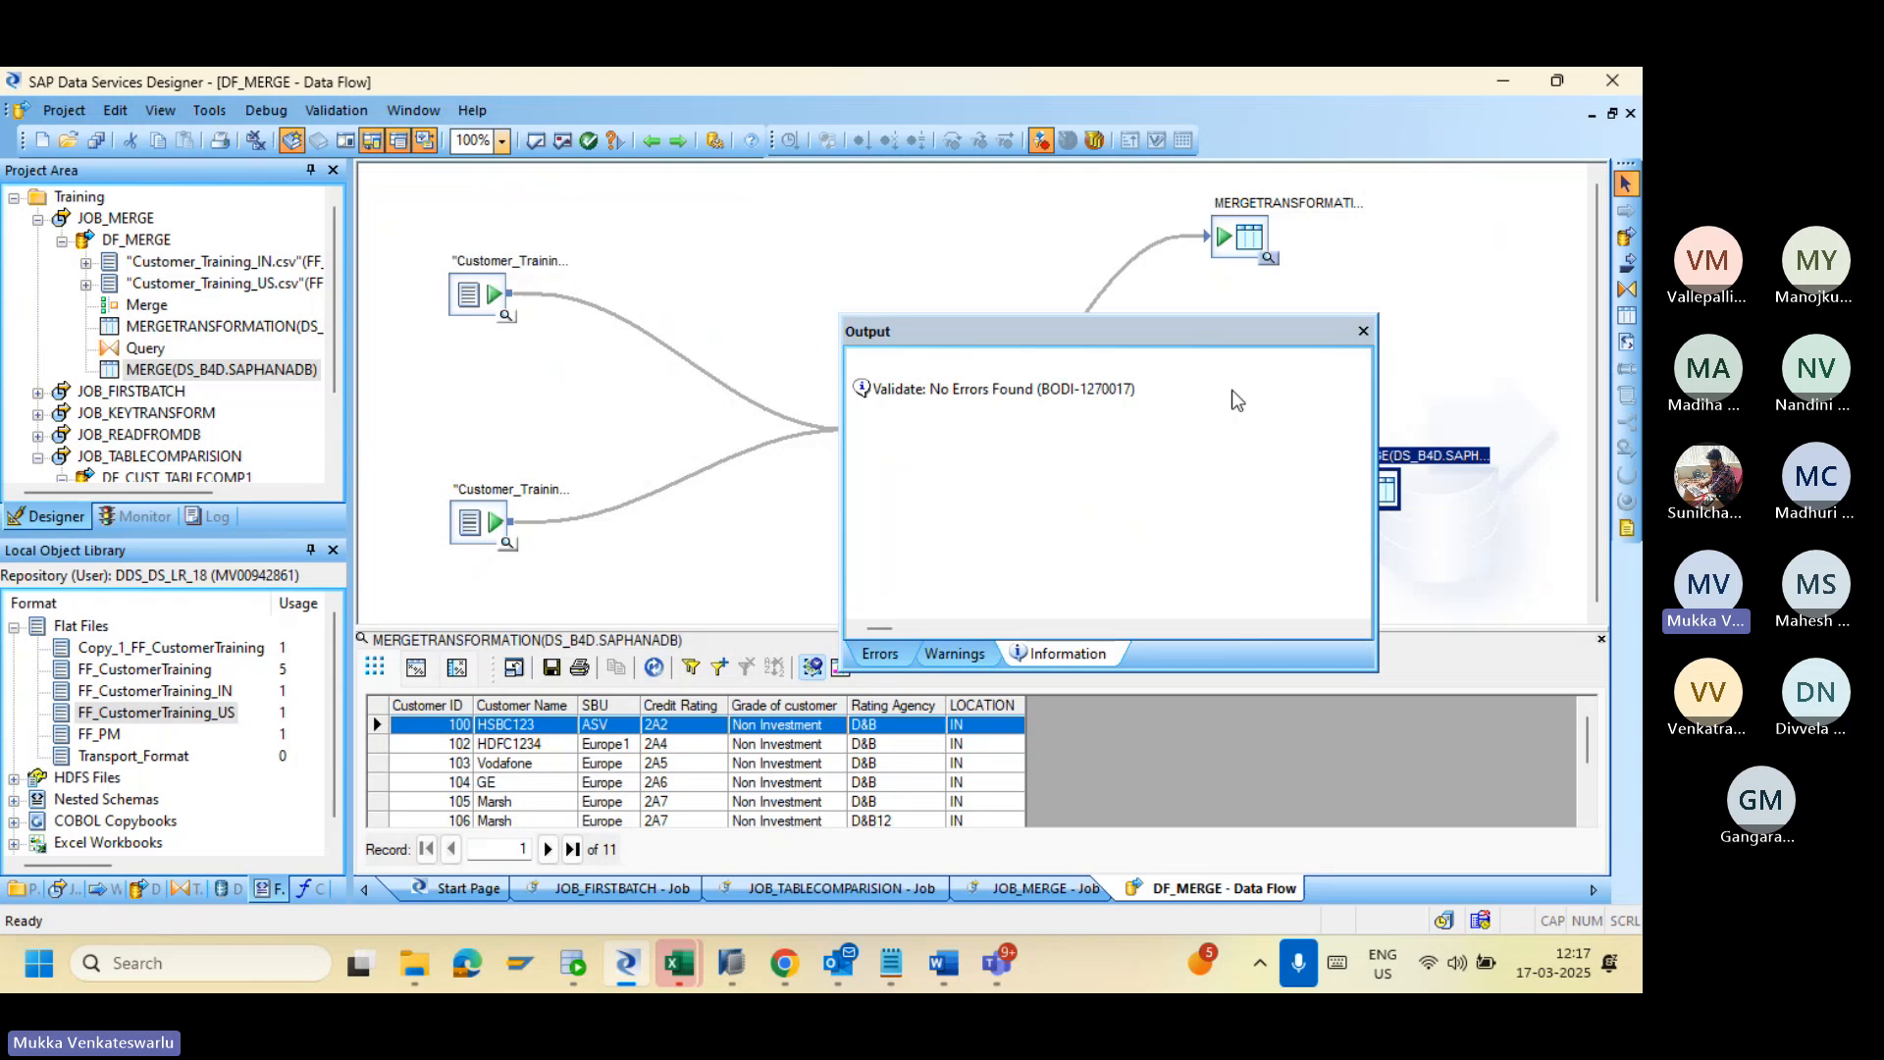
left_click(1362, 330)
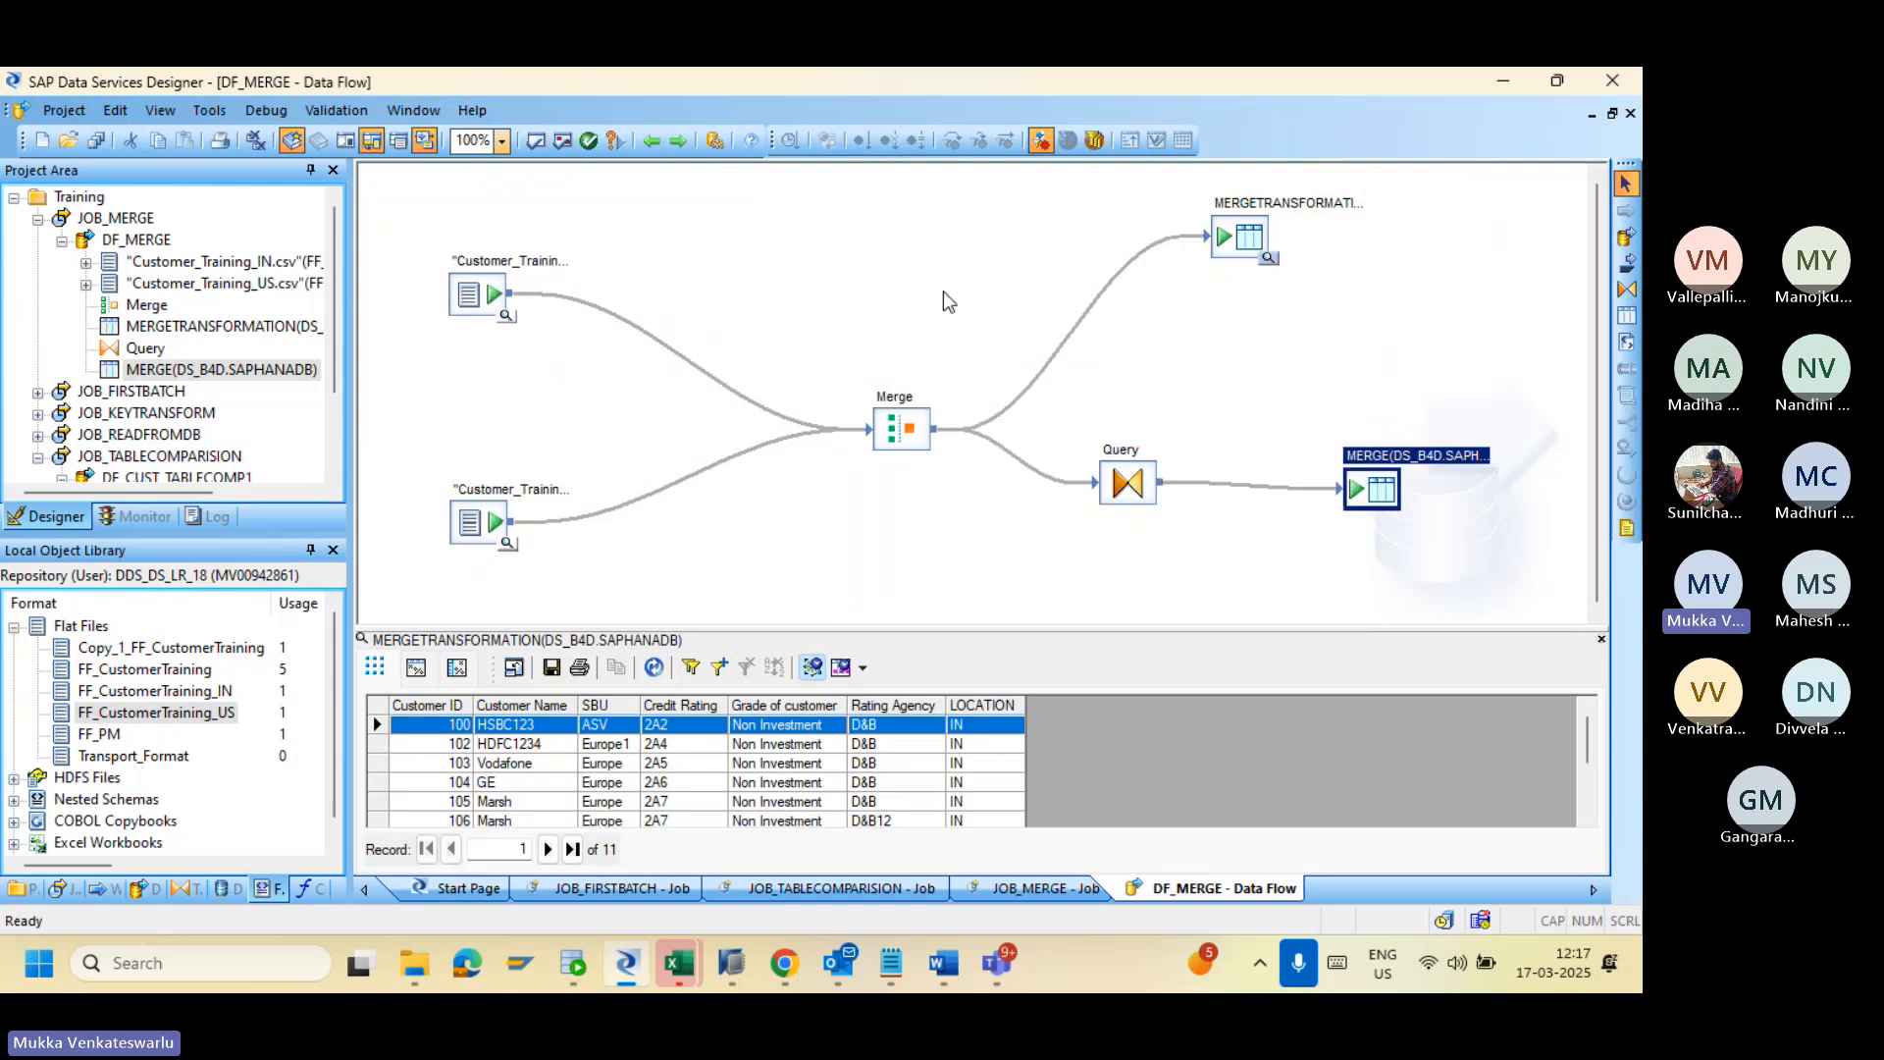
left_click(95, 140)
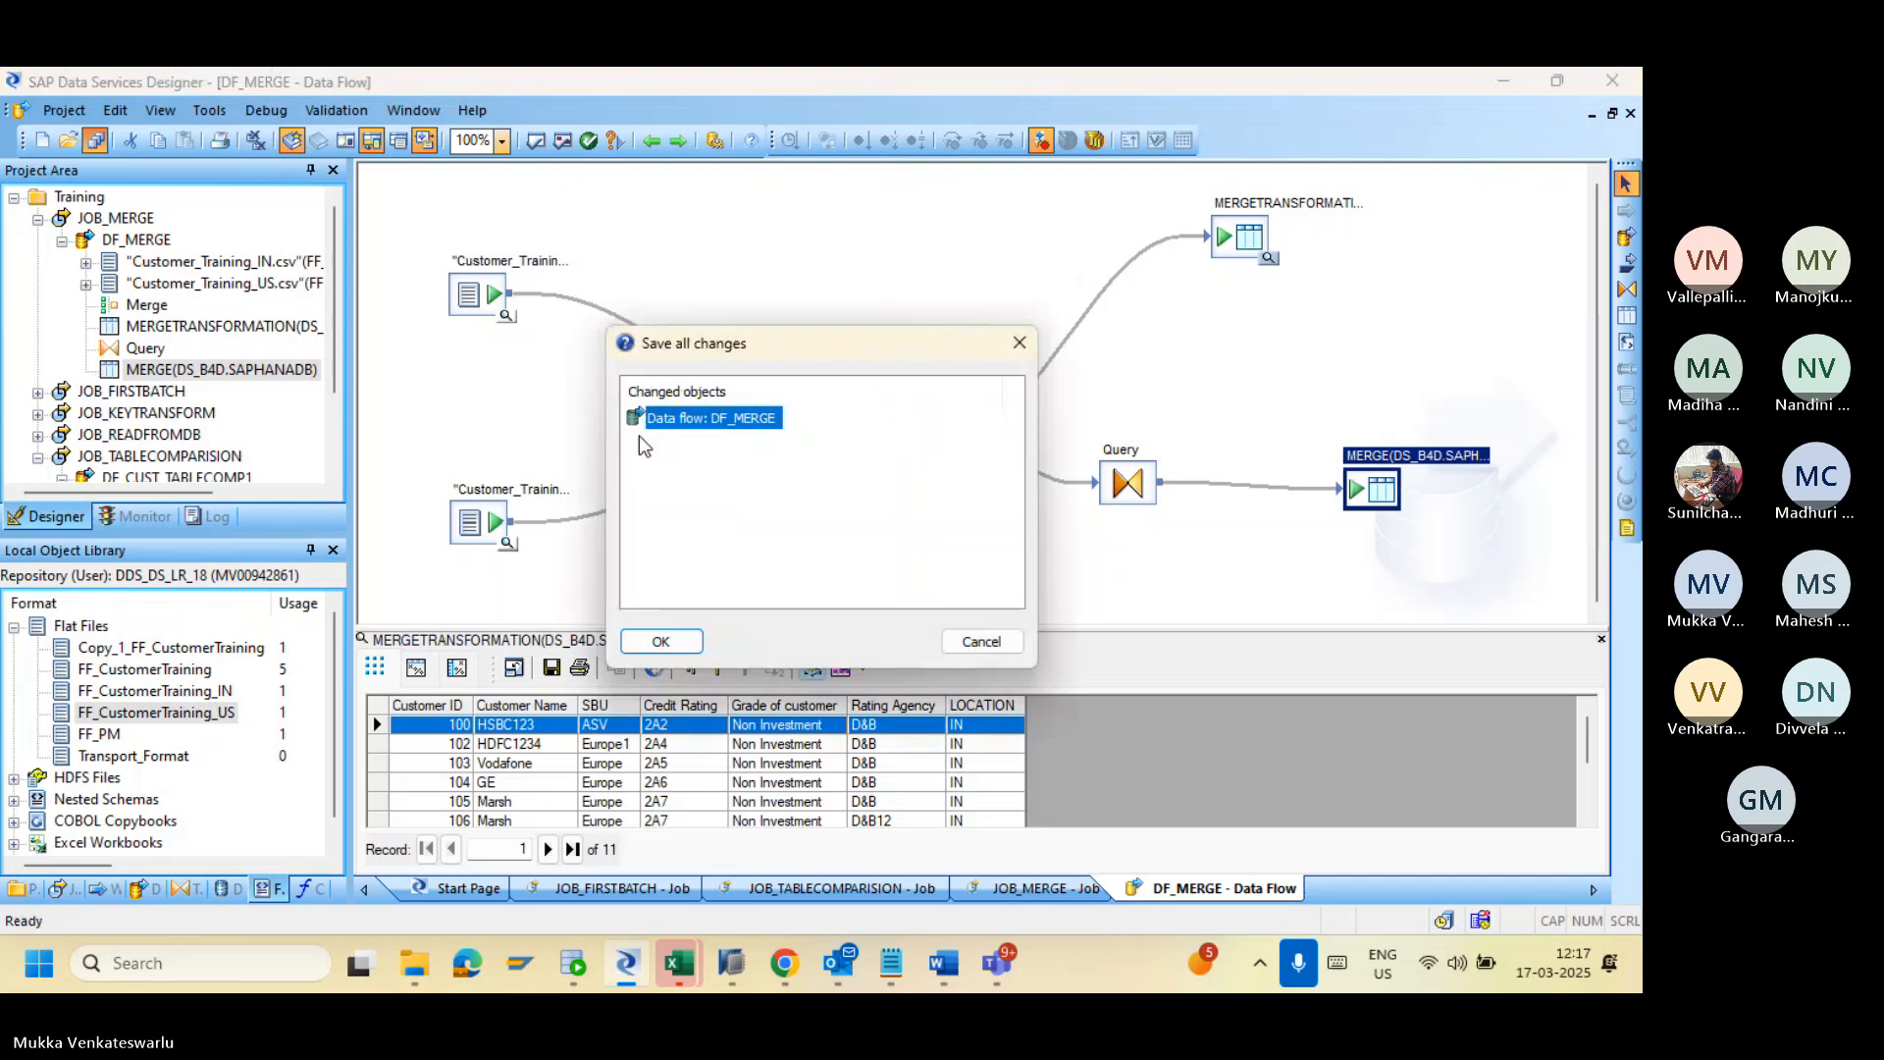
left_click(660, 638)
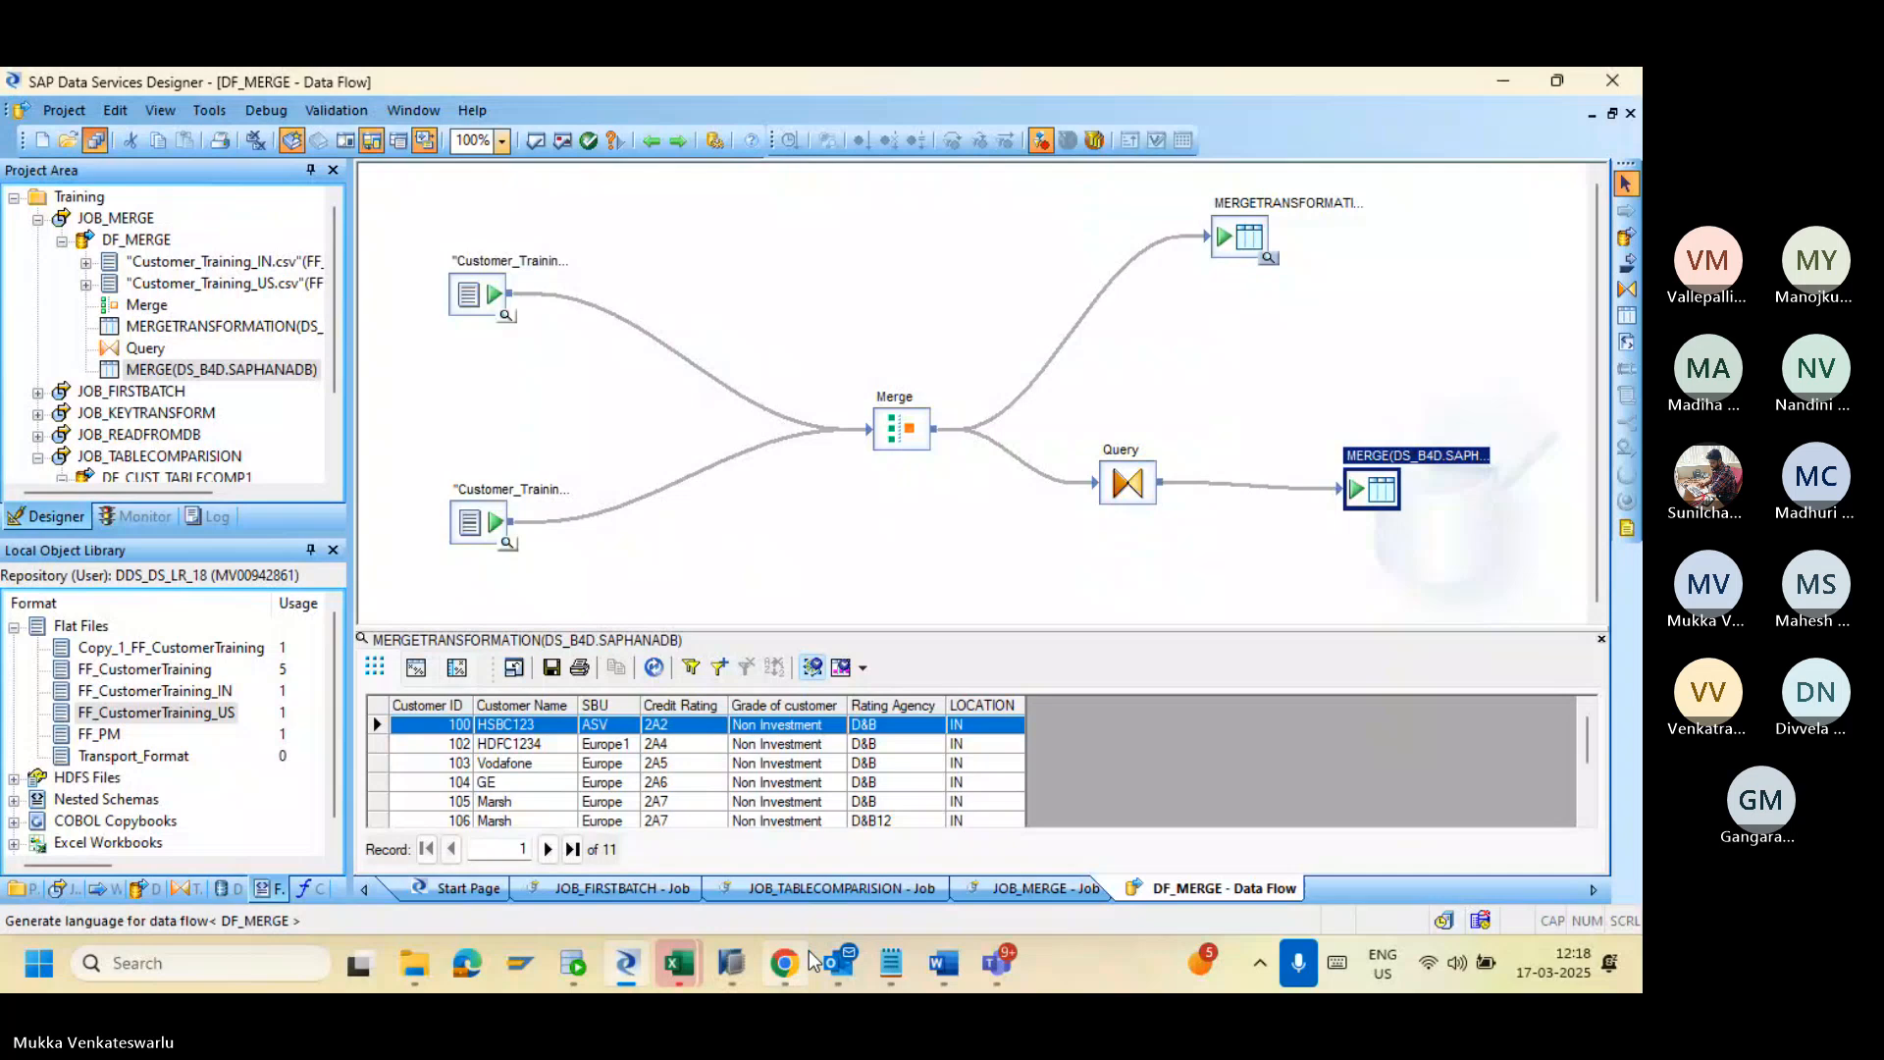
Step: Switch to the Data Services Management Console, execute batch job JOB_MERGE from repository DDS_DS_LR_18, and open its trace log
mouse_move(790, 964)
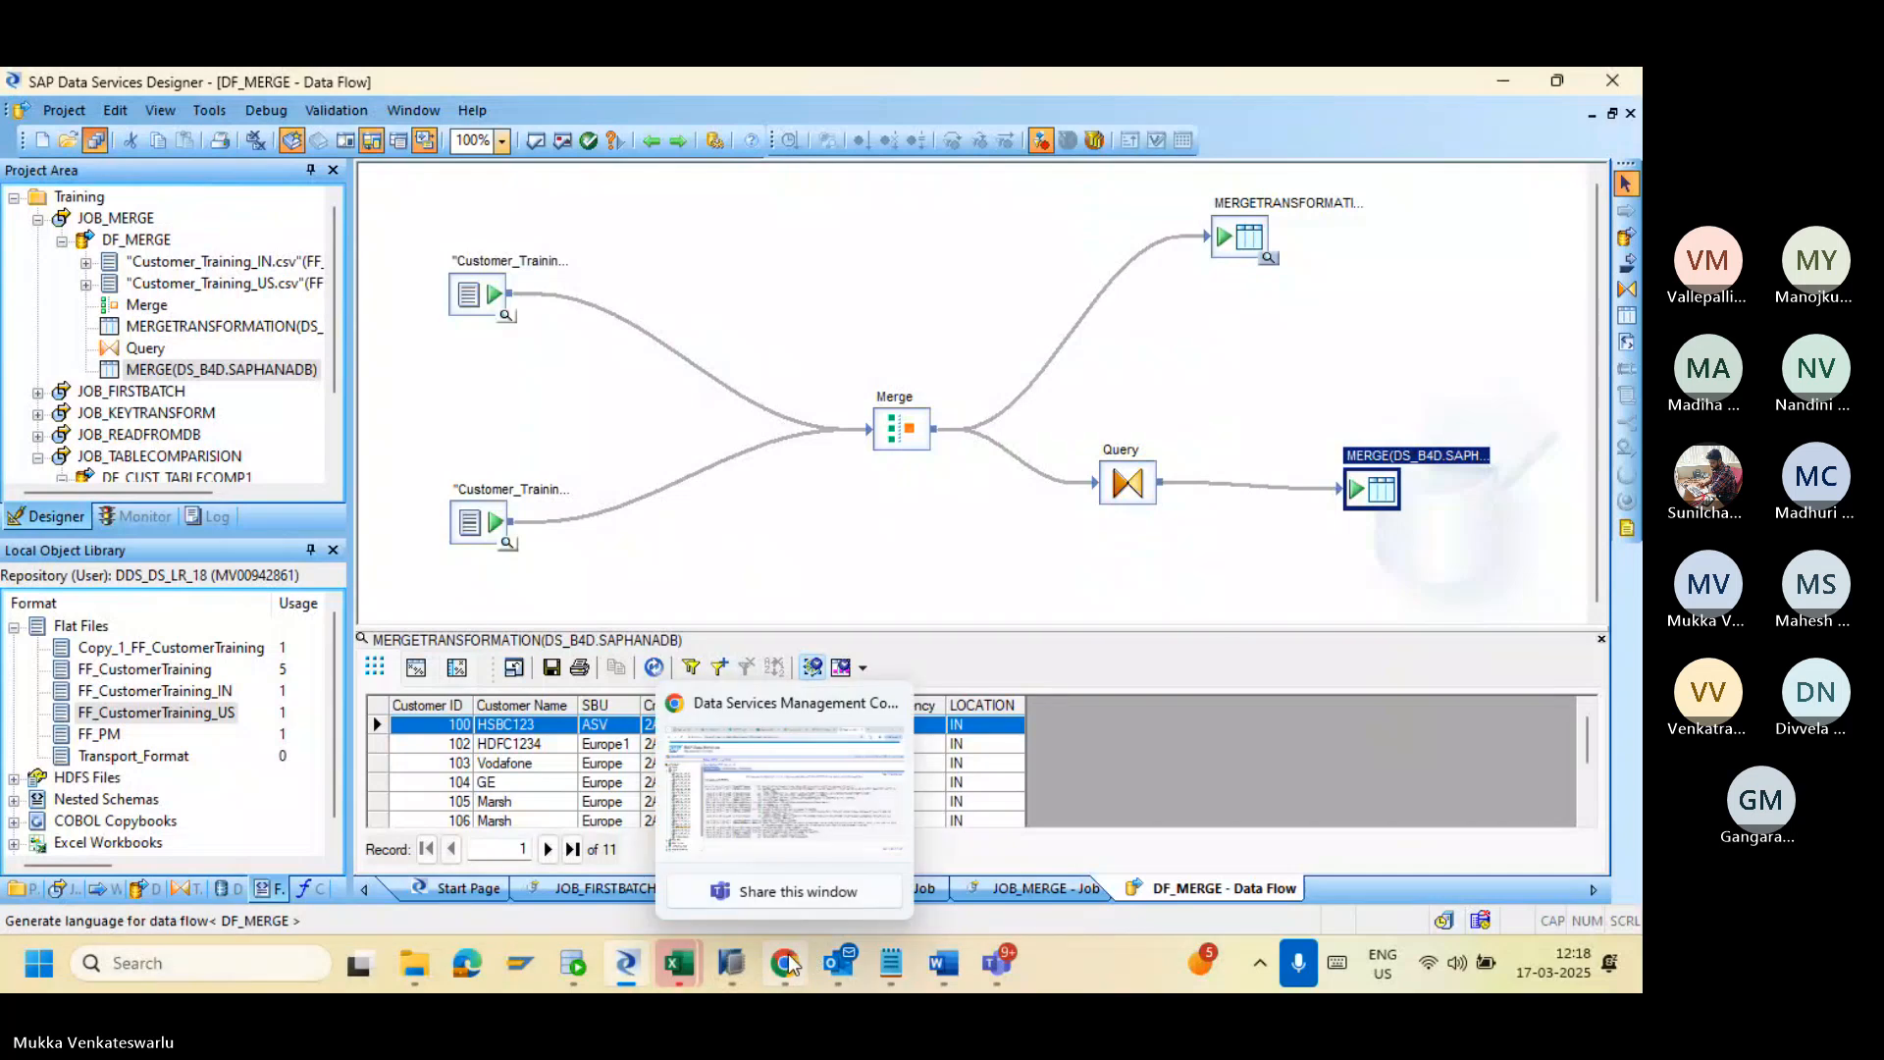
left_click(789, 964)
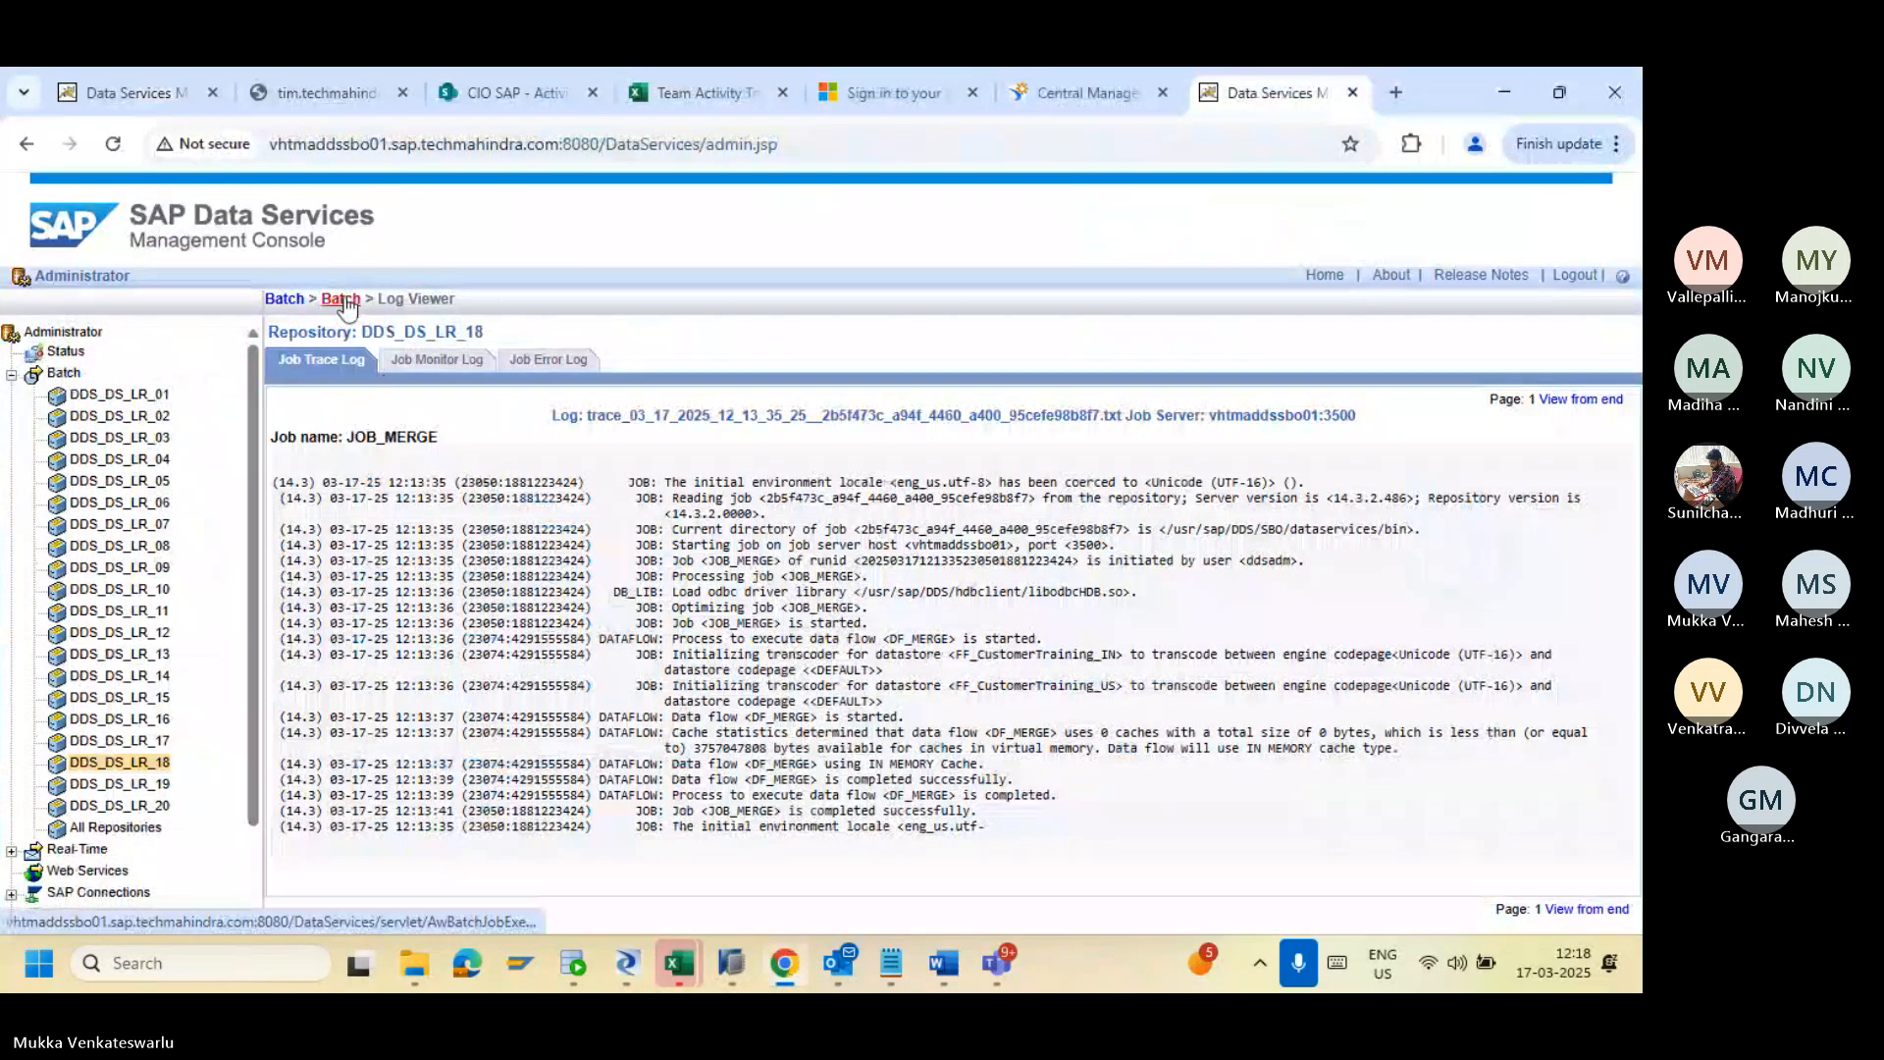
key("alt+Tab")
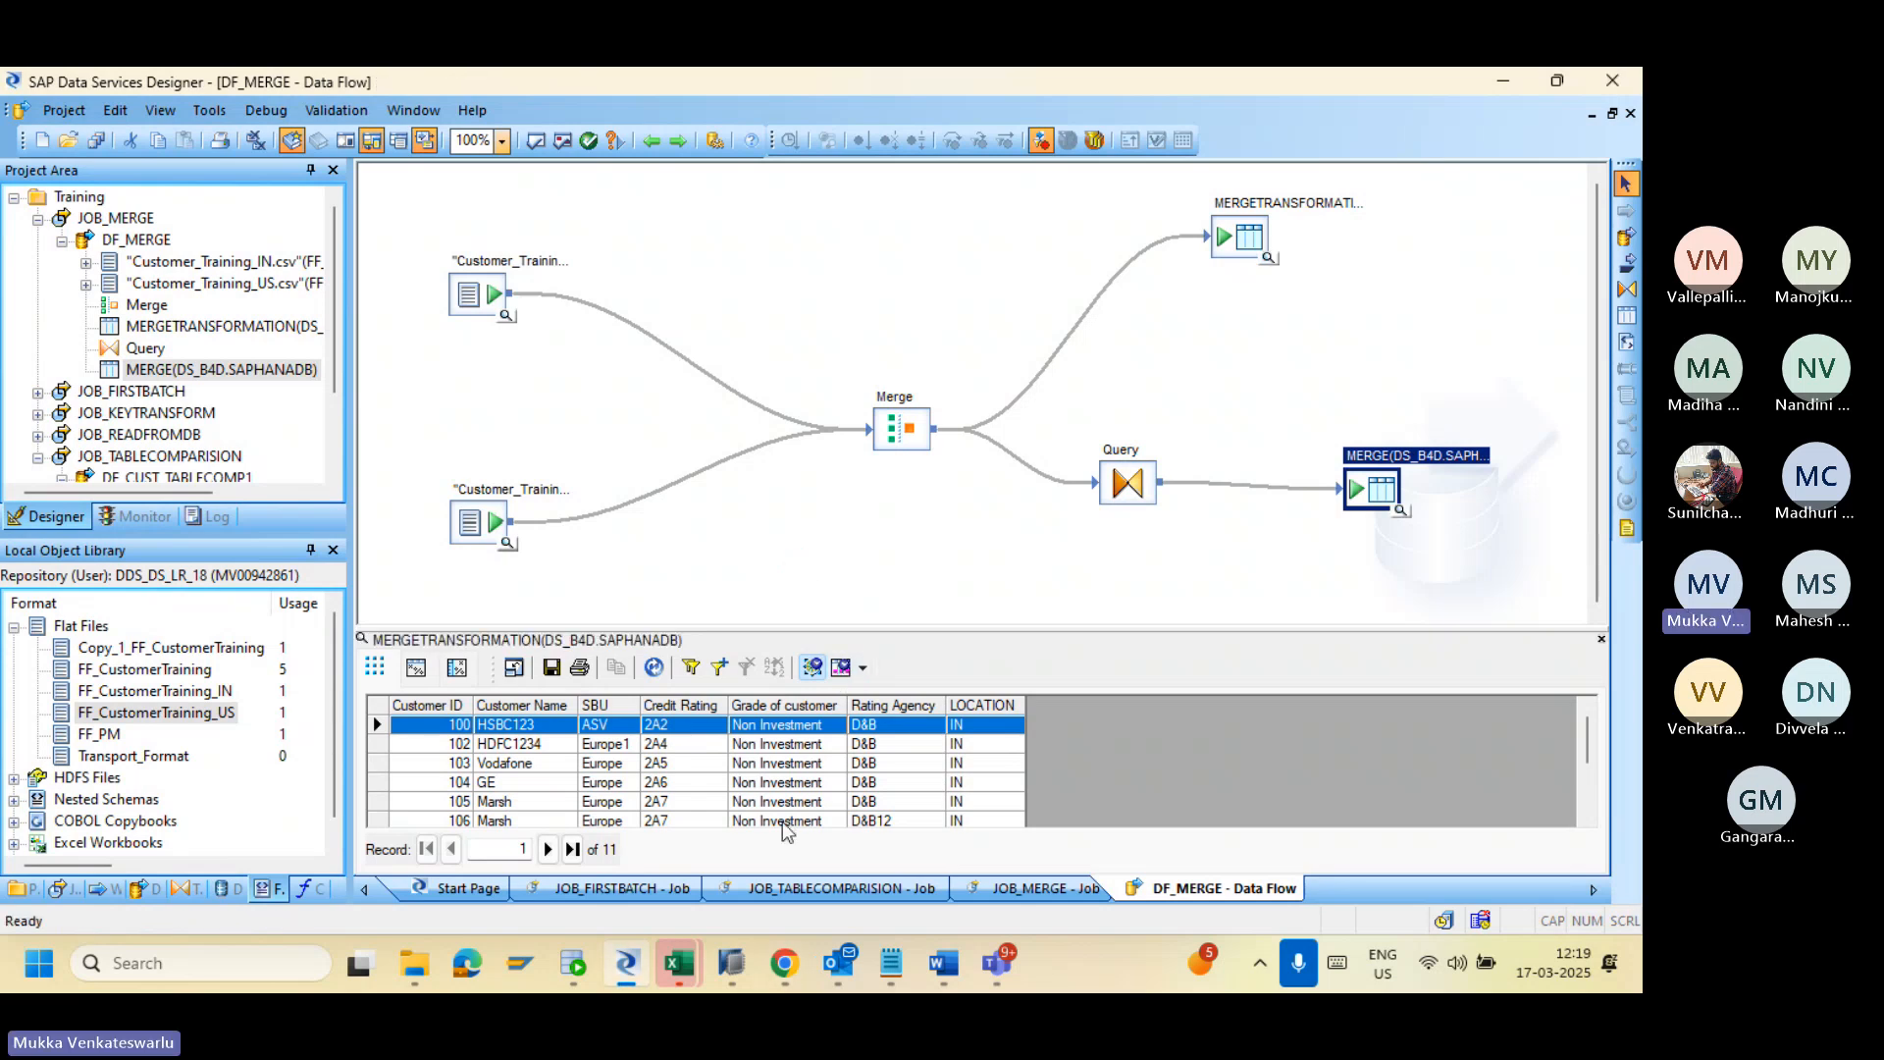
left_click(782, 963)
scroll(1629, 475, "down", 1)
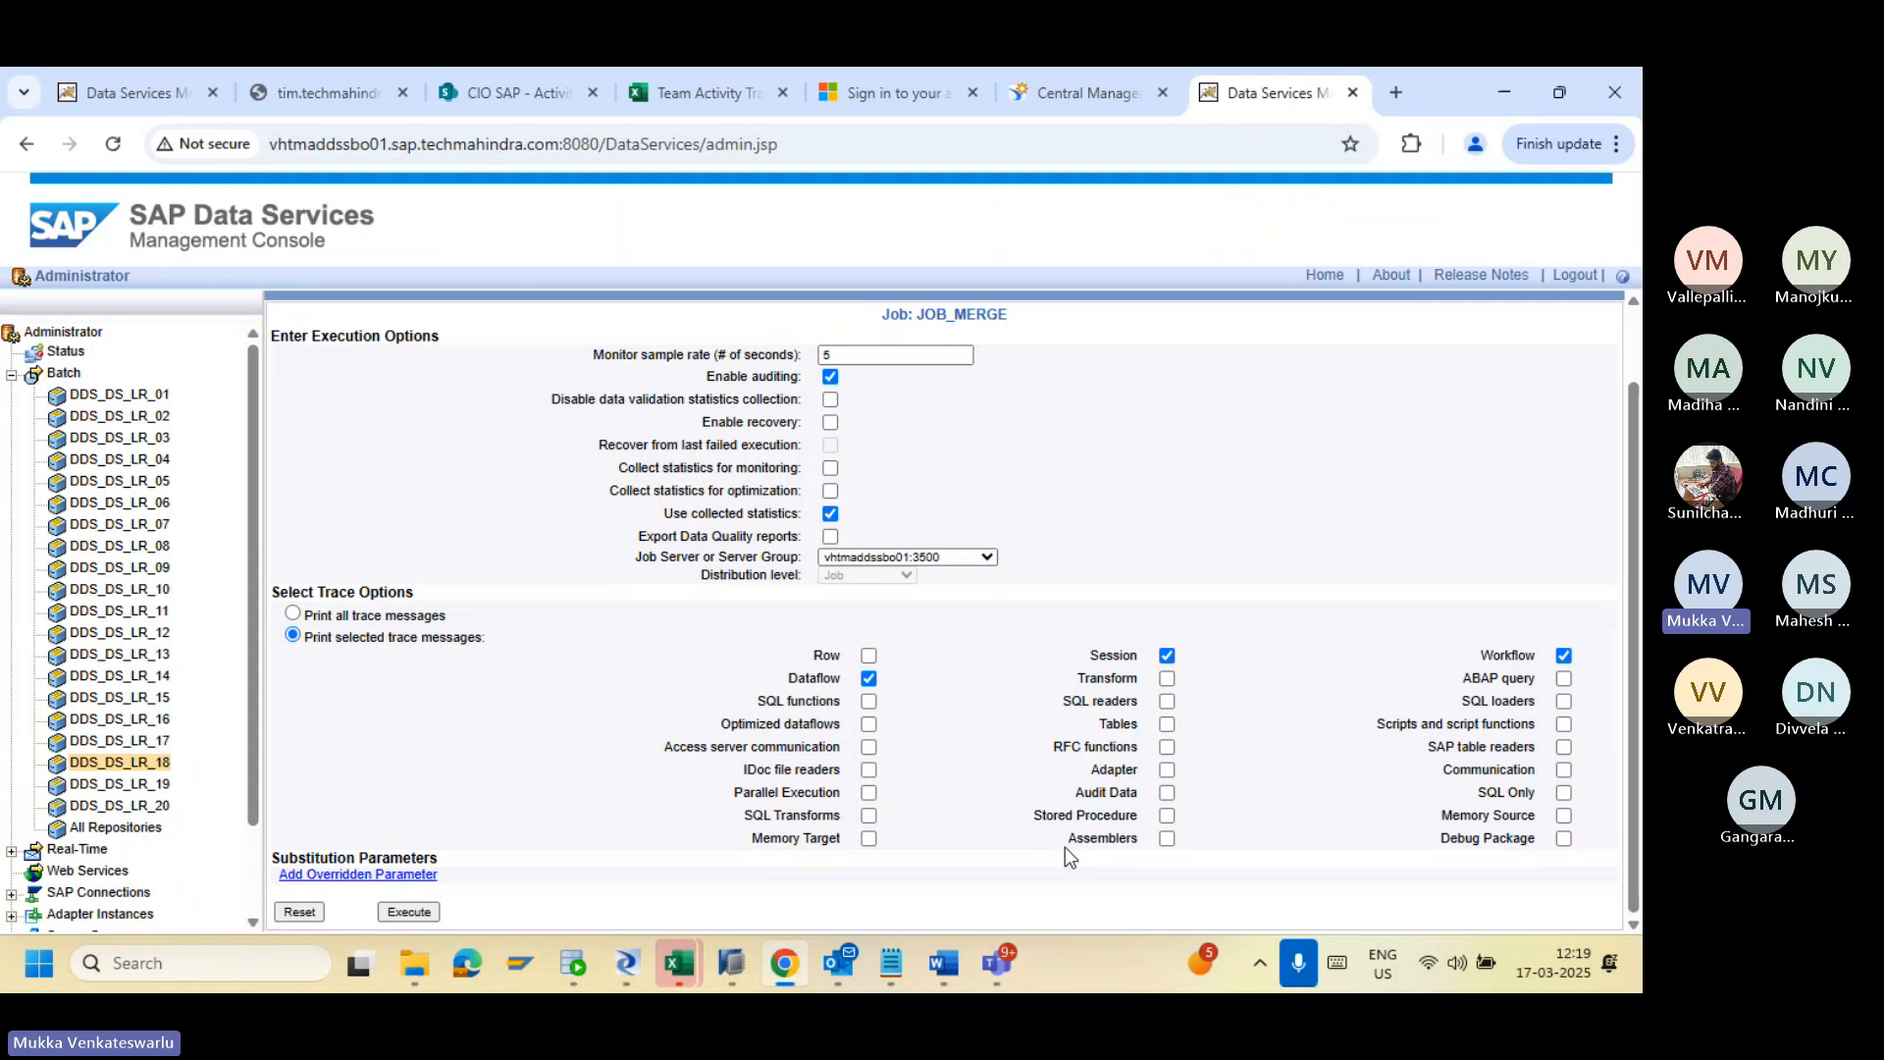
key("alt+Tab")
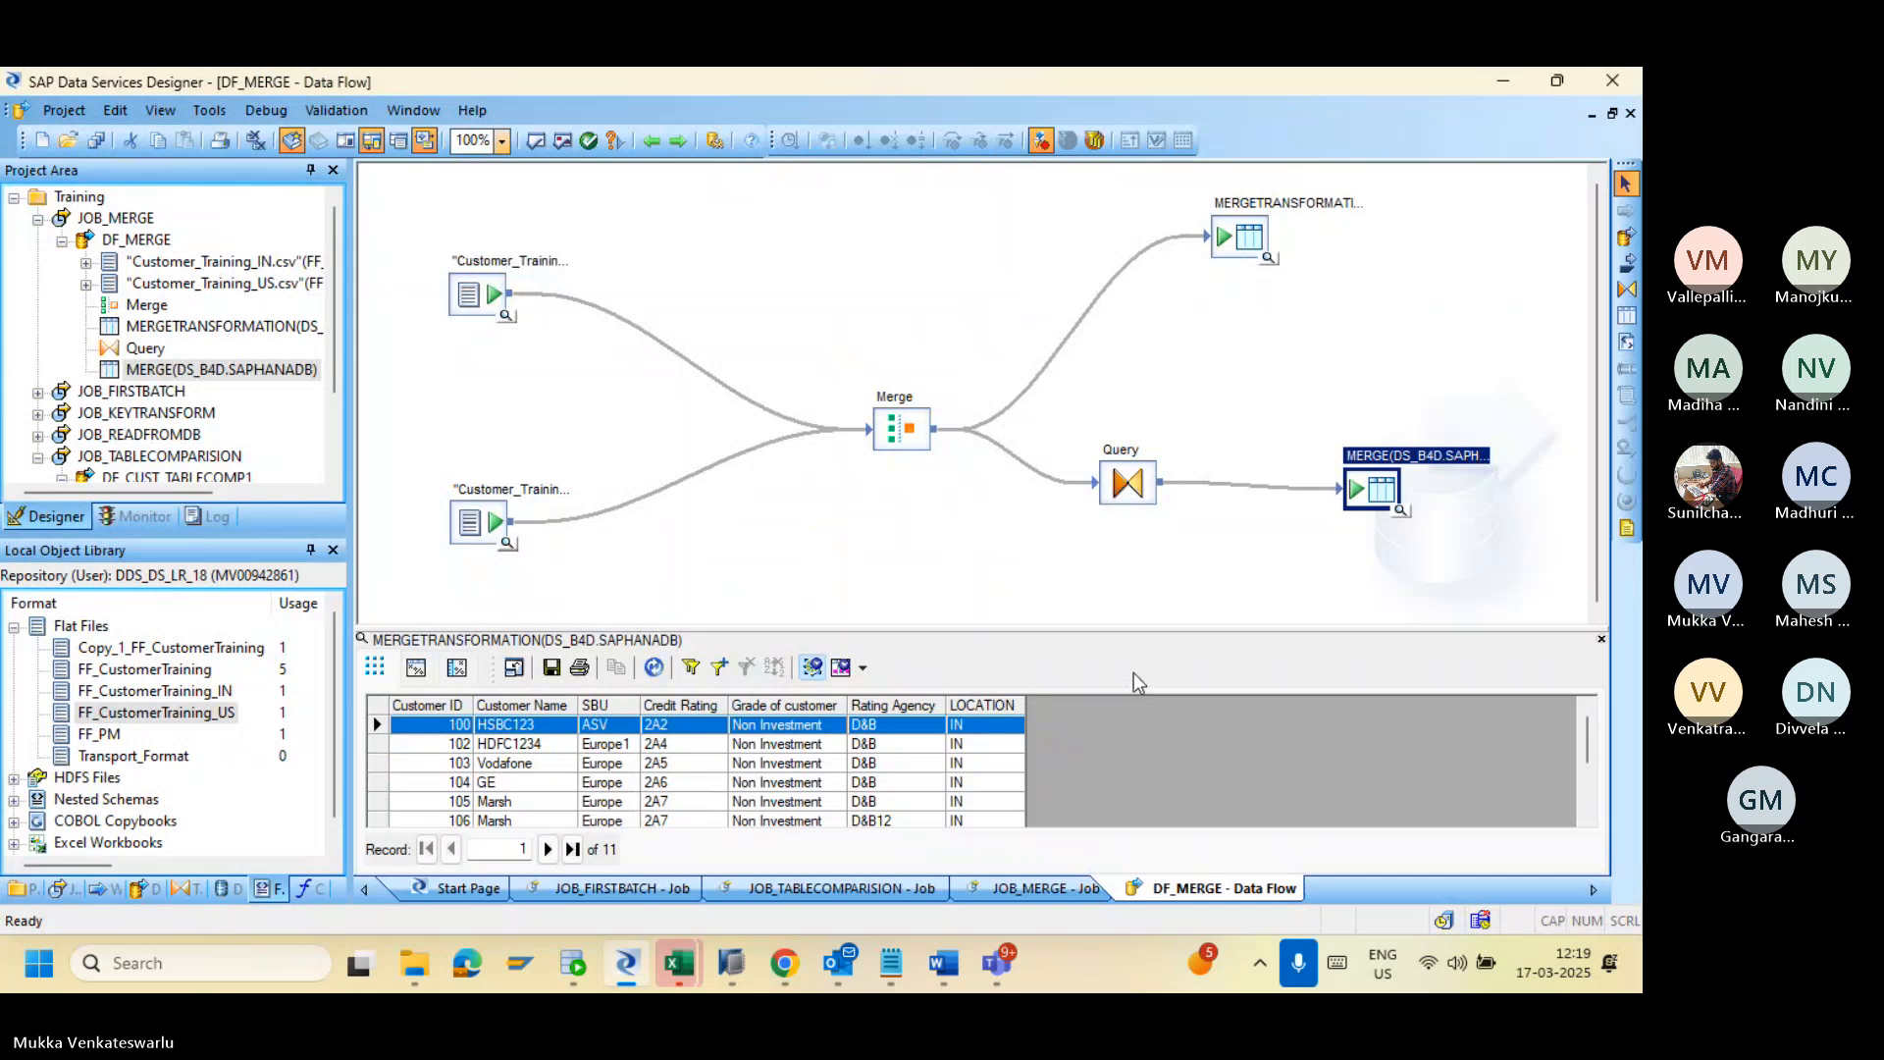
left_click_drag(1101, 628, 1064, 523)
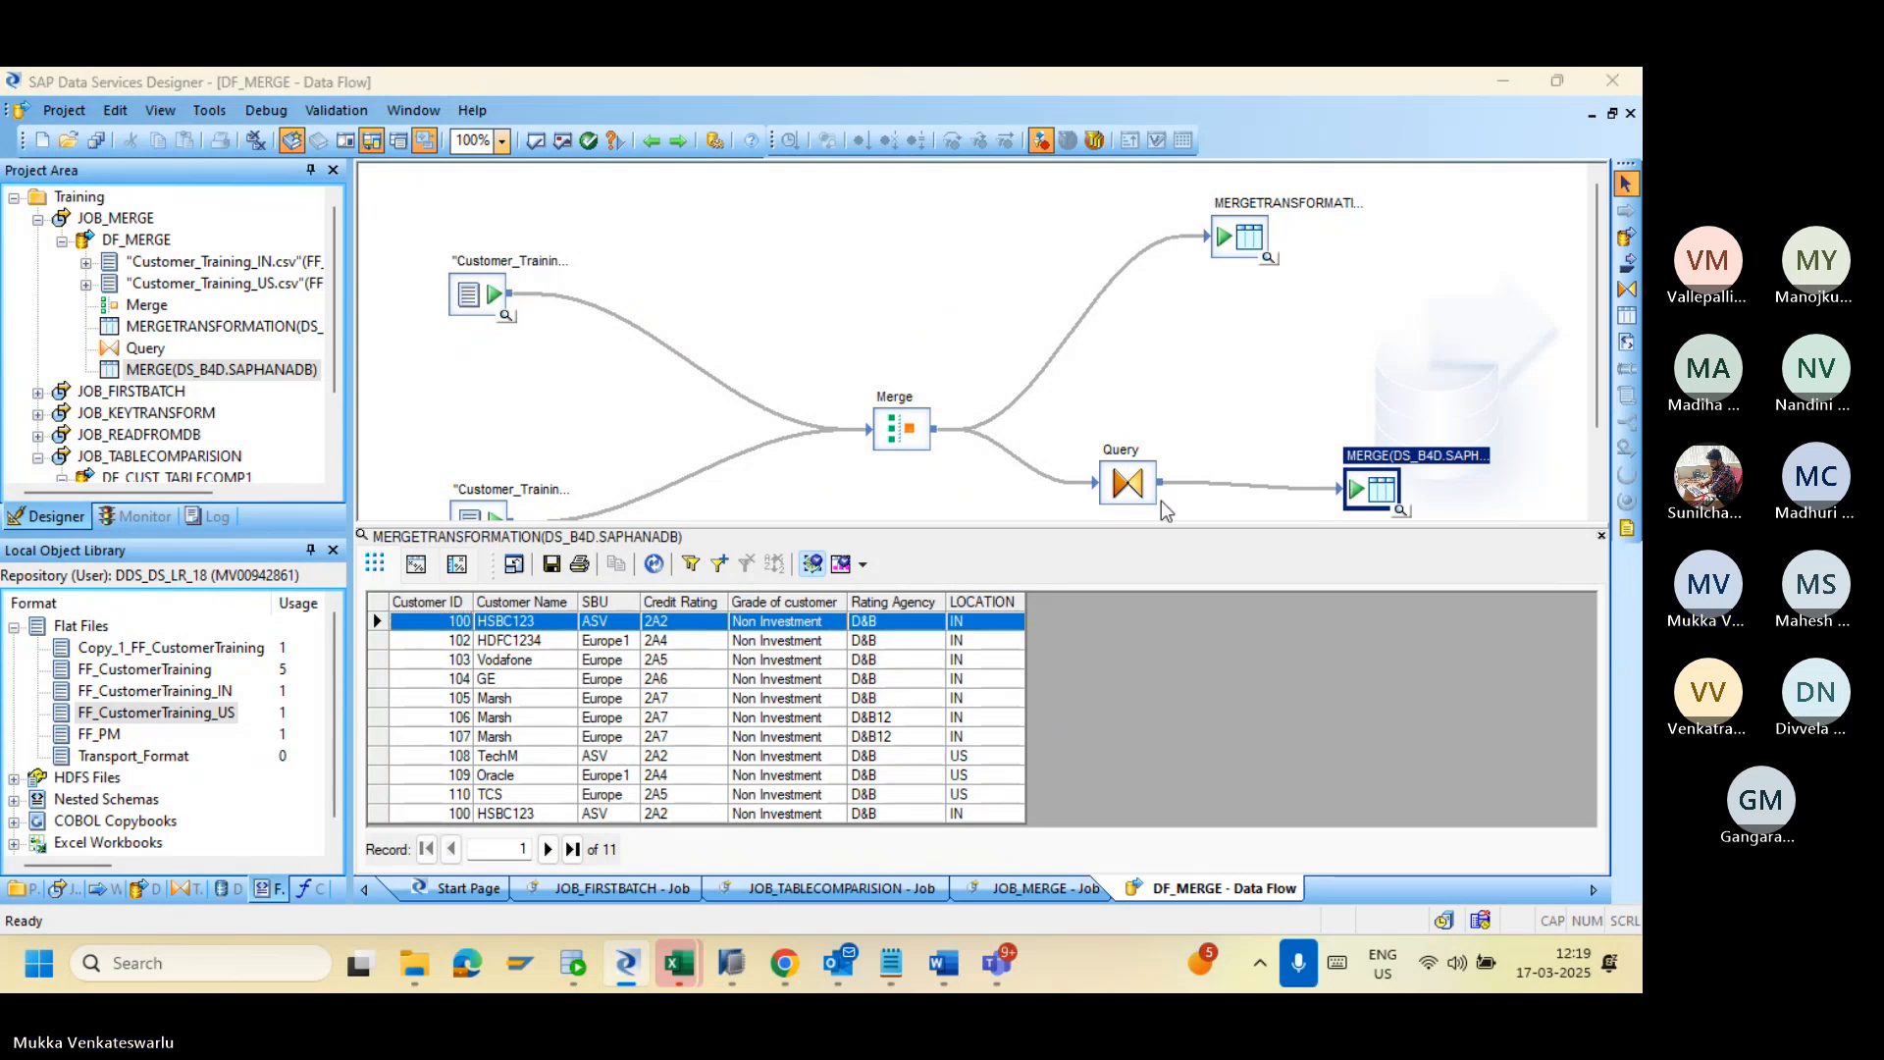
key("alt+Tab")
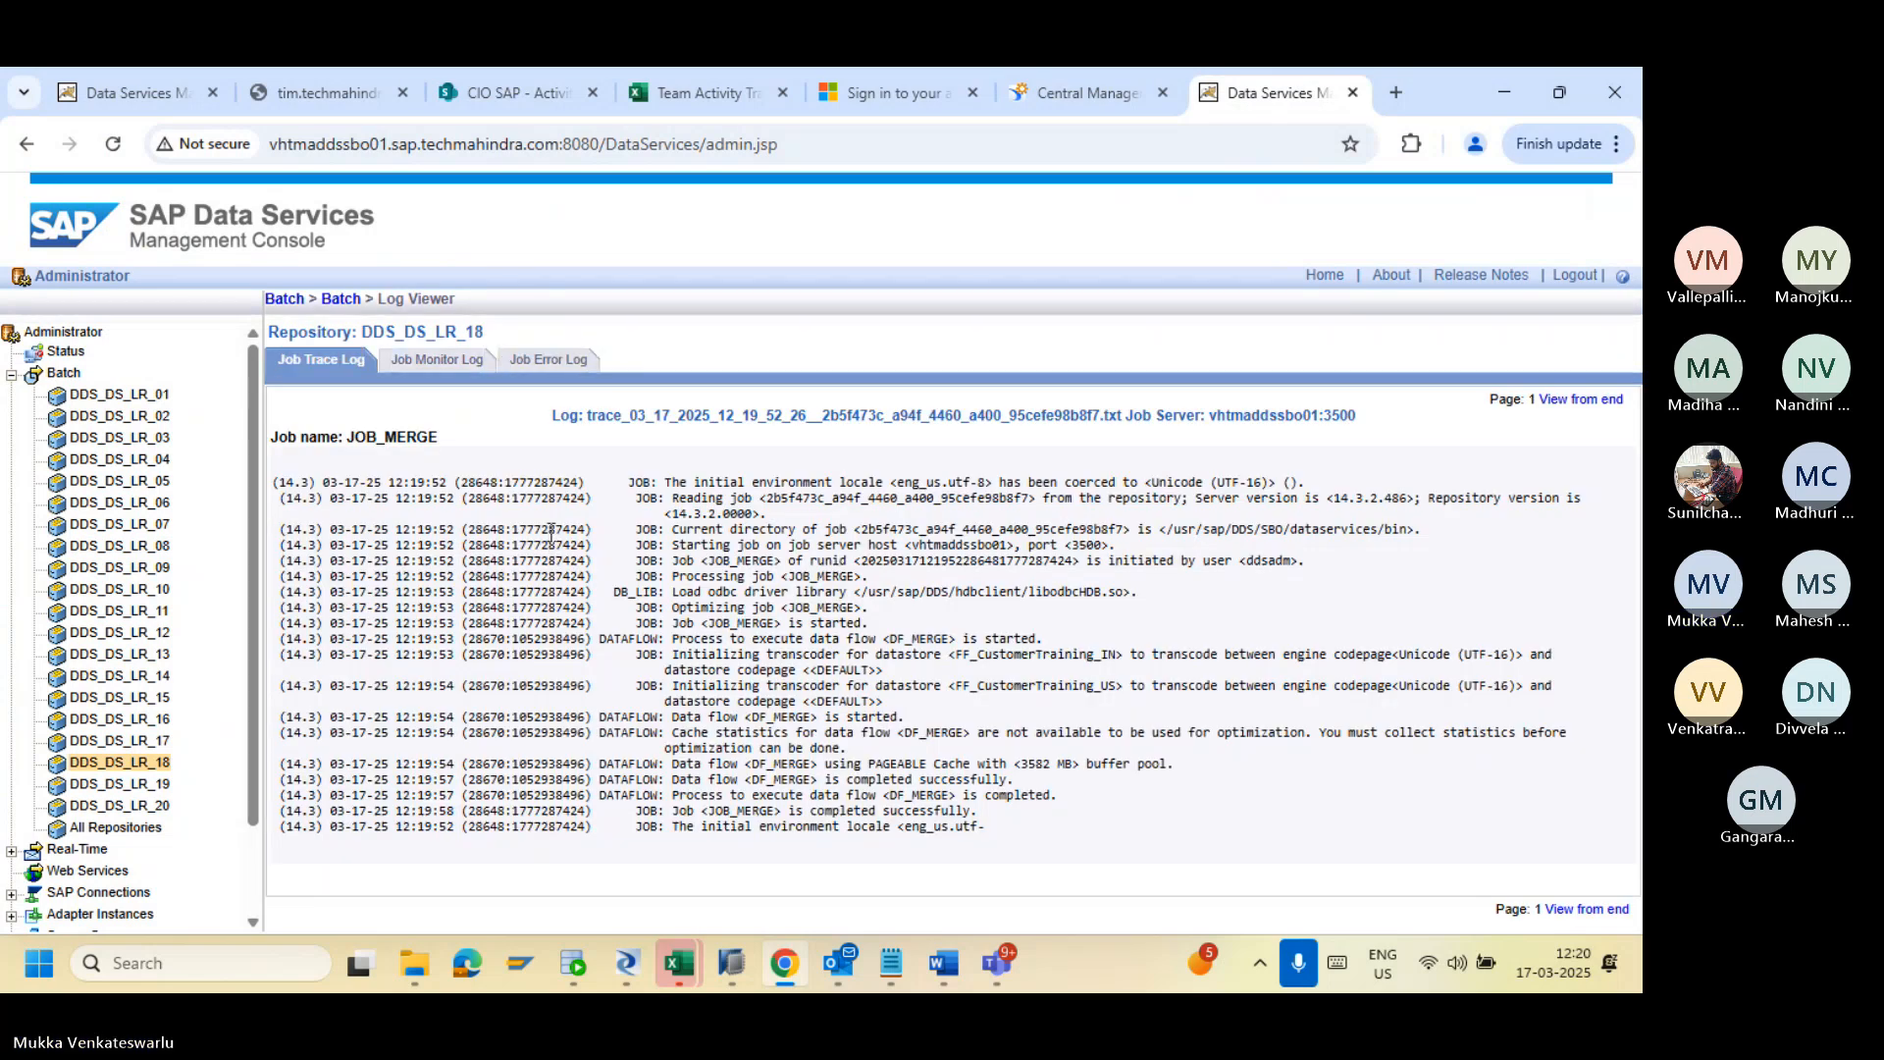
Step: Back in Data Services Designer, compare the MERGE and MERGETRANSFORMATION table data and review the Query's Distinct rows setting
key("alt+Tab")
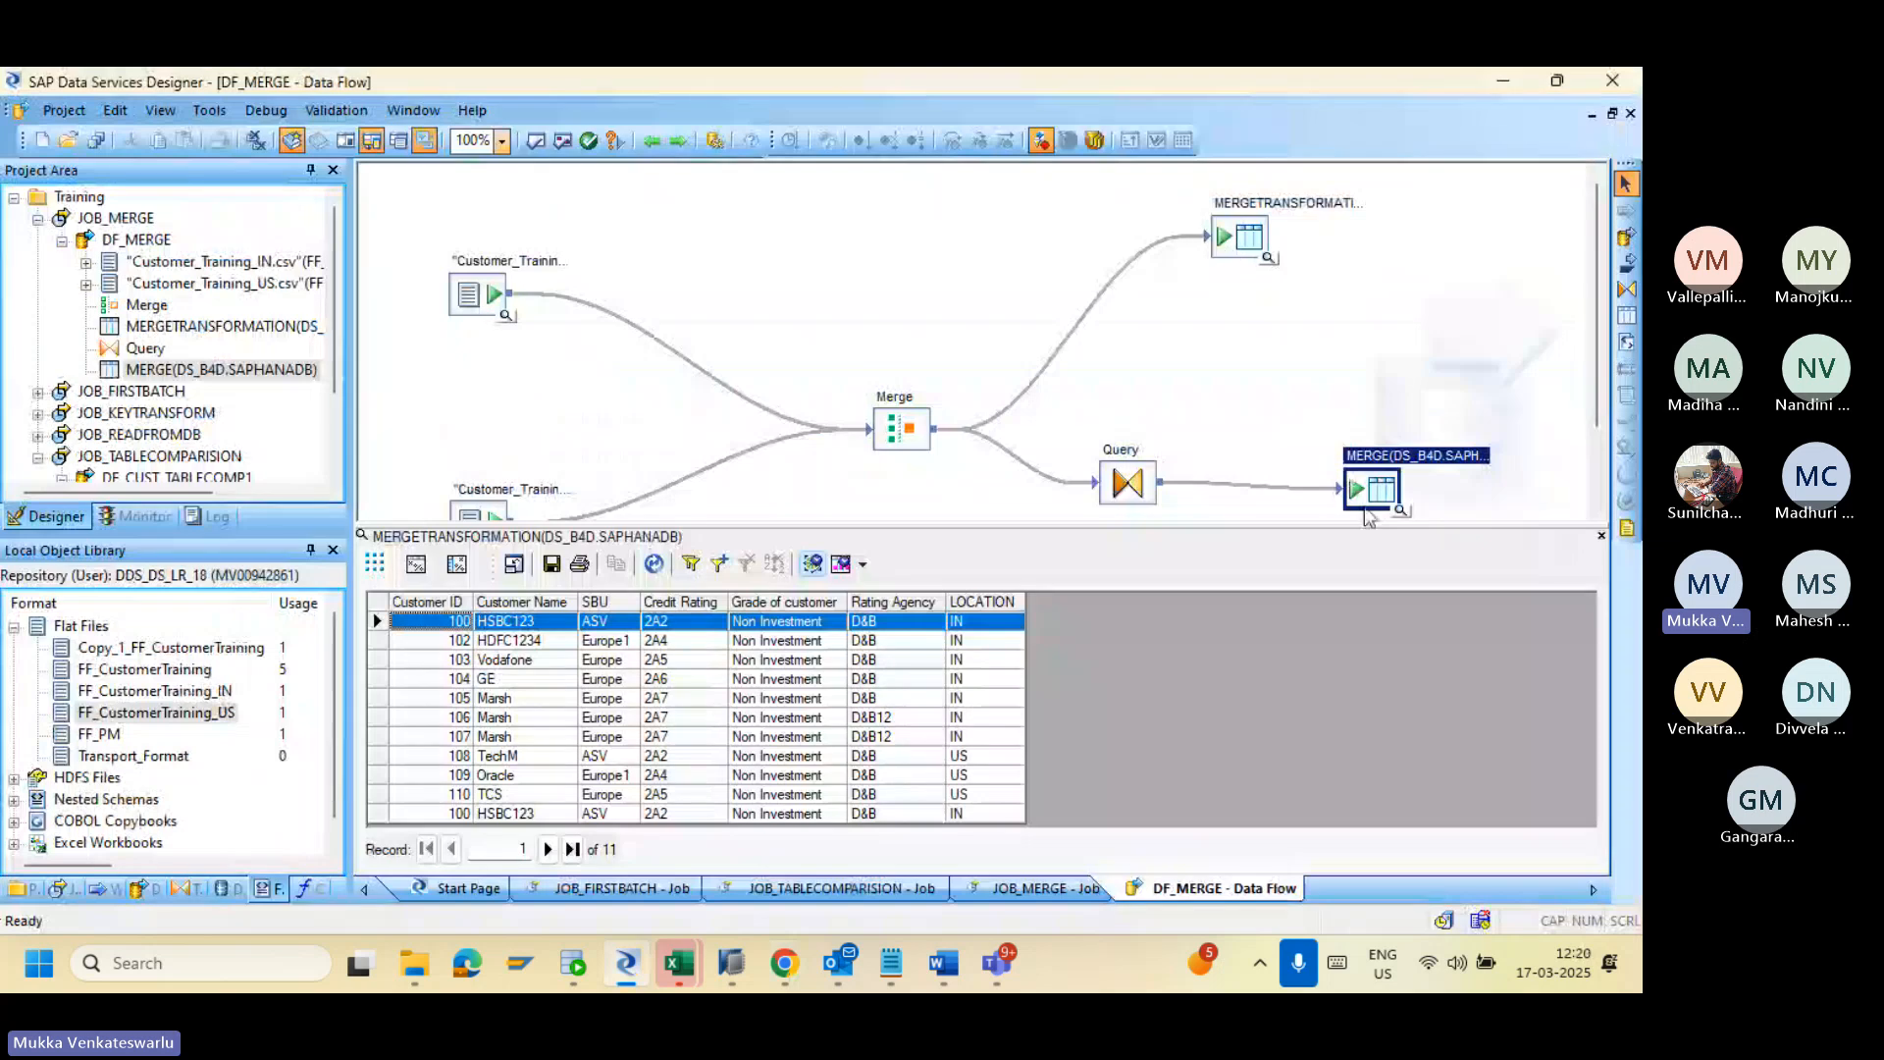
left_click(1401, 512)
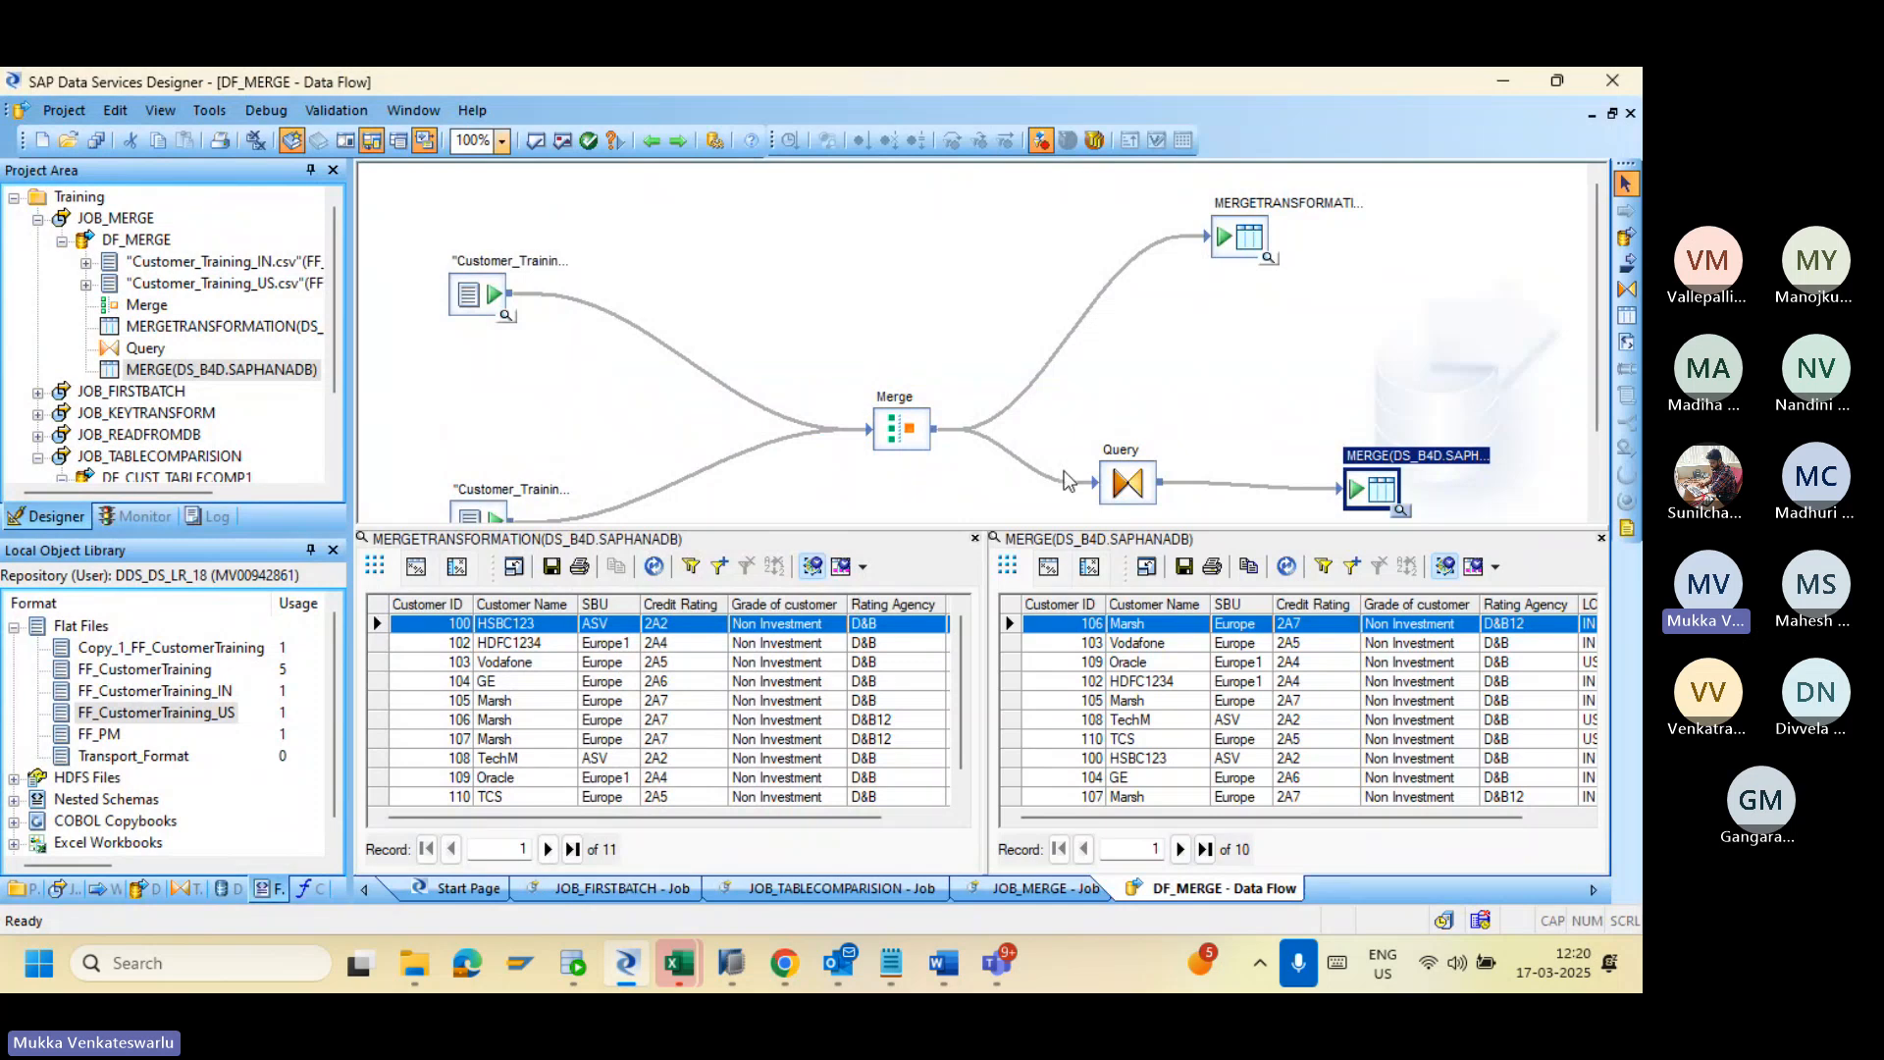
double_click(1128, 482)
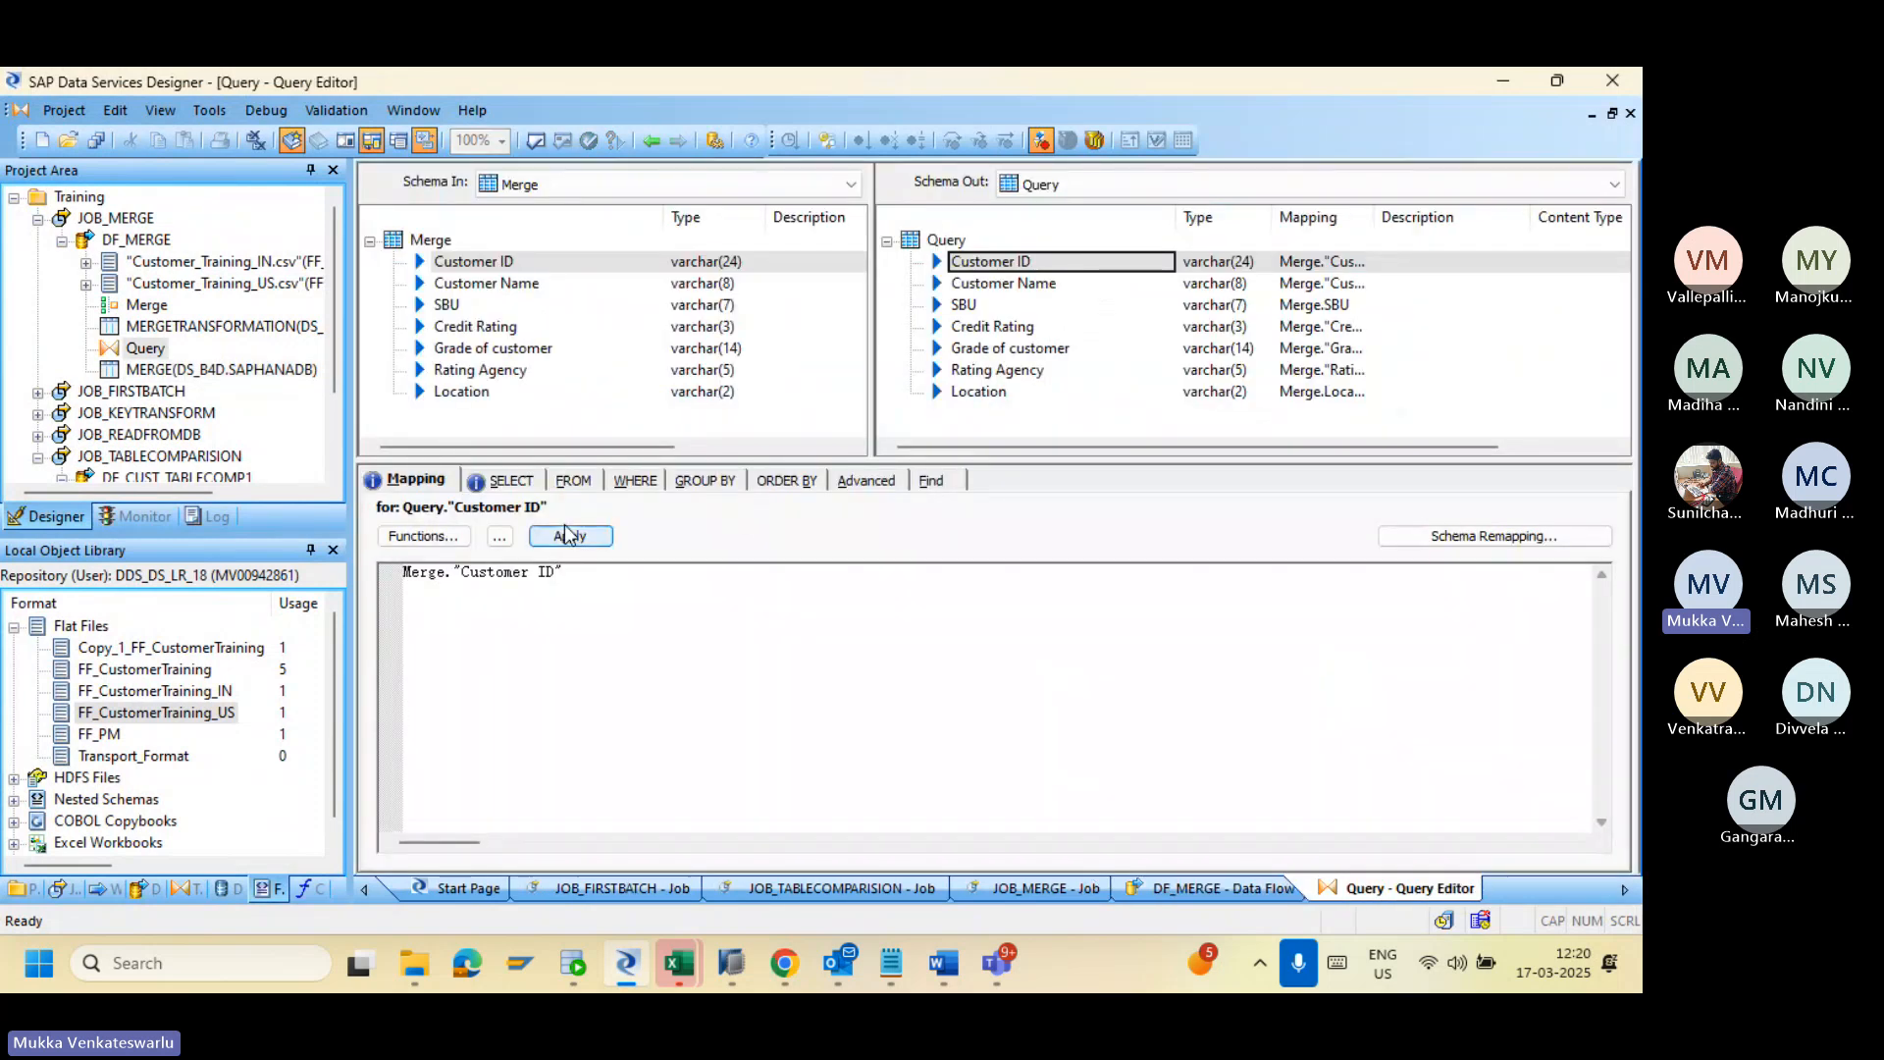
left_click(493, 485)
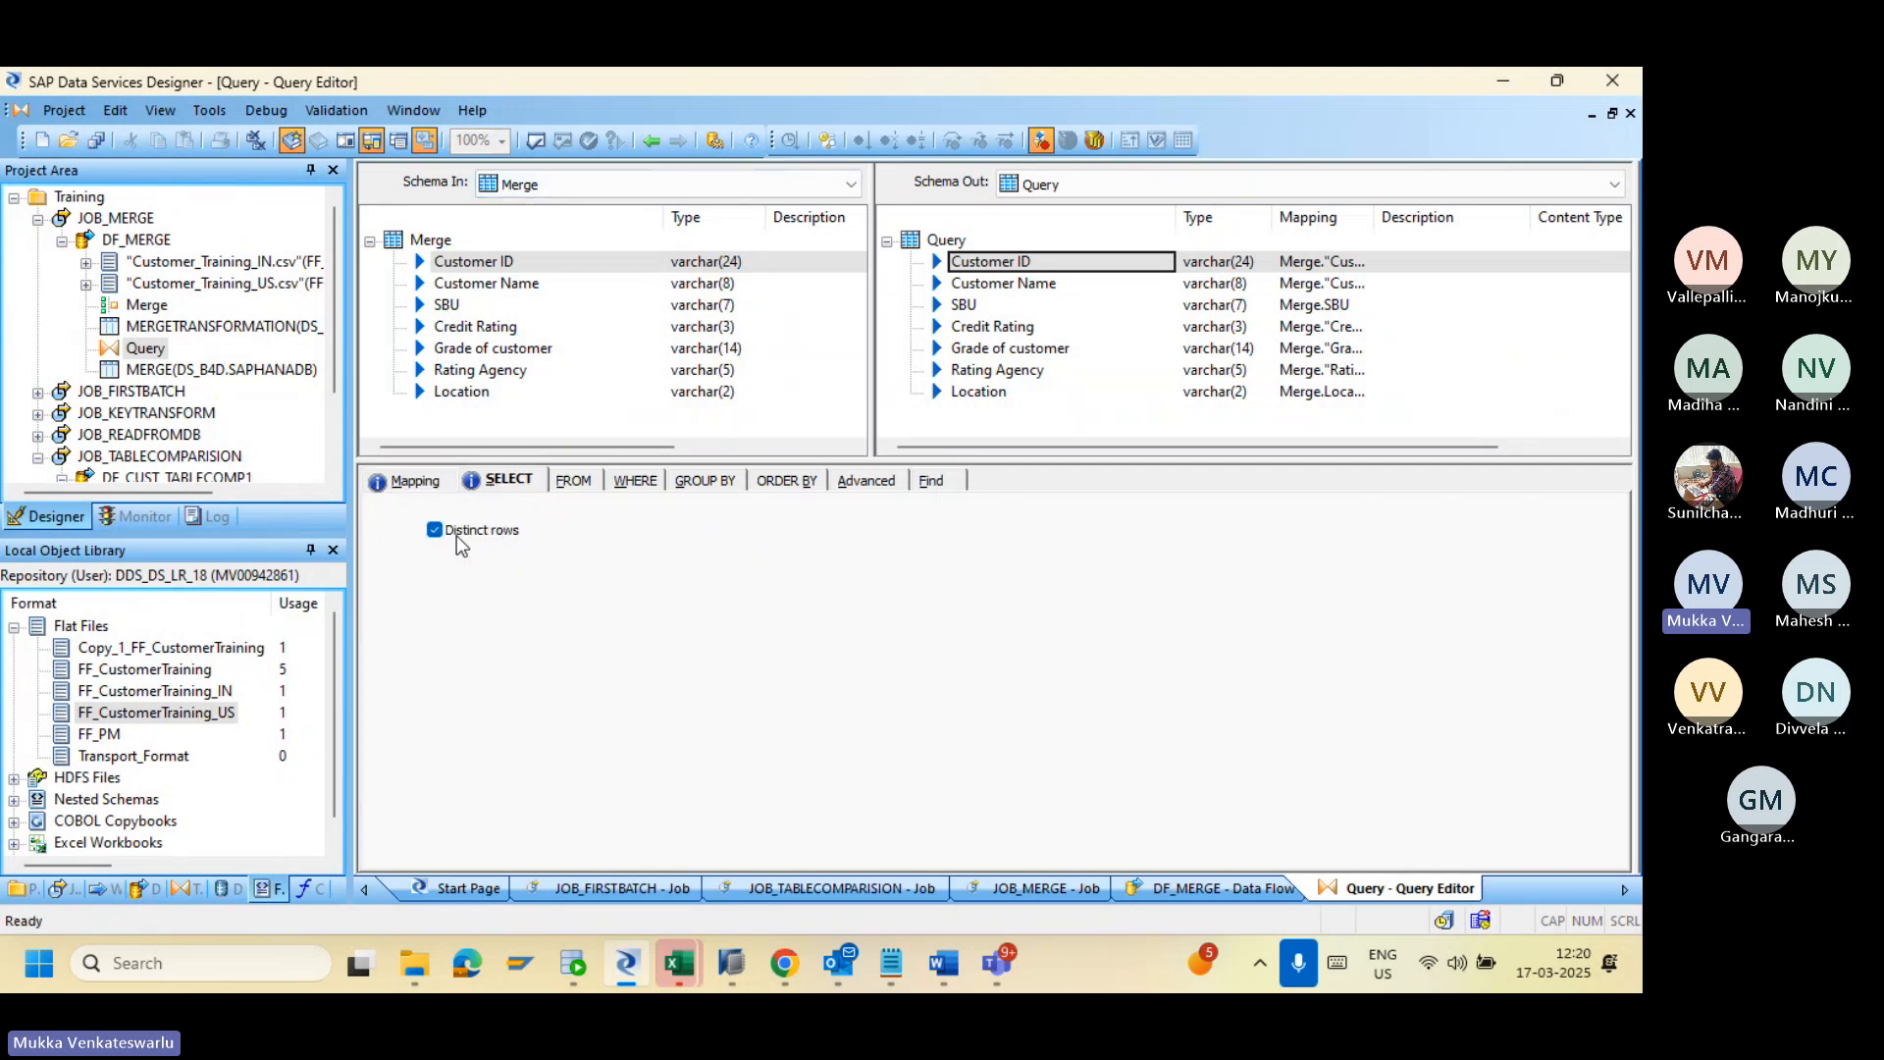
left_click(651, 143)
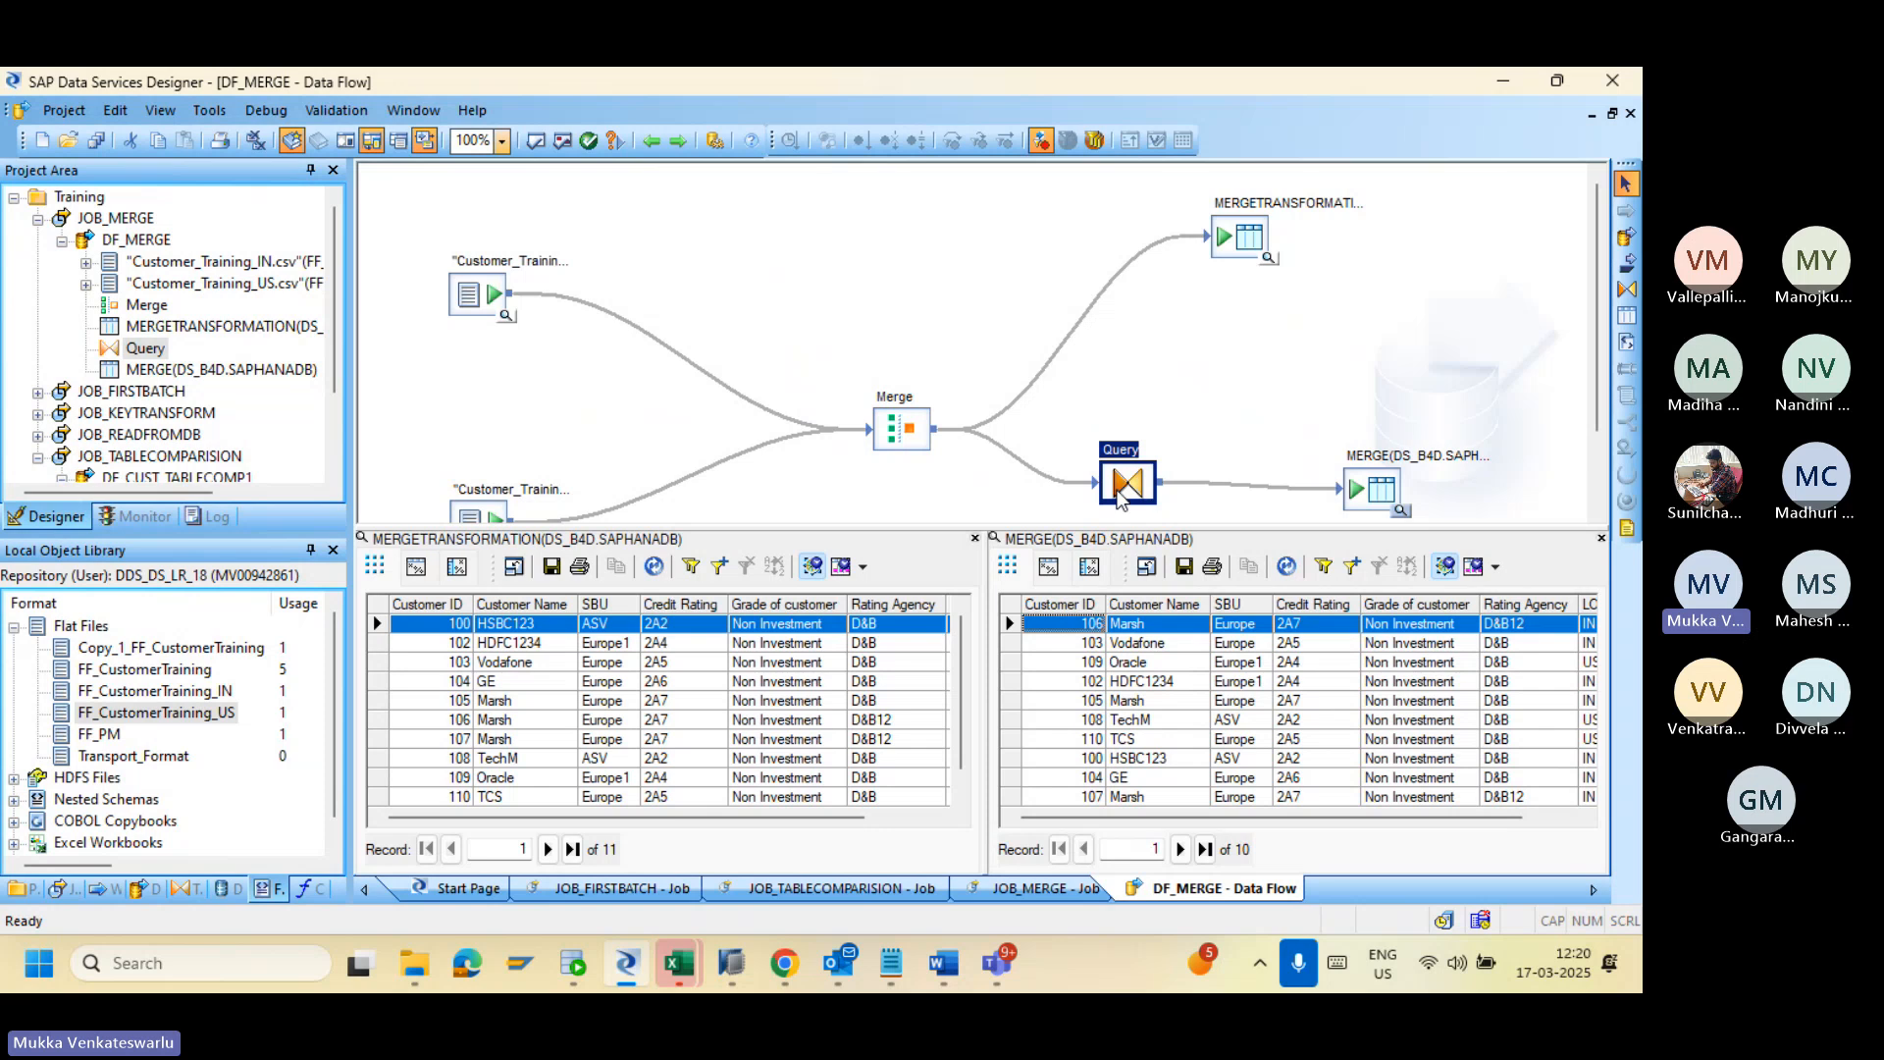
left_click(1096, 762)
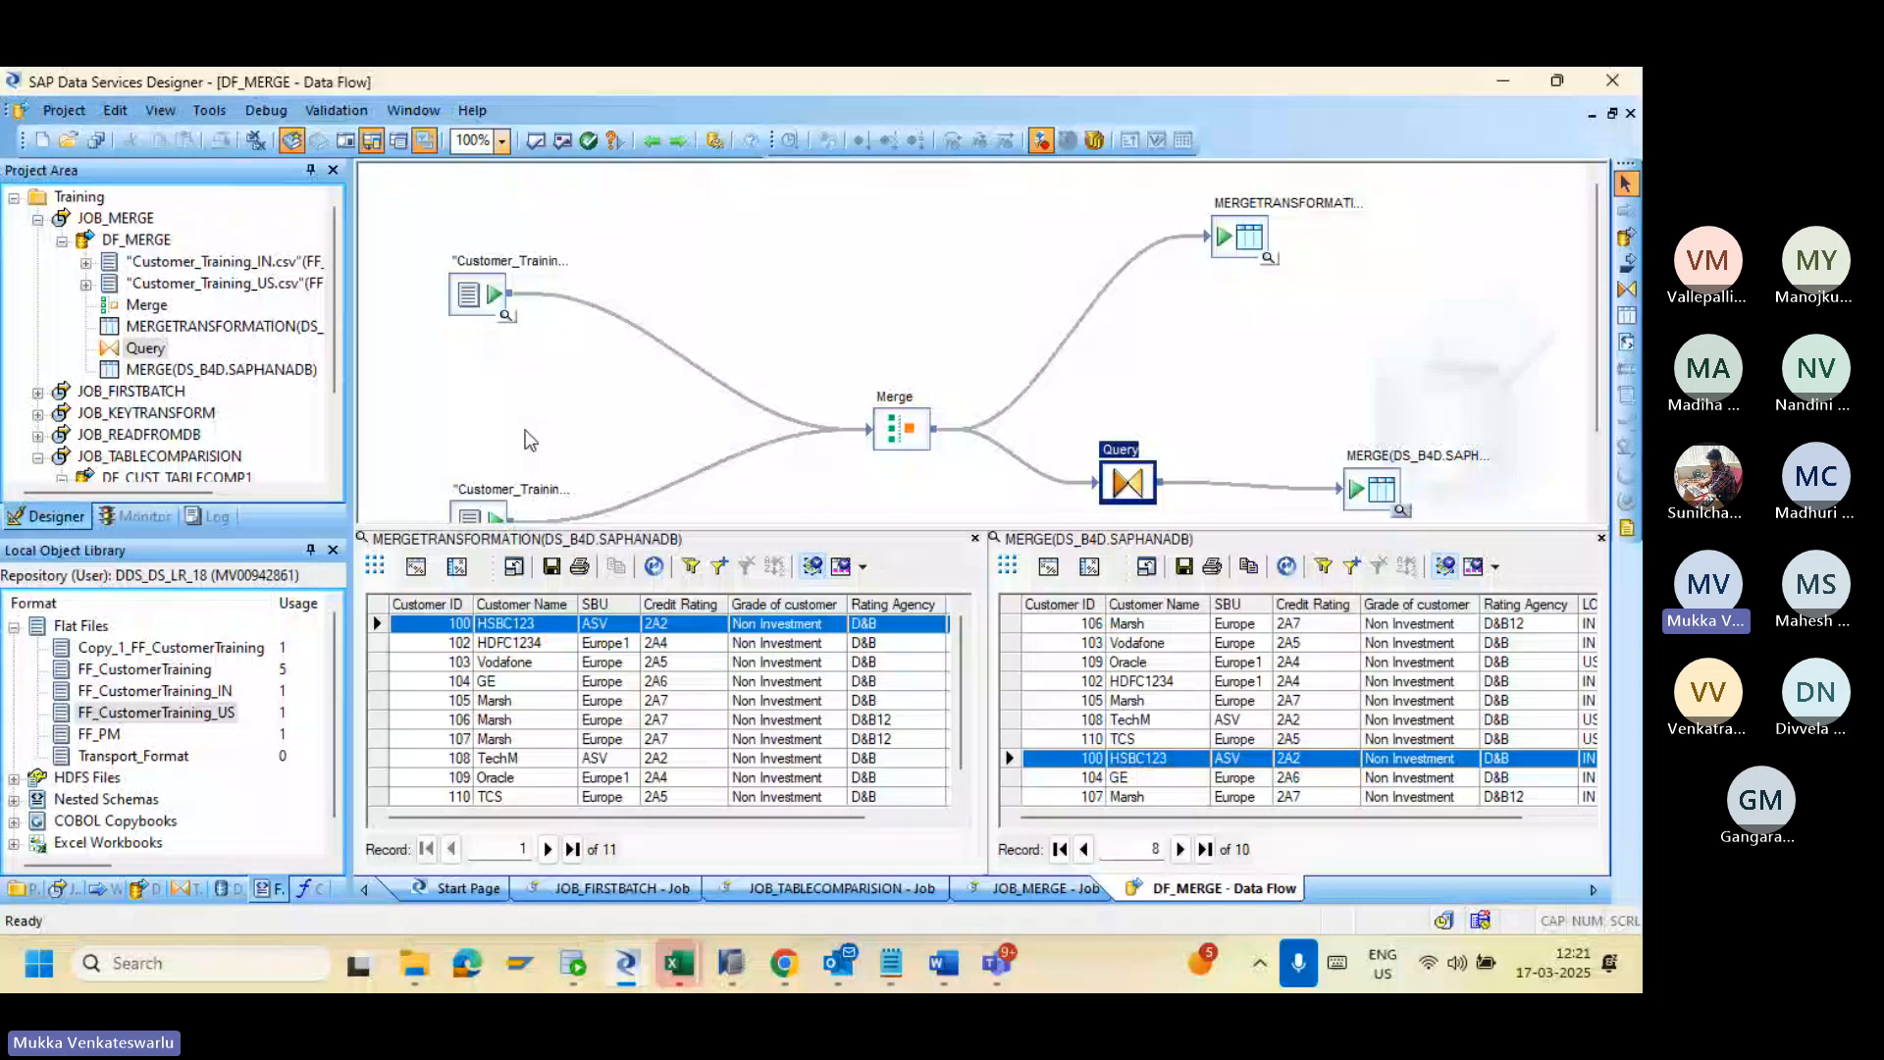
Step: Switch to the Customer_Training_US workbook in Excel and add an Addres header in H1 with the value ABC in H2
left_click(472, 312)
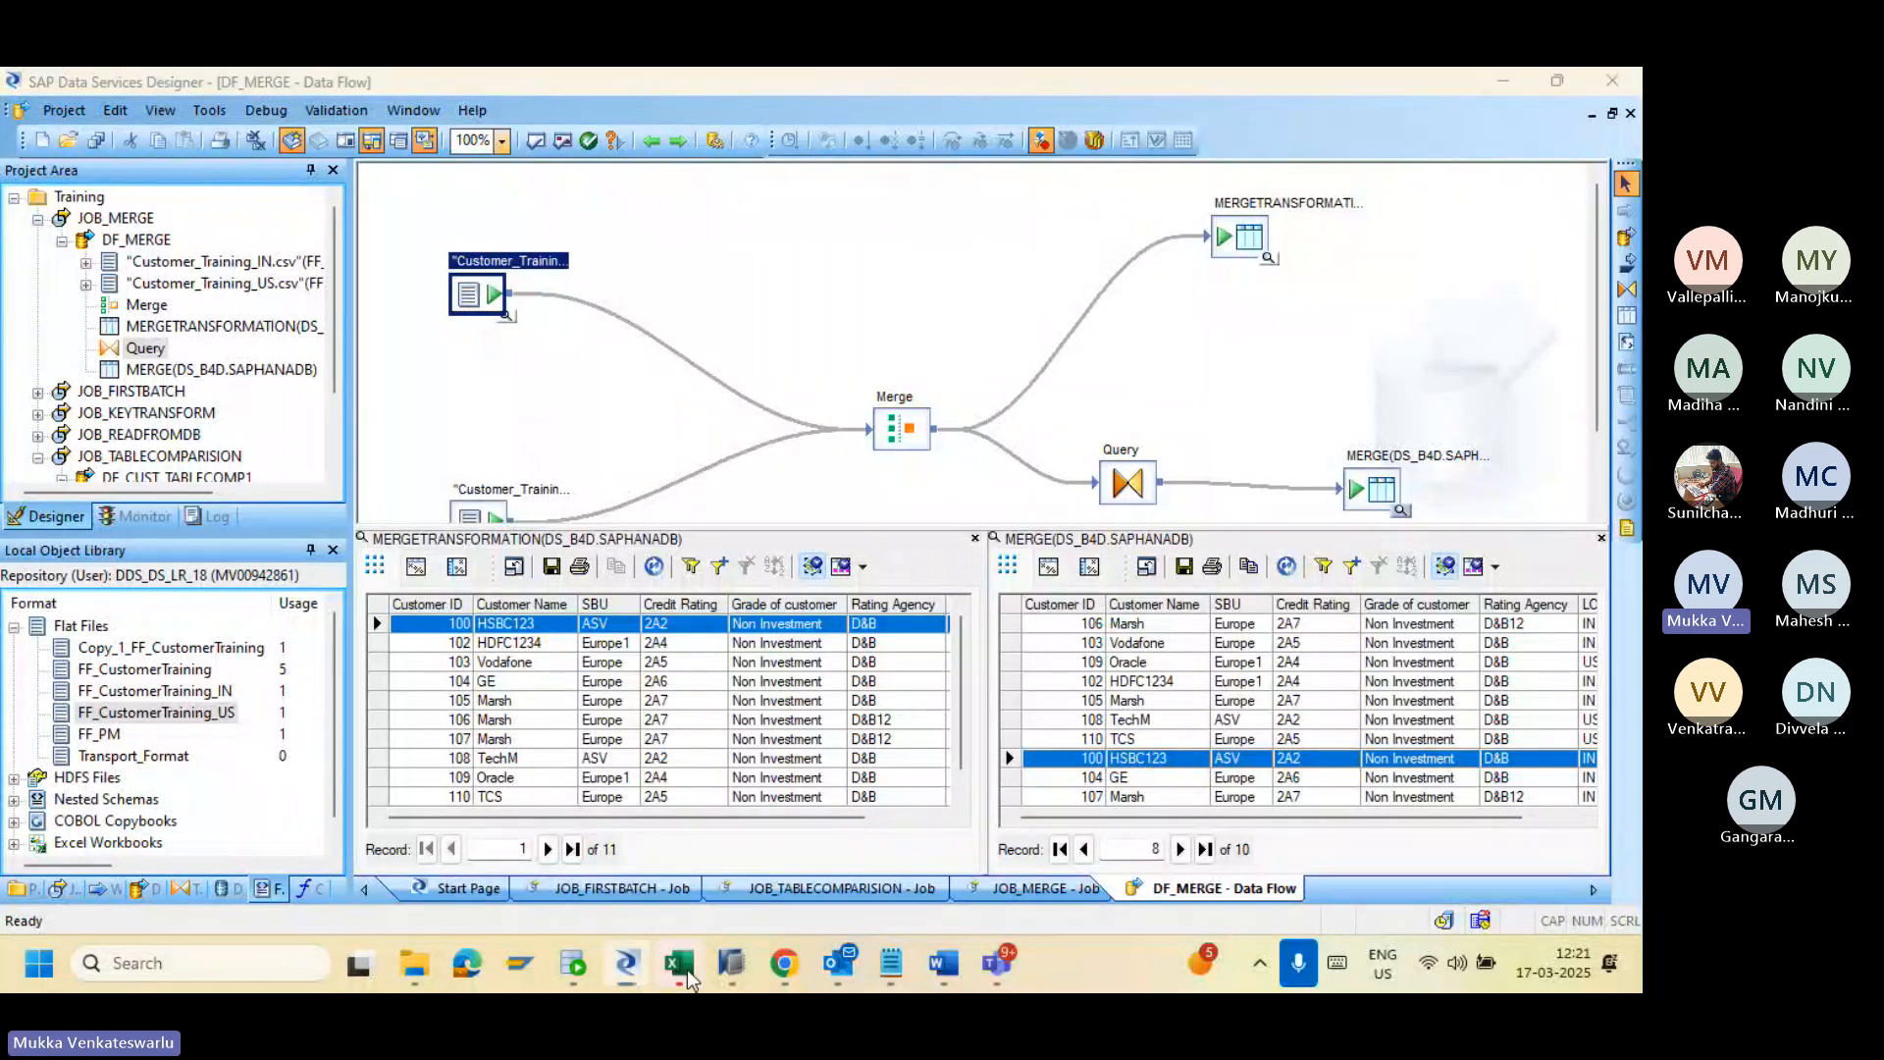
mouse_move(688, 971)
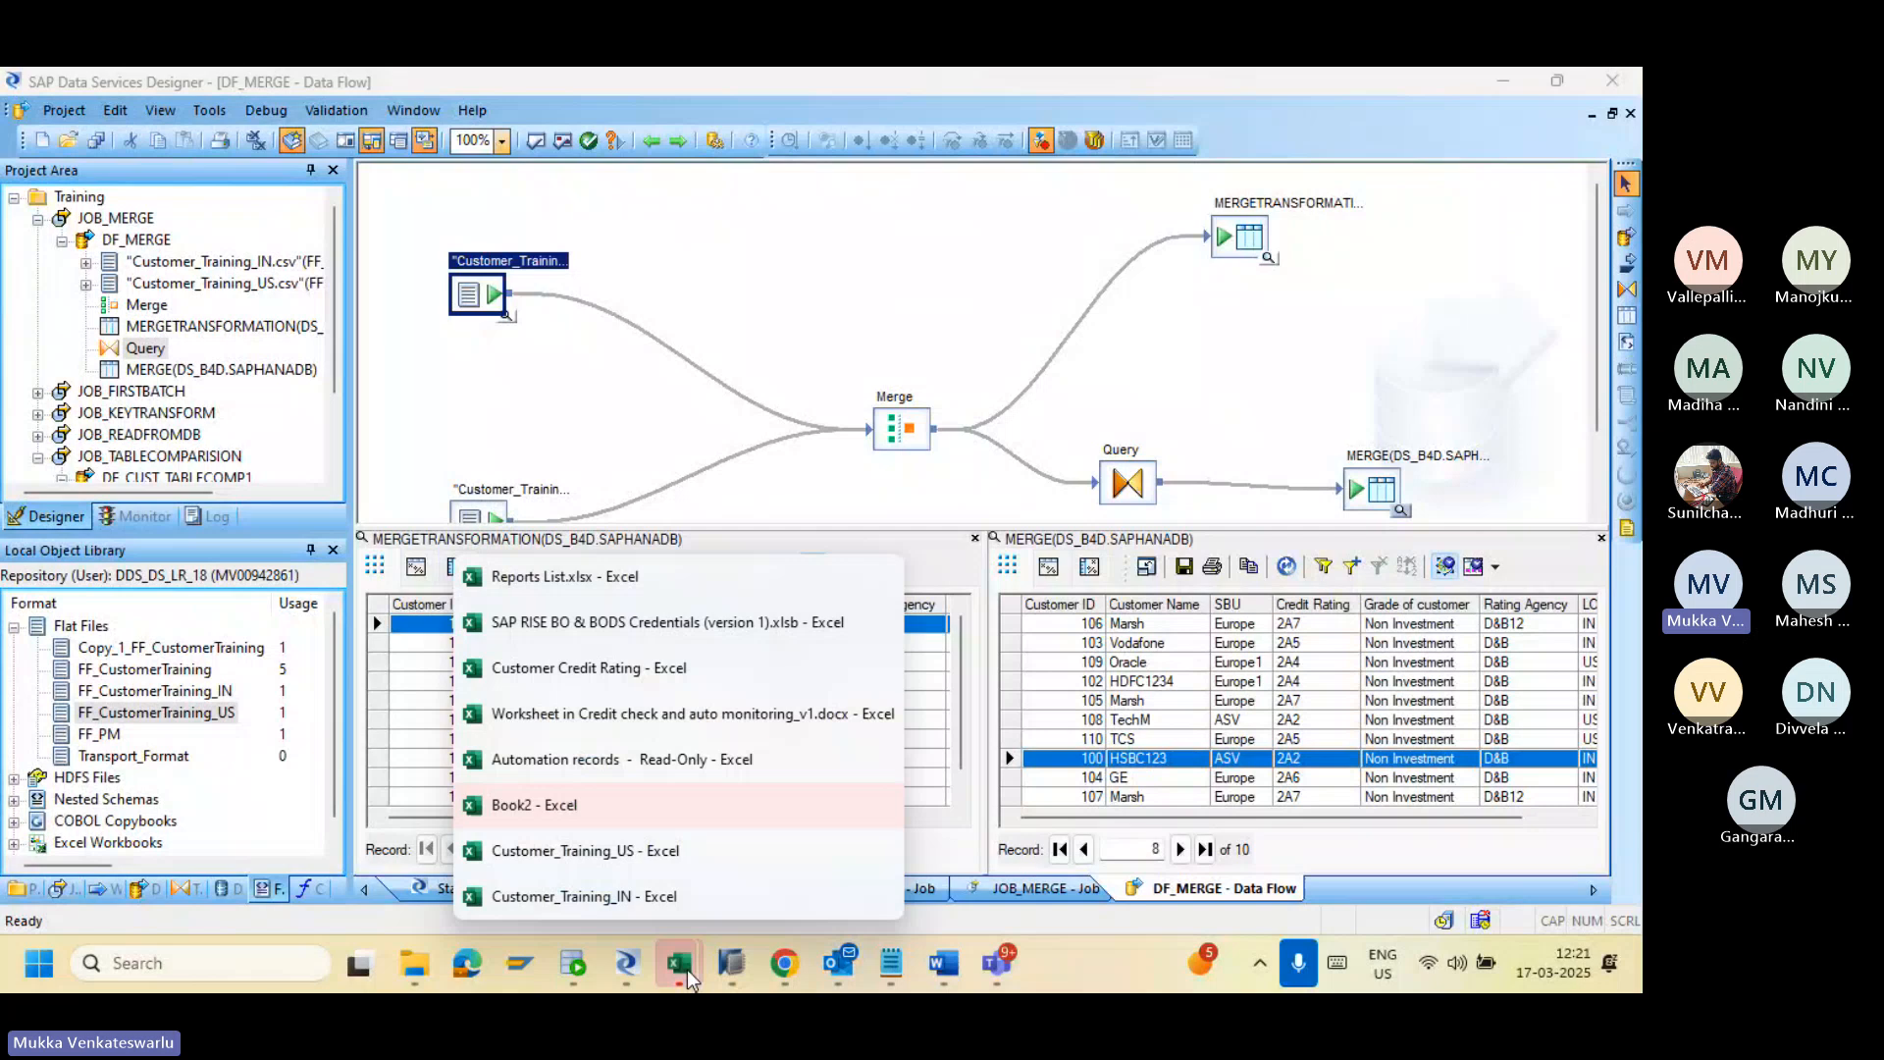
left_click(629, 868)
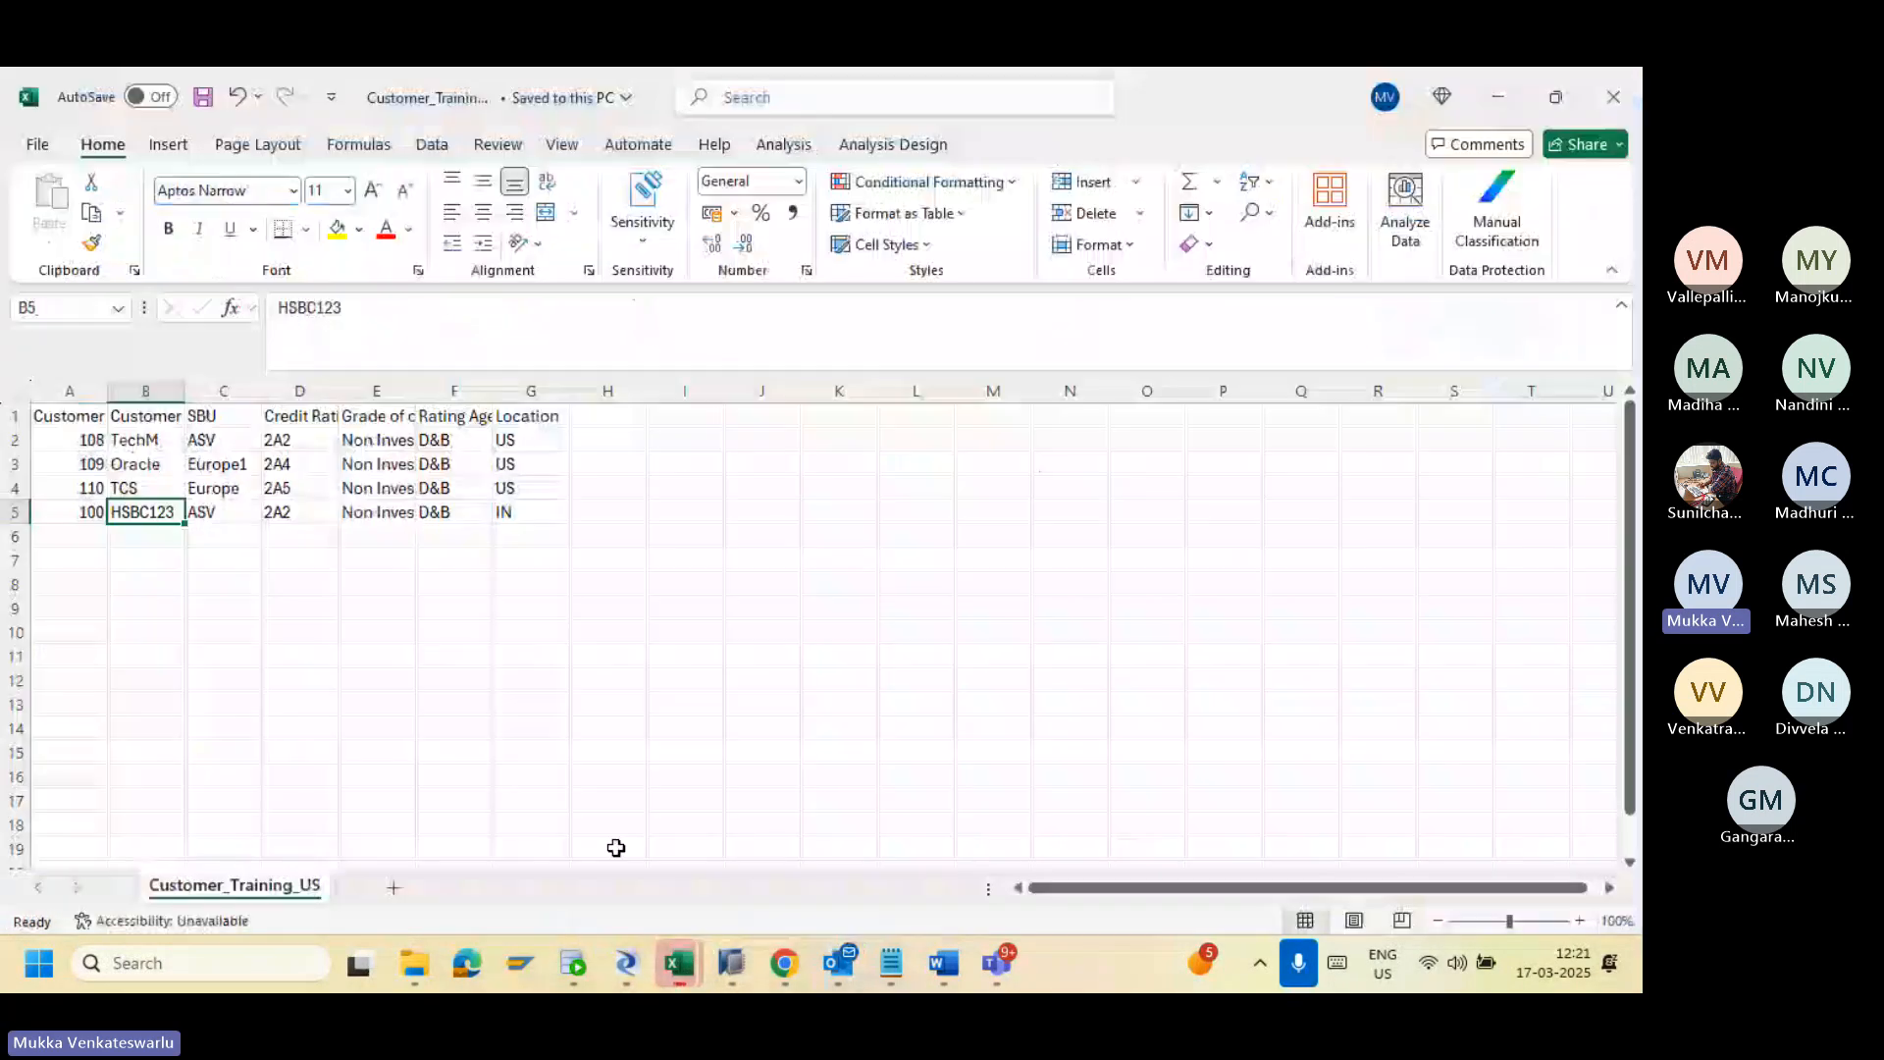
left_click(598, 415)
type("Addres")
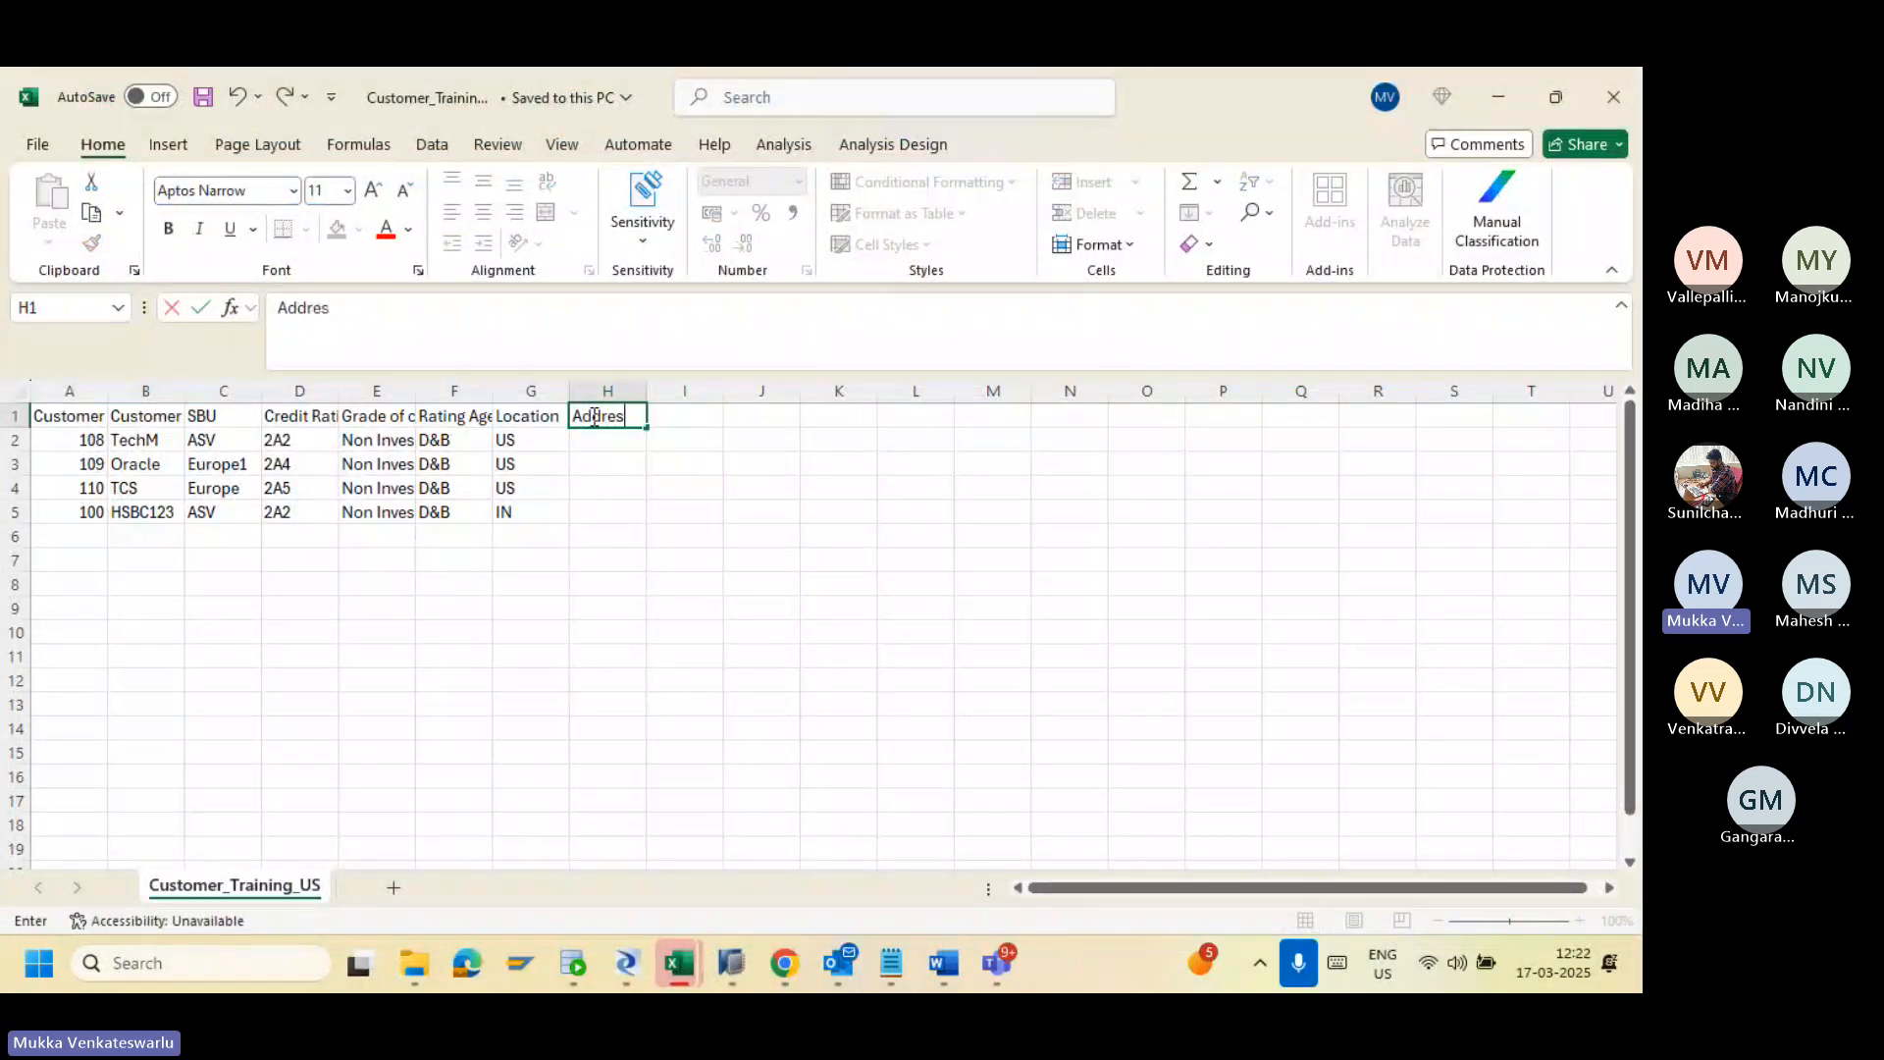
left_click(602, 440)
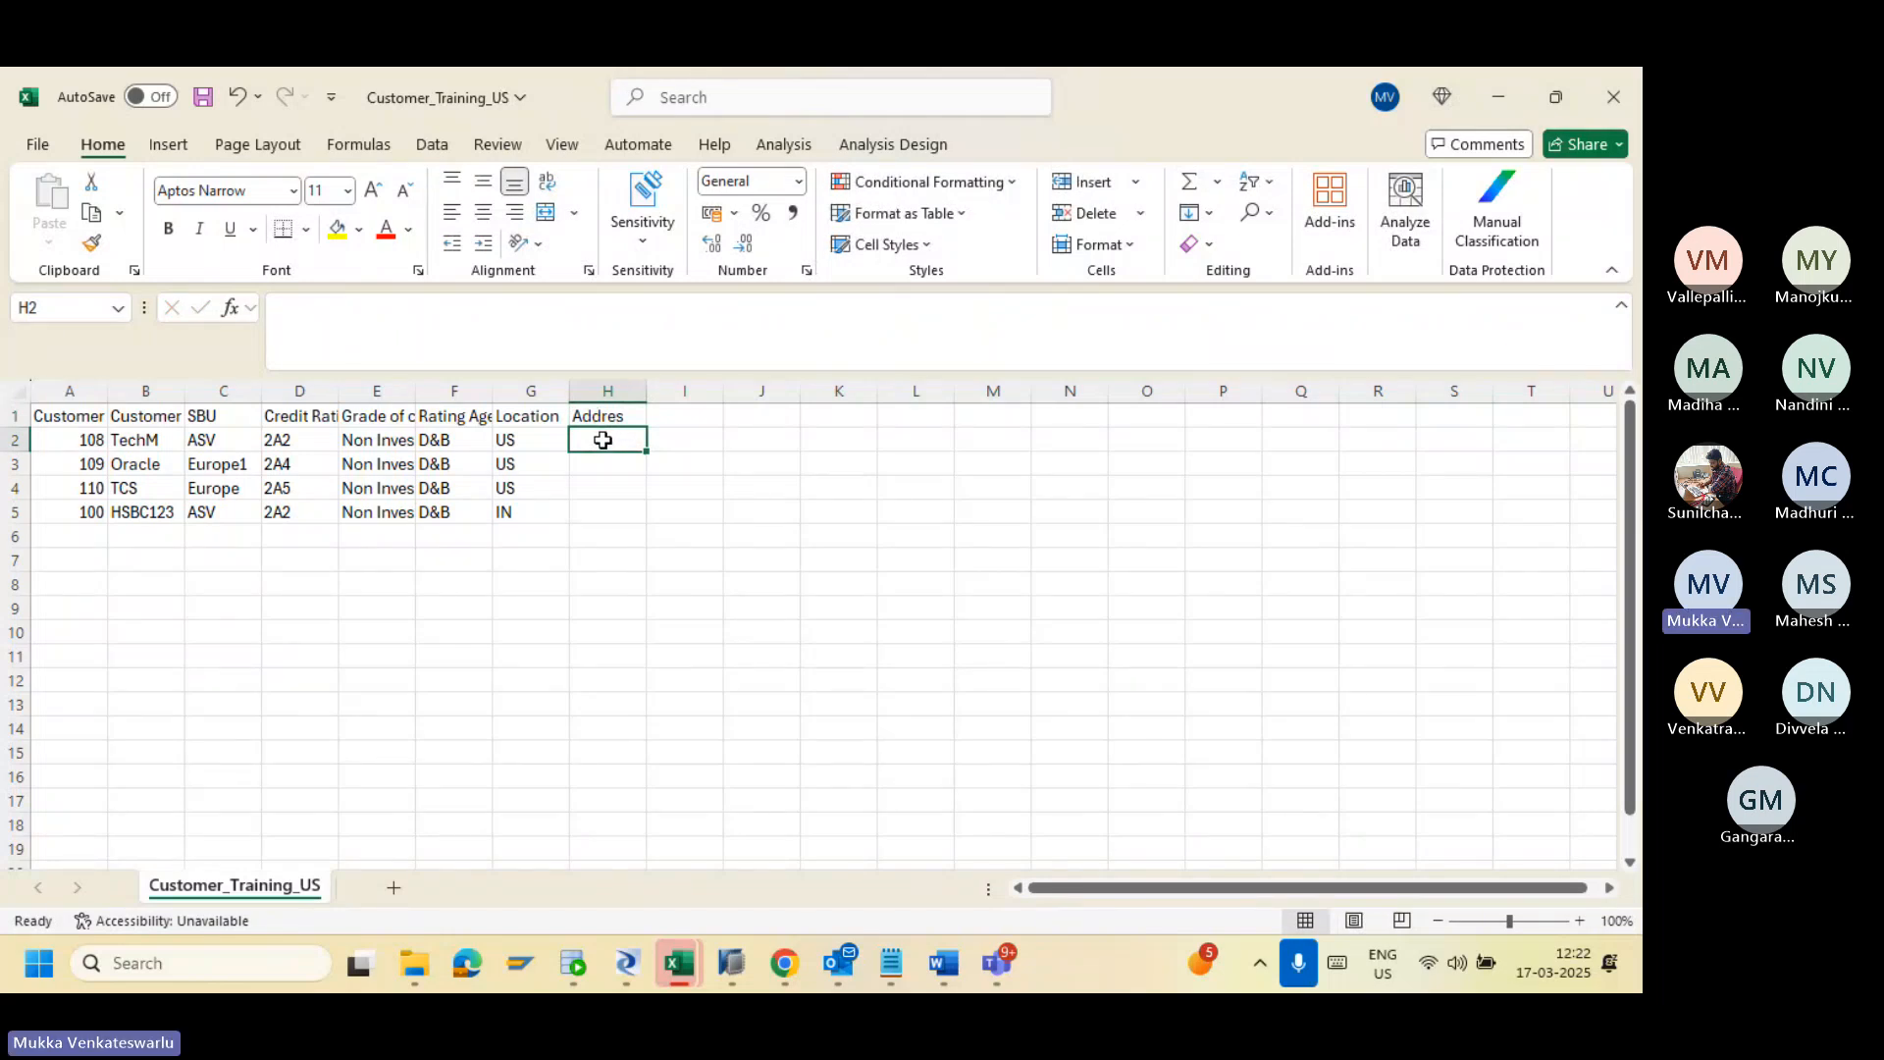
type("ABC")
key("Return")
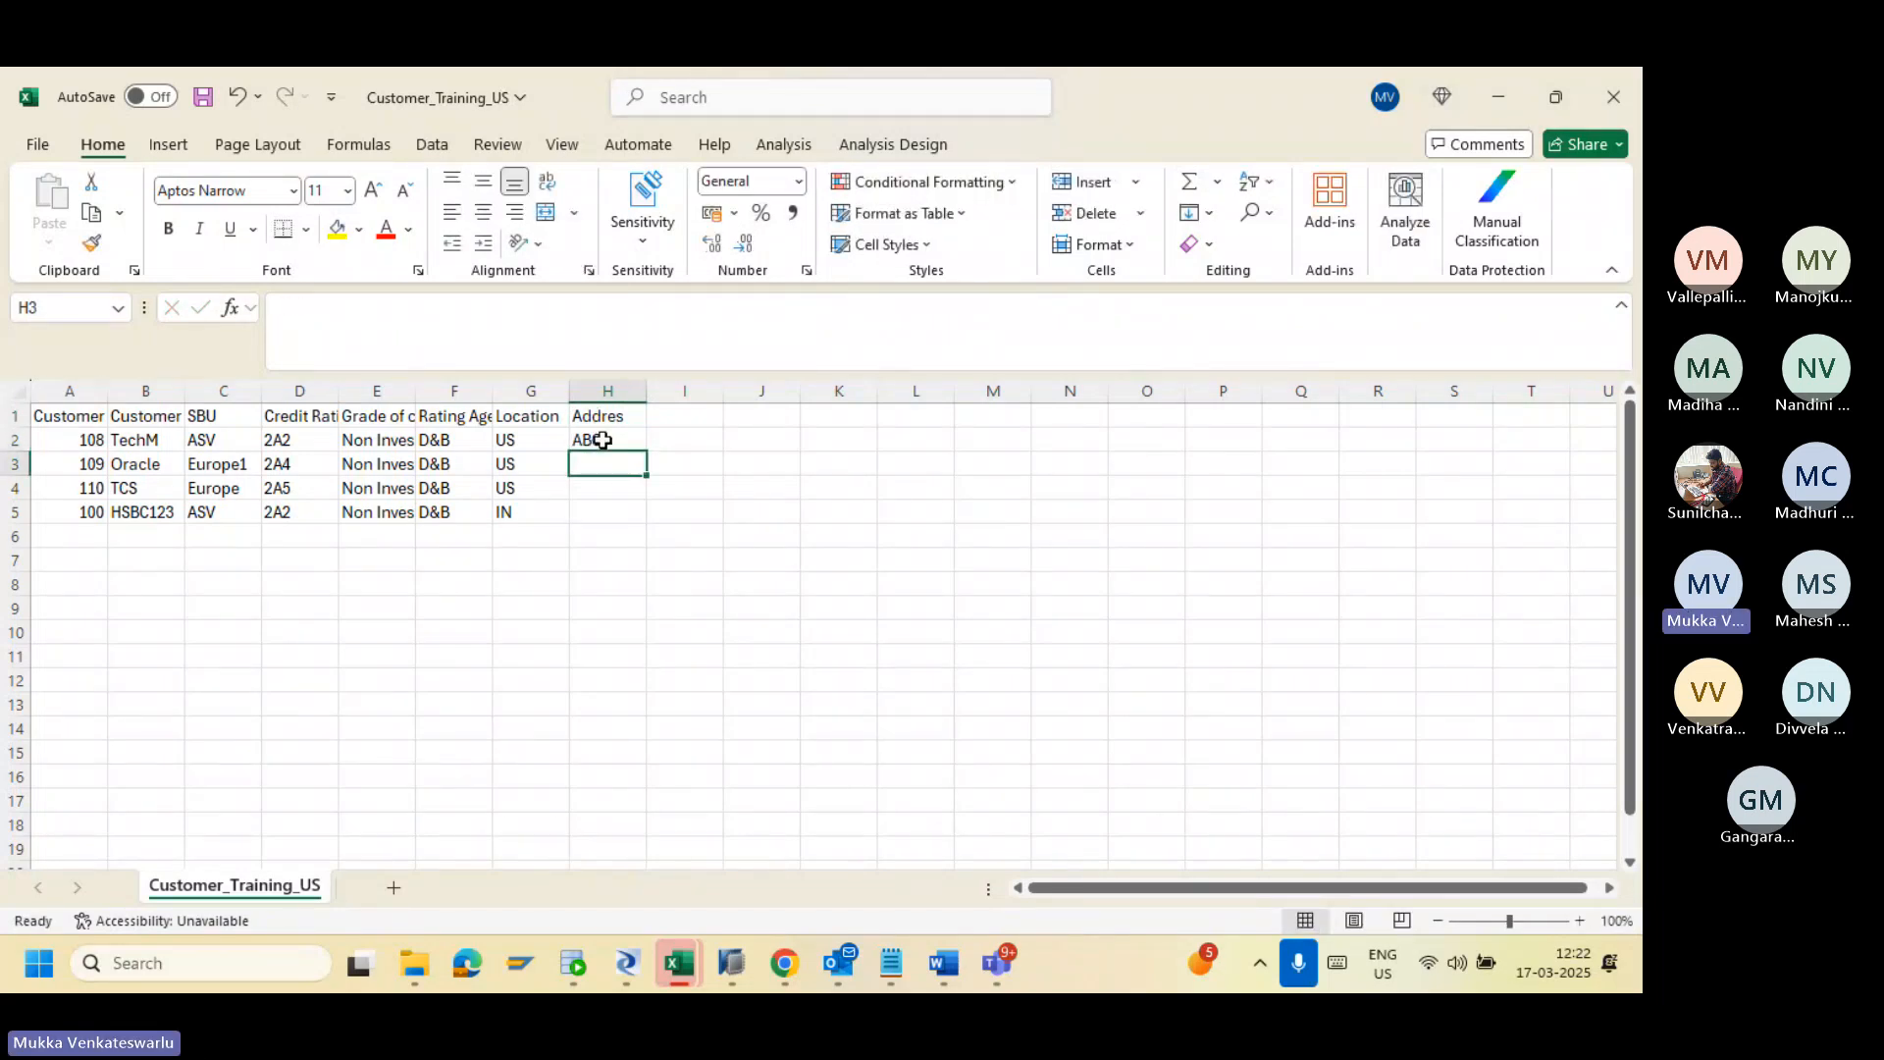
Step: Copy ABC from H2 into H3:H5 and save the Customer_Training_US file
left_click(602, 433)
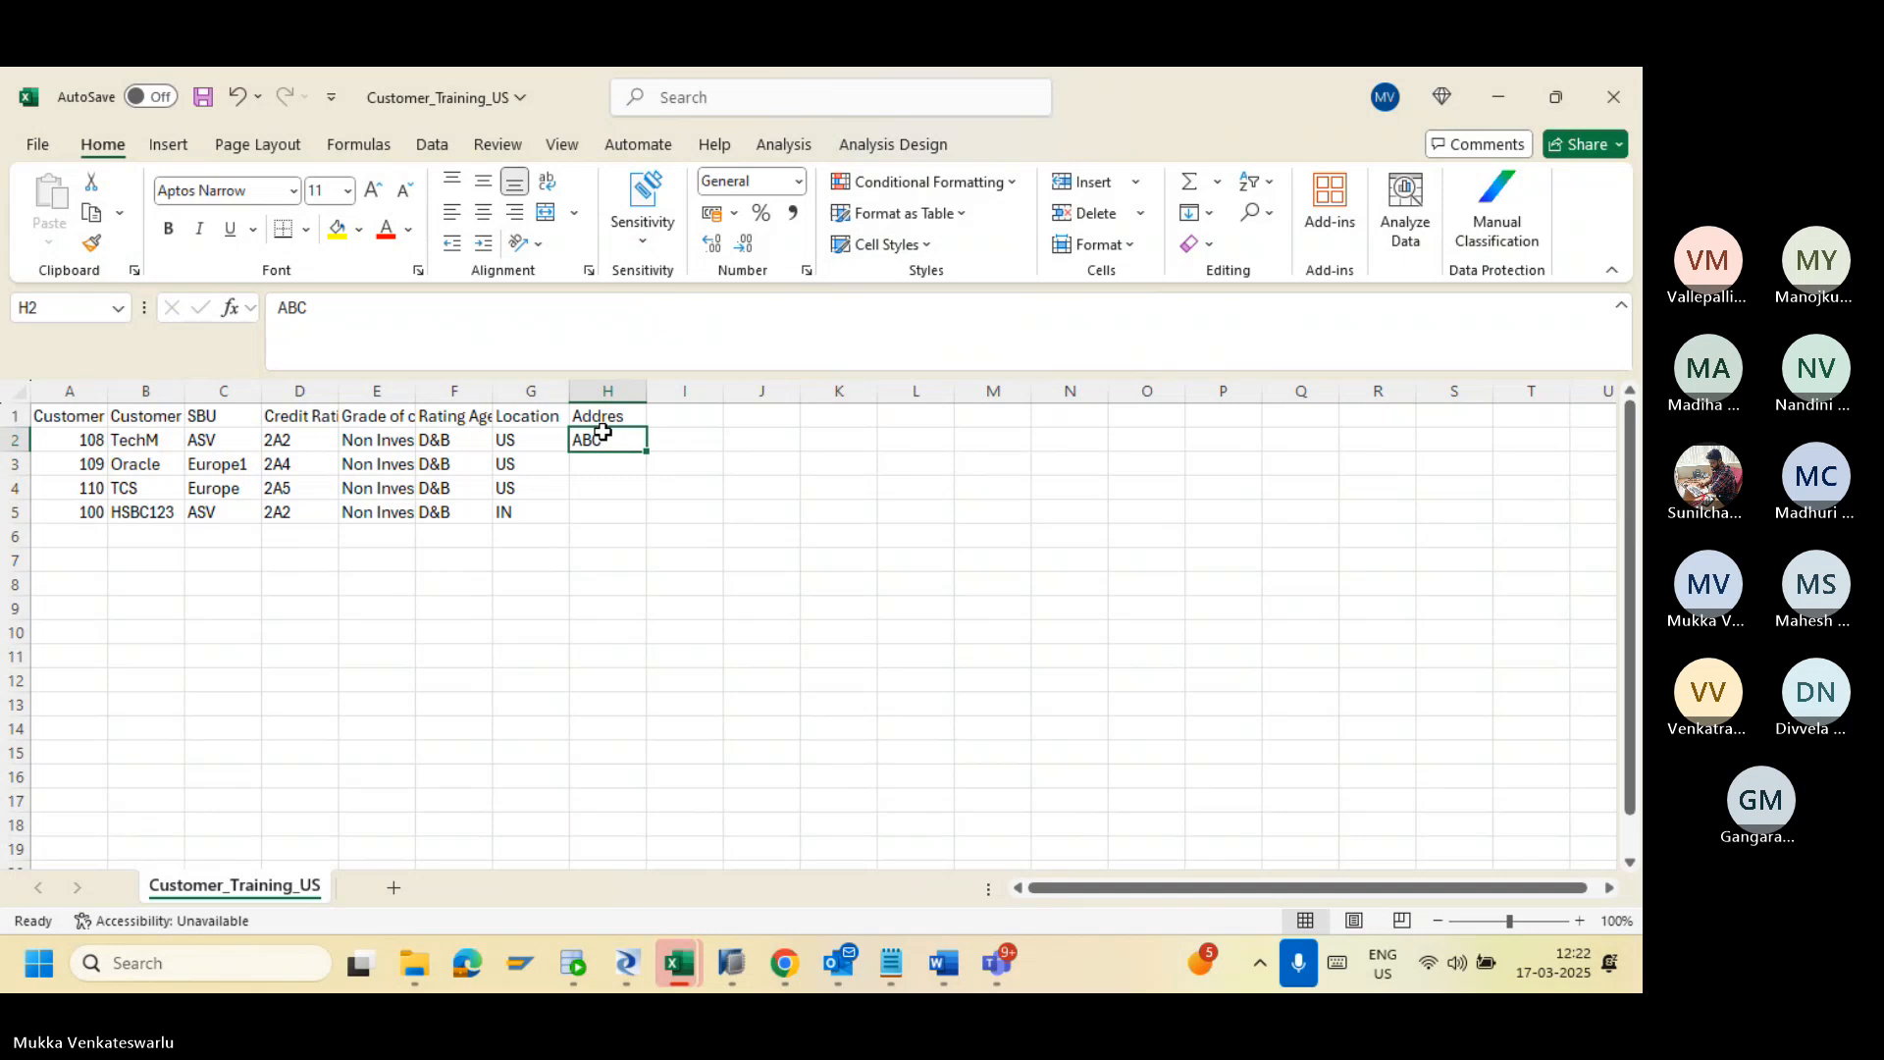
key("ctrl+c")
key("Down")
key("shift+Down")
key("shift+Down")
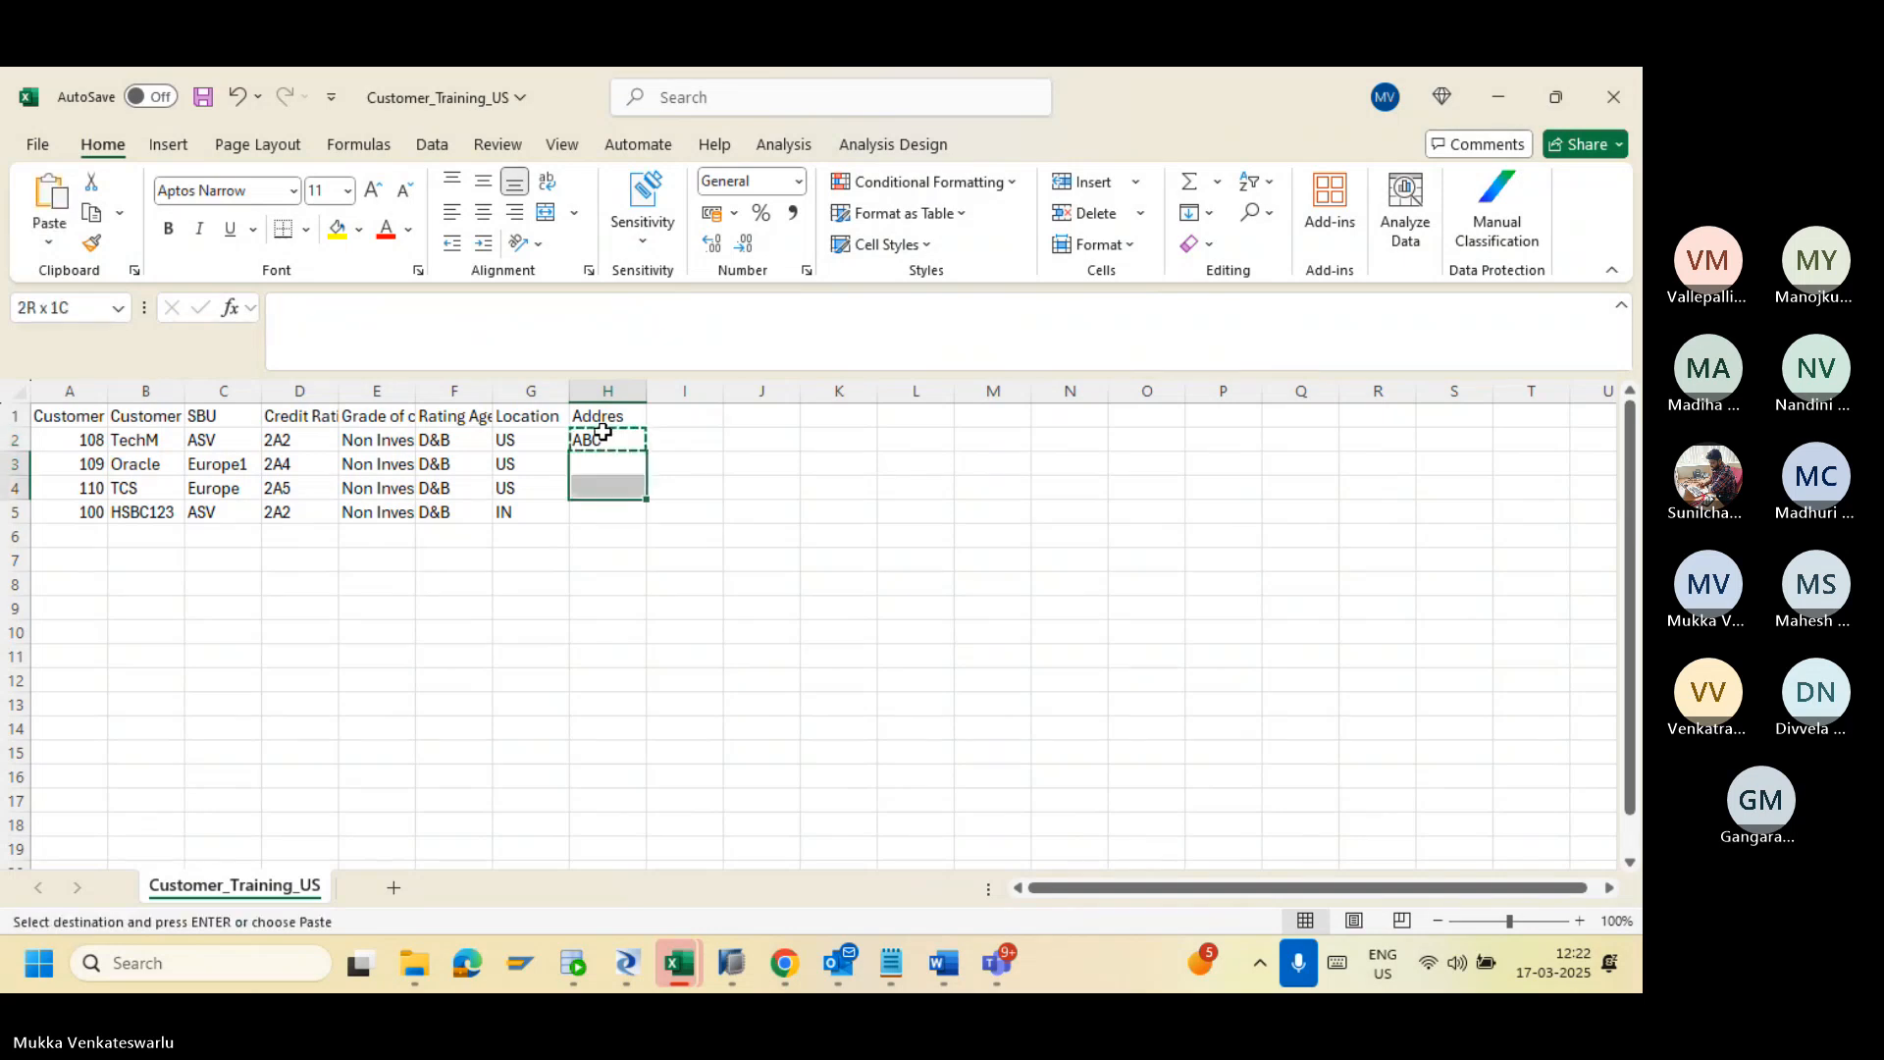
key("ctrl+v")
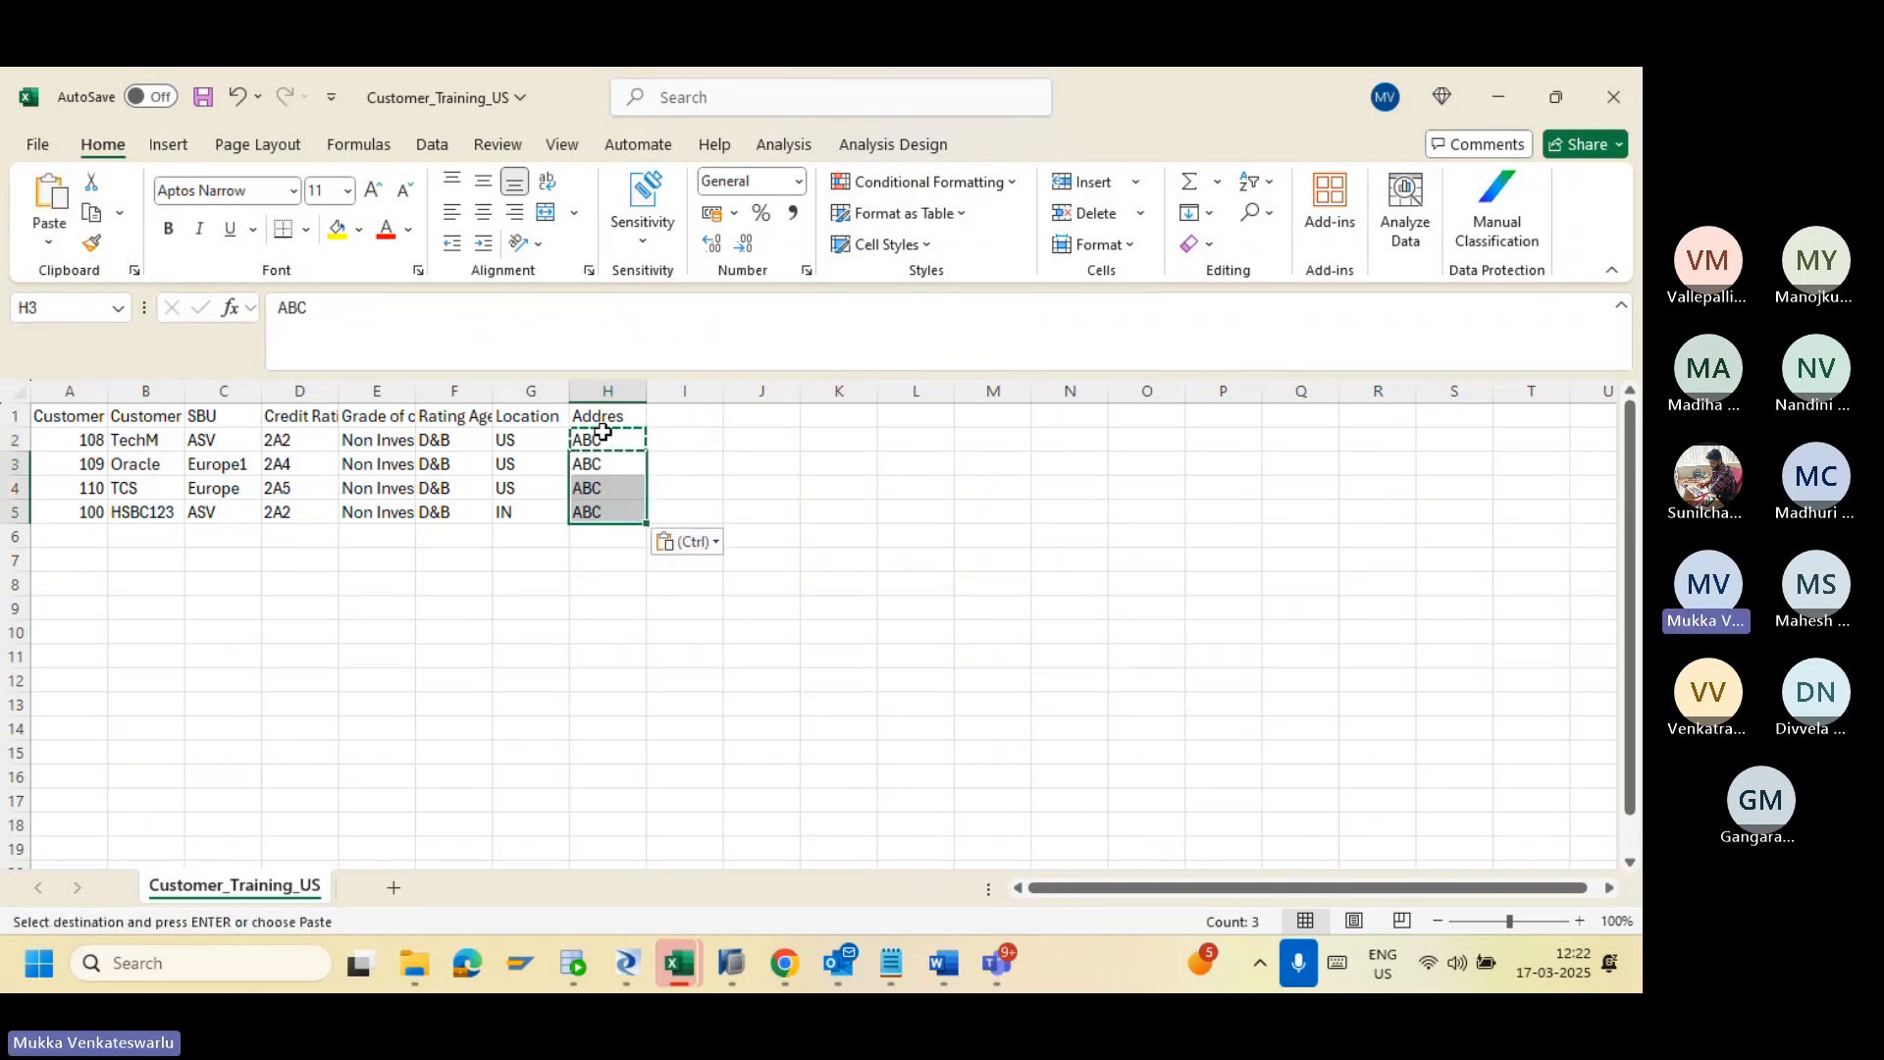
left_click(530, 631)
key("Escape")
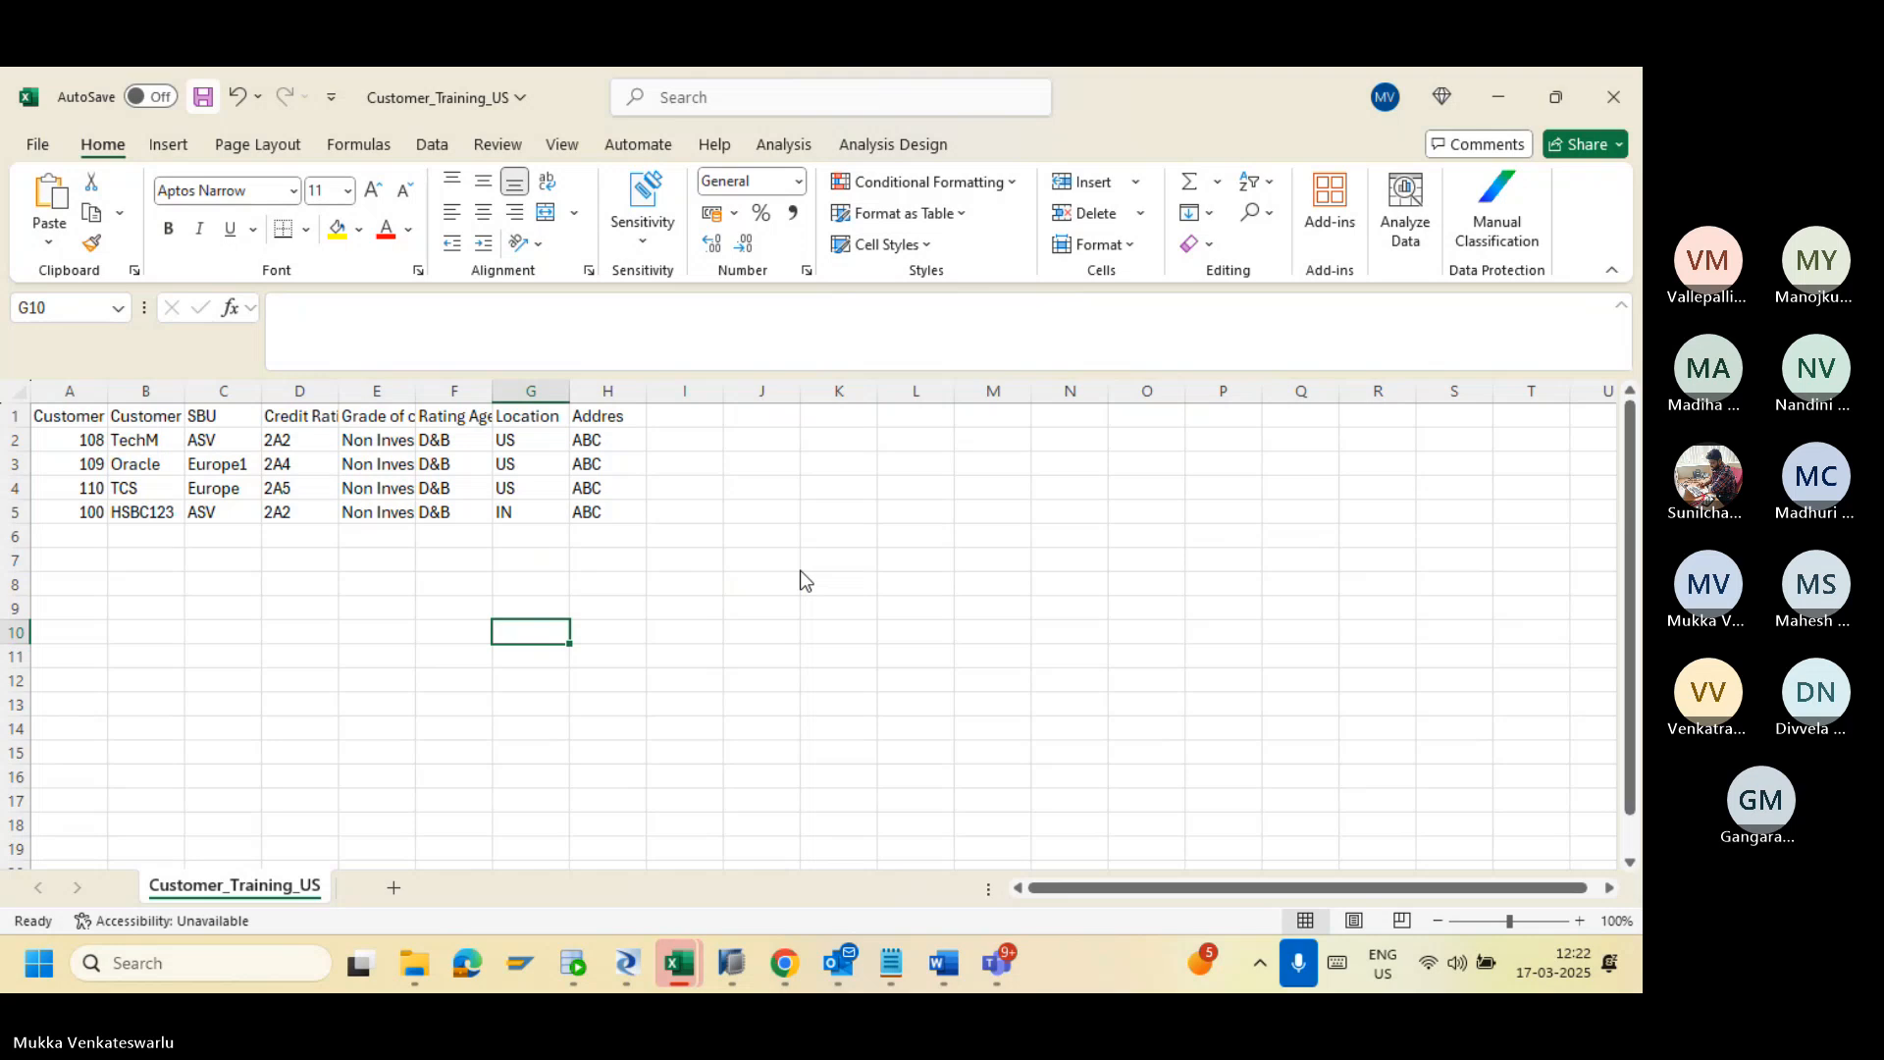
key("ctrl+s")
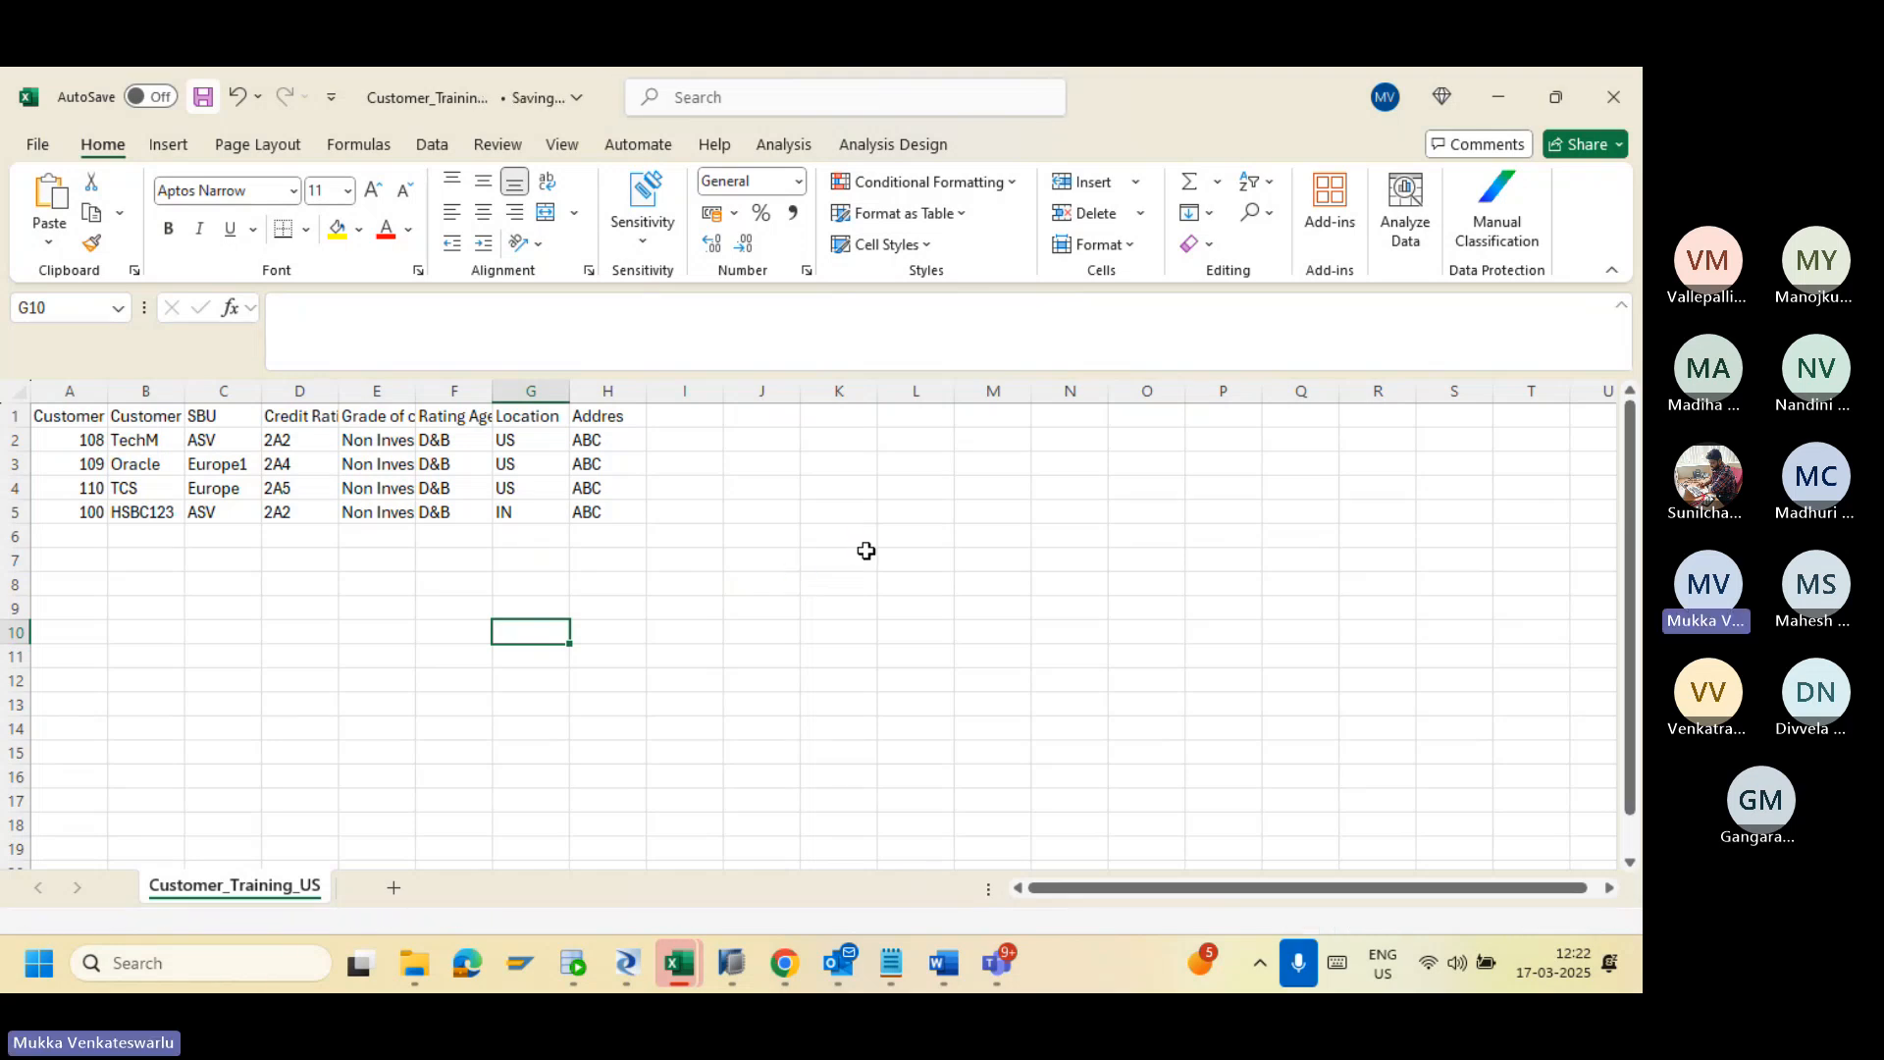
key("alt+Tab")
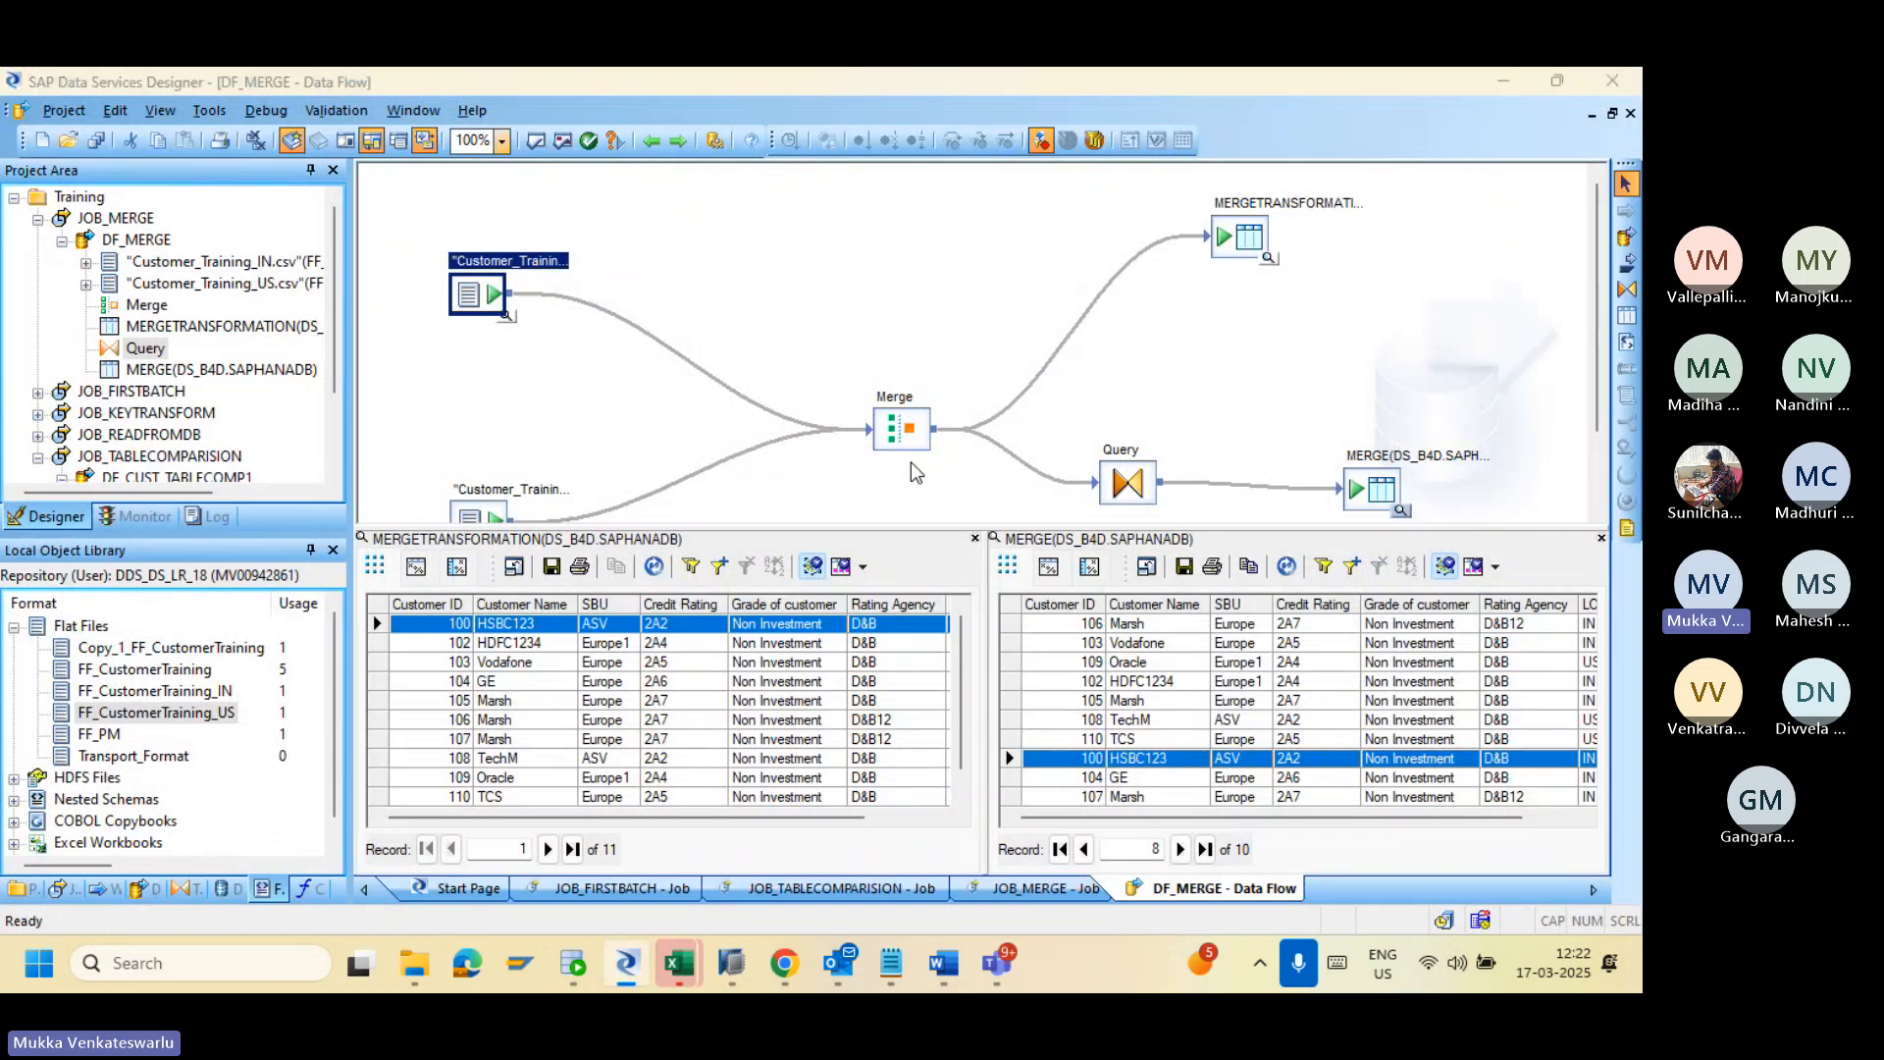
key("alt+Tab")
key("ctrl+s")
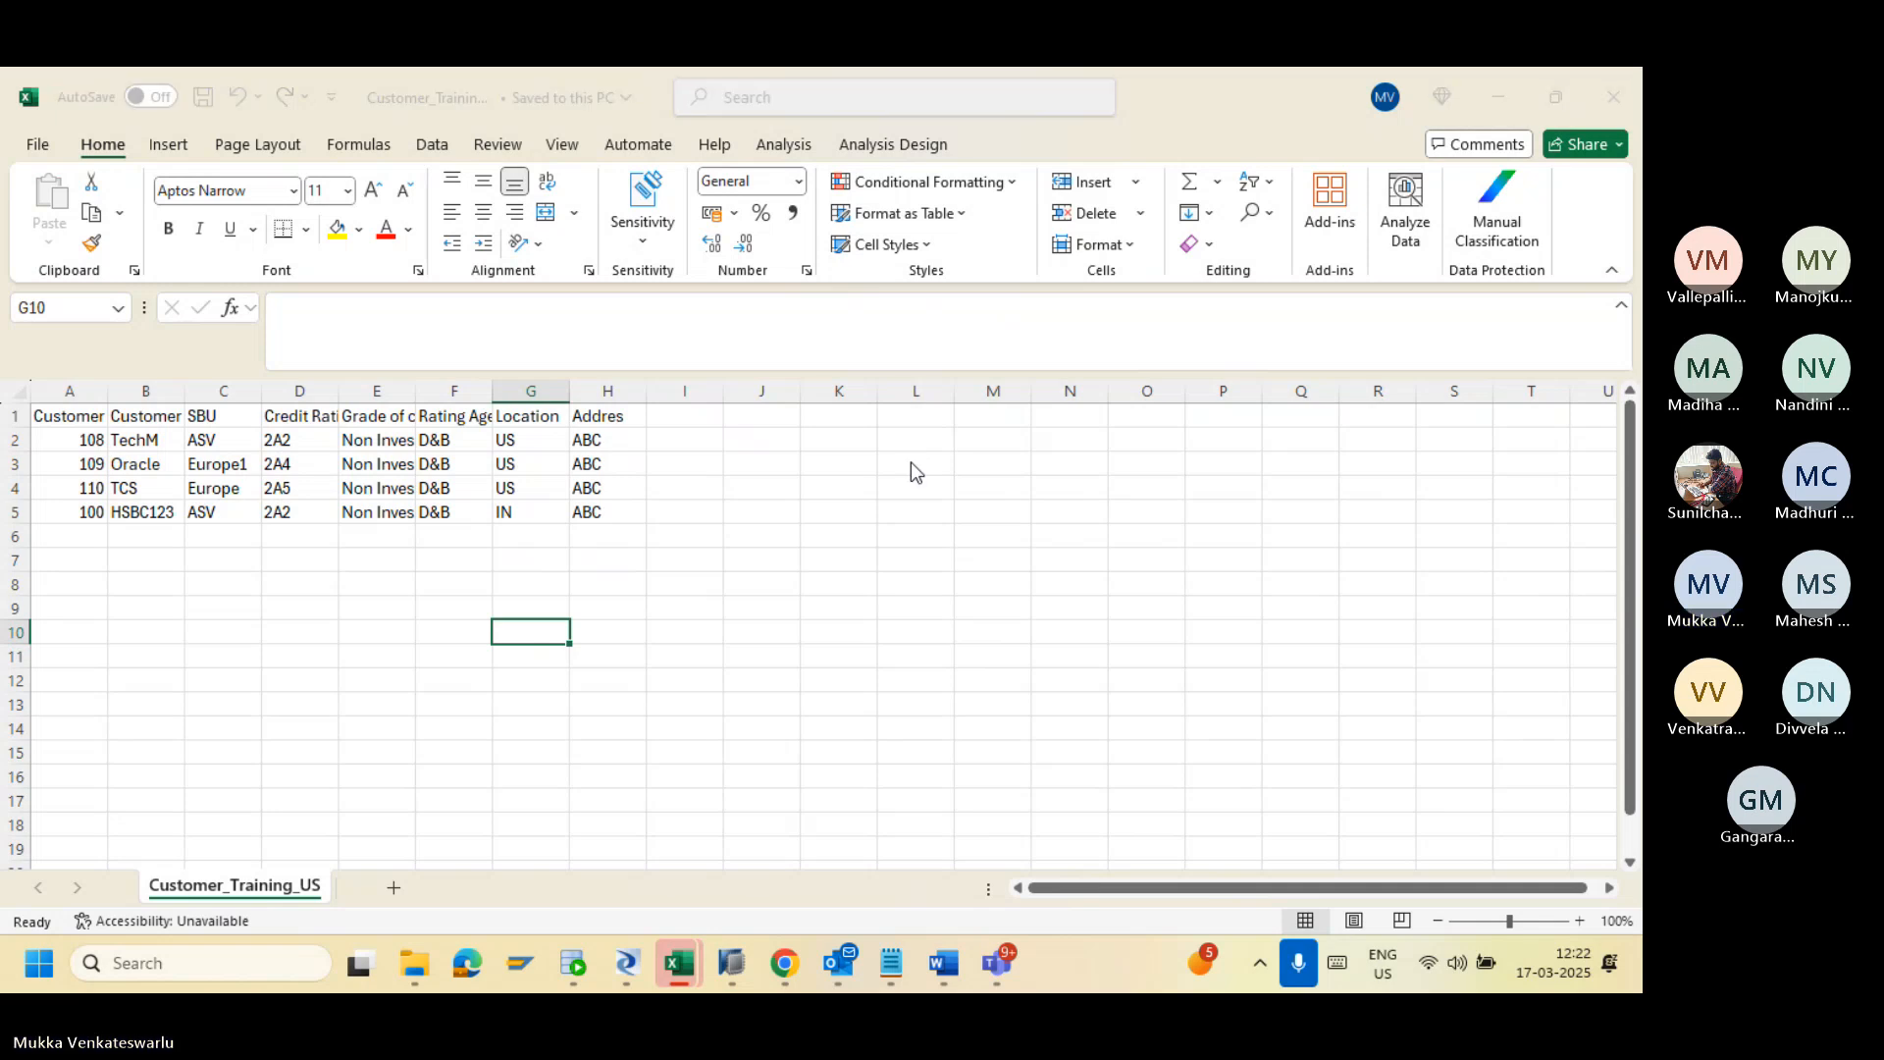
Step: Return to Data Services Designer, close both table data previews, and open the FF_CustomerTraining_US file format for editing
key("alt+Tab")
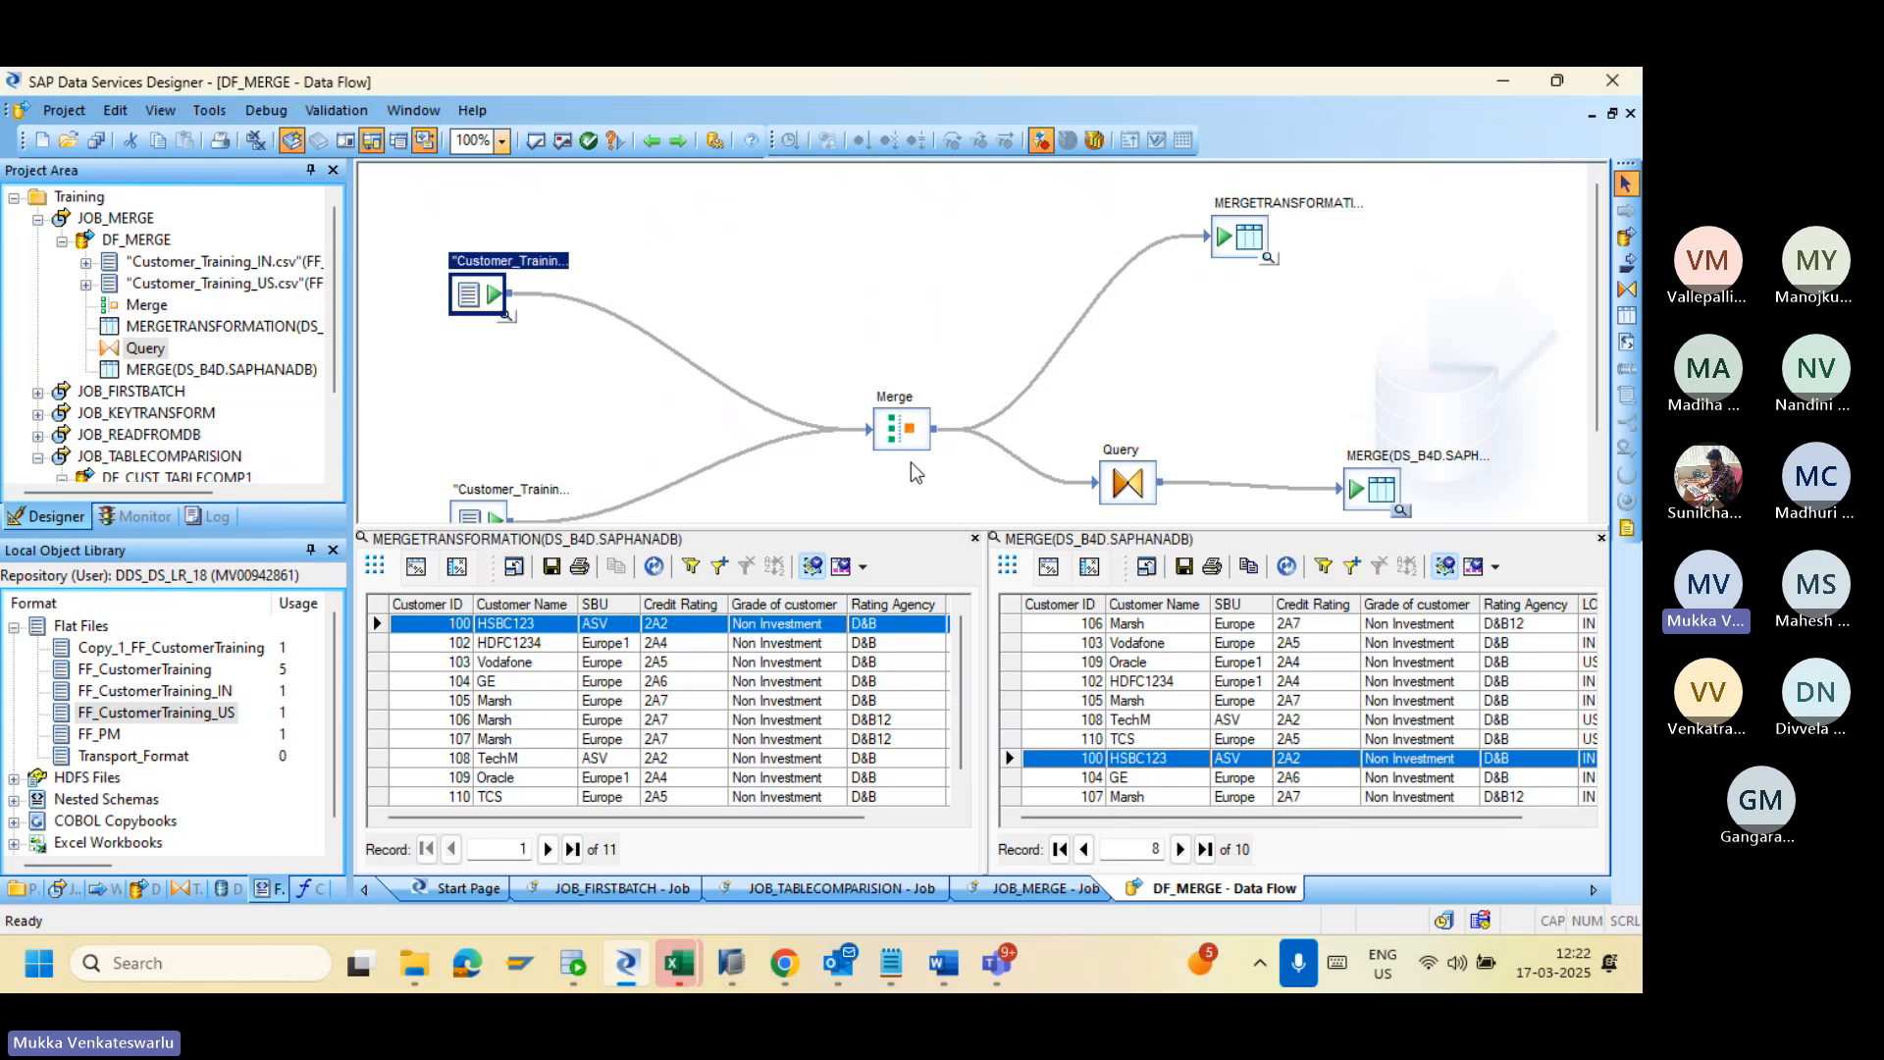
left_click(975, 538)
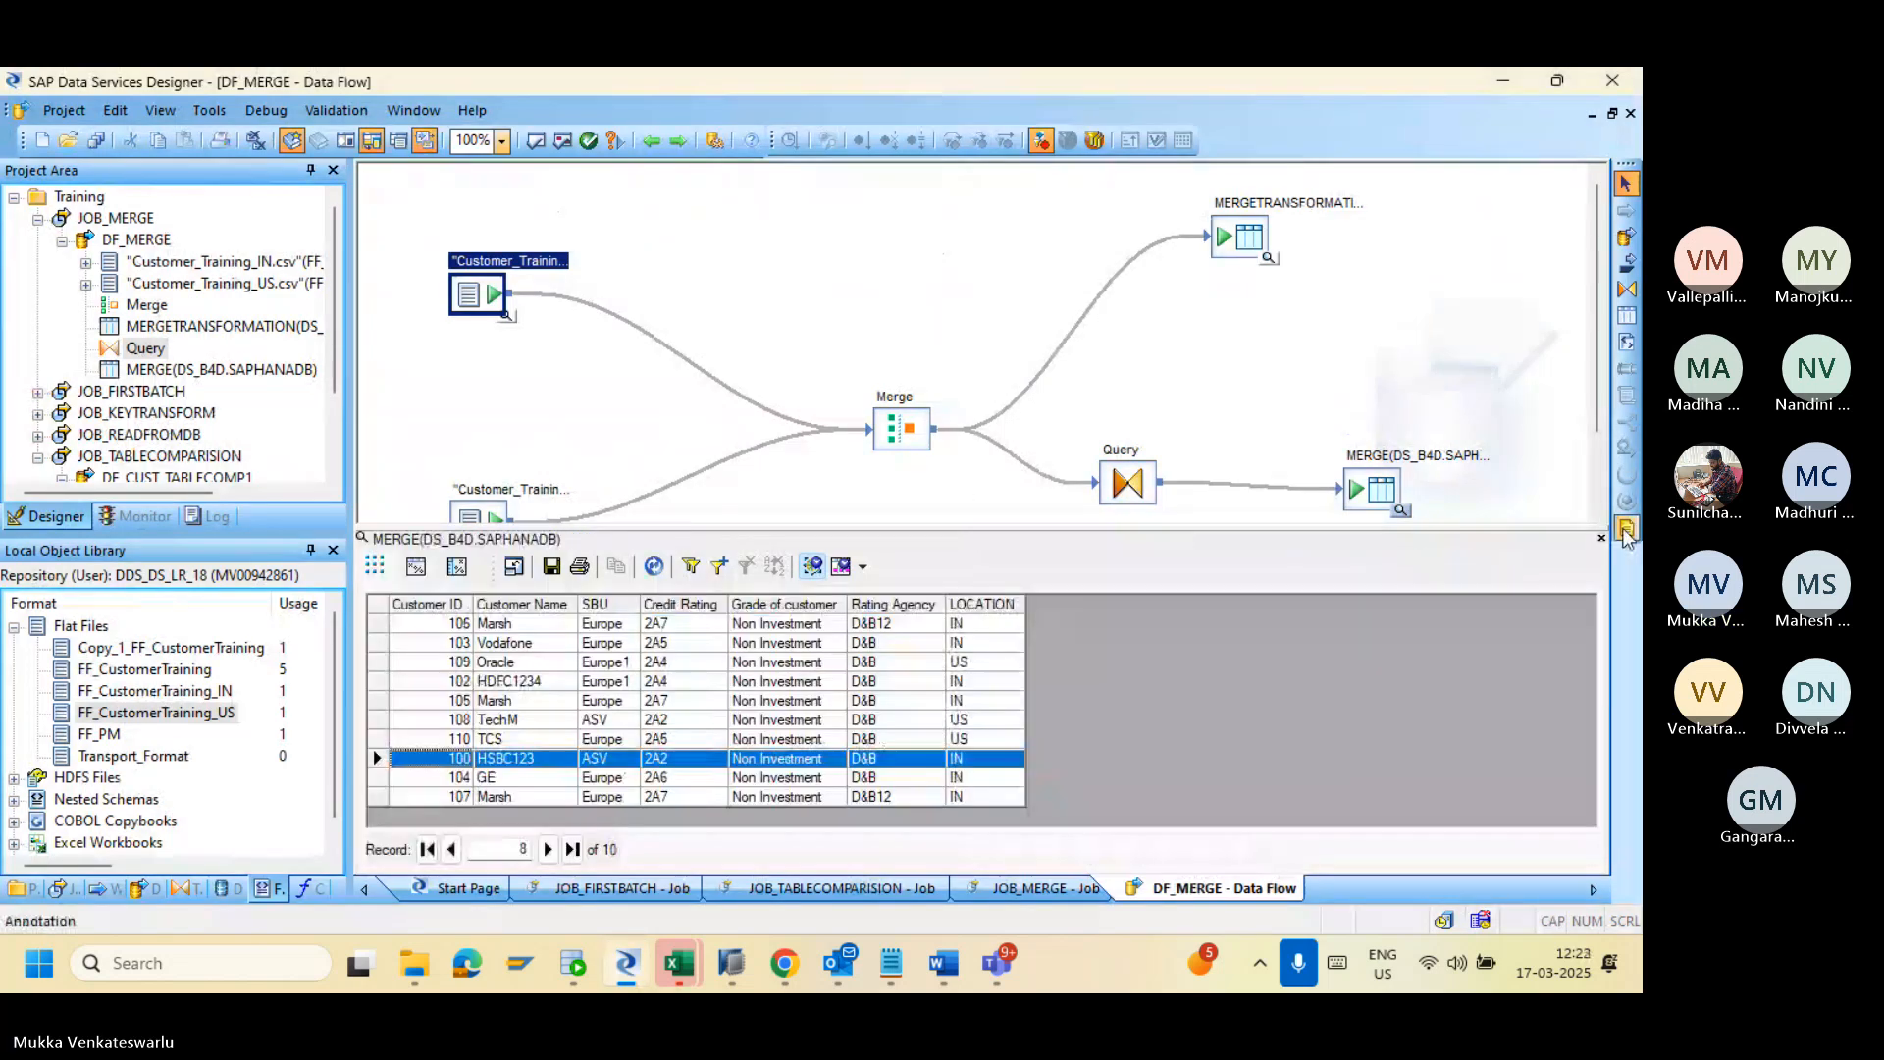
left_click(1600, 538)
left_click(145, 714)
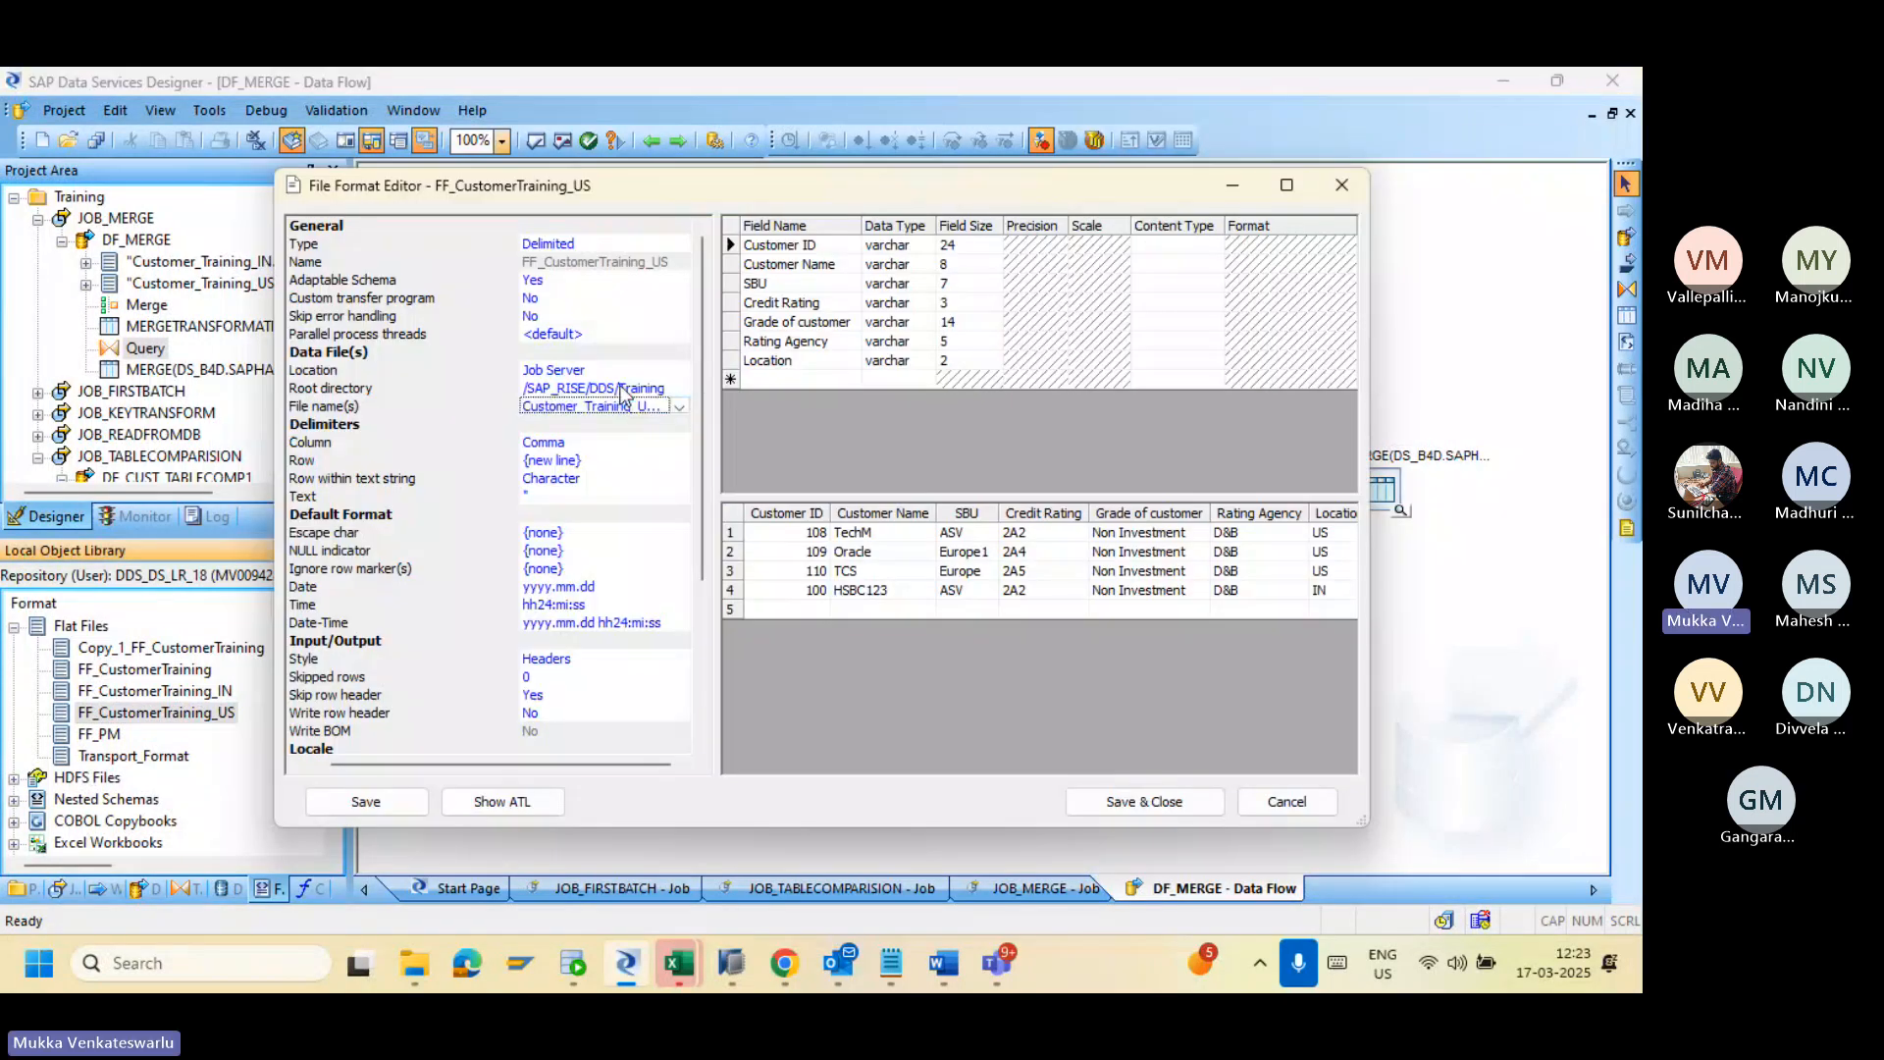
Step: Edit the root directory of FF_CustomerTraining_US by removing the slash before Training
left_click(621, 389)
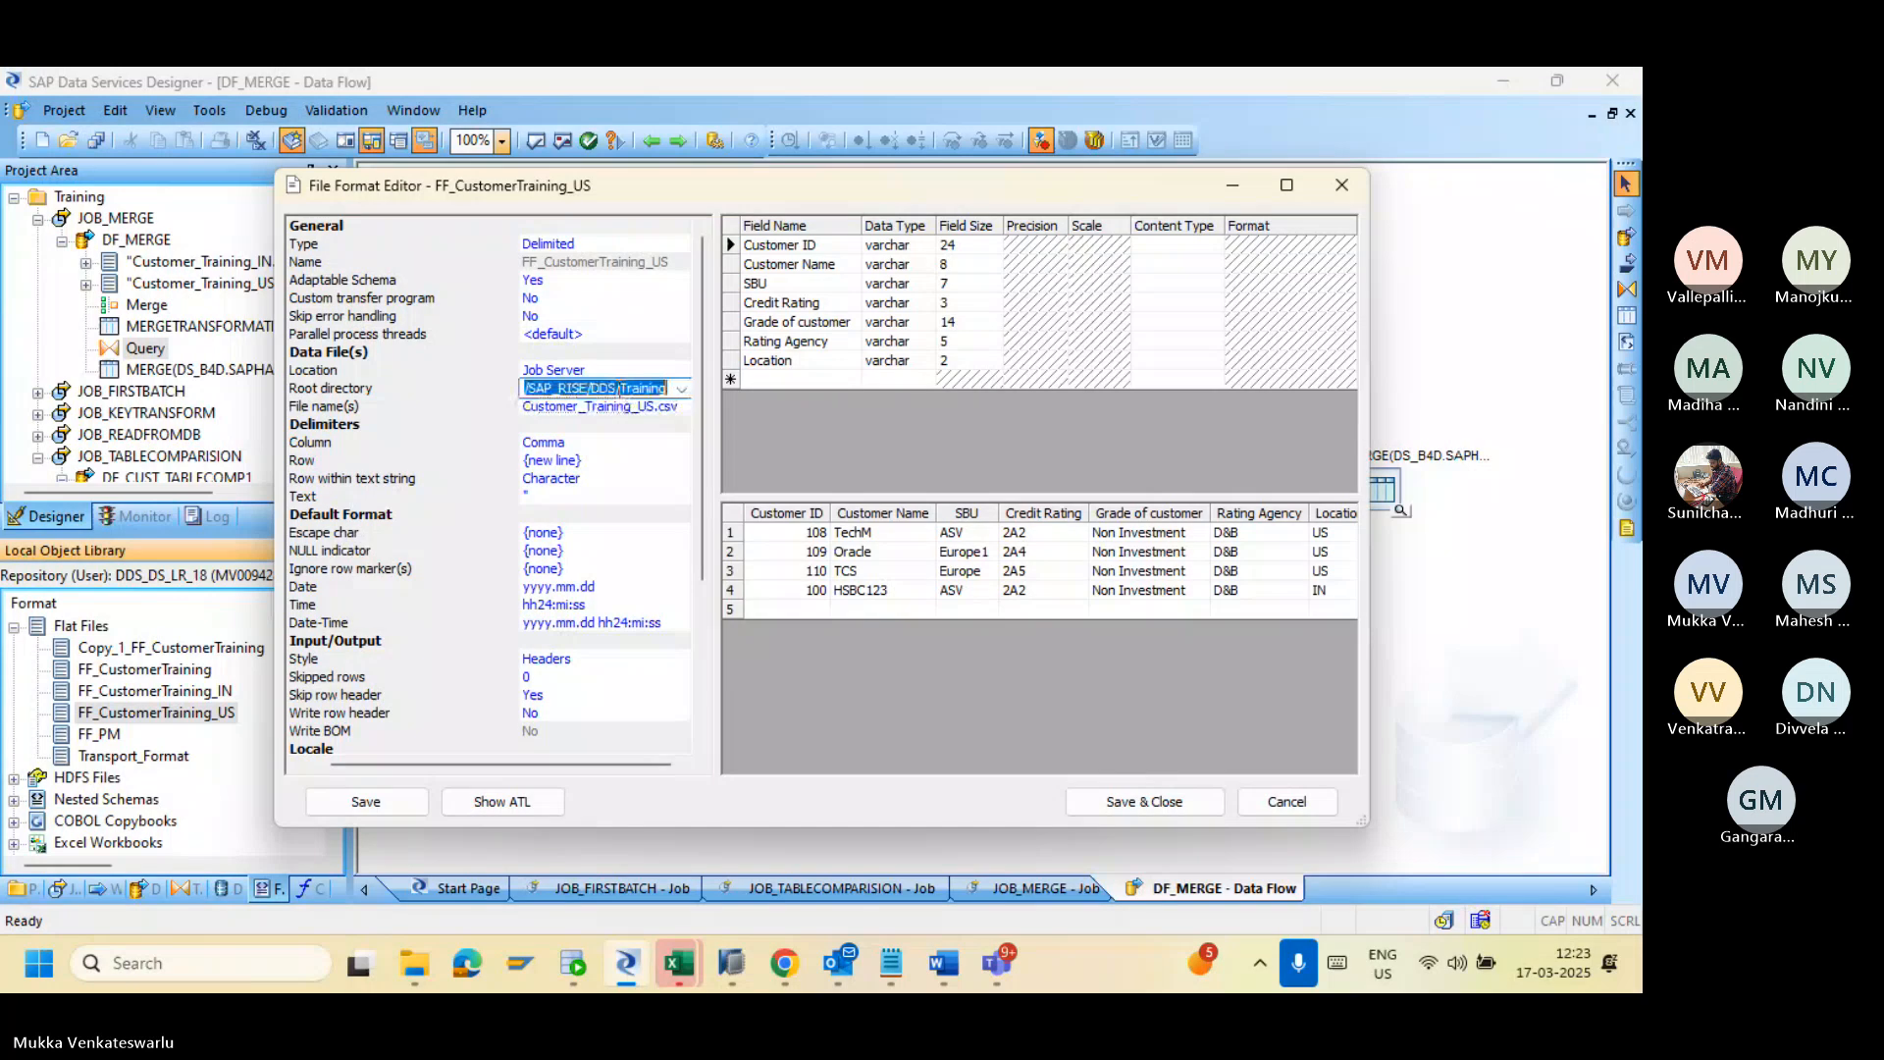
left_click(620, 388)
key("BackSpace")
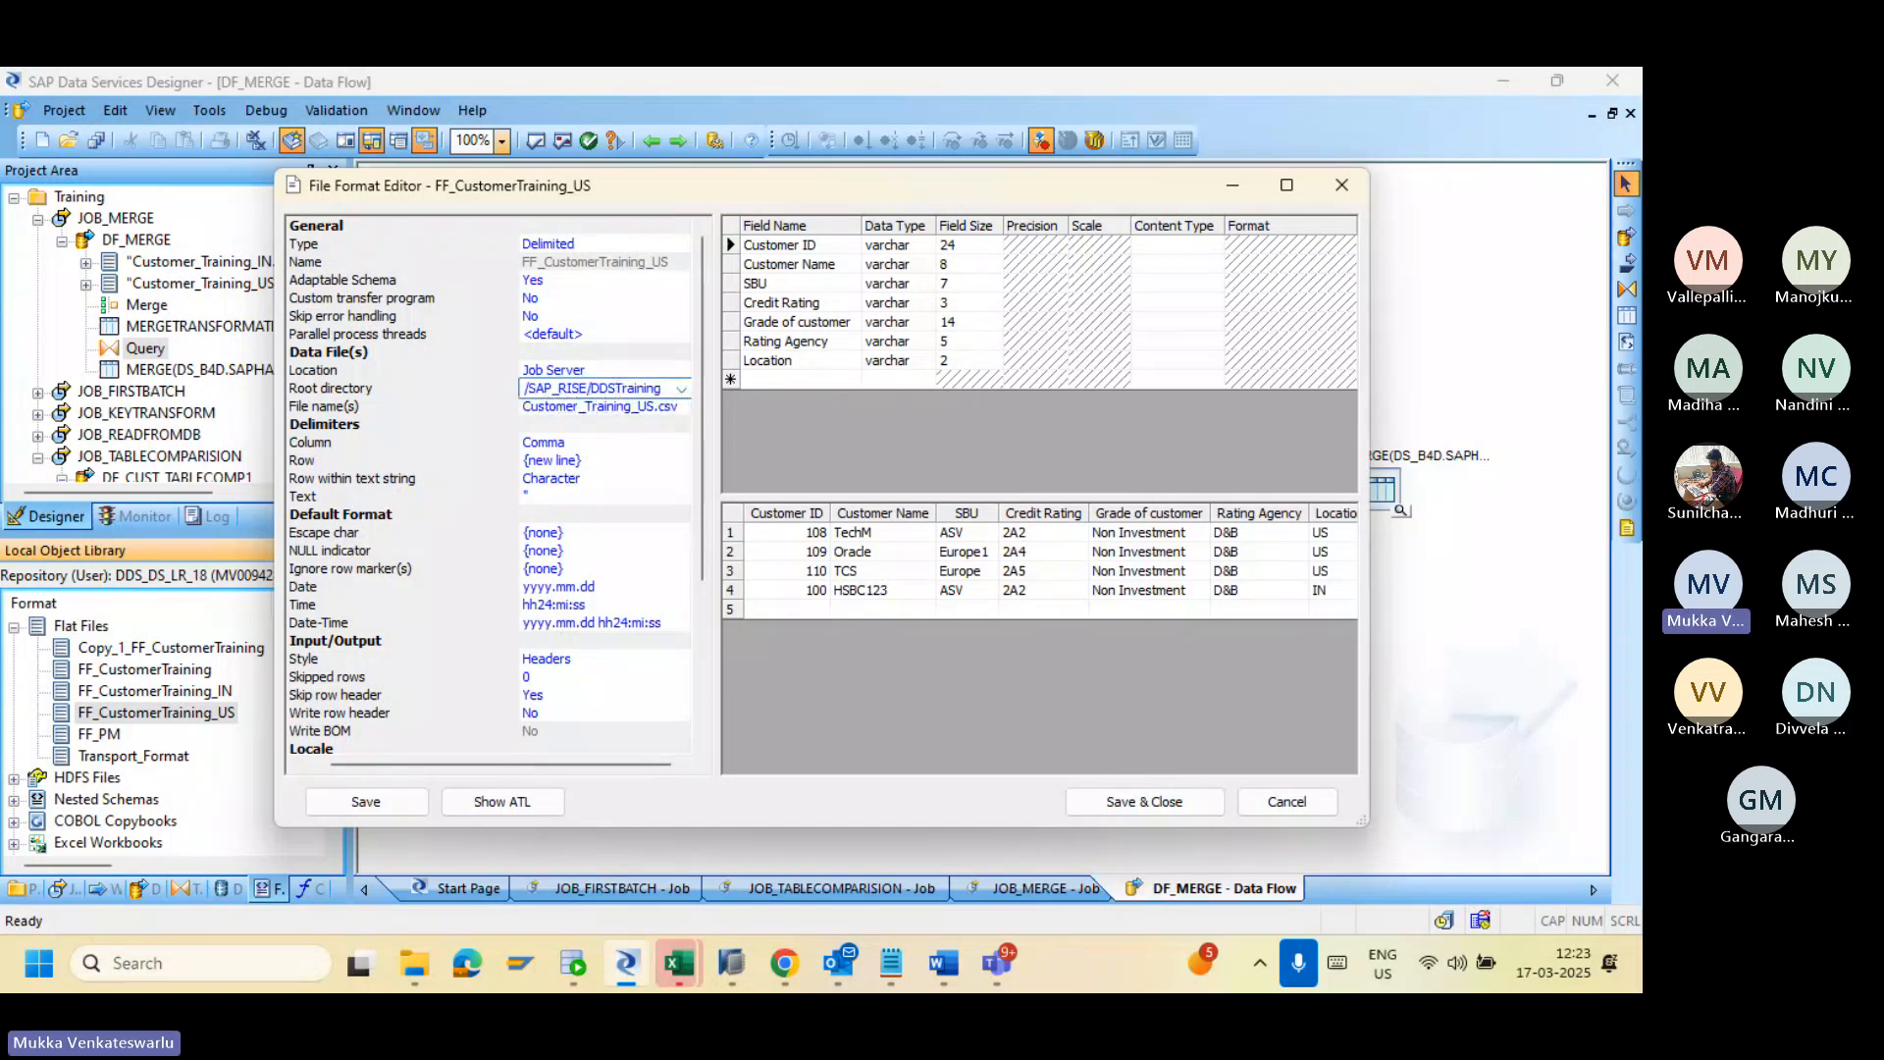
Step: Correct the file format's root directory to /SAP_RISE/DDS/Training and overwrite the current schema with the one from Customer_Training_US.csv
type("\\")
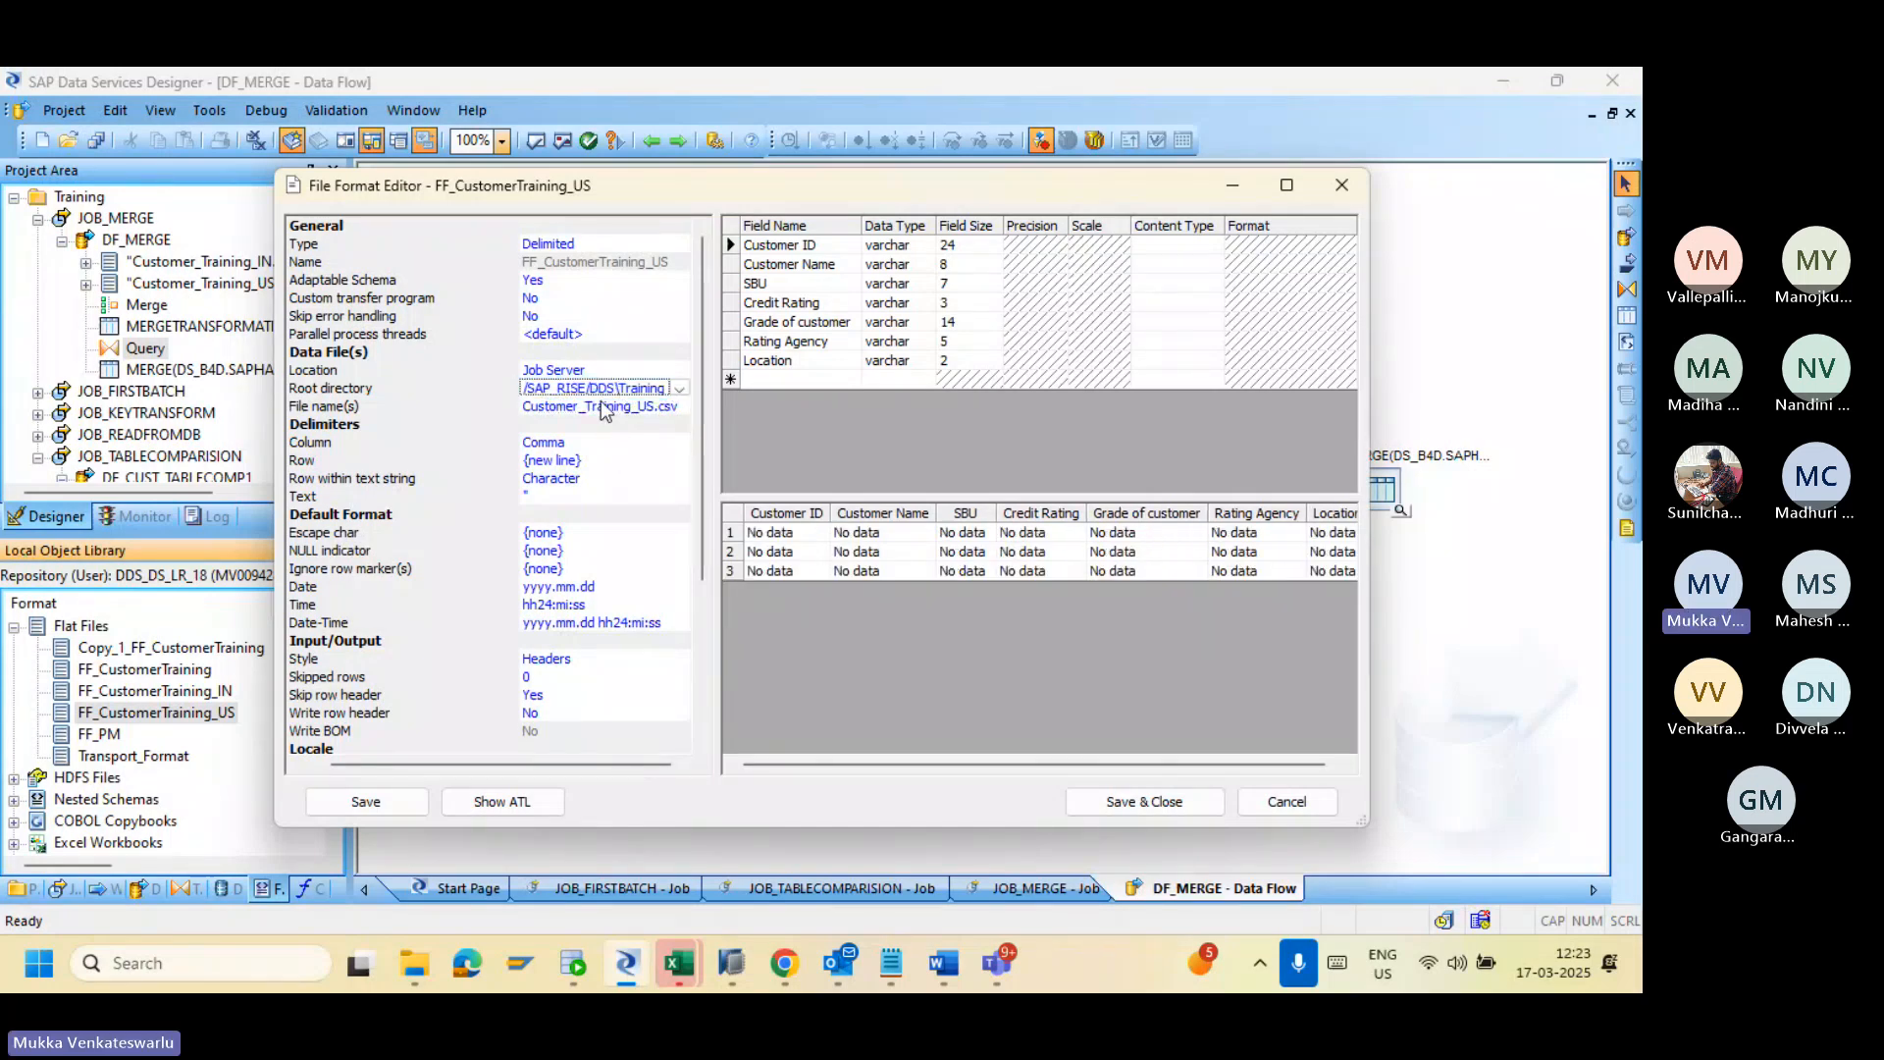
left_click(614, 389)
left_click(616, 389)
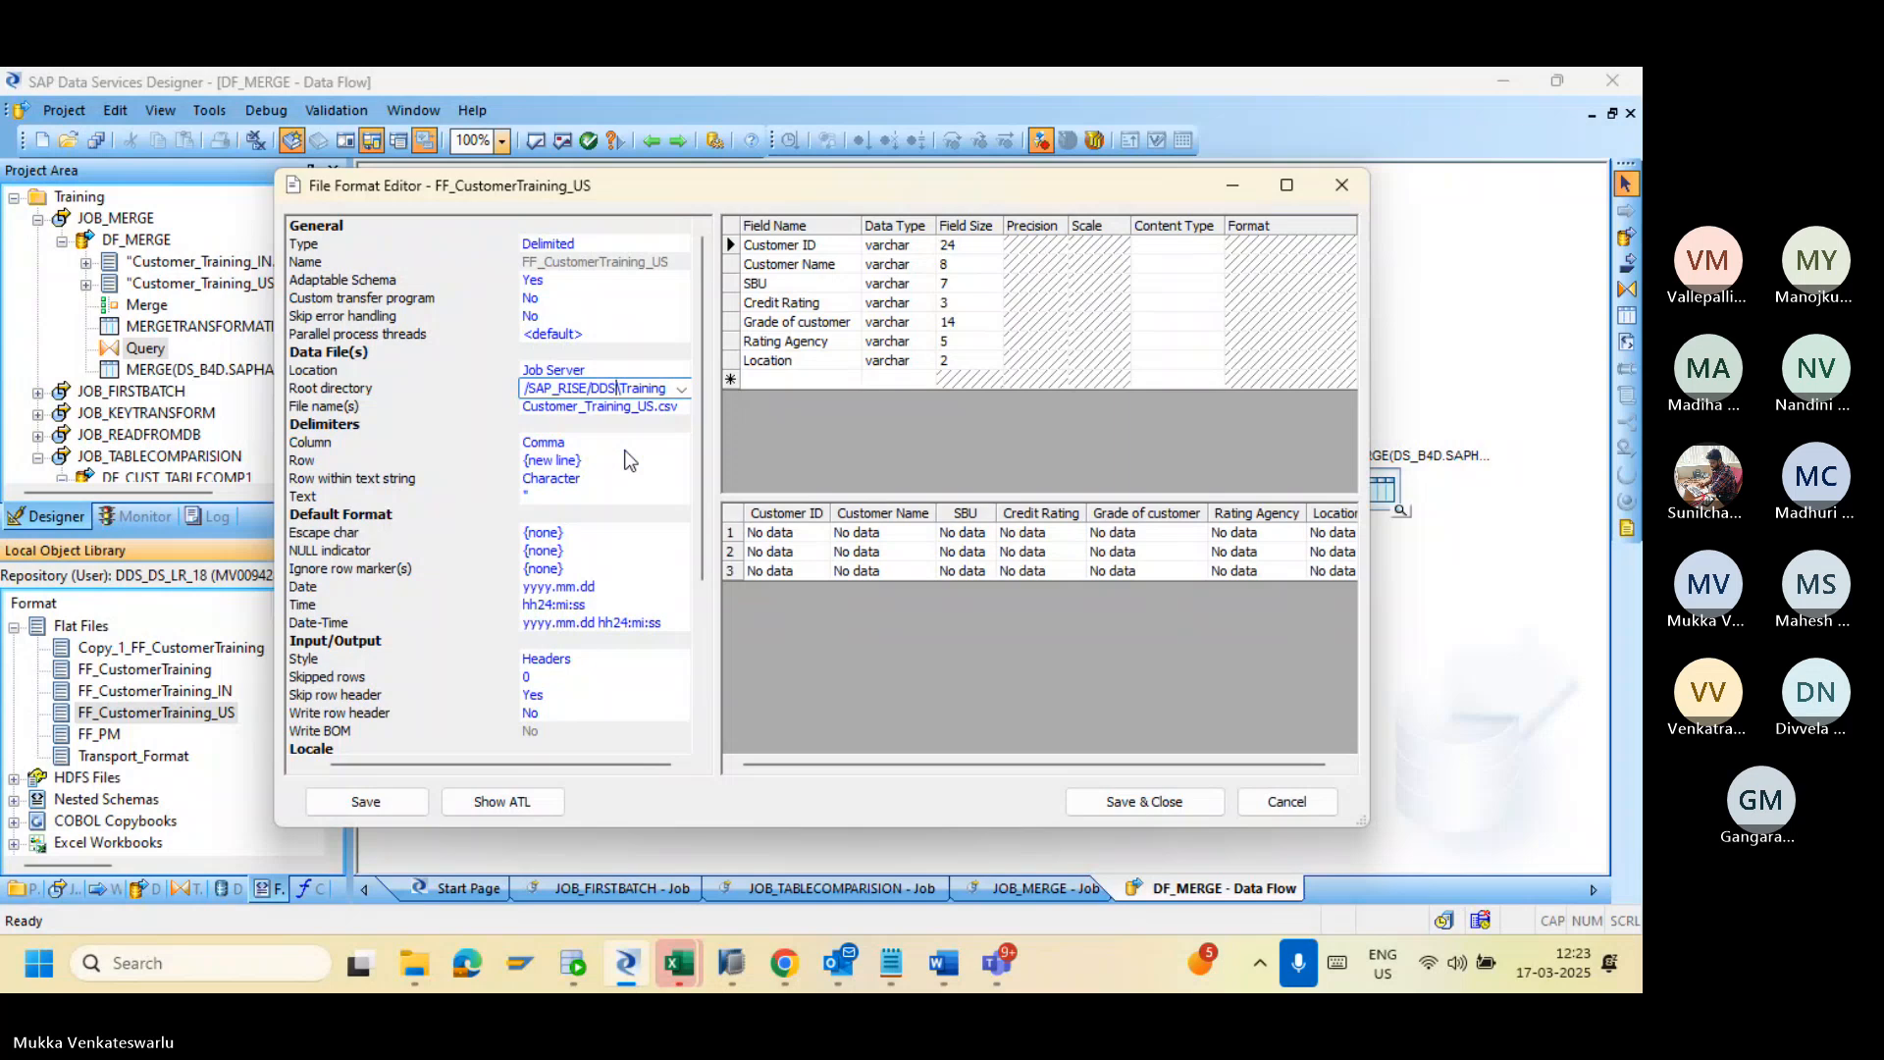
key("BackSpace")
type("/")
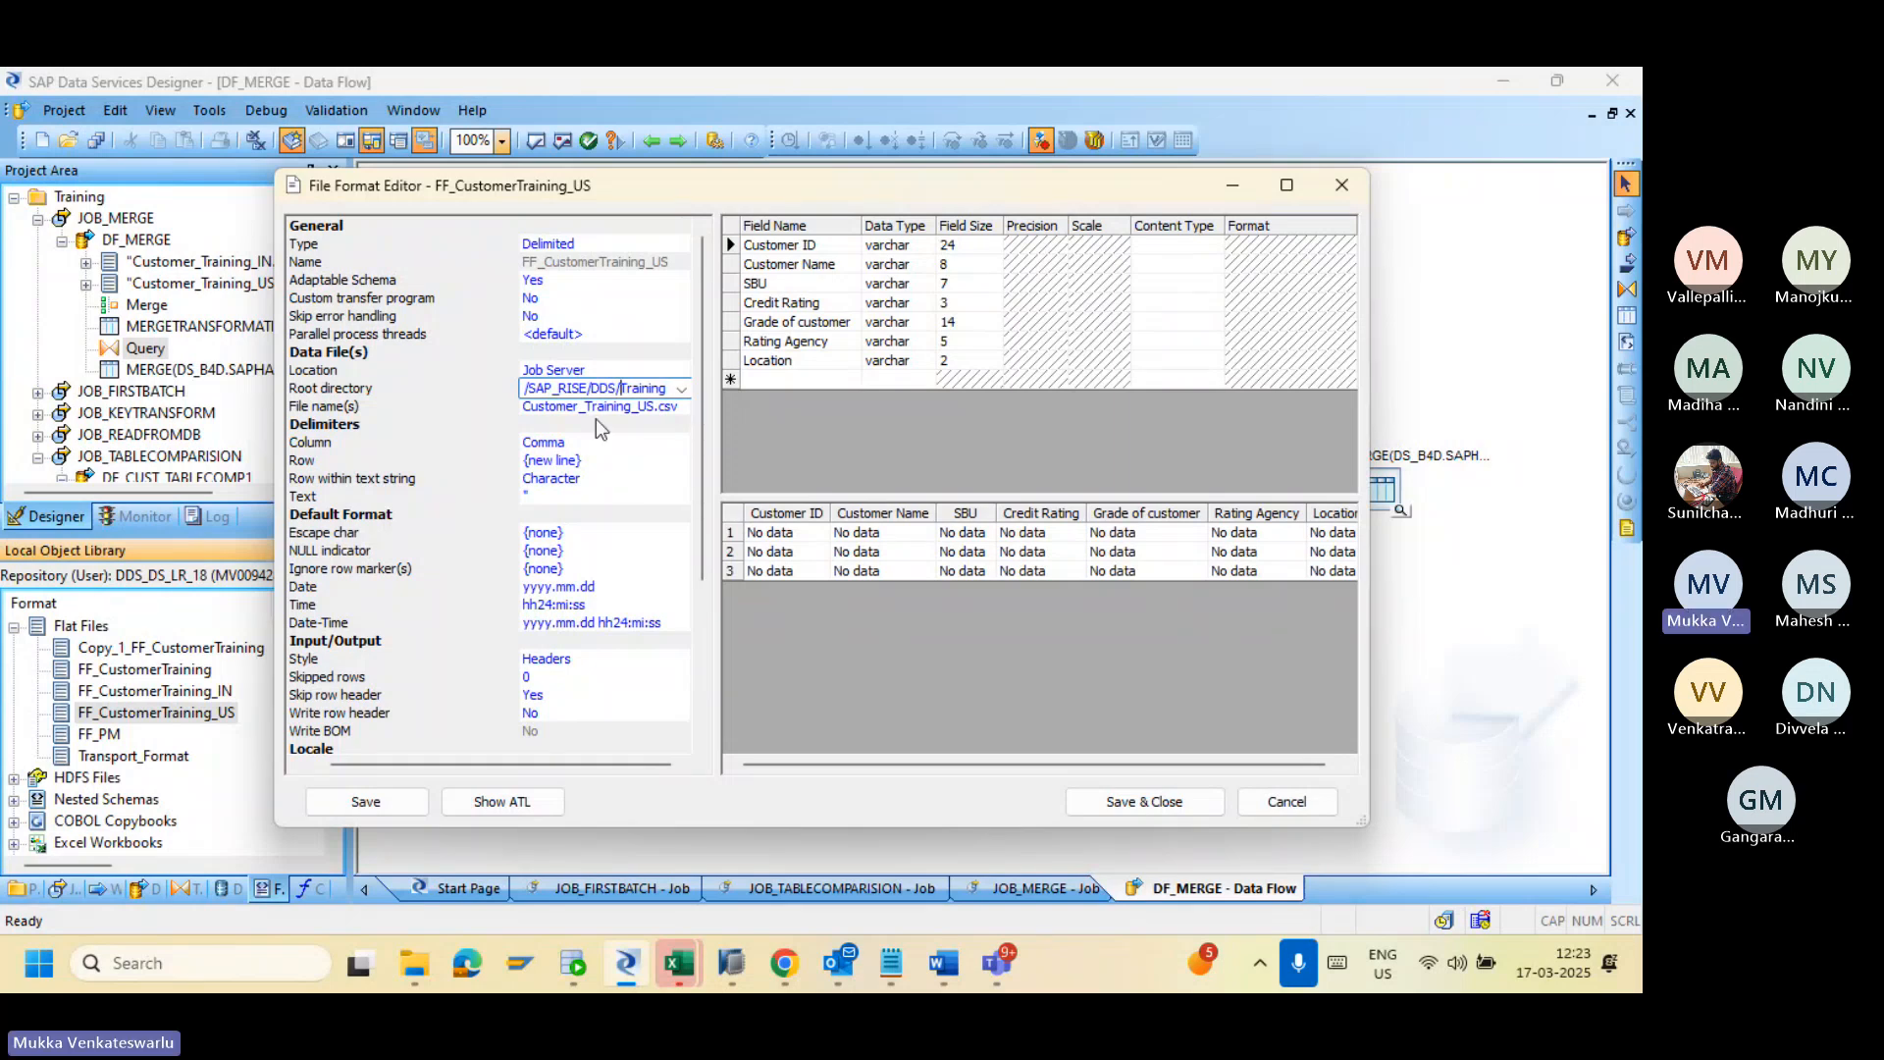
left_click(596, 418)
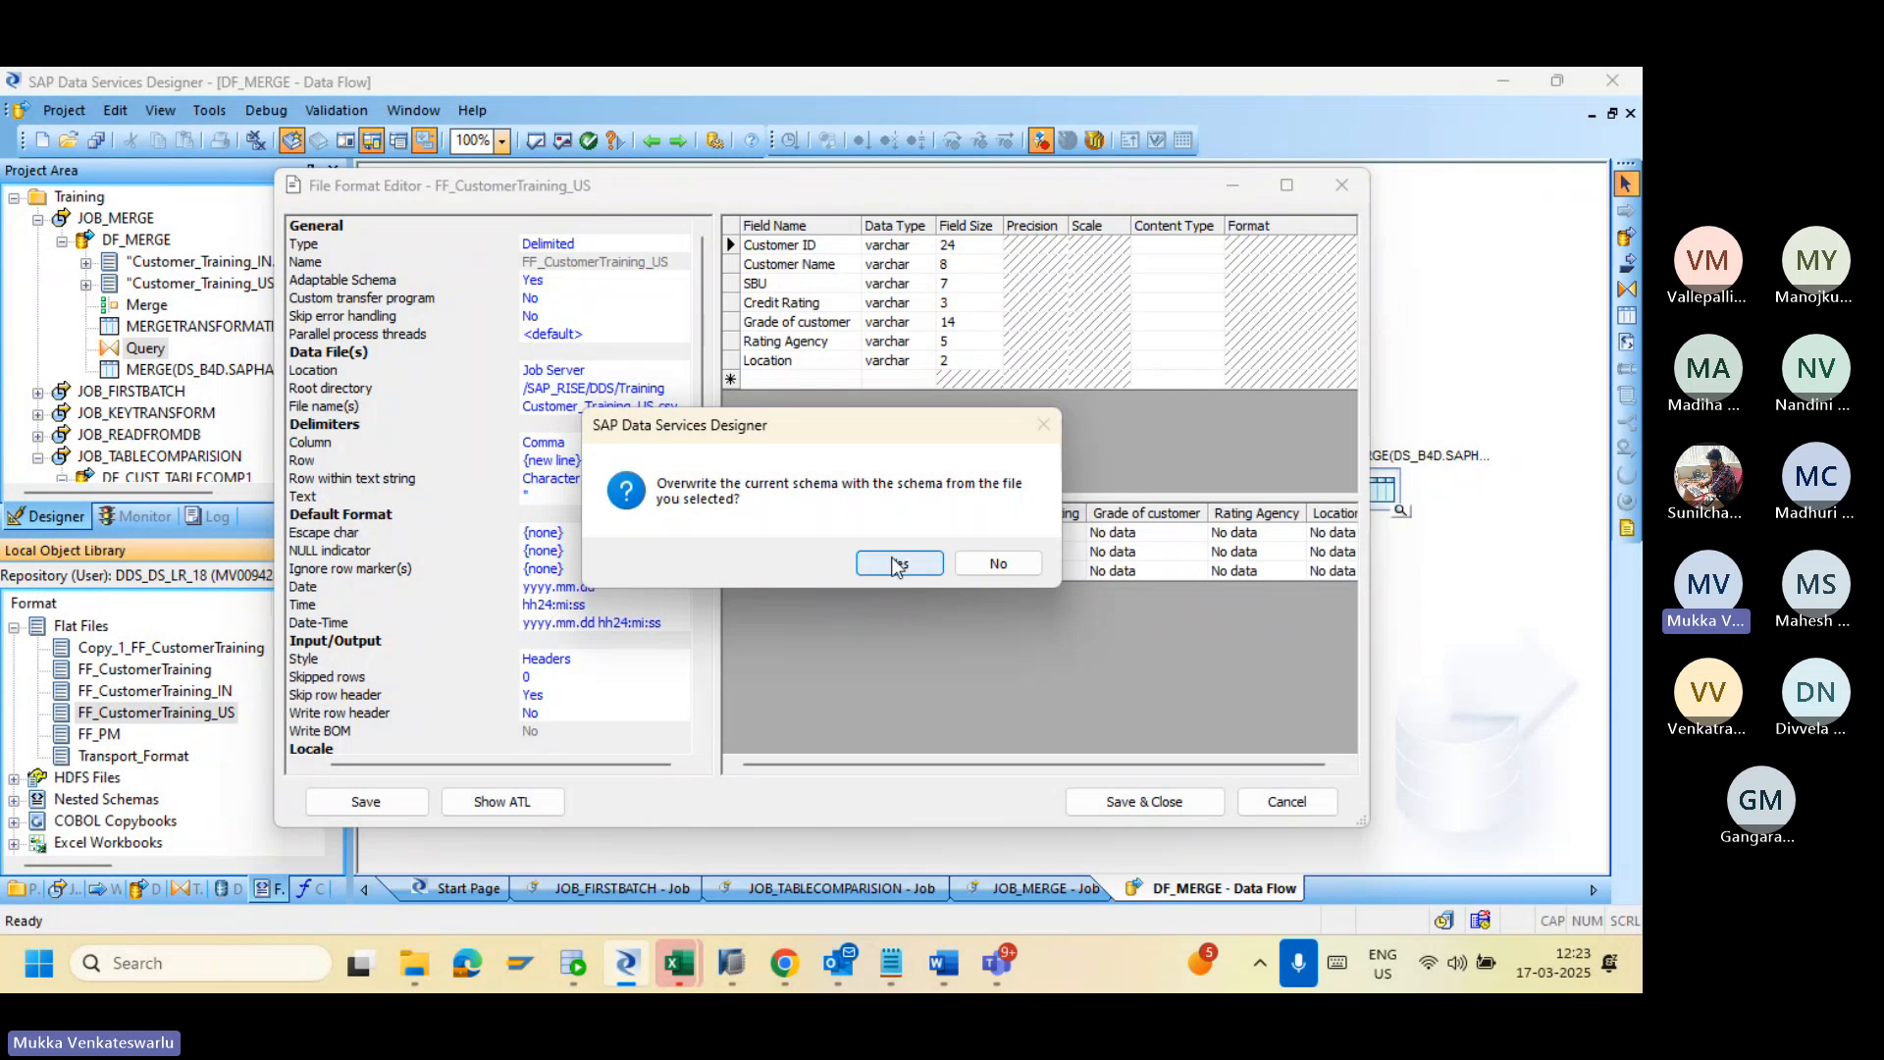
left_click(897, 564)
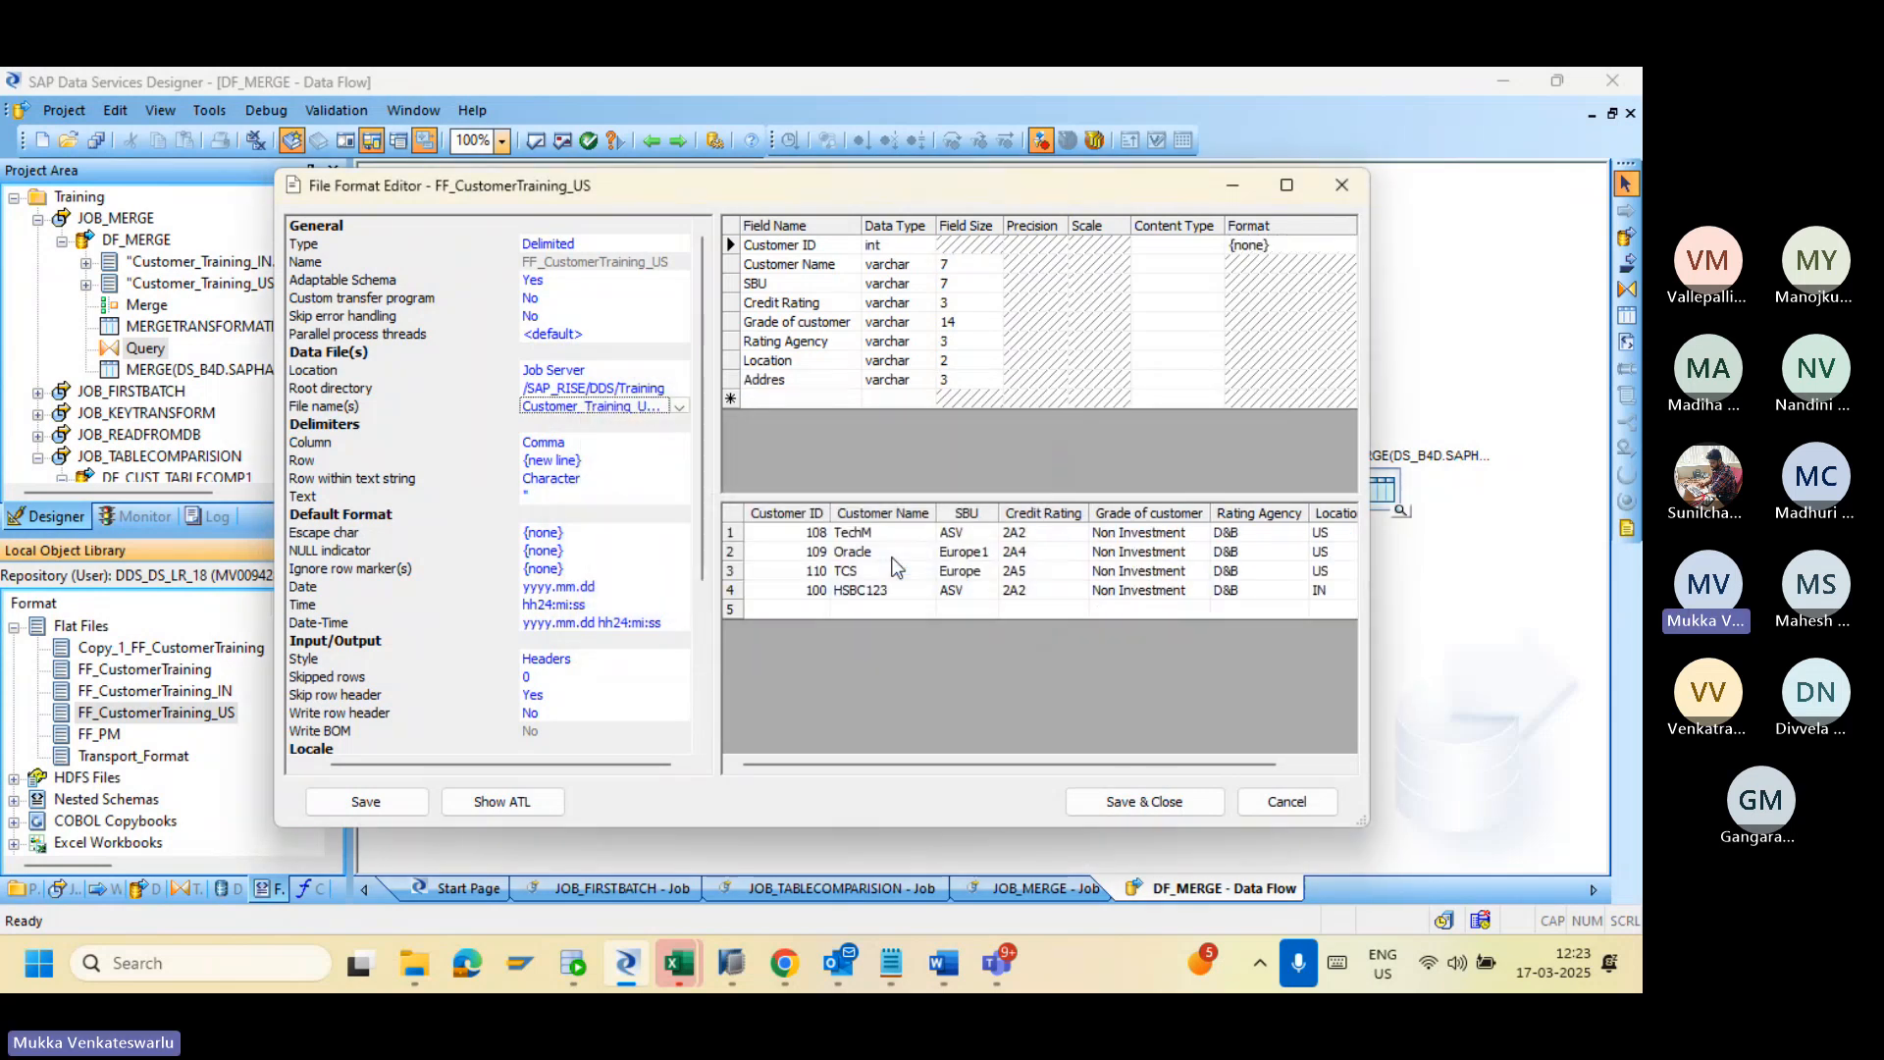
Step: Set the Addres field size to 12 and change Customer ID to varchar with size 24
left_click(950, 381)
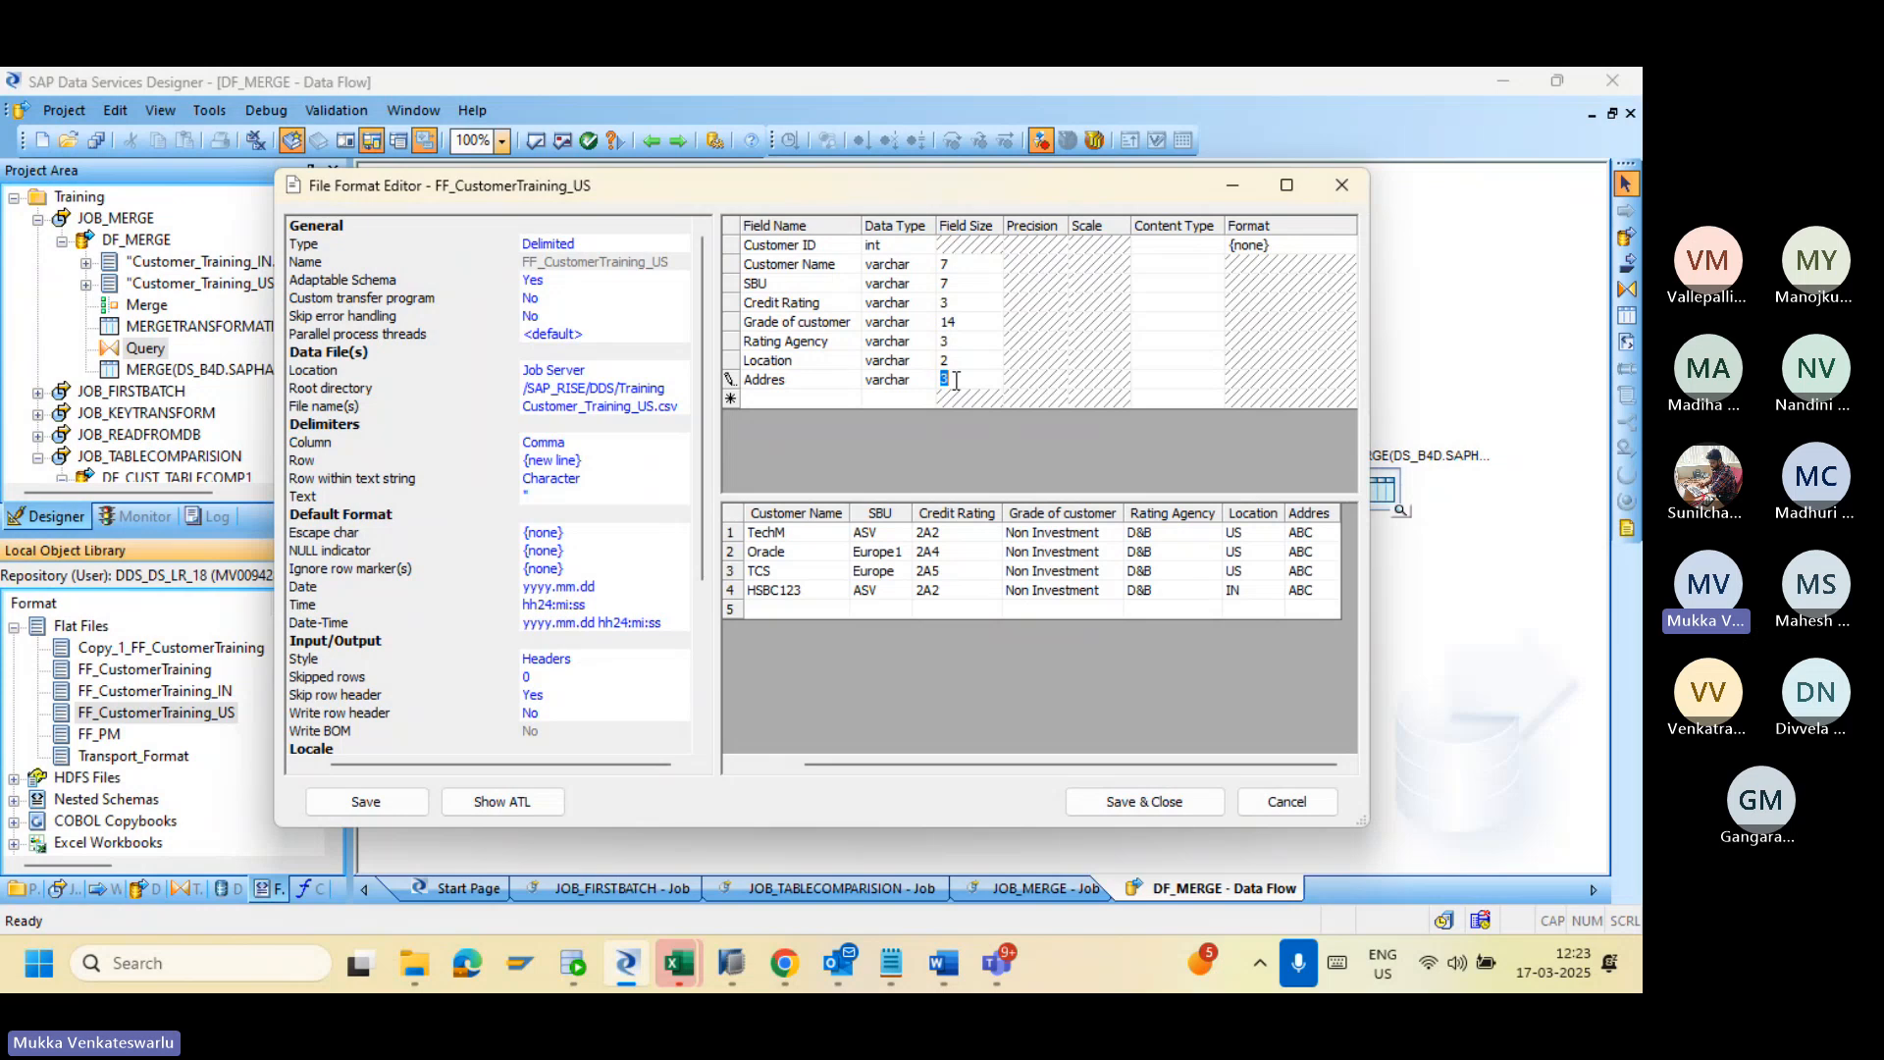
type("12")
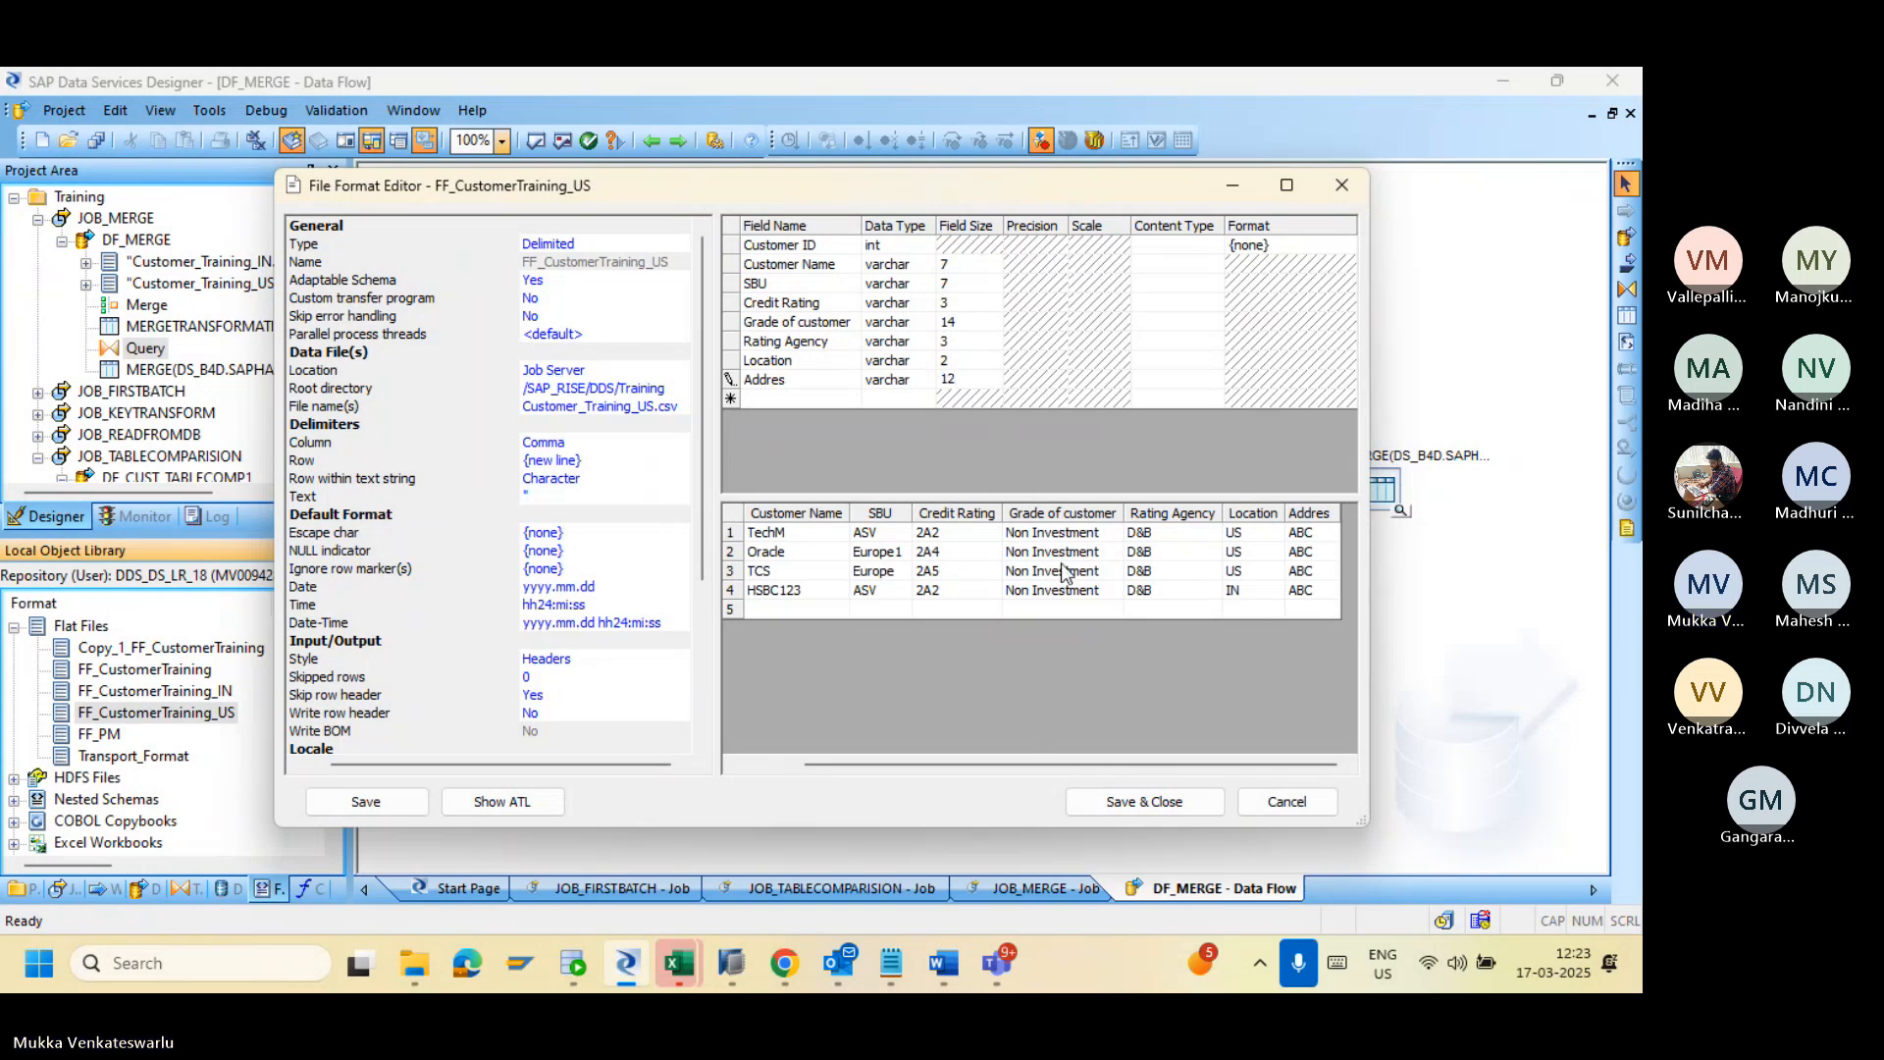
left_click(900, 247)
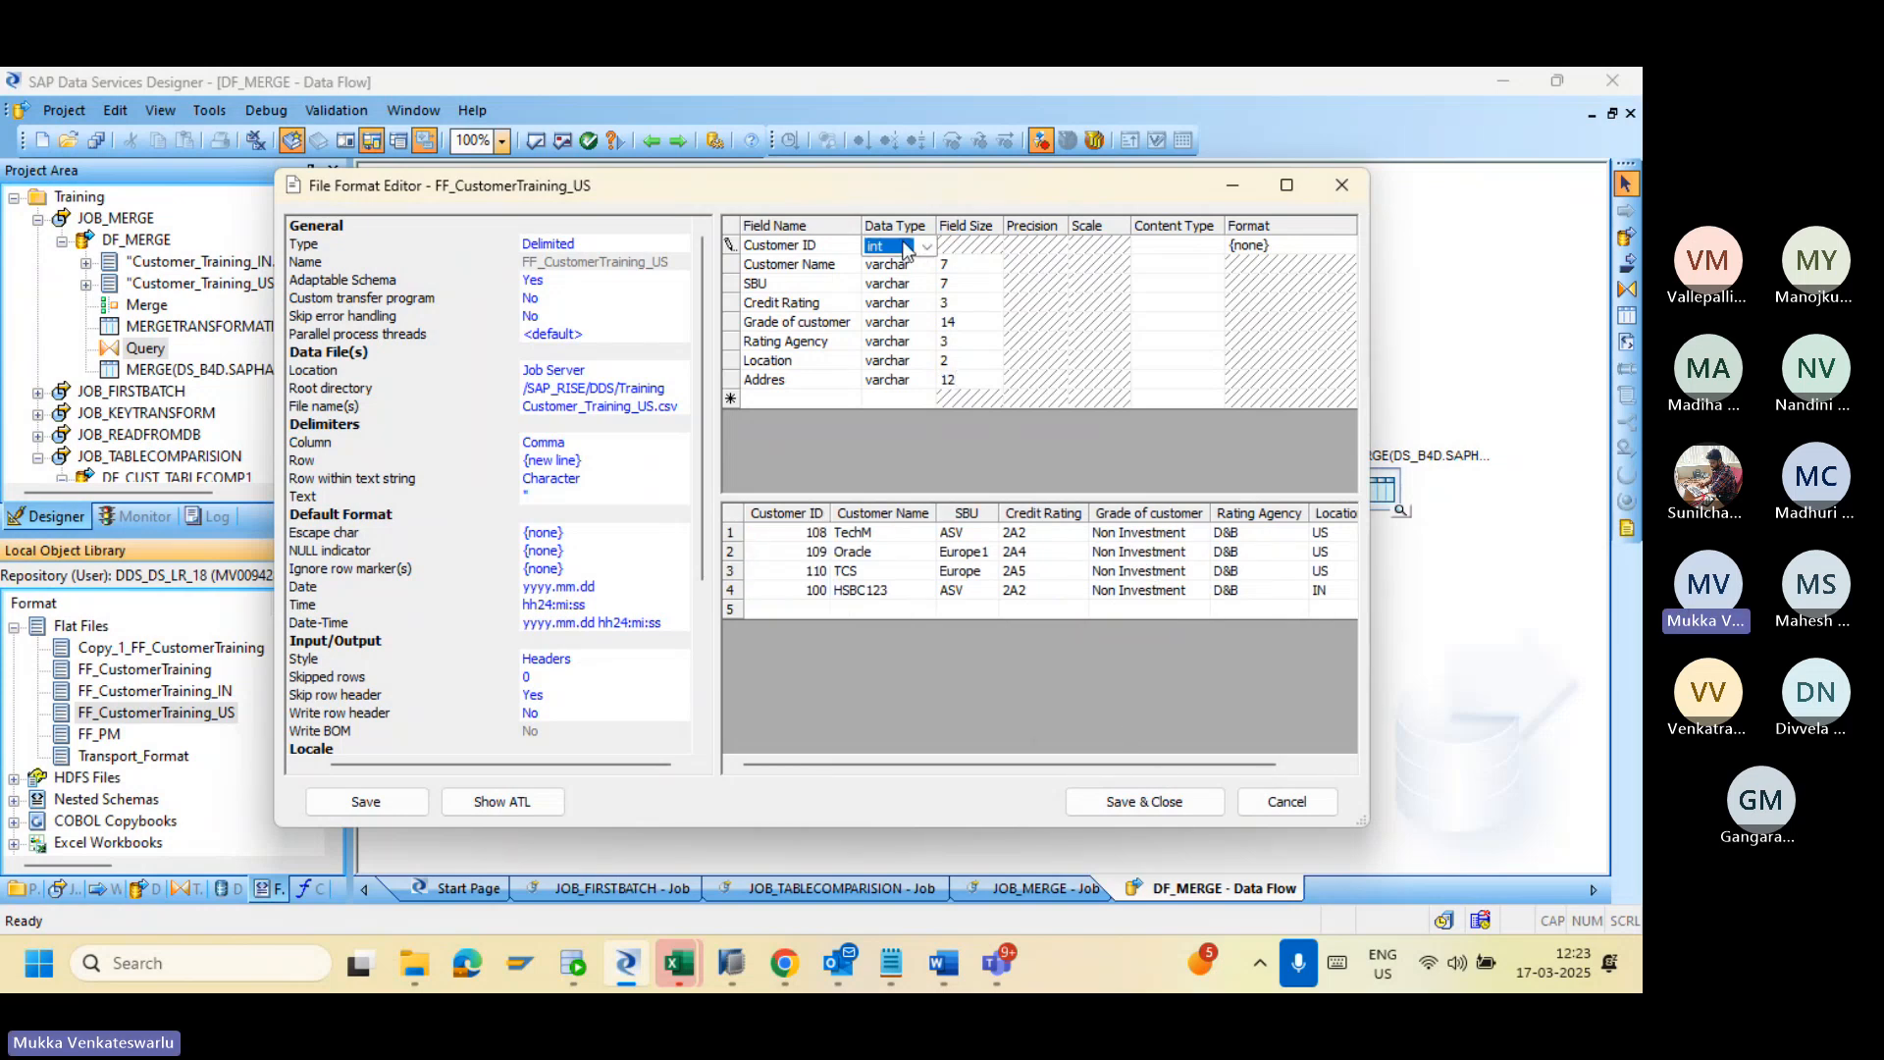
left_click(925, 247)
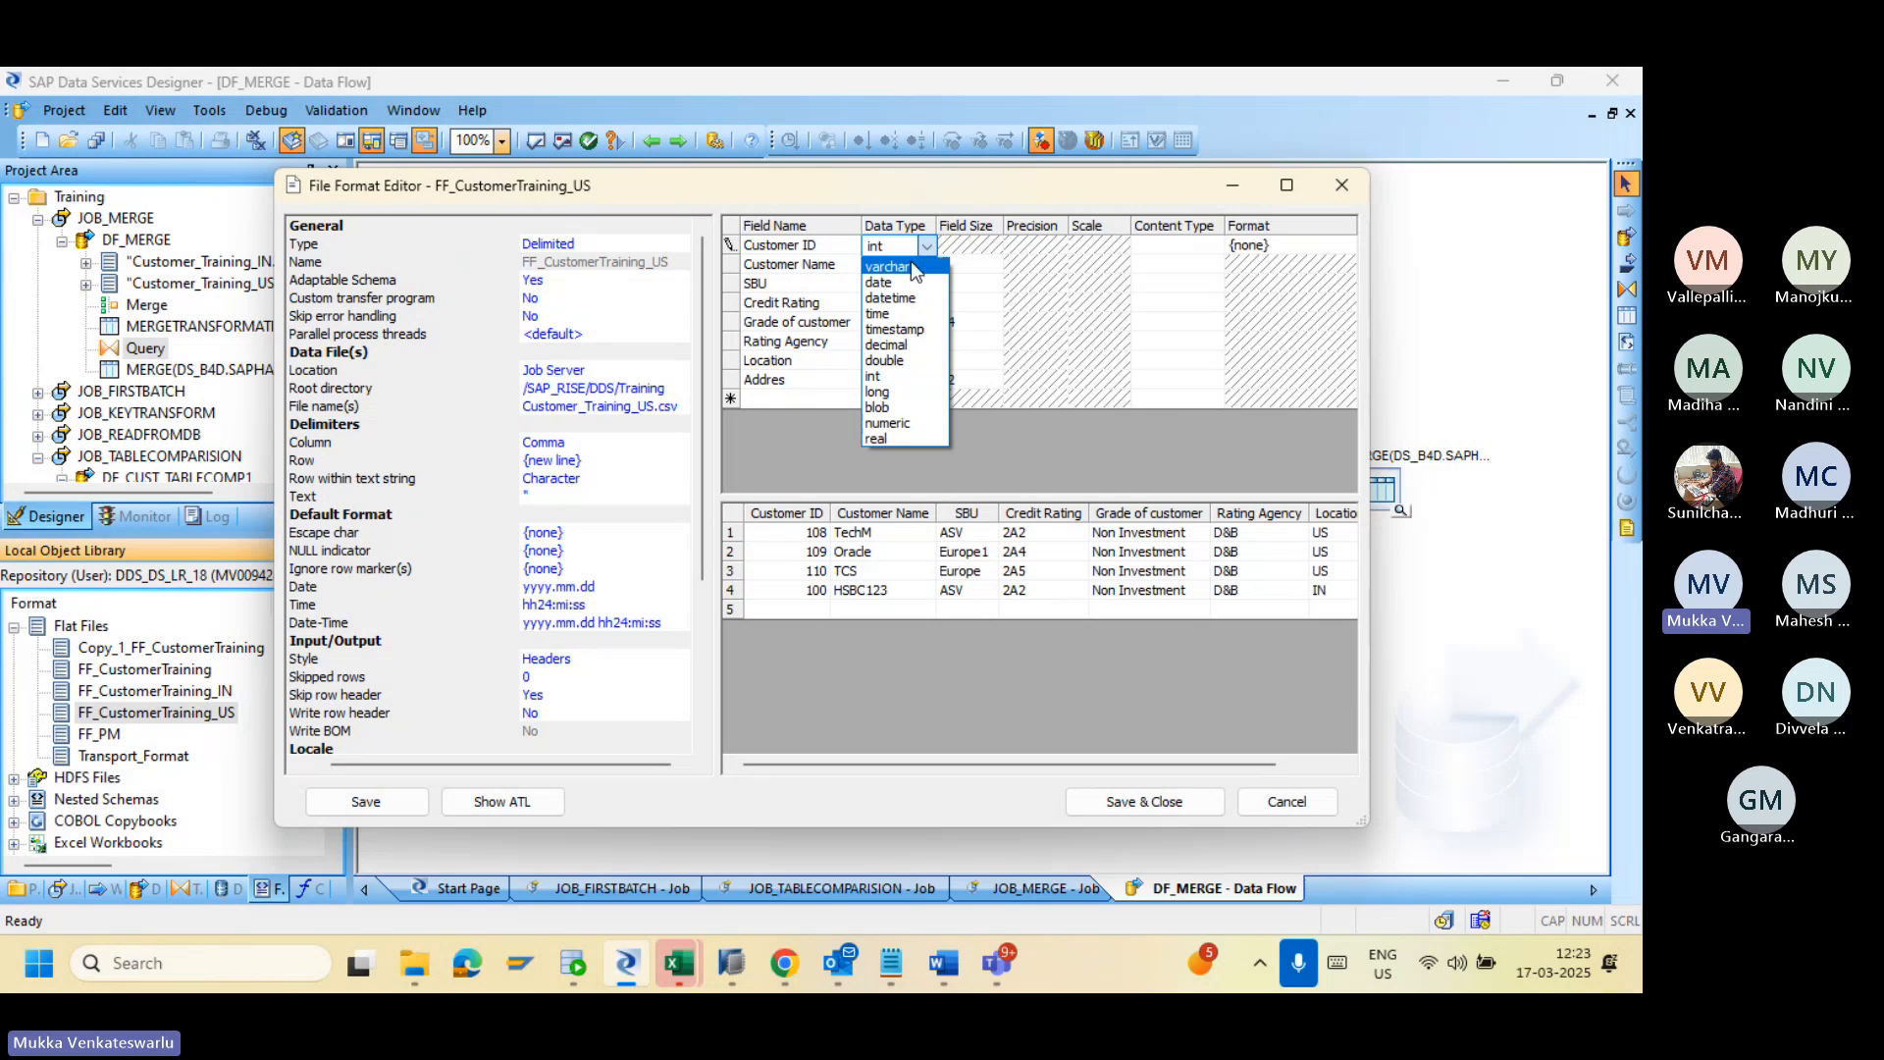
left_click(911, 264)
key("Tab")
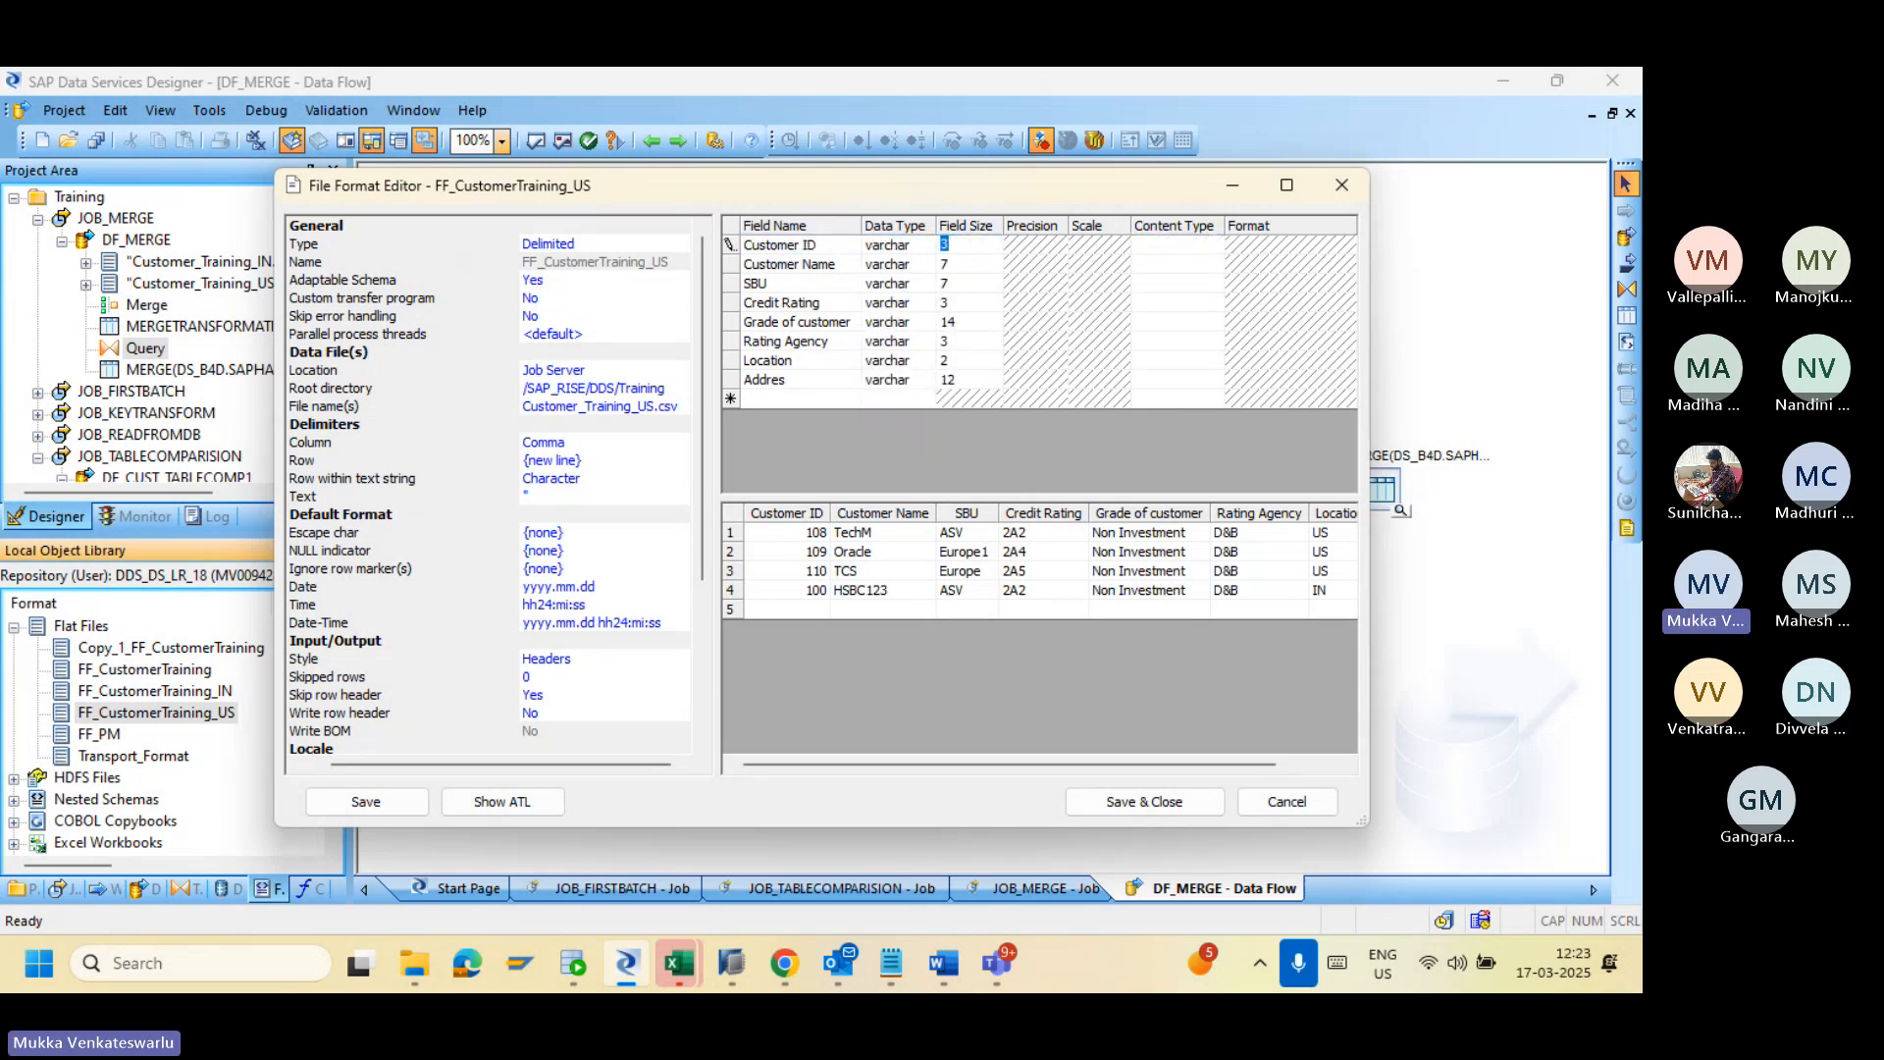
type("24")
Step: Set the field sizes of Customer Name to 15 and Rating Agency to 5, and save and close the file format
left_click(959, 263)
type("15")
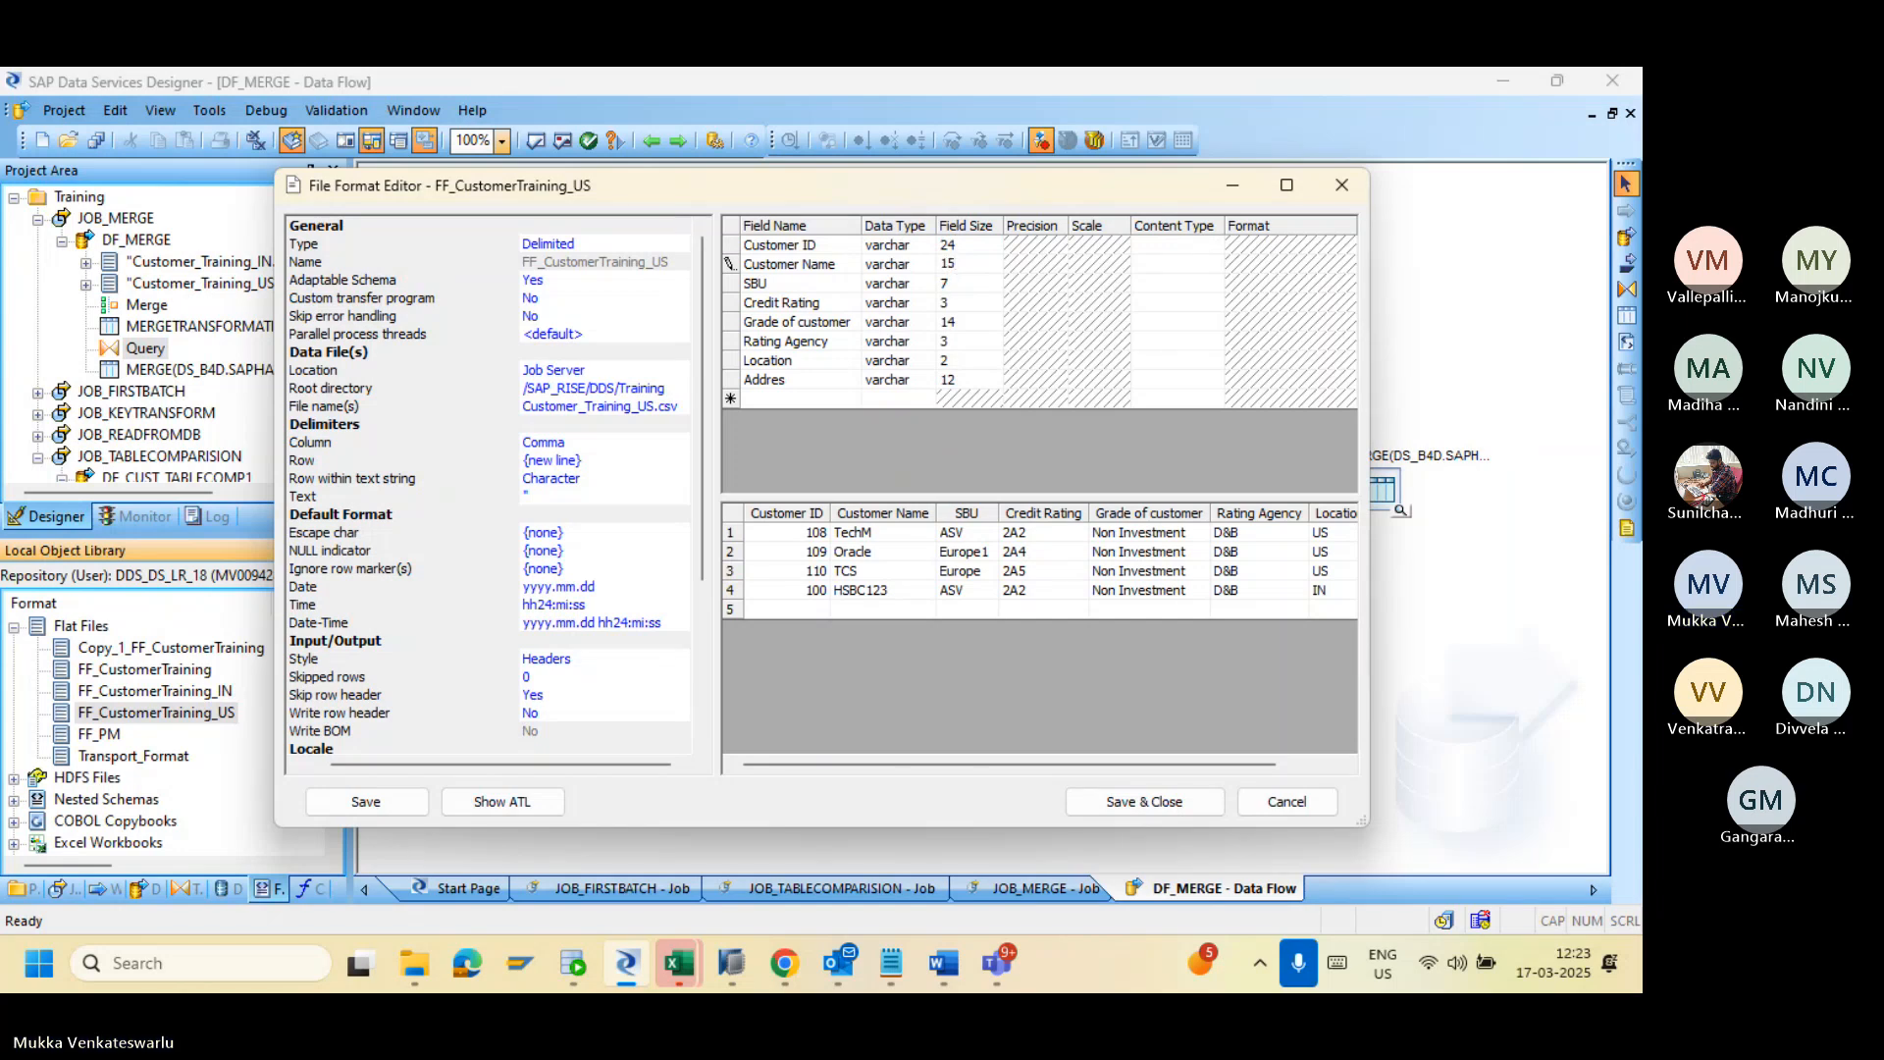
left_click(951, 341)
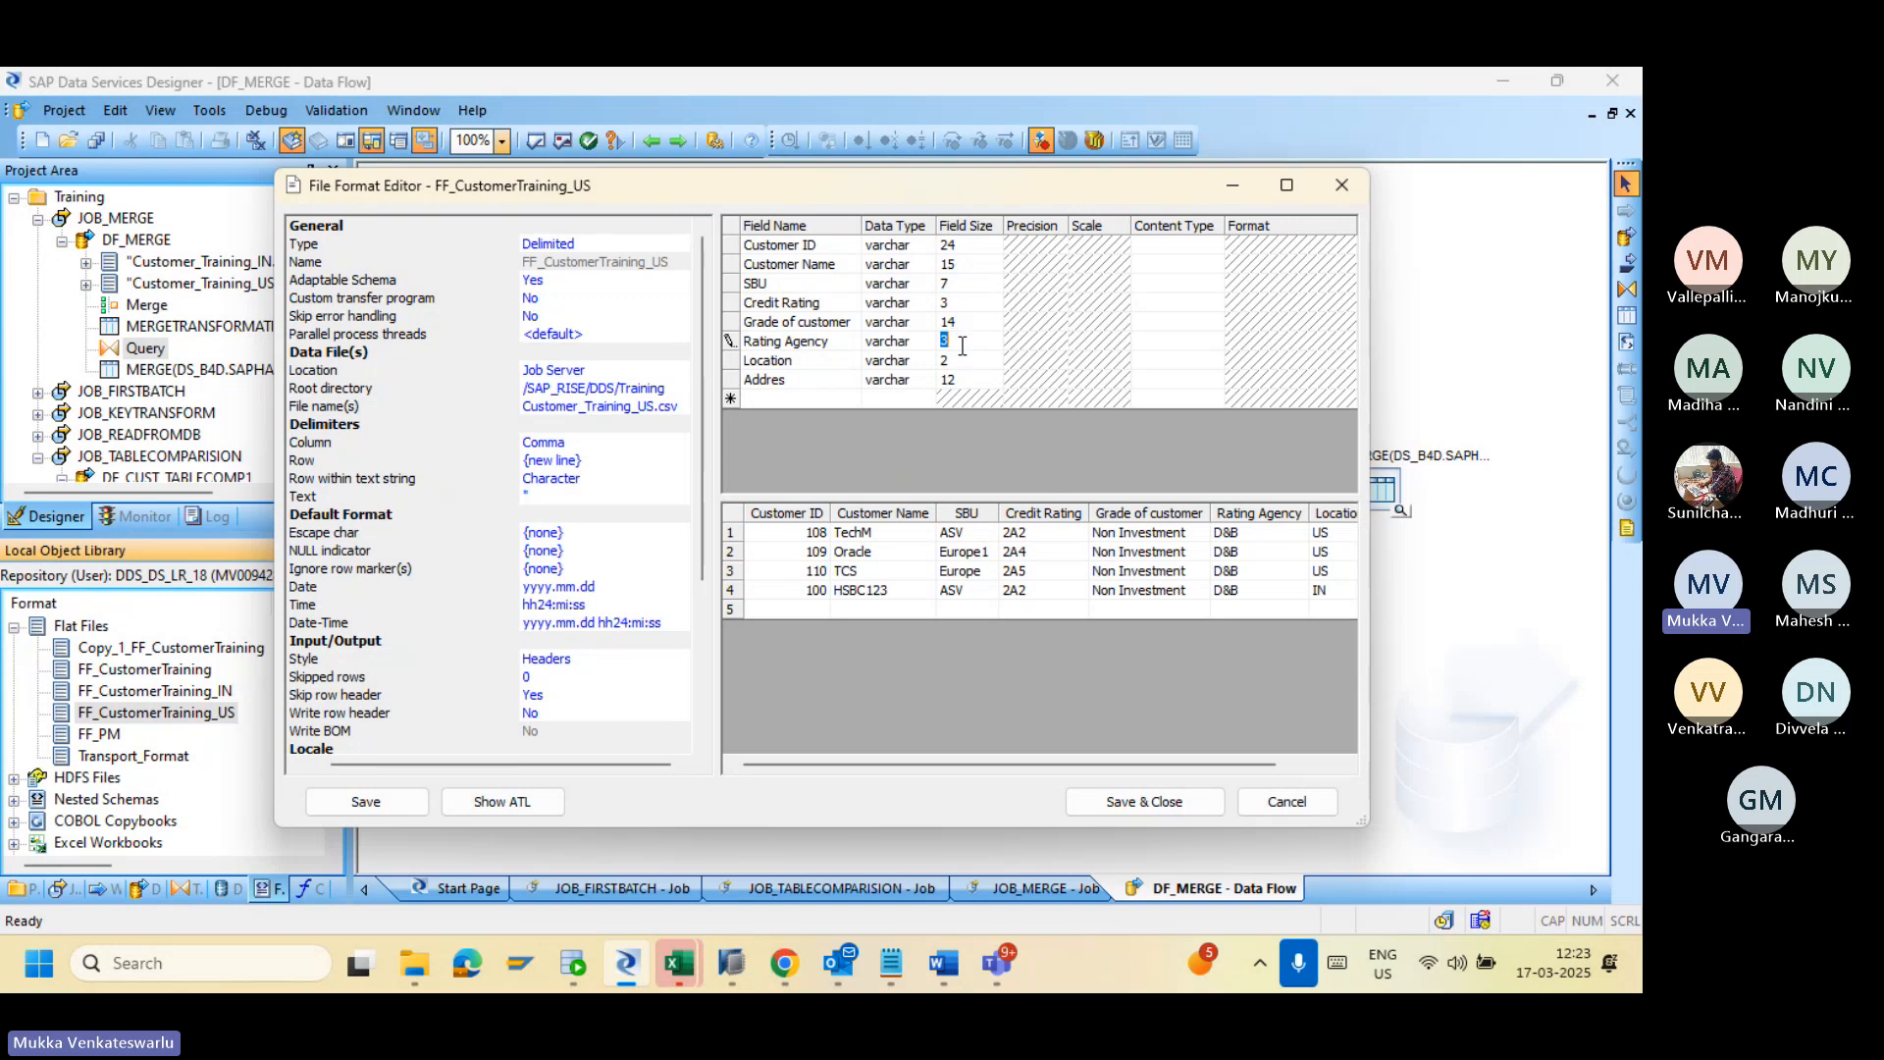
type("5")
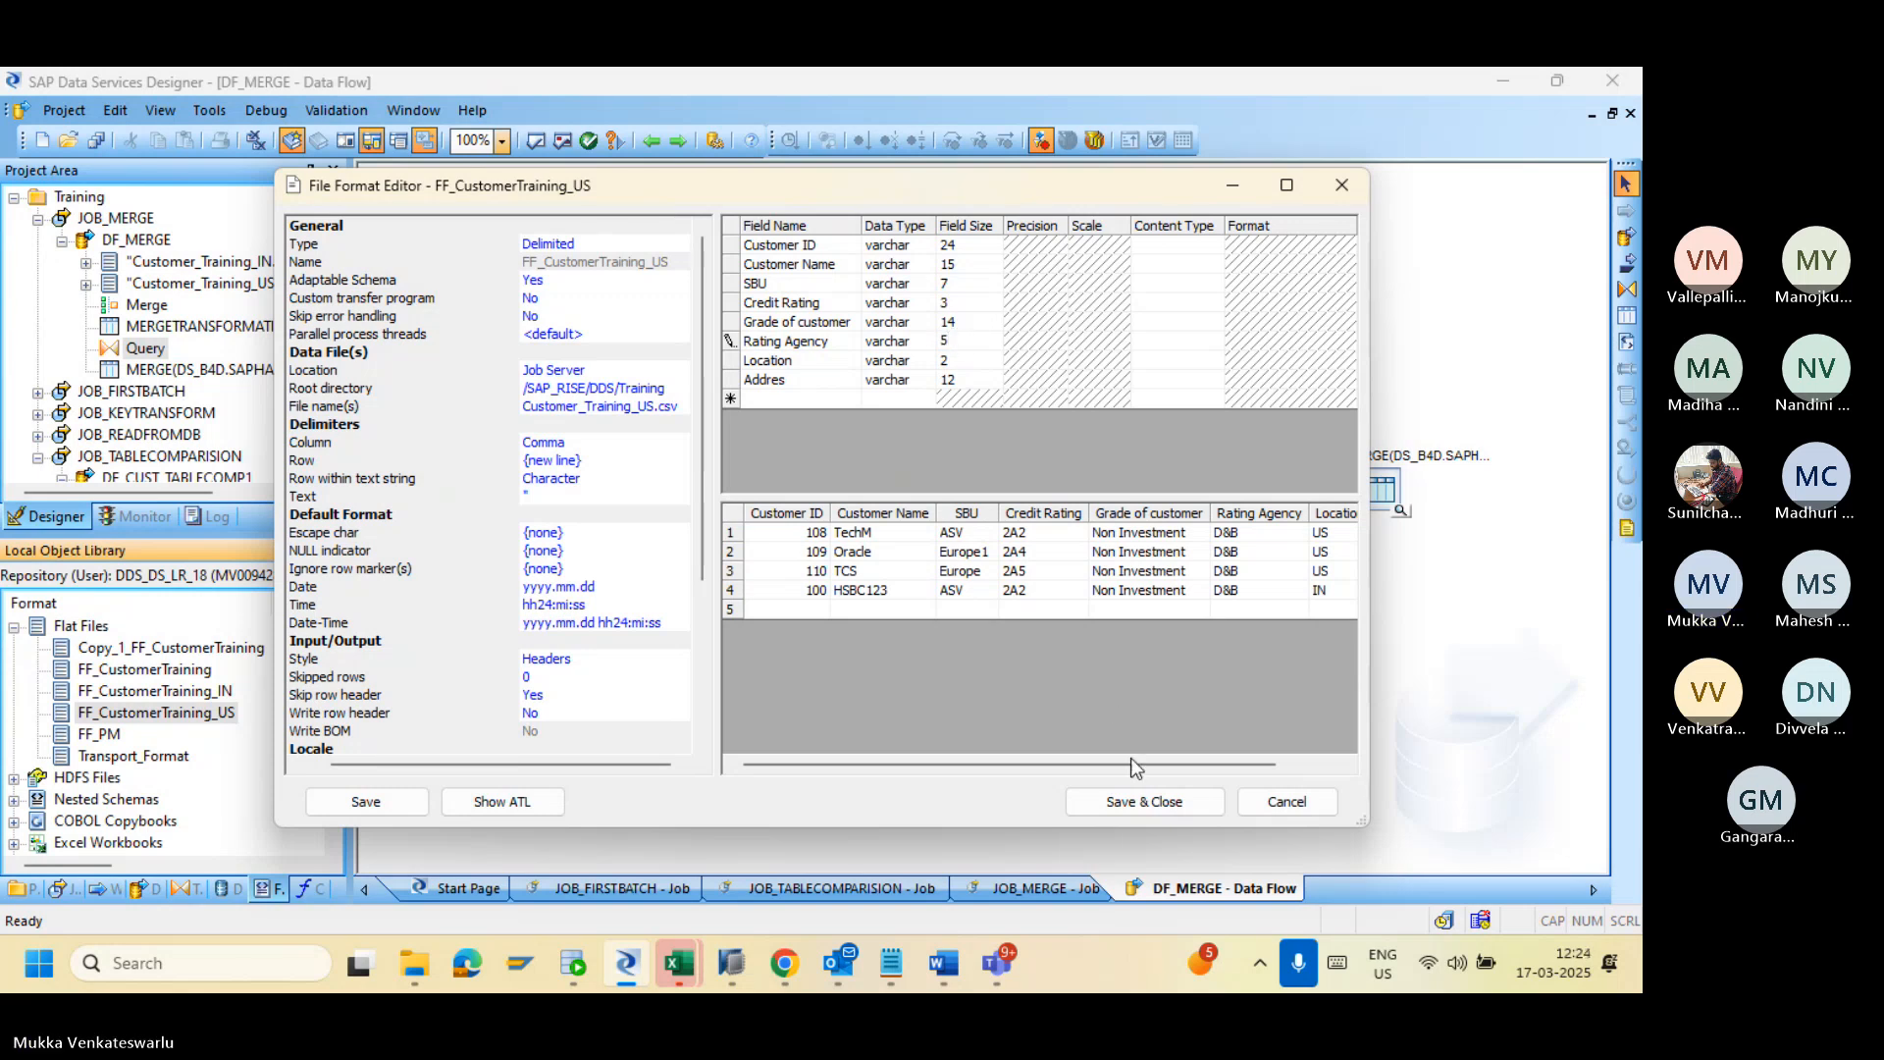
left_click(1154, 801)
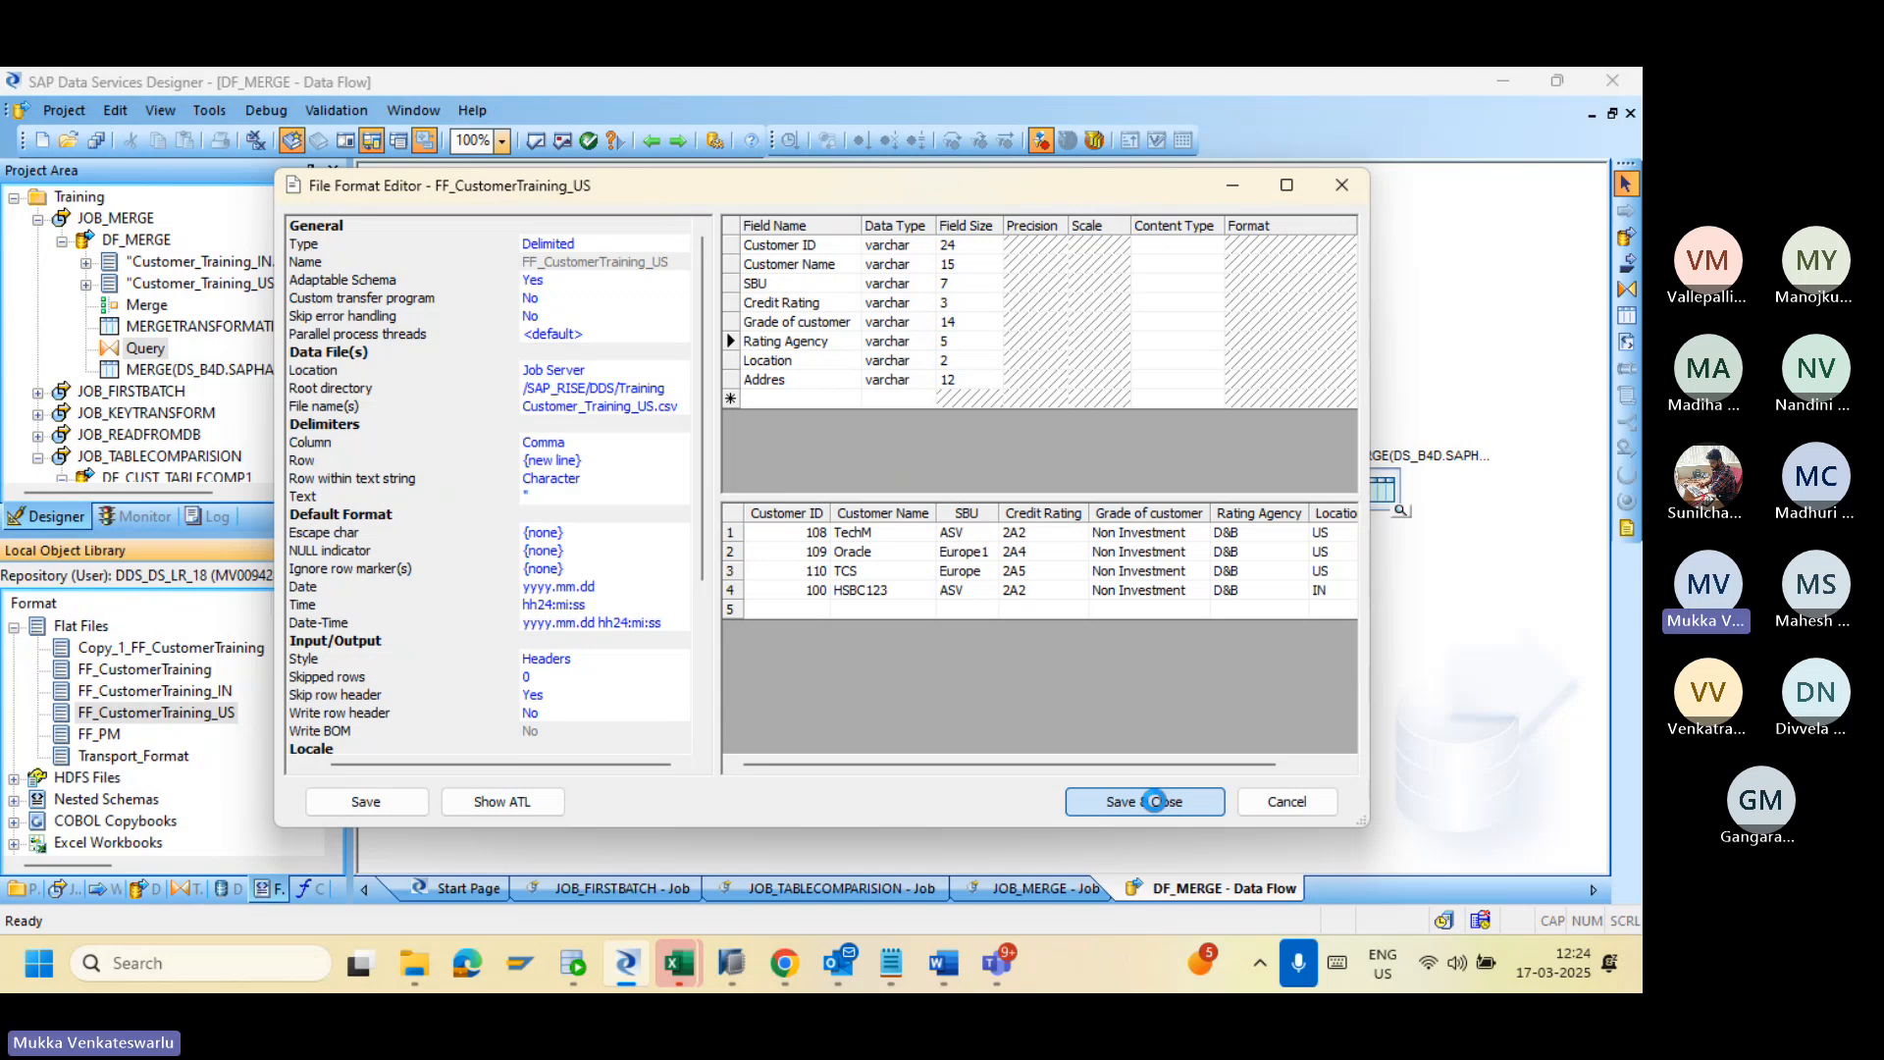
left_click(1155, 801)
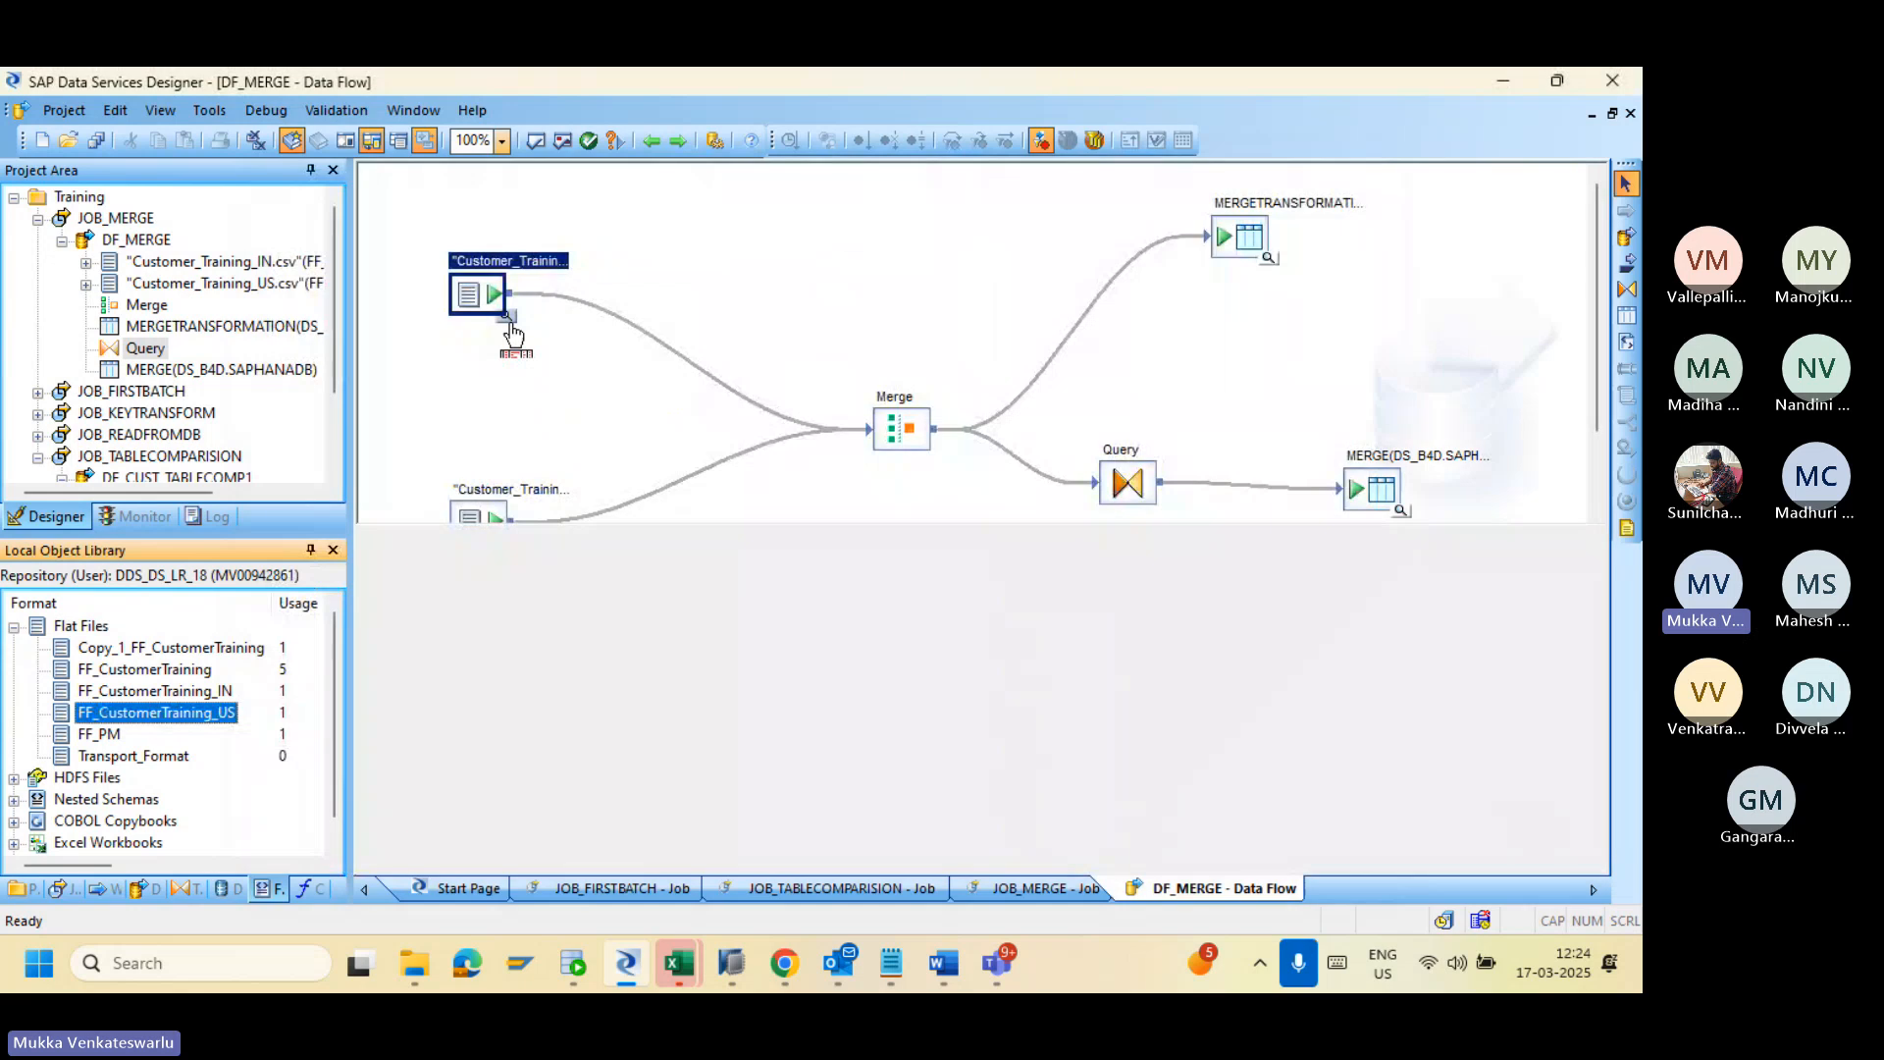
Step: Preview the data of the Customer_Training_IN and Customer_Training_US source files in the data flow
left_click(508, 320)
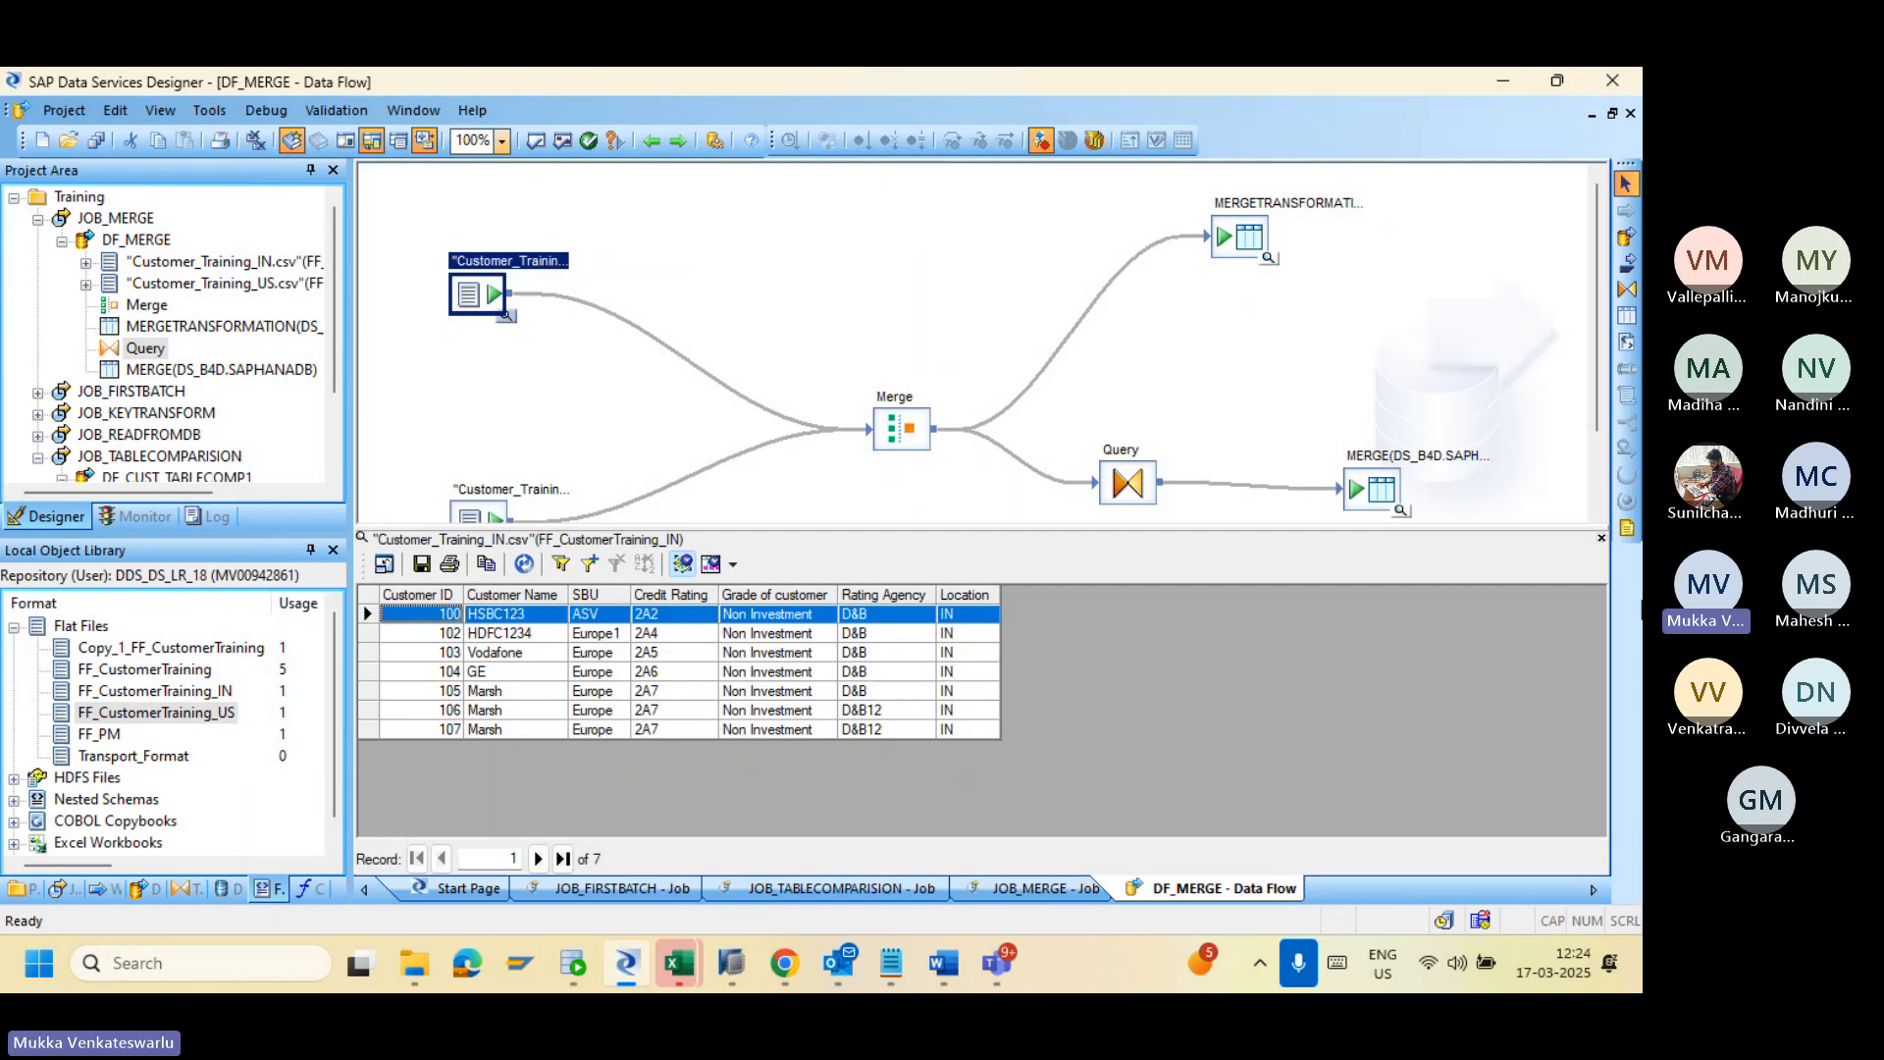
left_click(1601, 537)
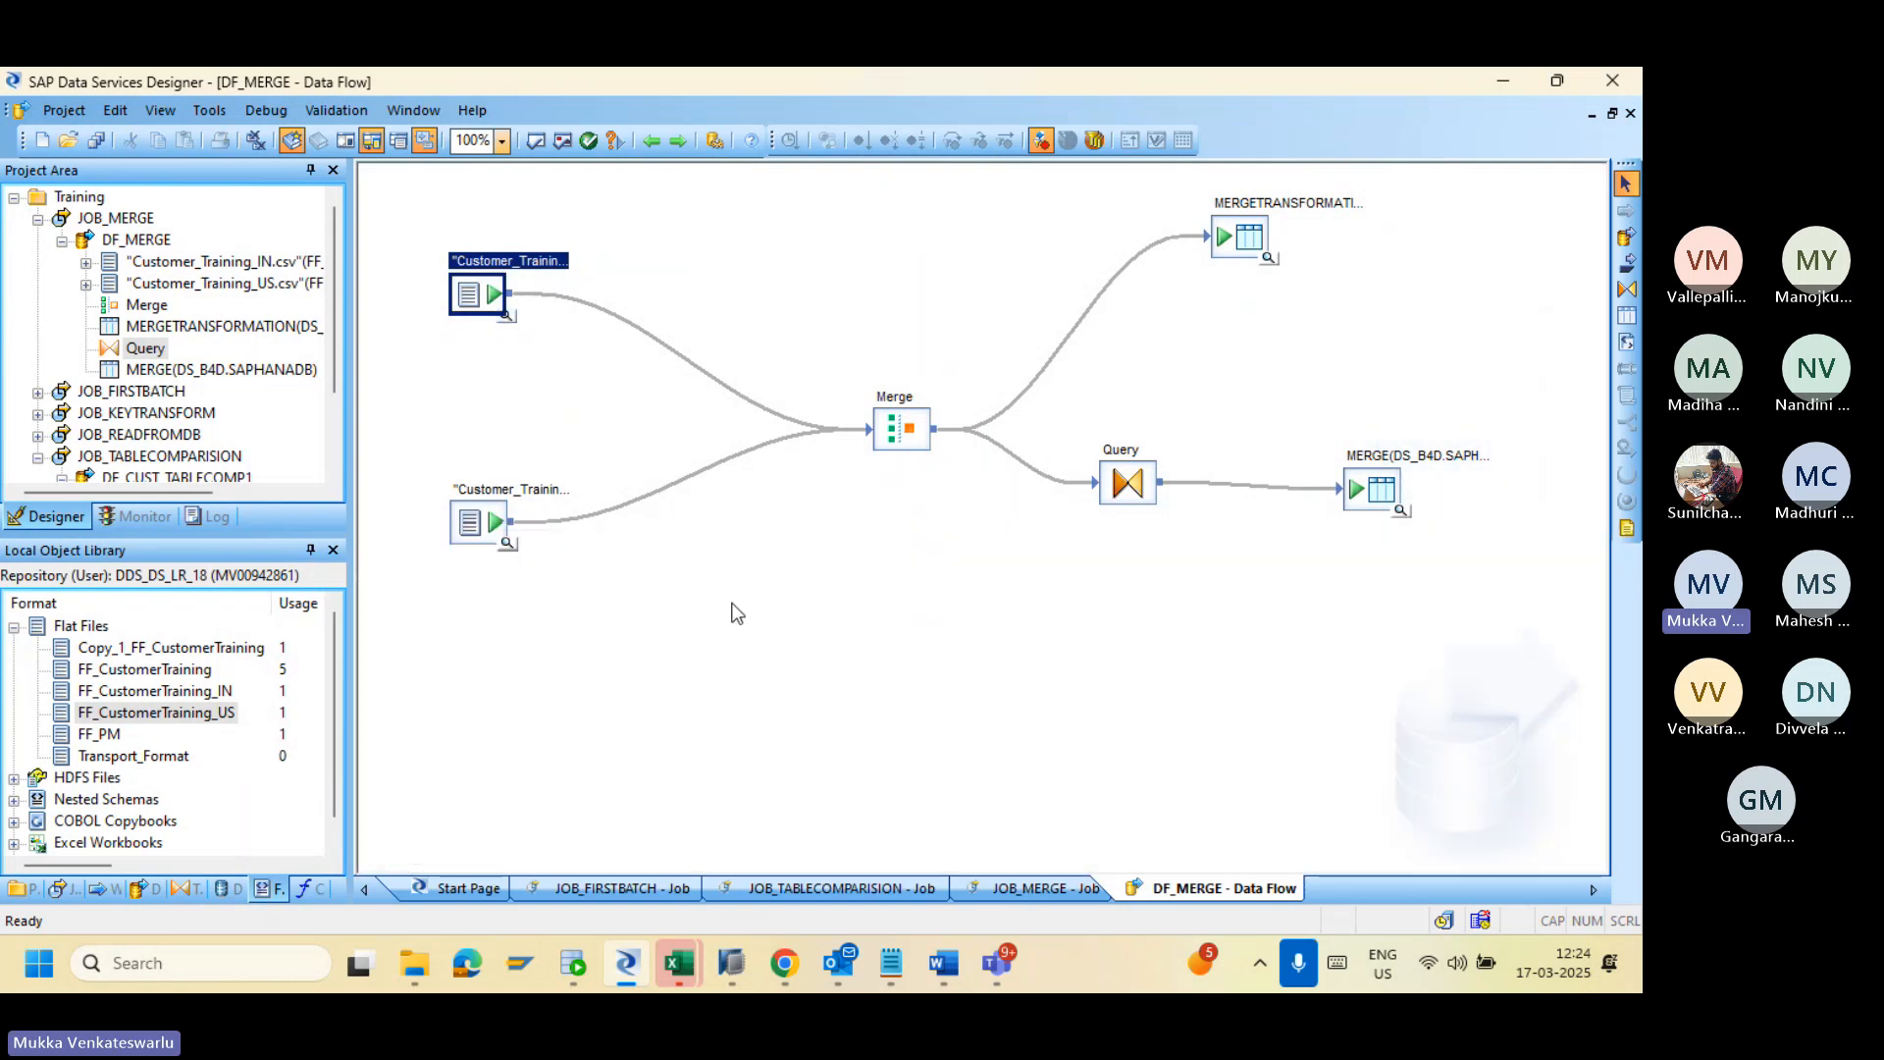
left_click(507, 545)
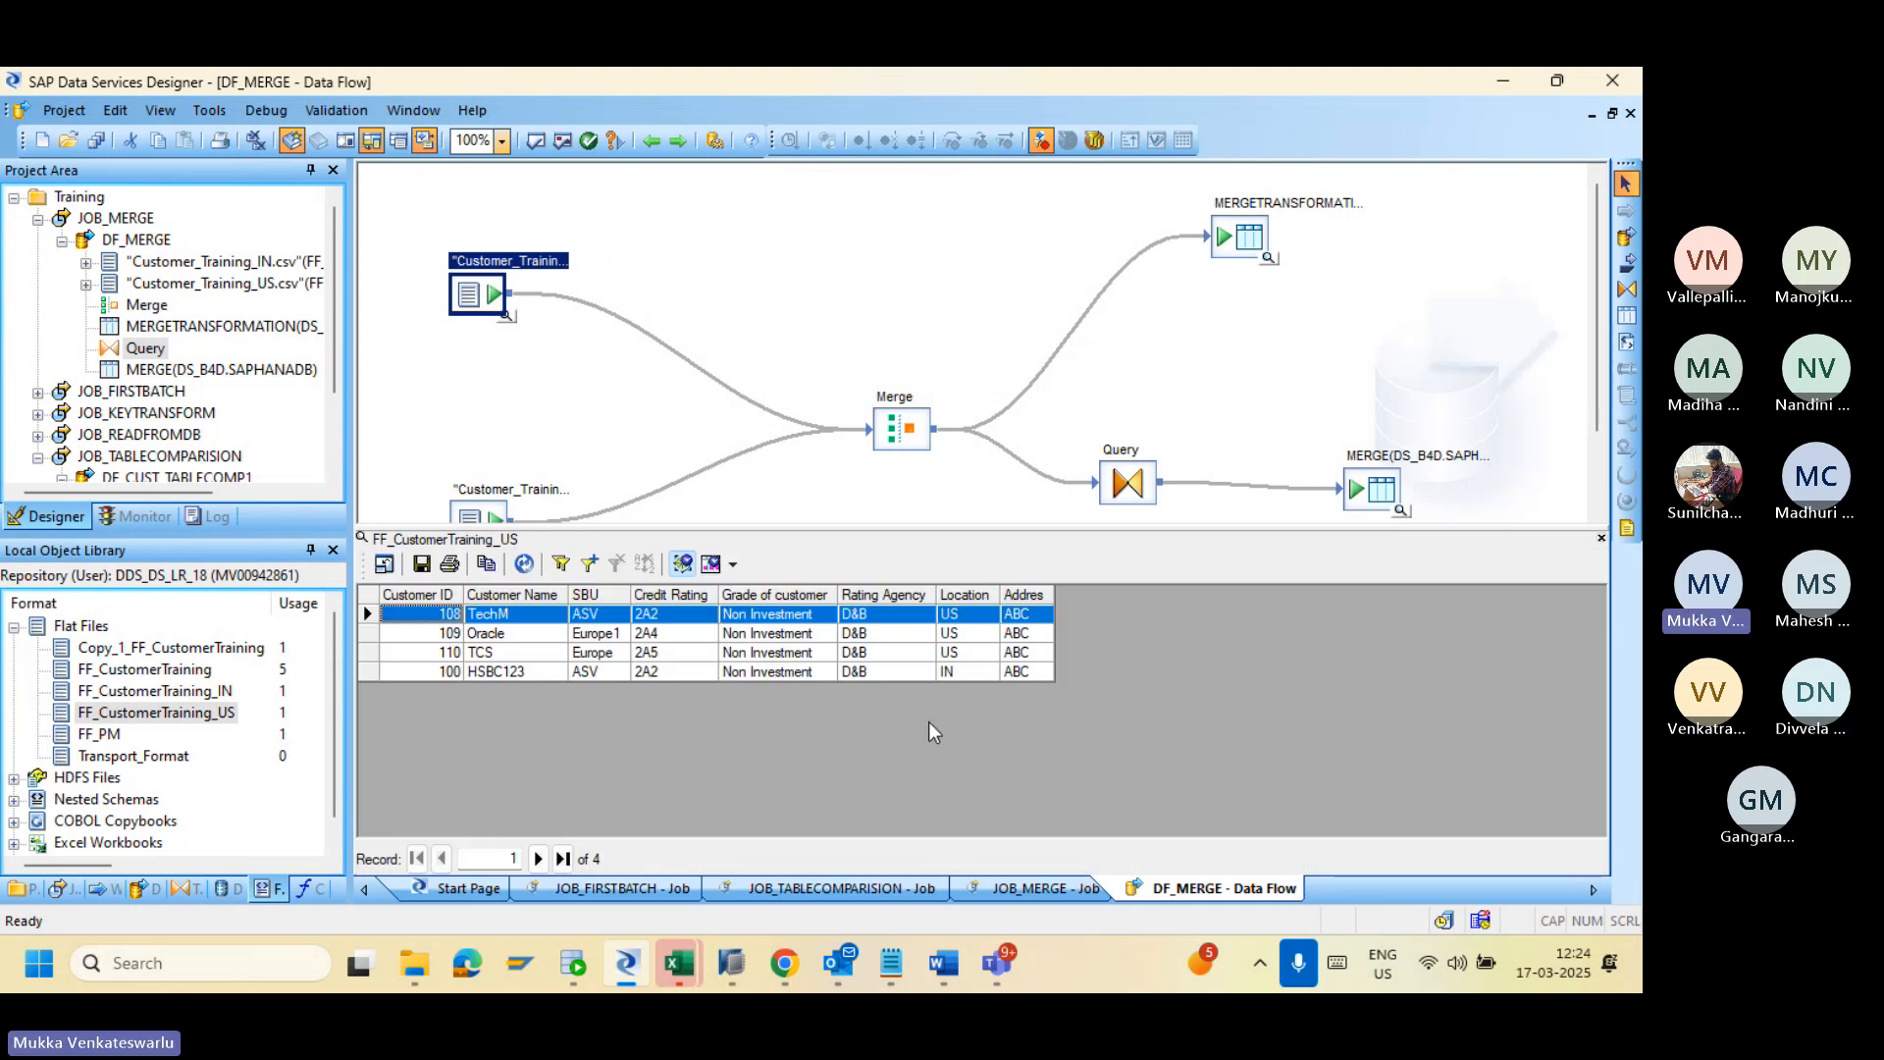
left_click(1602, 537)
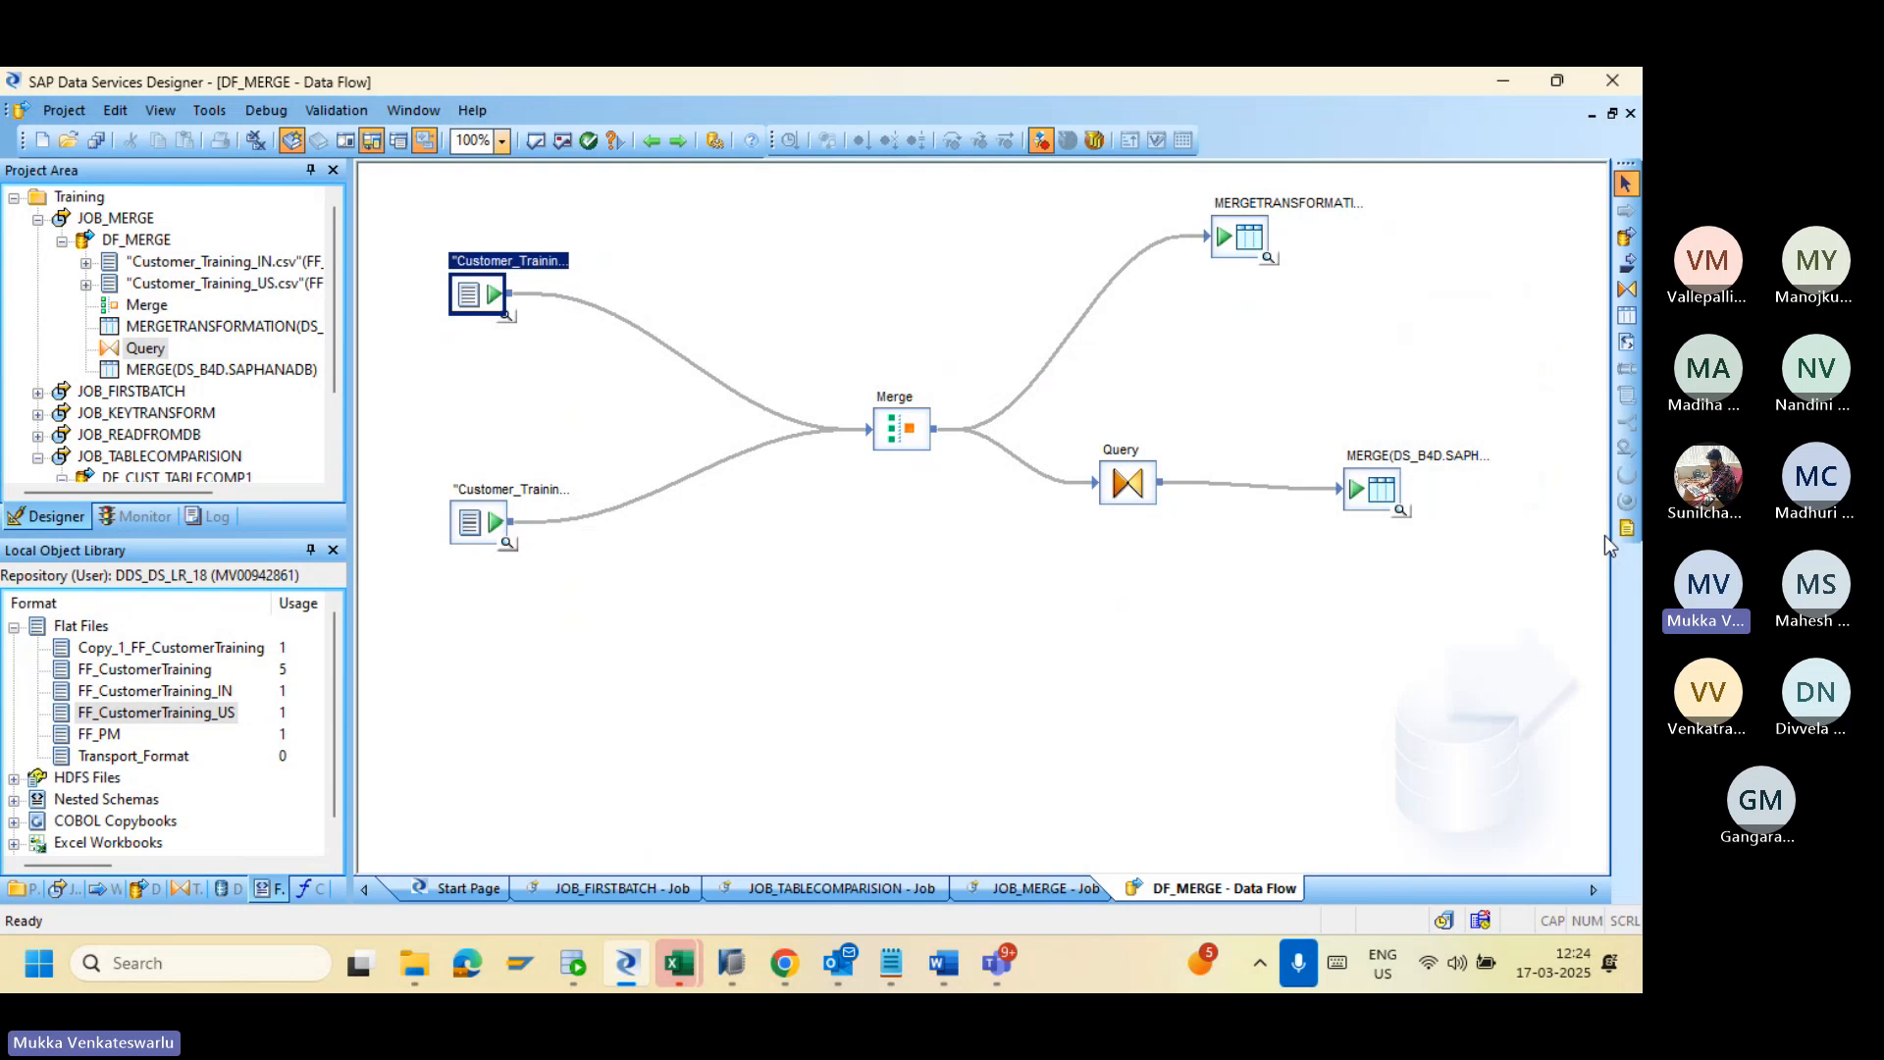
Step: Compare the field types and sizes of both input schemas with the output schema in the Merge transform
double_click(900, 431)
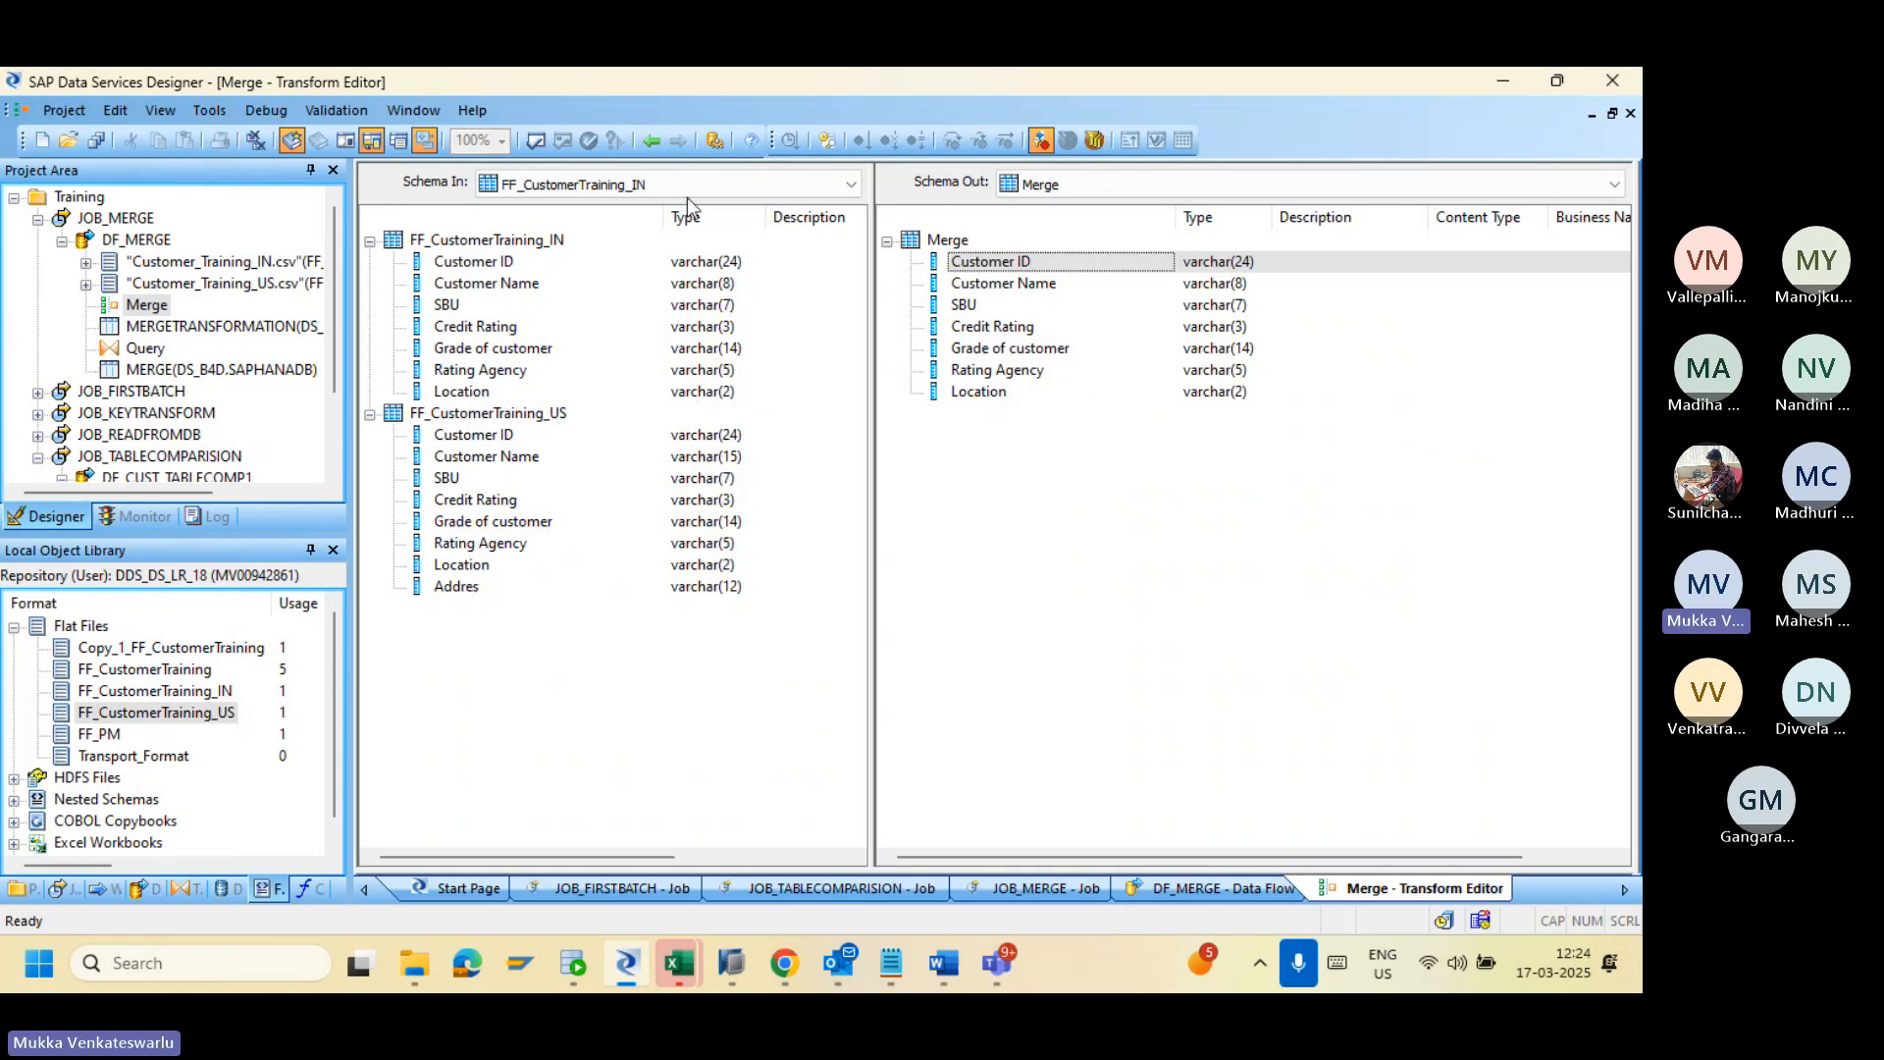
left_click(653, 143)
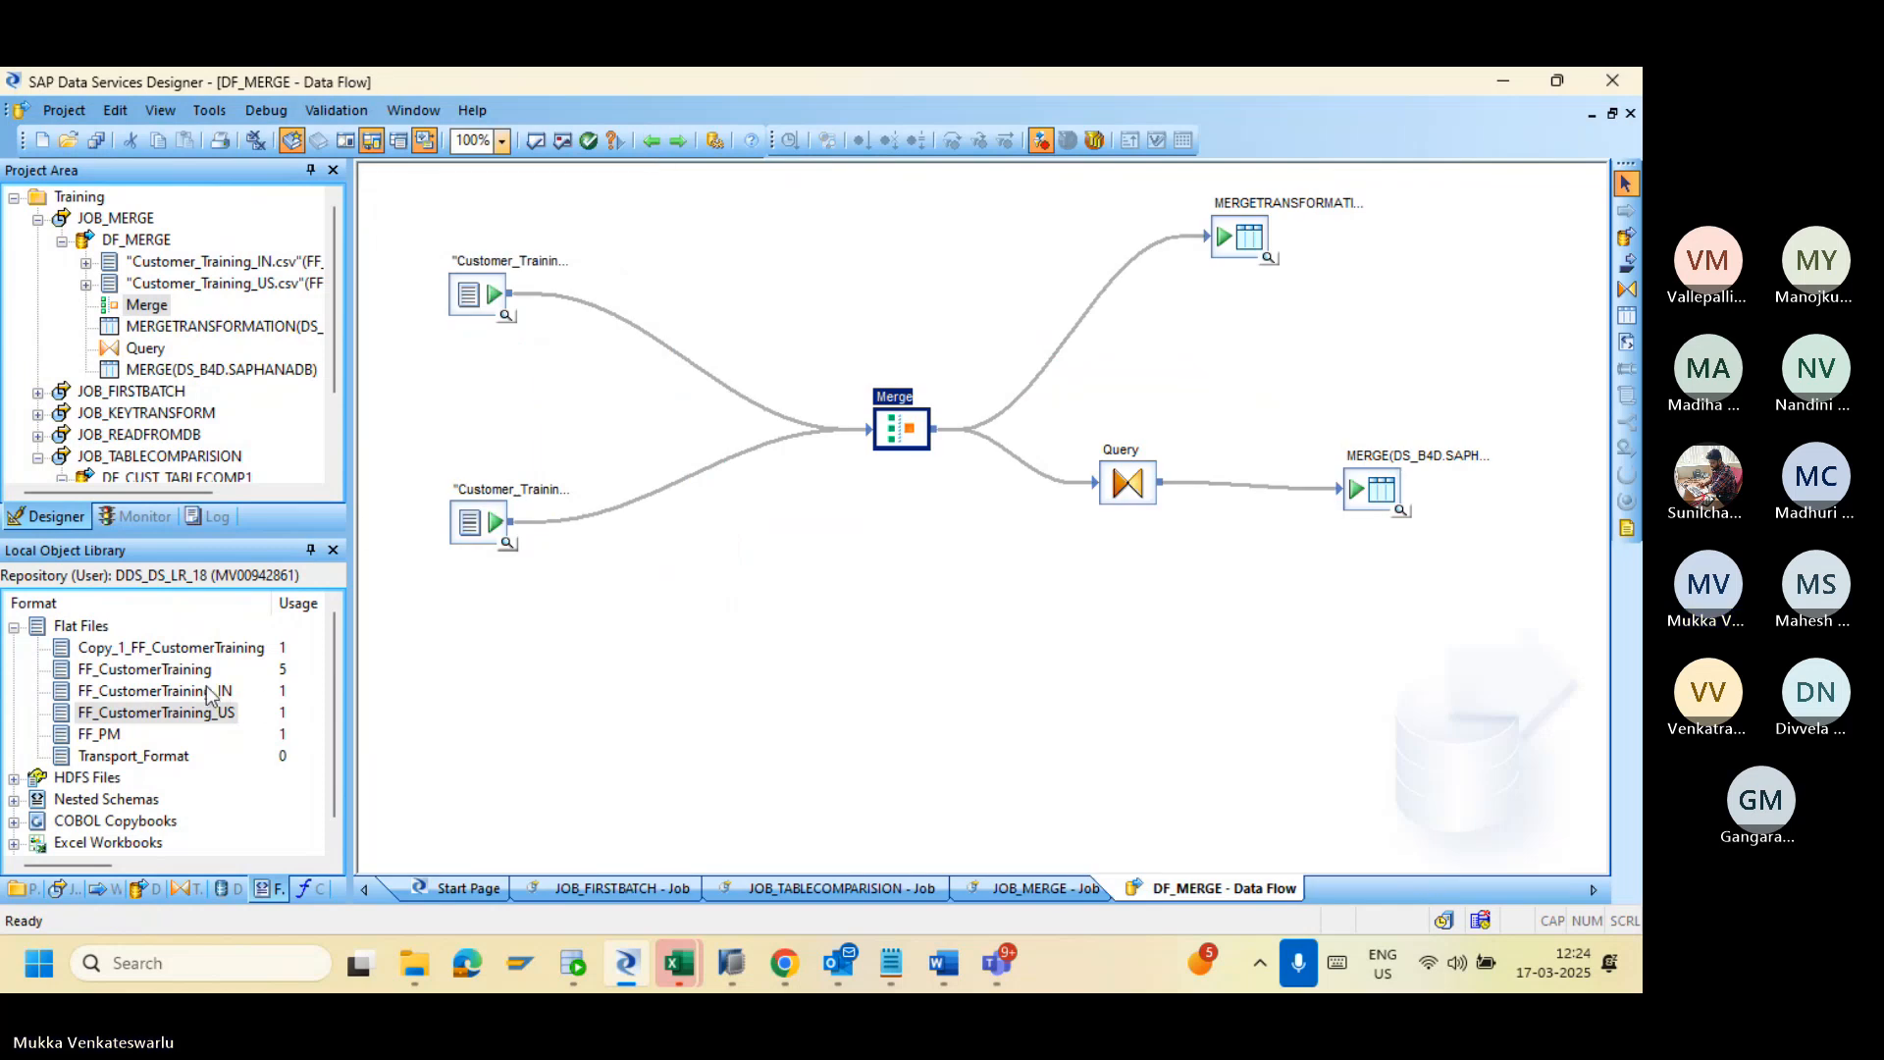
double_click(888, 431)
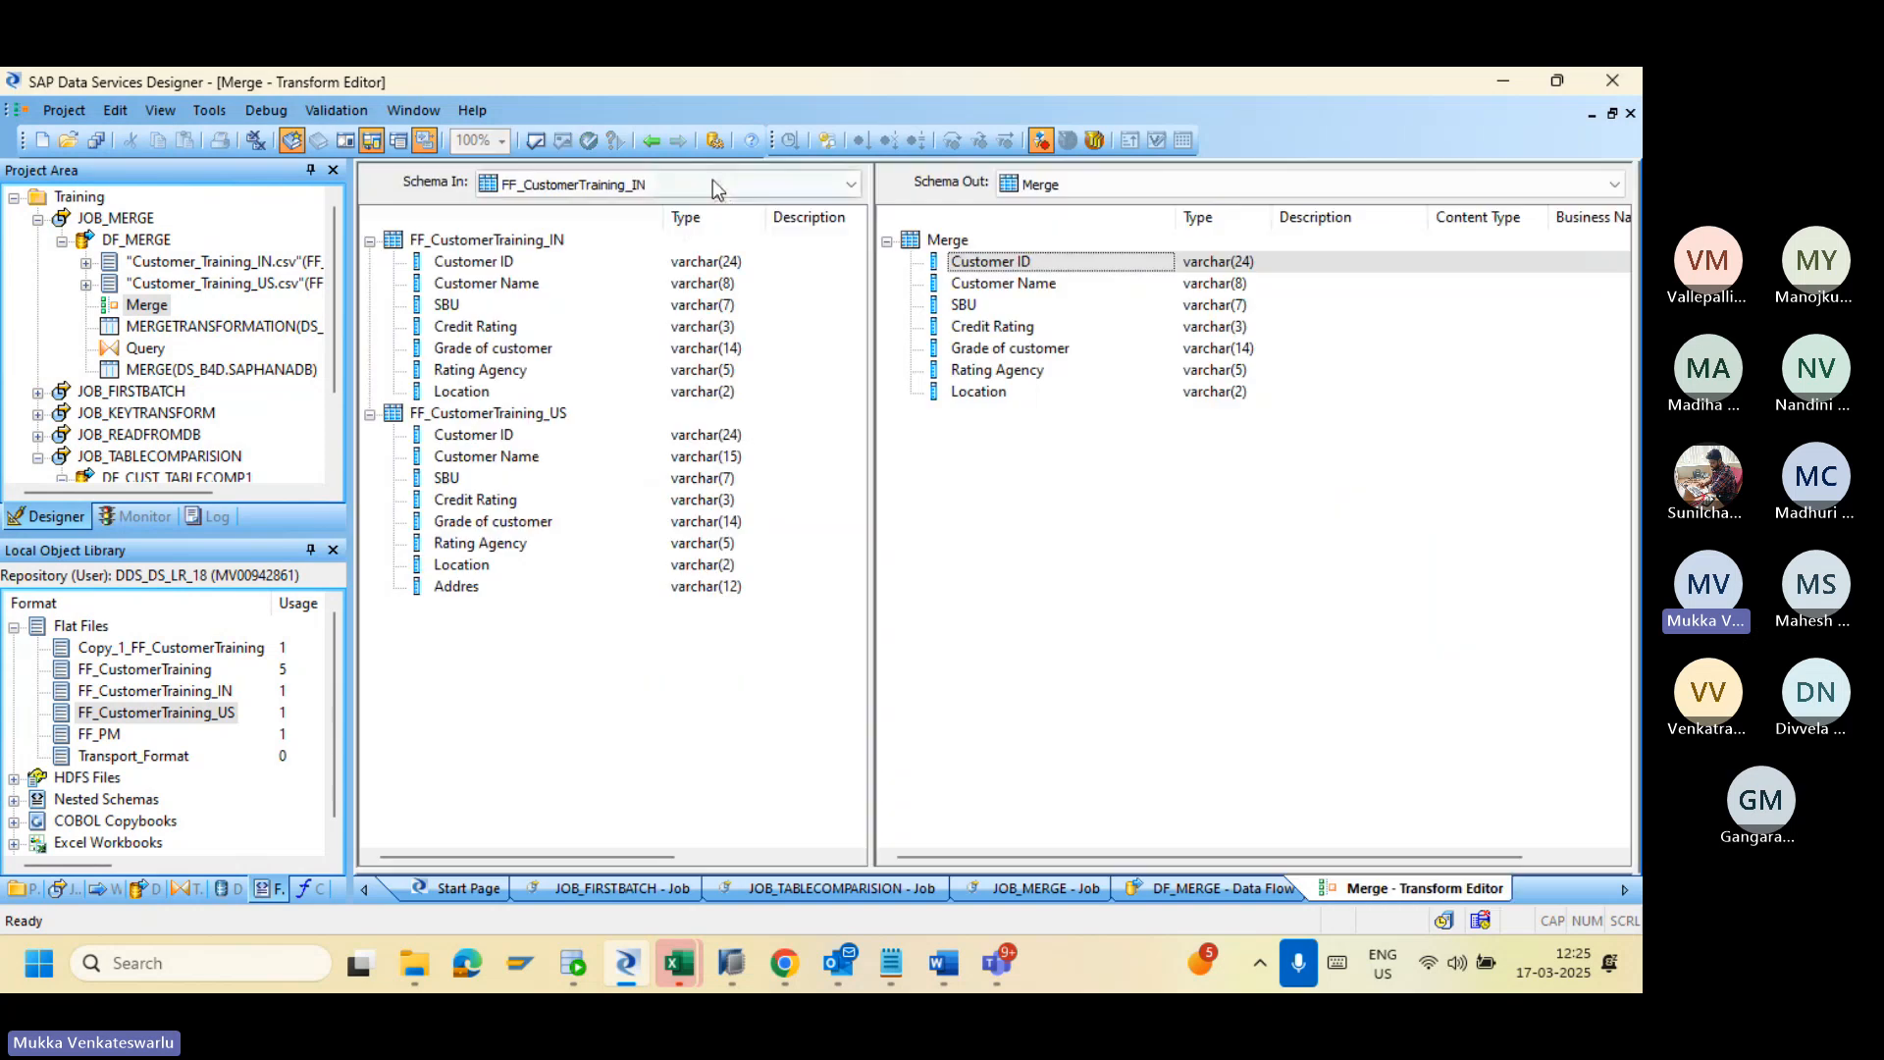
left_click(653, 142)
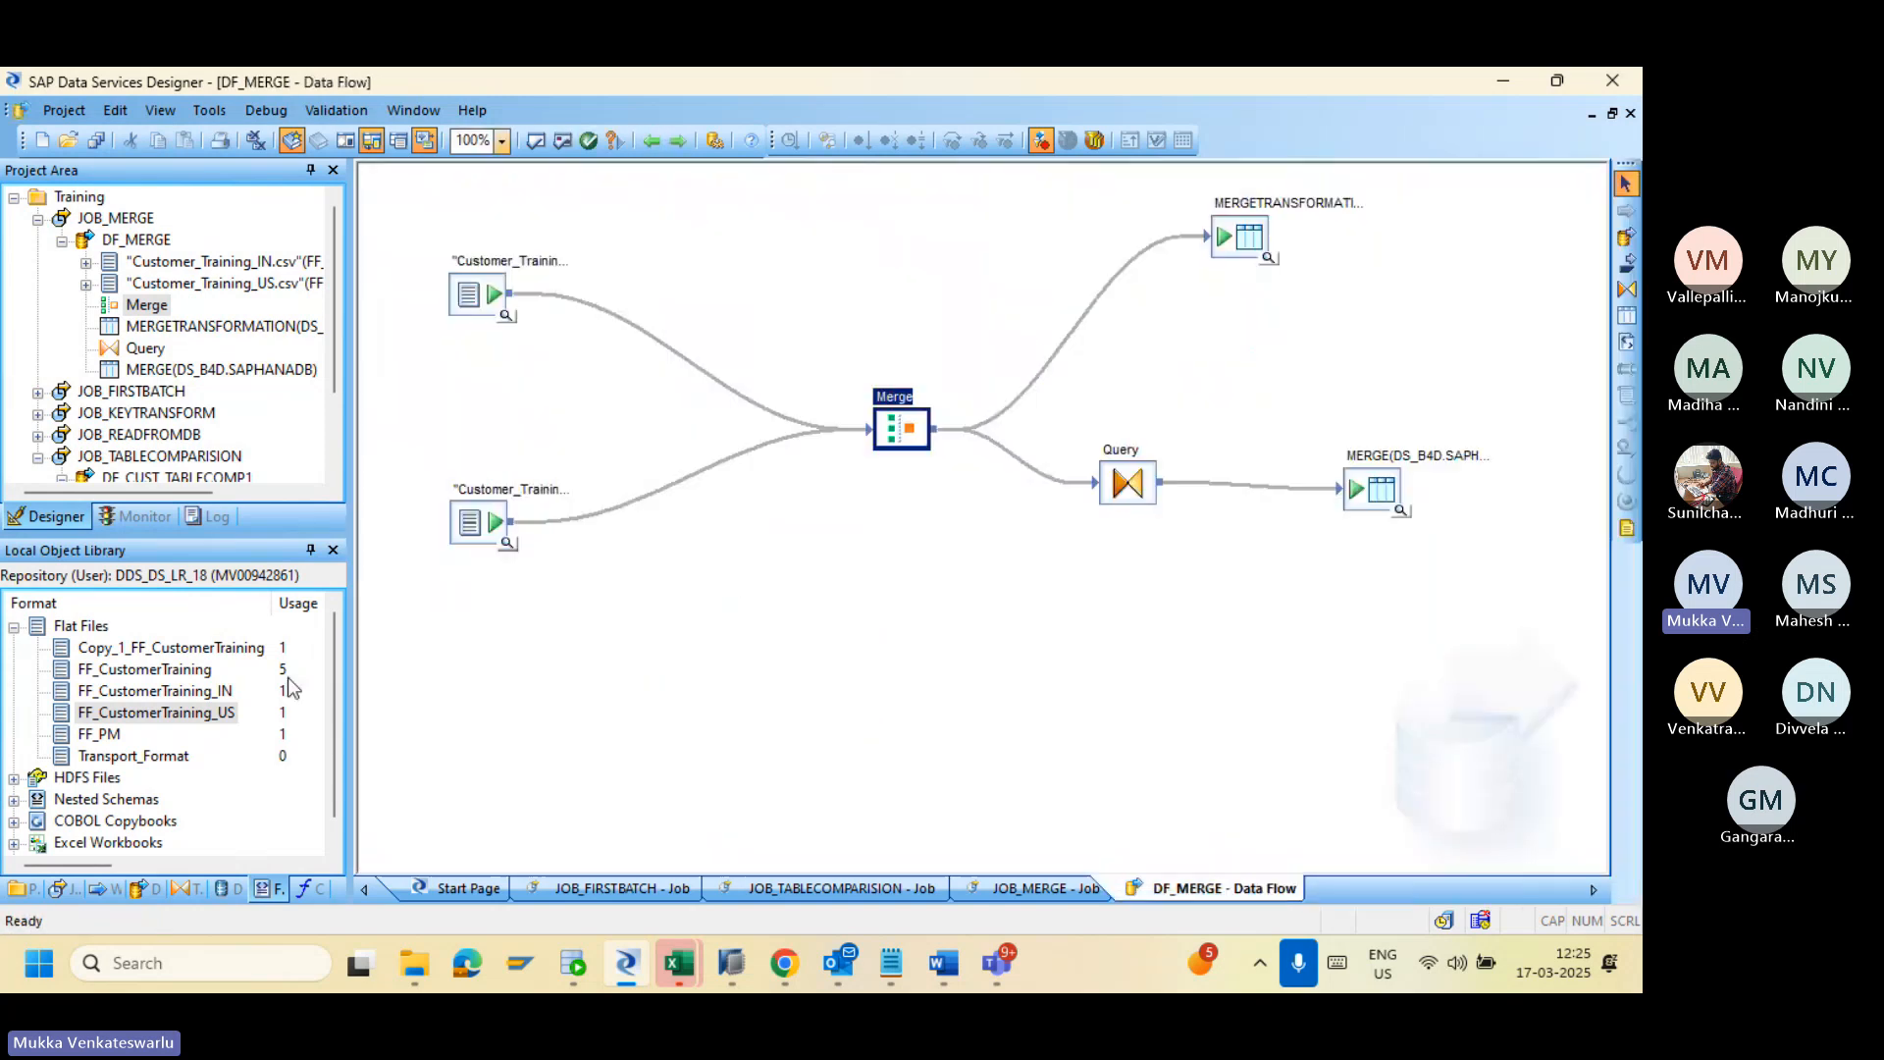
Step: Set the Customer Name field size to 8 in the FF_CustomerTraining_US format, save it, and check the Merge transform's input schemas
left_click(196, 713)
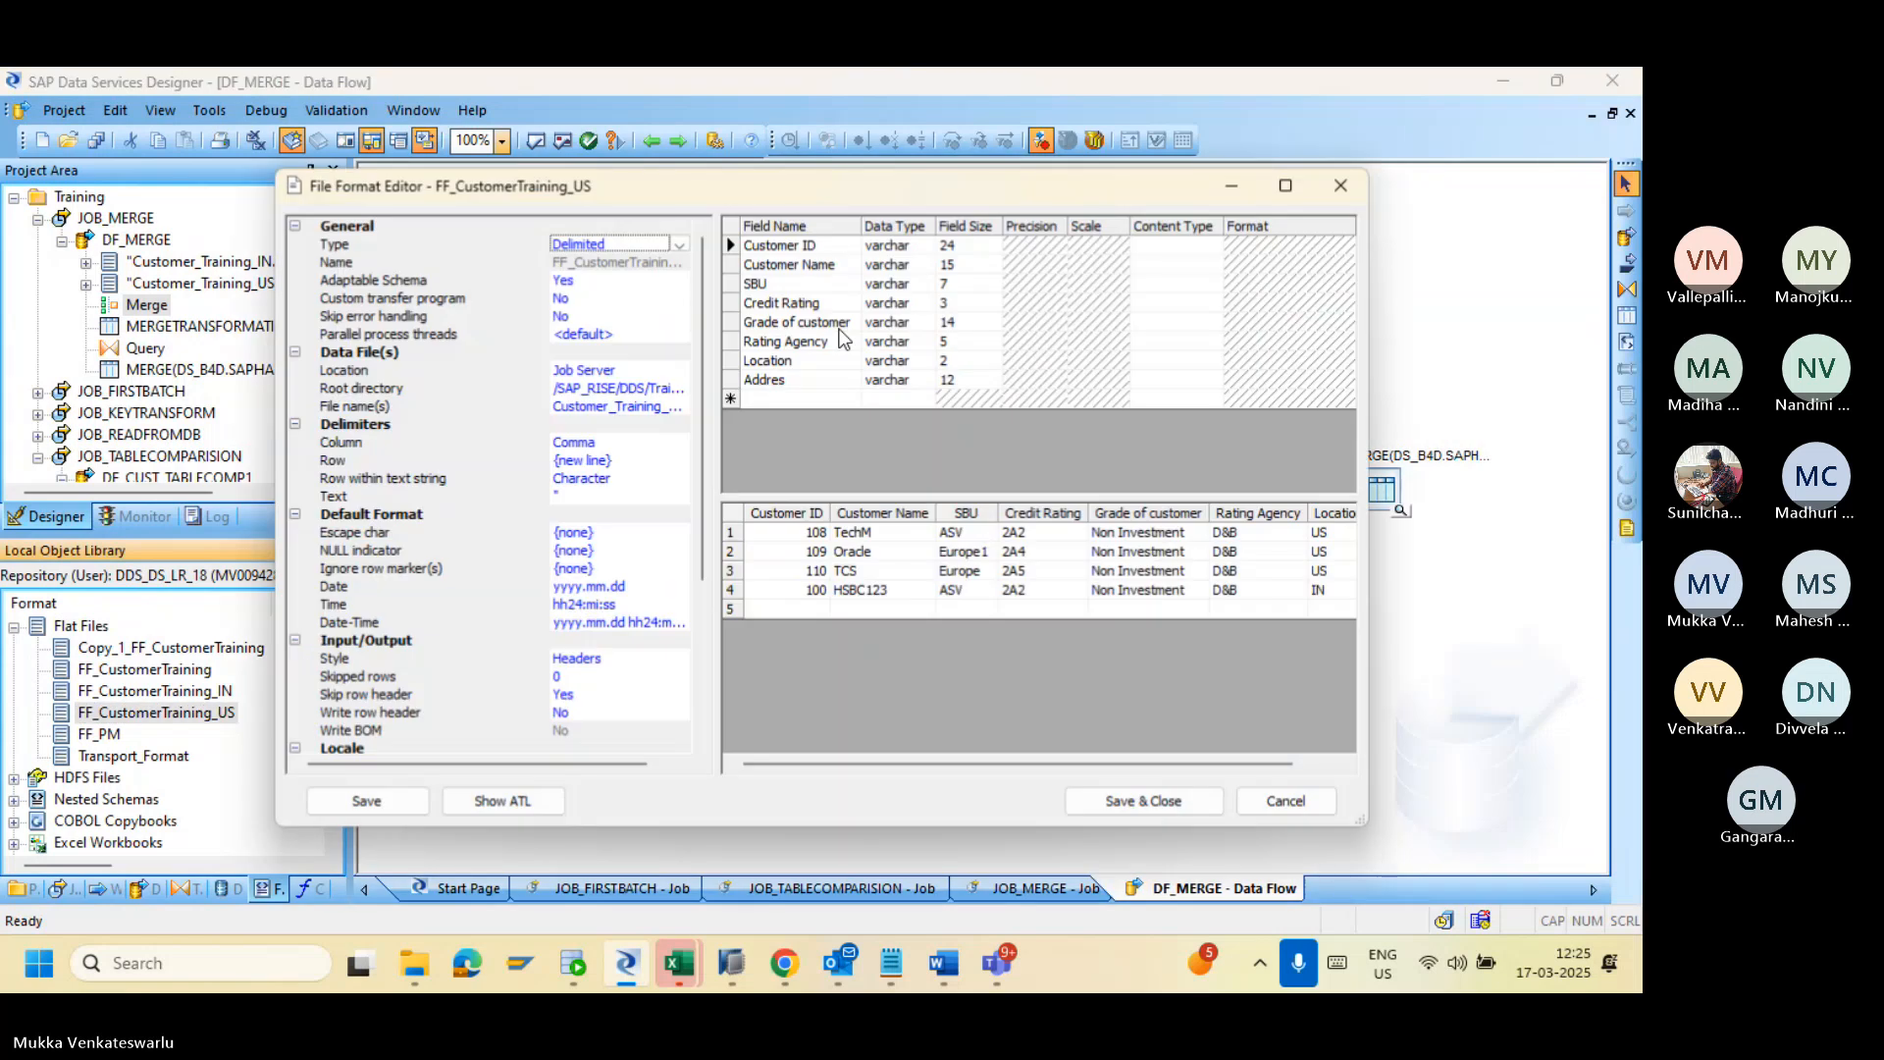
double_click(950, 267)
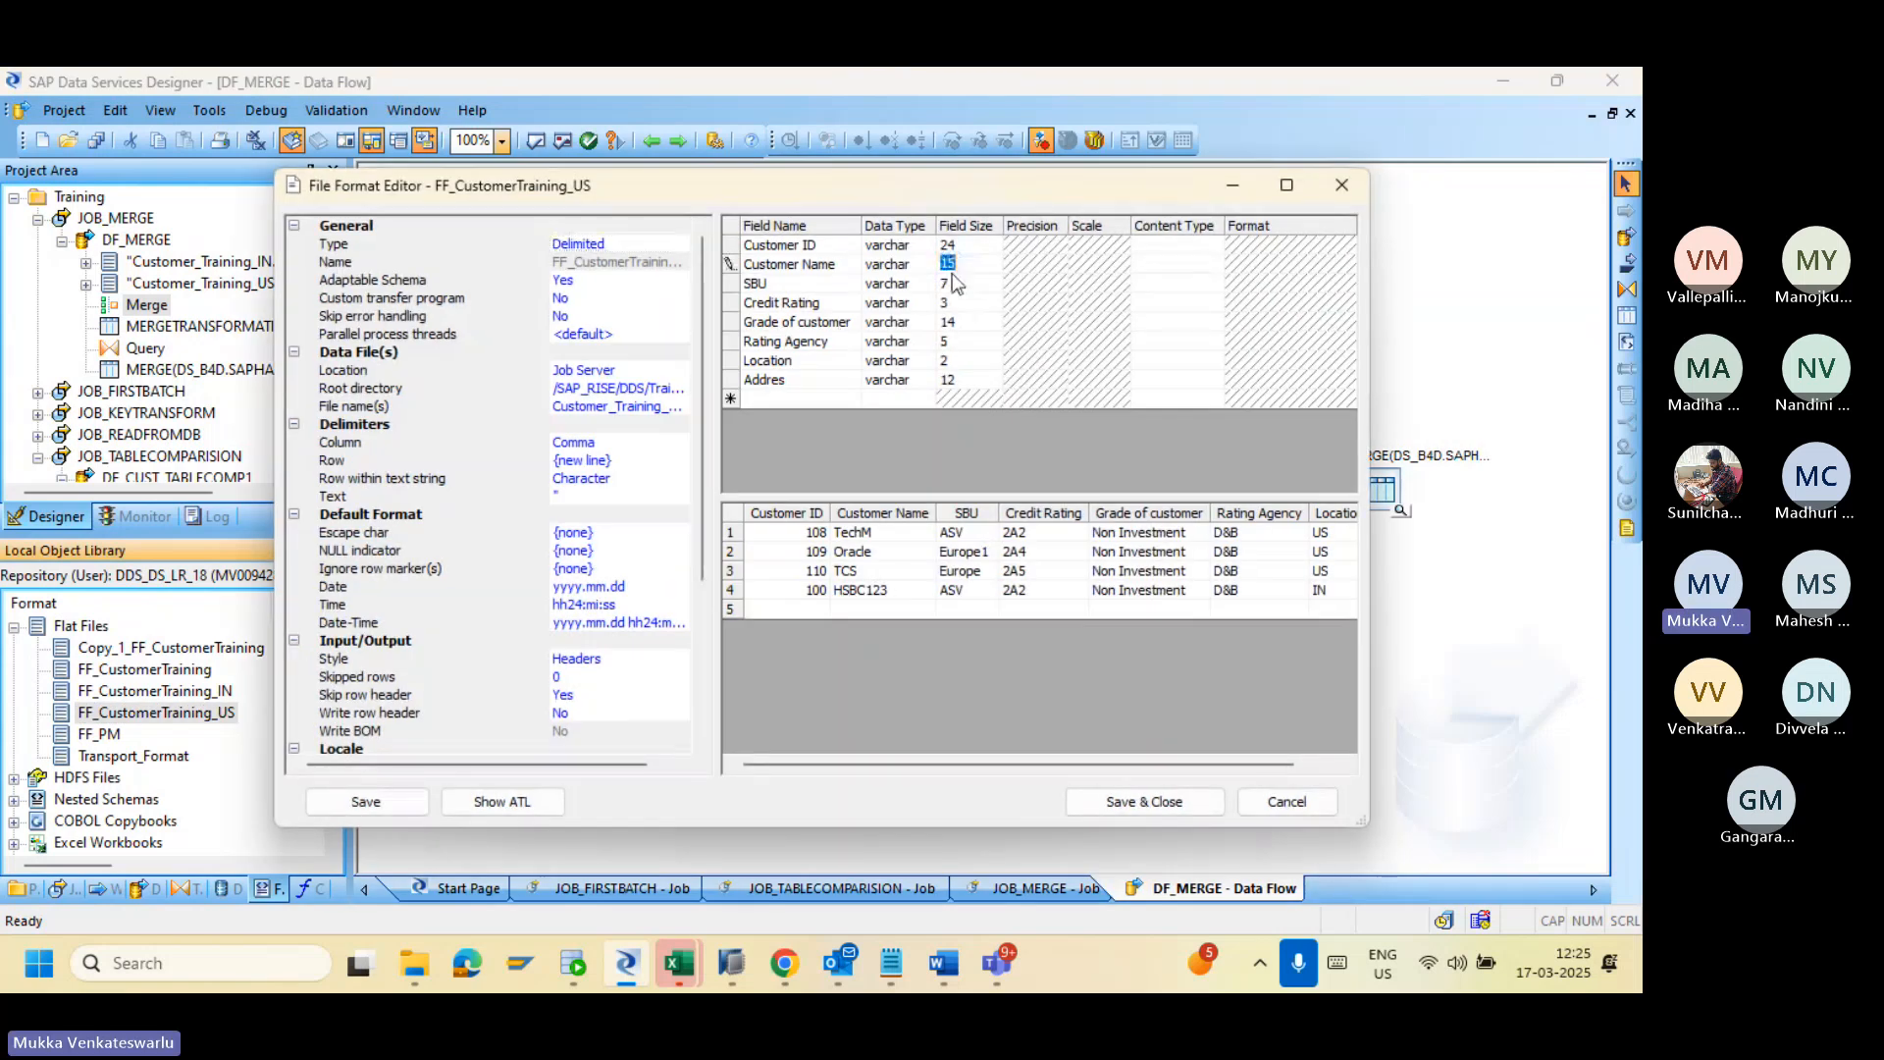
type("8")
left_click(1144, 801)
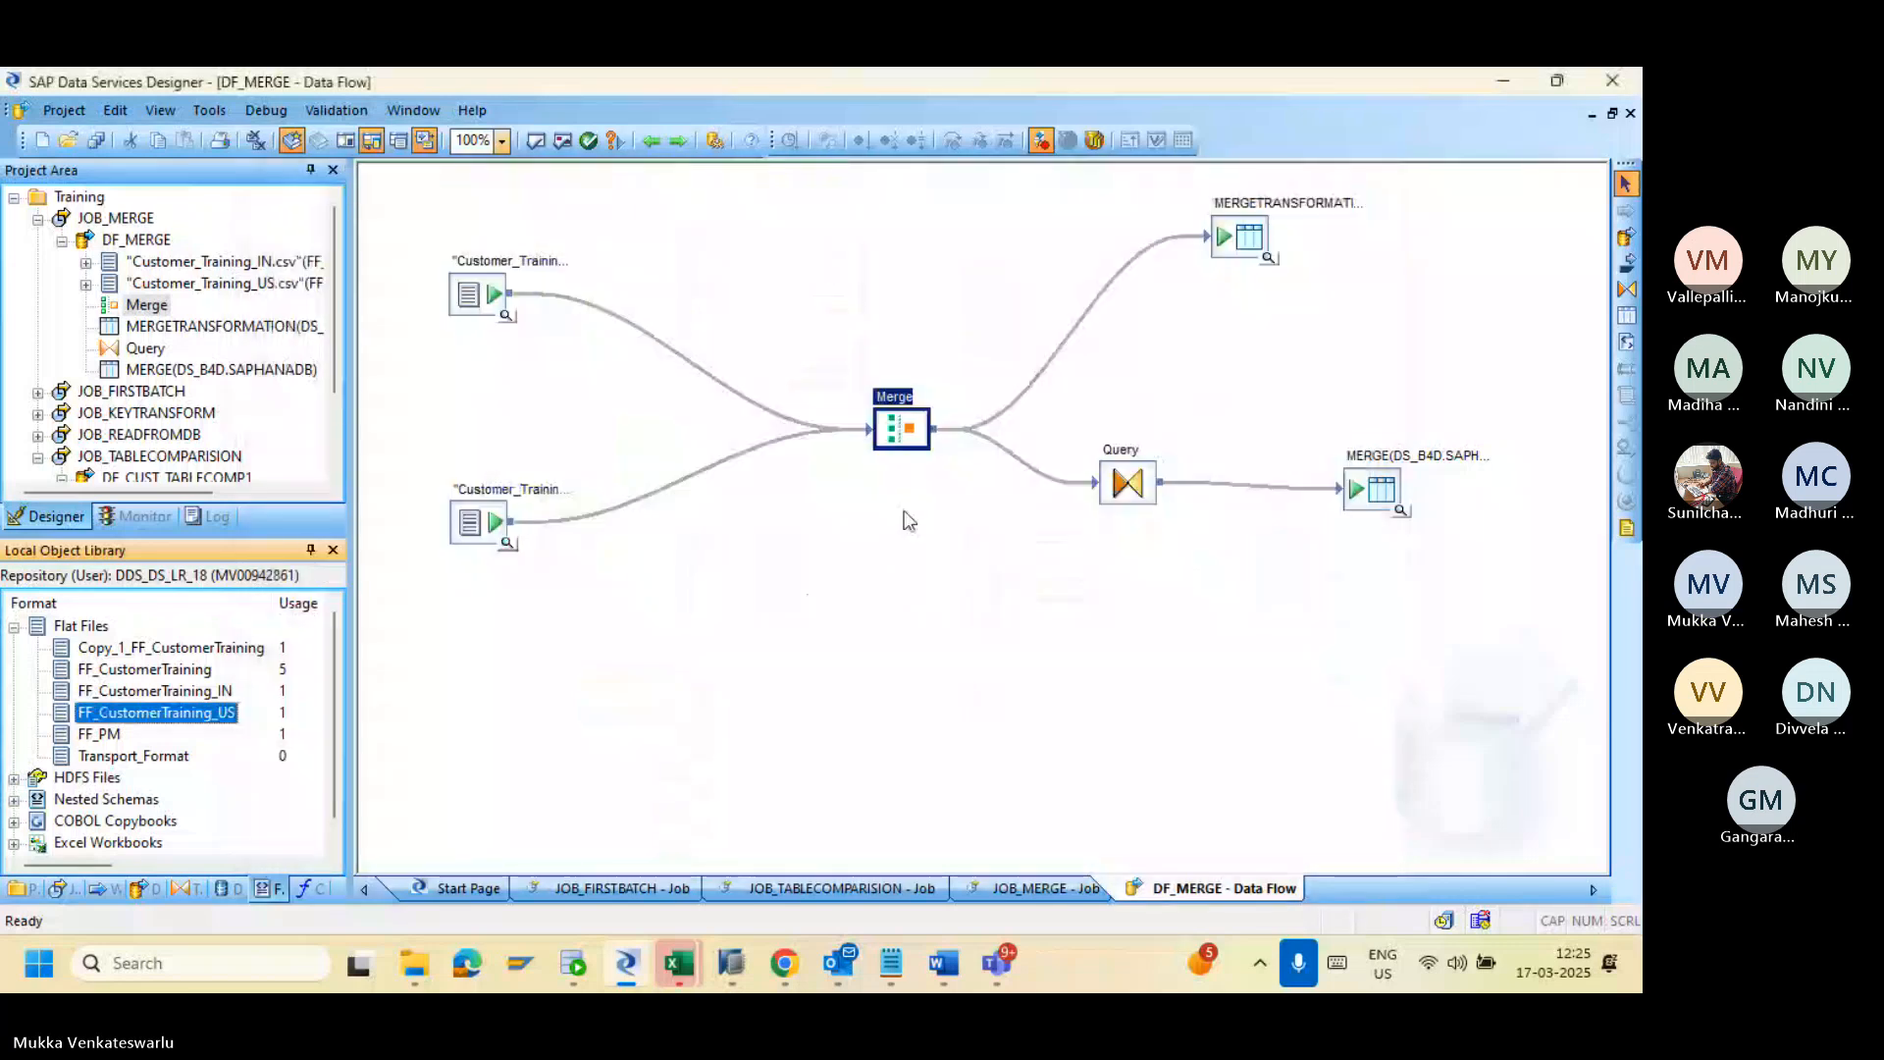
double_click(895, 427)
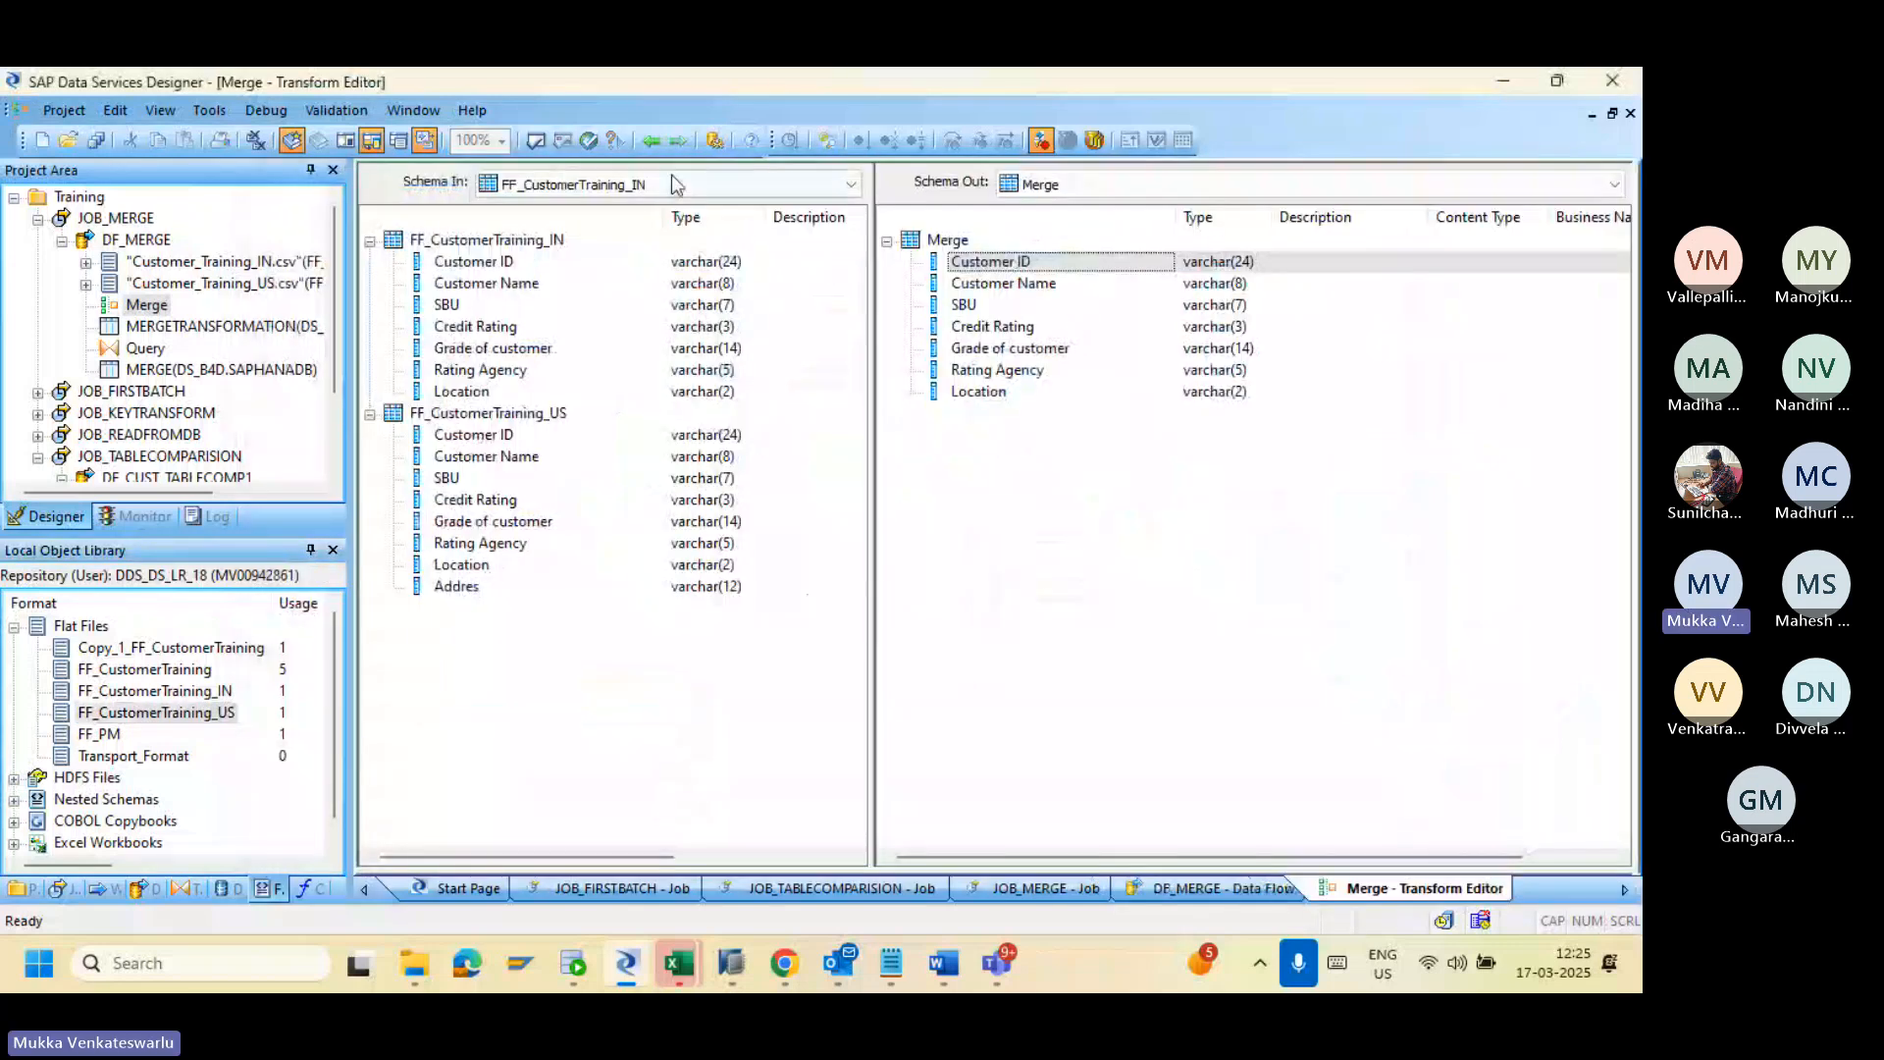
left_click(651, 142)
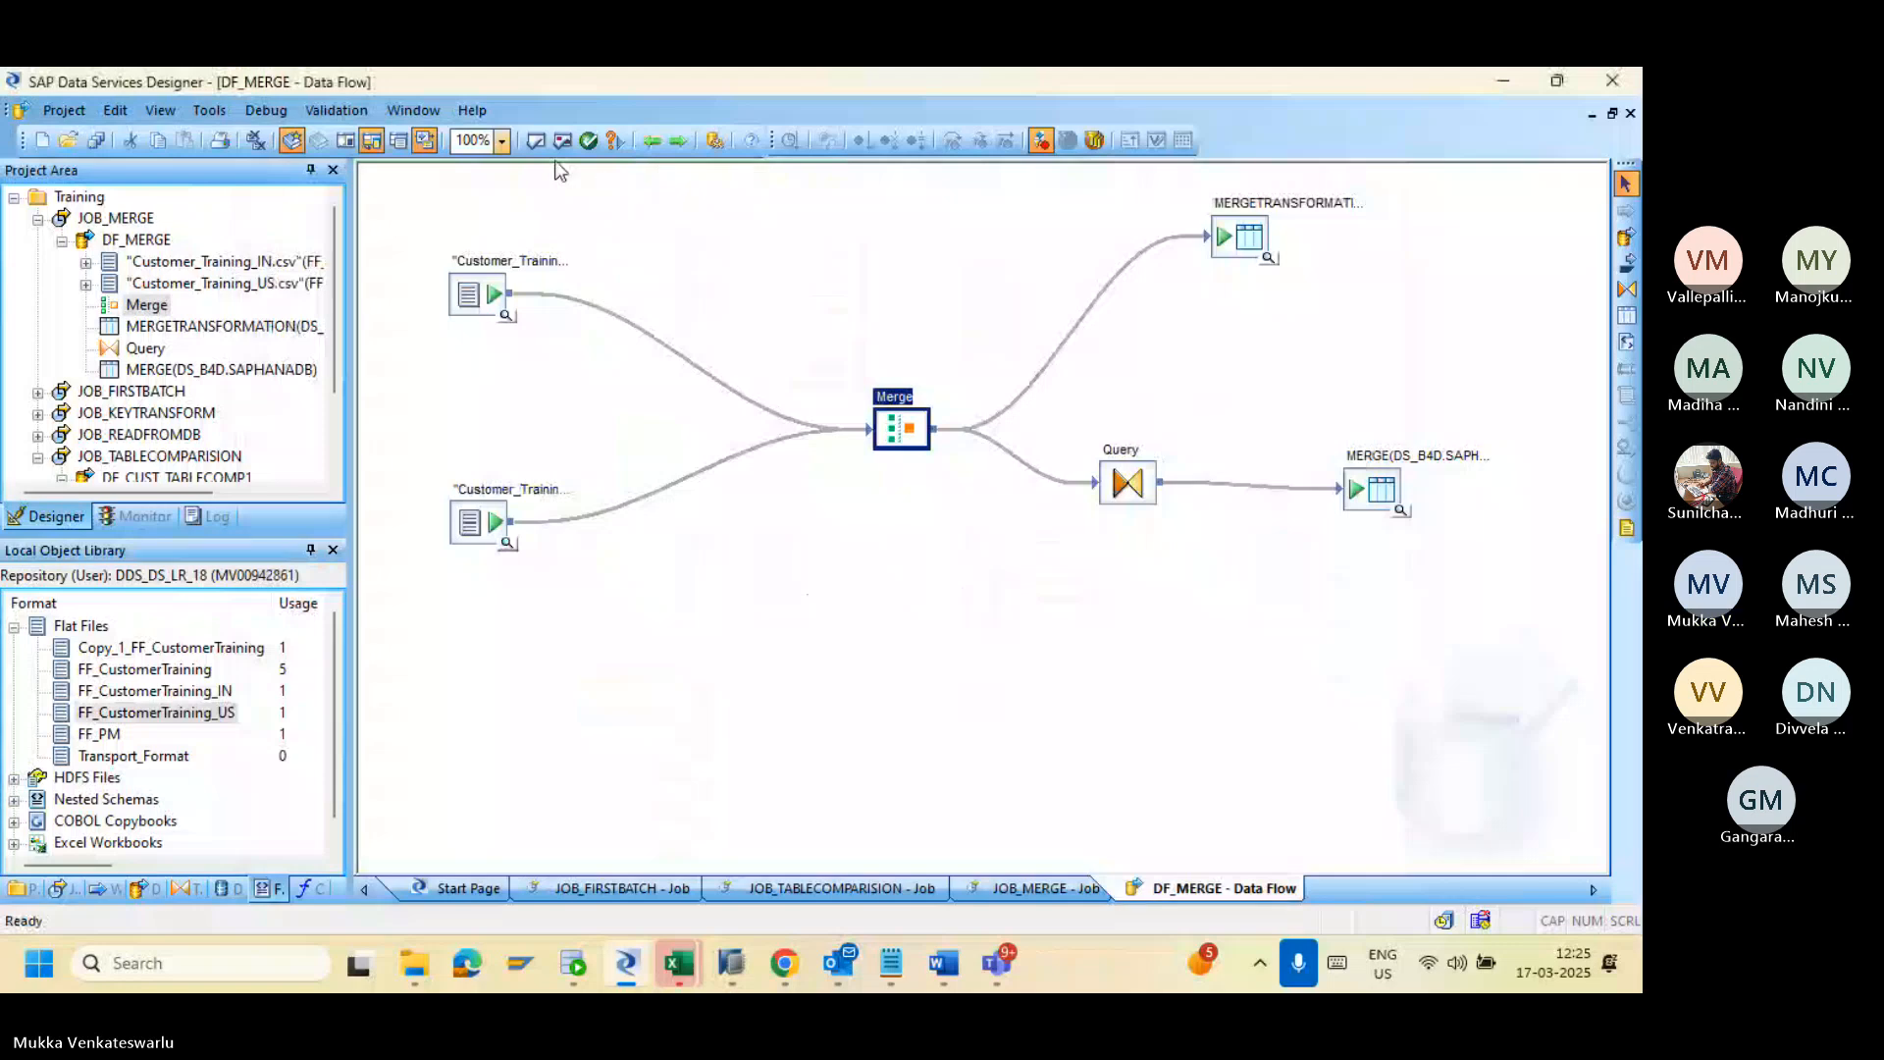
Step: Validate the DF_MERGE data flow, read through the reported output, and close it
left_click(534, 140)
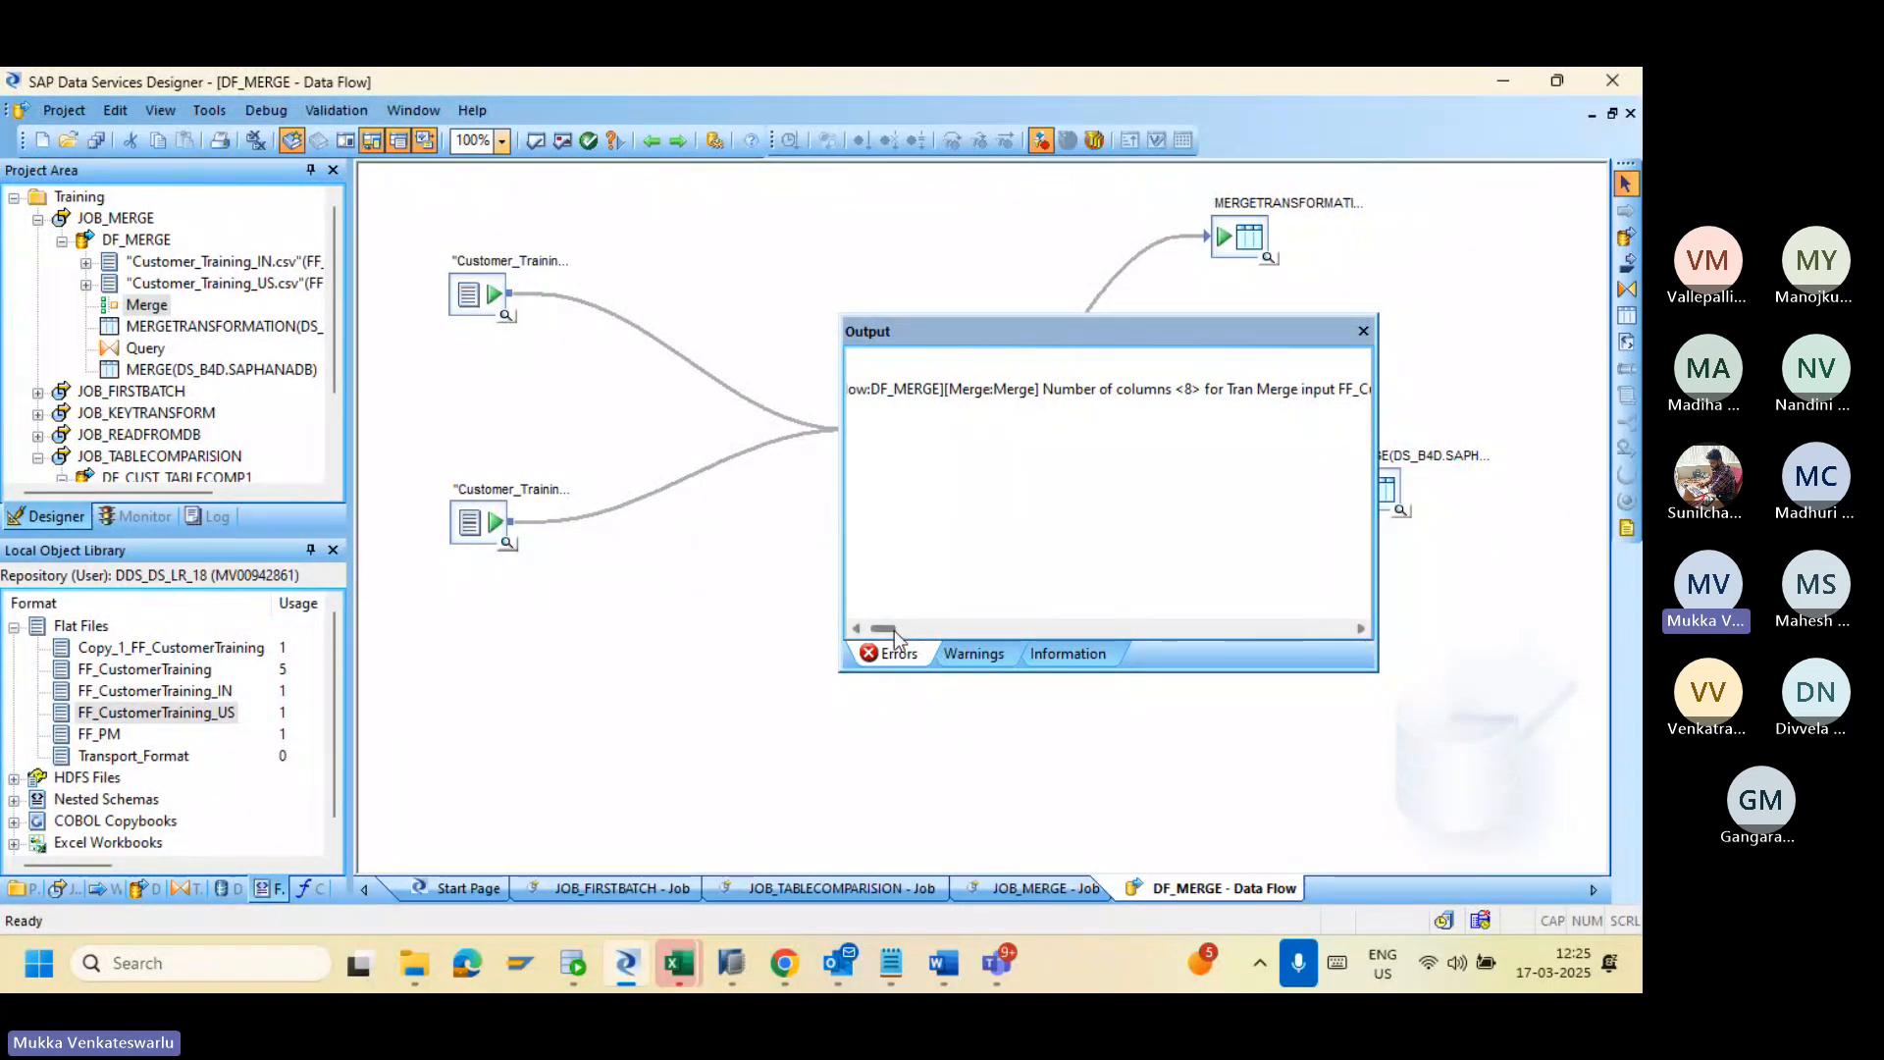
left_click_drag(895, 635, 902, 635)
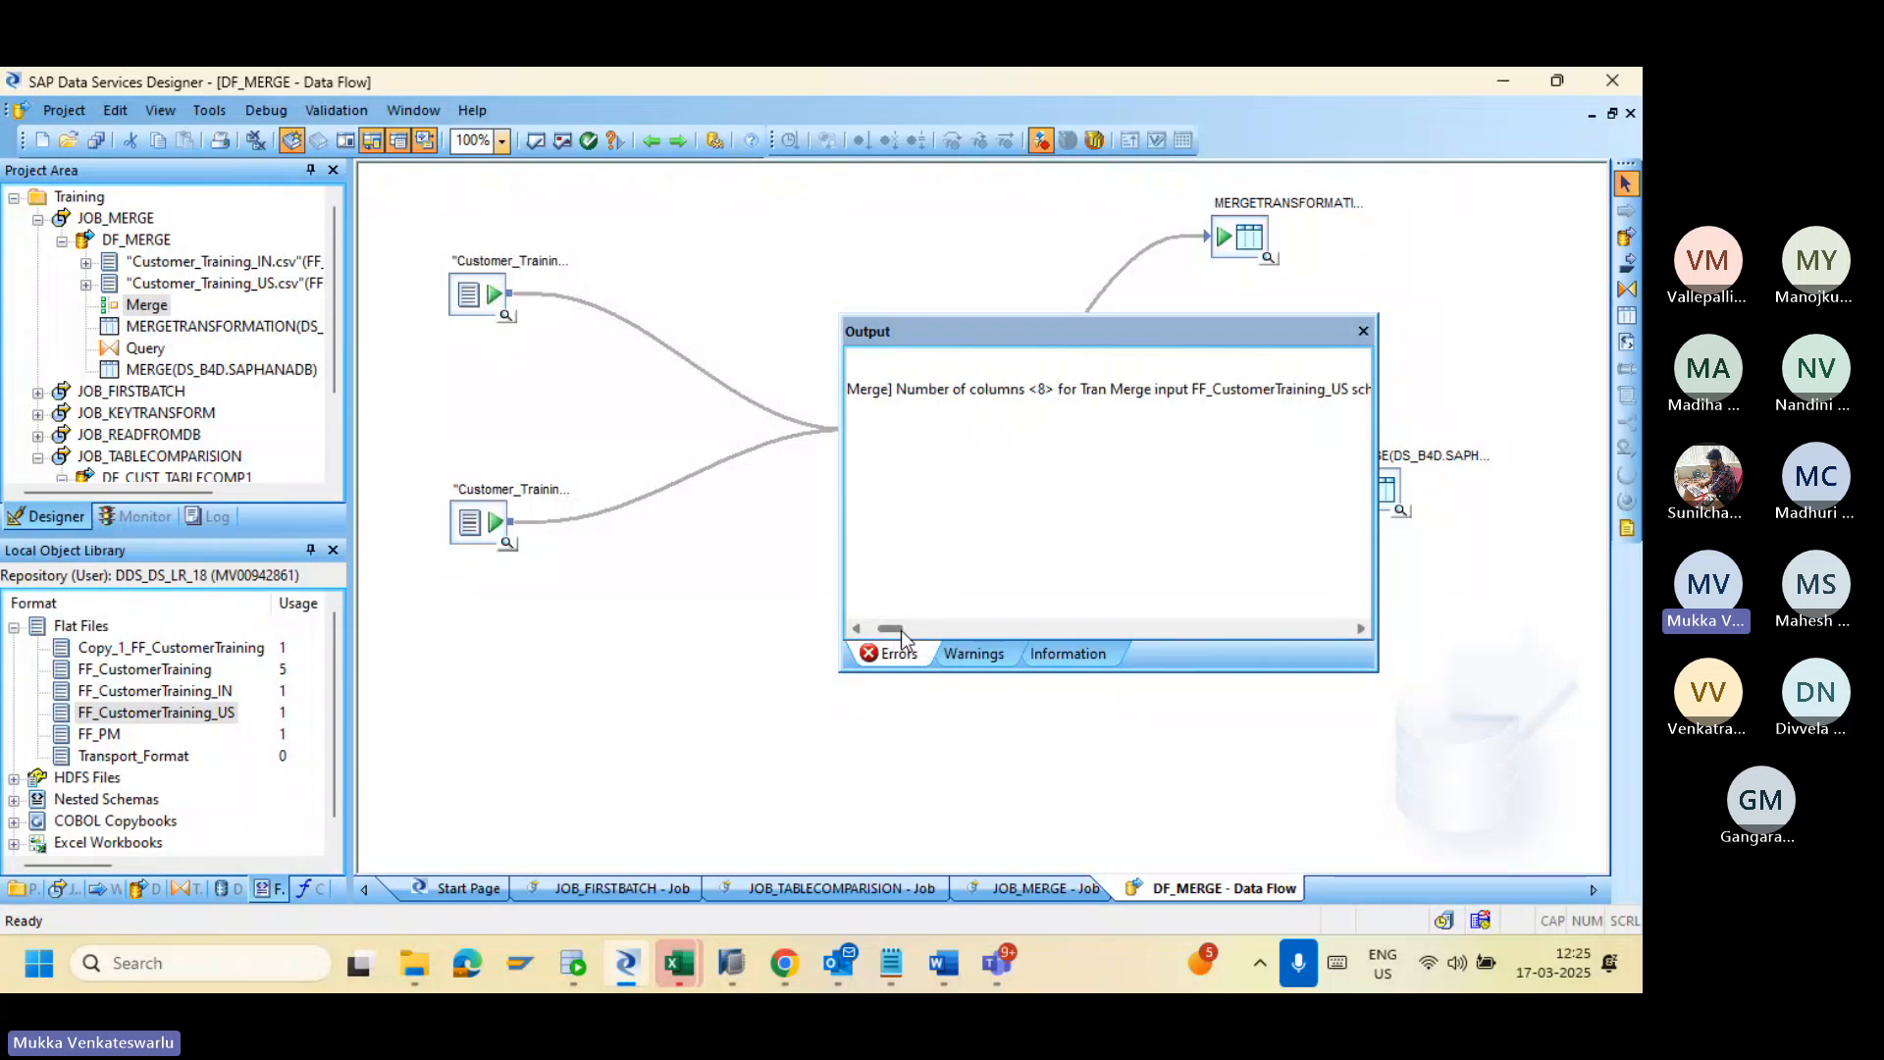
left_click_drag(902, 636, 905, 636)
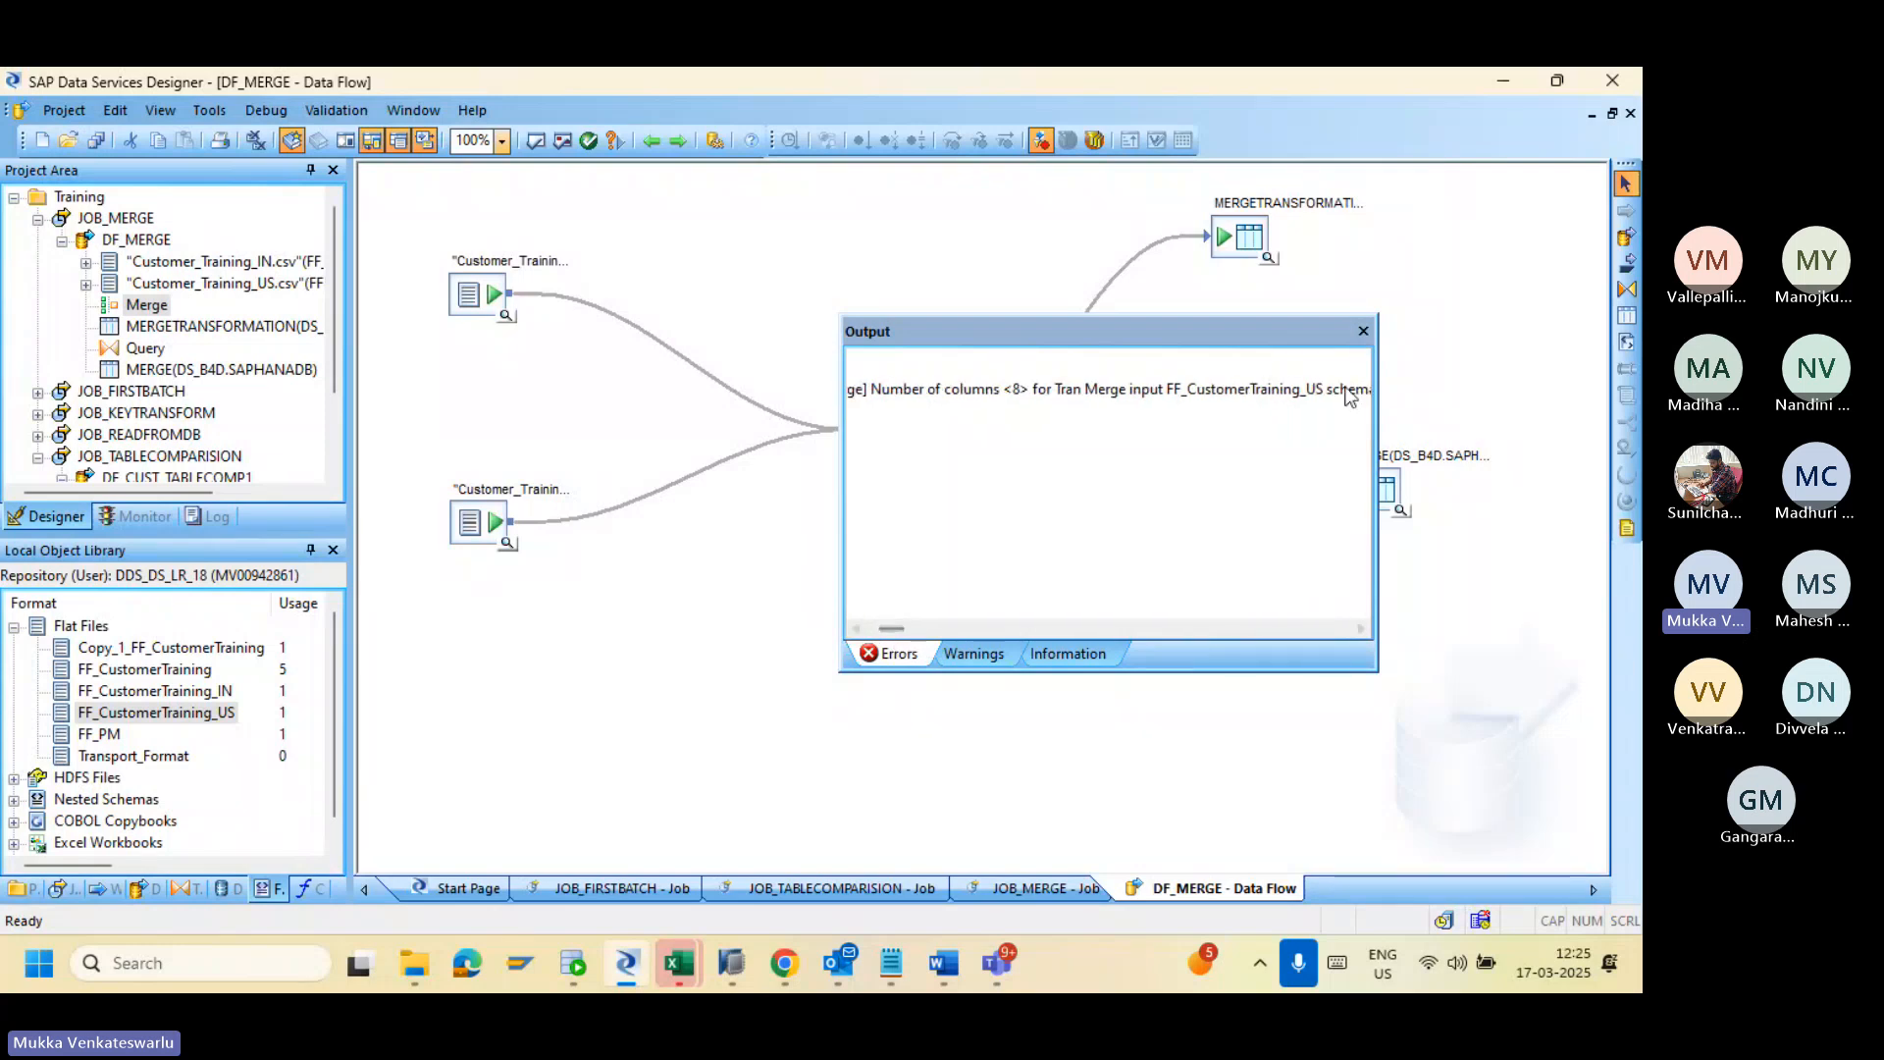
left_click(1363, 332)
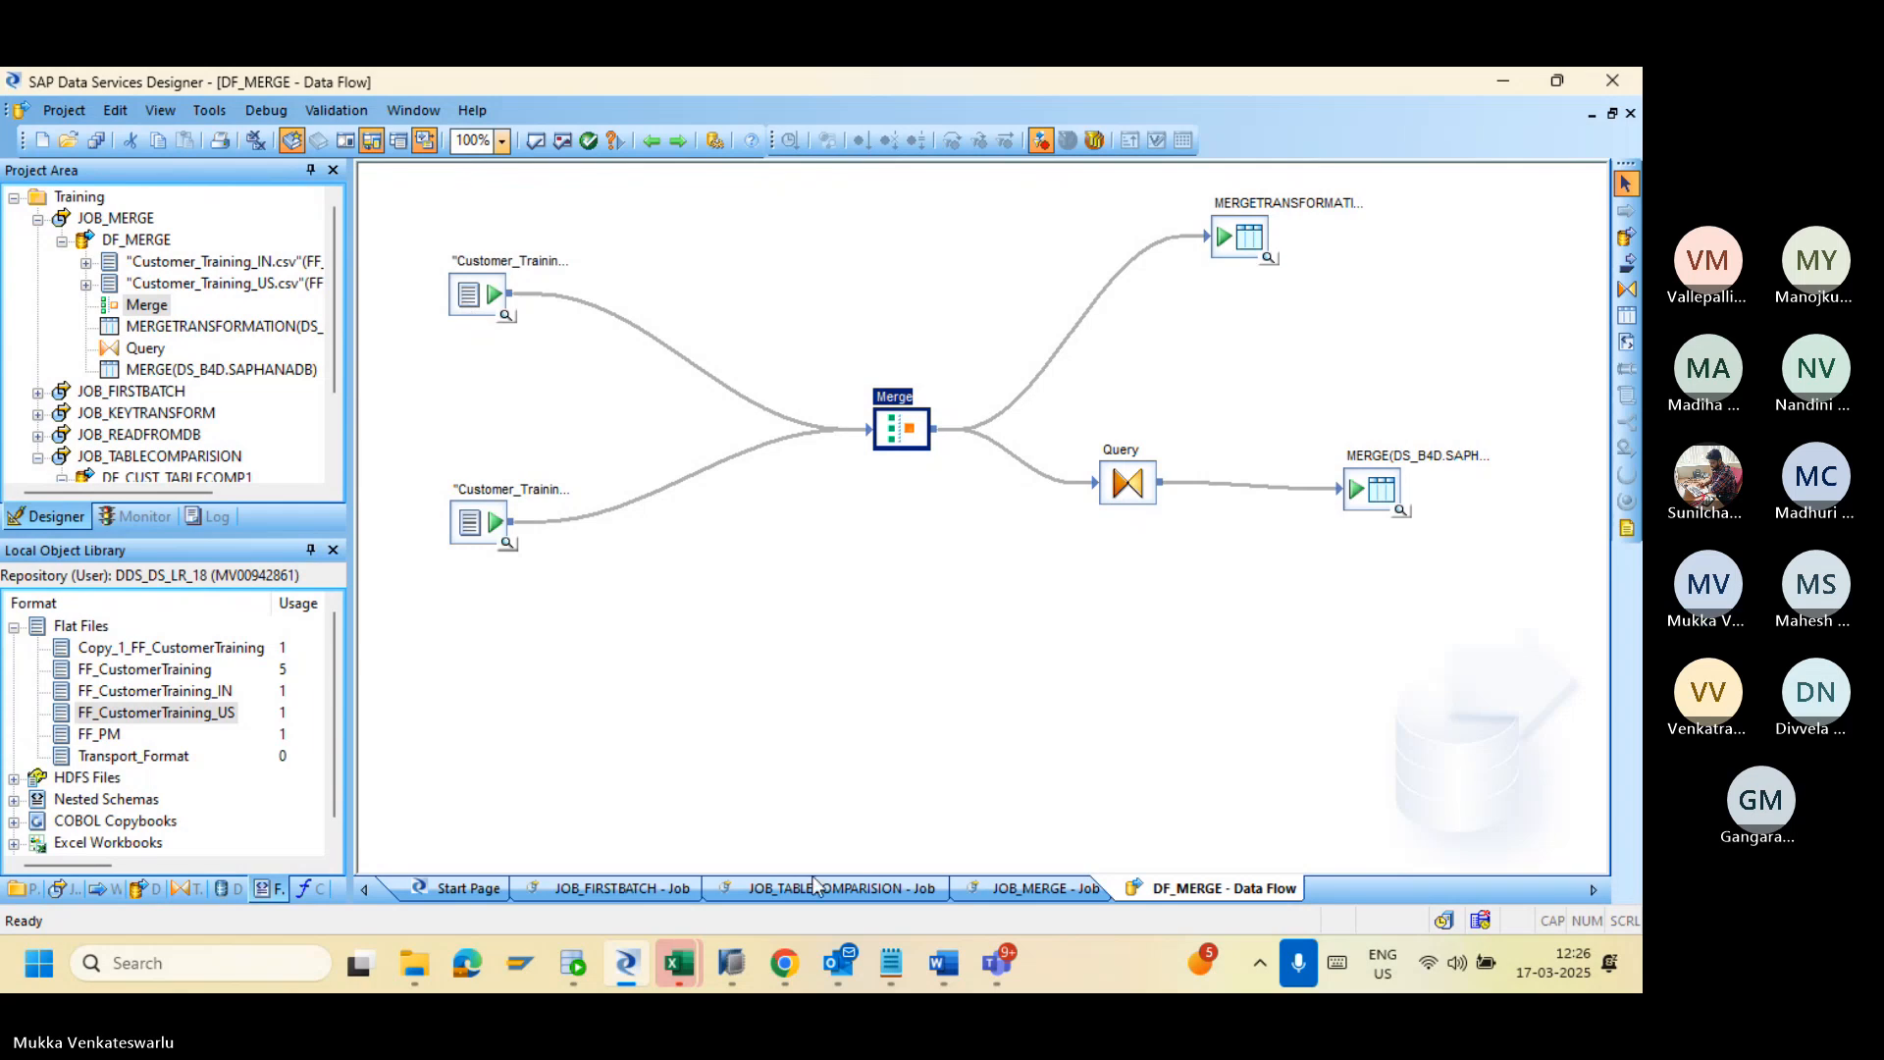
mouse_move(999, 958)
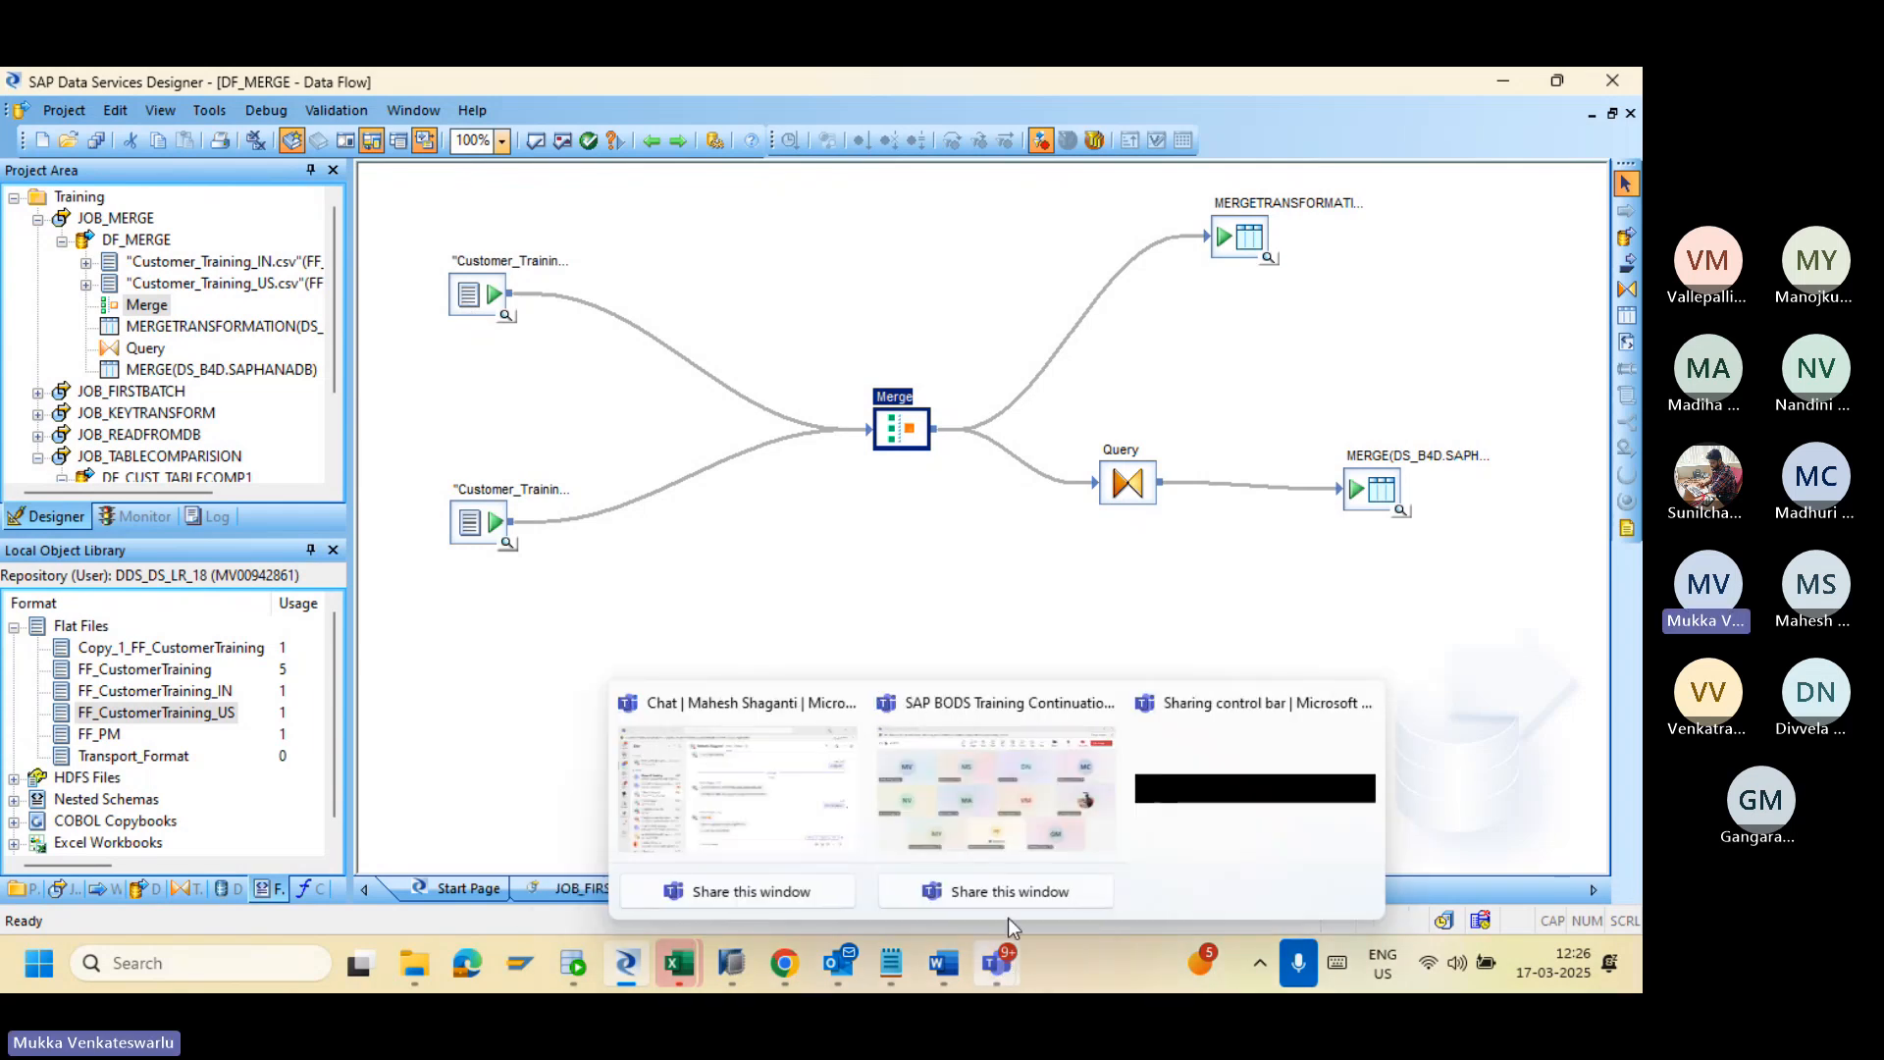
left_click(976, 799)
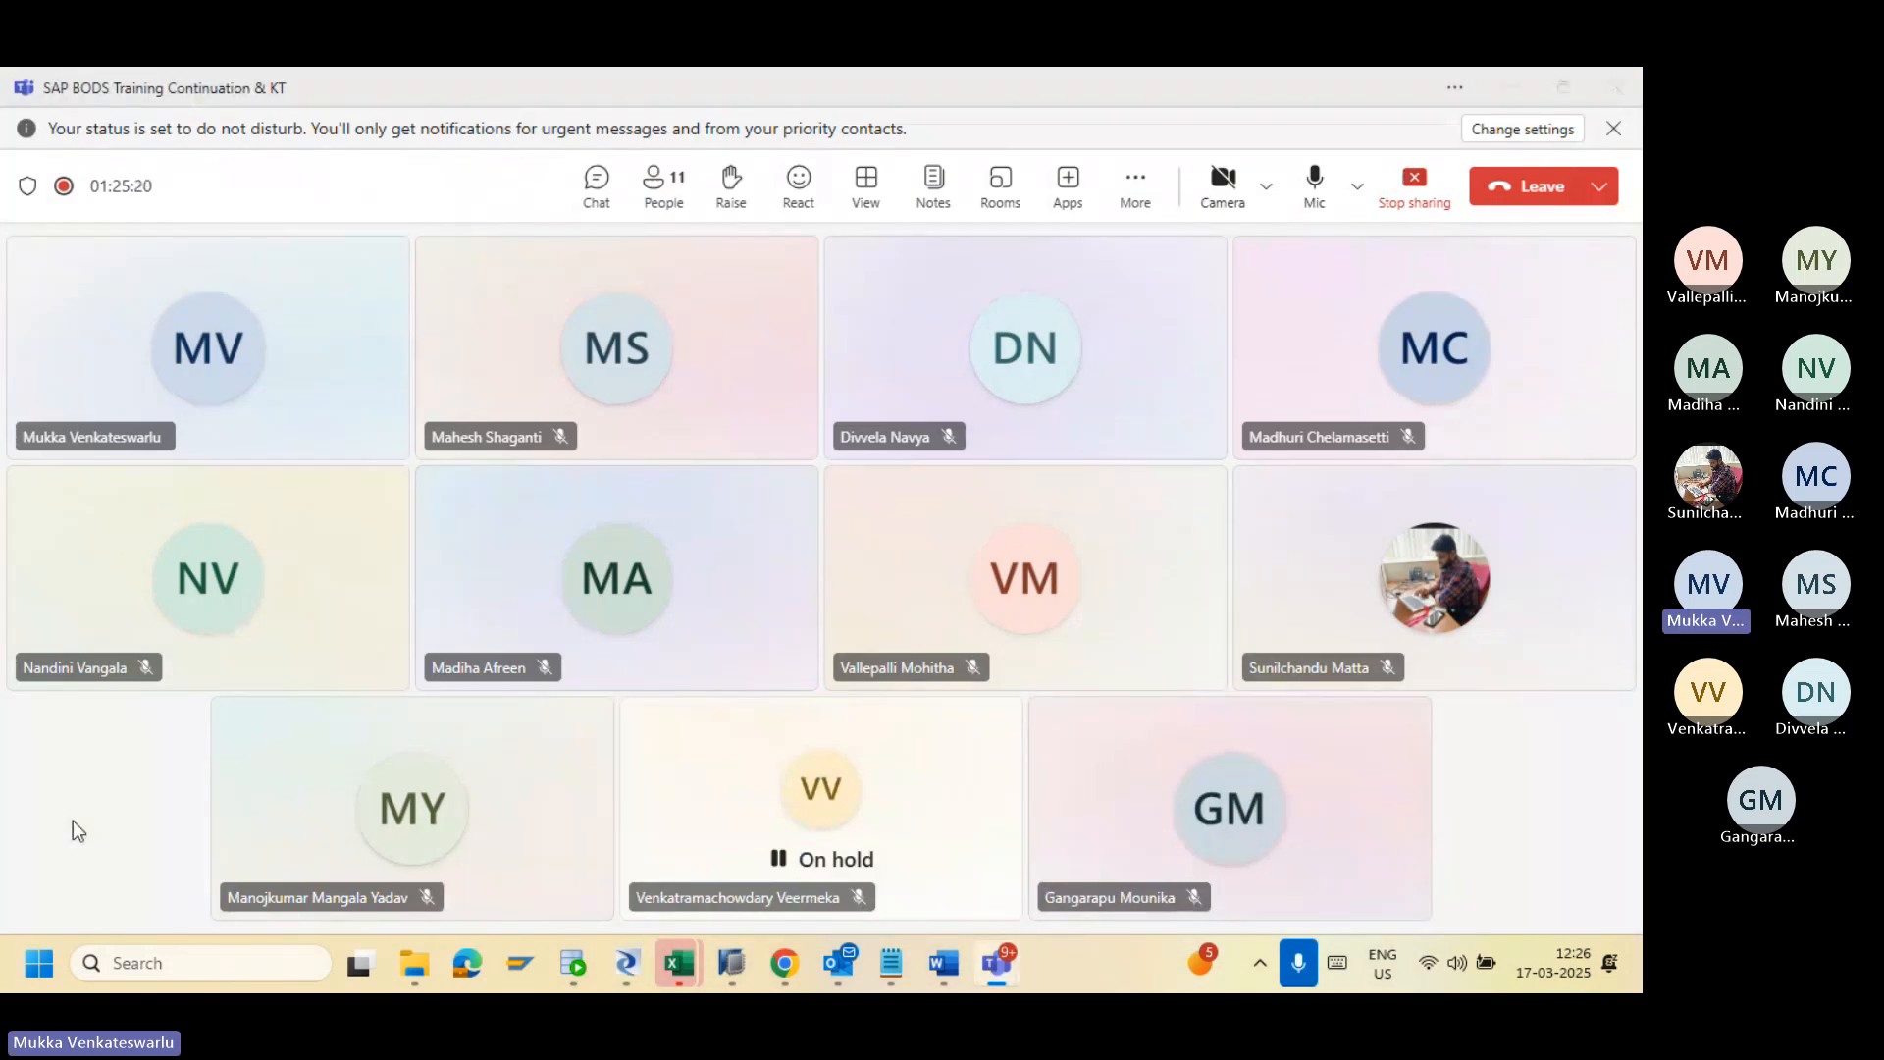
key("alt+Tab")
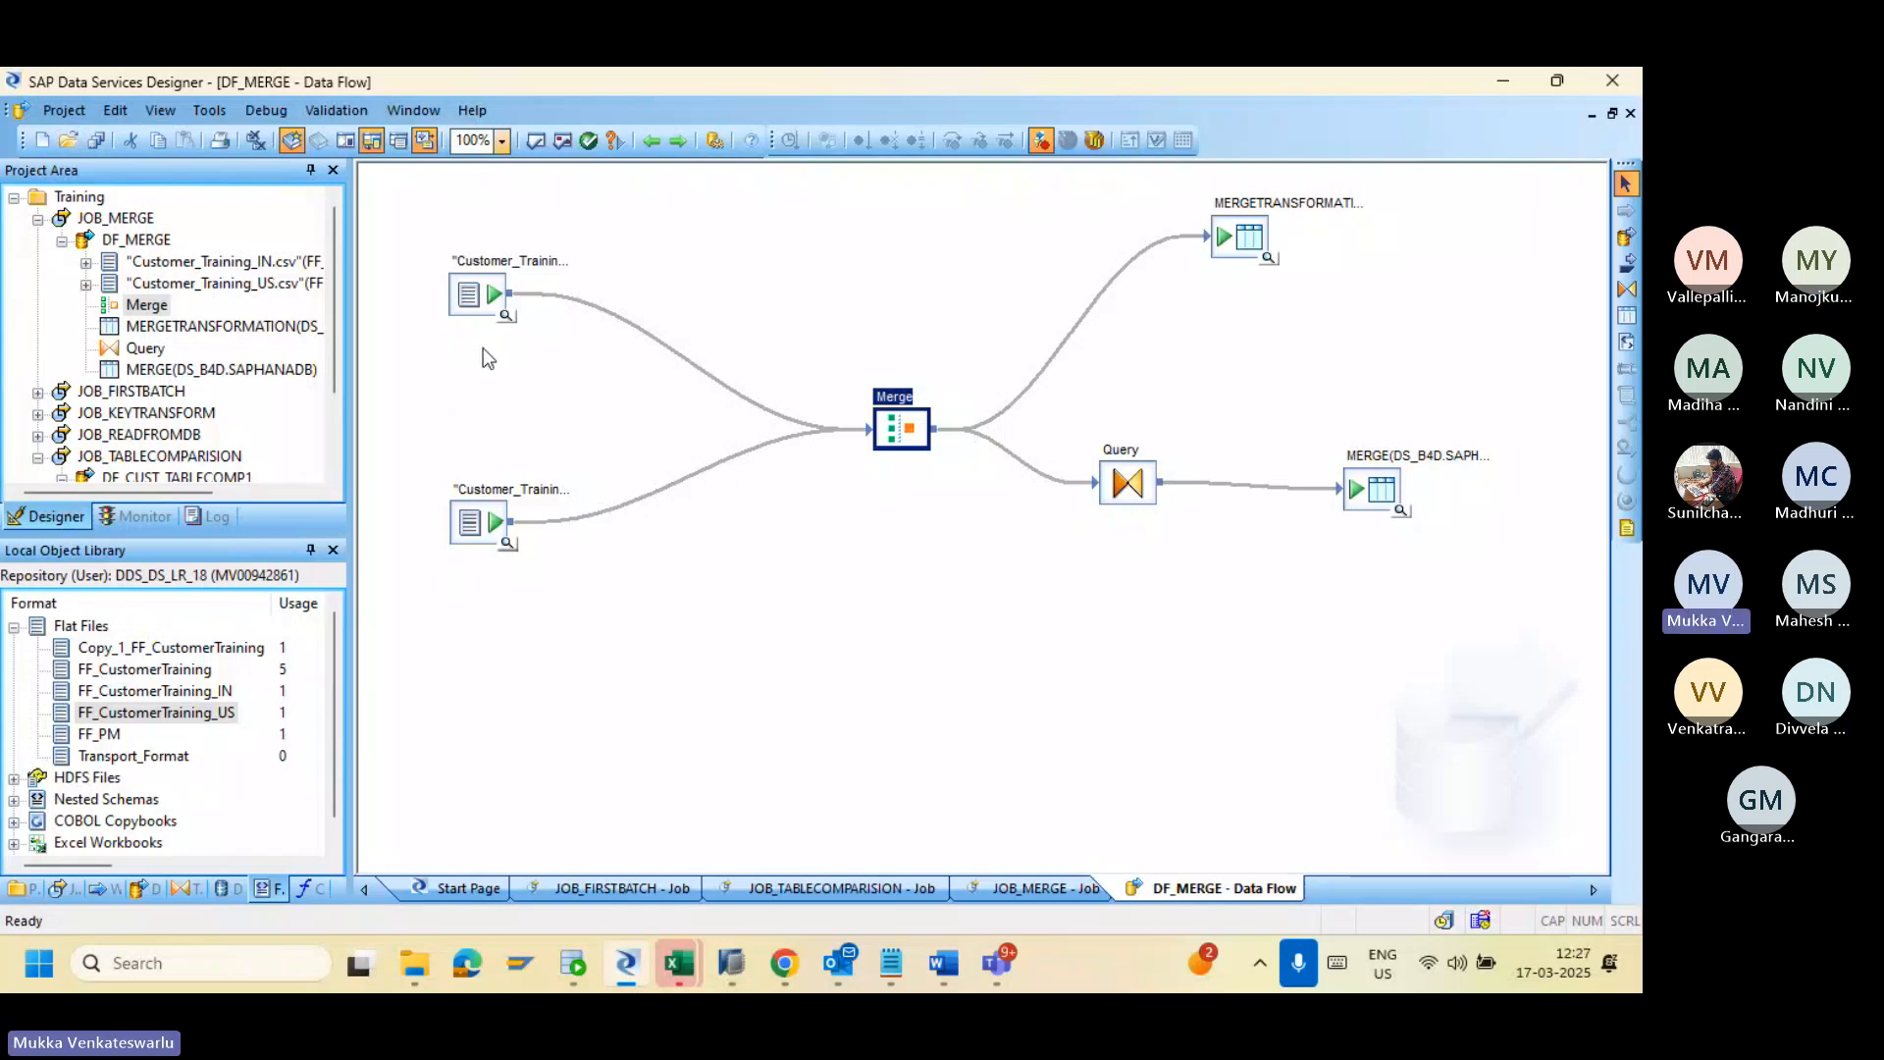
Step: Compare the Merge transform's input and output schemas again, and check the options offered for the extra Addres field of FF_CustomerTraining_US
double_click(901, 432)
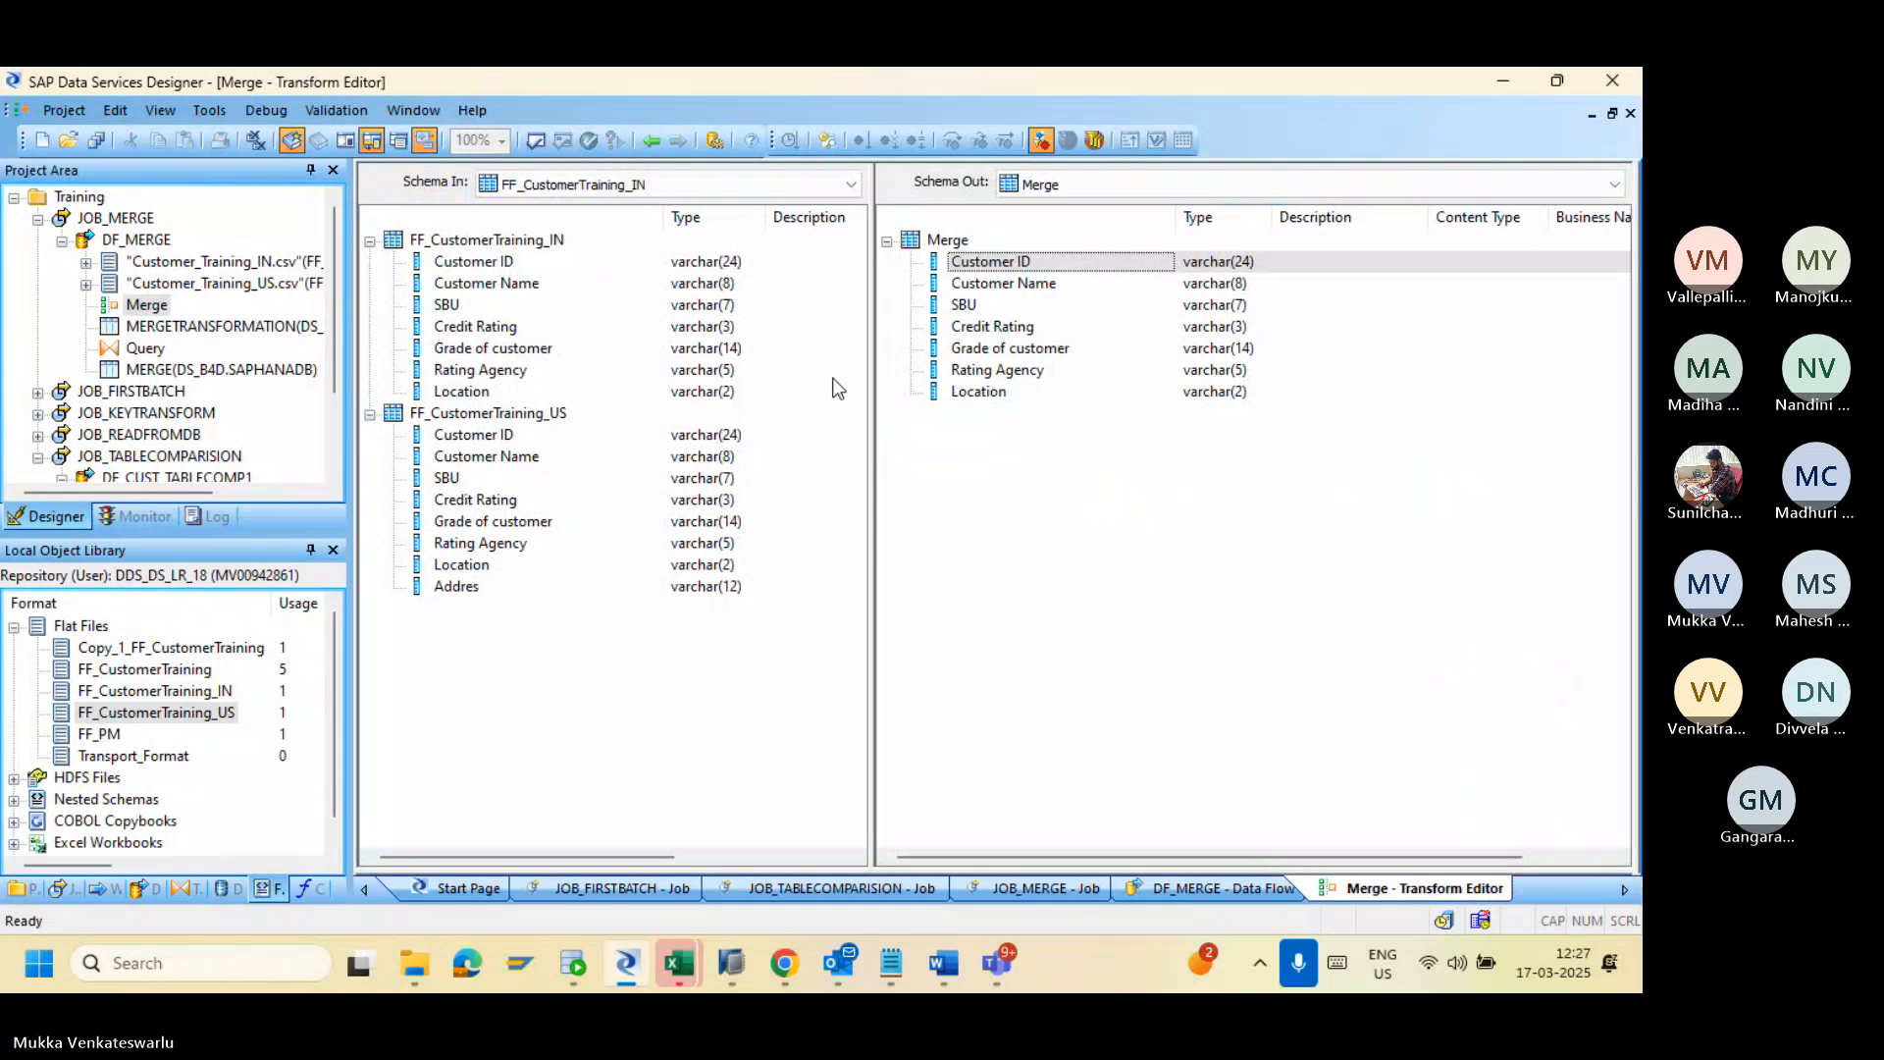
right_click(454, 589)
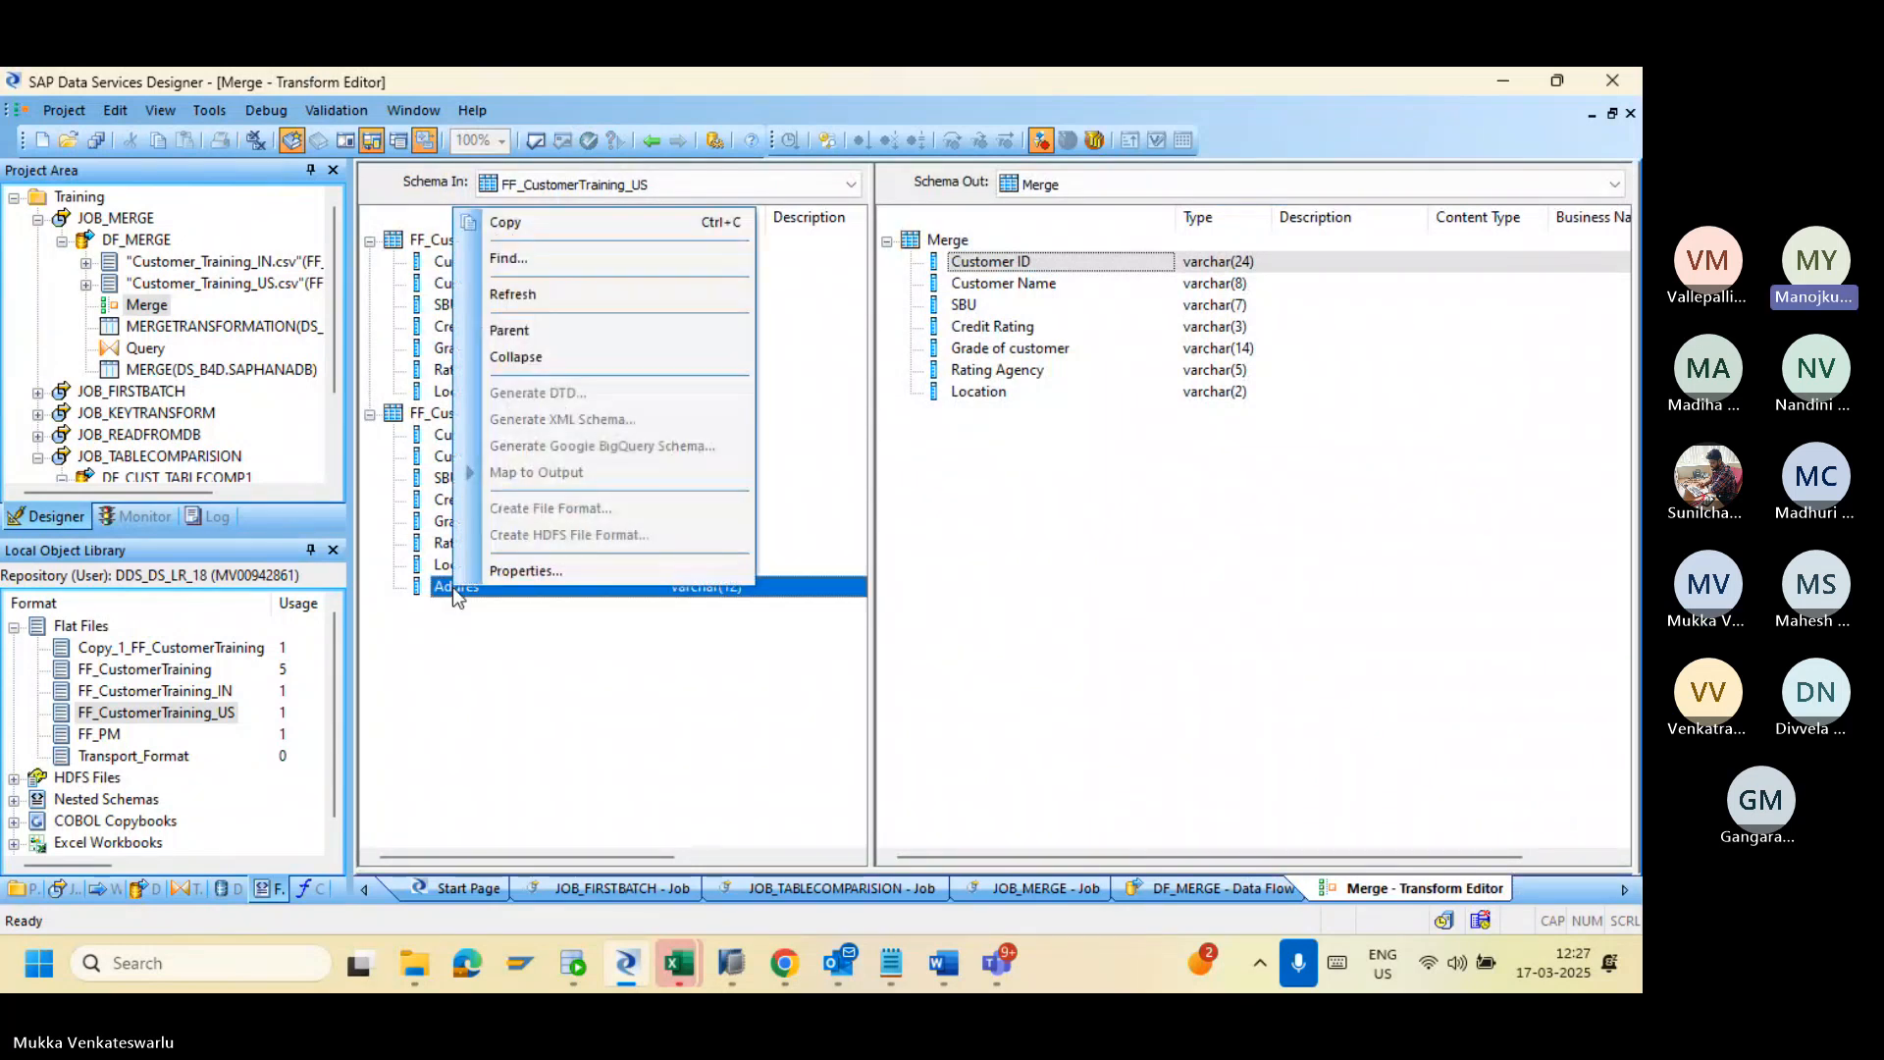
left_click(585, 696)
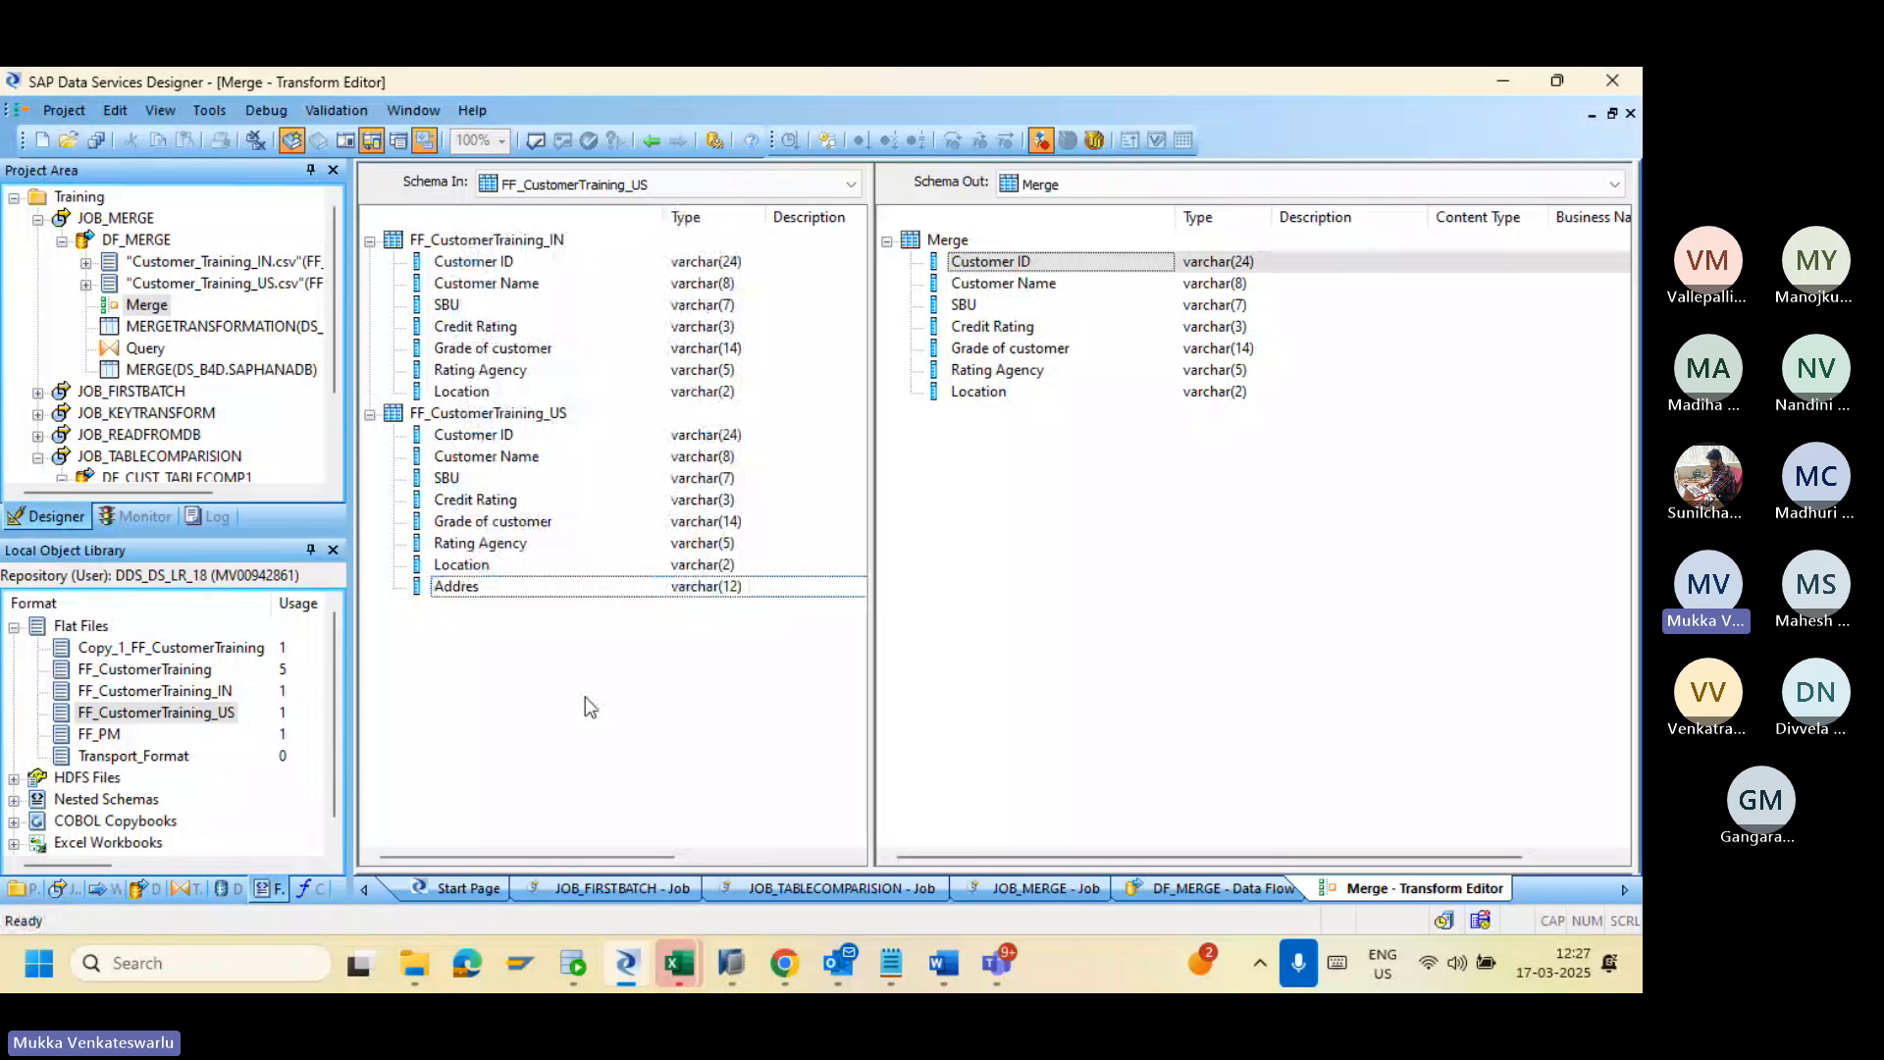
left_click(650, 139)
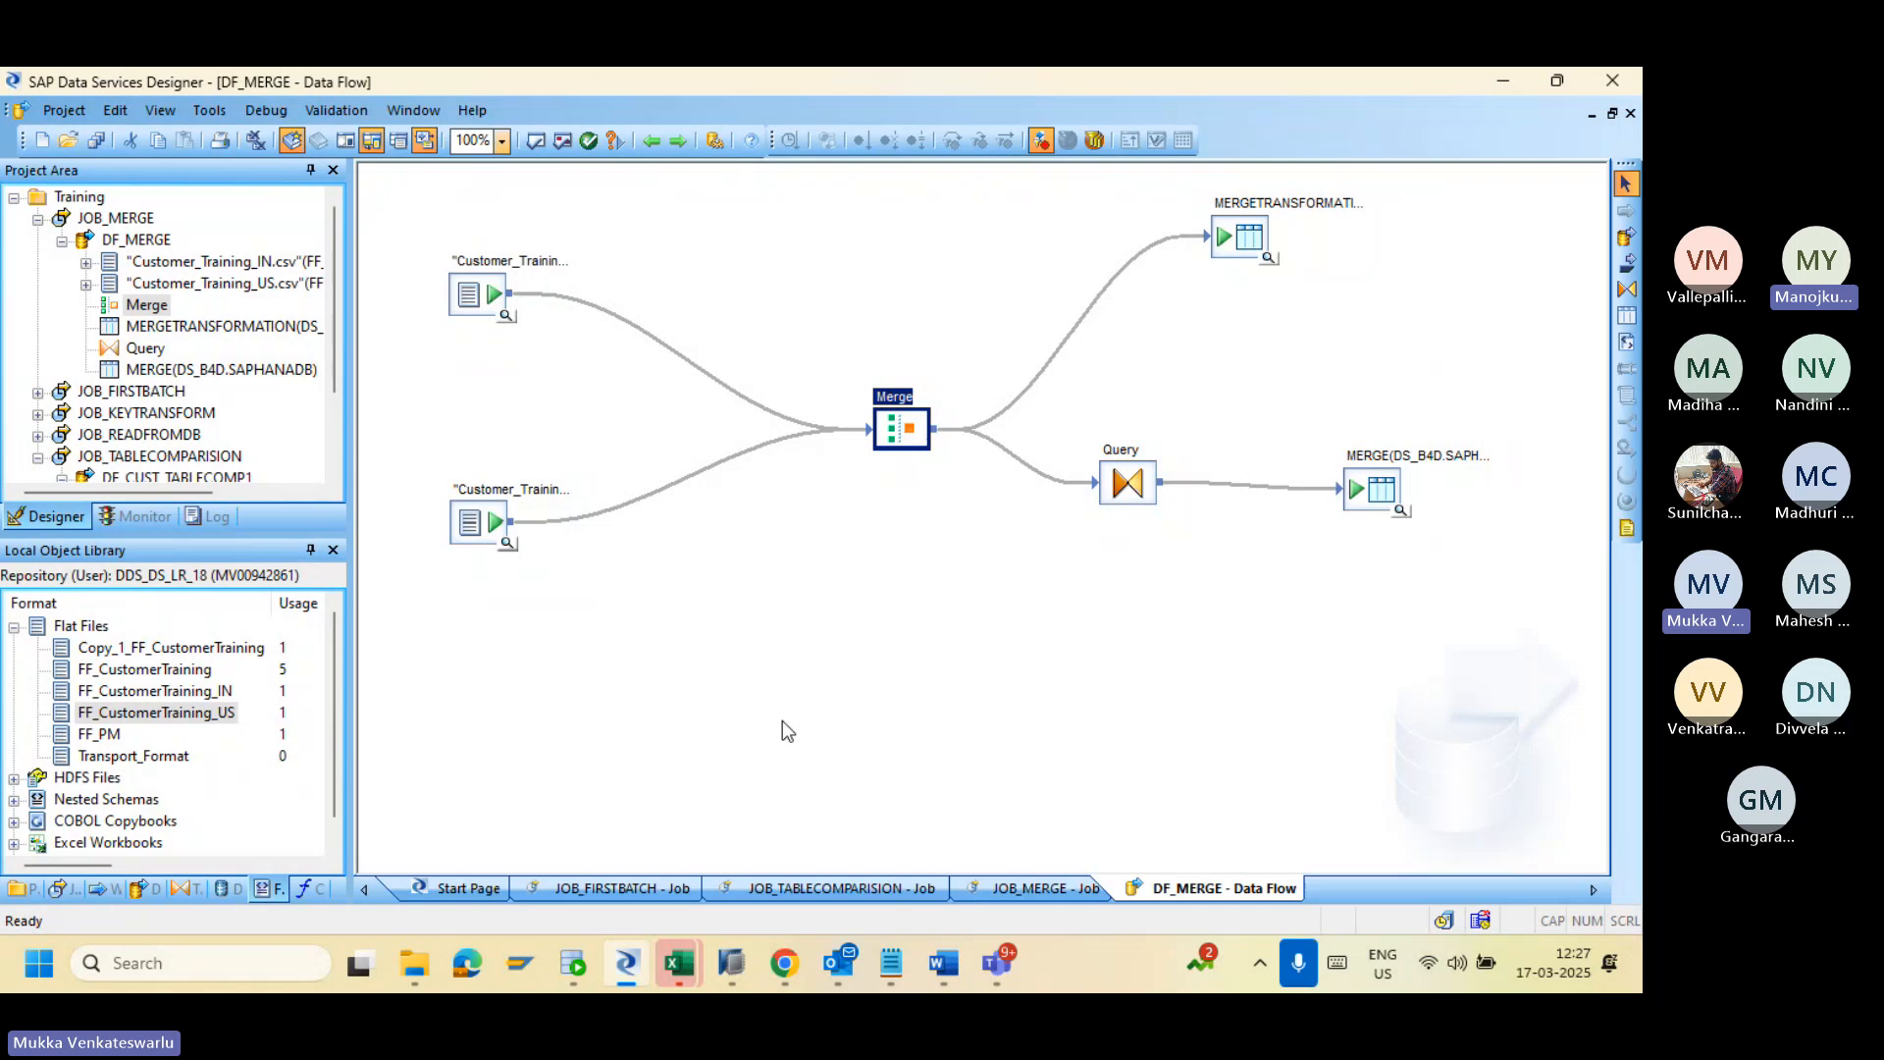
left_click(679, 963)
left_click(715, 432)
double_click(894, 429)
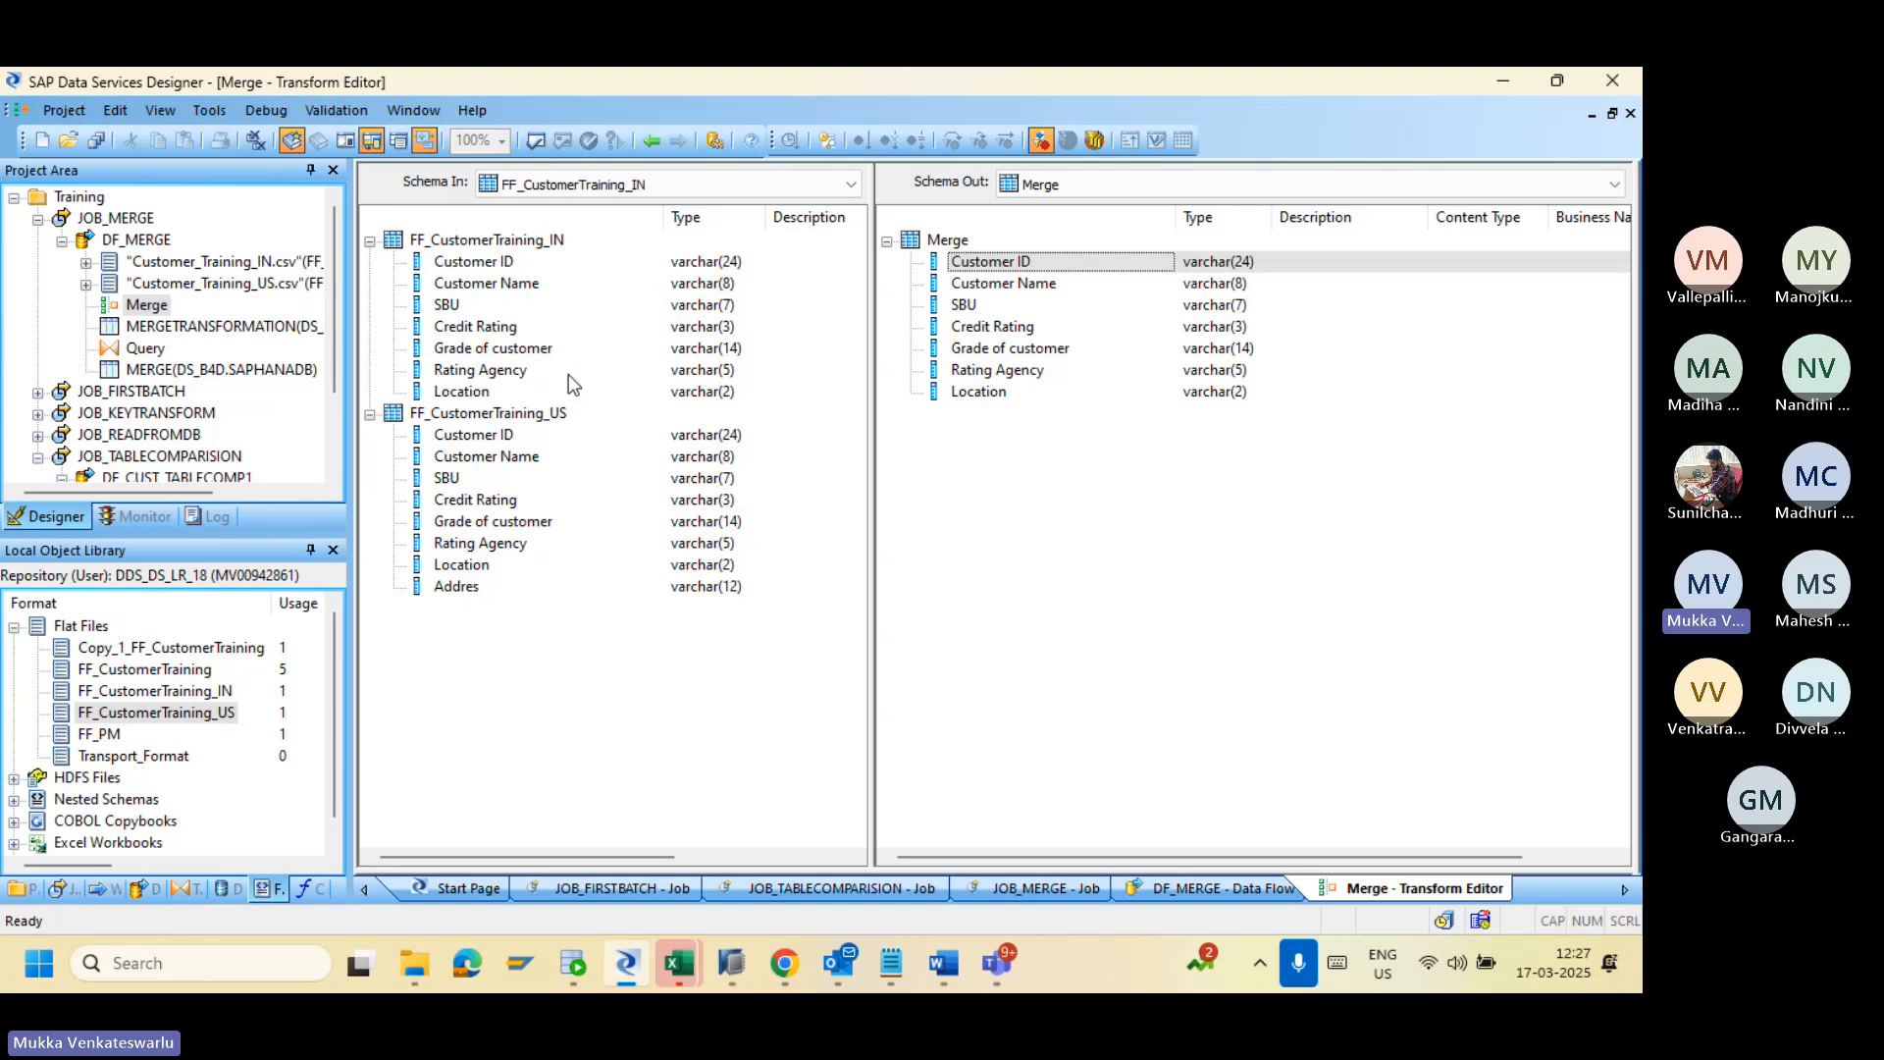
right_click(459, 587)
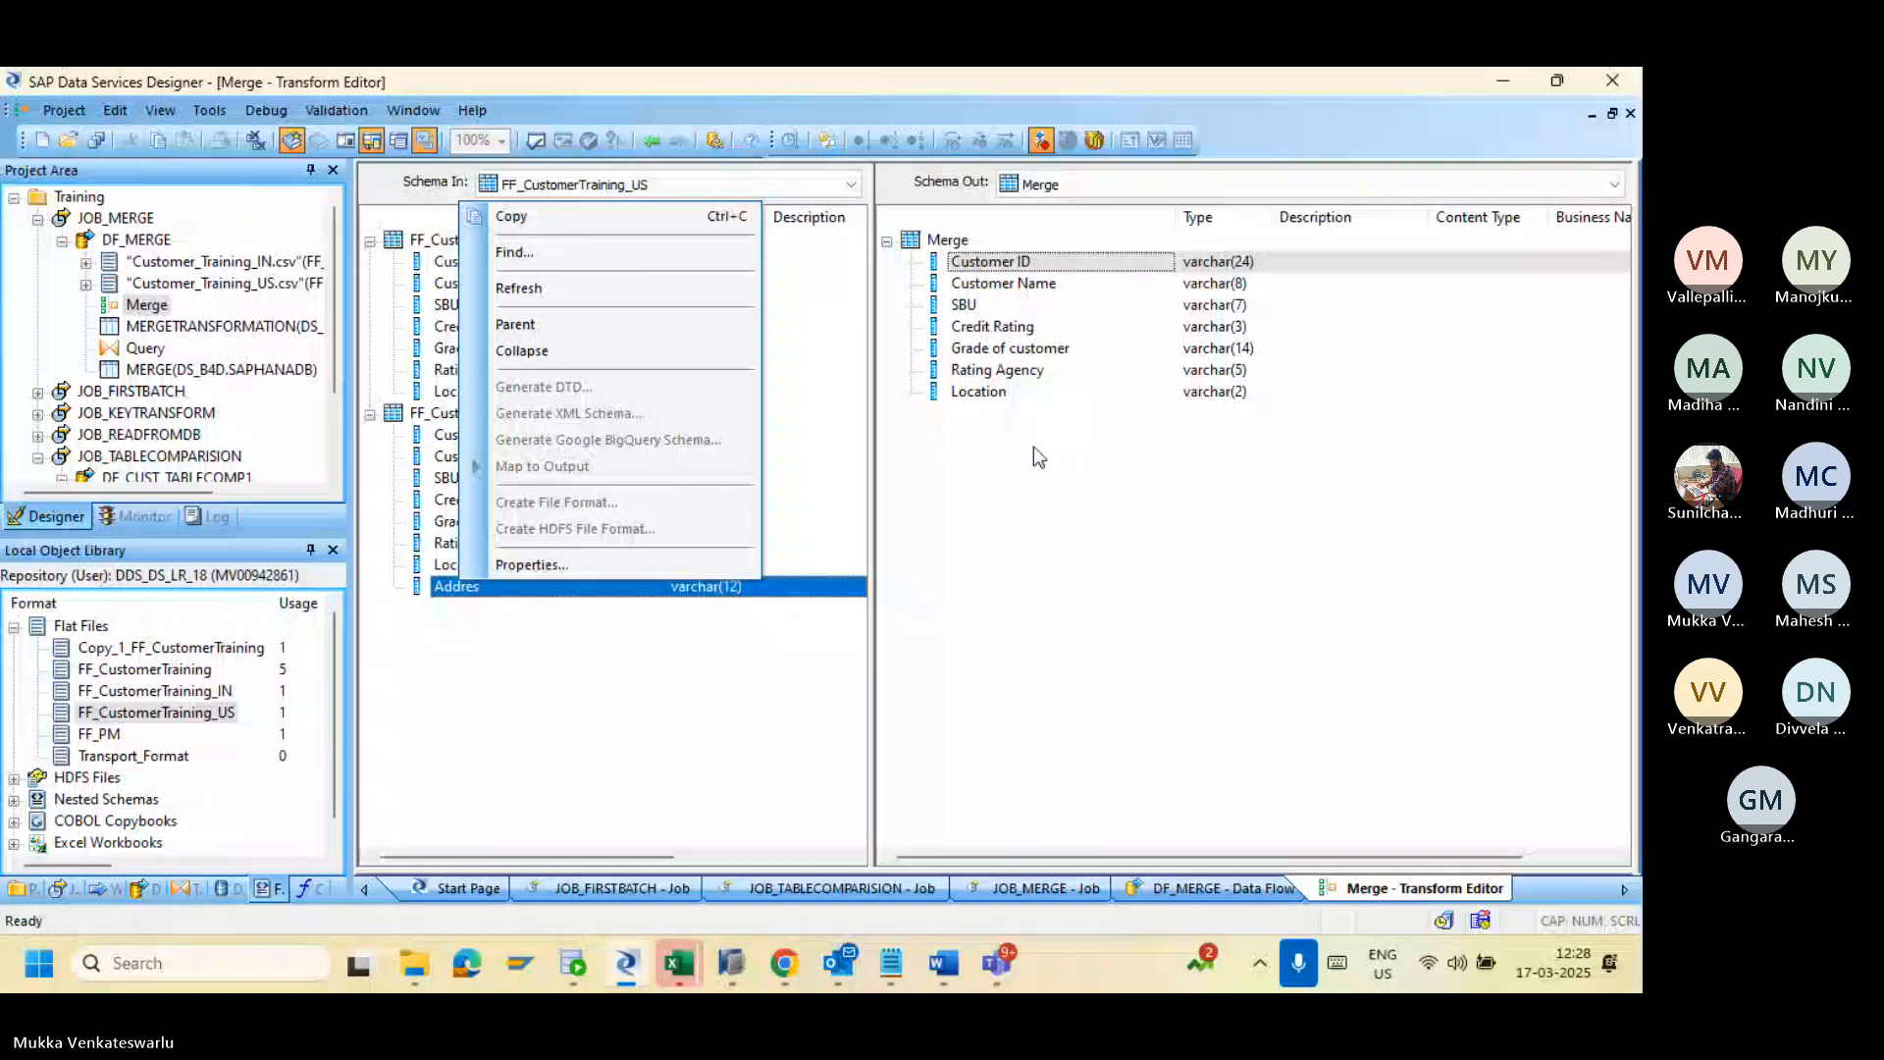
left_click(656, 153)
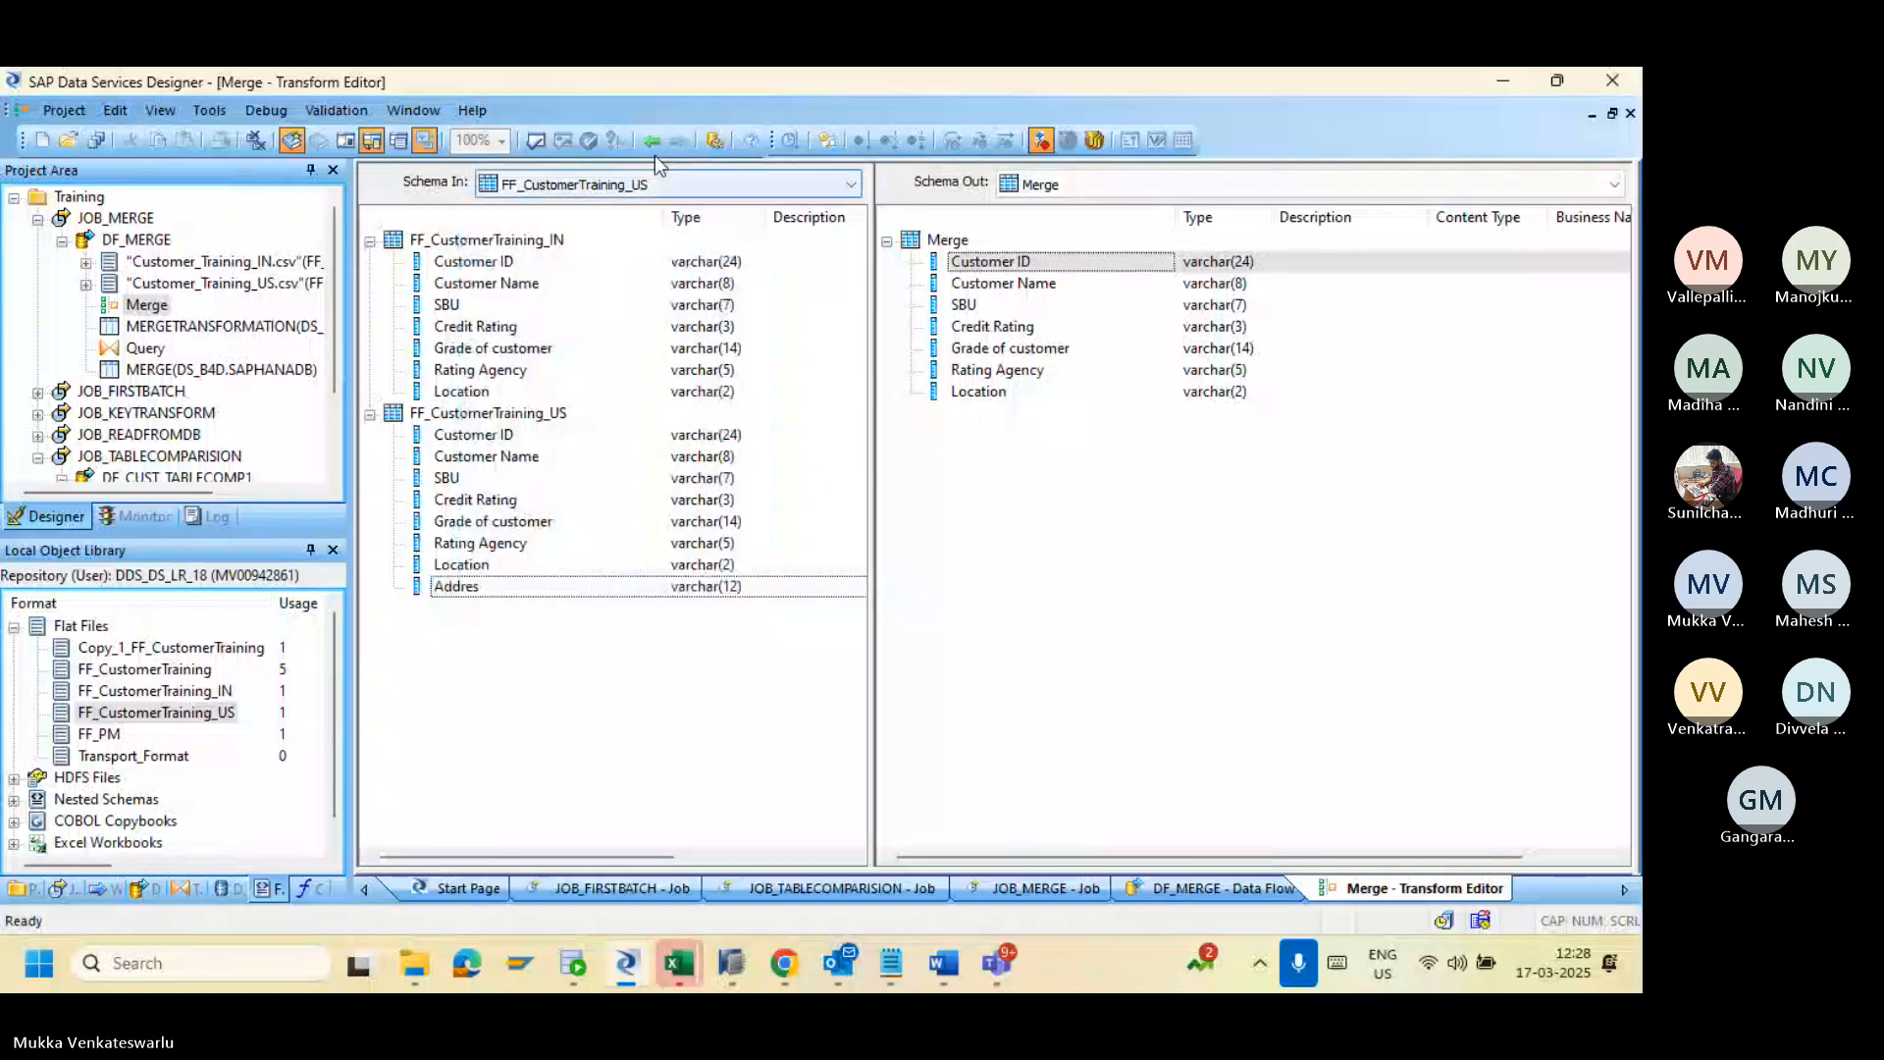
left_click(651, 144)
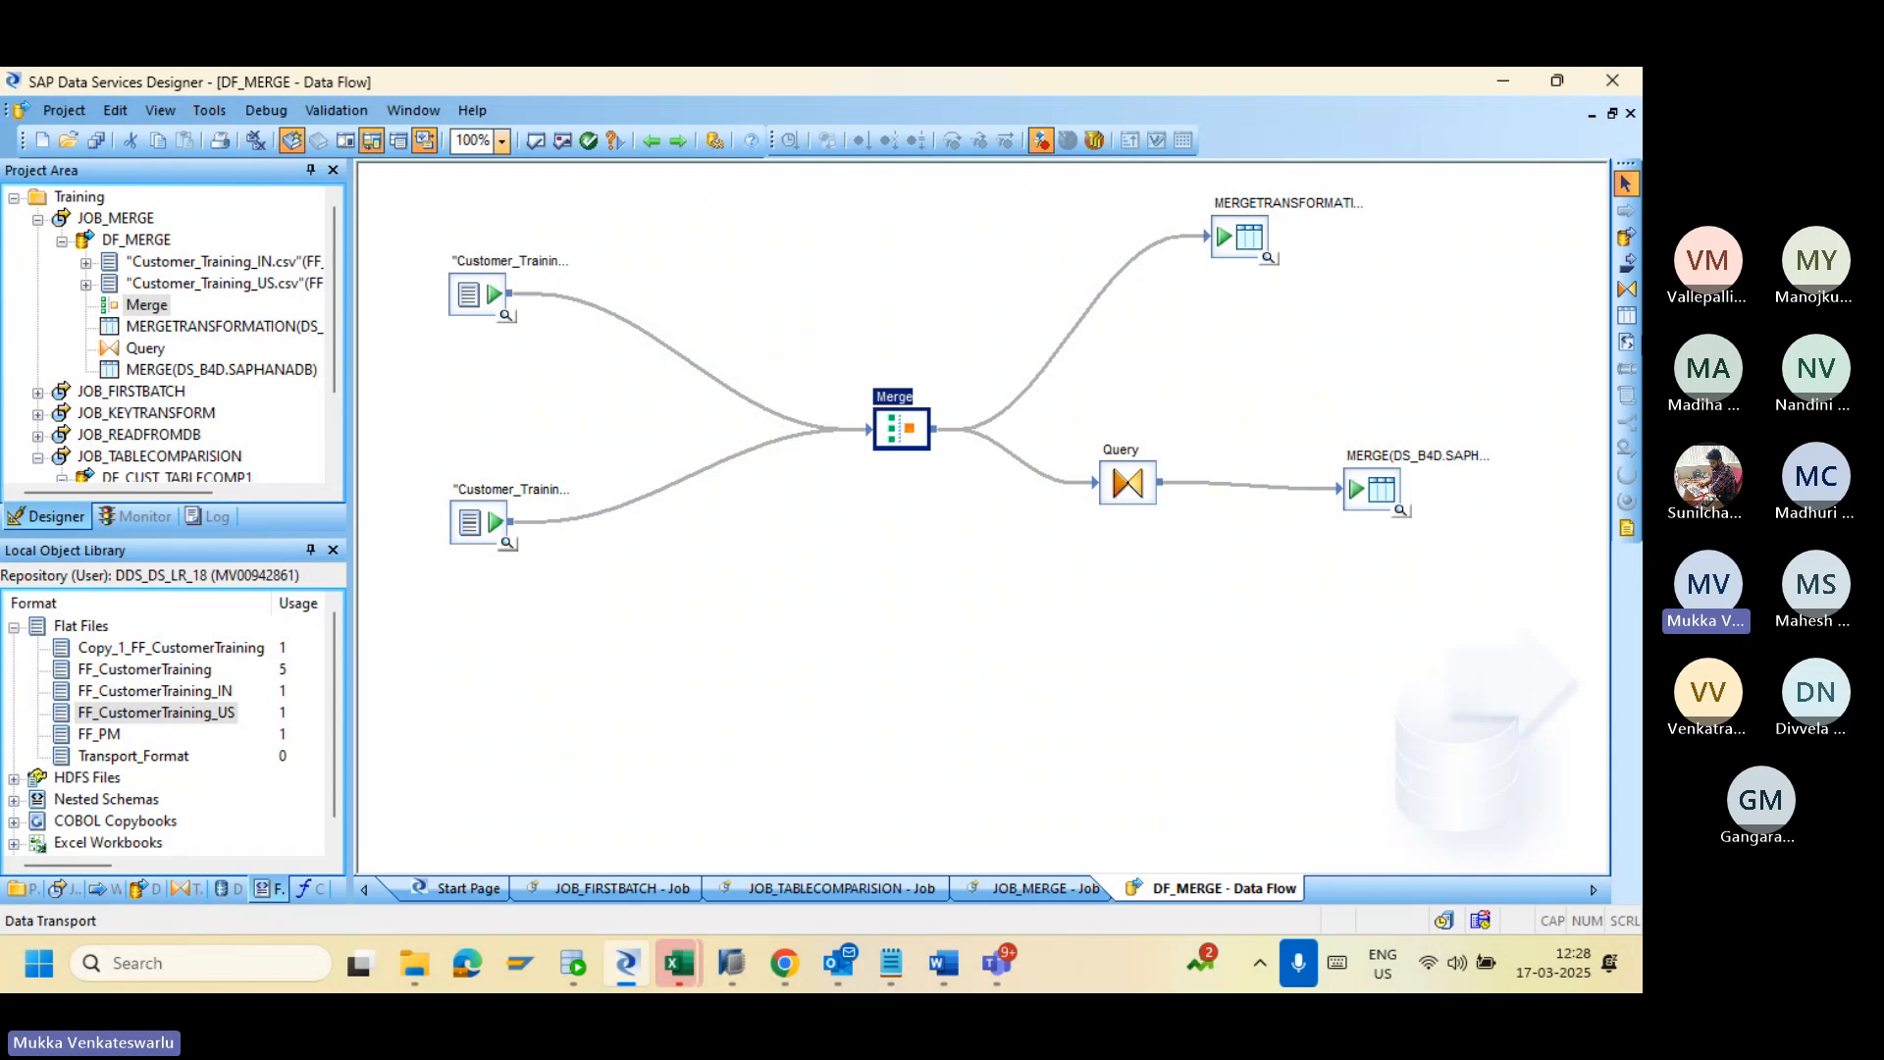
Step: Add a Query transform between the US source and Merge, and move the Customer_Training_US source aside to make room
left_click(1626, 289)
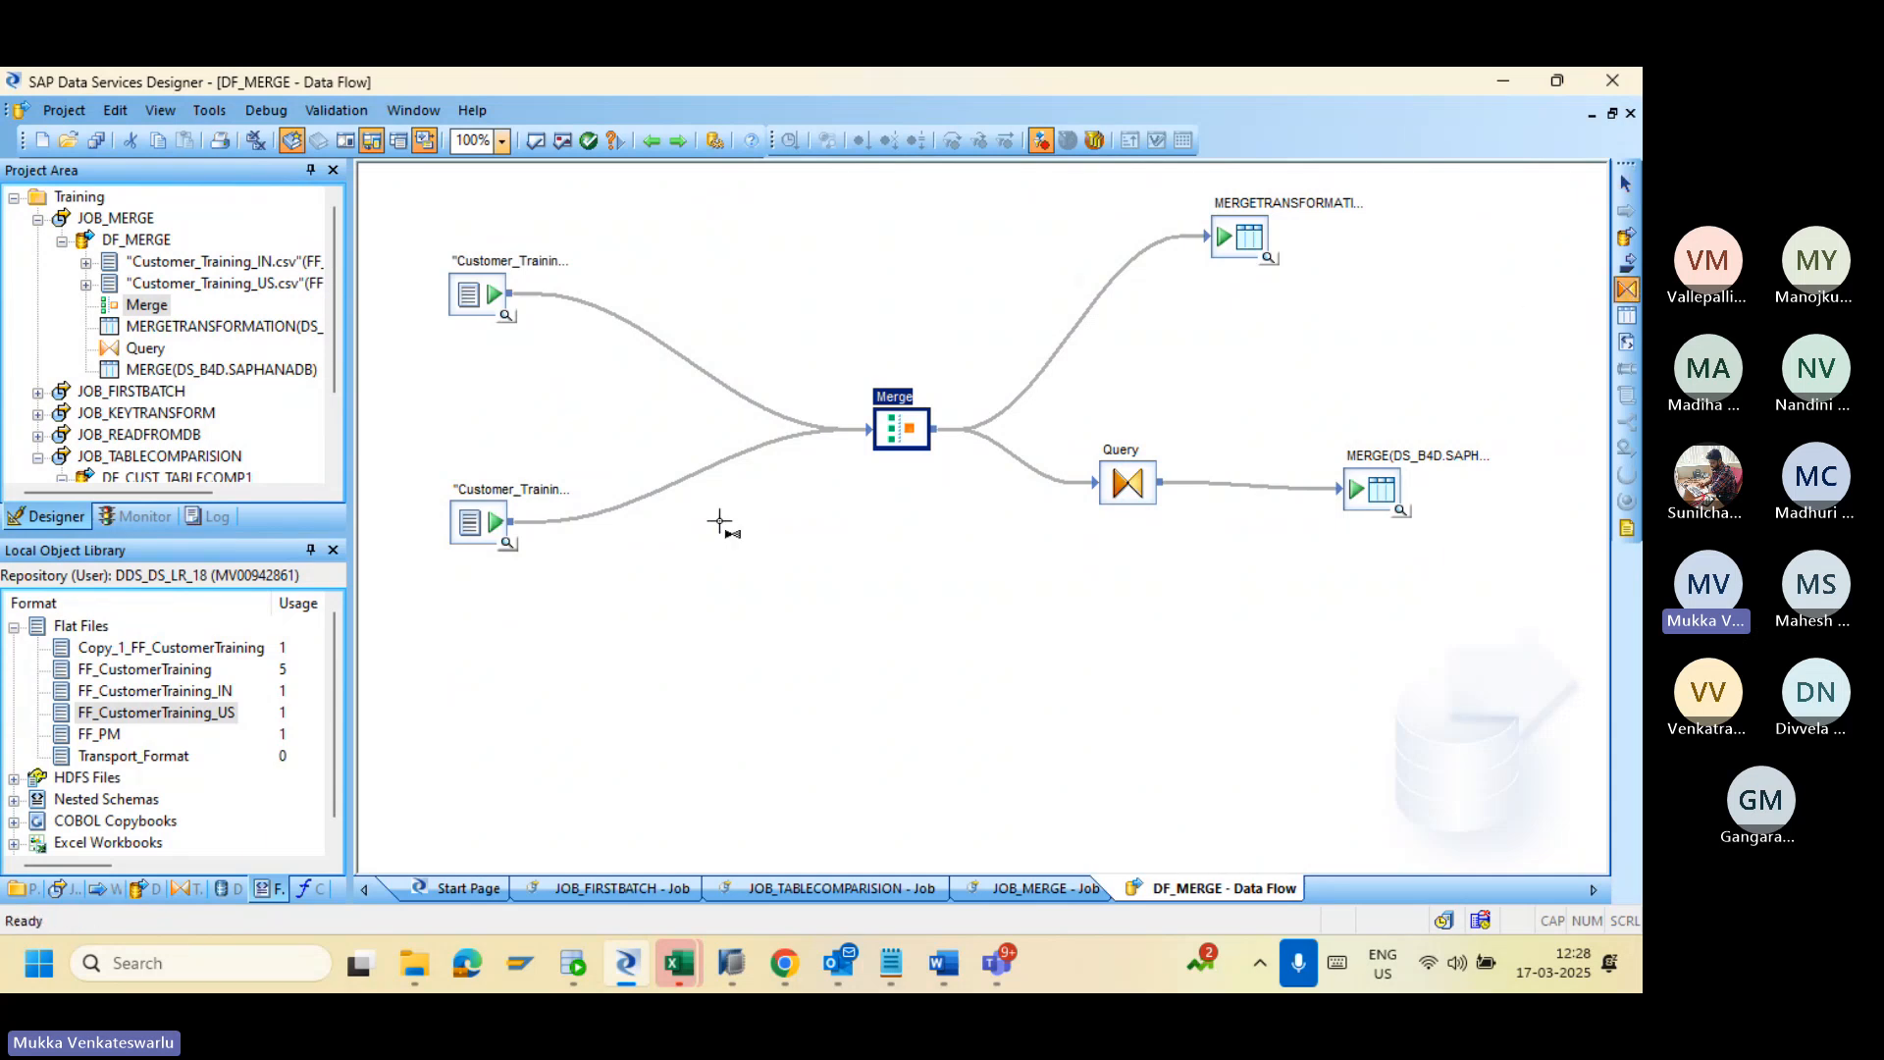
left_click(670, 530)
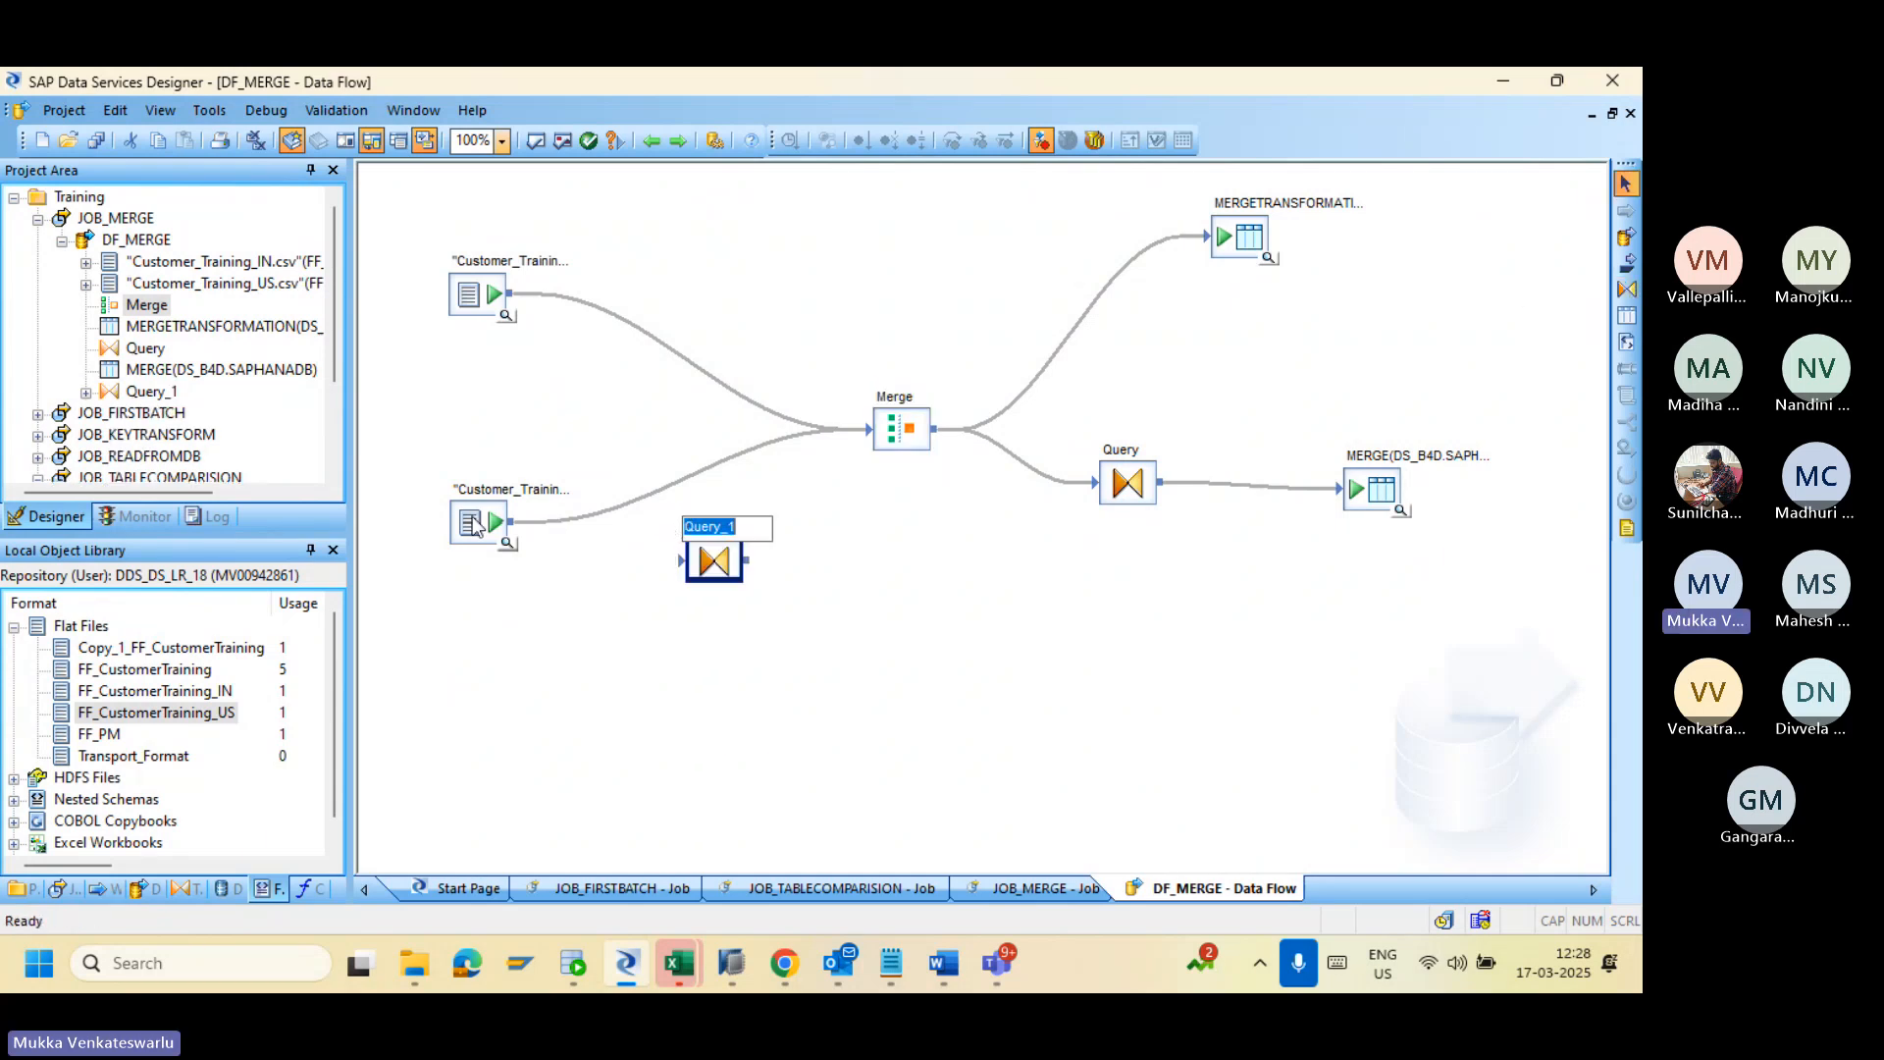
left_click_drag(474, 527, 408, 493)
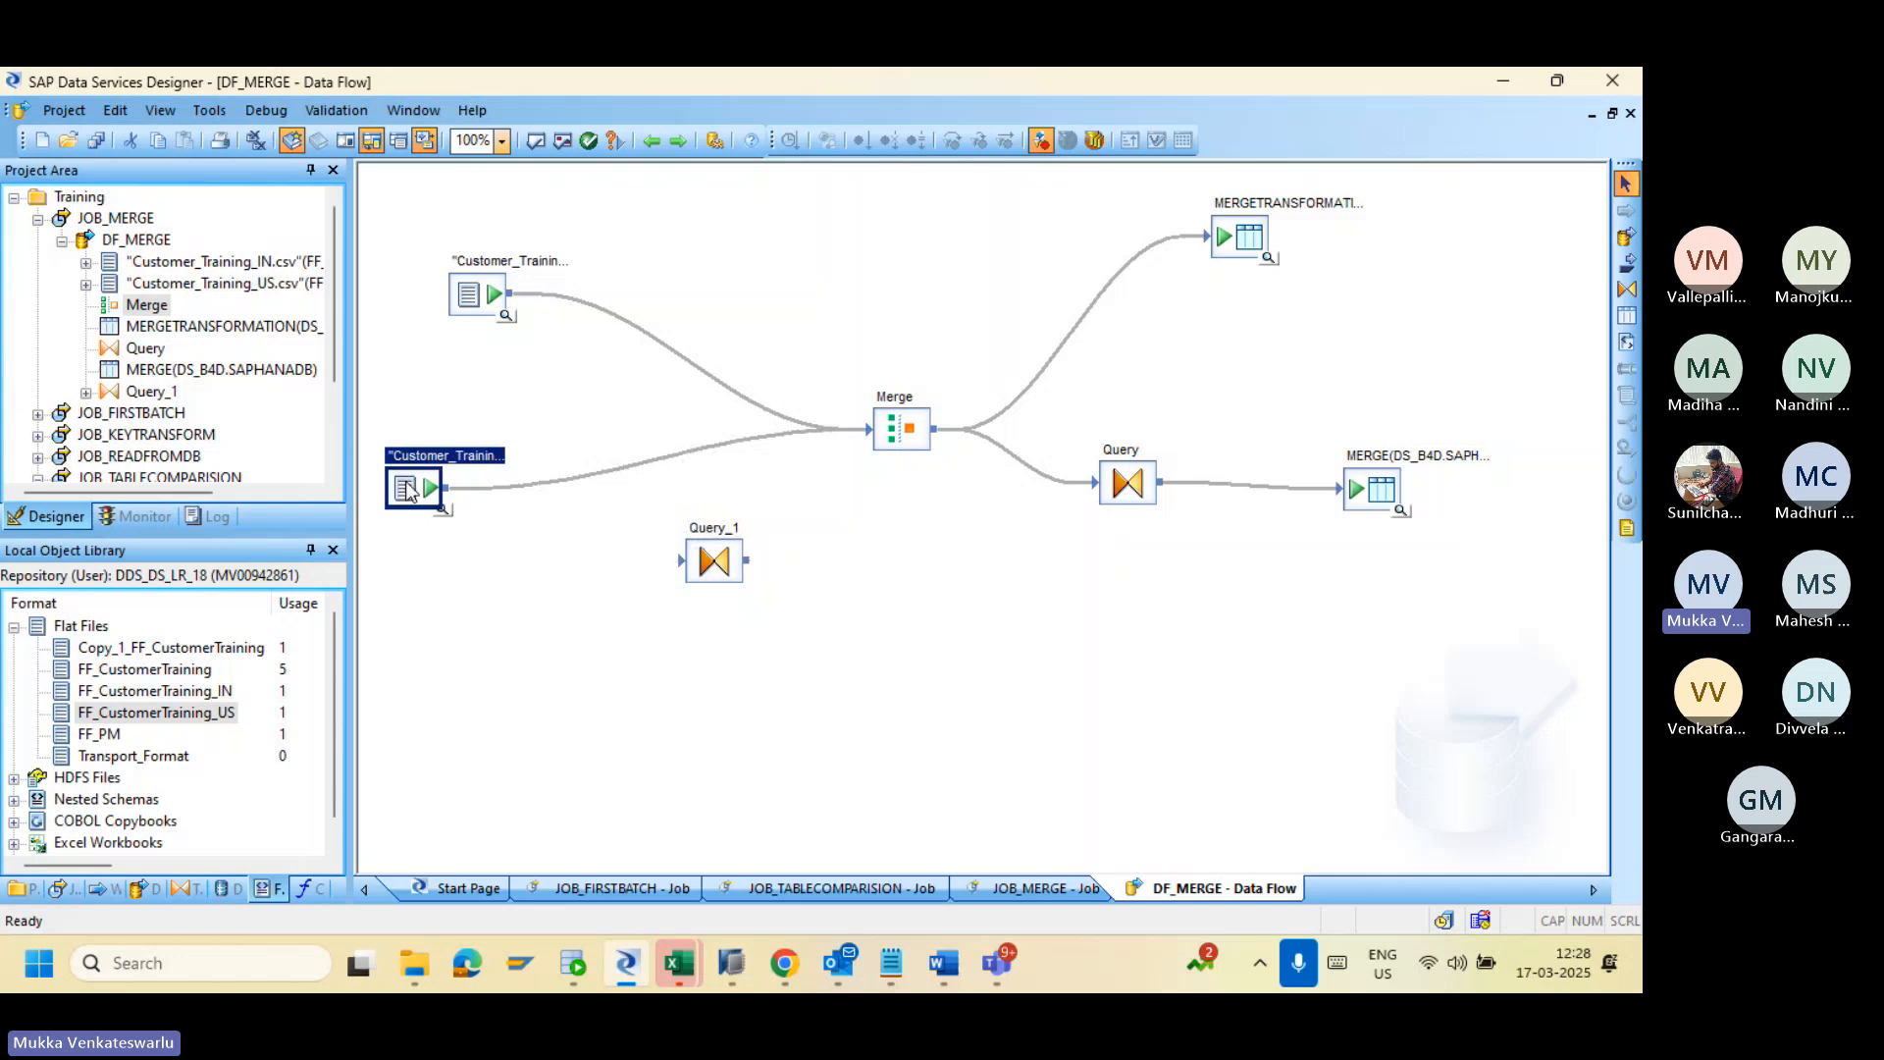
Step: Delete the link from the Customer_Training_US source to Merge and connect that source to Query_1 instead
left_click(675, 466)
key("Delete")
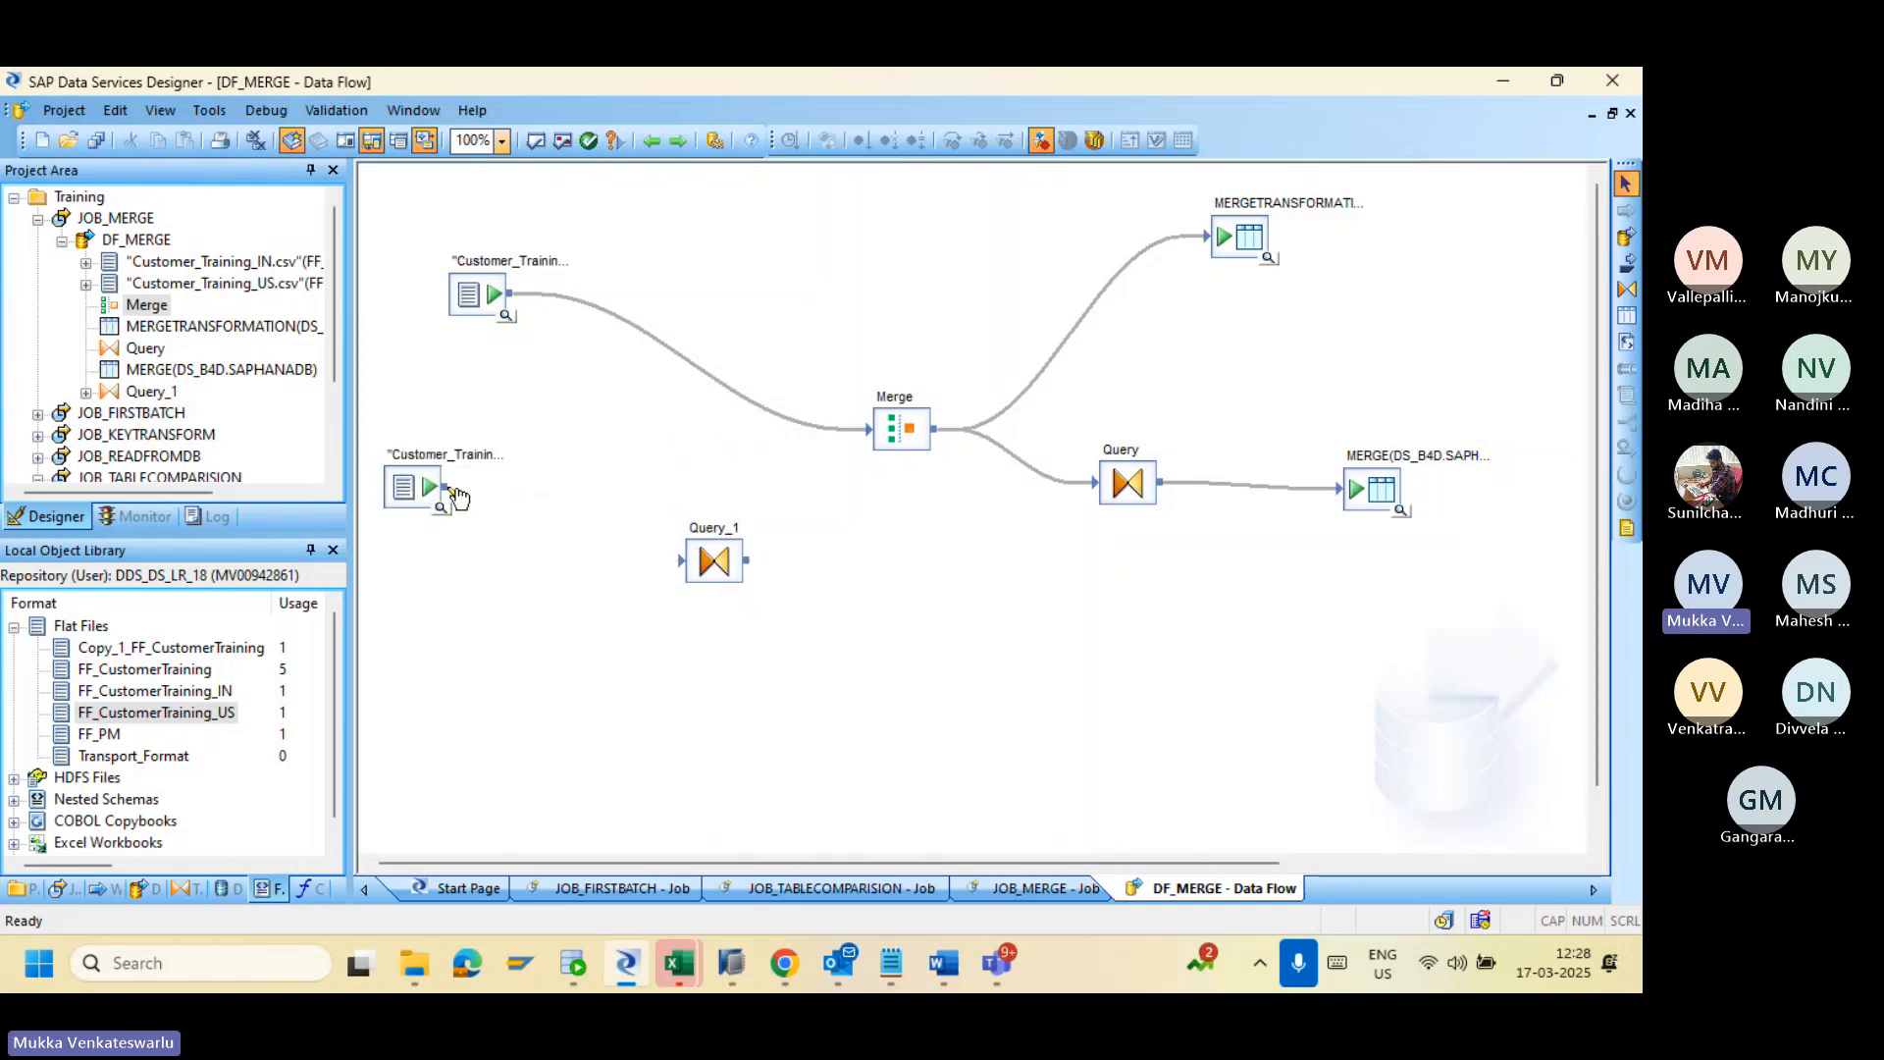
left_click_drag(454, 491, 681, 569)
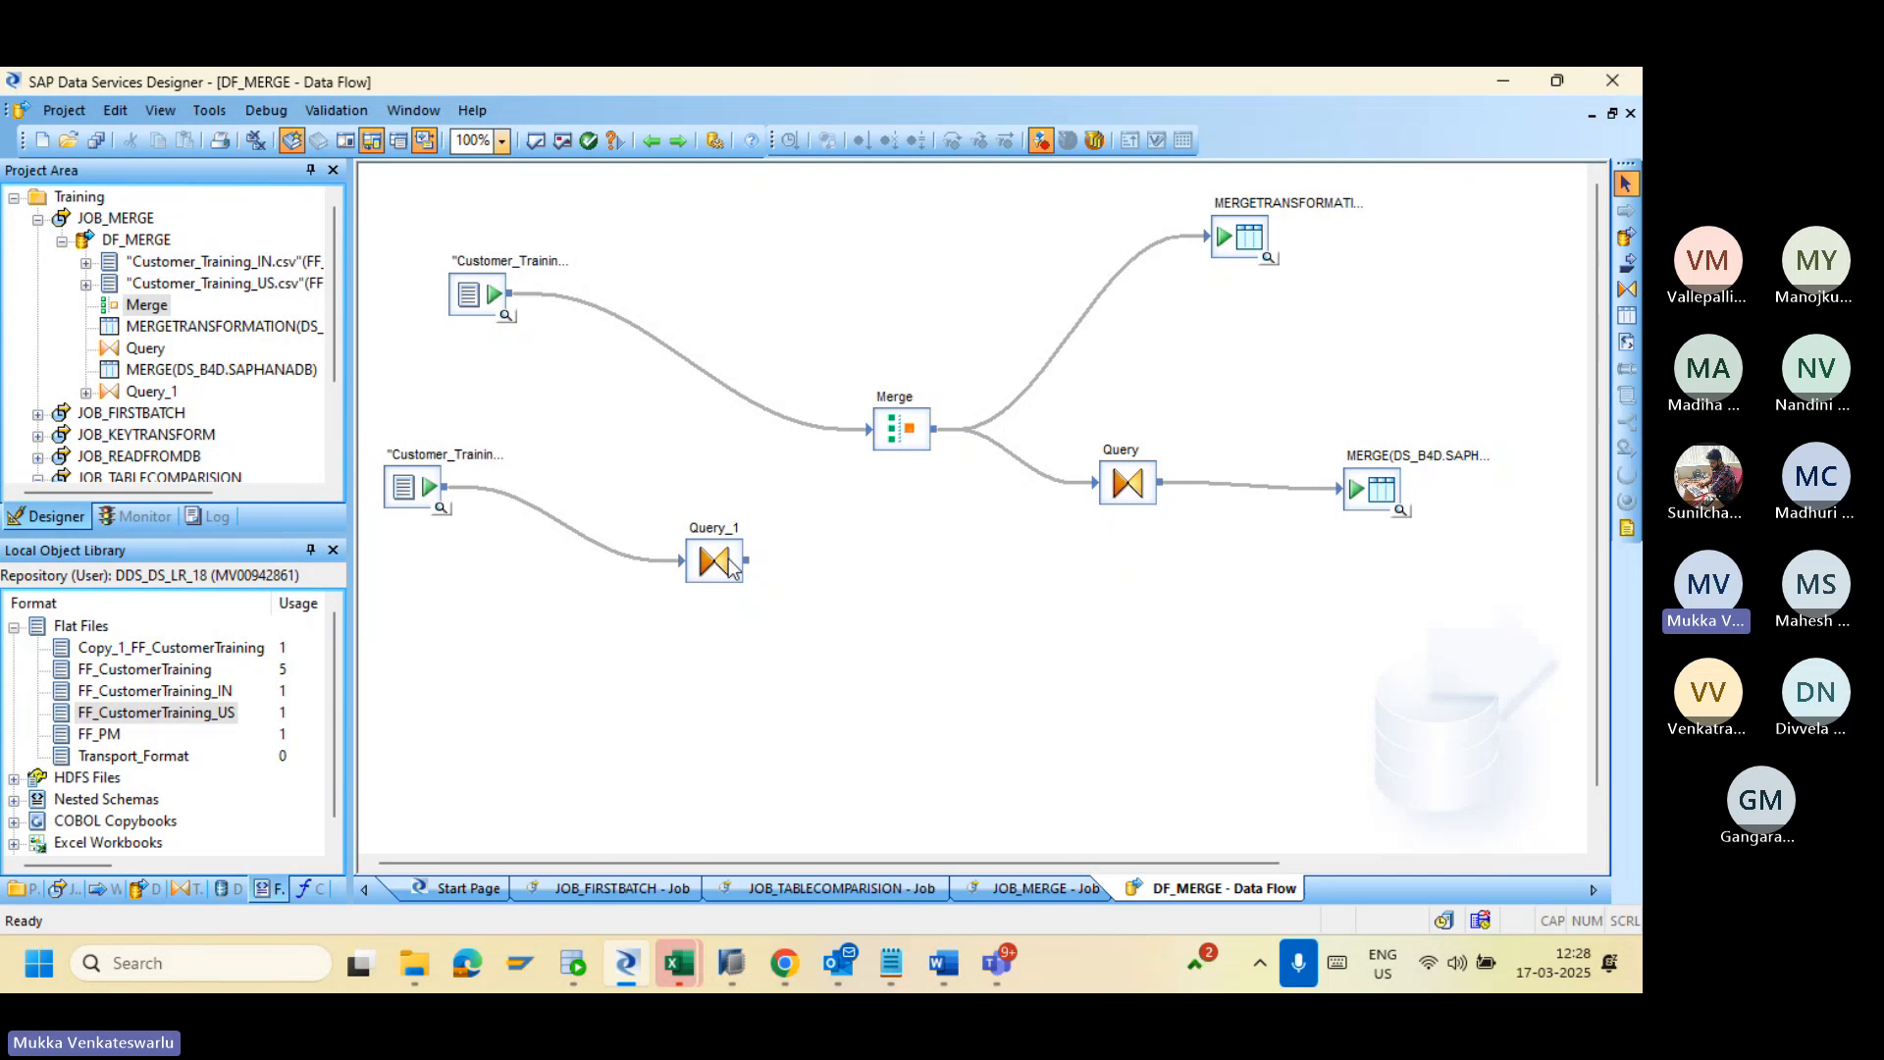
double_click(728, 558)
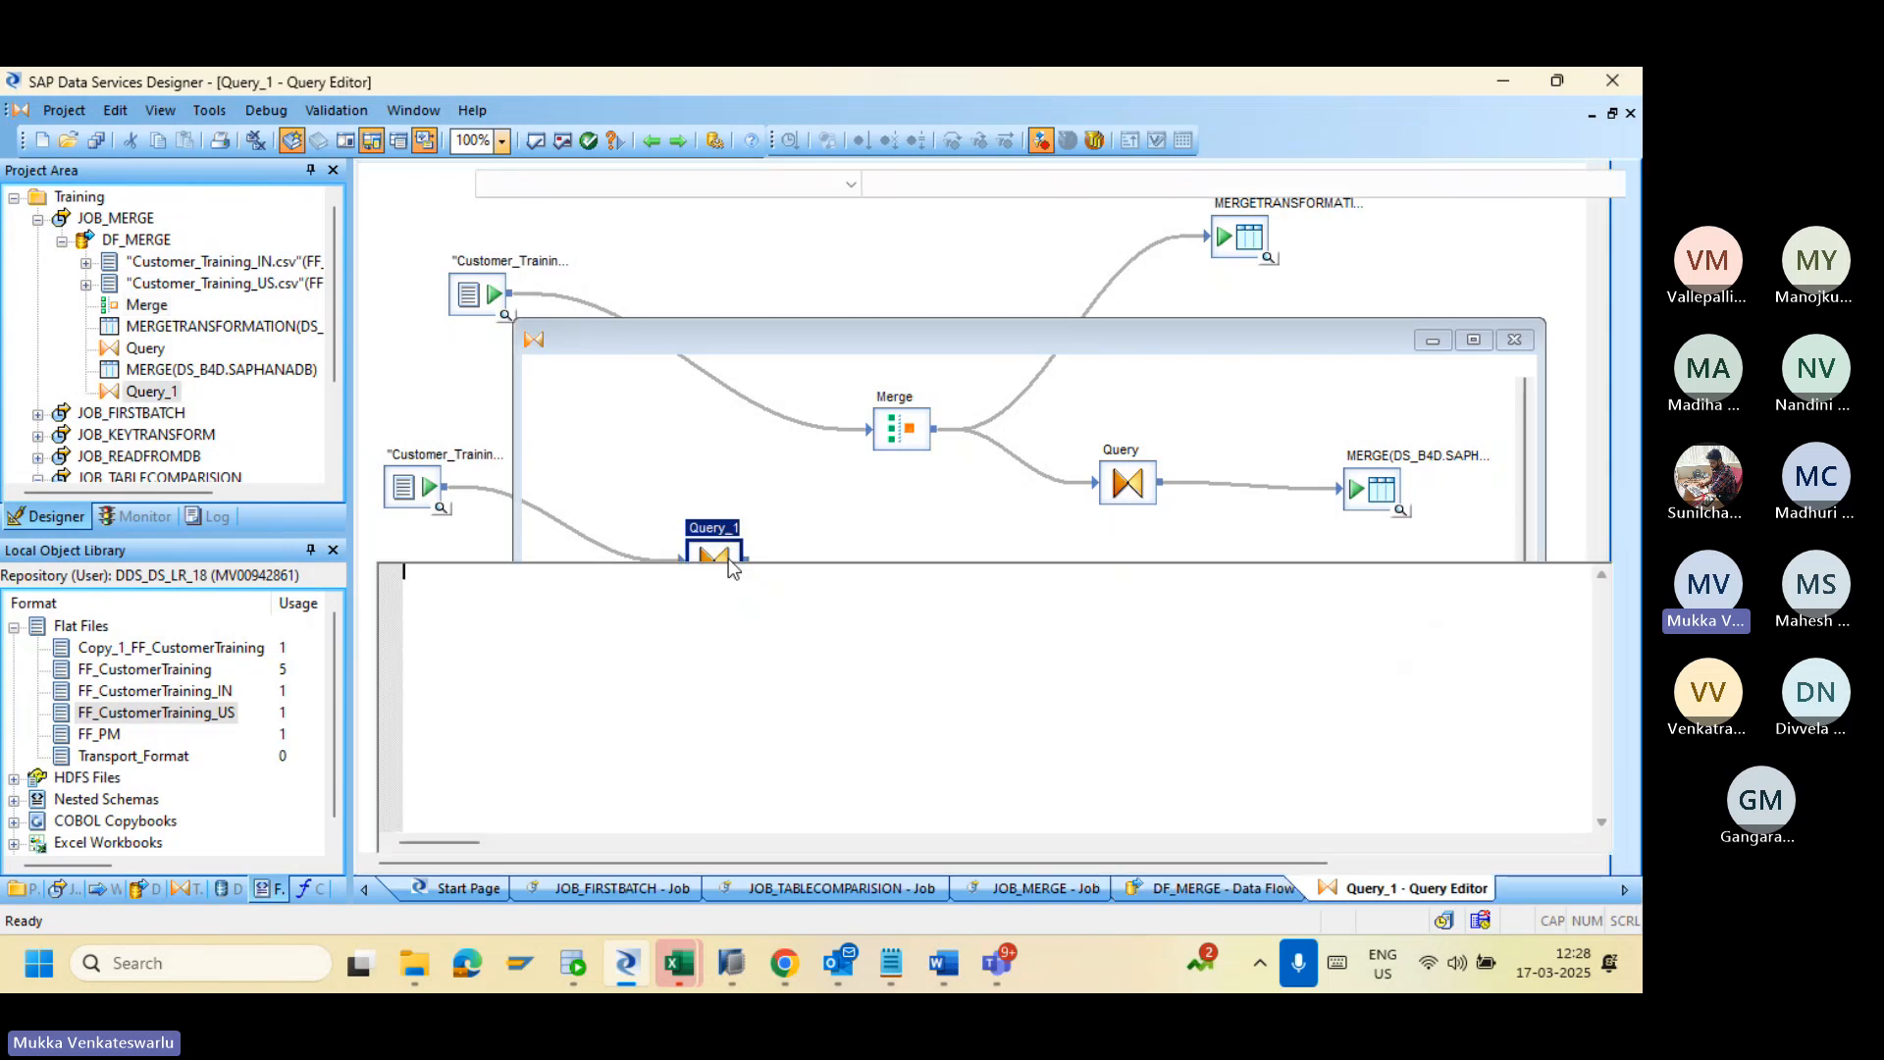
left_click(481, 263)
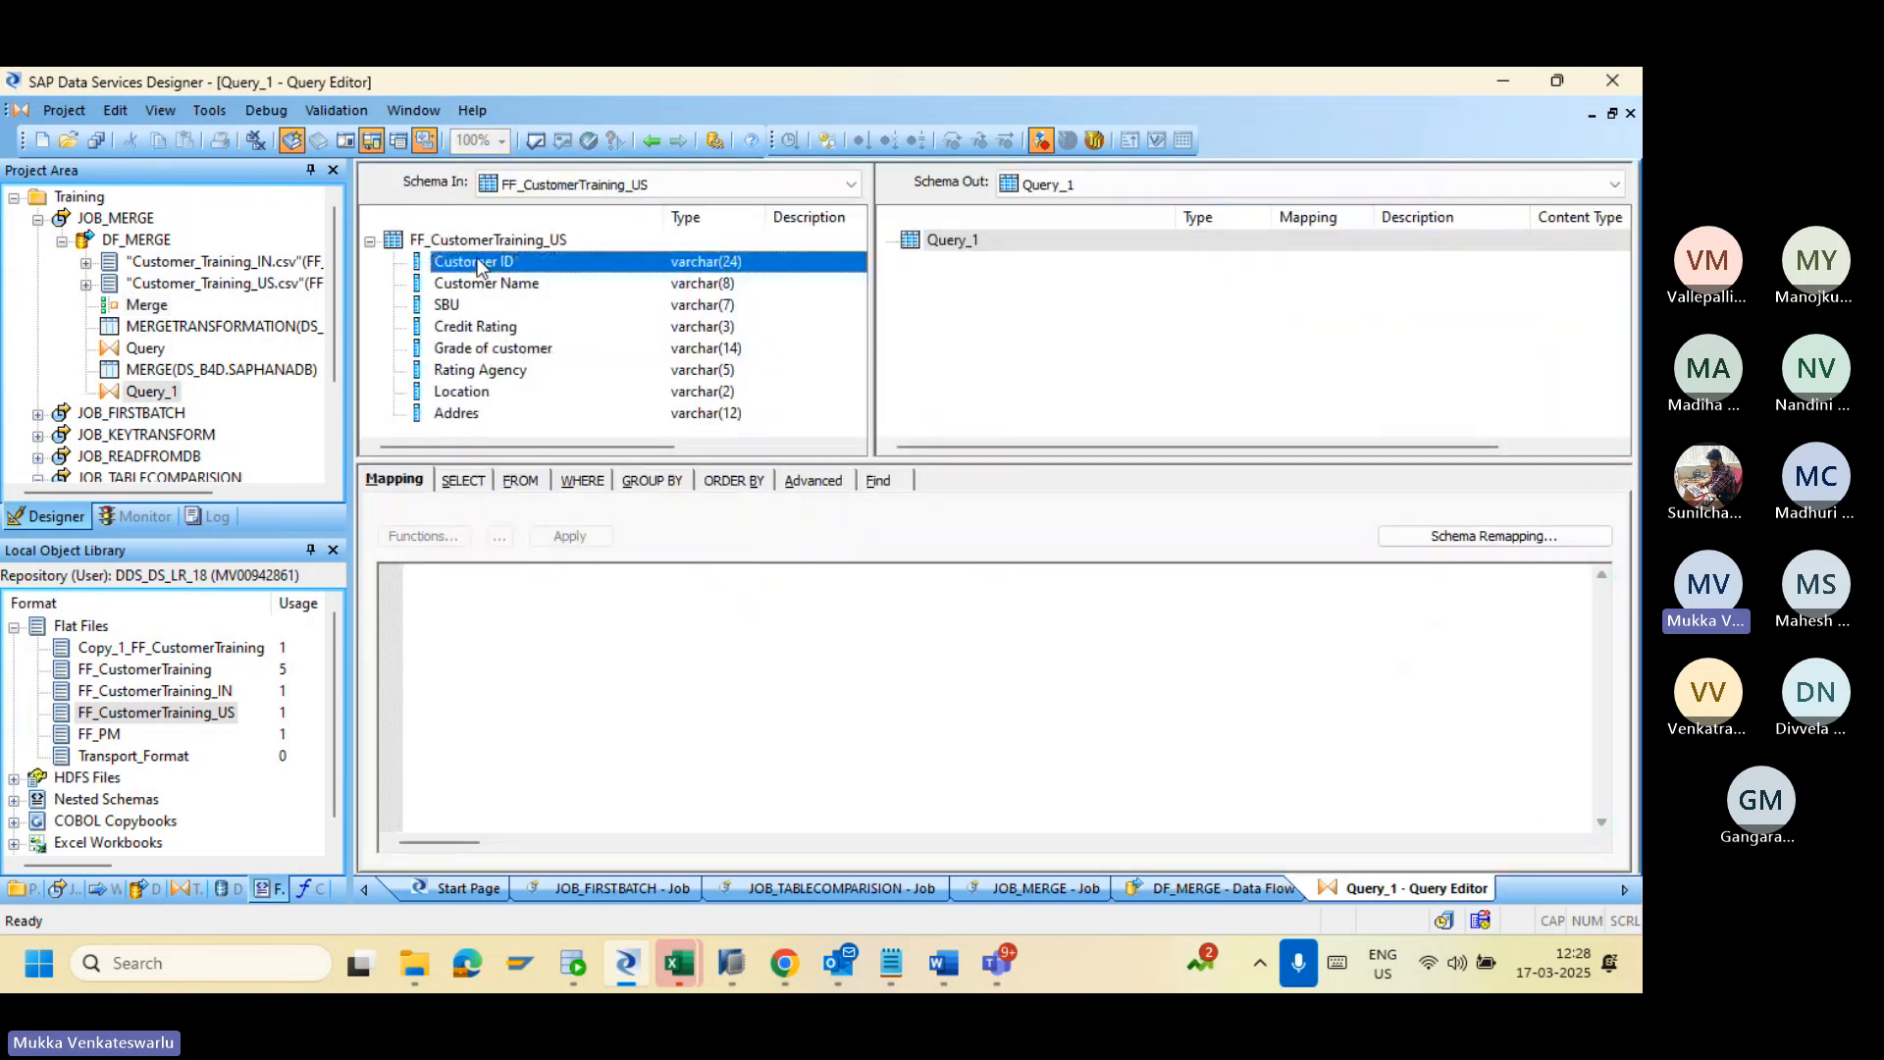
left_click(452, 413, "shift")
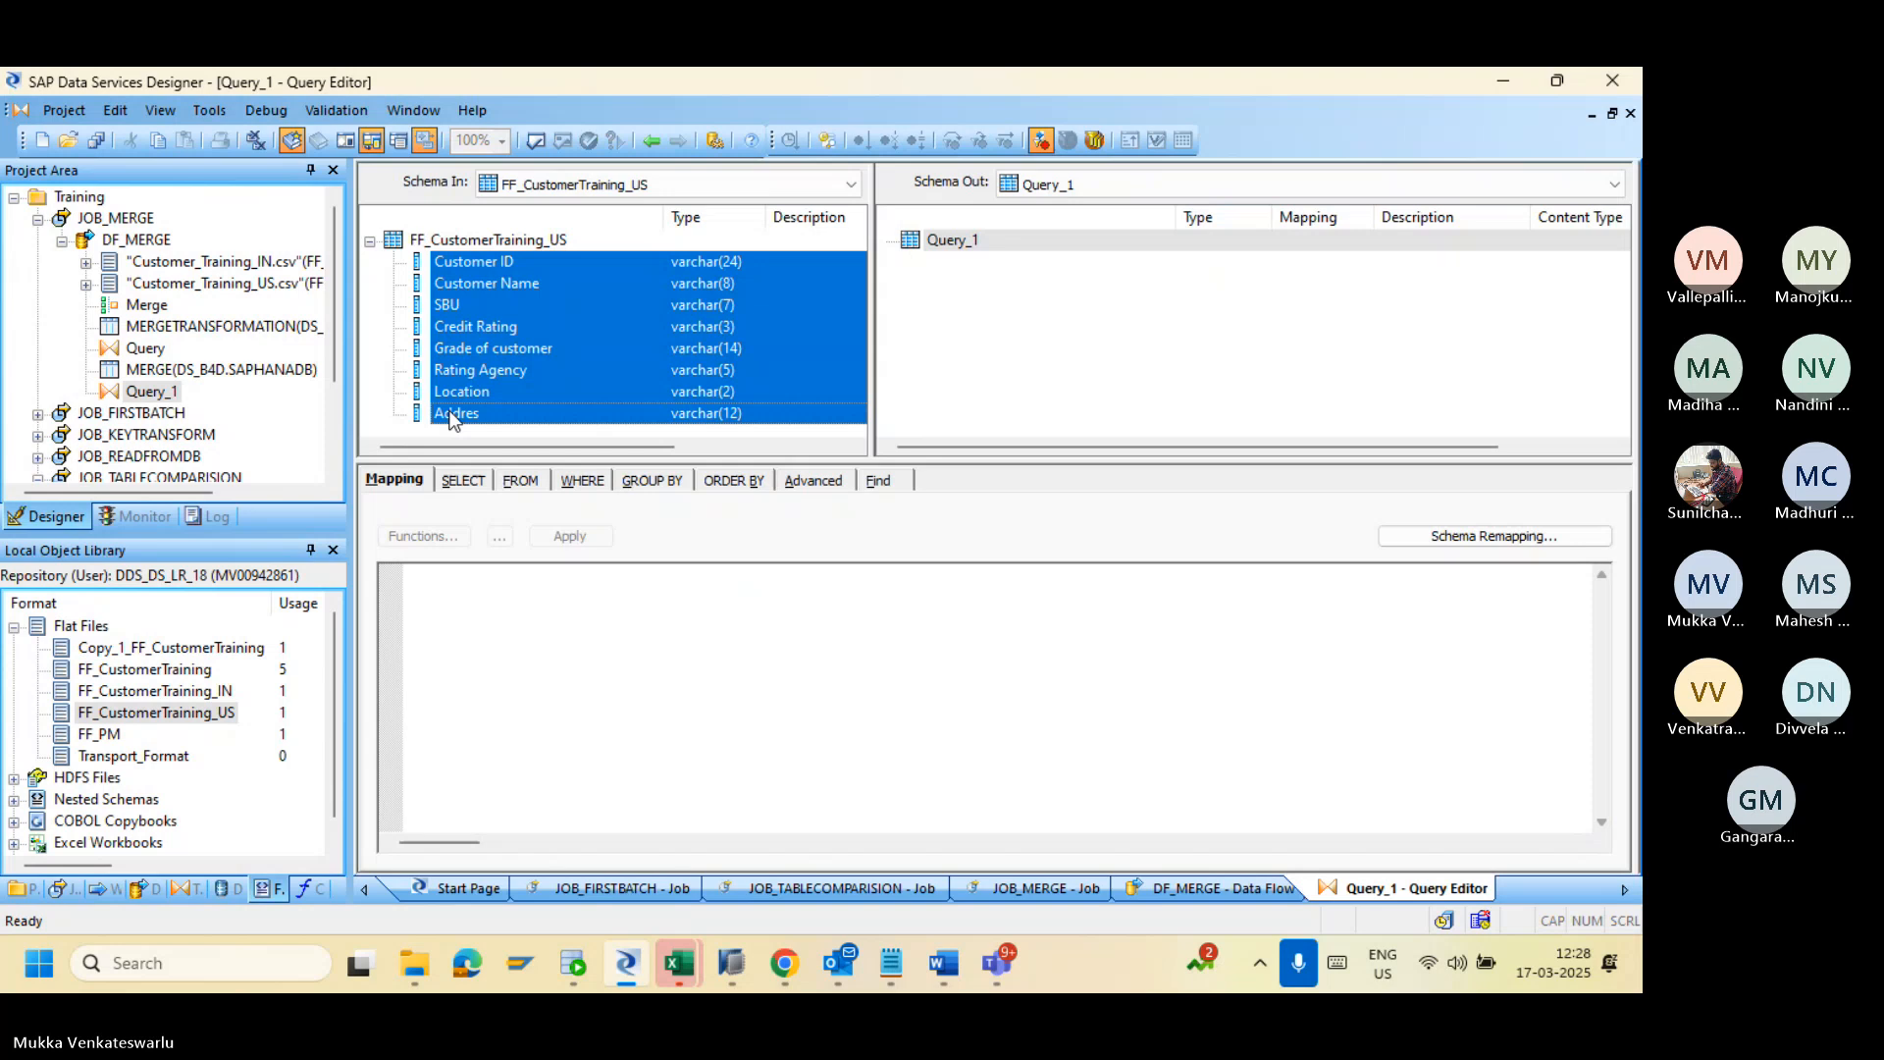
right_click(452, 417)
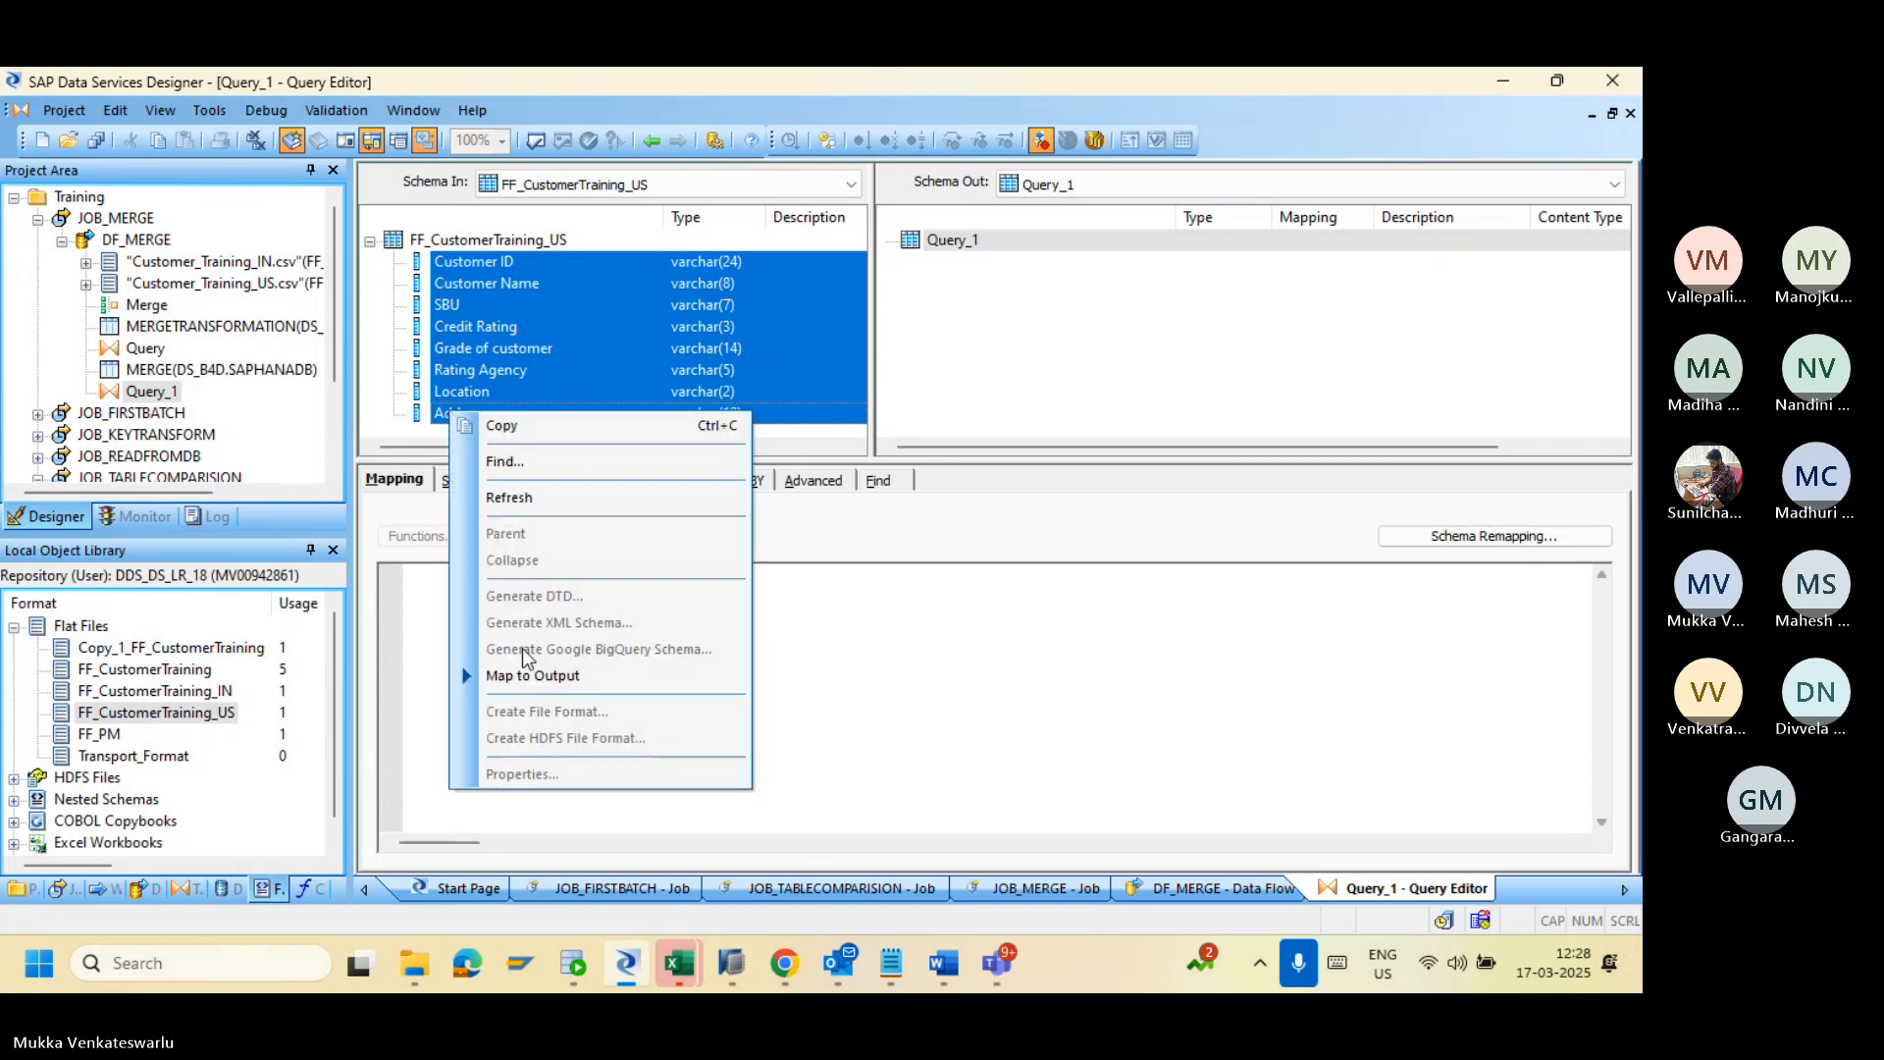
left_click(650, 142)
left_click(651, 143)
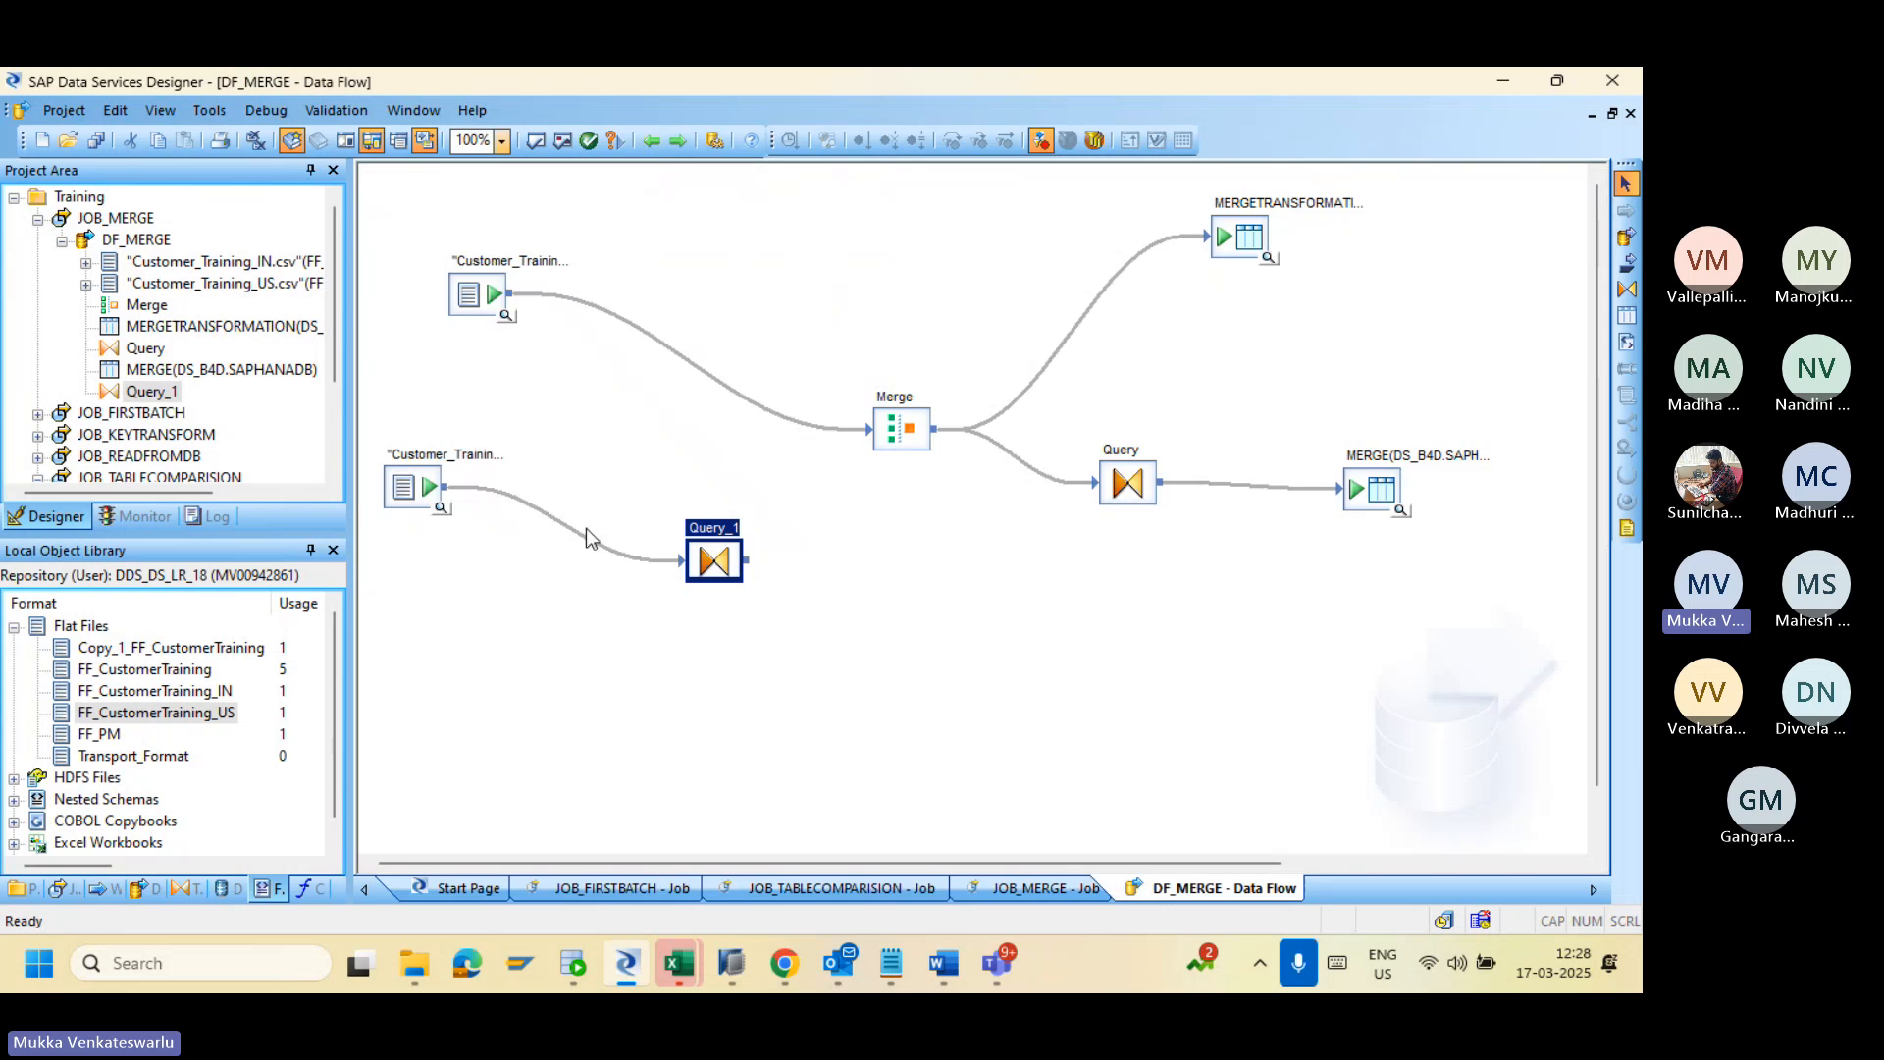
Step: Remove the link from the Customer_Training_US source to Query_1 and reconnect the source directly to Merge
left_click(586, 545)
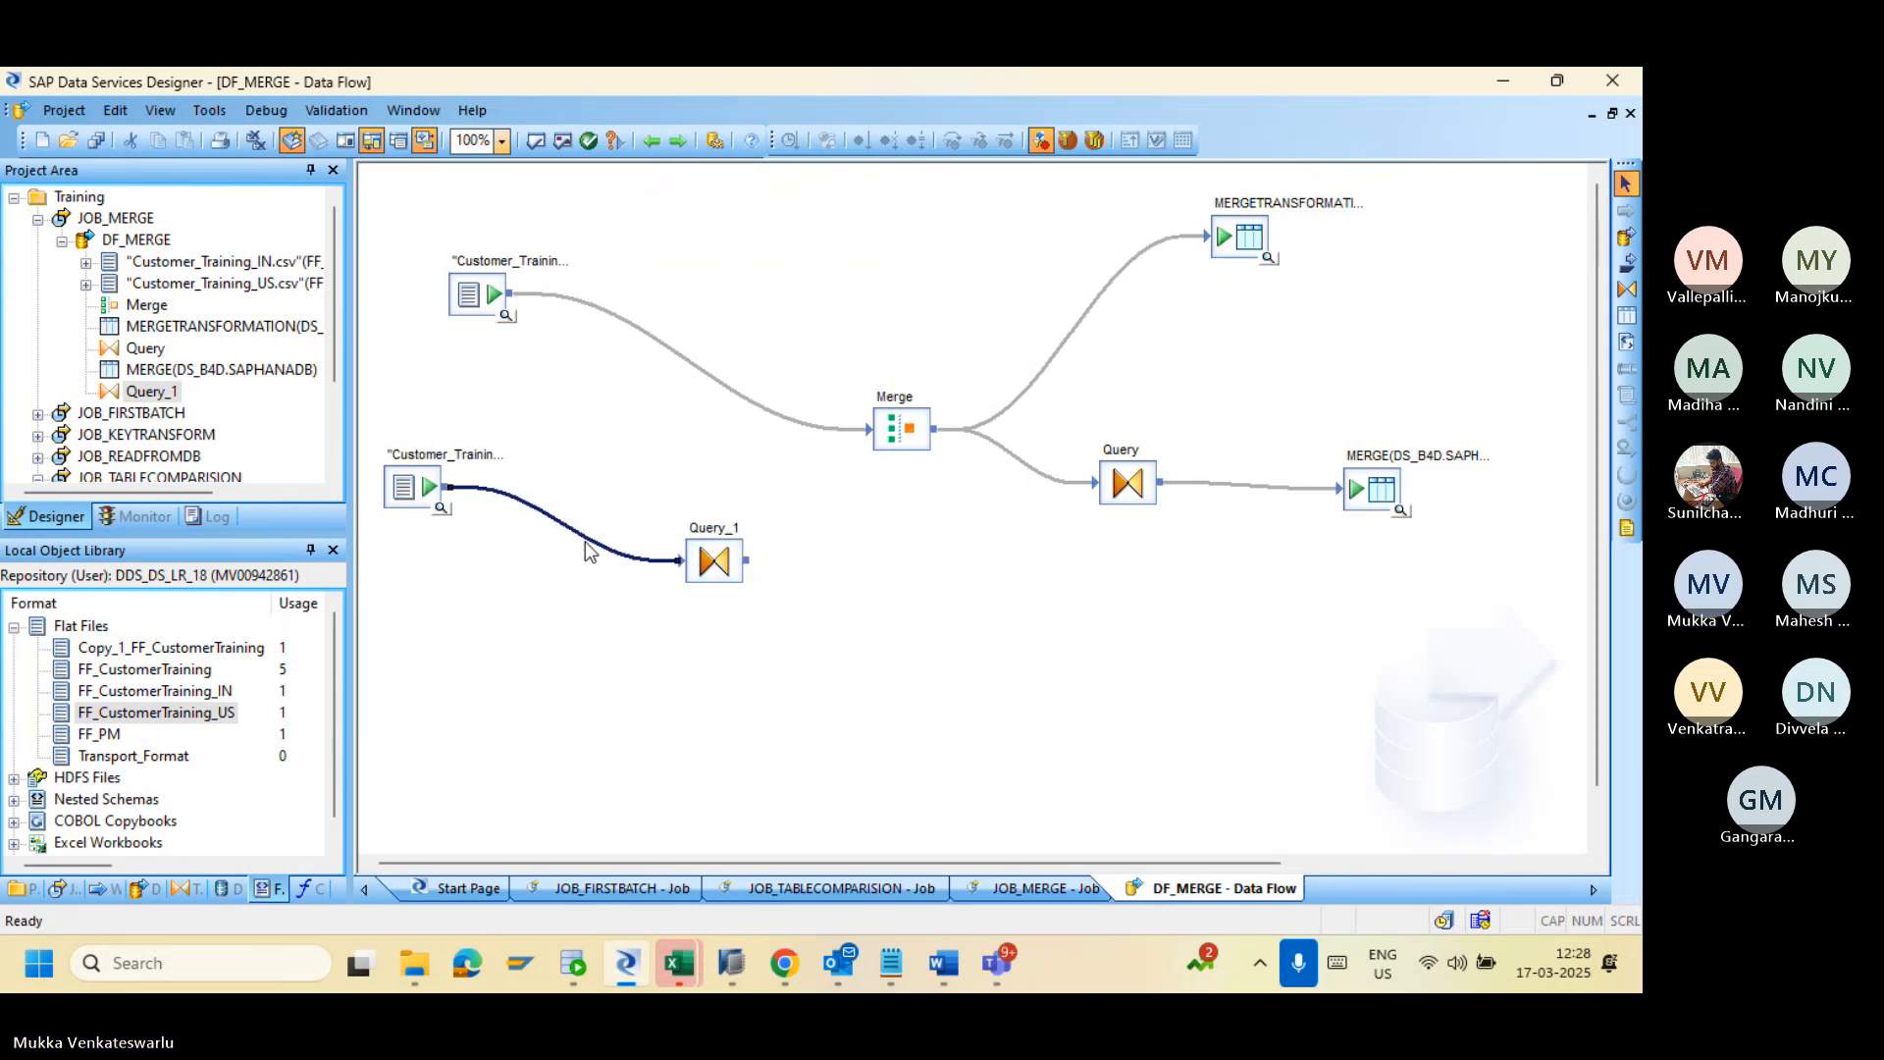
key("Delete")
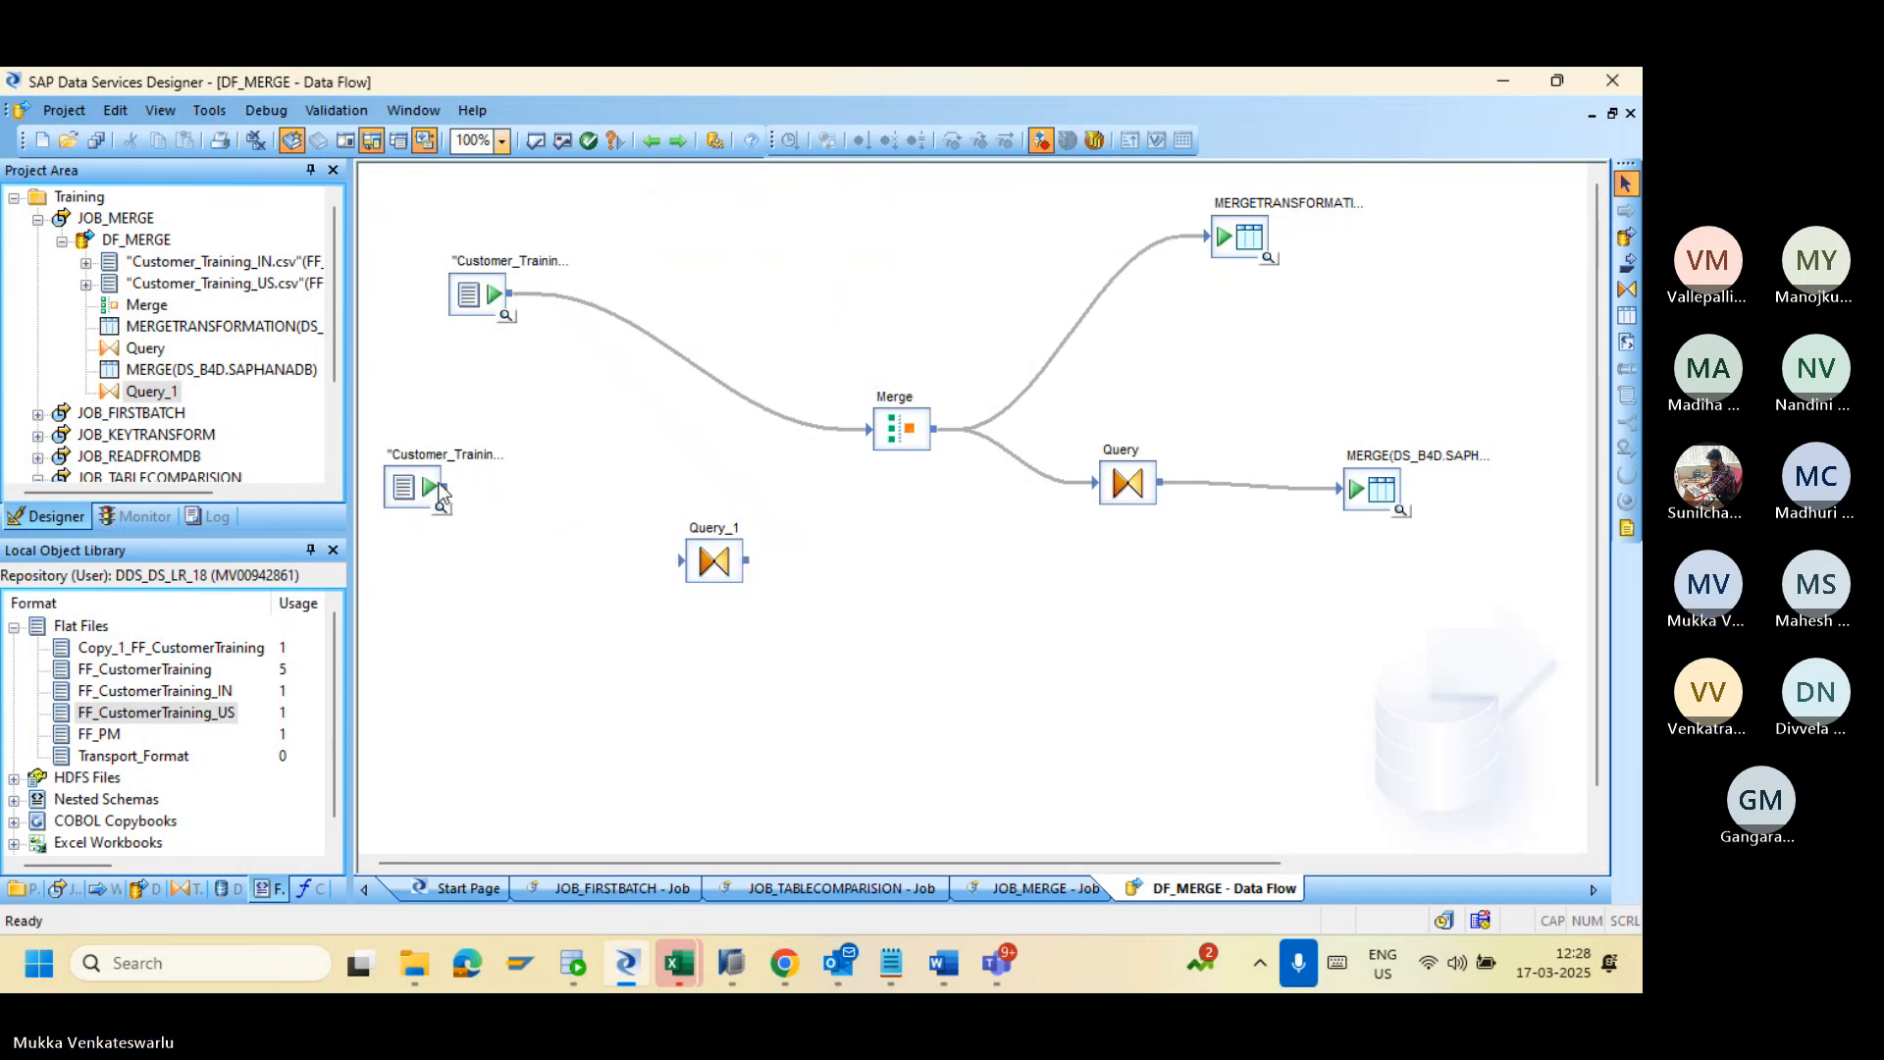
mouse_move(443, 490)
left_mouse_down()
mouse_move(686, 484)
mouse_move(880, 441)
left_mouse_up()
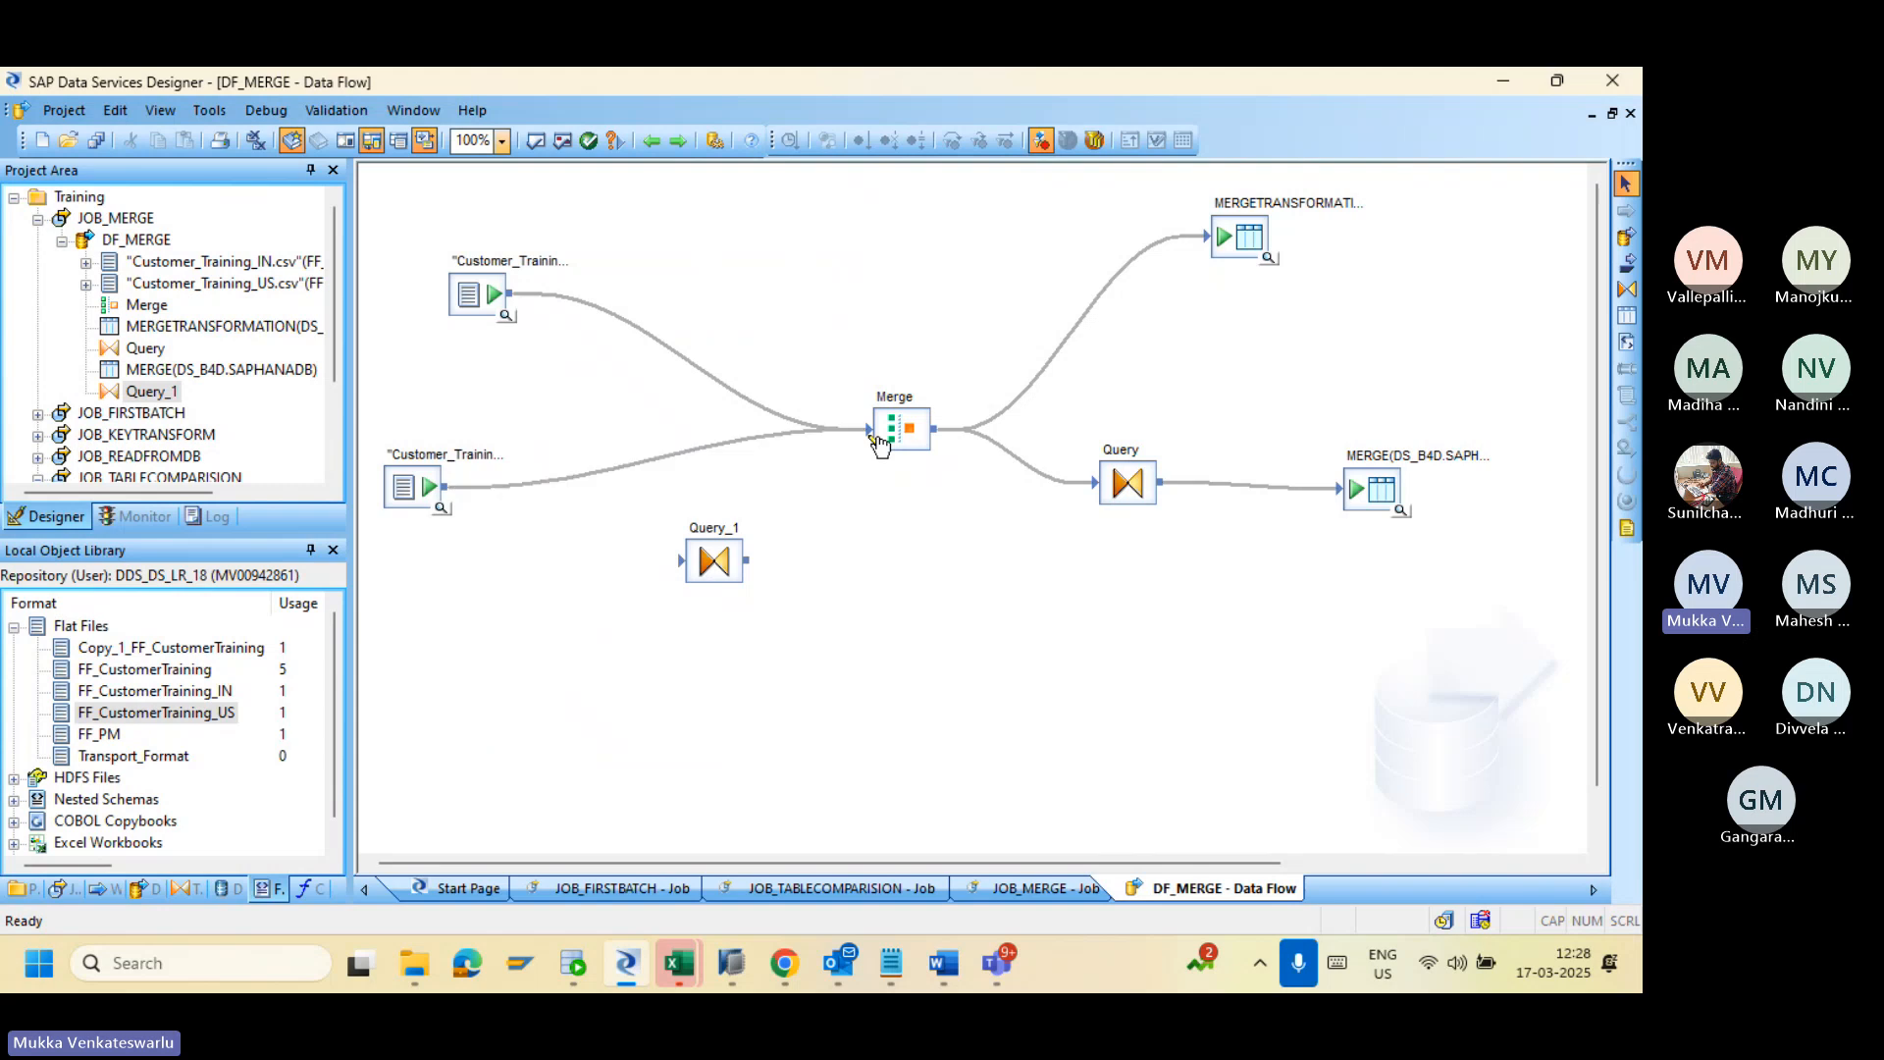
Step: Align Query_1 with the Customer_Training_IN source, and replace that source's link to Merge with a link to Query_1
left_click_drag(715, 560, 675, 234)
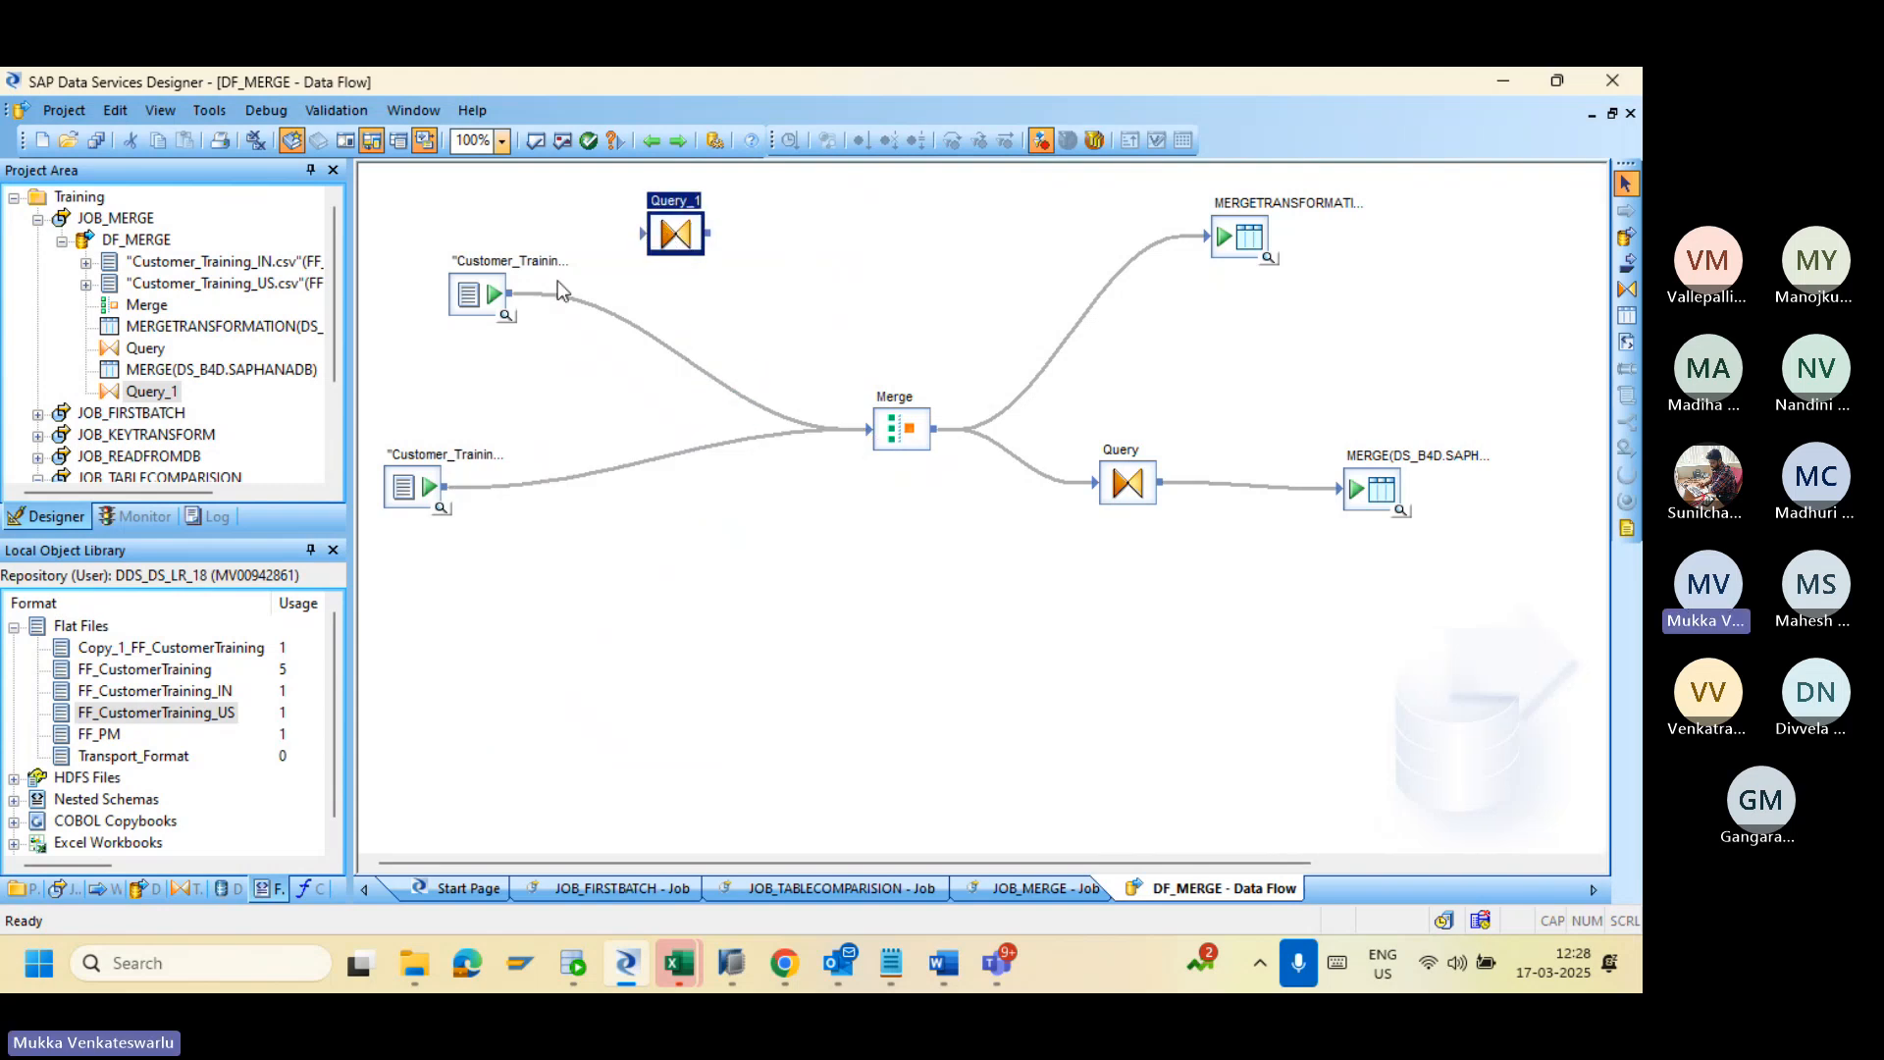
left_click_drag(471, 294, 420, 238)
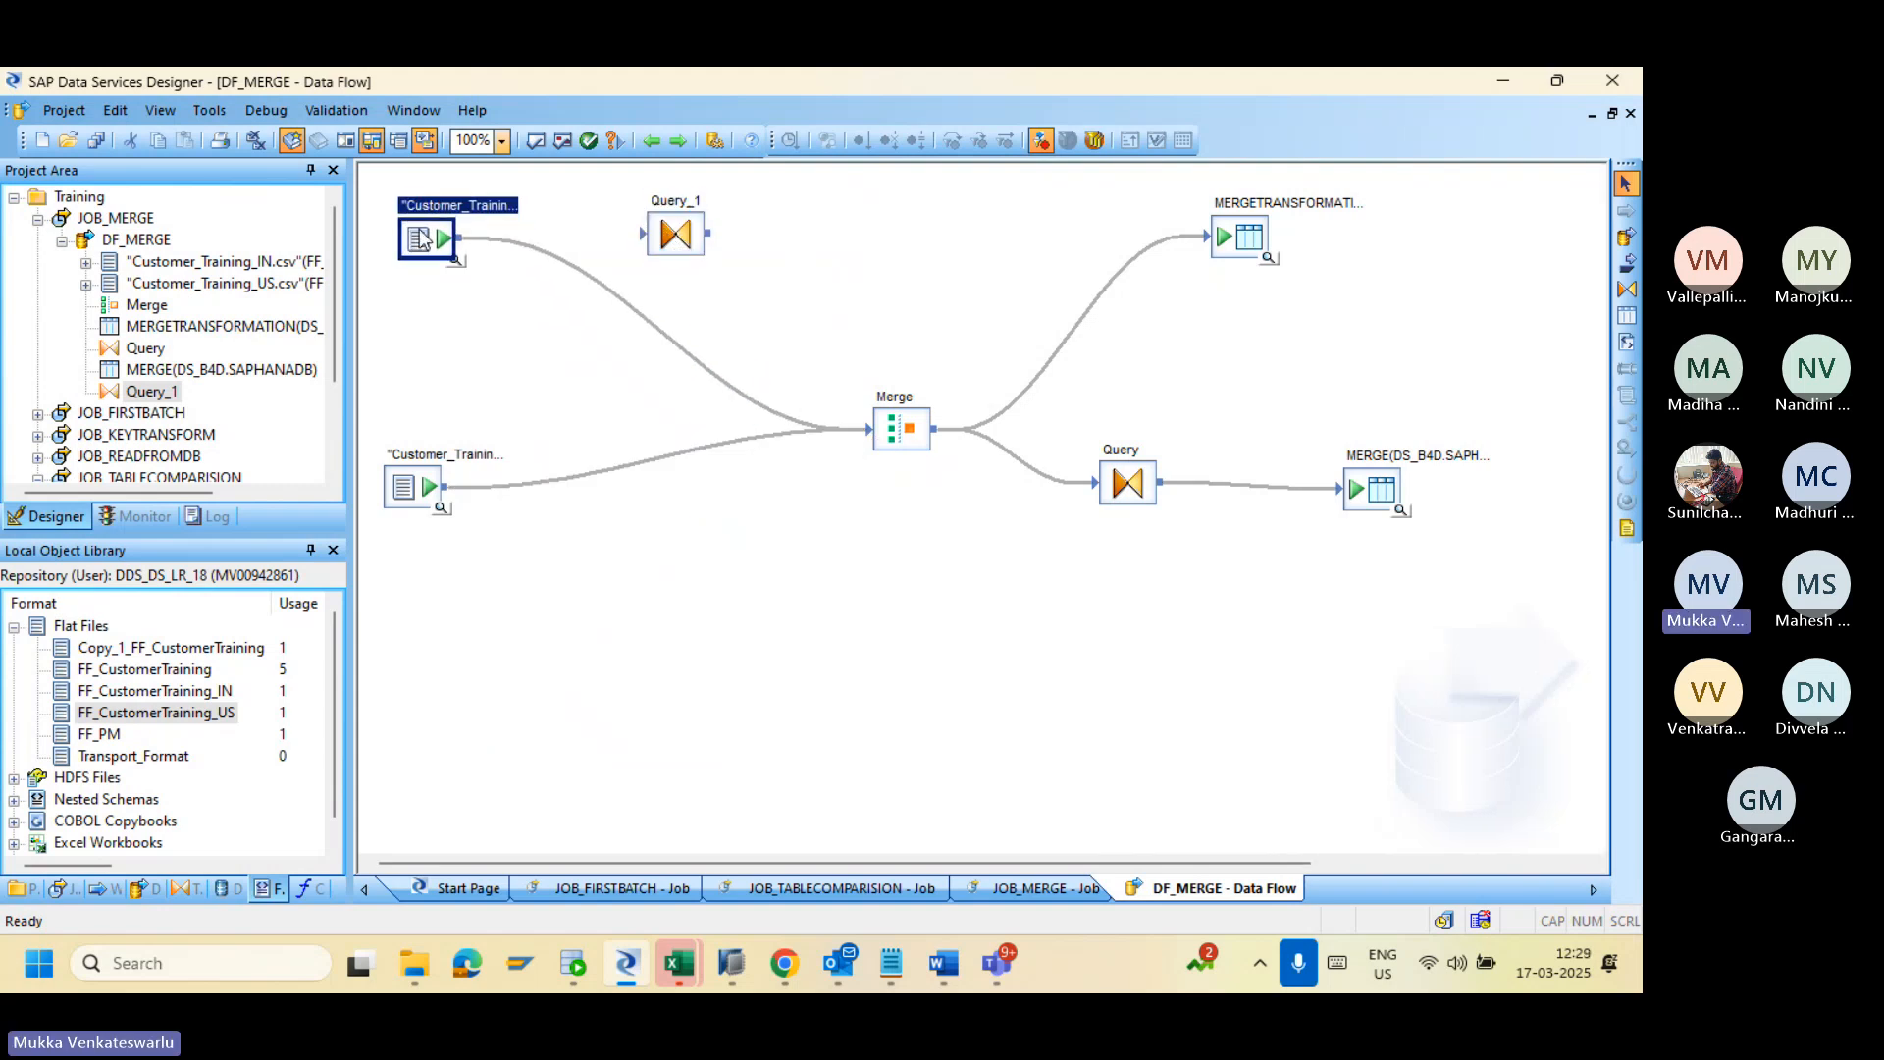
left_click(603, 293)
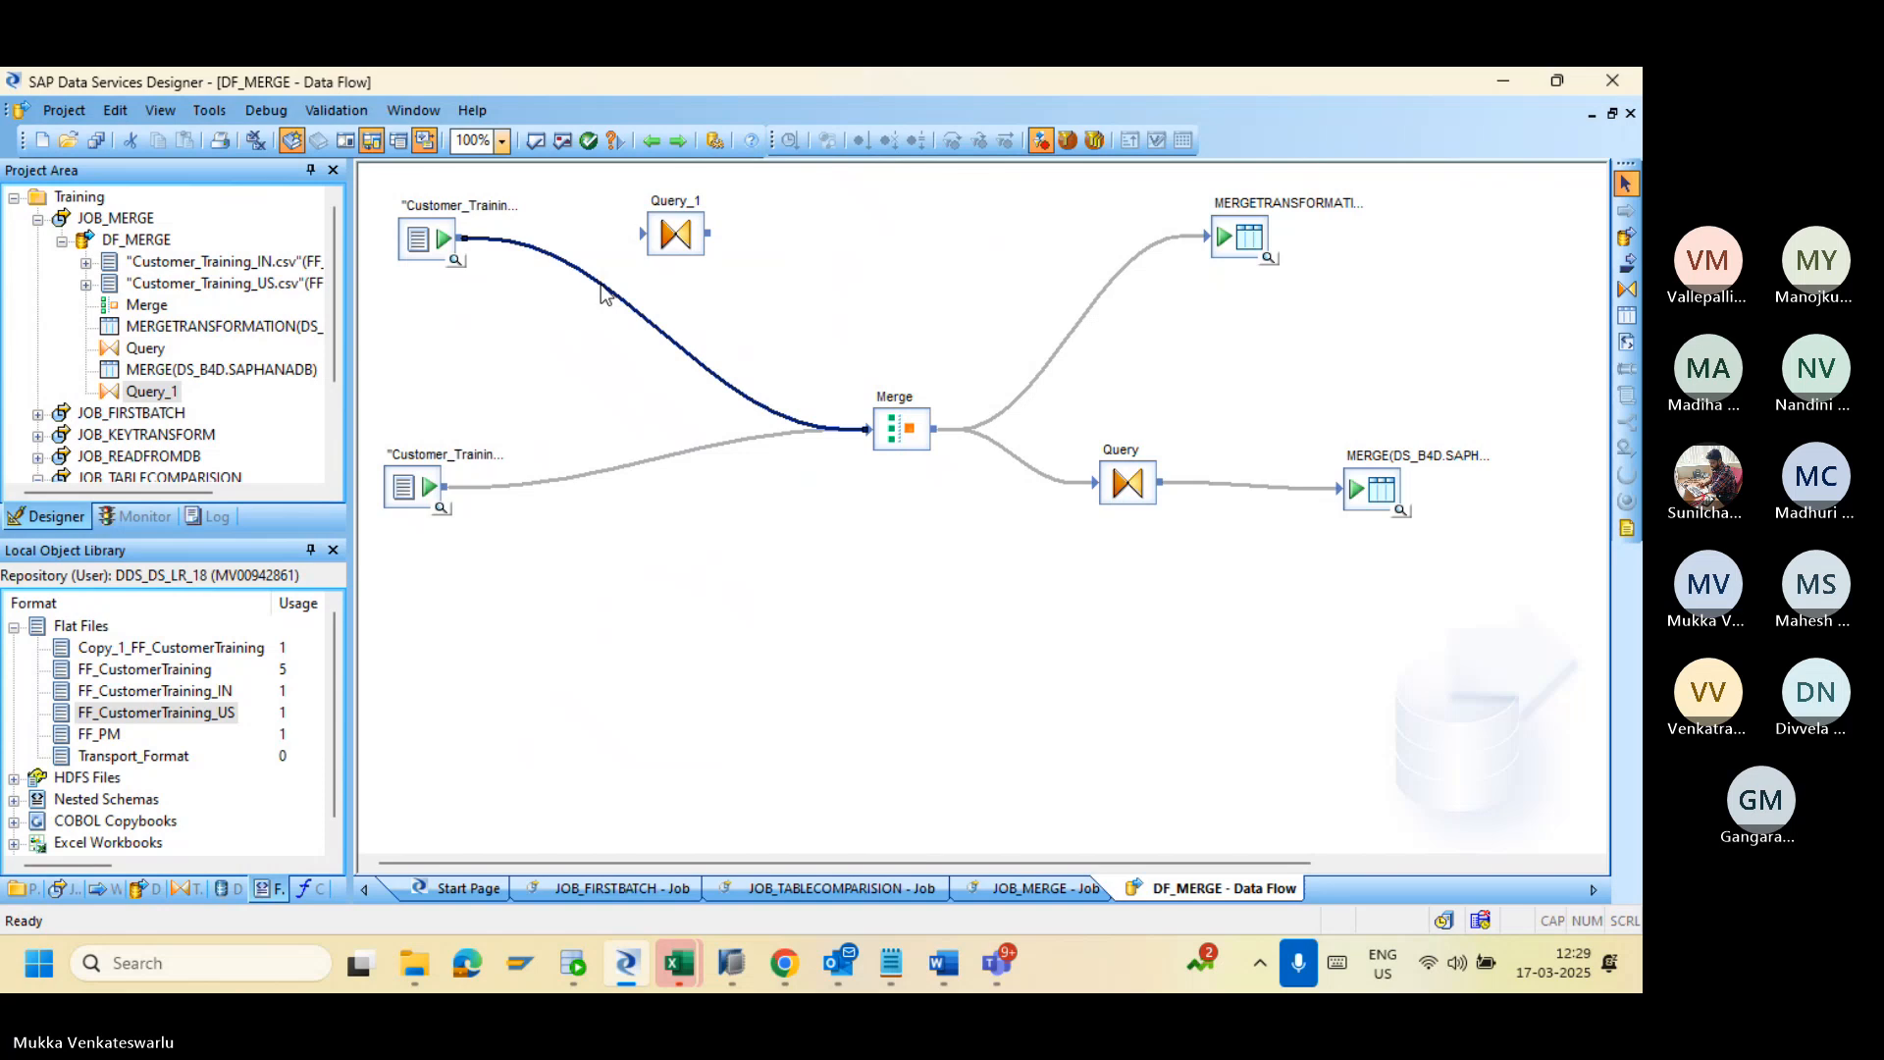
left_click_drag(457, 238, 644, 236)
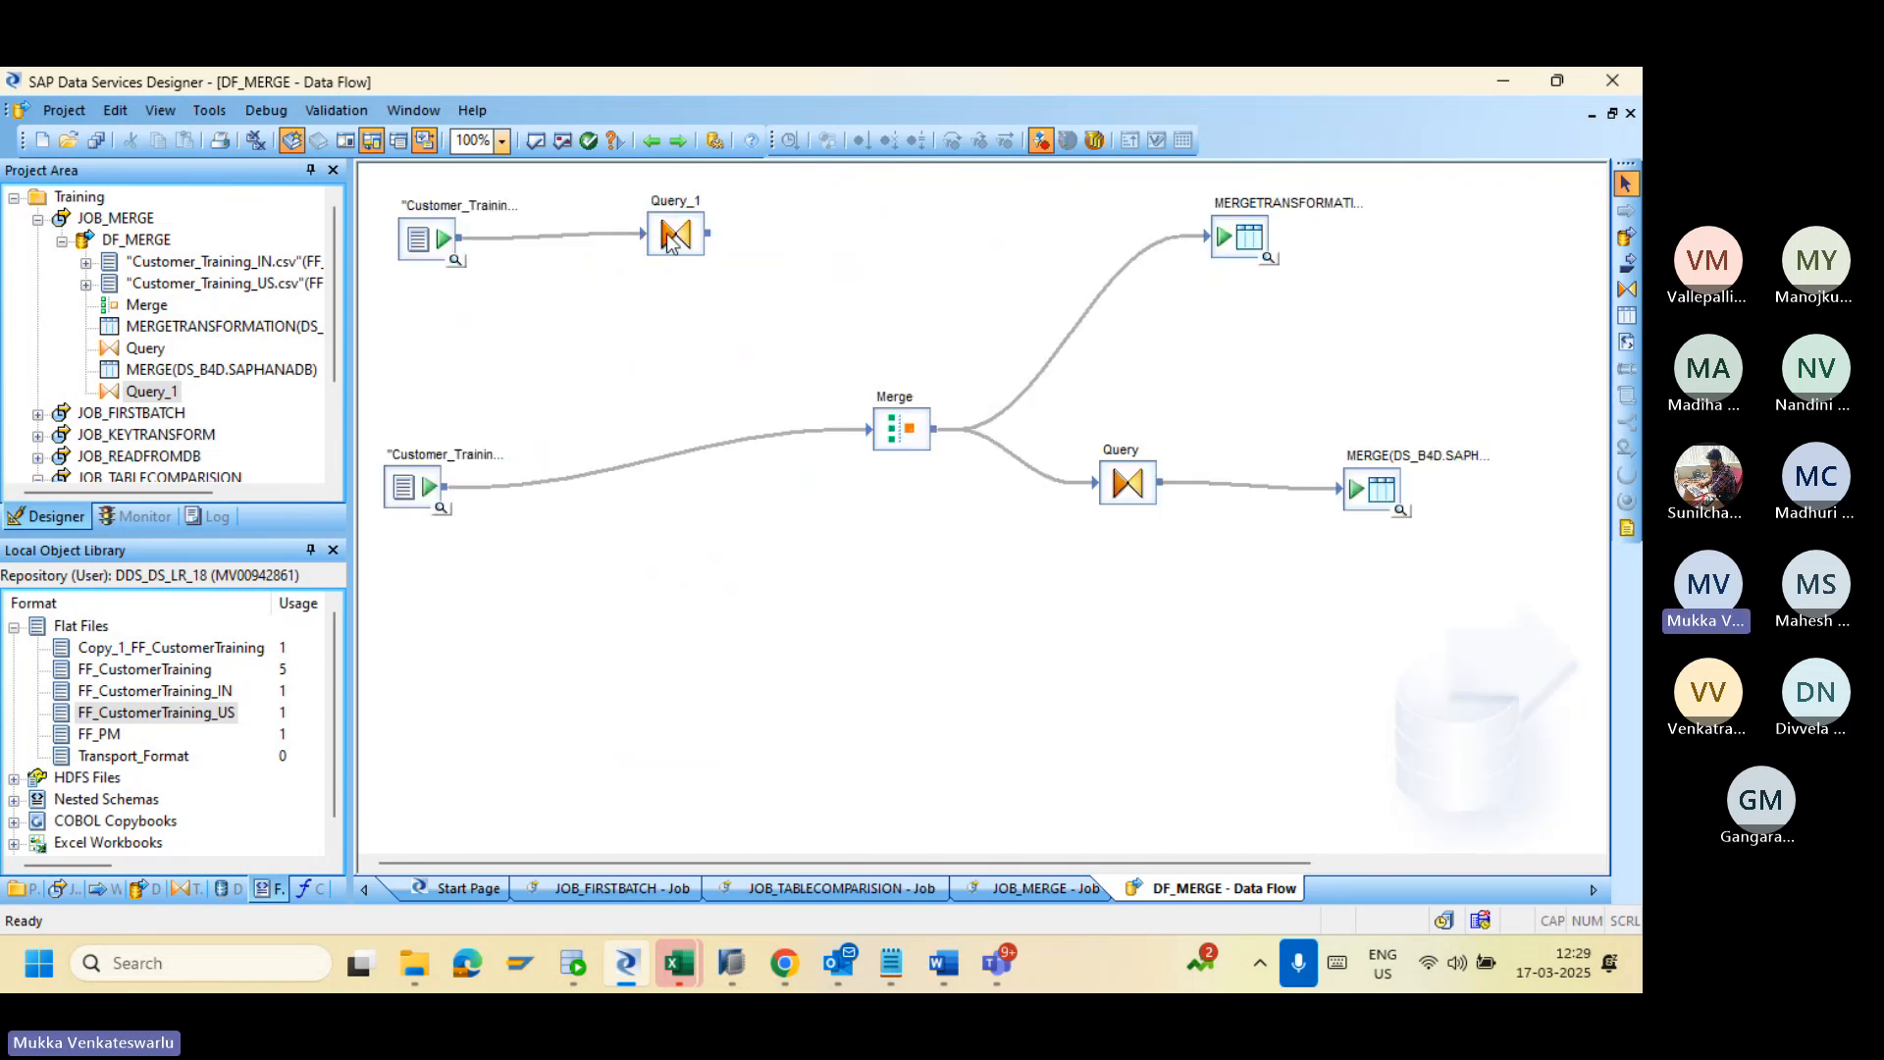
Step: Map all FF_CustomerTraining_IN fields, from Customer ID through Location, to the output schema of Query_1
double_click(671, 234)
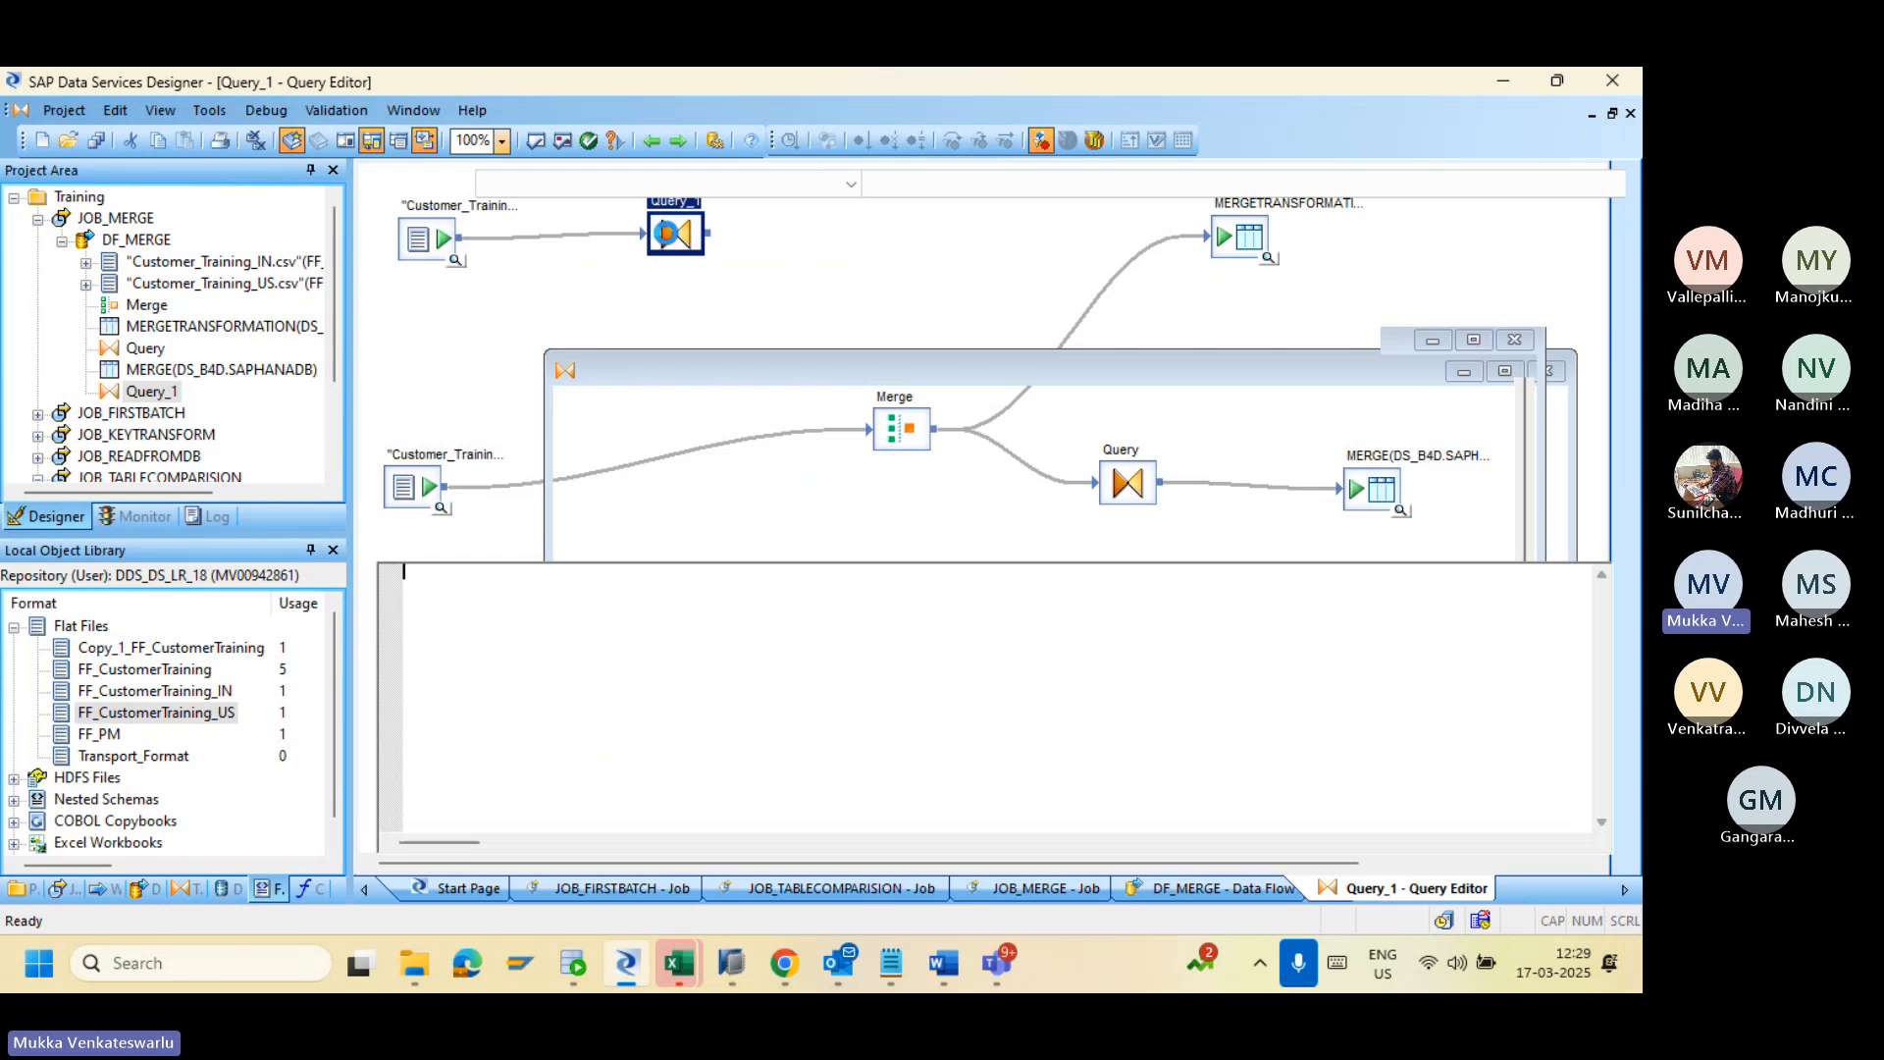
left_click(494, 259)
left_click(472, 397, "shift")
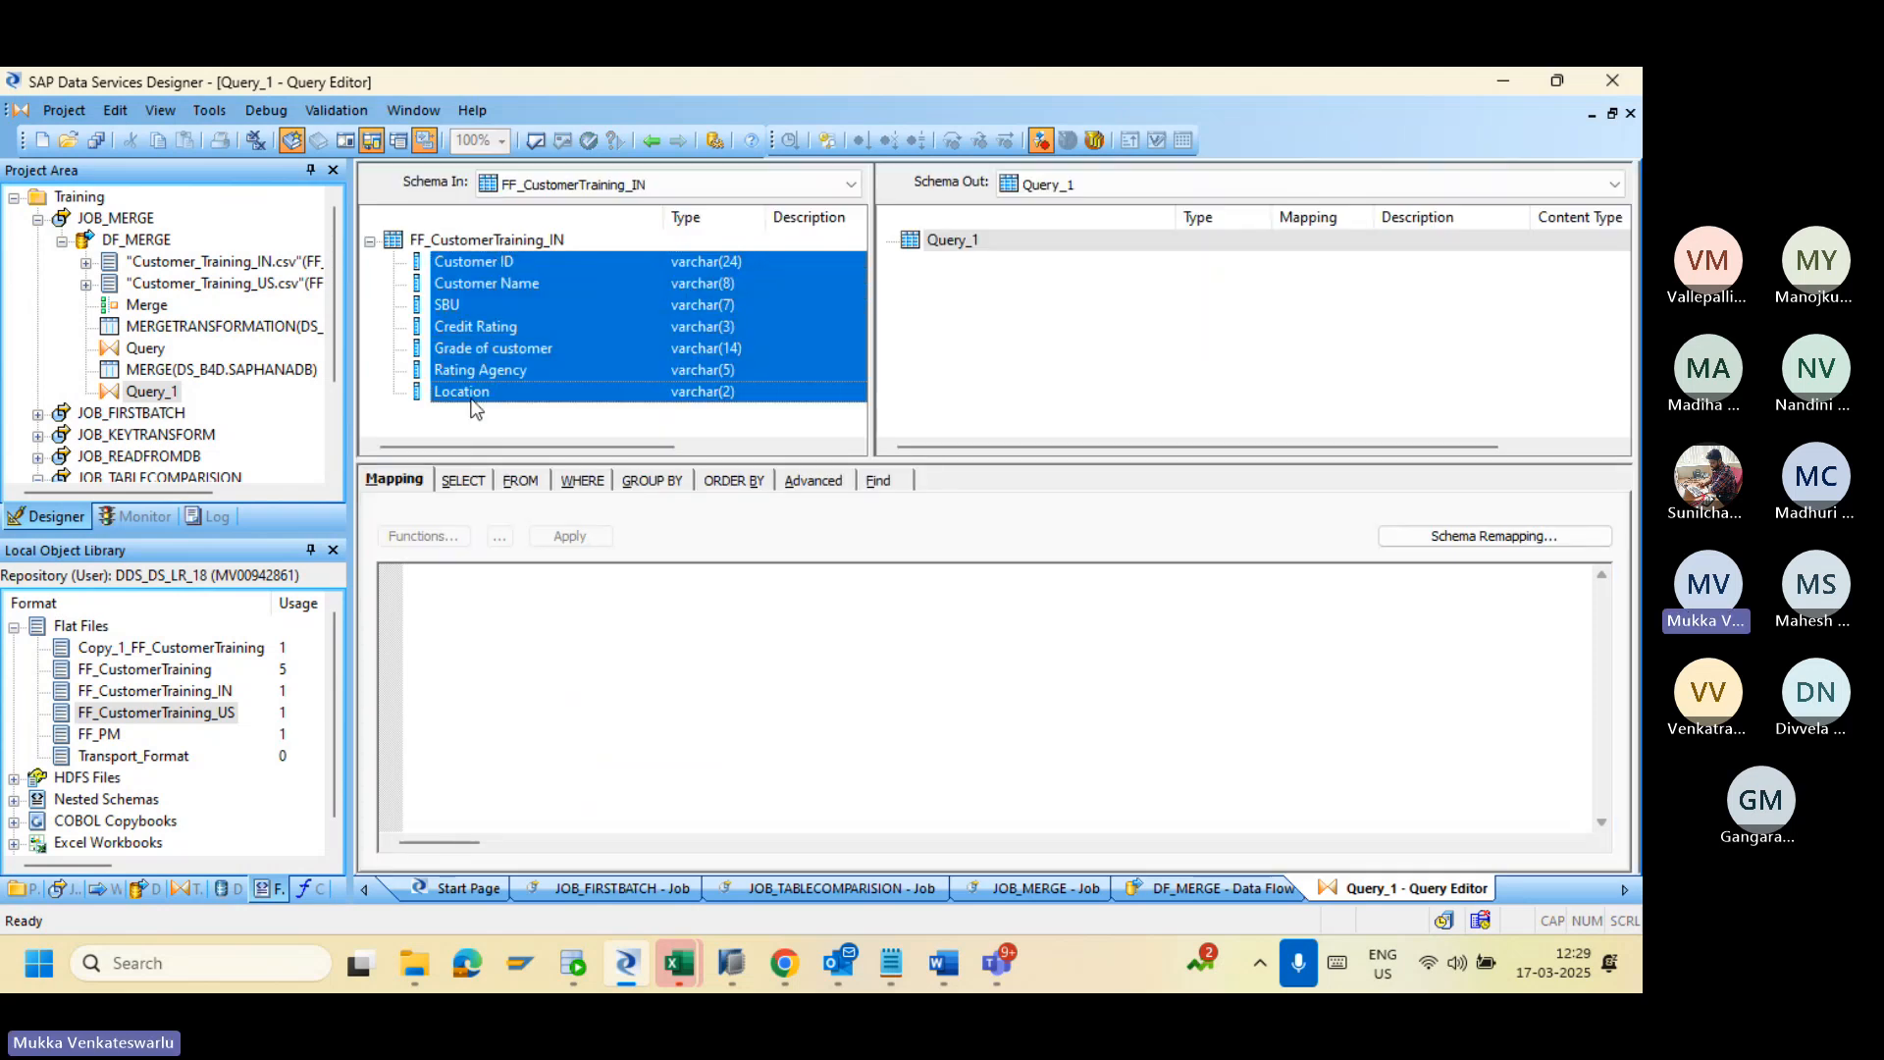
right_click(476, 381)
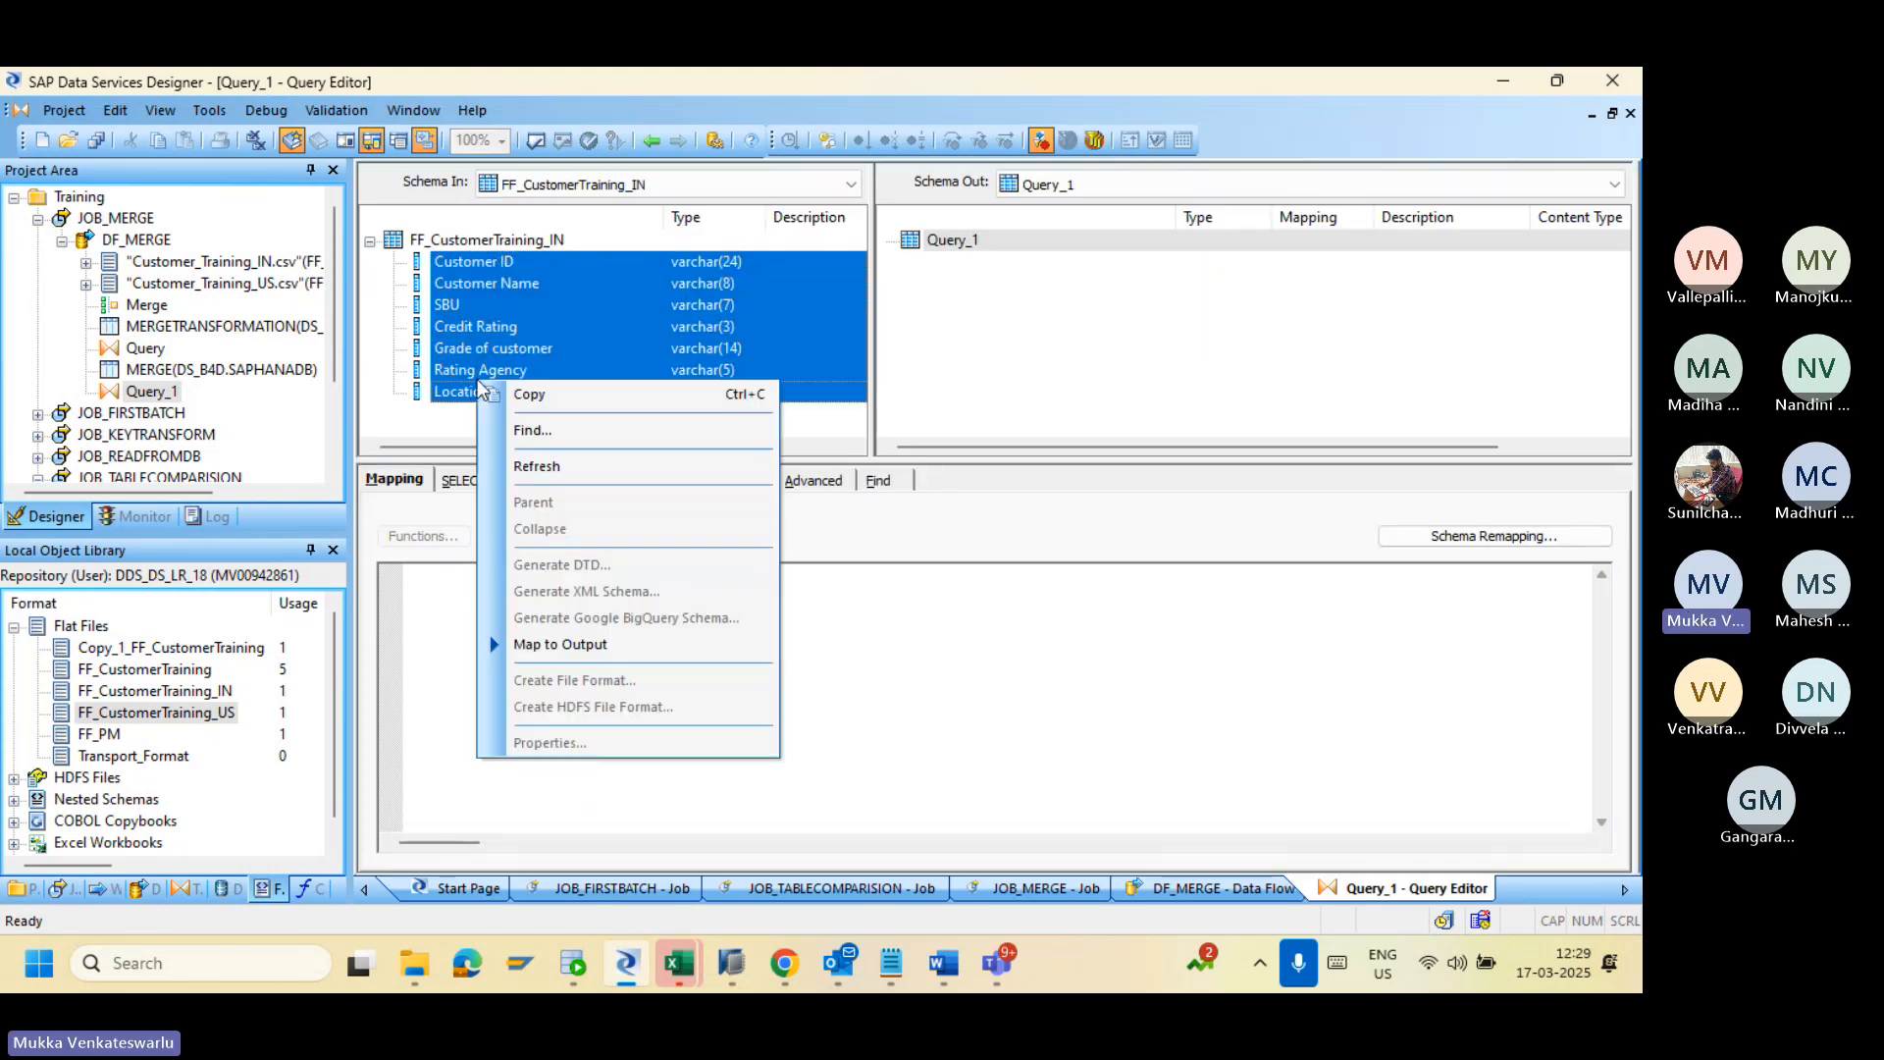
left_click(565, 646)
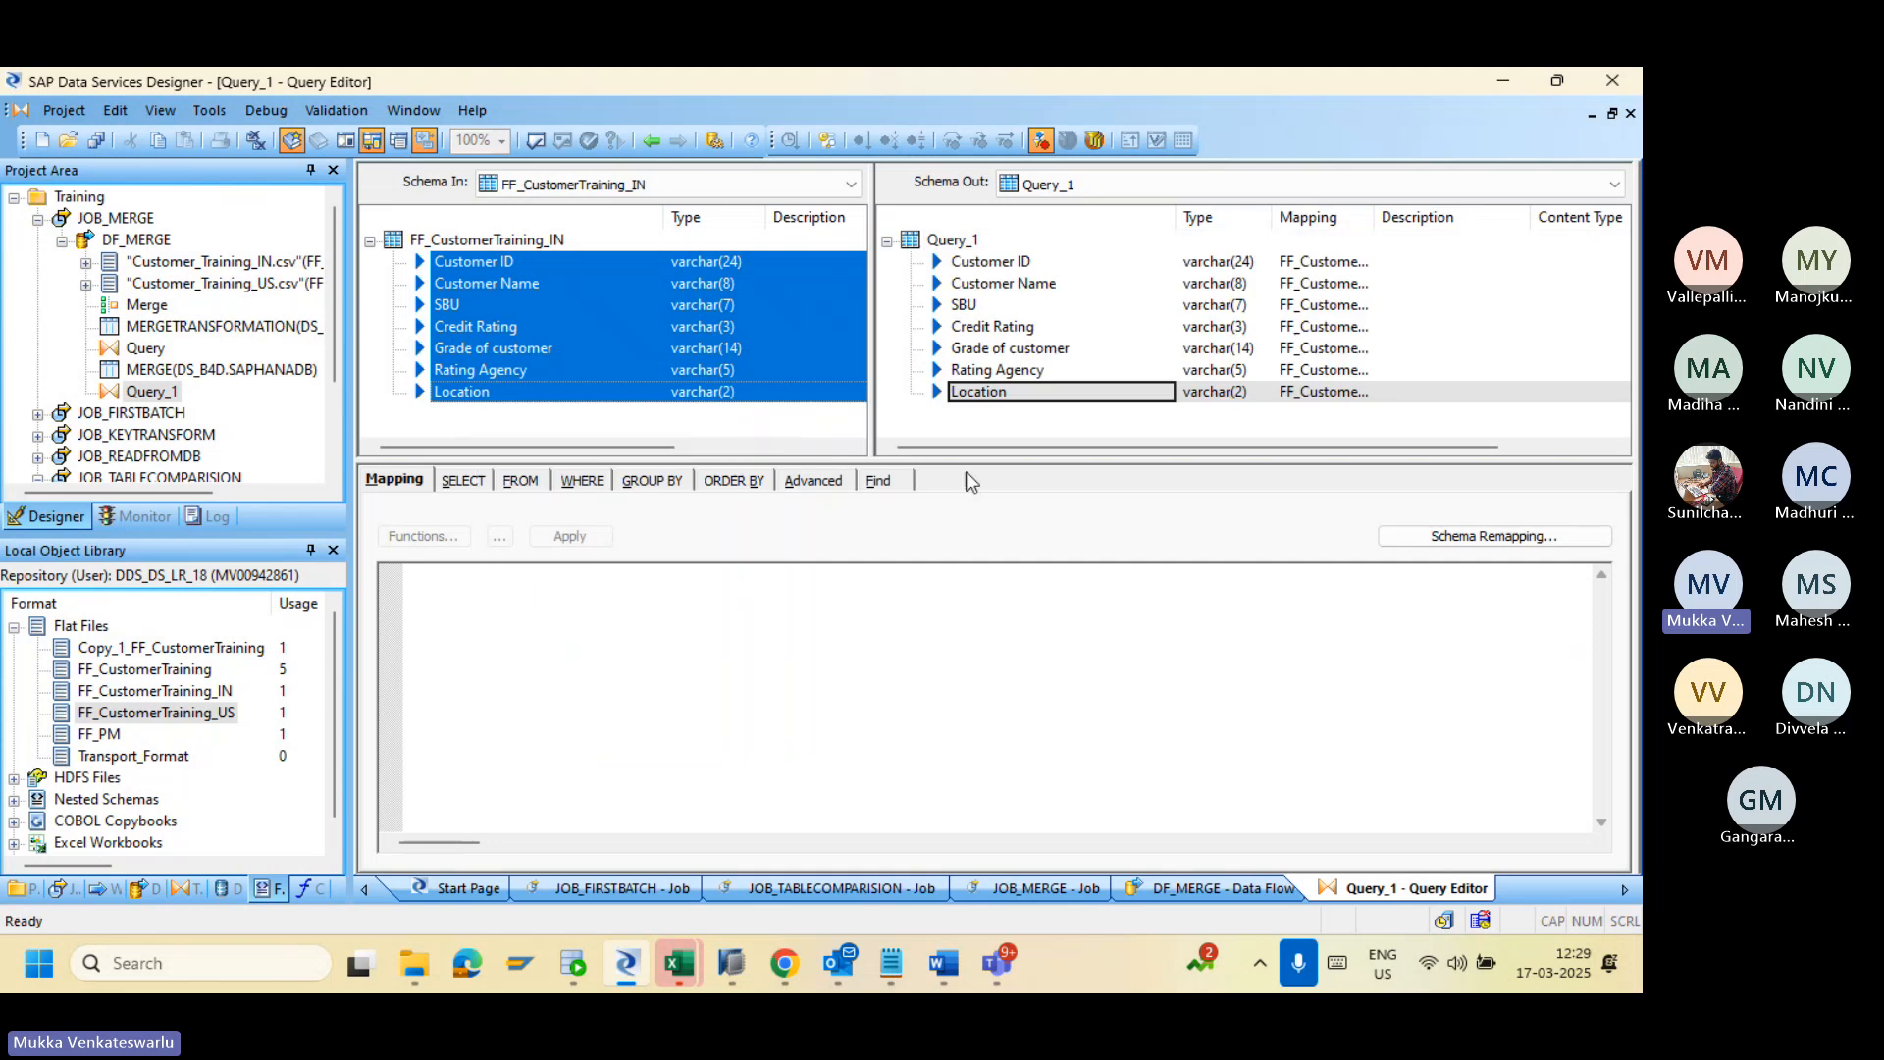
Step: Insert a new output column below Location in the Query_1 output schema
left_click(986, 392)
right_click(986, 395)
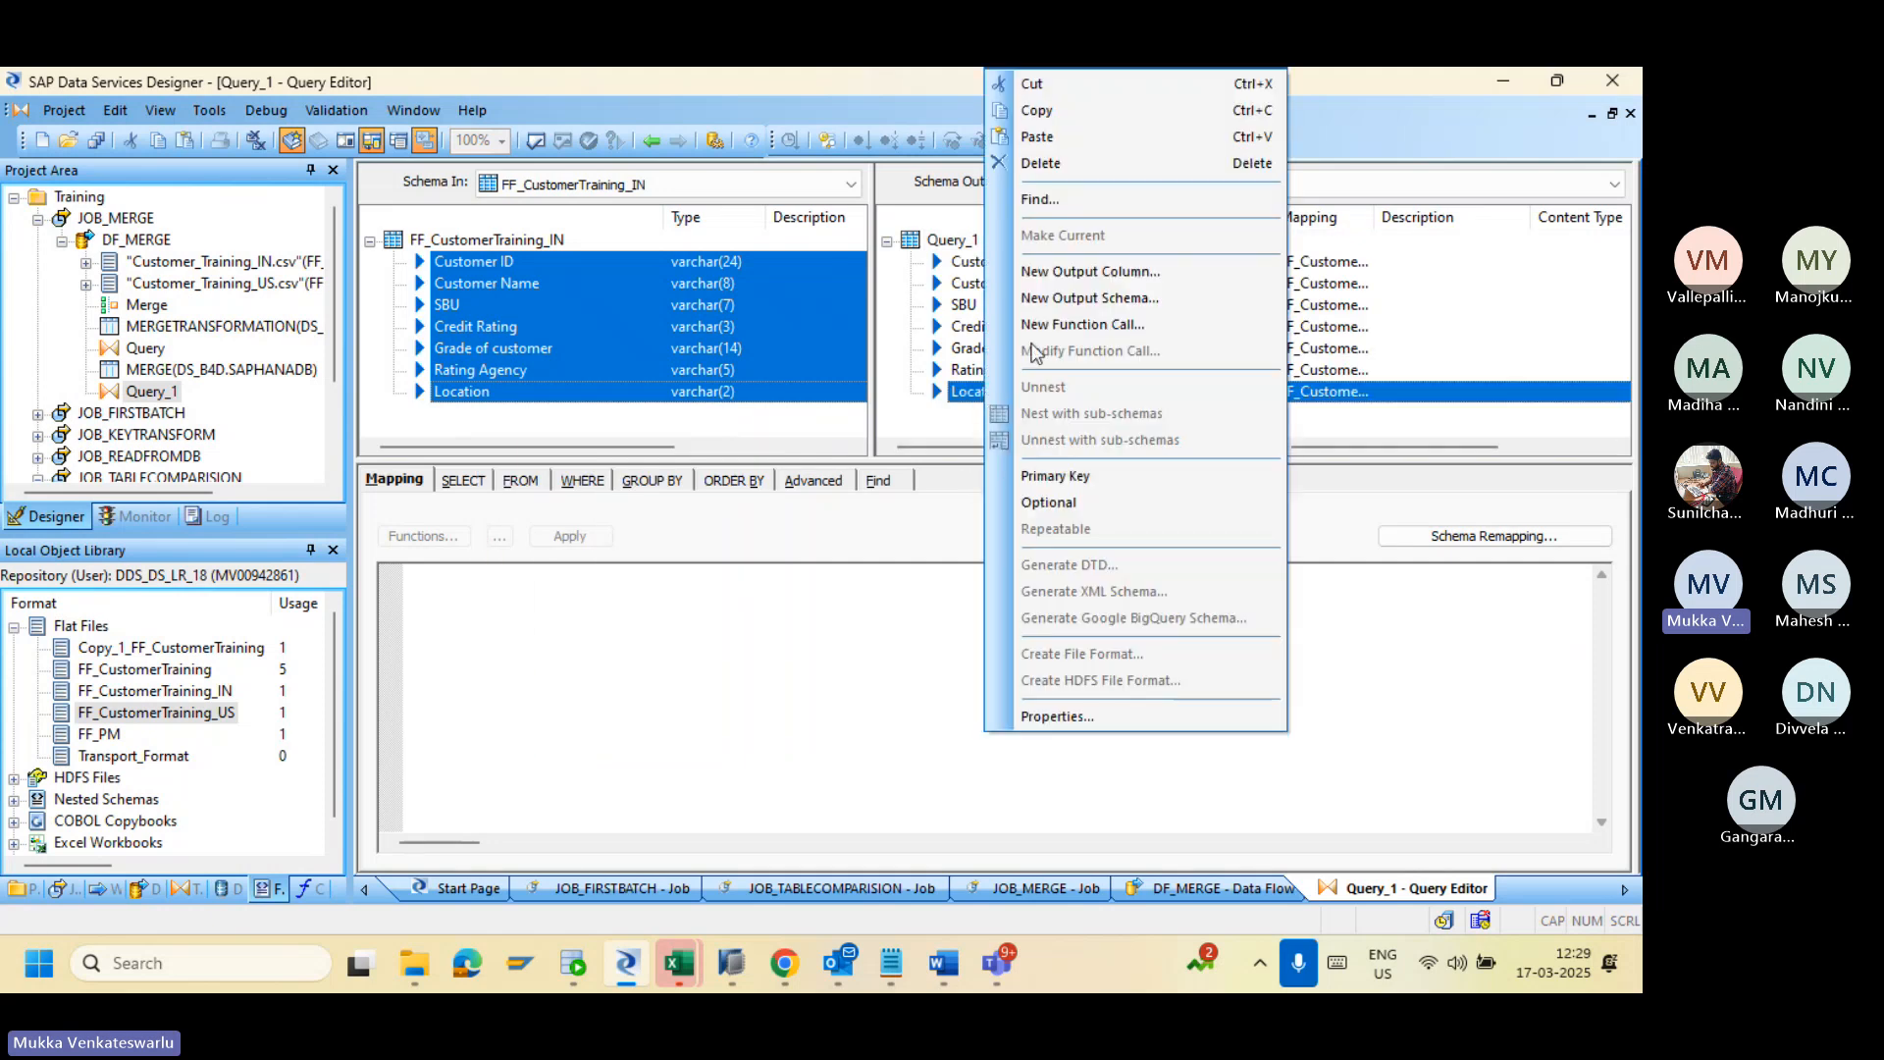
left_click(1040, 276)
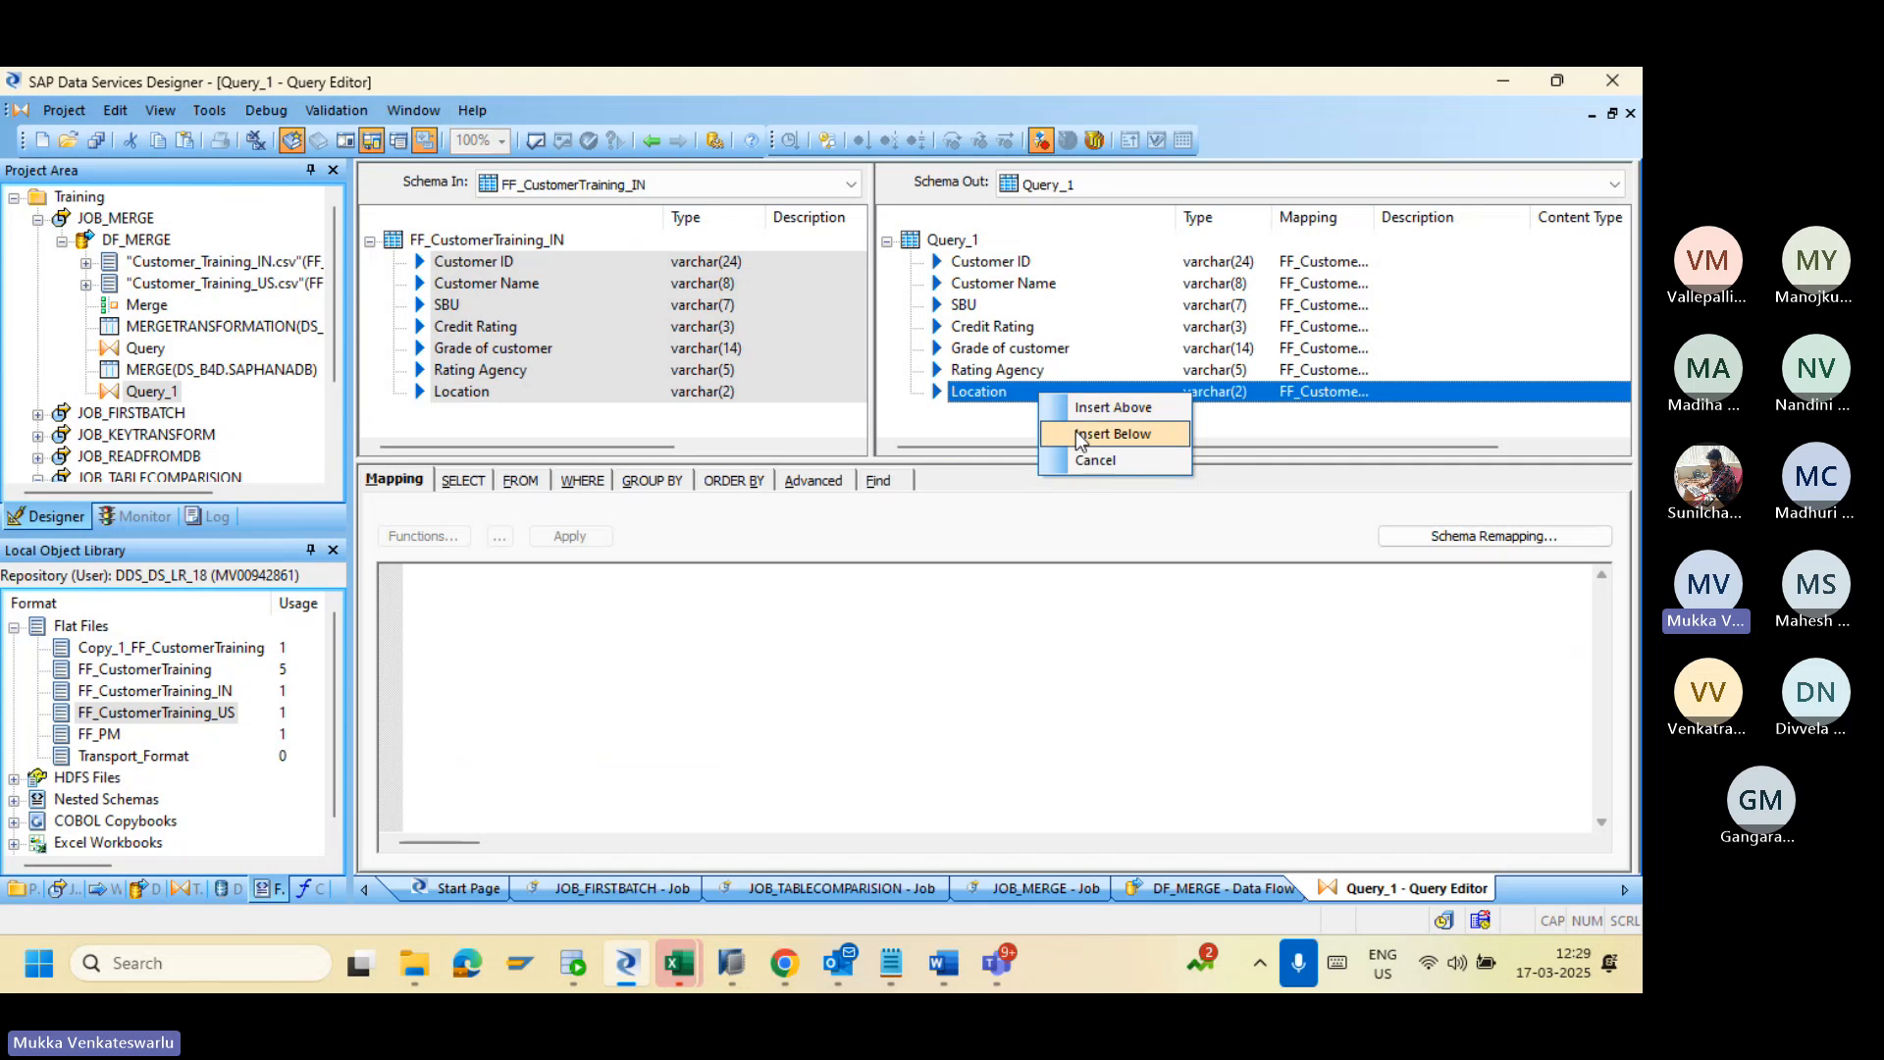
left_click(1075, 433)
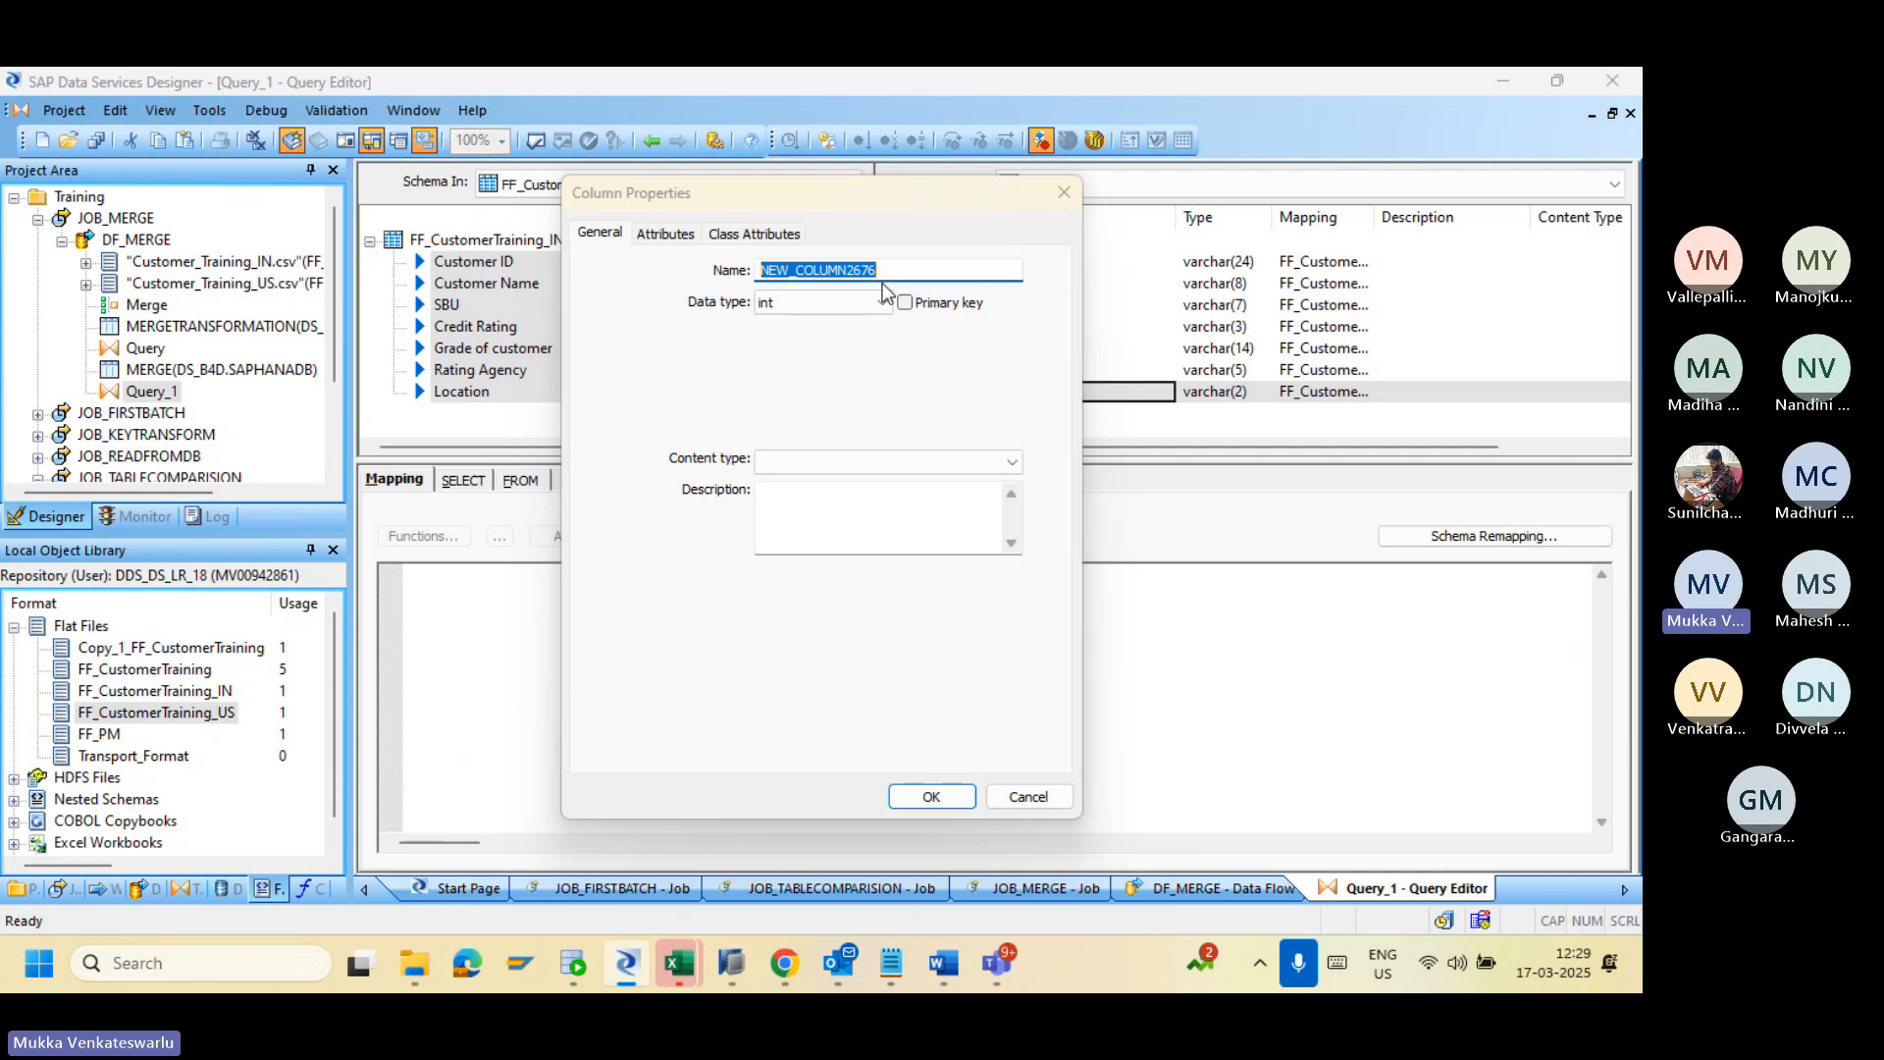
Step: Copy the Addres header from the Customer_Training_US workbook in Excel and use it as the new output column's name in Data Services Designer
key("alt+Tab")
key("alt+Tab")
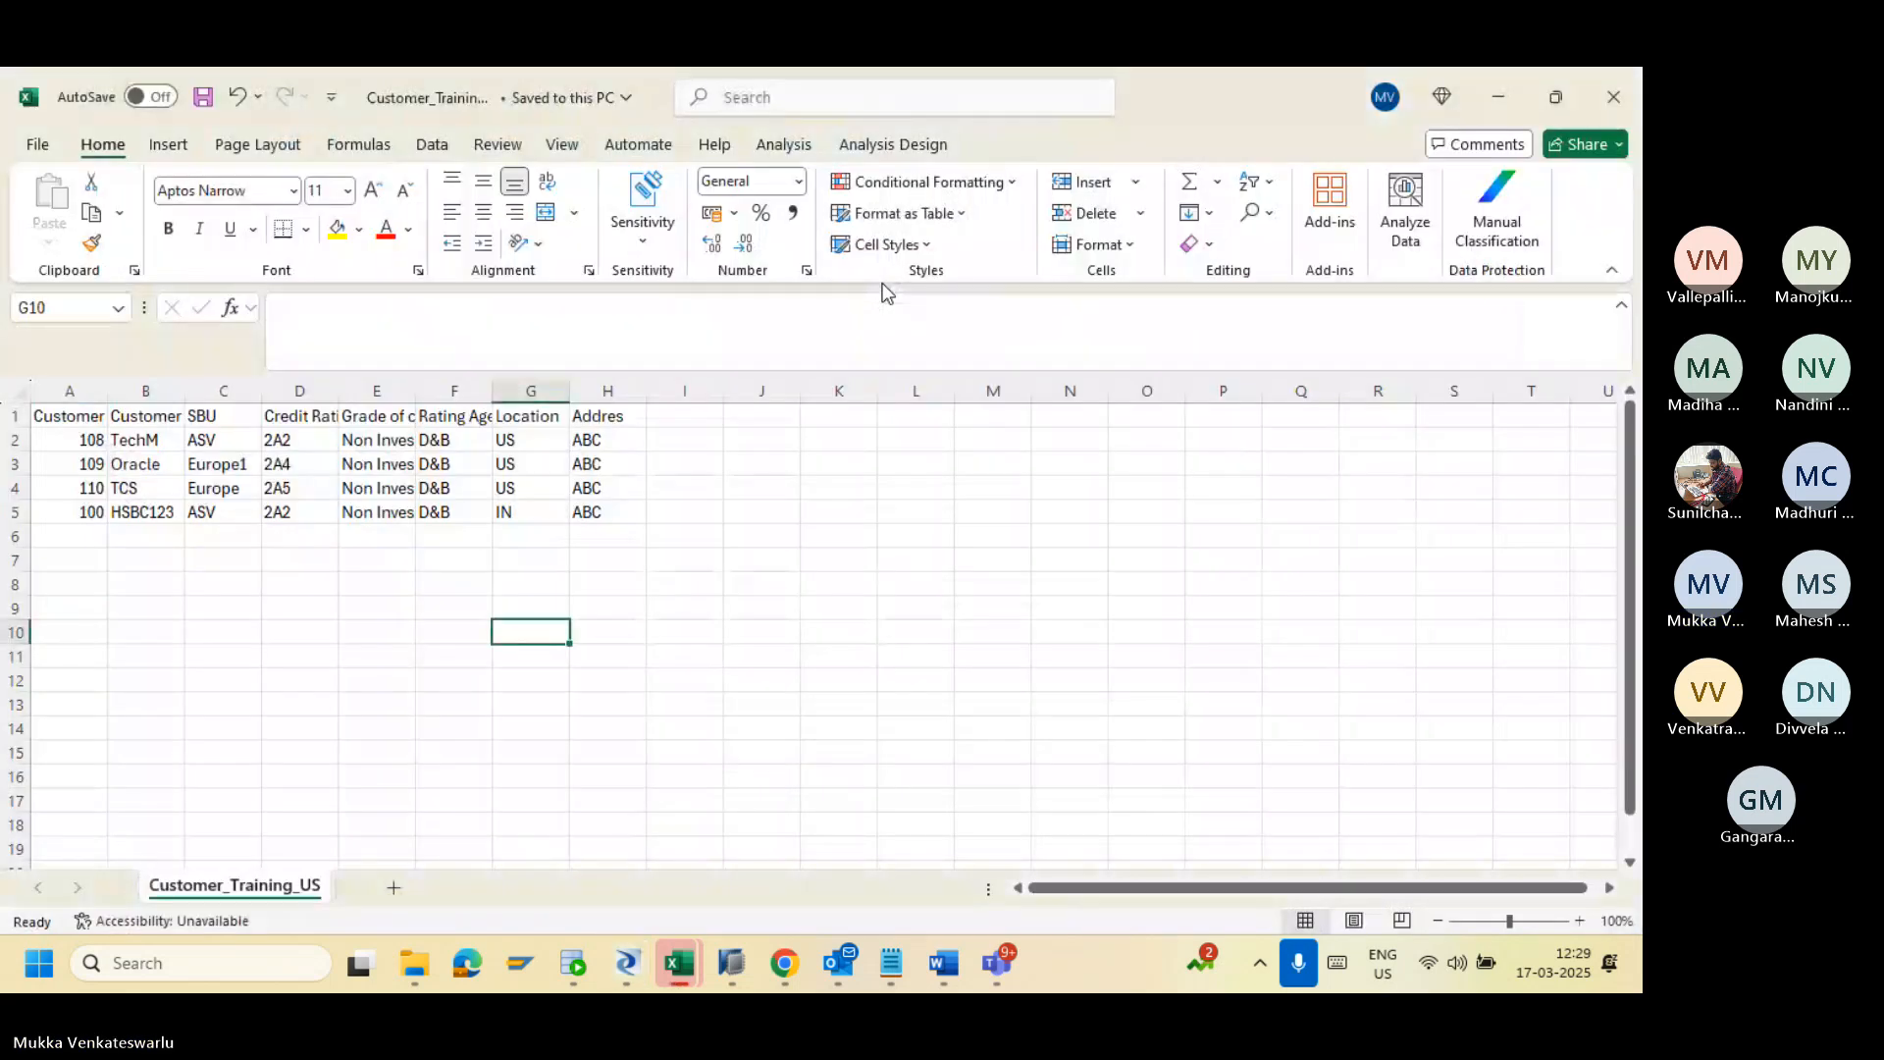
left_click(622, 415)
key("ctrl+c")
key("alt+Tab")
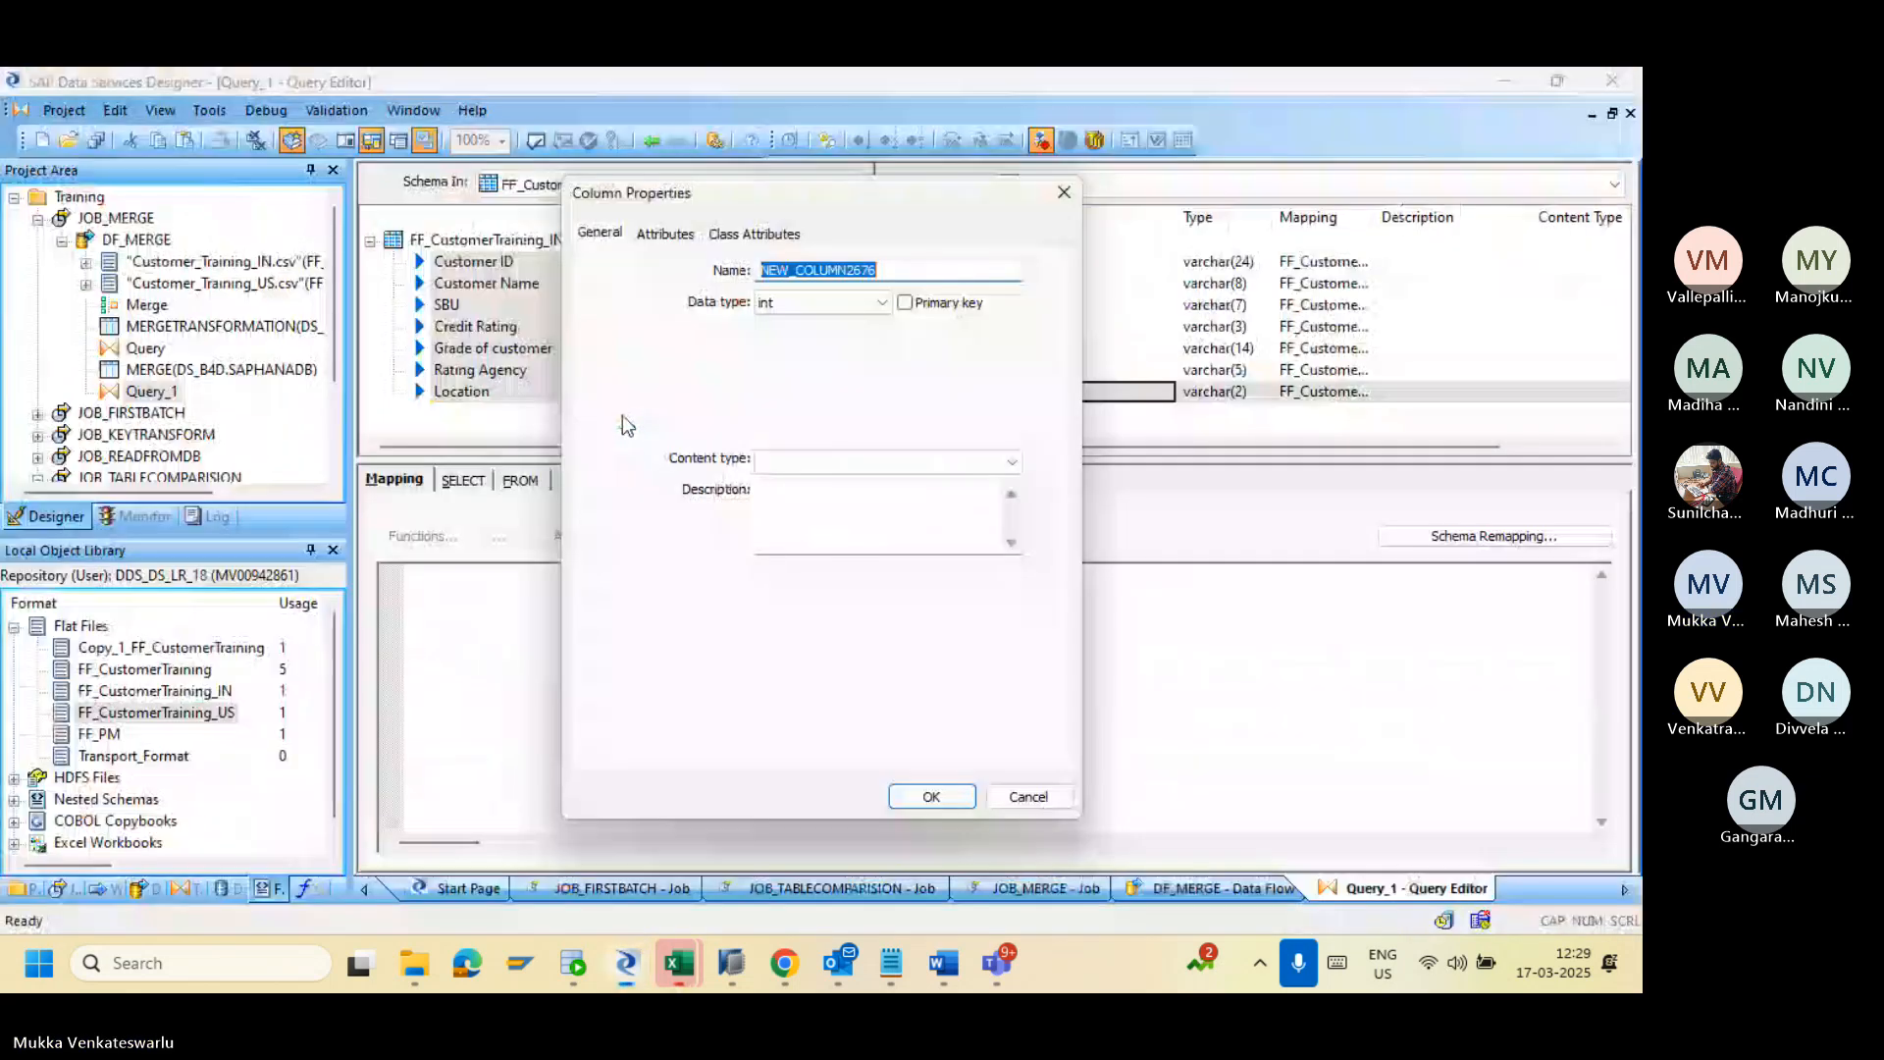
key("ctrl+v")
Step: Set the Addres column's data type to varchar with length 3 and accept the column properties
left_click(822, 303)
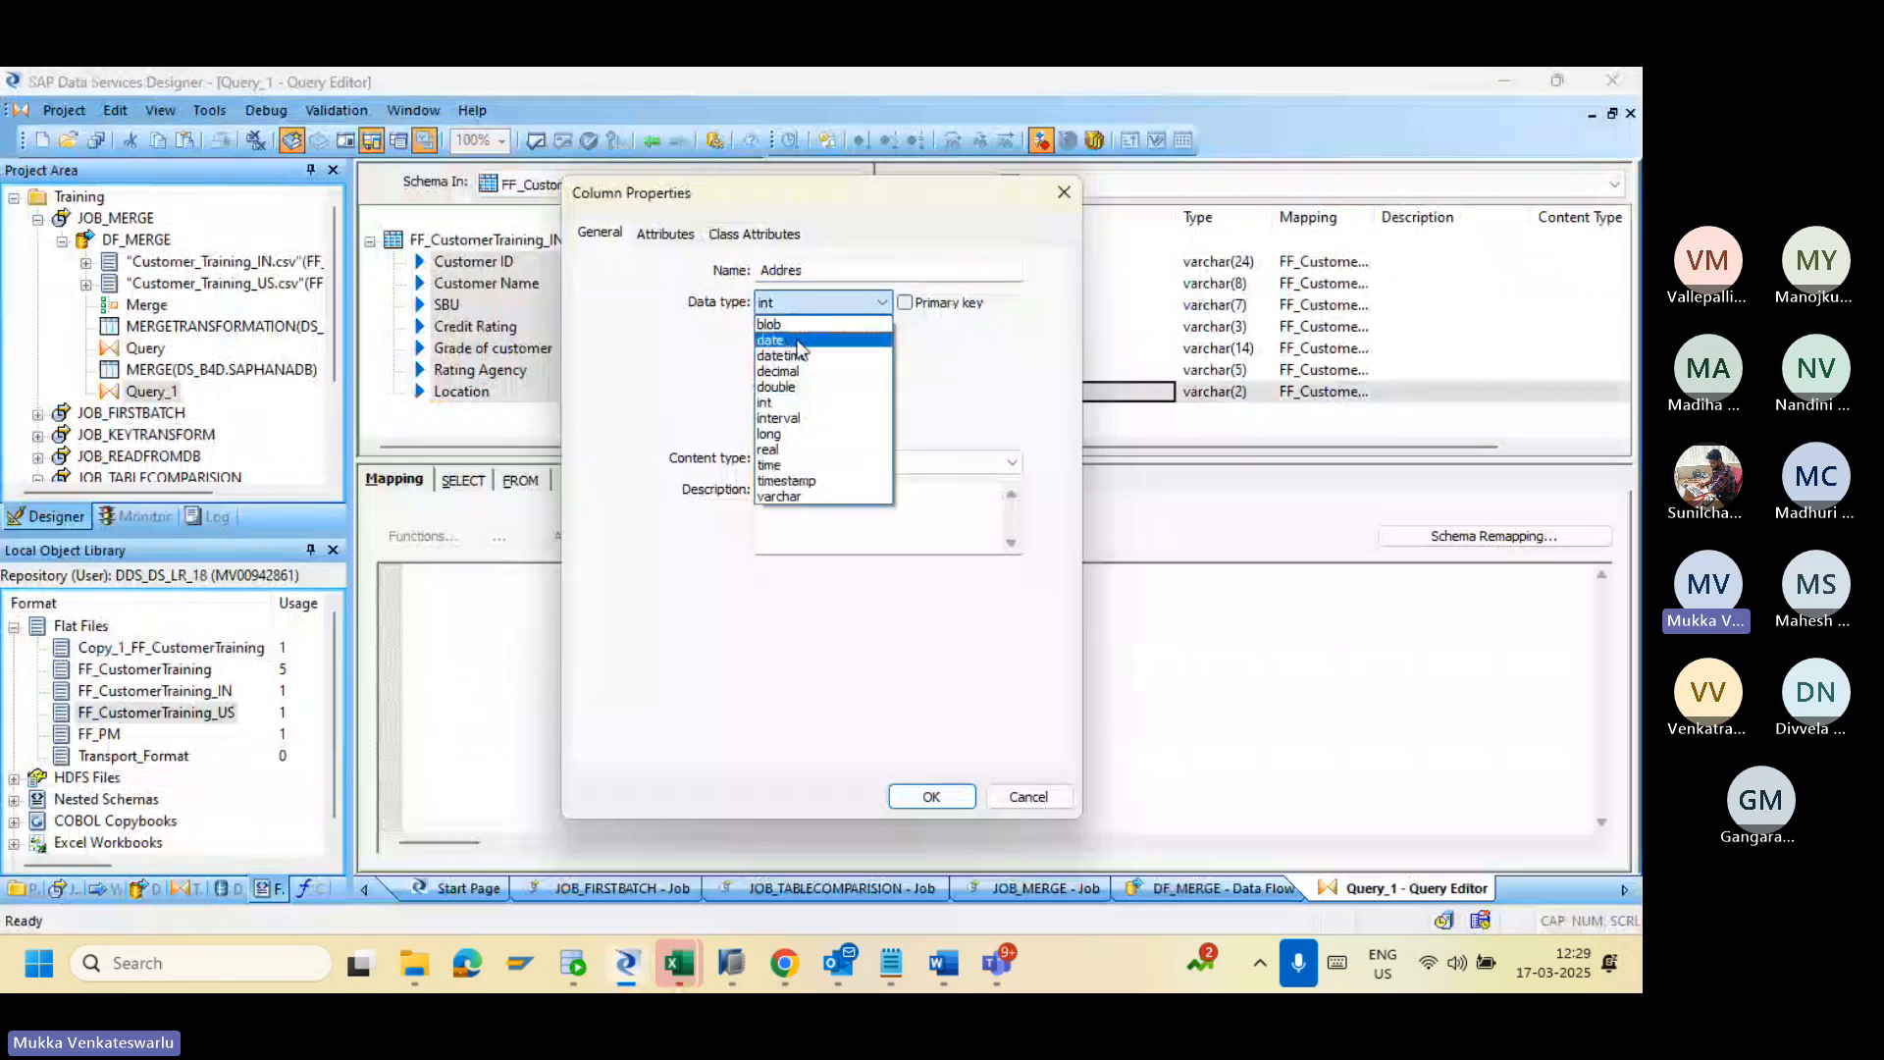
left_click(804, 498)
left_click(788, 362)
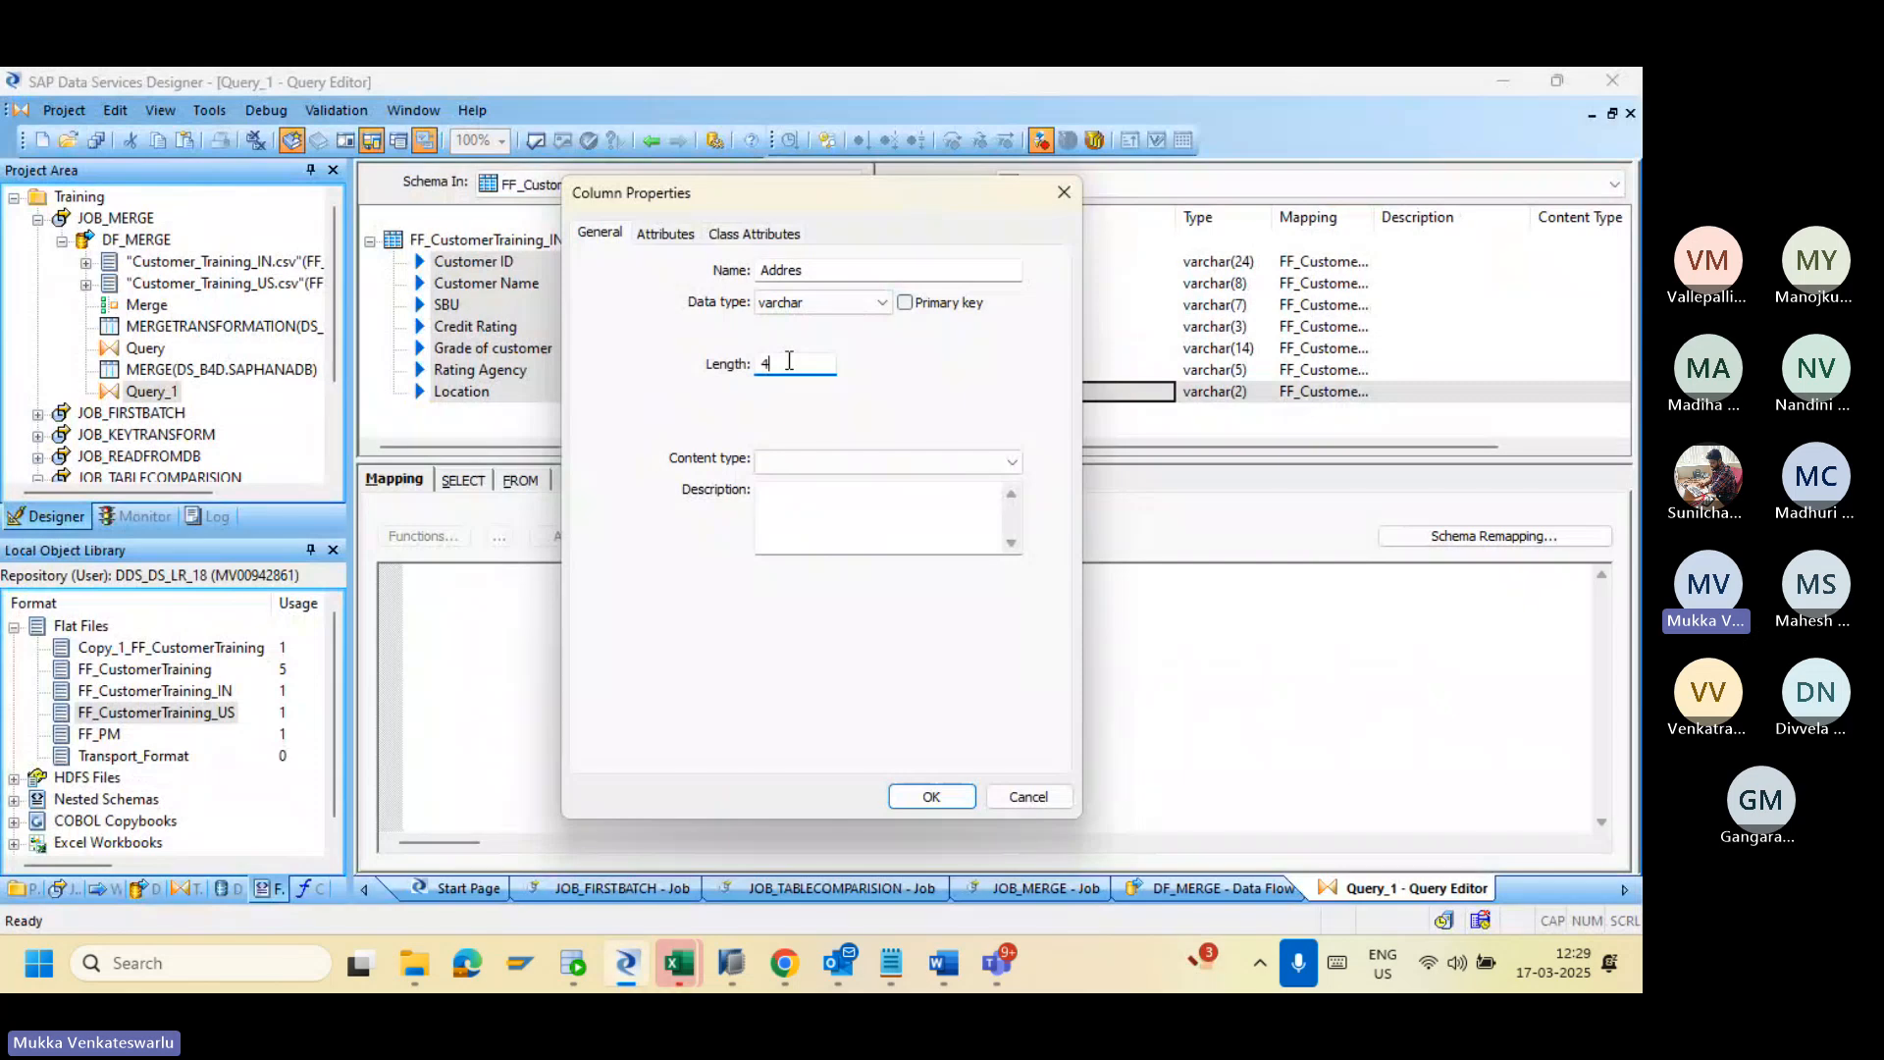
key("BackSpace")
key("alt+Tab")
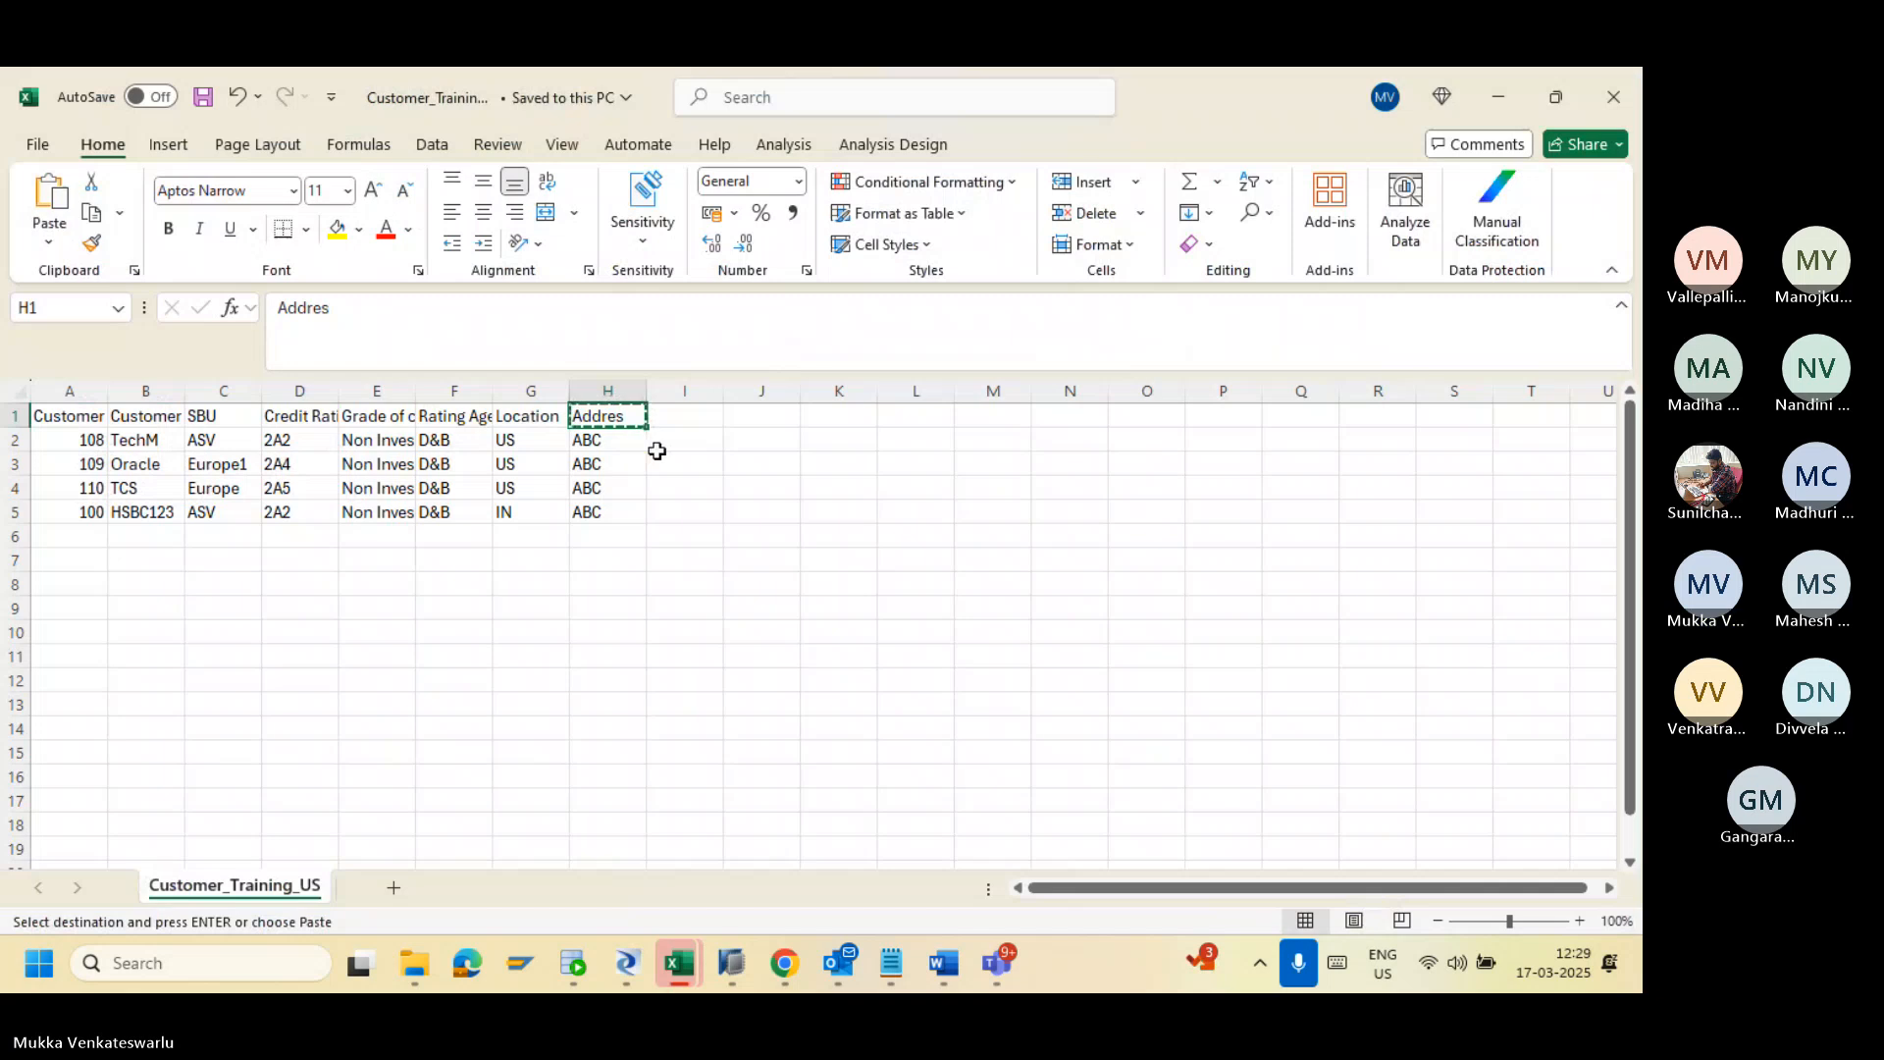
key("alt+Tab")
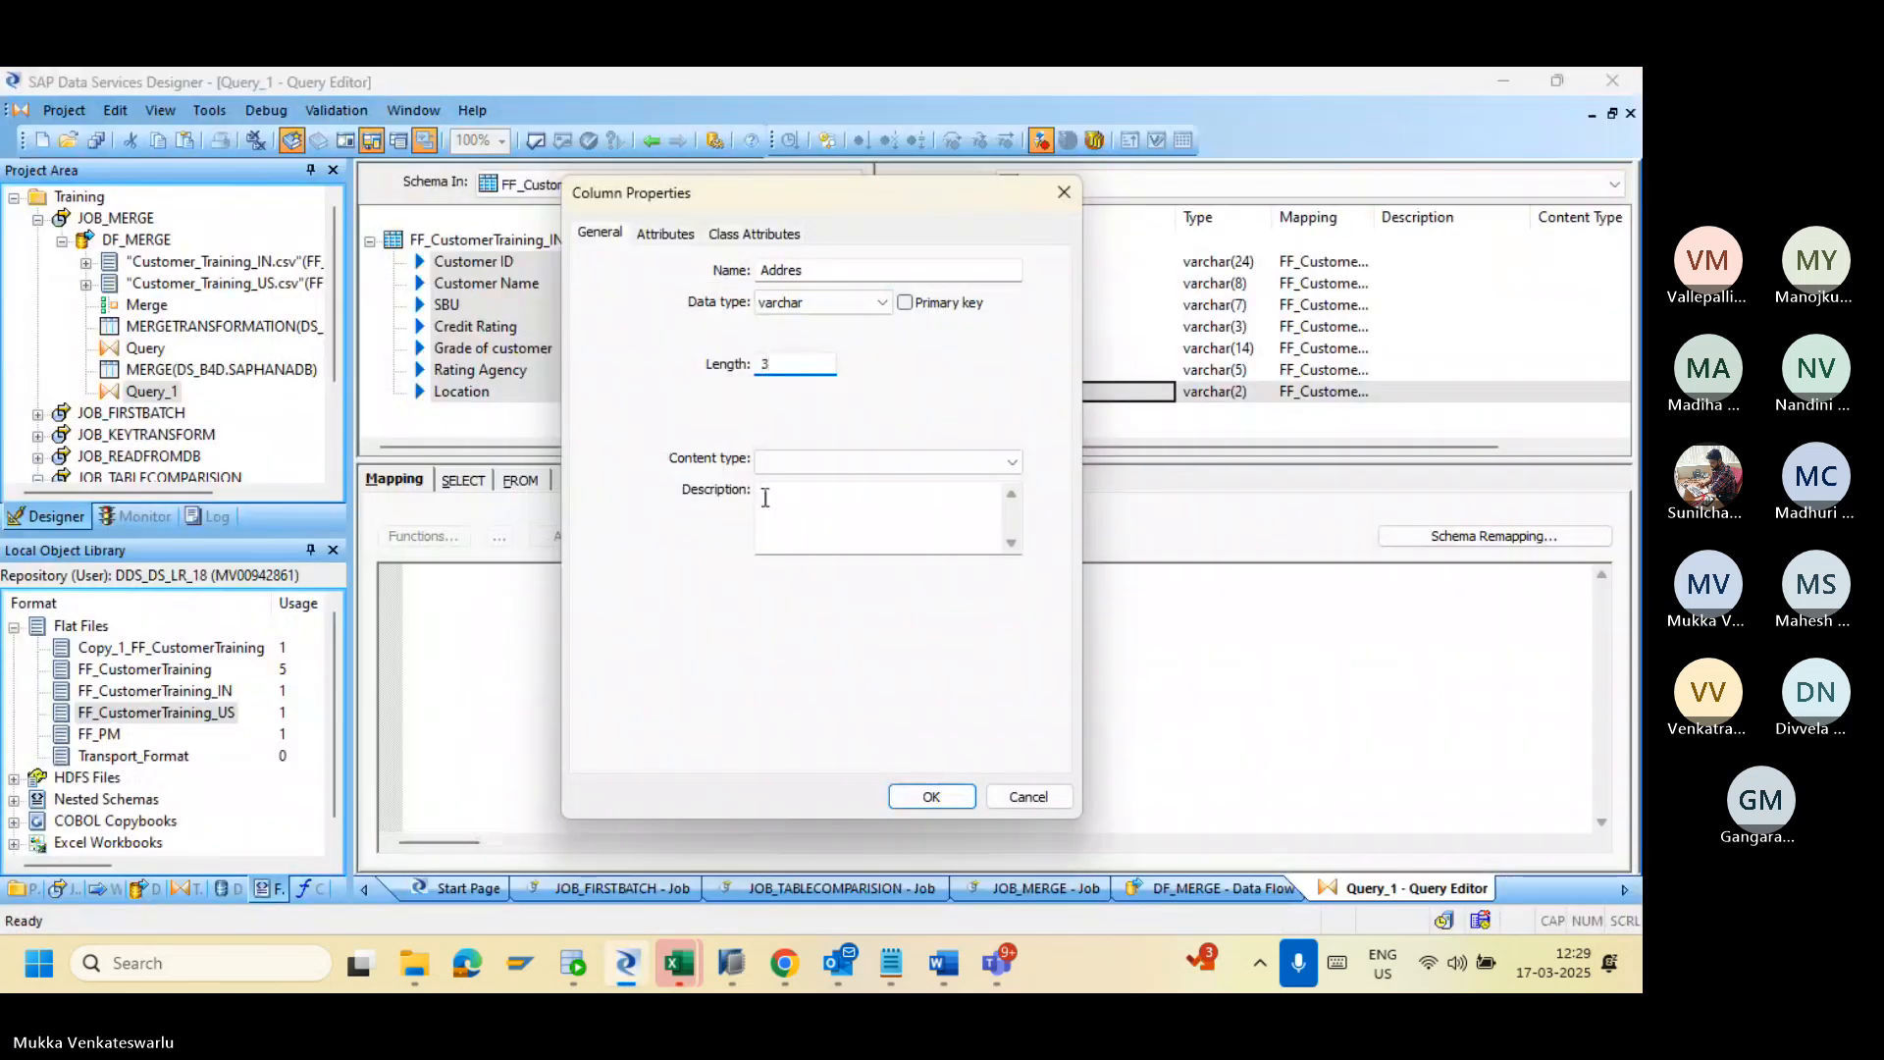
left_click(912, 798)
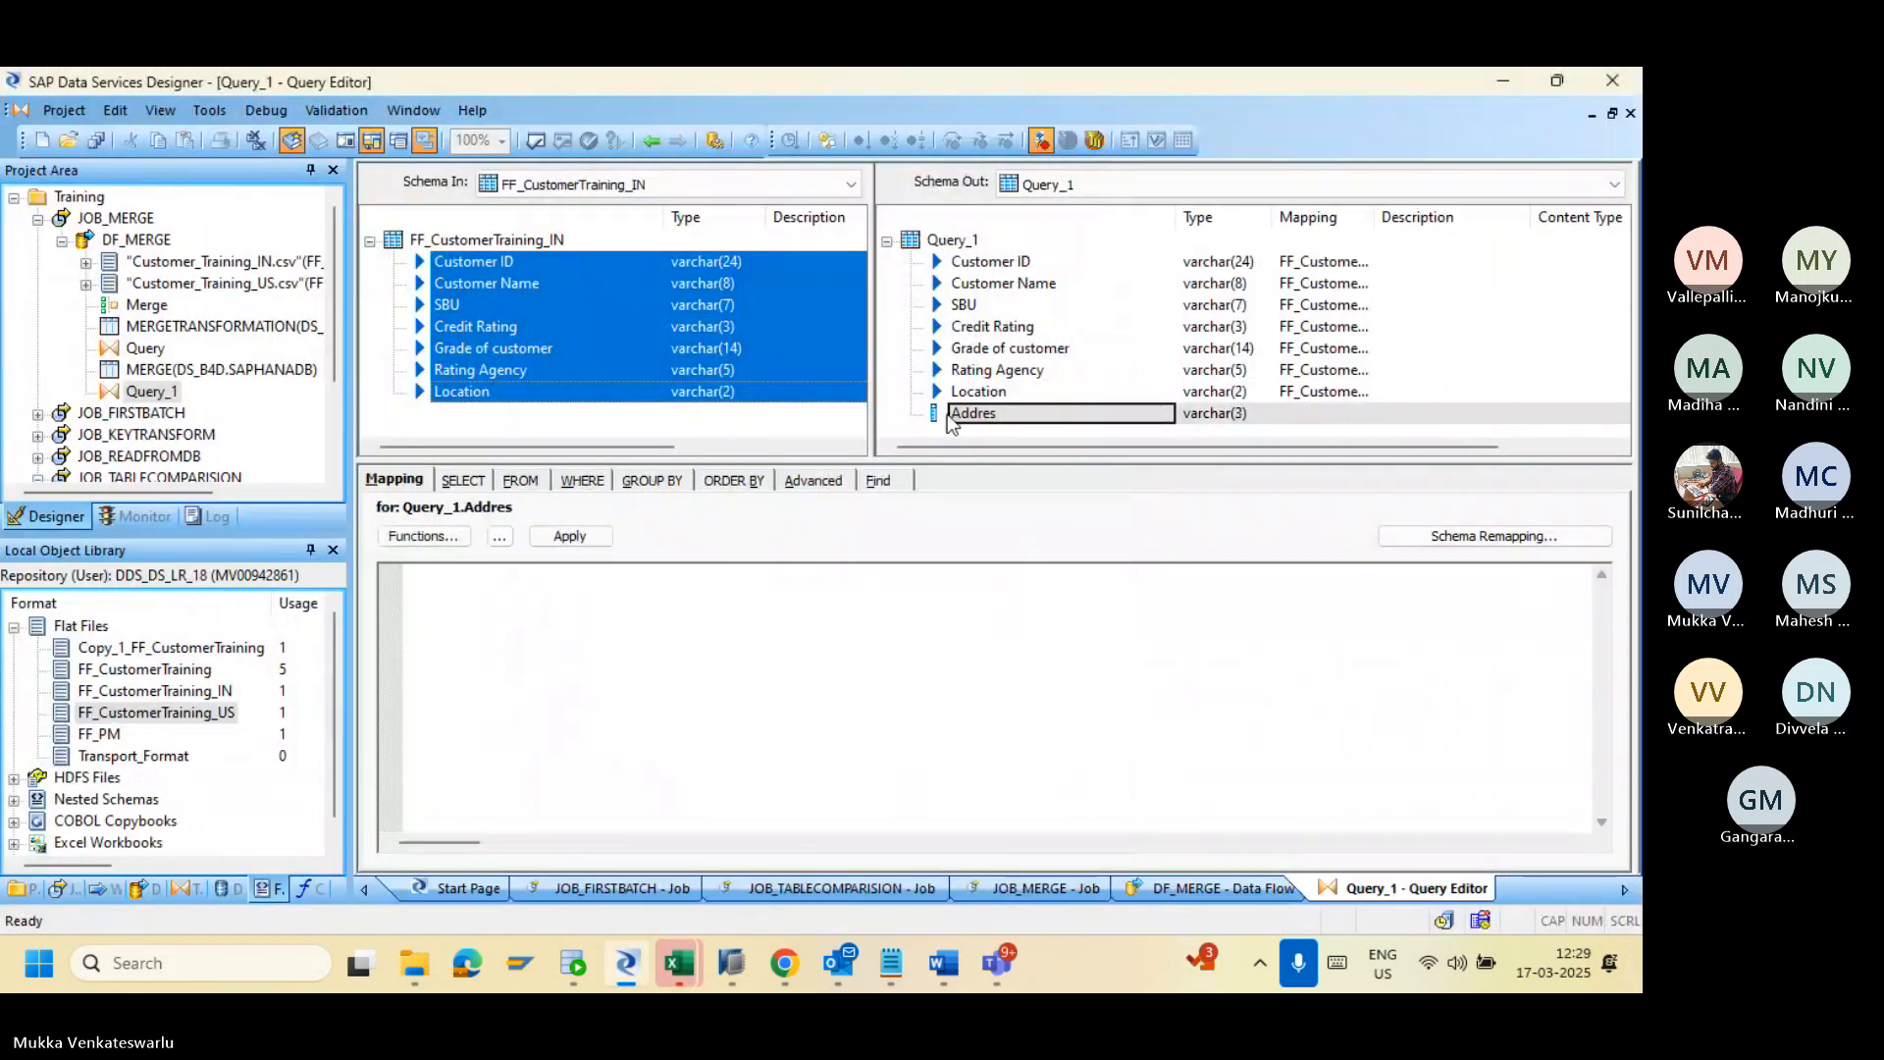
Step: Map the Addres output column of Query_1 to null, apply the mapping, and return to the DF_MERGE data flow
left_click(552, 587)
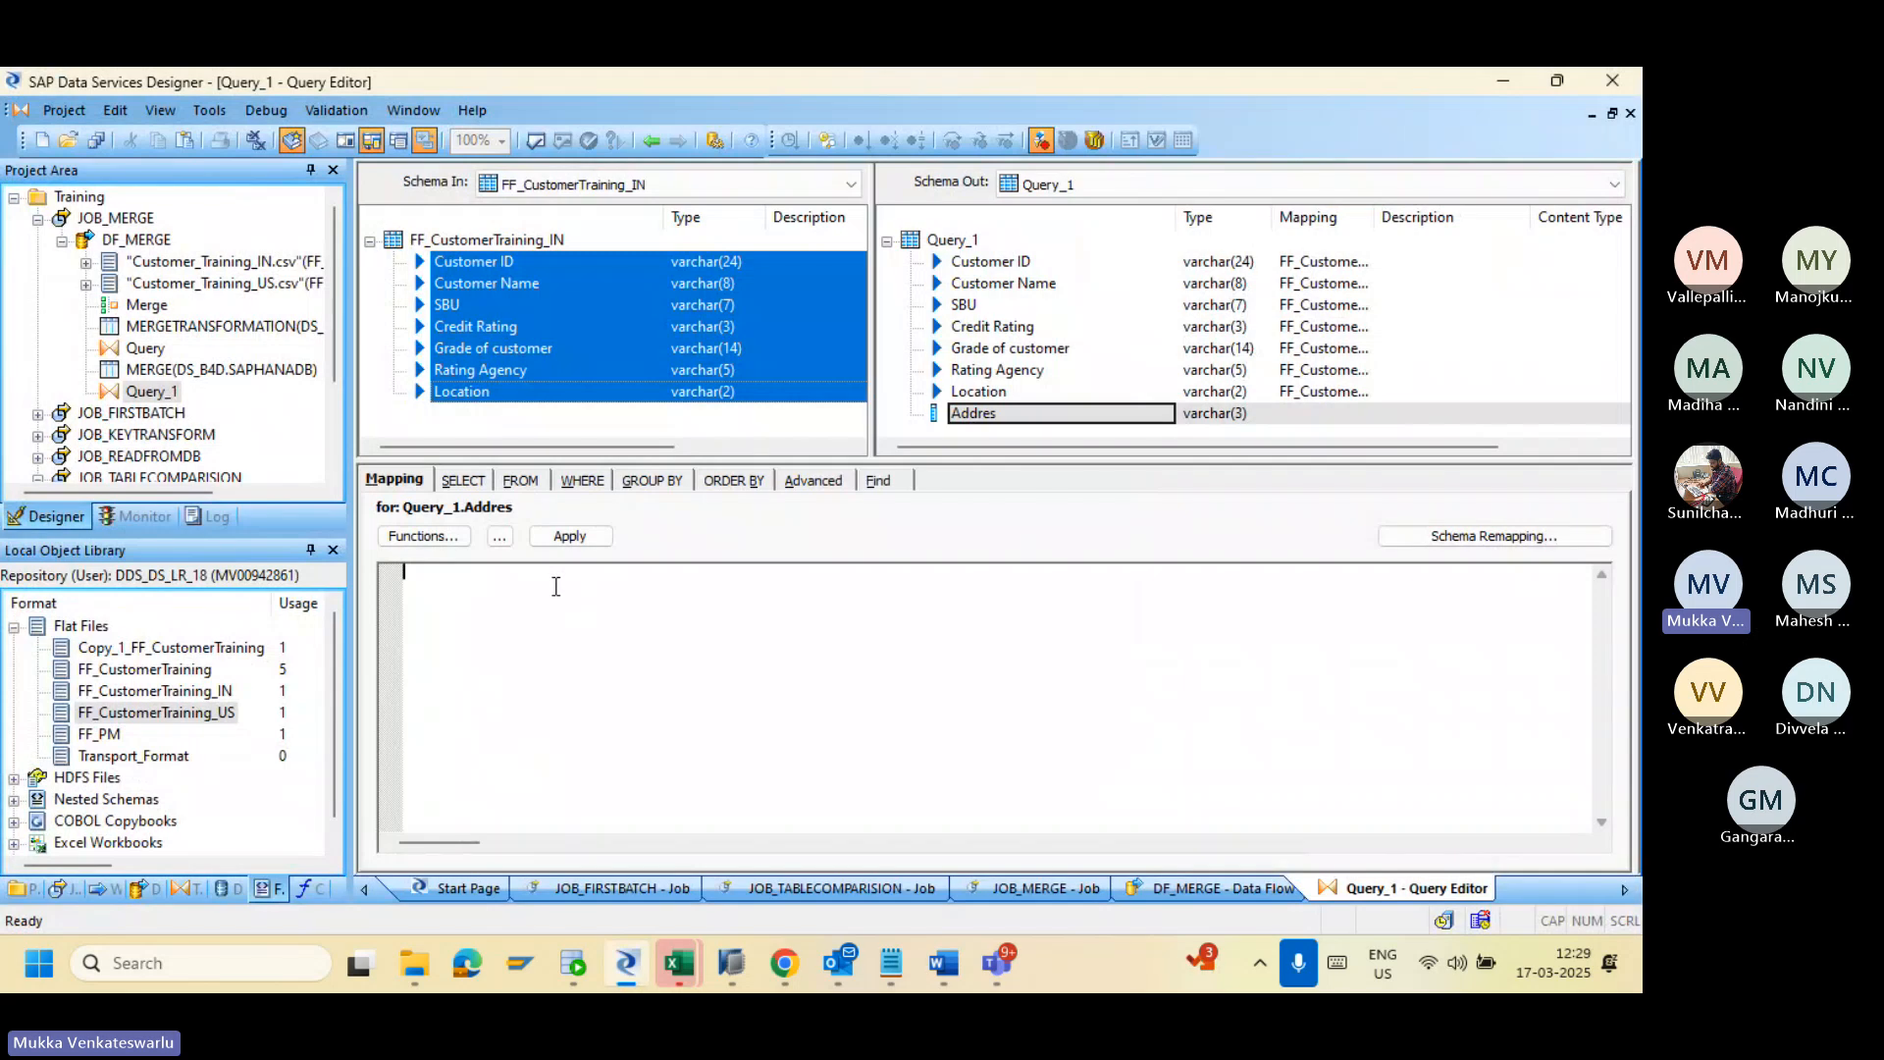
type("null")
left_click(583, 541)
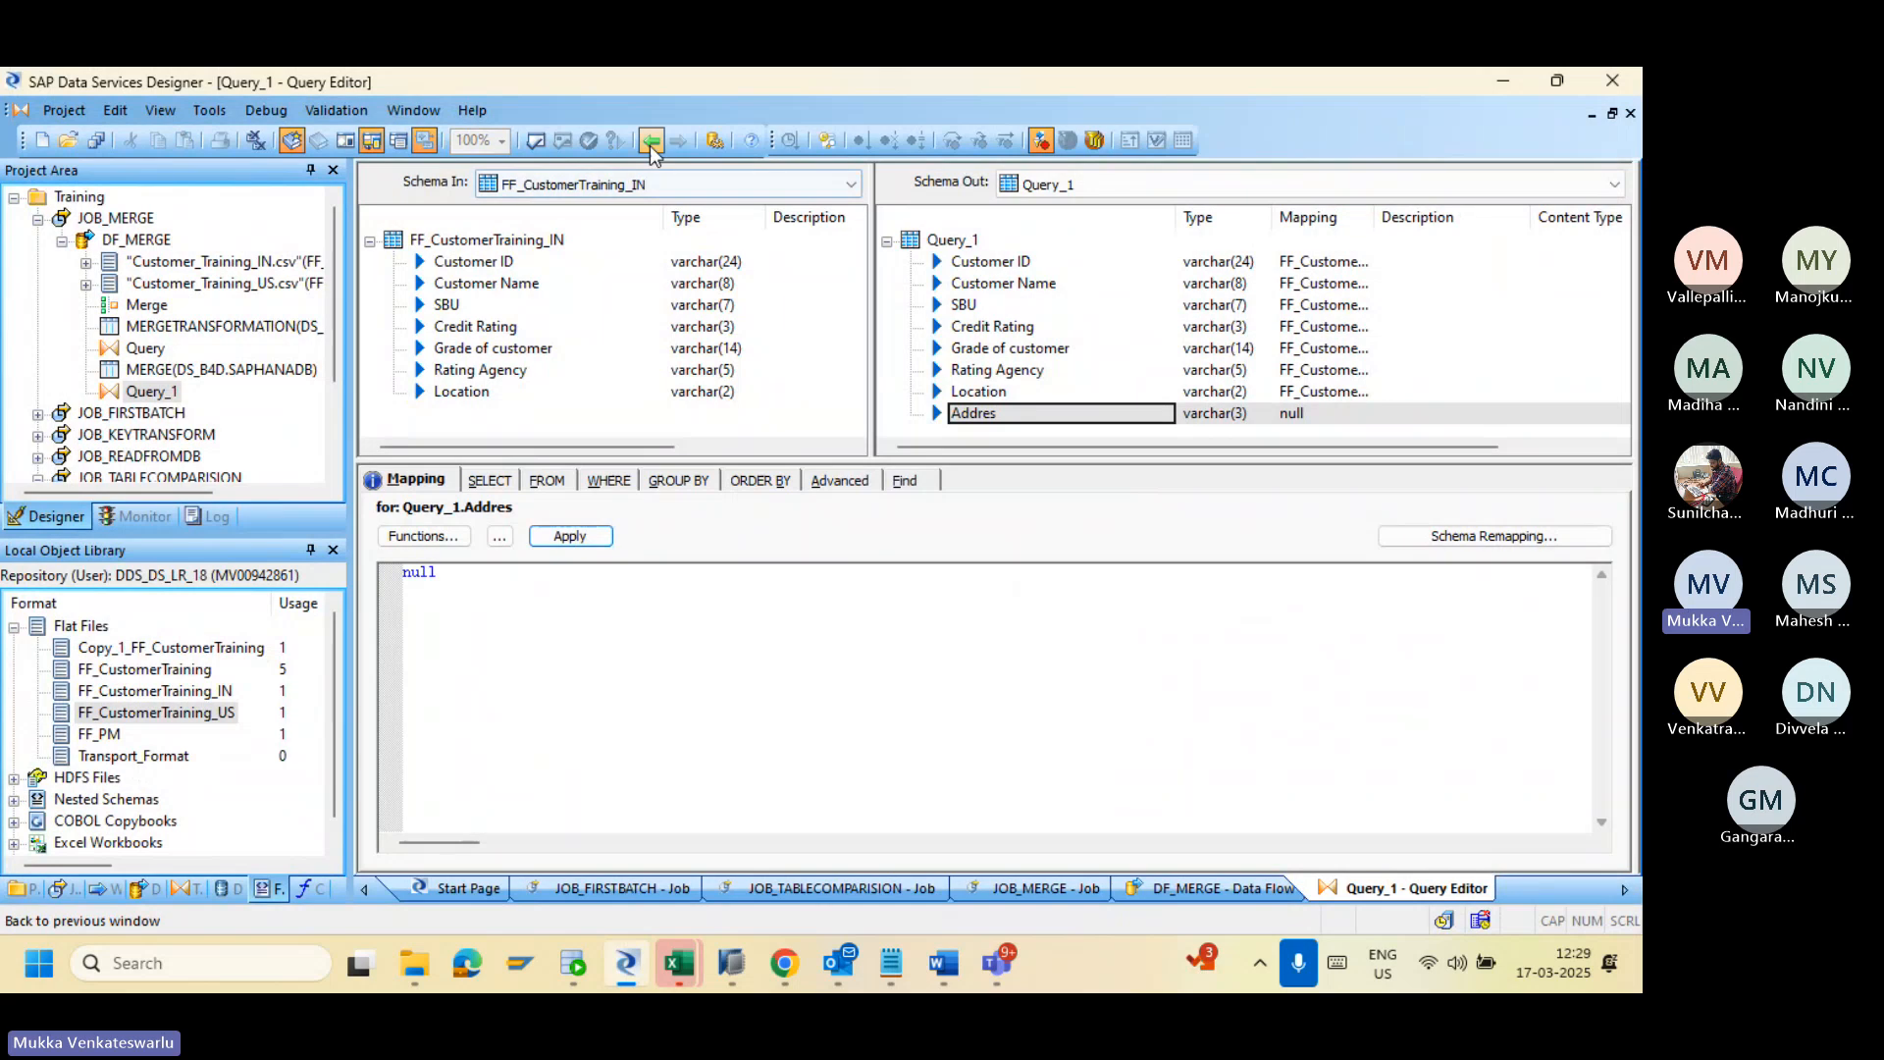
left_click(471, 584)
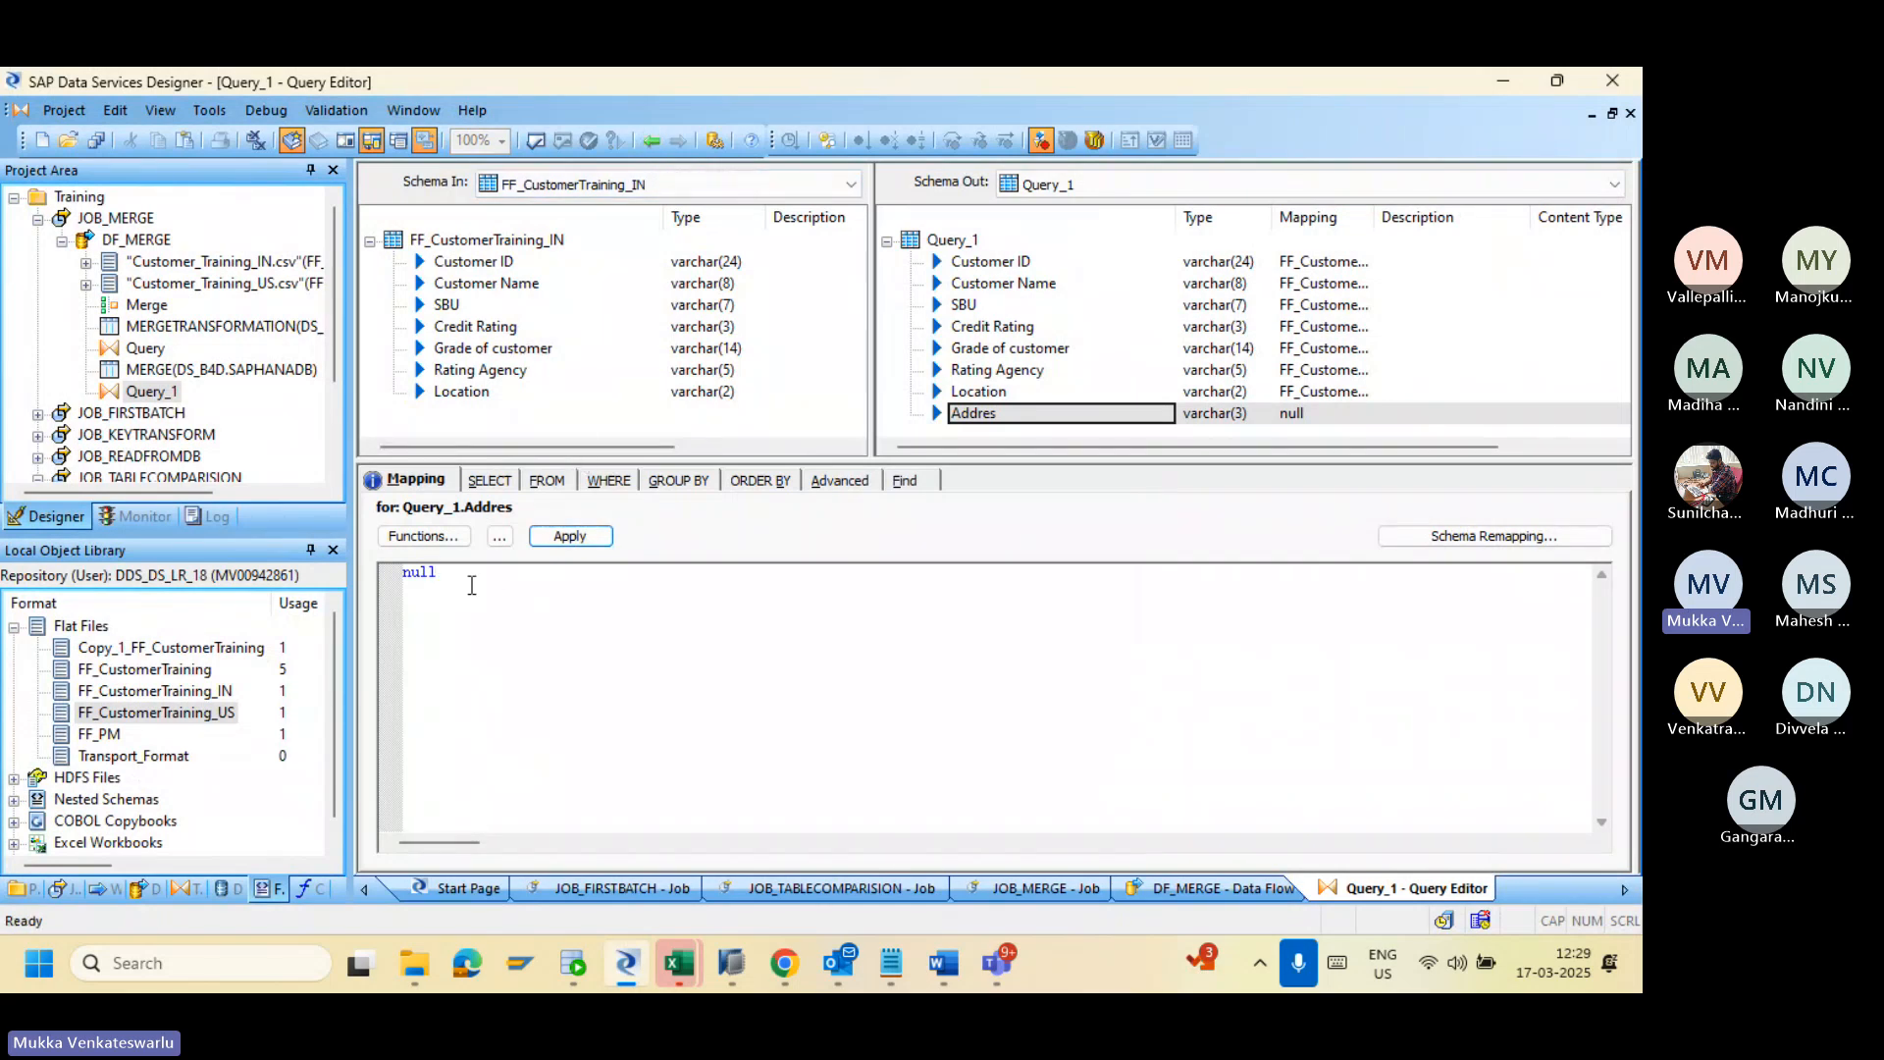
key("BackSpace")
key("BackSpace")
key("BackSpace")
key("BackSpace")
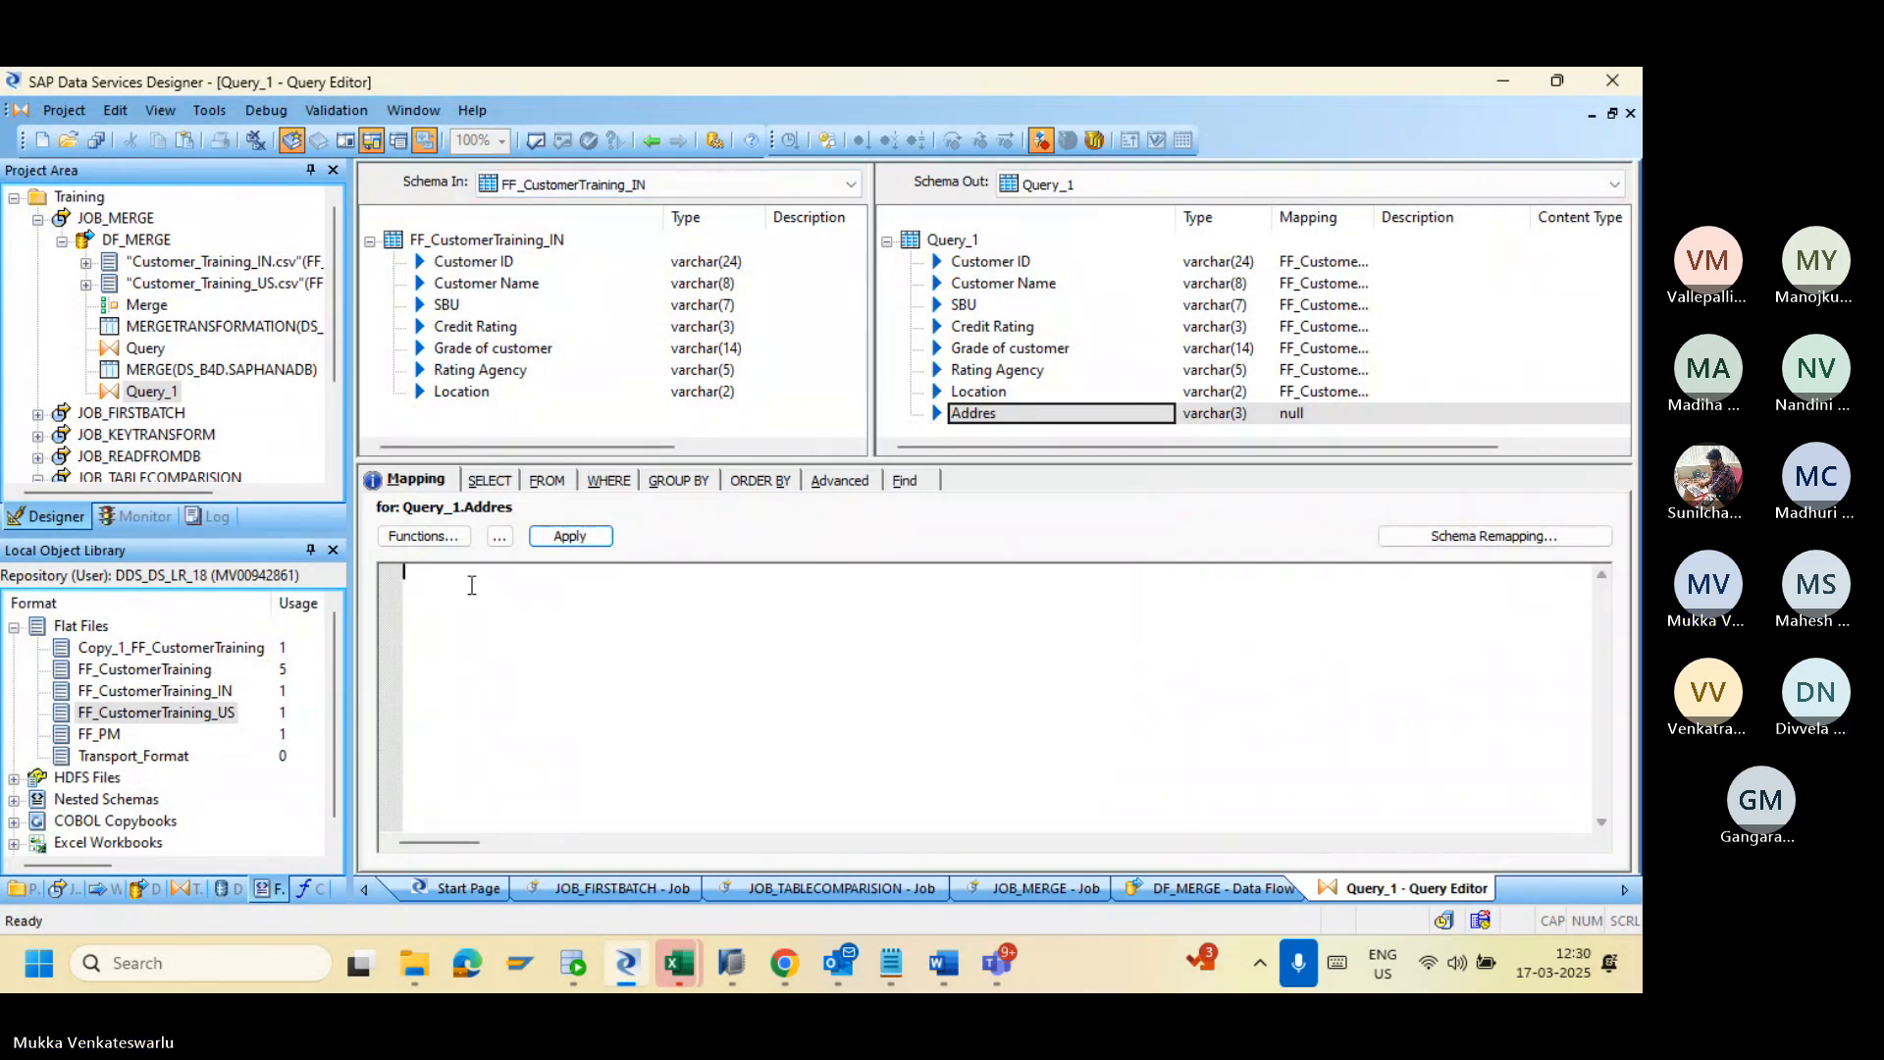
type("nul")
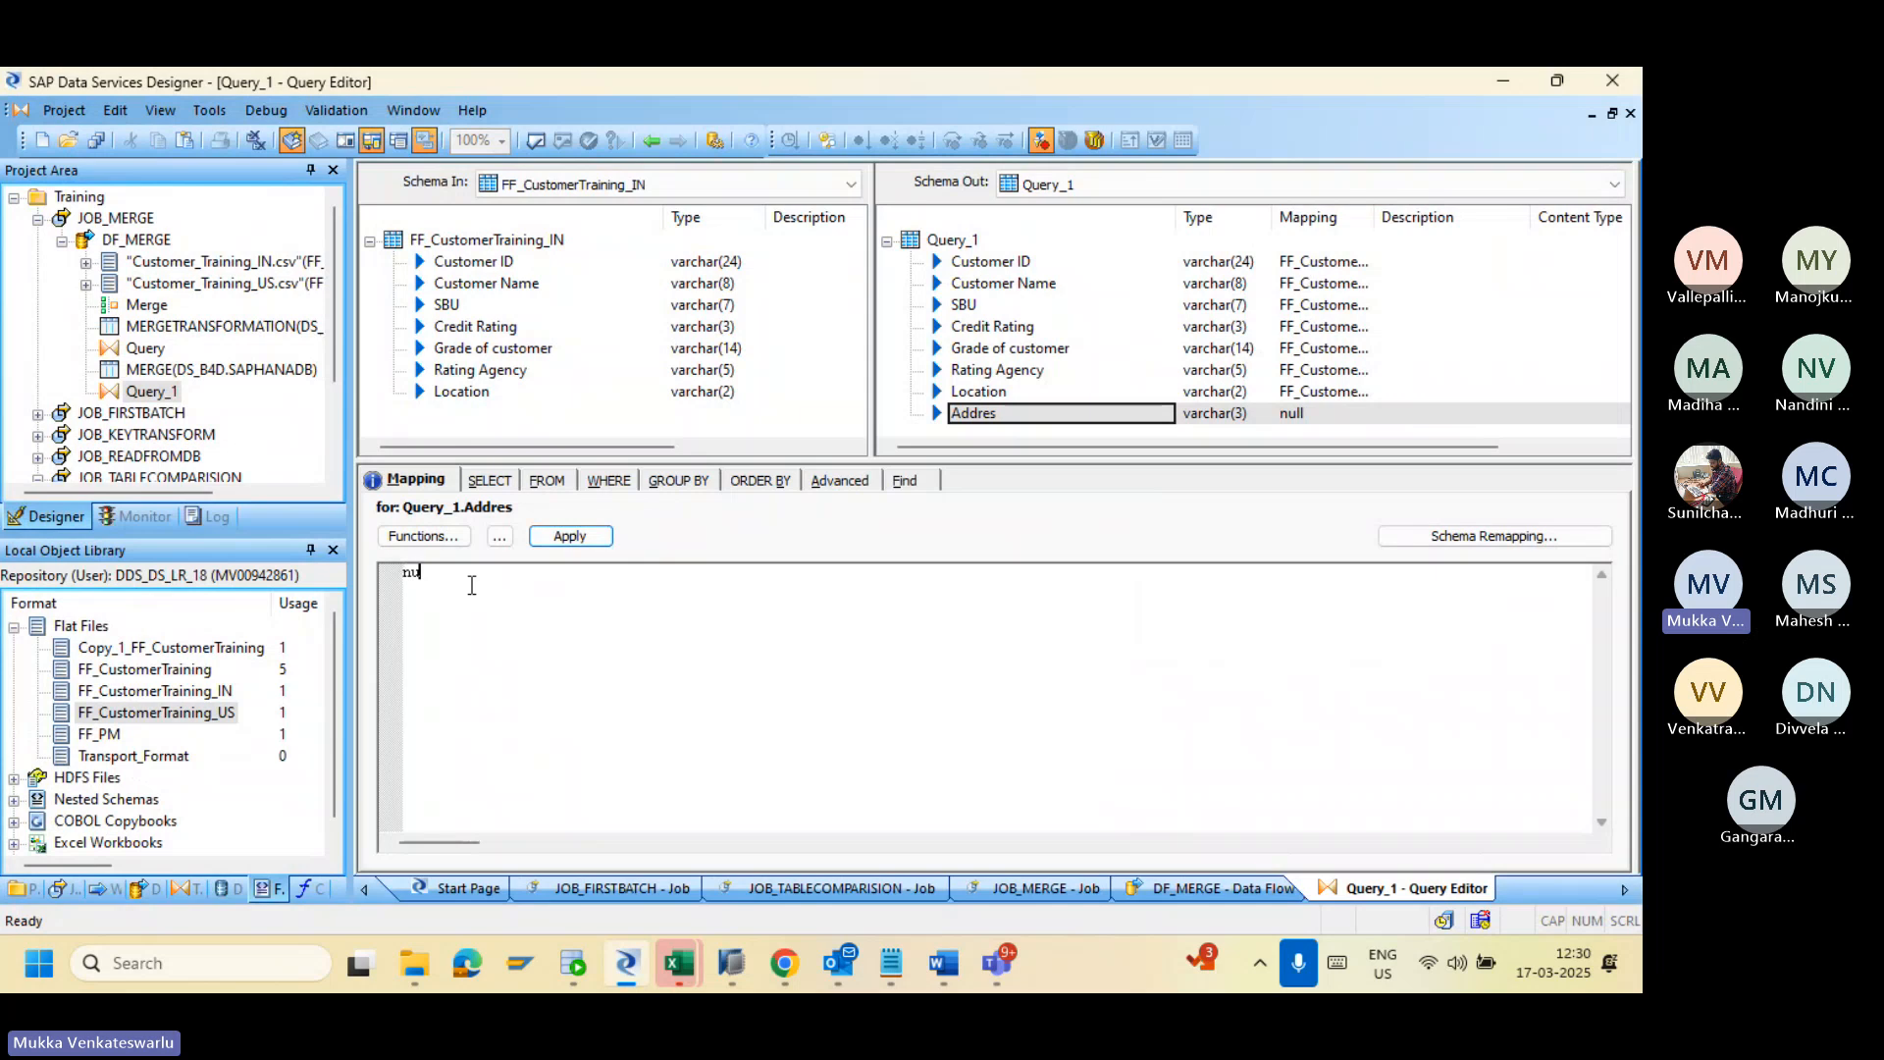
type("l")
left_click(566, 536)
left_click(651, 141)
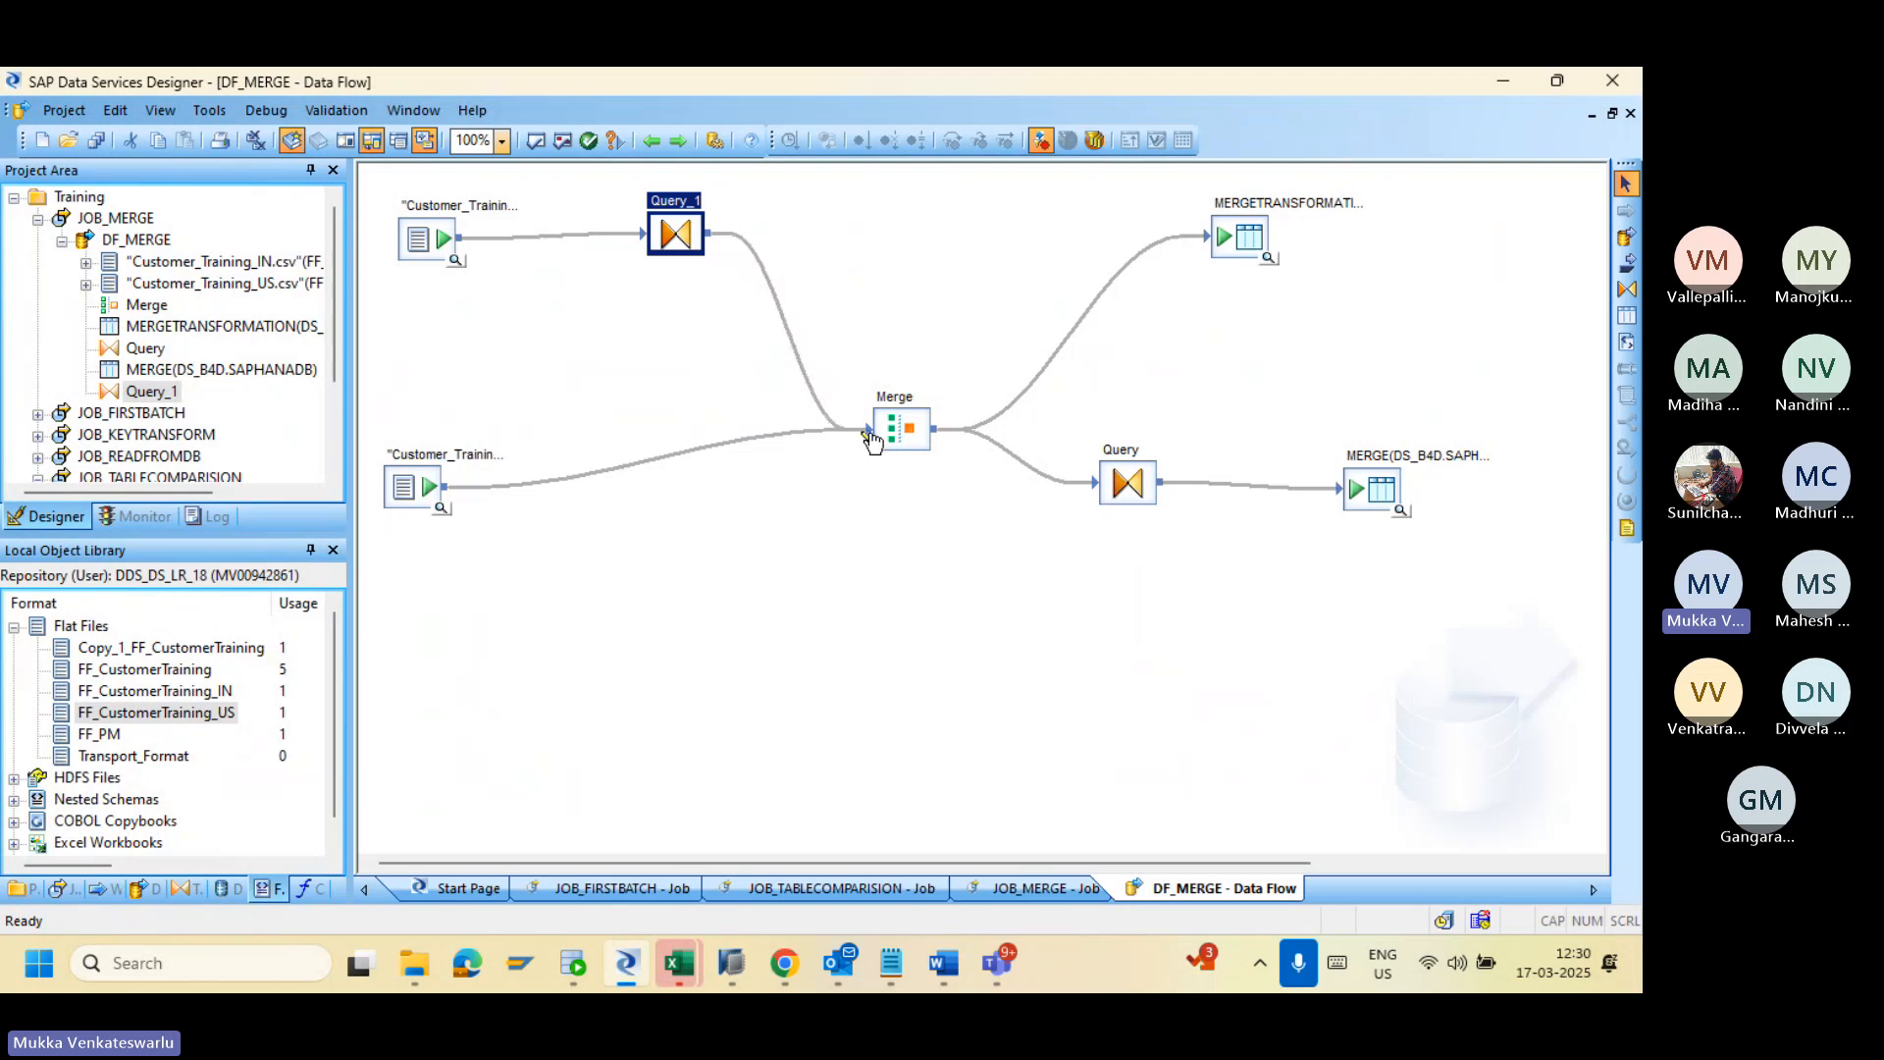
Step: Check the Merge transform's schemas, and map its Addres column to the output schema of Query
double_click(898, 429)
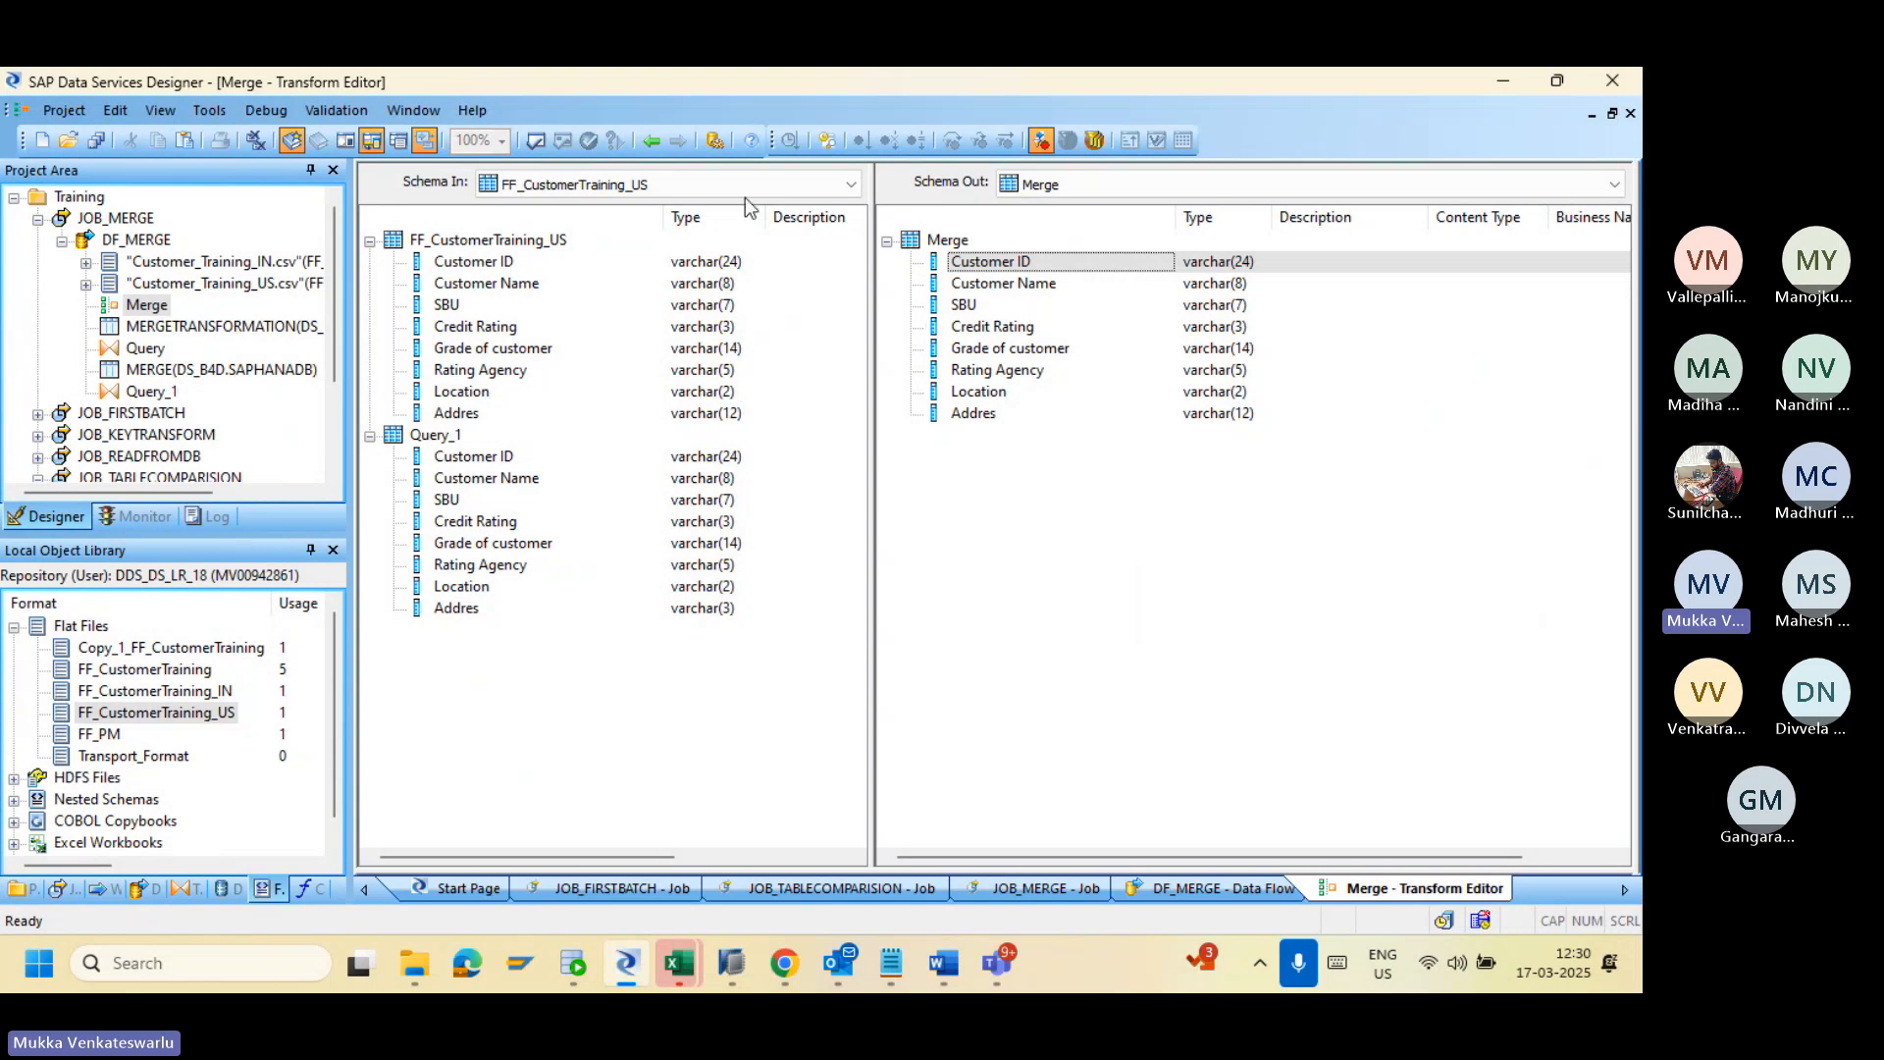
left_click(650, 140)
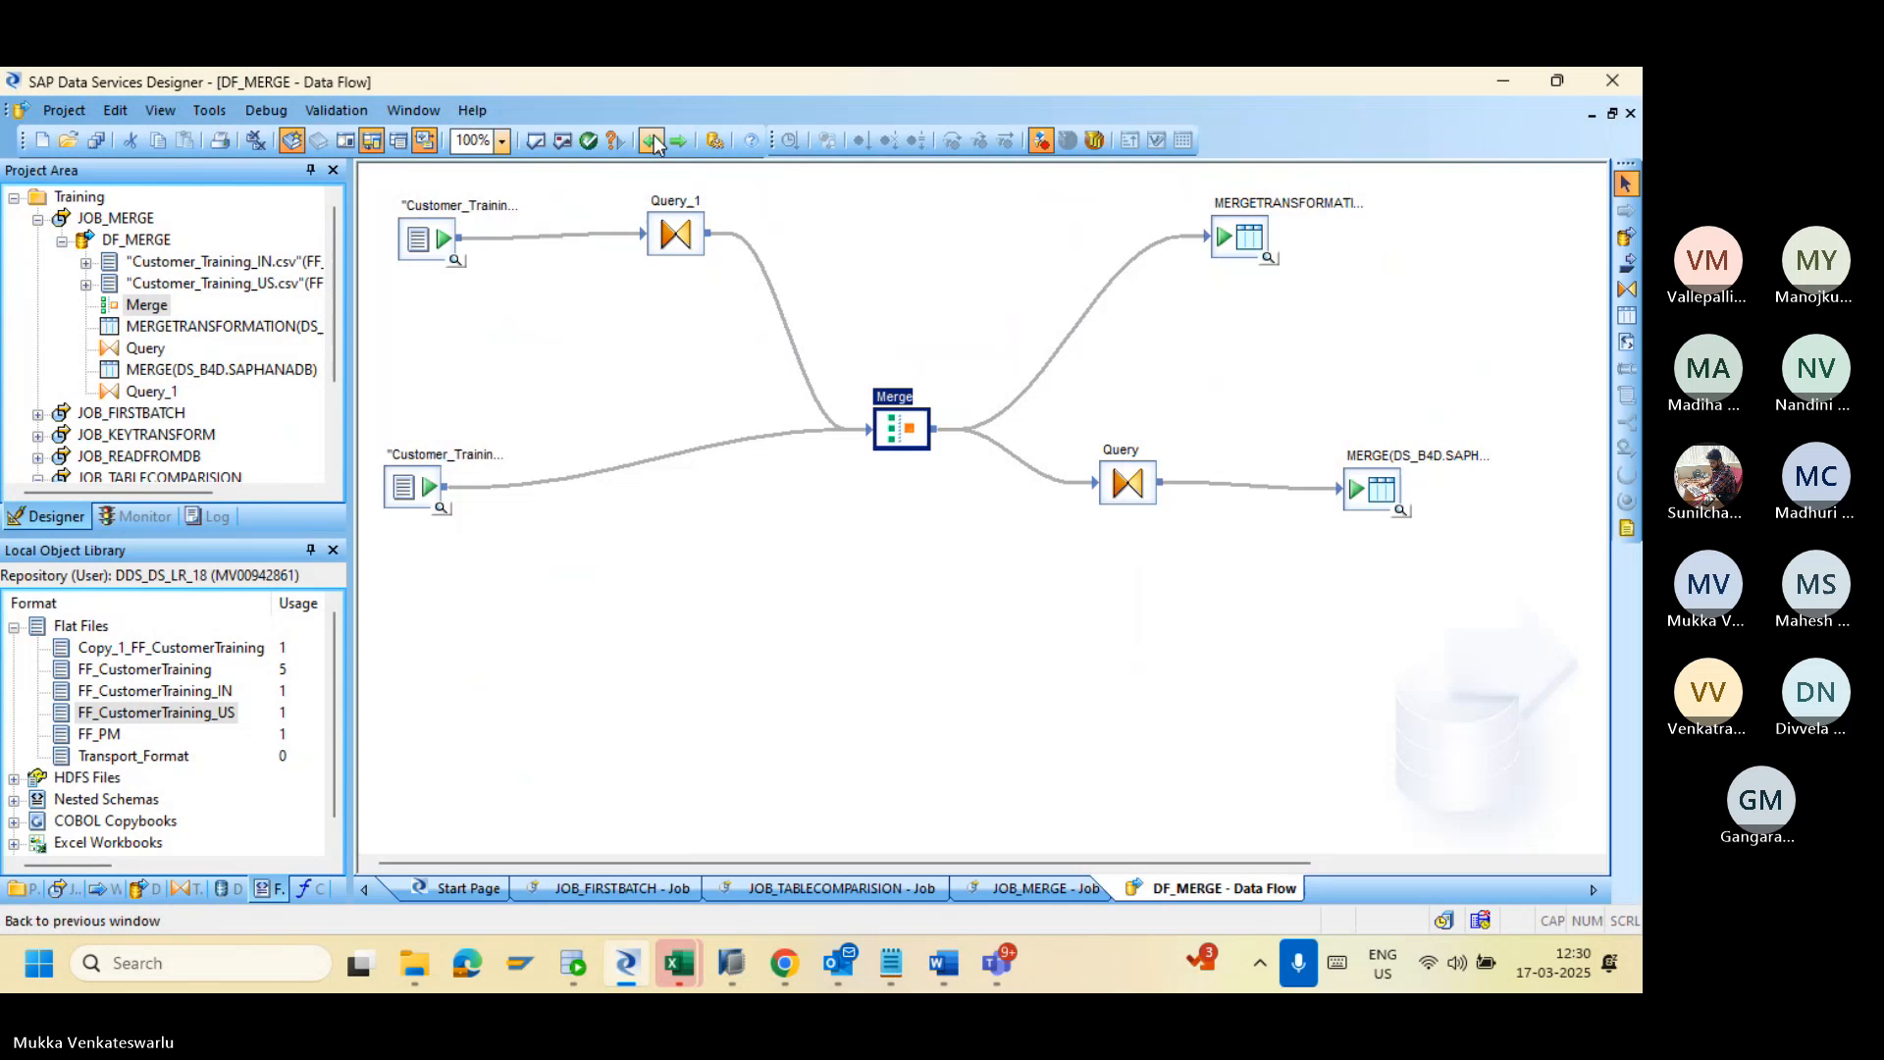
double_click(1127, 482)
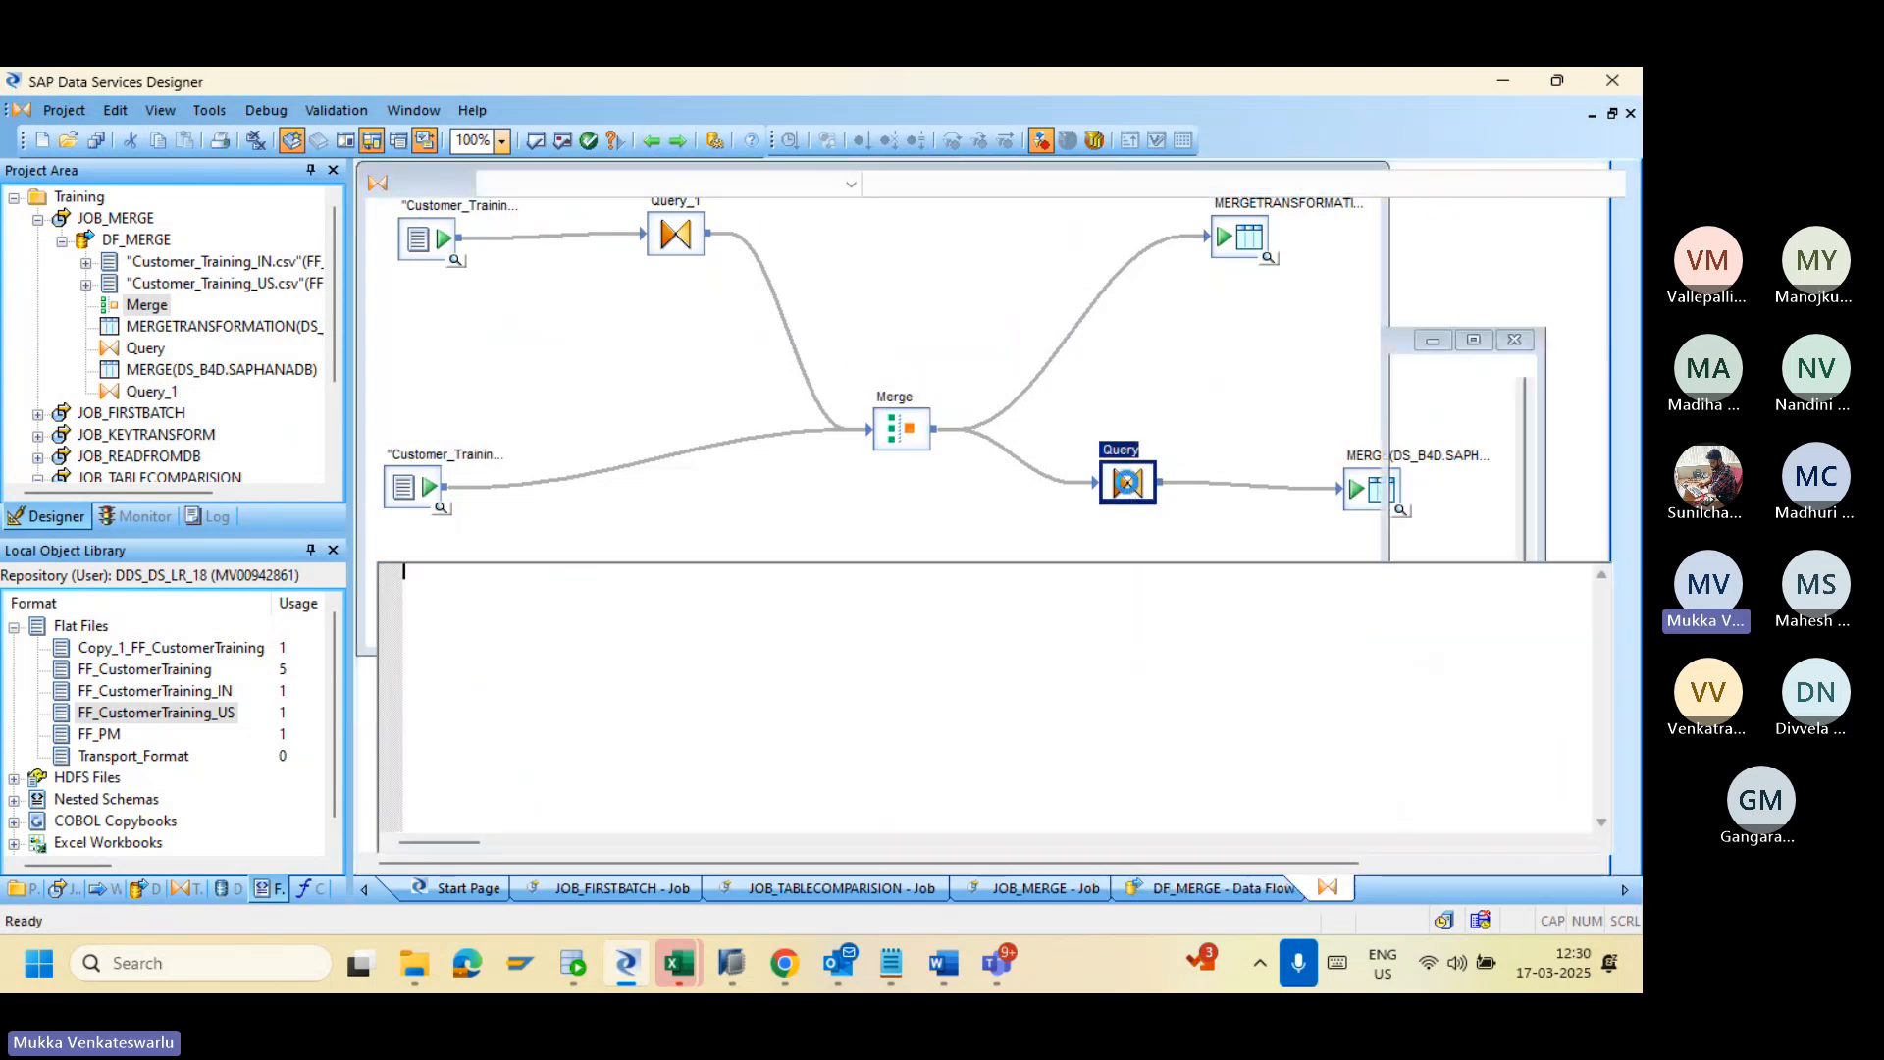
right_click(469, 414)
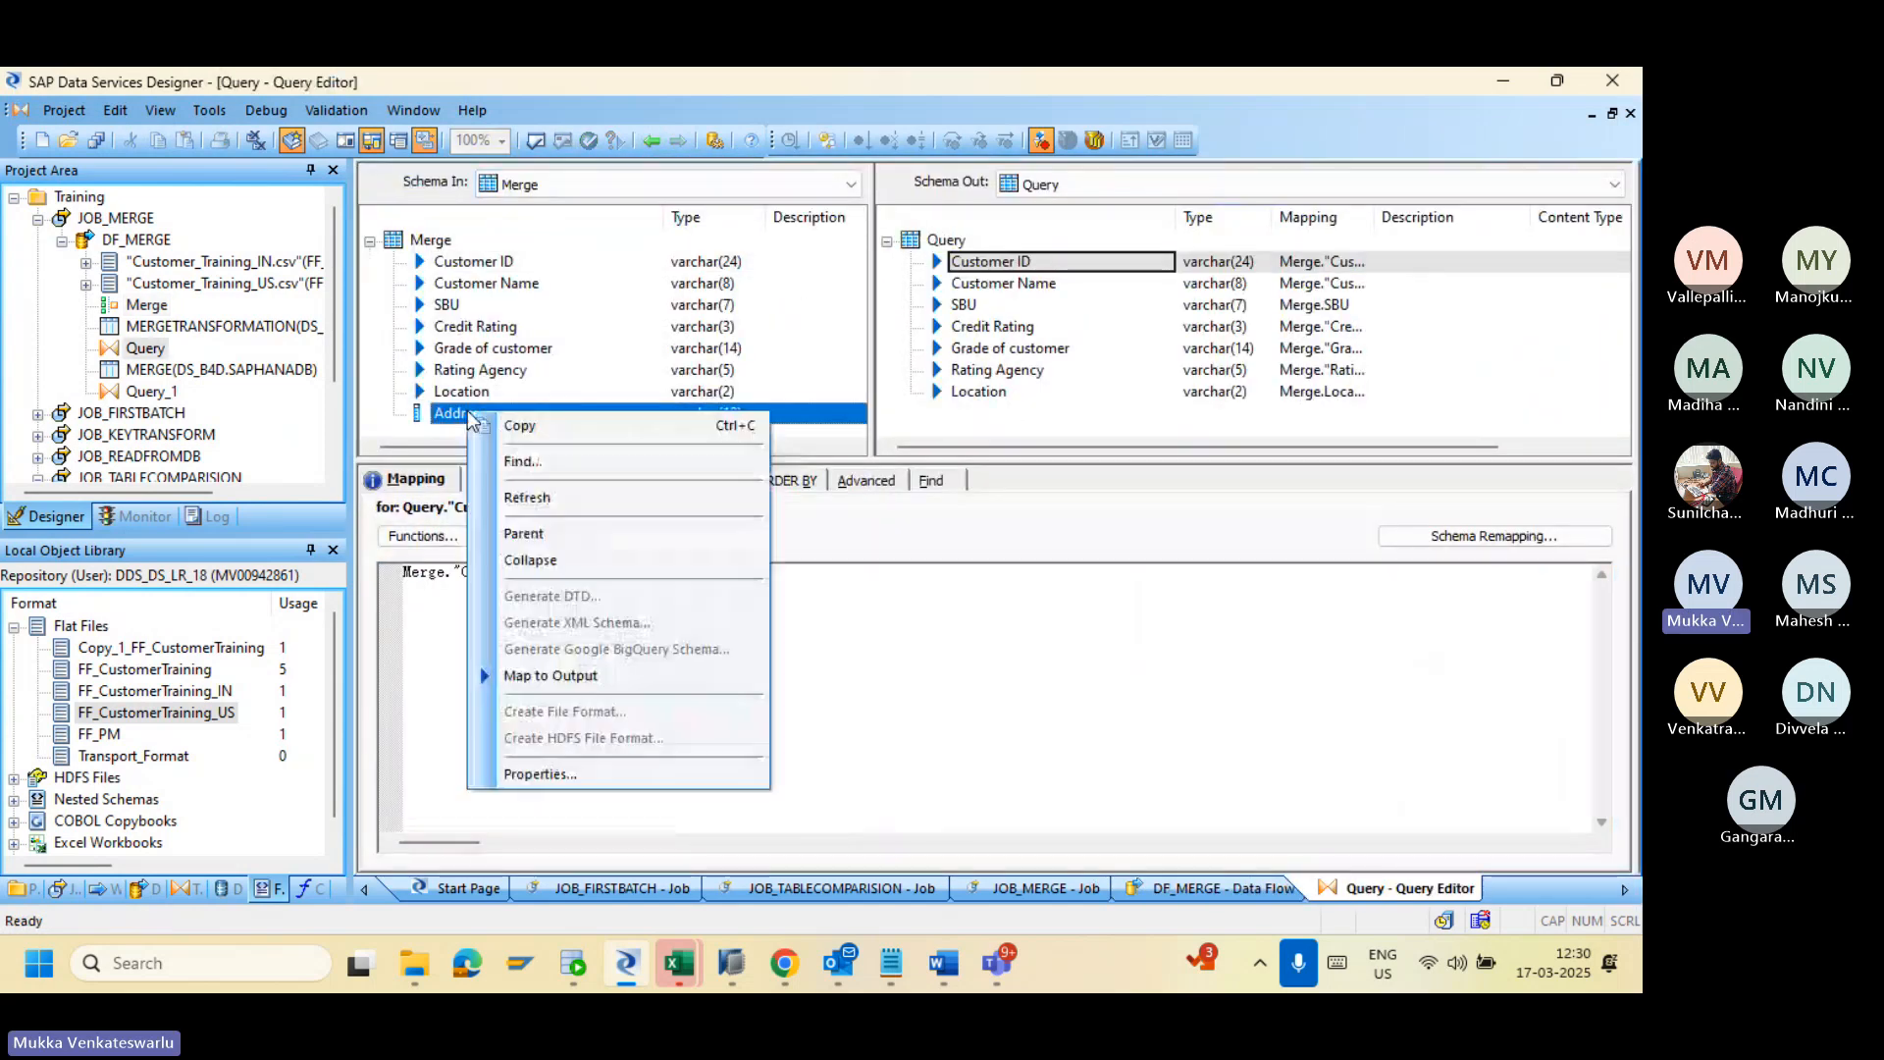
left_click(638, 673)
left_click(650, 141)
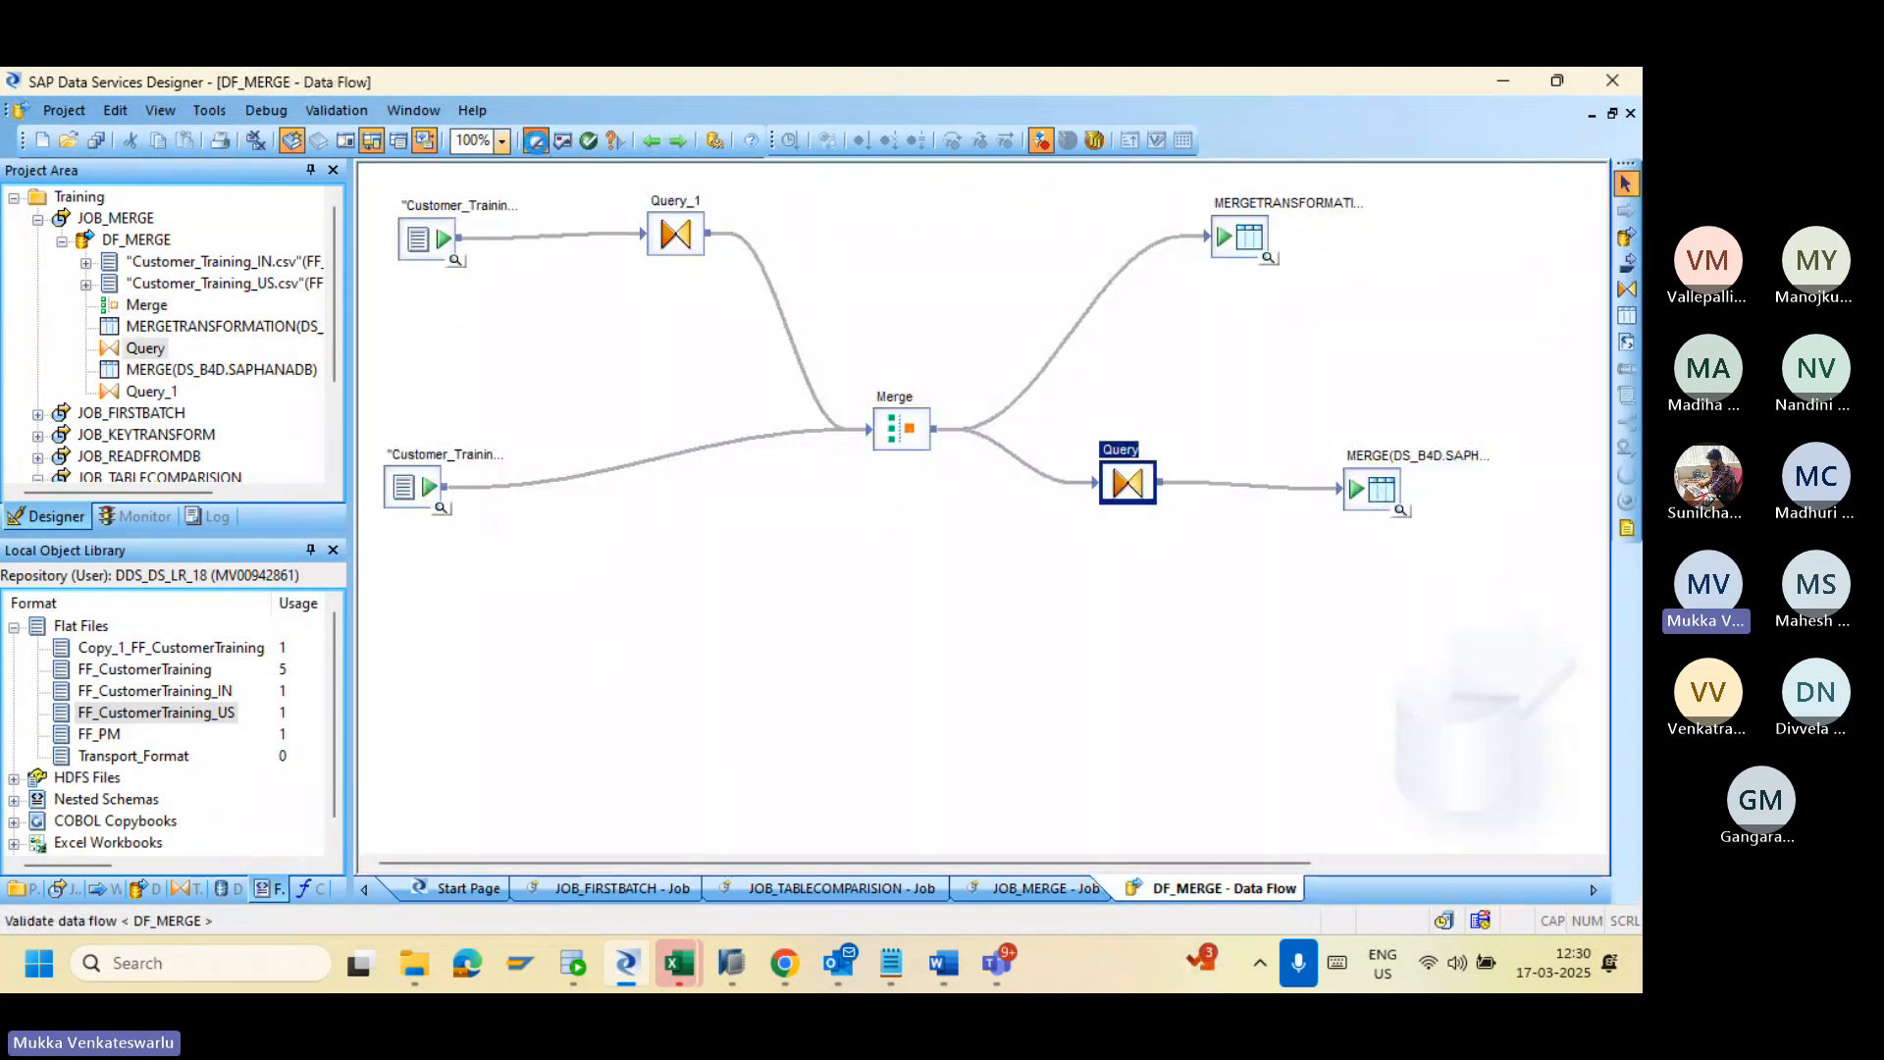
Step: Validate DF_MERGE, read the reported error, and compare the Addres column lengths in the Merge input schemas
left_click(535, 140)
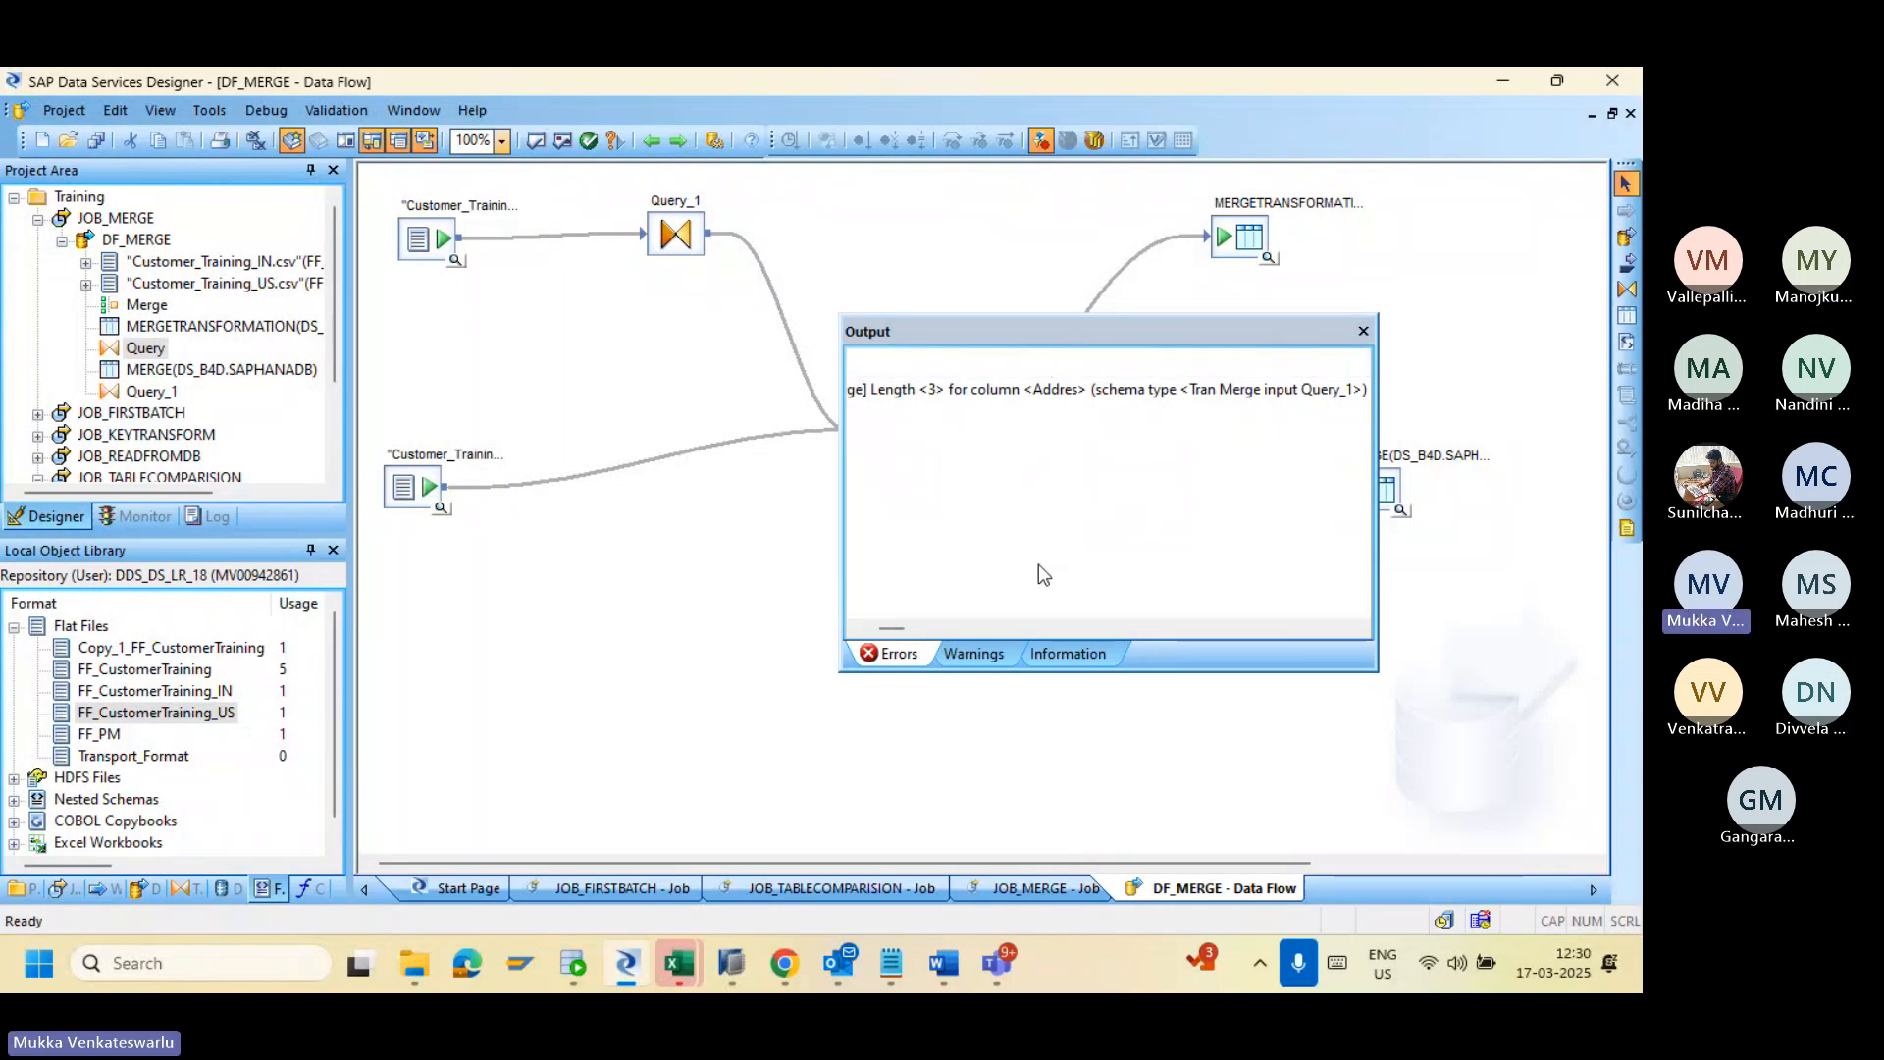
left_click(857, 628)
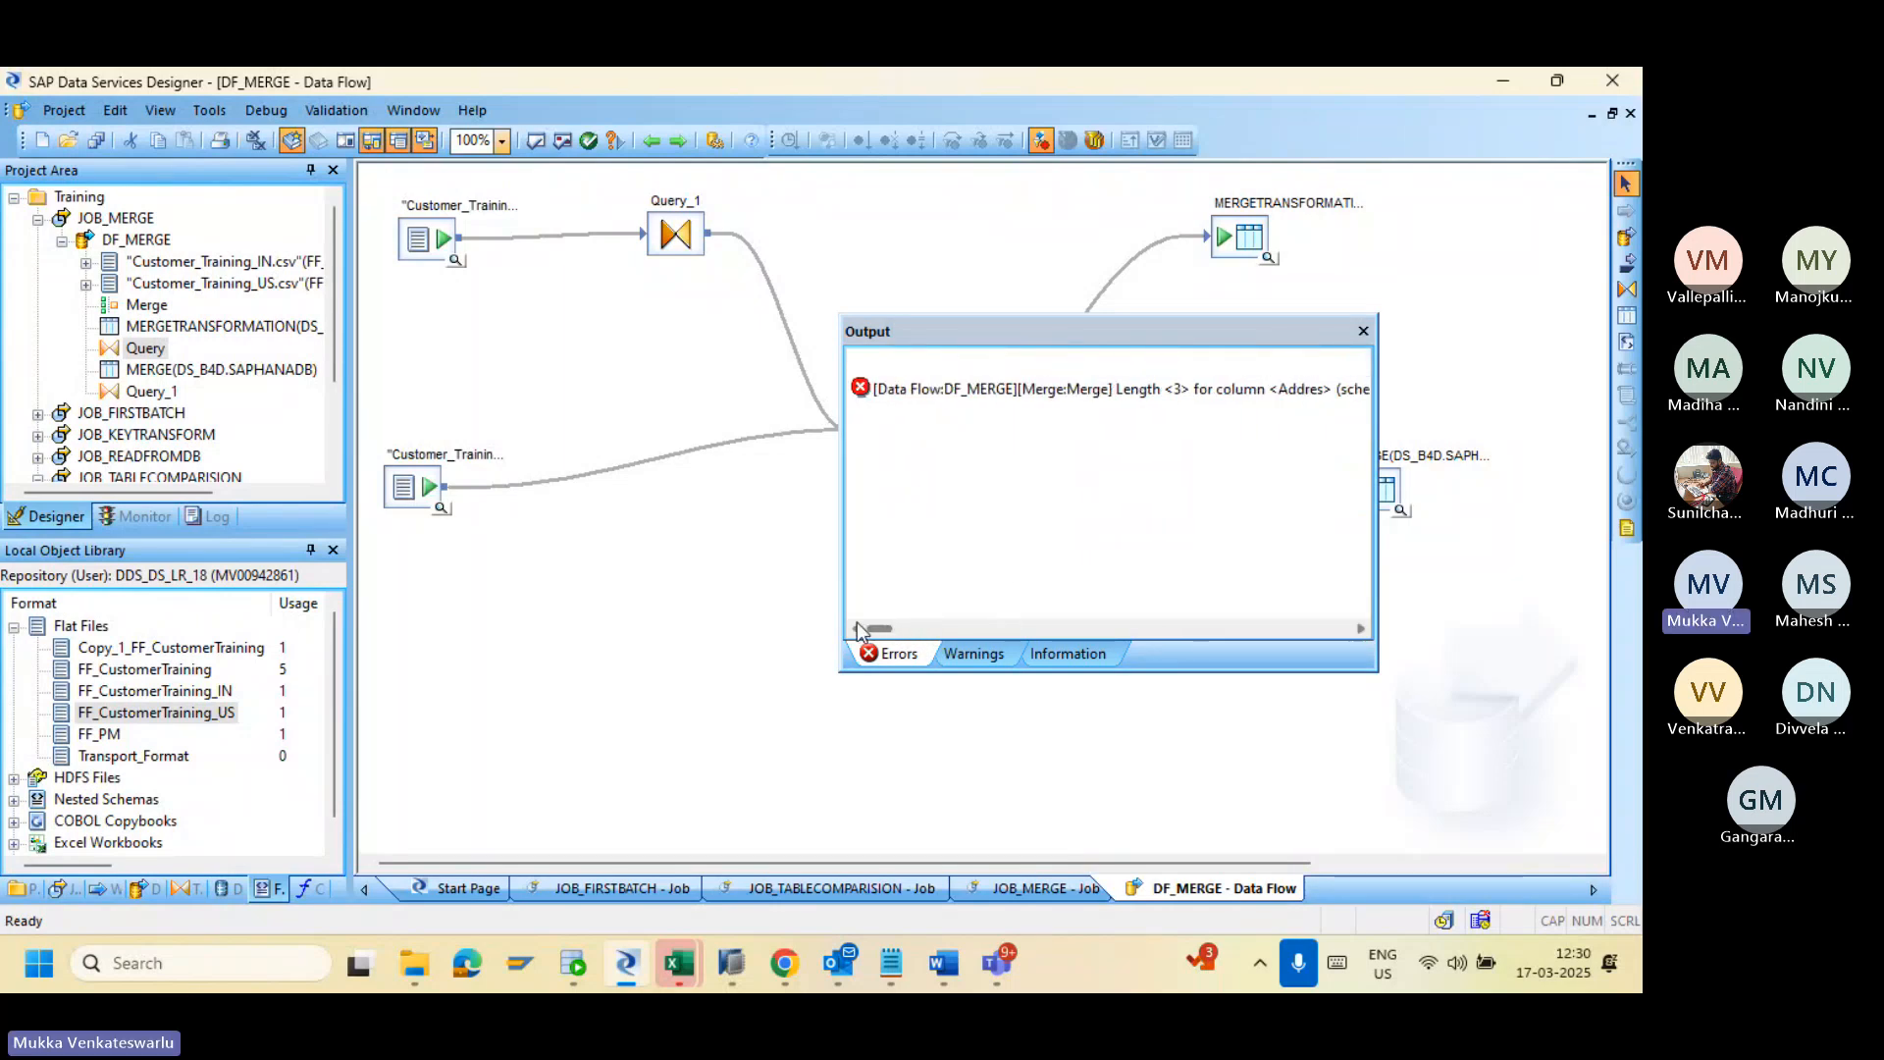
left_click(1363, 332)
double_click(913, 429)
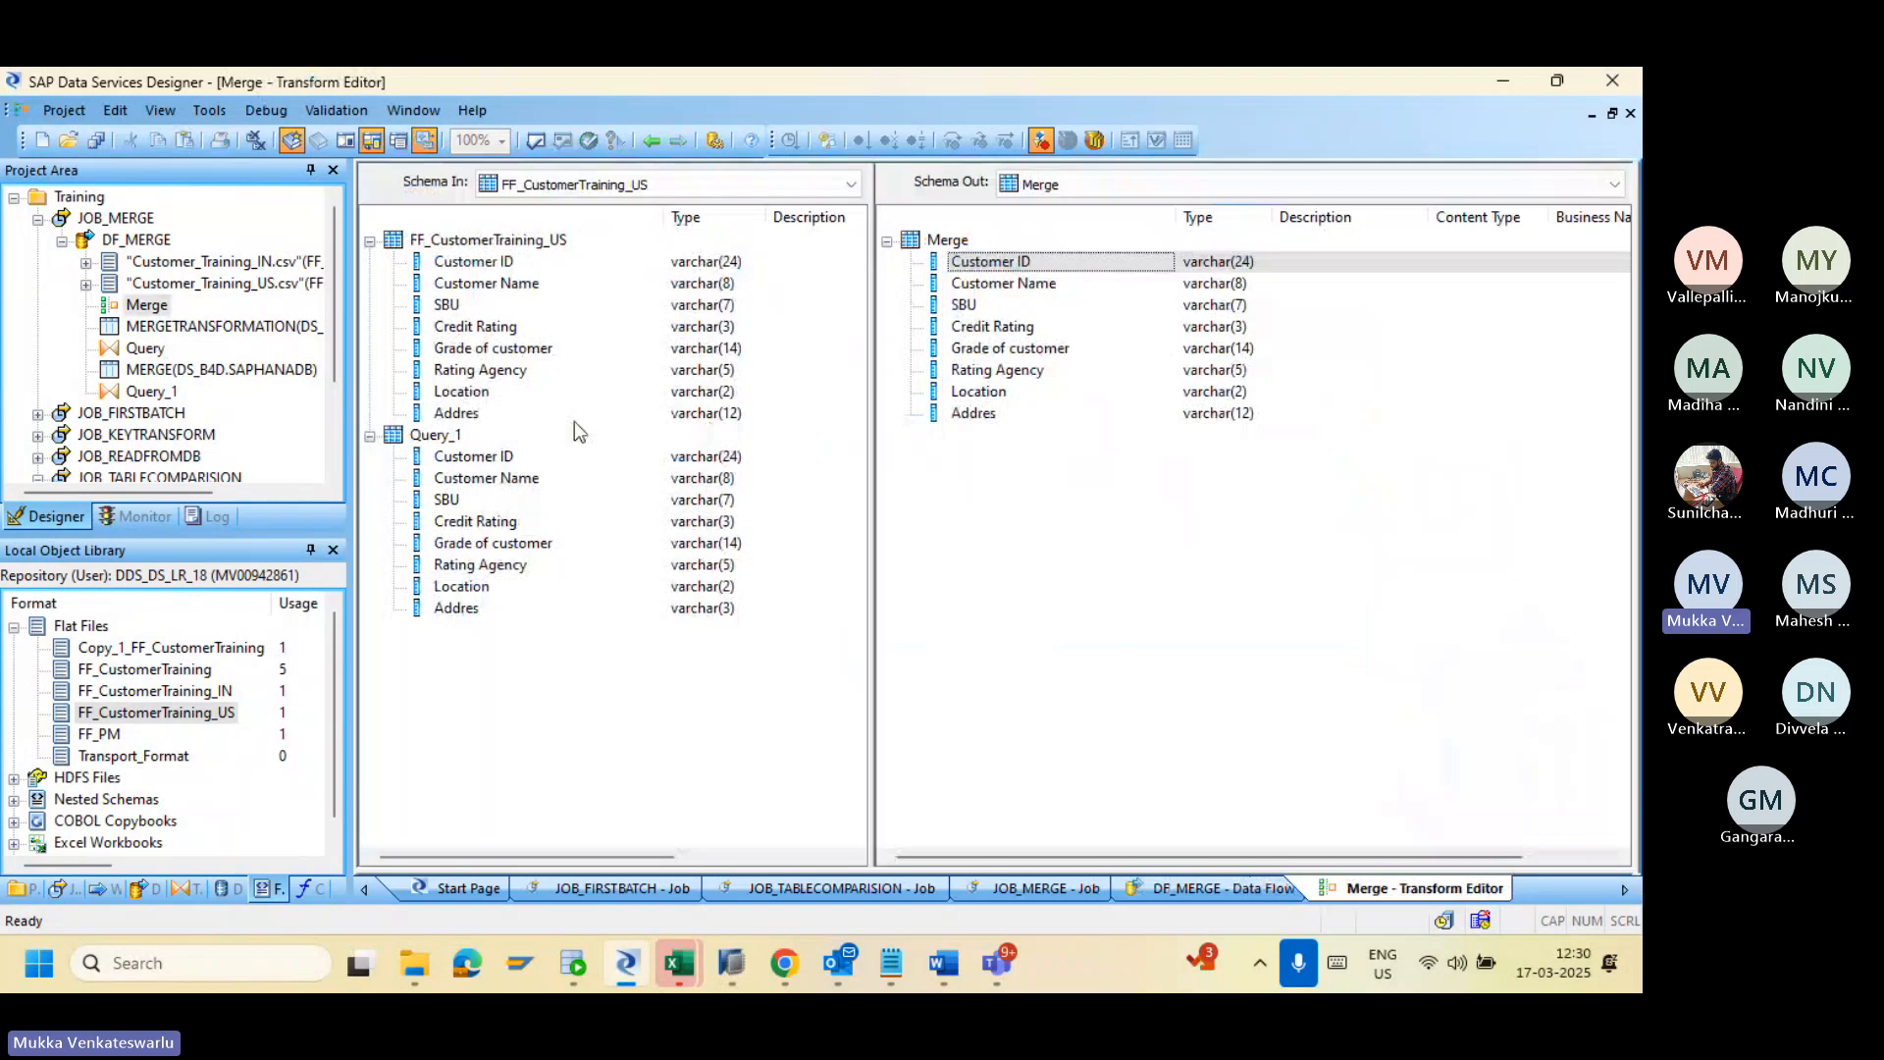
left_click(650, 145)
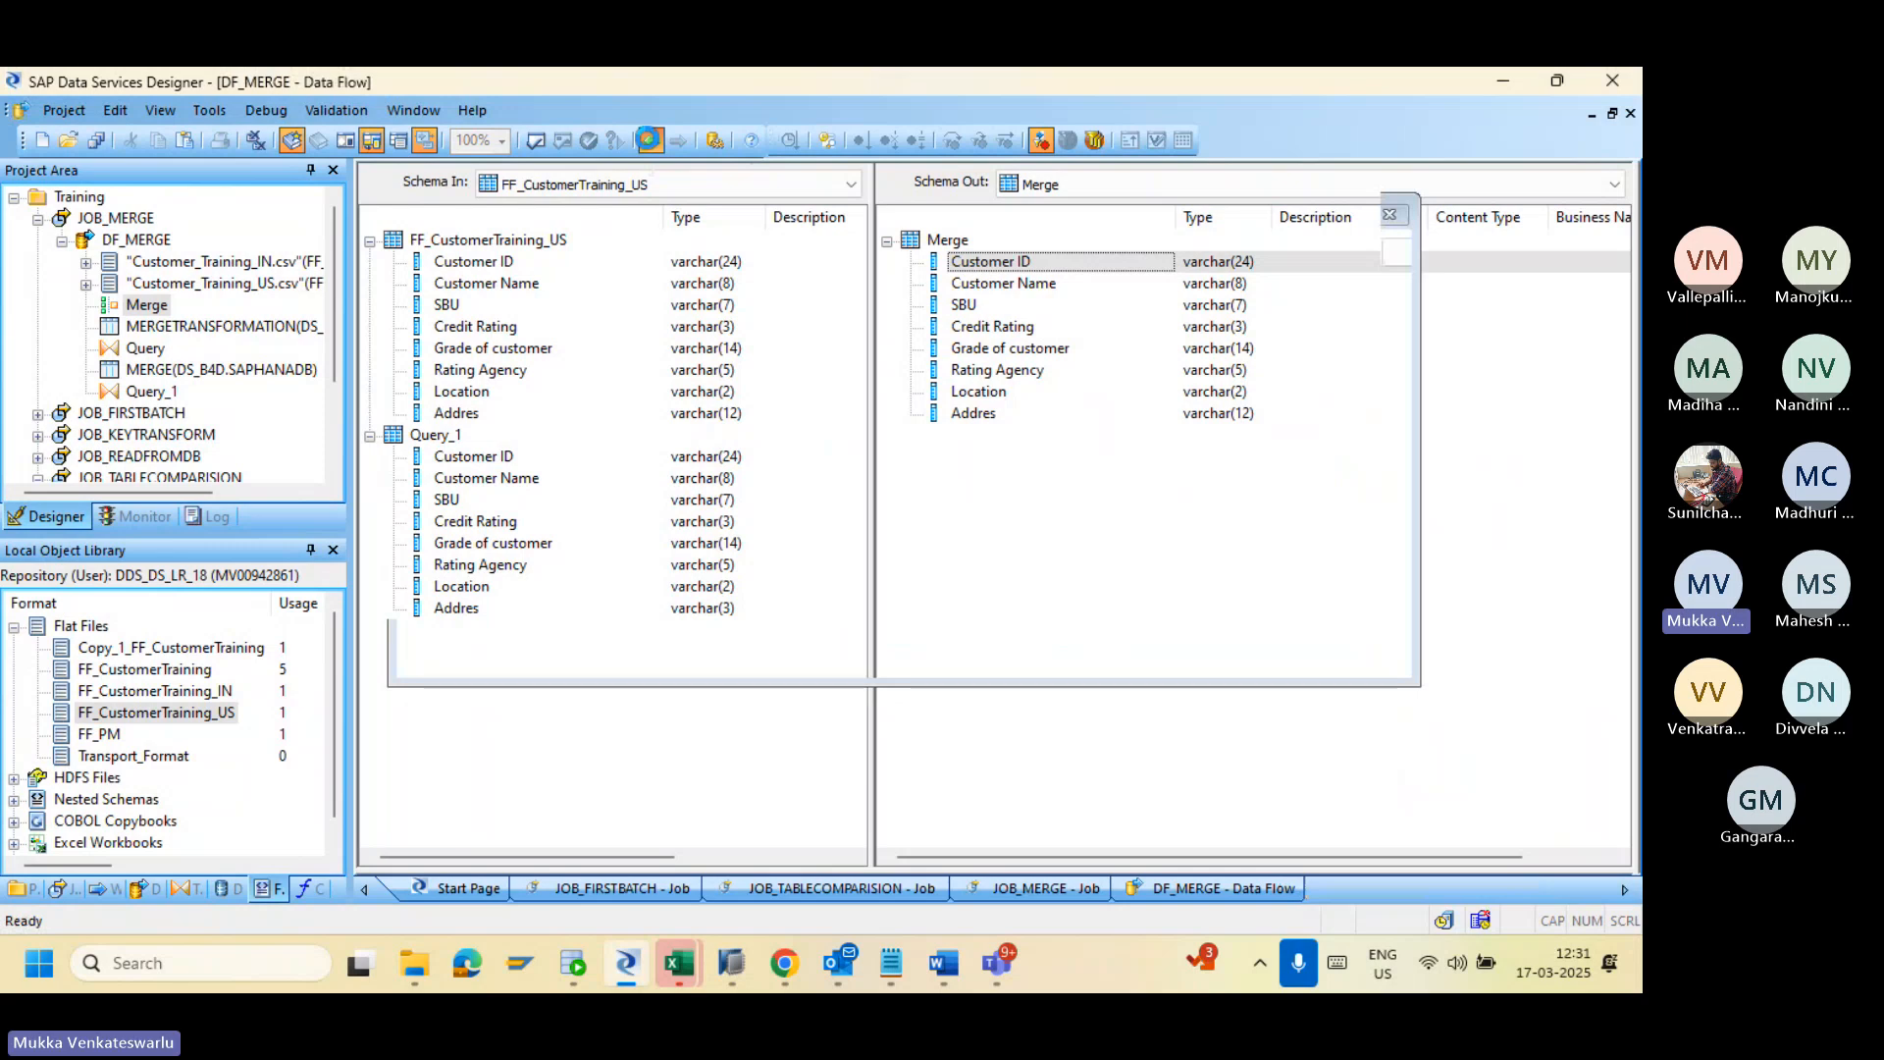
Step: Set the length of the Addres output column in Query_1 to 12 and return to the data flow
double_click(674, 236)
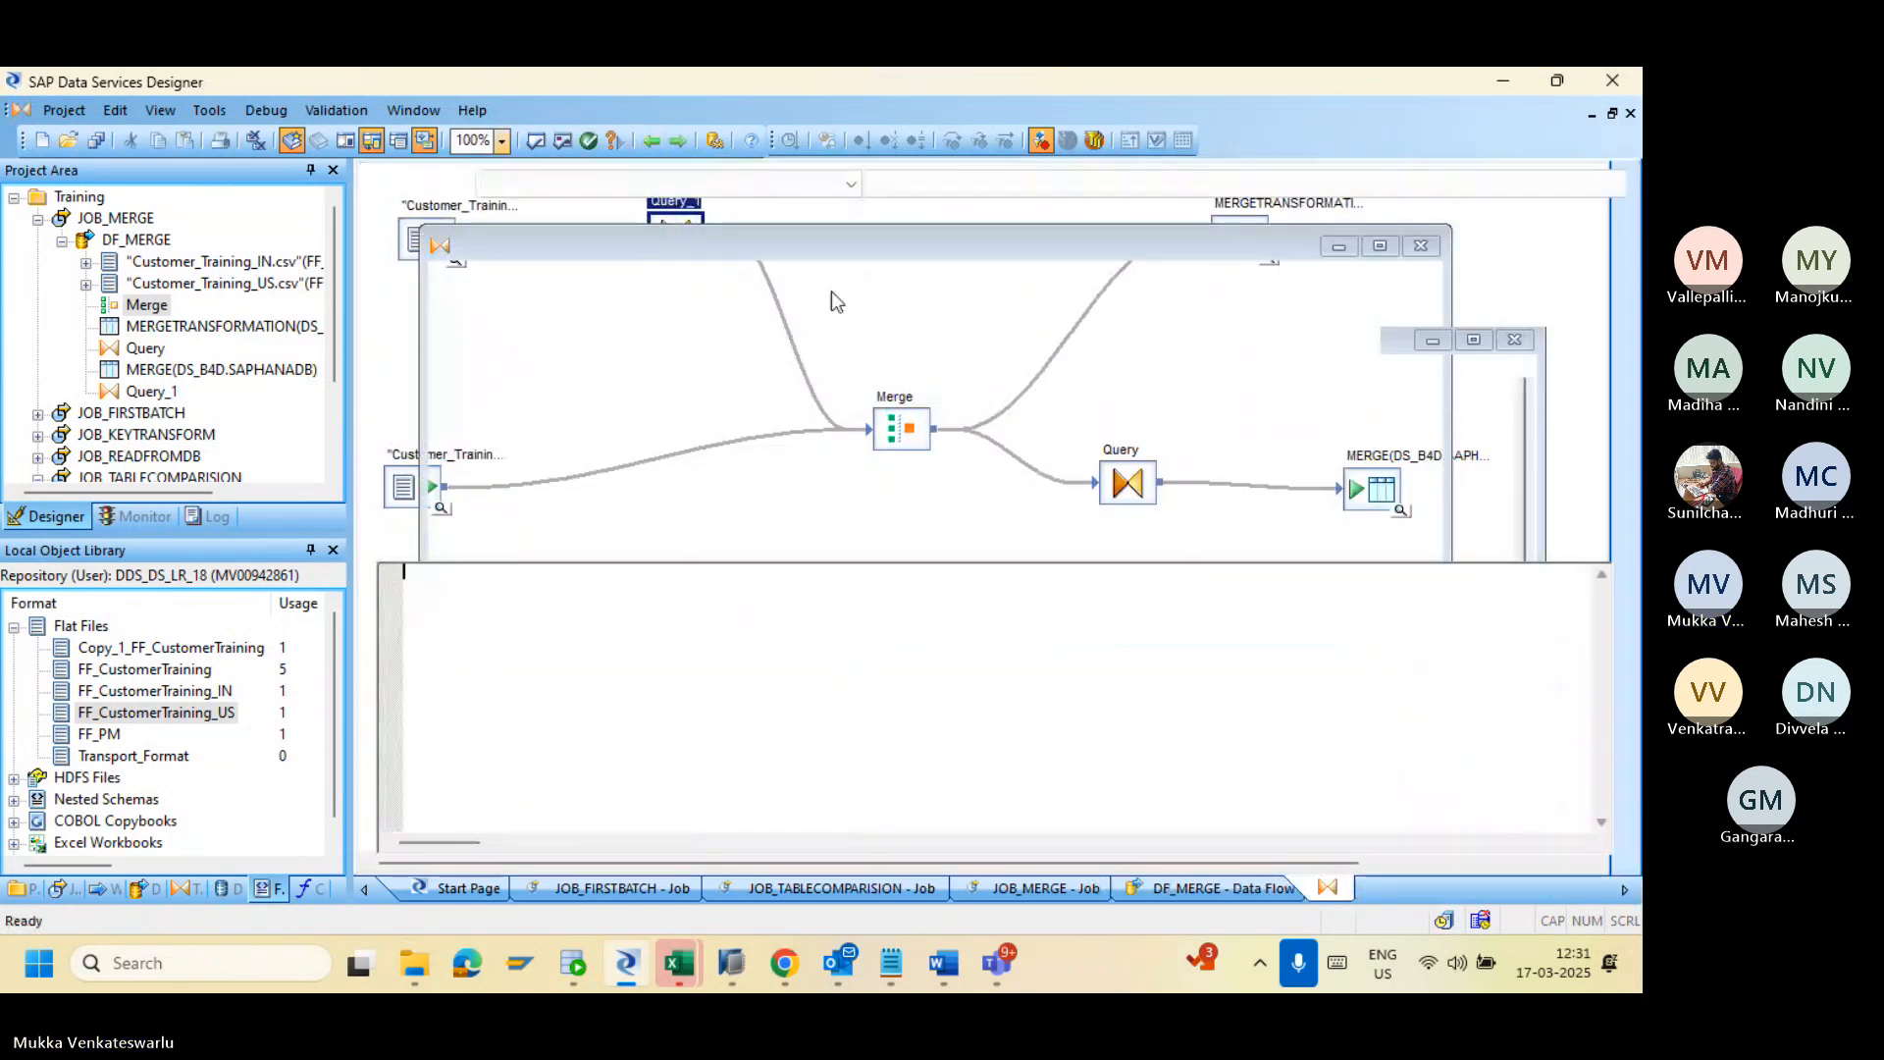
double_click(977, 414)
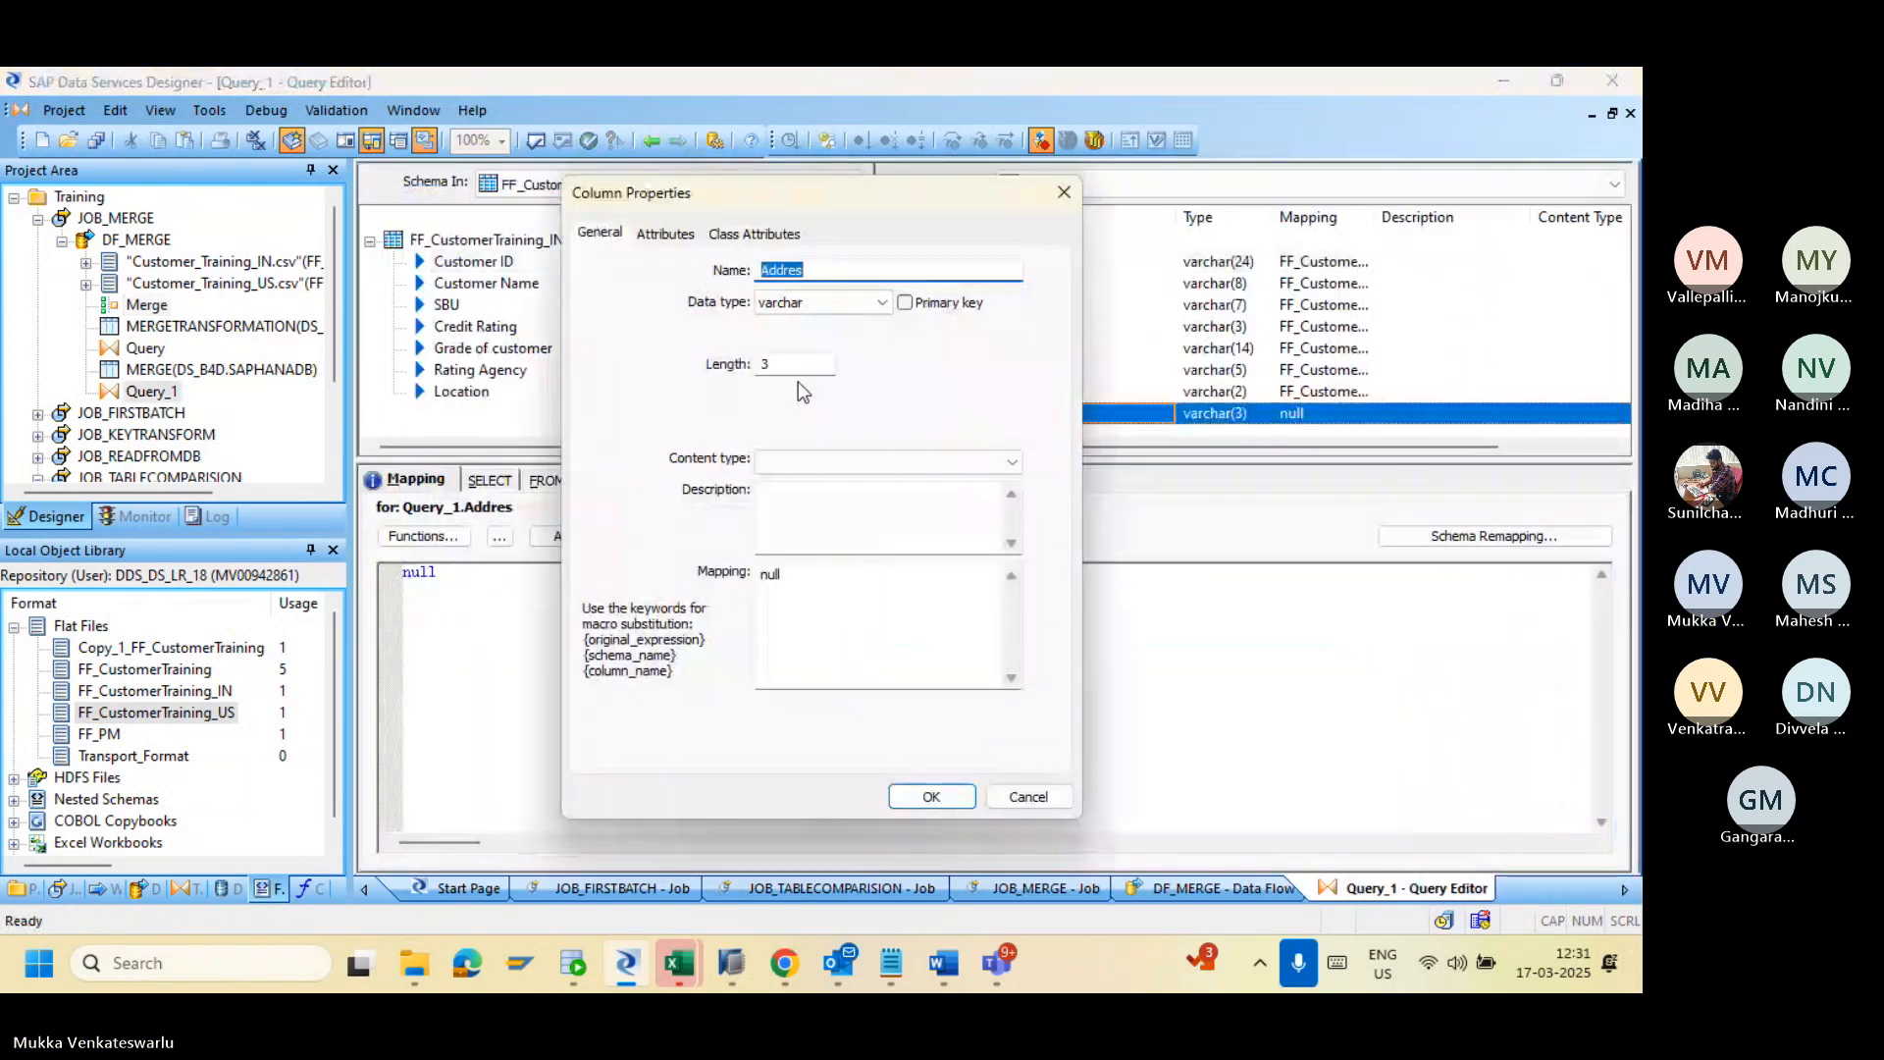
left_click(789, 371)
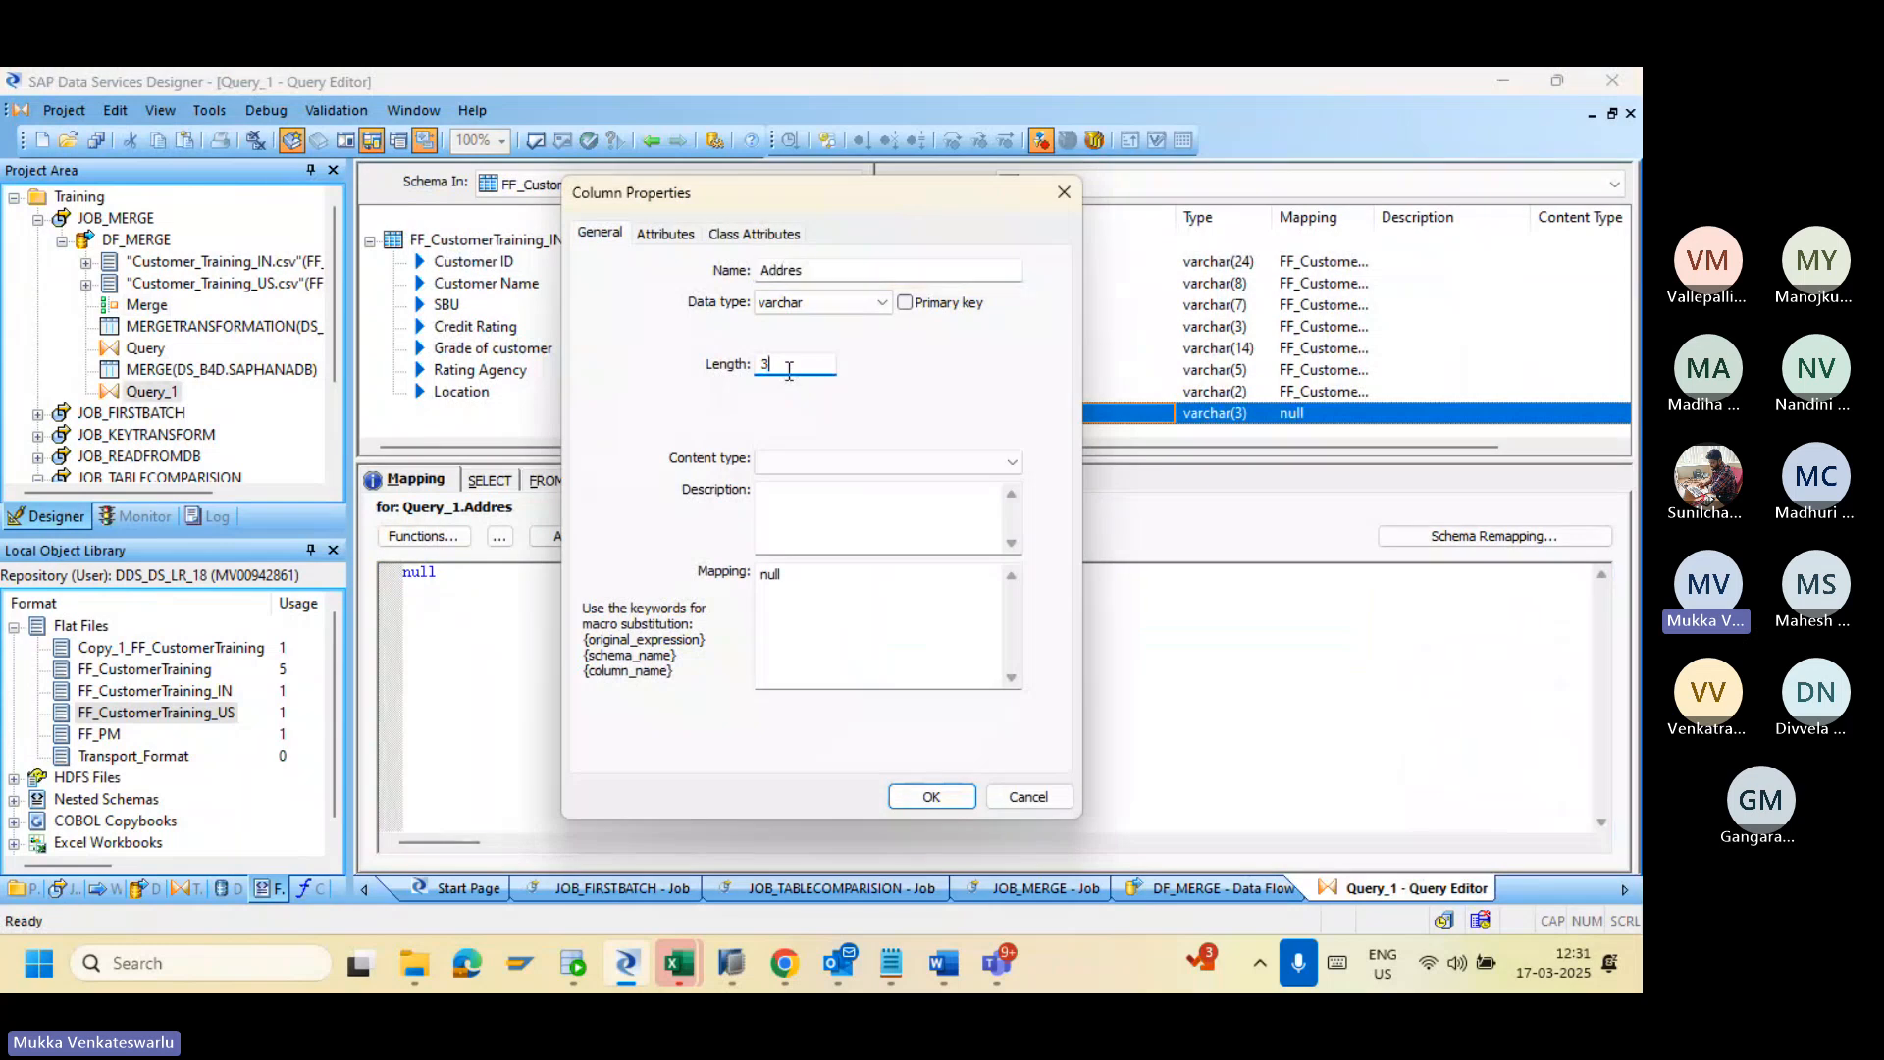
key("BackSpace")
type("12")
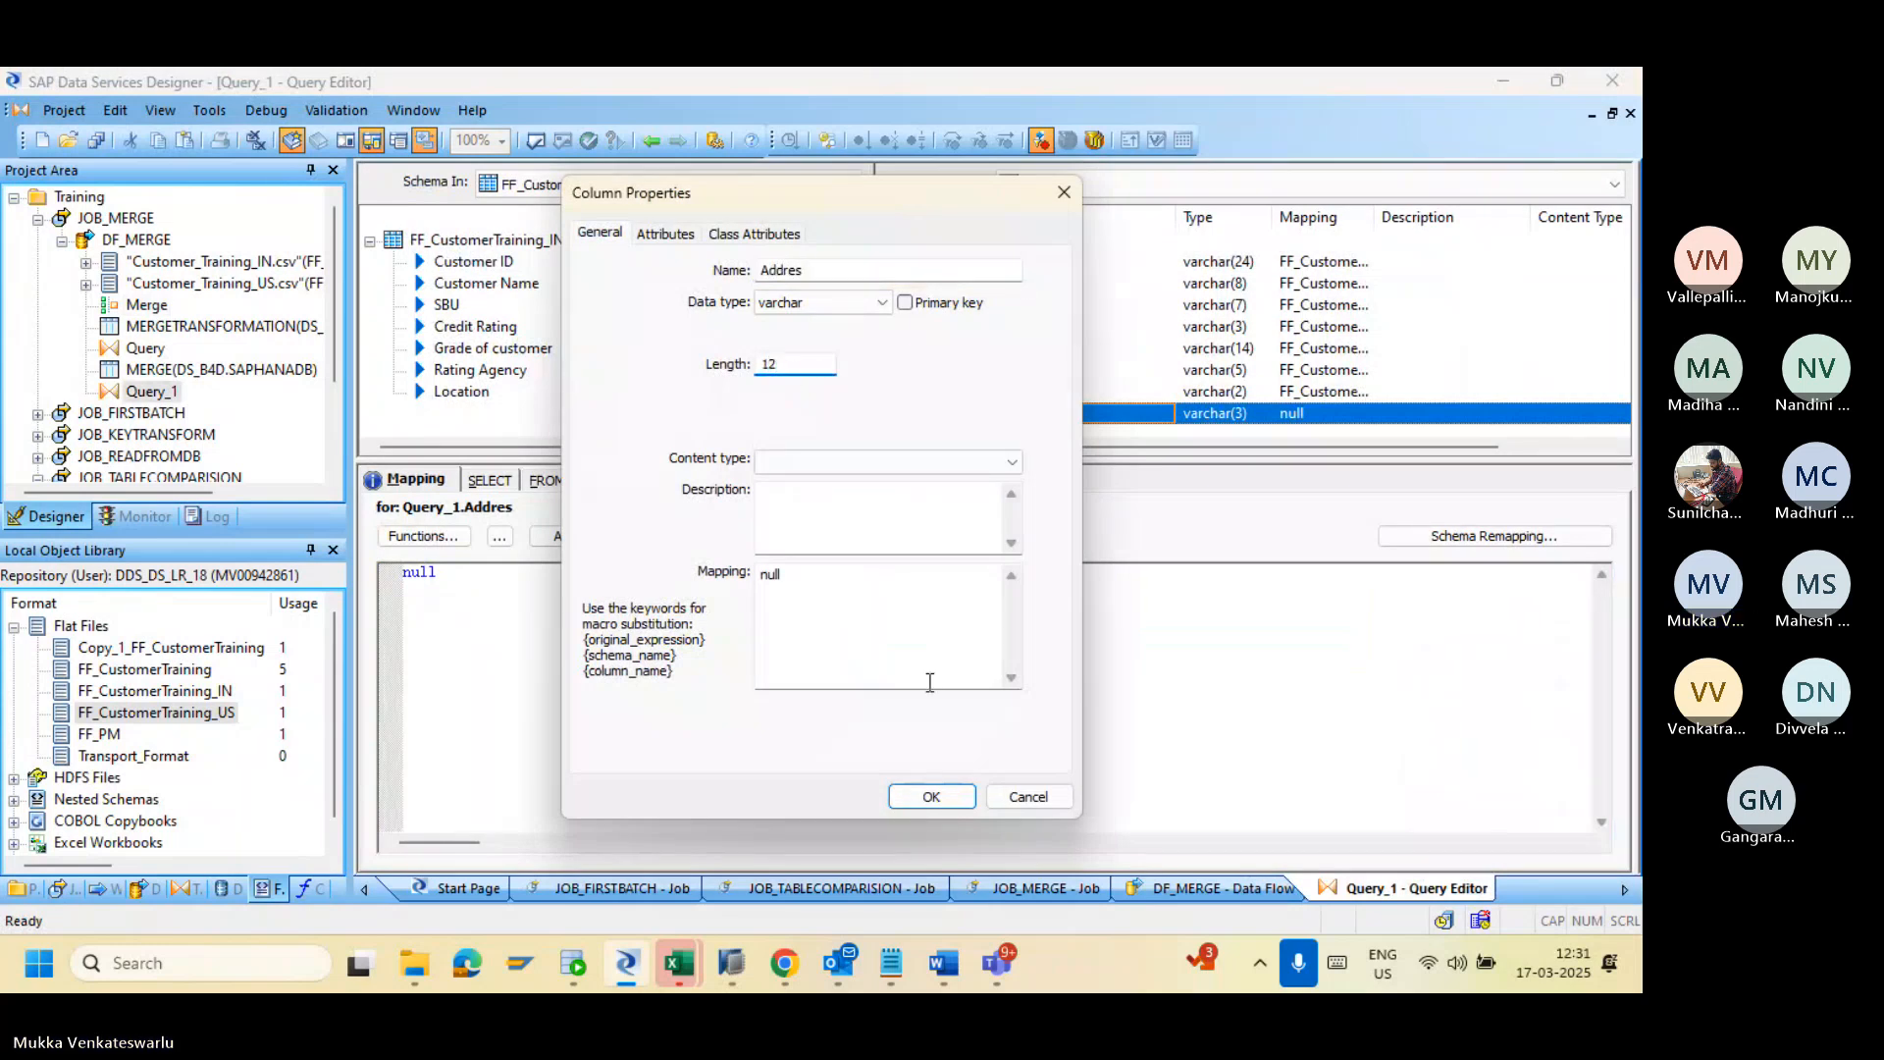
left_click(931, 796)
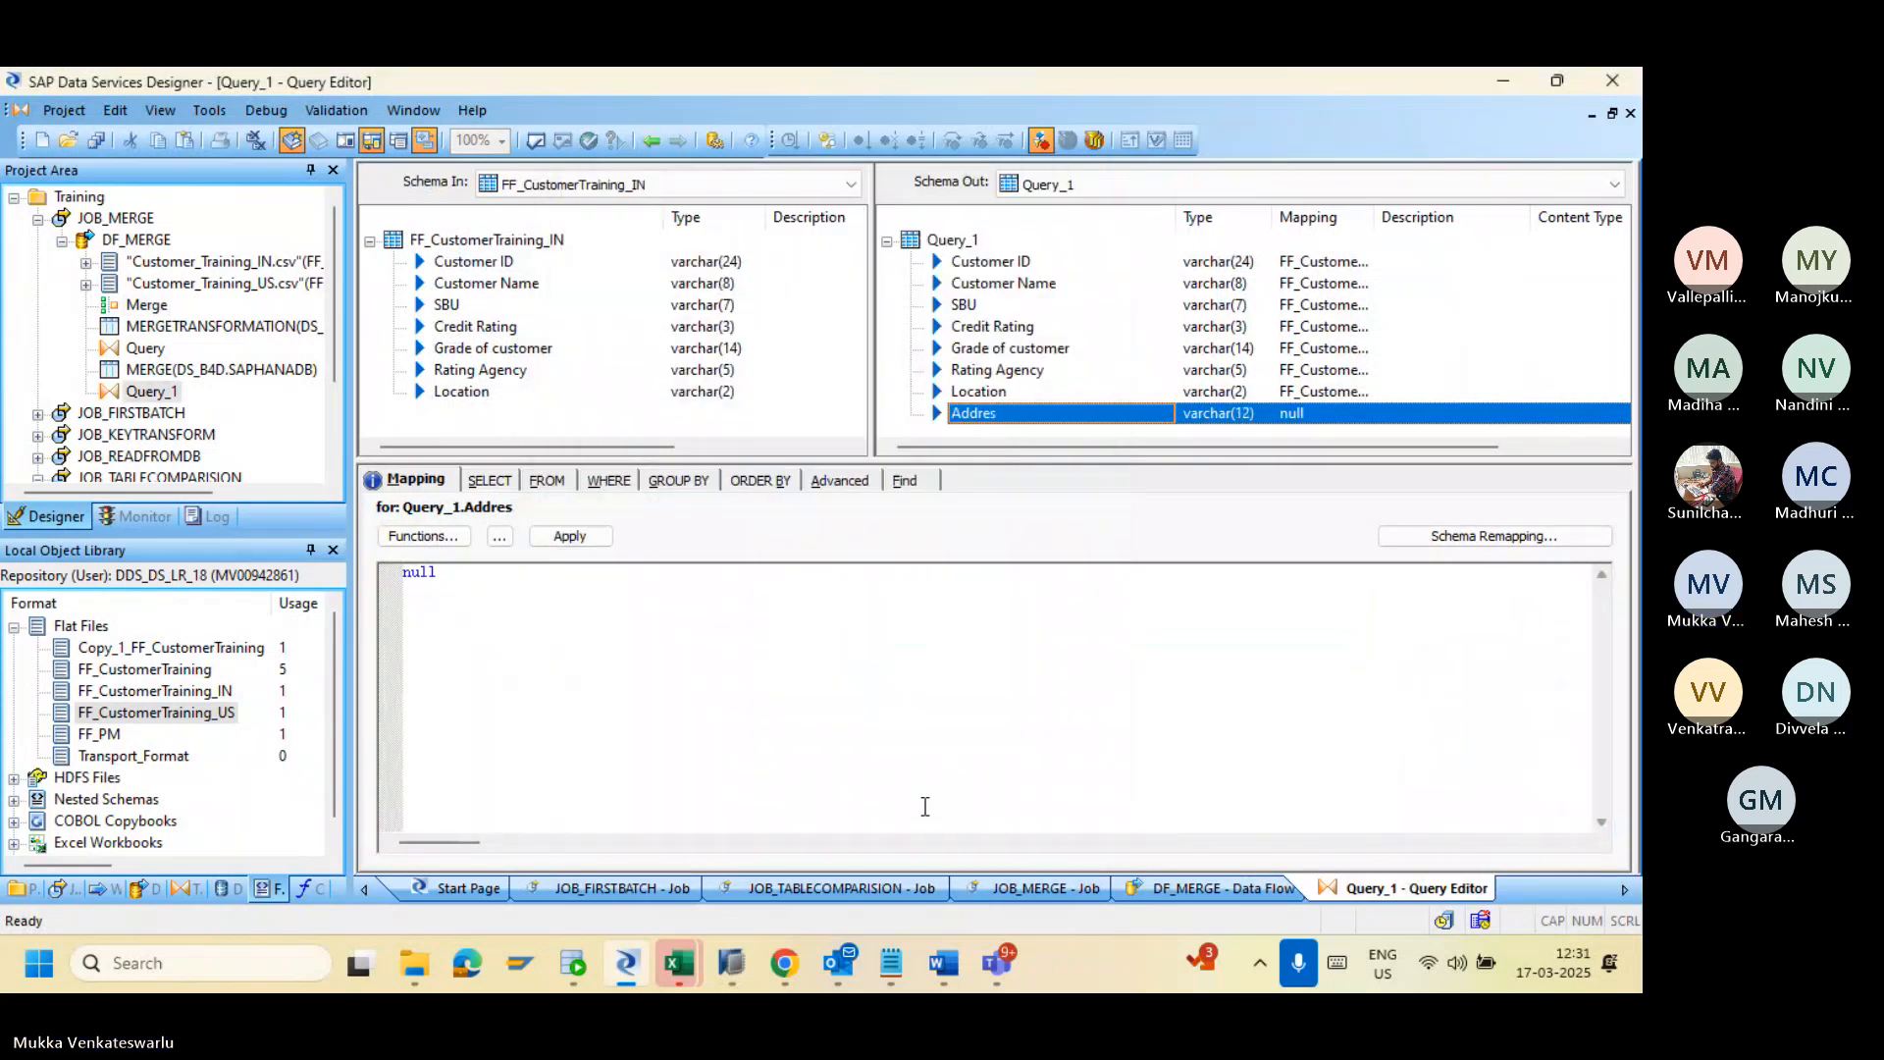
left_click(649, 141)
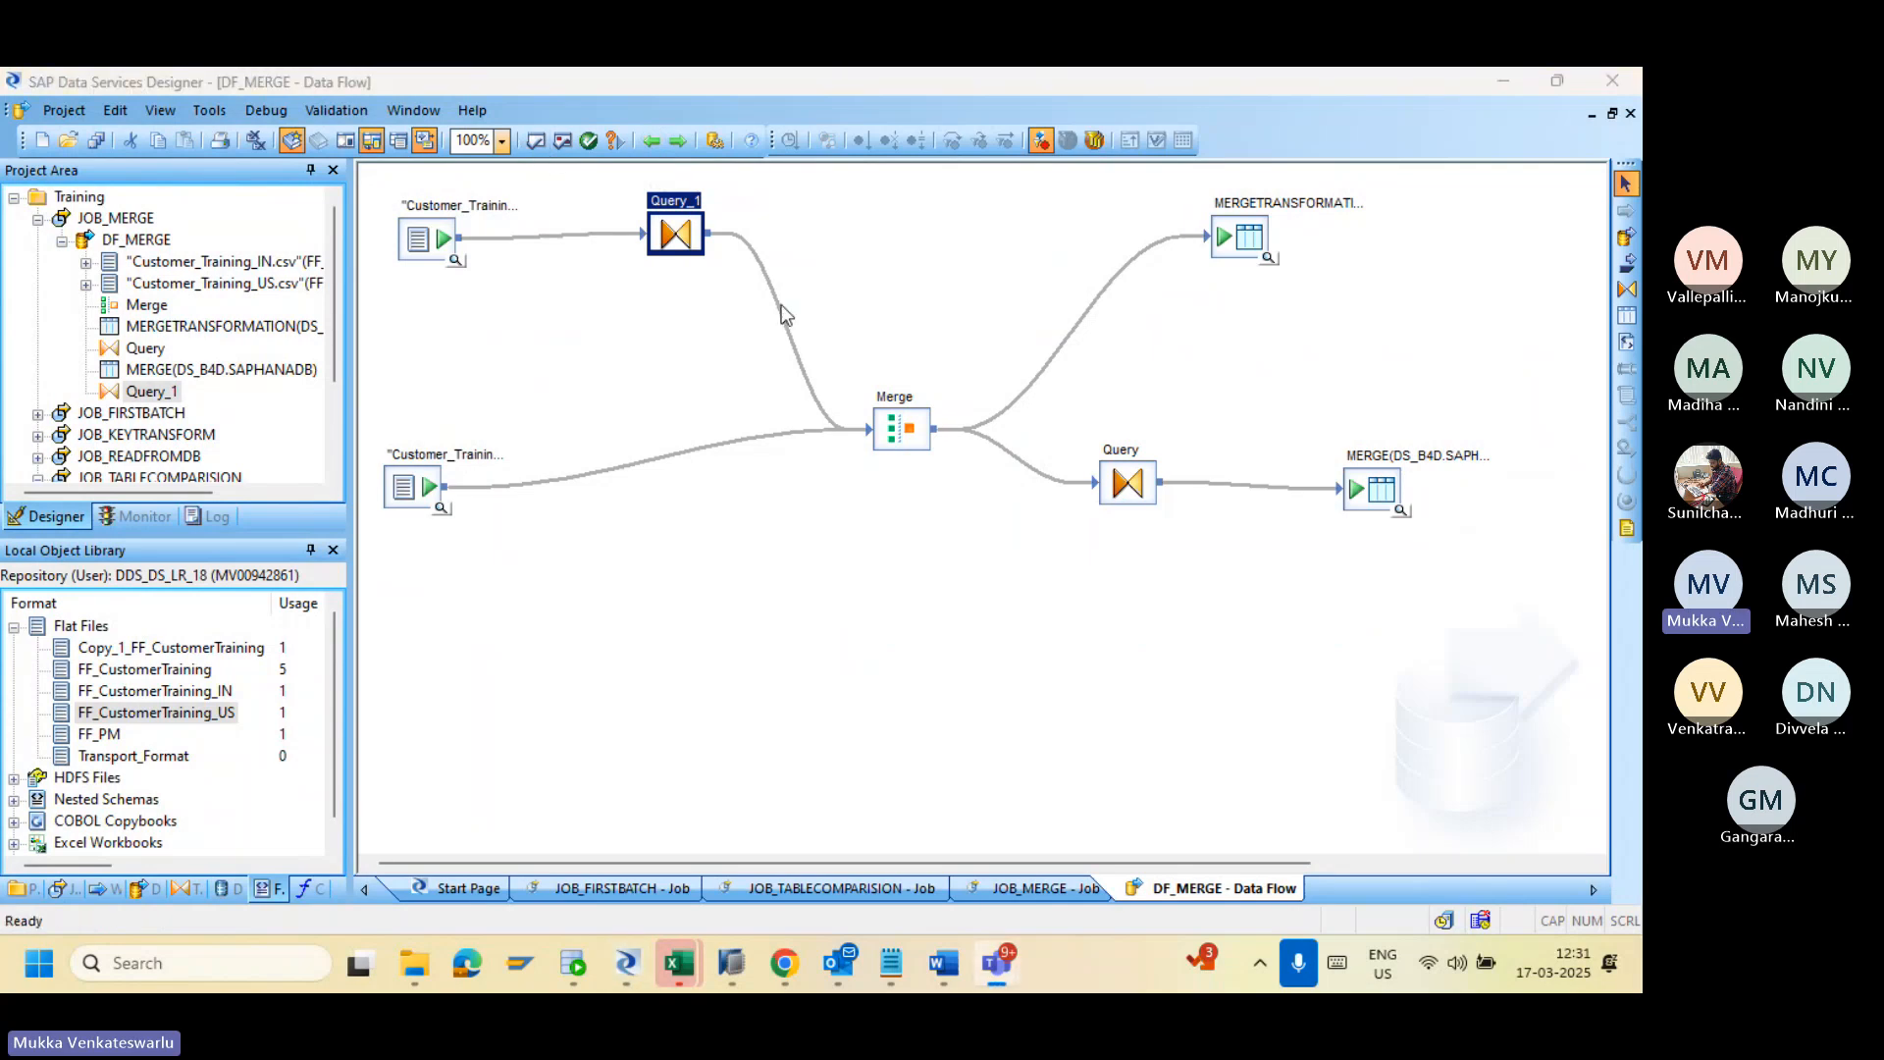
Step: Validate DF_MERGE and save all changes to the data flow
left_click(535, 148)
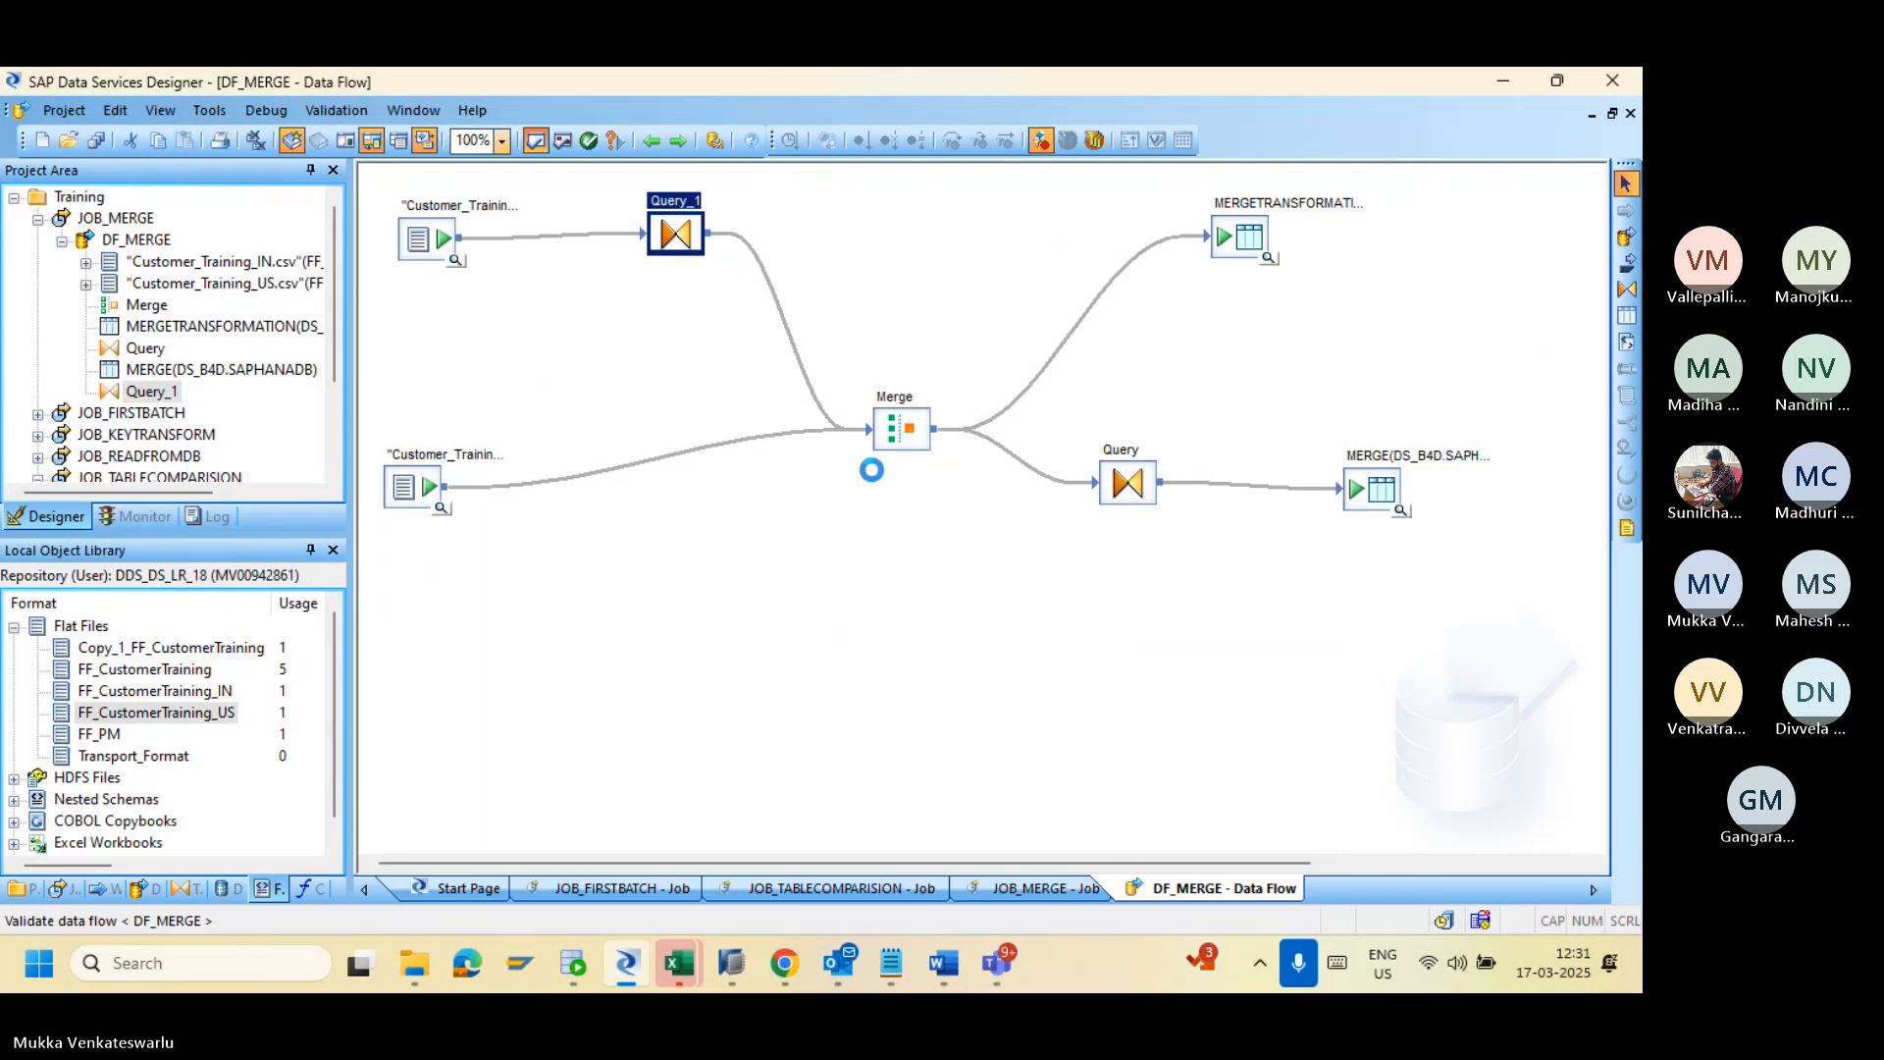
left_click(1364, 330)
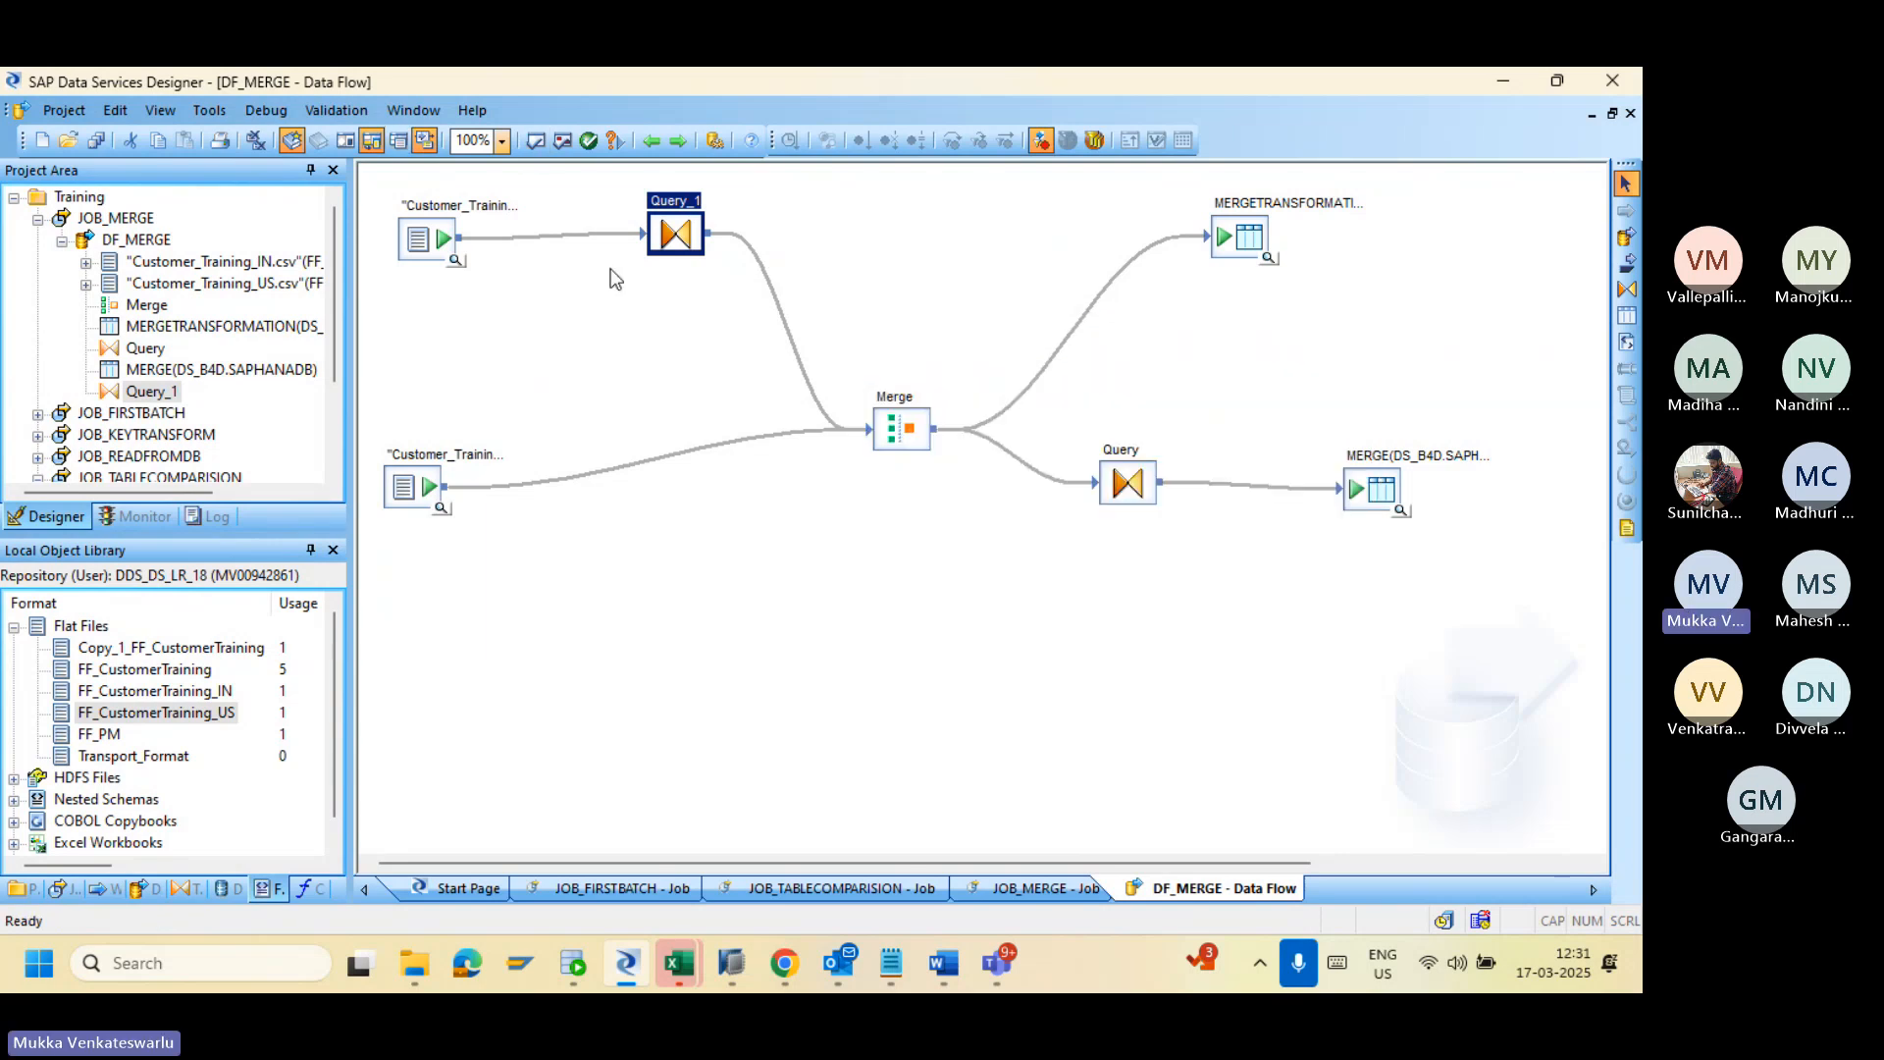
left_click(95, 140)
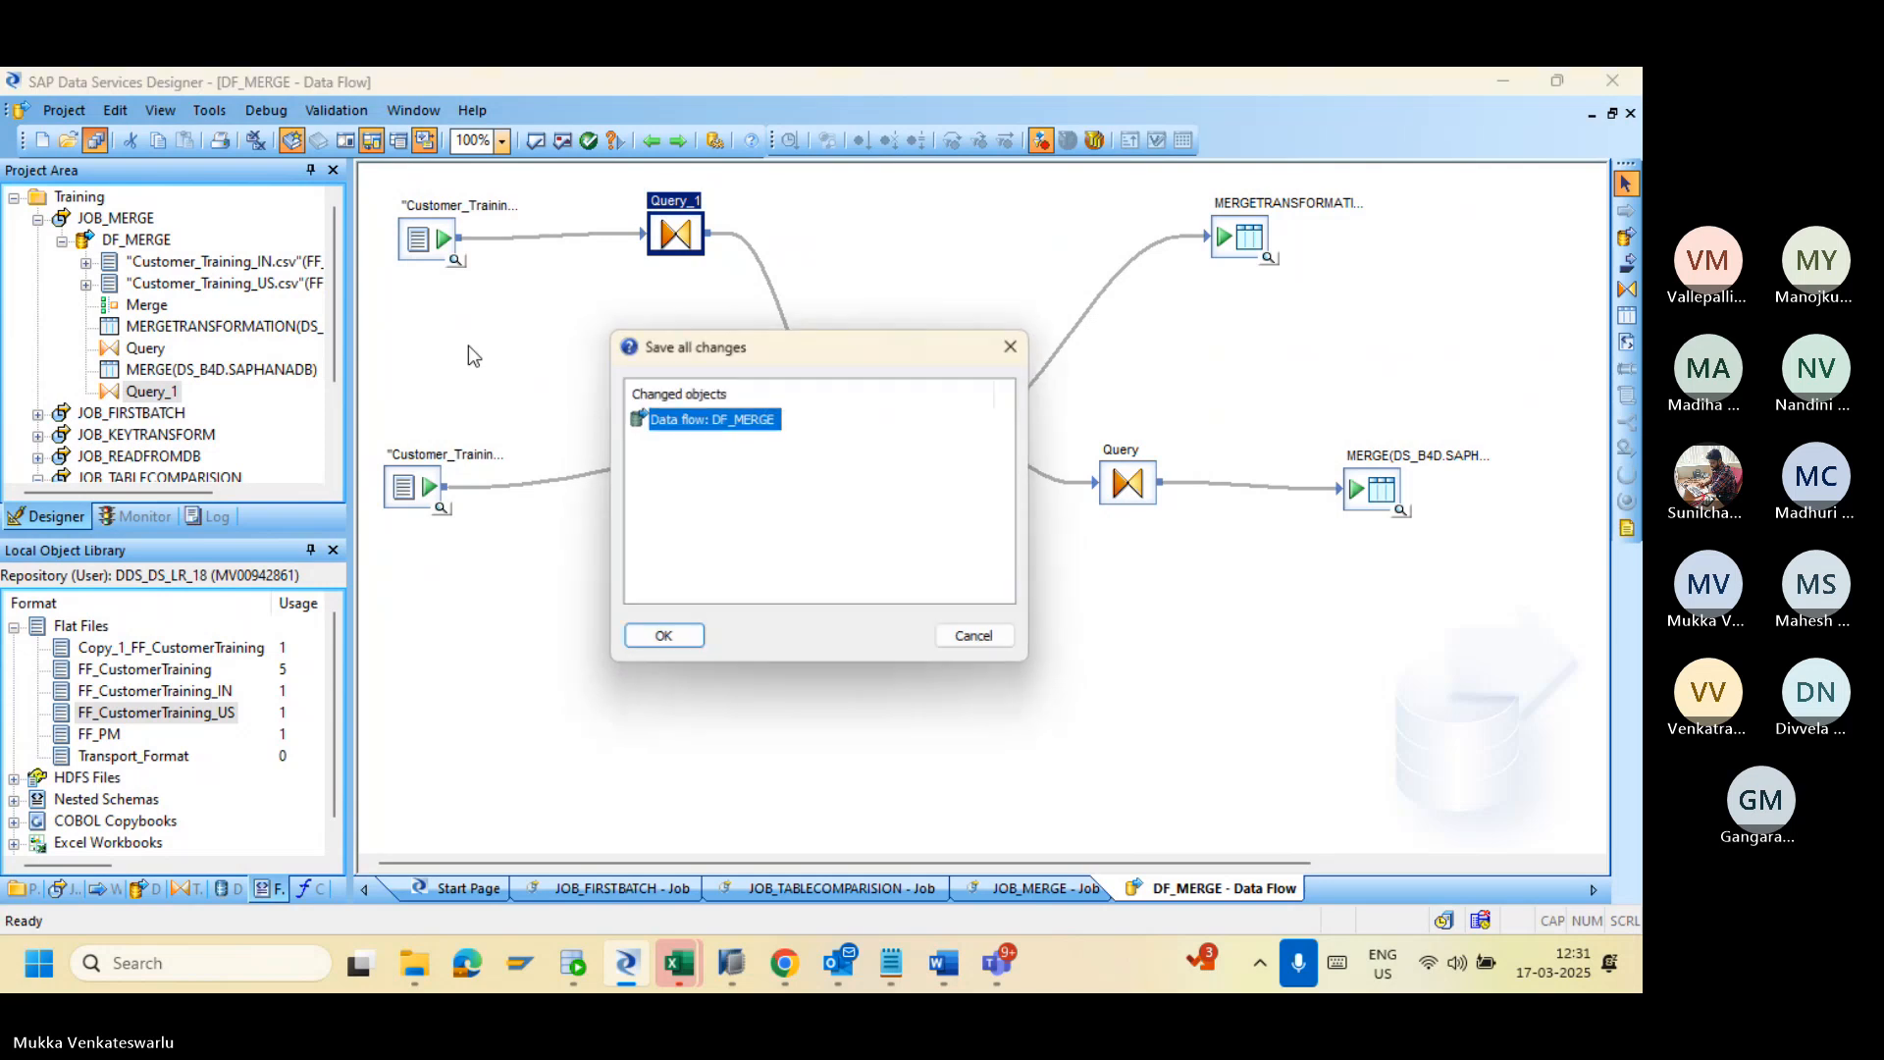
left_click(671, 634)
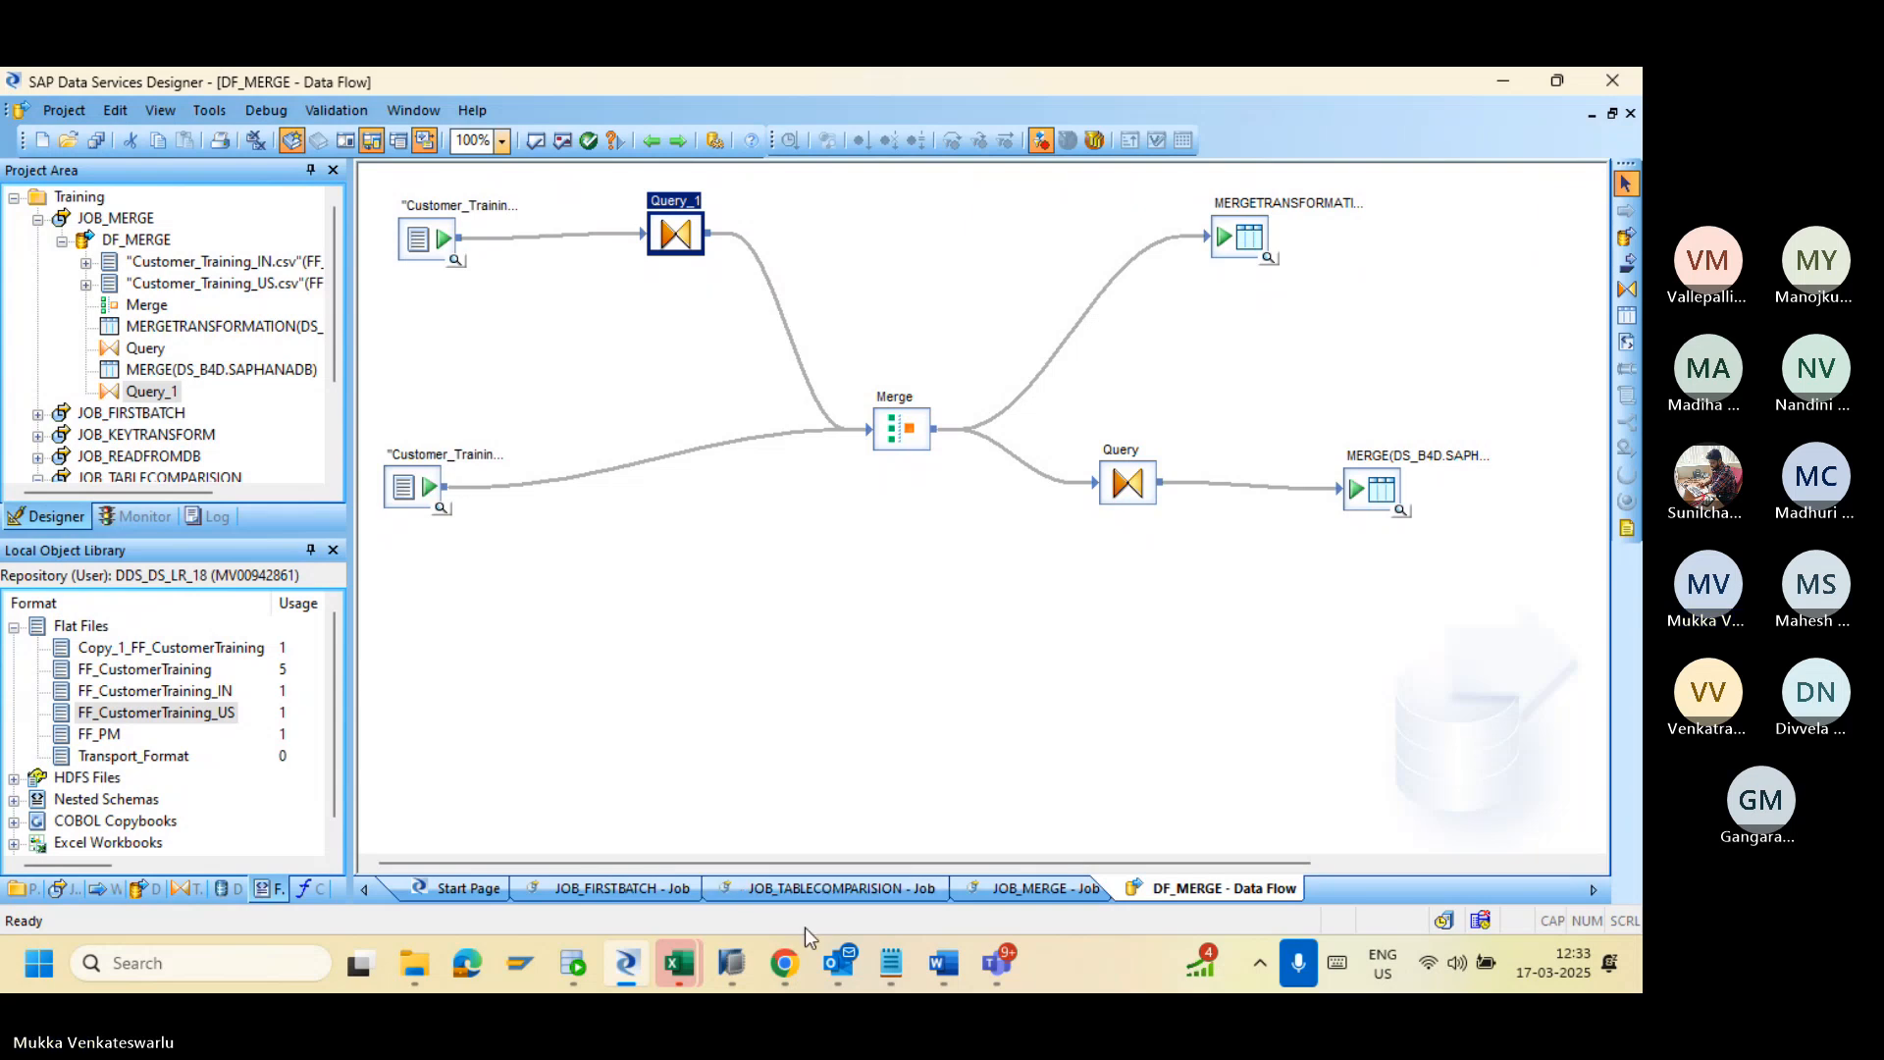
Step: Switch to the SAP Data Services Management Console in Chrome and execute the batch job JOB_MERGE
left_click(784, 964)
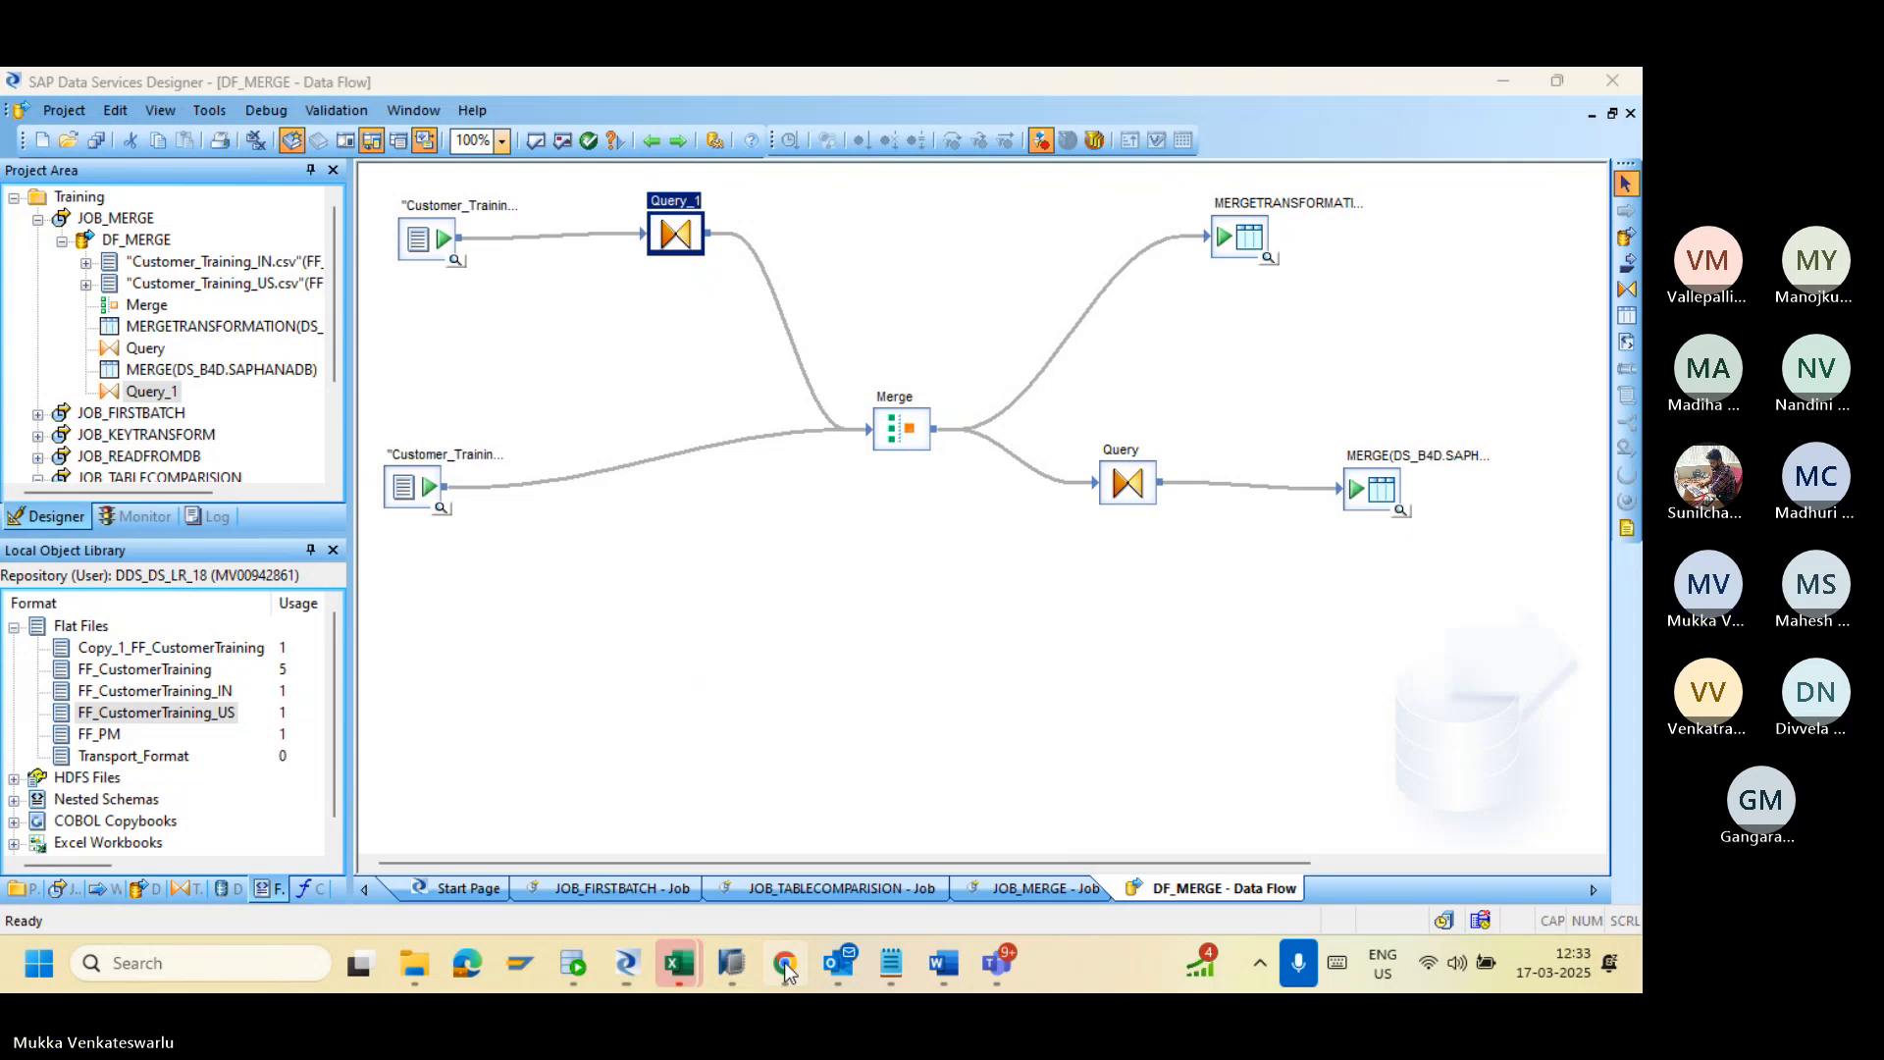
left_click(784, 964)
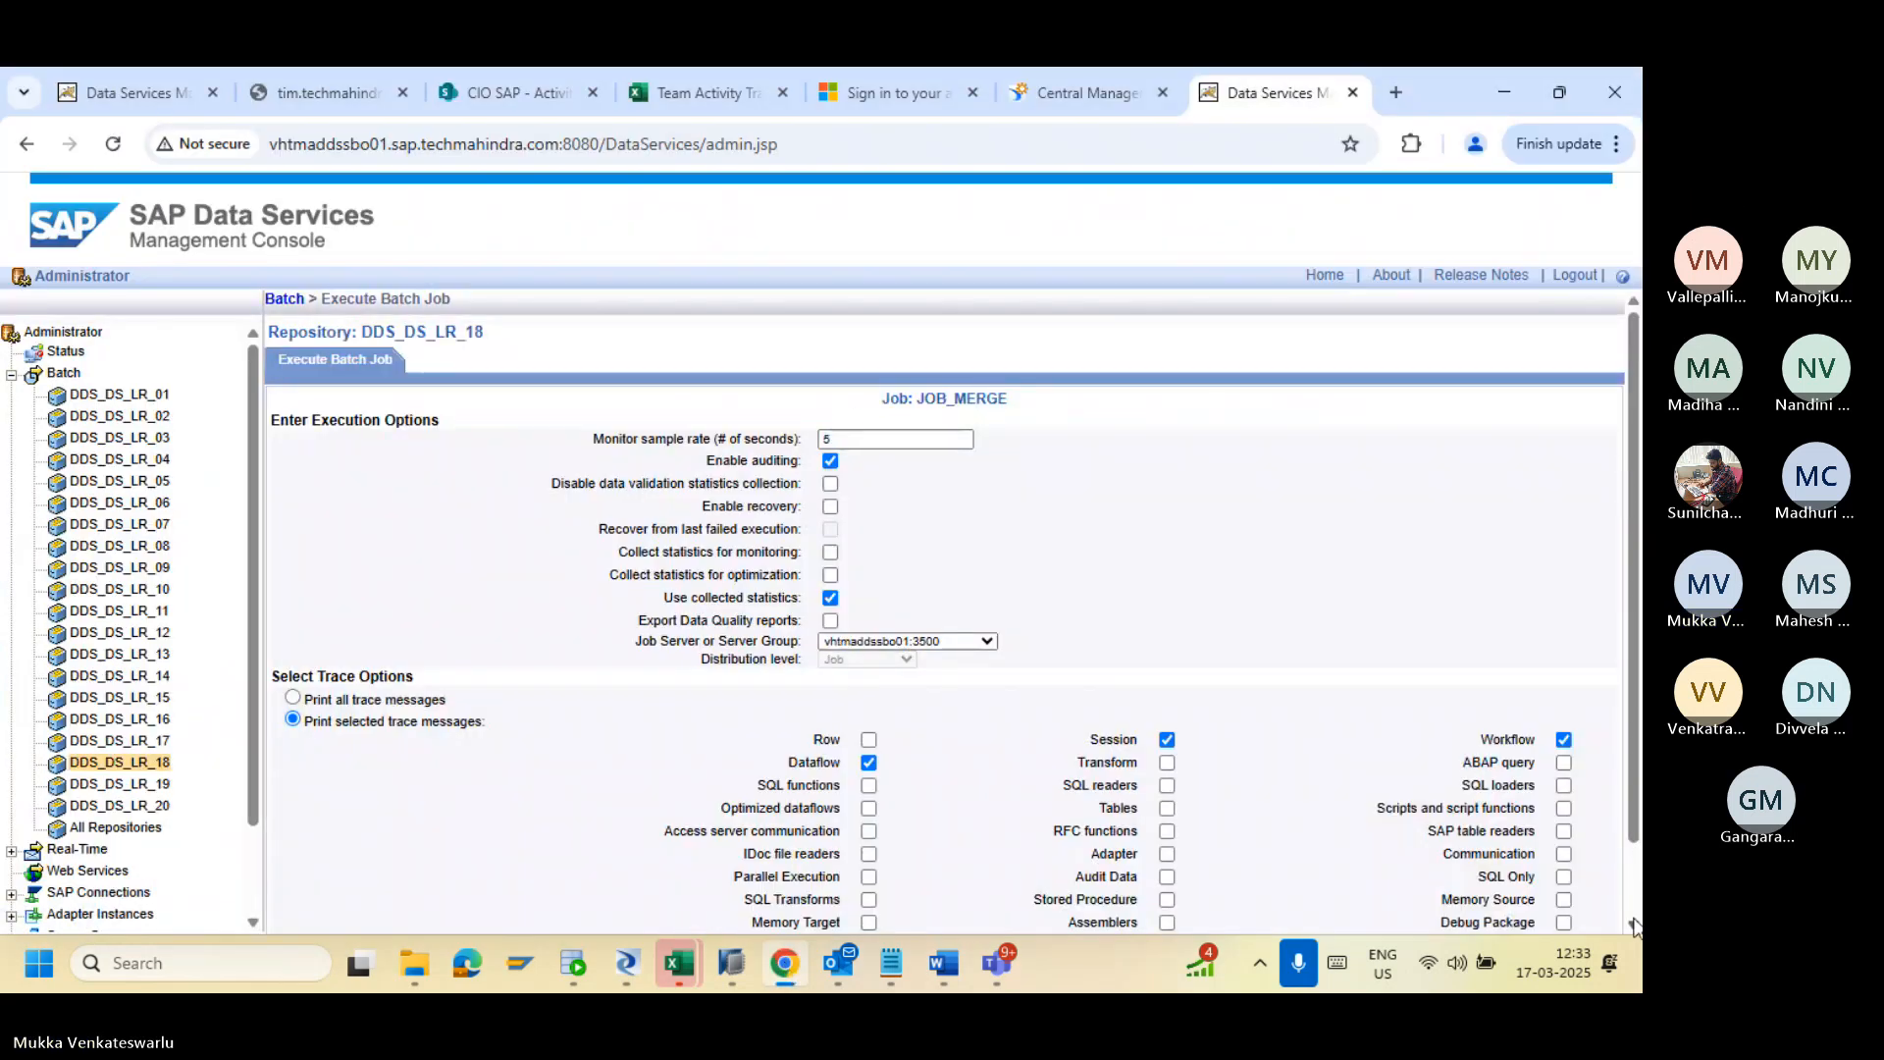
scroll(1634, 924, "down", 1)
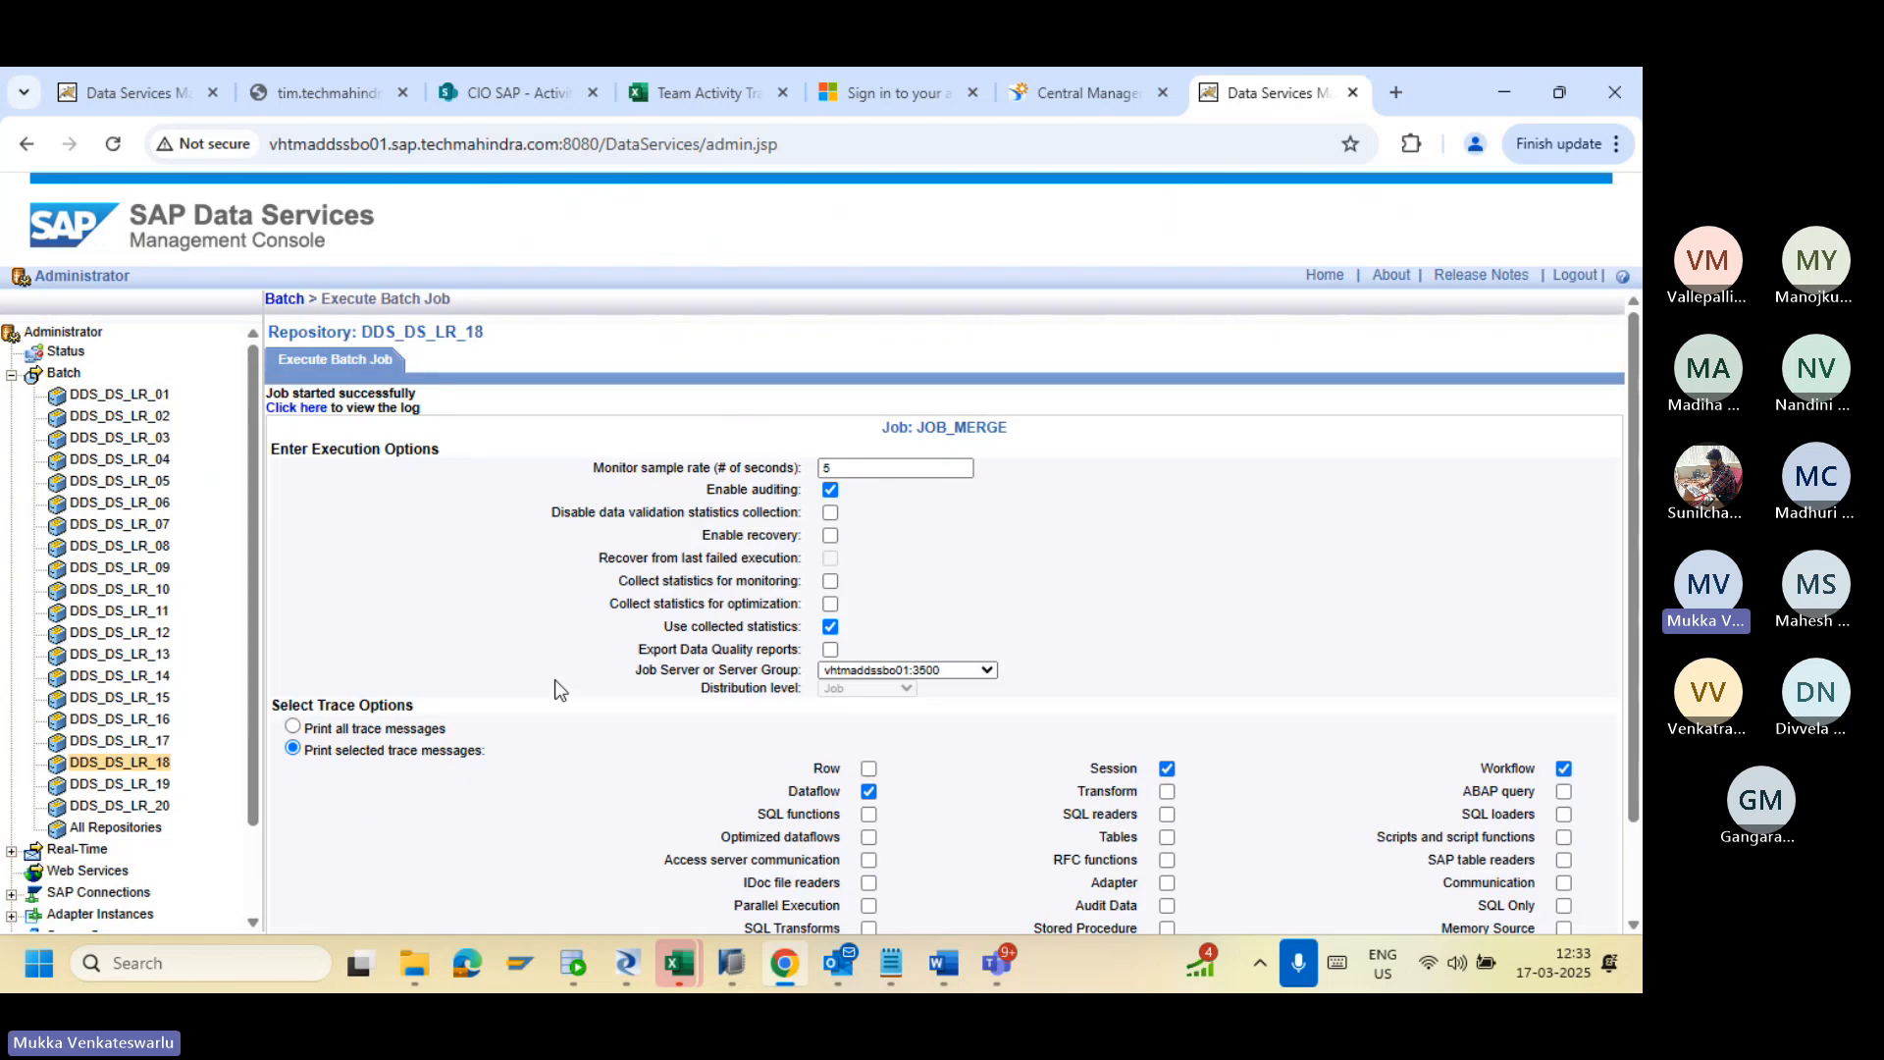
Step: View the JOB_MERGE execution log, then switch to Data Services Designer and compare the data in the MERGETRANSFORMATION and MERGE target tables
left_click(308, 408)
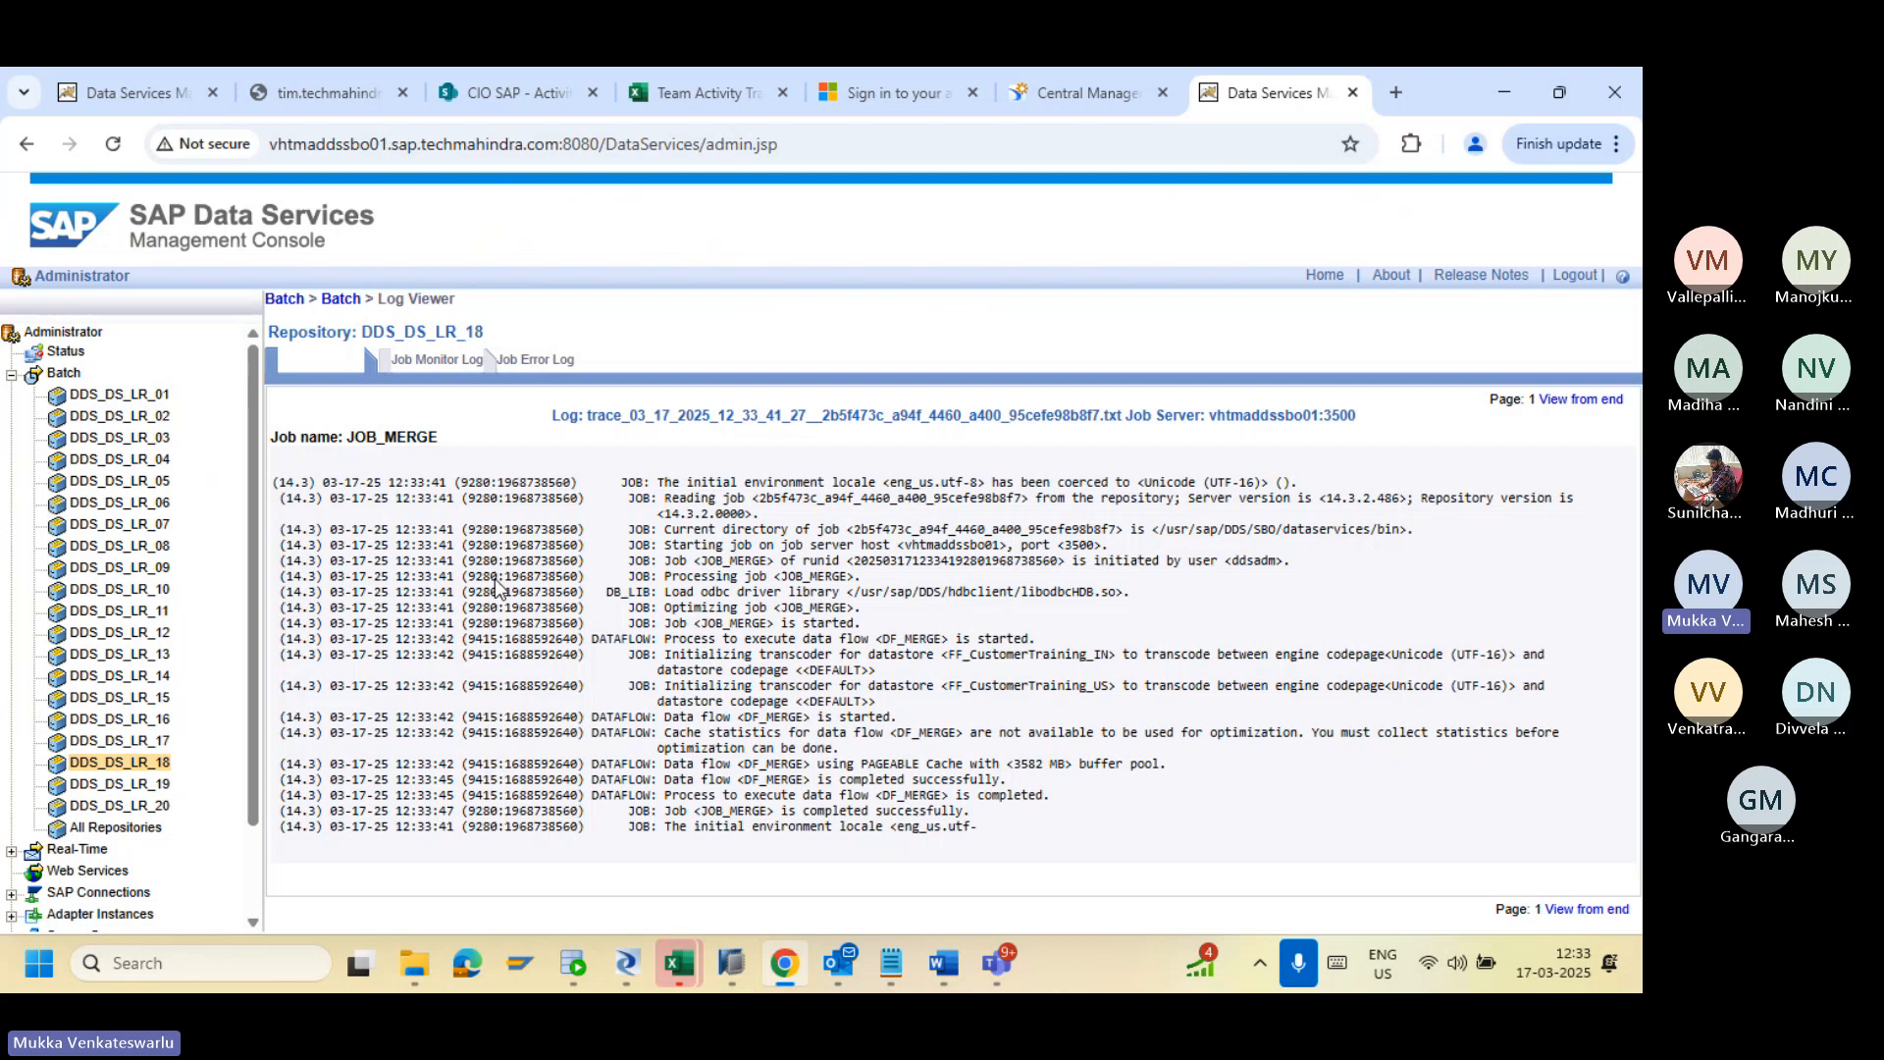
left_click(628, 971)
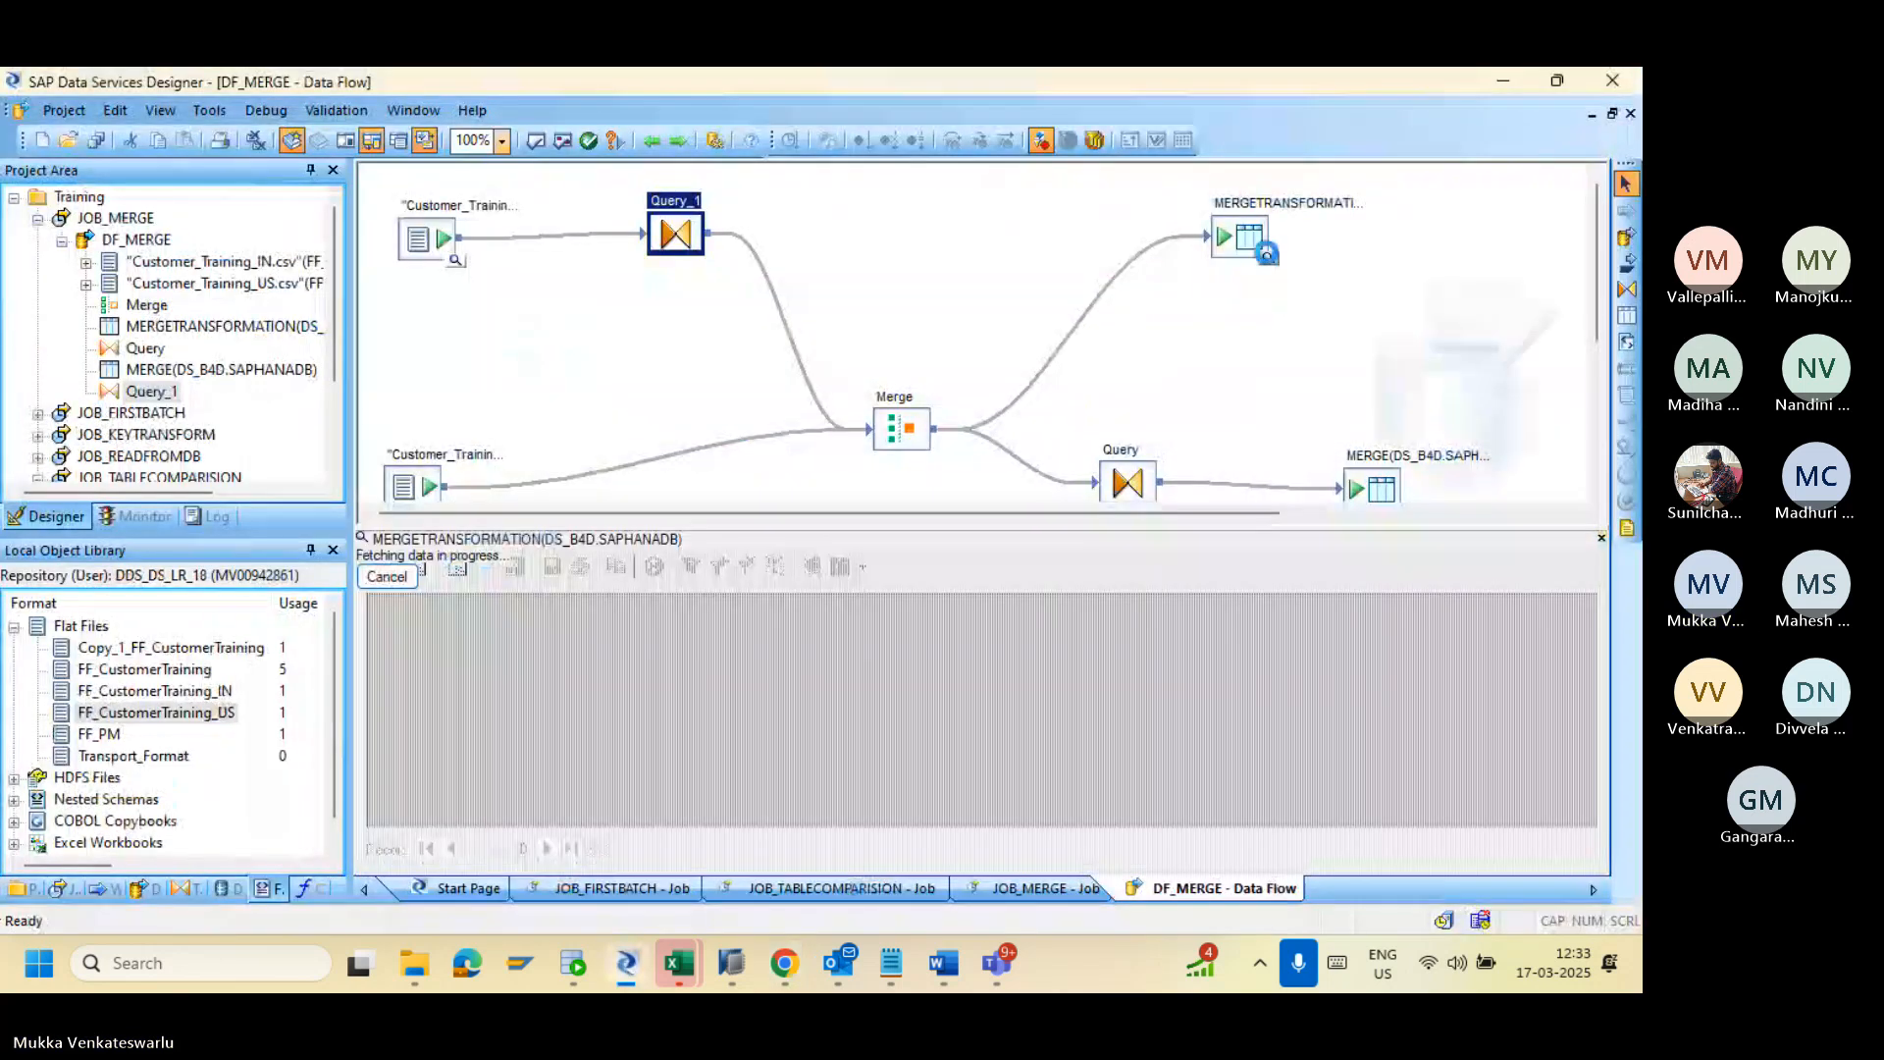
scroll(1400, 474, "down", 1)
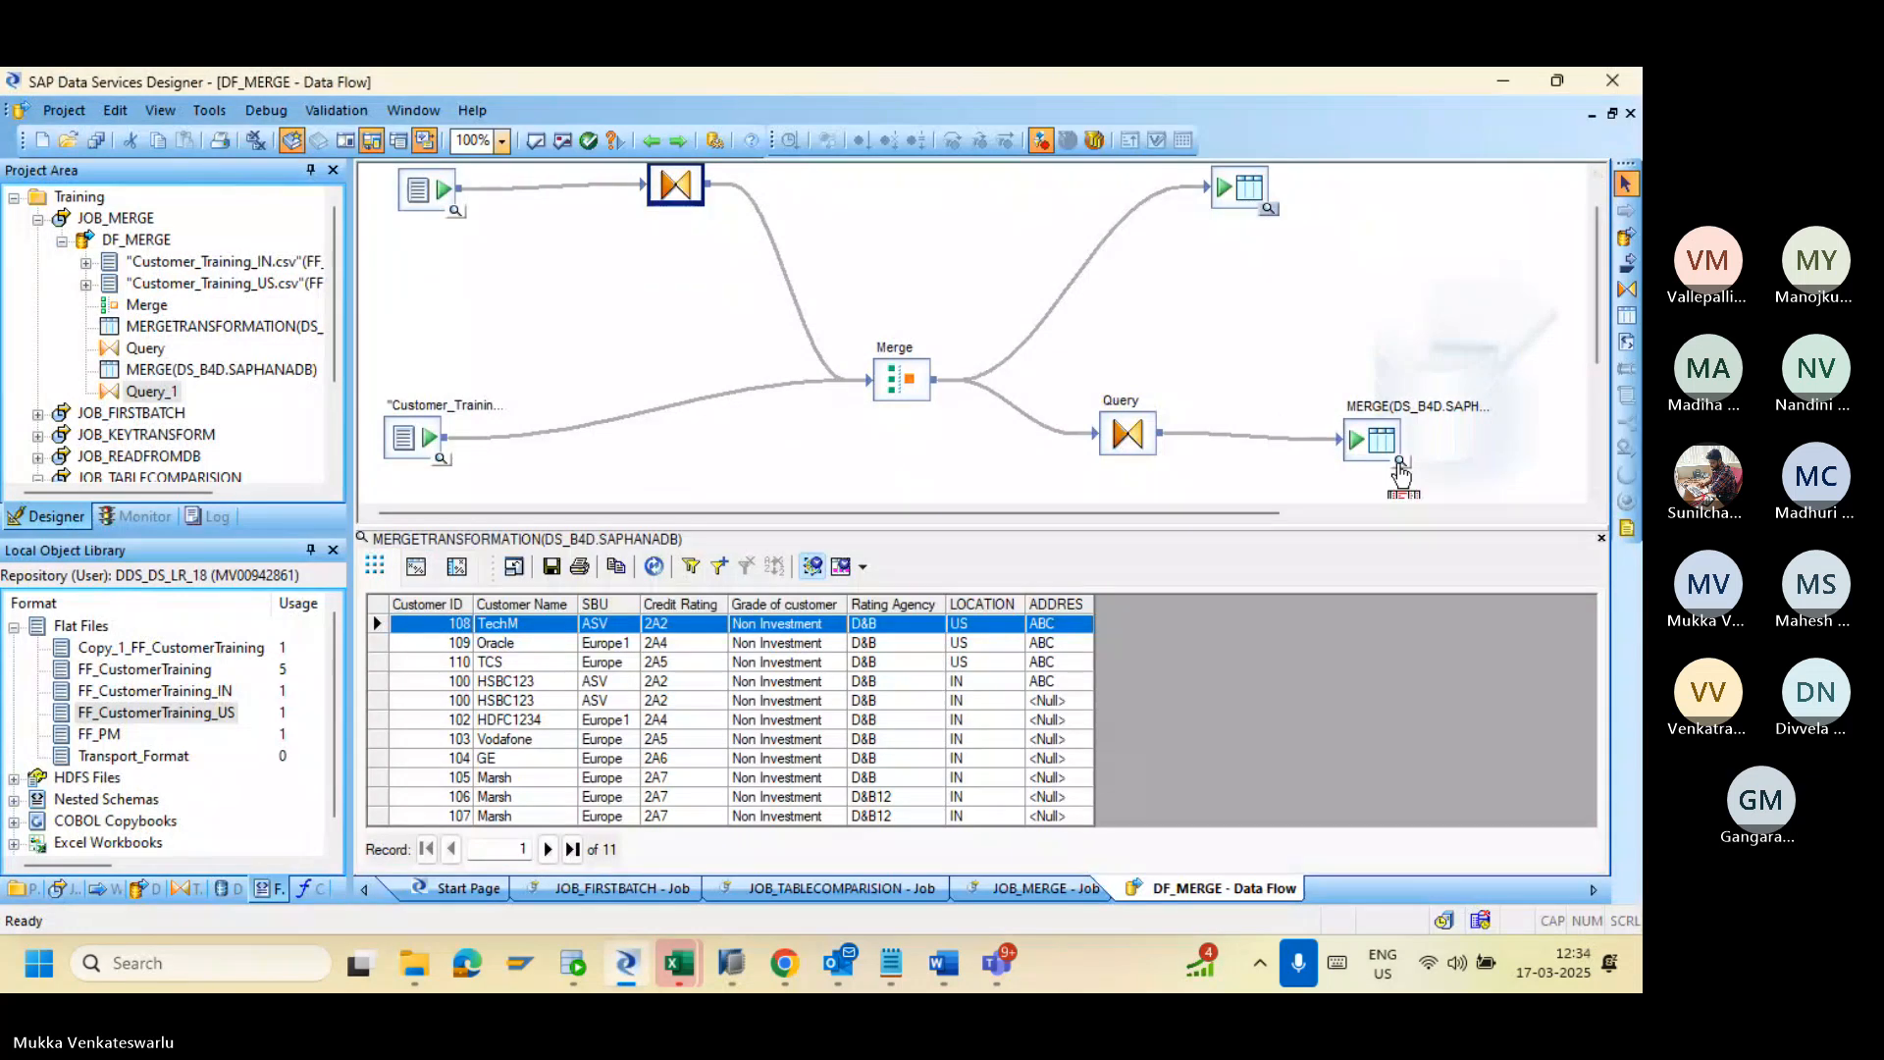
left_click(1400, 465)
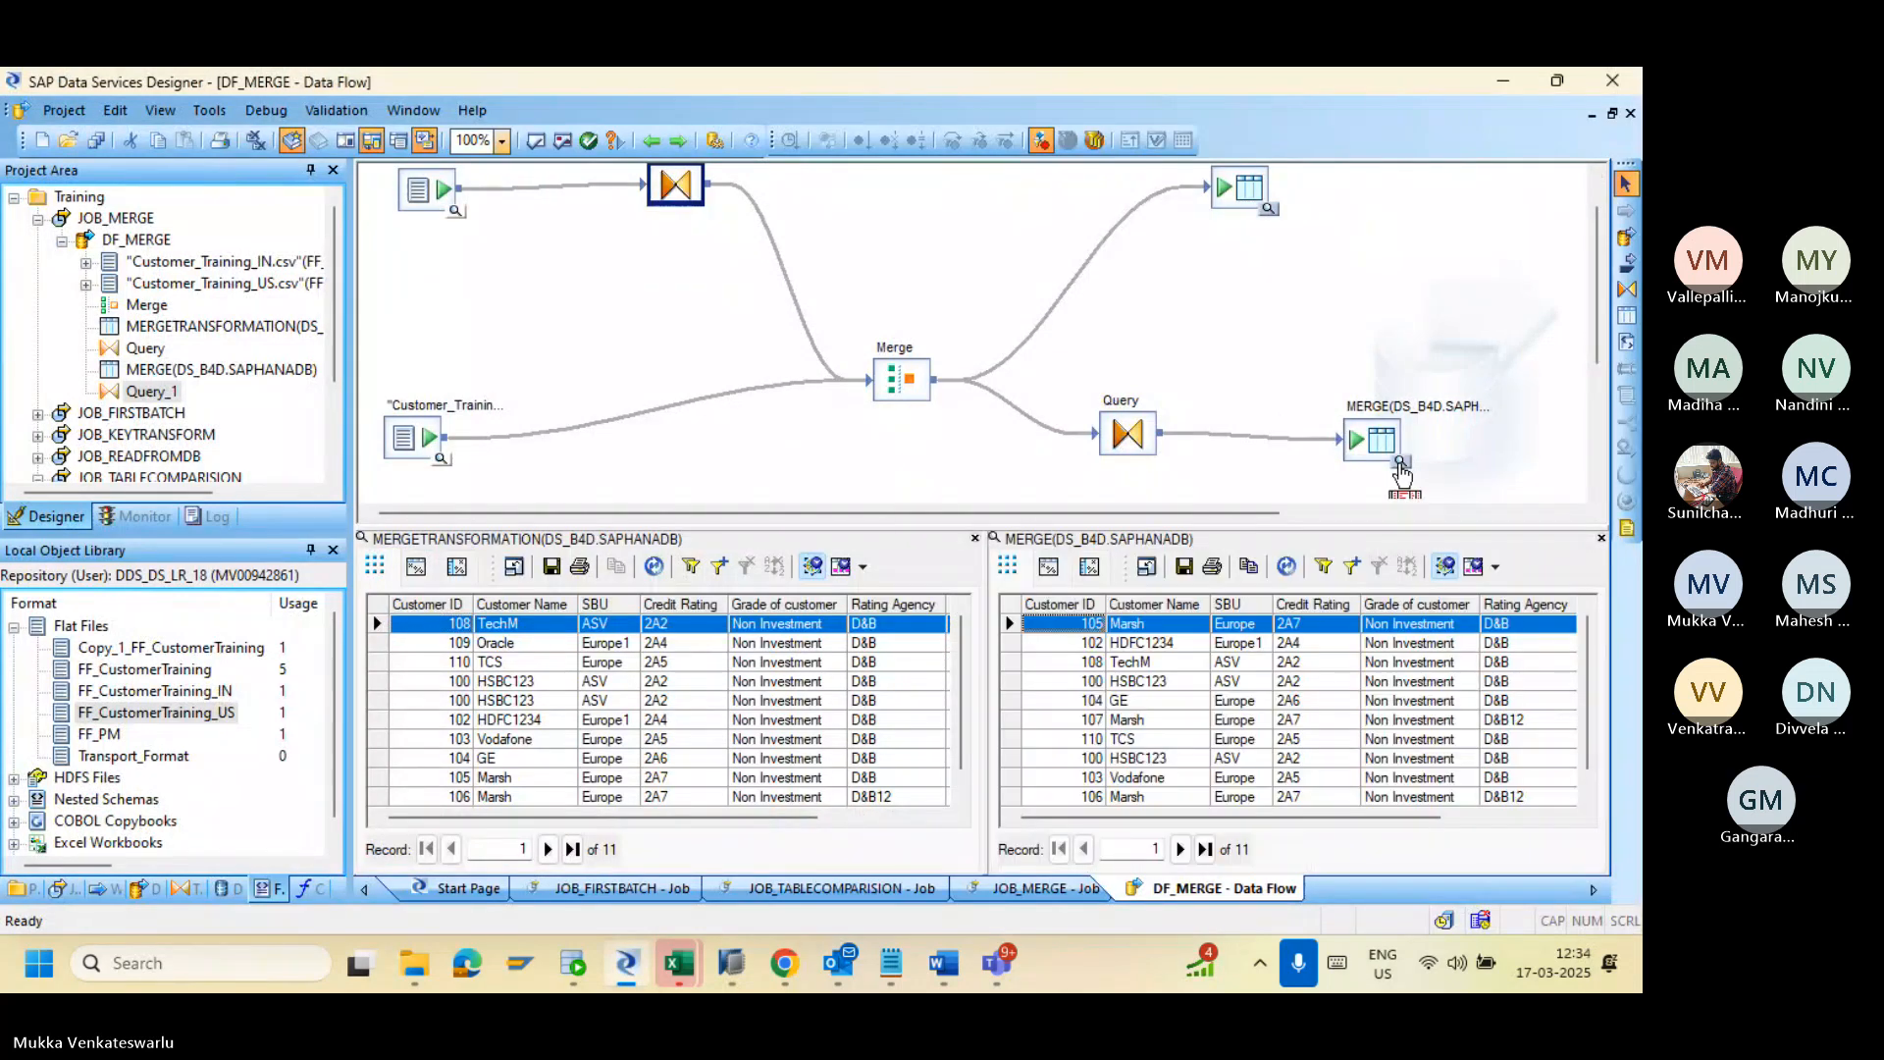
left_click_drag(1310, 814, 1427, 815)
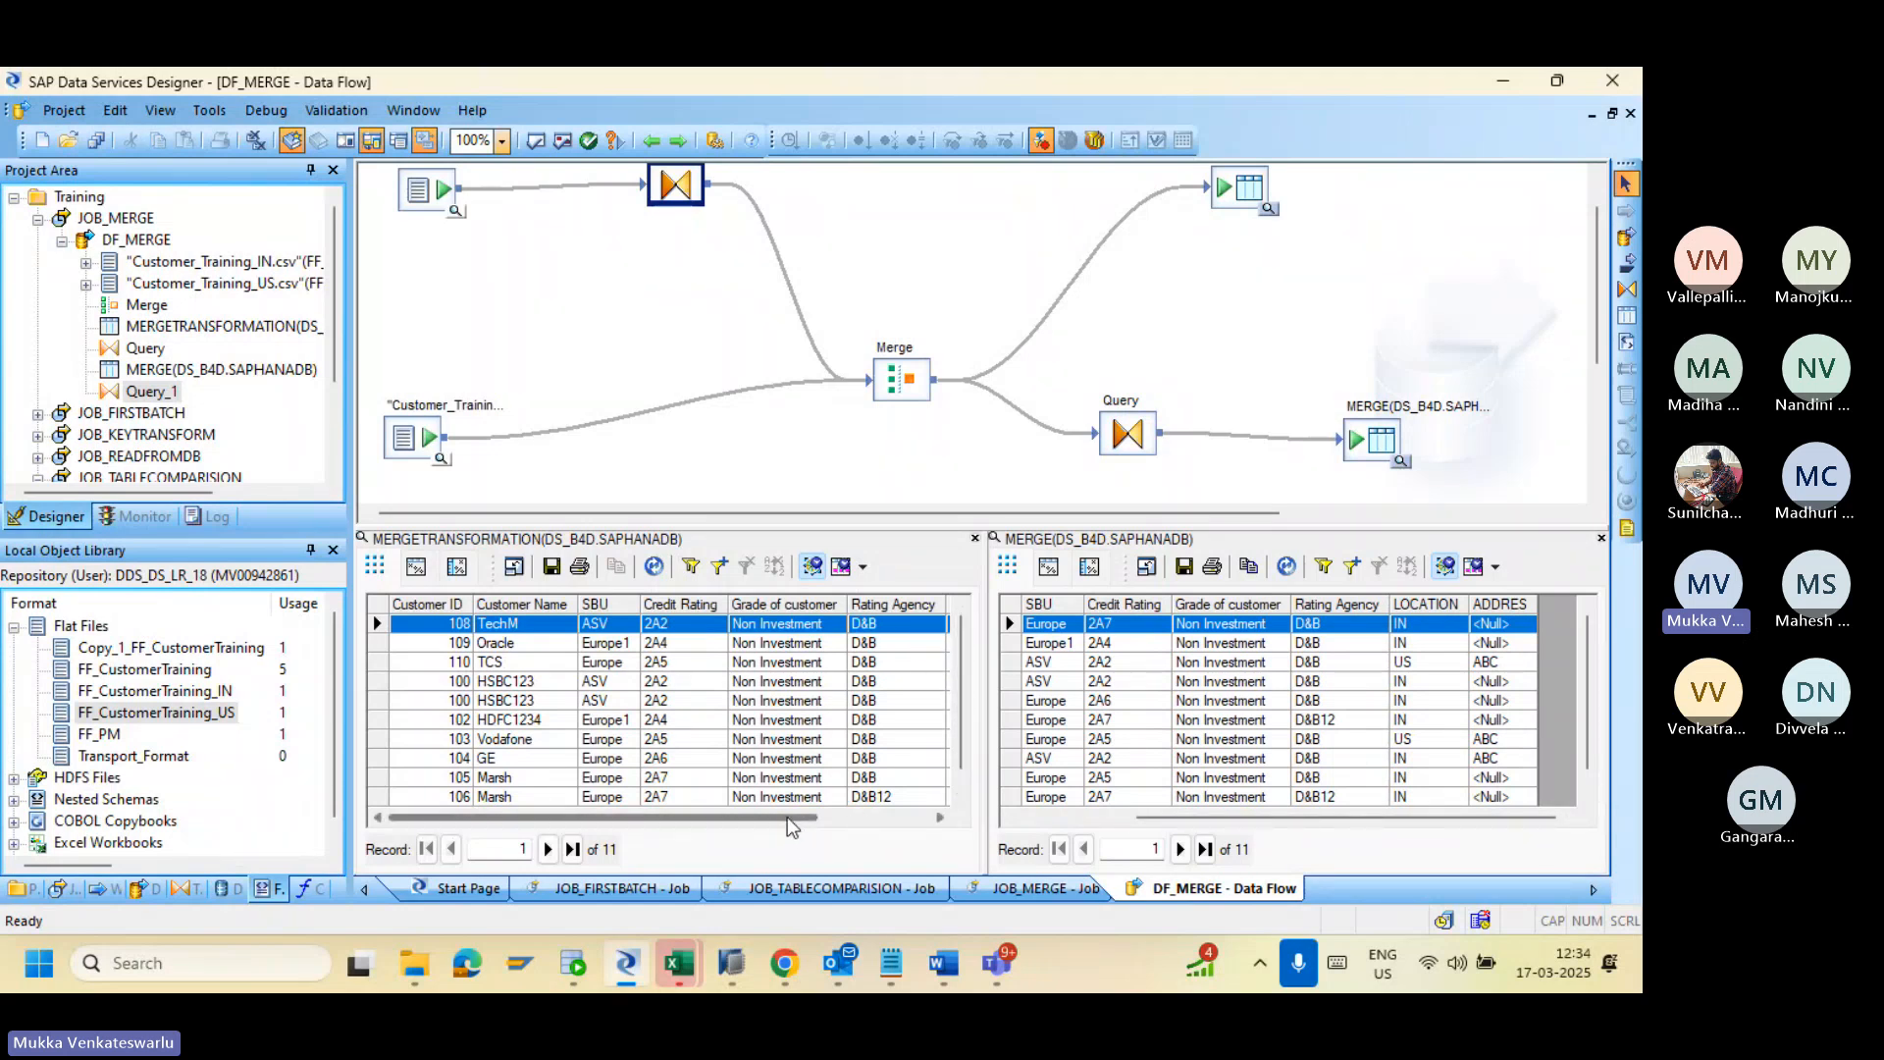
left_click_drag(788, 817, 930, 818)
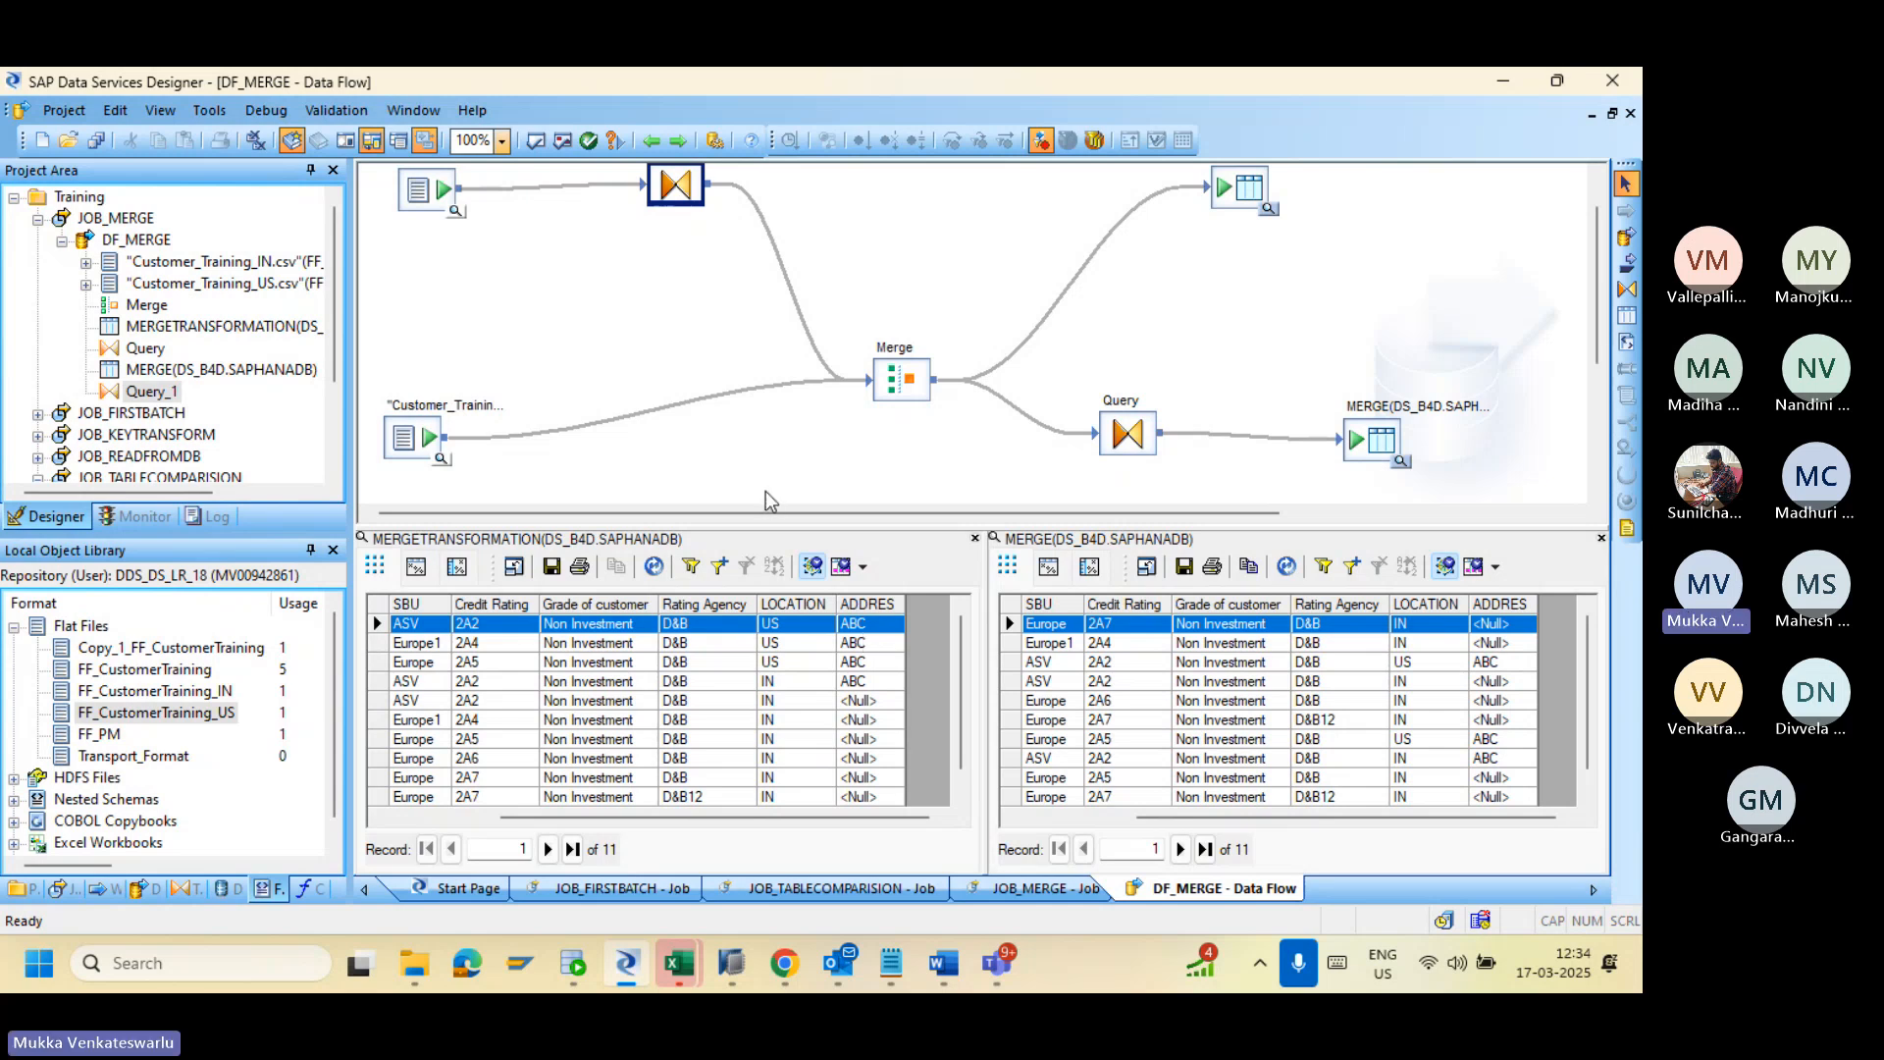
Step: Review the Customer_Training_IN.csv source and compare the FF_CustomerTraining_US and Query_1 input schemas in the Merge transform, then return to the data flow
left_click(1596, 191)
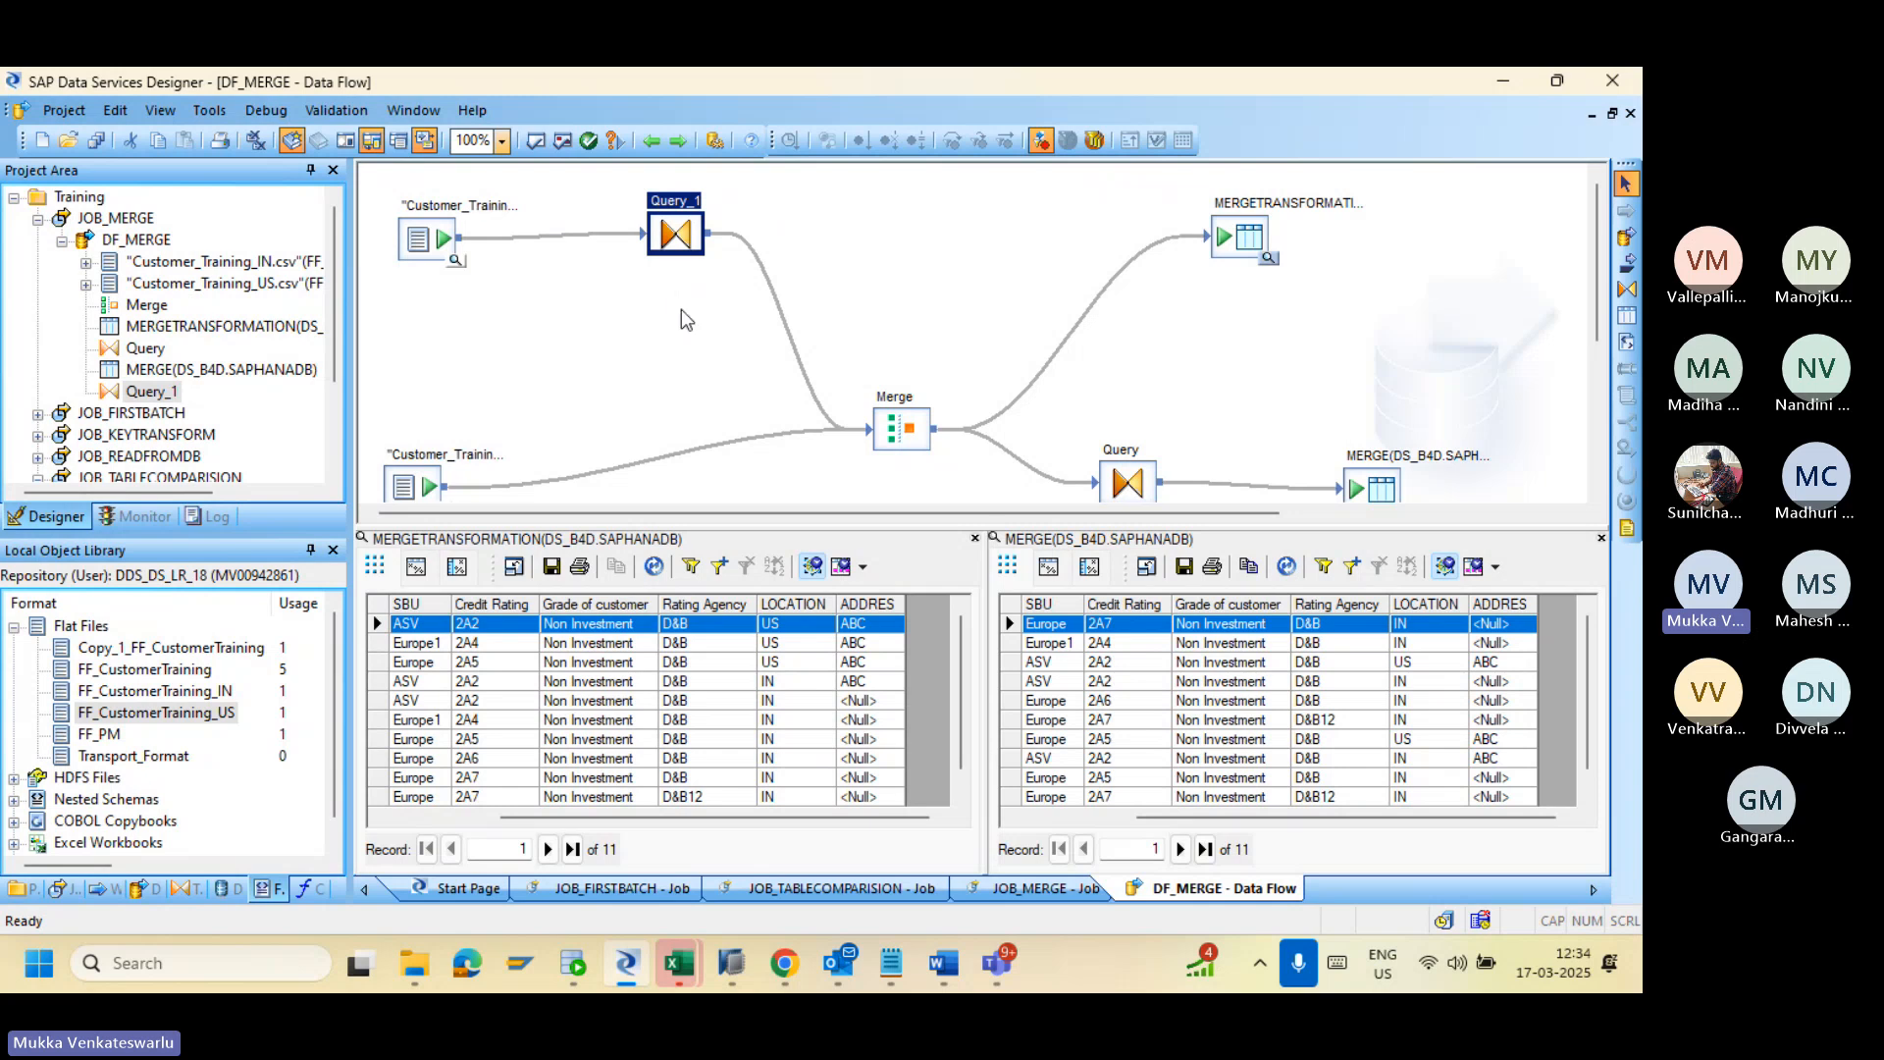
double_click(417, 241)
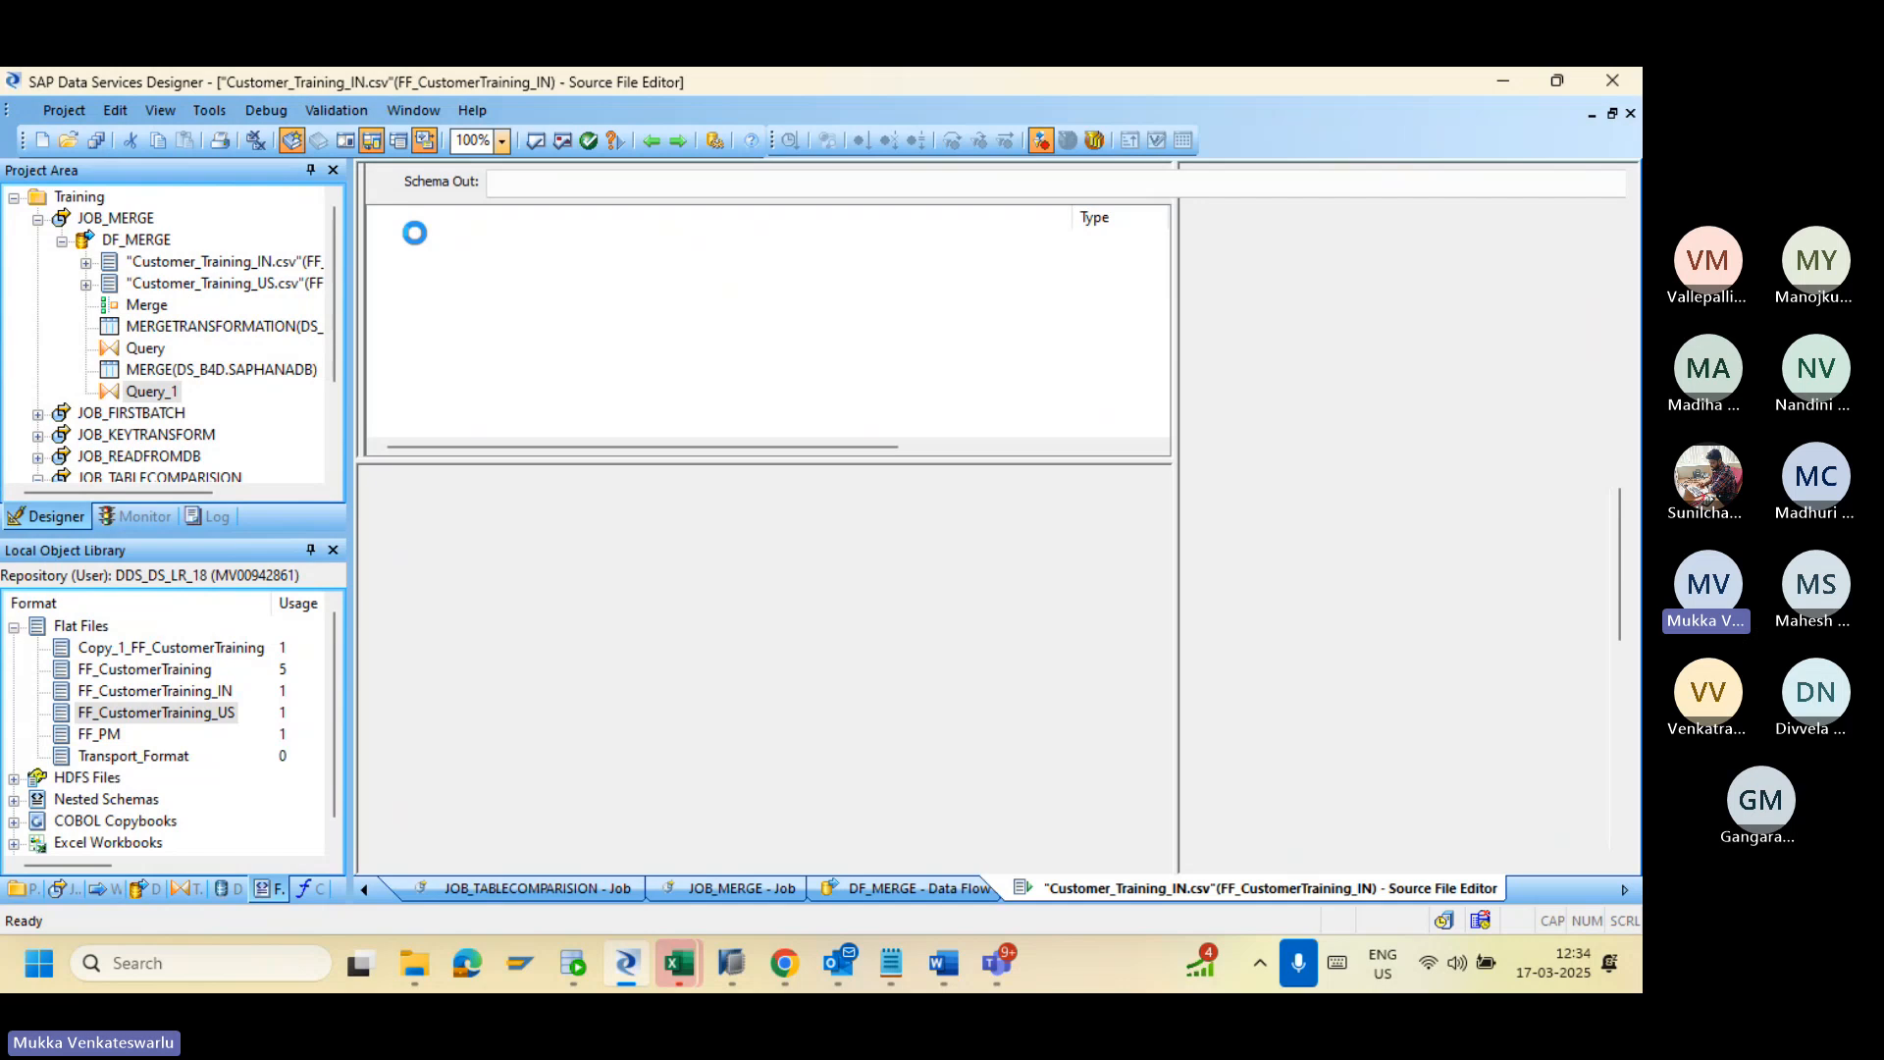
left_click(649, 143)
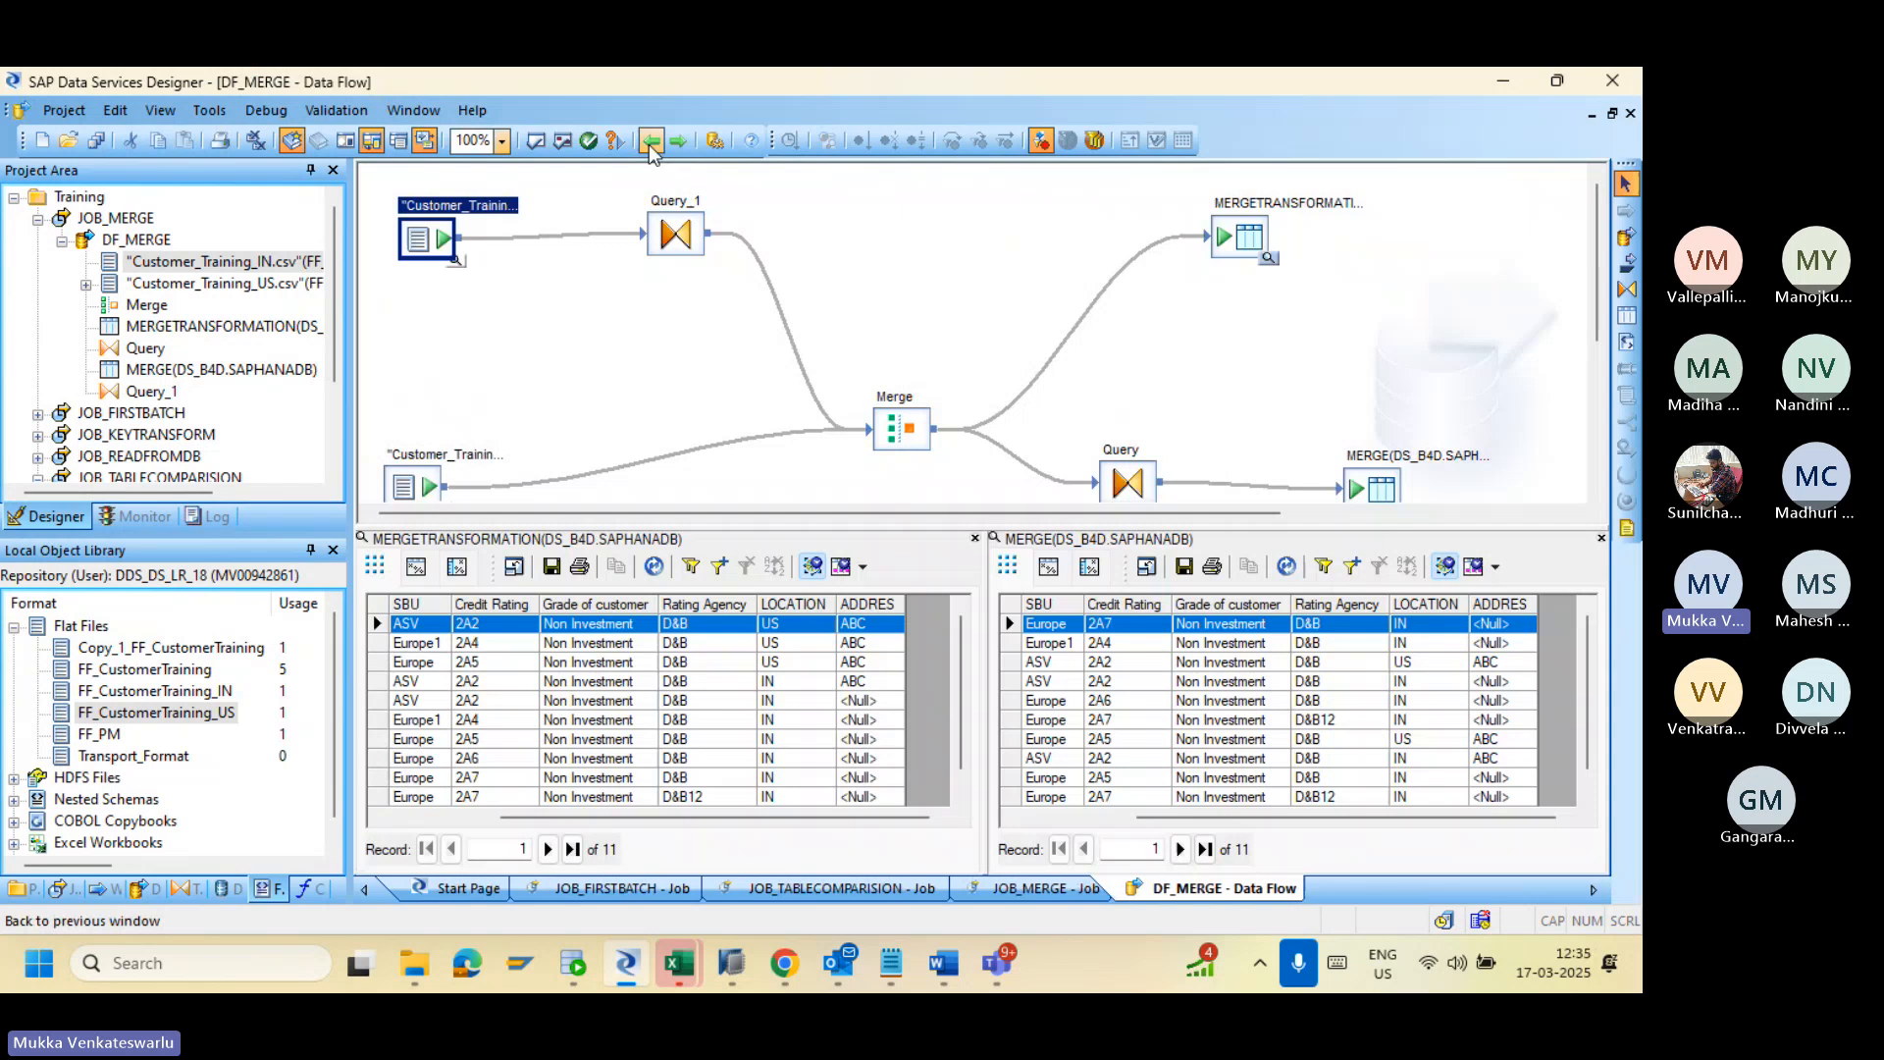
double_click(894, 430)
left_click(508, 284)
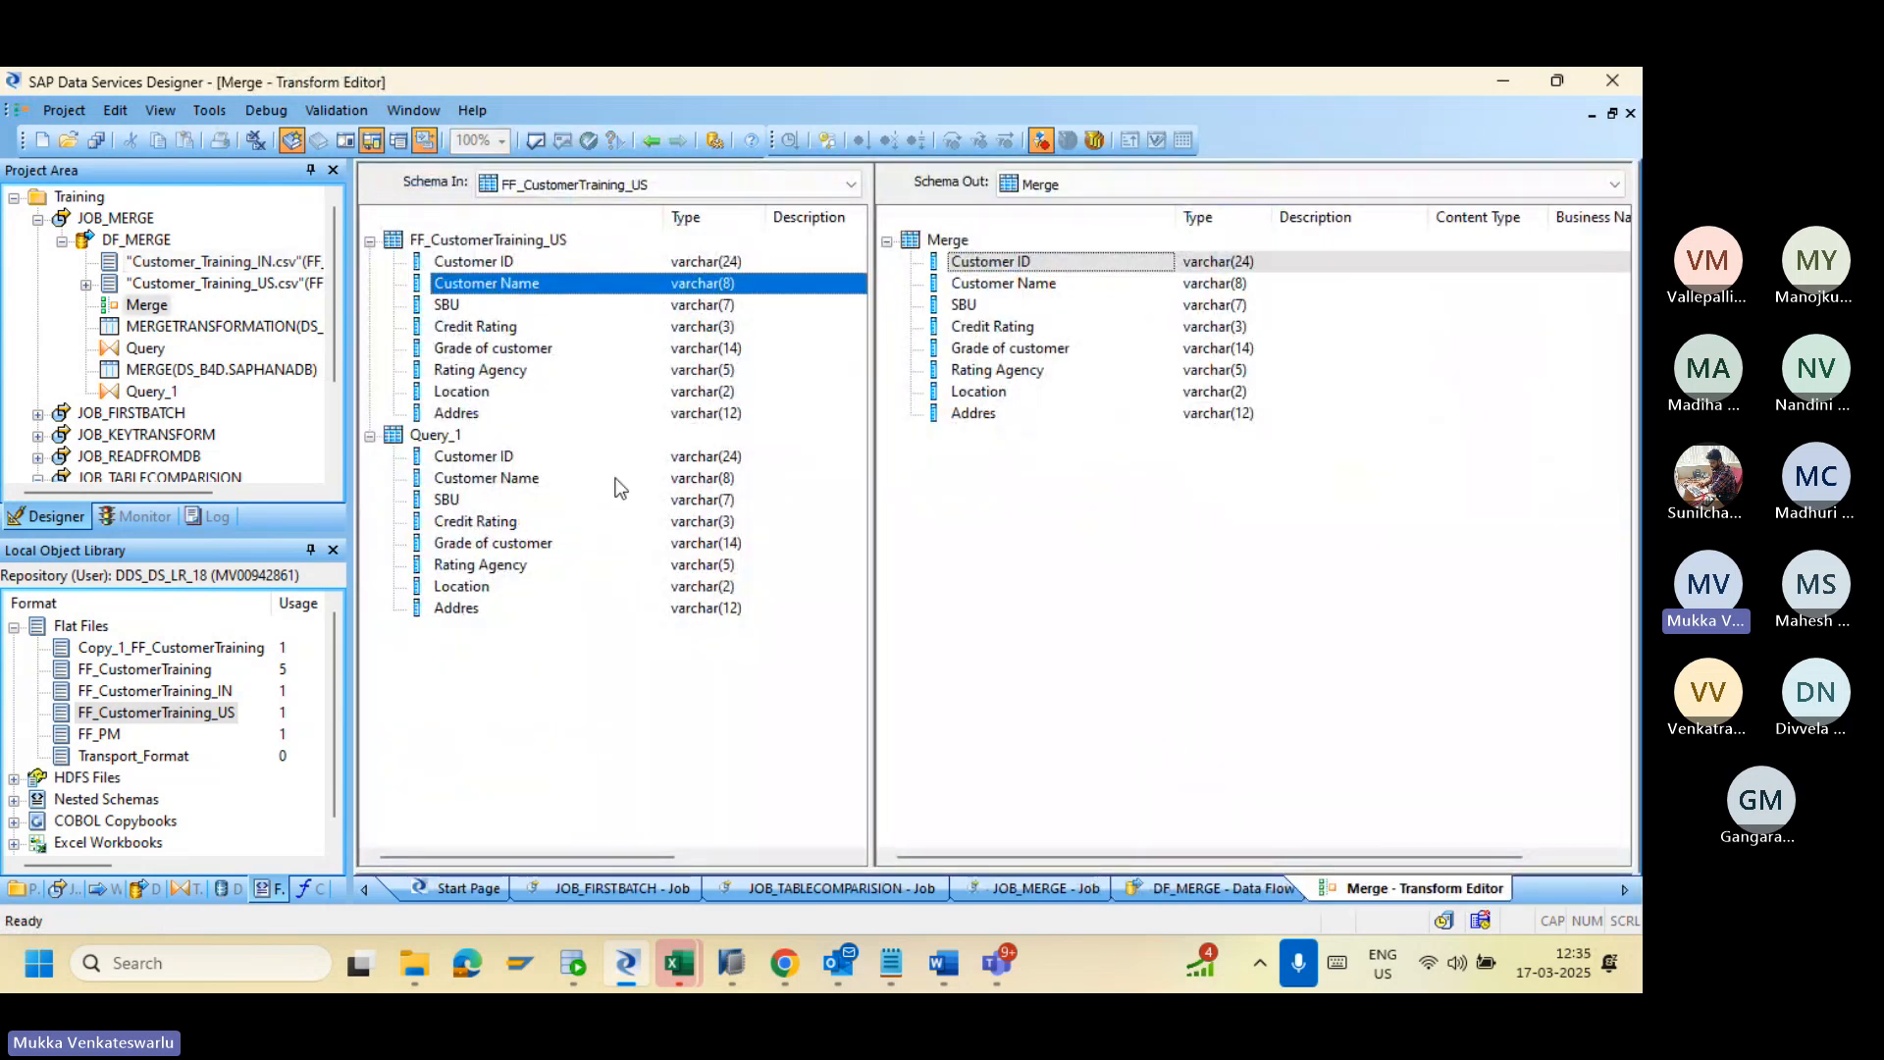
left_click(686, 479)
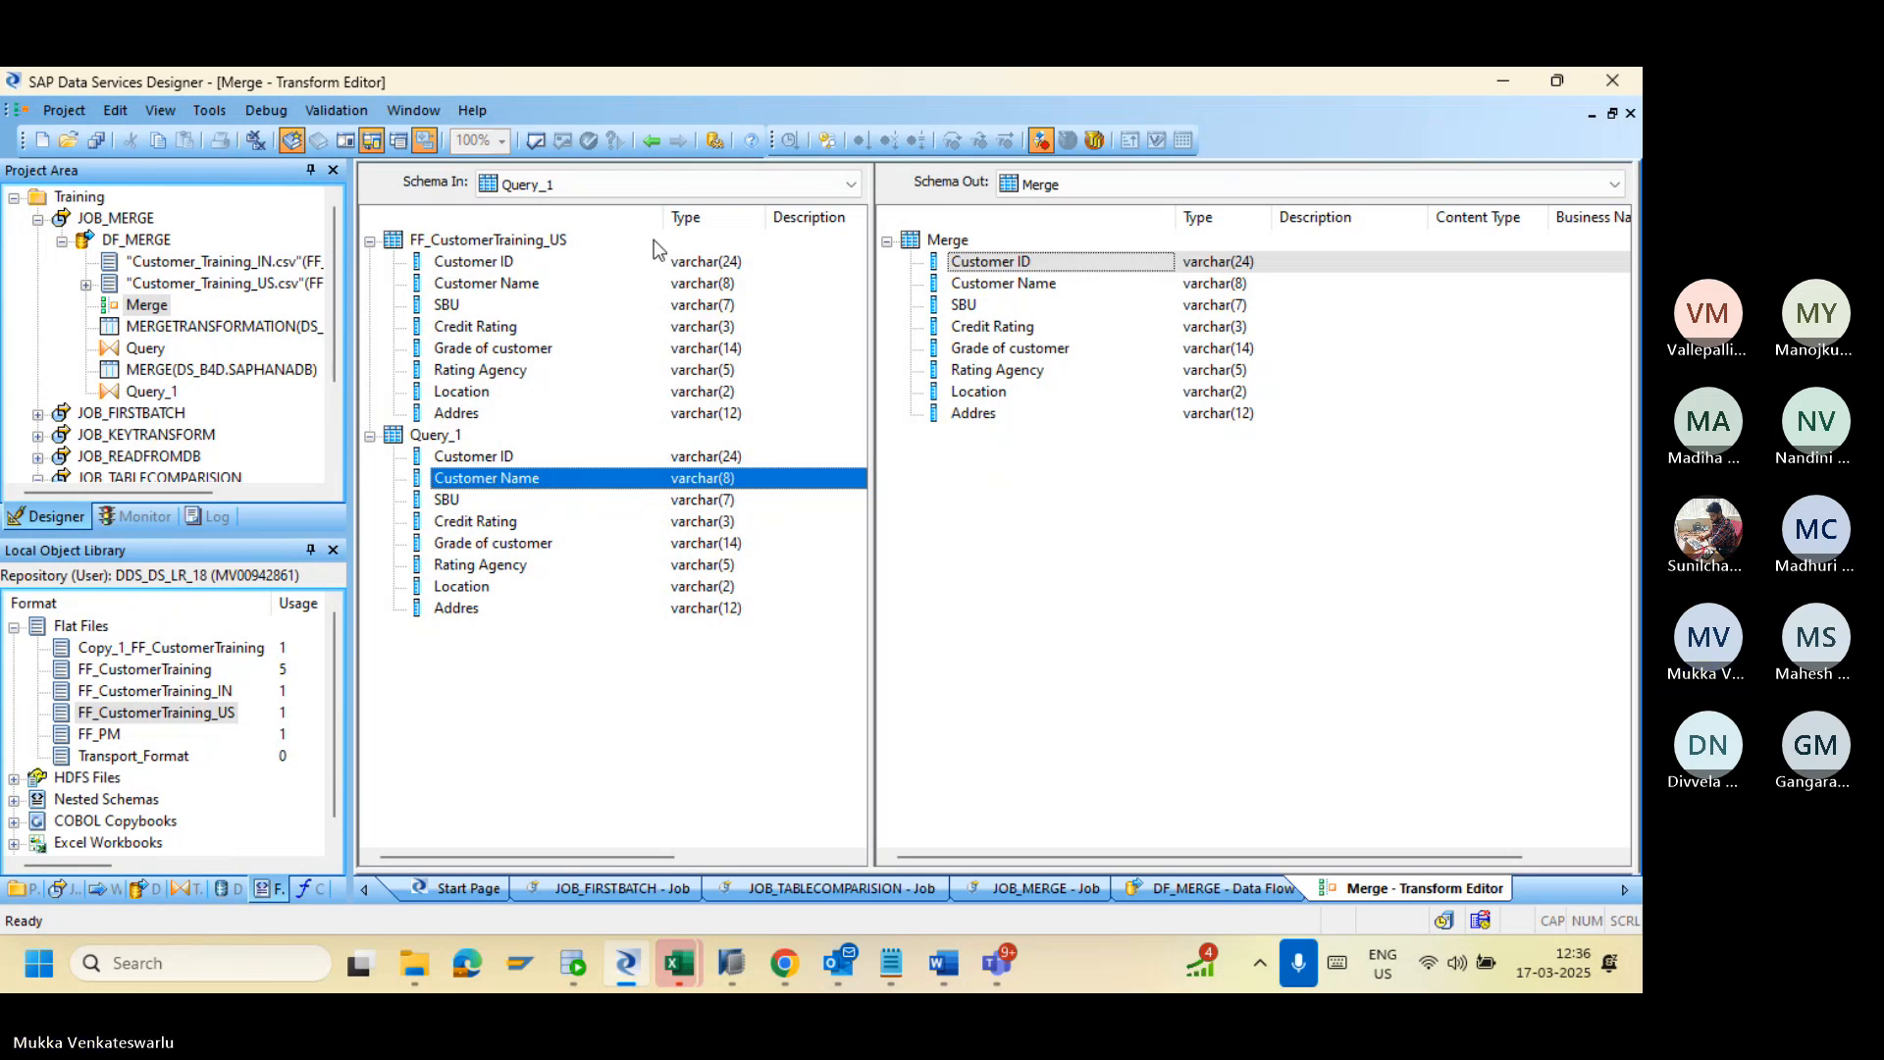
left_click(650, 139)
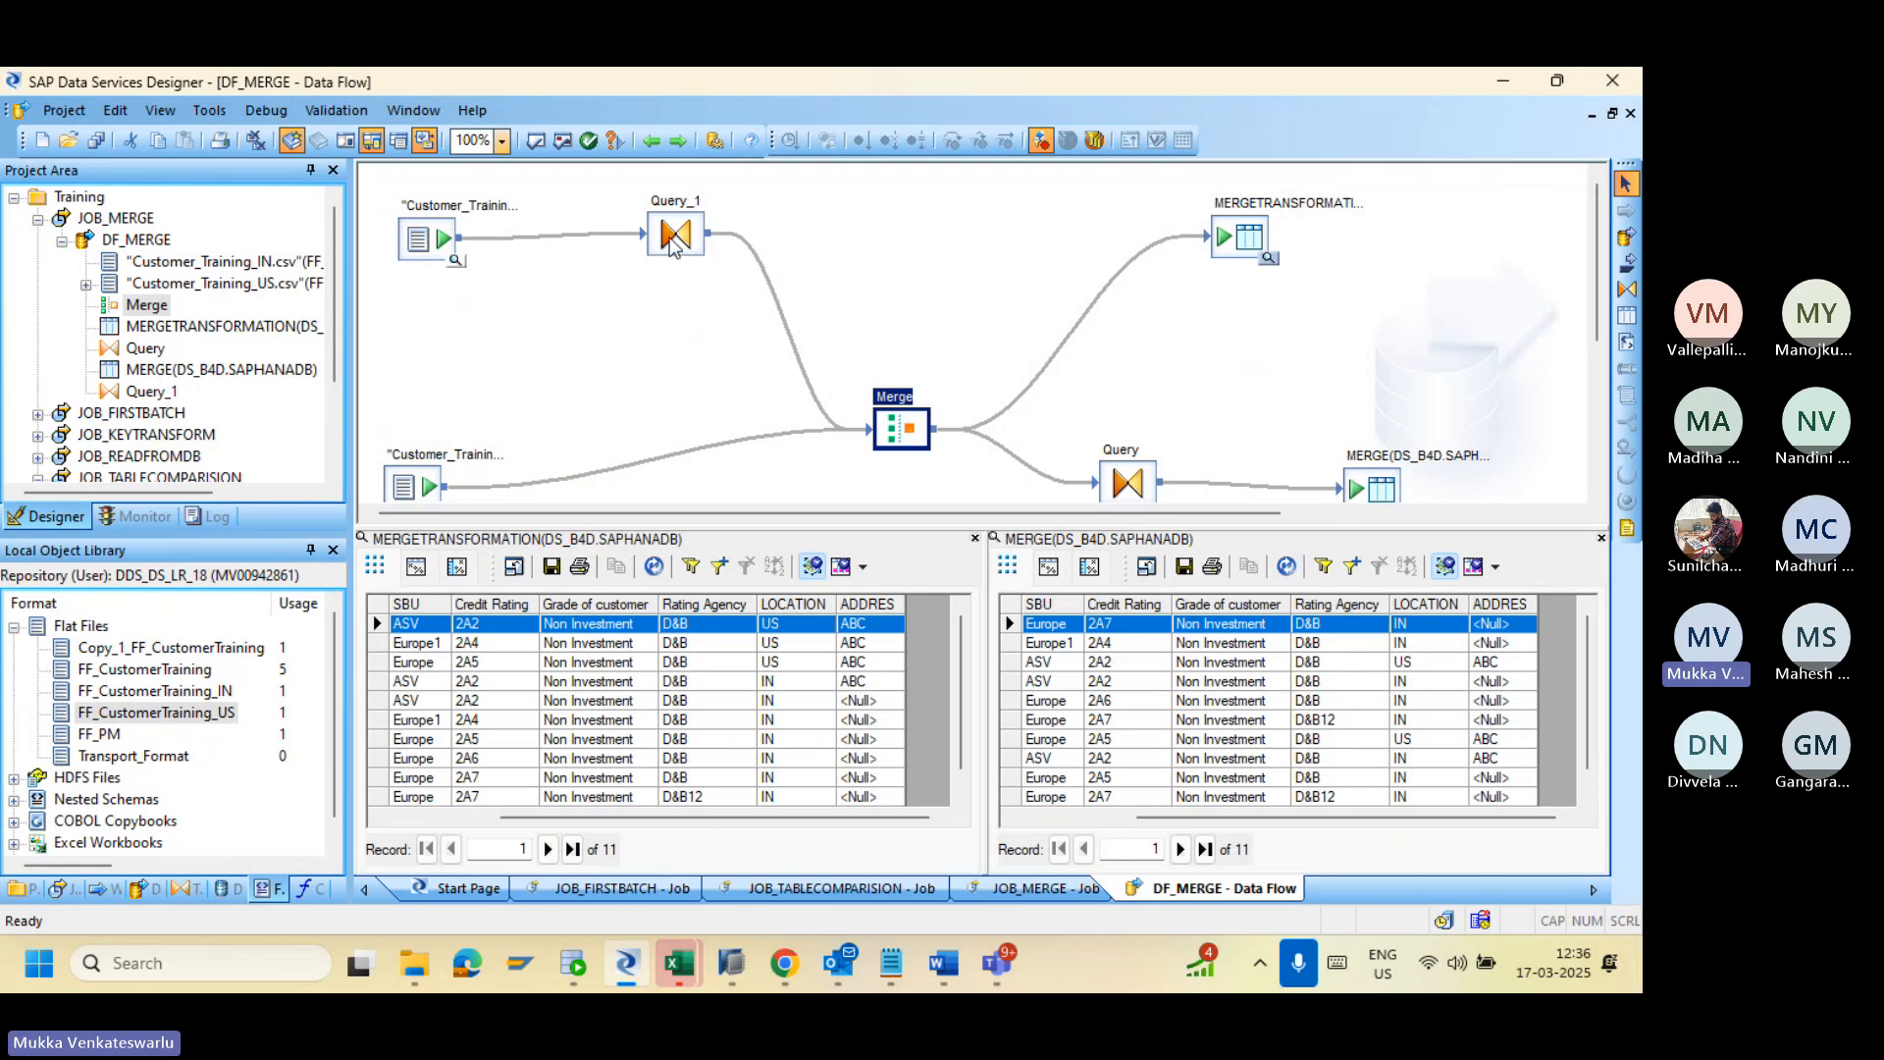
Step: Examine the Location mapping and distinct rows option in Query_1, browse the aggregate and conversion functions, and cancel the function selection
double_click(673, 237)
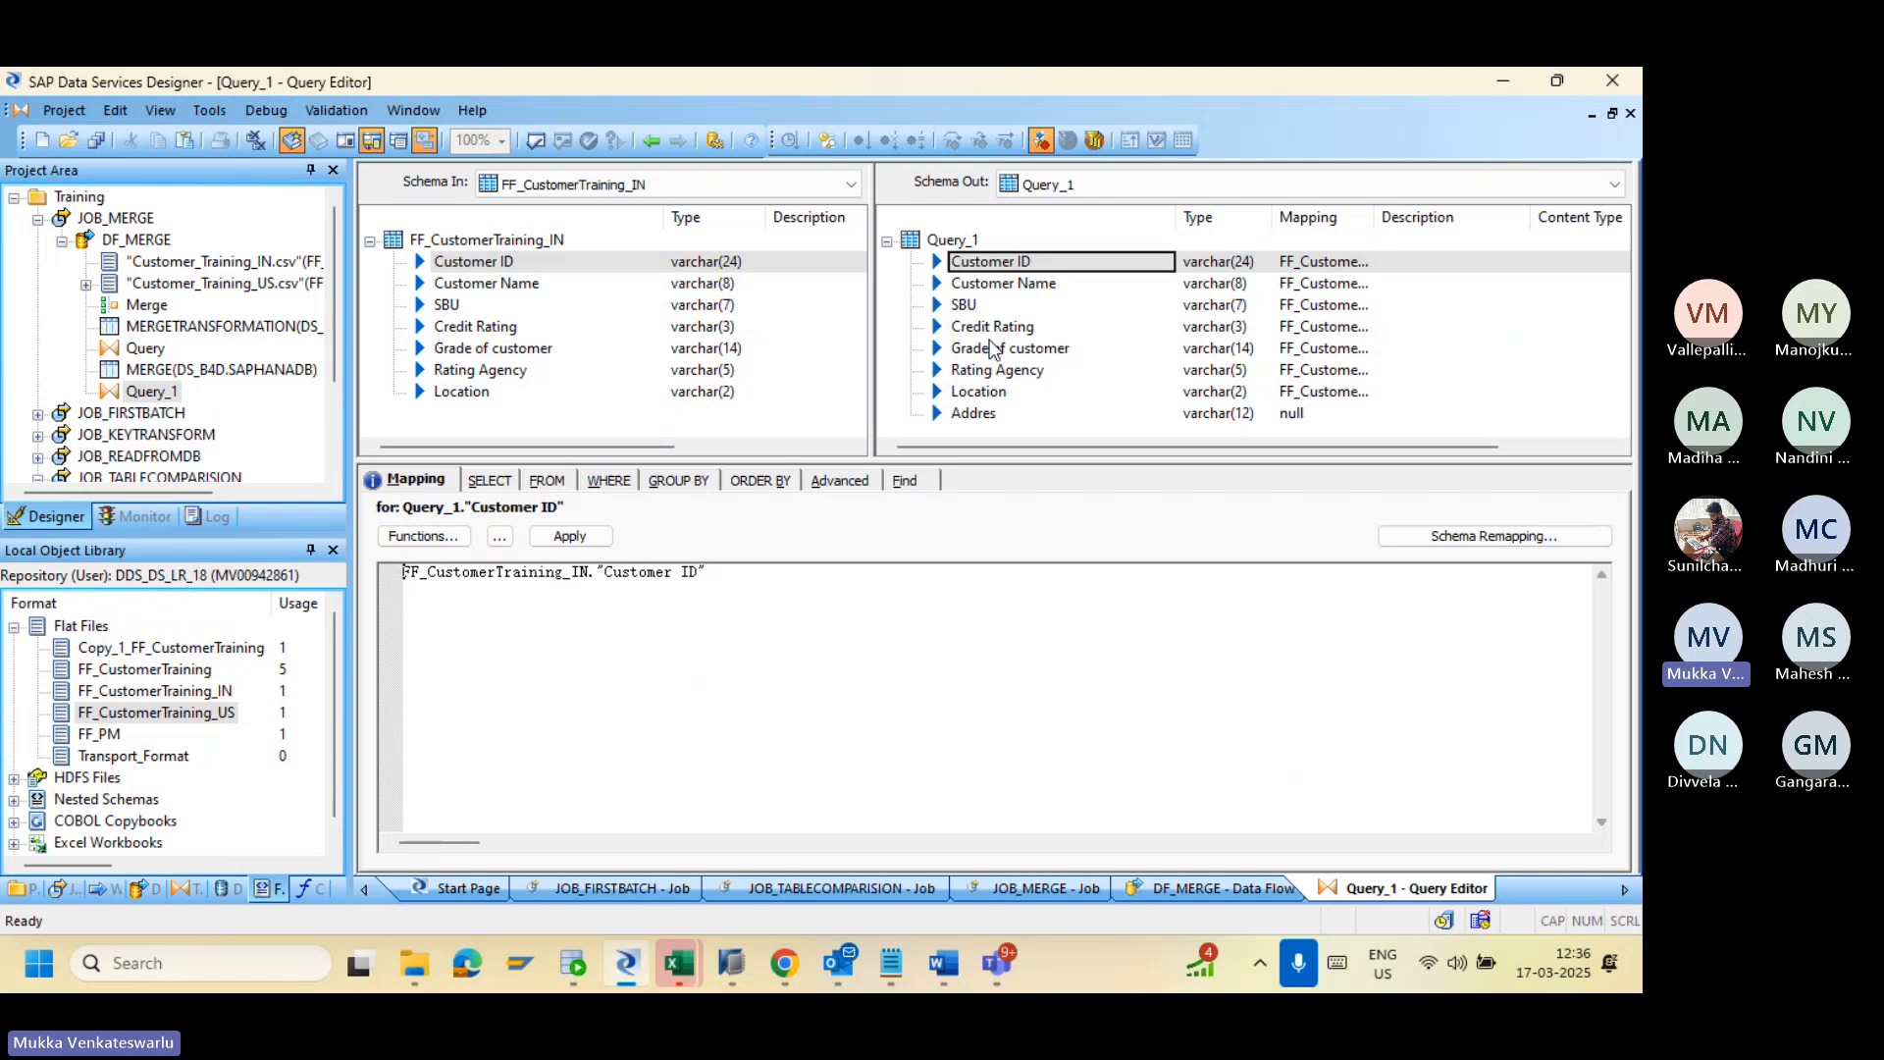
left_click(993, 391)
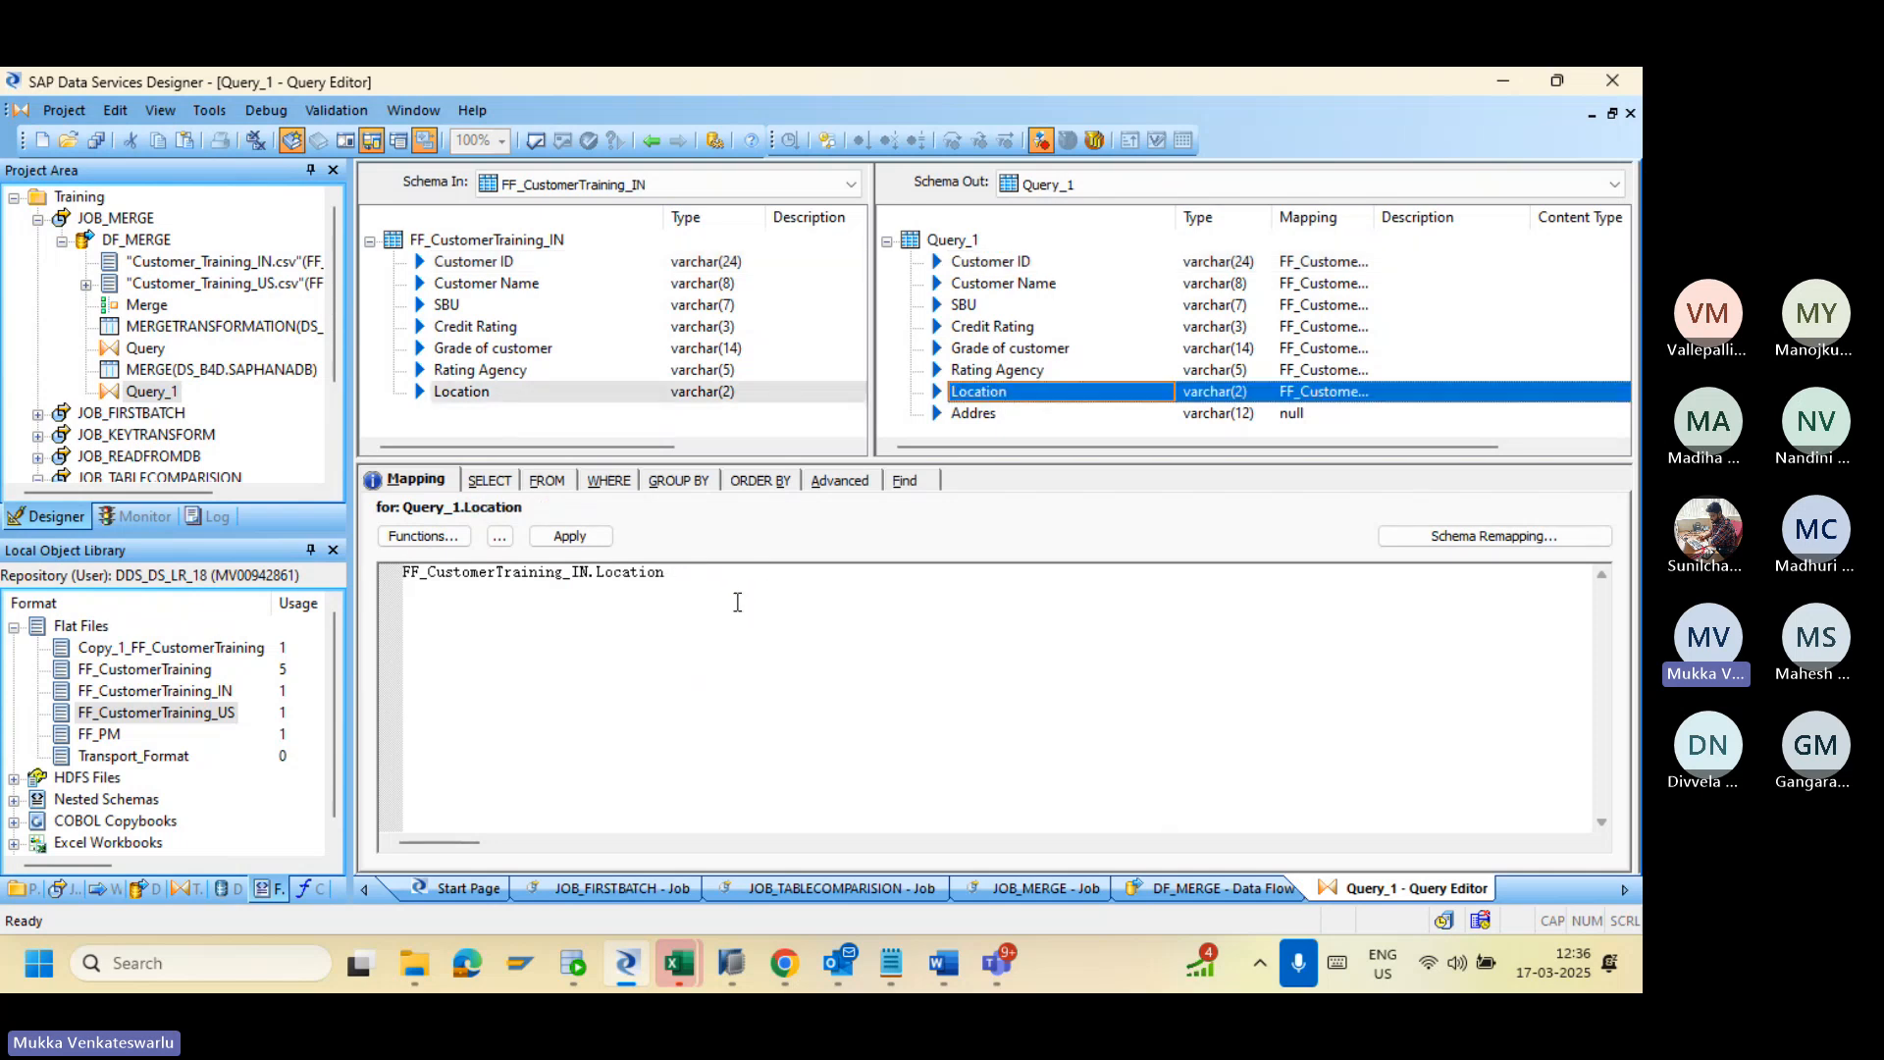
left_click(506, 285)
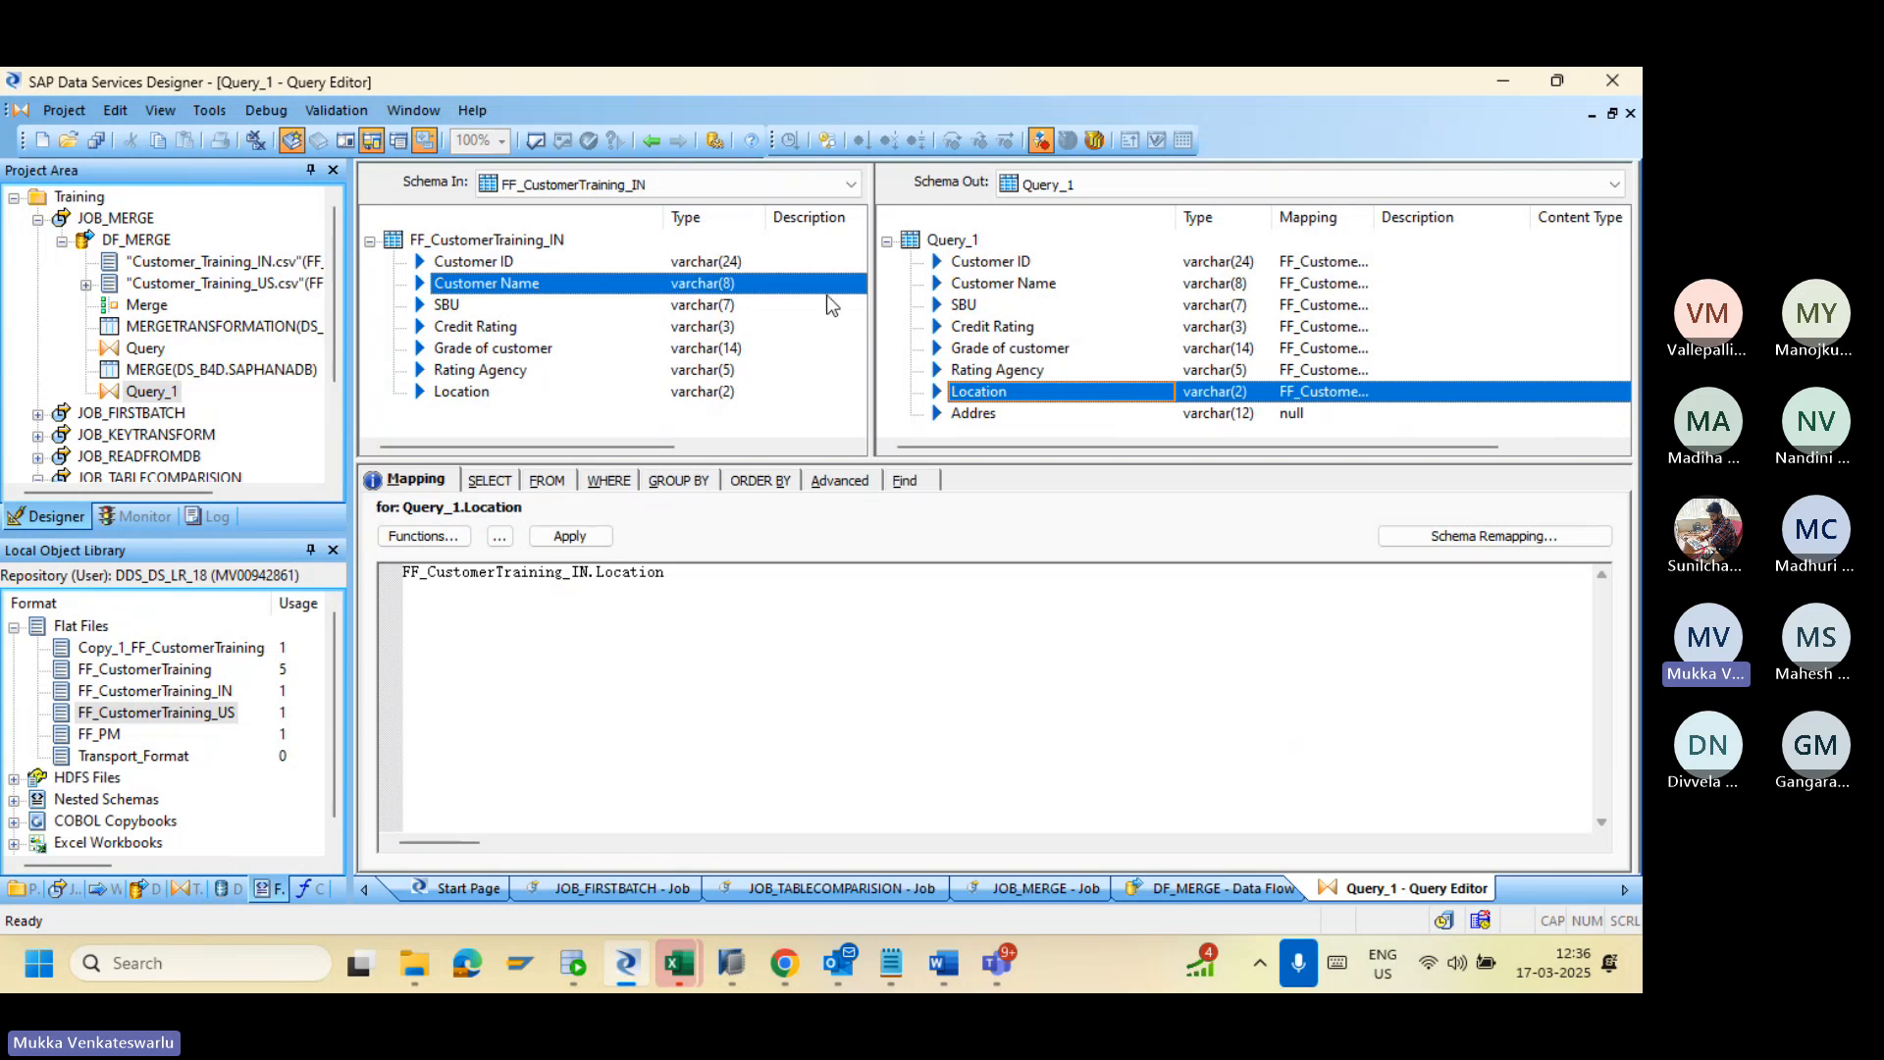
left_click(481, 483)
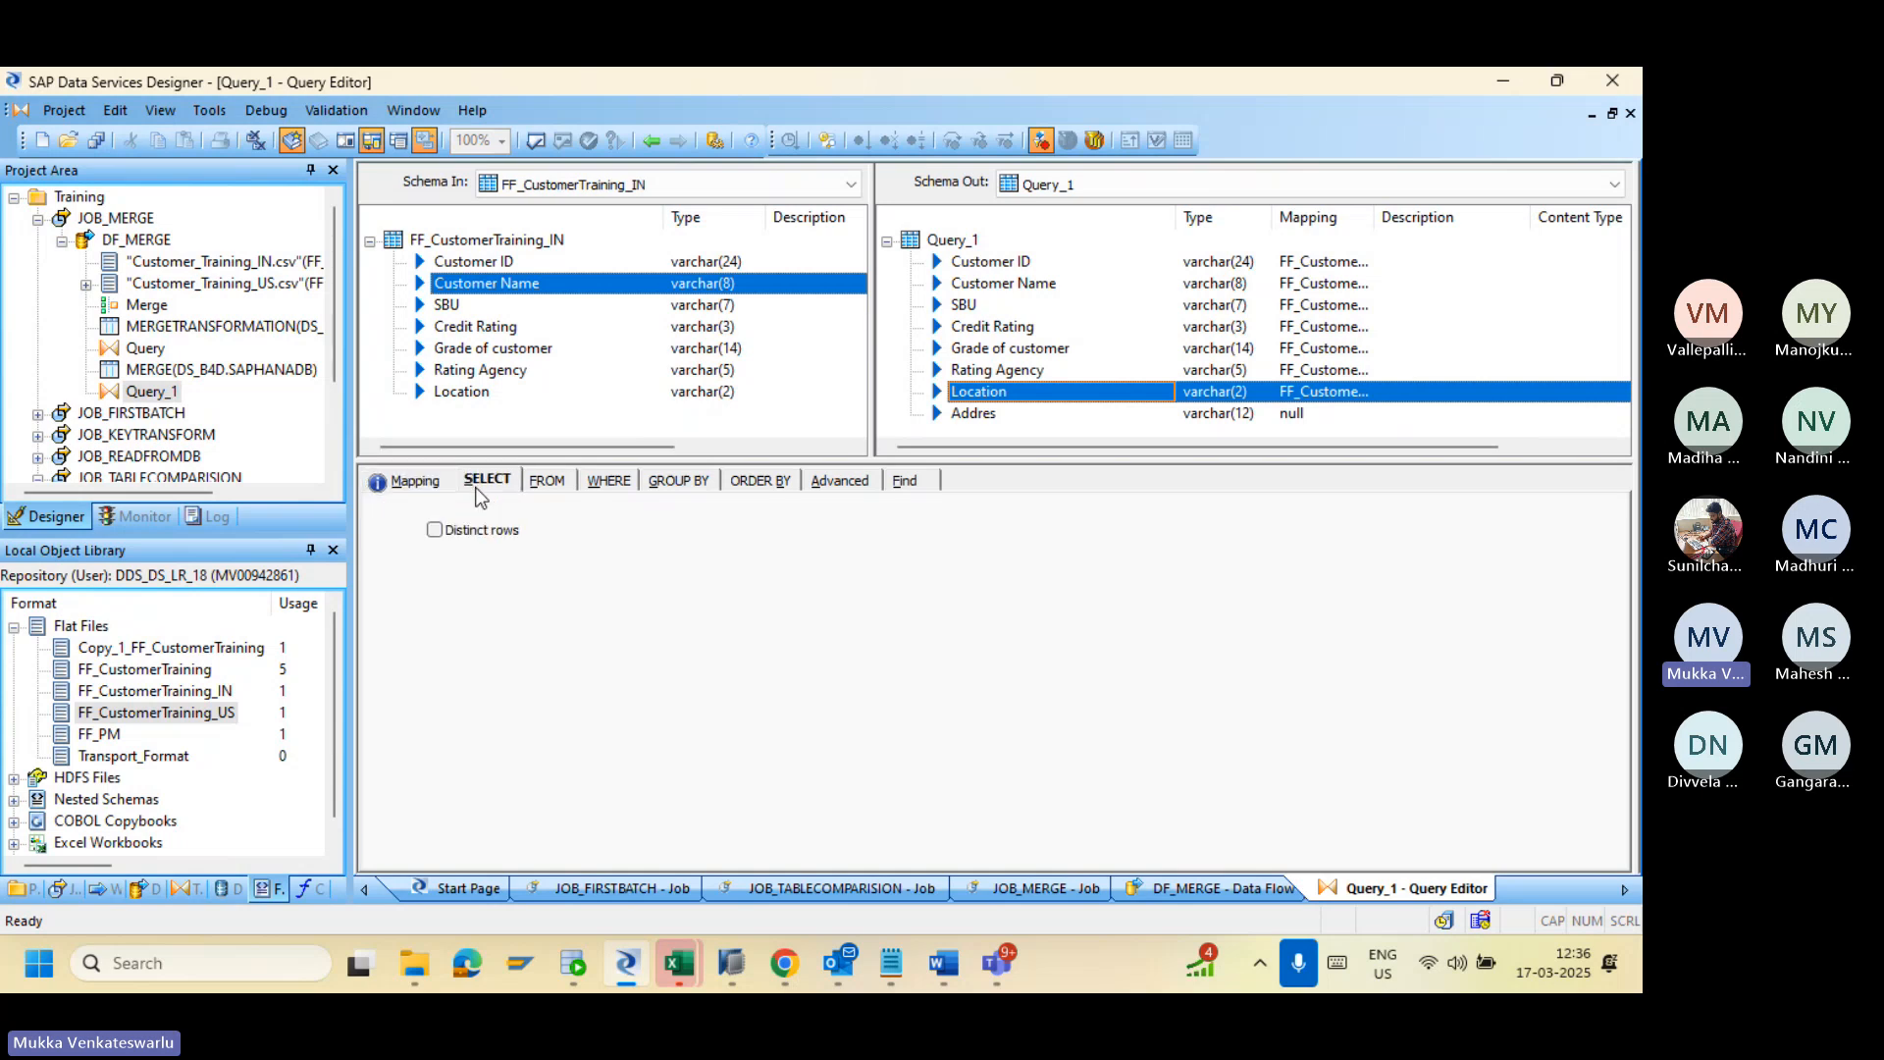
left_click(405, 482)
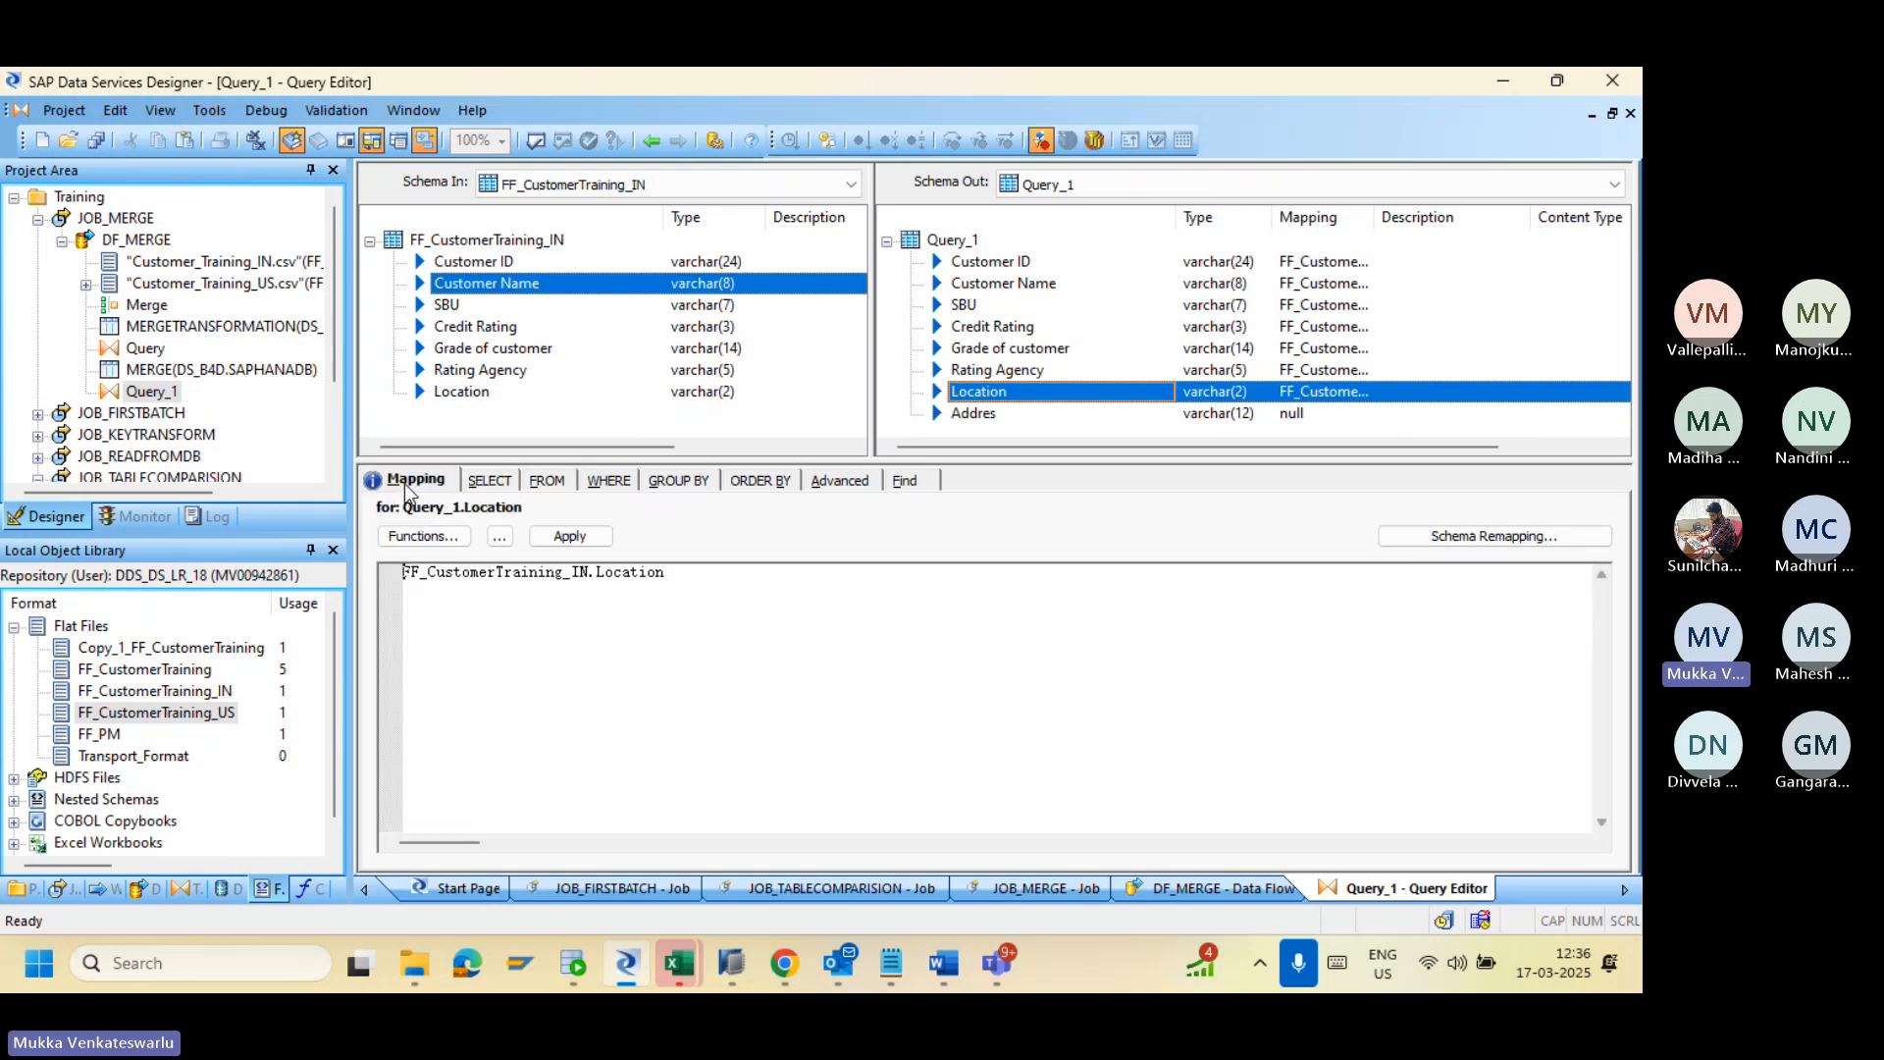
left_click(423, 538)
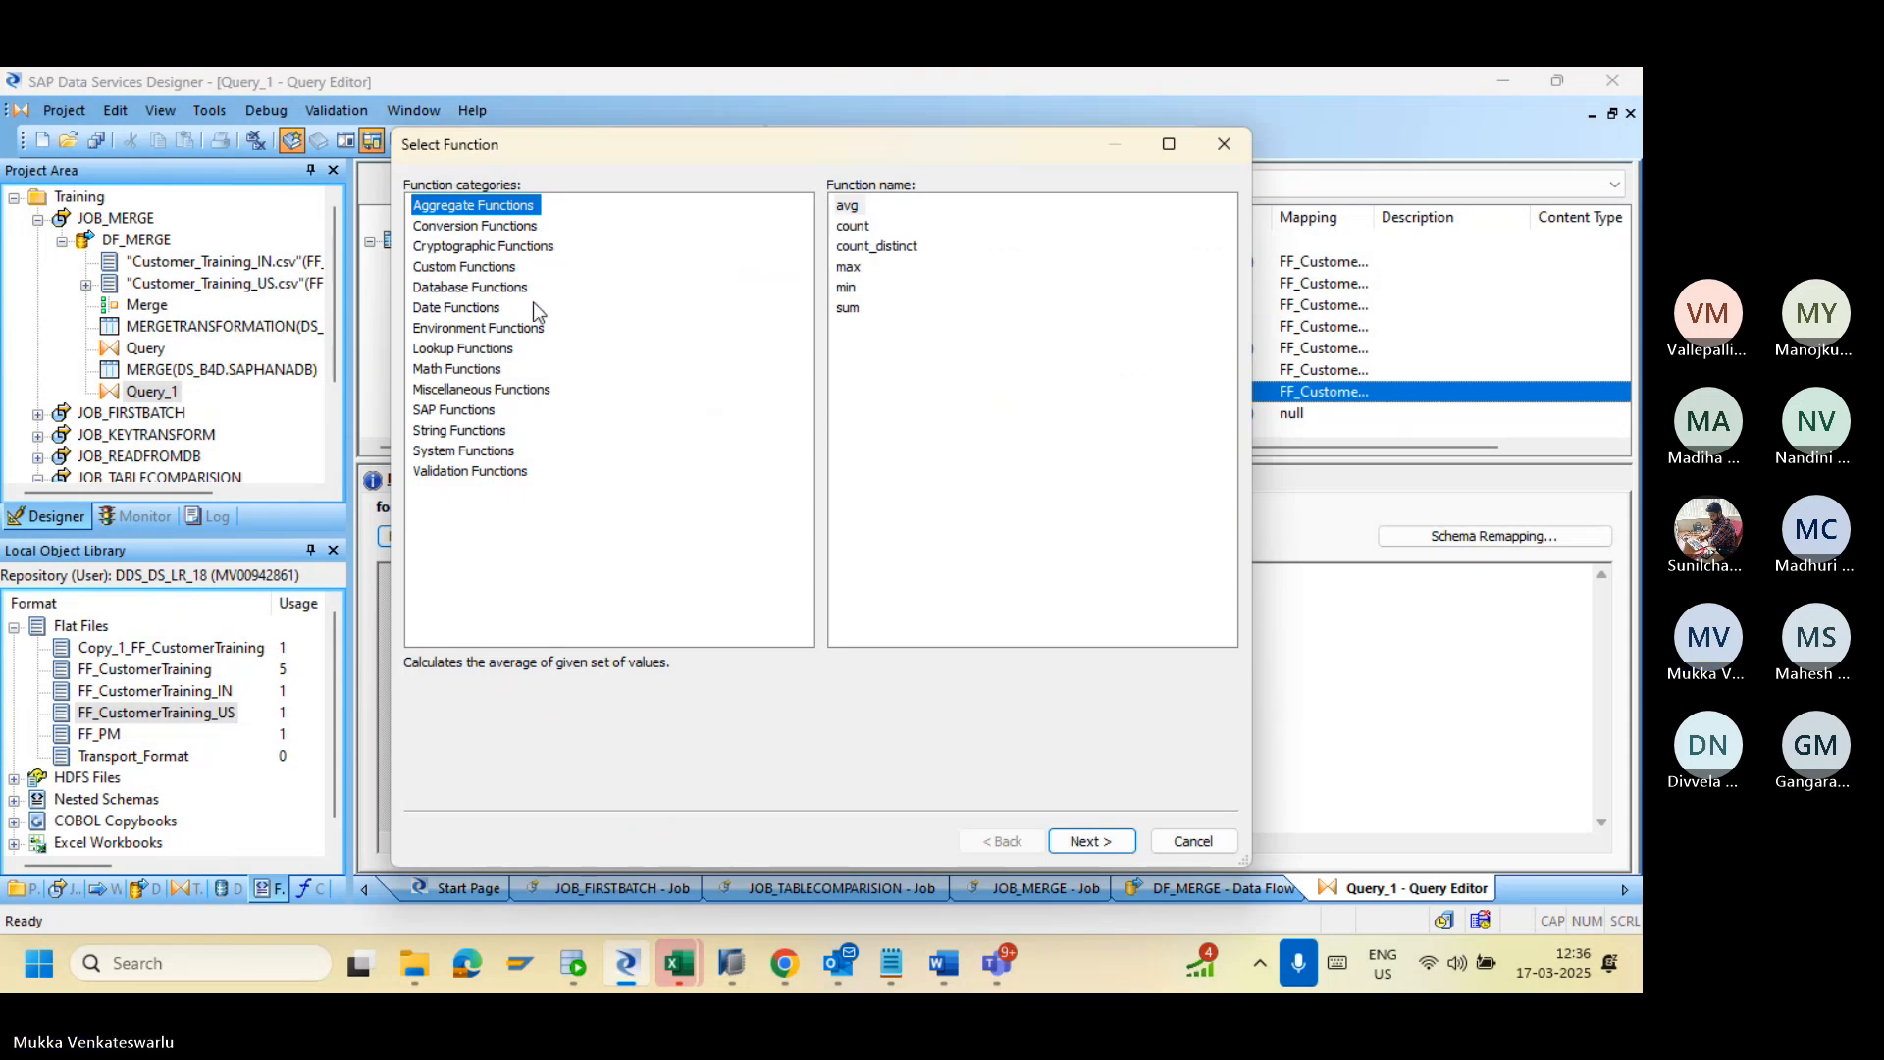
left_click(468, 228)
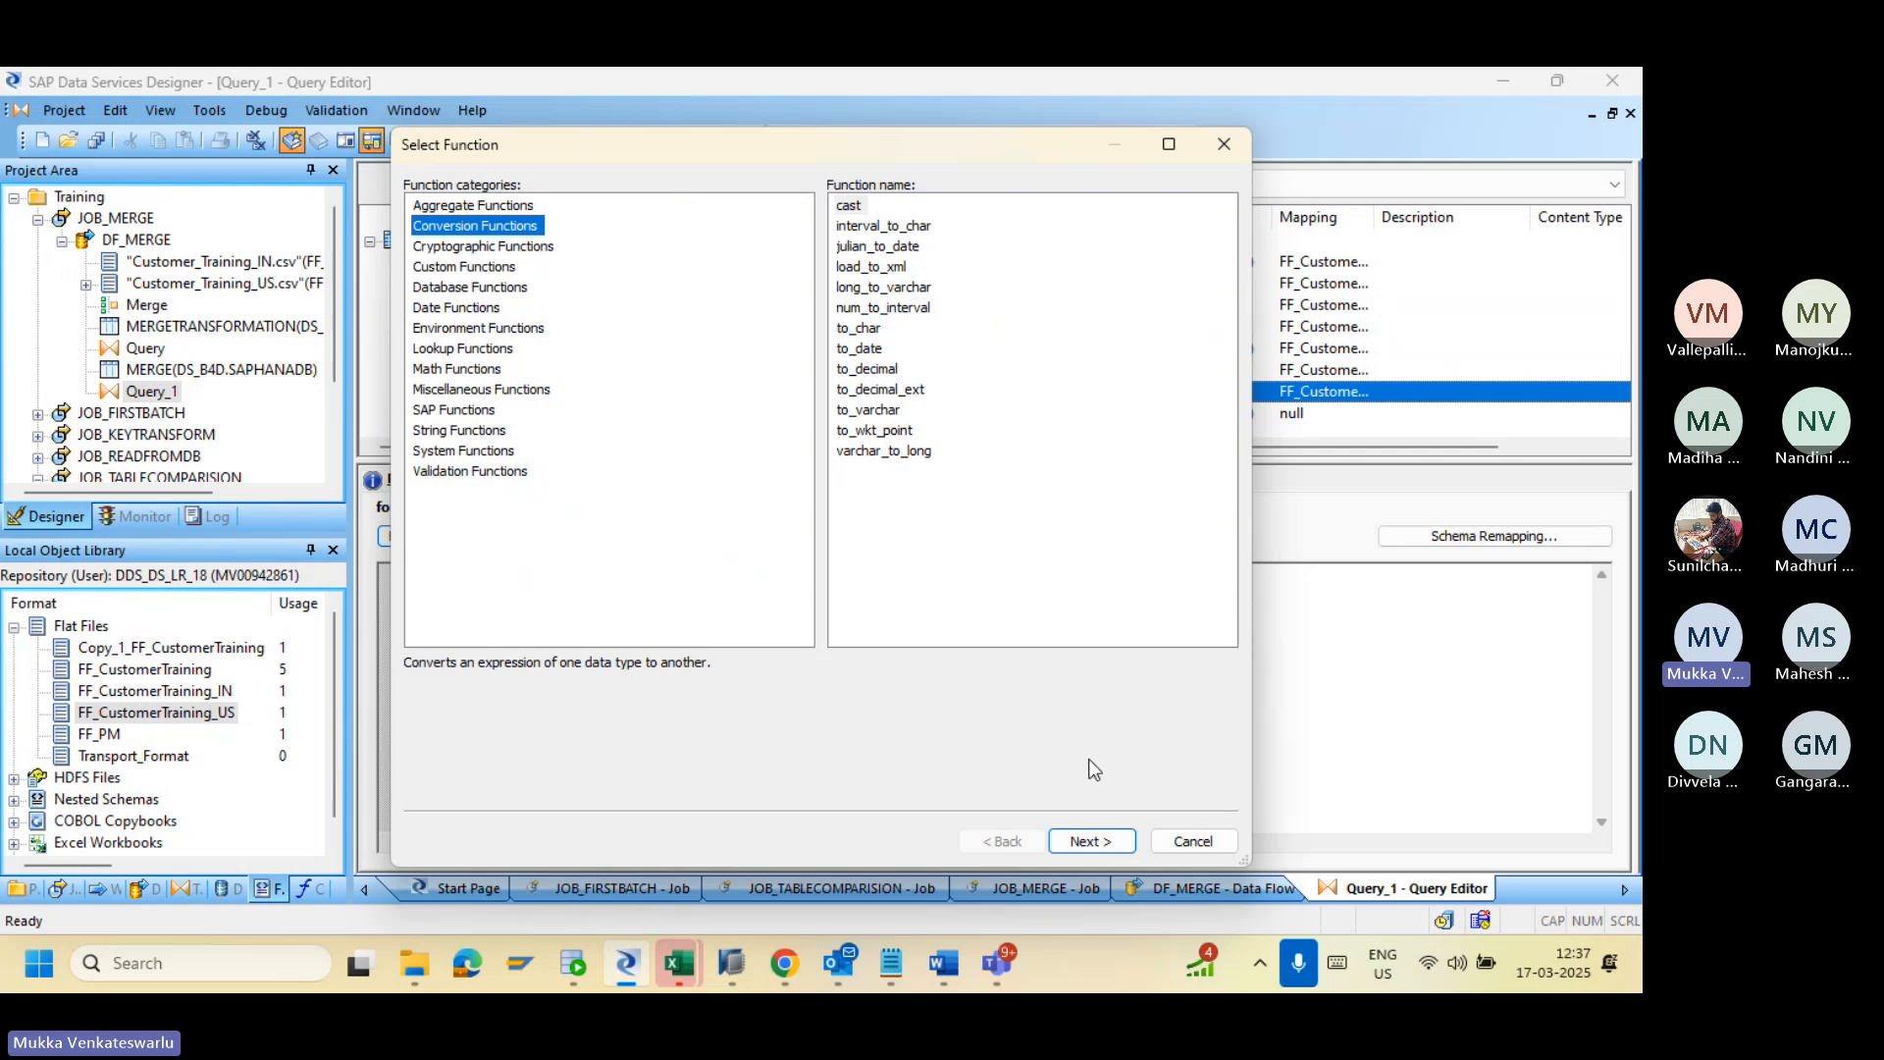
left_click(1174, 846)
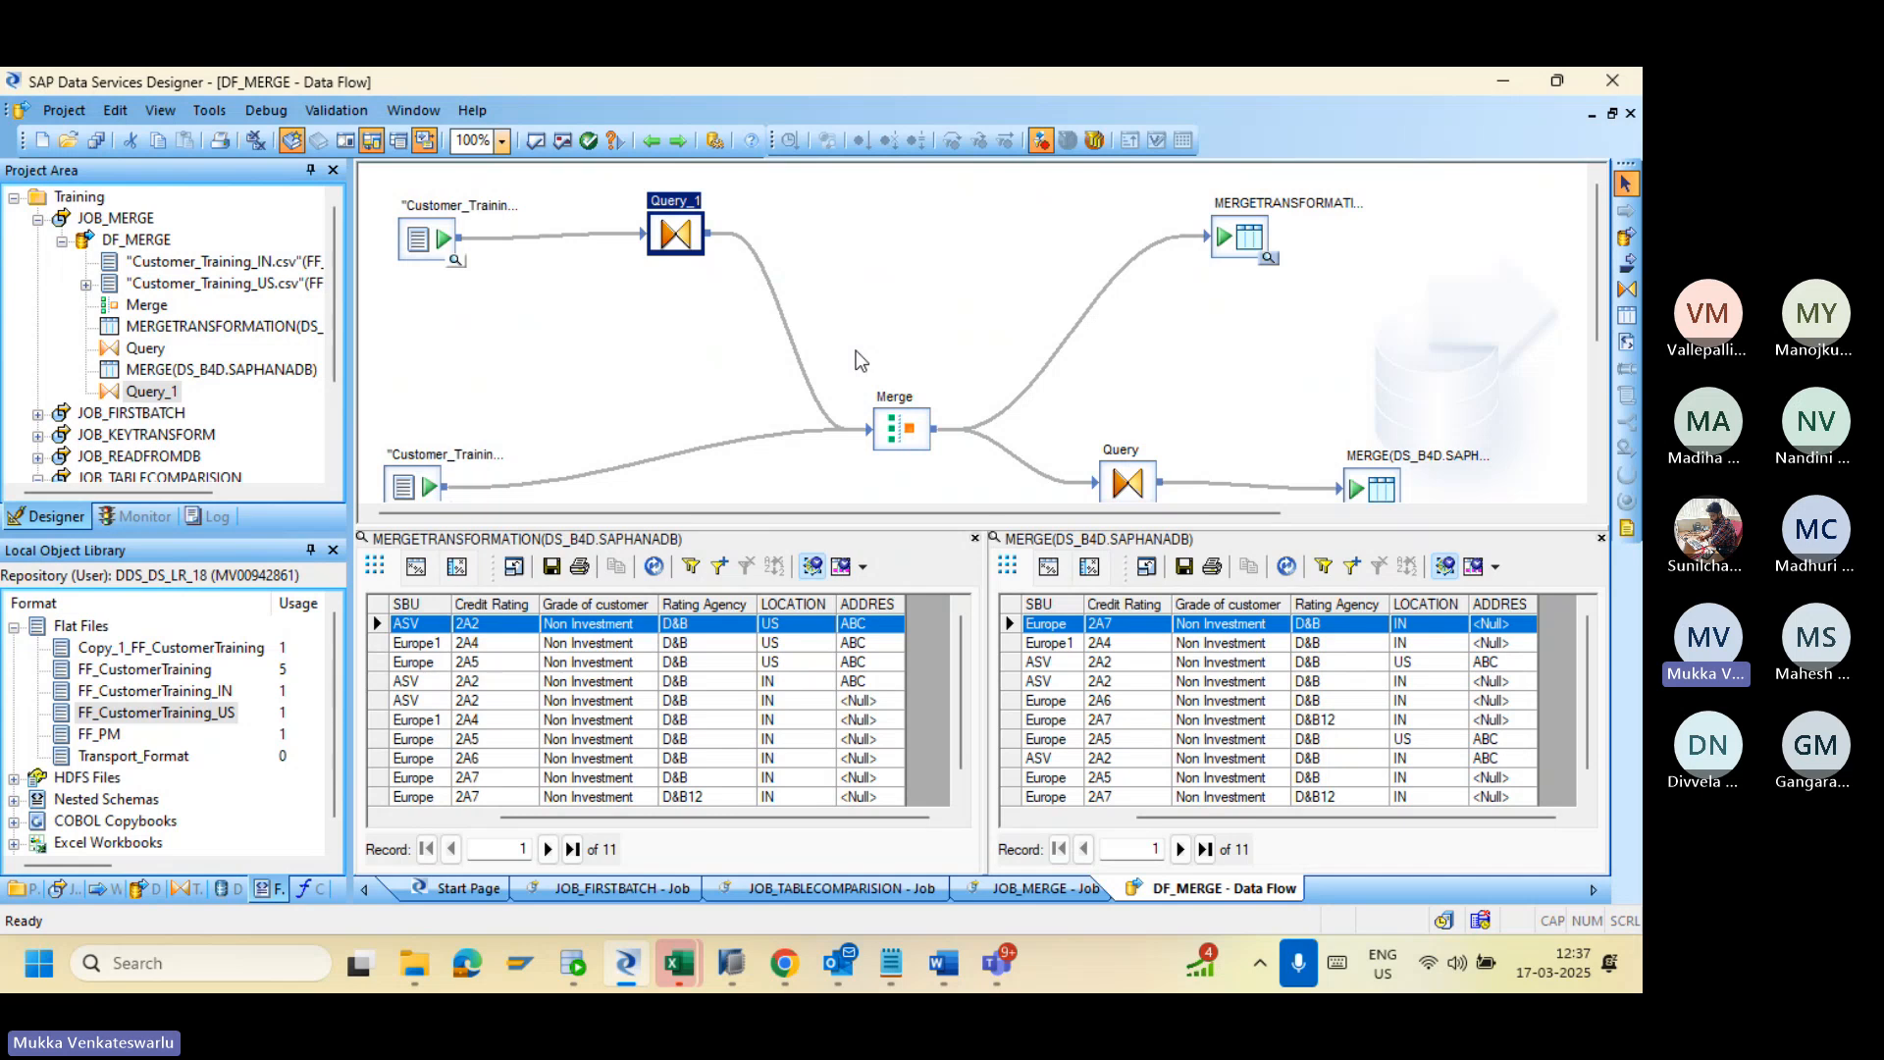
Step: Leave the DF_MERGE data flow and collapse JOB_MERGE and JOB_TABLECOMPARISION in the Training project
left_click(649, 140)
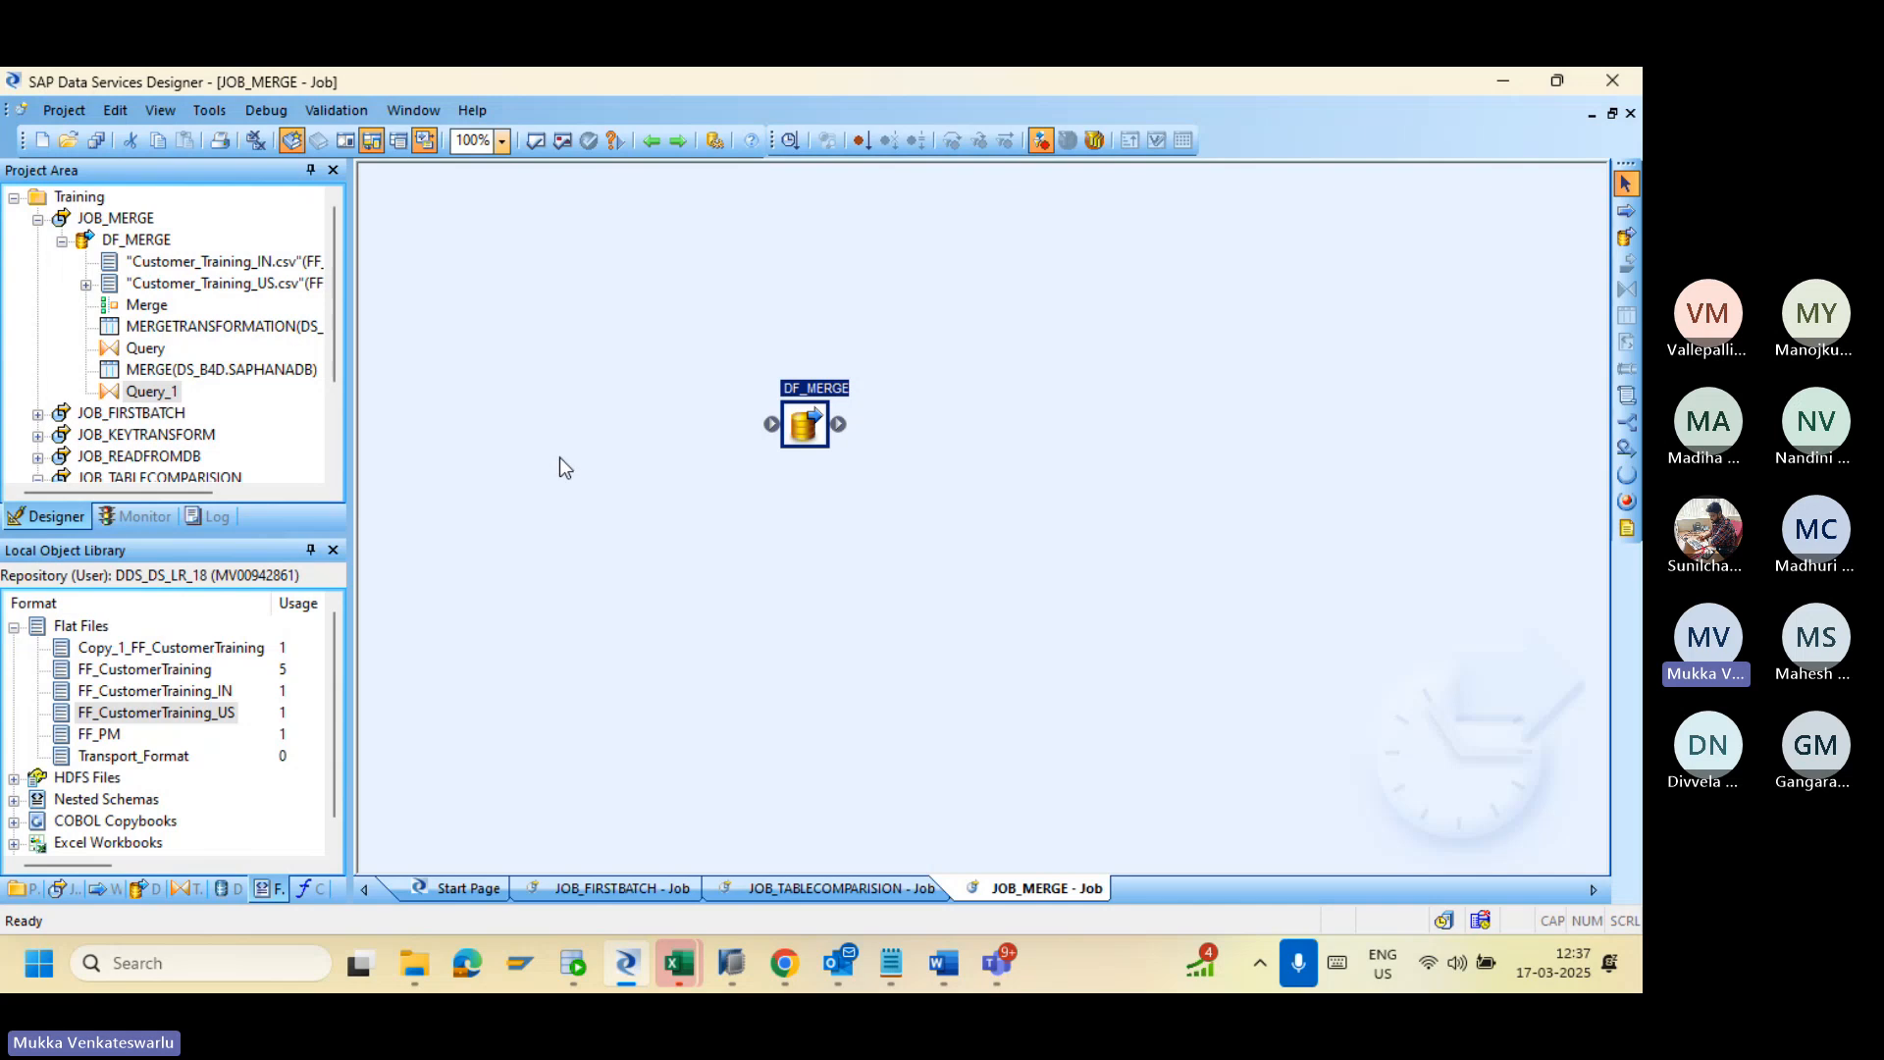
left_click(655, 143)
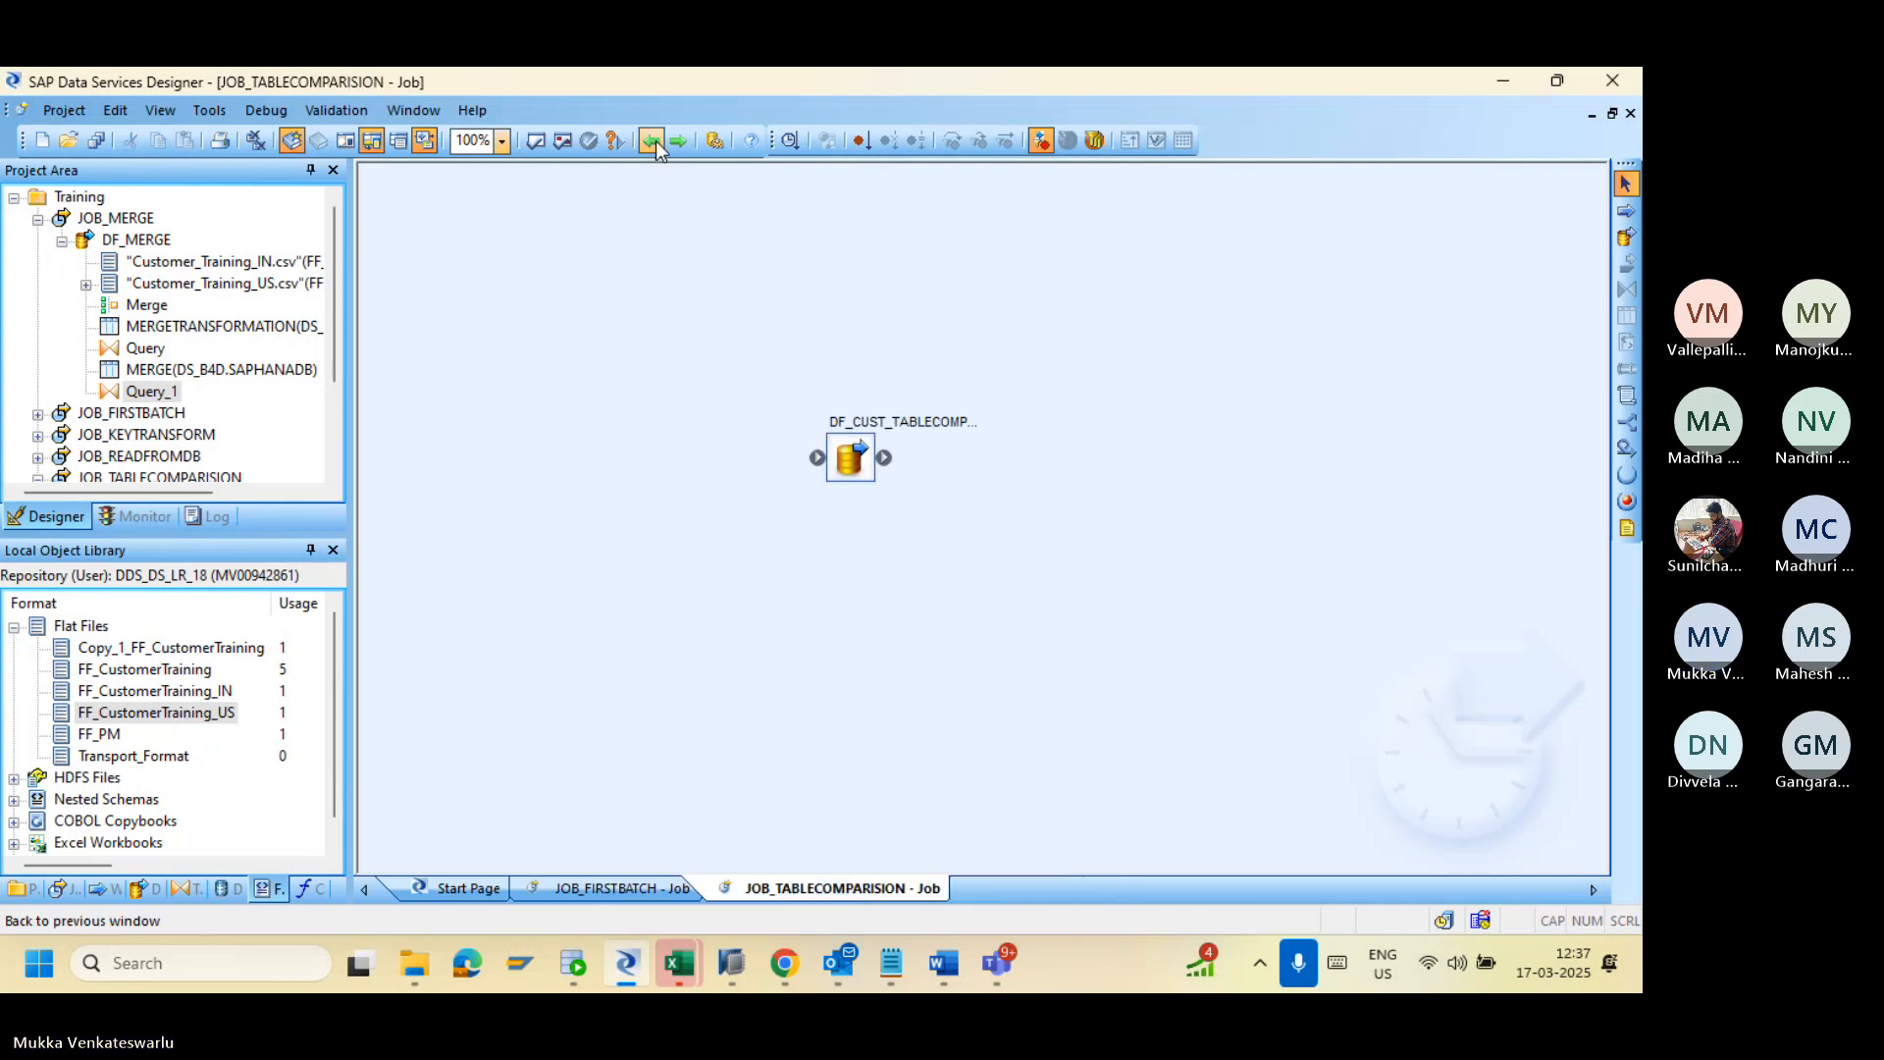
left_click(38, 219)
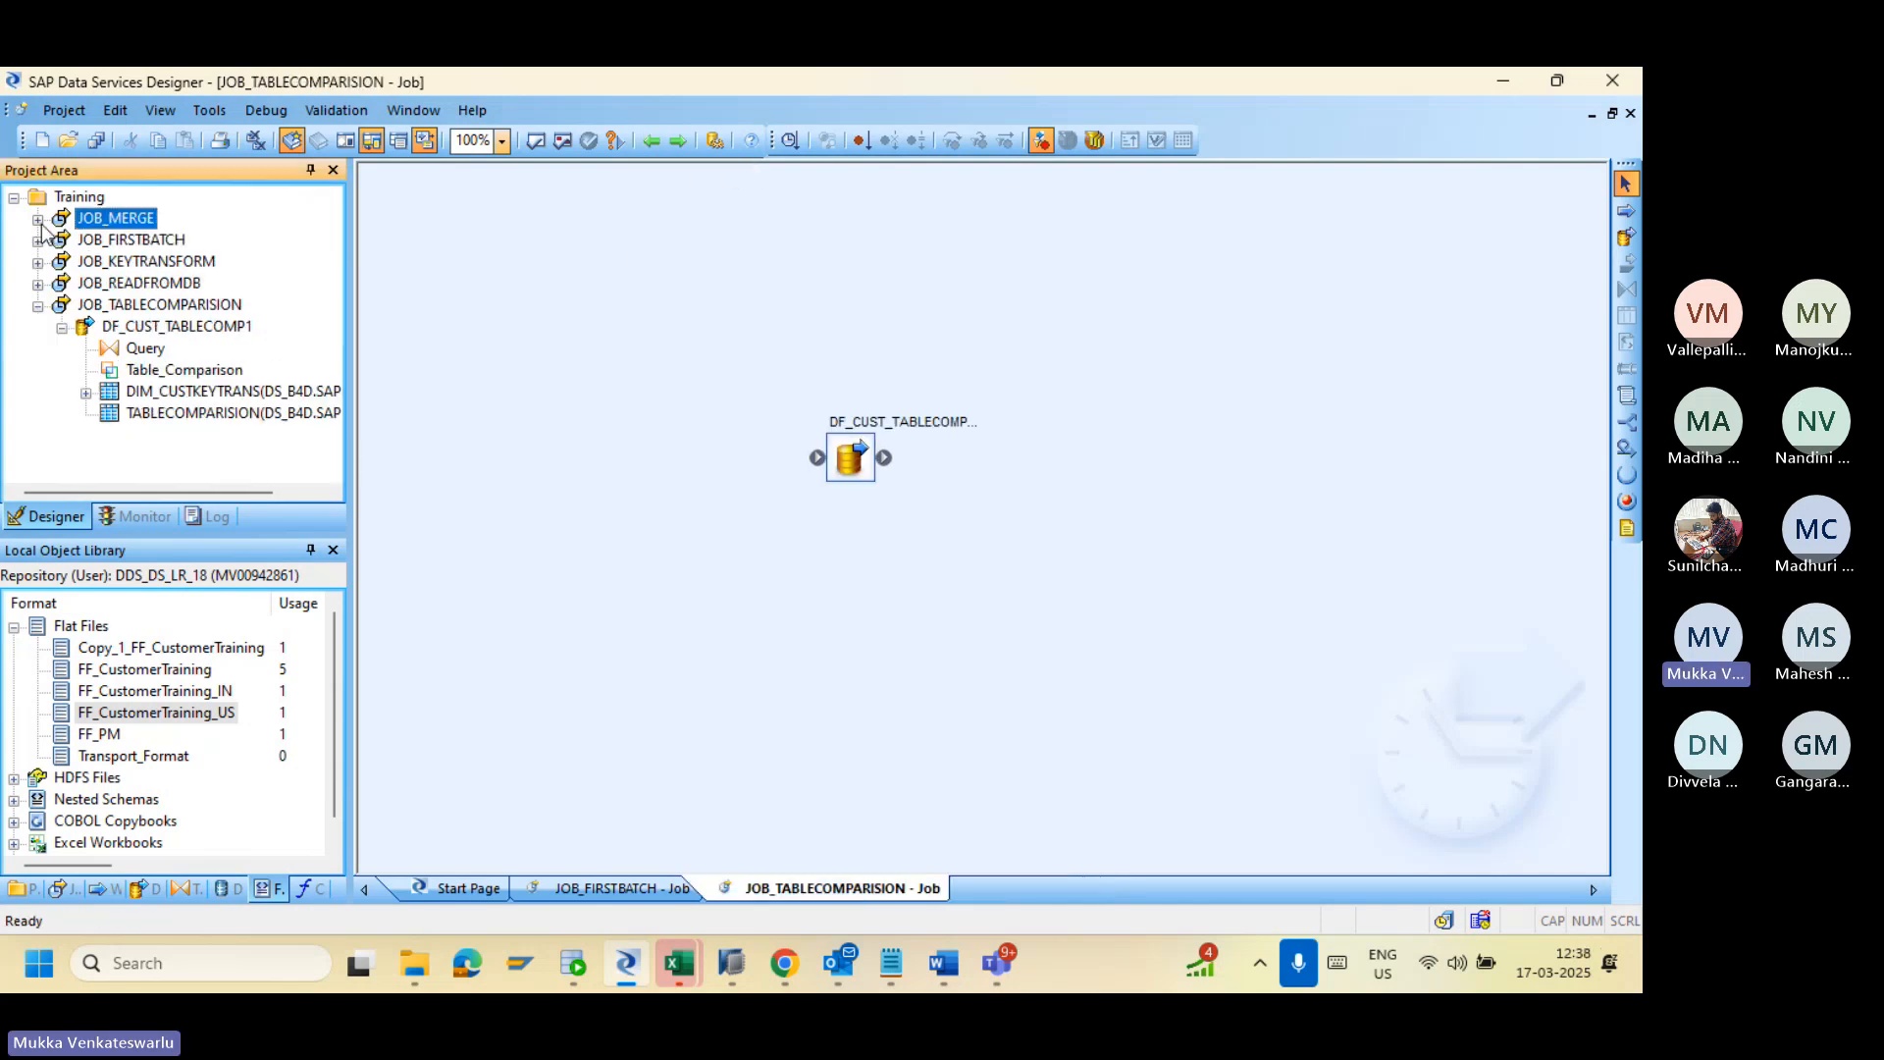
left_click(39, 307)
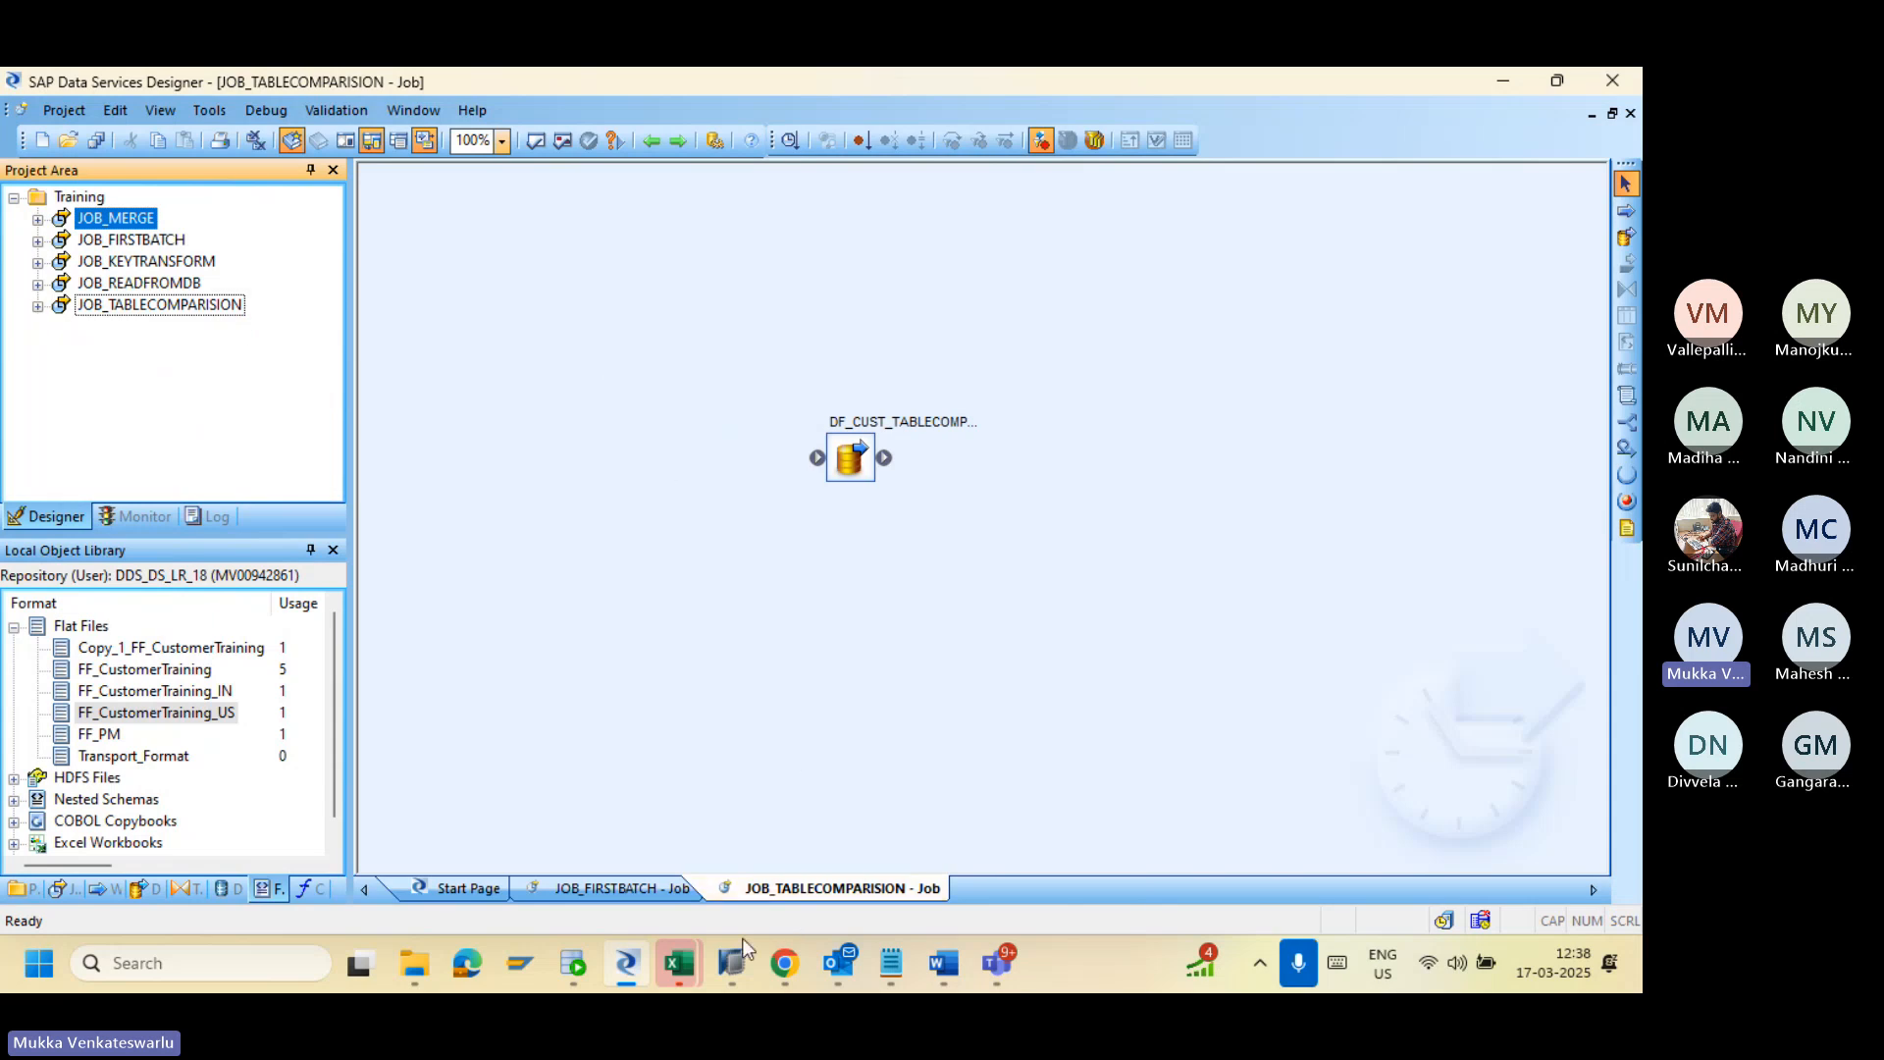
Step: Switch to the Book2 workbook in Excel and enter "Date Transformation" in cell A9
mouse_move(659, 962)
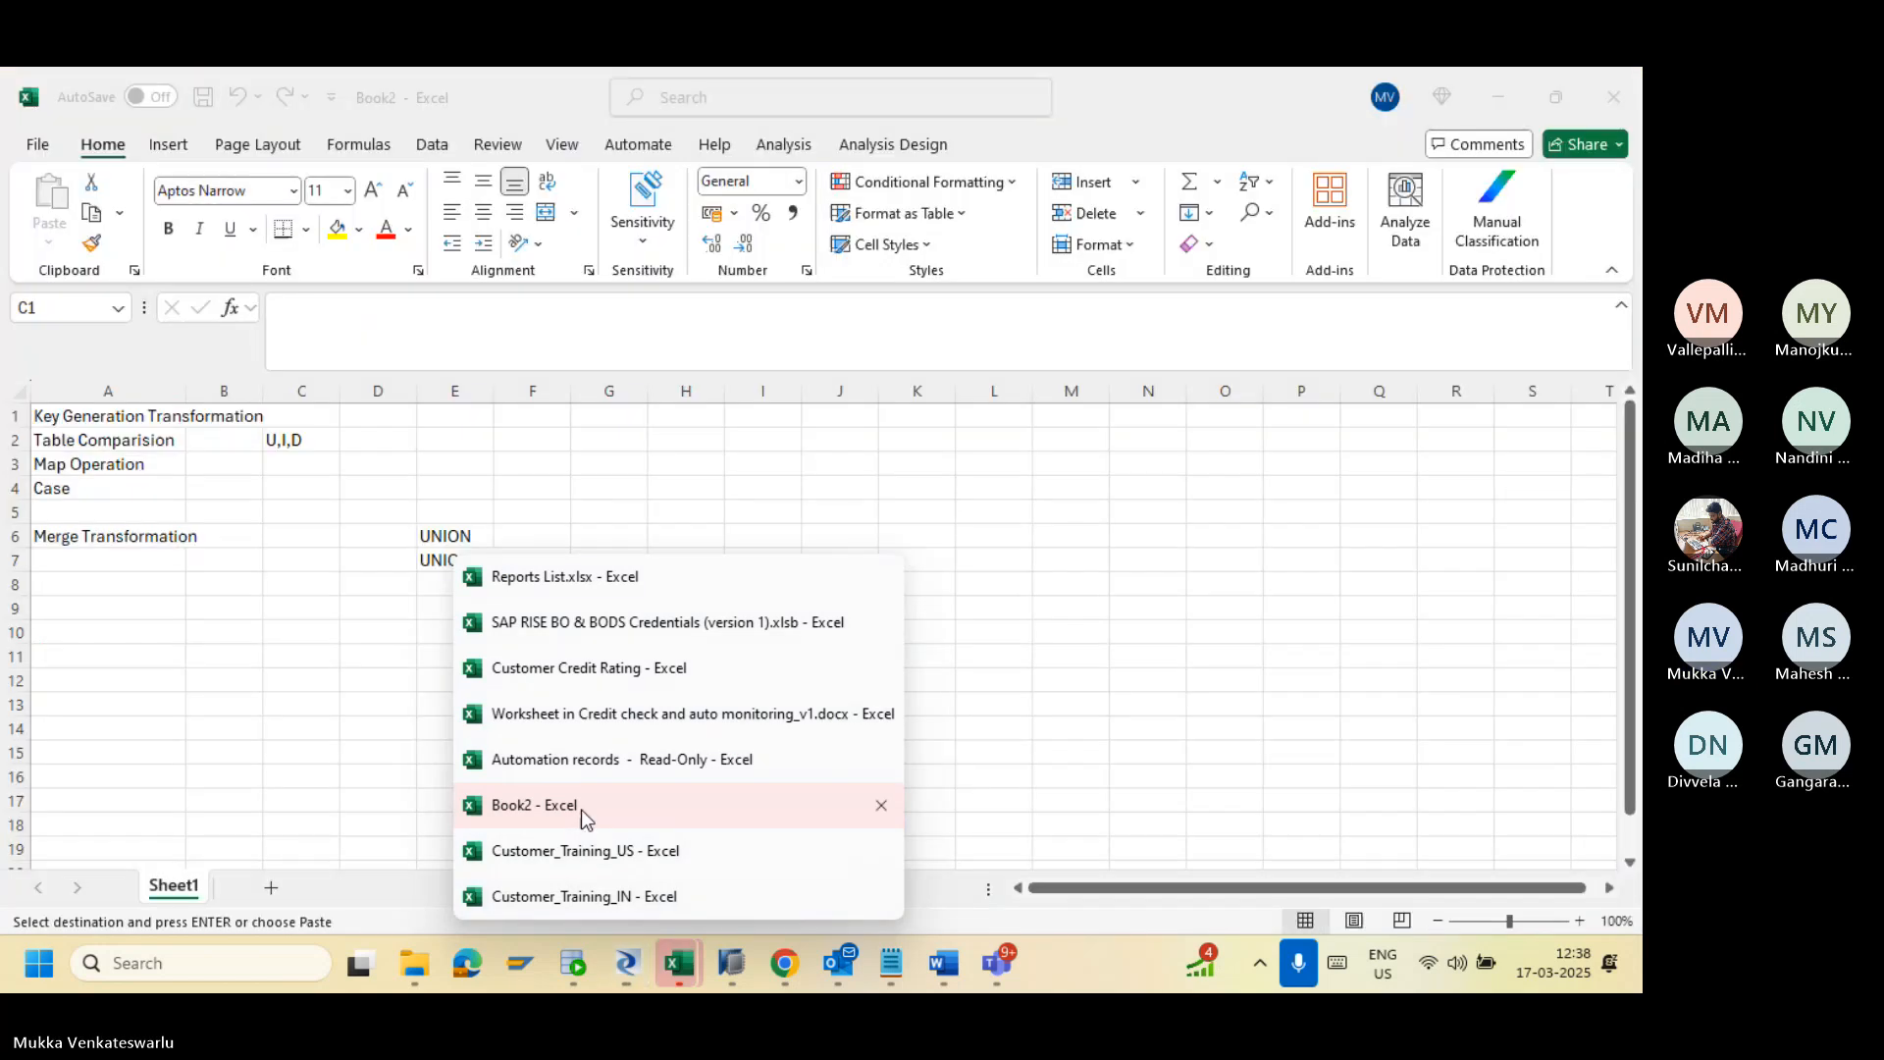
left_click(580, 810)
left_click(93, 585)
left_click(91, 604)
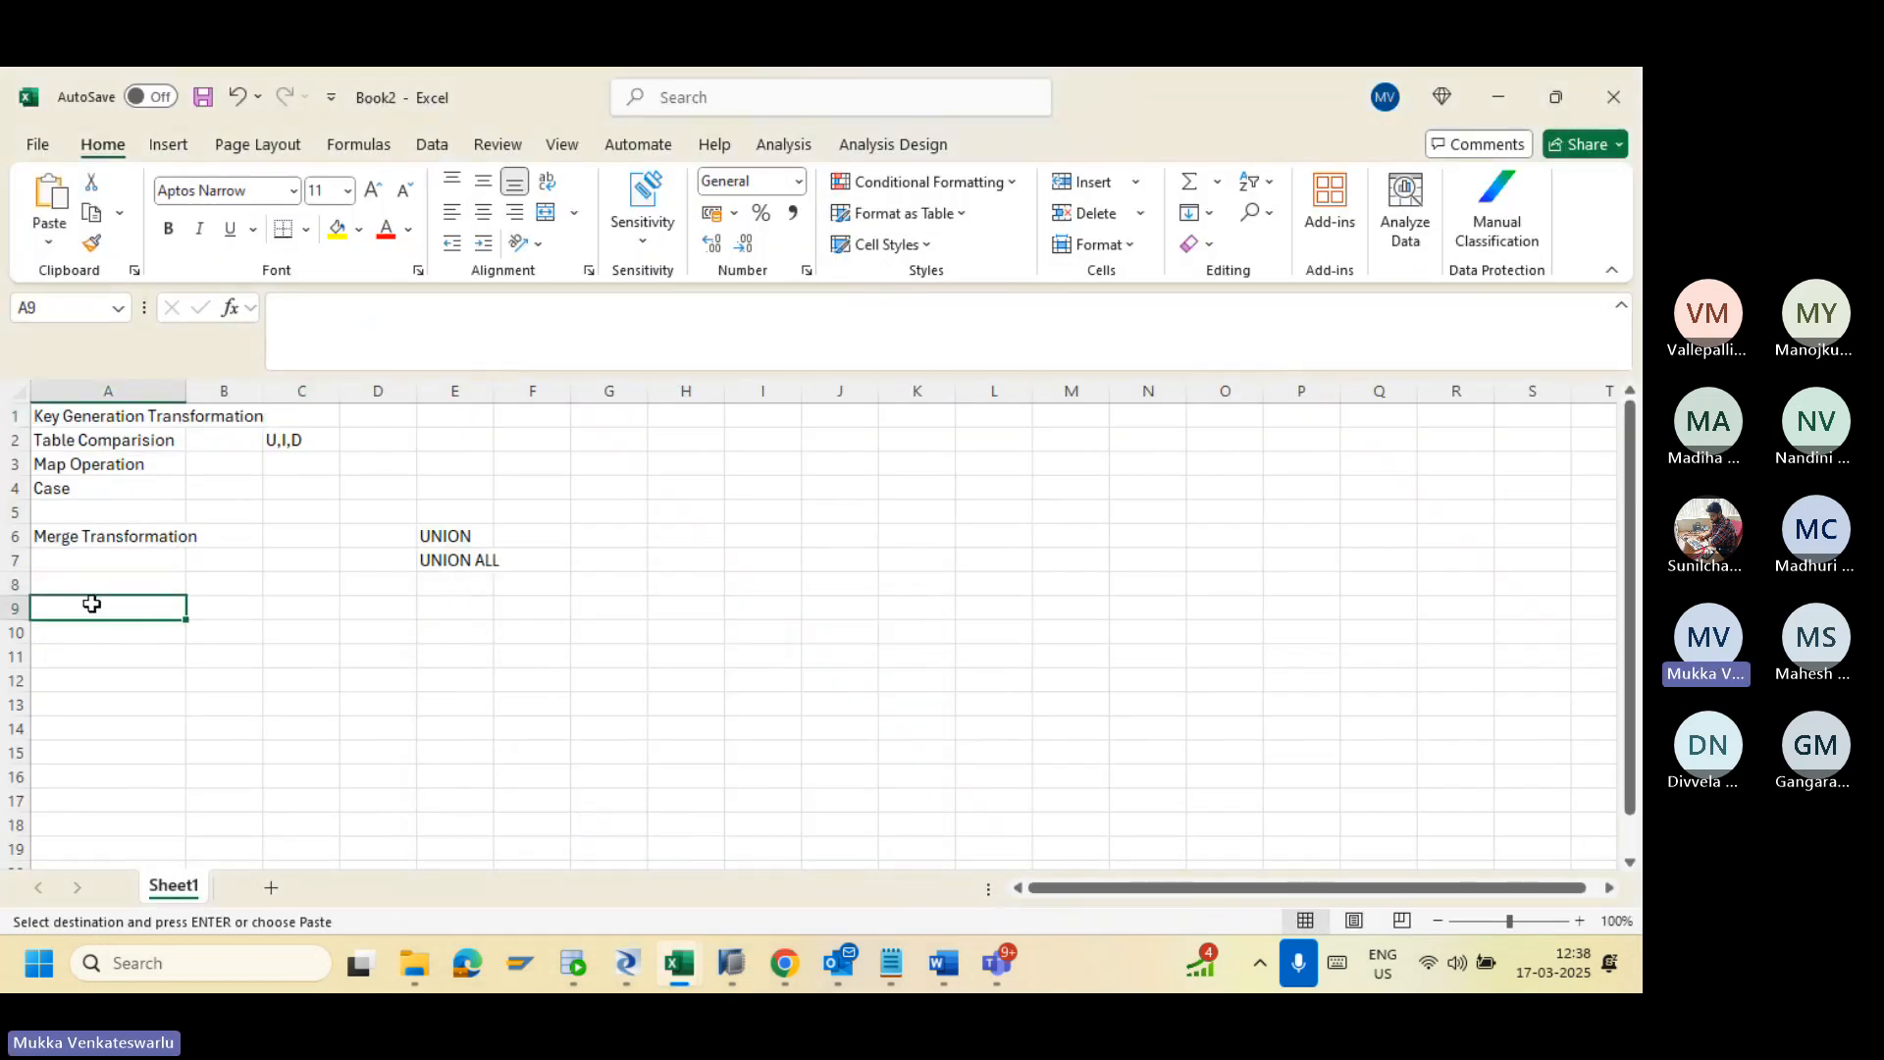
type("Date")
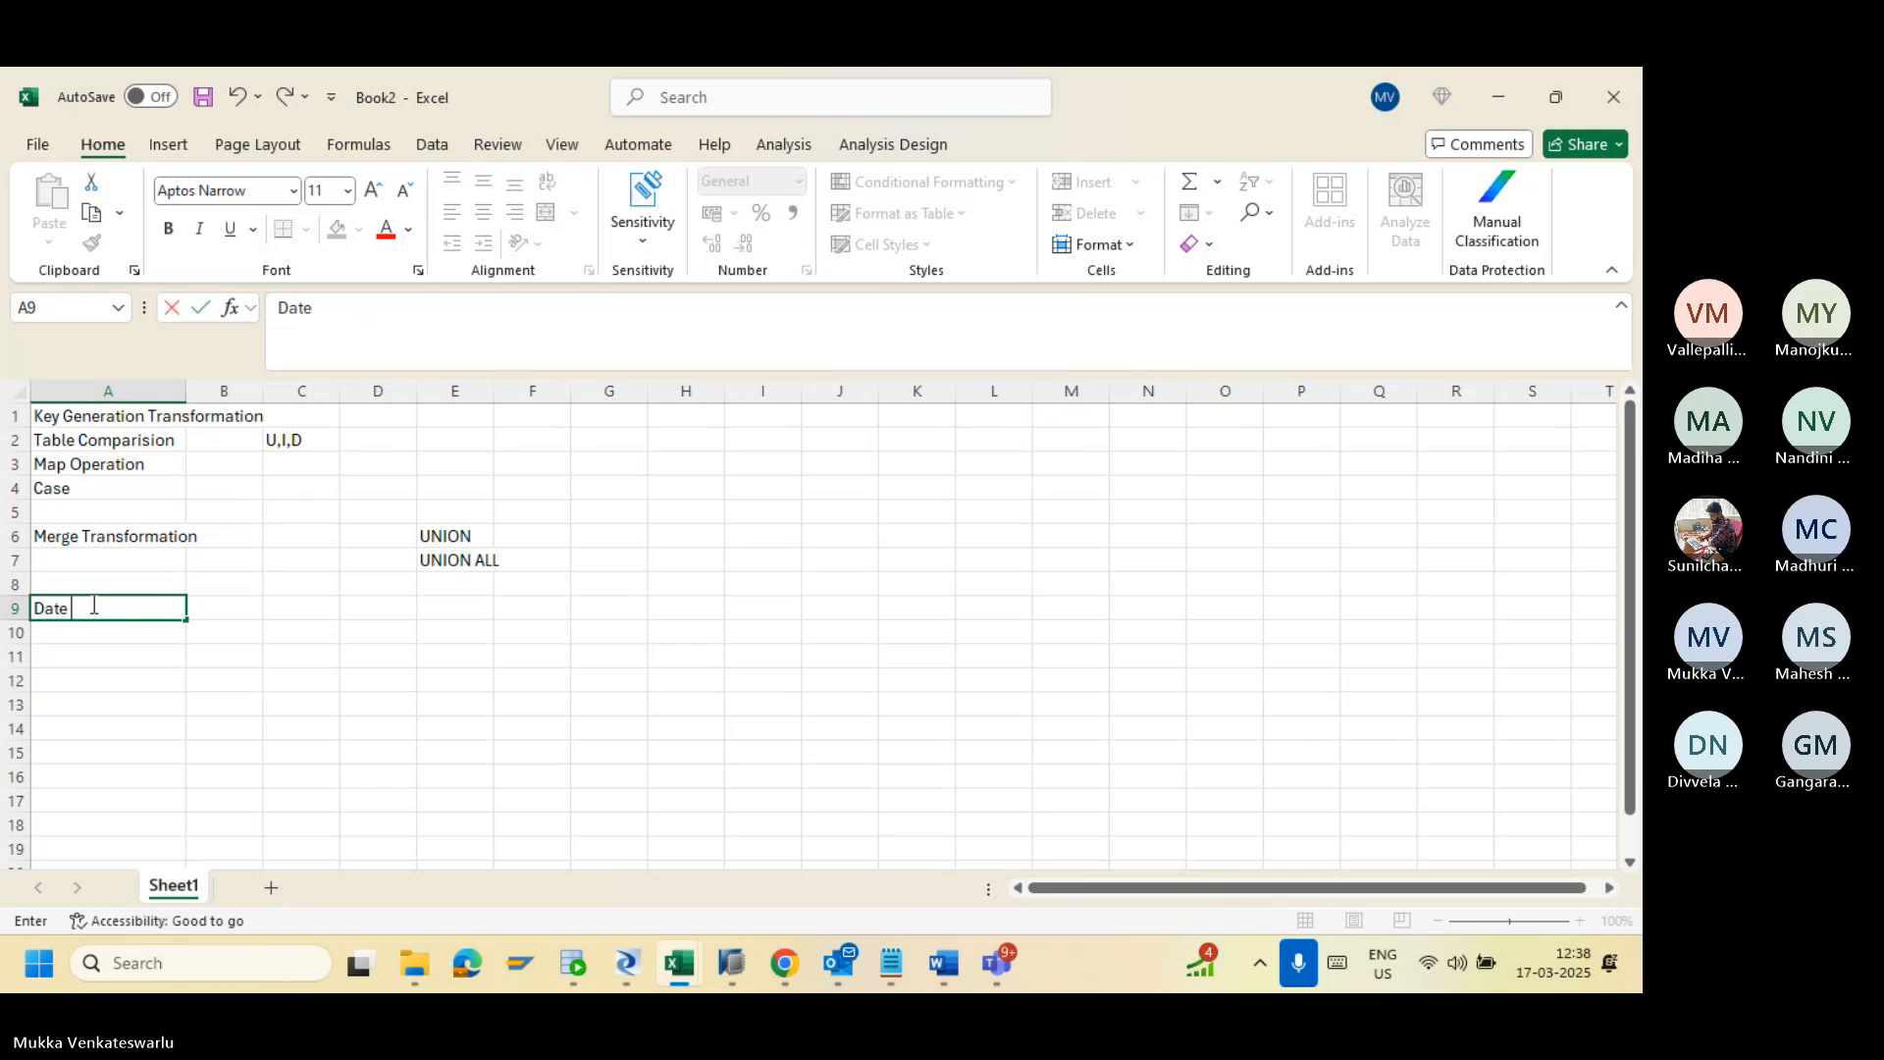
type(" Transformati")
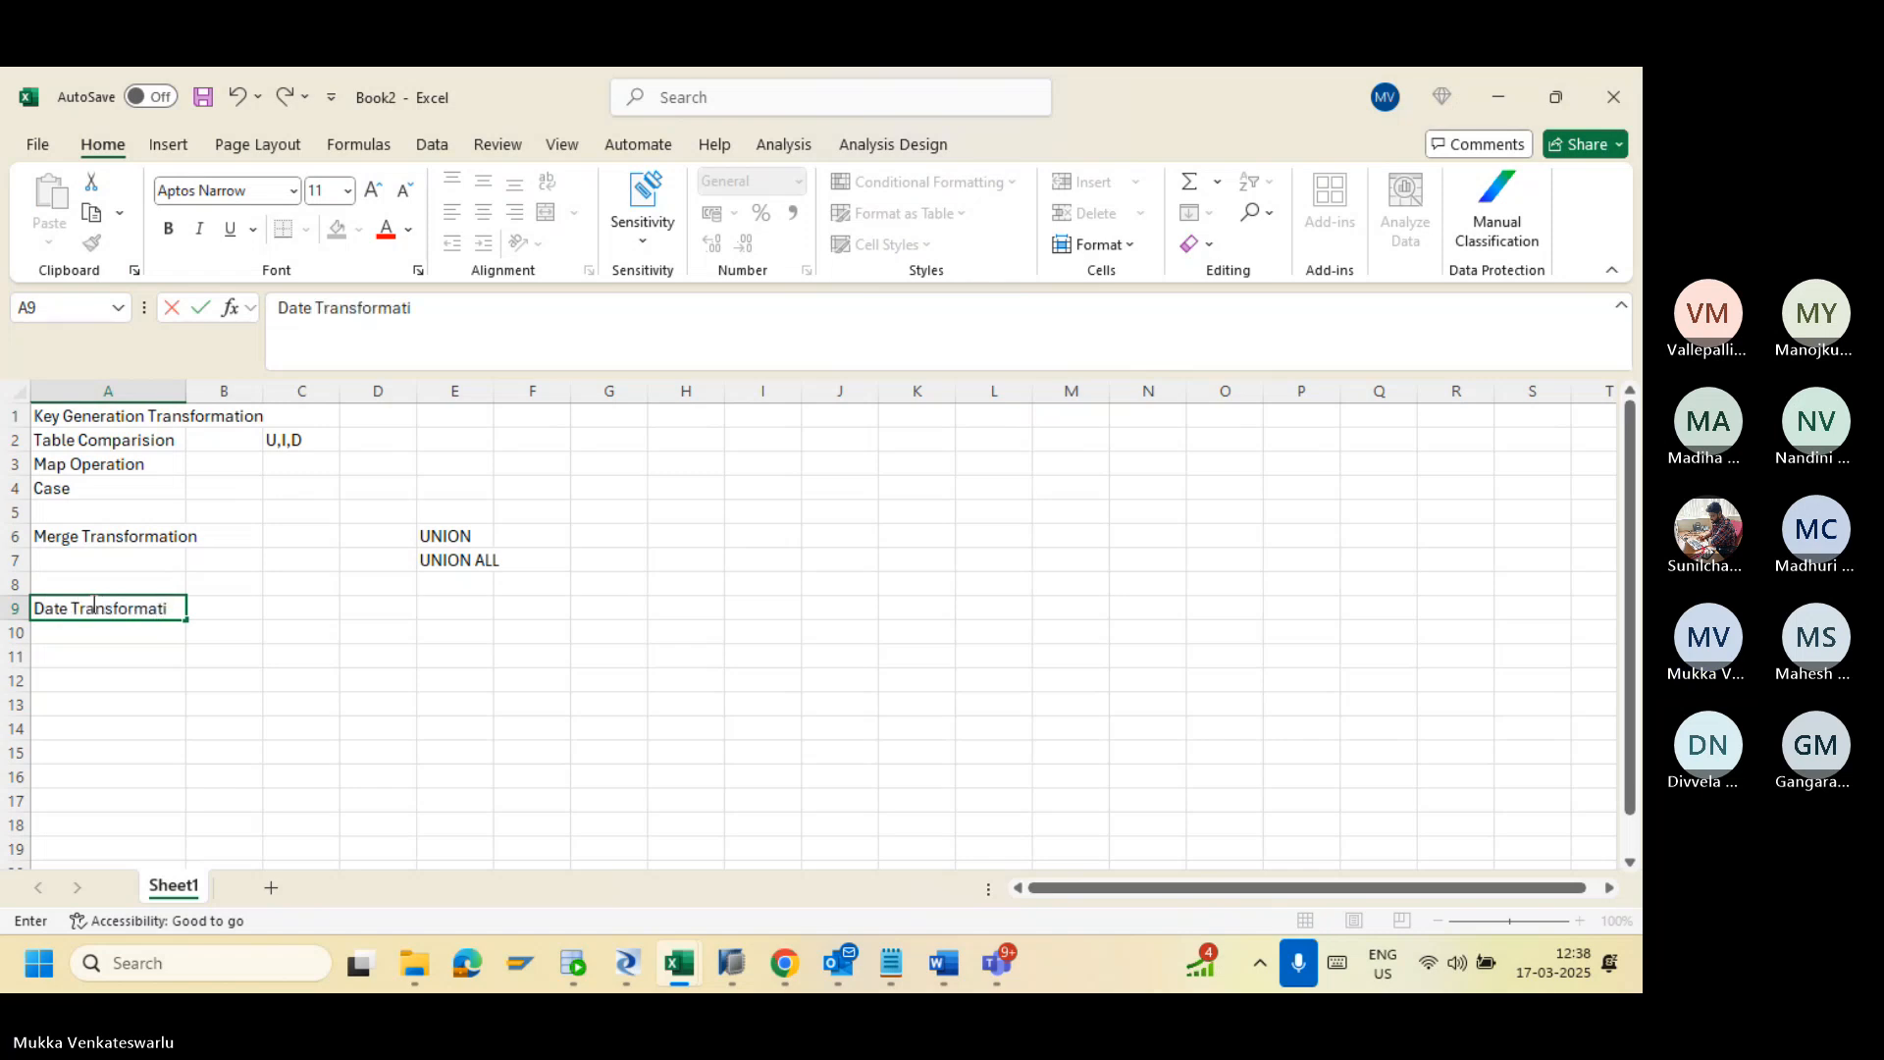
type("on")
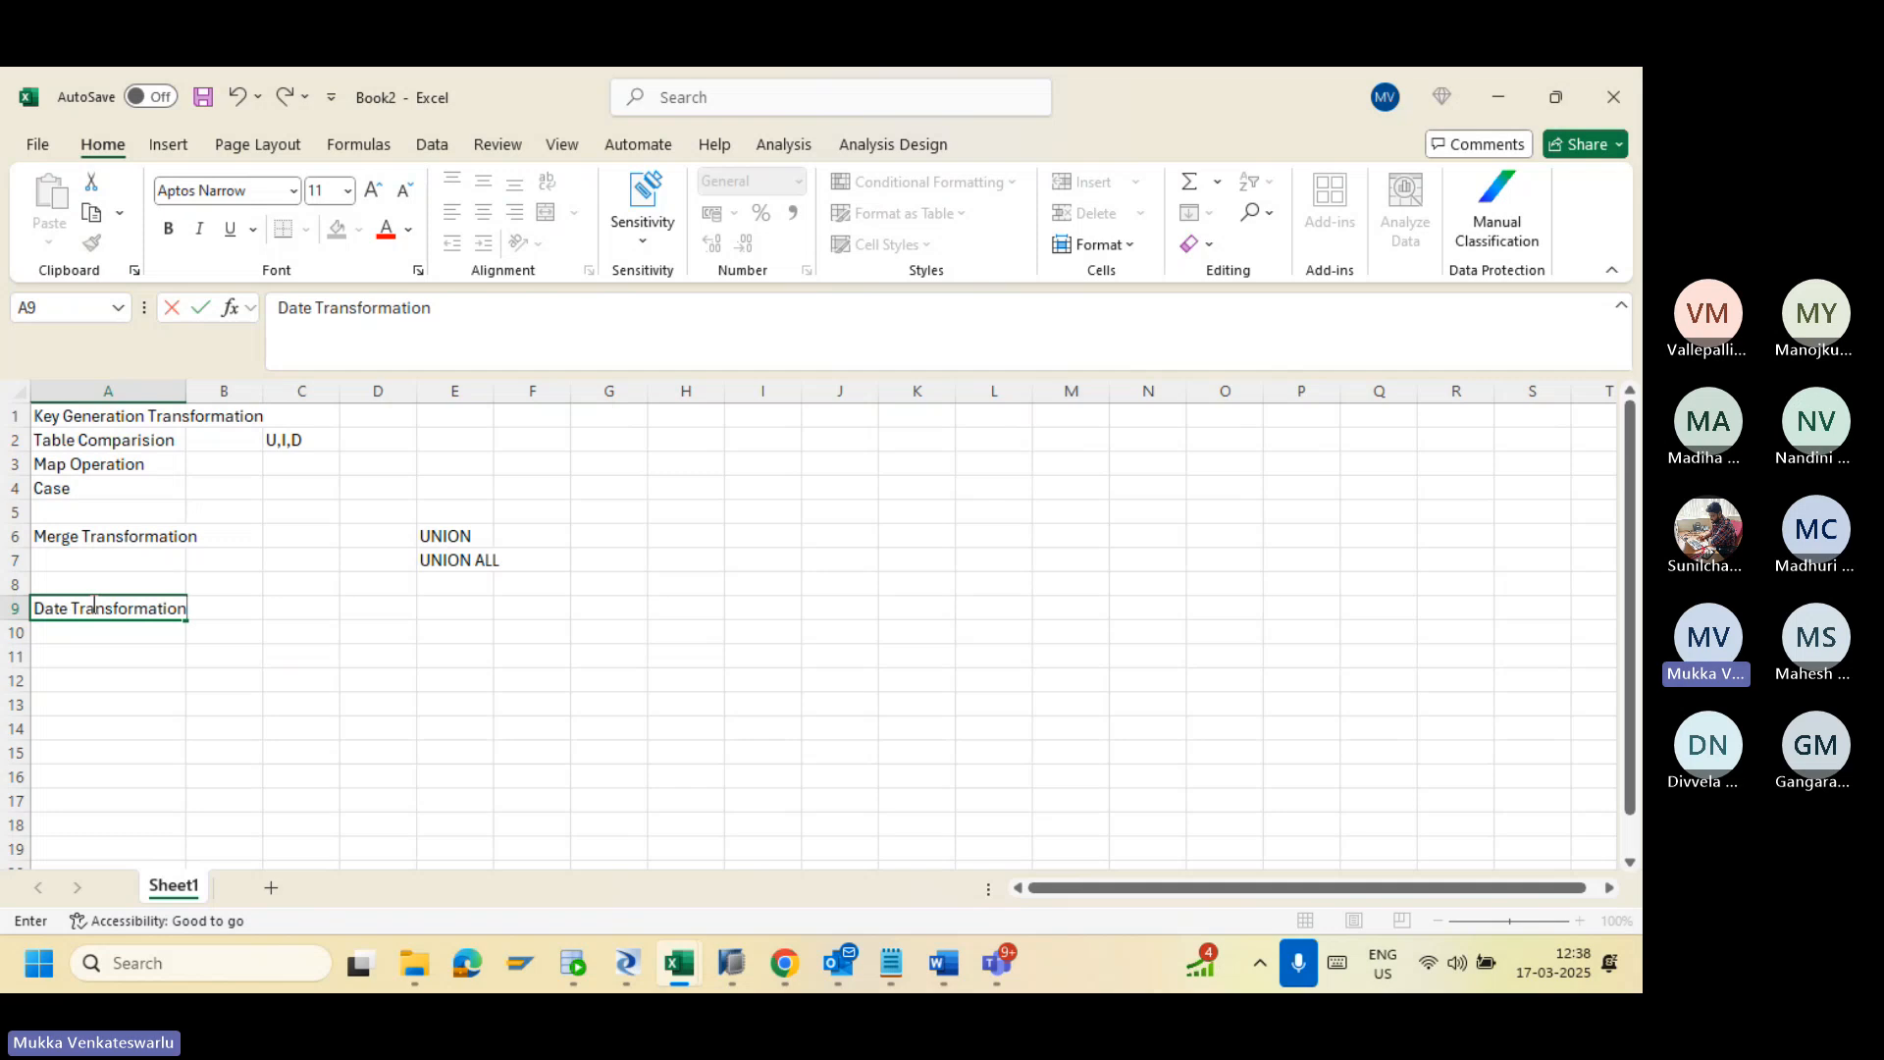
left_click(108, 533)
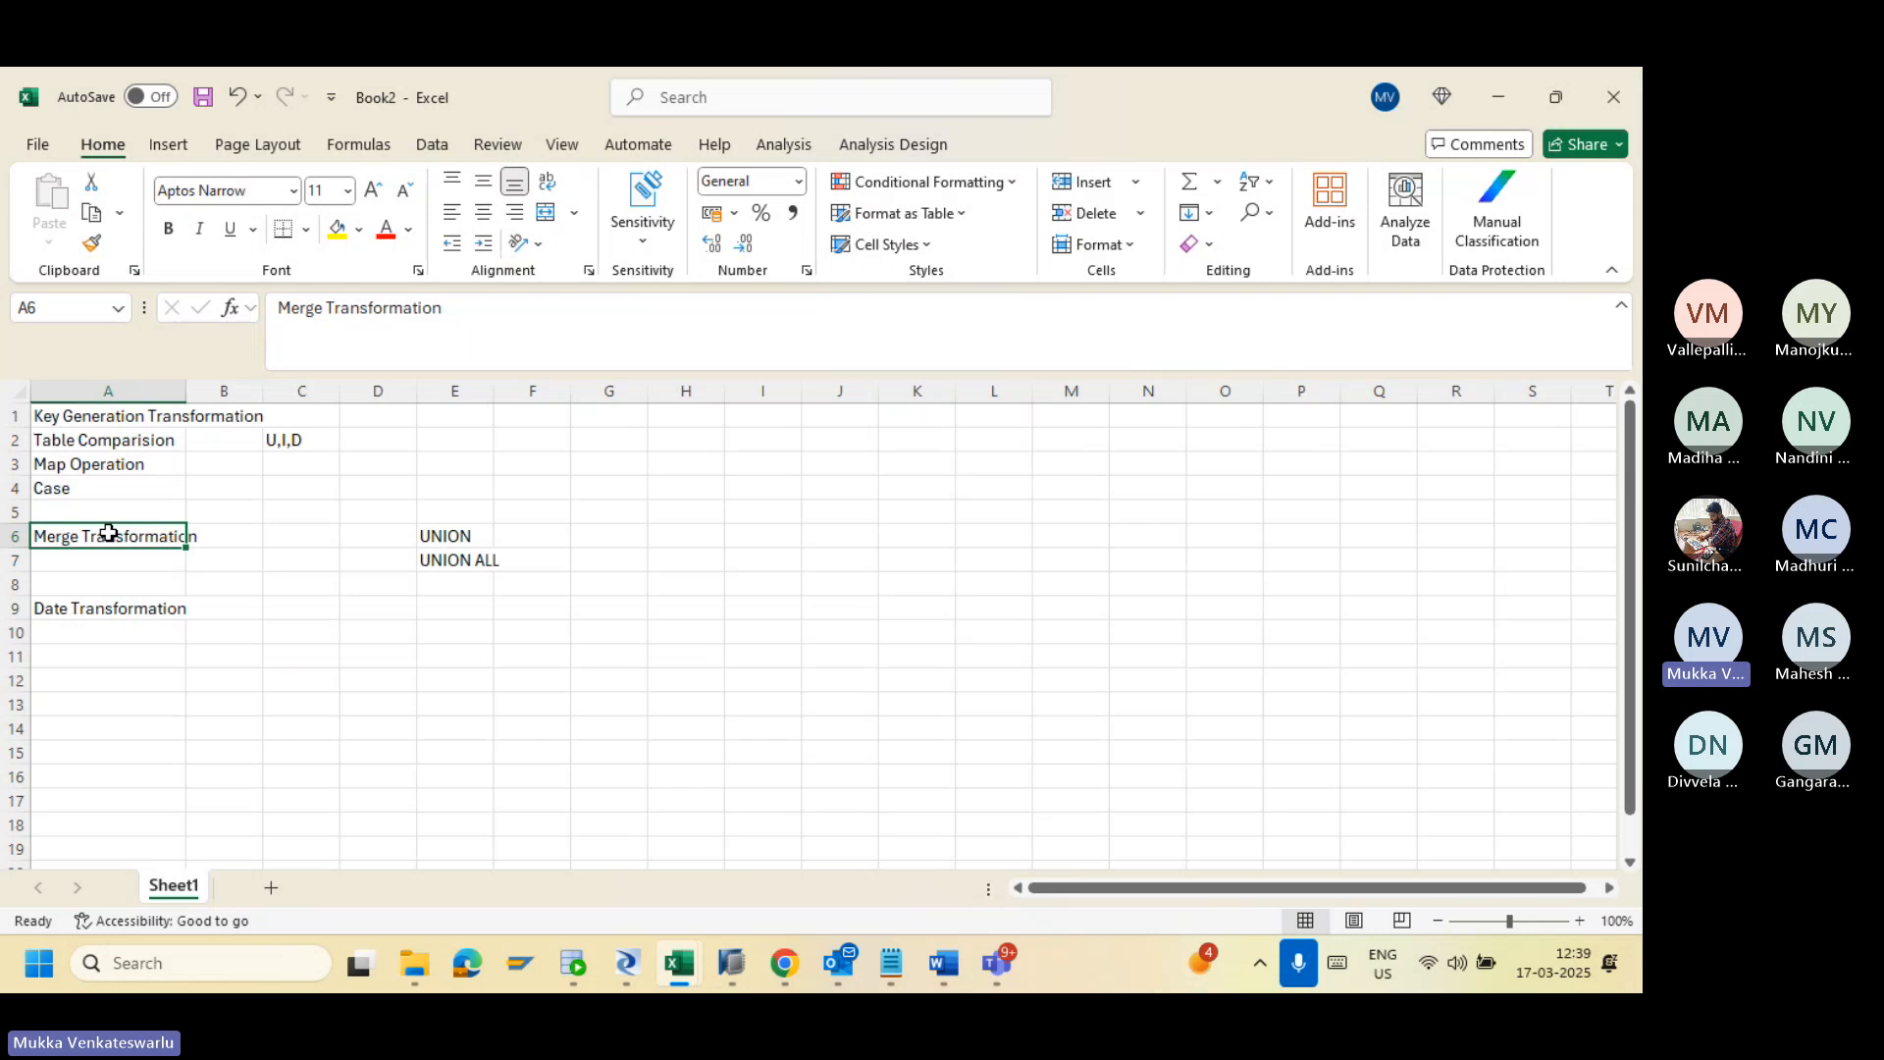
left_click(157, 616)
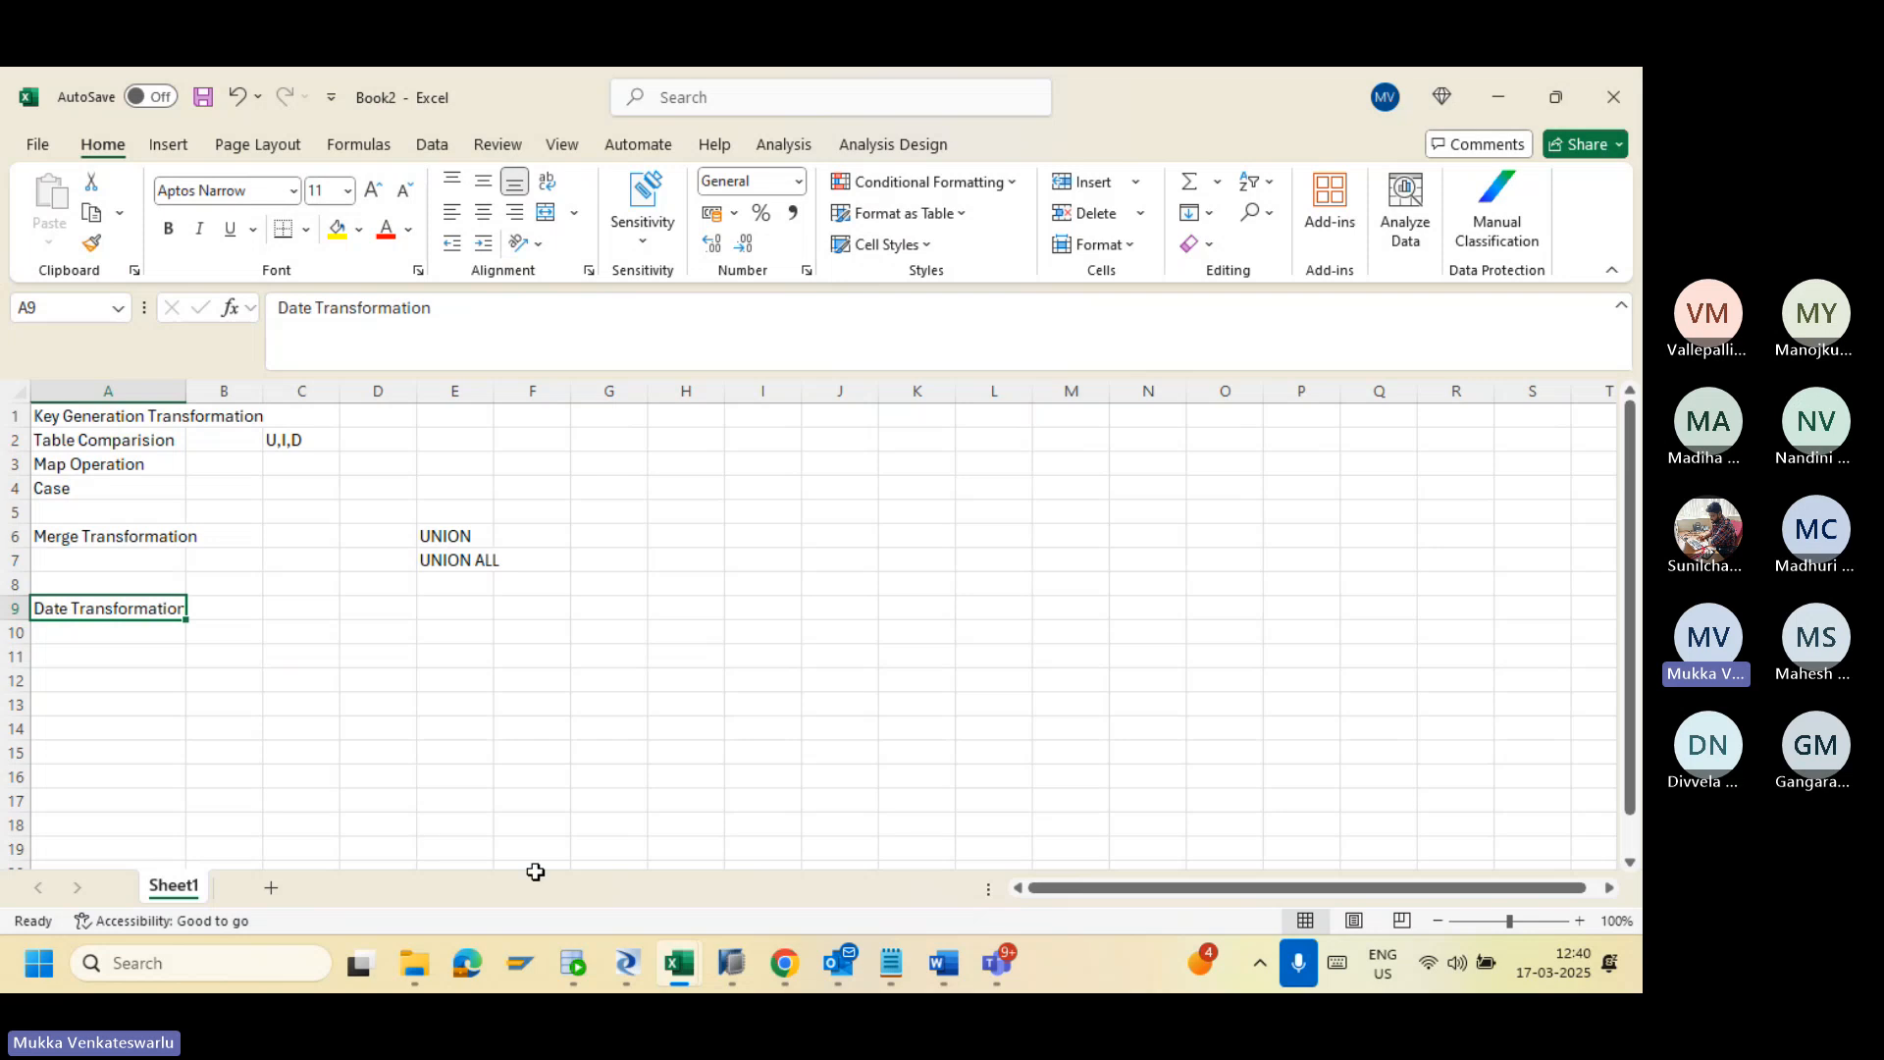
Step: Switch to SAP Data Services Designer and select the Date_Generation transform among the Data Integrator transforms in the object library
left_click(631, 966)
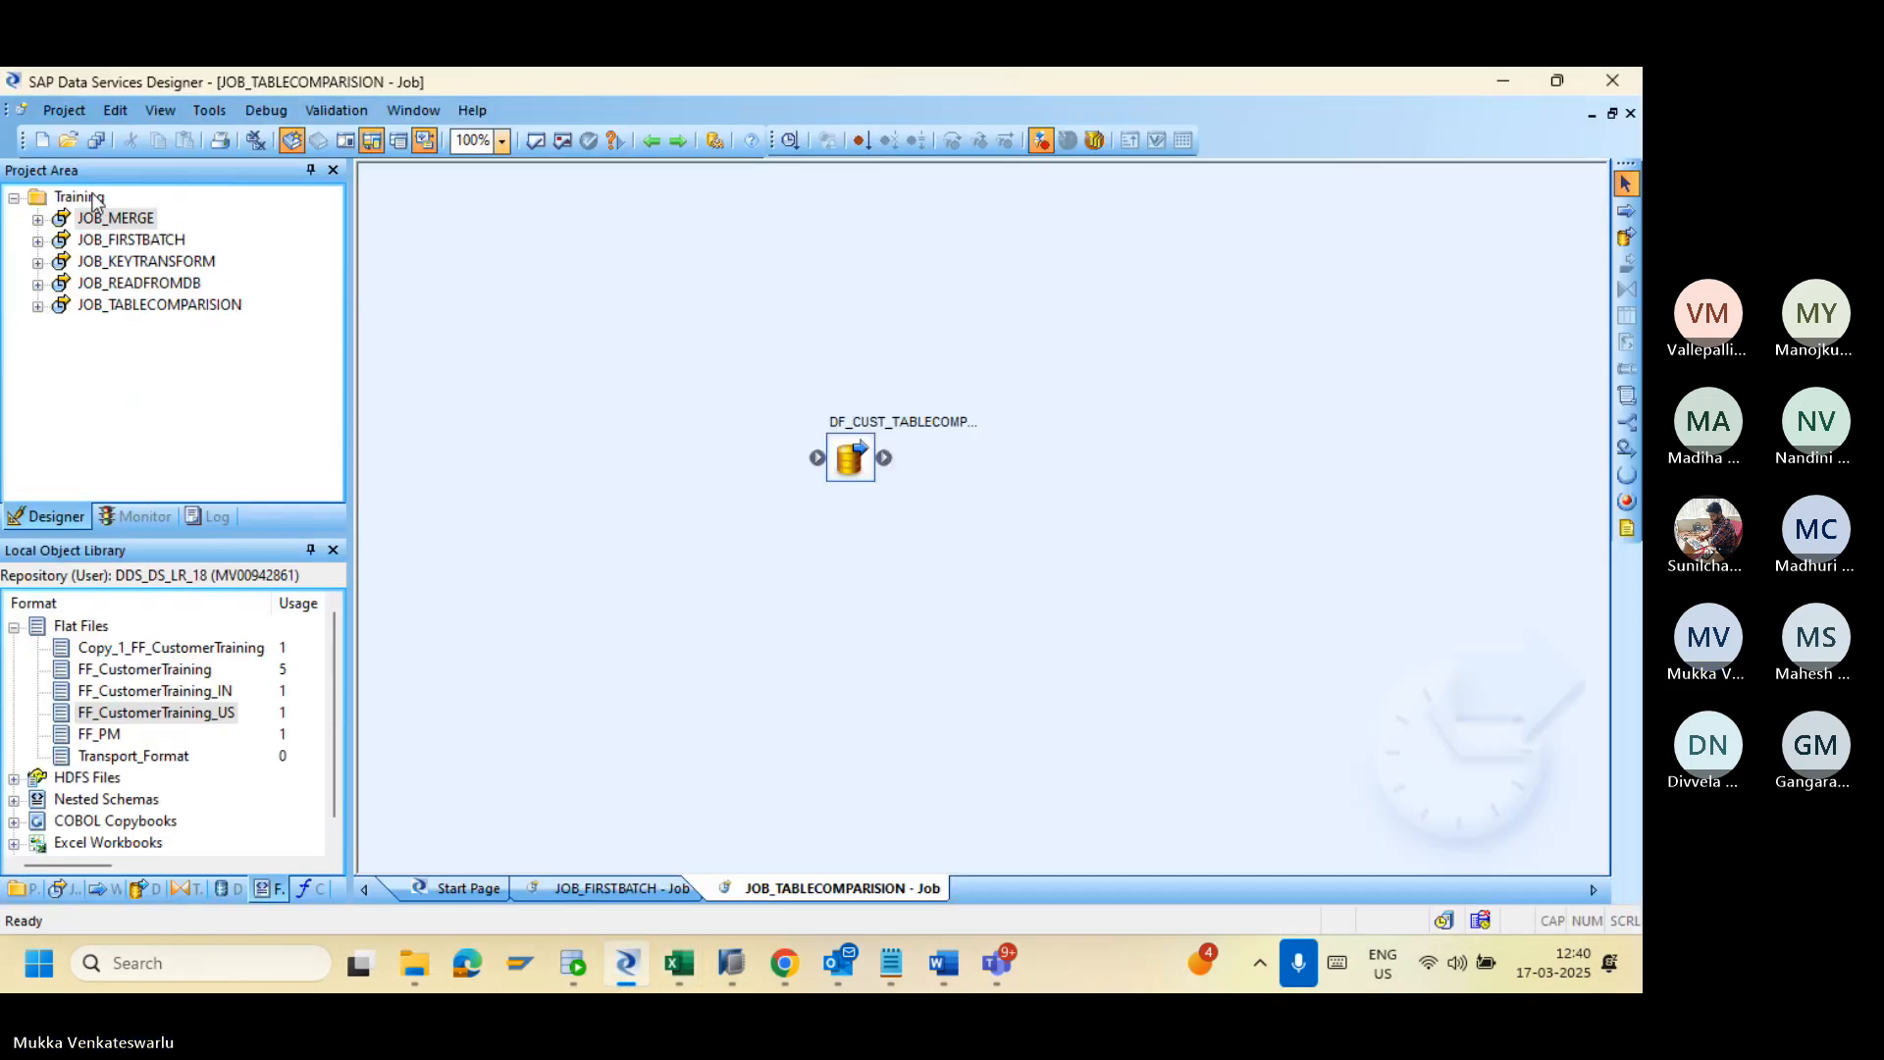
right_click(95, 201)
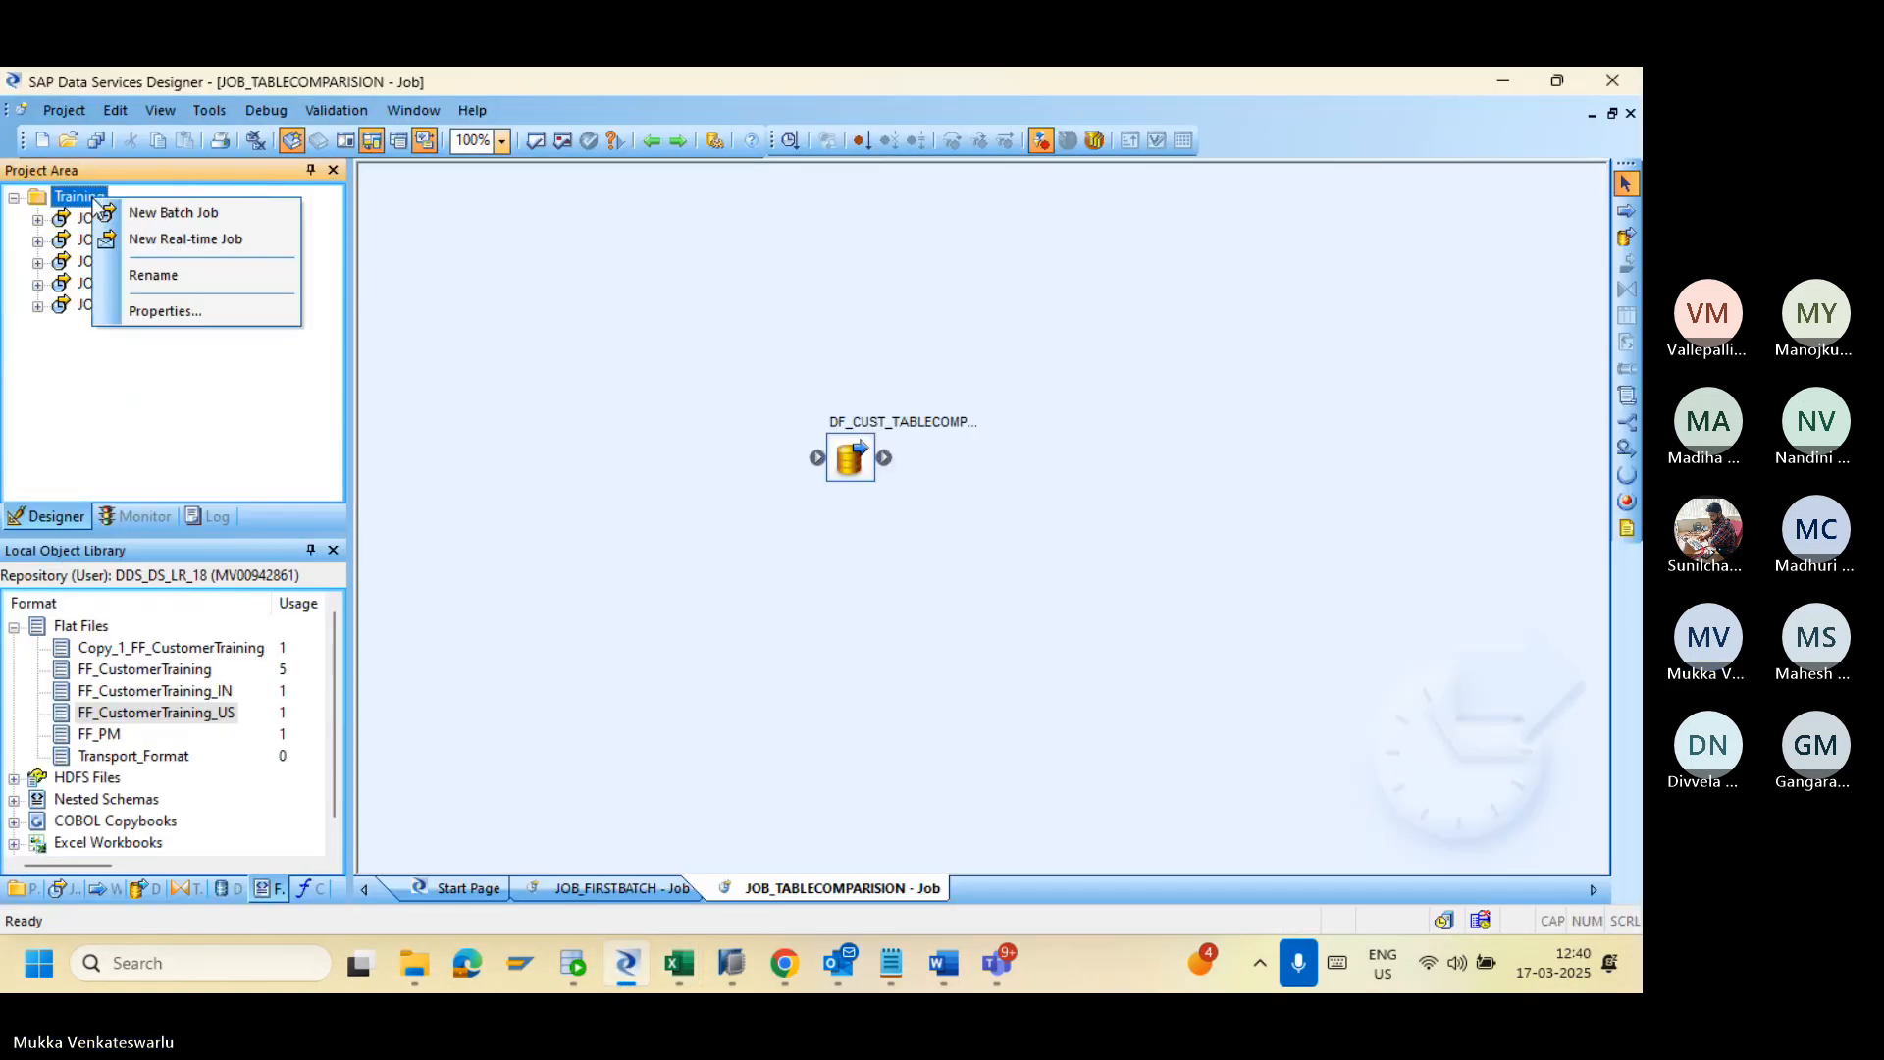
left_click(184, 891)
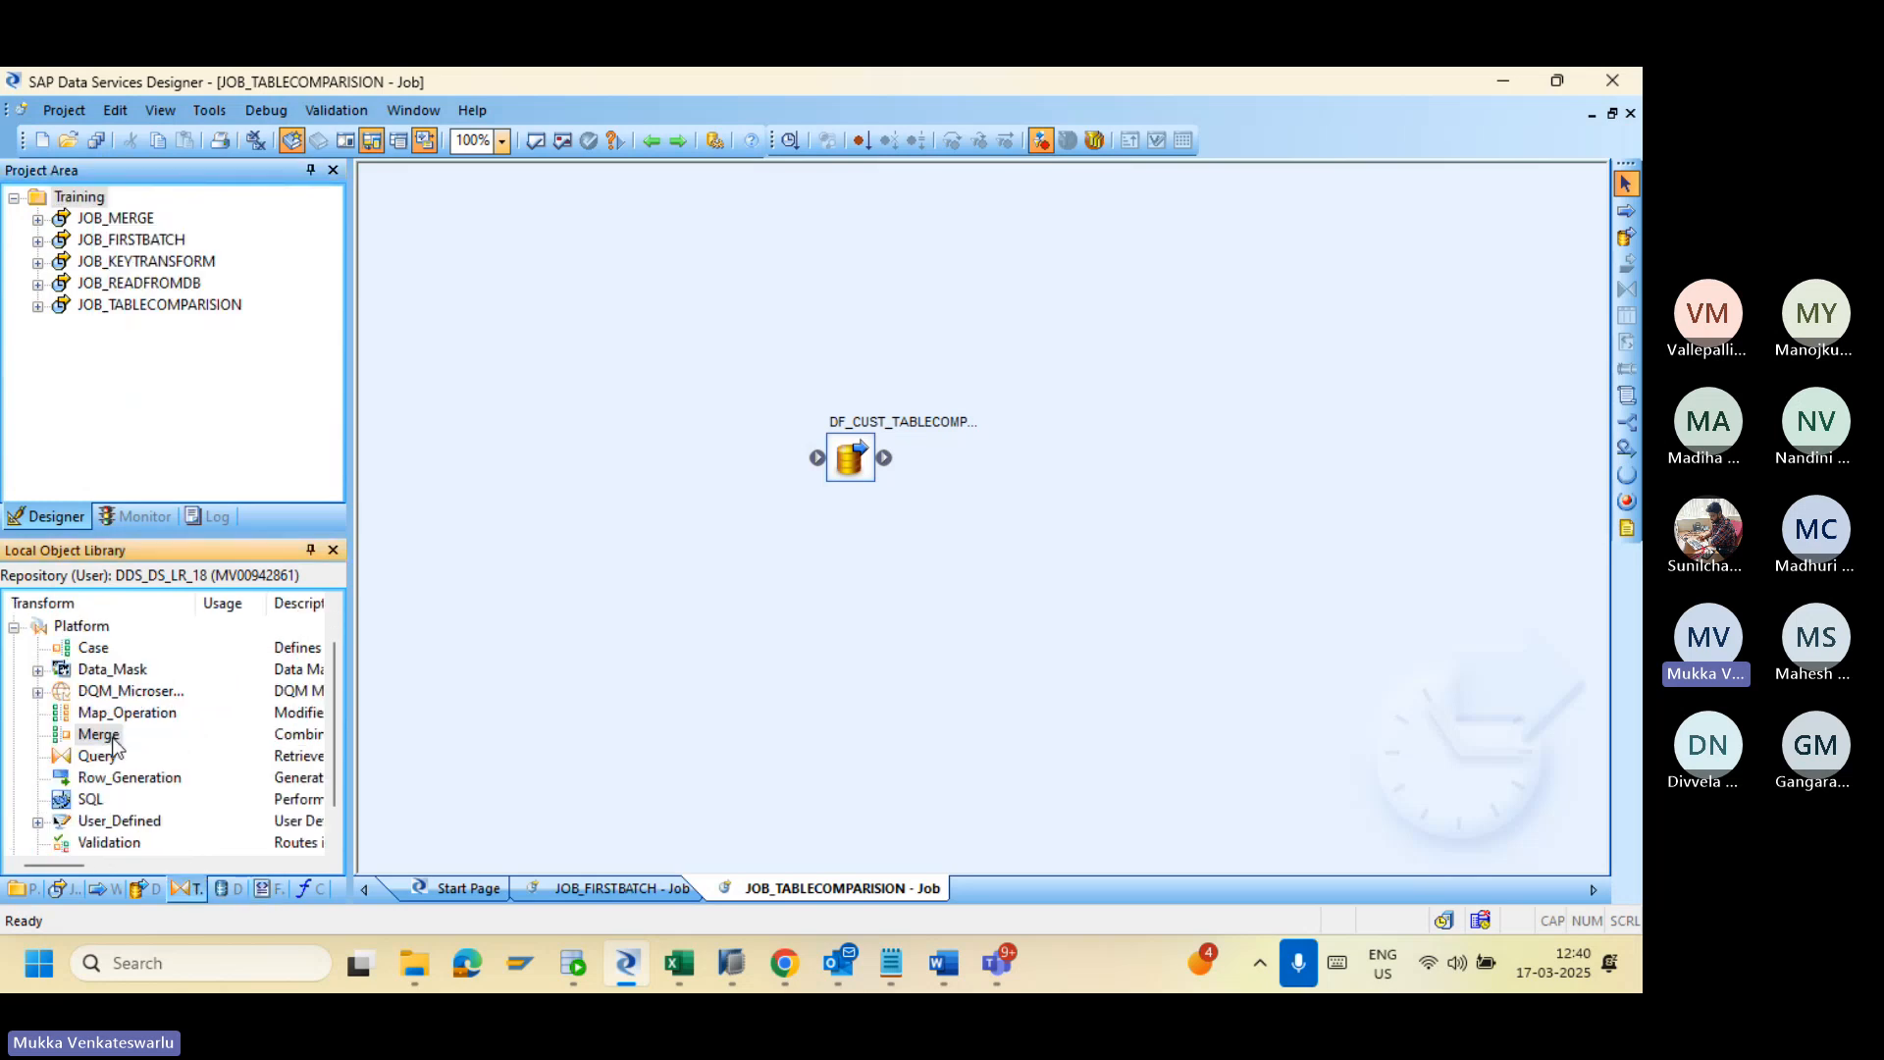
left_click(13, 628)
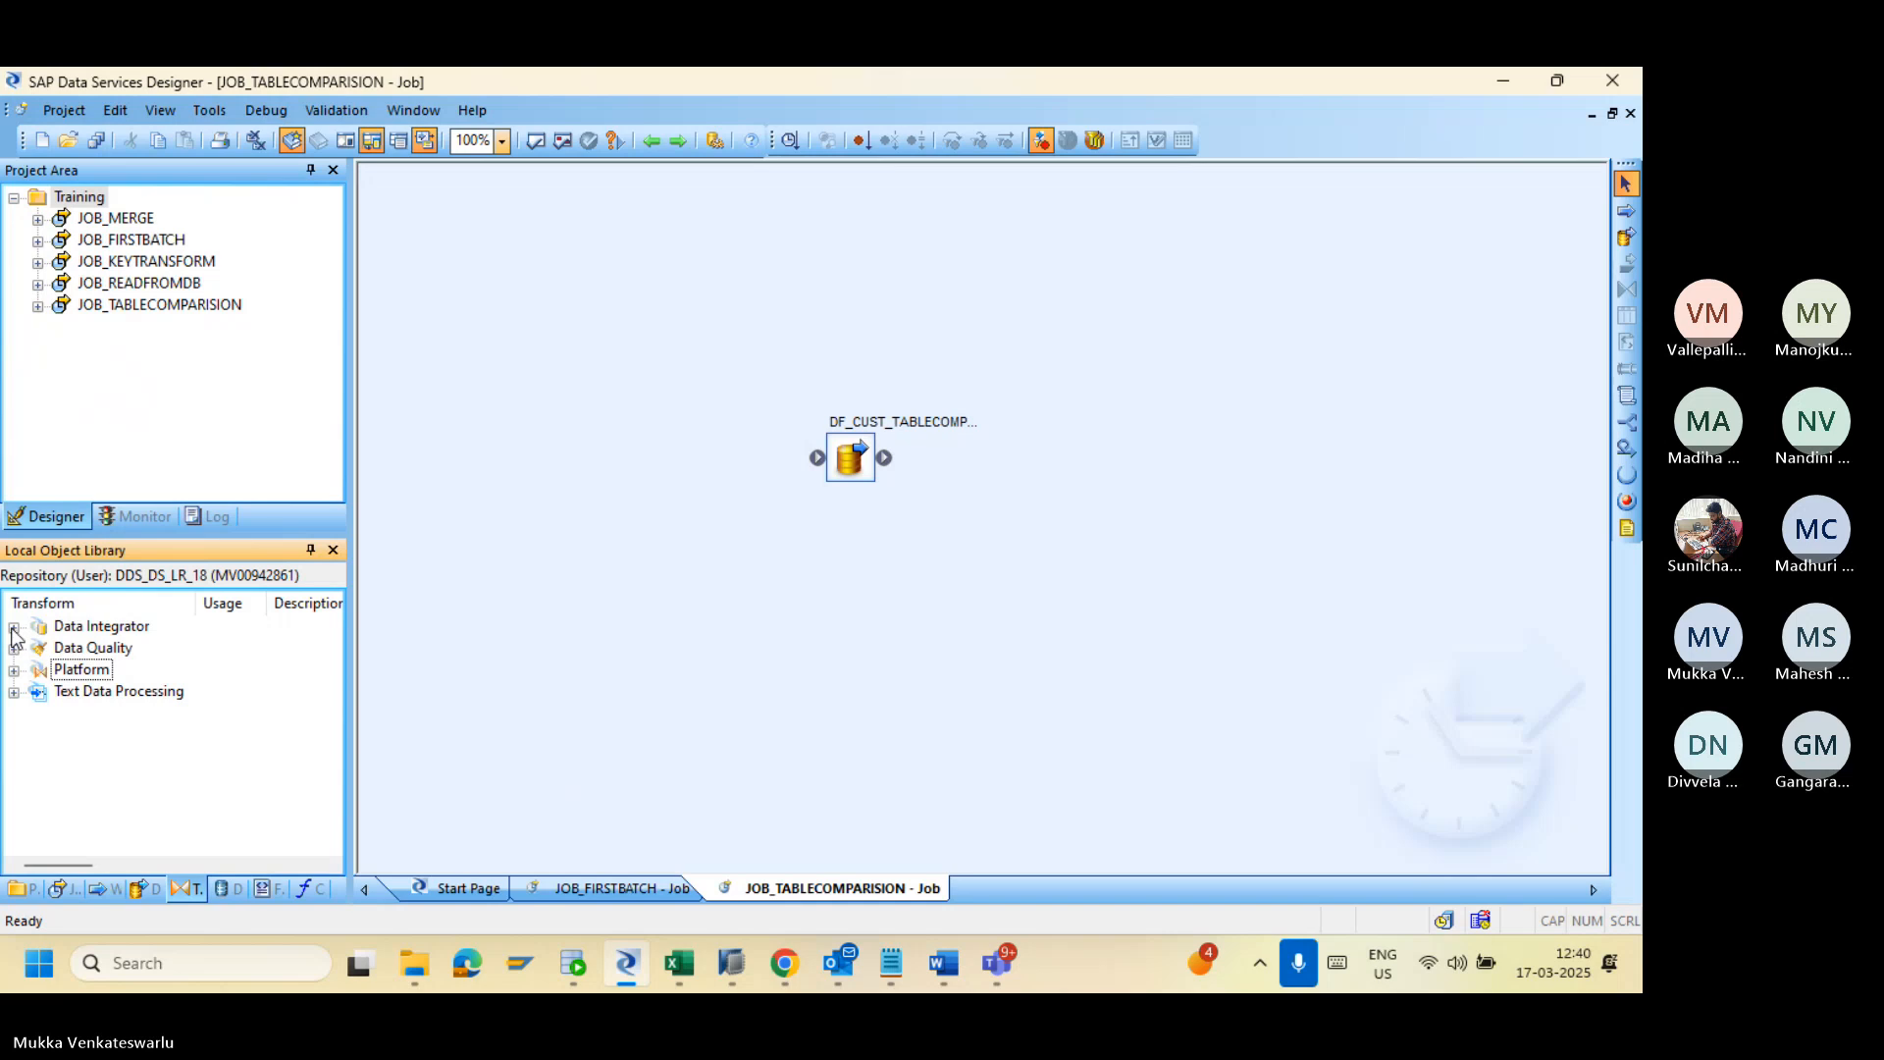
left_click(13, 628)
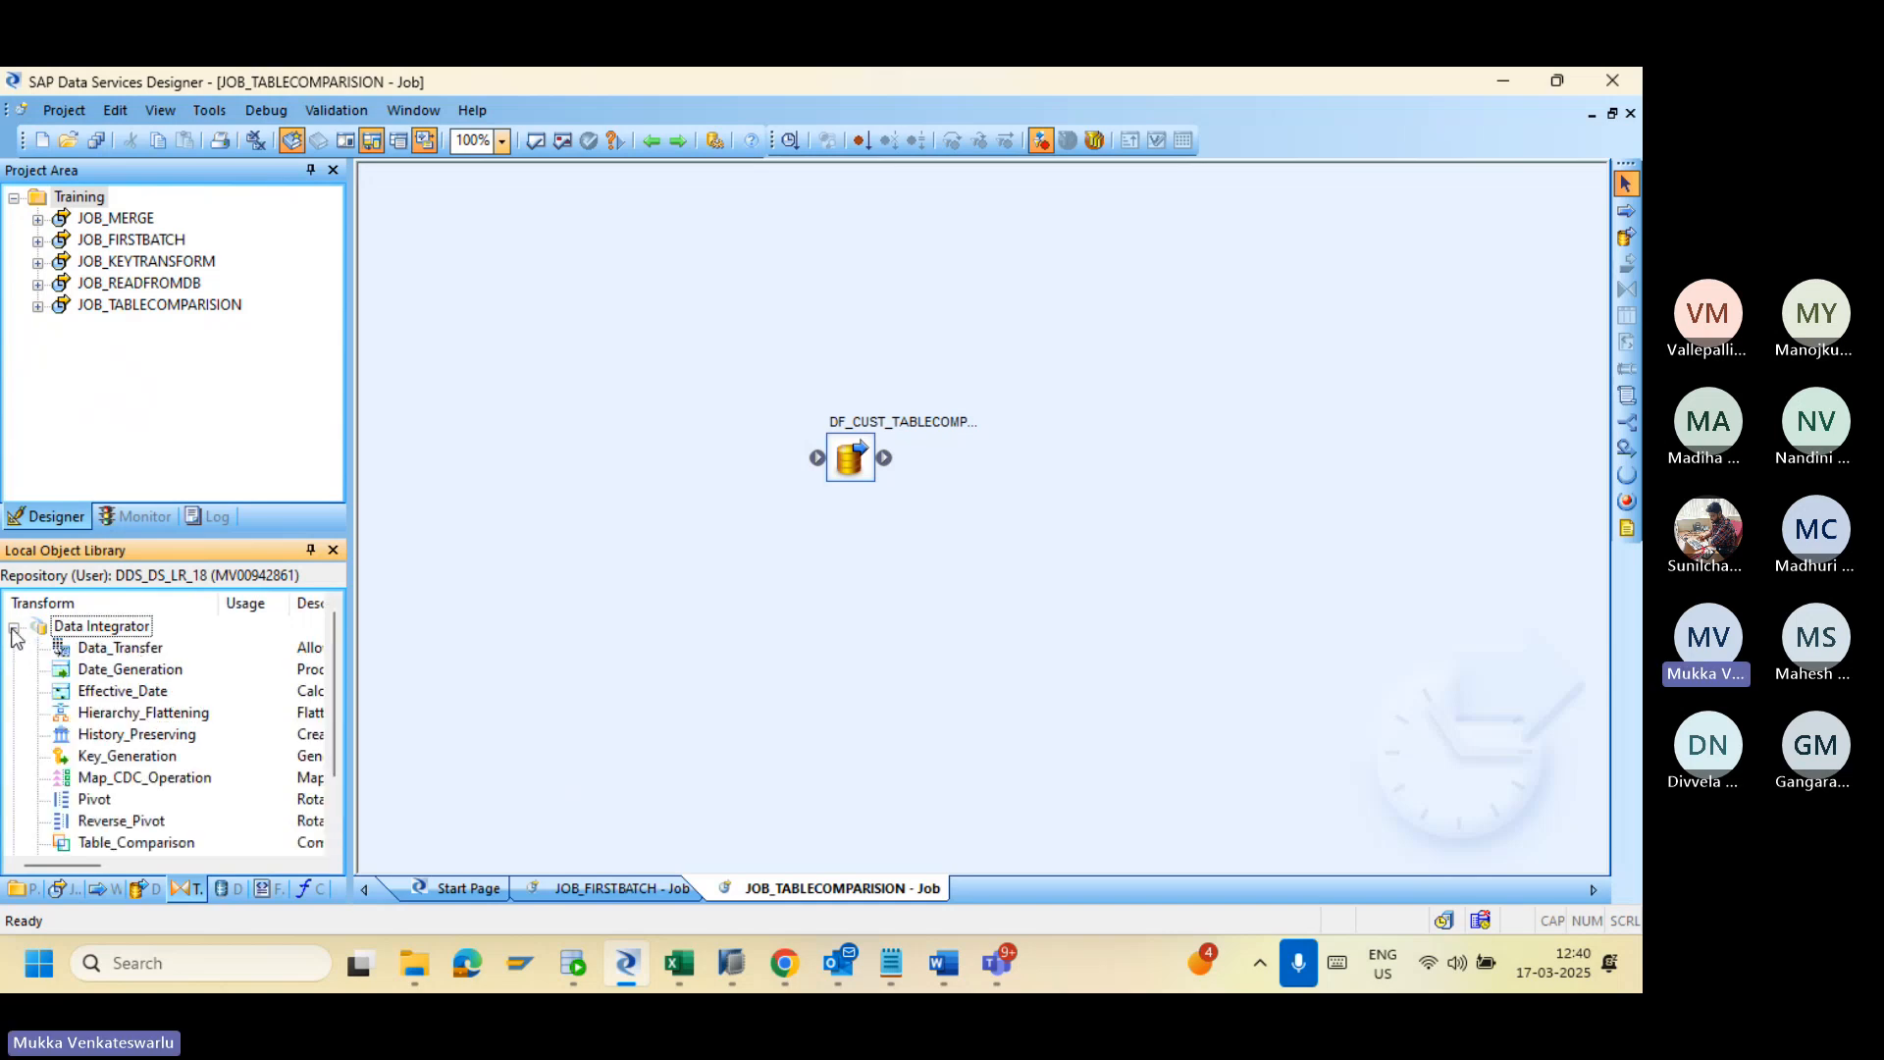
left_click(127, 677)
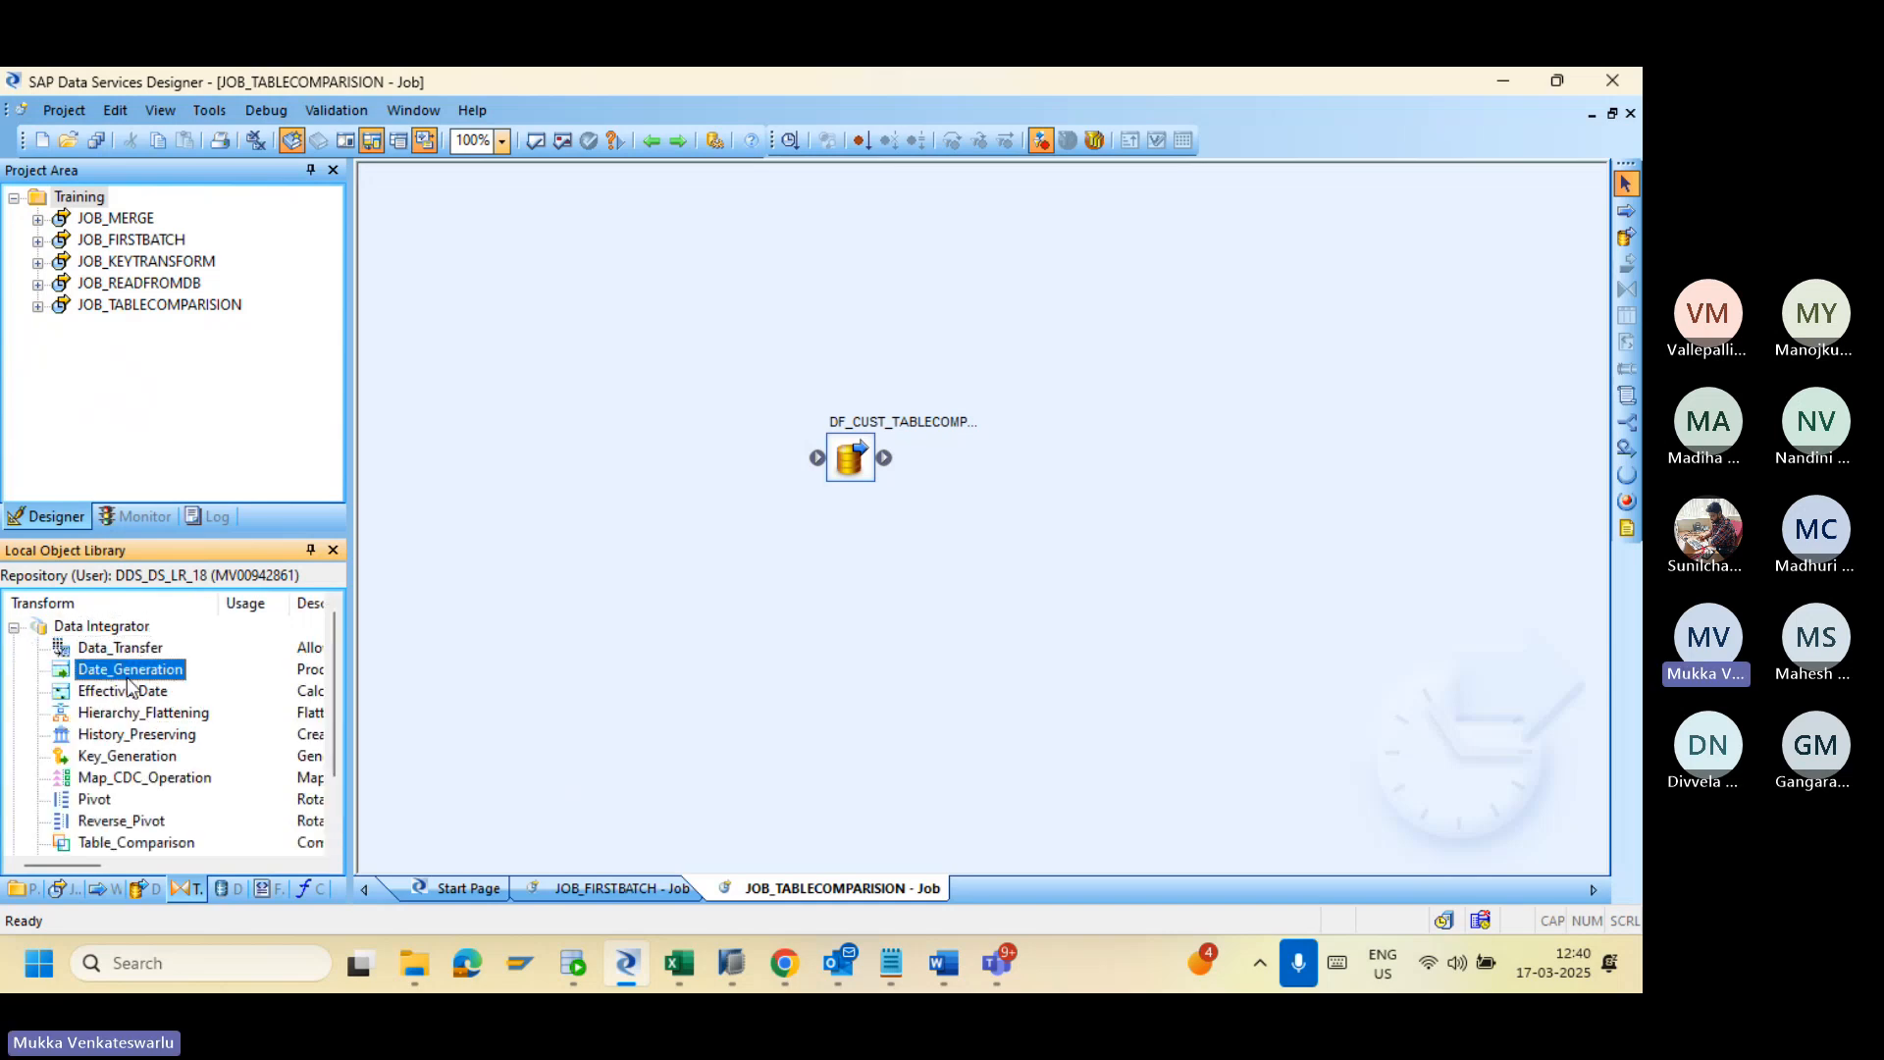
Step: Add a new batch job to the Training project
right_click(91, 195)
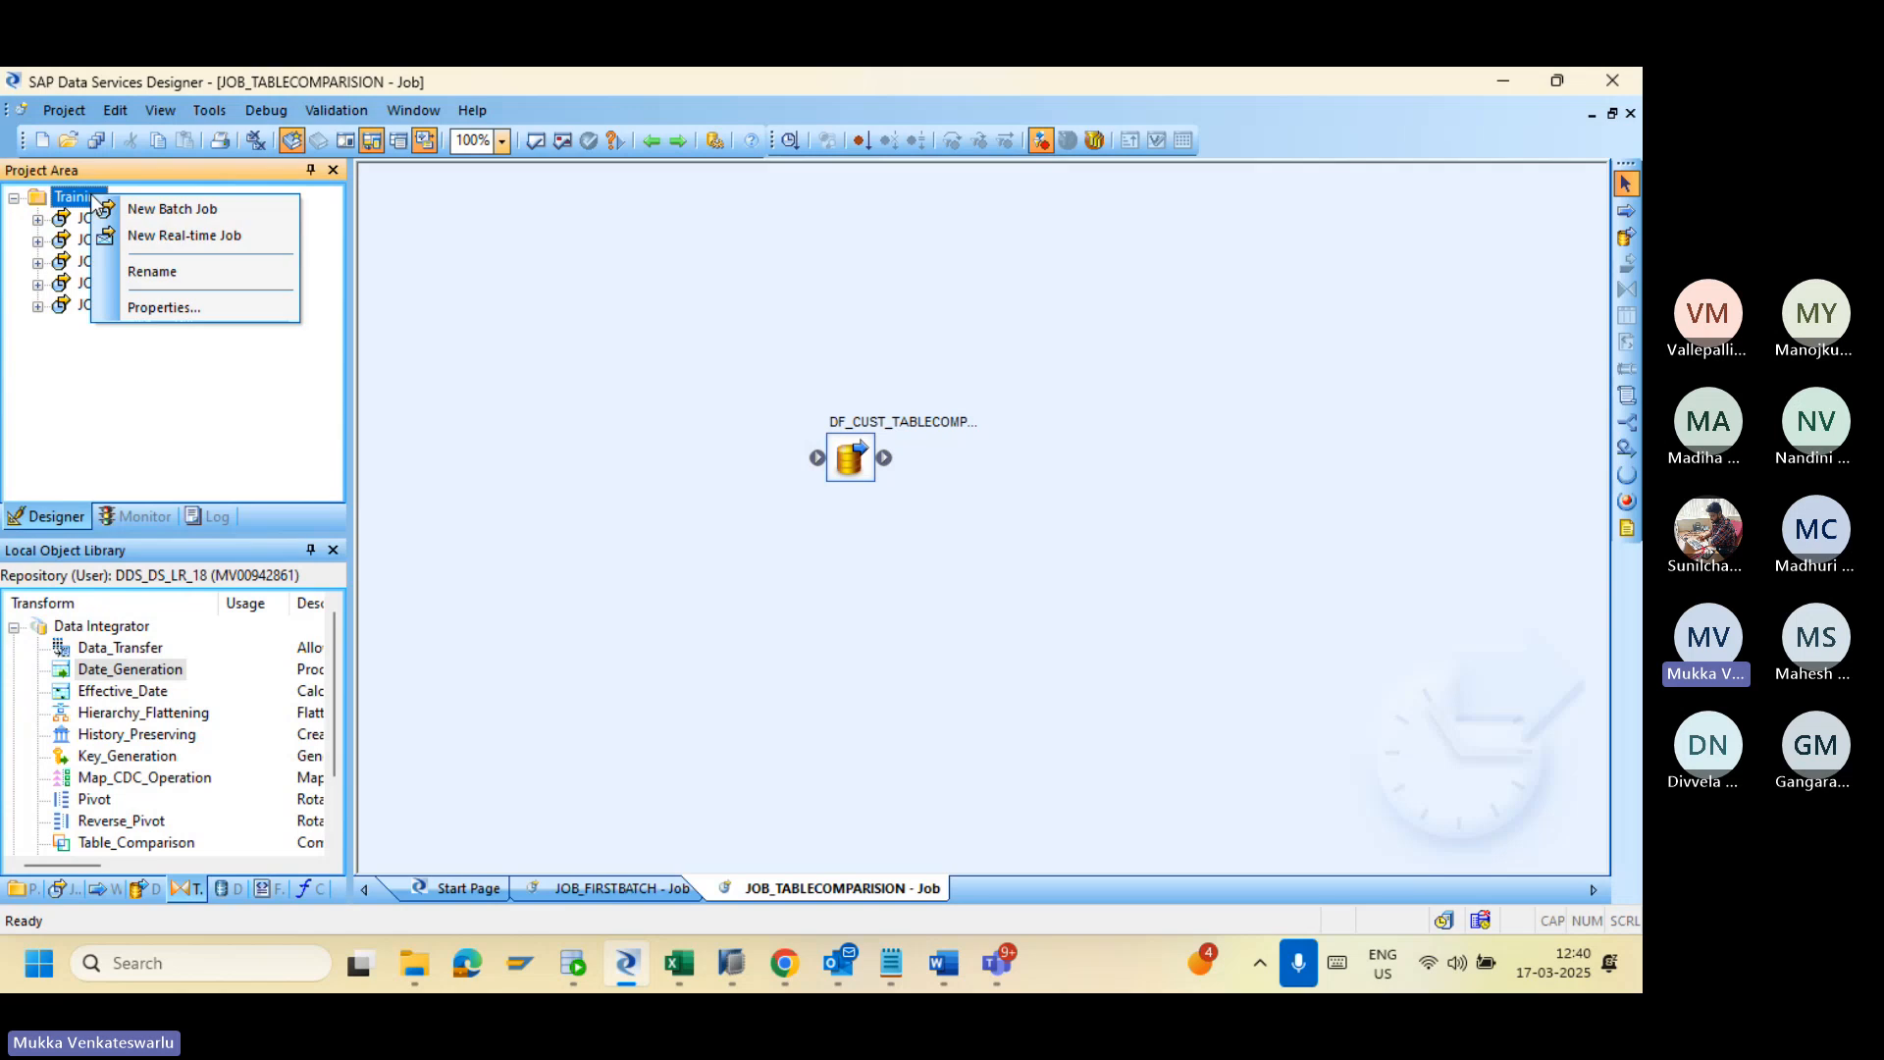
key("Escape")
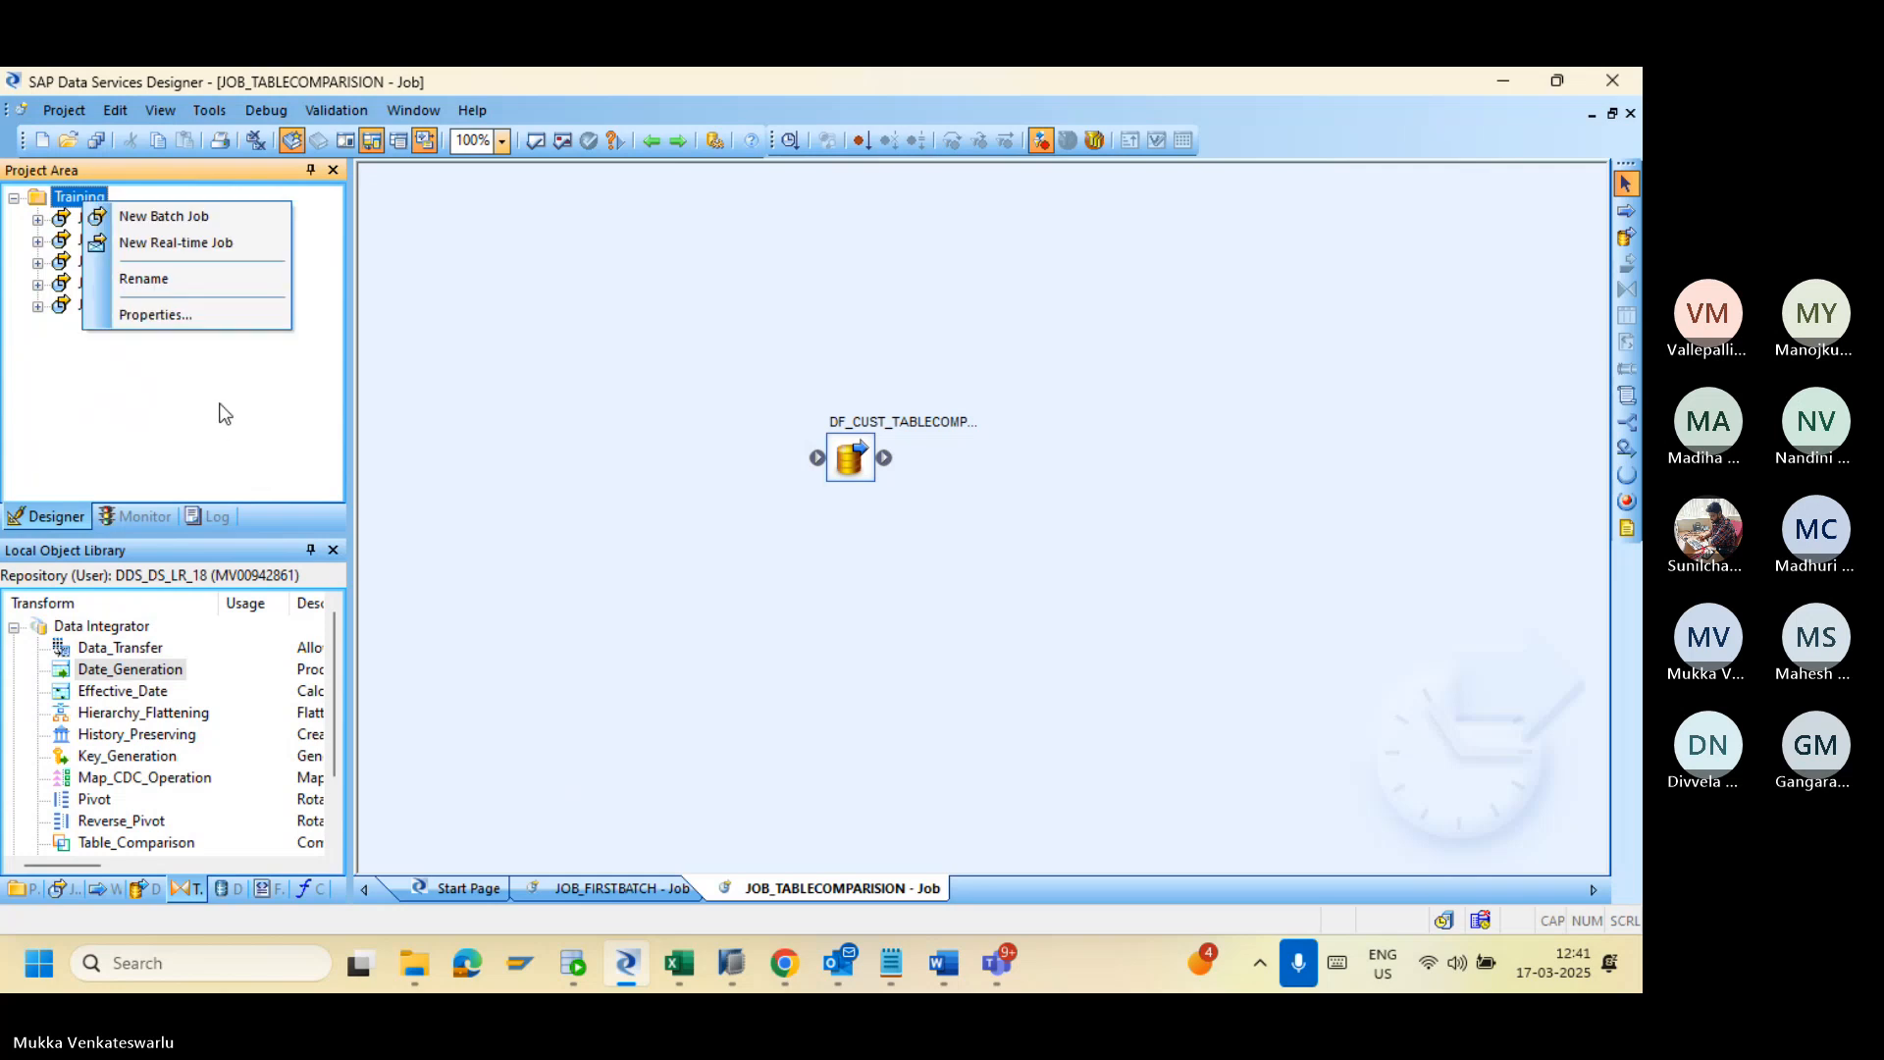
left_click(136, 219)
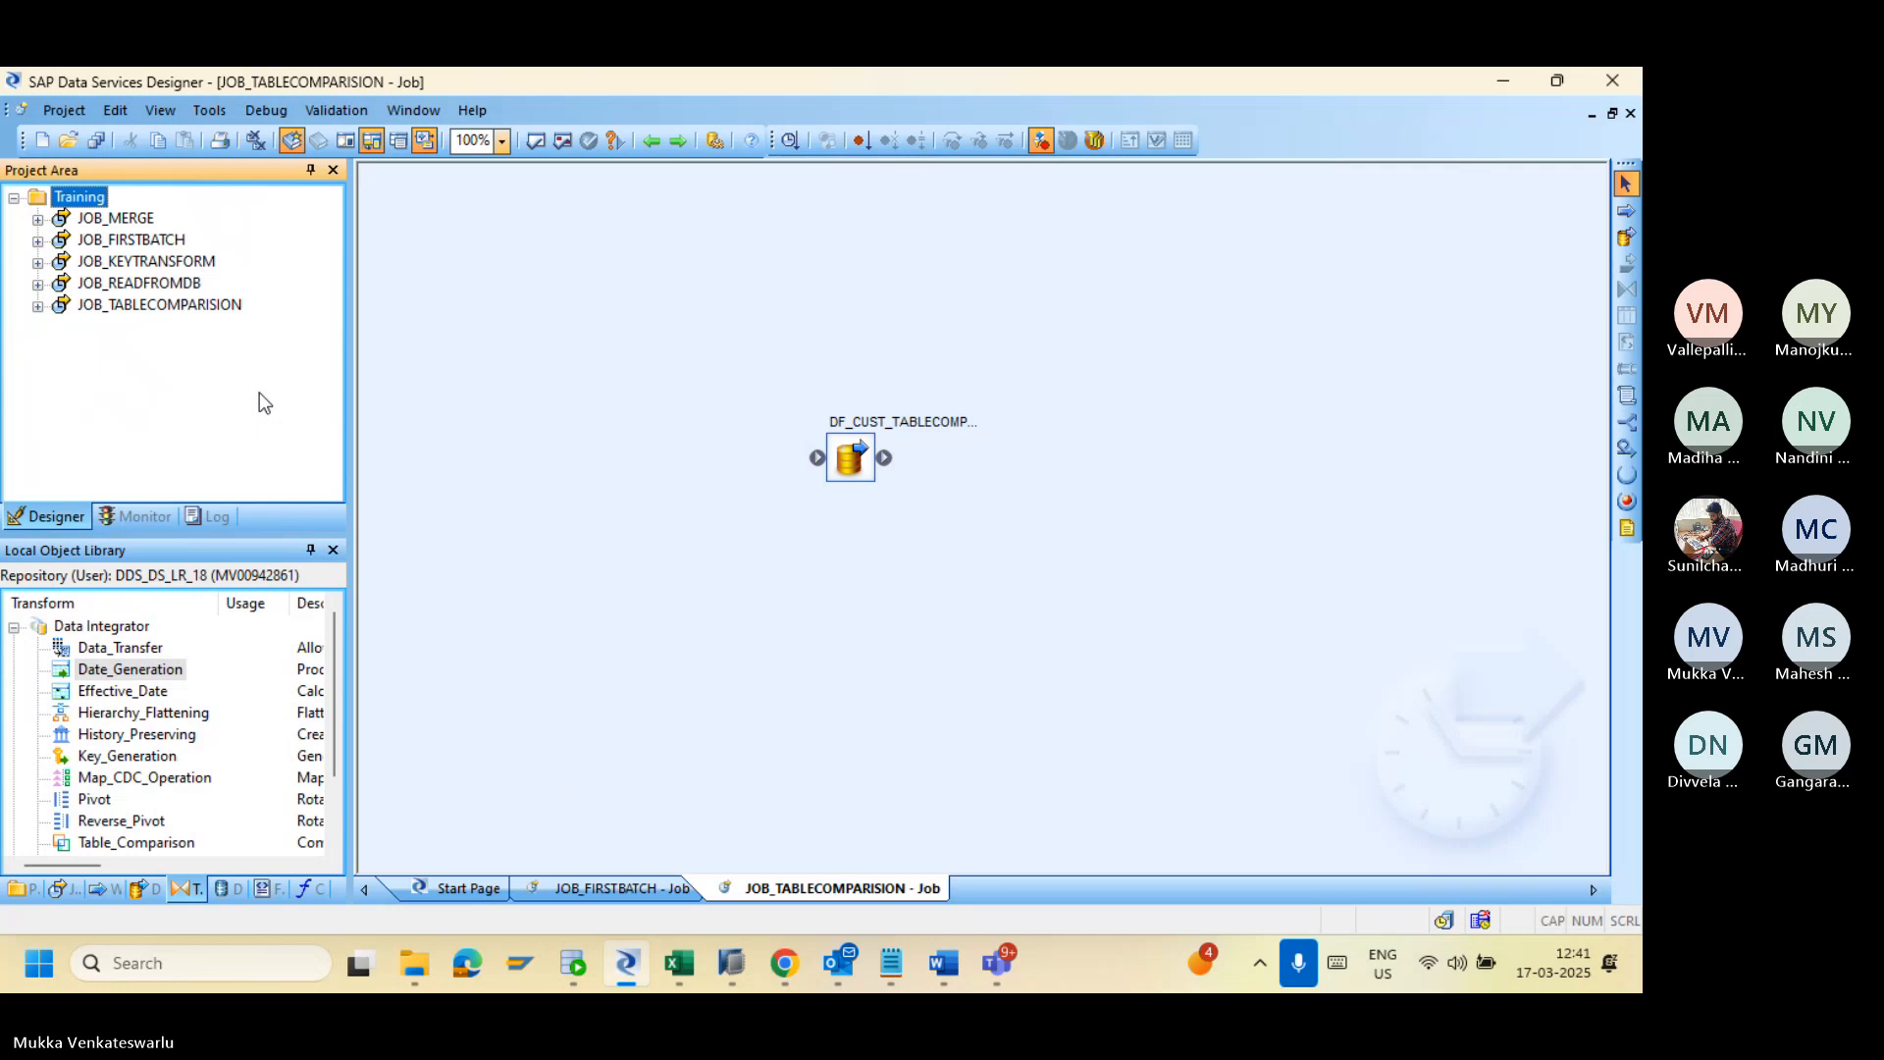
left_click(991, 954)
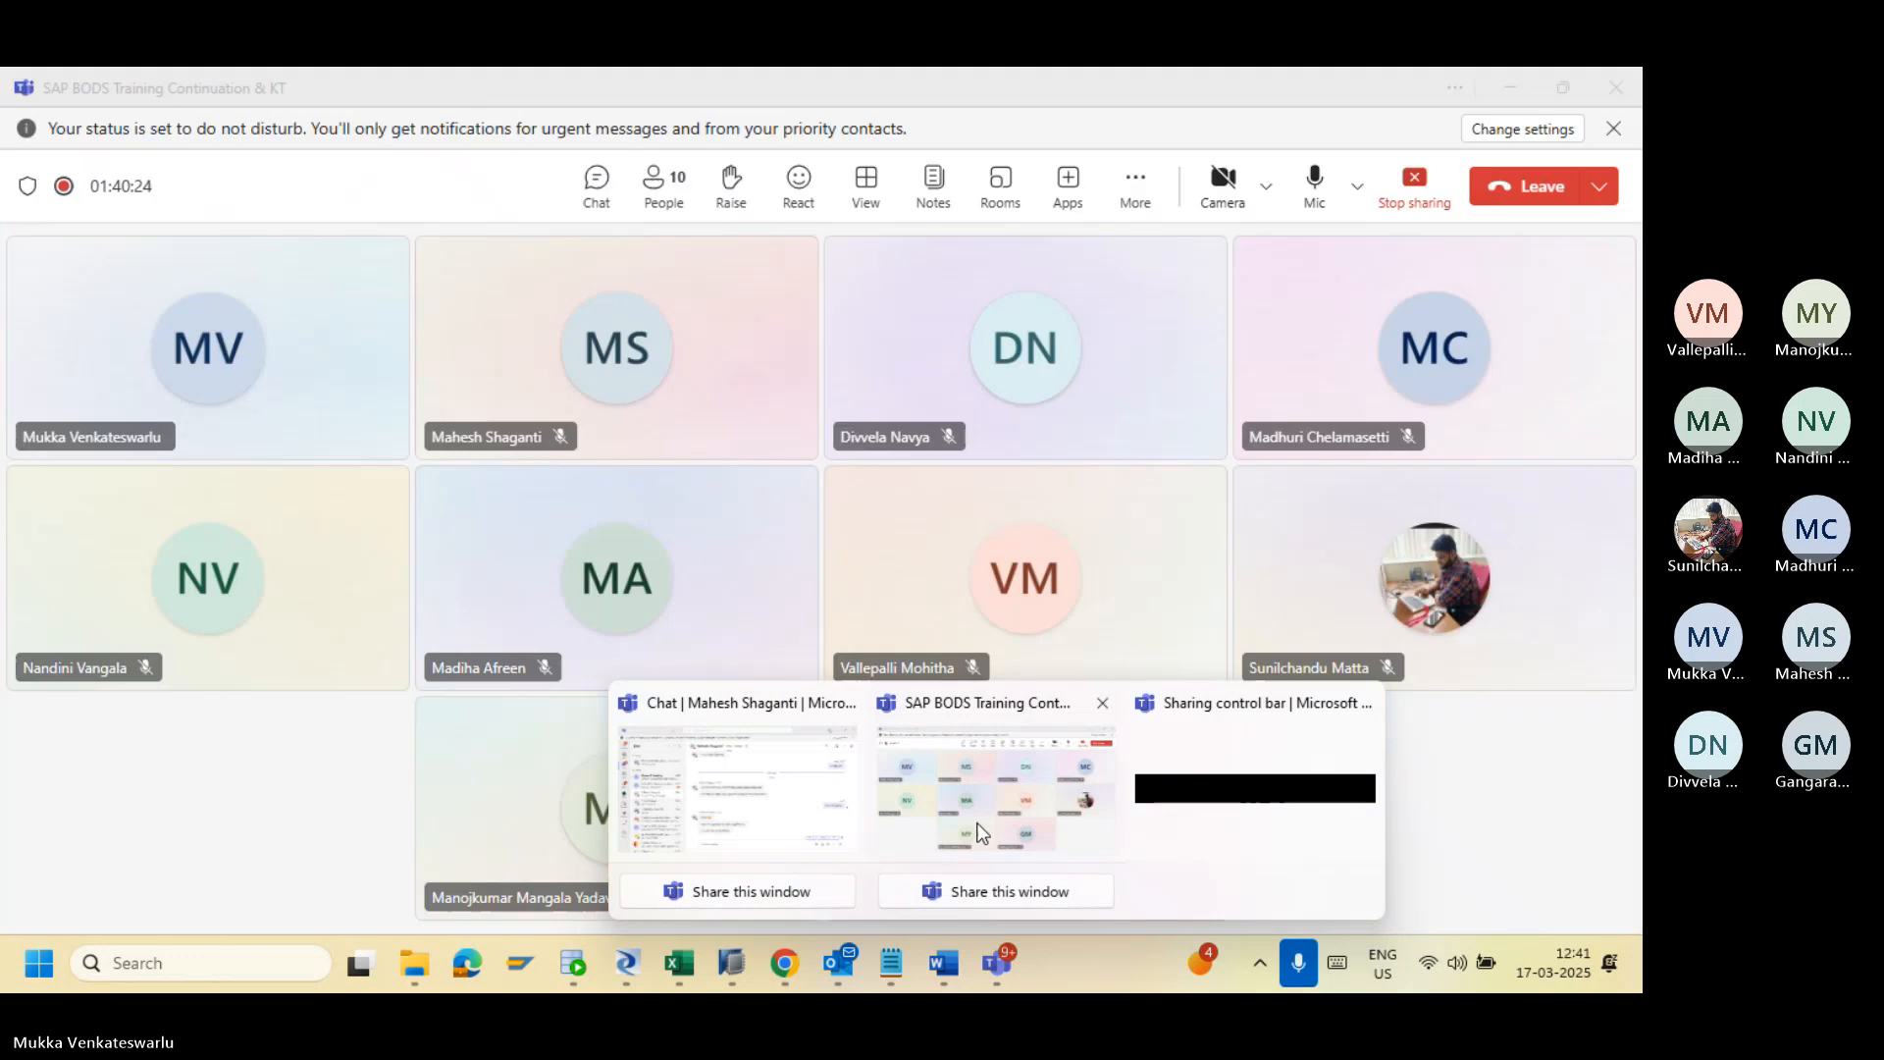
left_click(975, 823)
key("alt+Tab")
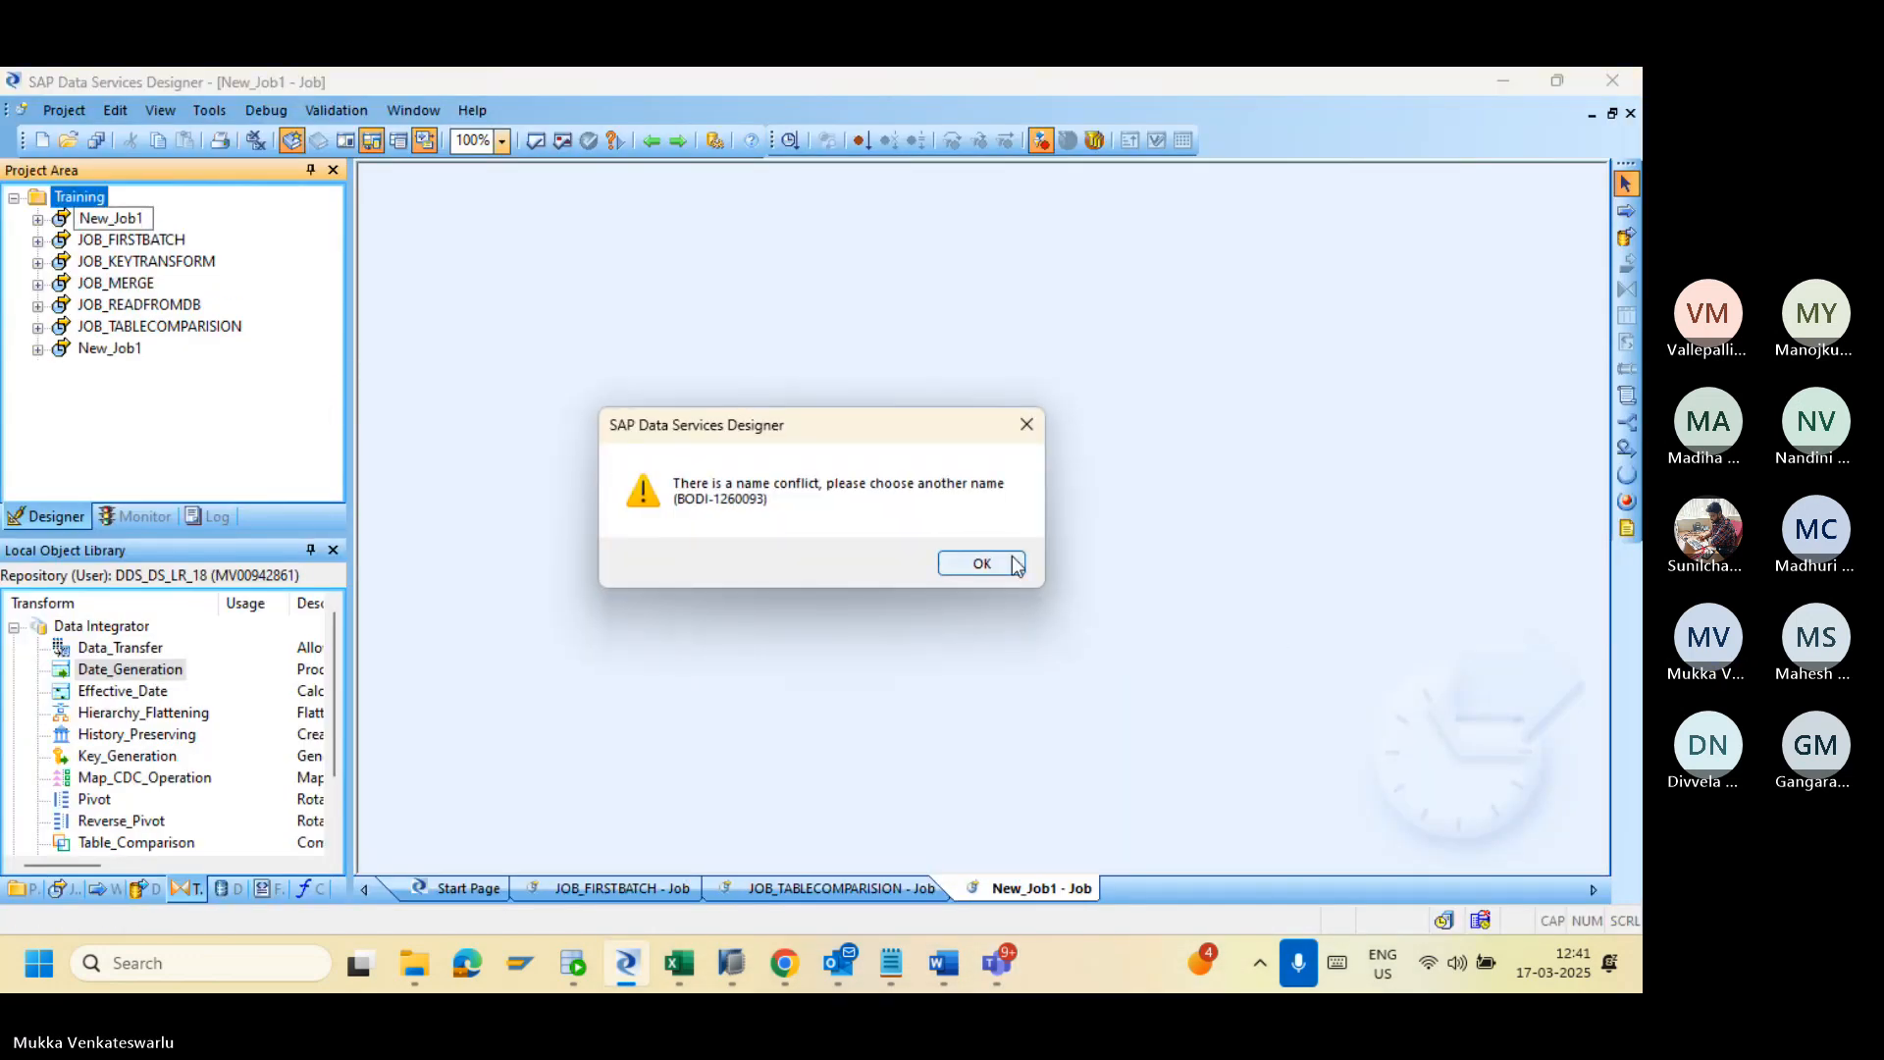
Step: Dismiss the name conflict message and name the new batch job JOB_DATE
left_click(1011, 561)
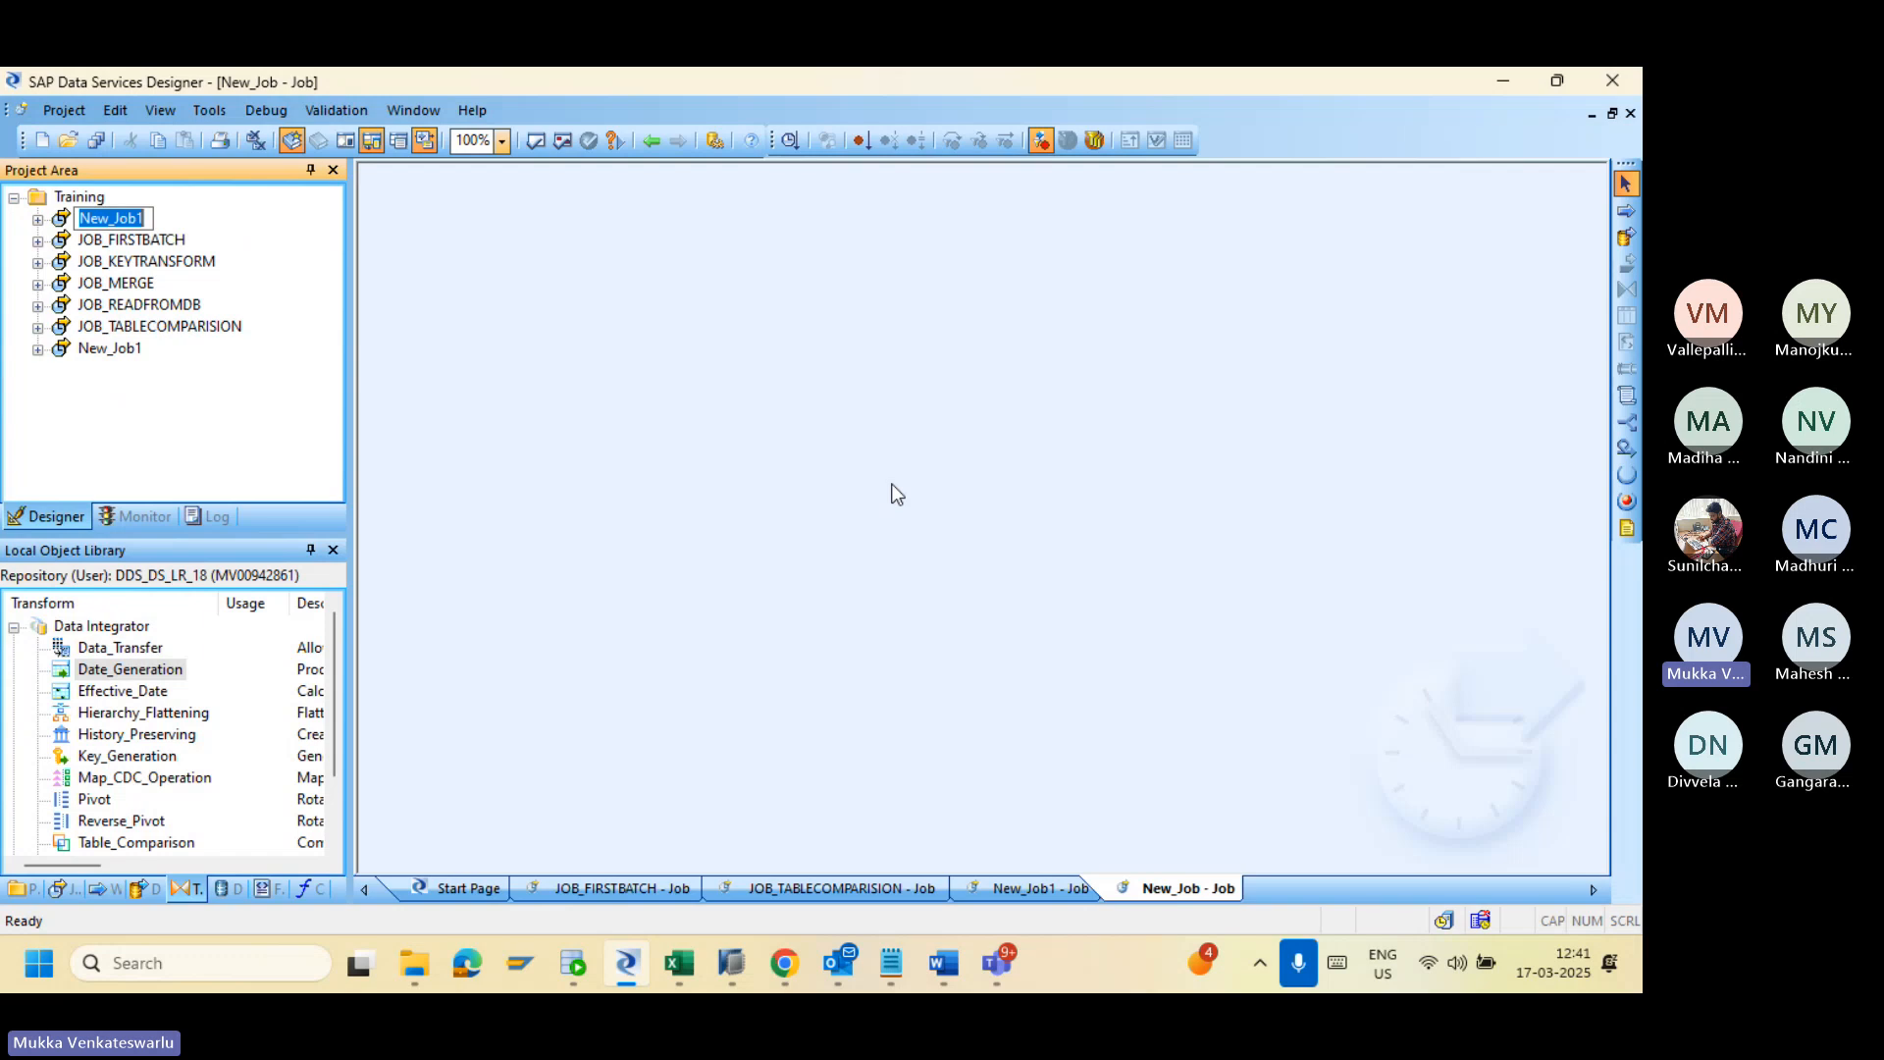
type("JOB")
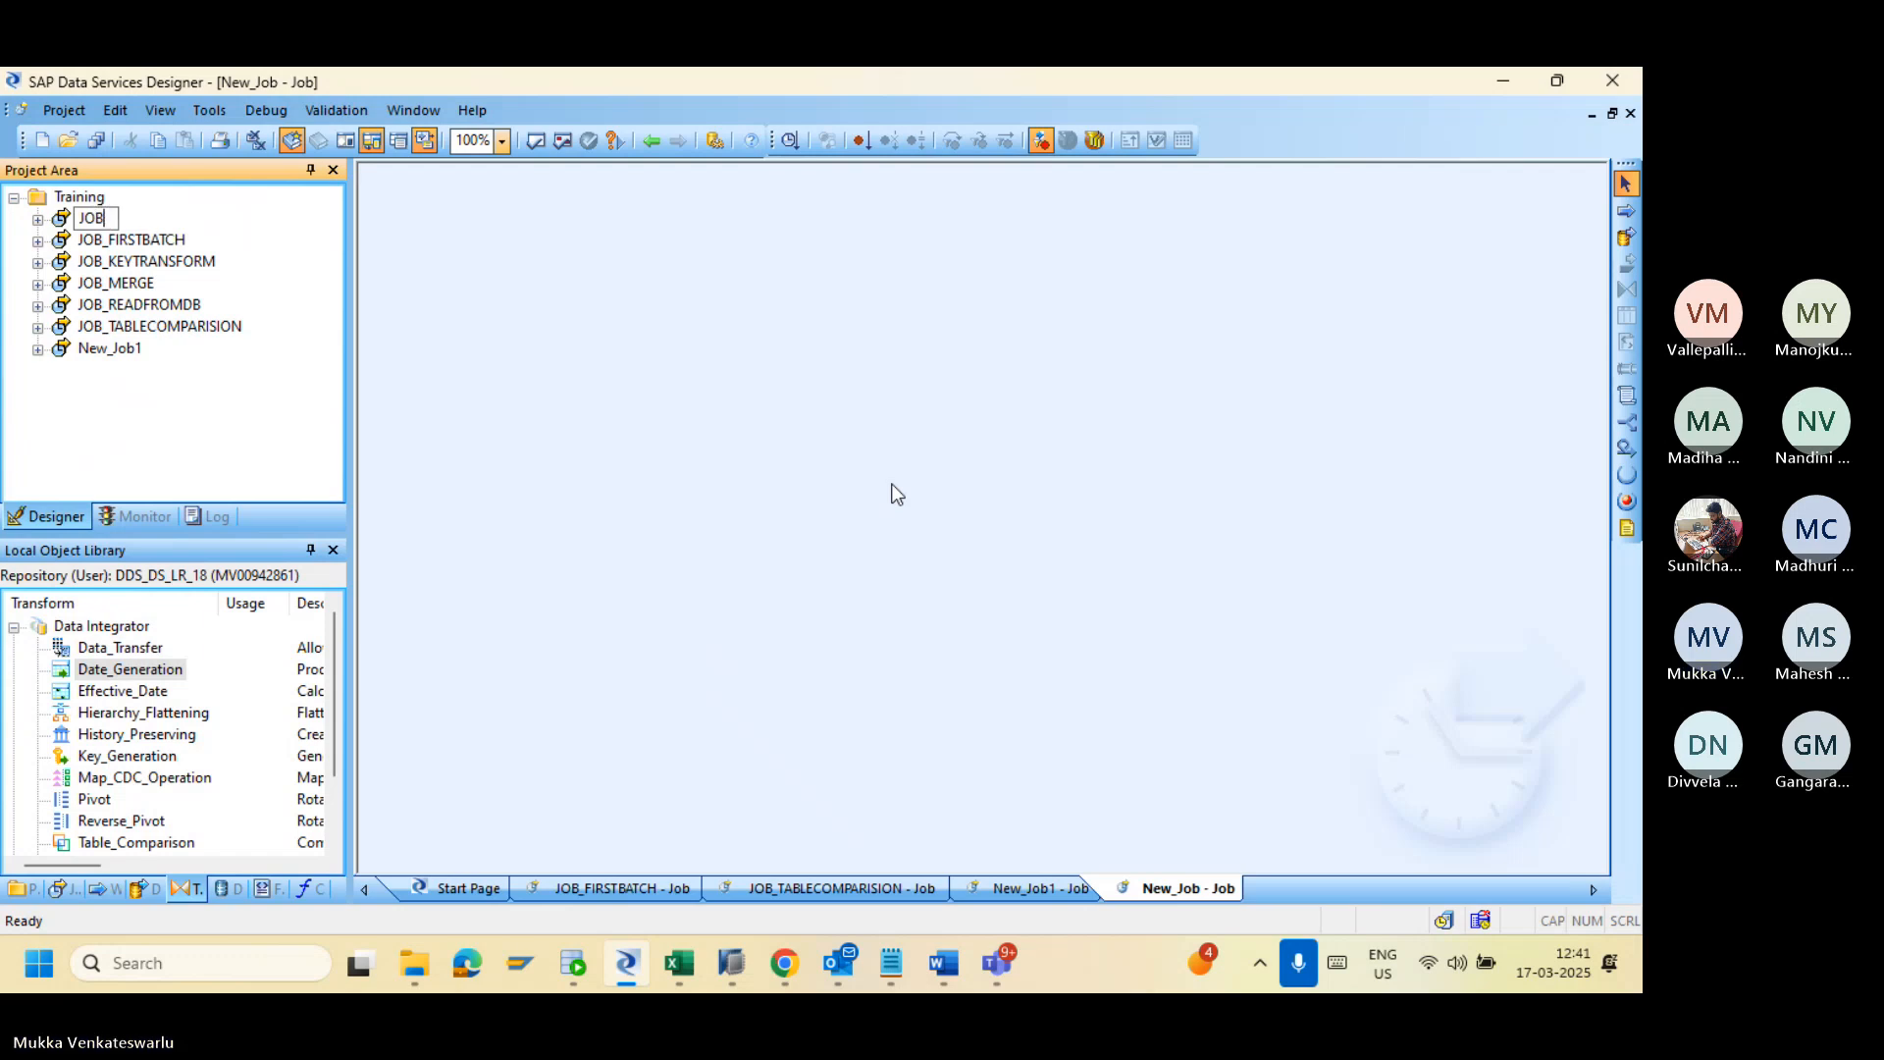
type("_")
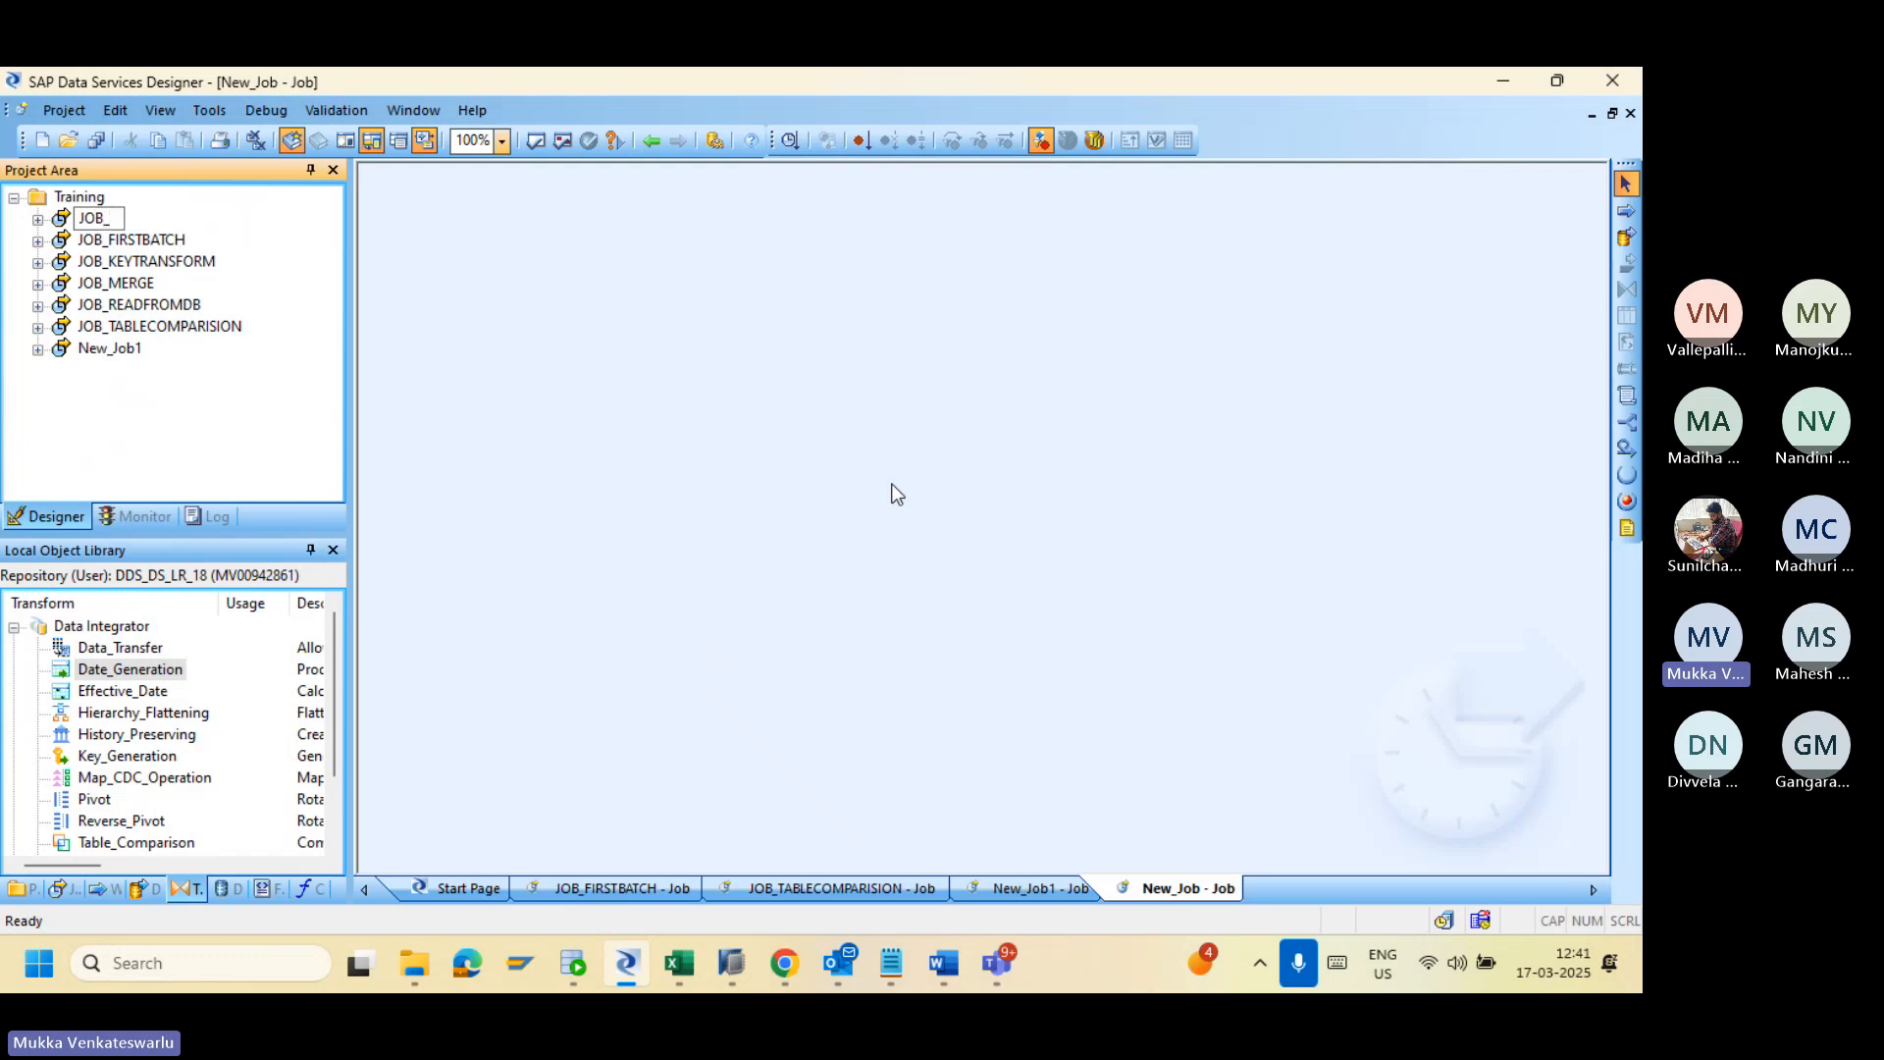
type("DATE")
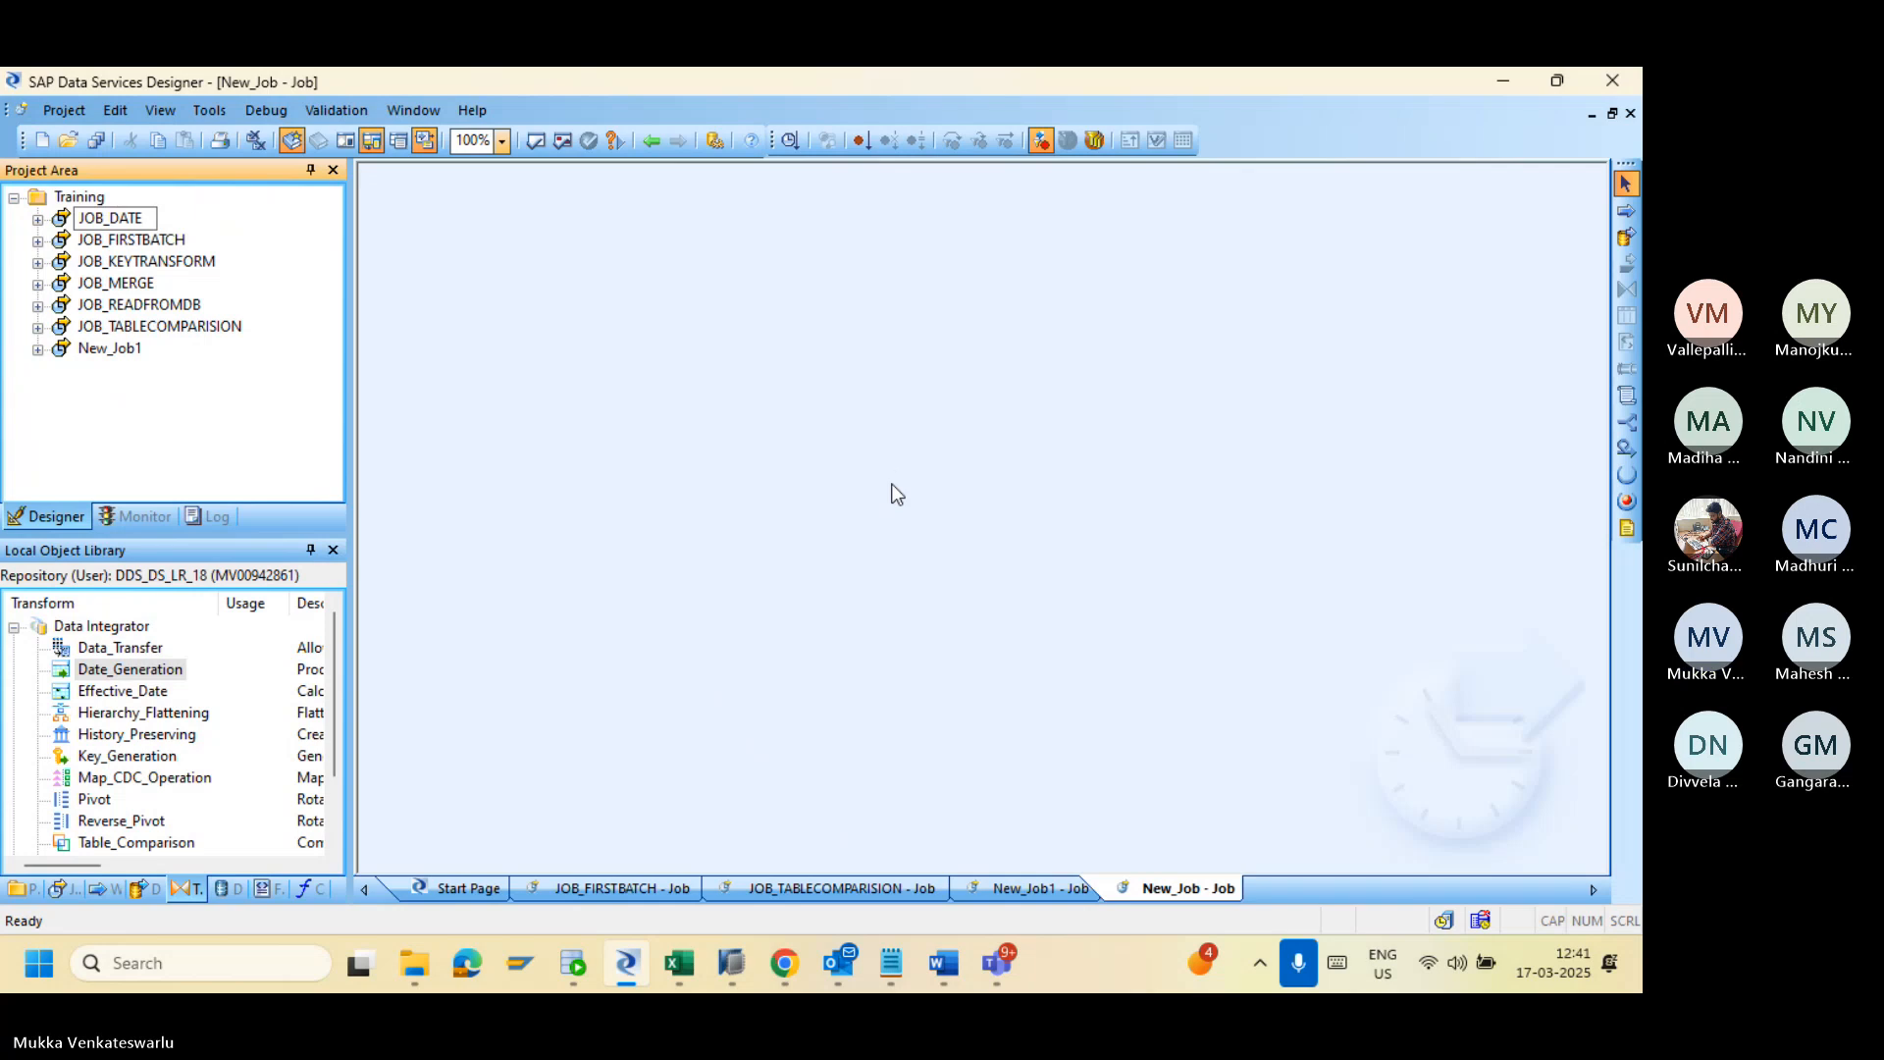
key("Return")
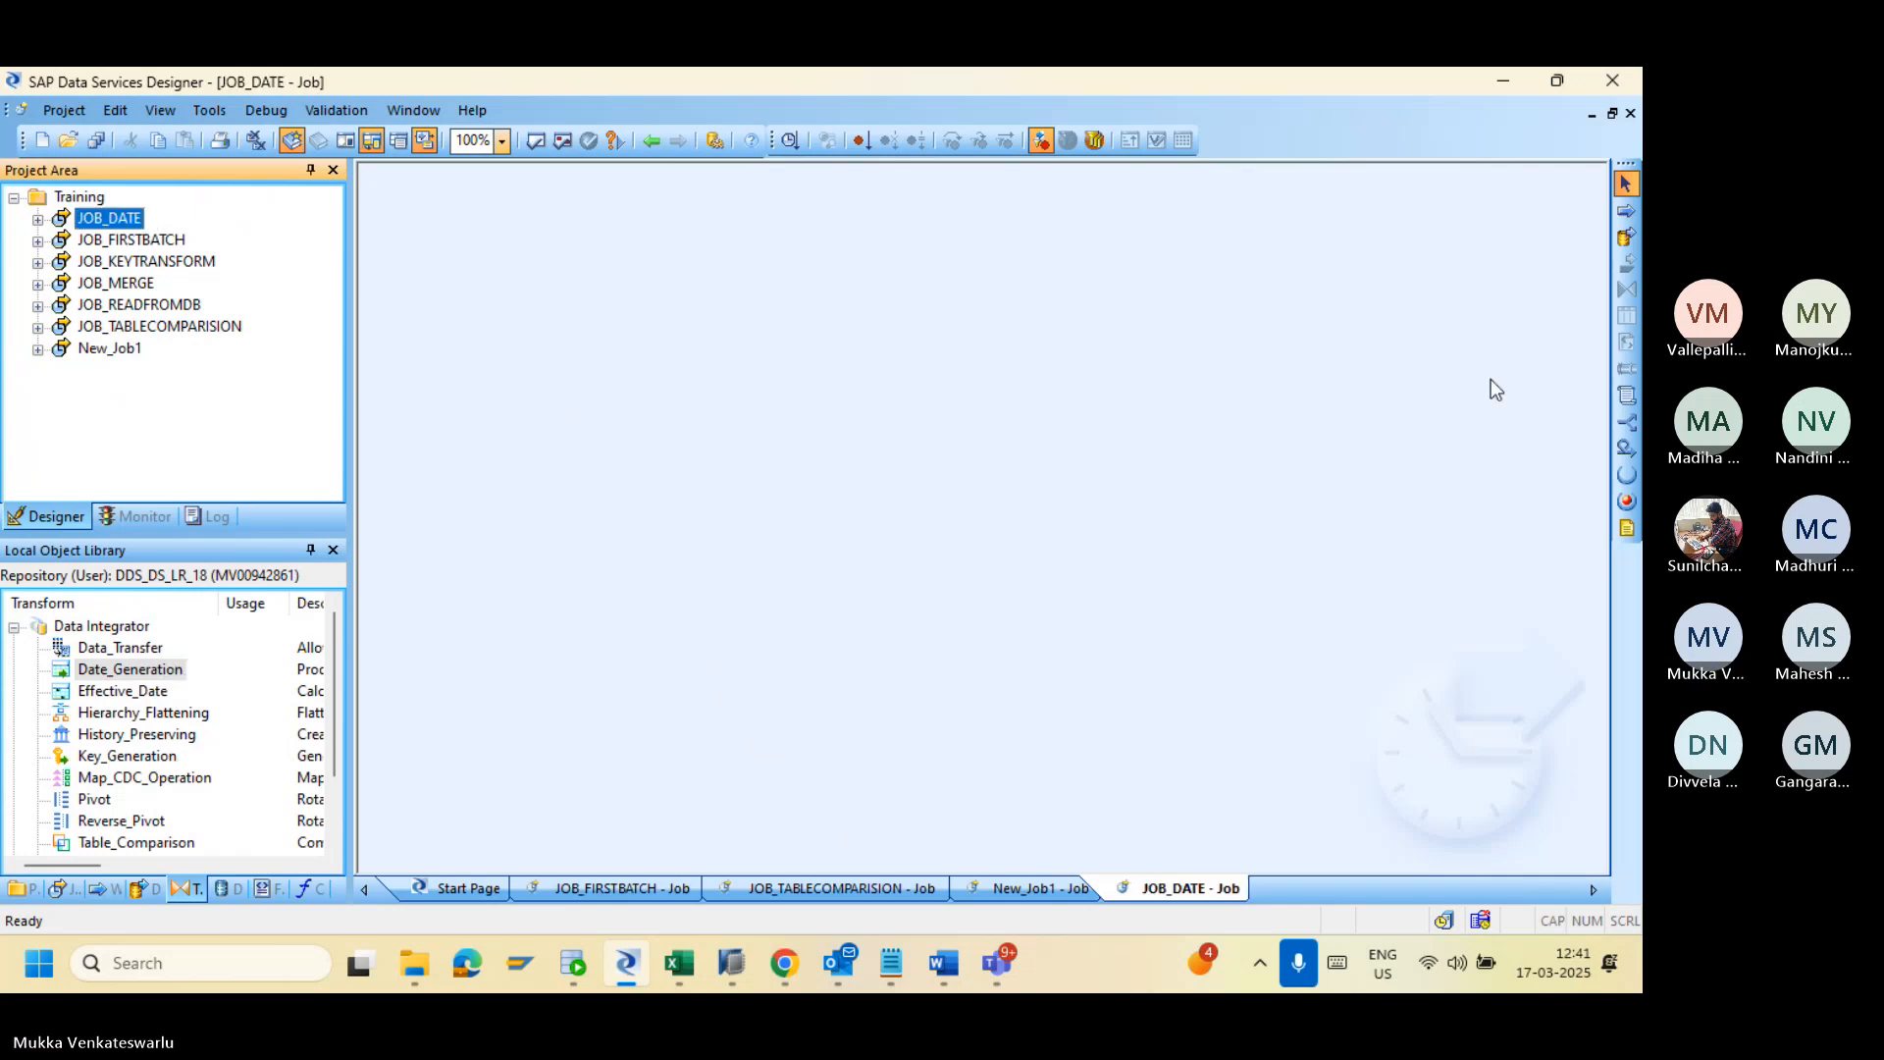
Step: Add a data flow named DF_DATE to JOB_DATE and open it
left_click(1626, 238)
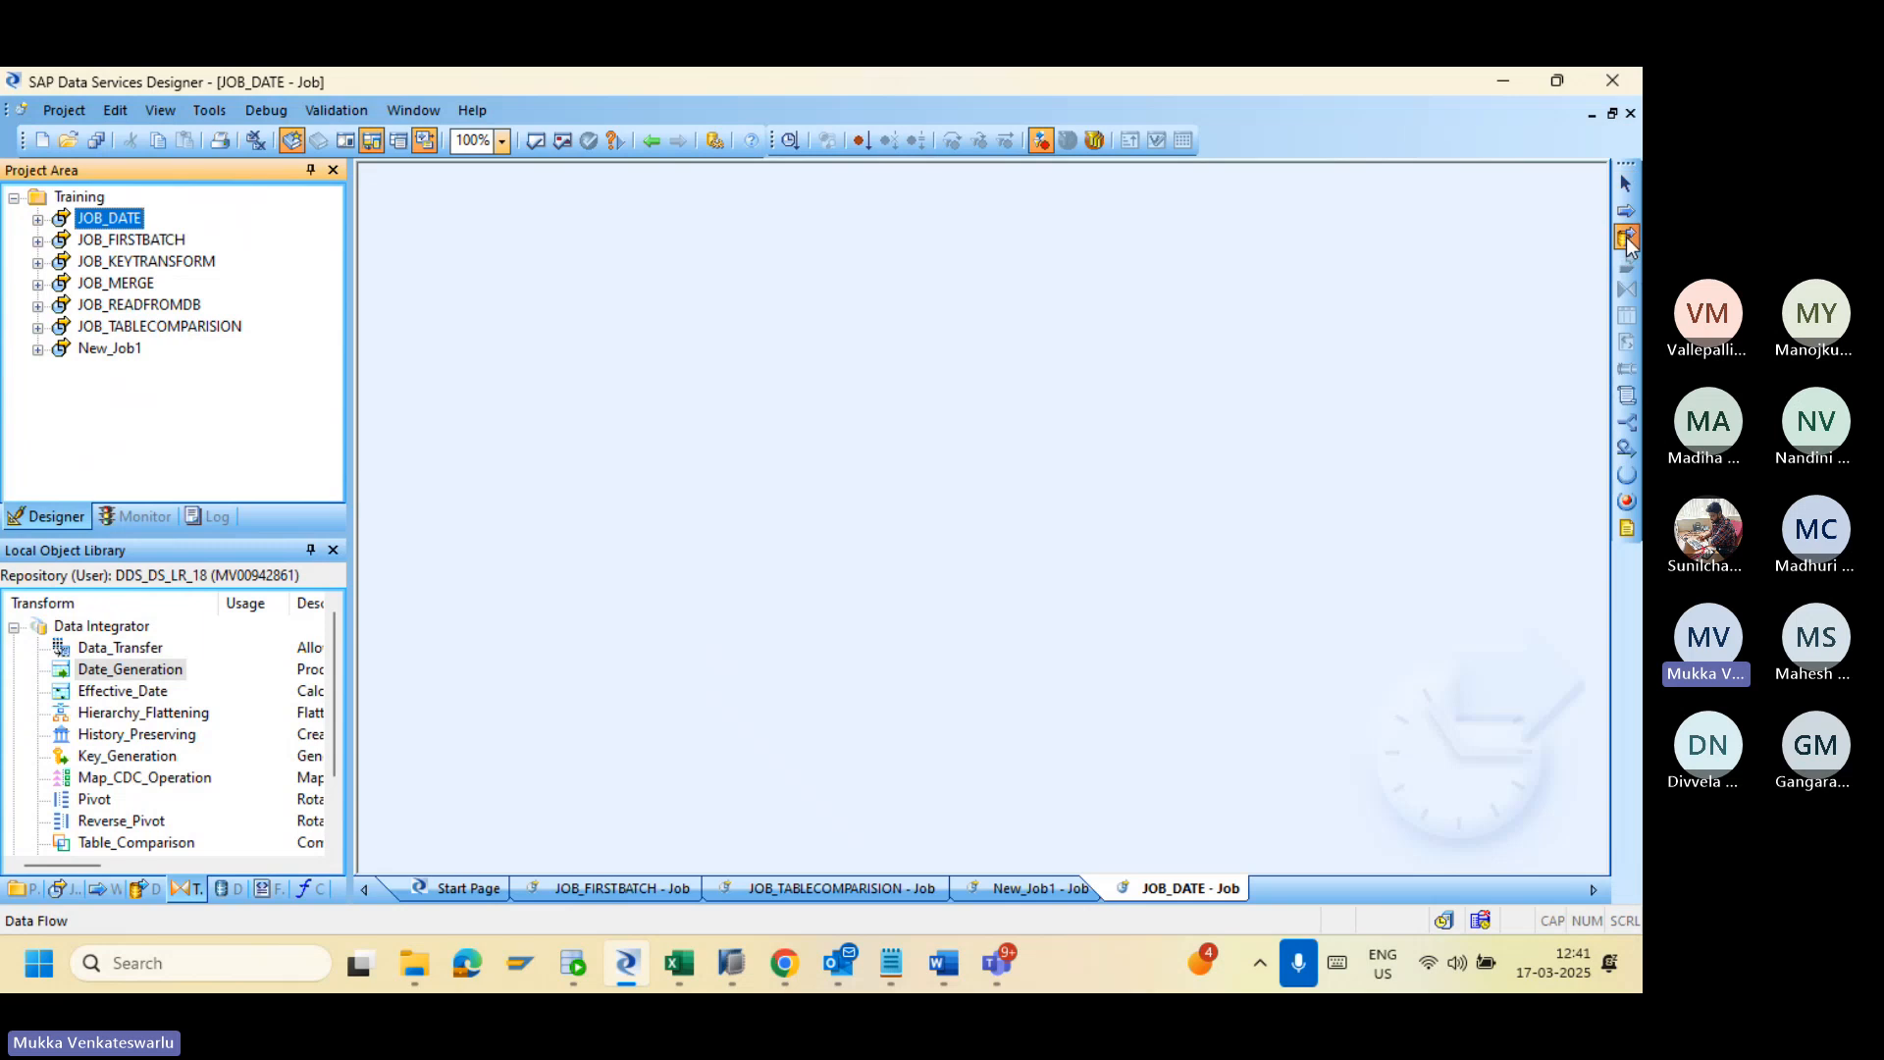
left_click(768, 399)
type("DF")
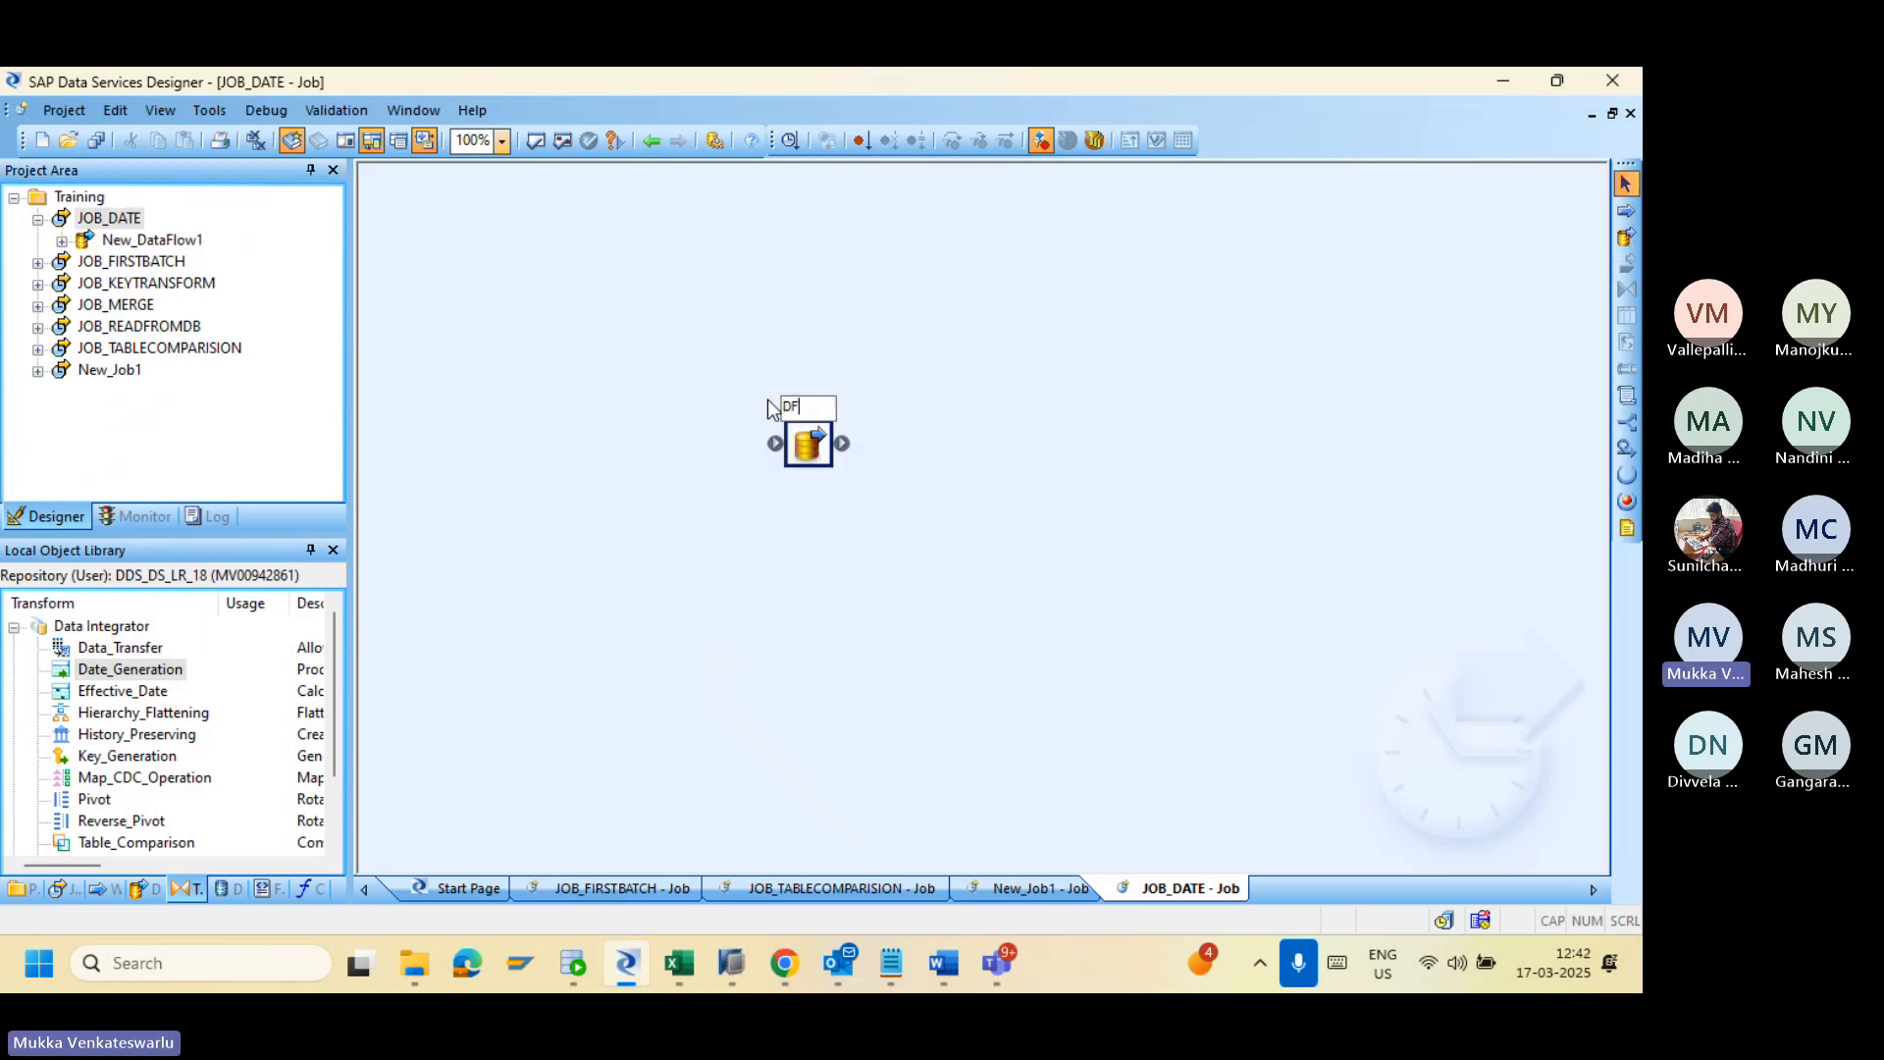
type("_DATE")
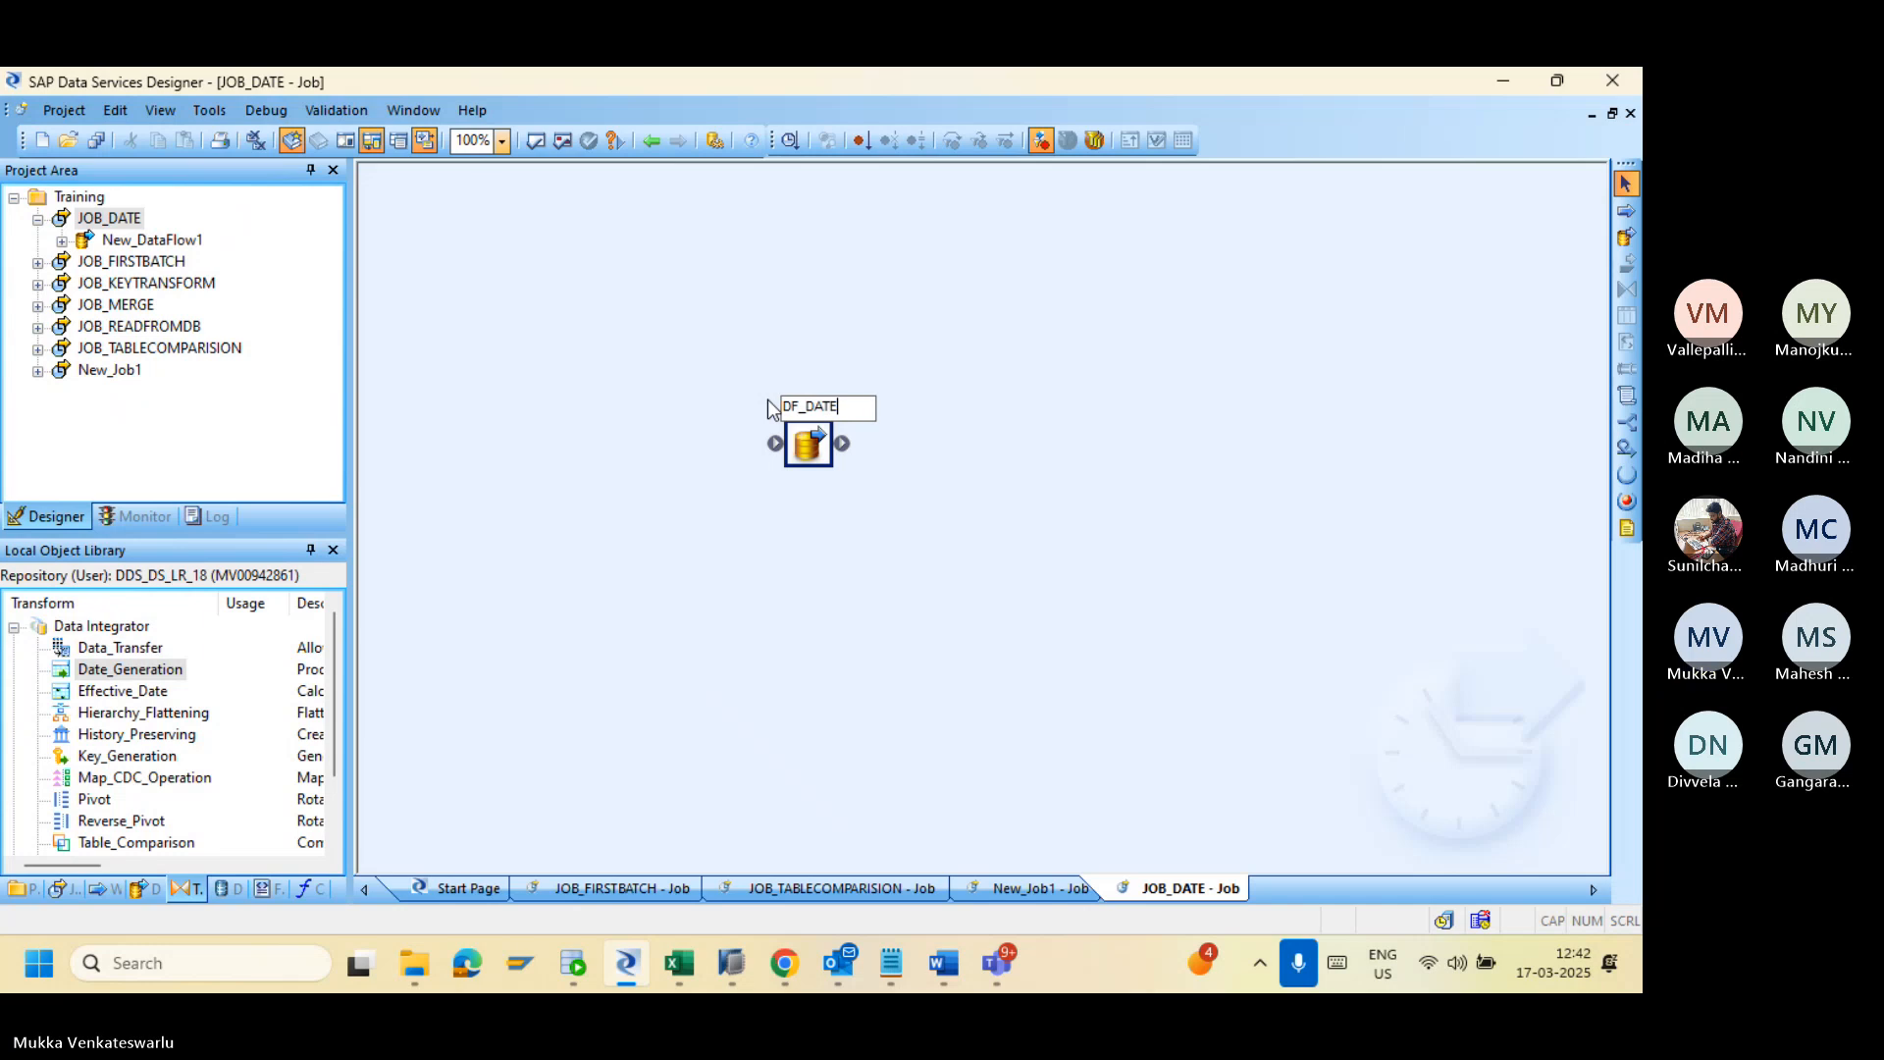
key("Return")
double_click(813, 446)
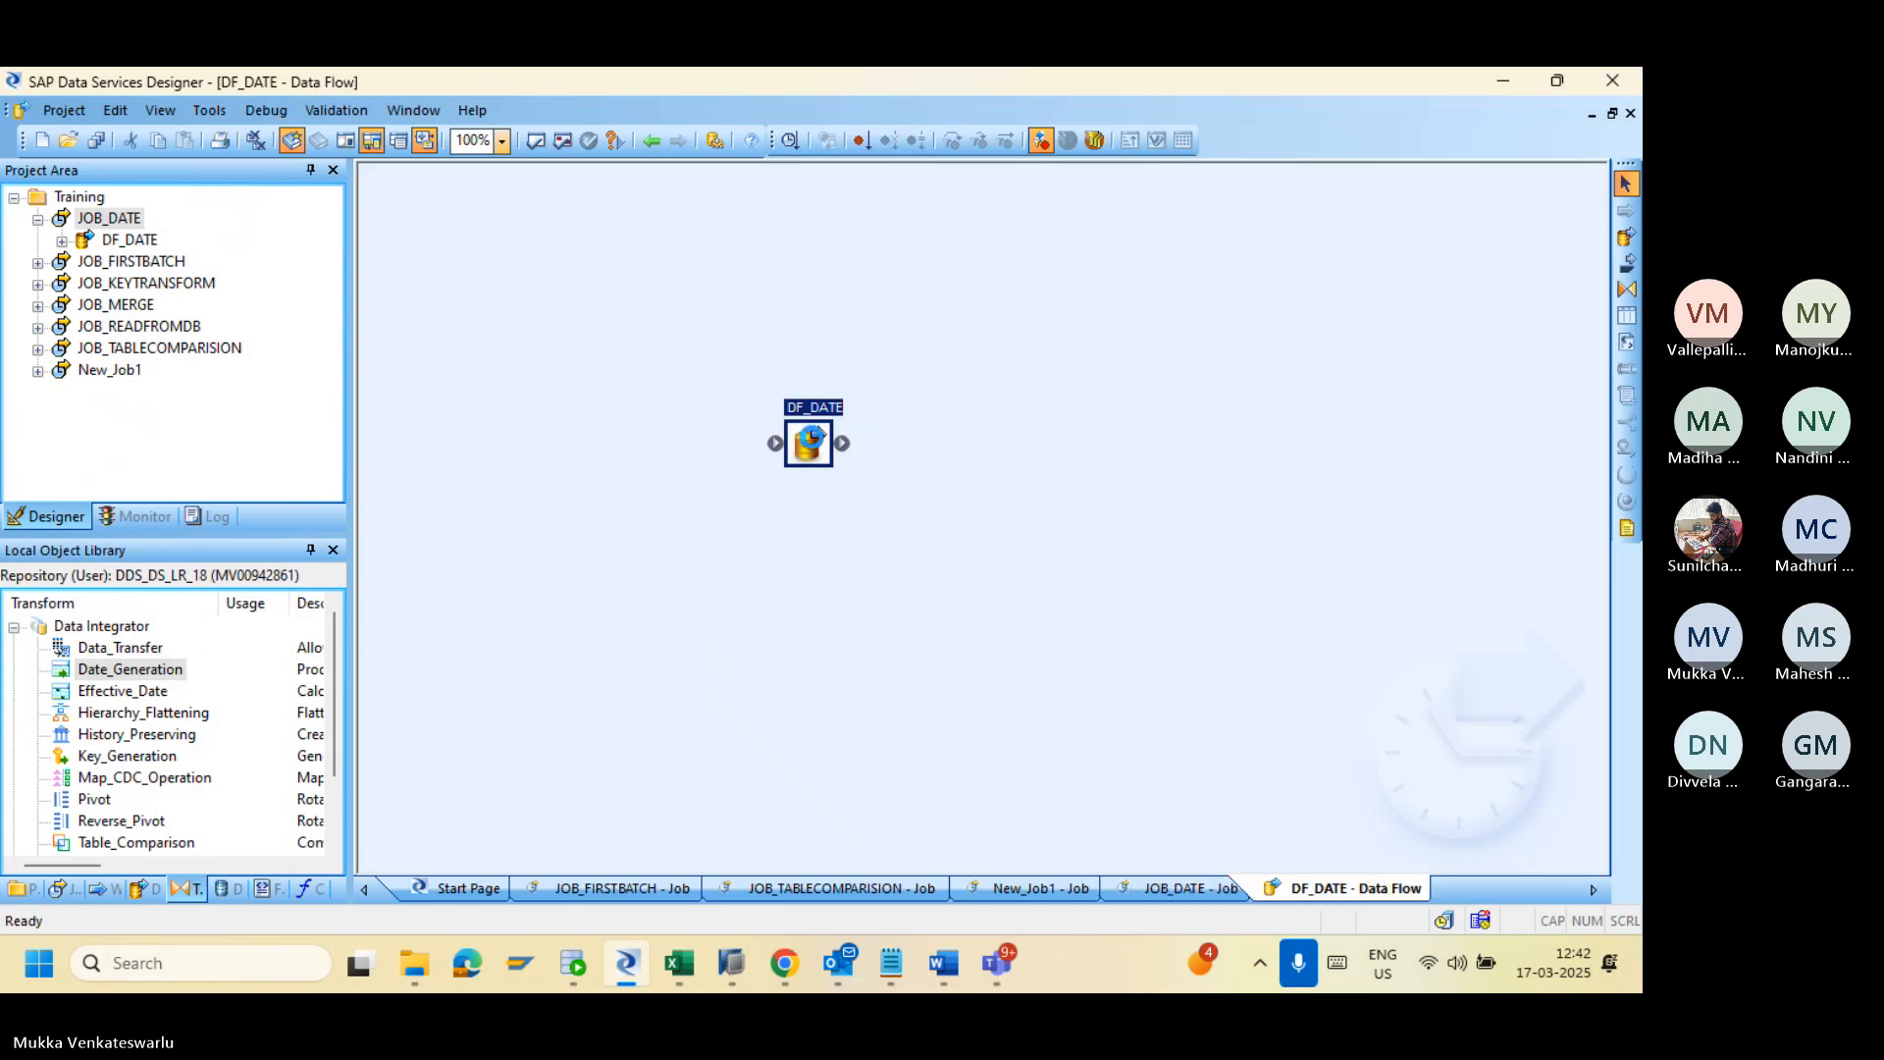
Step: Place the Date_Generation transform in the DF_DATE data flow and open its transform editor
left_click(131, 684)
left_click_drag(124, 671, 480, 363)
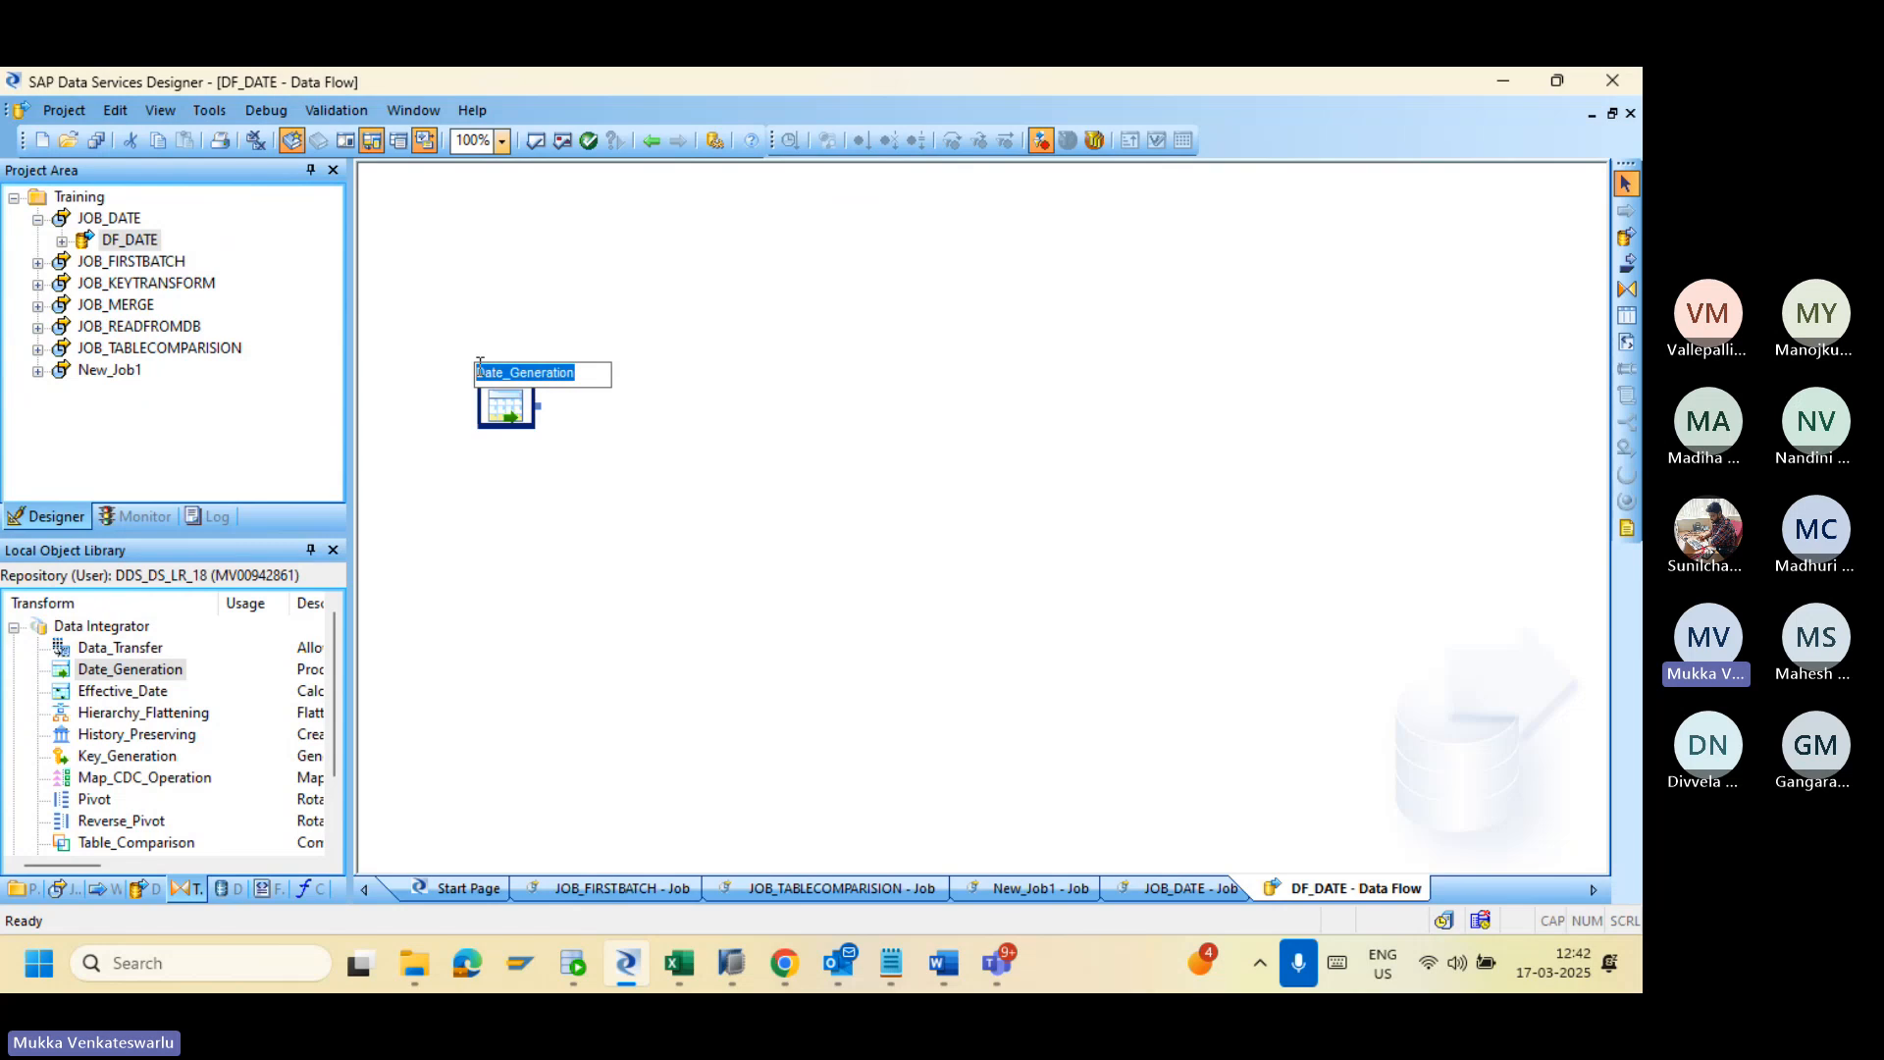
double_click(508, 408)
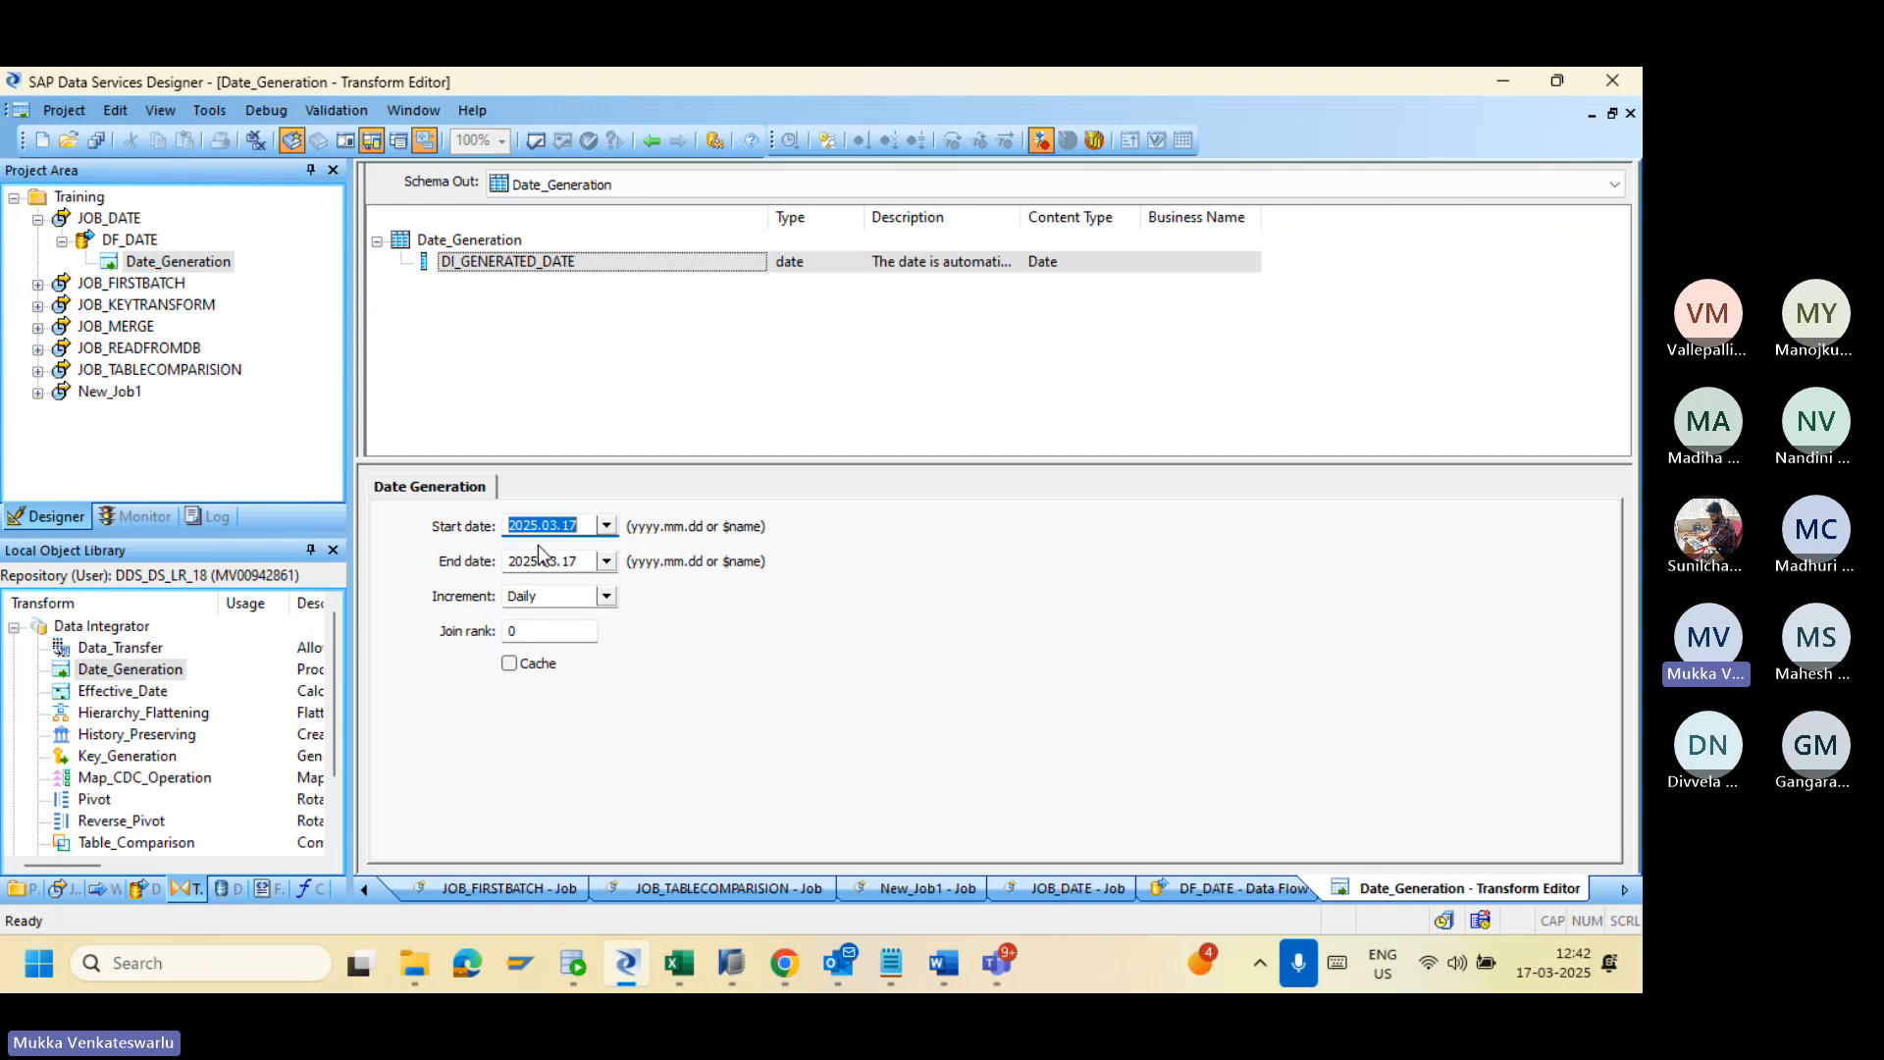
Step: Set the start date of the Date_Generation transform to 2025.01.01
left_click(564, 560)
key("BackSpace")
key("BackSpace")
key("BackSpace")
key("BackSpace")
key("BackSpace")
key("BackSpace")
key("BackSpace")
key("BackSpace")
key("BackSpace")
key("BackSpace")
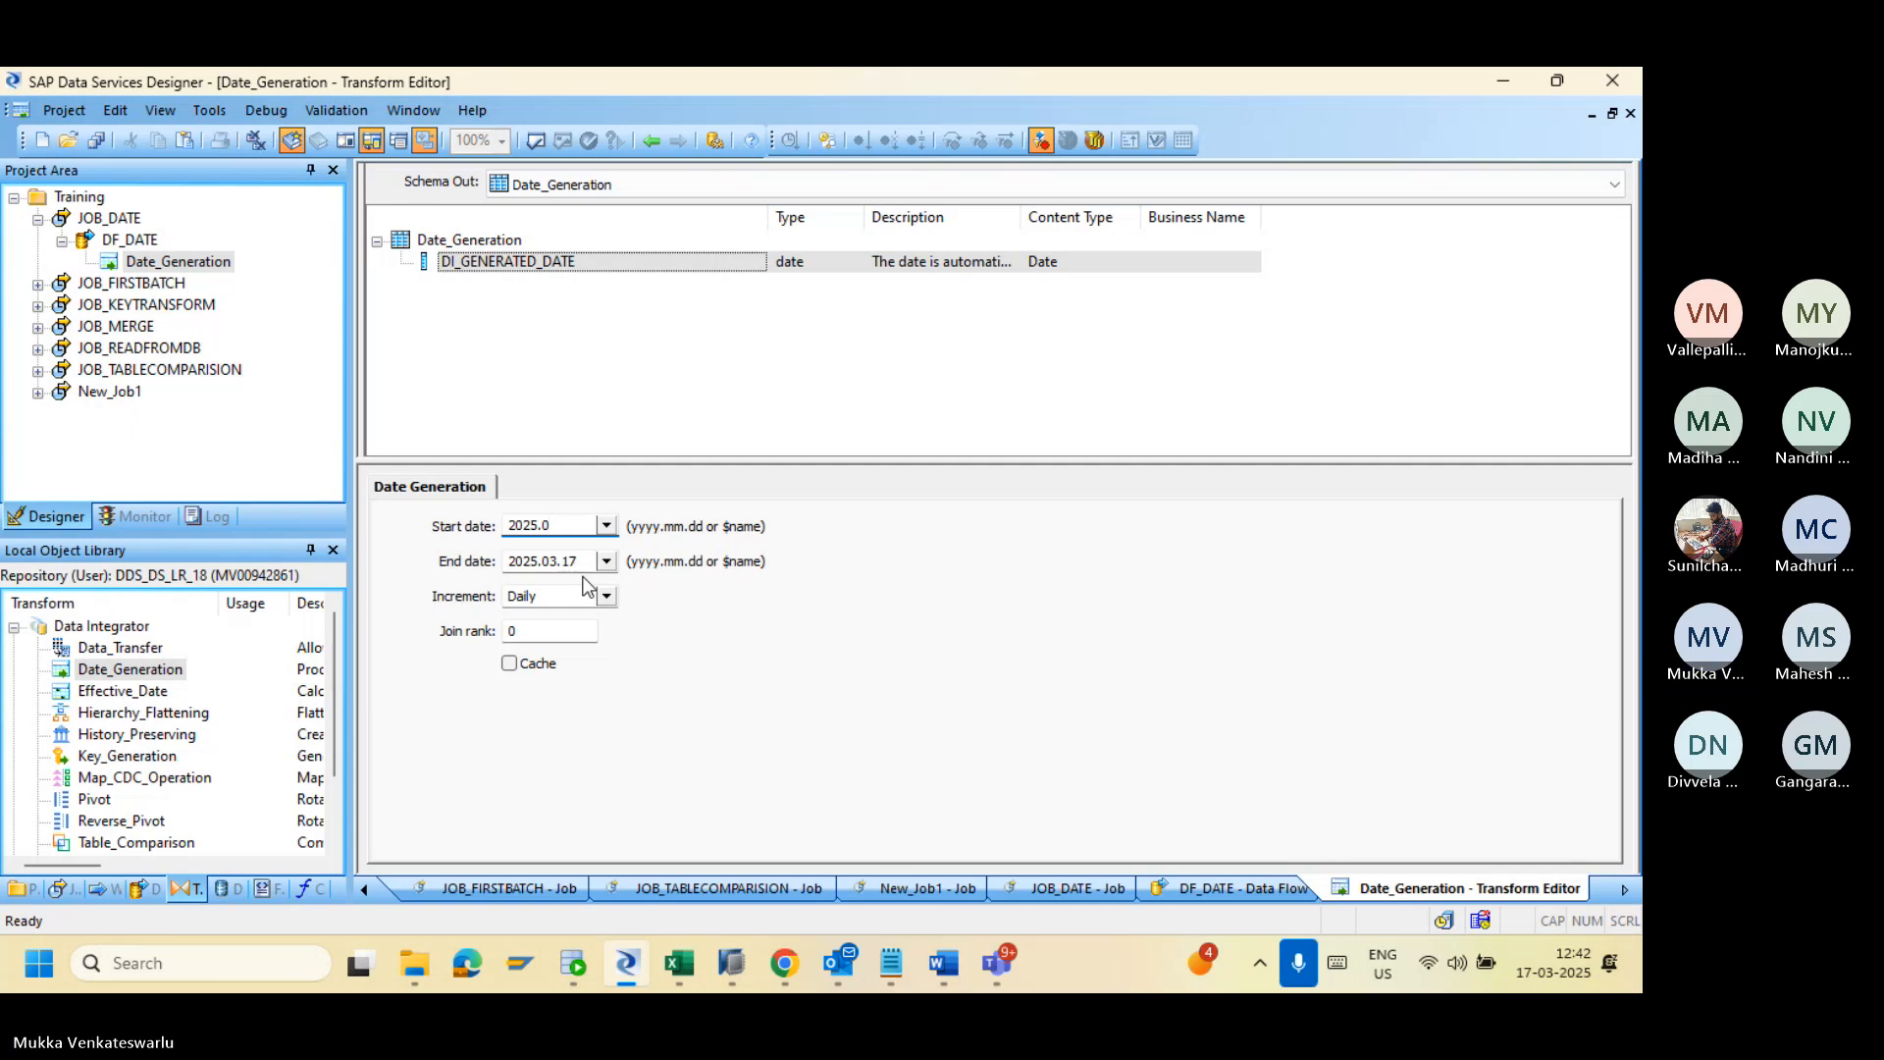
type("2024")
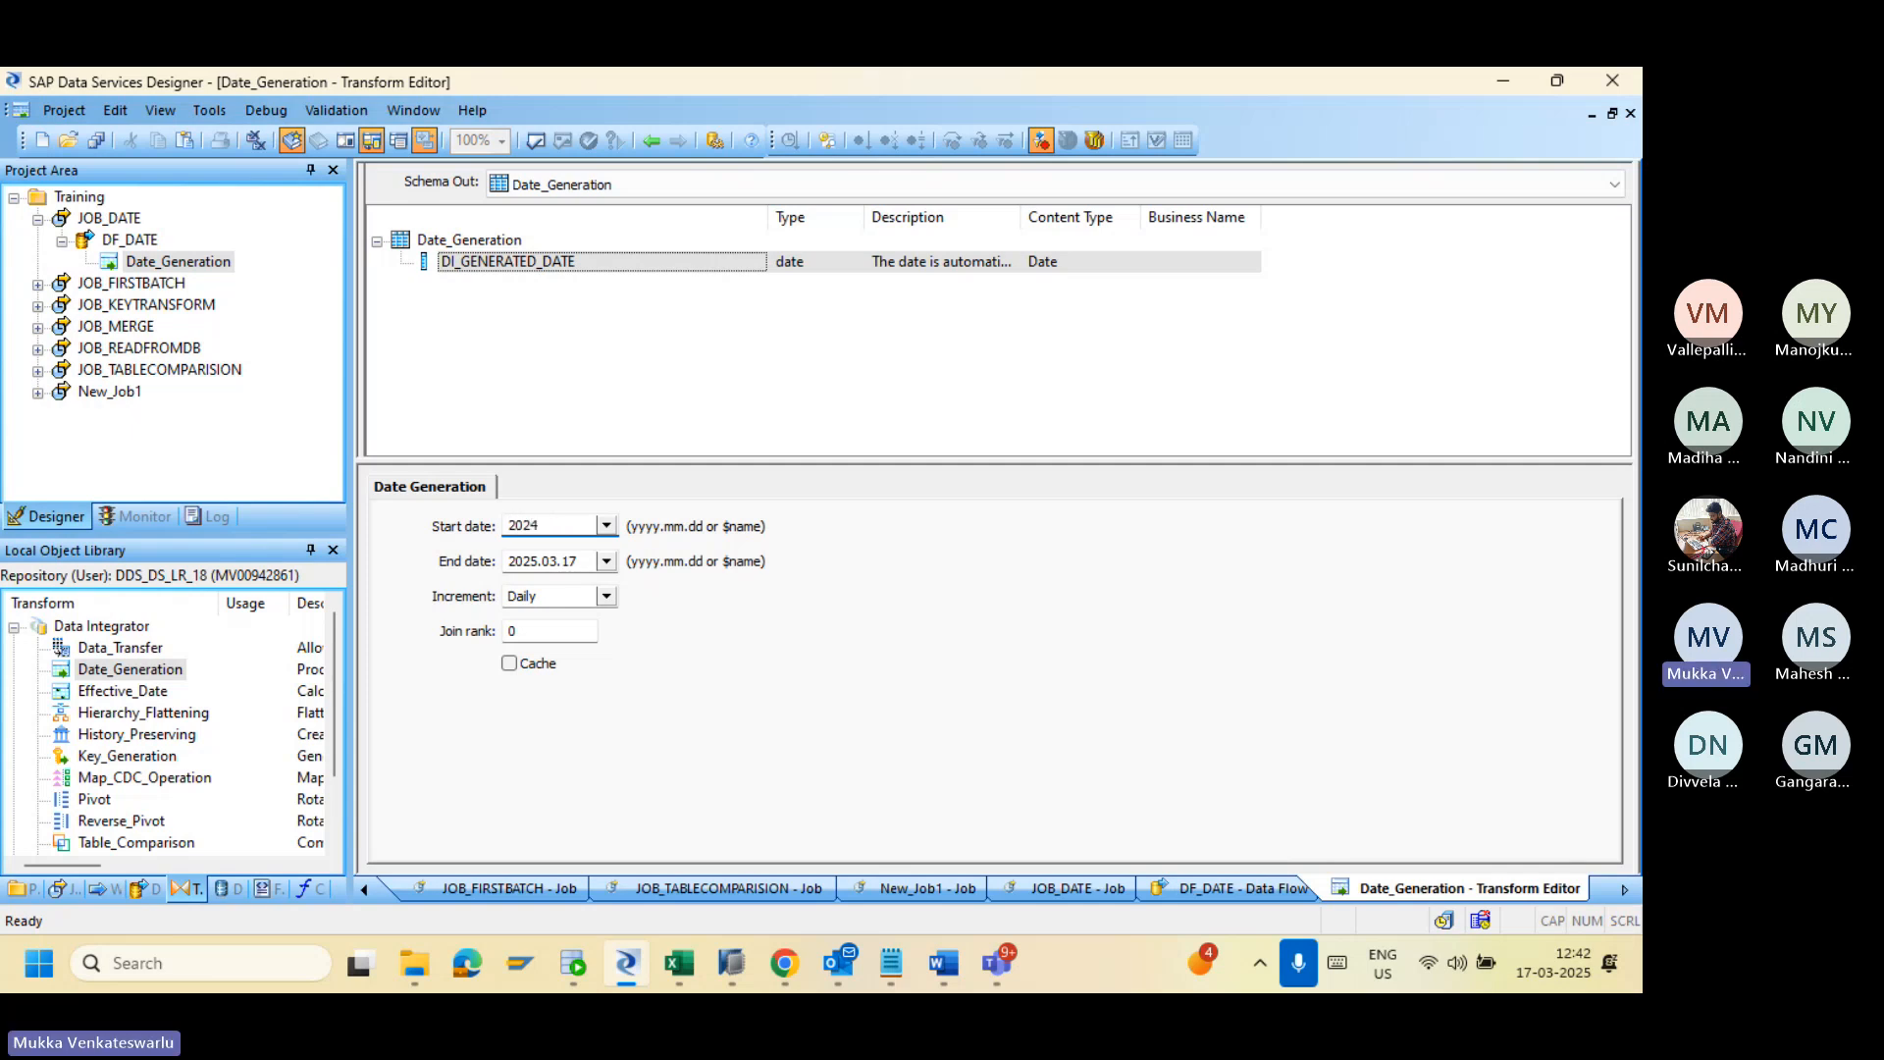
key("BackSpace")
type("5.")
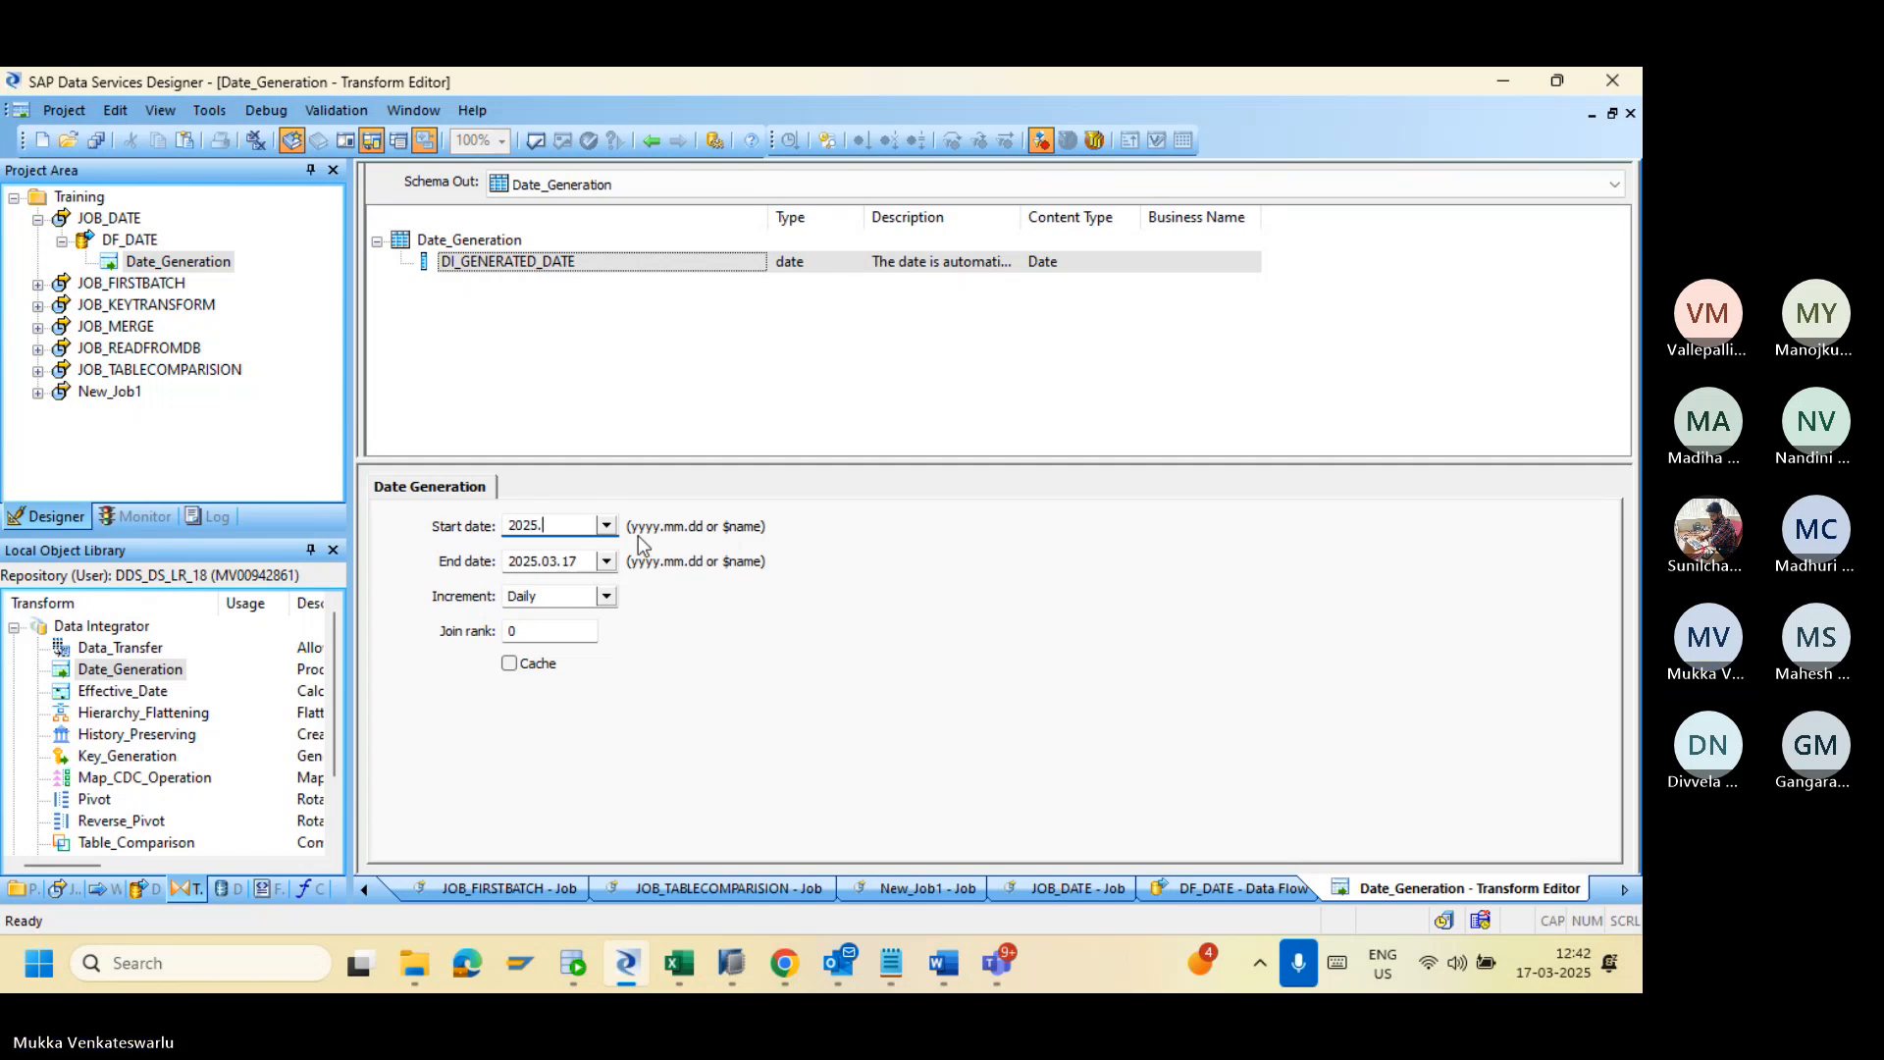
type("01.01")
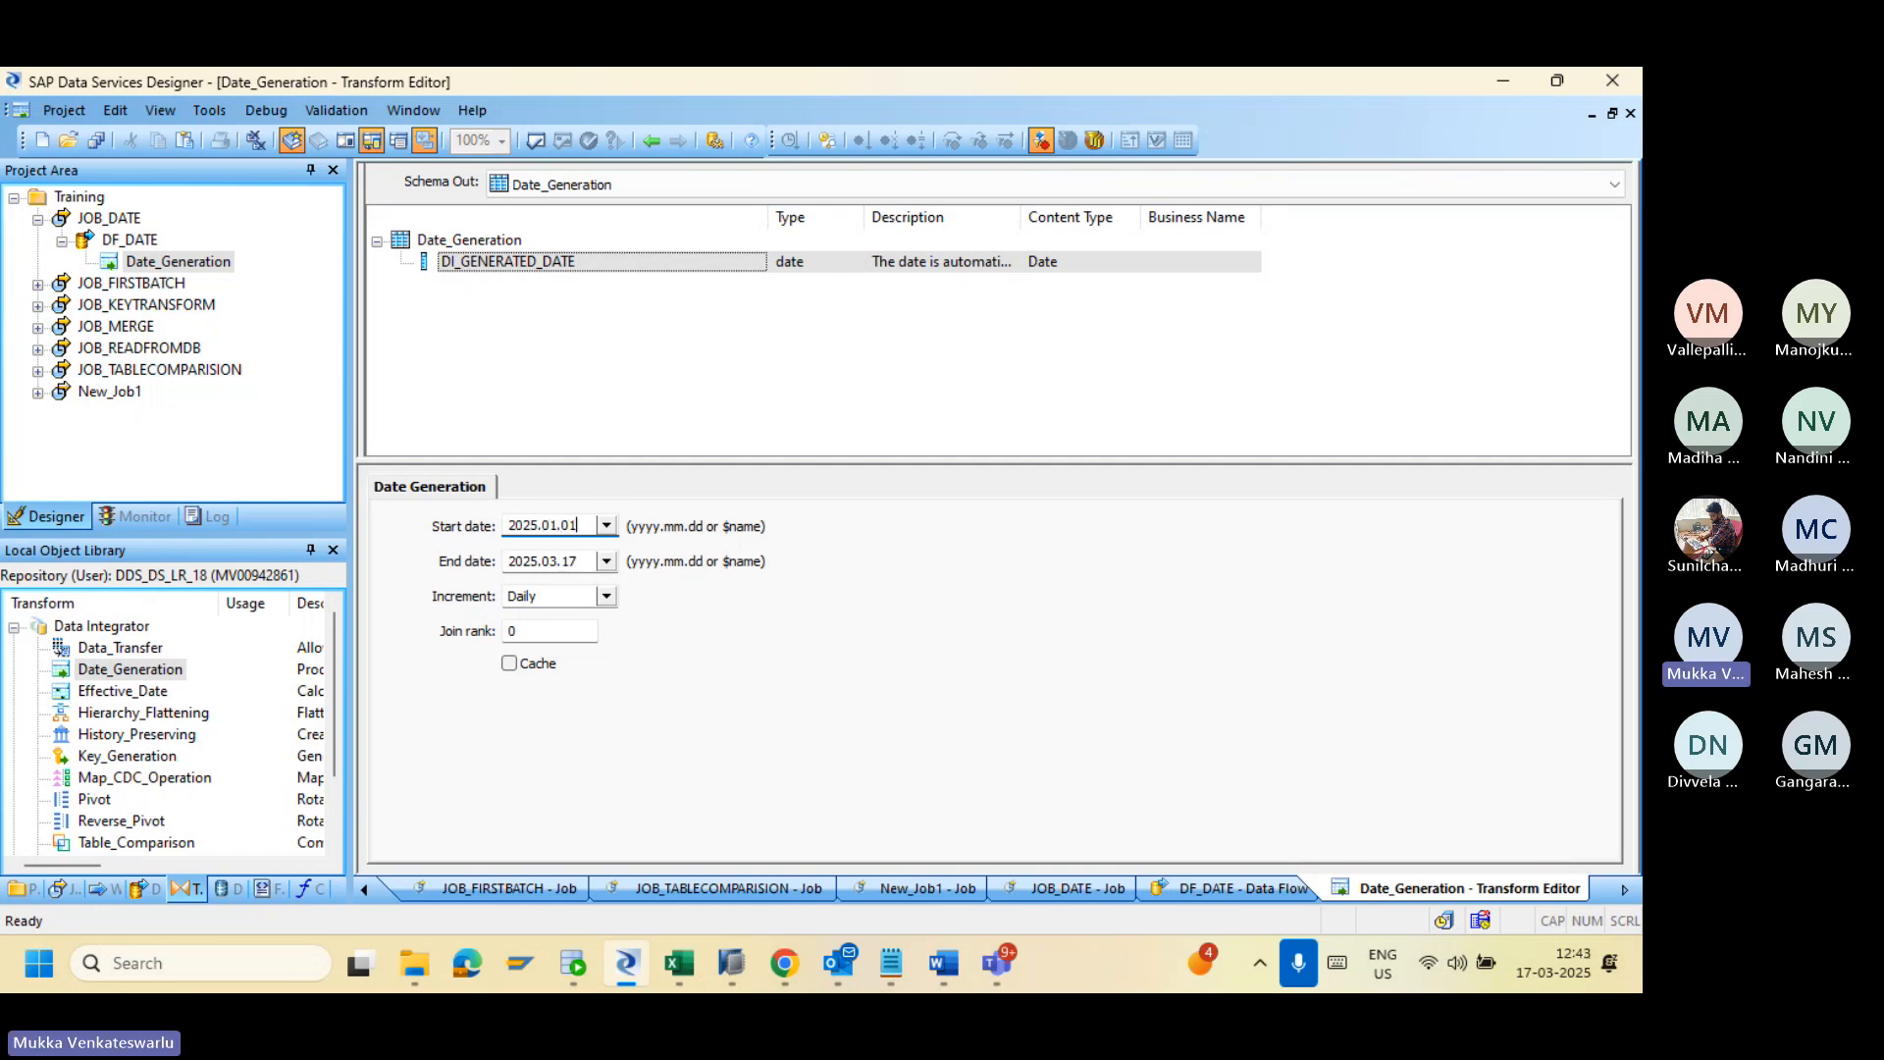
Step: Set the end date of the Date_Generation transform to 2025.12.31
left_click(607, 561)
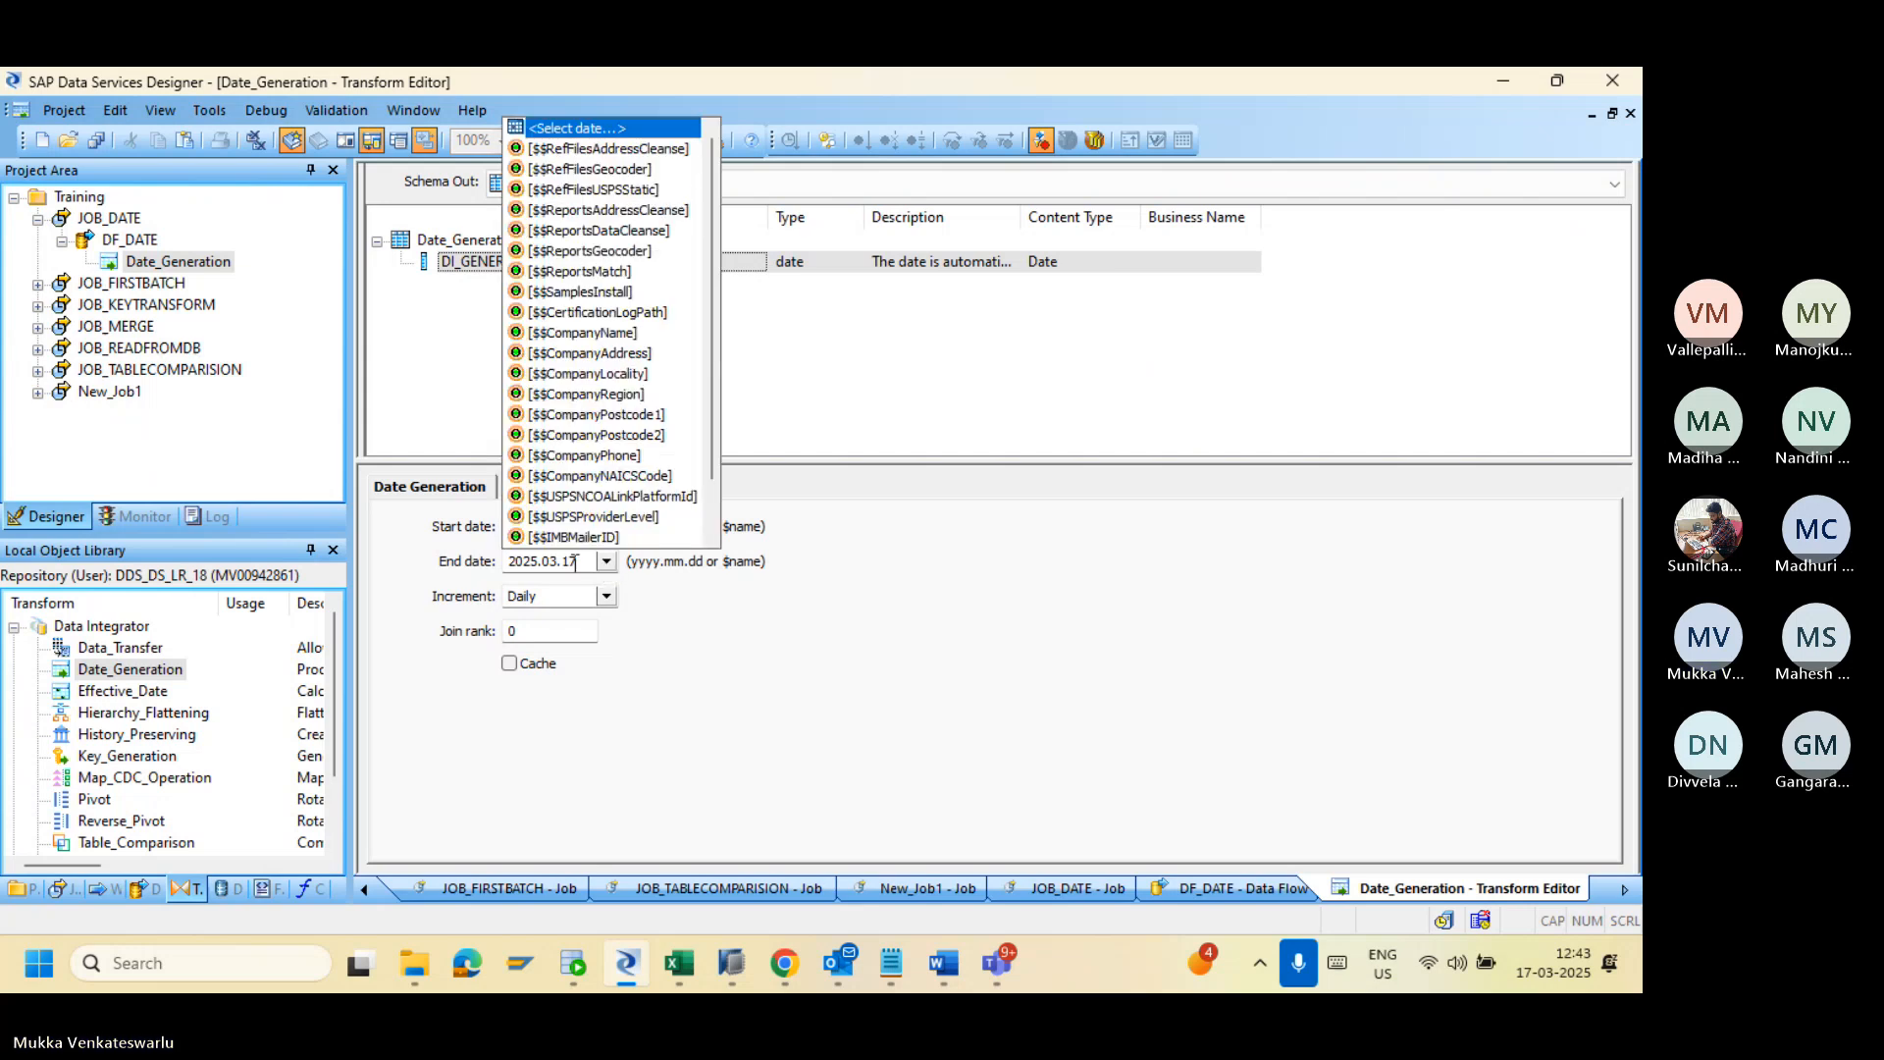
left_click(606, 564)
key("BackSpace")
key("BackSpace")
key("BackSpace")
key("BackSpace")
key("BackSpace")
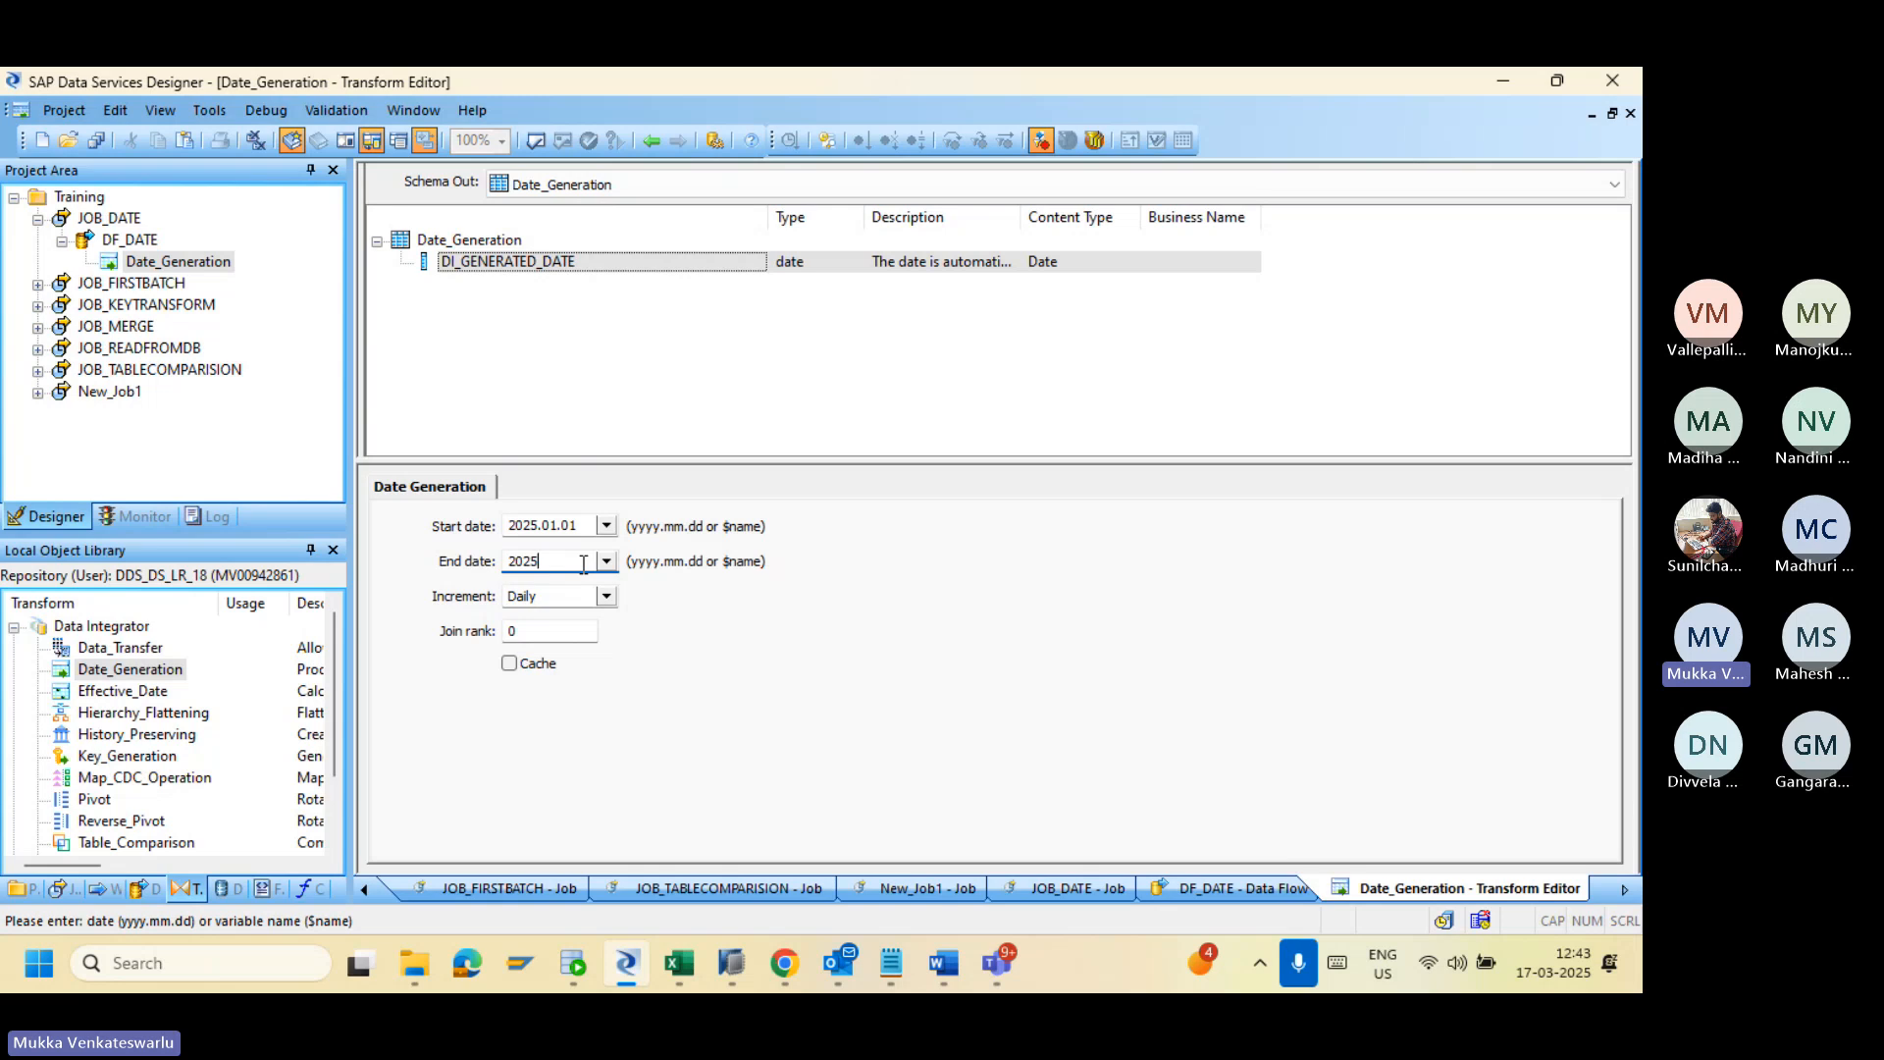
type(".12.")
type("31")
Step: Examine the available increment options and start date variables of the Date_Generation transform, keeping the Daily increment
left_click(606, 597)
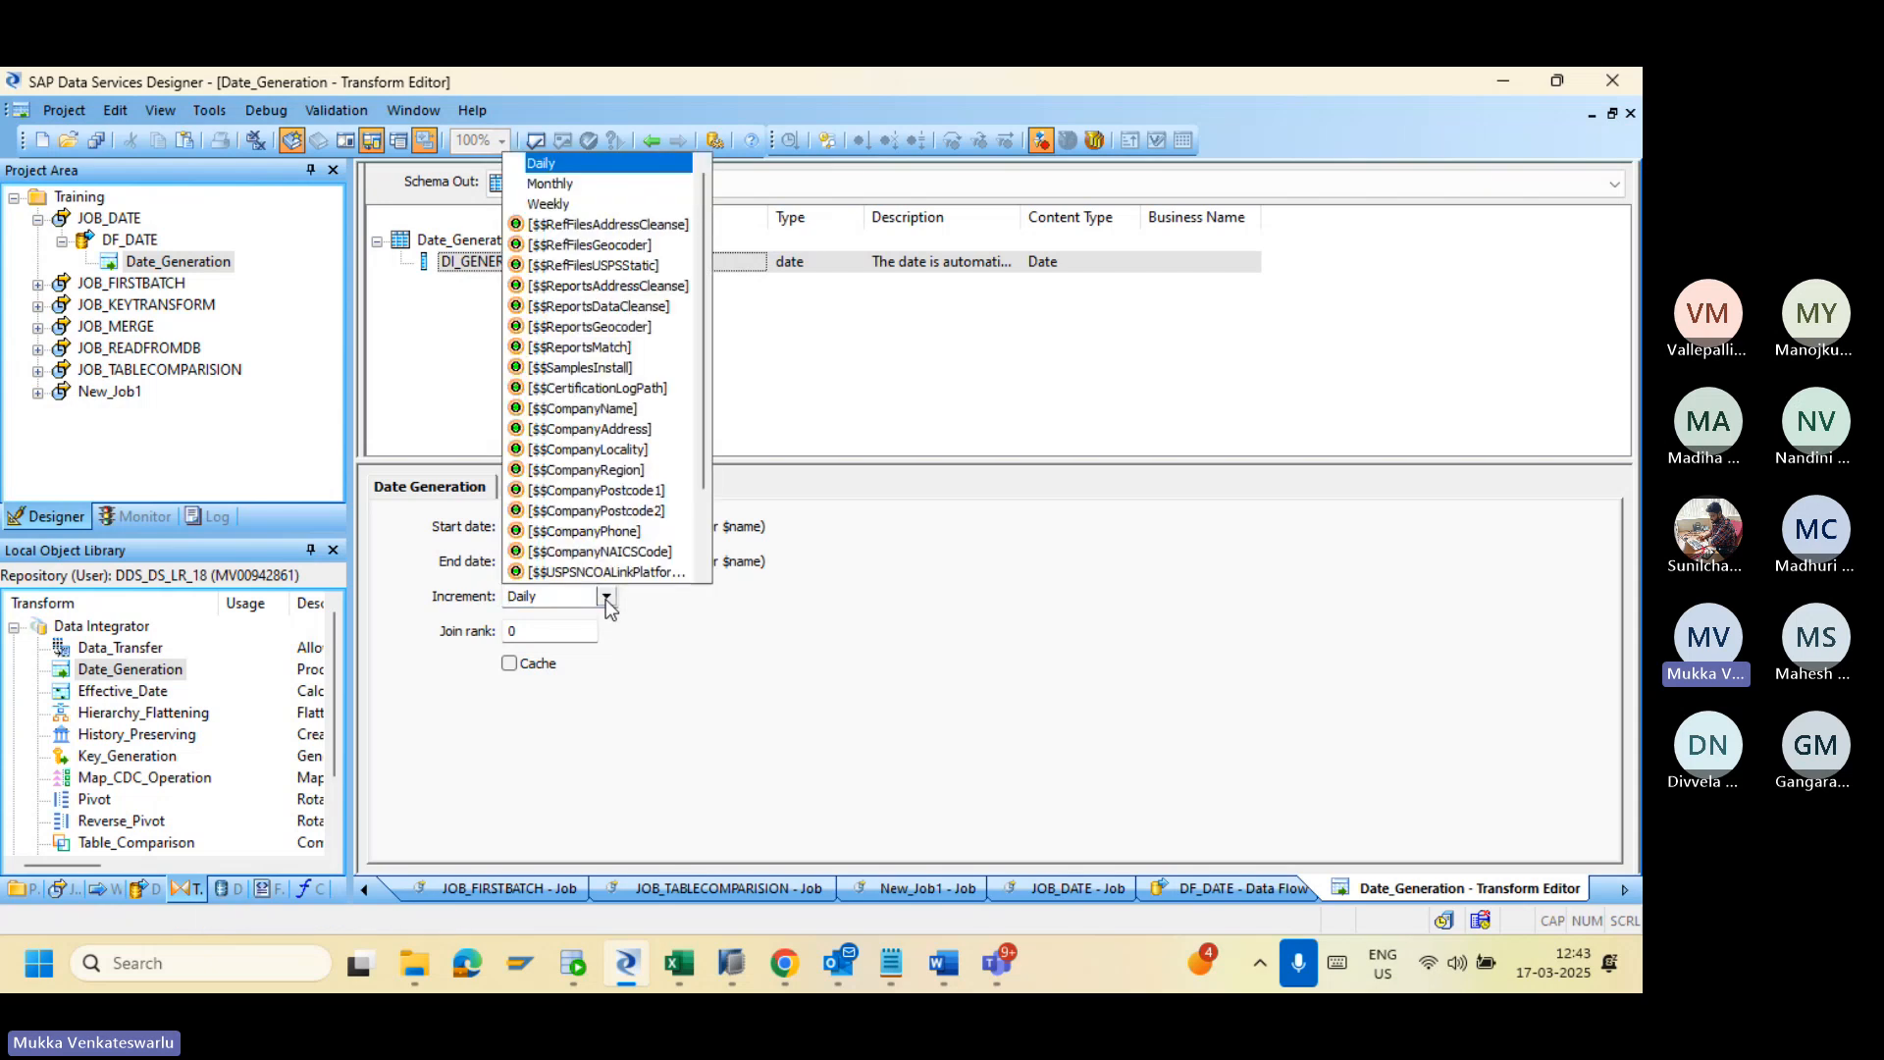
left_click(709, 644)
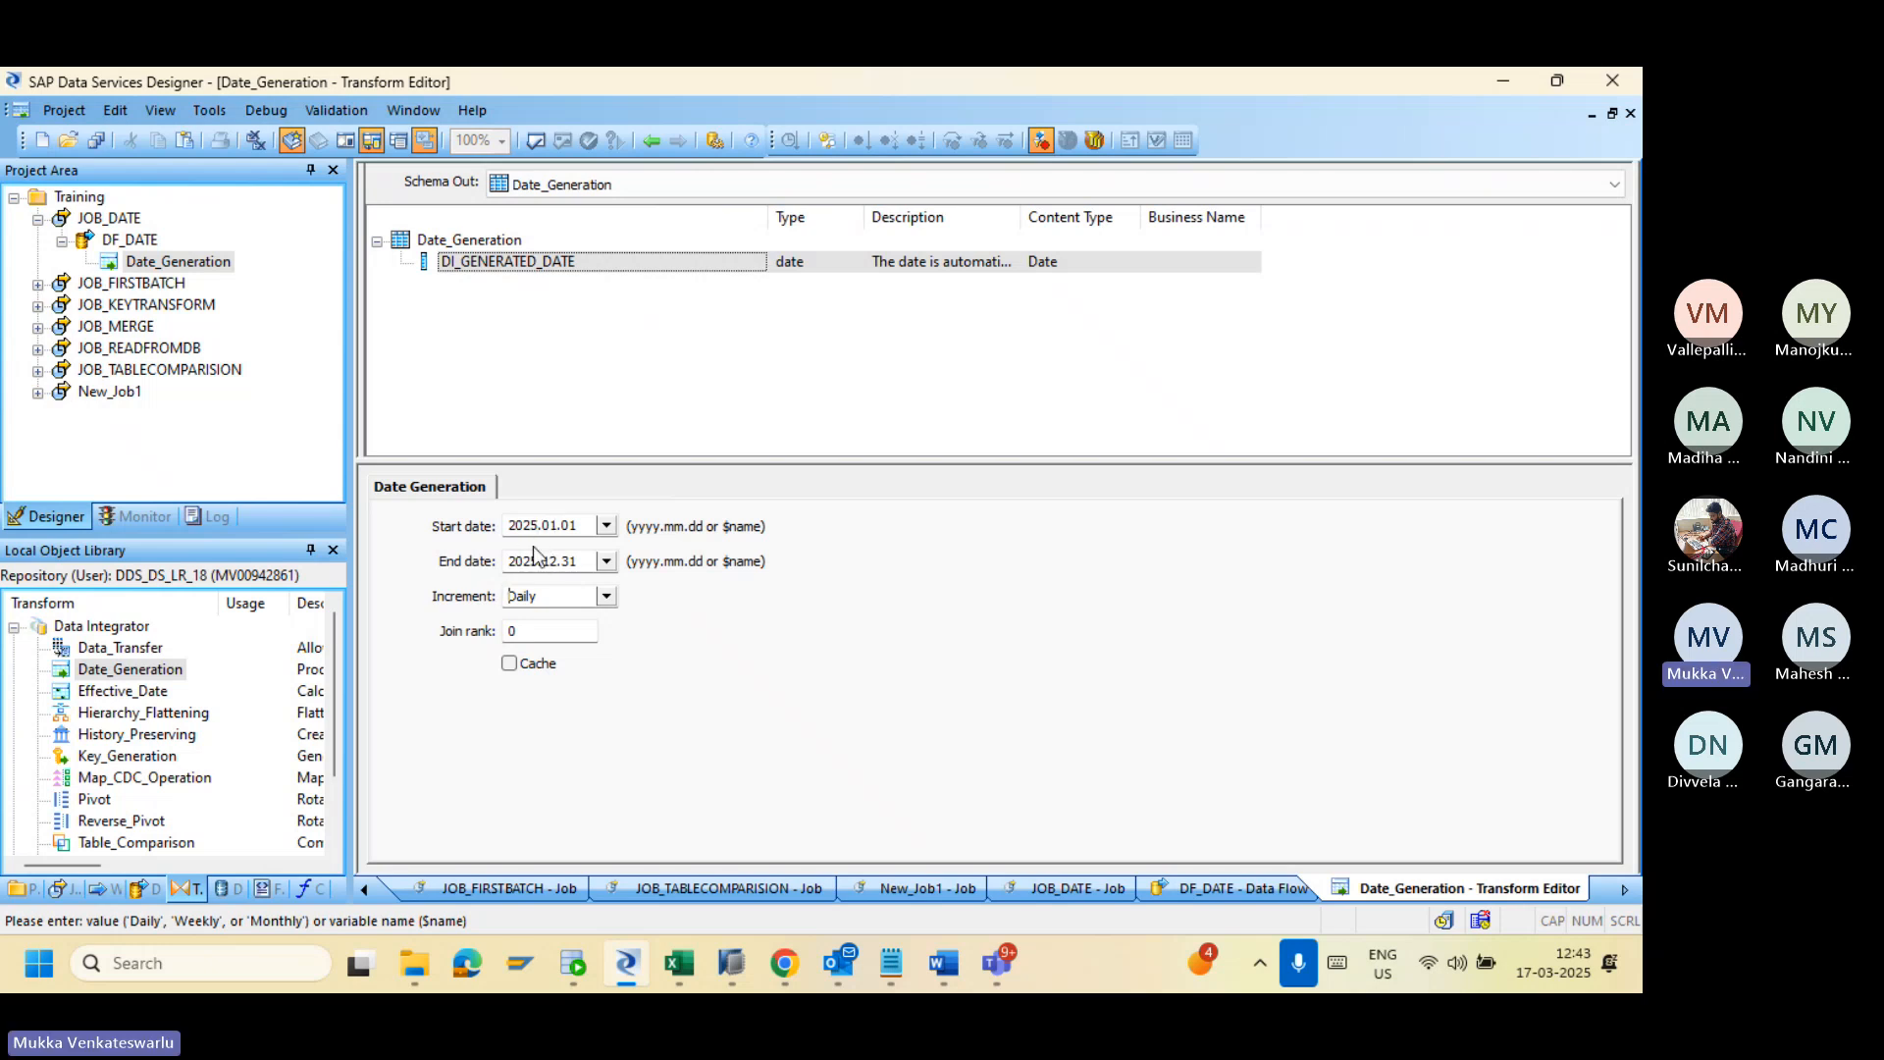
left_click(605, 596)
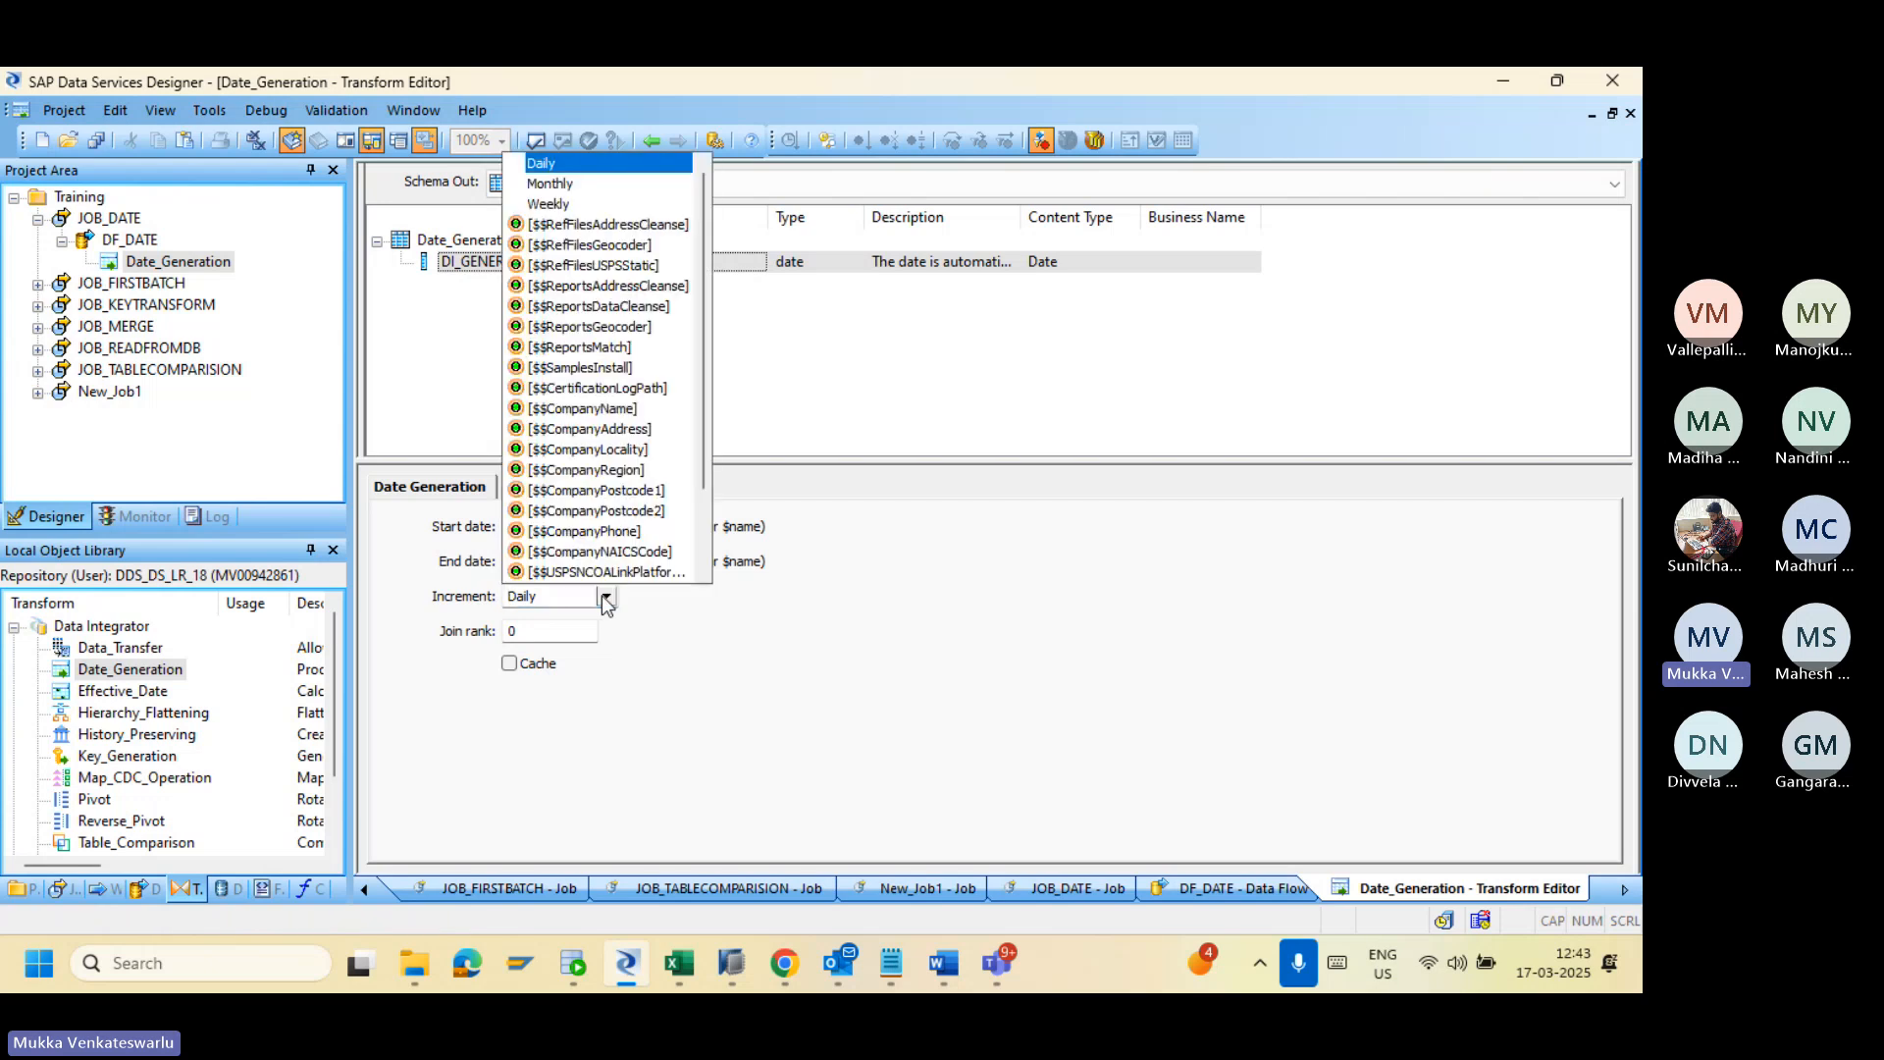
left_click(684, 660)
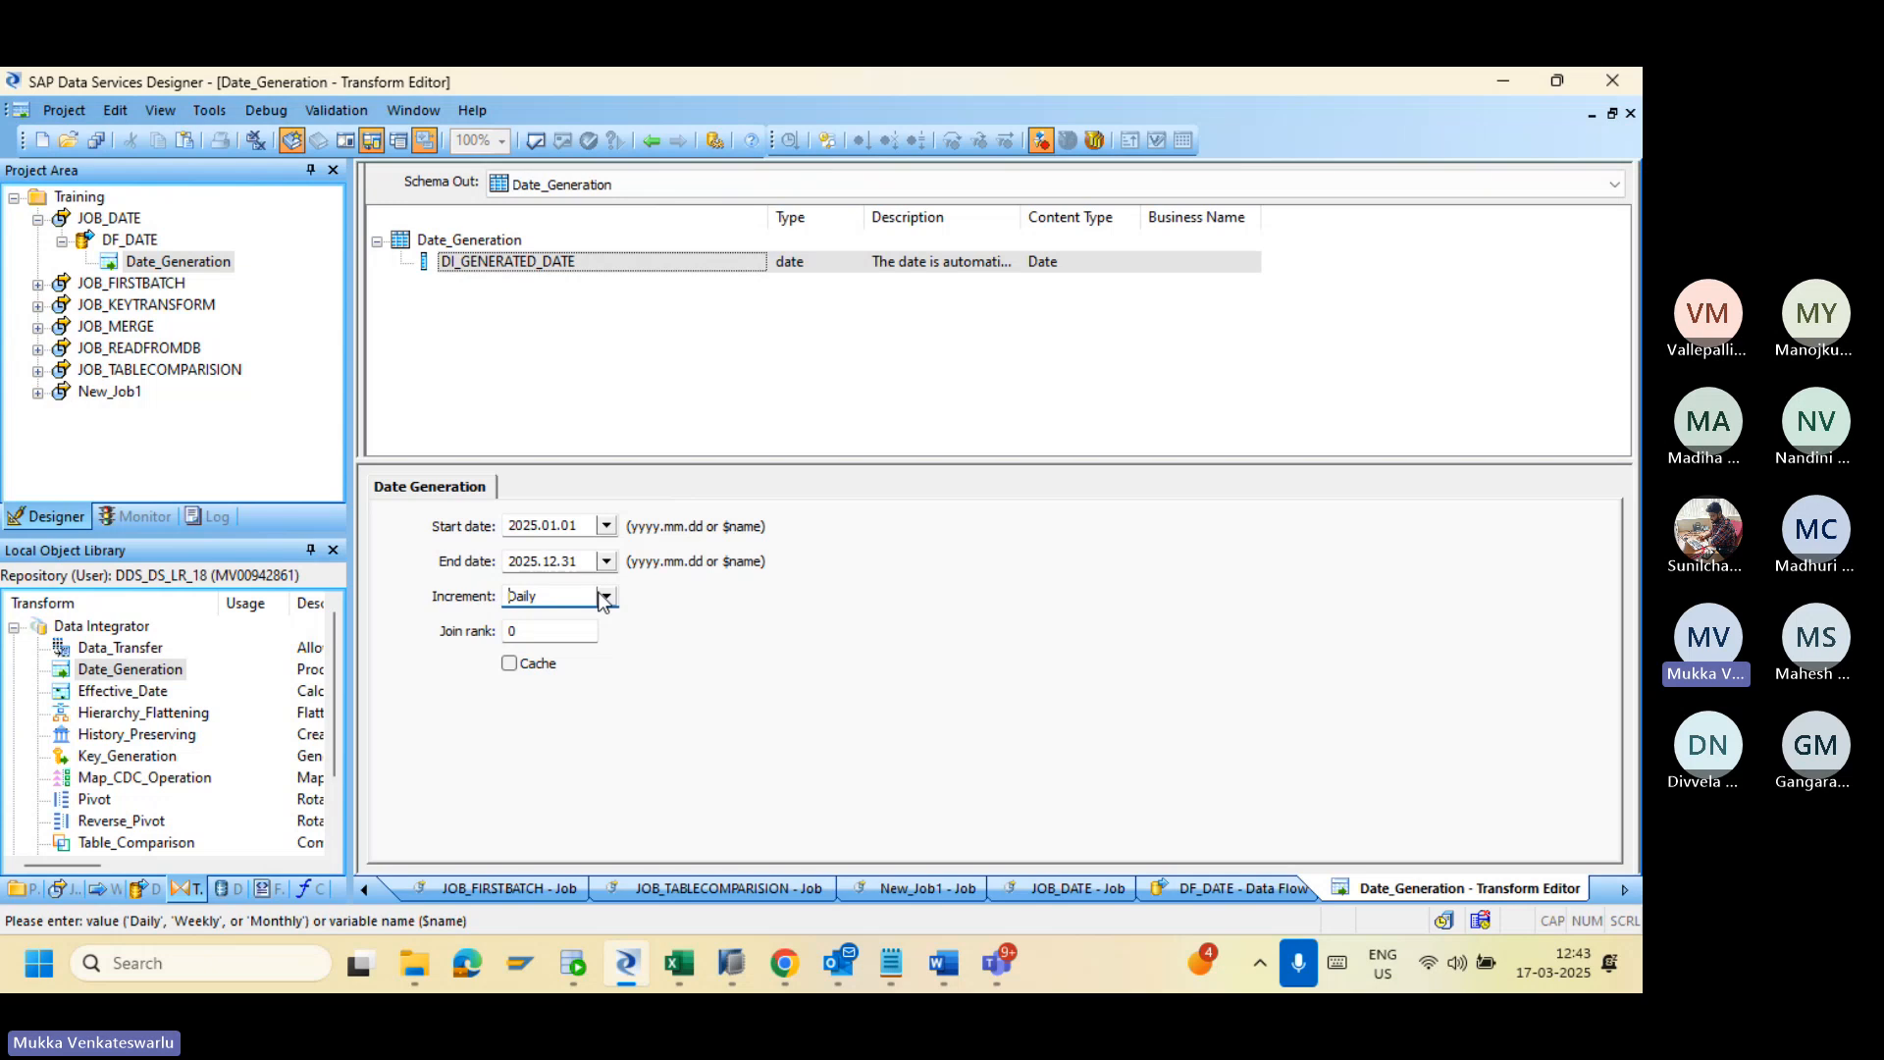
left_click(605, 526)
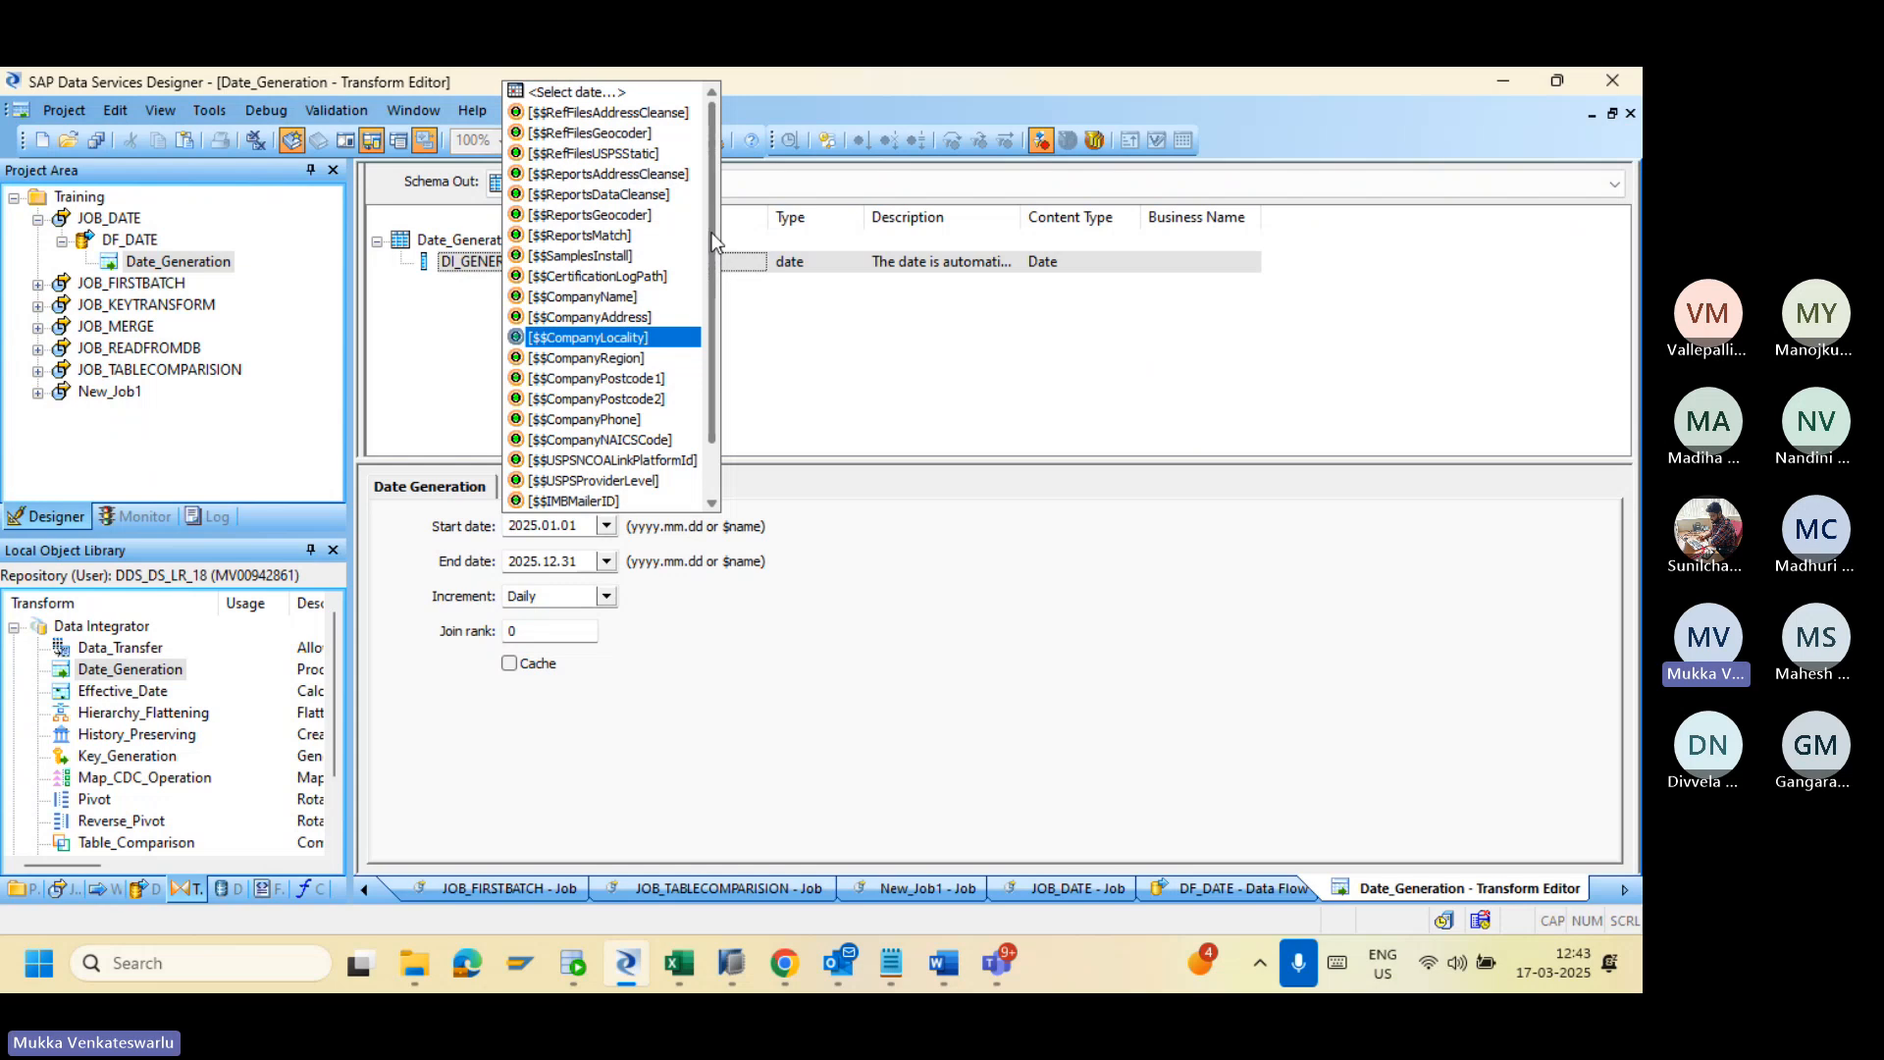
left_click(606, 596)
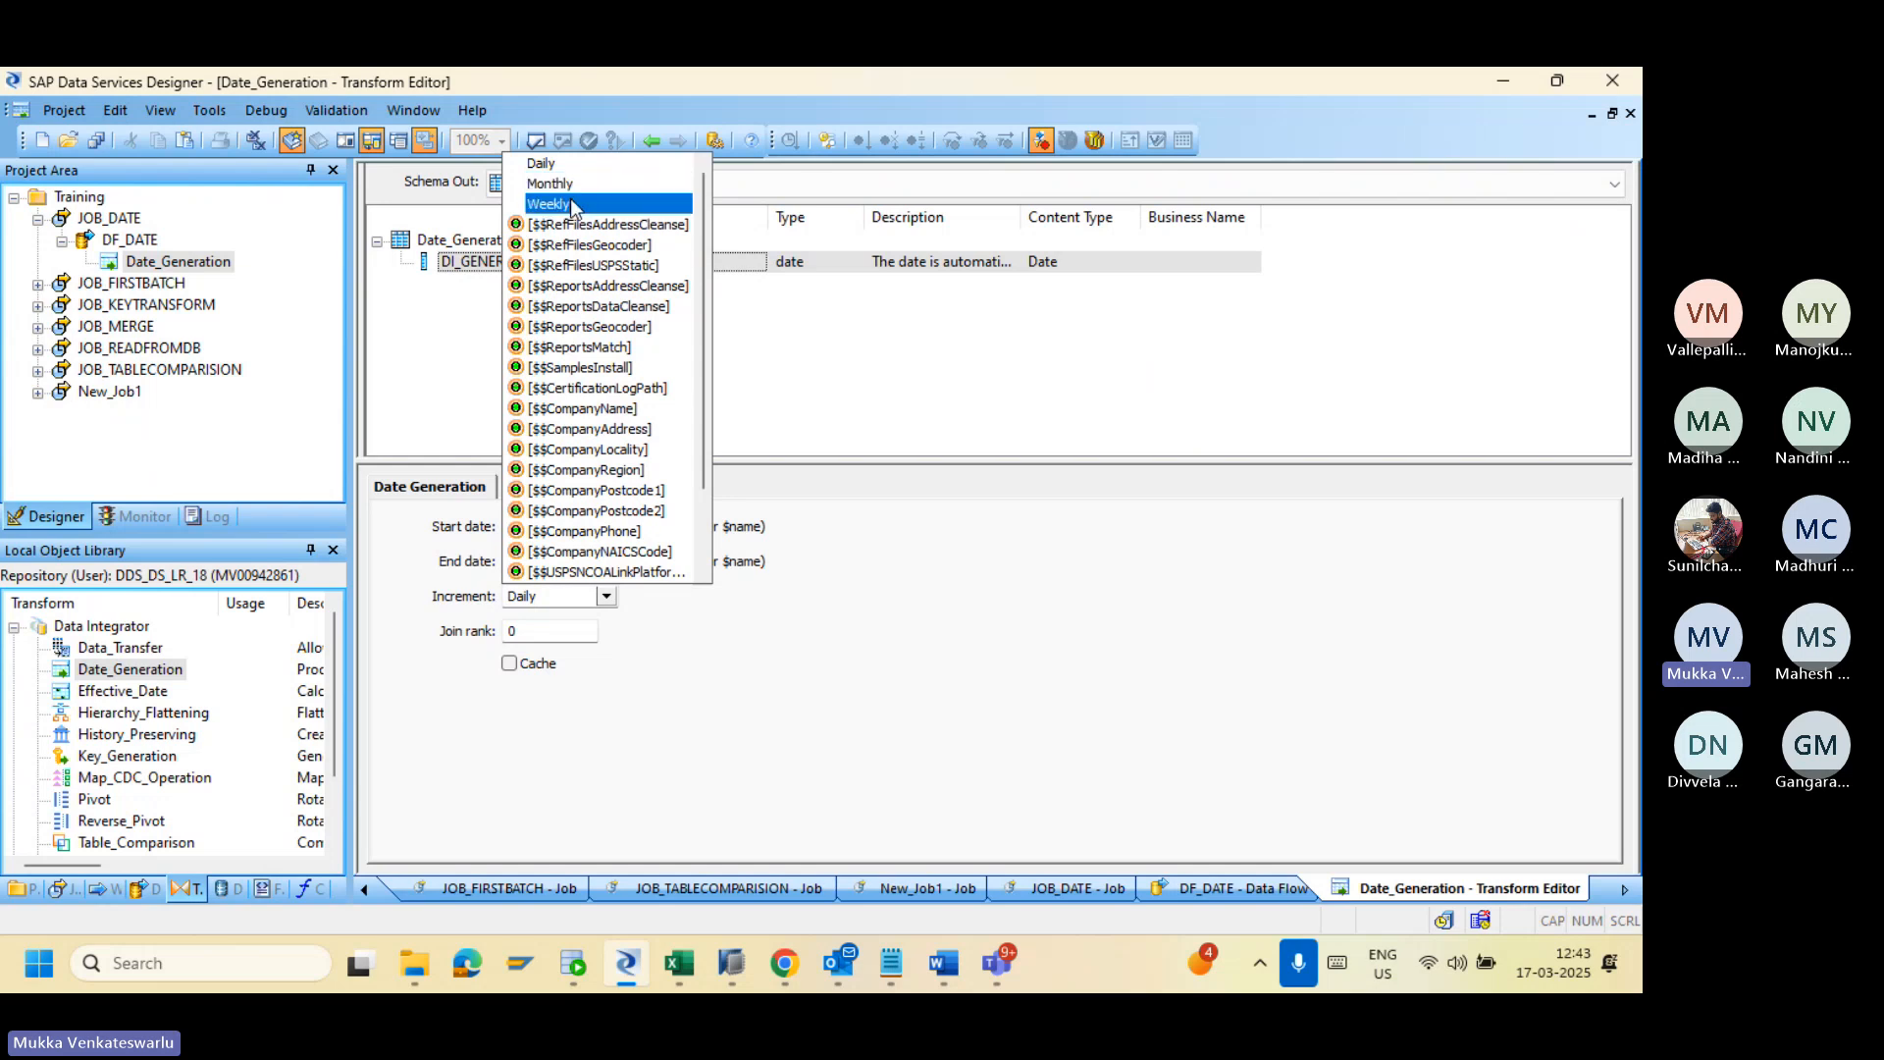
left_click(768, 622)
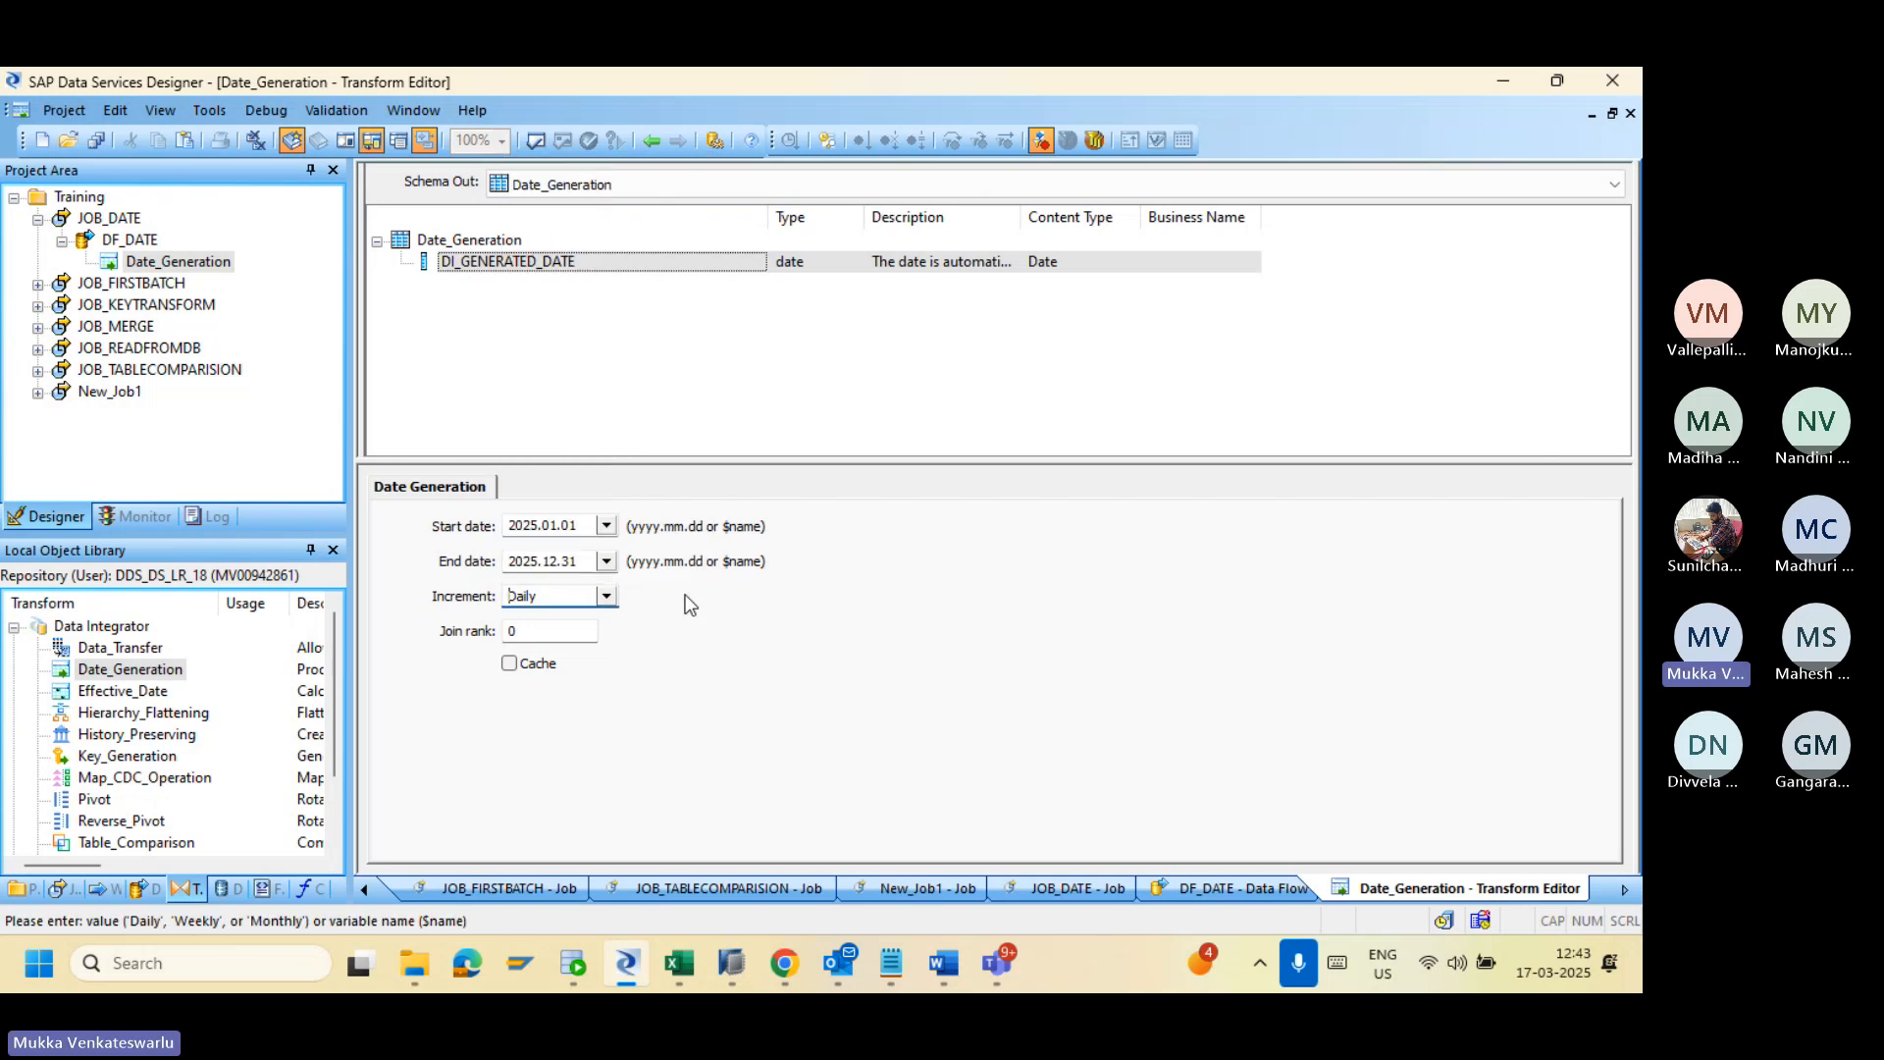
Step: Add a Query transform to the DF_DATE data flow, connect Date_Generation to it, and open the query editor
left_click(605, 596)
left_click(677, 656)
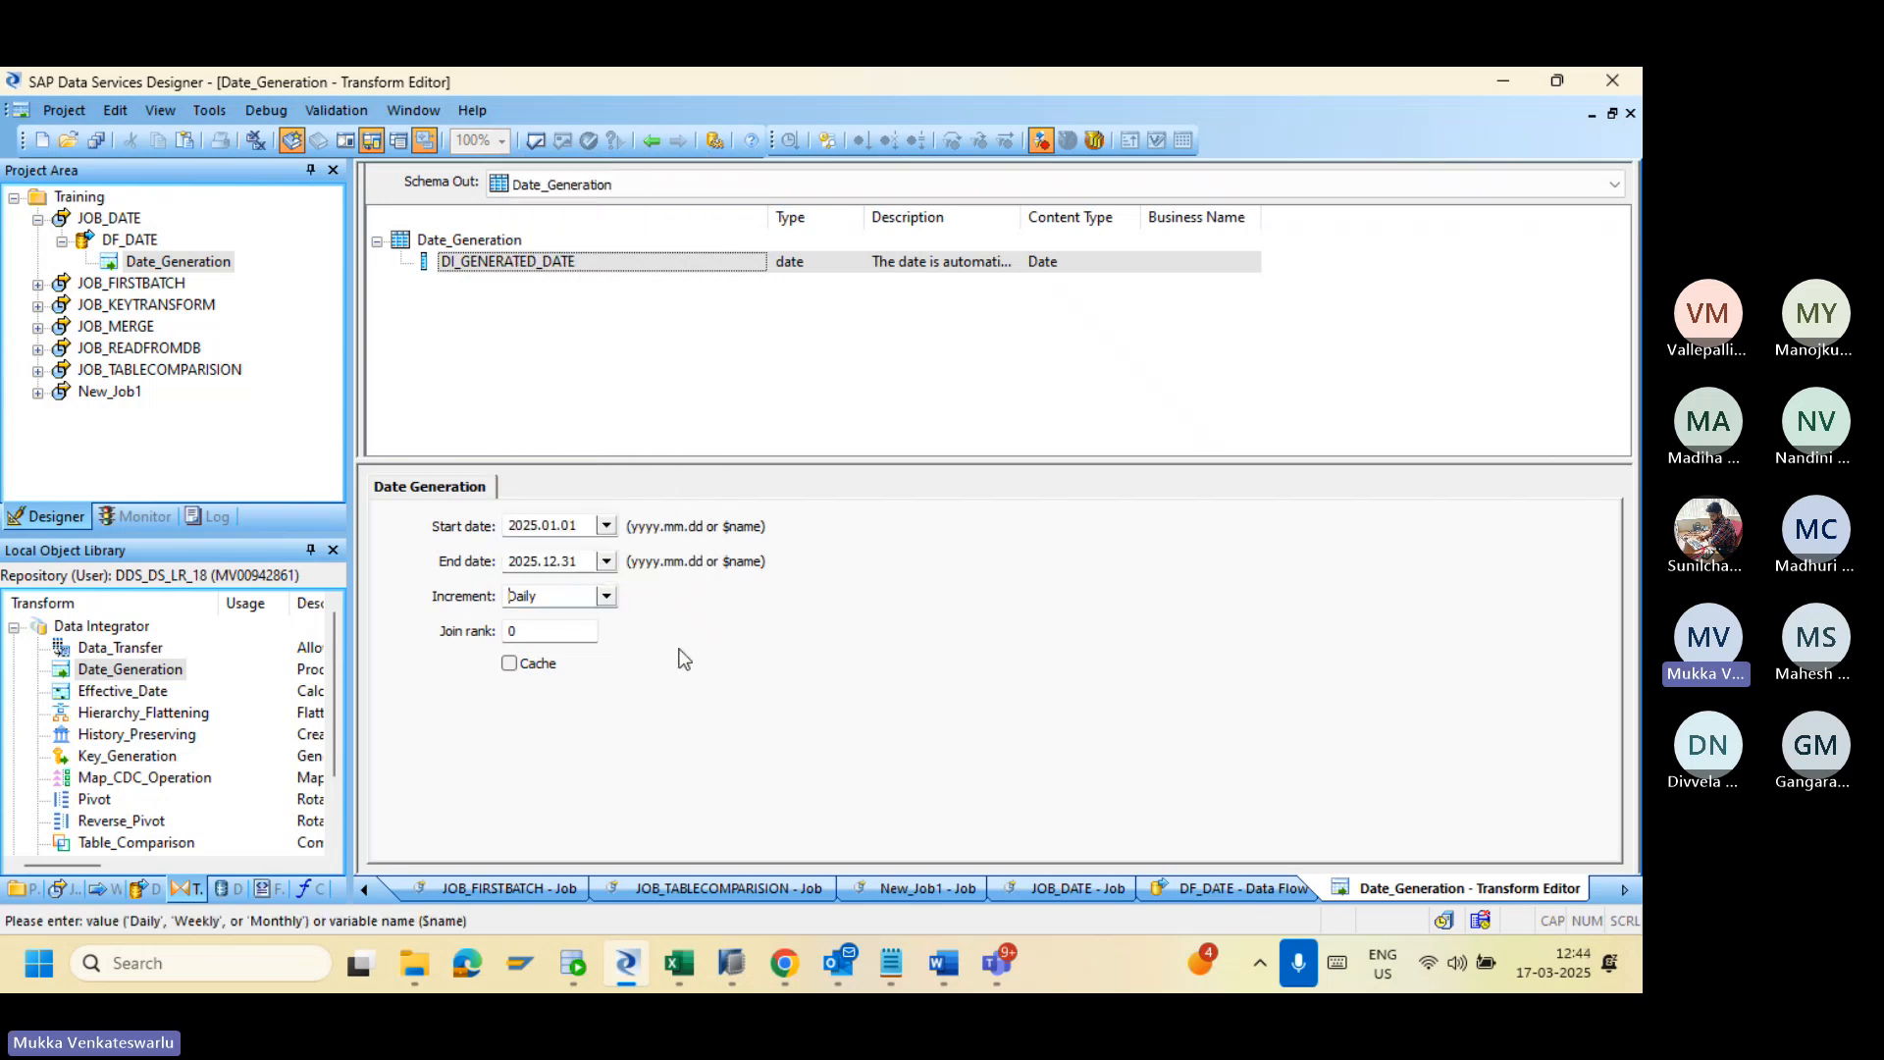
left_click(650, 140)
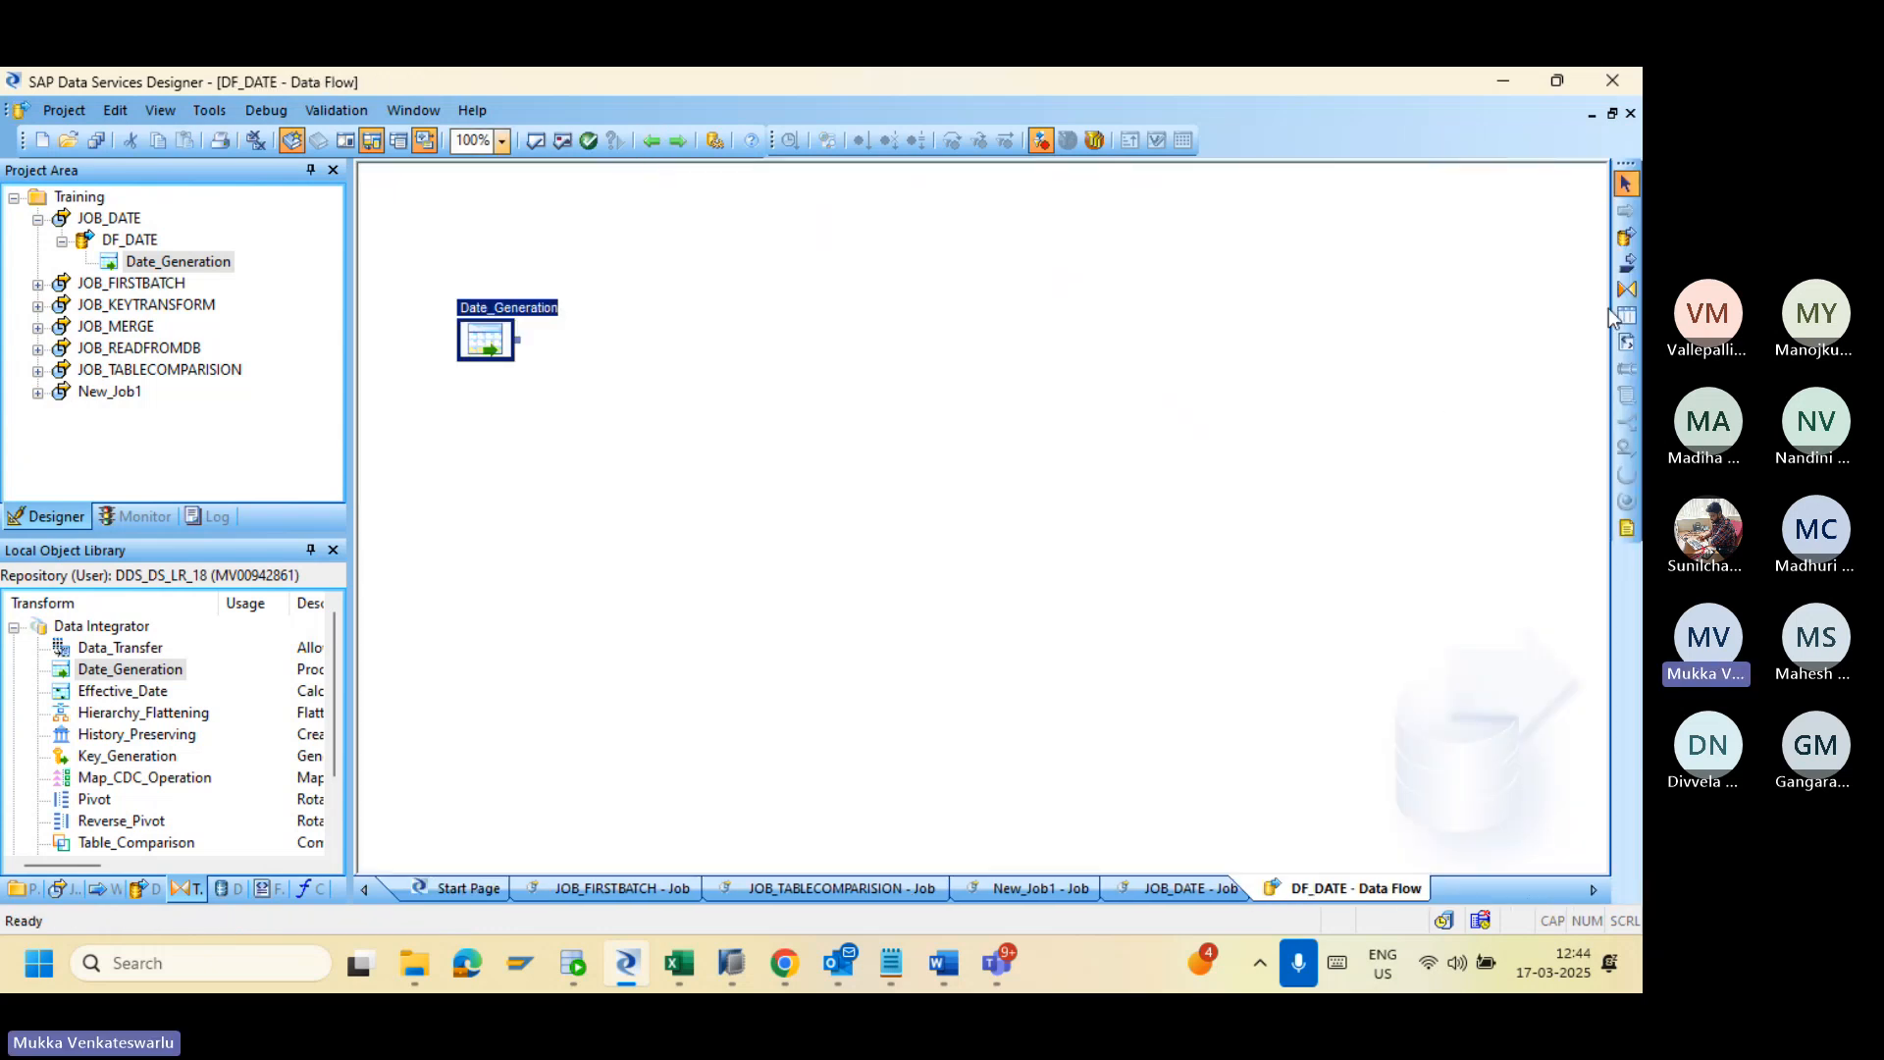
left_click(1626, 288)
left_click(767, 357)
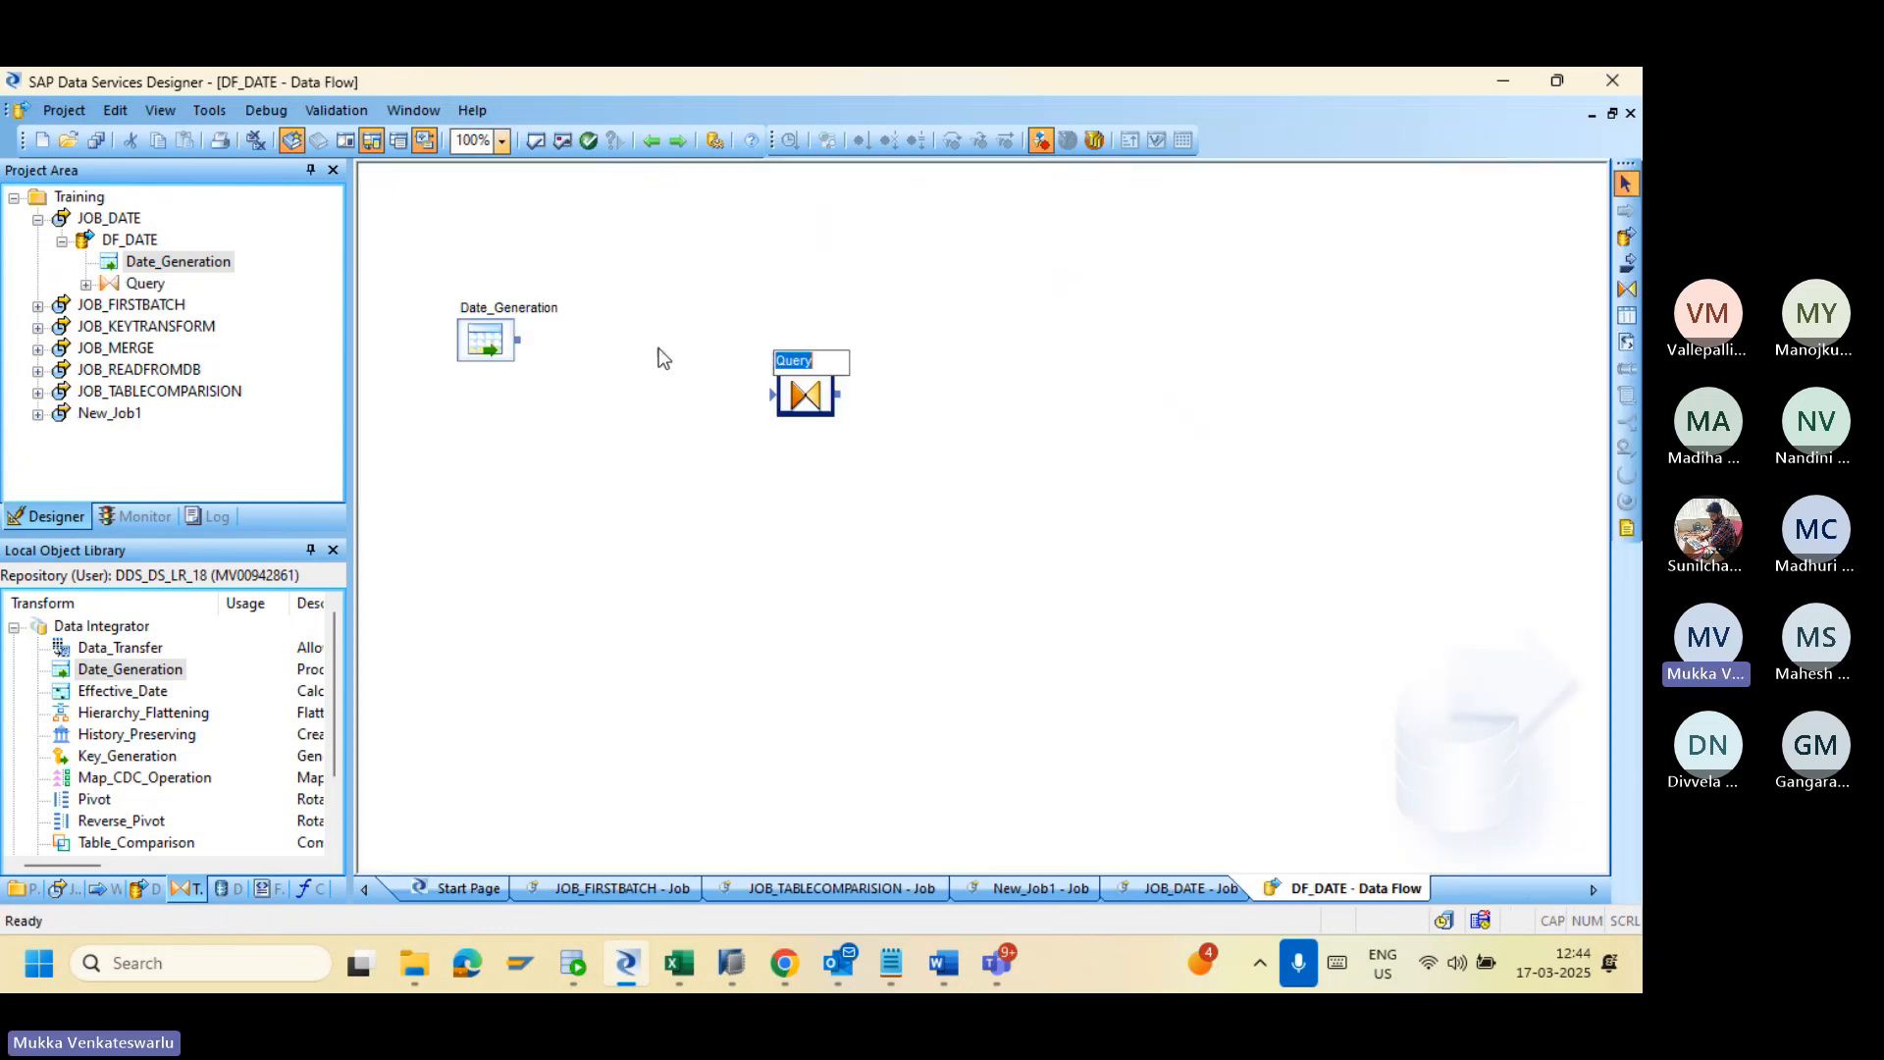
left_click_drag(517, 340, 777, 393)
double_click(792, 400)
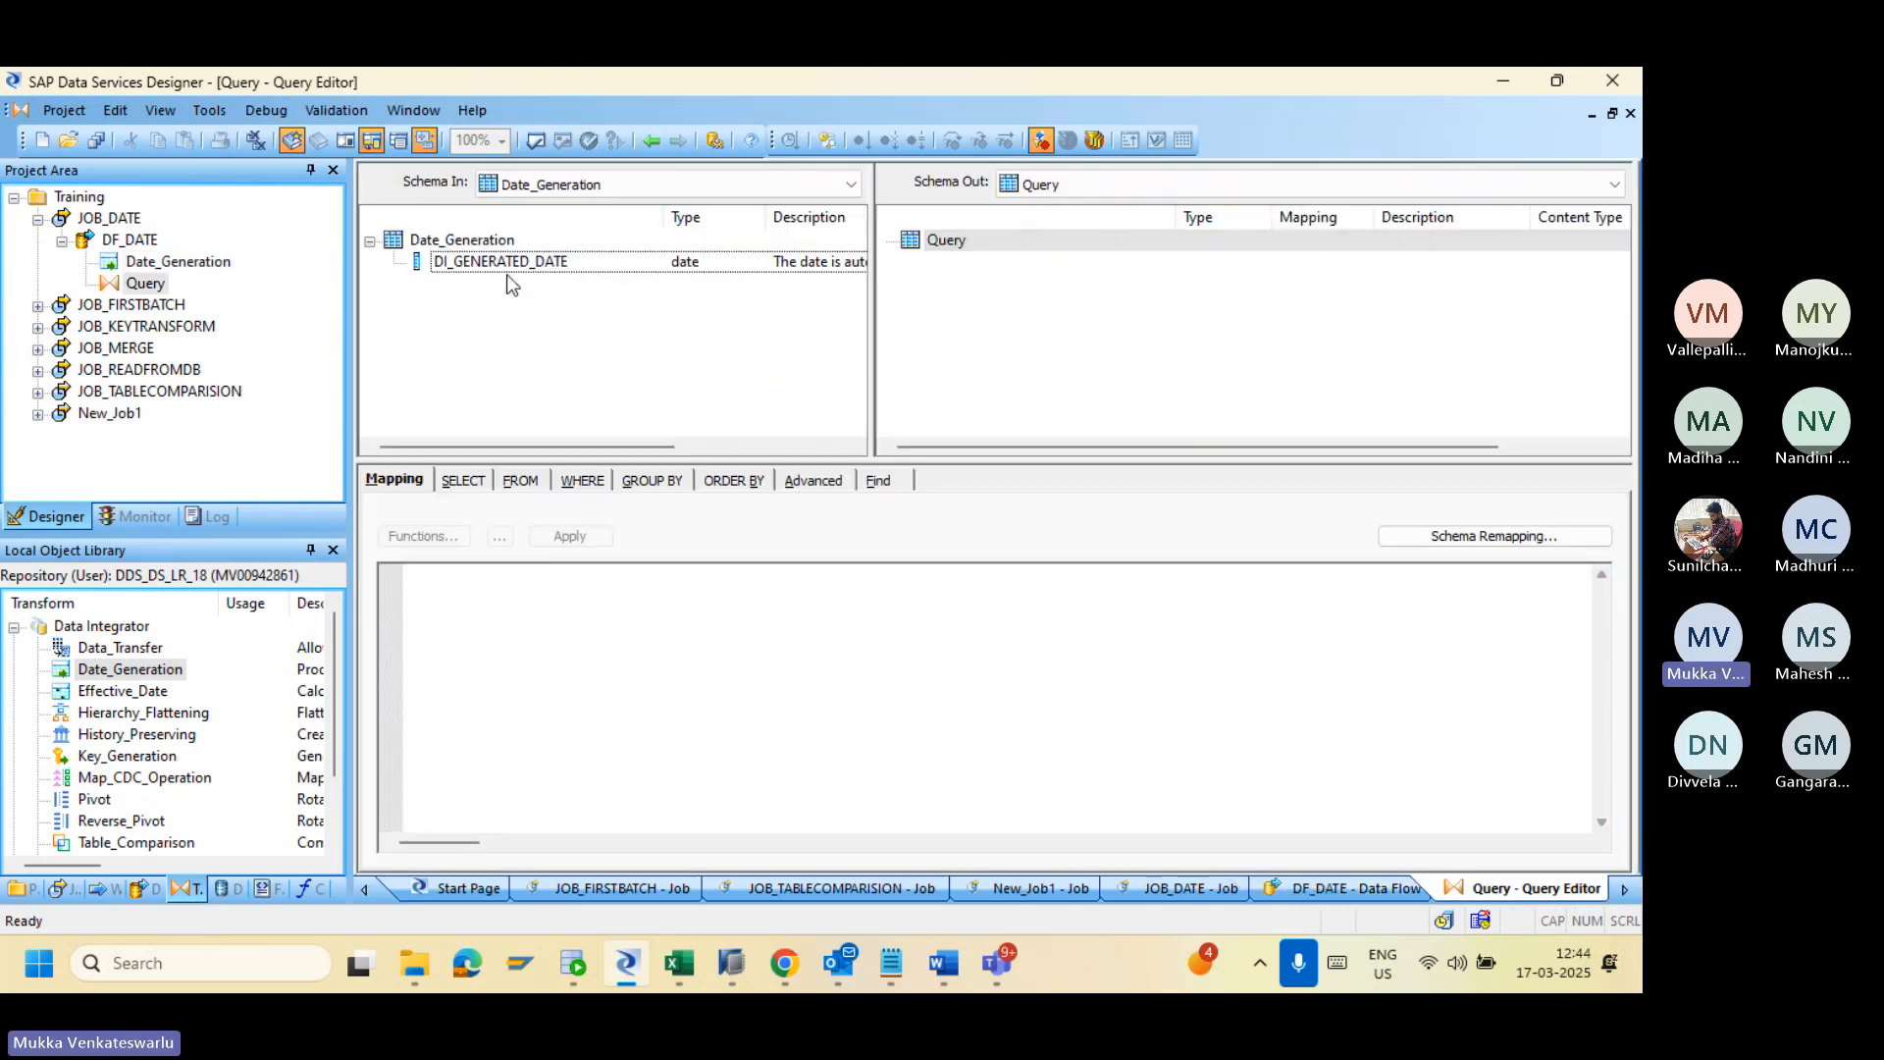
Step: Map the DI_GENERATED_DATE input column to the Query output schema
left_click(494, 265)
right_click(493, 265)
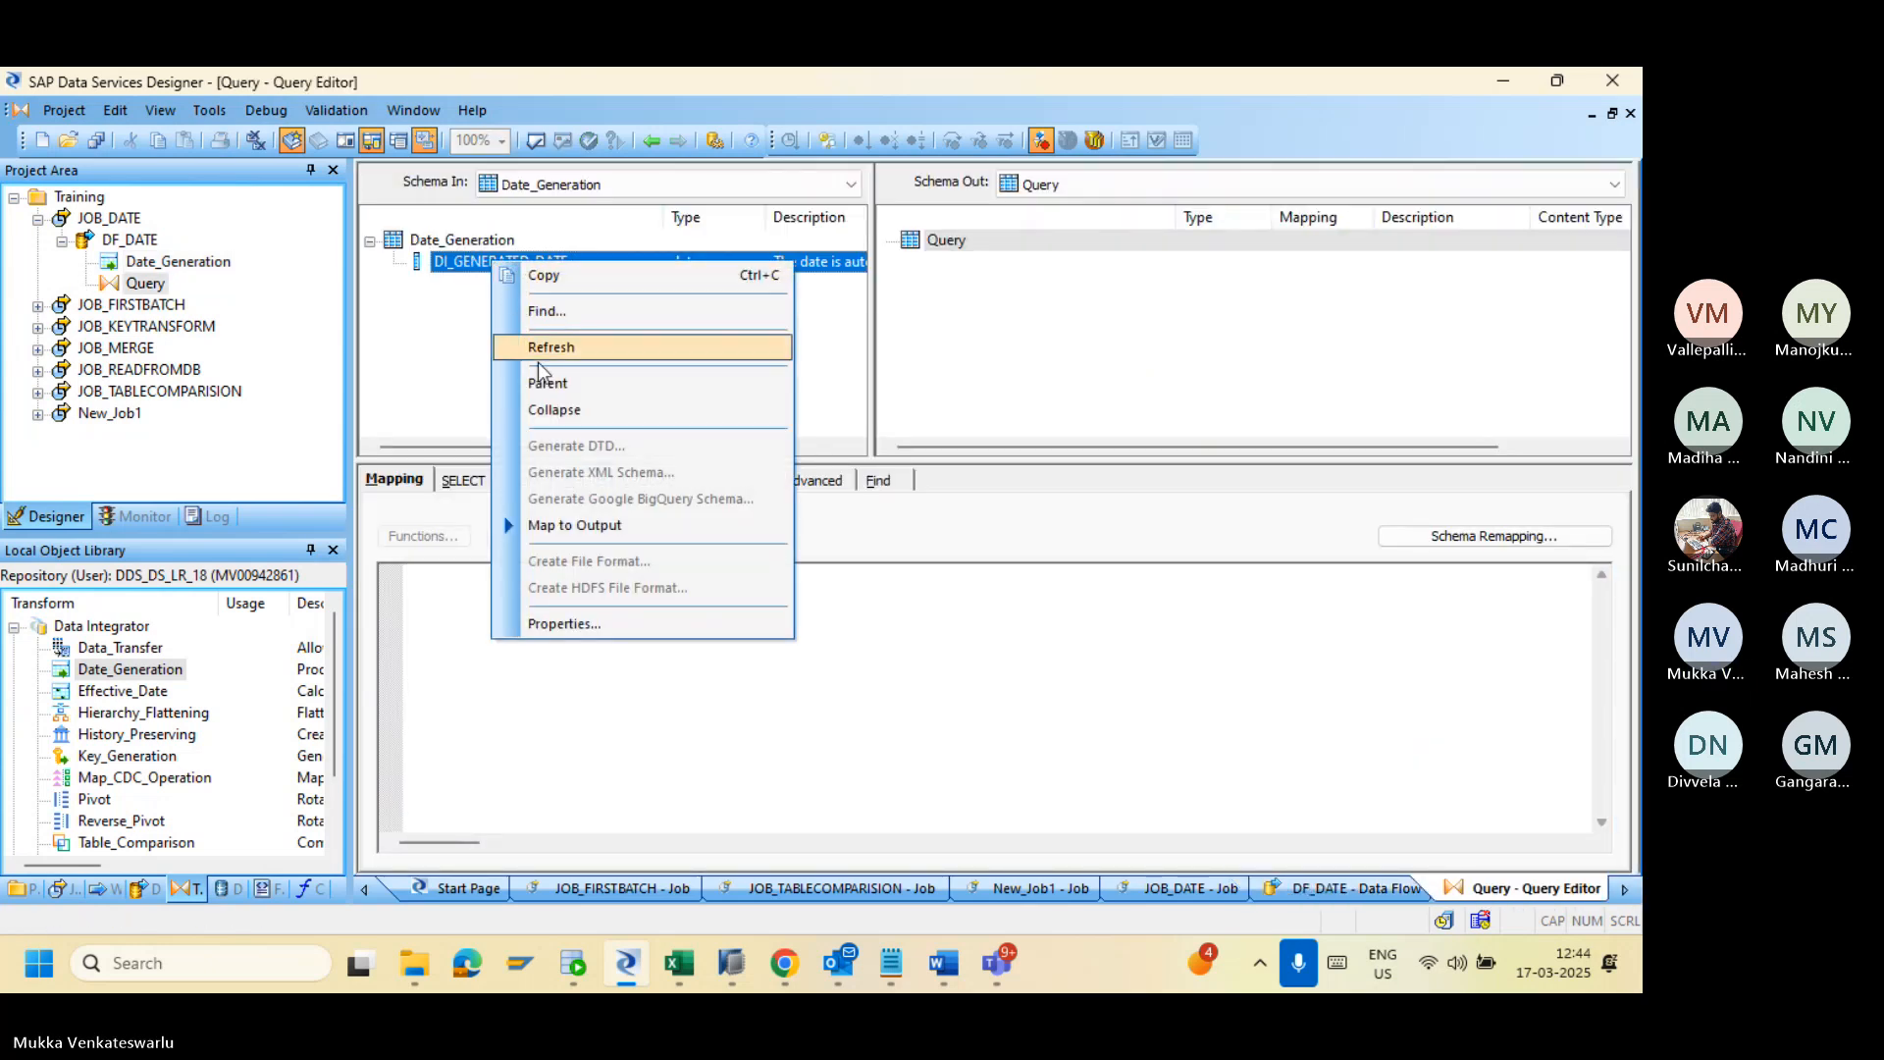
left_click(579, 524)
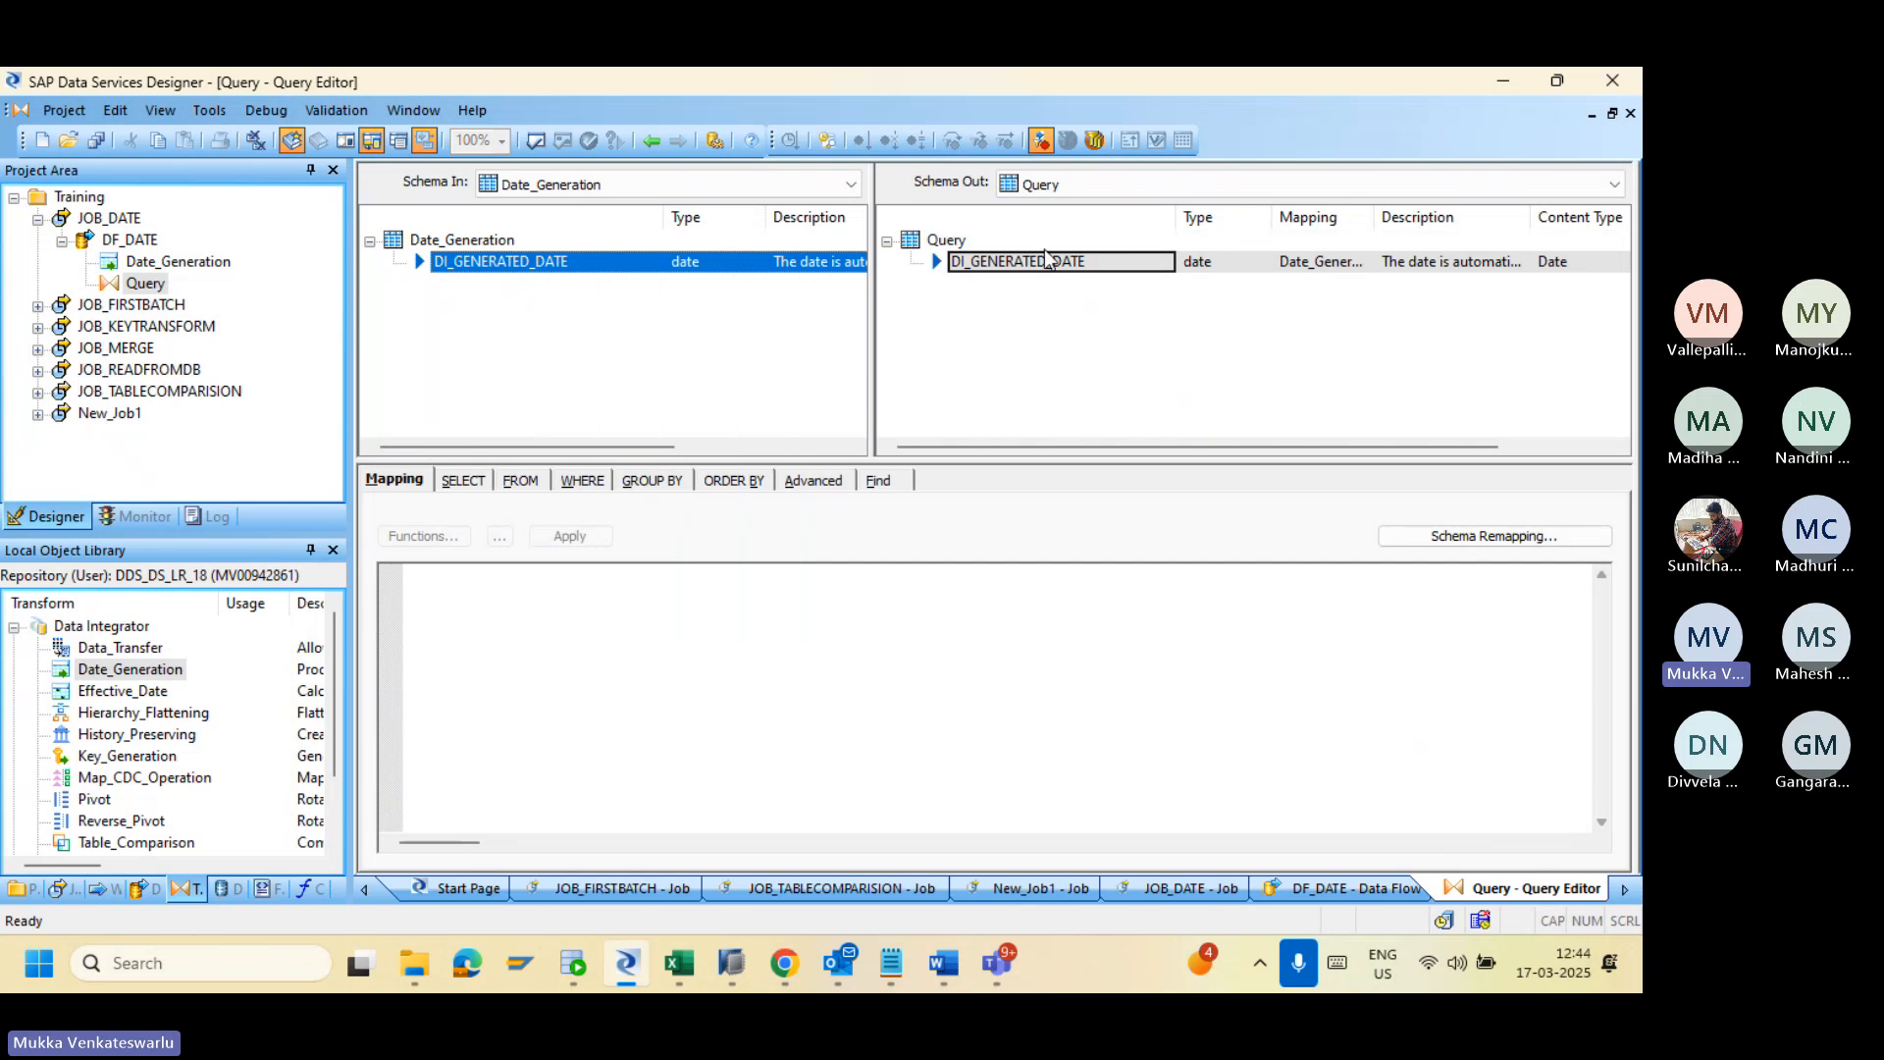
Step: Rename the DI_GENERATED_DATE output column to Date, with date as its data type
left_click(1035, 267)
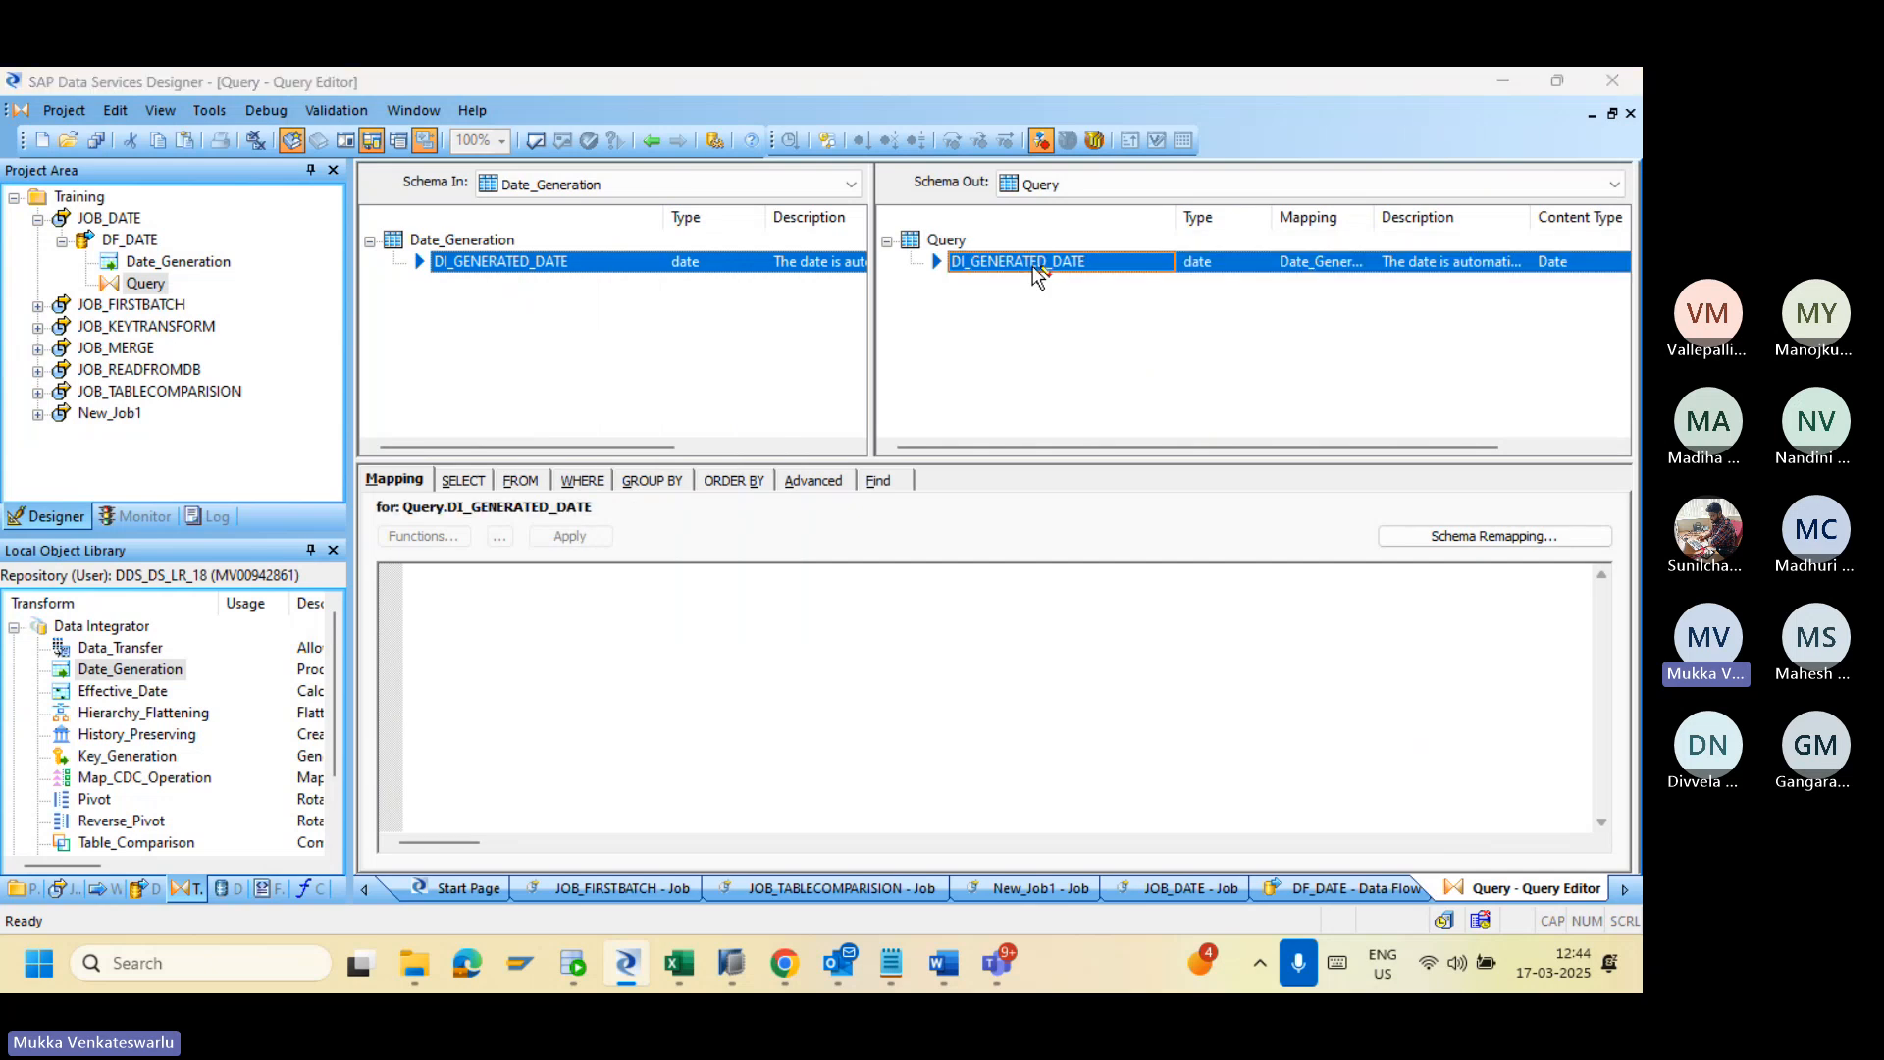
double_click(1037, 275)
type("Date")
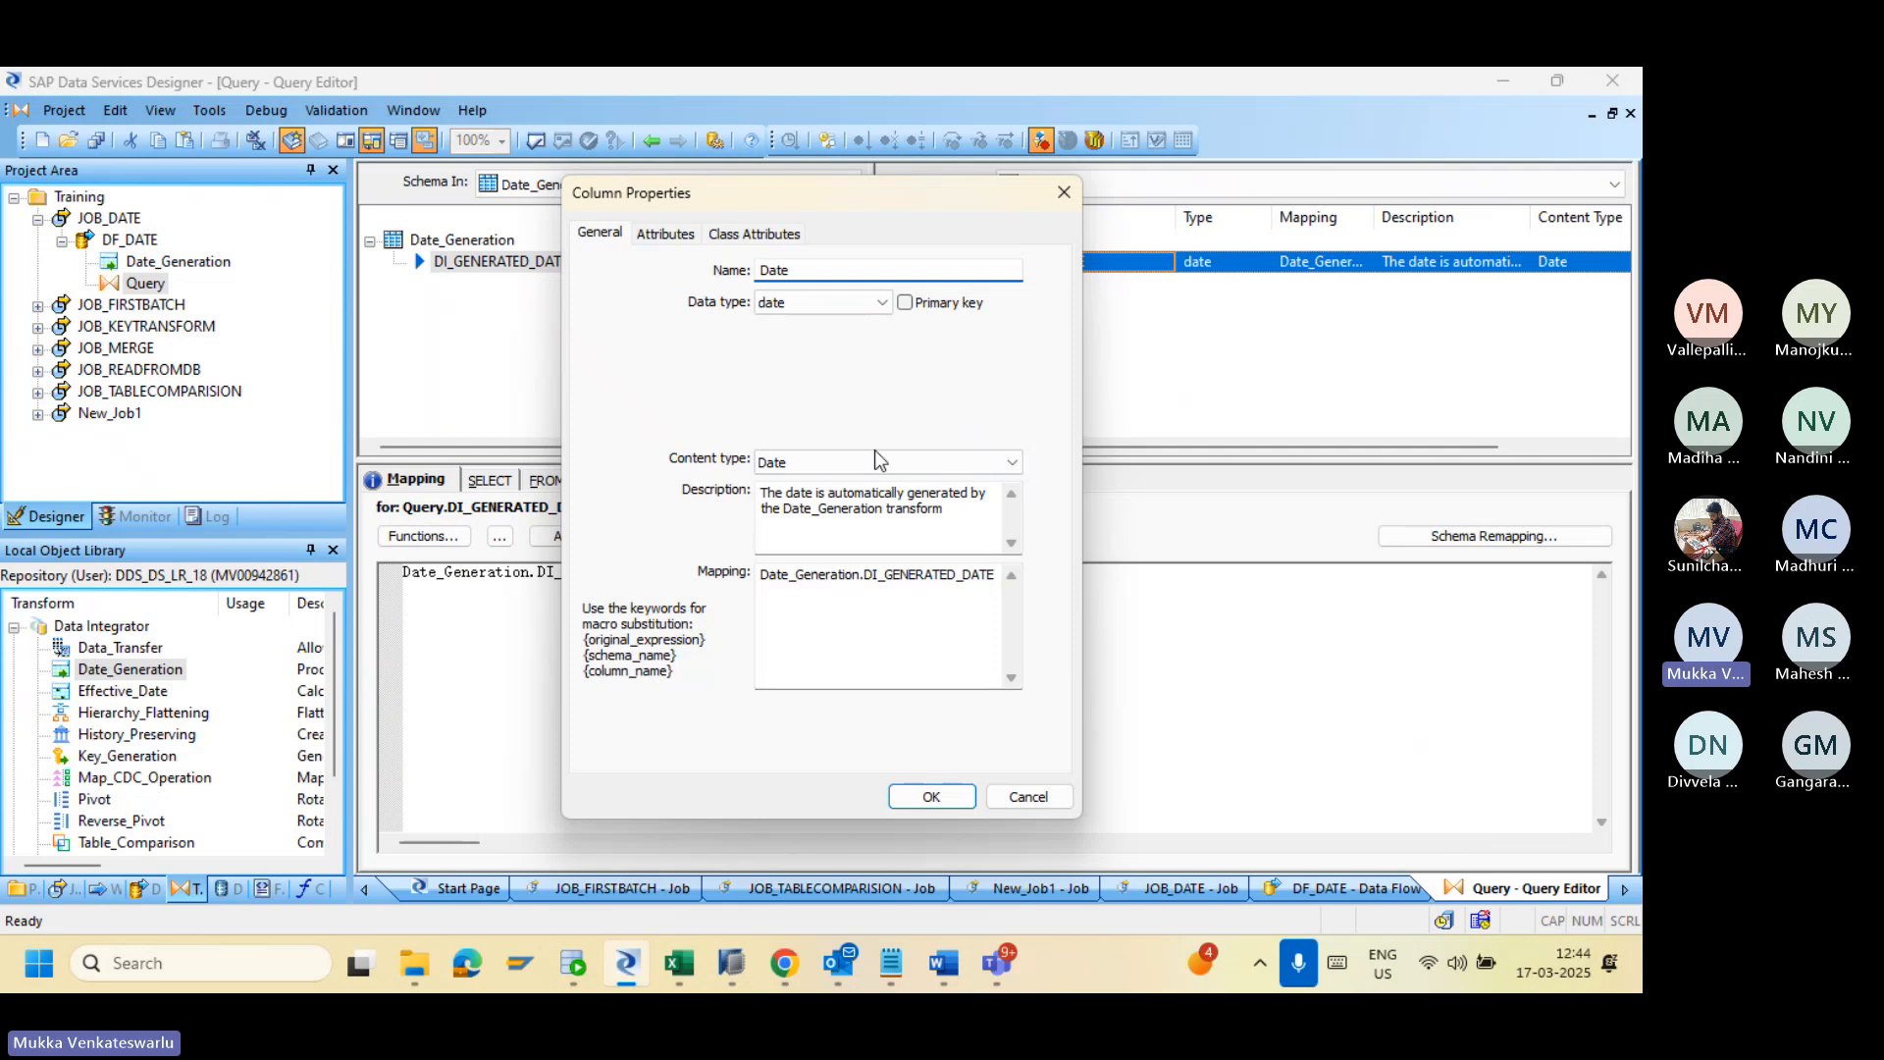
left_click(819, 304)
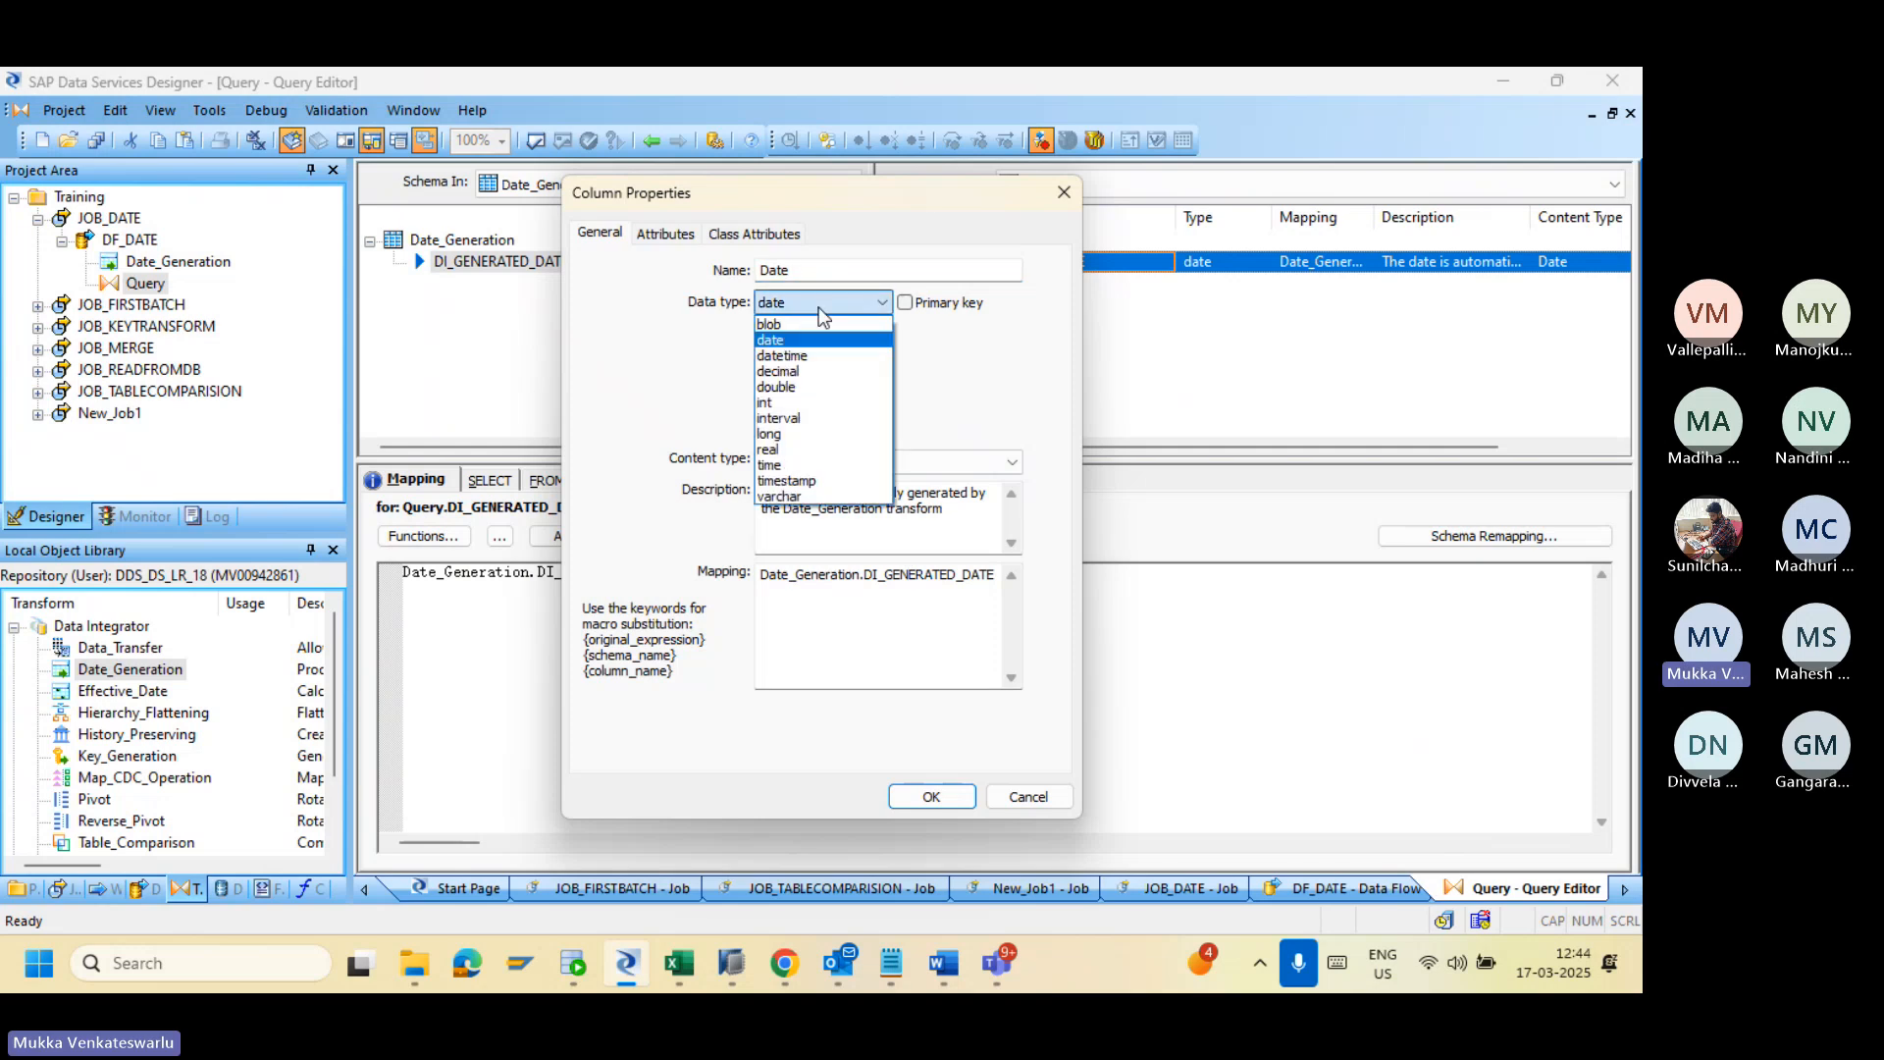
left_click(827, 344)
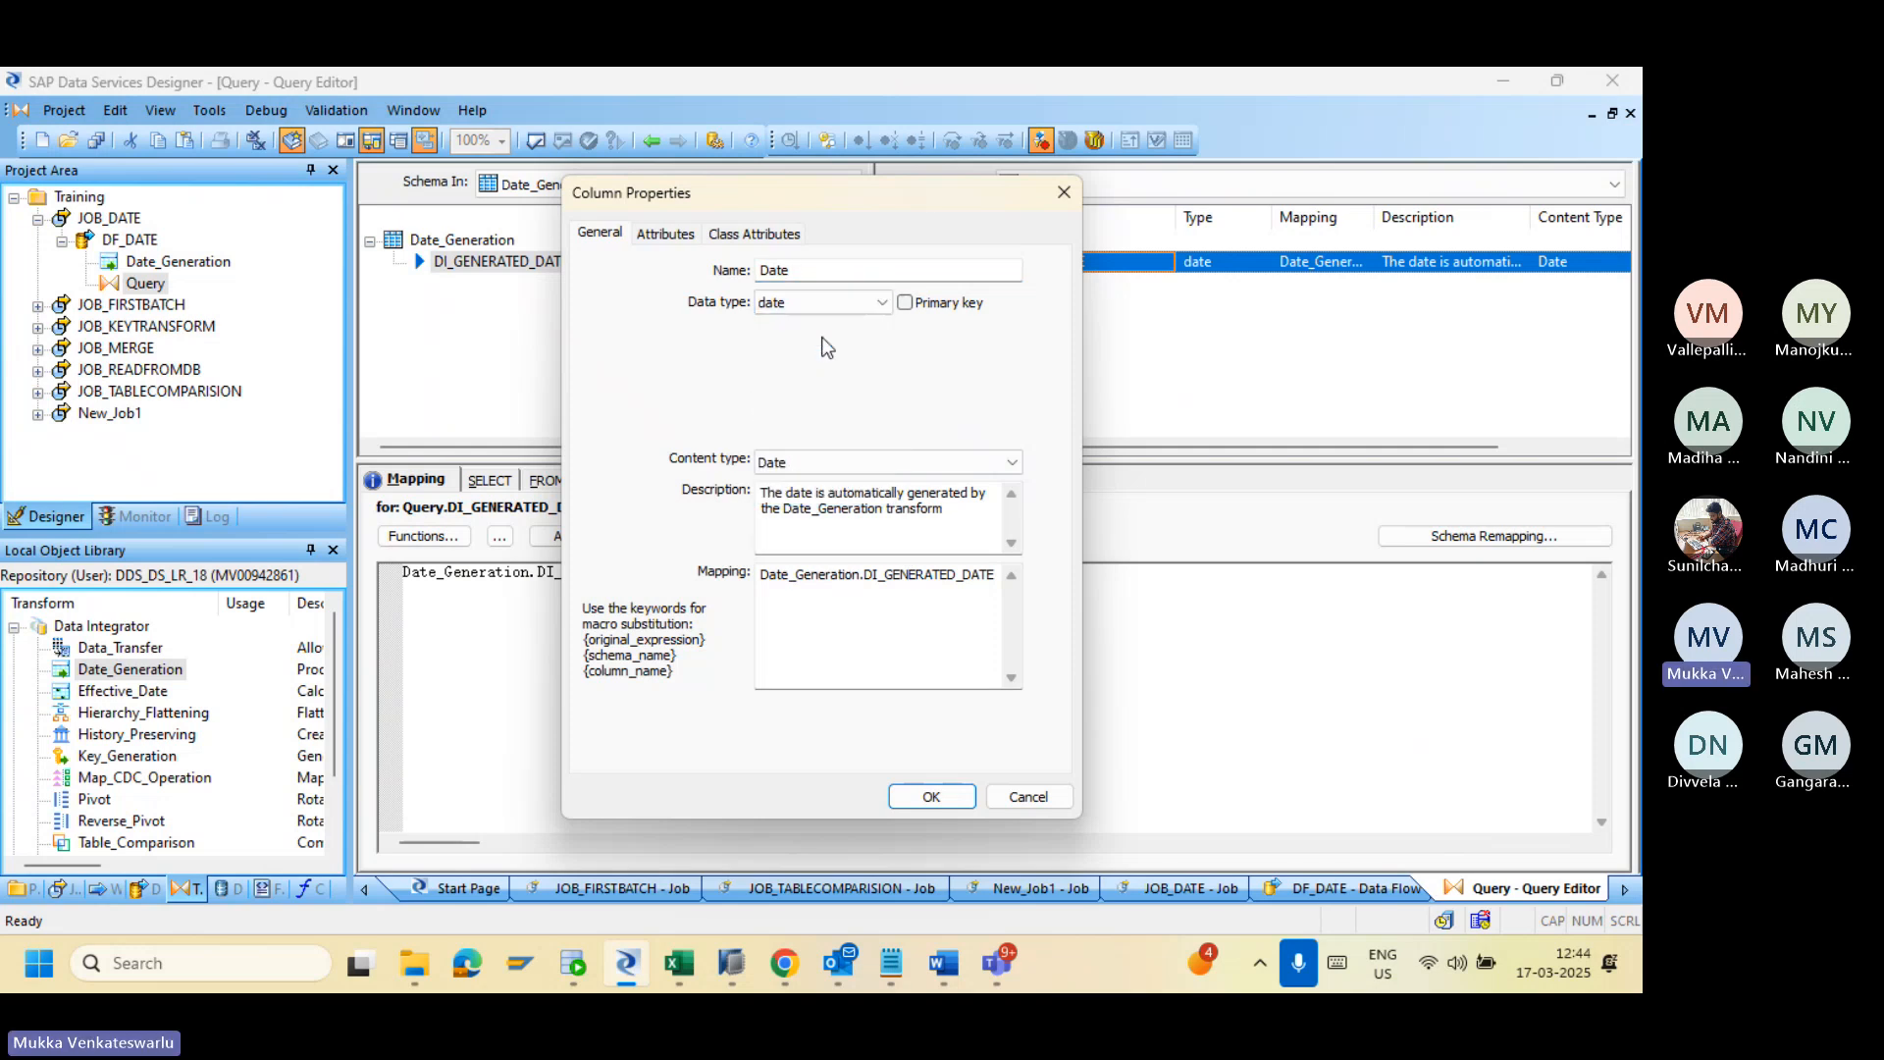
left_click(931, 798)
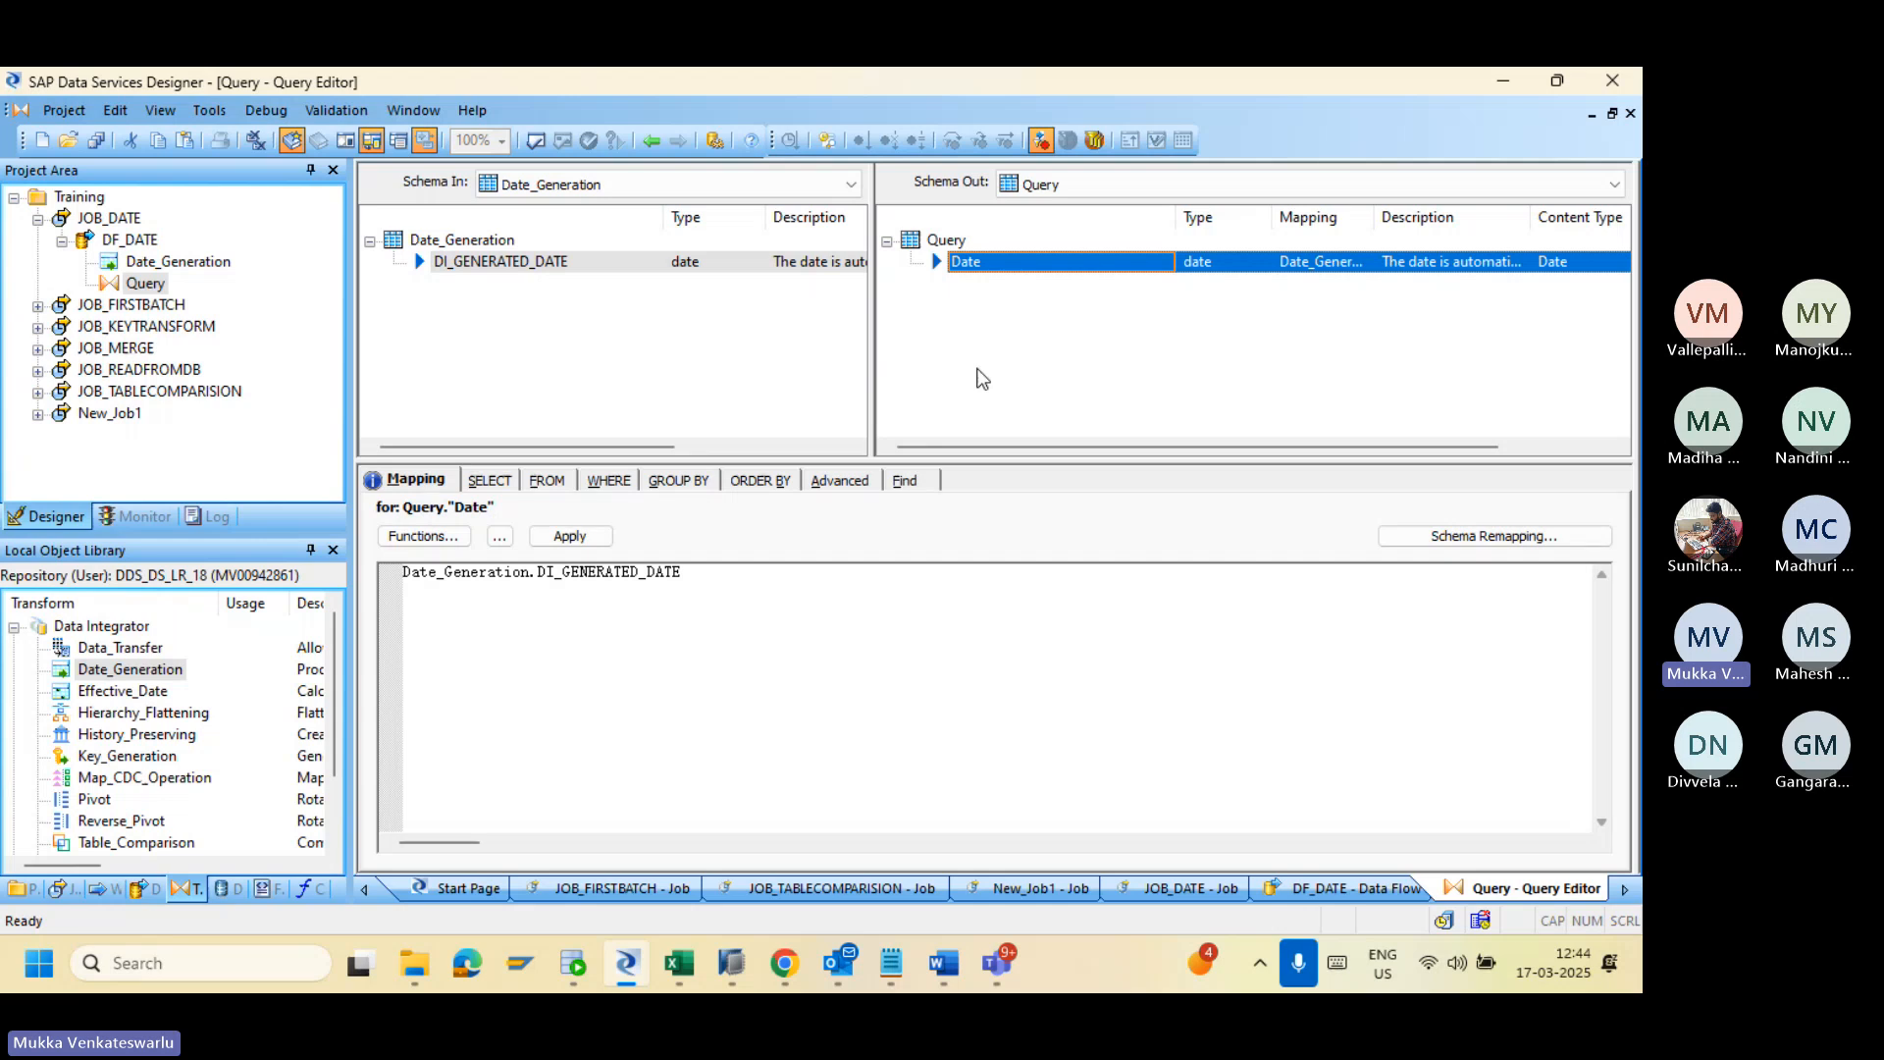
right_click(971, 269)
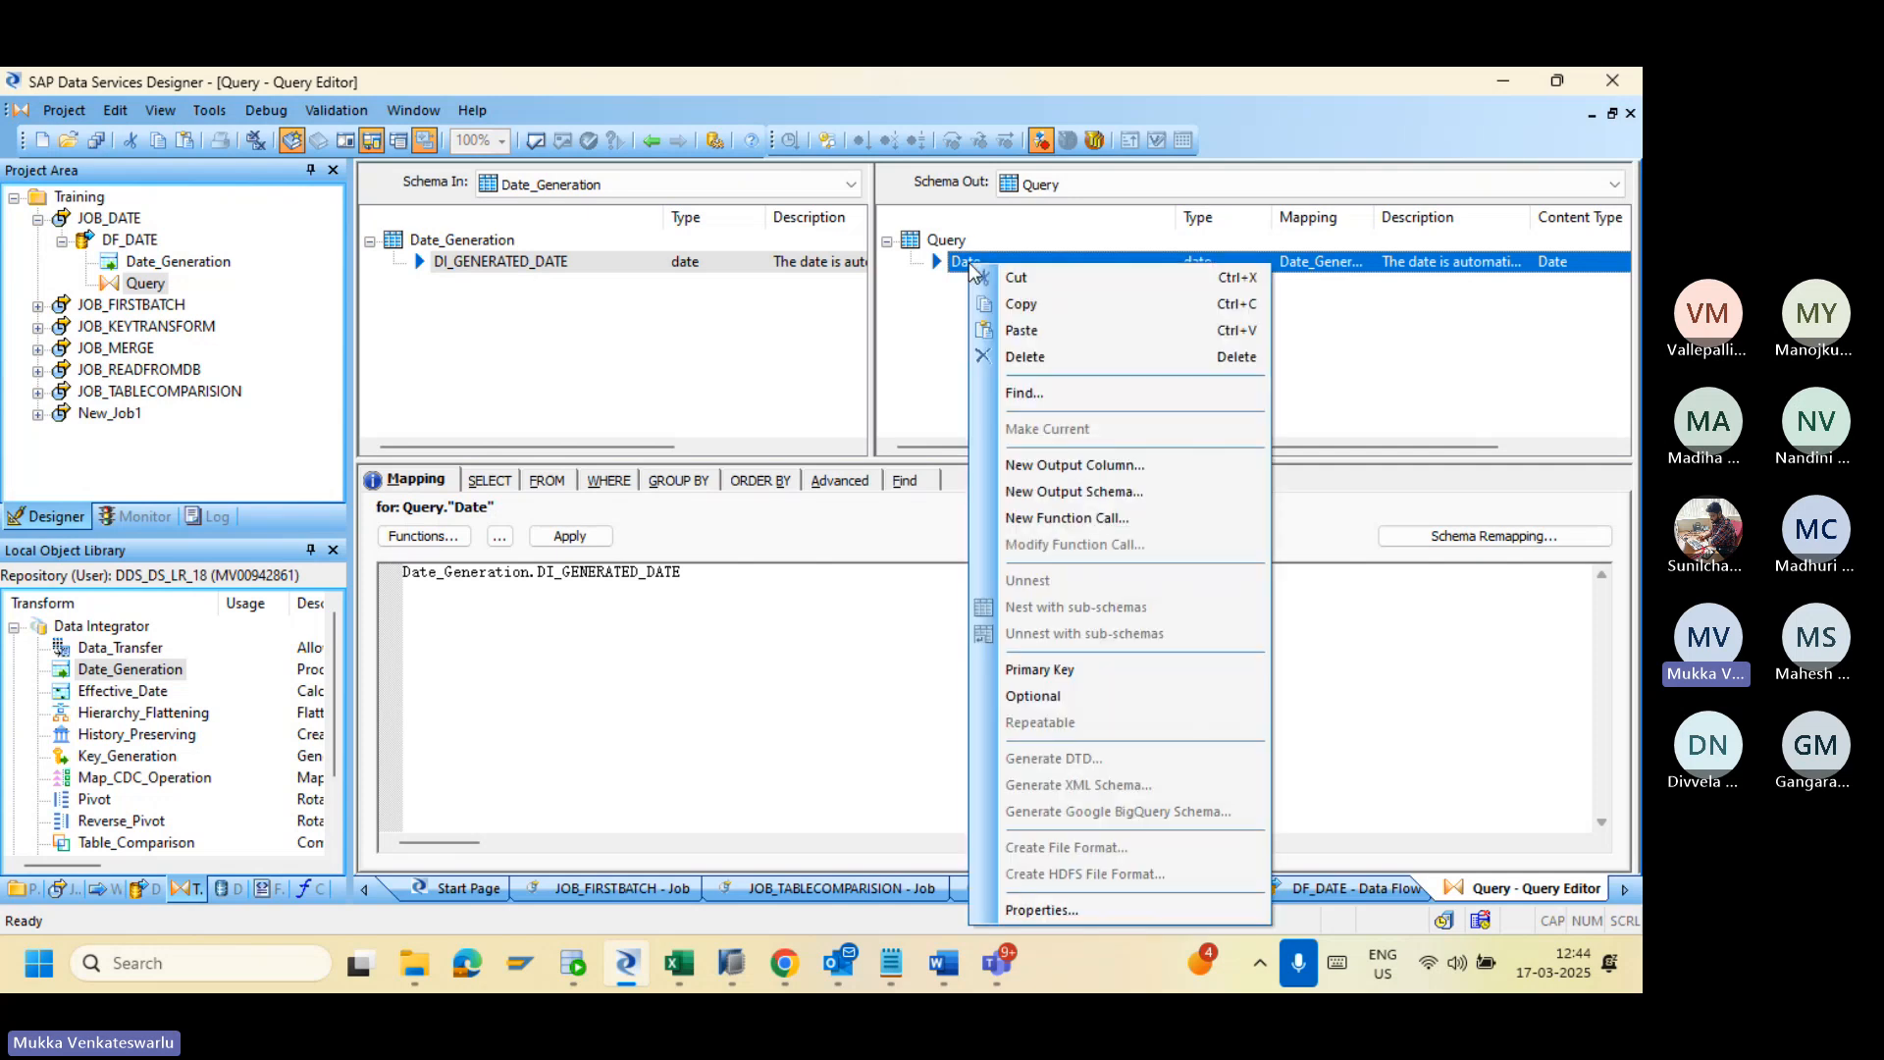
left_click(1075, 465)
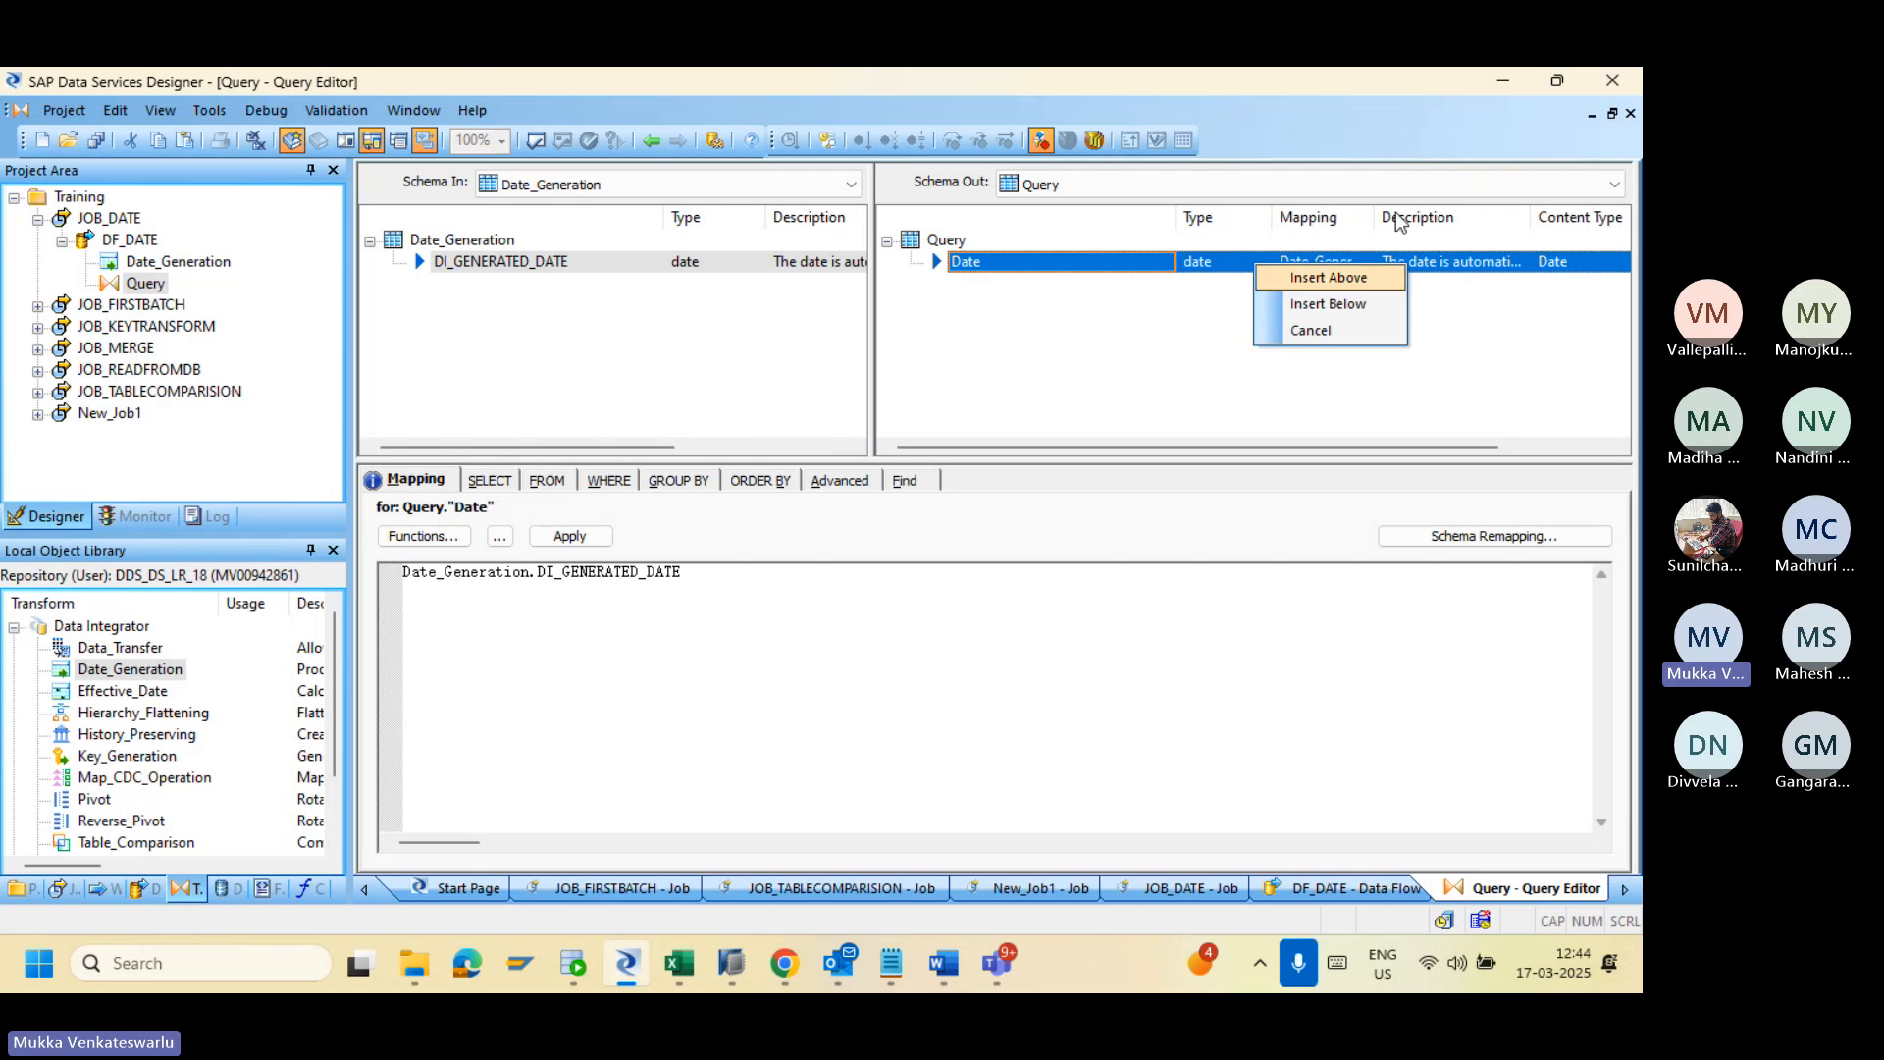
left_click(1328, 277)
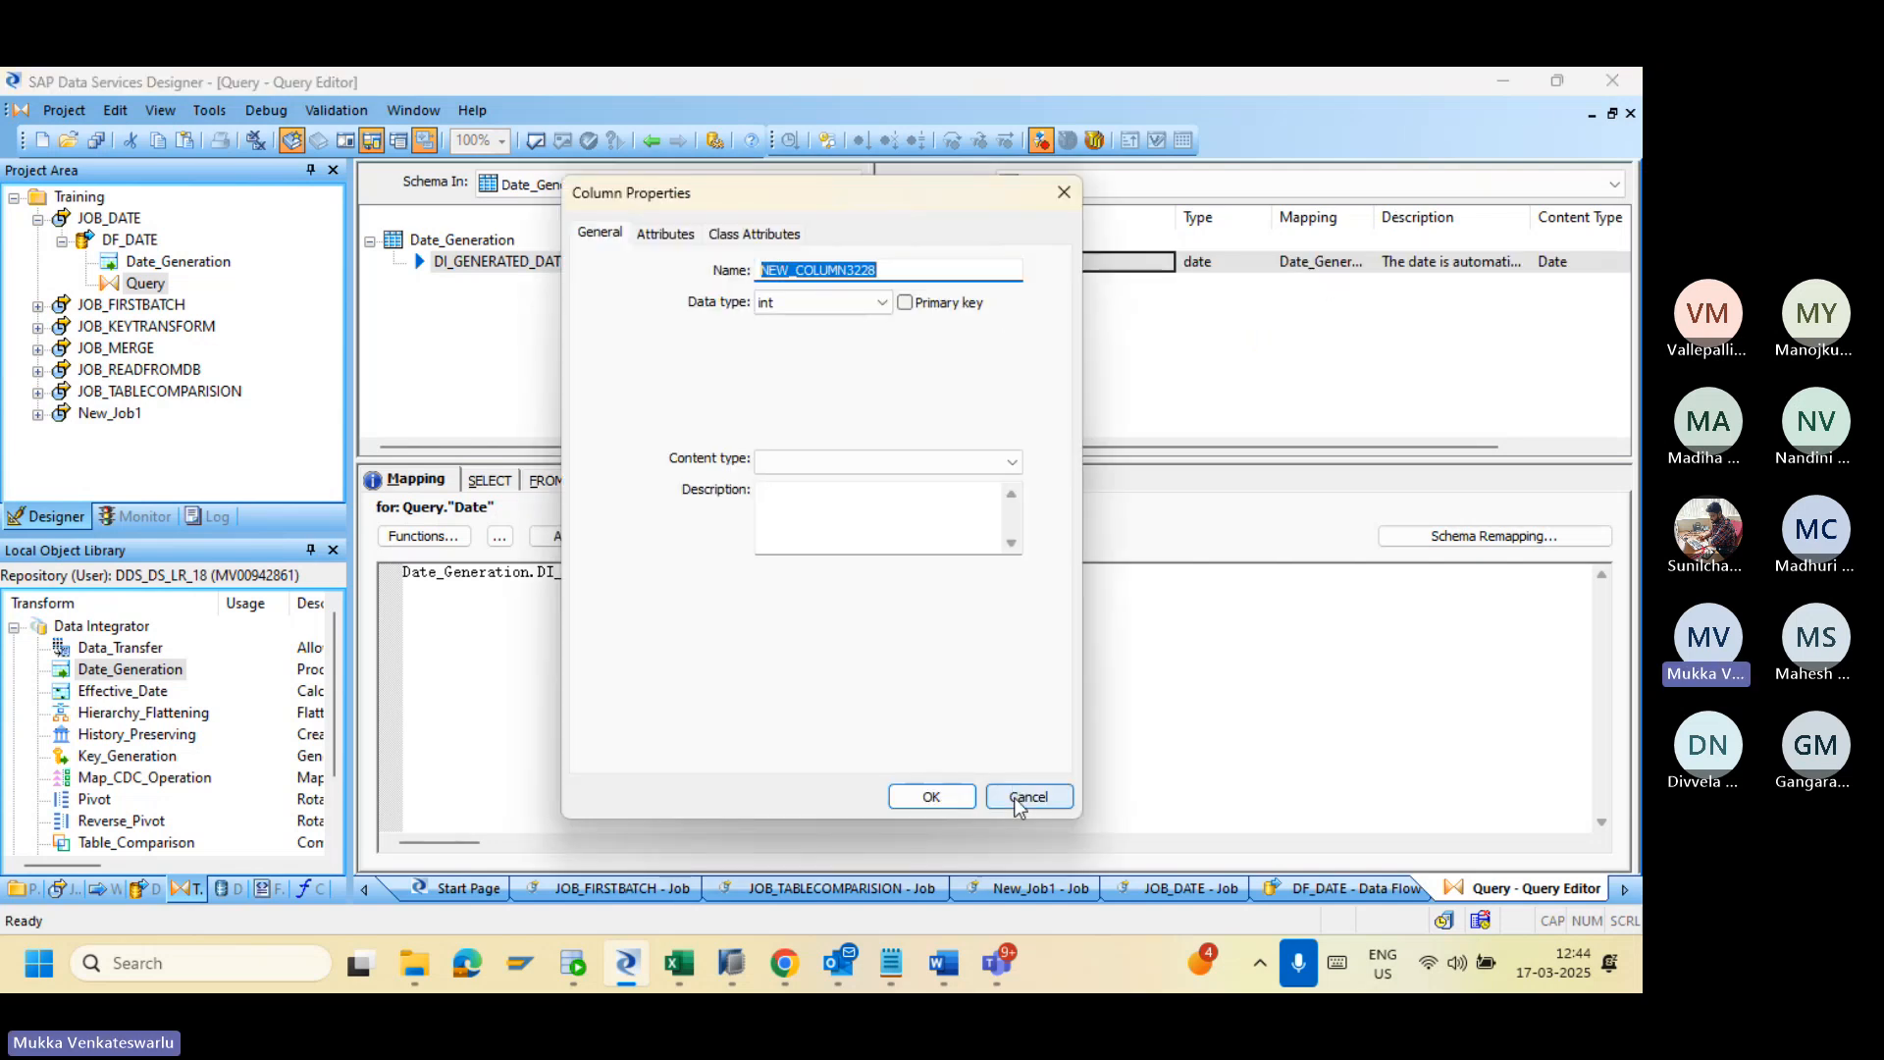
left_click(1027, 795)
Step: Insert a new int output column named Year below the Date column in the Query output schema
left_click(999, 267)
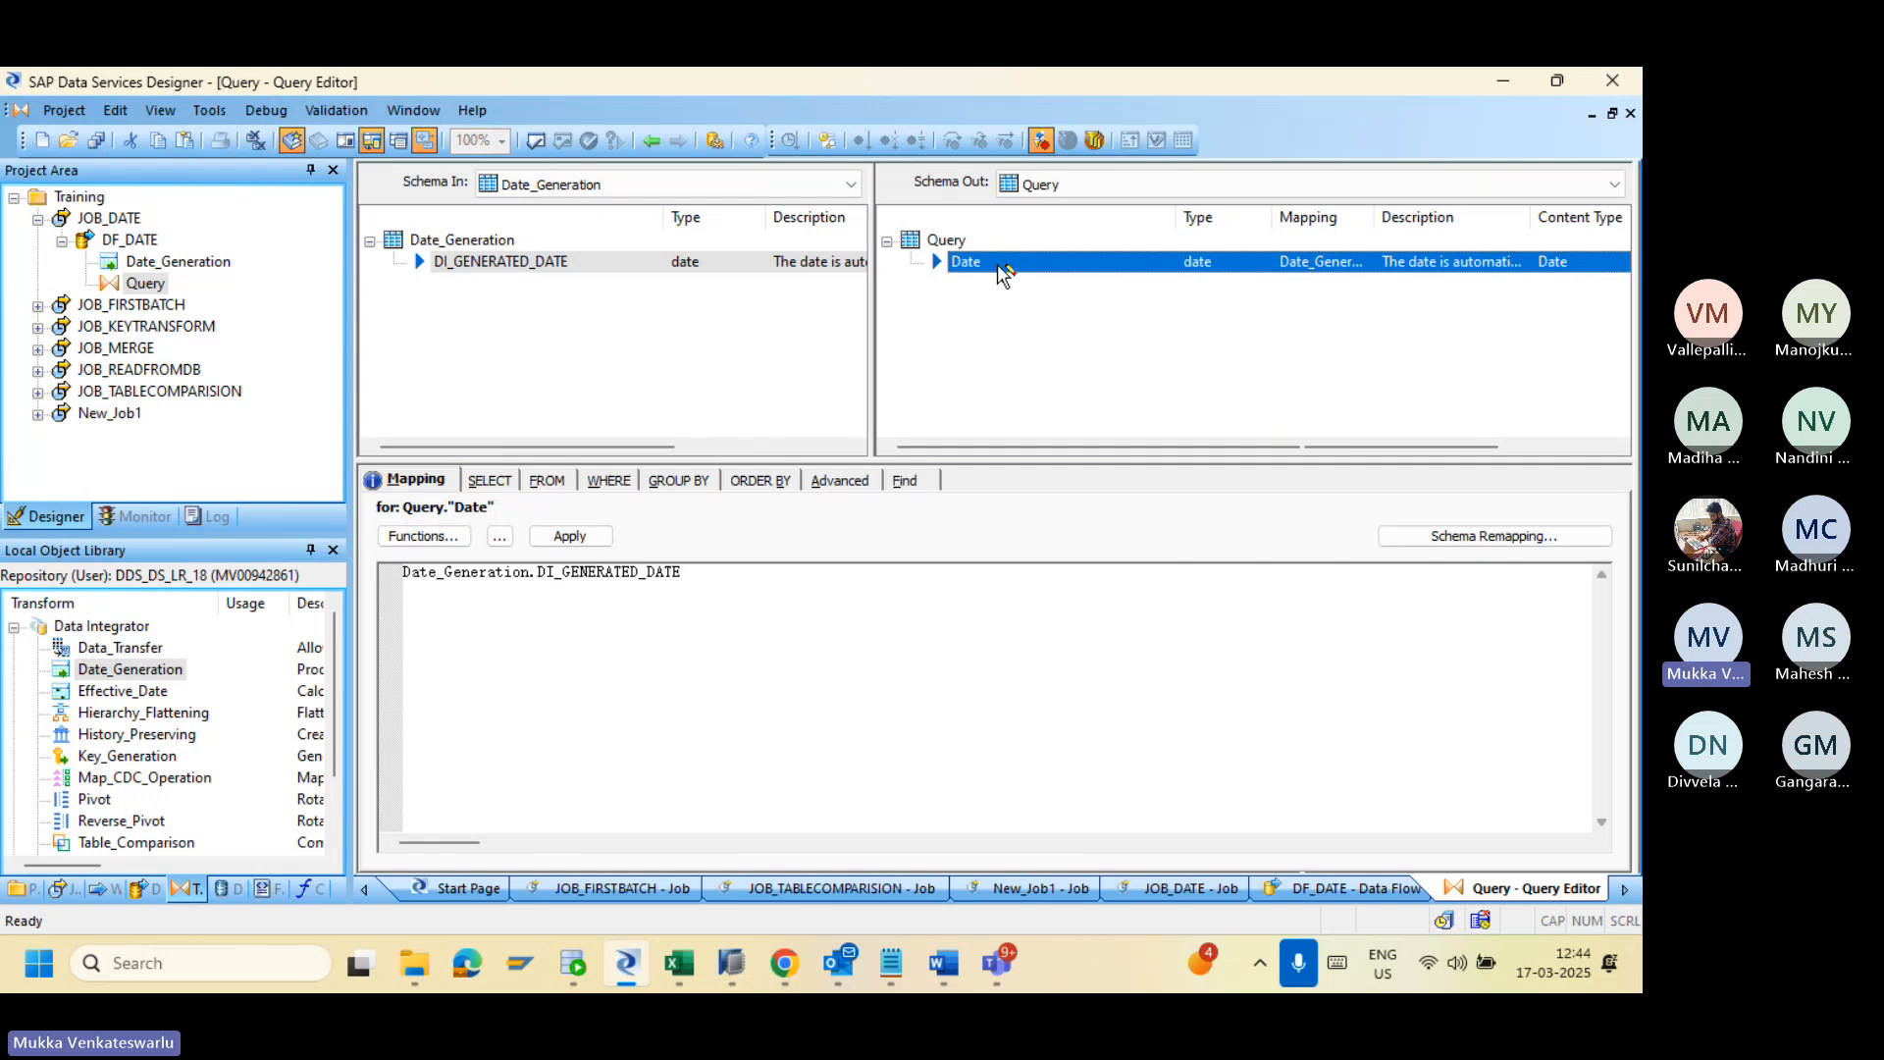
right_click(998, 267)
left_click(1099, 351)
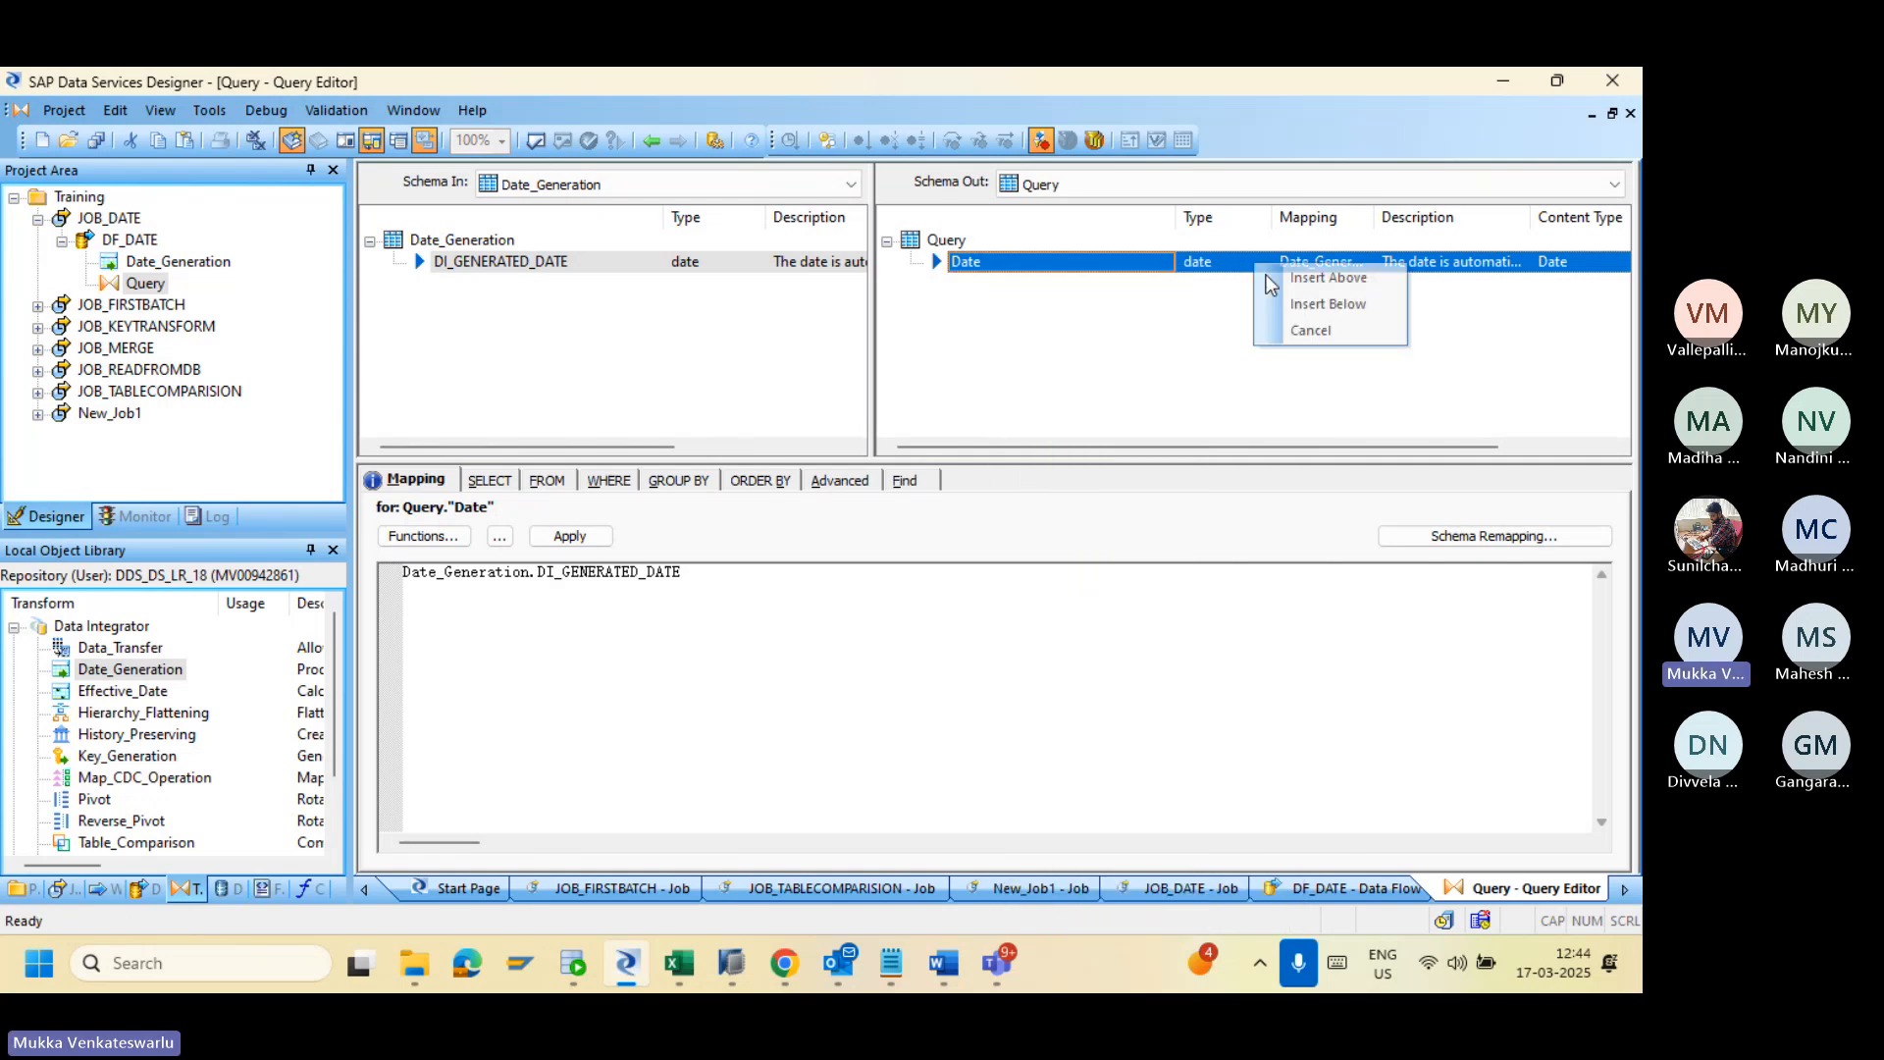
left_click(1380, 299)
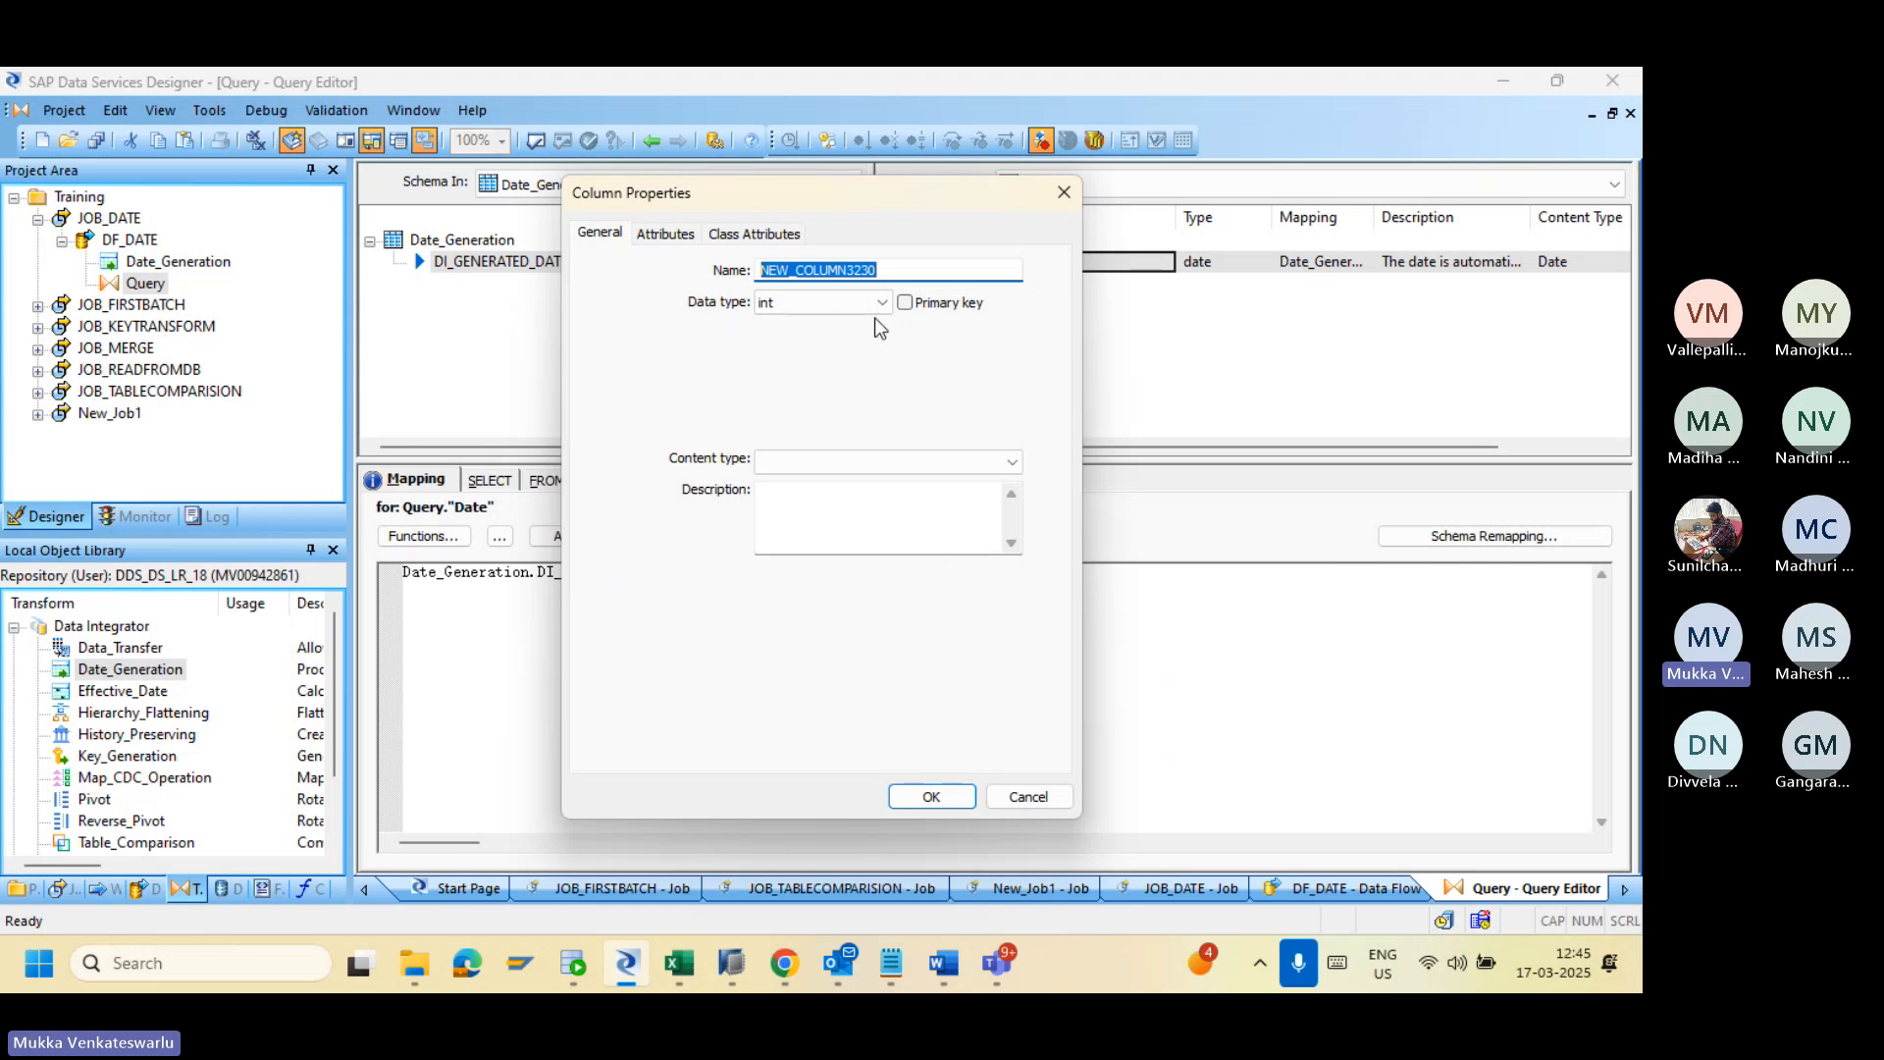
type("Year")
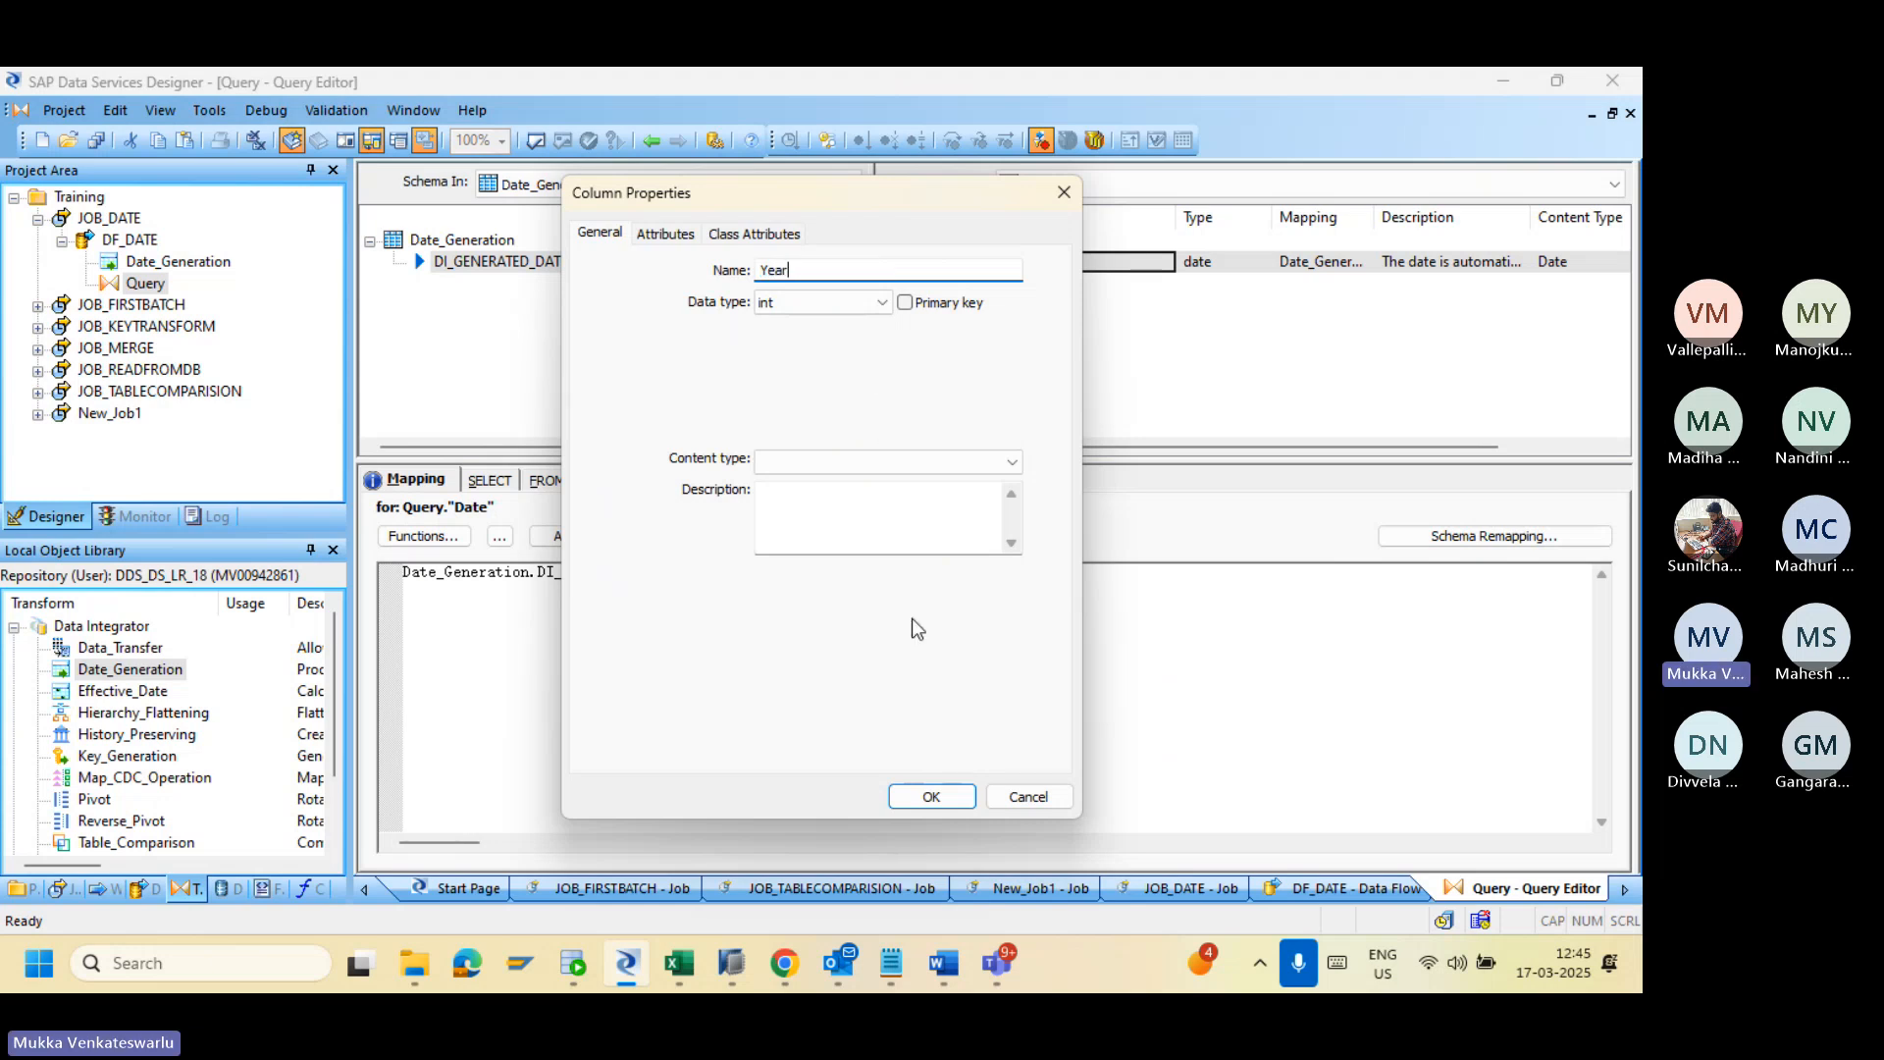
left_click(929, 793)
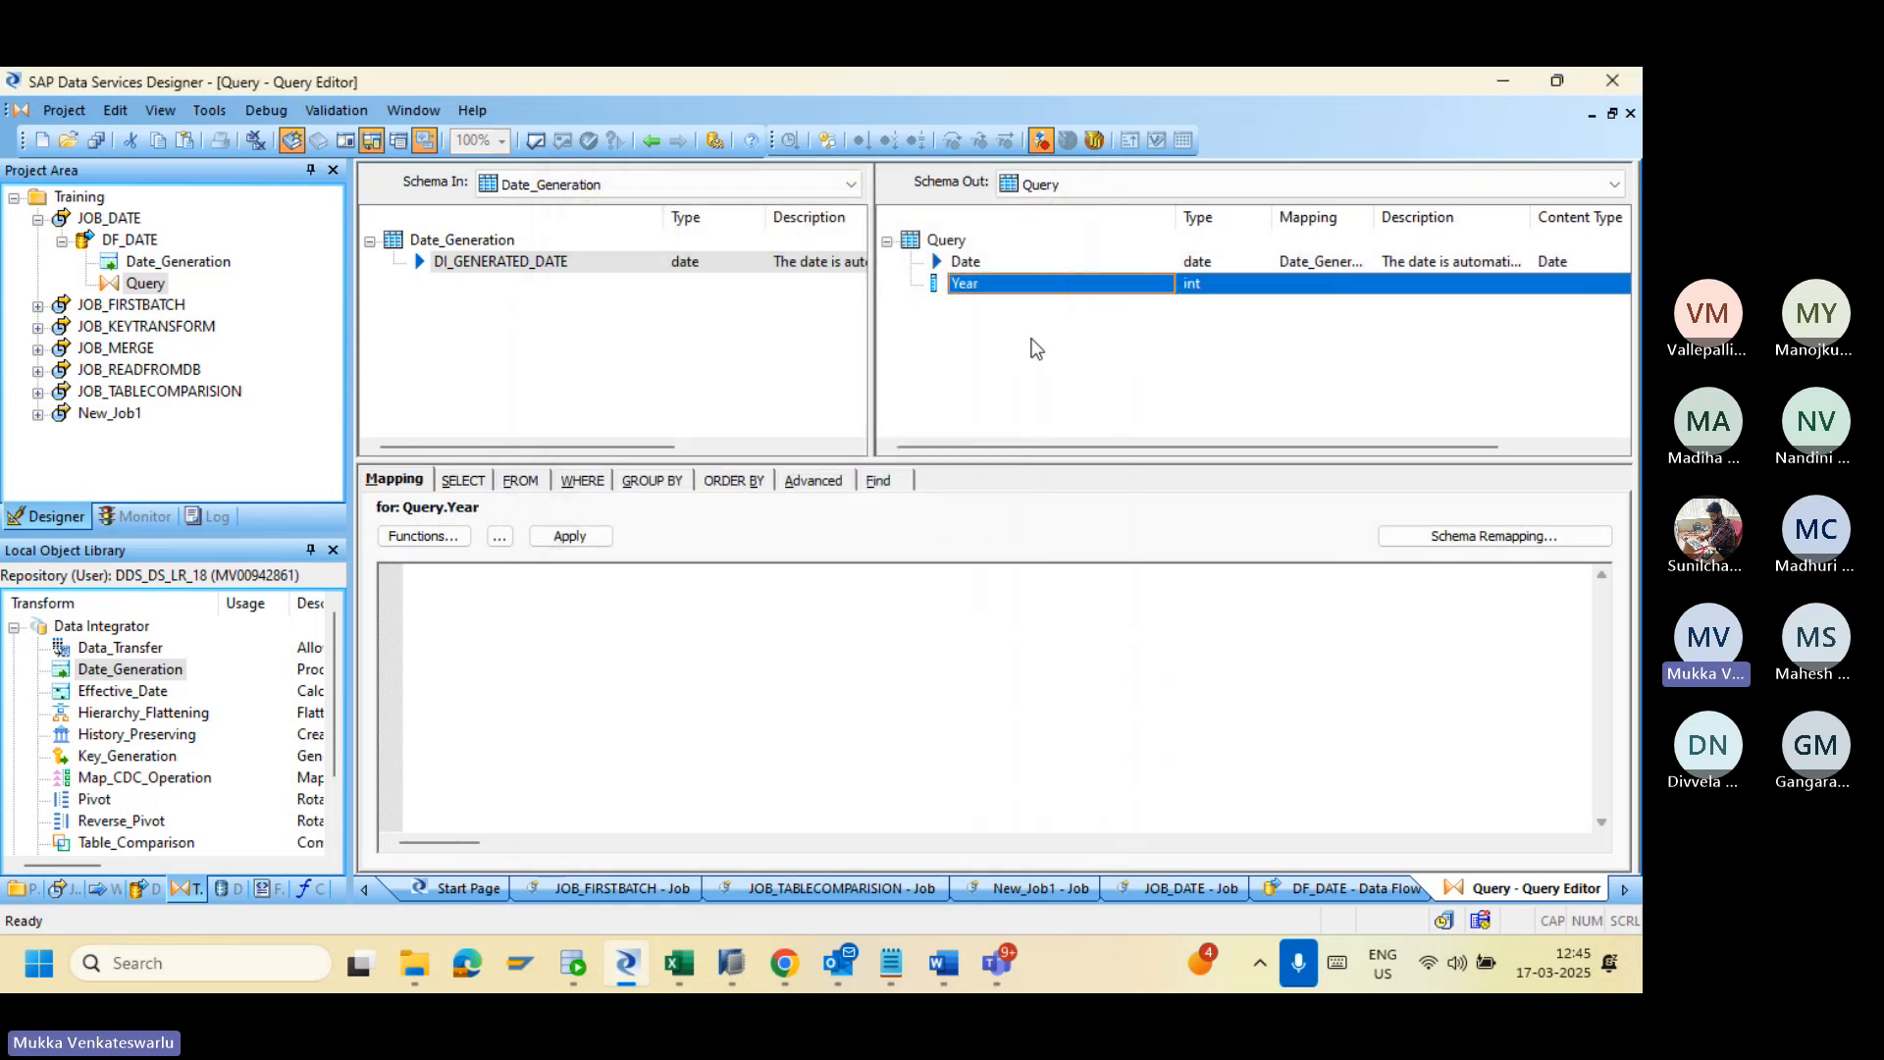
Step: Insert a new int output column named Month below the Year column in the Query output schema
right_click(982, 286)
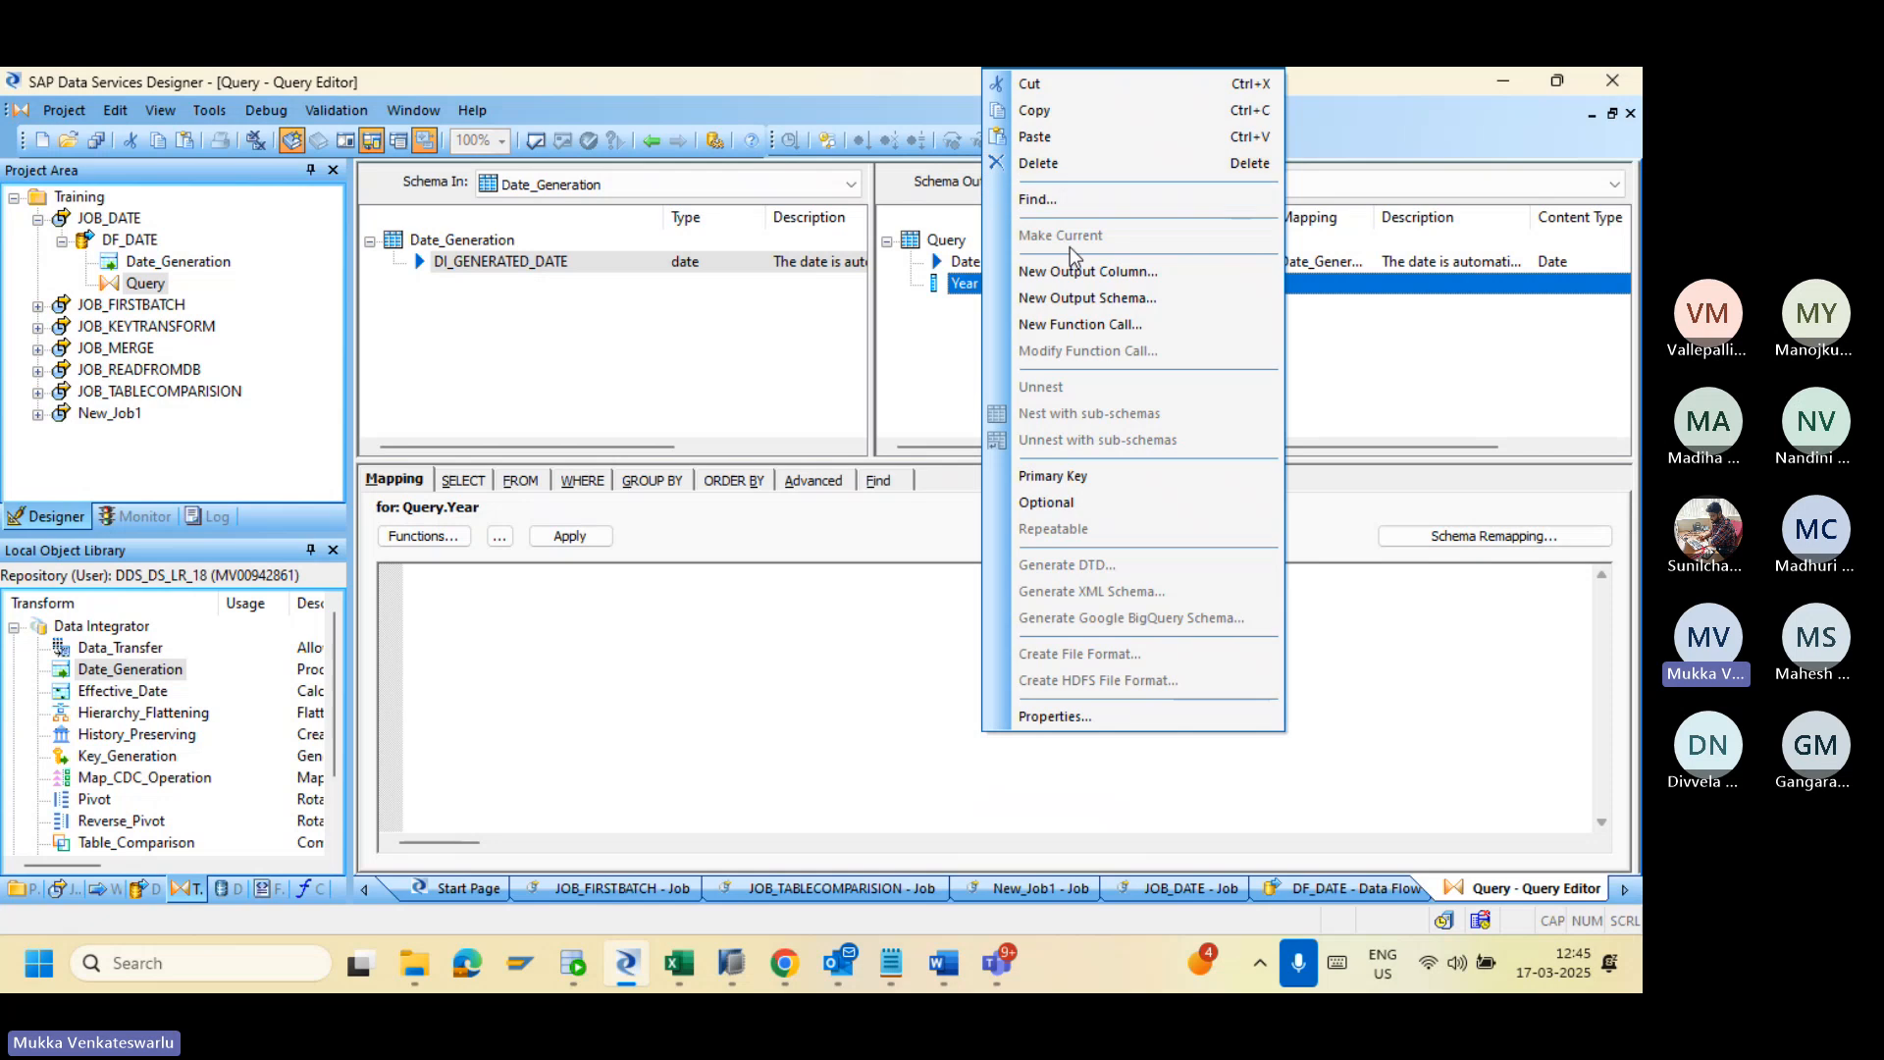
left_click(1077, 273)
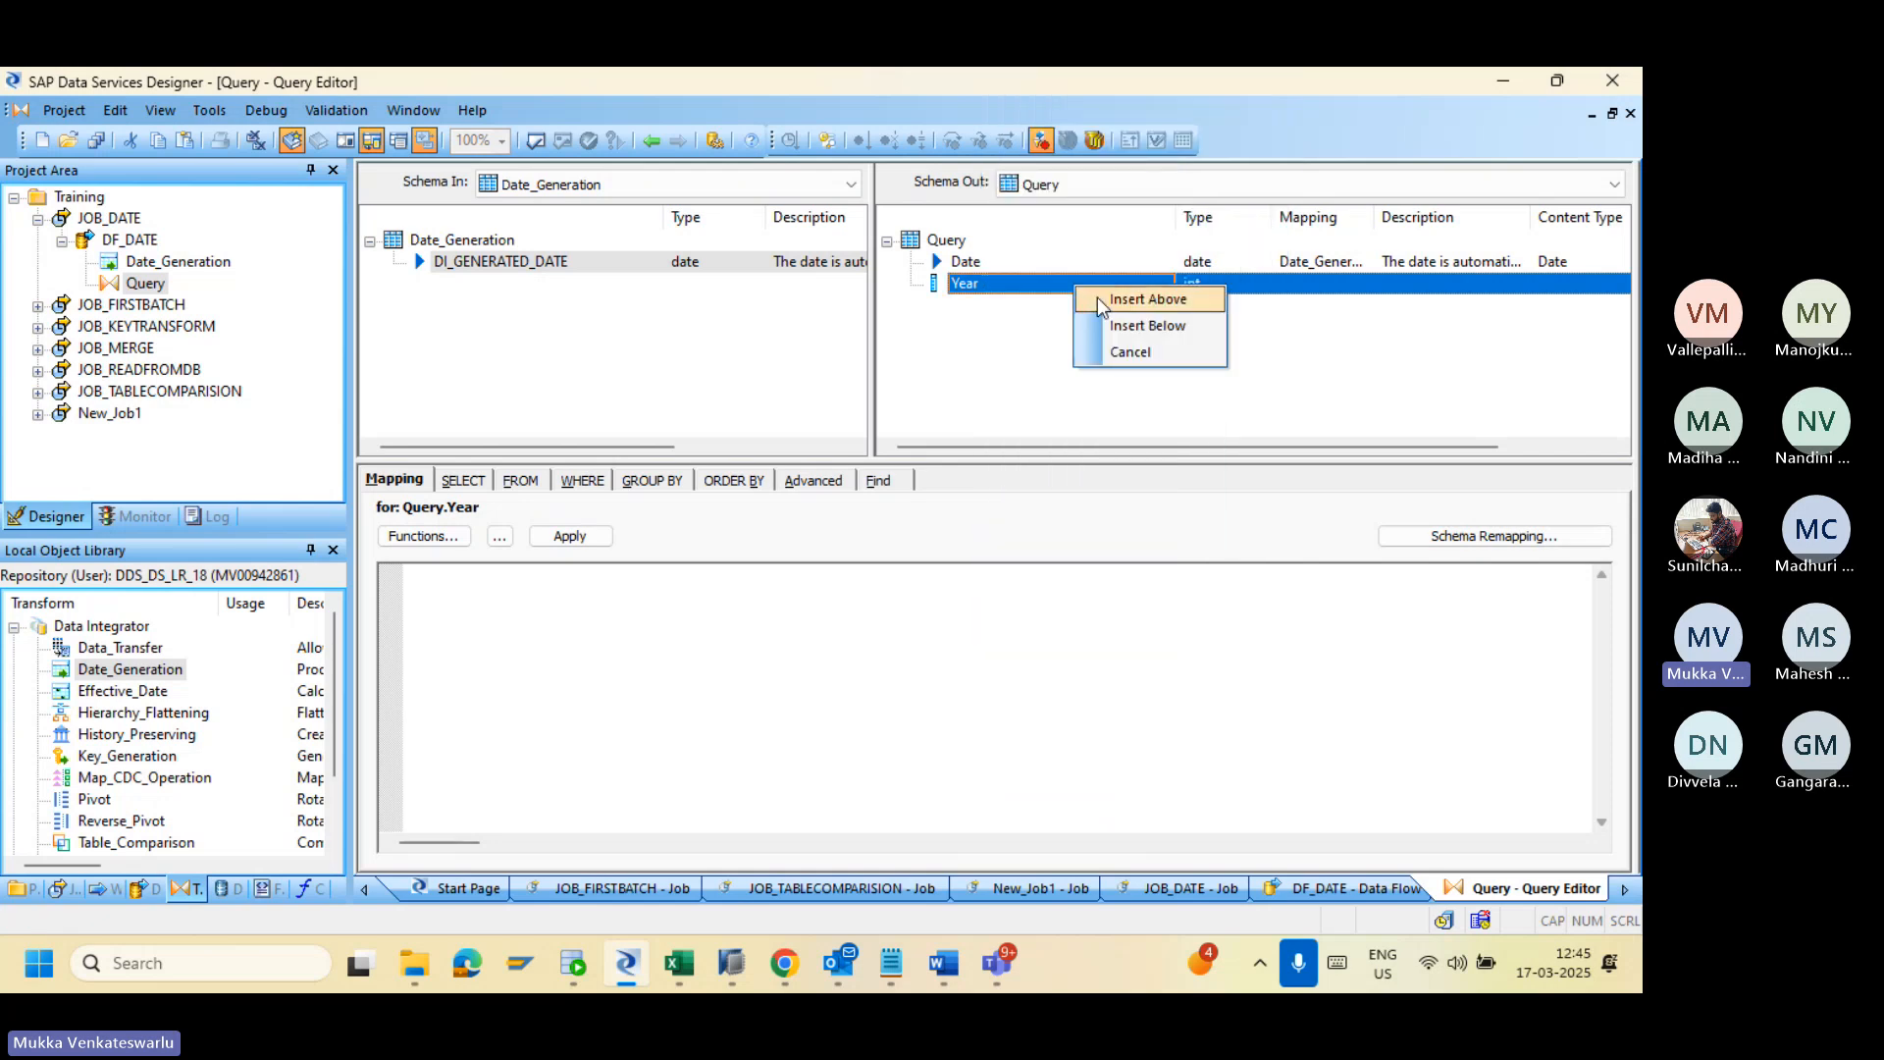
left_click(1104, 324)
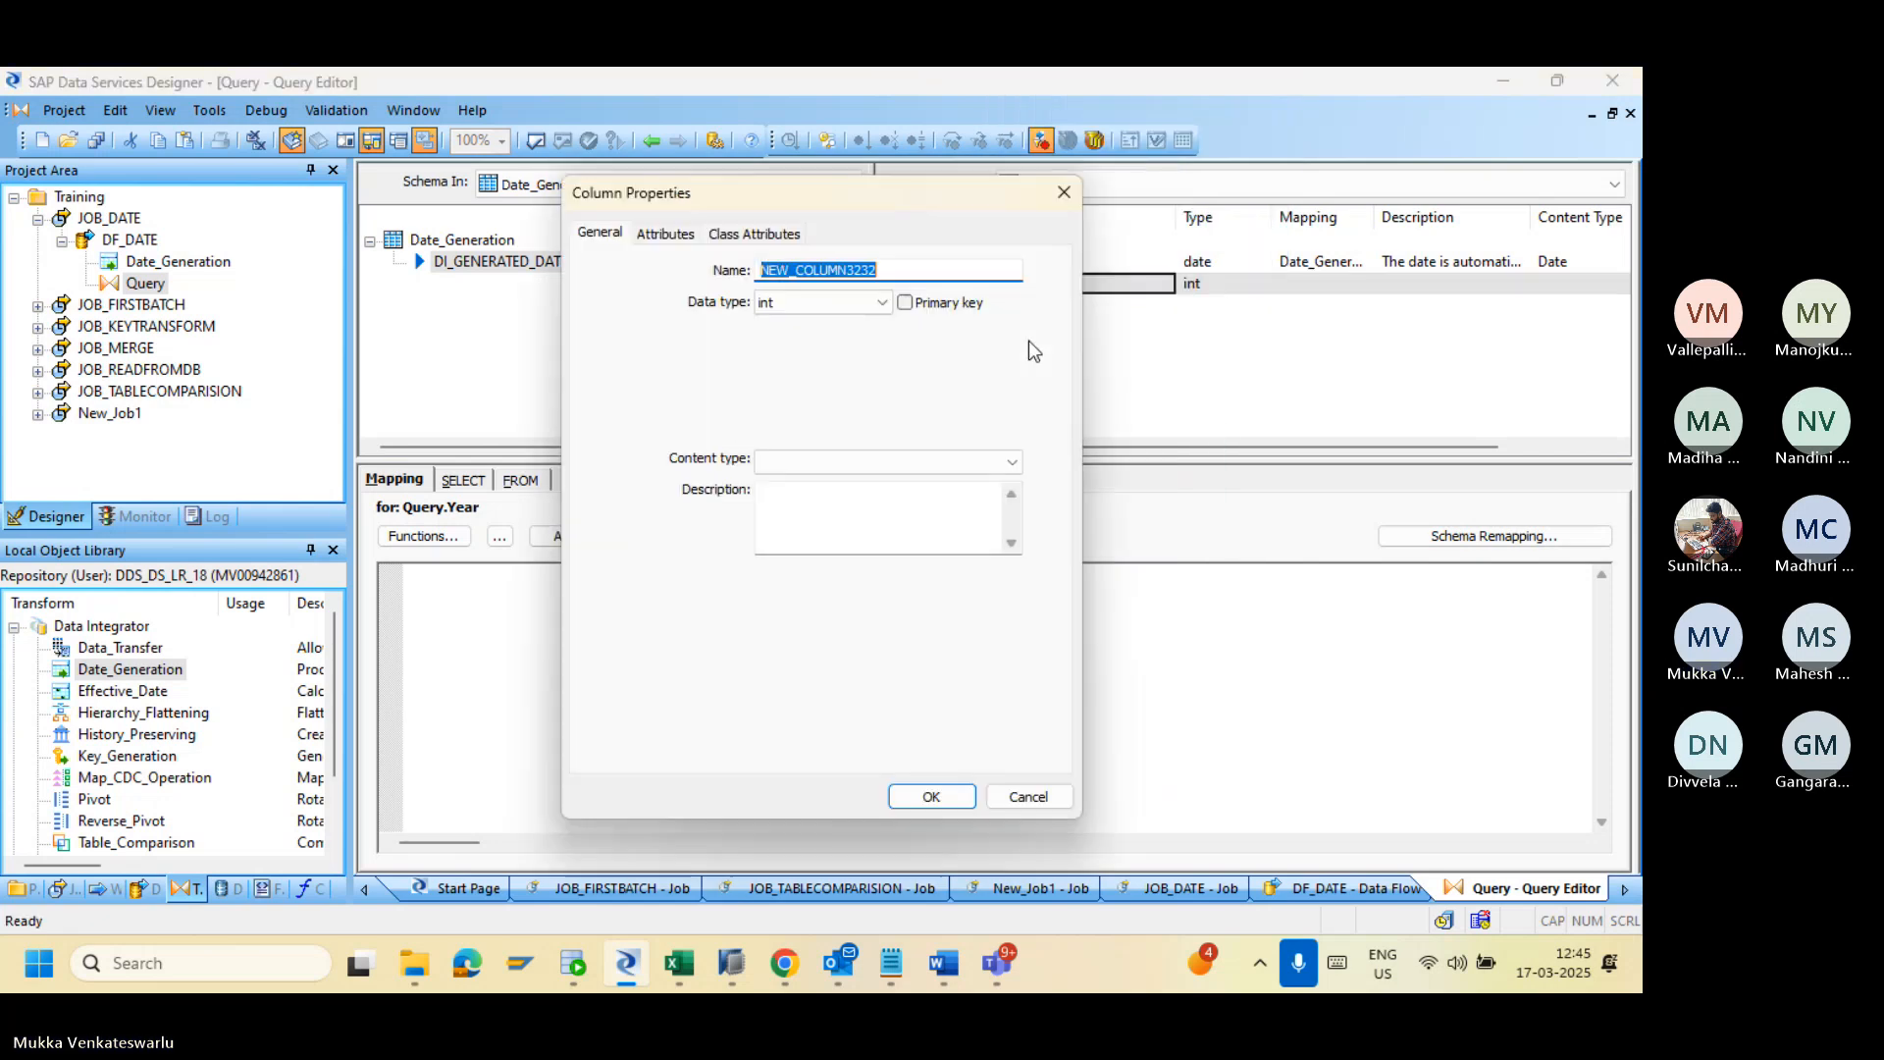
type("Month")
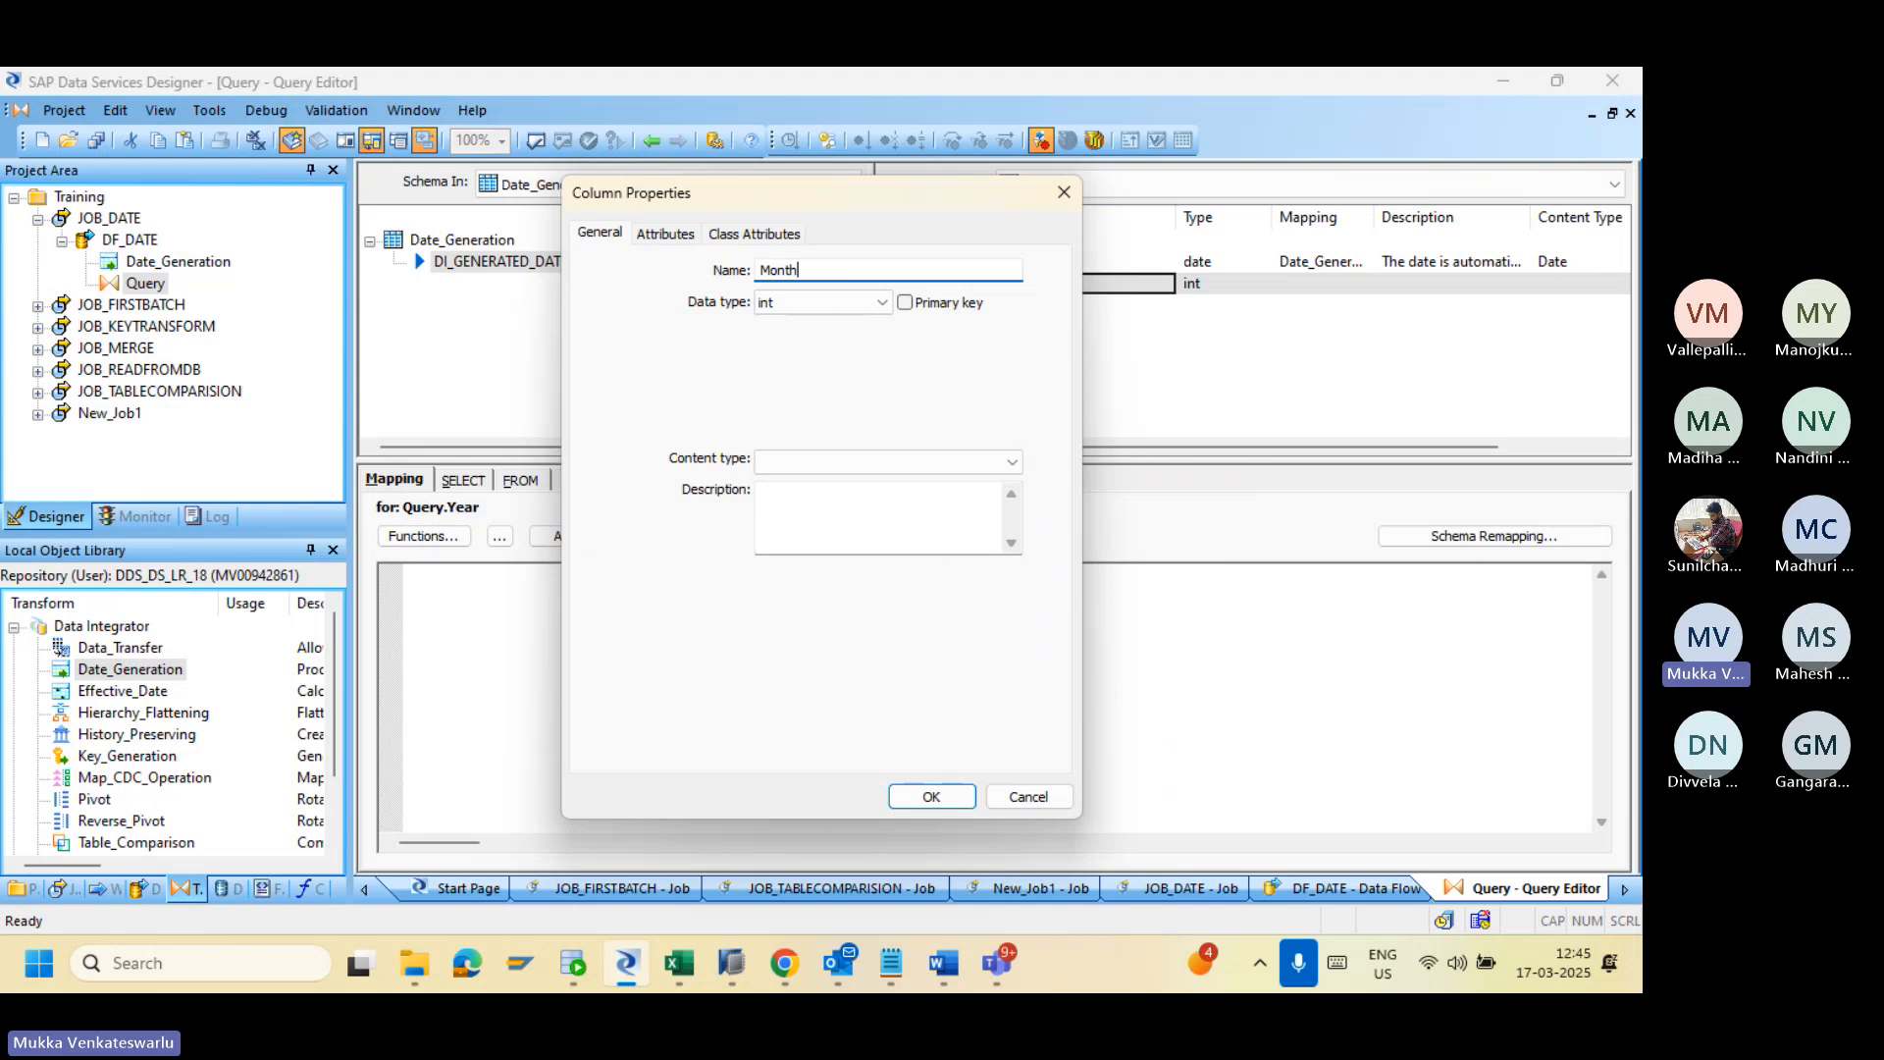
left_click(931, 797)
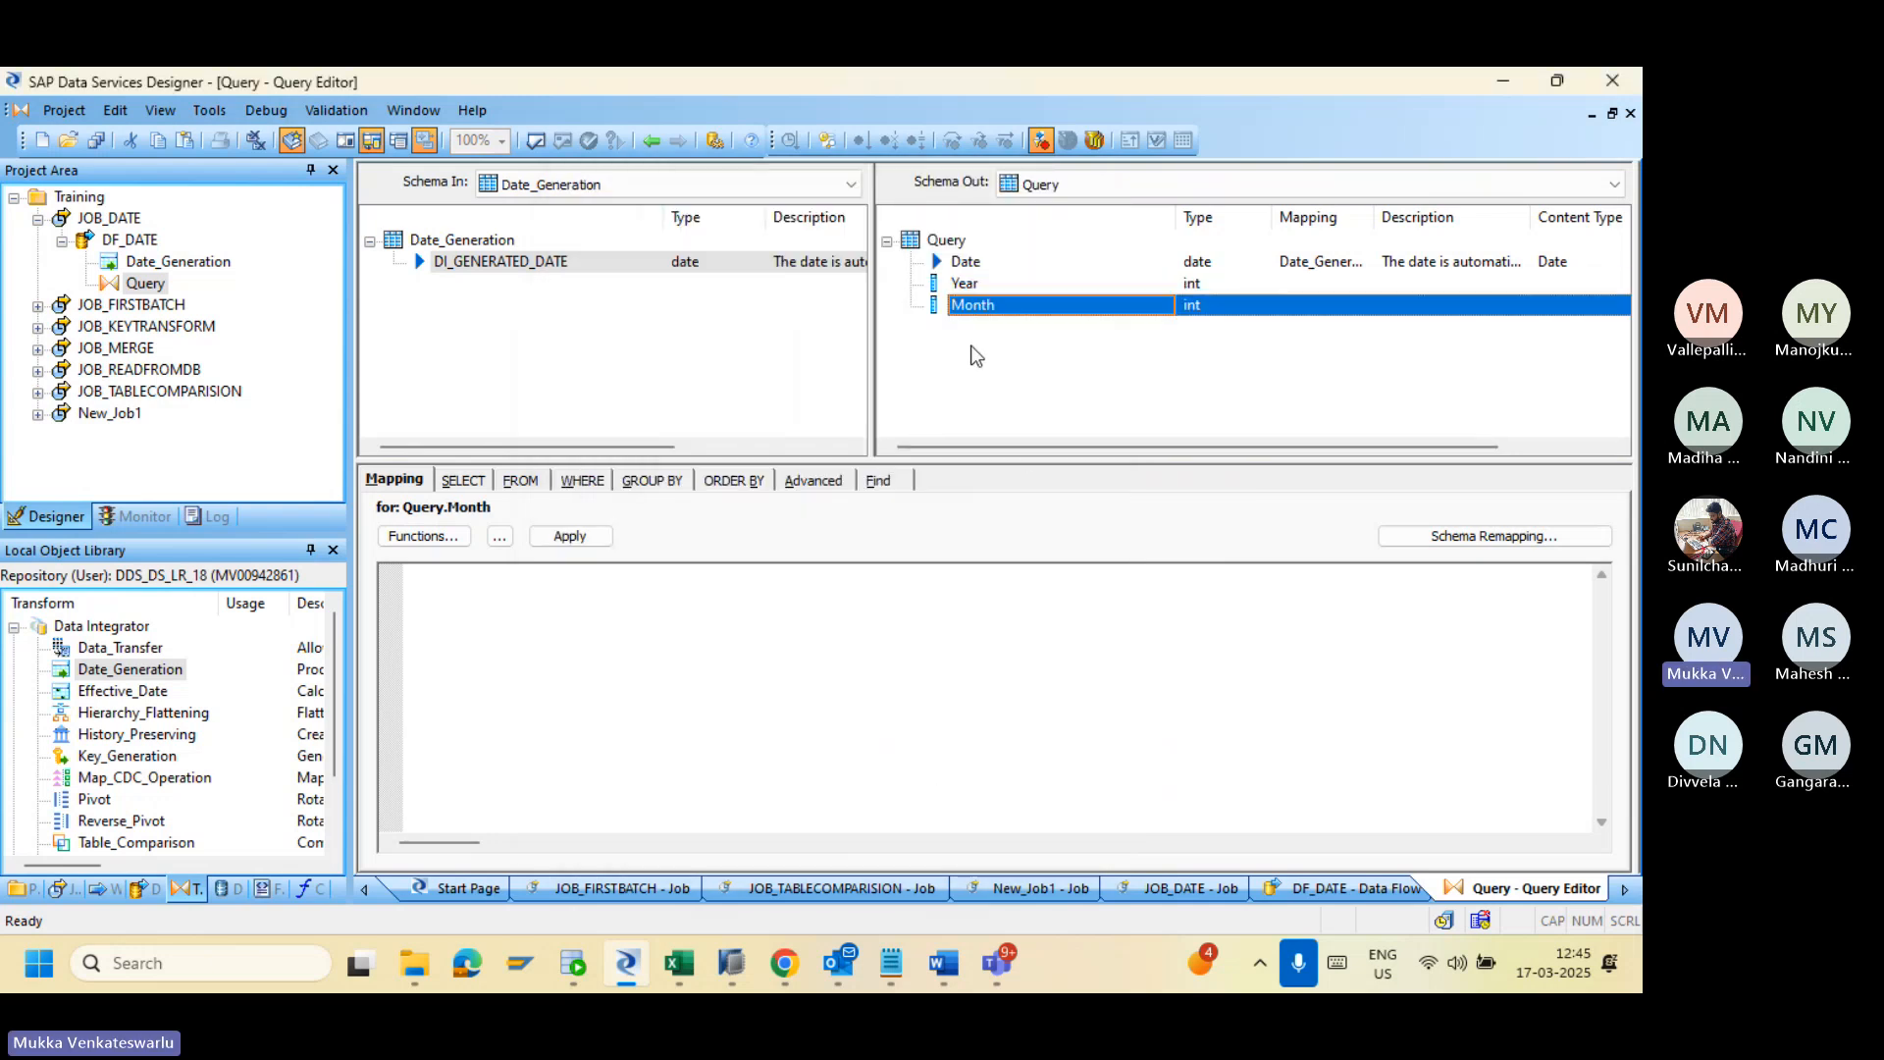
Step: Examine the date functions available for the Year column's mapping, without inserting one
left_click(969, 287)
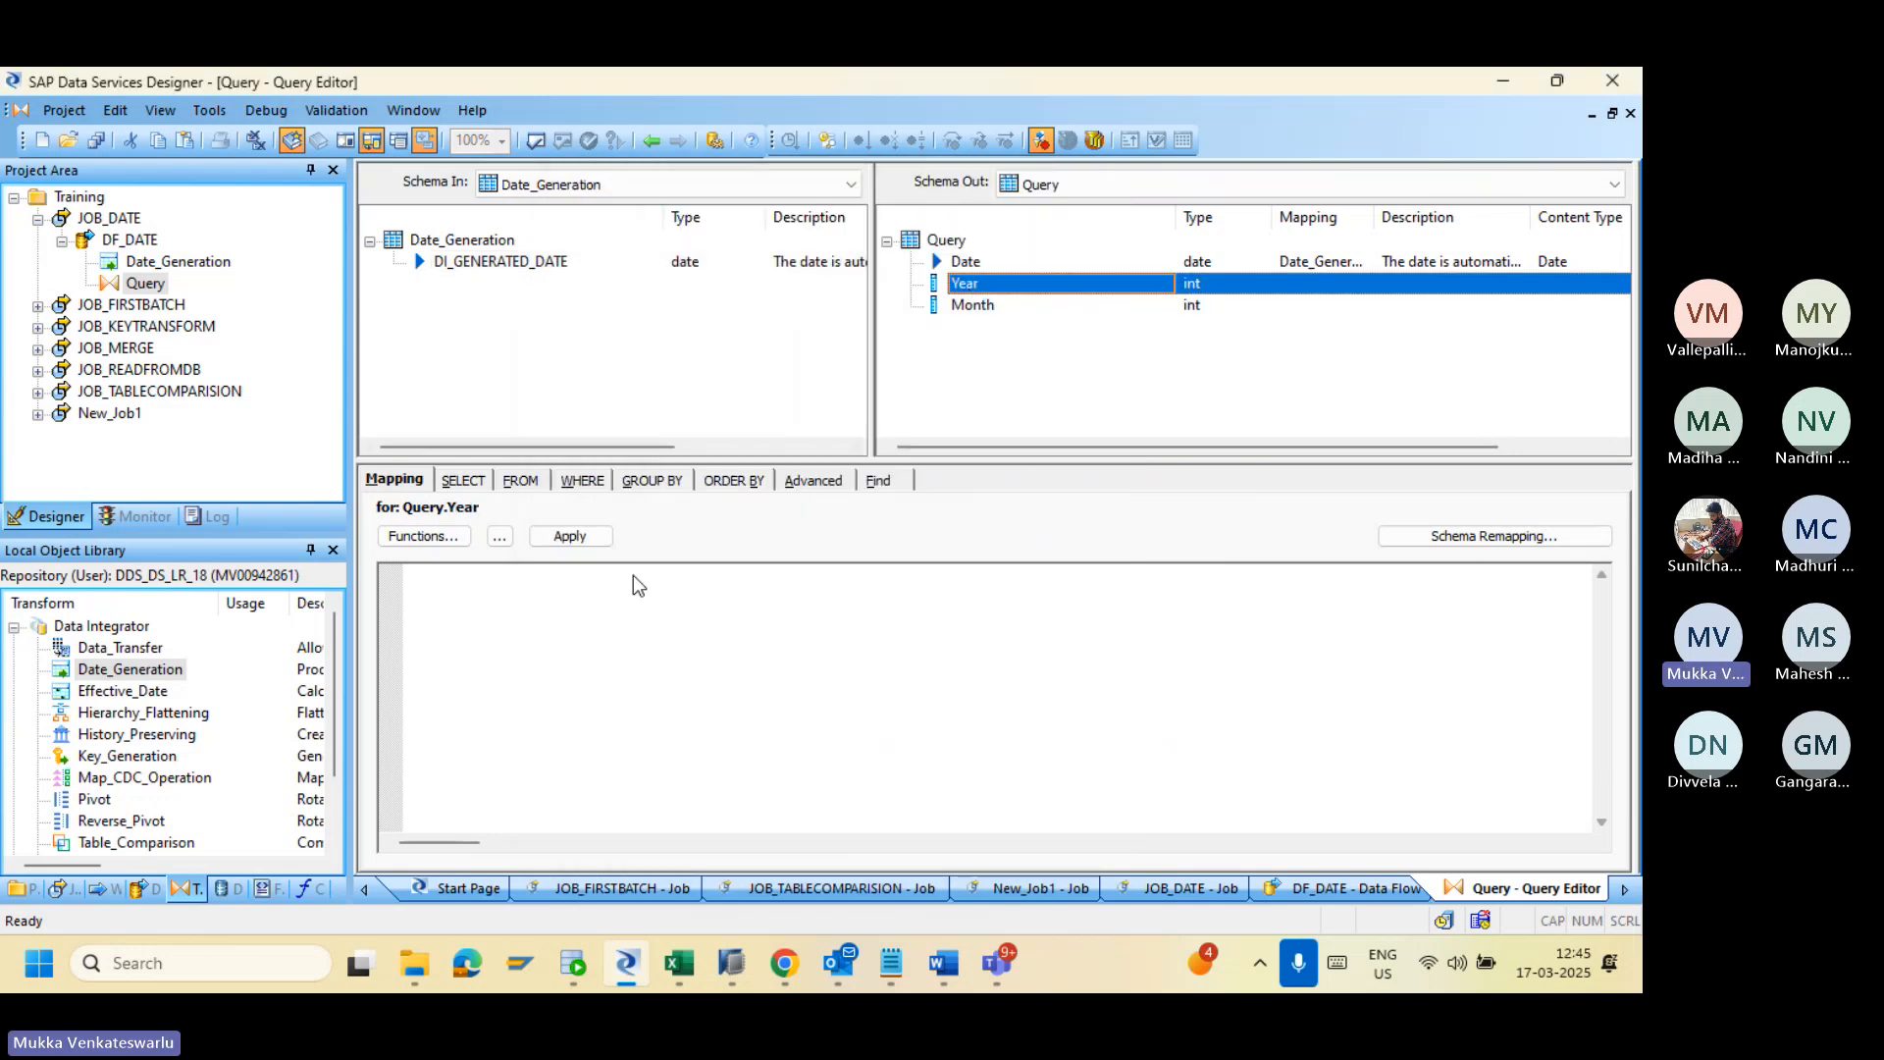
left_click(409, 538)
left_click(454, 310)
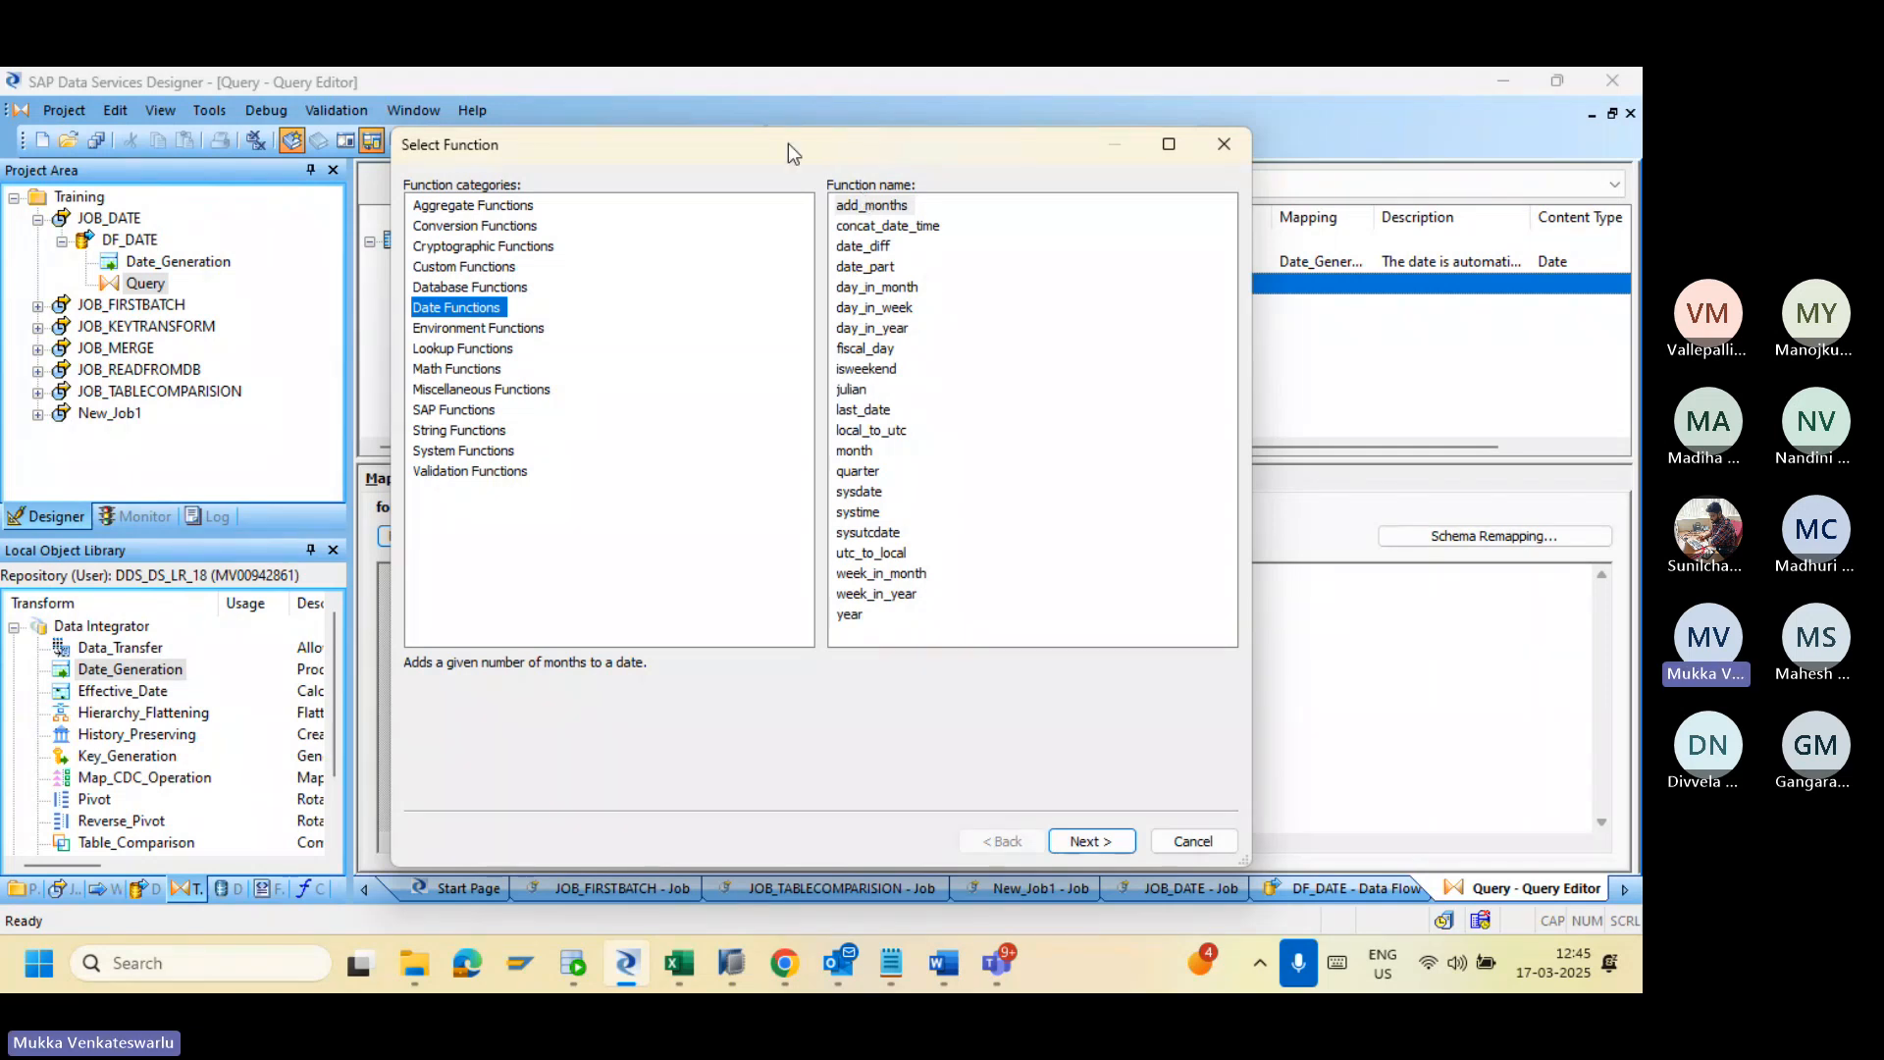
left_click_drag(787, 143, 508, 137)
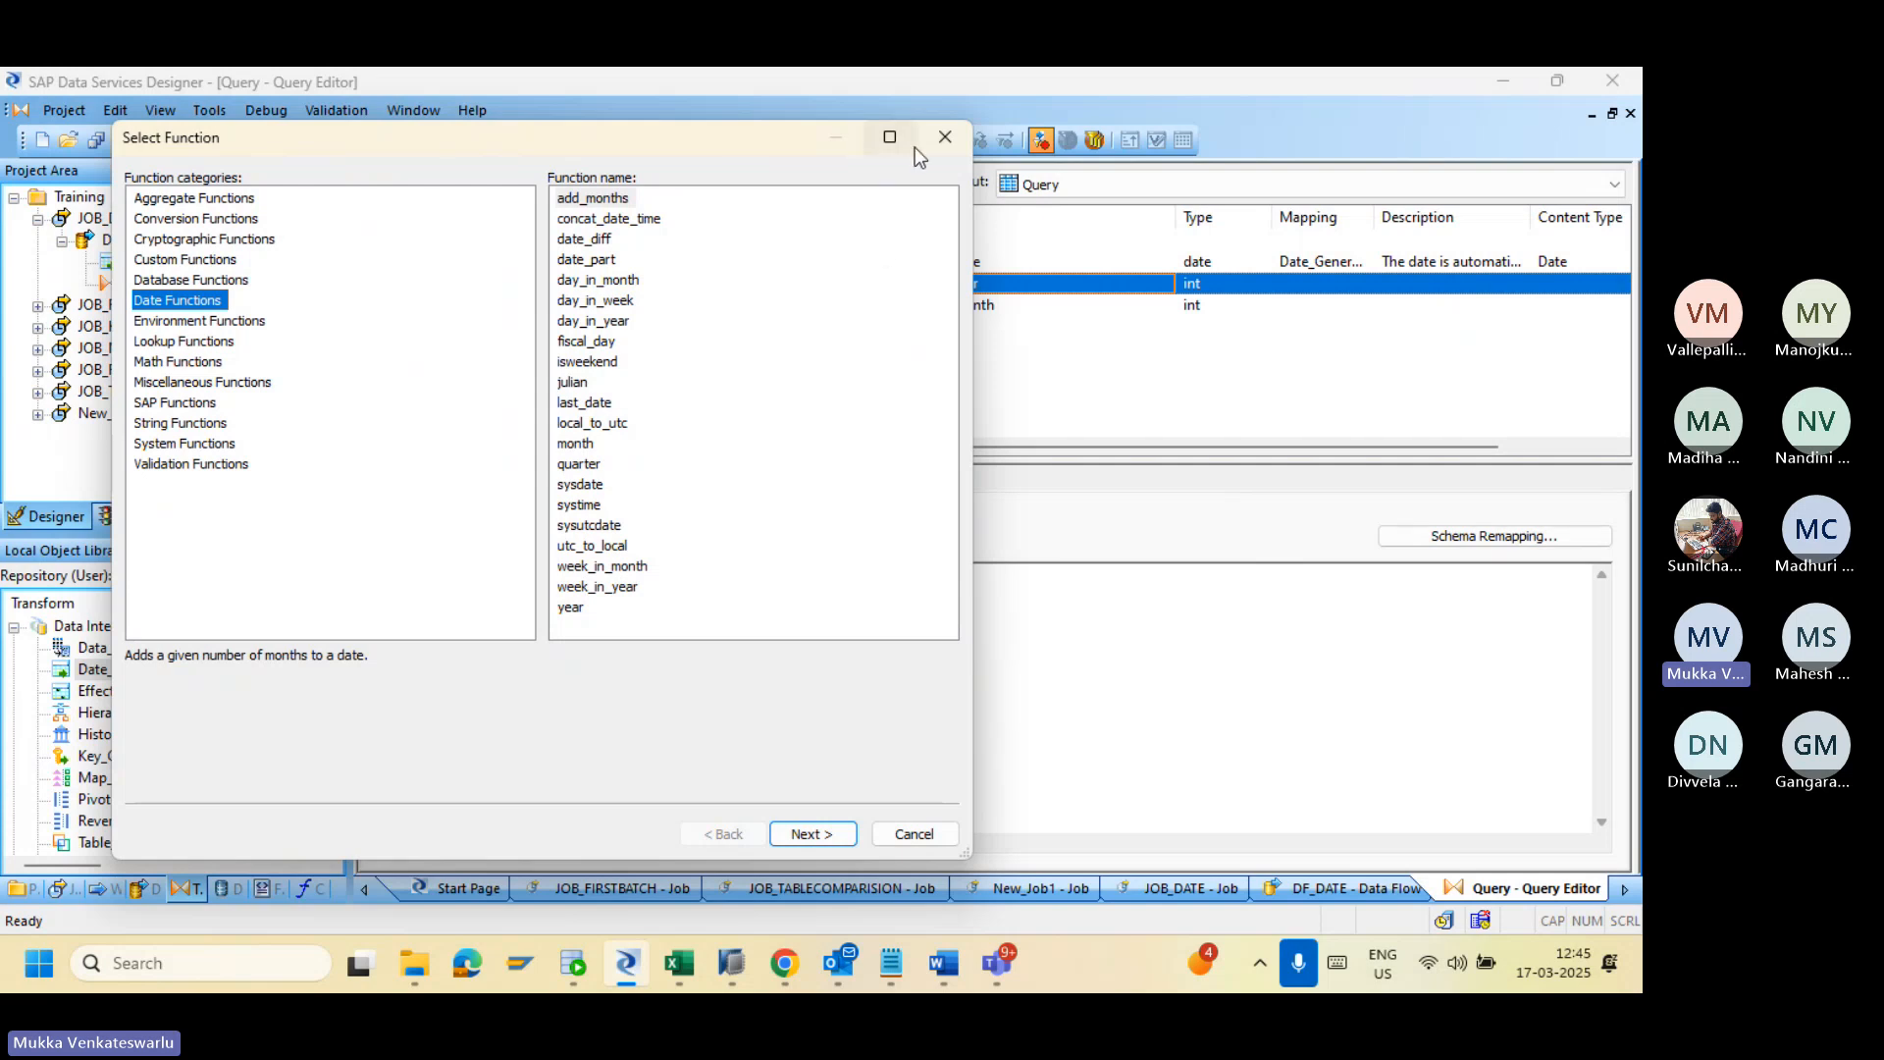
left_click(940, 142)
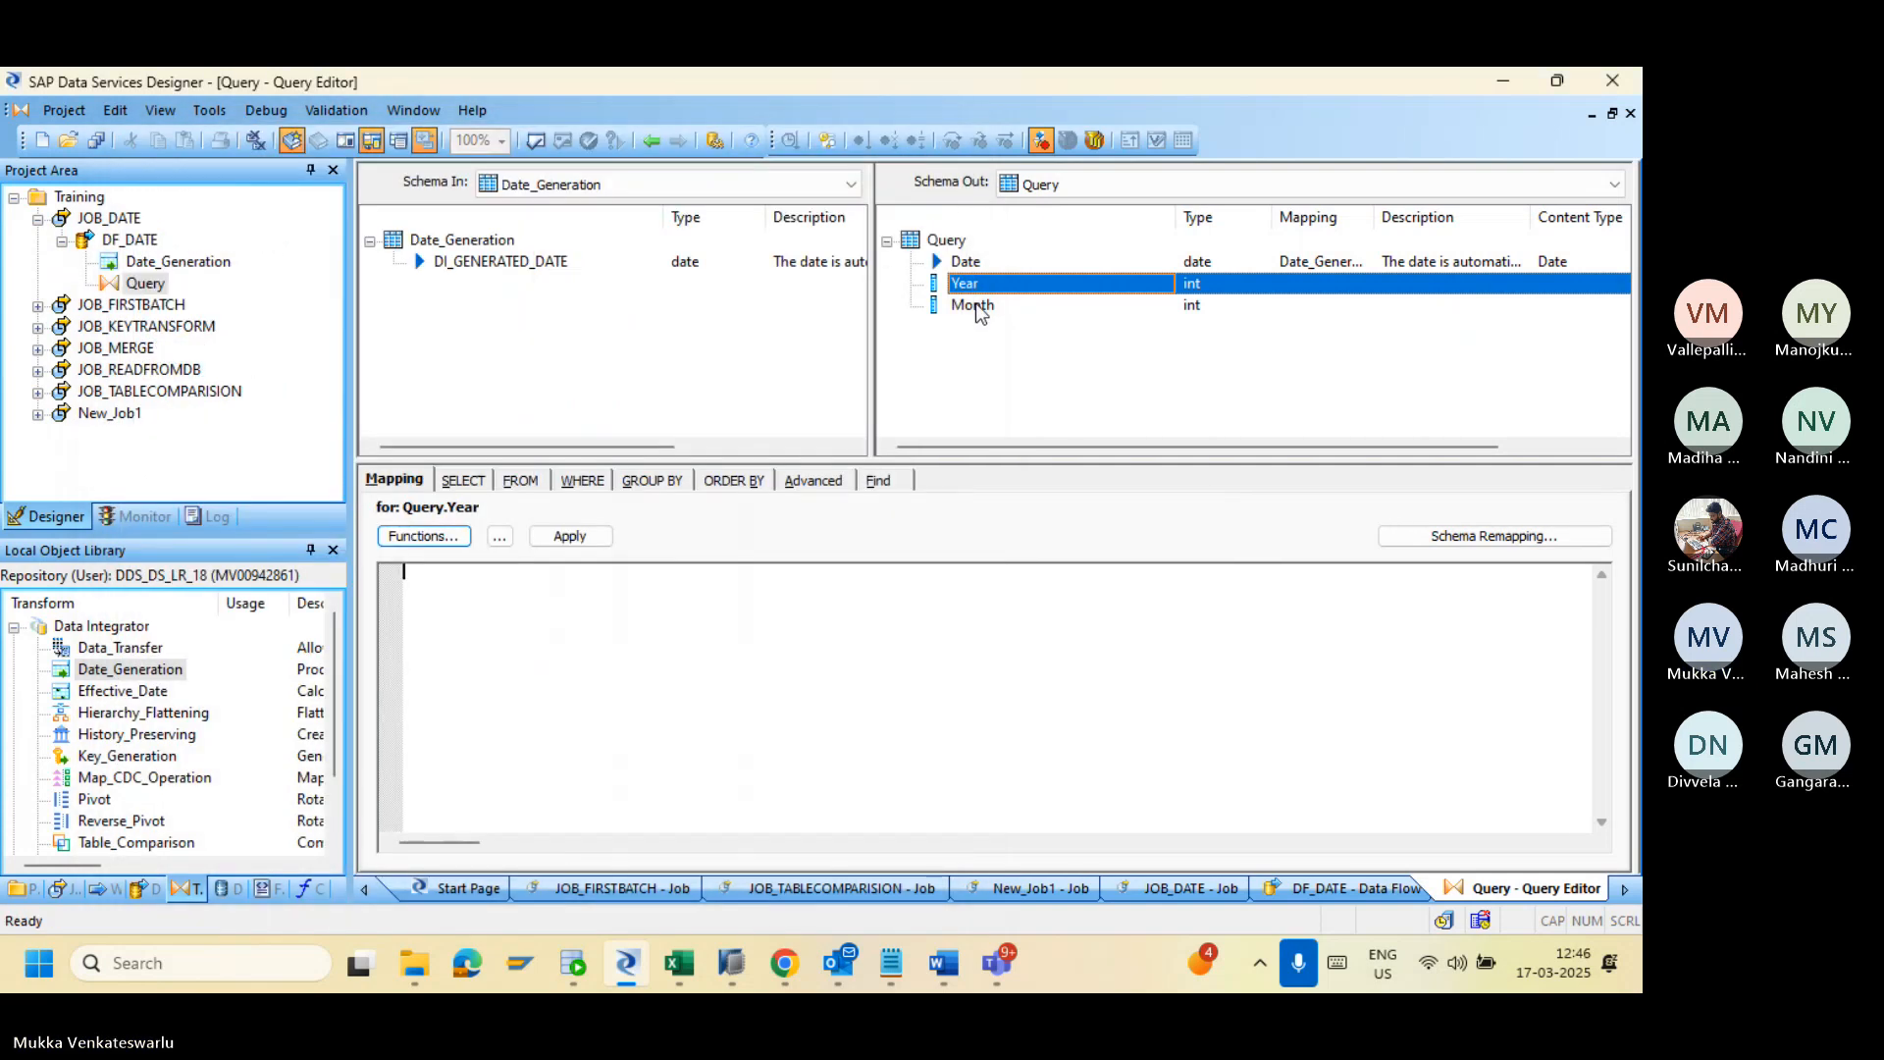
Step: Insert a new int output column named Quarter below the Month column in the Query output schema
right_click(976, 308)
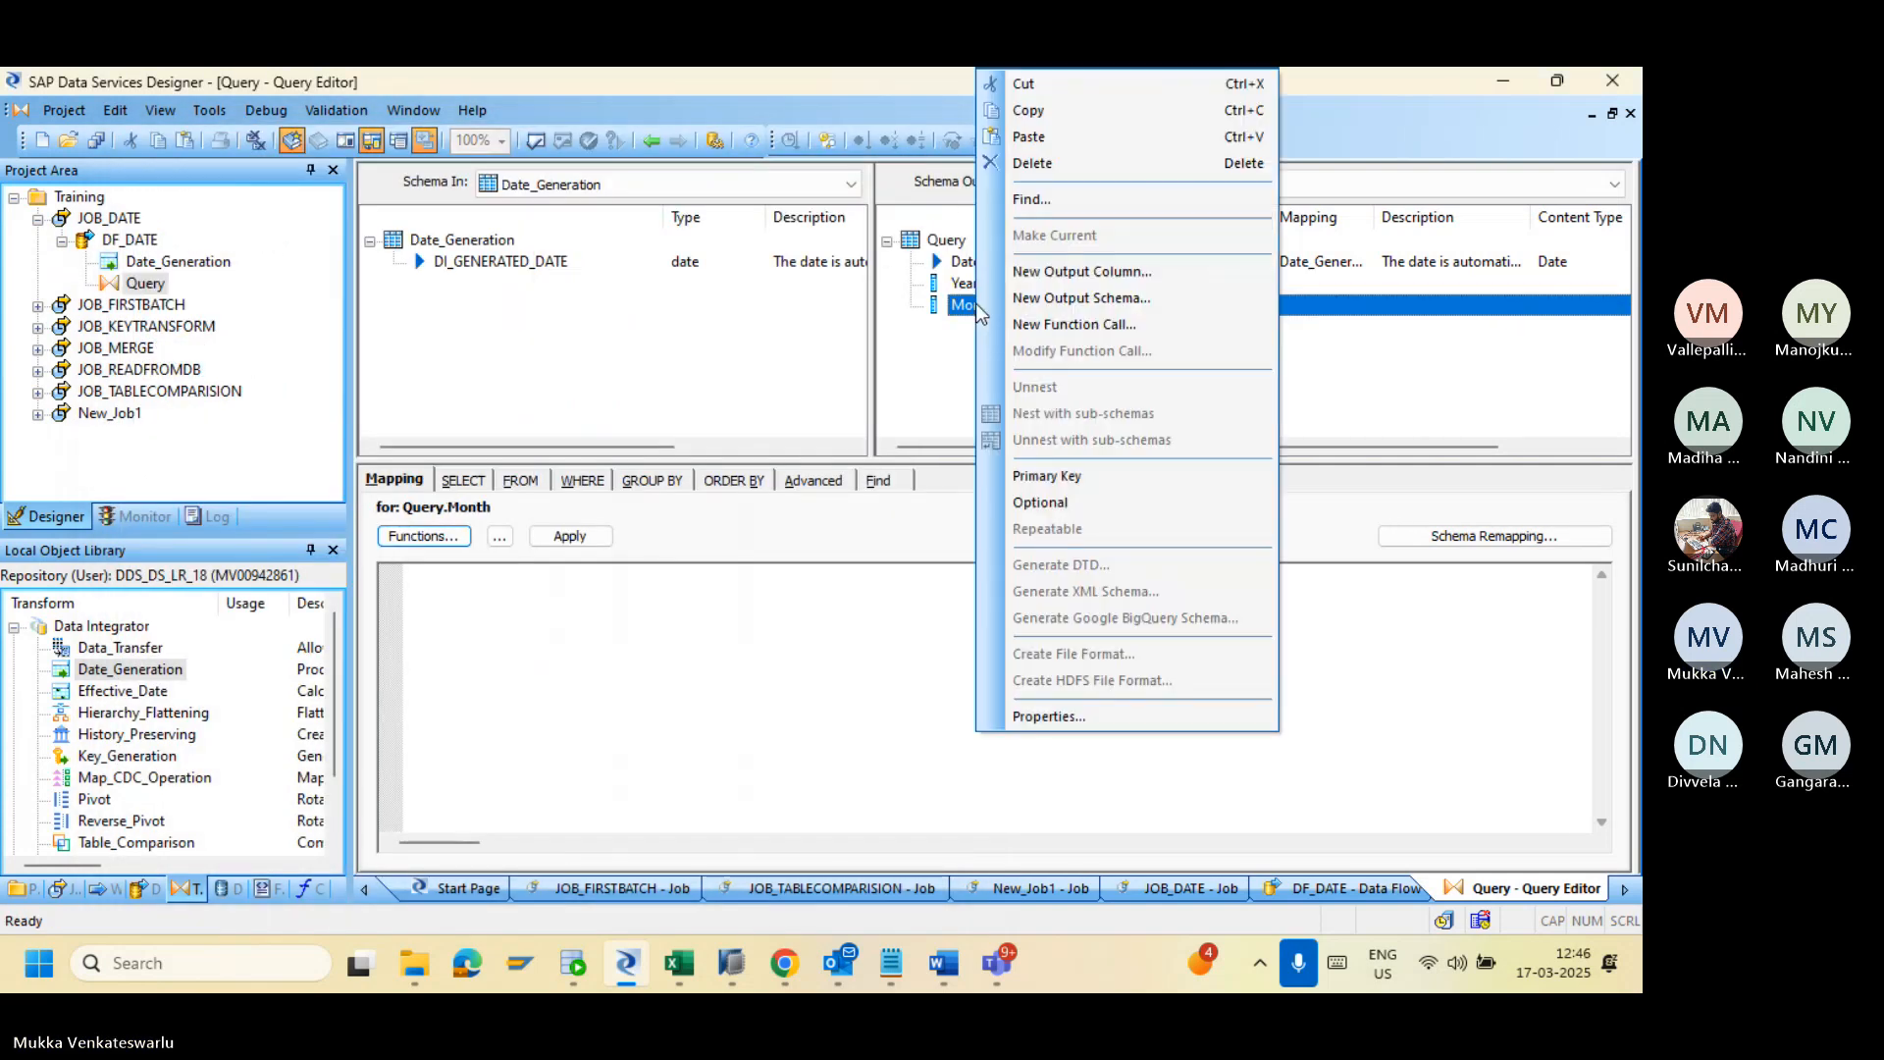
left_click(1050, 316)
left_click(1061, 337)
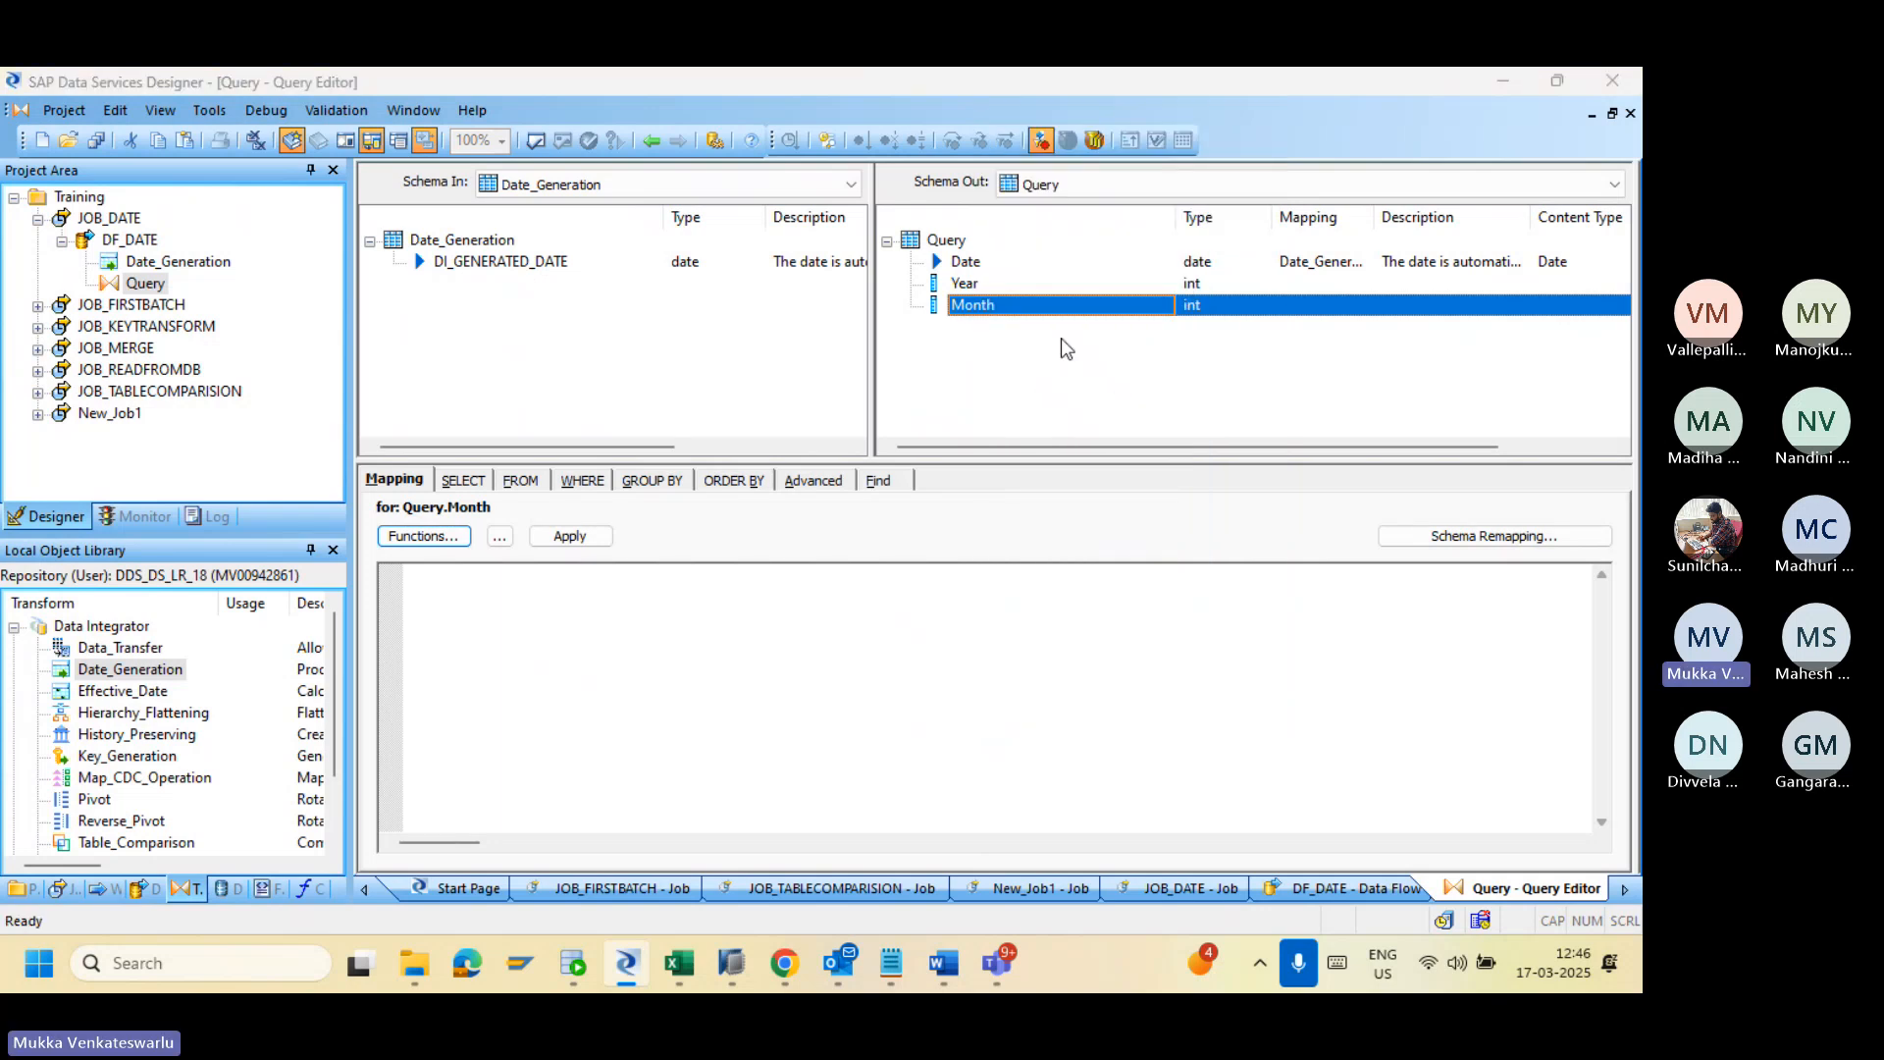
type("Quarter")
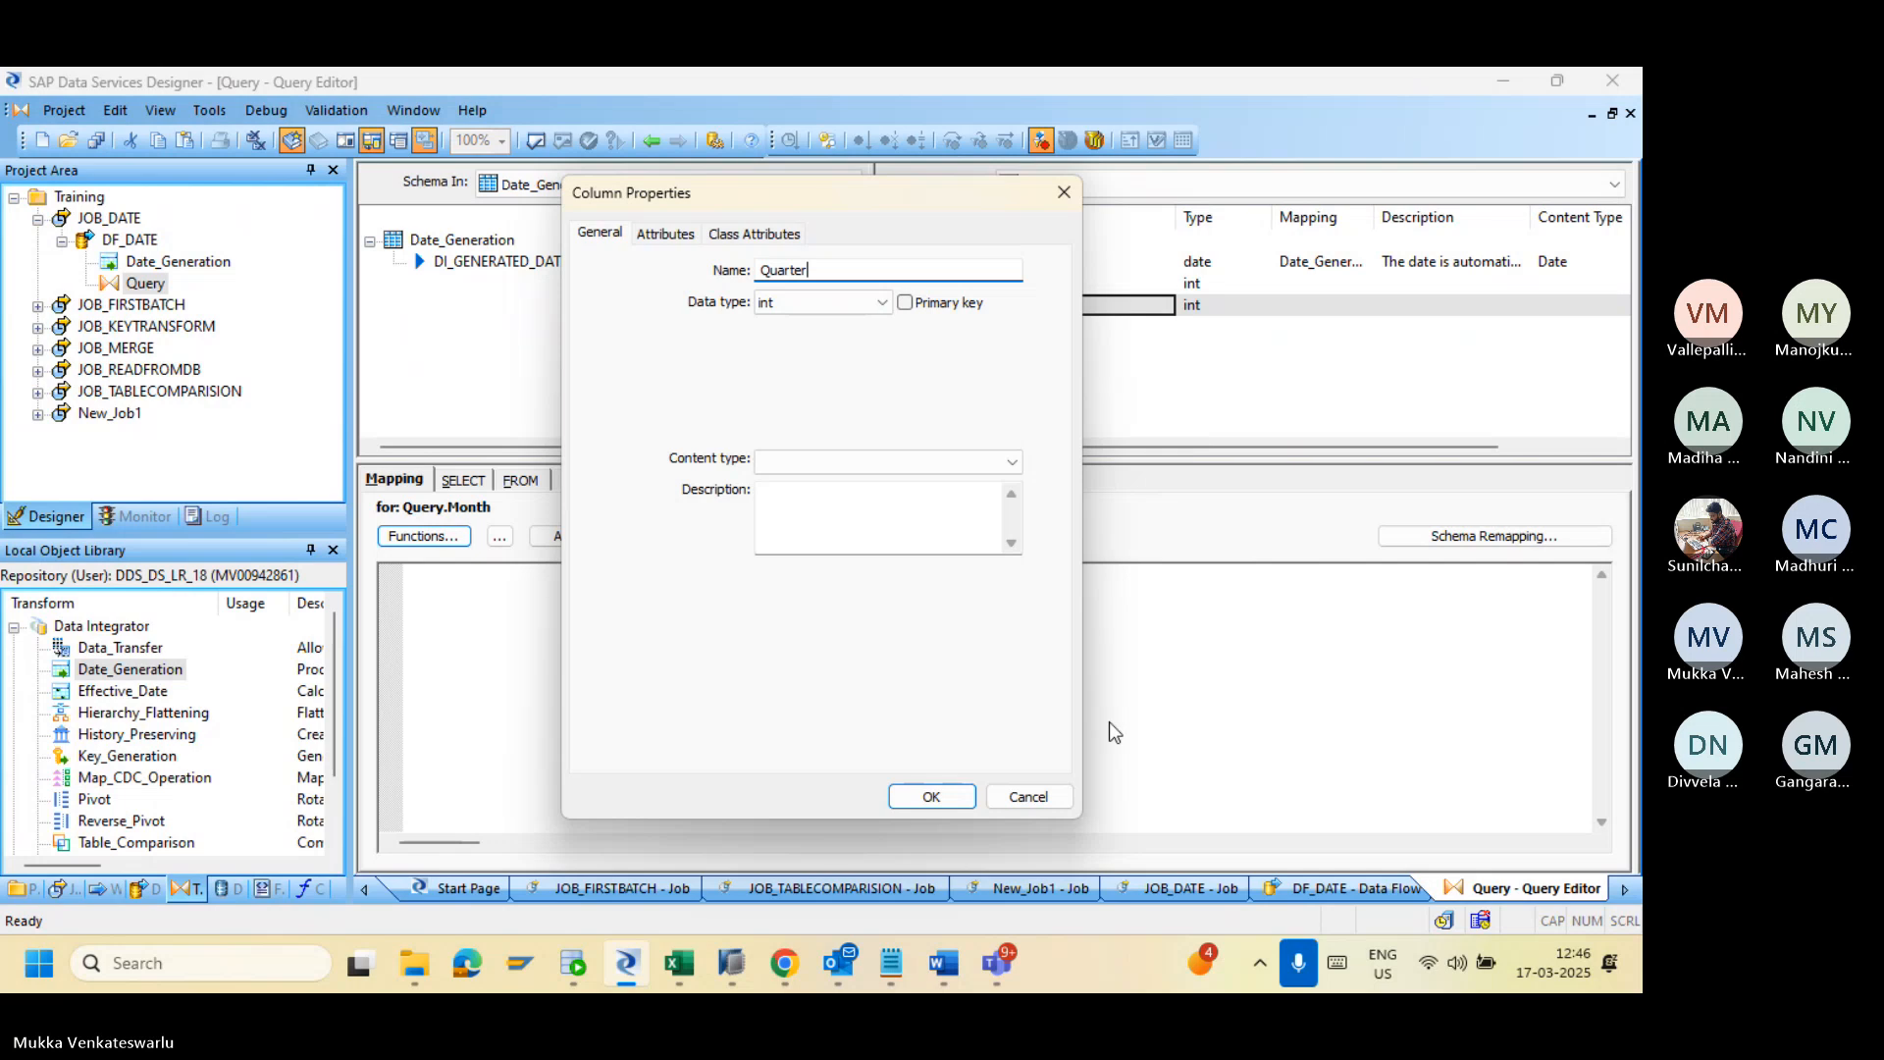
left_click(935, 799)
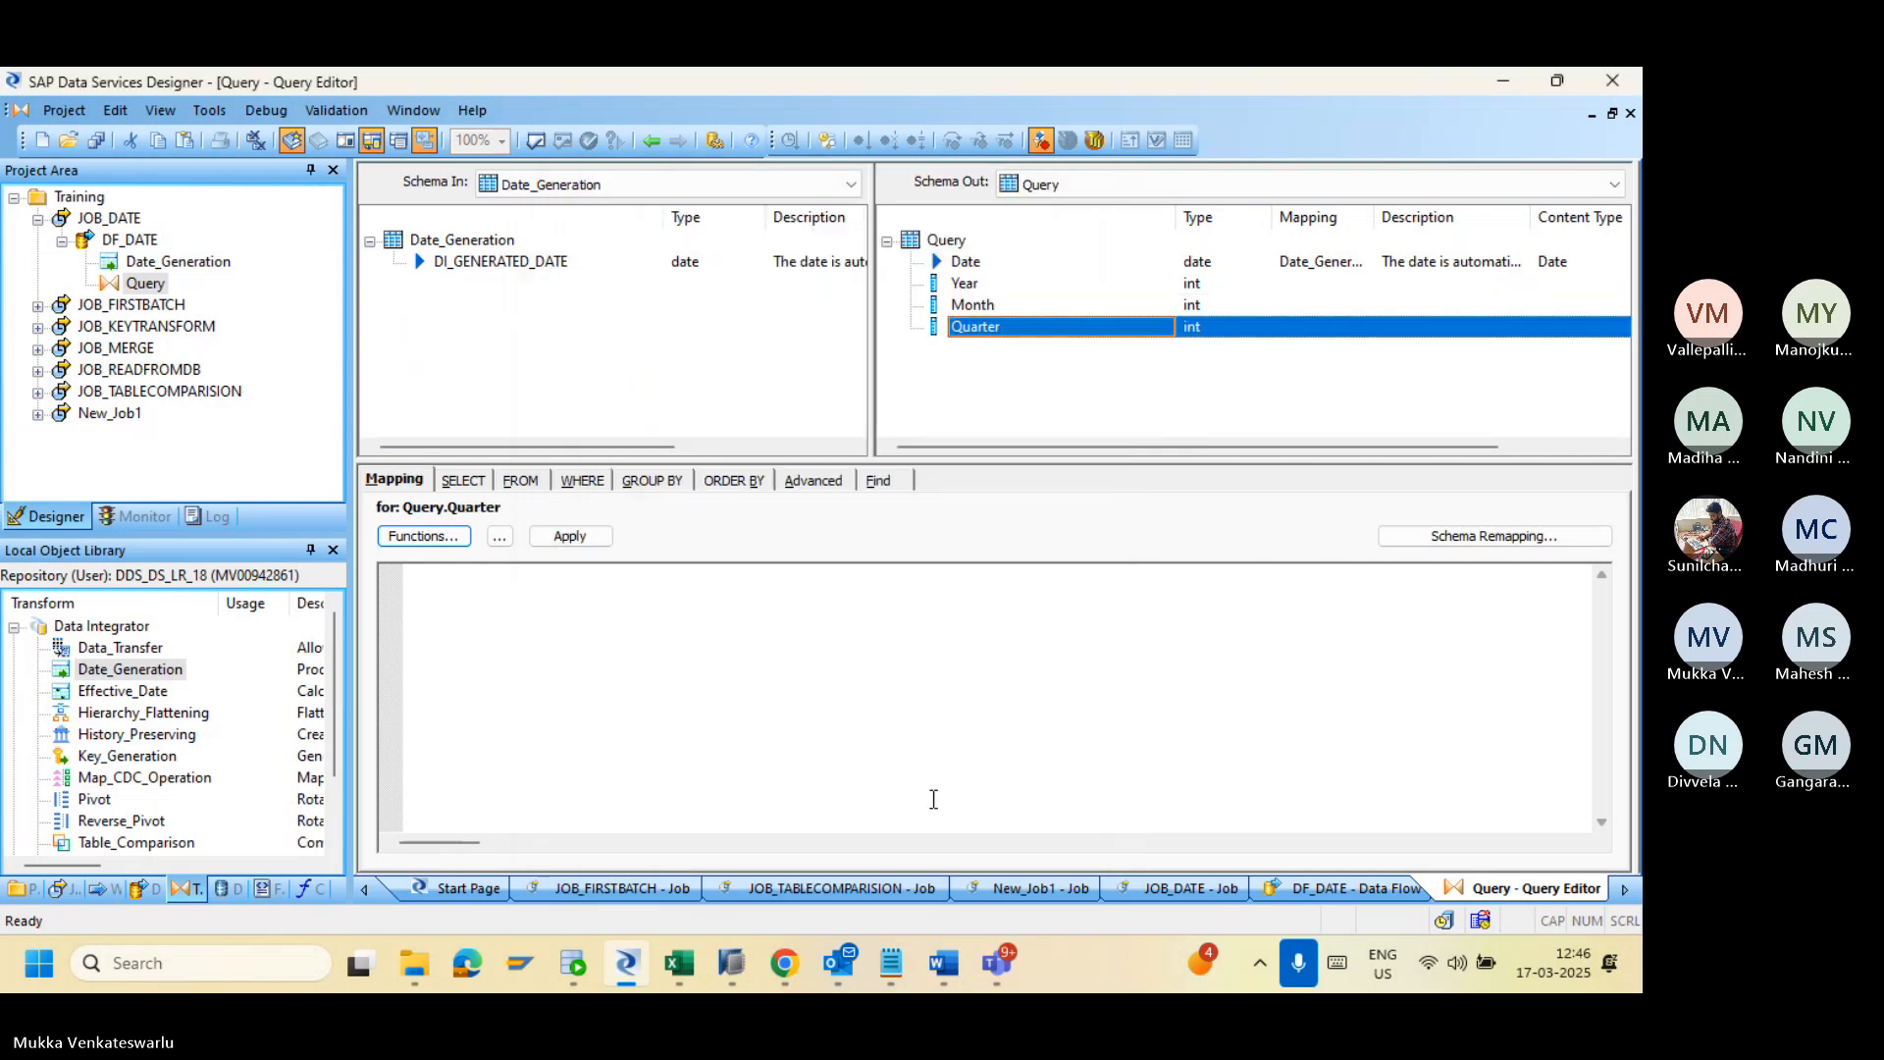
Step: Insert a new int output column named DateInWeek above the Quarter column in the Query output schema
right_click(976, 326)
left_click(1034, 267)
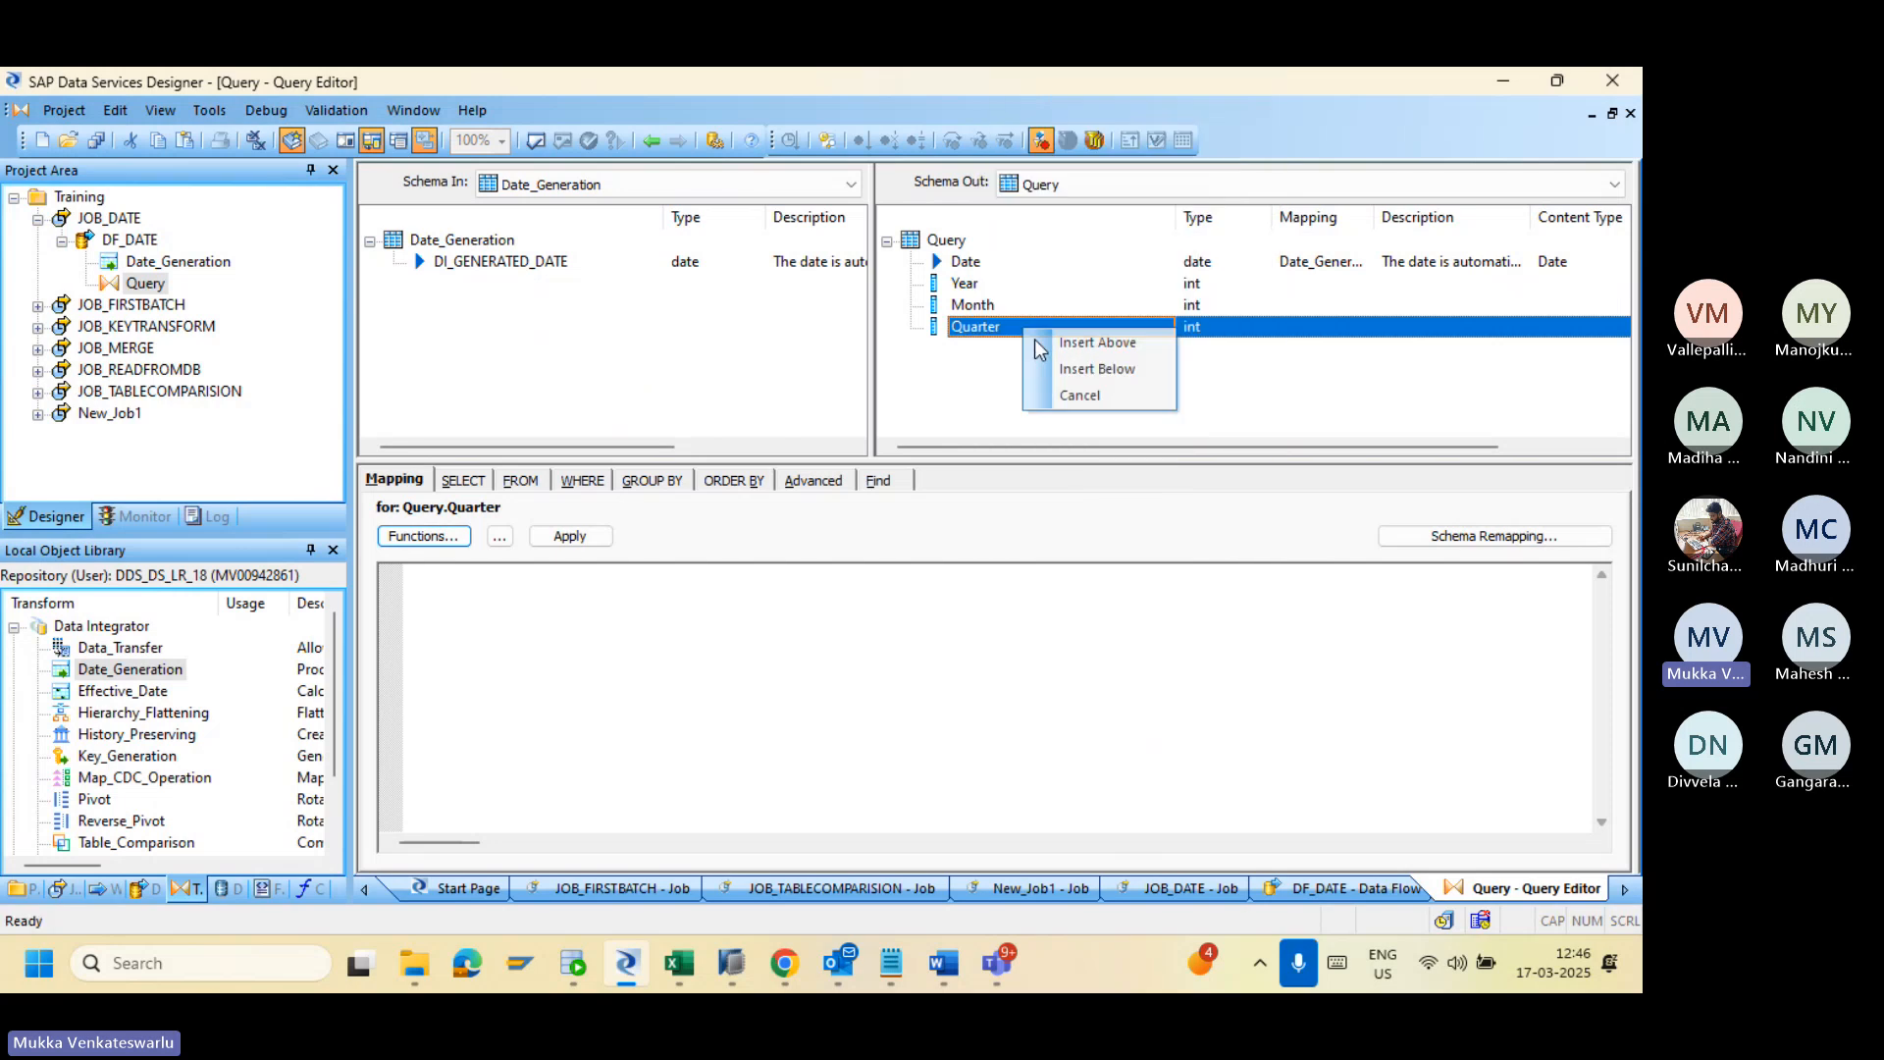
left_click(1048, 340)
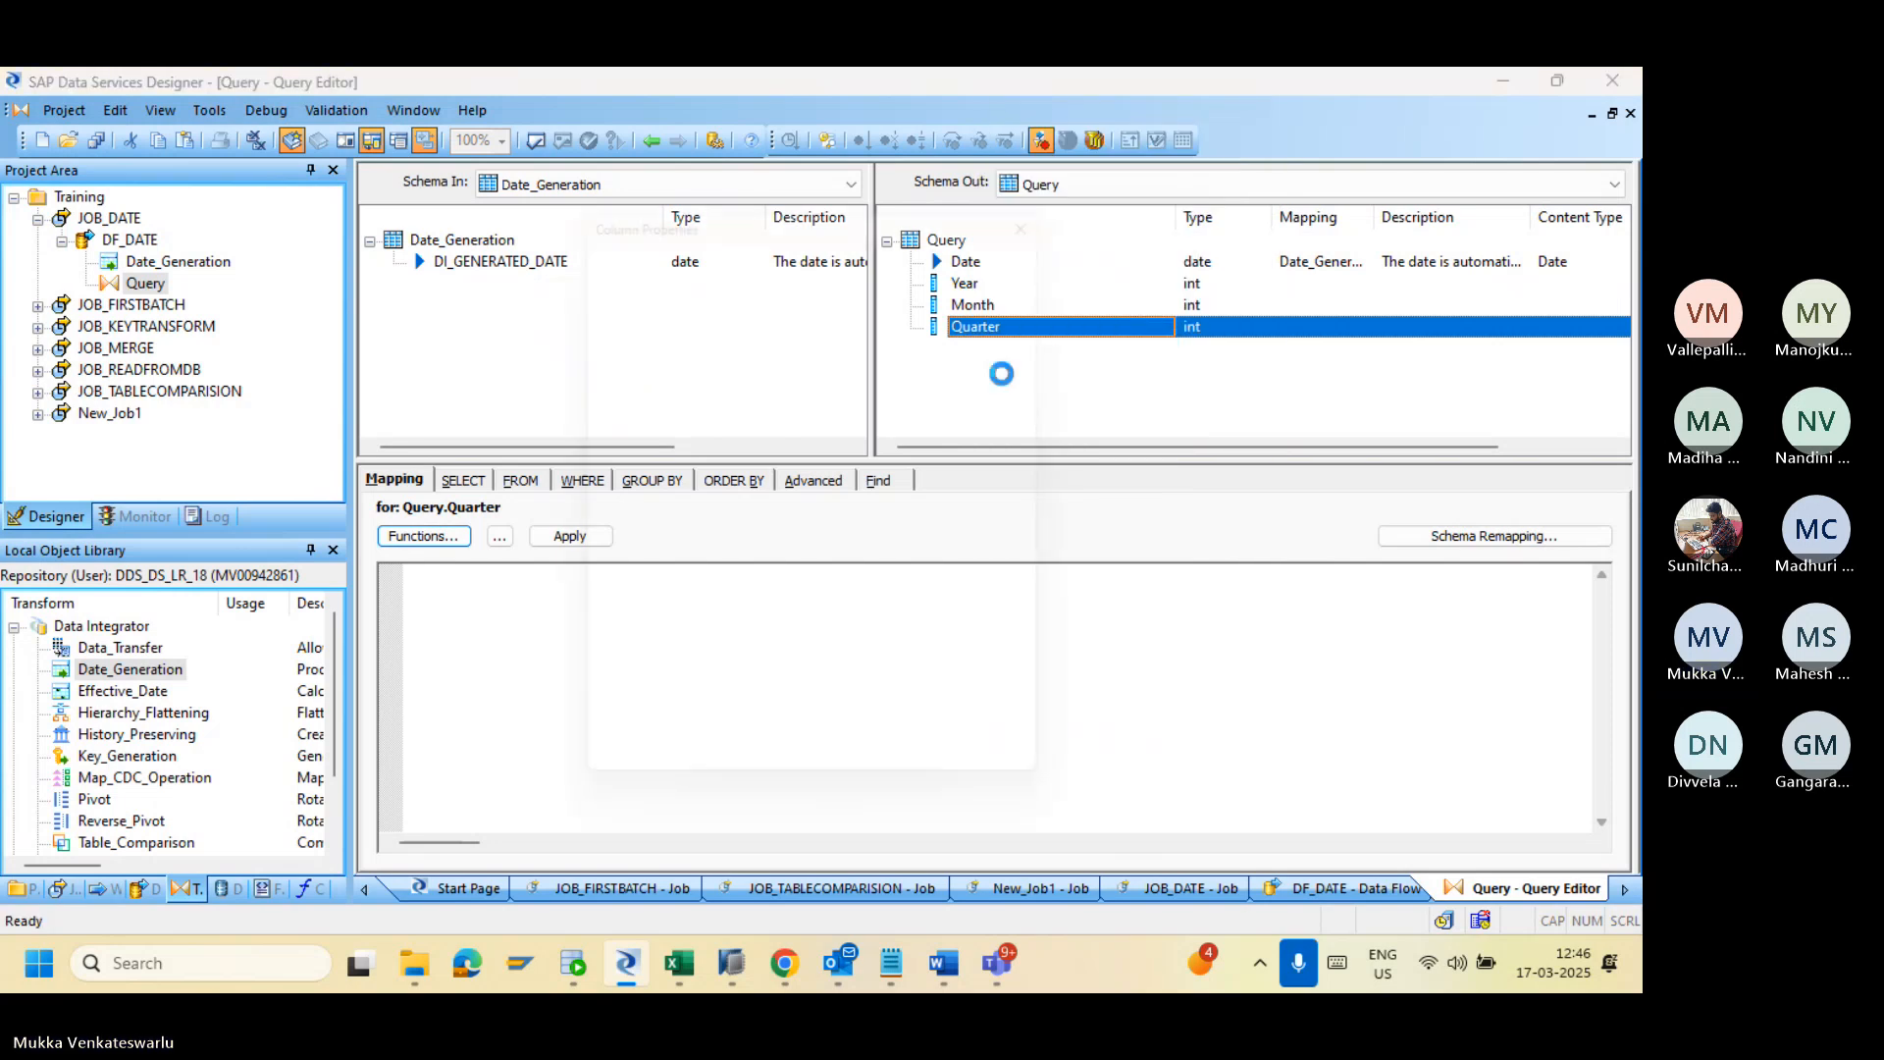
type("D")
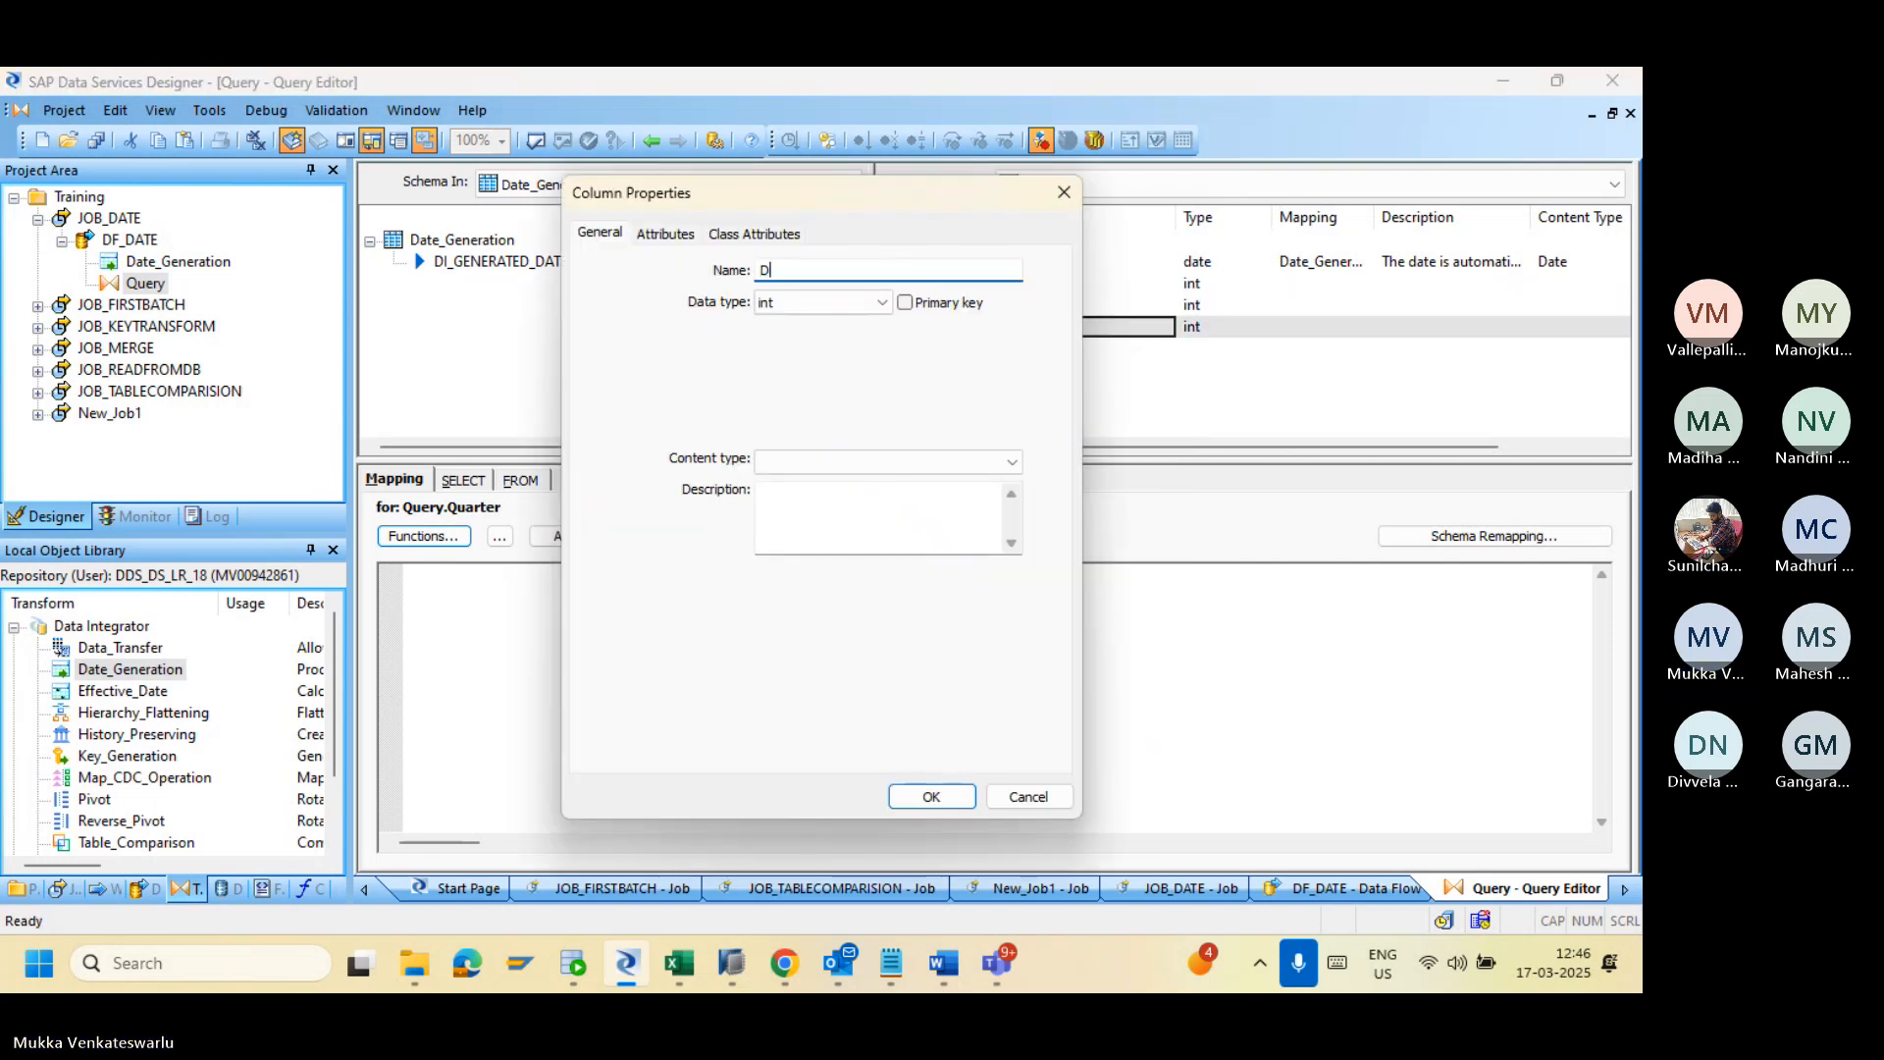
type("ate")
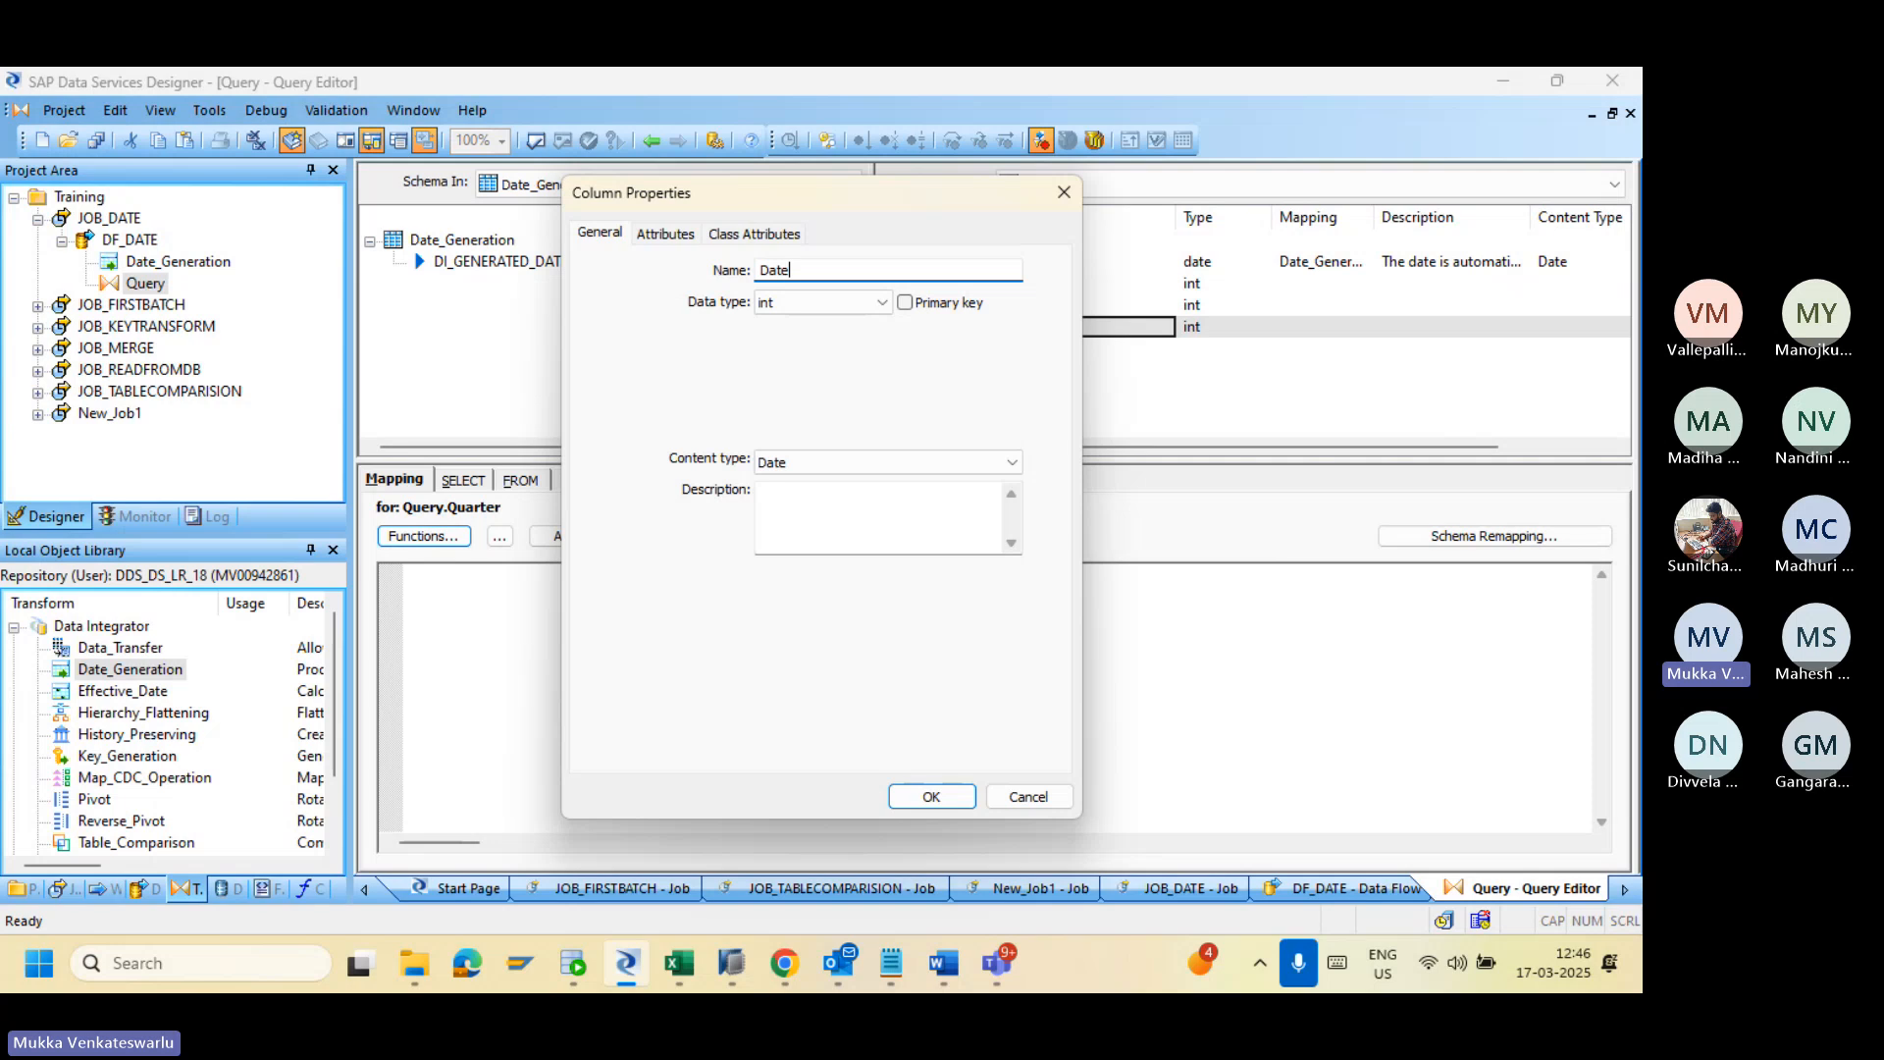
type("I")
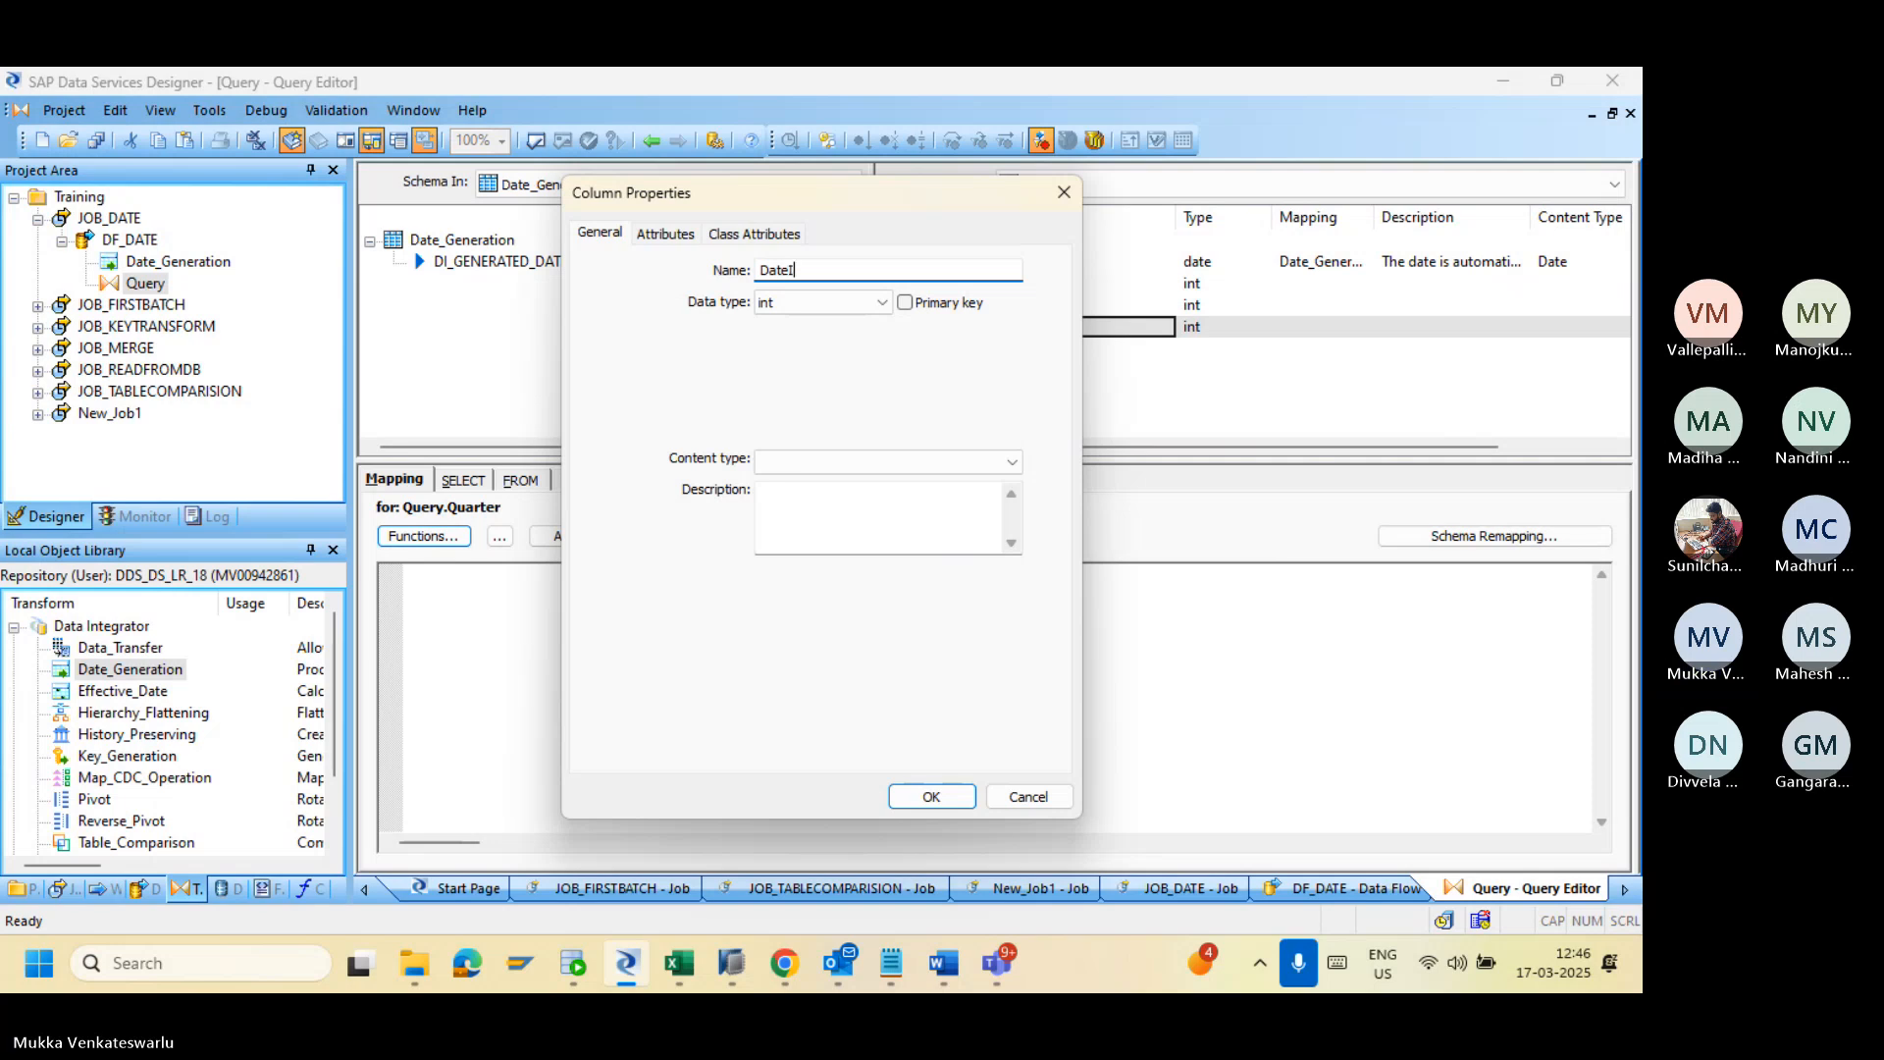
type("nWeek")
left_click(927, 797)
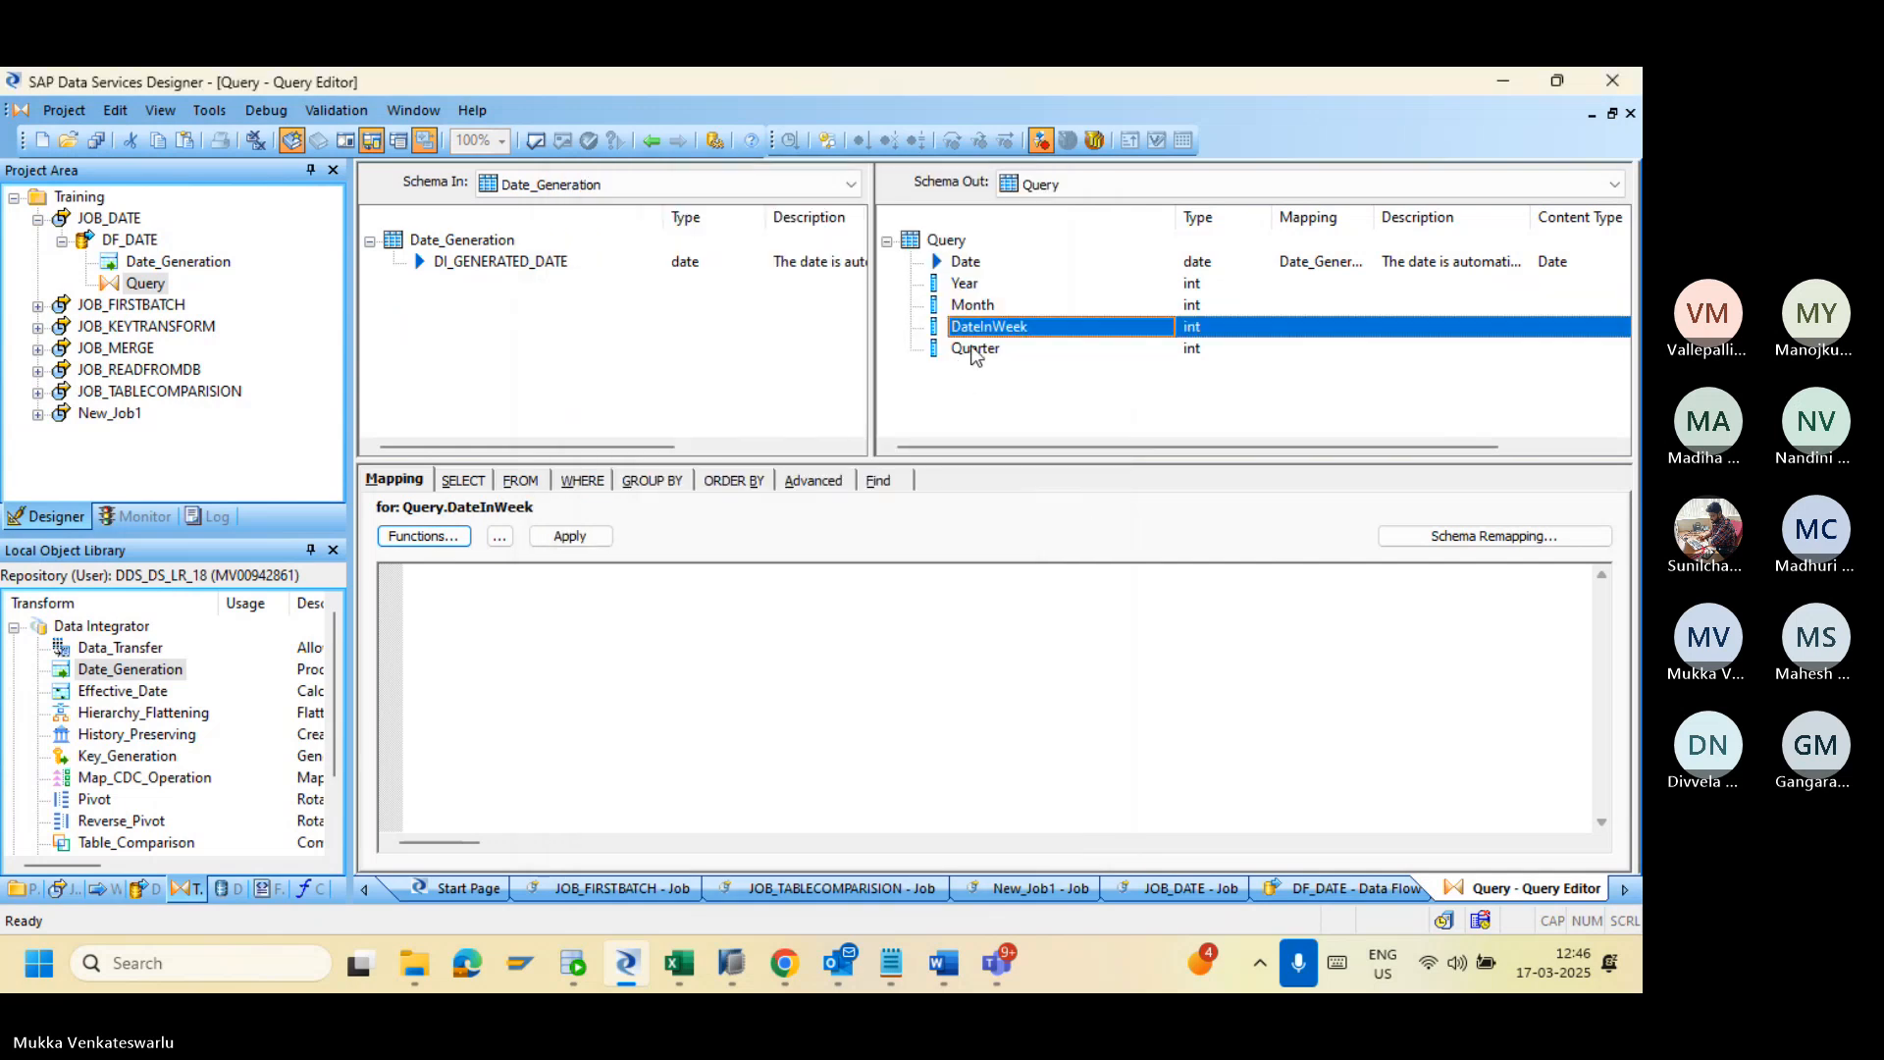
Step: Insert a new int output column named DateInMonth below the Quarter column in the Query output schema
right_click(970, 347)
left_click(1037, 274)
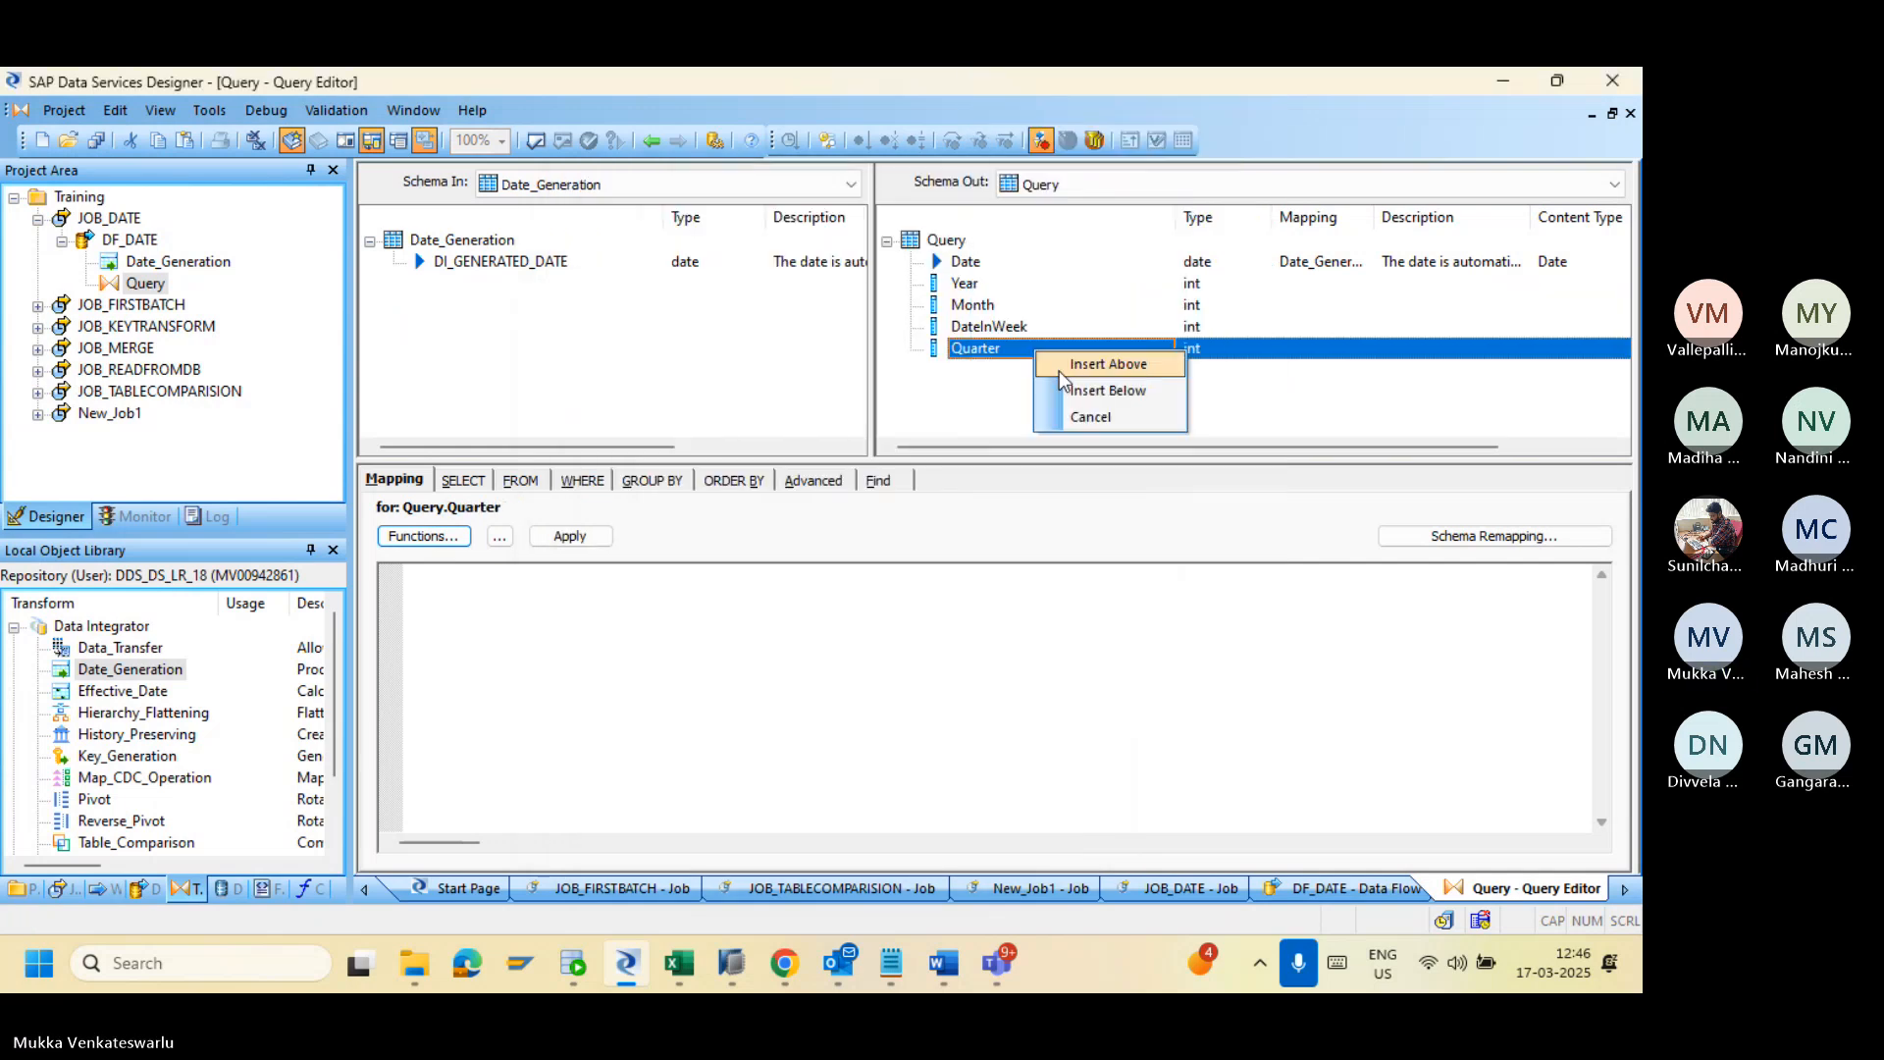
left_click(1087, 391)
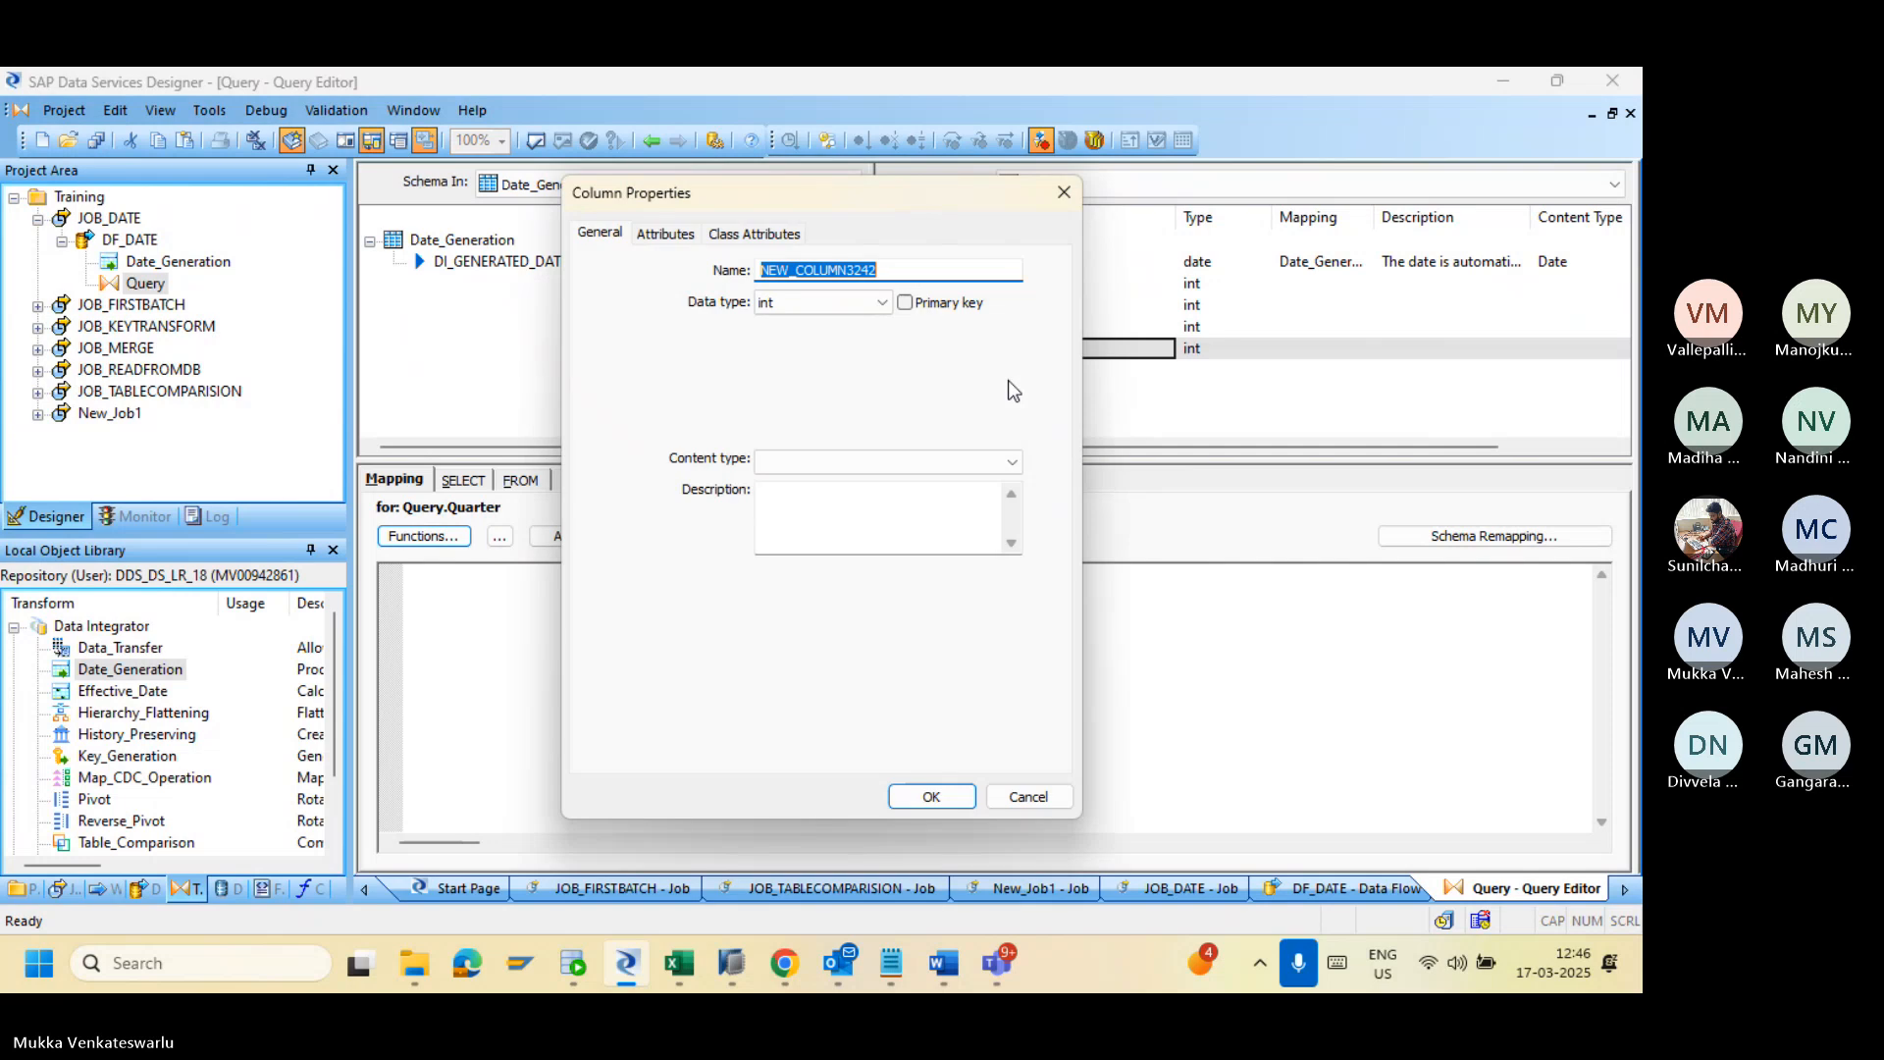
type("Date")
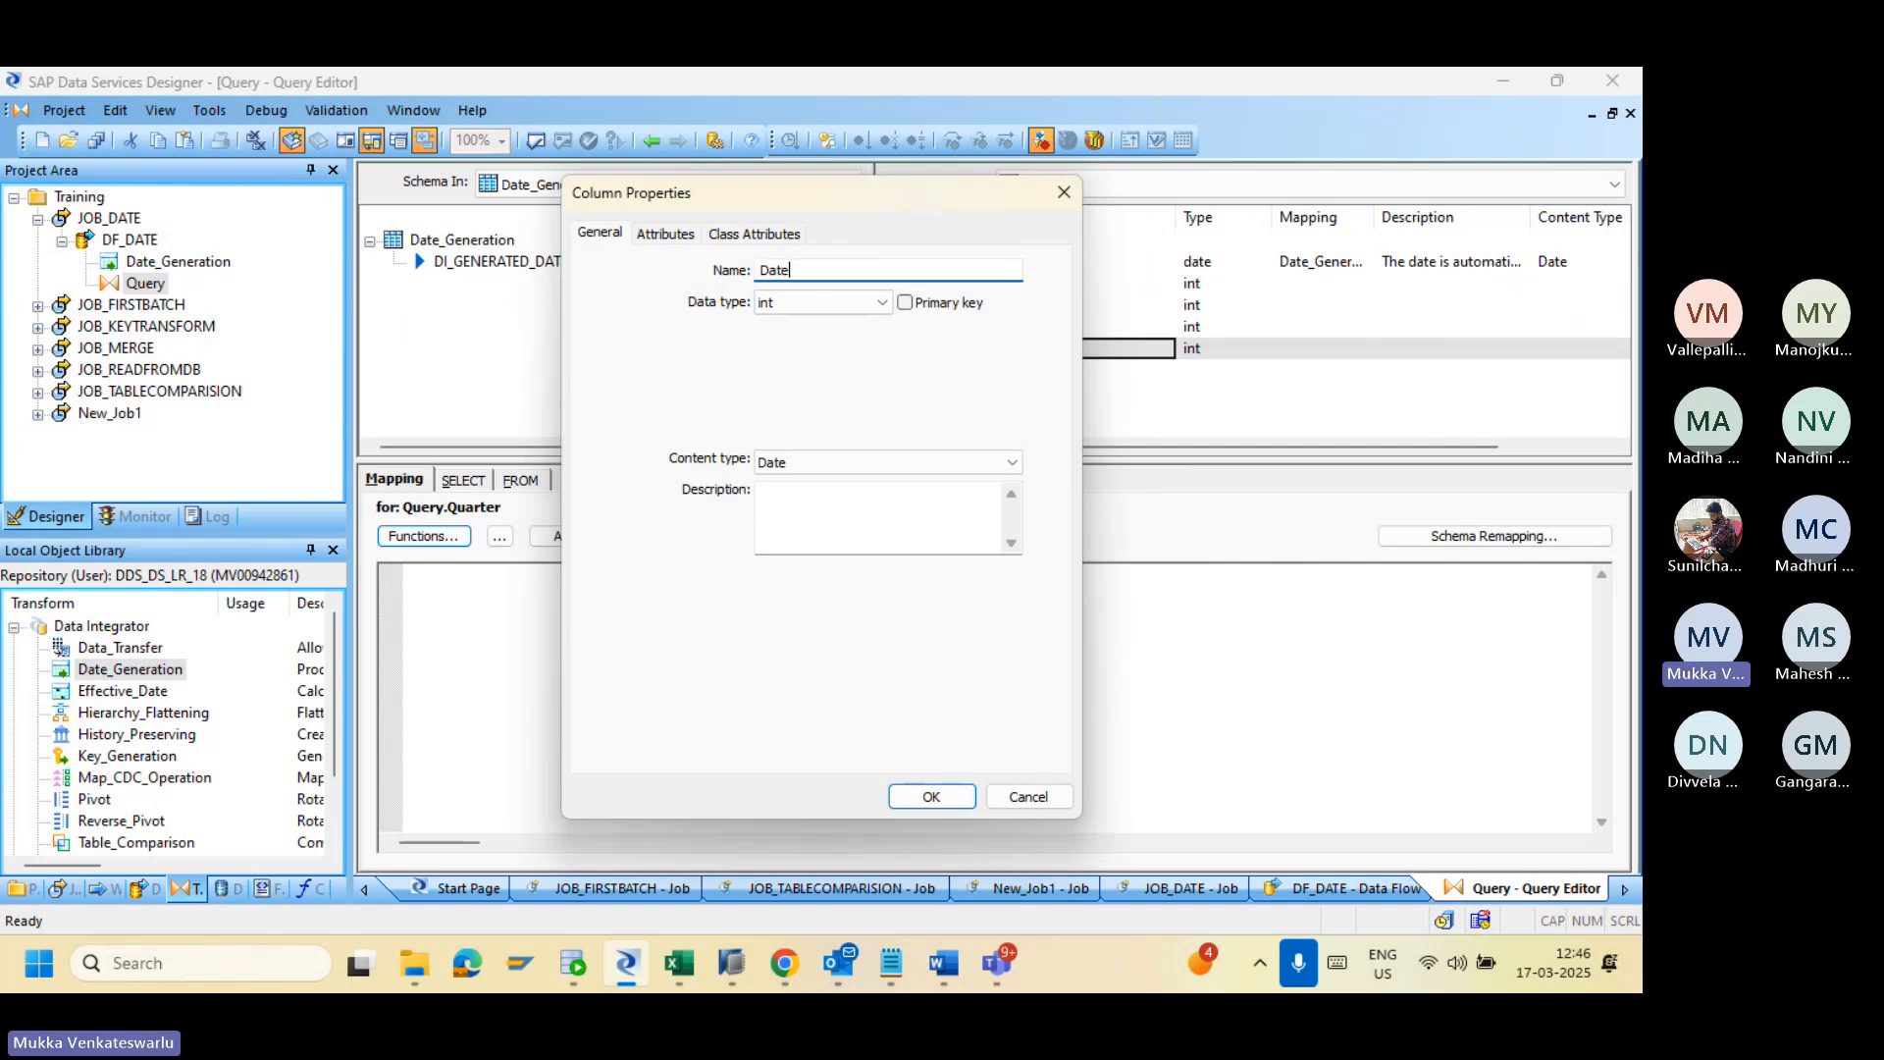
type("InMonth")
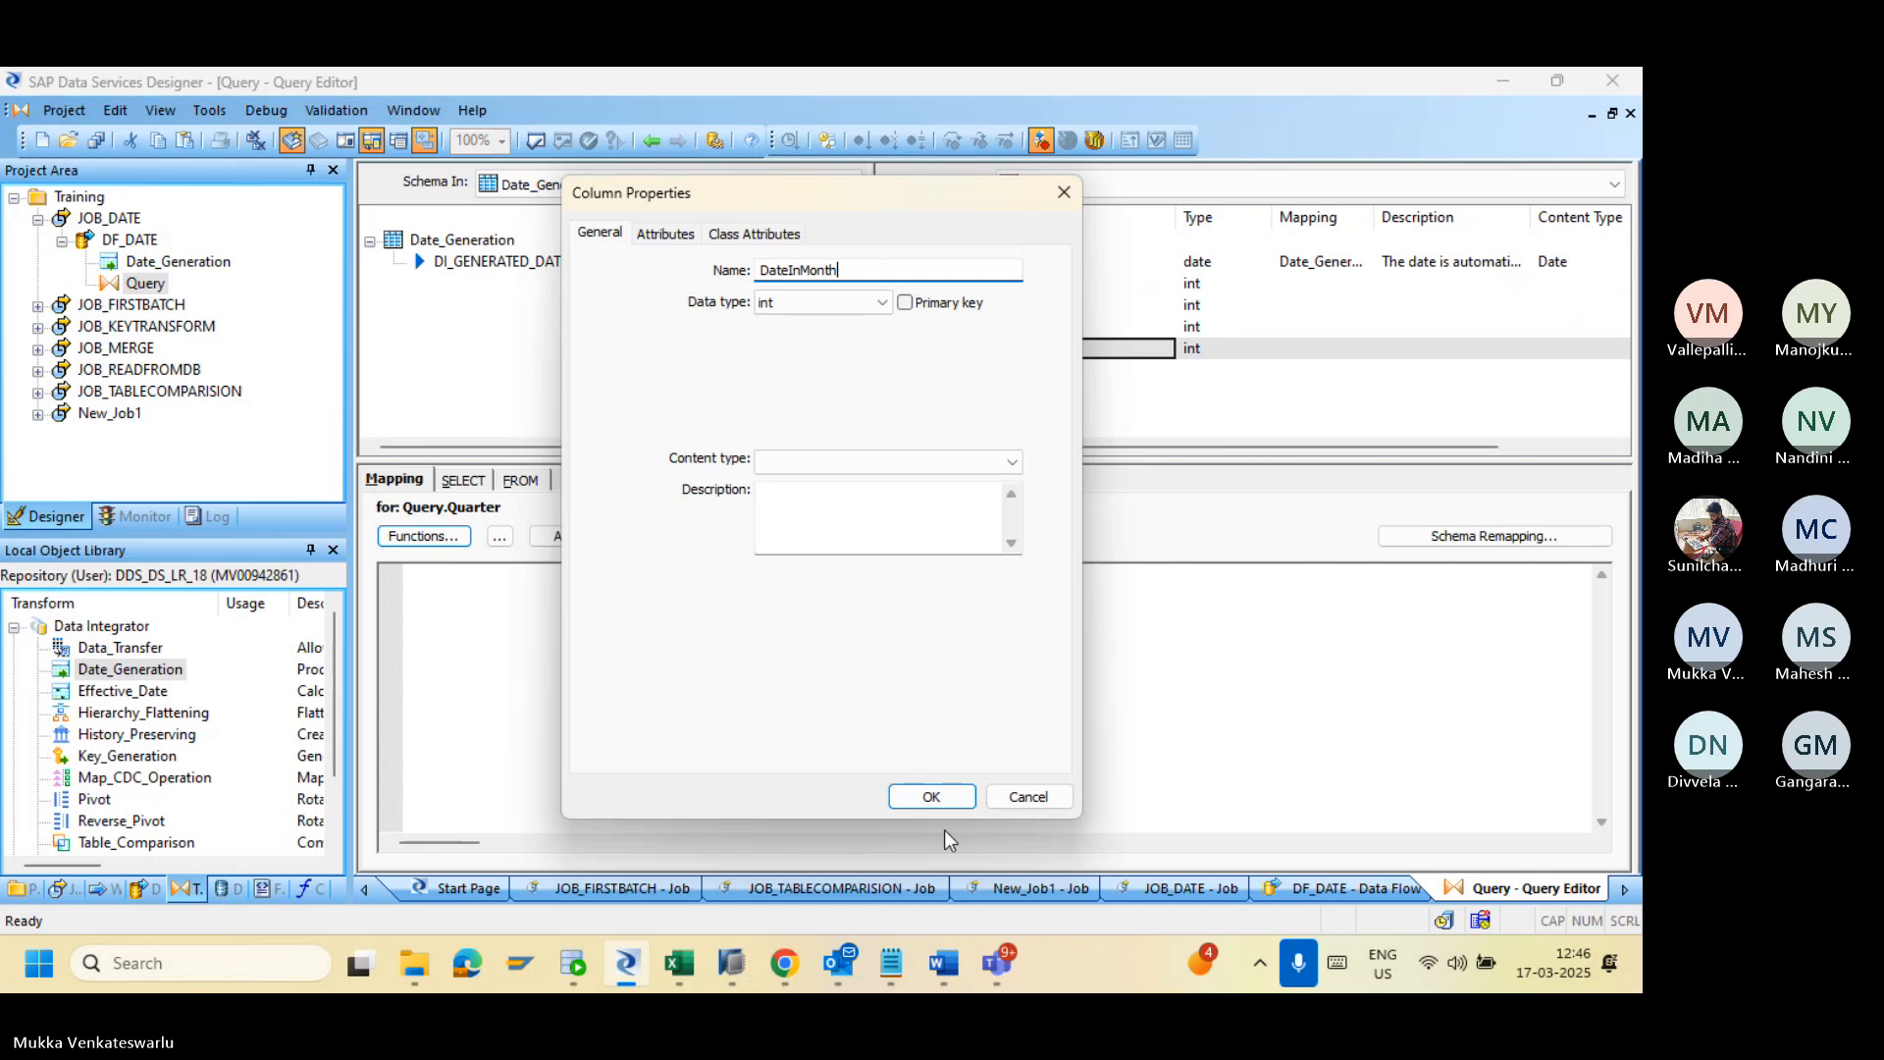
left_click(930, 797)
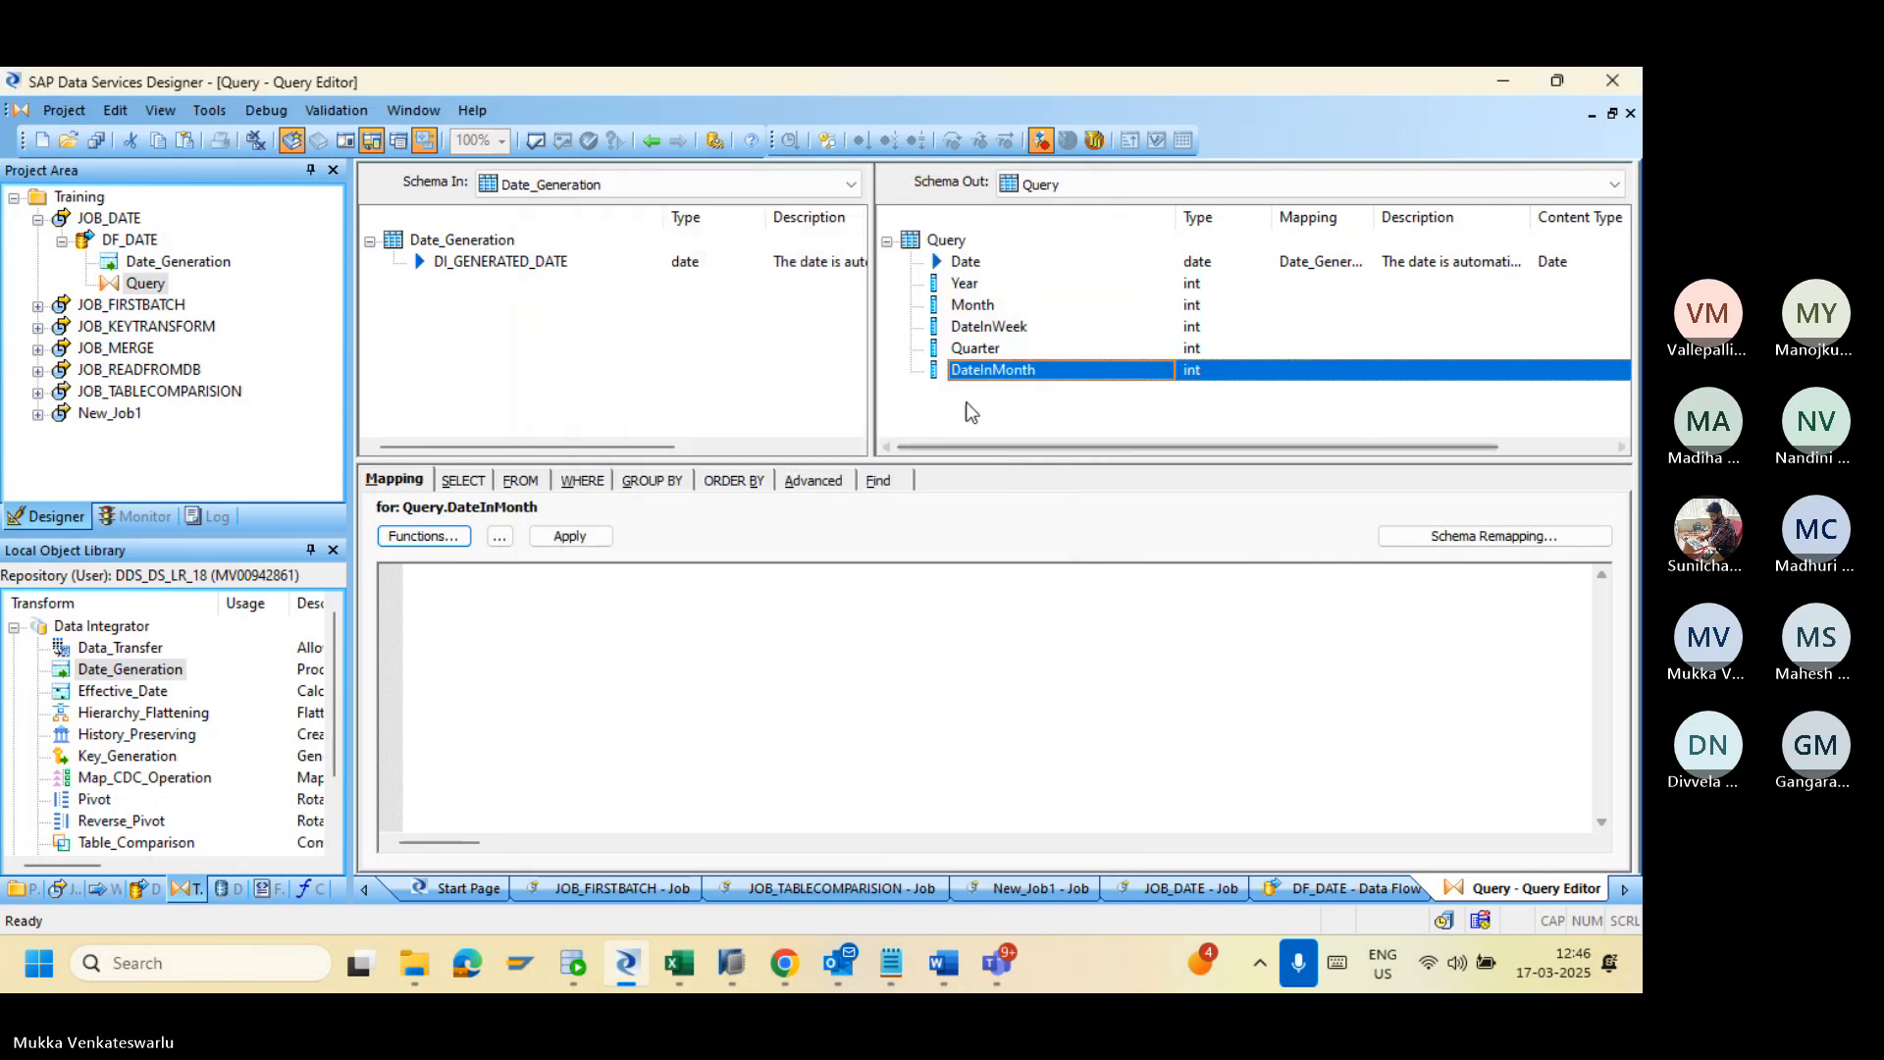
Step: Map the Year output column to year(Date_Generation.DI_GENERATED_DATE) and apply the mapping
left_click(978, 330)
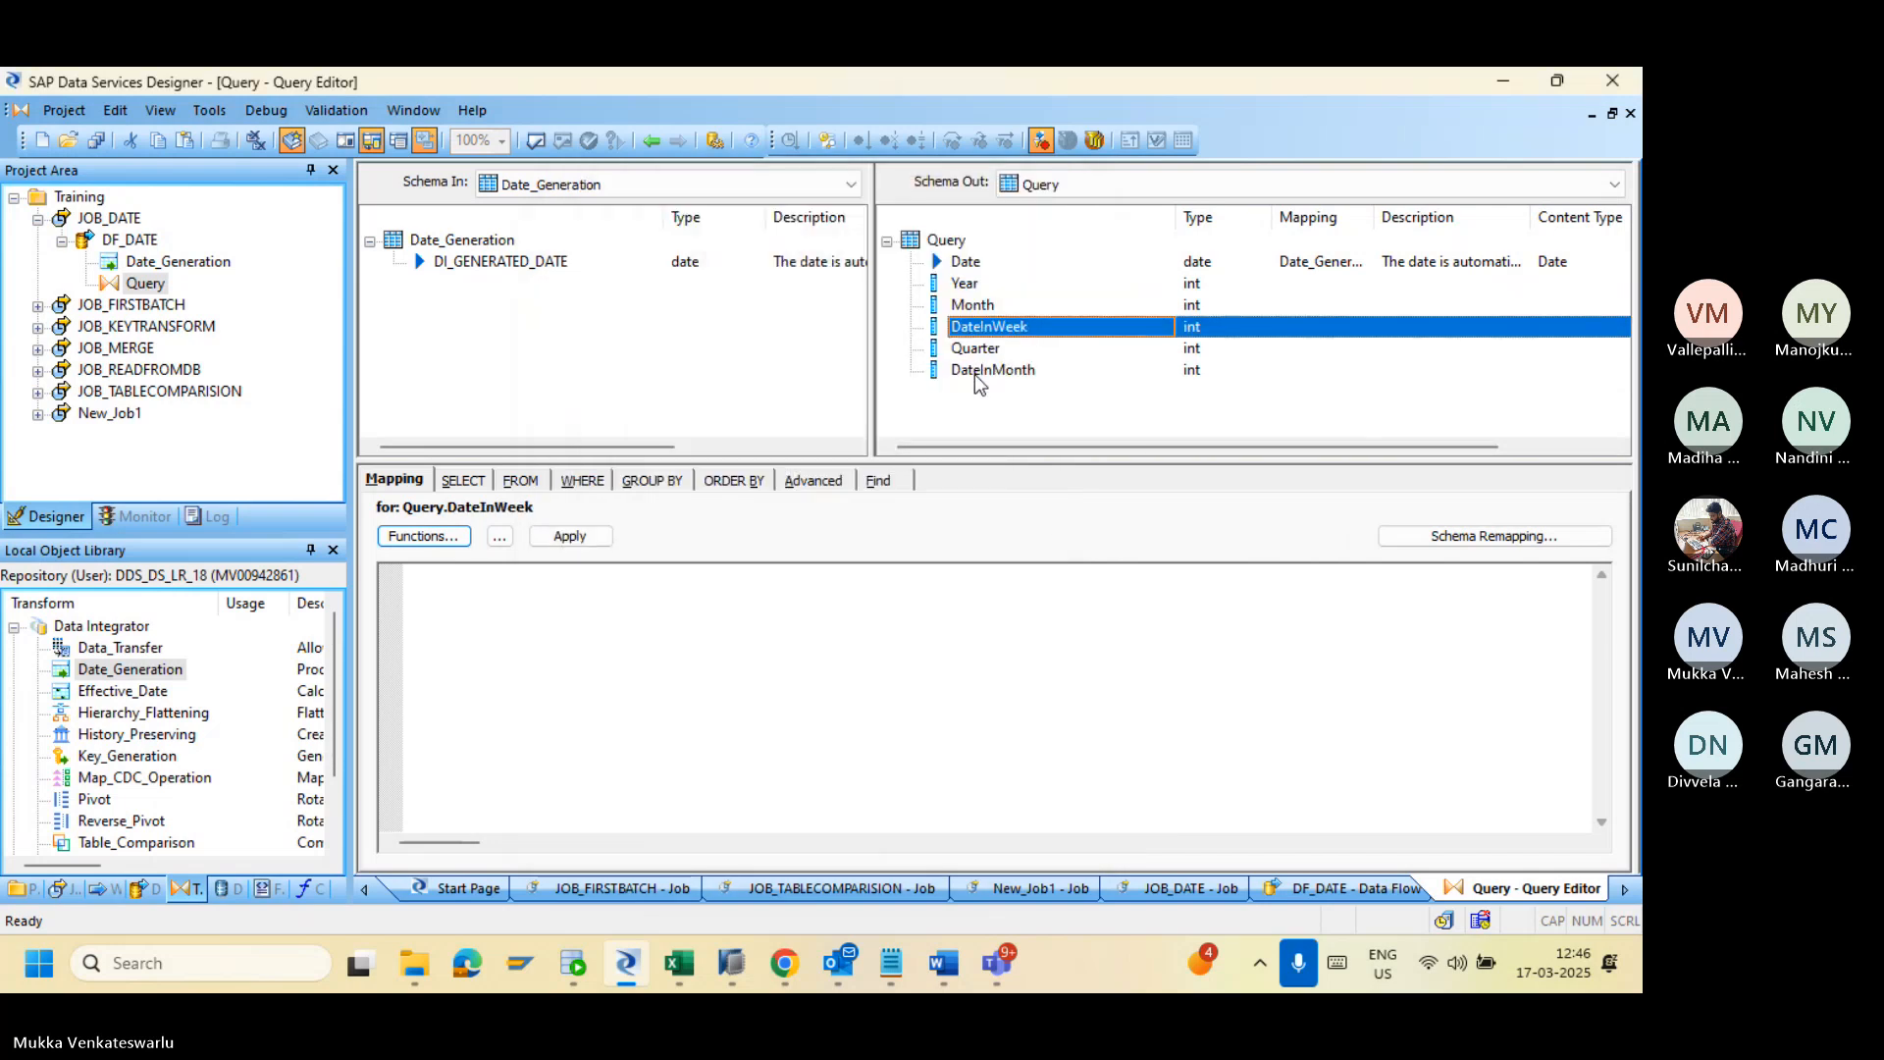
left_click(971, 284)
left_click(583, 573)
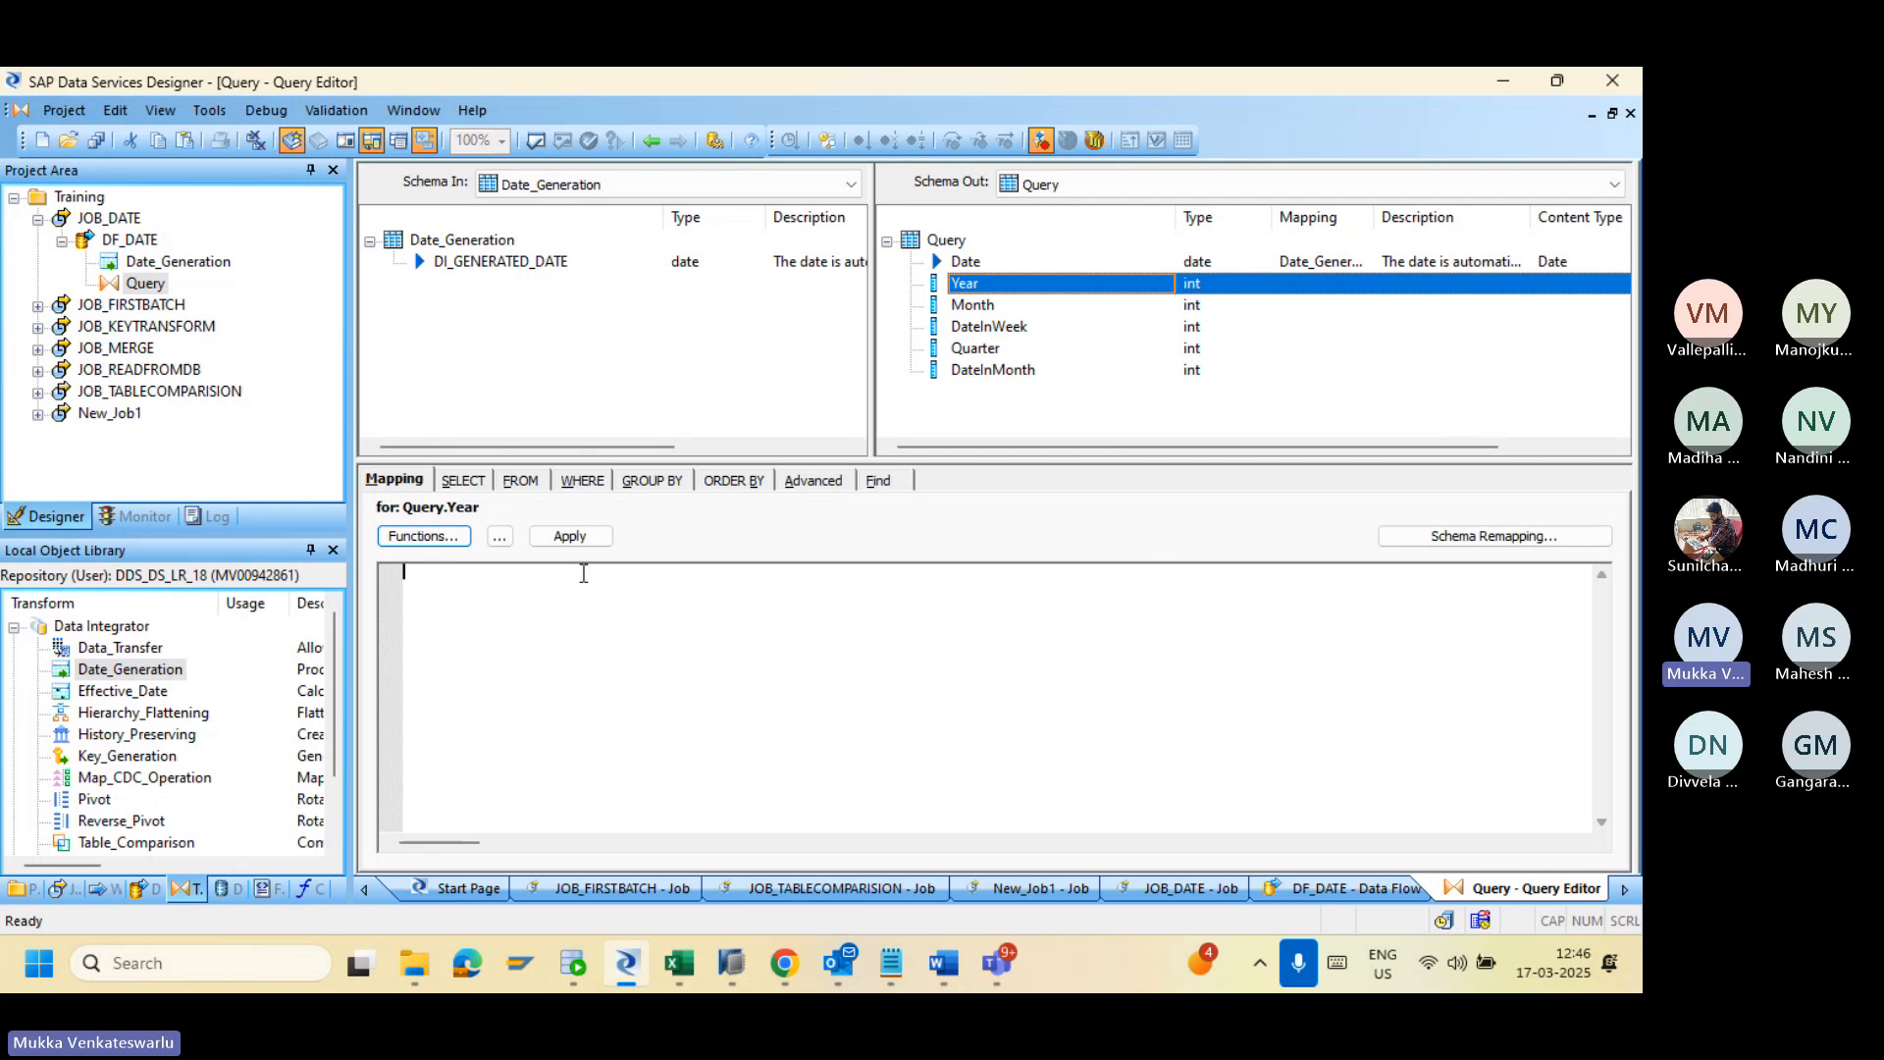
type("year")
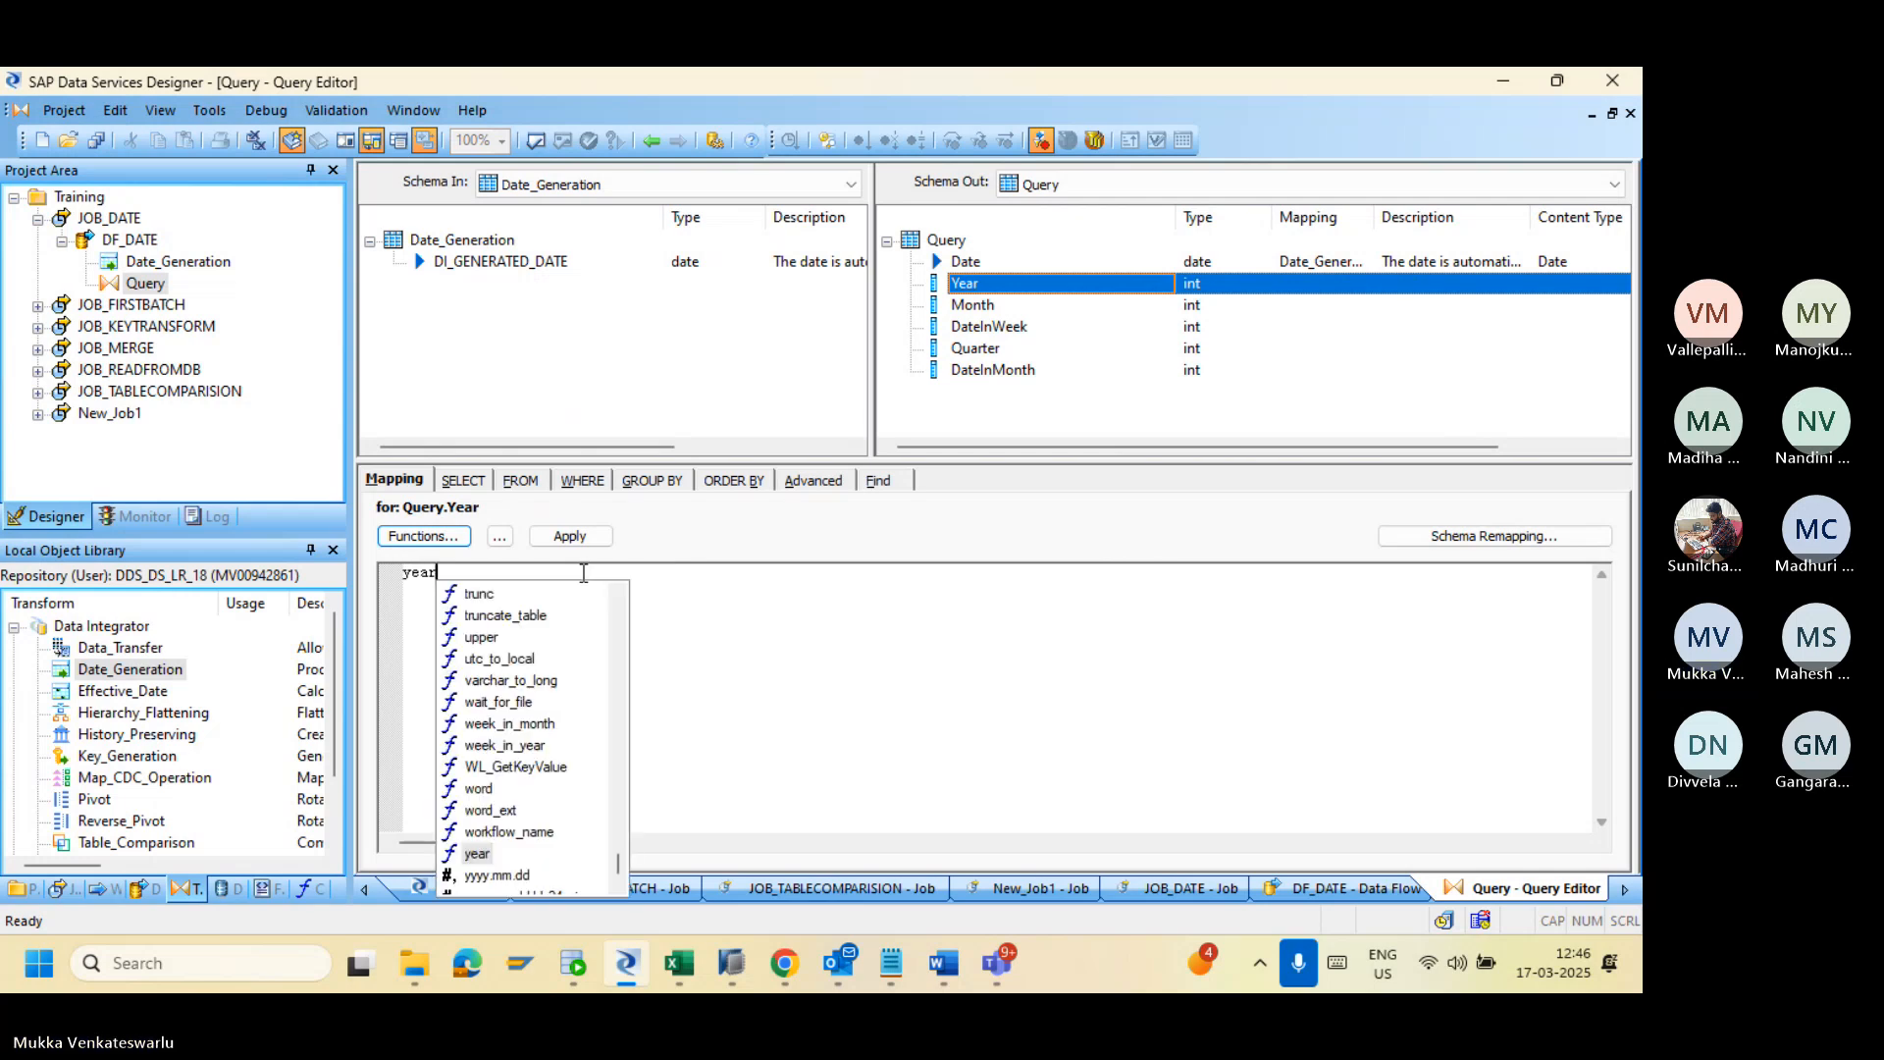
type("(")
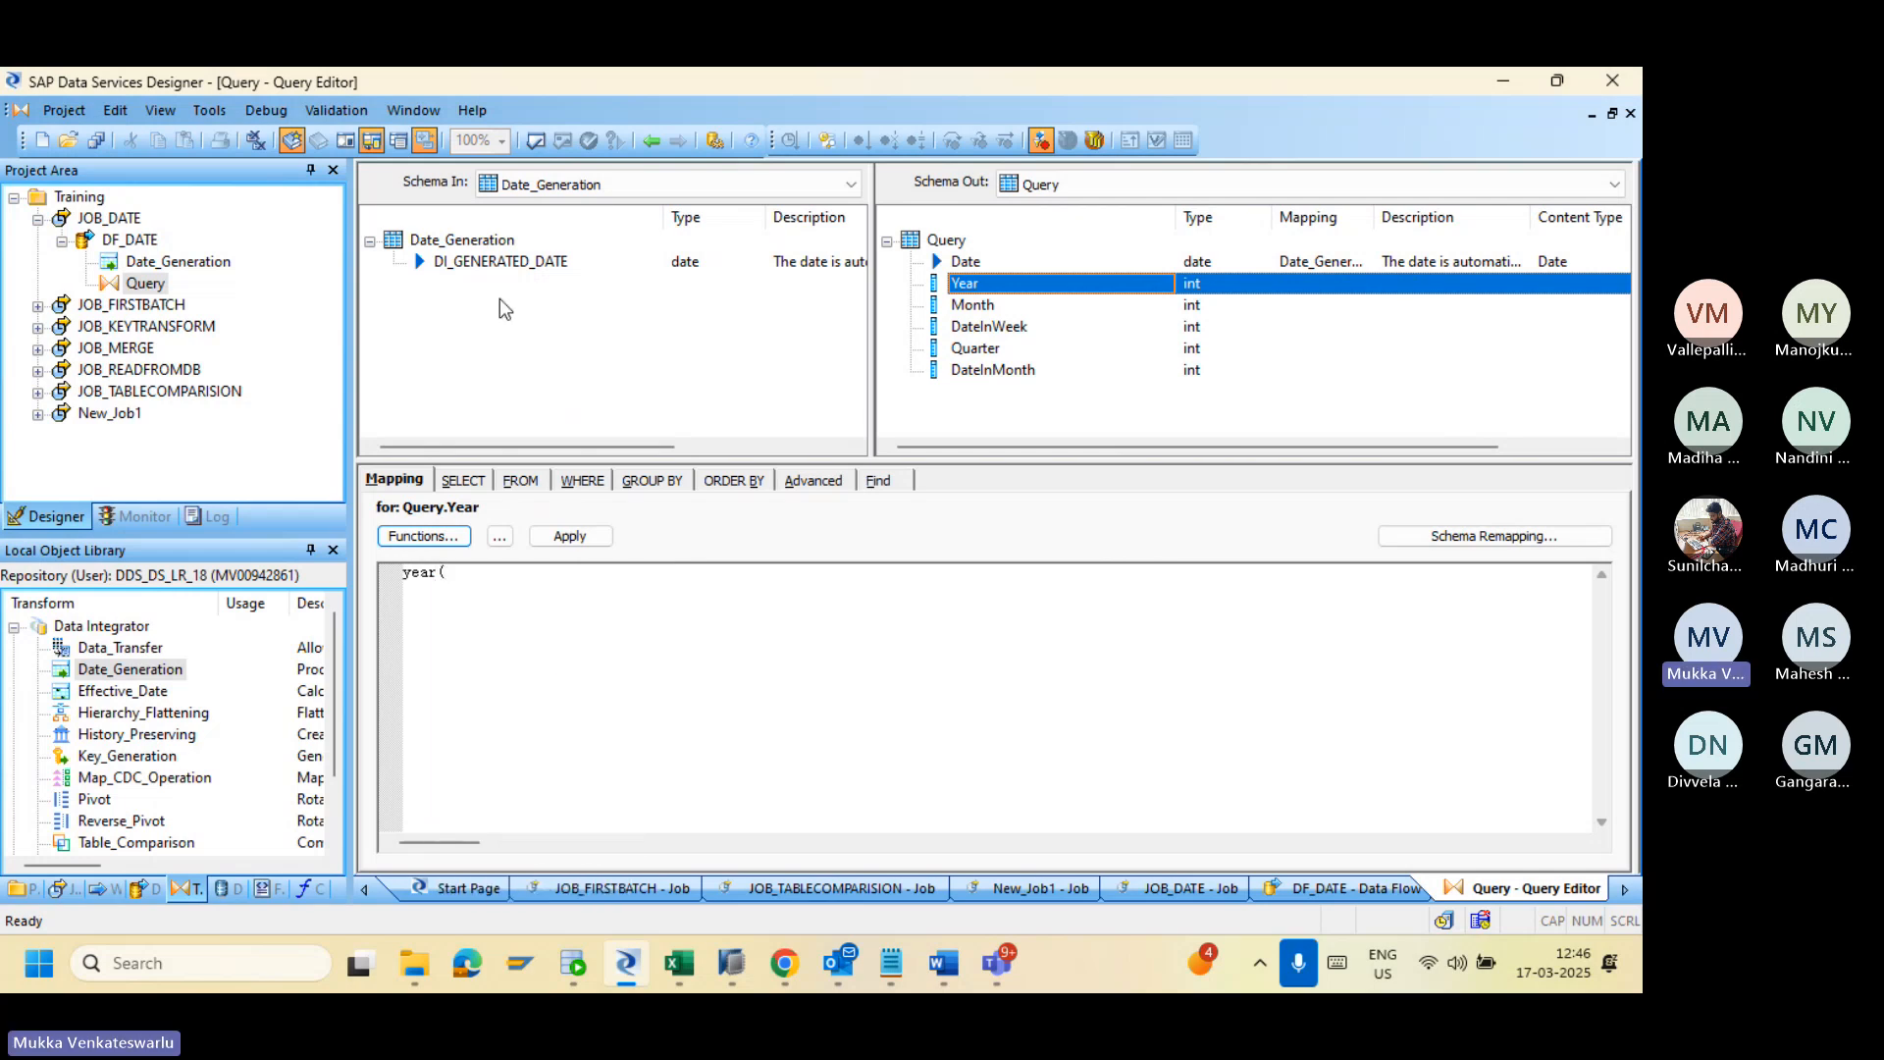
left_click_drag(490, 272, 507, 588)
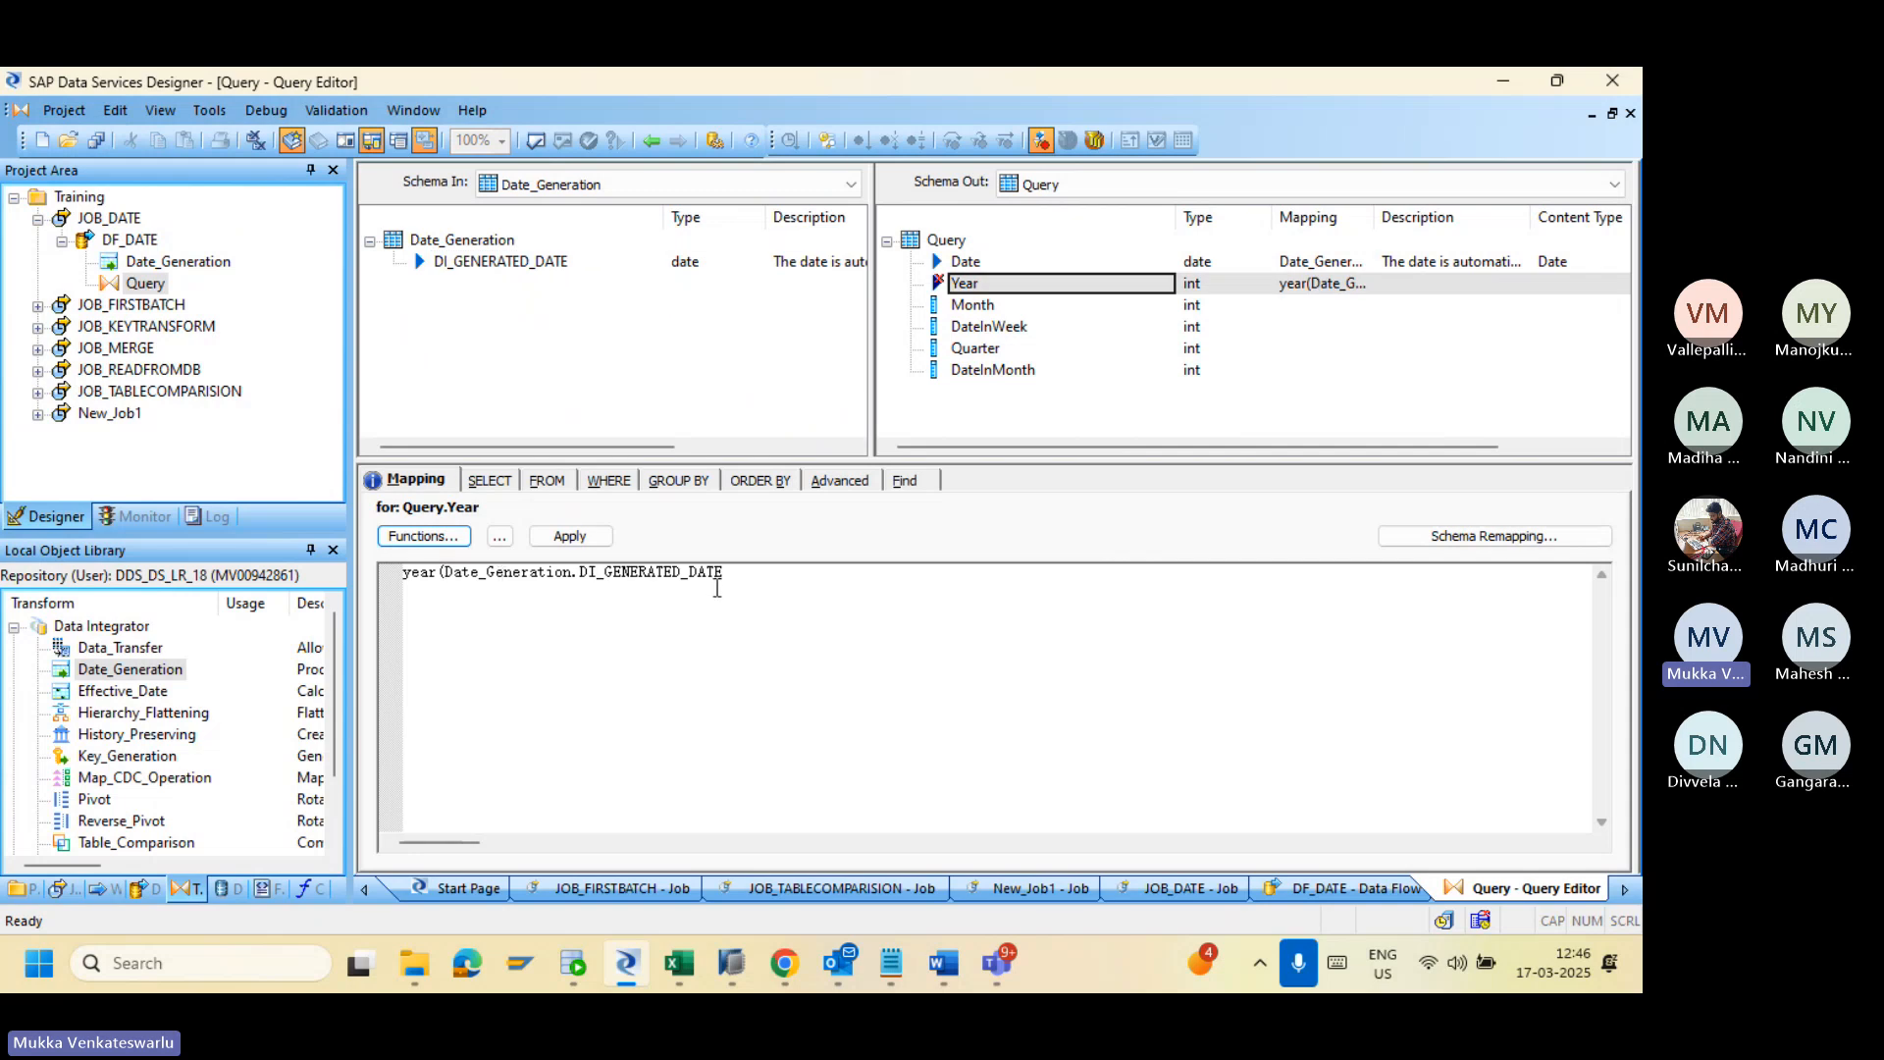
type(")")
left_click(574, 538)
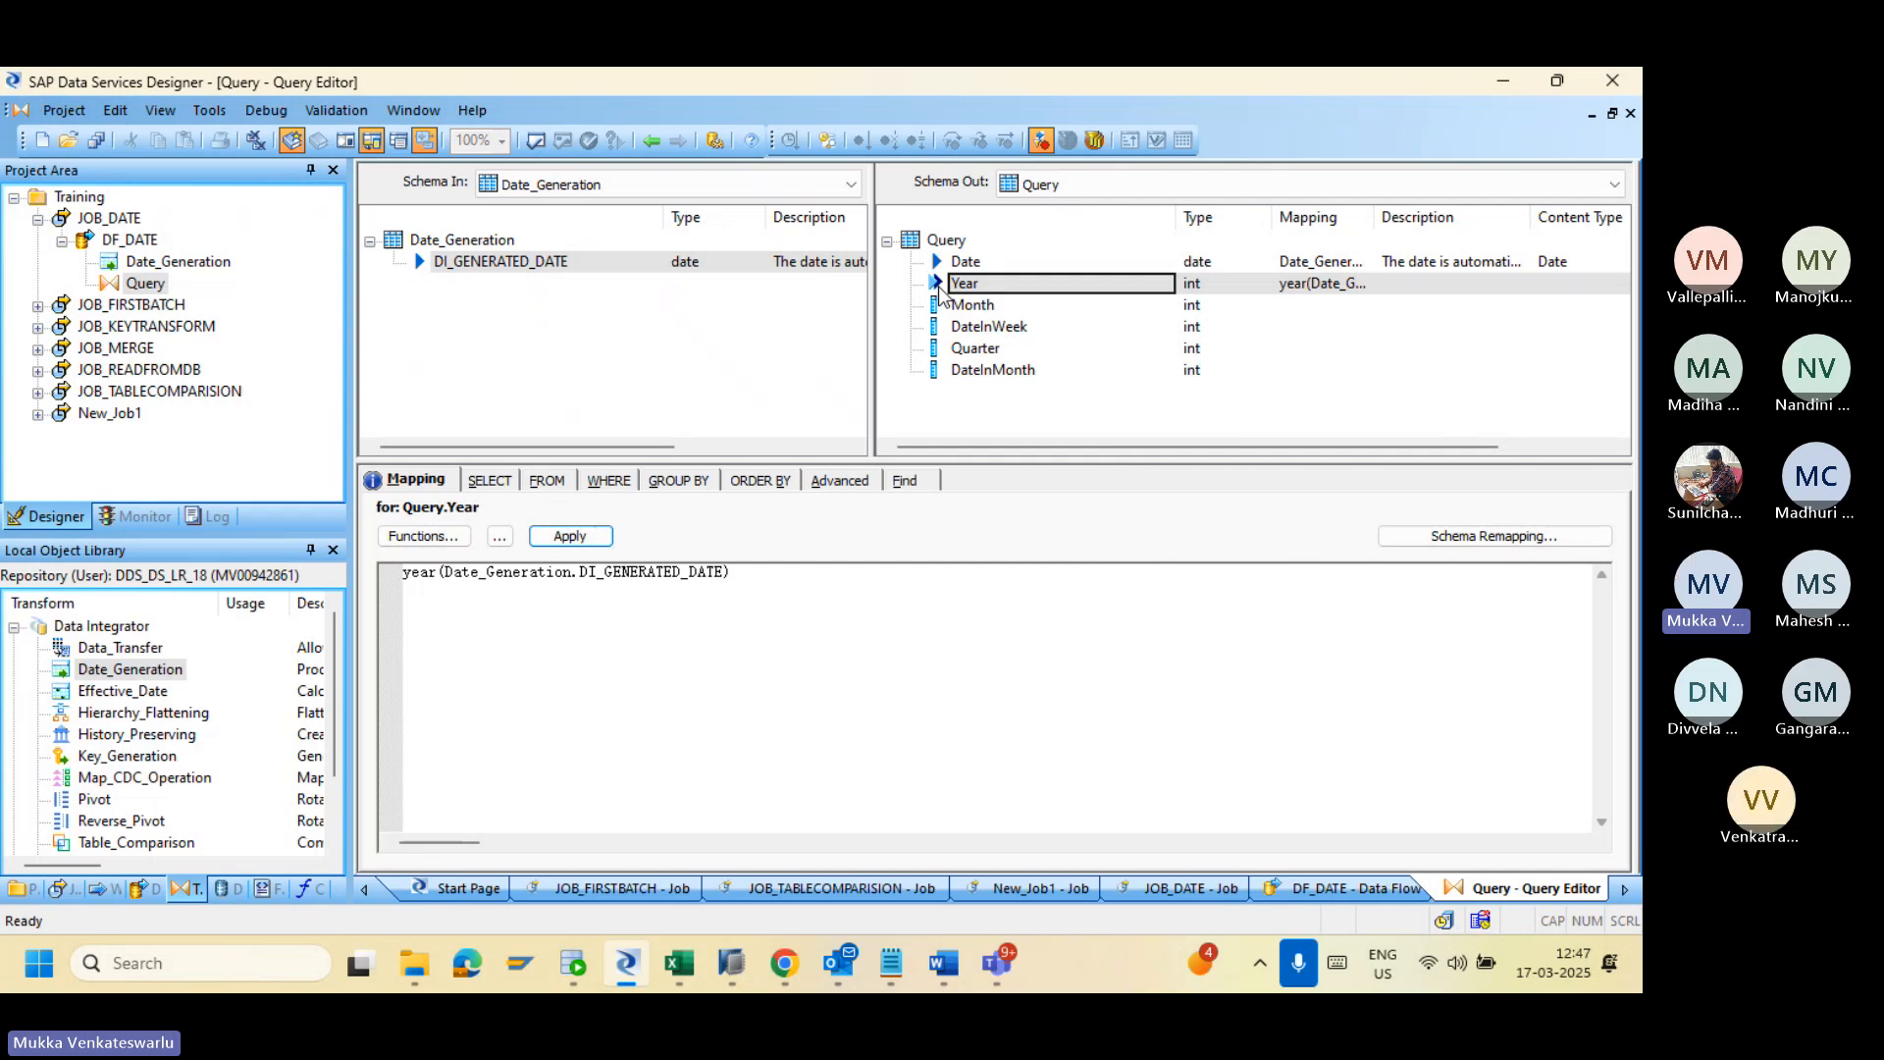
Step: Map the Month output column to month(Date_Generation.DI_GENERATED_DATE) and apply the mapping
left_click(970, 310)
left_click(579, 578)
type("m")
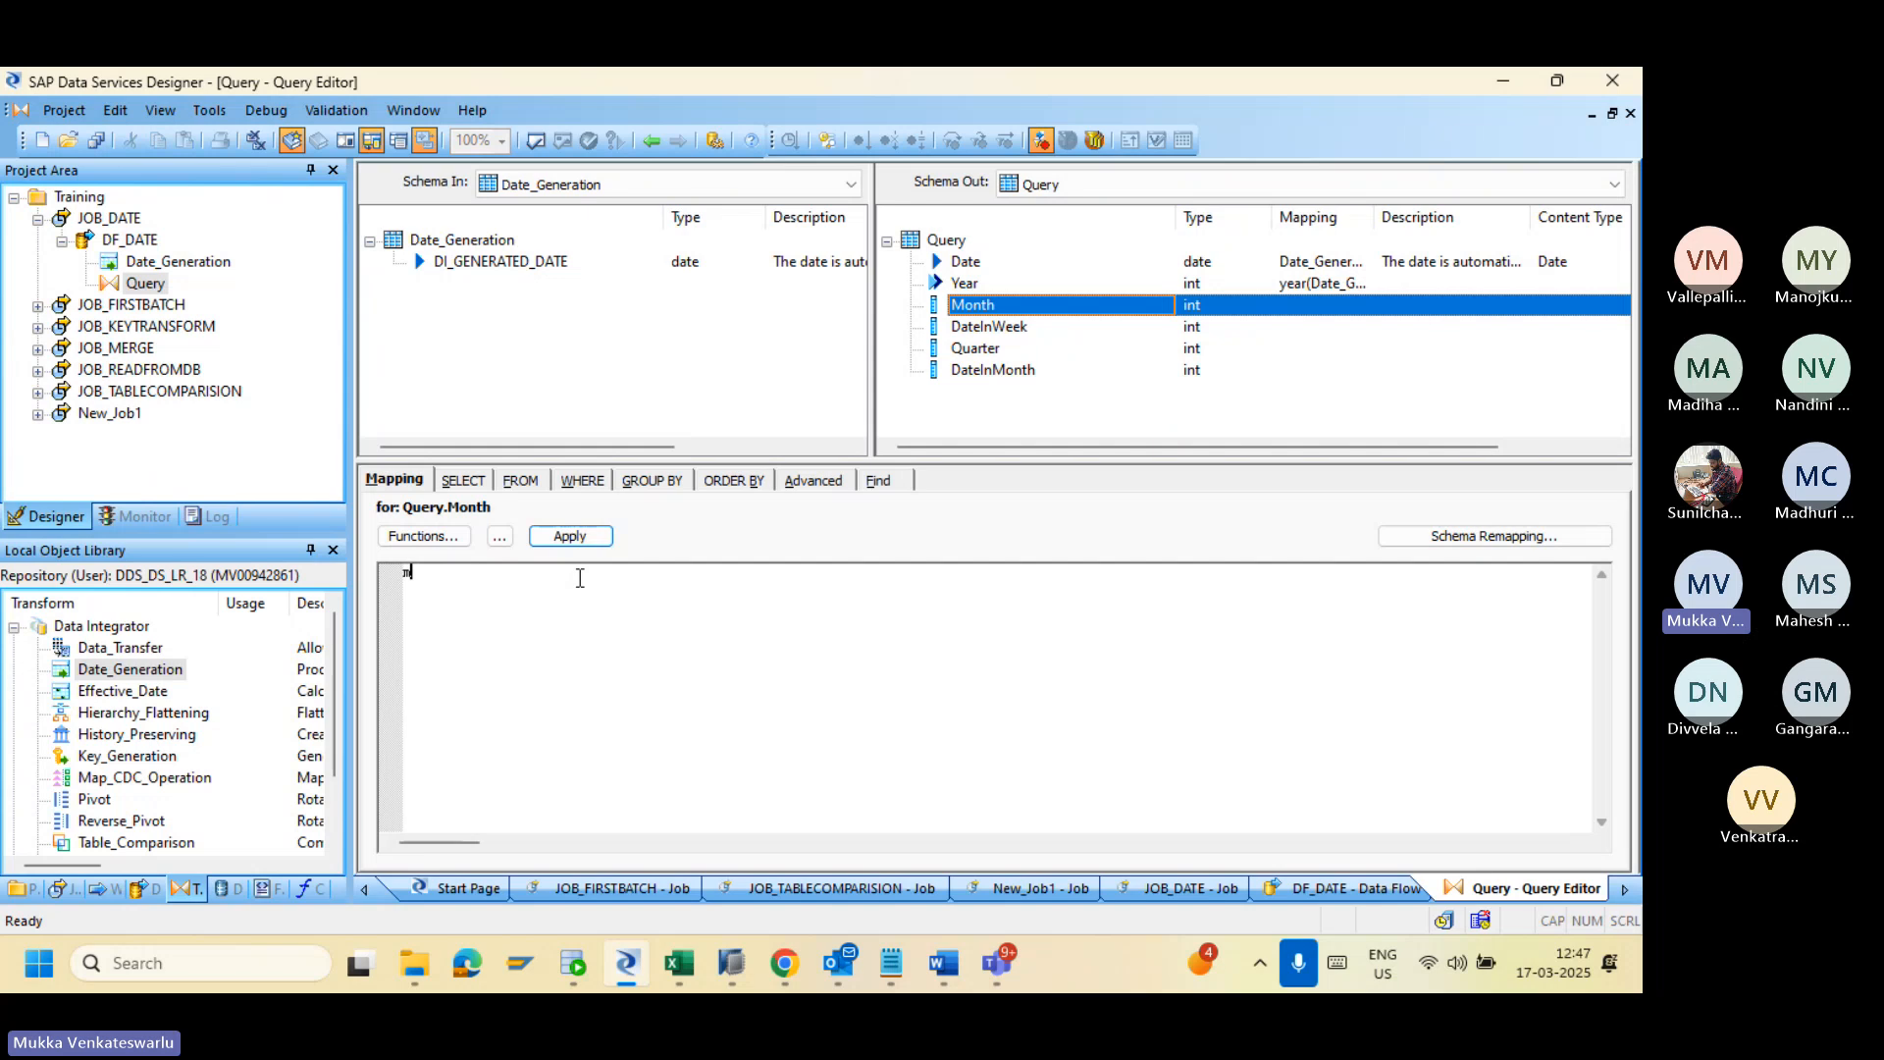
type("onth(")
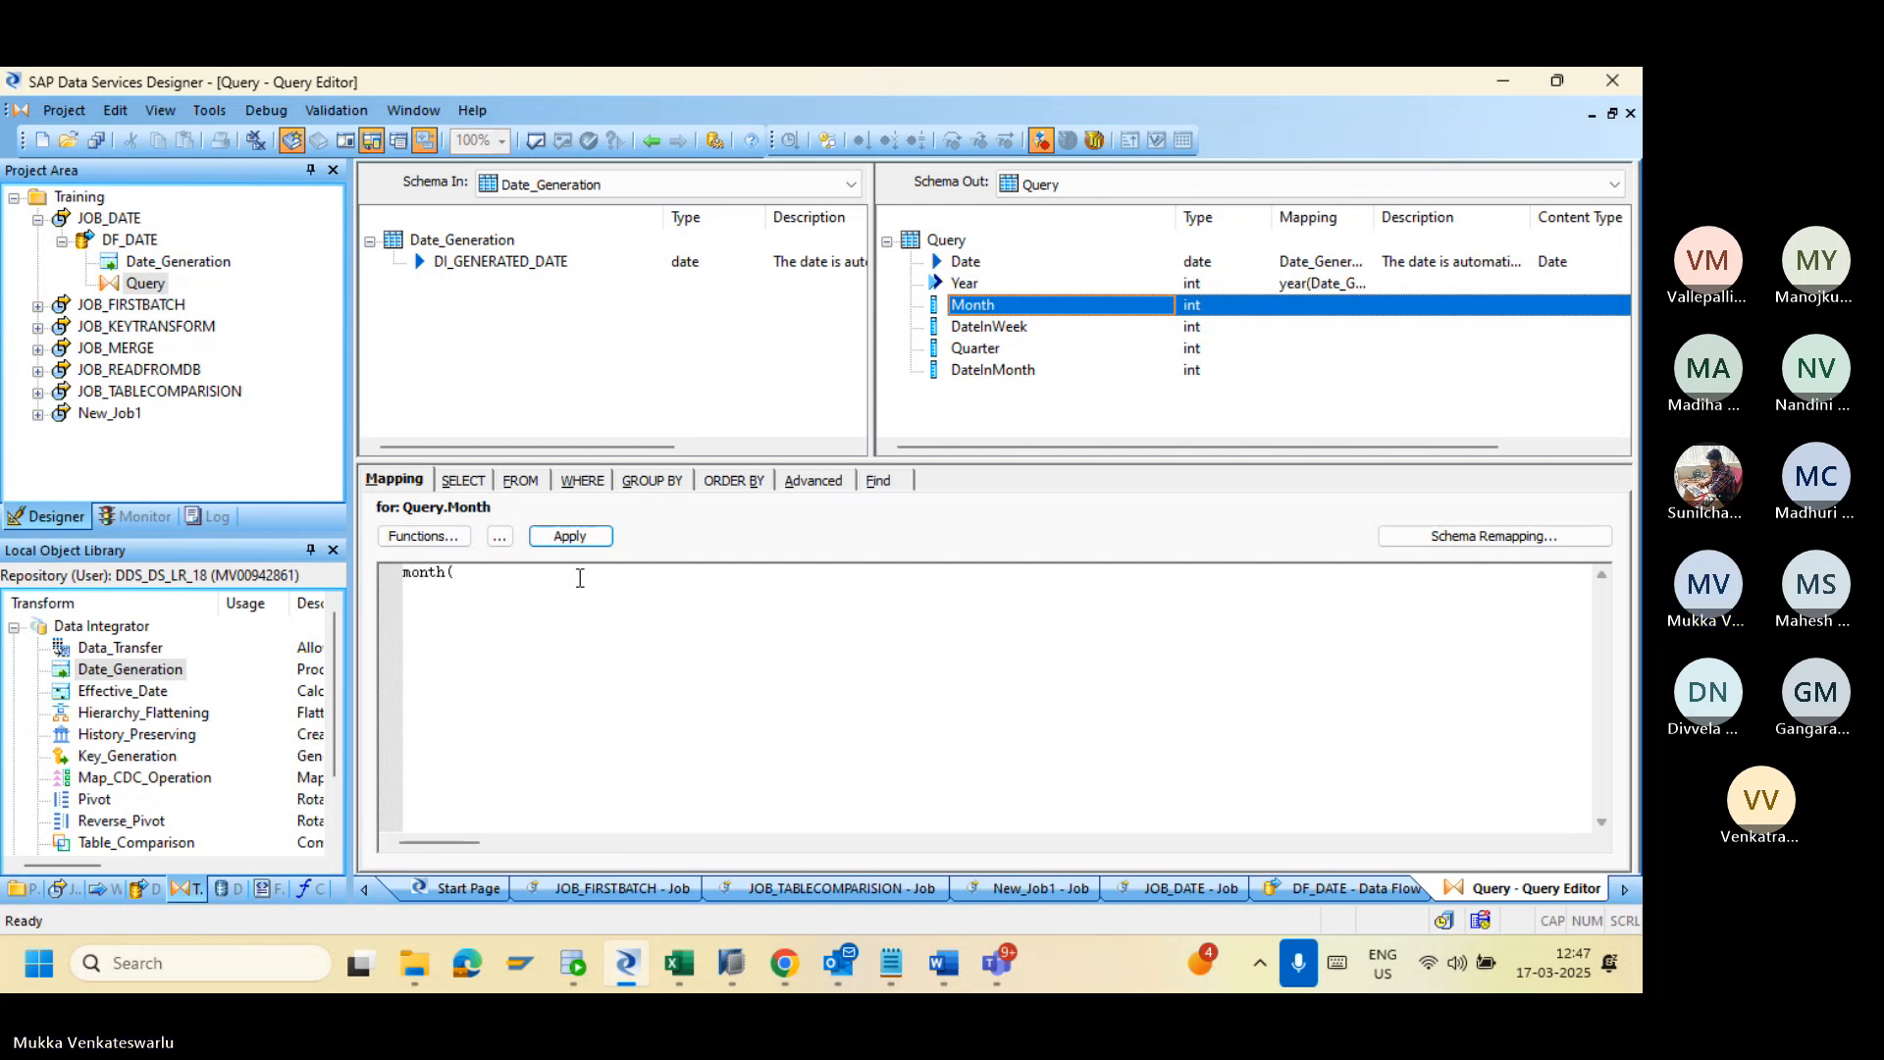
left_click_drag(473, 263, 501, 577)
type(")")
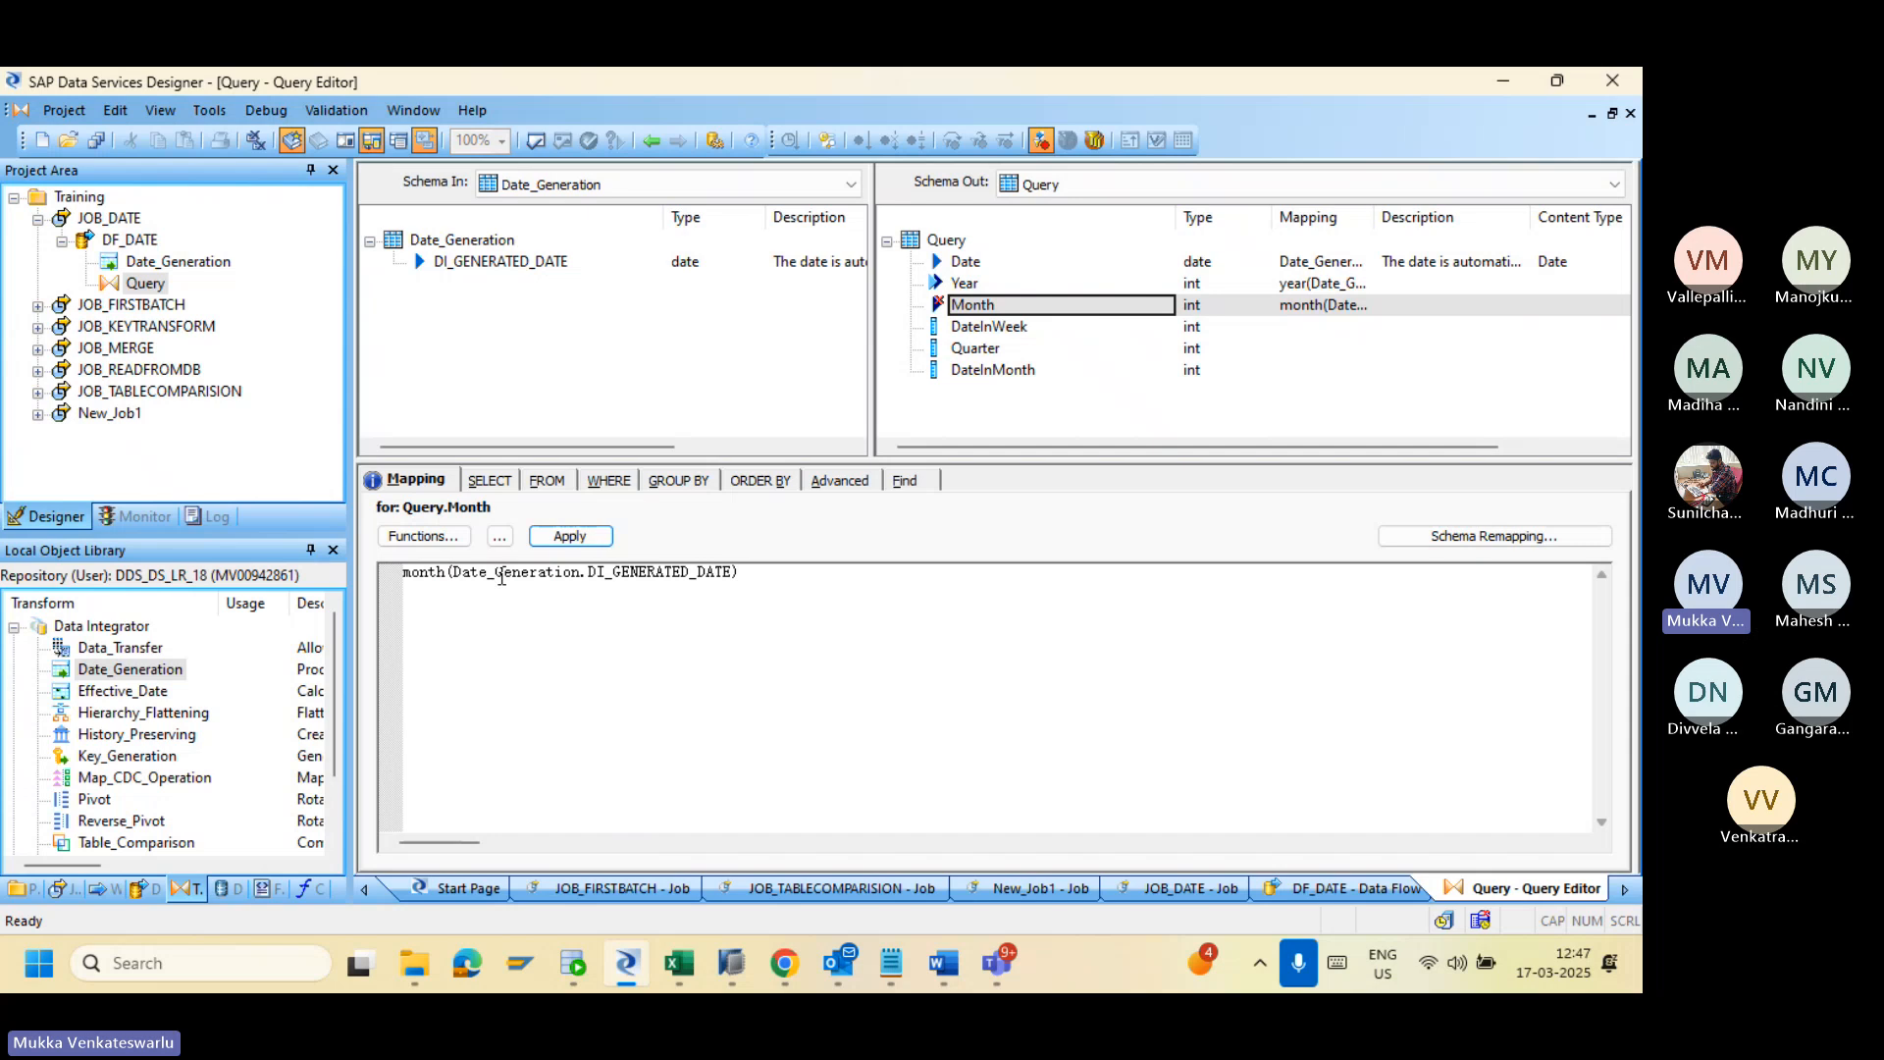
left_click(552, 537)
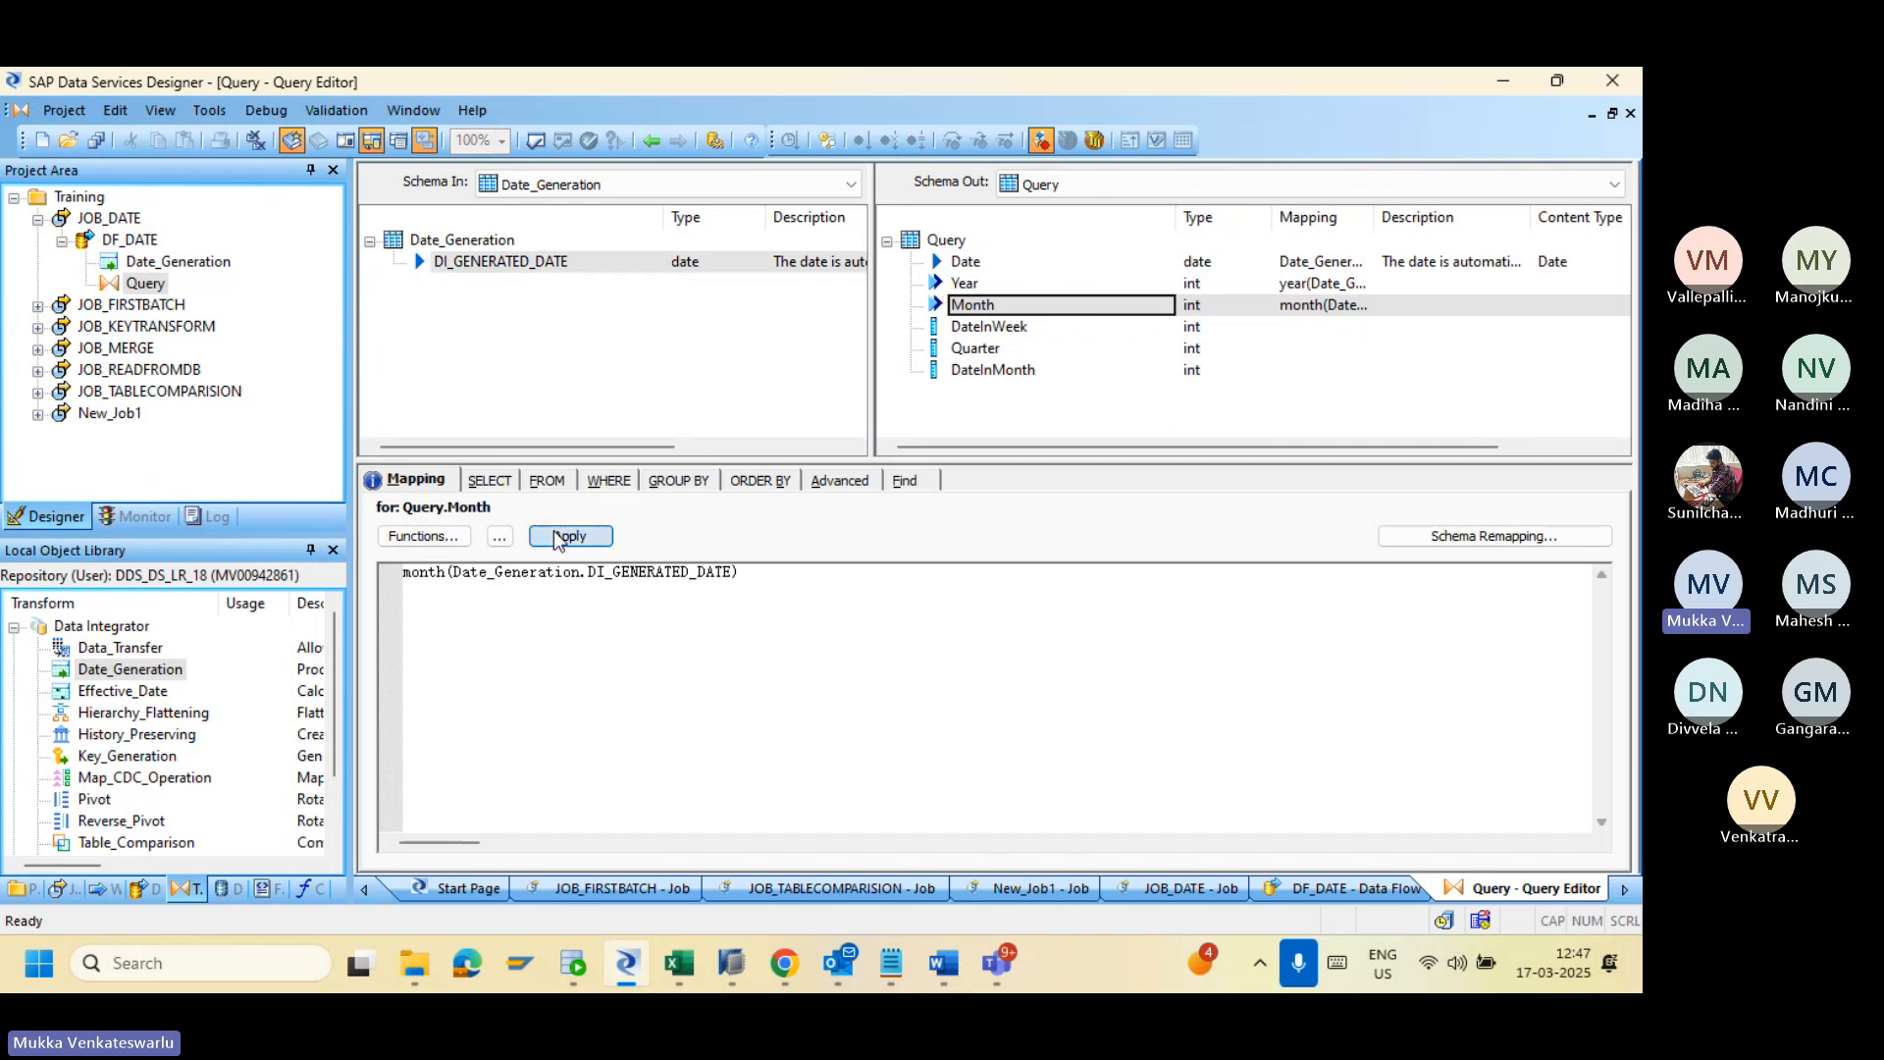
left_click(966, 334)
left_click(650, 579)
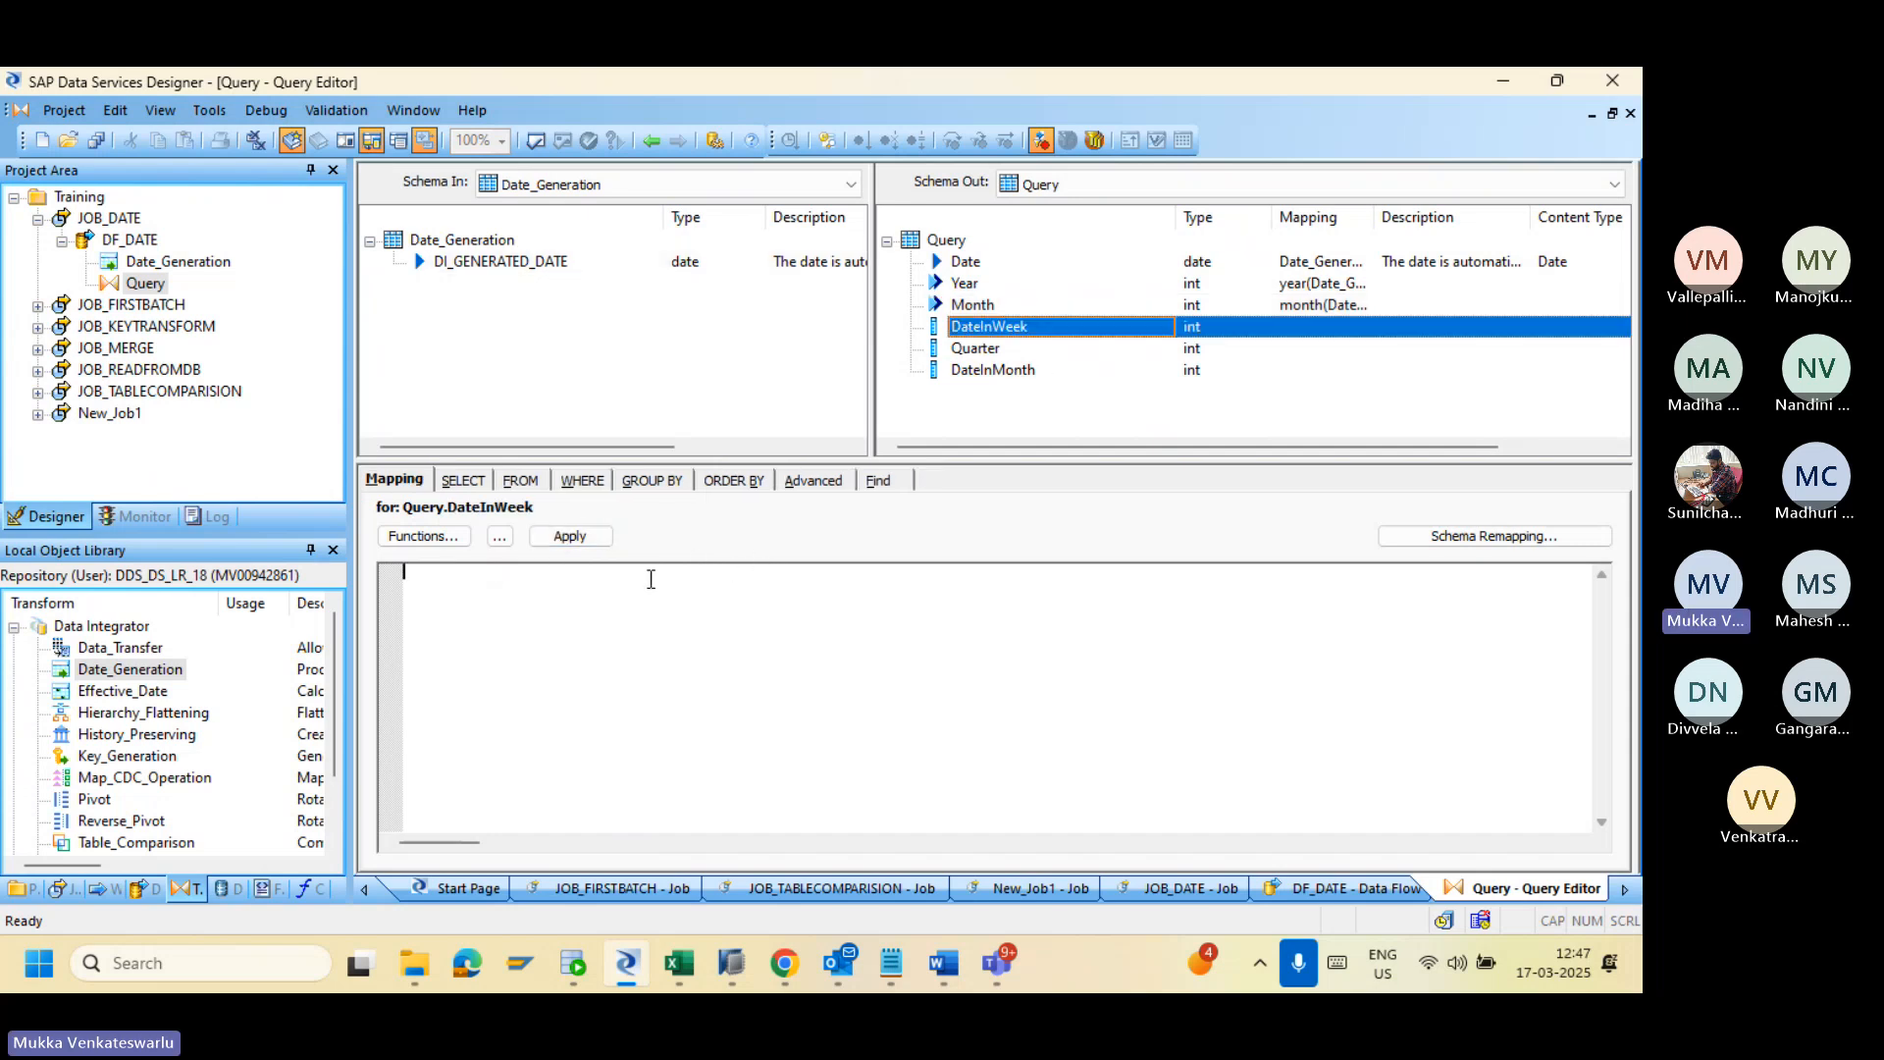
type("date")
key("Escape")
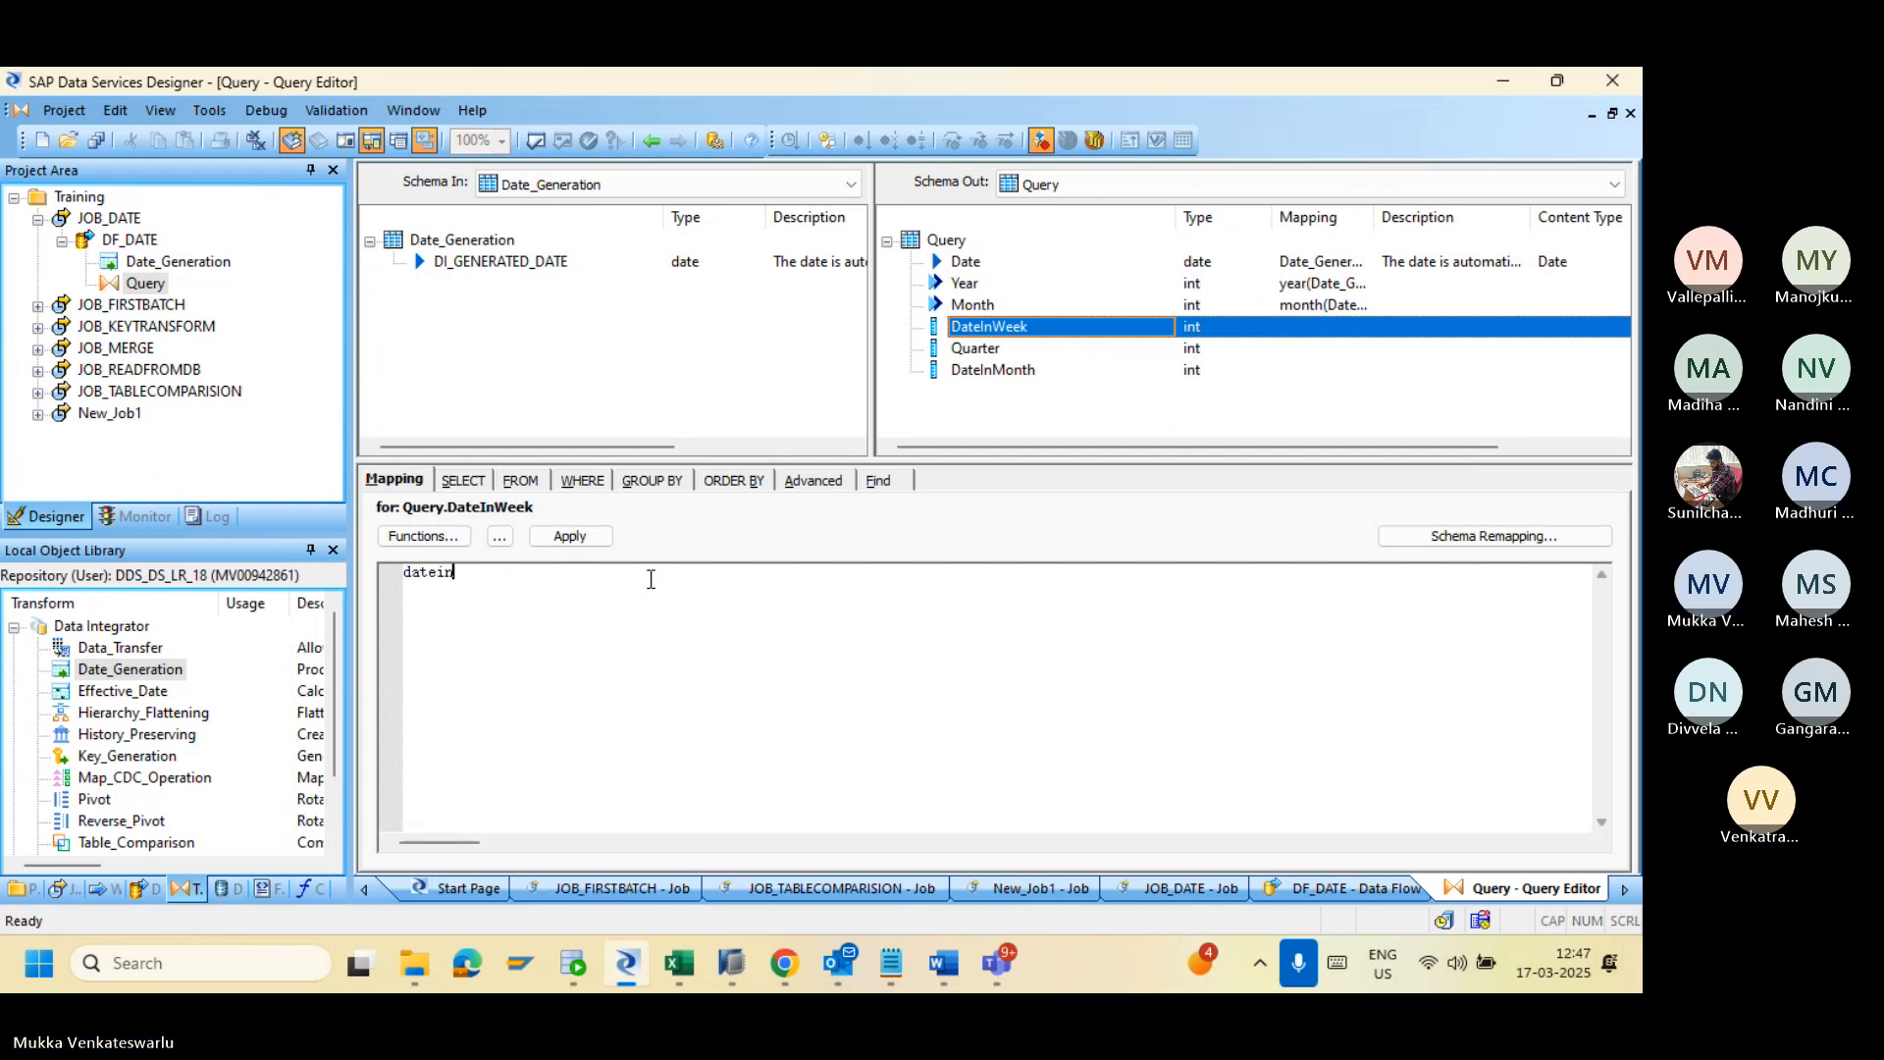
key("BackSpace")
key("BackSpace")
key("BackSpace")
key("BackSpace")
Step: Map the DateInWeek column with the day_in_week date function, using DI_GENERATED_DATE from Date_Generation as the input date
left_click(435, 539)
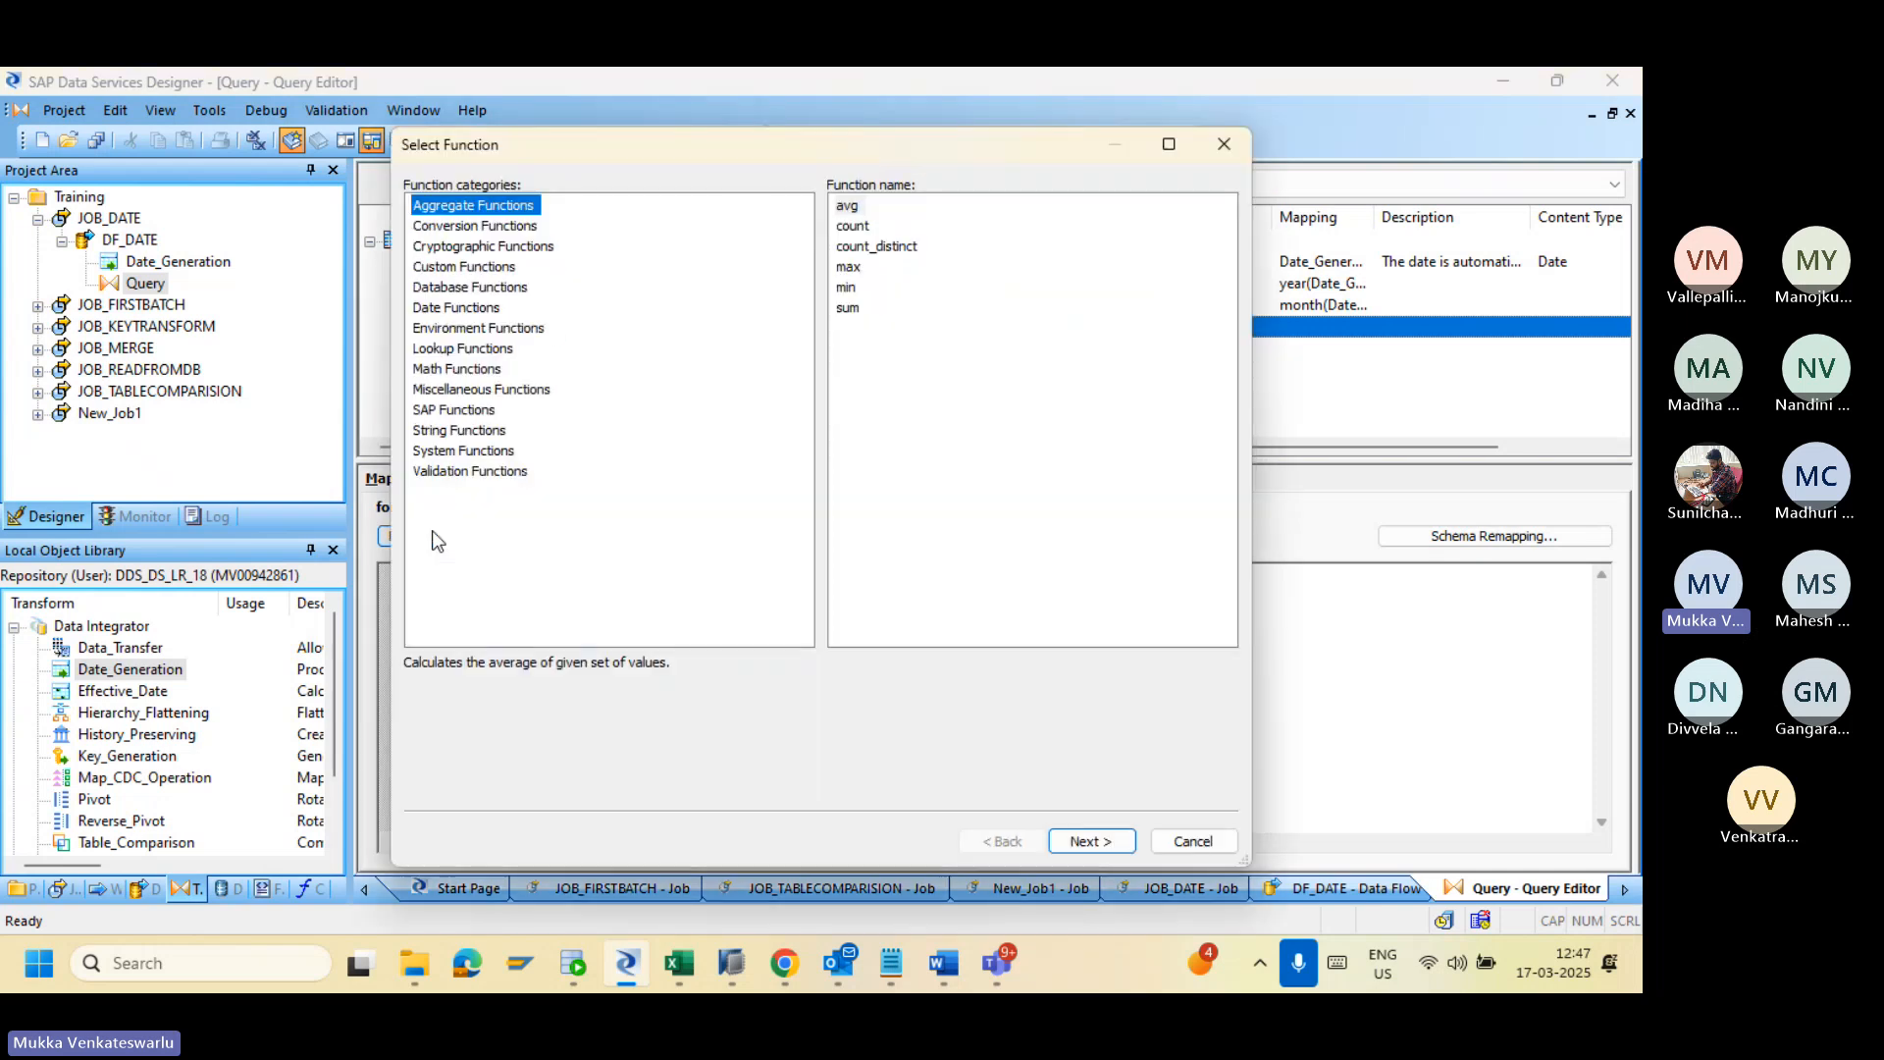
left_click(445, 309)
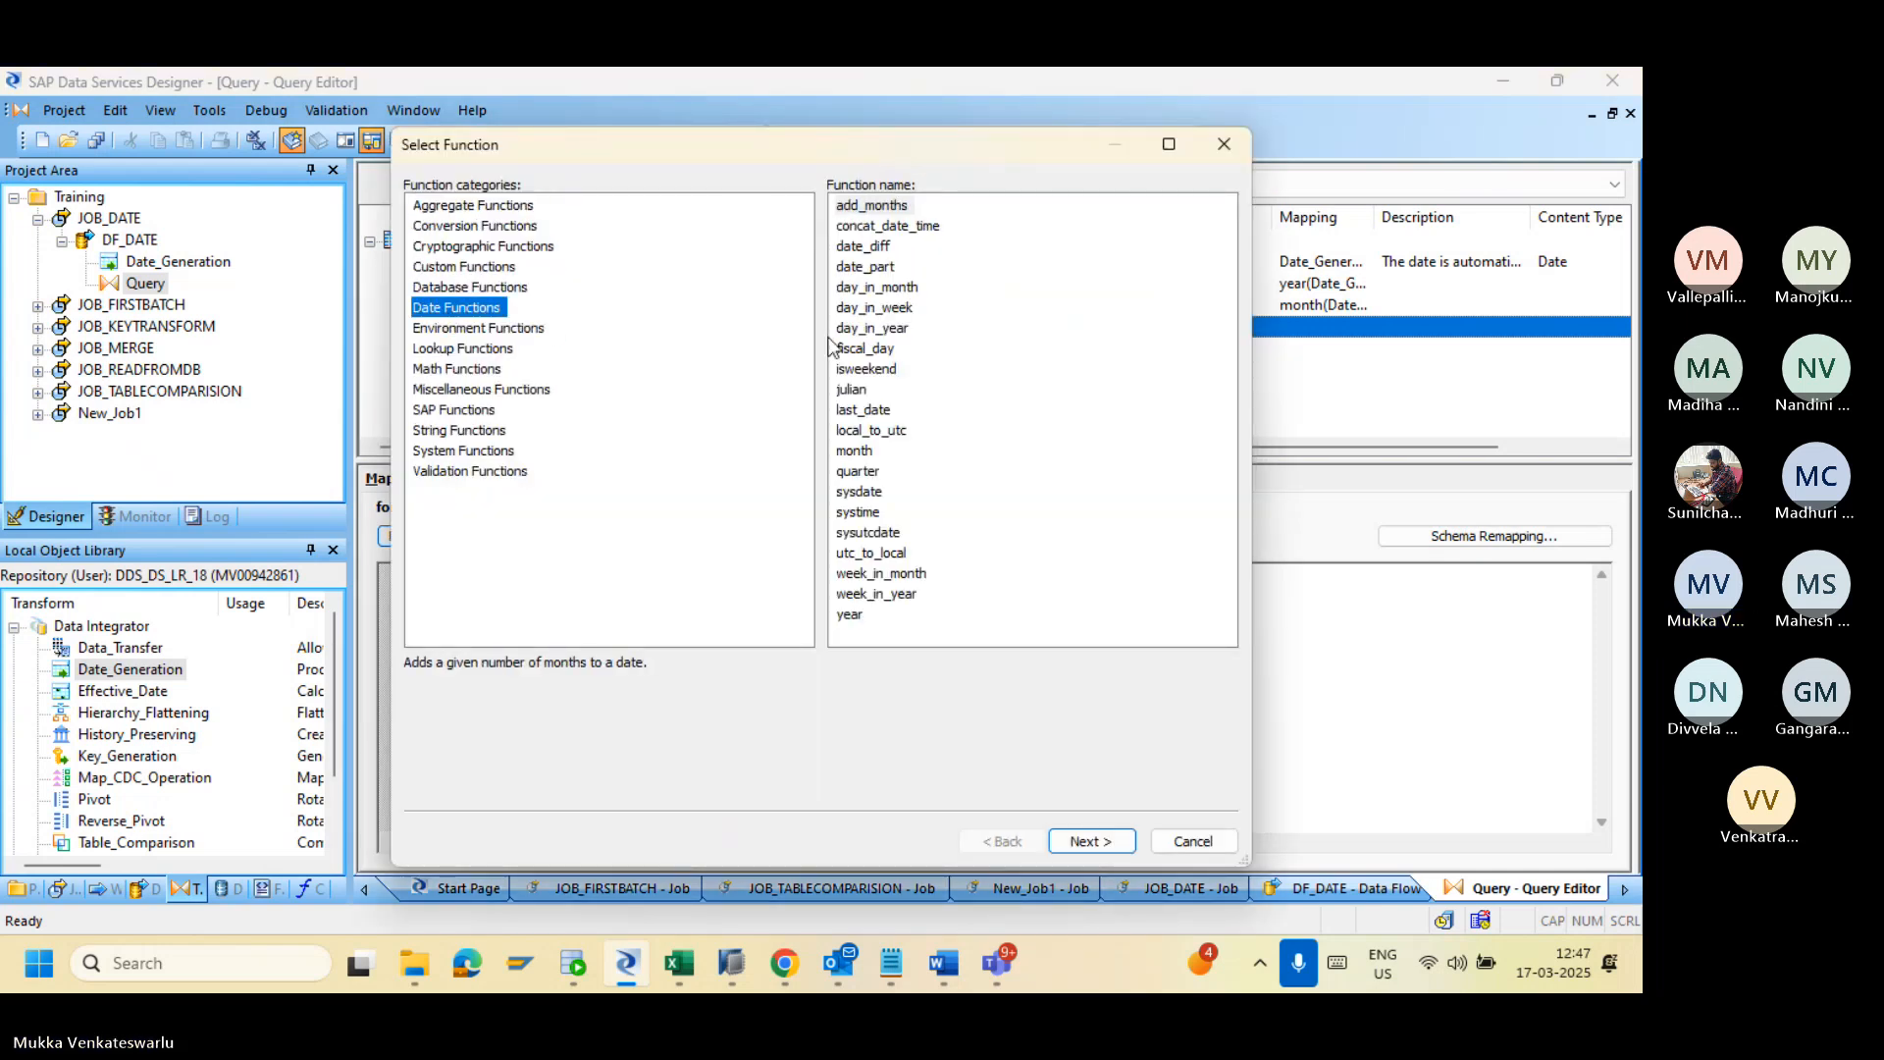
left_click(879, 312)
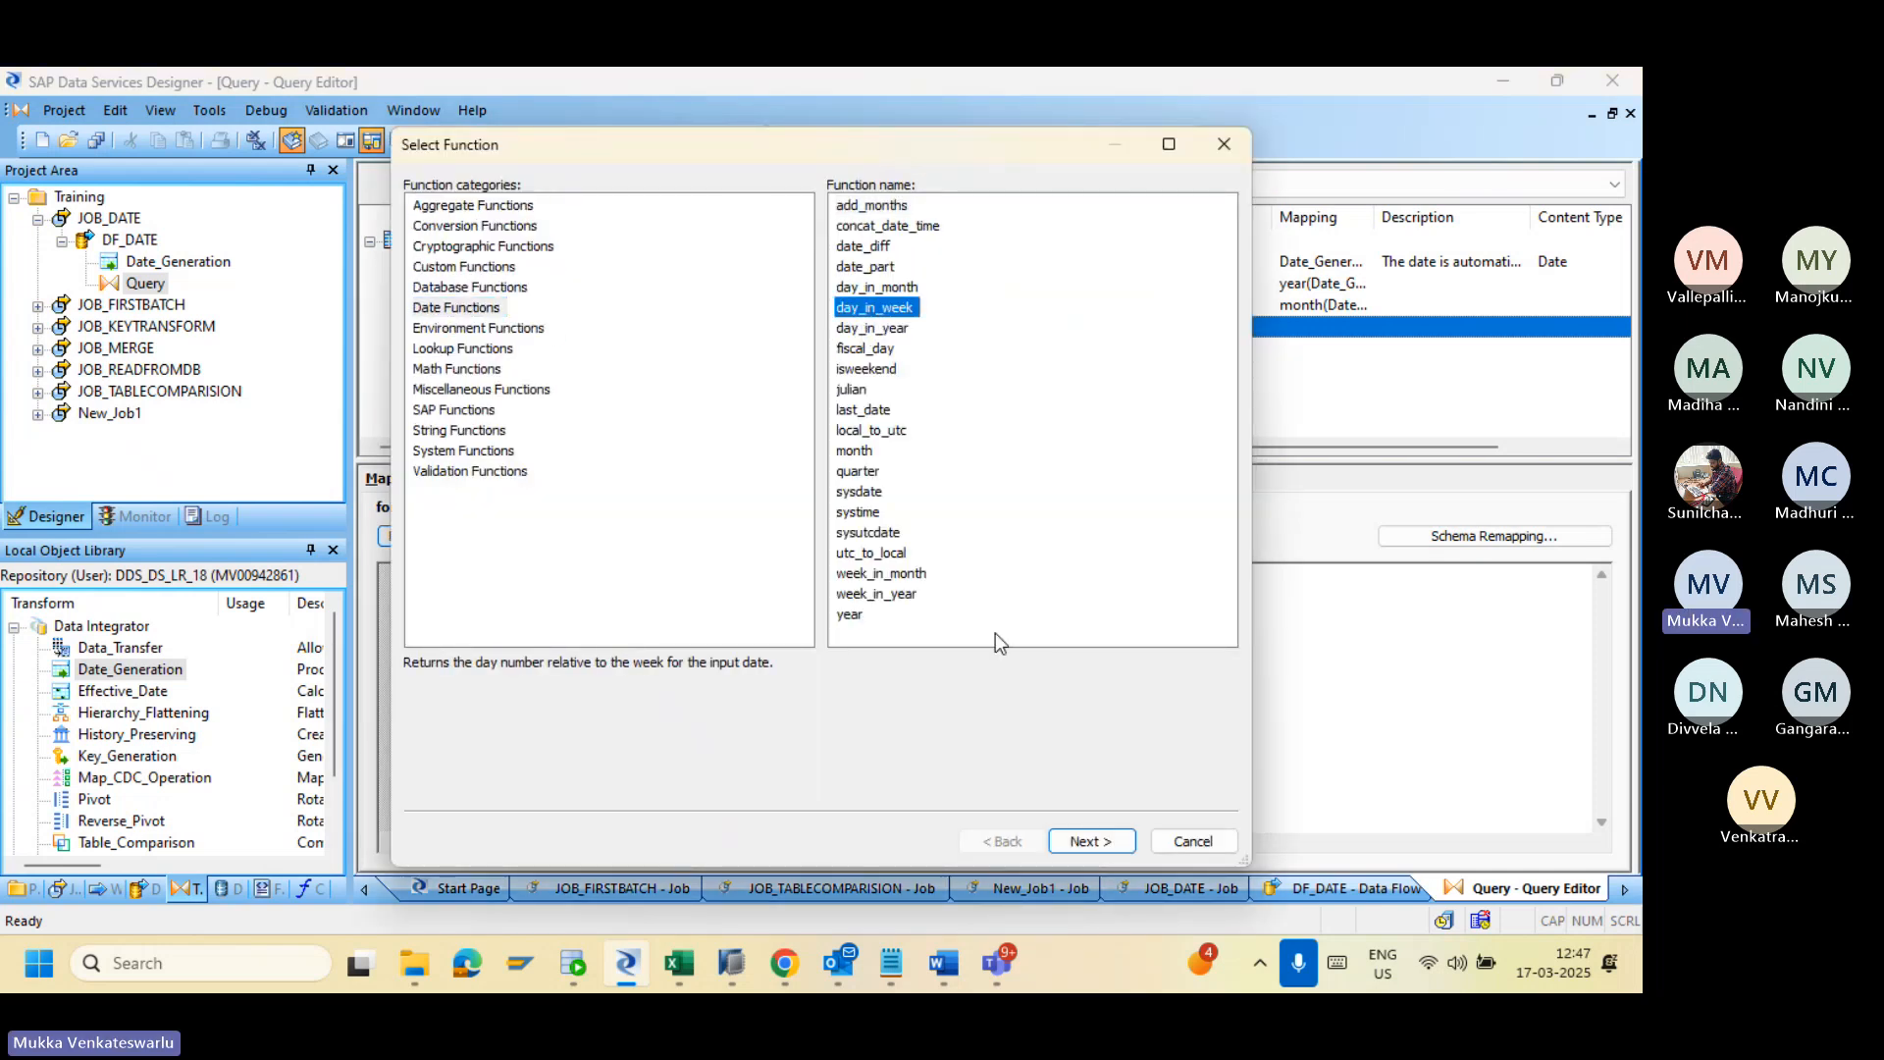
left_click(1083, 841)
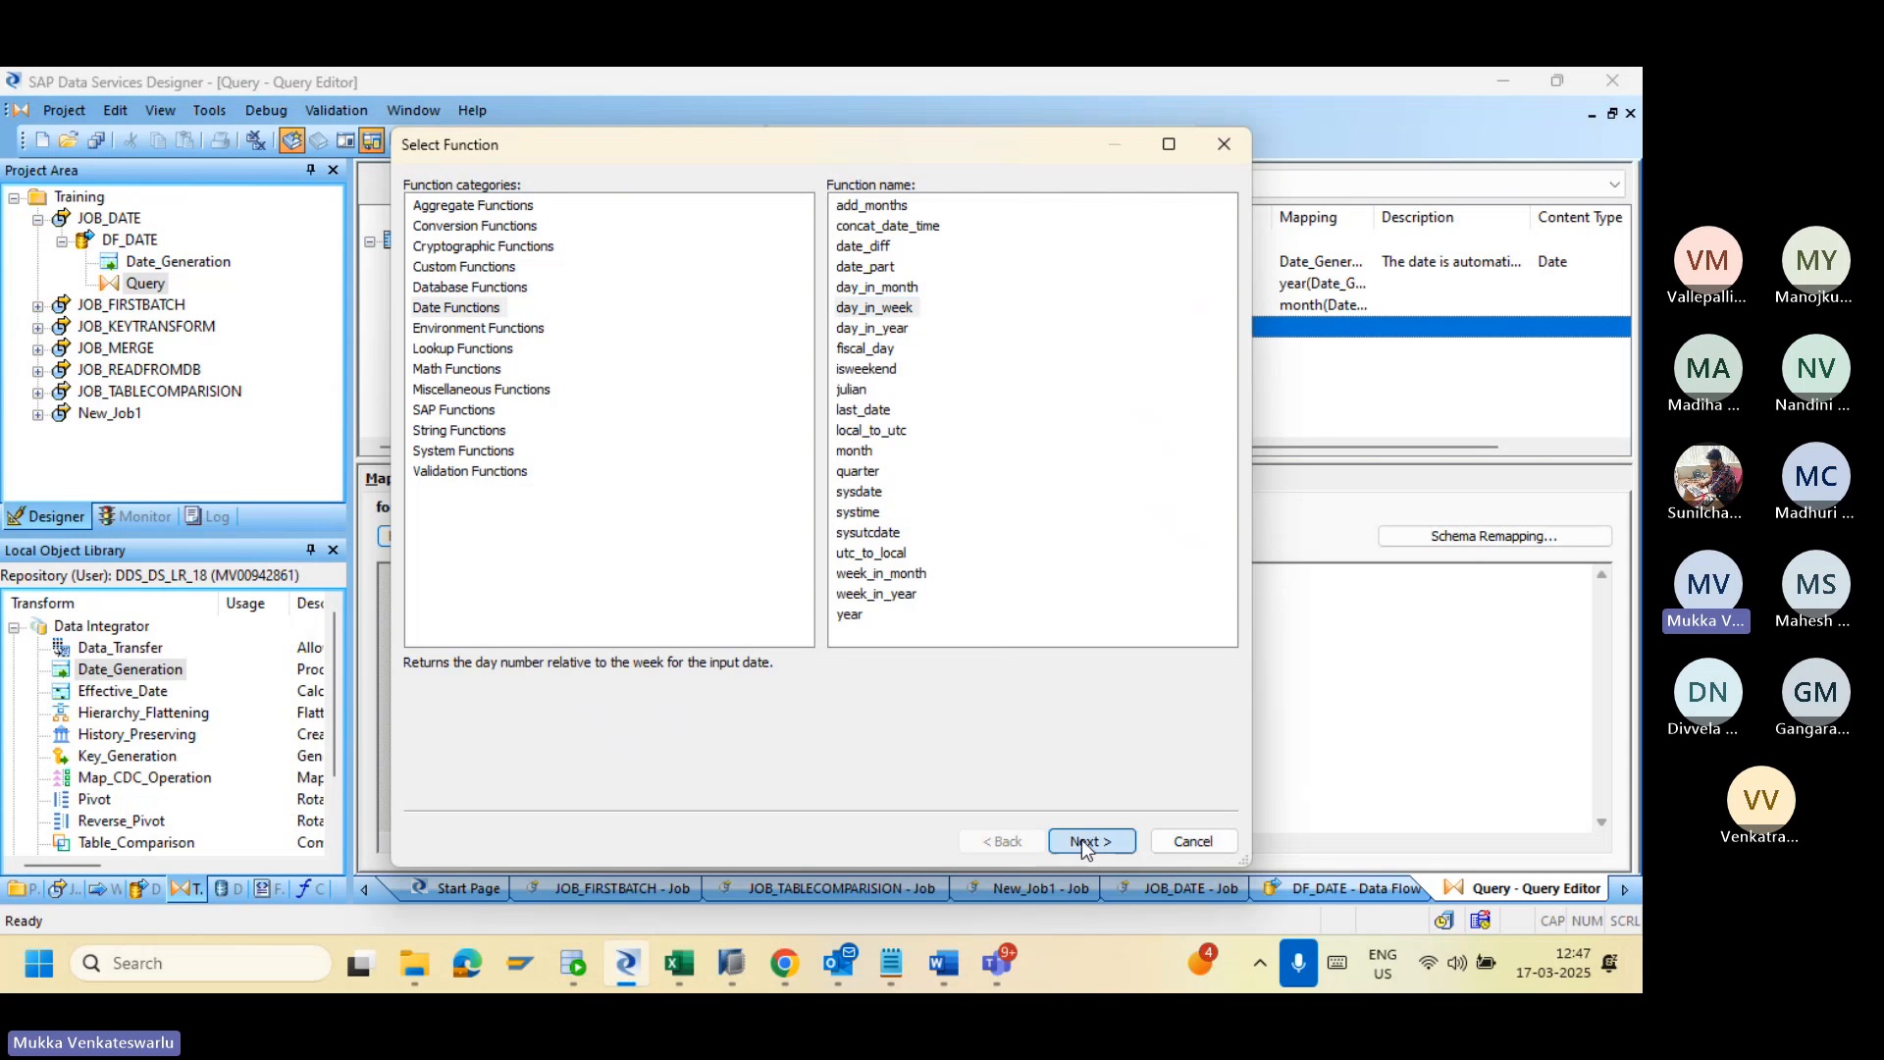
left_click(1167, 246)
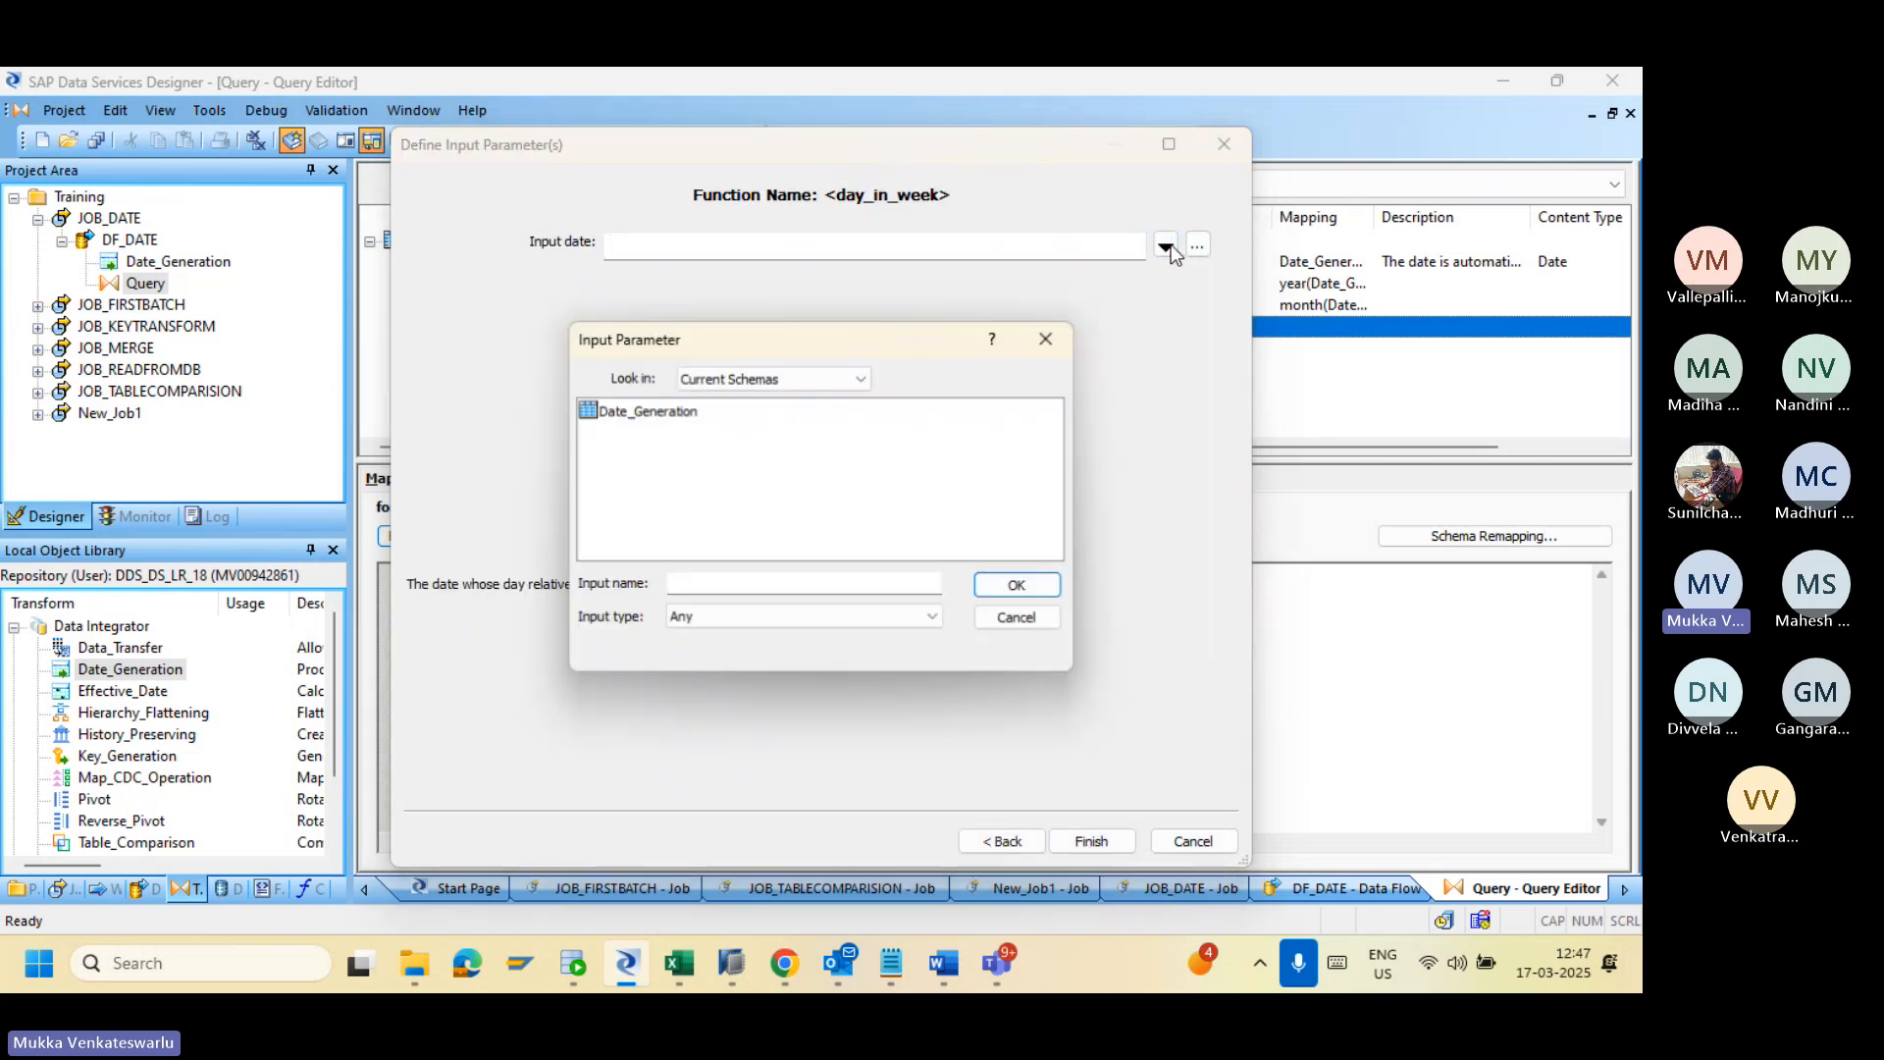
double_click(677, 410)
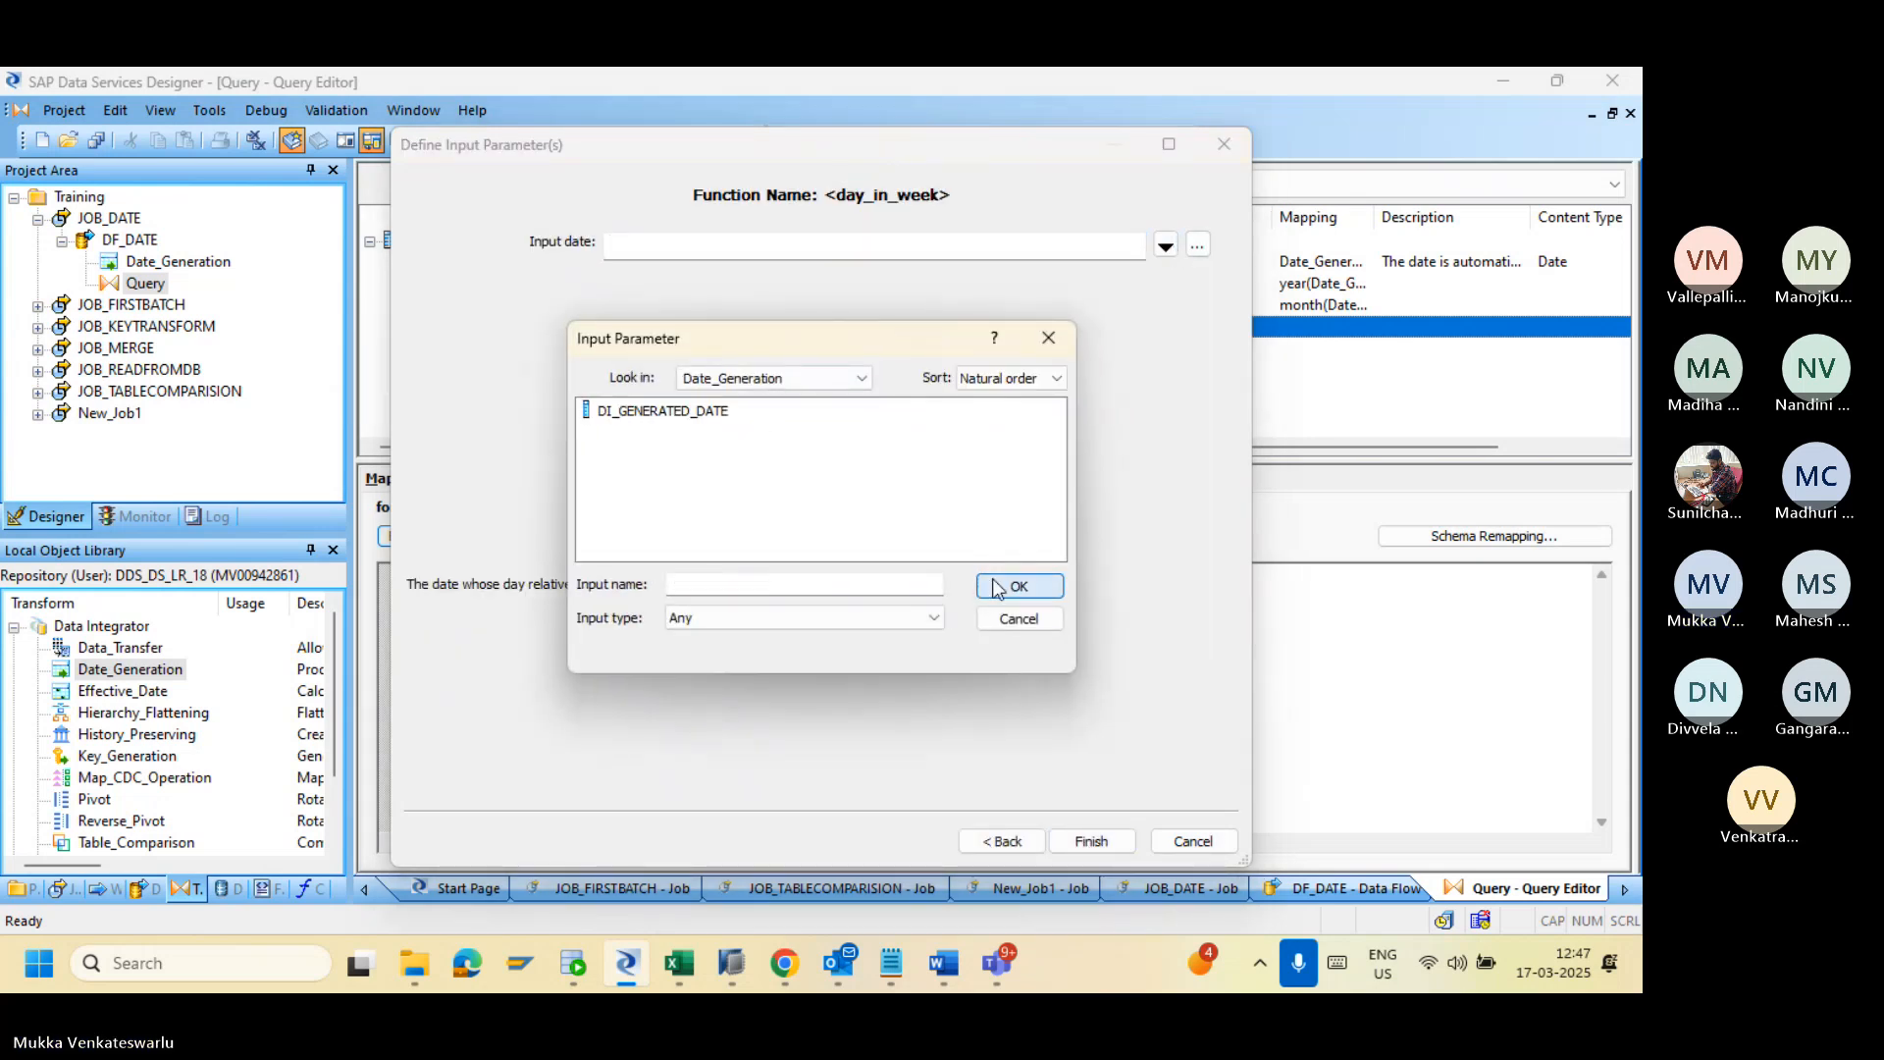
left_click(659, 413)
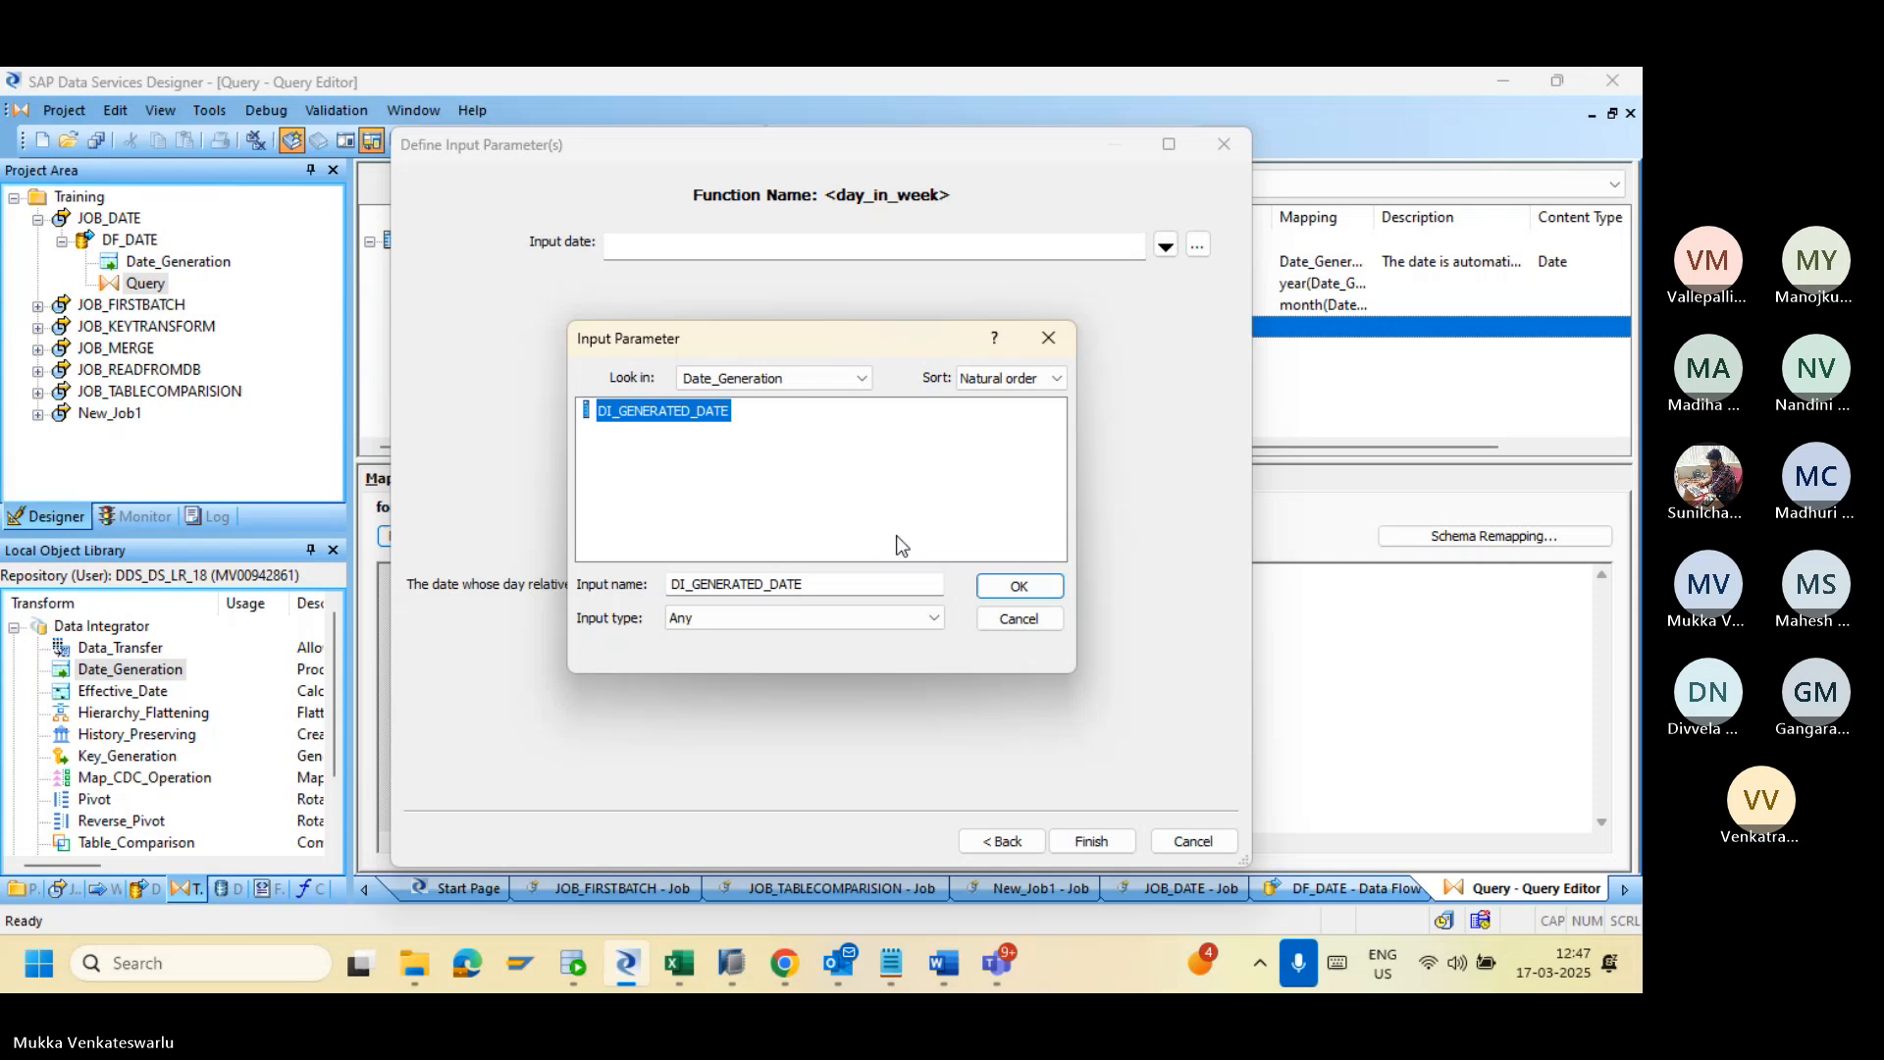
left_click(1007, 590)
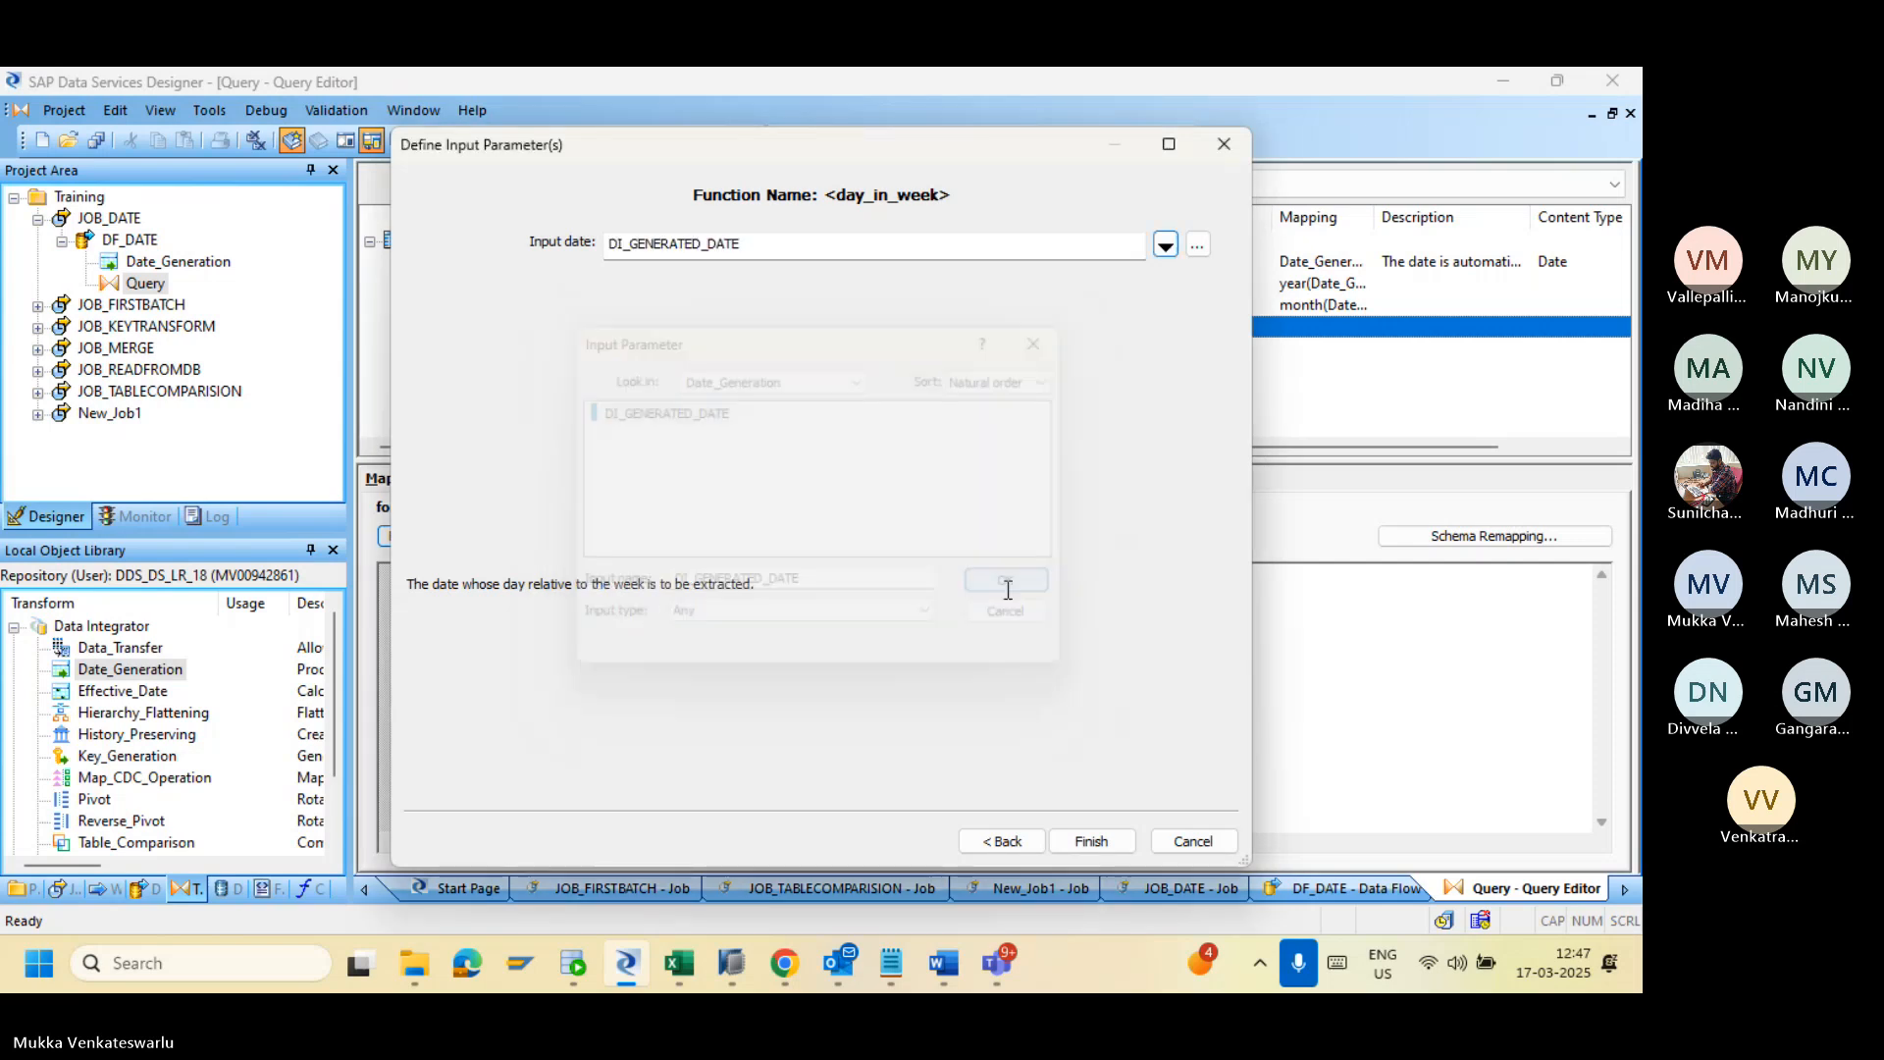
left_click(1086, 842)
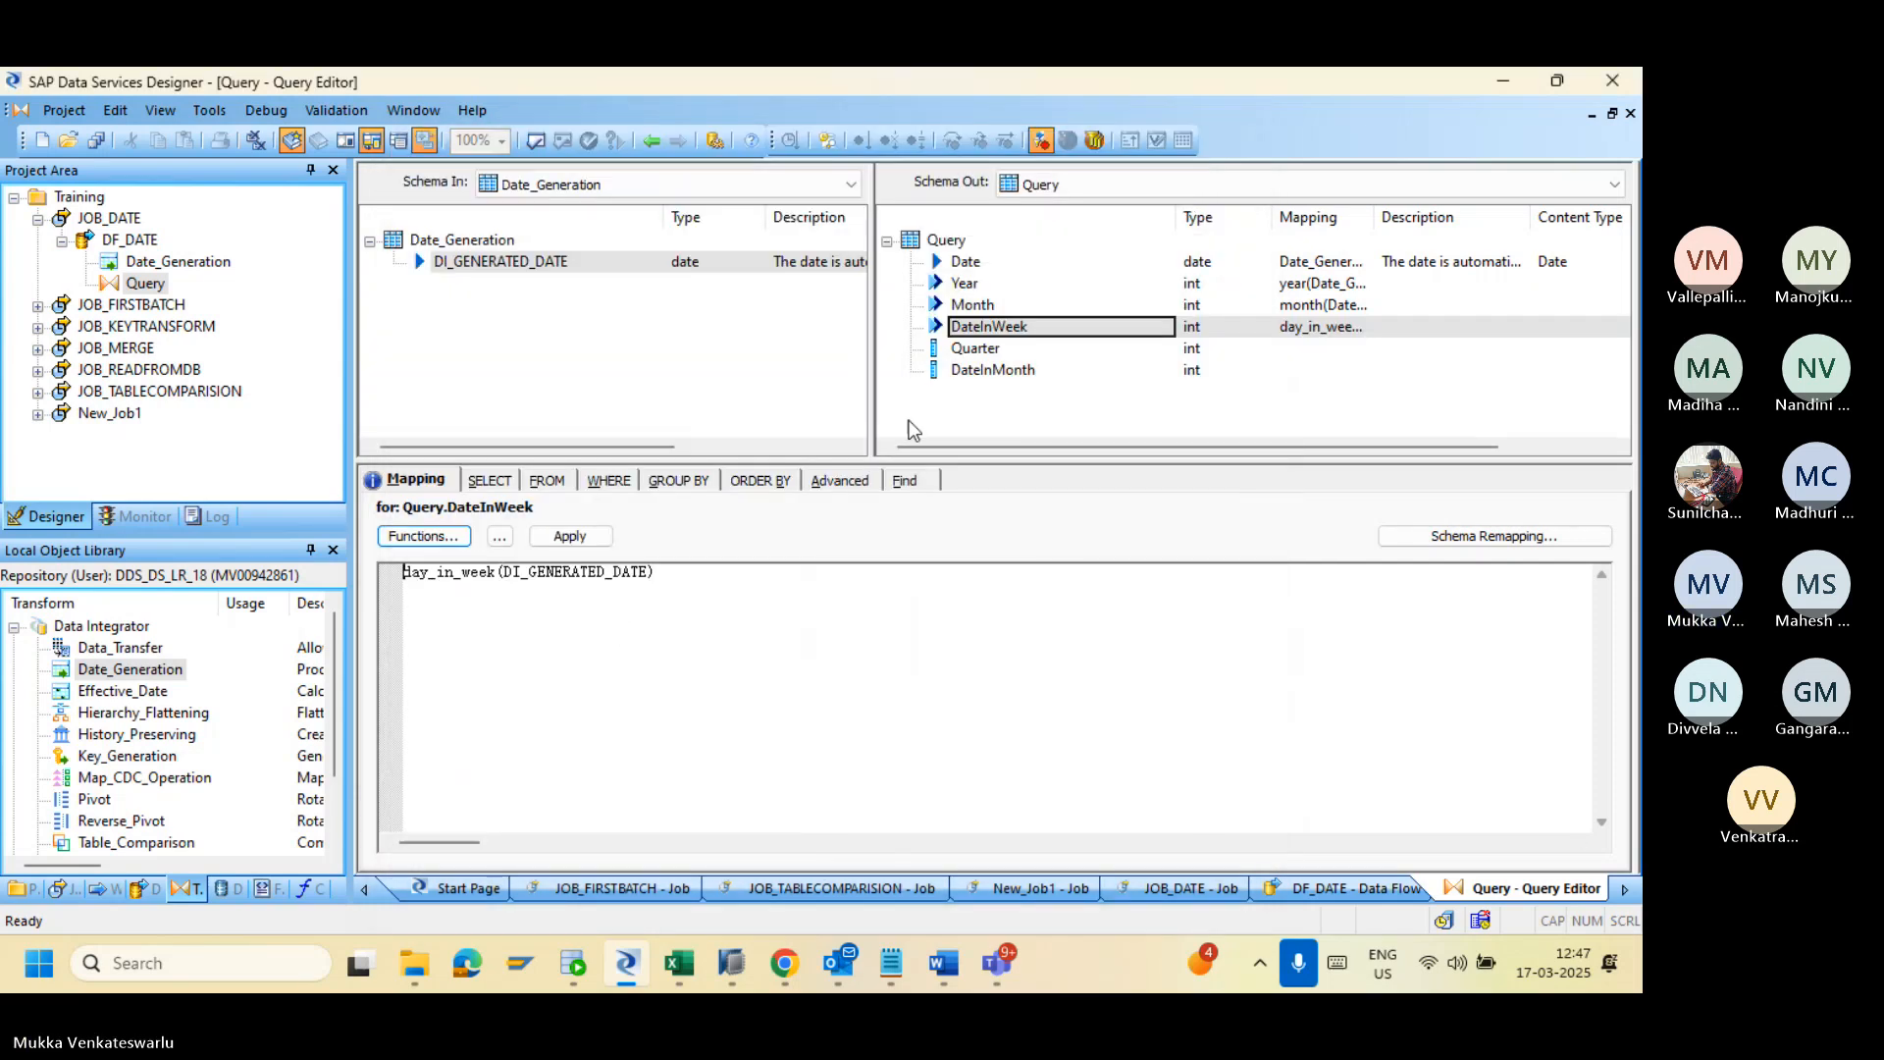
Step: Map the Quarter output column to quarter(Date_Generation.DI_GENERATED_DATE) and apply the mapping
left_click(974, 350)
left_click(609, 593)
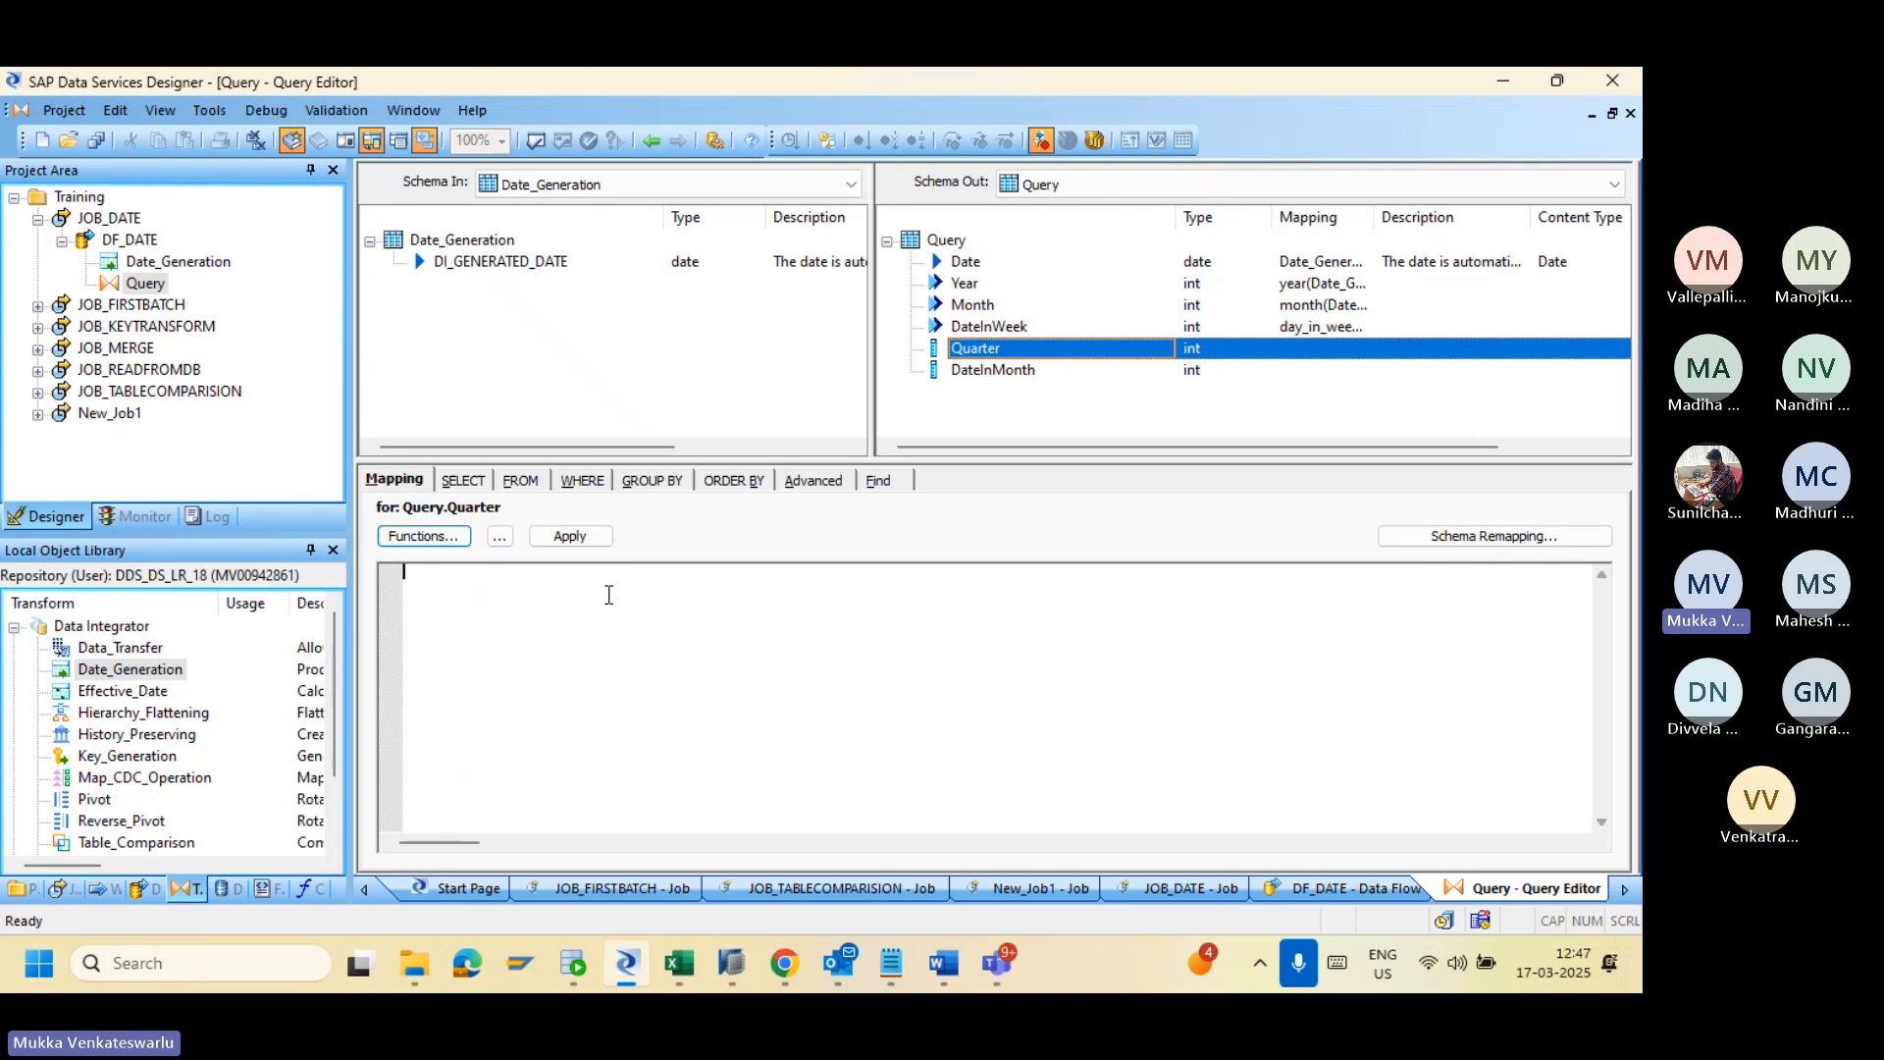
type("qua")
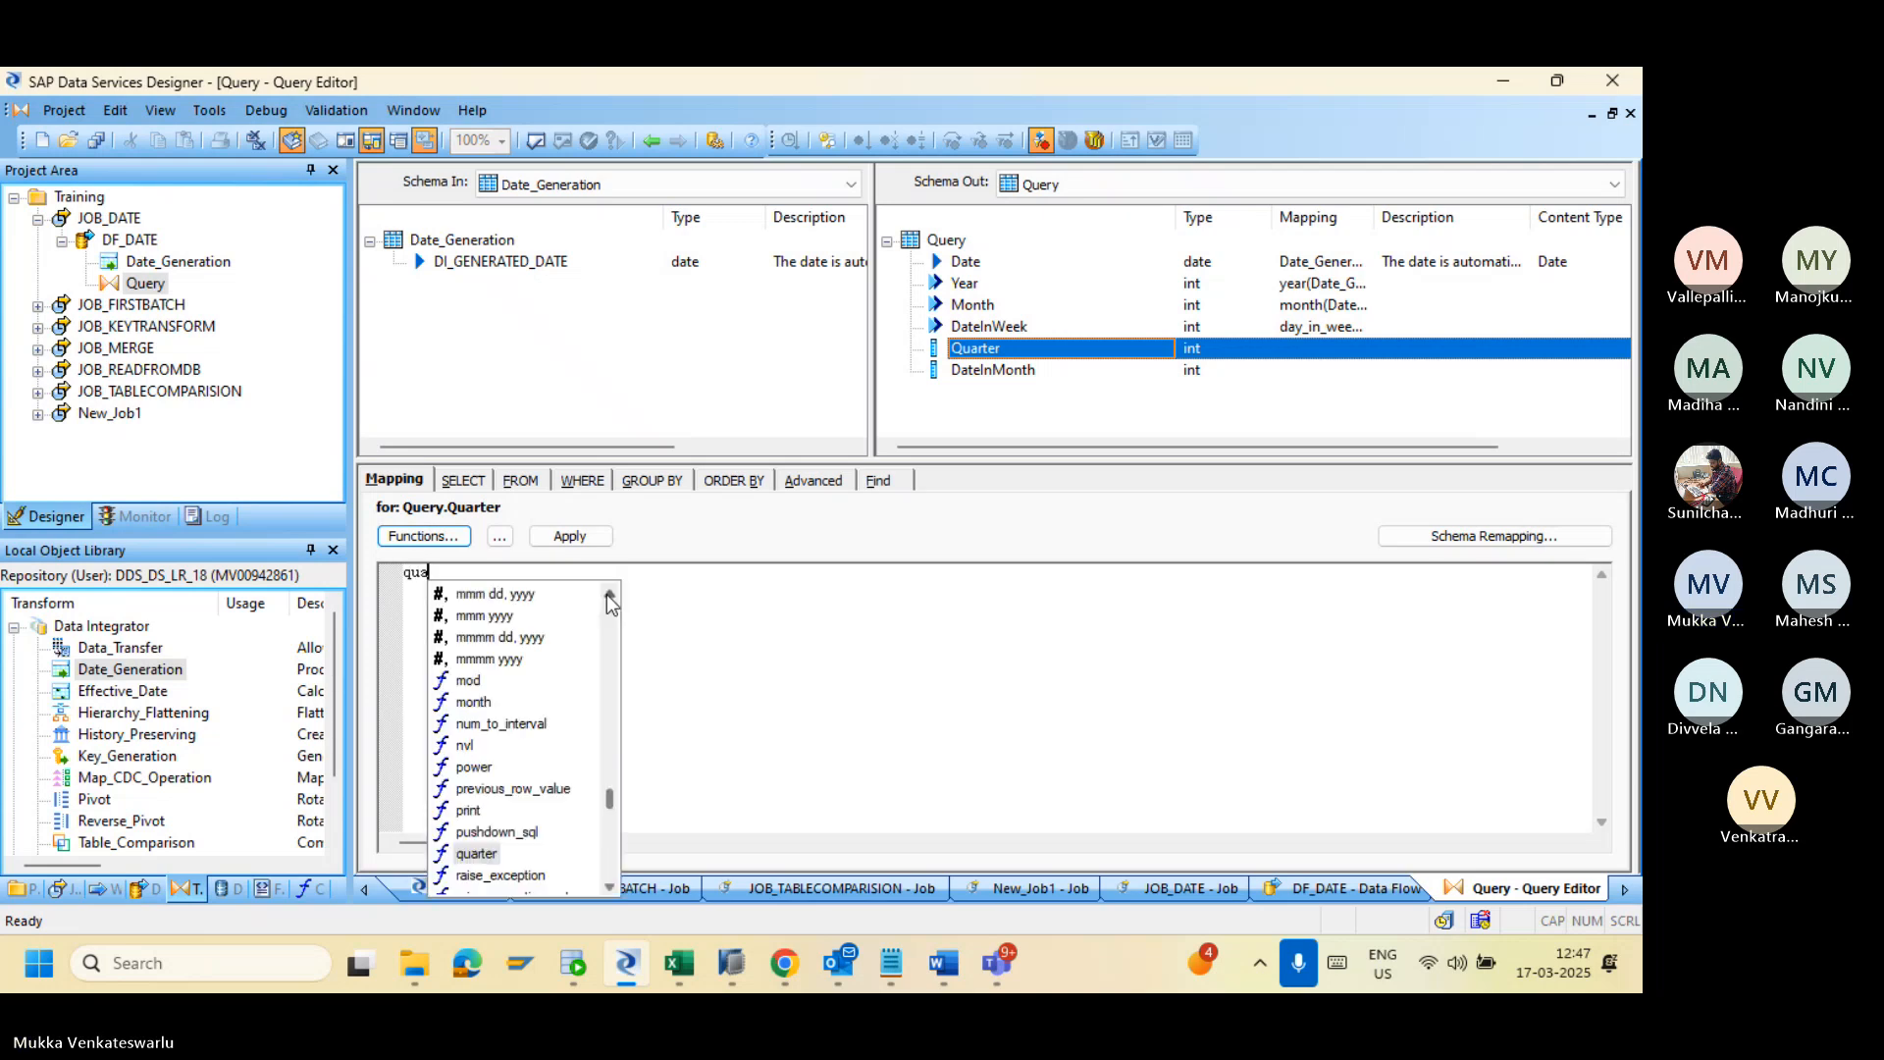
left_click(477, 855)
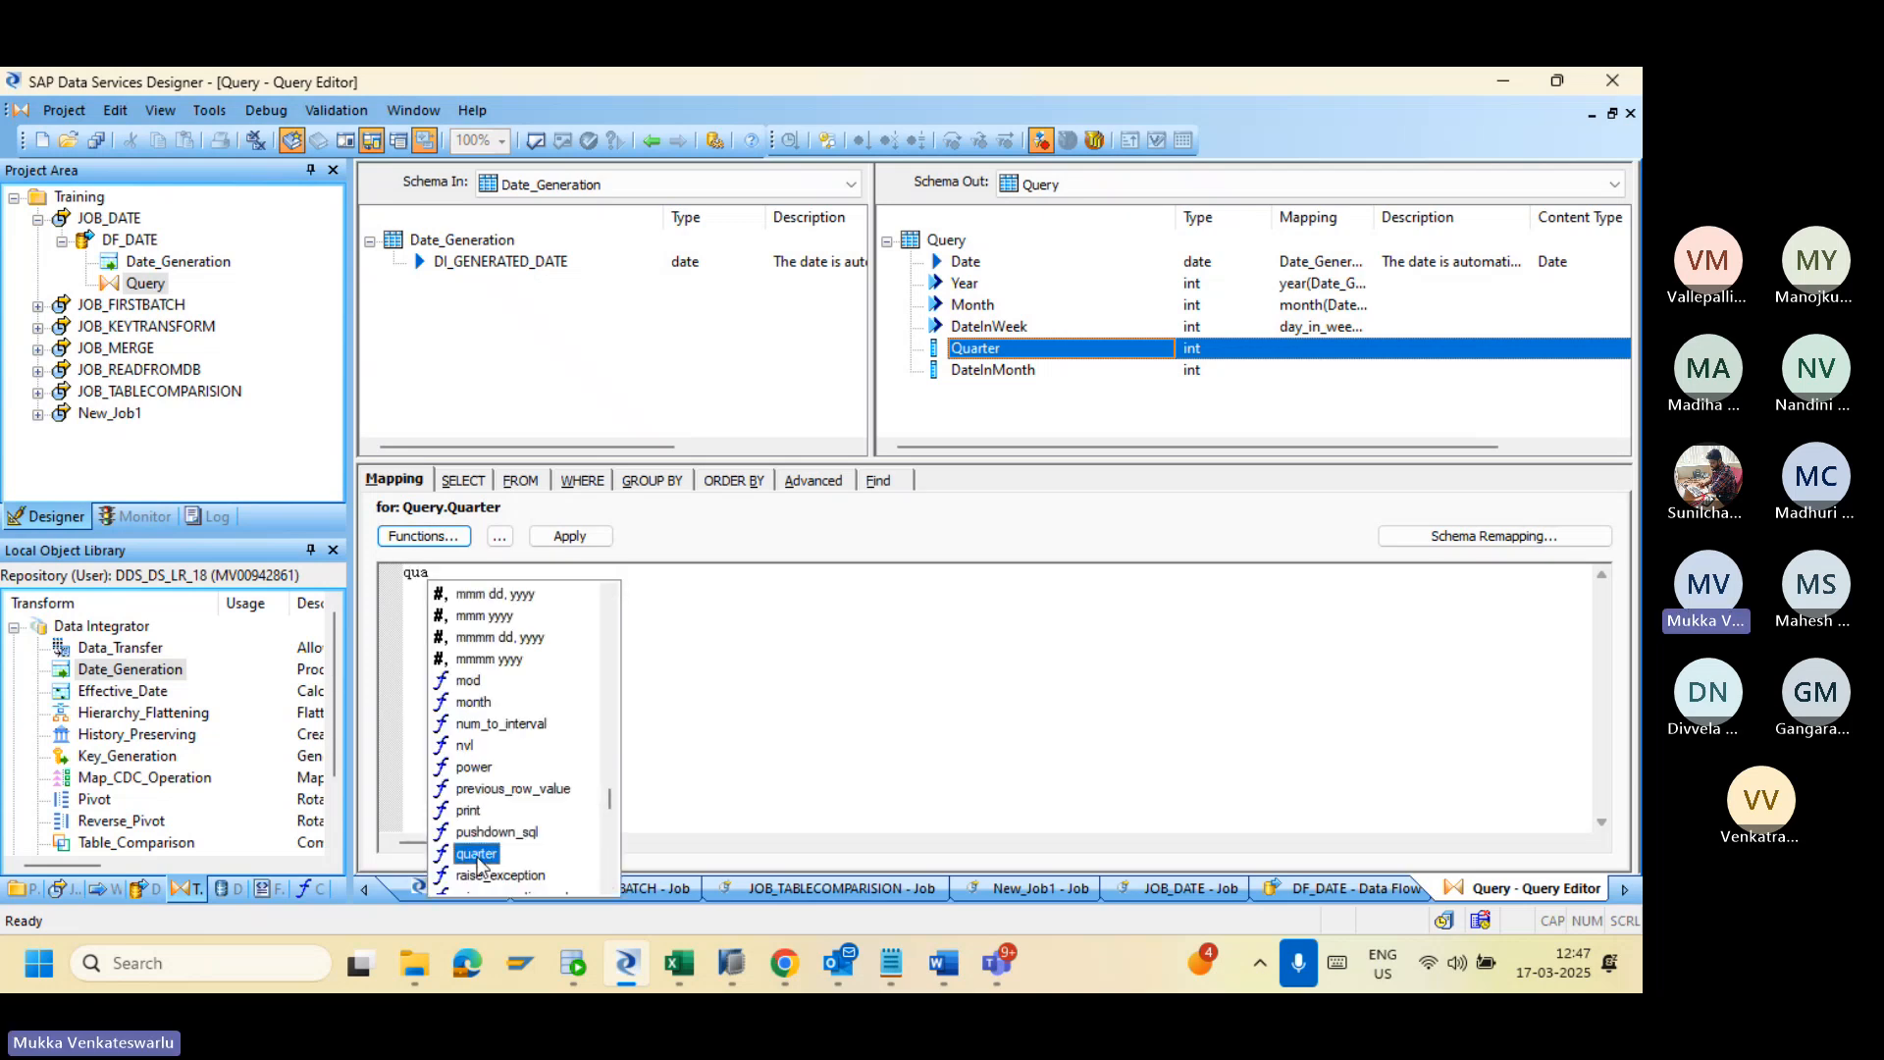
left_click(477, 855)
left_click(516, 261)
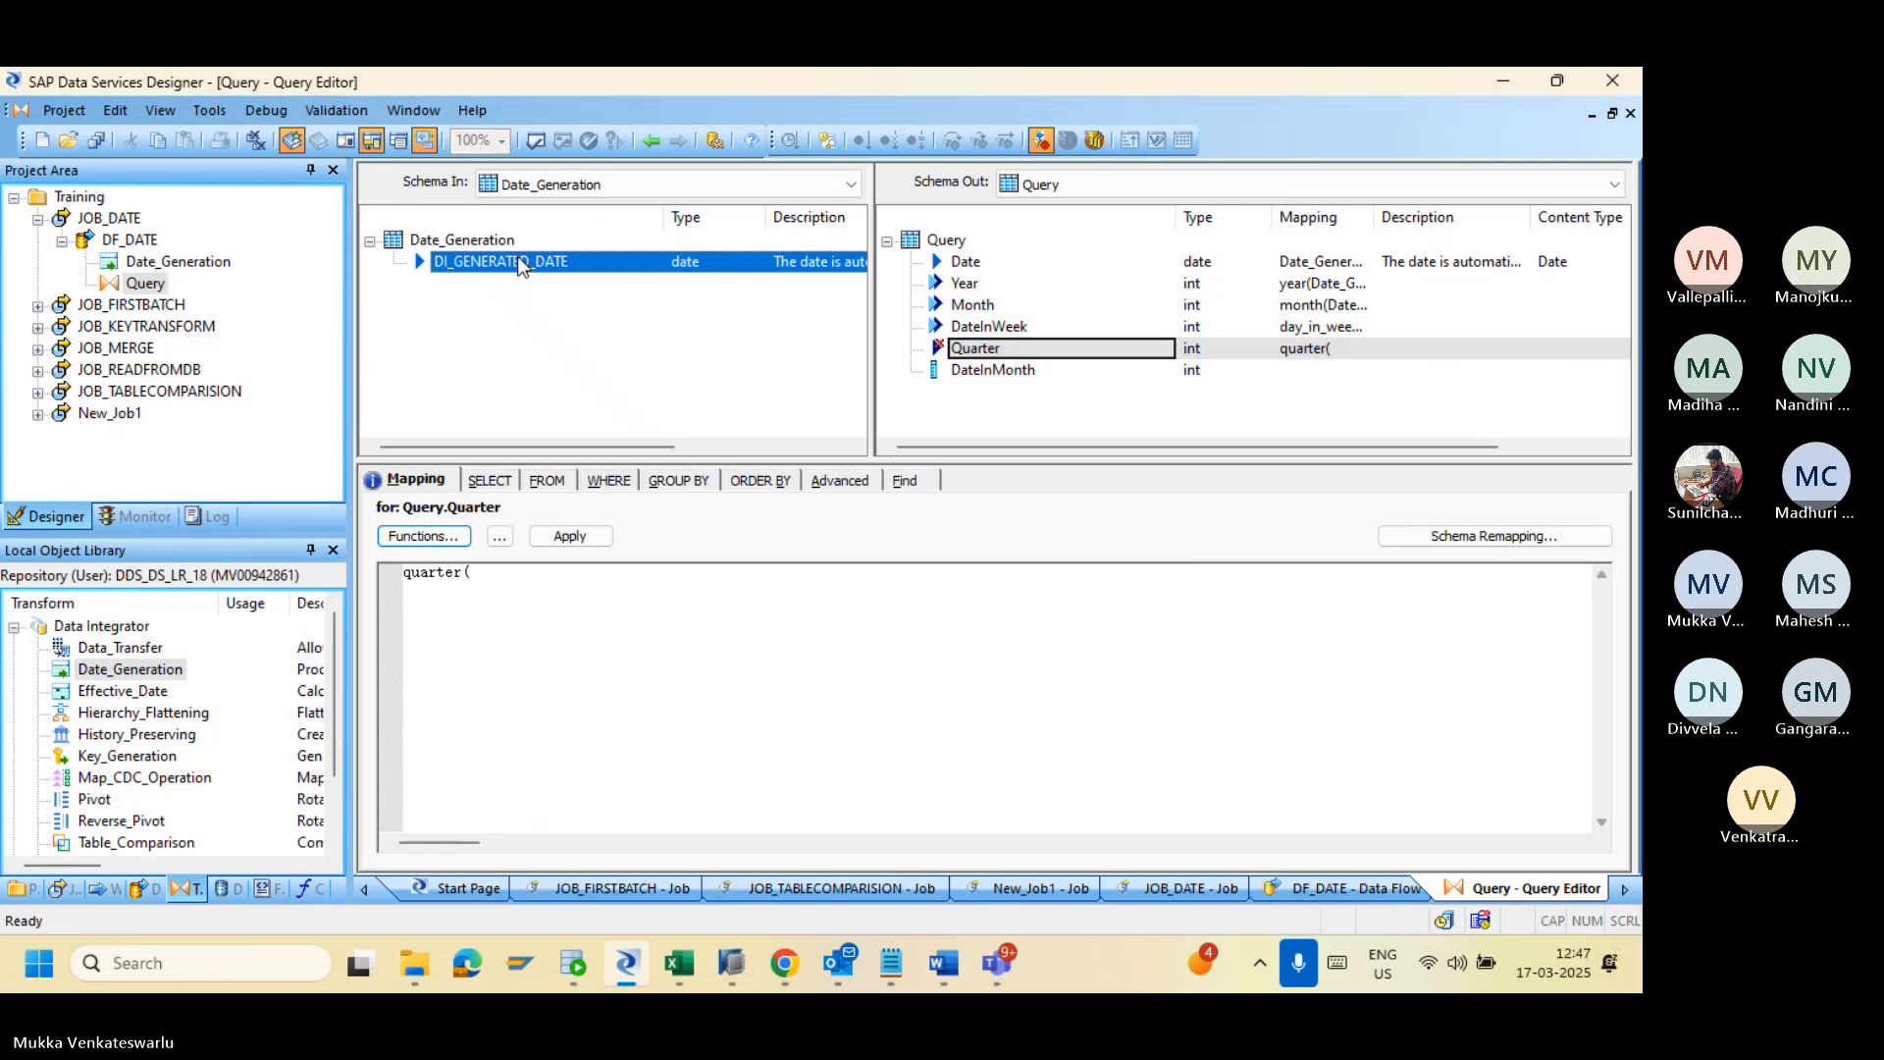
left_click_drag(516, 256, 490, 574)
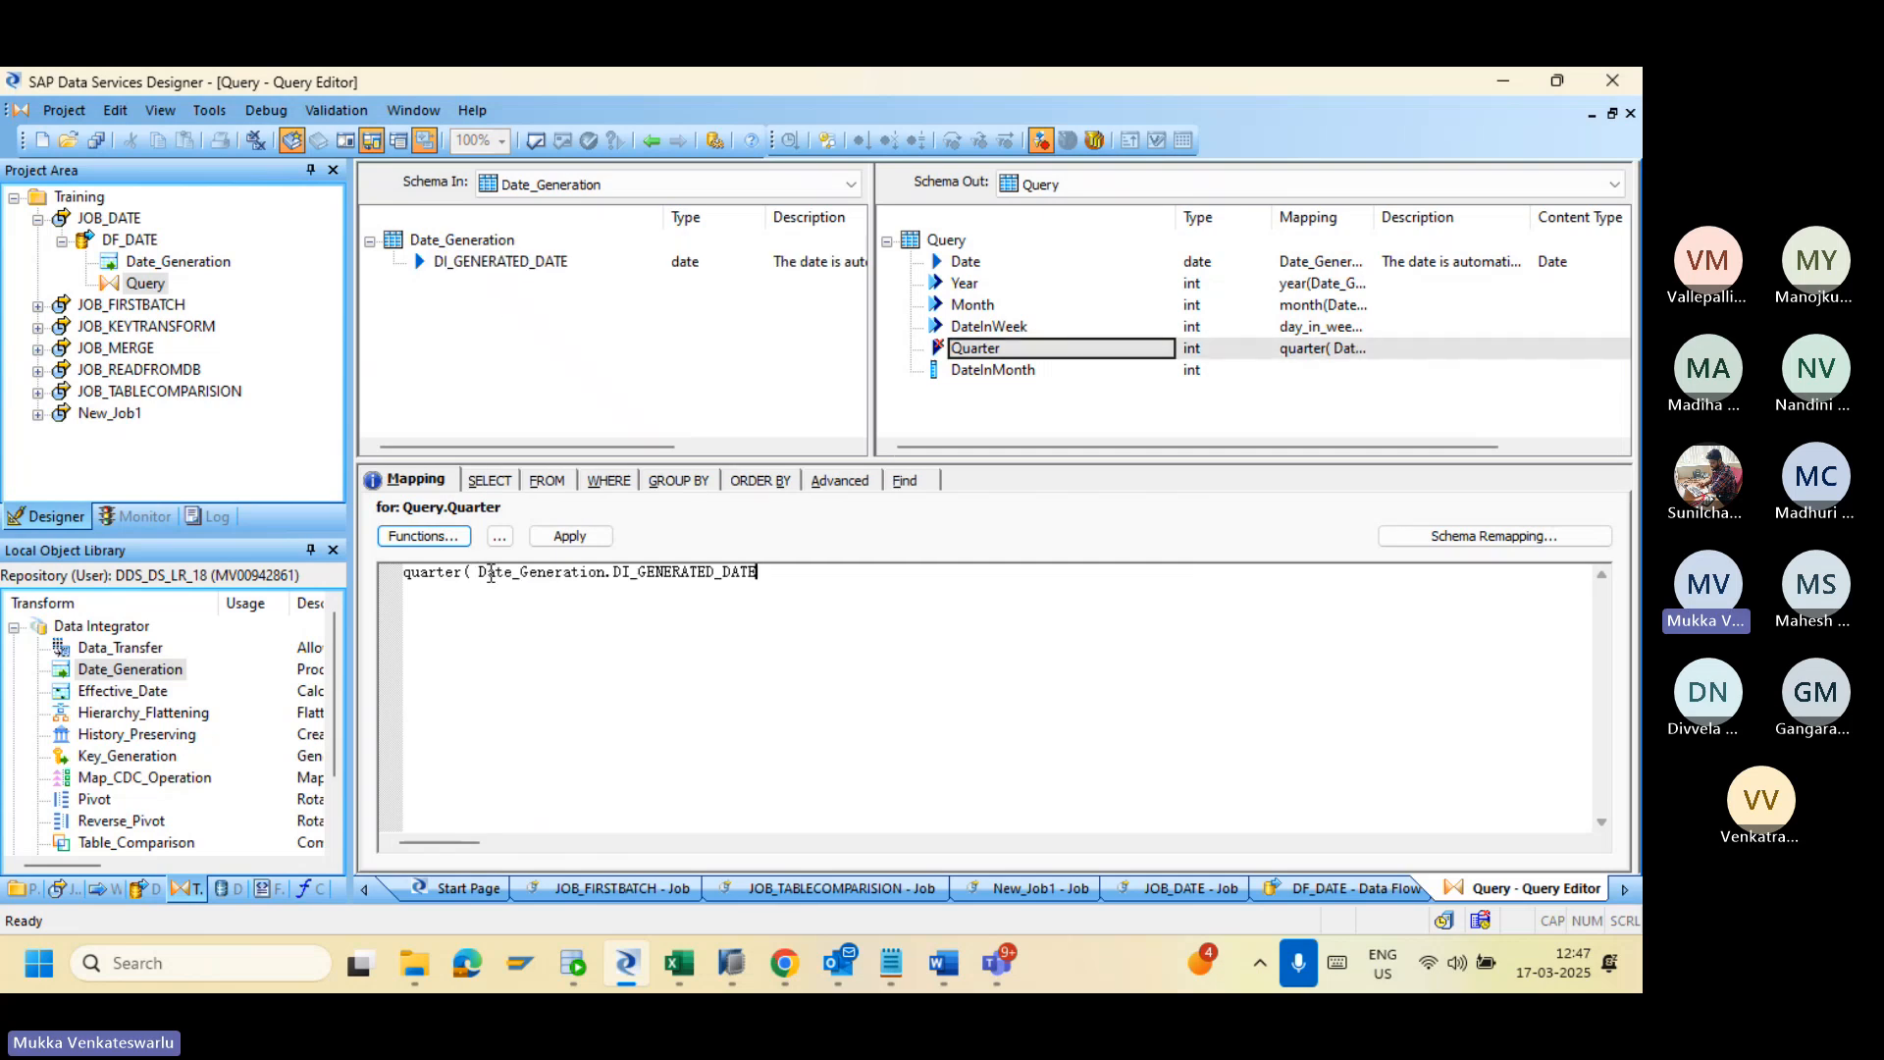
type("_DATE)")
left_click(570, 537)
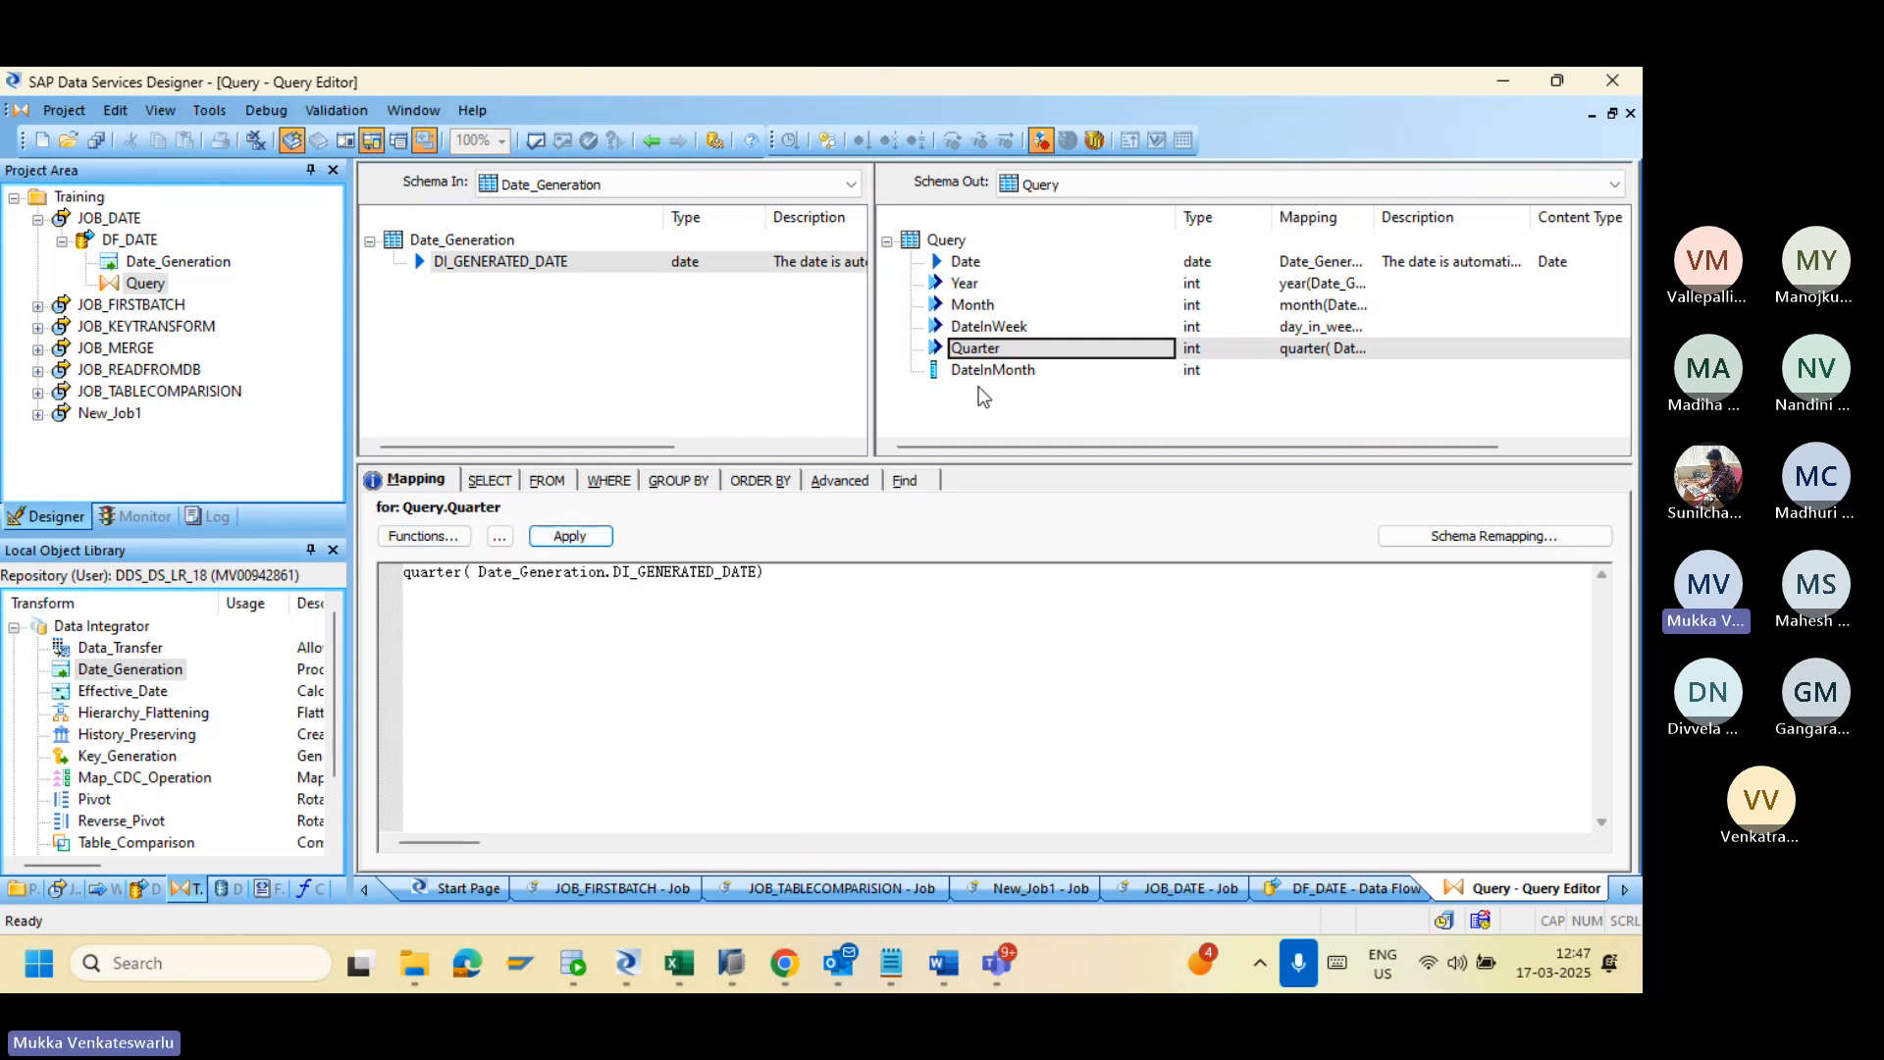
Step: Map the DateInMonth column with the day_in_month date function, using DI_GENERATED_DATE from Date_Generation as the input date
left_click(971, 371)
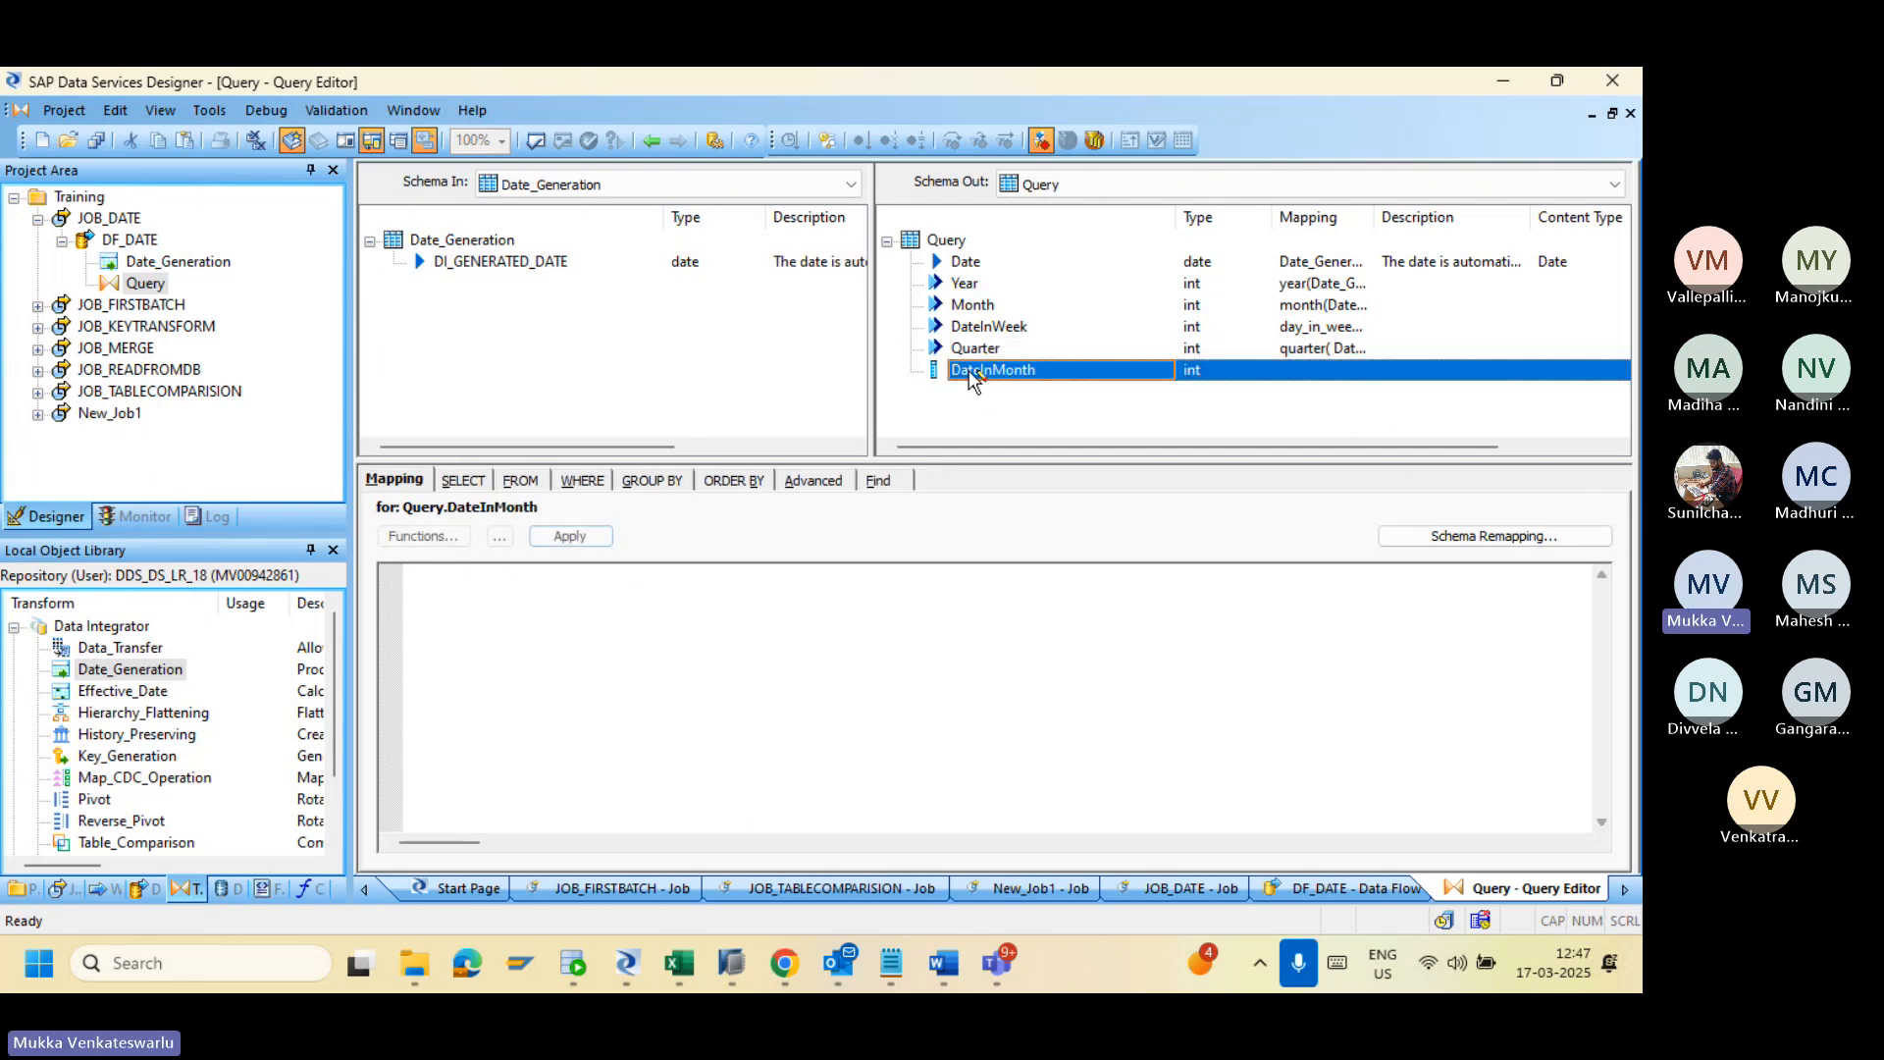
left_click(422, 537)
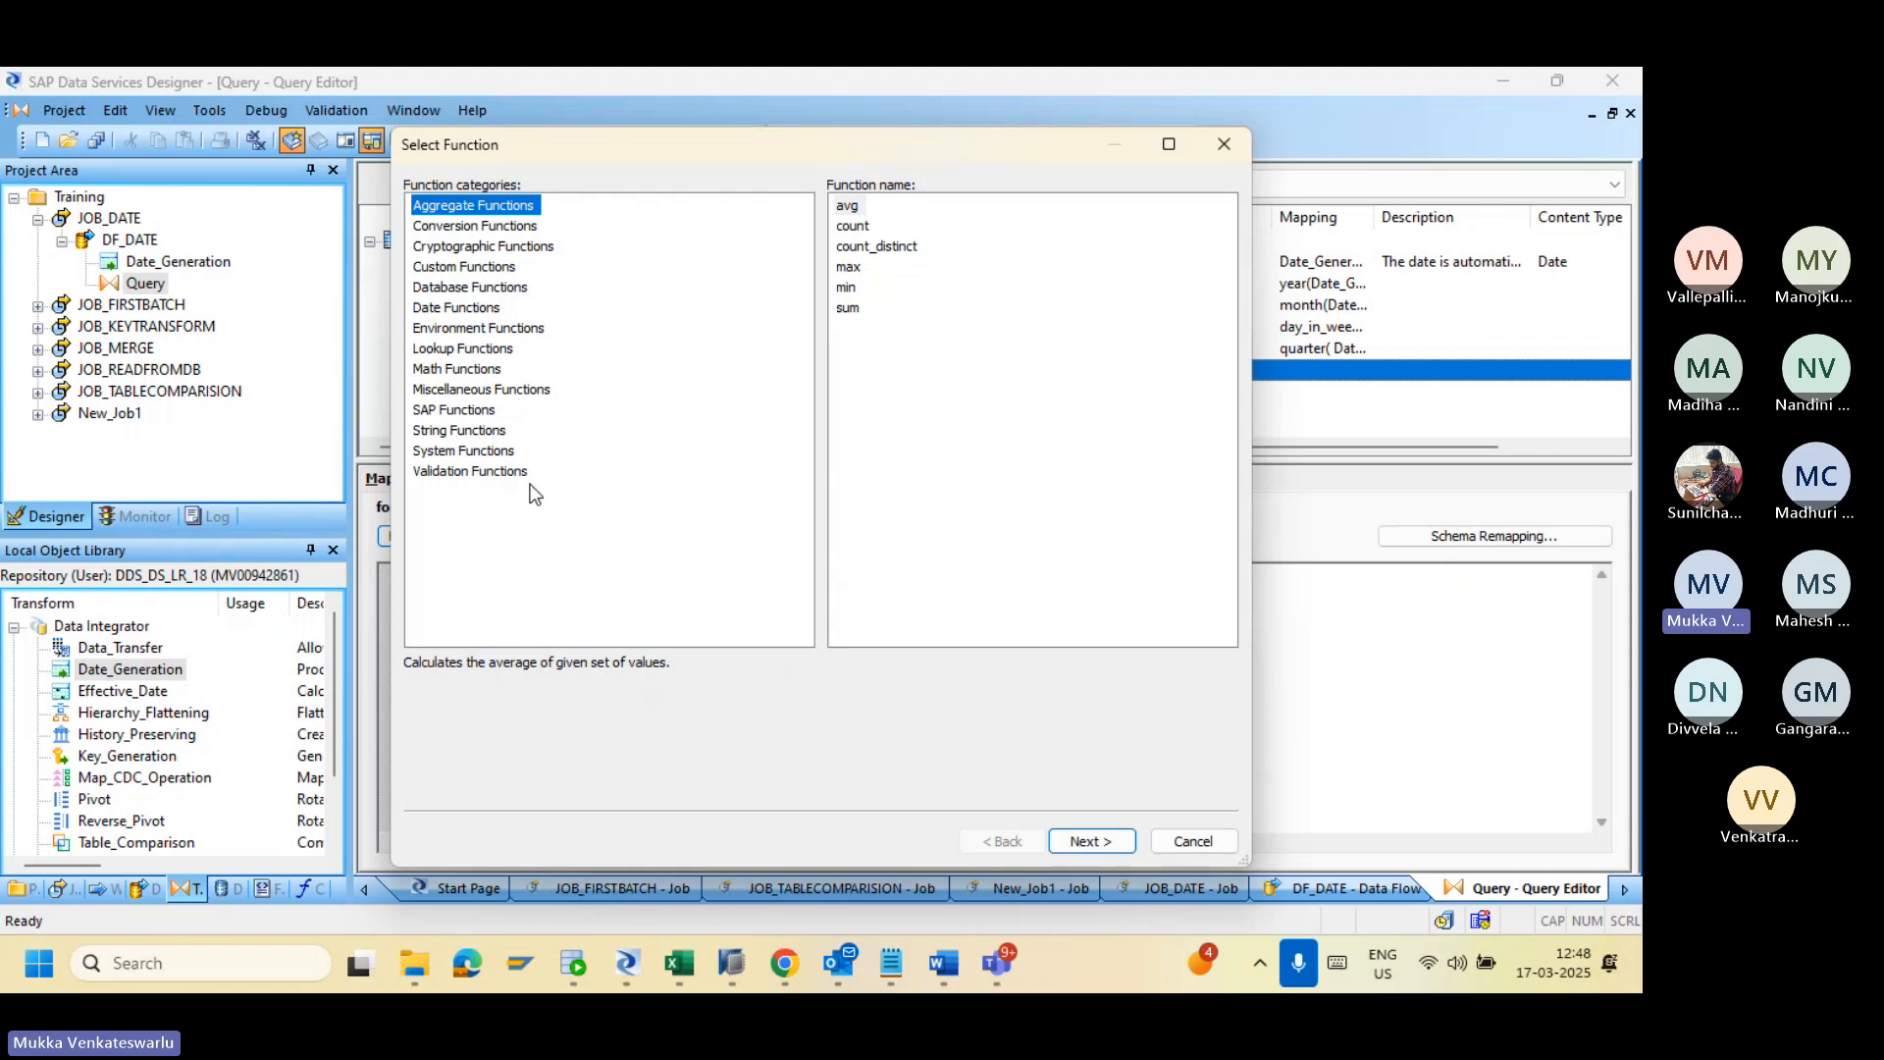
left_click(452, 307)
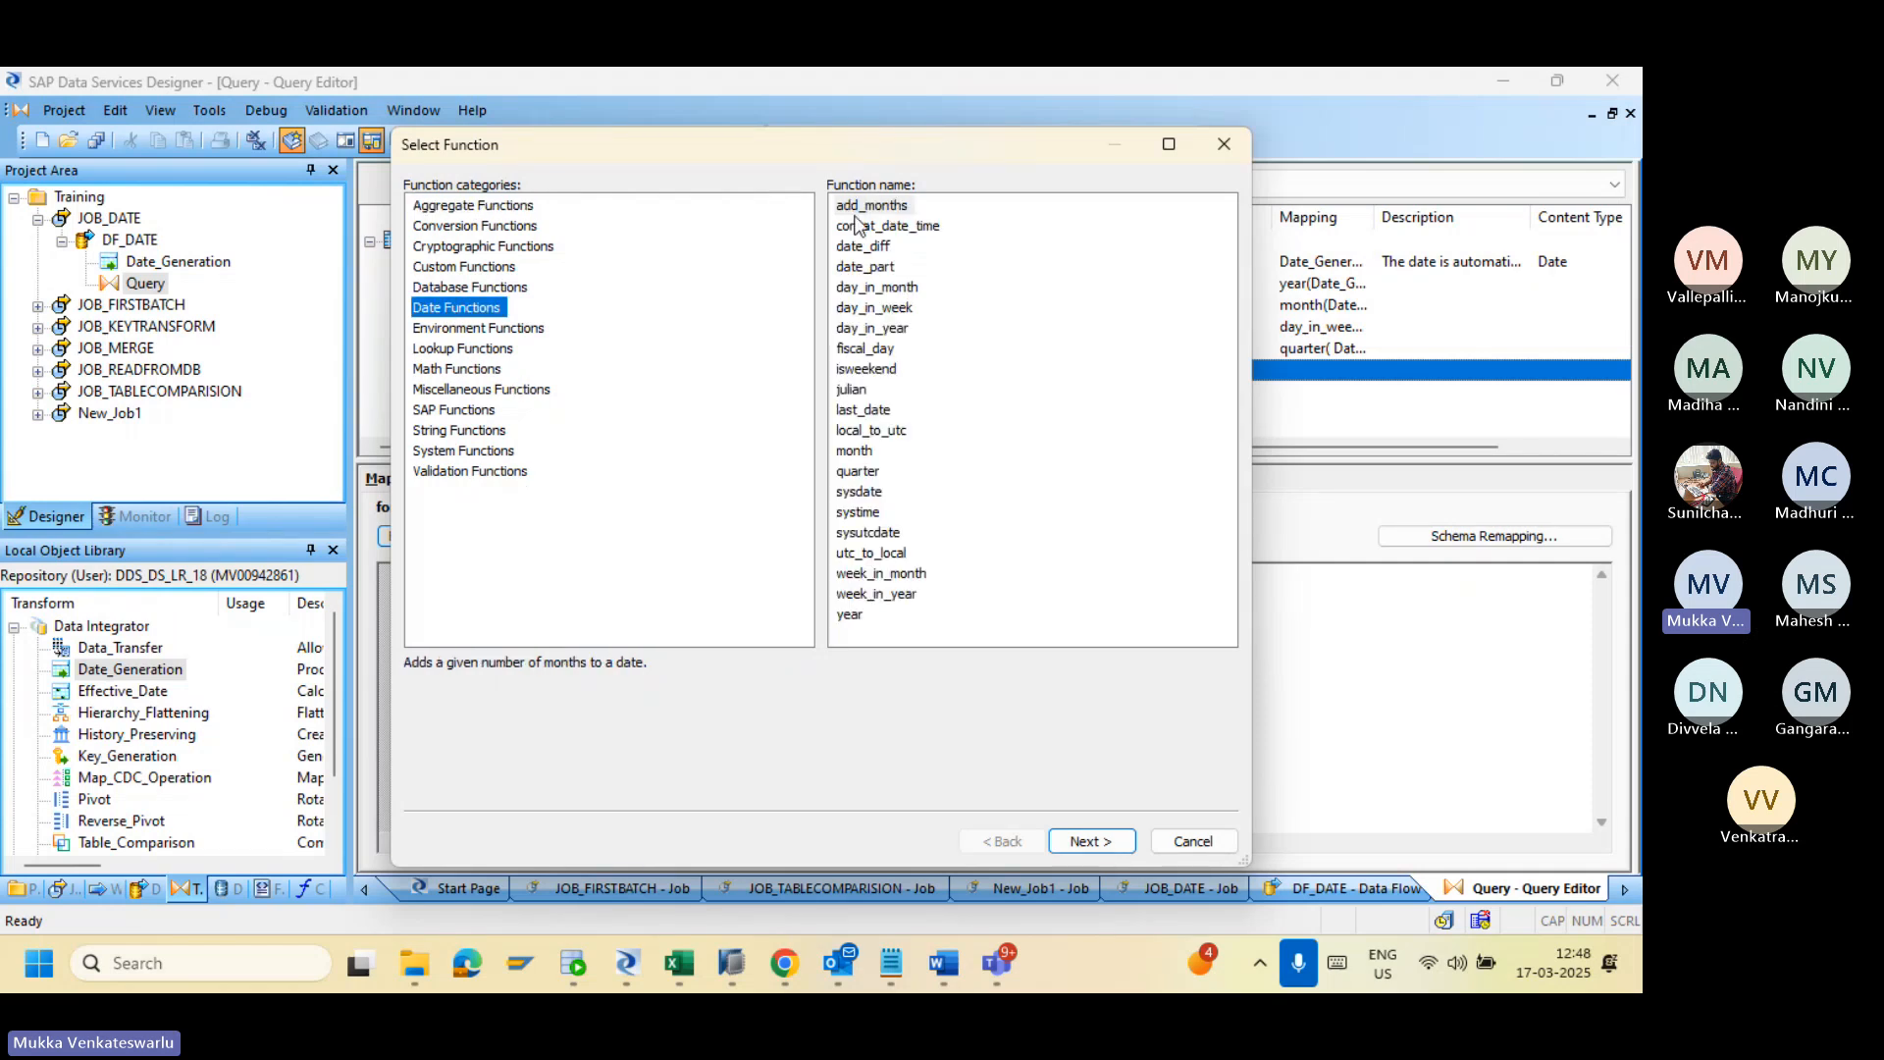
left_click_drag(762, 143, 478, 113)
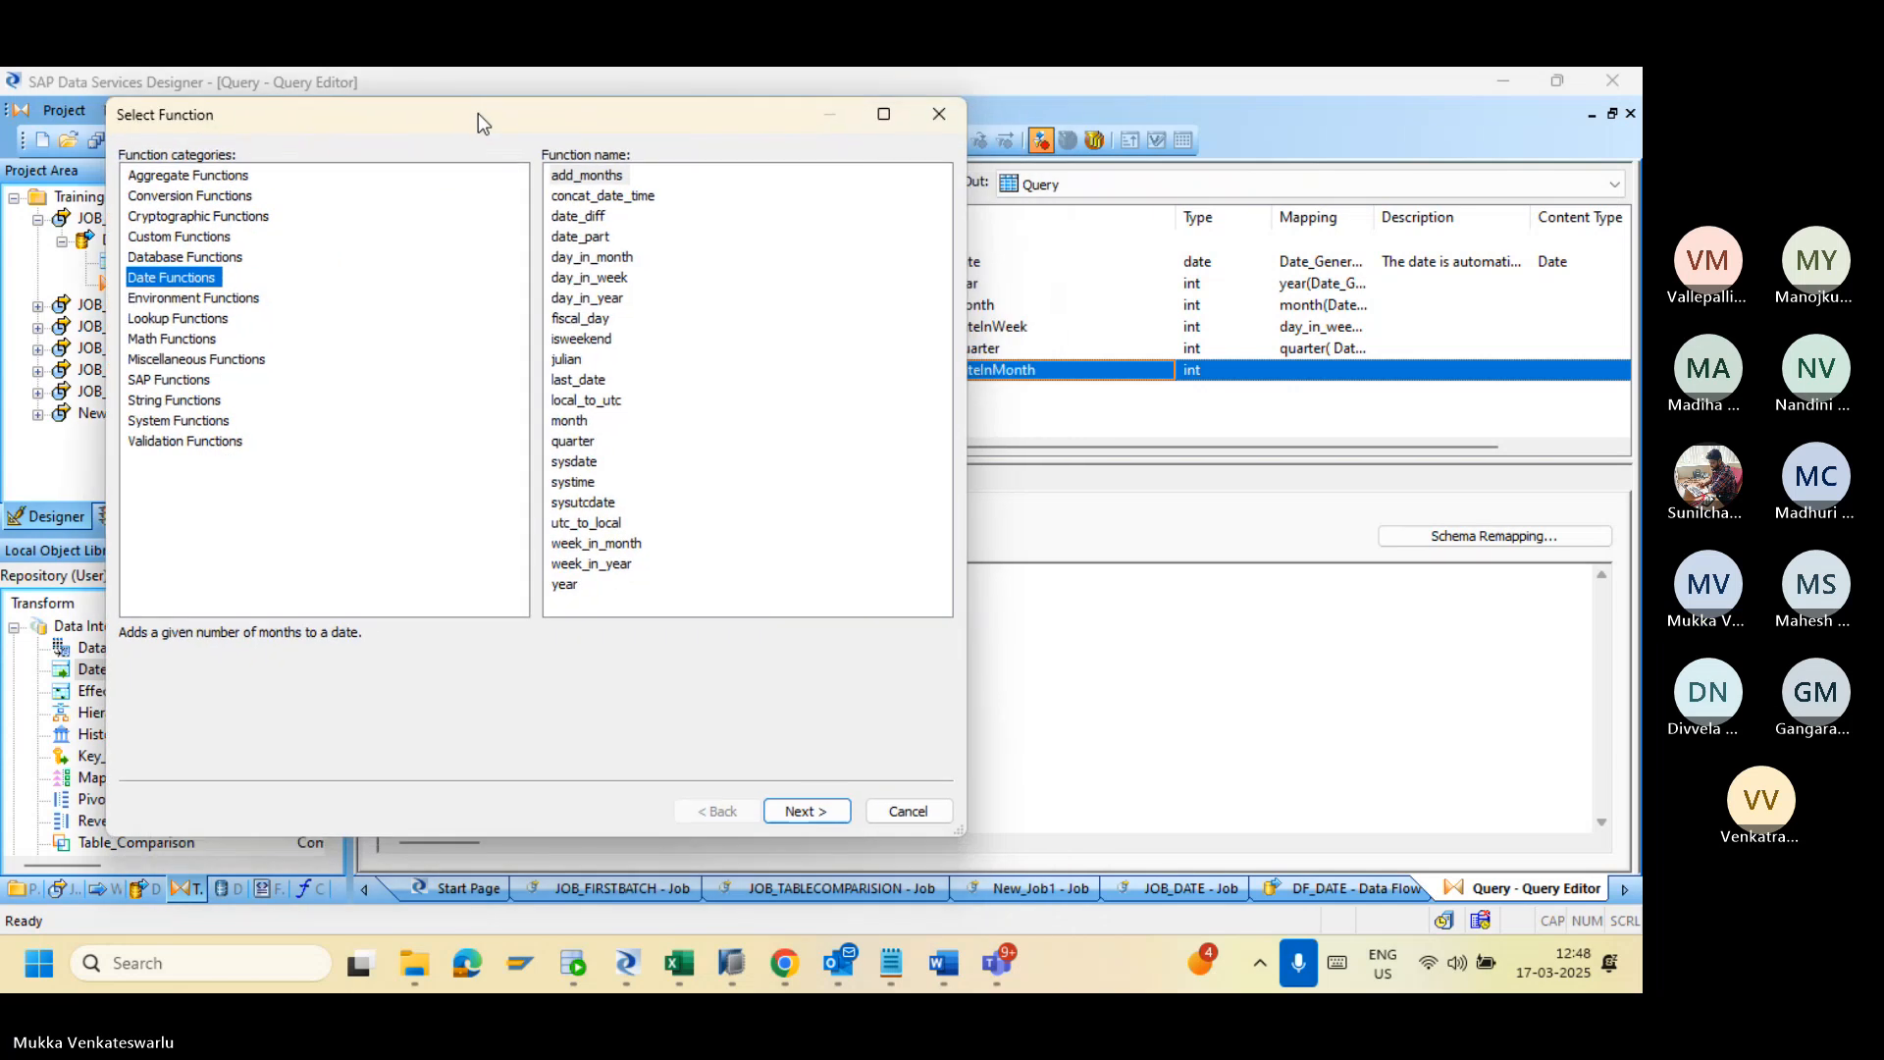
left_click(587, 257)
left_click(808, 812)
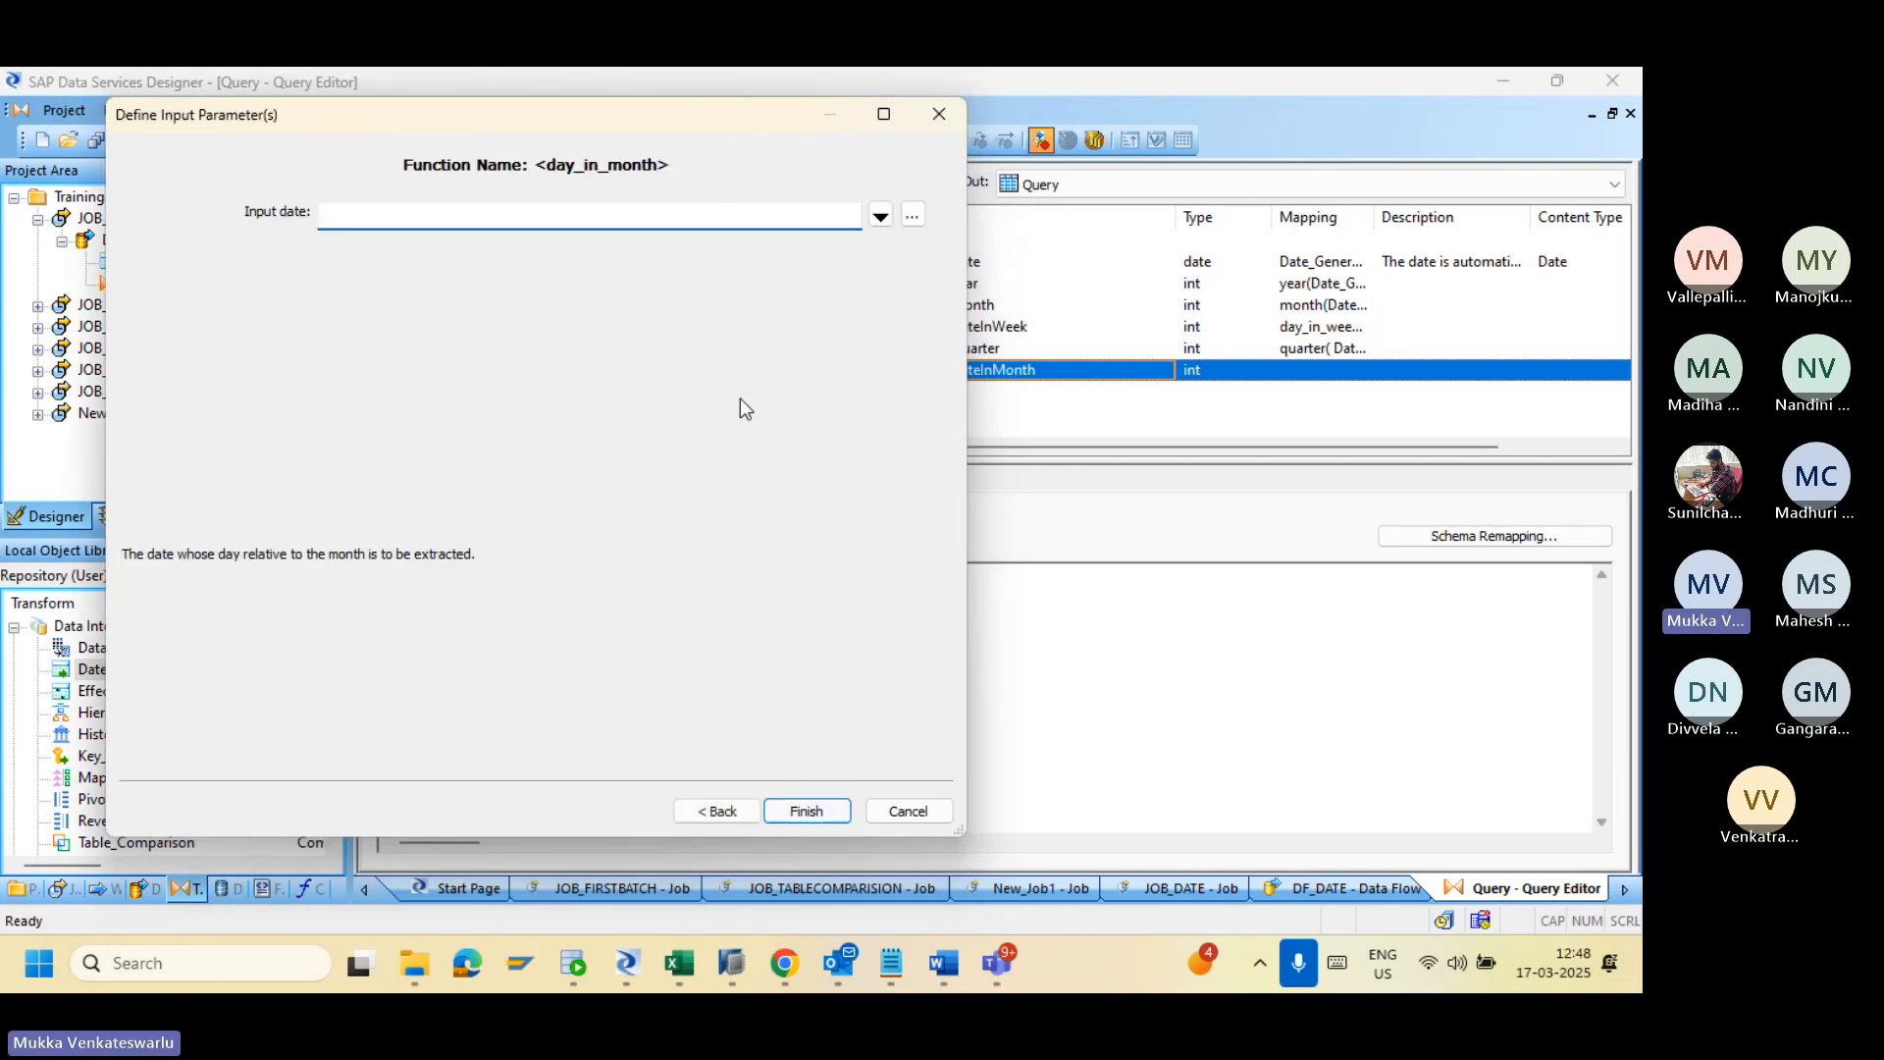
left_click(880, 217)
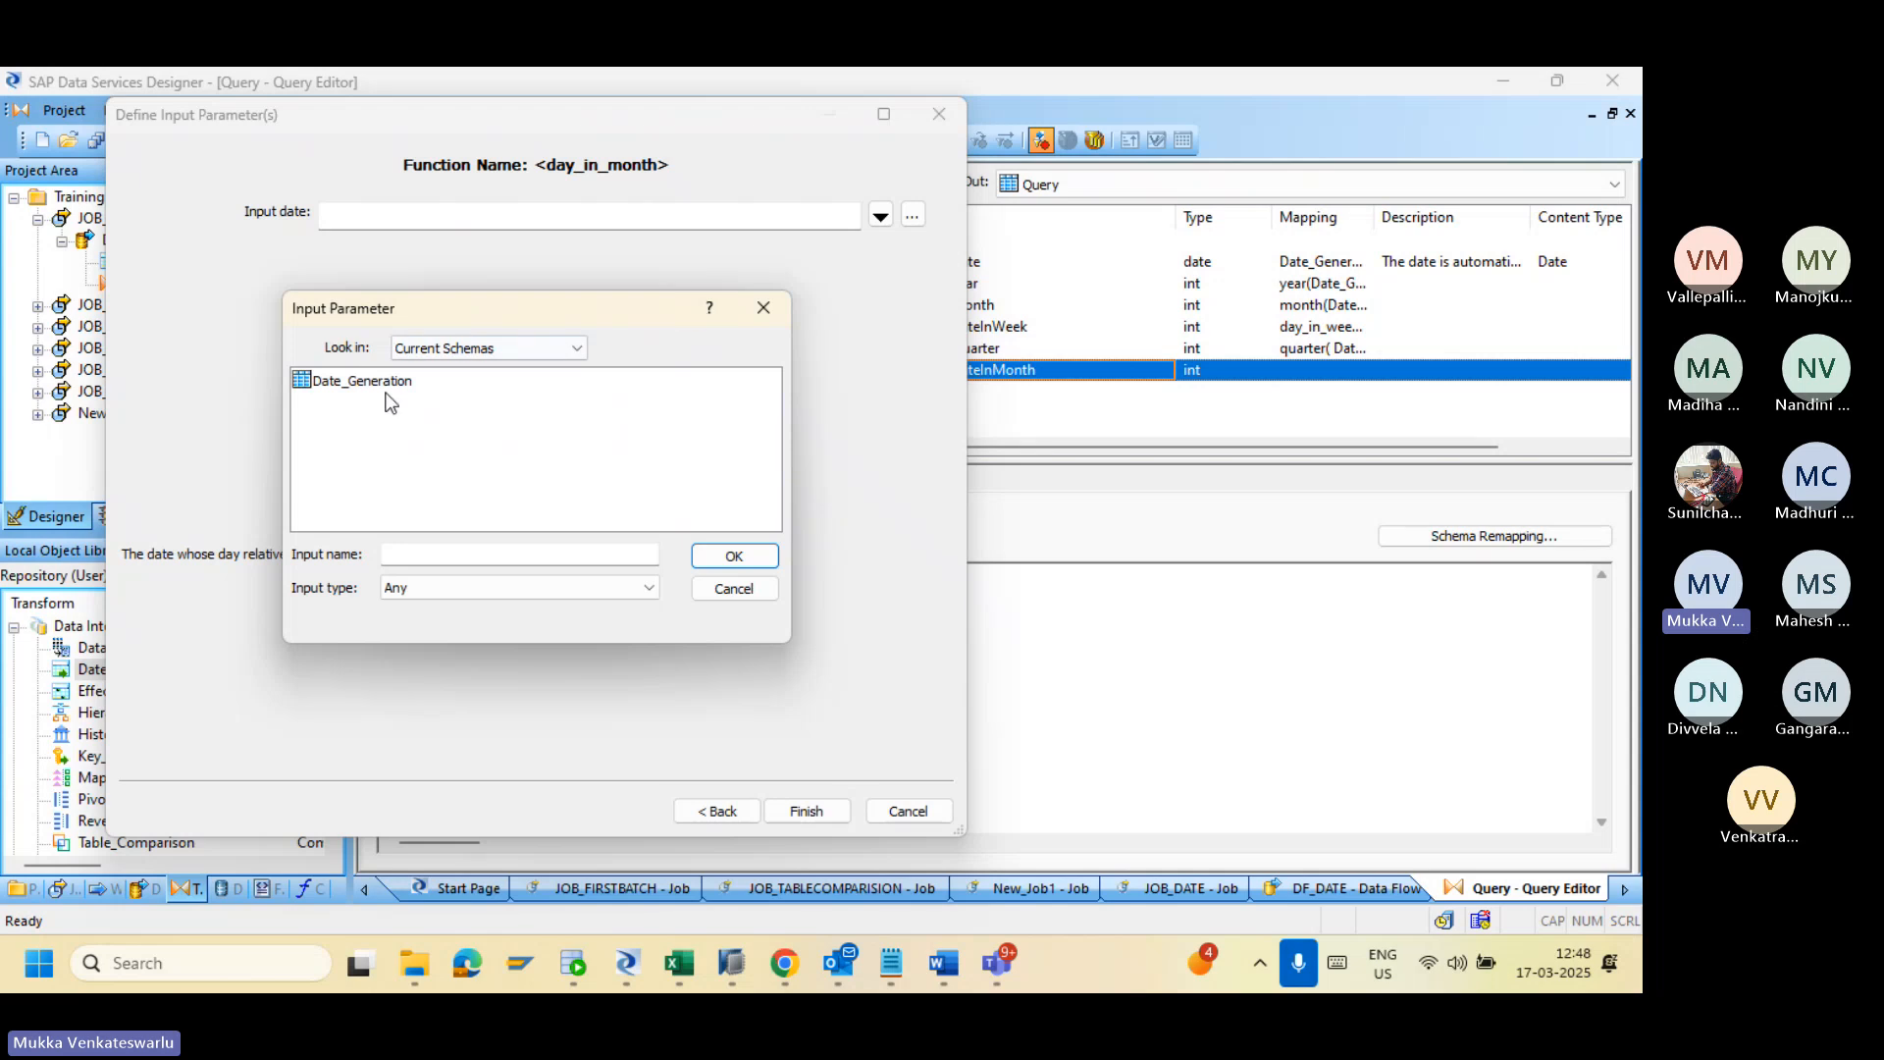
left_click(371, 381)
left_click(734, 556)
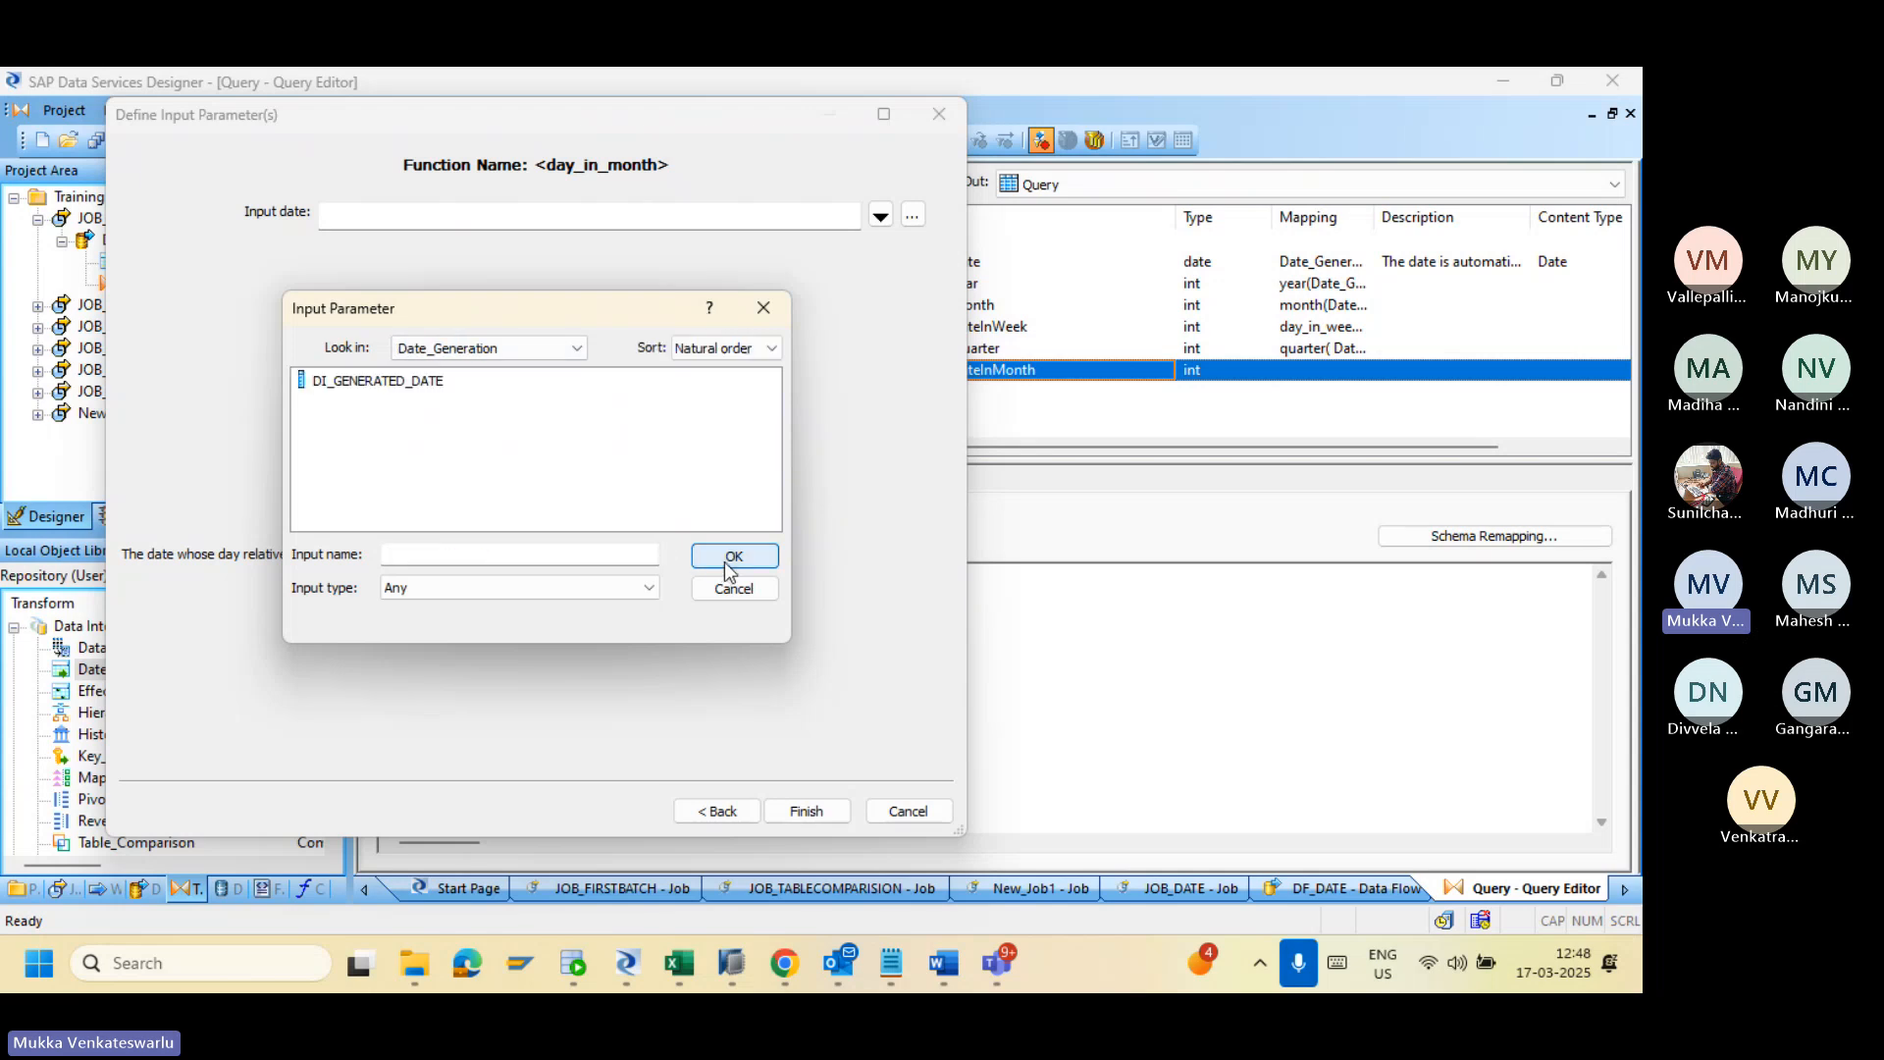
left_click(398, 382)
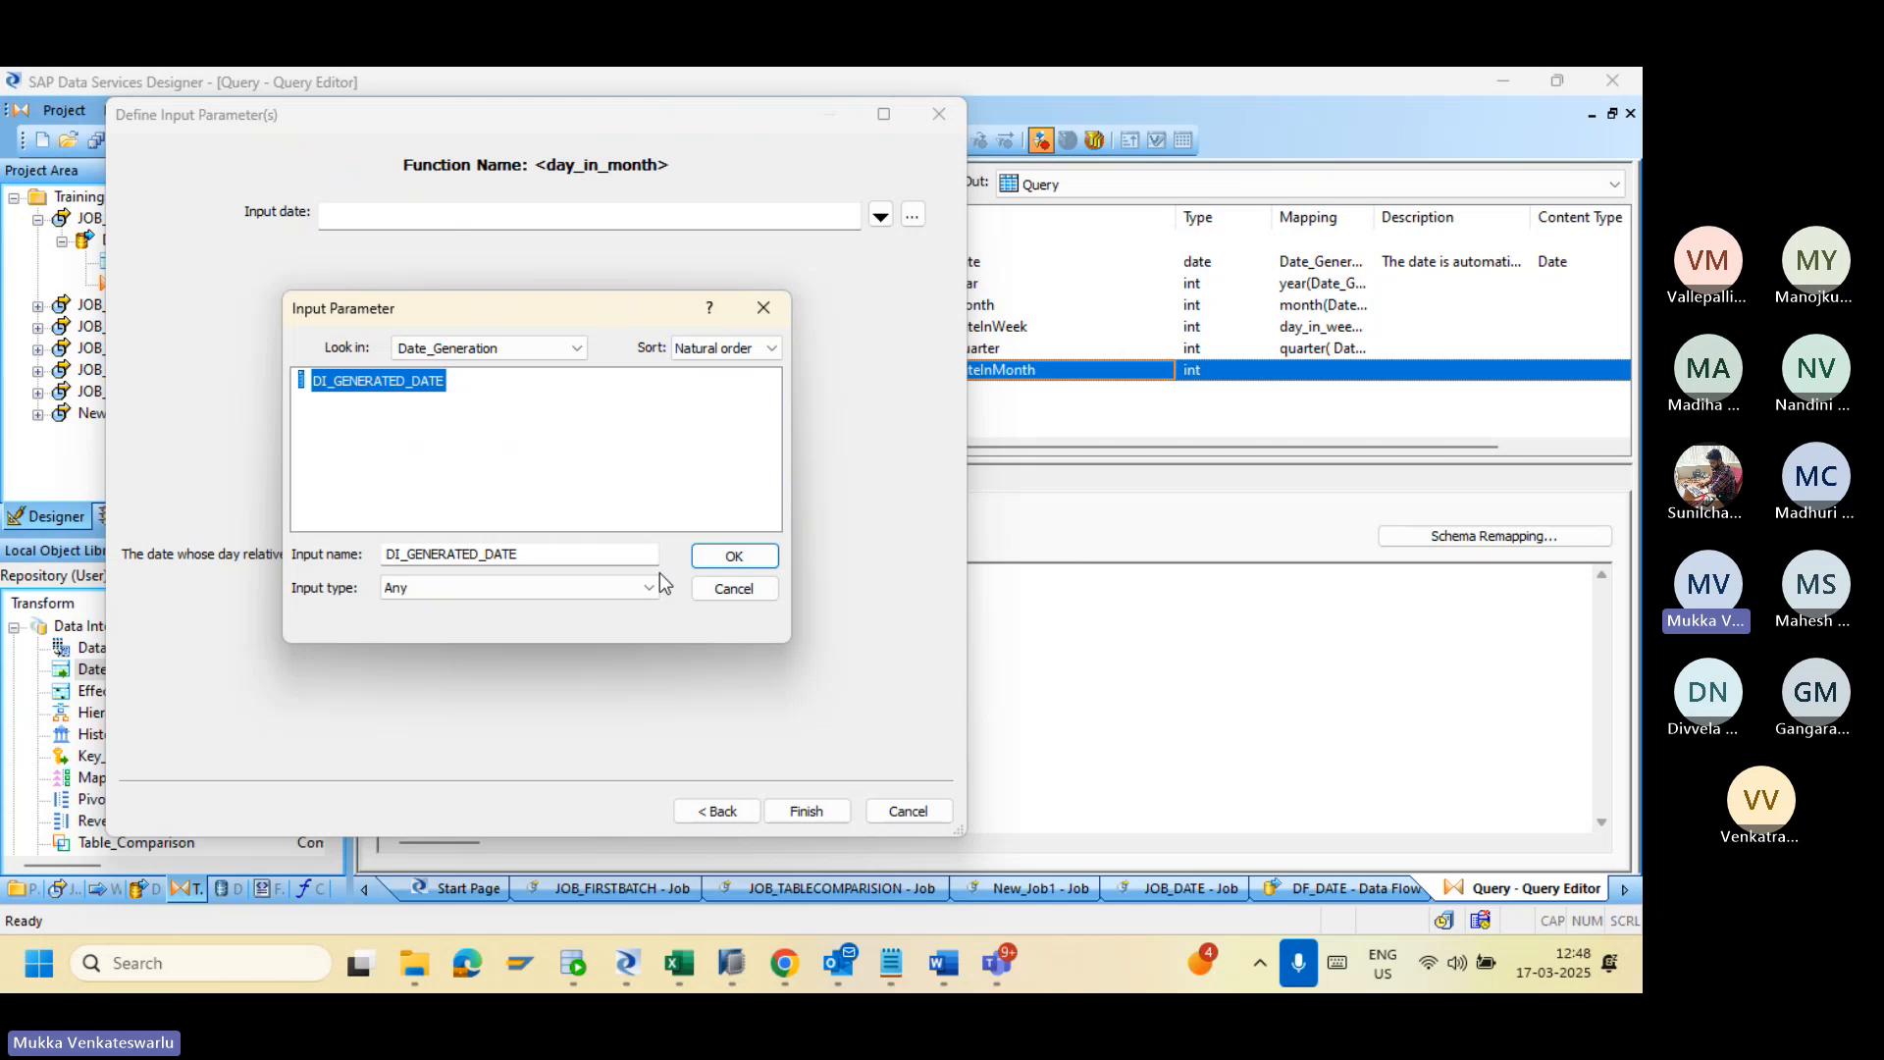
key("Return")
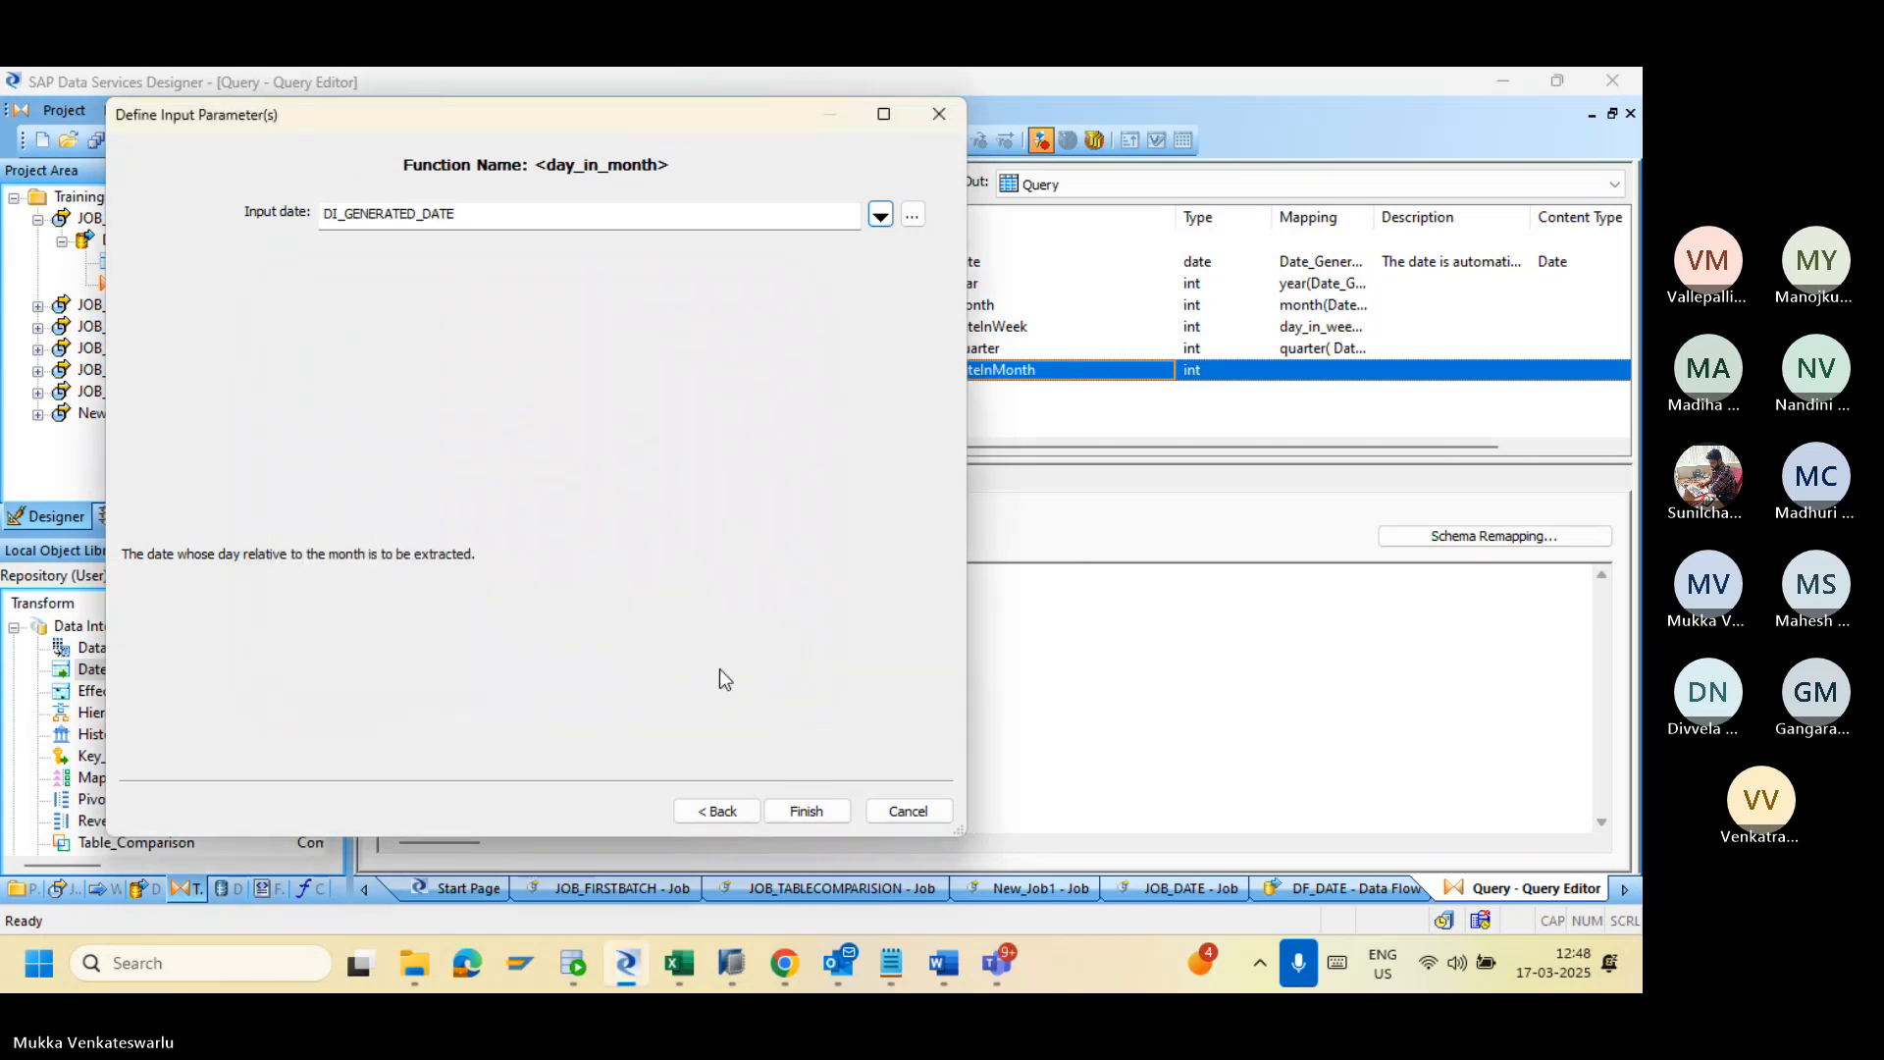
left_click(807, 811)
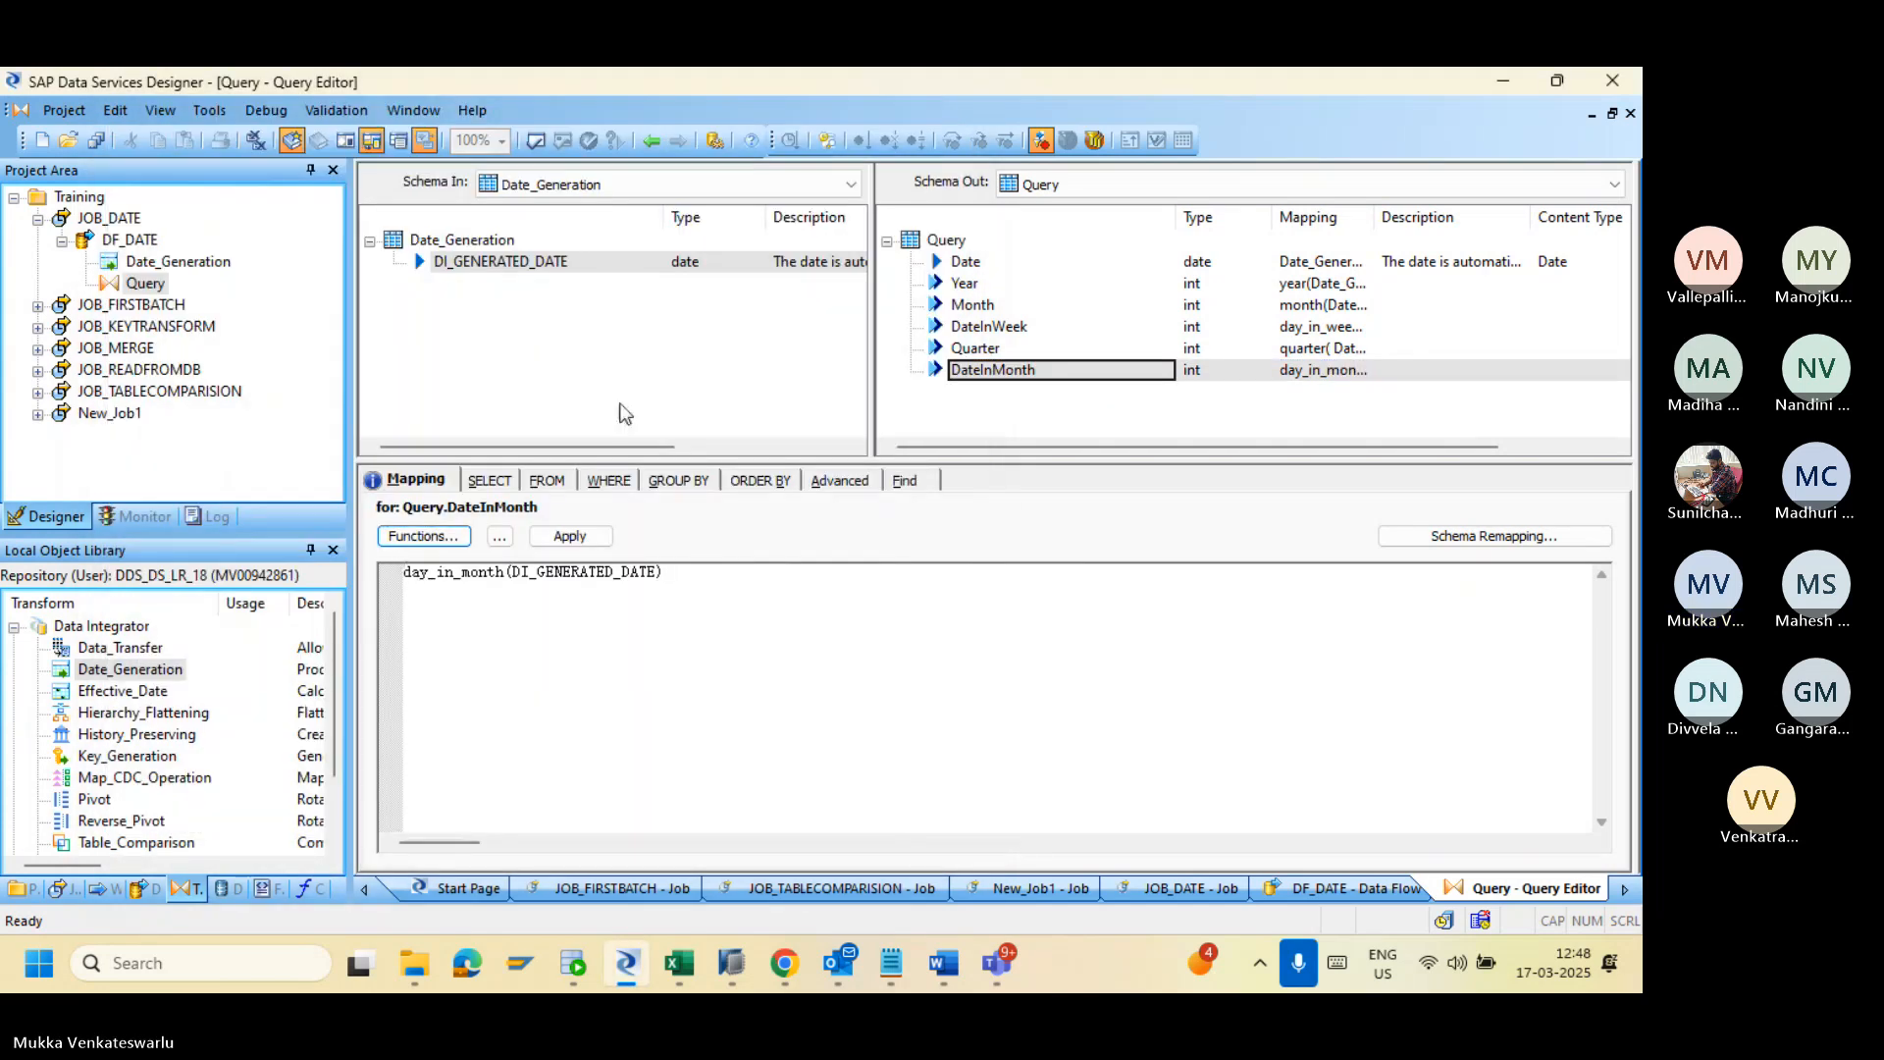
Step: Add a template table named Calendar in datastore DS_B4D with owner SAPHANADB to DF_DATE and connect the Query output to it
left_click(651, 141)
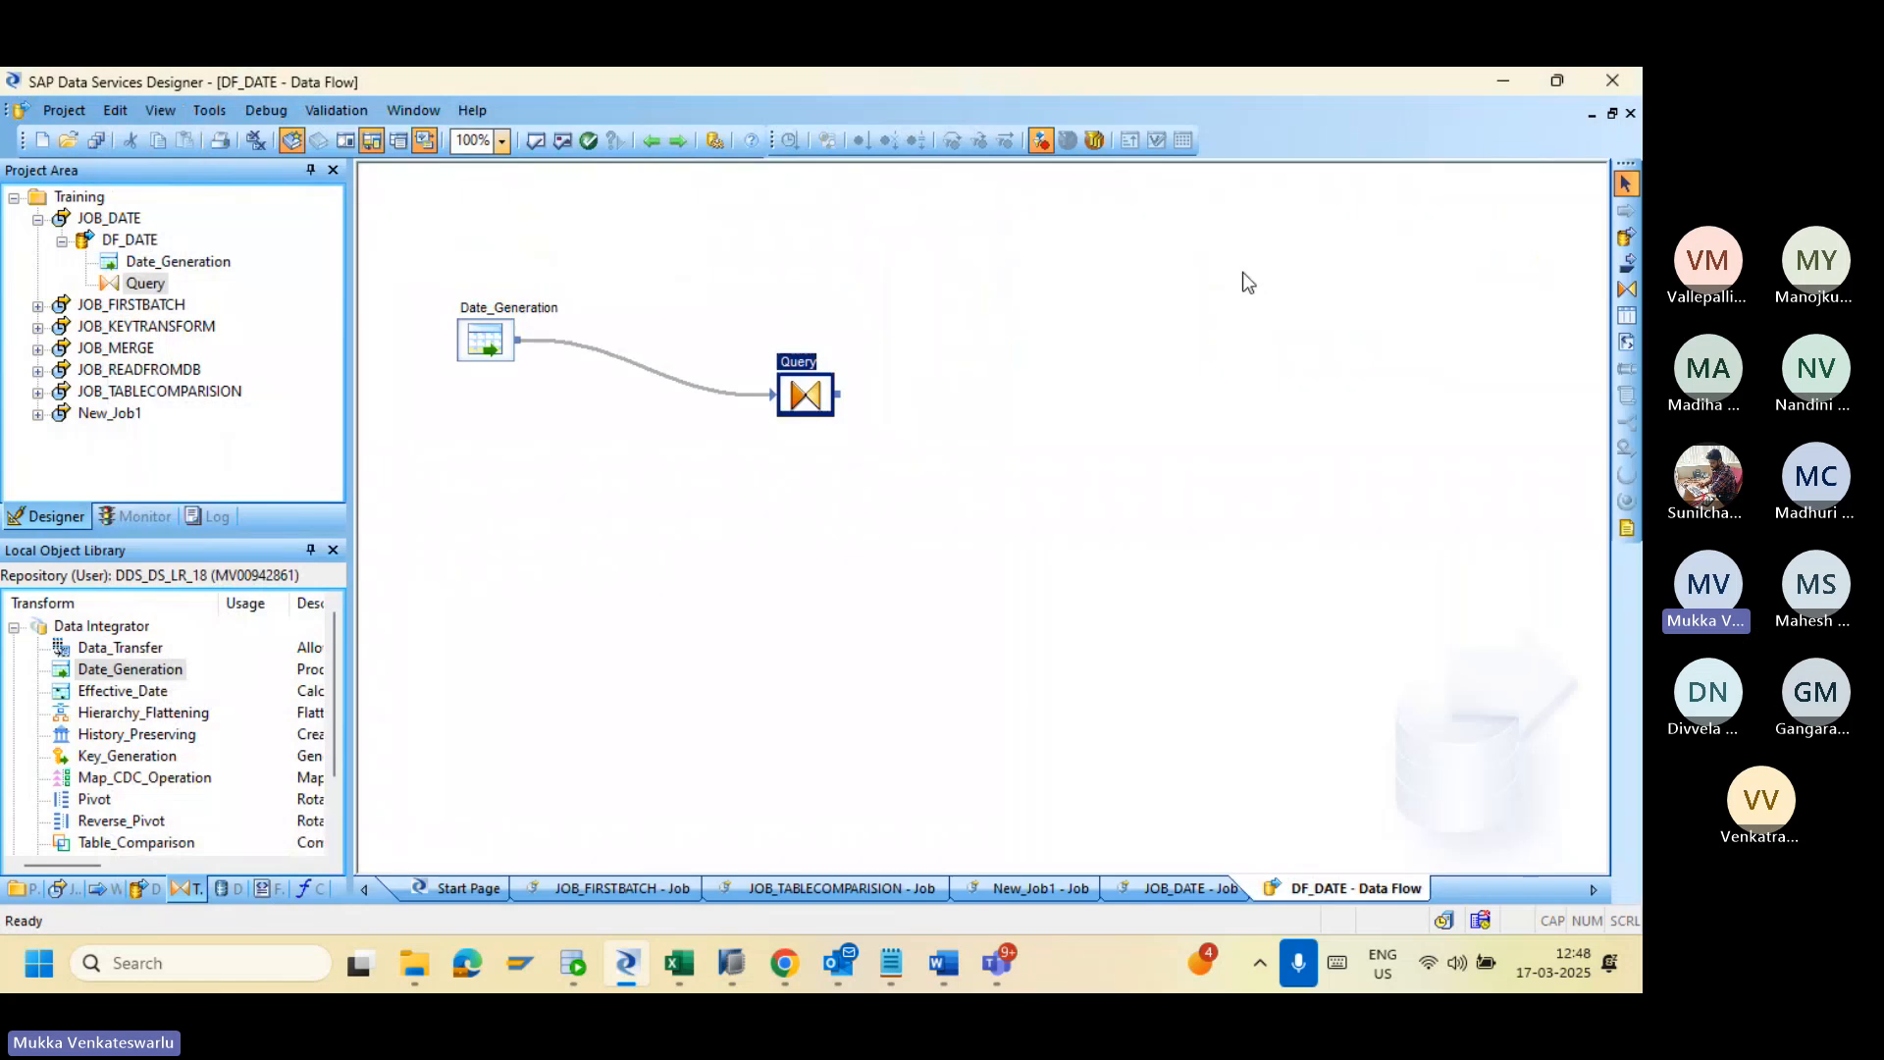
left_click(1625, 316)
left_click(1164, 435)
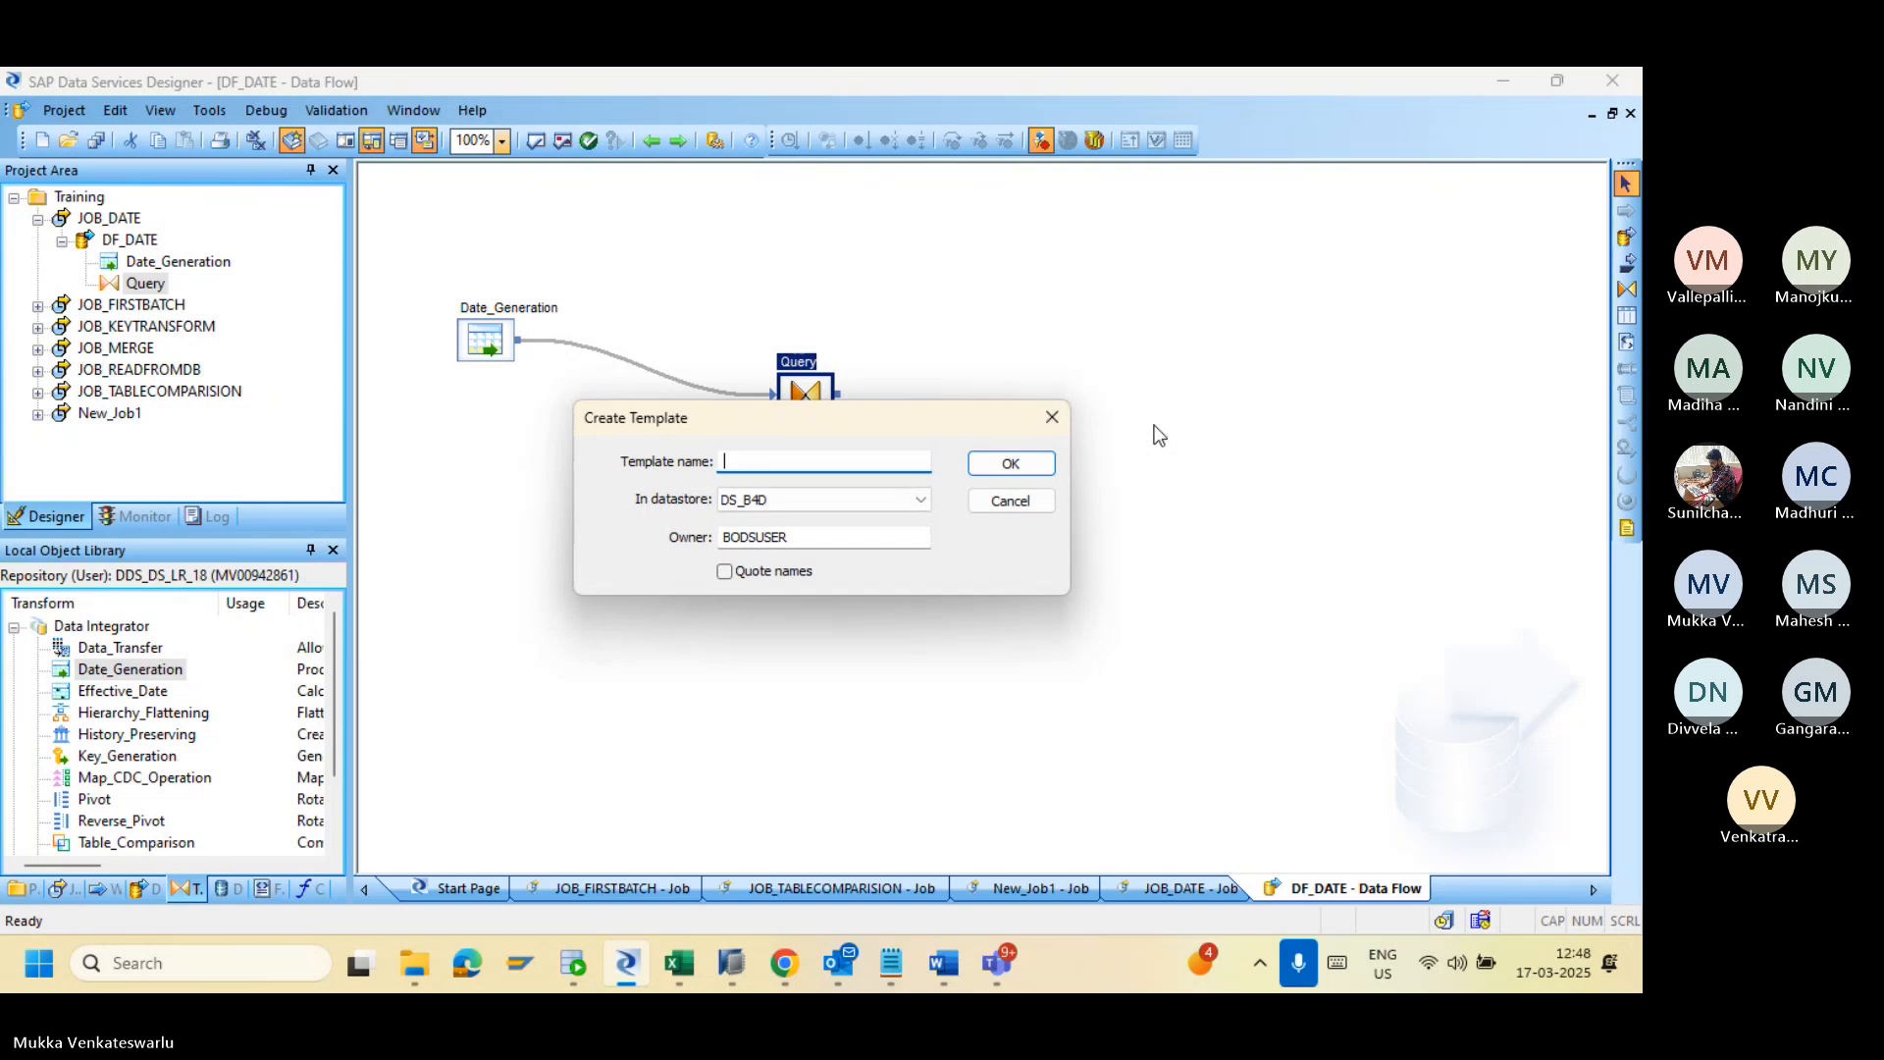
left_click(851, 541)
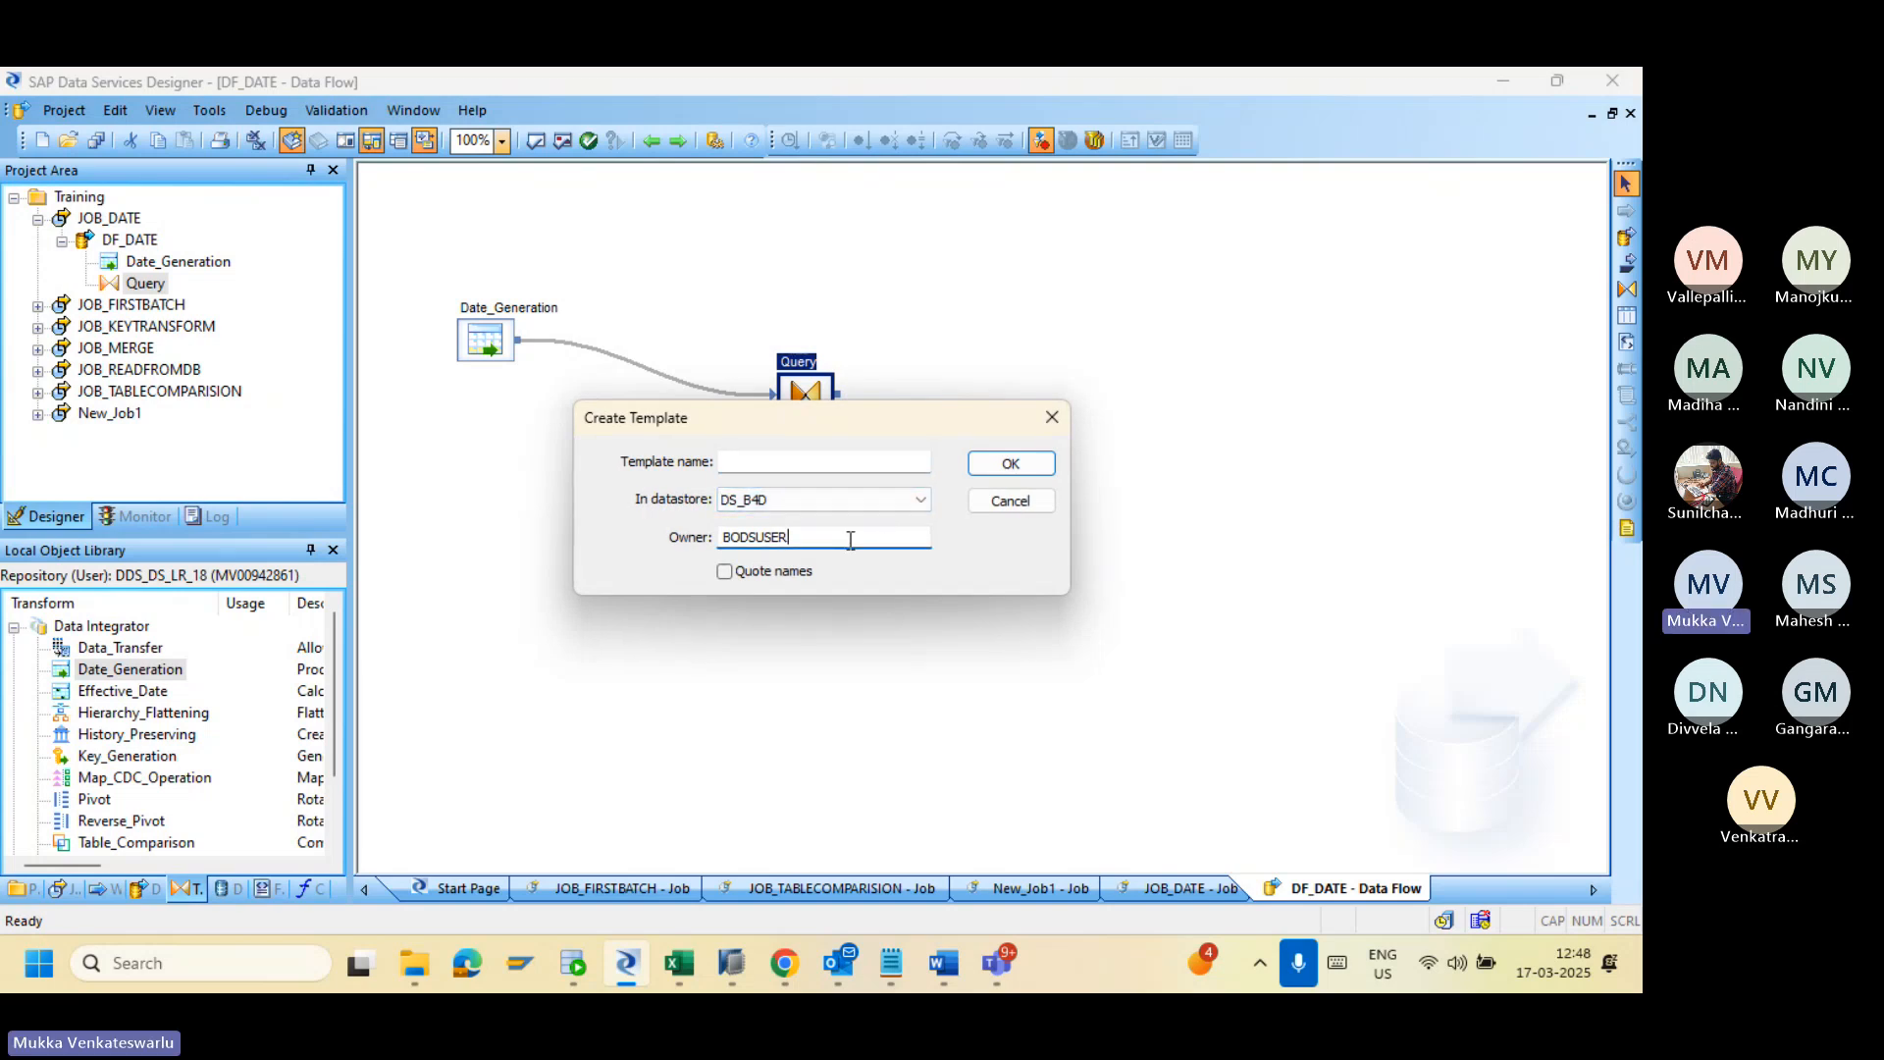
key("BackSpace")
key("BackSpace")
key("BackSpace")
key("BackSpace")
key("BackSpace")
key("BackSpace")
key("BackSpace")
key("BackSpace")
type("SAPHANADB")
left_click(794, 461)
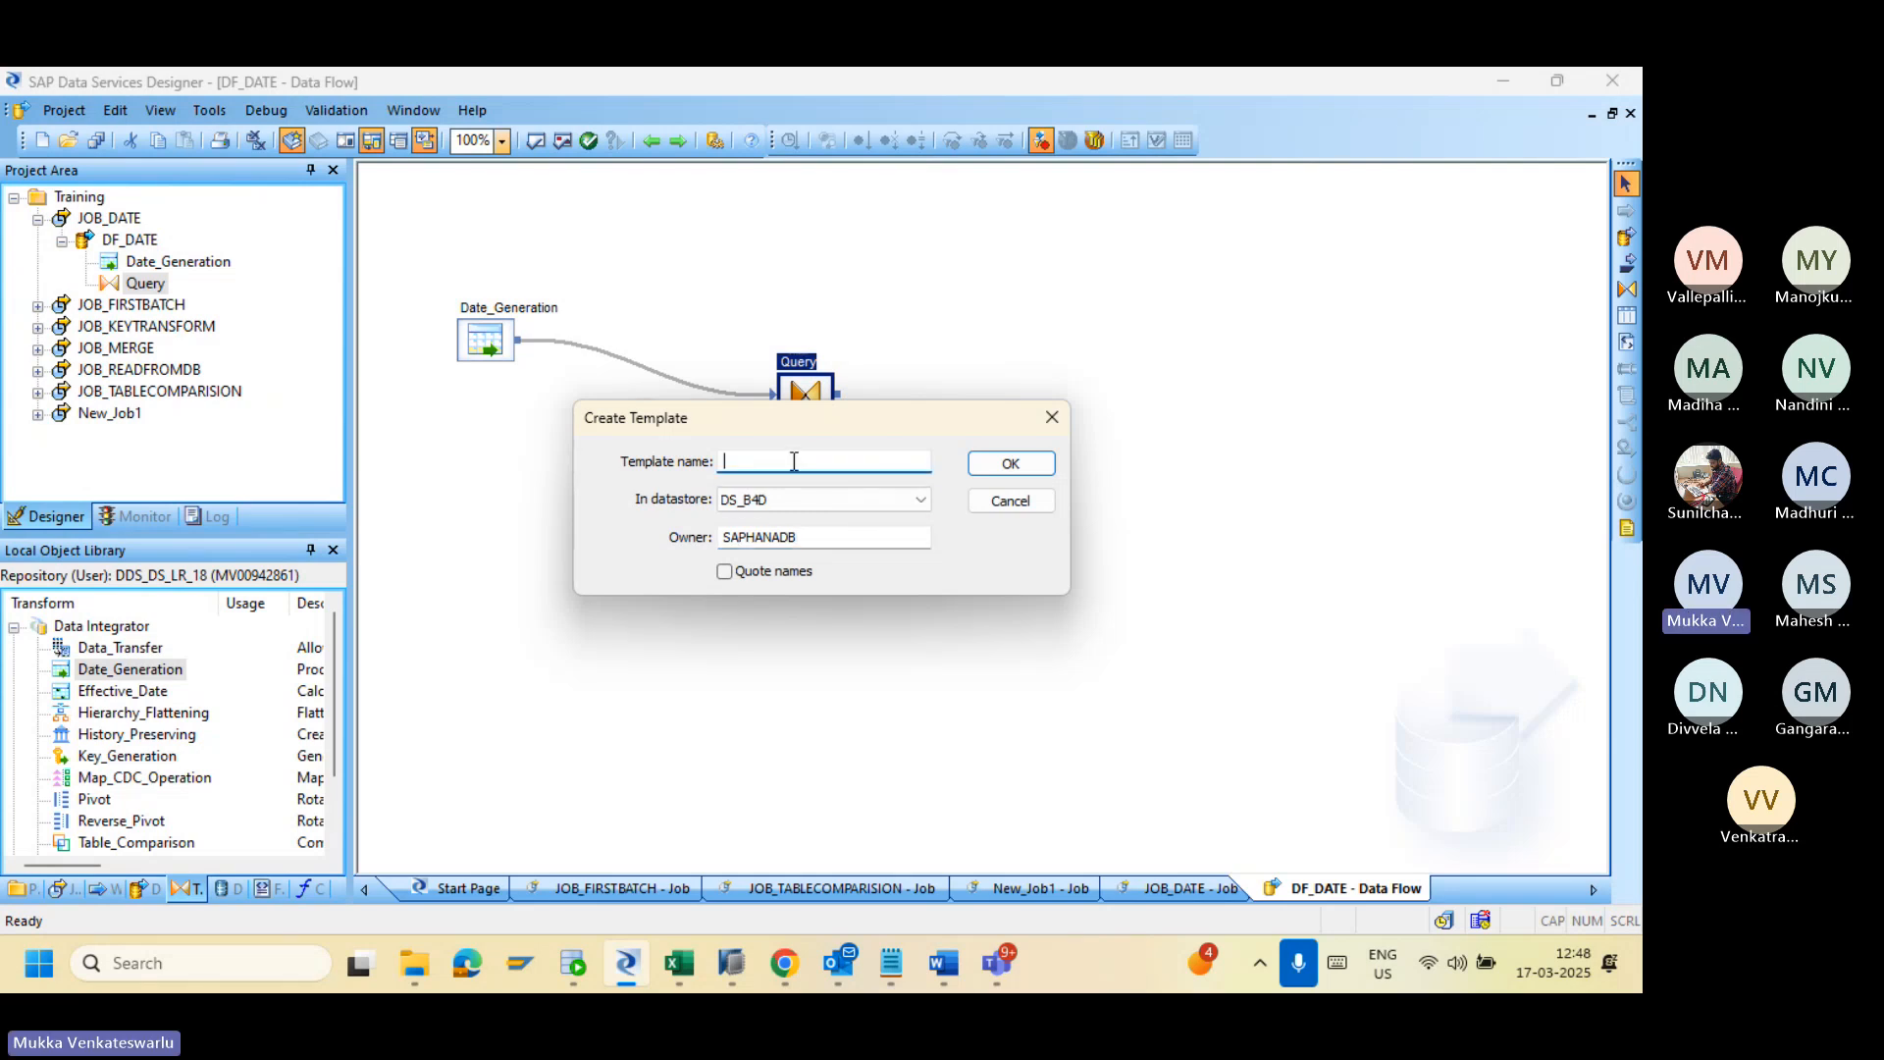
type("Calendar")
left_click(1010, 463)
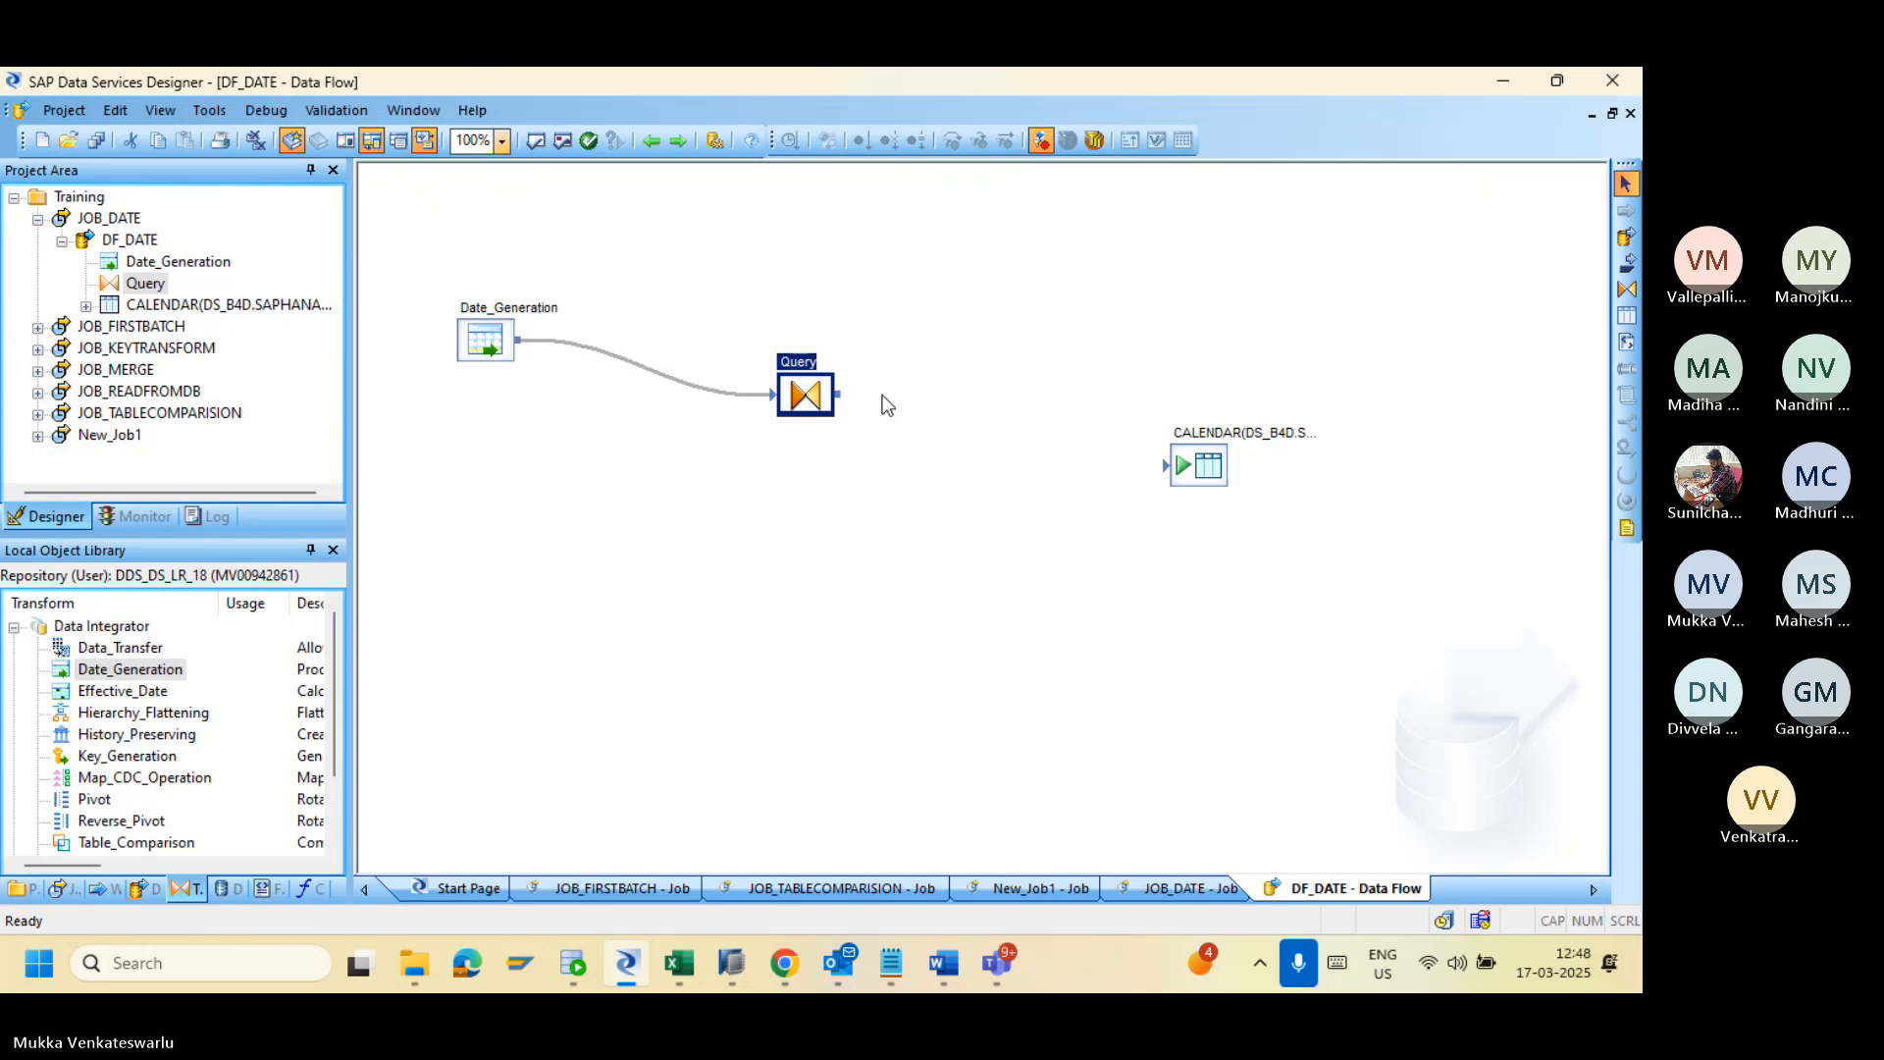
left_click_drag(847, 402, 1177, 484)
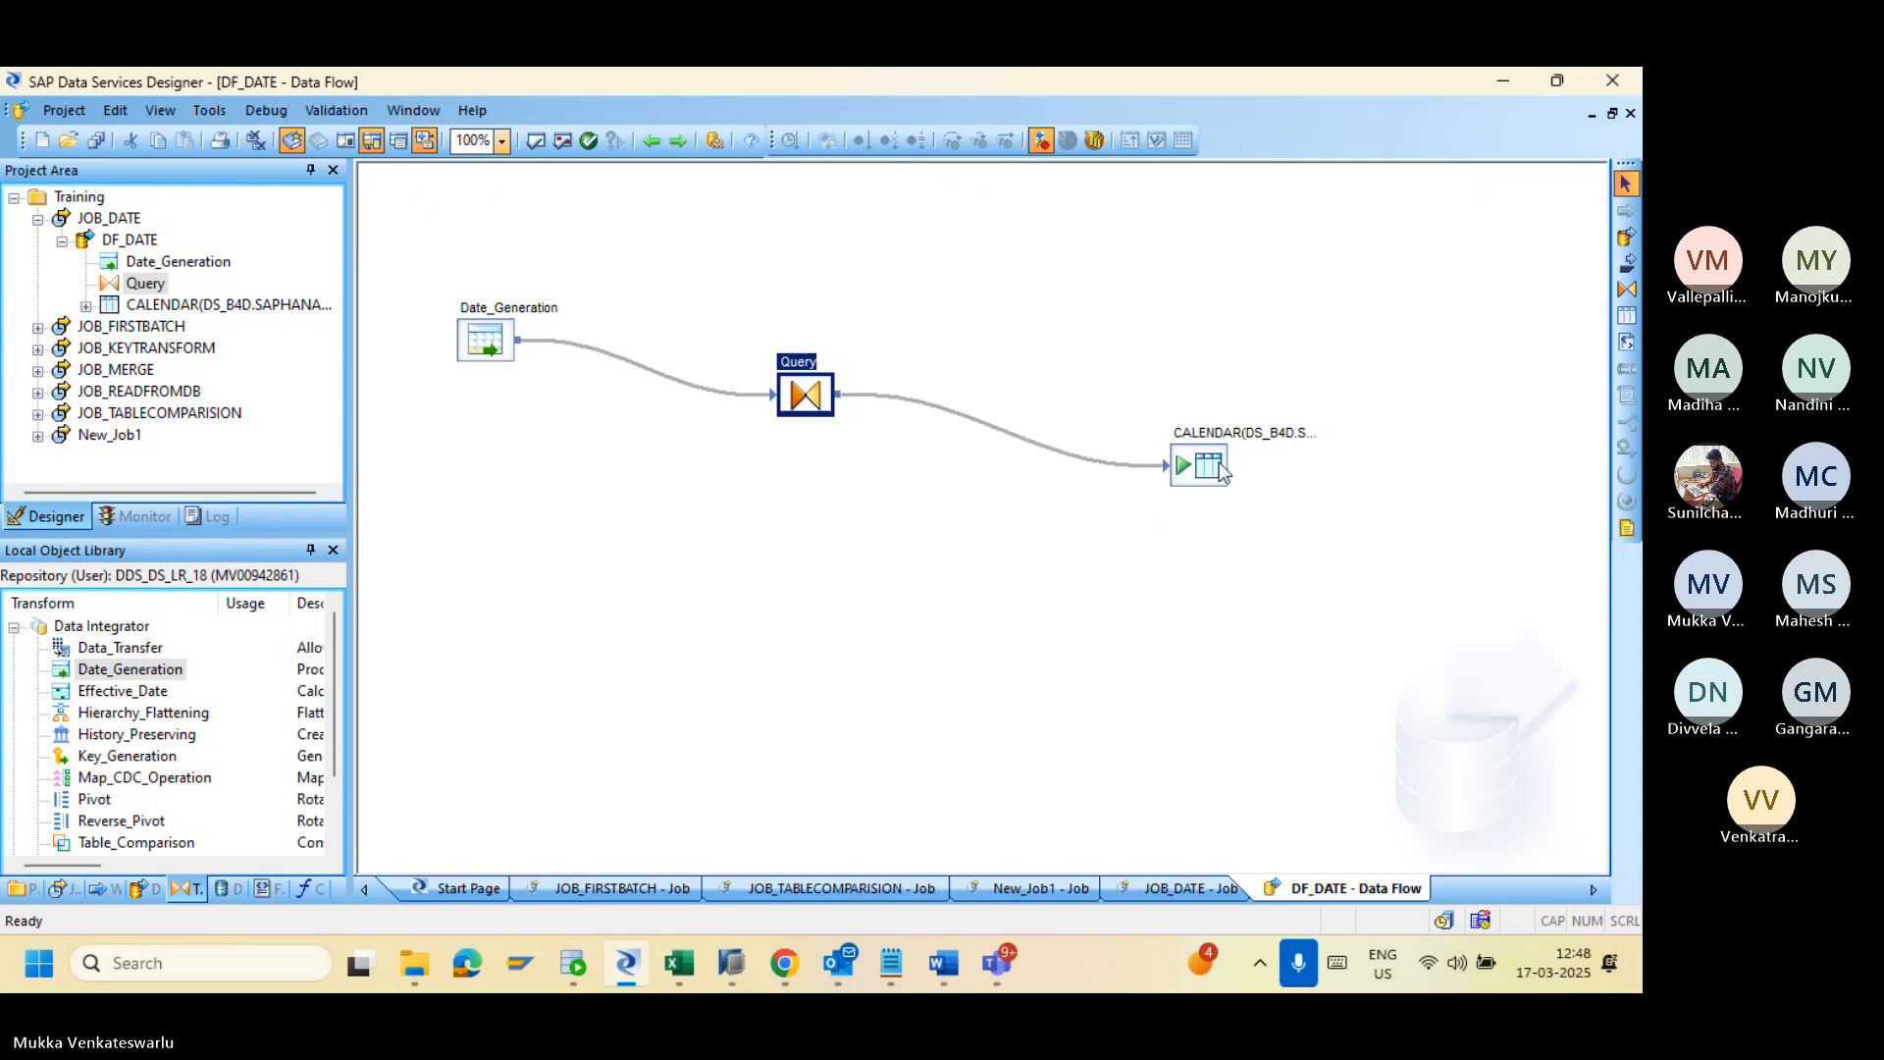
Step: Disable bulk load for the CALENDAR target table, check its loading options and return to the DF_DATE data flow
left_click(567, 487)
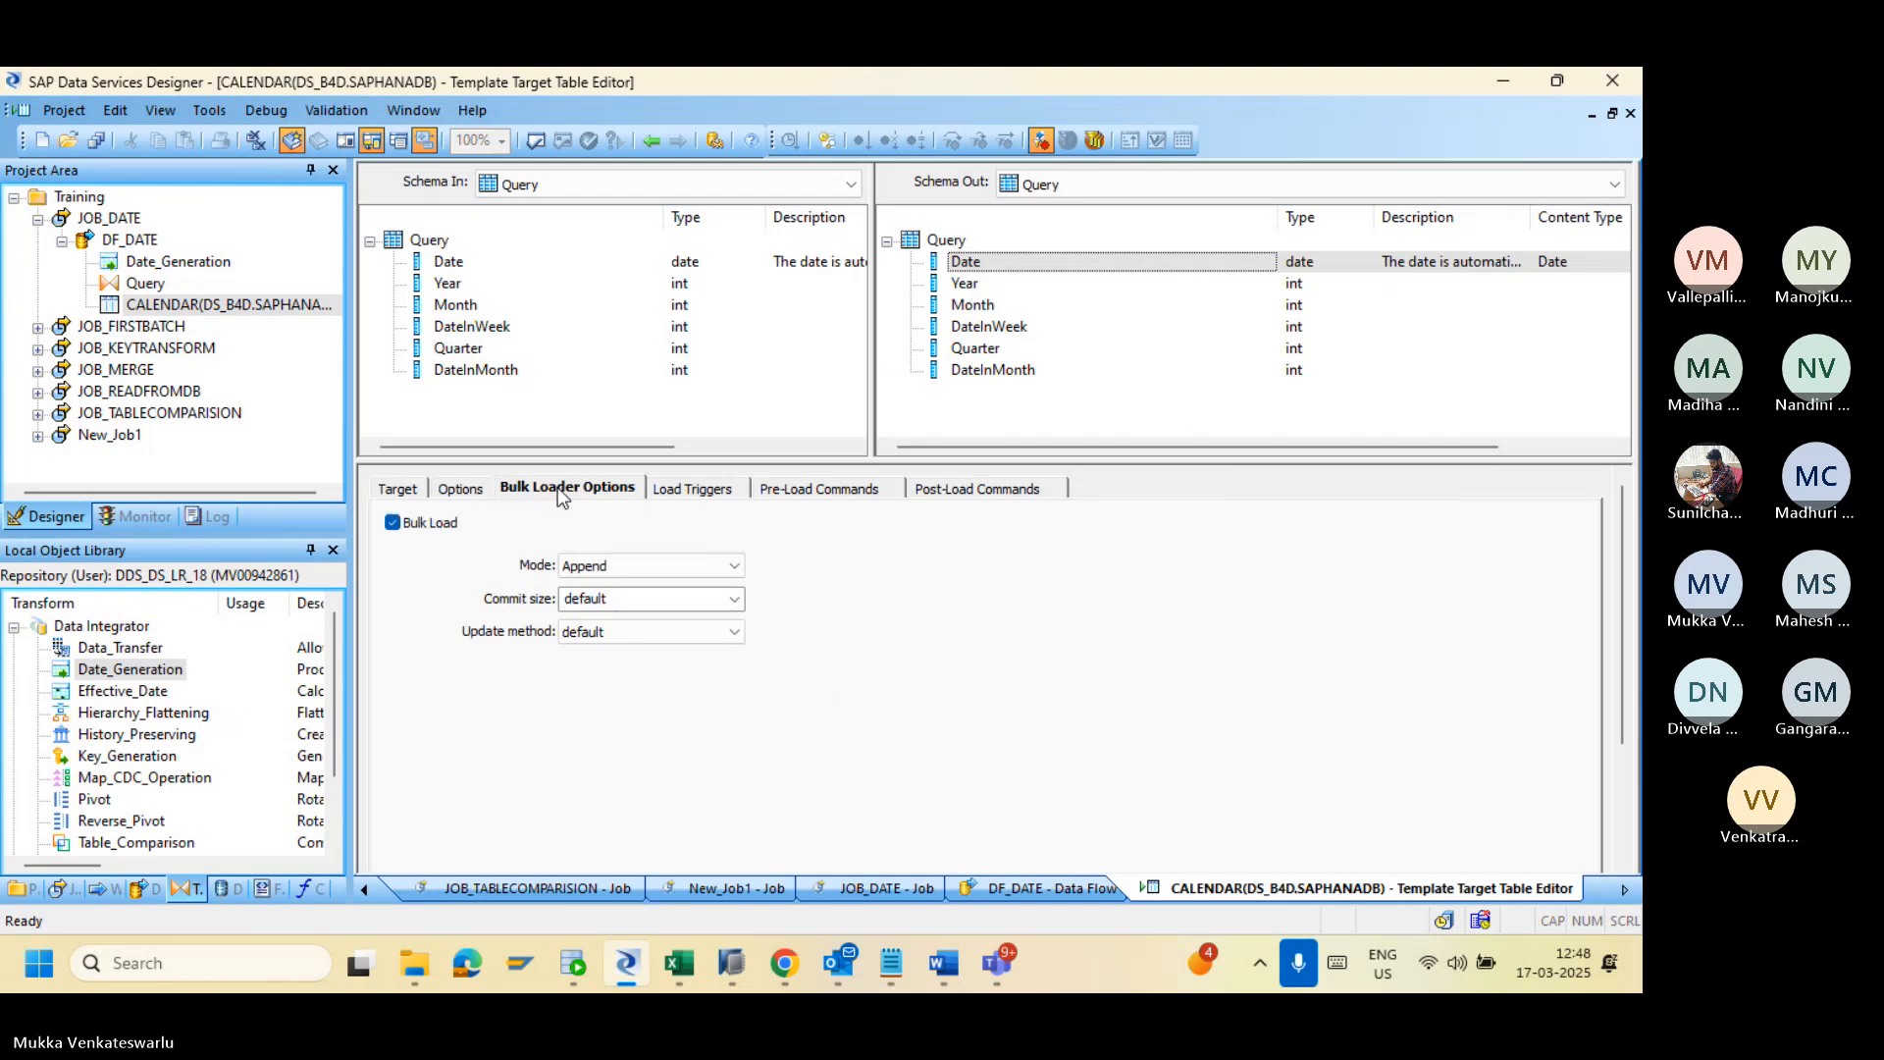
left_click(393, 523)
left_click(457, 489)
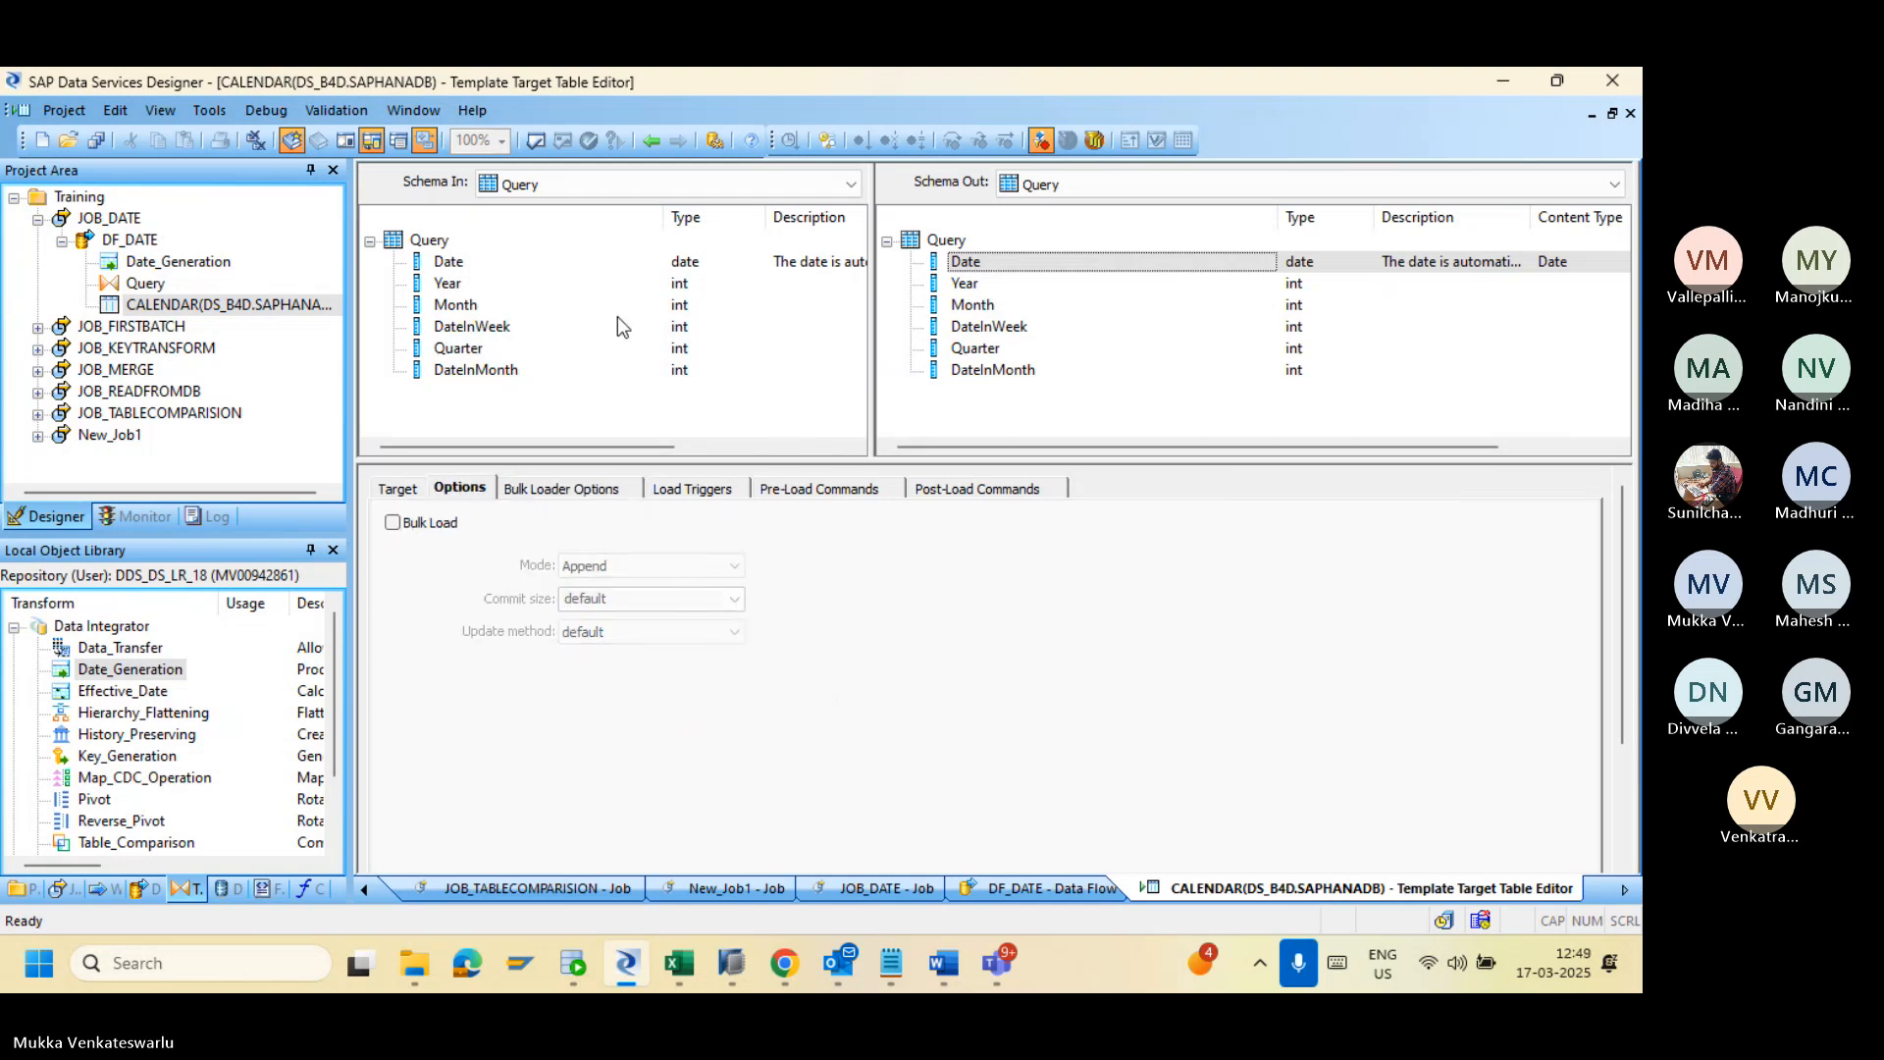
left_click(651, 142)
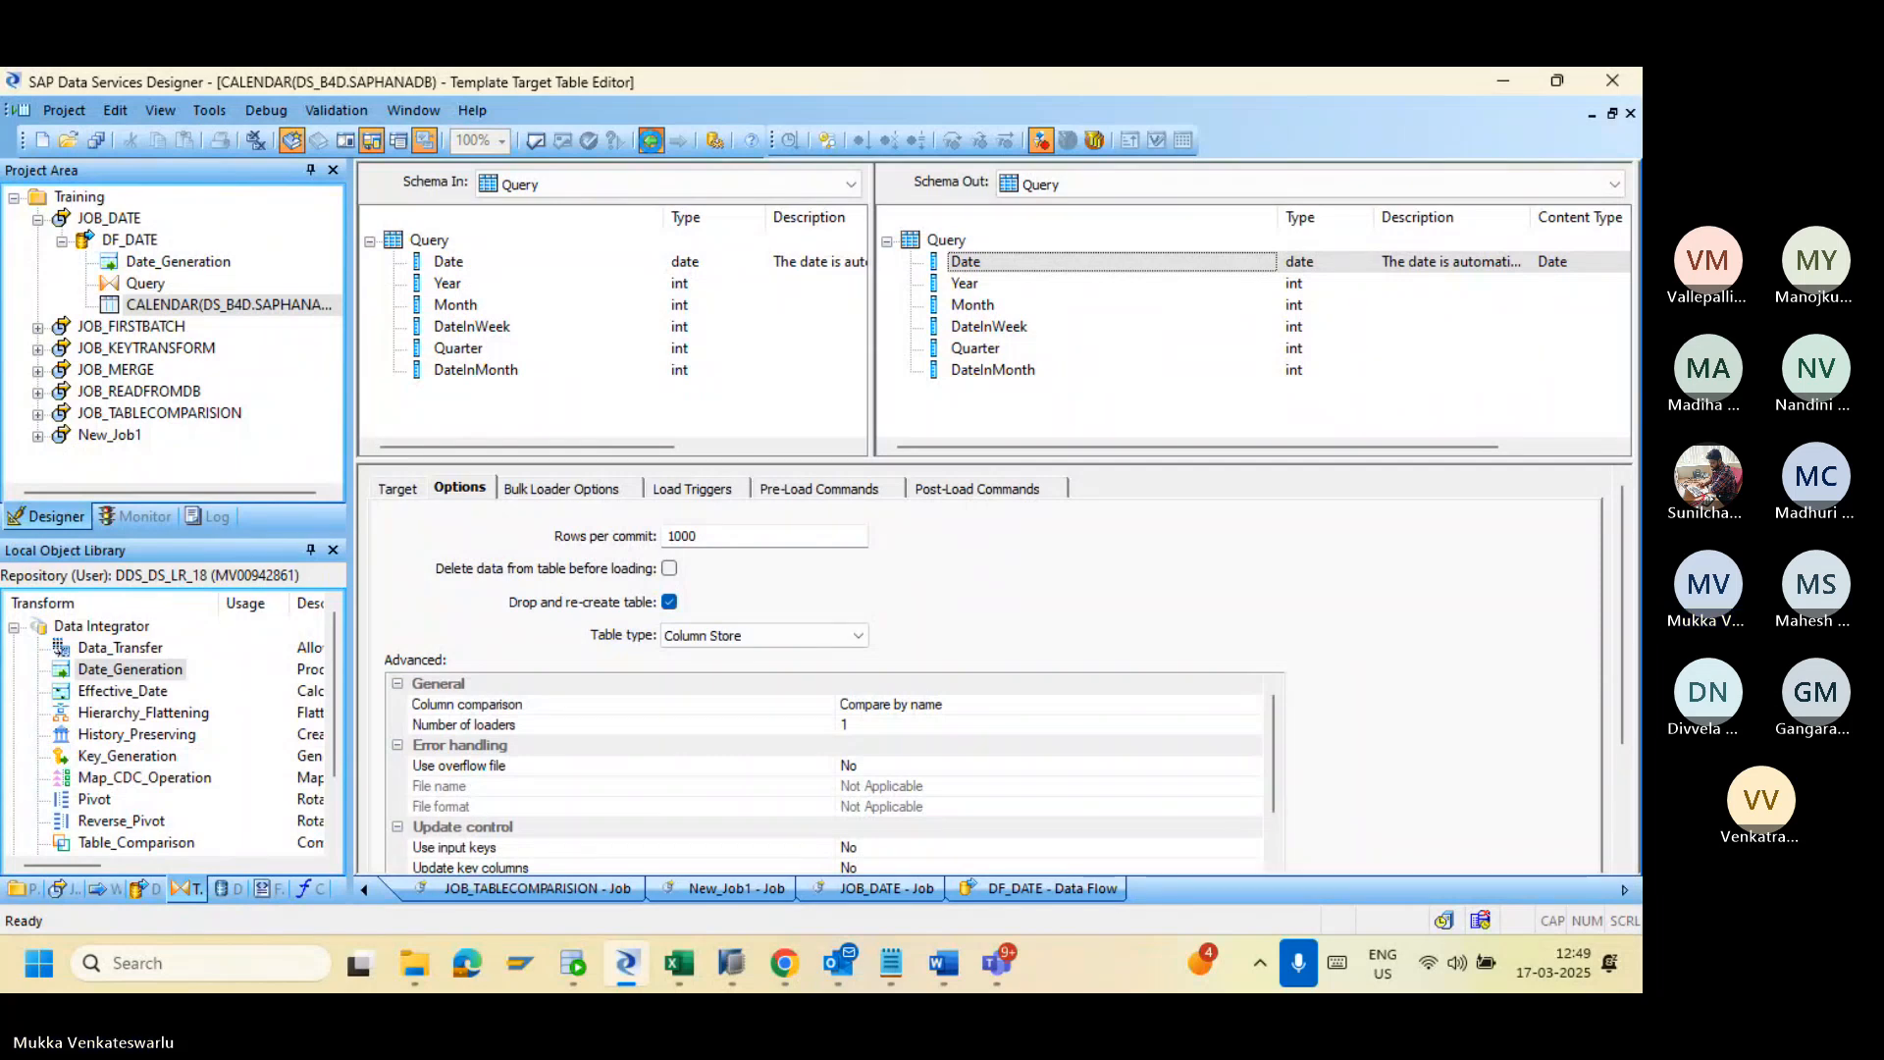
left_click(650, 141)
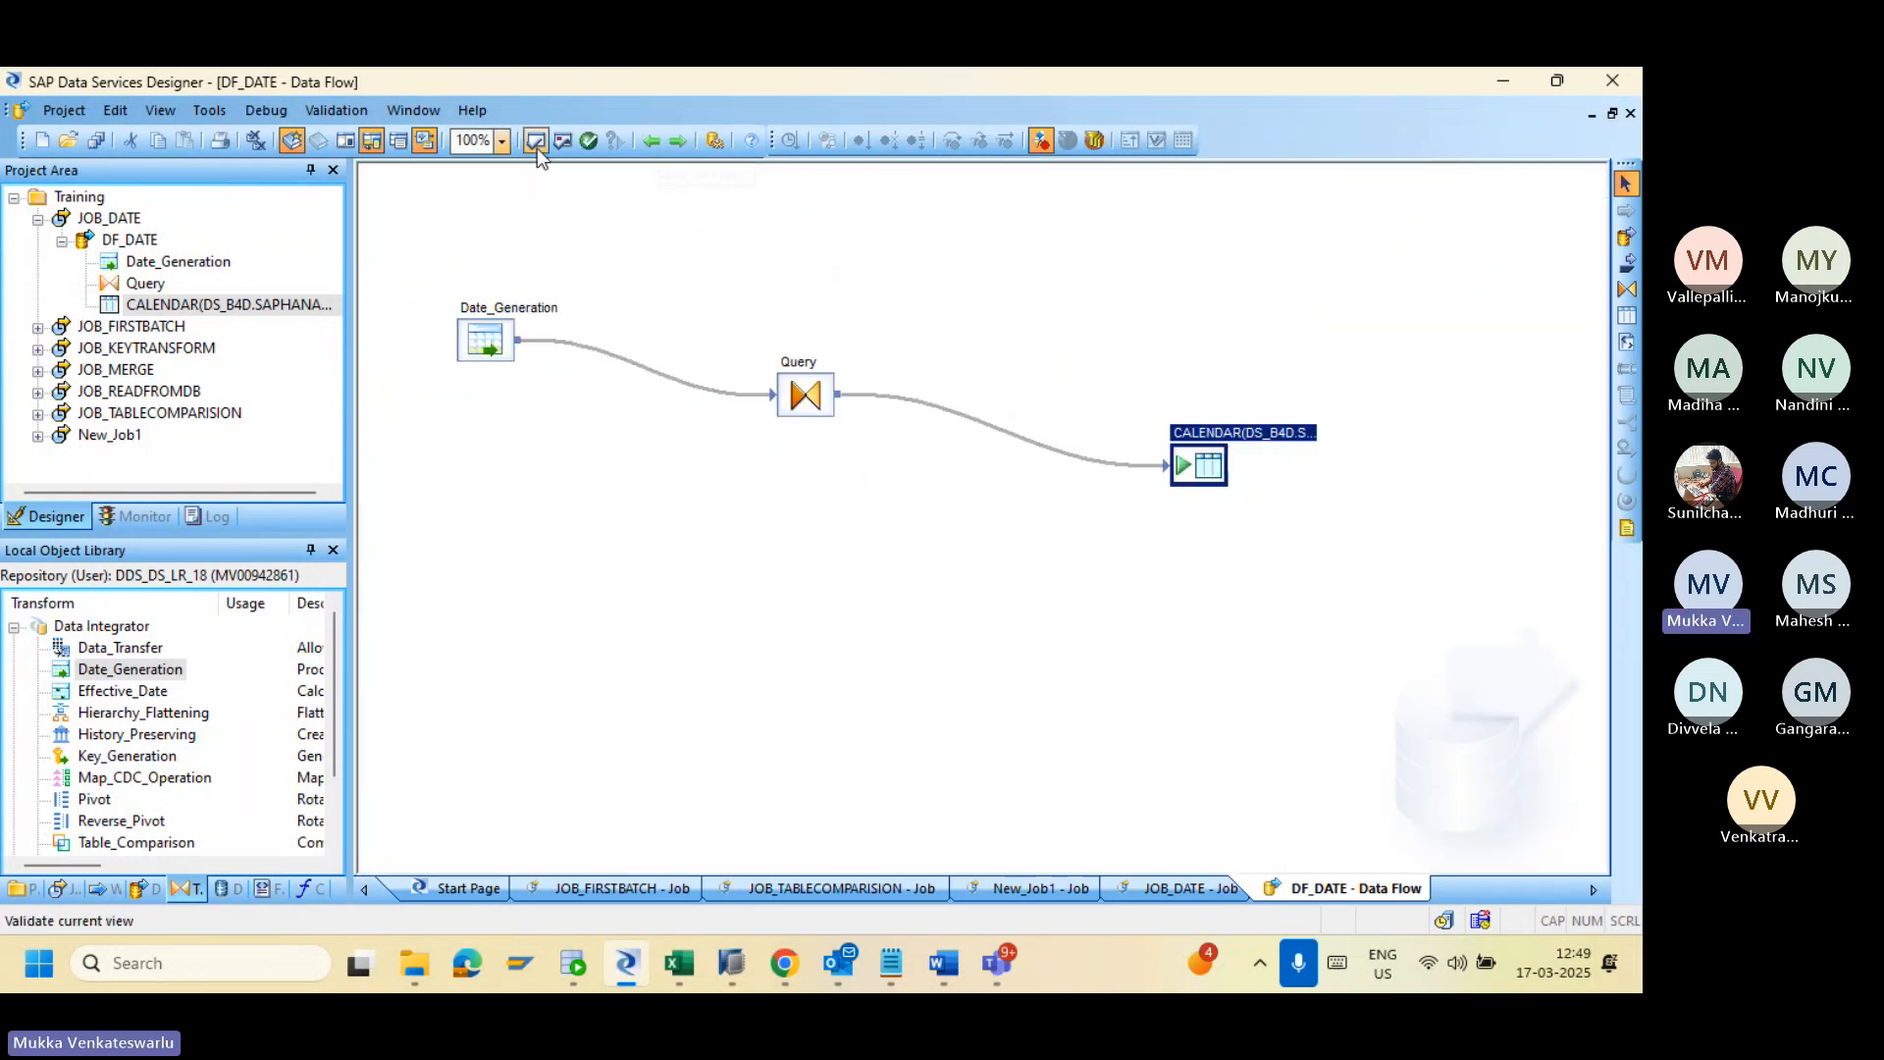
Step: Validate the DF_DATE data flow and save all changed objects, including JOB_DATE, DF_DATE and DF_MERGE
left_click(535, 143)
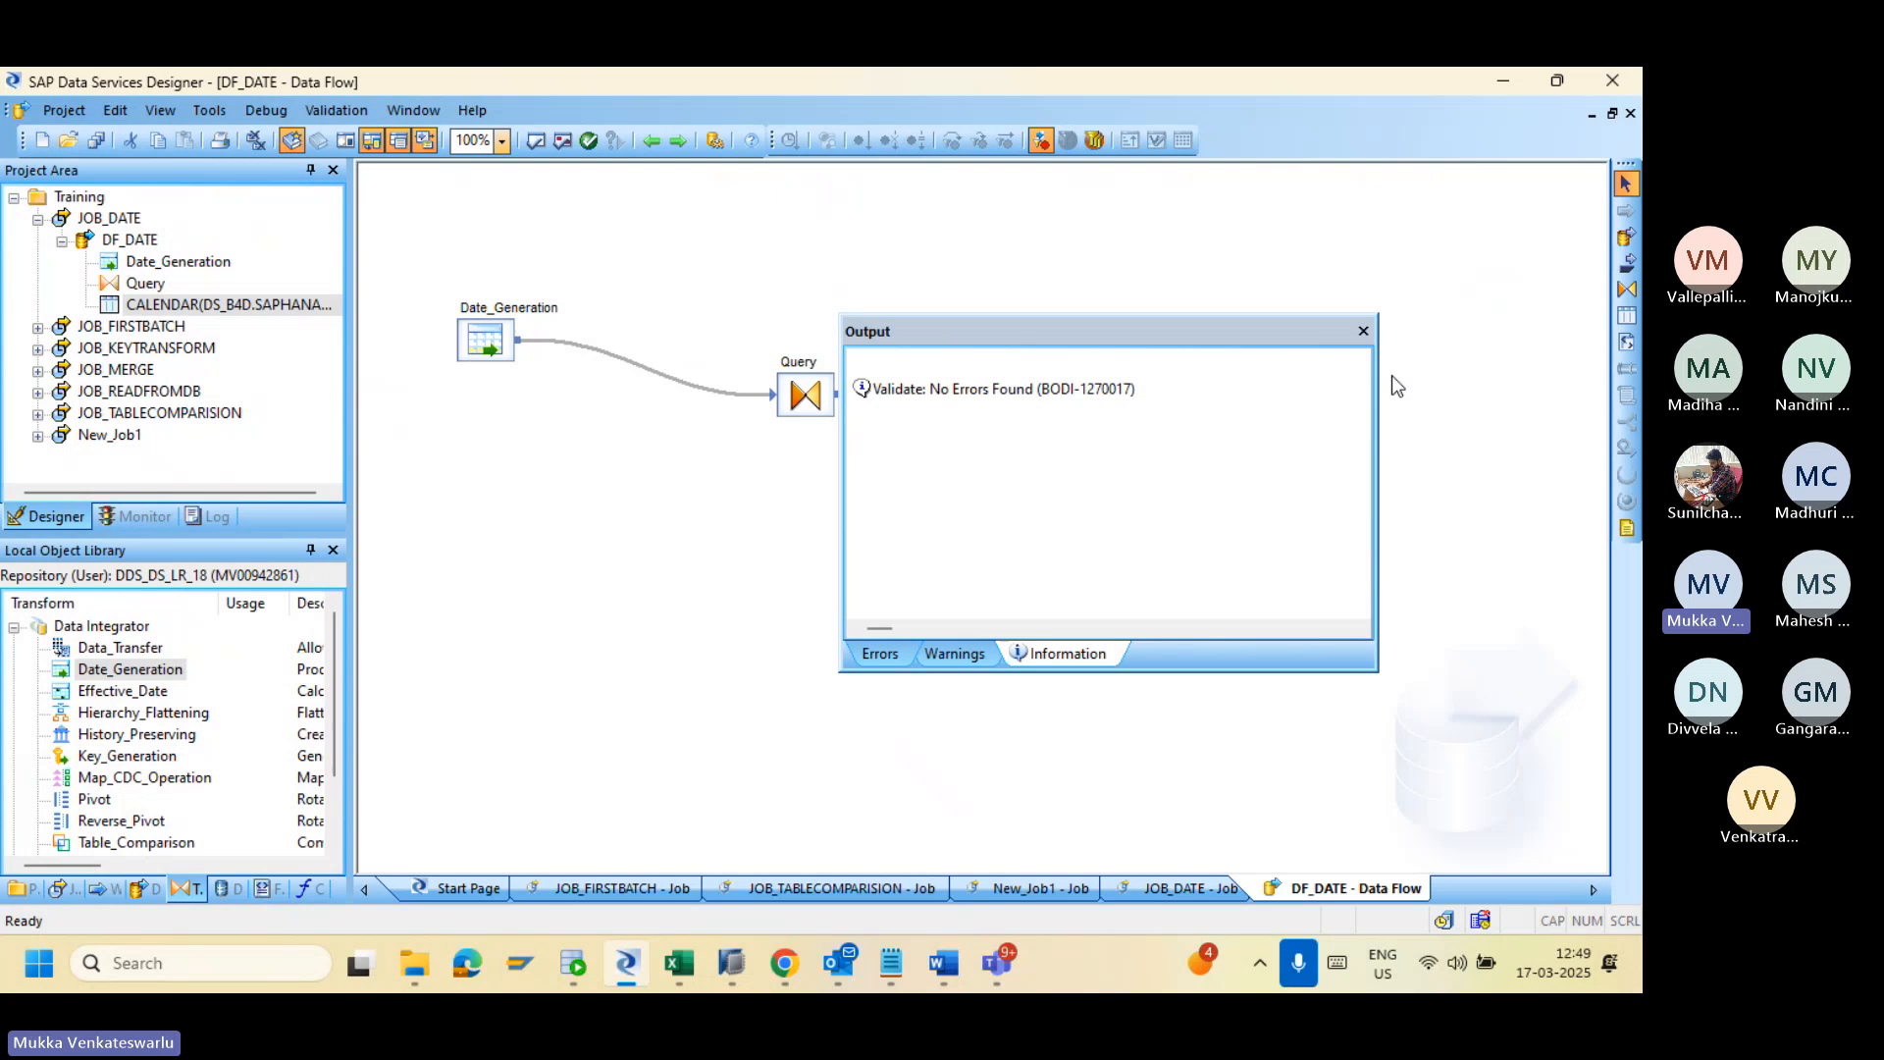
left_click(1362, 330)
left_click(91, 138)
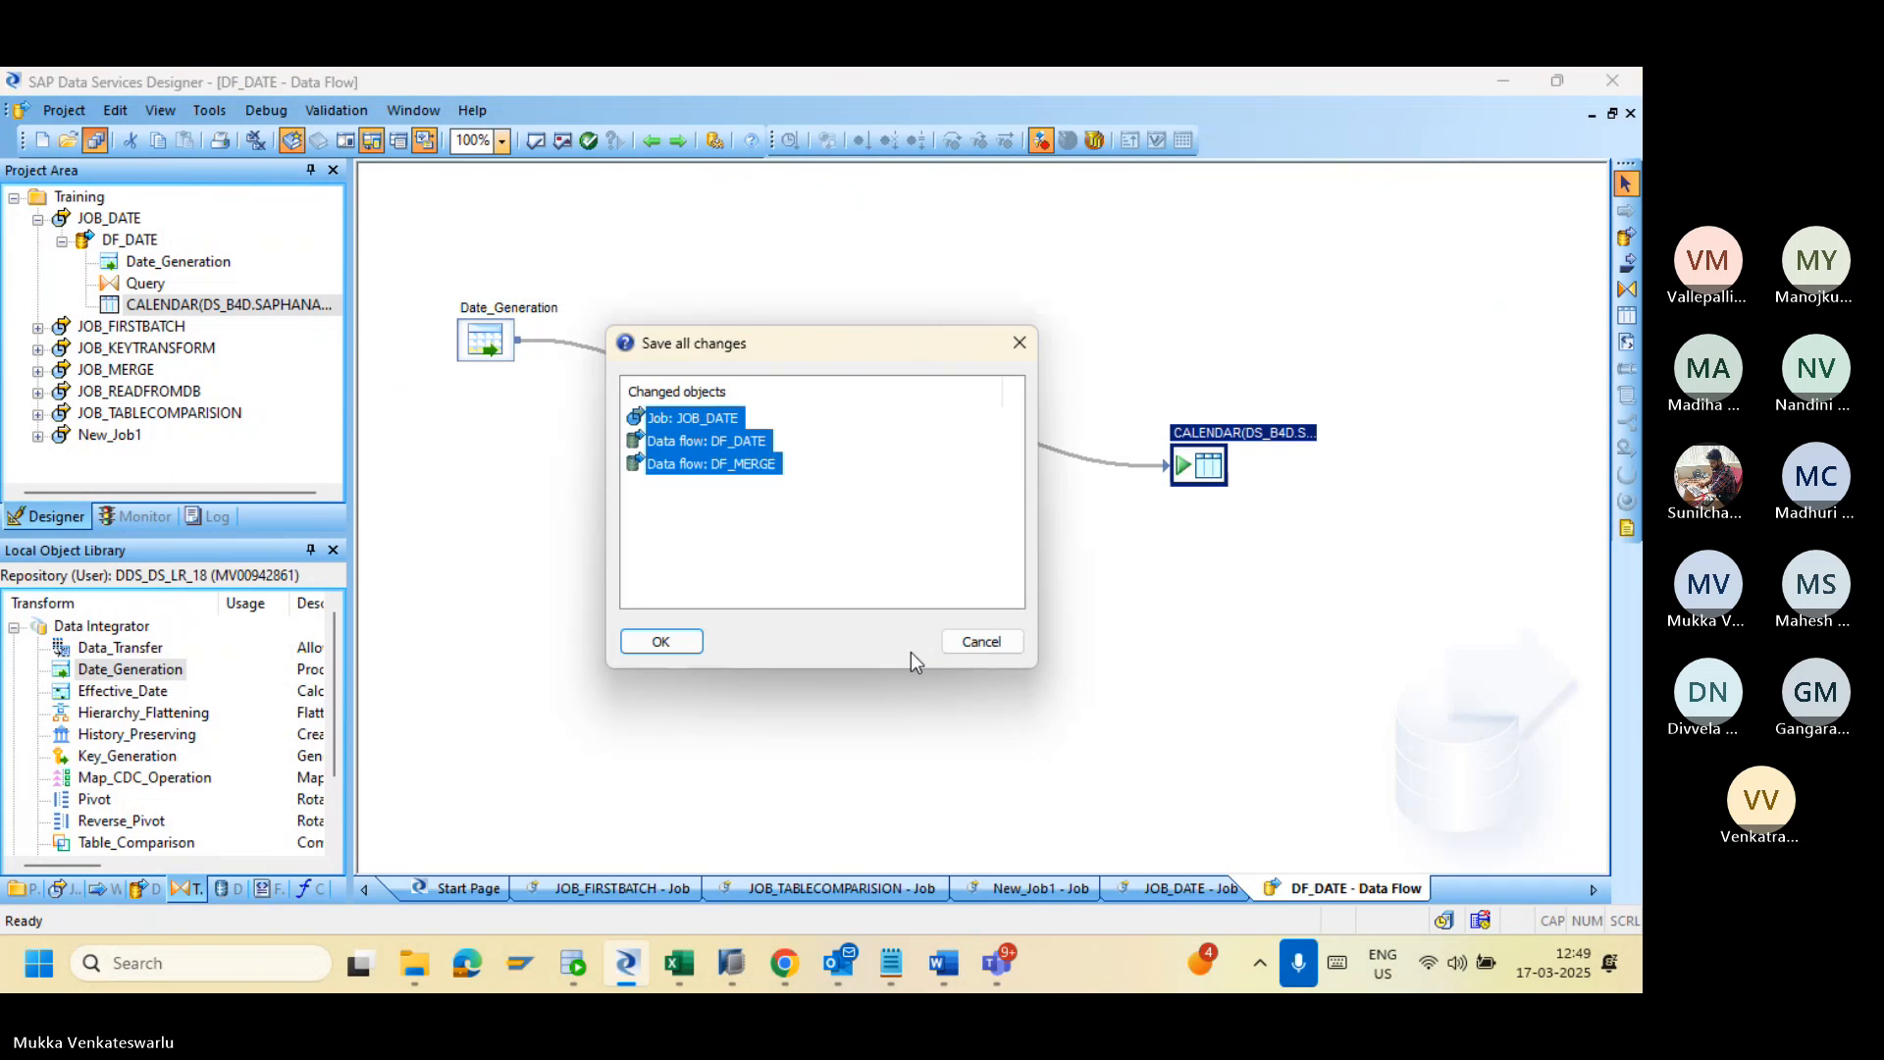
left_click(660, 642)
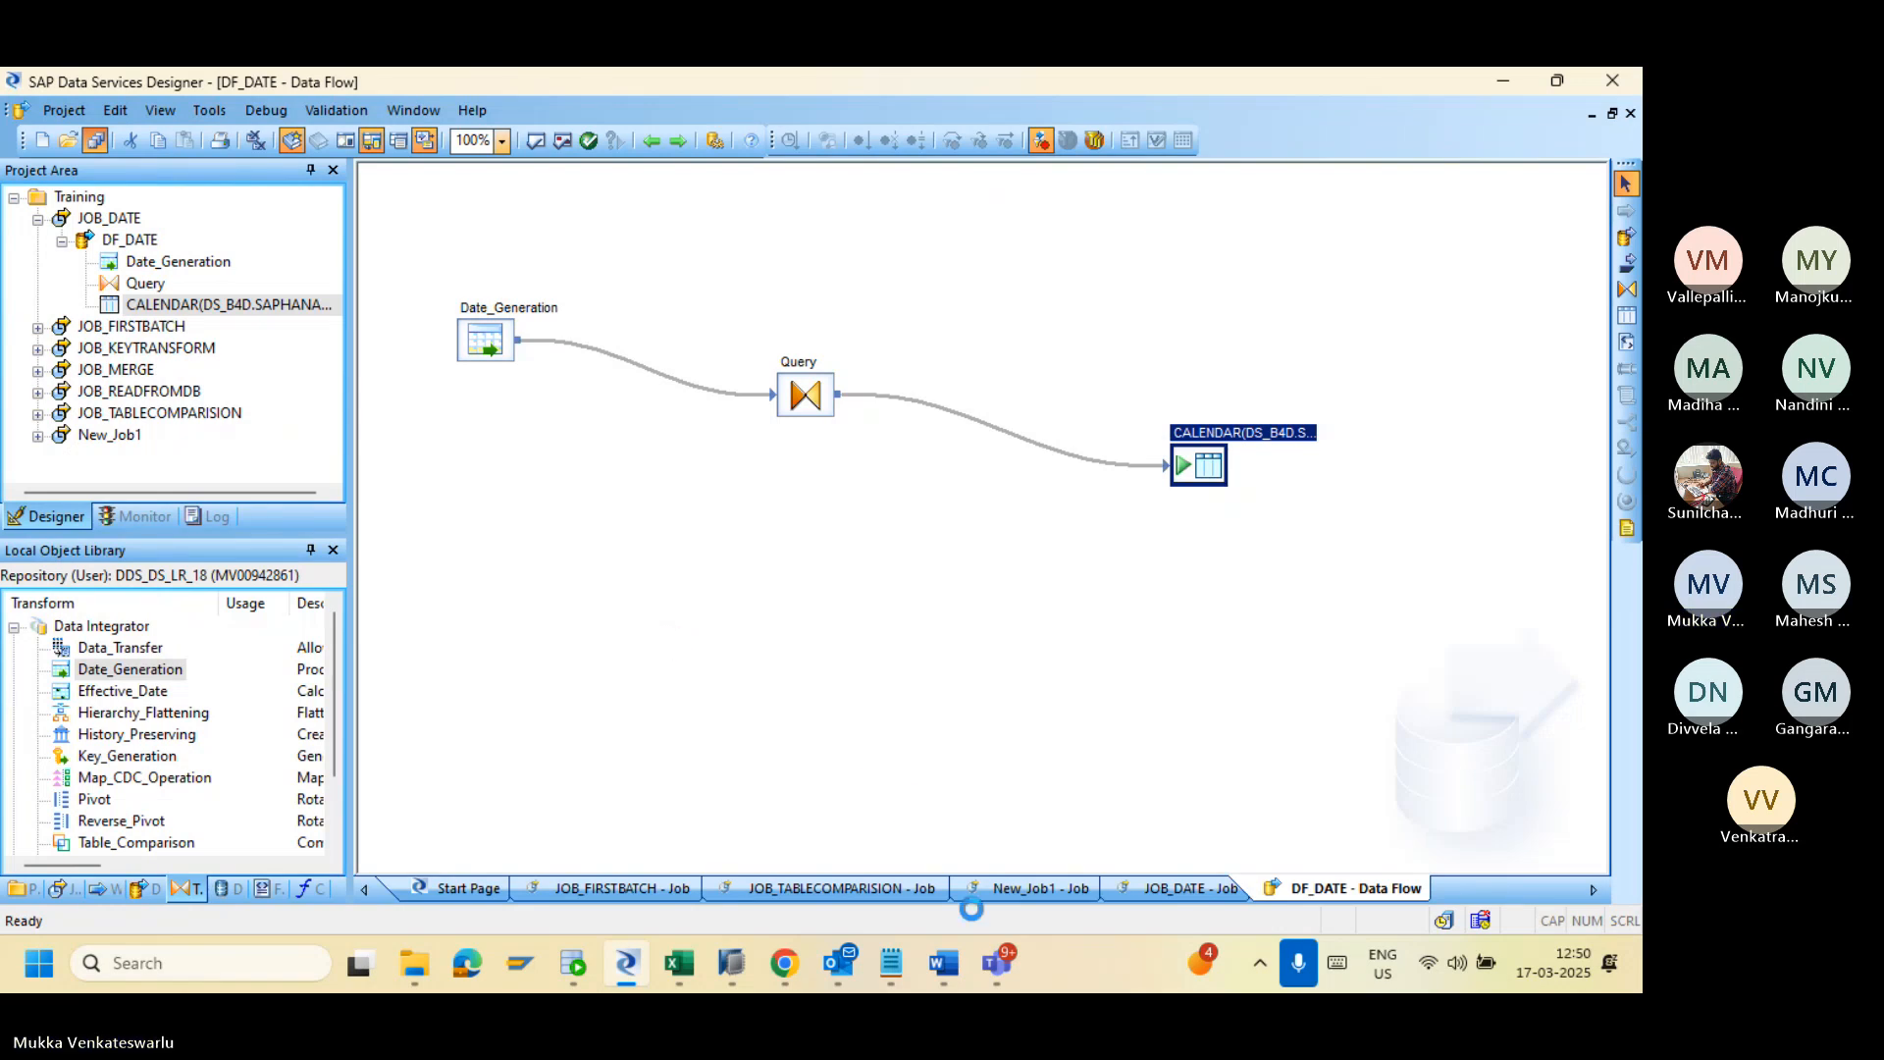
mouse_move(997, 963)
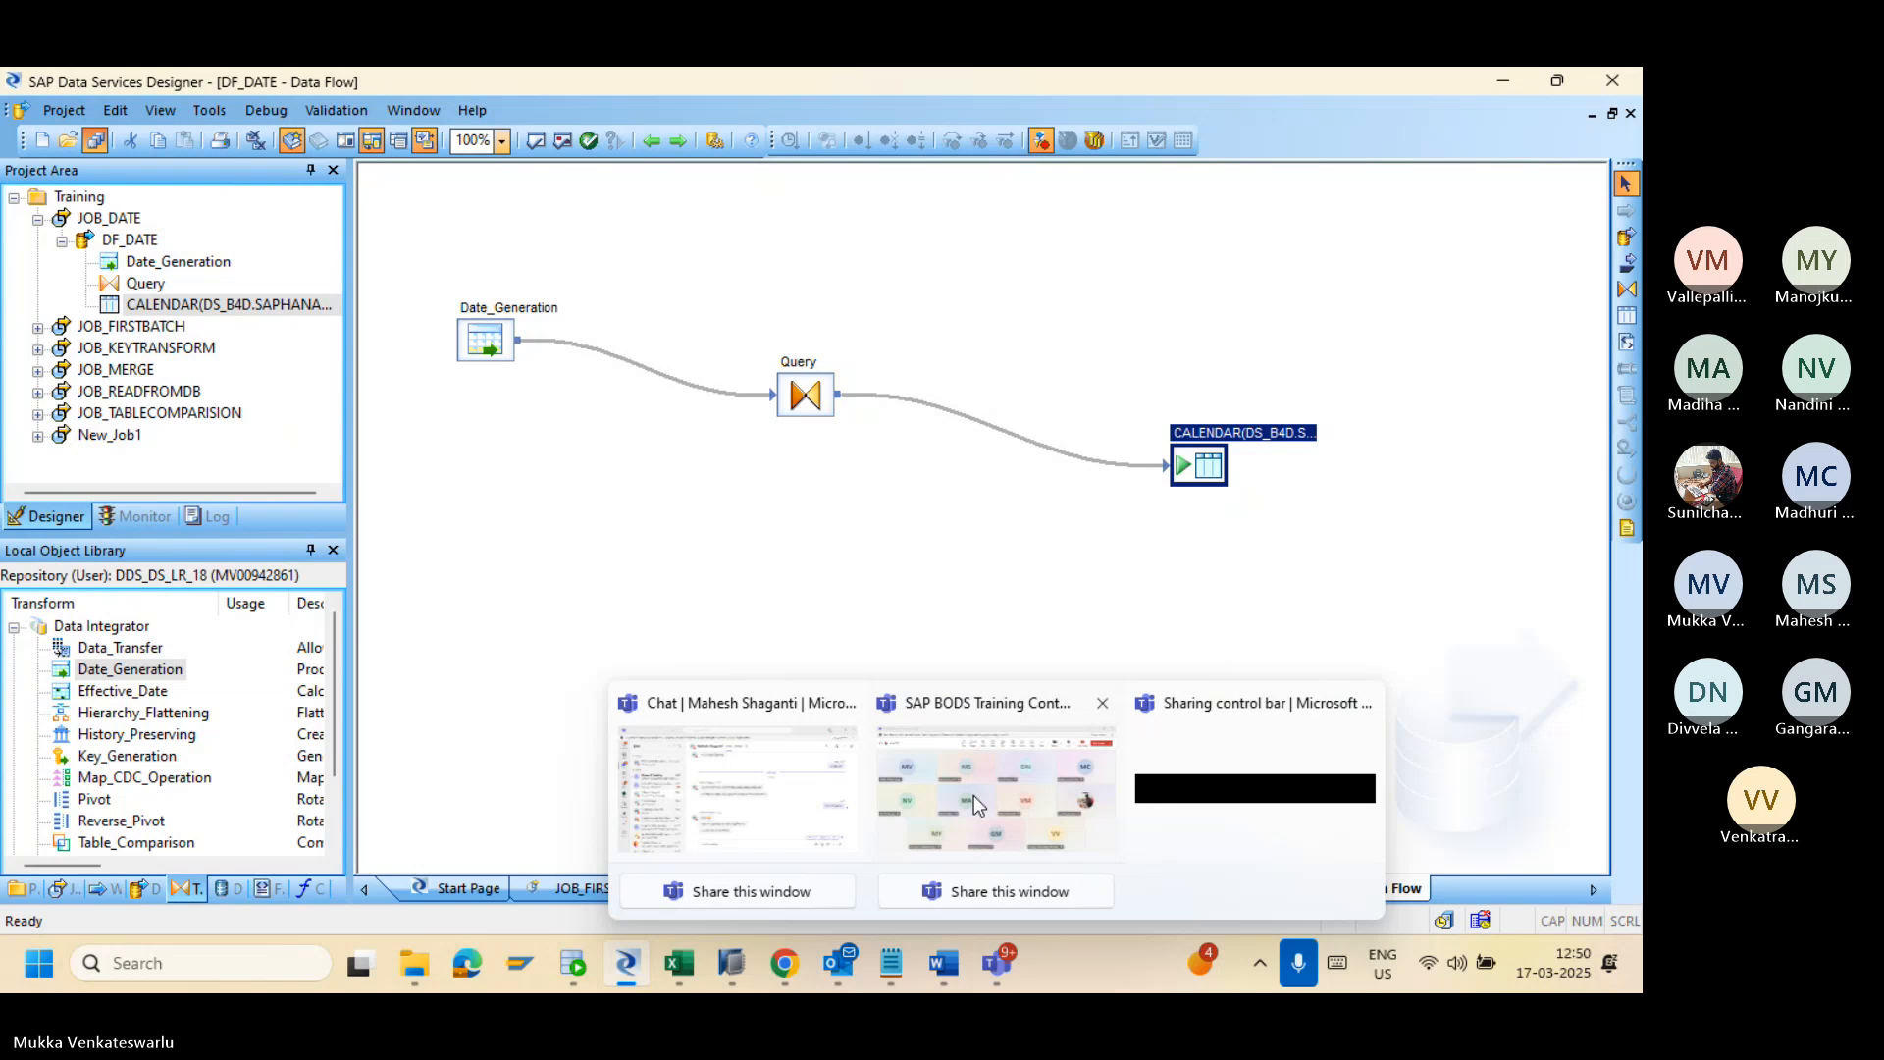
left_click(975, 799)
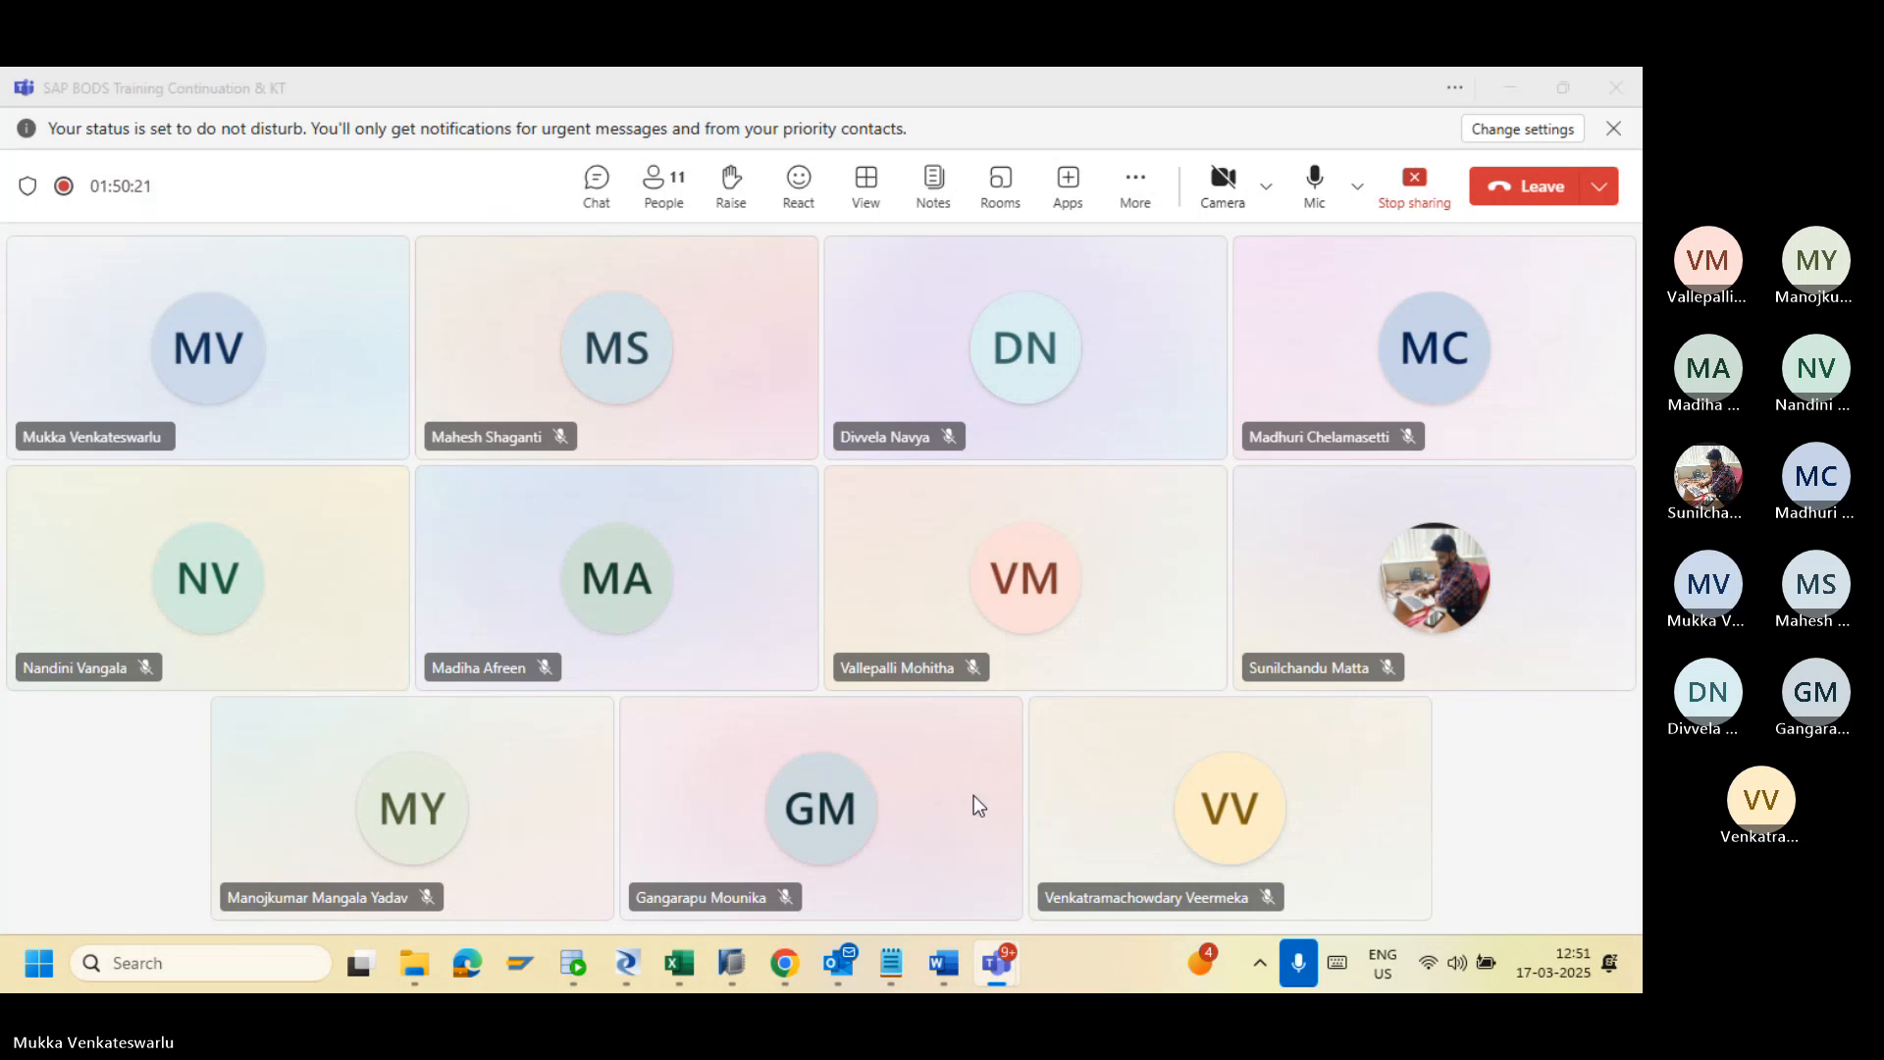
key("alt+Tab")
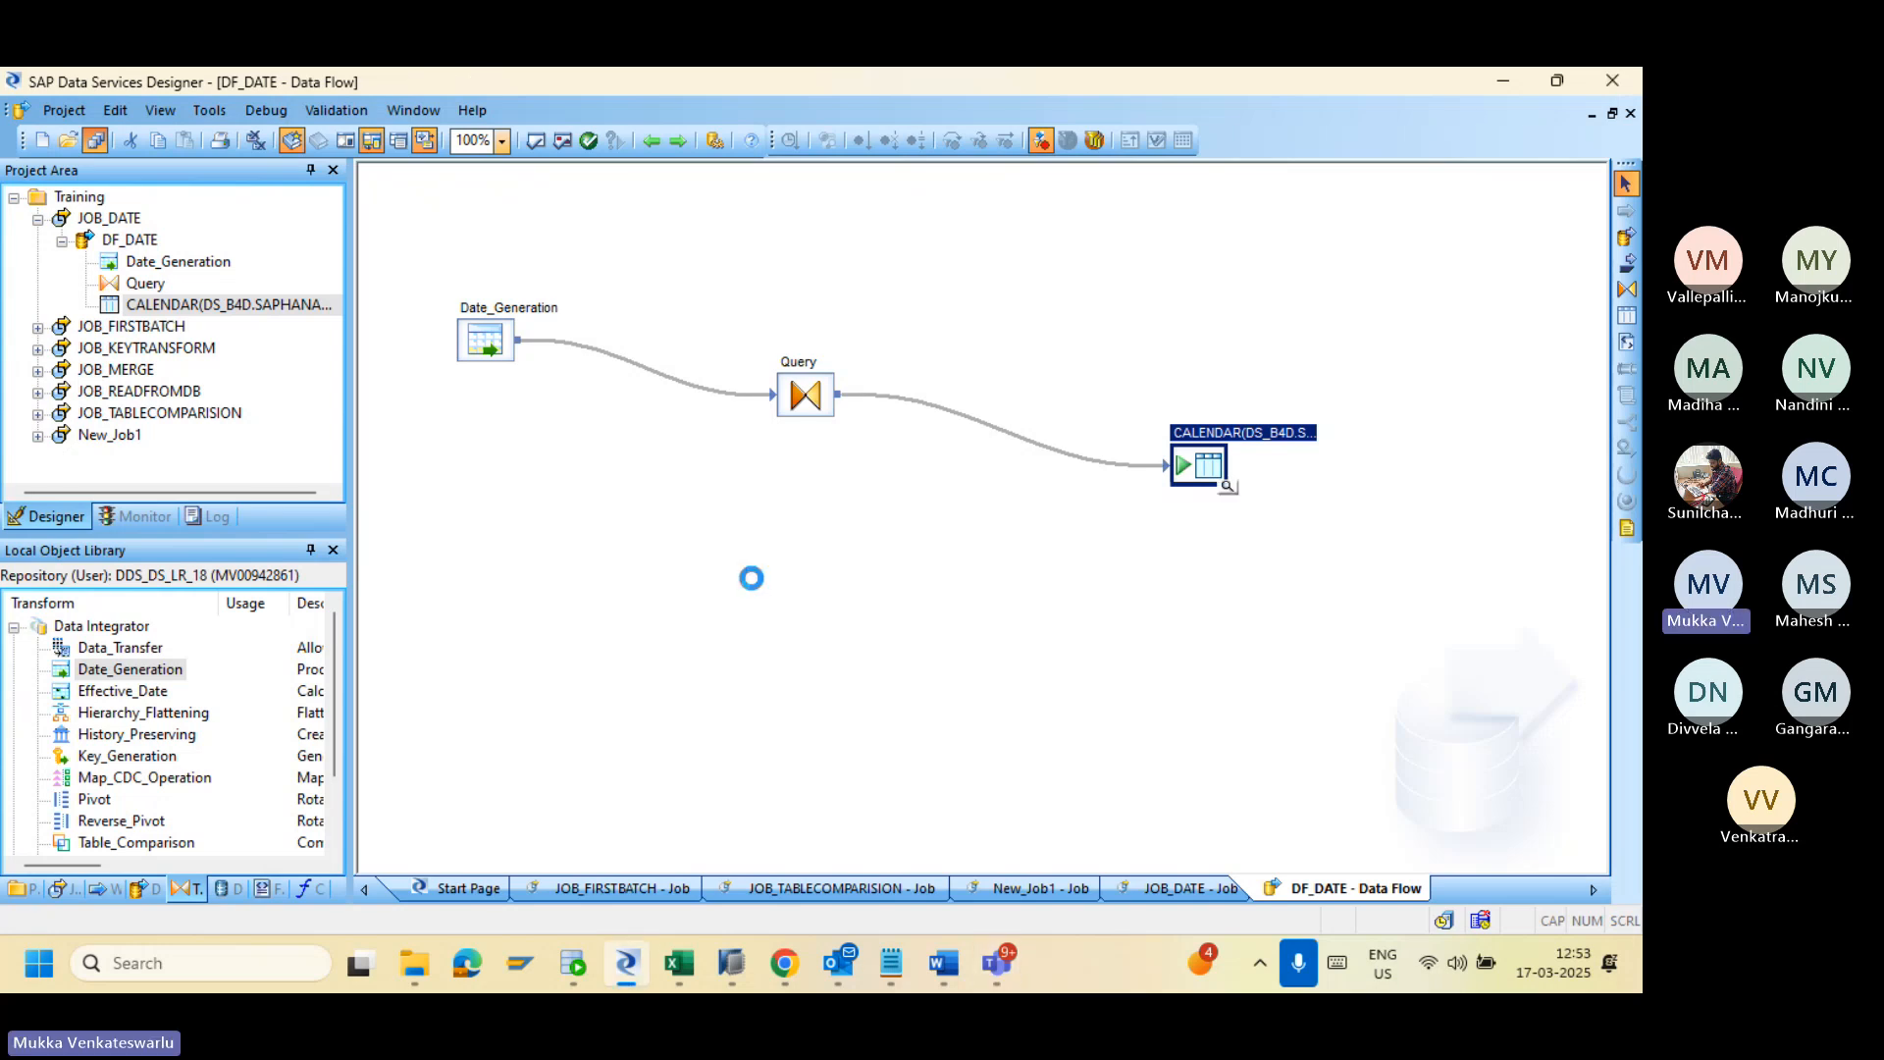
Step: Switch to the Data Services Management Console in Chrome and open the batch job configuration for repository DDS_DS_LR_18
left_click(791, 966)
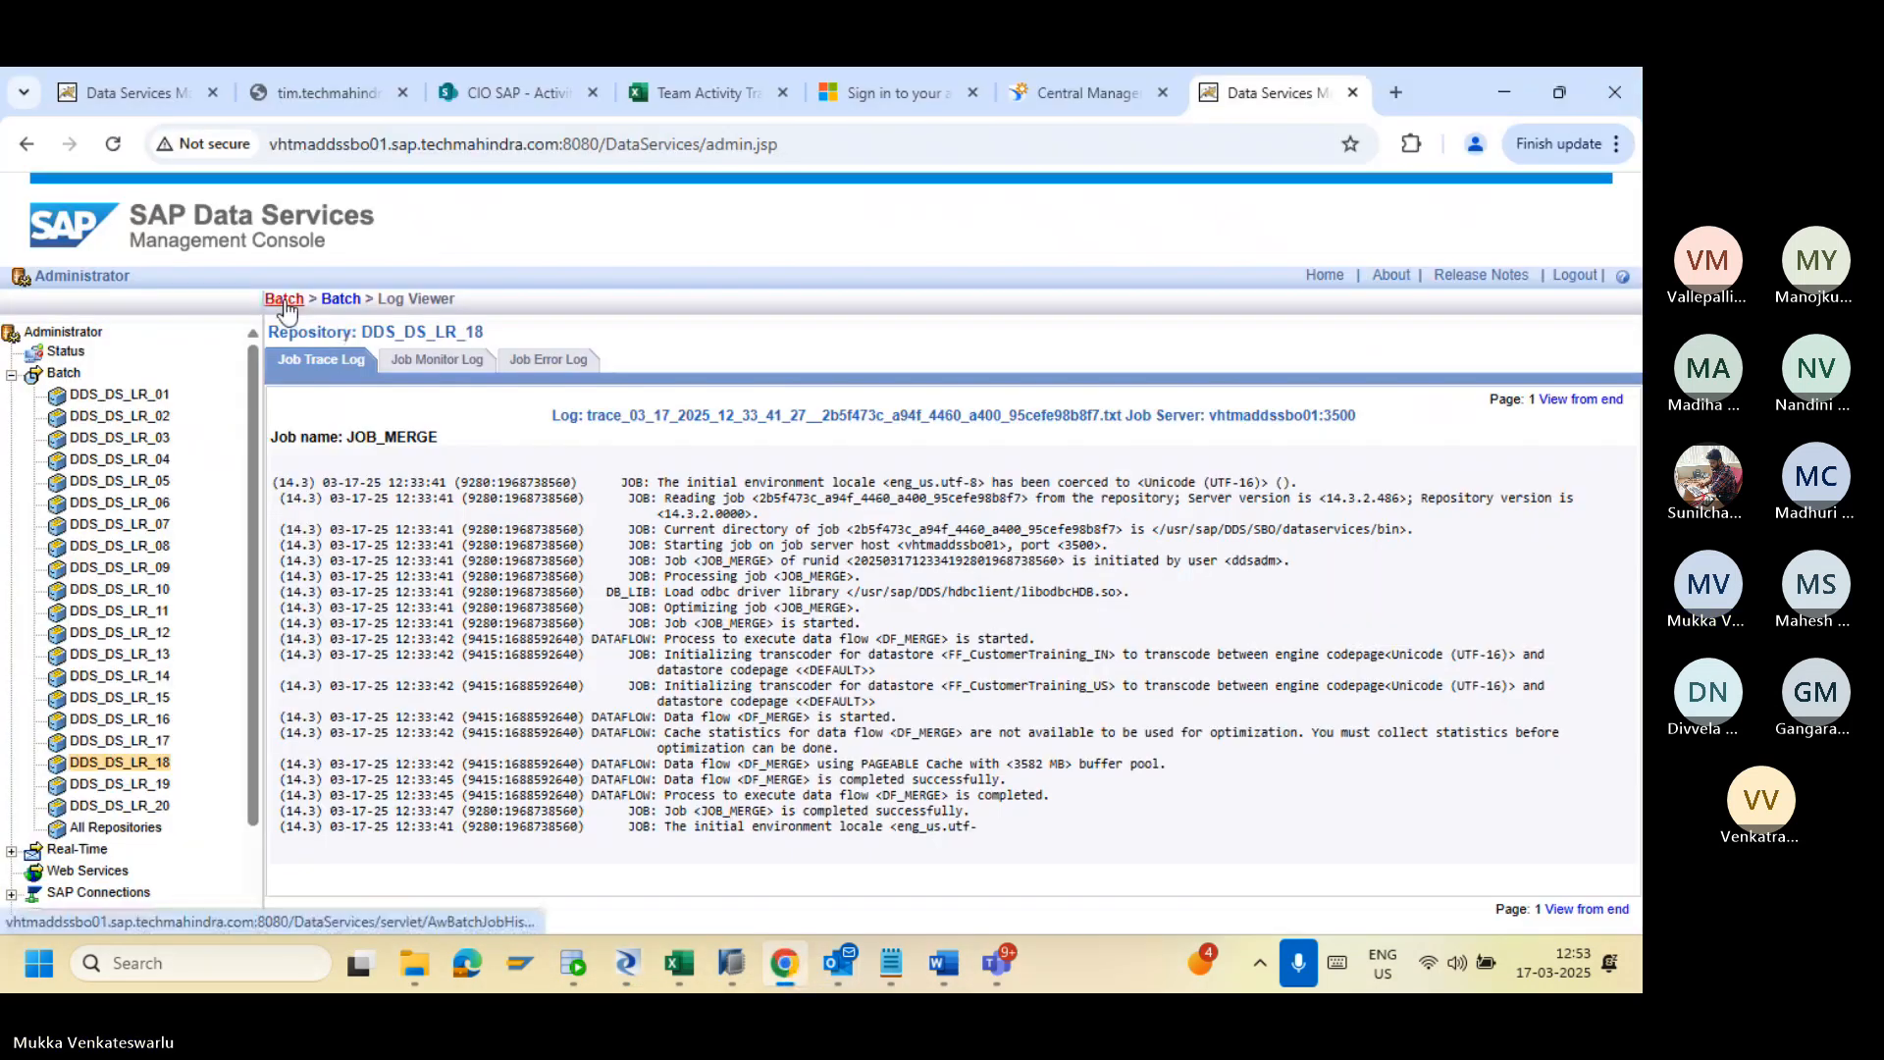
left_click(431, 439)
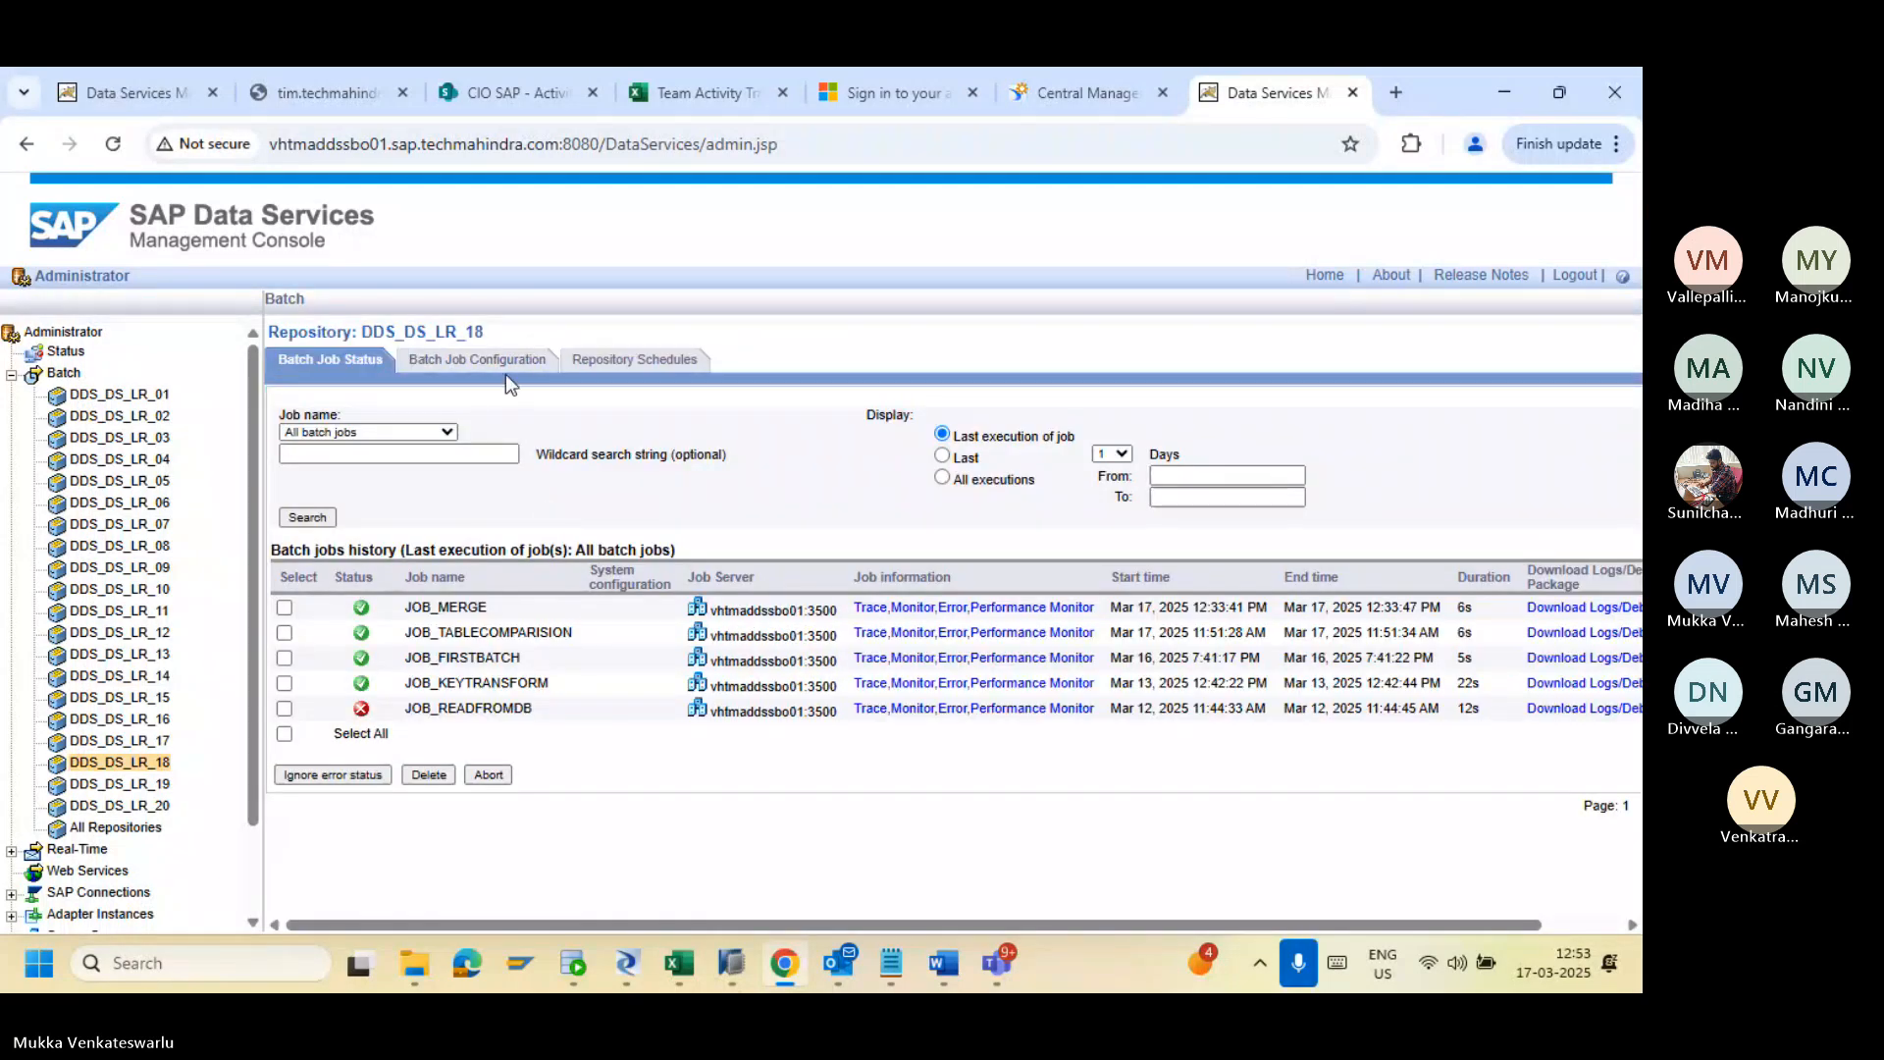
left_click(492, 363)
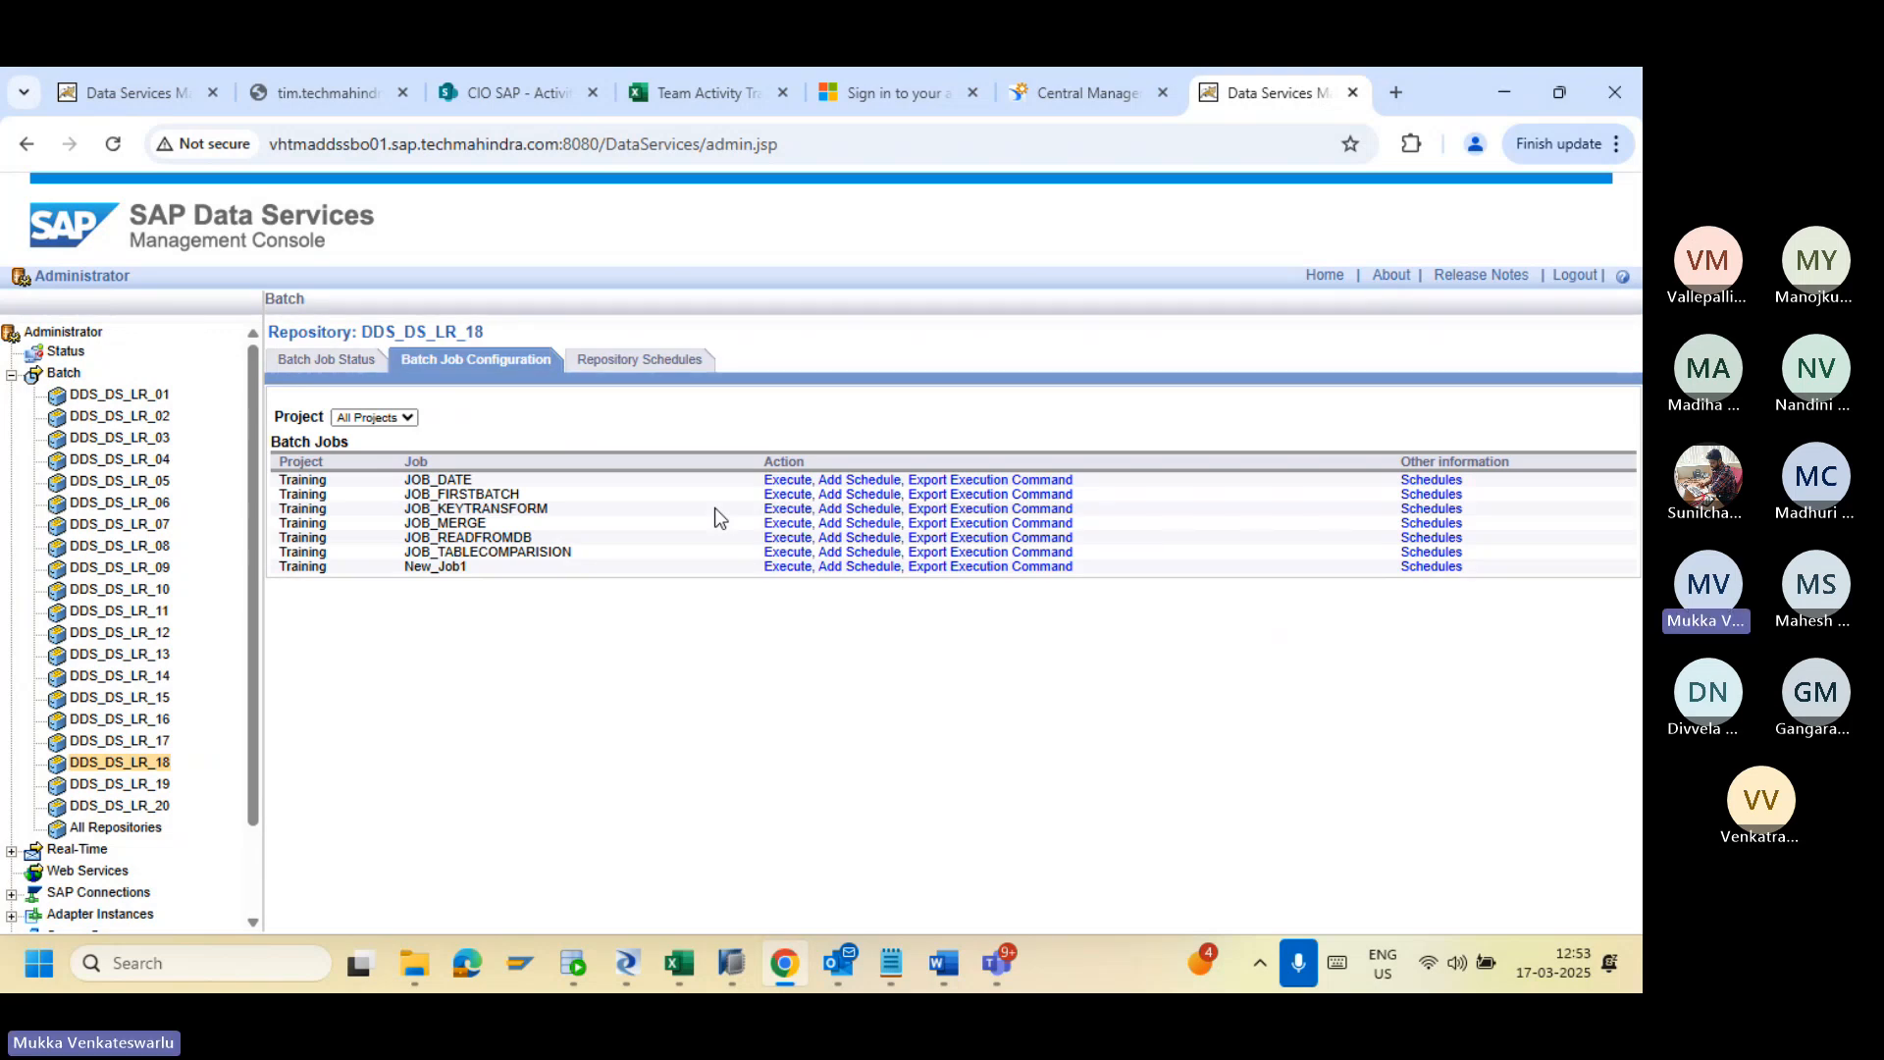
Step: Execute JOB_DATE with the default execution options and open its trace log
left_click(791, 480)
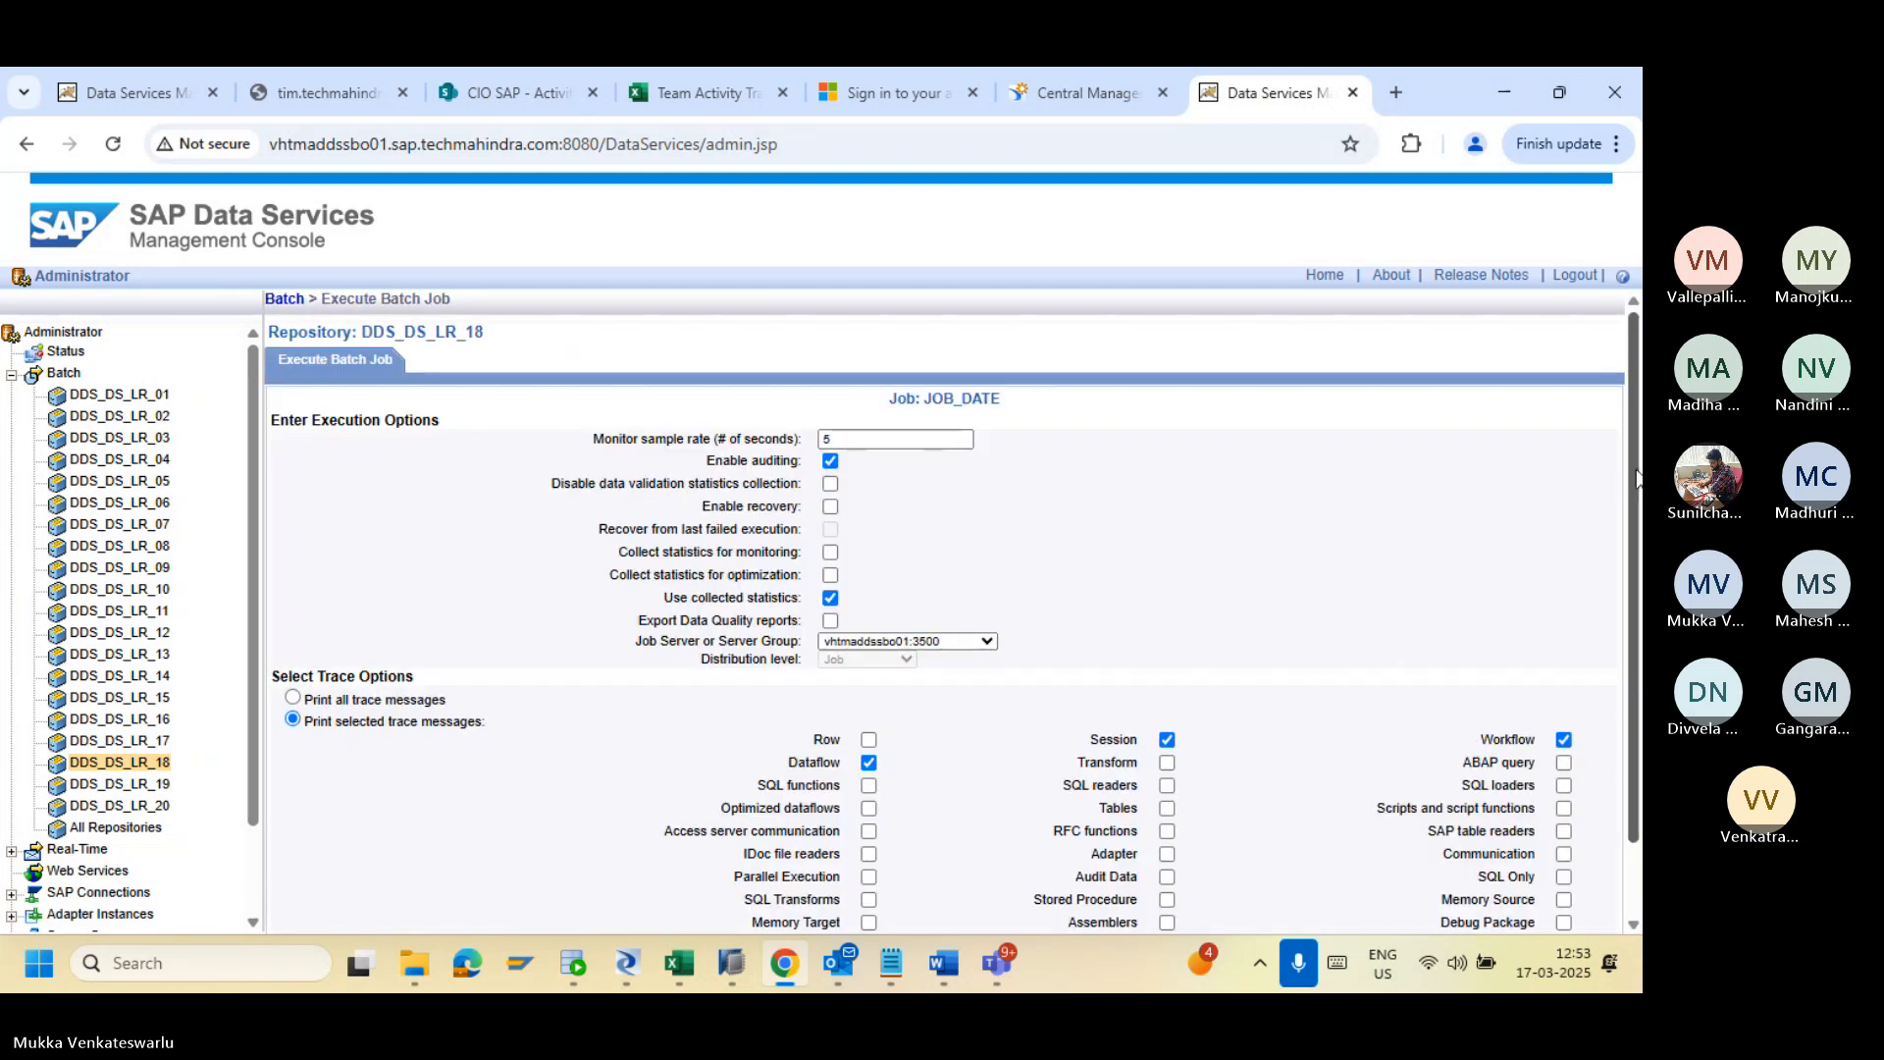
scroll(929, 745, "down", 1)
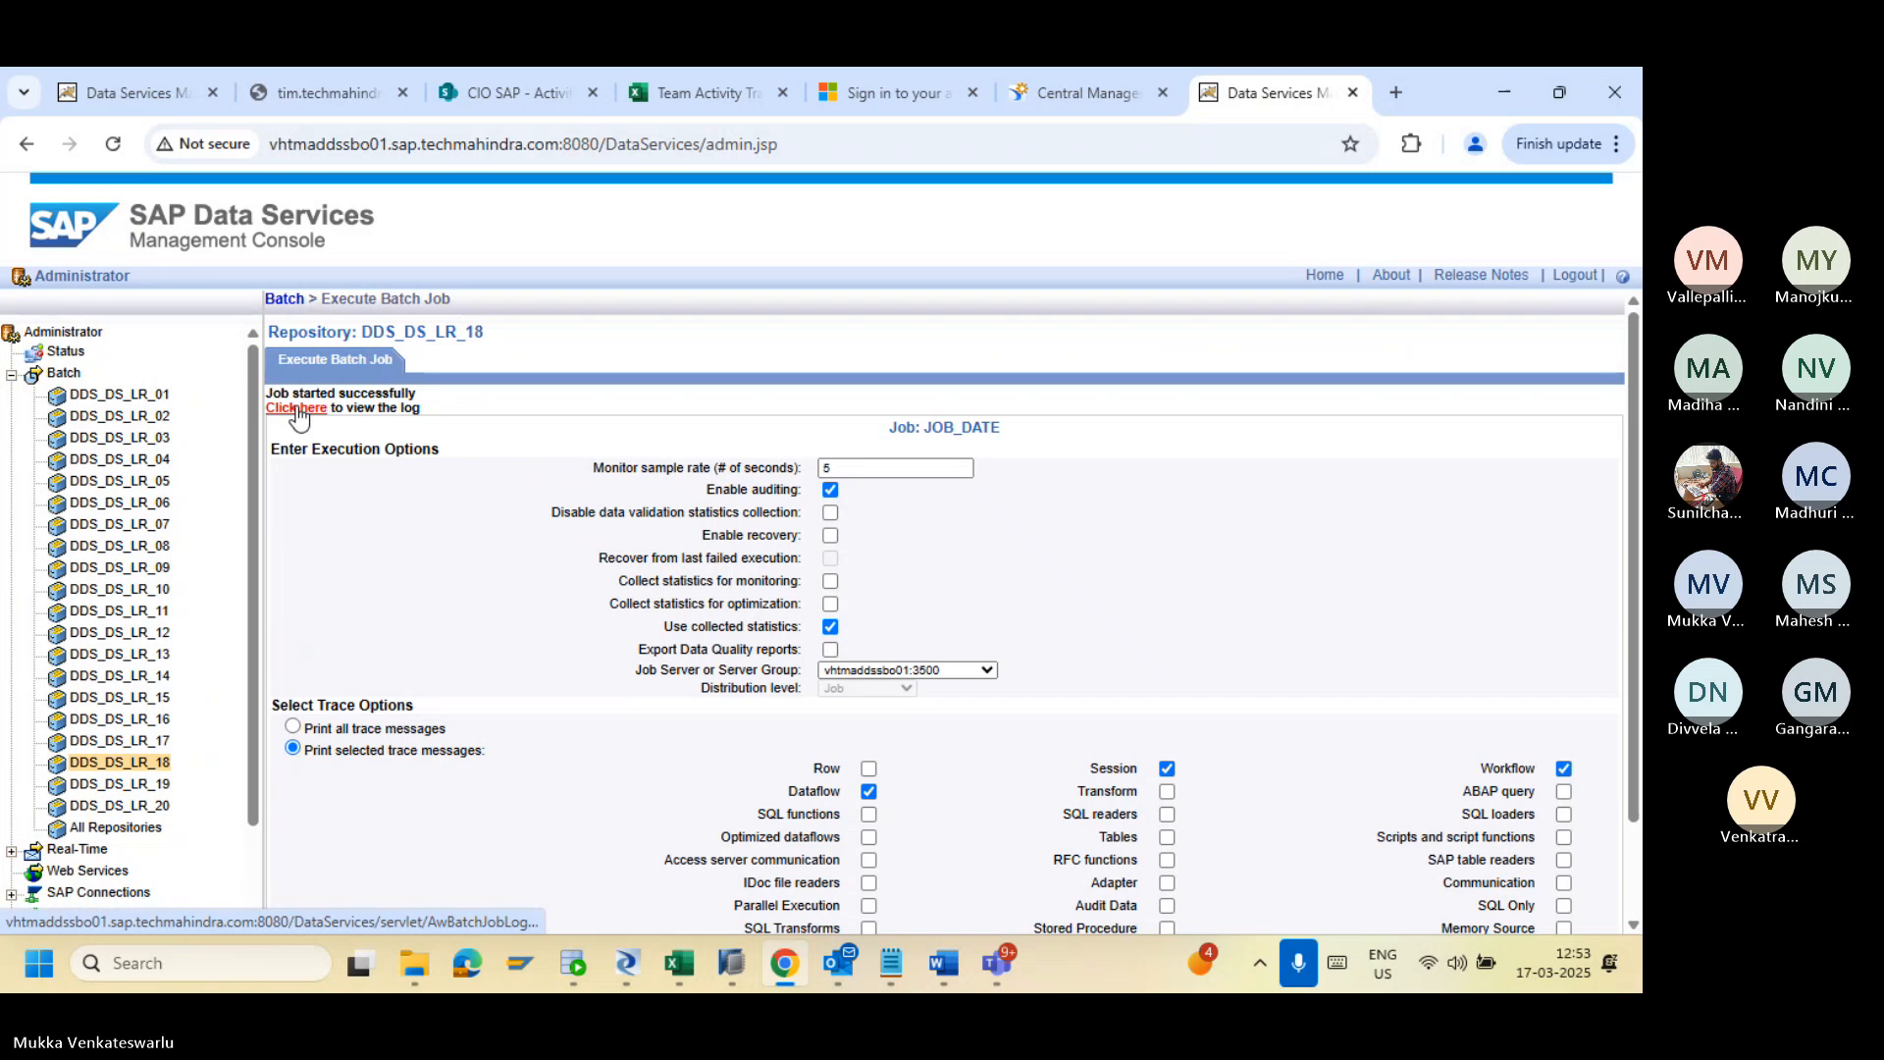
left_click(297, 408)
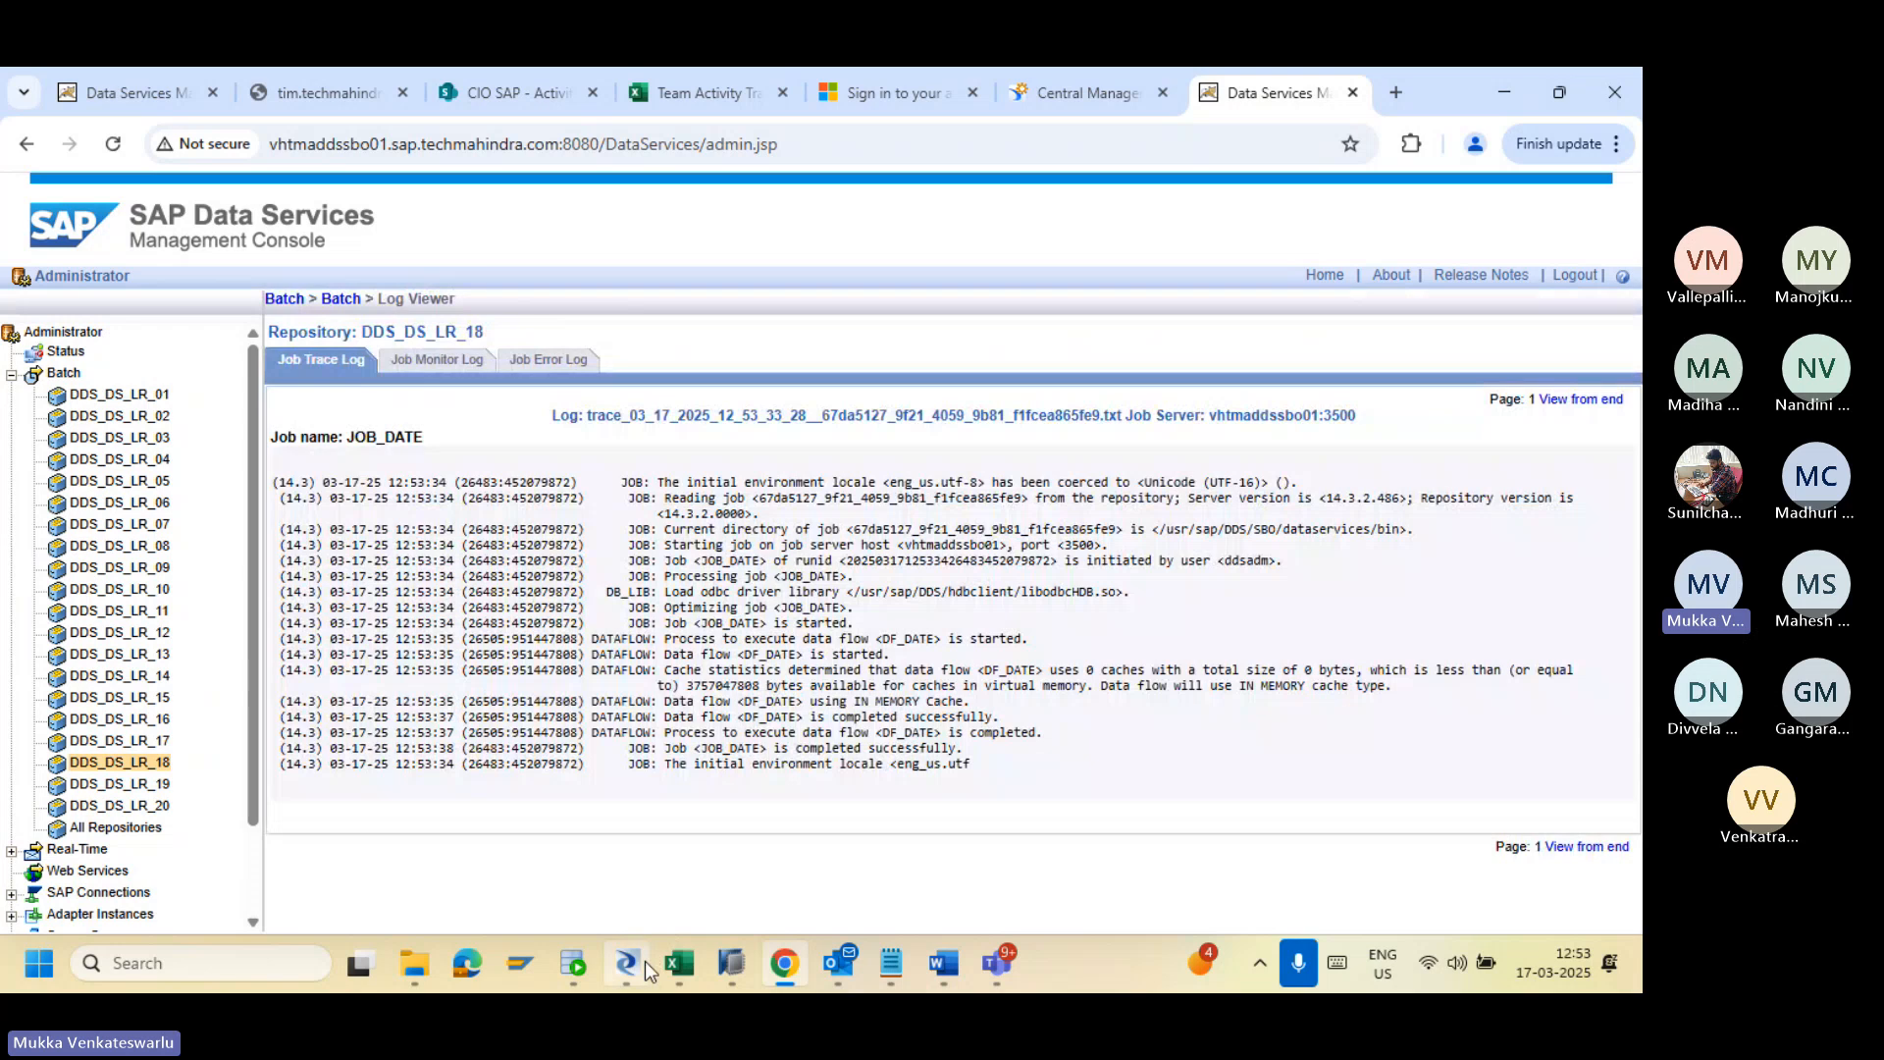
Step: Switch to Data Services Designer, view the data of the CALENDAR target and import the template table as a regular table
left_click(644, 961)
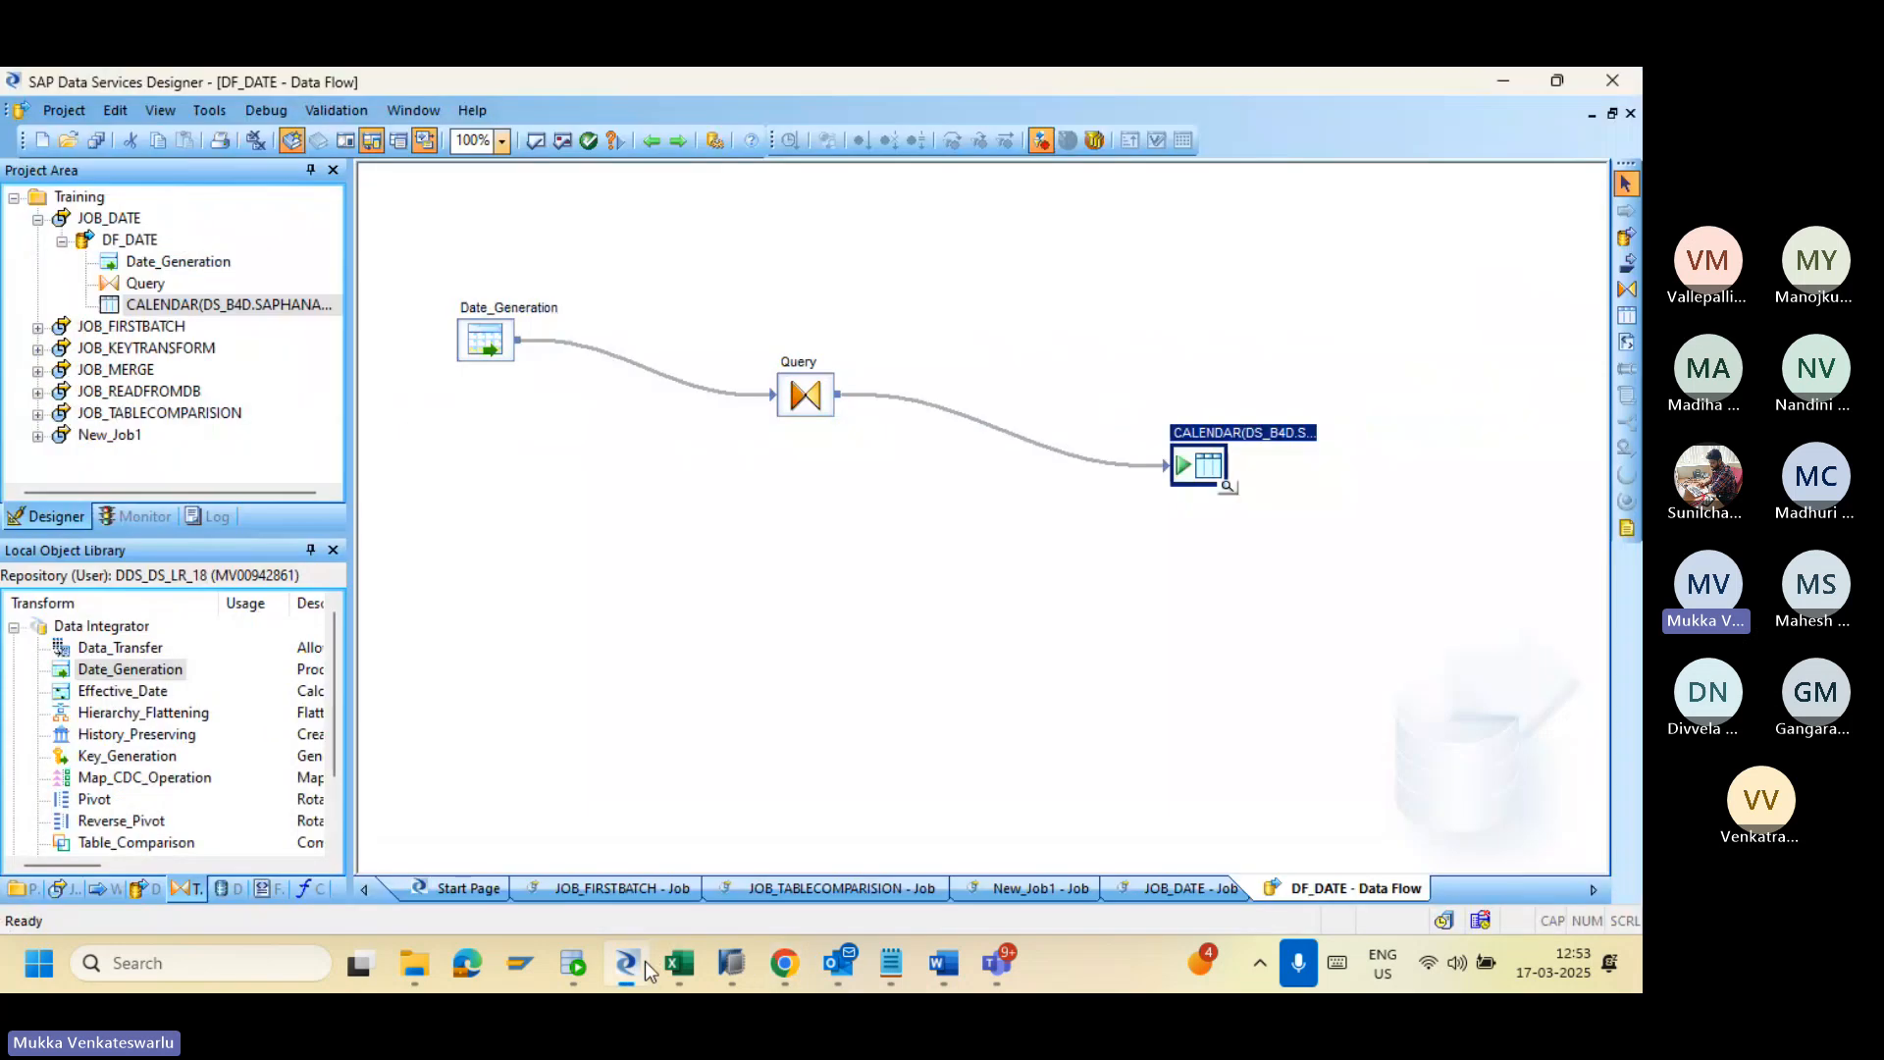
left_click(1229, 495)
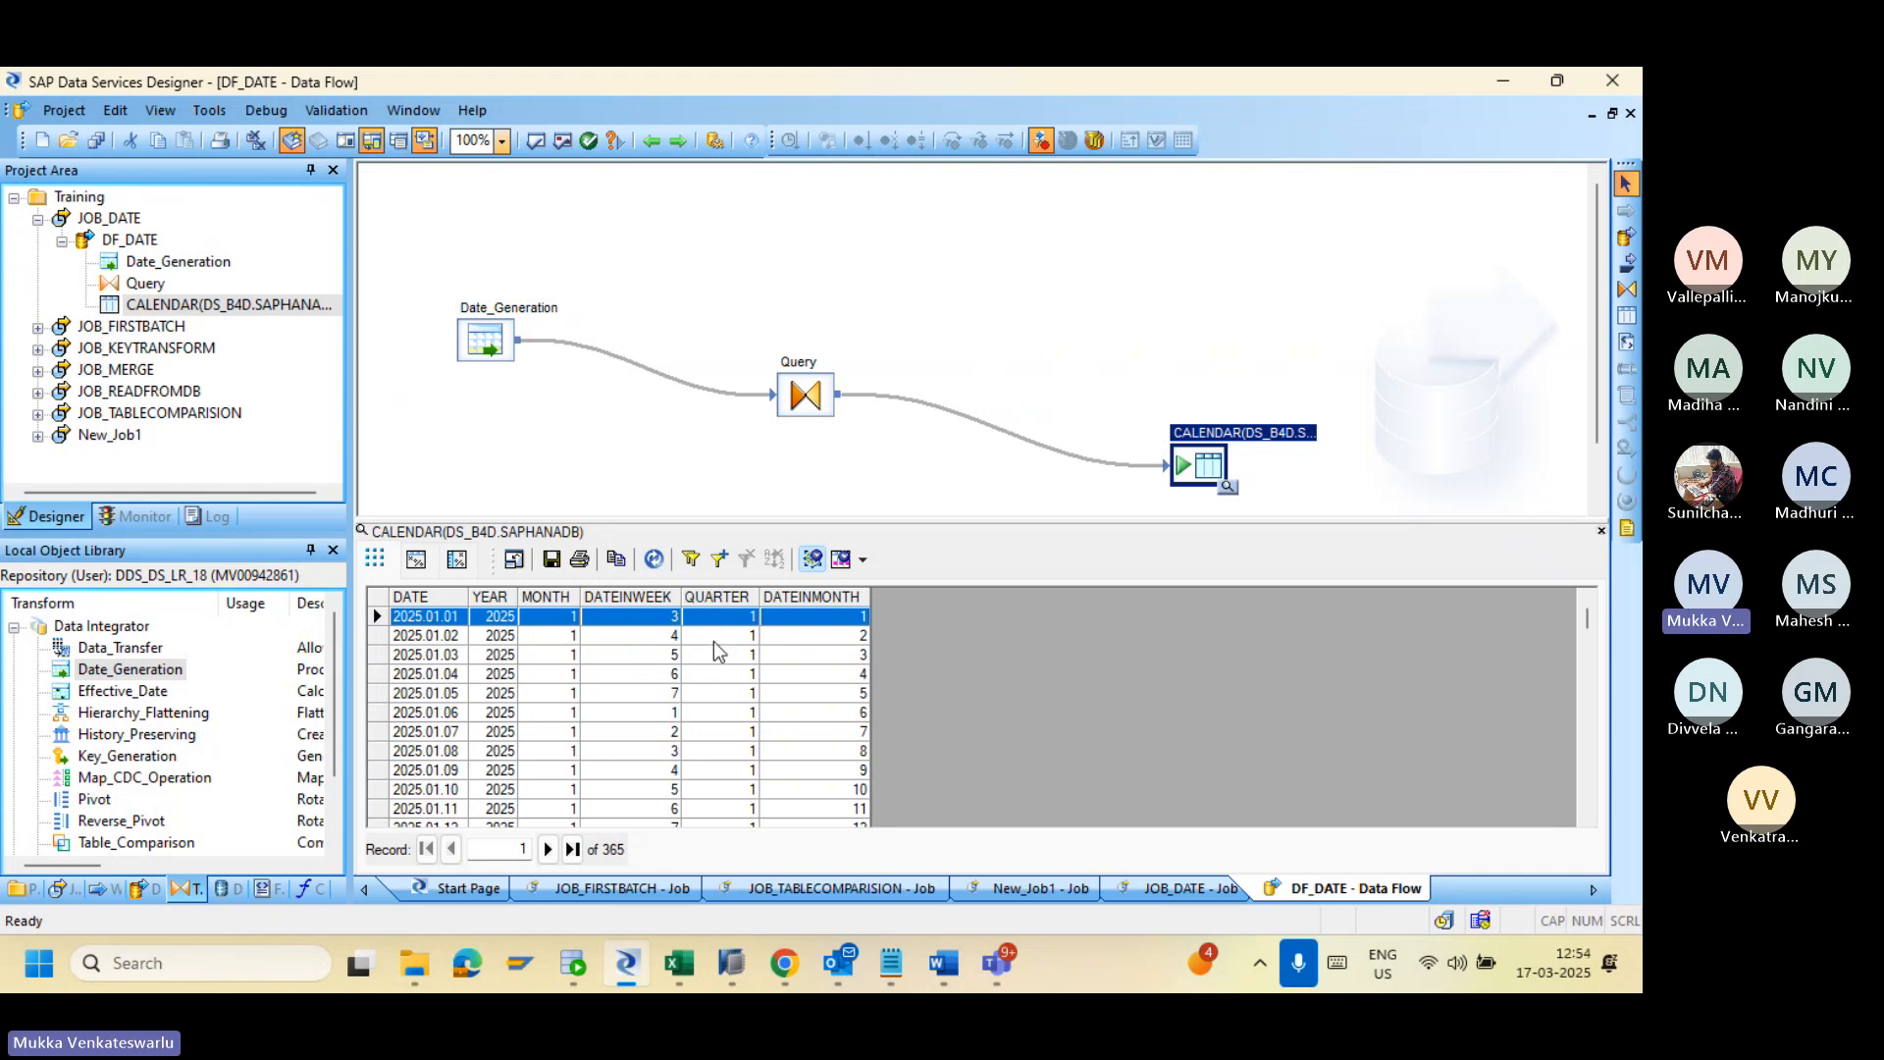
right_click(1206, 467)
left_click(1249, 569)
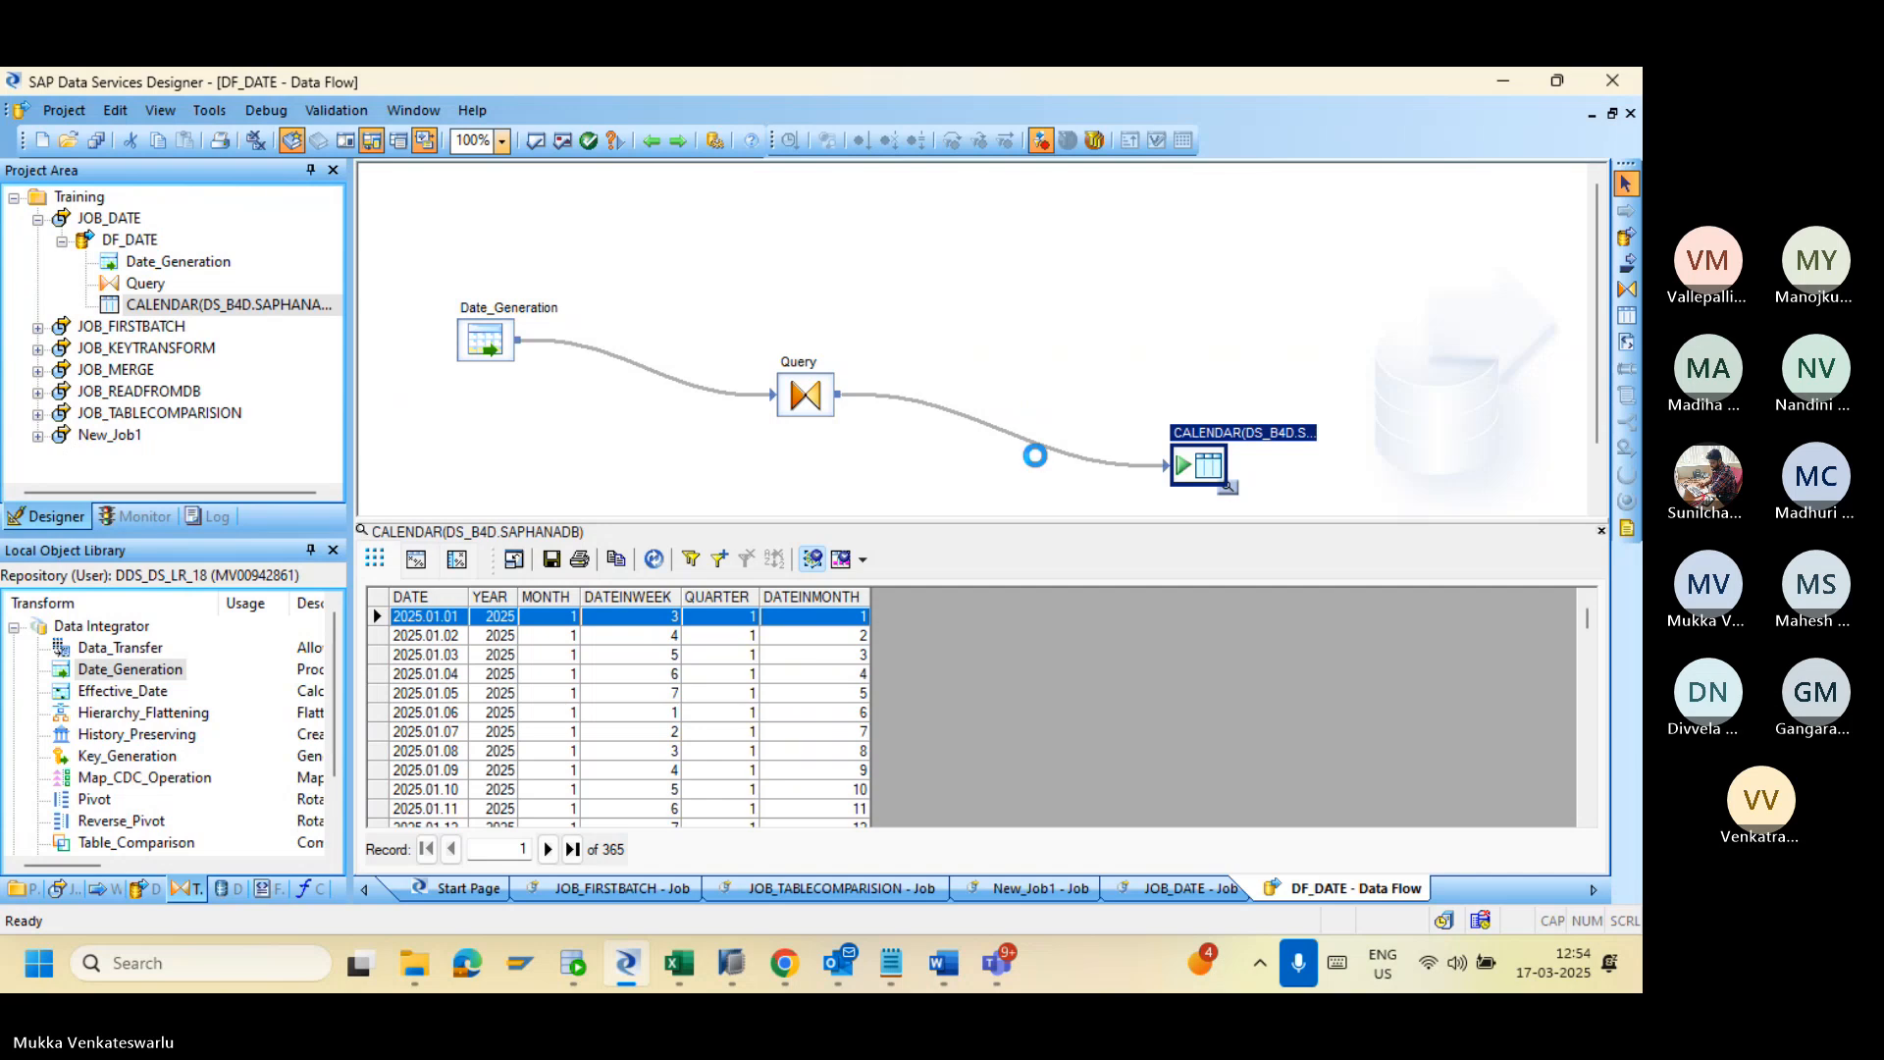
Step: Switch to SAP HANA Studio and refresh the filtered Tables folder of schema SAPHANADB
left_click(731, 963)
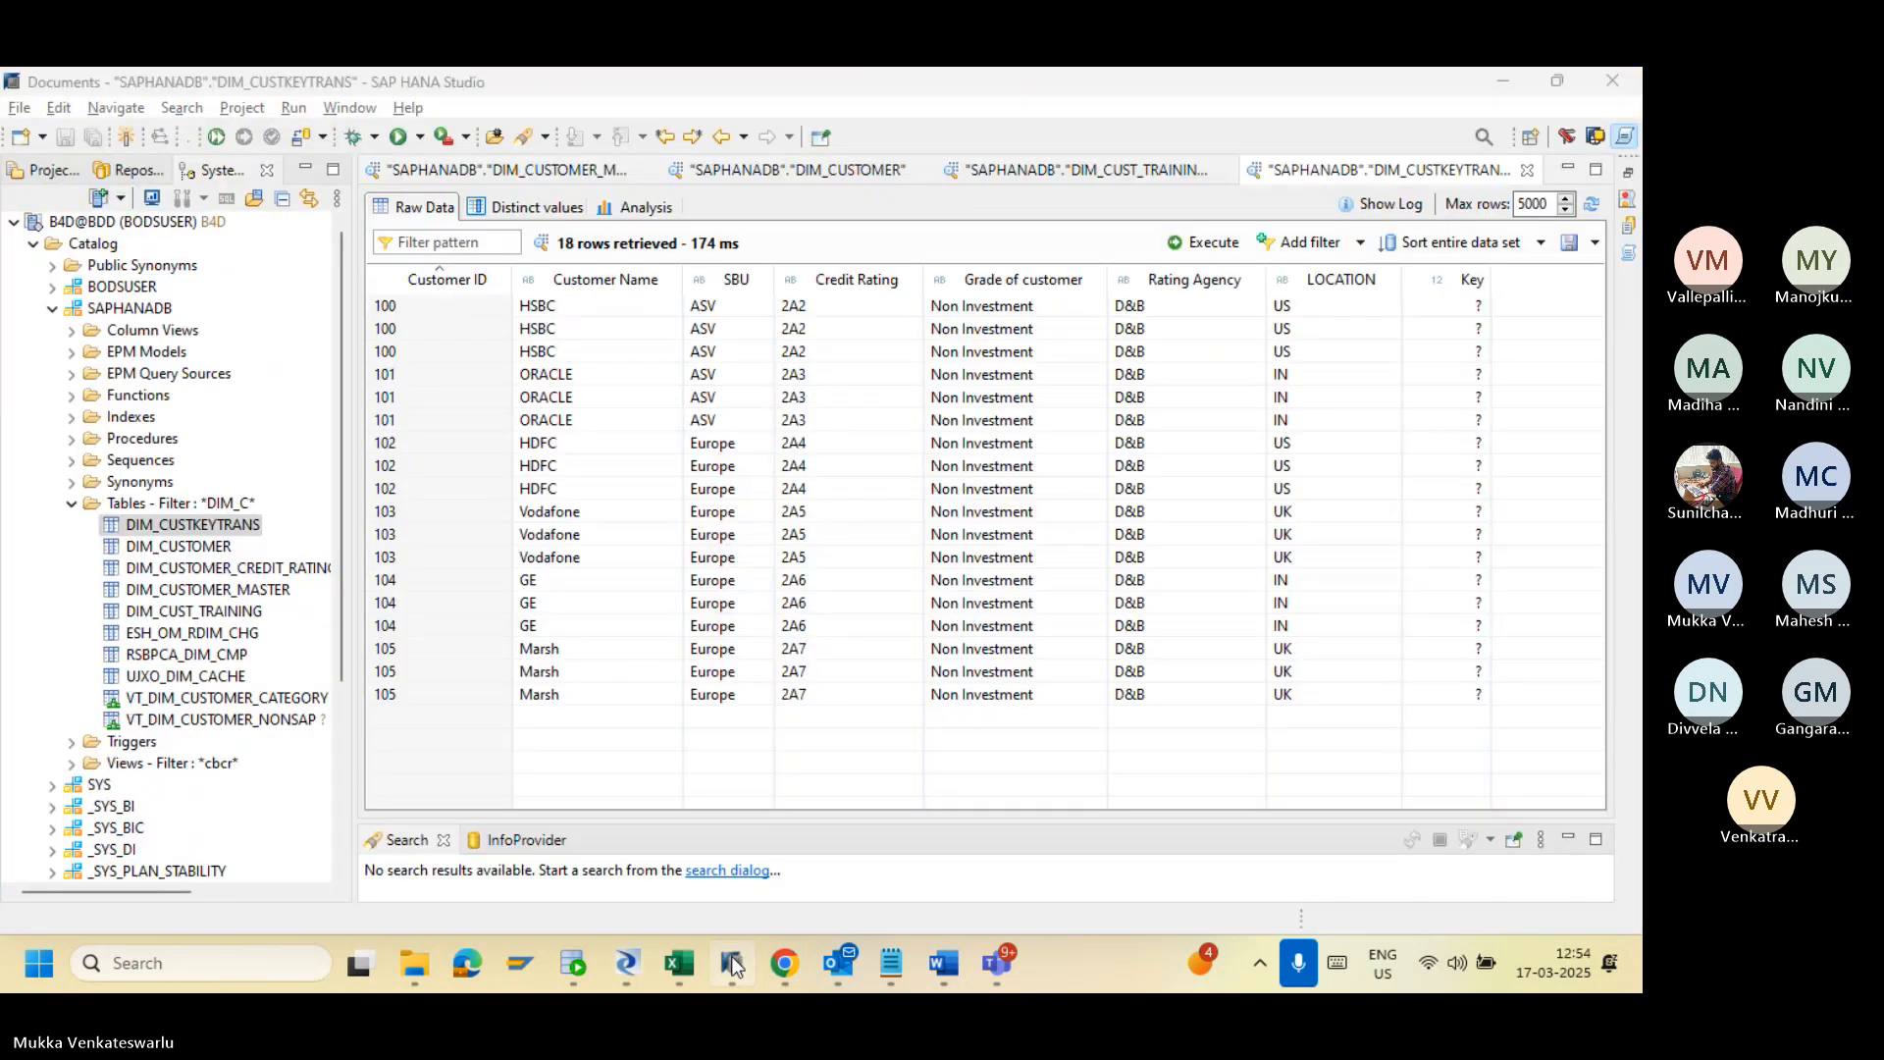
left_click(625, 963)
key("alt+Tab")
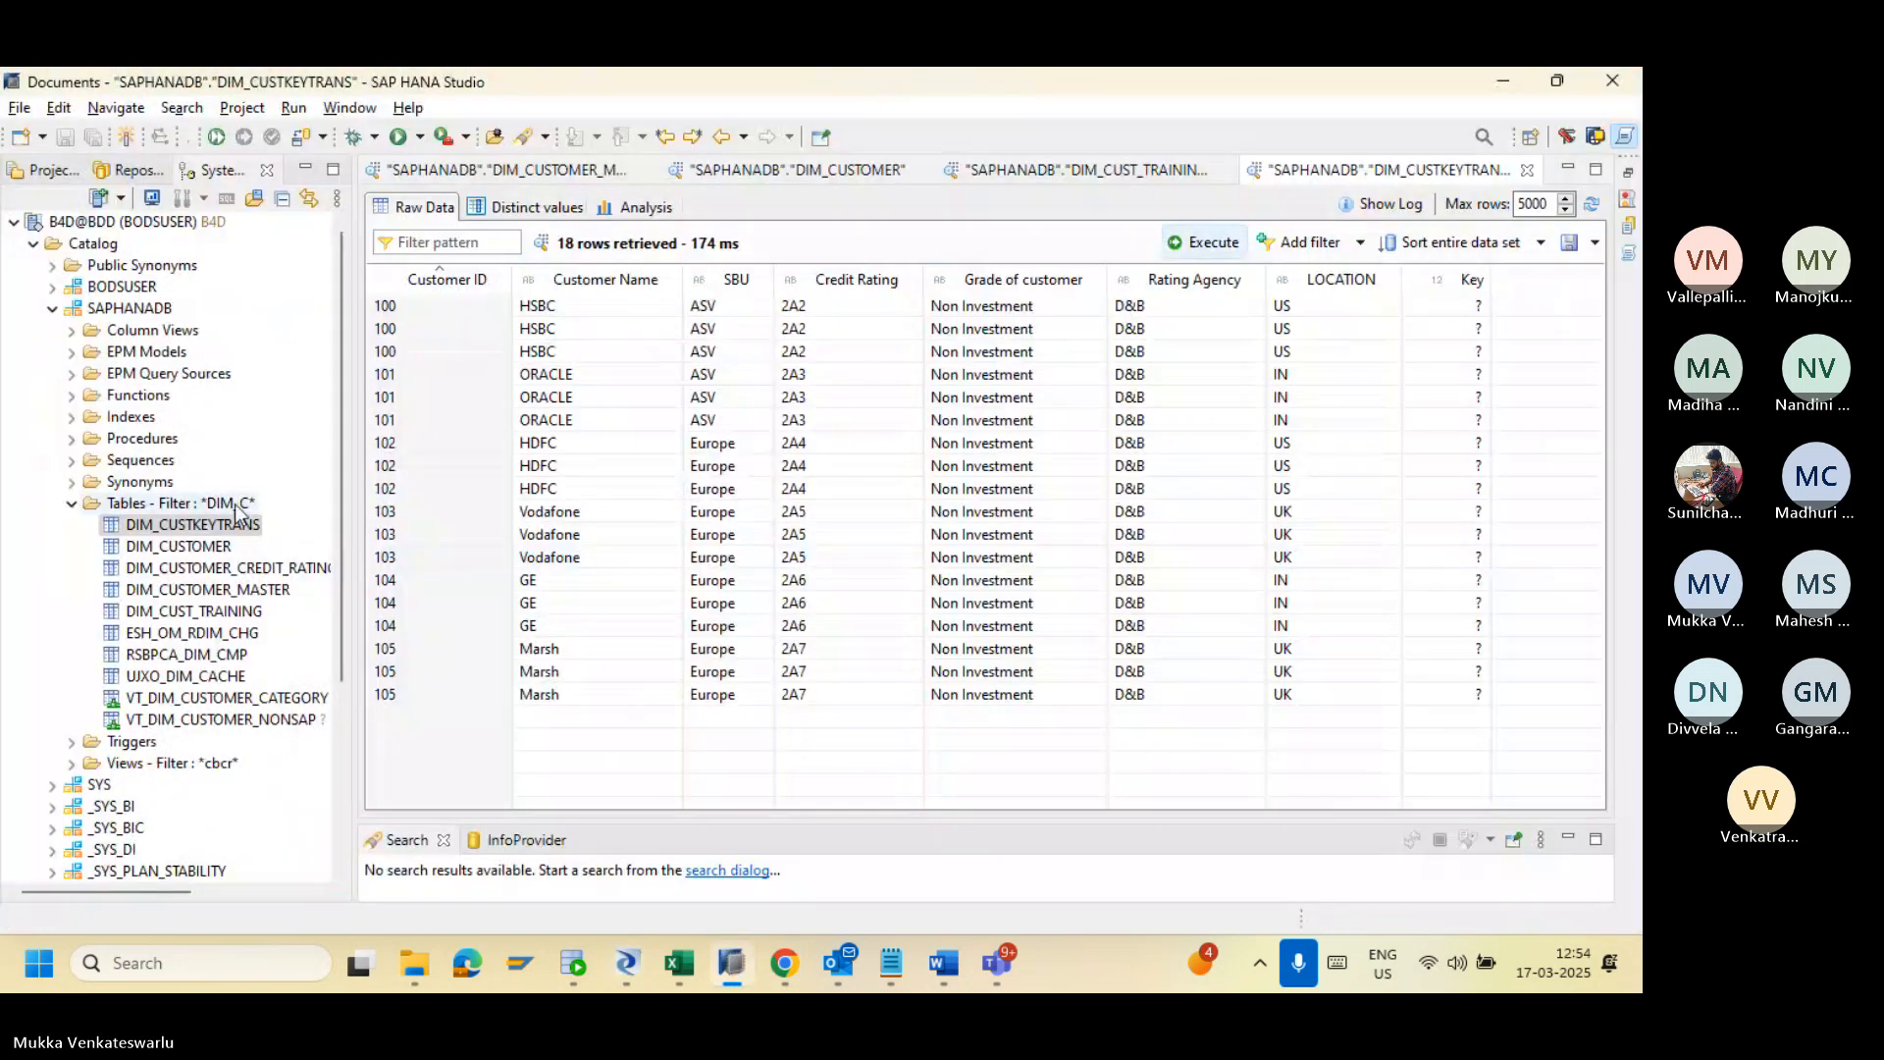
right_click(233, 502)
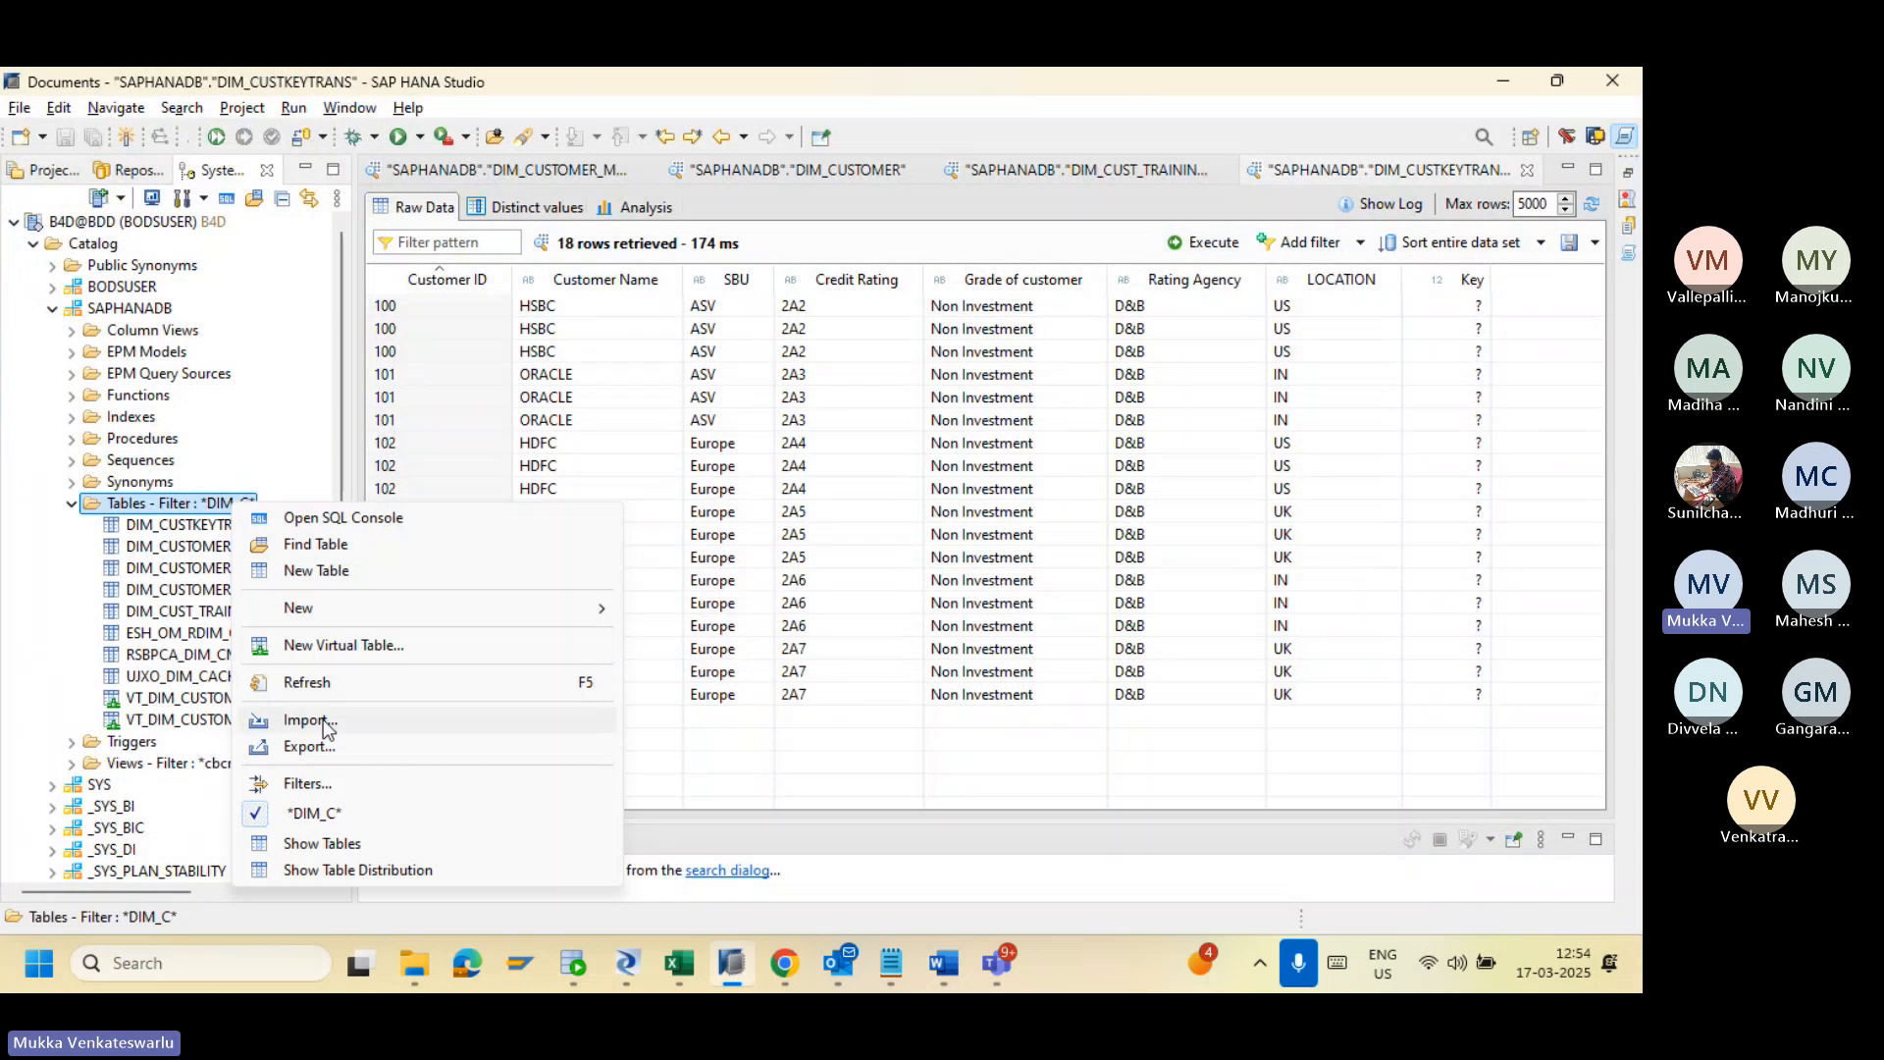
left_click(307, 684)
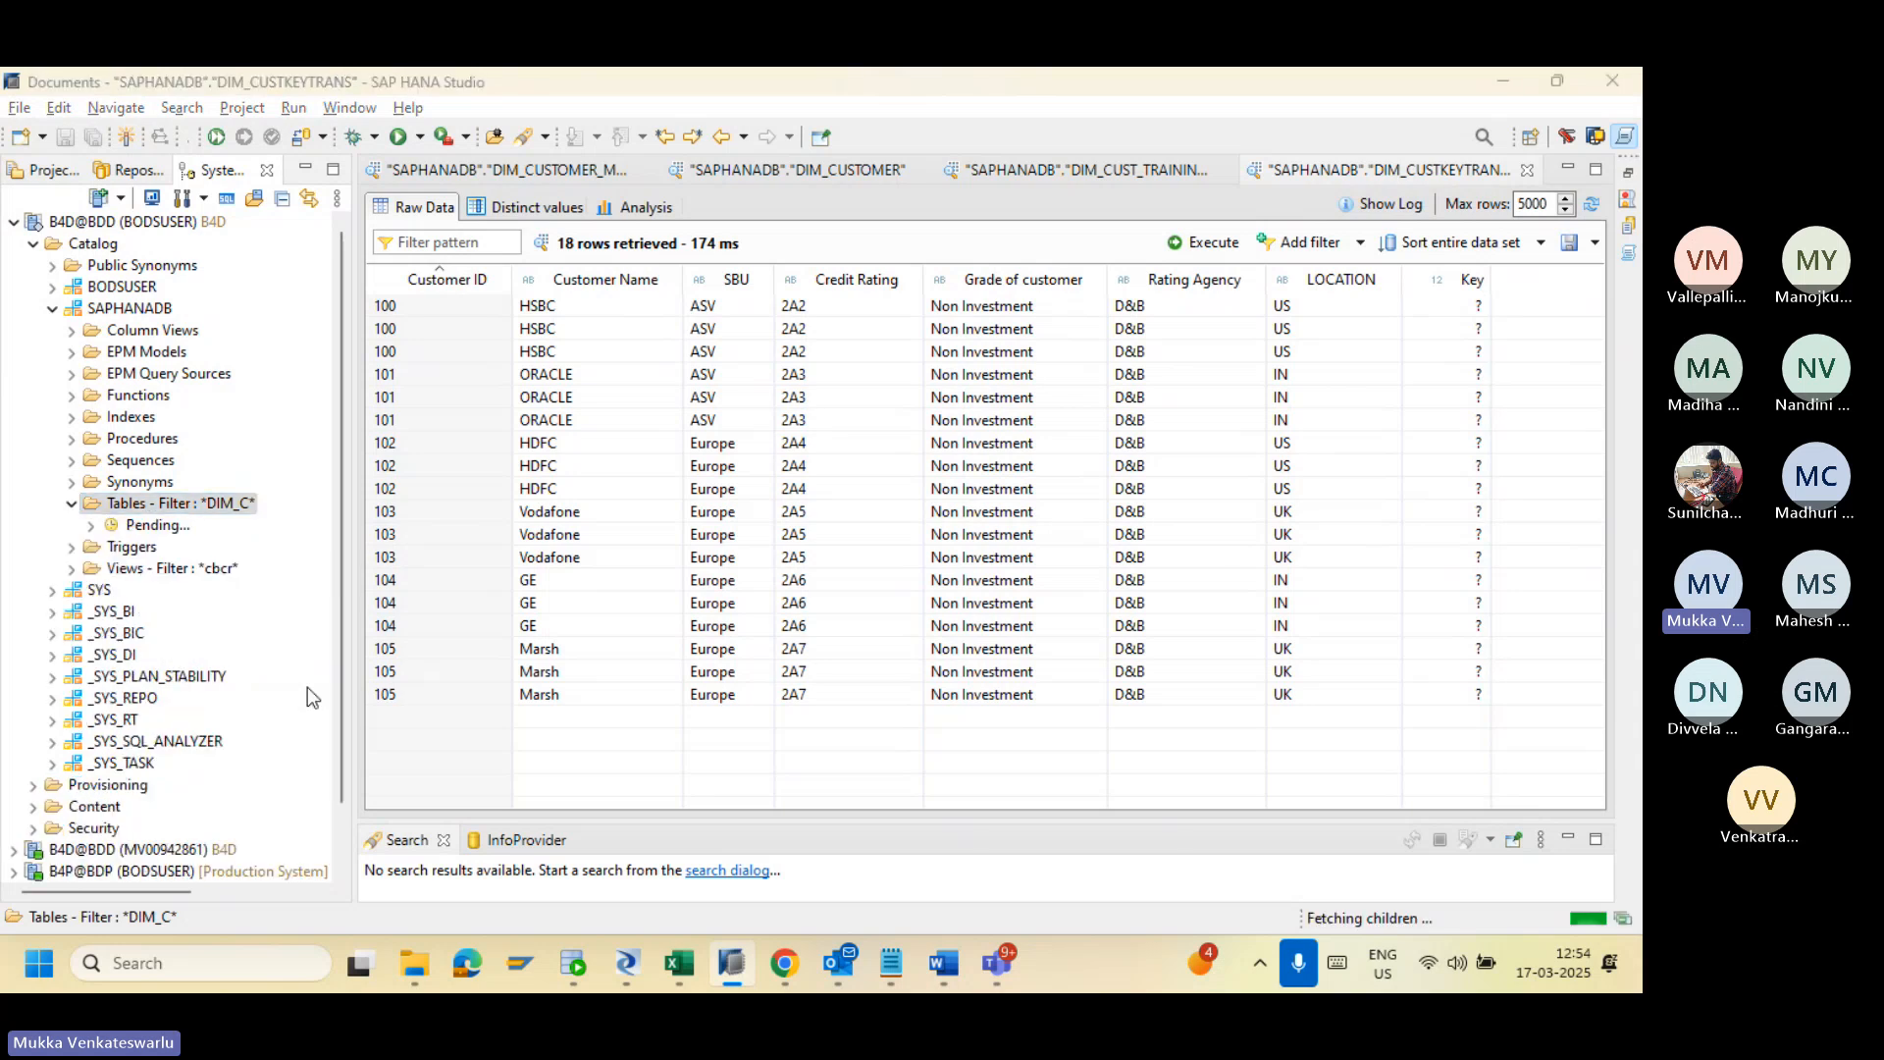
key("alt+Tab")
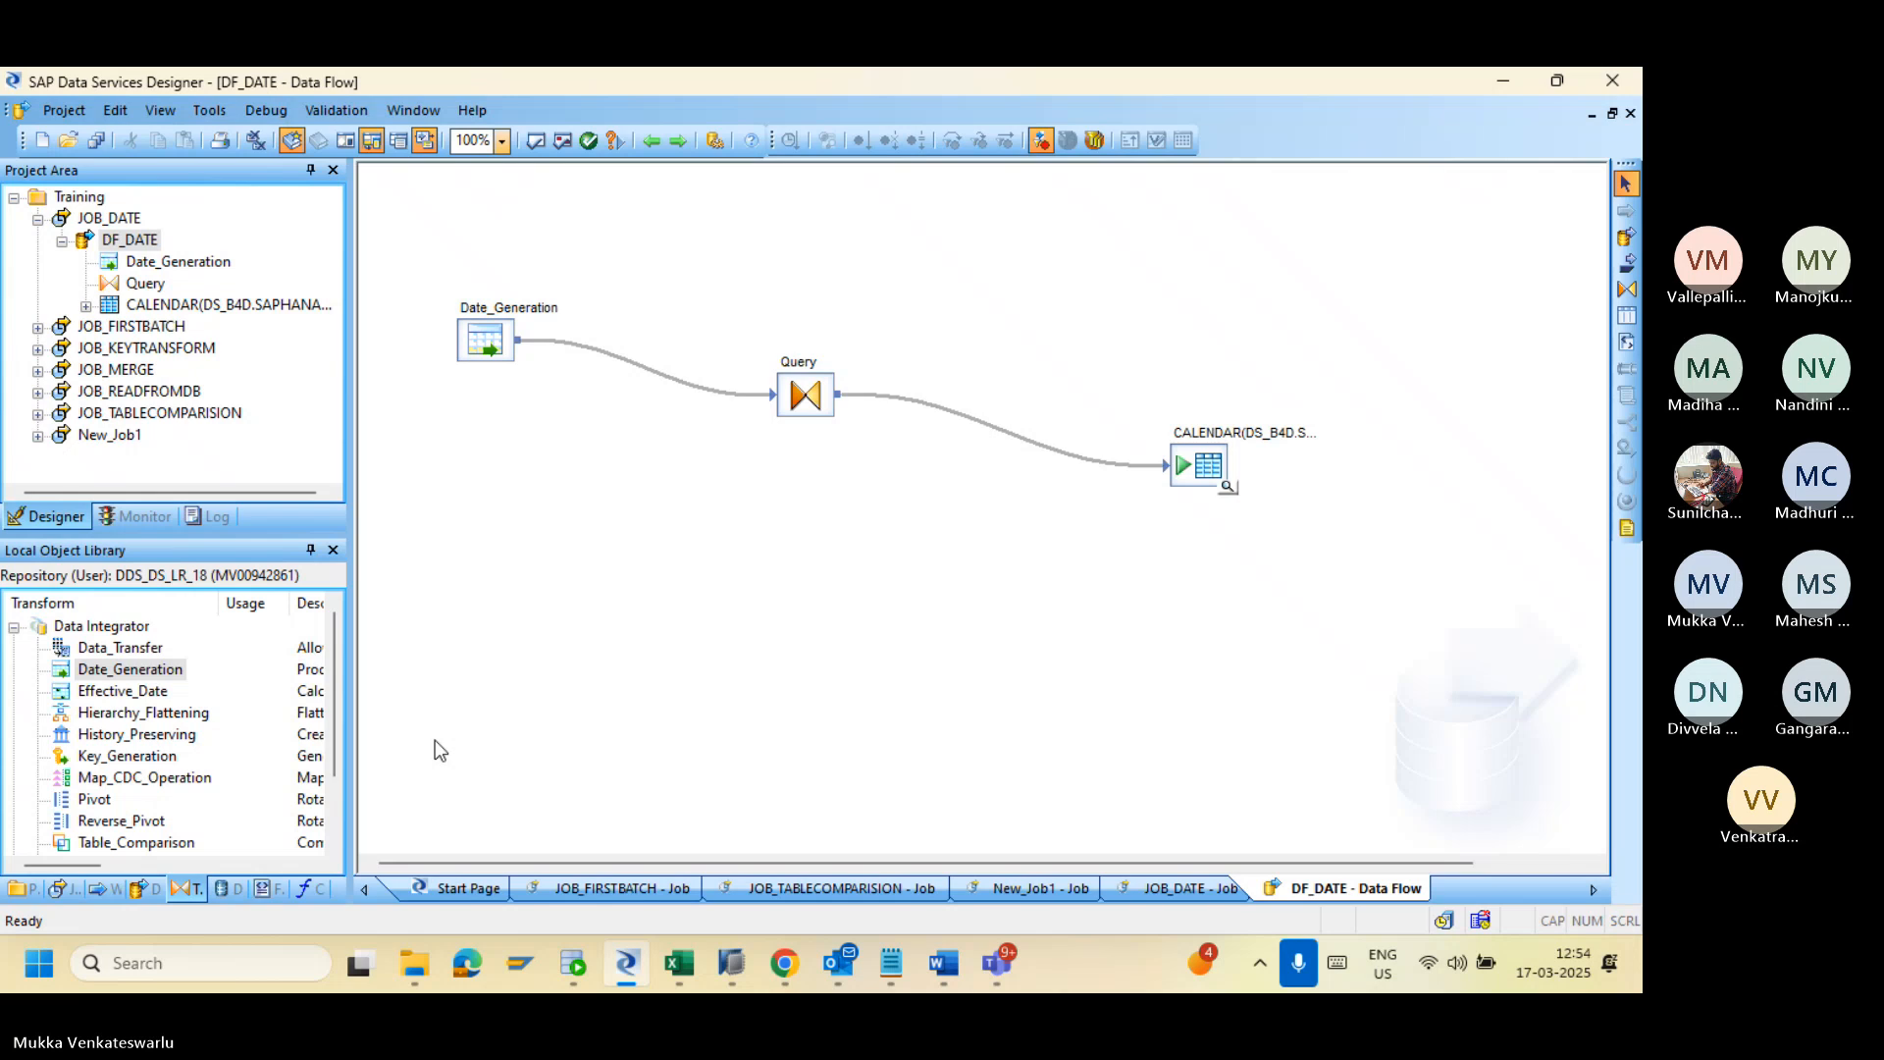
key("alt+Tab")
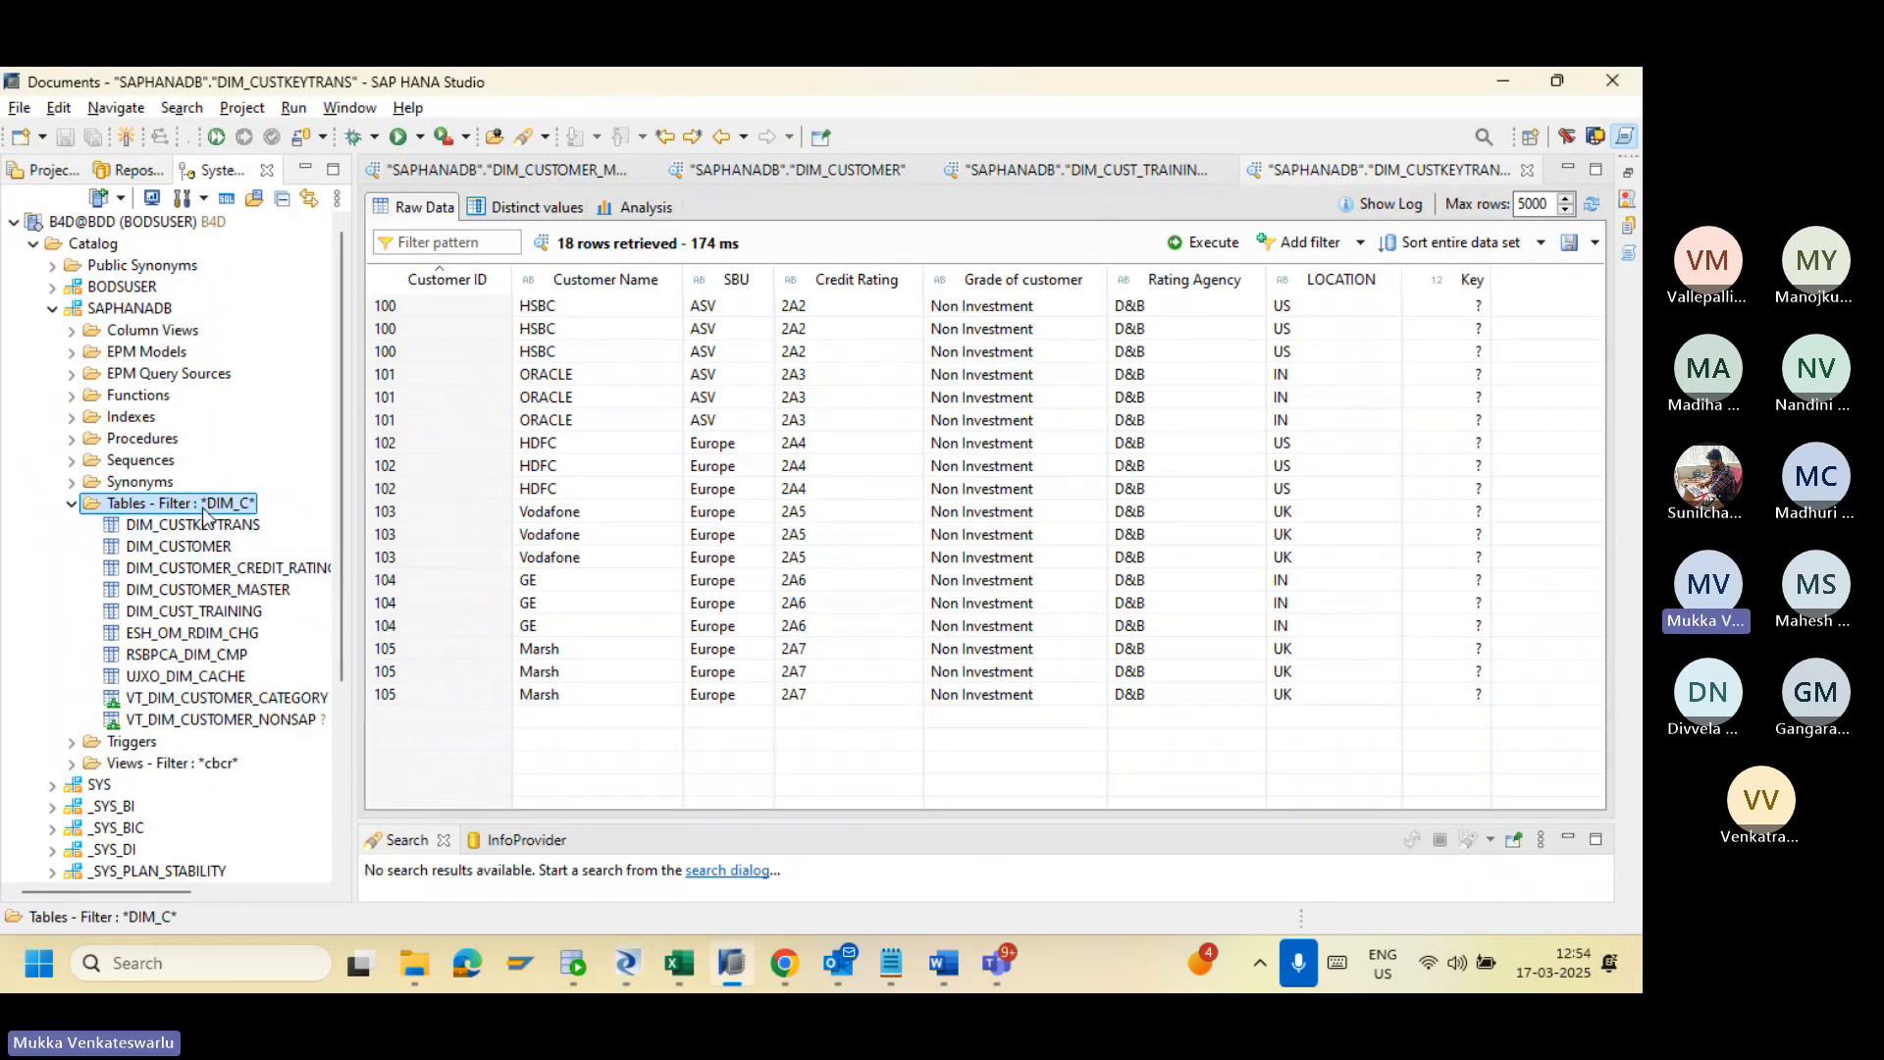
right_click(204, 506)
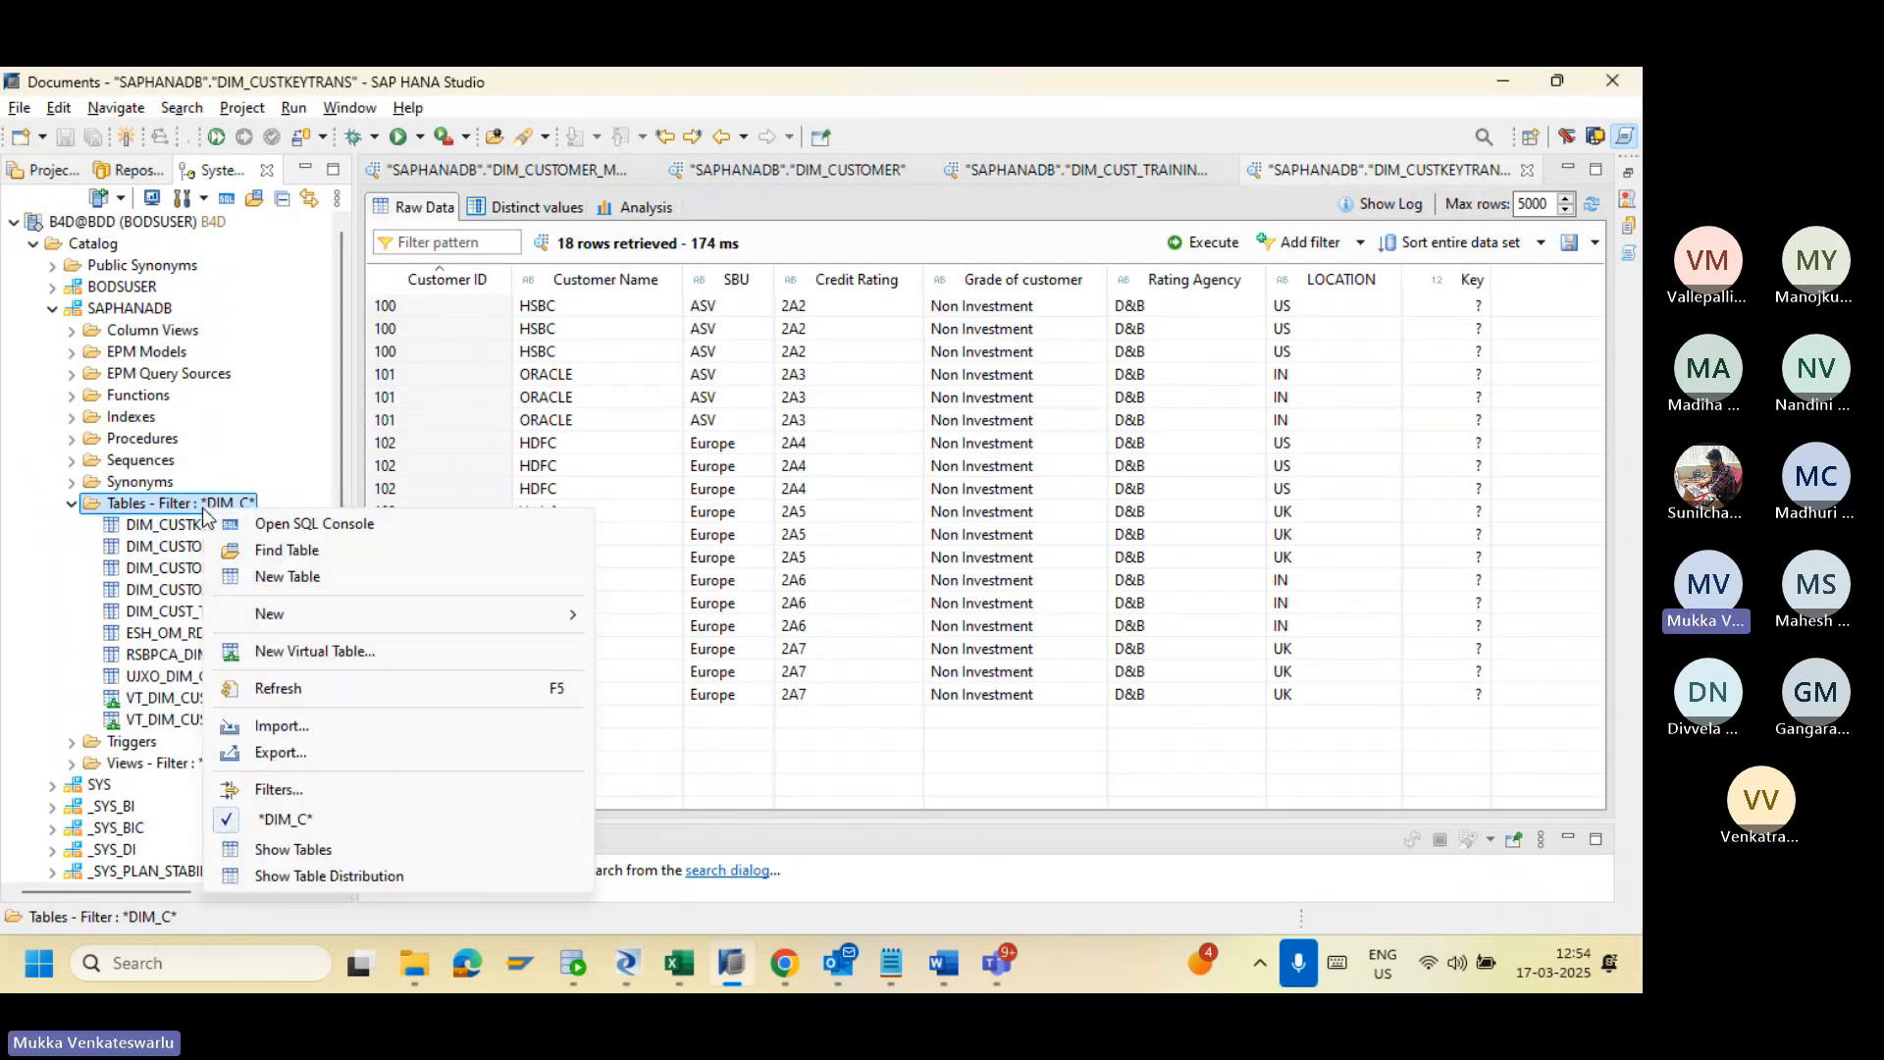
left_click(278, 690)
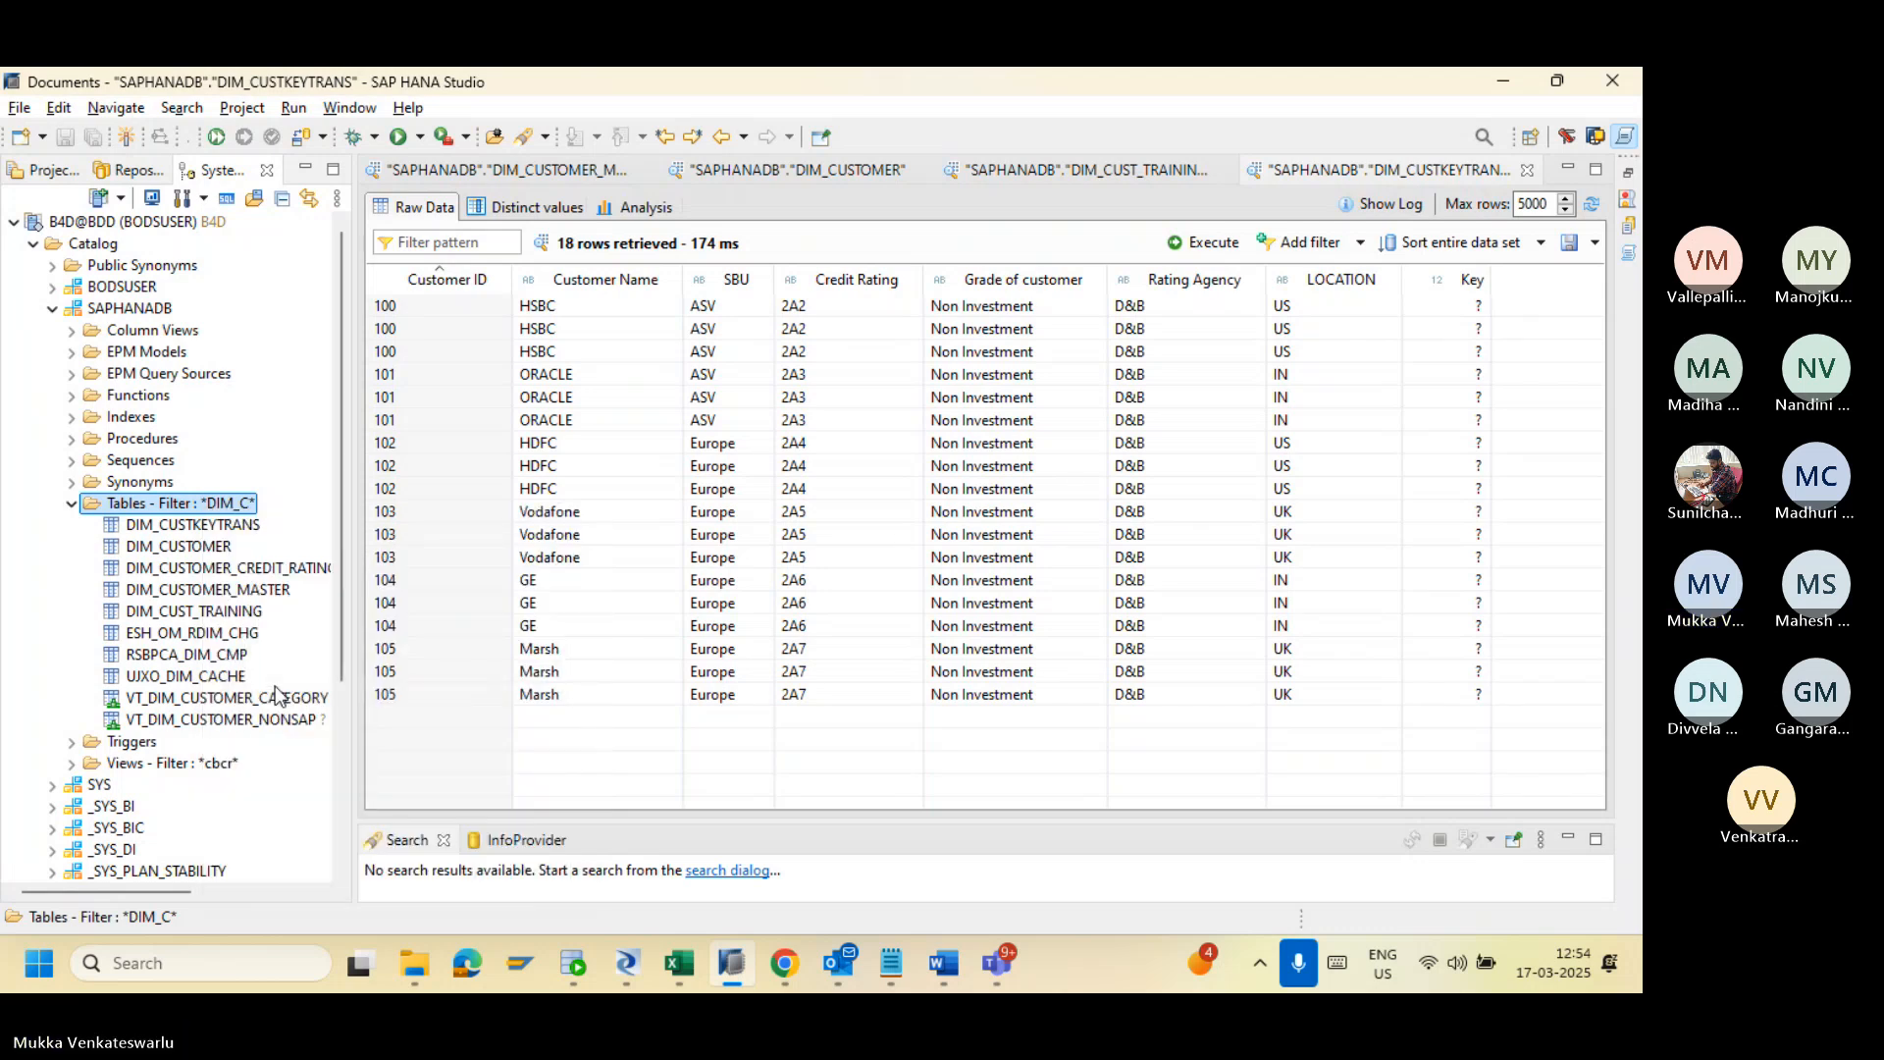
Step: Filter the tables of schema SAPHANADB by the pattern Cale
right_click(203, 510)
left_click(308, 782)
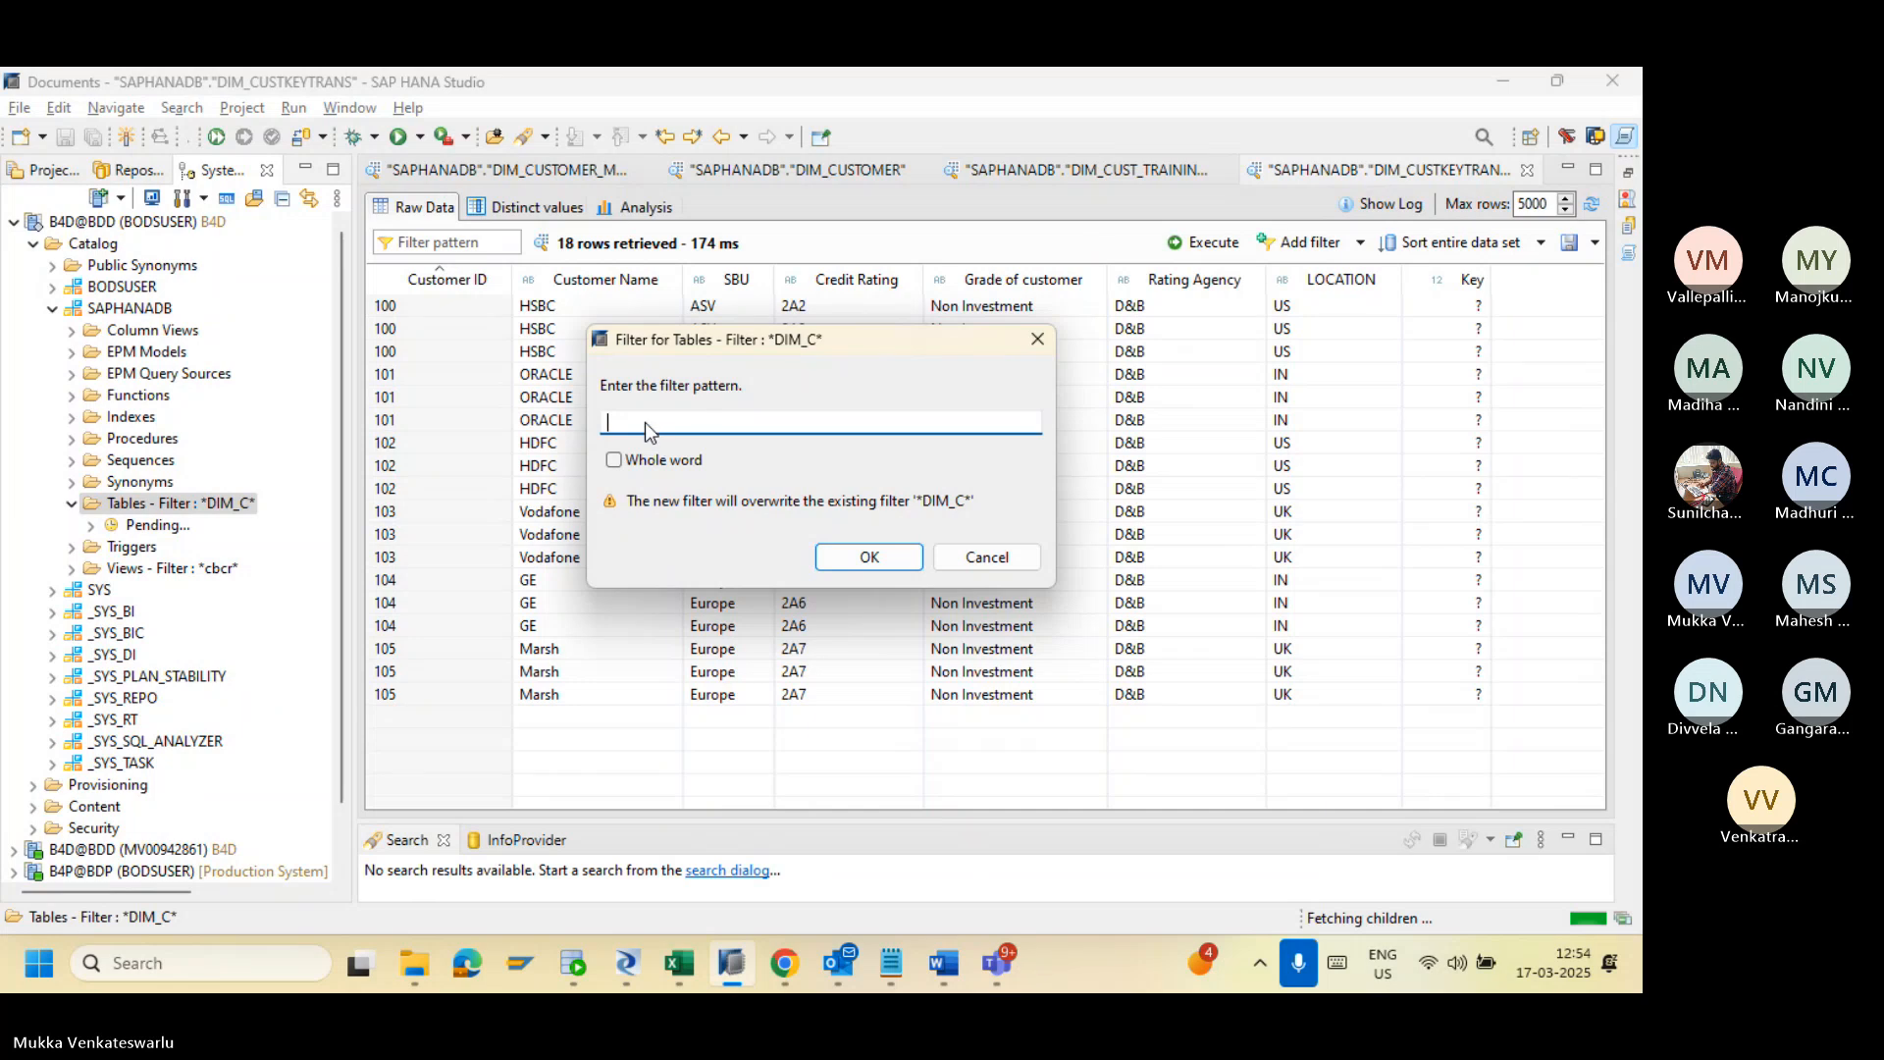
type("Cale")
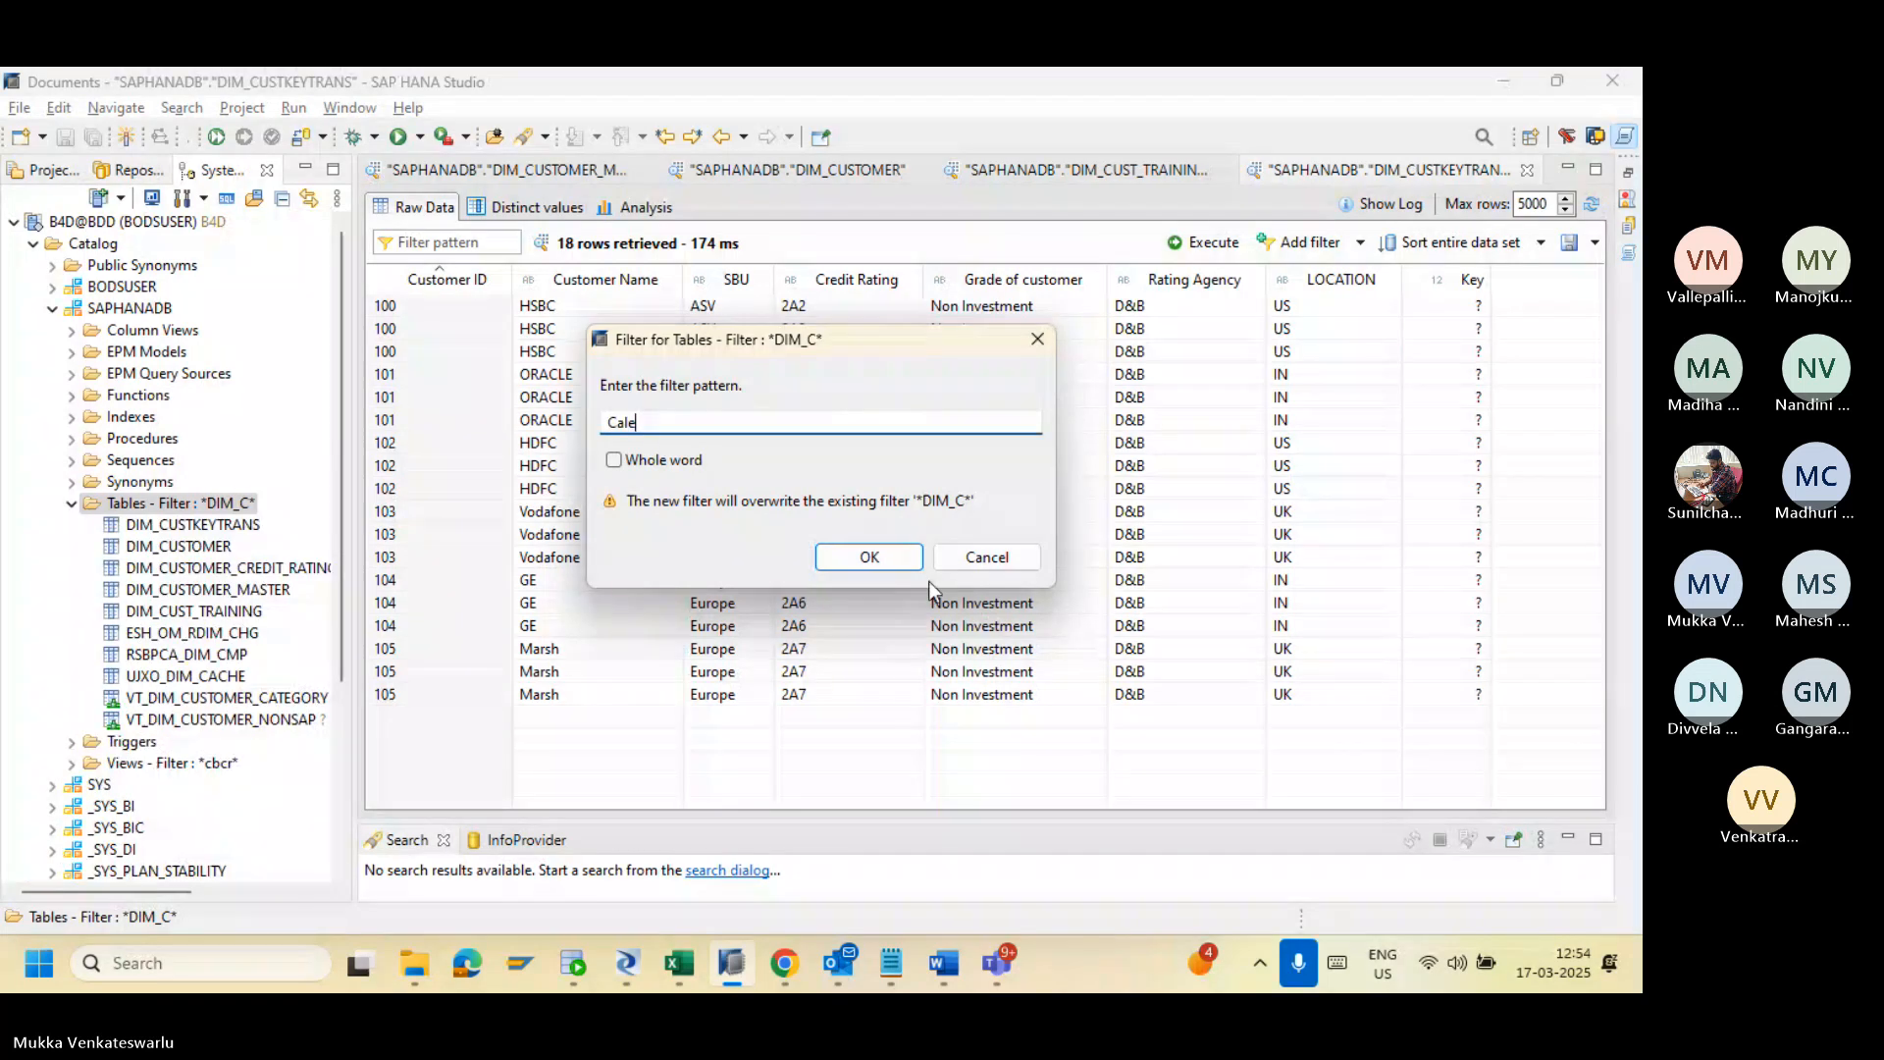
left_click(865, 556)
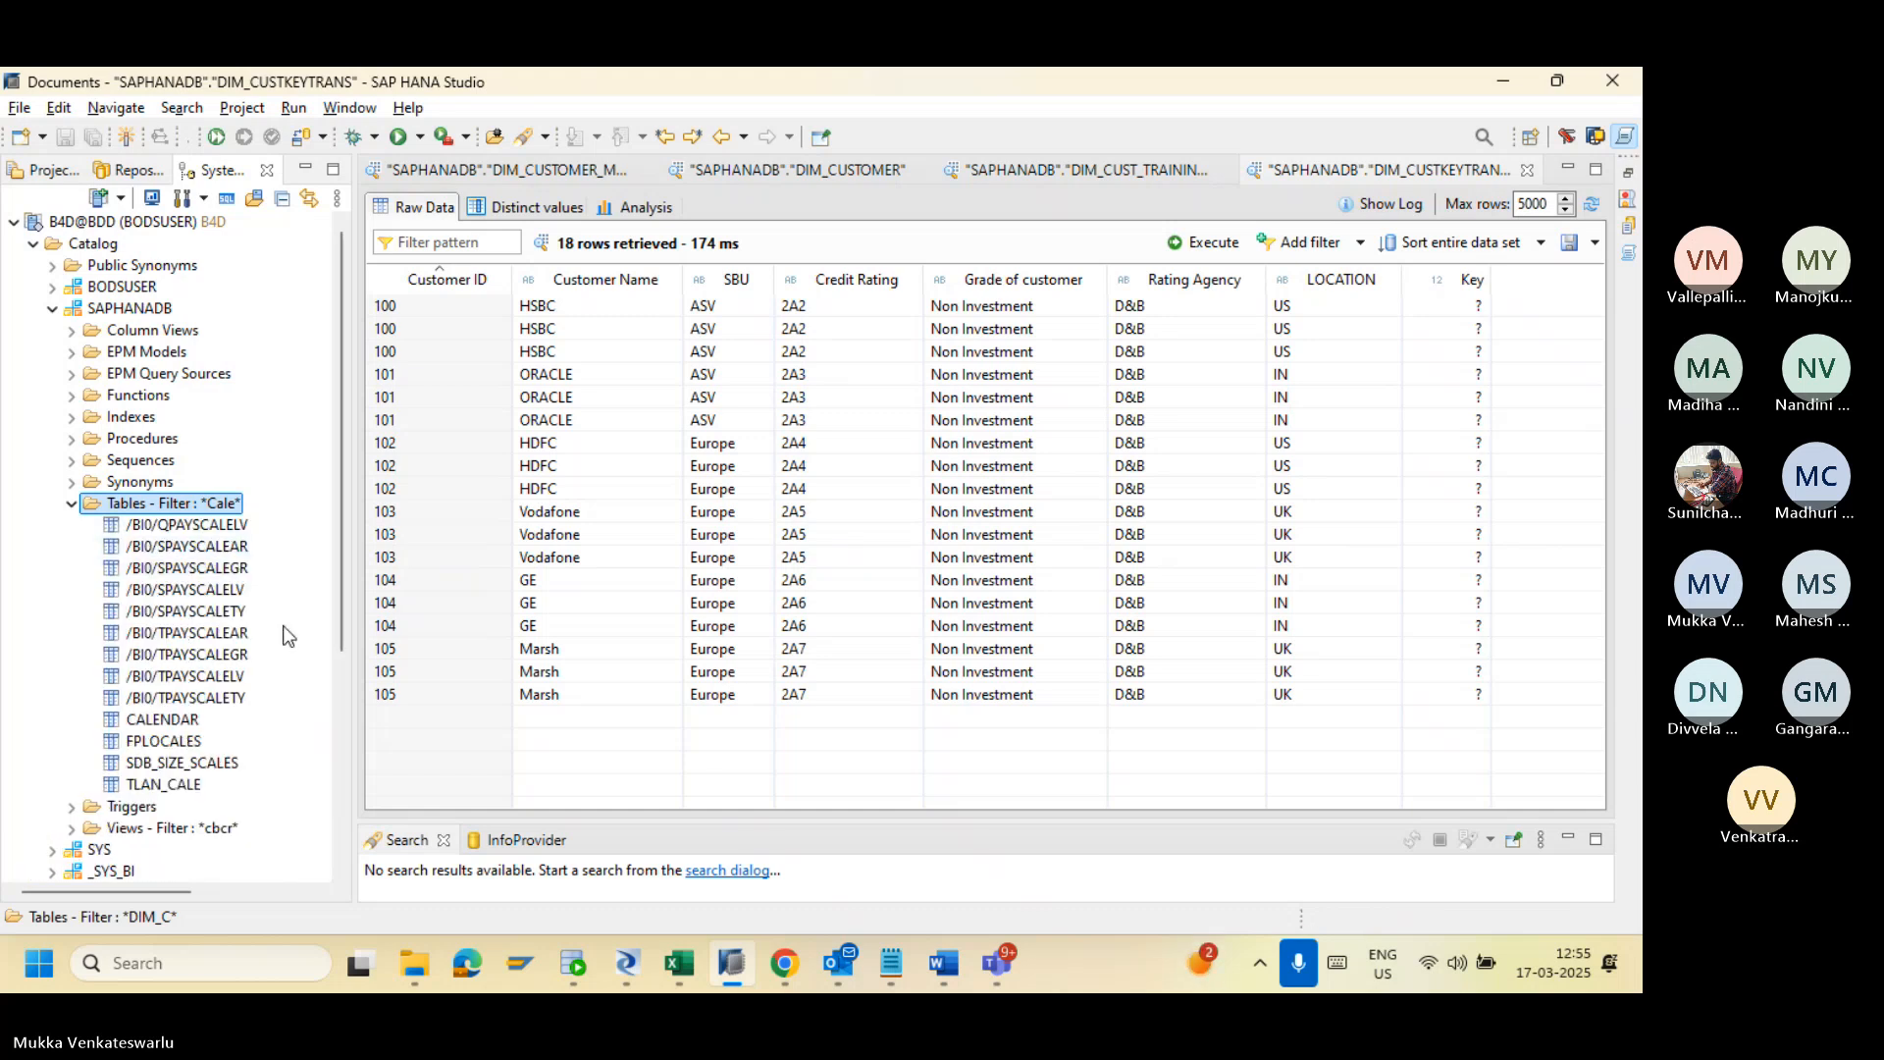
Step: Open the data preview of table CALENDAR and review the generated date rows
left_click(182, 728)
right_click(182, 728)
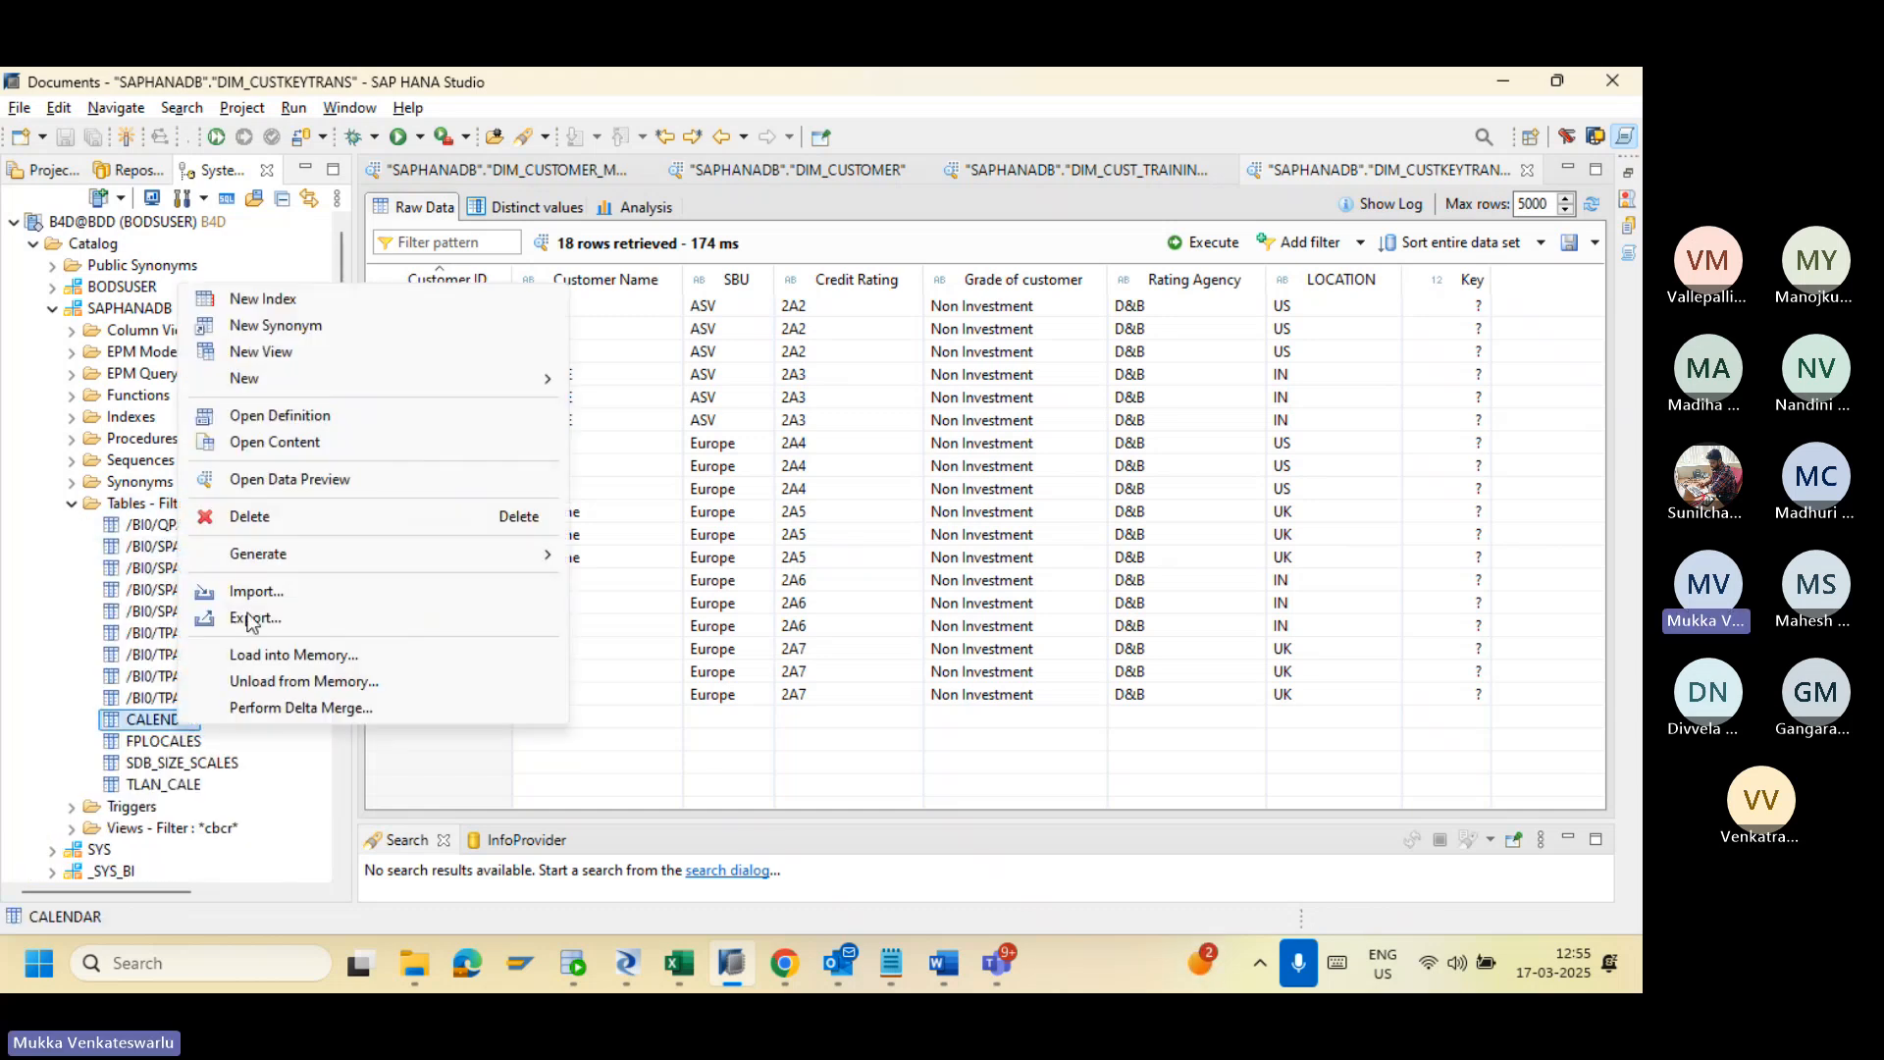
left_click(275, 481)
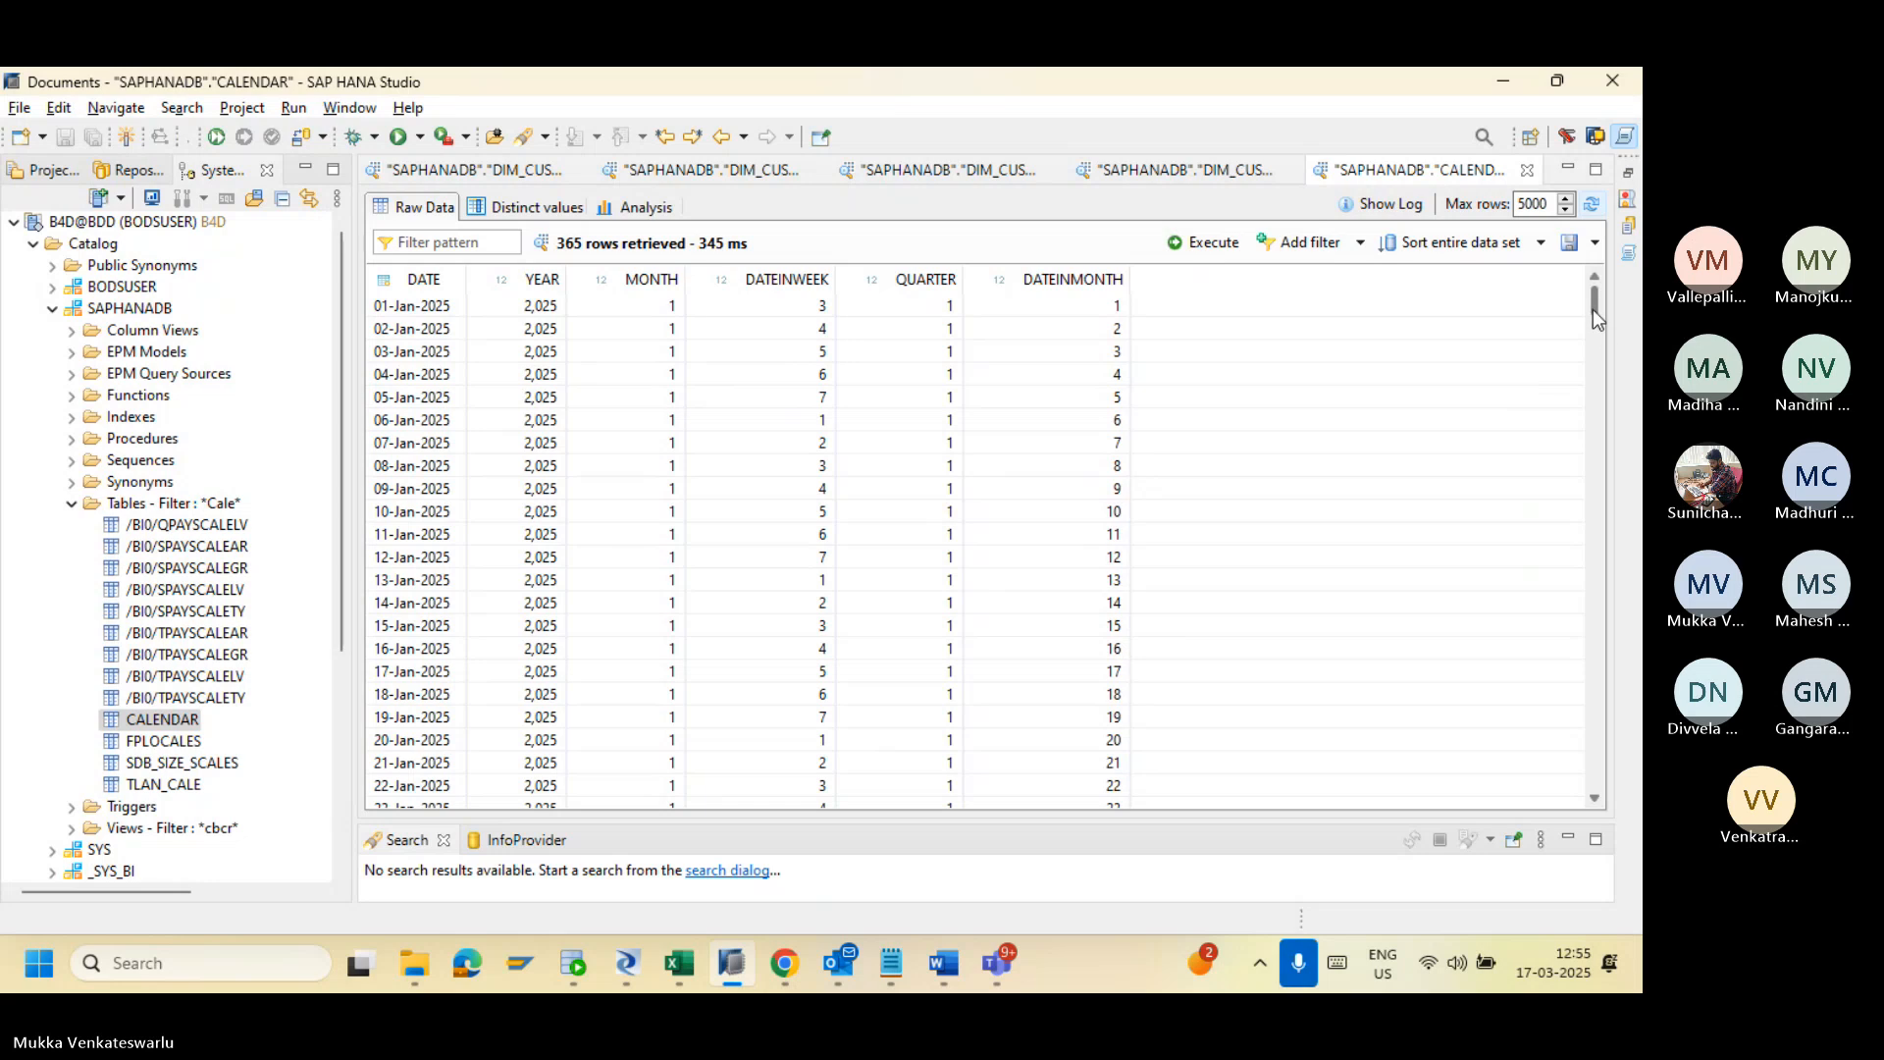
left_click_drag(1592, 309, 1533, 292)
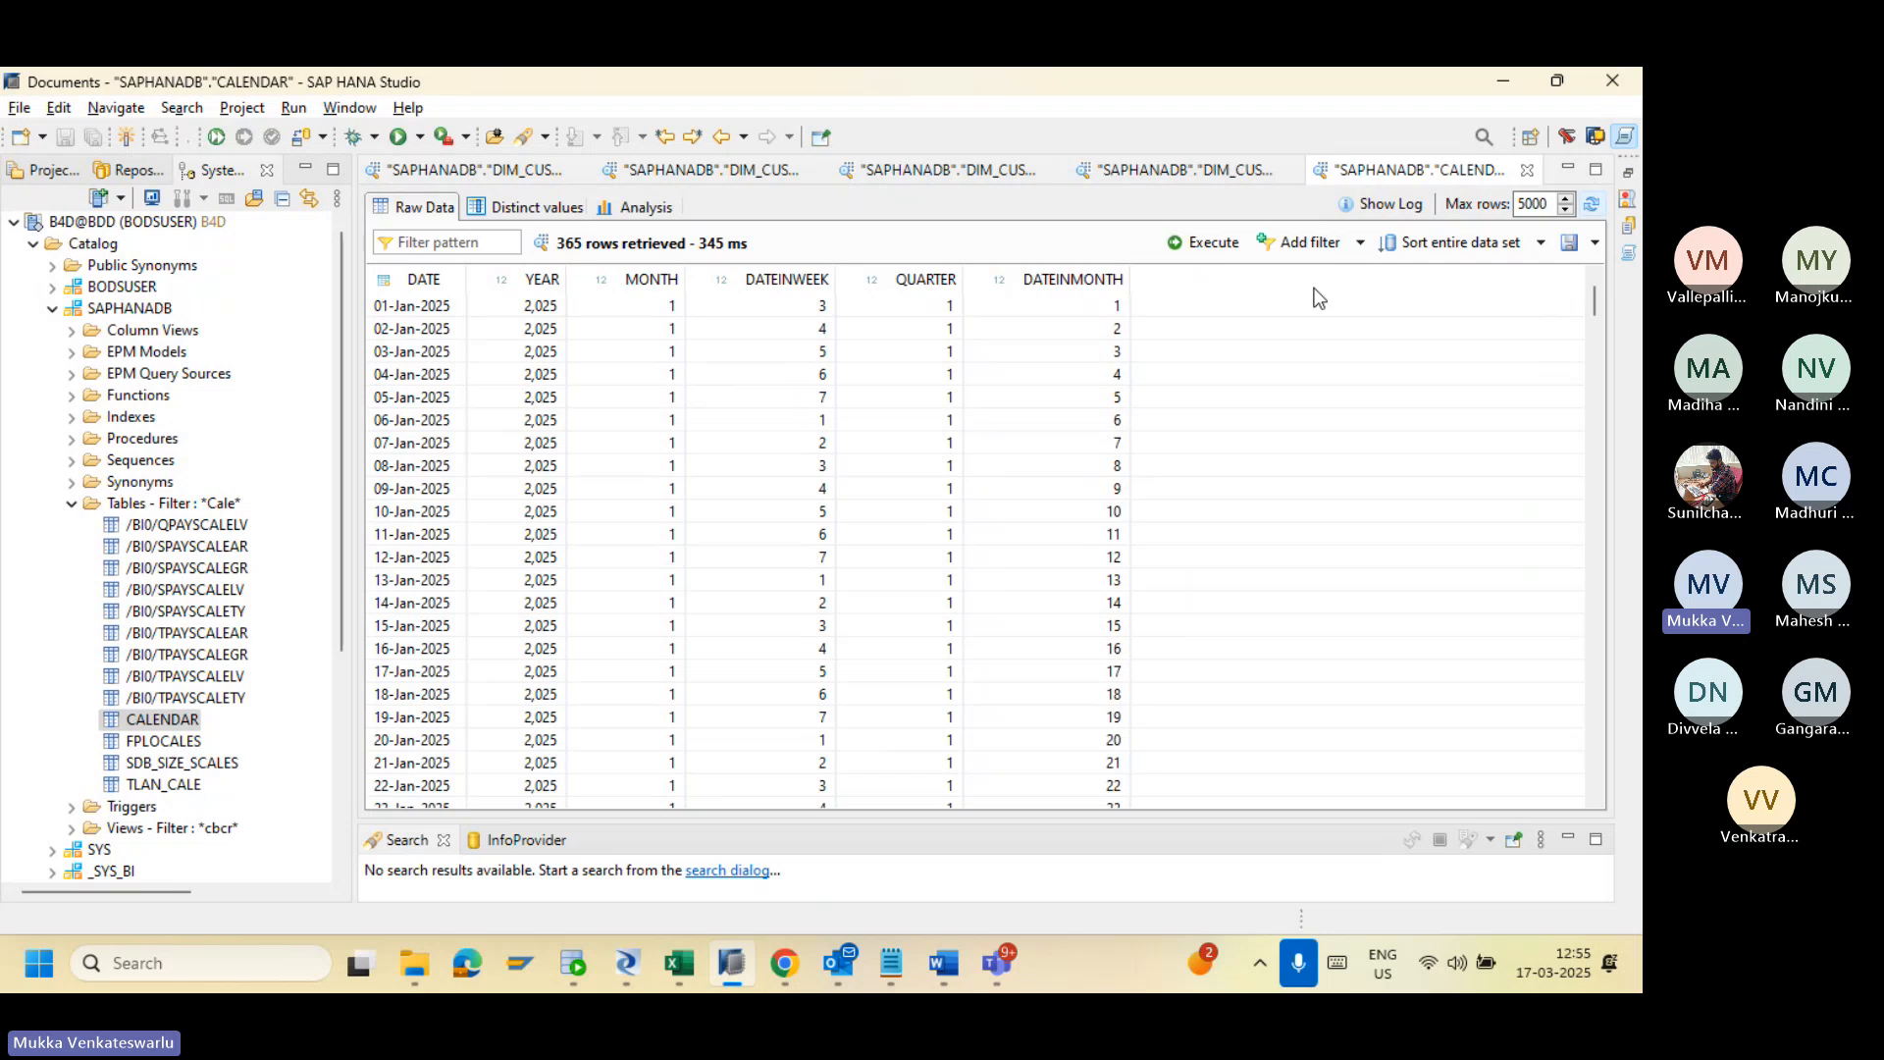
Step: Return to Data Services Designer and check where CALENDAR is listed among datastore DS_B4D's template tables and regular tables
key("alt+Tab")
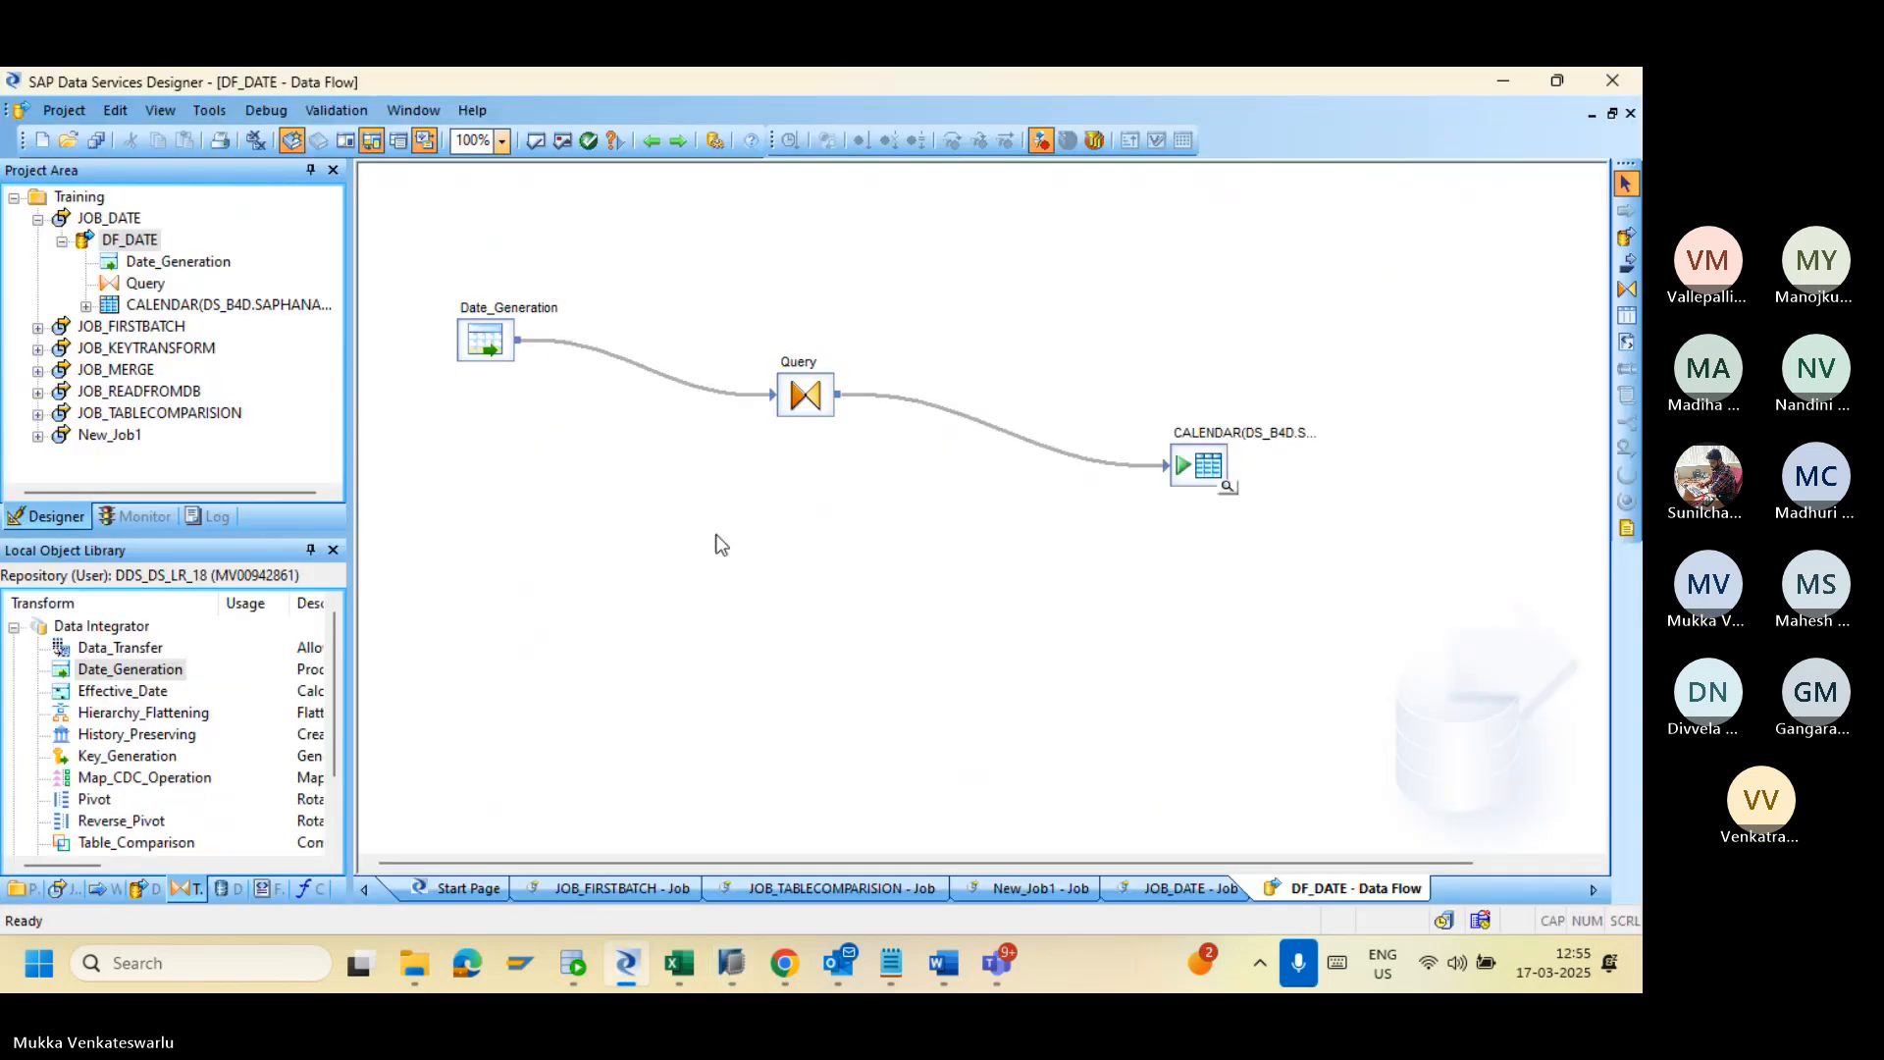
left_click(211, 895)
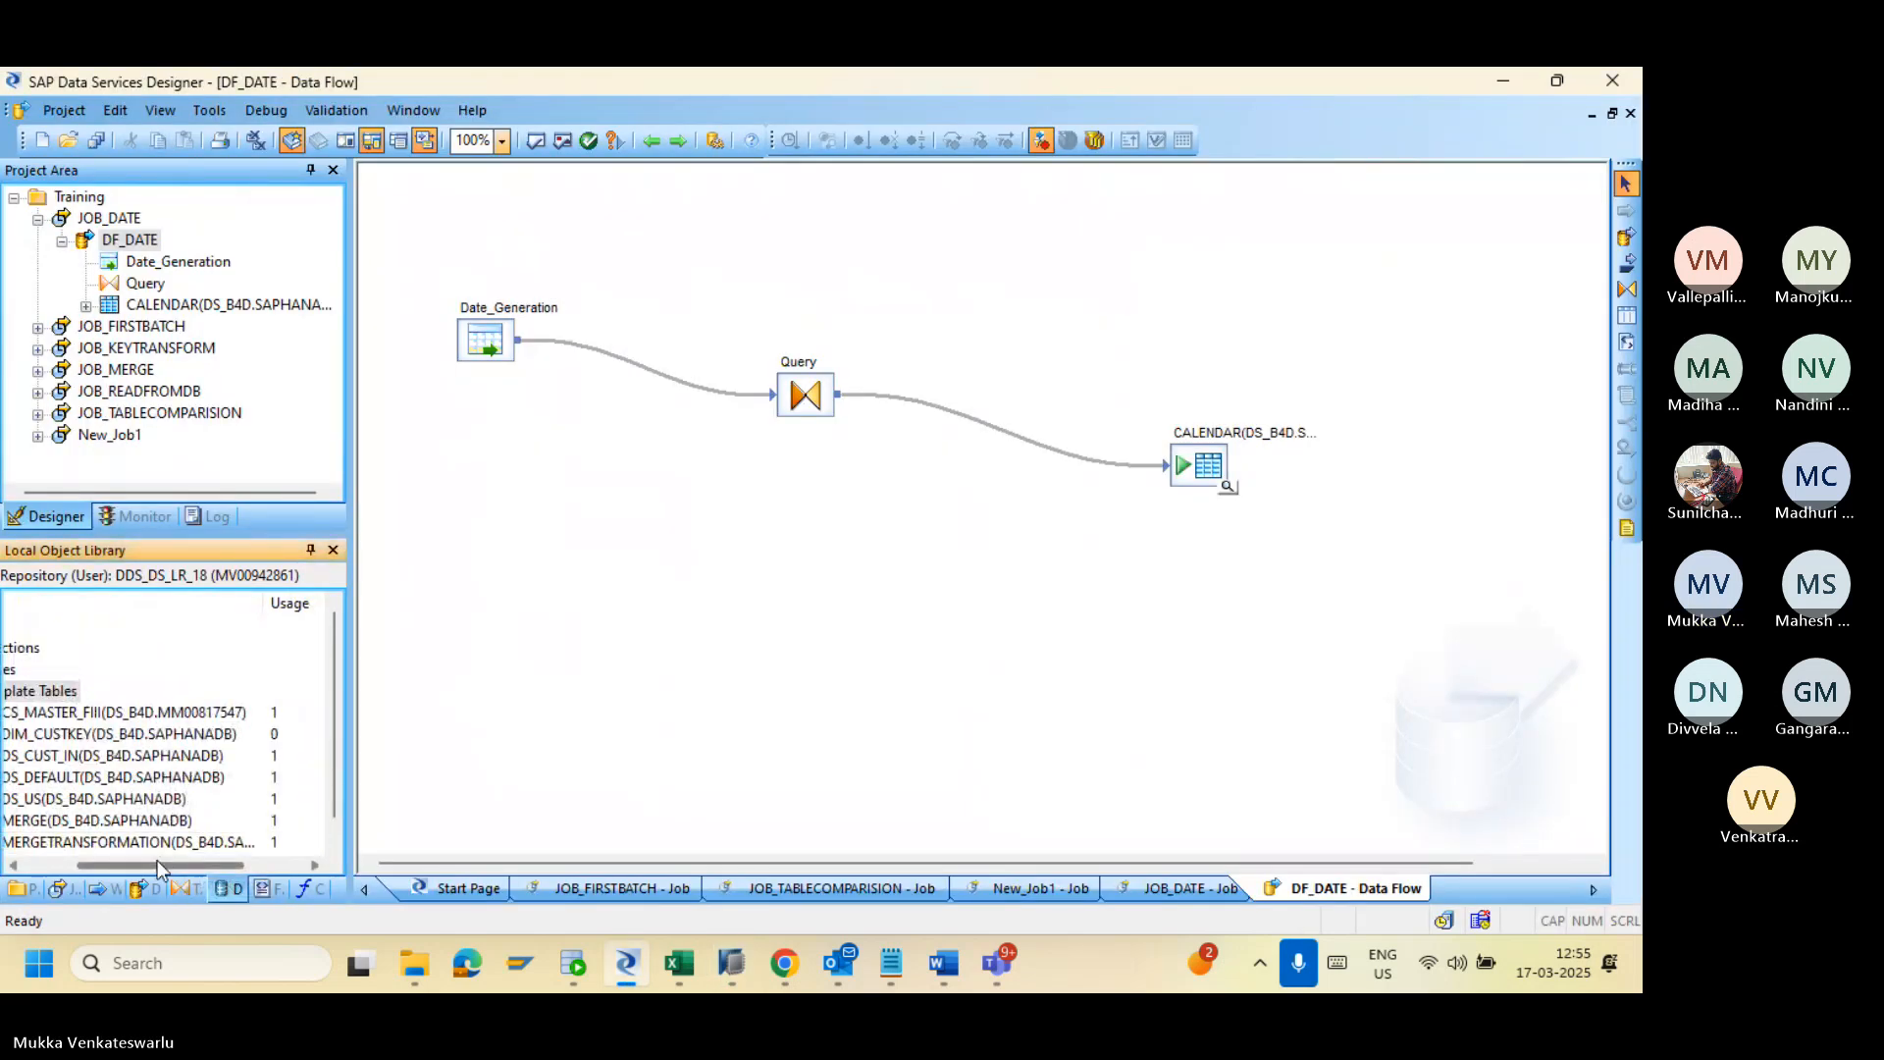
left_click_drag(127, 865, 5, 868)
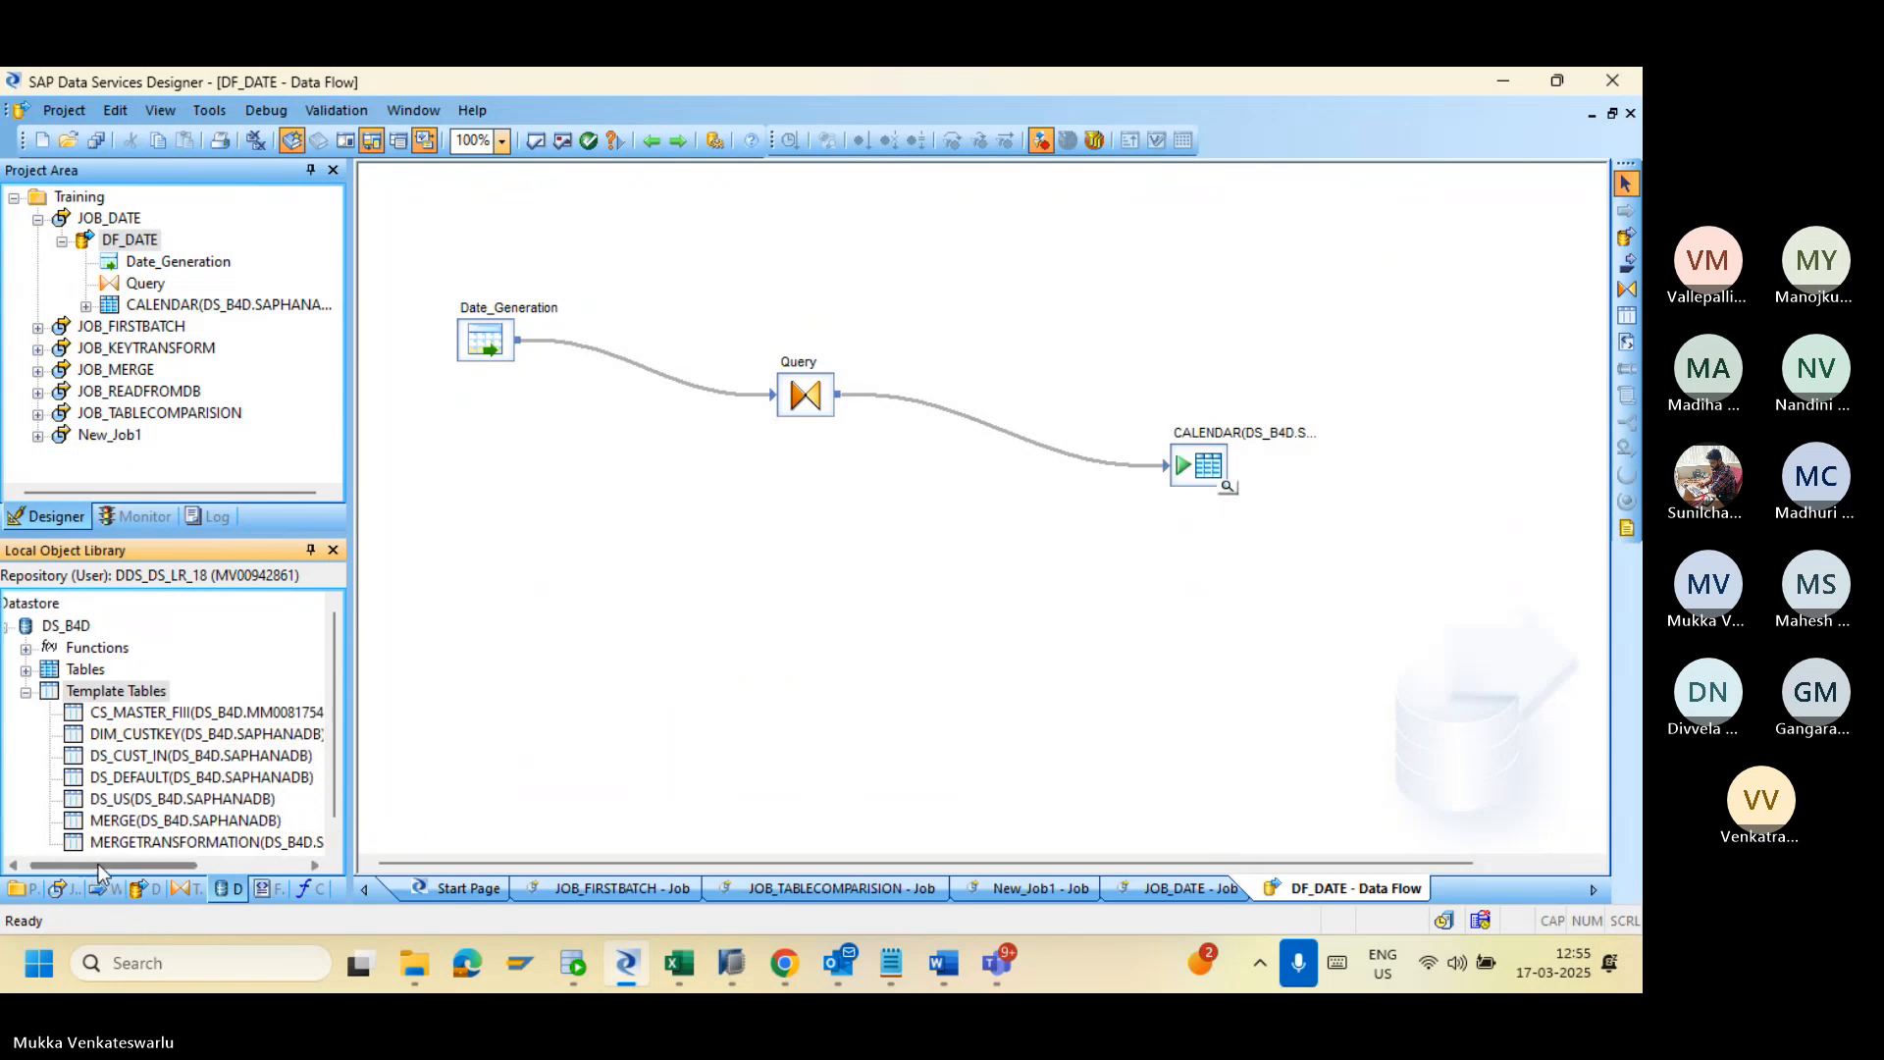
mouse_move(98, 864)
left_mouse_down()
mouse_move(174, 862)
mouse_move(114, 863)
left_mouse_up()
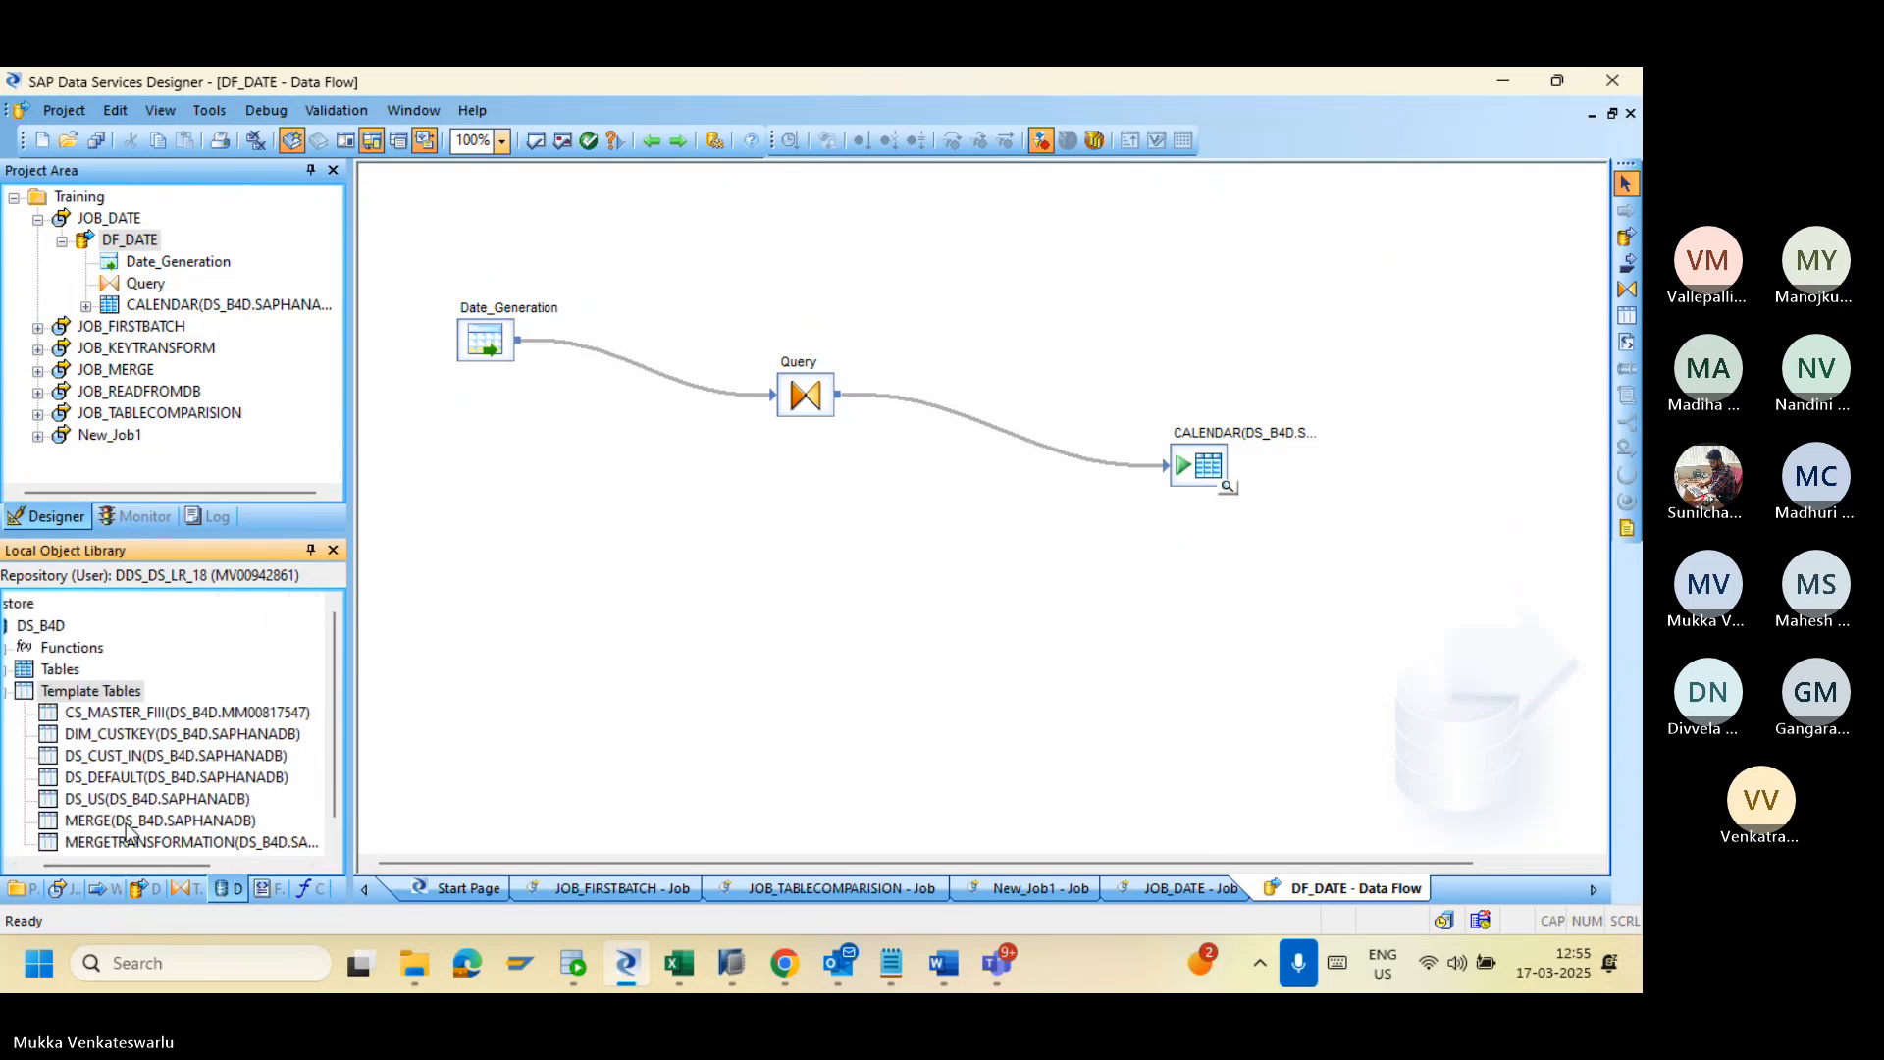
left_click(129, 829)
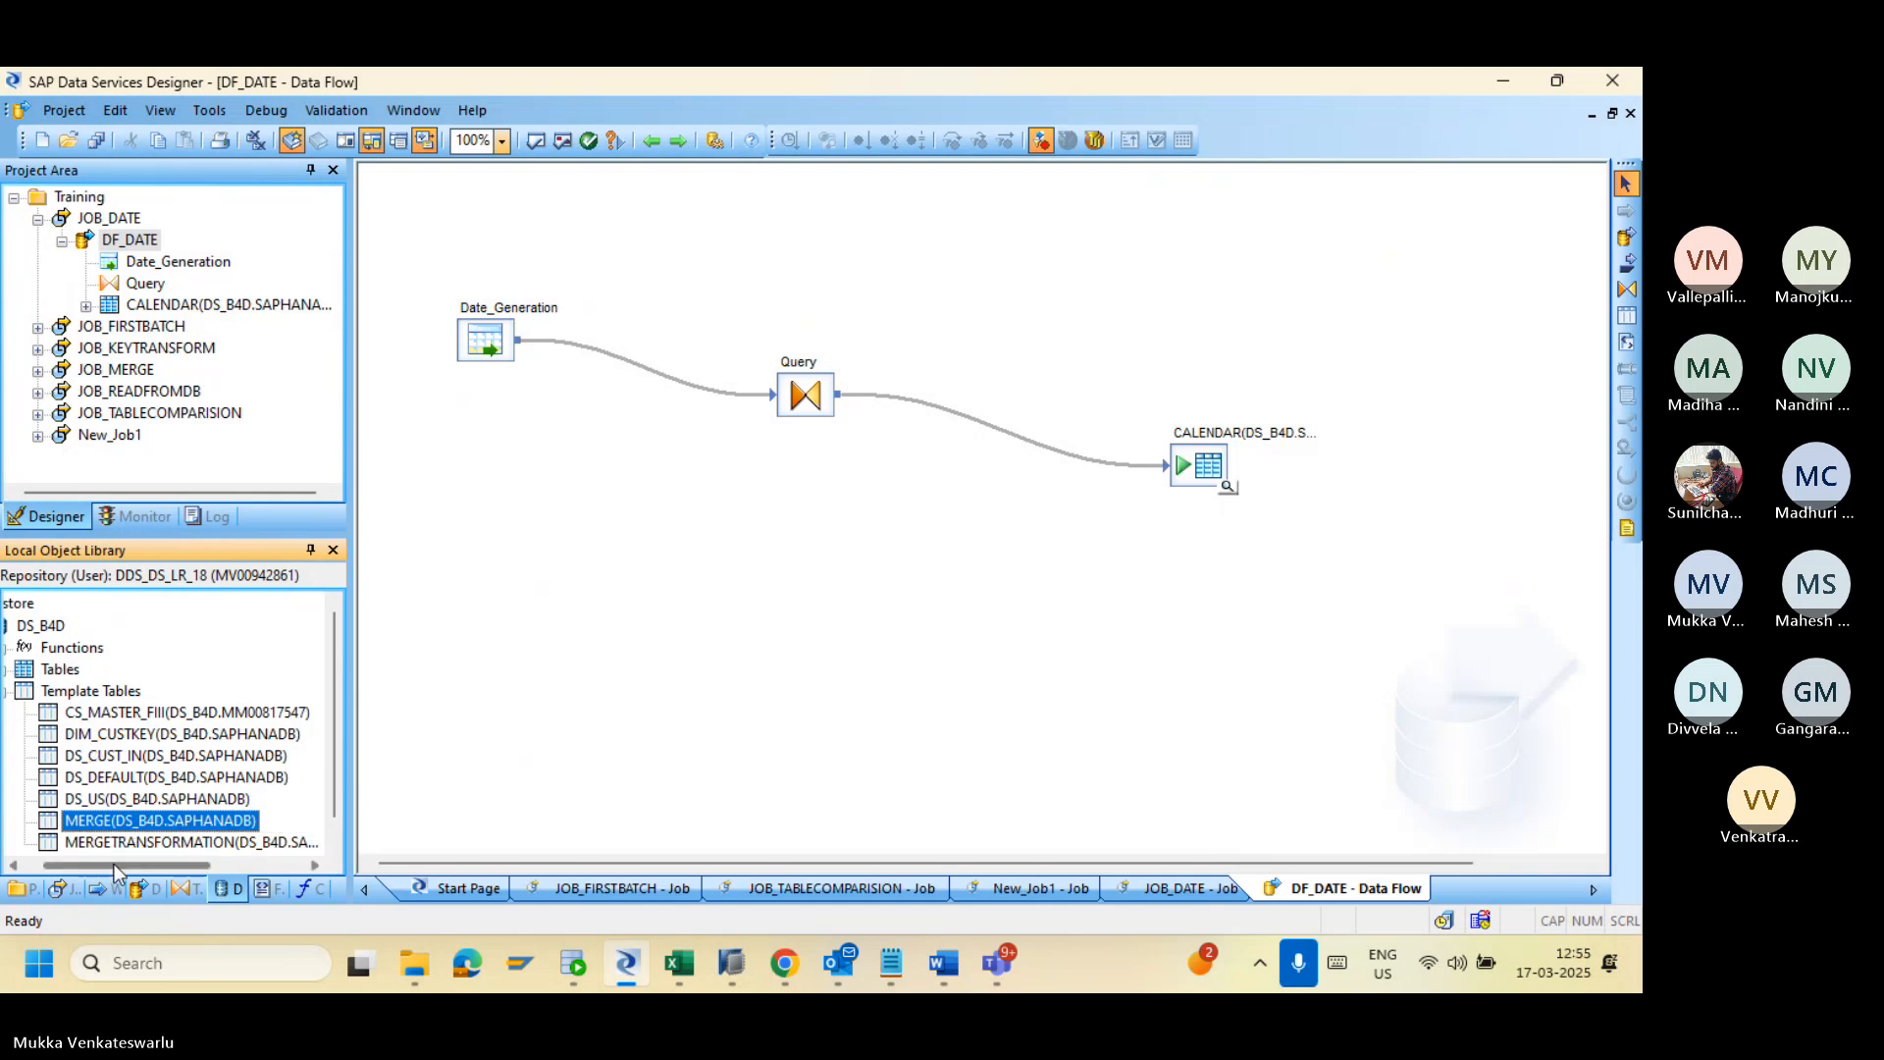
left_click_drag(115, 870, 21, 868)
left_click(38, 672)
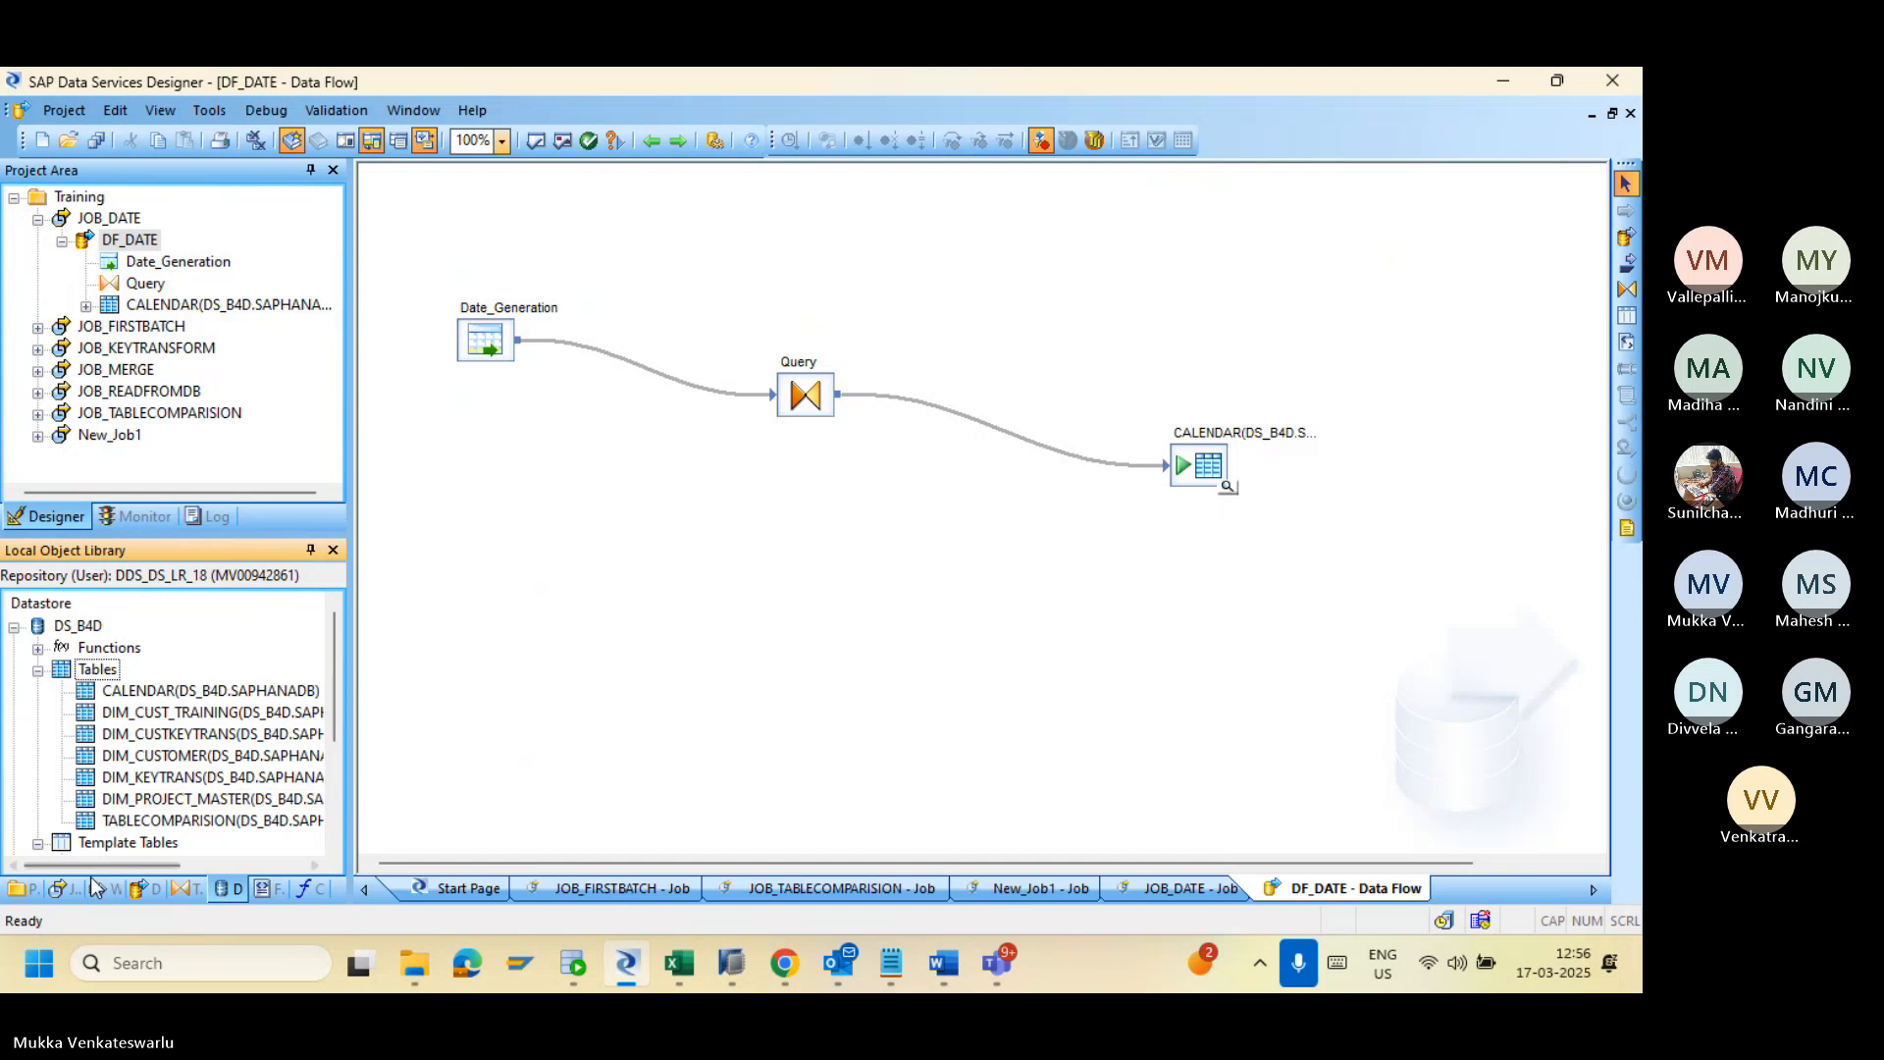
mouse_move(94, 869)
left_mouse_down()
mouse_move(148, 872)
mouse_move(88, 871)
left_mouse_up()
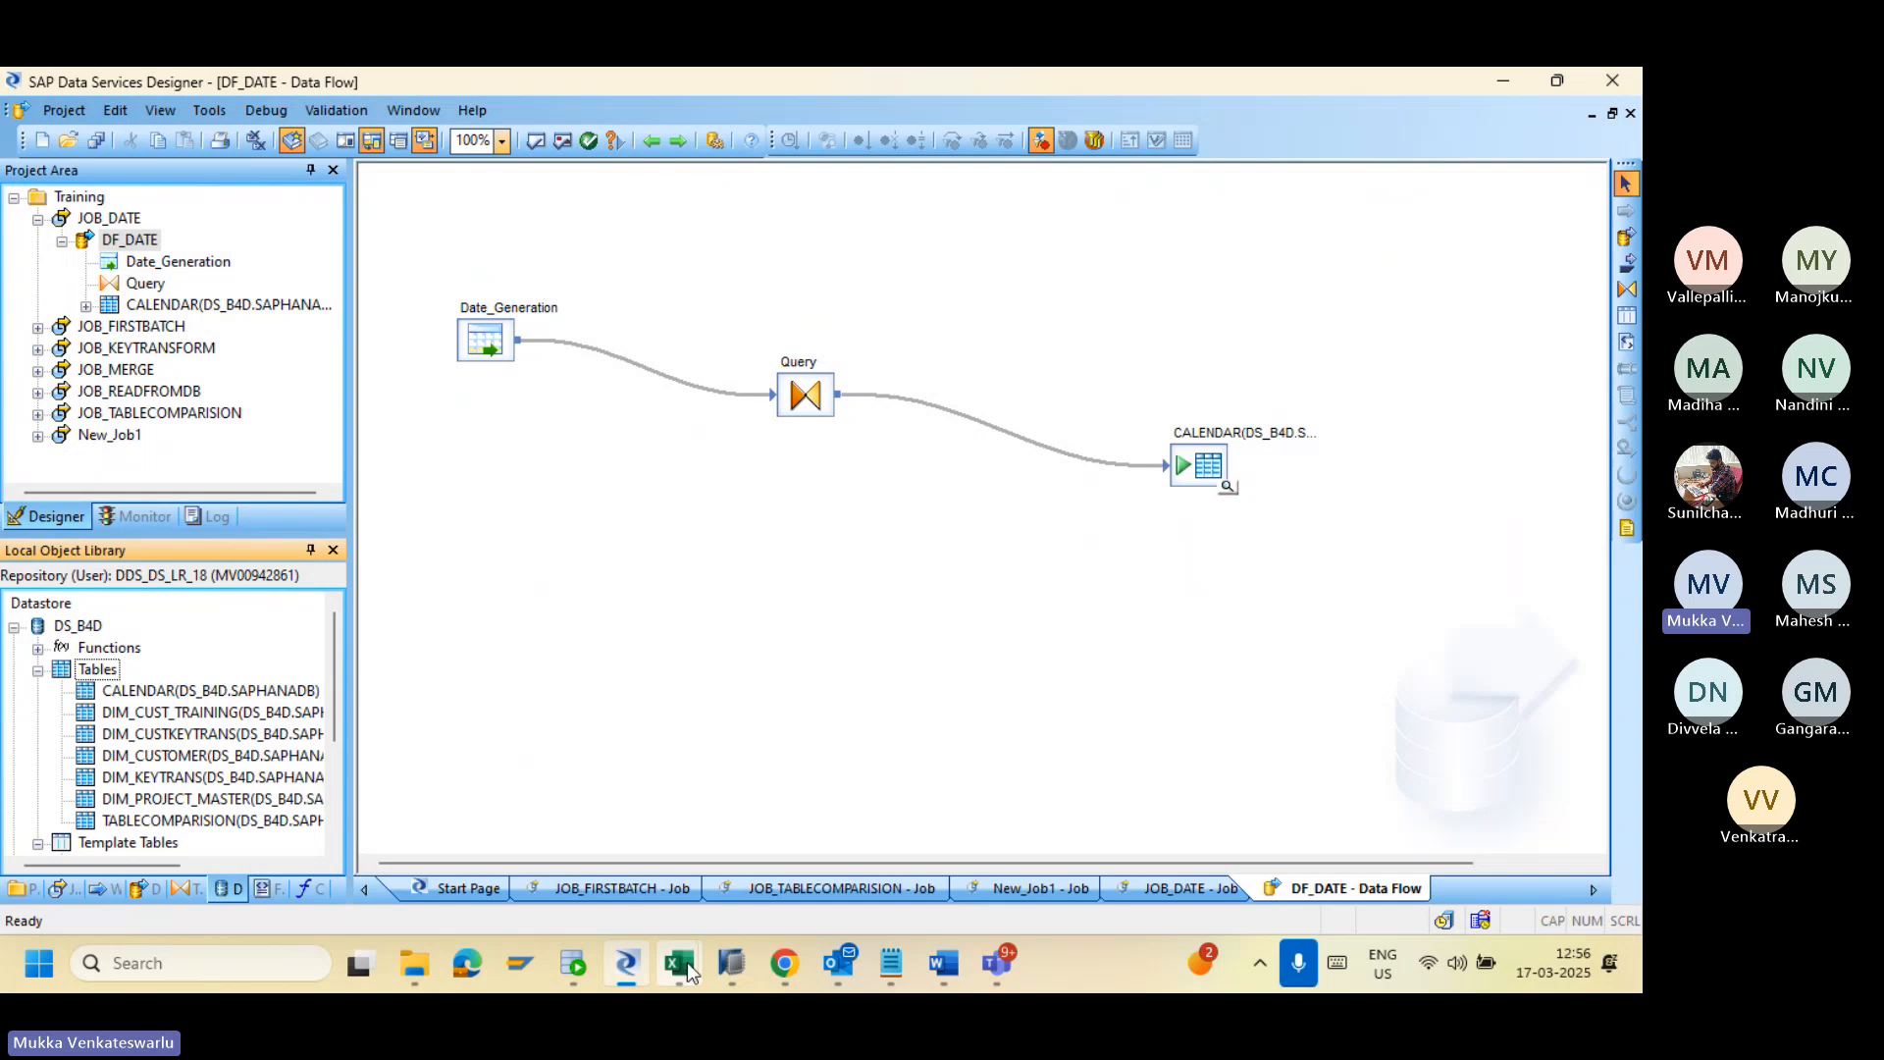
Step: Switch to the Excel workbook Book2 and review the Merge Transformation and Date Transformation entries in the topic list
mouse_move(687, 962)
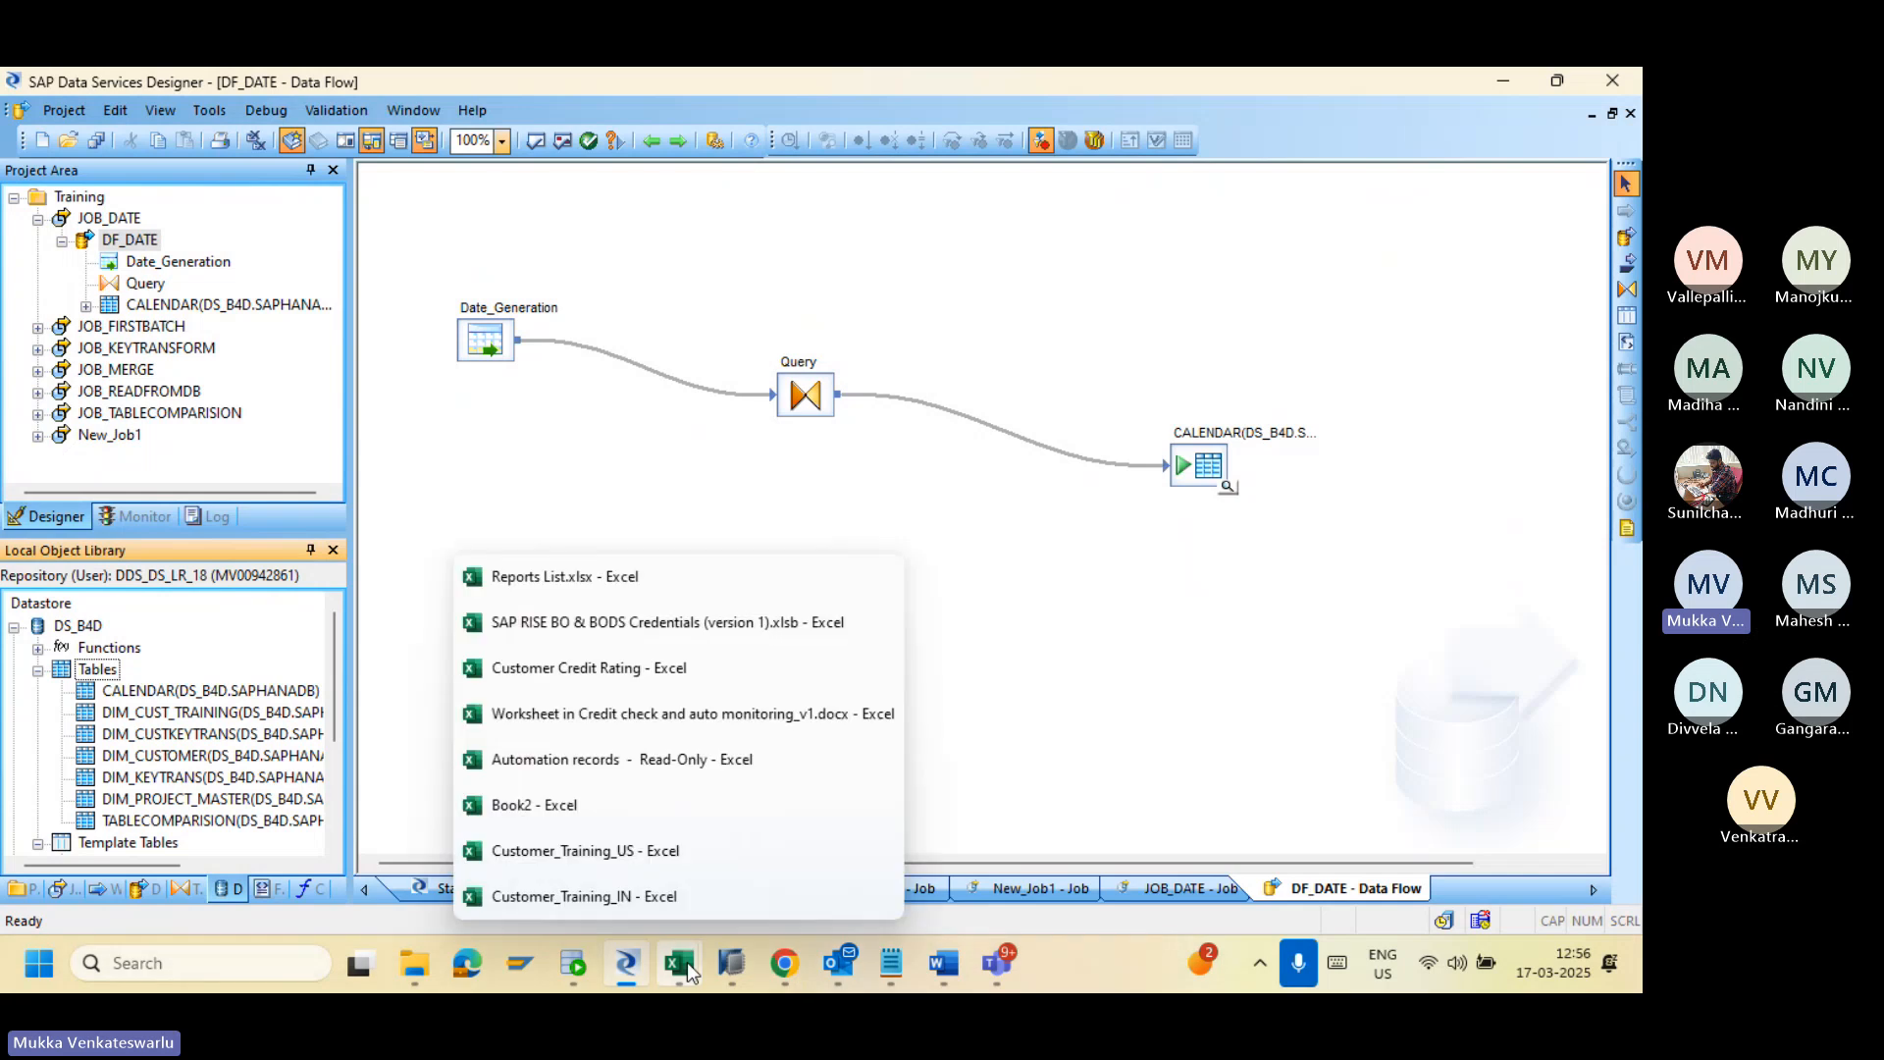
left_click(539, 810)
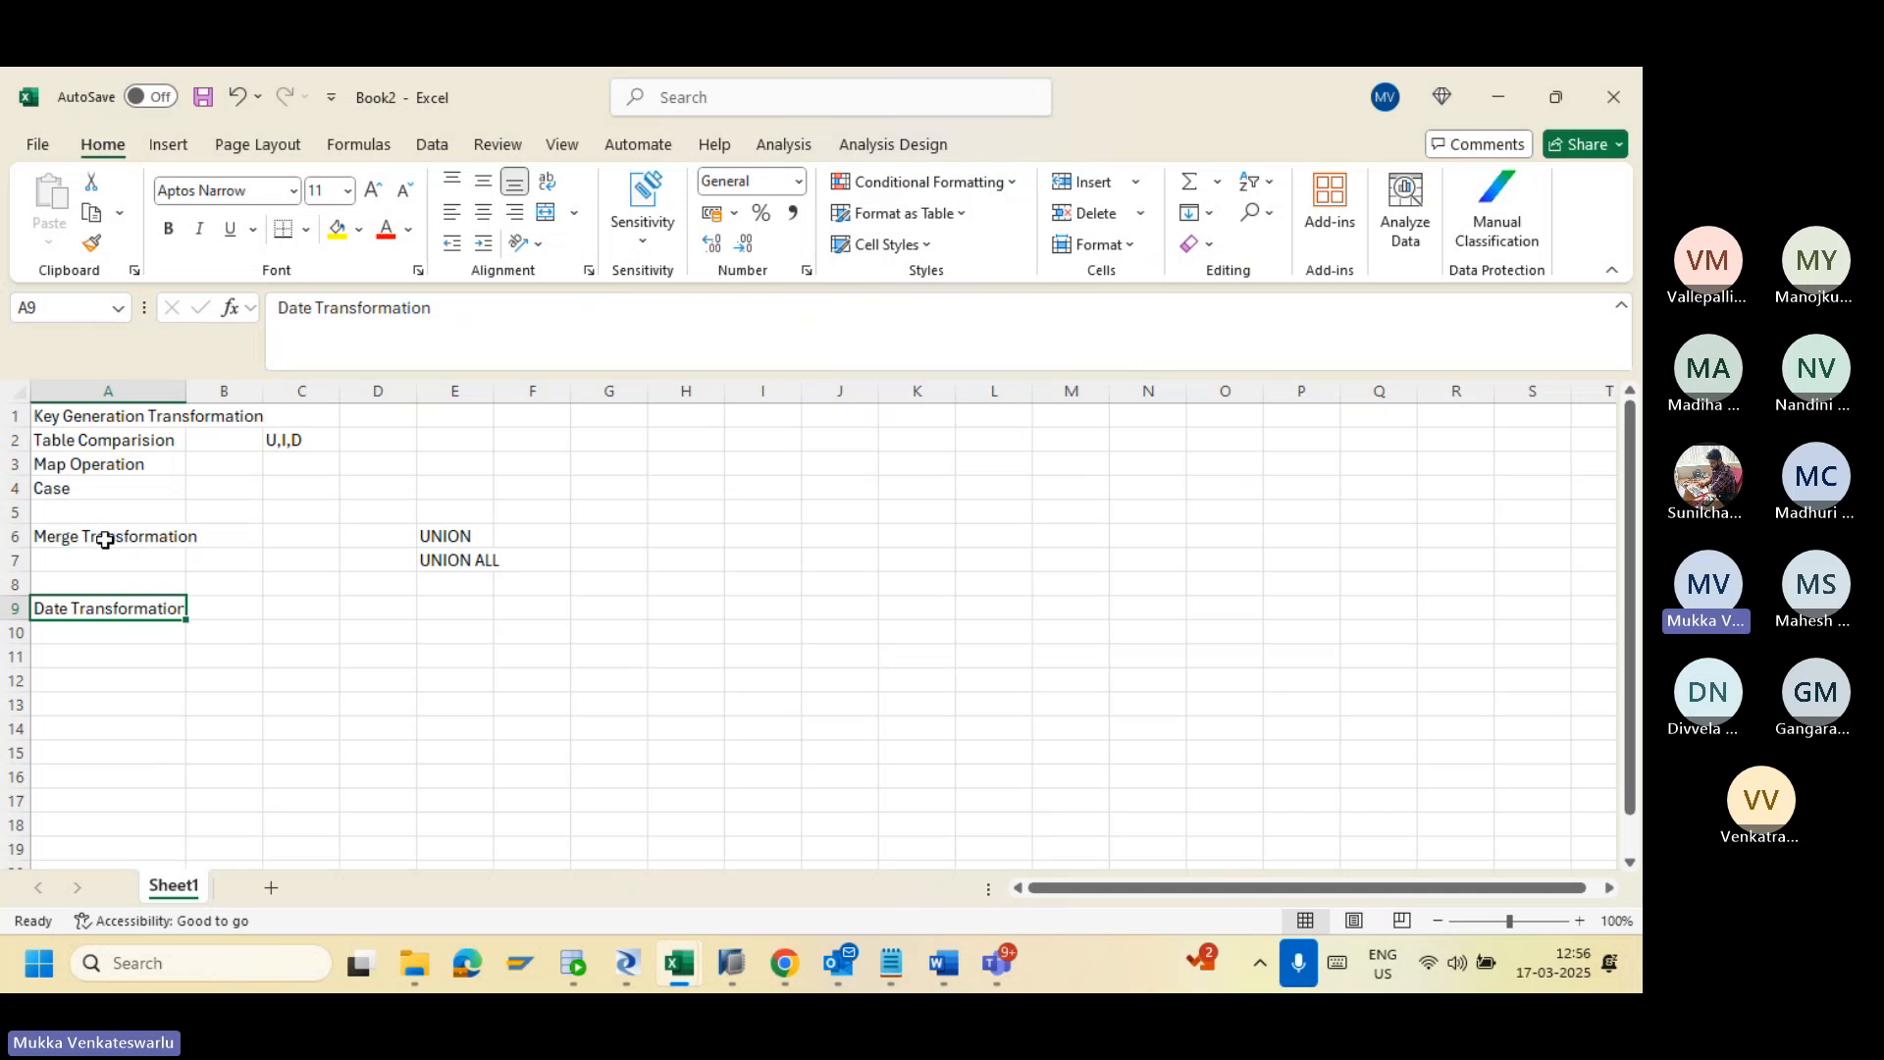
left_click(105, 539)
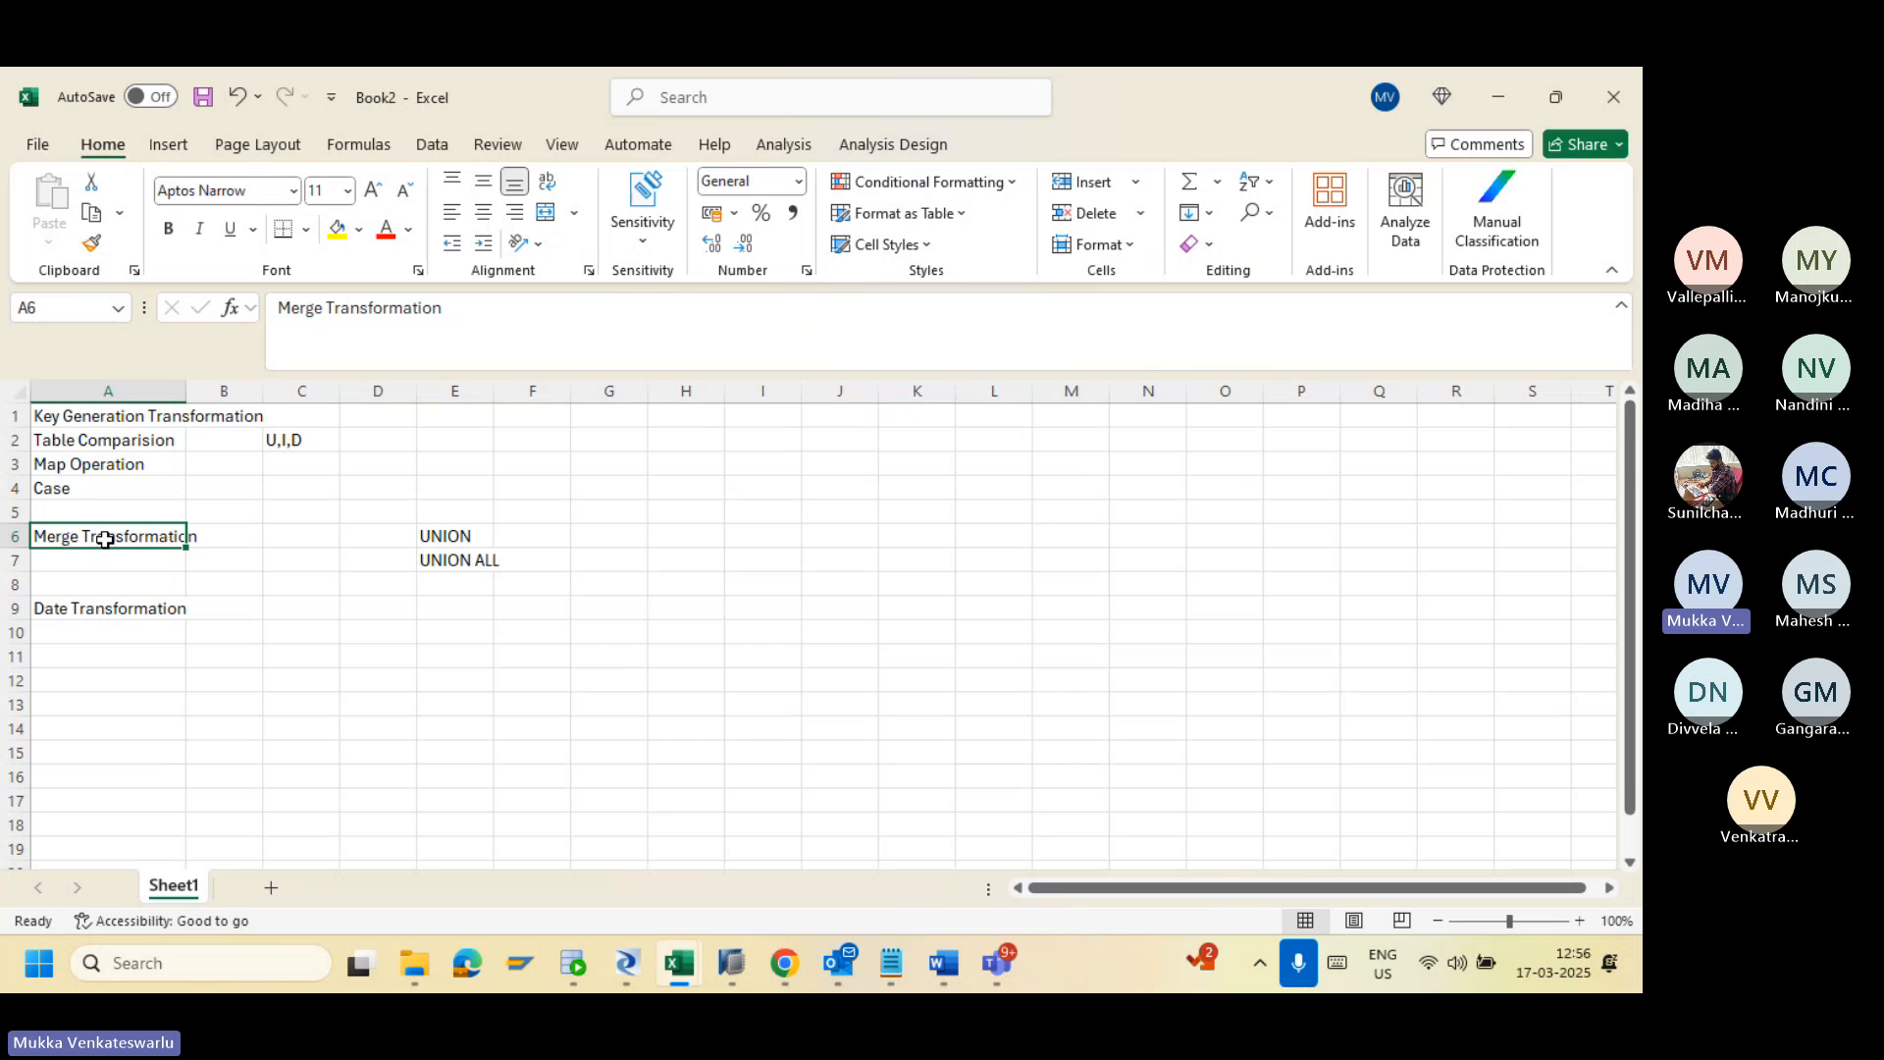
left_click(114, 610)
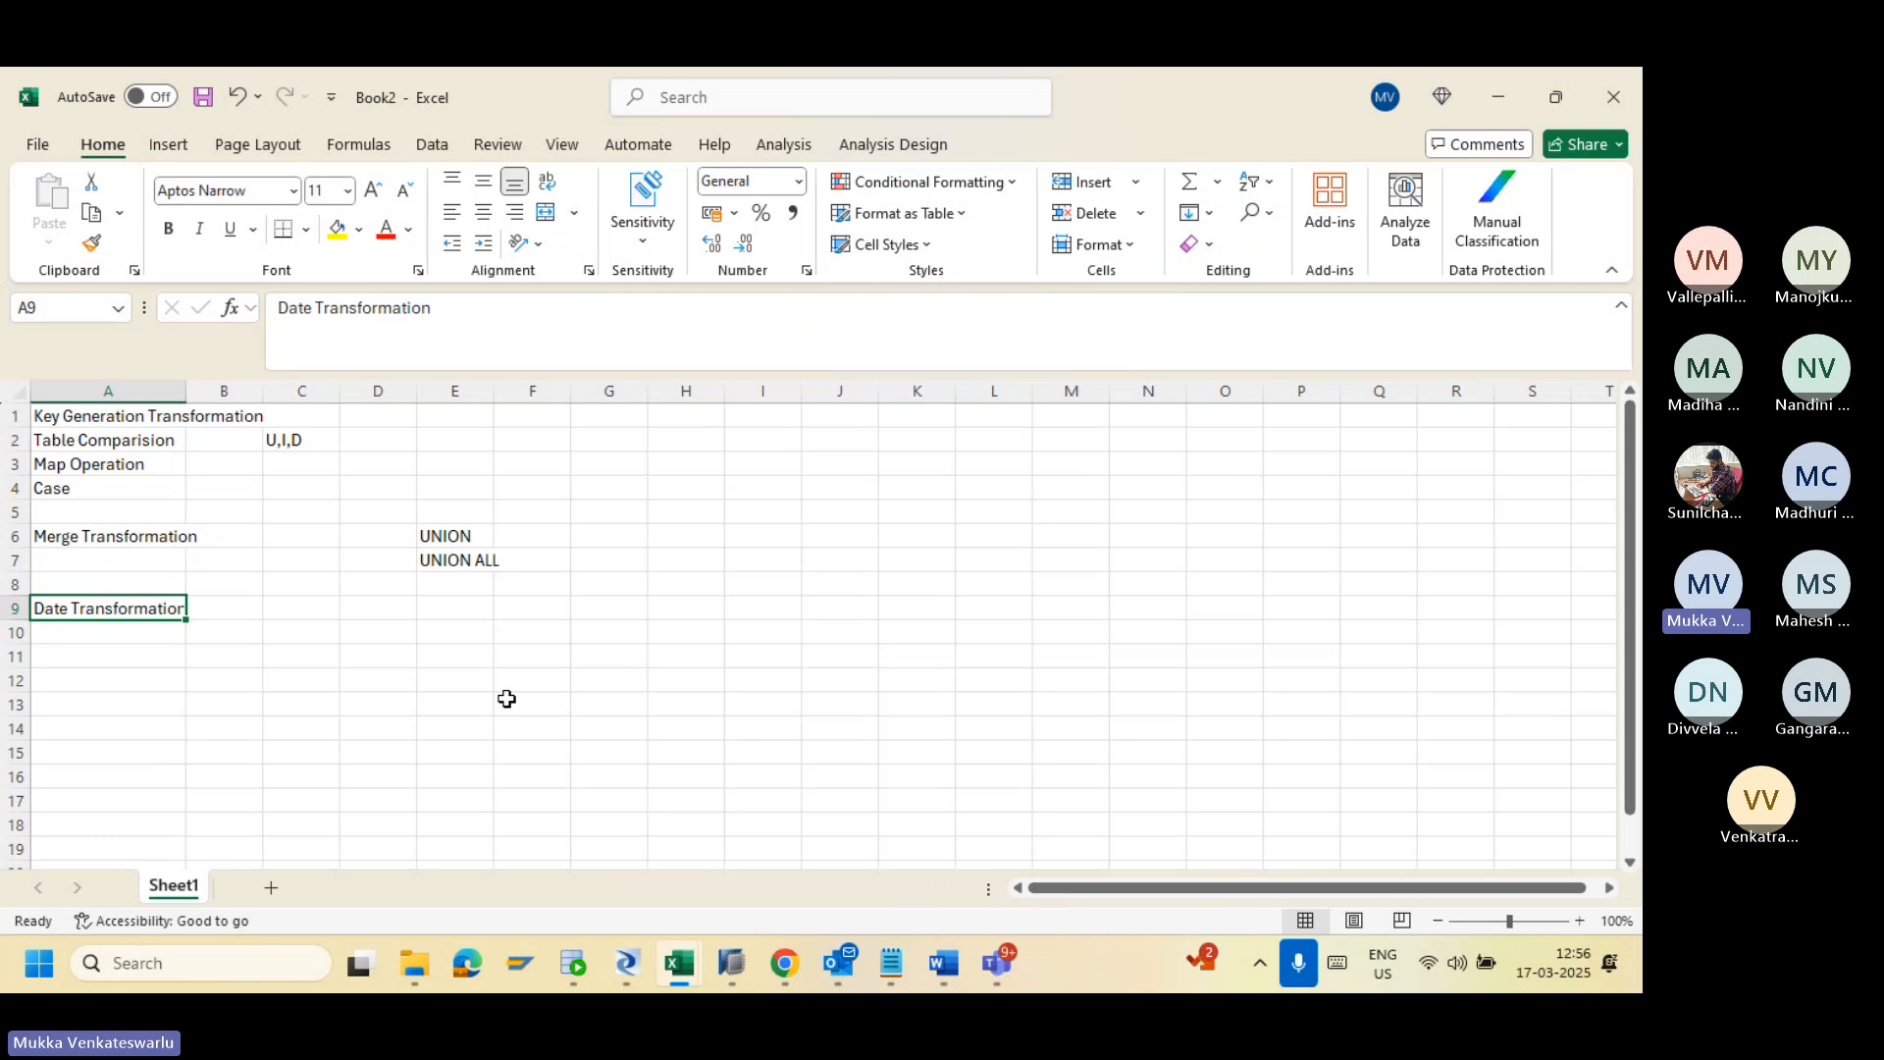
Step: Switch to the SAP BODS Training Continuation & KT meeting window in Microsoft Teams
mouse_move(994, 966)
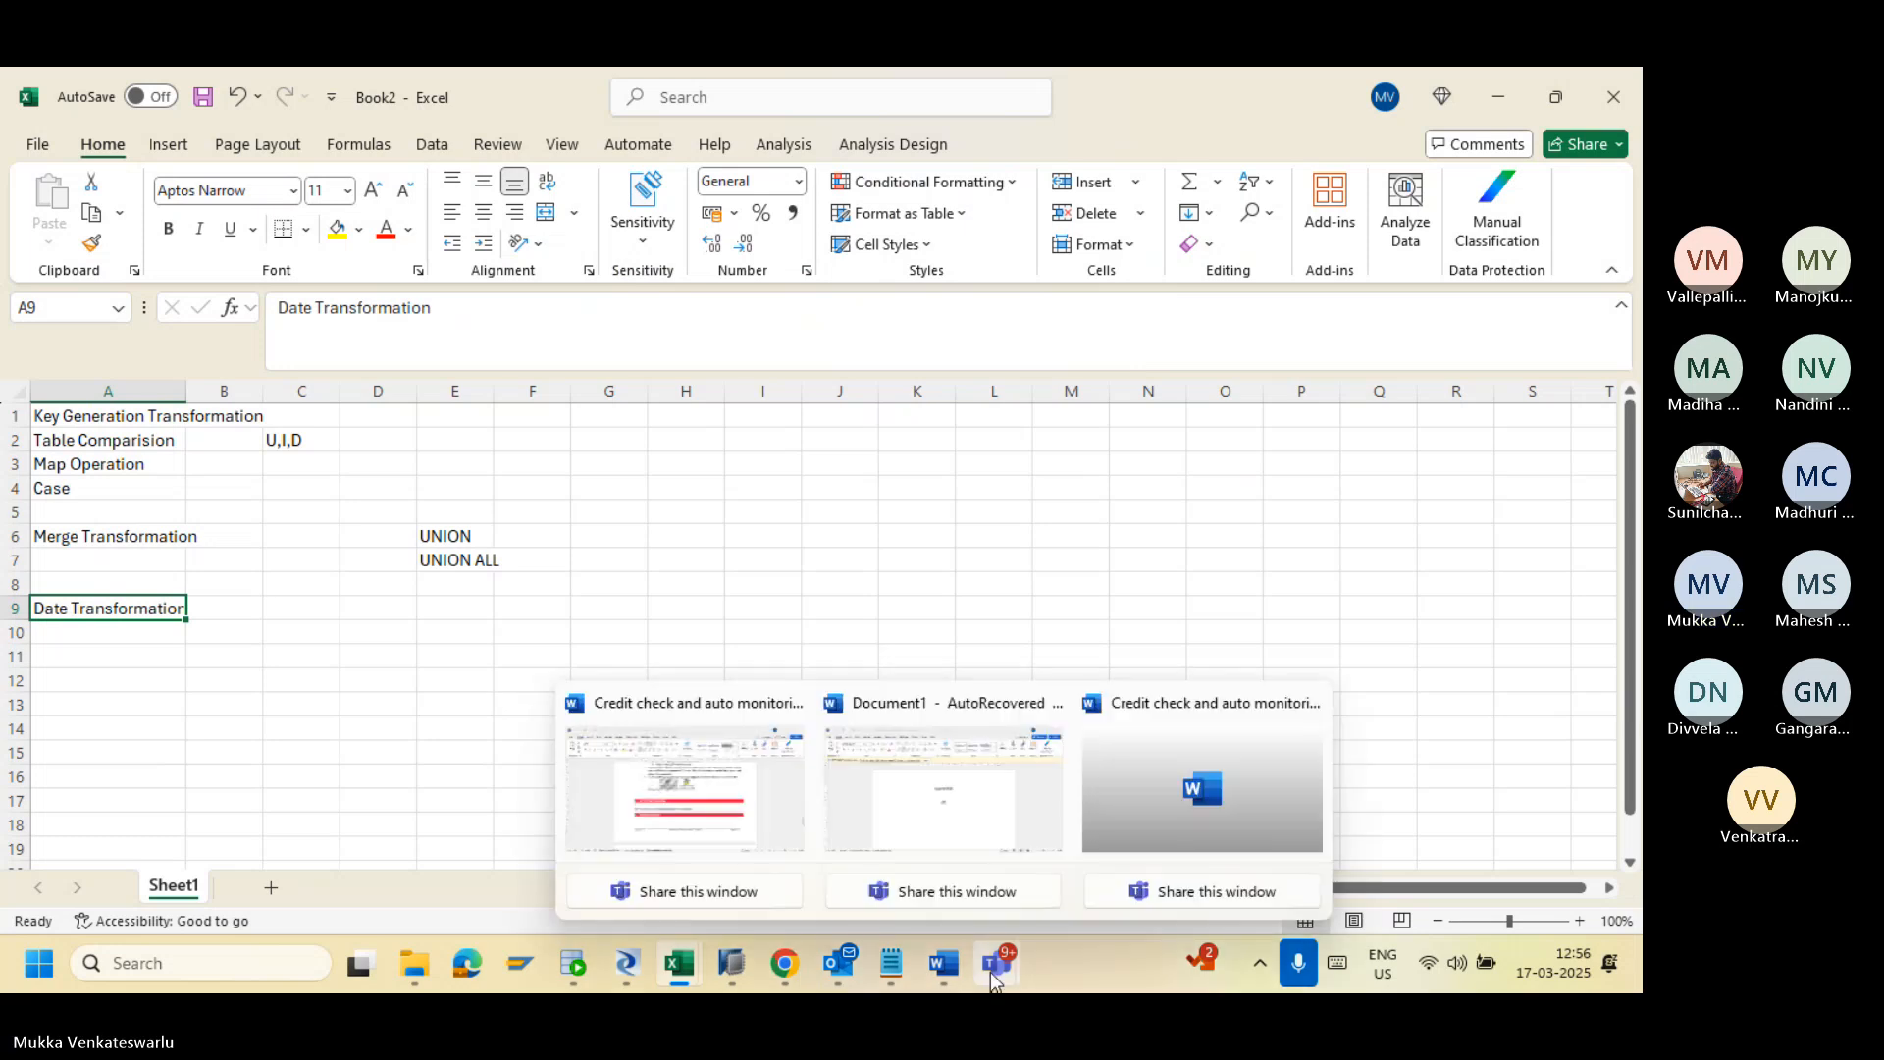
left_click(973, 807)
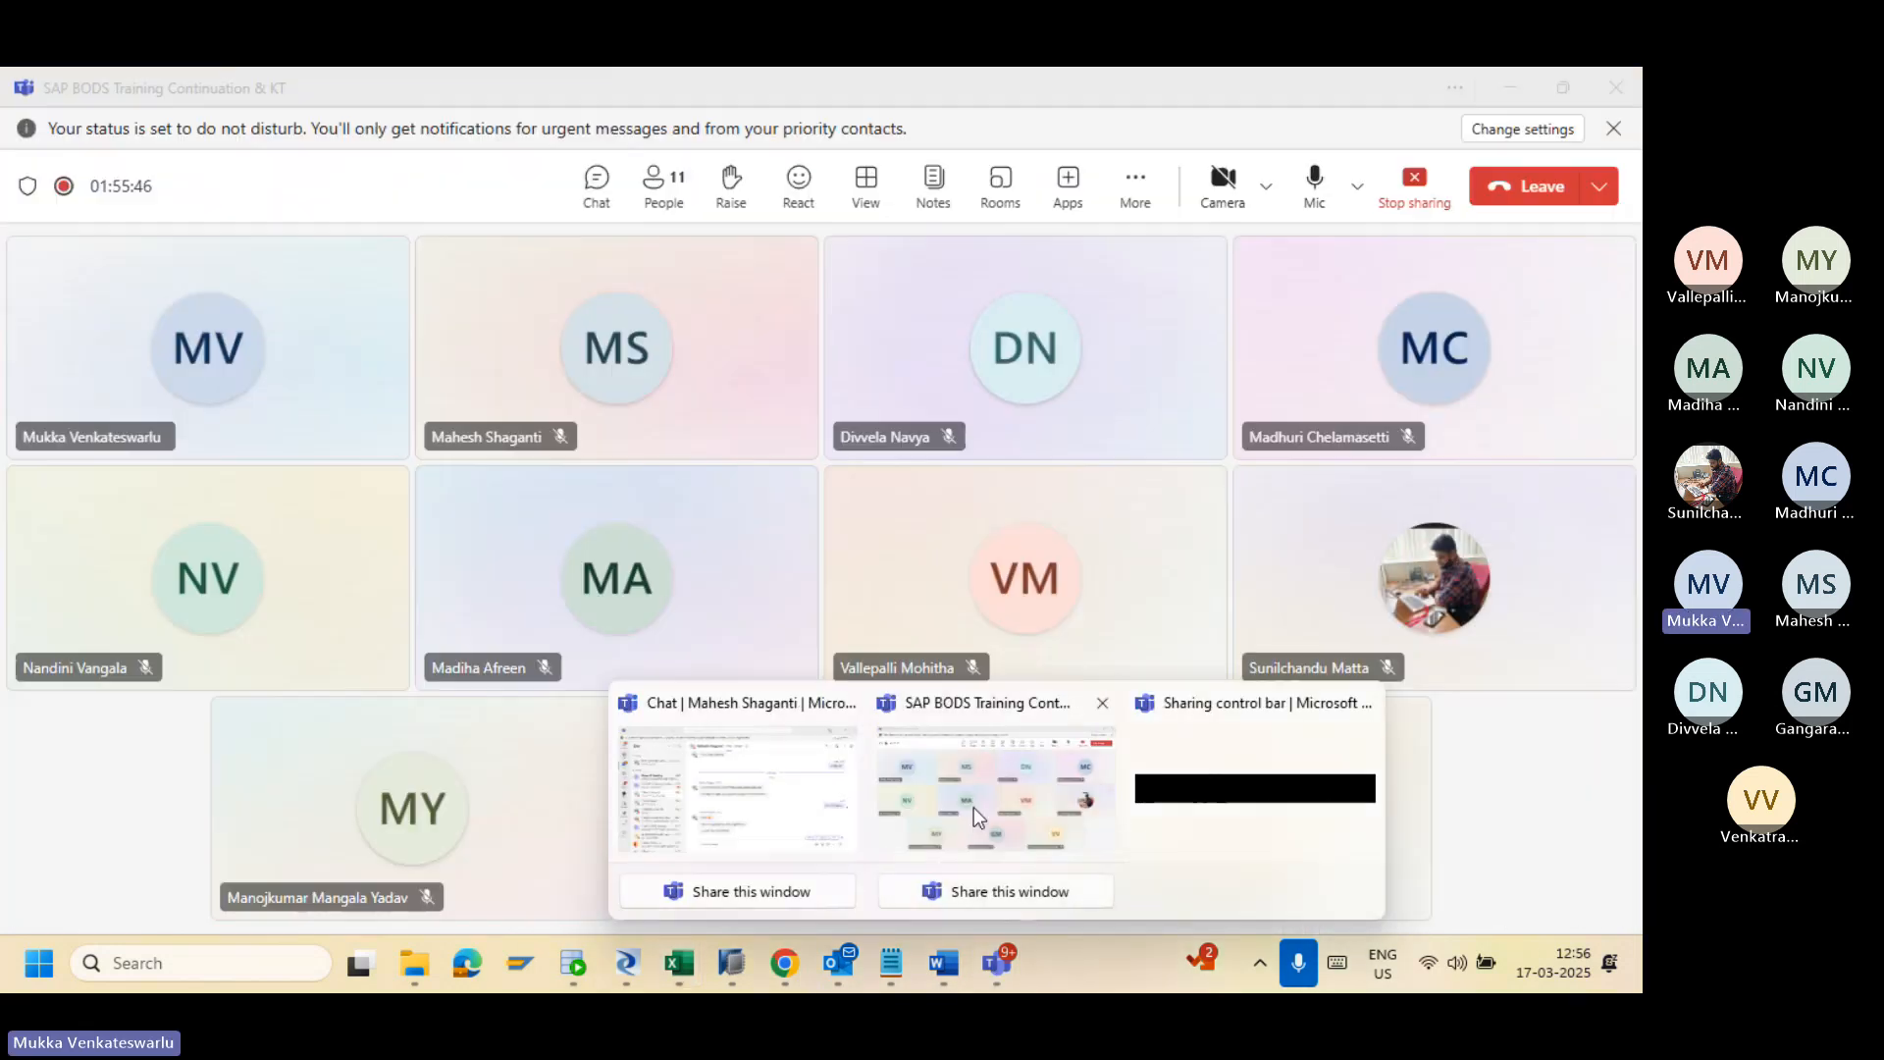